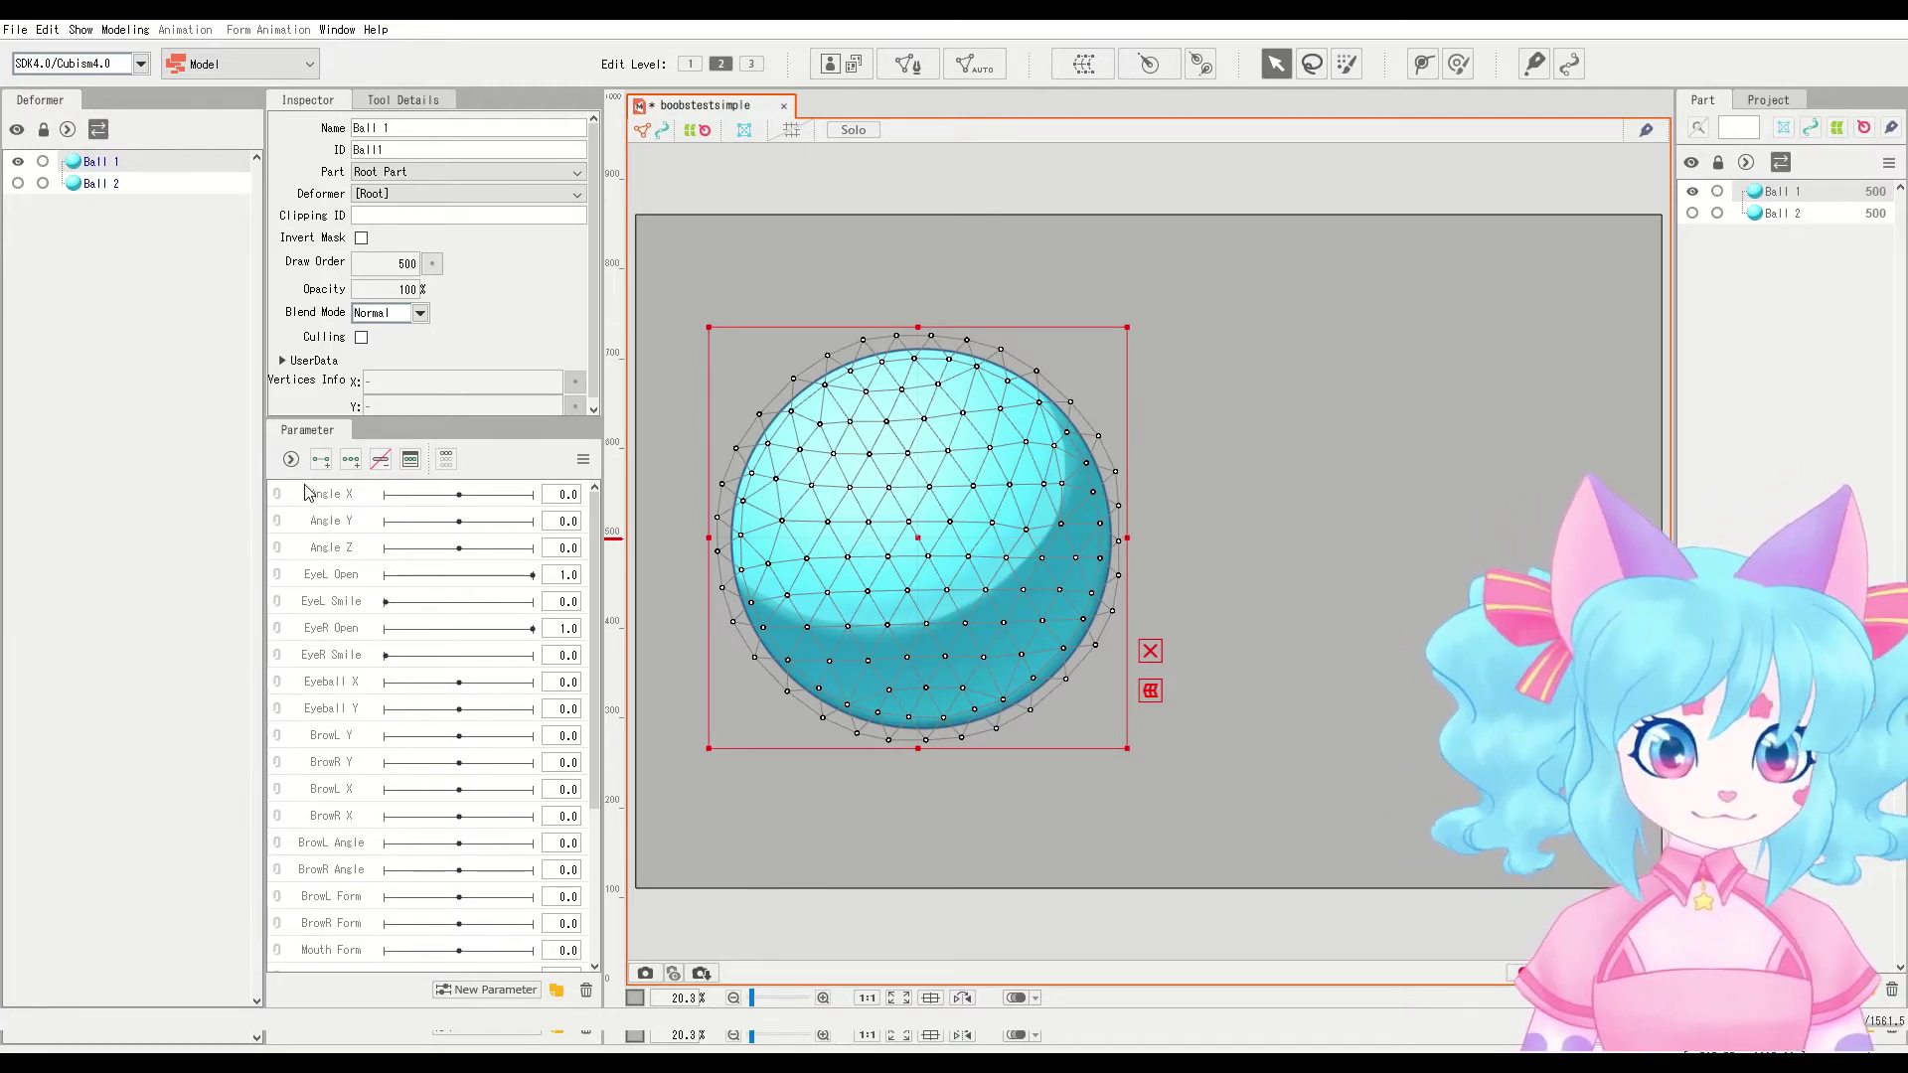
Step: Delete the default parameters from Angle Z through Hair Move Back, keeping only Angle X and Angle Y
left_click(319, 548)
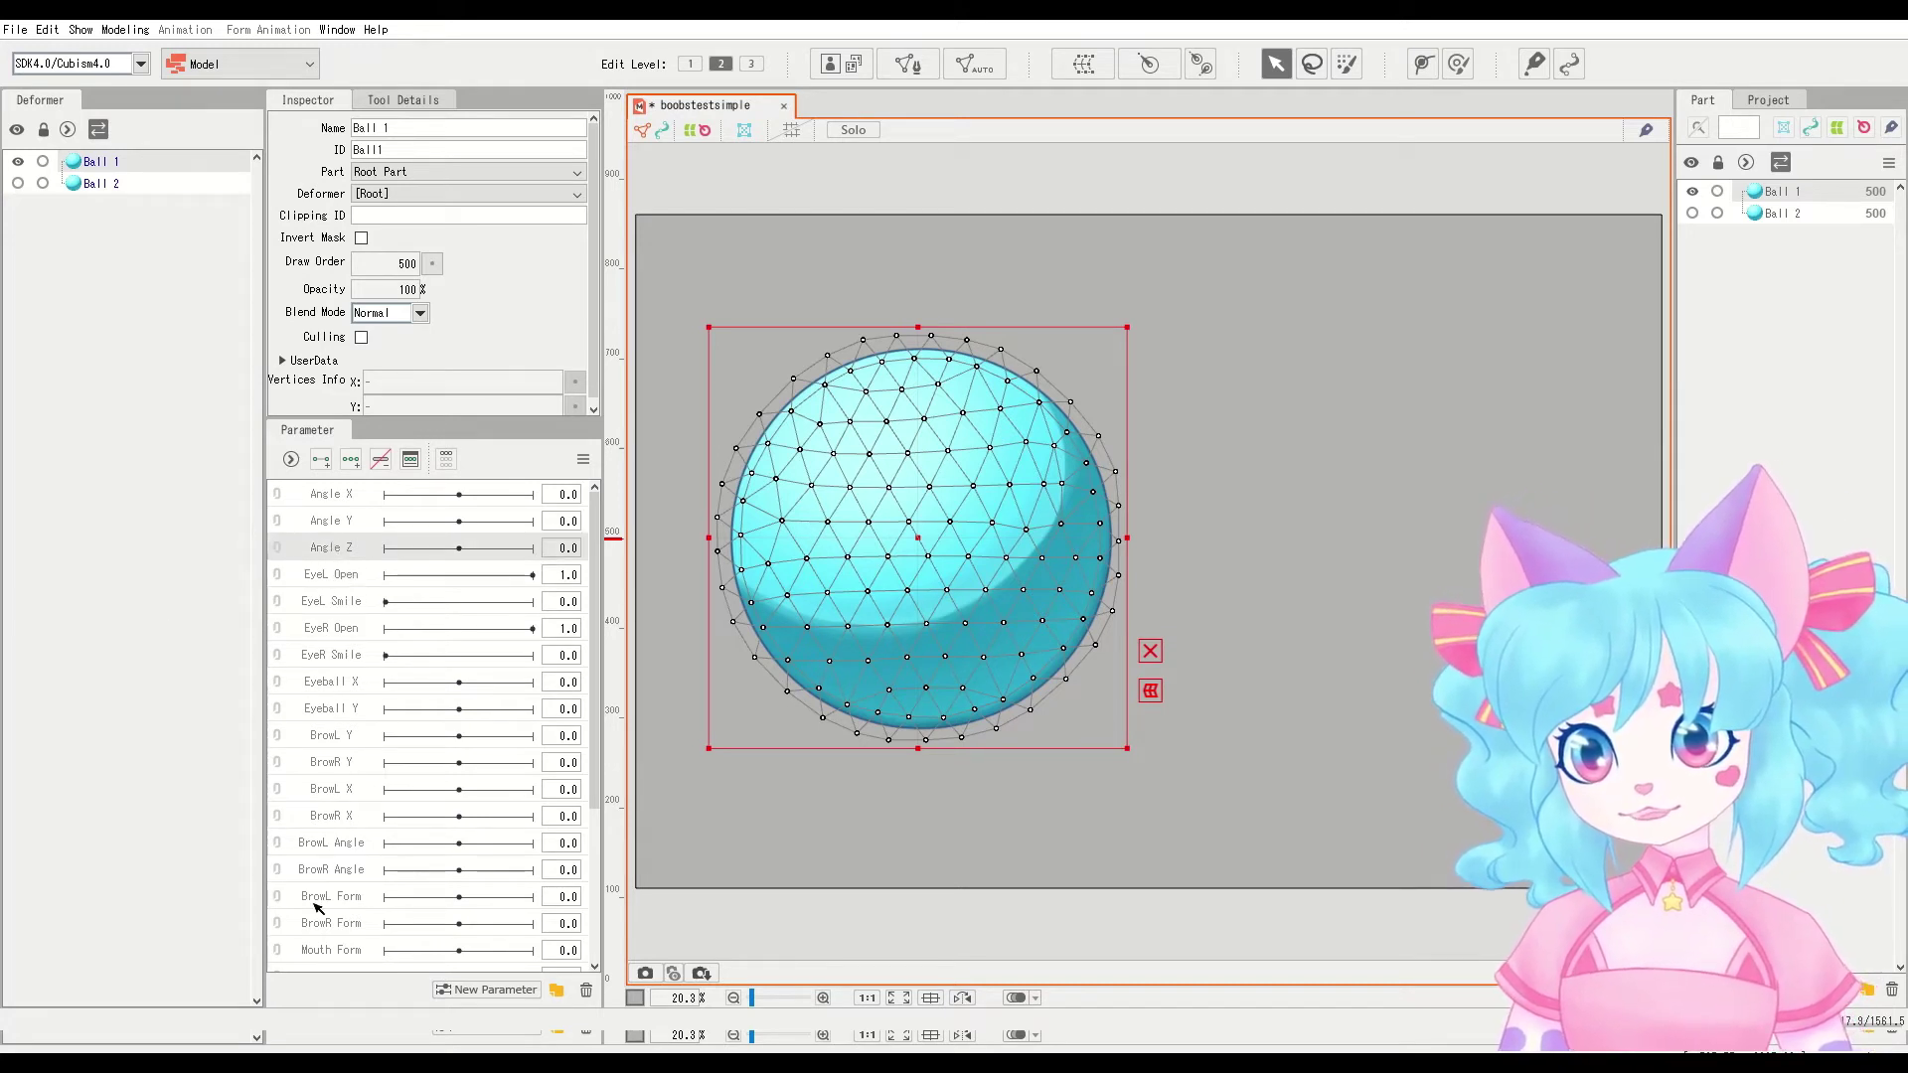
scroll(319, 907, "down", 1)
scroll(348, 949, "down", 2)
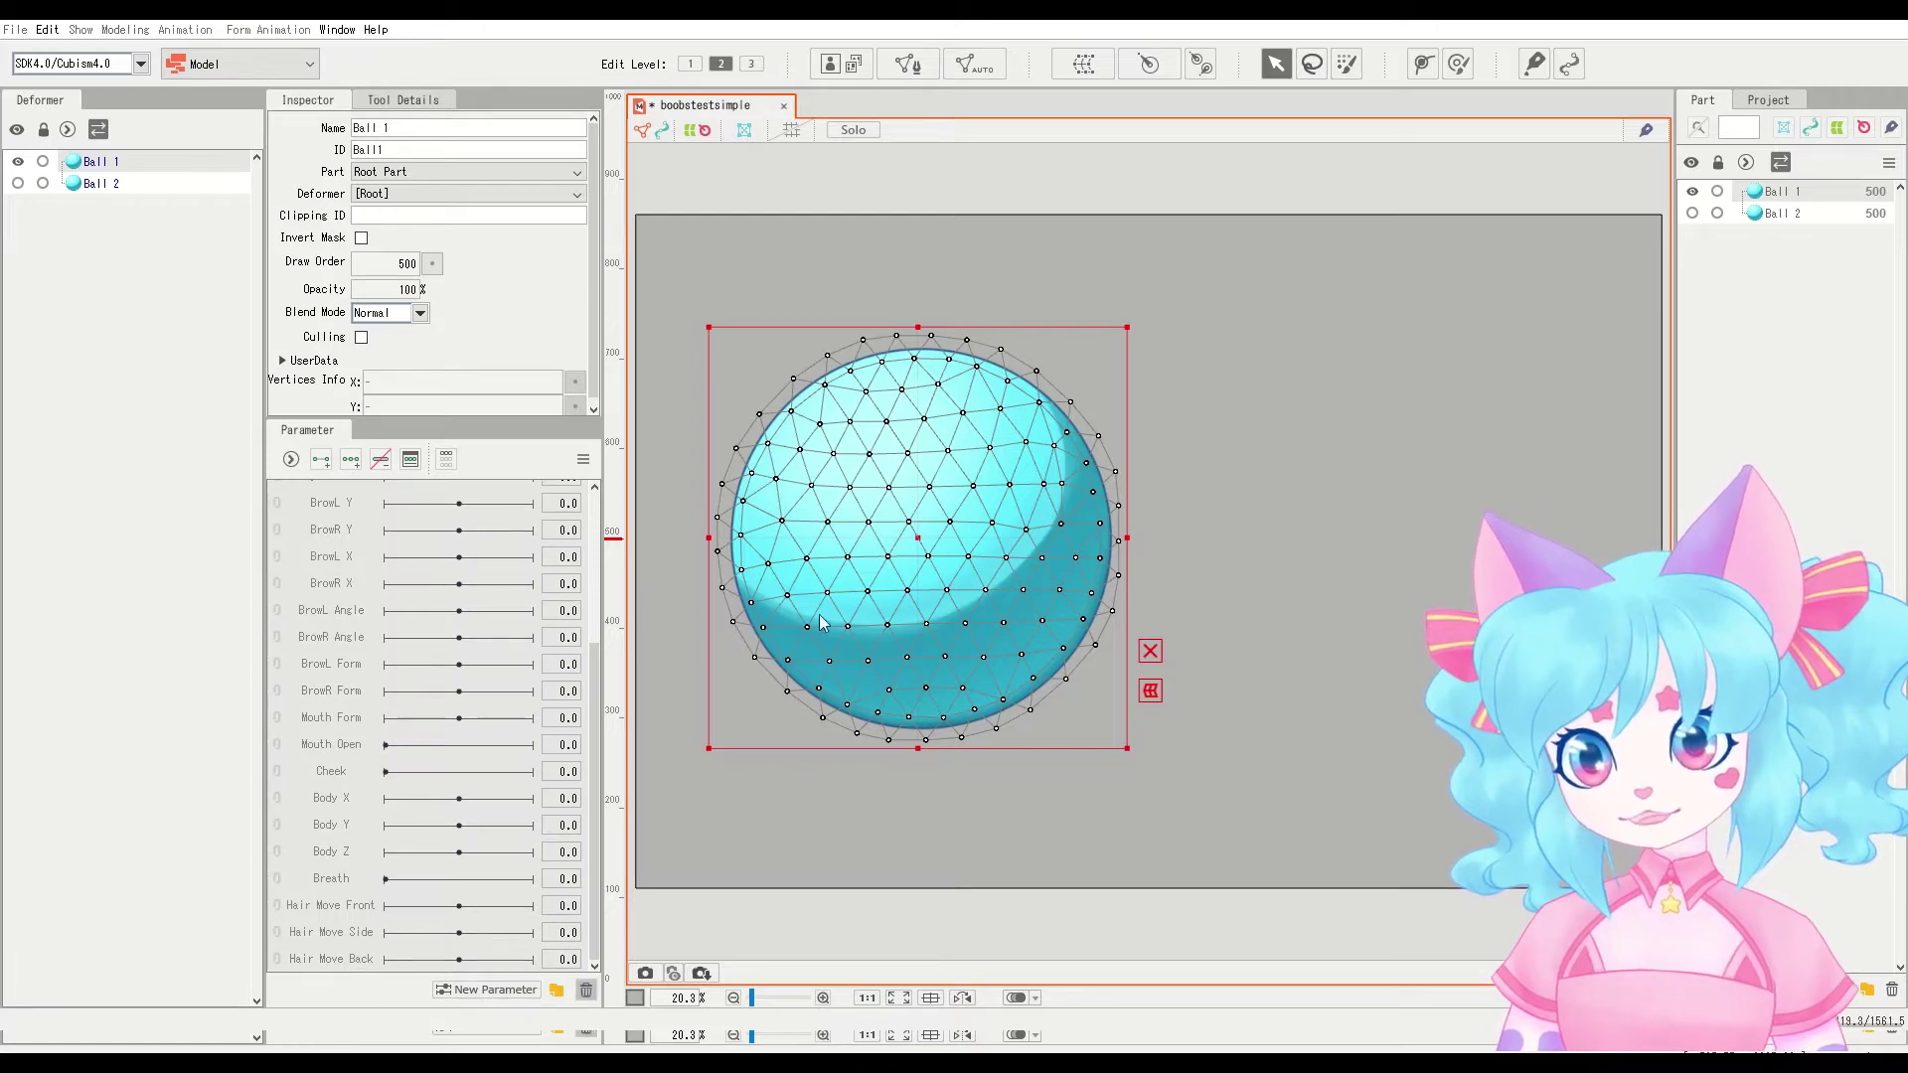
left_click(833, 544)
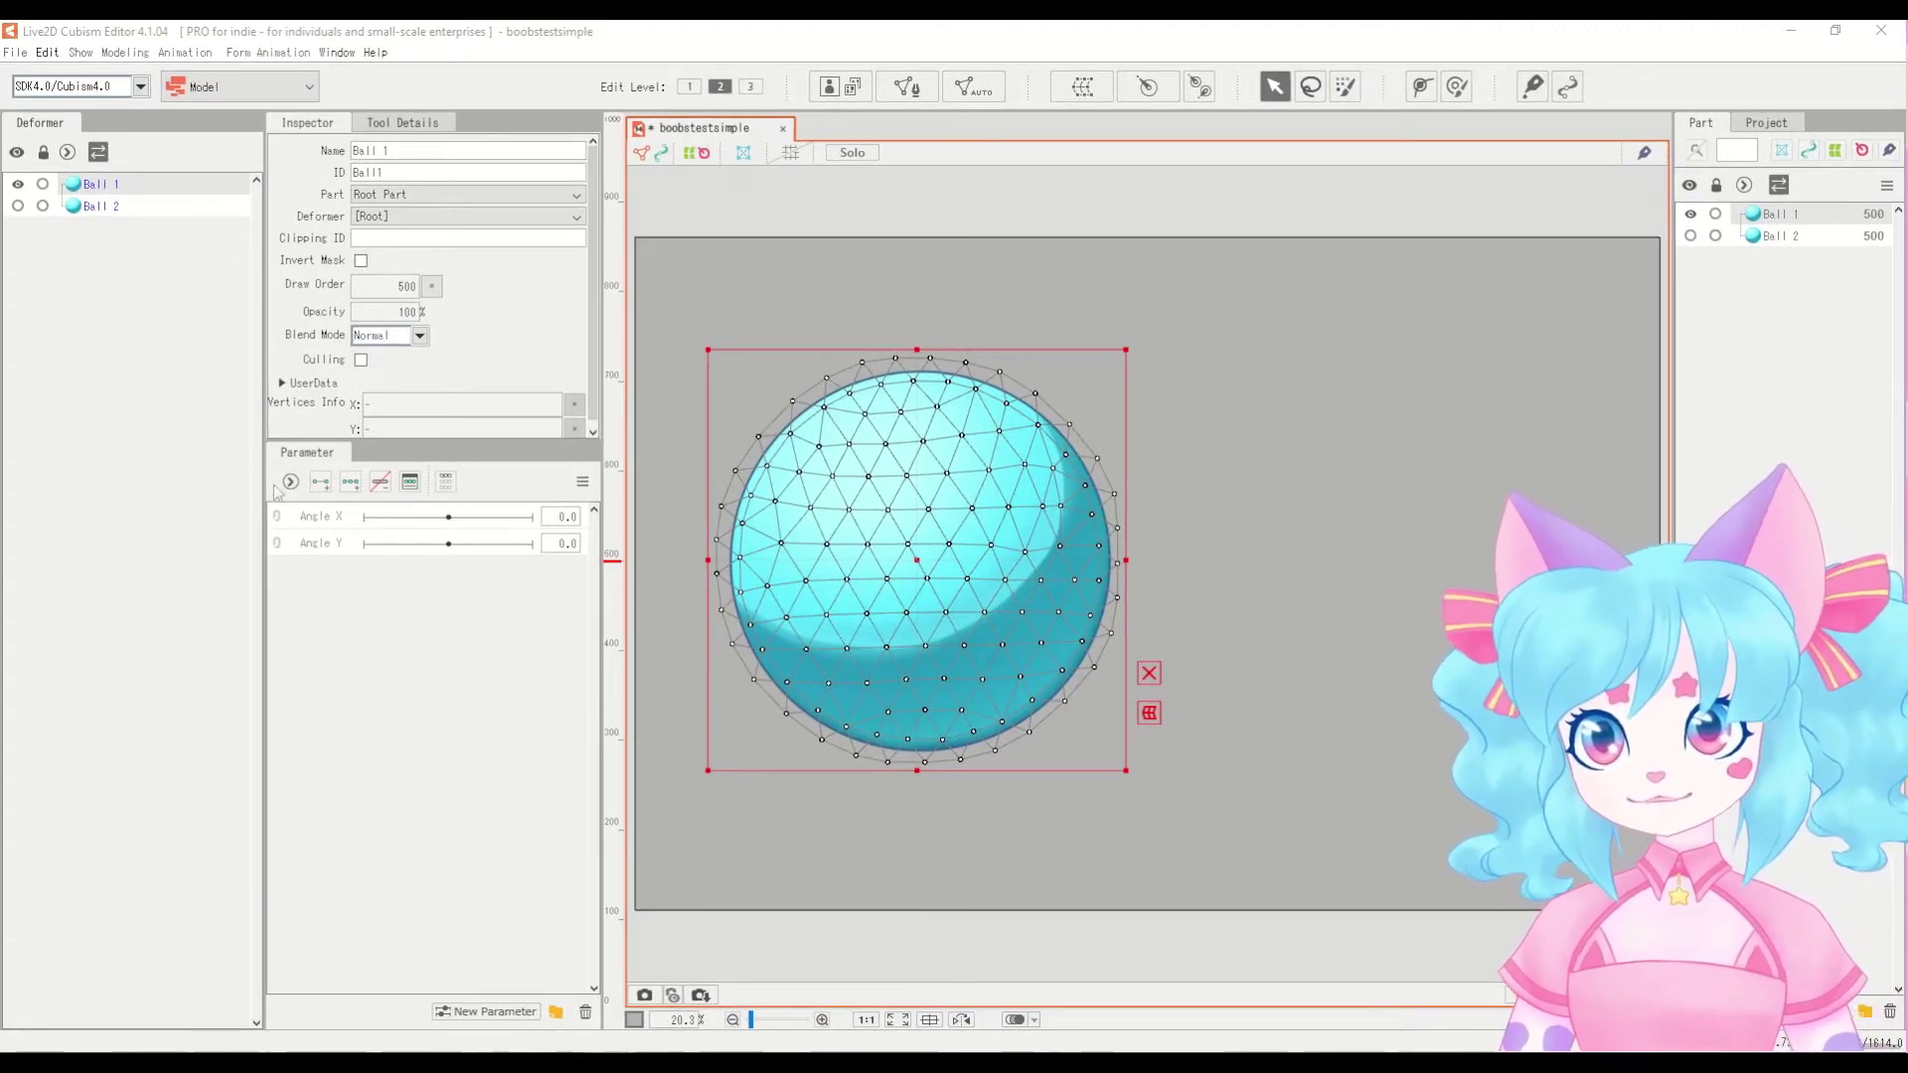
Step: Start a new parameter named "Ball Y 1" with the ID ParamBallY1
left_click(459, 1011)
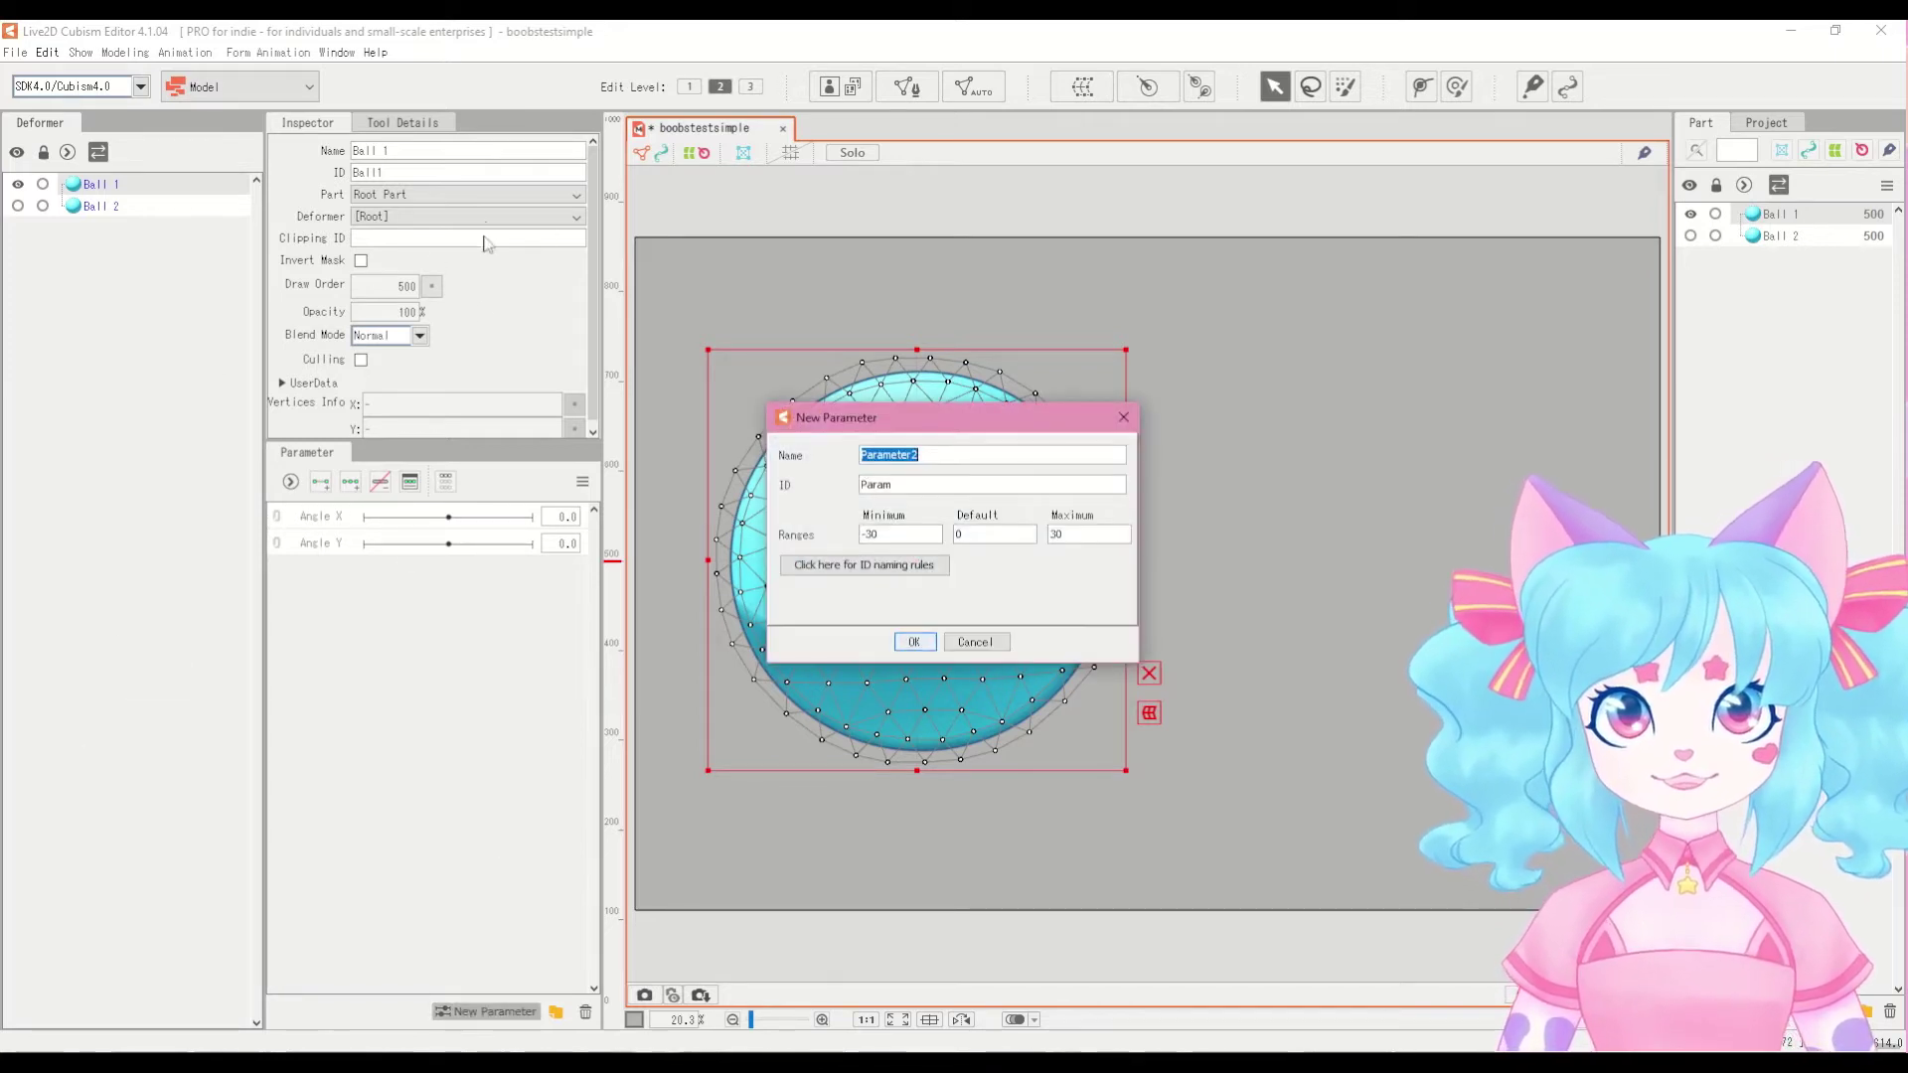
left_click(956, 643)
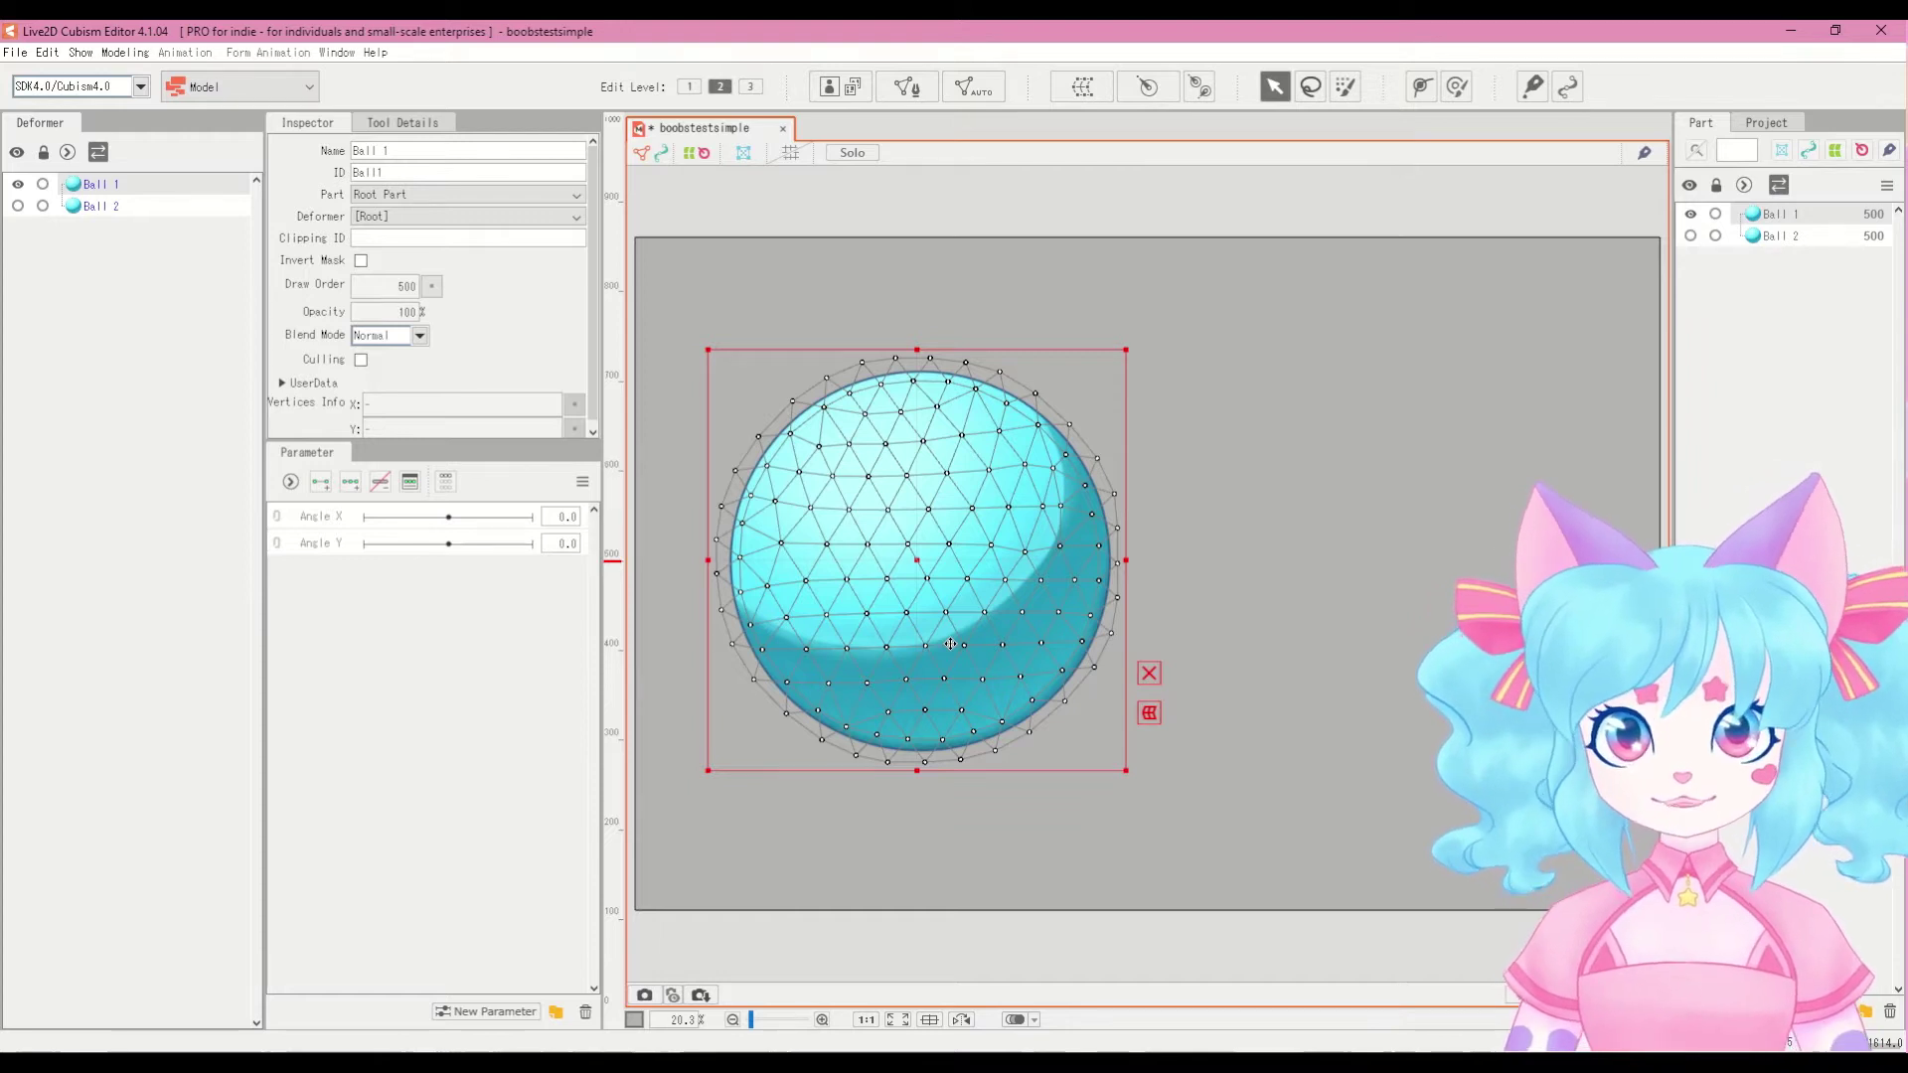
left_click(459, 1012)
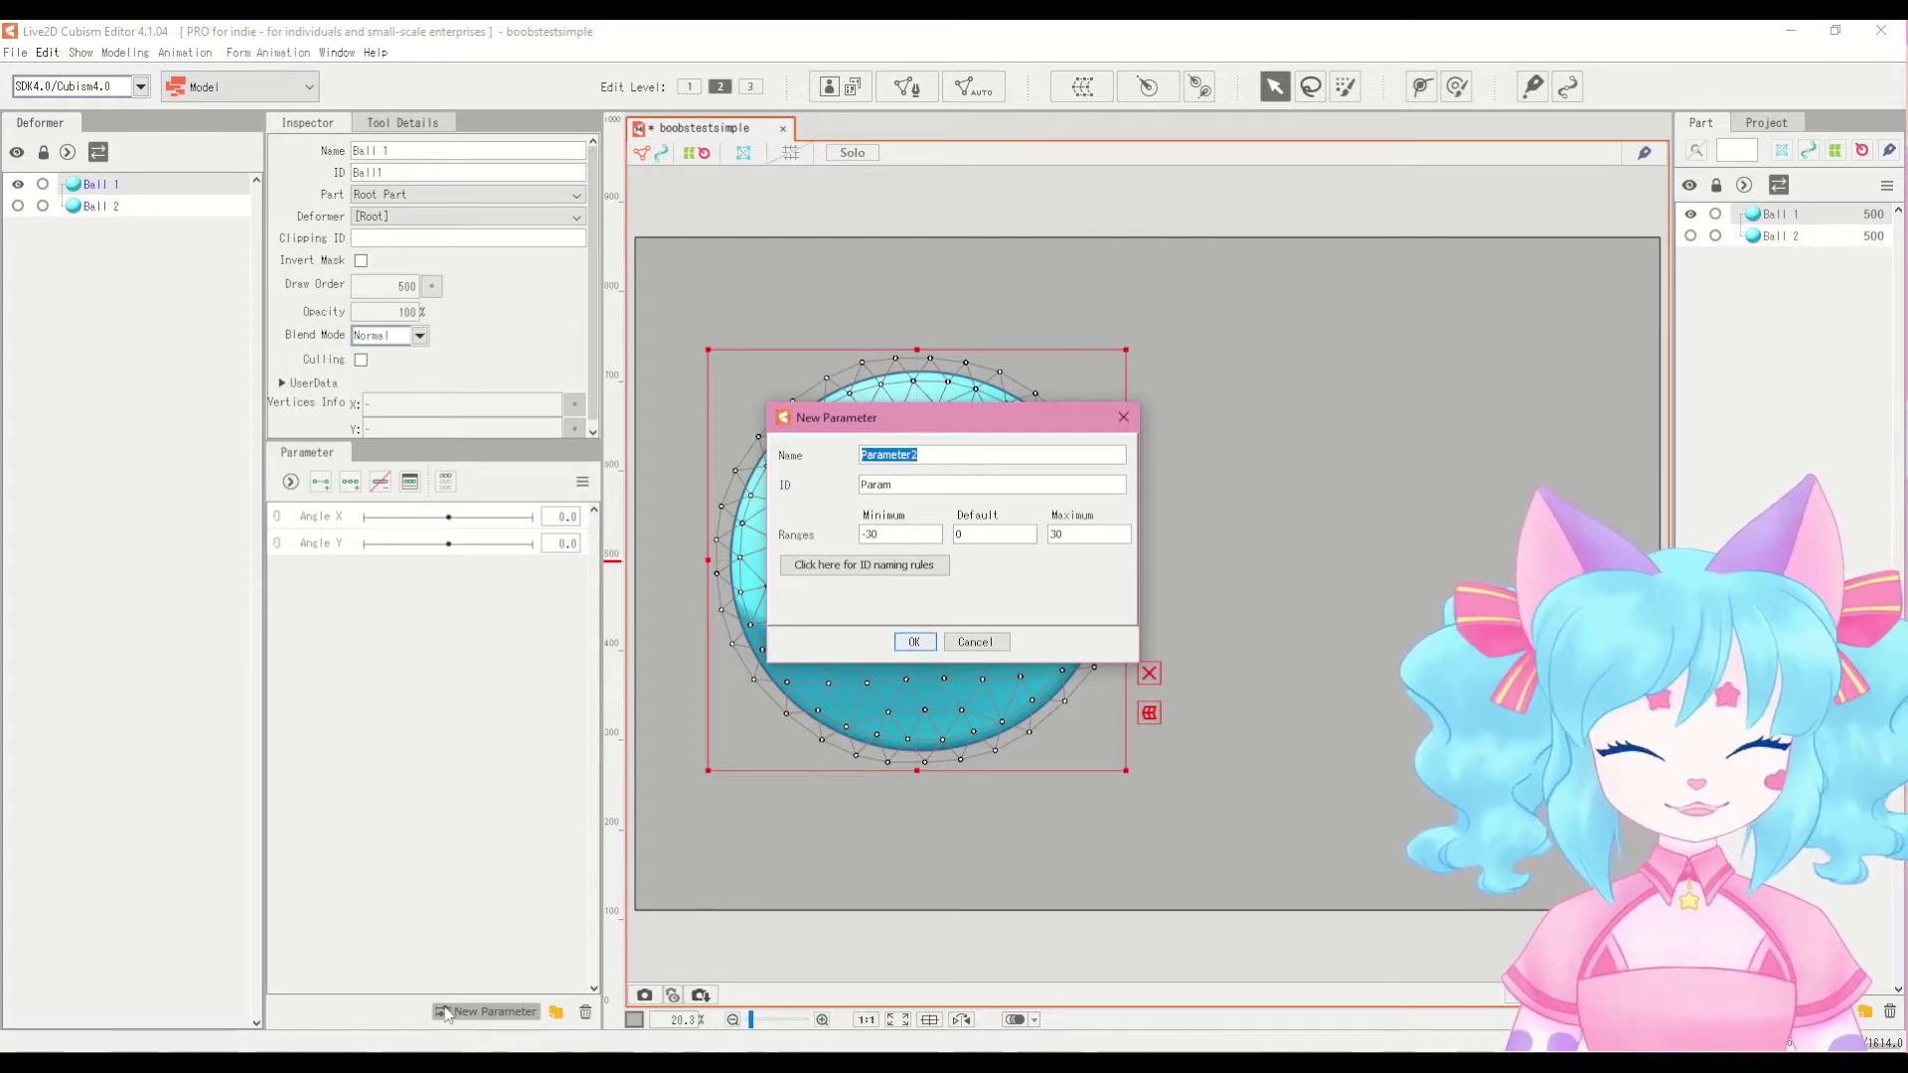
type("Ball")
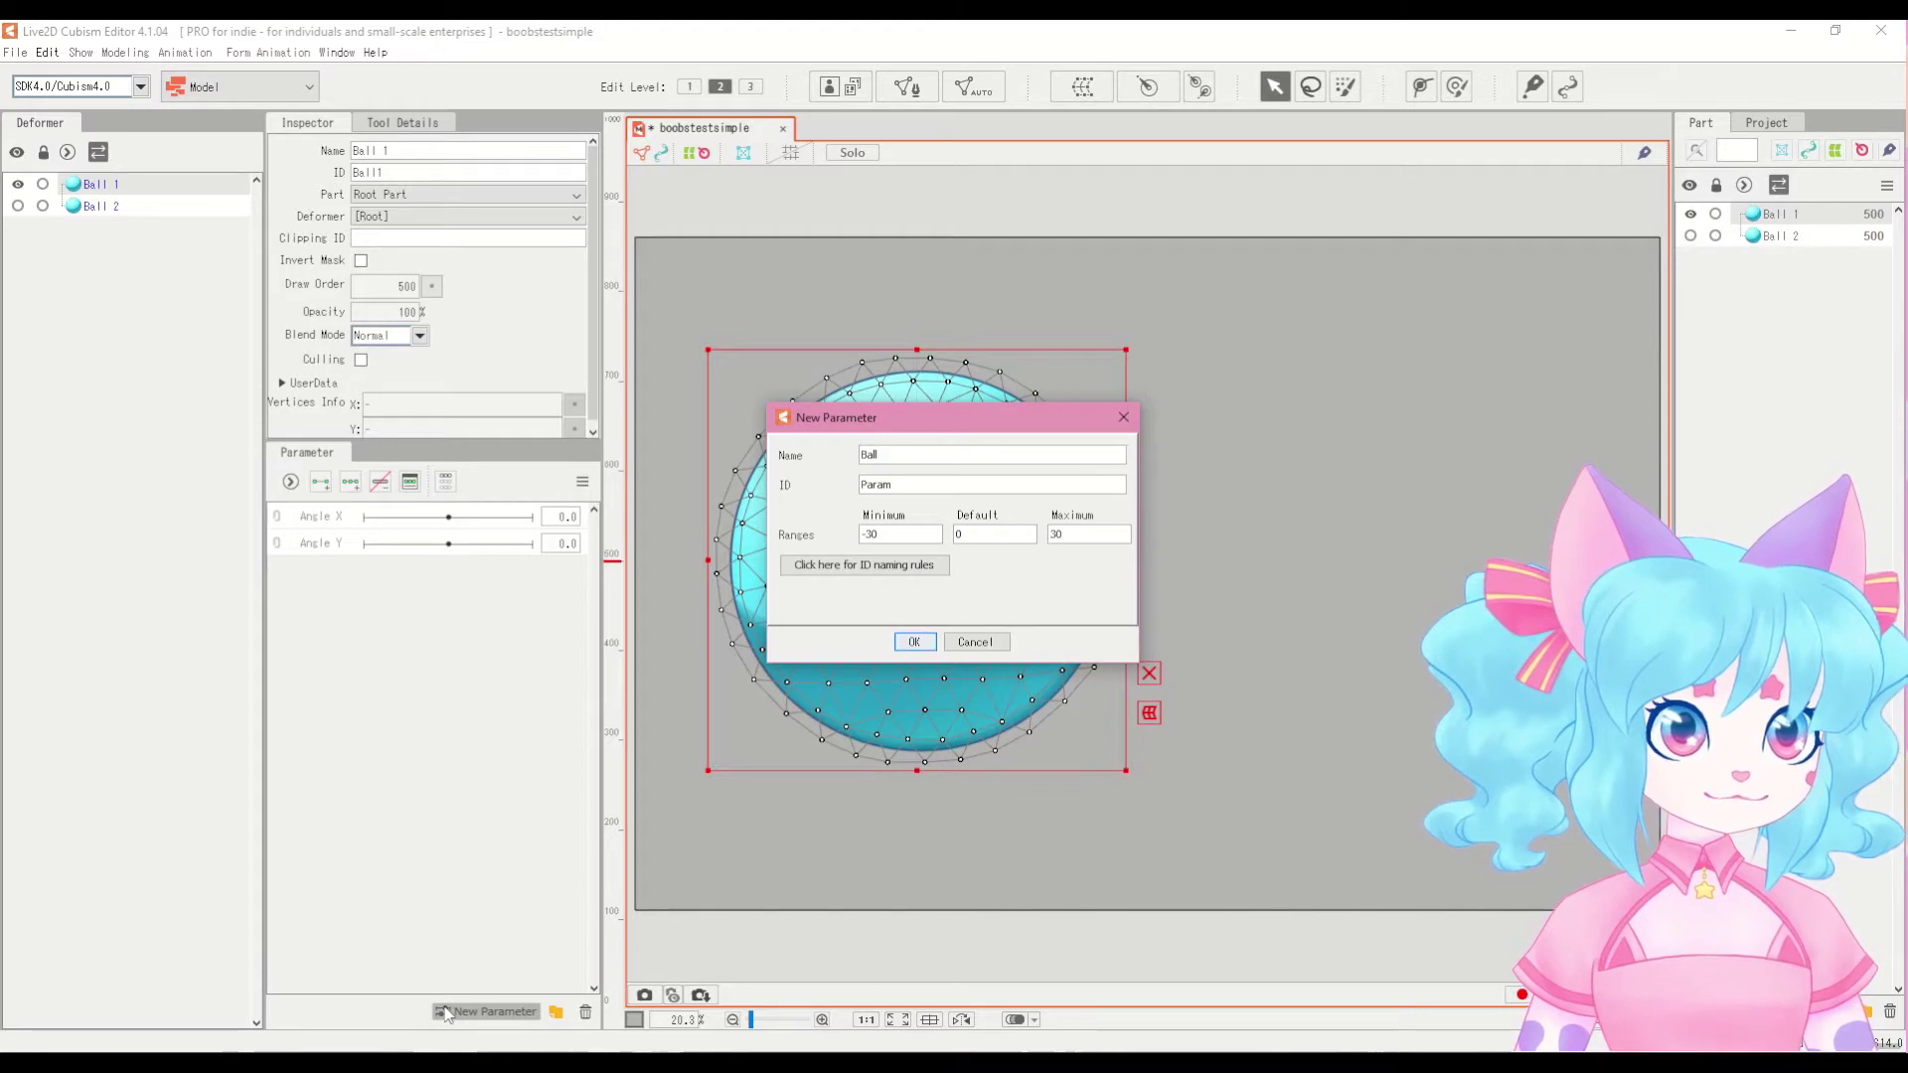
type(" Y")
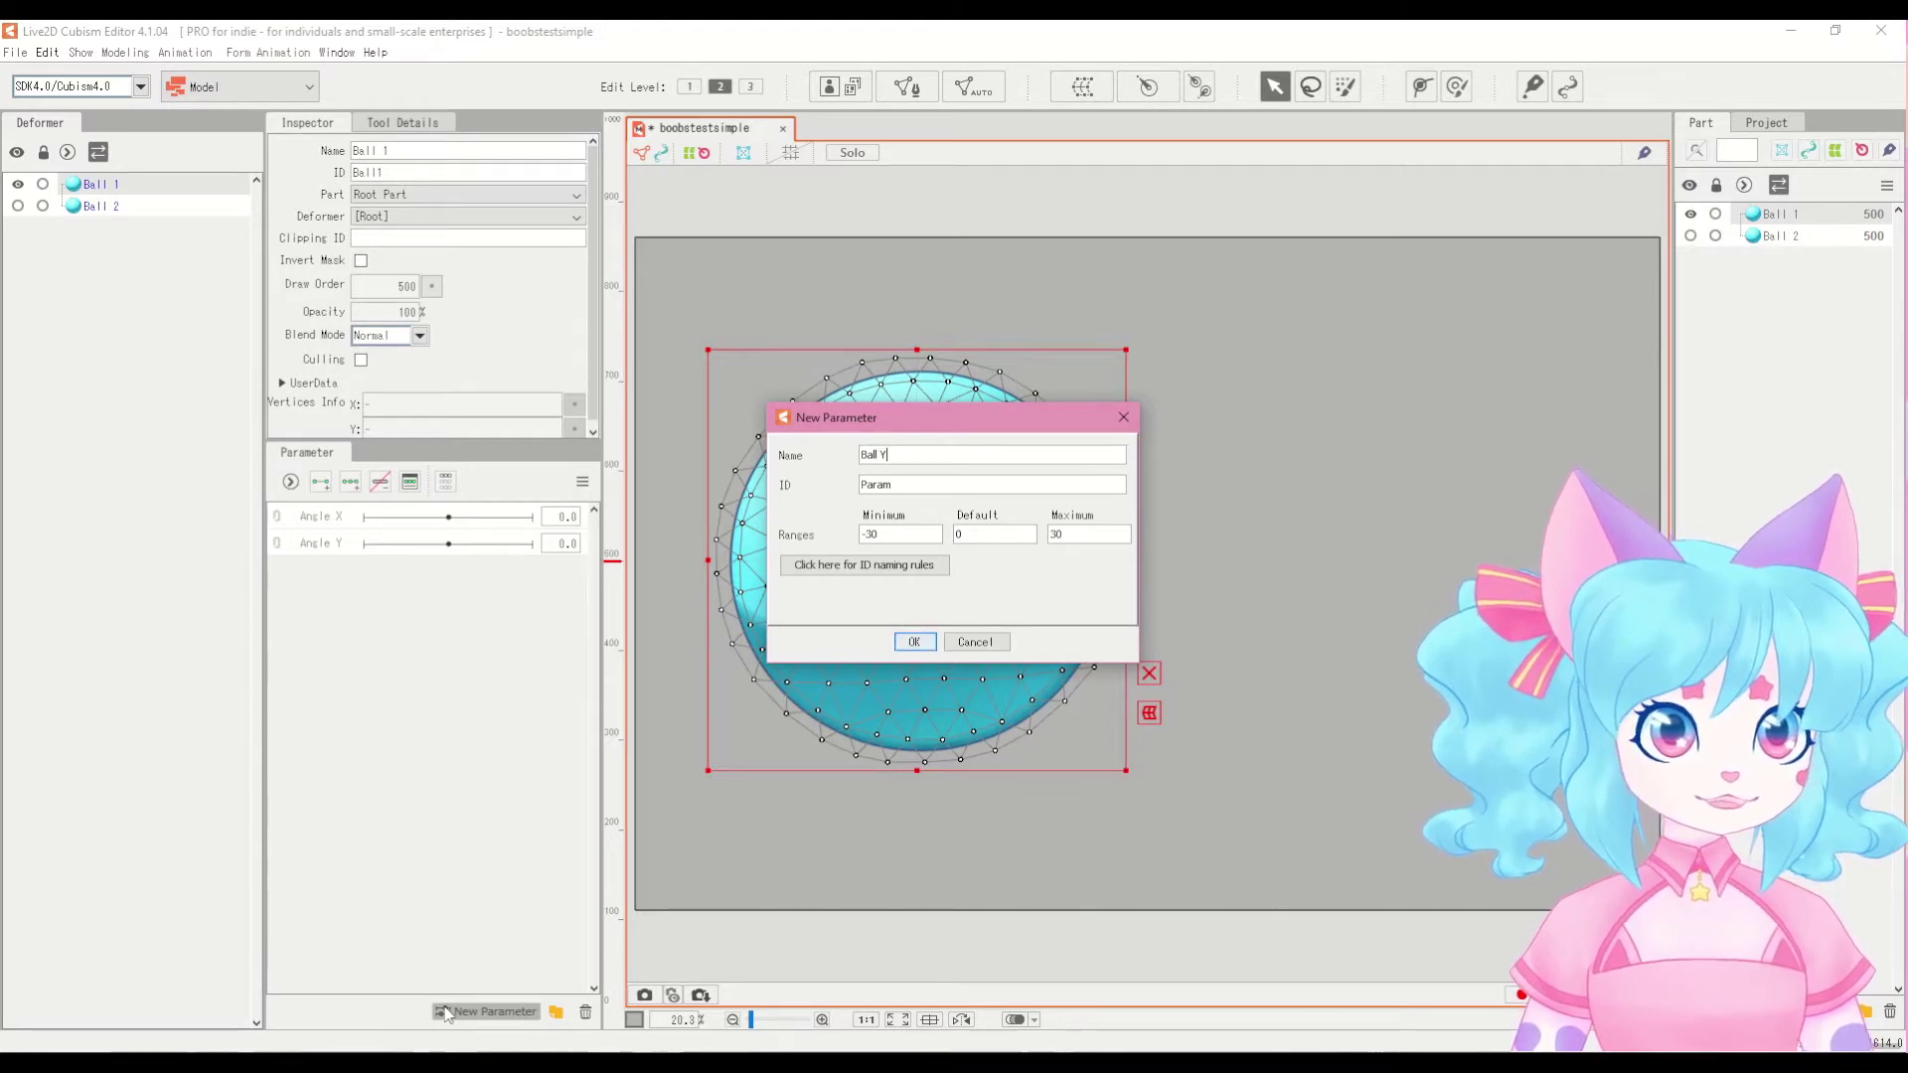
type(" 1")
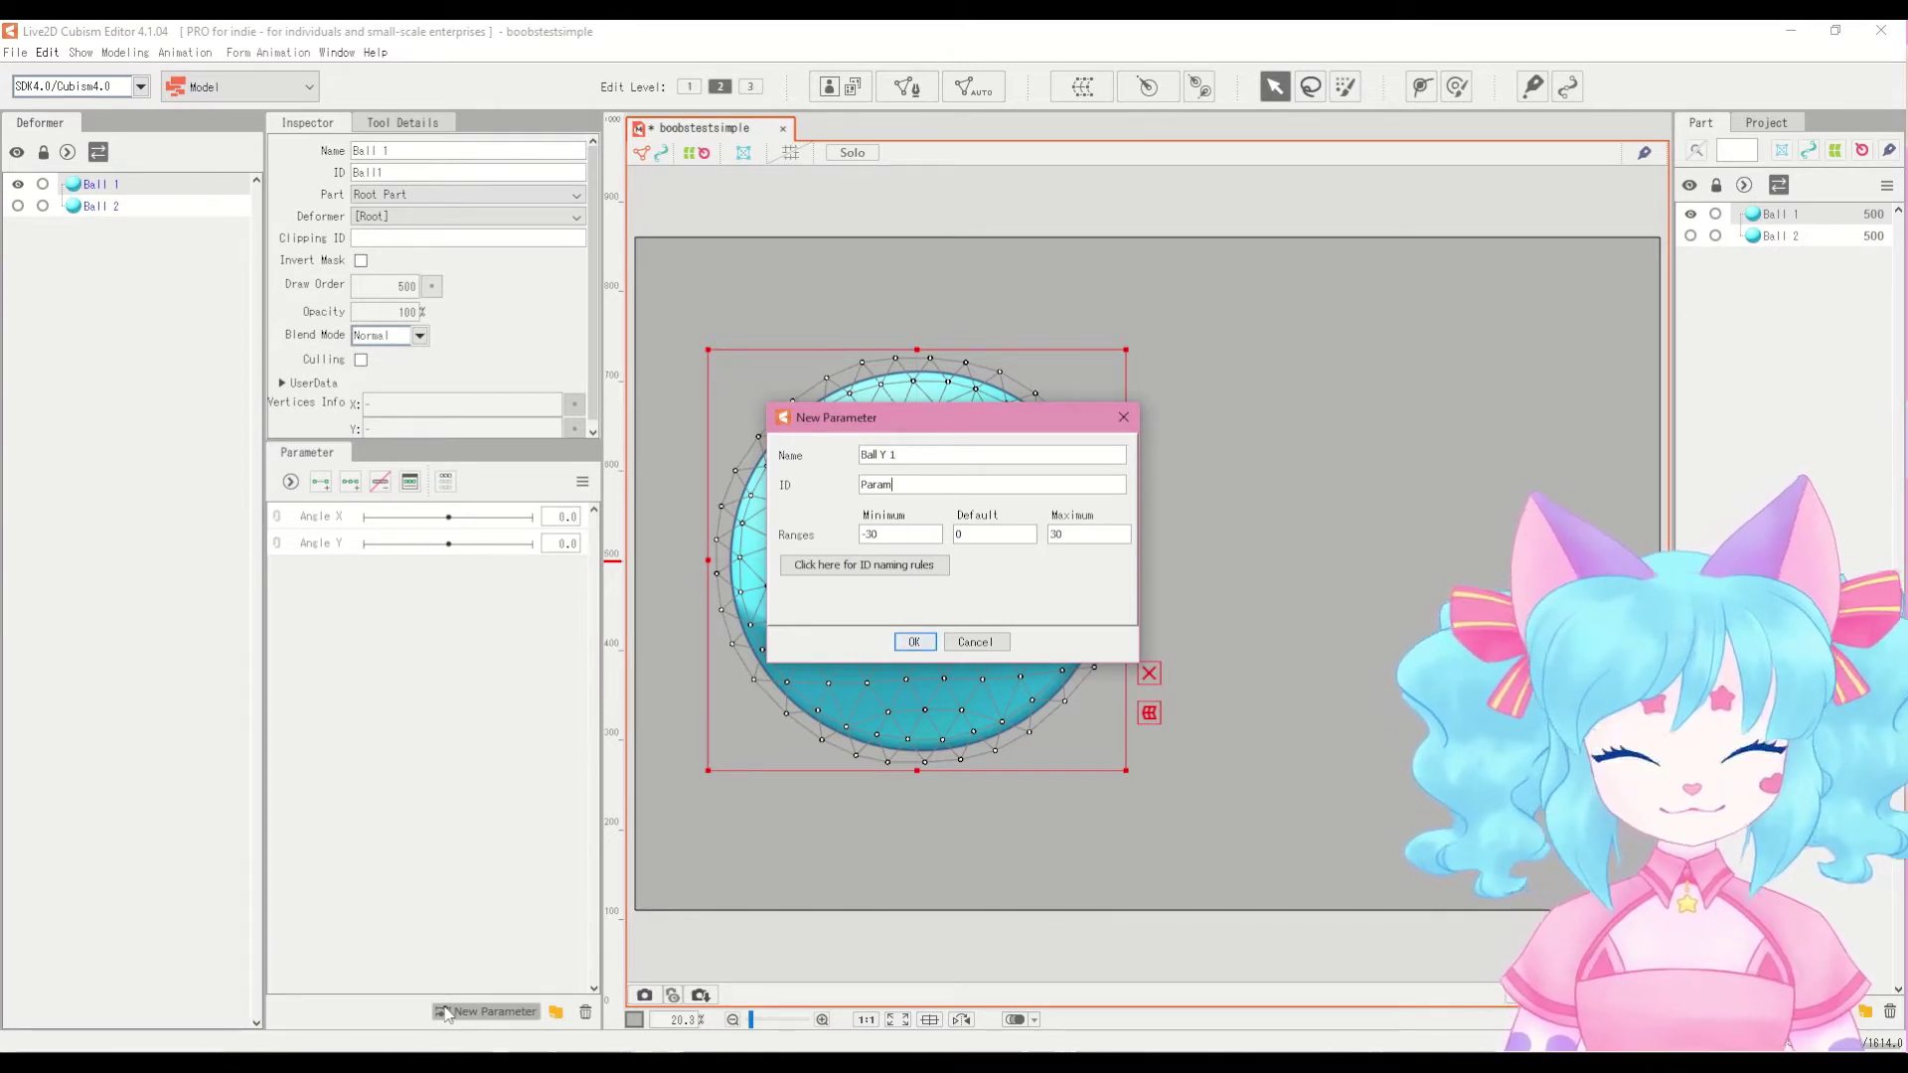
key("Tab")
type("BallY 1")
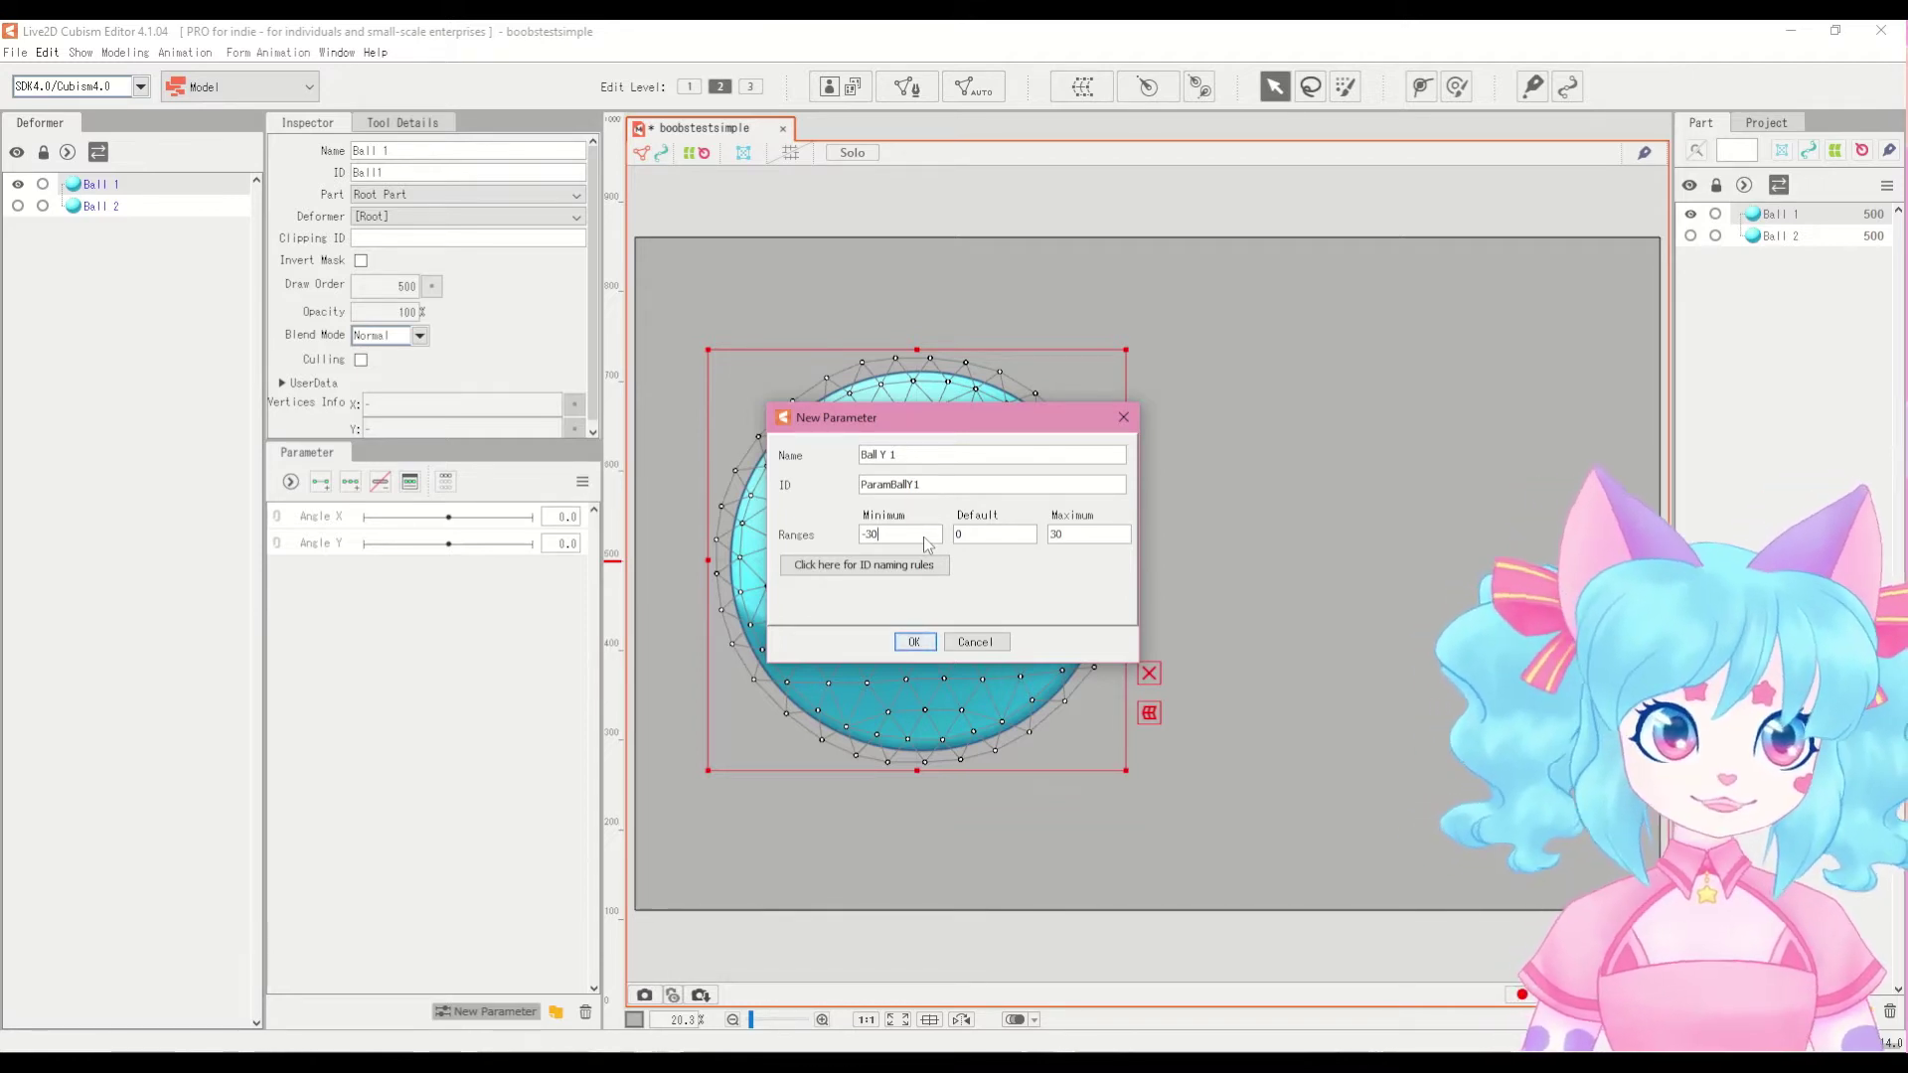
Step: Set the Ball Y 1 range to a minimum of -10 and a maximum of 10, and create the parameter
key("BackSpace")
key("BackSpace")
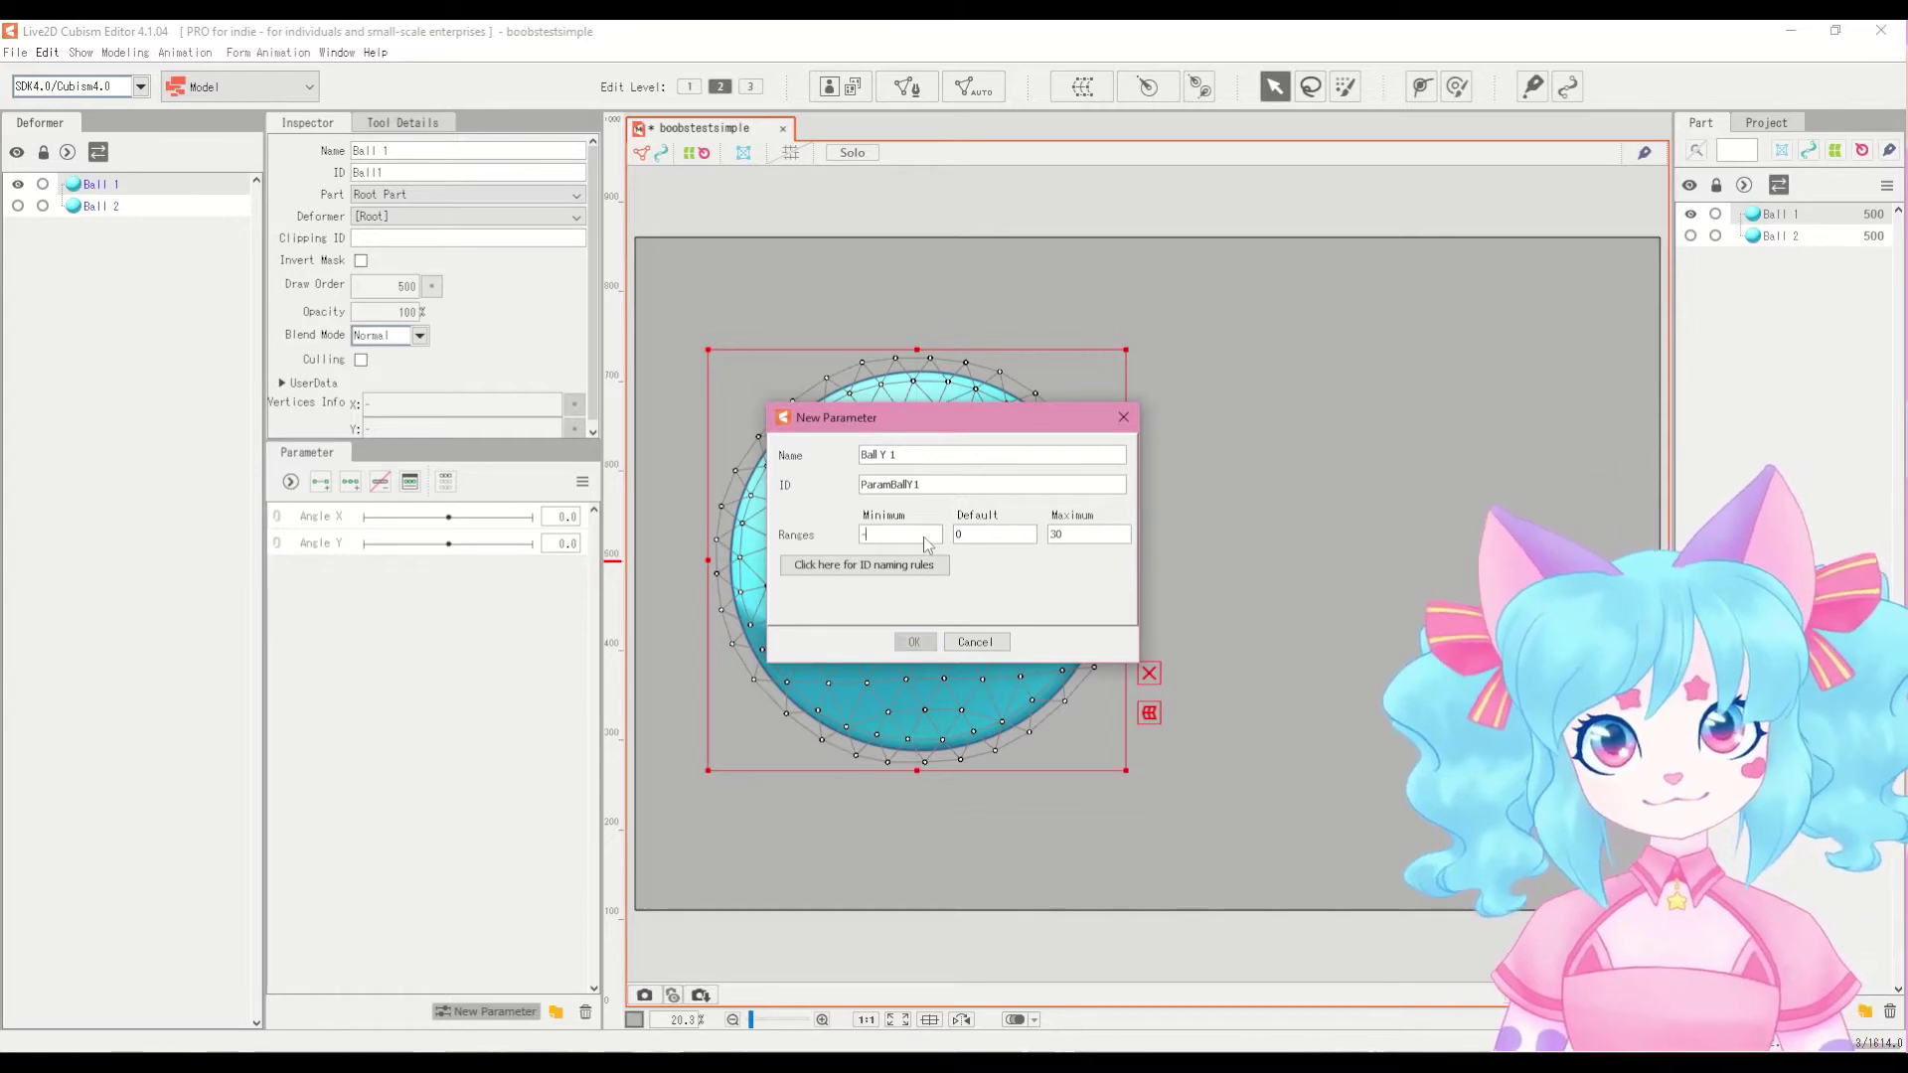
type("10")
key("Tab")
key("Tab")
key("BackSpace")
key("BackSpace")
type("10")
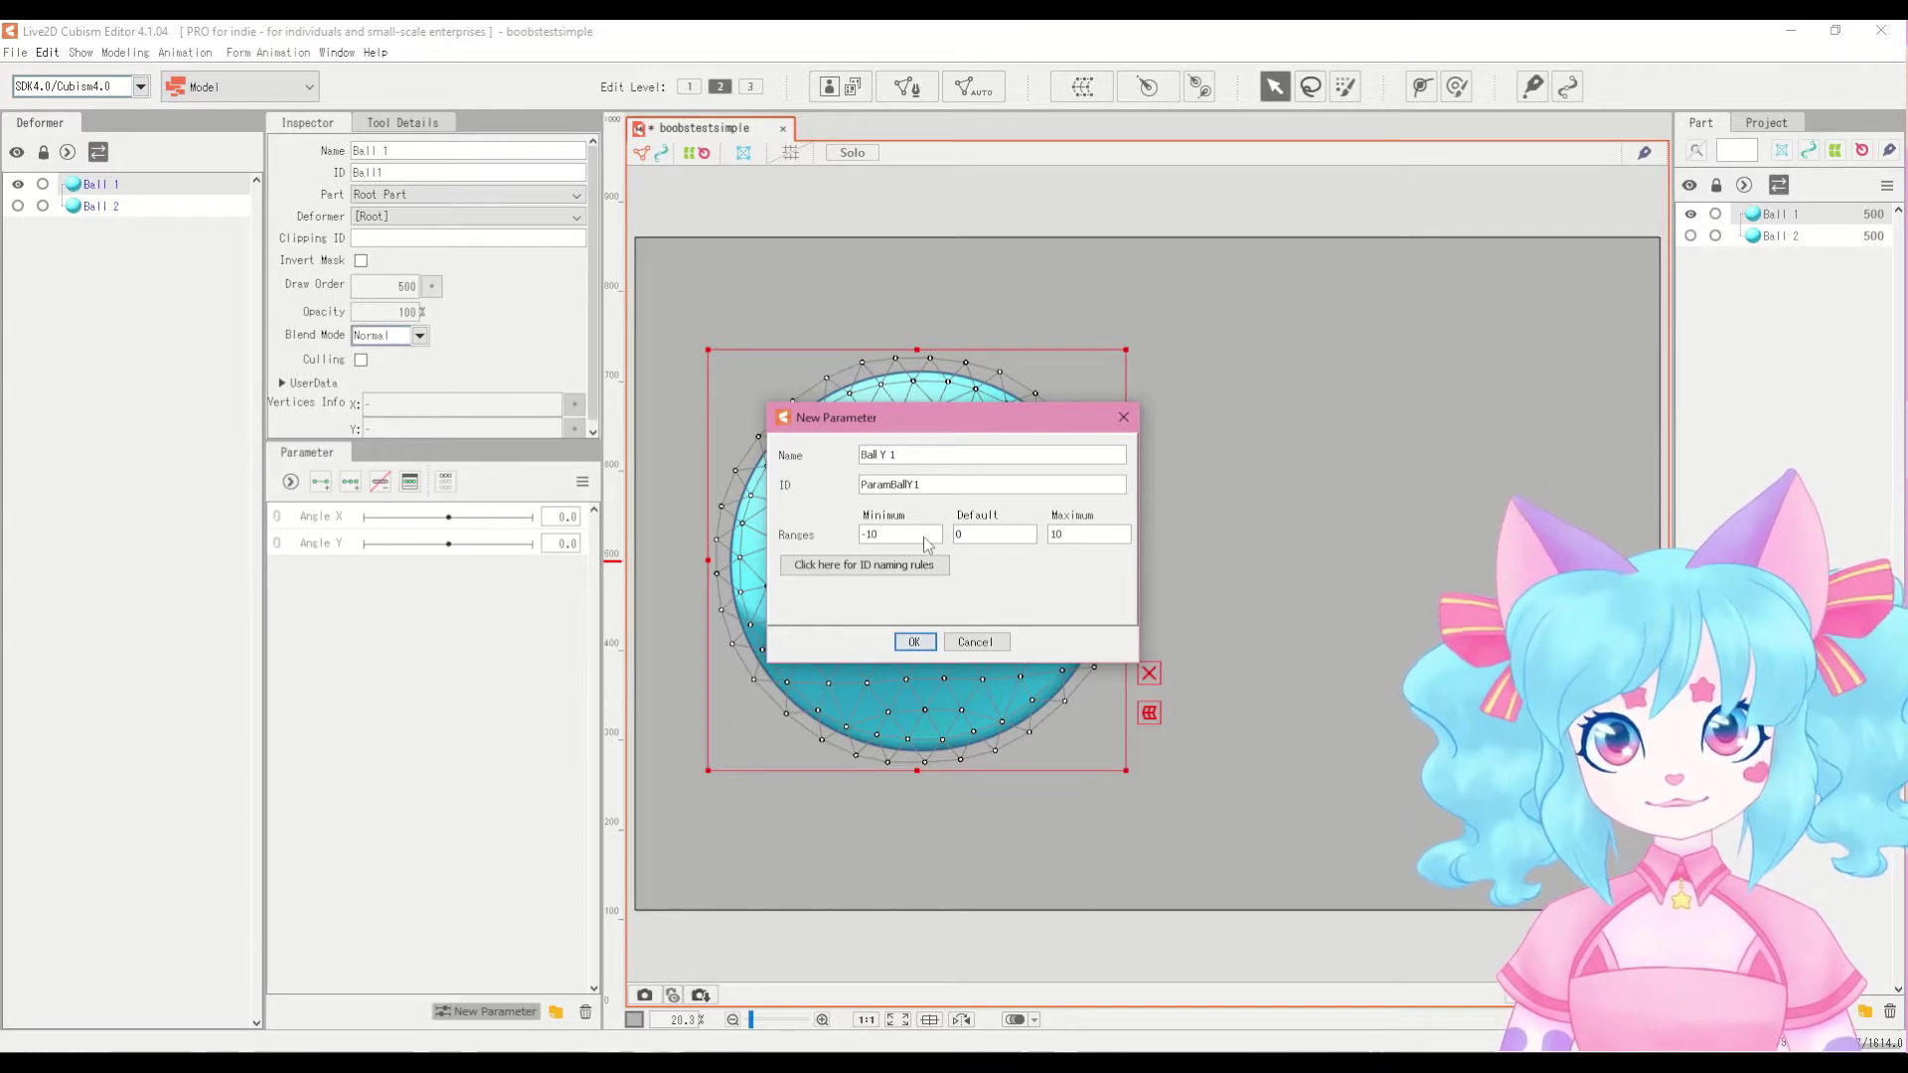
left_click(915, 643)
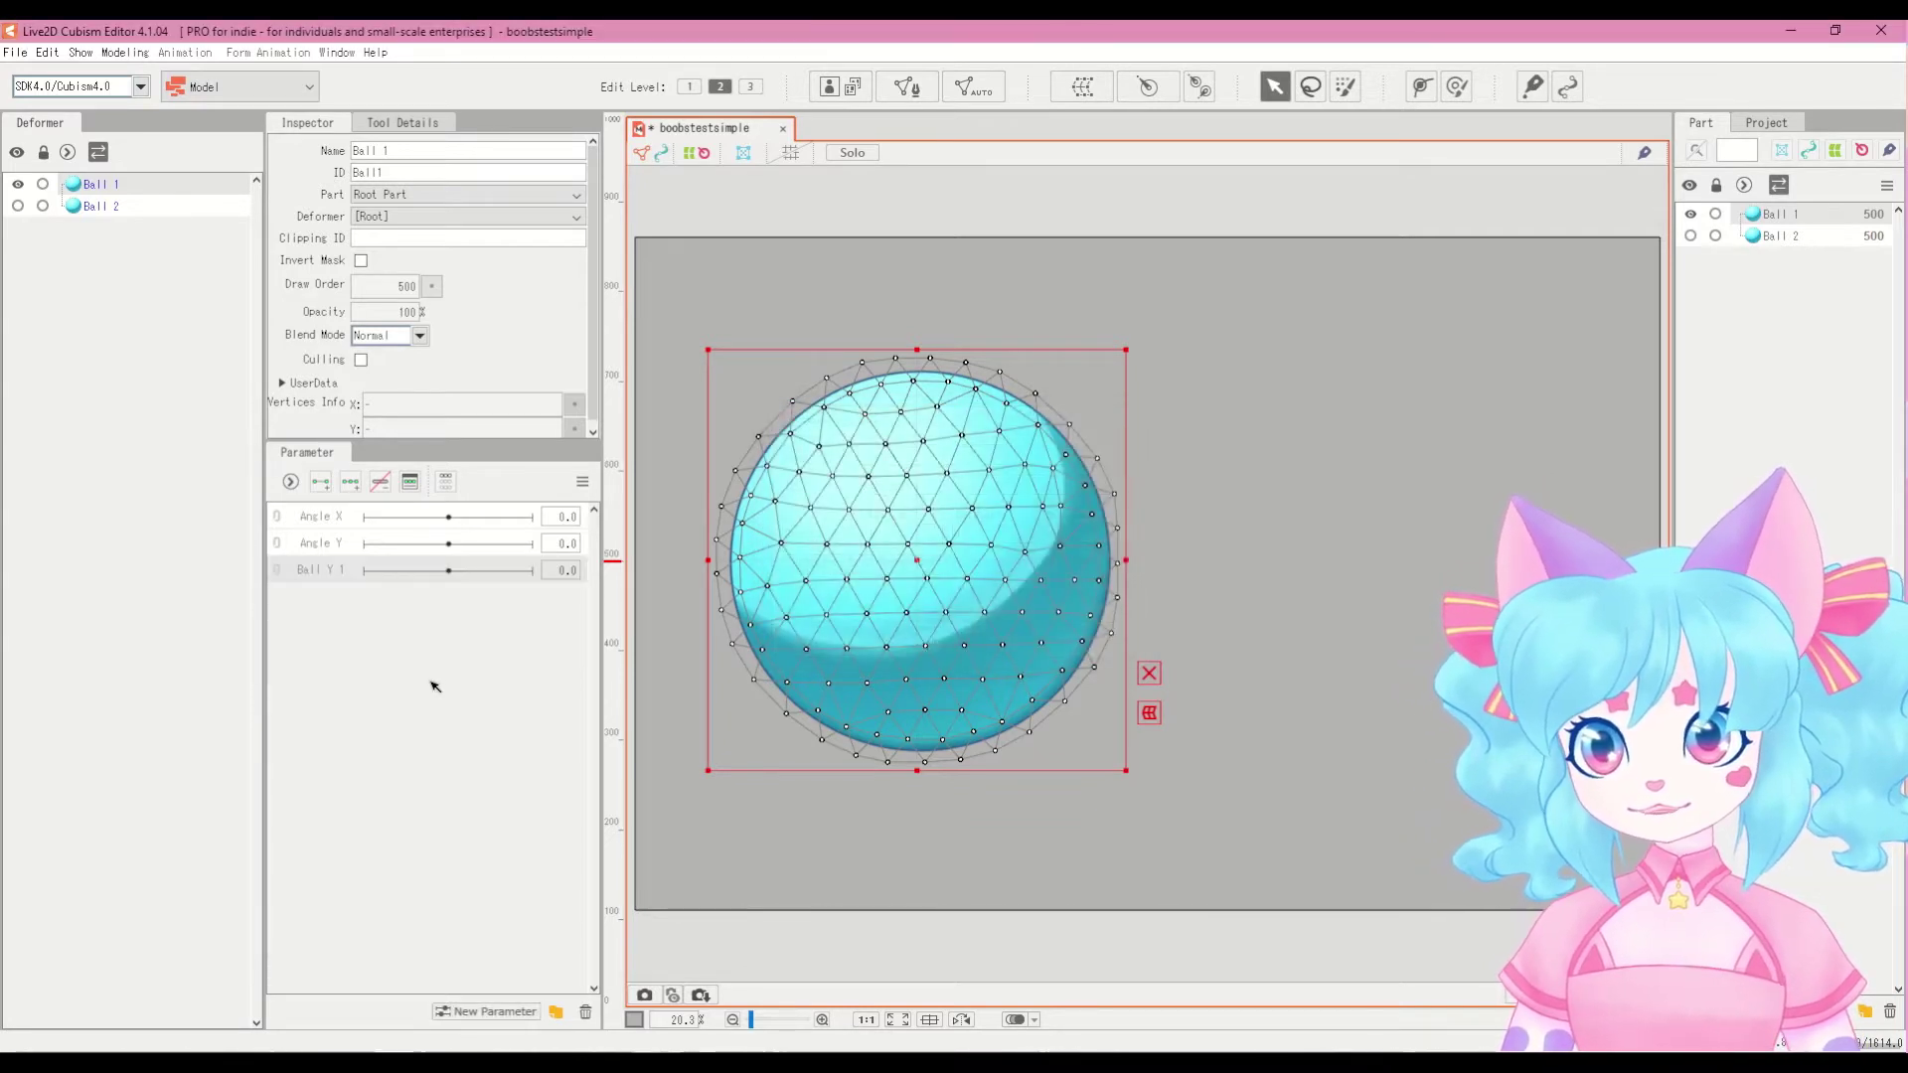
Step: Start another new parameter named "Ball Y 2" with the ID ParamBallY2
left_click(487, 1011)
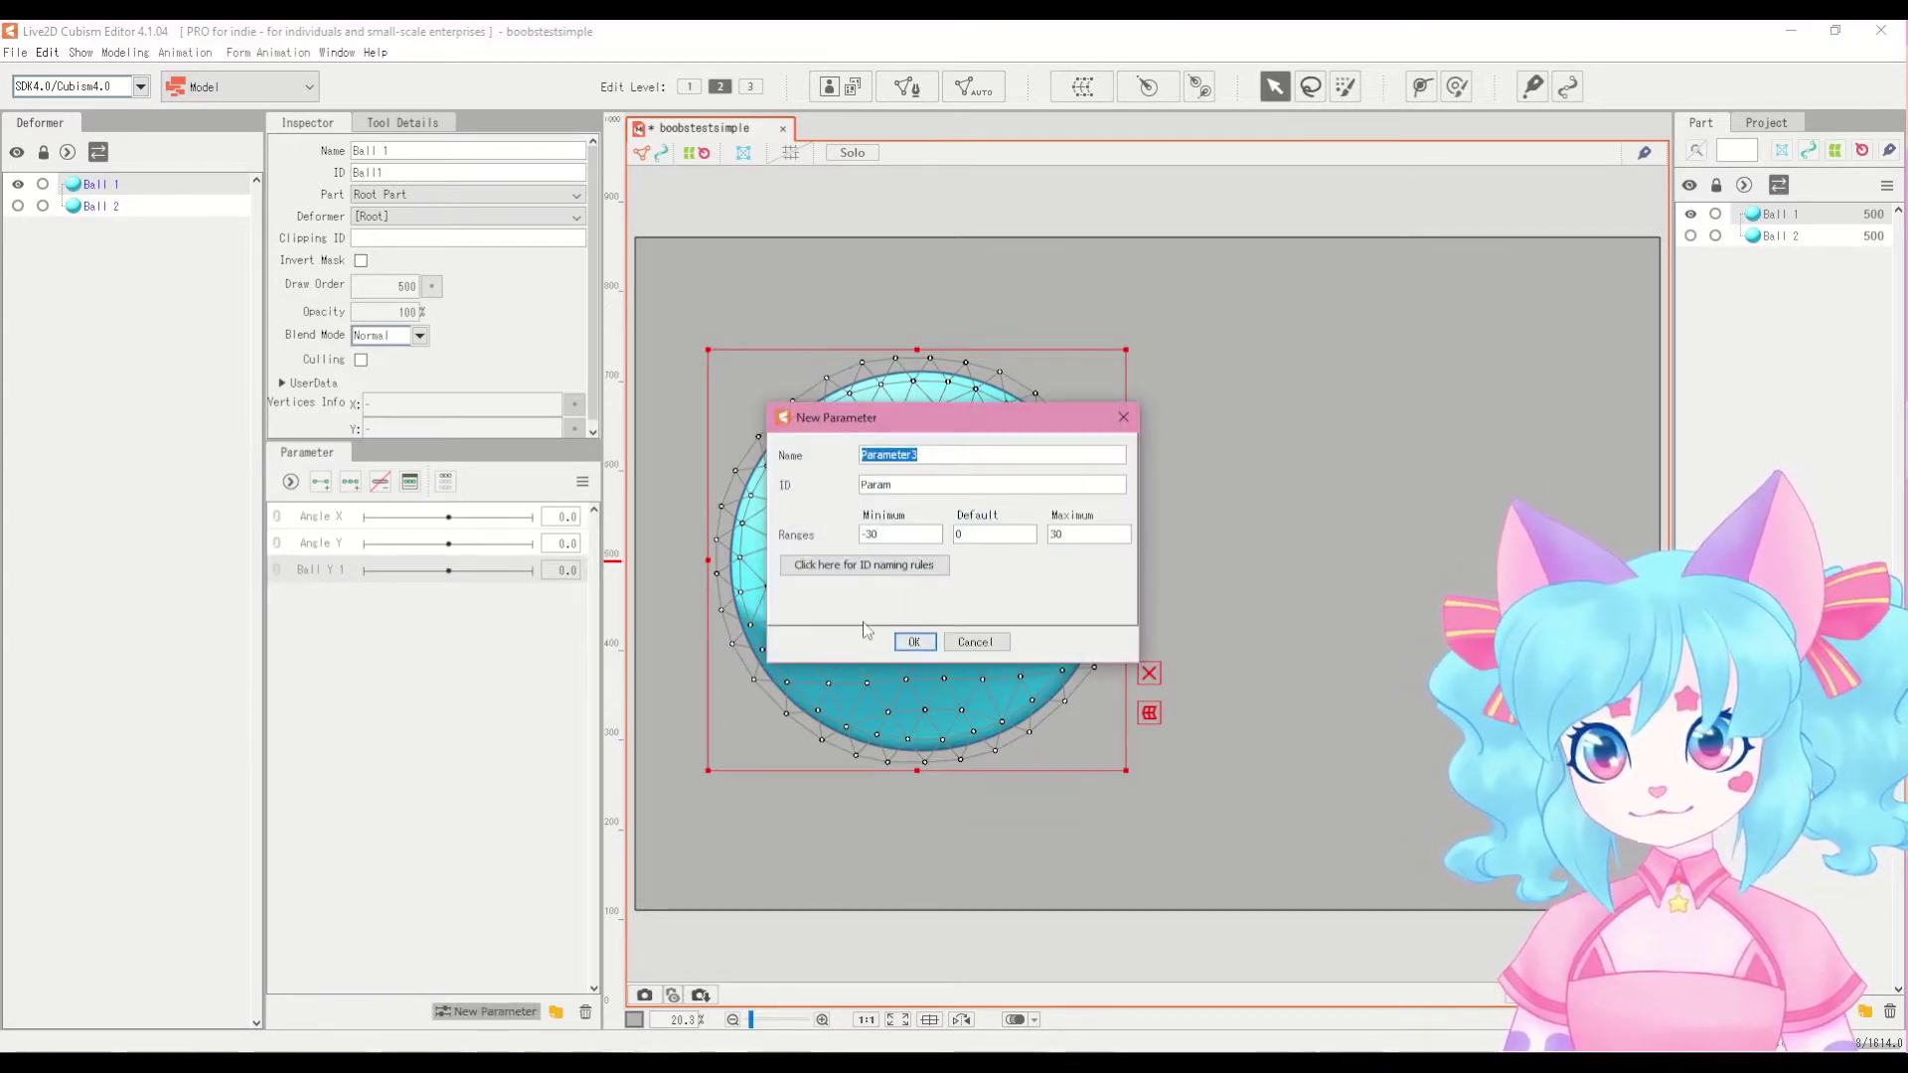
type("Ball")
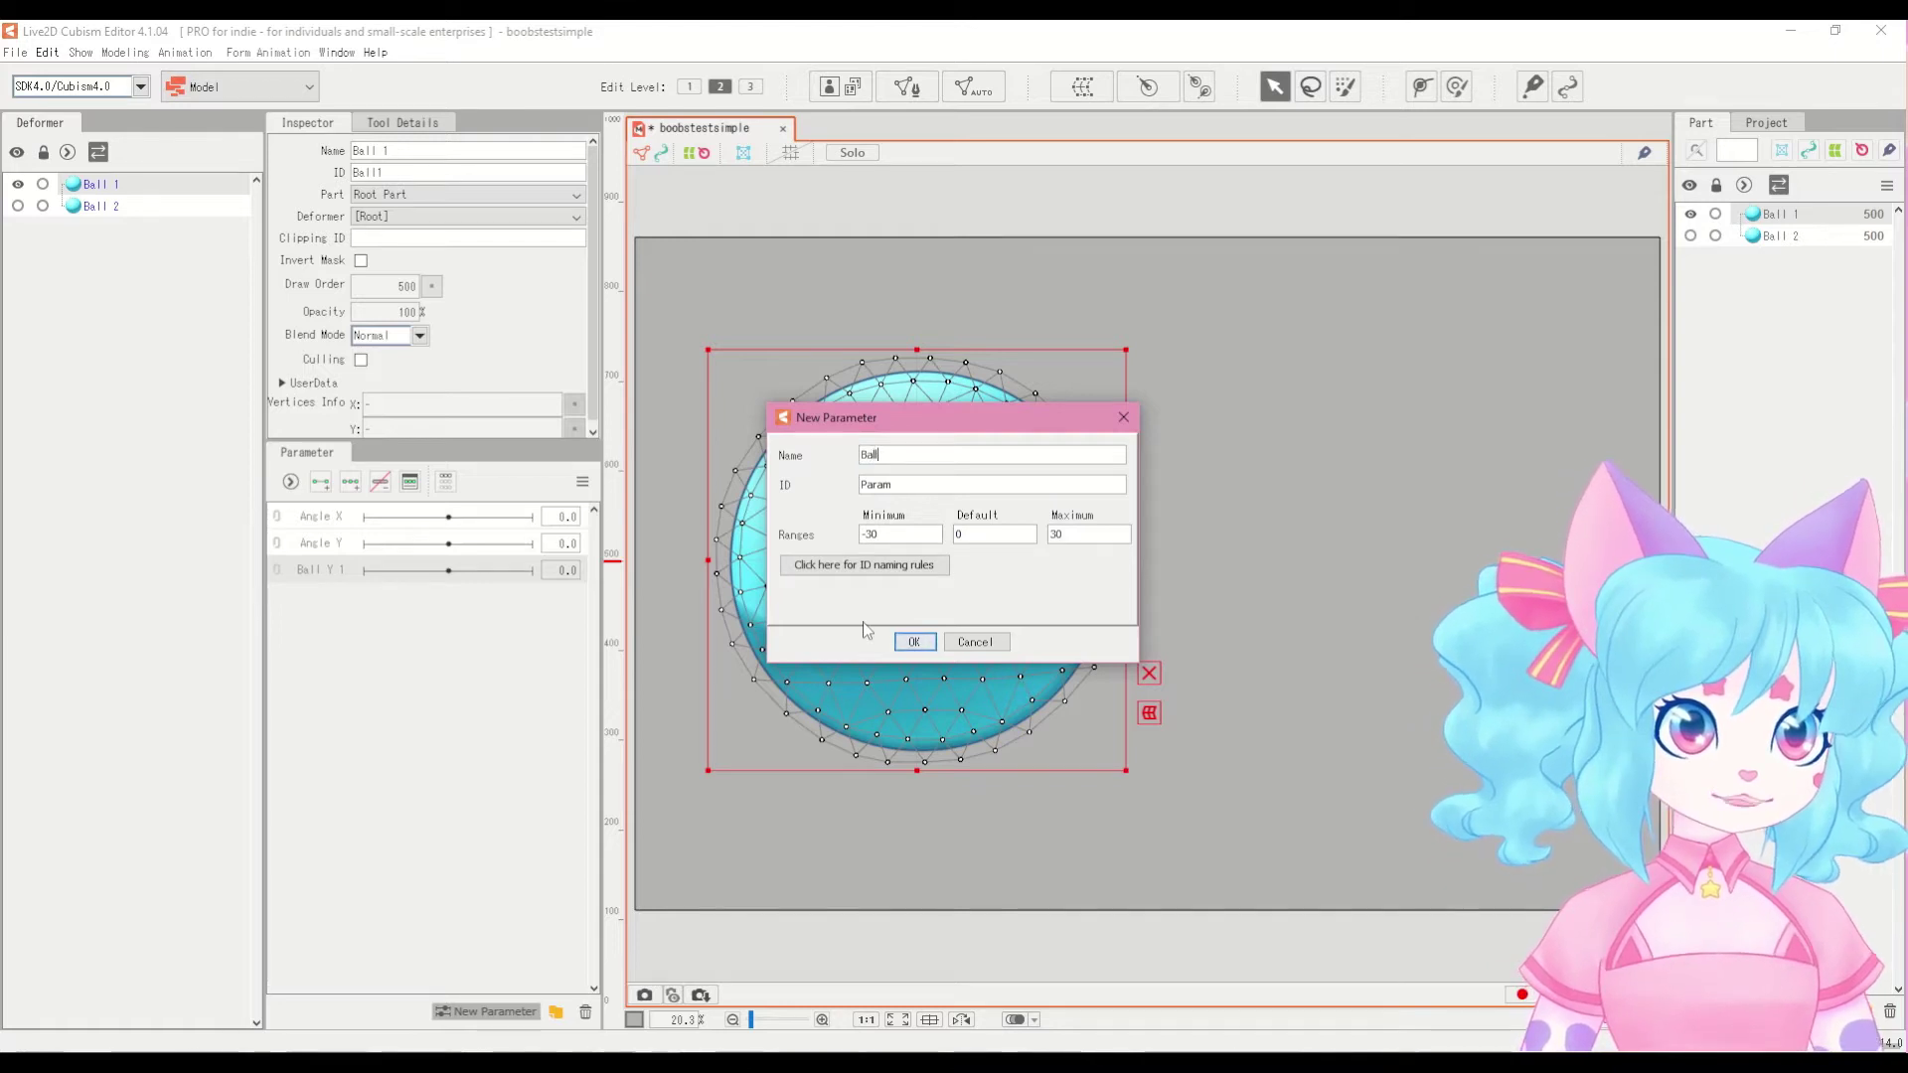
type(" Y")
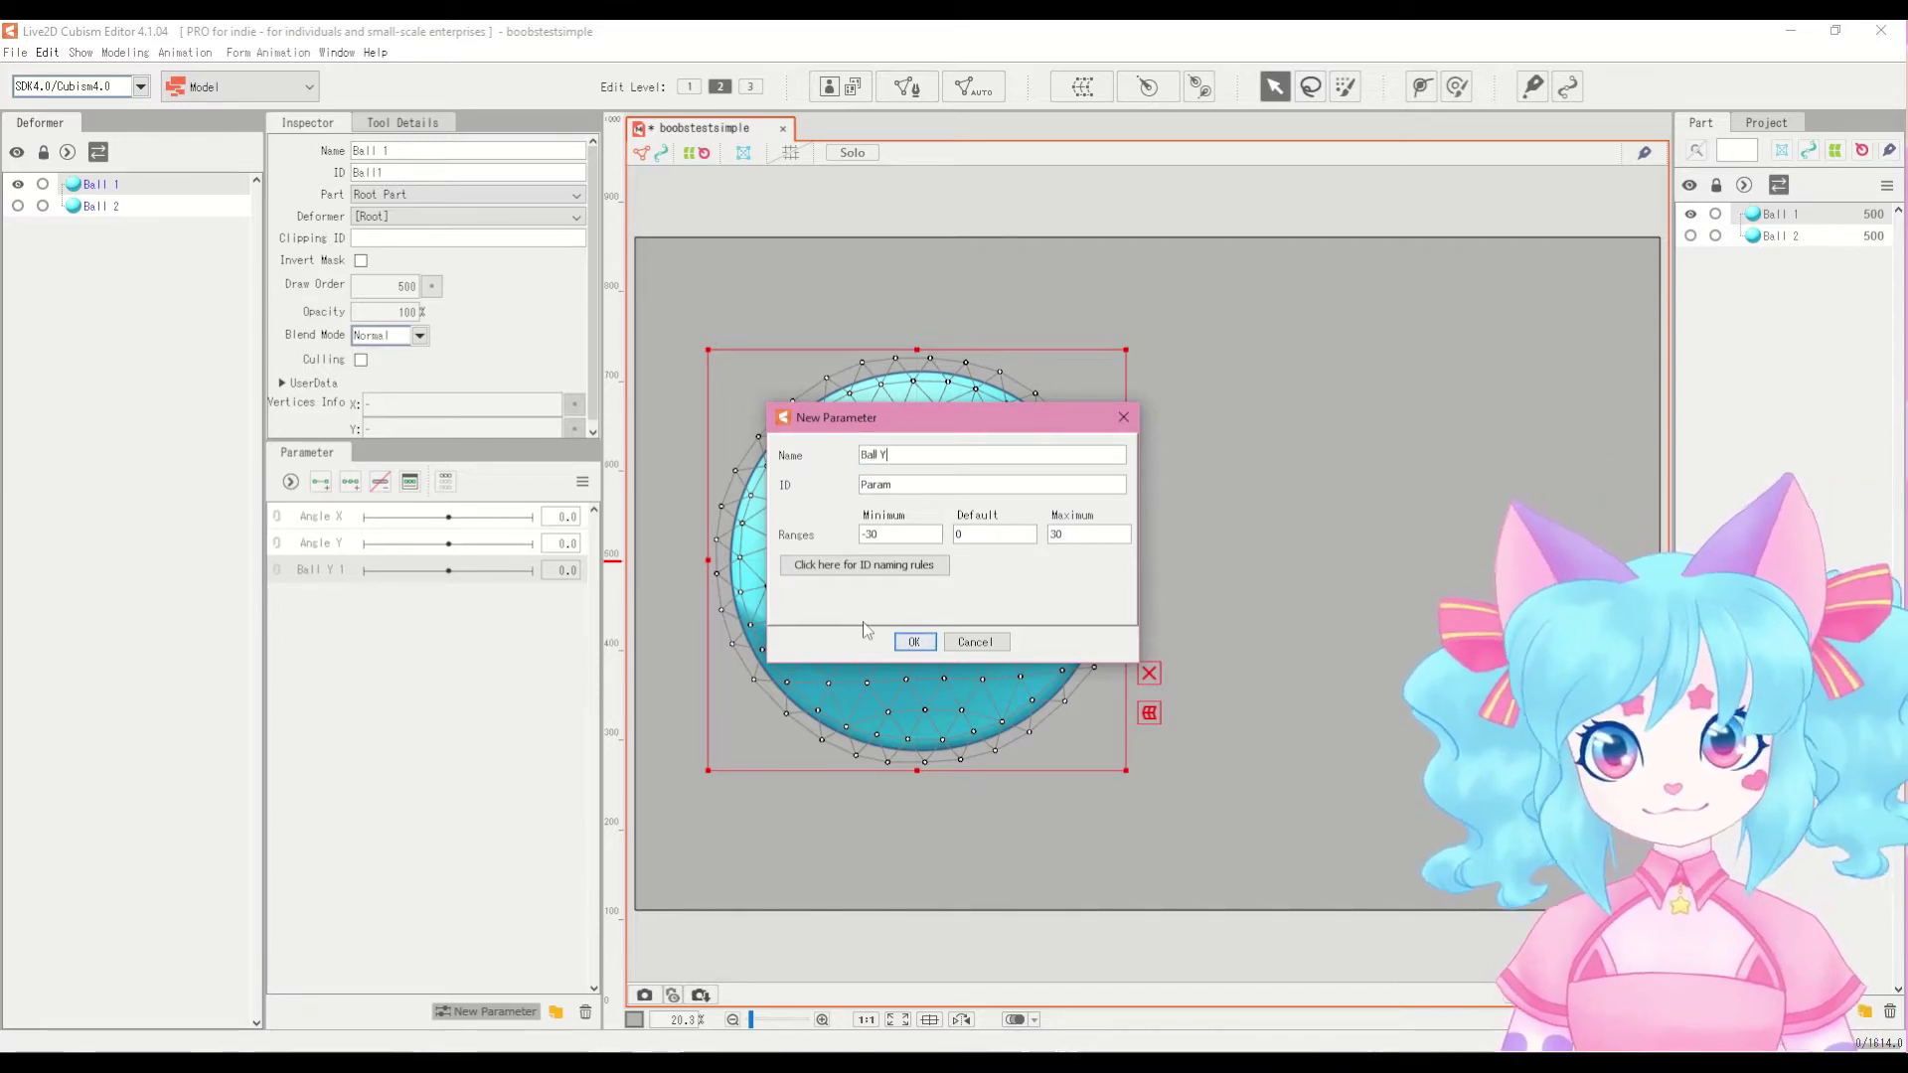
type(" 2")
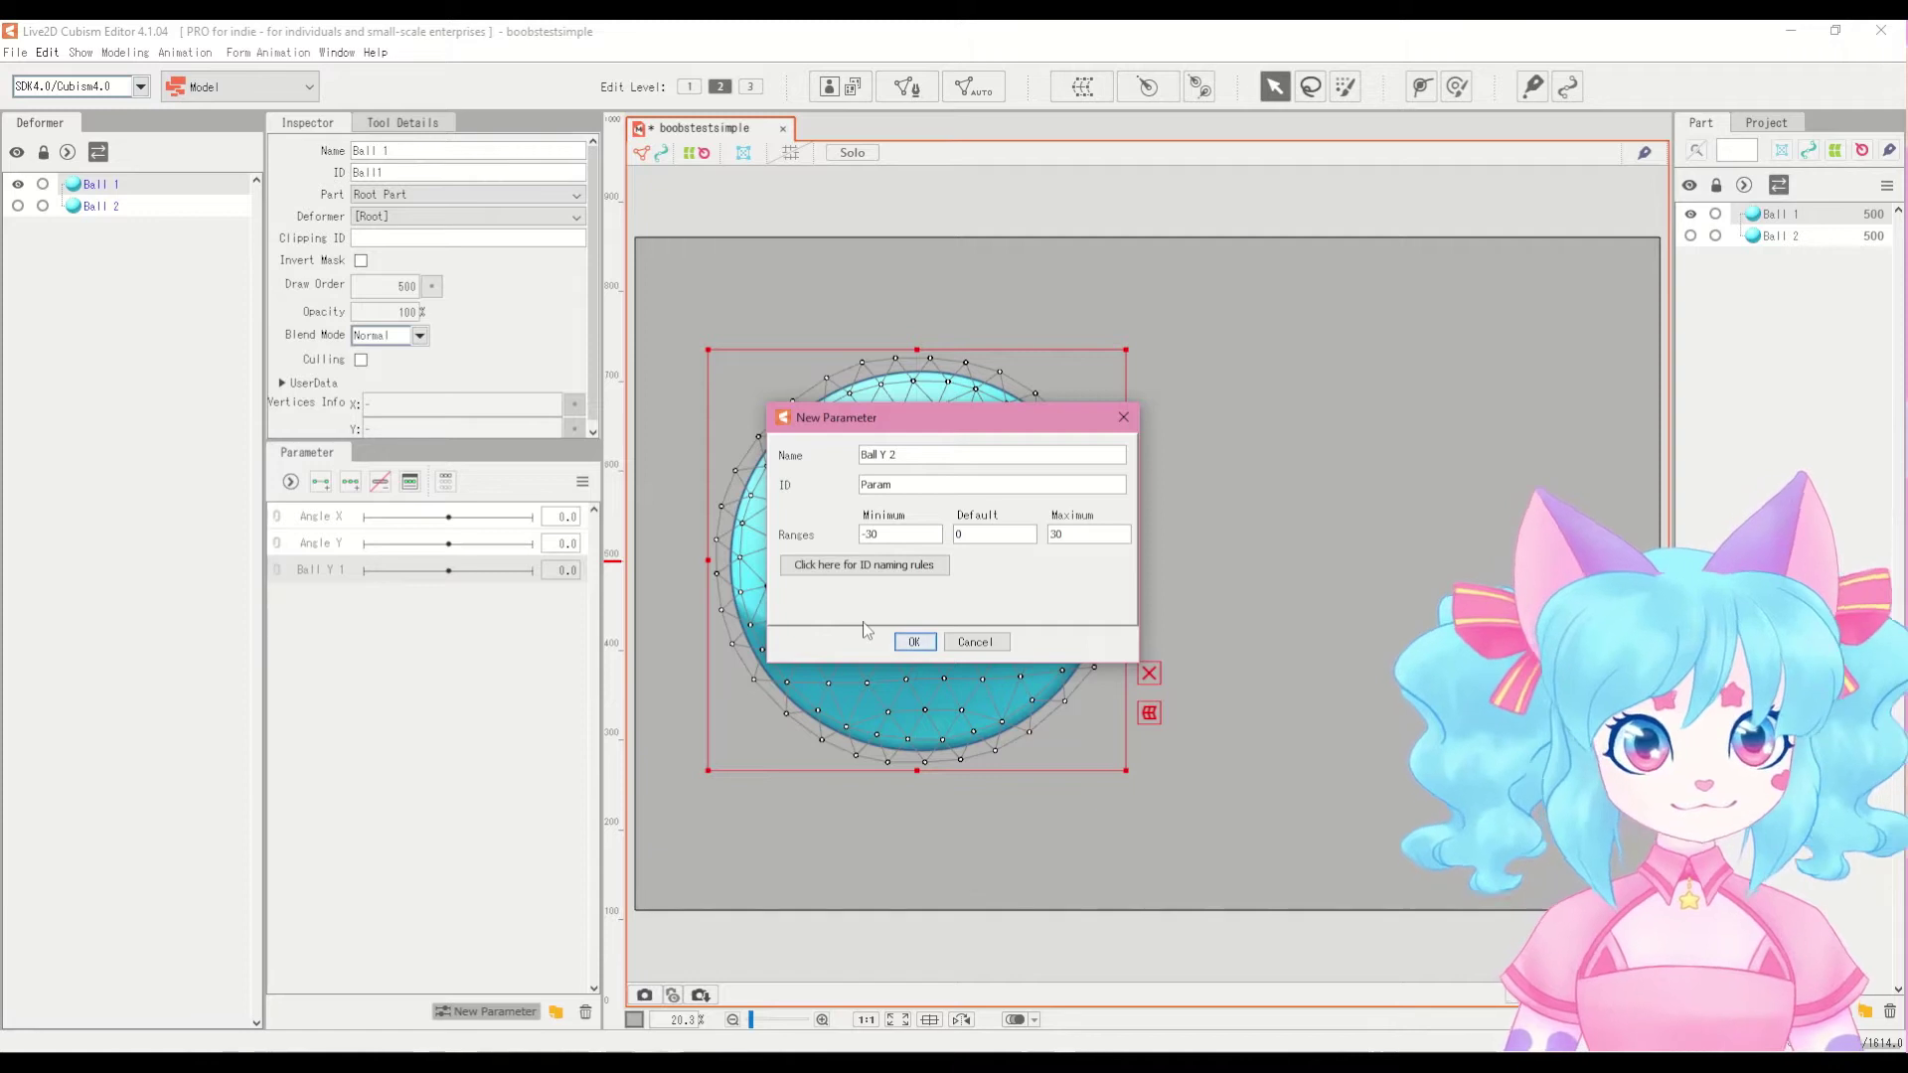
type("BallY2")
key("Tab")
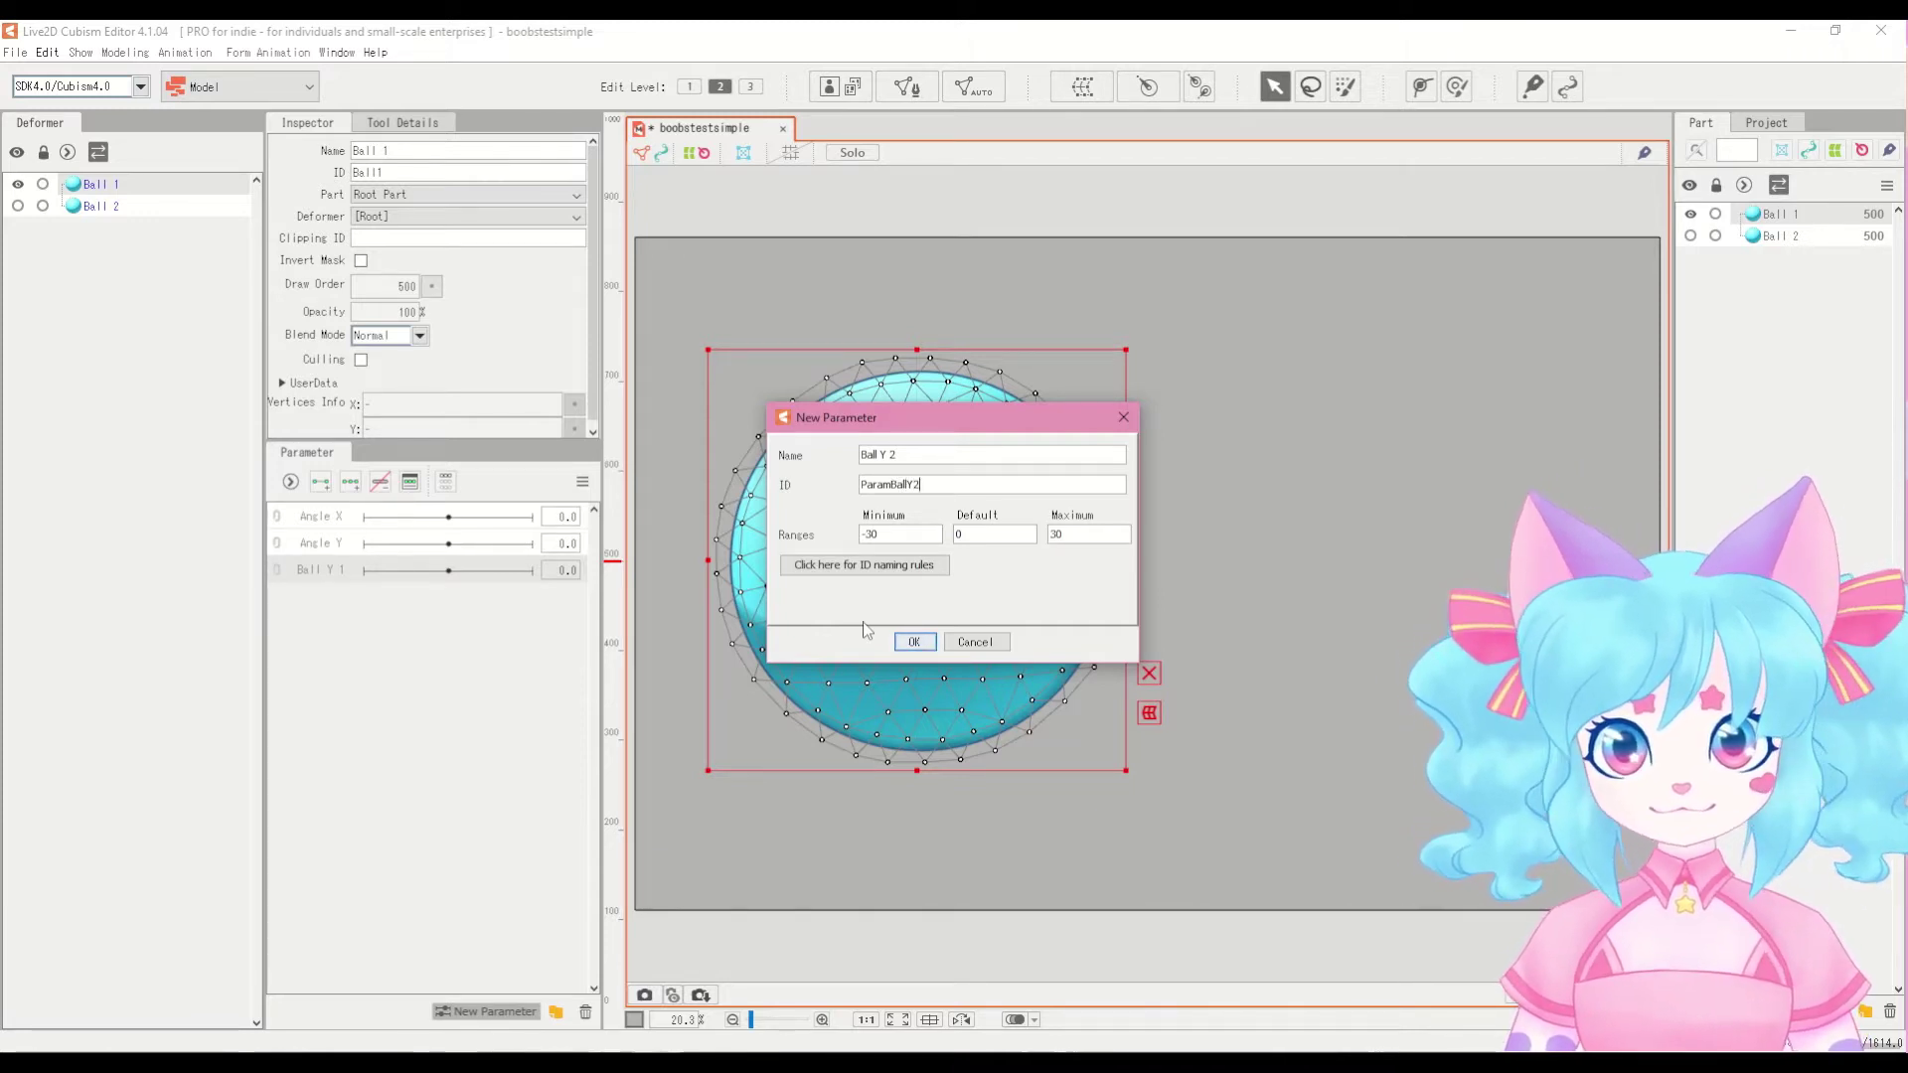
Step: Give Ball Y 2 a minimum of -10 and a maximum of 10, and create the parameter
key("BackSpace")
key("BackSpace")
type("10")
key("Tab")
key("Tab")
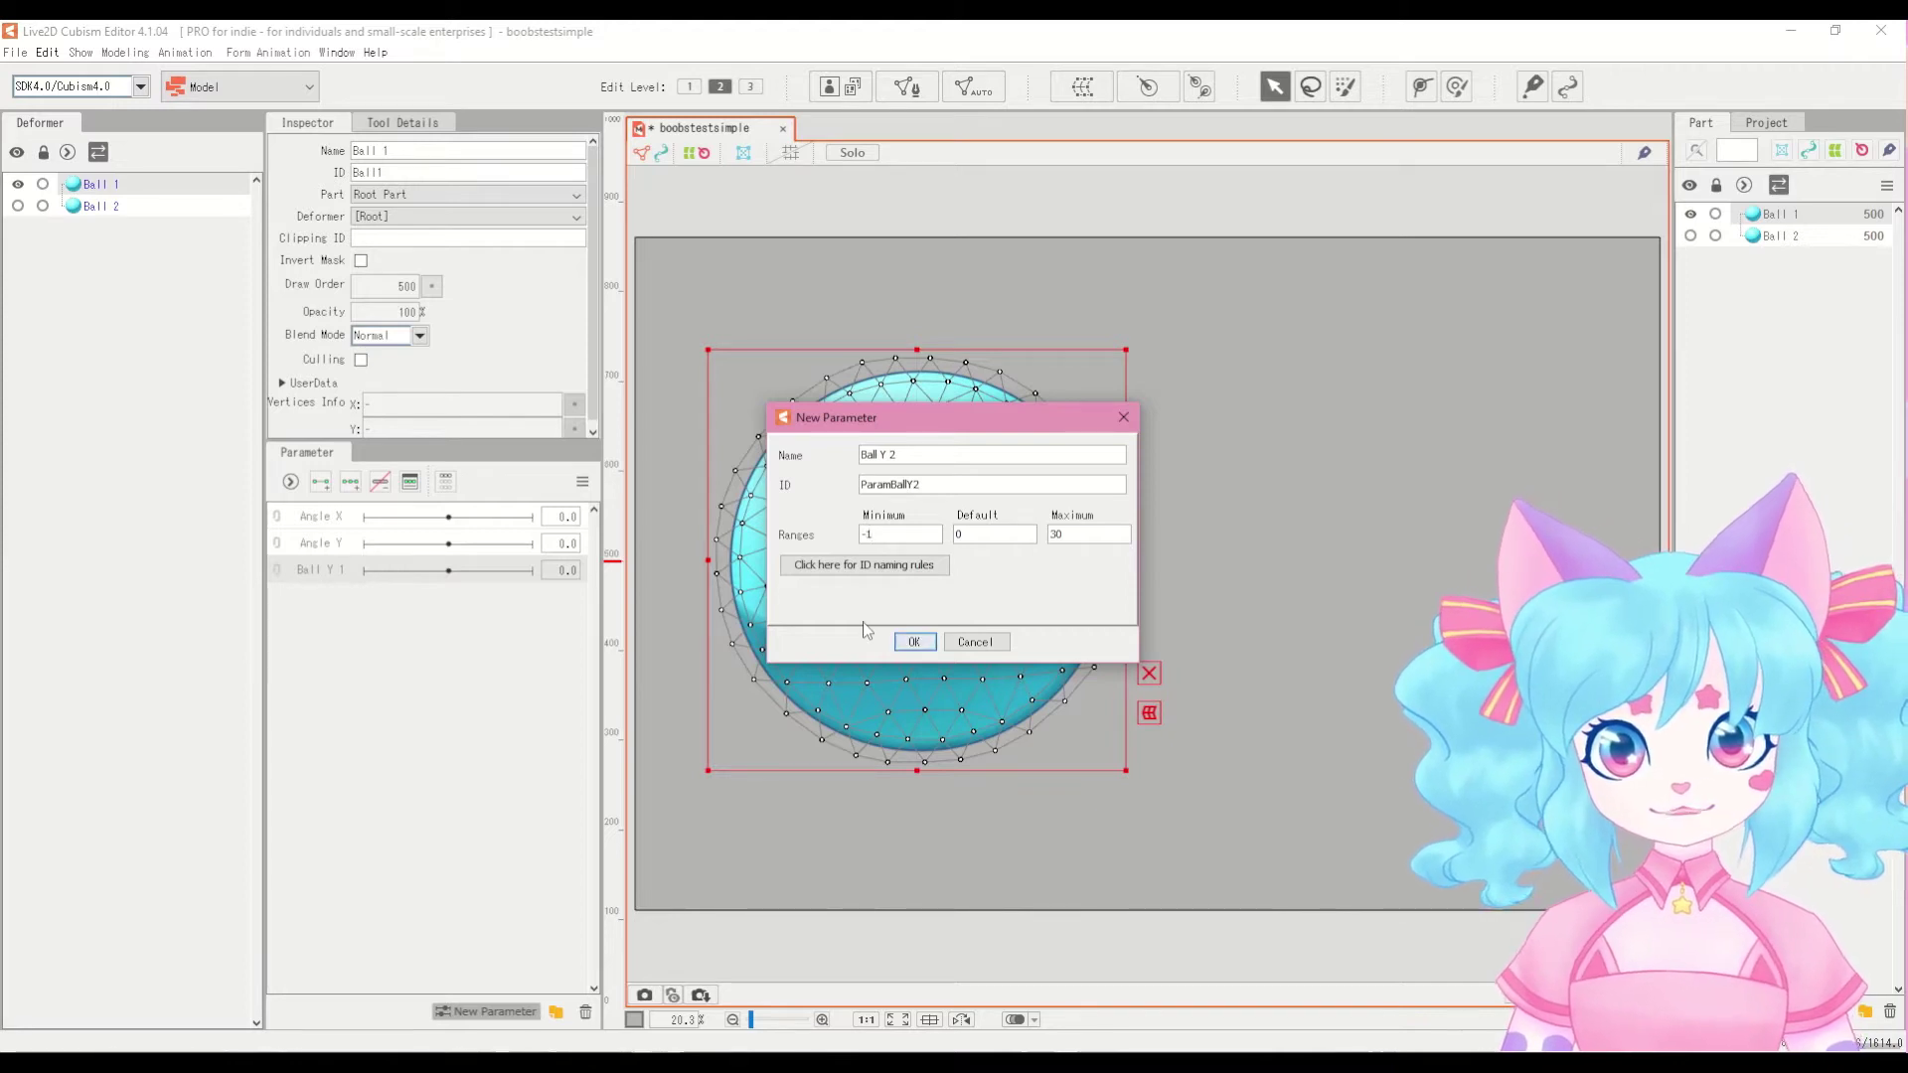
key("BackSpace")
key("BackSpace")
type("10")
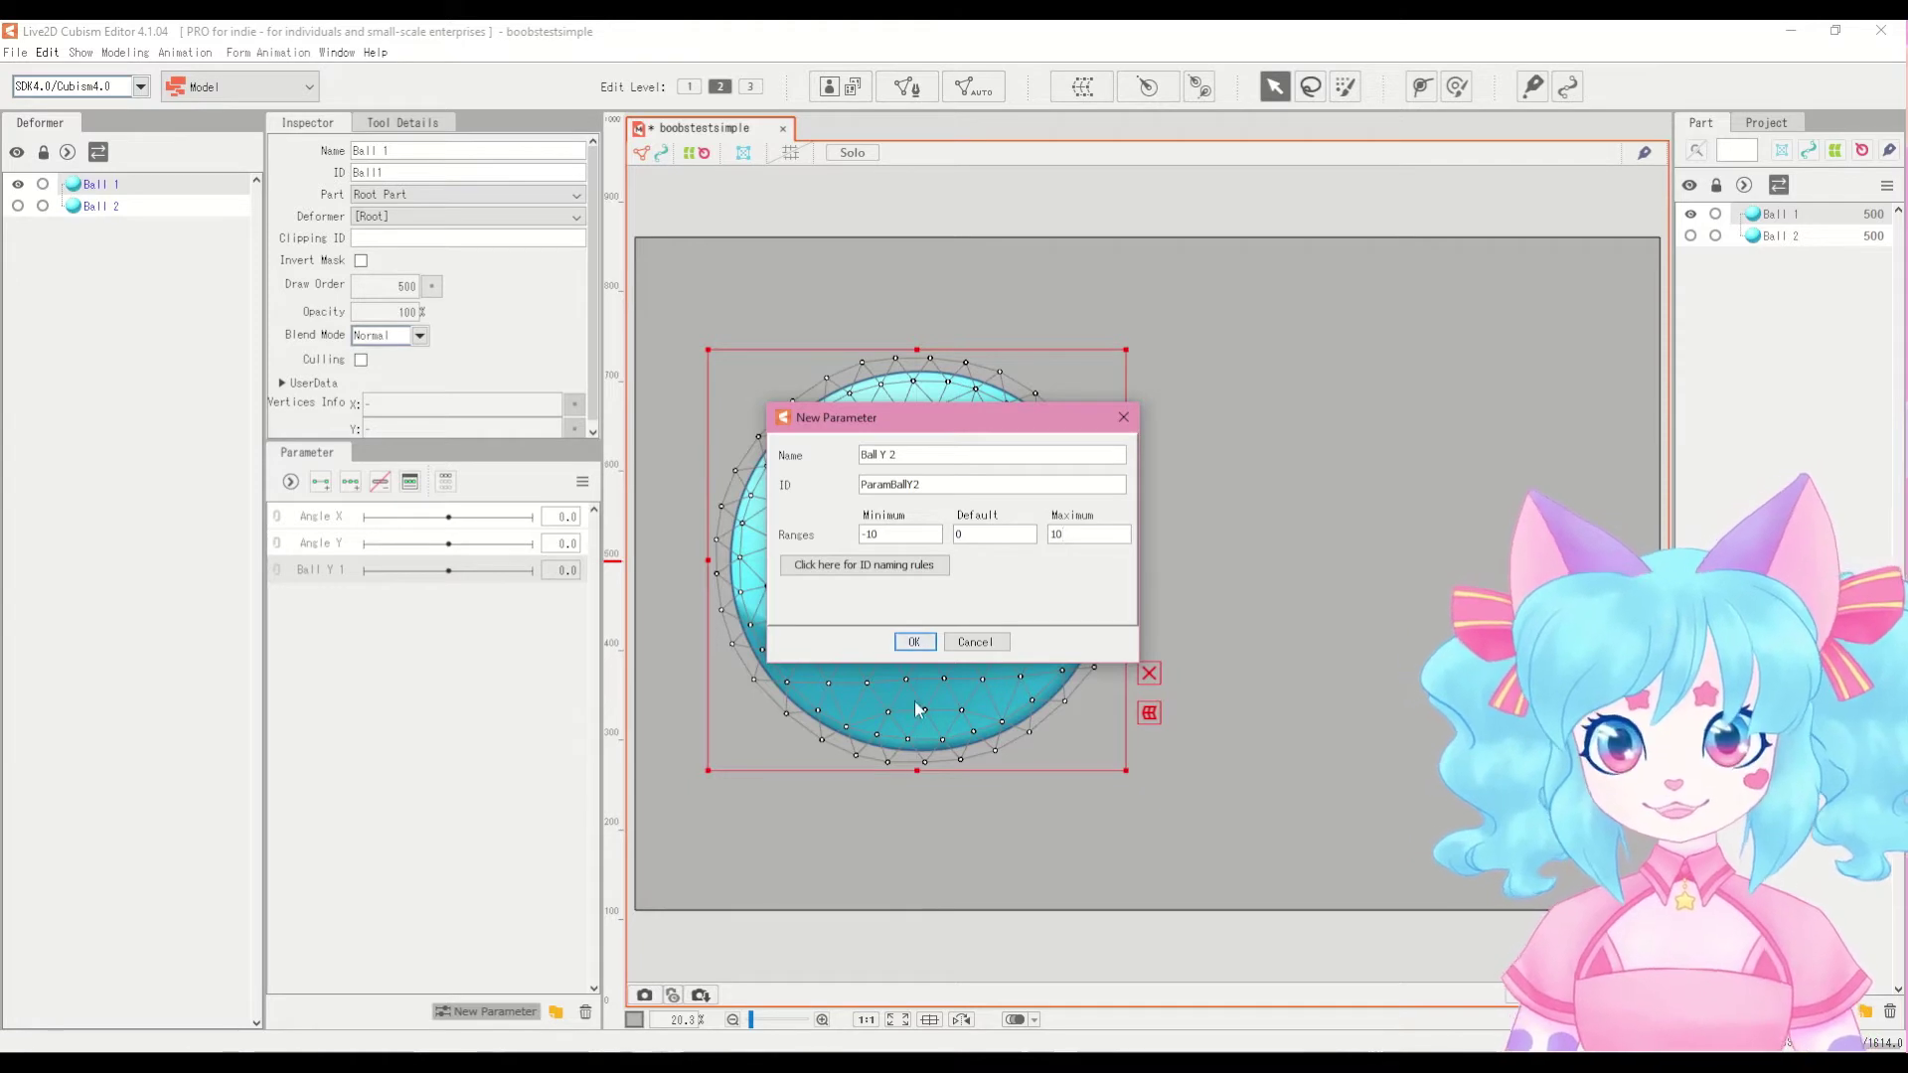
left_click(914, 640)
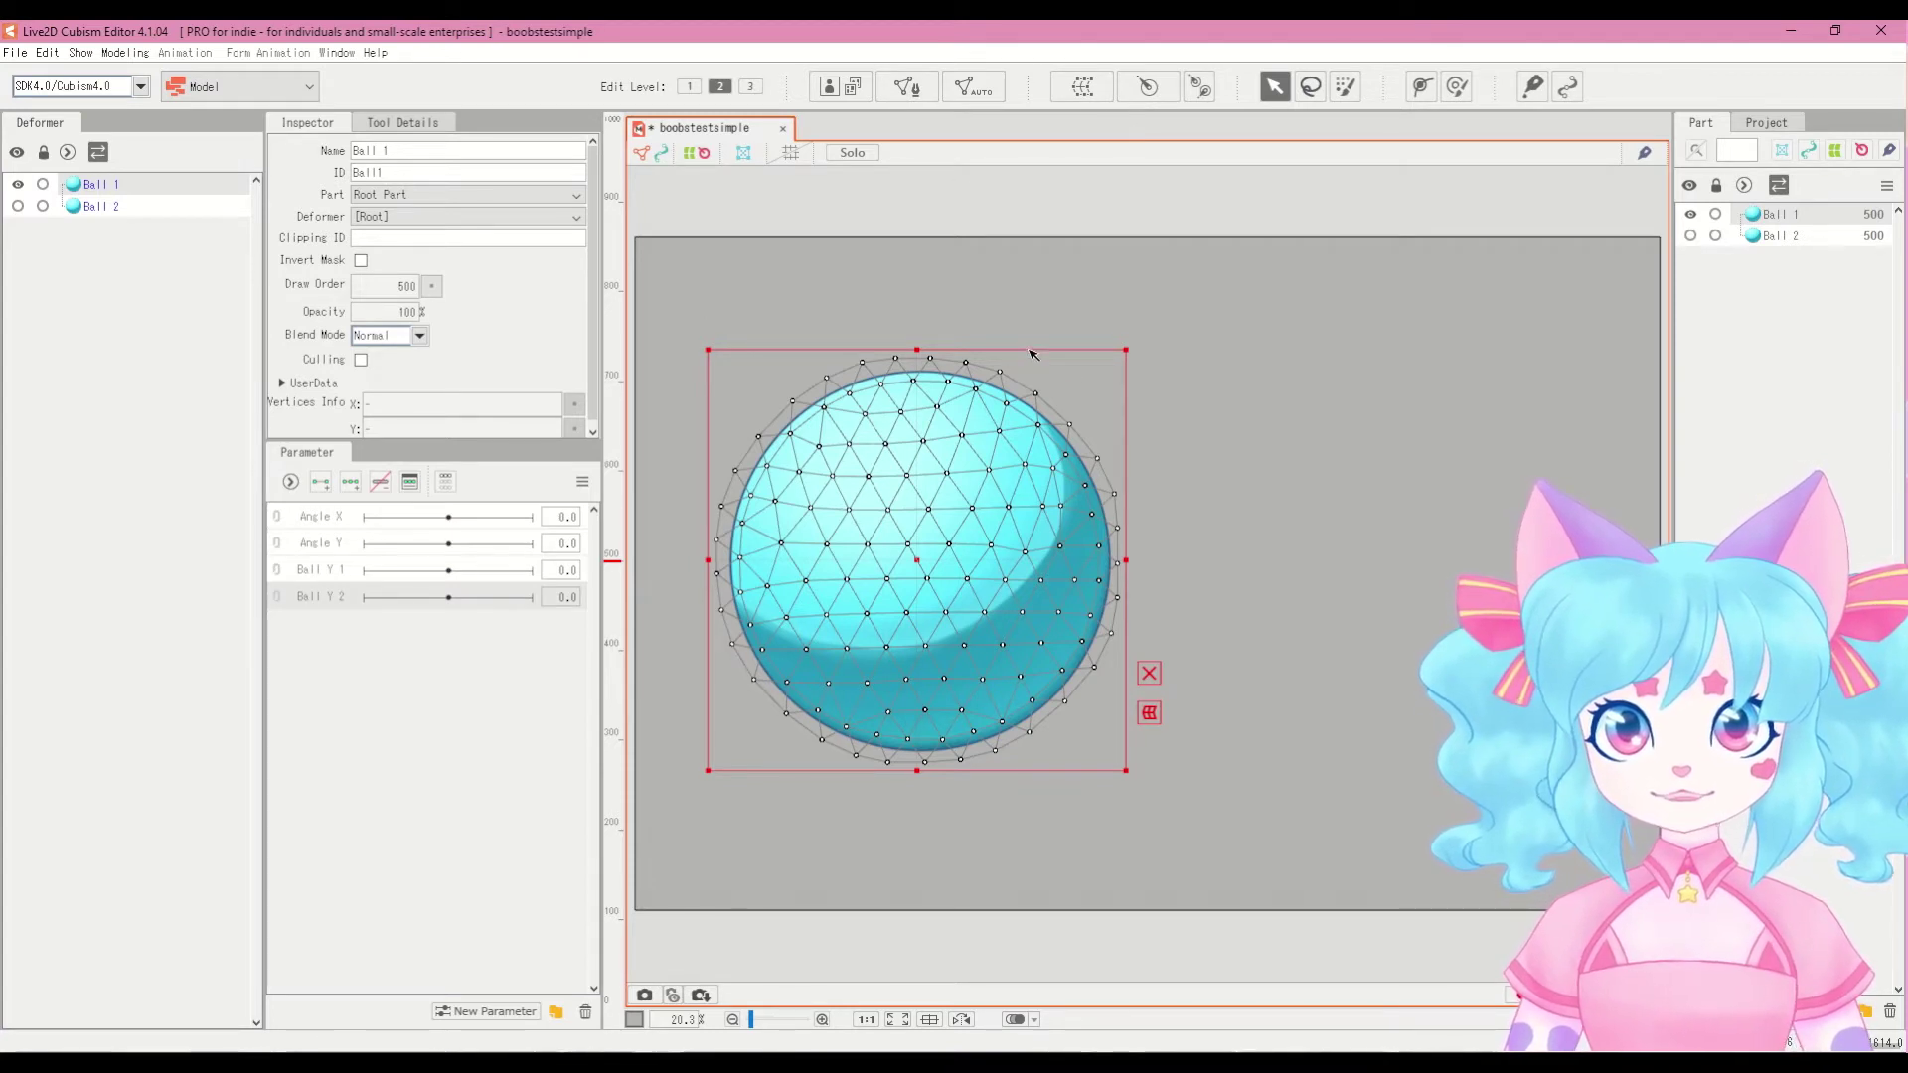
Step: Create a warp deformer named "Ball 1 phys Y" as the parent of the Ball 1 mesh
left_click_drag(796, 421, 959, 574)
key("ctrl+z")
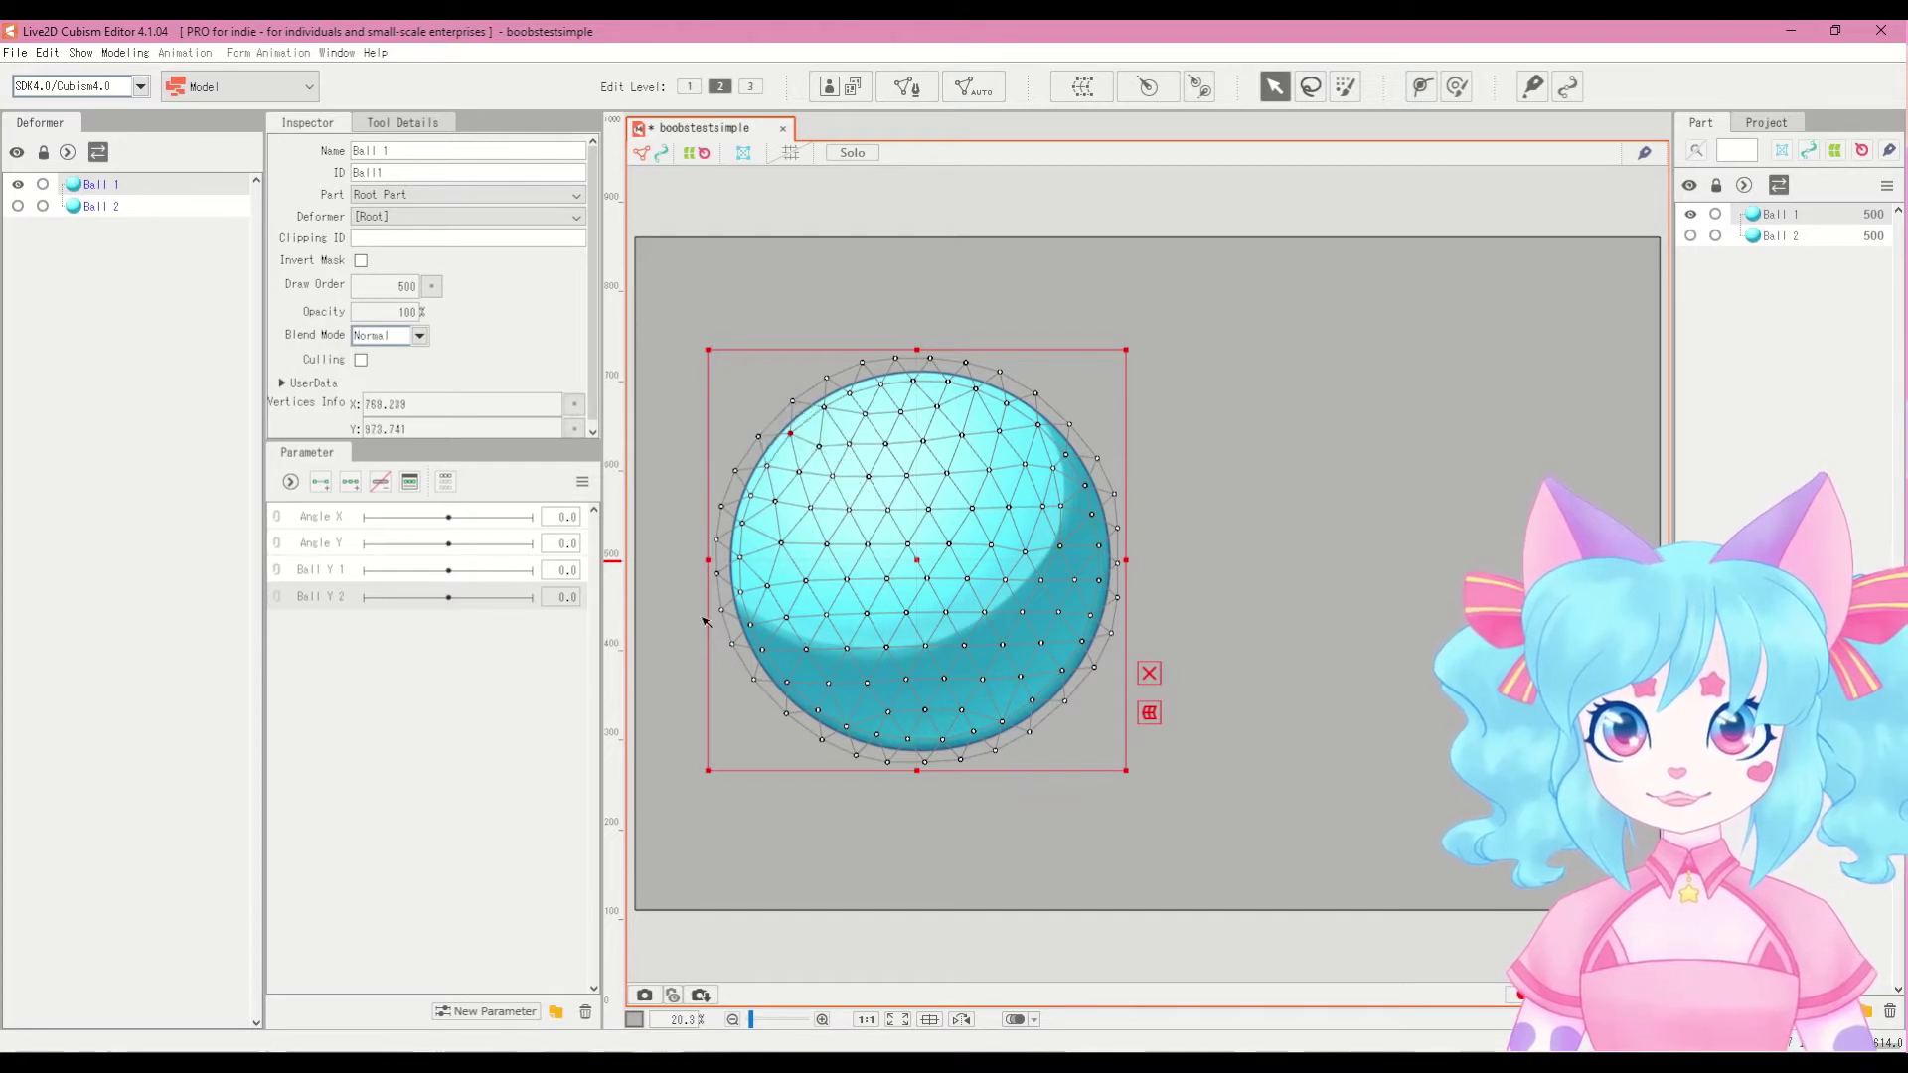
left_click(1094, 89)
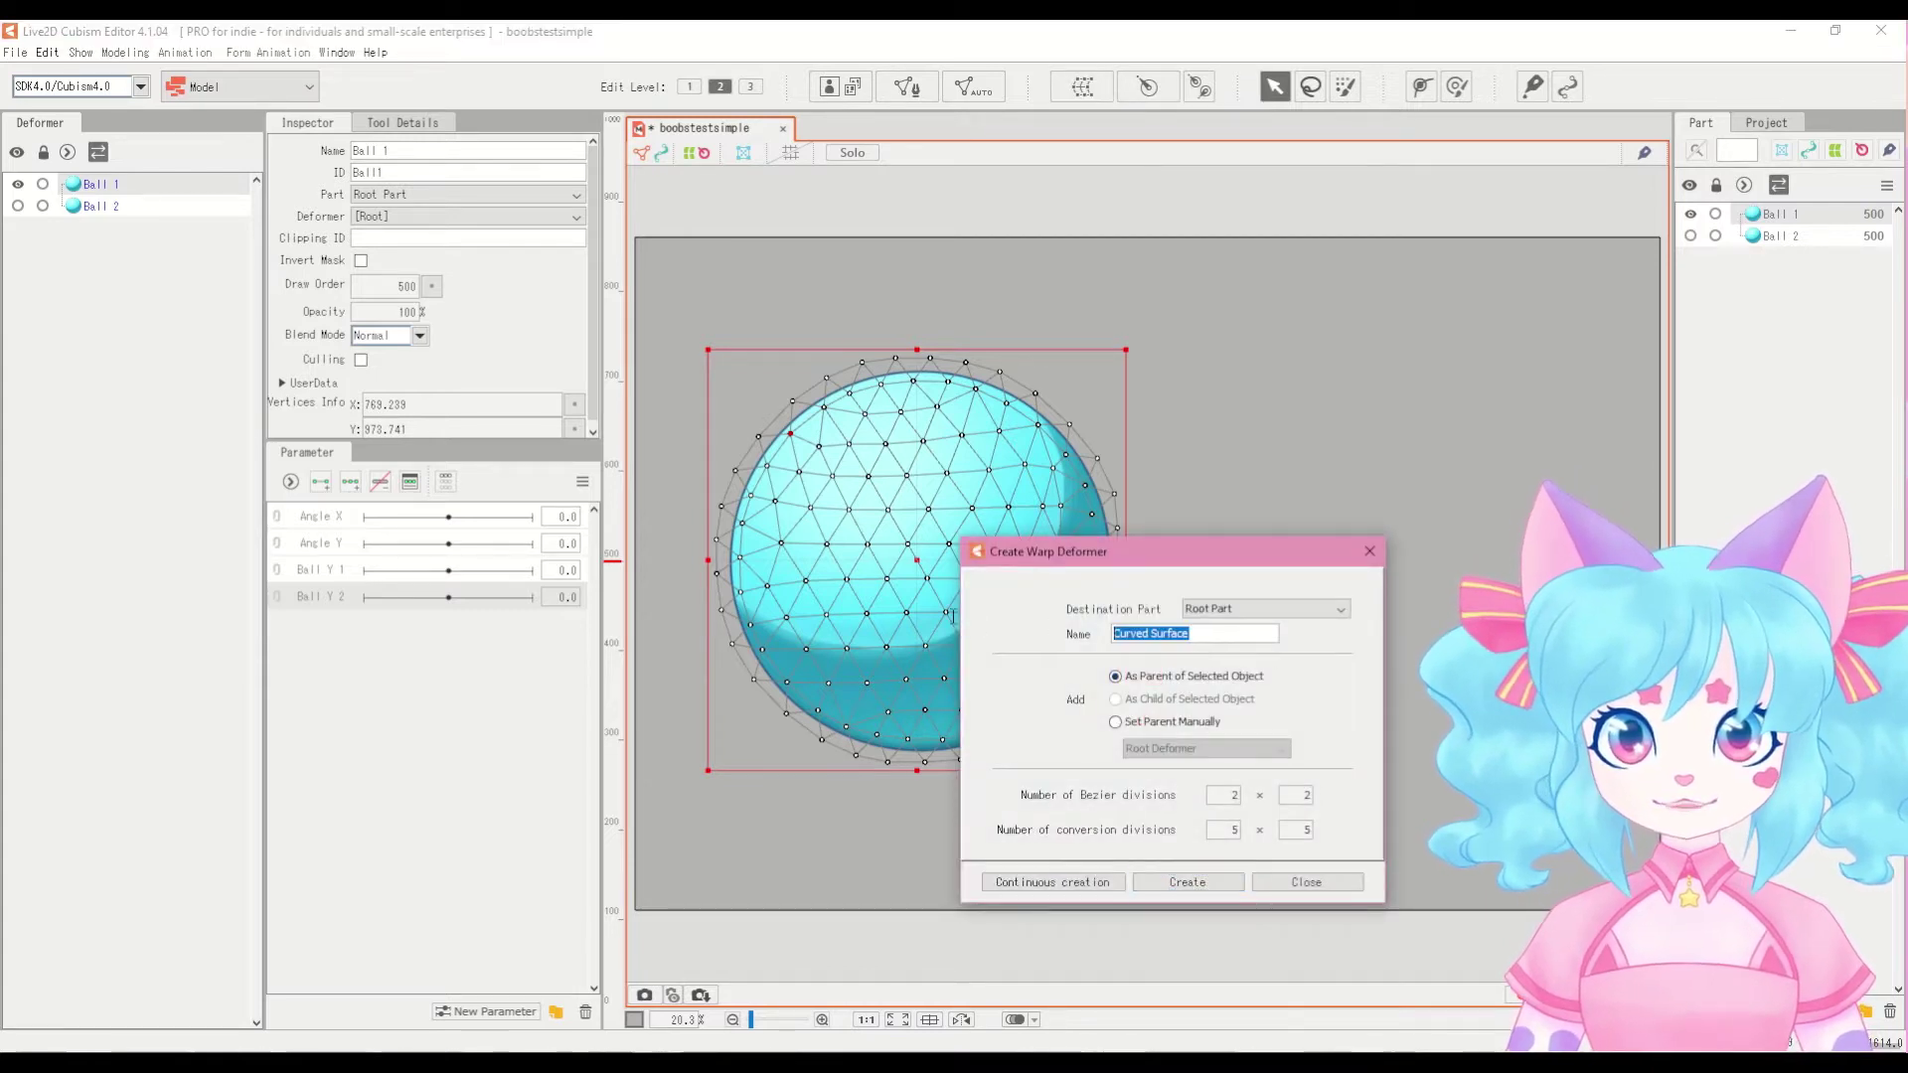
type("B")
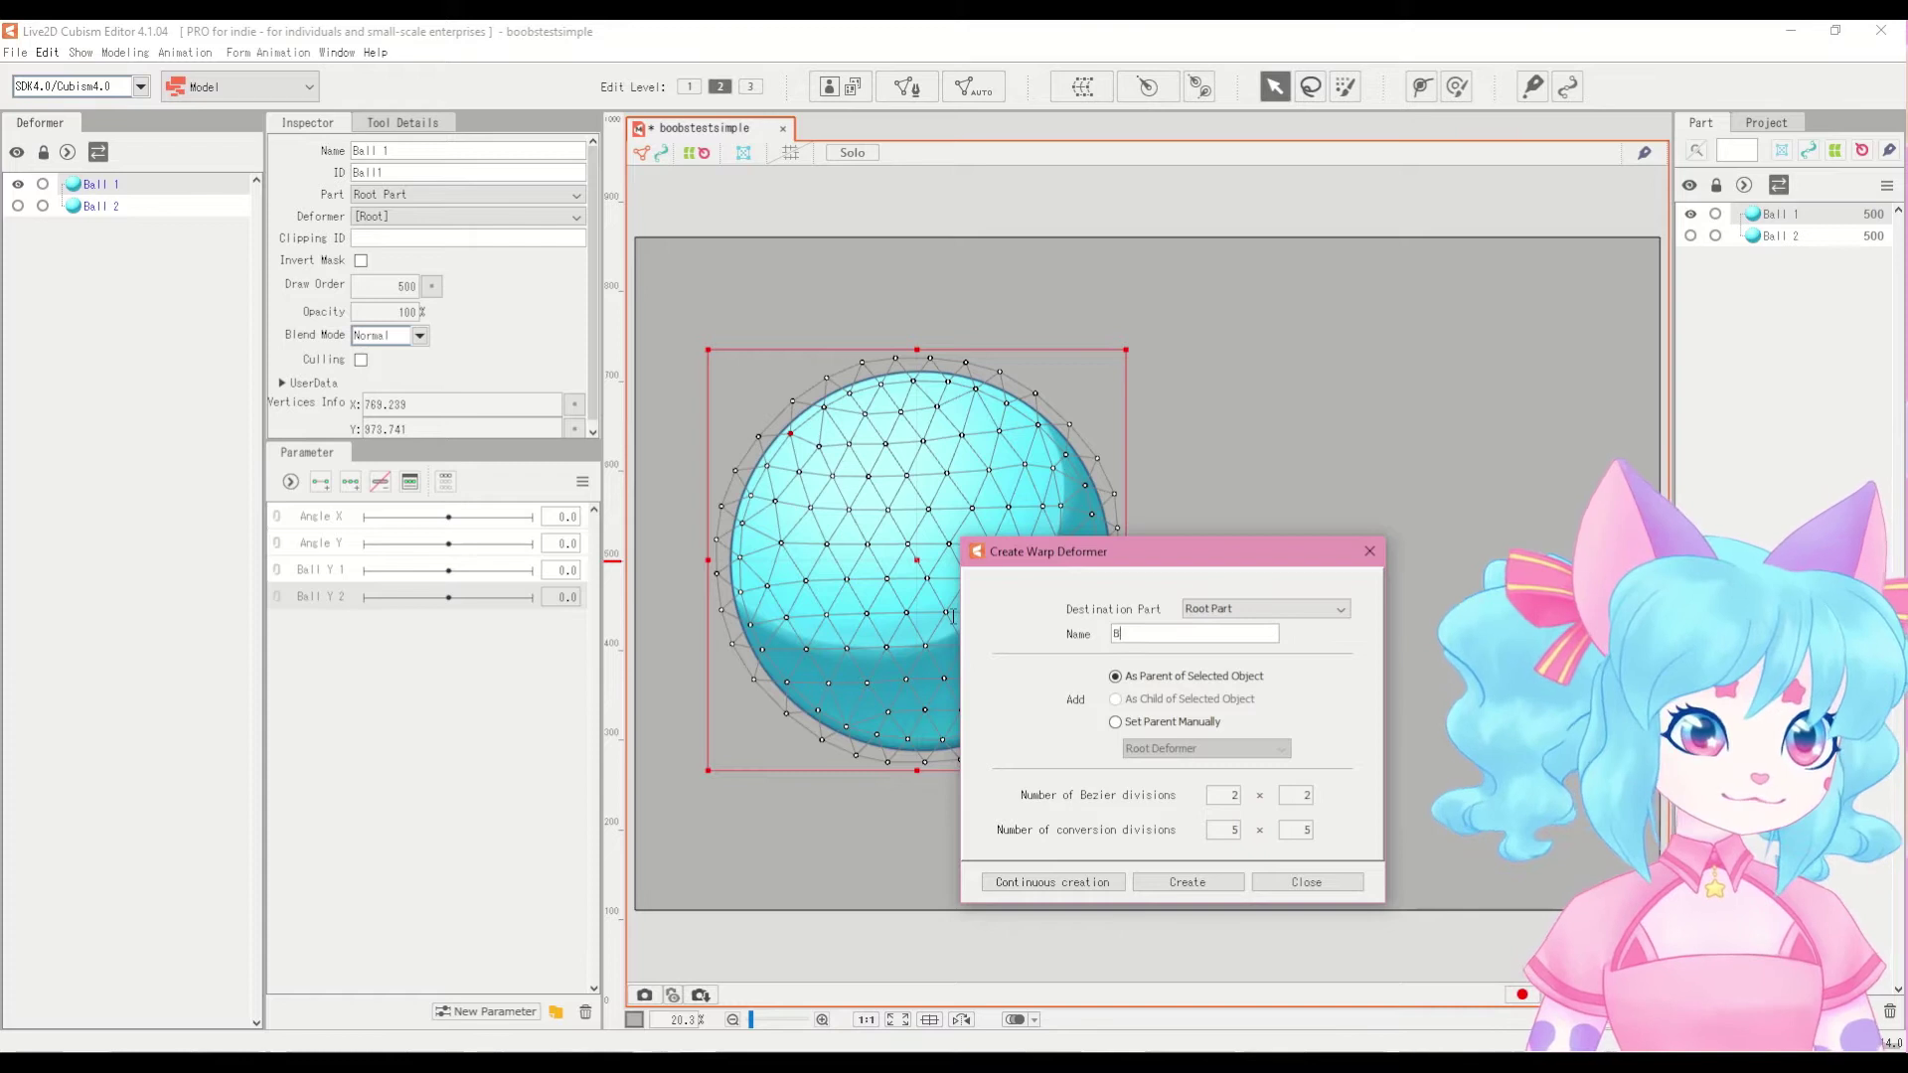
type("all 1")
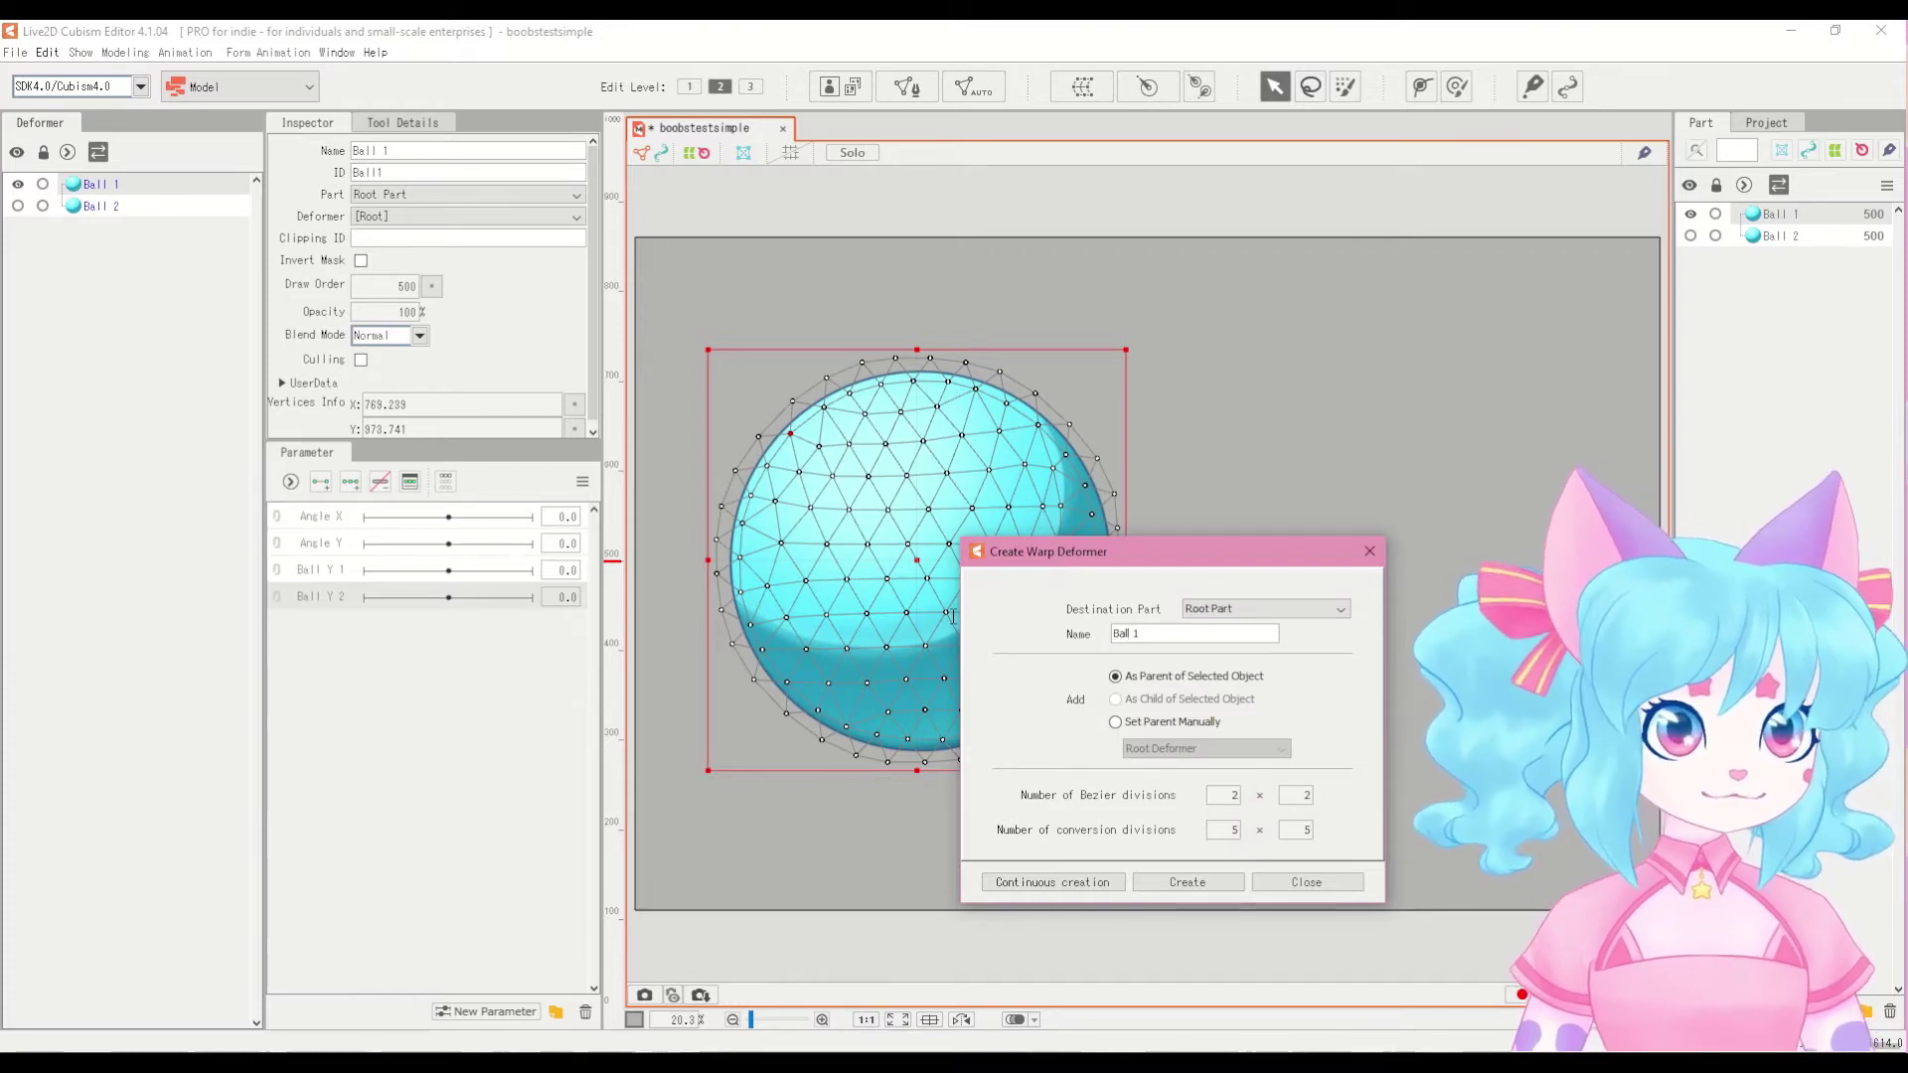
type(" phys Y")
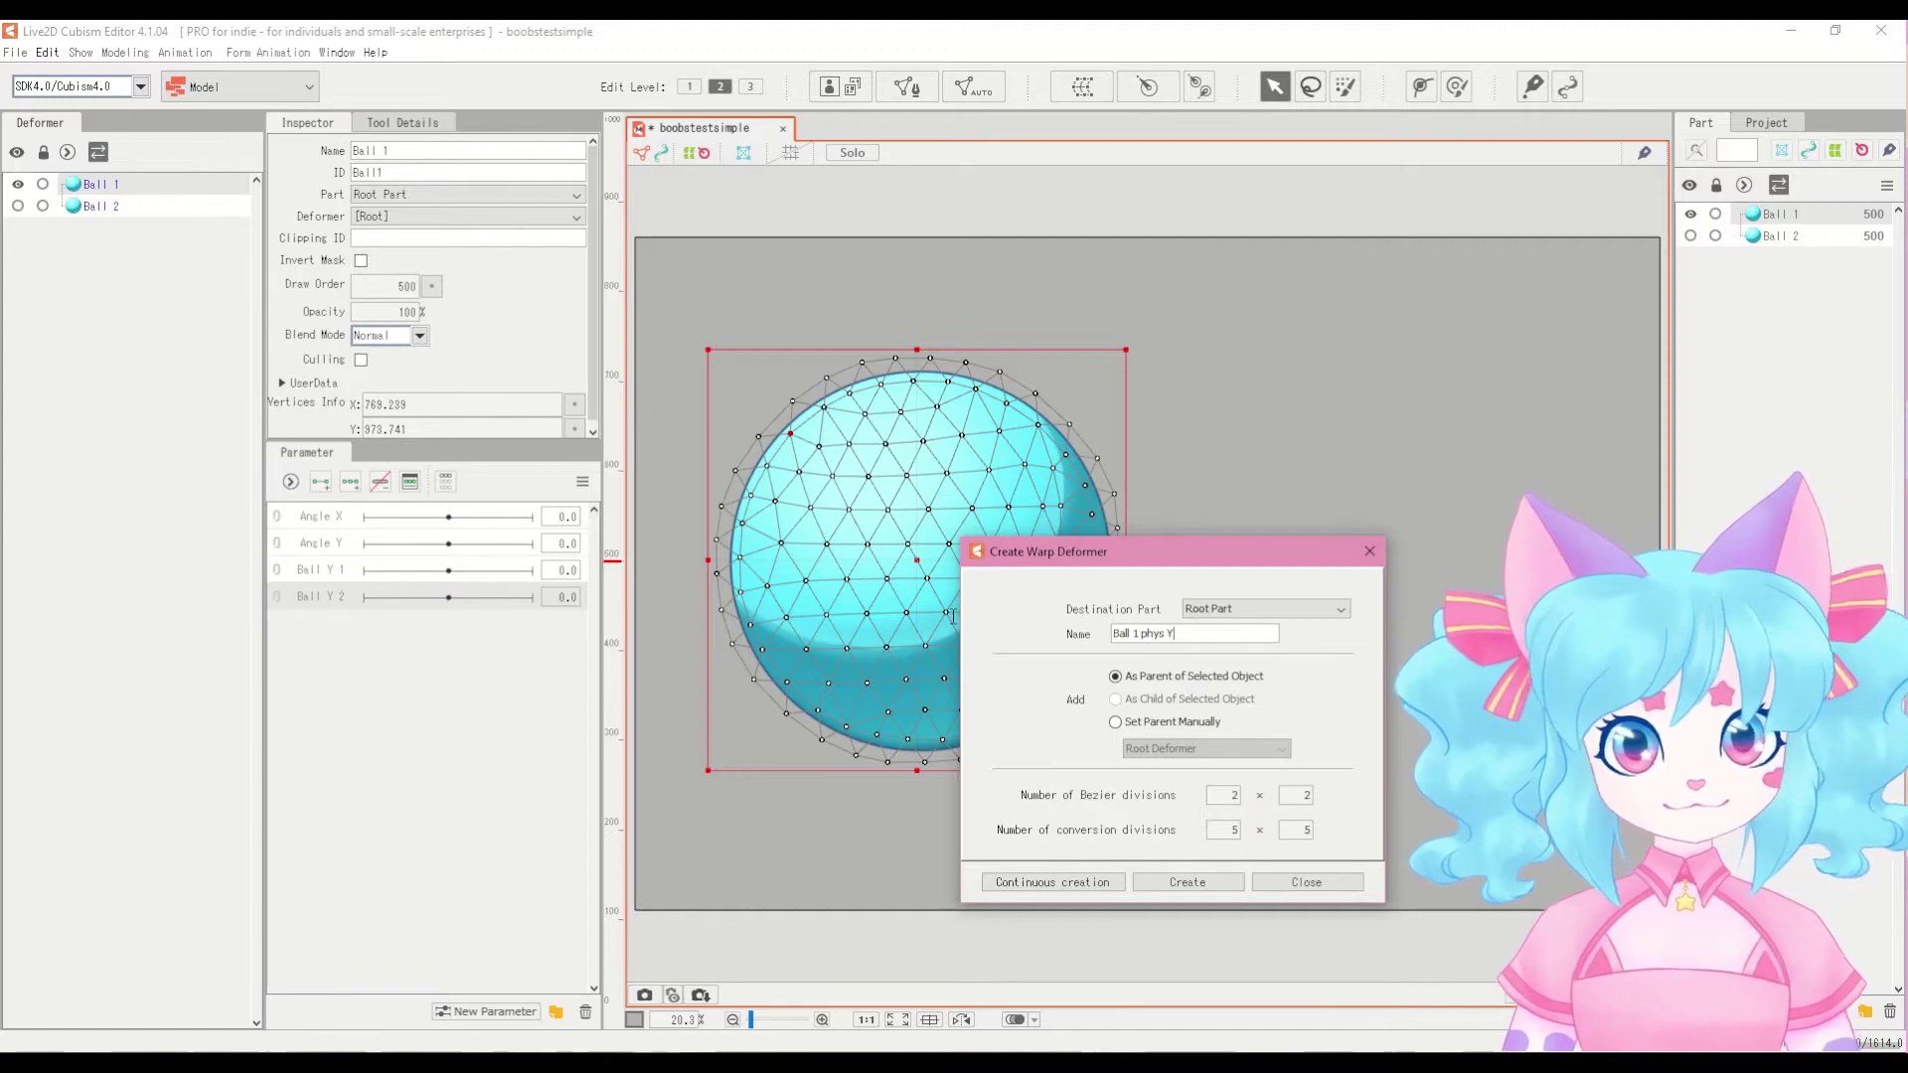
left_click(1167, 885)
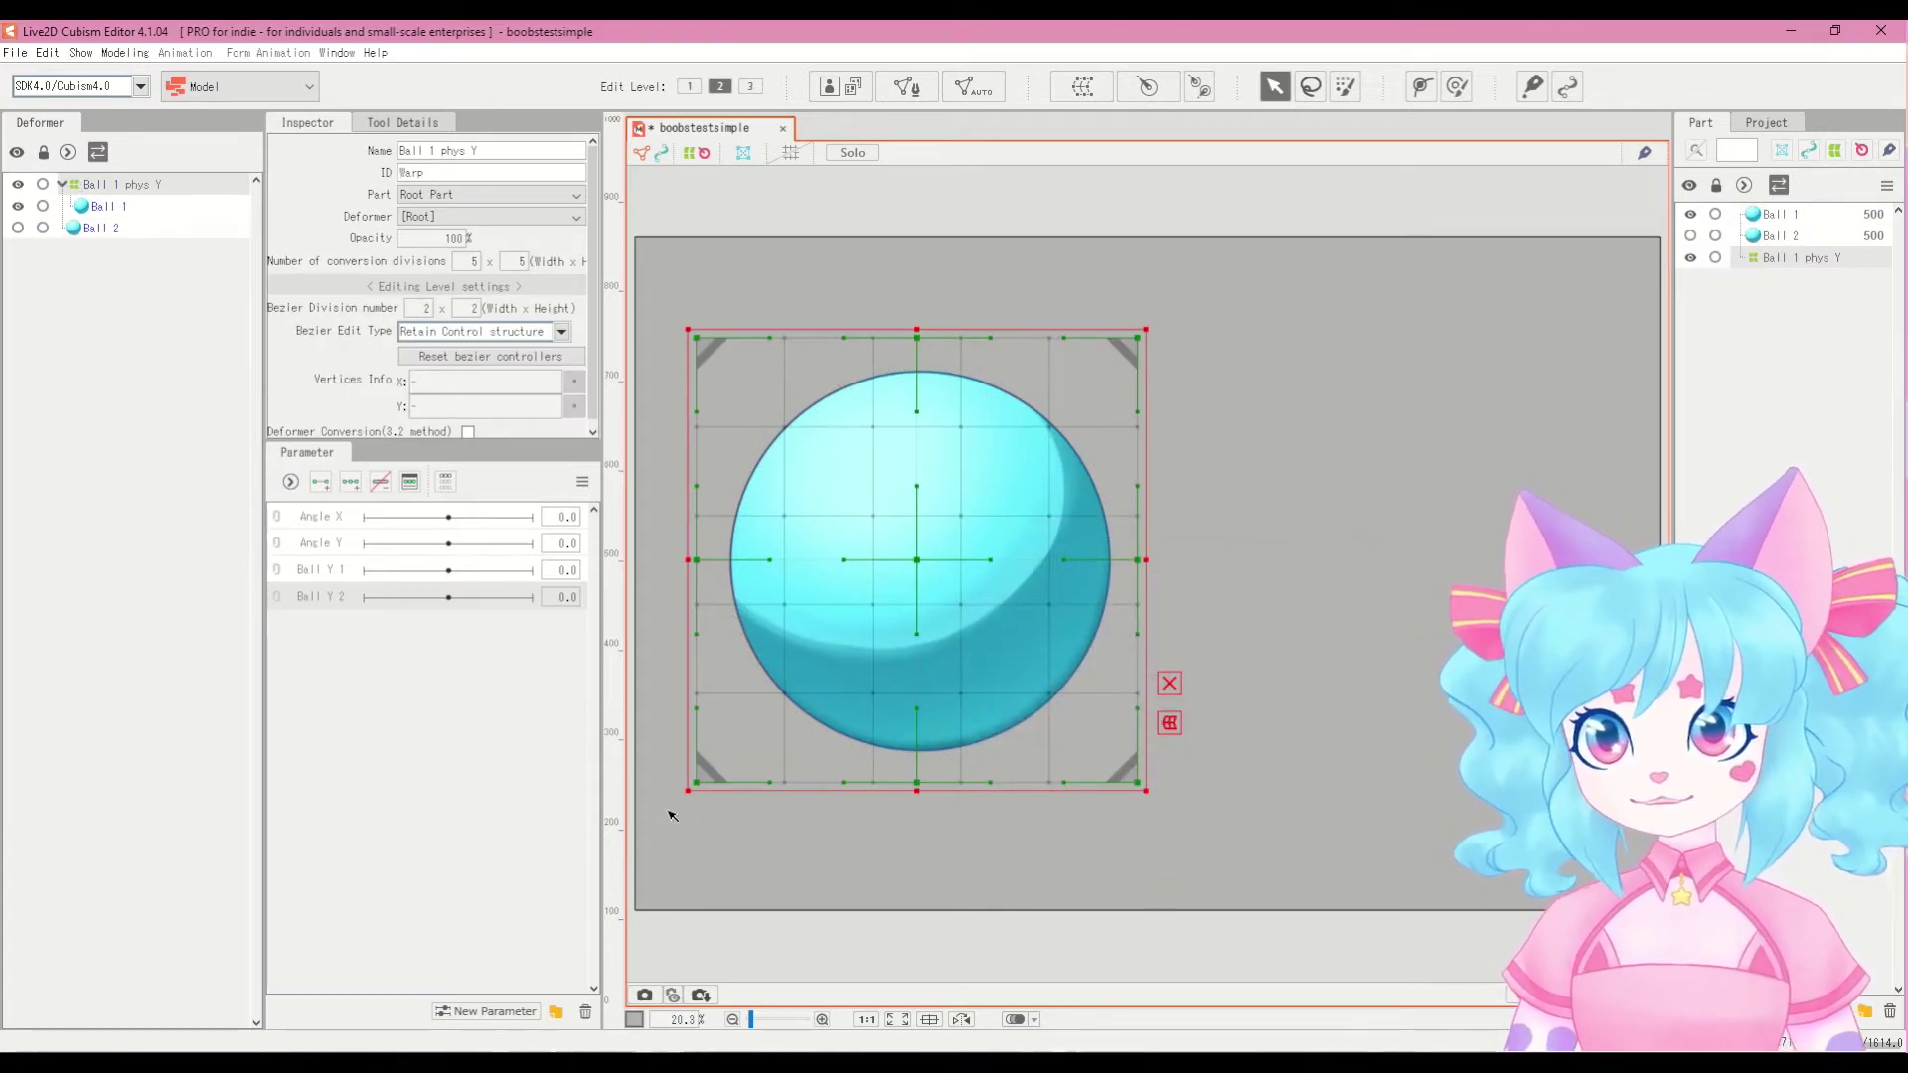
Step: Set the Ball 1 phys Y deformer's conversion divisions to 6 wide by 7 high
double_click(518, 261)
type("6")
key("Return")
double_click(474, 262)
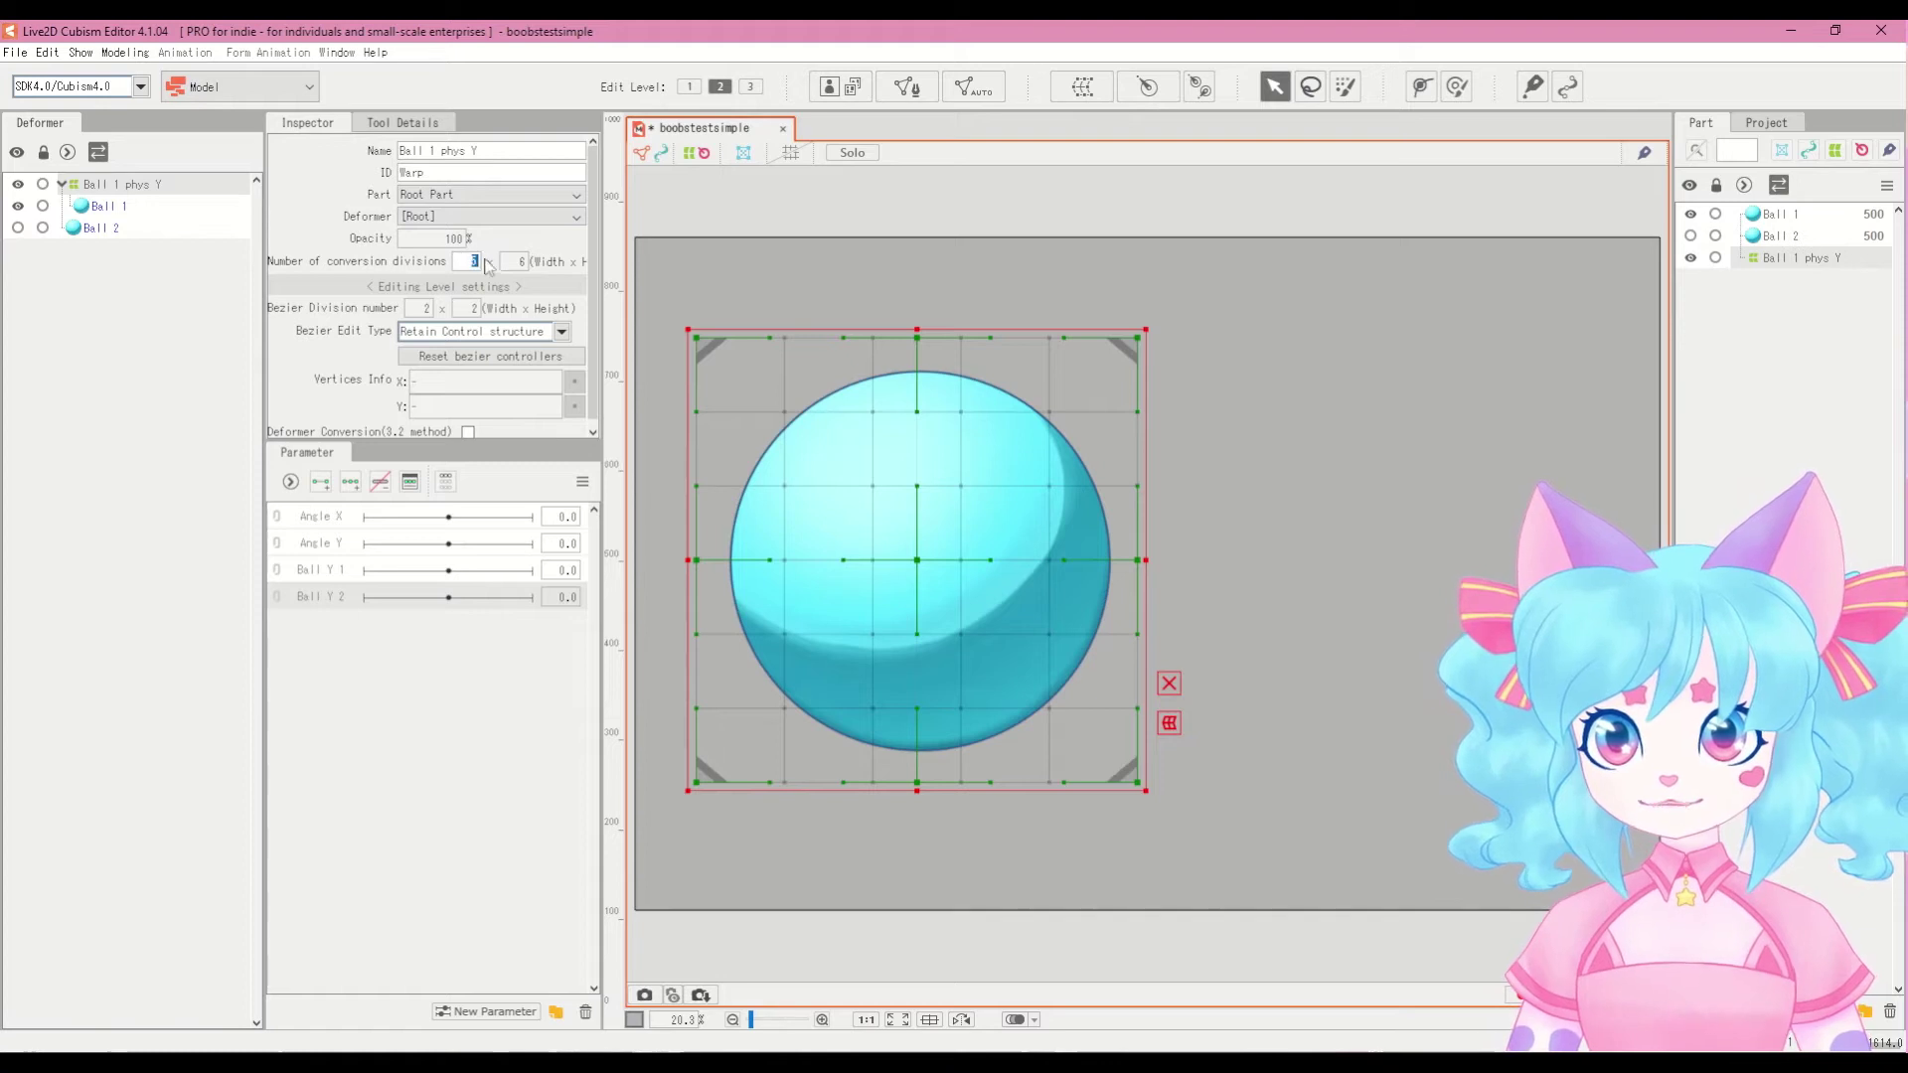
type("6")
key("Return")
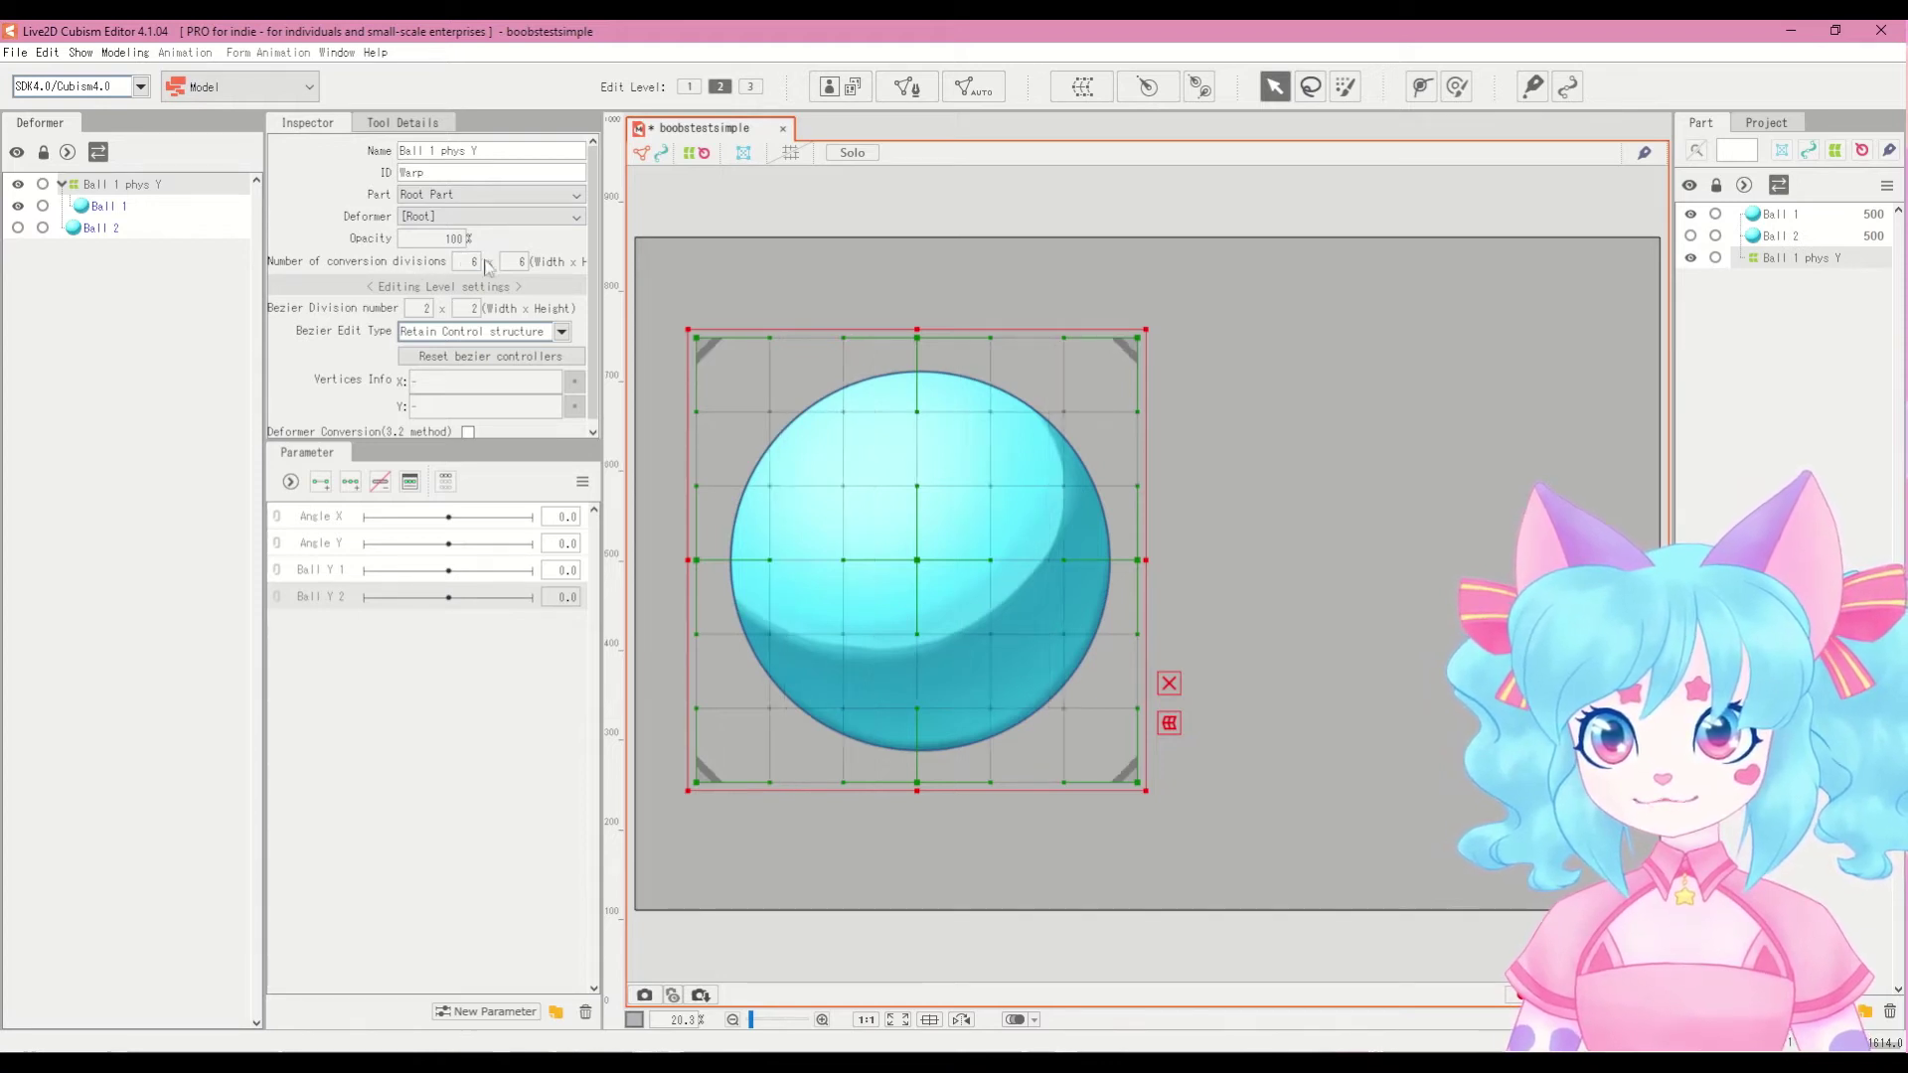
double_click(516, 261)
type("7")
key("Return")
Step: Try moving a warp deformer grid point and a Ball 1 mesh vertex, undoing each move, and reselect the deformer
left_click_drag(769, 401, 682, 328)
key("ctrl+z")
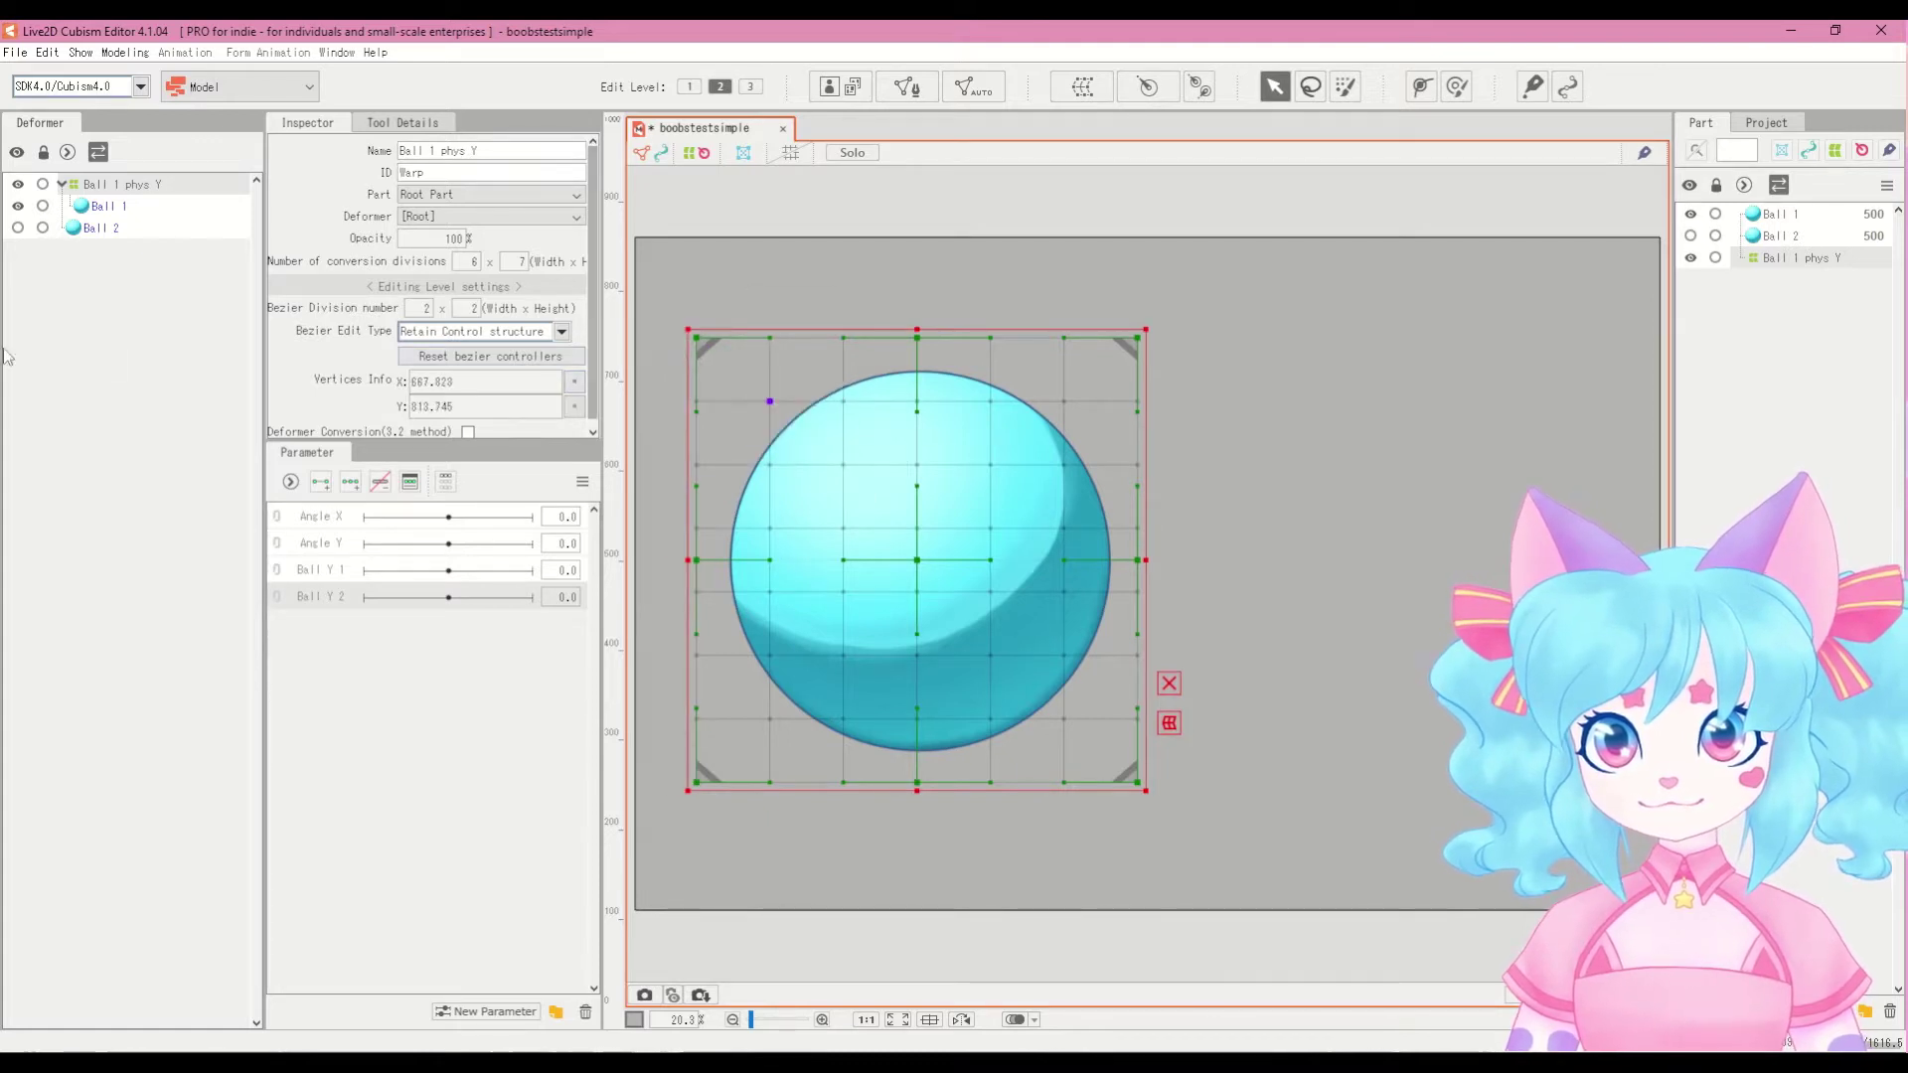
left_click(105, 206)
left_click_drag(828, 410, 779, 355)
key("ctrl+z")
left_click(110, 184)
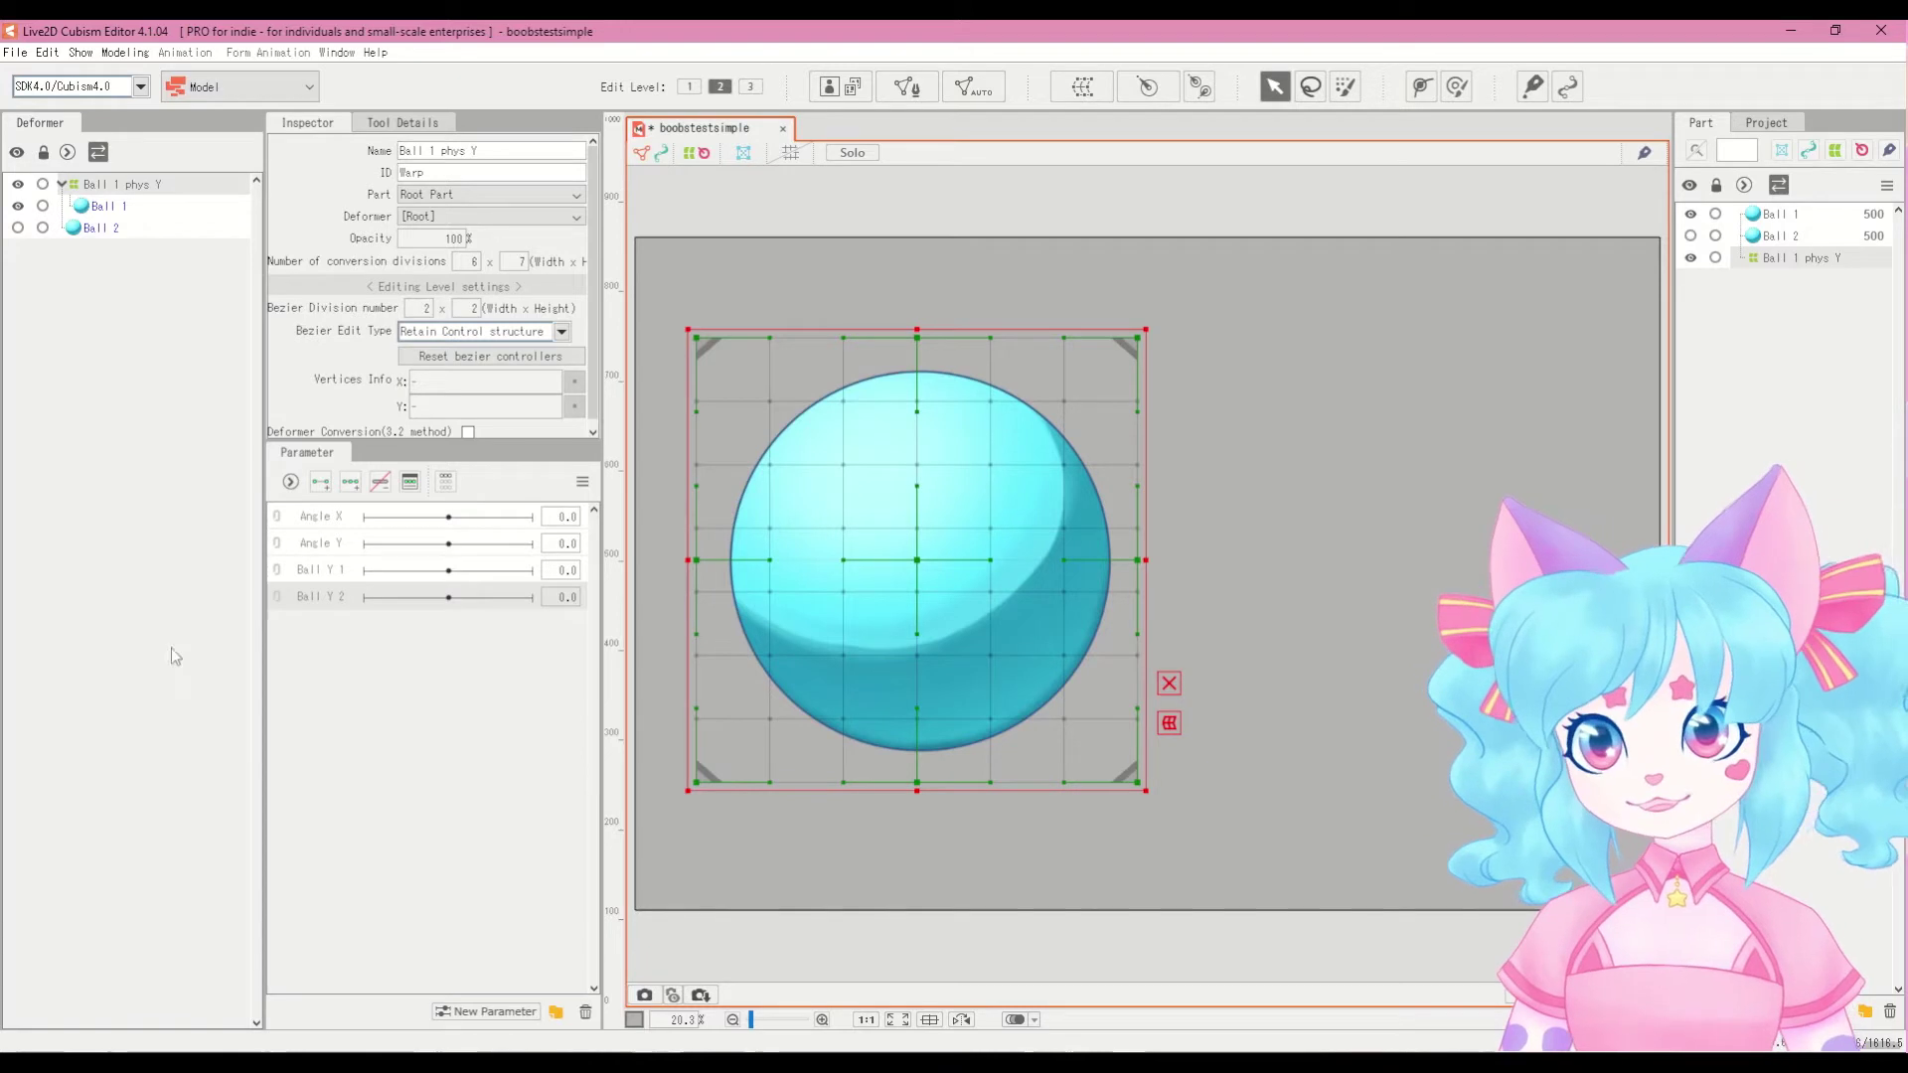
Step: Add three keys to Ball Y 1 for the Ball 1 phys Y deformer and set the parameter to 10
left_click(306, 575)
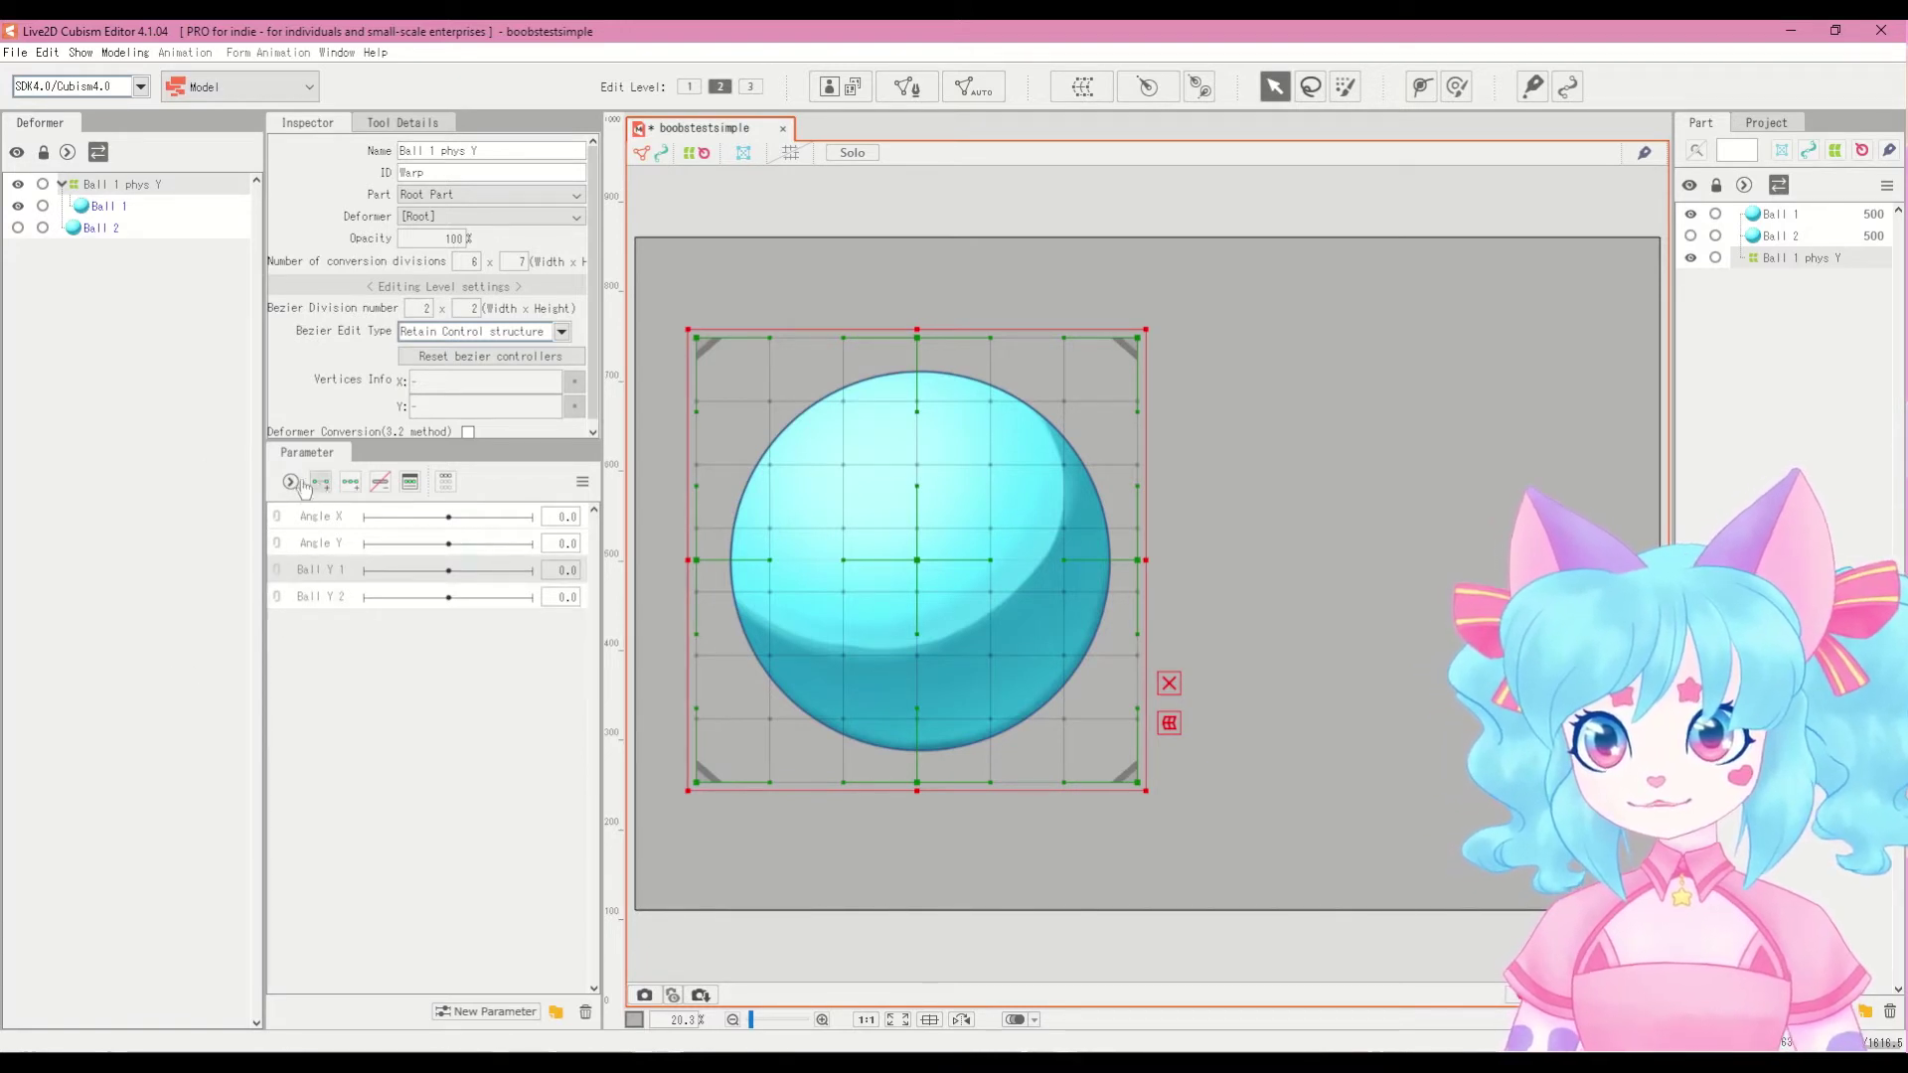
left_click(350, 481)
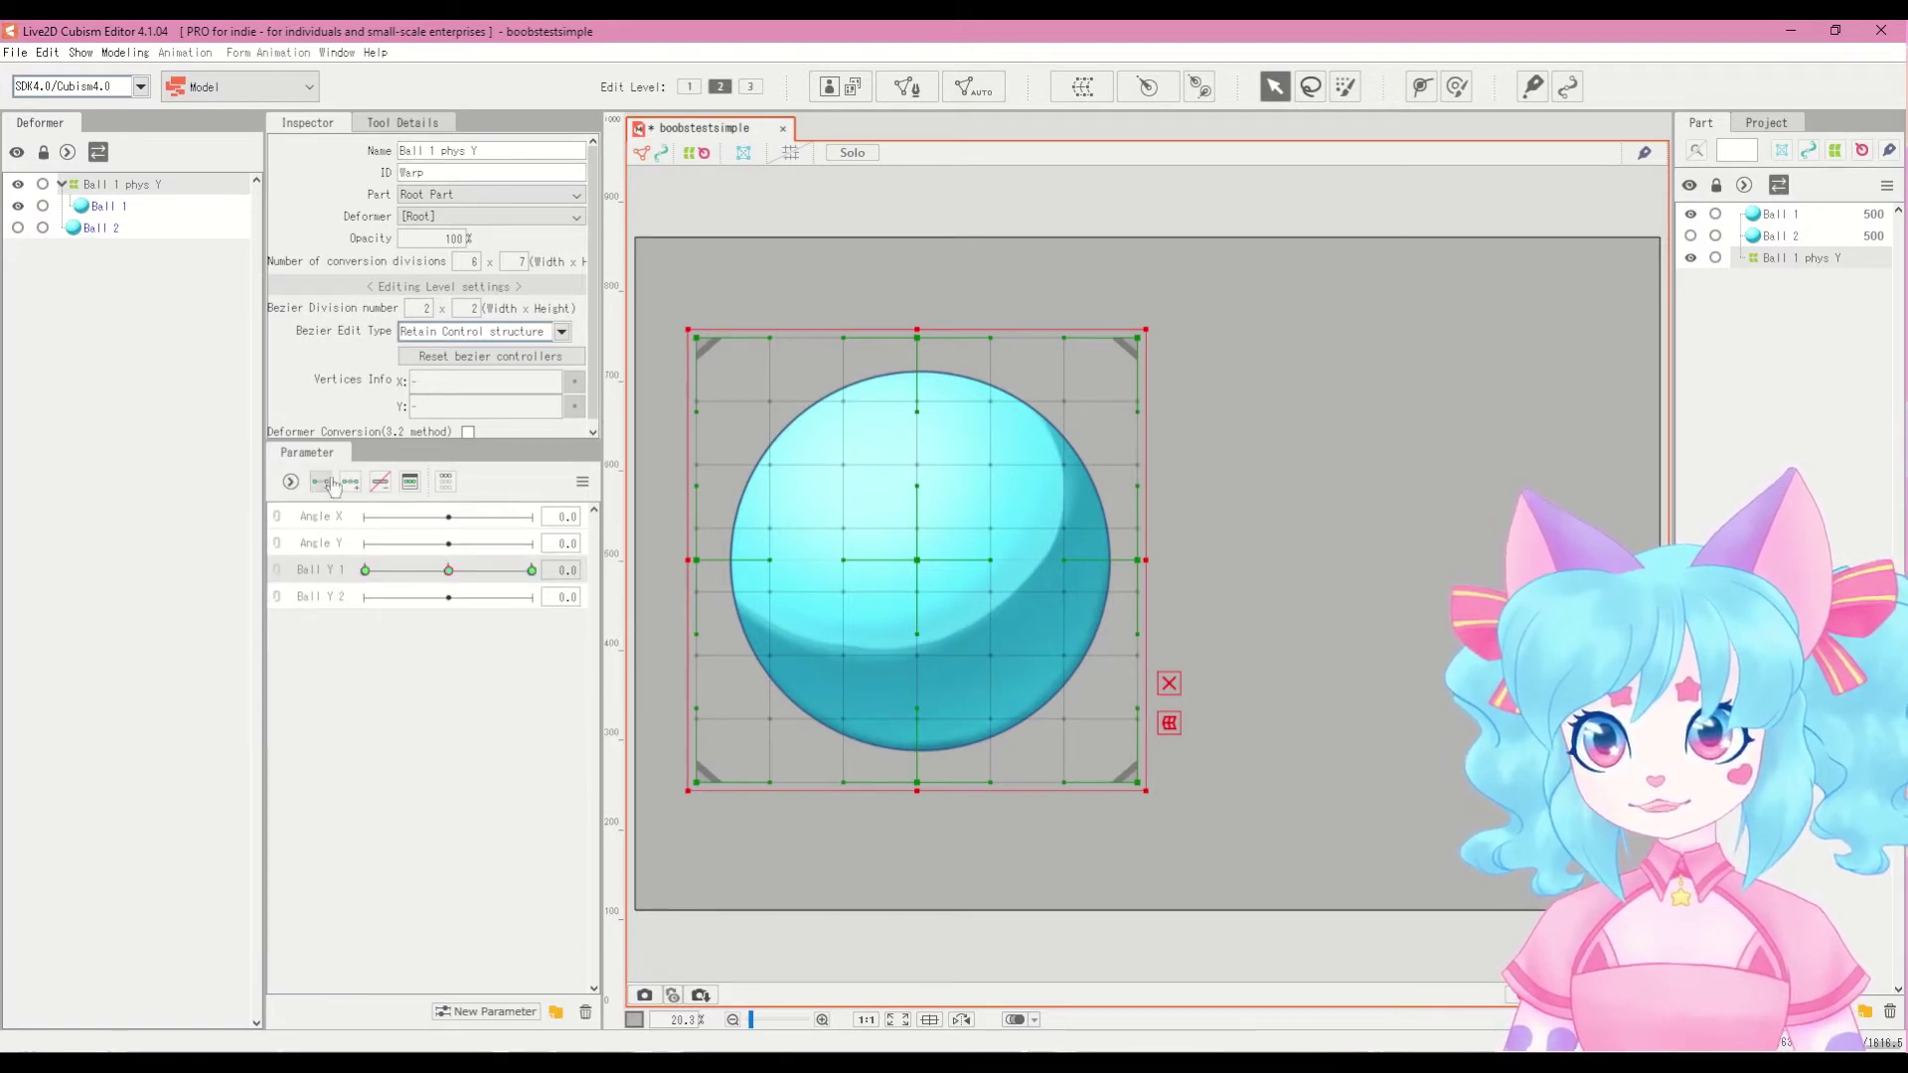
left_click_drag(452, 572, 670, 626)
Step: Try pulling the deformer's upper middle down toward the ball's centre, preview the bend between keys, and undo it
left_click_drag(860, 386, 926, 542)
mouse_move(532, 571)
left_mouse_down()
mouse_move(448, 572)
mouse_move(495, 571)
left_mouse_up()
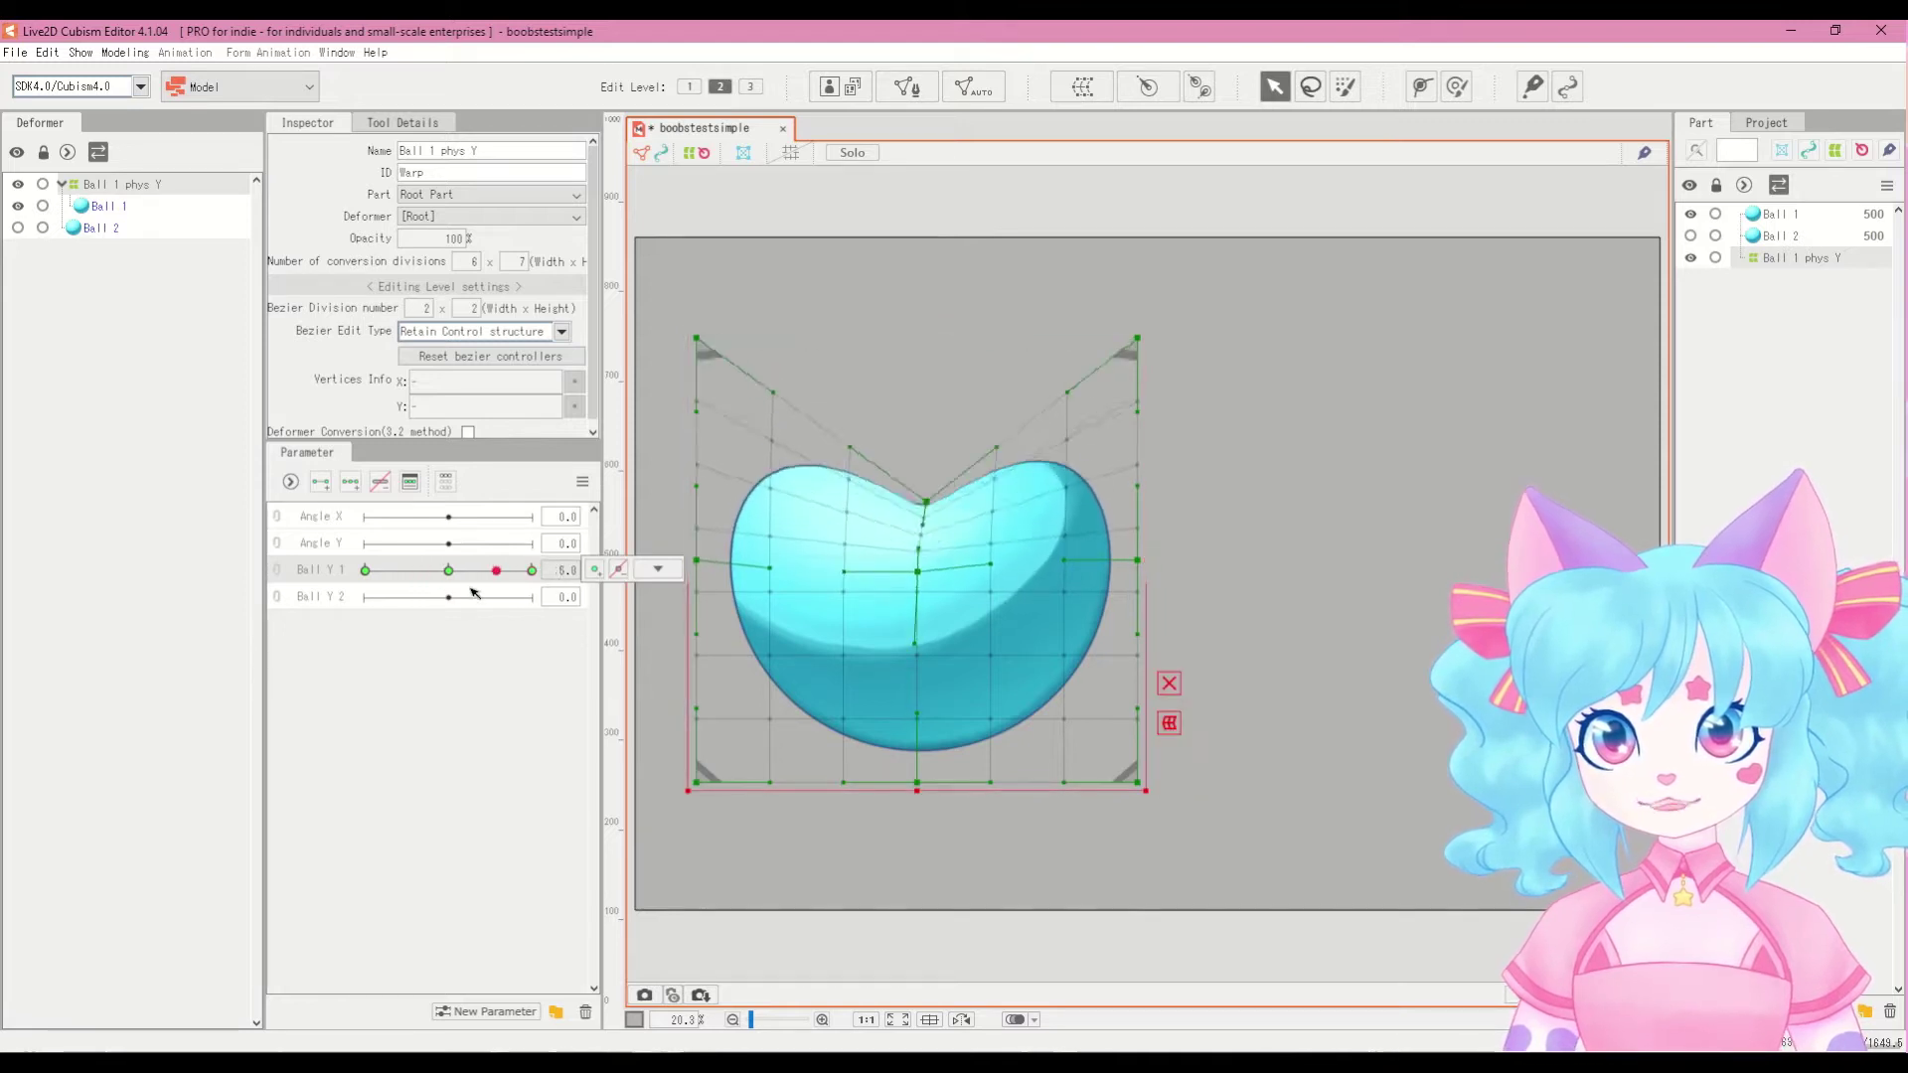
key("ctrl+z")
key("ctrl+z")
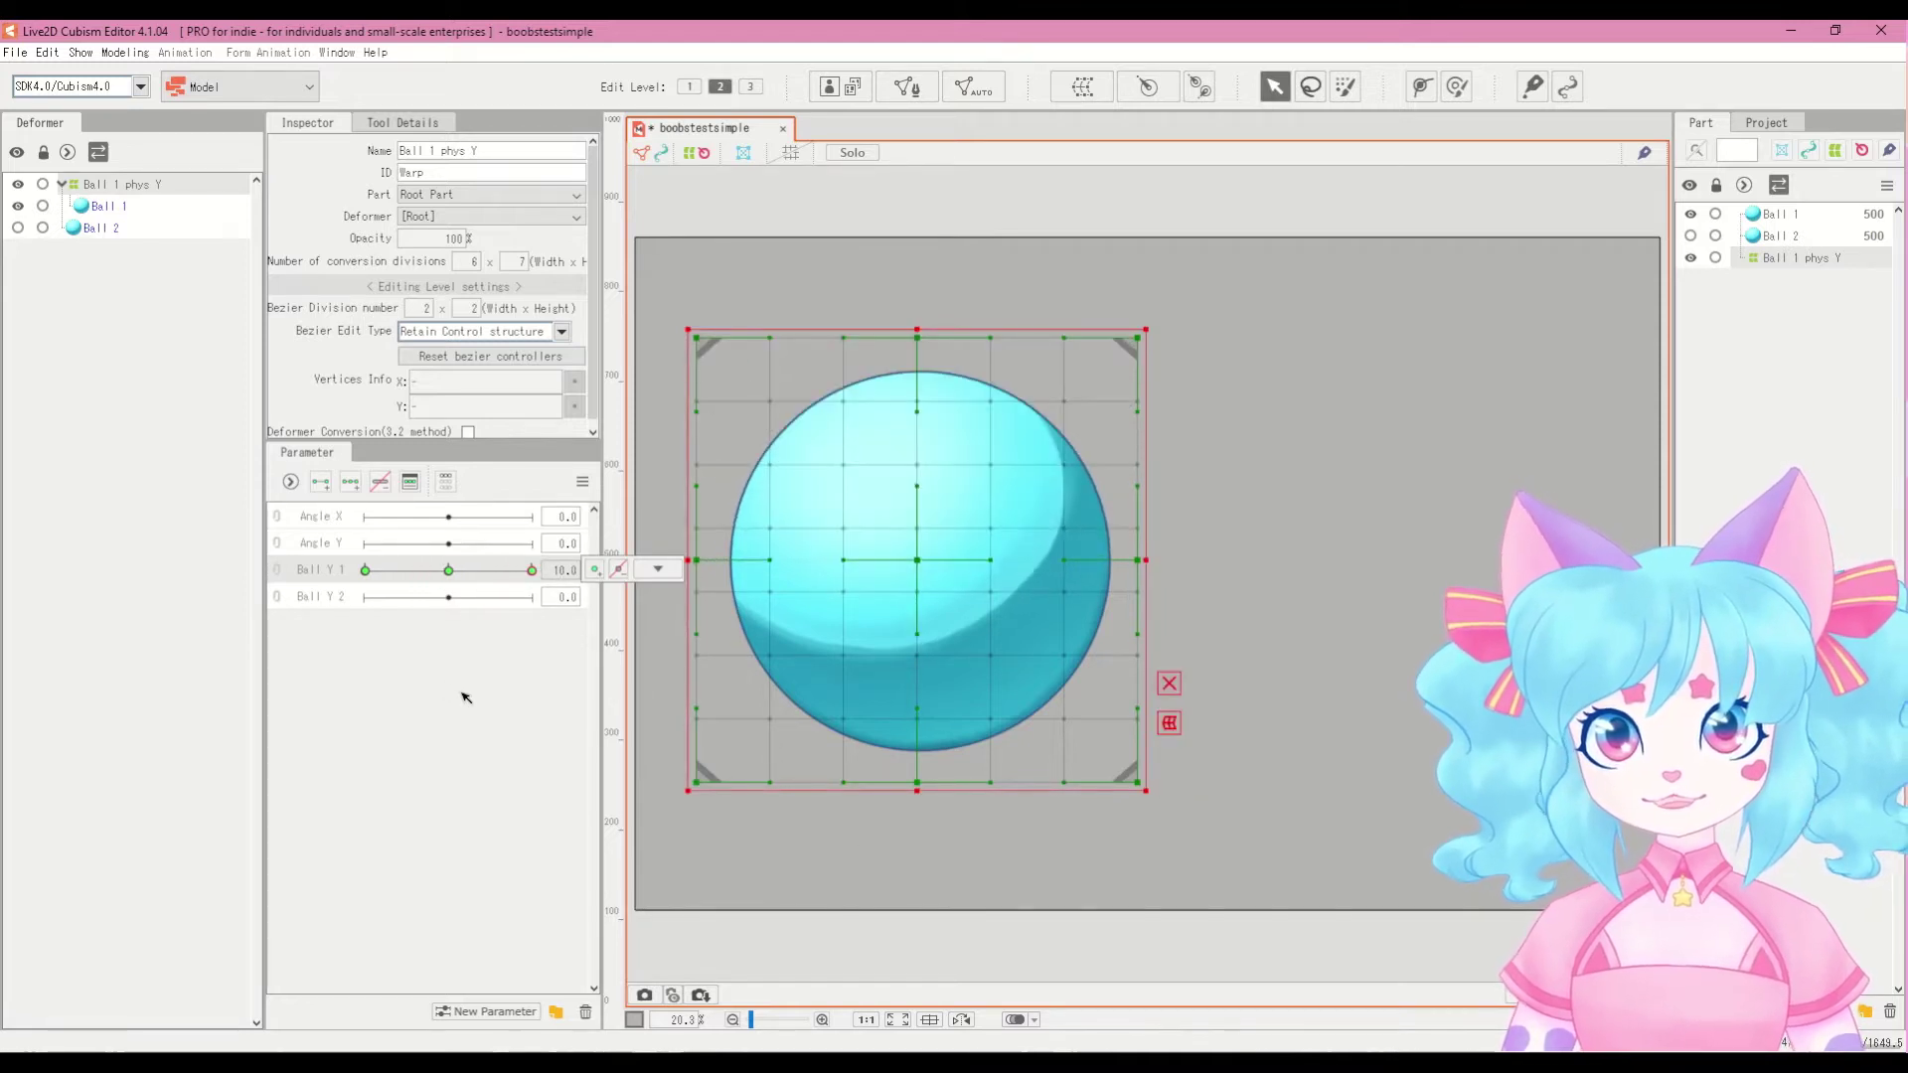
Step: Try stretching the deformer's upper and lower middle points outward and pulling its sides inward at Ball Y 1 = 10, and undo it all
left_click_drag(530, 572, 590, 614)
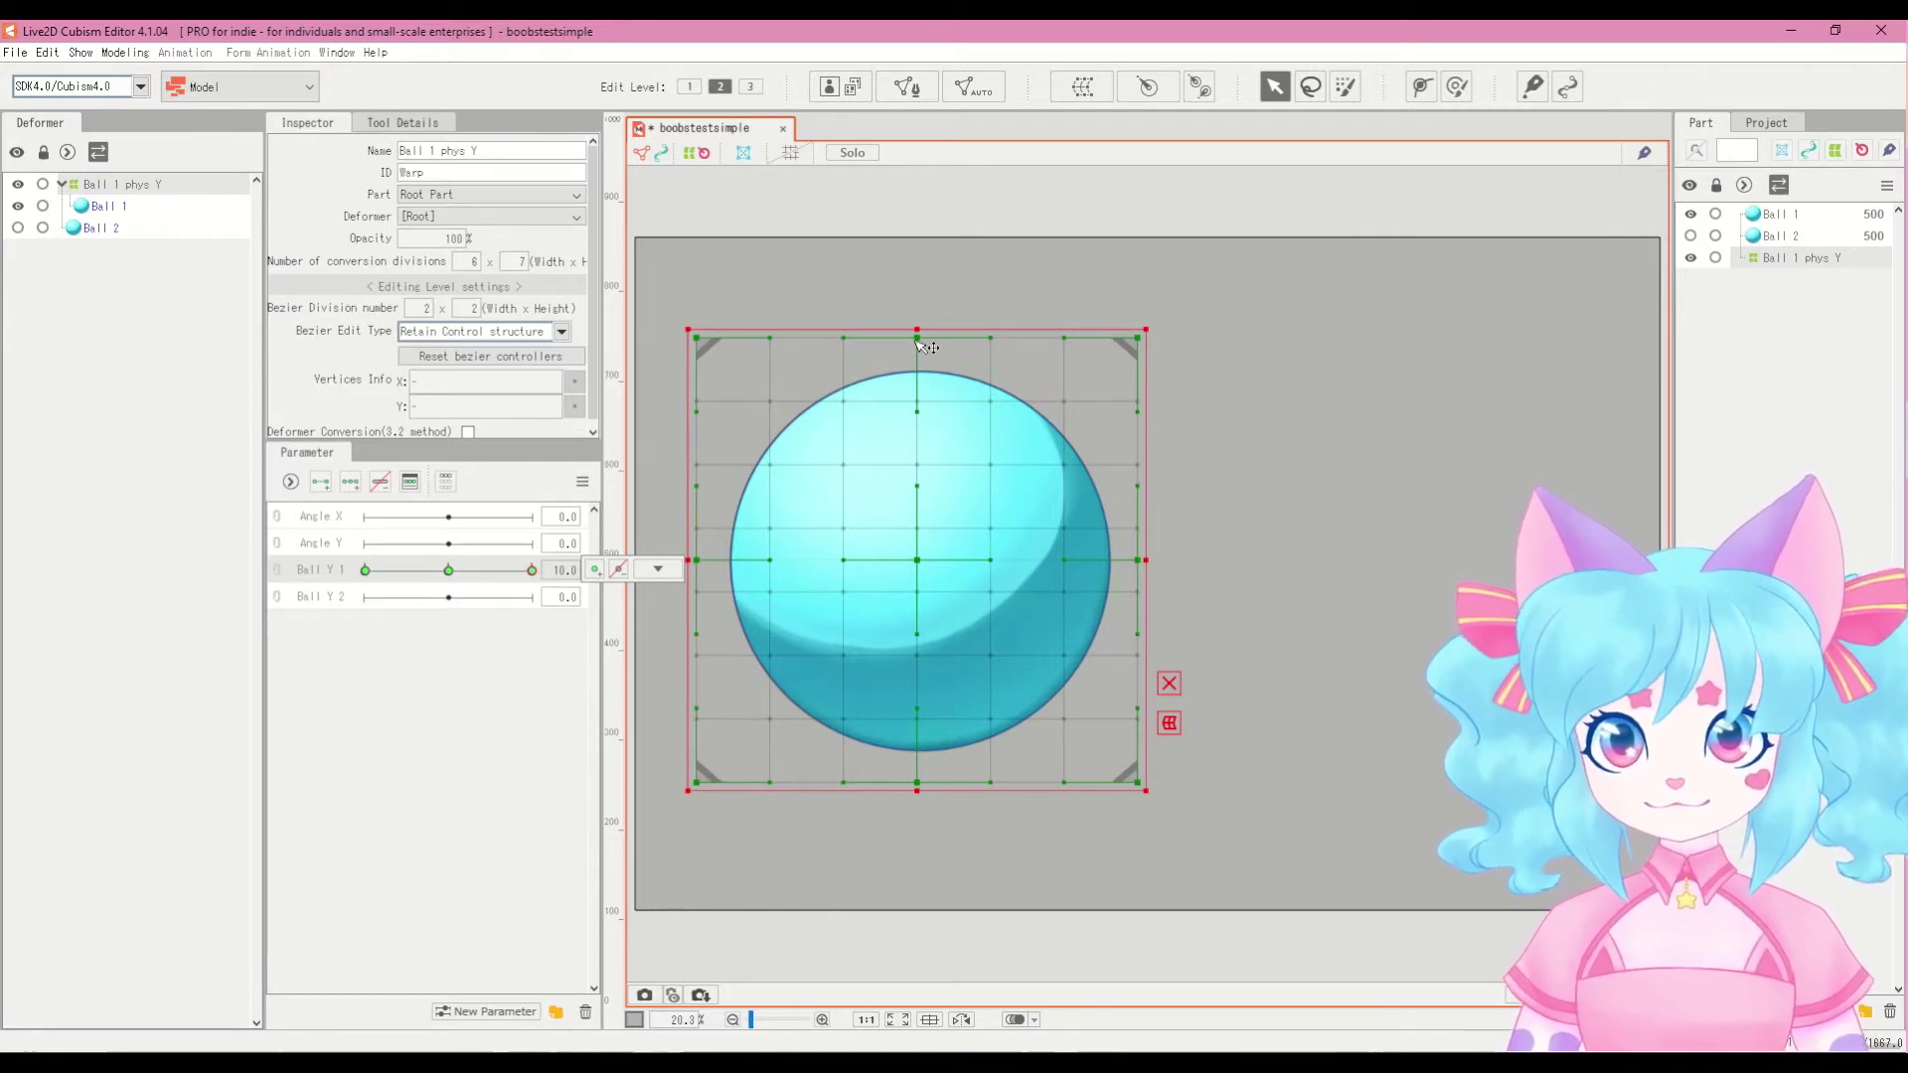
left_click_drag(918, 341, 926, 294)
left_click_drag(916, 783, 918, 882)
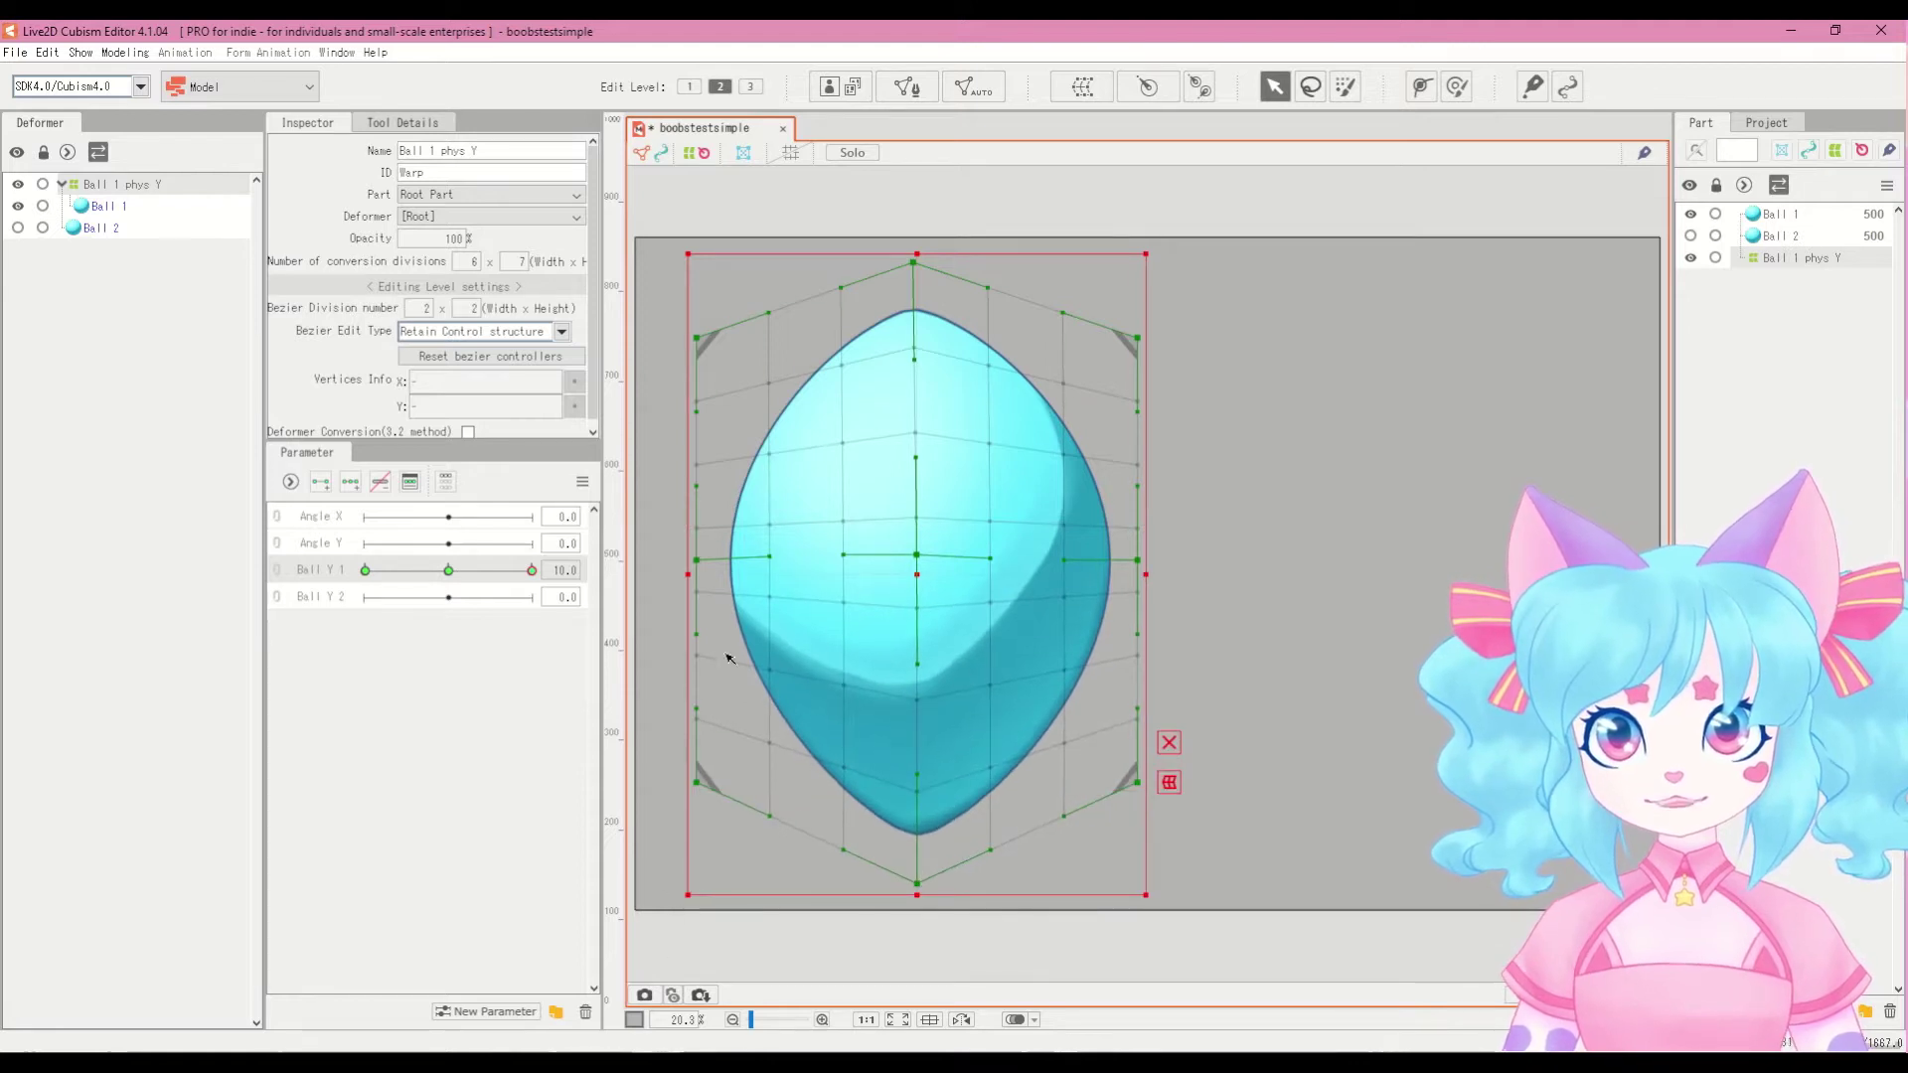
left_click_drag(697, 559, 747, 563)
left_click_drag(1137, 559, 1073, 561)
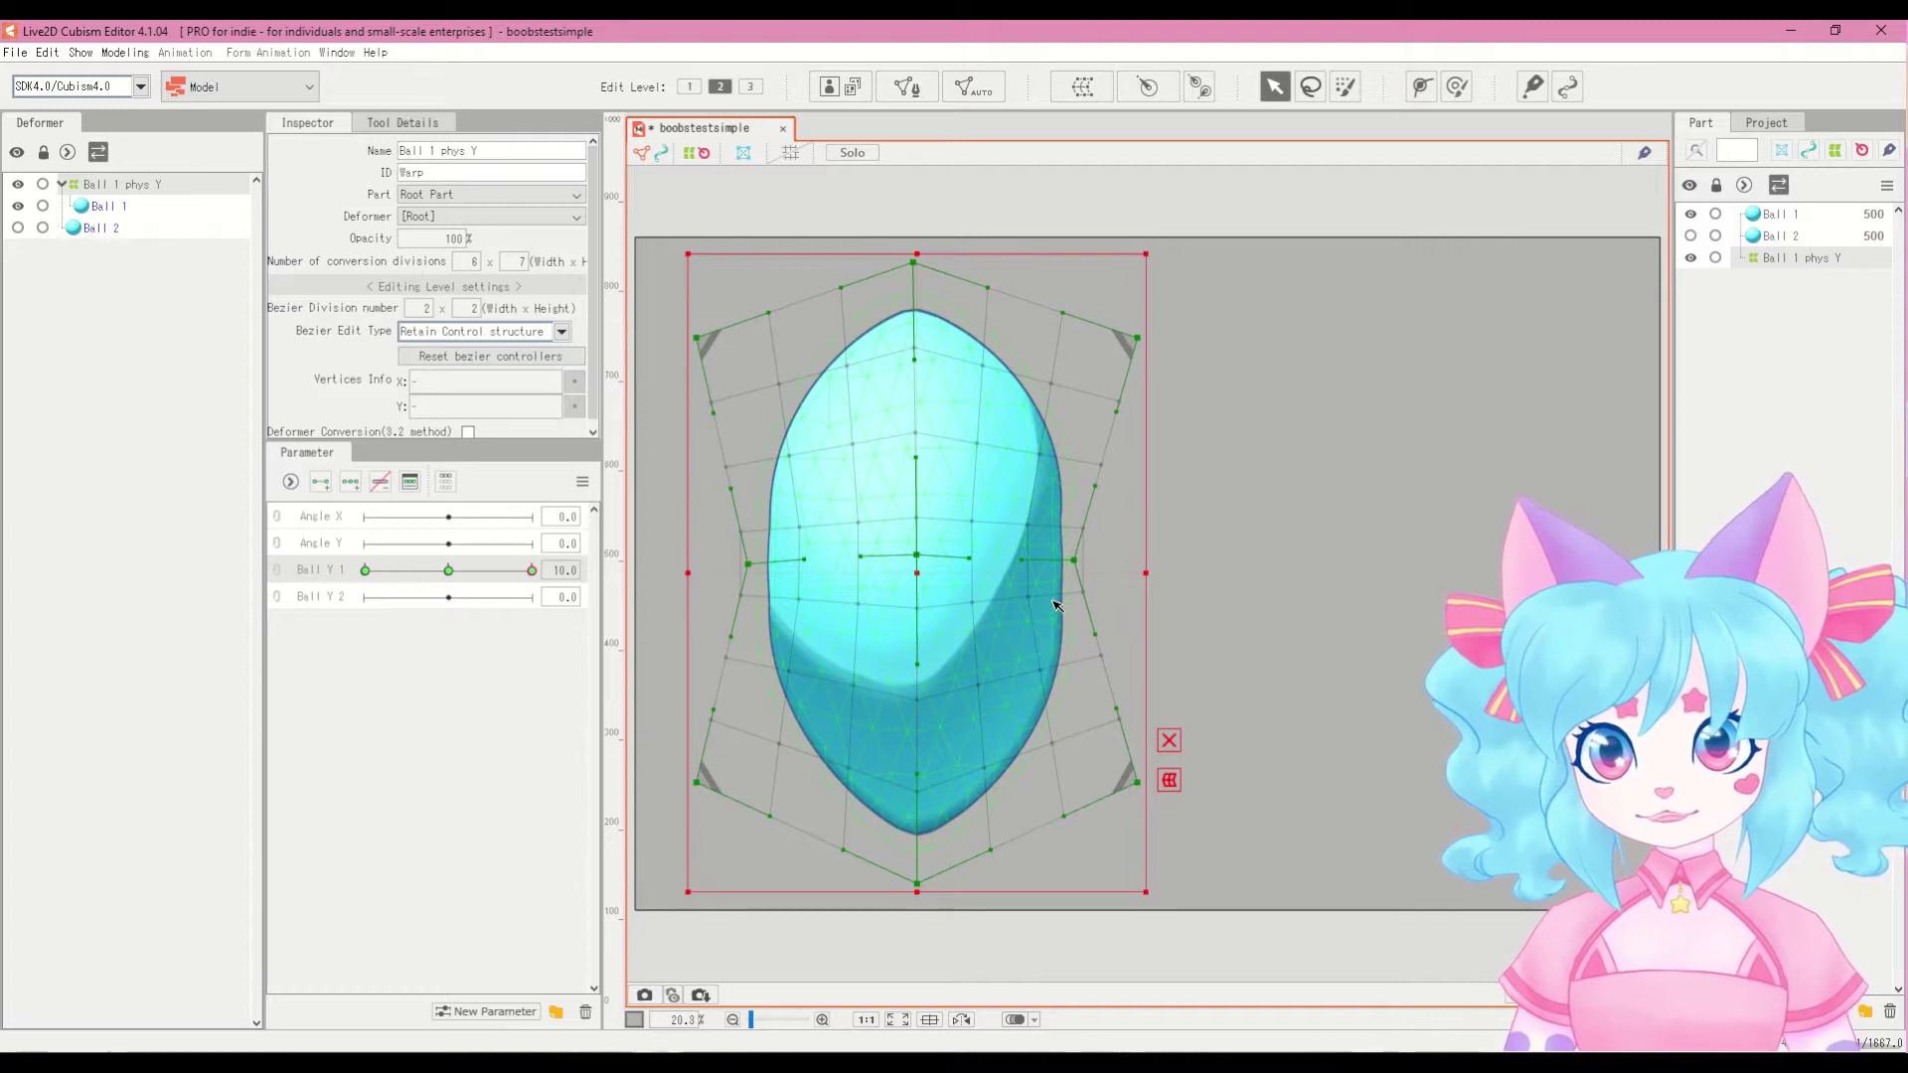
key("ctrl+z")
key("ctrl+z")
key("ctrl+z")
key("ctrl+z")
key("ctrl+z")
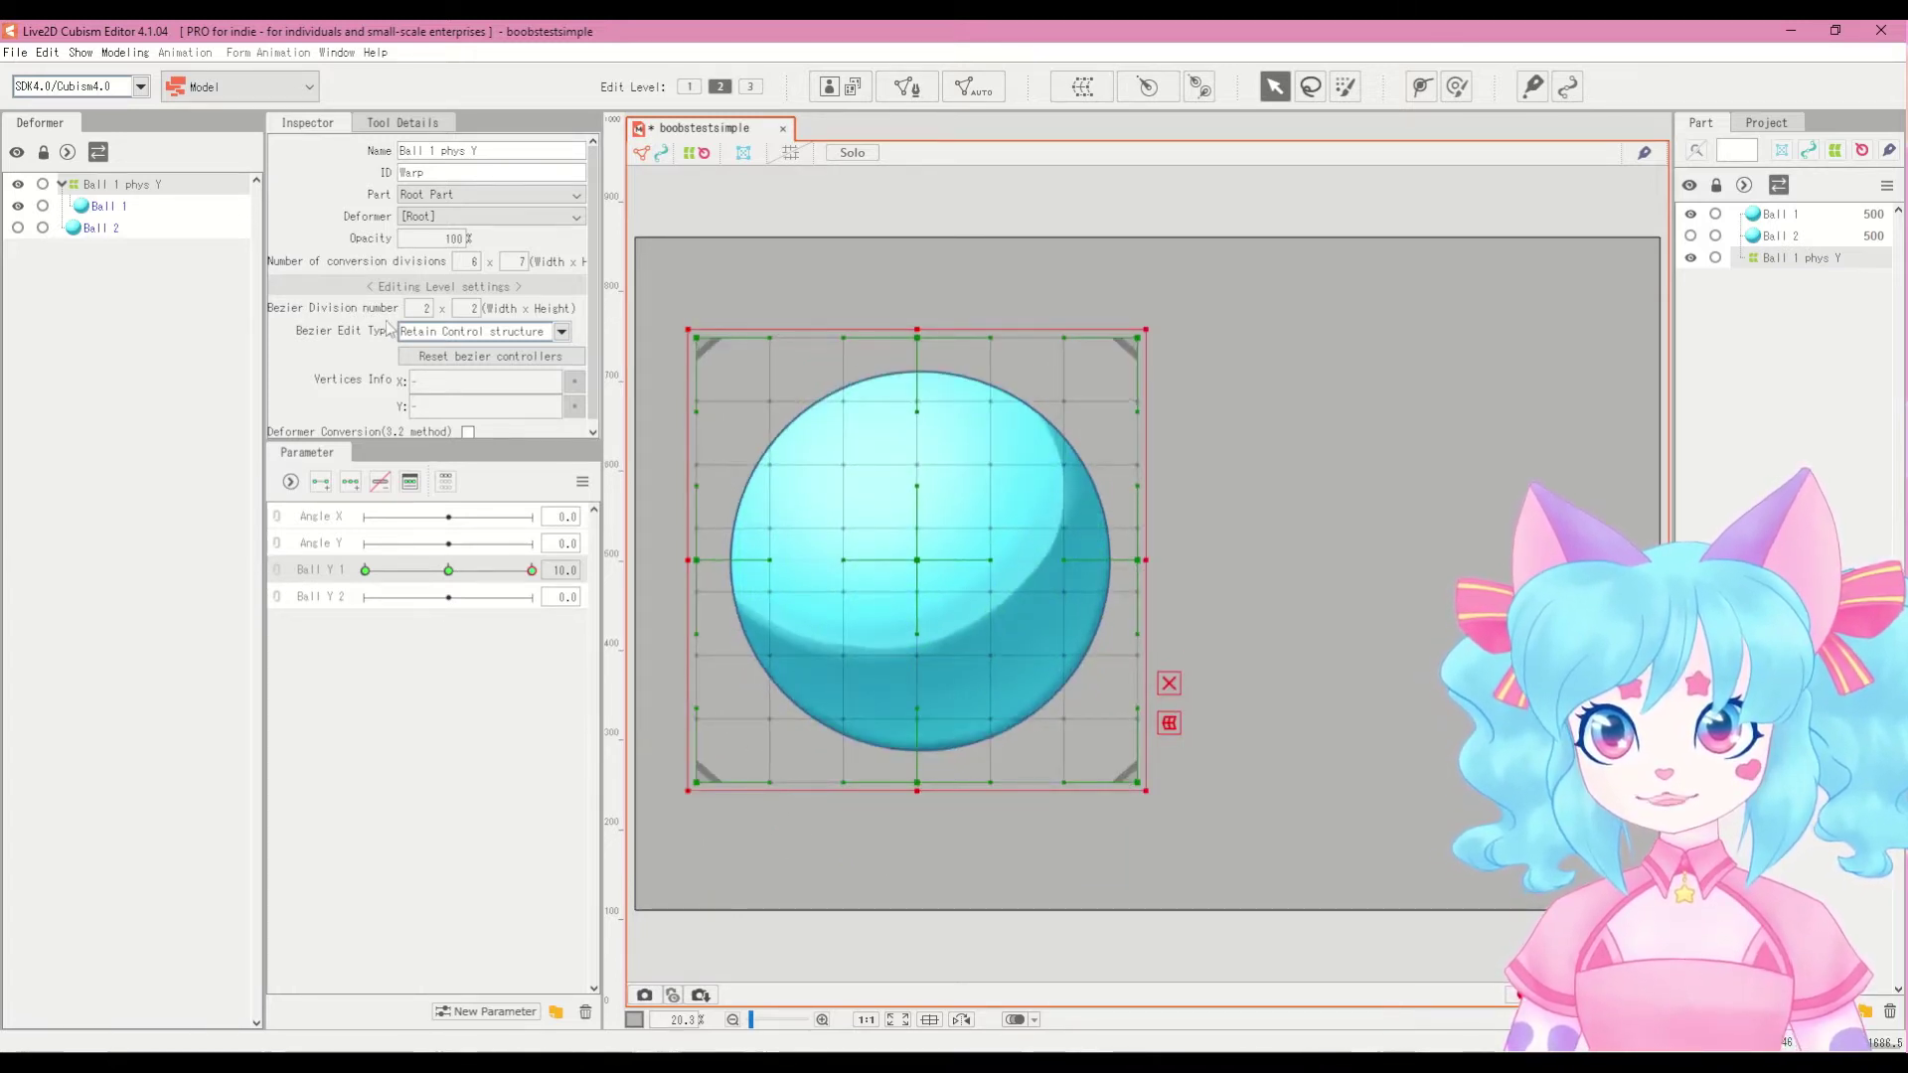
Step: Set the deformer's Bezier Edit Type to Smooth2 and try moving its centre point up and down
left_click(431, 335)
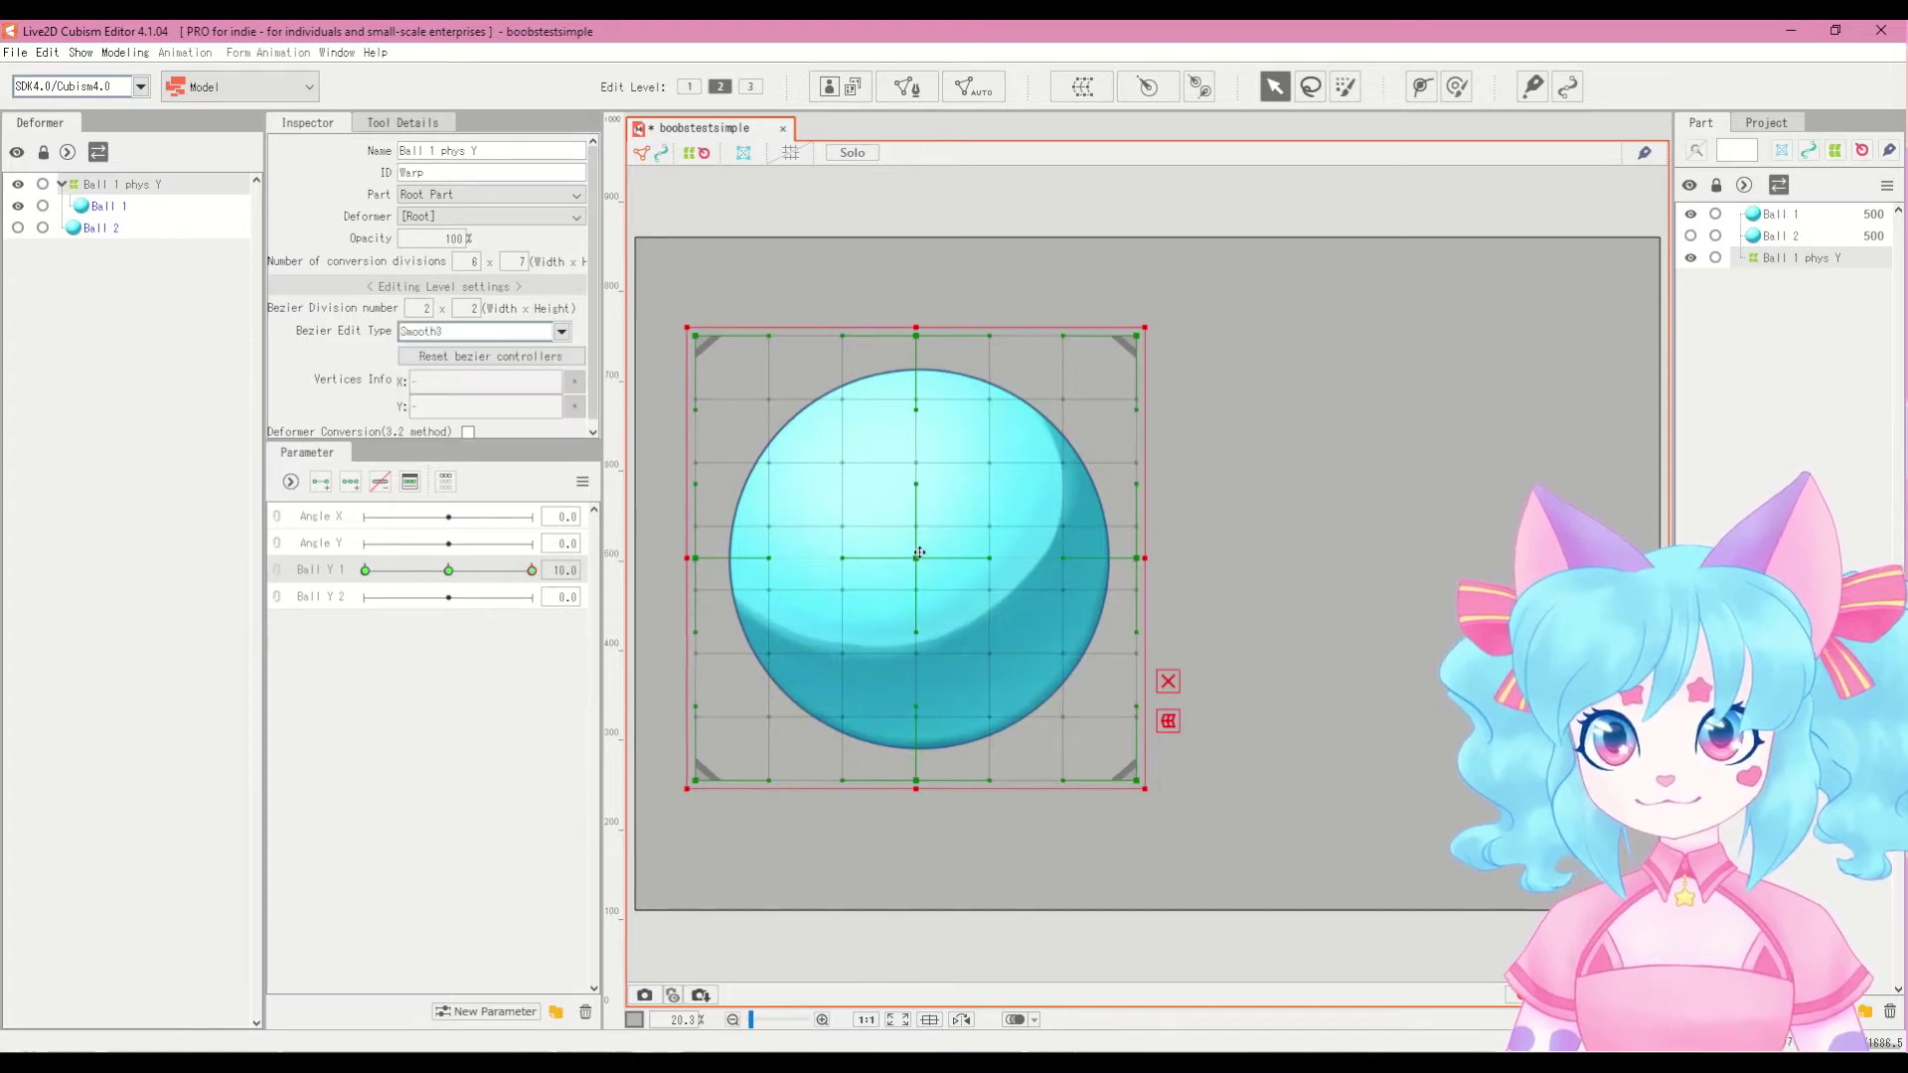
left_click_drag(917, 559, 922, 444)
left_click(531, 570)
left_click_drag(916, 561, 910, 694)
left_click_drag(370, 575, 321, 601)
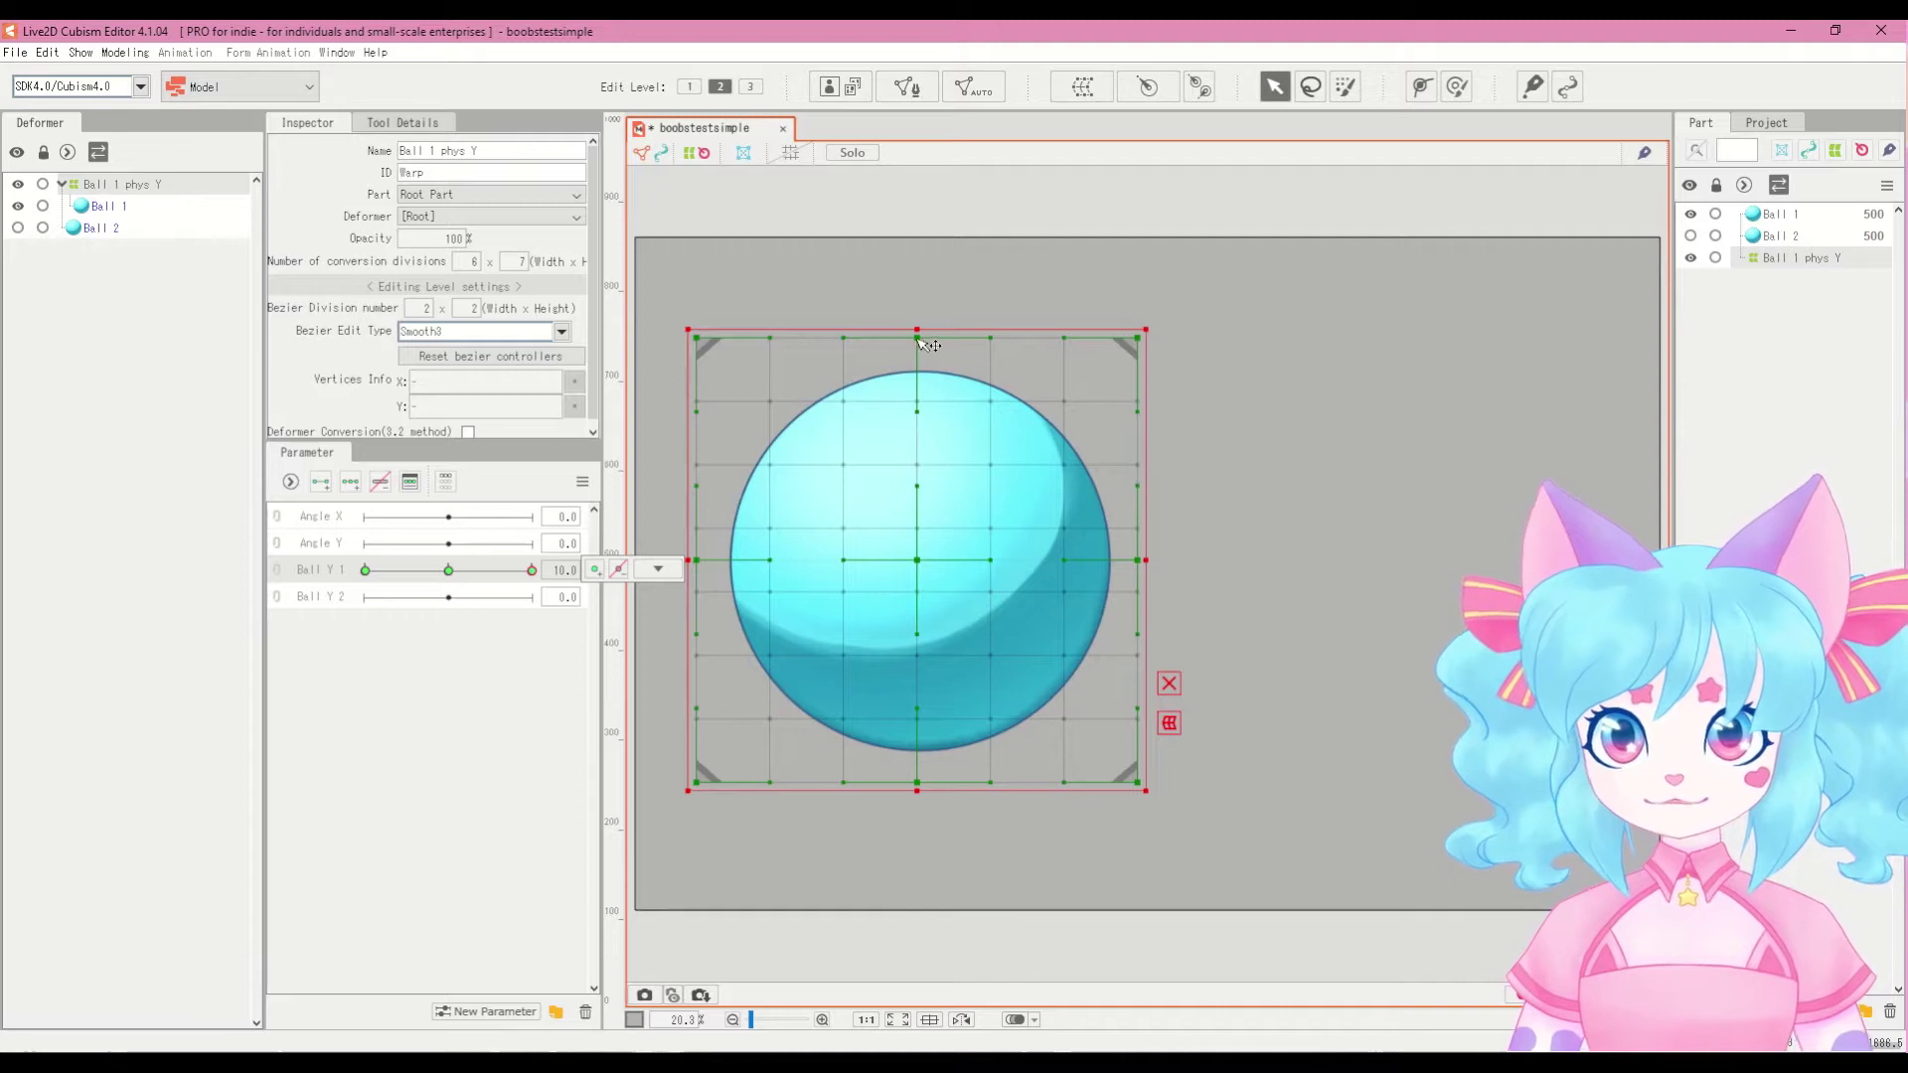
Step: At Ball Y 1 = 10, pull the deformer's upper and lower middle points outward and its side points inward to make a tall oval
left_click_drag(919, 345, 917, 296)
left_click_drag(917, 788, 920, 835)
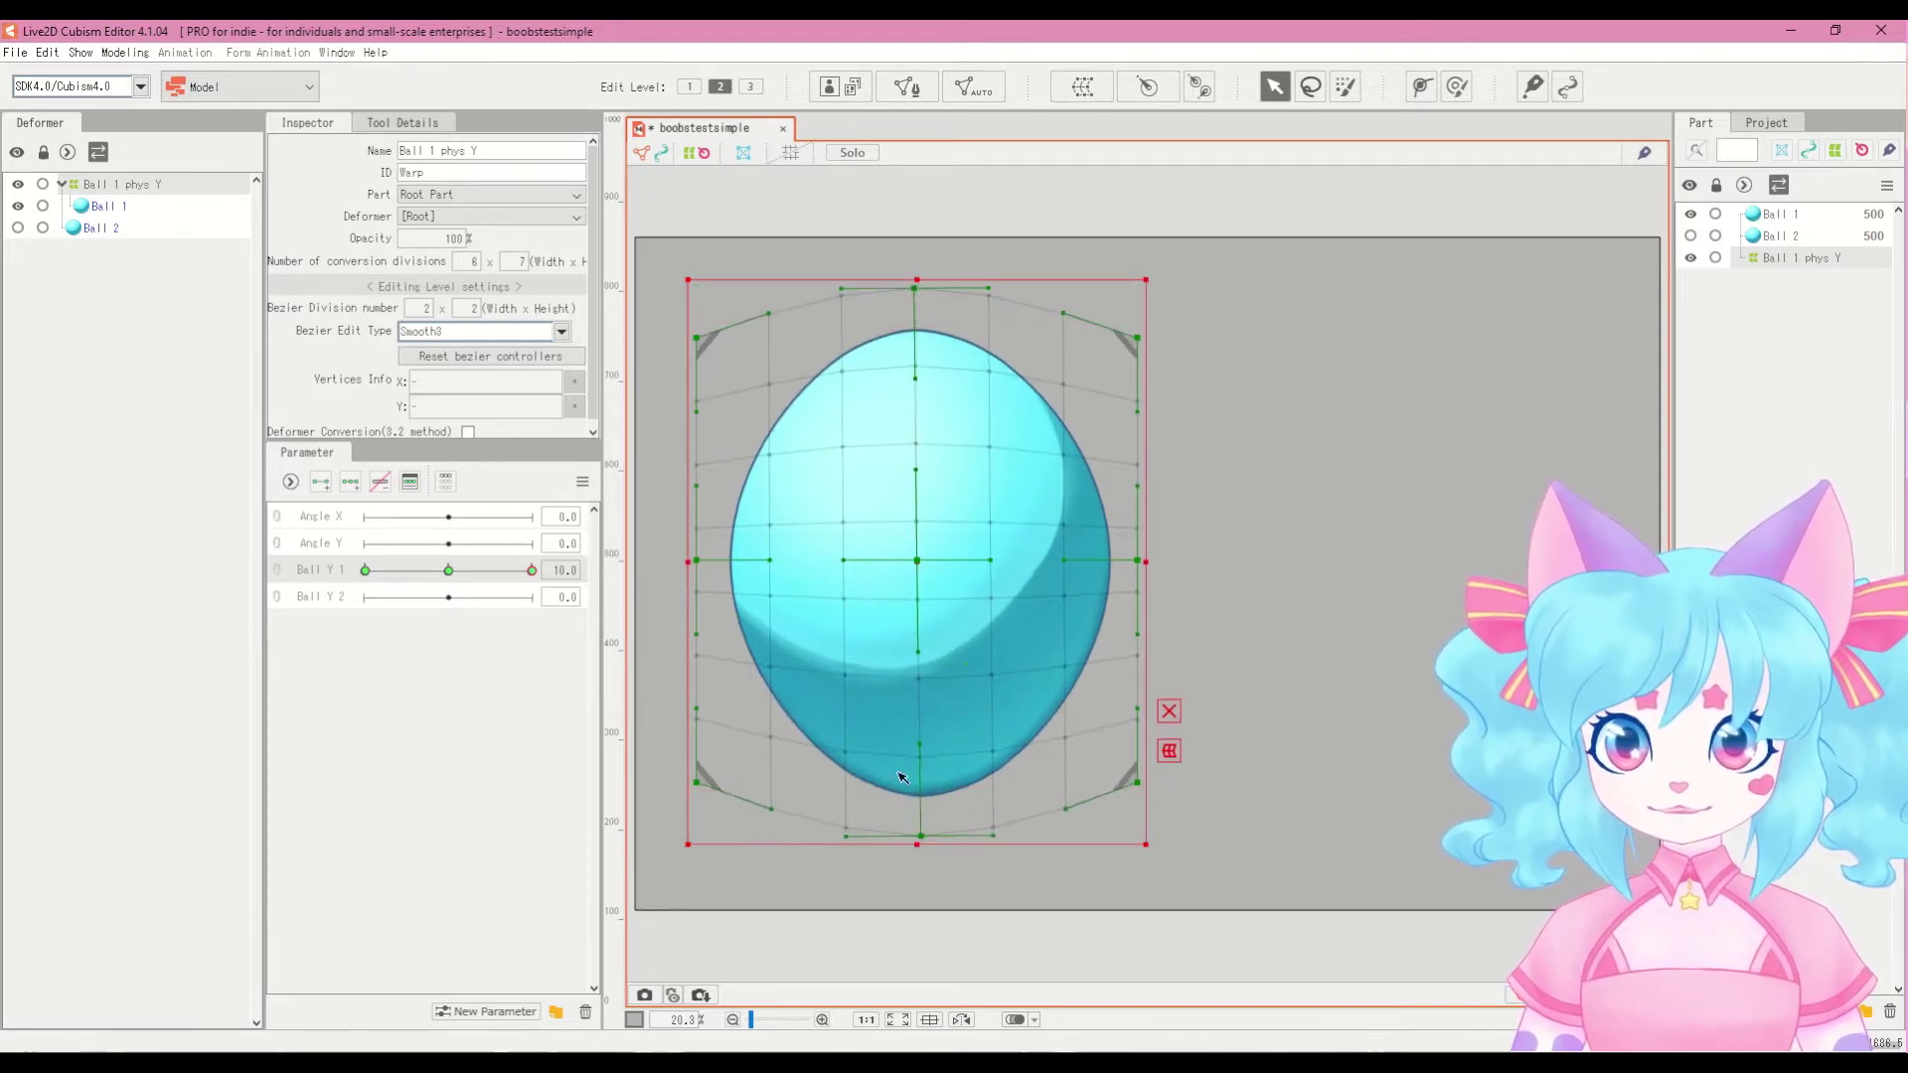
left_click_drag(700, 565, 733, 562)
left_click_drag(1137, 562, 1103, 556)
left_click_drag(735, 563, 745, 563)
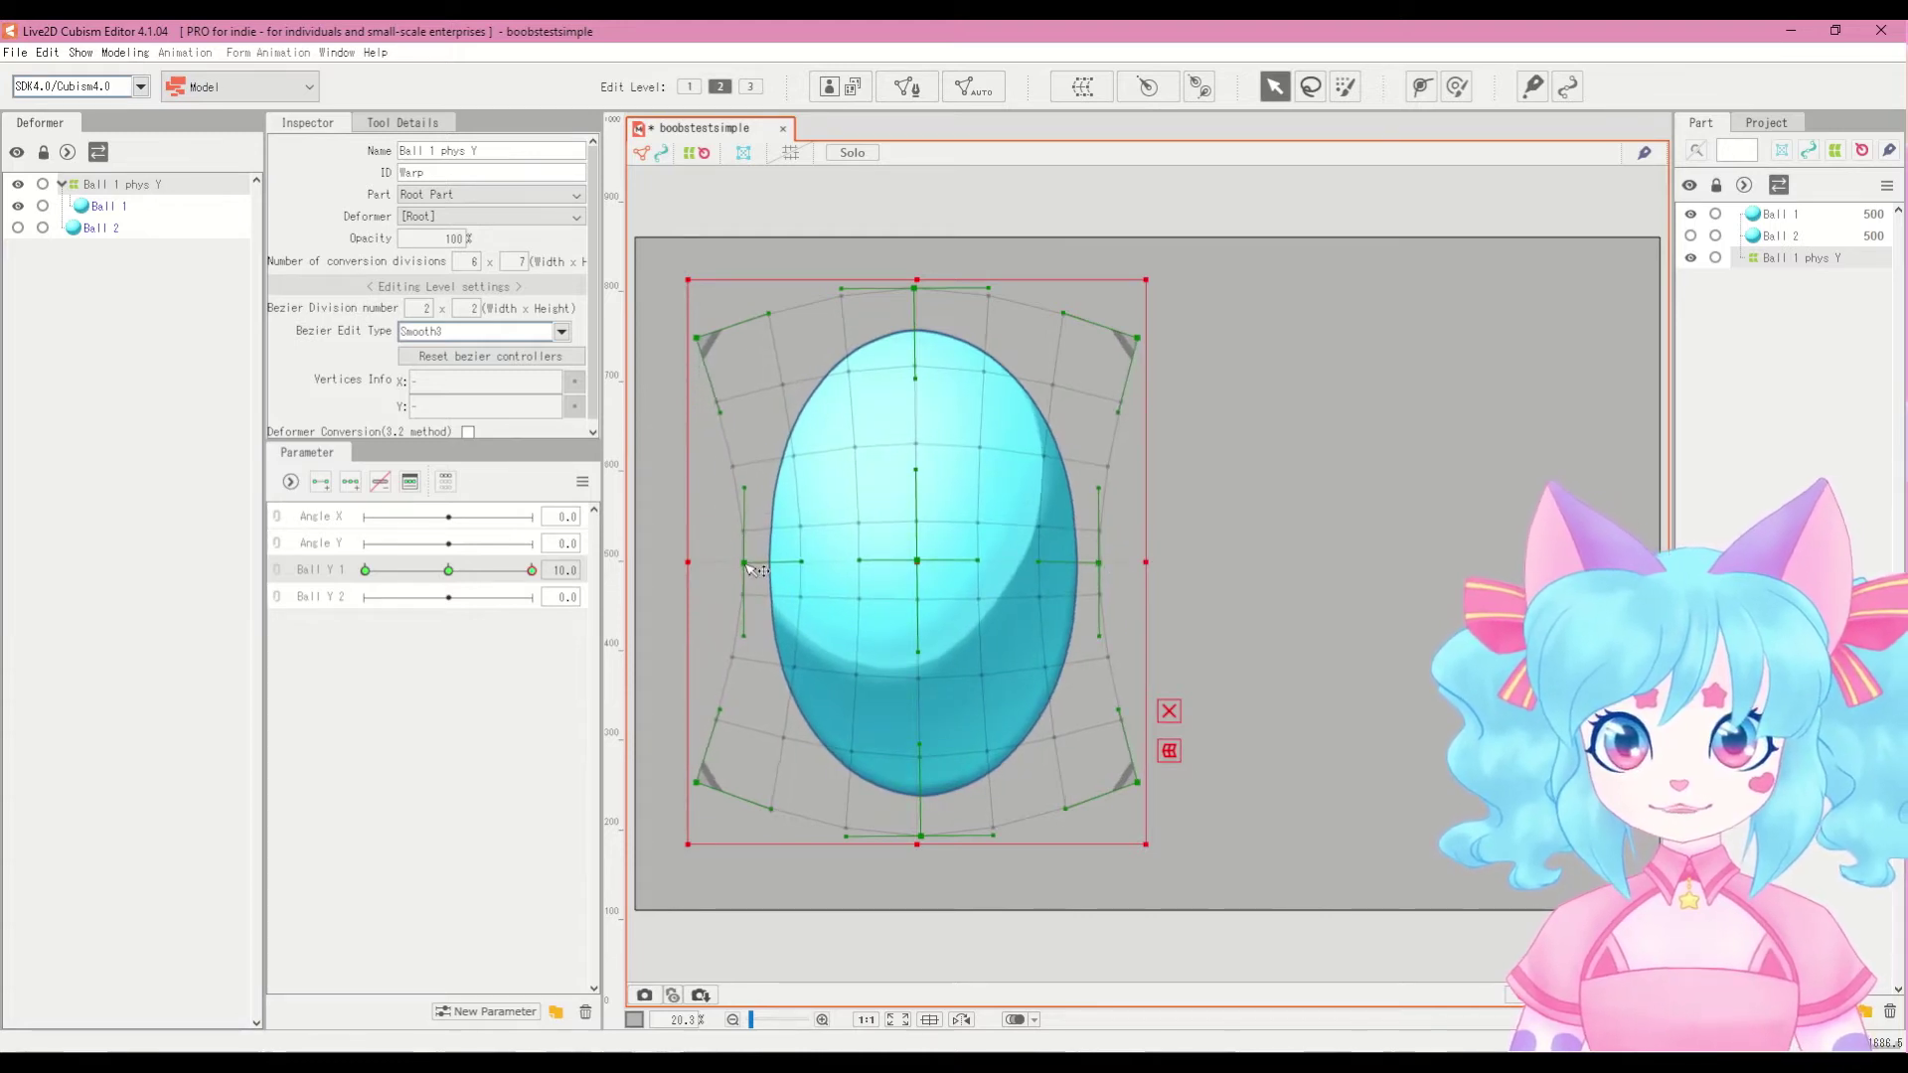
left_click_drag(1098, 565, 1095, 564)
Step: At Ball Y 1 = -10, squash the ball by moving the deformer's vertical midpoints inward and side points outward, and preview the keys
left_click_drag(532, 571, 181, 562)
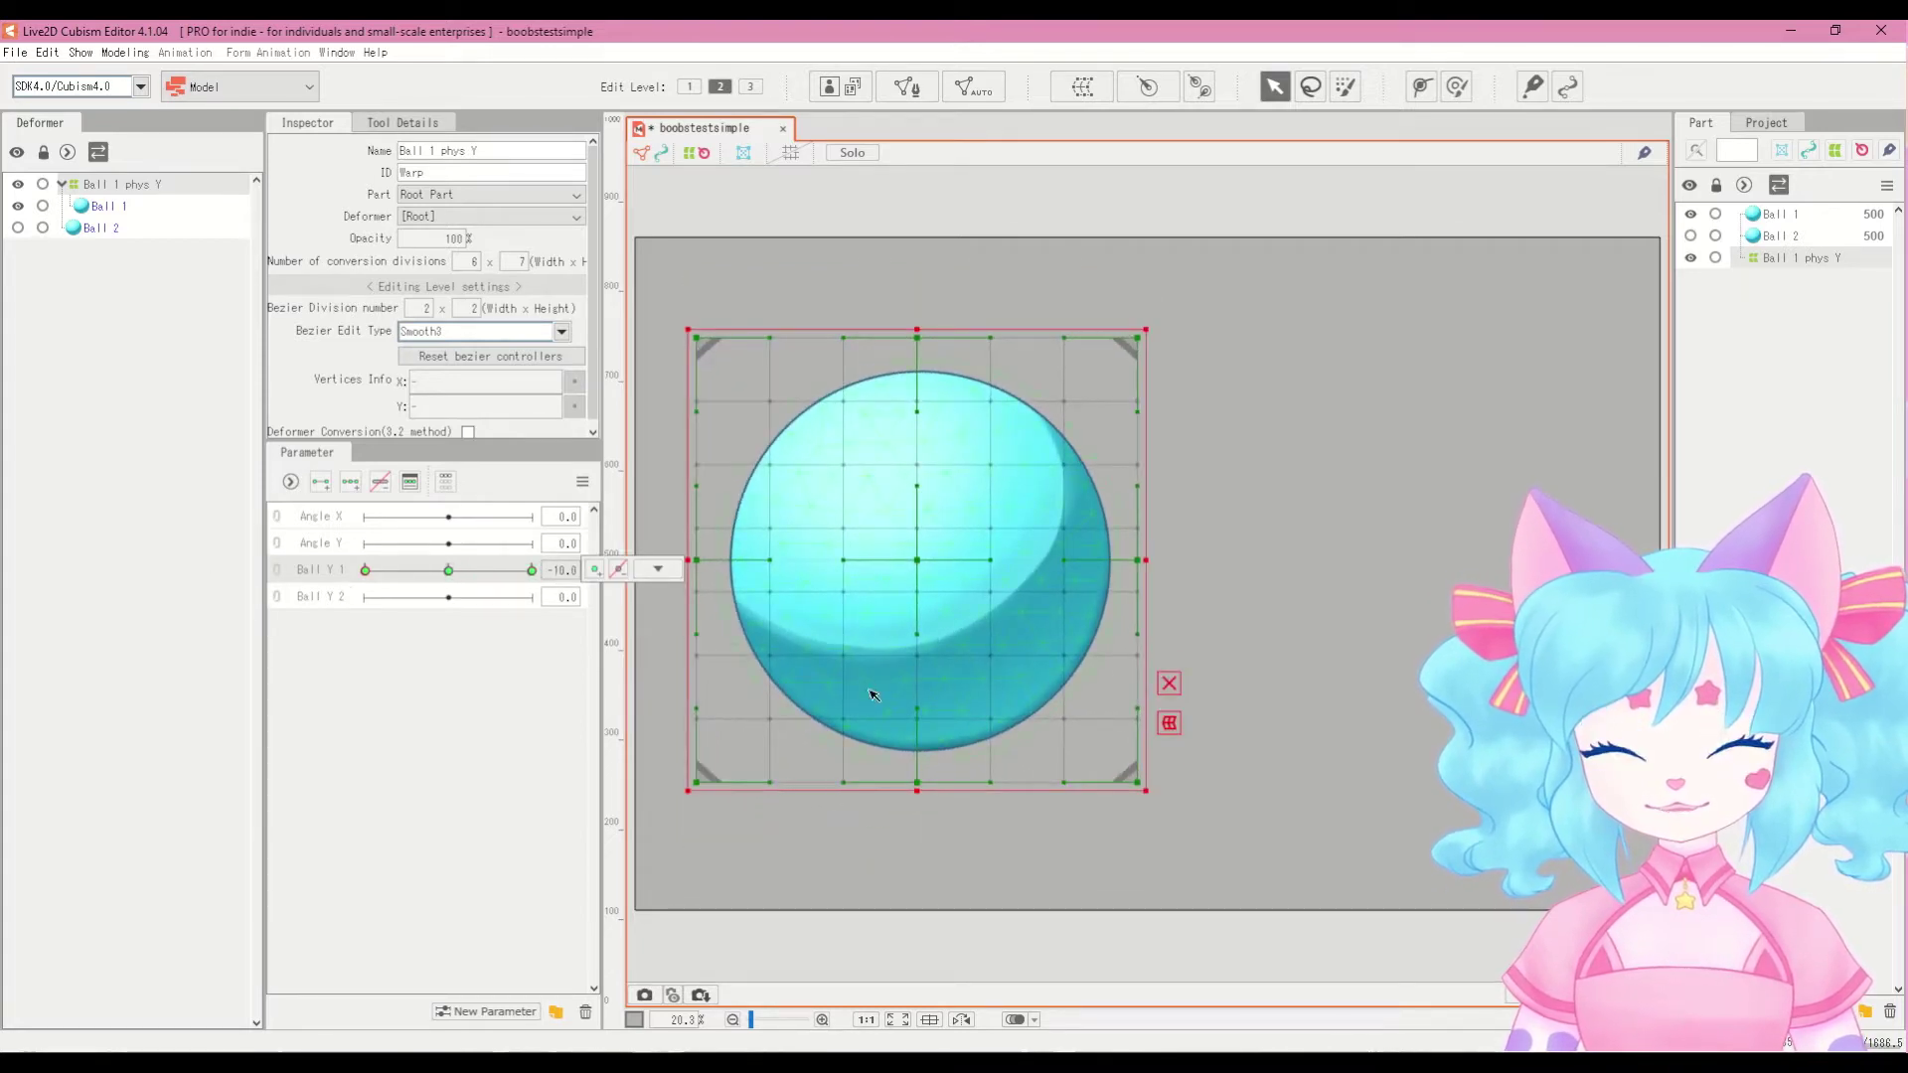
left_click_drag(921, 354, 923, 411)
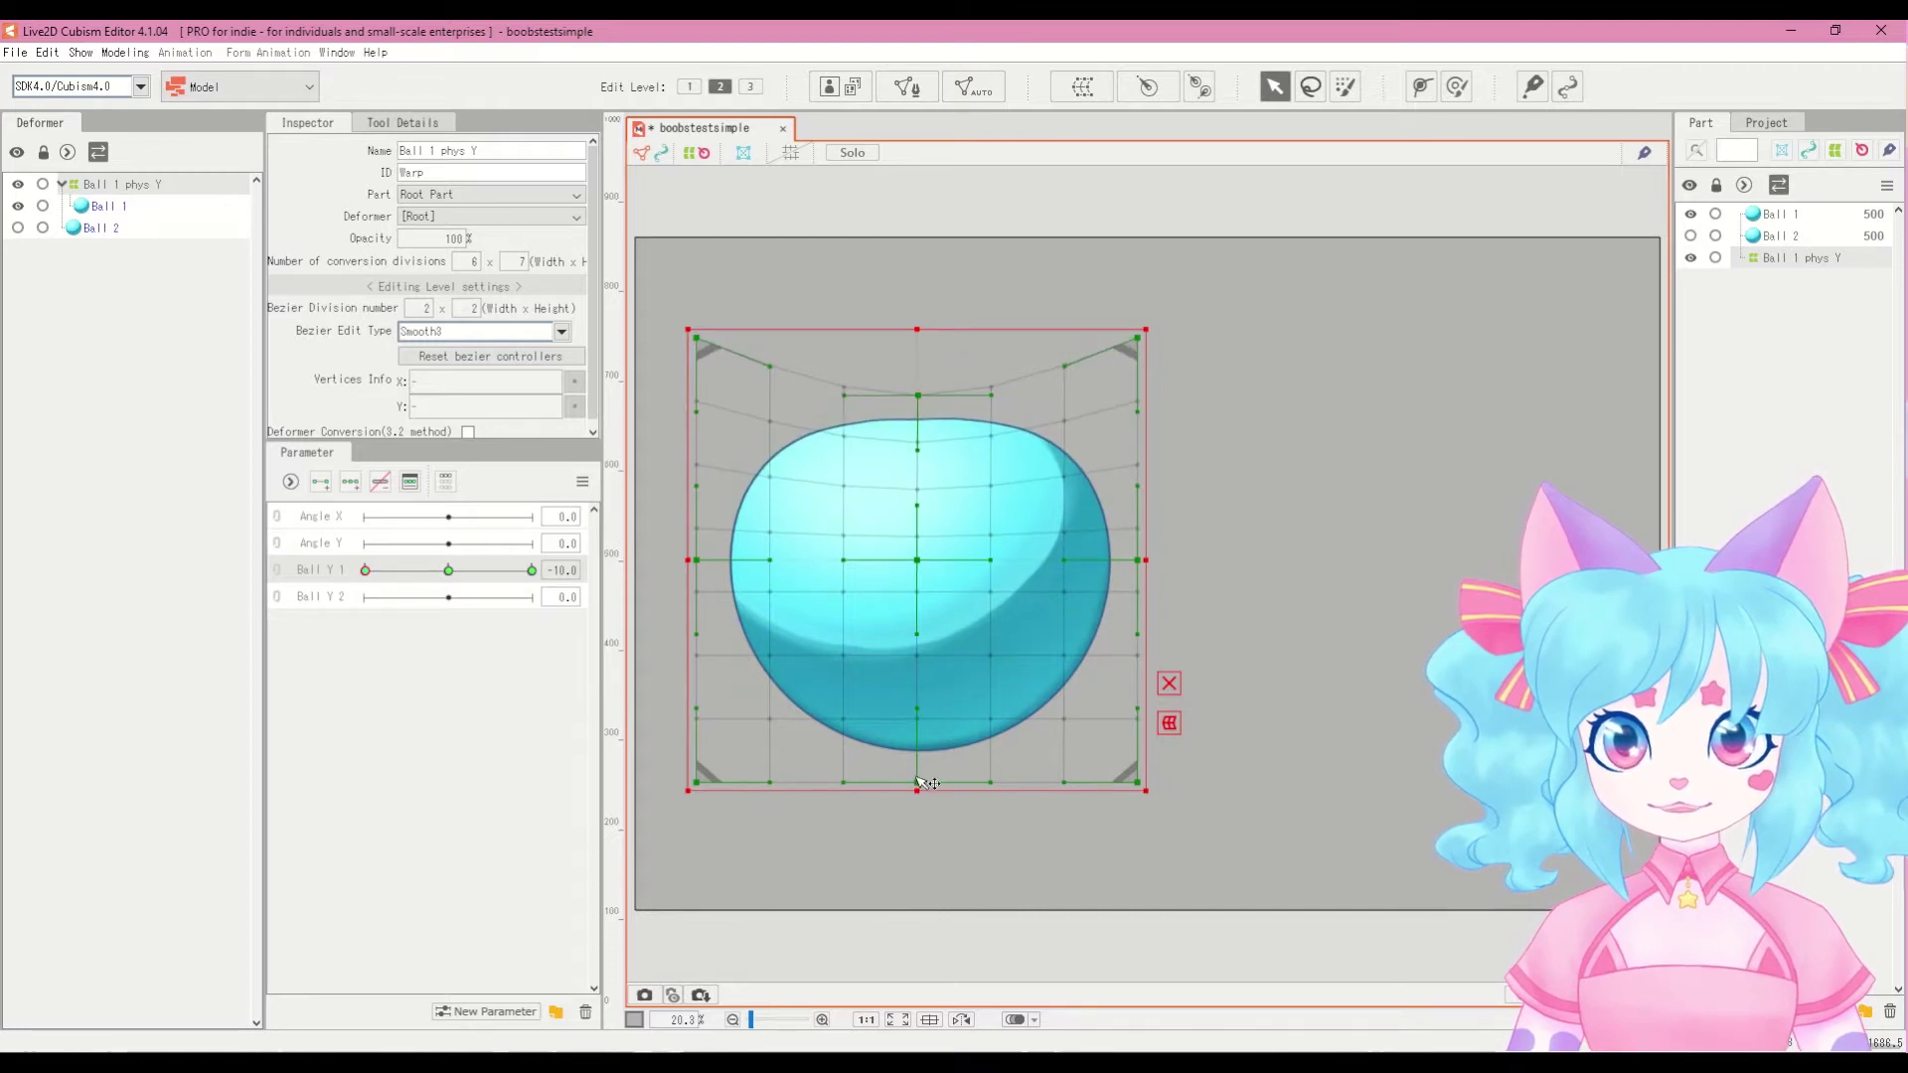
left_click_drag(919, 783, 920, 726)
mouse_move(380, 573)
left_mouse_down()
mouse_move(448, 573)
mouse_move(364, 573)
left_mouse_up()
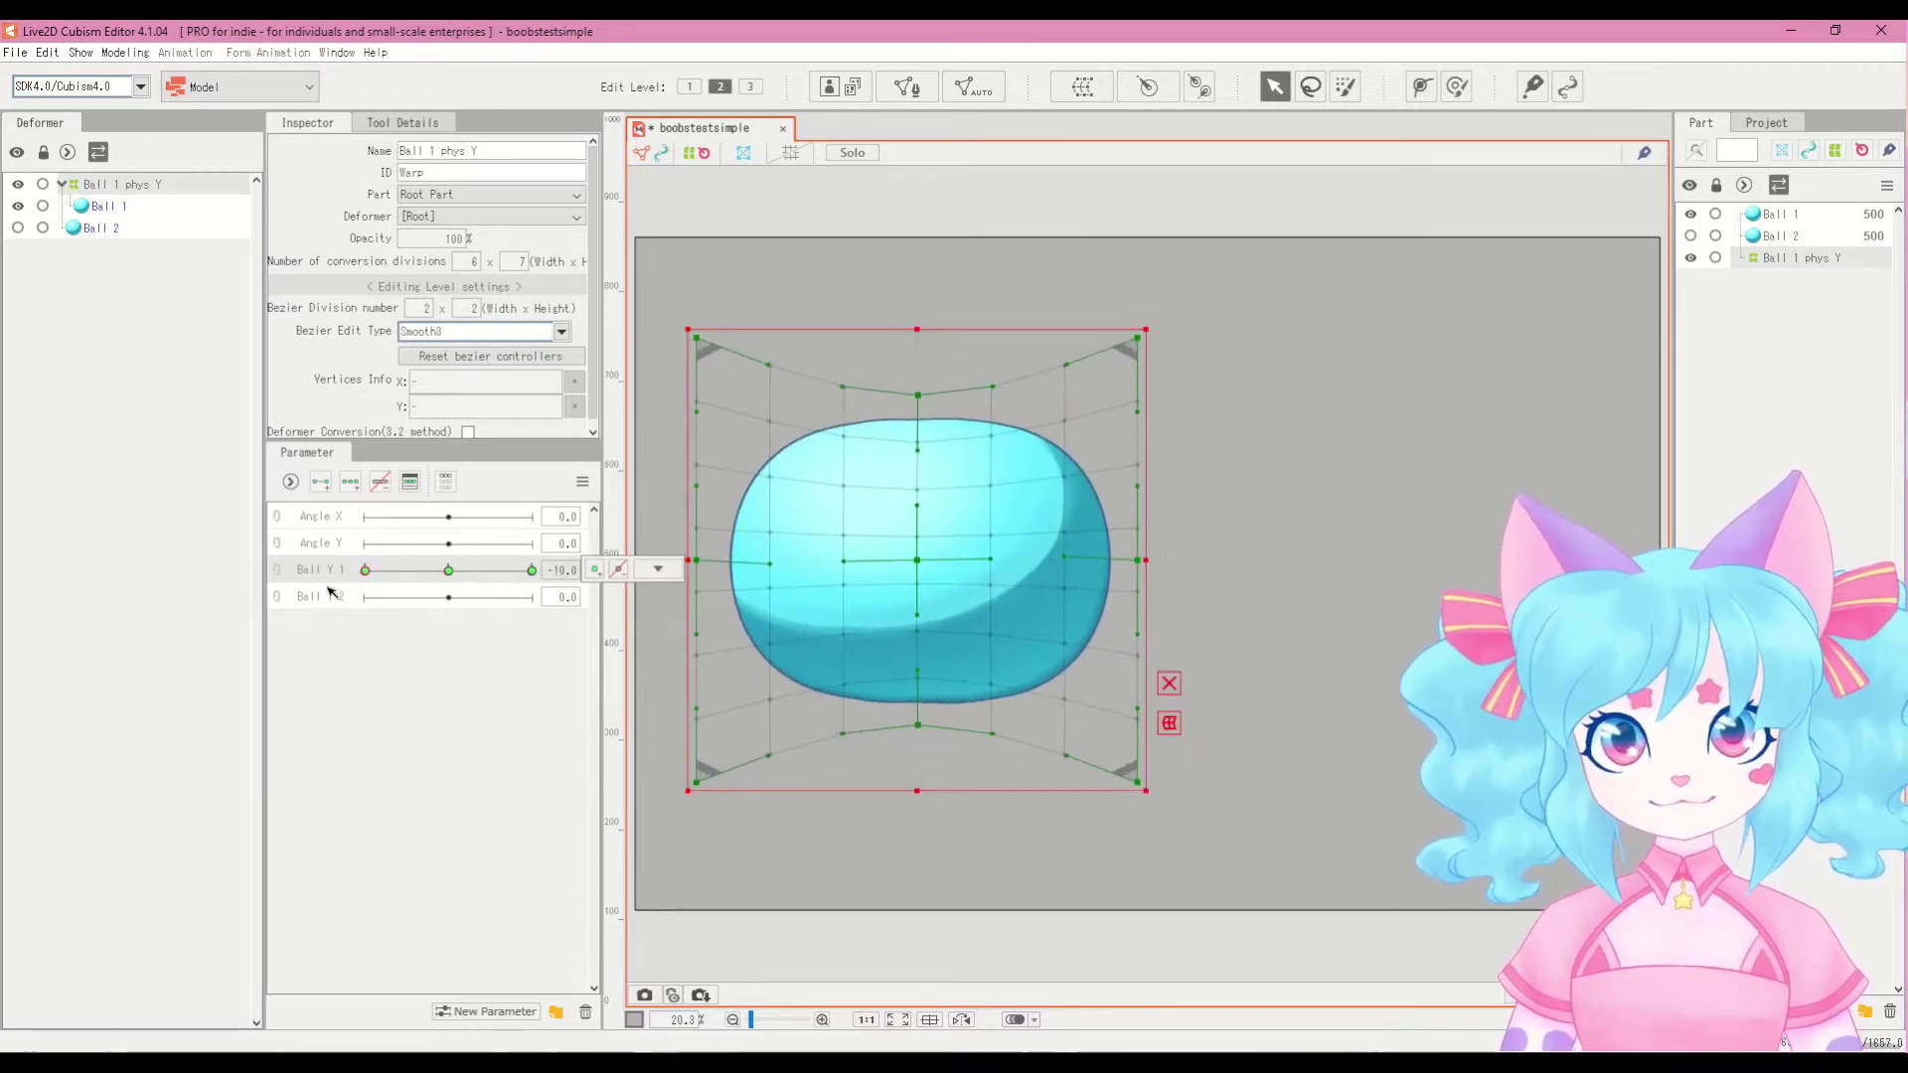
left_click_drag(1138, 559, 1170, 562)
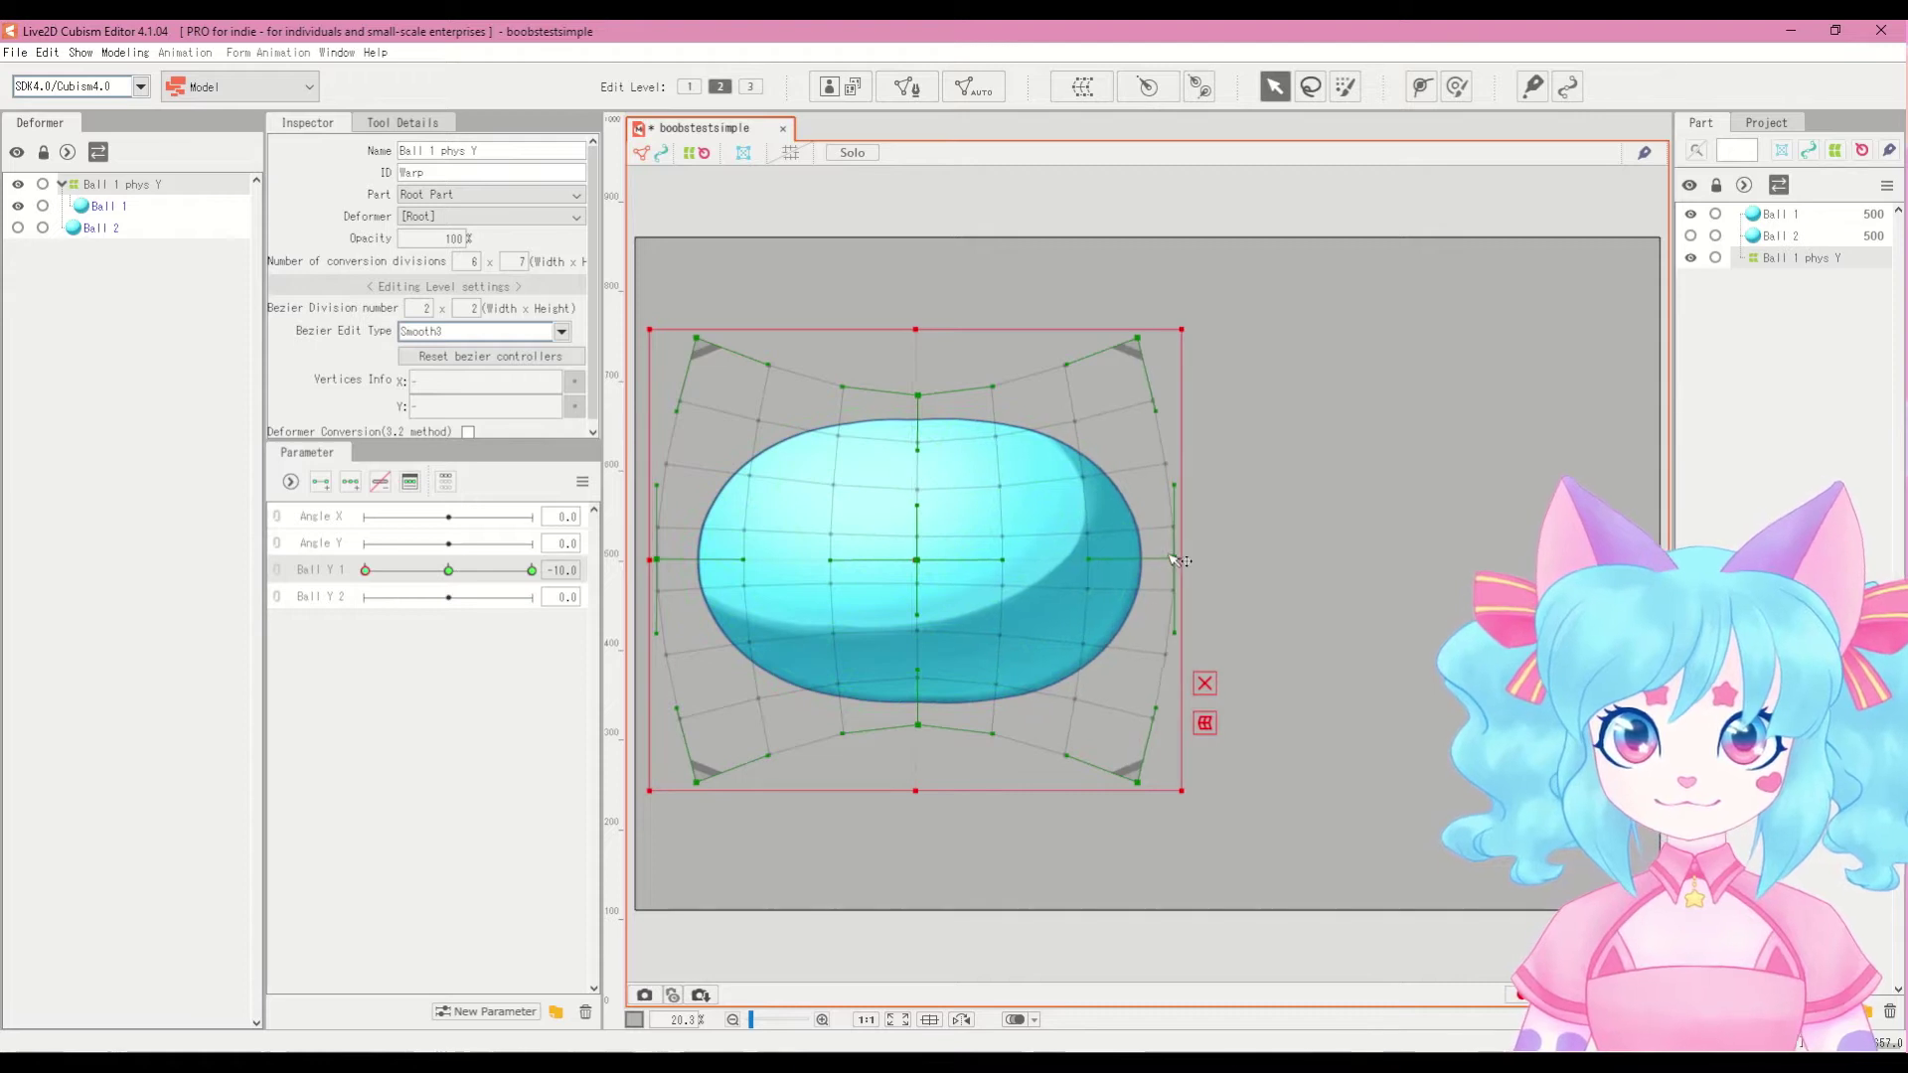
left_click(448, 570)
left_click(364, 570)
left_click(531, 571)
left_click(365, 570)
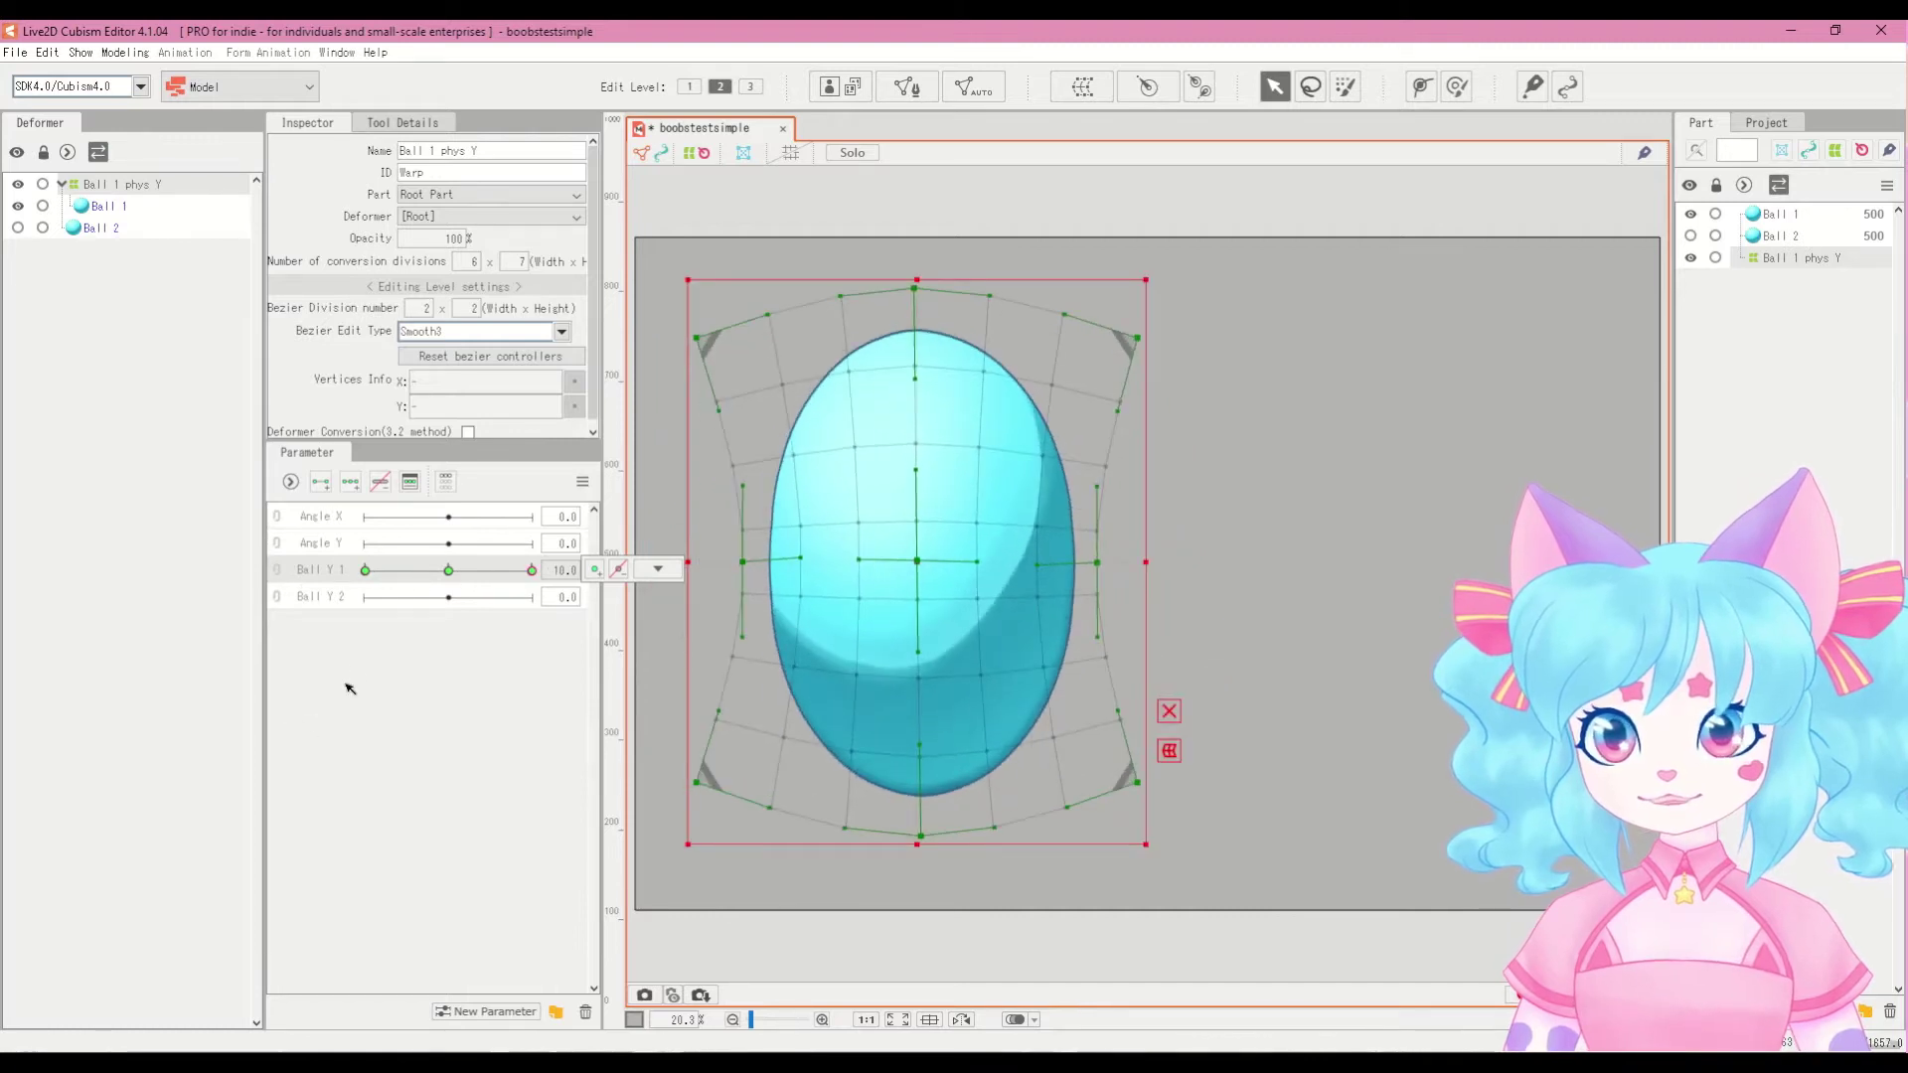
Step: Add three keys to Ball Y 2, moving the whole ball deformer up at 10 and down at -10, and return both parameters to 0
left_click(320, 600)
left_click(350, 481)
left_click_drag(457, 598, 536, 598)
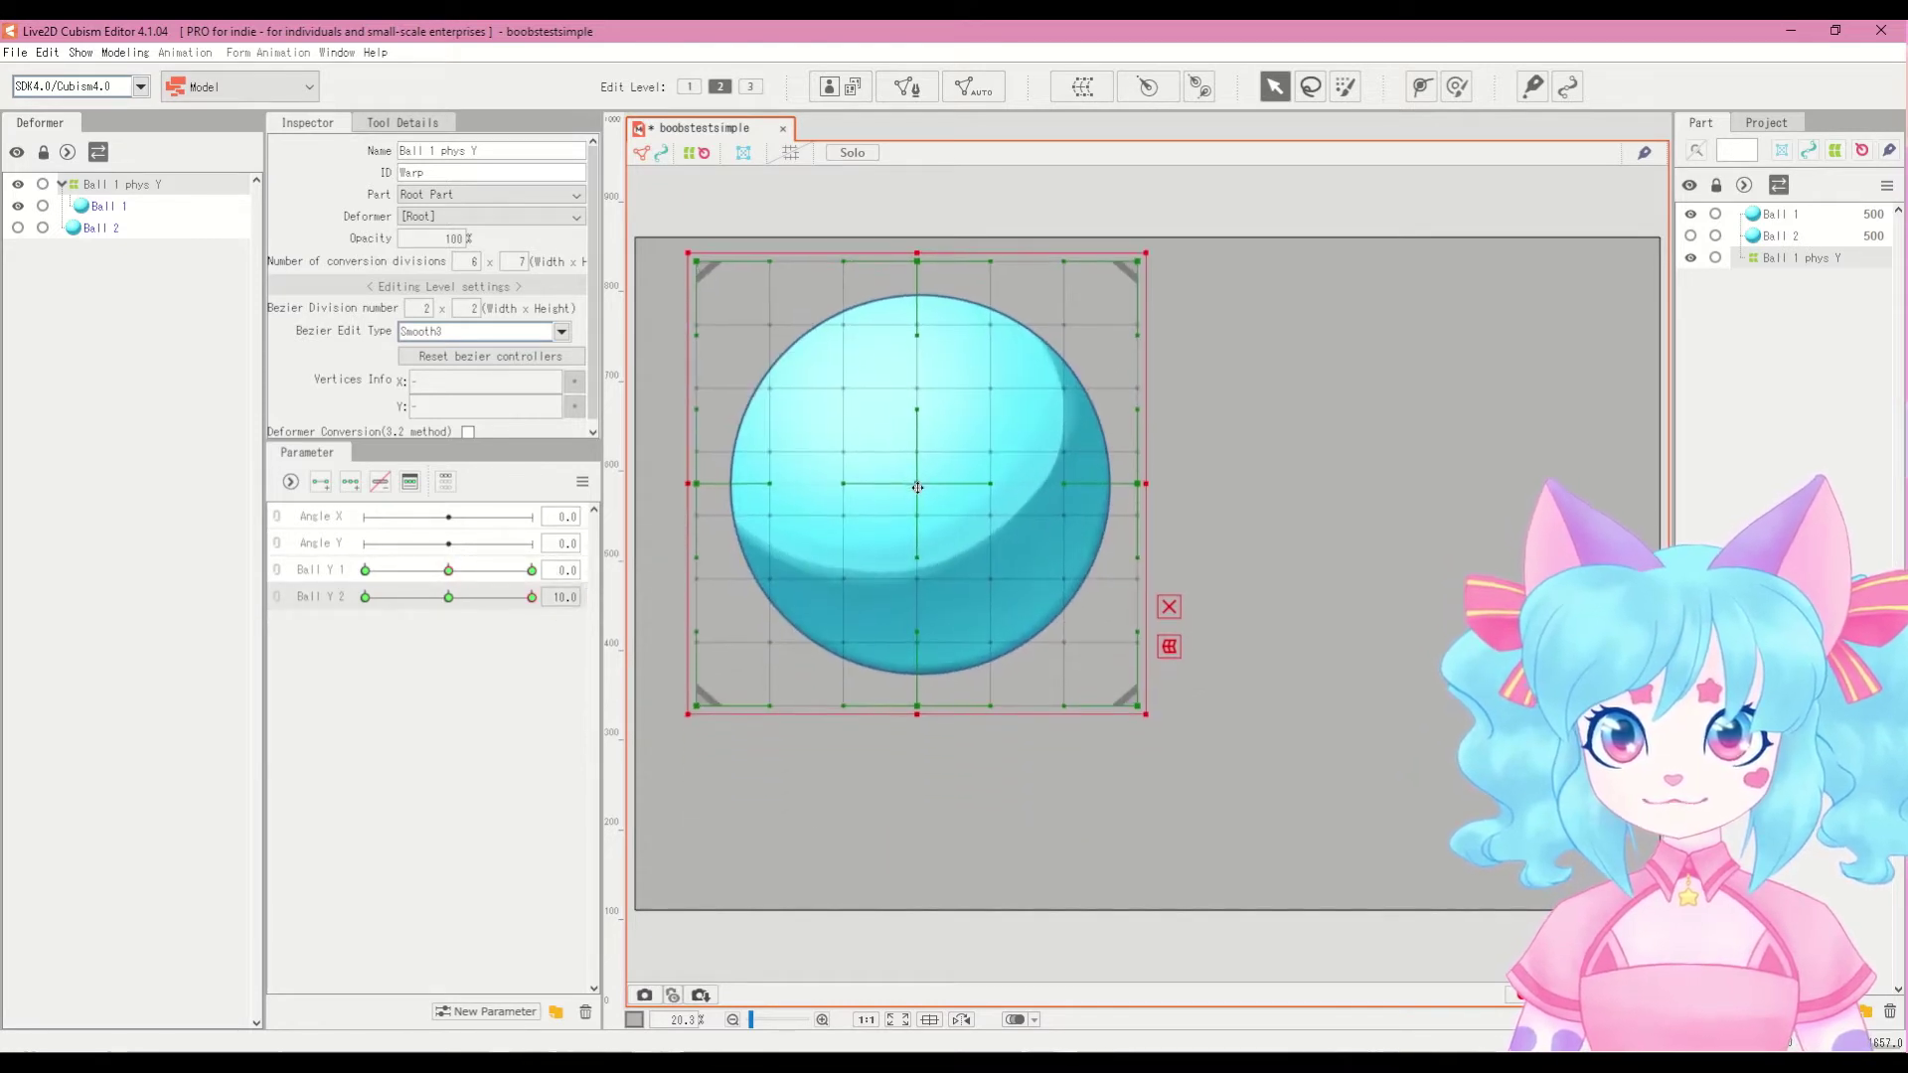
left_click_drag(515, 598, 373, 596)
left_click_drag(917, 574, 921, 653)
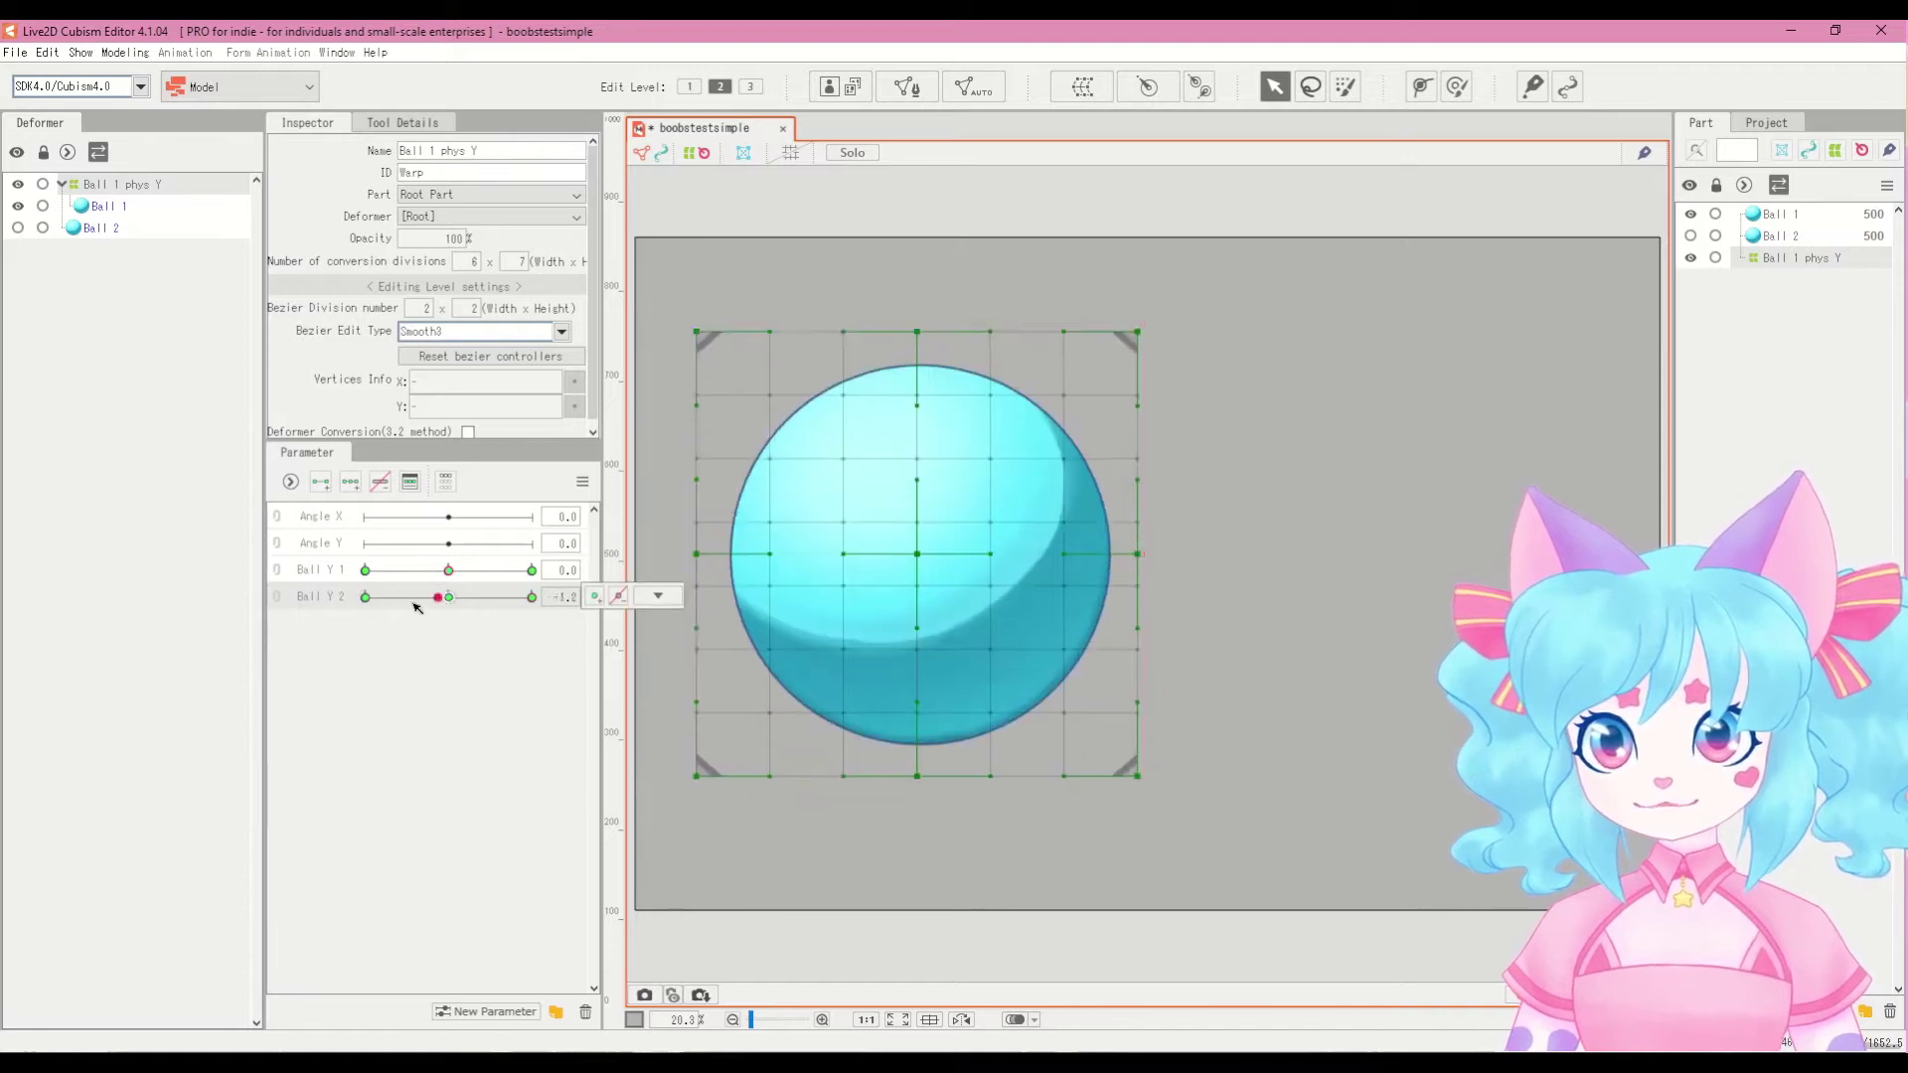
left_click(448, 596)
left_click_drag(531, 569, 448, 570)
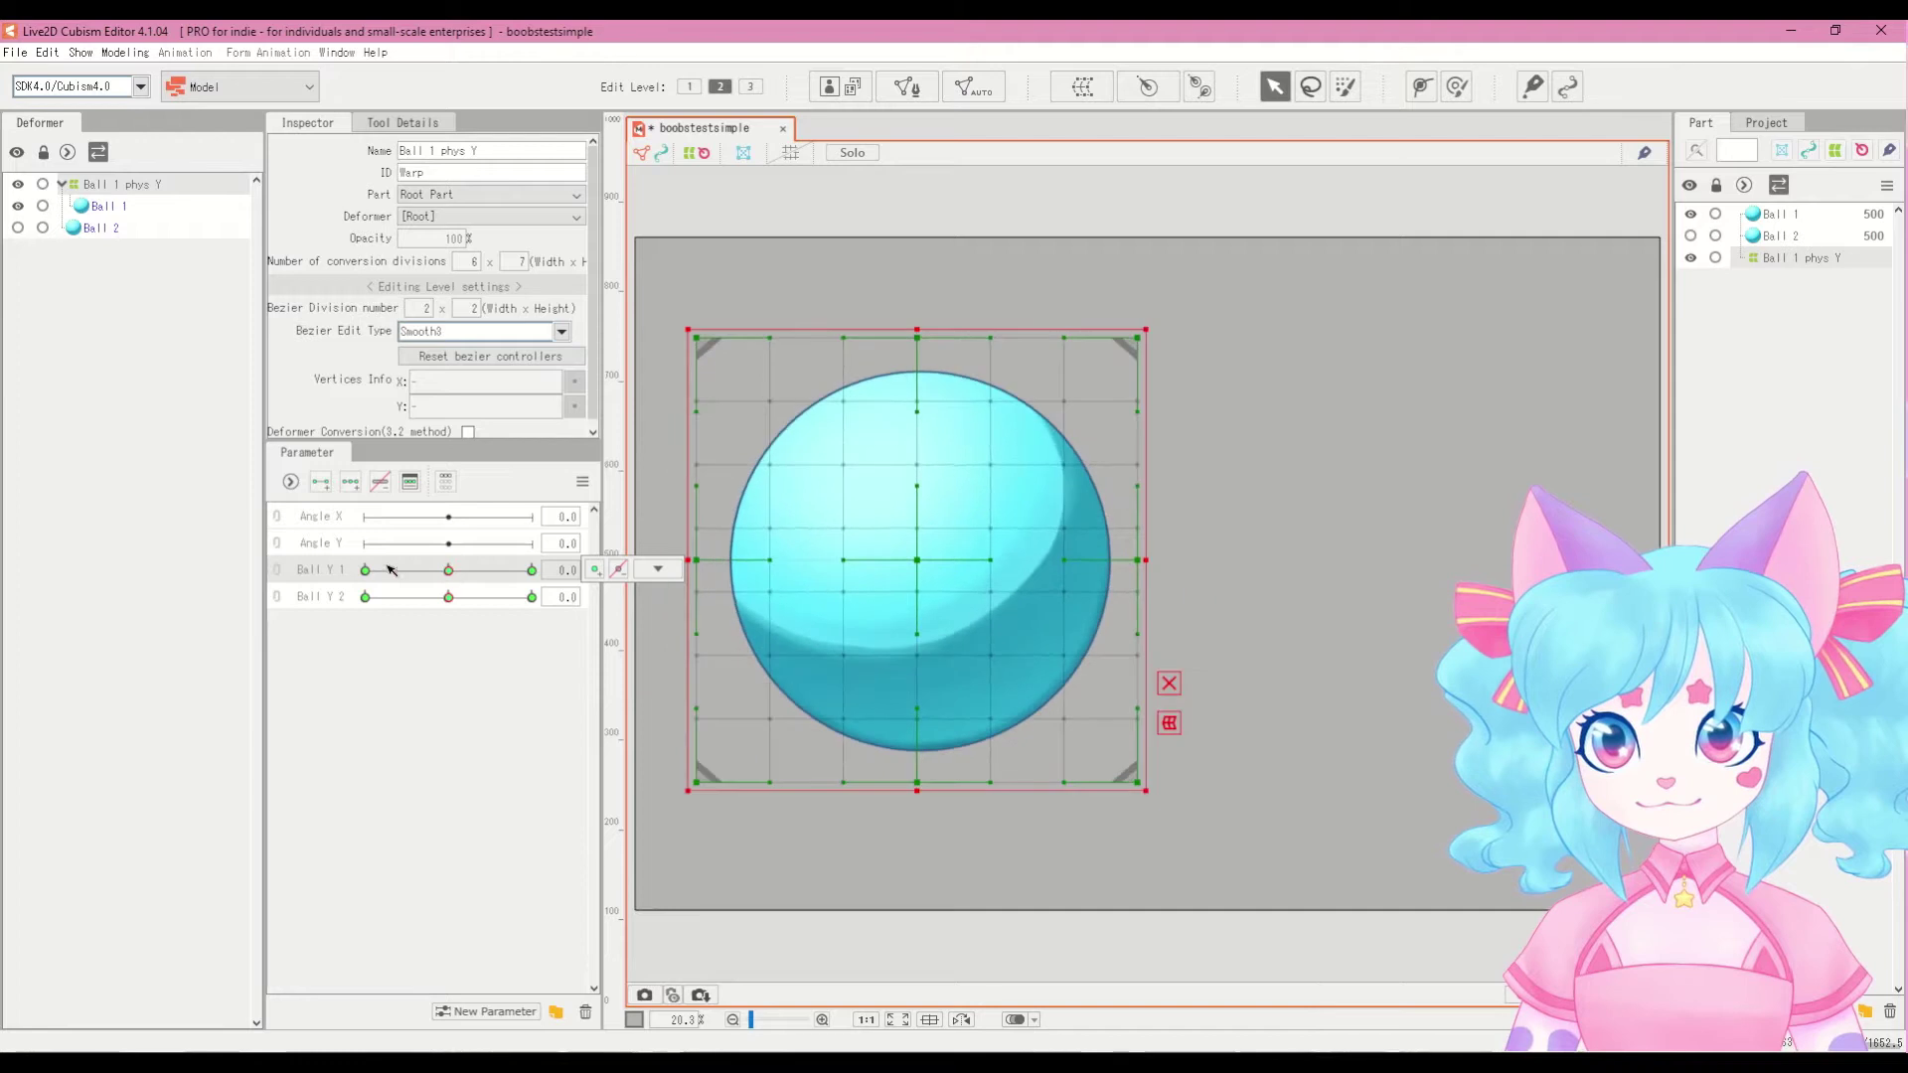
Step: Place Ball Y 2 above Ball Y 1 and link the two parameters into a combined grid
left_click_drag(323, 599, 308, 568)
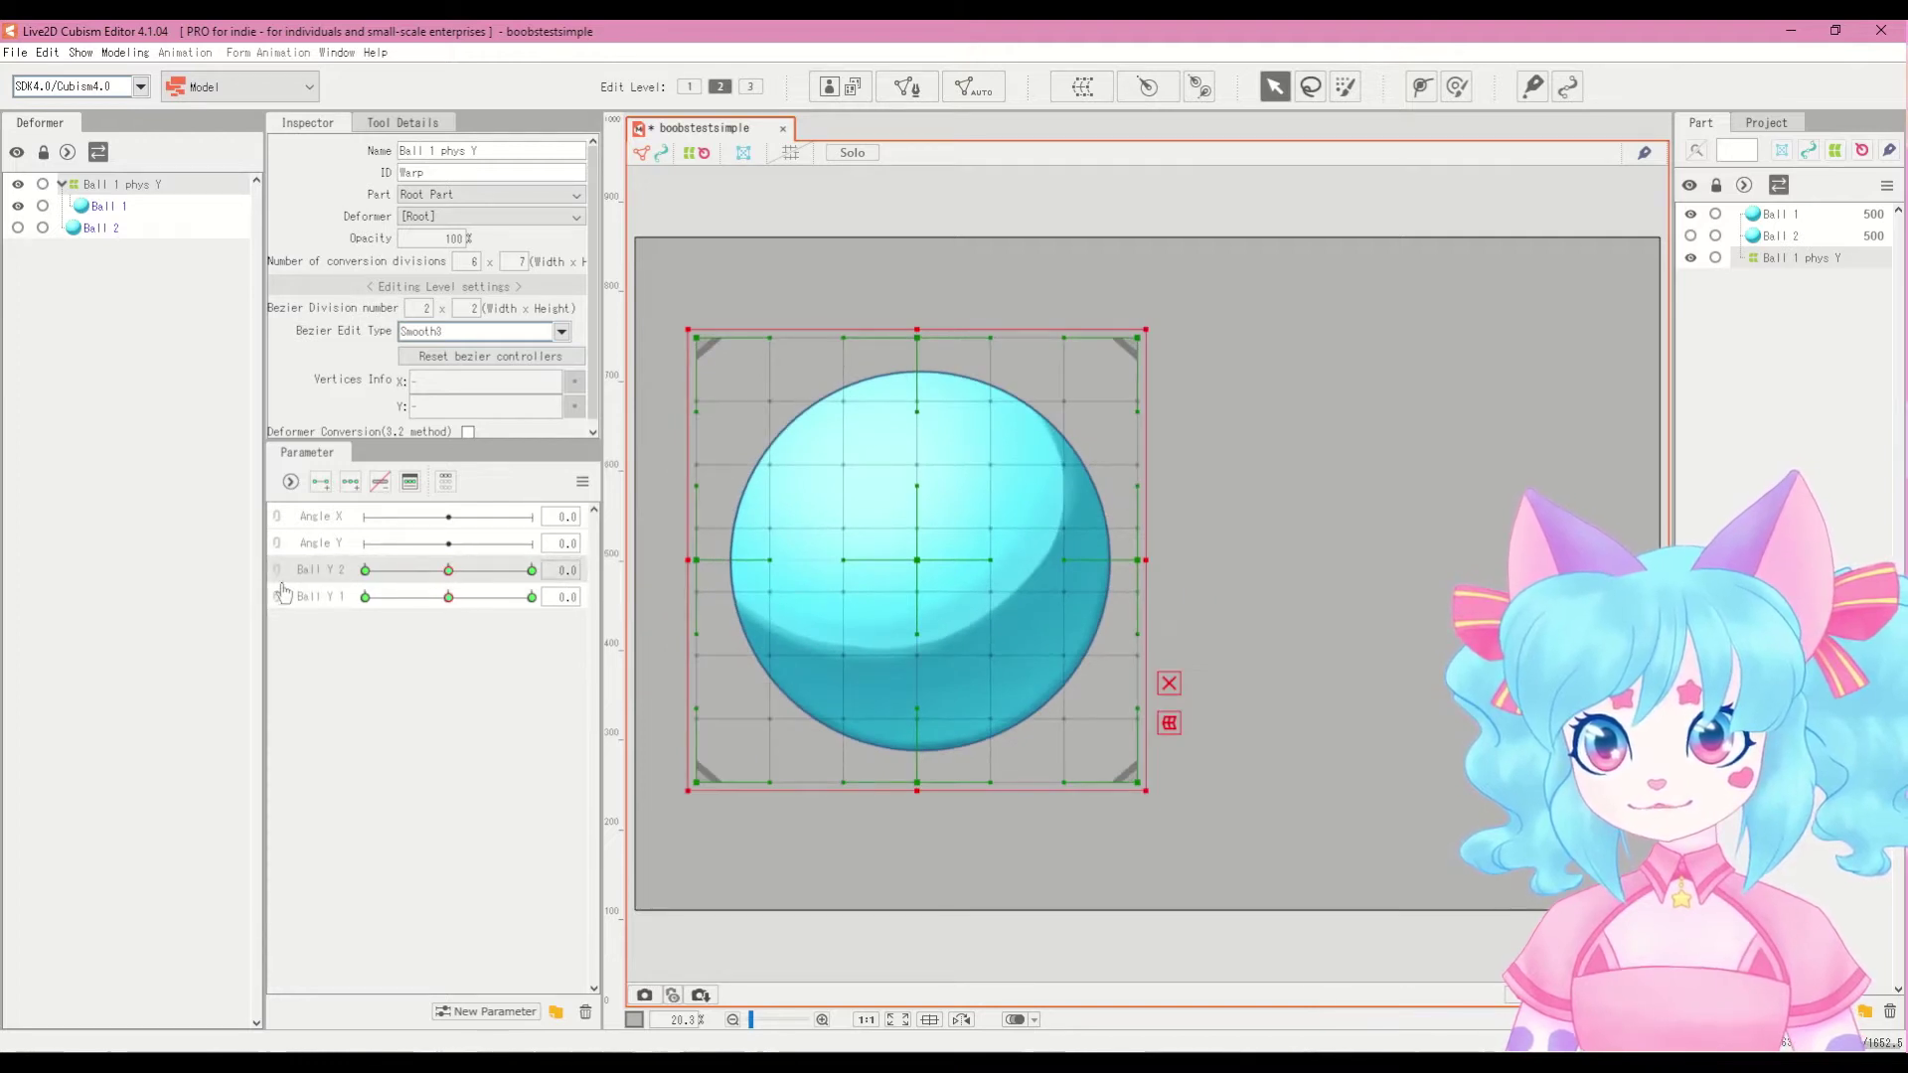
left_click(280, 632)
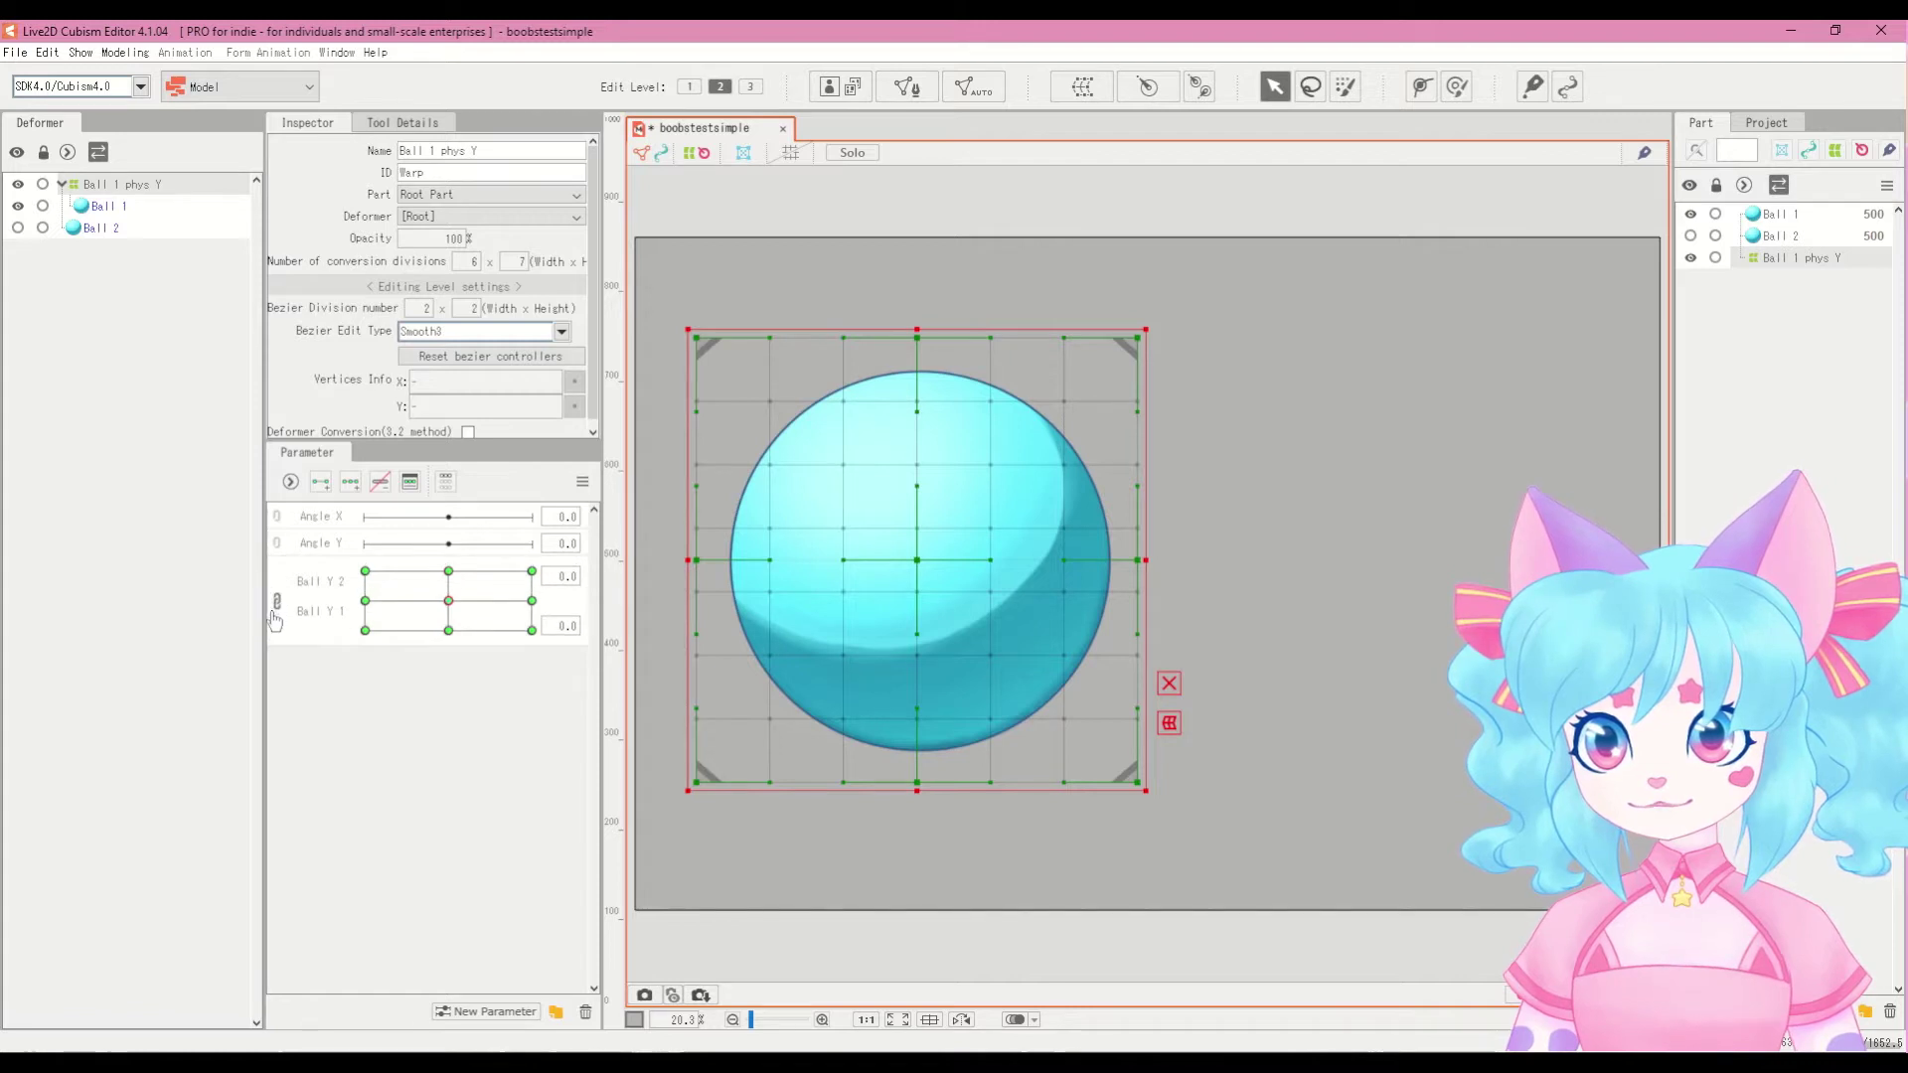
left_click(449, 601)
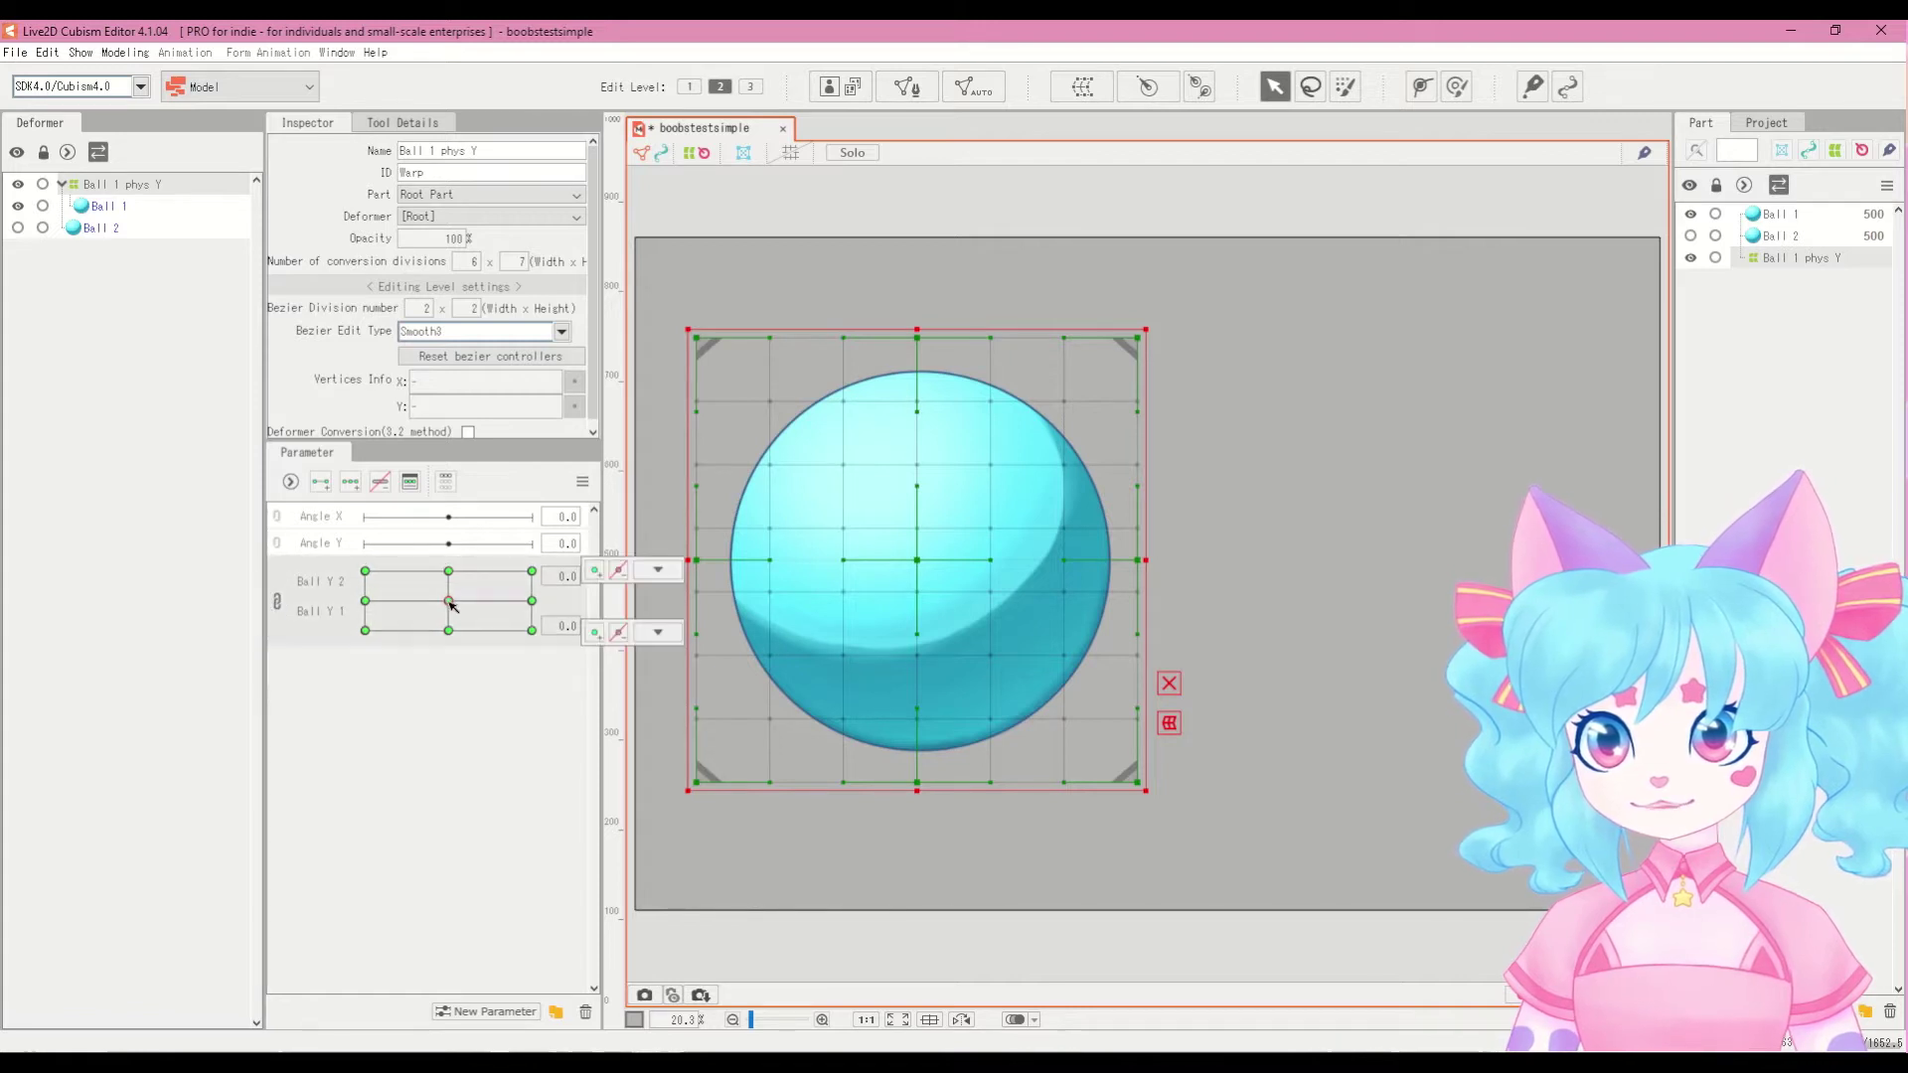
Step: Synthesize the corners of the combined Ball Y 2 and Ball Y 1 grid for the deformer
left_click(582, 481)
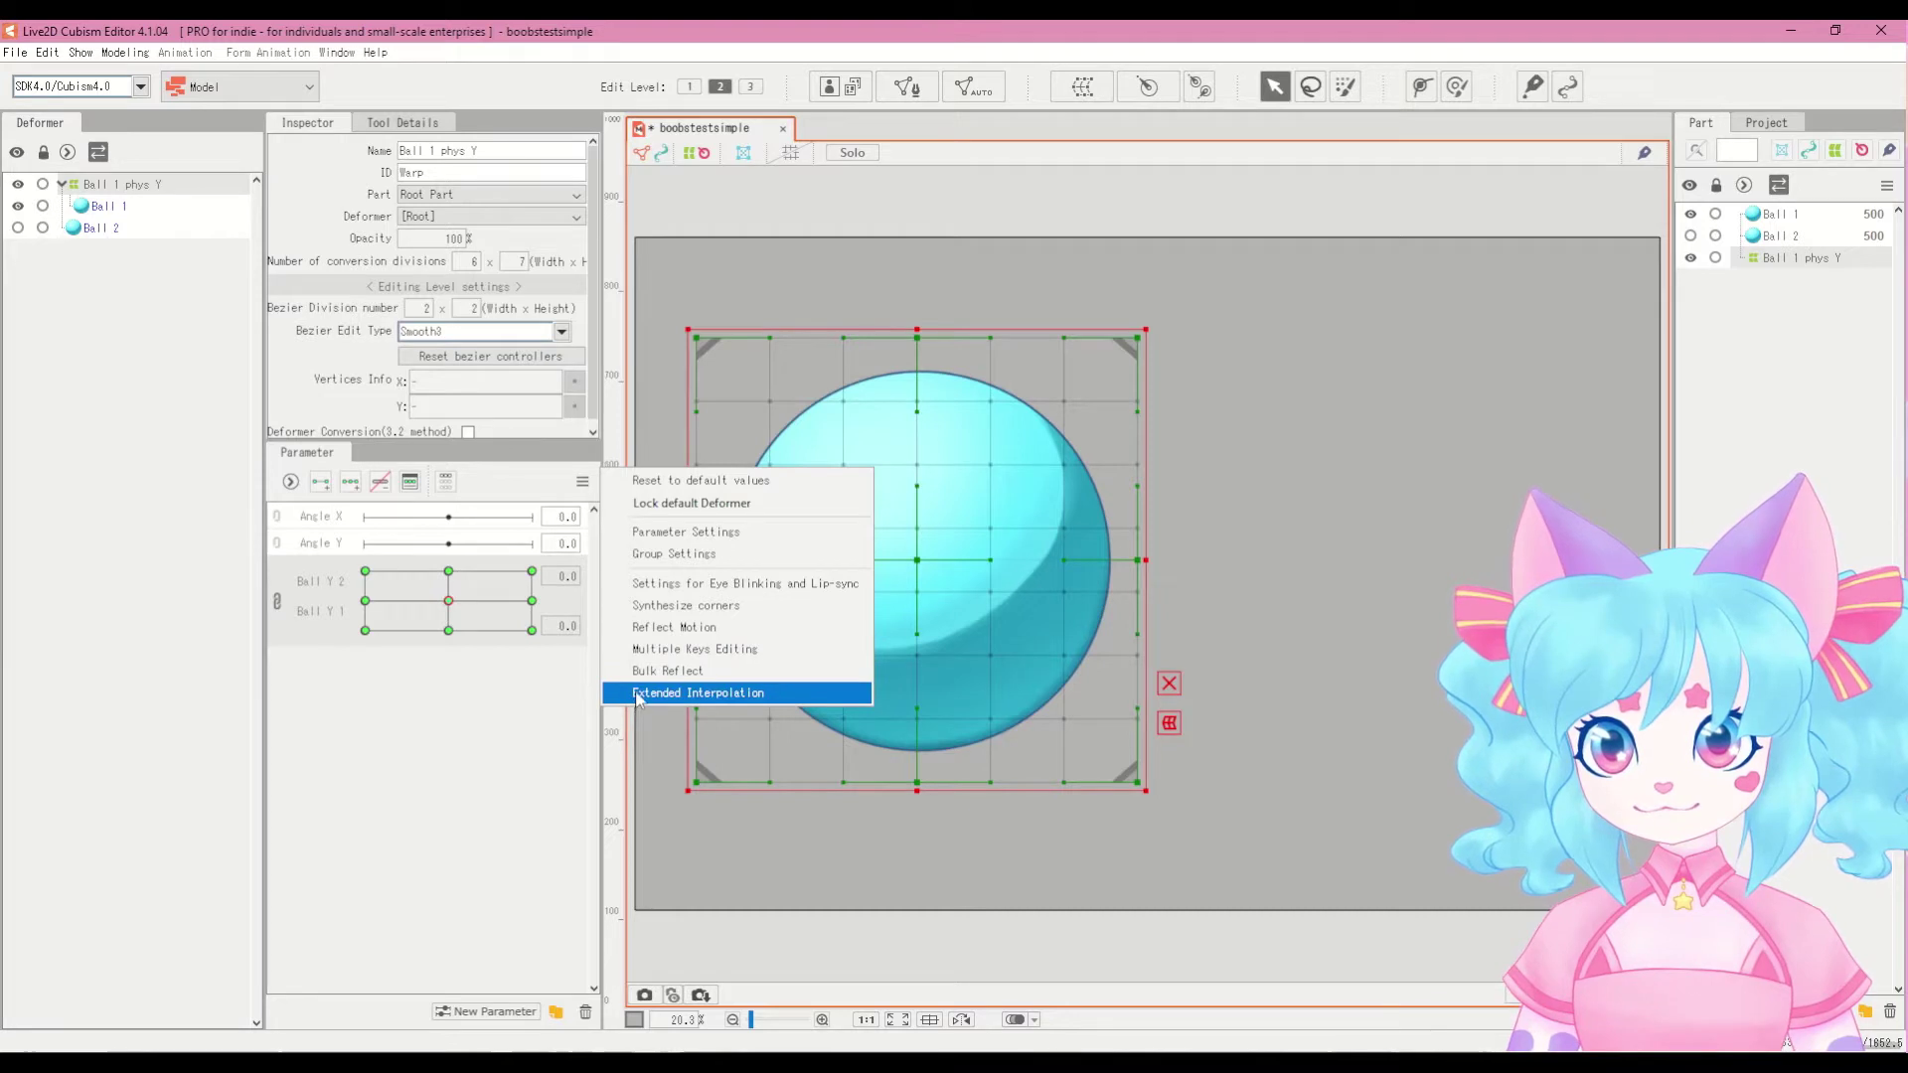
left_click(645, 606)
left_click(912, 483)
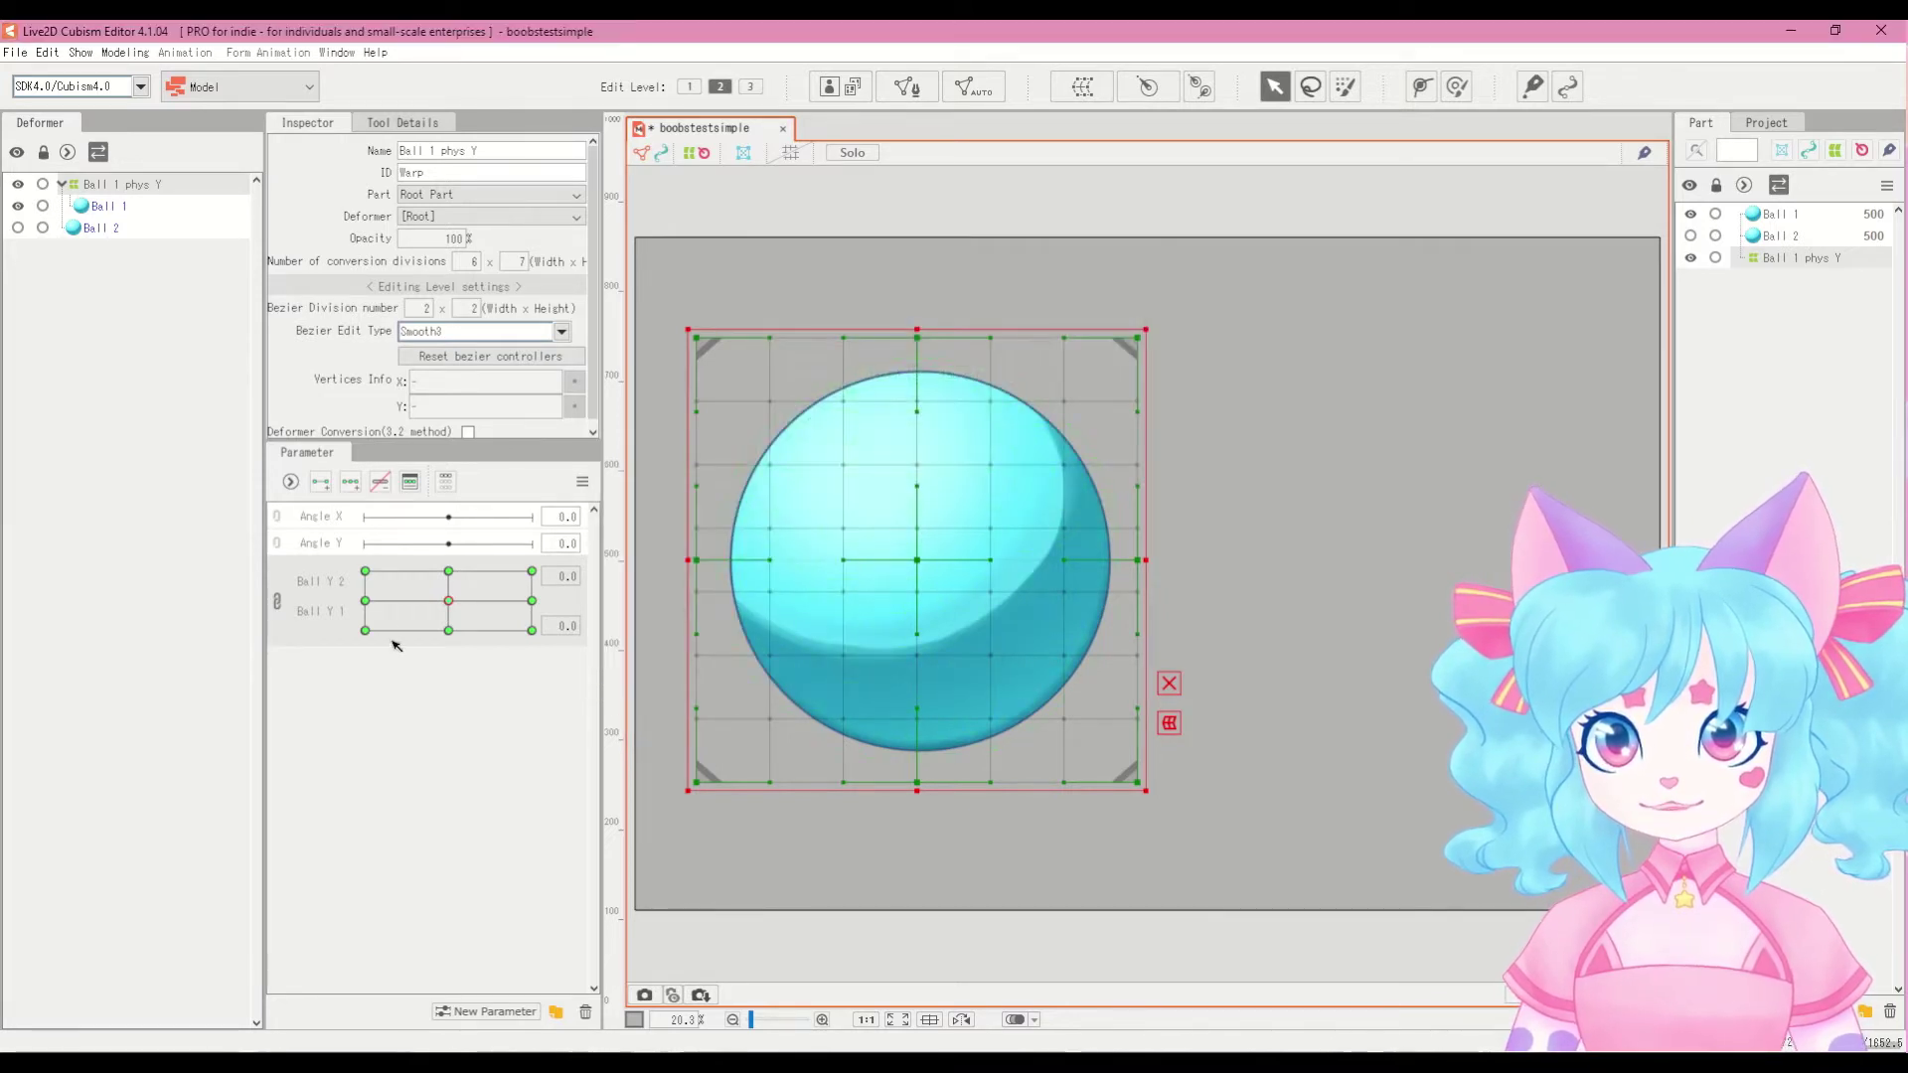
Step: Preview the ball's combined squash and vertical movement across the linked Ball Y grid
left_click(433, 619)
left_click_drag(435, 623, 553, 589)
left_click_drag(280, 596, 421, 646)
left_click_drag(488, 568, 363, 624)
left_click_drag(529, 590, 288, 587)
Step: Unlink the two Ball Y parameters, put Ball Y 1 back above Ball Y 2, and return both to 0
left_click(286, 594)
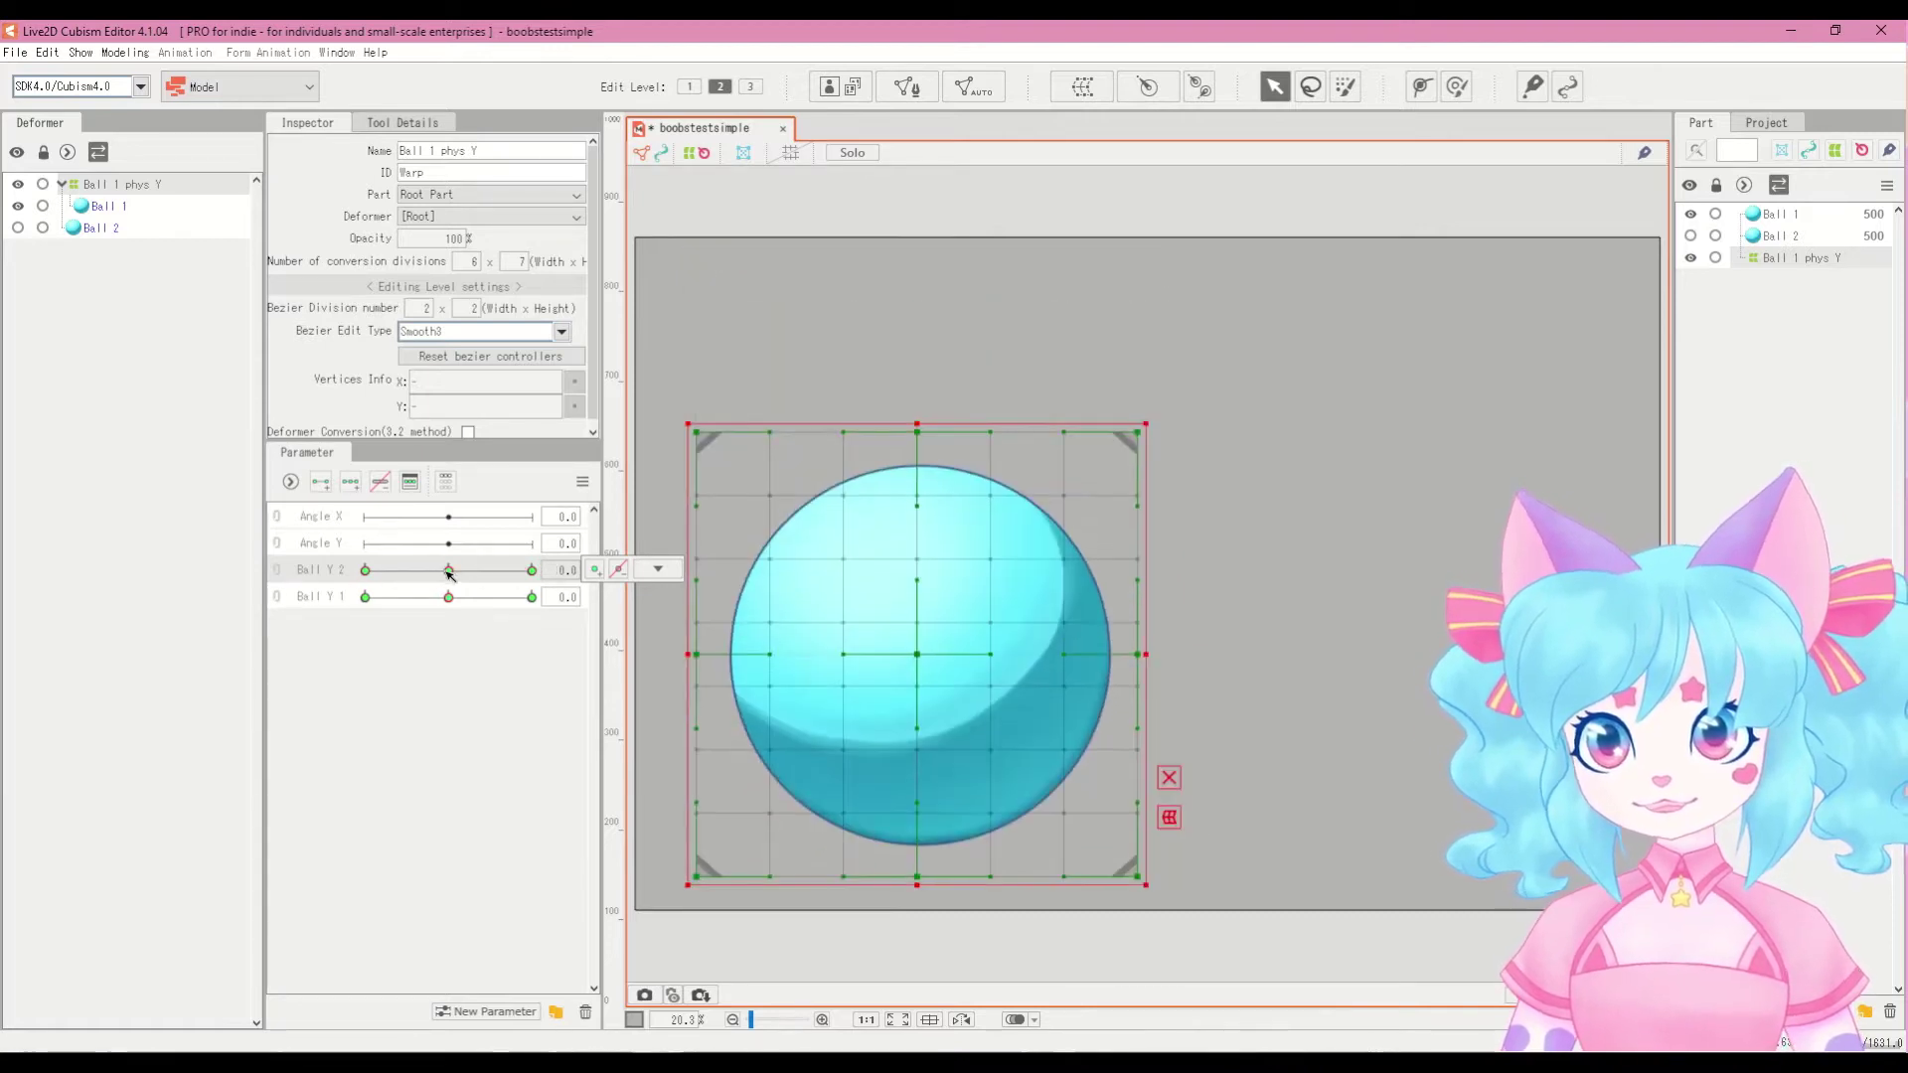
left_click_drag(302, 584, 309, 604)
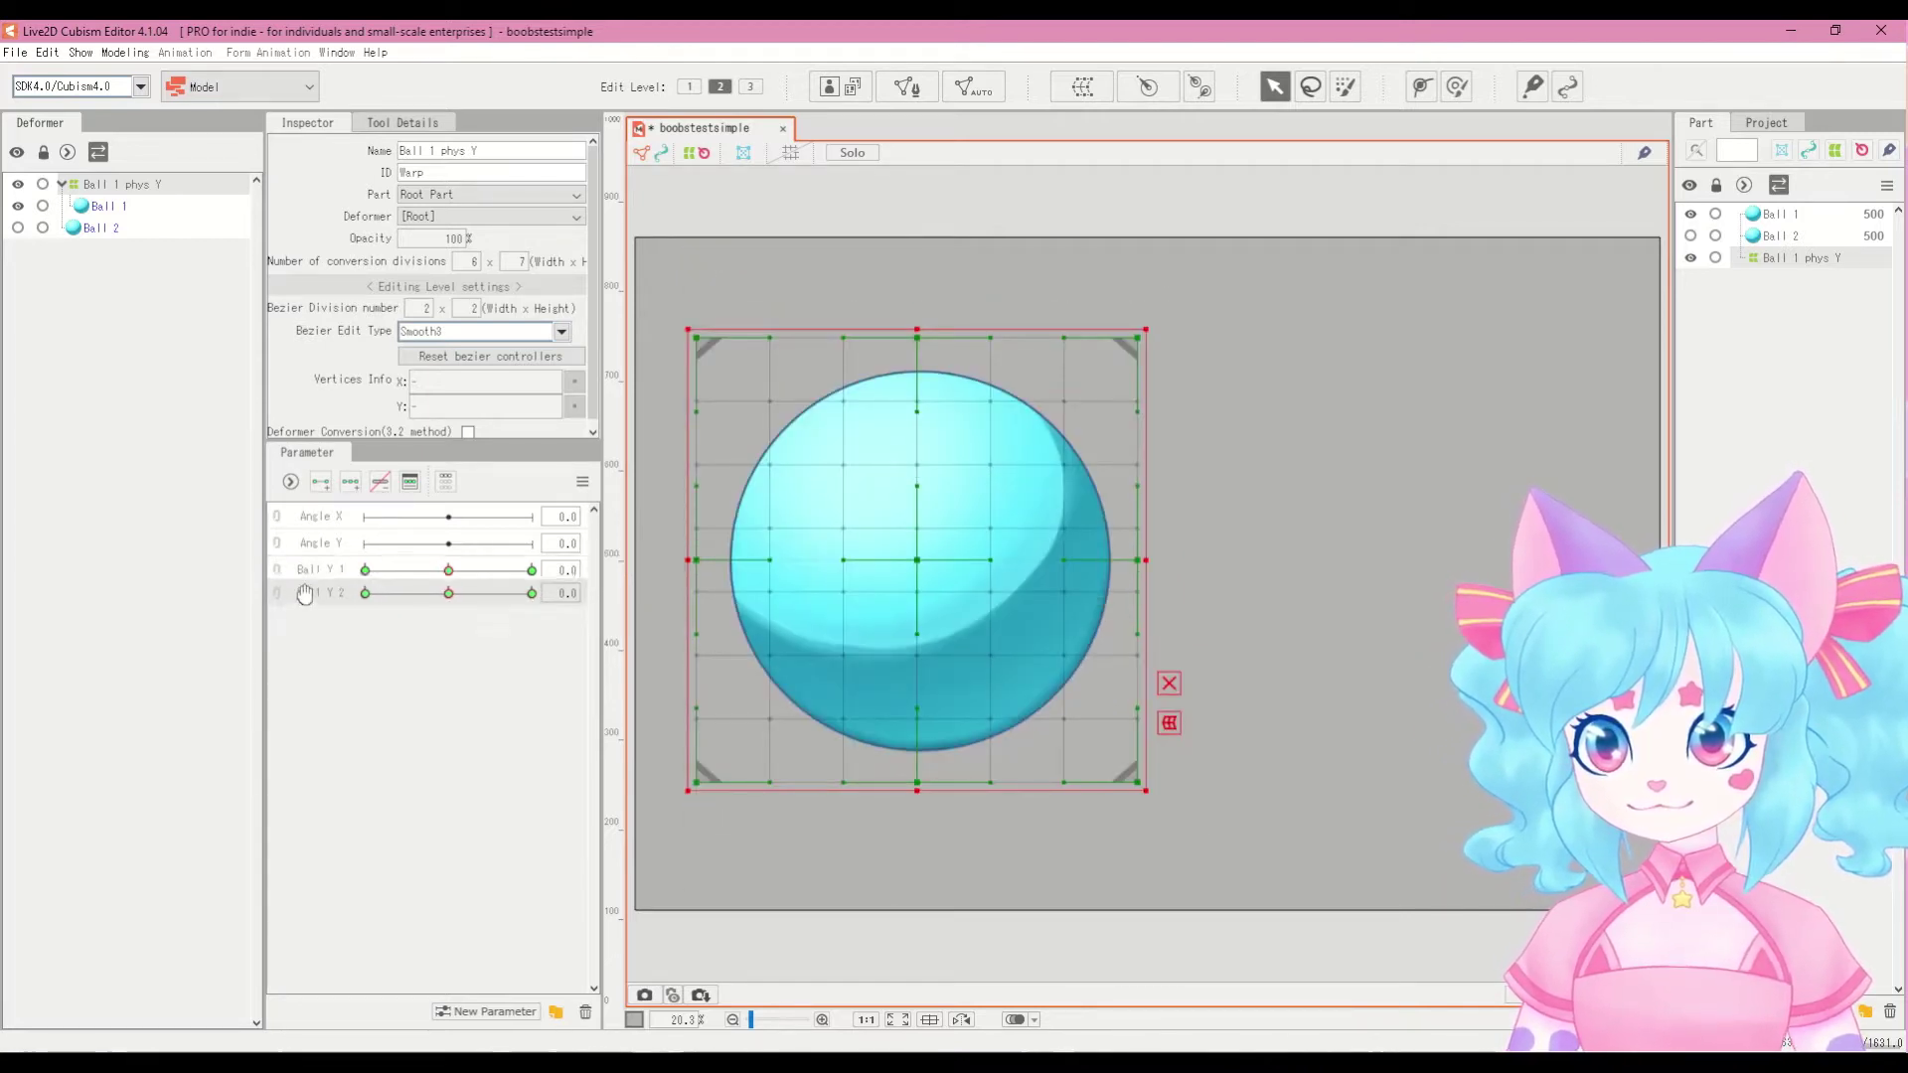
left_click_drag(450, 574, 581, 613)
left_click(447, 572)
left_click(449, 599)
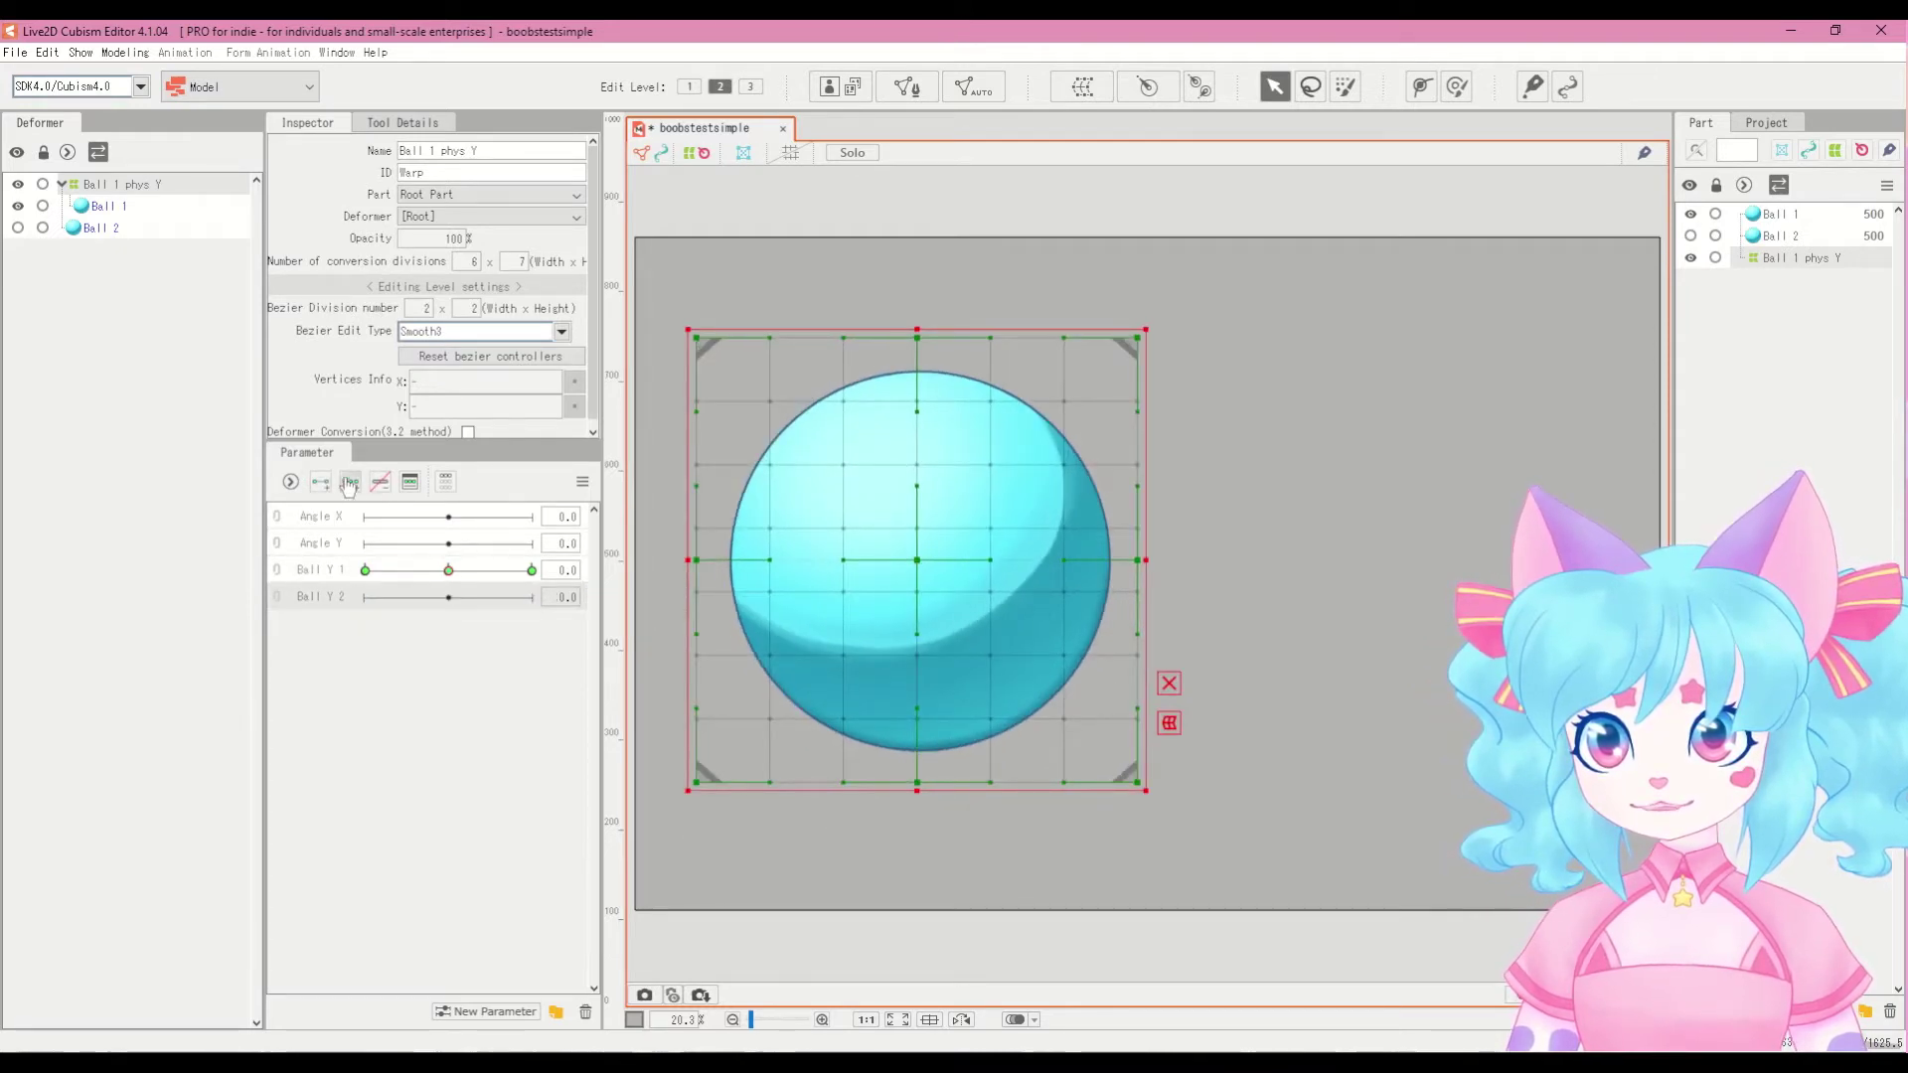
Step: Re-add three keys to Ball Y 2 with both Ball Y parameters at 0, and clear them again
mouse_move(447, 596)
left_mouse_down()
mouse_move(486, 596)
mouse_move(443, 576)
mouse_move(522, 574)
mouse_move(383, 579)
mouse_move(574, 594)
mouse_move(328, 572)
mouse_move(491, 573)
mouse_move(398, 572)
mouse_move(448, 571)
left_mouse_up()
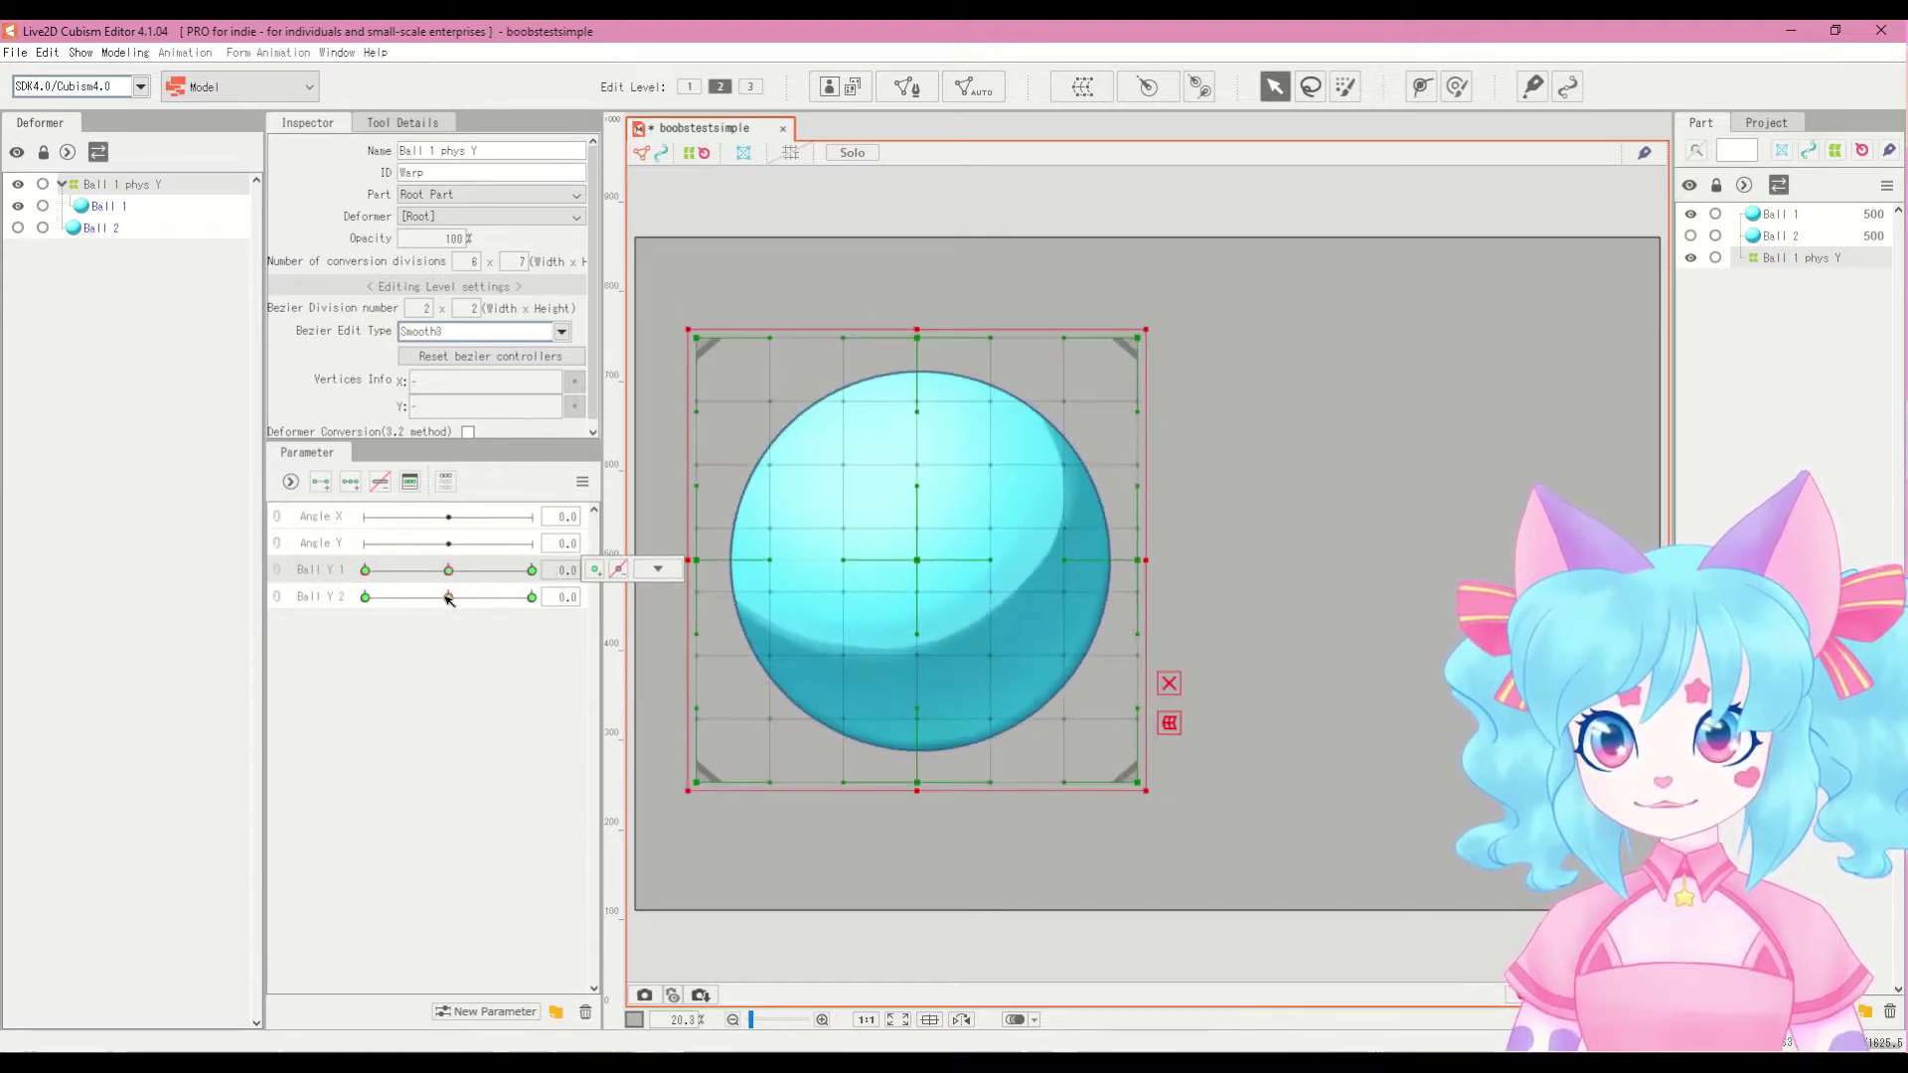
left_click(449, 597)
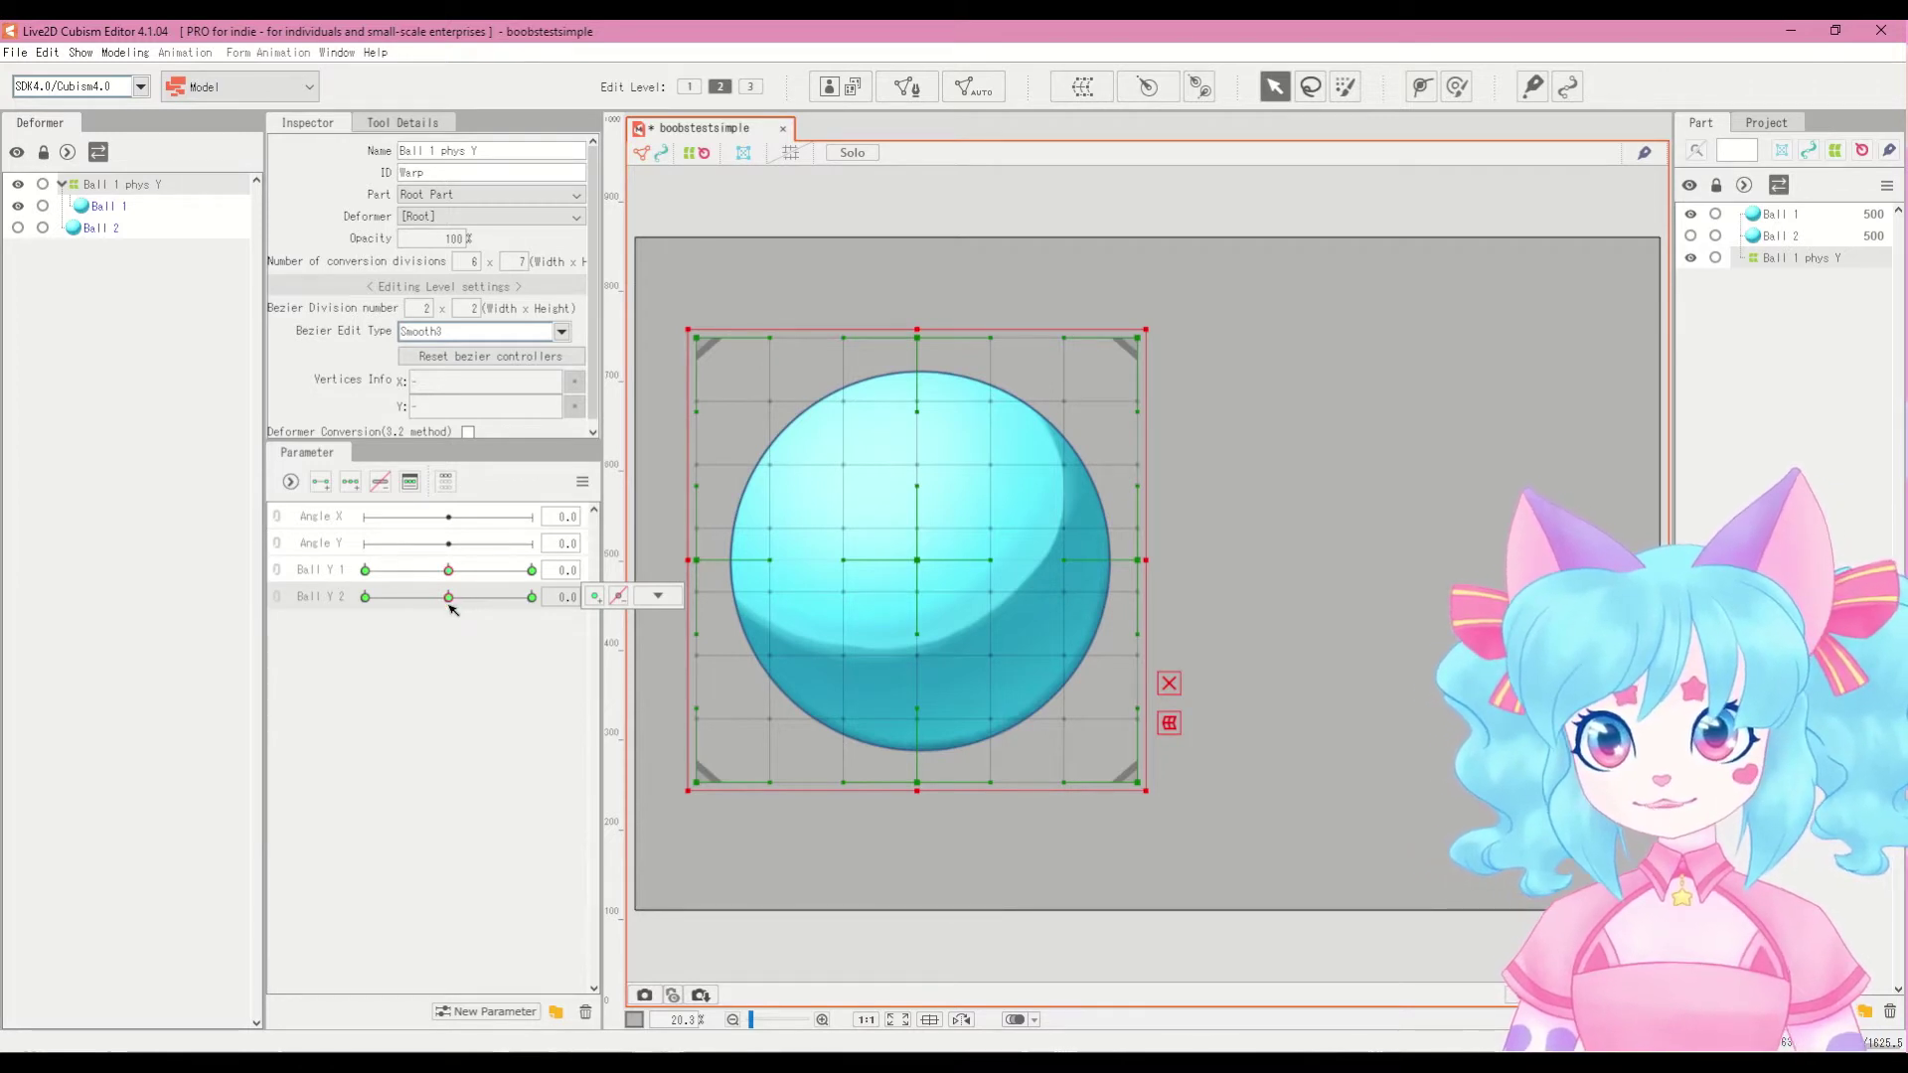
mouse_move(448, 570)
left_mouse_down()
mouse_move(527, 573)
mouse_move(316, 587)
mouse_move(437, 574)
mouse_move(449, 600)
left_mouse_up()
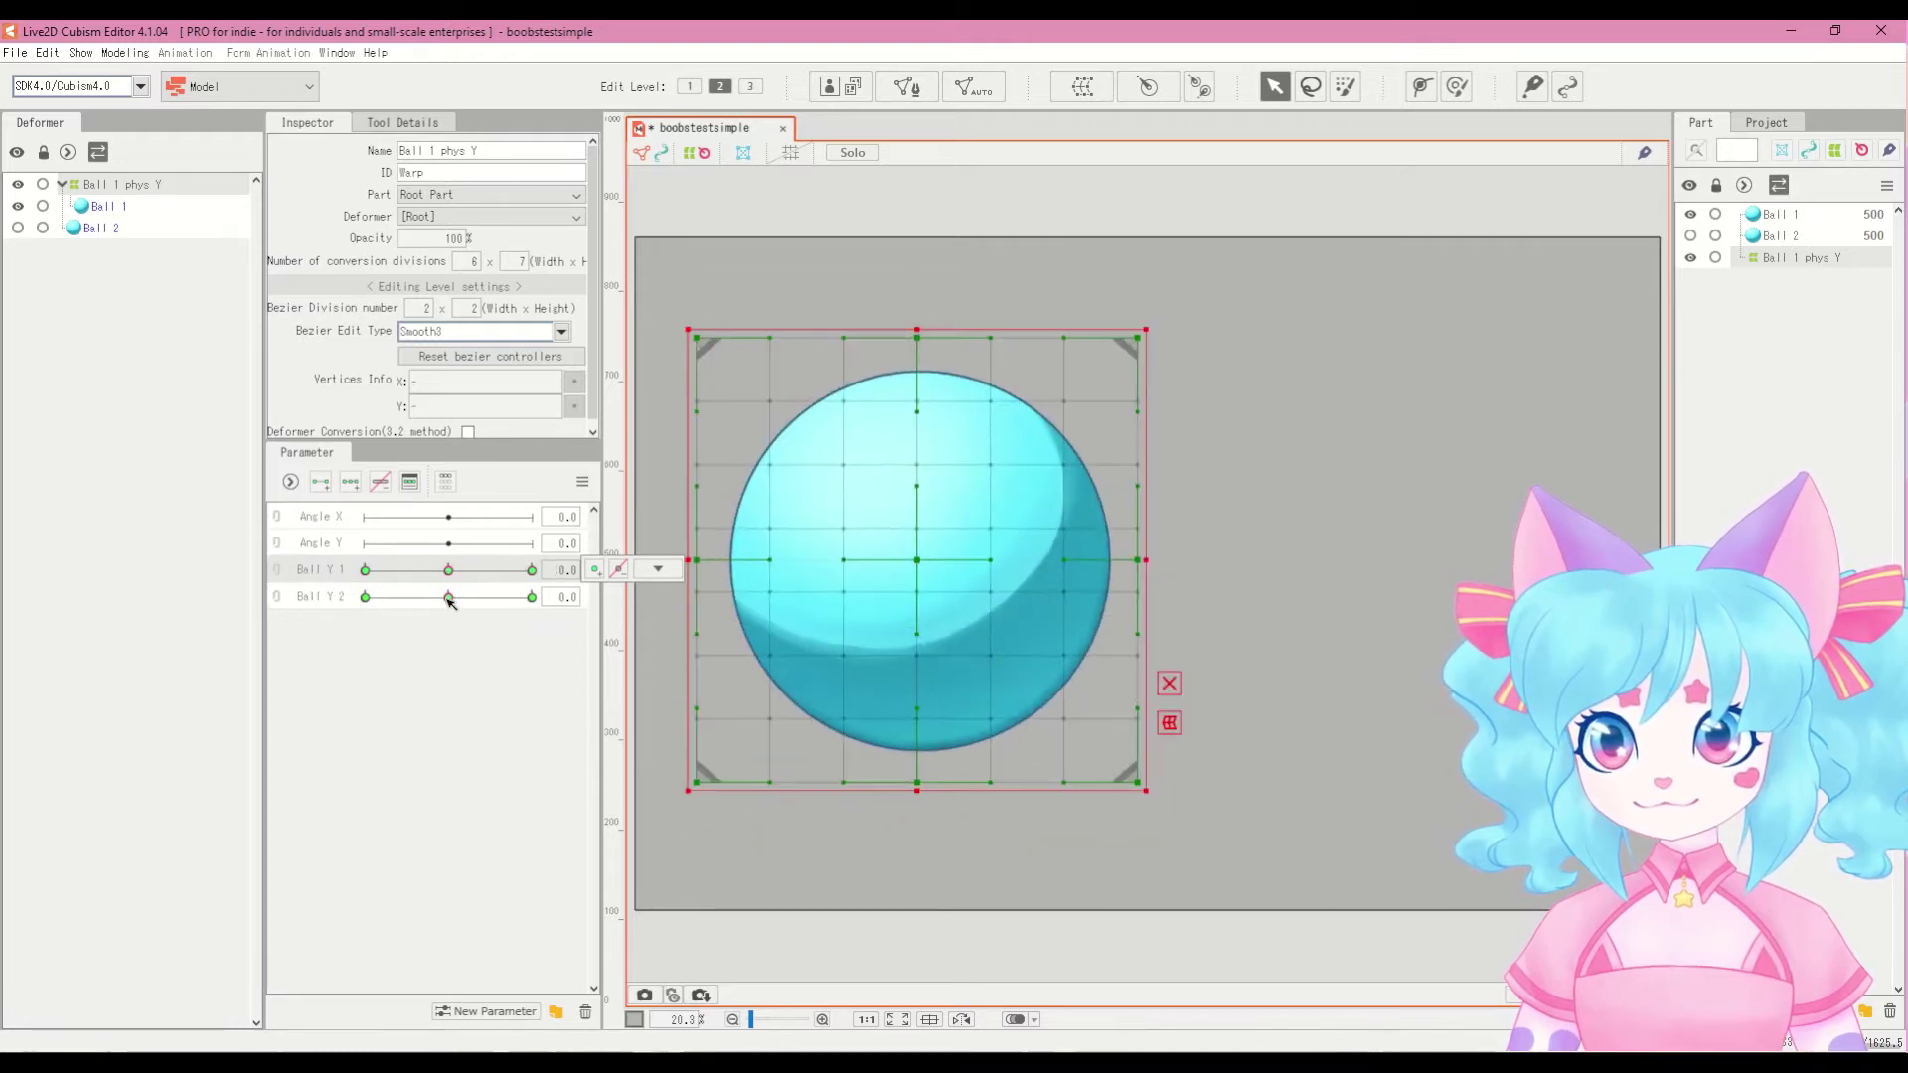
left_click(449, 600)
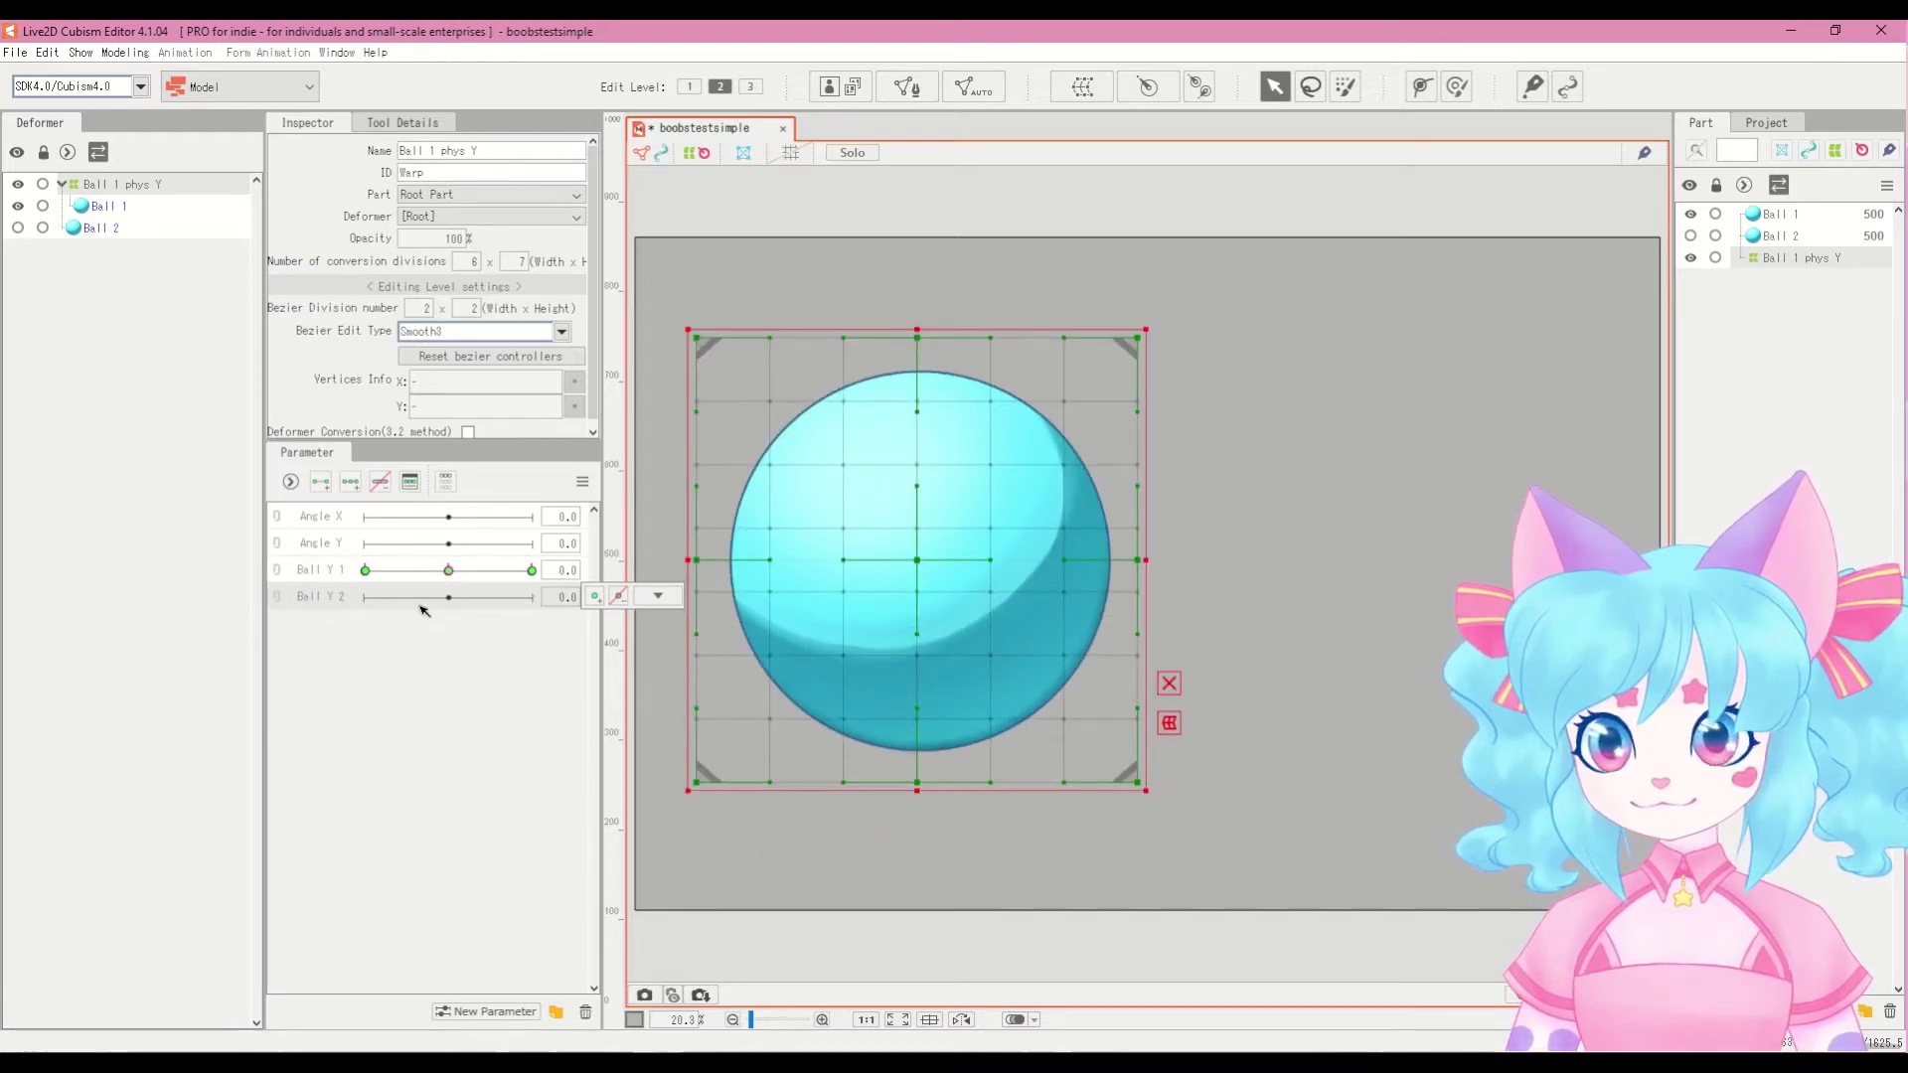
Step: Link the keyed Ball Y 1 and Ball Y 2 into a combined grid and preview the ball's motion toward opposite corners
left_click_drag(448, 597, 383, 615)
left_click(276, 571)
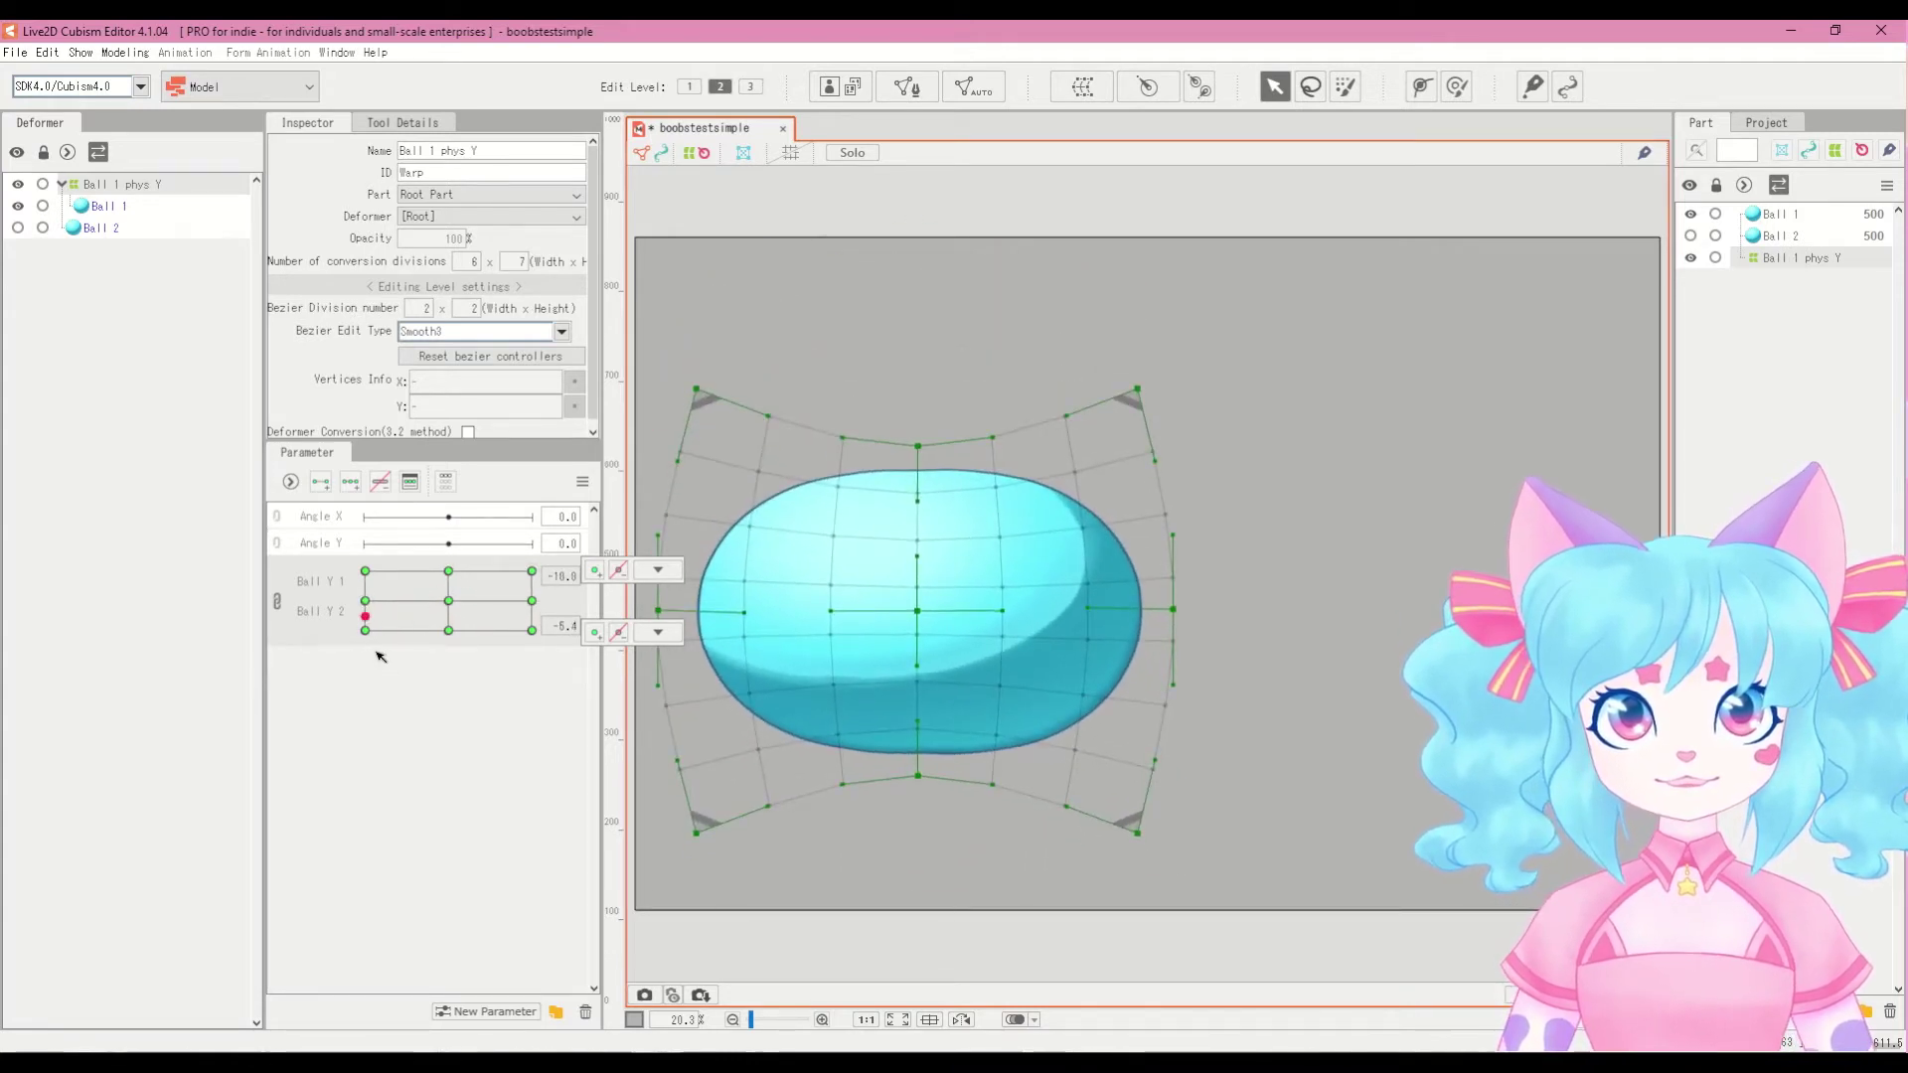
left_click(448, 600)
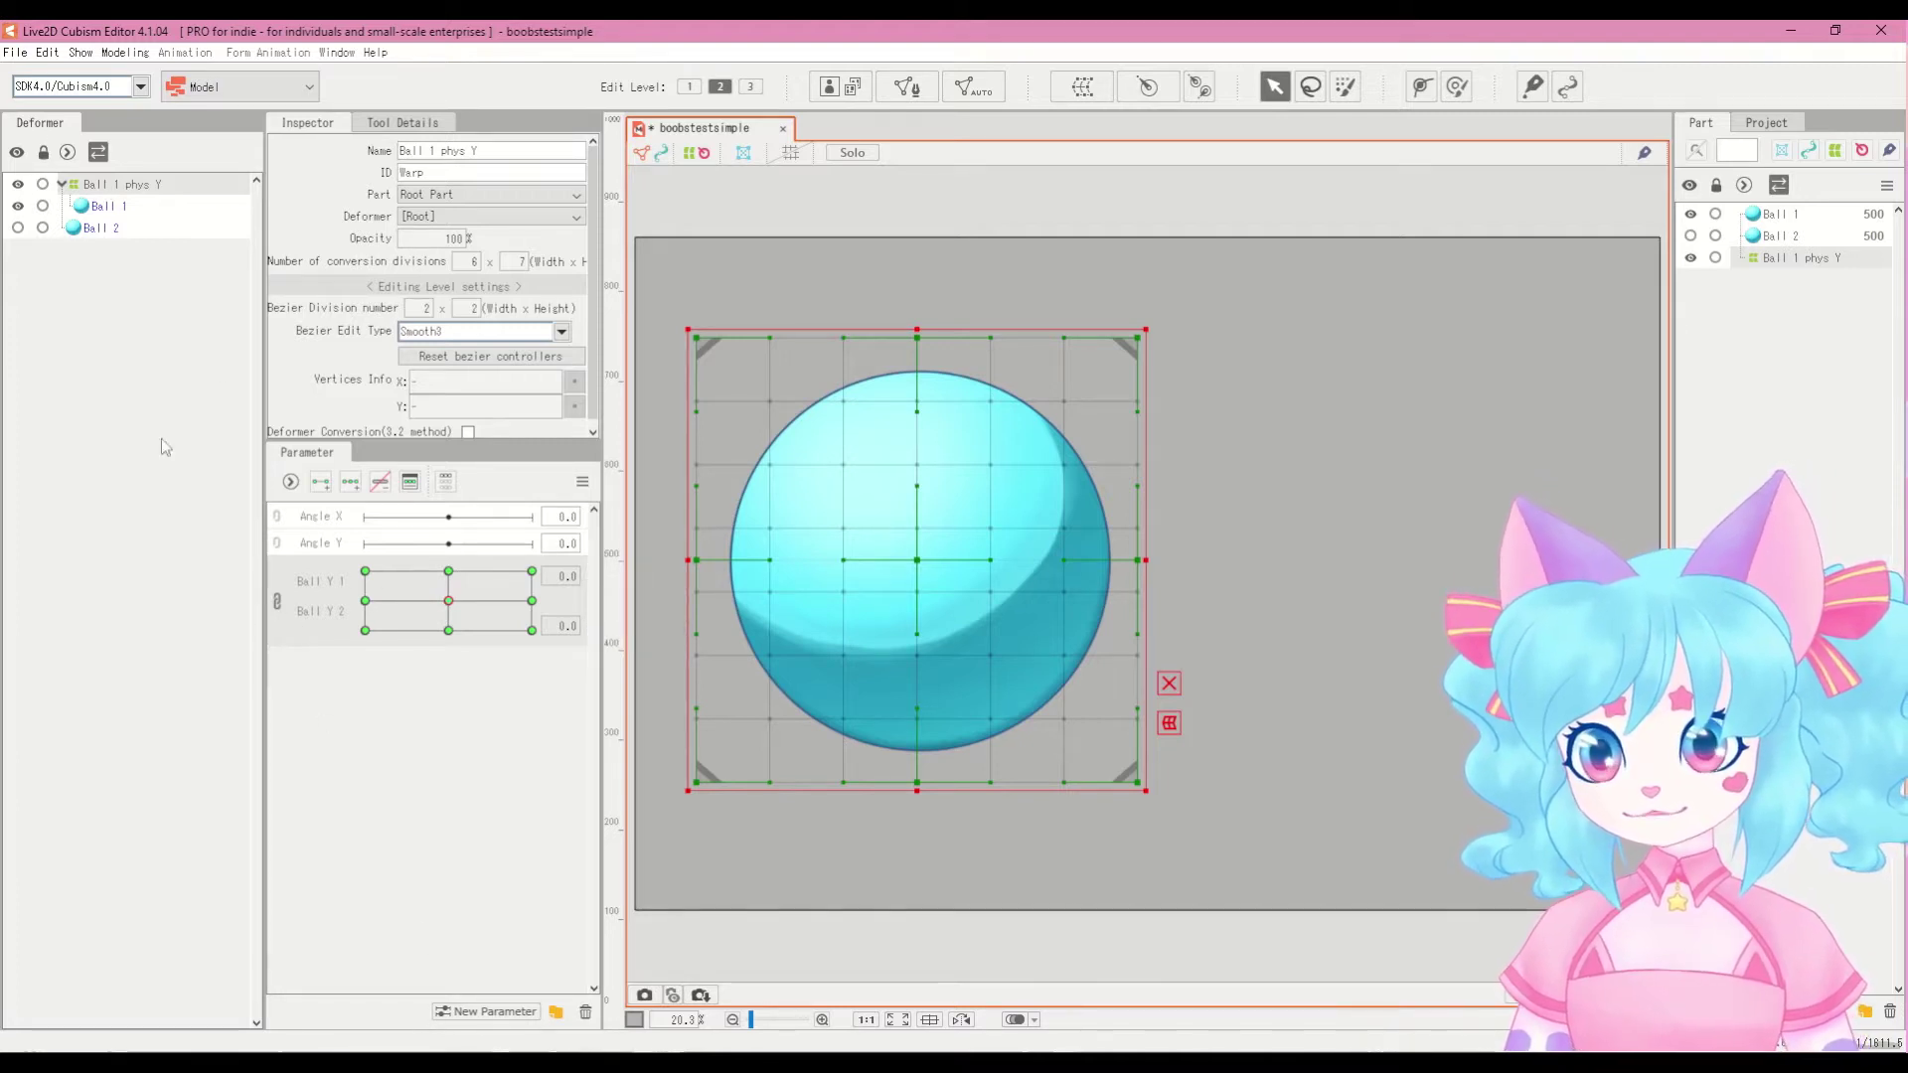
left_click(525, 578)
left_click_drag(524, 578, 368, 630)
Step: Return the combined grid to 0 and replicate the linked Ball Y 1 and Ball Y 2 parameters
left_click(449, 601)
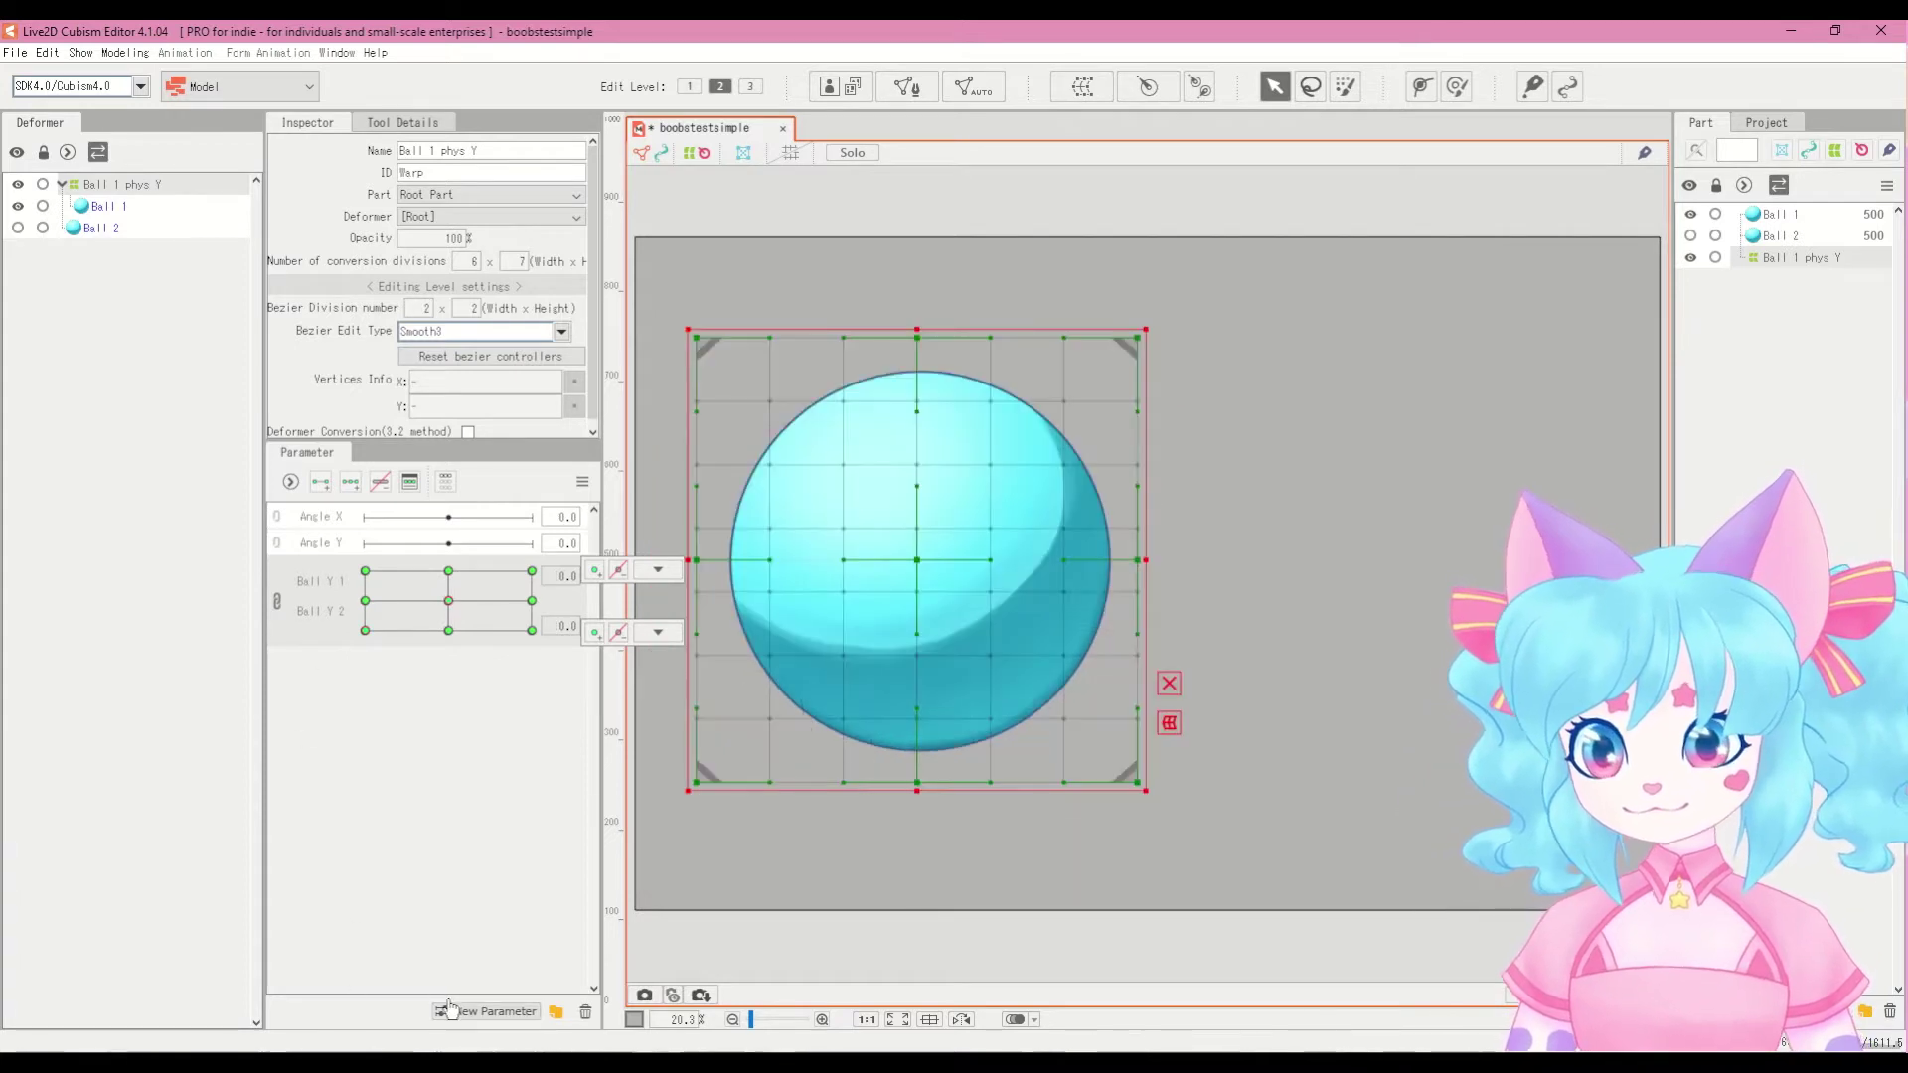
right_click(319, 604)
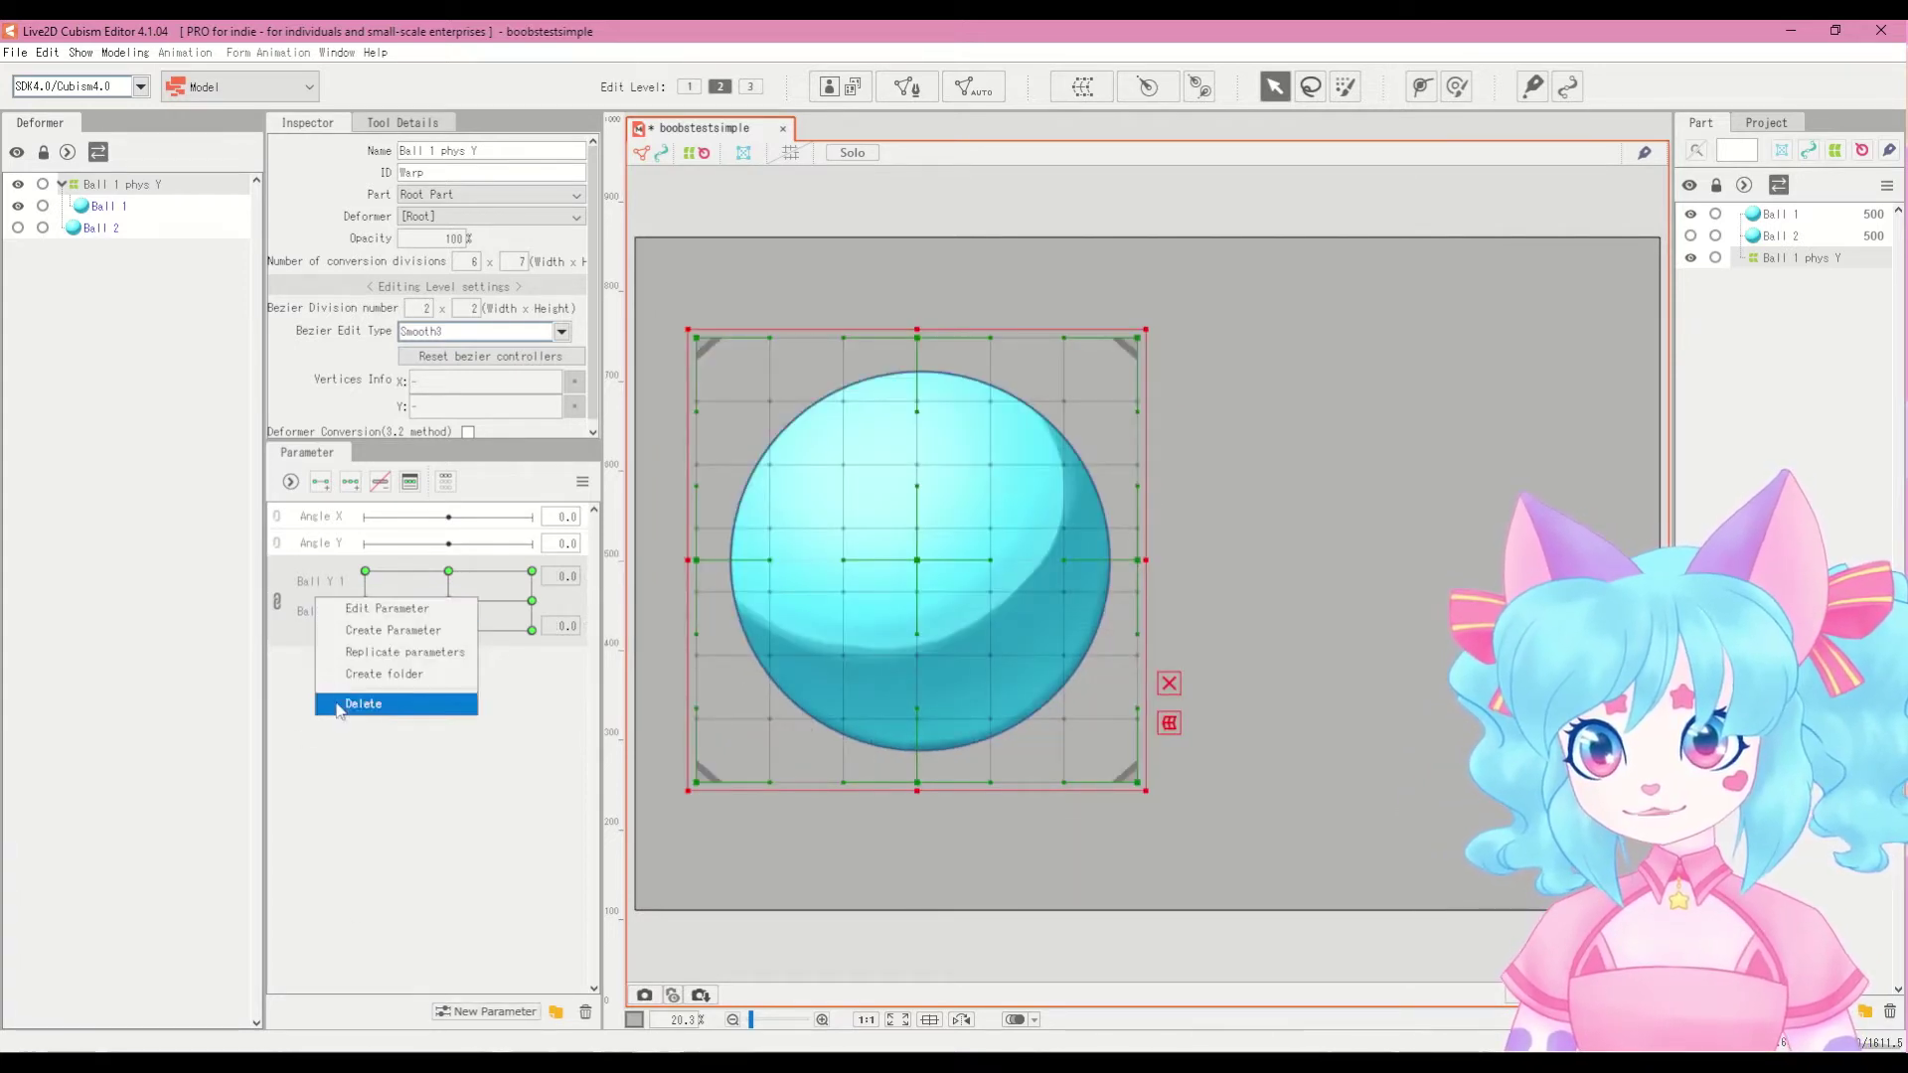
left_click(392, 652)
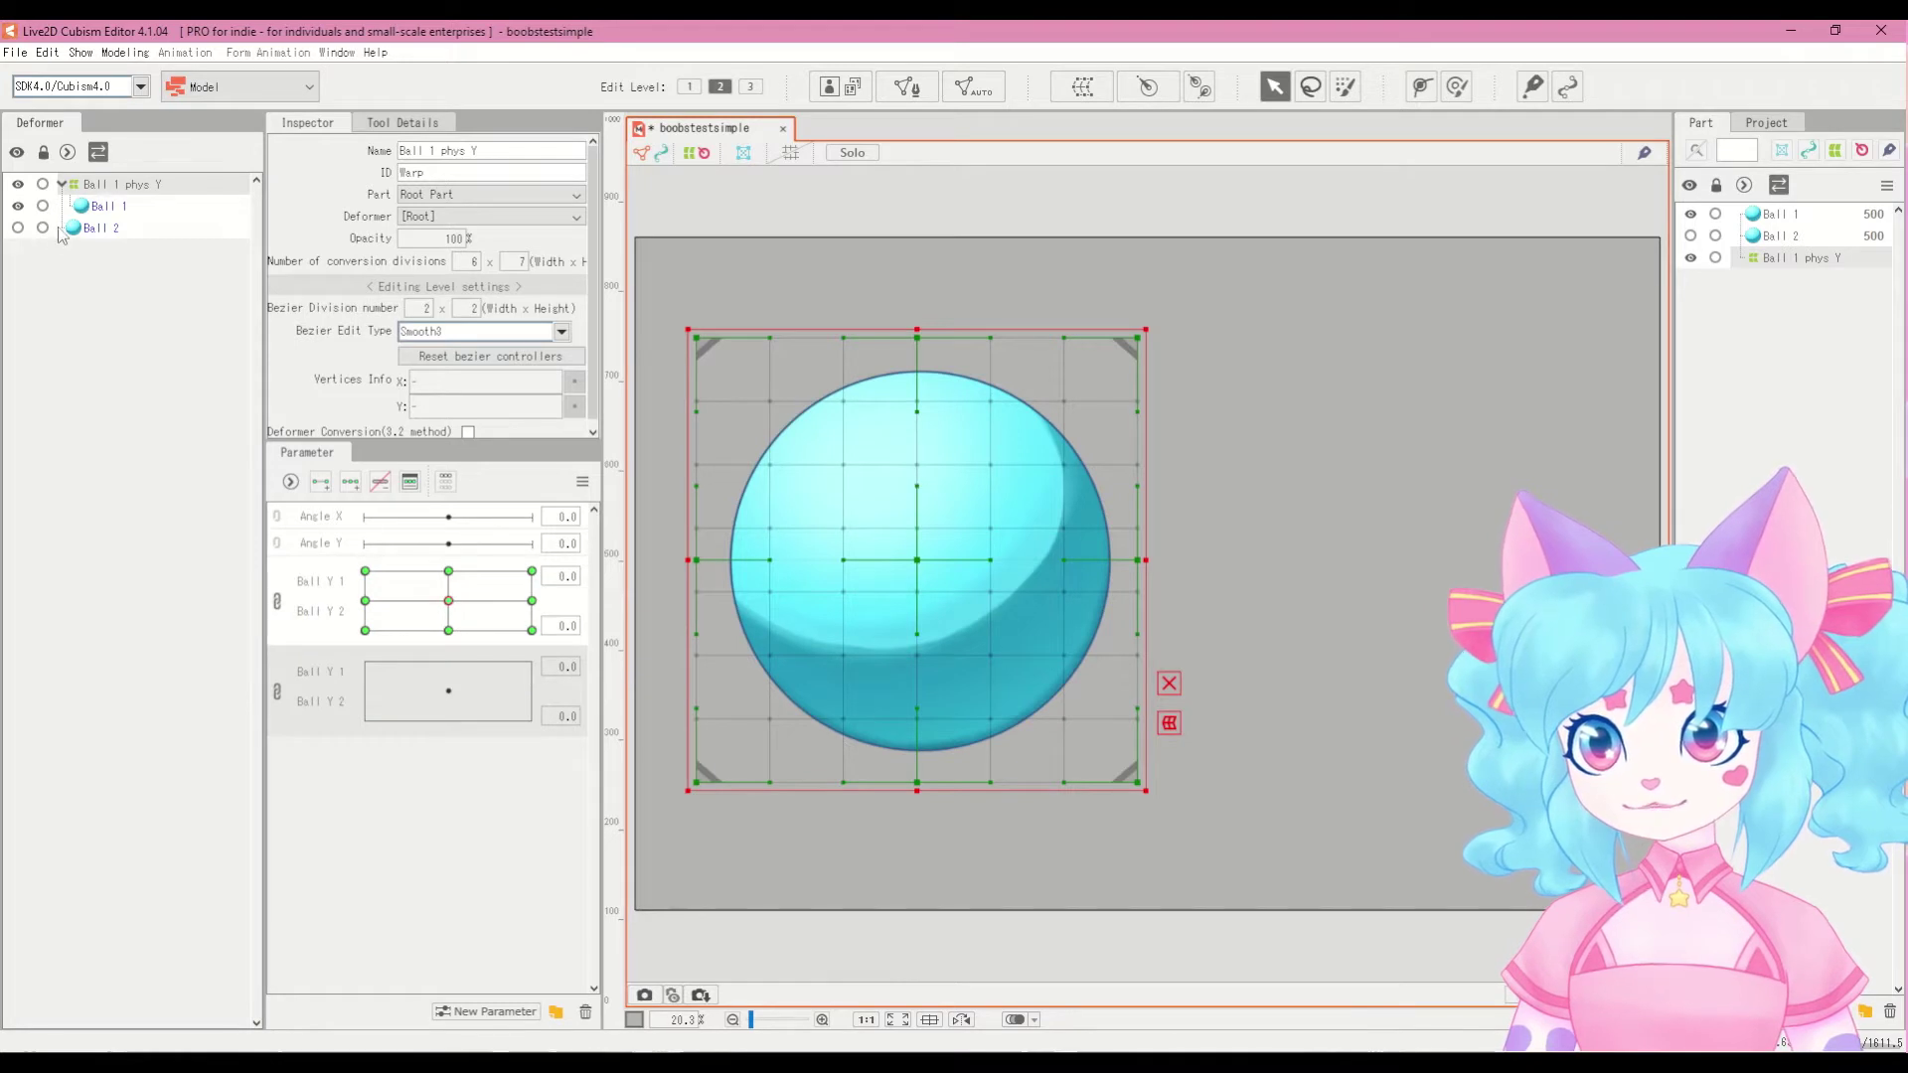
Step: Show Ball 2 and create a parent warp deformer named "Ball 2 phys Y" for it
left_click(18, 227)
left_click(99, 229)
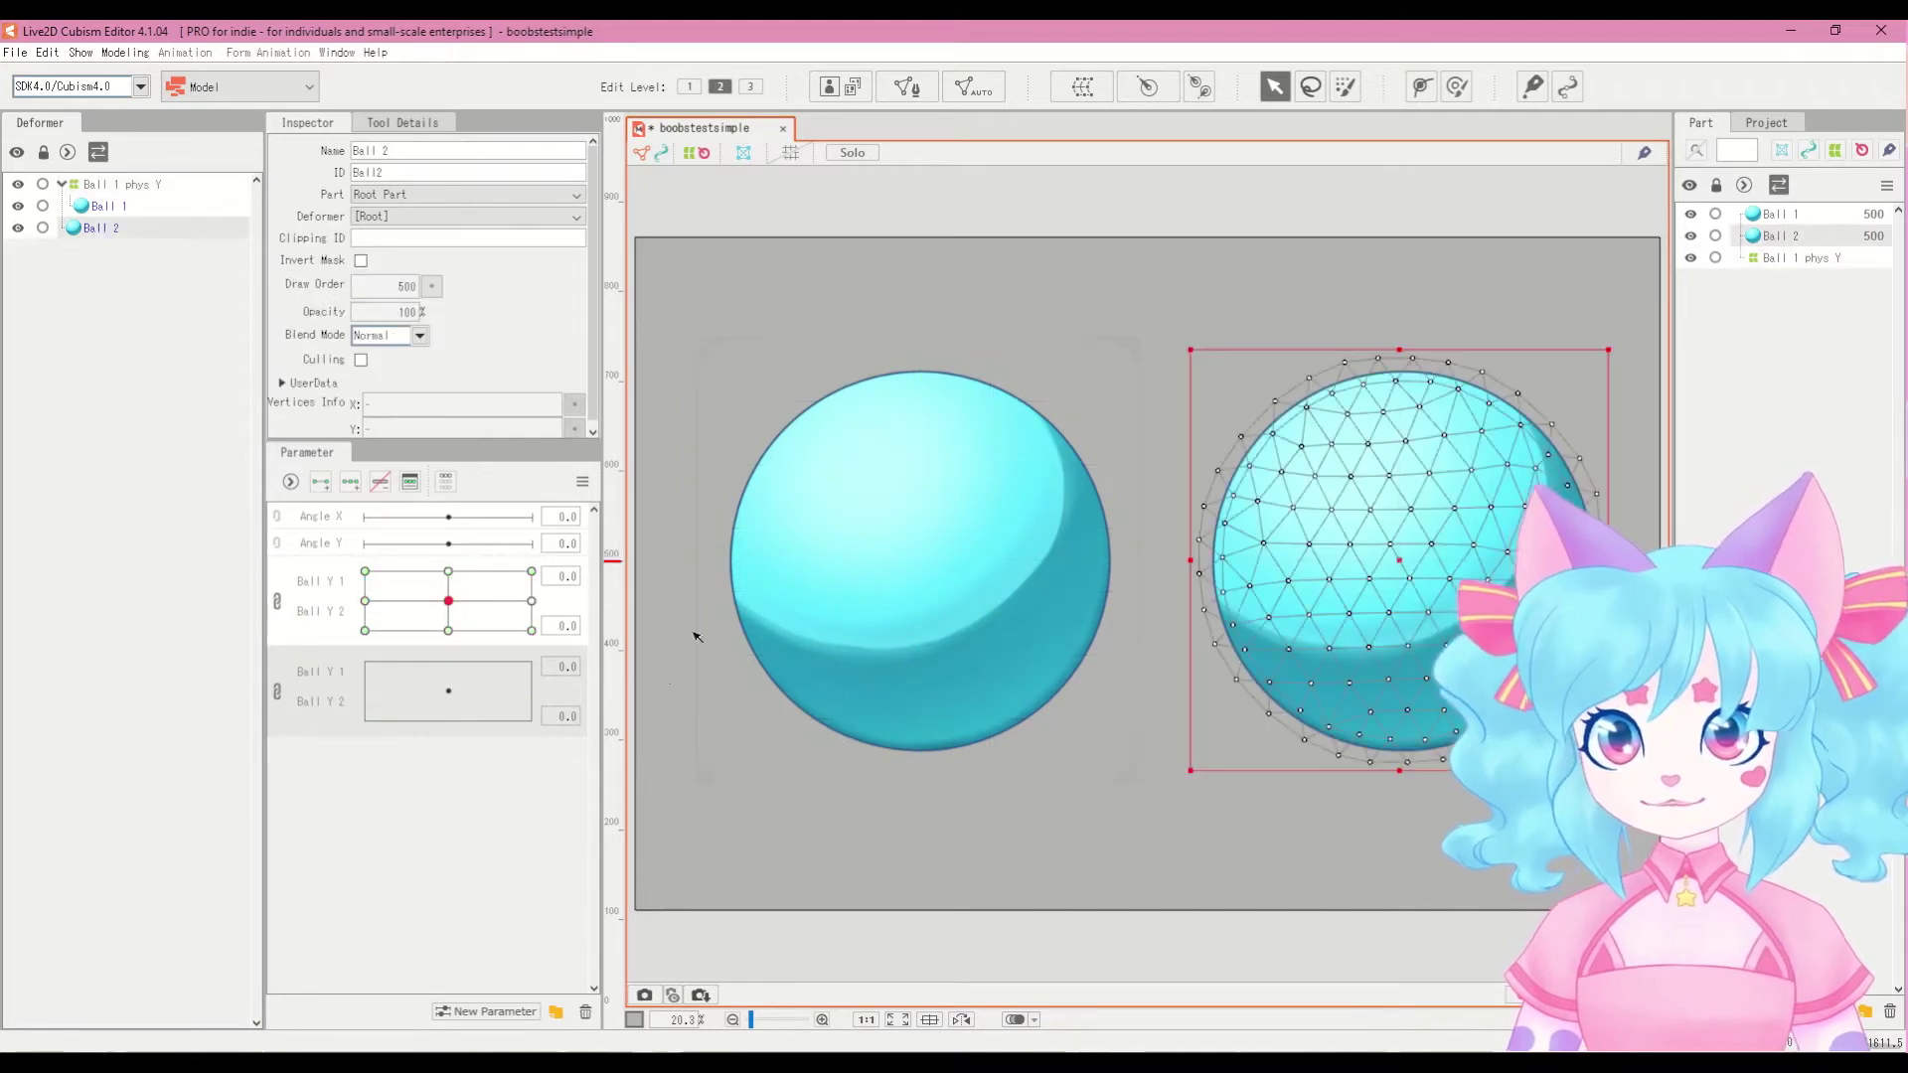
left_click(1087, 89)
triple_click(1115, 632)
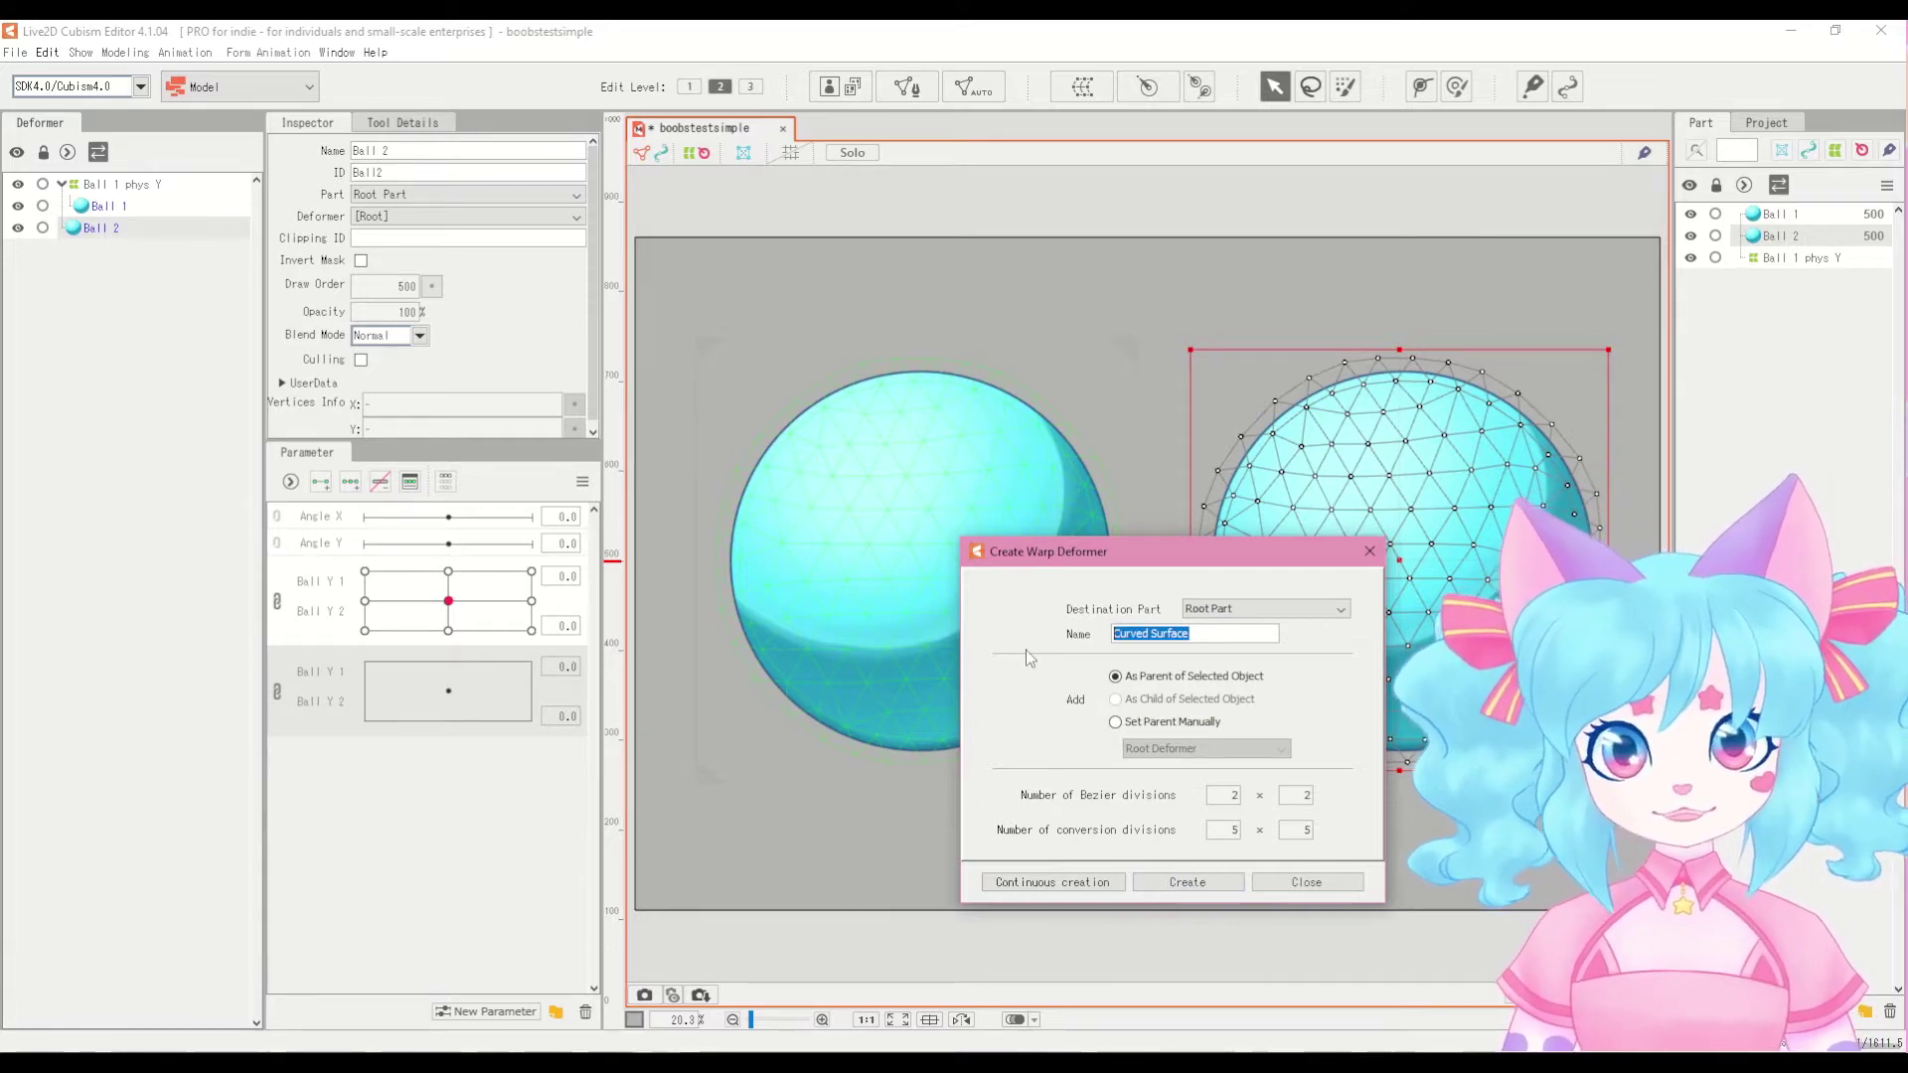
type("Ball")
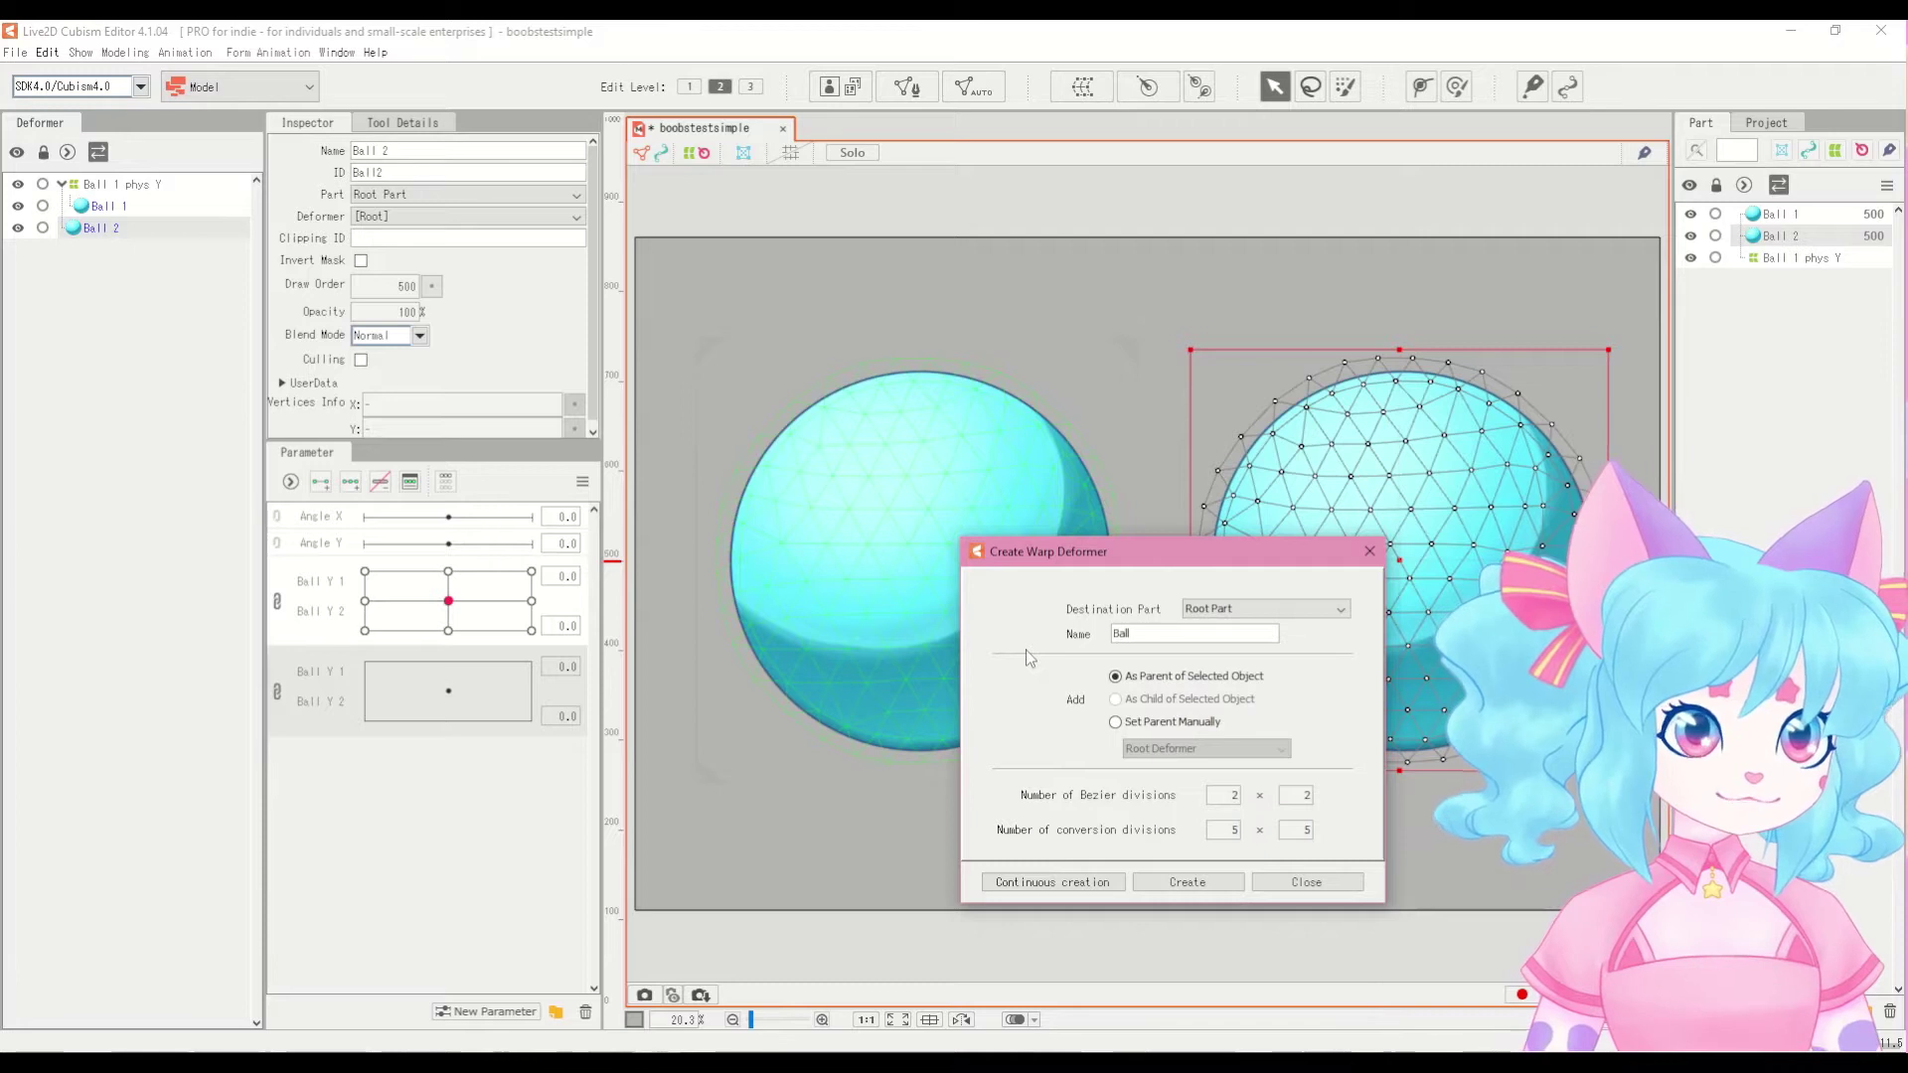
type(" 2")
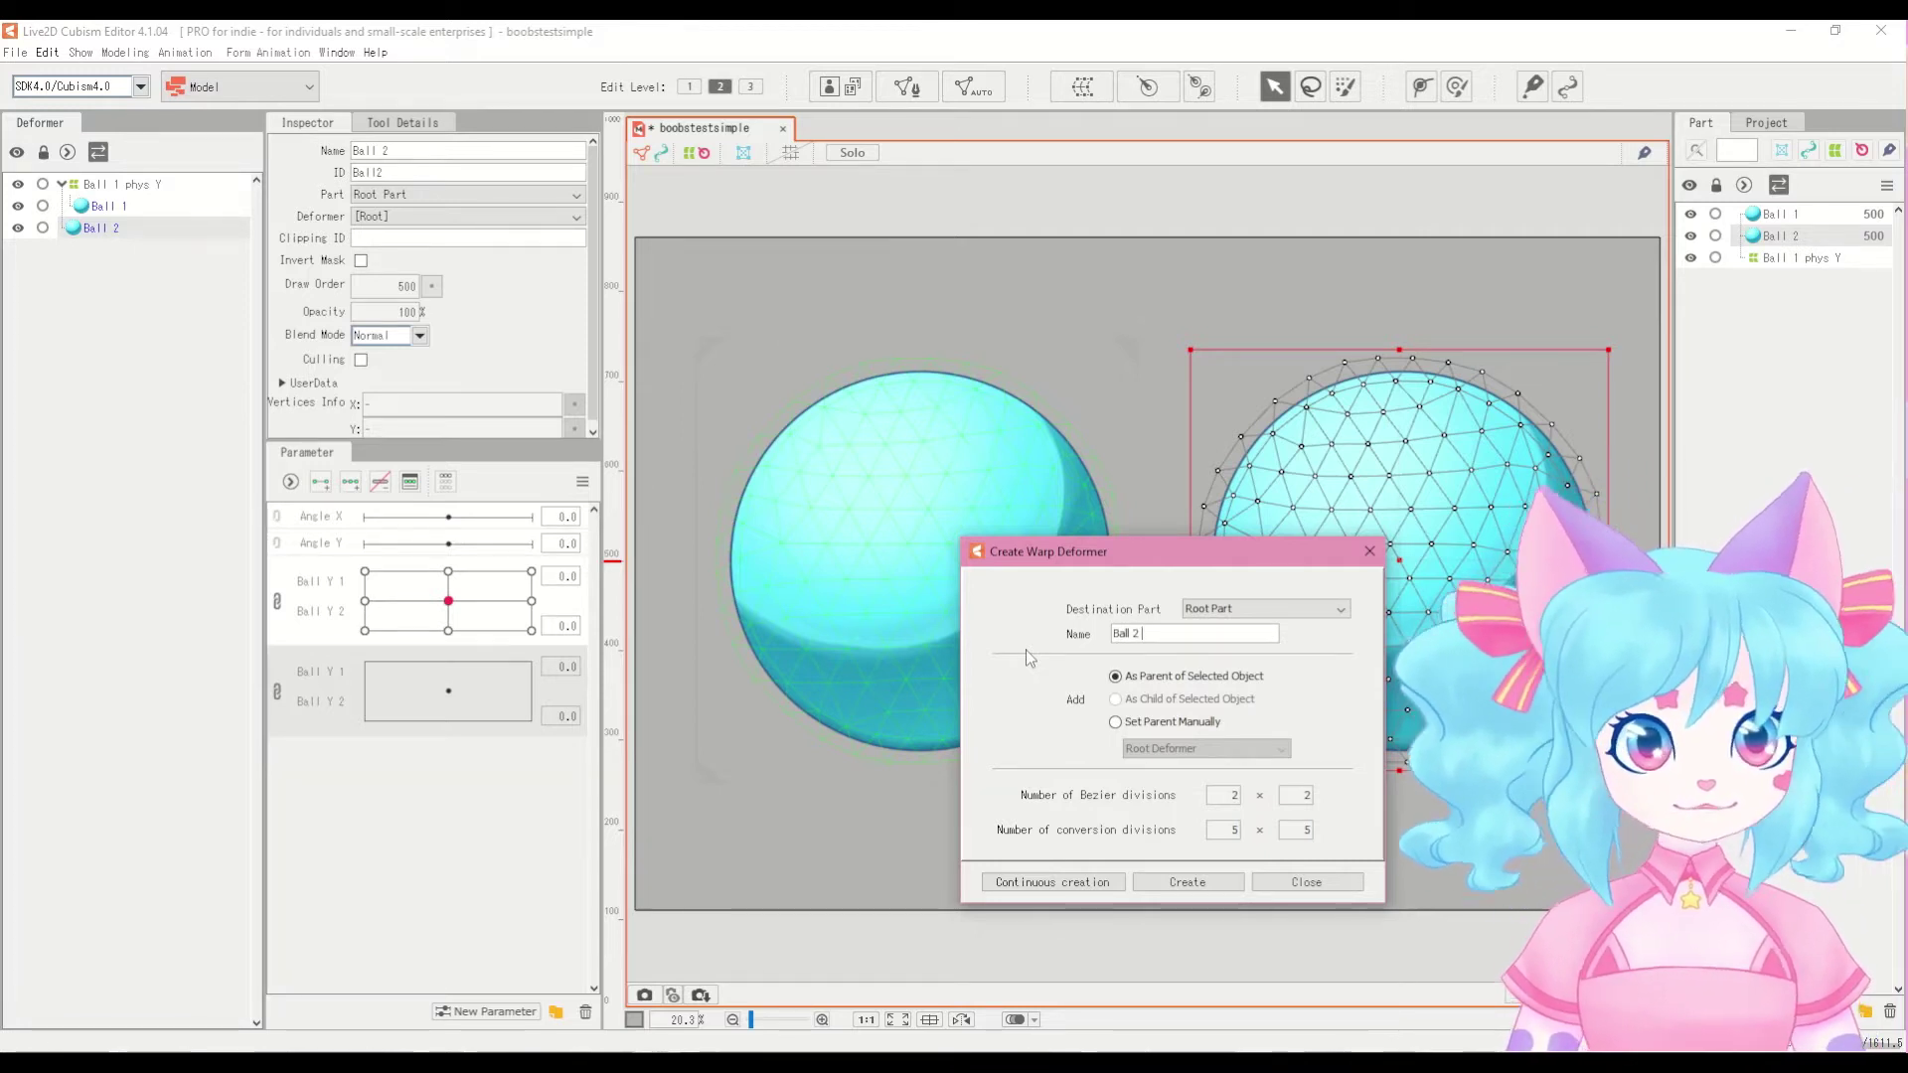
type(" Y")
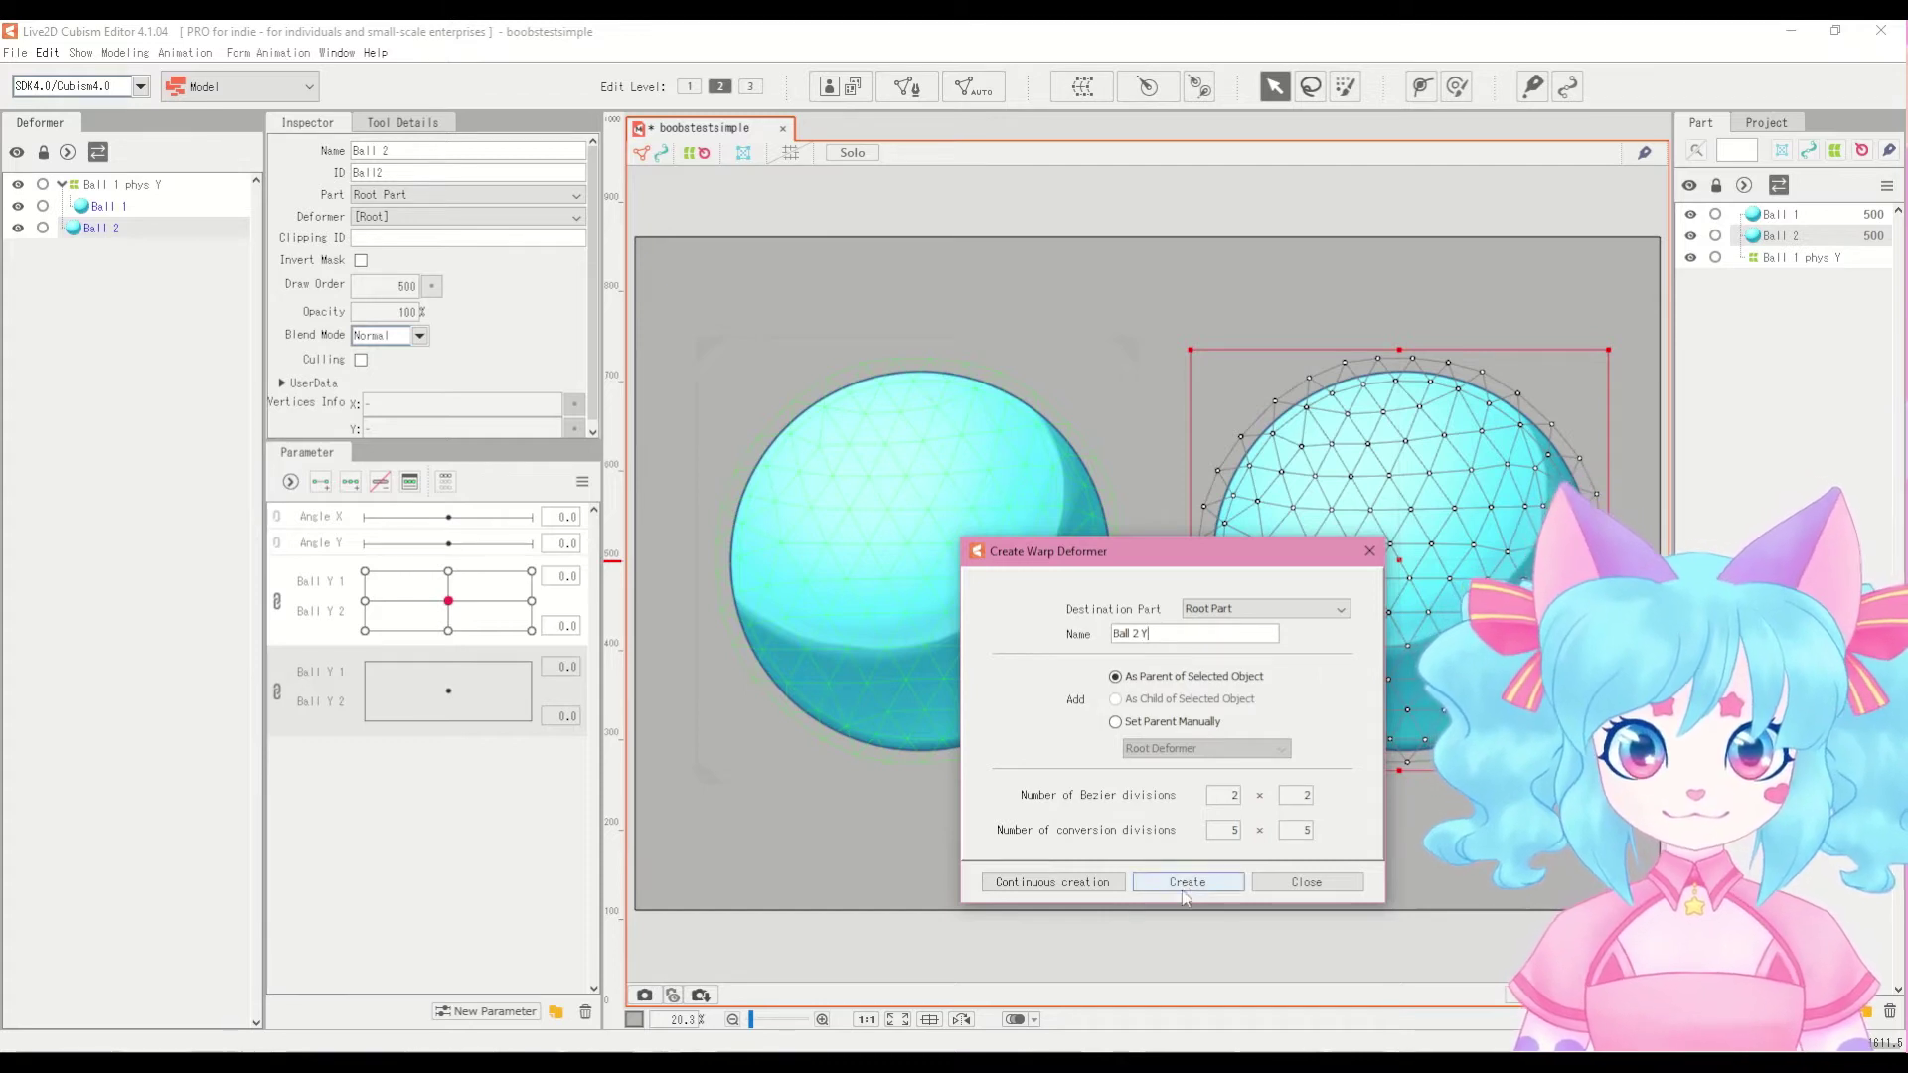
type("phys")
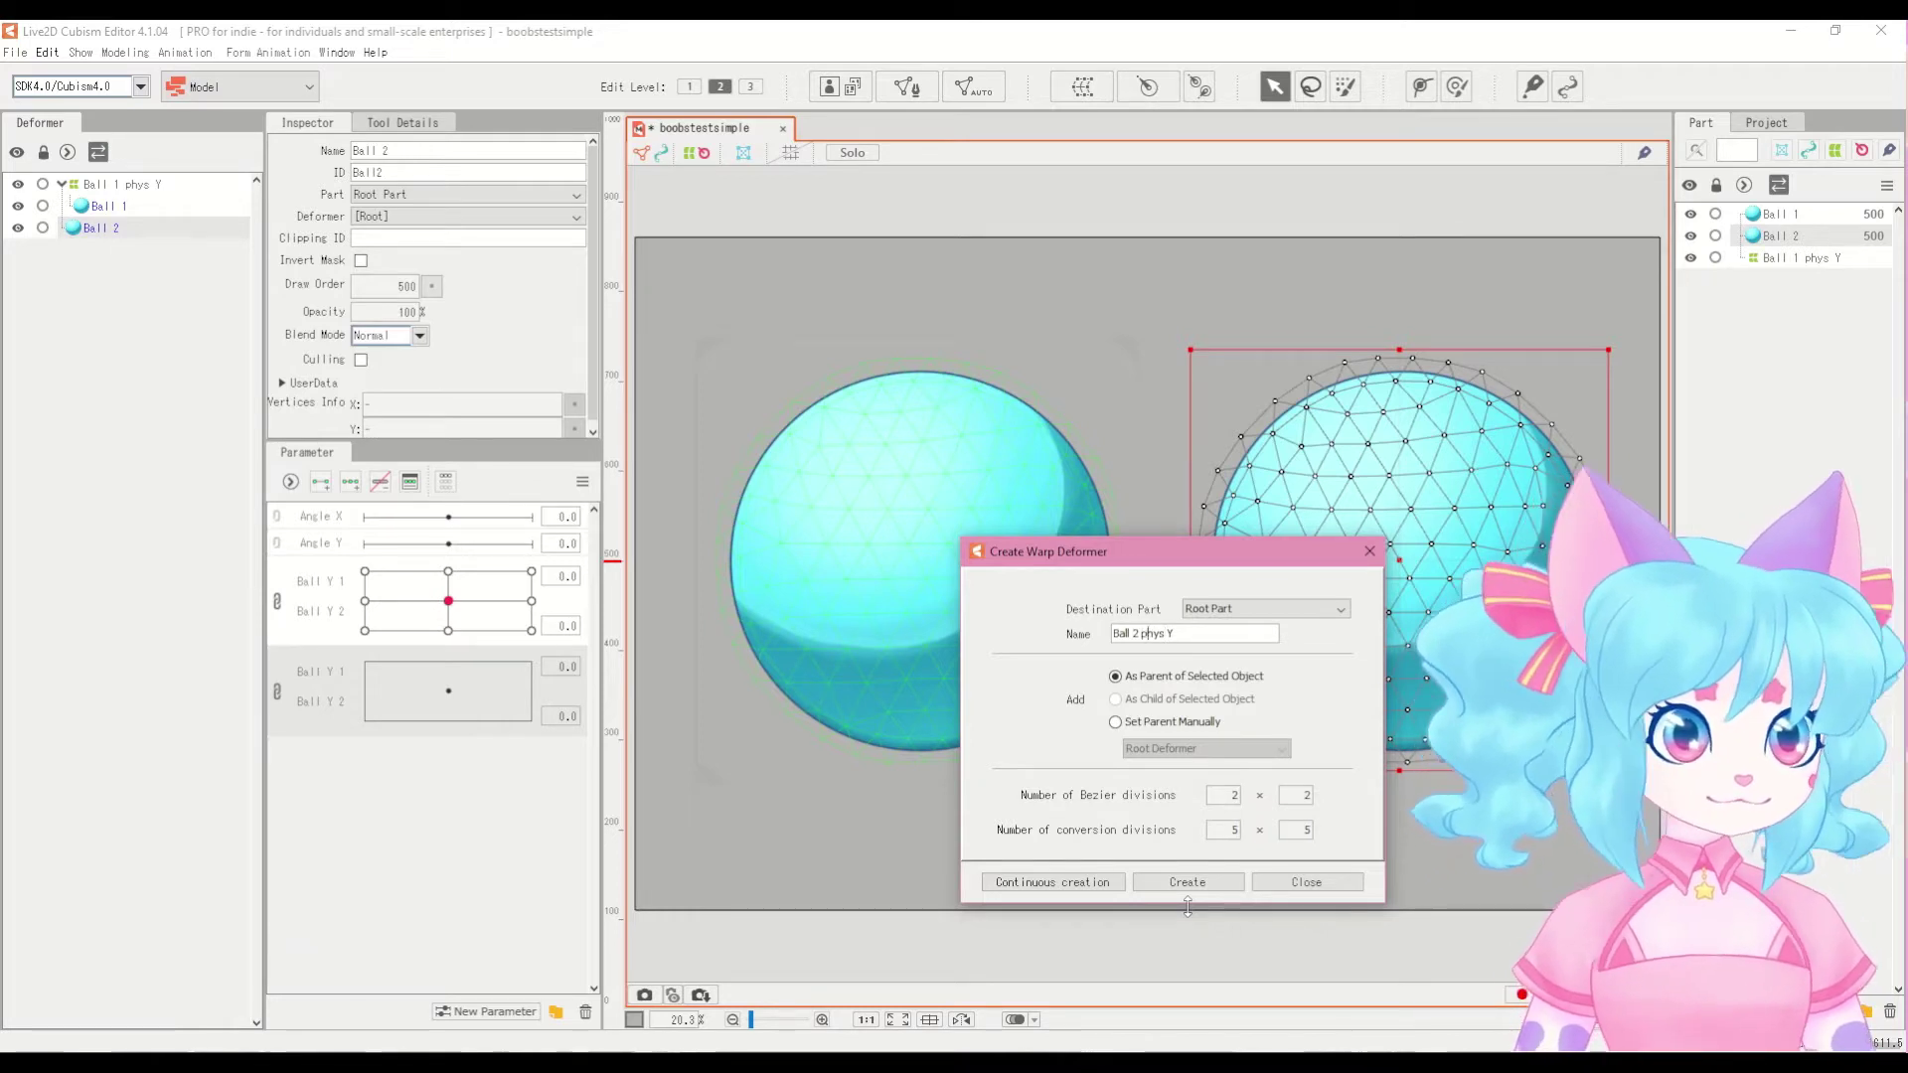
left_click(1187, 882)
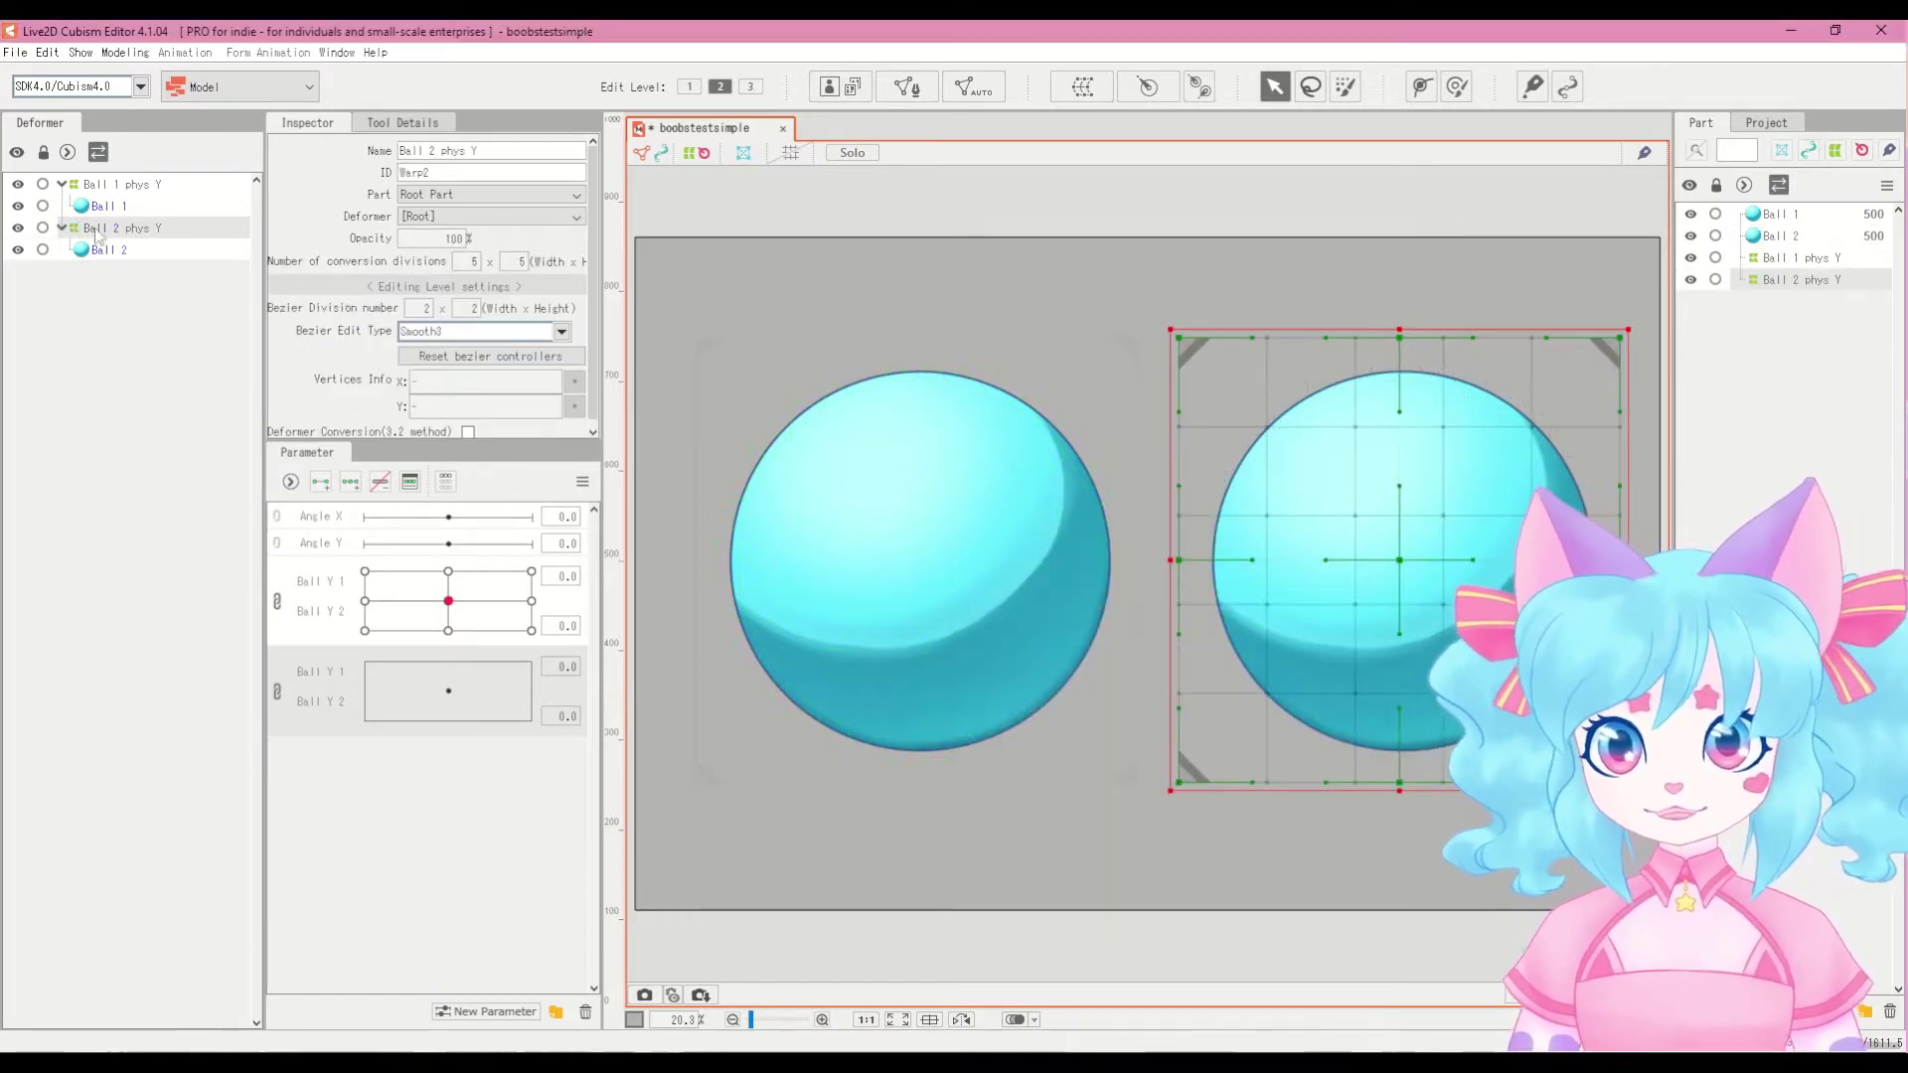
Step: Add three keys to the second Ball Y 1 and Ball Y 2 pair for the Ball 2 deformer, and unlink the pair
left_click(351, 481)
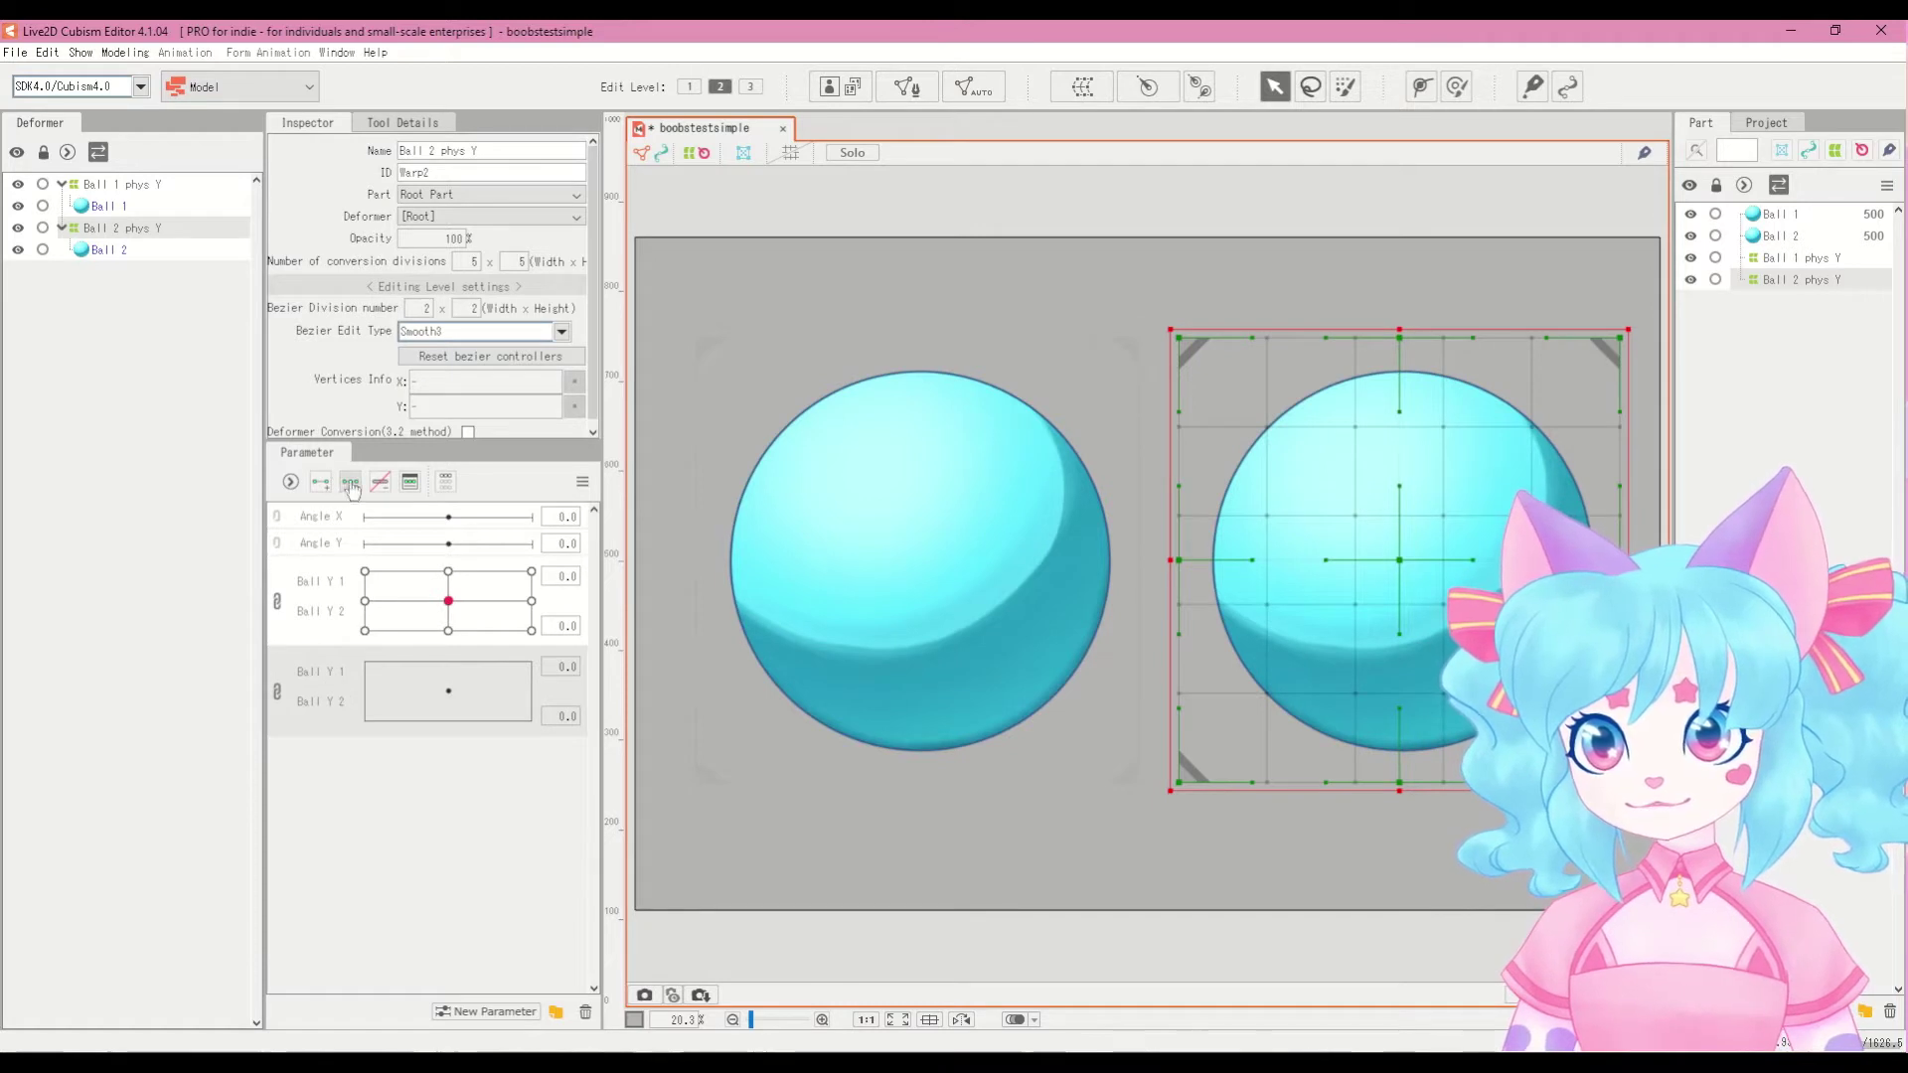
left_click(278, 696)
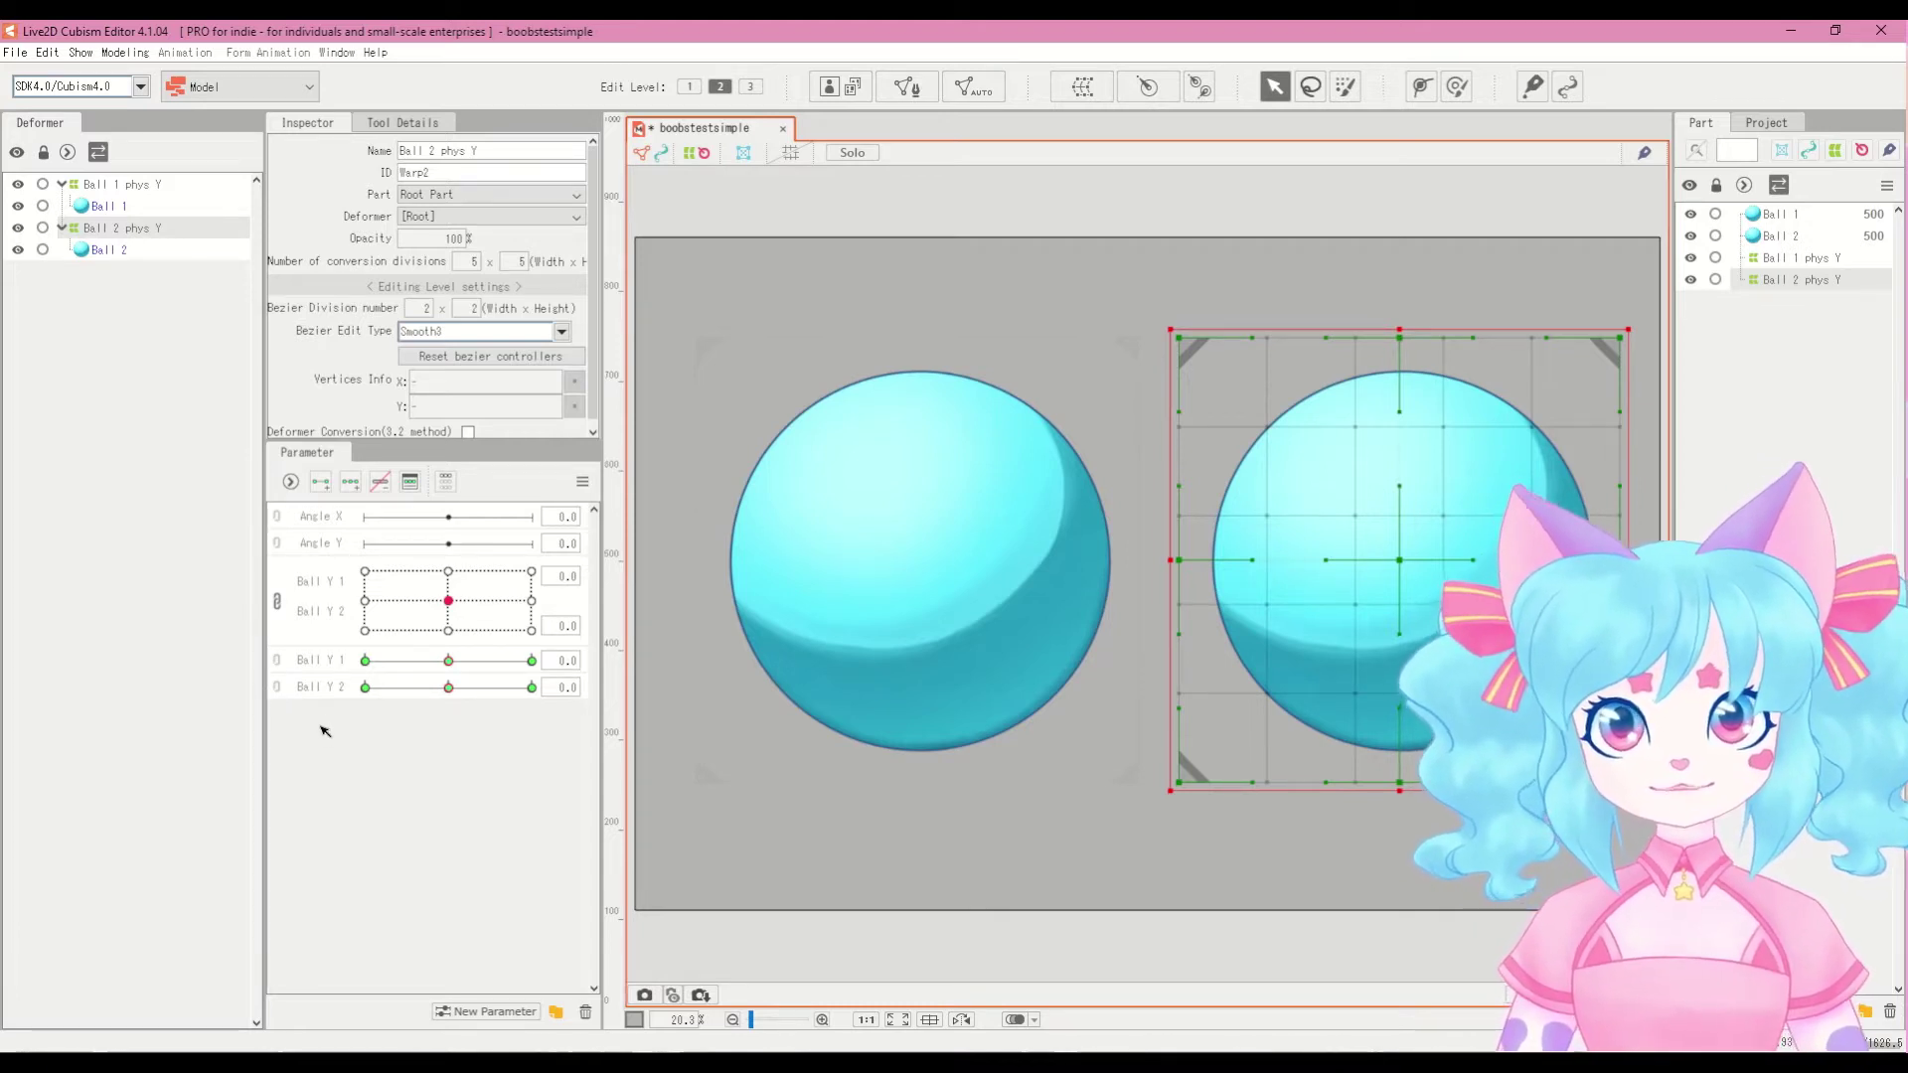
left_click_drag(364, 630, 448, 600)
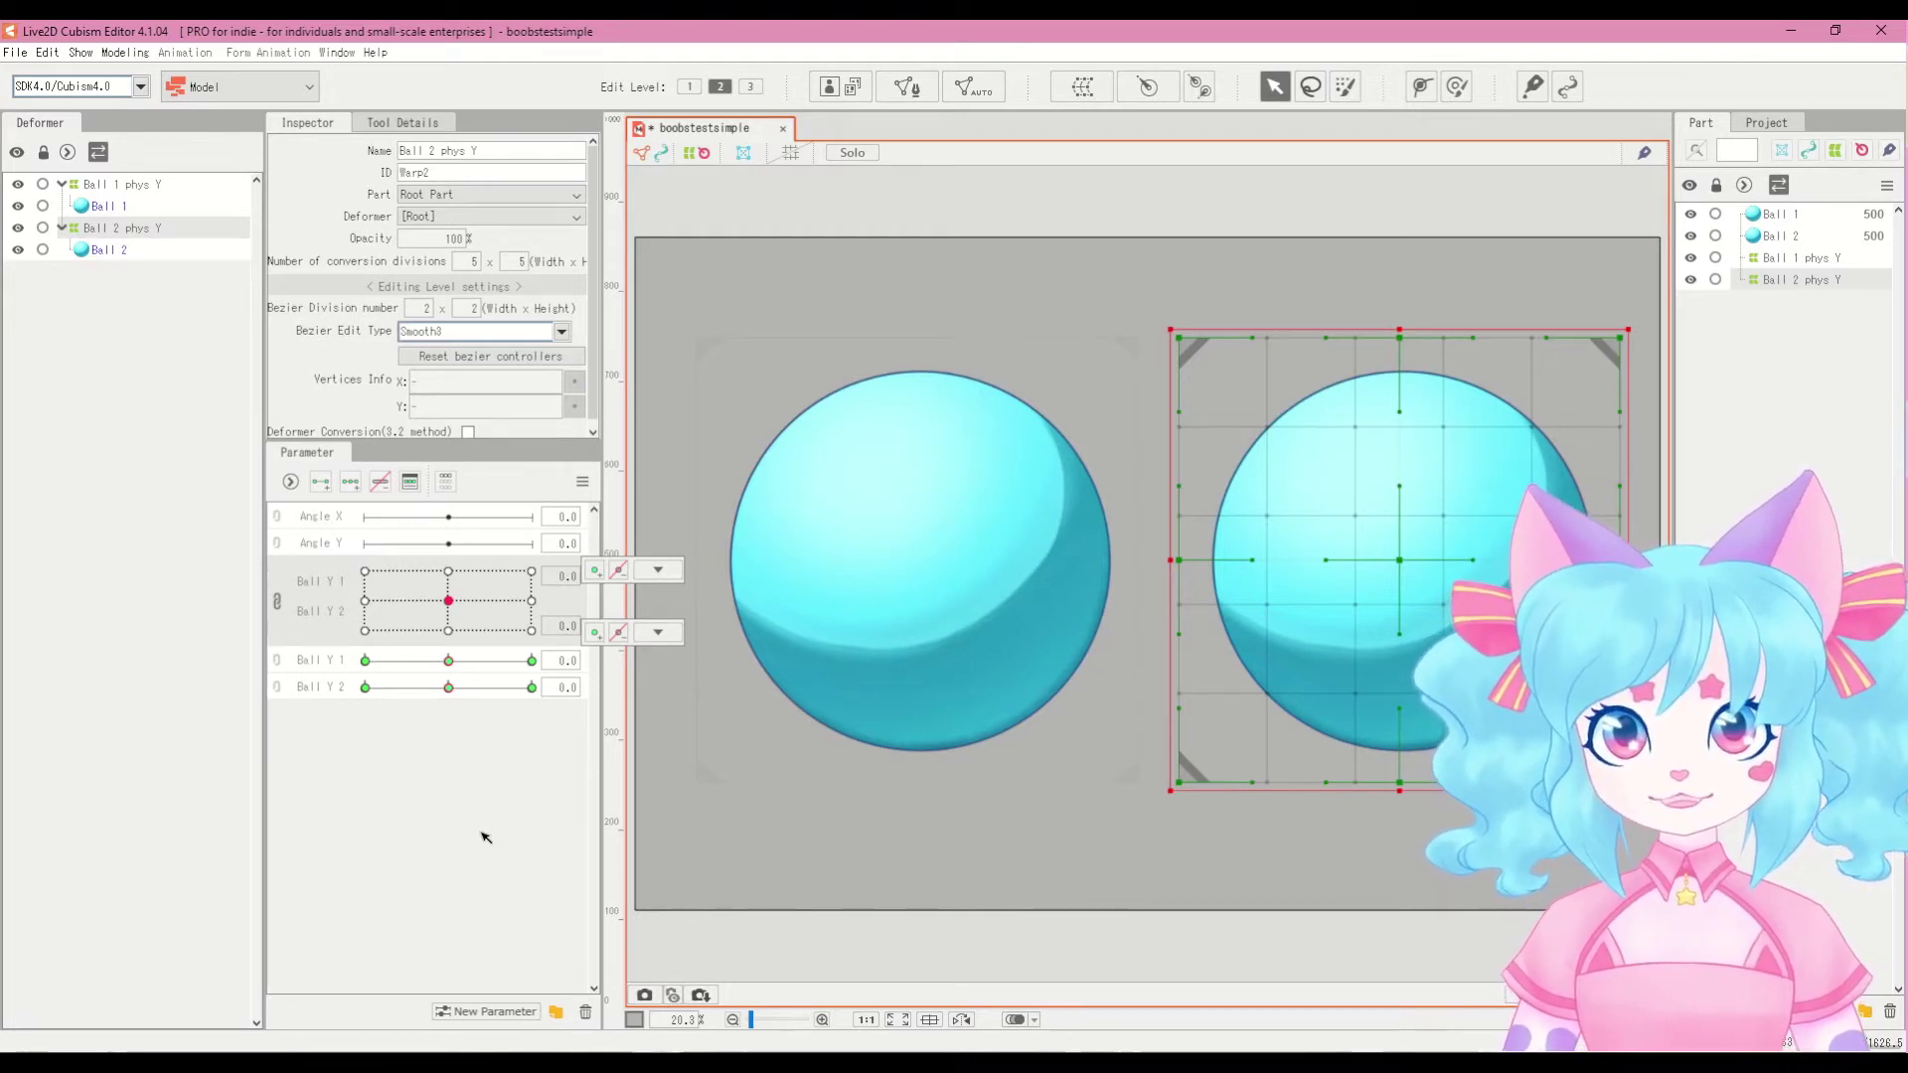
left_click(442, 661)
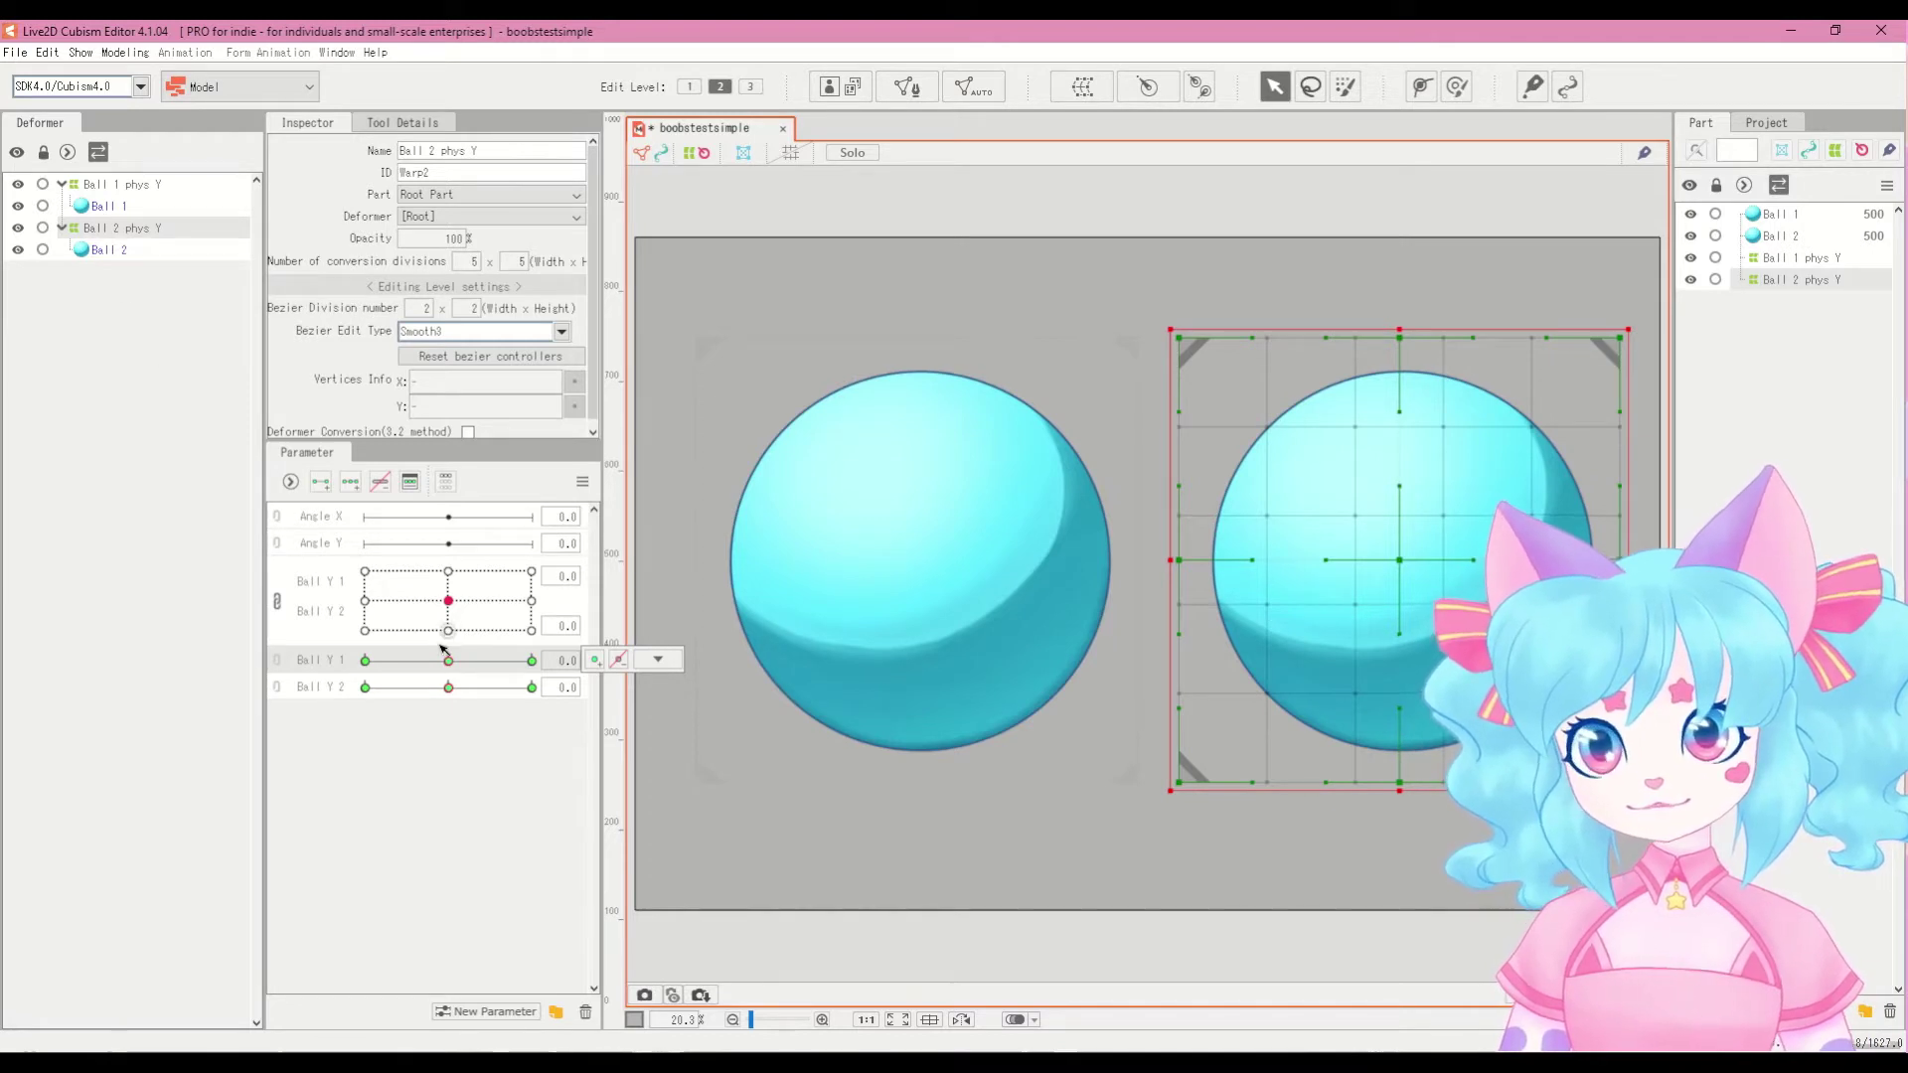
Step: At Ball Y 1 = 10, move the Ball 2 phys Y deformer down and raise its top and bottom centre points to form an egg shape
left_click_drag(448, 659, 490, 660)
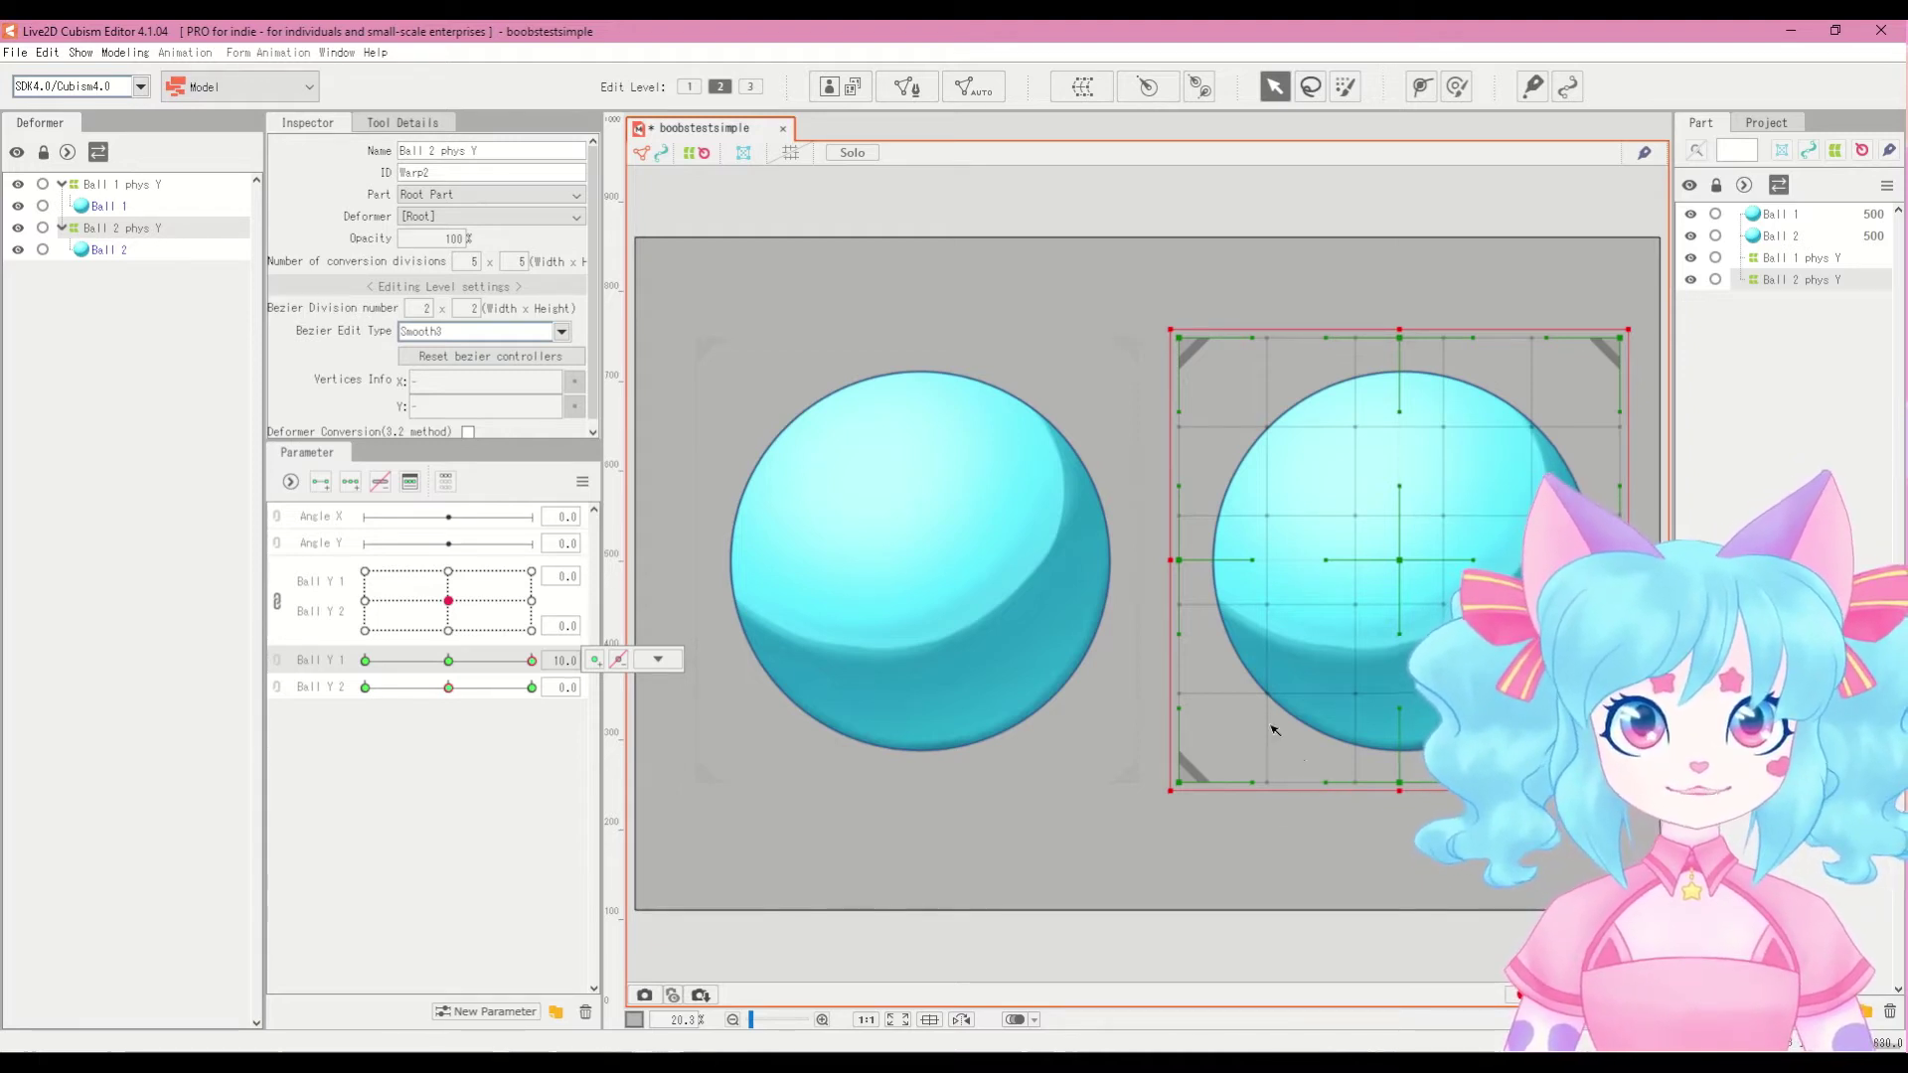
left_click_drag(1401, 561, 1402, 595)
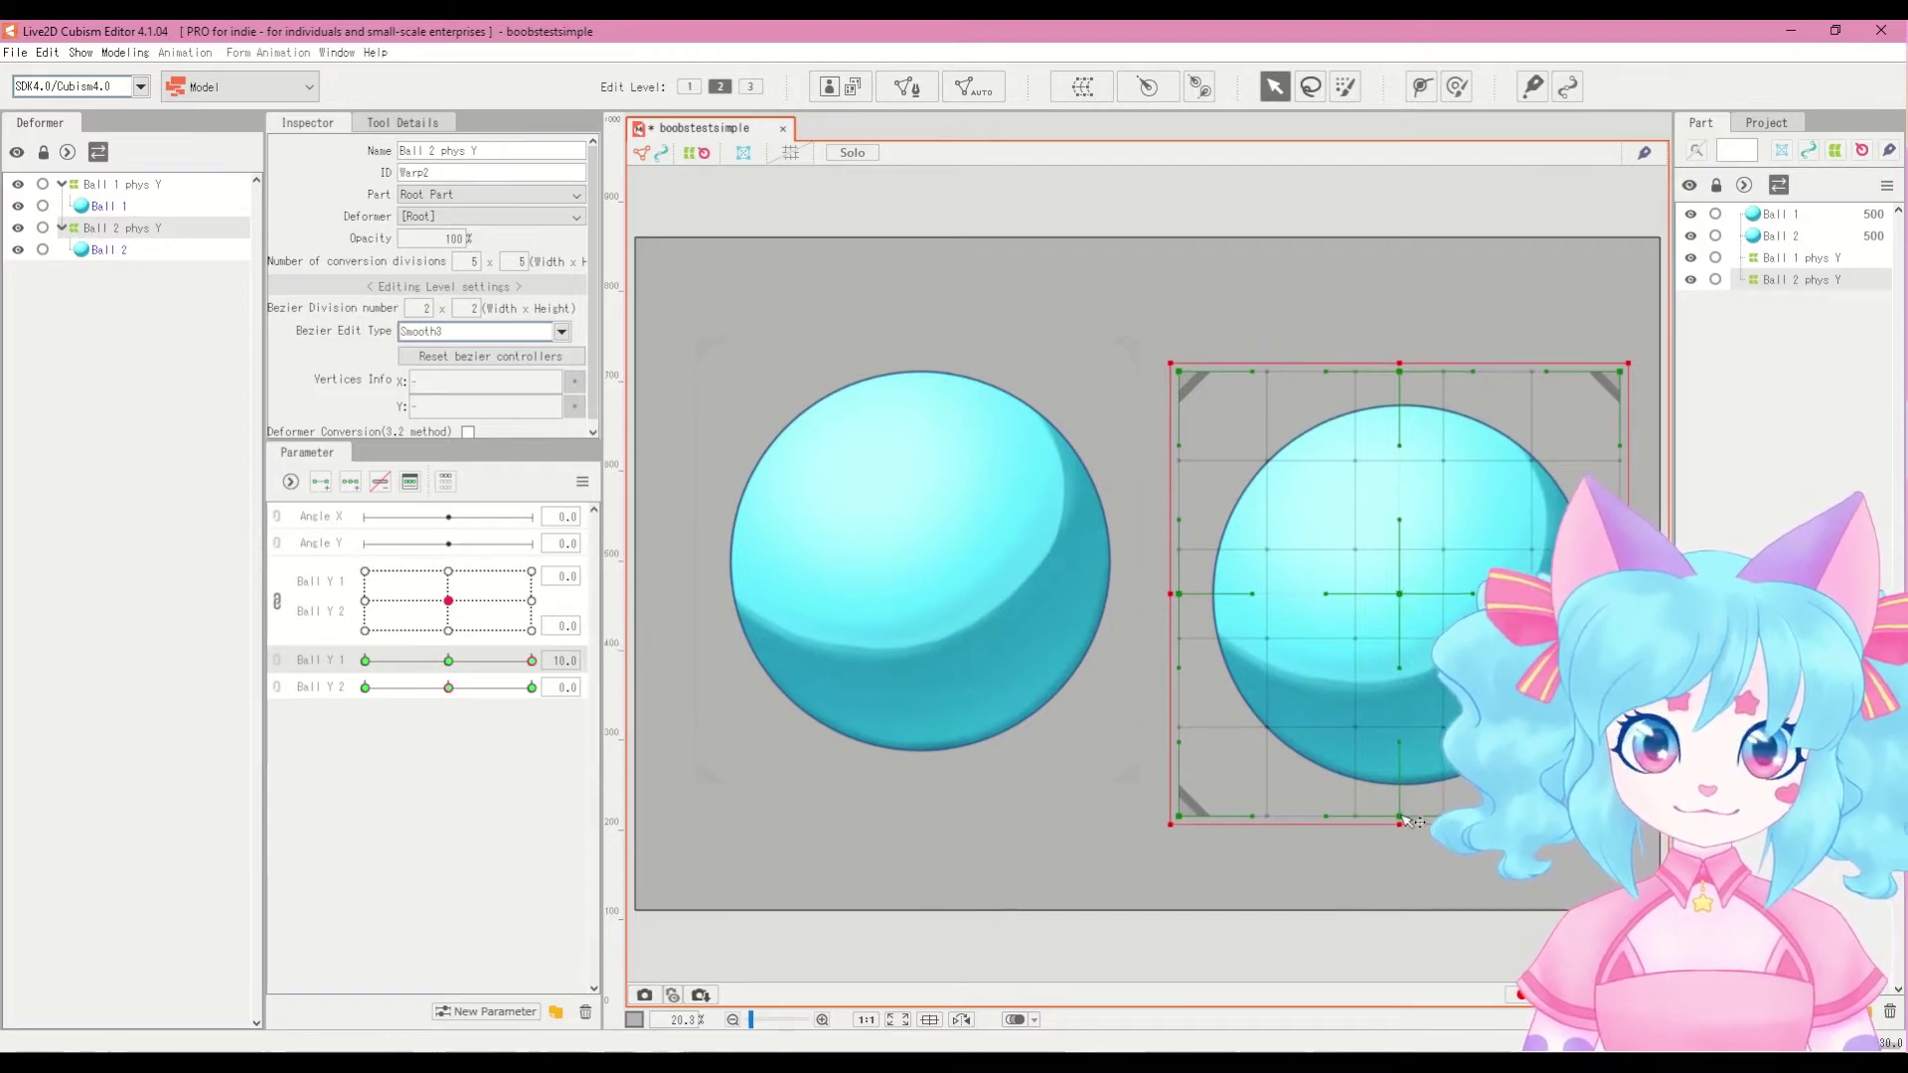
left_click_drag(1400, 817, 1402, 779)
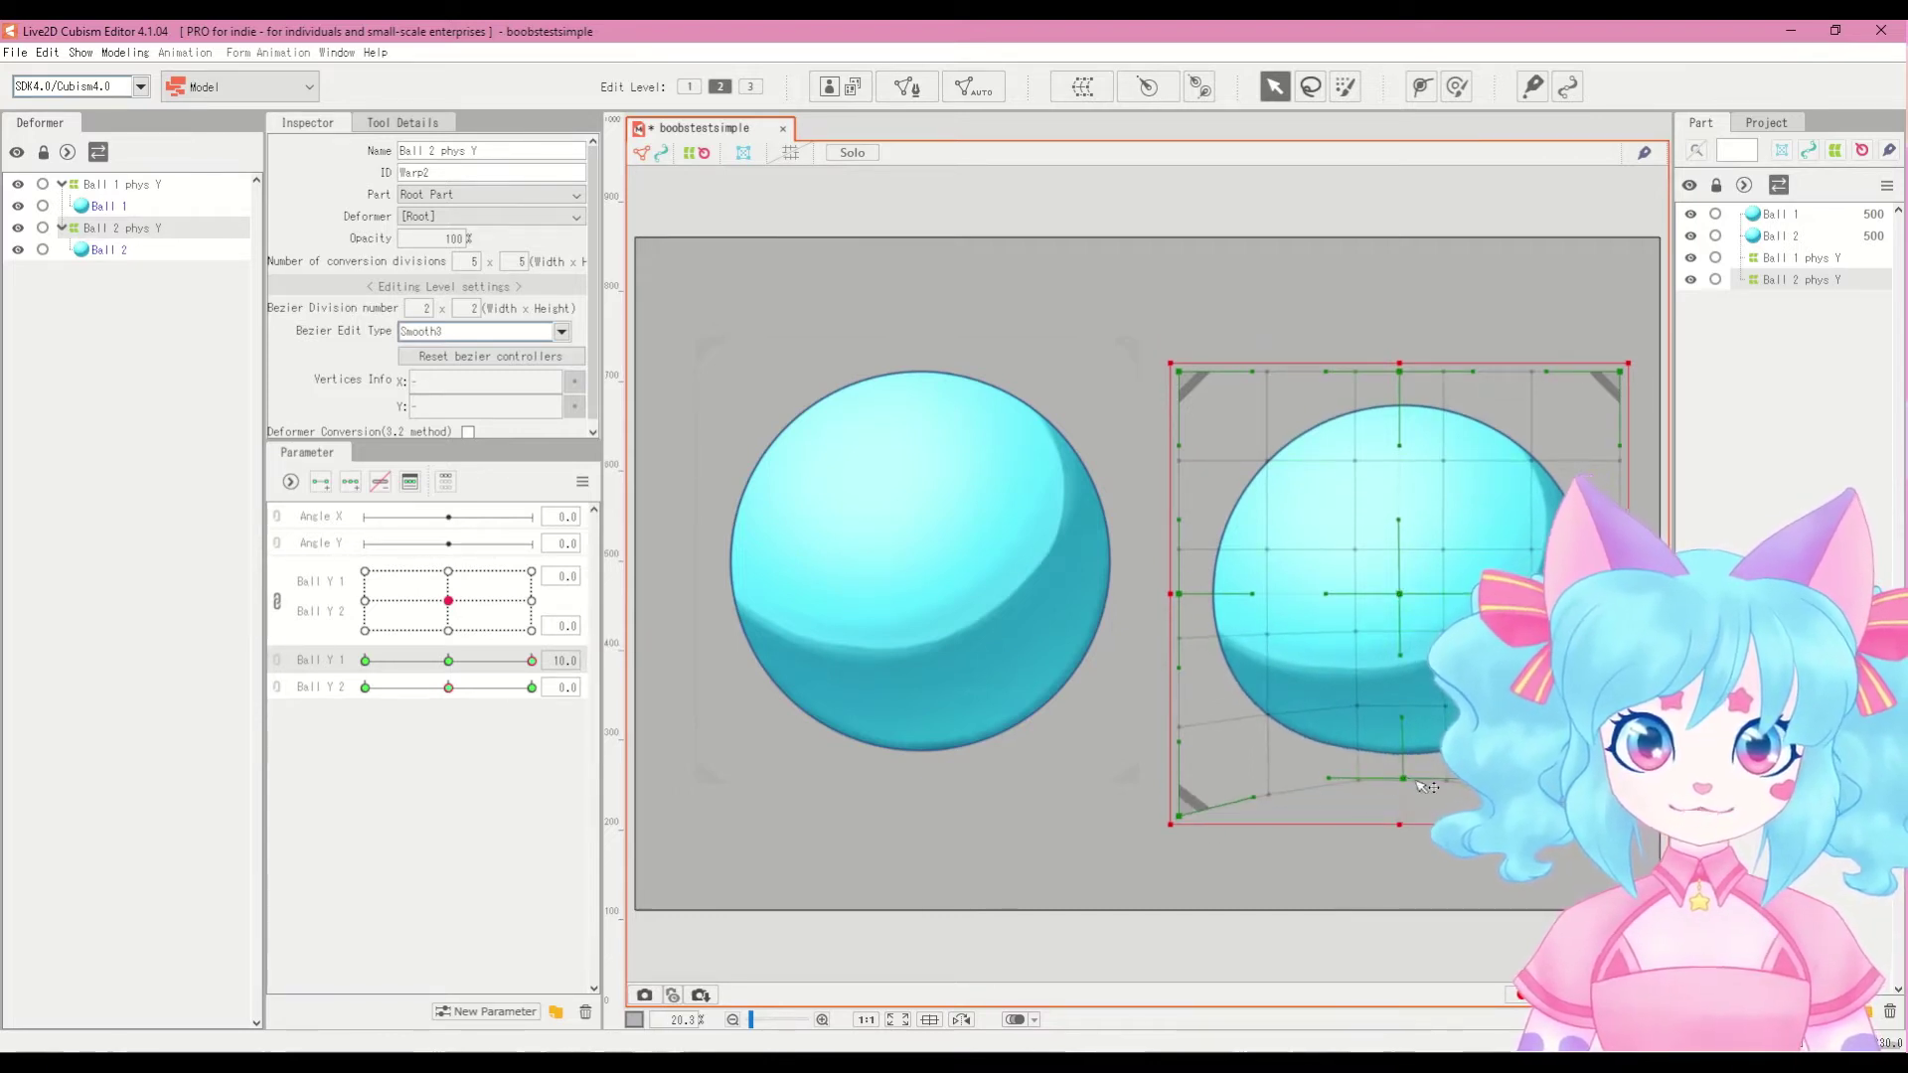
left_click_drag(1411, 386, 1411, 331)
mouse_move(1183, 595)
left_mouse_down()
mouse_move(1184, 579)
mouse_move(1190, 602)
left_mouse_up()
left_click_drag(1401, 320, 1401, 303)
left_click_drag(1183, 598, 1180, 596)
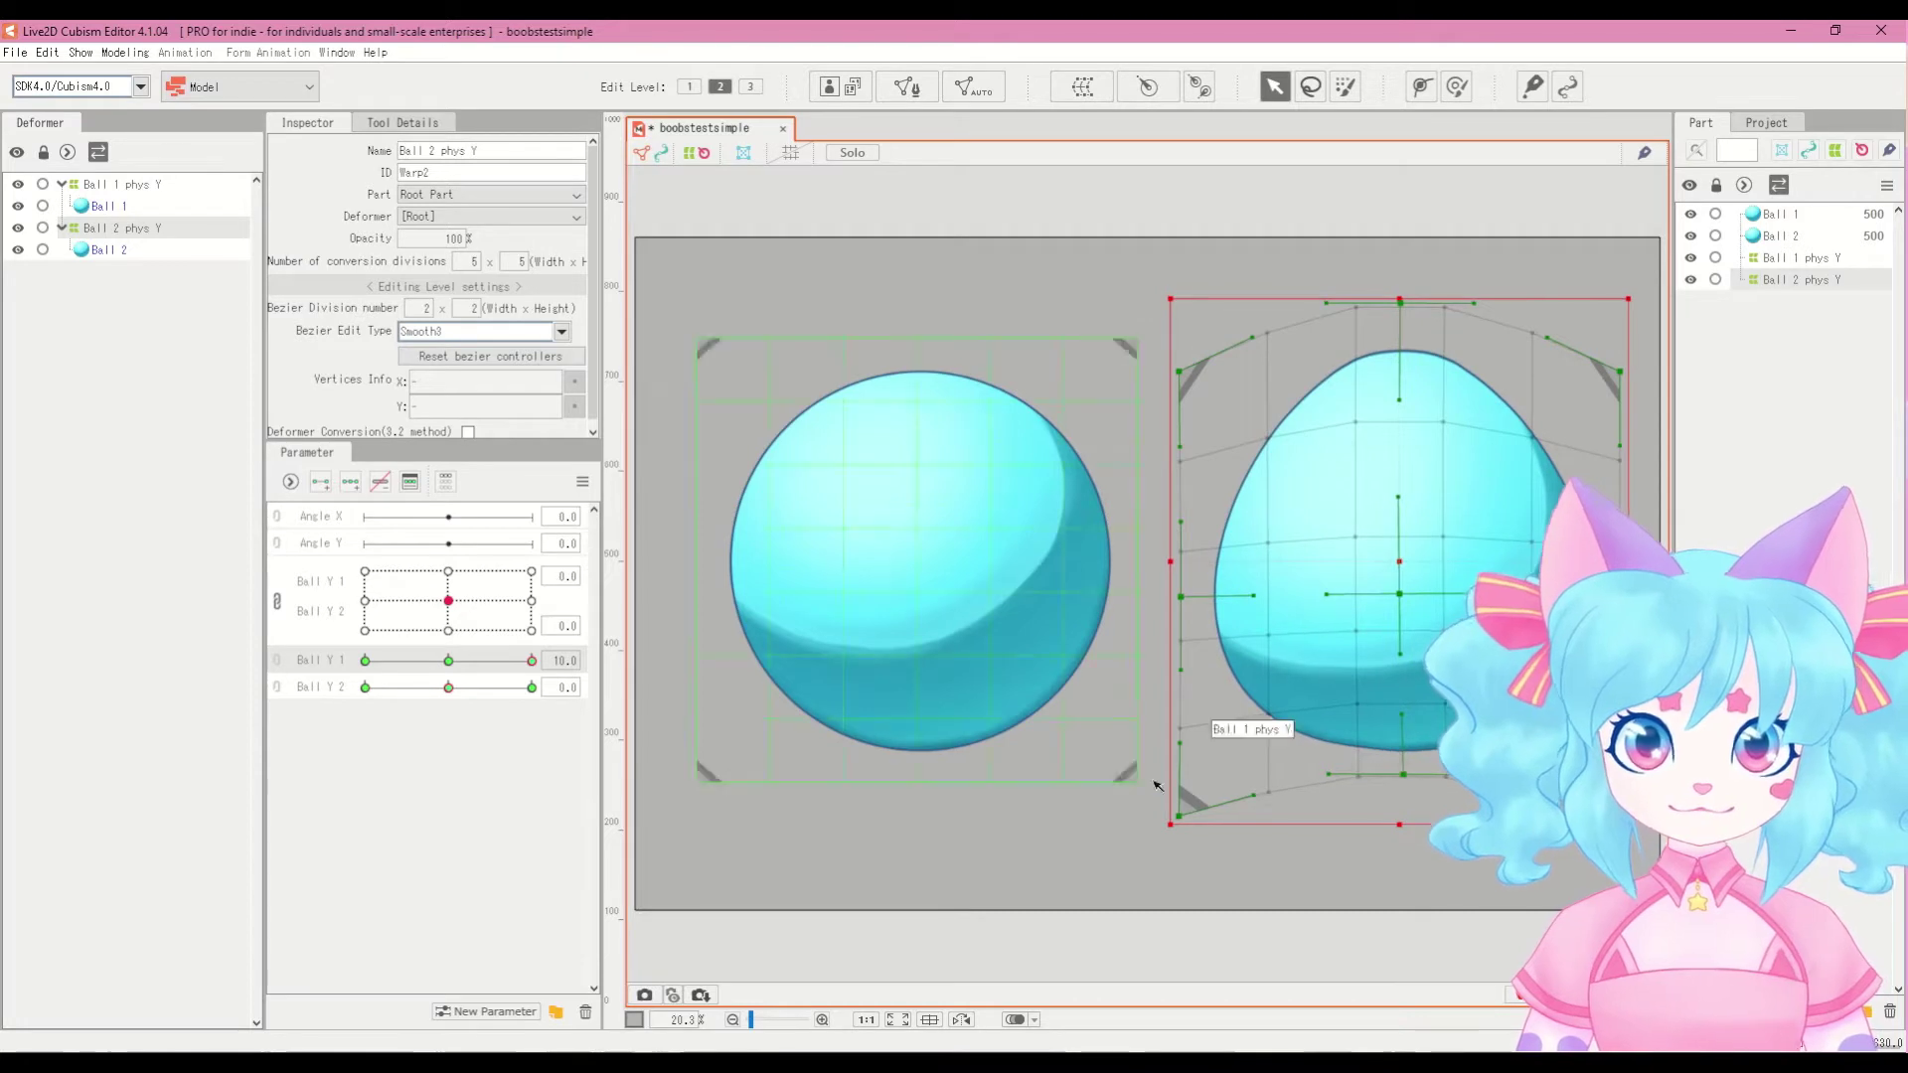
Step: Shift the egg-shaped Ball 2 deformer slightly further down at Ball Y 1 = 10
left_click_drag(531, 659, 615, 698)
left_click_drag(1402, 561, 1401, 587)
mouse_move(529, 661)
left_mouse_down()
mouse_move(467, 664)
mouse_move(558, 684)
mouse_move(490, 659)
mouse_move(532, 661)
left_mouse_up()
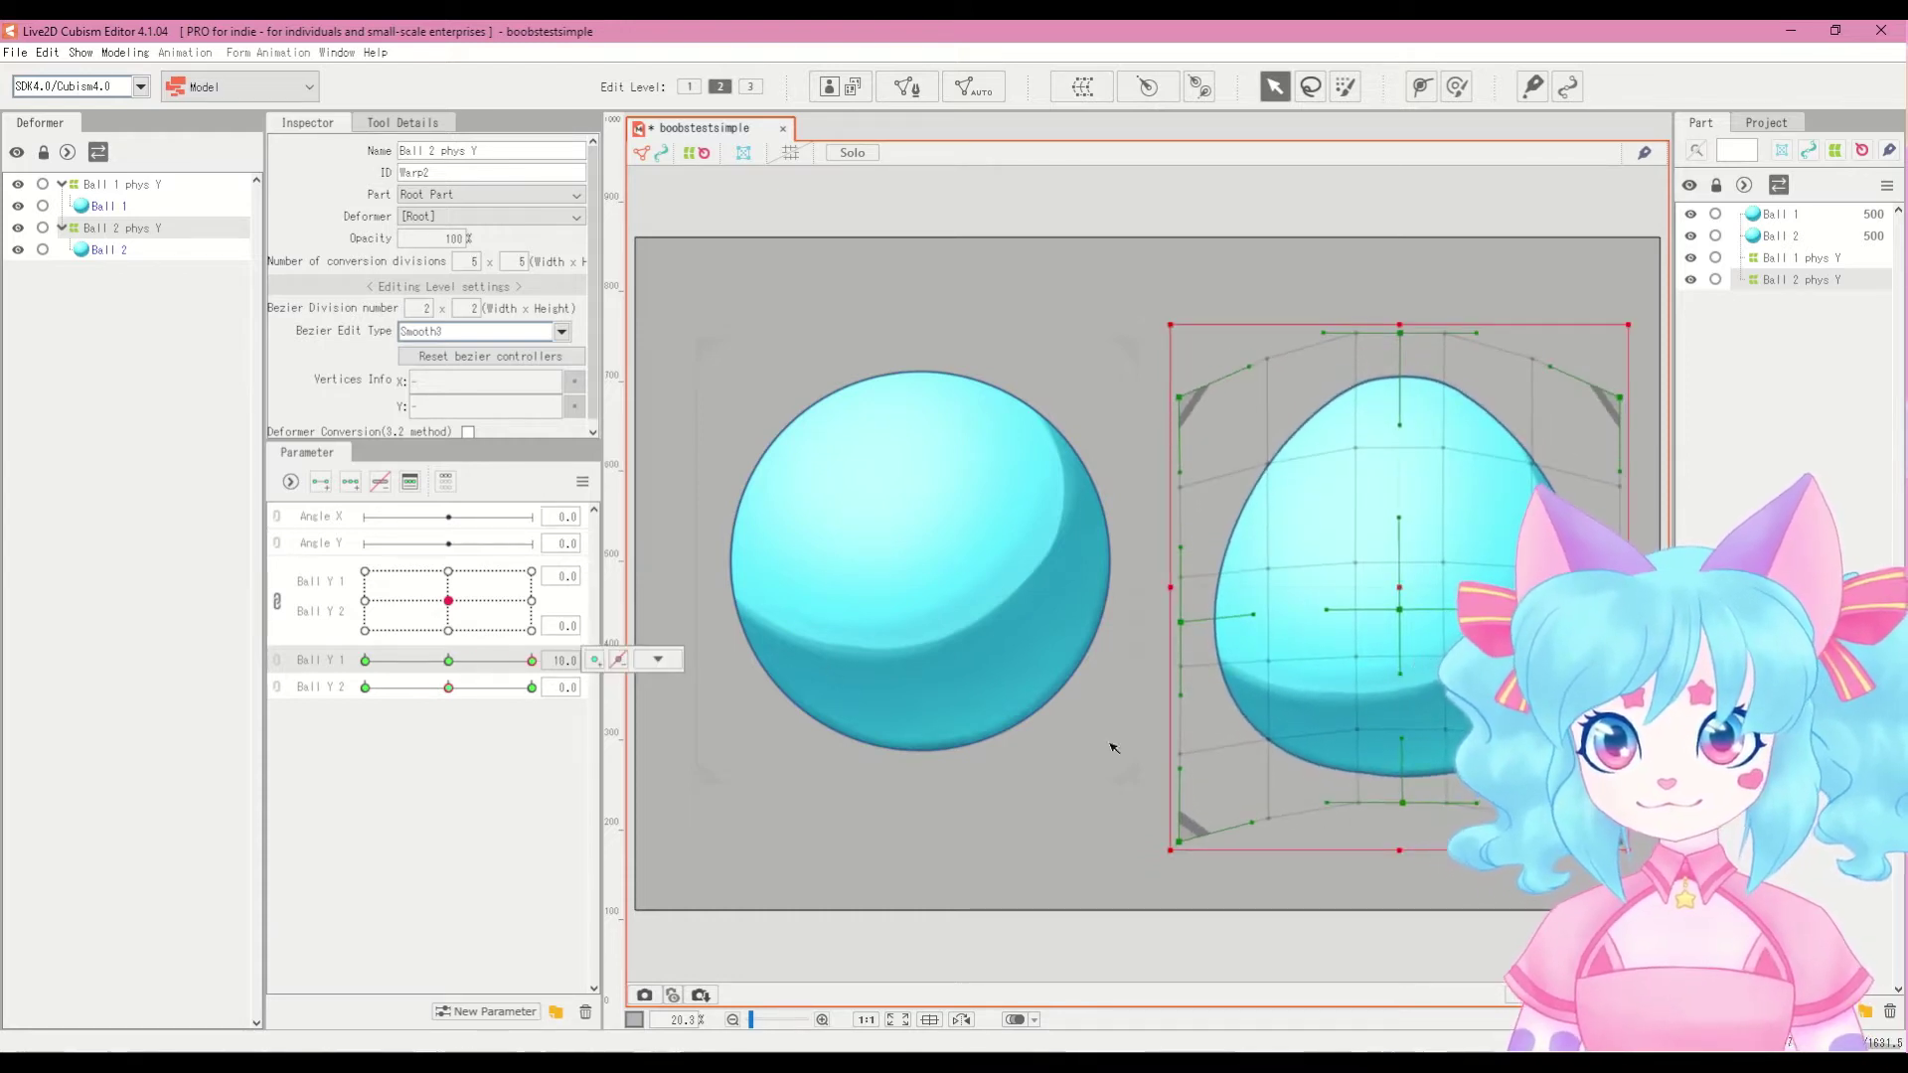
mouse_move(532, 661)
left_mouse_down()
mouse_move(476, 662)
mouse_move(532, 660)
left_mouse_up()
Step: Reflect the keys of Ball 2's Ball Y 1 parameter so the egg shape moves to the -10 key
left_click(657, 659)
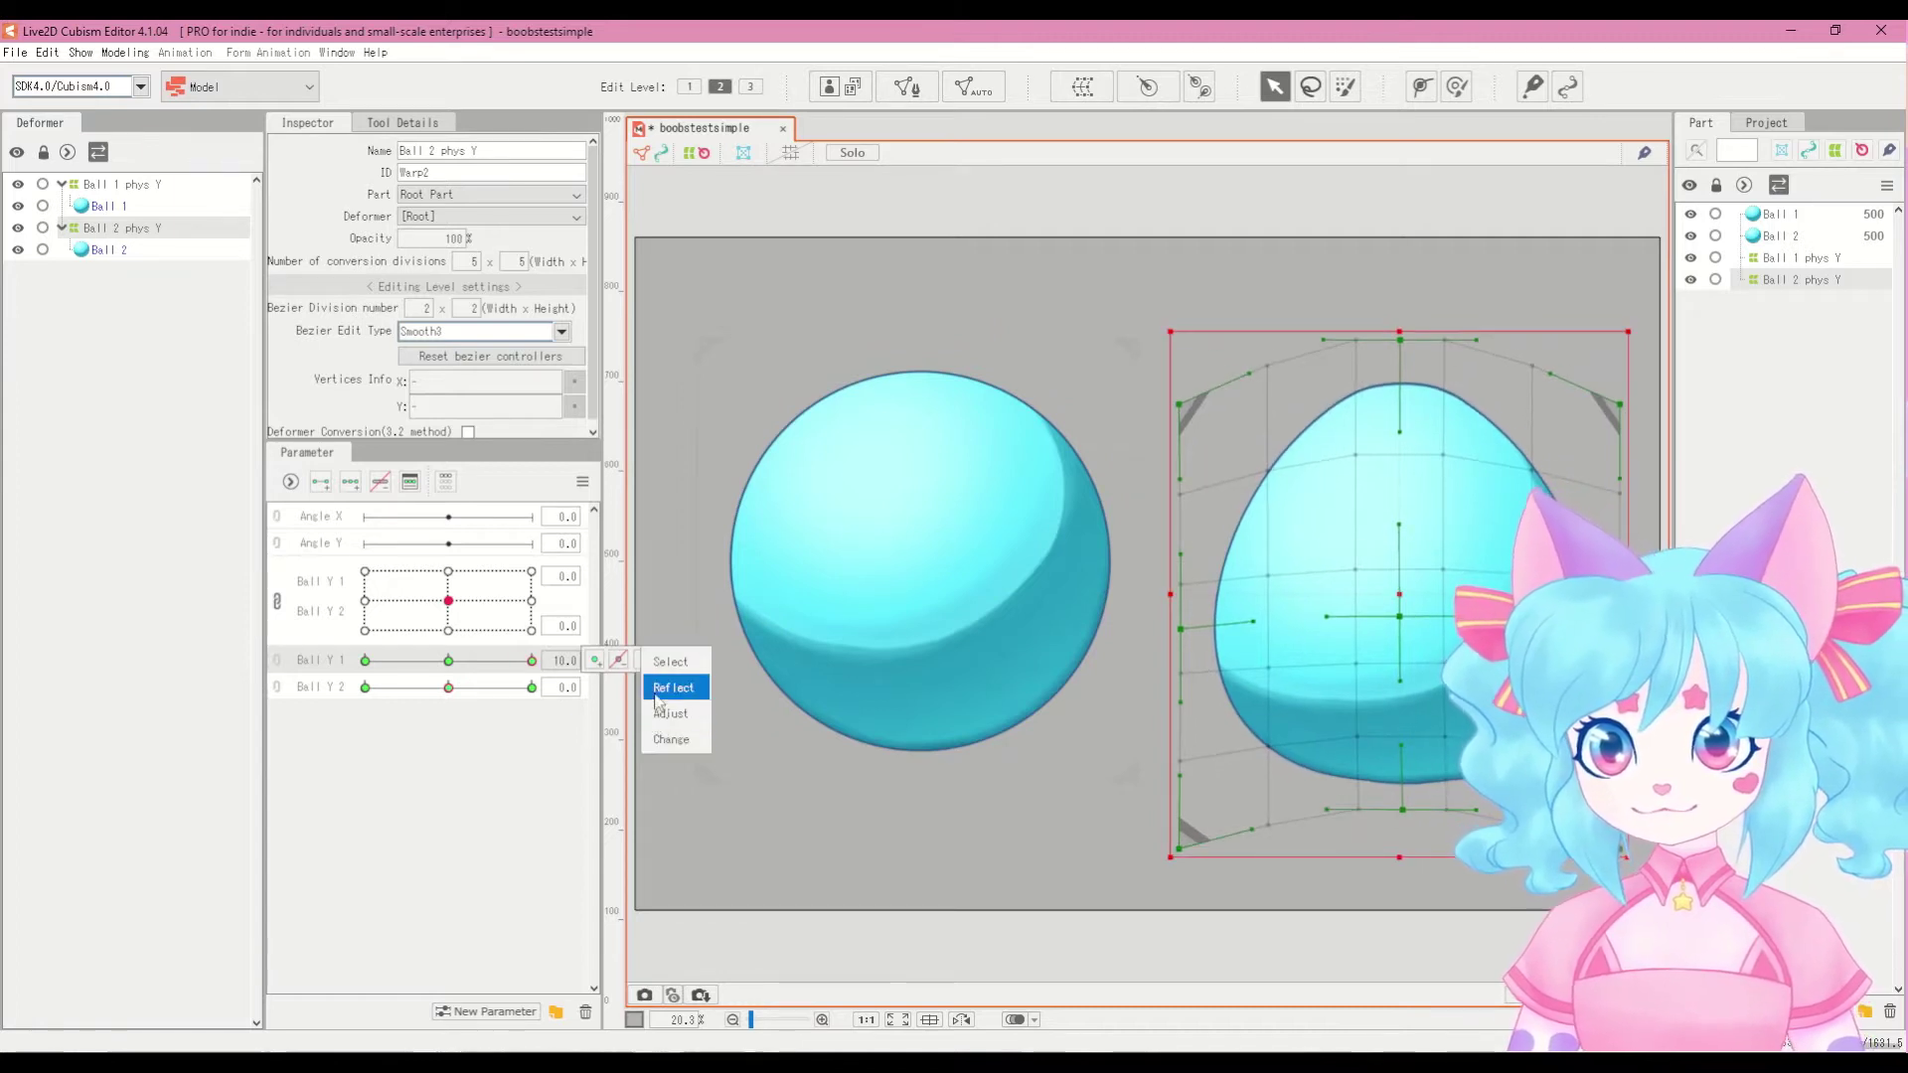
left_click(656, 695)
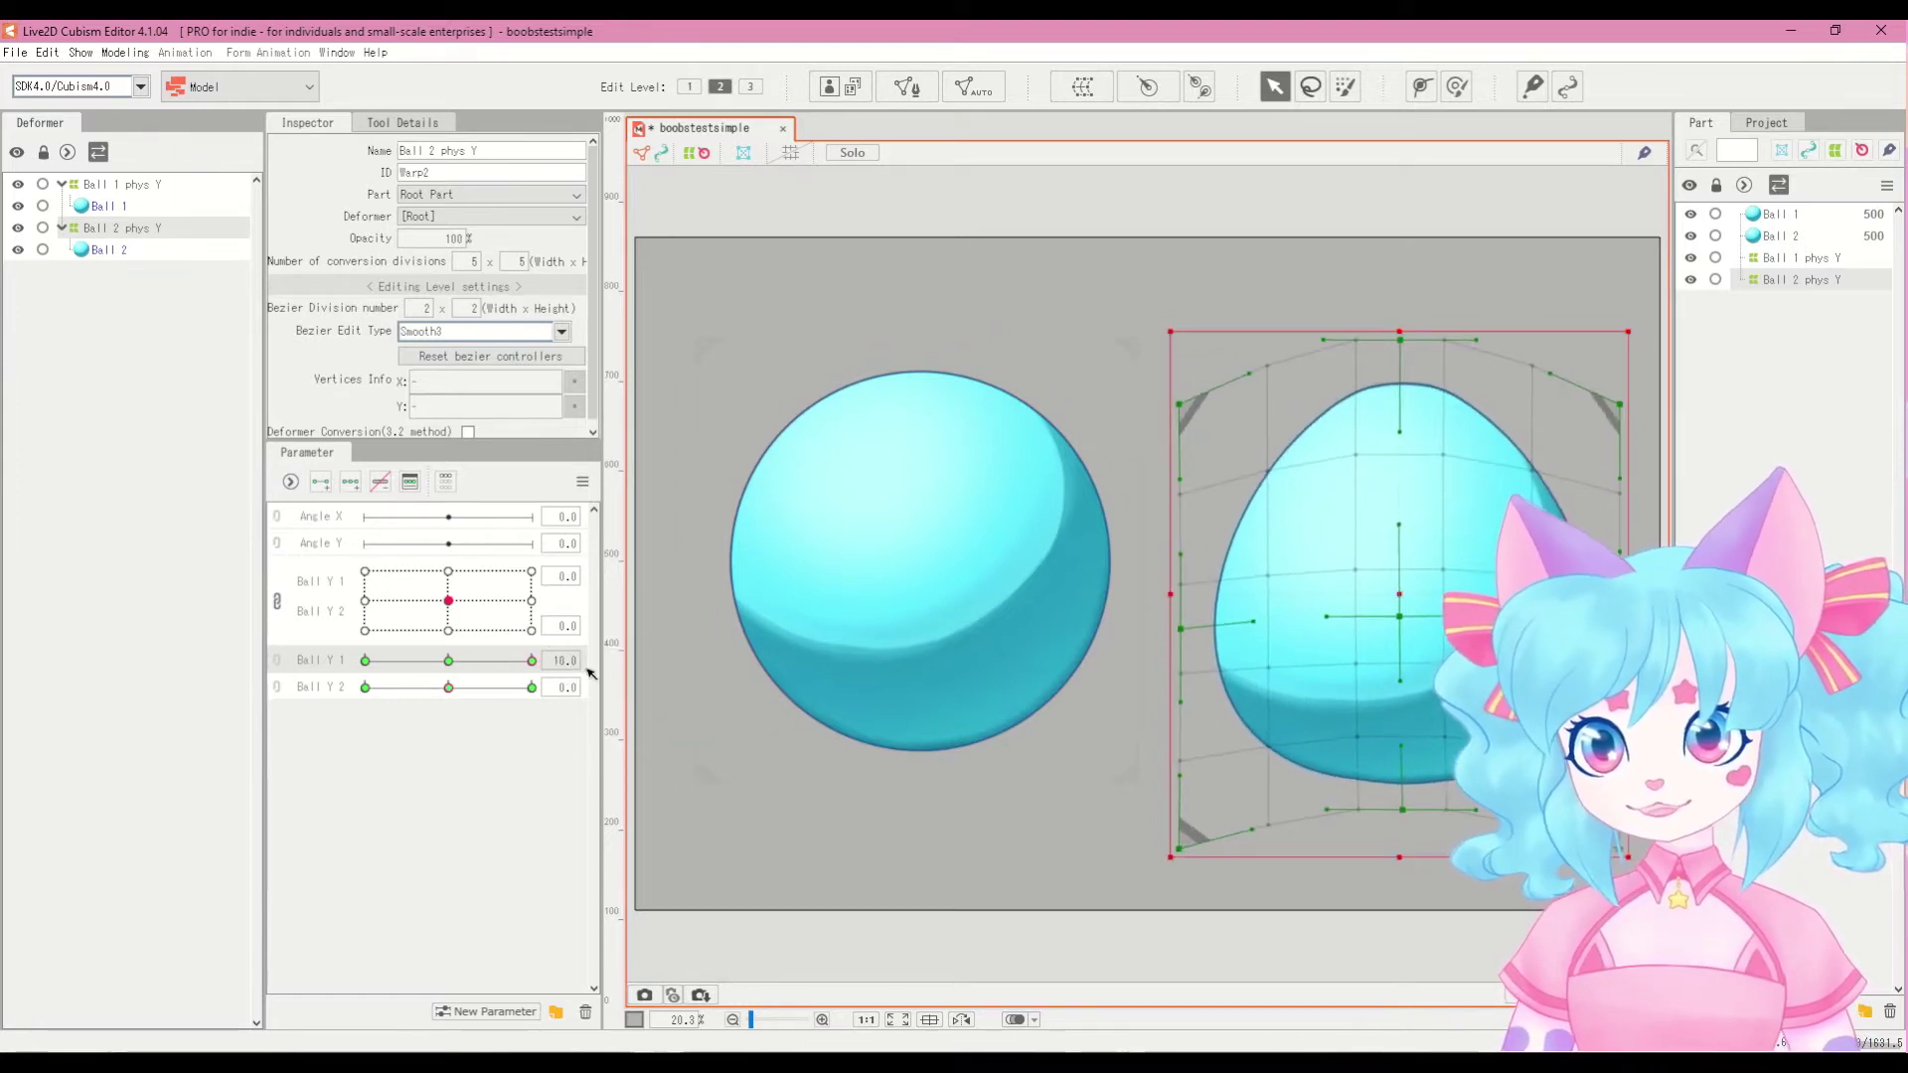
left_click(634, 661)
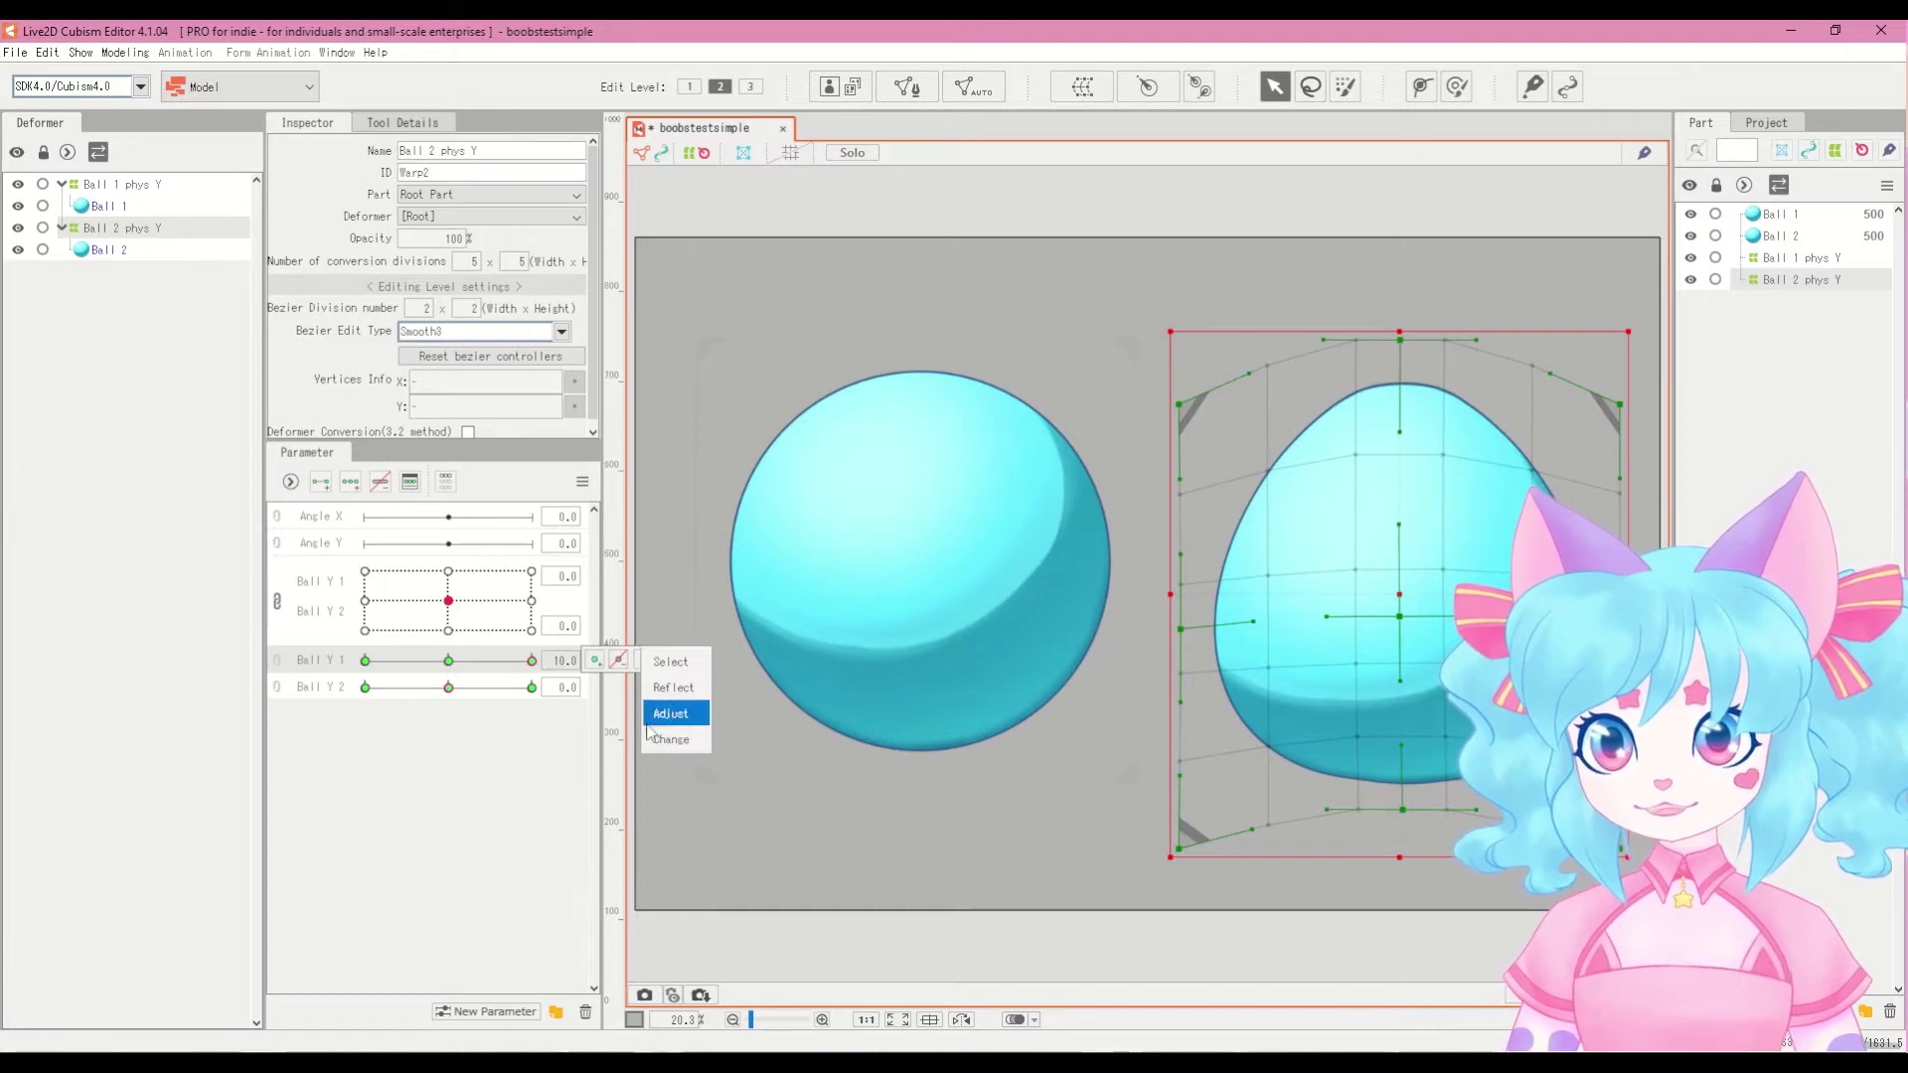
left_click(656, 713)
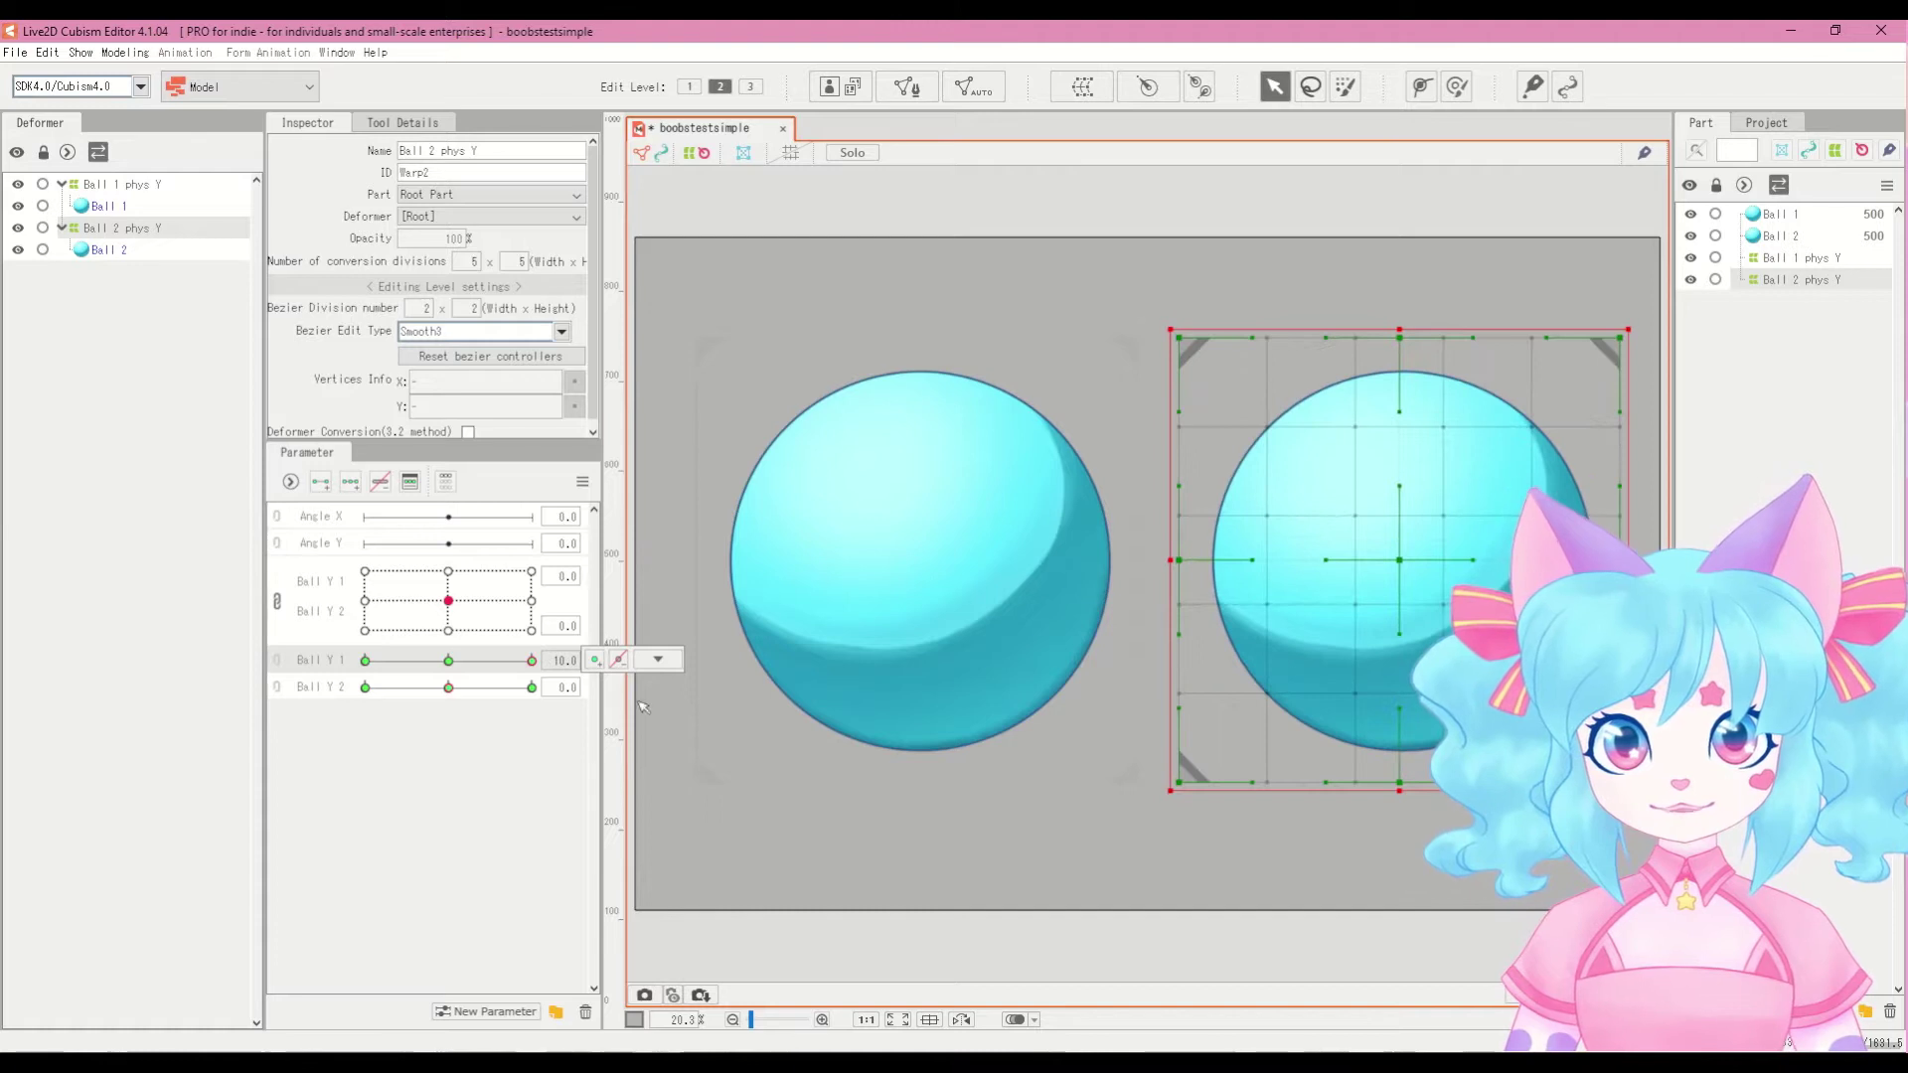
Step: At Ball Y 1 = 10, squash Ball 2 by raising the deformer's sides and lower edge and widening its side midpoints
left_click_drag(1193, 553, 1198, 526)
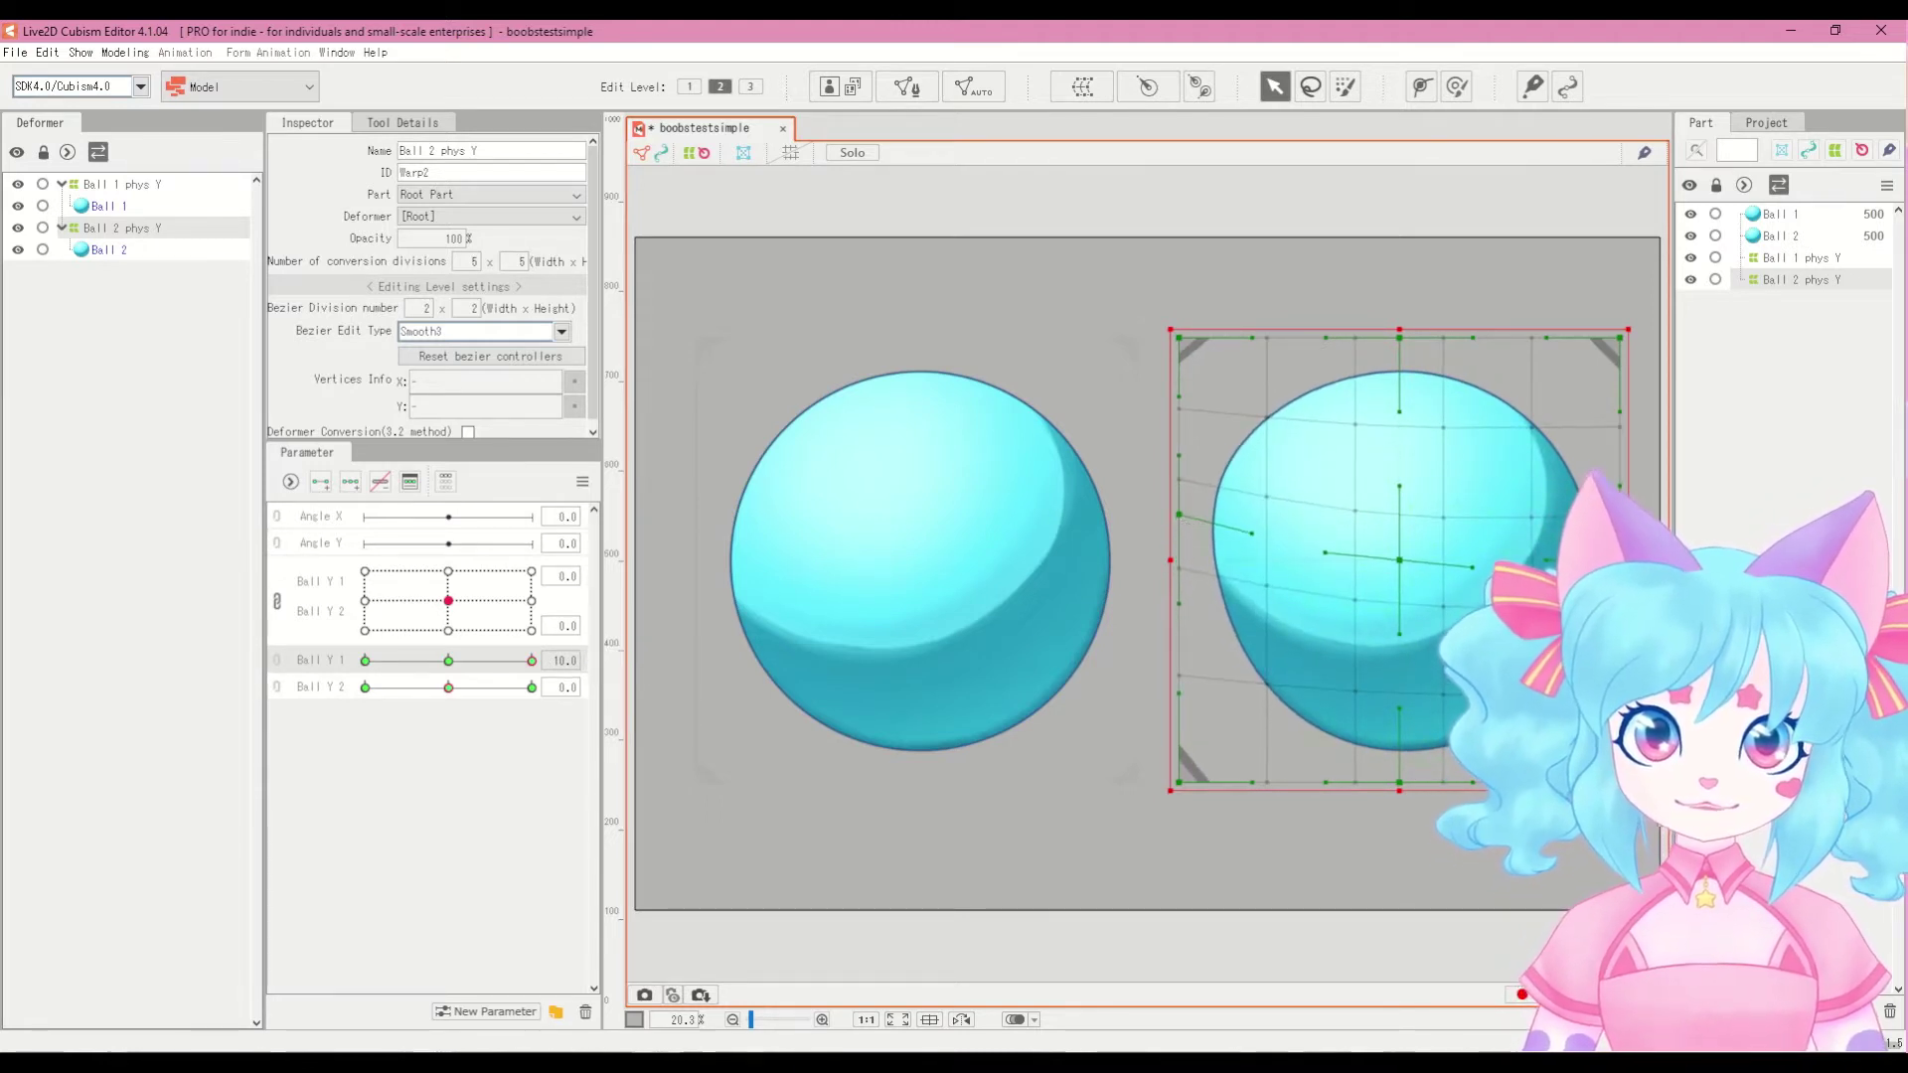
left_click_drag(1399, 783, 1406, 738)
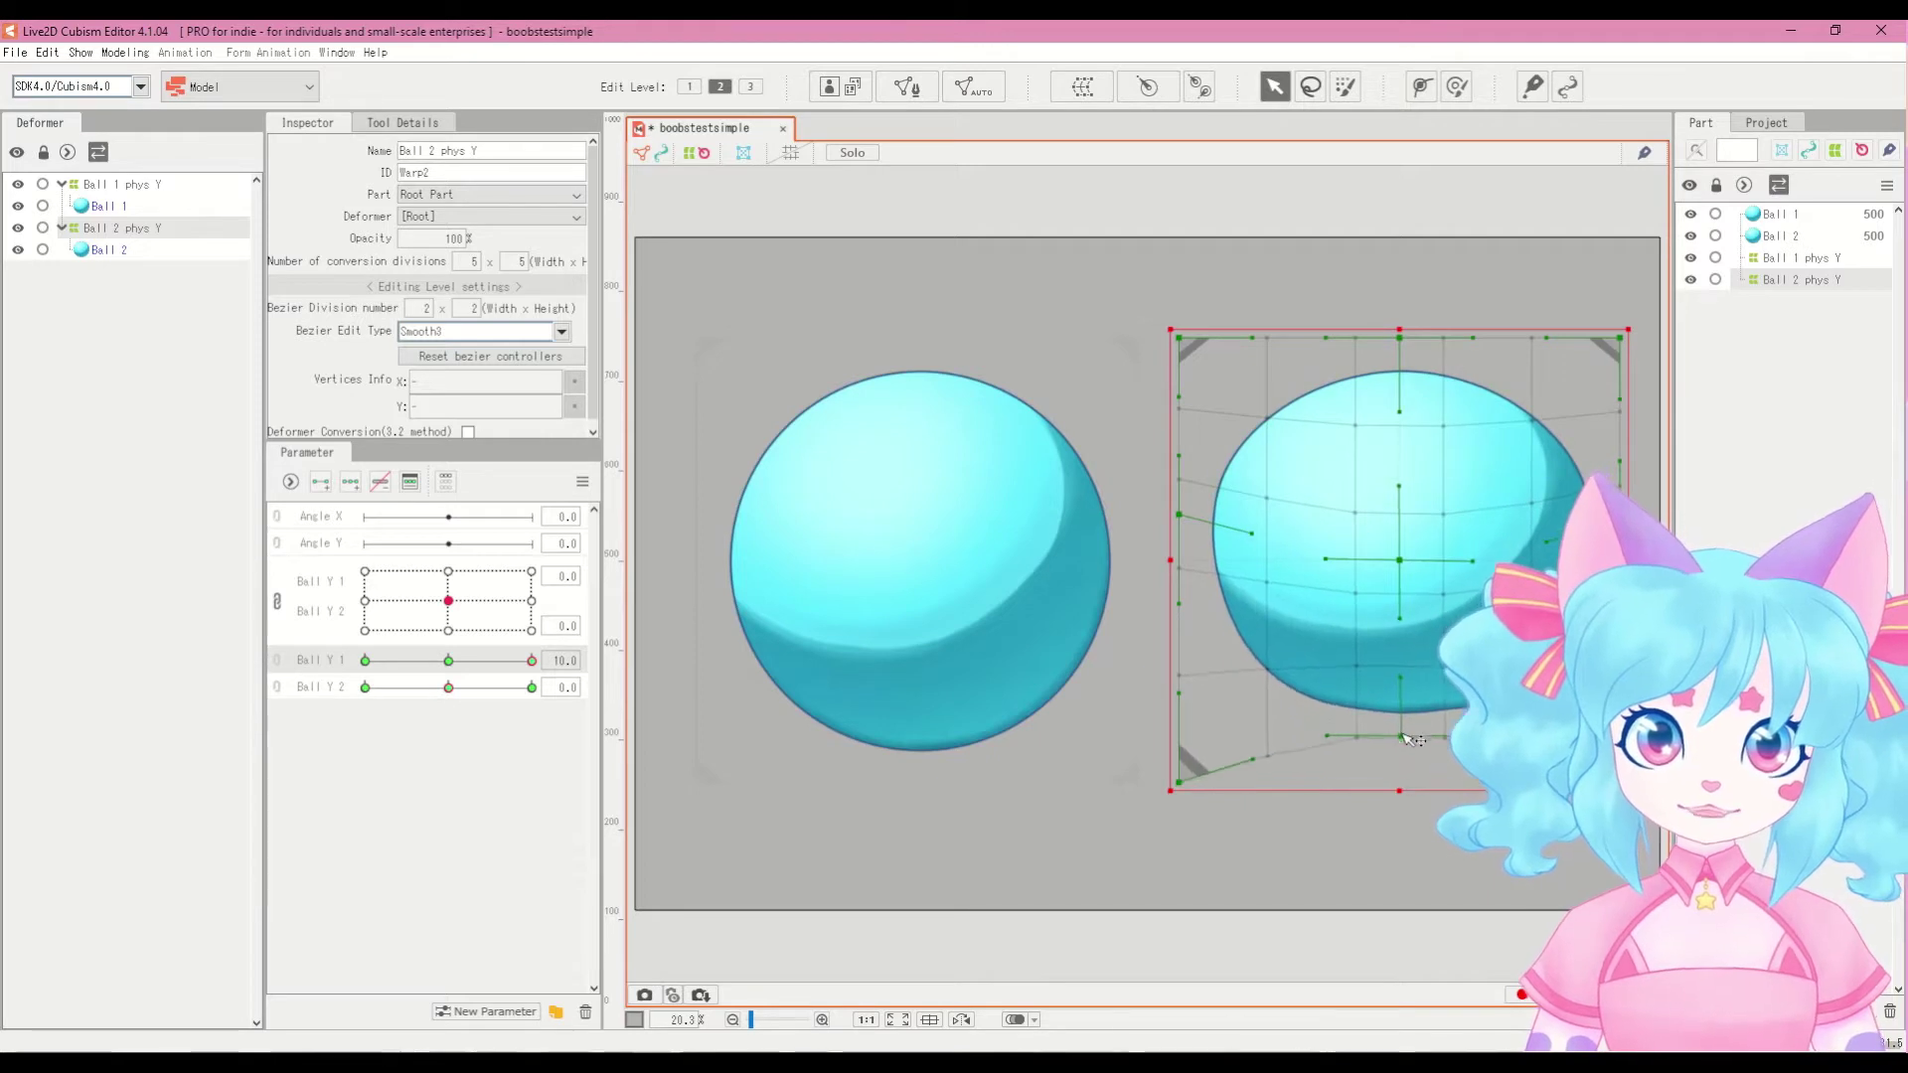
left_click_drag(1179, 781, 1180, 760)
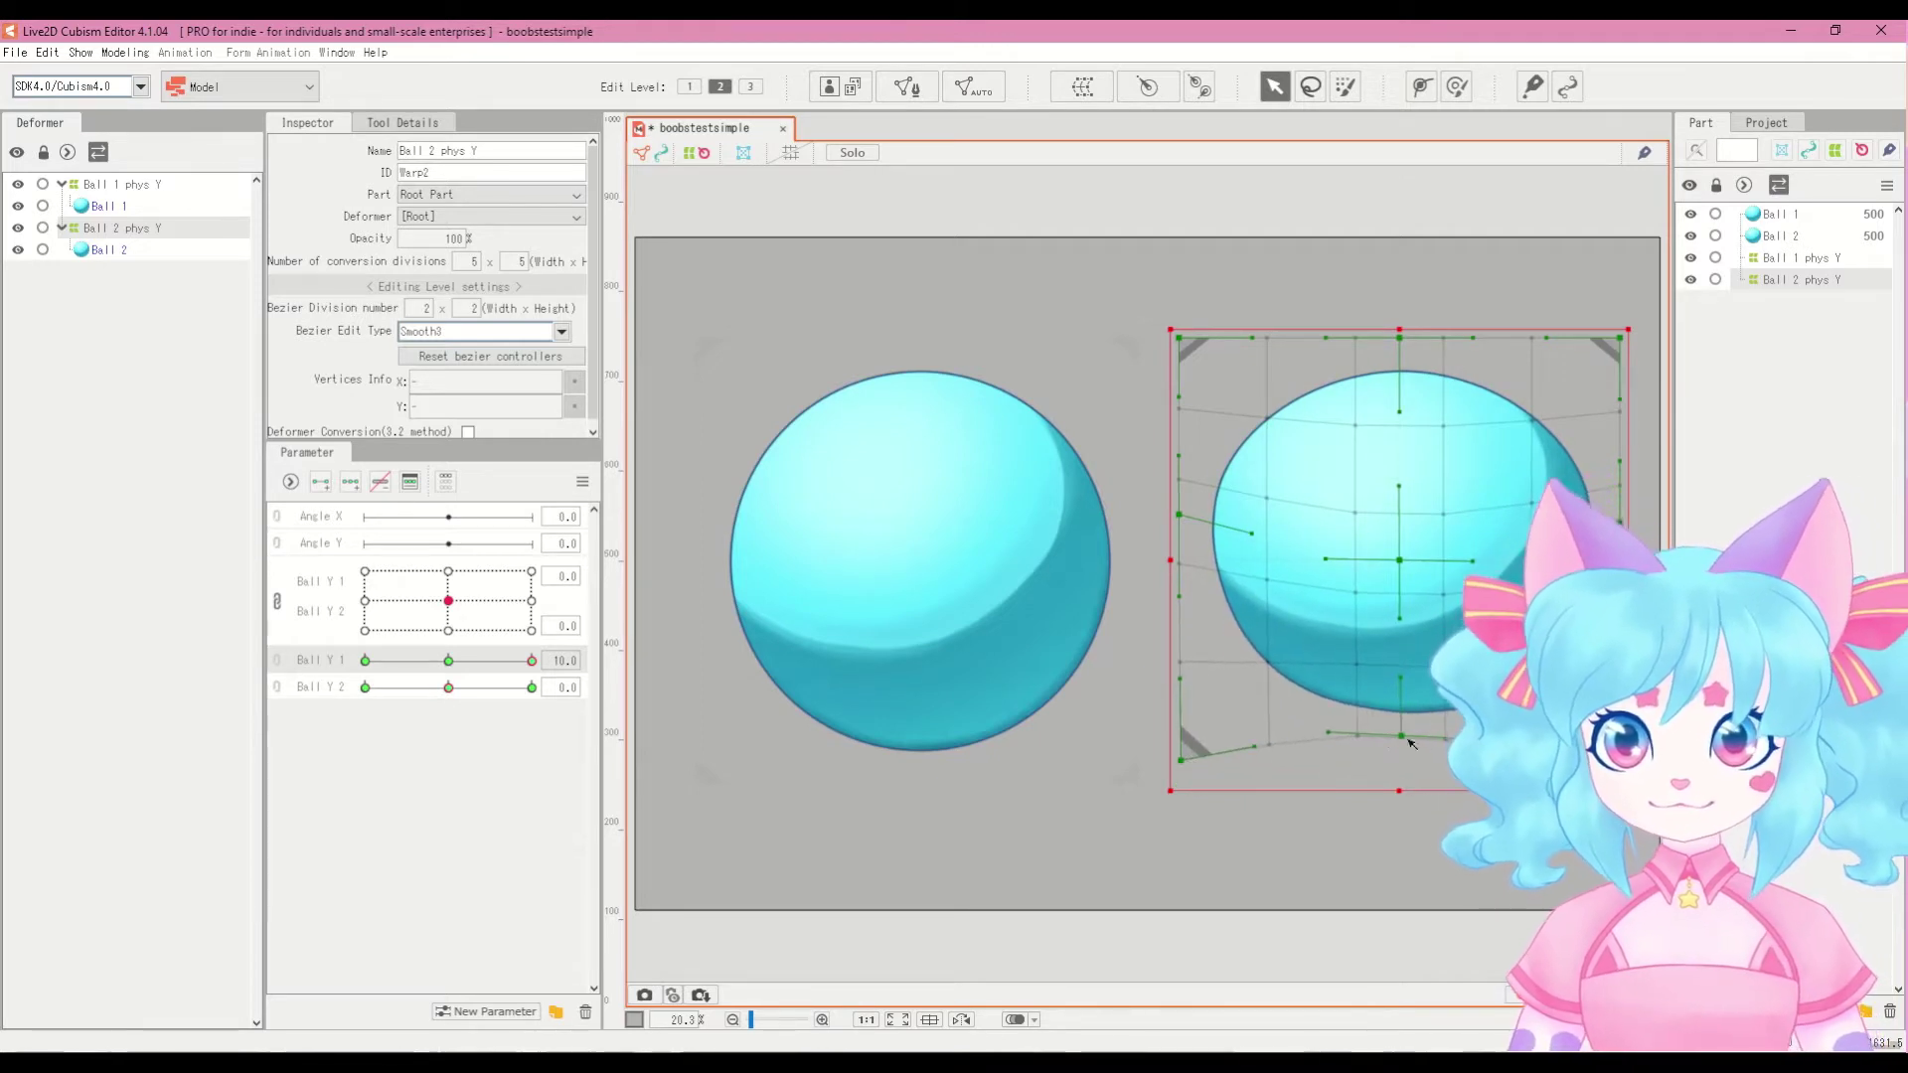
left_click_drag(1401, 735, 1399, 723)
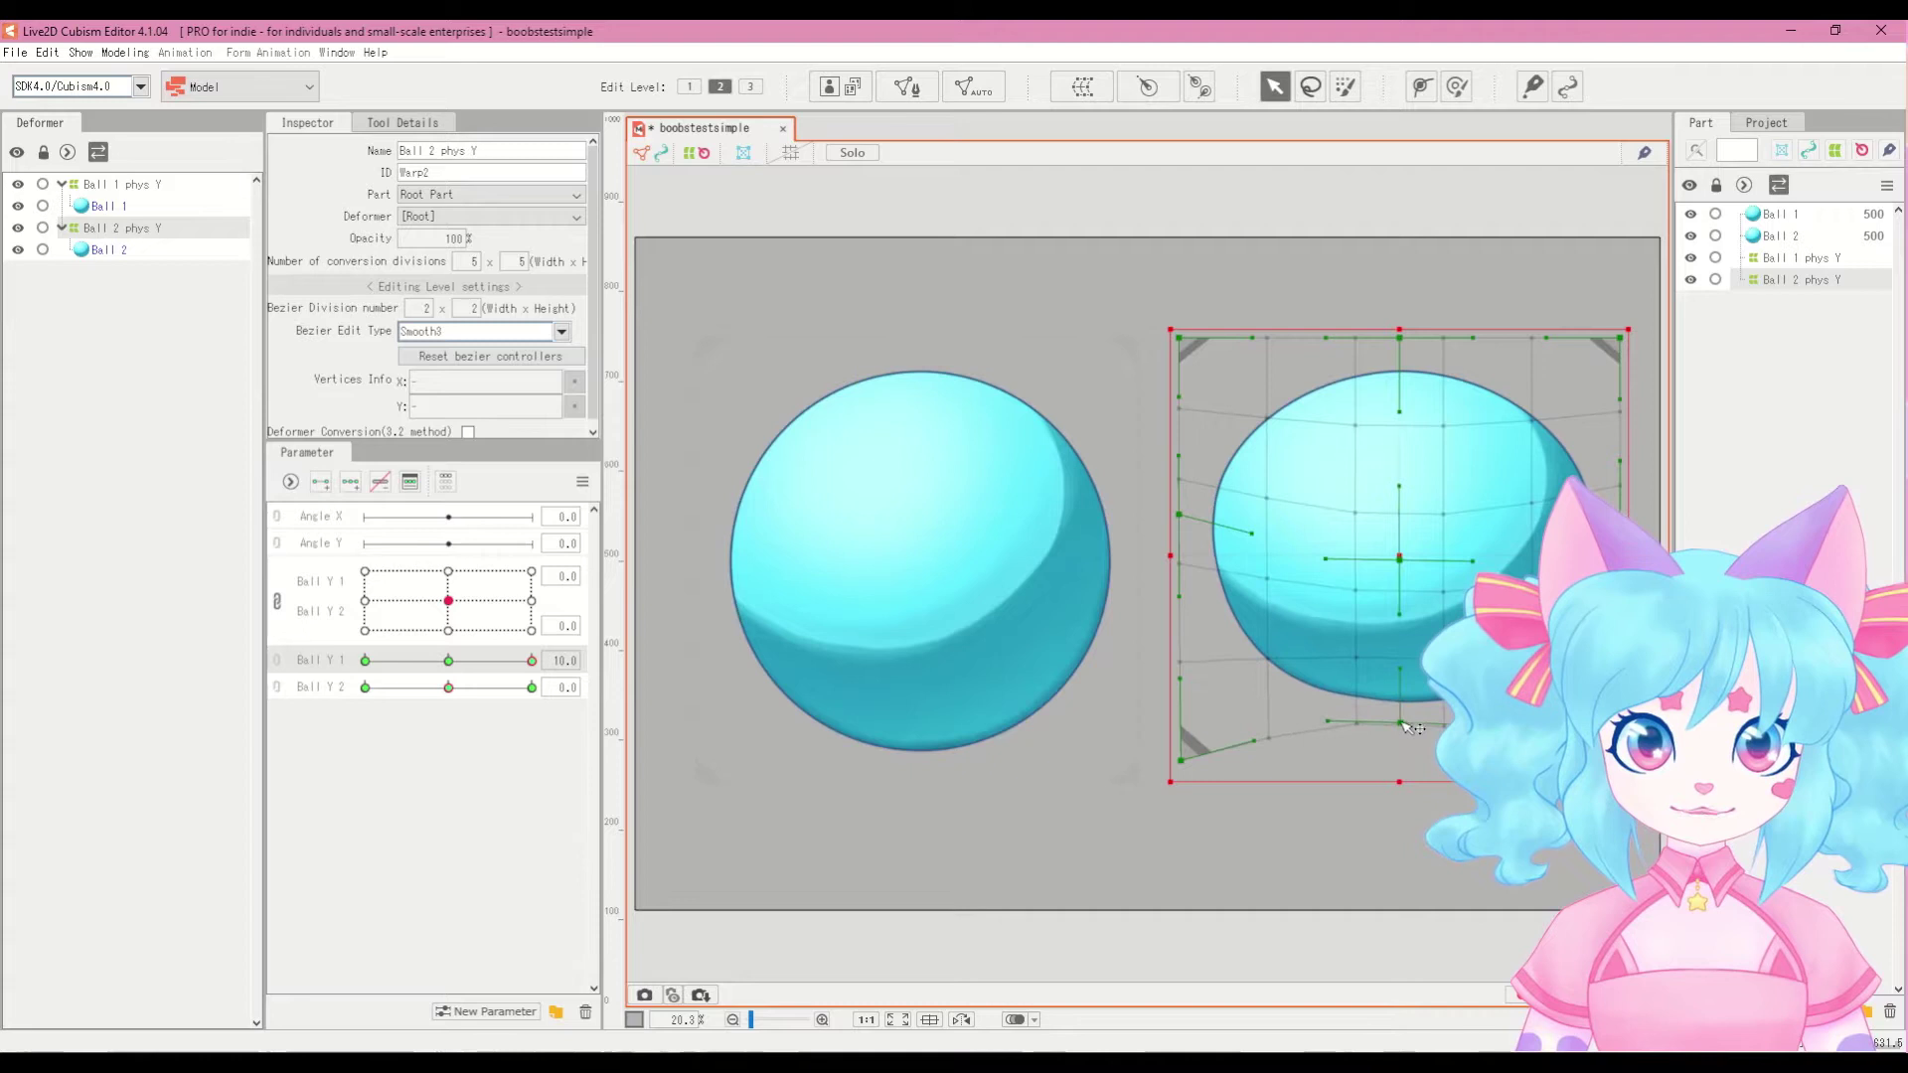
left_click_drag(1182, 512, 1150, 507)
left_click_drag(1621, 517, 1646, 516)
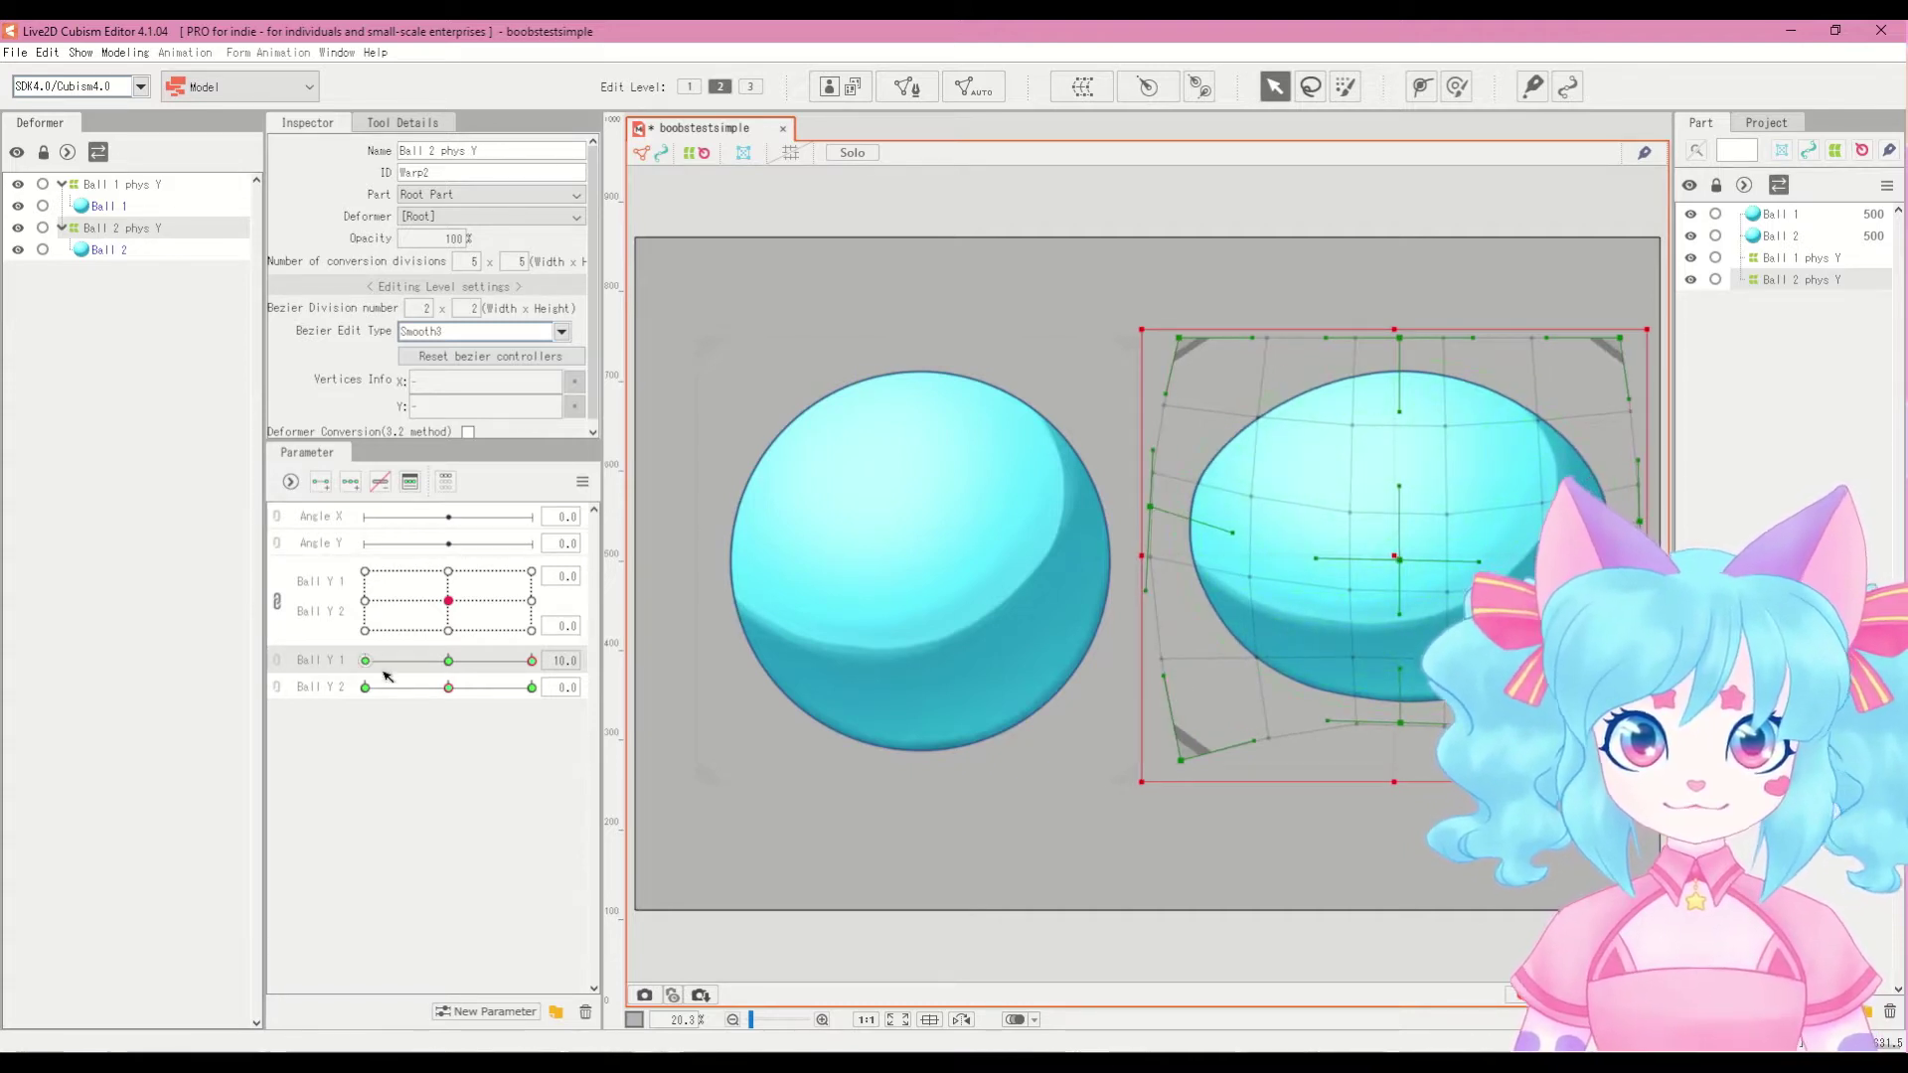
Step: At Ball Y 1 = -10, pull the side midpoints of the Ball 2 deformer inward to narrow the egg shape
left_click(498, 664)
left_click_drag(503, 668, 335, 687)
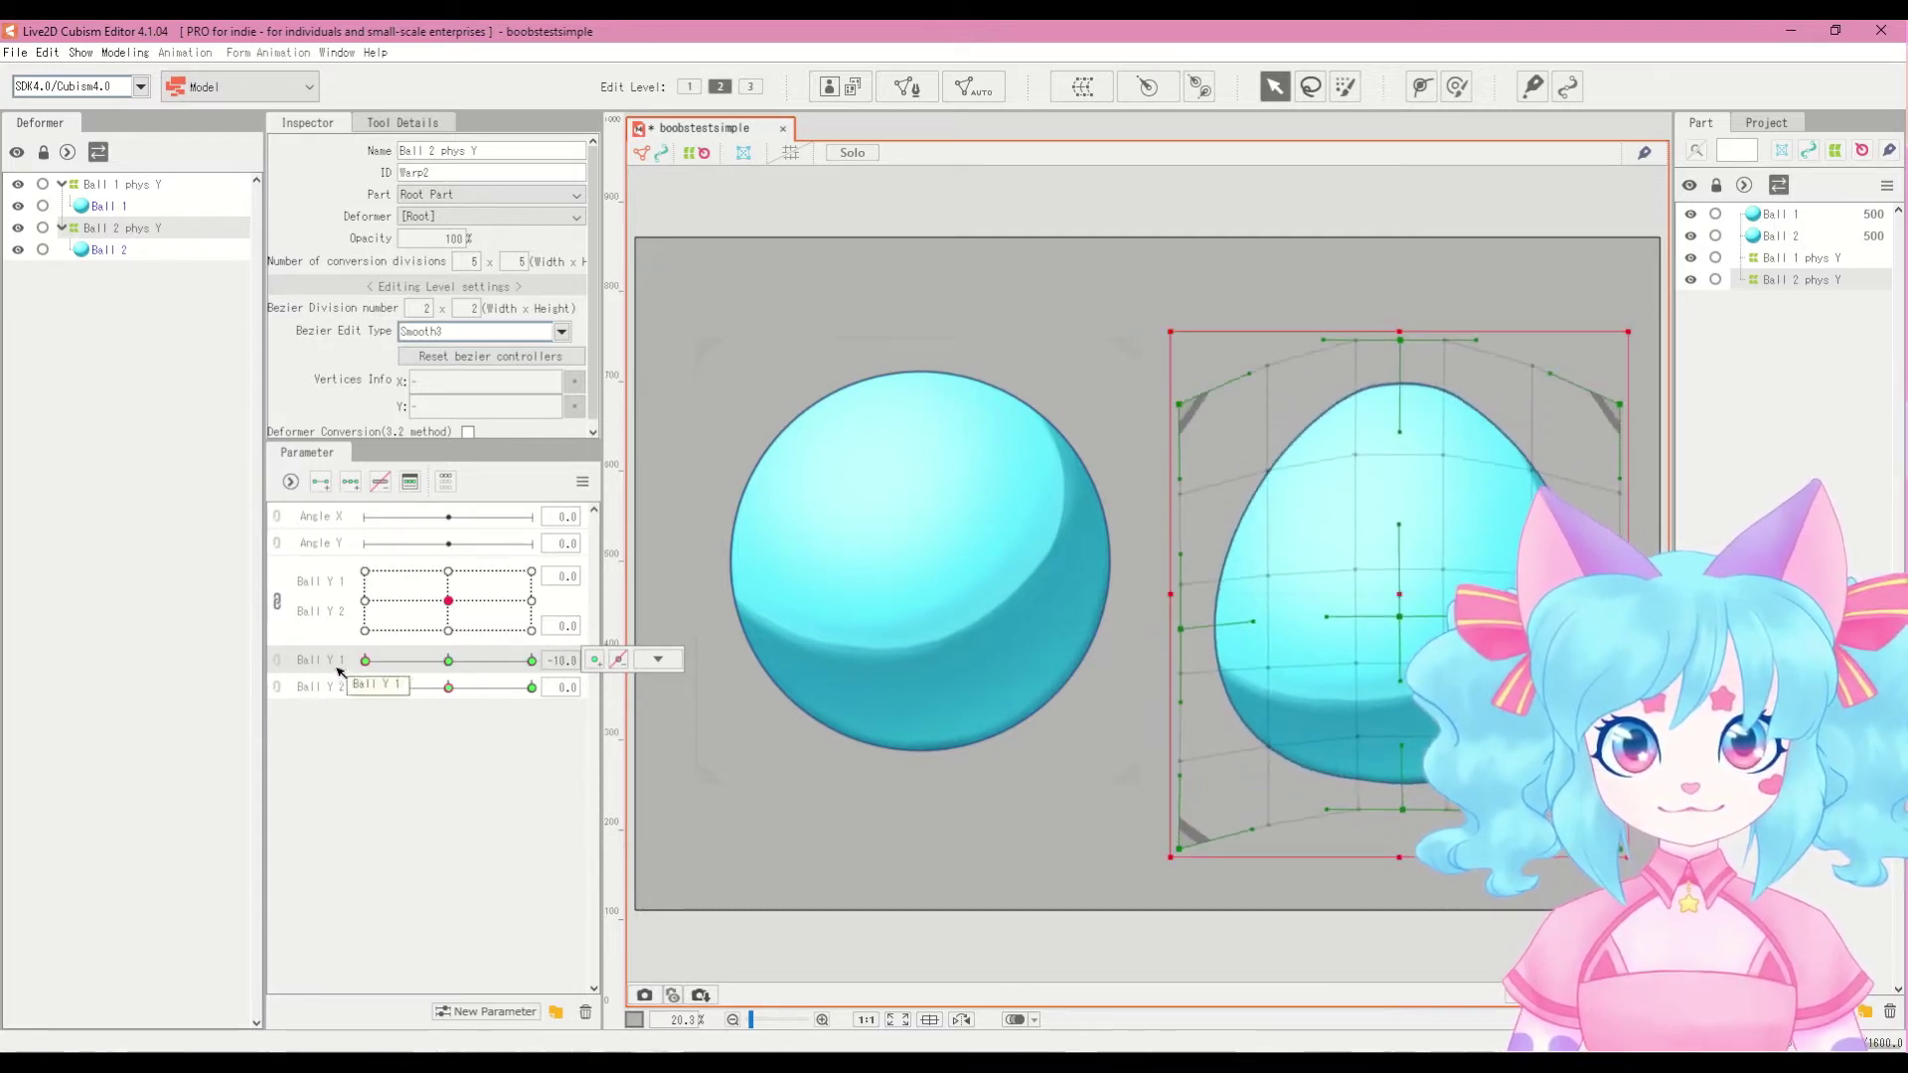
left_click_drag(1180, 629, 1194, 632)
left_click_drag(1409, 815, 1406, 812)
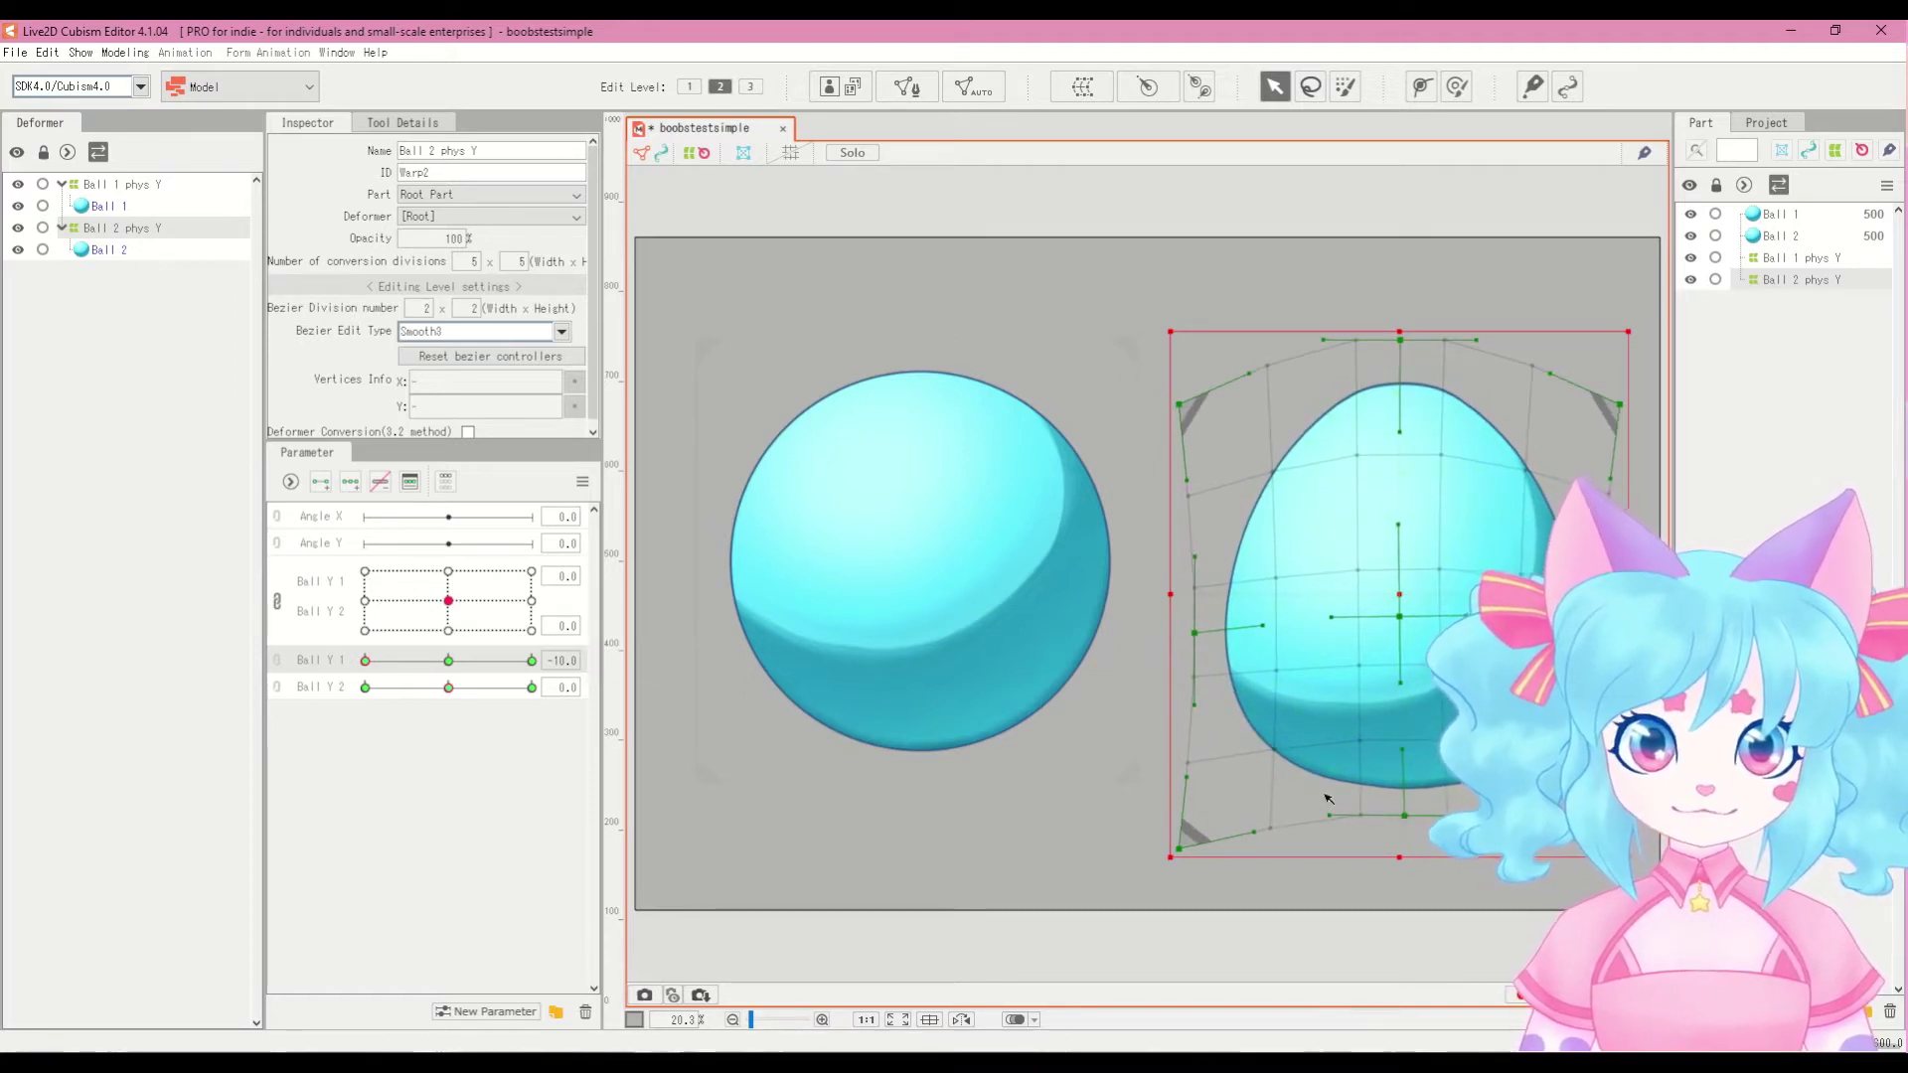
mouse_move(365, 660)
left_mouse_down()
mouse_move(421, 660)
mouse_move(365, 661)
left_mouse_up()
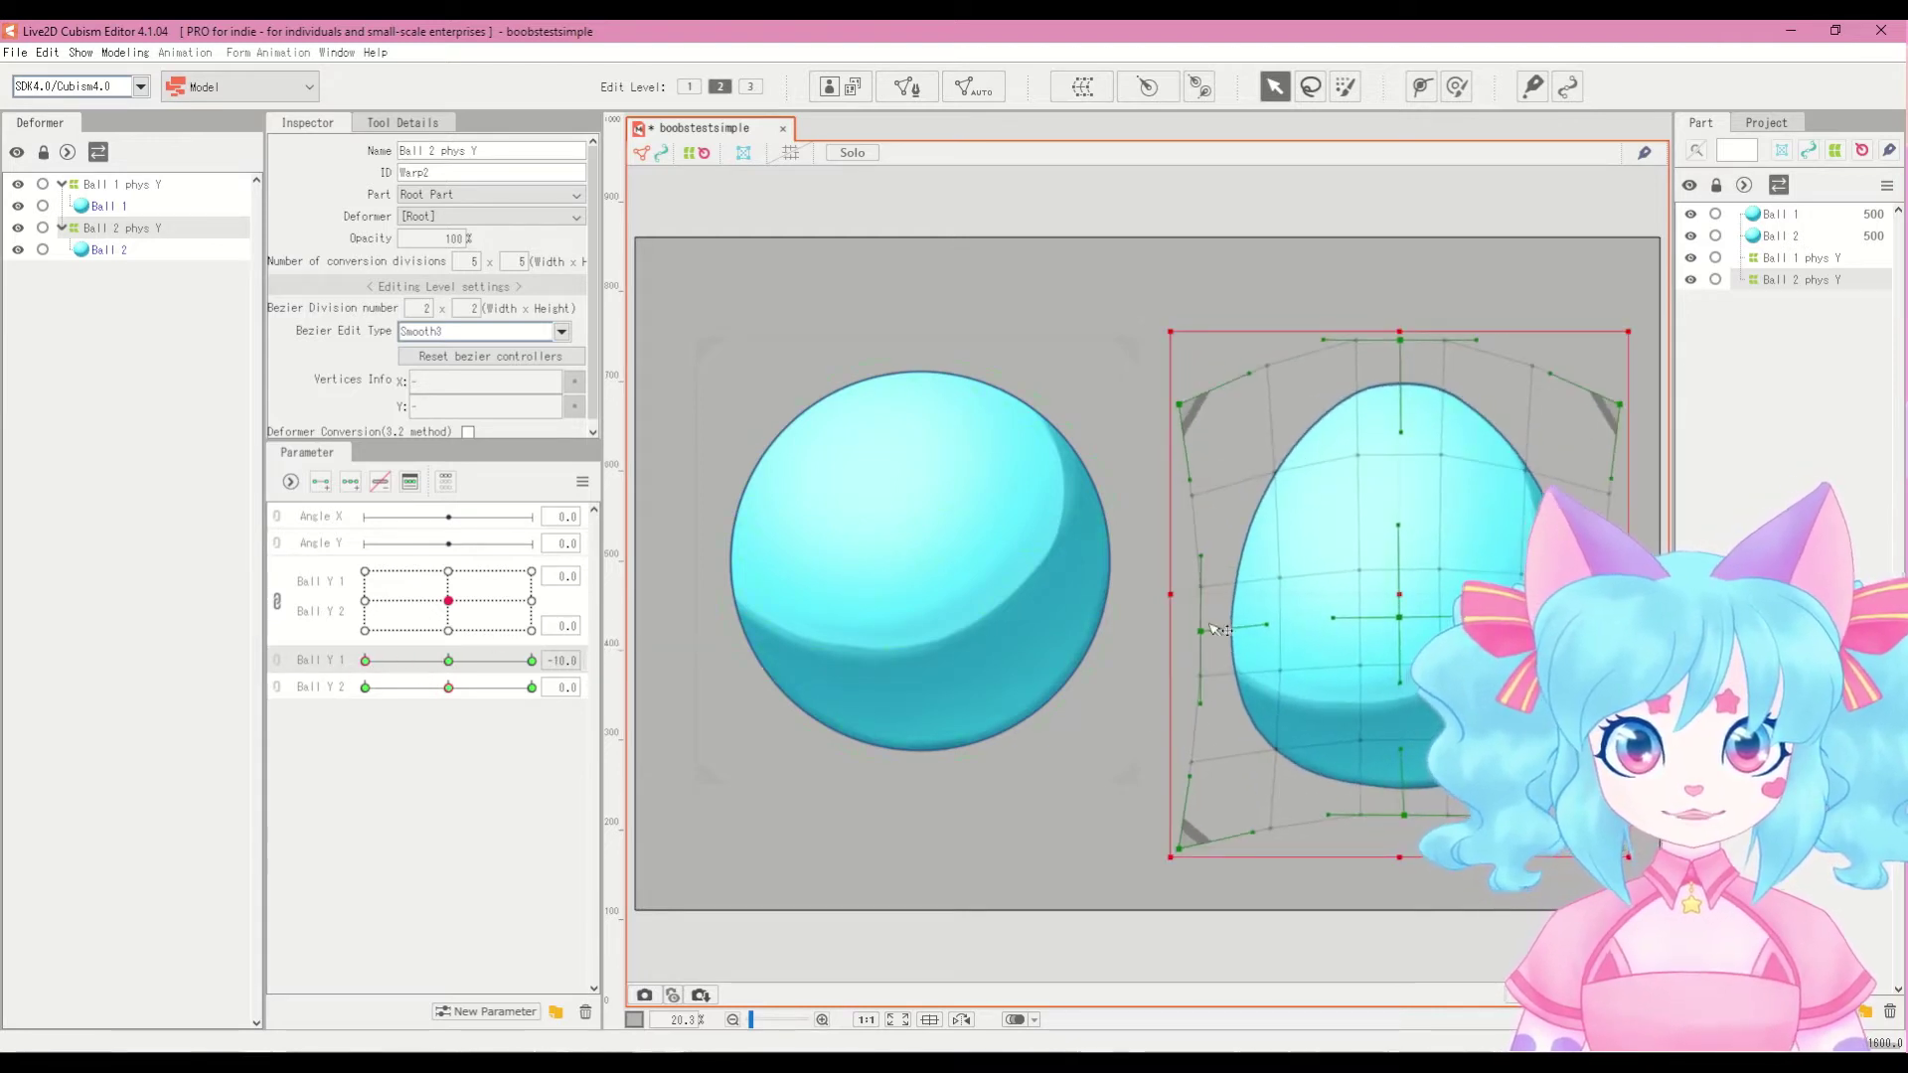
Step: Preview Ball 2's vertical motion by sweeping Ball Y 1 back and forth between -10 and 10
left_click_drag(365, 660, 446, 661)
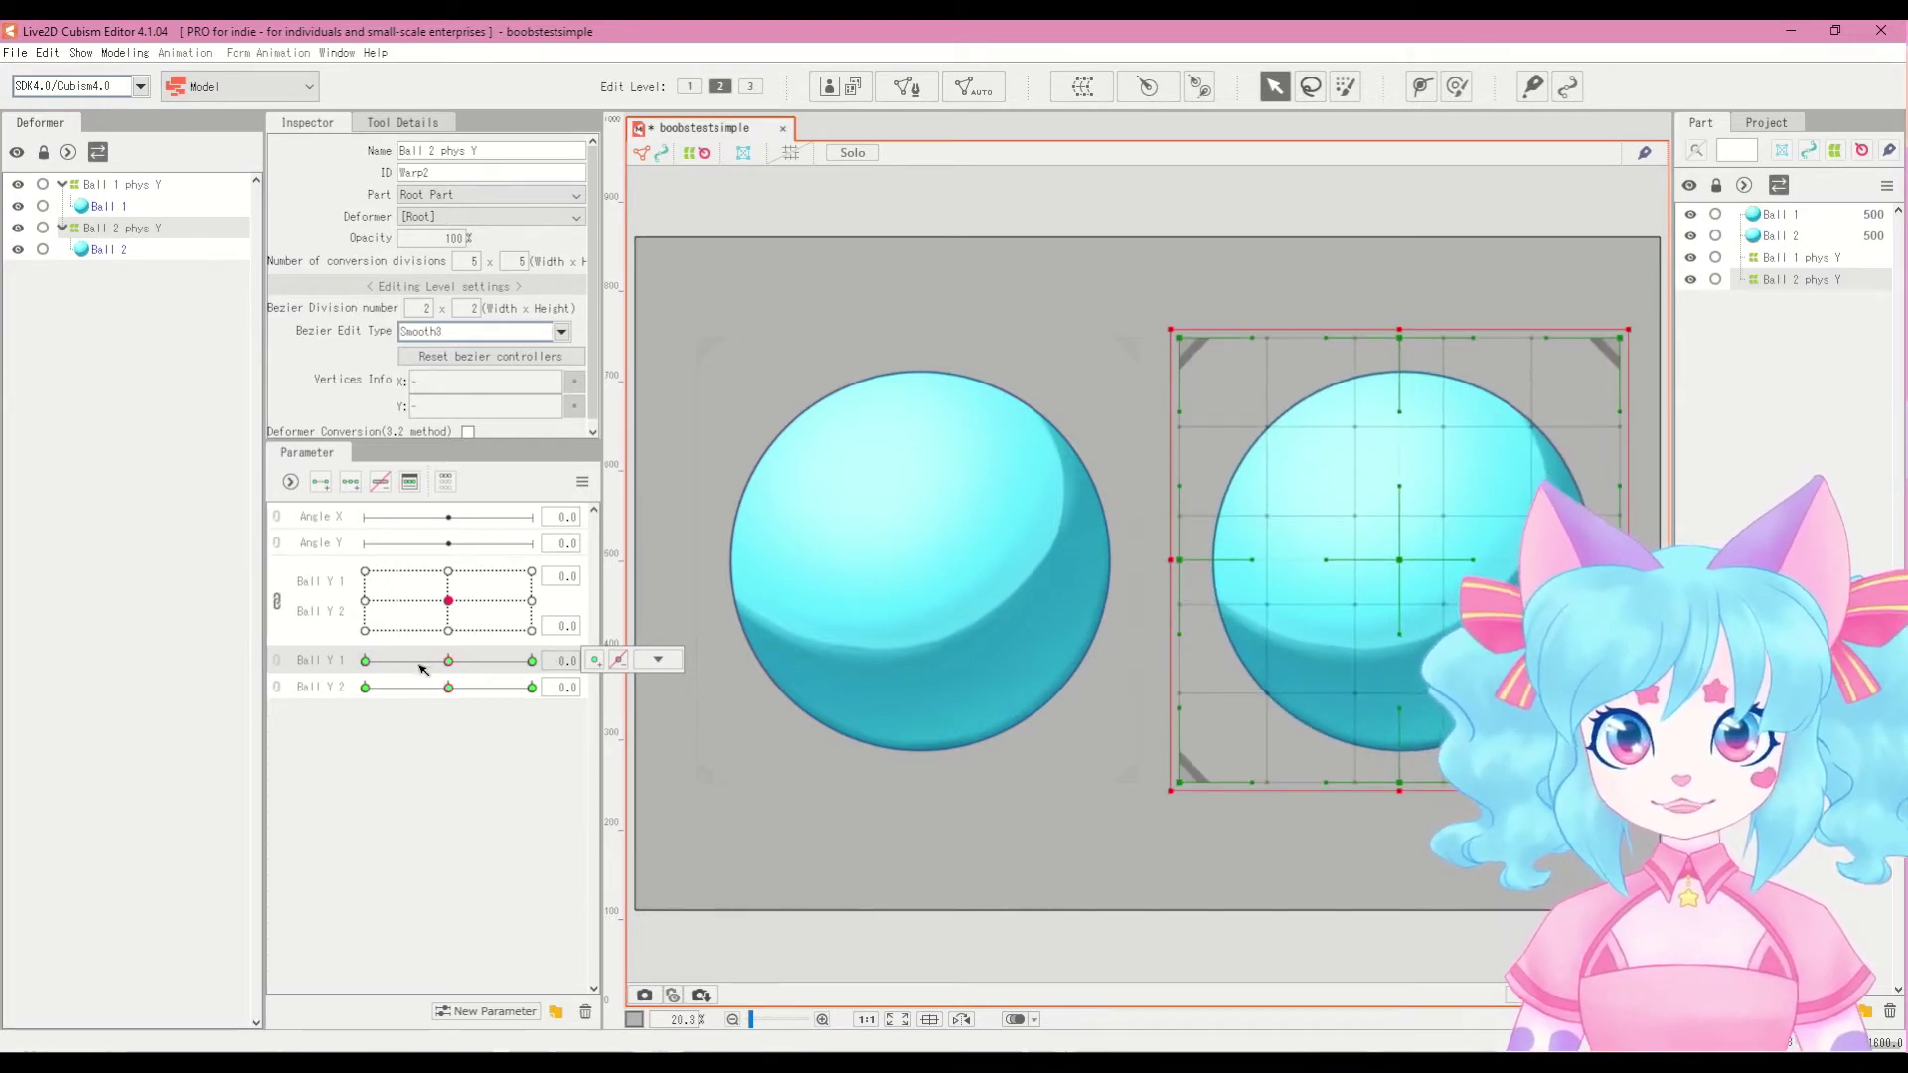
mouse_move(448, 662)
left_mouse_down()
mouse_move(330, 666)
mouse_move(444, 676)
left_mouse_up()
left_click_drag(365, 662, 487, 683)
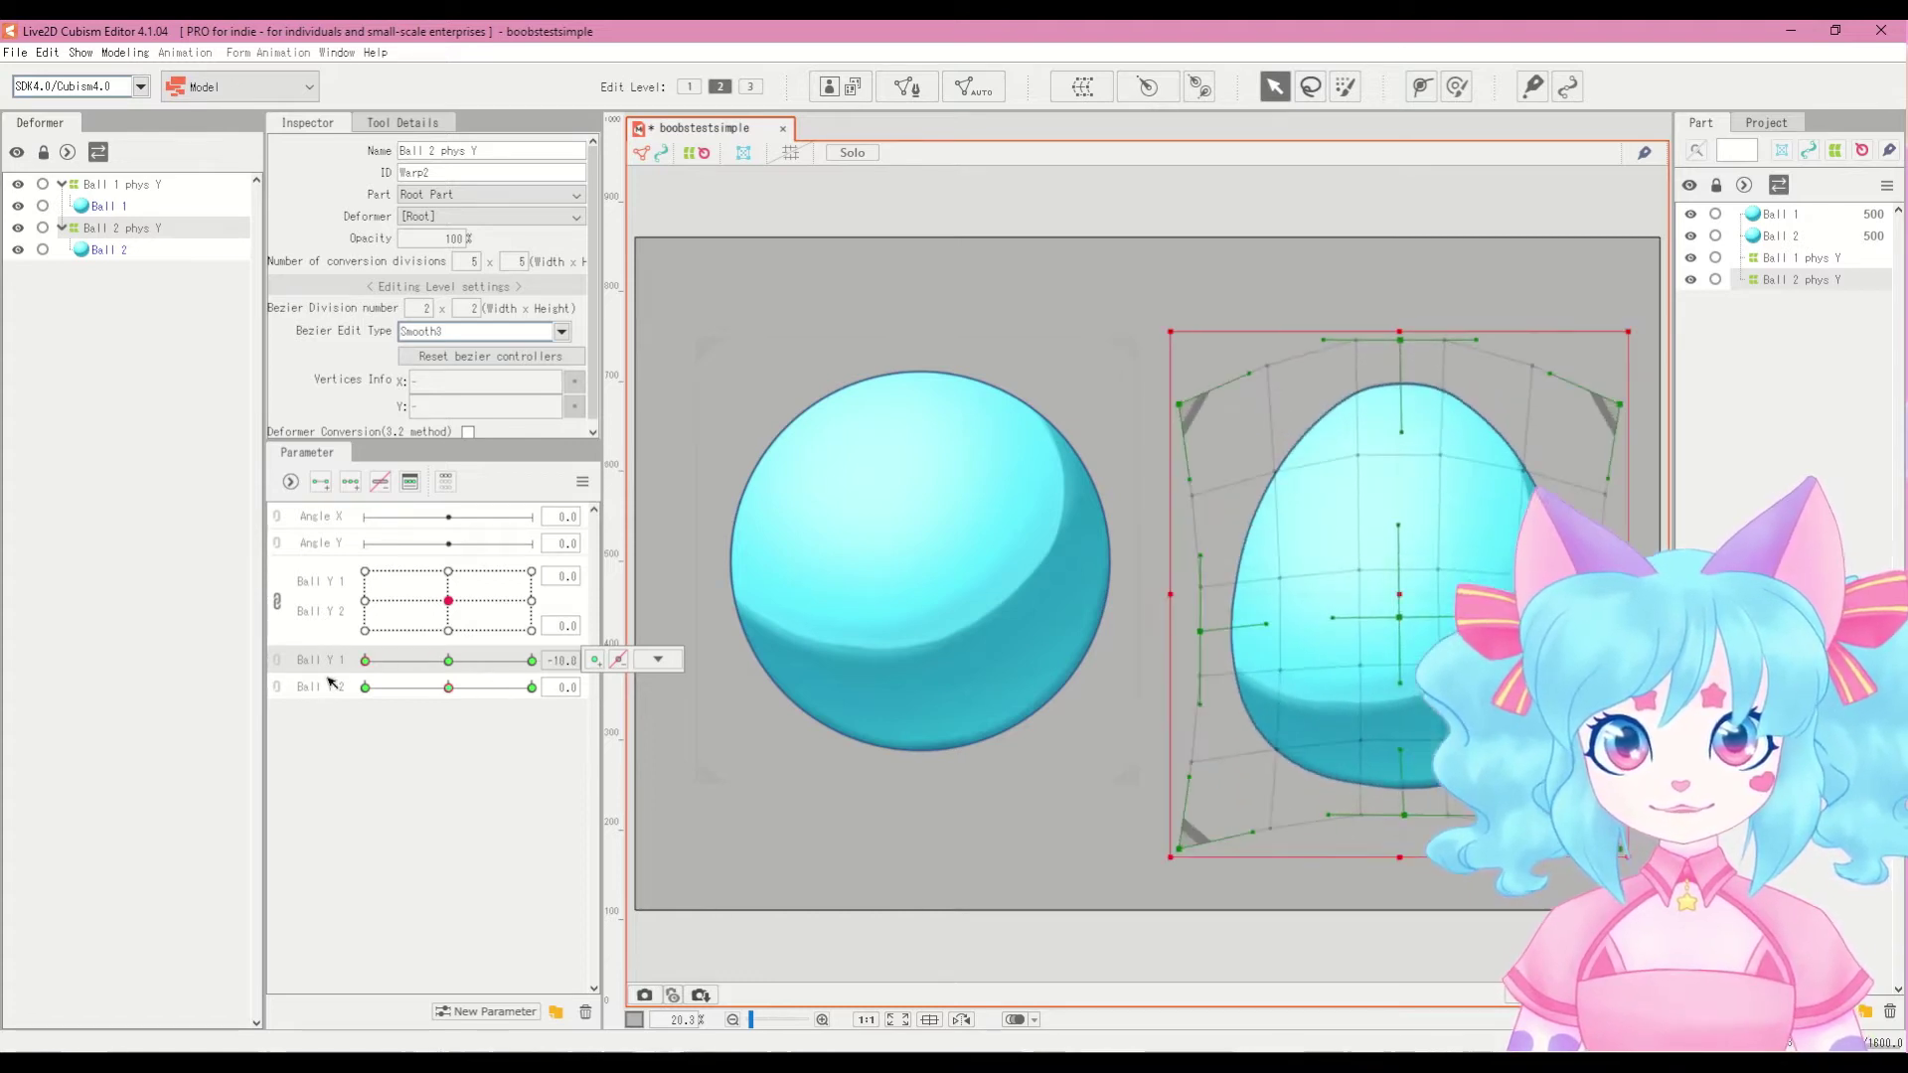
left_click_drag(331, 682, 562, 691)
left_click_drag(456, 662, 458, 667)
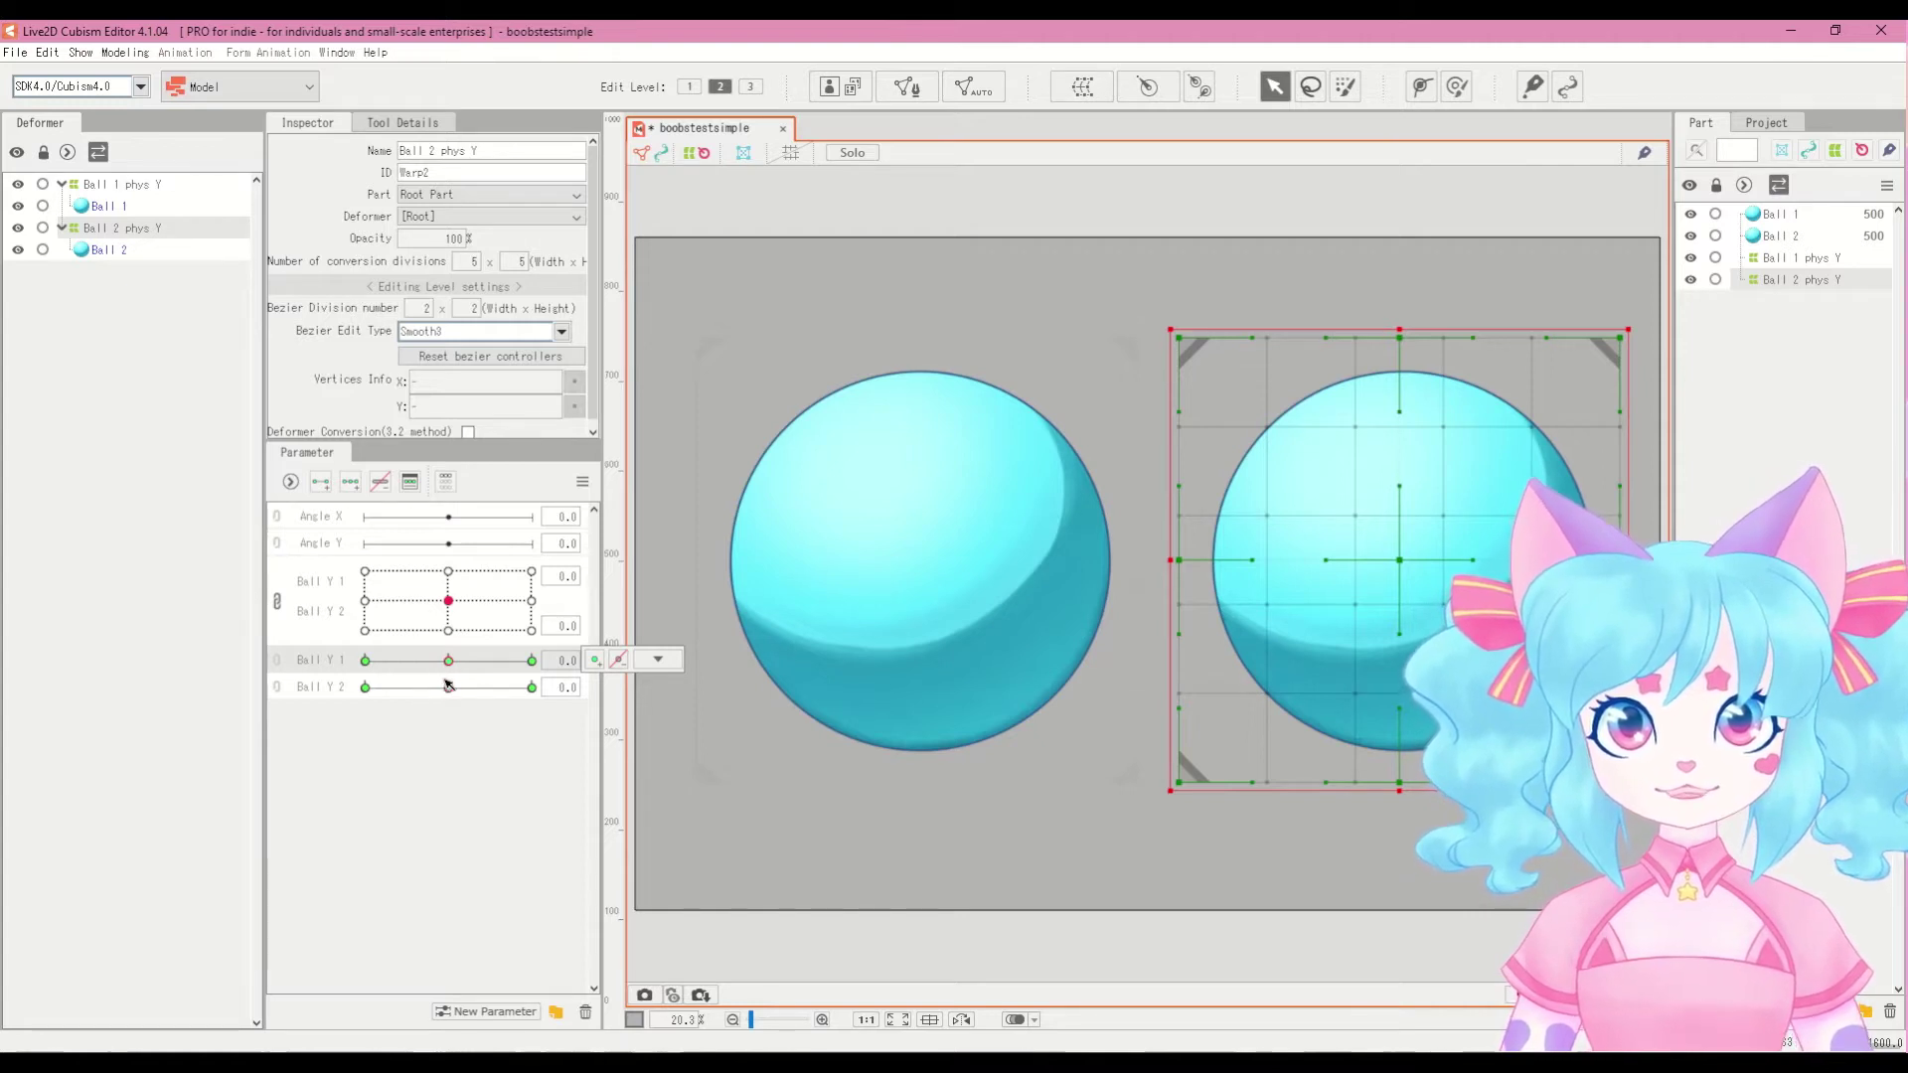
left_click_drag(448, 659, 589, 706)
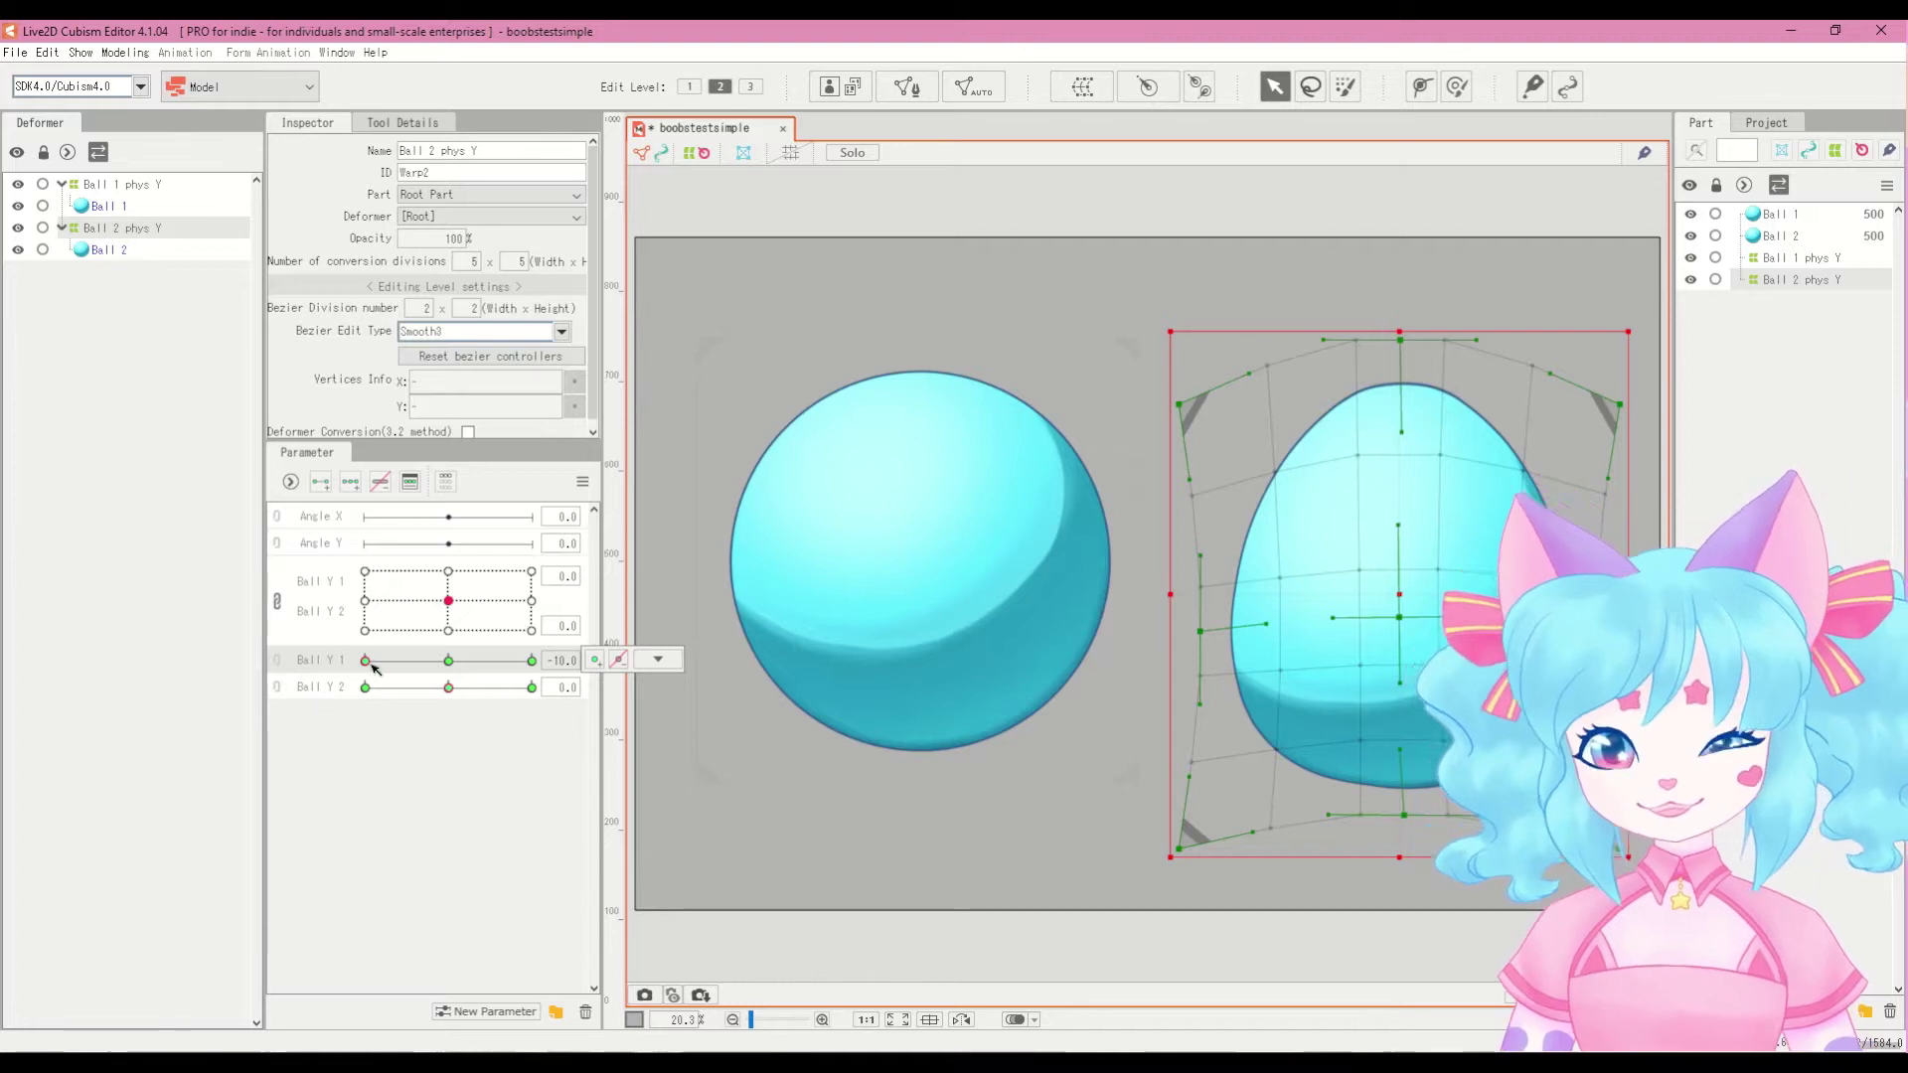
left_click_drag(374, 664, 549, 682)
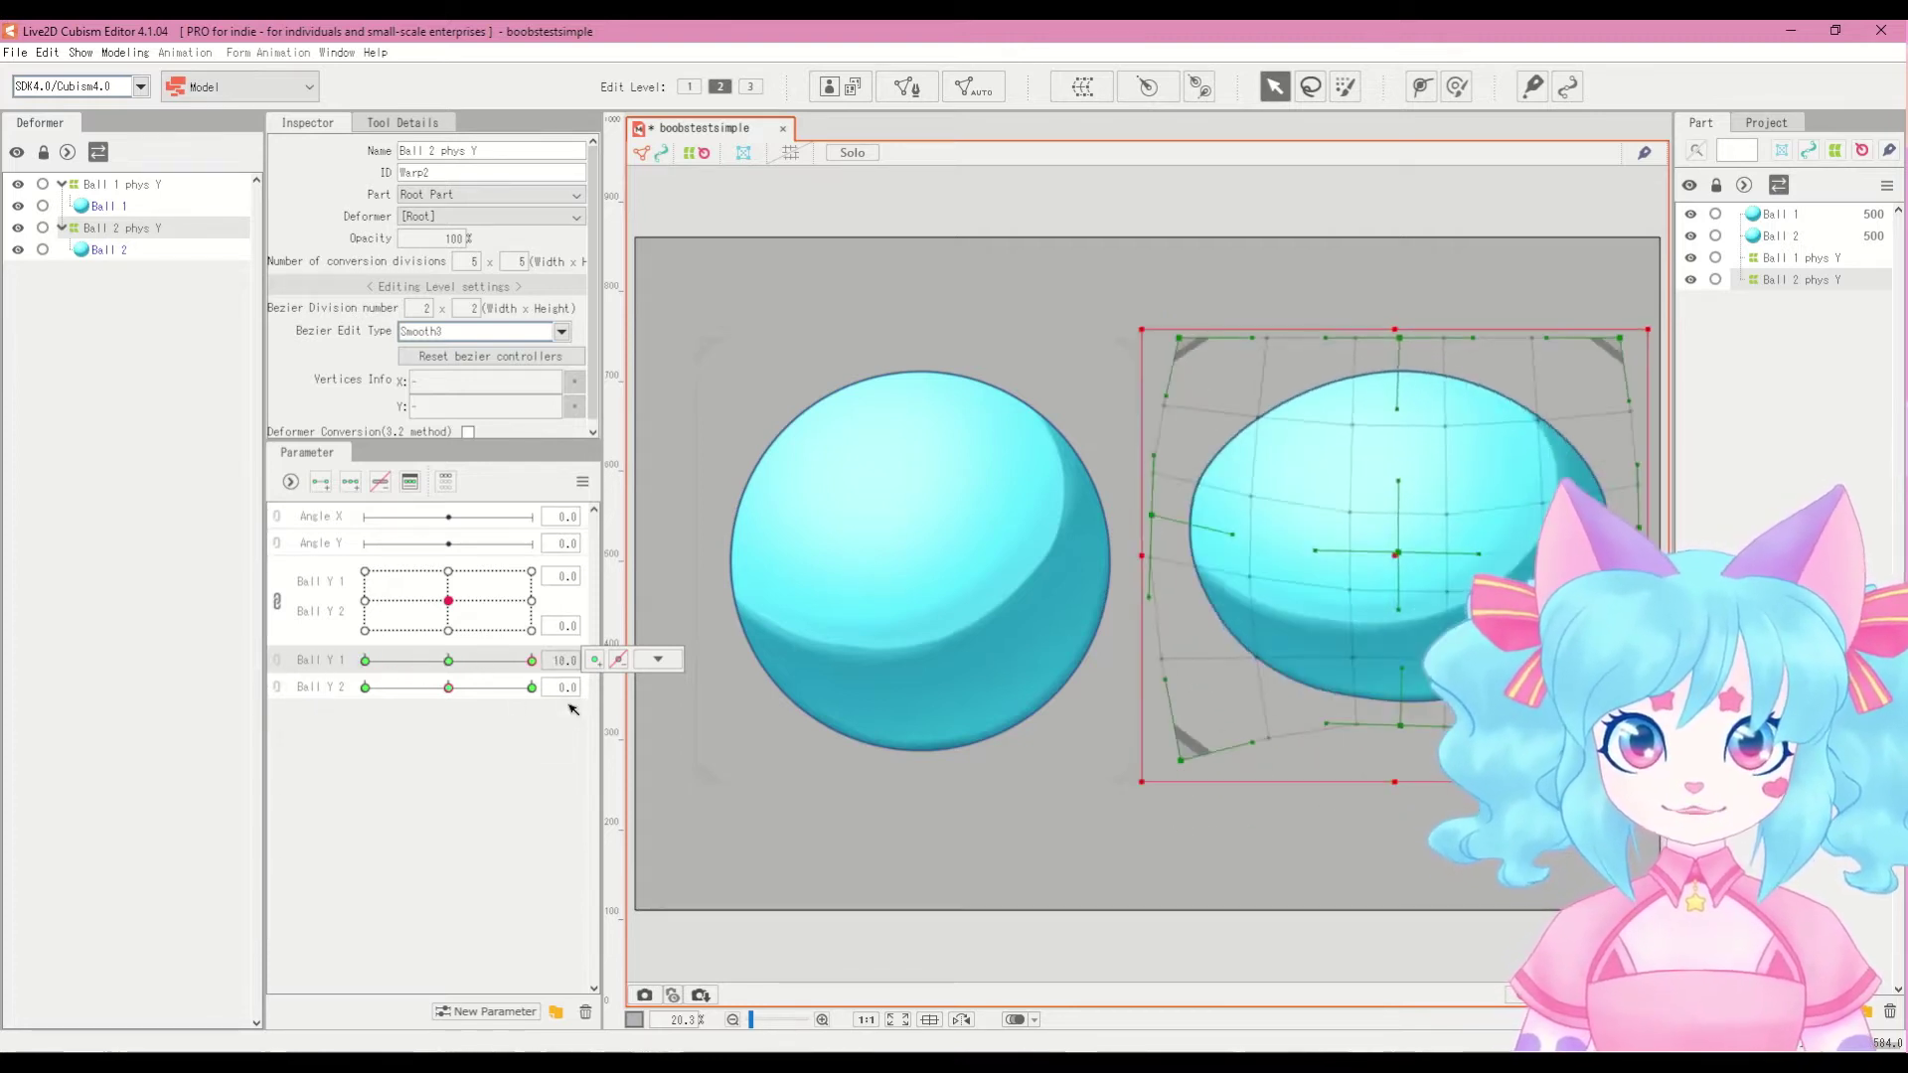
left_click_drag(382, 696, 573, 722)
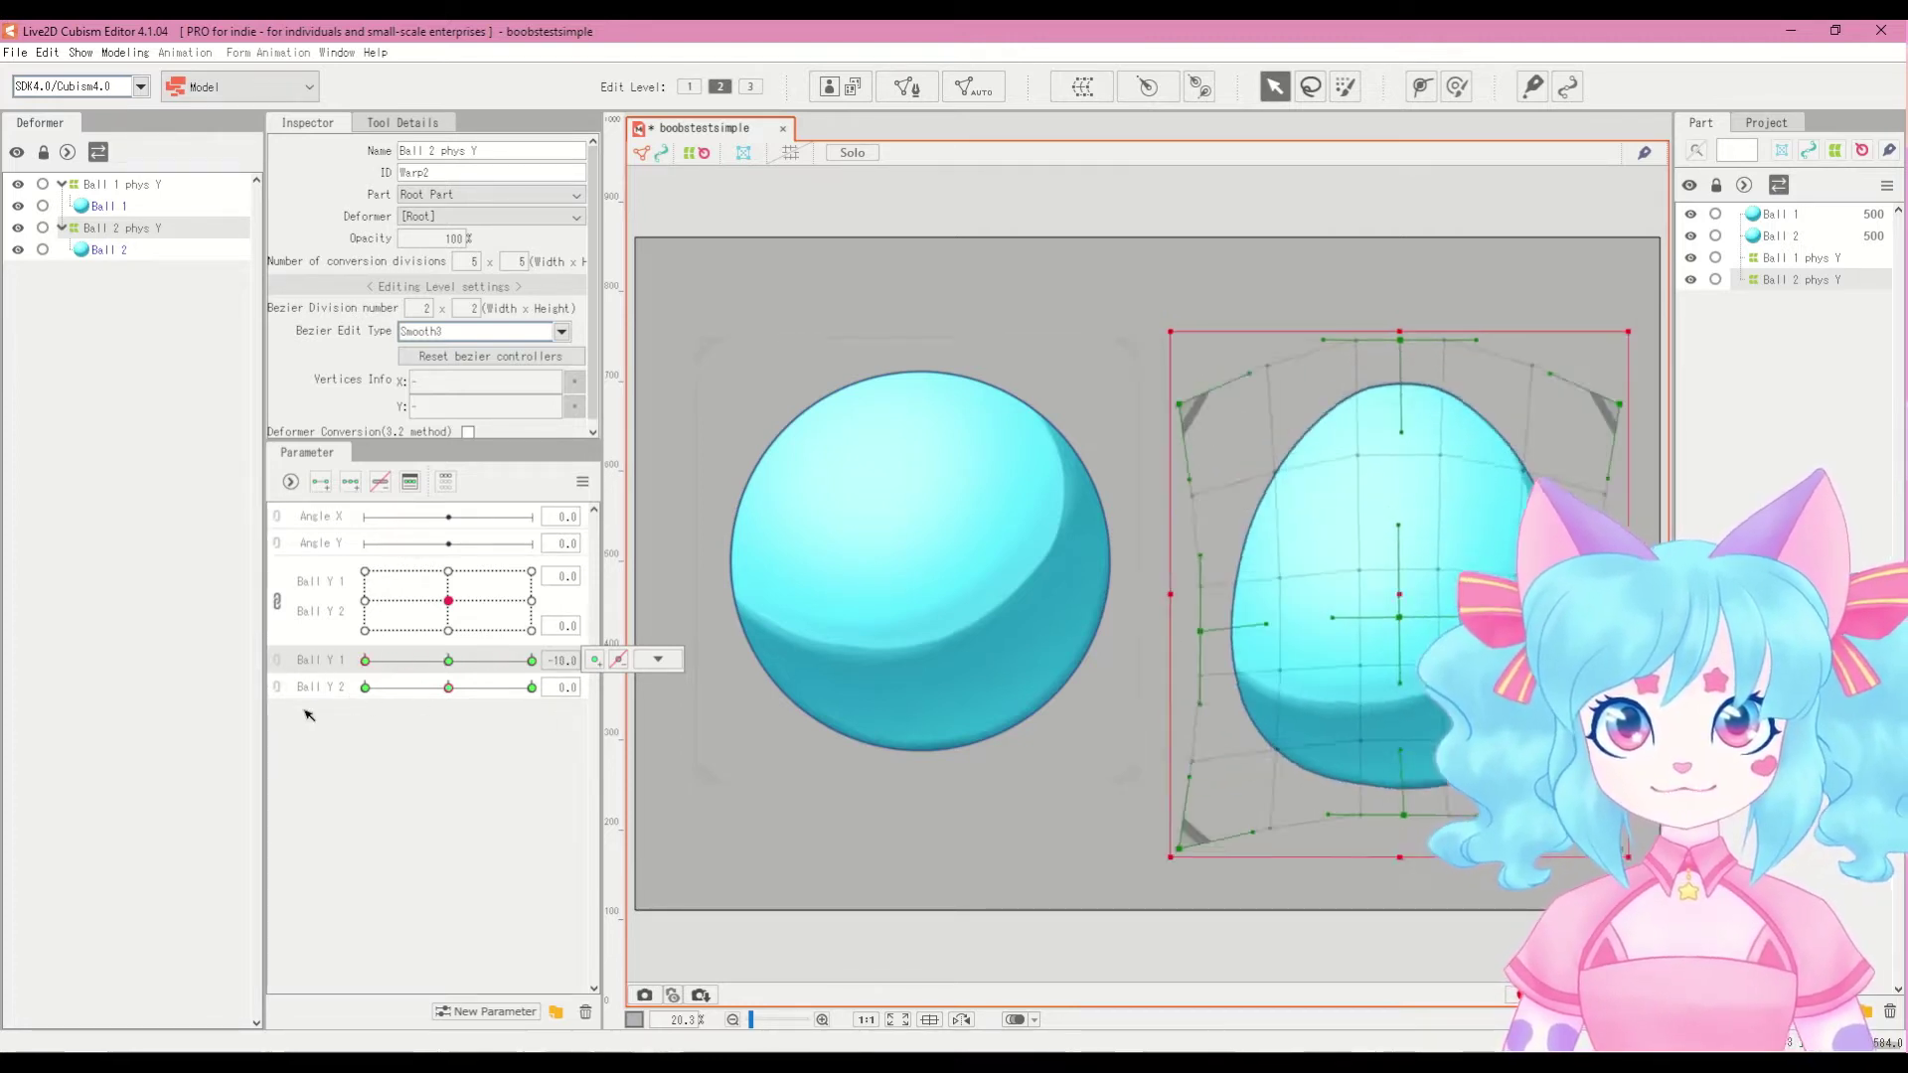
left_click_drag(308, 713, 439, 673)
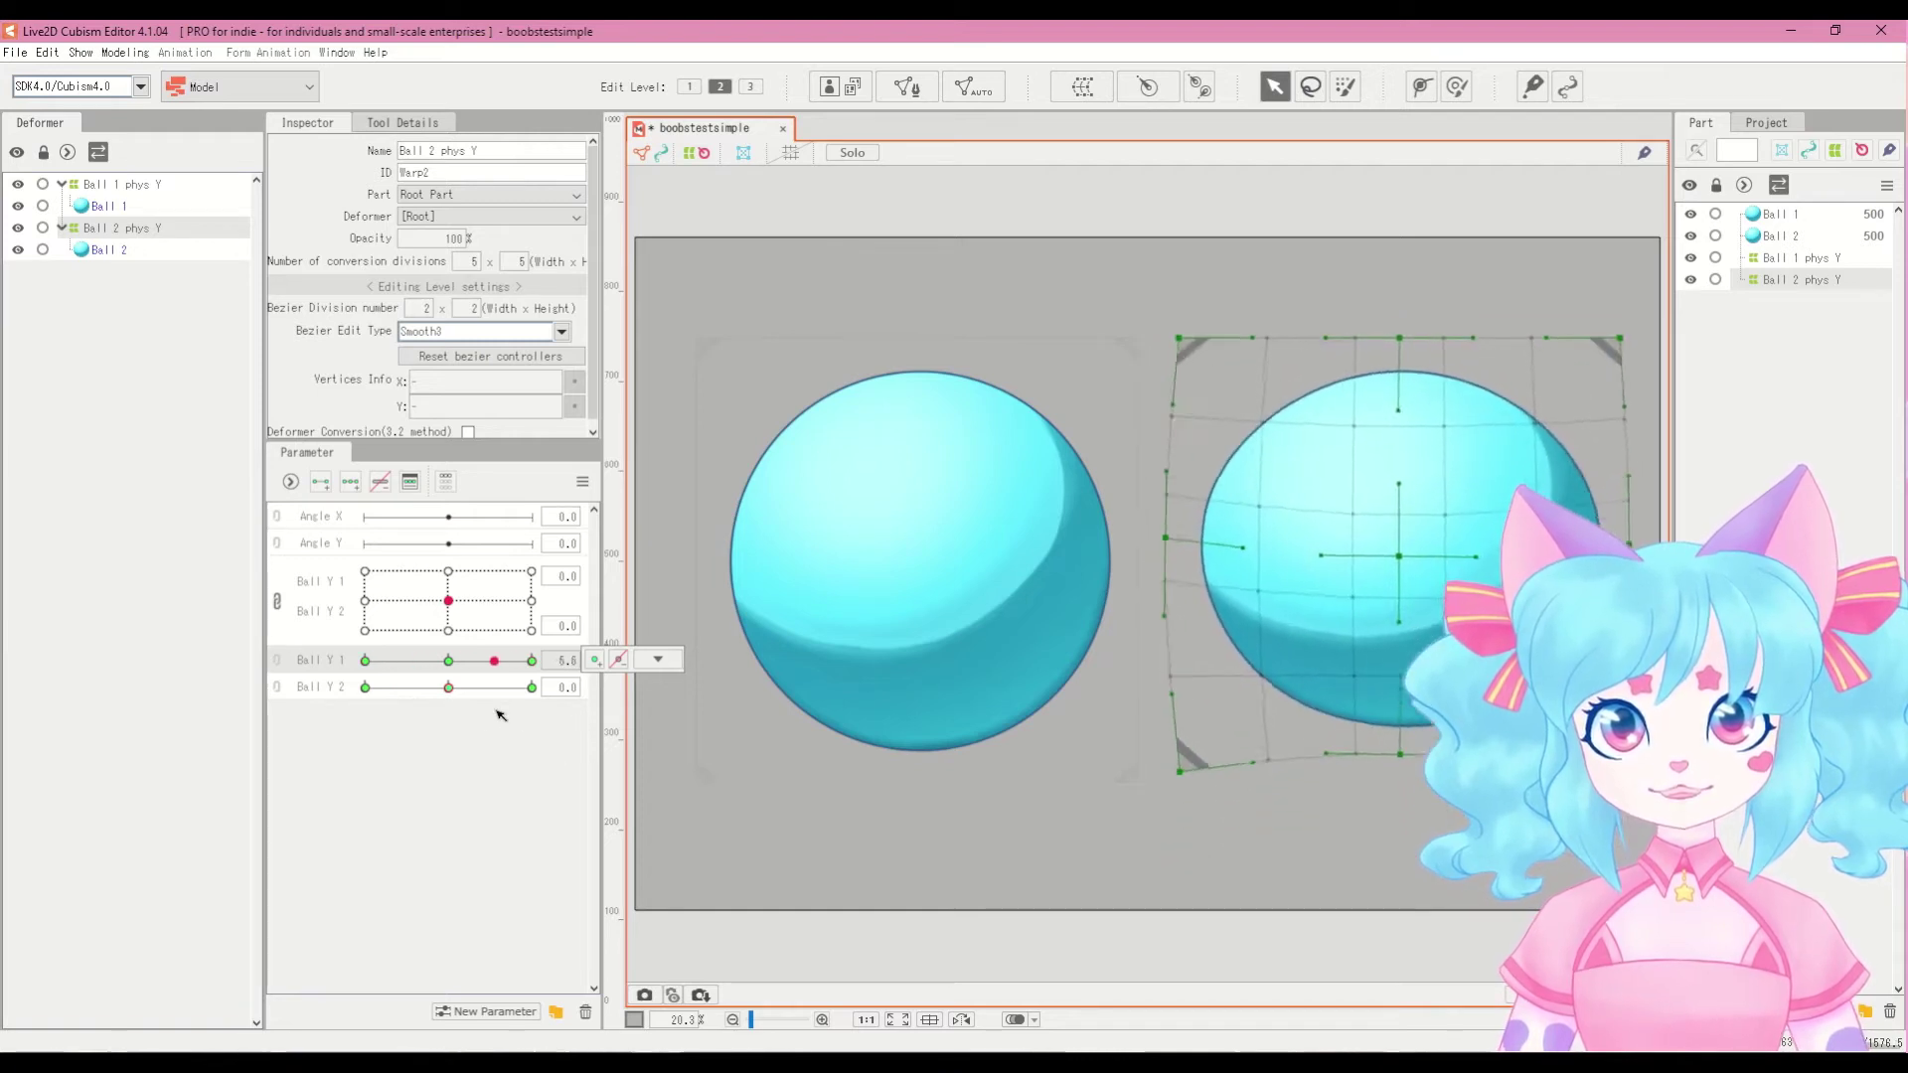
Step: Try raising the center of Ball 2's deformer at Ball Y 2 = 10 and lowering it at Ball Y 2 = -10
left_click(447, 692)
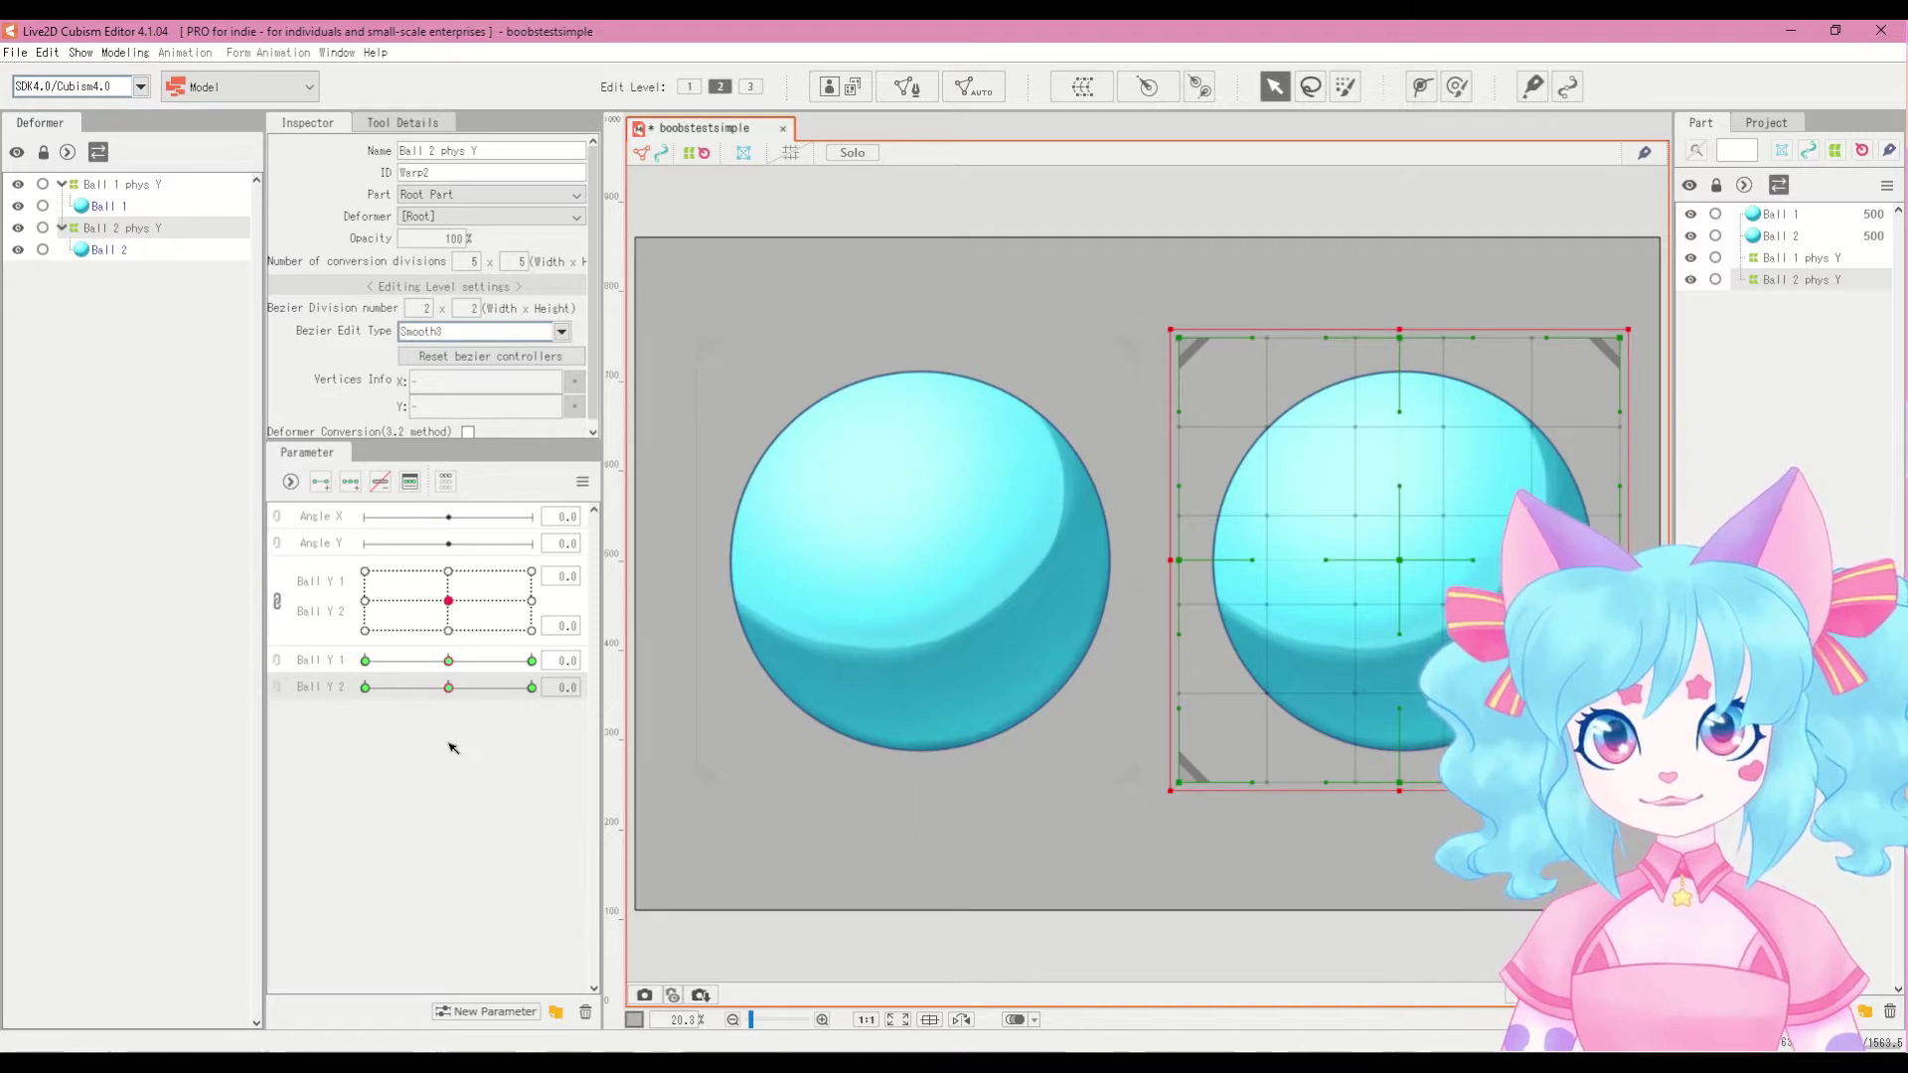
left_click_drag(448, 686, 532, 686)
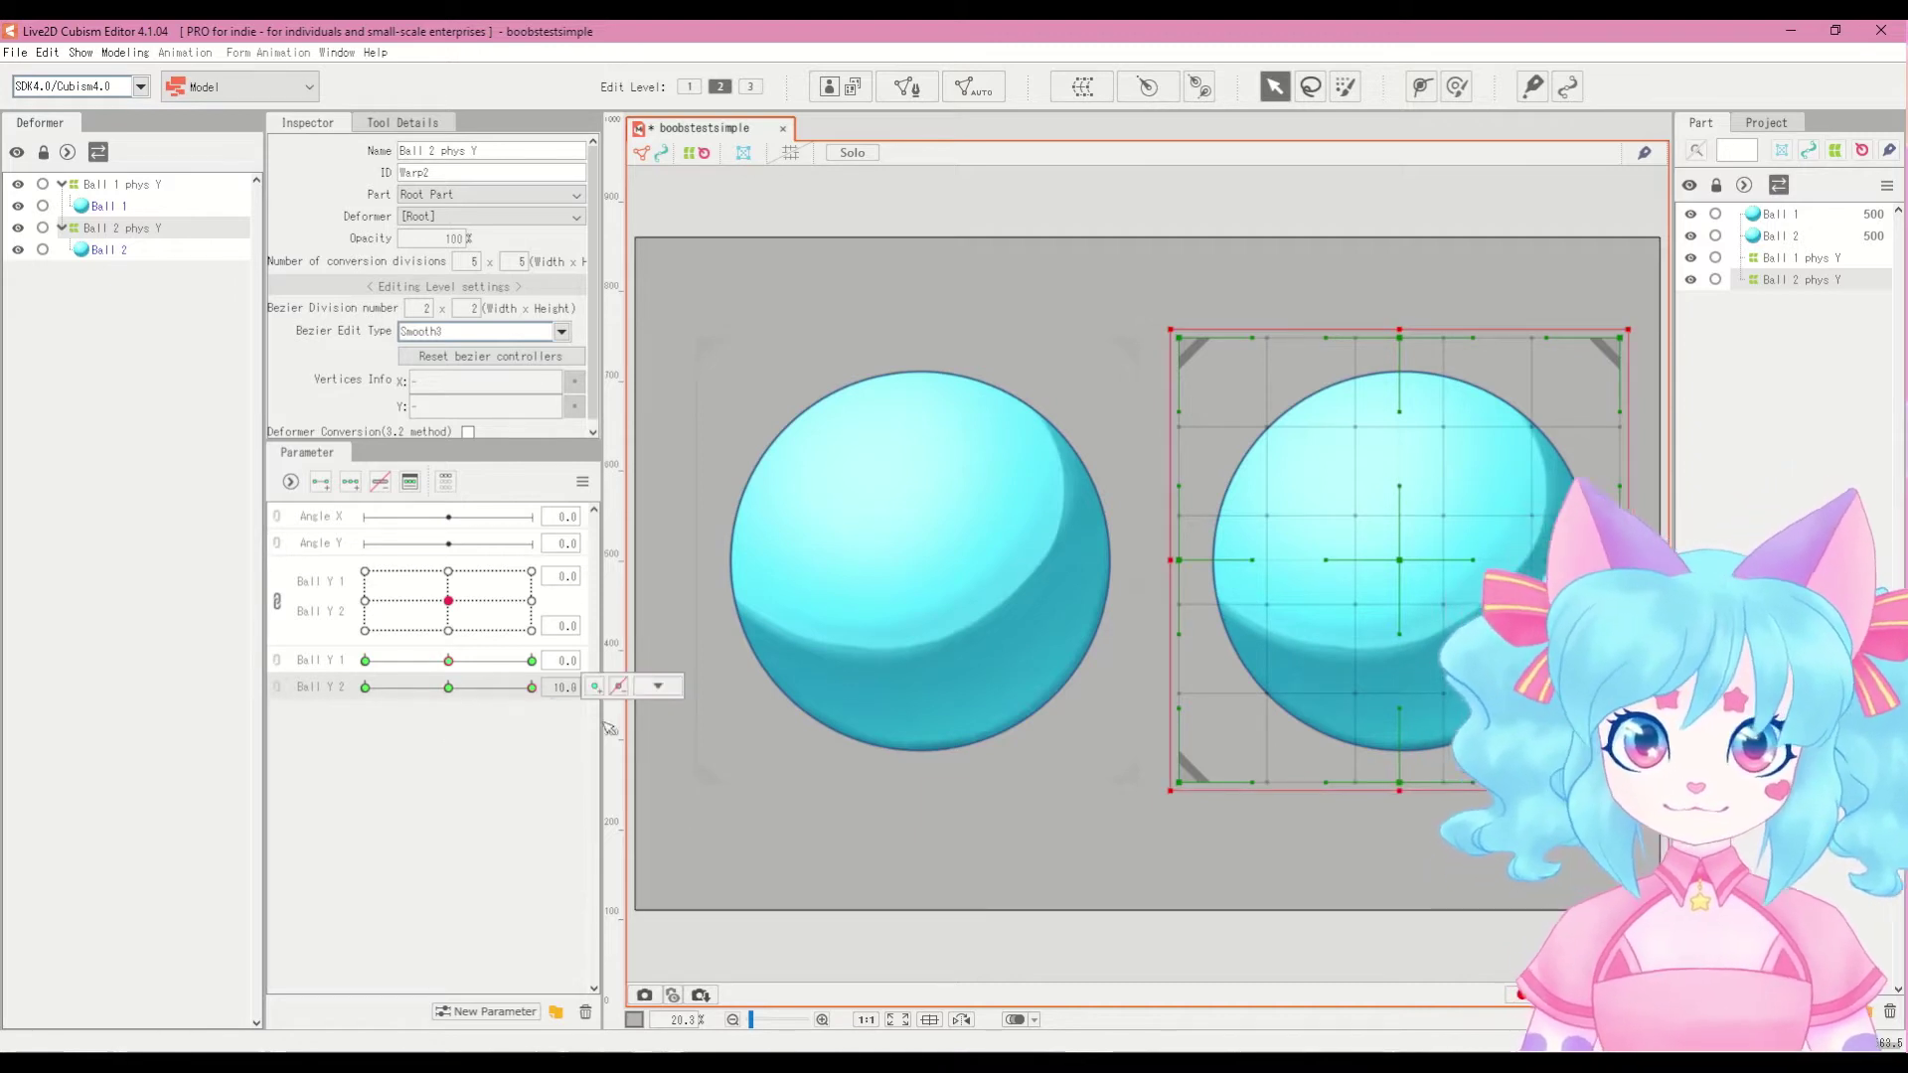
left_click_drag(1121, 401, 1220, 800)
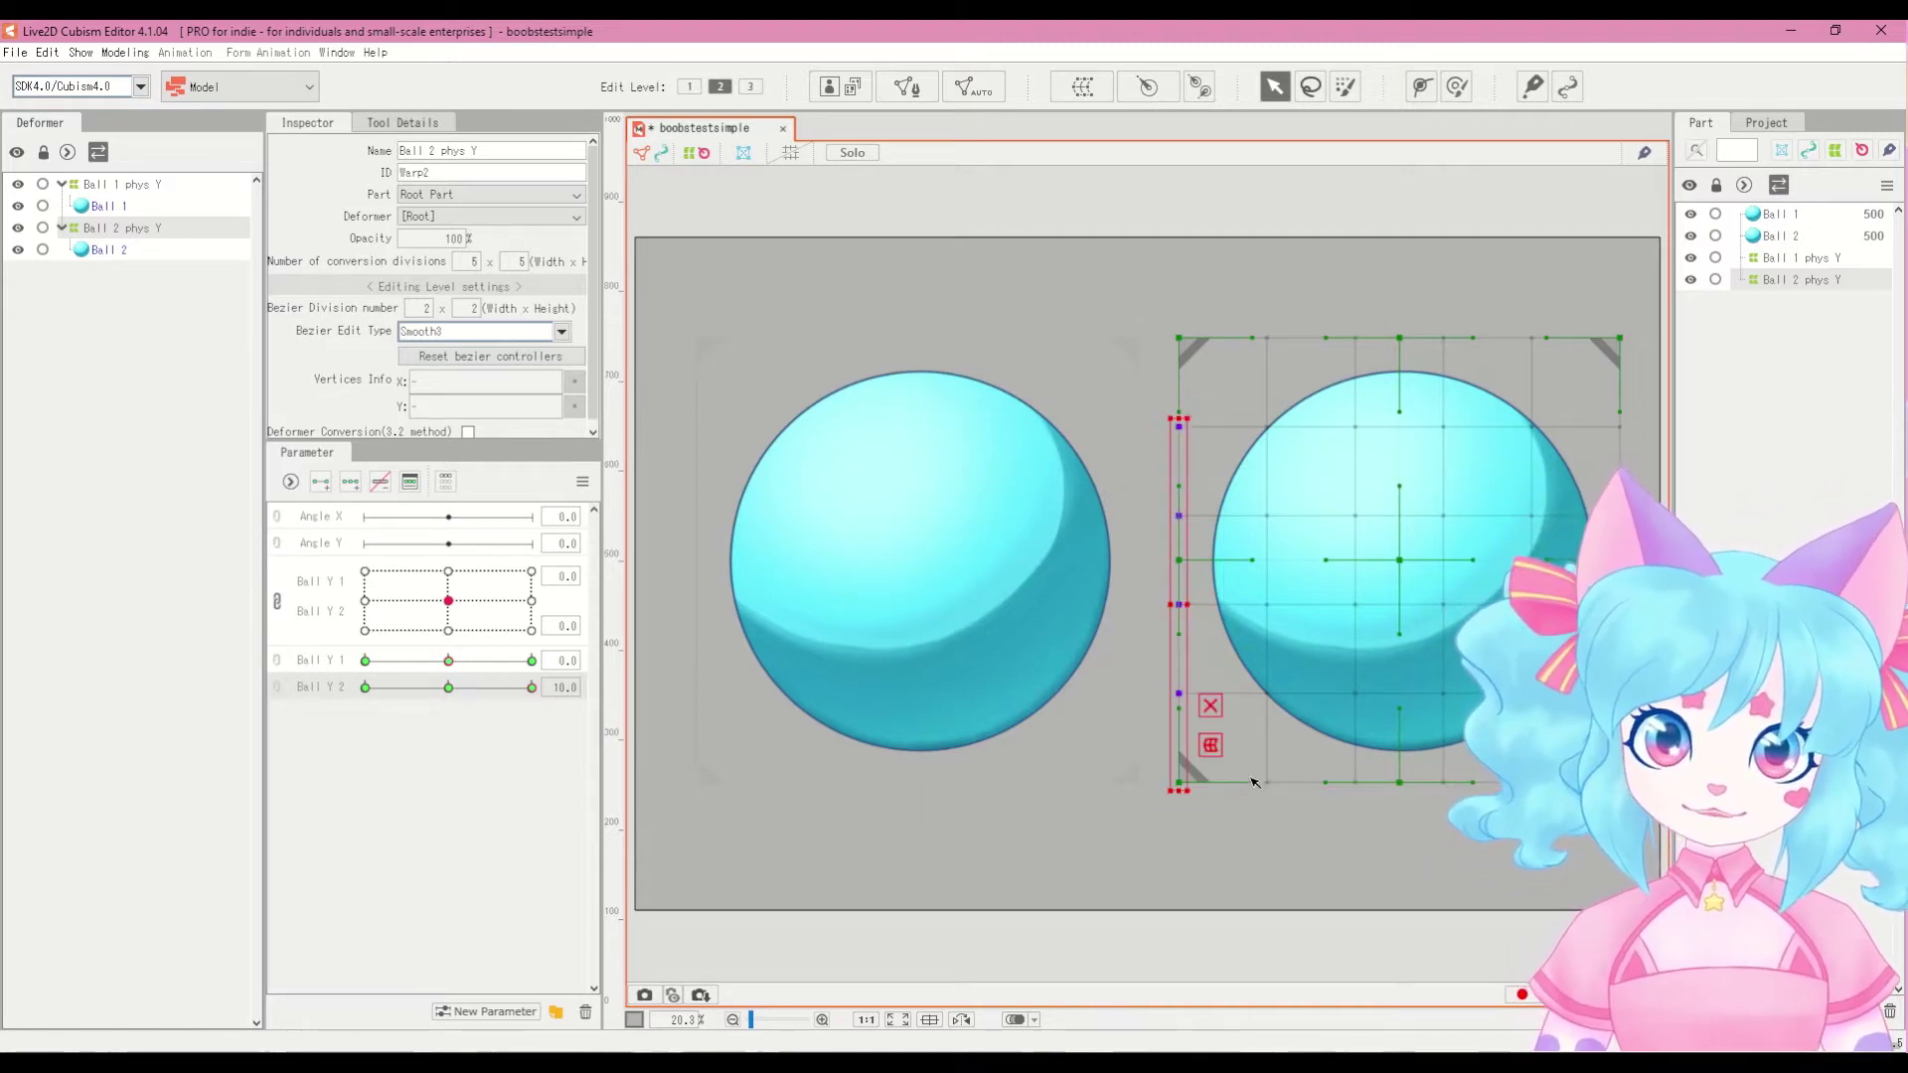
left_click_drag(1401, 561, 1416, 526)
left_click_drag(531, 687, 365, 687)
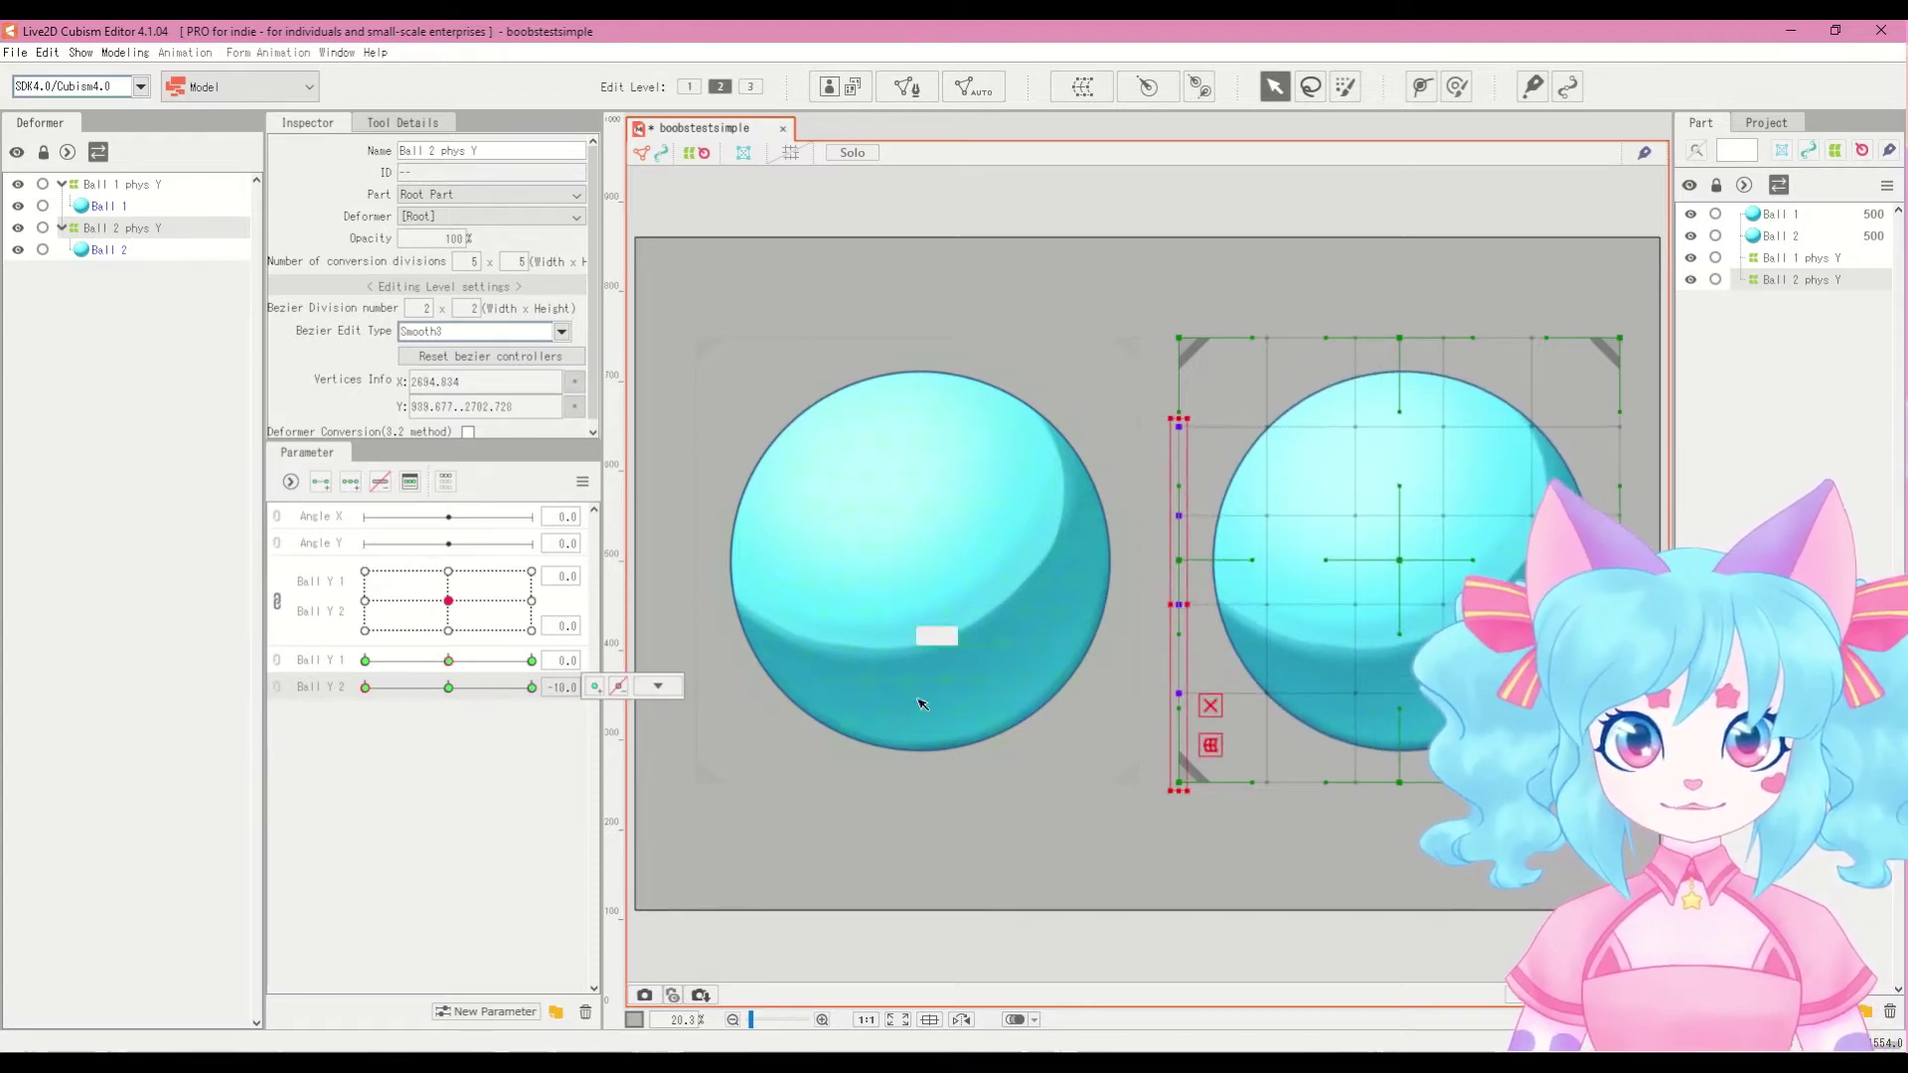
left_click_drag(1401, 560, 1407, 609)
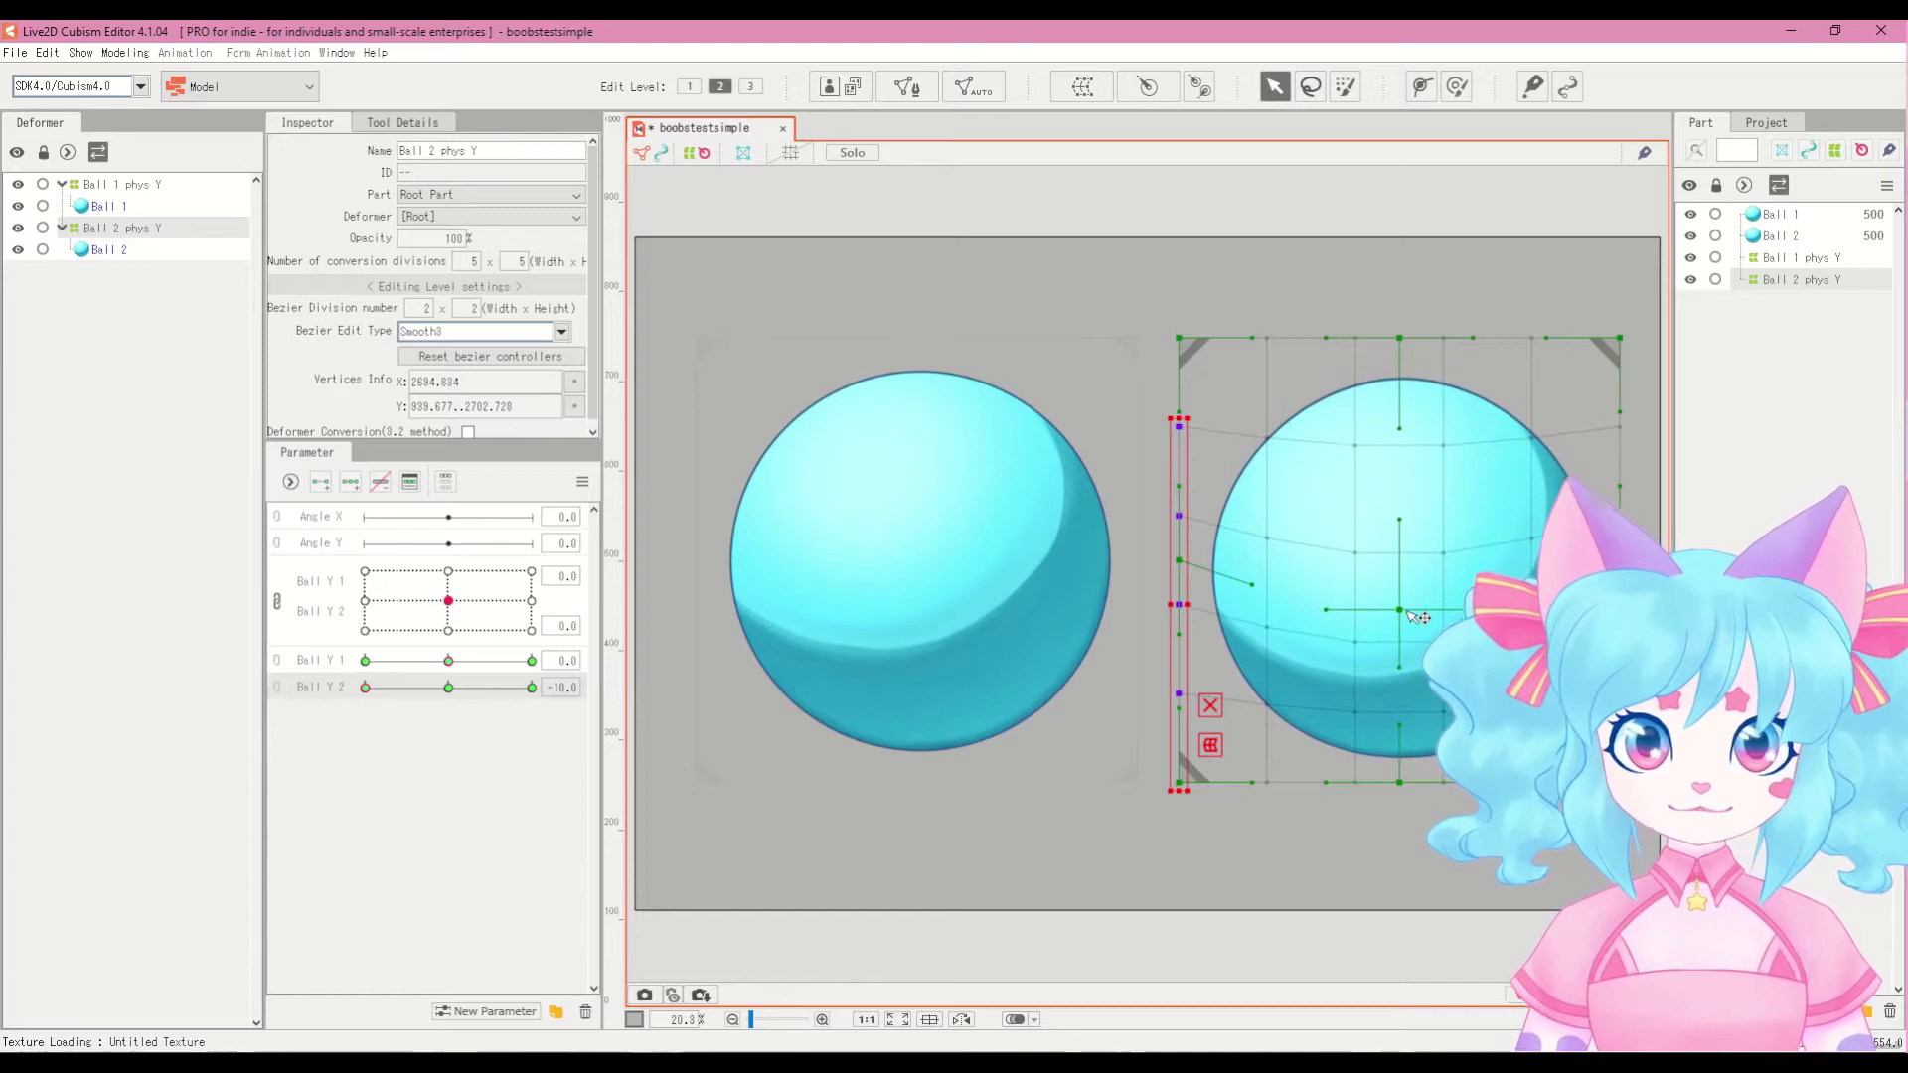
Step: Preview Ball 2's deformation by sweeping Ball Y 2 across its range and moving Ball Y 1 to 10
left_click_drag(364, 687, 532, 688)
left_click_drag(1157, 402, 1192, 800)
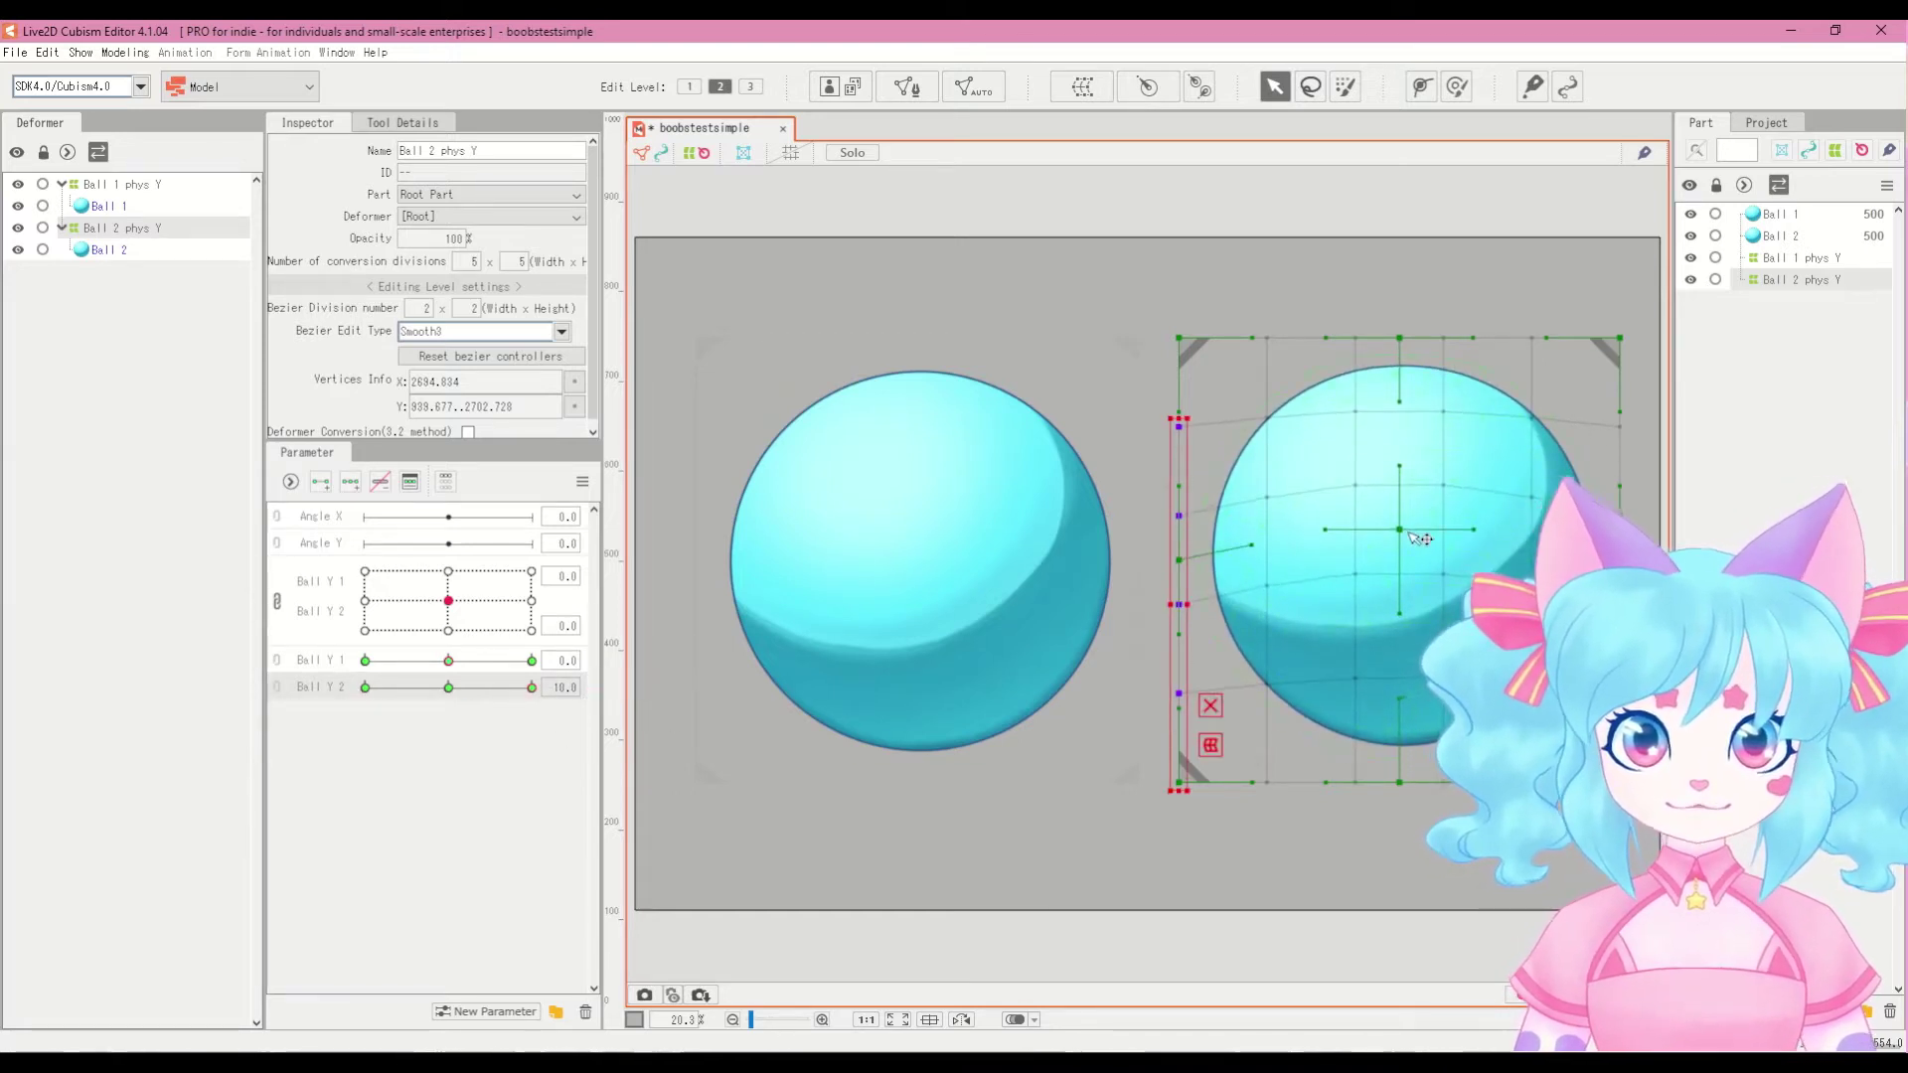
left_click_drag(381, 697, 587, 731)
left_click_drag(448, 661, 544, 695)
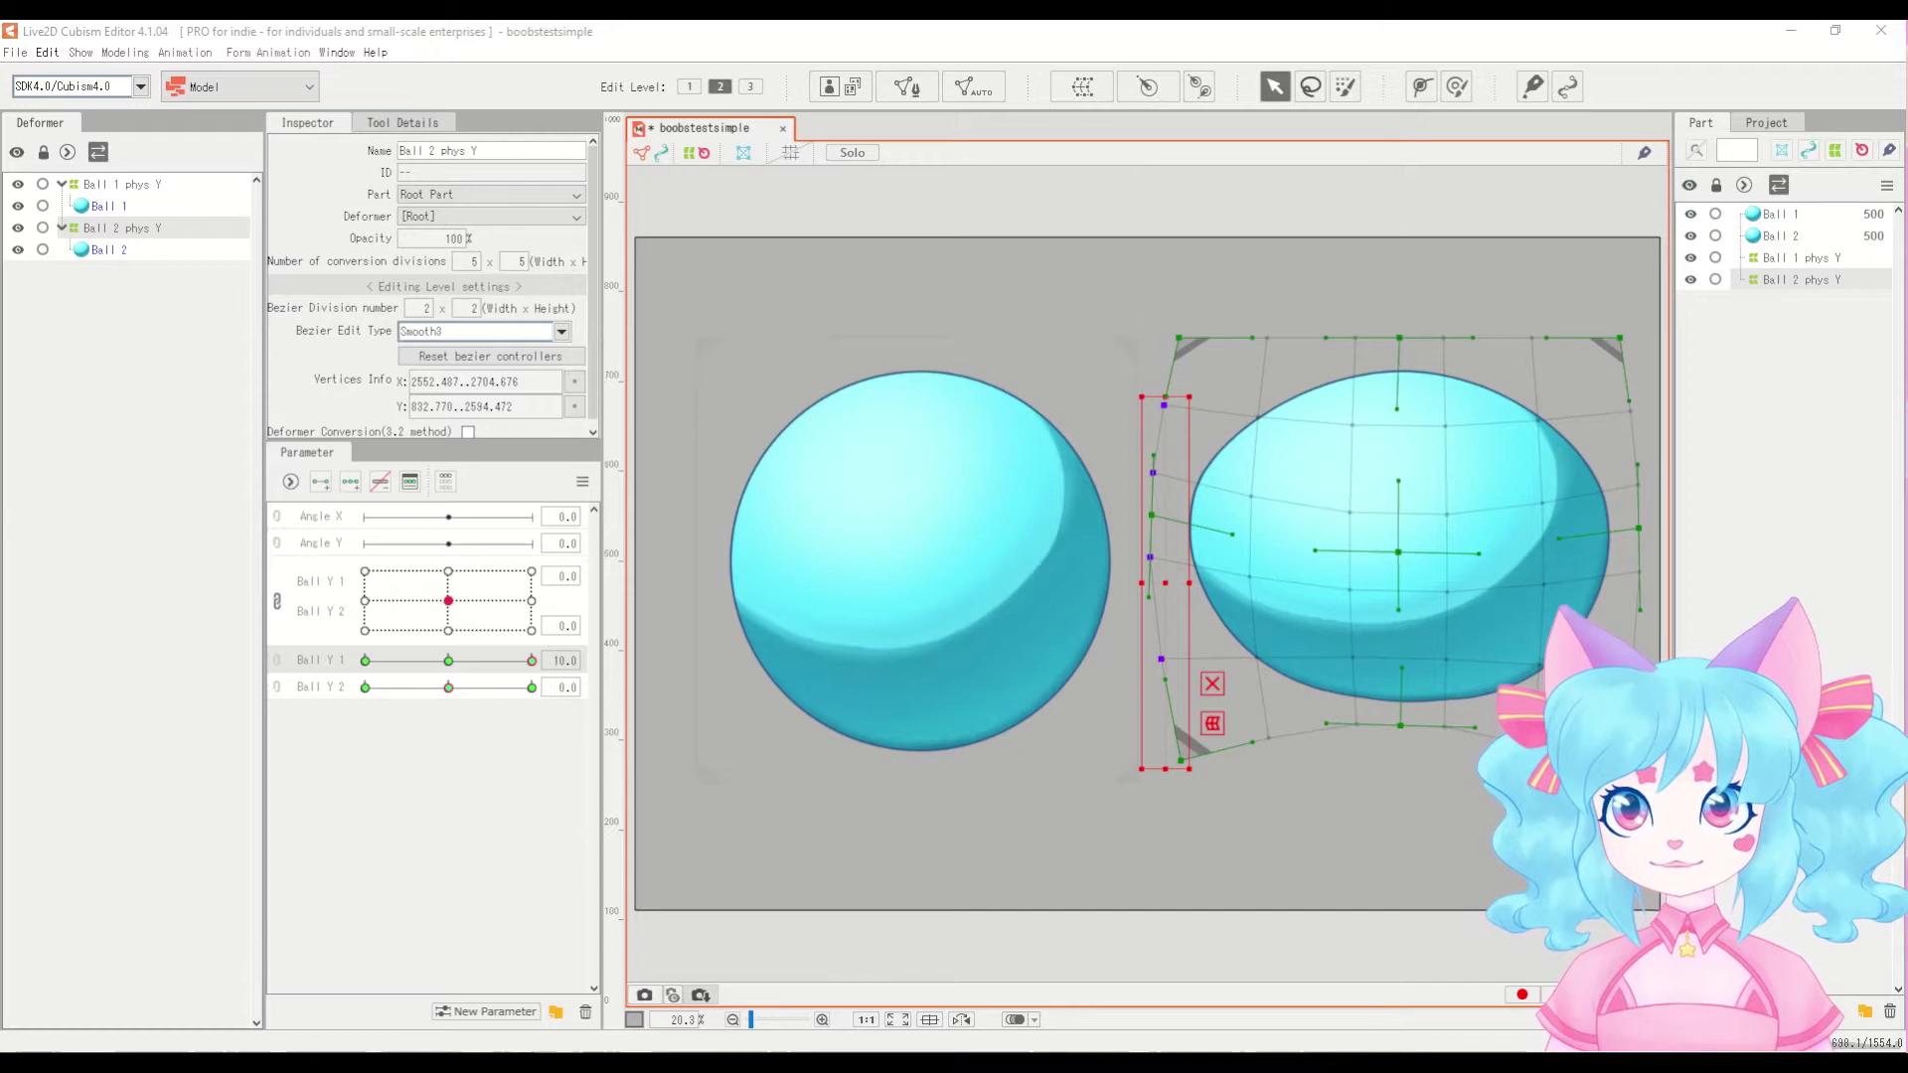
key("alt+Tab")
key("alt+Tab")
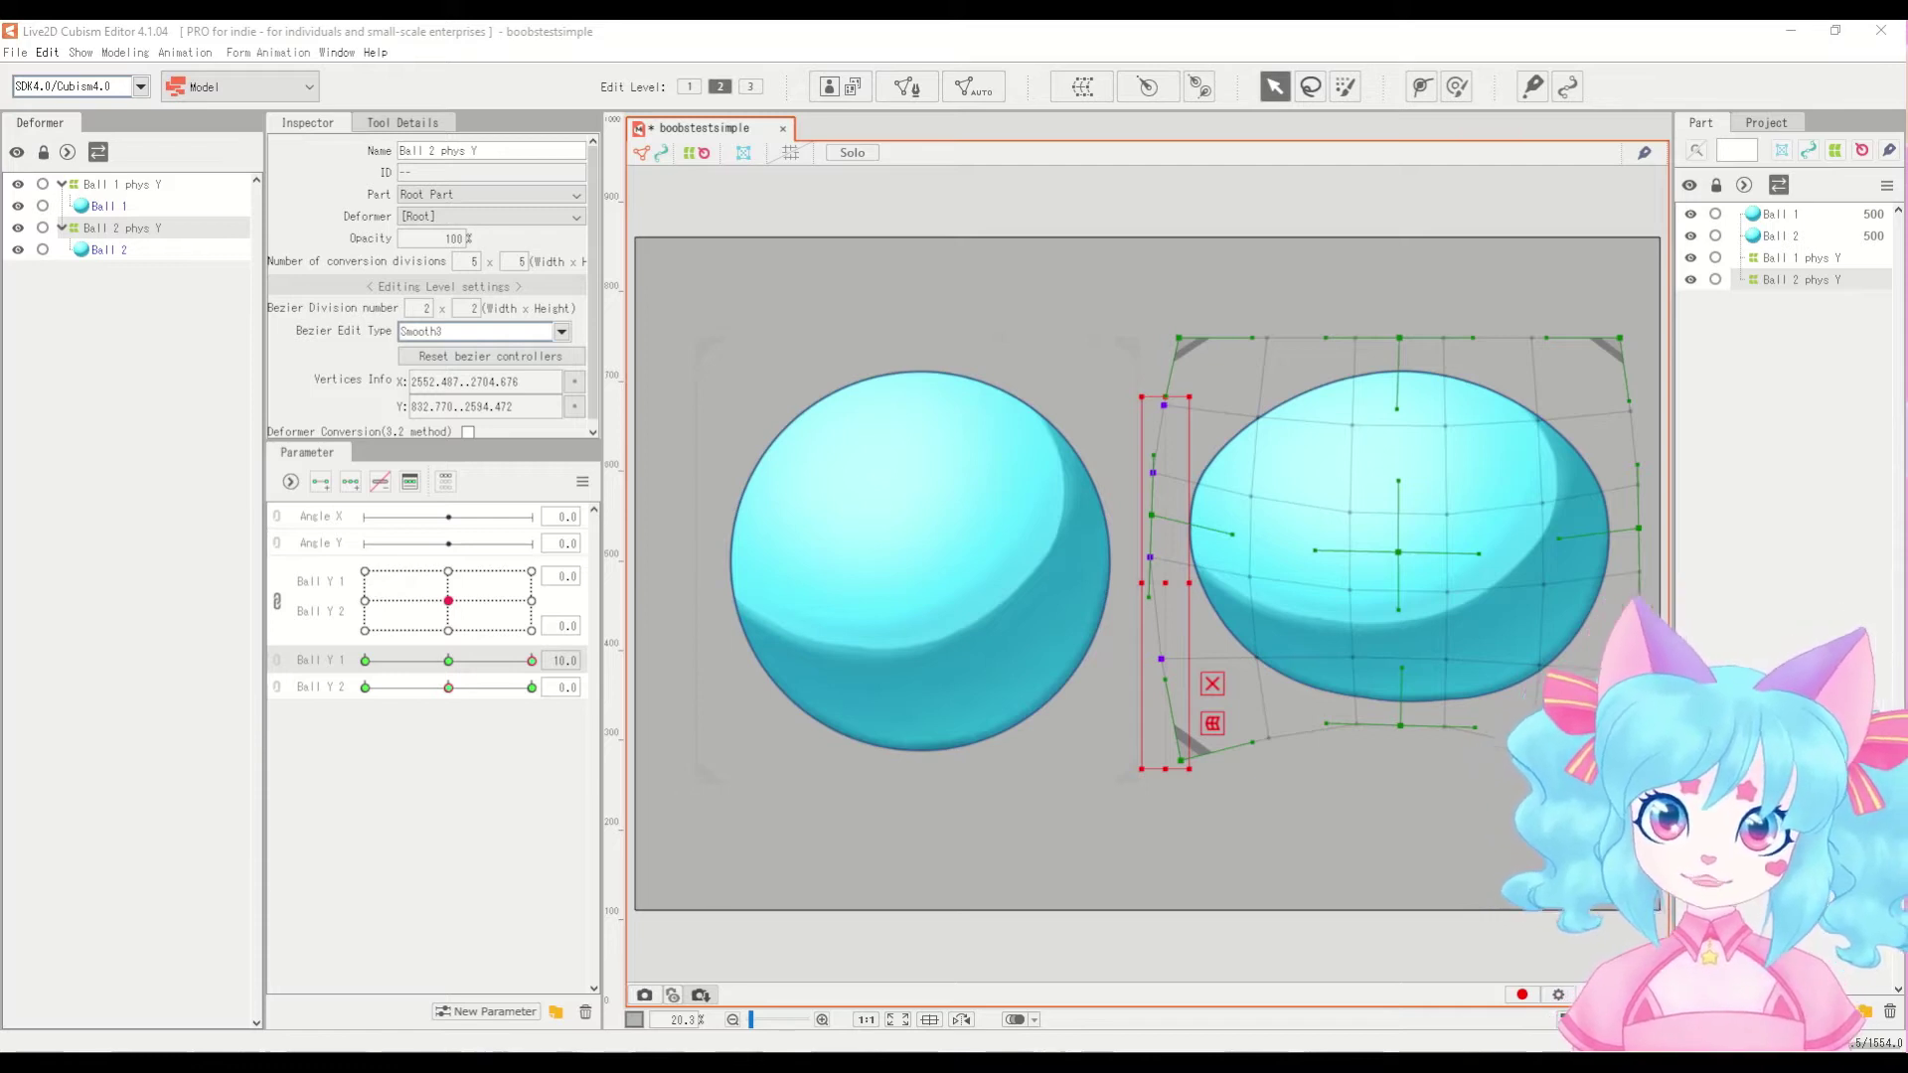
left_click_drag(915, 871, 800, 869)
left_click_drag(928, 939, 728, 958)
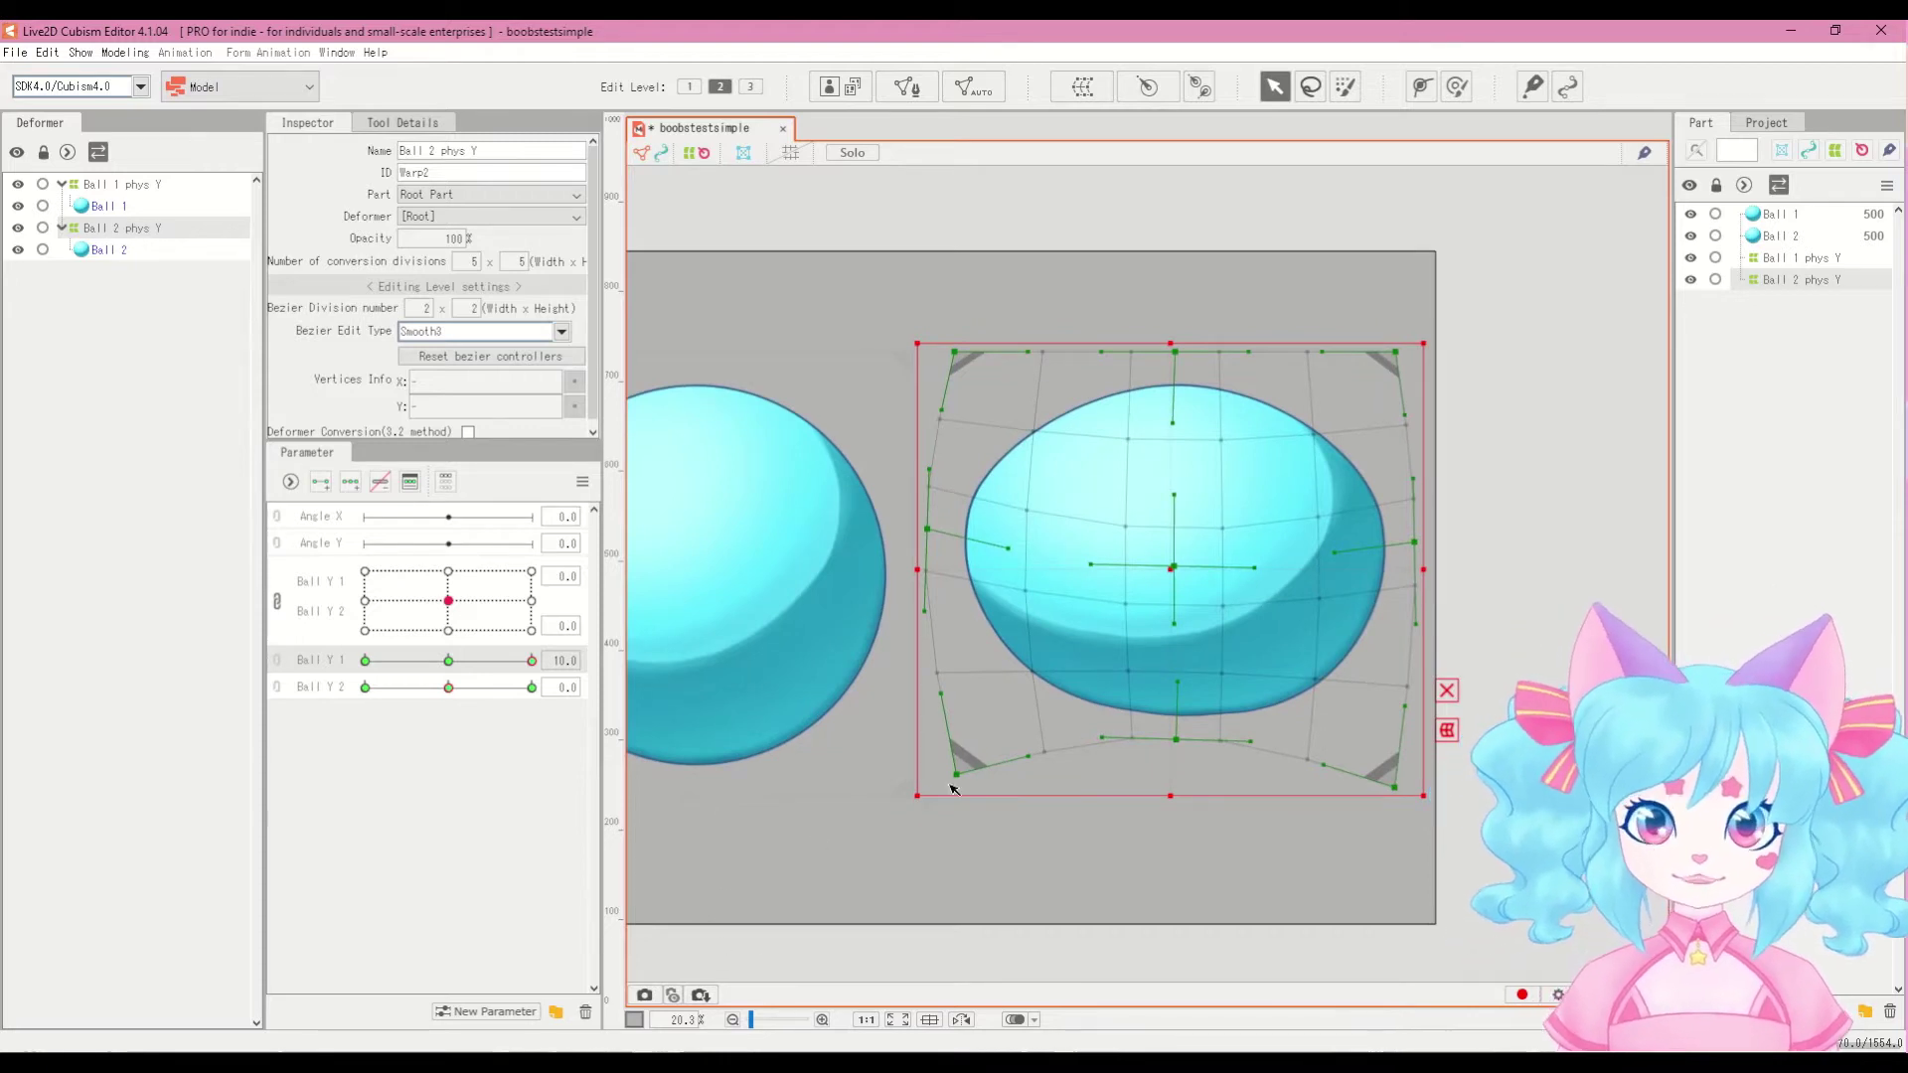
left_click_drag(443, 680, 499, 730)
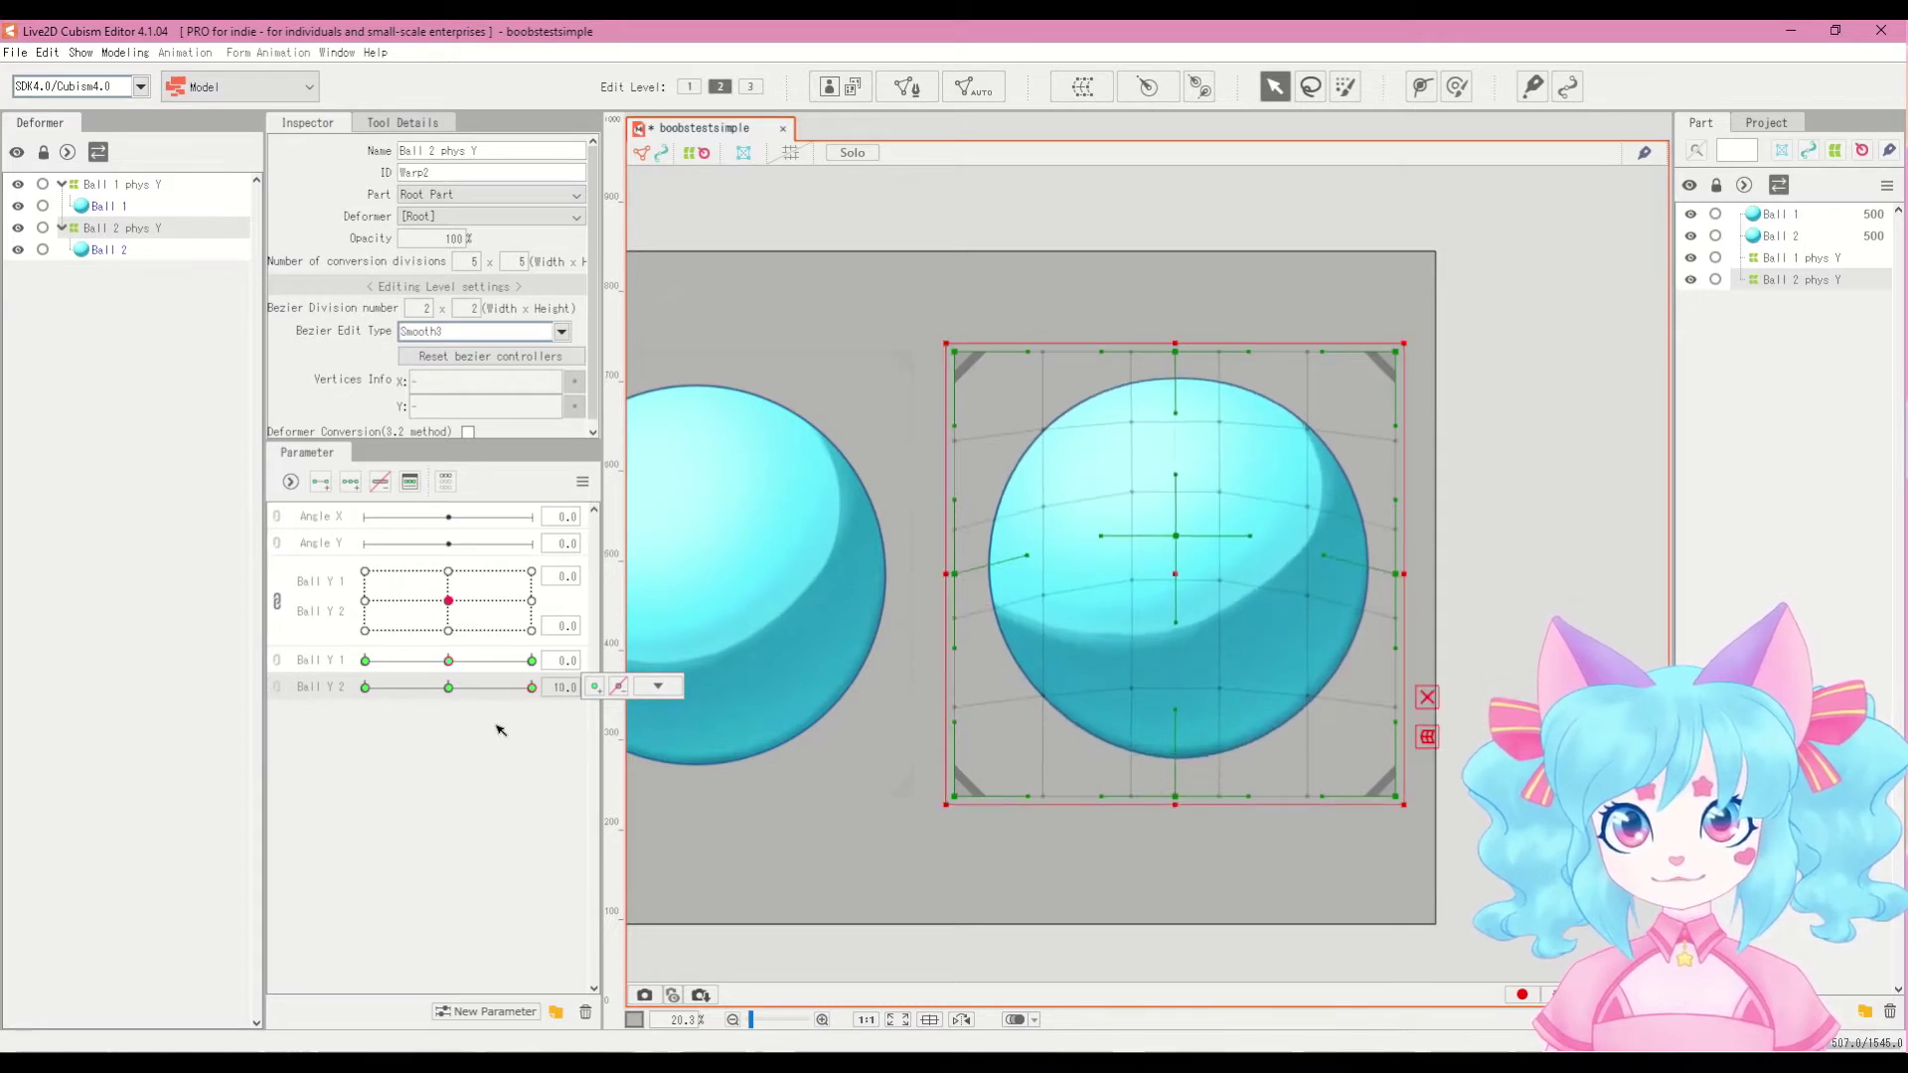
Step: Link Ball Y 1 with Ball Y 2 and automatically generate the 4-cornered shapes for the Ball 2 deformer
left_click(277, 674)
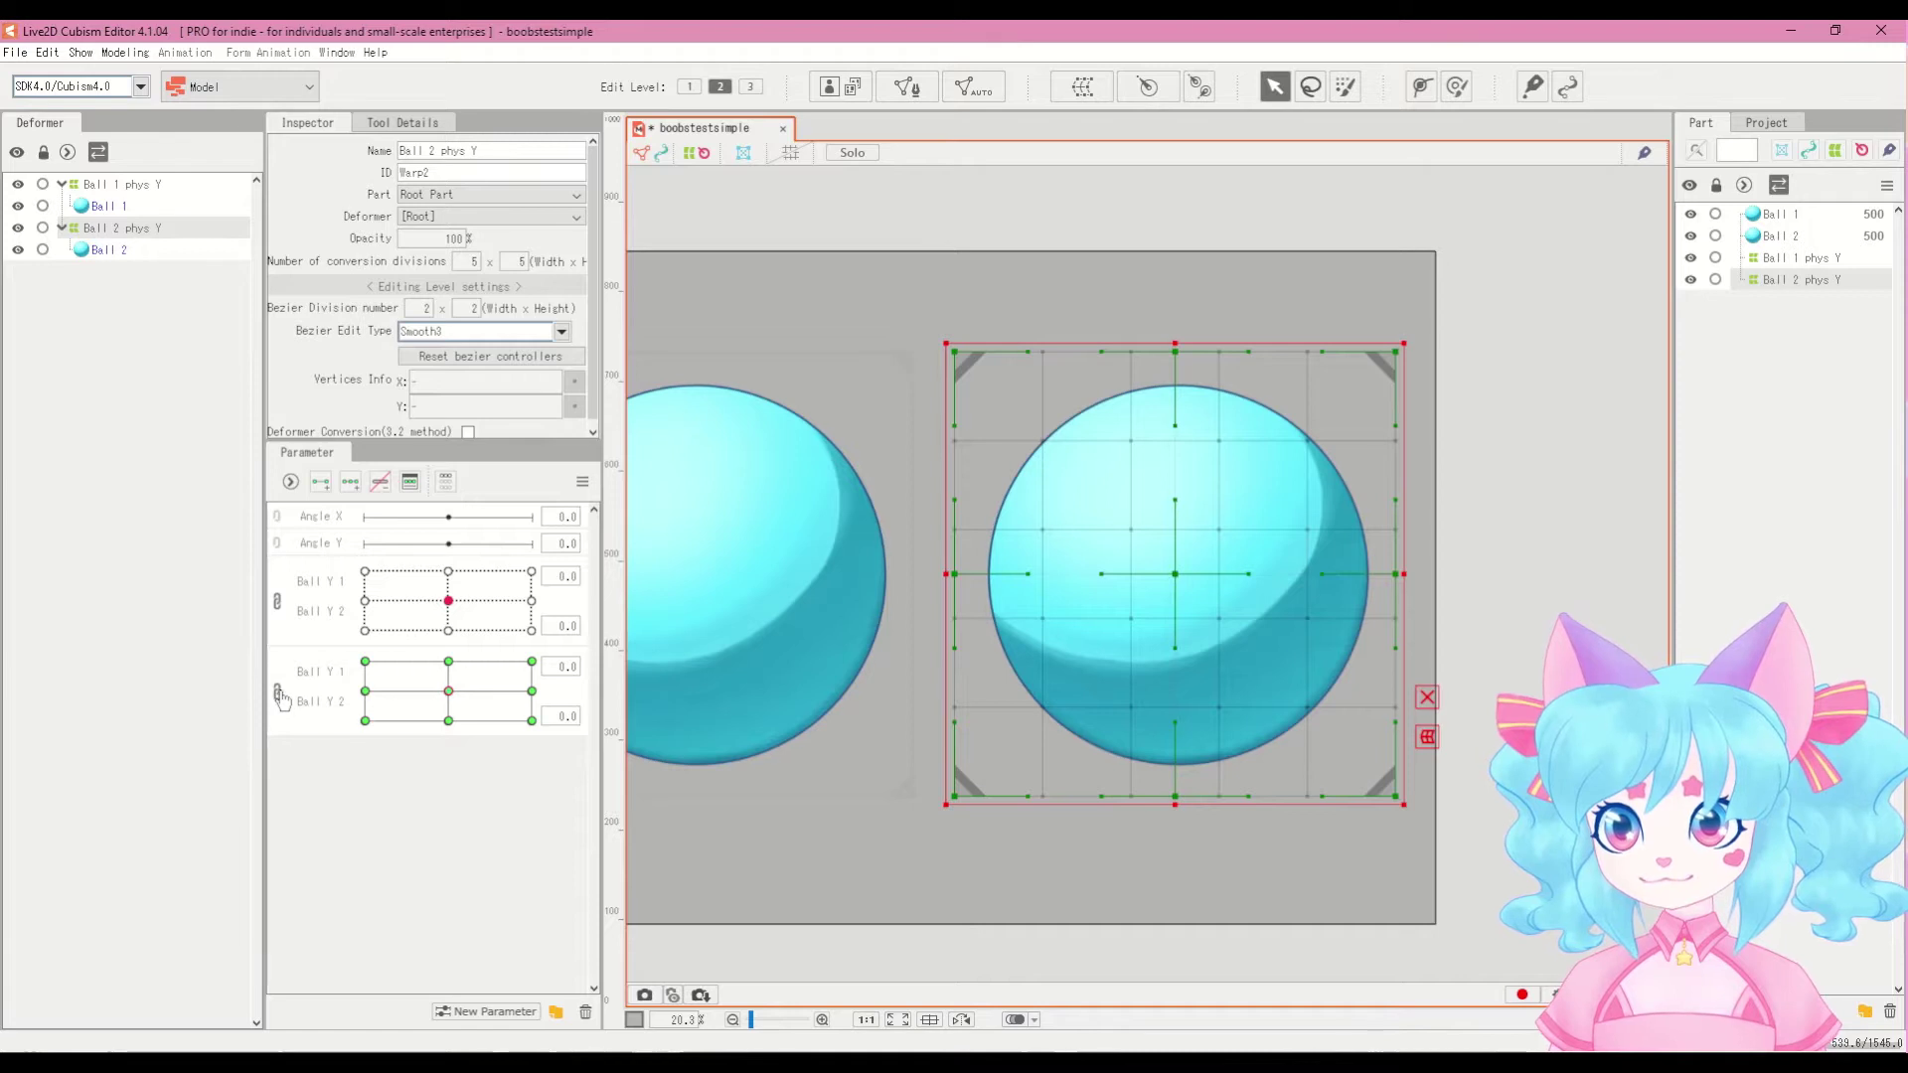
left_click(403, 705)
left_click(448, 691)
left_click(582, 481)
left_click(656, 605)
left_click(900, 481)
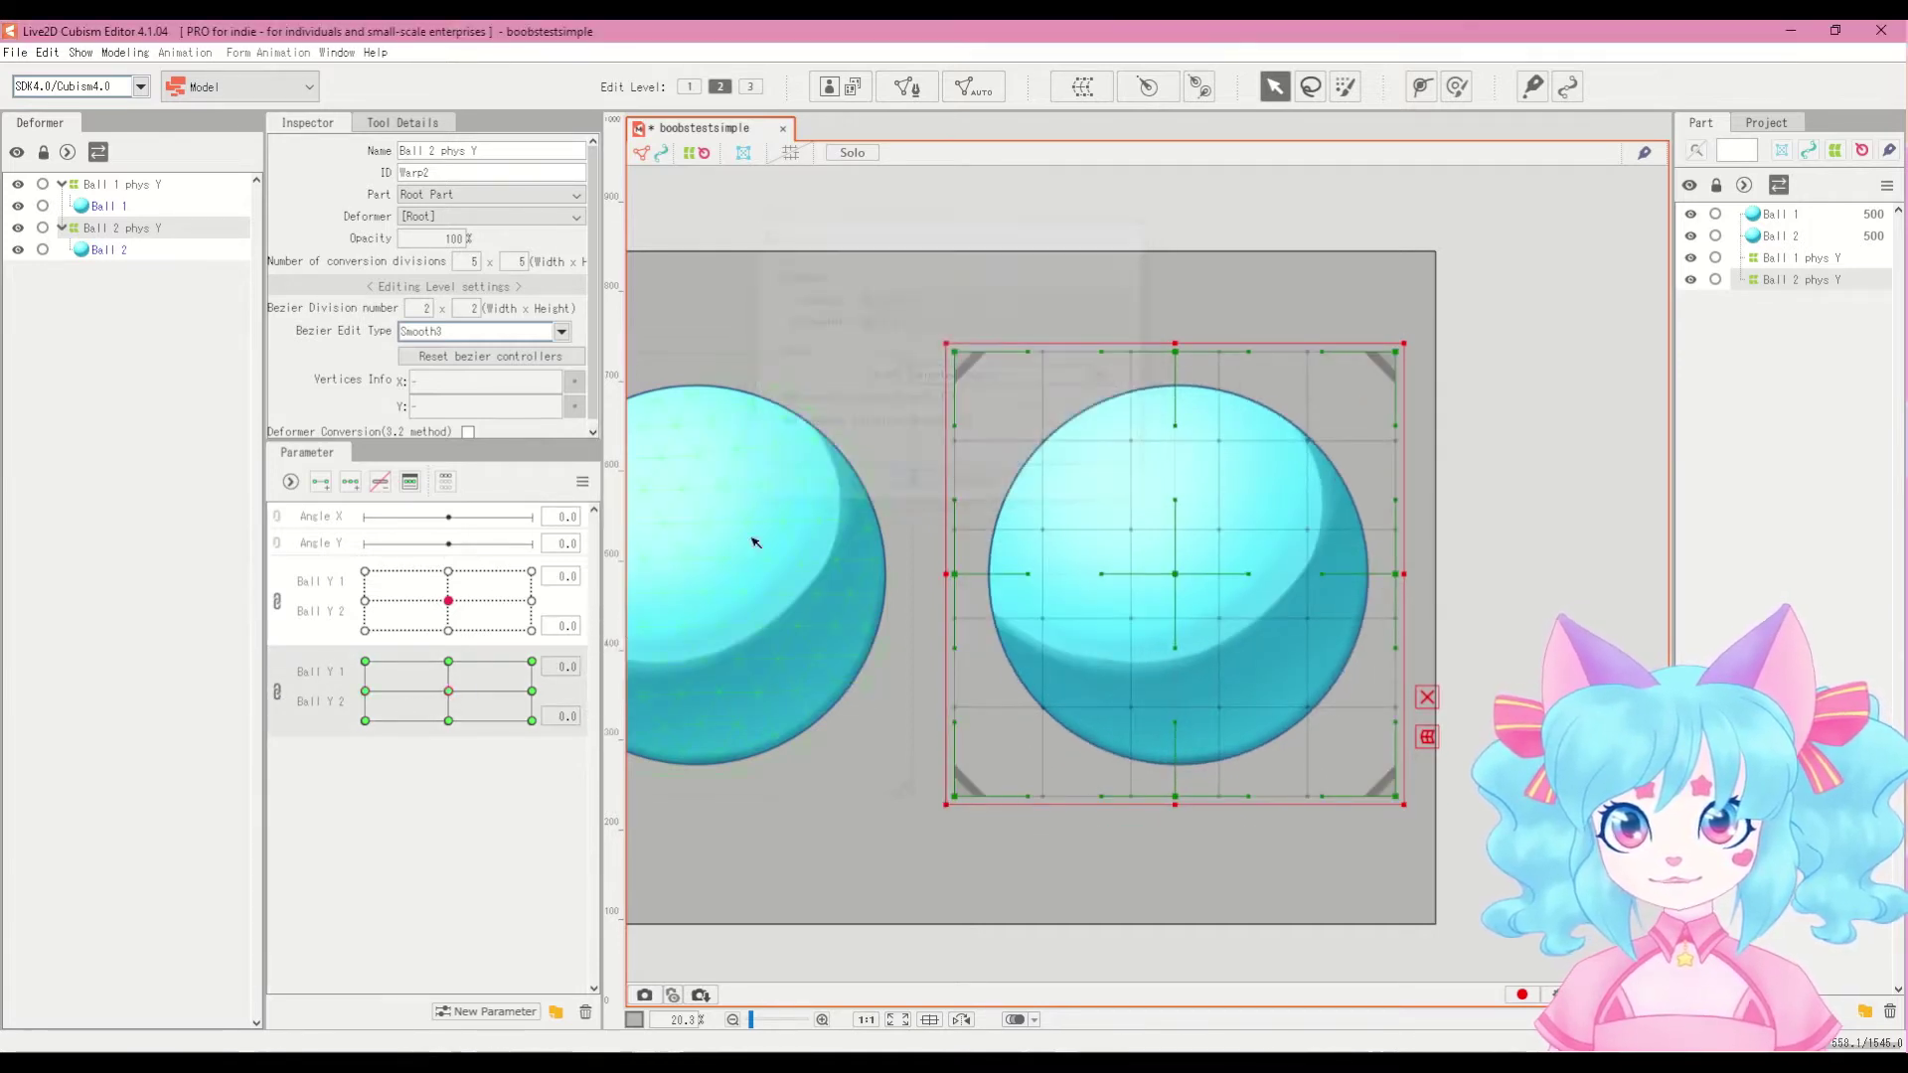
Step: Preview the combined motion of the linked Ball Y 1 and Ball Y 2 parameters, returning both to 0
left_click_drag(434, 702, 474, 681)
left_click_drag(350, 692, 466, 701)
left_click_drag(364, 670, 448, 690)
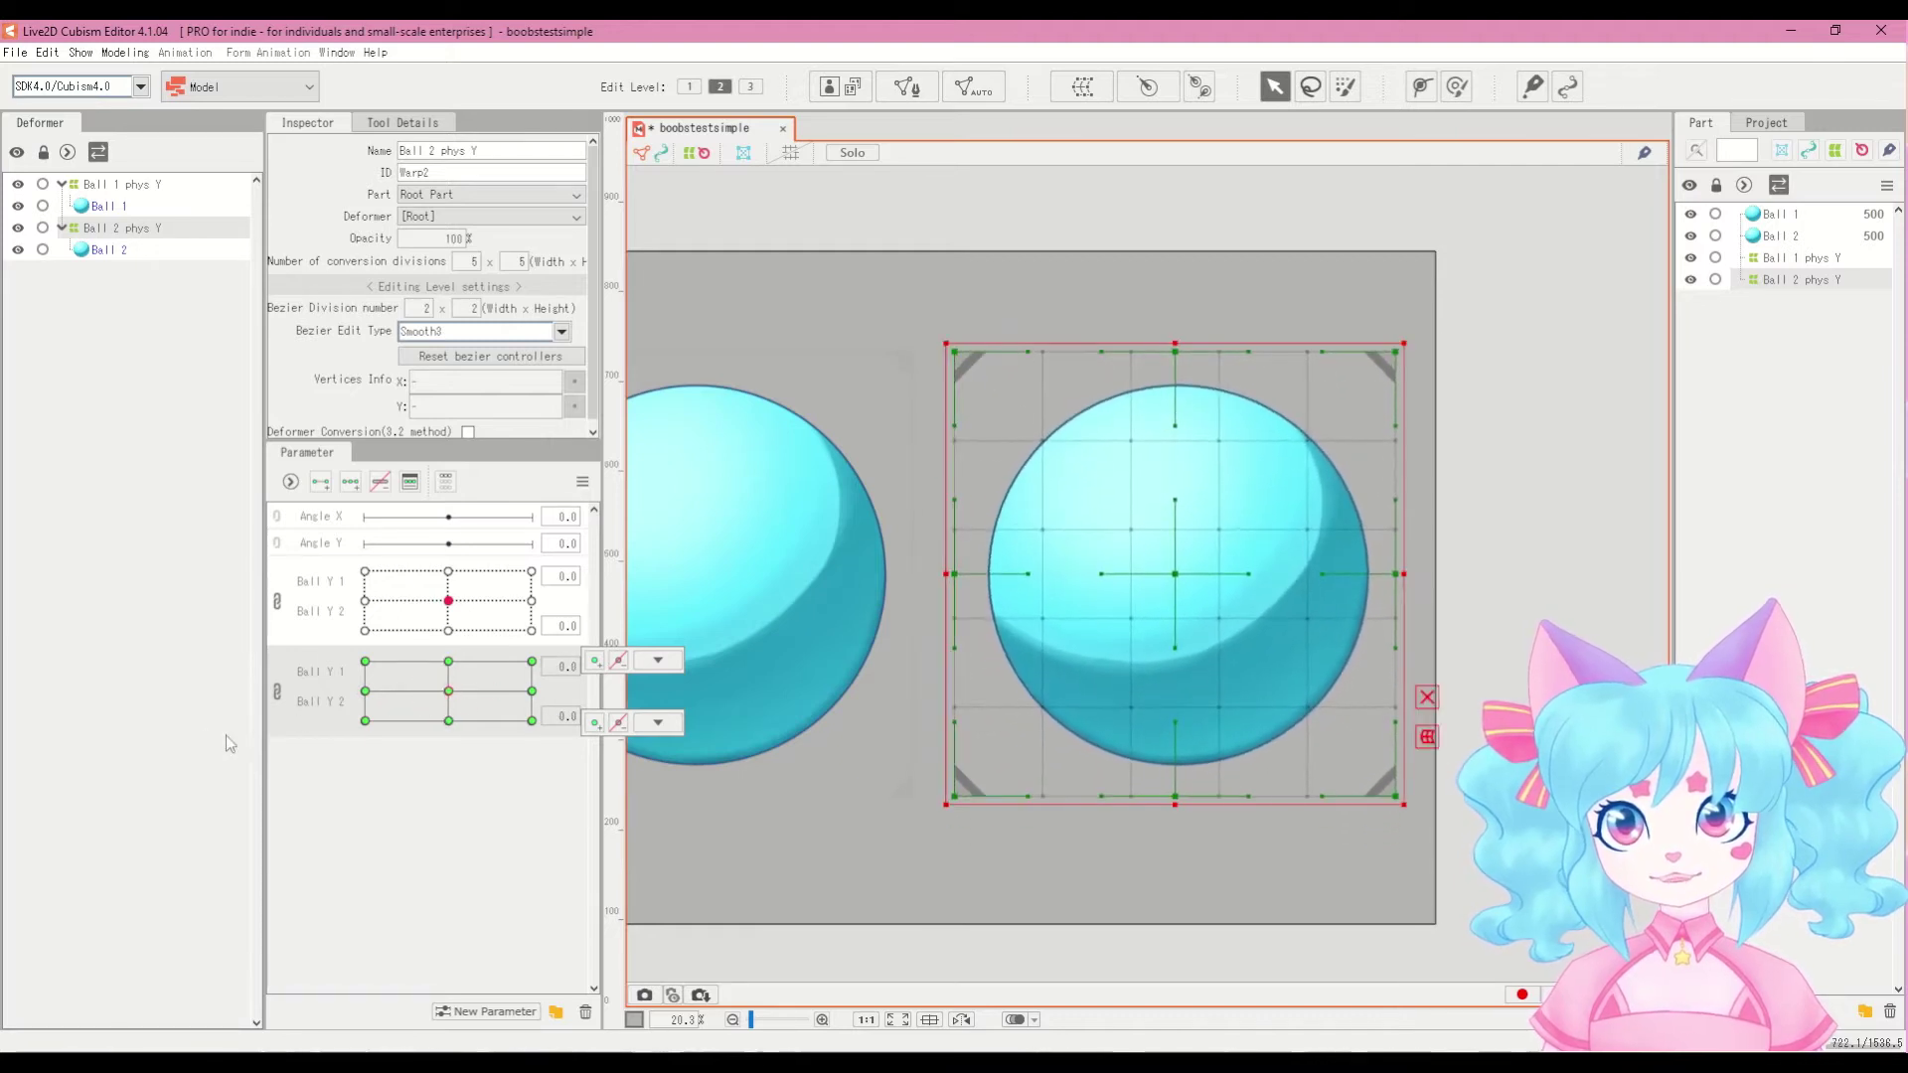
Step: Unlink the Ball Y parameters and, at Ball Y 2 = 10, raise the deformer's upper midpoint and pull its upper corners inward
left_click(277, 690)
left_click(449, 688)
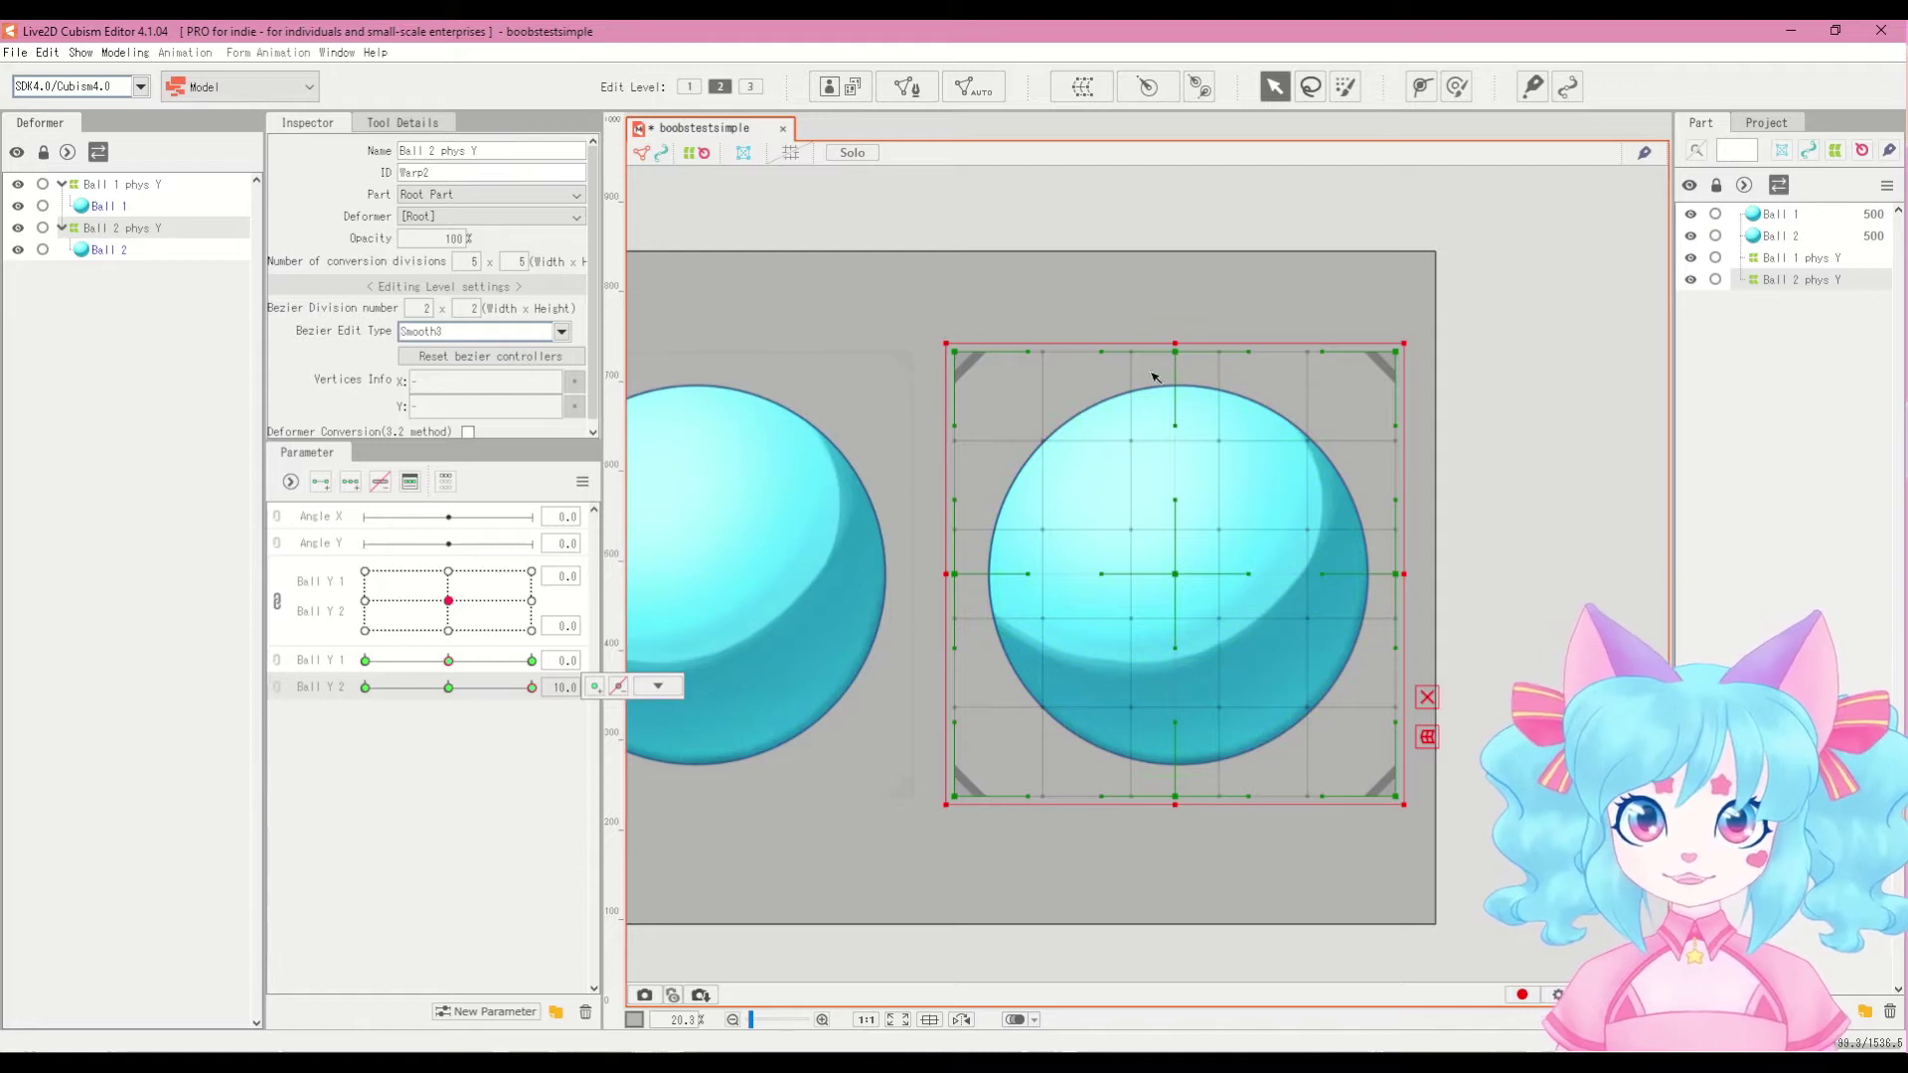
left_click_drag(1178, 355, 1182, 336)
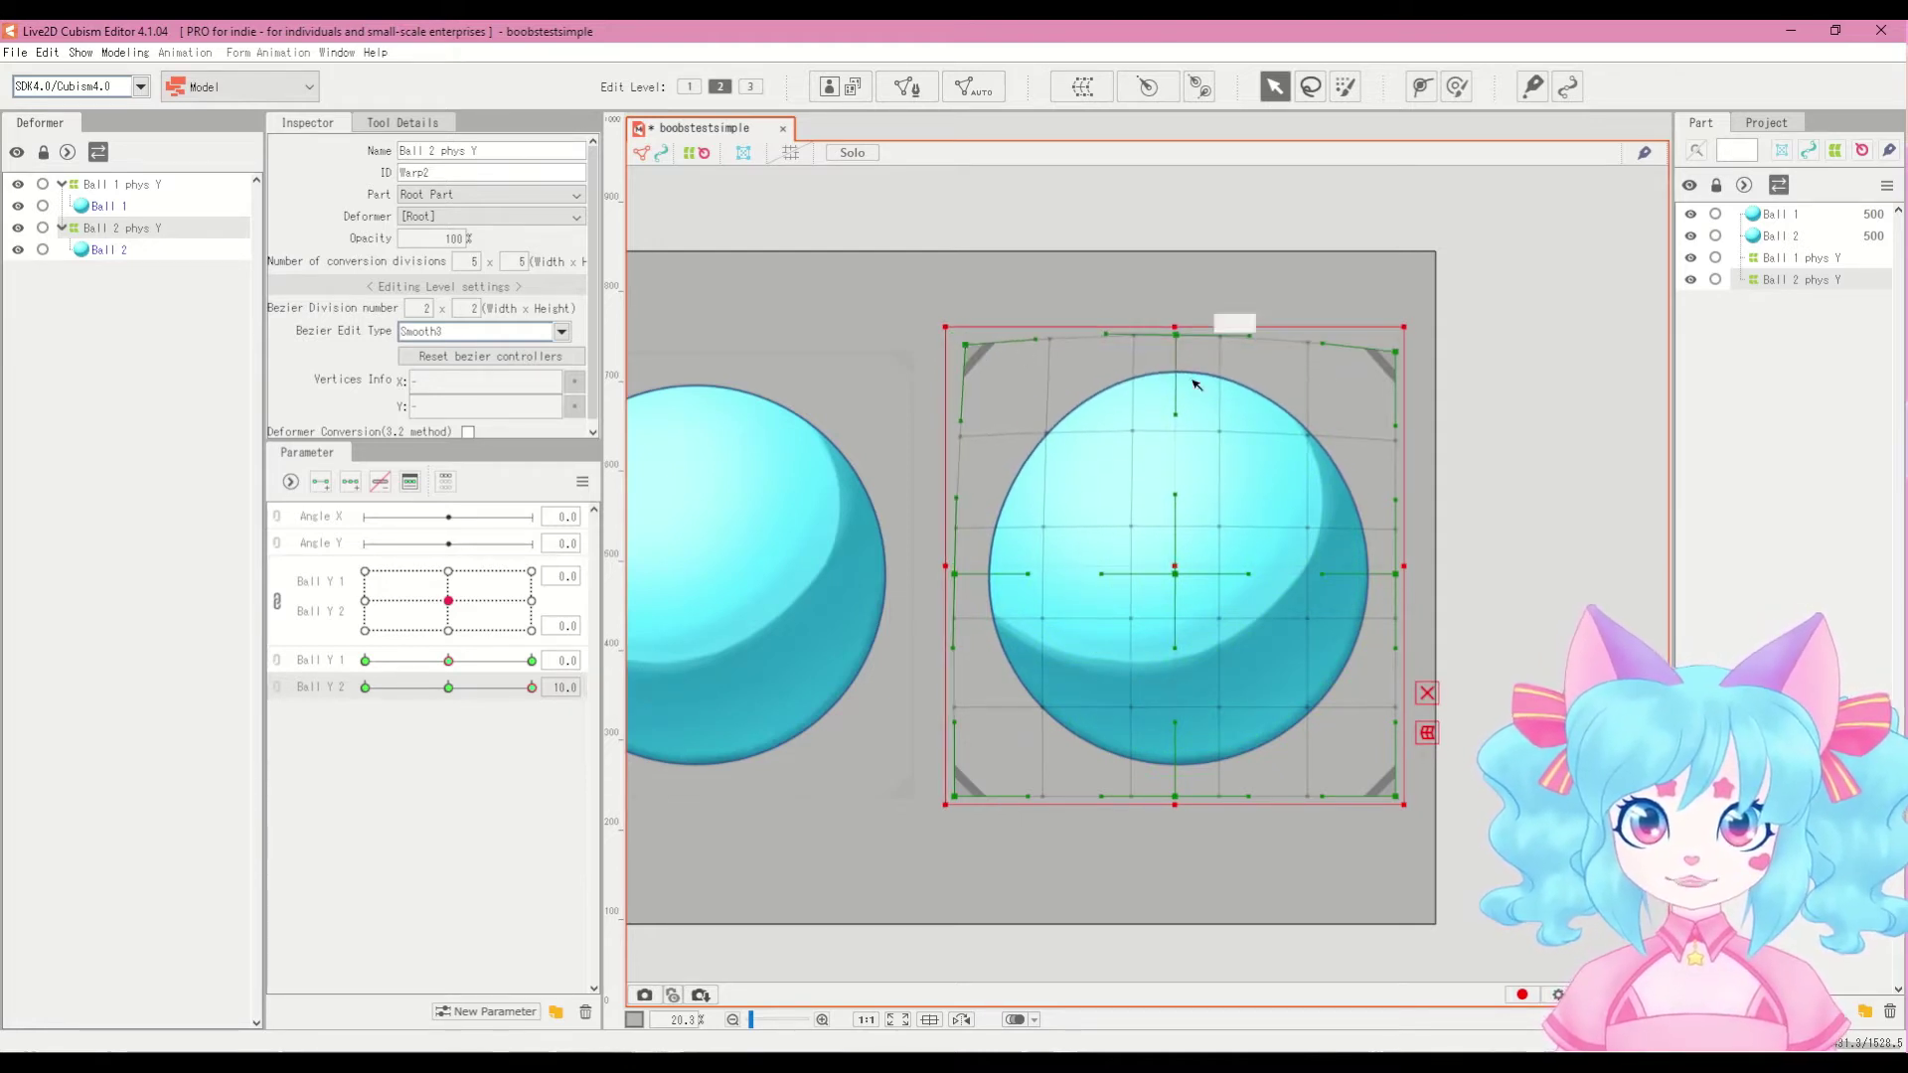
left_click_drag(1395, 351, 1377, 353)
left_click_drag(1175, 335, 1175, 330)
left_click_drag(972, 364, 986, 365)
left_click_drag(1391, 363, 1381, 367)
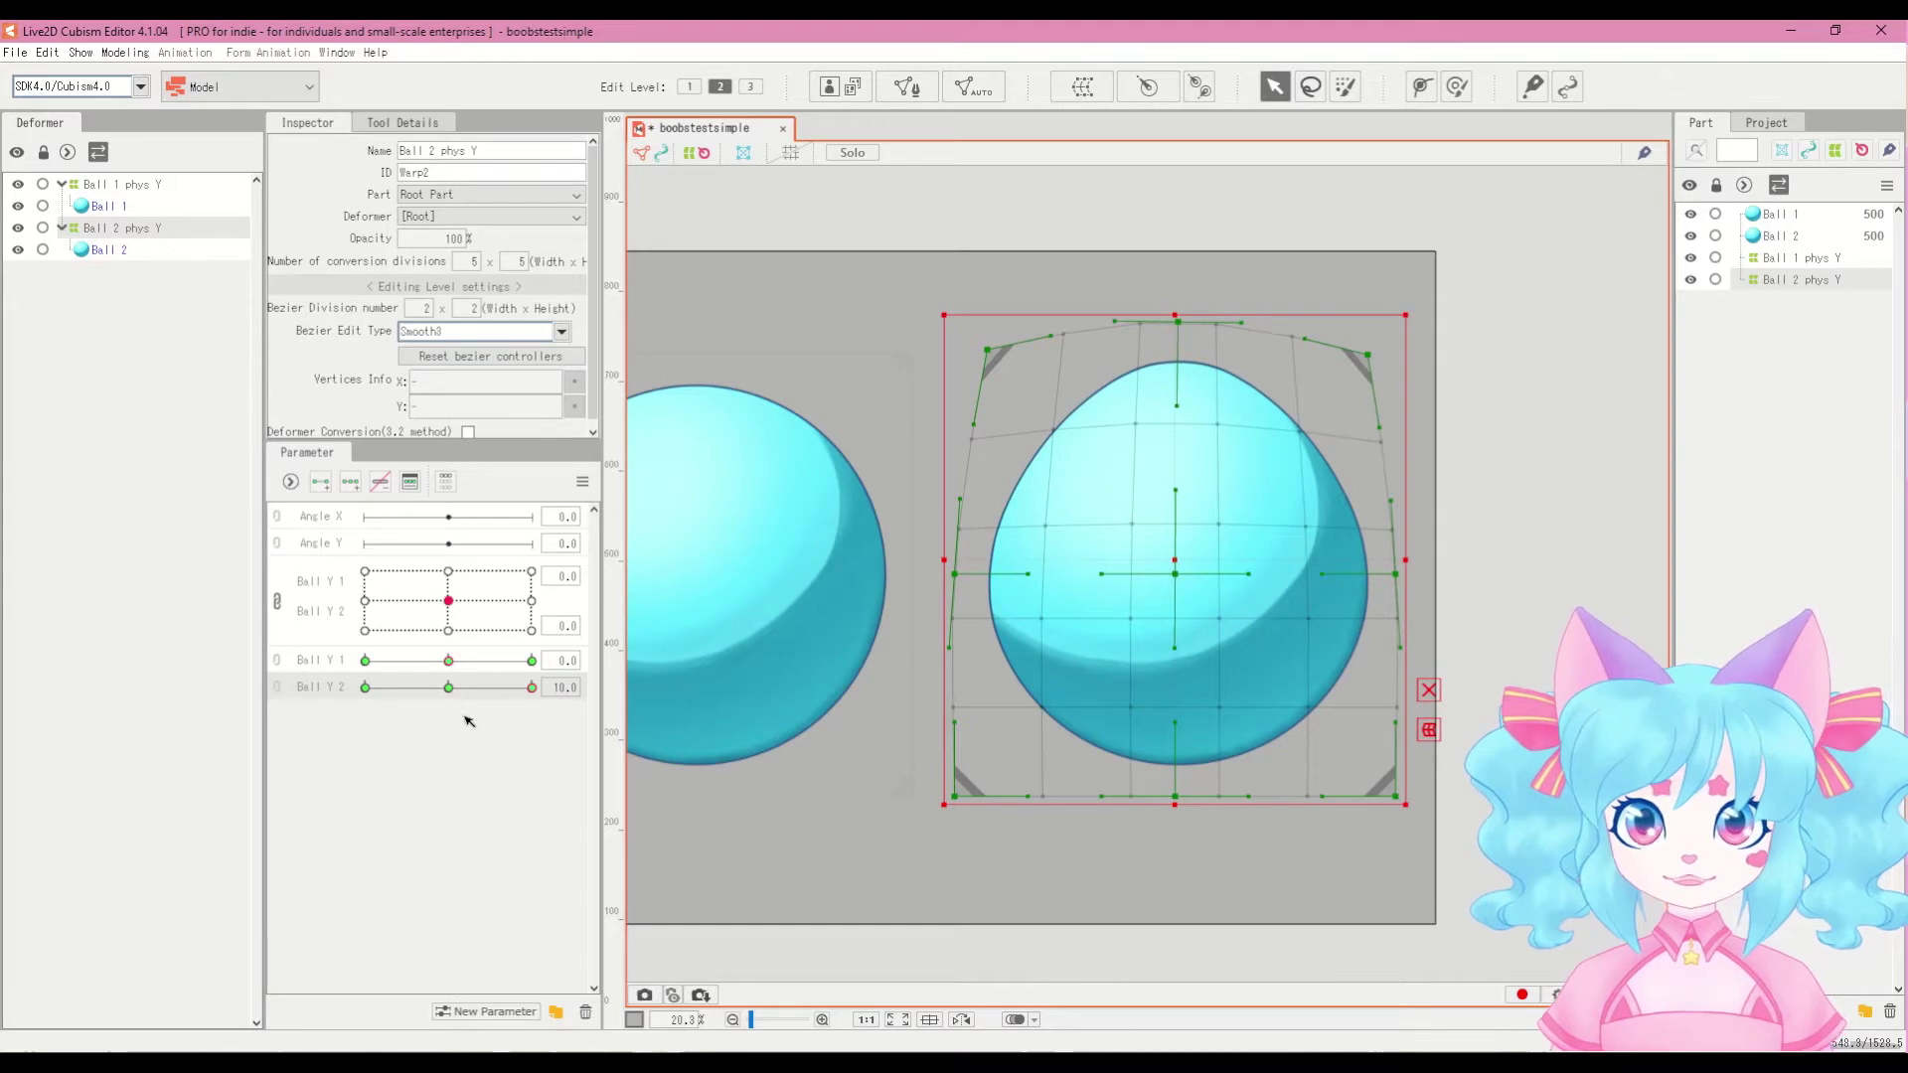
Step: At Ball Y 2 = -10, lower the upper midpoint of Ball 2's deformer and spread its upper corners outward
left_click(531, 687)
left_click(364, 687)
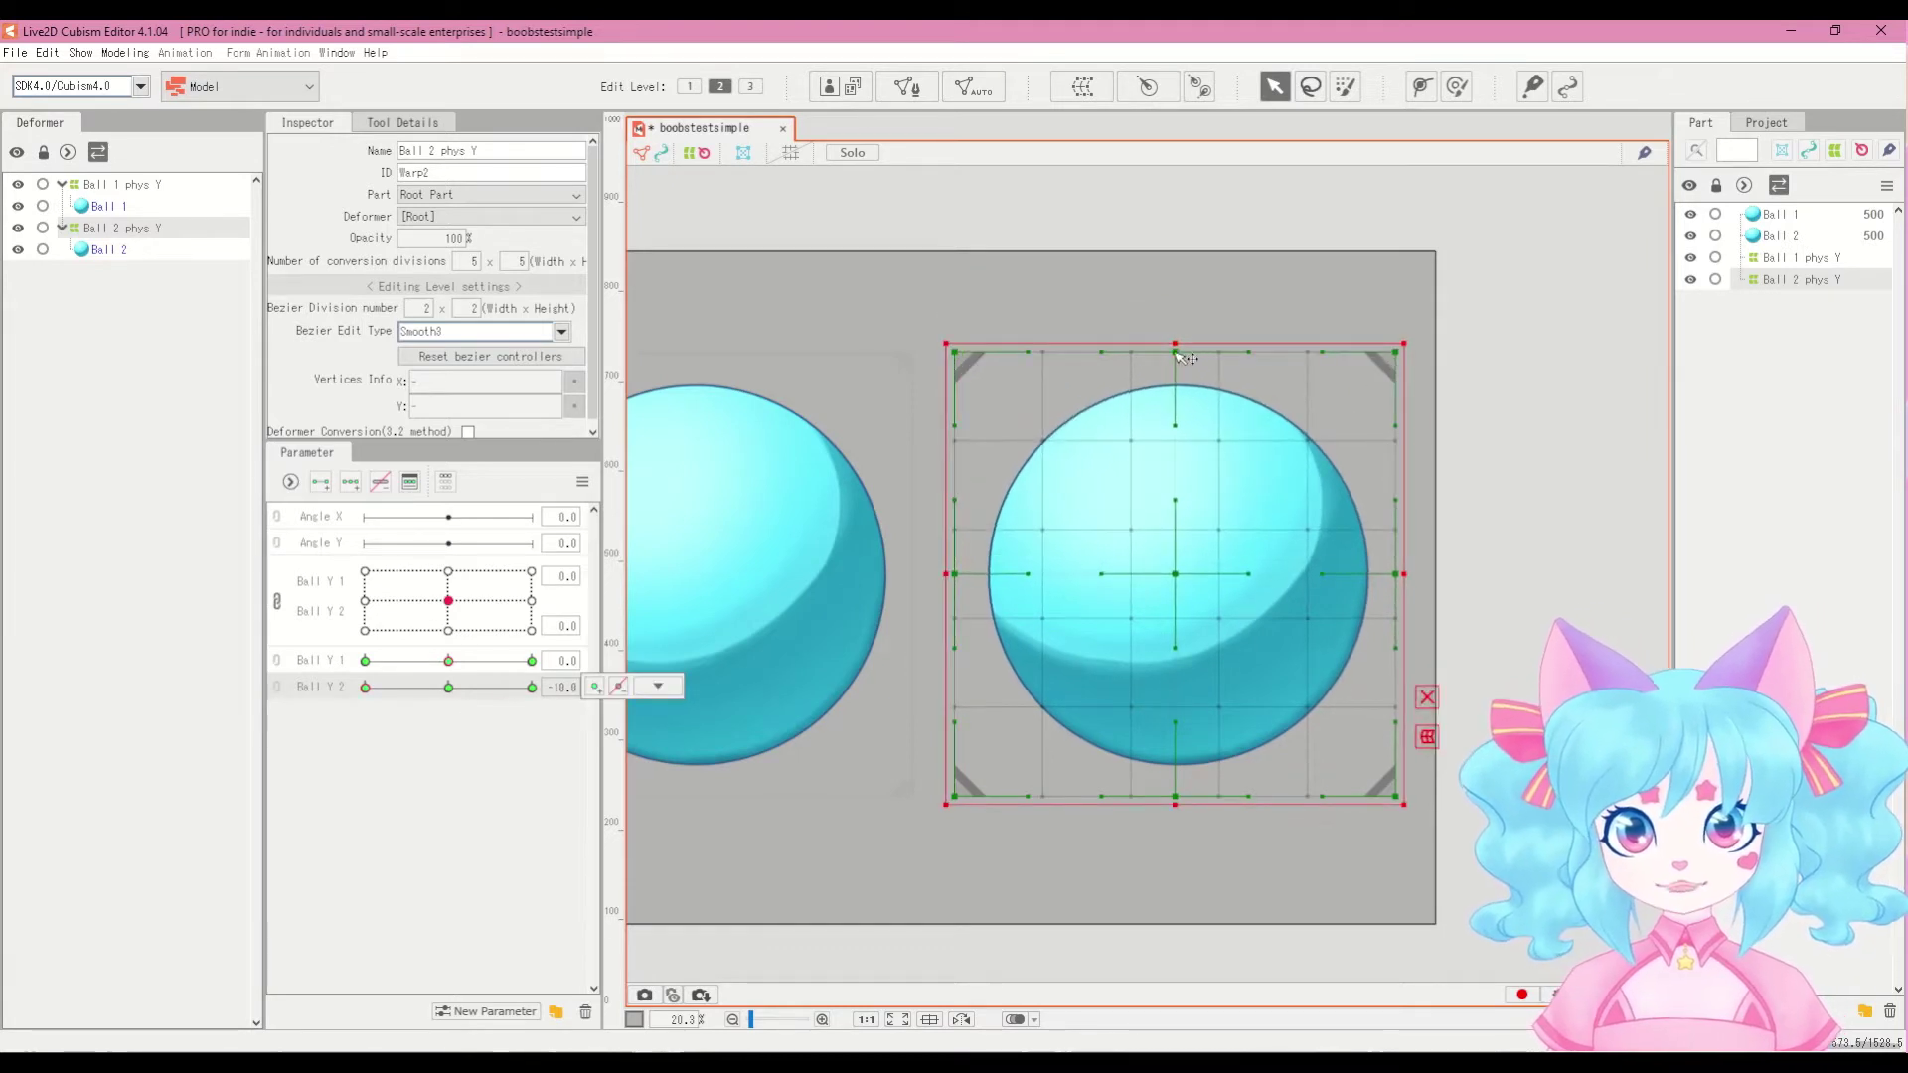
left_click_drag(1175, 350, 1174, 369)
left_click_drag(946, 344, 927, 344)
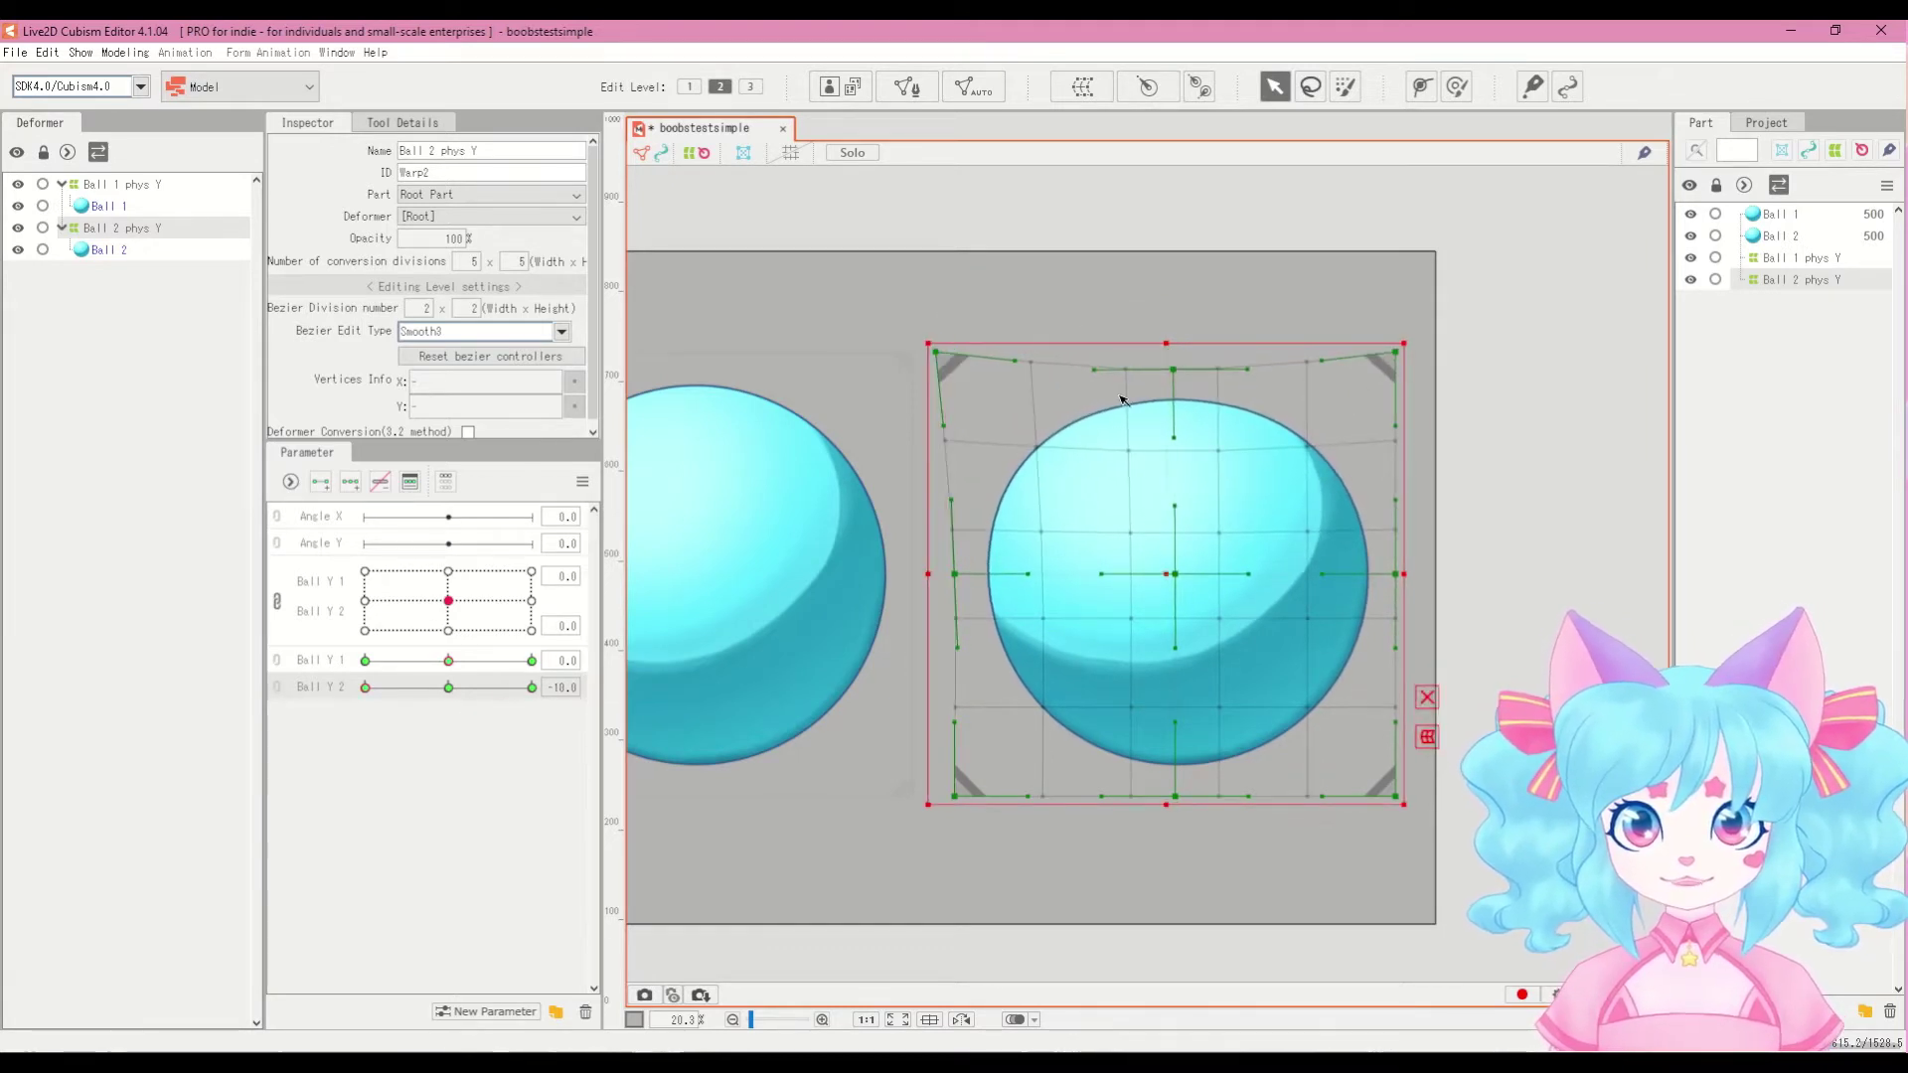
left_click_drag(1403, 344, 1422, 348)
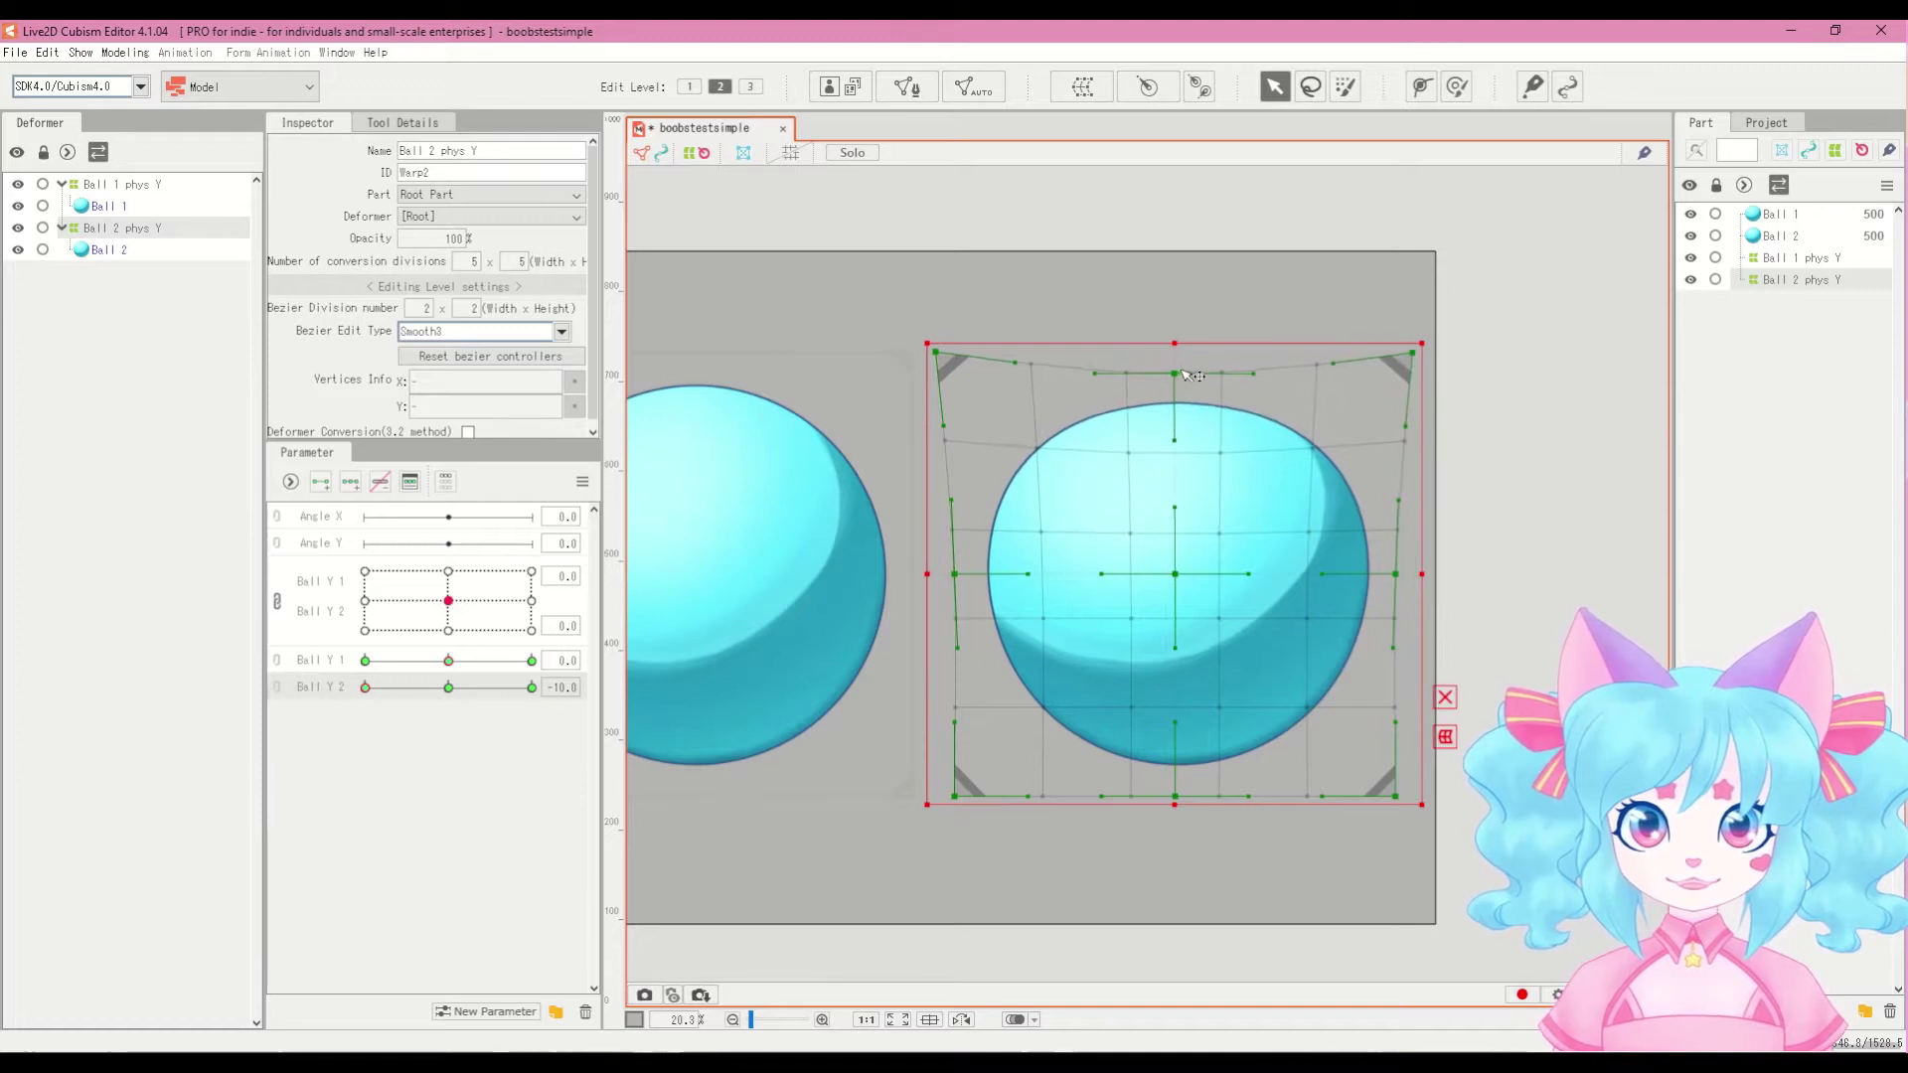
Step: Preview the Ball Y 2 shapes between -10 and 10 and return the parameter to 0
left_click(364, 686)
left_click(532, 686)
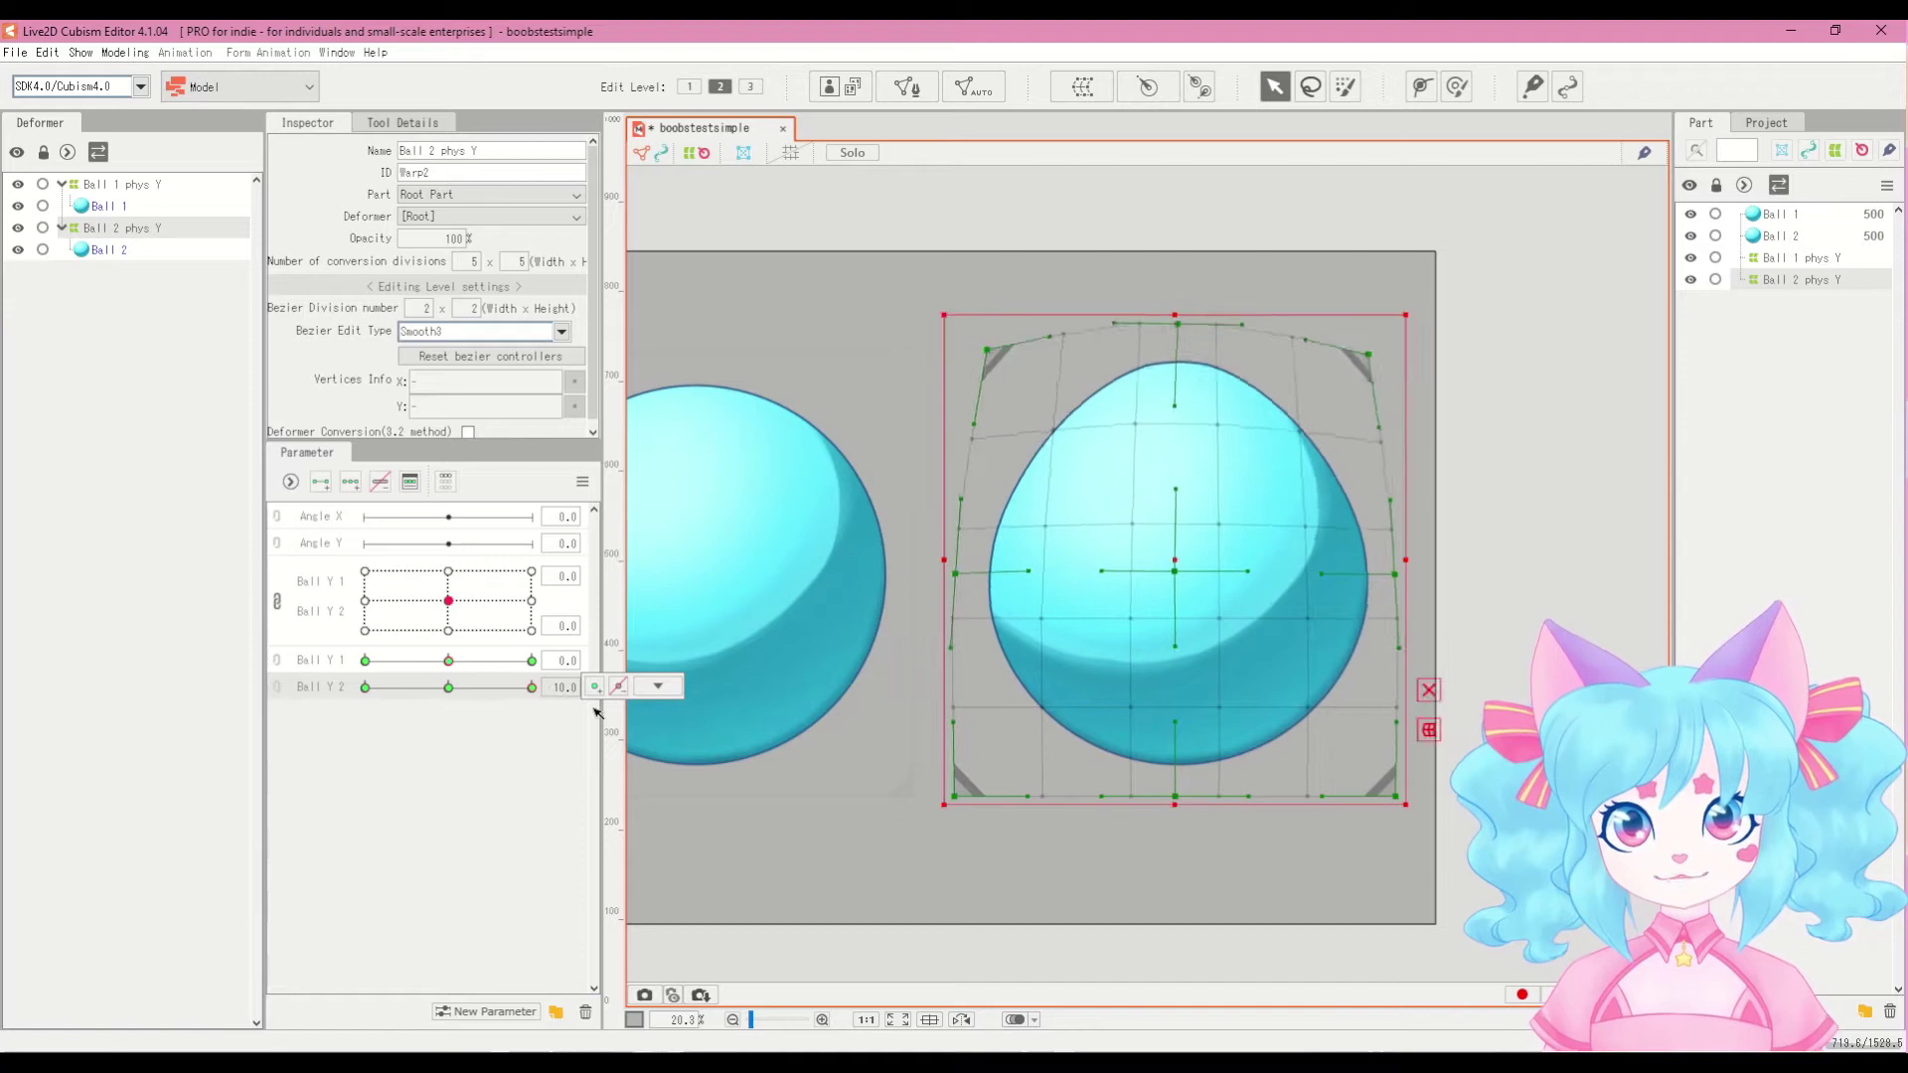
left_click(495, 687)
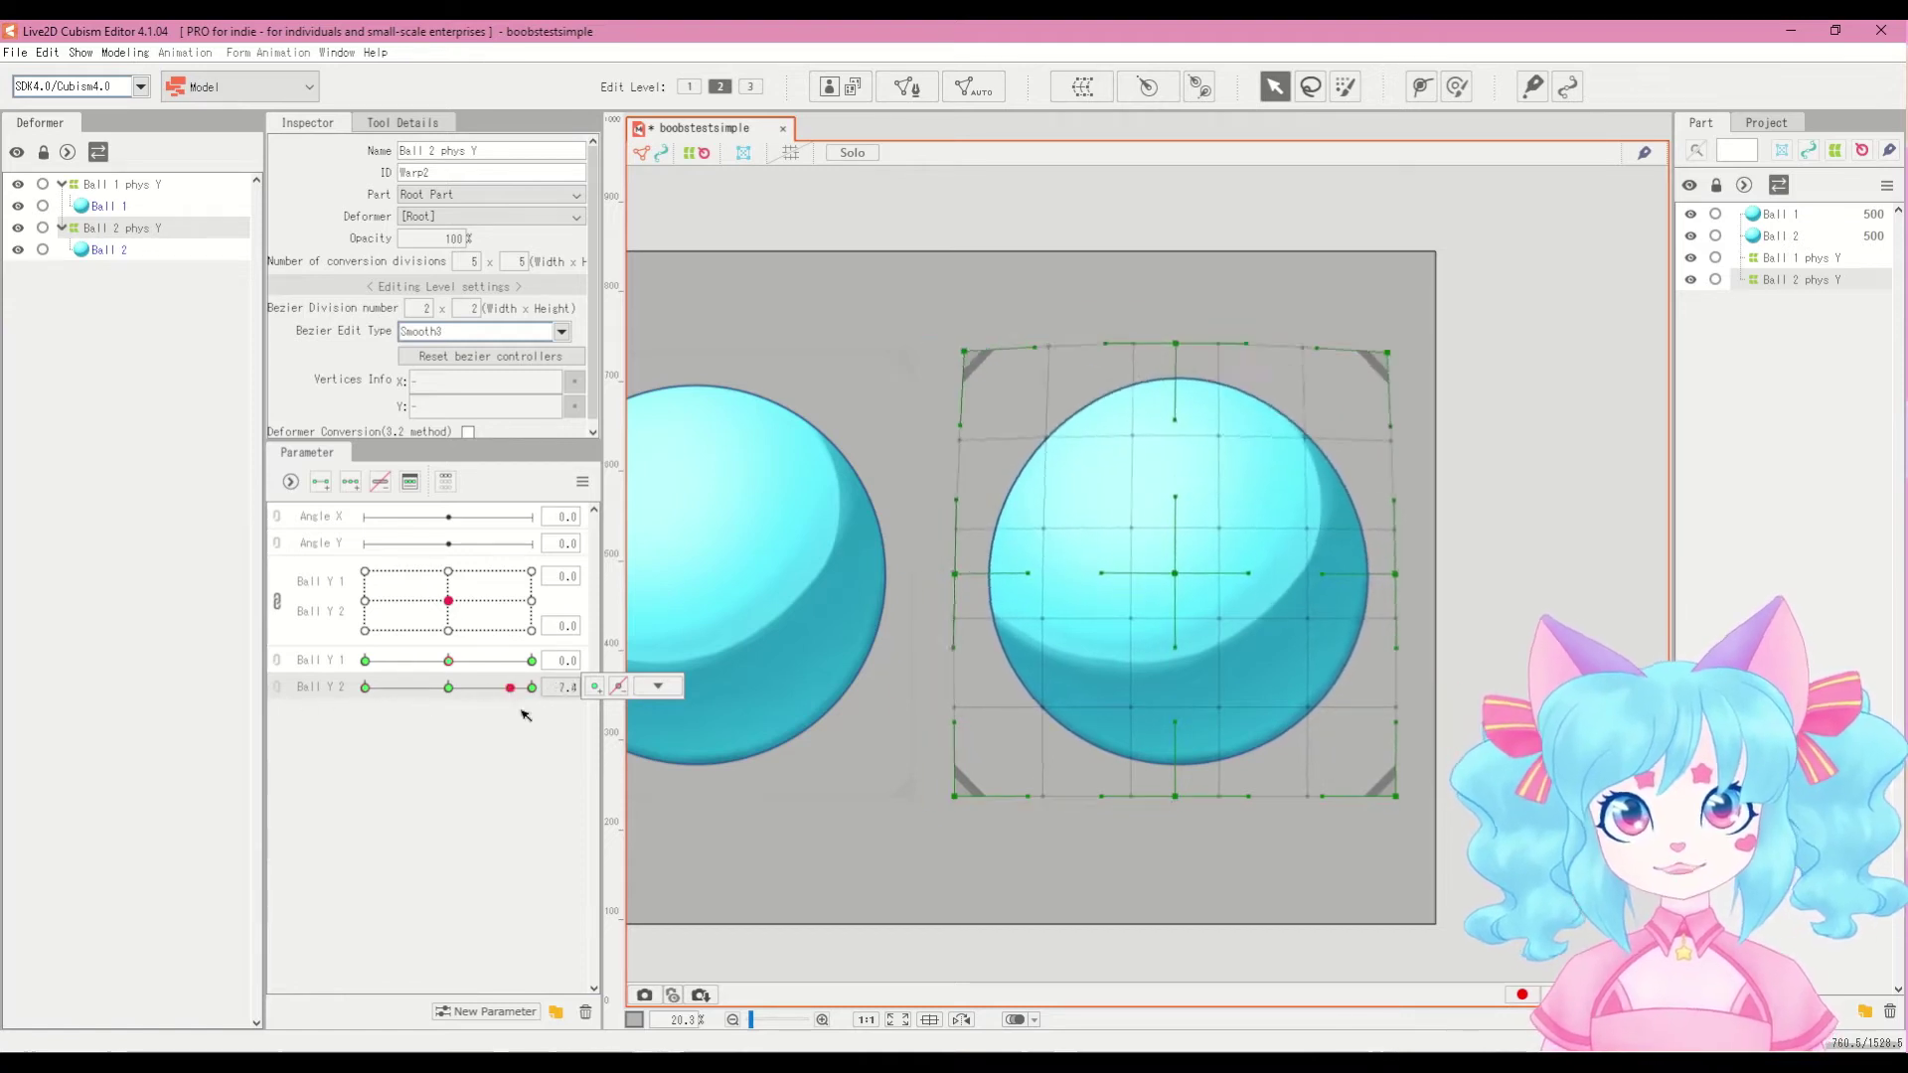
left_click(448, 686)
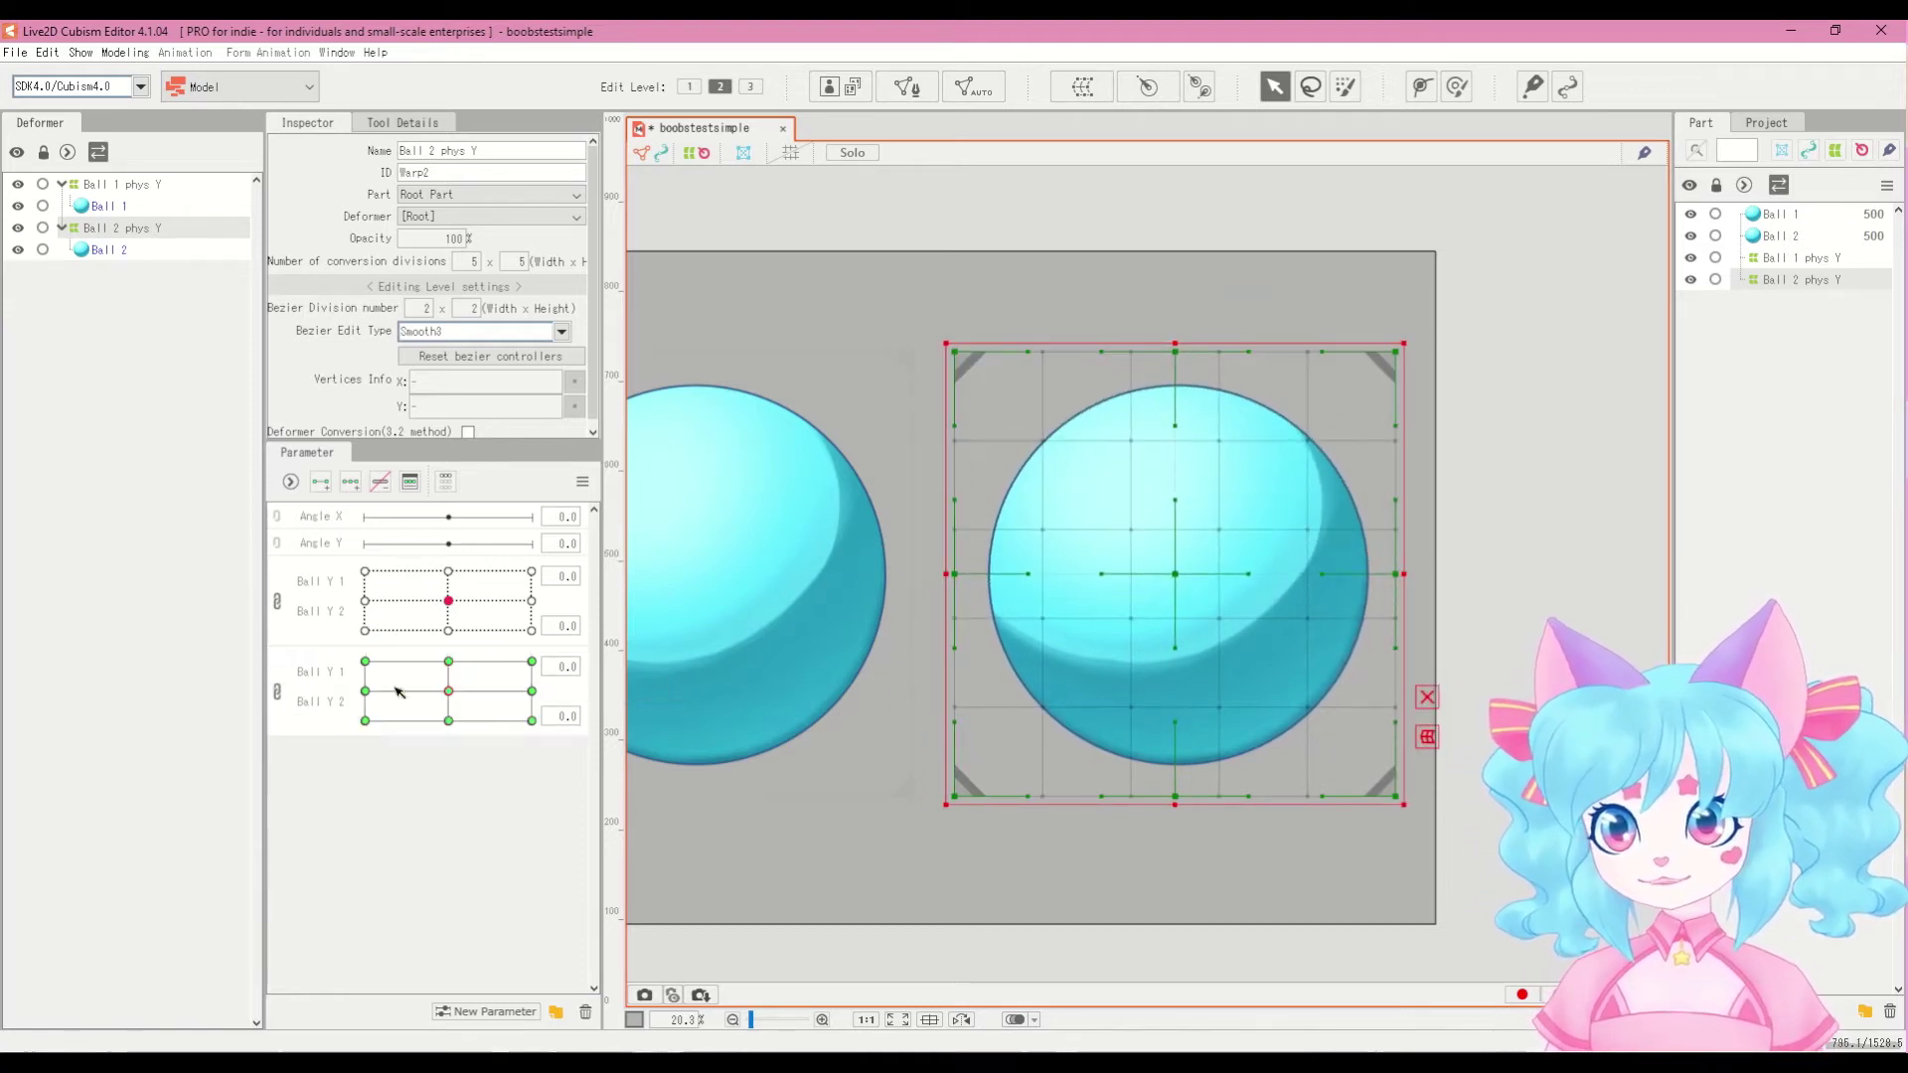
Step: Link Ball Y 1 with Ball Y 2 again and generate the 4-cornered shapes for the selected object
left_click(277, 664)
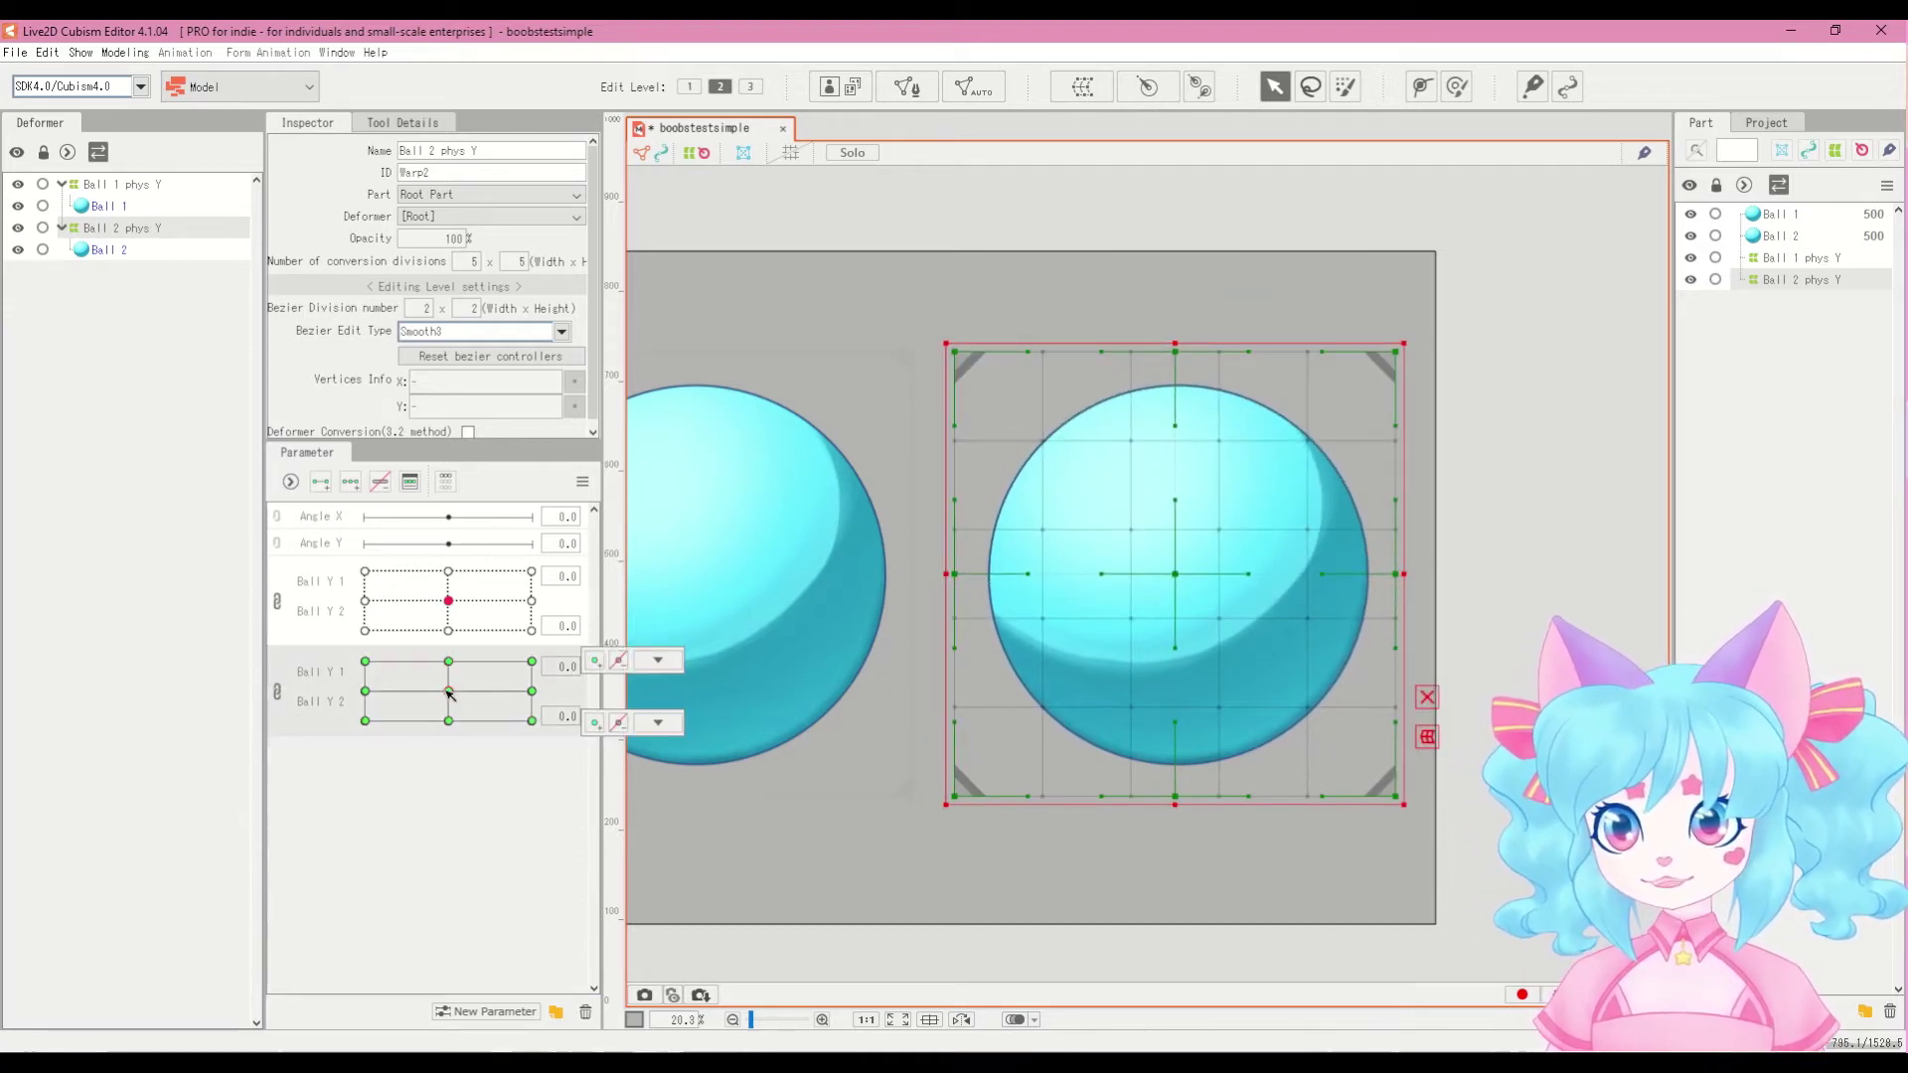
left_click(583, 482)
left_click(639, 630)
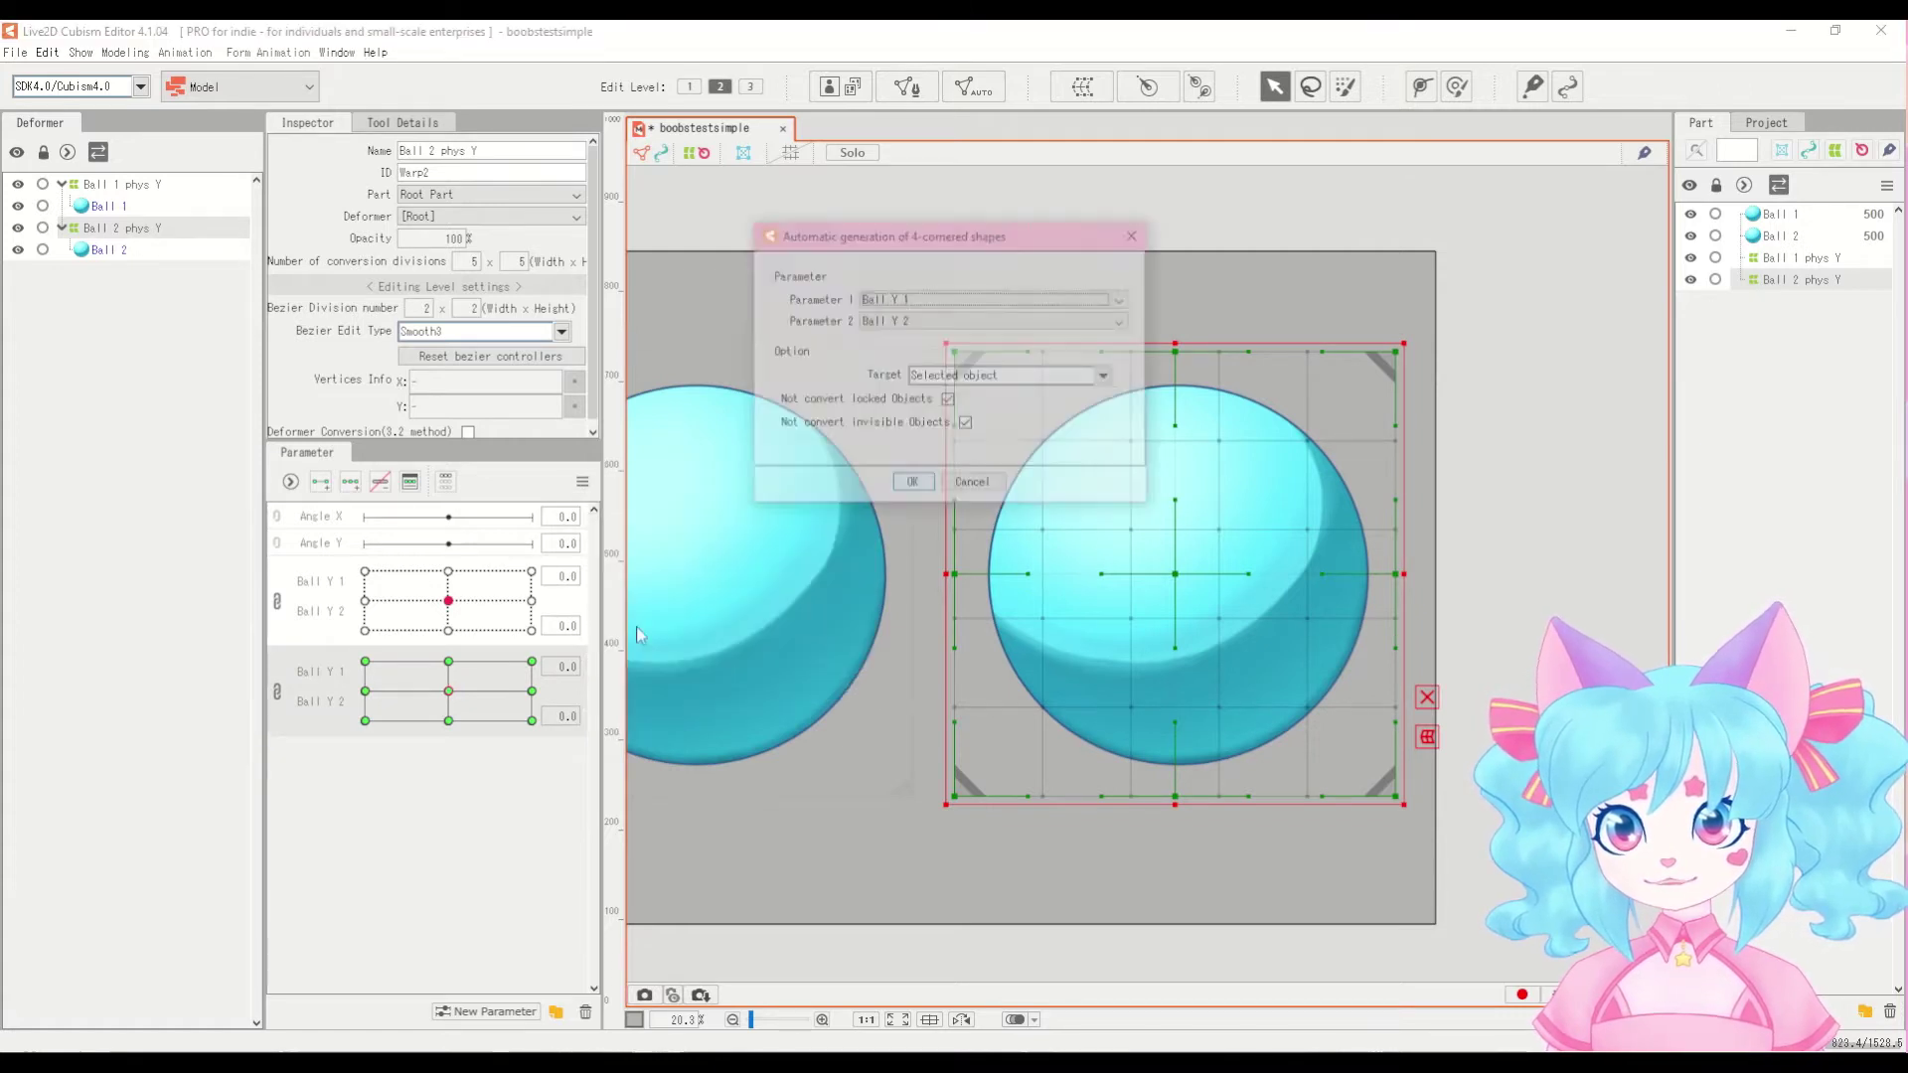
left_click(912, 481)
Step: Preview the linked motion of Ball 2, unlink the parameters, and sweep Ball Y 2 alone before resetting it to 0
mouse_move(447, 715)
left_mouse_down()
mouse_move(395, 683)
mouse_move(443, 719)
mouse_move(427, 701)
mouse_move(447, 665)
mouse_move(455, 728)
mouse_move(425, 676)
mouse_move(499, 725)
mouse_move(531, 689)
mouse_move(517, 712)
mouse_move(410, 712)
mouse_move(533, 723)
mouse_move(408, 703)
mouse_move(473, 673)
mouse_move(393, 708)
mouse_move(453, 665)
mouse_move(427, 725)
left_mouse_up()
mouse_move(415, 670)
left_mouse_down()
mouse_move(477, 715)
mouse_move(392, 669)
mouse_move(503, 706)
mouse_move(407, 710)
mouse_move(468, 694)
mouse_move(438, 715)
mouse_move(414, 668)
mouse_move(477, 692)
mouse_move(415, 695)
mouse_move(442, 664)
mouse_move(443, 690)
left_mouse_up()
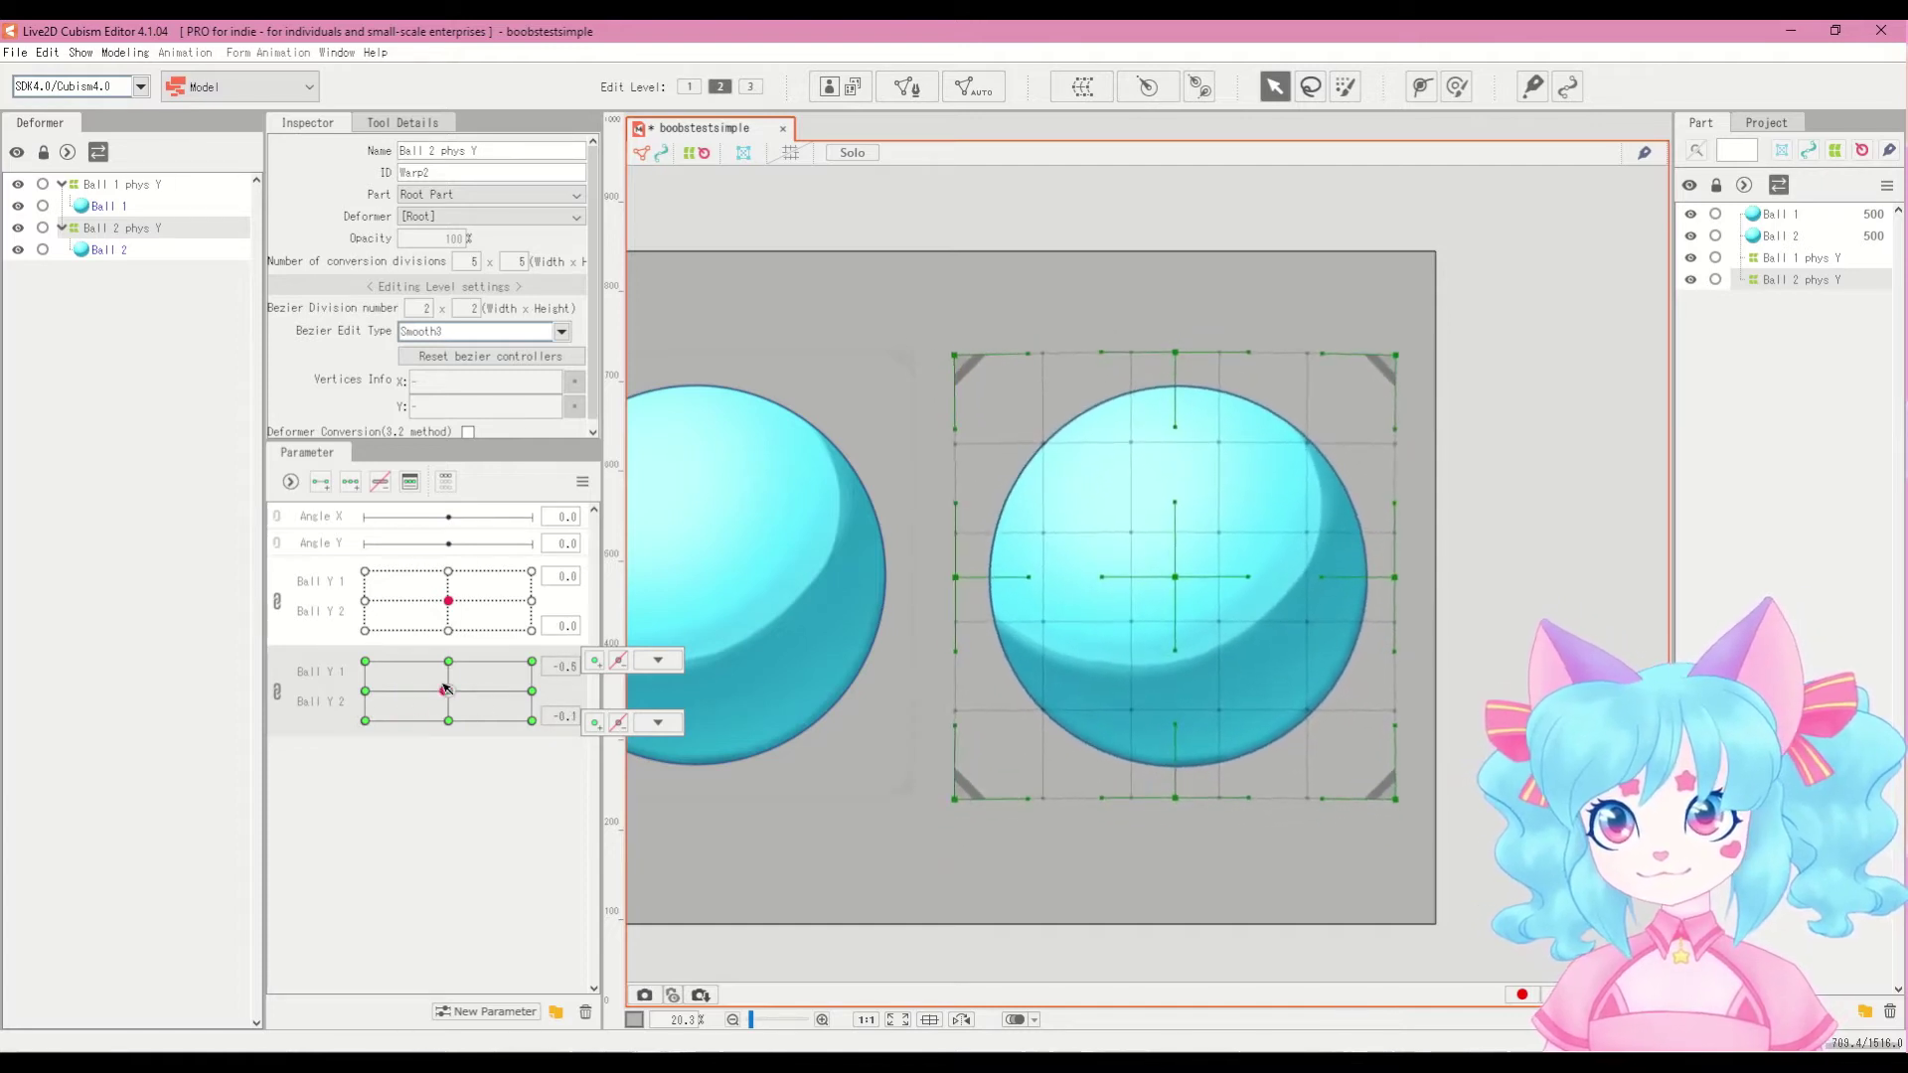
left_click(276, 691)
mouse_move(449, 693)
left_mouse_down()
mouse_move(532, 687)
mouse_move(490, 711)
mouse_move(430, 689)
left_mouse_up()
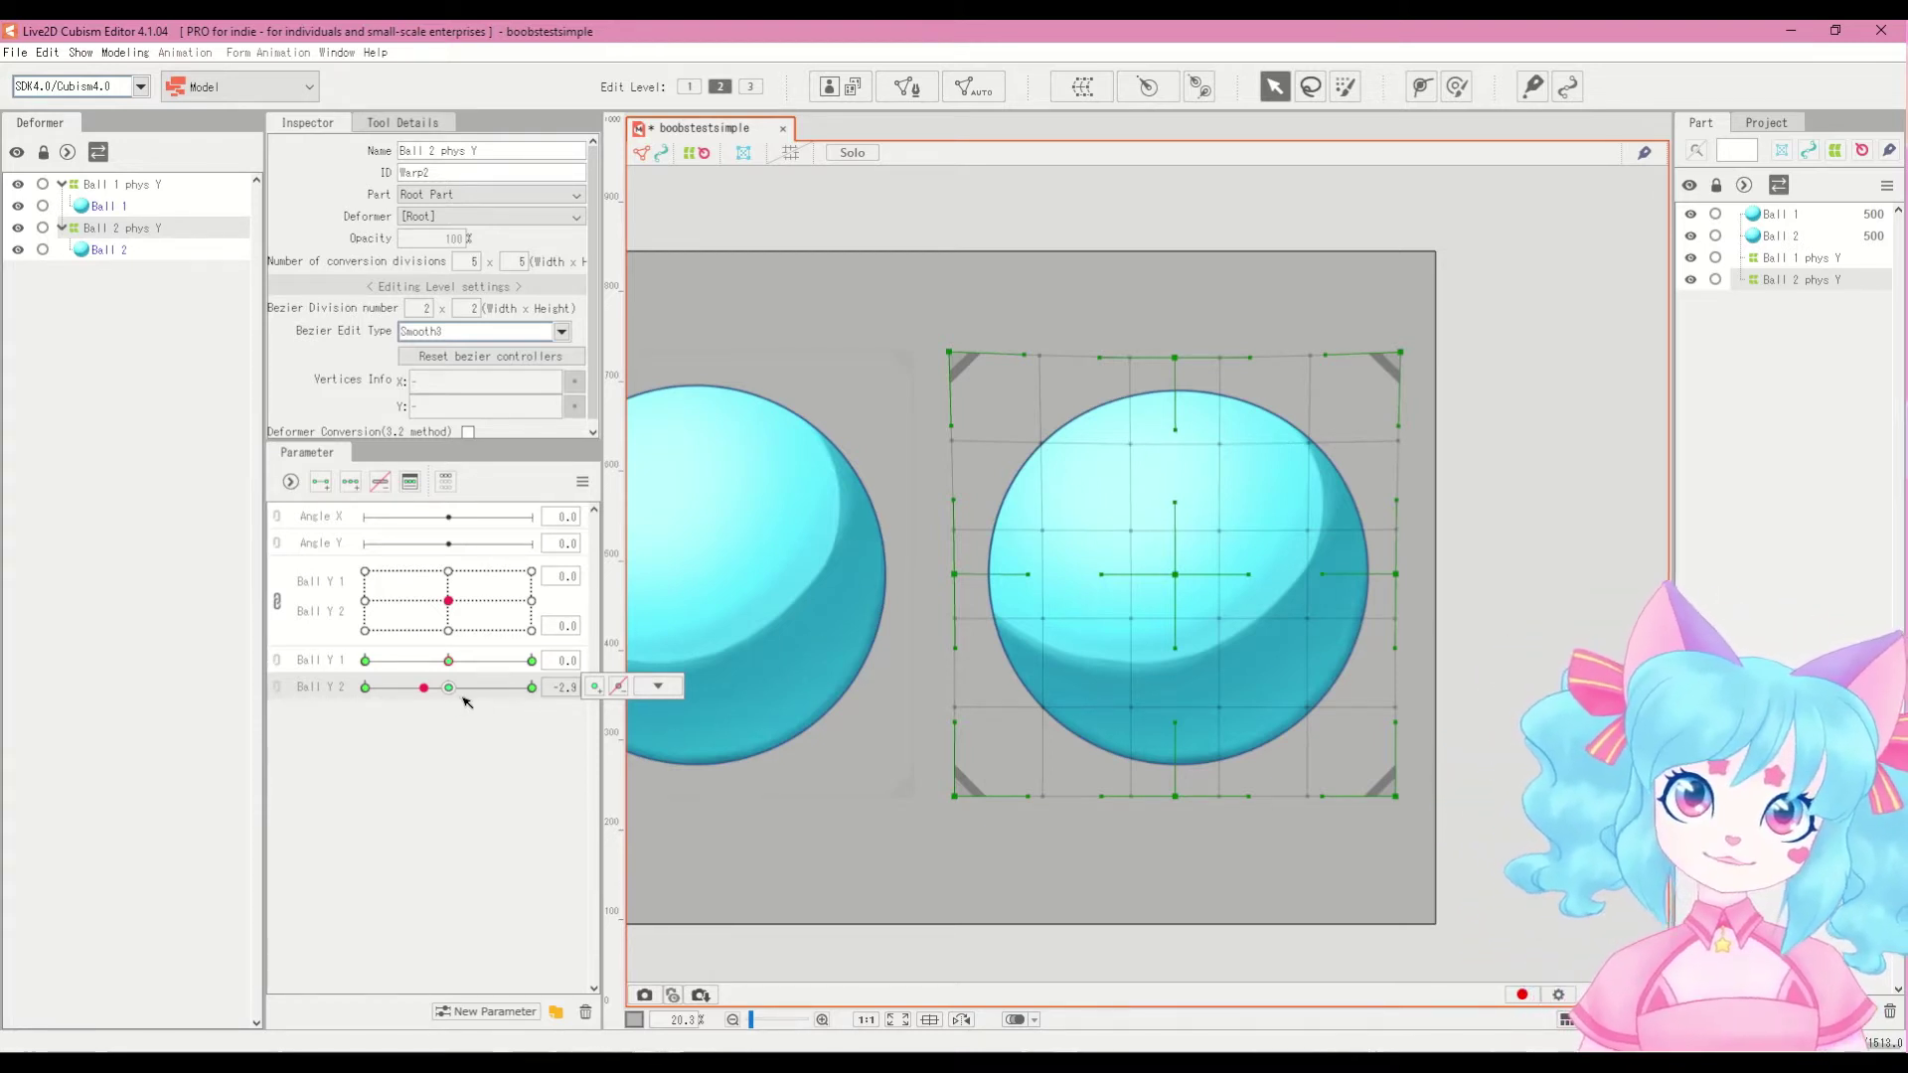
left_click_drag(435, 687, 556, 696)
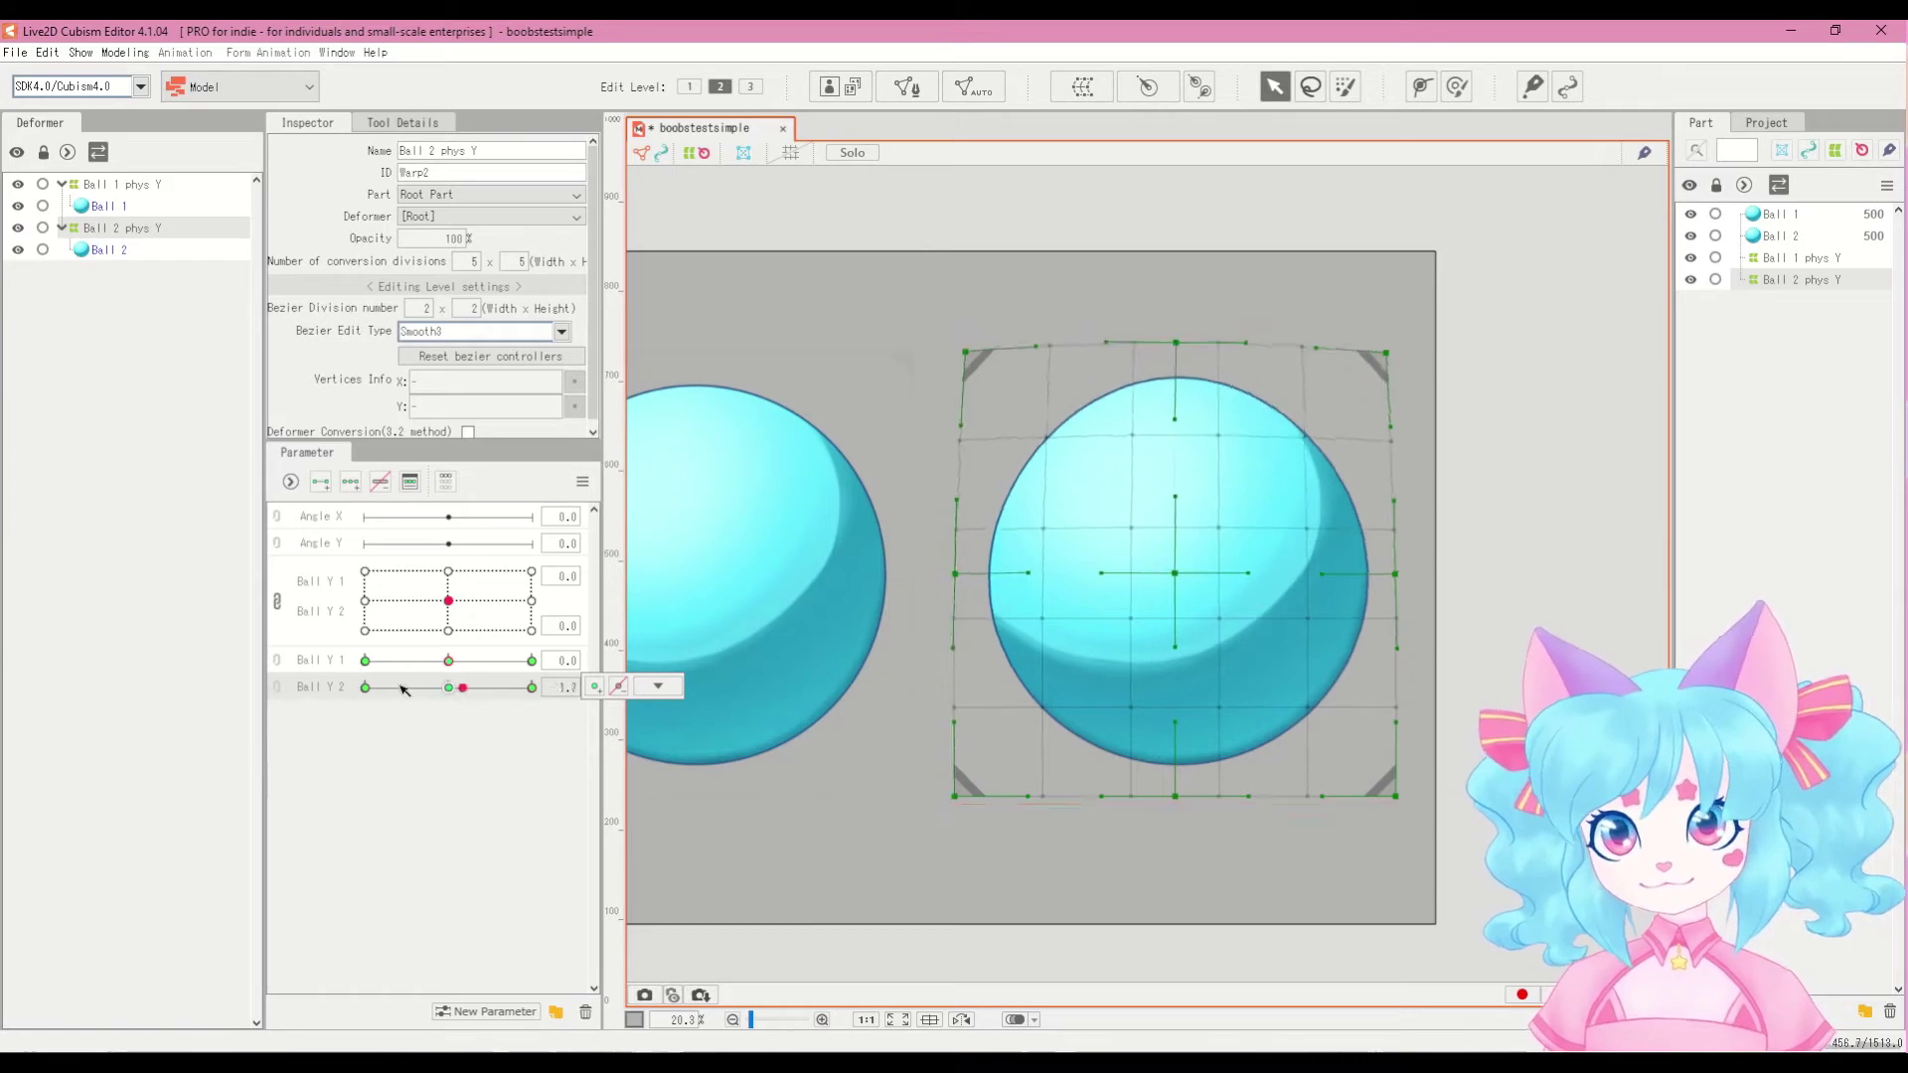
left_click(449, 687)
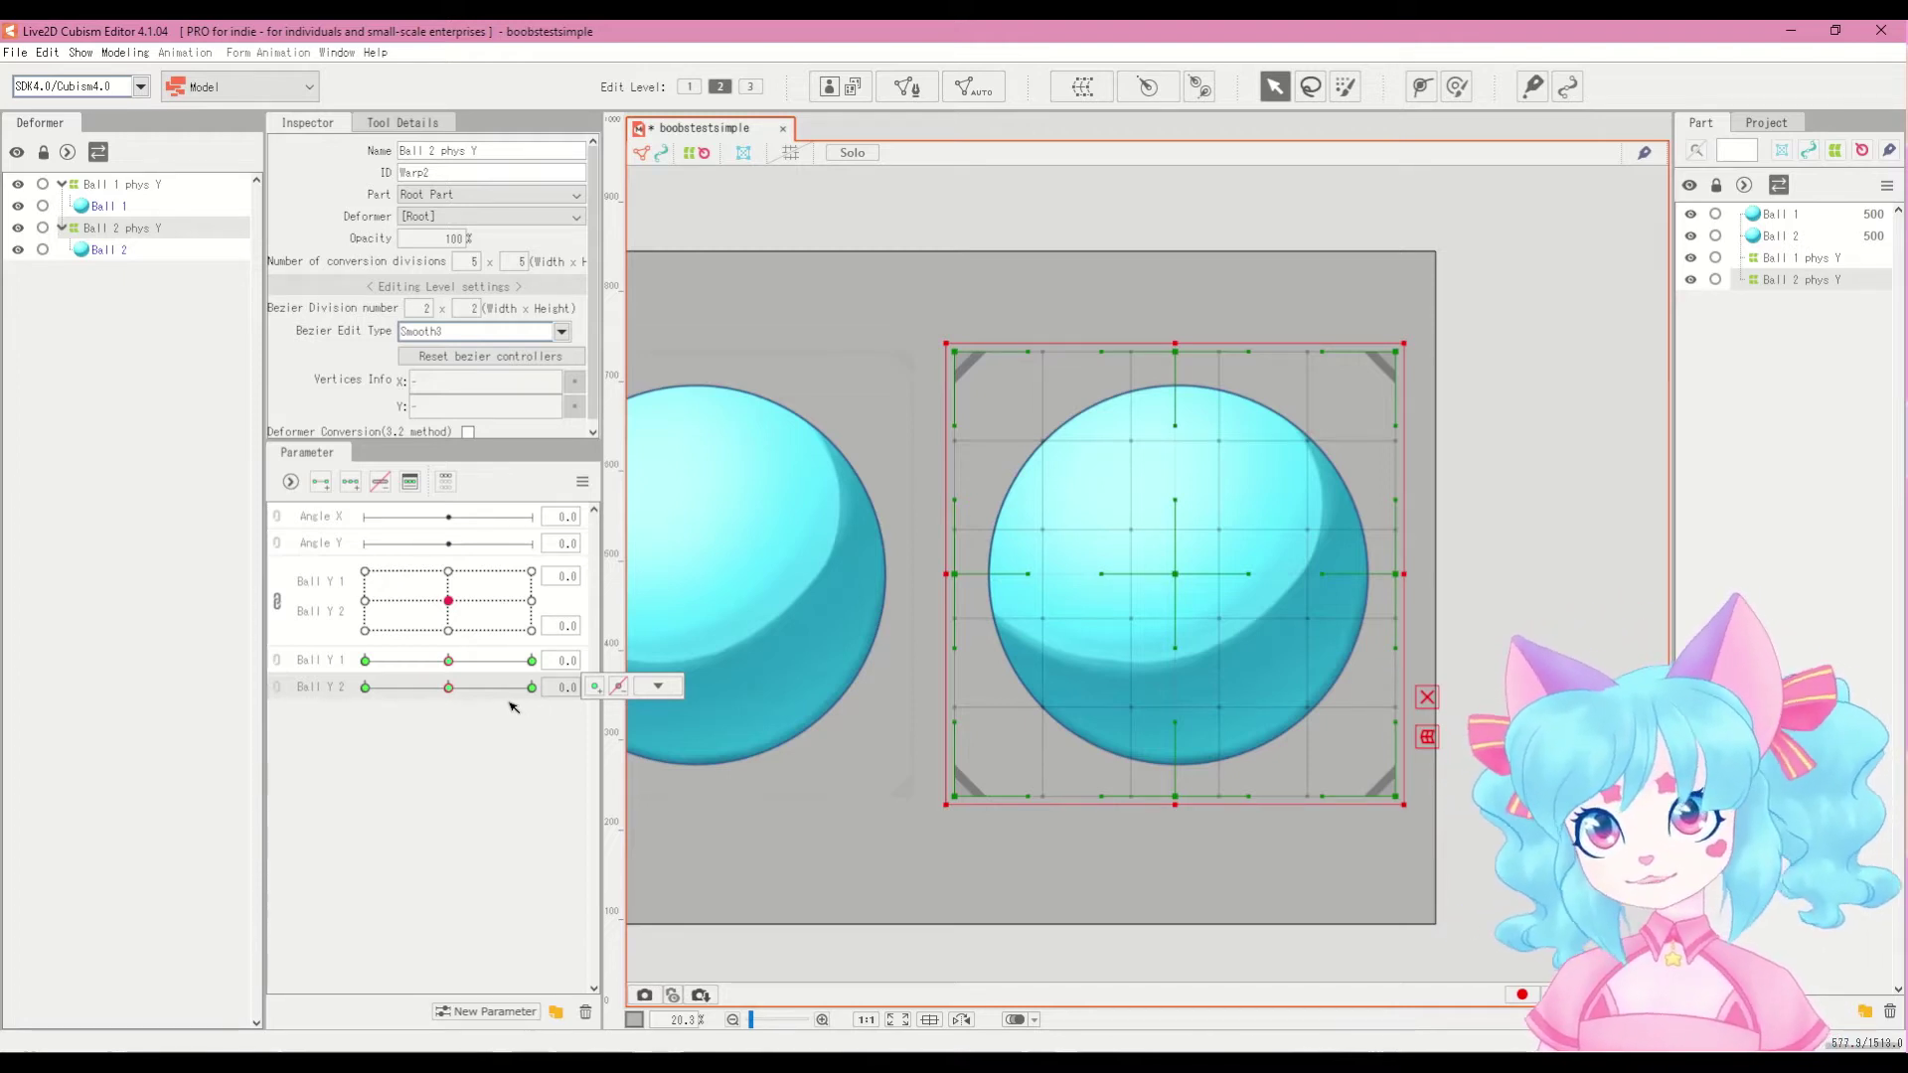
Step: Relink Ball Y 1 and Ball Y 2, preview Ball 2's combined motion in all directions, and return both to 0
left_click(279, 674)
mouse_move(448, 690)
left_mouse_down()
mouse_move(500, 676)
mouse_move(438, 716)
mouse_move(421, 668)
mouse_move(477, 717)
mouse_move(409, 663)
mouse_move(452, 721)
mouse_move(452, 664)
mouse_move(462, 736)
mouse_move(409, 689)
mouse_move(499, 696)
mouse_move(496, 676)
mouse_move(432, 668)
left_mouse_up()
left_click_drag(506, 719, 422, 684)
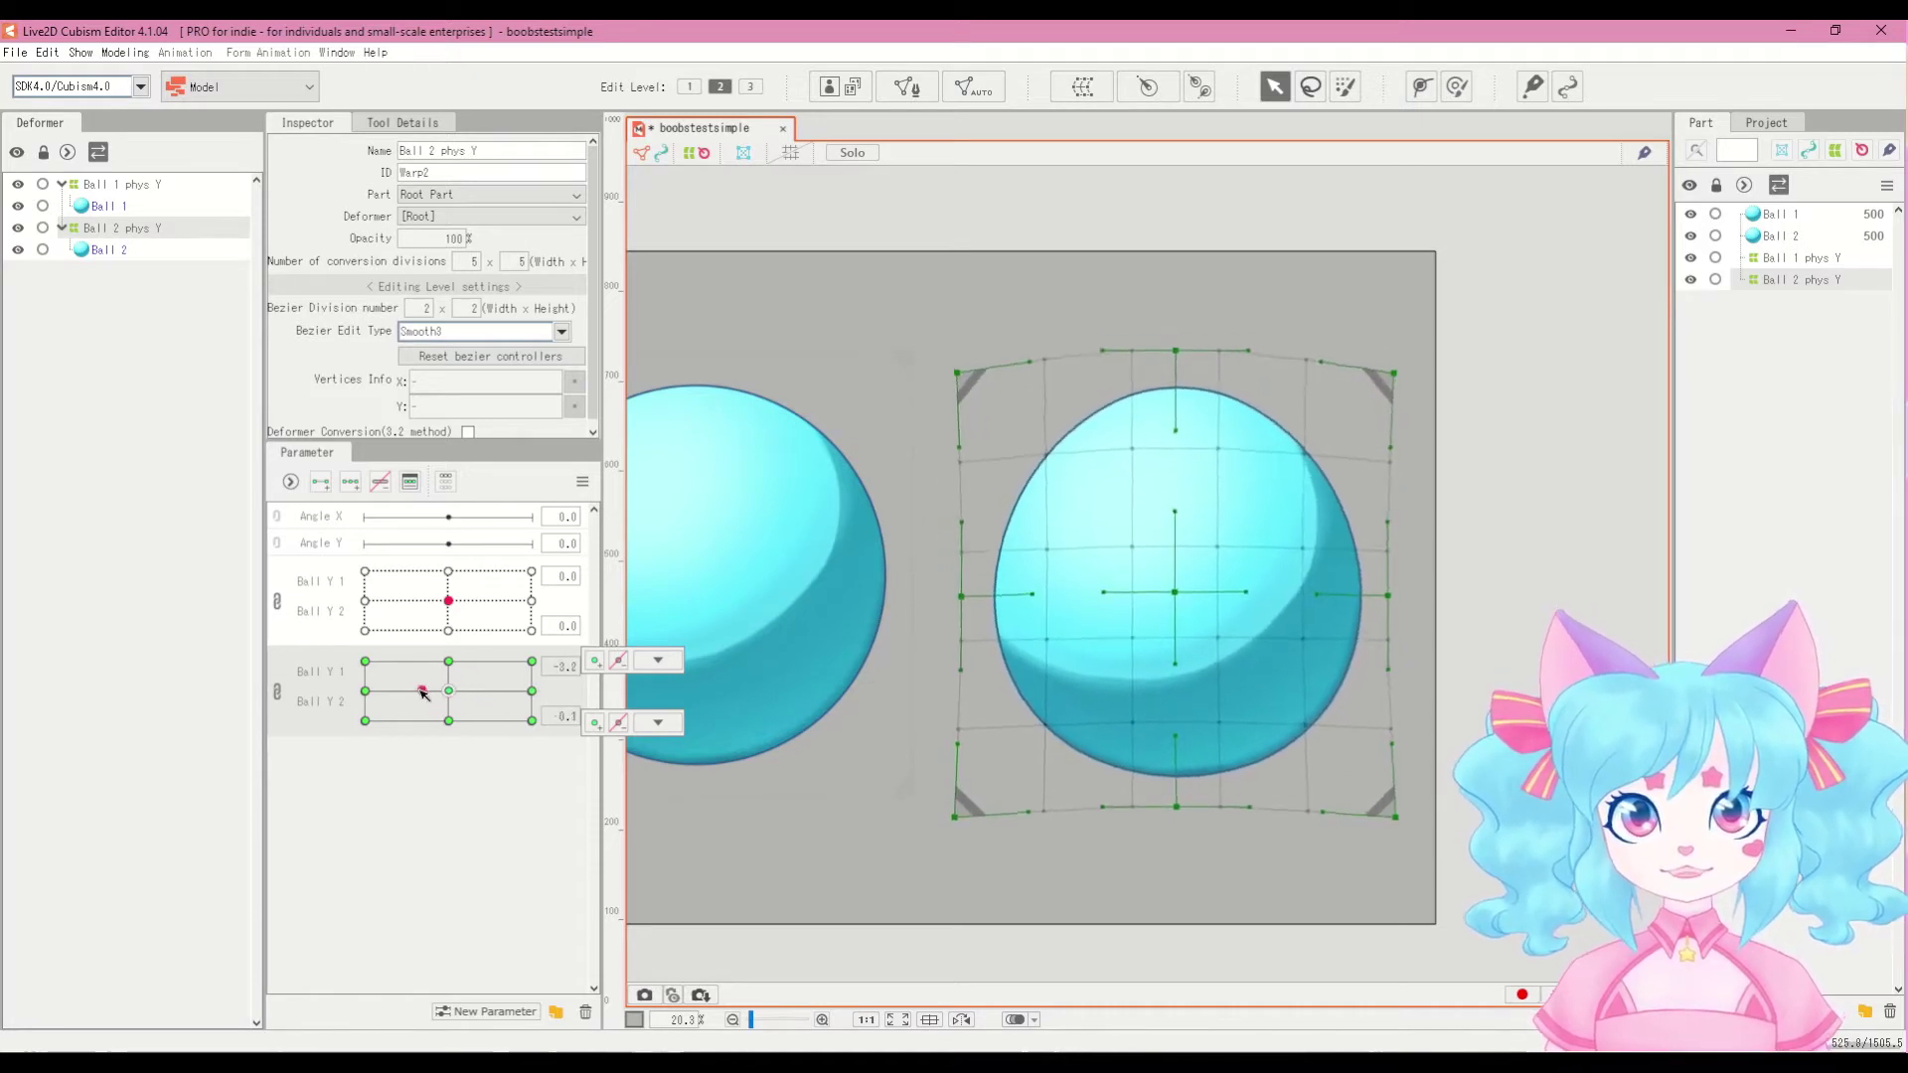
left_click_drag(435, 667, 462, 714)
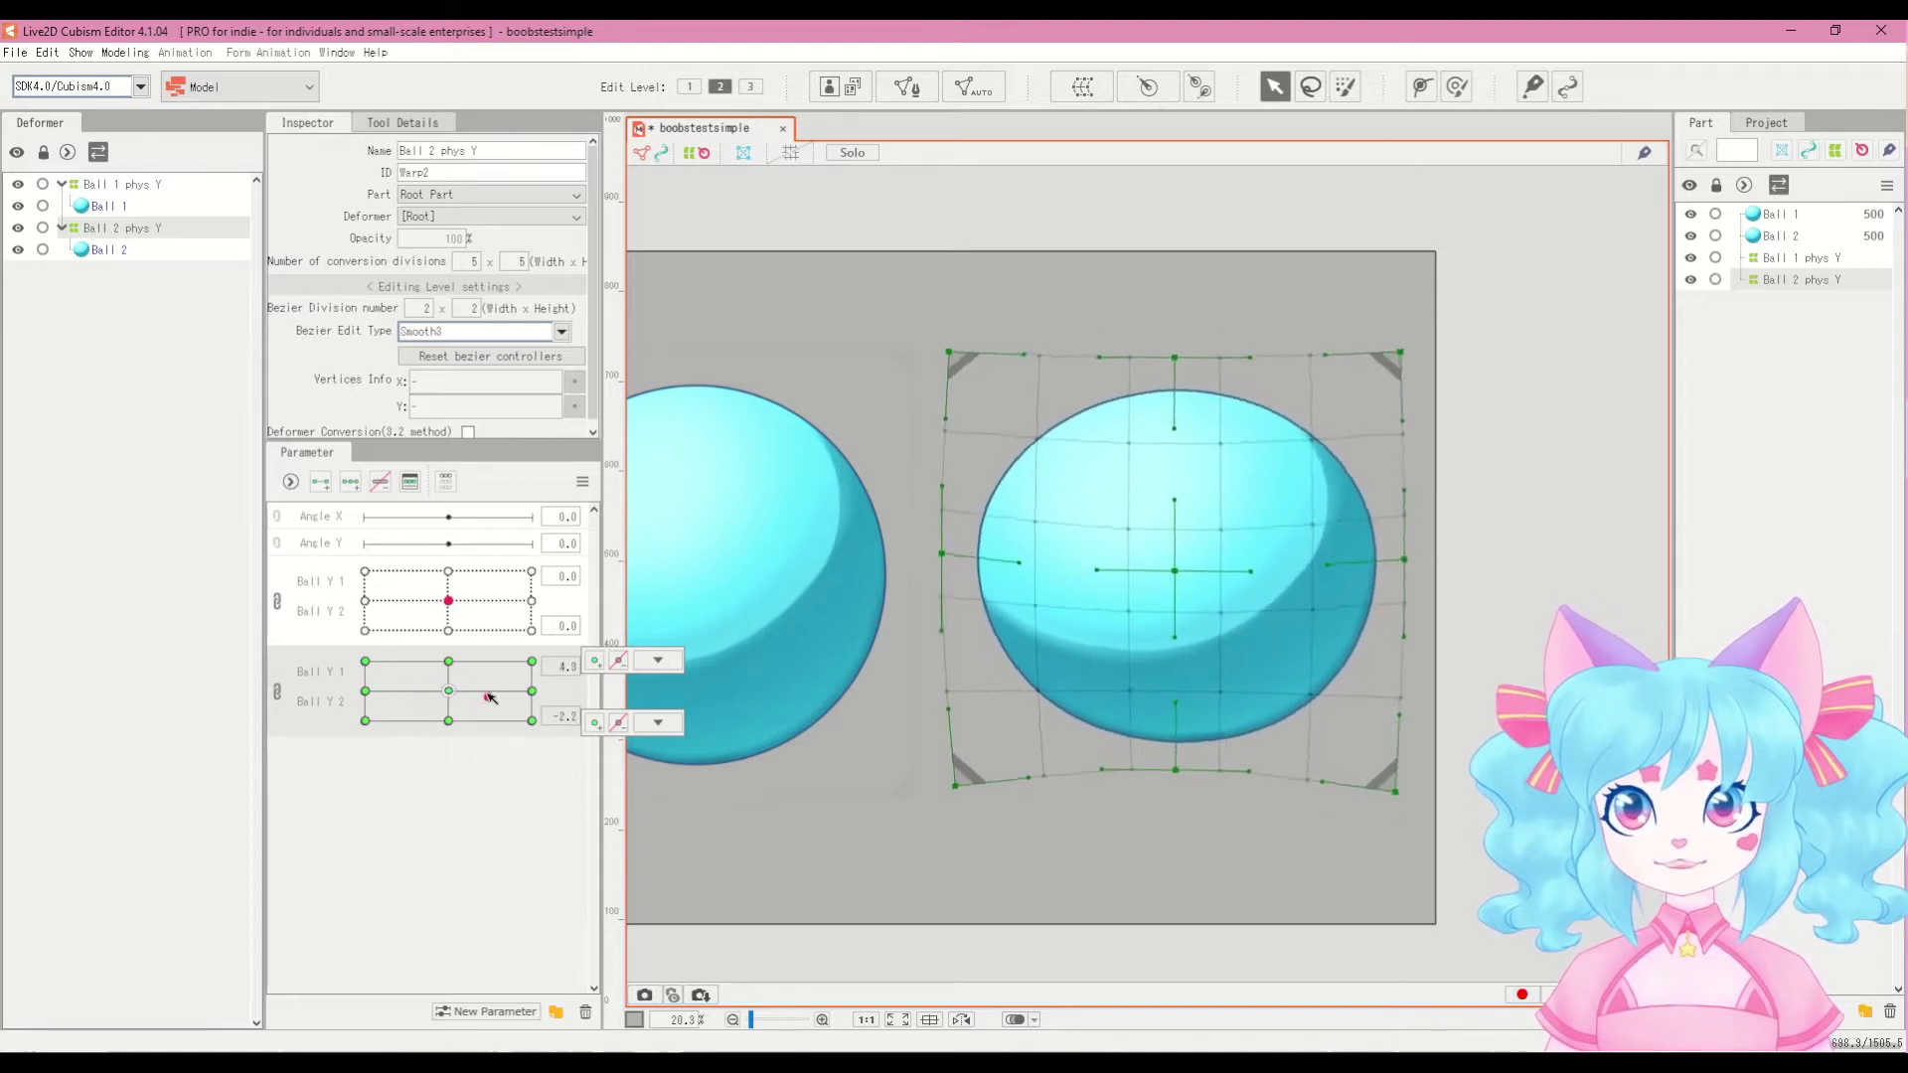
left_click_drag(417, 700, 444, 672)
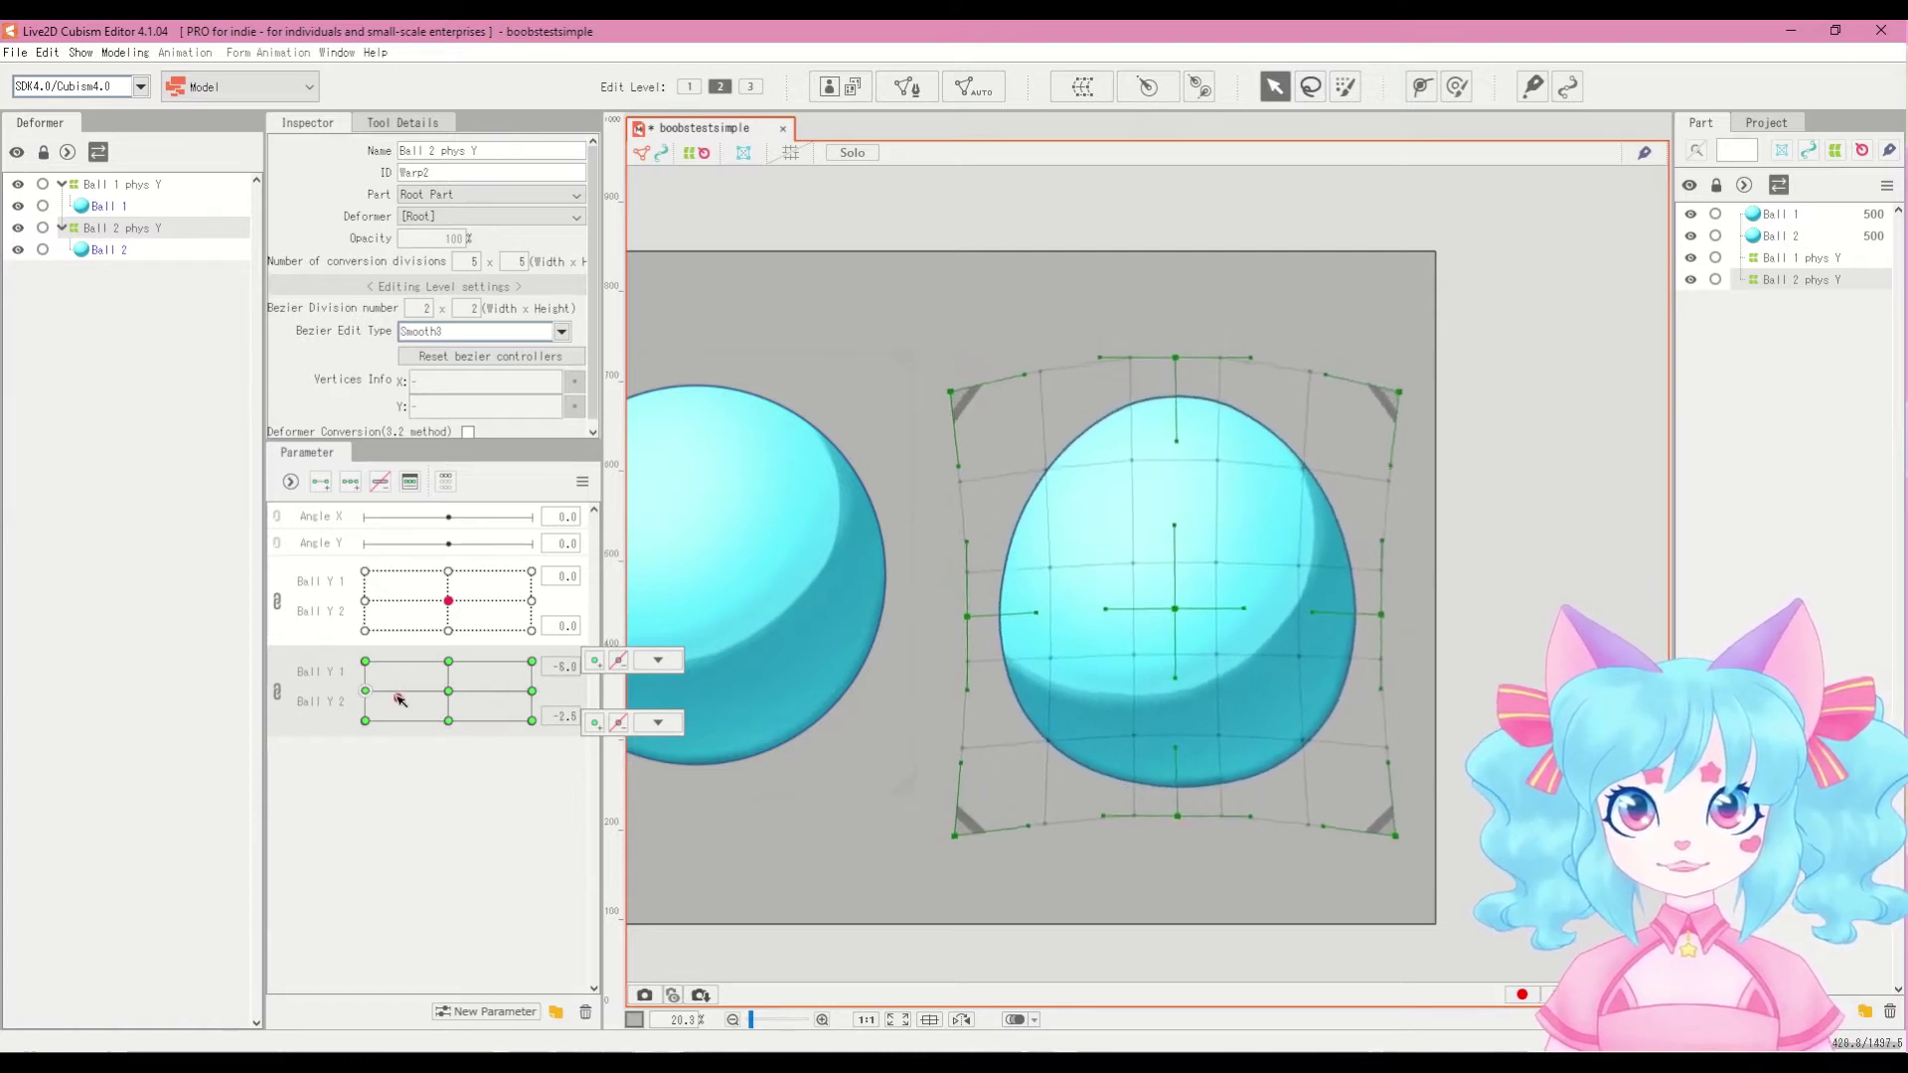
left_click_drag(380, 698, 450, 691)
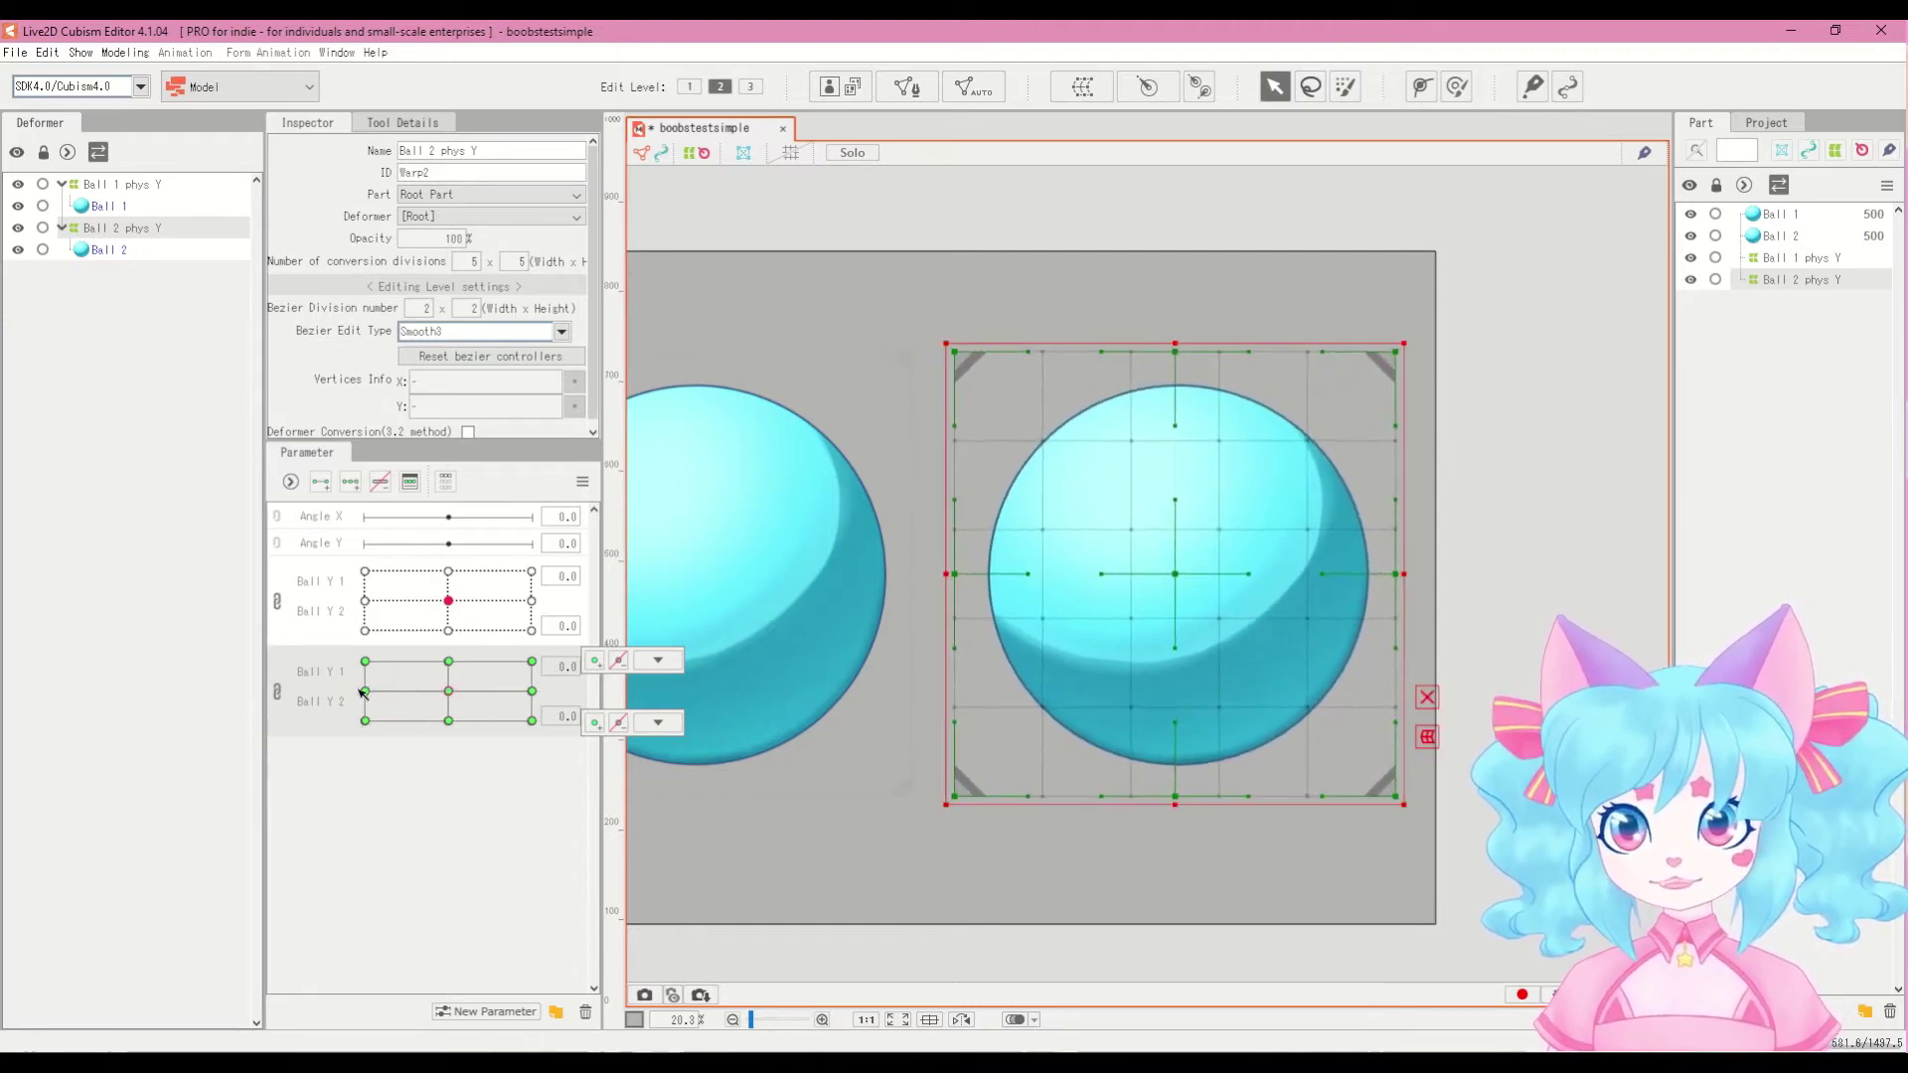
Step: Unlink Ball Y 1 and Ball Y 2 and examine the Ball Y 2 deformation separately across its range
left_click(279, 695)
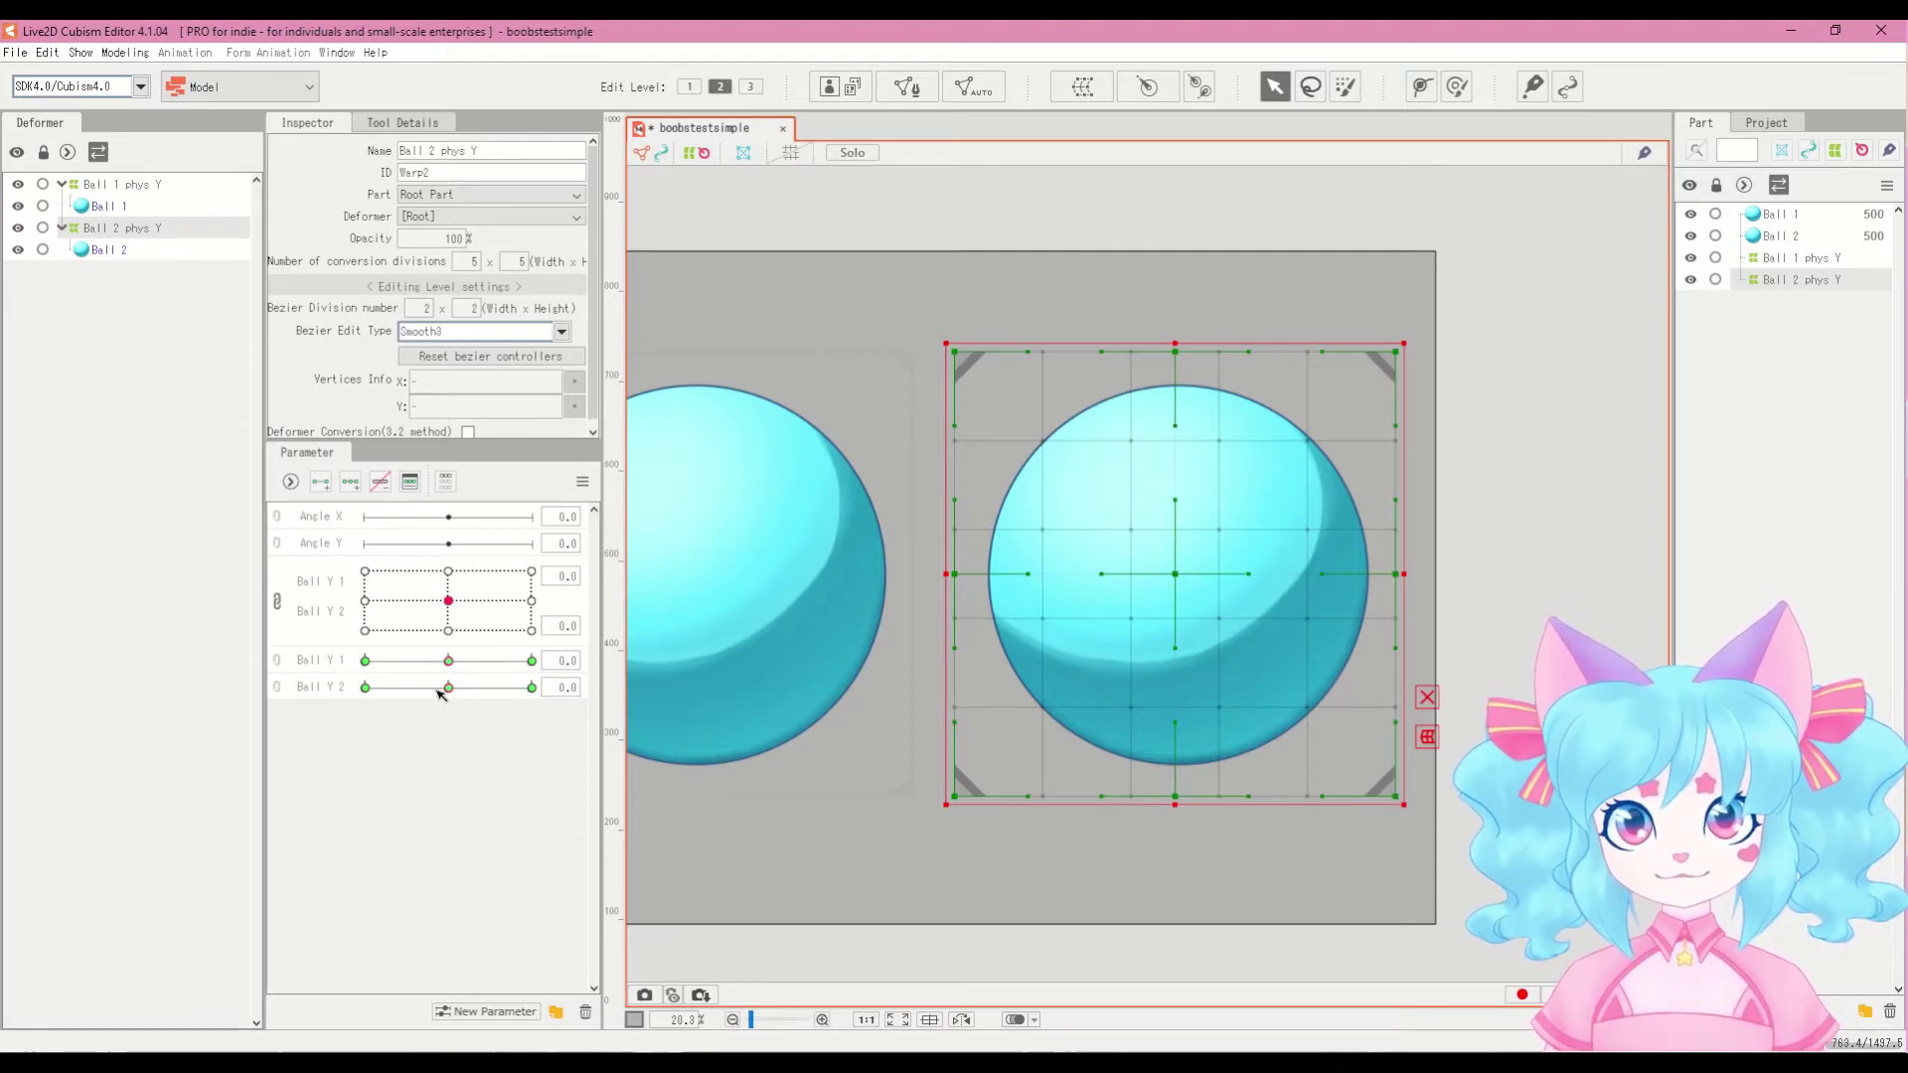
left_click_drag(447, 661, 363, 745)
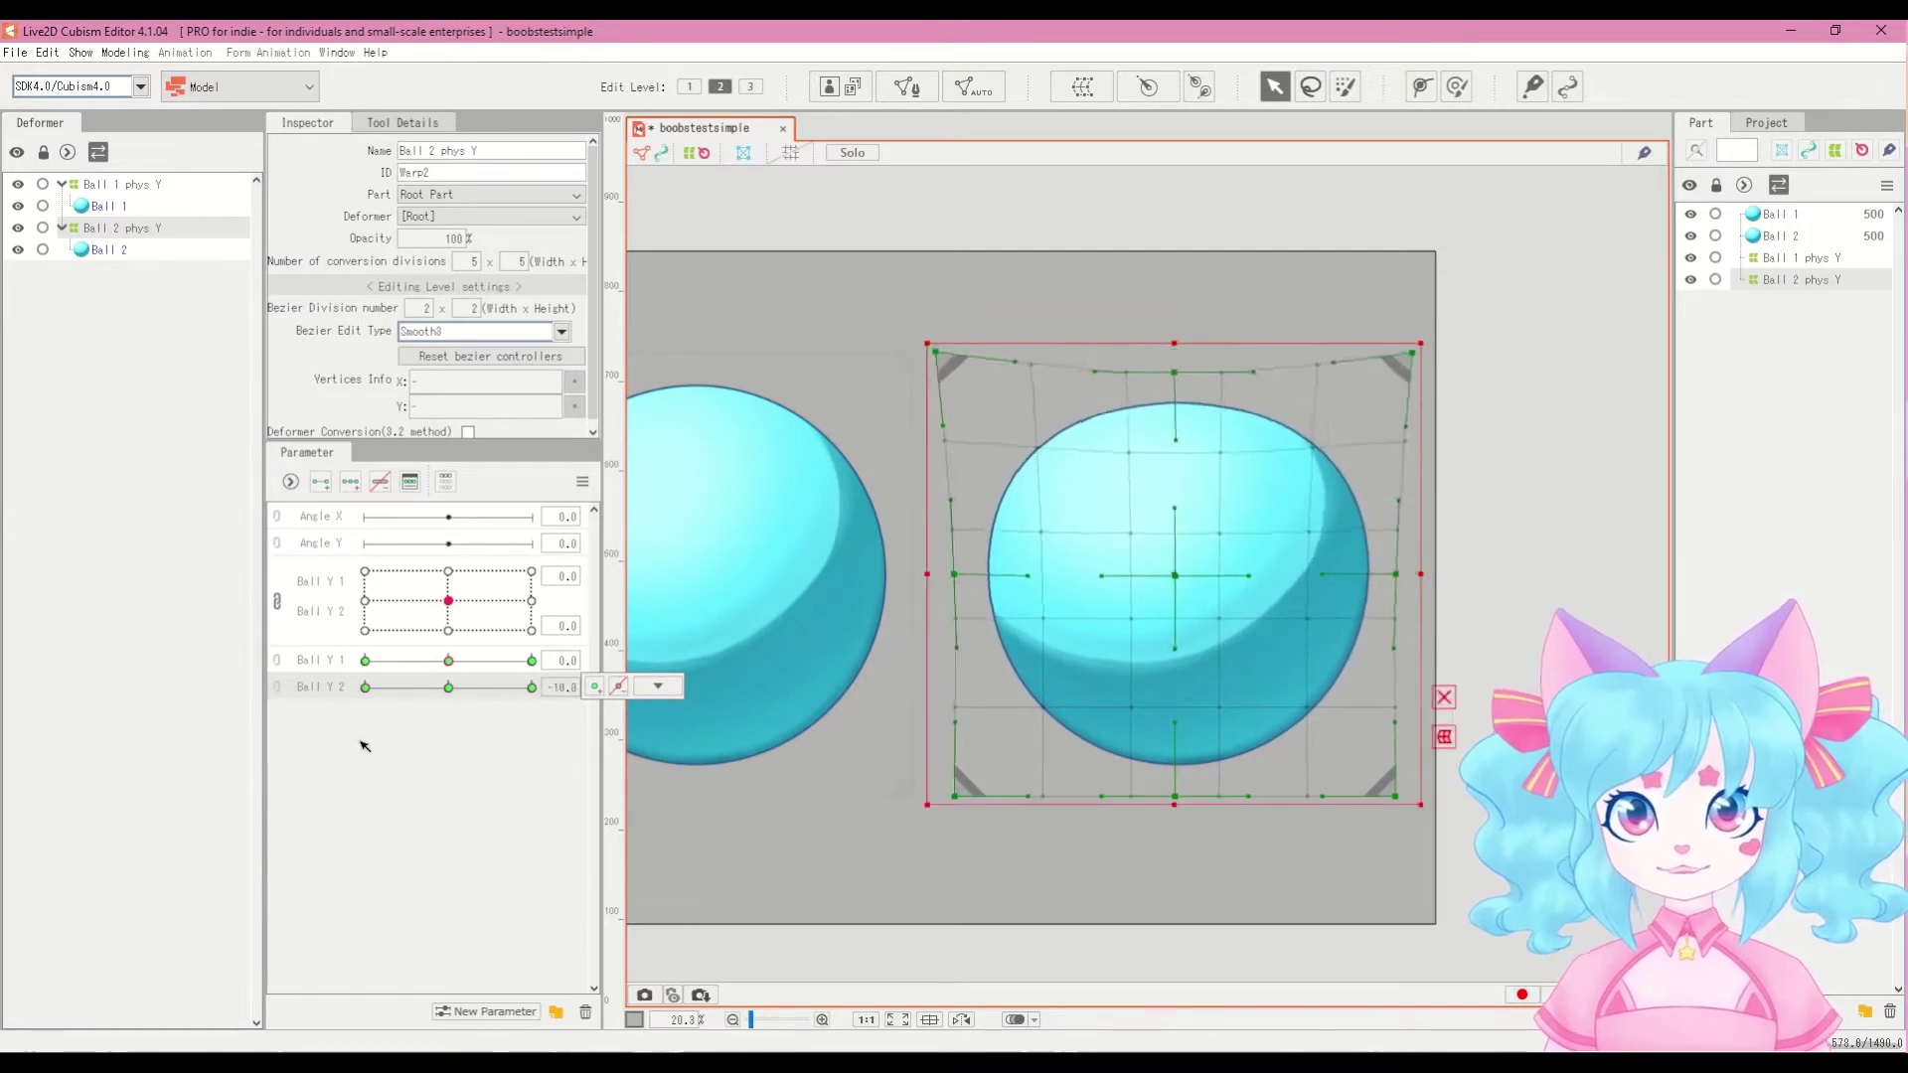
left_click_drag(514, 744, 429, 742)
mouse_move(558, 757)
left_mouse_down()
mouse_move(384, 760)
mouse_move(582, 779)
left_mouse_up()
left_click_drag(381, 766, 451, 781)
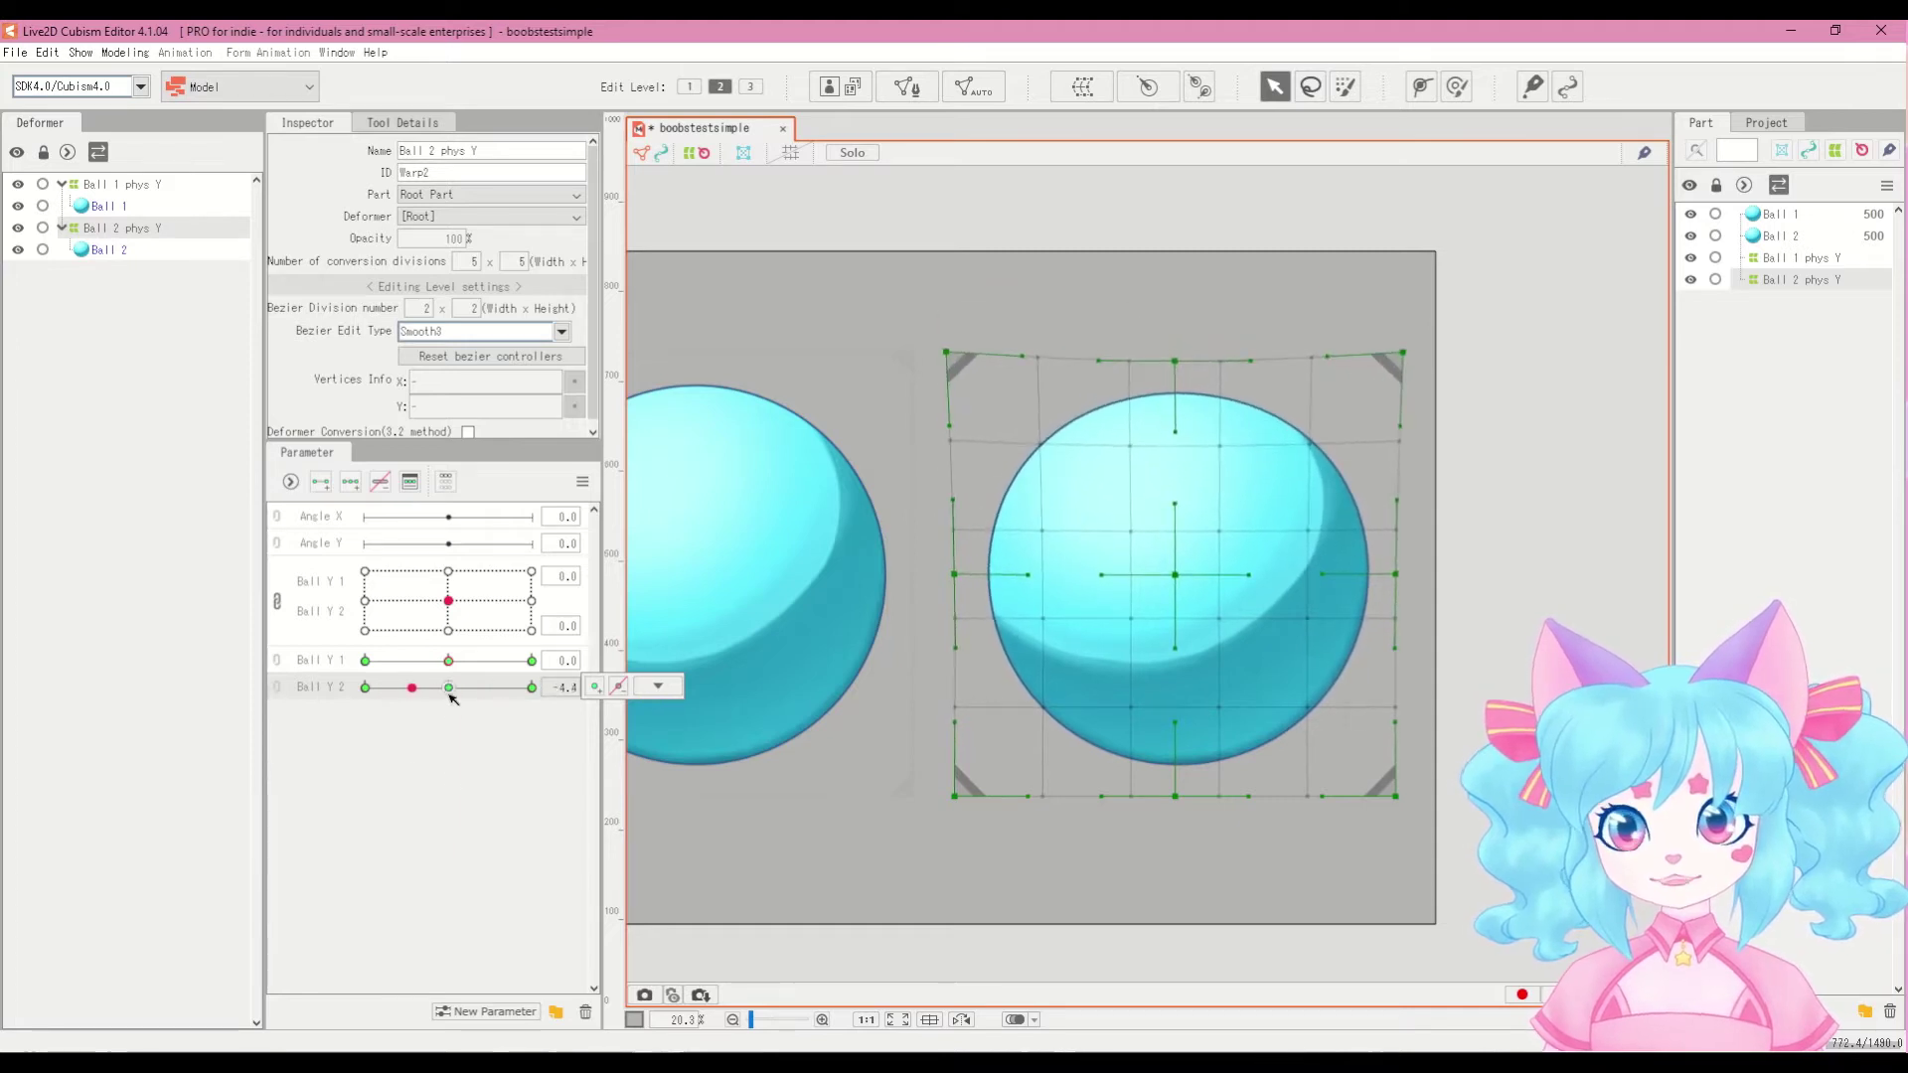
Step: Link Ball Y 1 with Ball Y 2, preview Ball 2's combined motion, and unlink the parameters again with both at 0
left_click(277, 673)
left_click(439, 668)
mouse_move(437, 666)
left_mouse_down()
mouse_move(489, 682)
mouse_move(485, 721)
mouse_move(482, 659)
mouse_move(497, 717)
mouse_move(392, 673)
mouse_move(507, 703)
mouse_move(403, 711)
mouse_move(480, 673)
mouse_move(414, 673)
mouse_move(482, 694)
mouse_move(448, 690)
left_mouse_up()
left_click(277, 690)
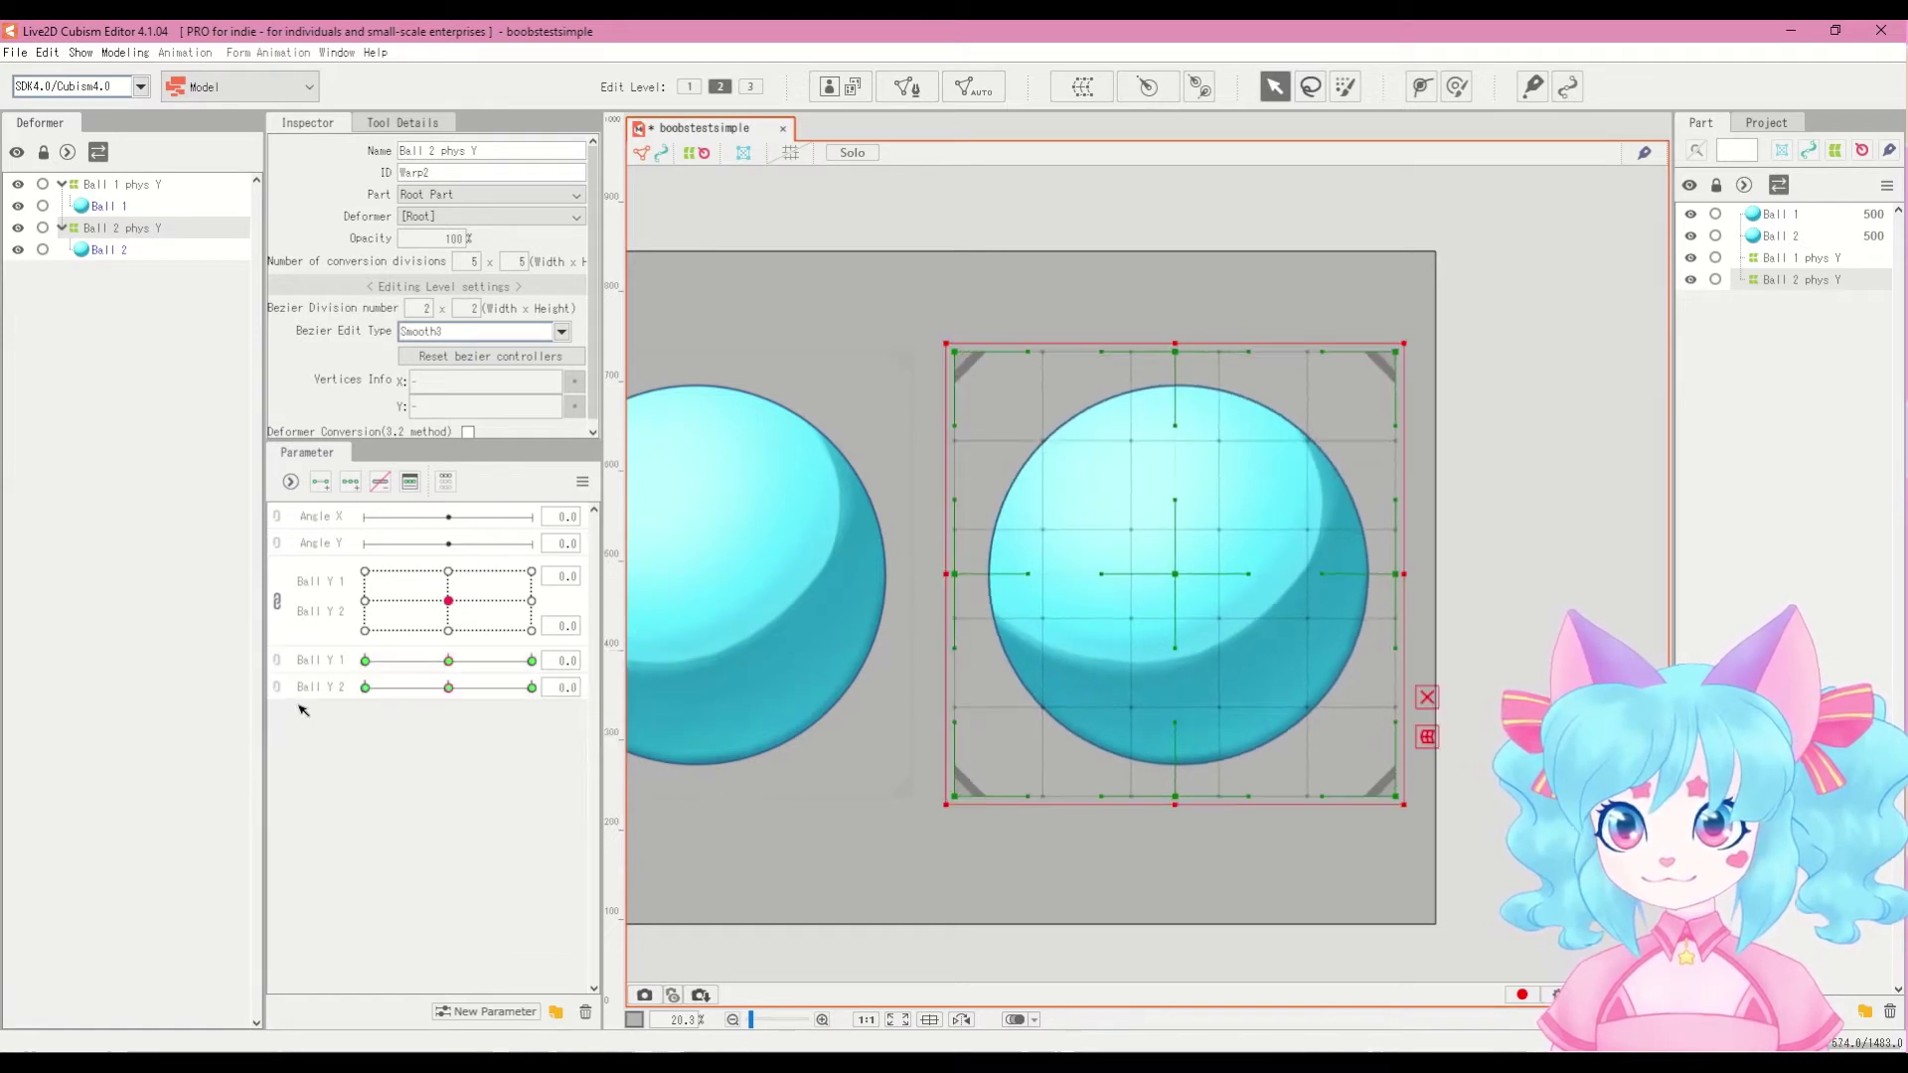
Step: Clear Ball 2's deformation on Ball Y 2 and give that parameter three fresh, undeformed keys
left_click(444, 696)
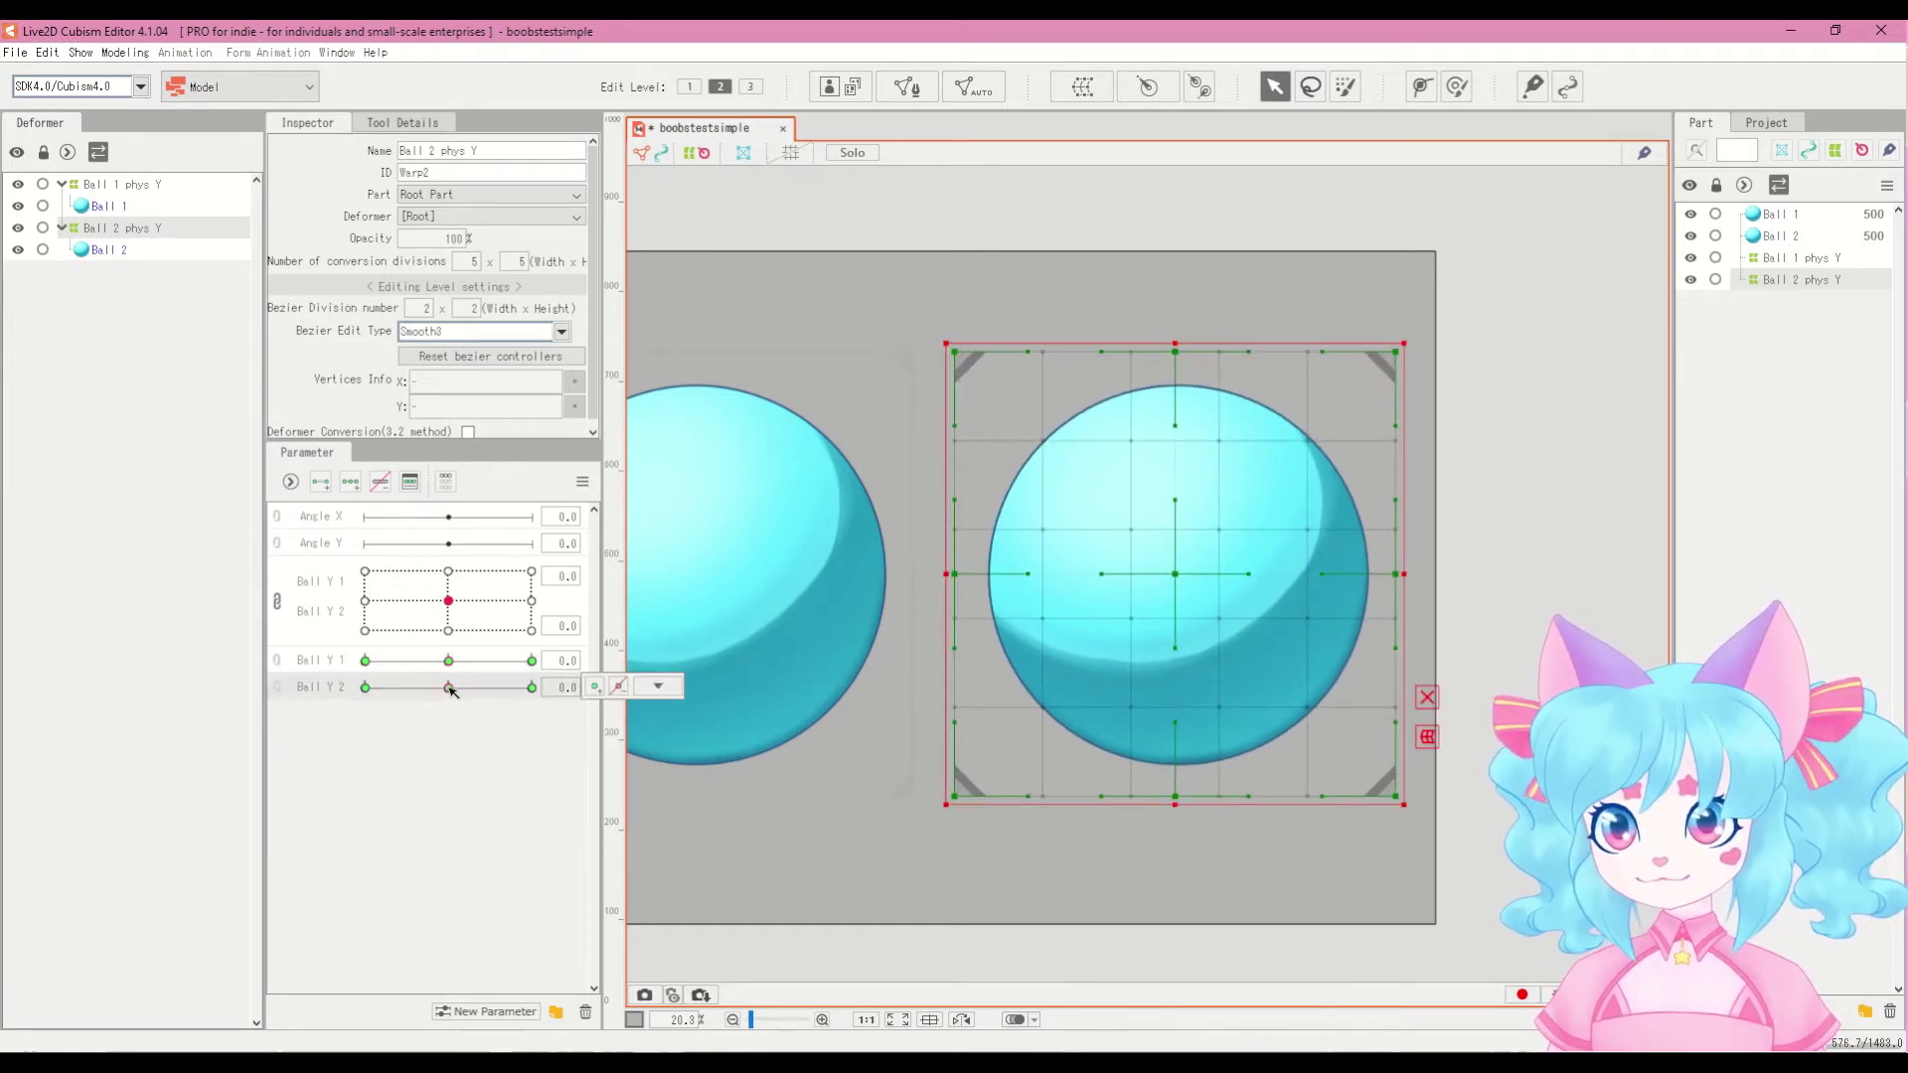
left_click(349, 480)
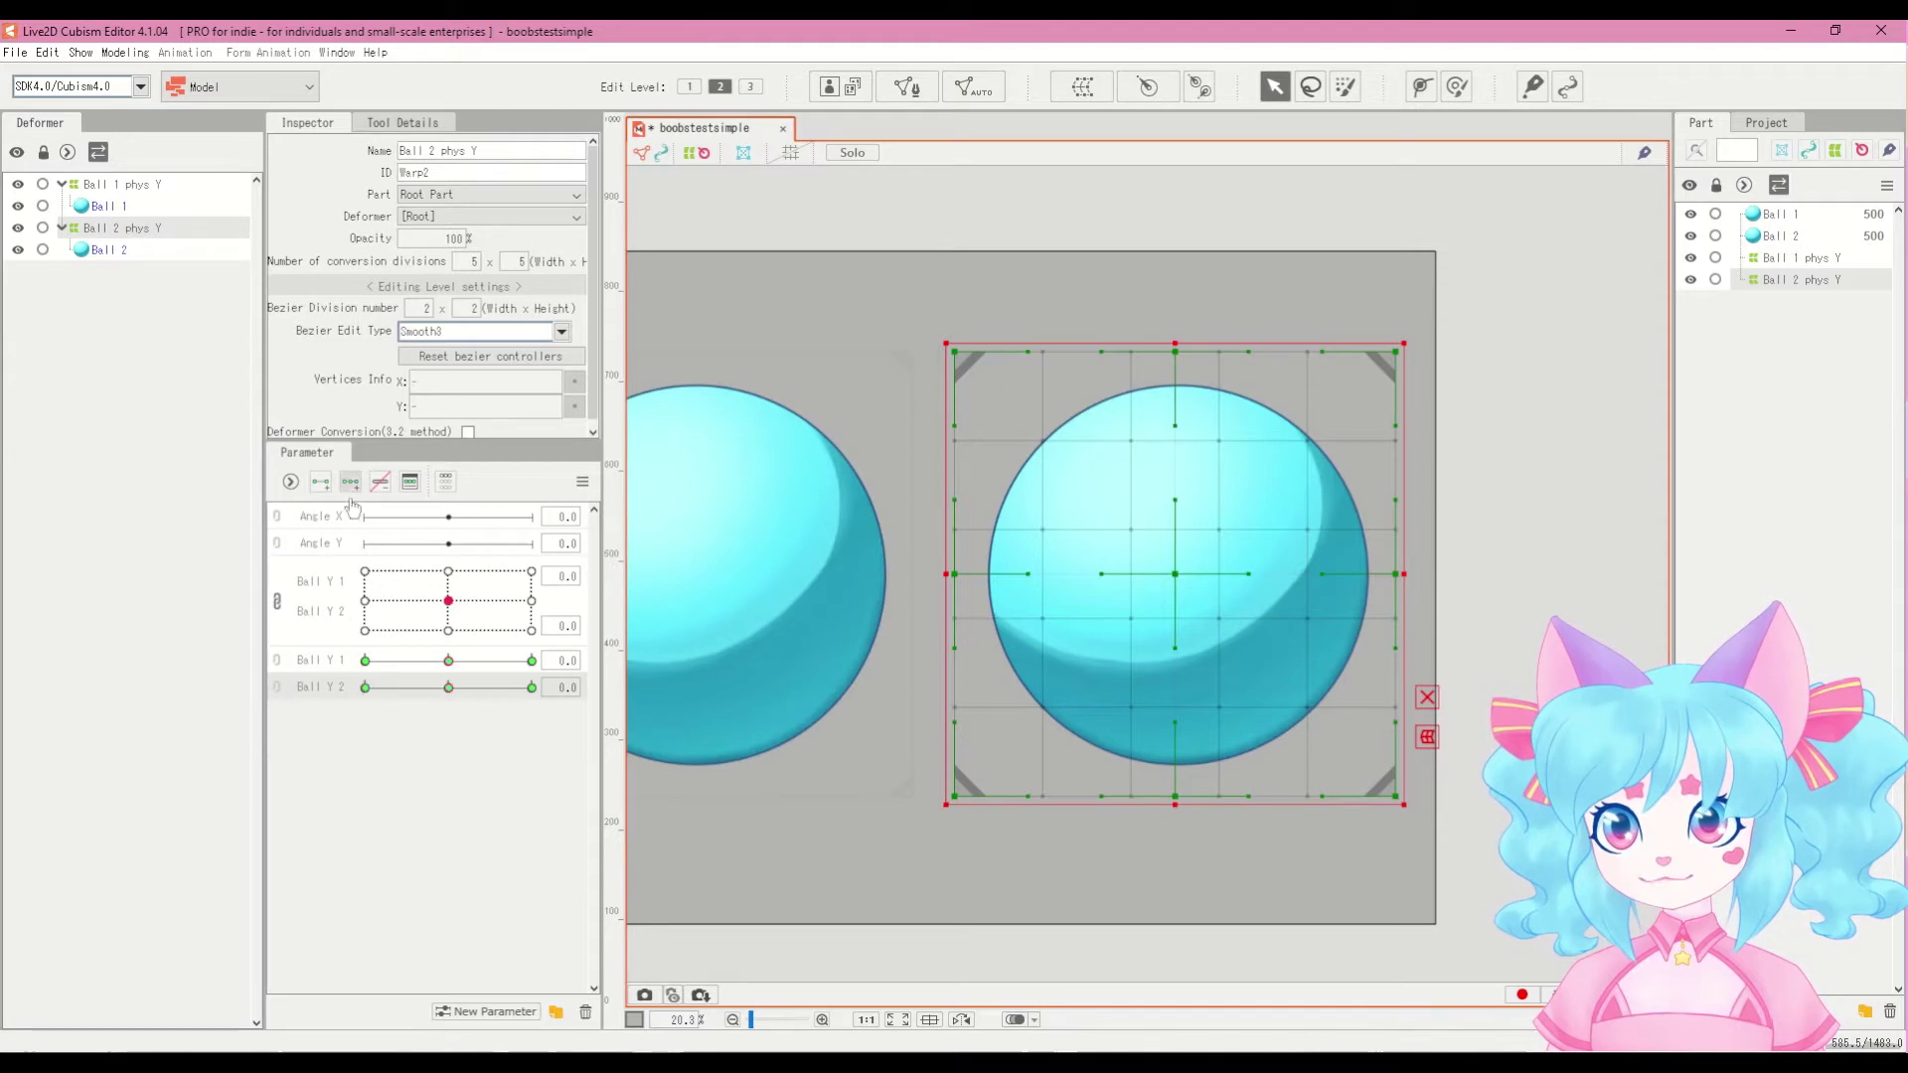
left_click(448, 689)
Step: At Ball Y 2 value 10, stretch Ball 2's warp deformer down at the lower middle and pull both lower corners inward and up
left_click(658, 689)
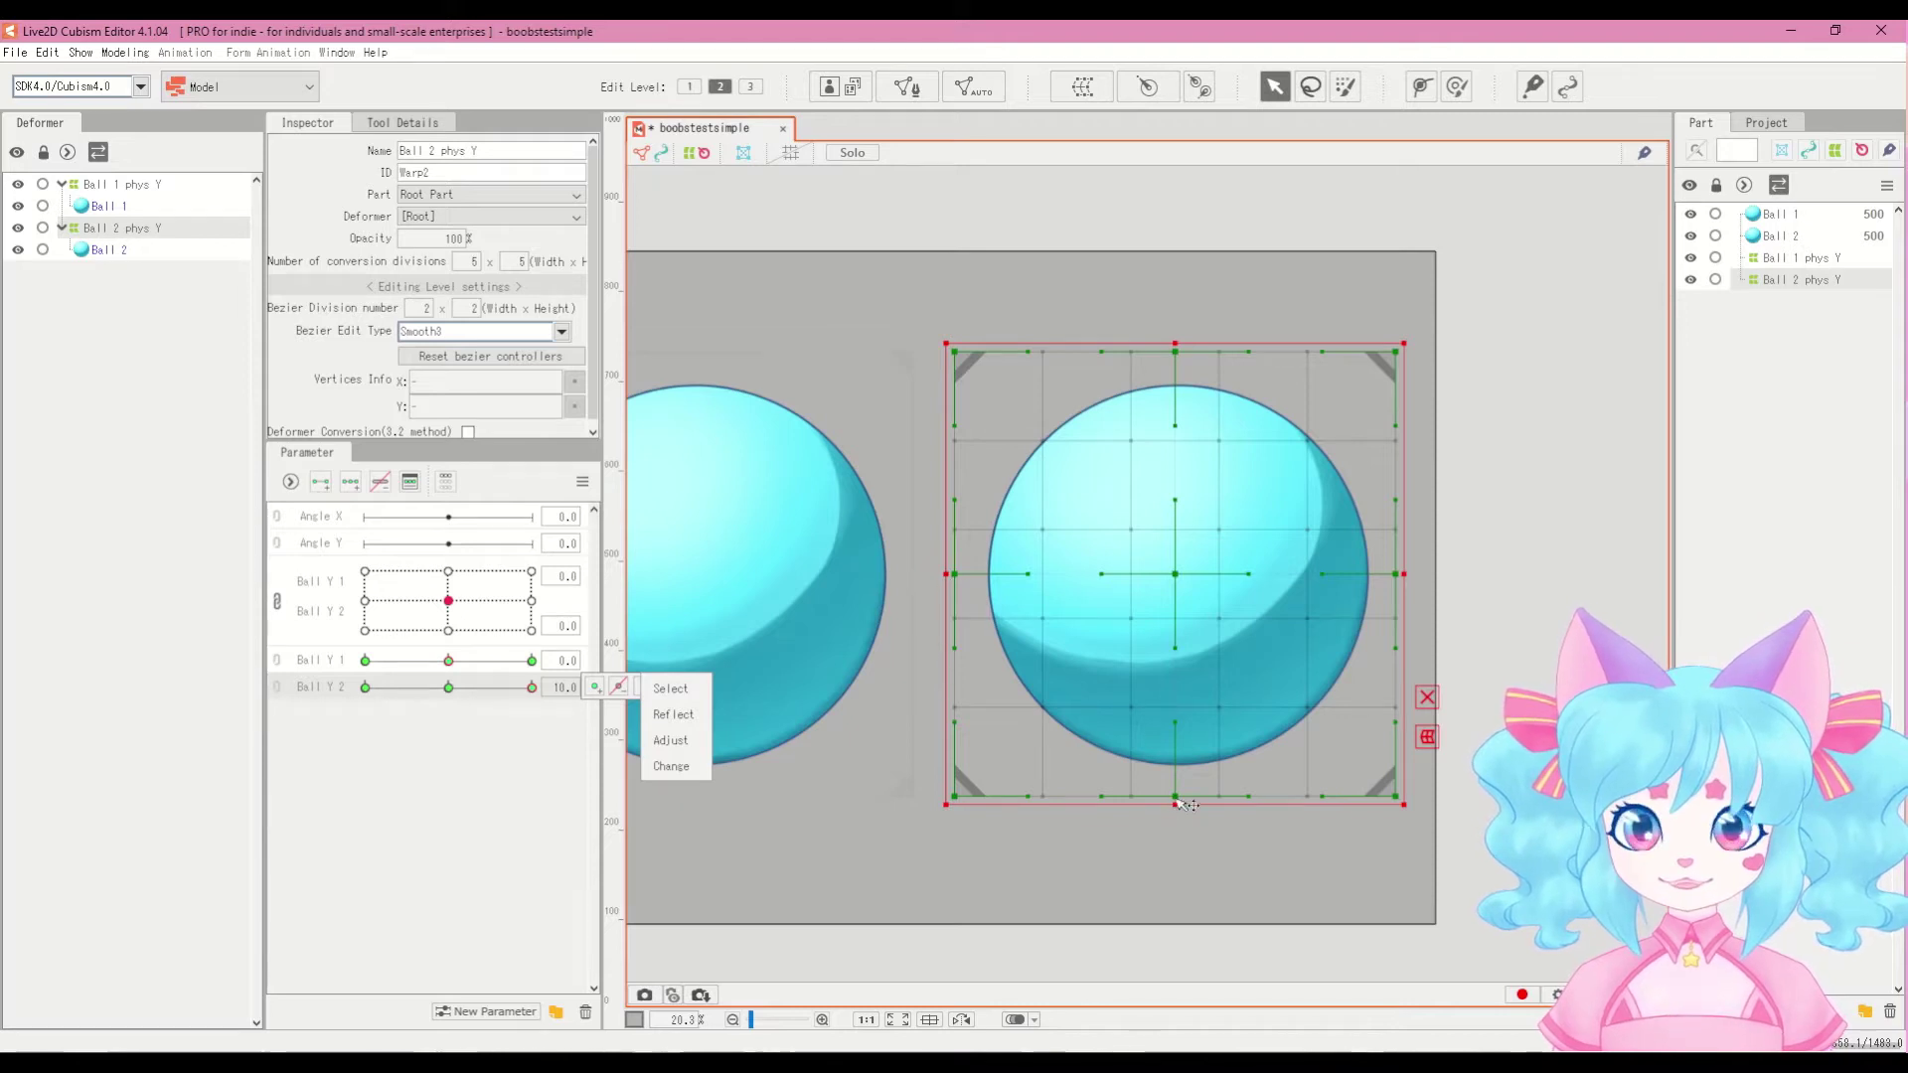
left_click_drag(1158, 800, 1175, 842)
left_click_drag(959, 798, 995, 766)
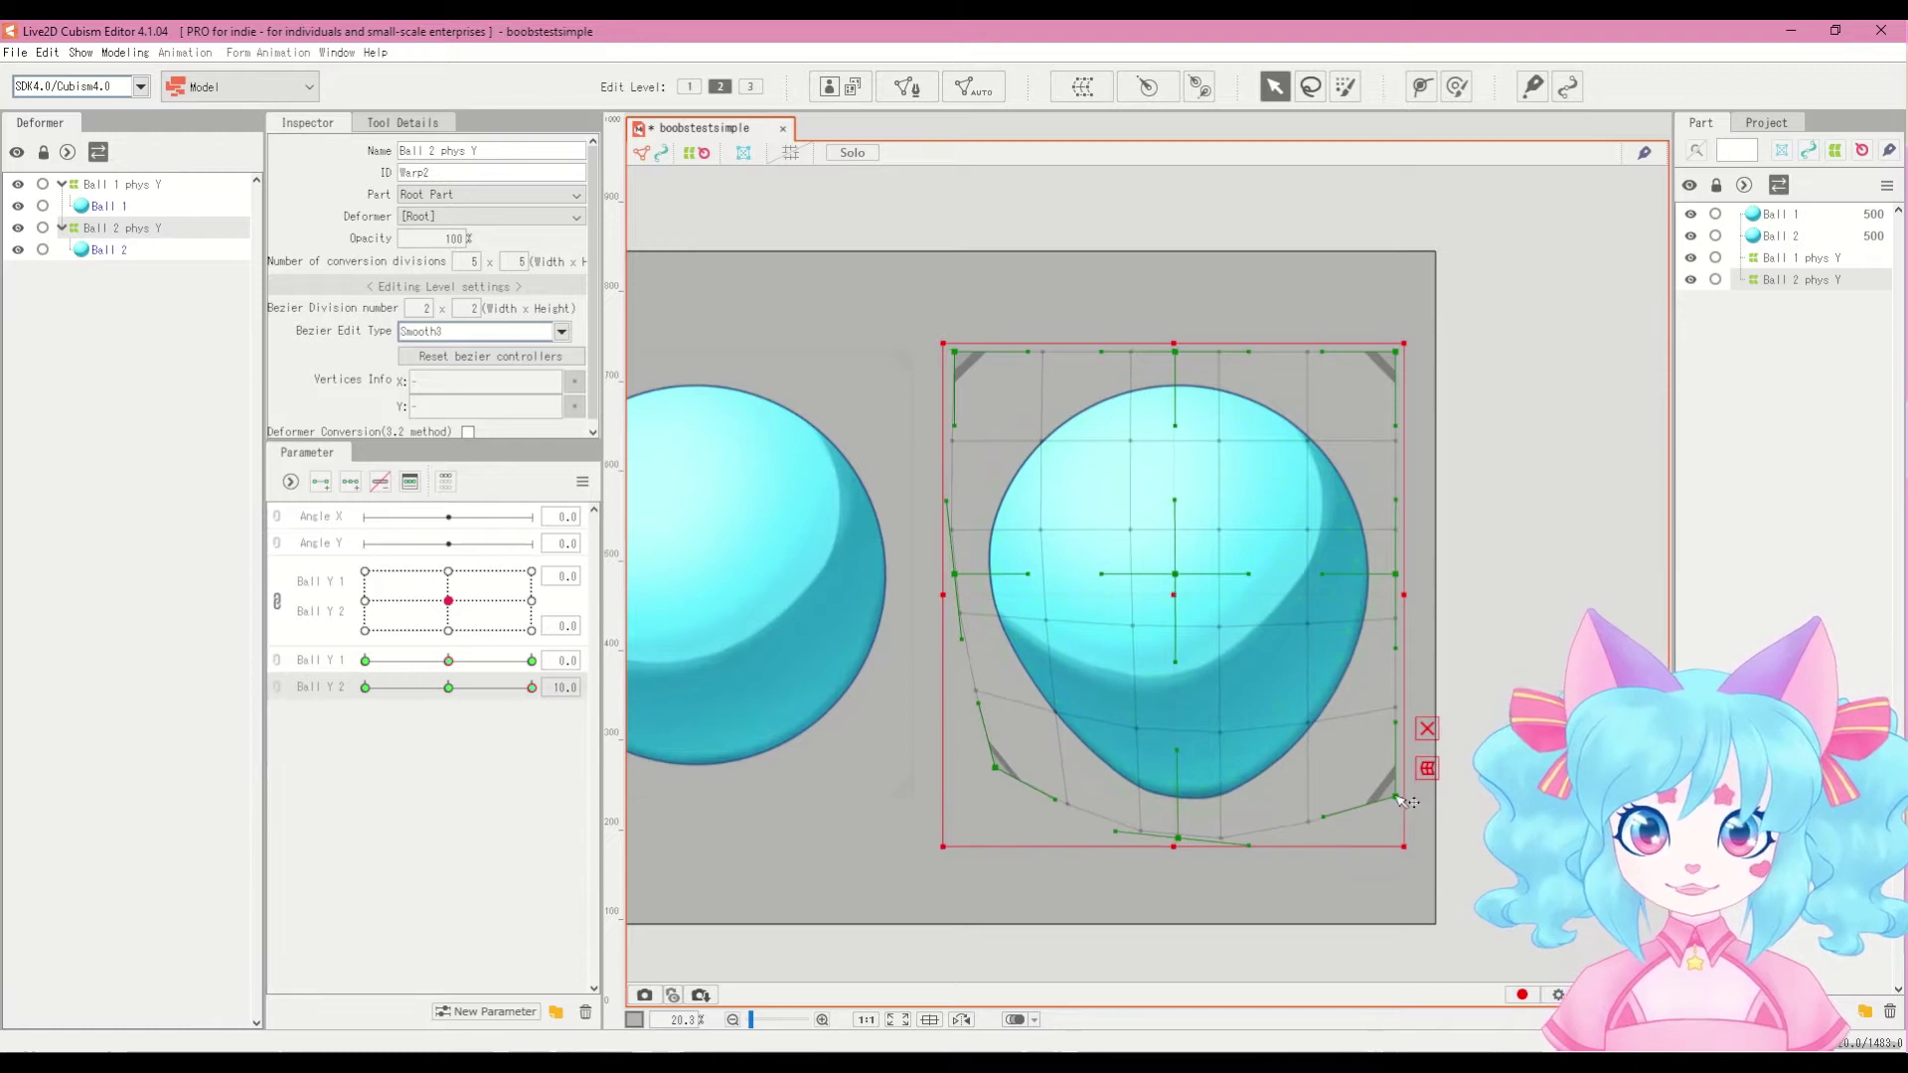
left_click_drag(1394, 796, 1357, 766)
left_click_drag(1179, 841, 1175, 856)
left_click_drag(995, 766, 999, 761)
left_click_drag(1358, 766, 1346, 759)
Step: At Ball Y 2 value -10, raise the lower middle of Ball 2's warp deformer and spread its lower corners outward
left_click_drag(529, 689, 256, 714)
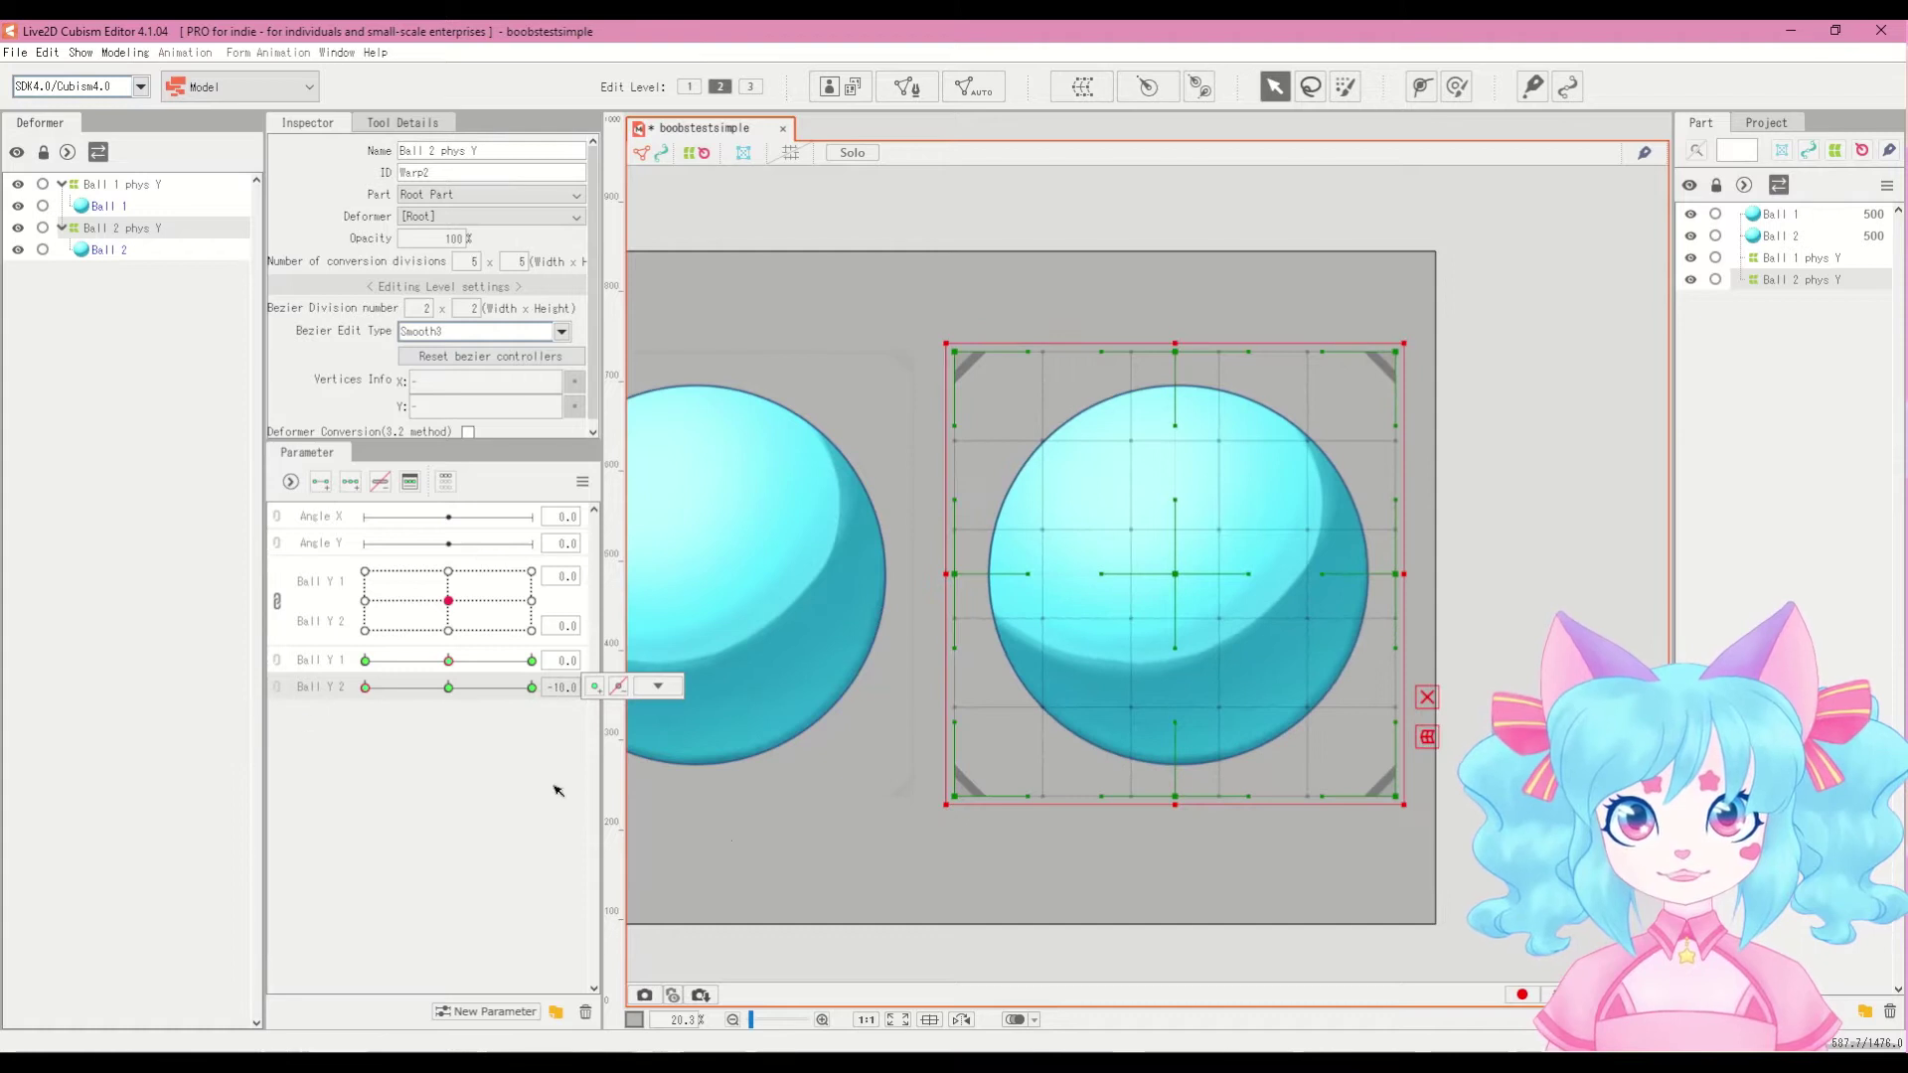
left_click_drag(1178, 793, 1180, 717)
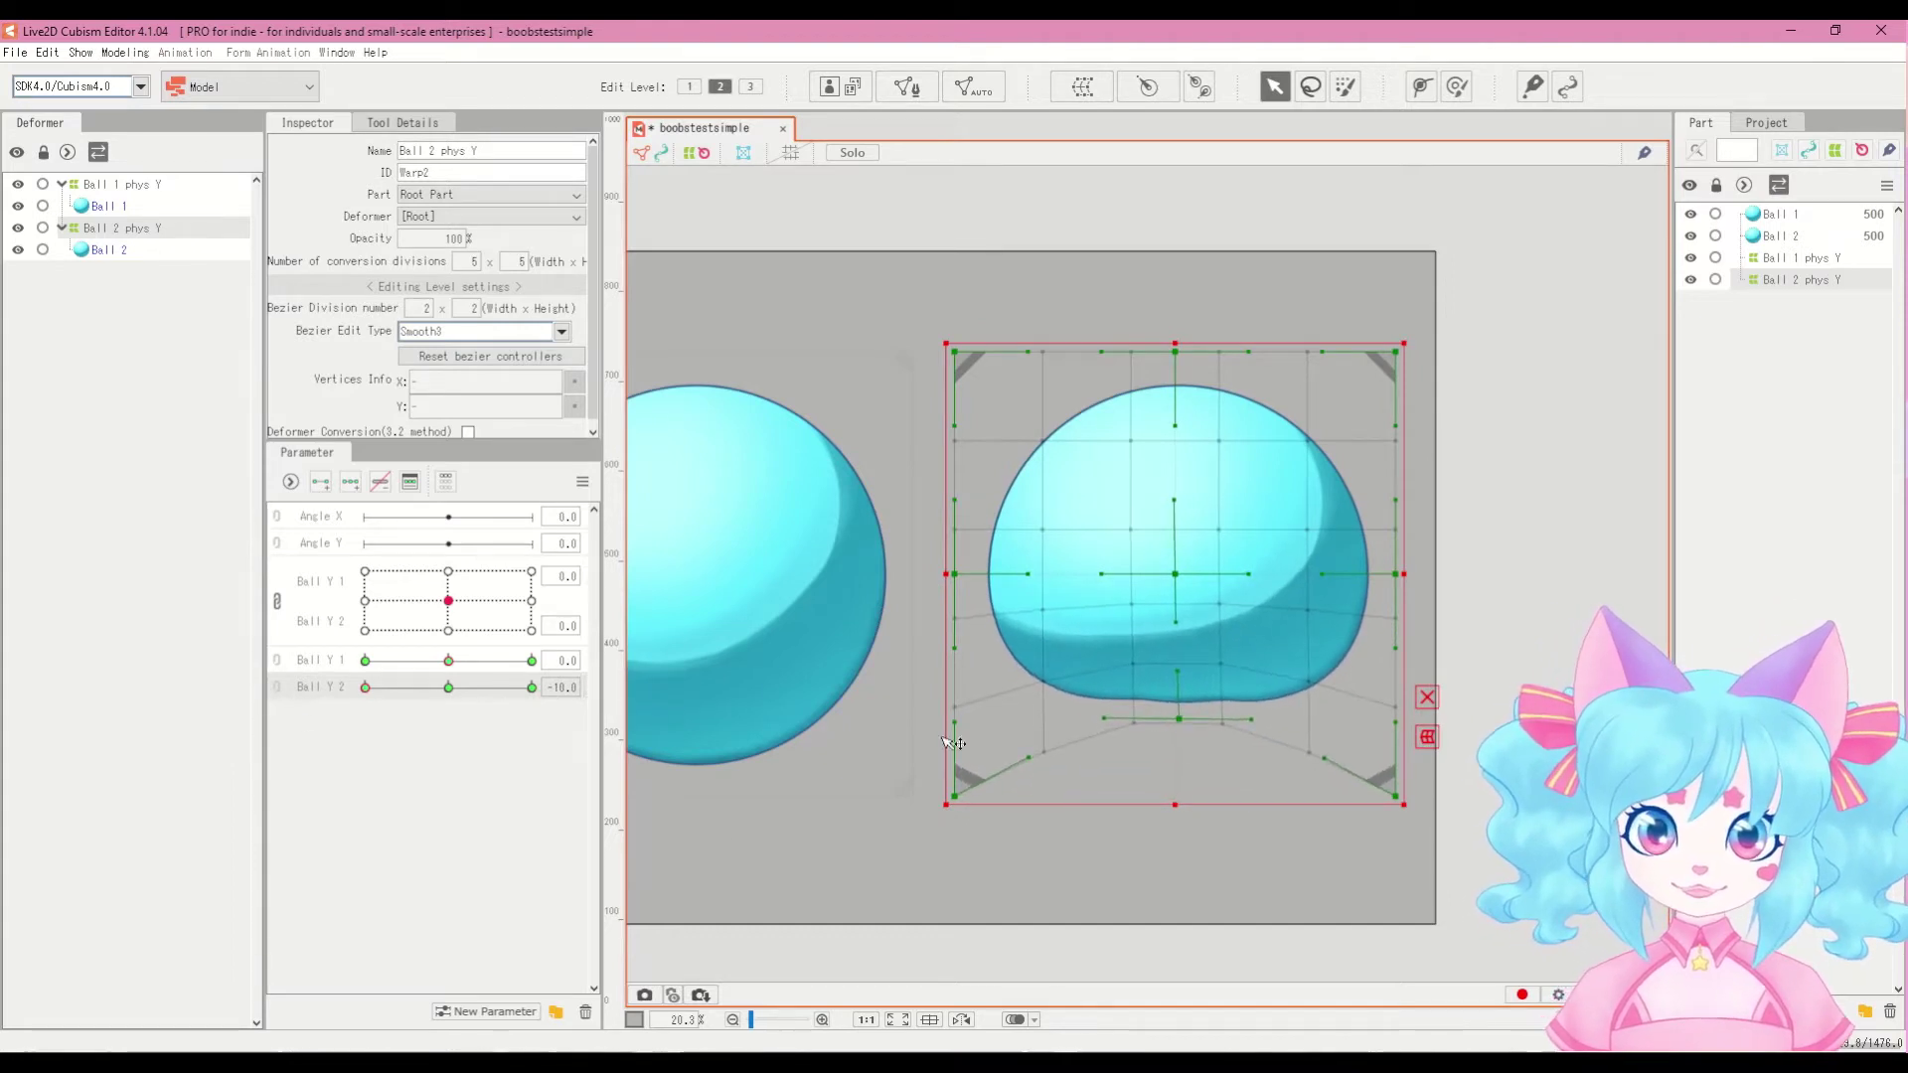
left_click_drag(961, 798, 910, 801)
left_click_drag(1401, 798, 1462, 796)
left_click_drag(911, 797, 869, 791)
Step: Widen Ball 2's flattened shape at Ball Y 2 value -10 by moving the warp deformer's two side midpoints outward
left_click_drag(376, 688, 314, 733)
left_click_drag(960, 584, 953, 581)
left_click_drag(1398, 576, 1406, 573)
left_click_drag(755, 823, 911, 869)
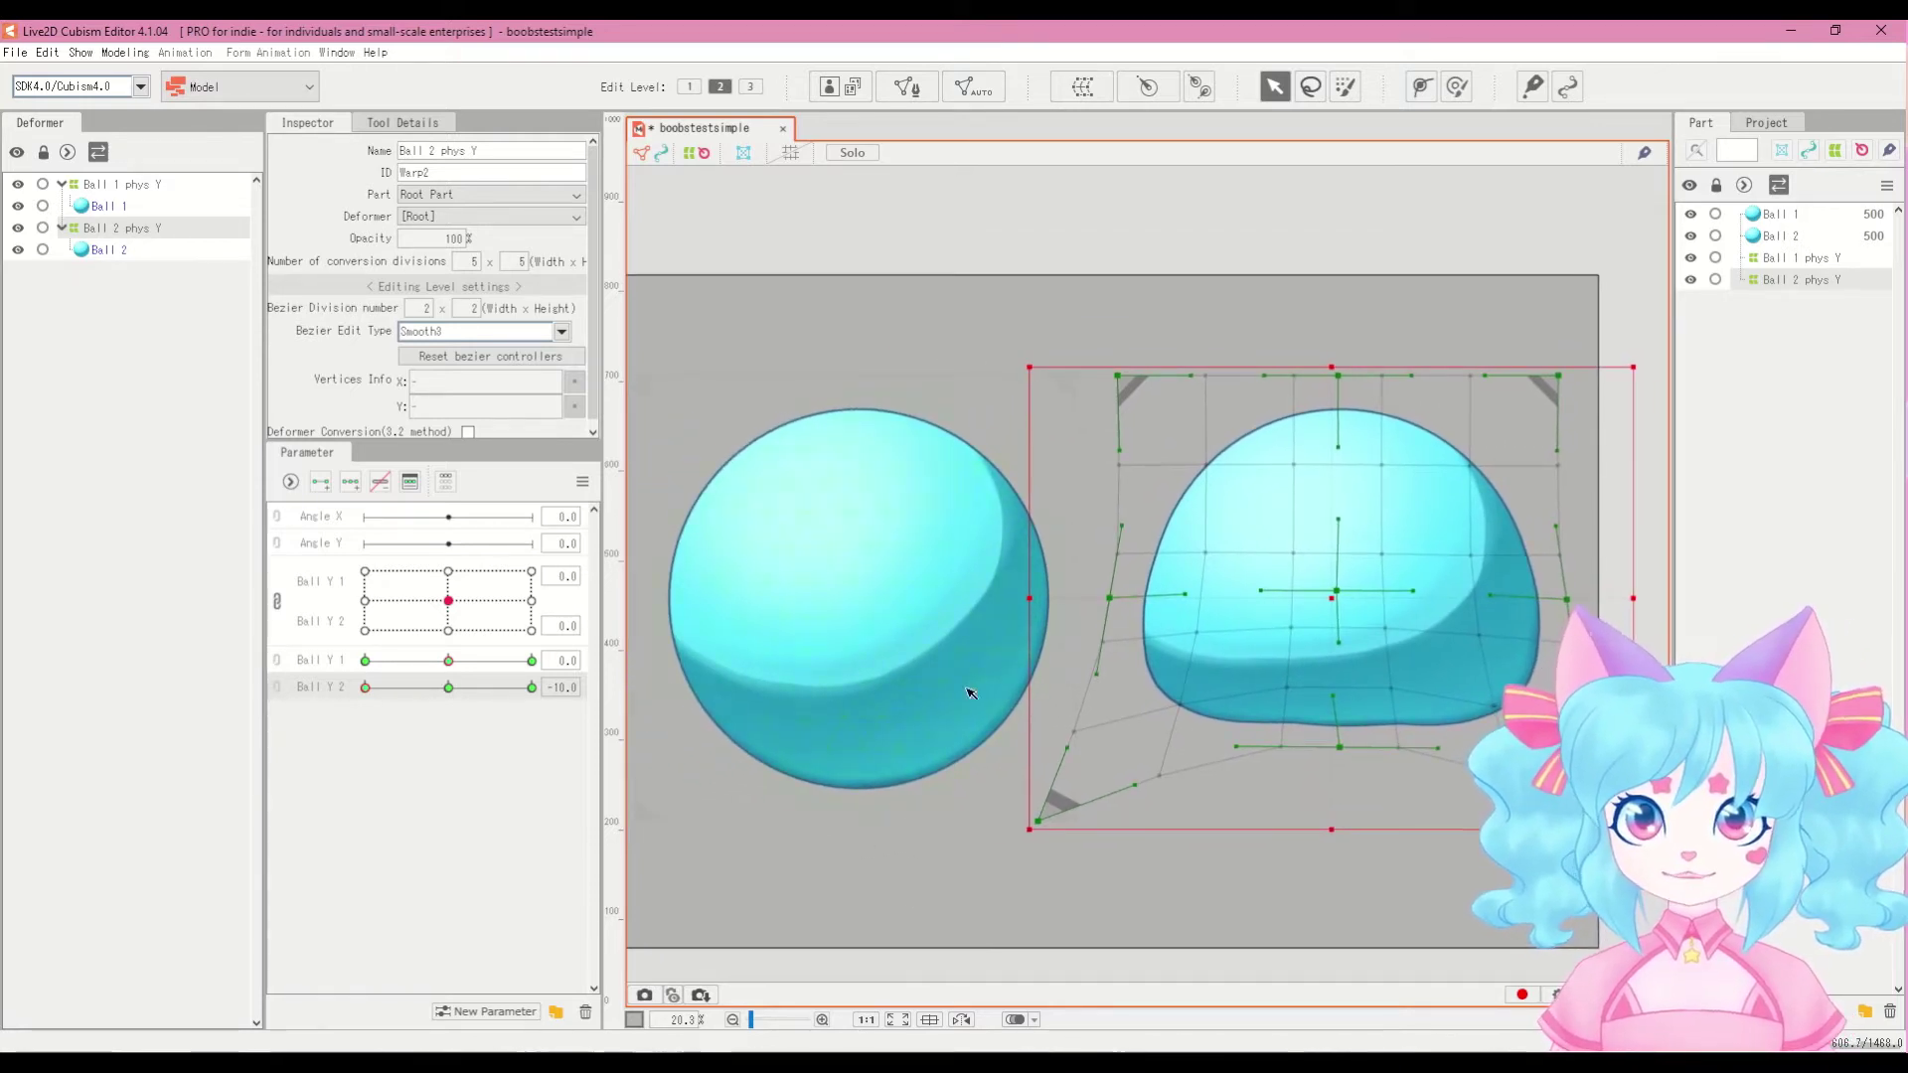
left_click_drag(1109, 597, 1091, 597)
left_click_drag(1567, 599, 1592, 603)
mouse_move(368, 687)
left_mouse_down()
mouse_move(448, 688)
mouse_move(366, 687)
left_mouse_up()
left_click(657, 686)
left_click(664, 708)
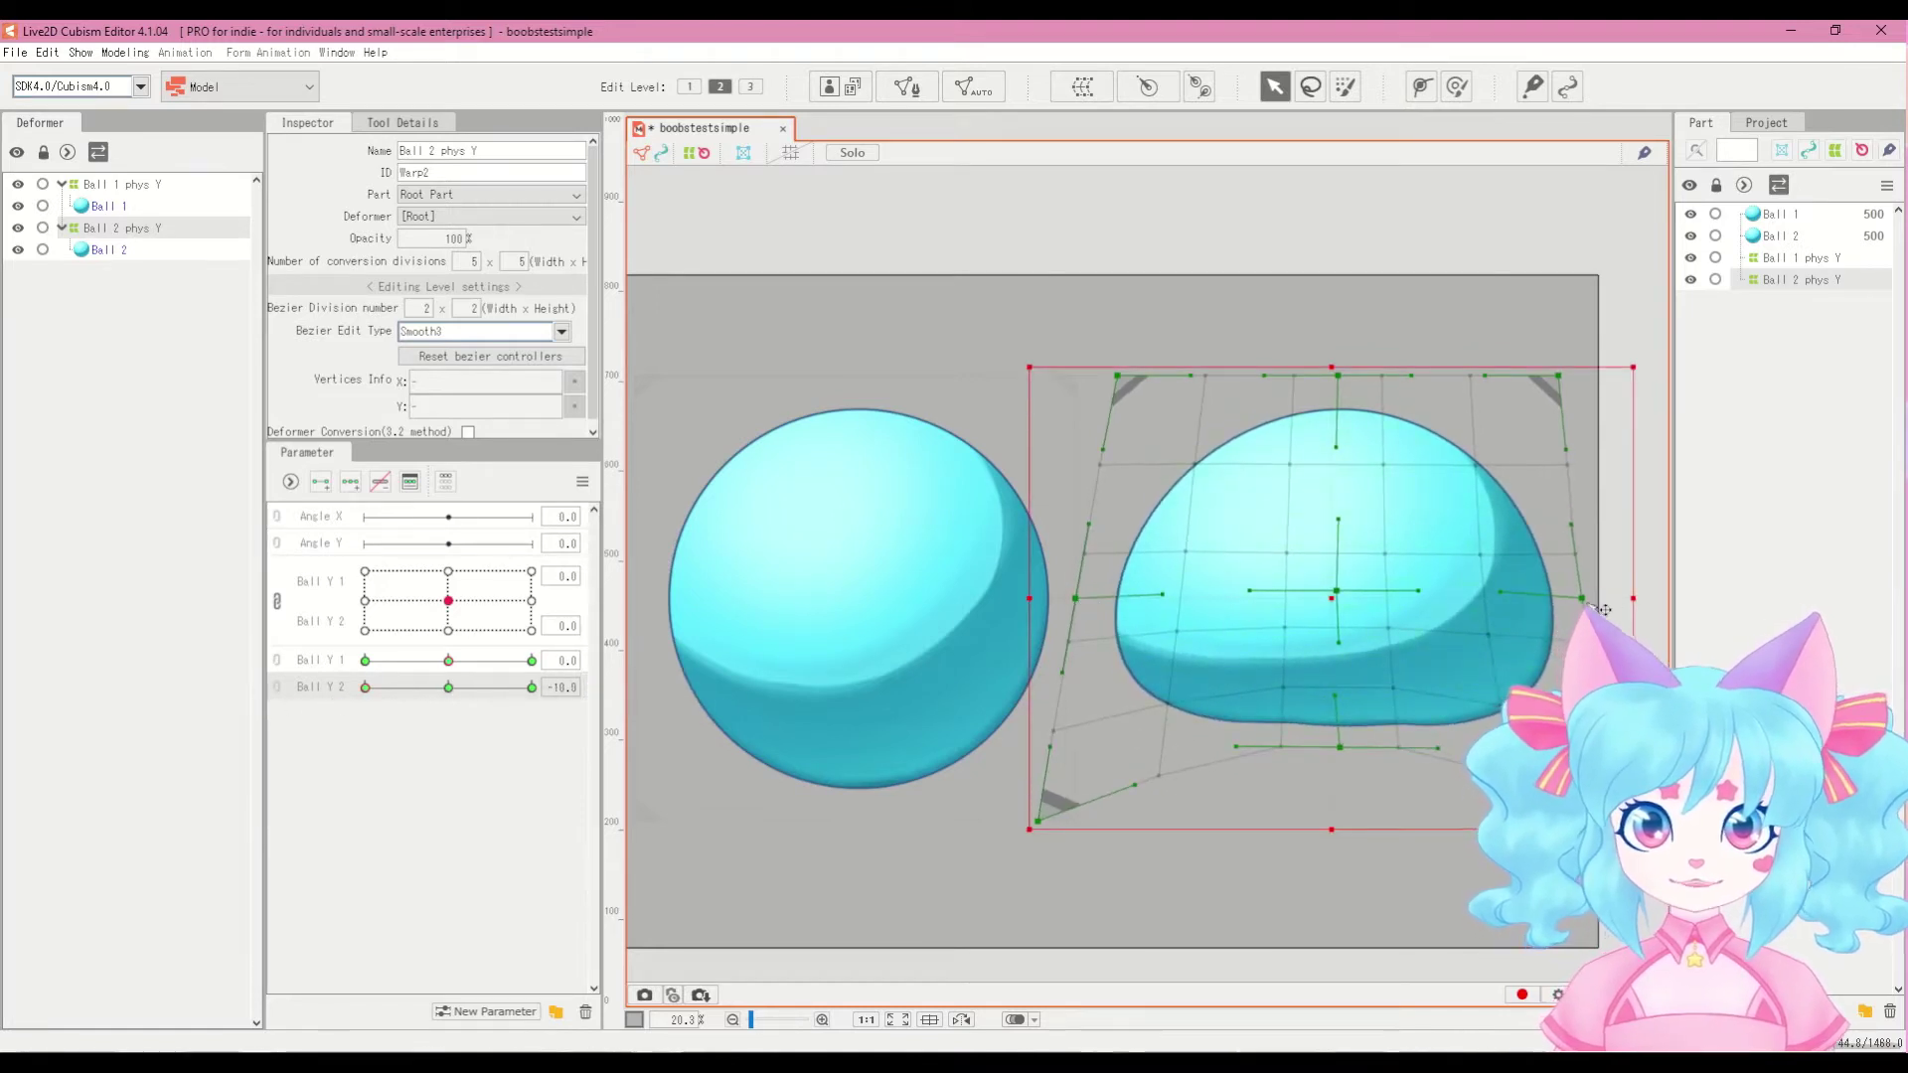
left_click_drag(1603, 609, 1617, 607)
Step: At Ball Y 2 value 10, narrow Ball 2's stretched shape by moving the warp deformer's side midpoints slightly inward
left_click_drag(366, 688, 532, 687)
mouse_move(1142, 633)
left_mouse_down()
mouse_move(1140, 650)
mouse_move(1139, 630)
left_mouse_up()
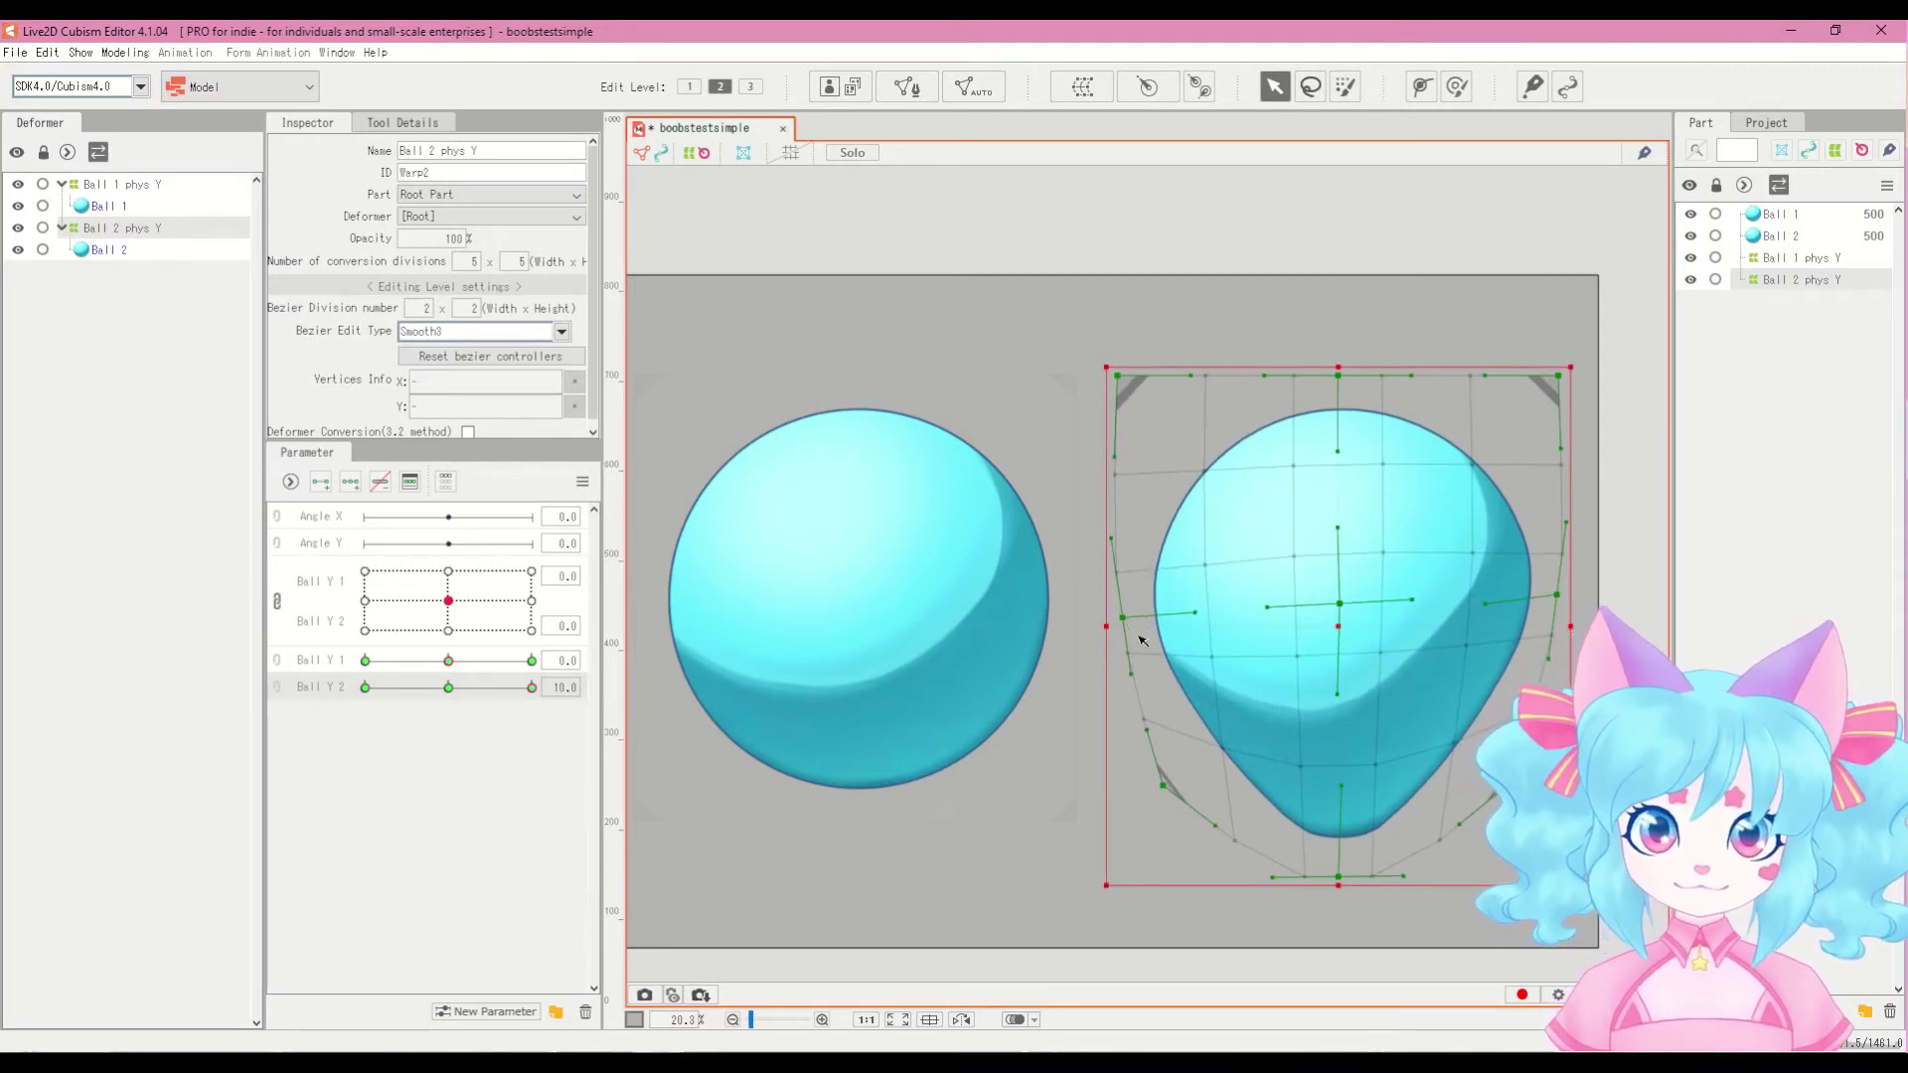
left_click_drag(1556, 594, 1547, 607)
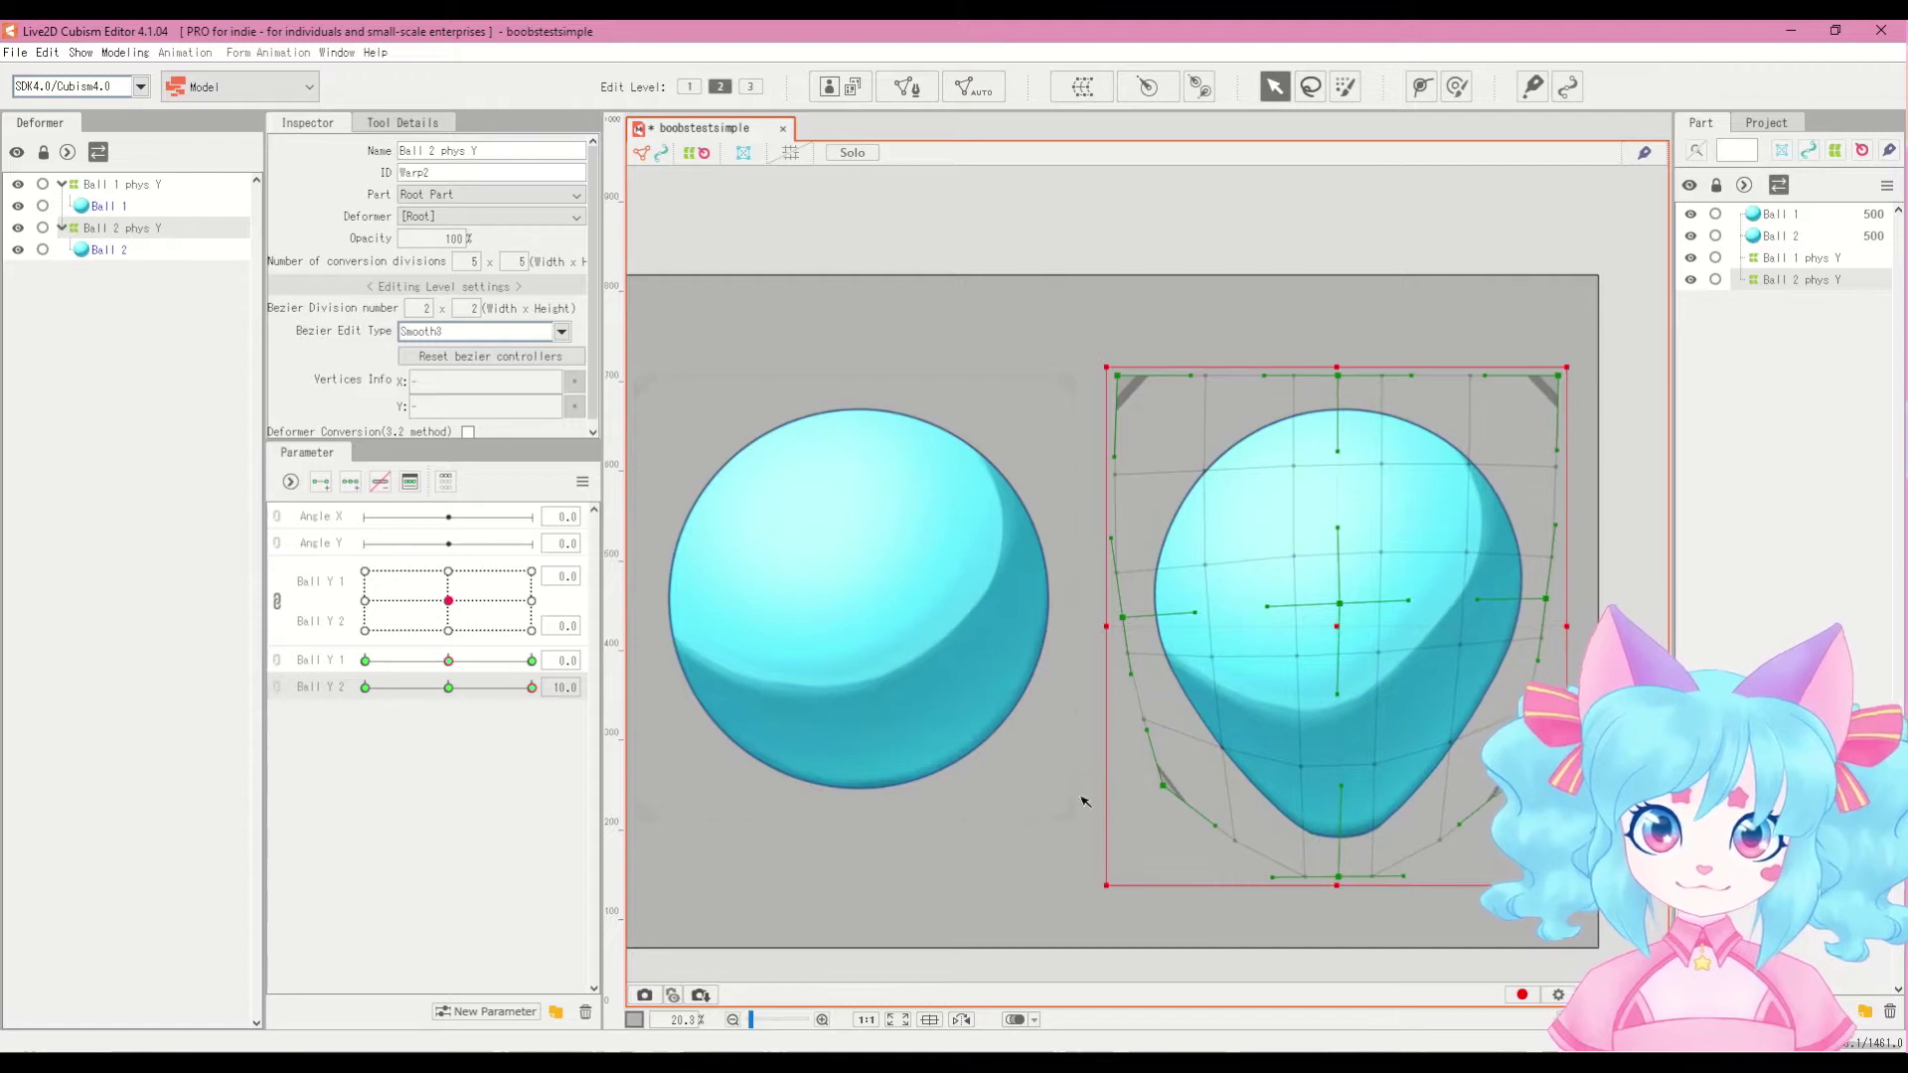
left_click_drag(1123, 617, 1125, 614)
left_click_drag(1546, 600, 1546, 604)
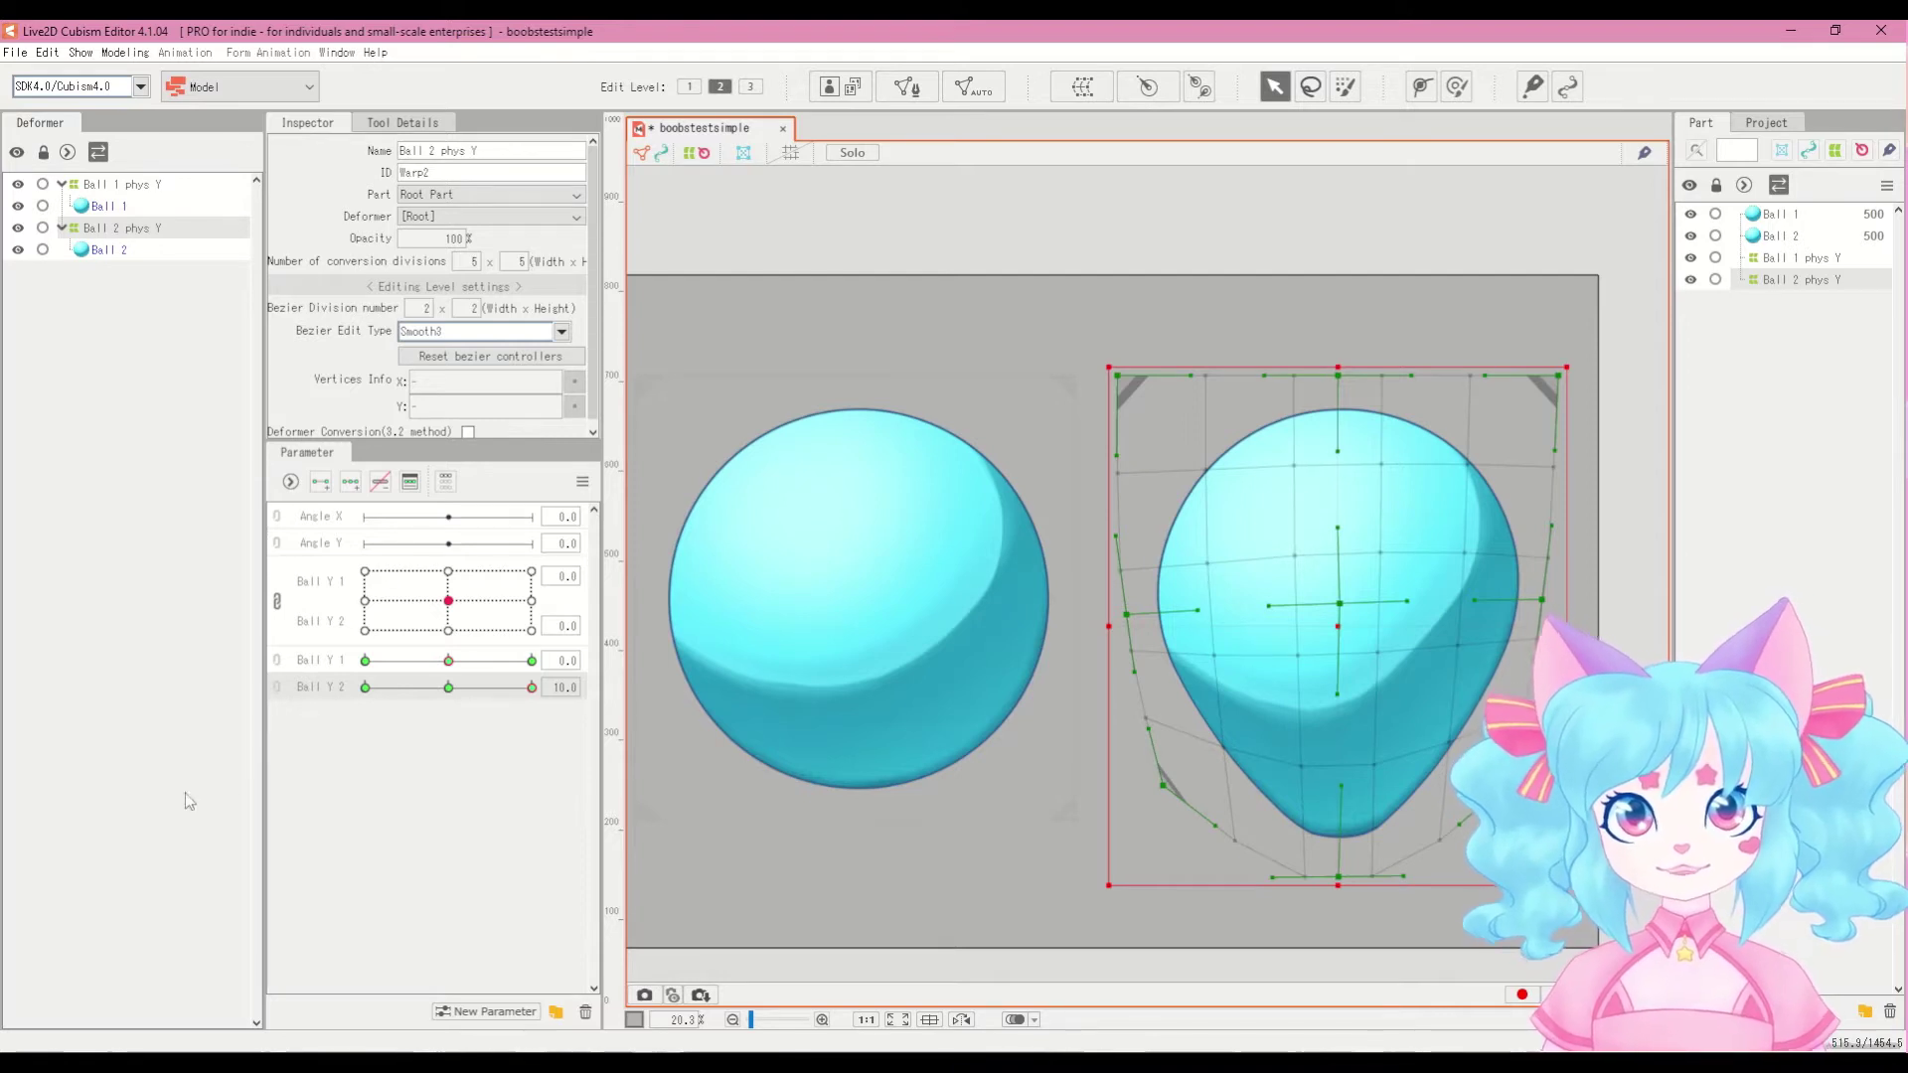
Step: Link Ball Y 1 with Ball Y 2 at 0 and generate the 4-cornered shapes for the selected object
left_click(277, 673)
left_click(448, 690)
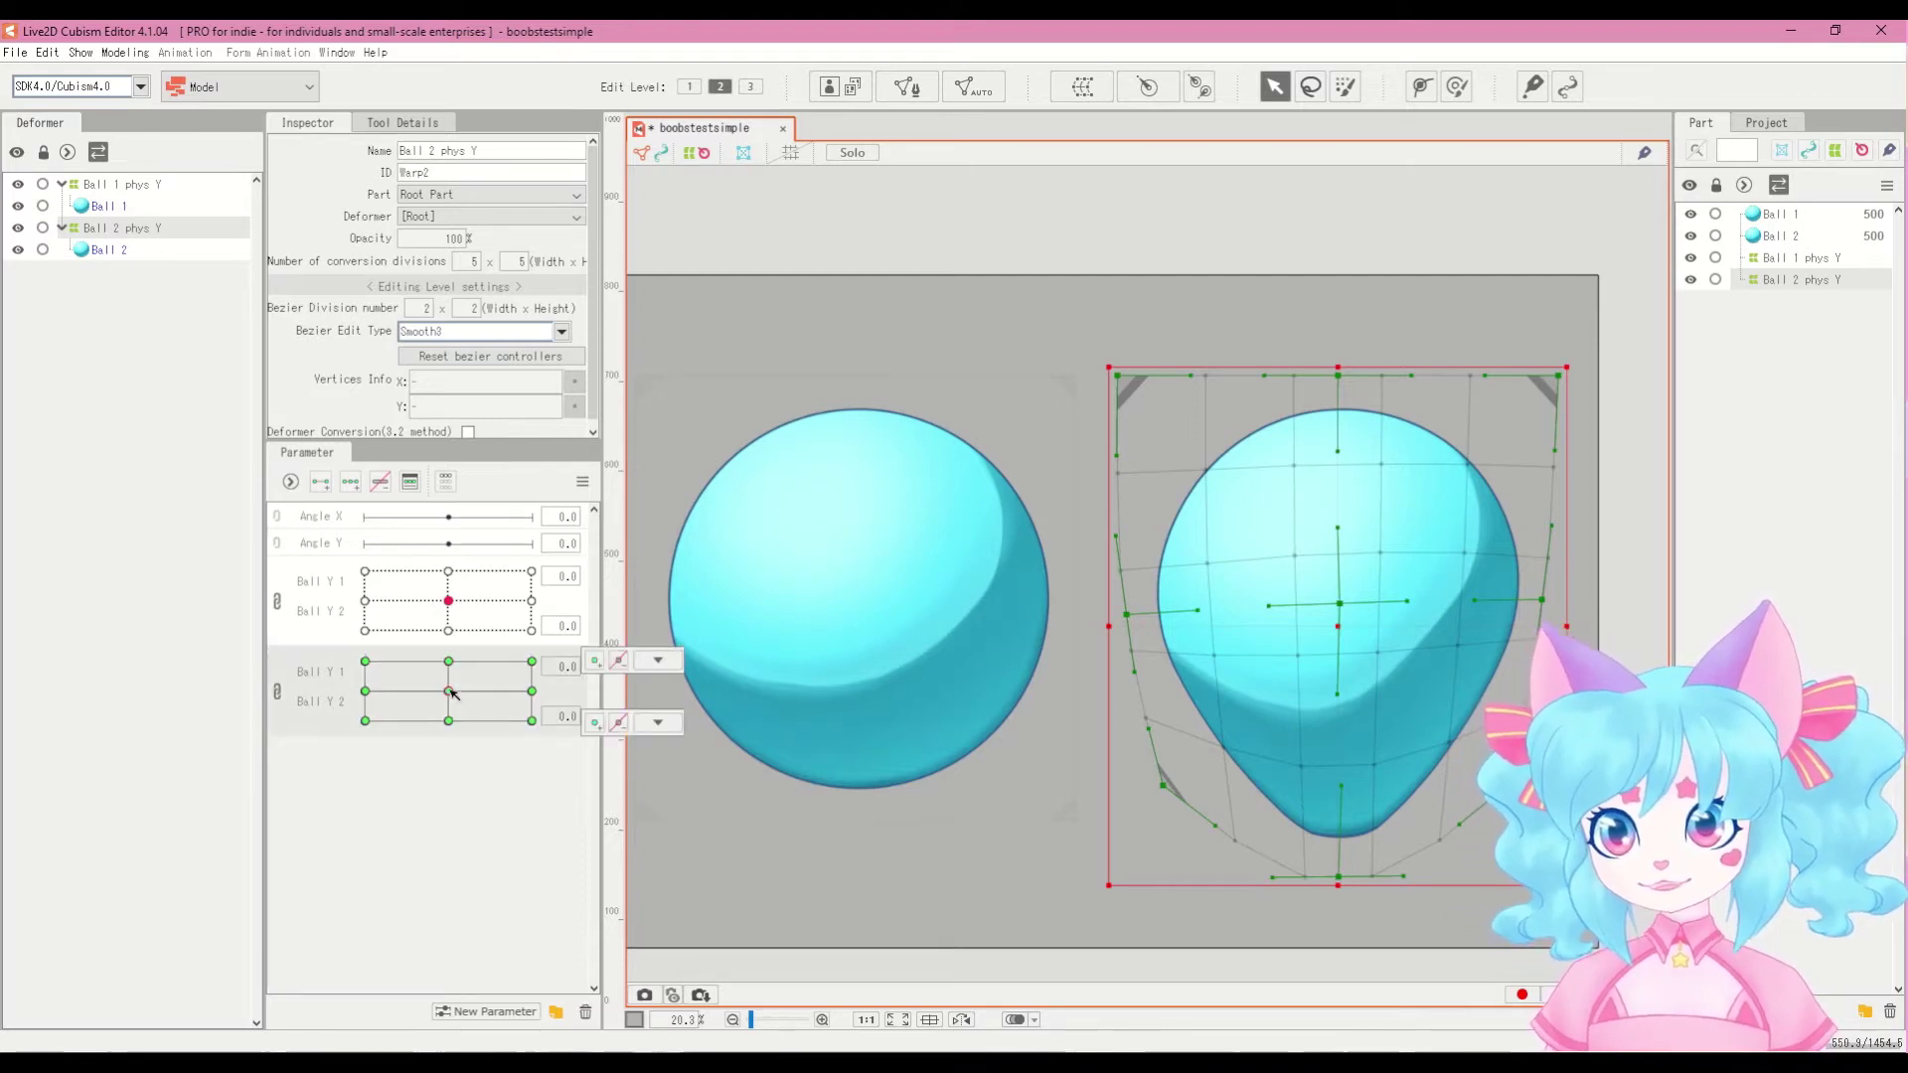
left_click(583, 483)
left_click(695, 602)
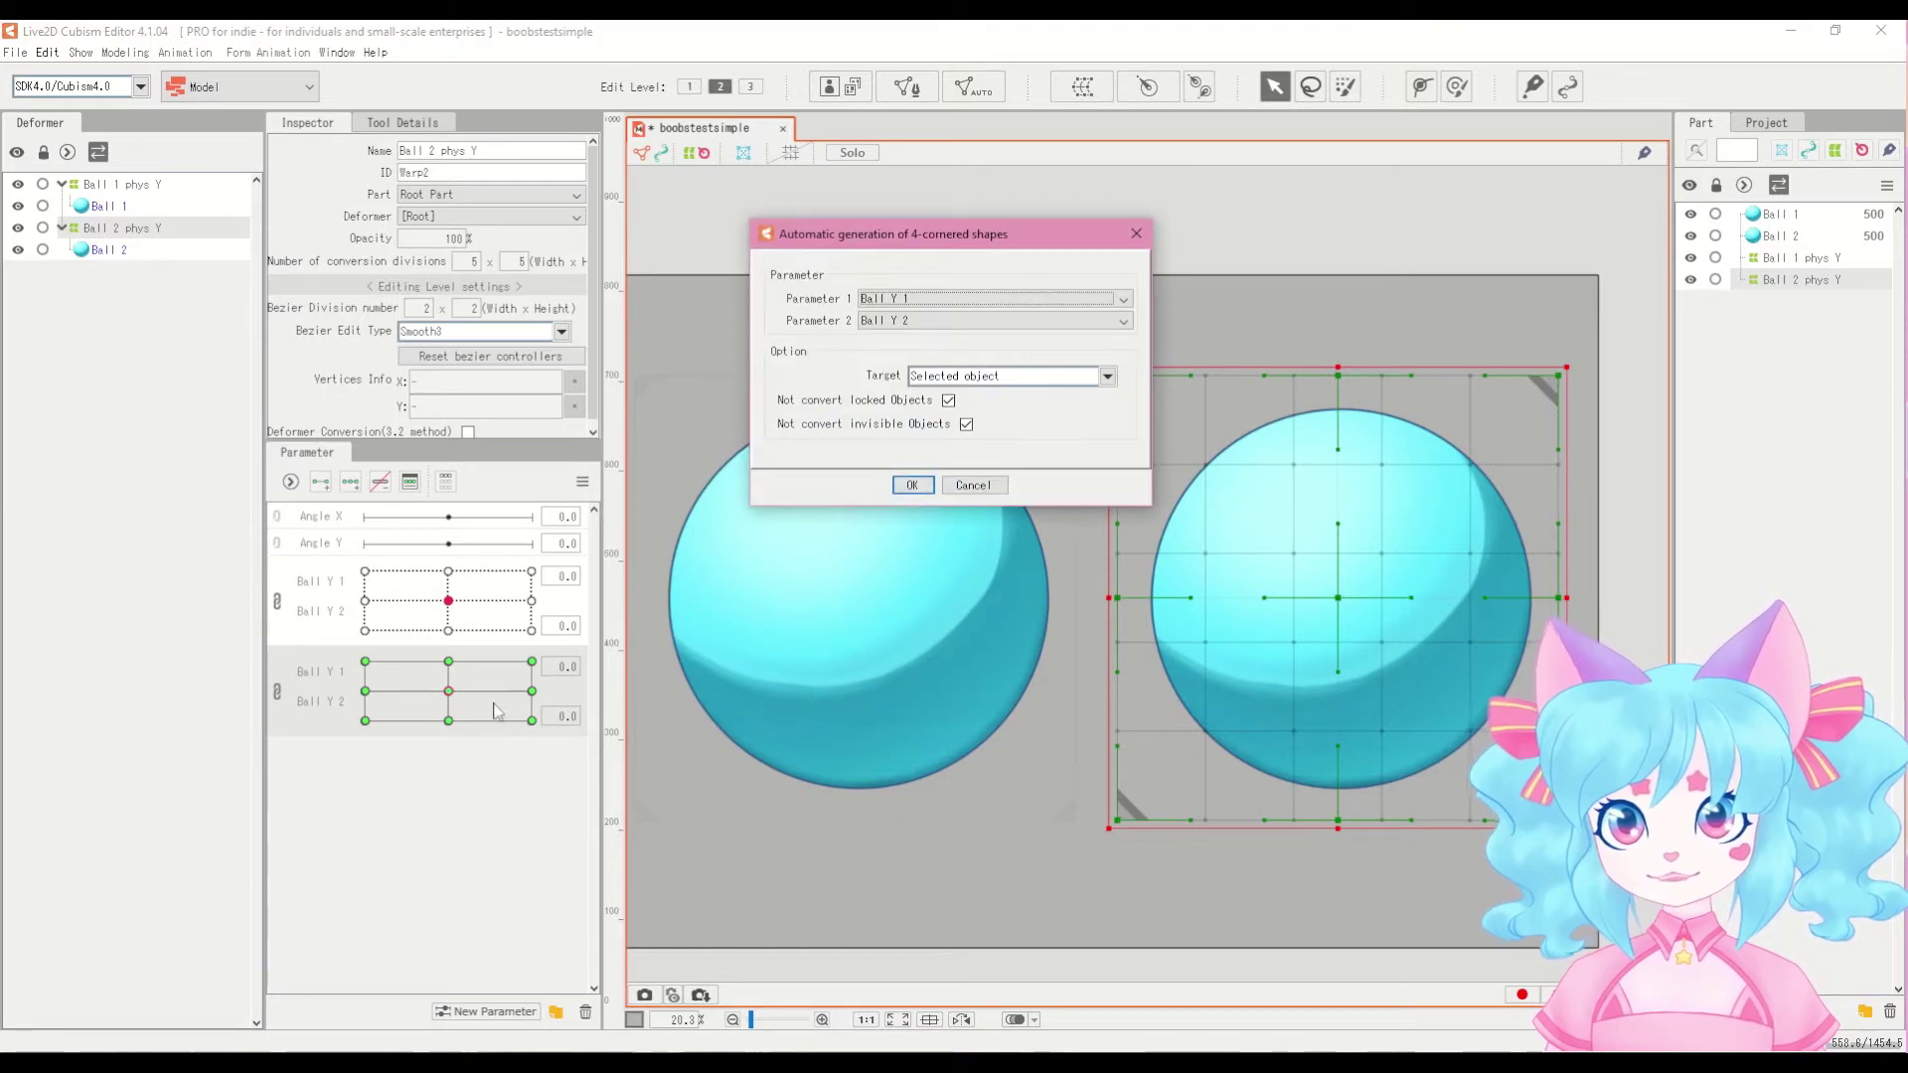
key("Return")
Step: Preview Ball 2's combined motion, unlink the parameters, and examine the Ball Y 1 and Ball Y 2 deformations individually
left_click(442, 707)
left_click_drag(422, 713, 370, 686)
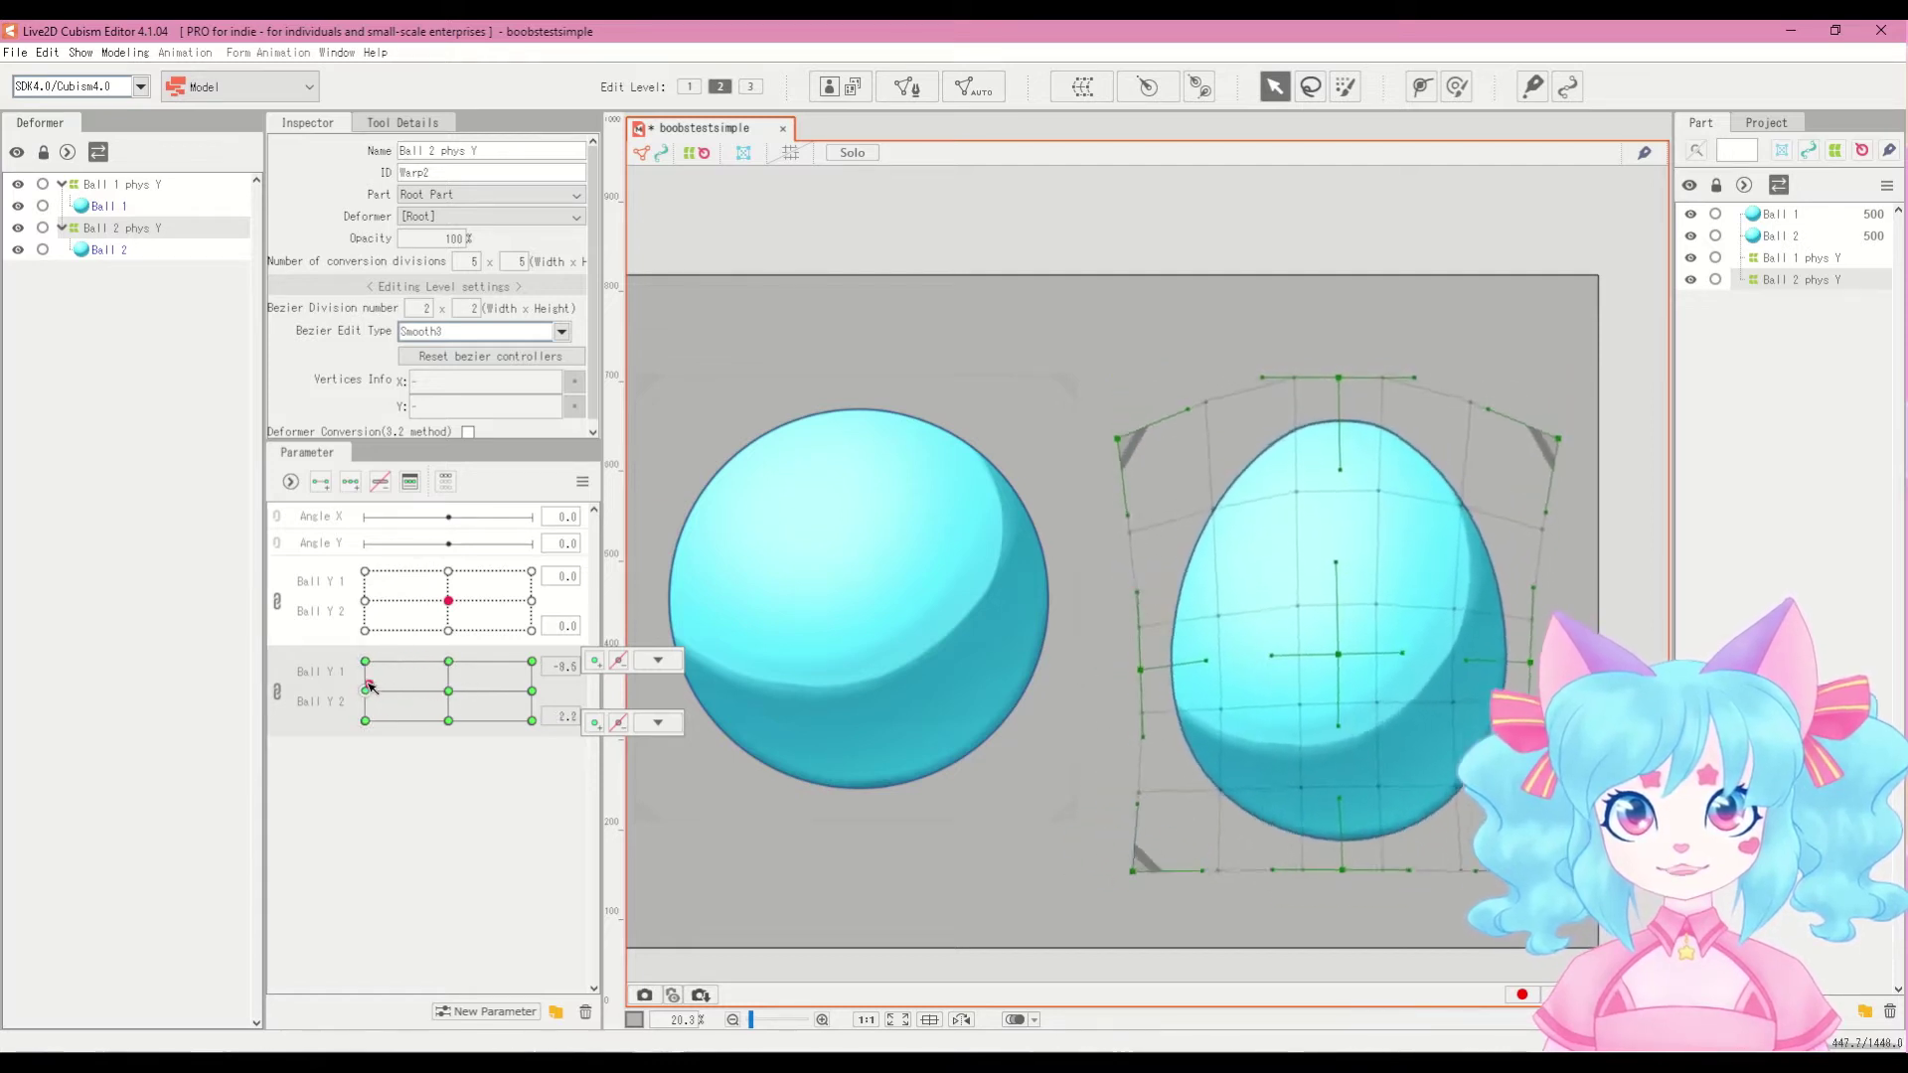
left_click(279, 693)
left_click(326, 672)
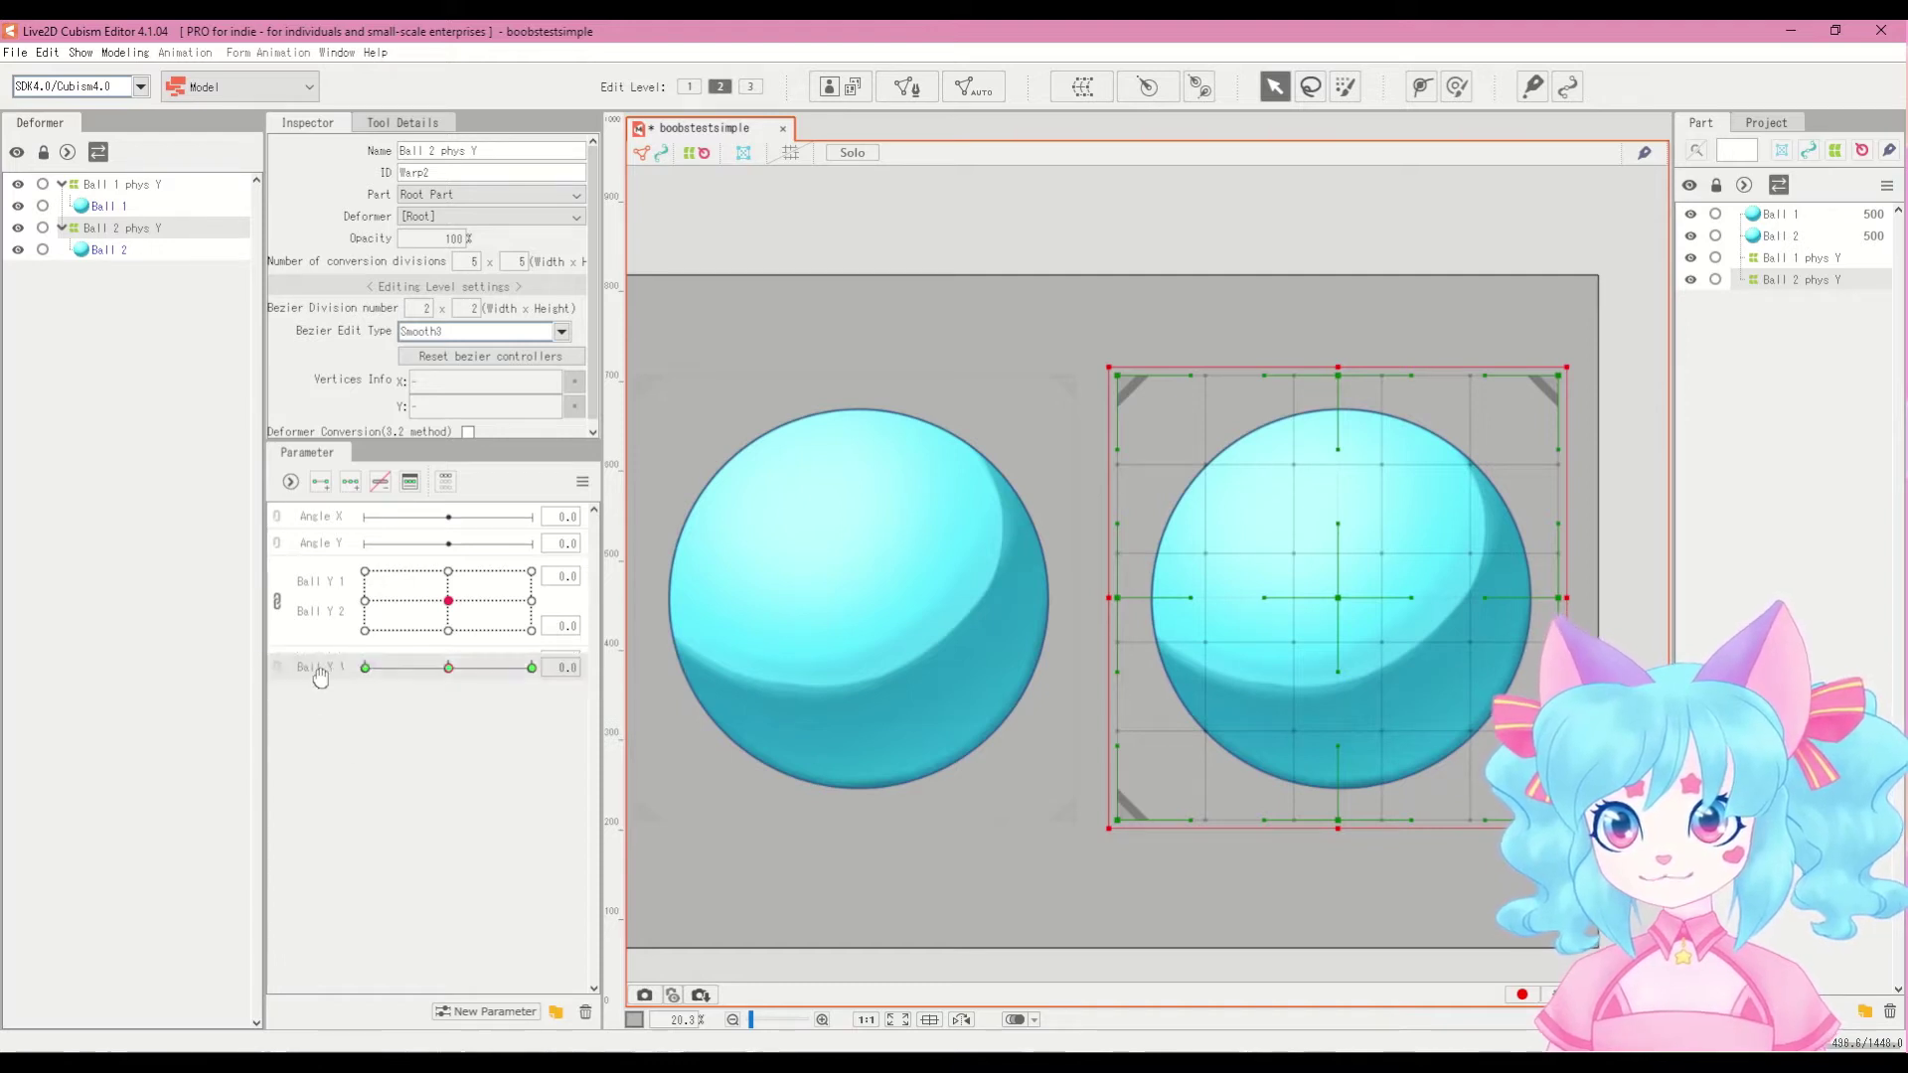
left_click(369, 660)
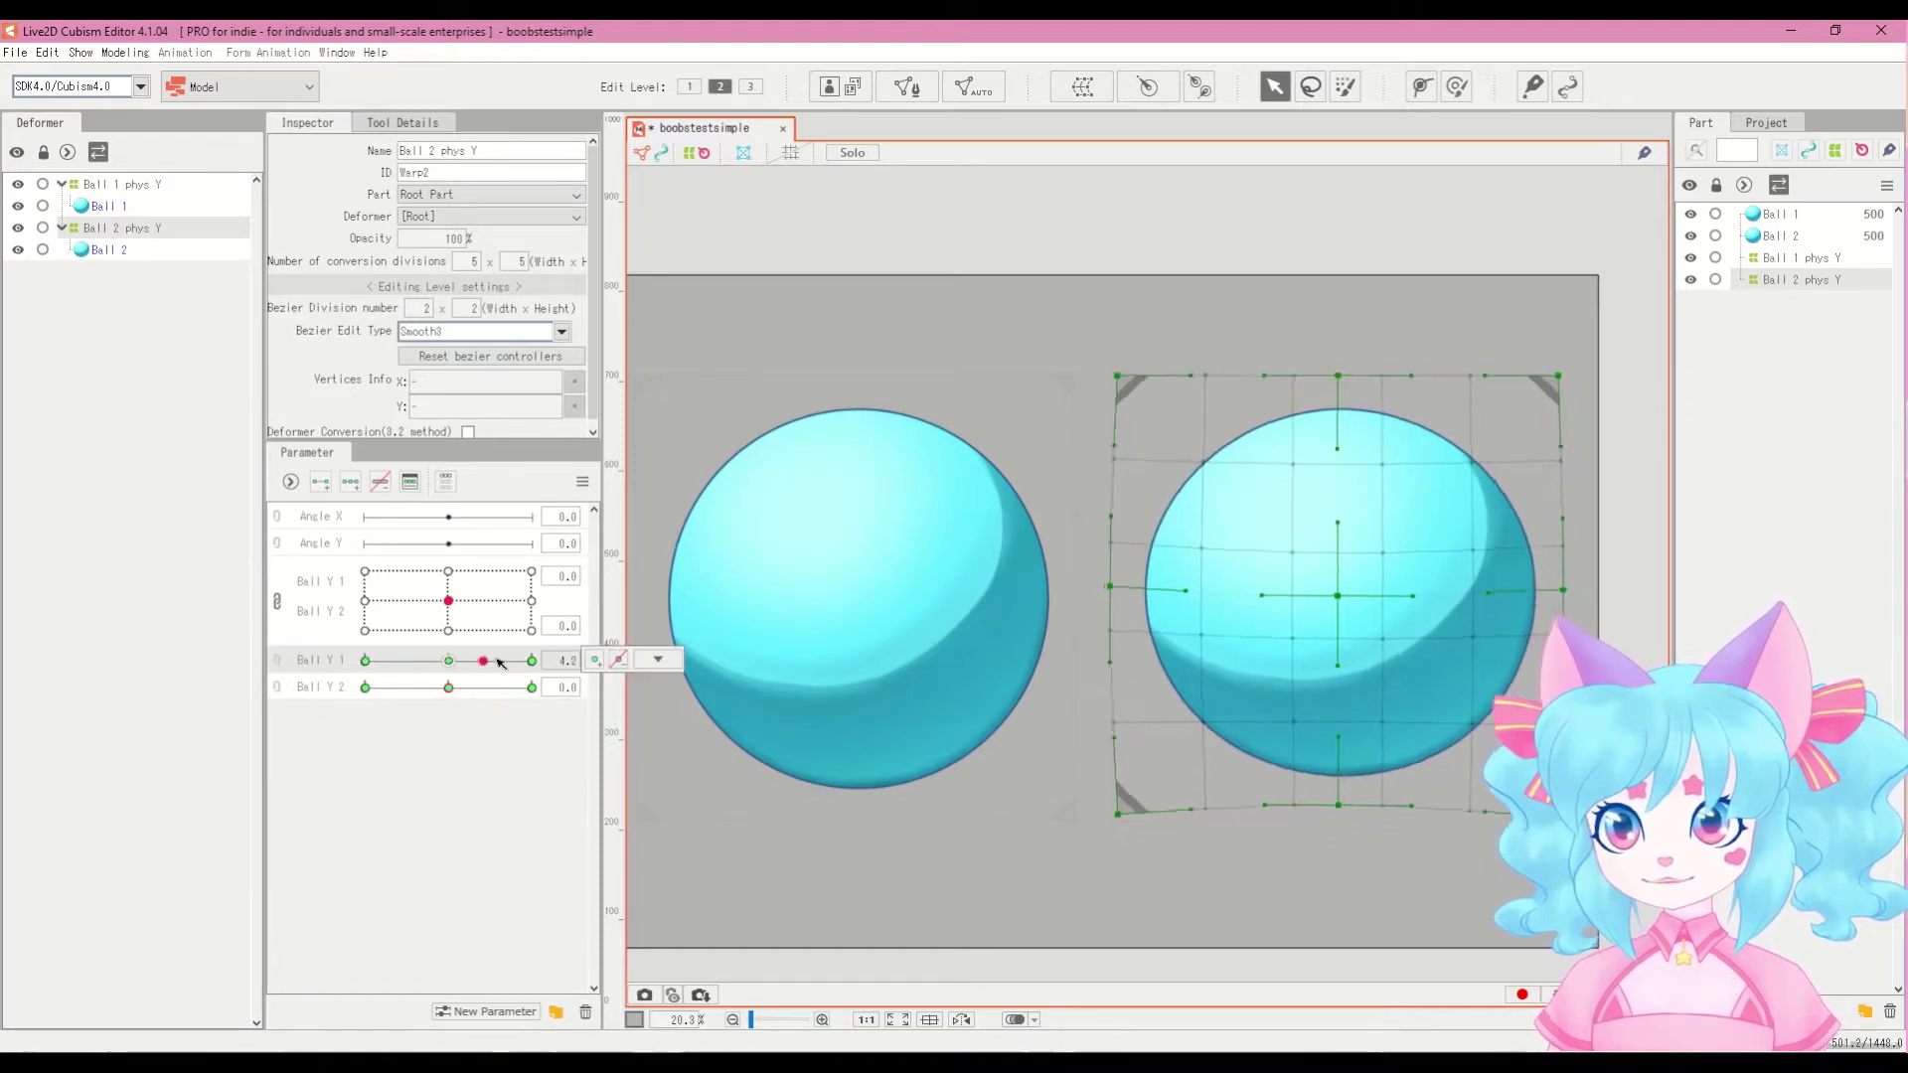
left_click_drag(369, 660, 448, 660)
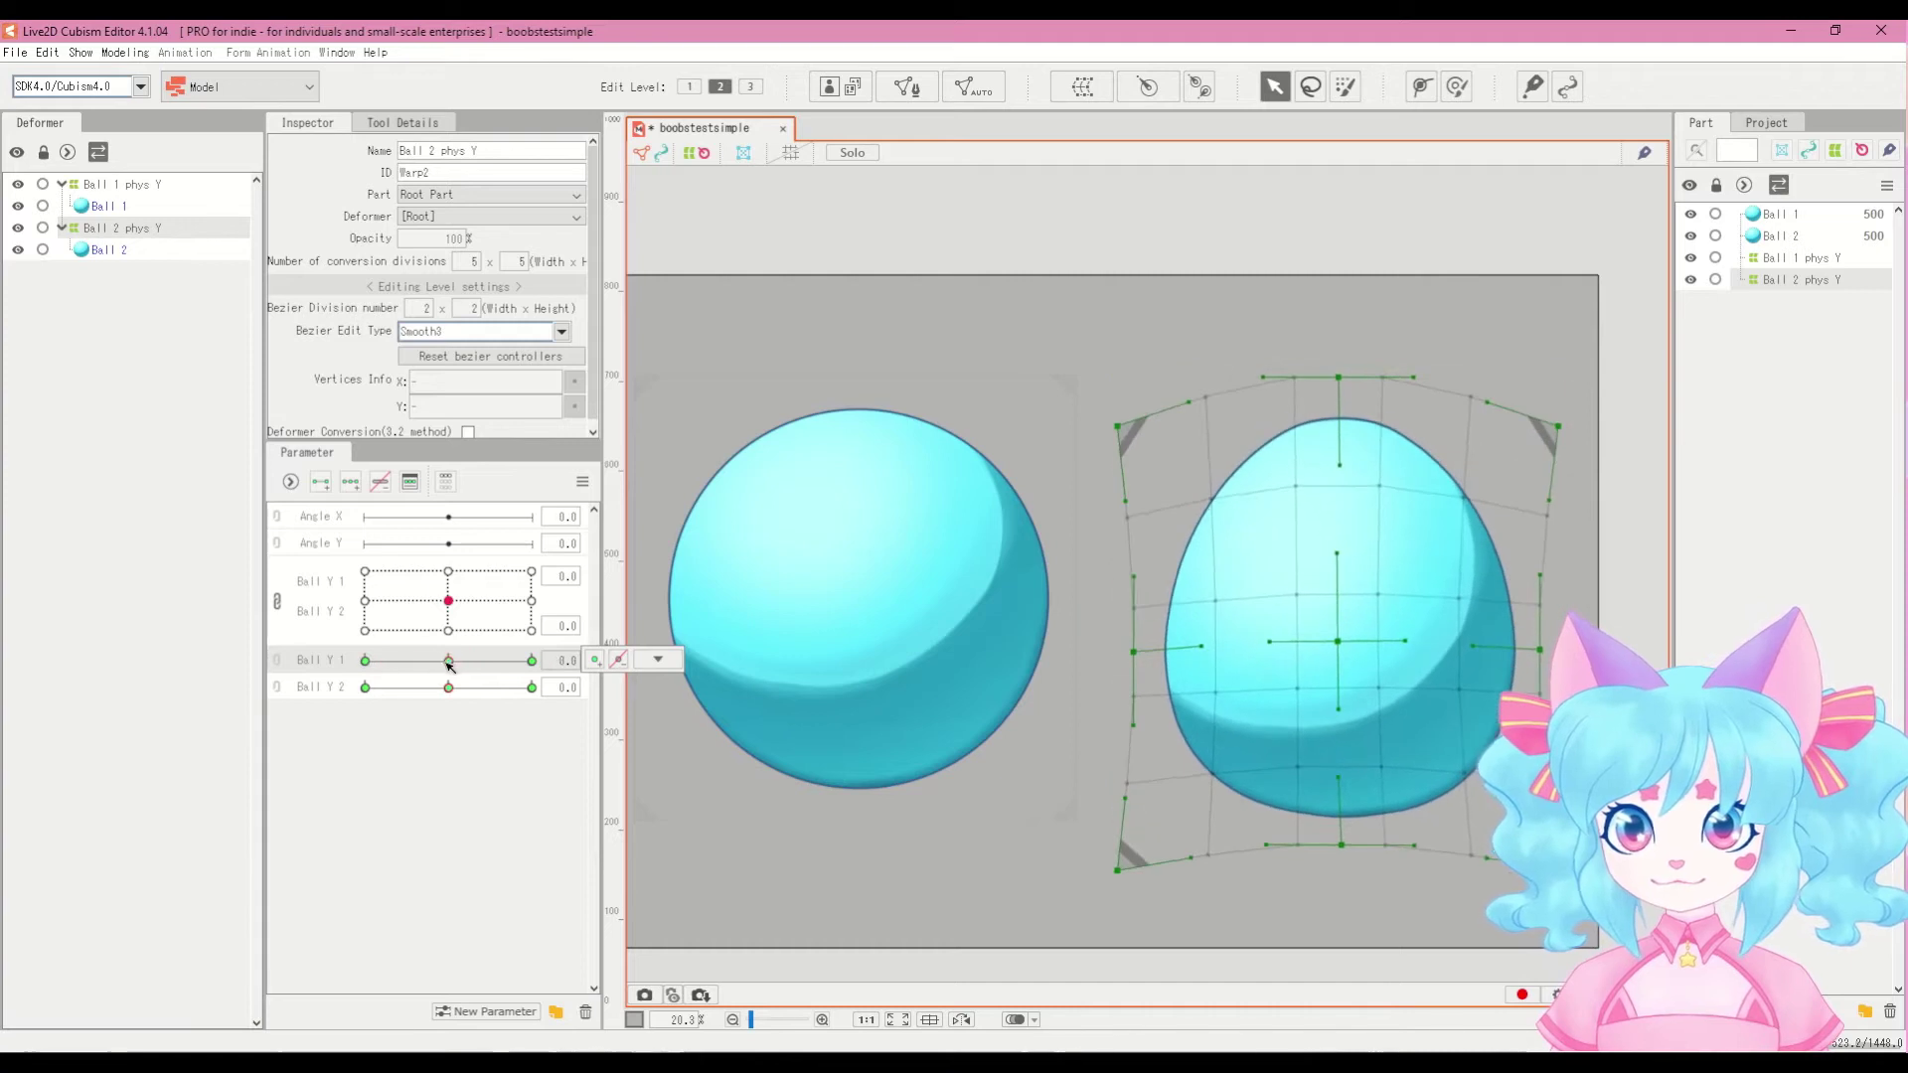
left_click(506, 687)
left_click(365, 686)
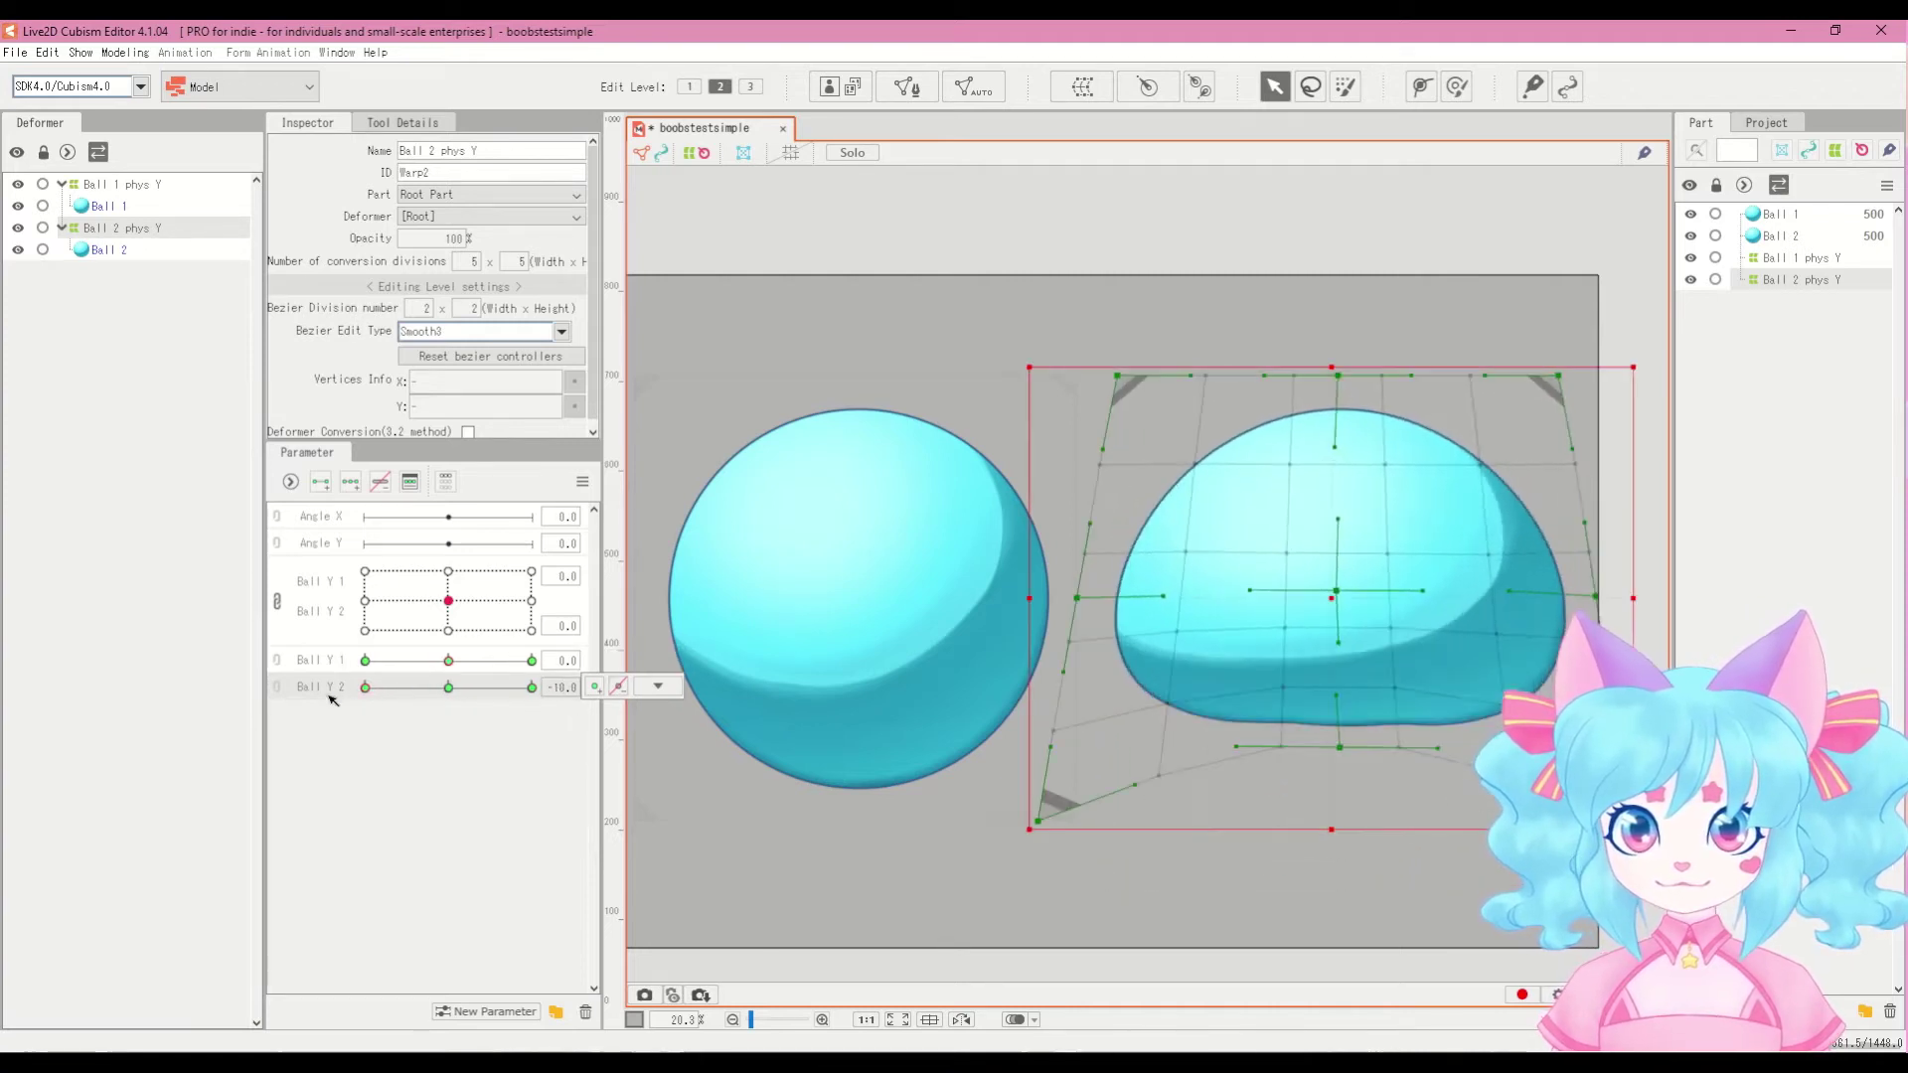
Step: Relink Ball Y 1 and Ball Y 2, examine Ball 2's blended motion around the parameter grid, and return both to 0
left_click(278, 686)
mouse_move(447, 696)
left_mouse_down()
mouse_move(439, 678)
mouse_move(444, 723)
mouse_move(420, 672)
mouse_move(484, 706)
mouse_move(378, 700)
mouse_move(437, 723)
mouse_move(483, 690)
mouse_move(464, 673)
mouse_move(362, 689)
mouse_move(424, 719)
mouse_move(488, 704)
mouse_move(452, 661)
mouse_move(388, 669)
mouse_move(452, 696)
mouse_move(492, 680)
mouse_move(412, 680)
mouse_move(372, 644)
mouse_move(451, 702)
left_mouse_up()
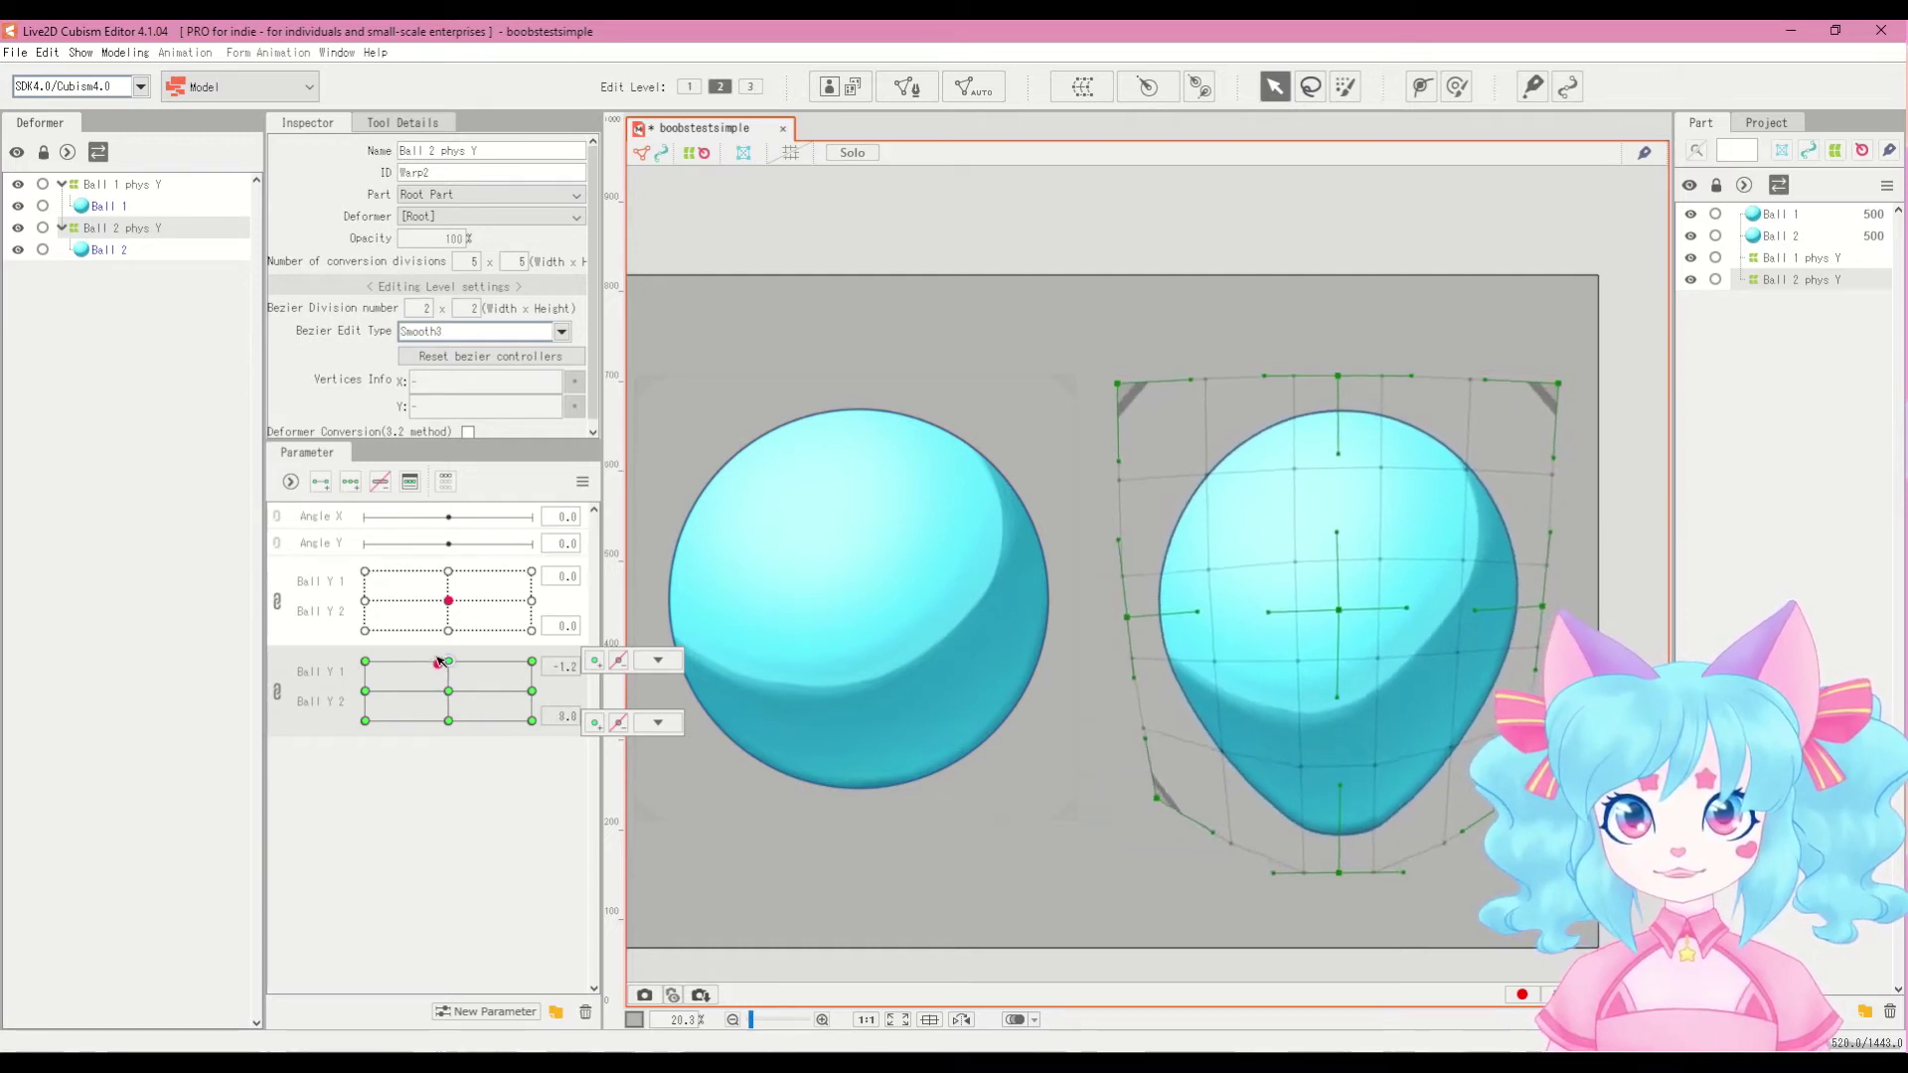
left_click_drag(443, 639, 437, 690)
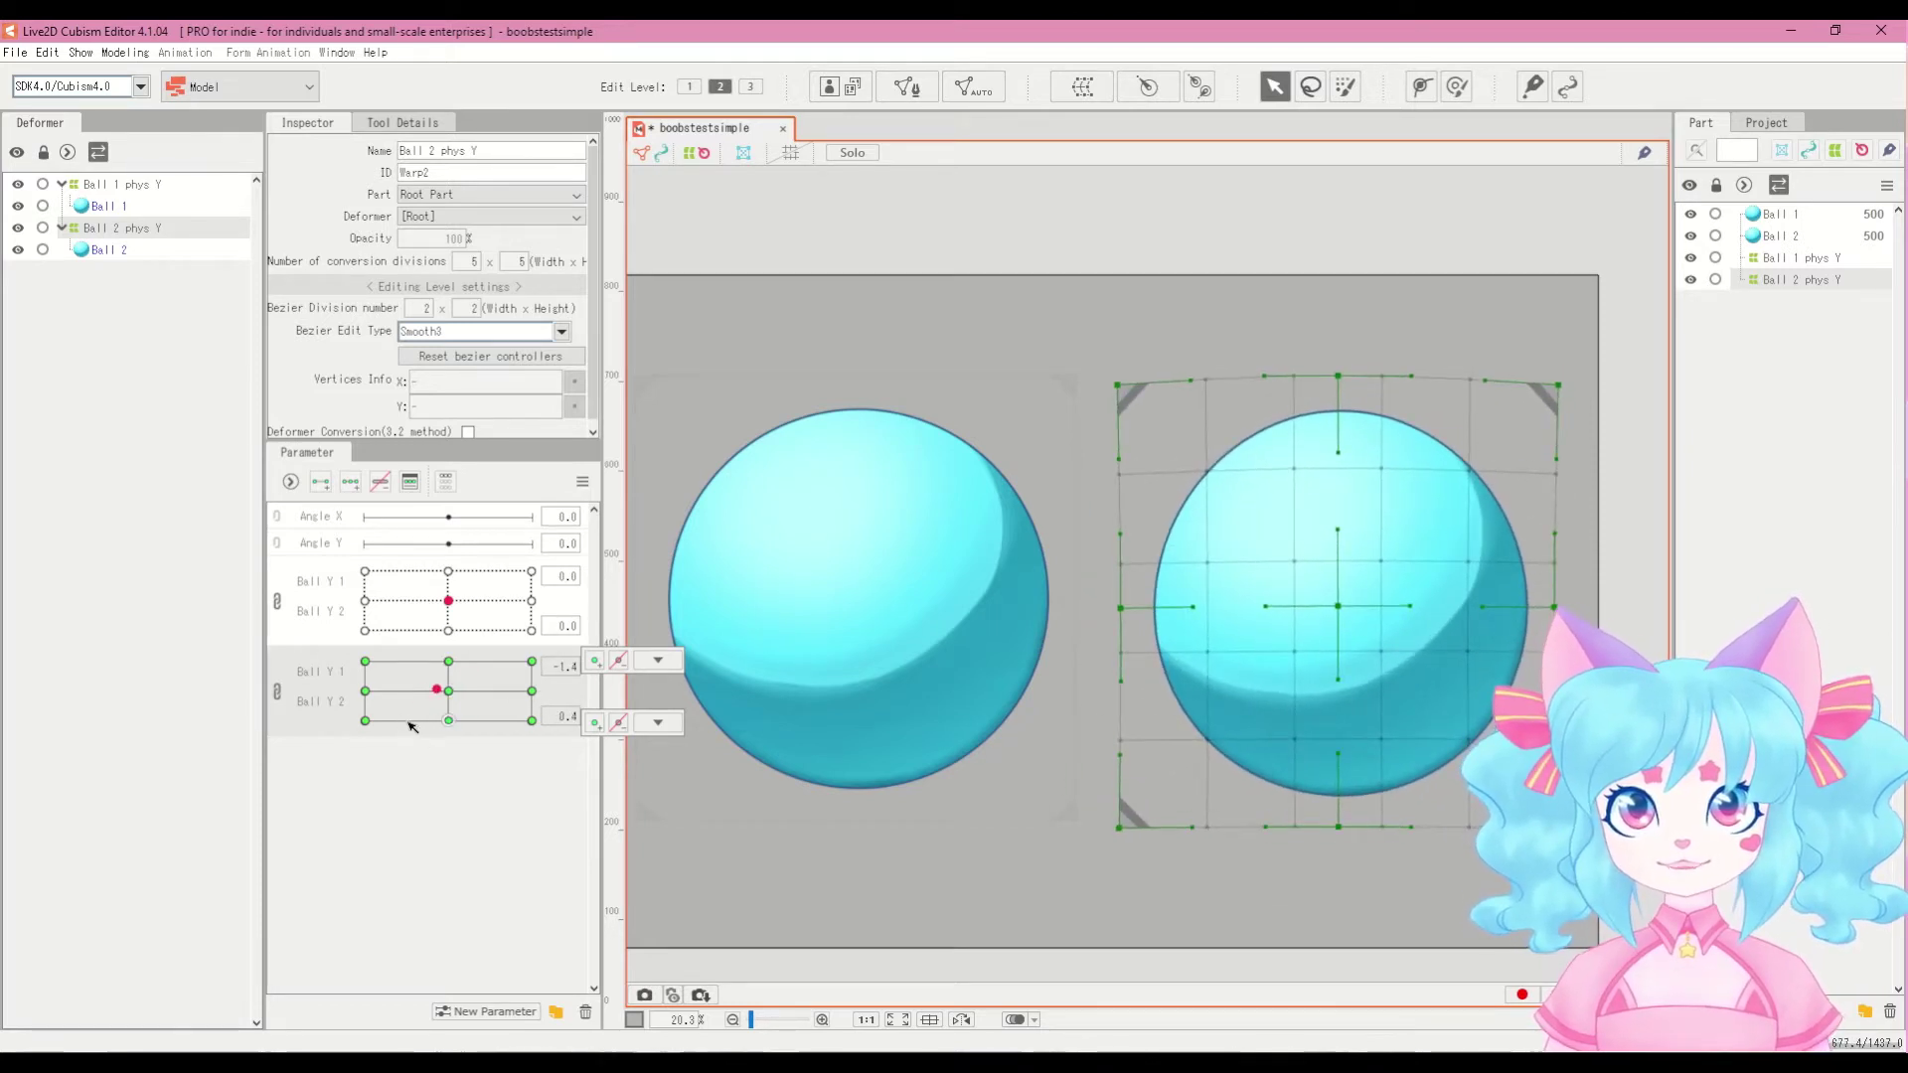
mouse_move(440, 691)
left_mouse_down()
mouse_move(486, 692)
mouse_move(482, 667)
mouse_move(373, 684)
mouse_move(481, 690)
mouse_move(407, 716)
mouse_move(452, 696)
mouse_move(429, 727)
mouse_move(397, 713)
mouse_move(454, 736)
mouse_move(407, 716)
mouse_move(487, 701)
mouse_move(449, 691)
left_mouse_up()
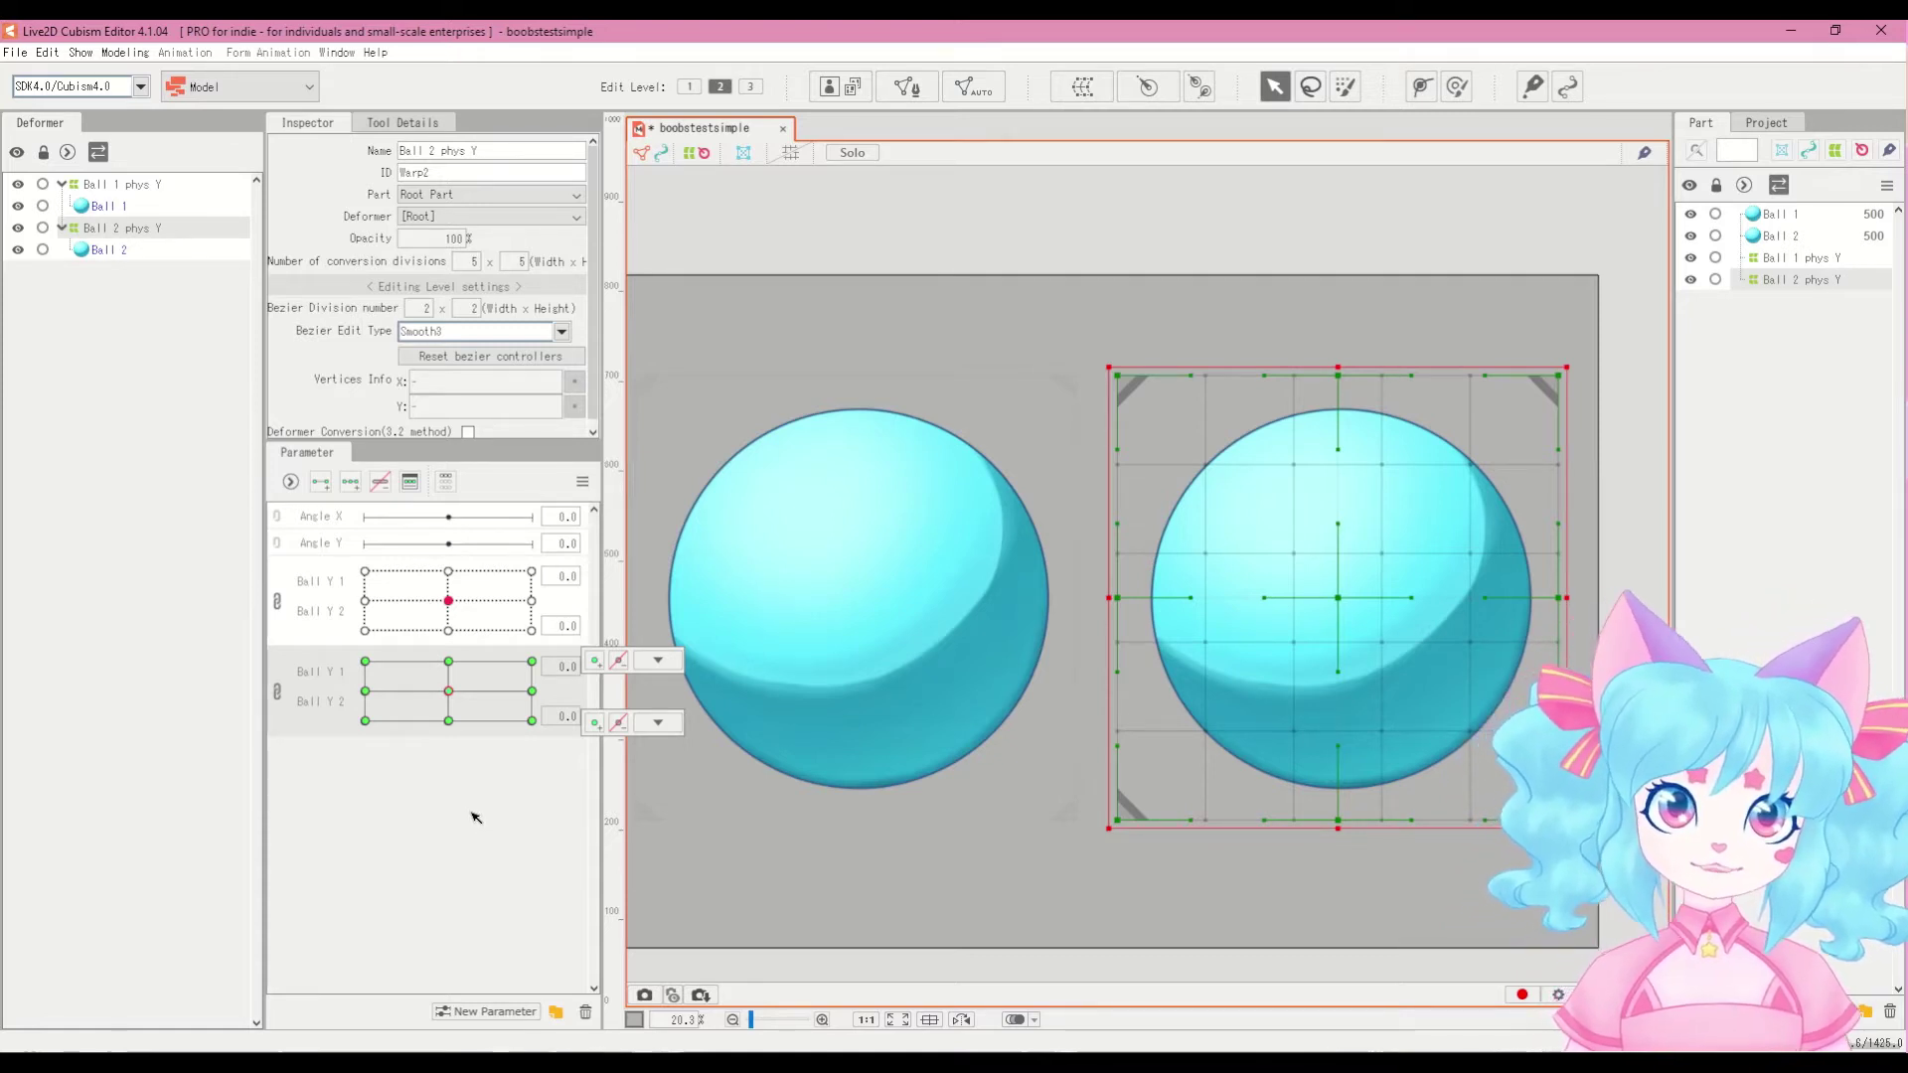
mouse_move(448, 690)
left_mouse_down()
mouse_move(408, 676)
mouse_move(447, 666)
mouse_move(475, 705)
mouse_move(422, 681)
mouse_move(473, 705)
mouse_move(435, 667)
mouse_move(467, 706)
mouse_move(449, 692)
left_mouse_up()
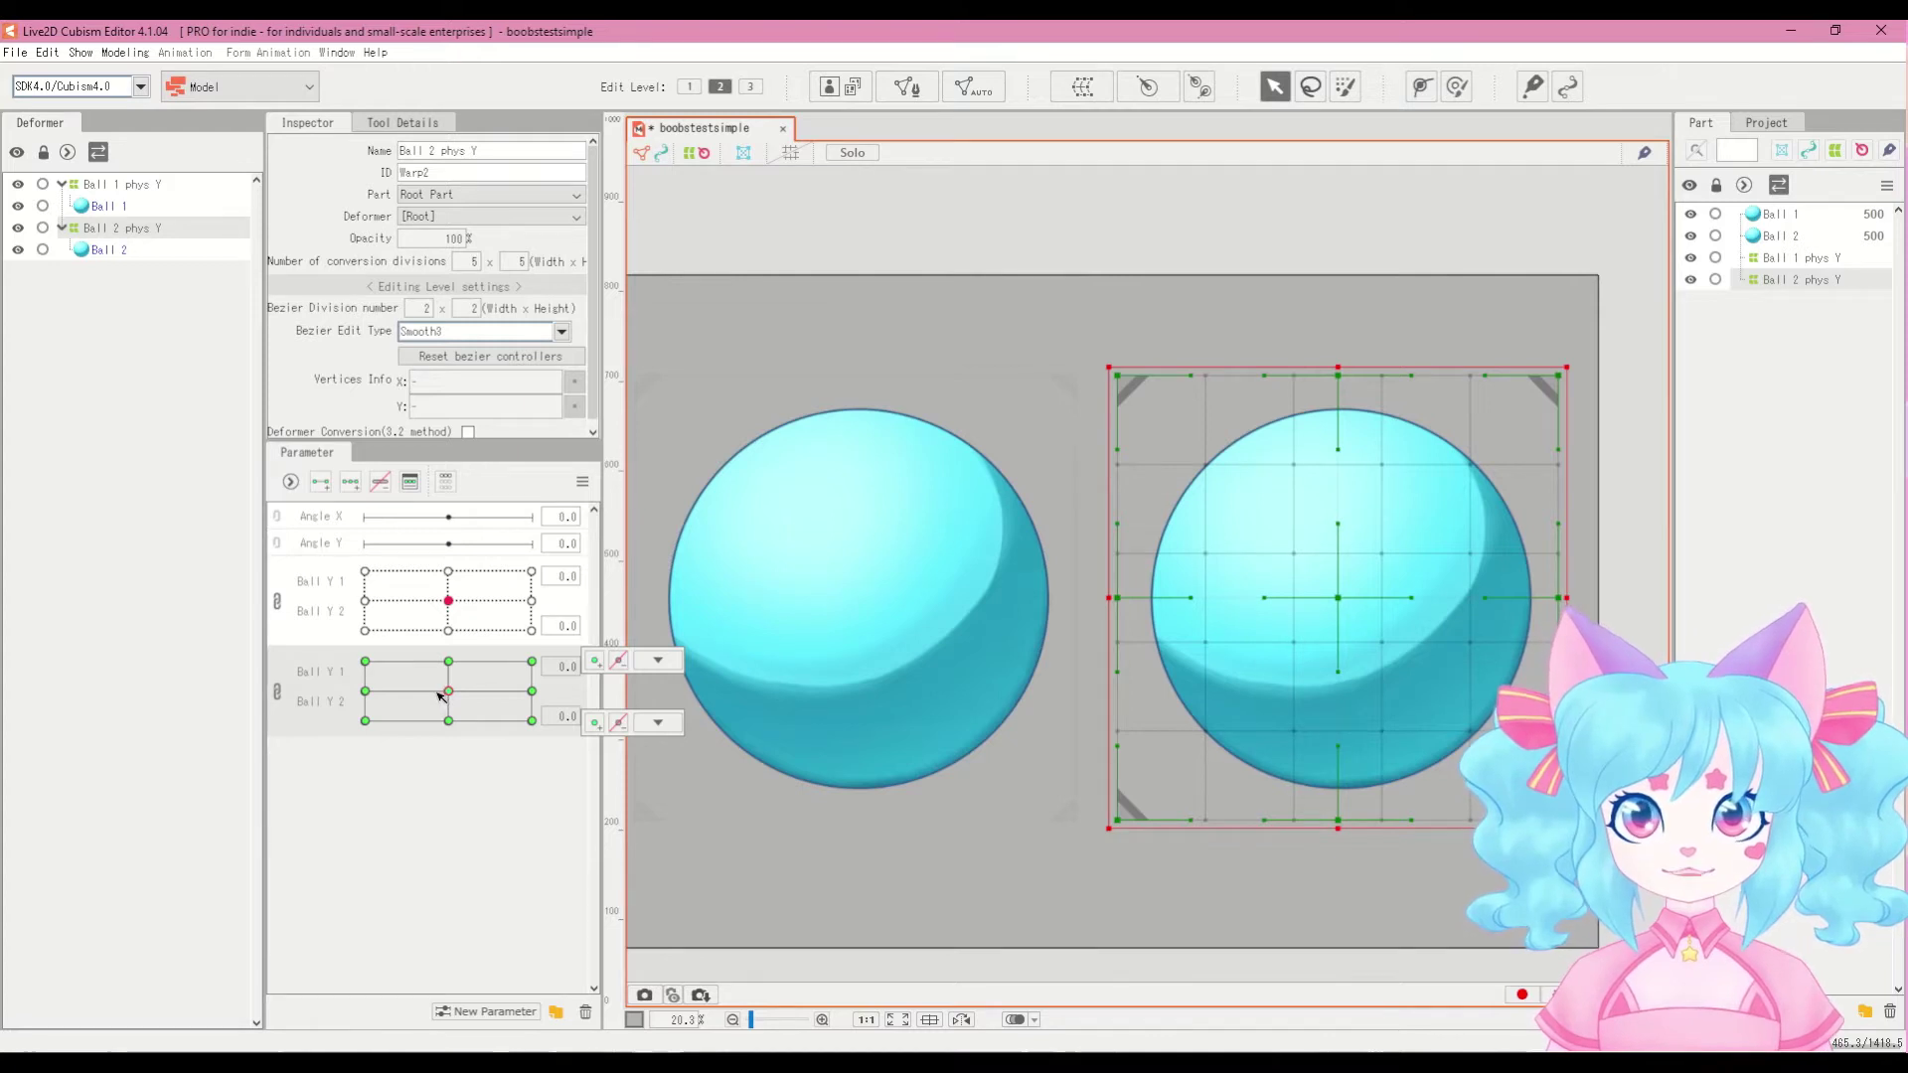
mouse_move(417, 688)
left_mouse_down()
mouse_move(427, 707)
mouse_move(437, 686)
mouse_move(408, 707)
mouse_move(473, 712)
mouse_move(426, 677)
mouse_move(457, 705)
mouse_move(387, 688)
mouse_move(457, 706)
mouse_move(387, 687)
mouse_move(452, 704)
mouse_move(407, 698)
mouse_move(462, 686)
mouse_move(402, 702)
mouse_move(438, 685)
mouse_move(418, 683)
left_mouse_up()
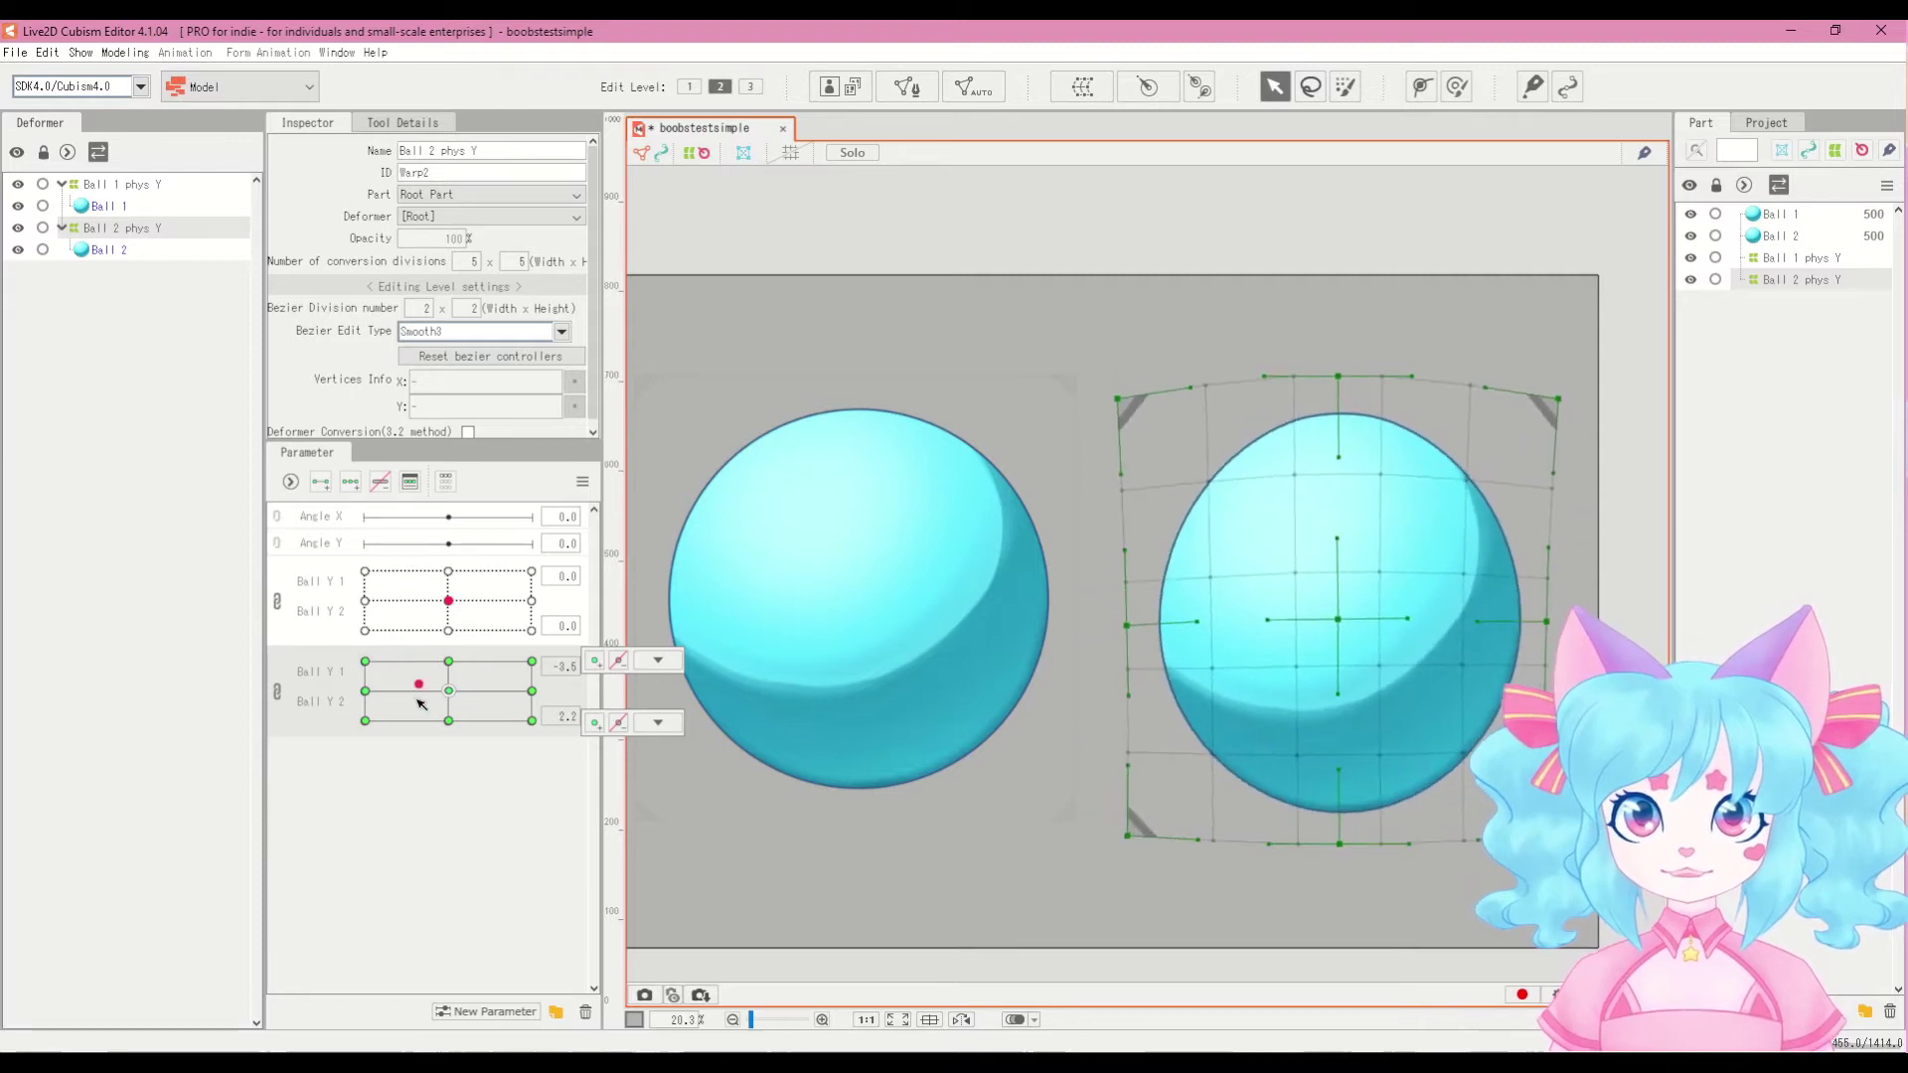
left_click(448, 690)
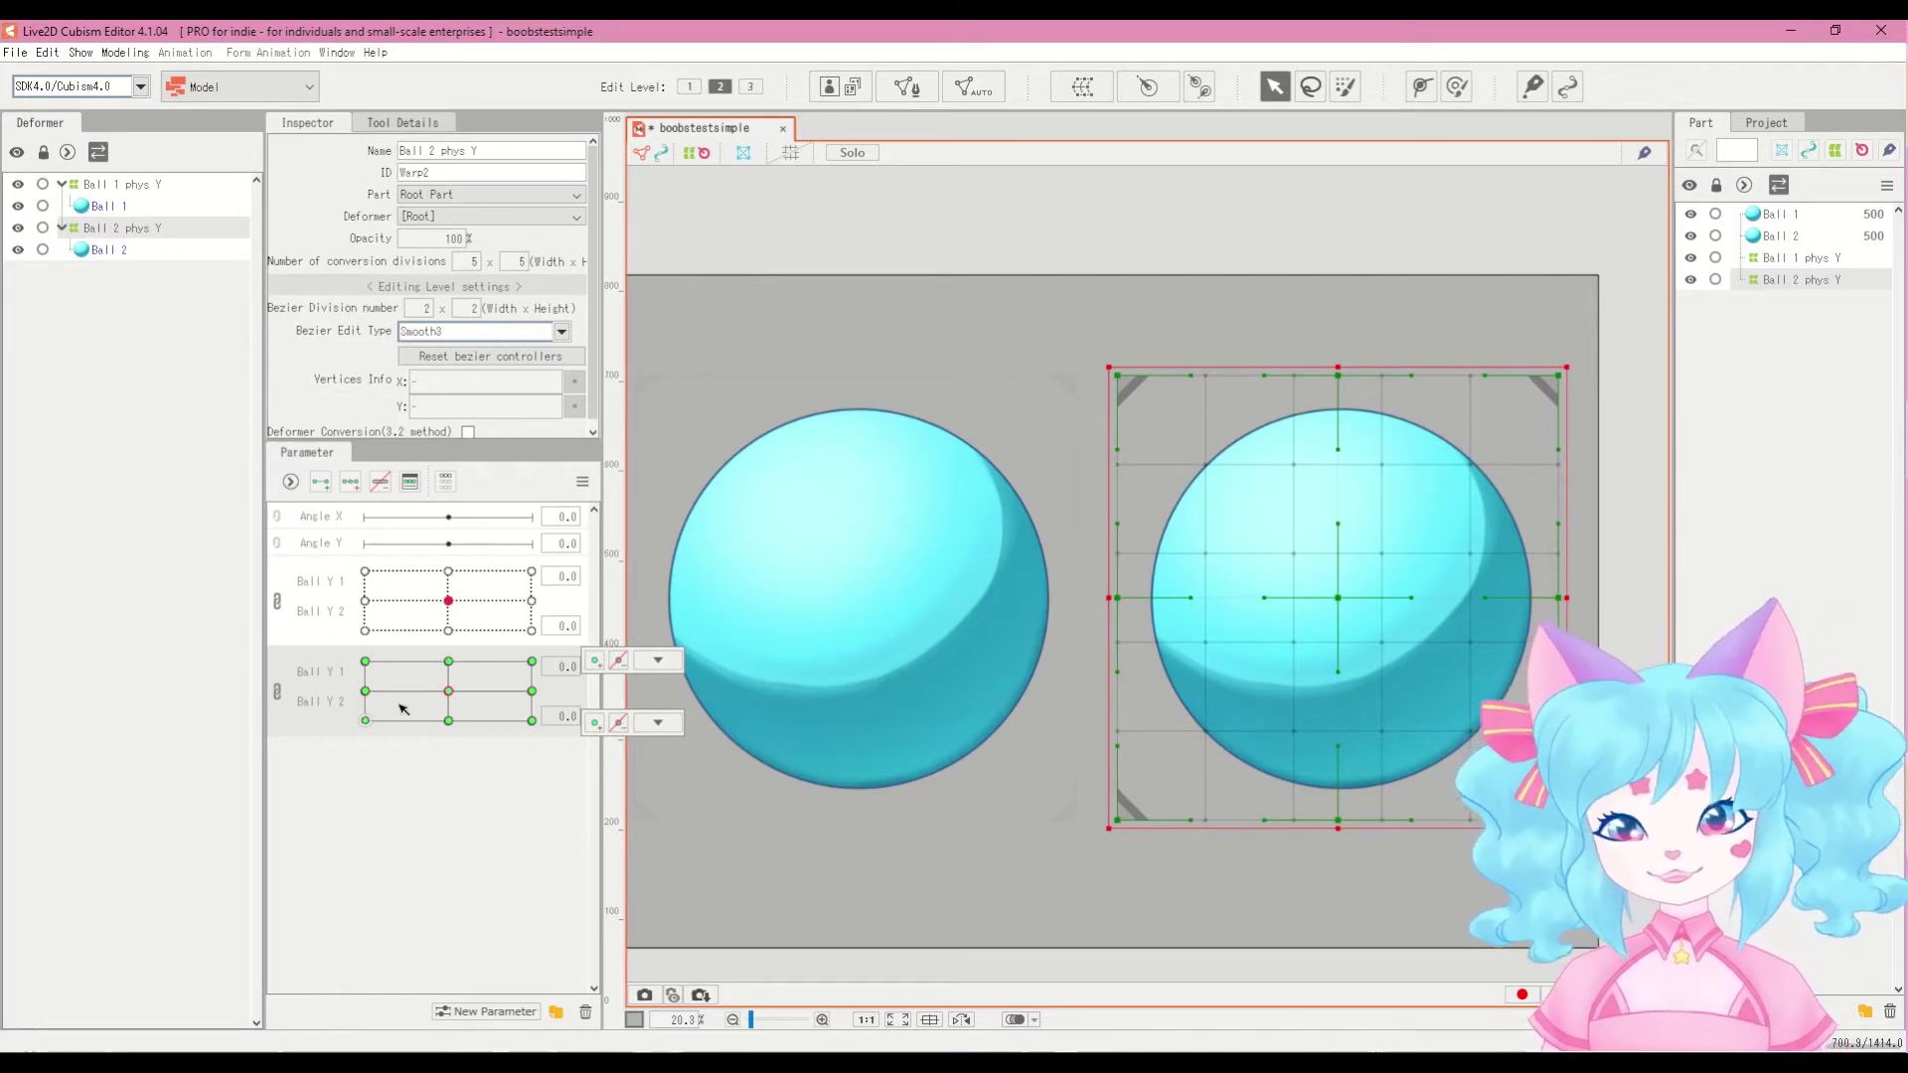
mouse_move(434, 692)
left_mouse_down()
mouse_move(502, 671)
mouse_move(447, 705)
mouse_move(443, 661)
mouse_move(482, 668)
mouse_move(447, 701)
mouse_move(467, 666)
mouse_move(490, 695)
mouse_move(448, 690)
left_mouse_up()
Step: Unlink Ball Y 1 and Ball Y 2 and reset Ball Y 2's three keys to Ball 2's undeformed shape
left_click(277, 693)
left_click(448, 688)
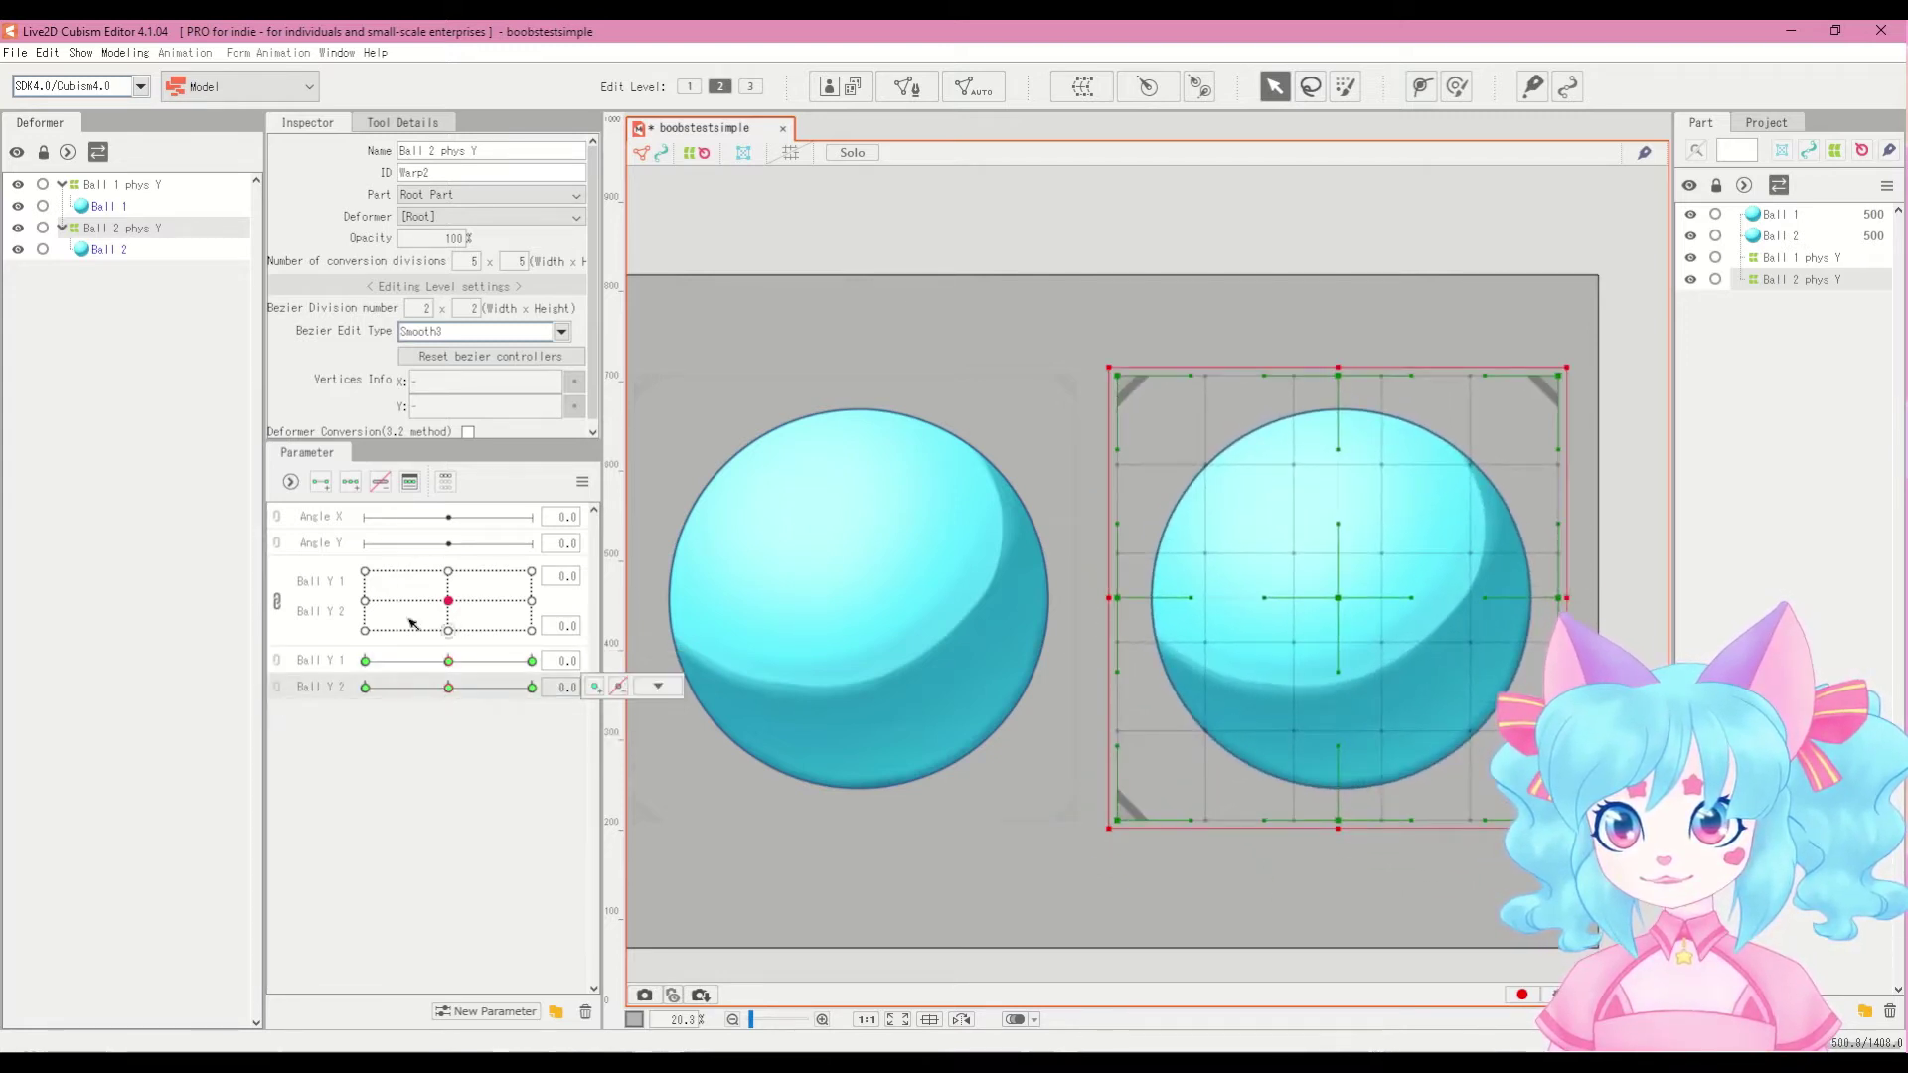
left_click_drag(449, 689, 532, 700)
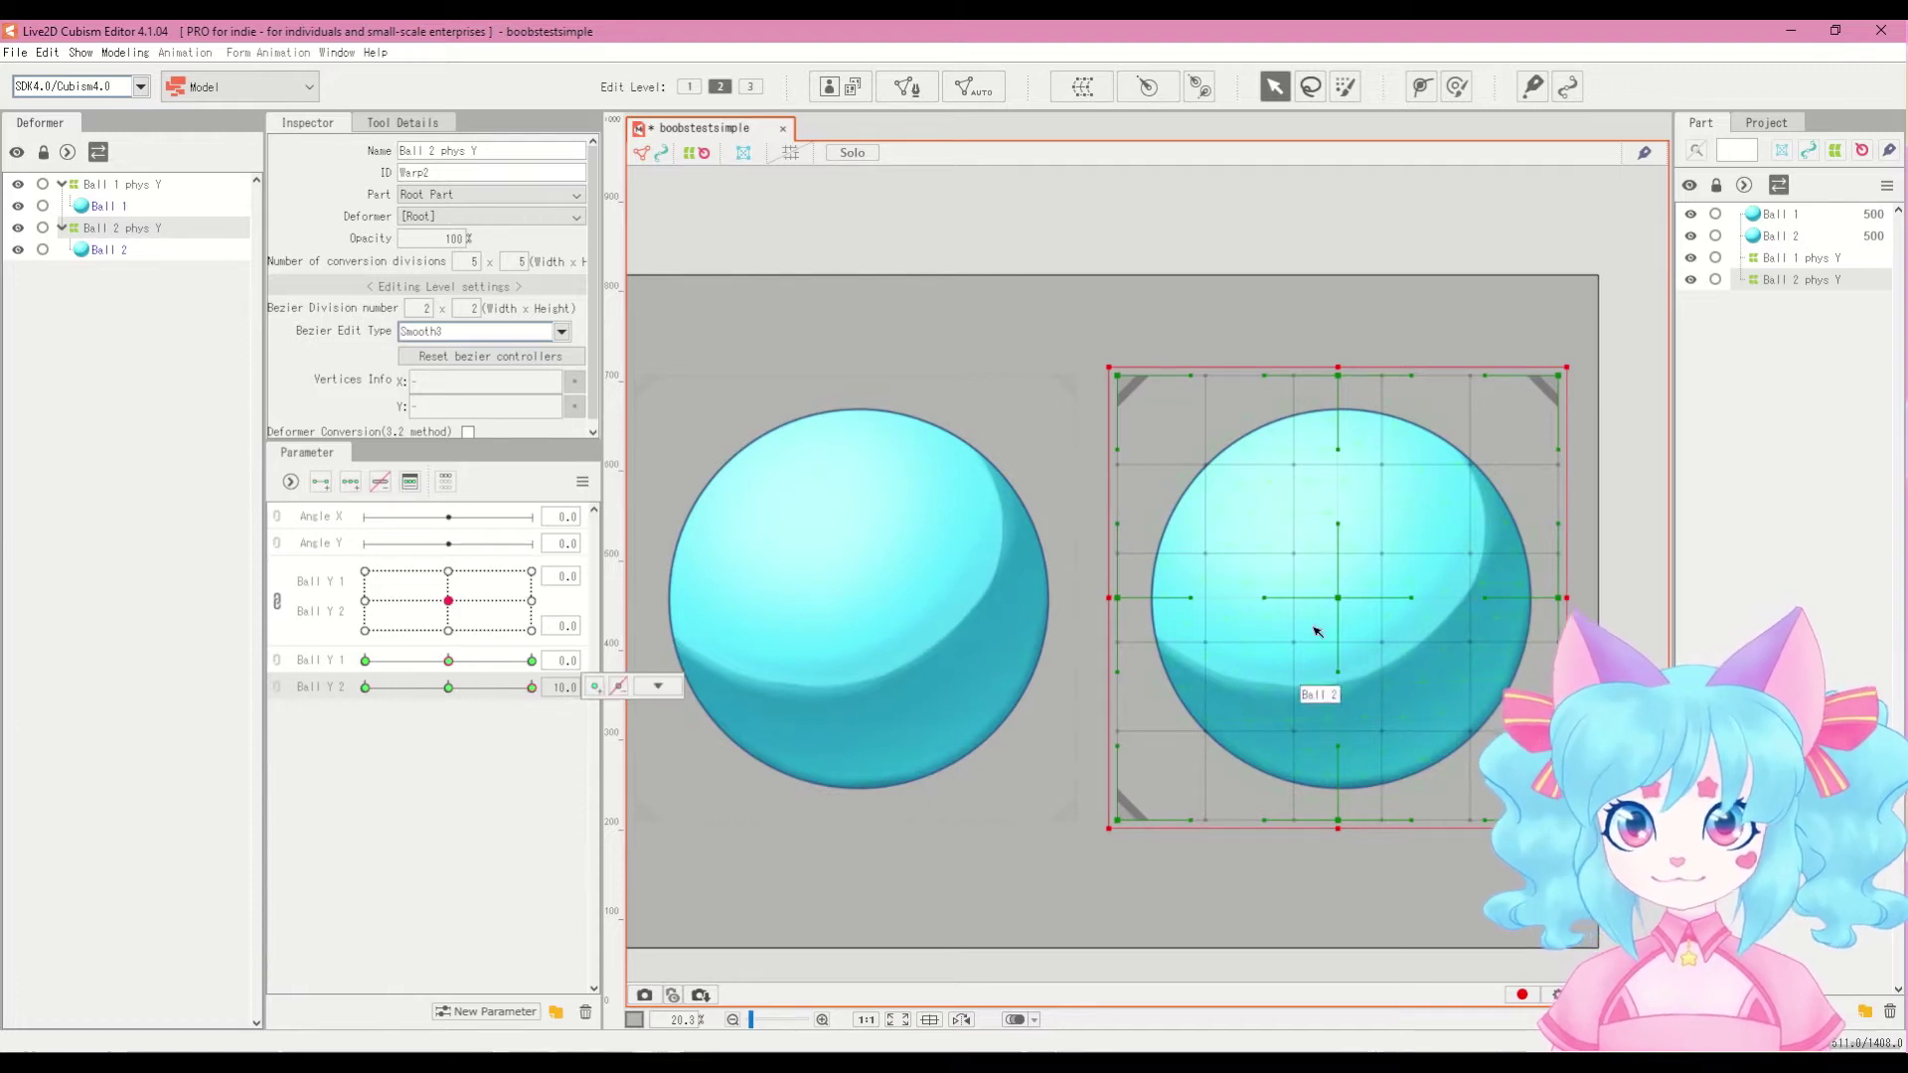
Step: Raise the centre point of Ball 2's warp deformer at Ball Y 2 value 10, lower it at -10, and return the parameter to 0
left_click_drag(1047, 307, 1177, 834)
left_click_drag(1342, 602, 1340, 530)
left_click_drag(524, 690, 270, 691)
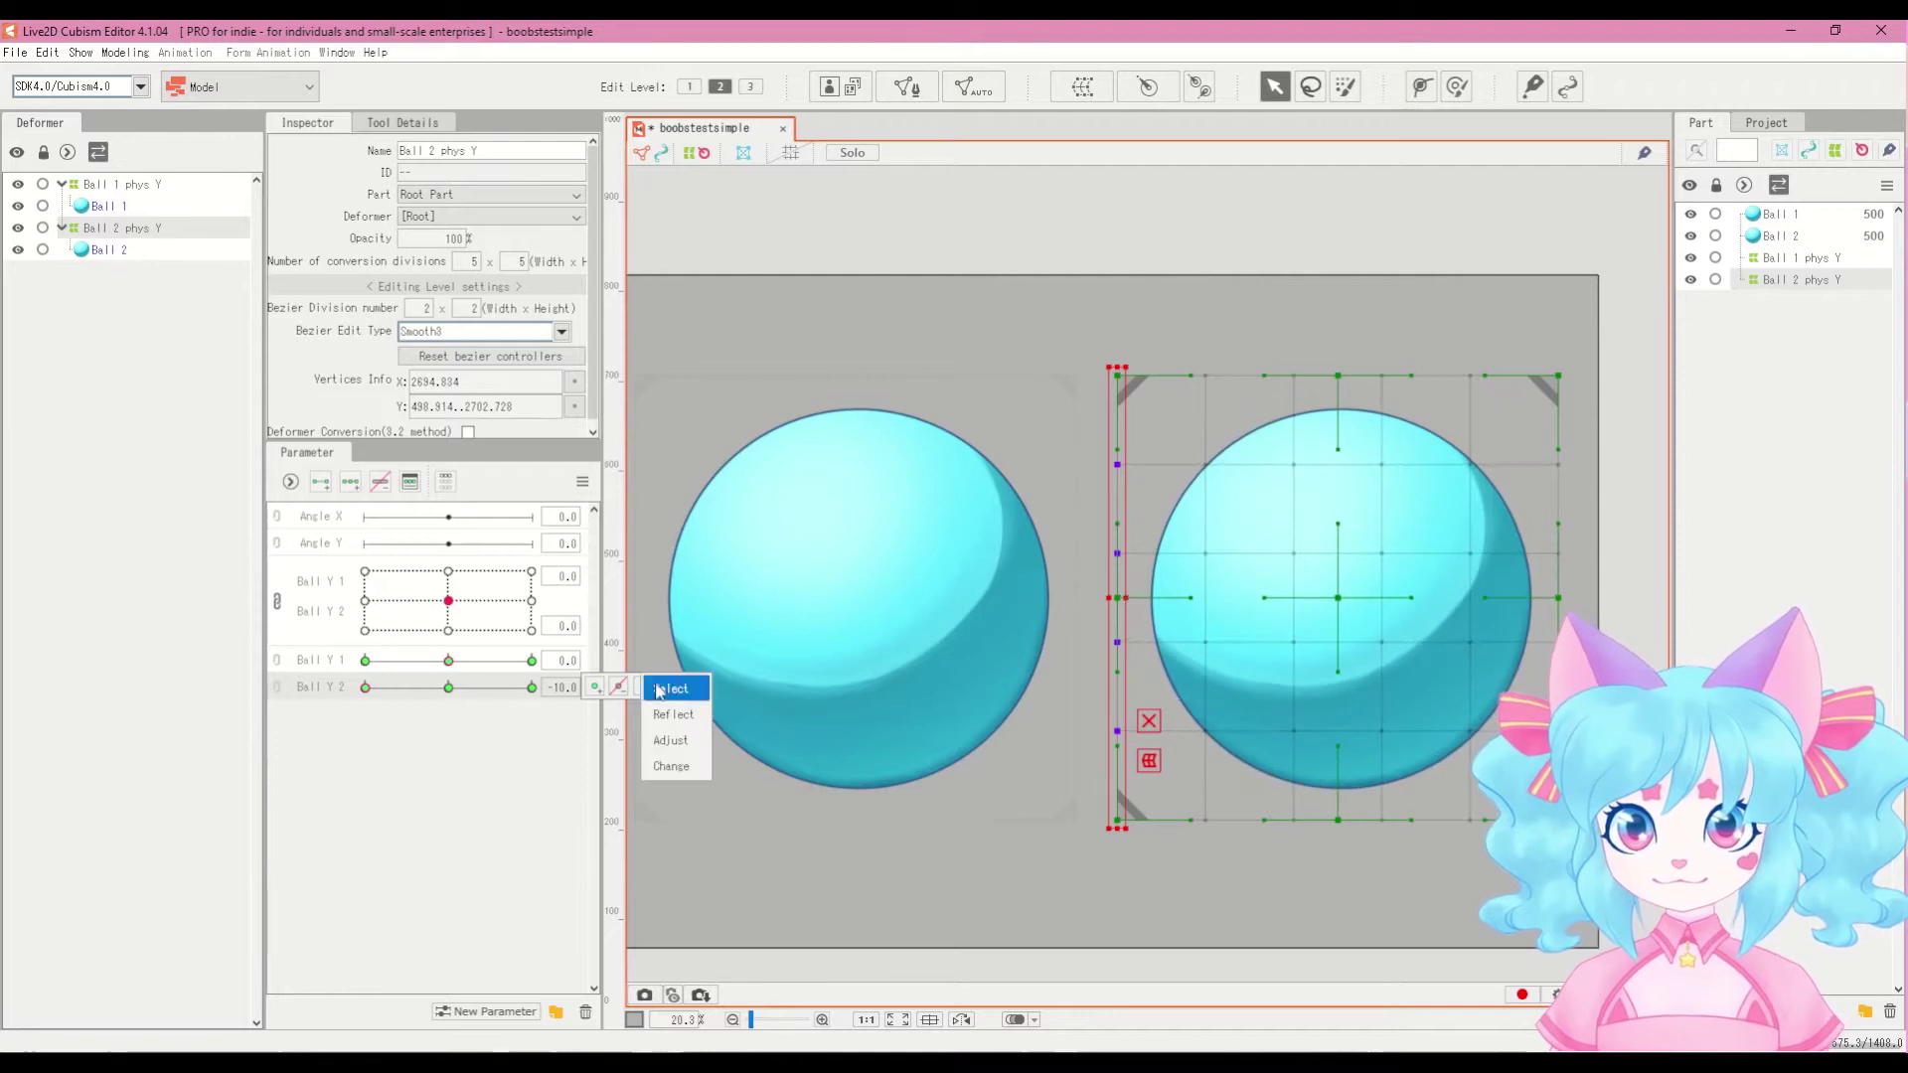
left_click_drag(1339, 595, 1353, 681)
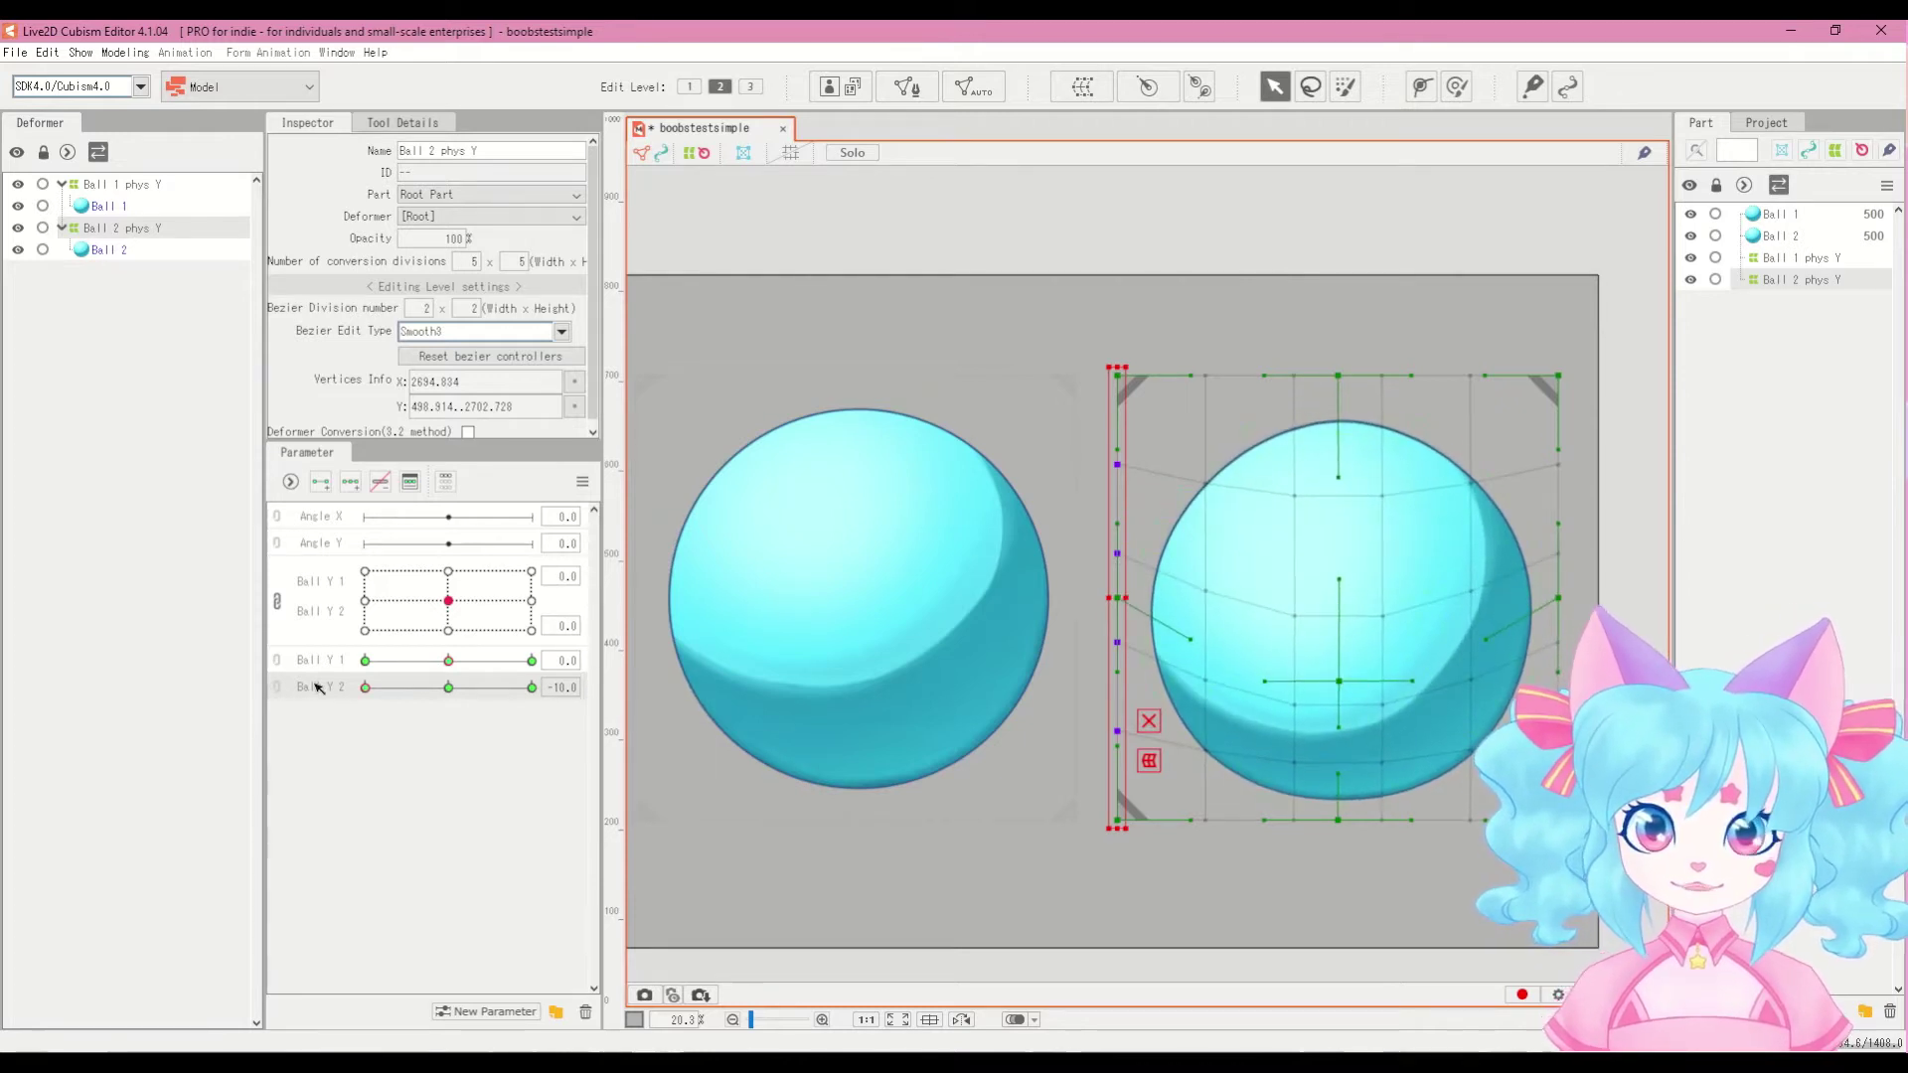
left_click_drag(365, 687, 586, 689)
left_click_drag(1349, 556, 1354, 535)
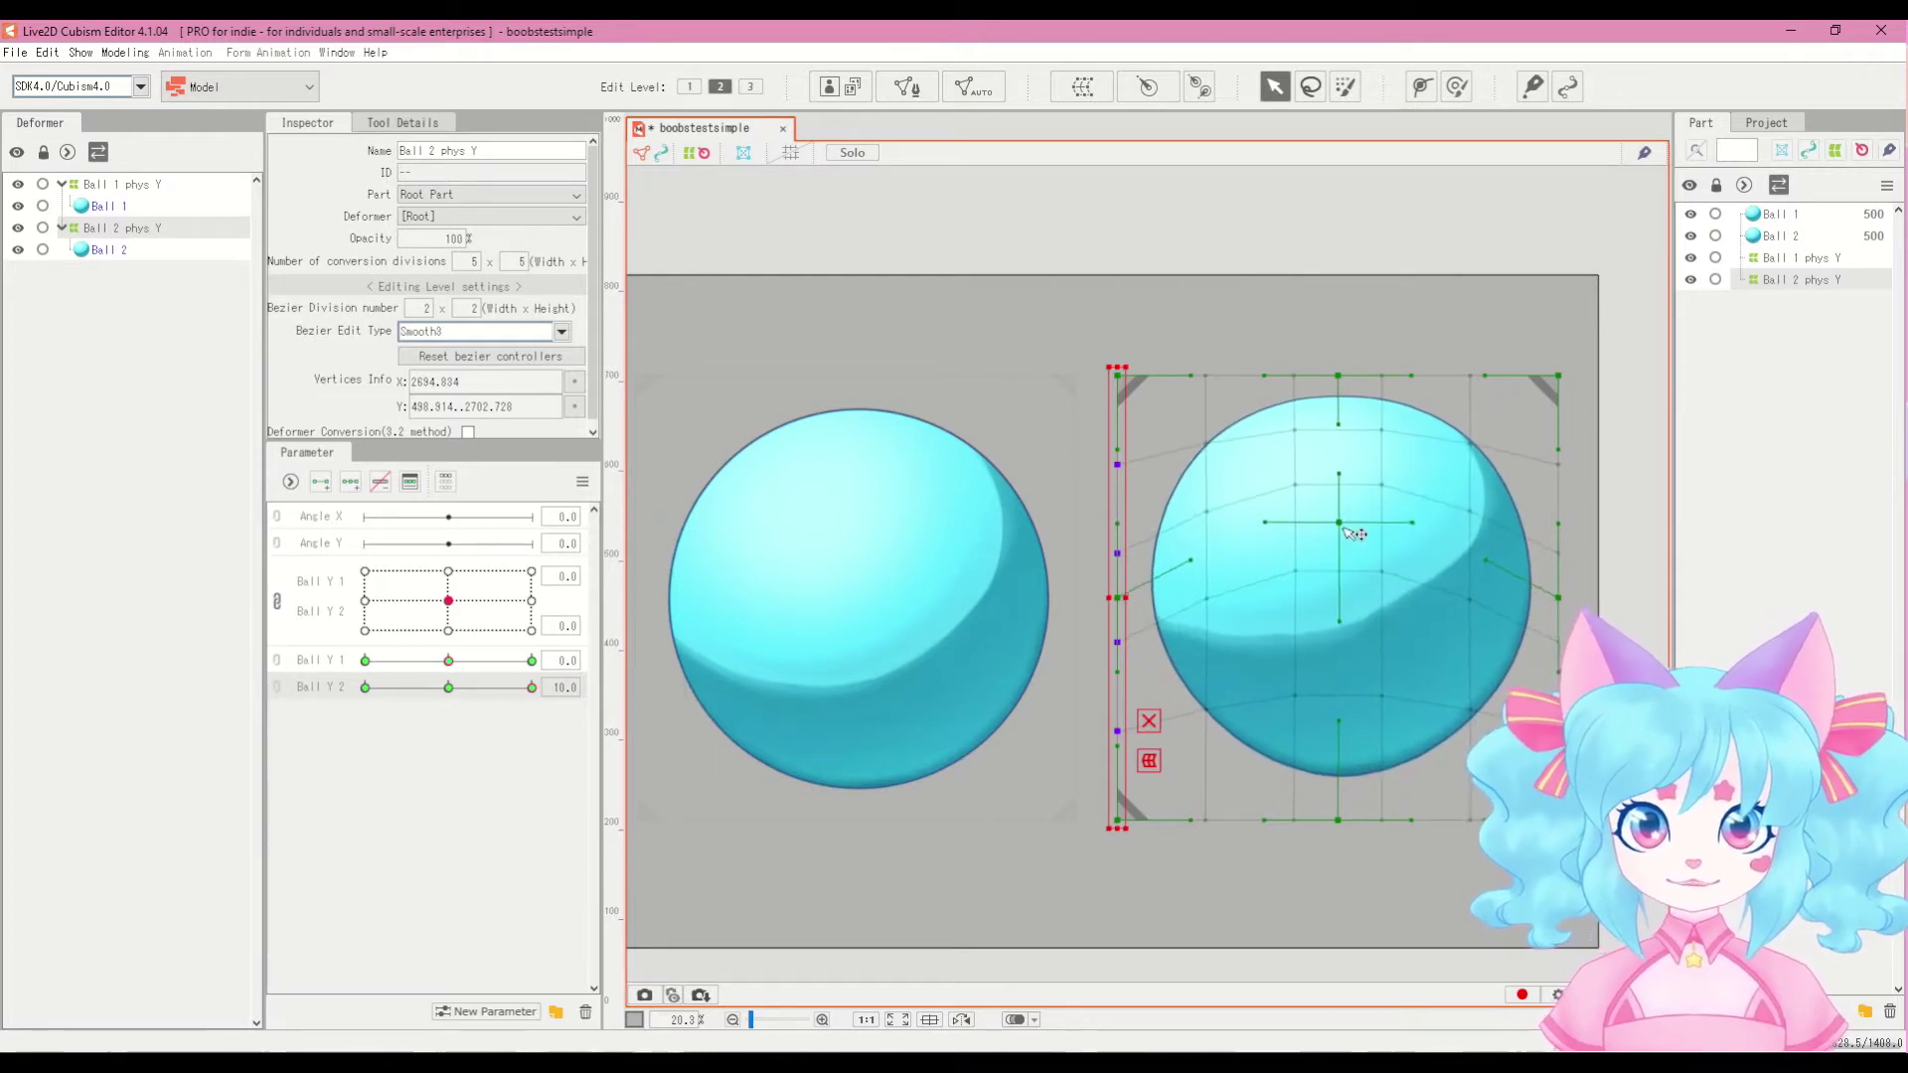
left_click_drag(532, 688, 526, 691)
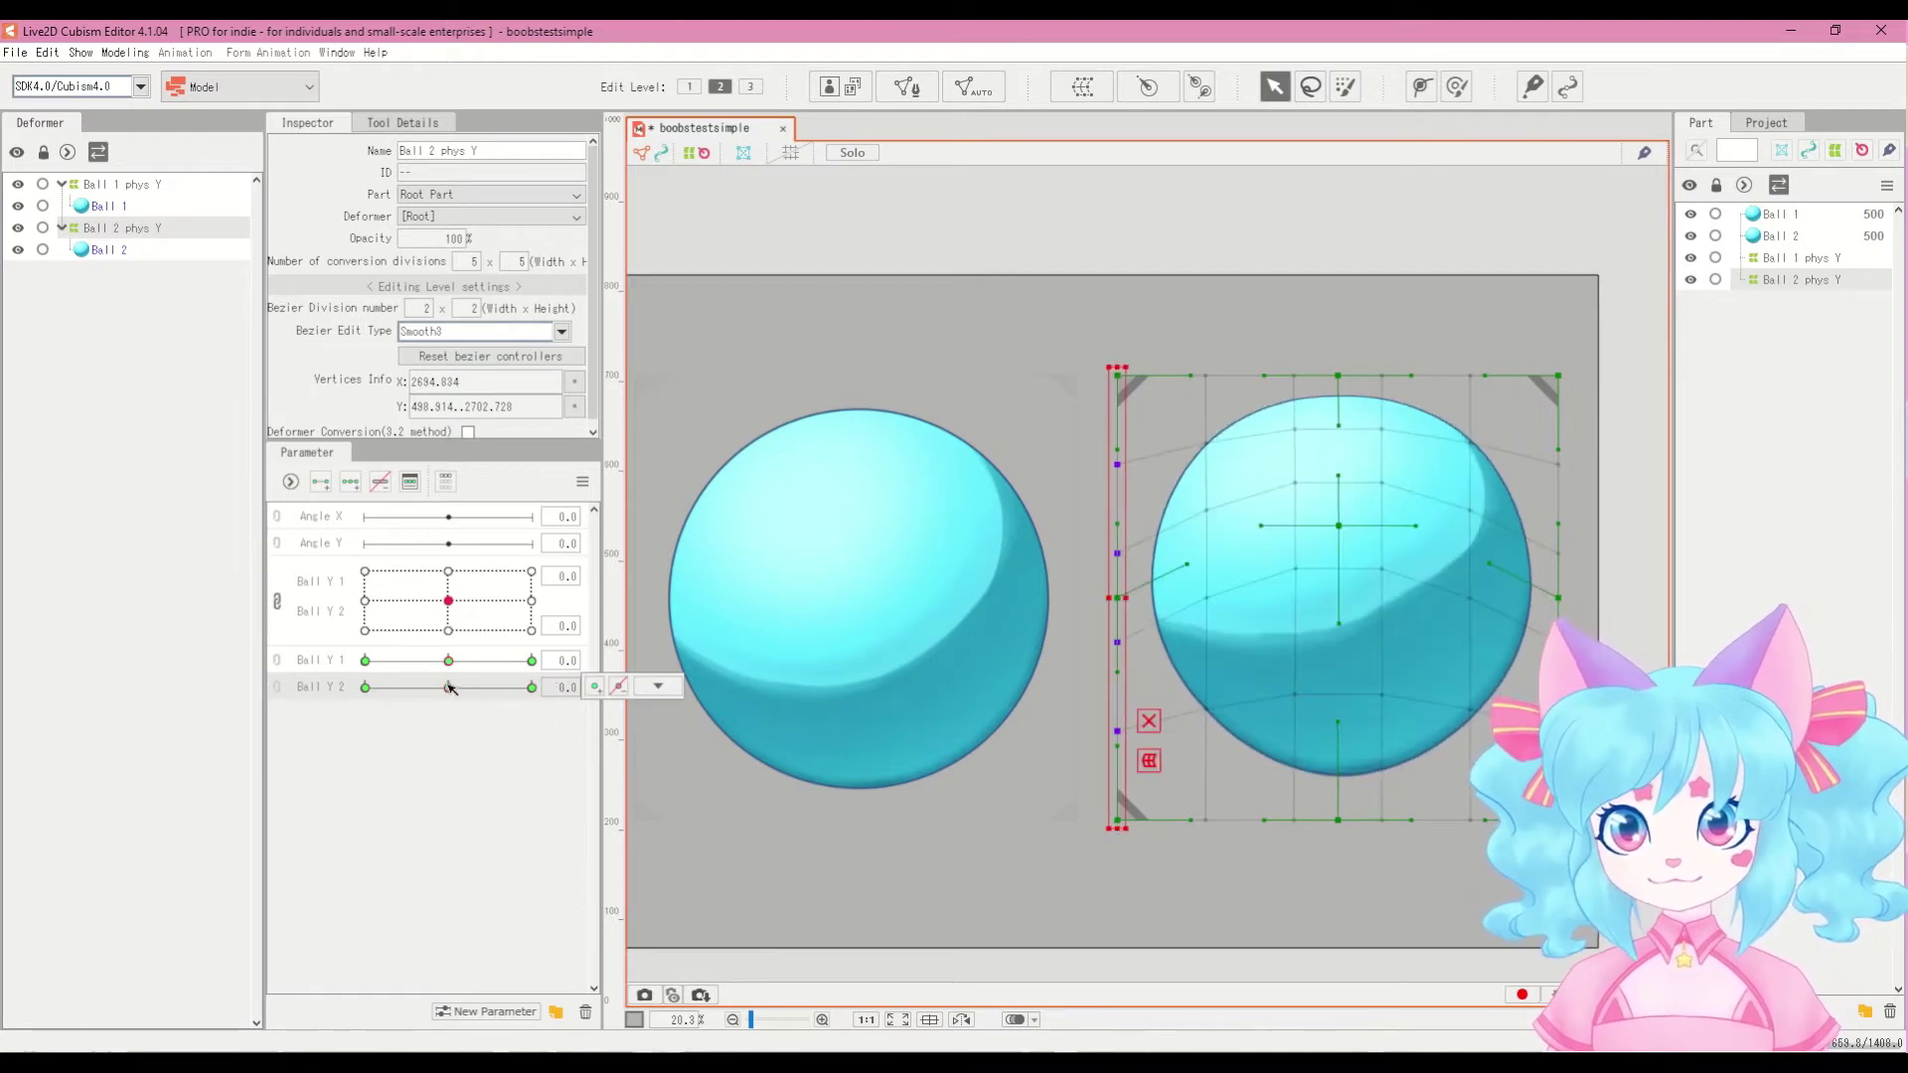
Step: Link Ball Y 1 with Ball Y 2 and synthesize the corner shapes for the selected Ball 2 deformer
left_click(276, 673)
left_click(582, 481)
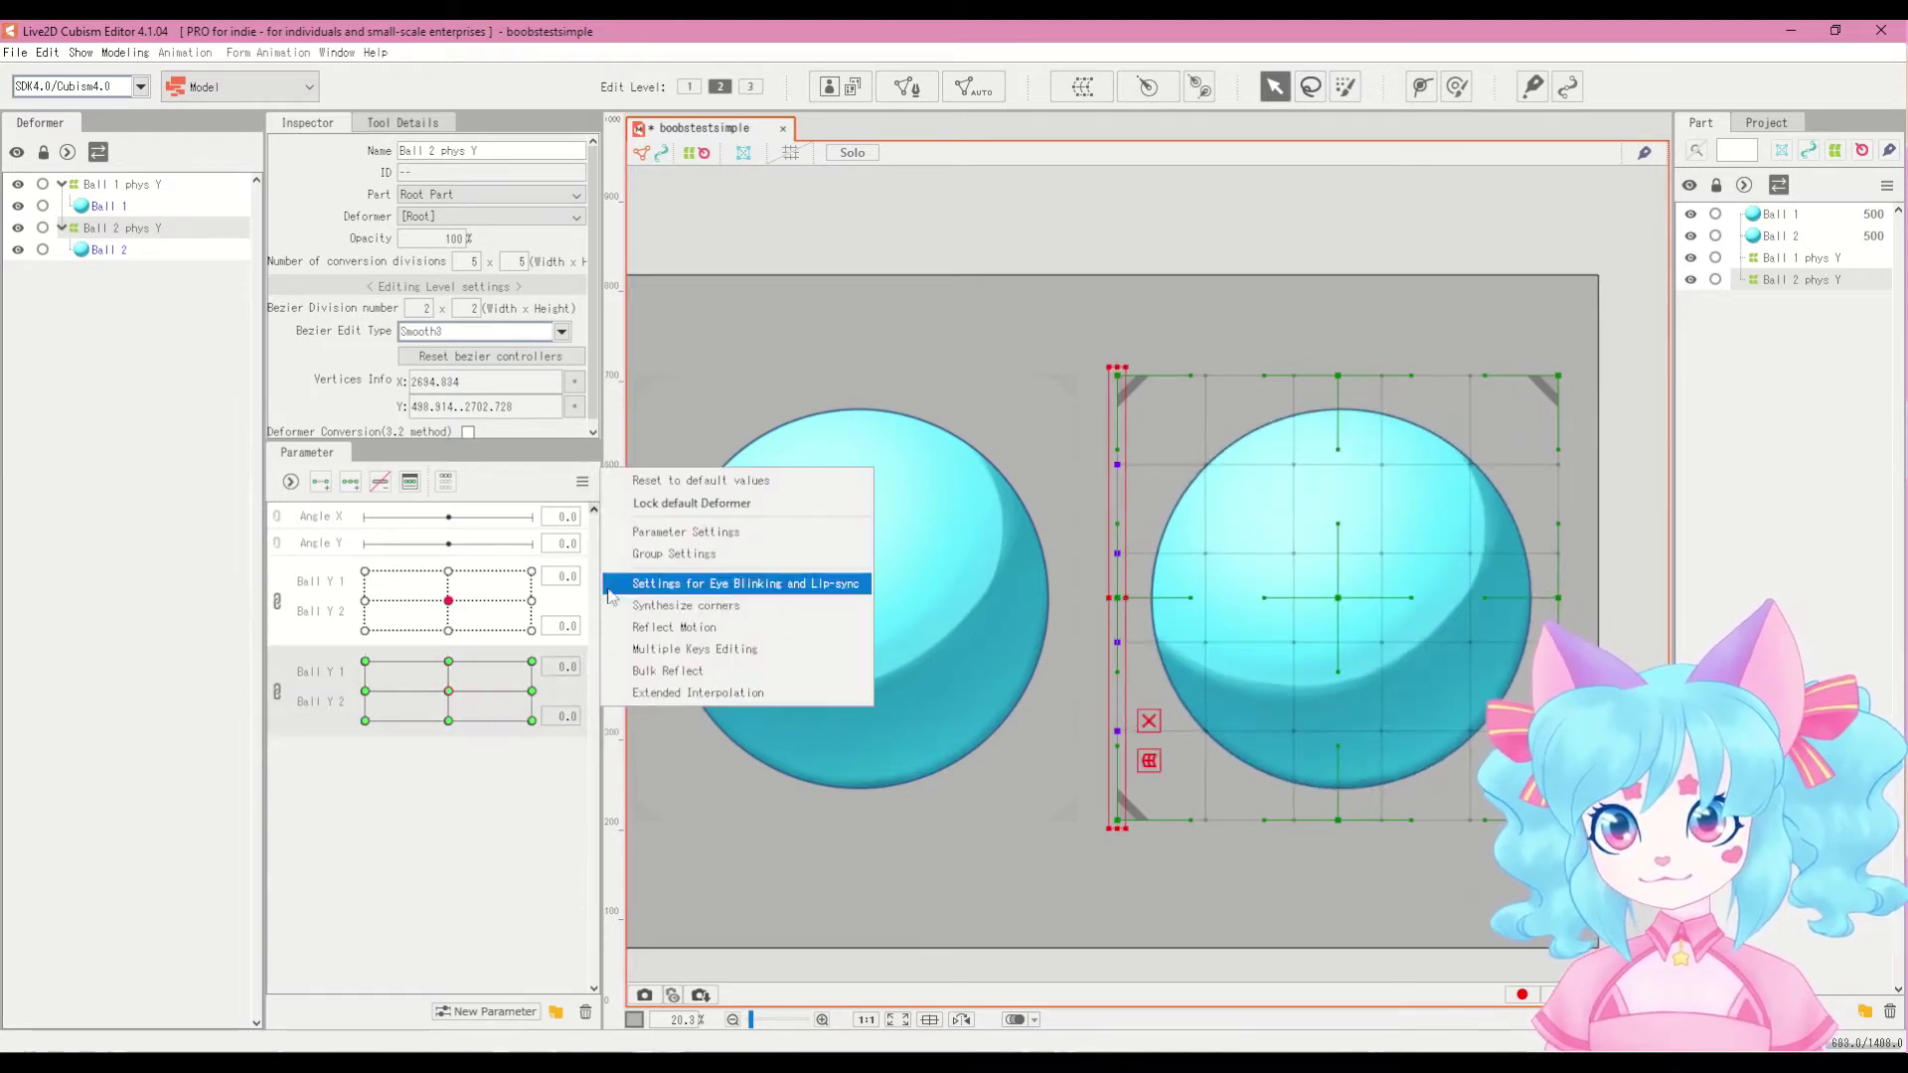
left_click(656, 605)
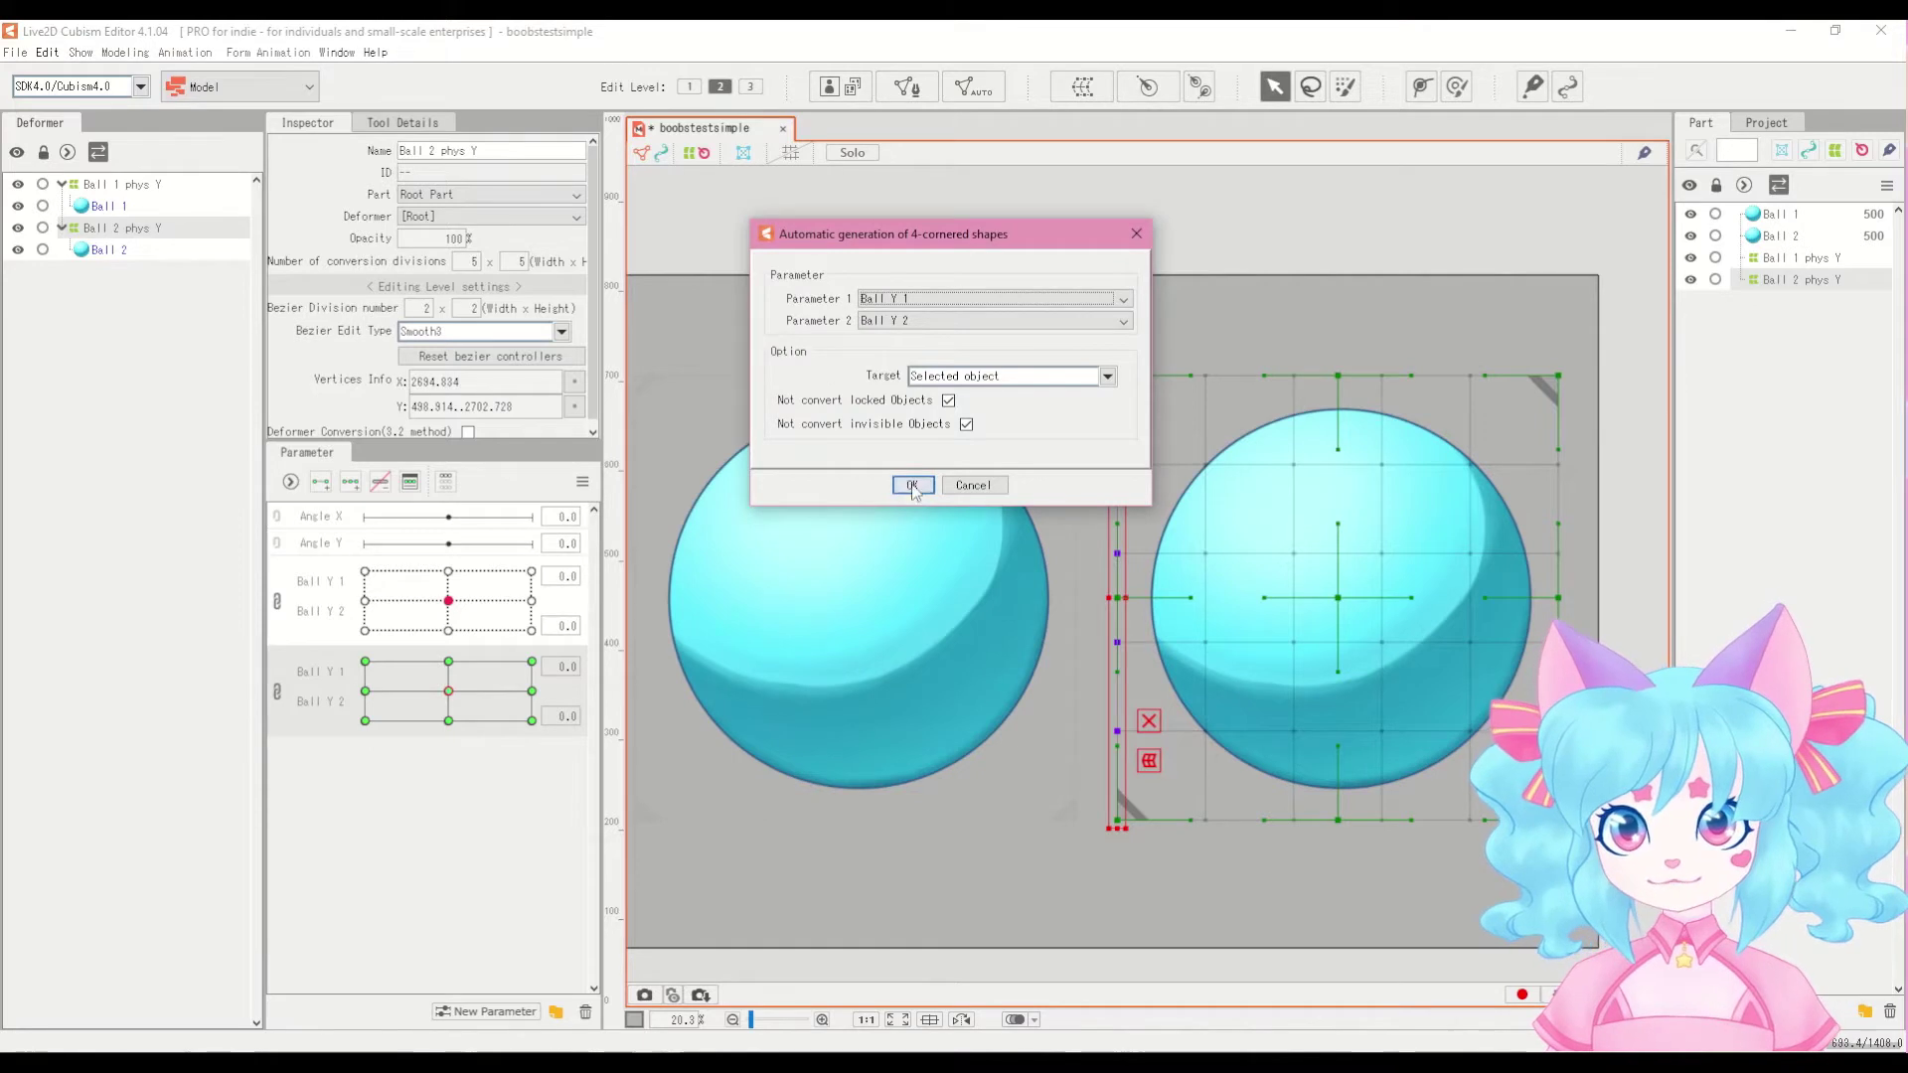
left_click(913, 489)
Step: Preview Ball 2's new linked Ball Y 1 and Ball Y 2 motion and return both parameters to 0
left_click(523, 703)
left_click_drag(523, 703, 448, 691)
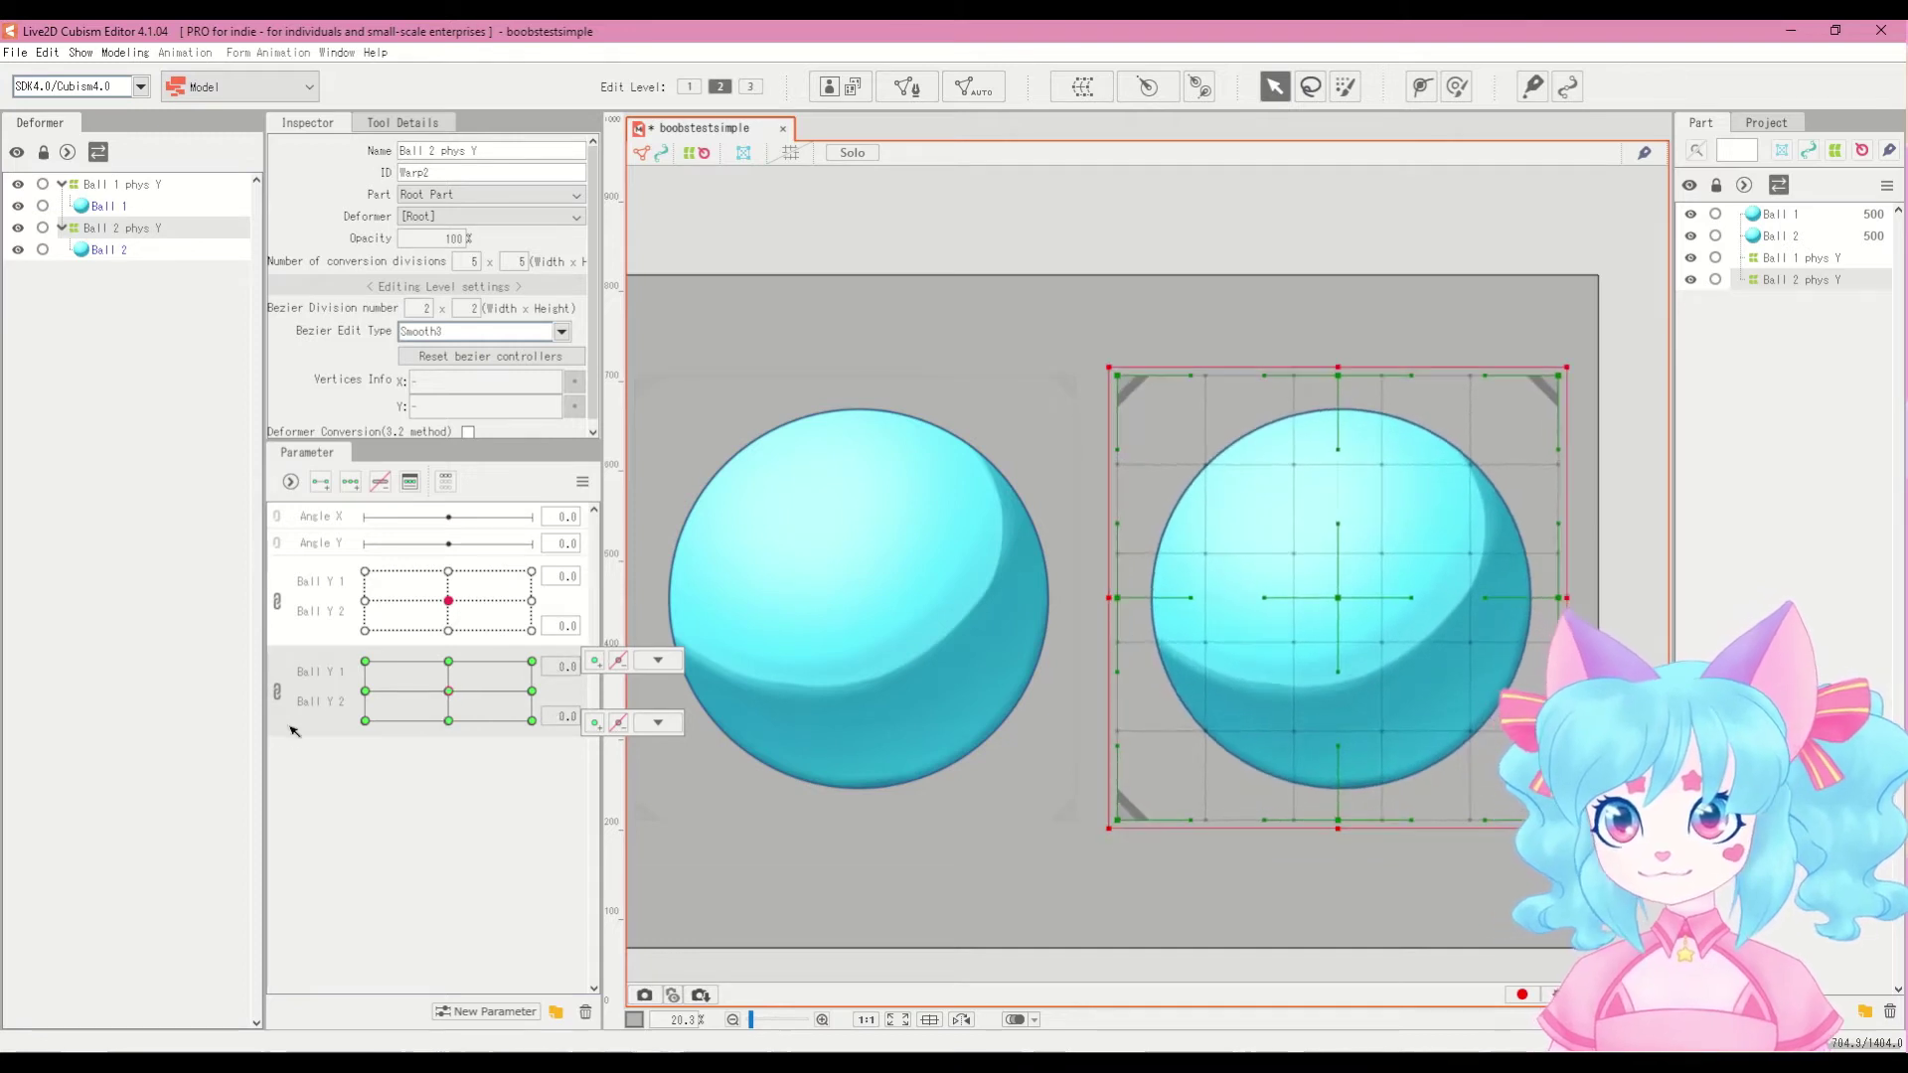
Step: Create a parameter named Ball 2 Y3 with ID ParamBAll2Y3, minimum -10, default 0 and maximum 10
left_click(467, 1010)
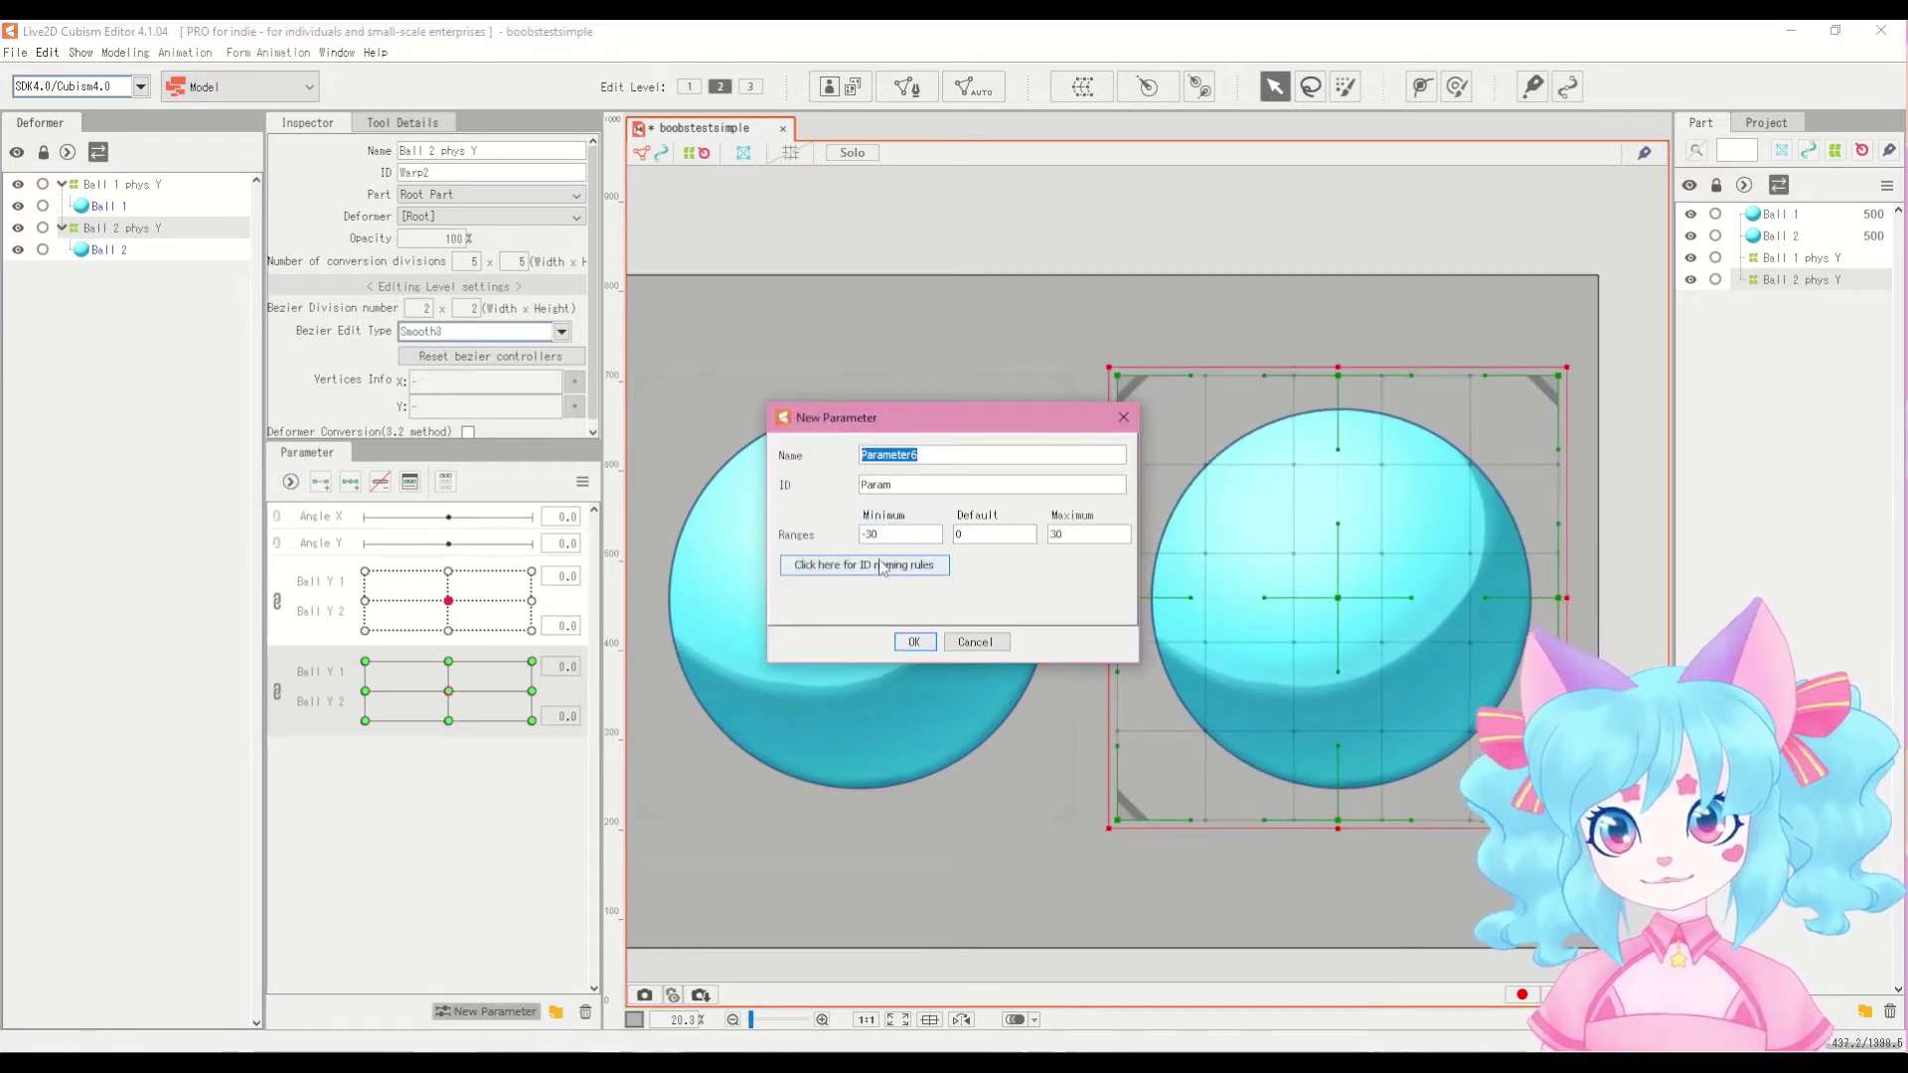
type("Ball")
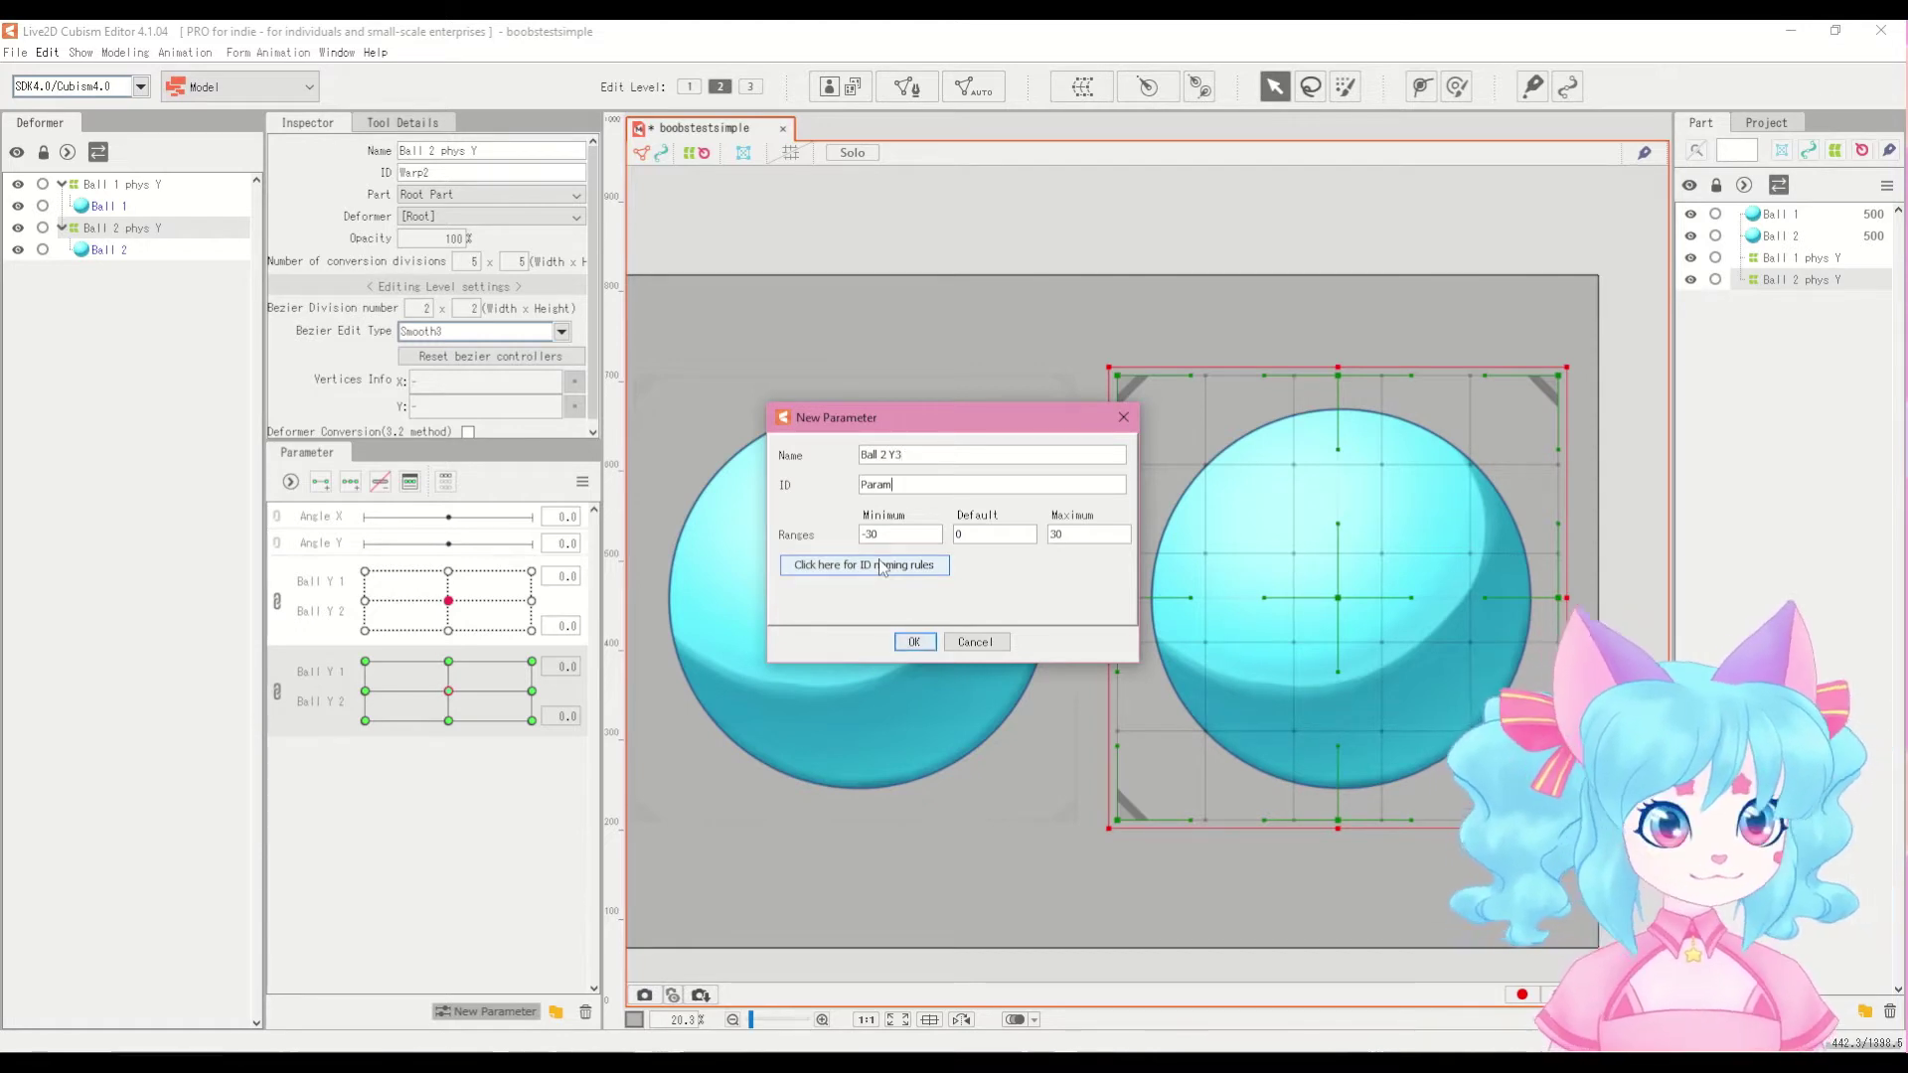
type("2Y3")
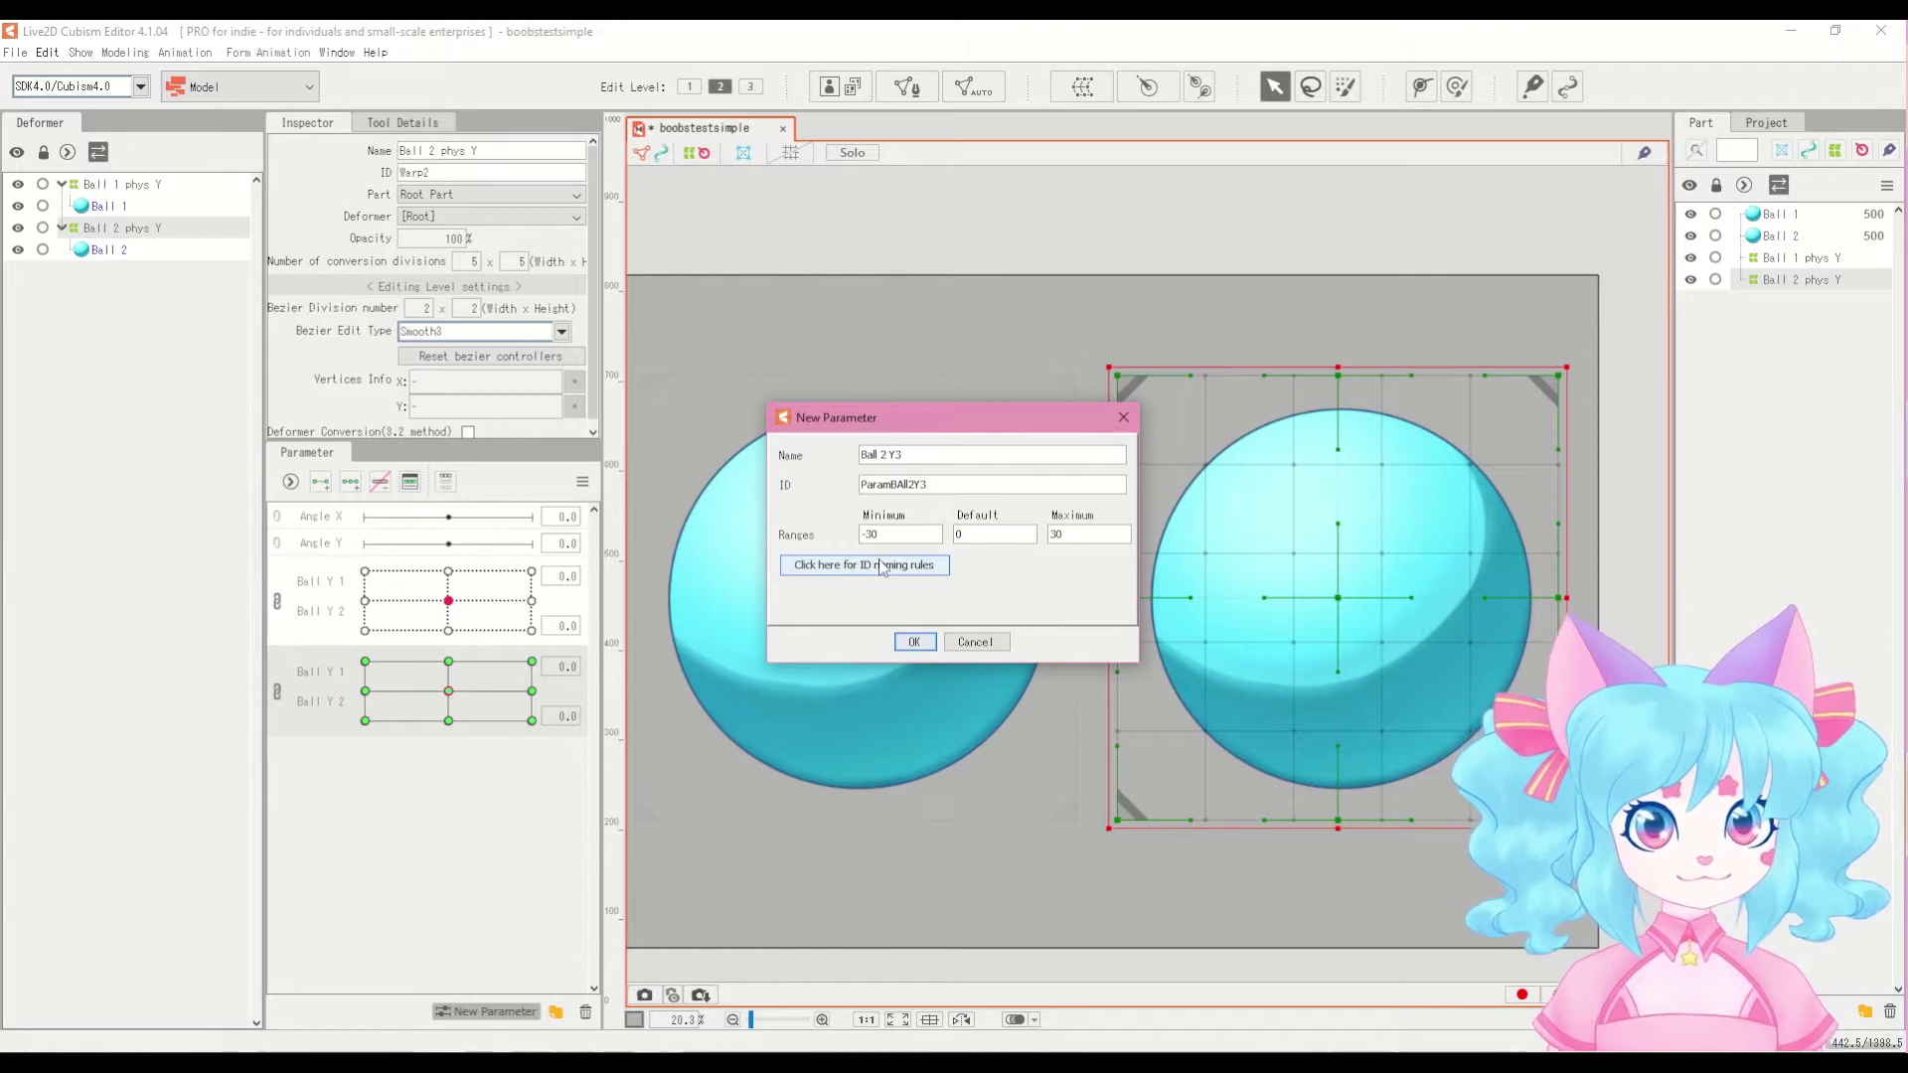
key("Tab")
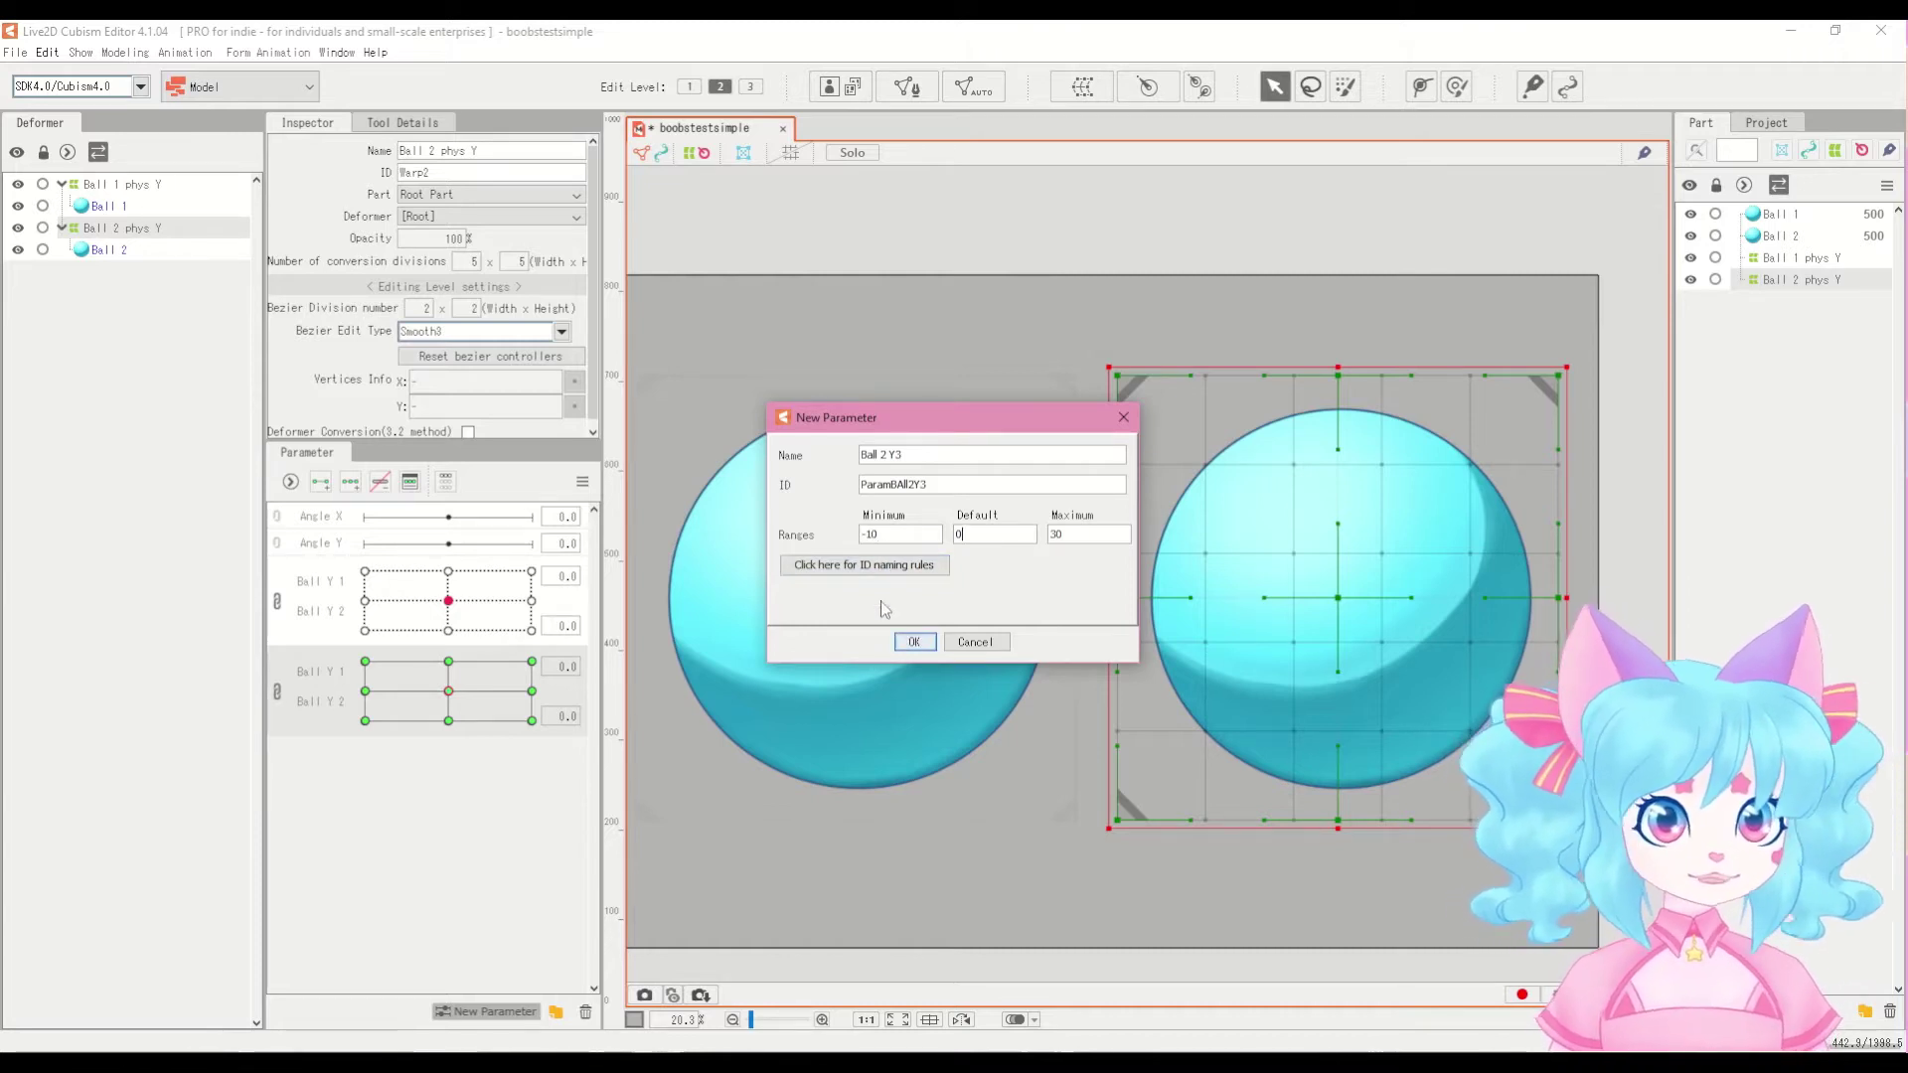
type("10")
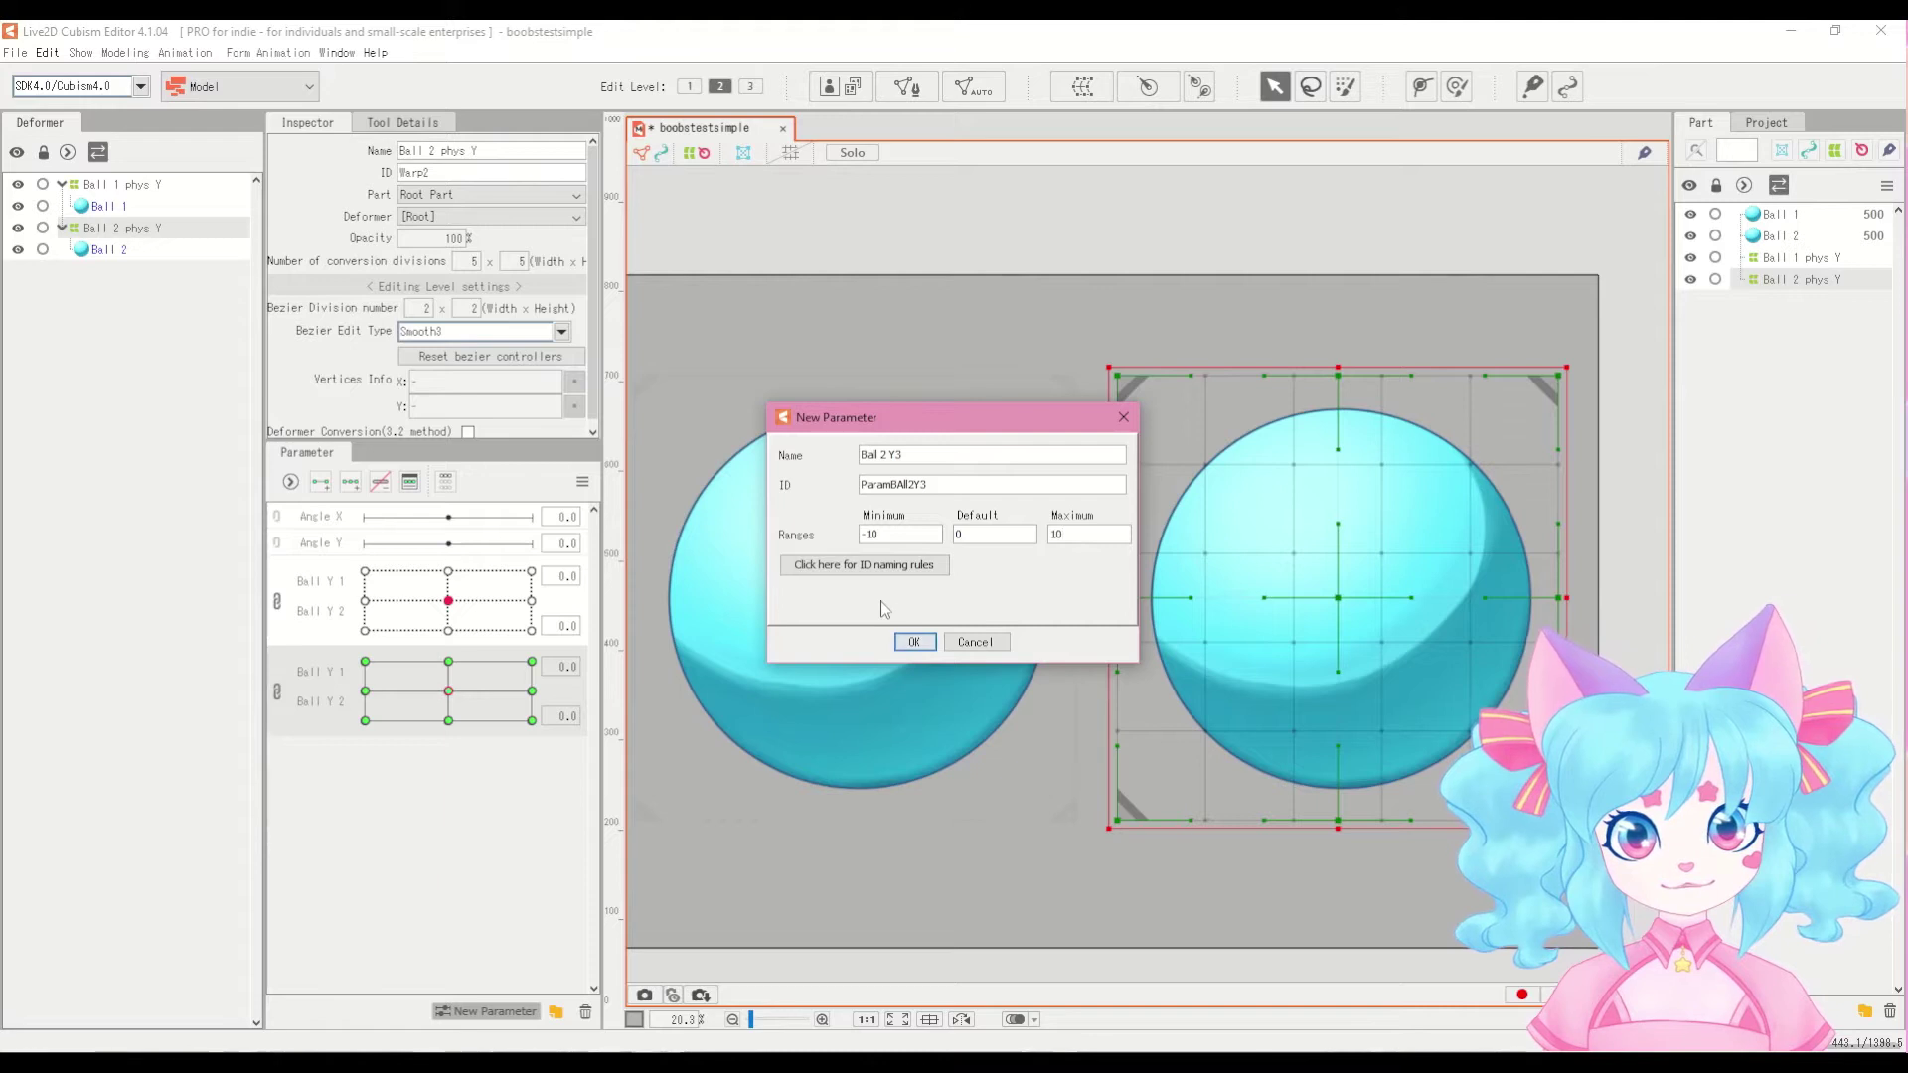
left_click(914, 640)
Step: Replicate the Ball 2 Y3 parameter and rename the copy Ball 2 Y4
right_click(326, 757)
left_click(349, 807)
right_click(315, 779)
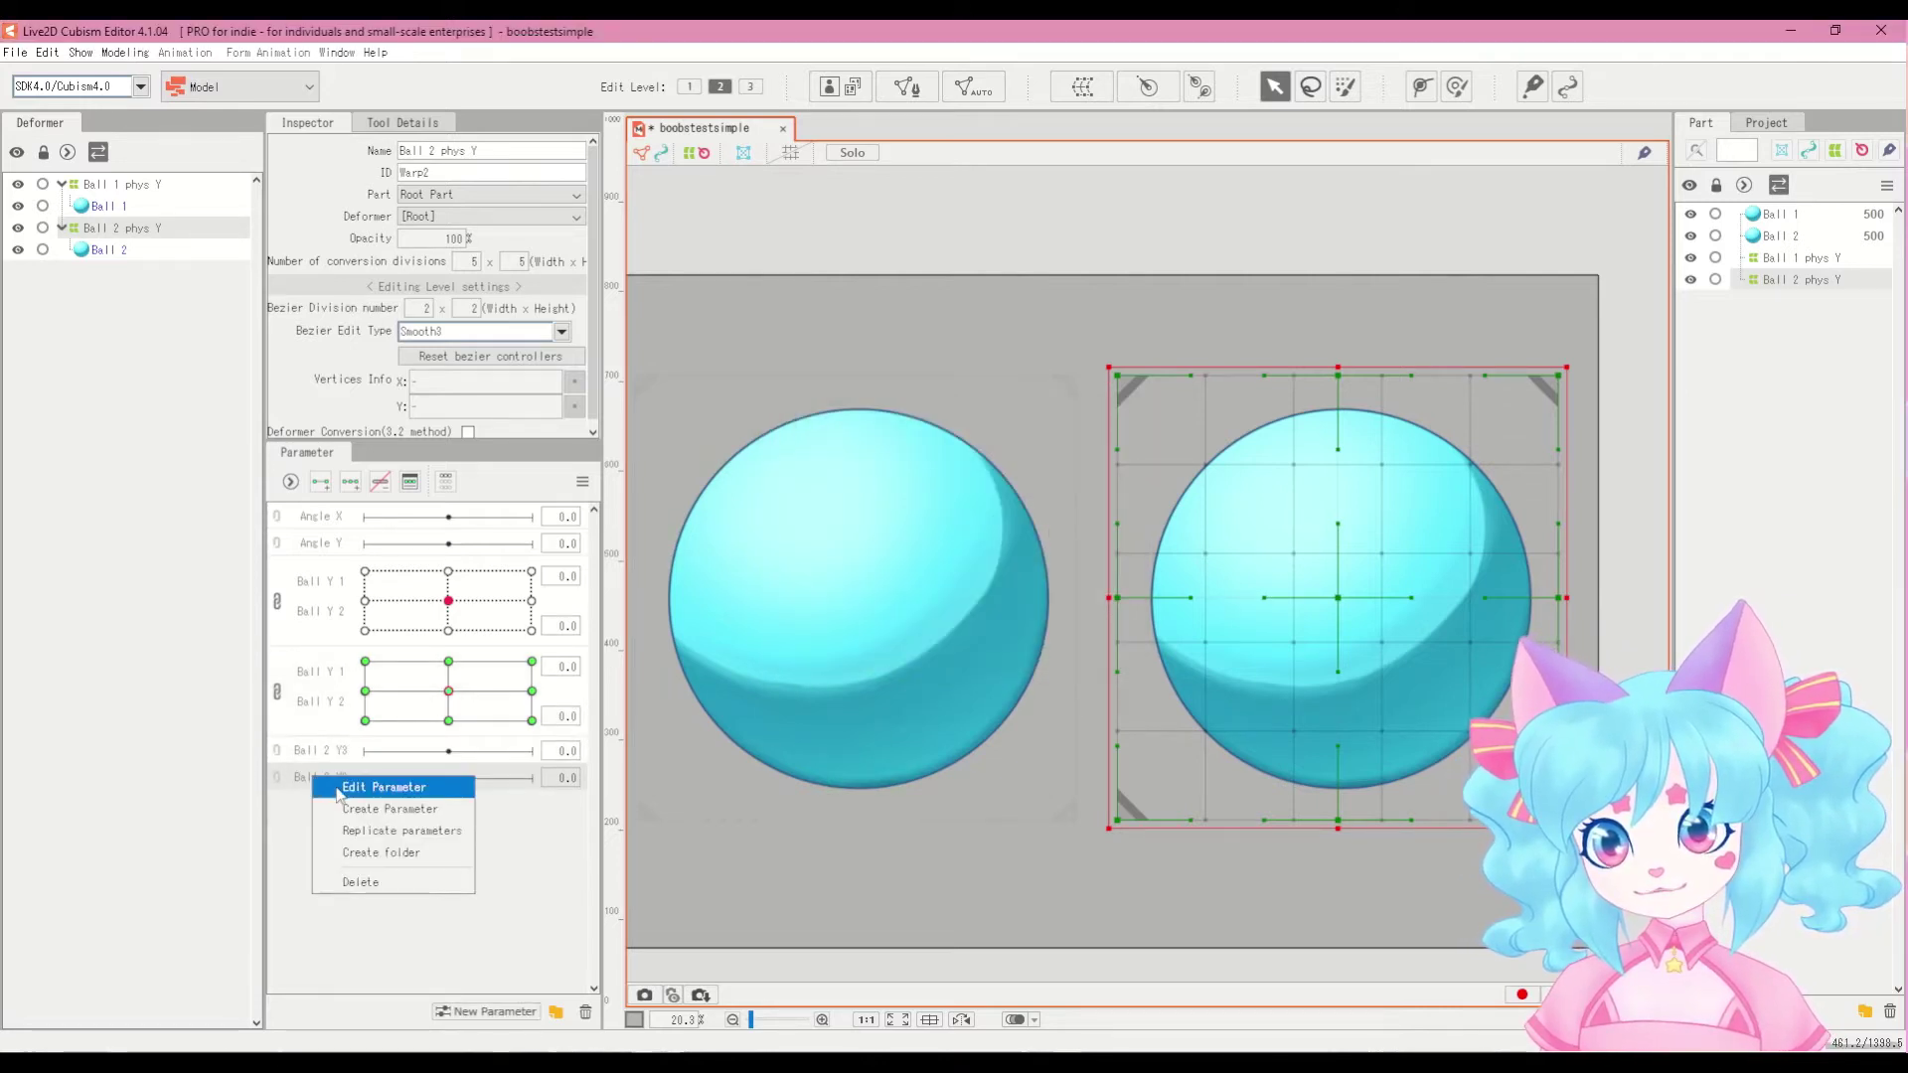
left_click(384, 786)
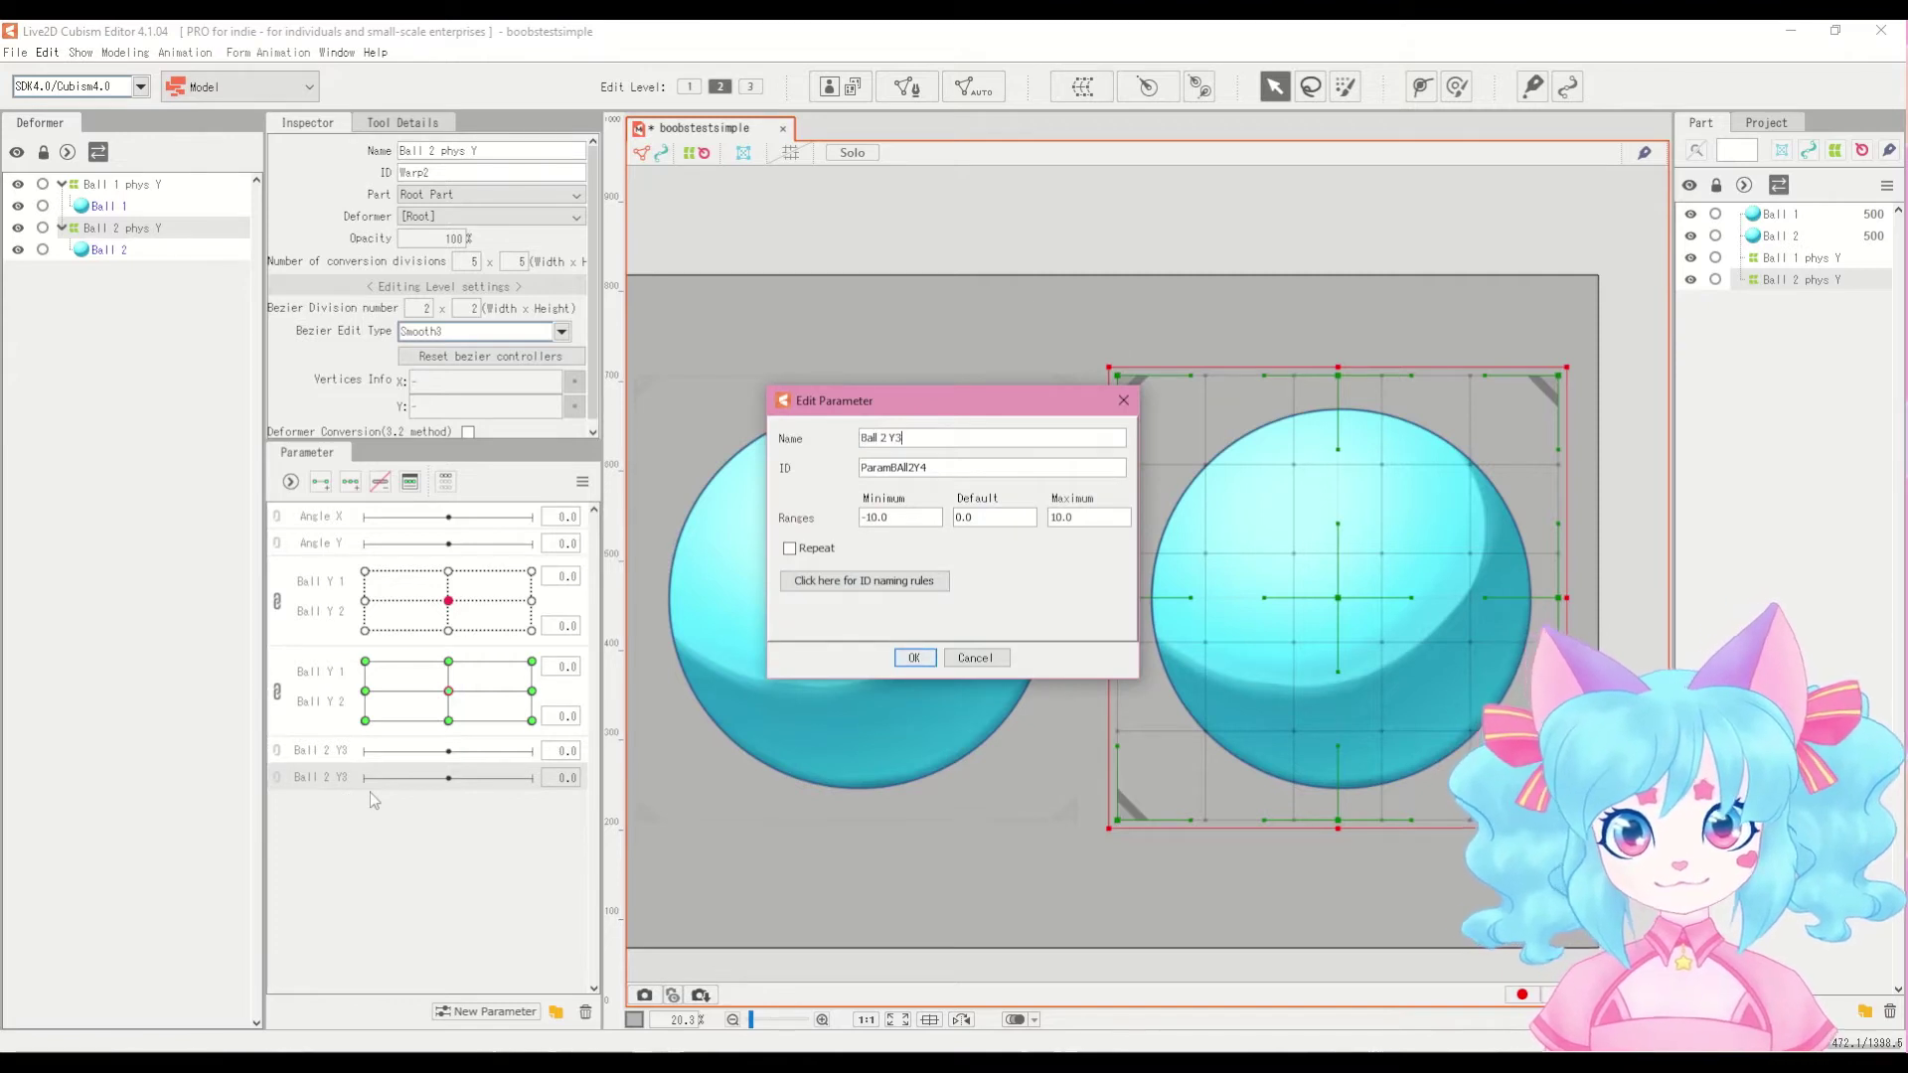
key("BackSpace")
type("4")
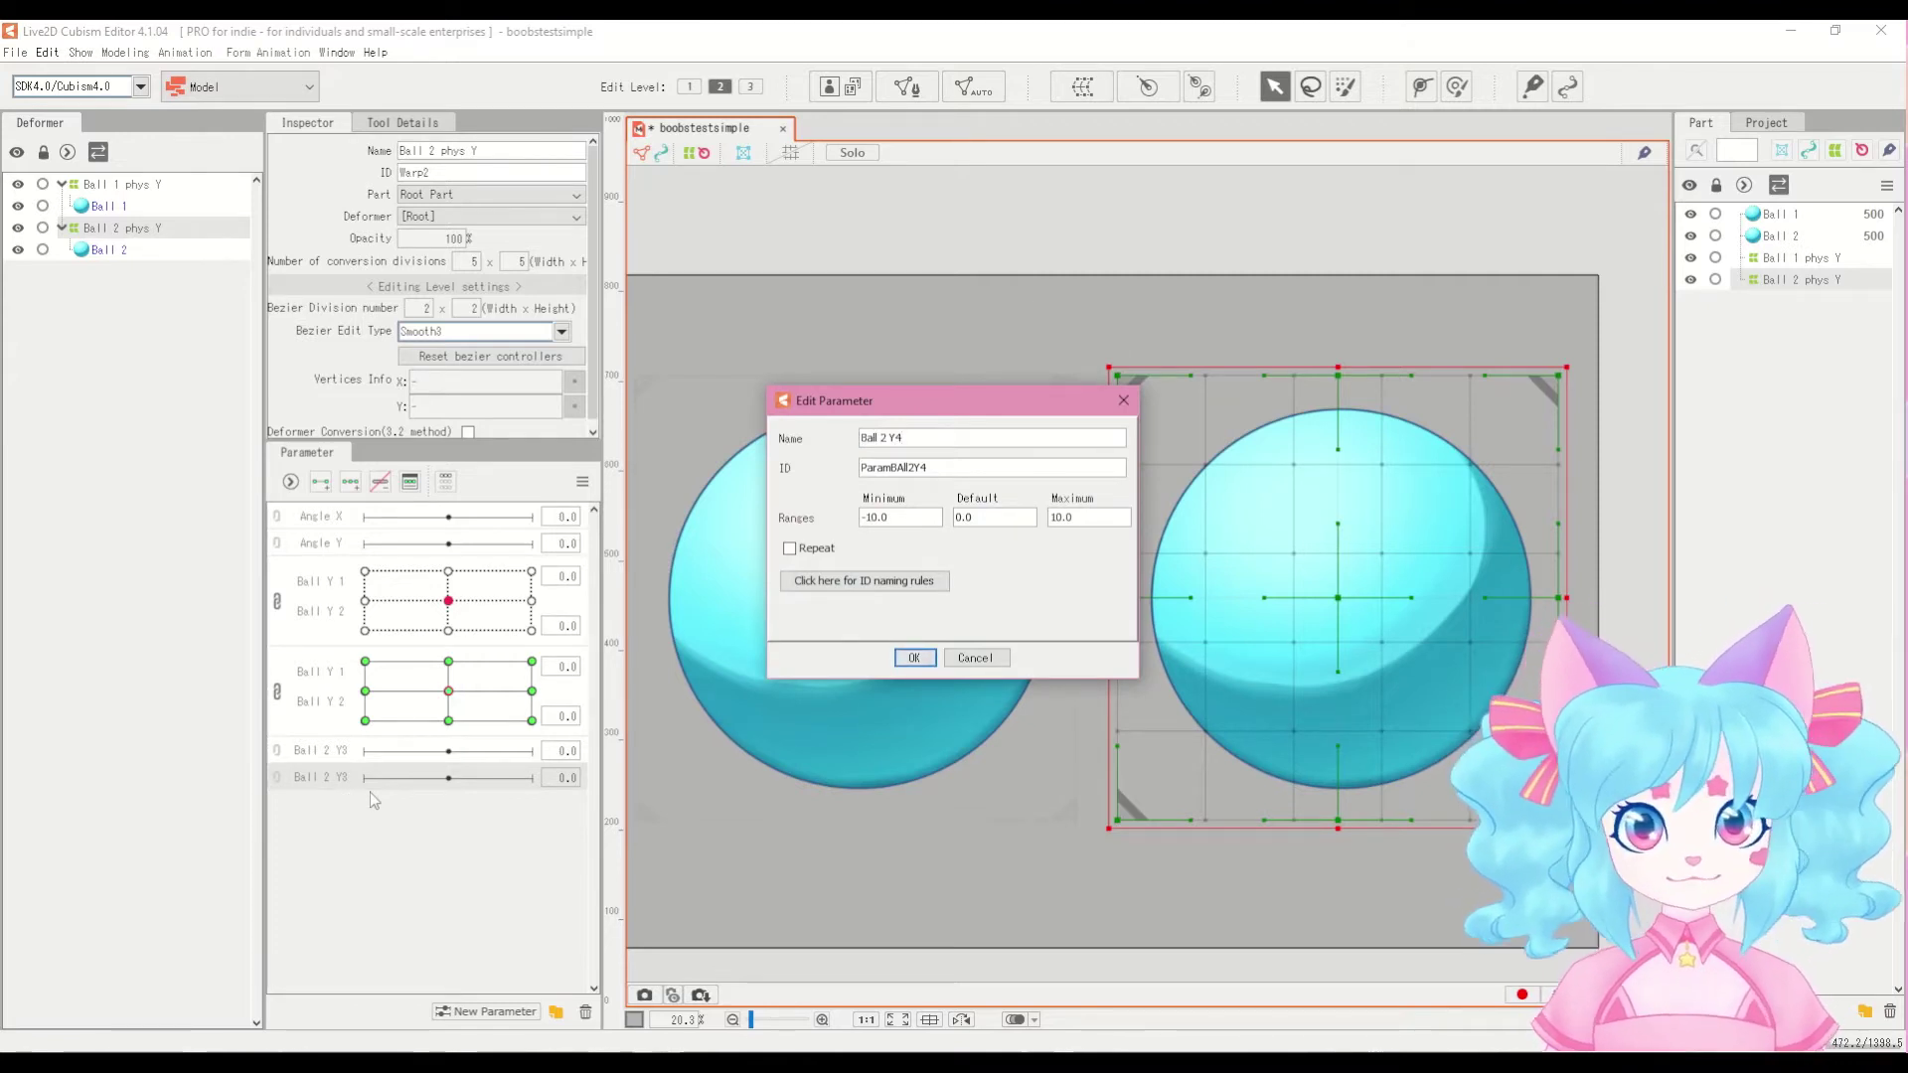
left_click(914, 657)
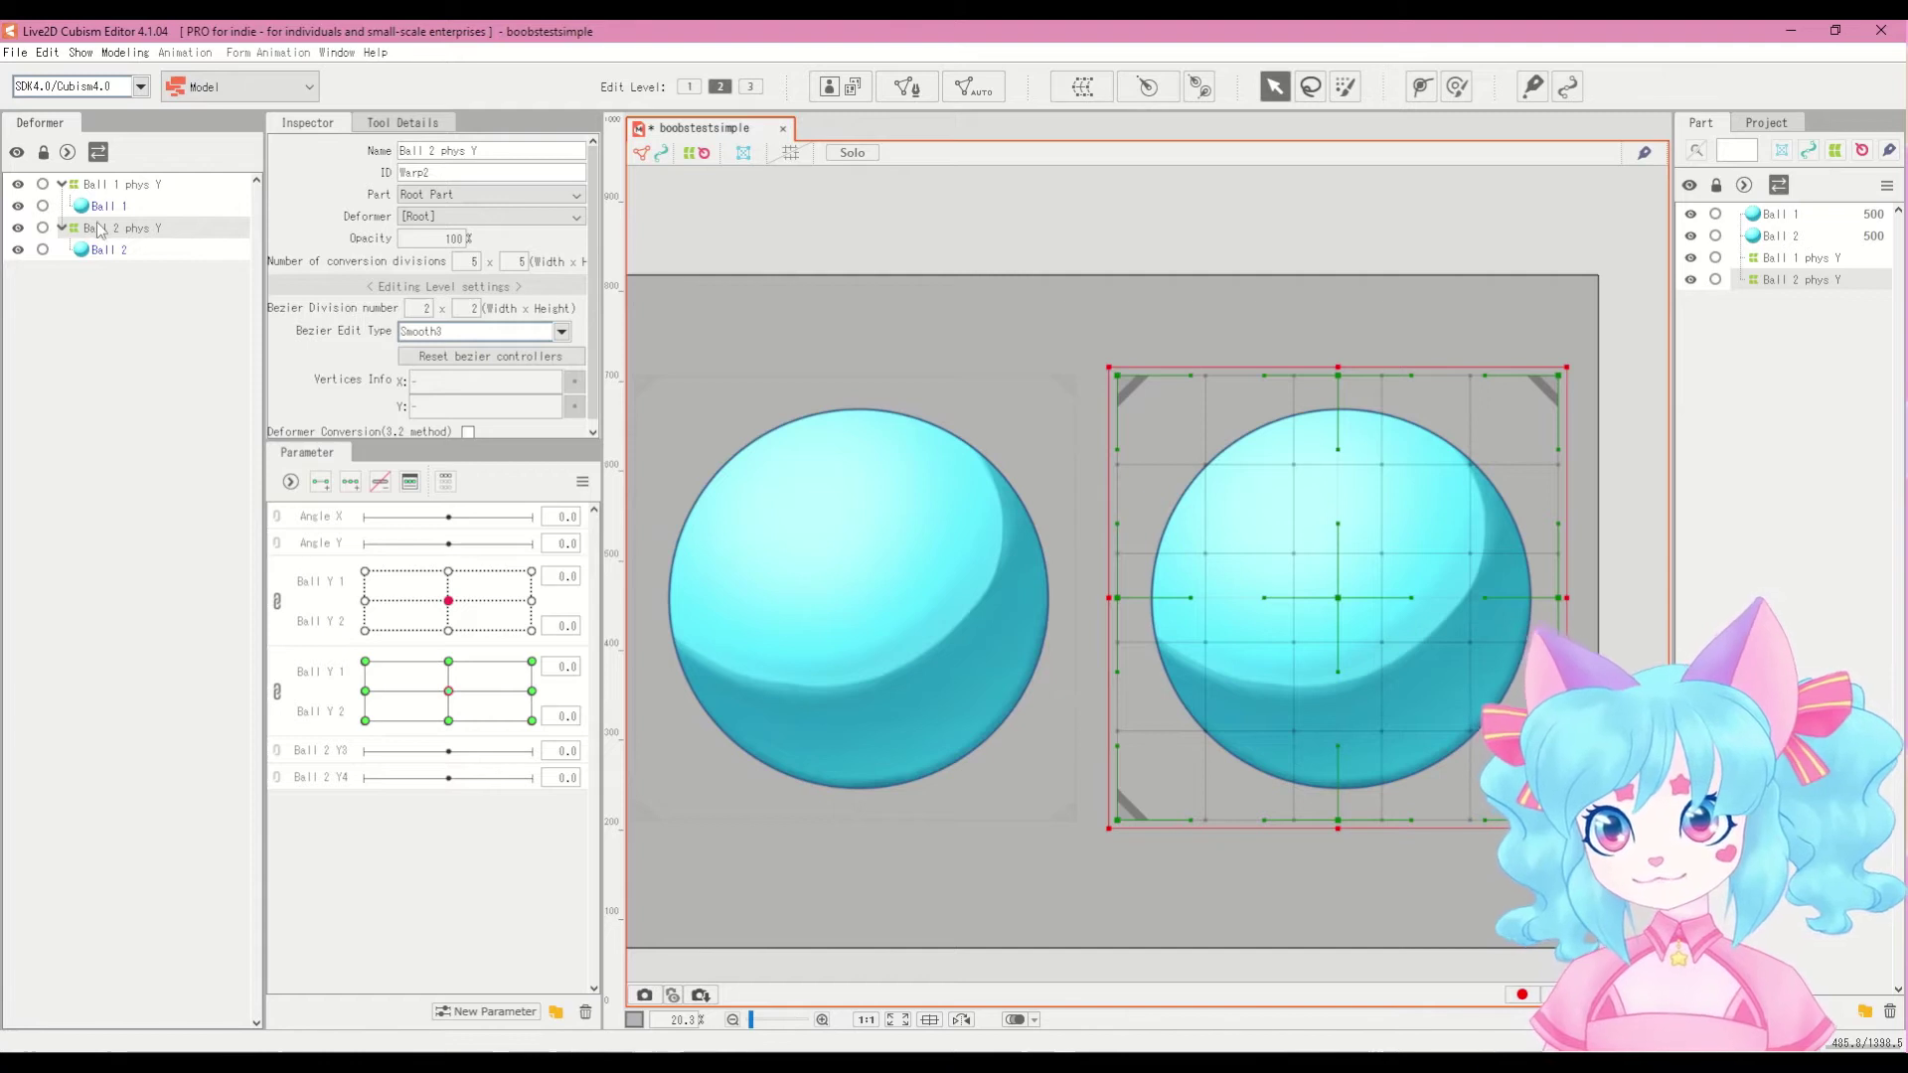
Step: Create a warp deformer named Ball 2 phys Y 2 as parent of Ball 2 phys Y, with 2 × 2 Bezier and 5 × 5 conversion divisions
left_click(1082, 86)
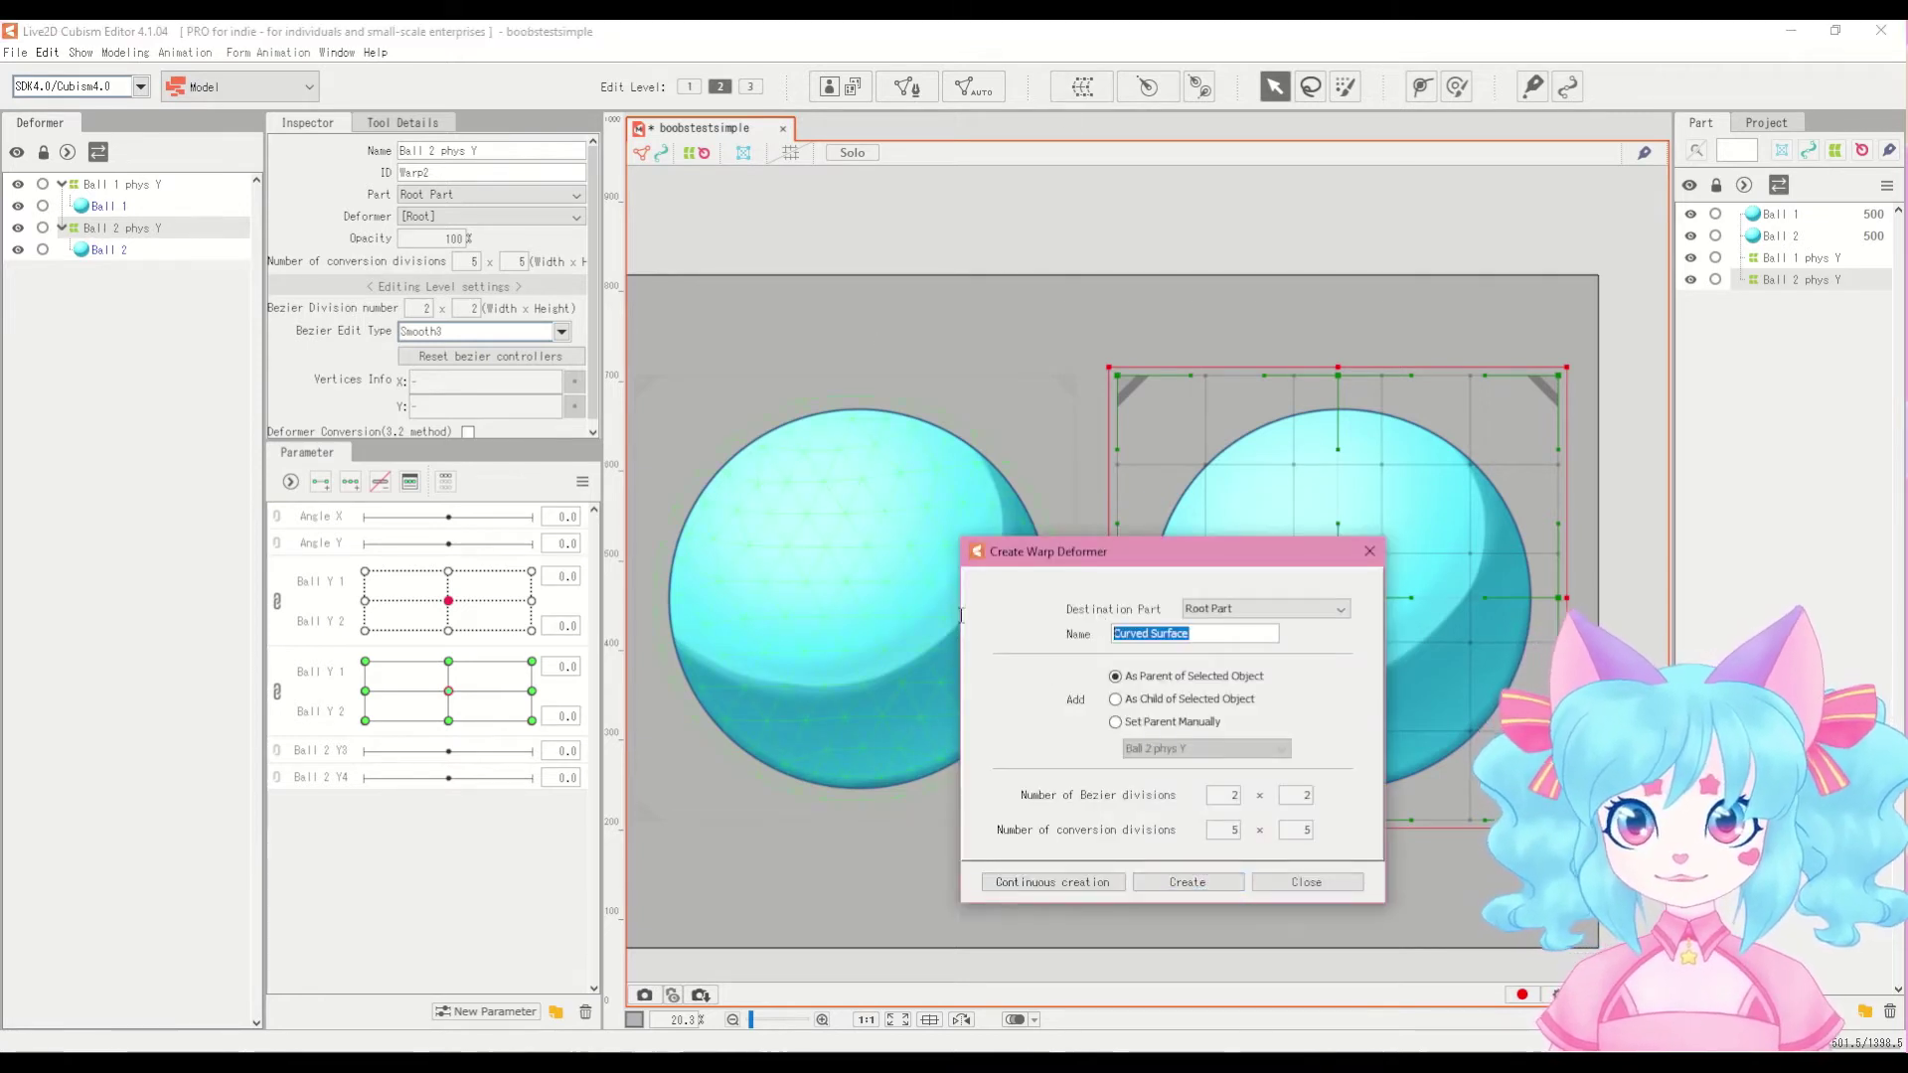
type("Ba")
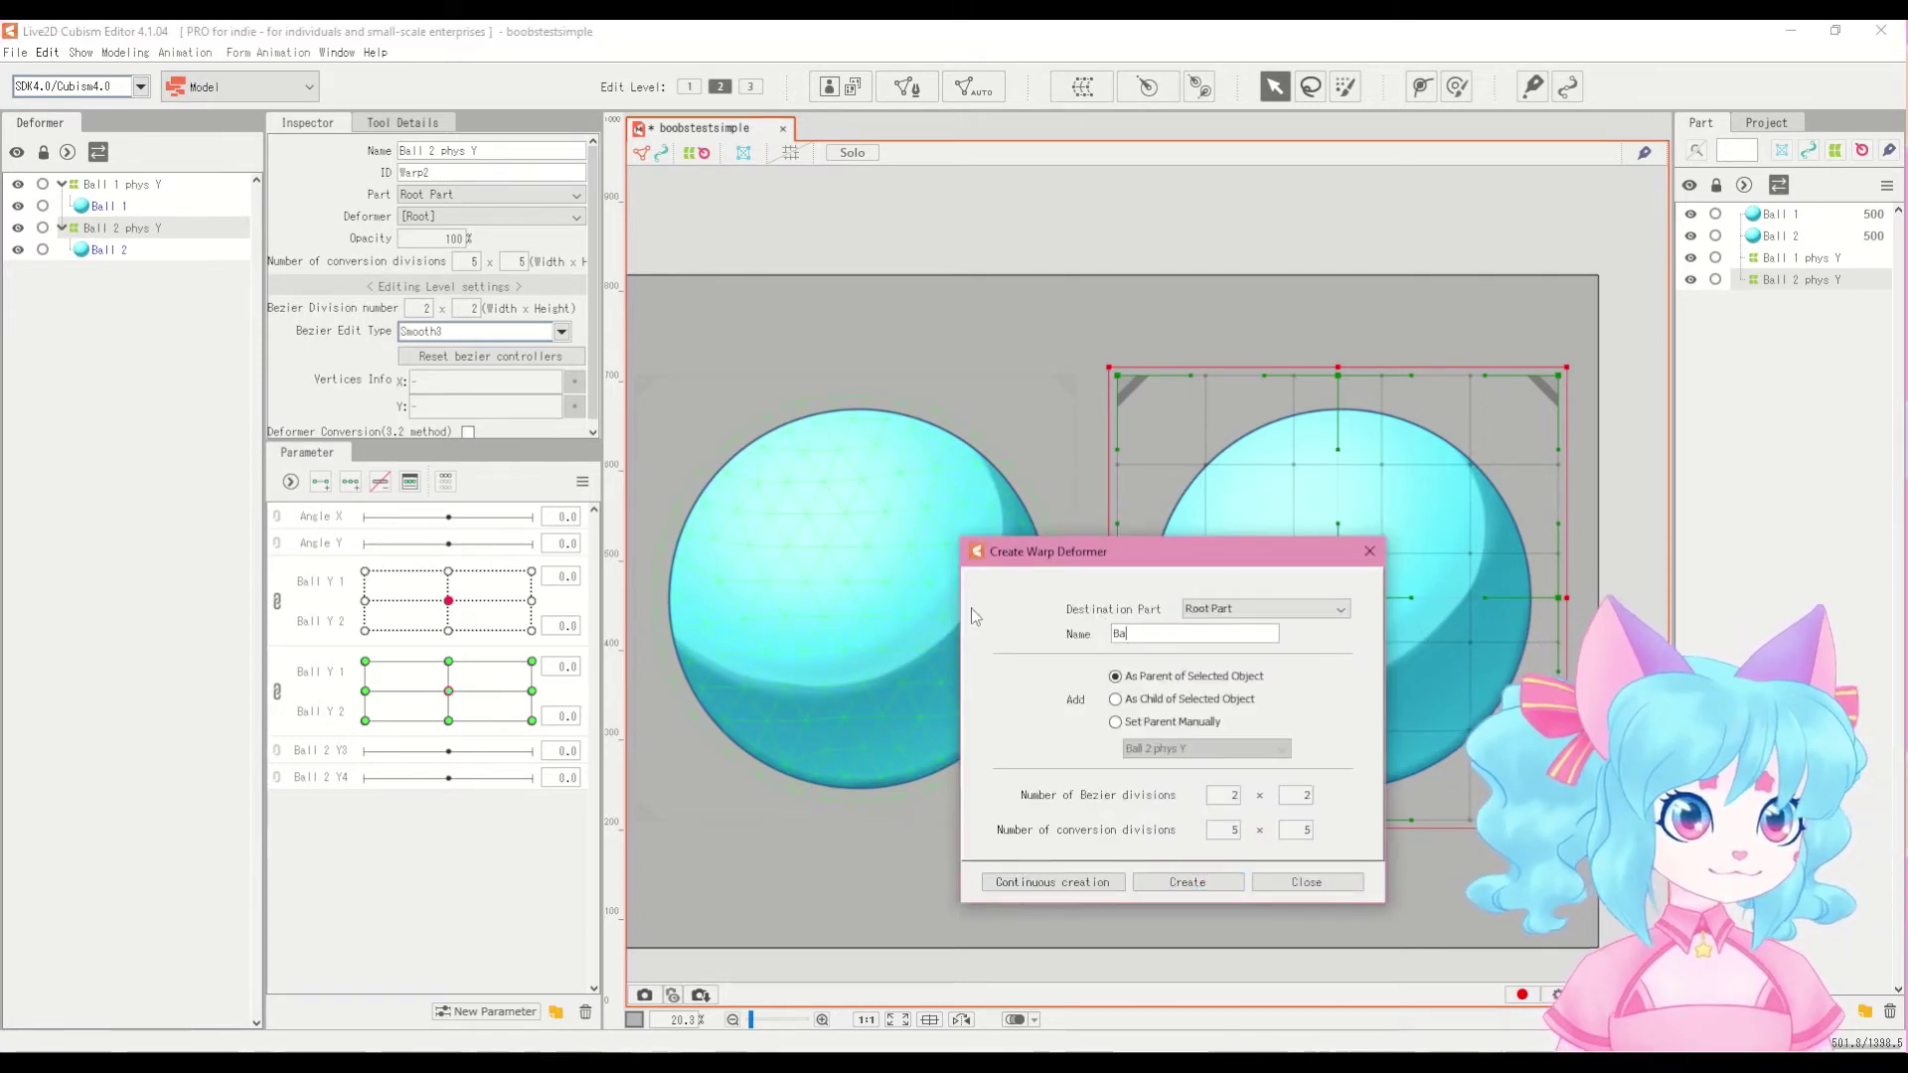
type("ll ")
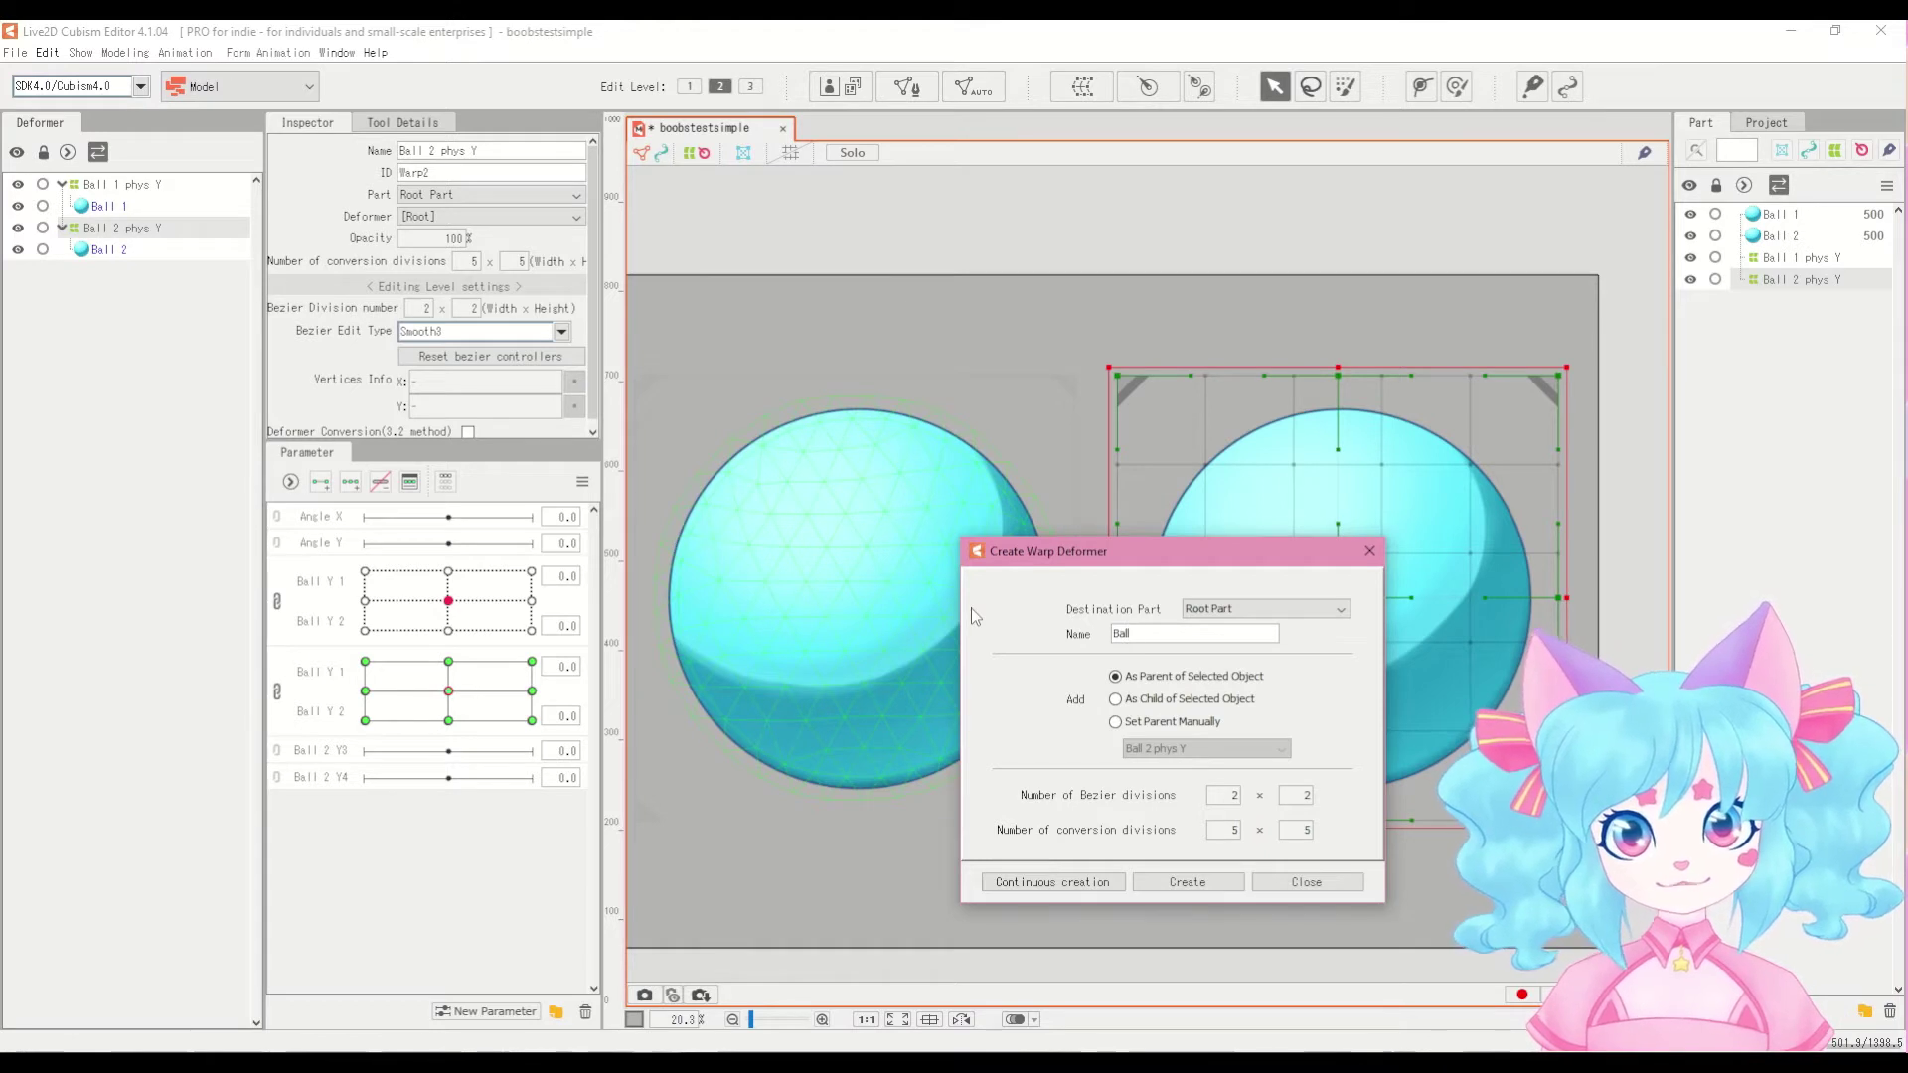
type("2 ")
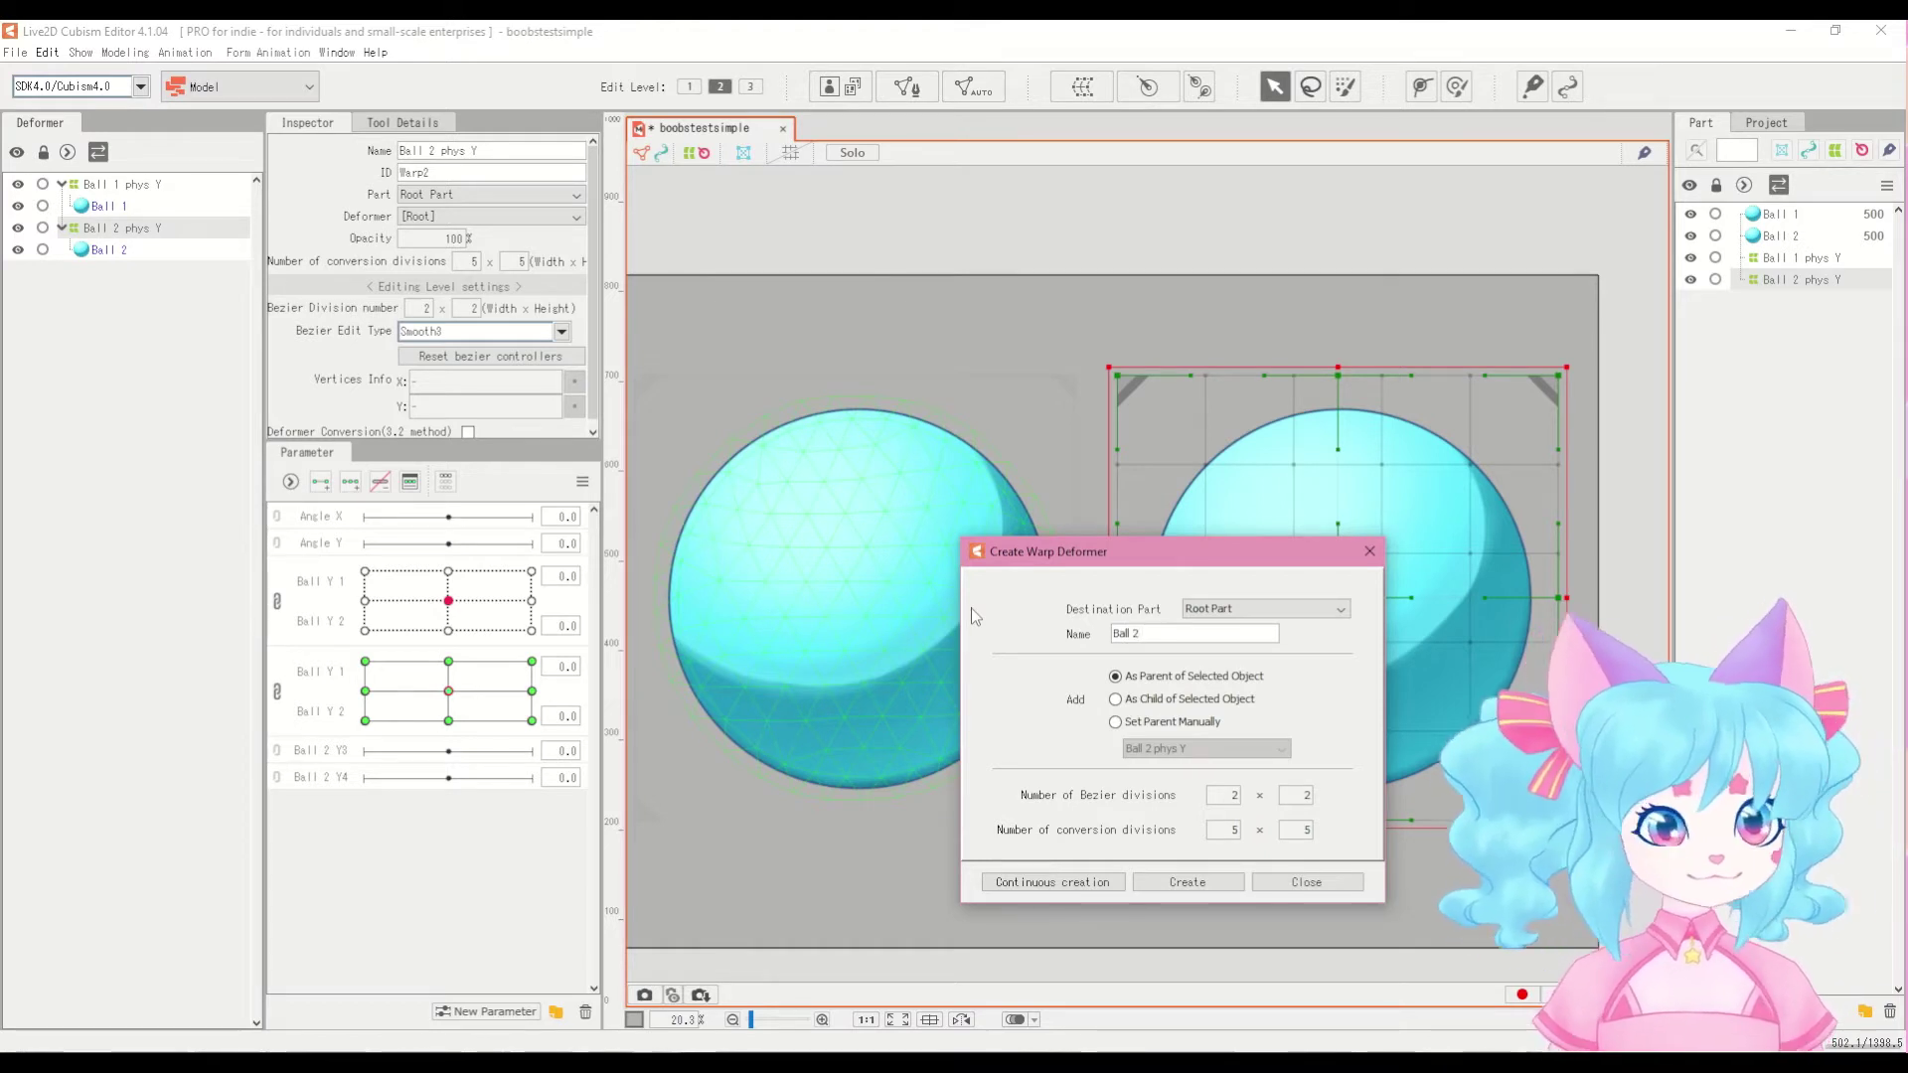
type("phys Y 2")
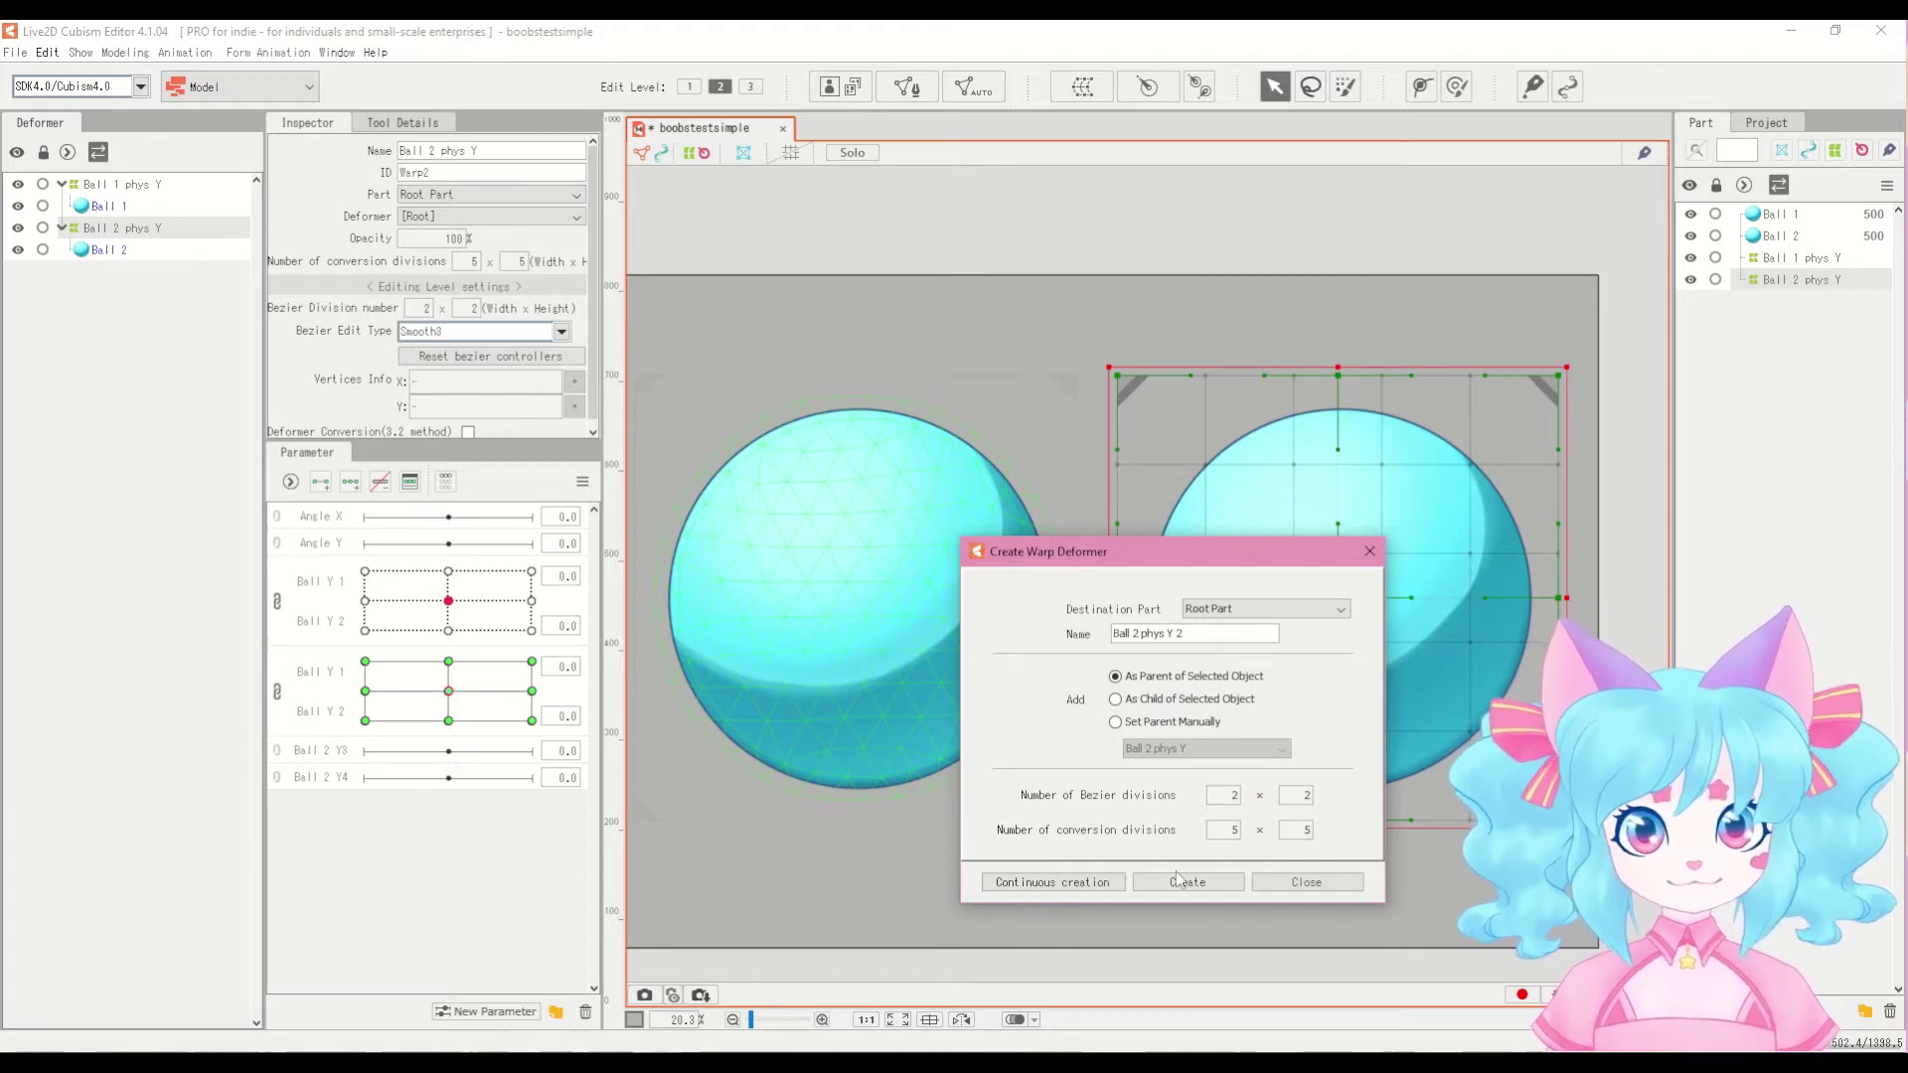
left_click(1182, 881)
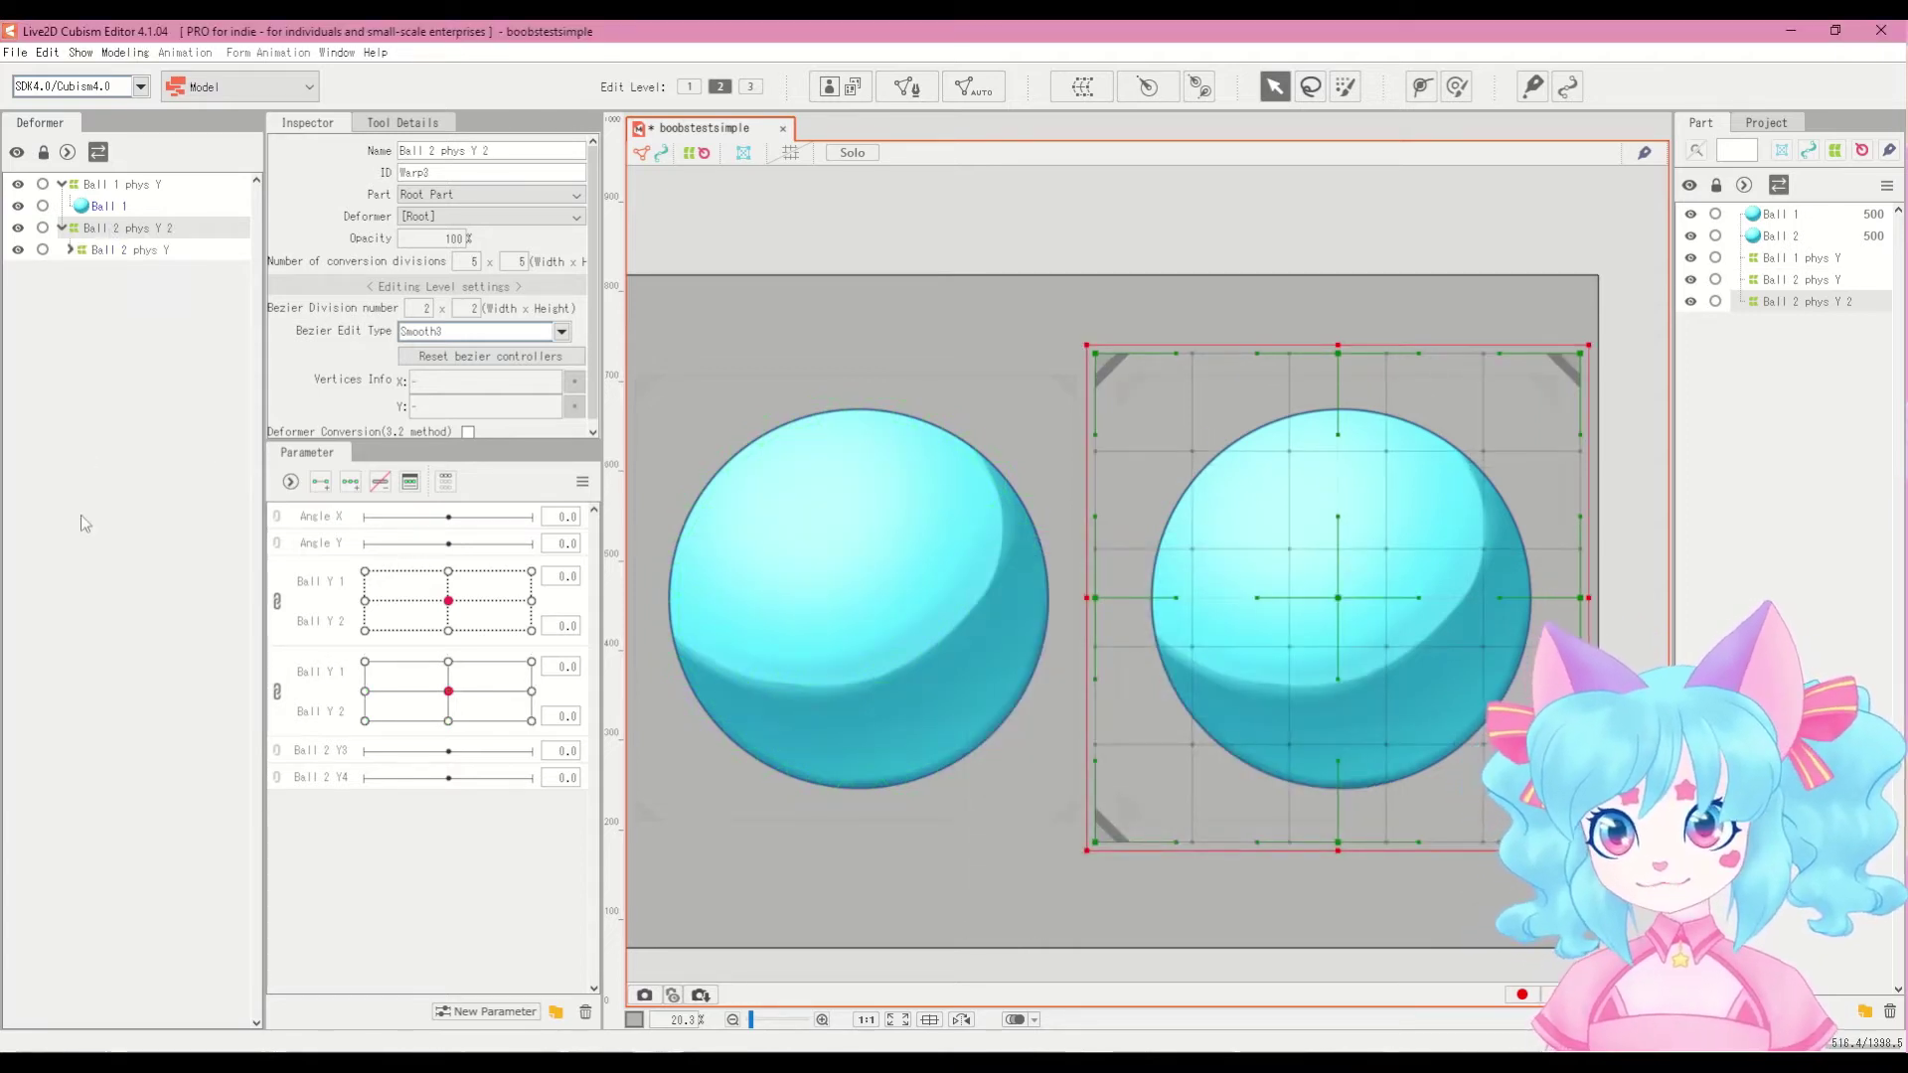
Step: Preview how the Ball 2 phys Y deformer moves inside its new parent using linked Ball Y 1 and Ball Y 2, returning both to 0
left_click(98, 248)
left_click(97, 229)
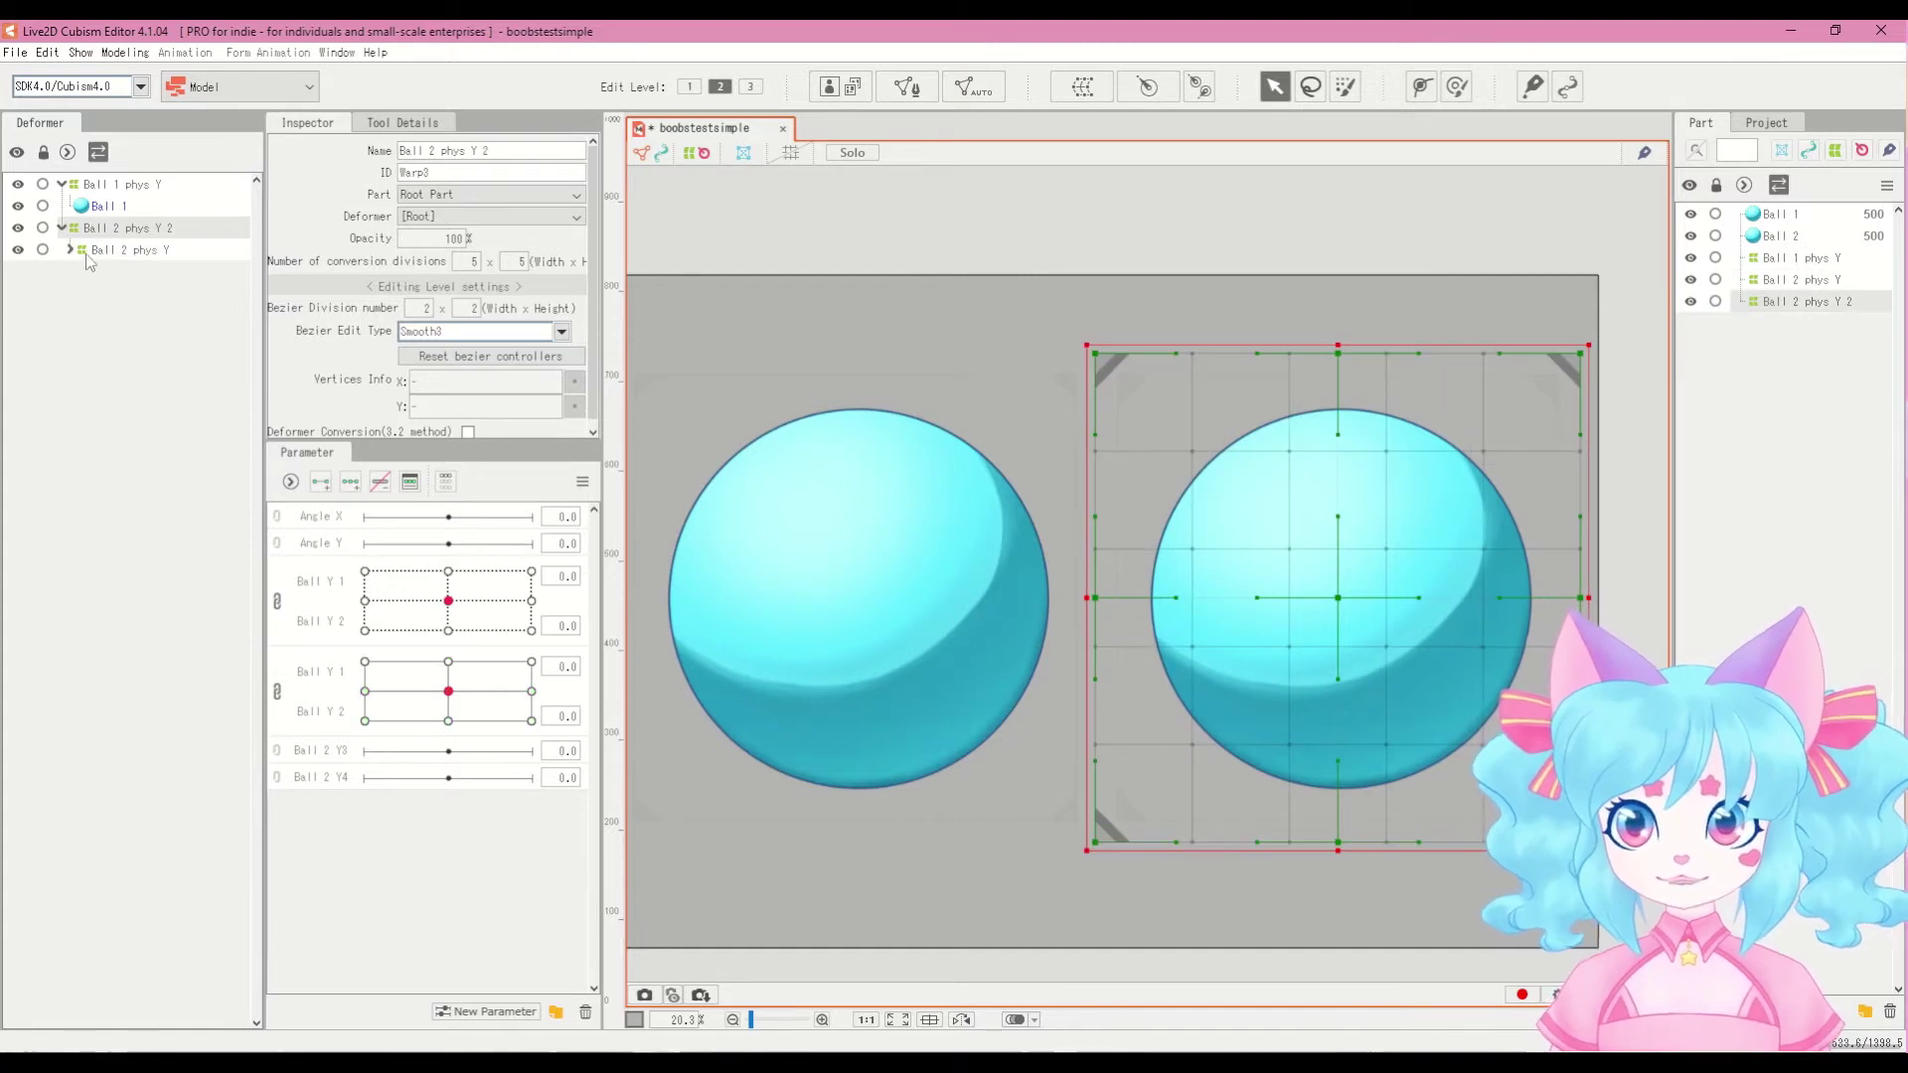
left_click(91, 256)
left_click_drag(430, 706, 428, 765)
left_click(1165, 372)
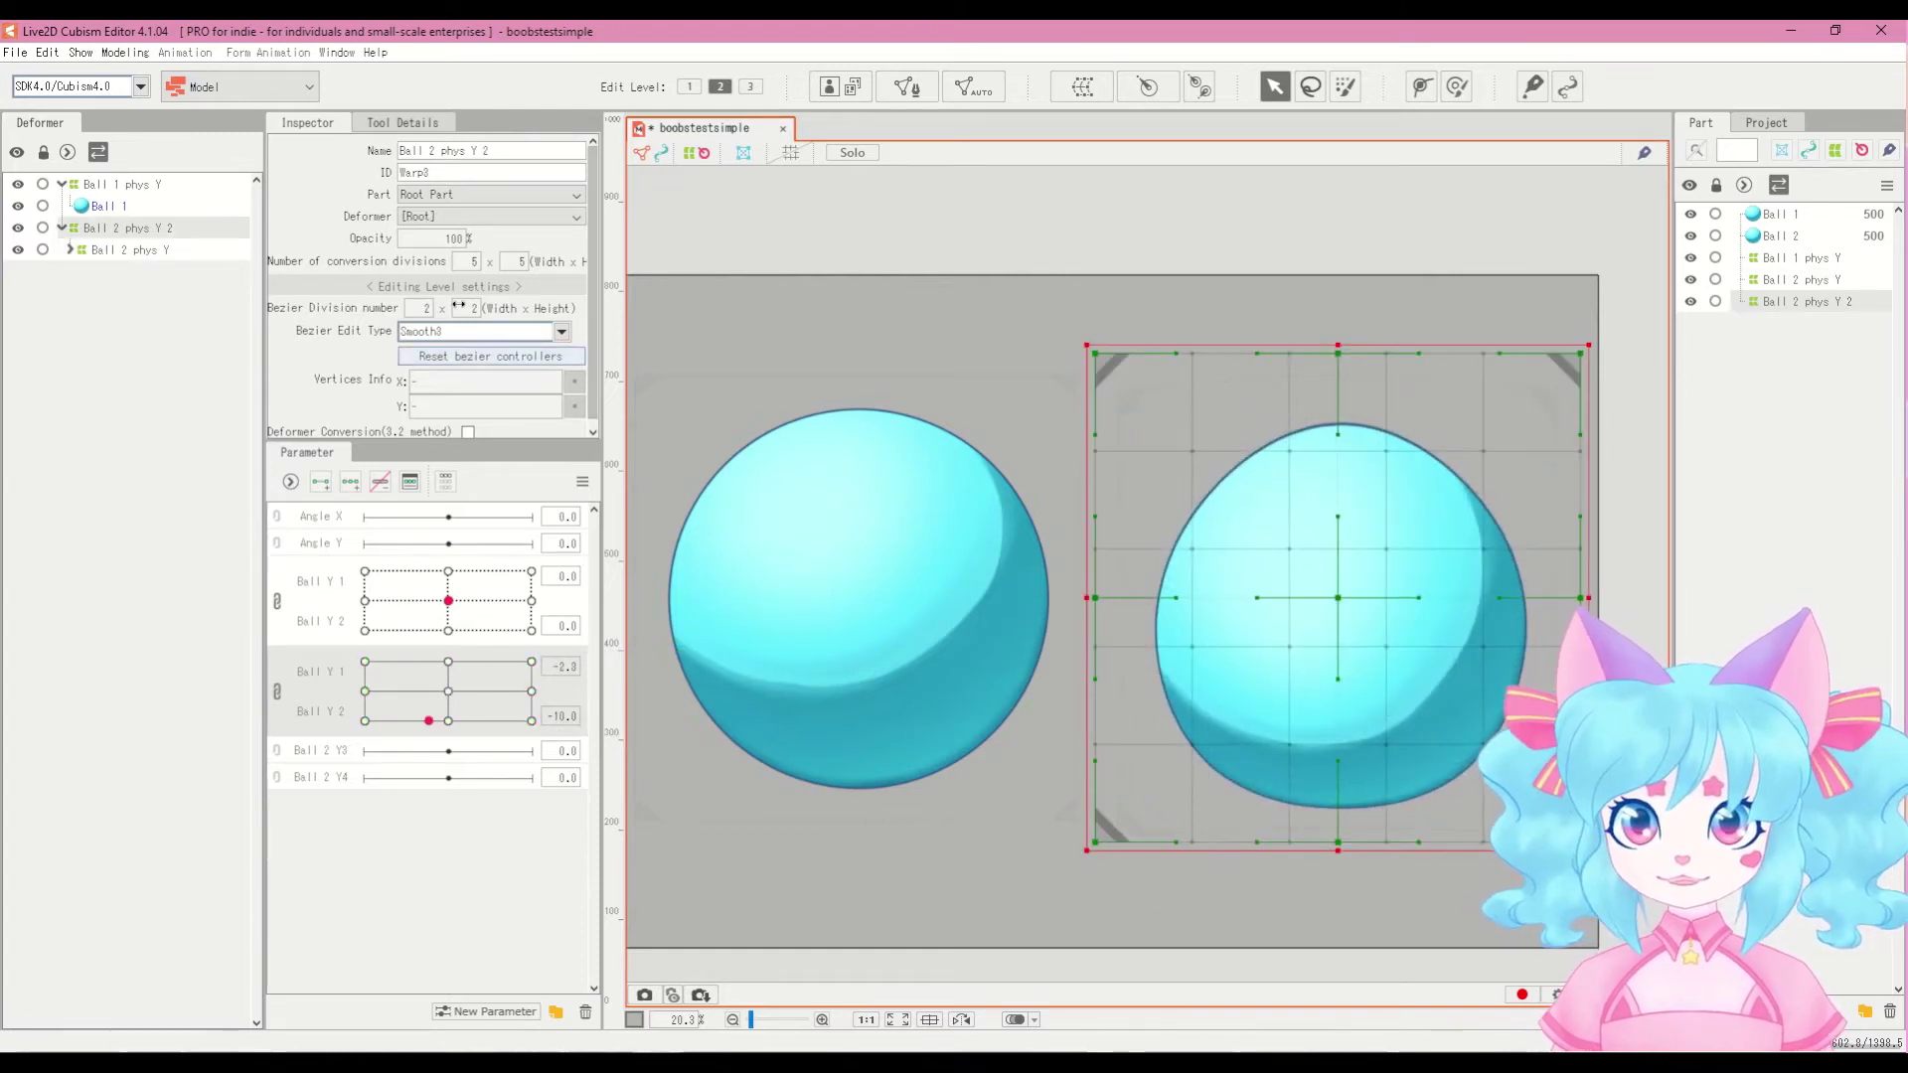
left_click(1101, 576)
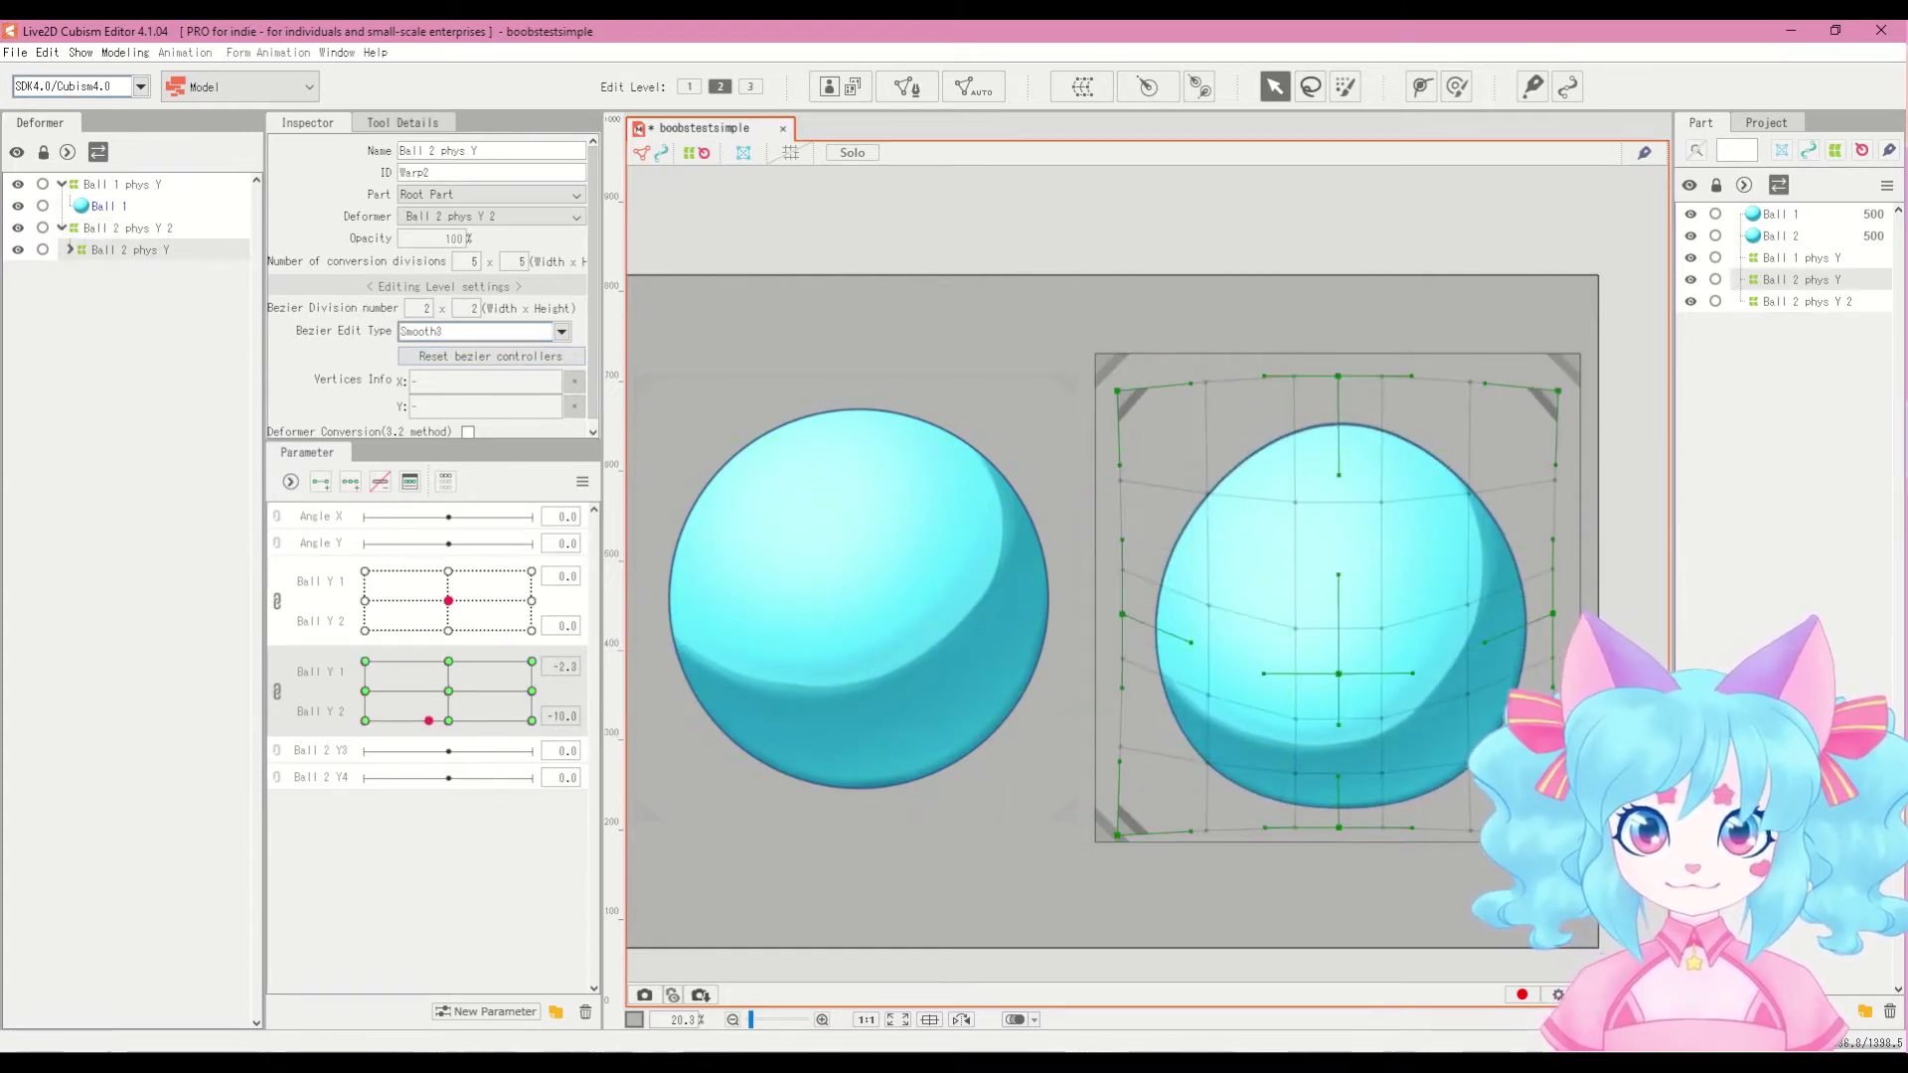
mouse_move(417, 707)
left_mouse_down()
mouse_move(345, 741)
mouse_move(432, 671)
mouse_move(362, 717)
mouse_move(546, 730)
mouse_move(404, 668)
mouse_move(405, 752)
mouse_move(541, 724)
mouse_move(404, 668)
mouse_move(445, 670)
mouse_move(448, 690)
left_mouse_up()
Step: Enlarge the Ball 2 phys Y 2 warp deformer around Ball 2 and set its conversion divisions to 7 × 7
left_click(117, 228)
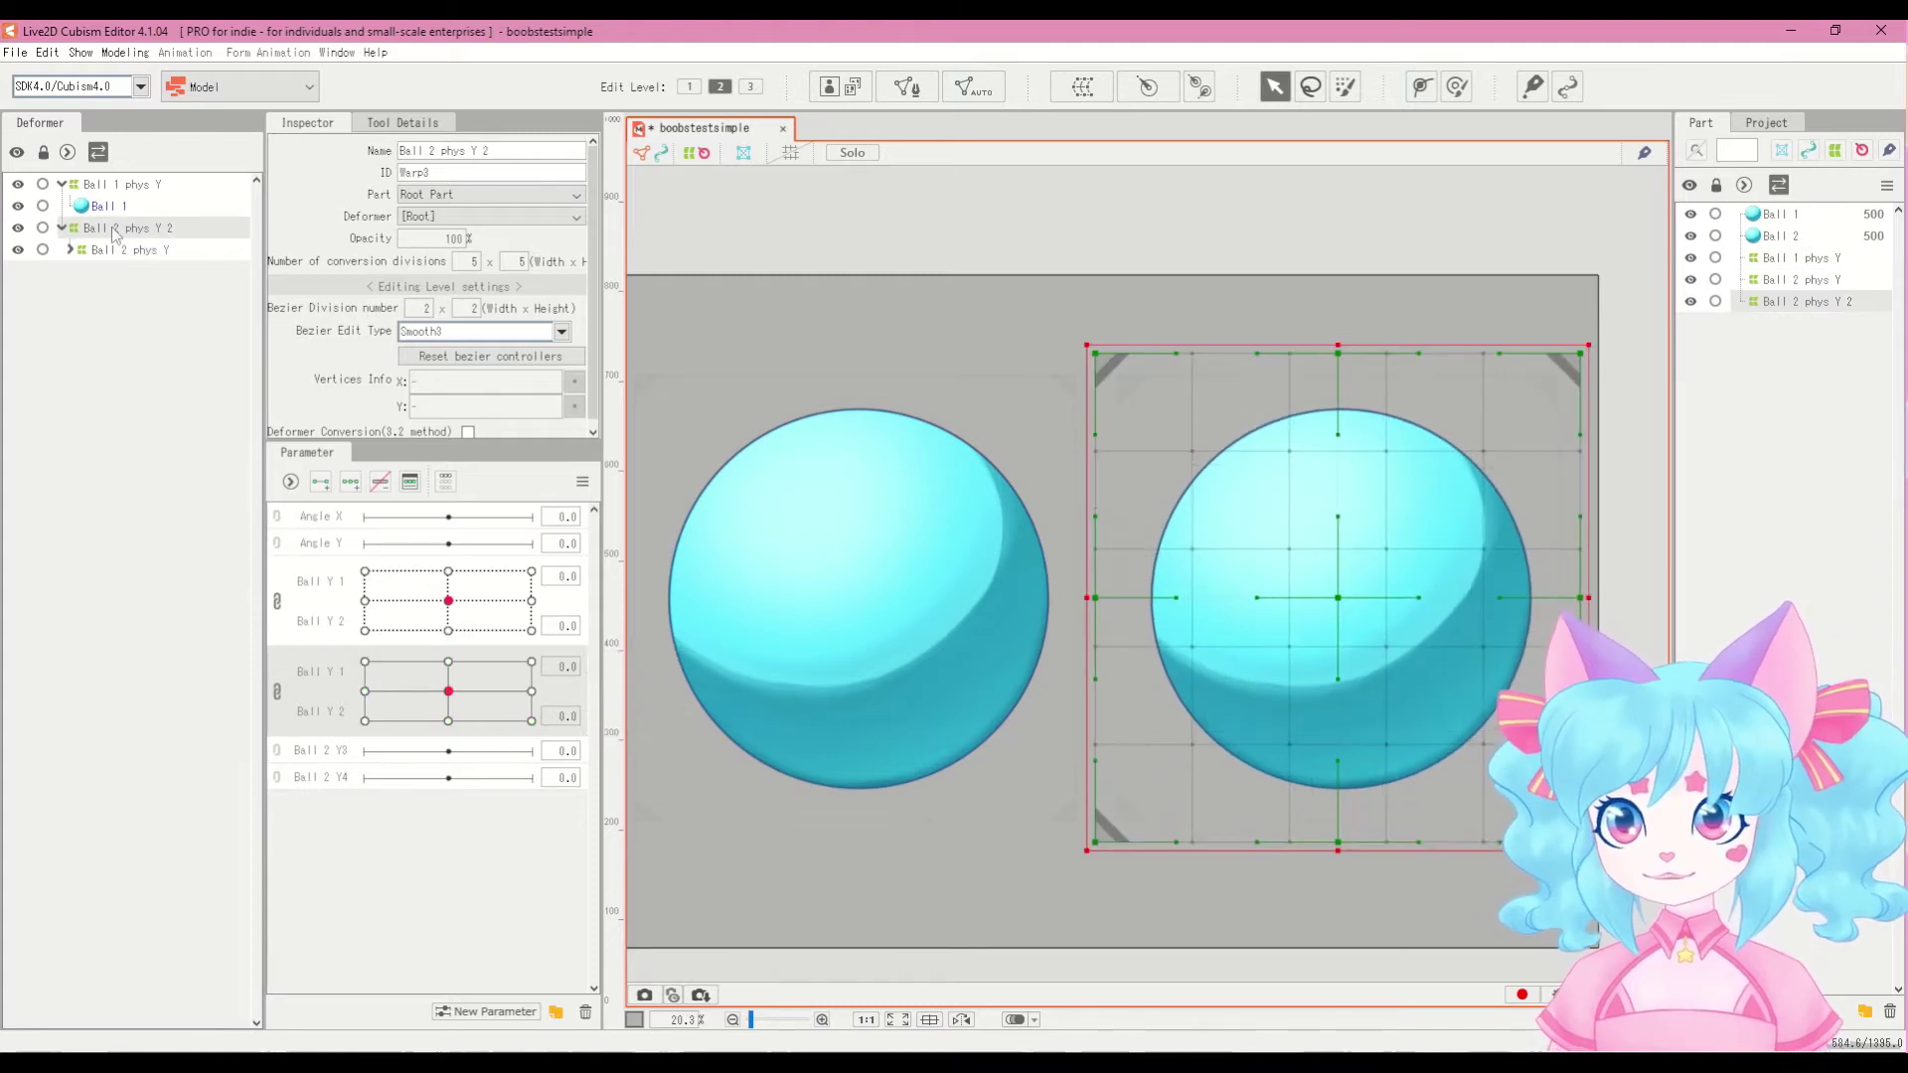
left_click_drag(1087, 850, 1059, 893)
left_click_drag(1588, 344, 1618, 345)
left_click_drag(1059, 345, 1052, 326)
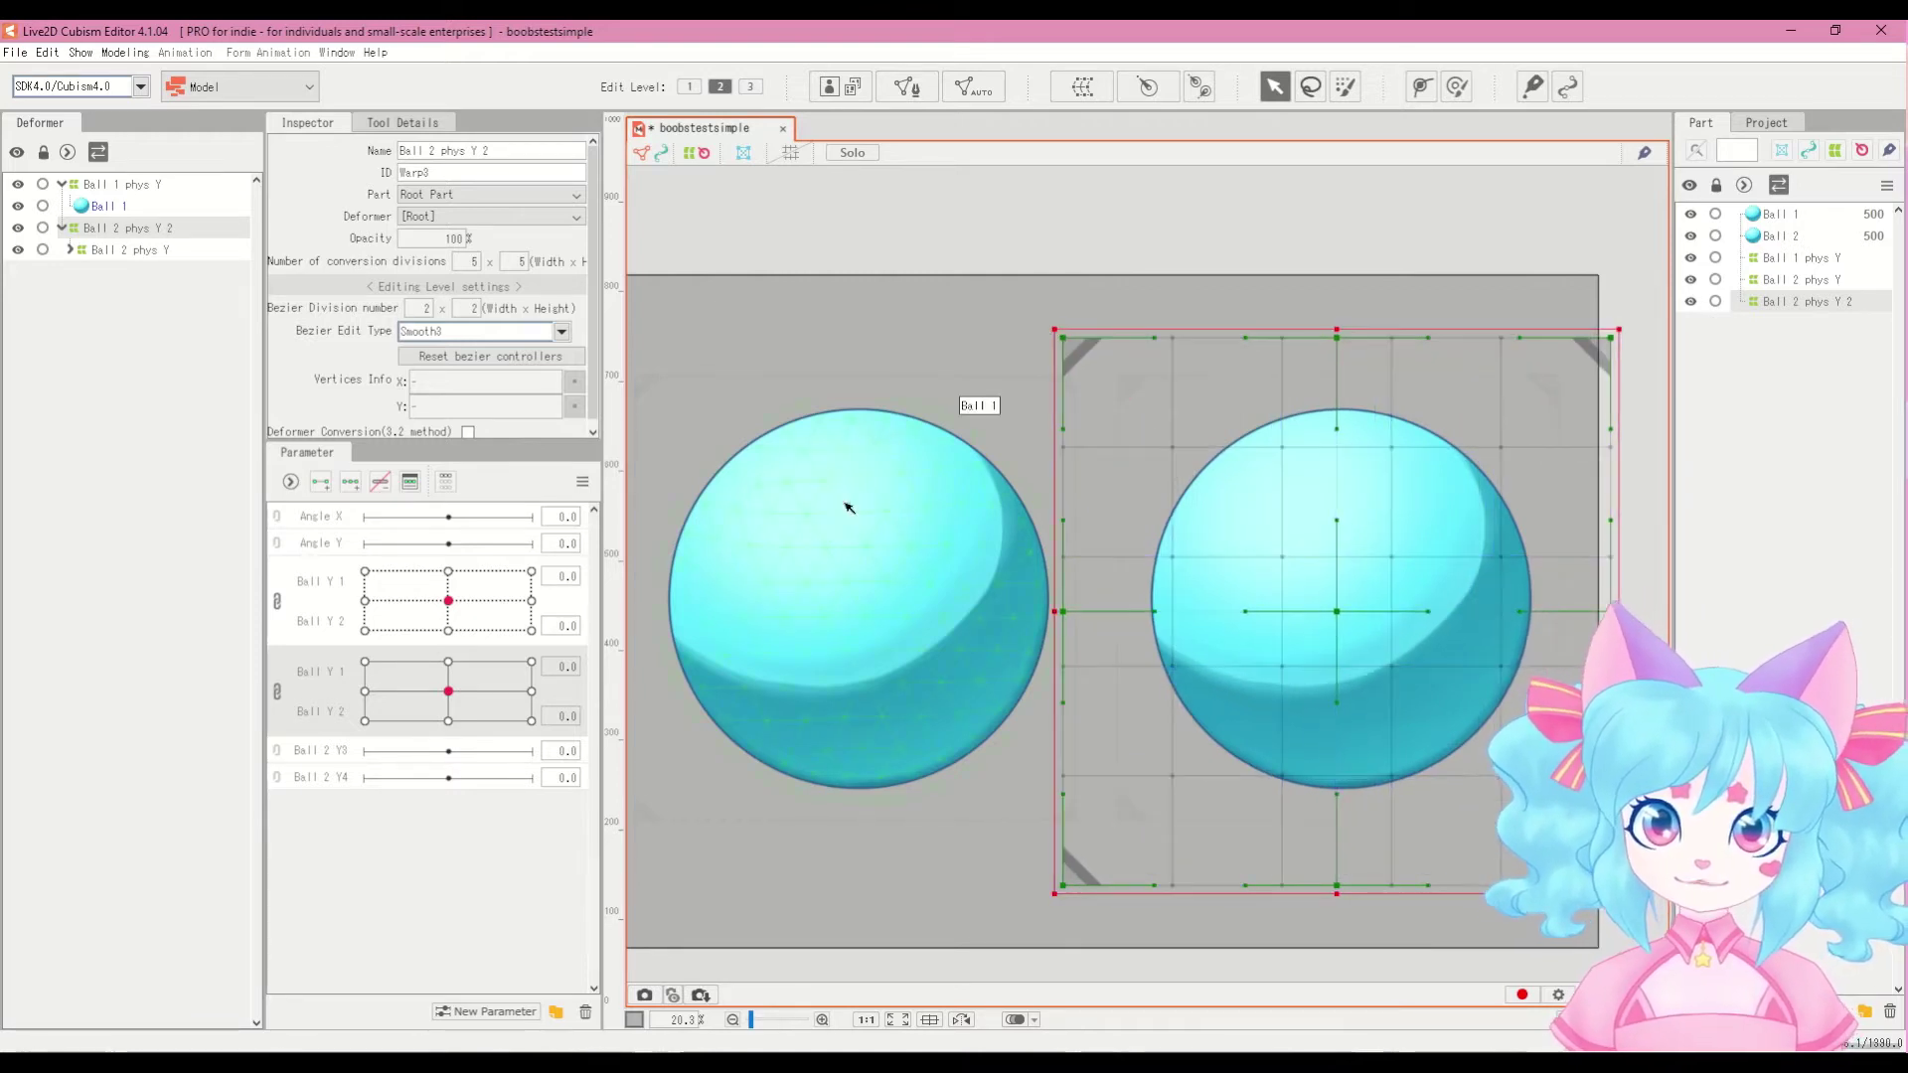
mouse_move(448, 691)
left_mouse_down()
mouse_move(430, 659)
mouse_move(448, 725)
mouse_move(485, 681)
mouse_move(496, 722)
mouse_move(447, 724)
mouse_move(448, 692)
left_mouse_up()
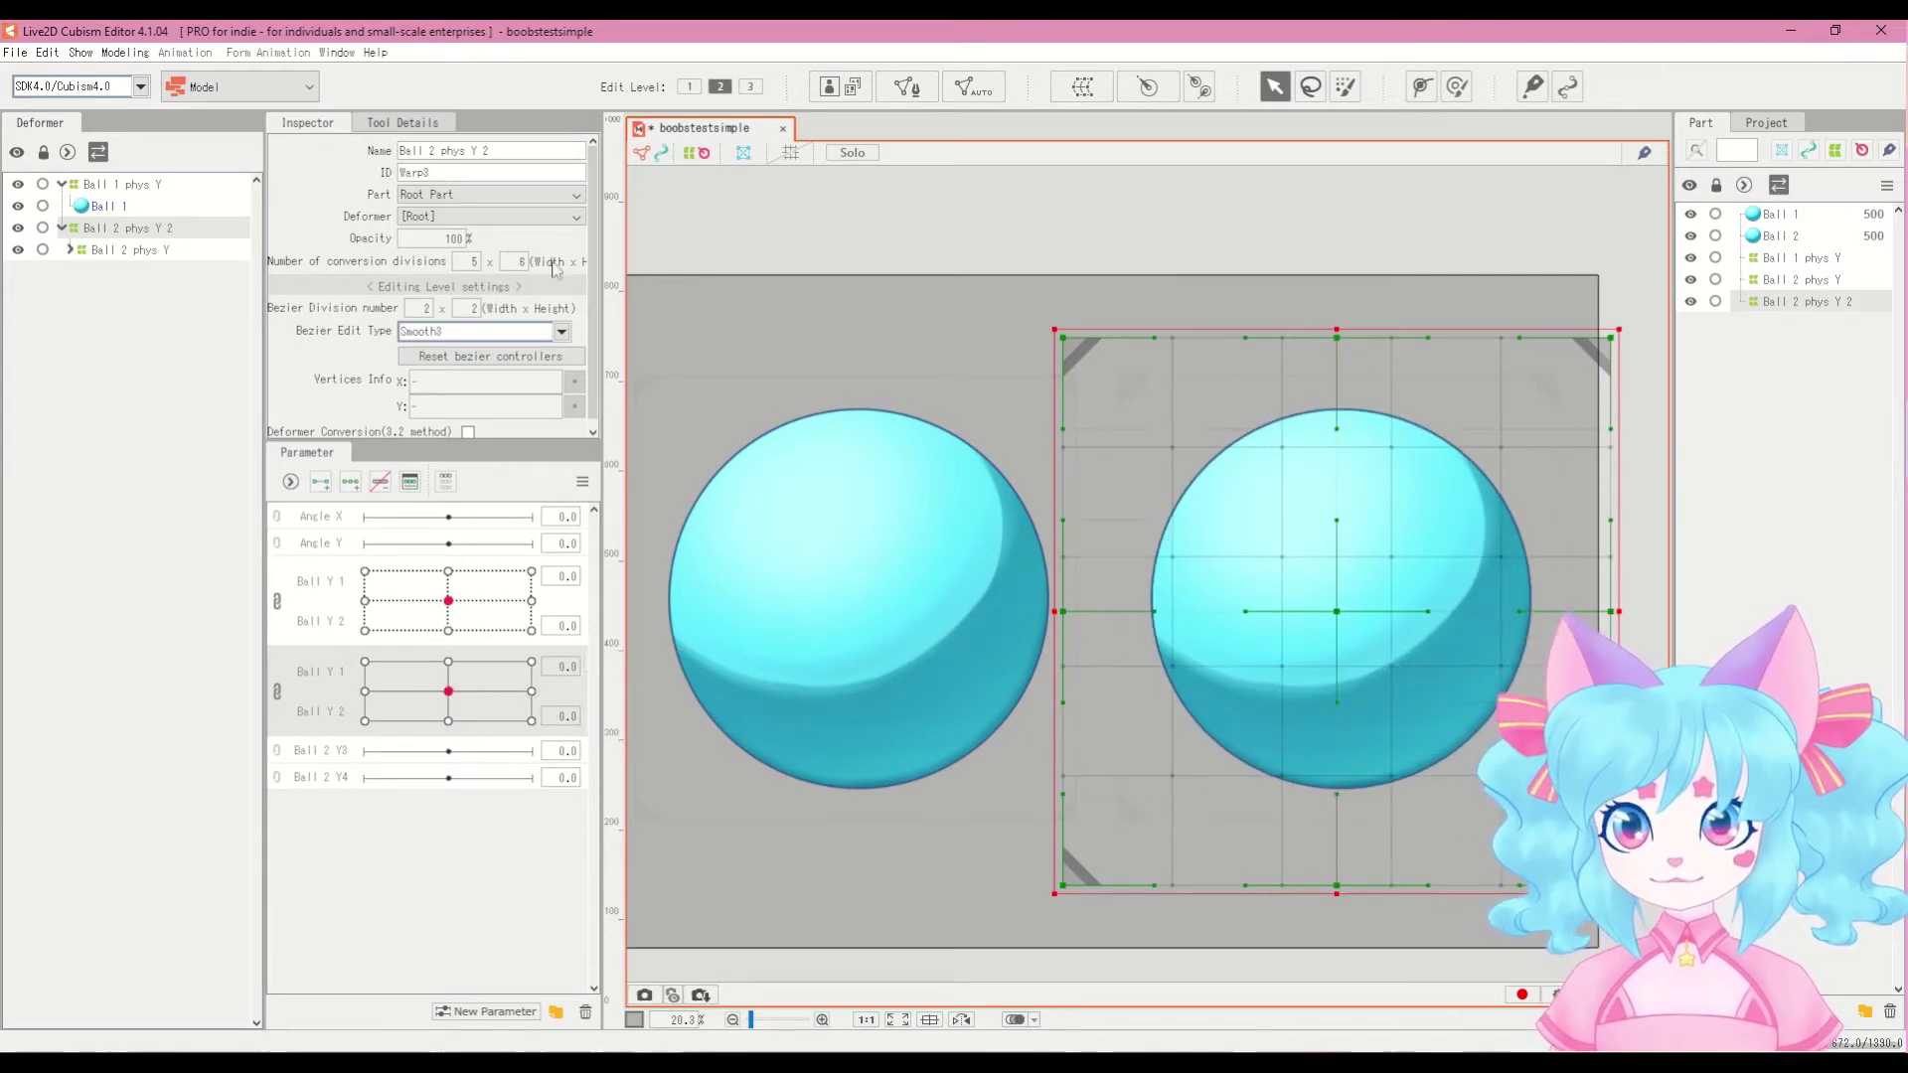
scroll(532, 262, "up", 2)
scroll(455, 260, "up", 2)
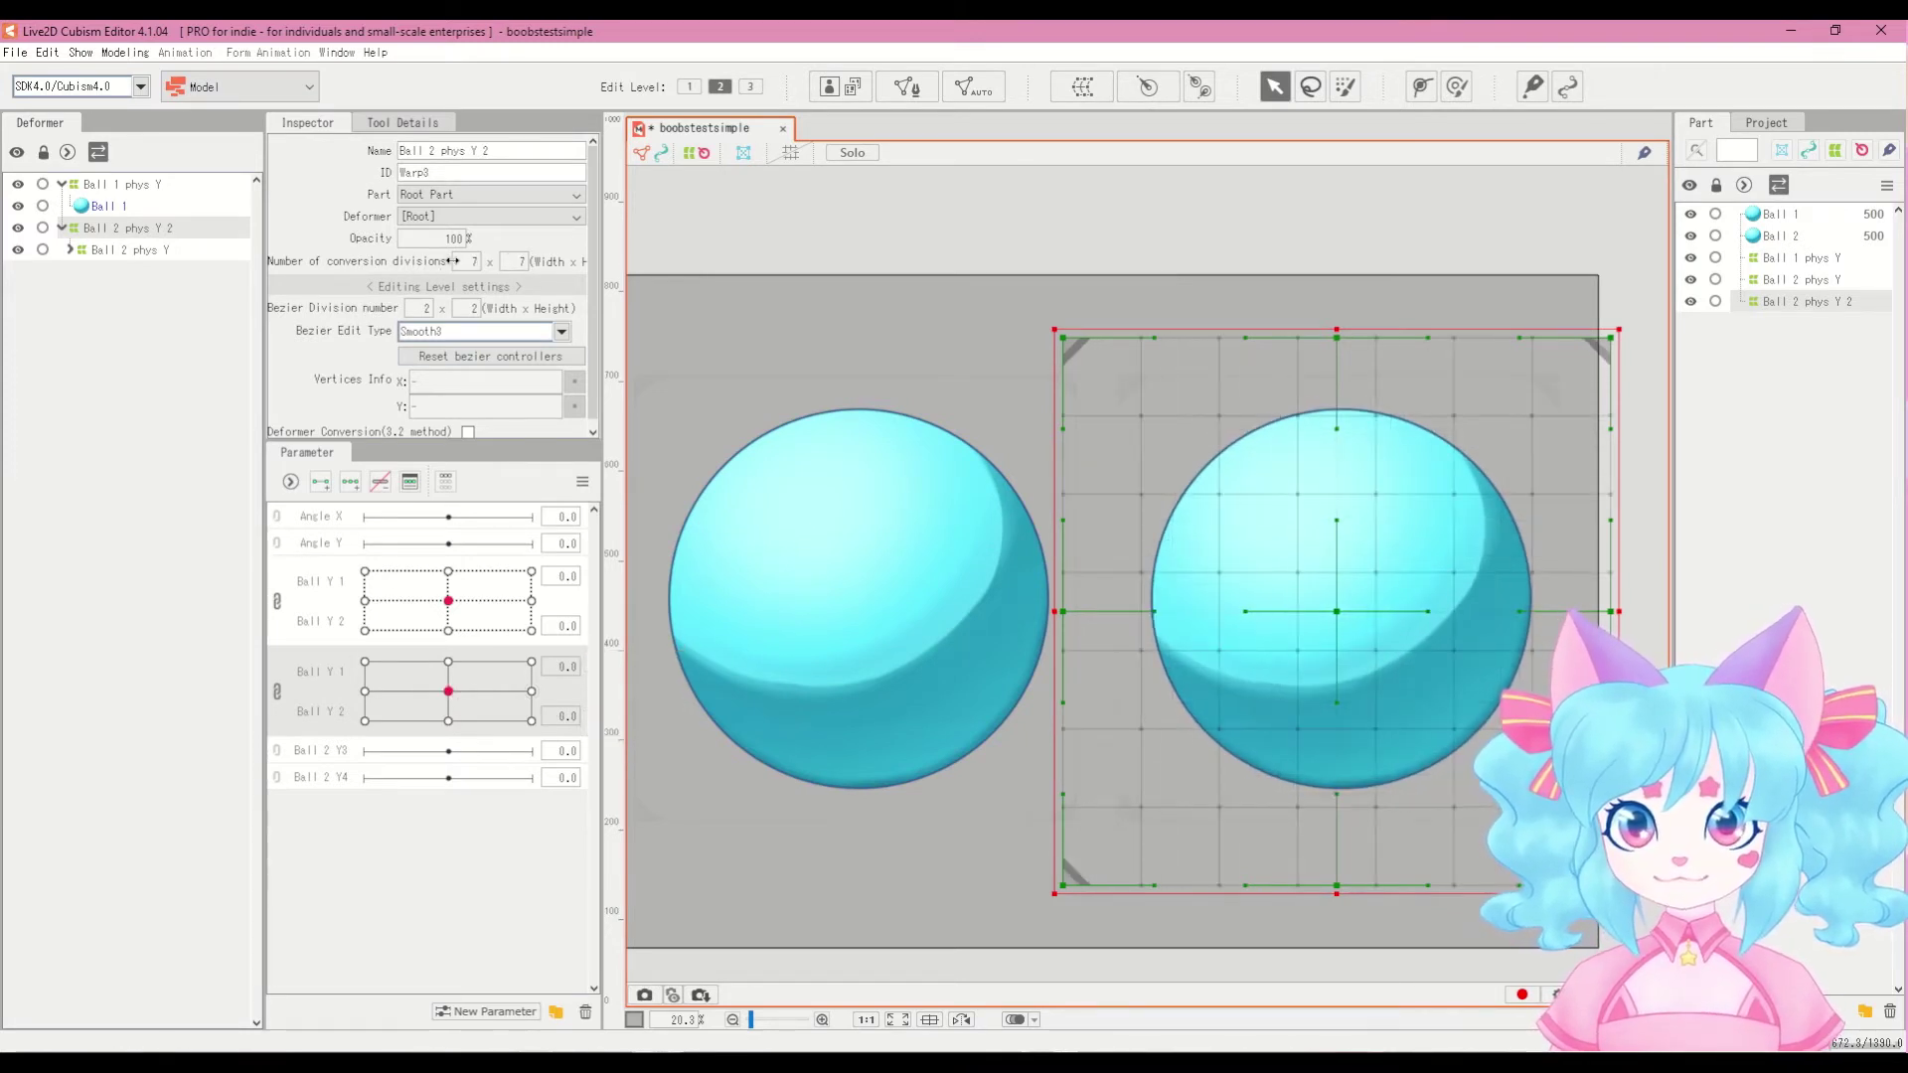
Step: Key Ball 2 Y3 at -10, 0 and 10, move the parent deformer up at 10 and down at -10, and return to 0
left_click(321, 752)
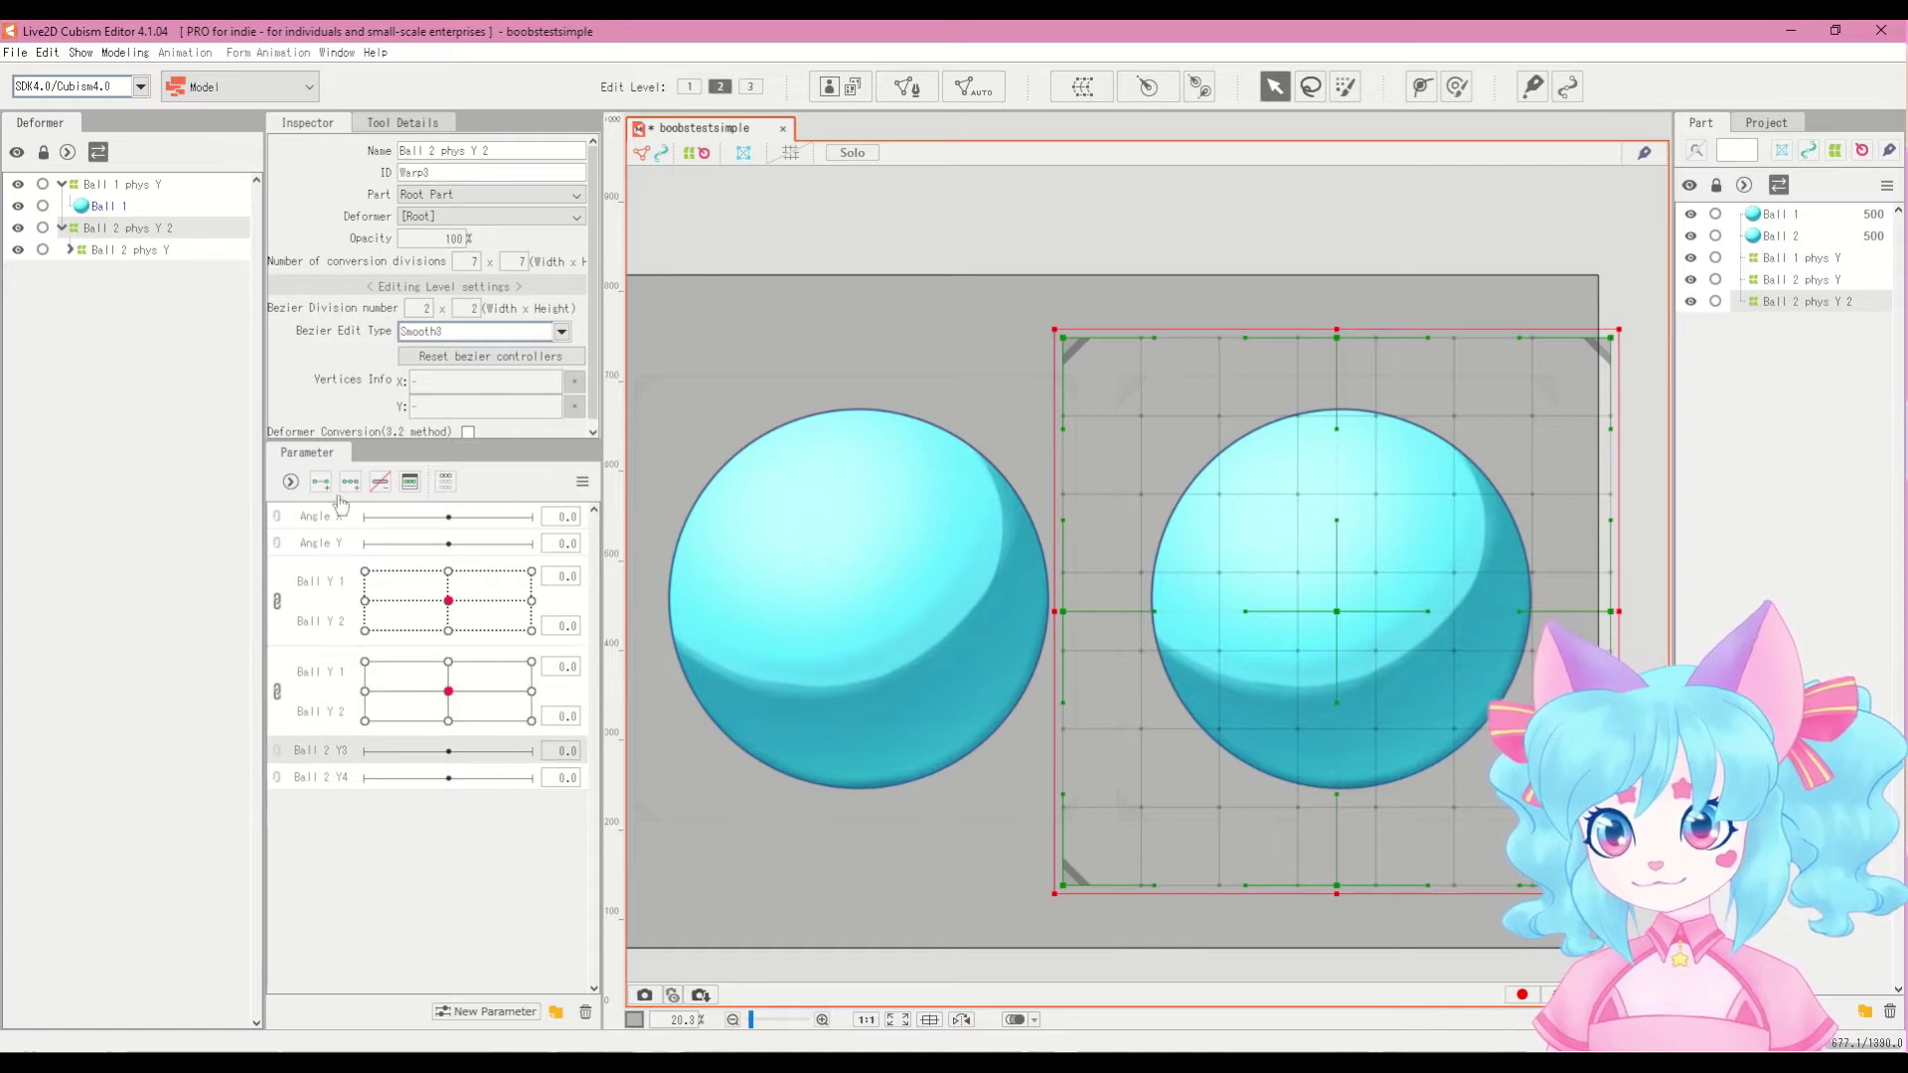
left_click(321, 483)
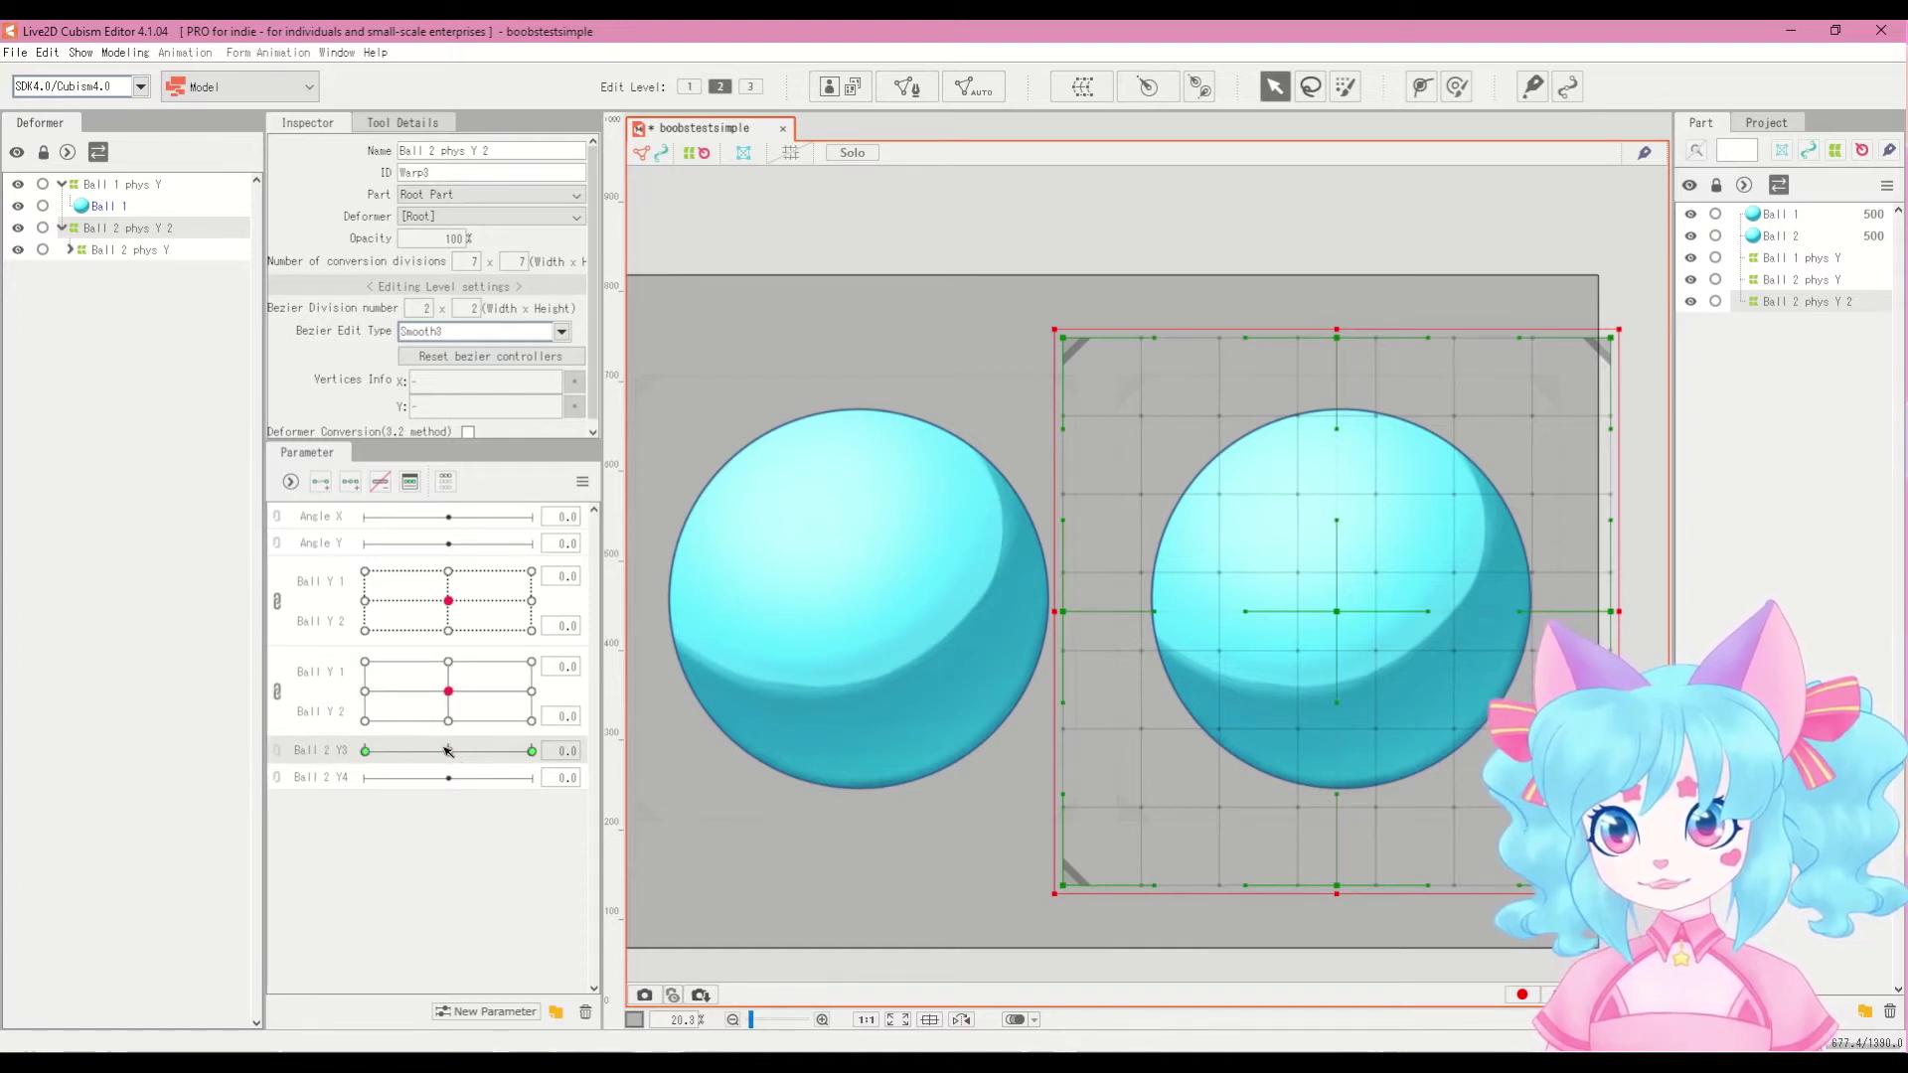
left_click_drag(455, 755, 528, 752)
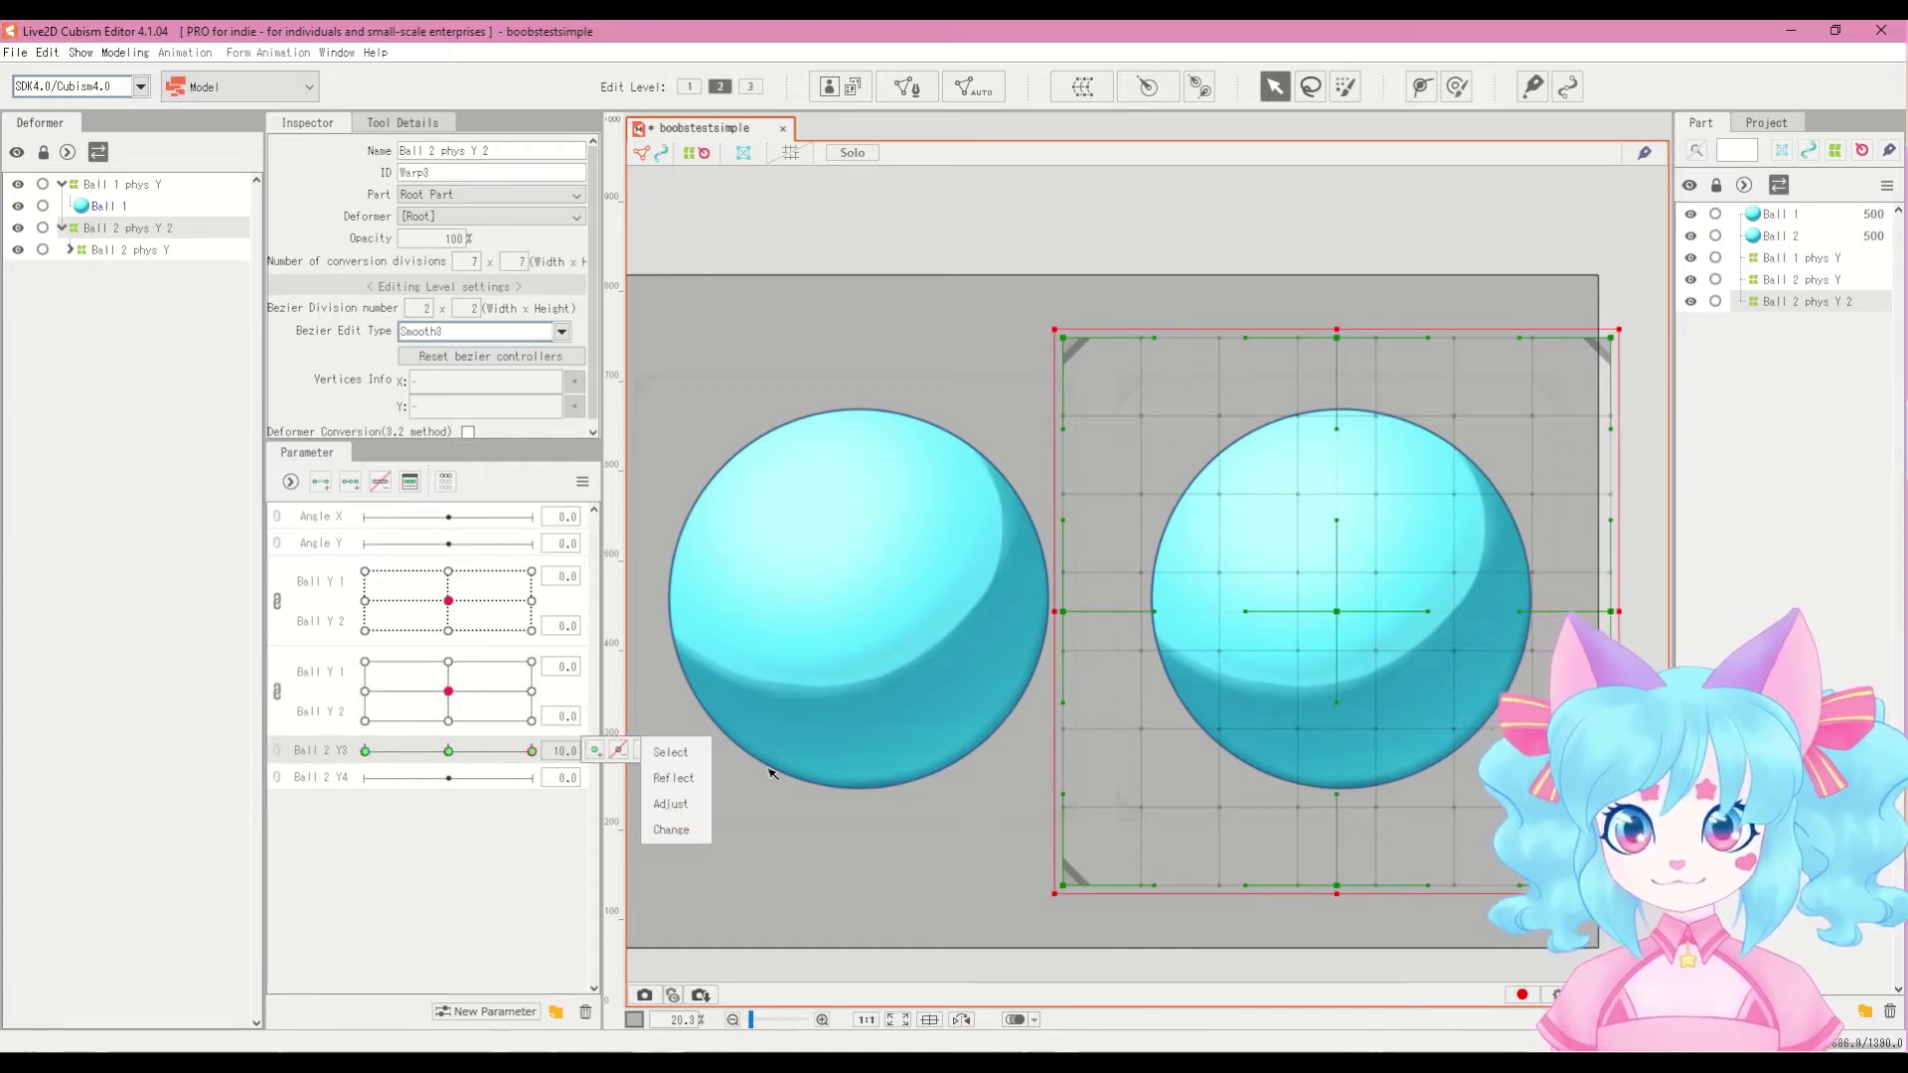
left_click_drag(1341, 610, 1339, 590)
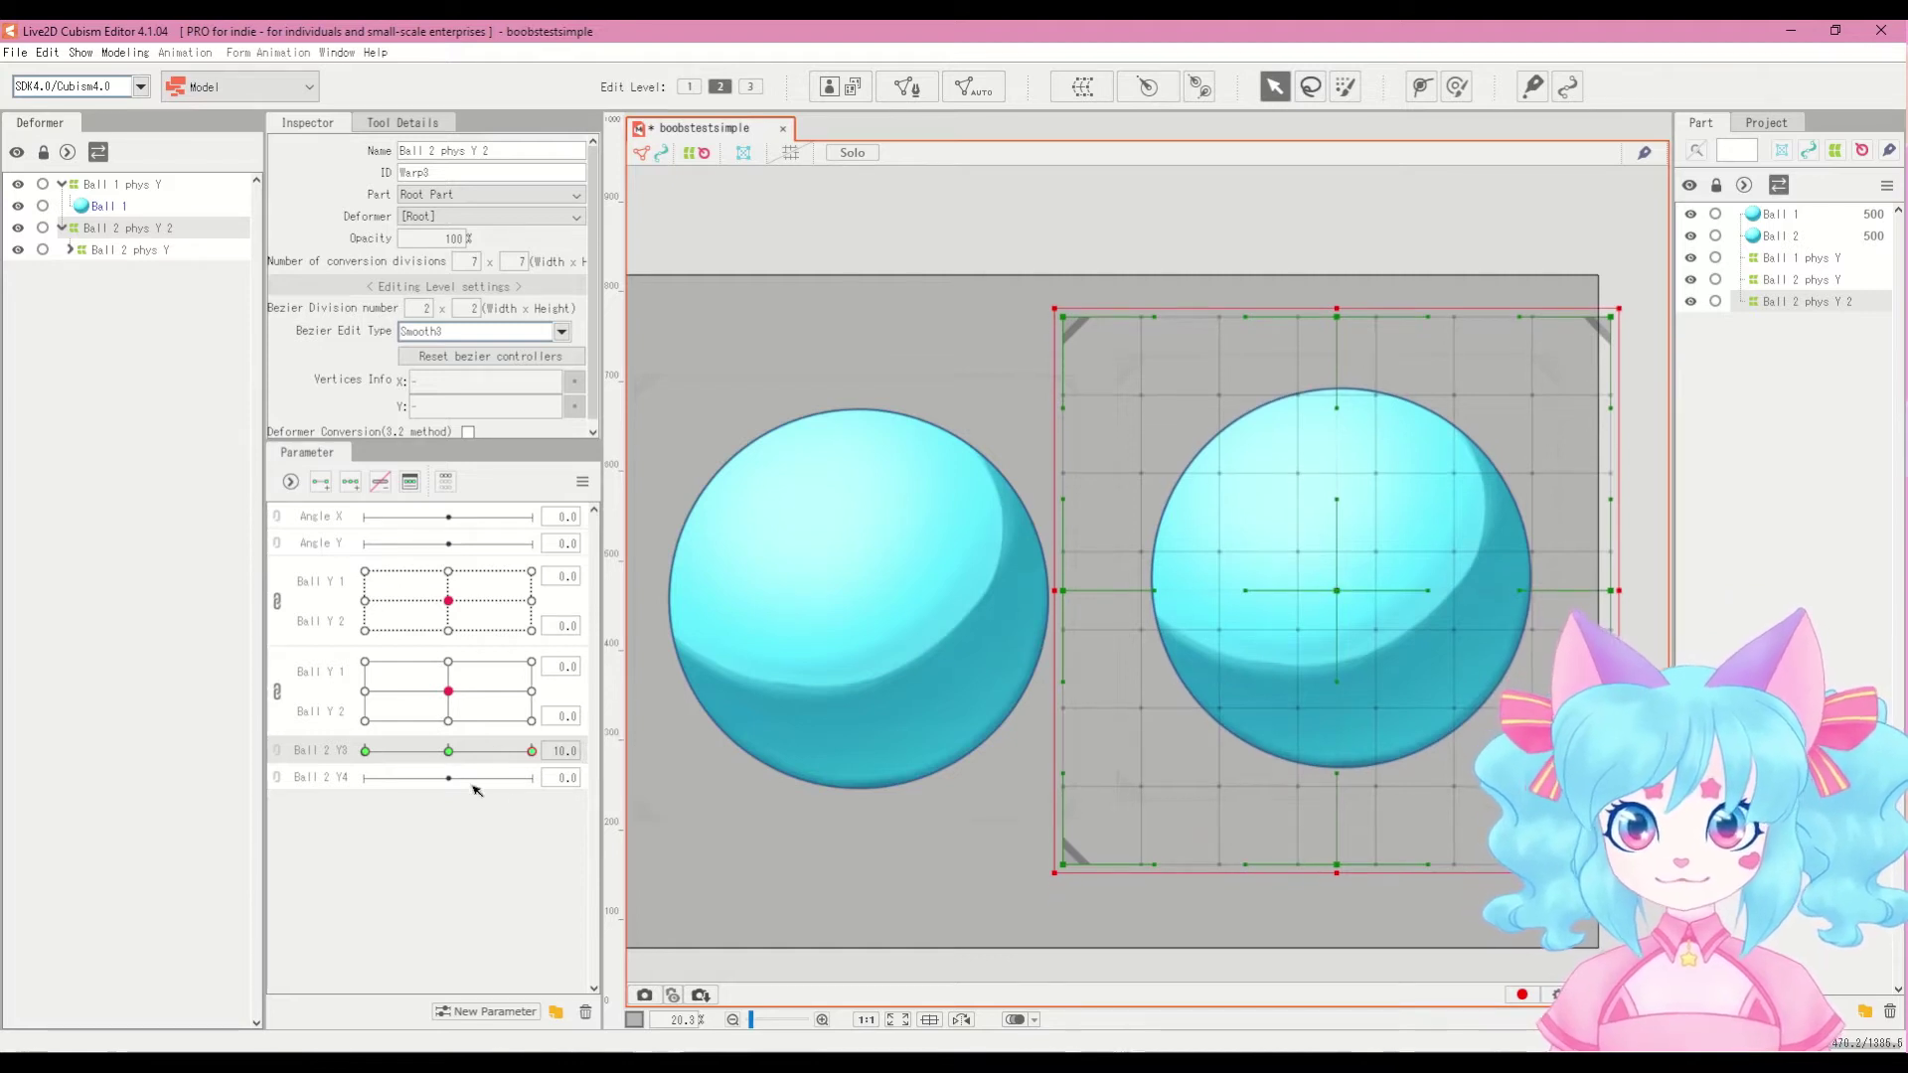
left_click_drag(531, 751, 251, 753)
mouse_move(1323, 614)
left_mouse_down()
mouse_move(1323, 636)
mouse_move(1322, 613)
left_mouse_up()
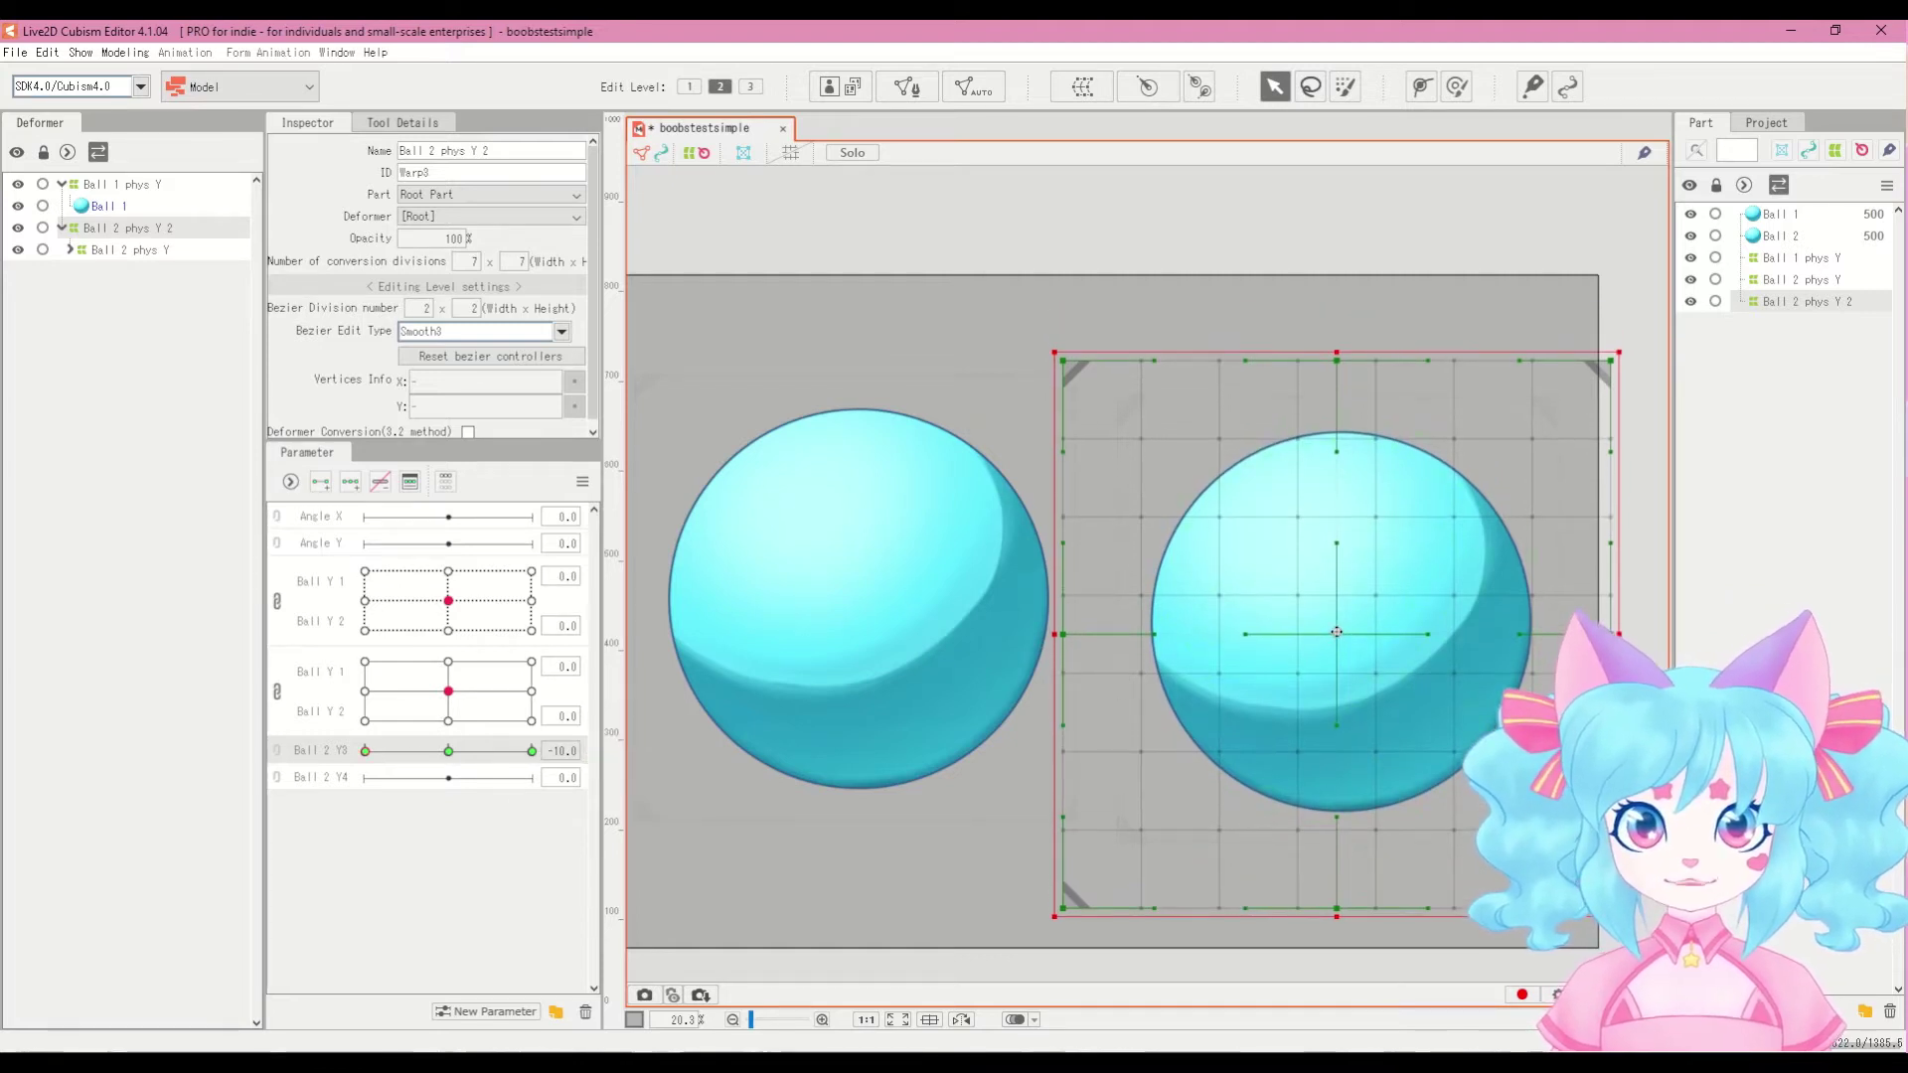
left_click_drag(365, 752, 448, 752)
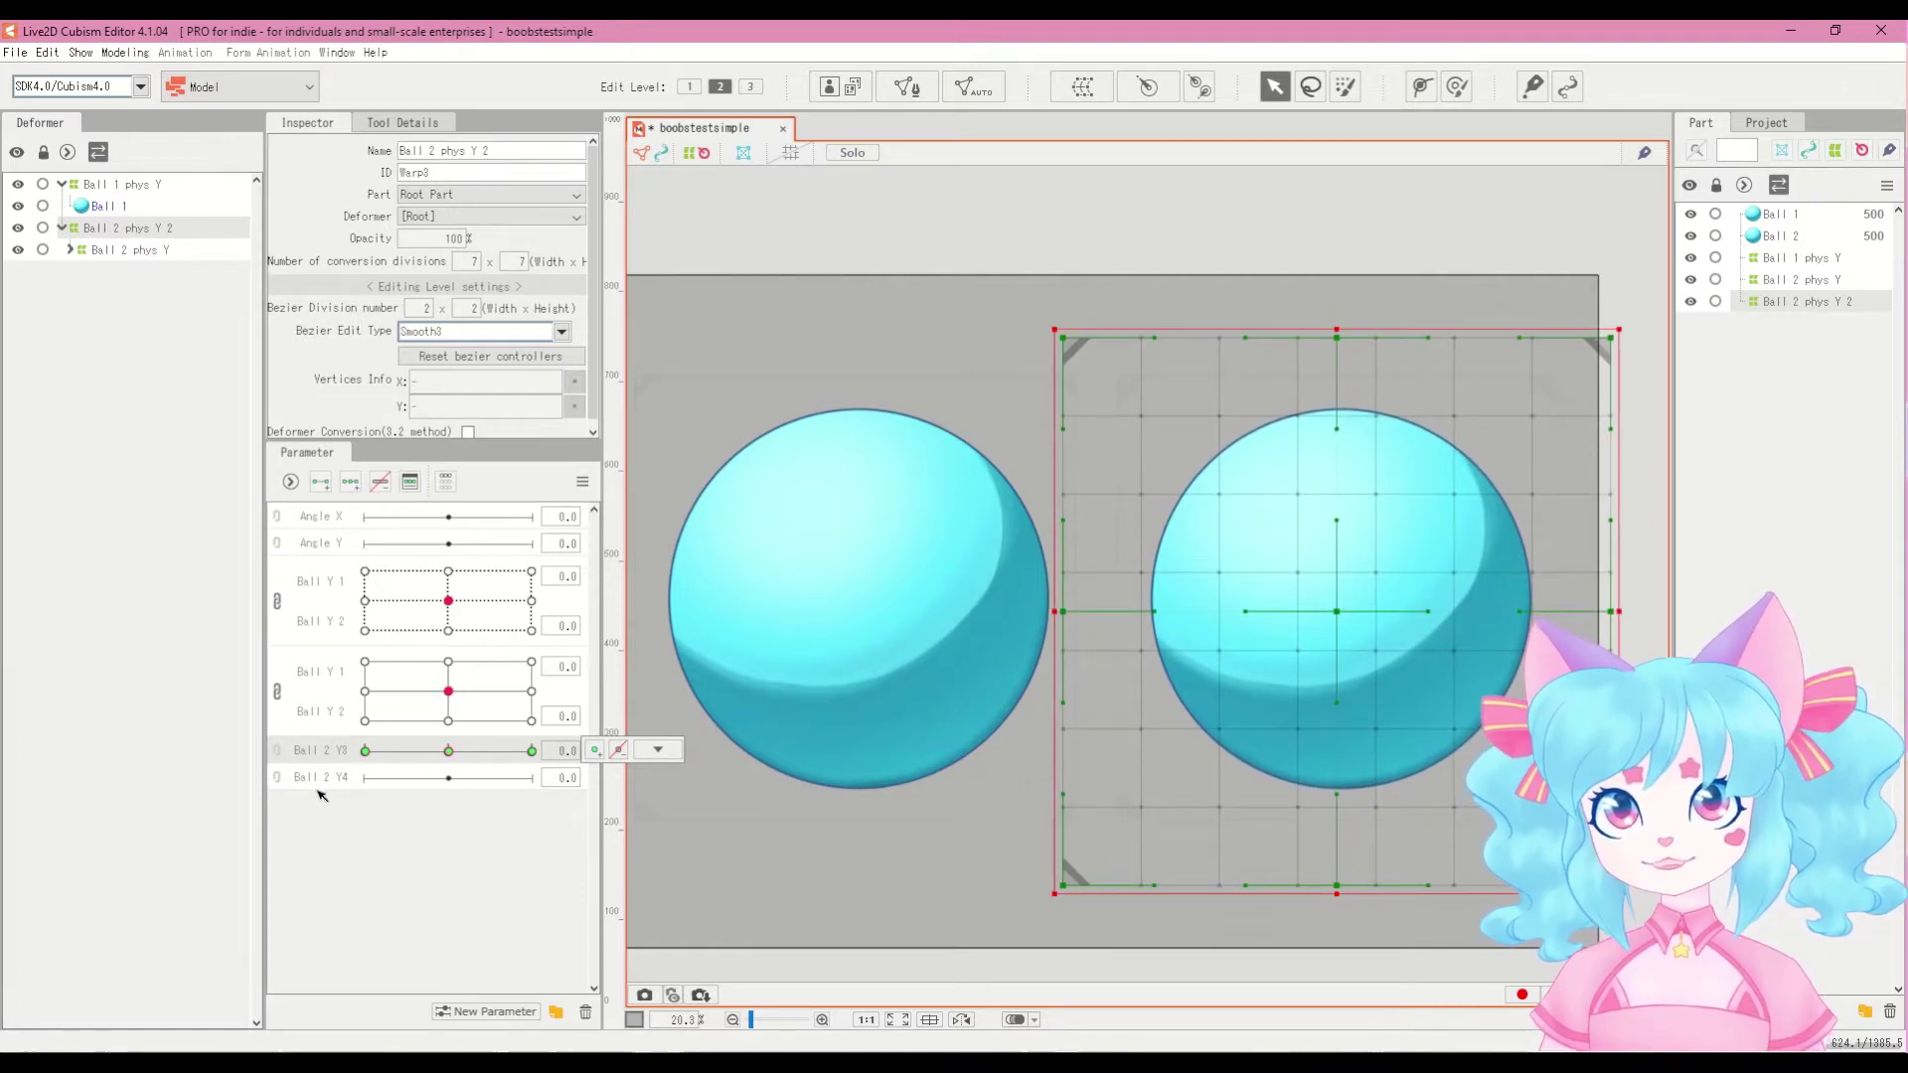
Step: Move Ball 2's linked Ball Y 1 and Ball Y 2 parameters below Ball 2 Y4 and preview Ball 2 Y3's motion
mouse_move(292, 735)
left_mouse_down()
mouse_move(308, 757)
mouse_move(308, 675)
mouse_move(313, 780)
mouse_move(306, 669)
mouse_move(286, 708)
left_mouse_up()
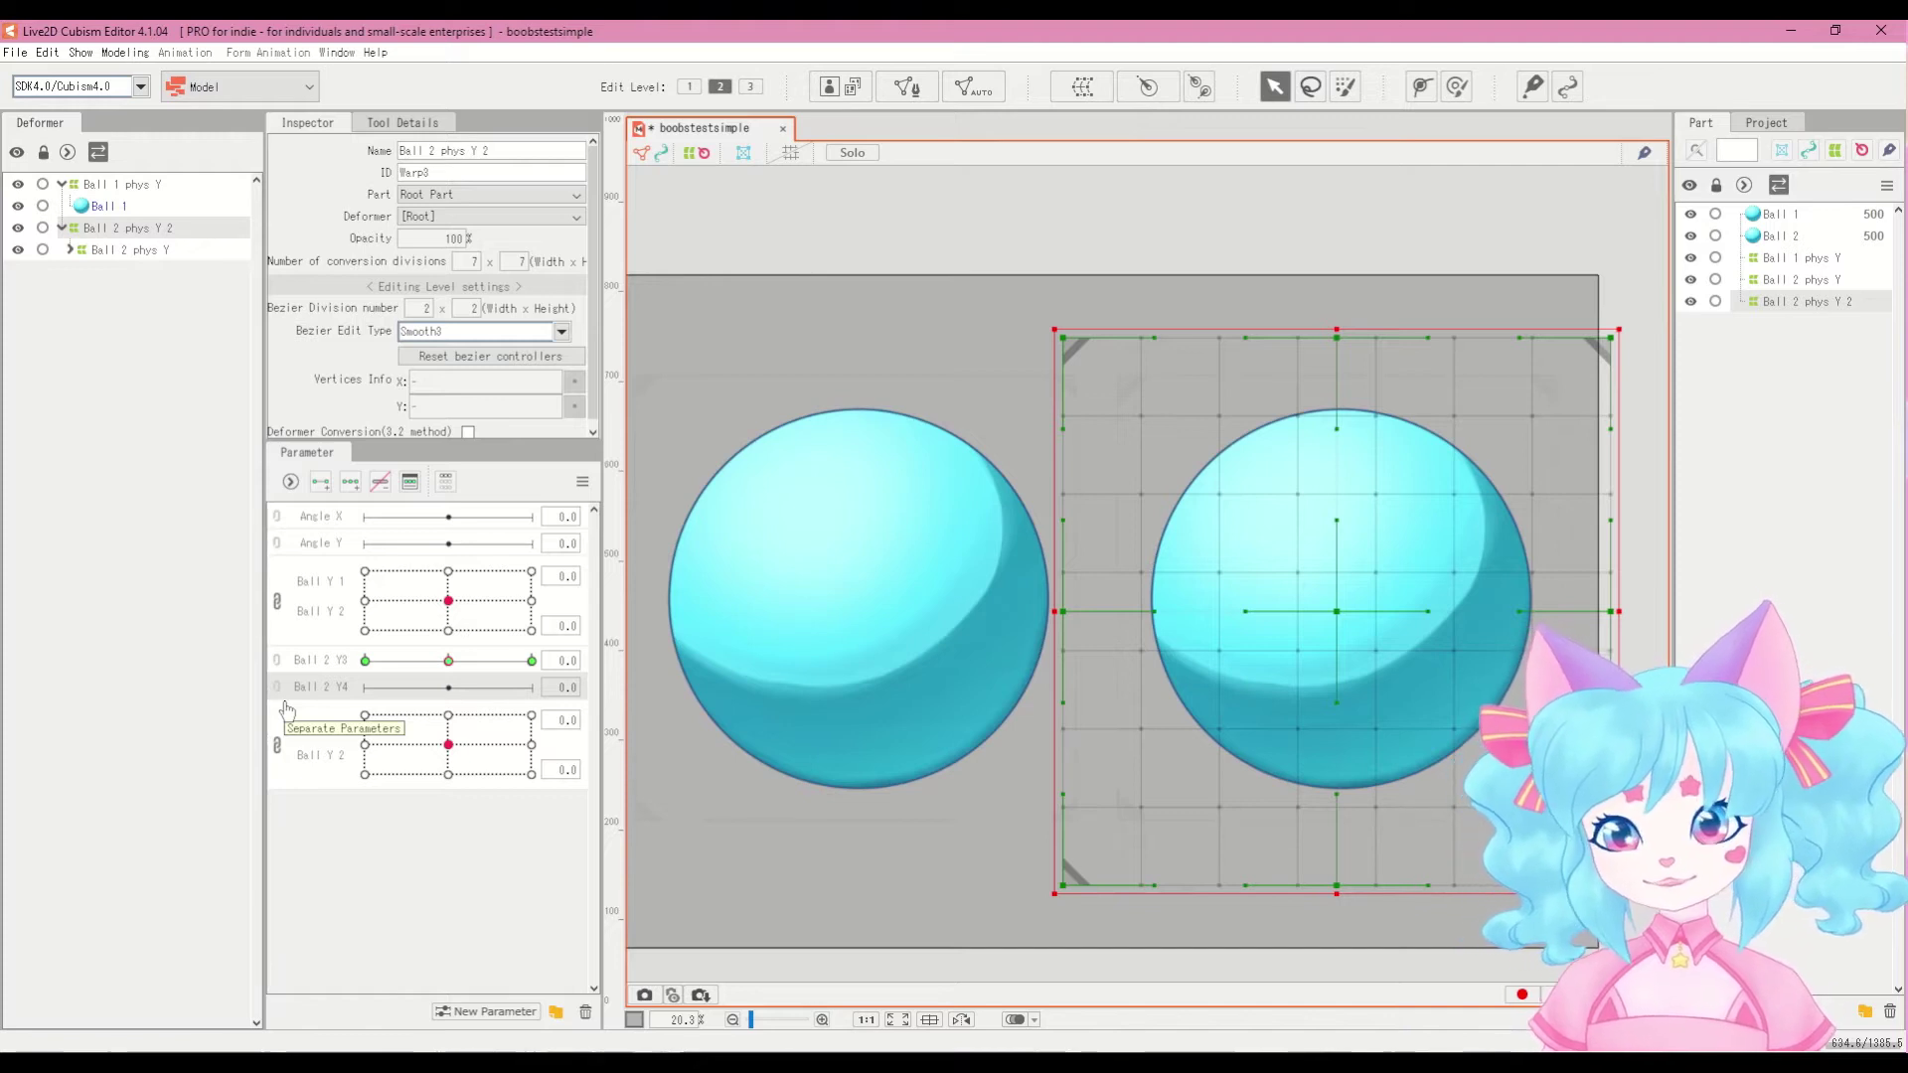
left_click_drag(449, 664, 530, 685)
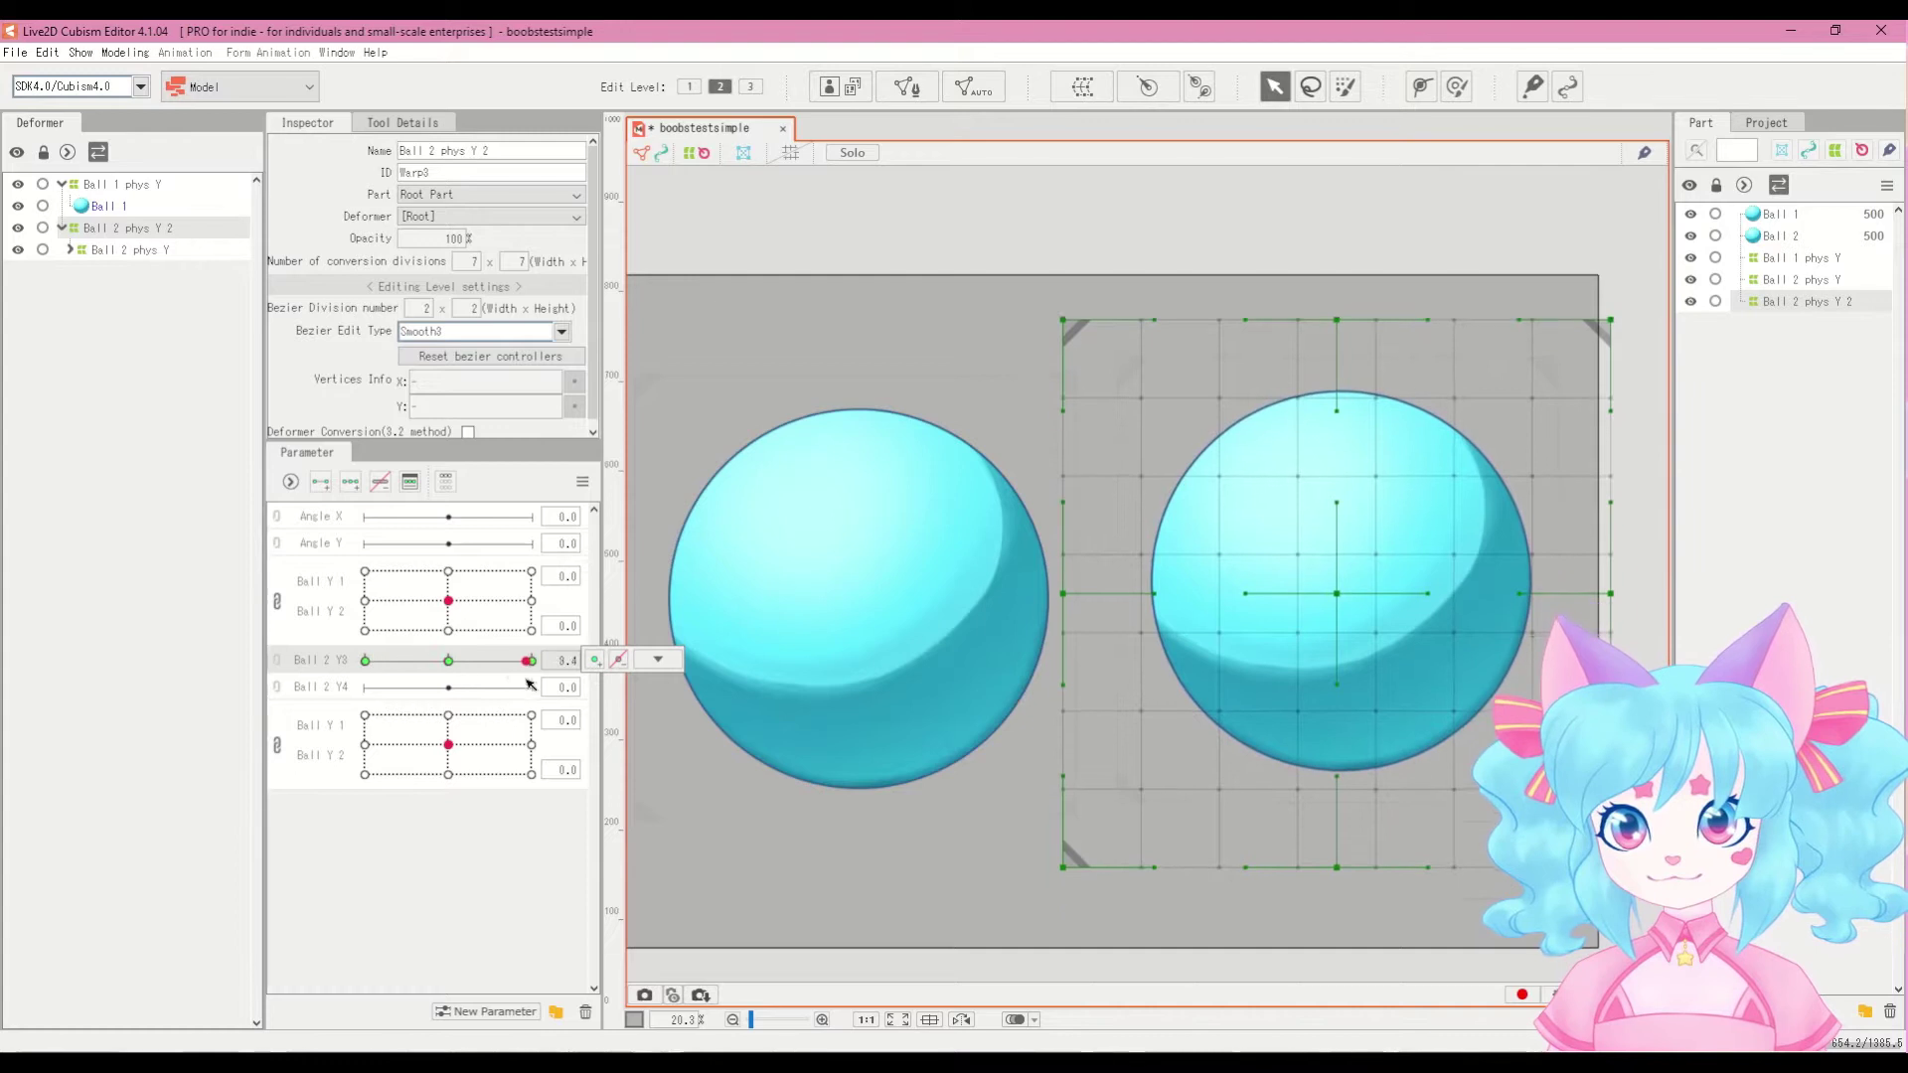
mouse_move(448, 744)
left_mouse_down()
mouse_move(423, 769)
mouse_move(370, 744)
mouse_move(448, 744)
left_mouse_up()
left_click_drag(449, 660, 542, 685)
Step: Key Ball 2 Y4 at -10, 0 and 10, and tilt the parent deformer's control points slightly clockwise at 10
left_click(310, 693)
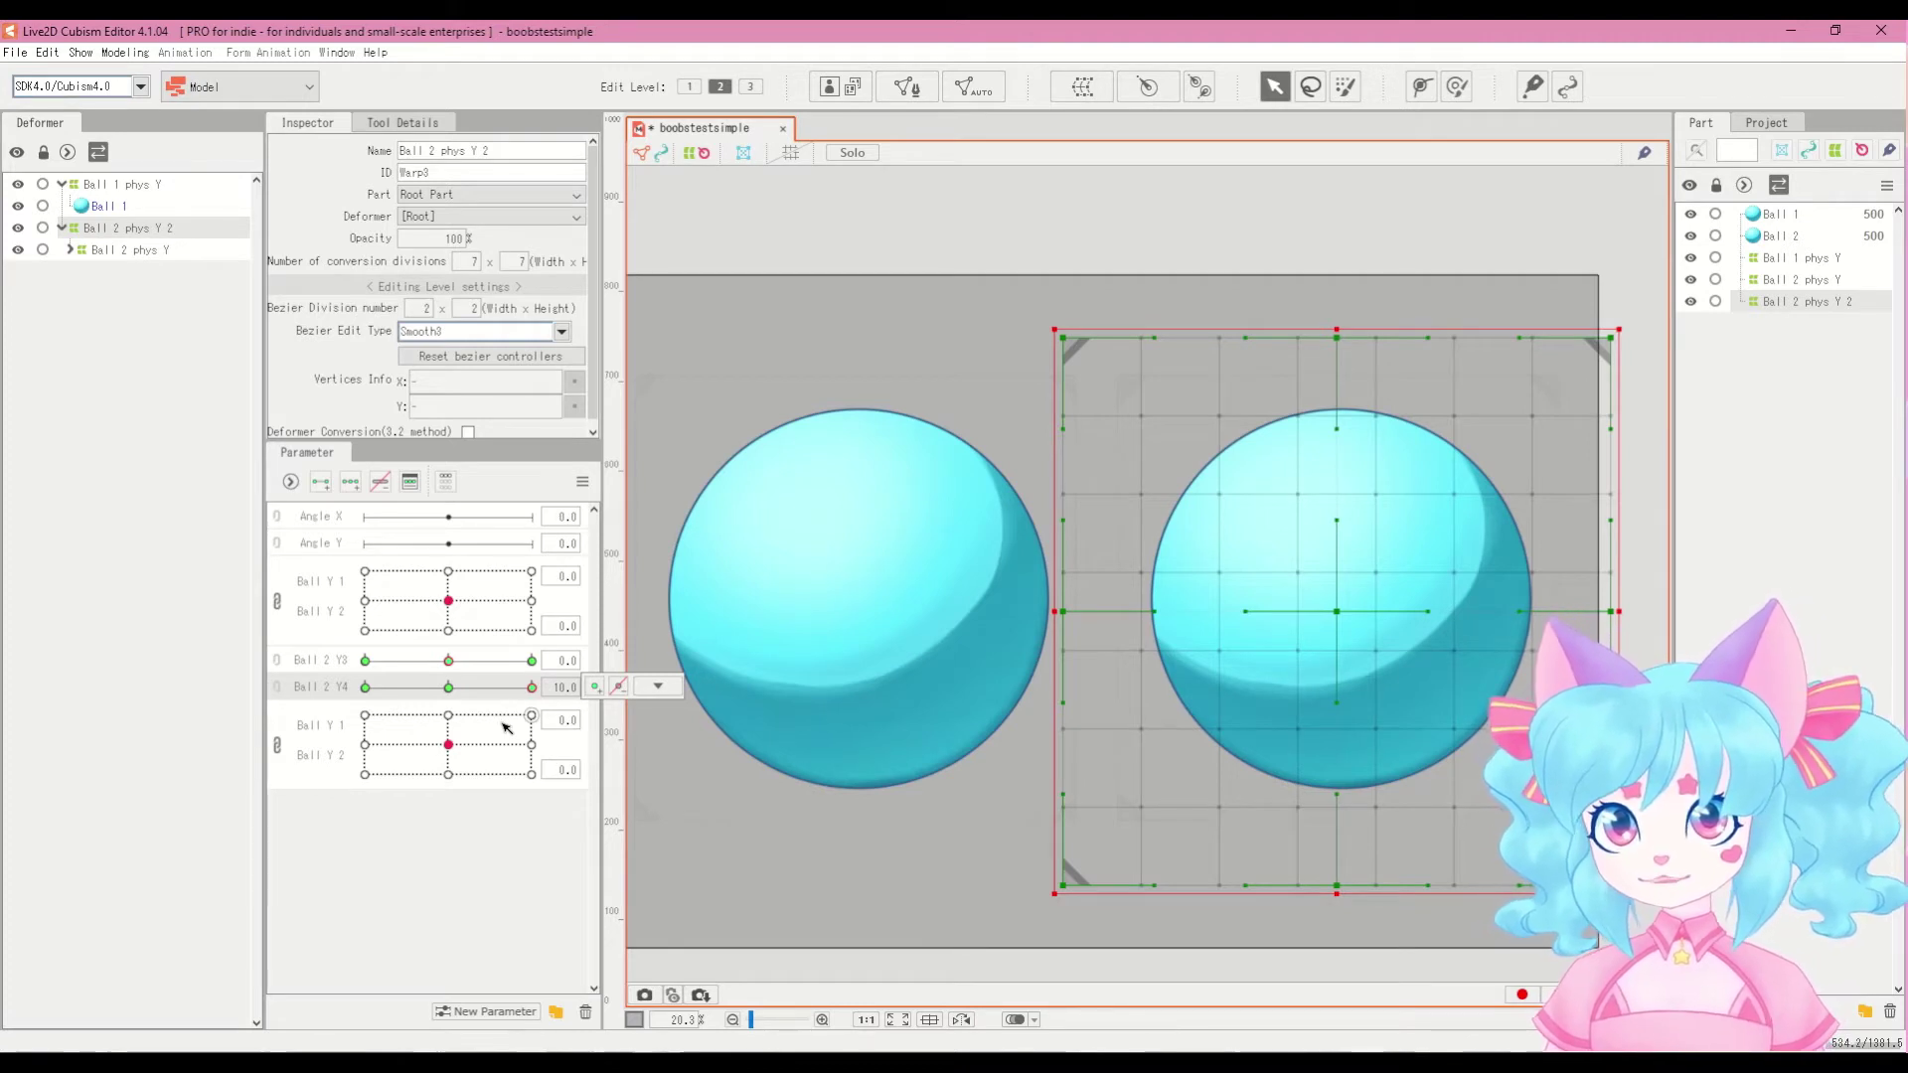
left_click(657, 685)
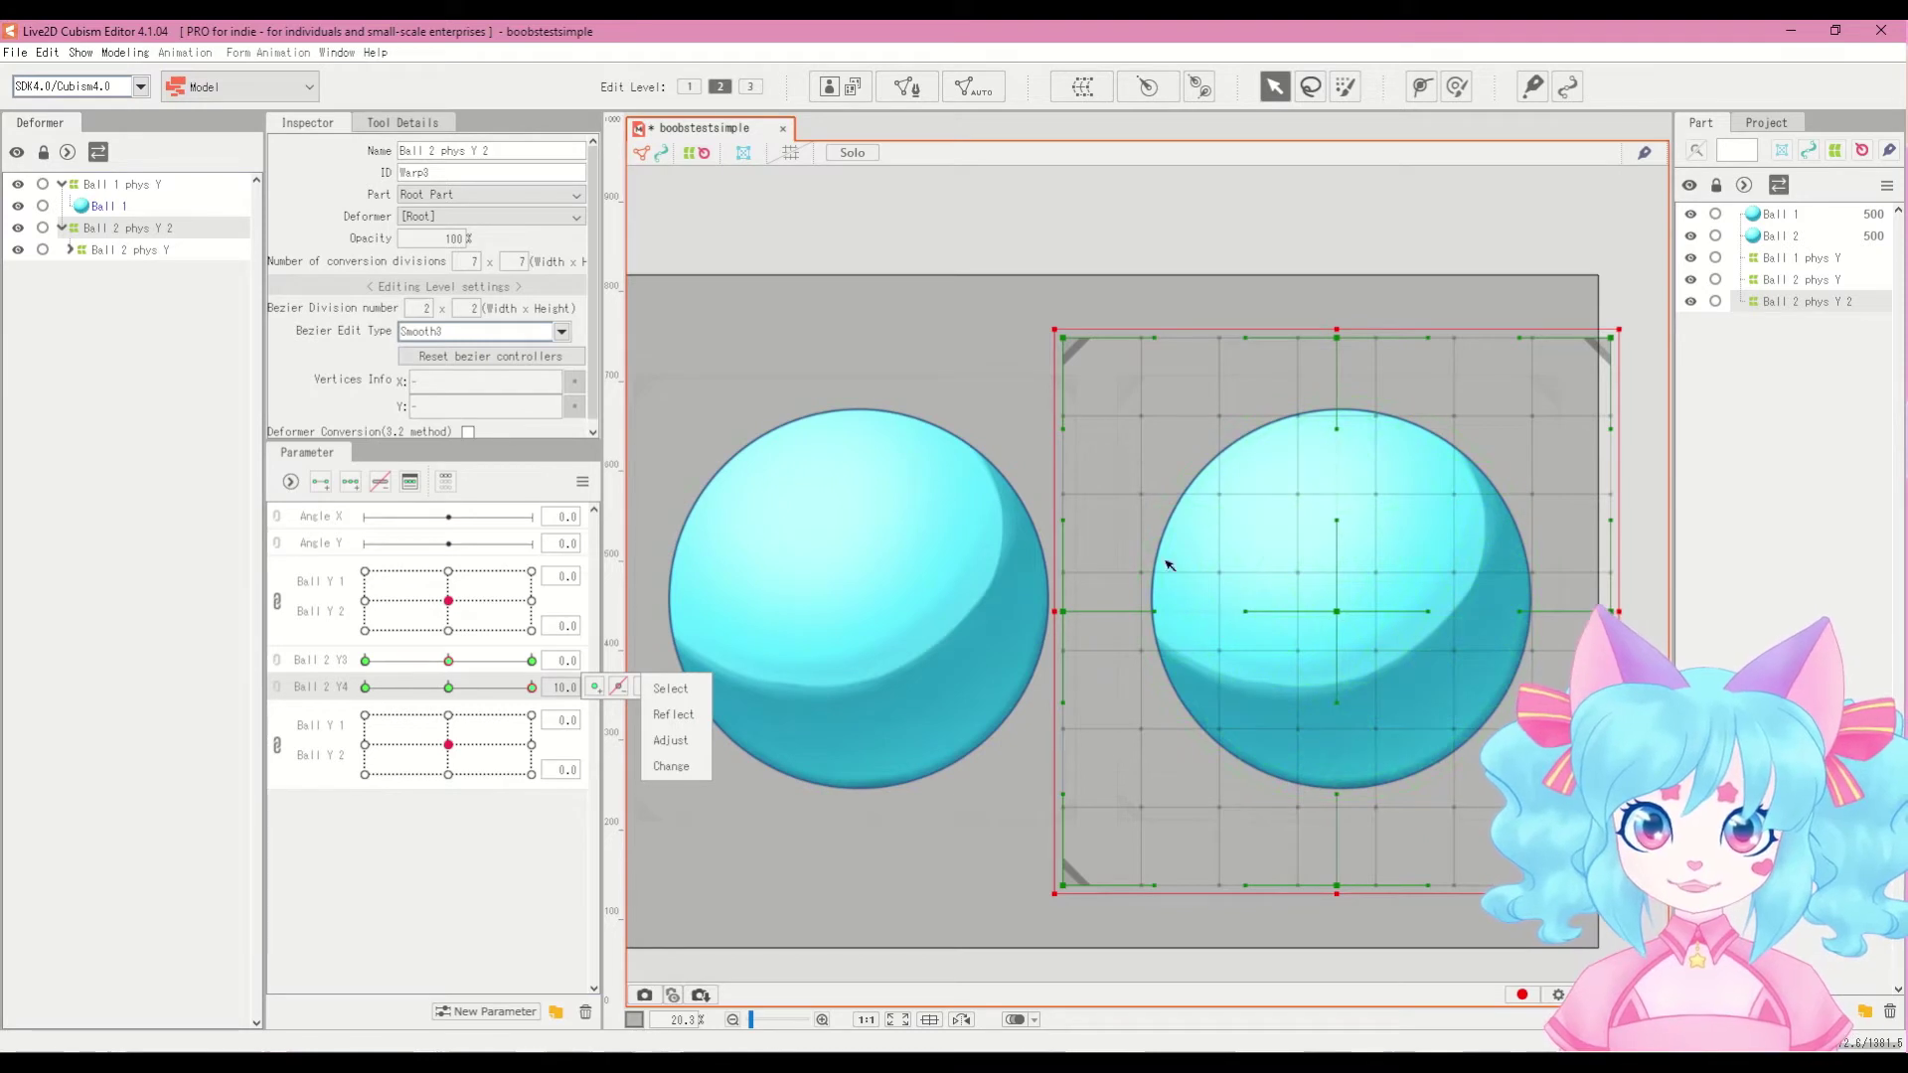
left_click_drag(1077, 617, 1065, 600)
left_click_drag(1338, 887, 1323, 882)
left_click_drag(992, 307, 1157, 390)
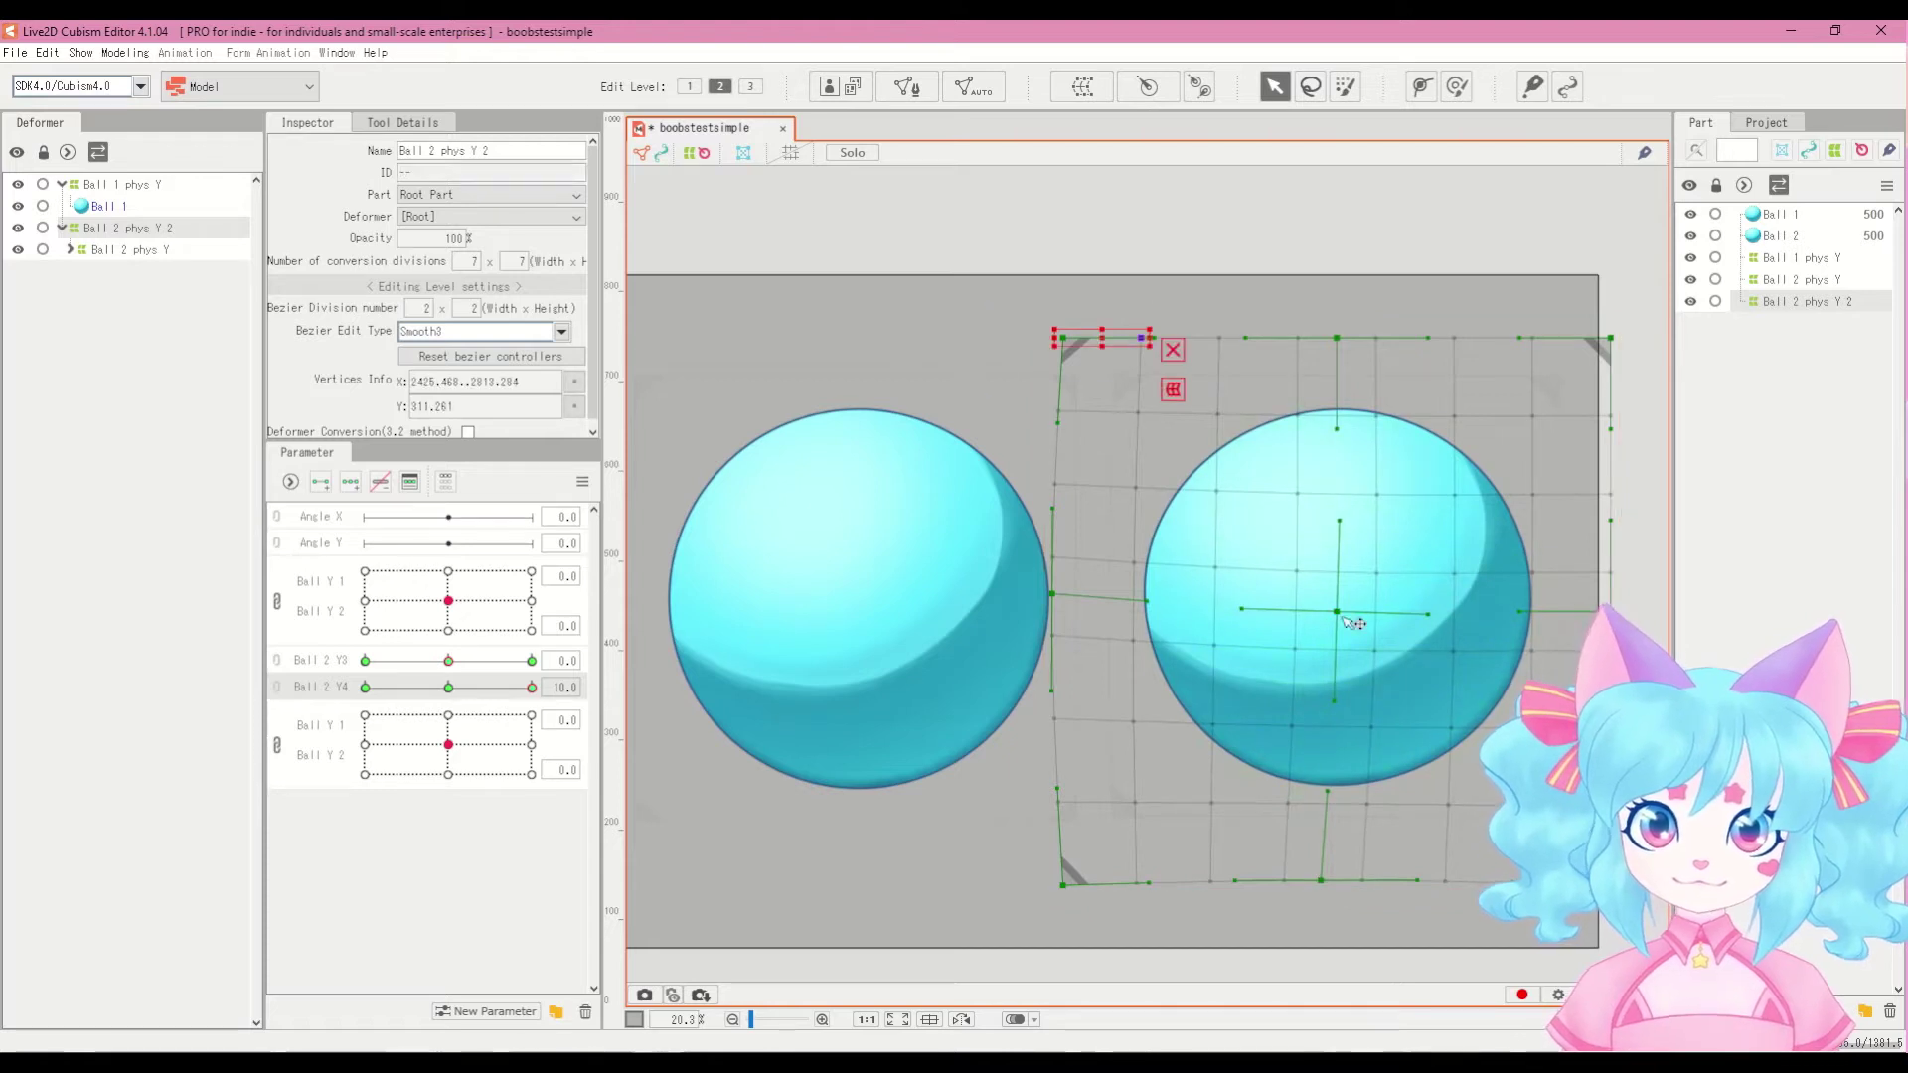
left_click_drag(1353, 623, 1341, 614)
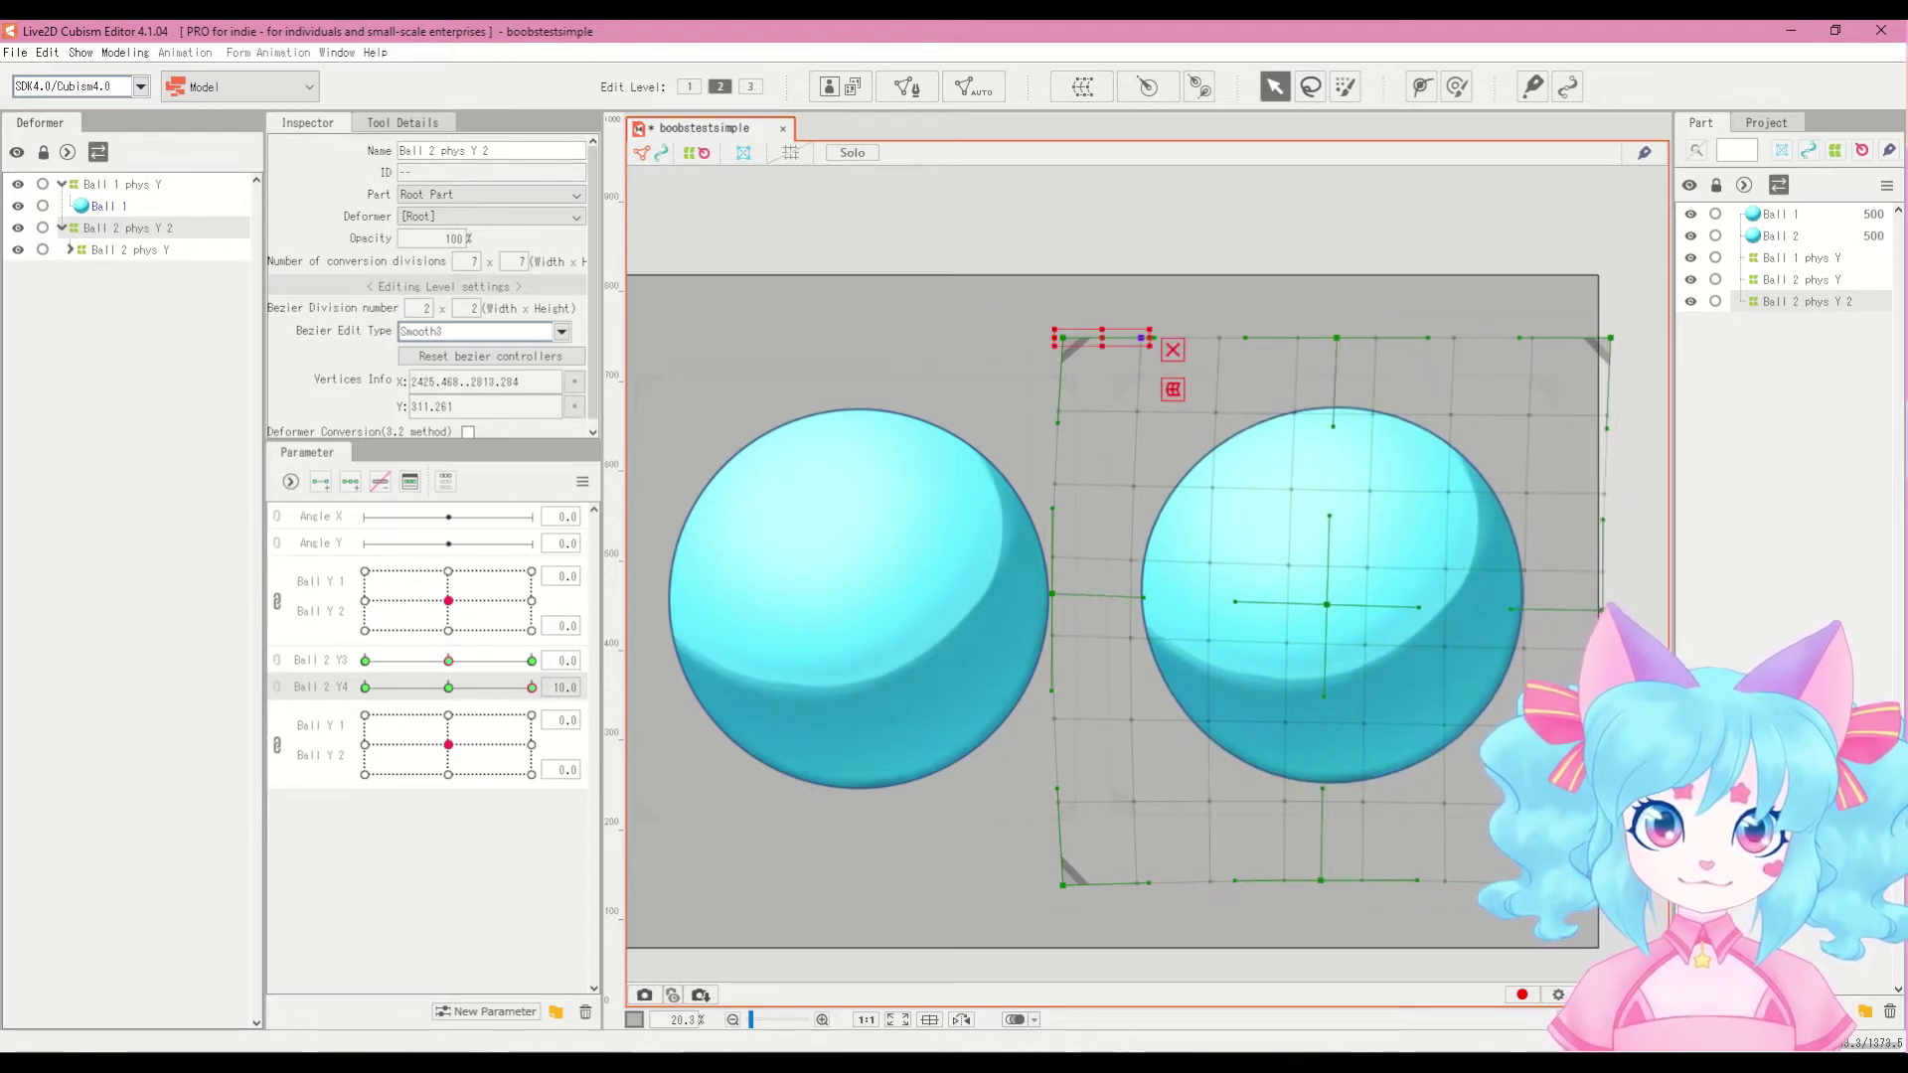
left_click_drag(1063, 884, 1055, 870)
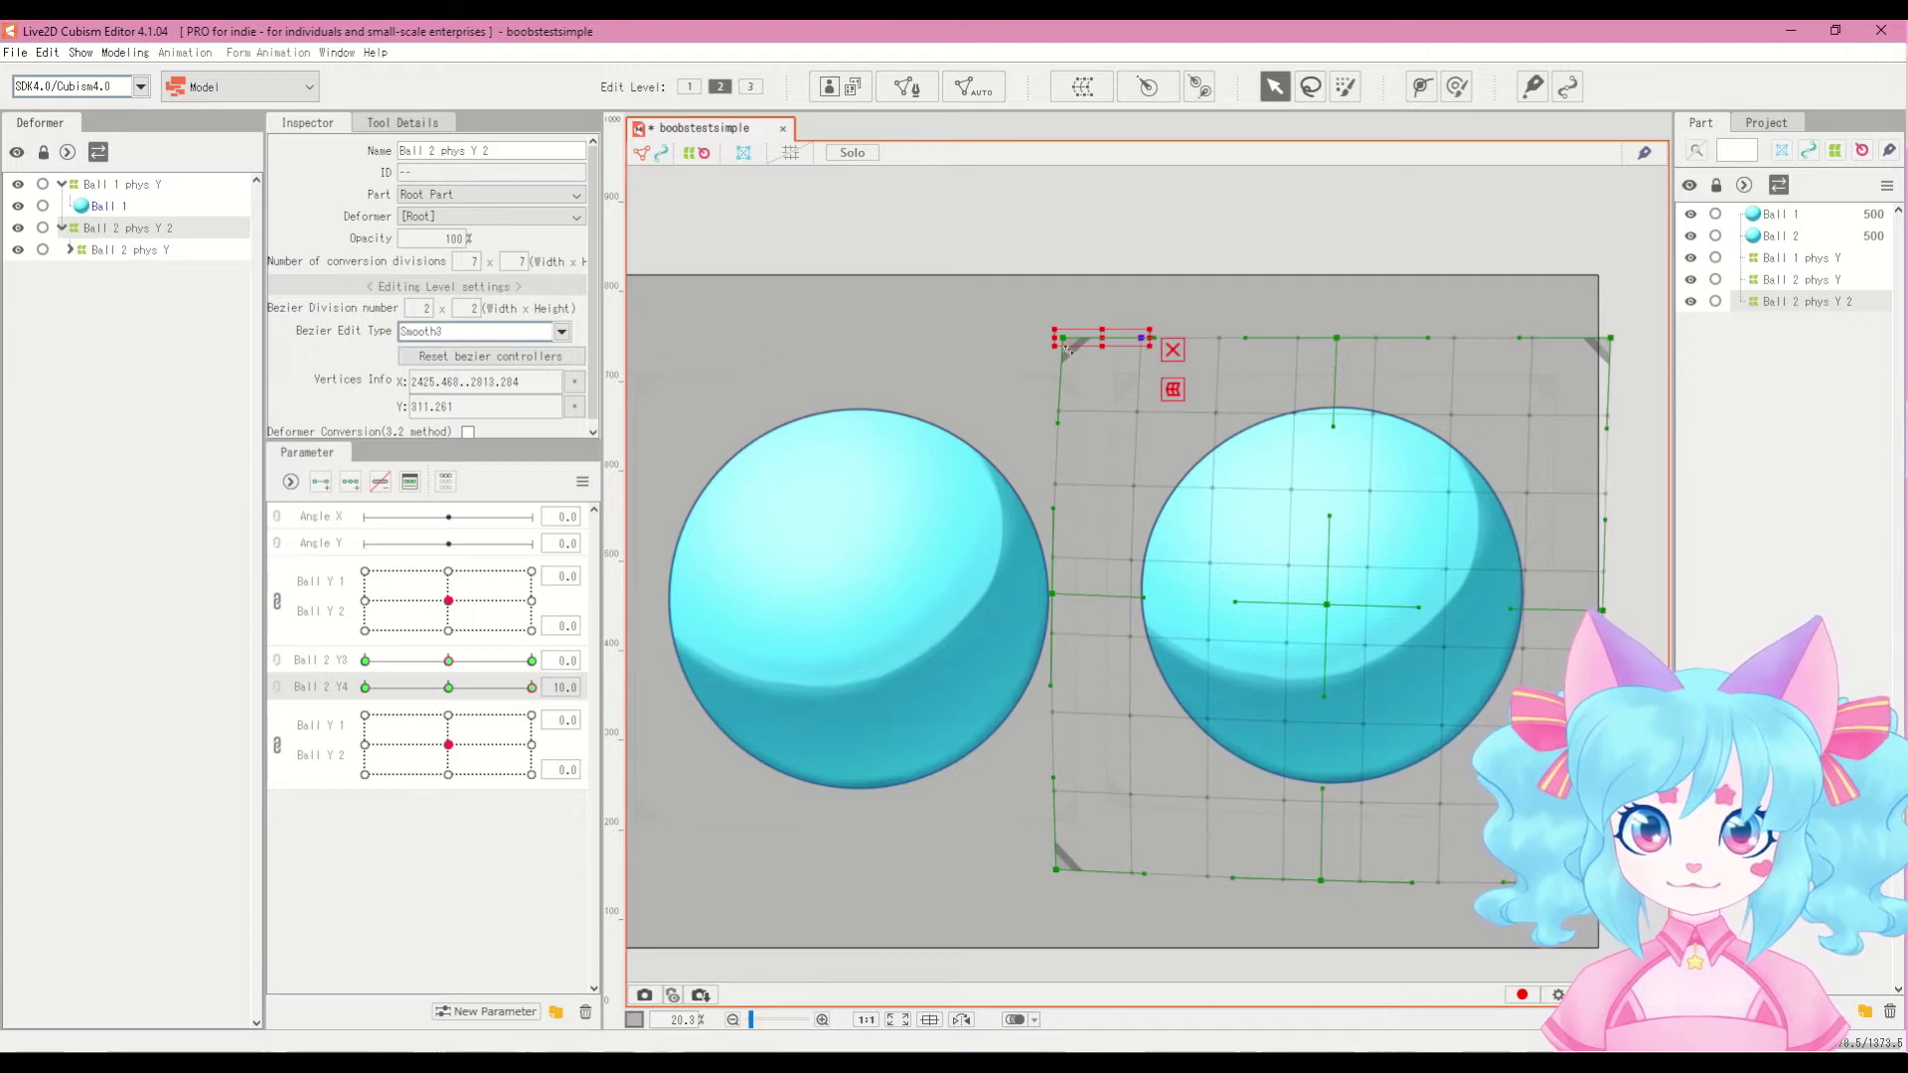
left_click_drag(1078, 341, 1075, 327)
left_click_drag(1602, 610, 1602, 624)
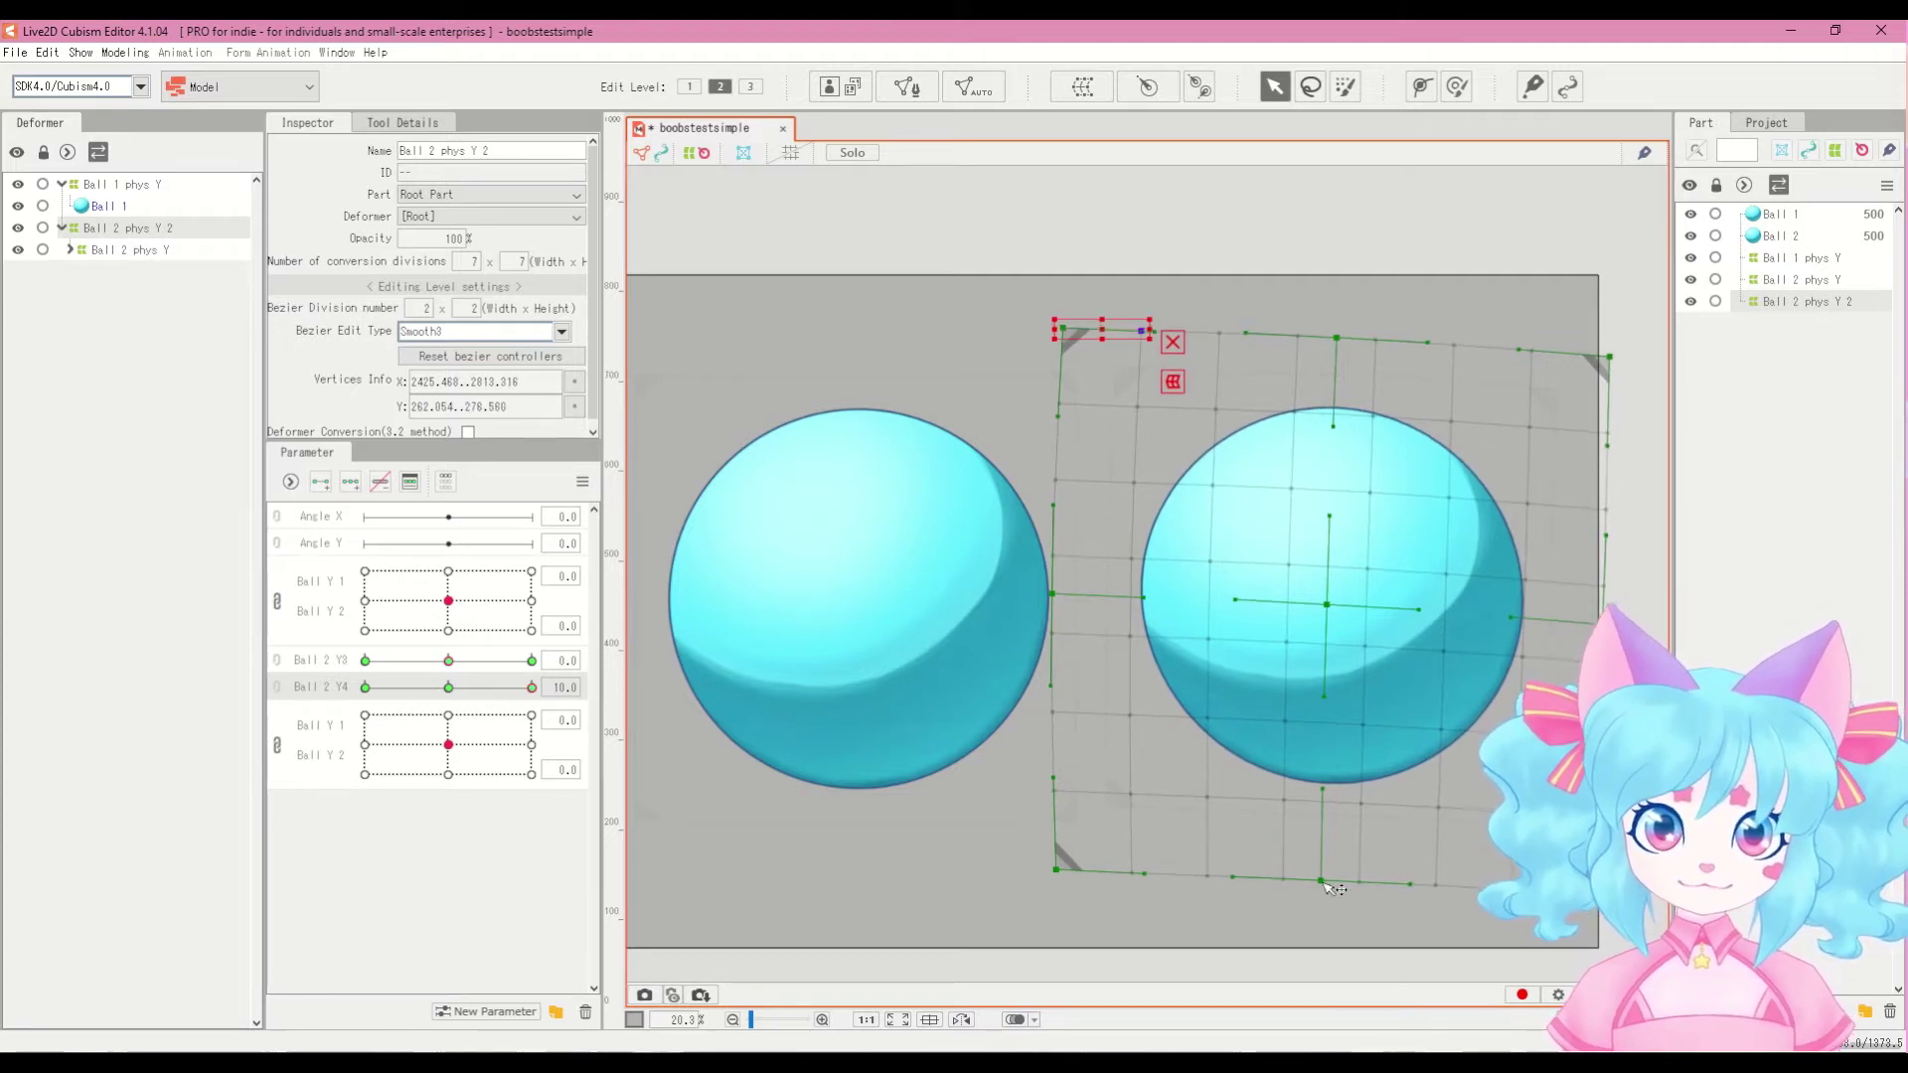
left_click(510, 688)
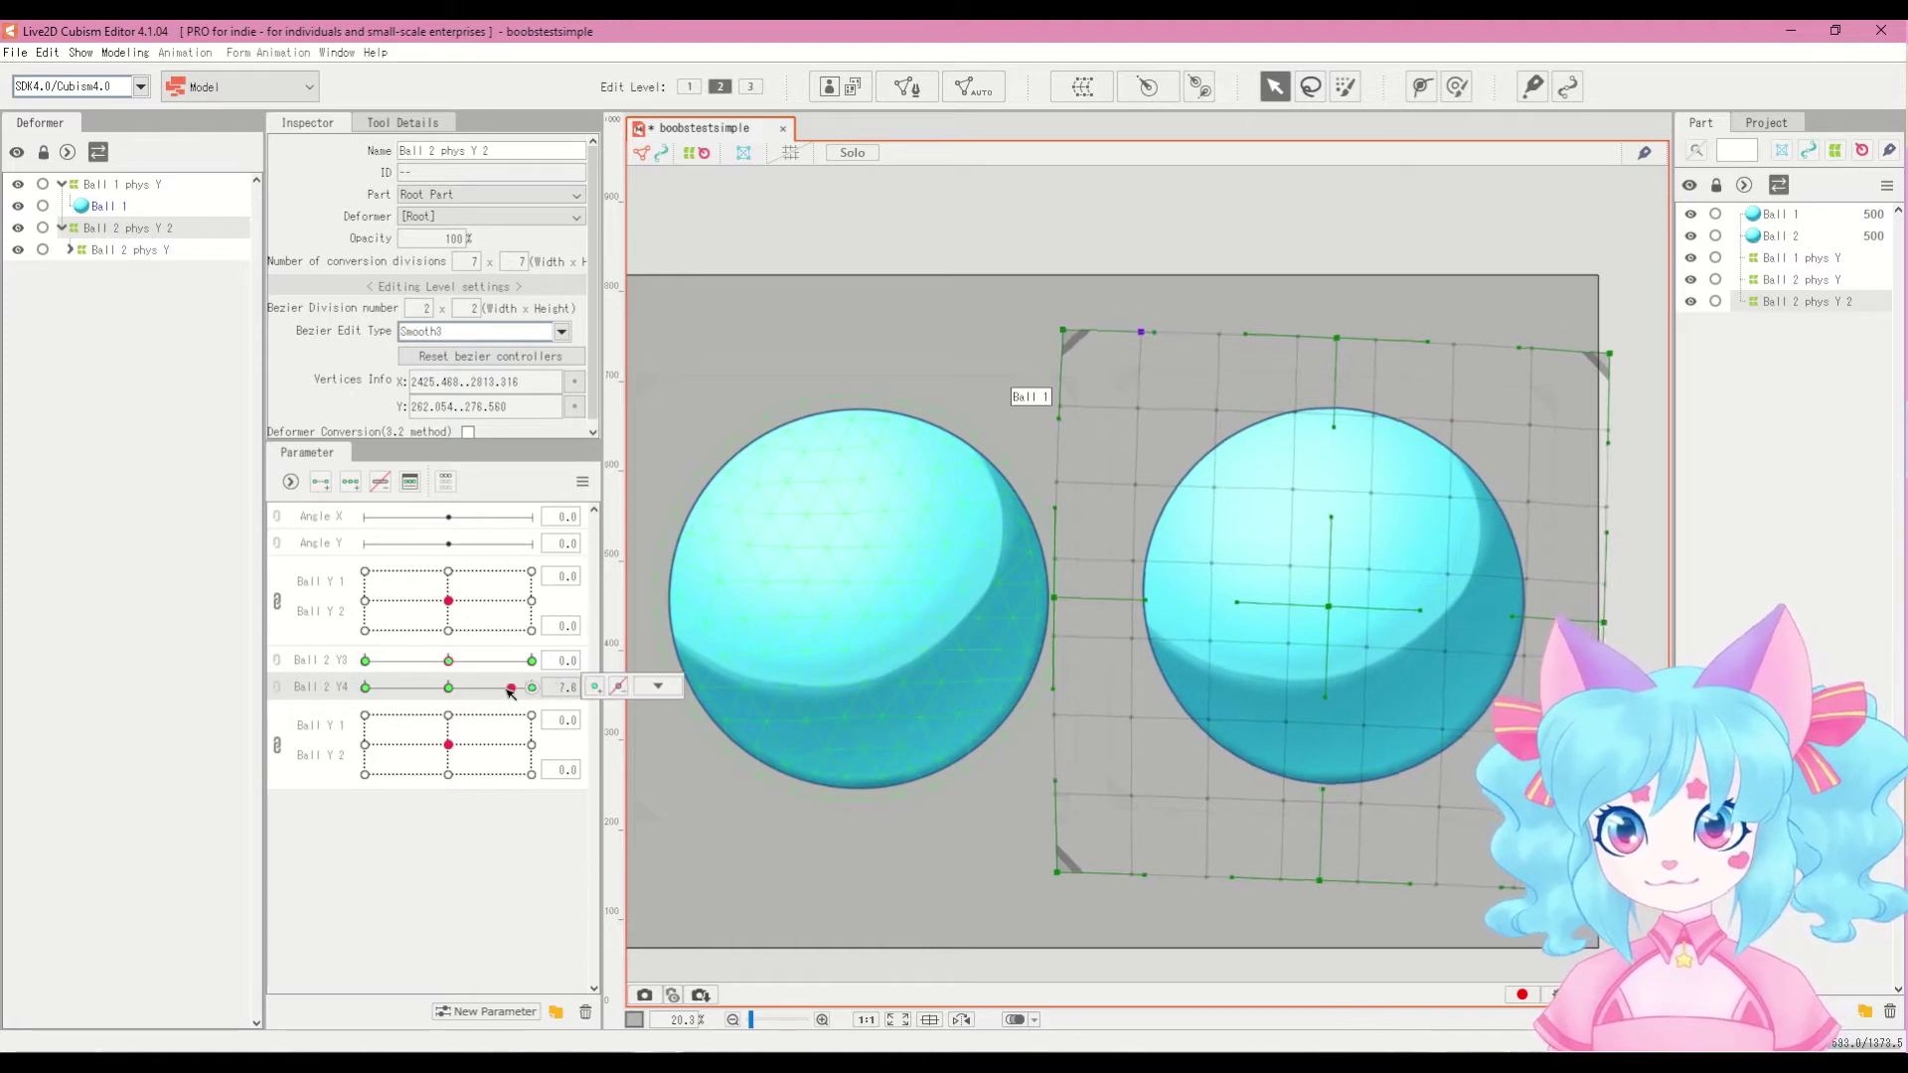
key("ctrl+z")
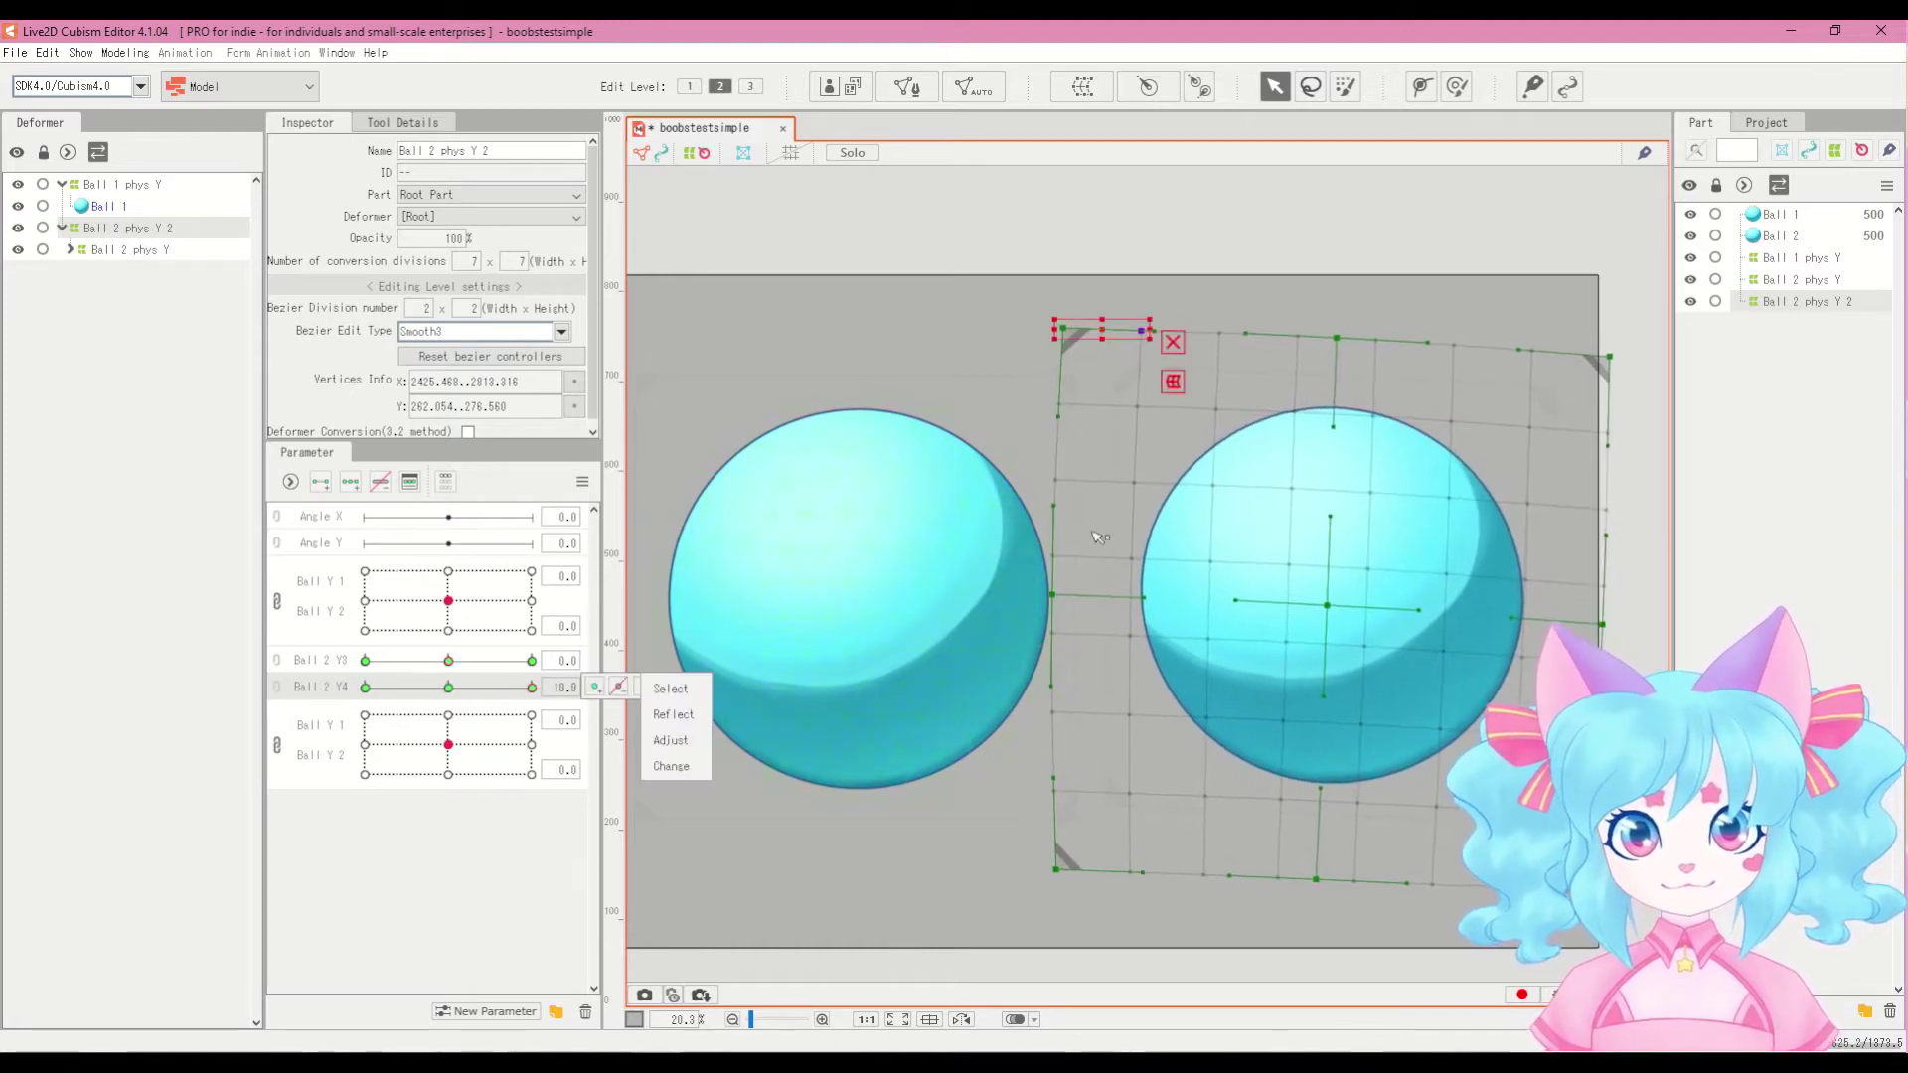
left_click(1309, 349)
Step: At Ball 2 Y4 -10, shift the parent deformer's centre, edge and corner points to tilt Ball 2 slightly counterclockwise
left_click(364, 687)
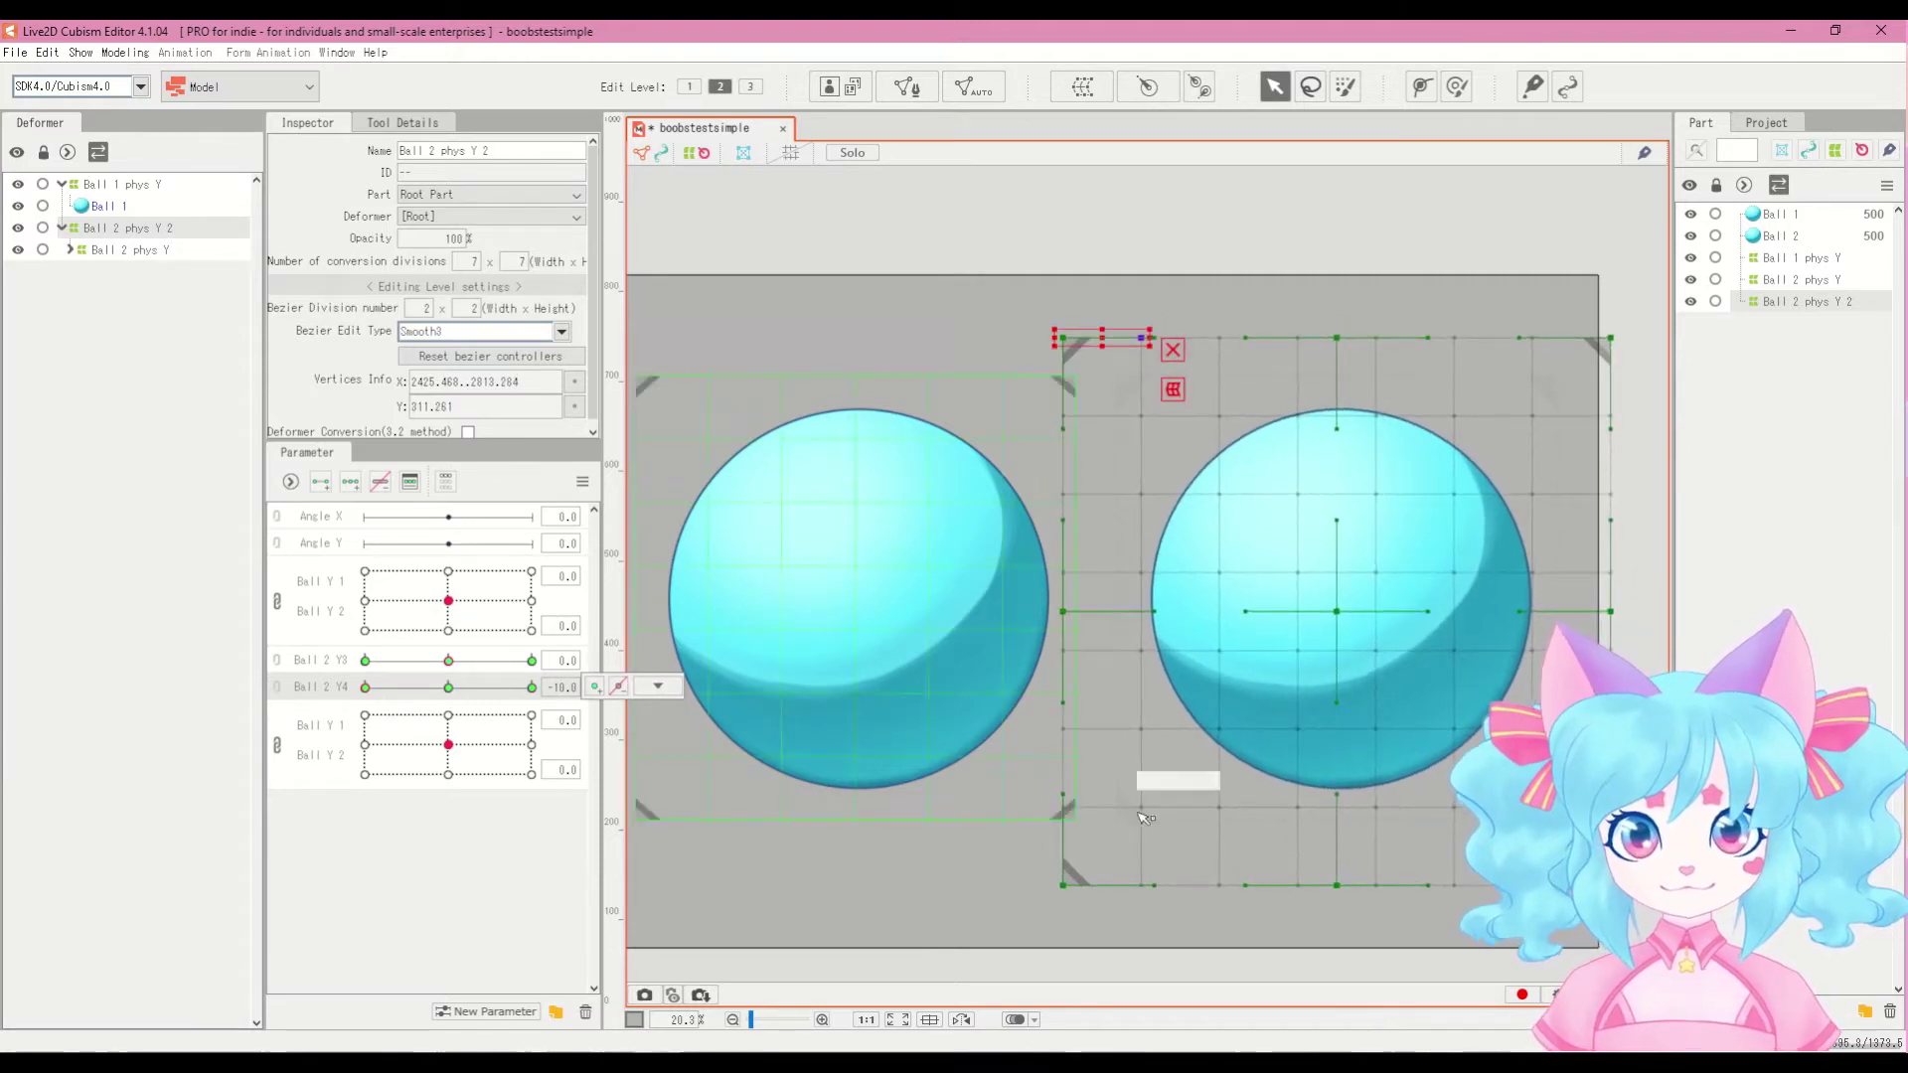
left_click_drag(1338, 612, 1349, 621)
left_click_drag(1336, 887, 1365, 890)
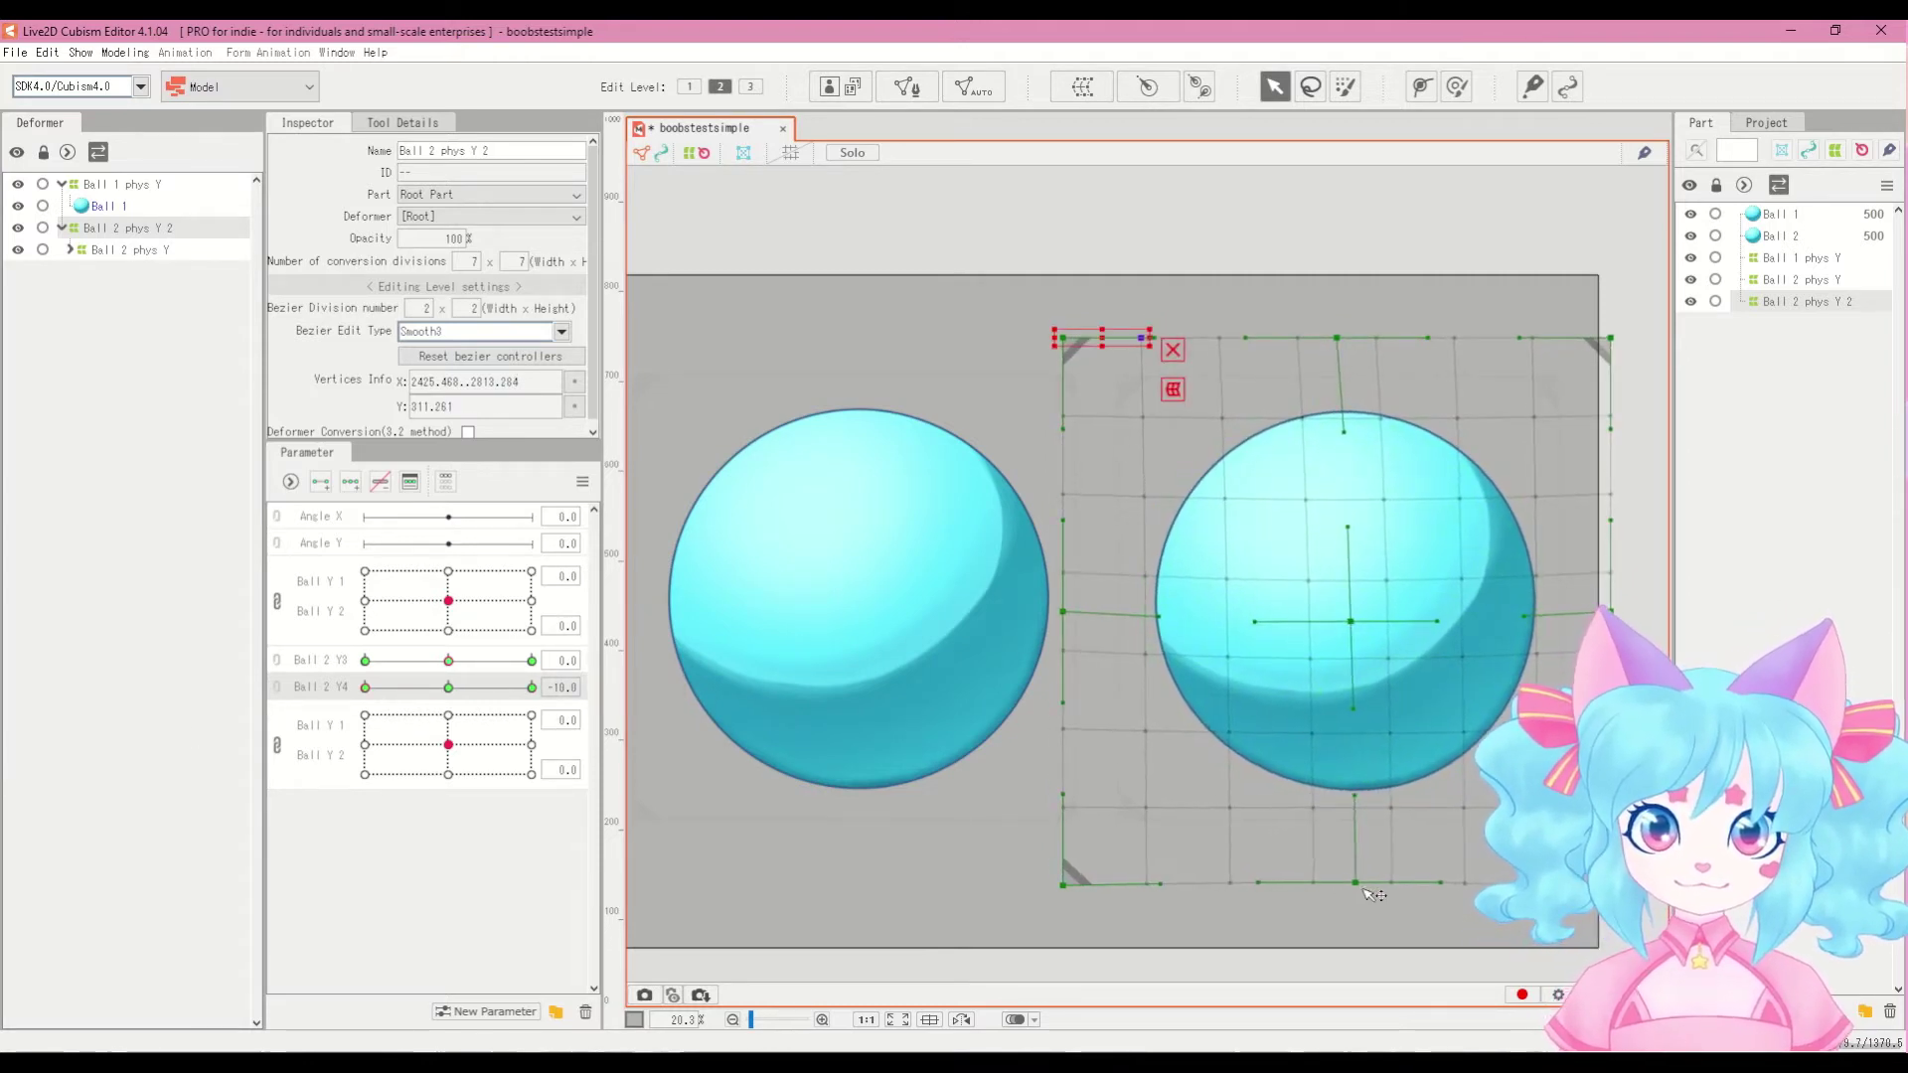
left_click_drag(1073, 893, 1090, 898)
left_click_drag(1351, 625, 1349, 620)
left_click_drag(1065, 614, 1069, 633)
left_click_drag(1083, 346, 1072, 345)
left_click_drag(1609, 338, 1593, 330)
left_click_drag(1630, 623, 1634, 609)
left_click_drag(1611, 886, 1625, 874)
Step: Refine the parent deformer's lower-left, centre and upper points at Ball 2 Y4 10, preview the motion, and return to 0
left_click_drag(365, 688, 1033, 639)
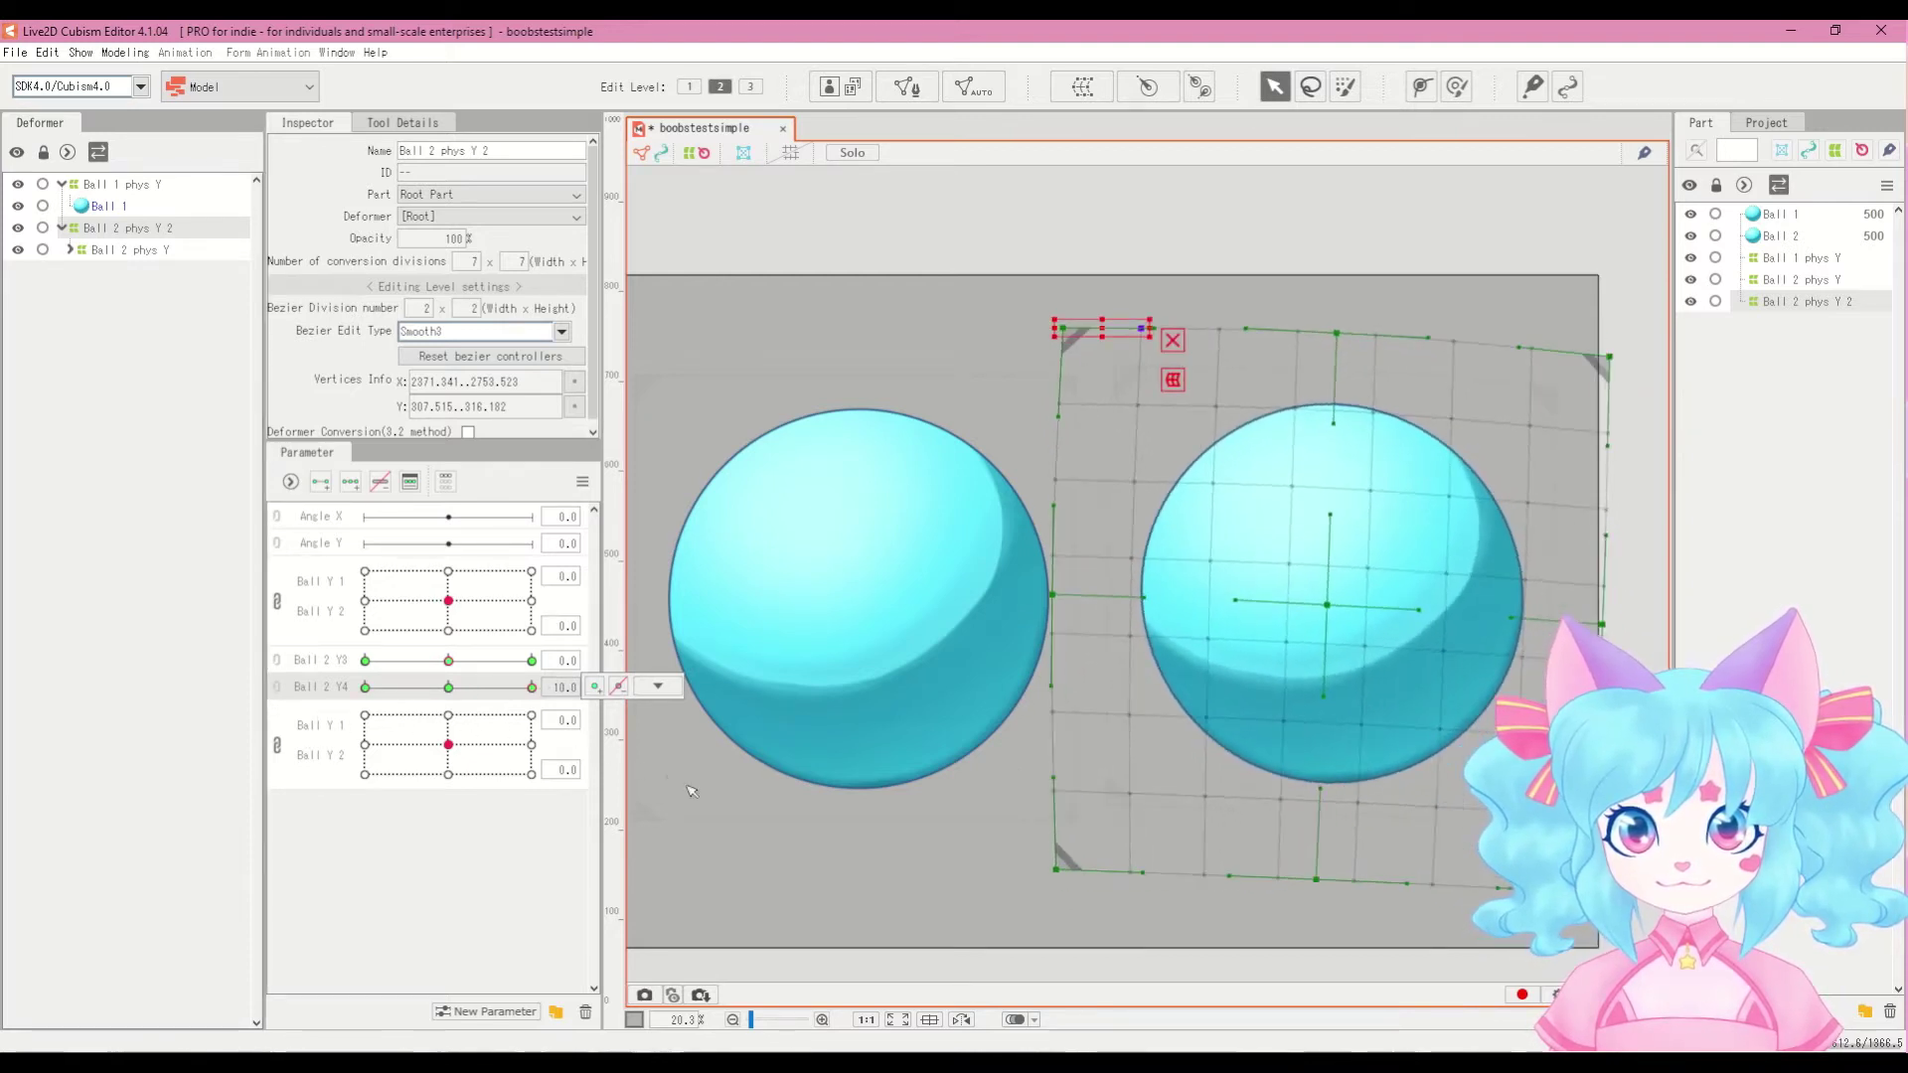
left_click_drag(1048, 858, 1035, 861)
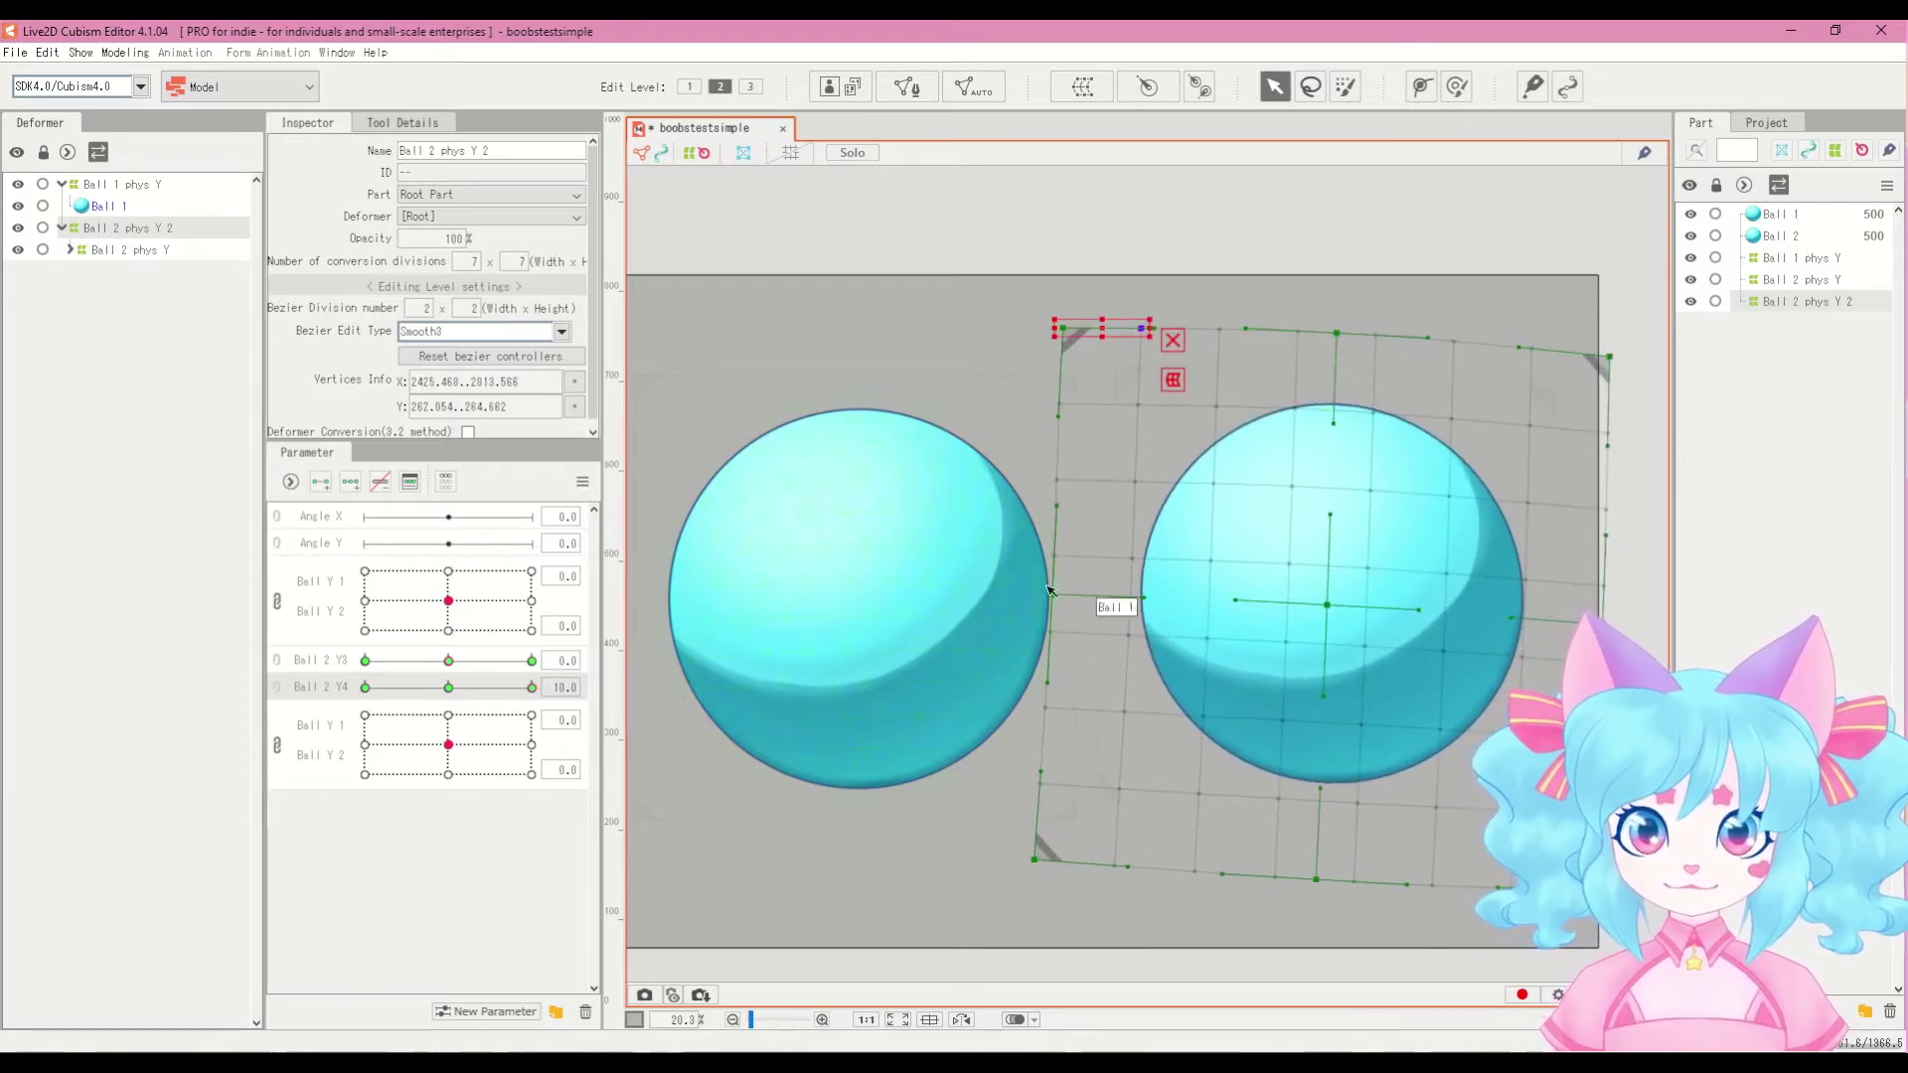
left_click_drag(1327, 605, 1327, 607)
left_click_drag(1337, 334, 1339, 341)
left_click_drag(1062, 329, 1070, 326)
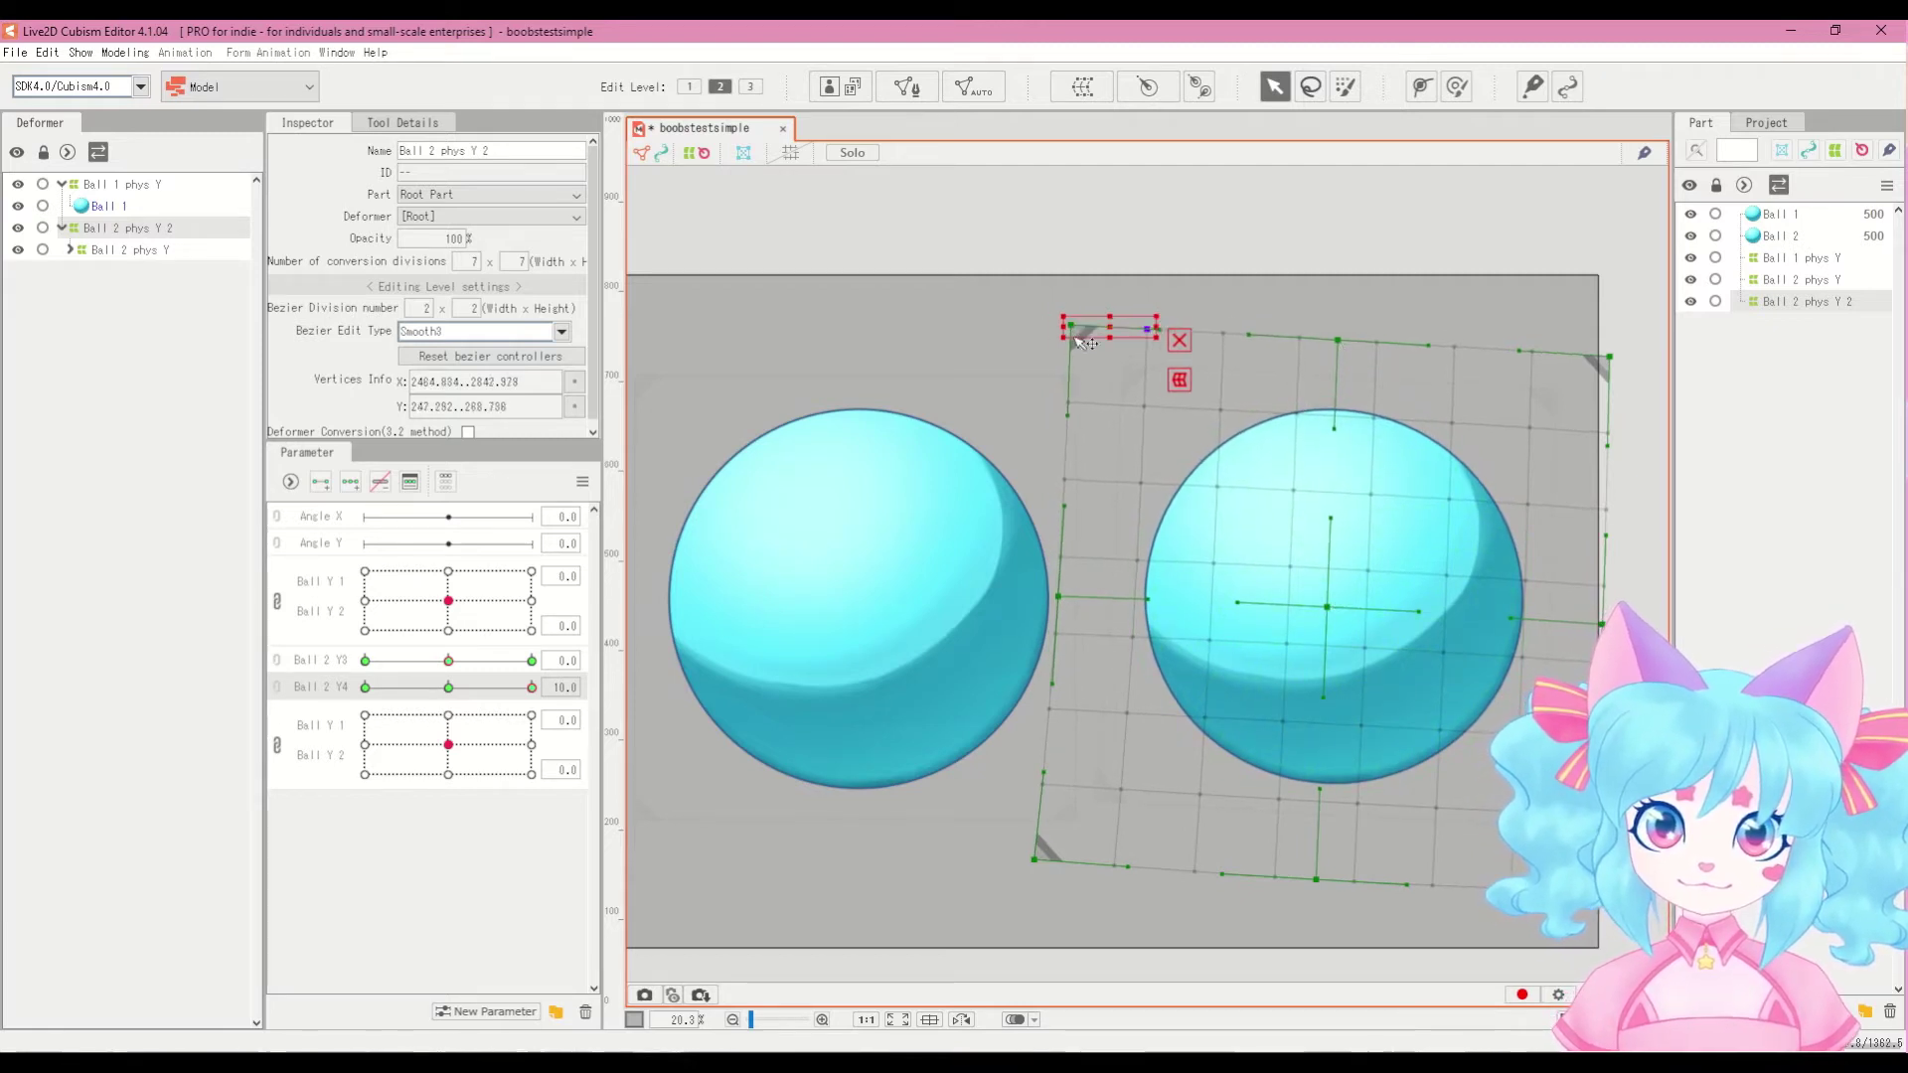
left_click_drag(417, 689, 499, 727)
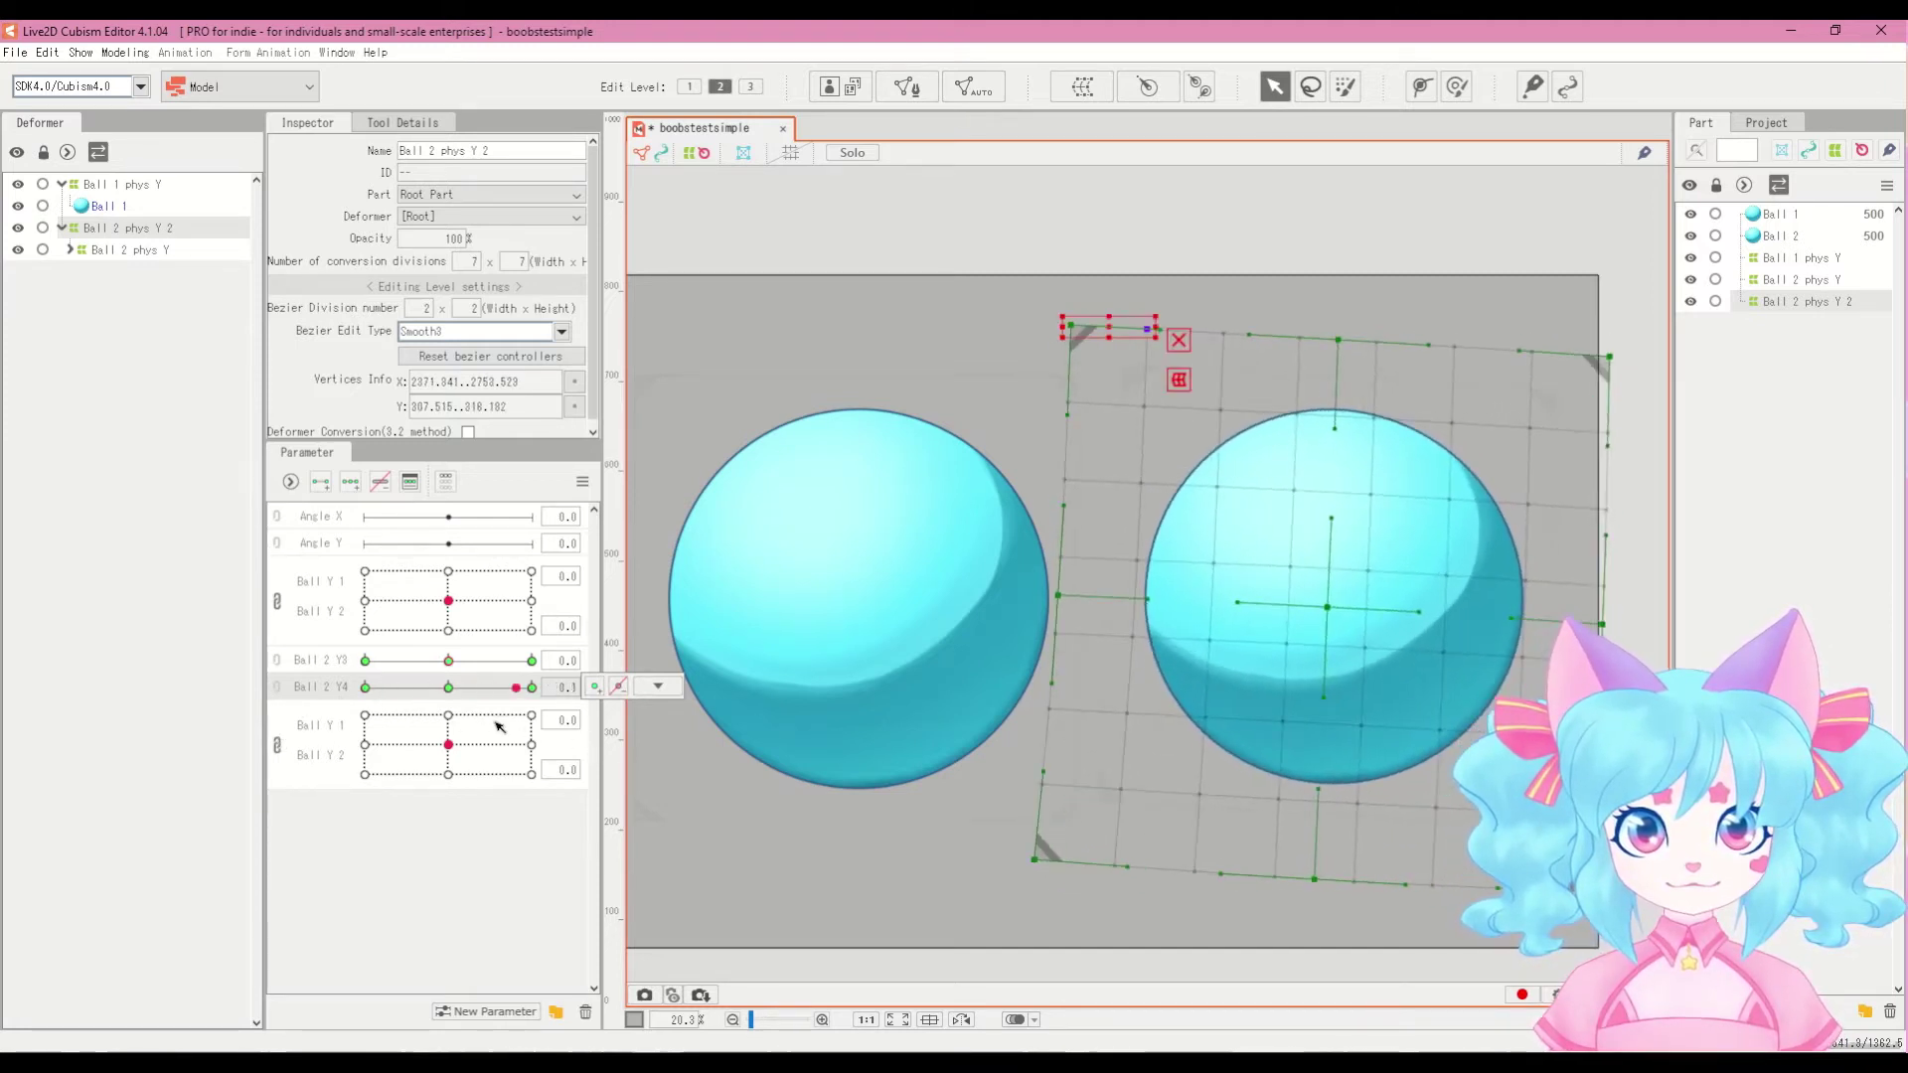
left_click(448, 688)
Step: Link Ball 2 Y3 with Ball 2 Y4, synthesize the corner shapes, and preview the combined motion
left_click(278, 673)
left_click(582, 481)
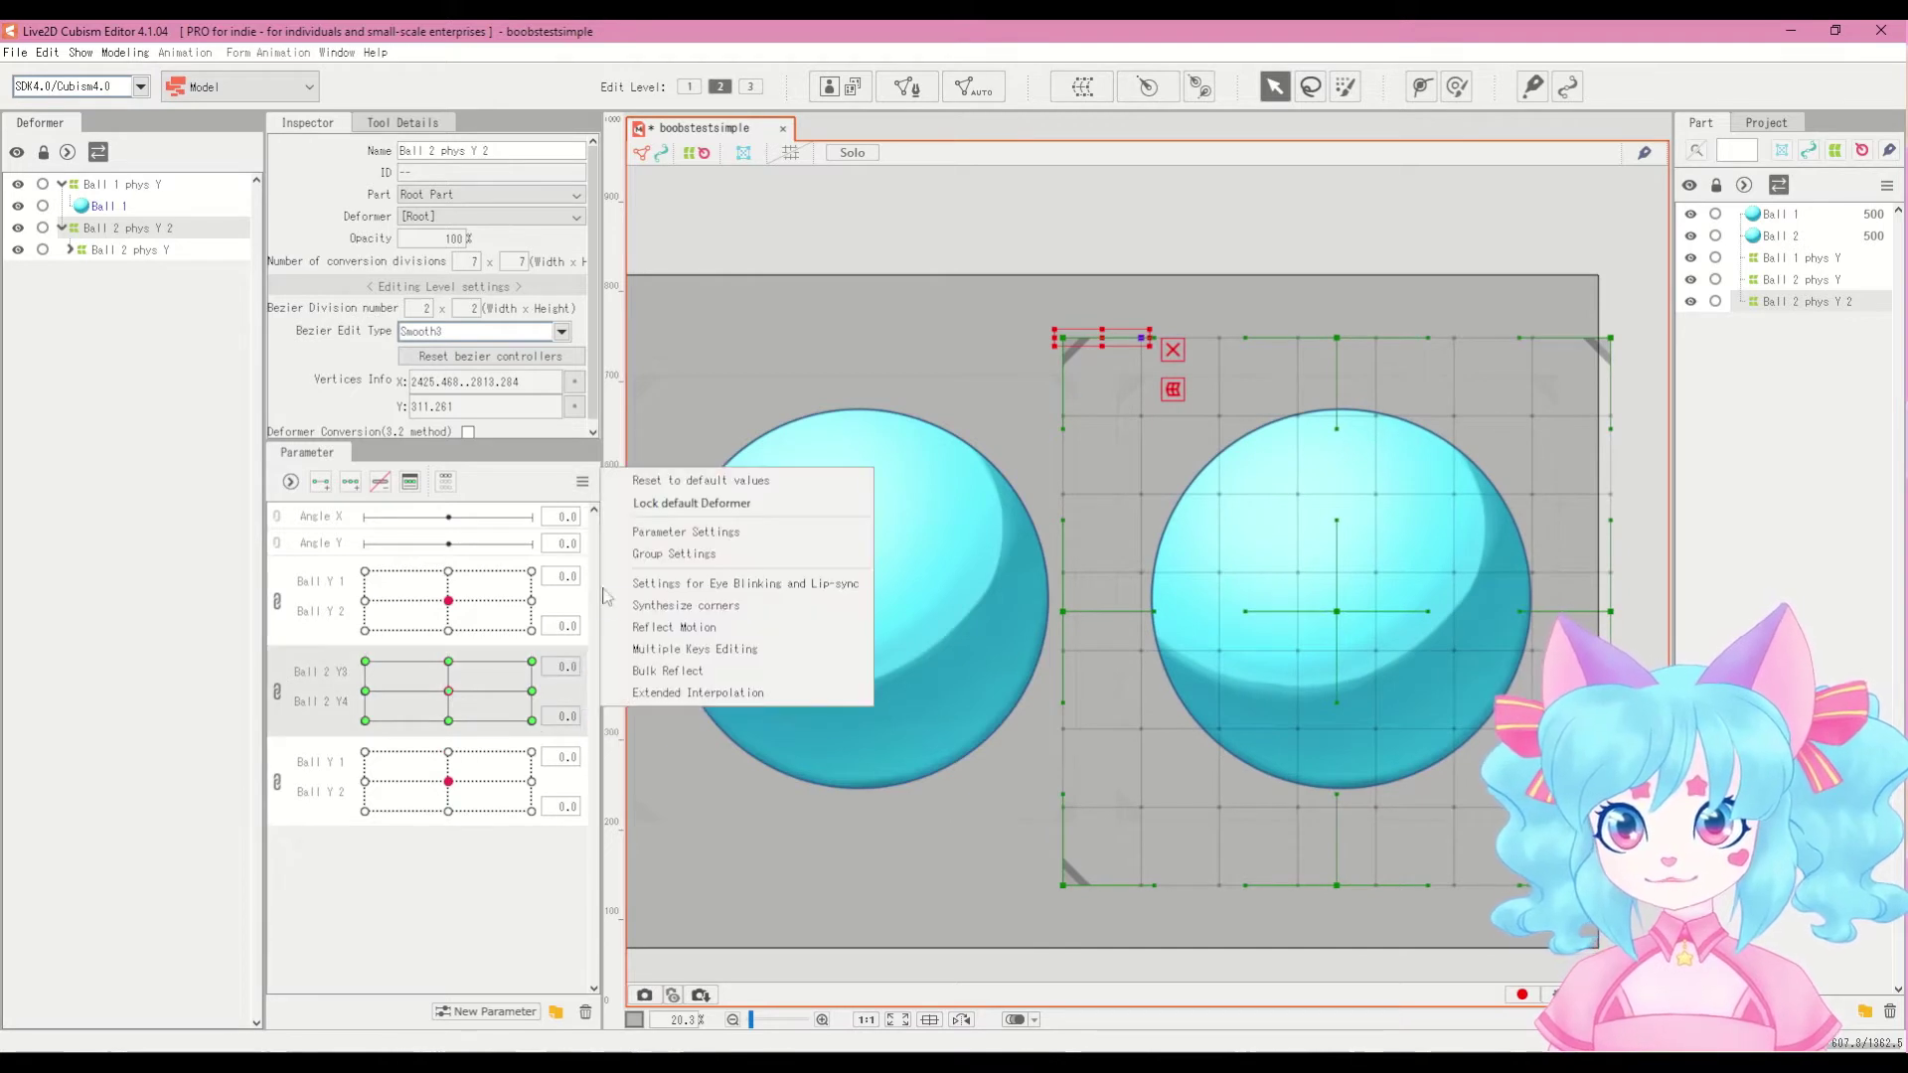
left_click(676, 605)
left_click(910, 484)
left_click_drag(448, 690, 528, 699)
Step: Open the physics settings and add a physics group named BAll 2
left_click(125, 51)
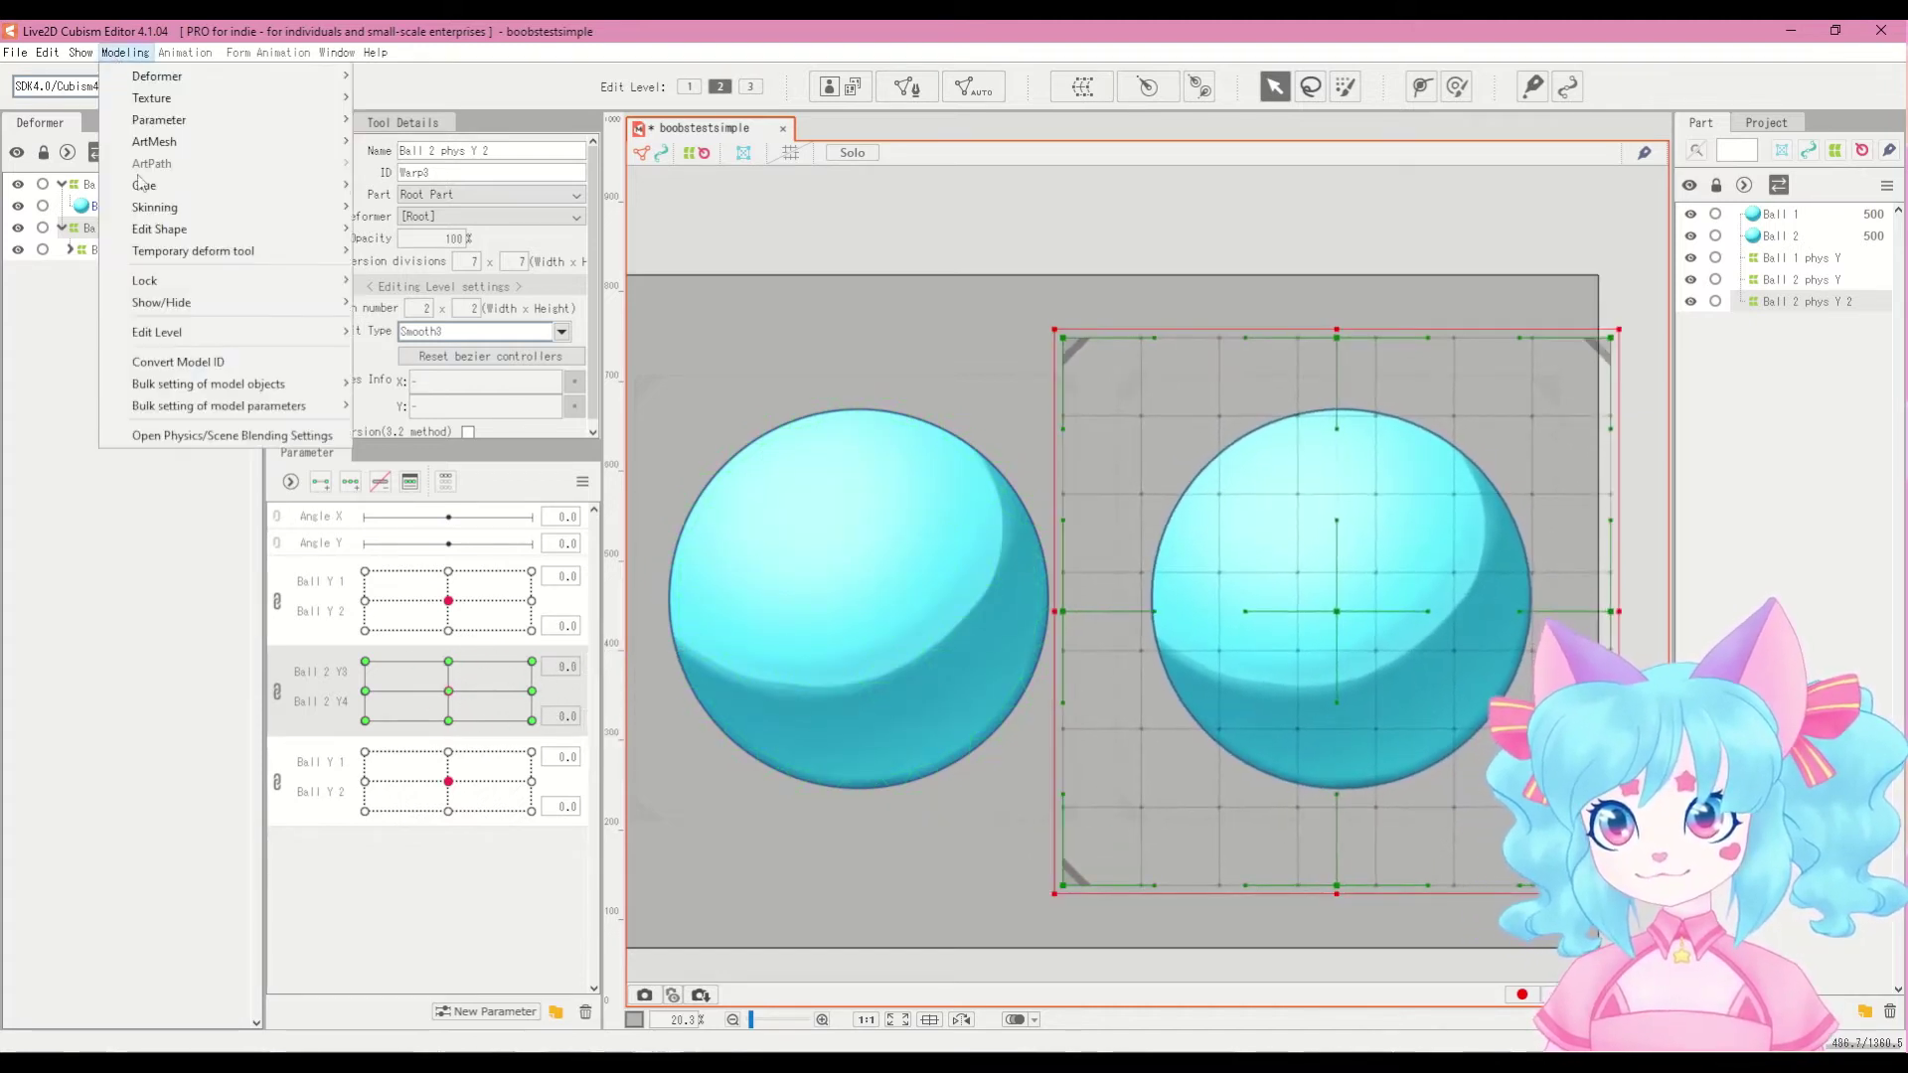
left_click(149, 433)
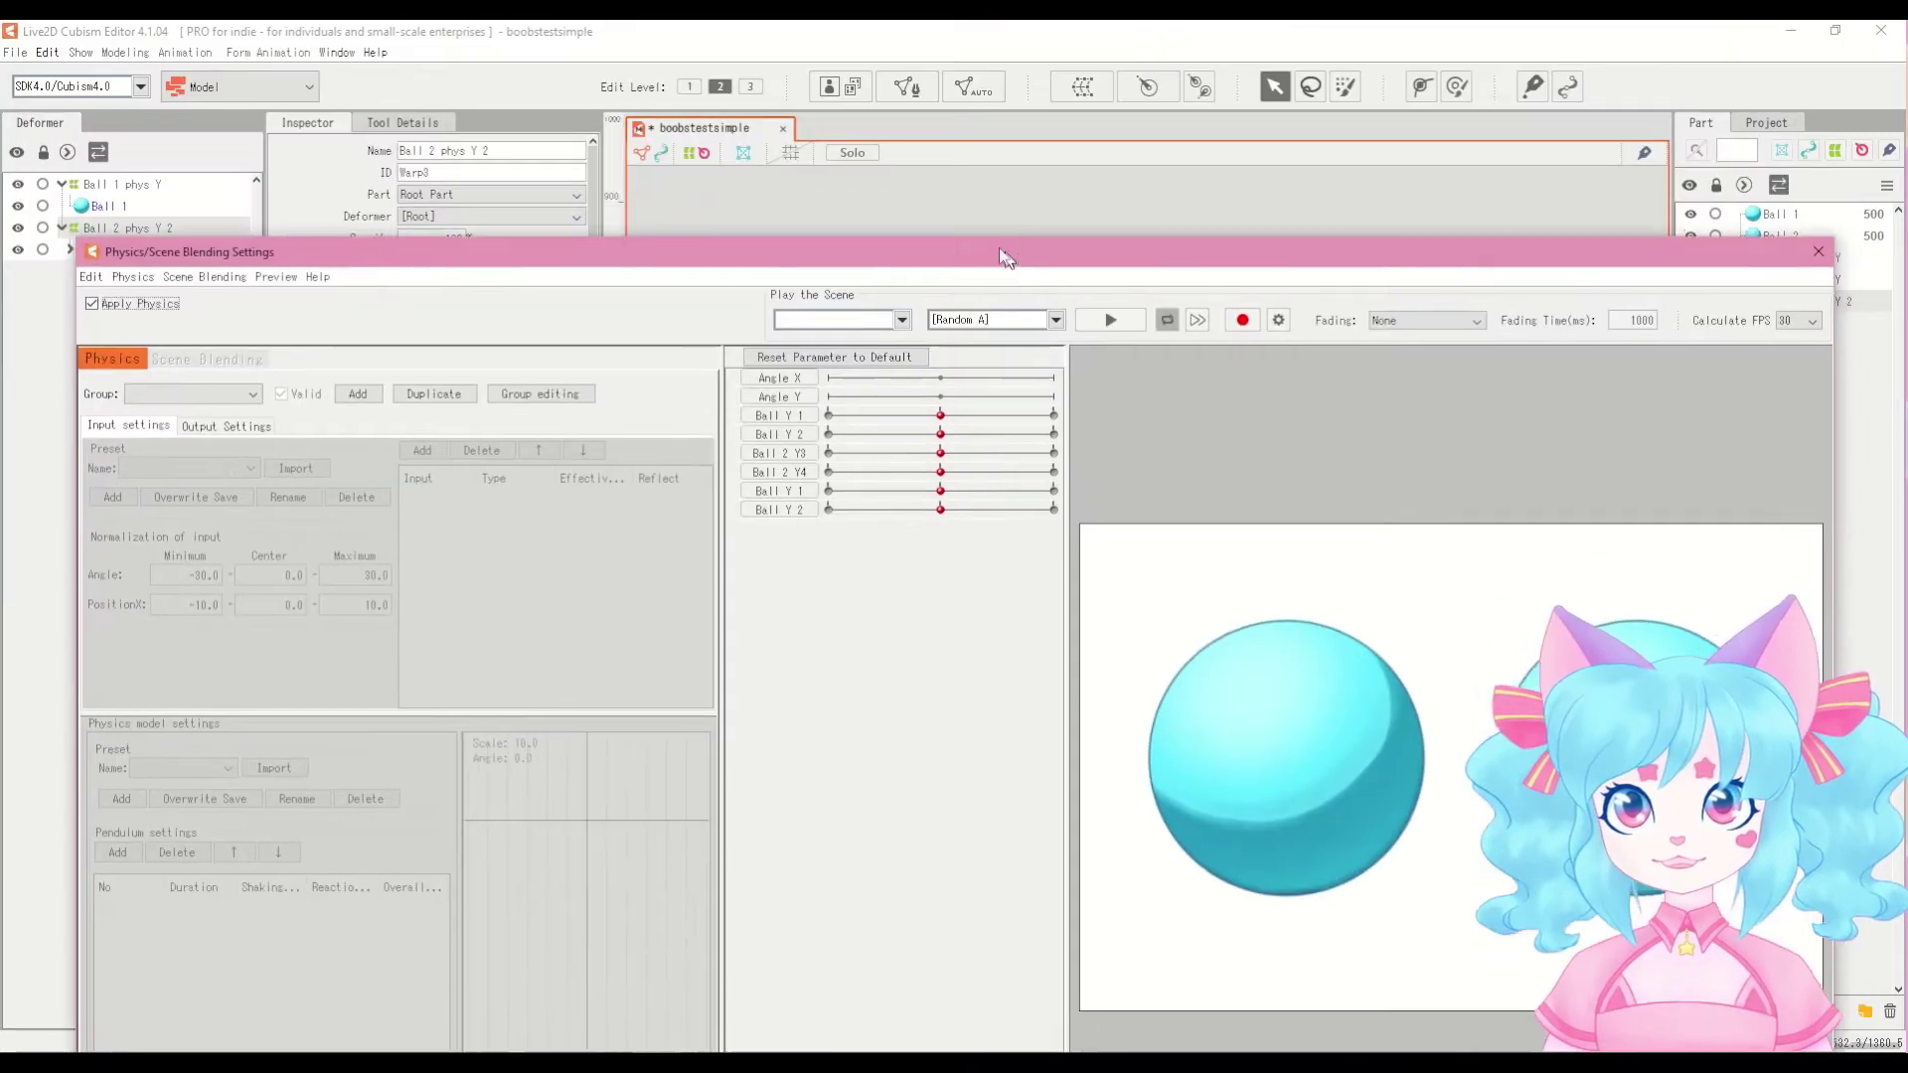
left_click_drag(999, 247, 1033, 44)
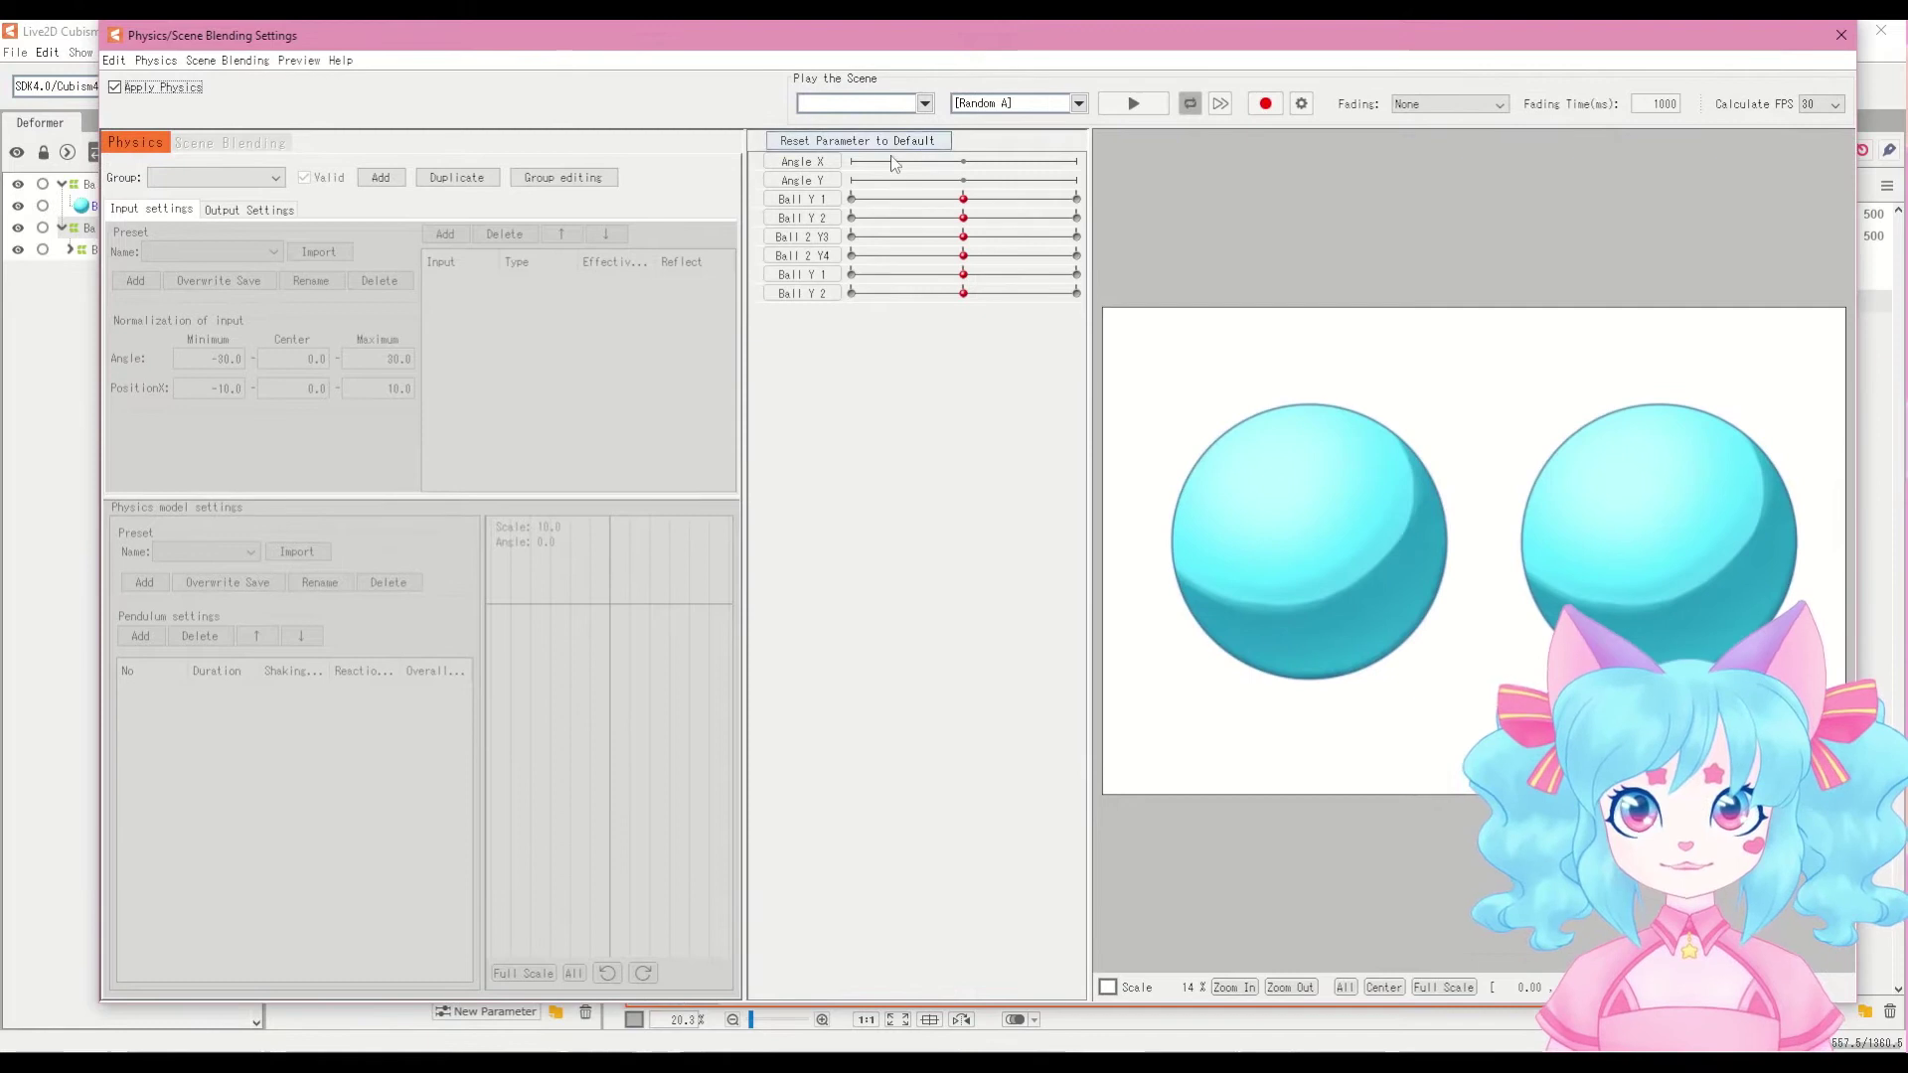
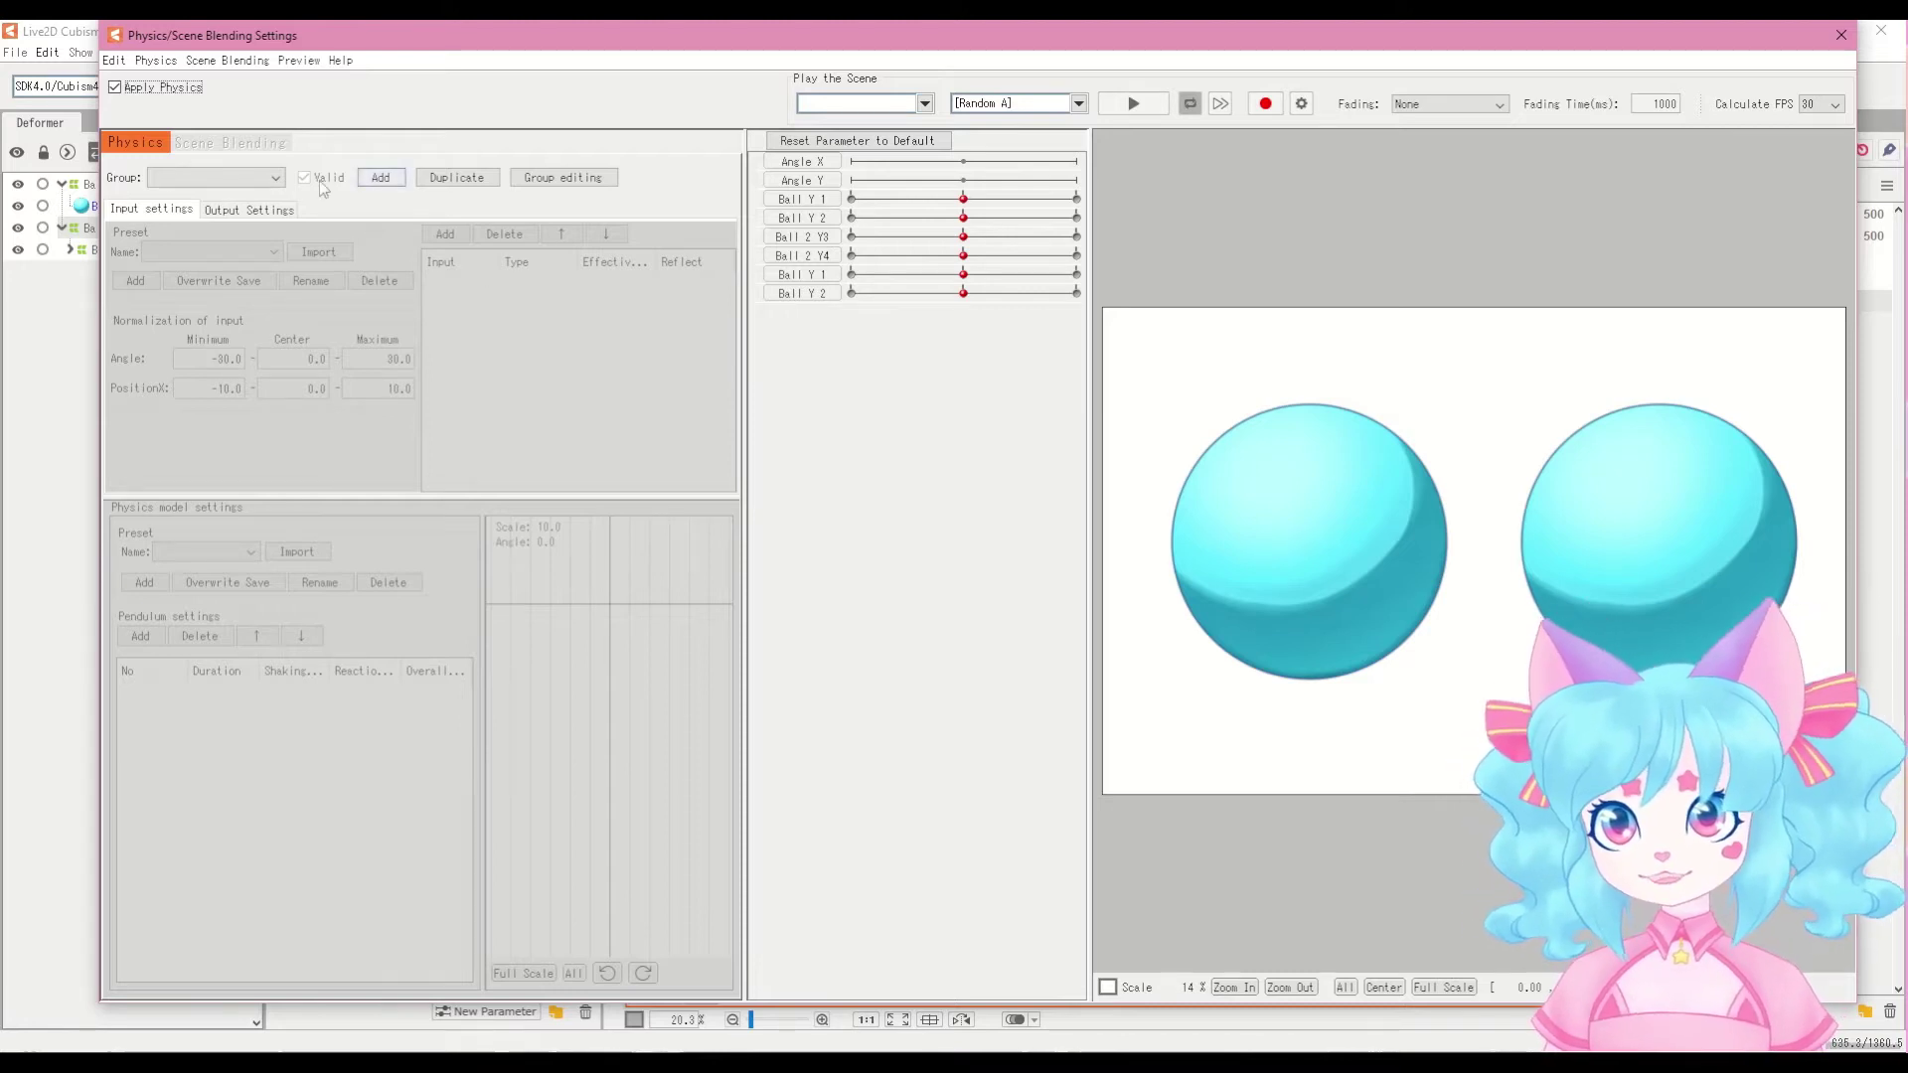
left_click(380, 179)
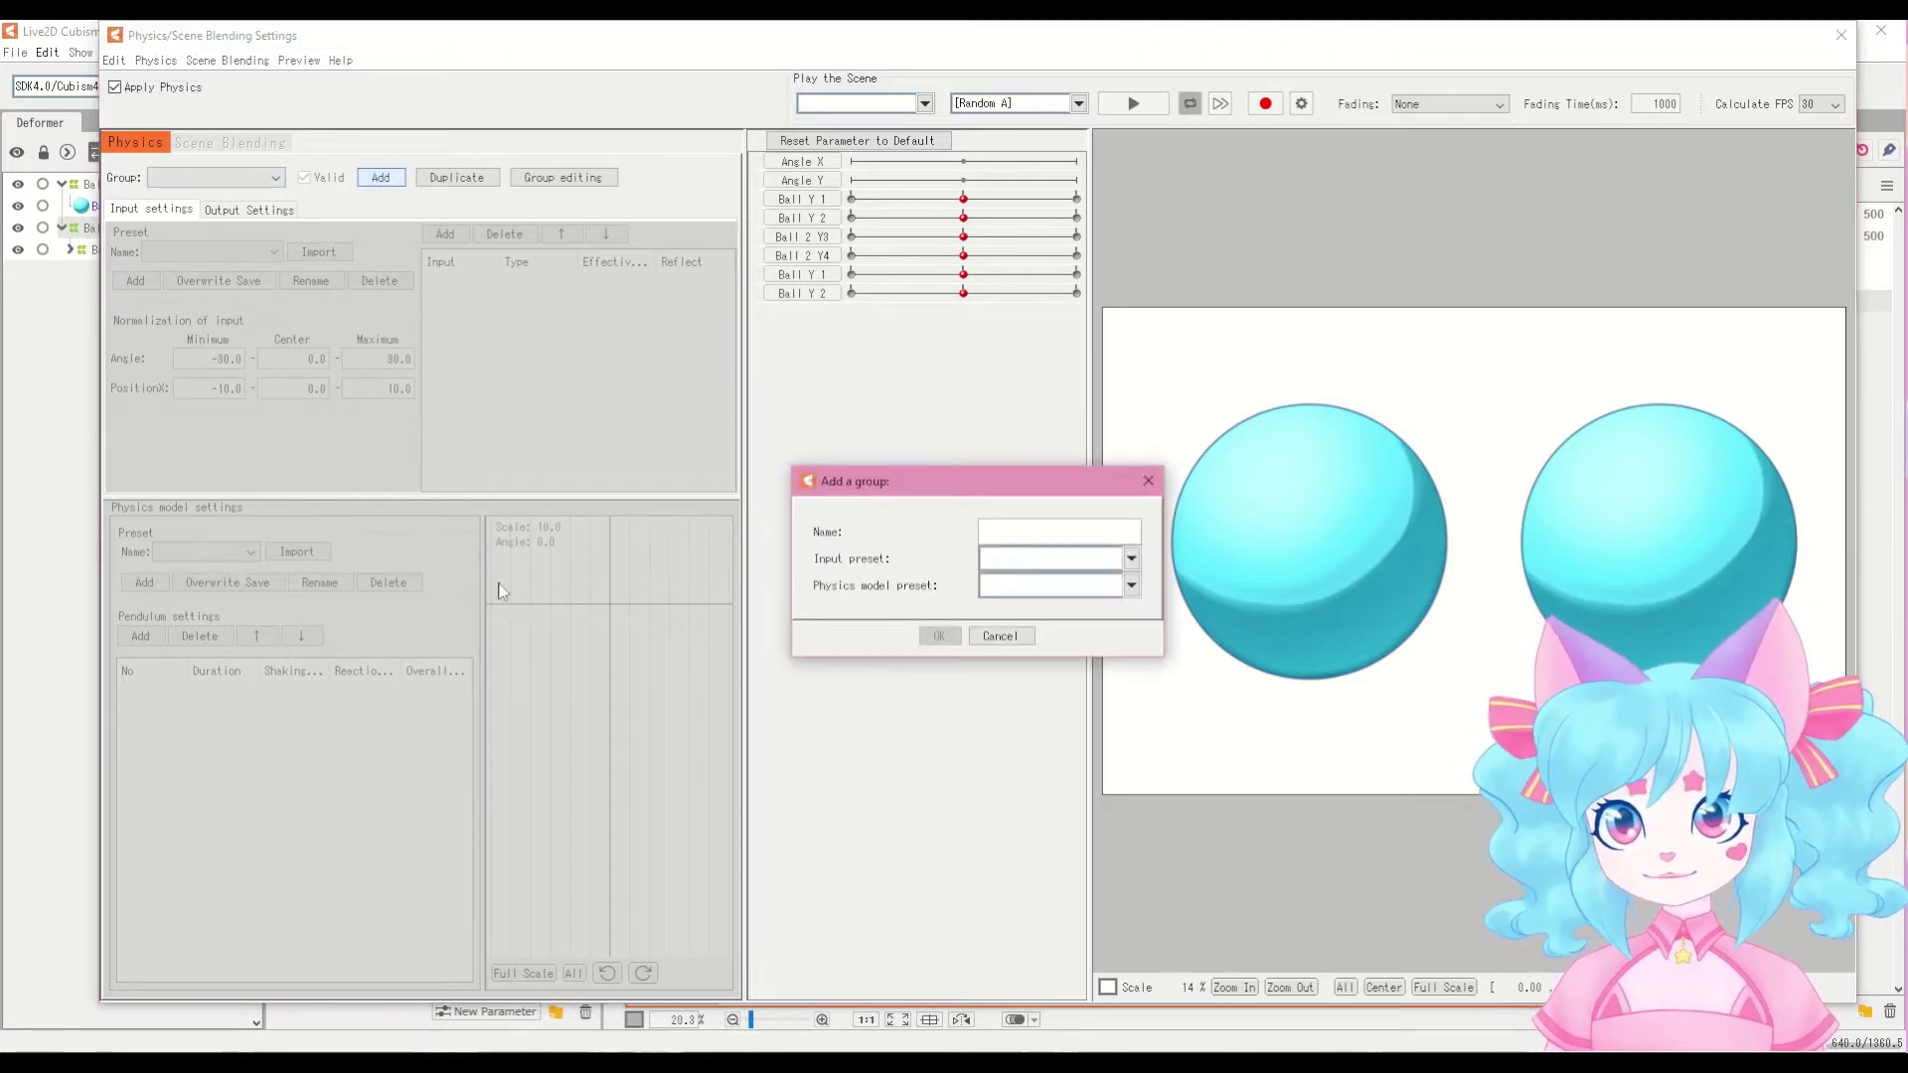
type("BAll 2")
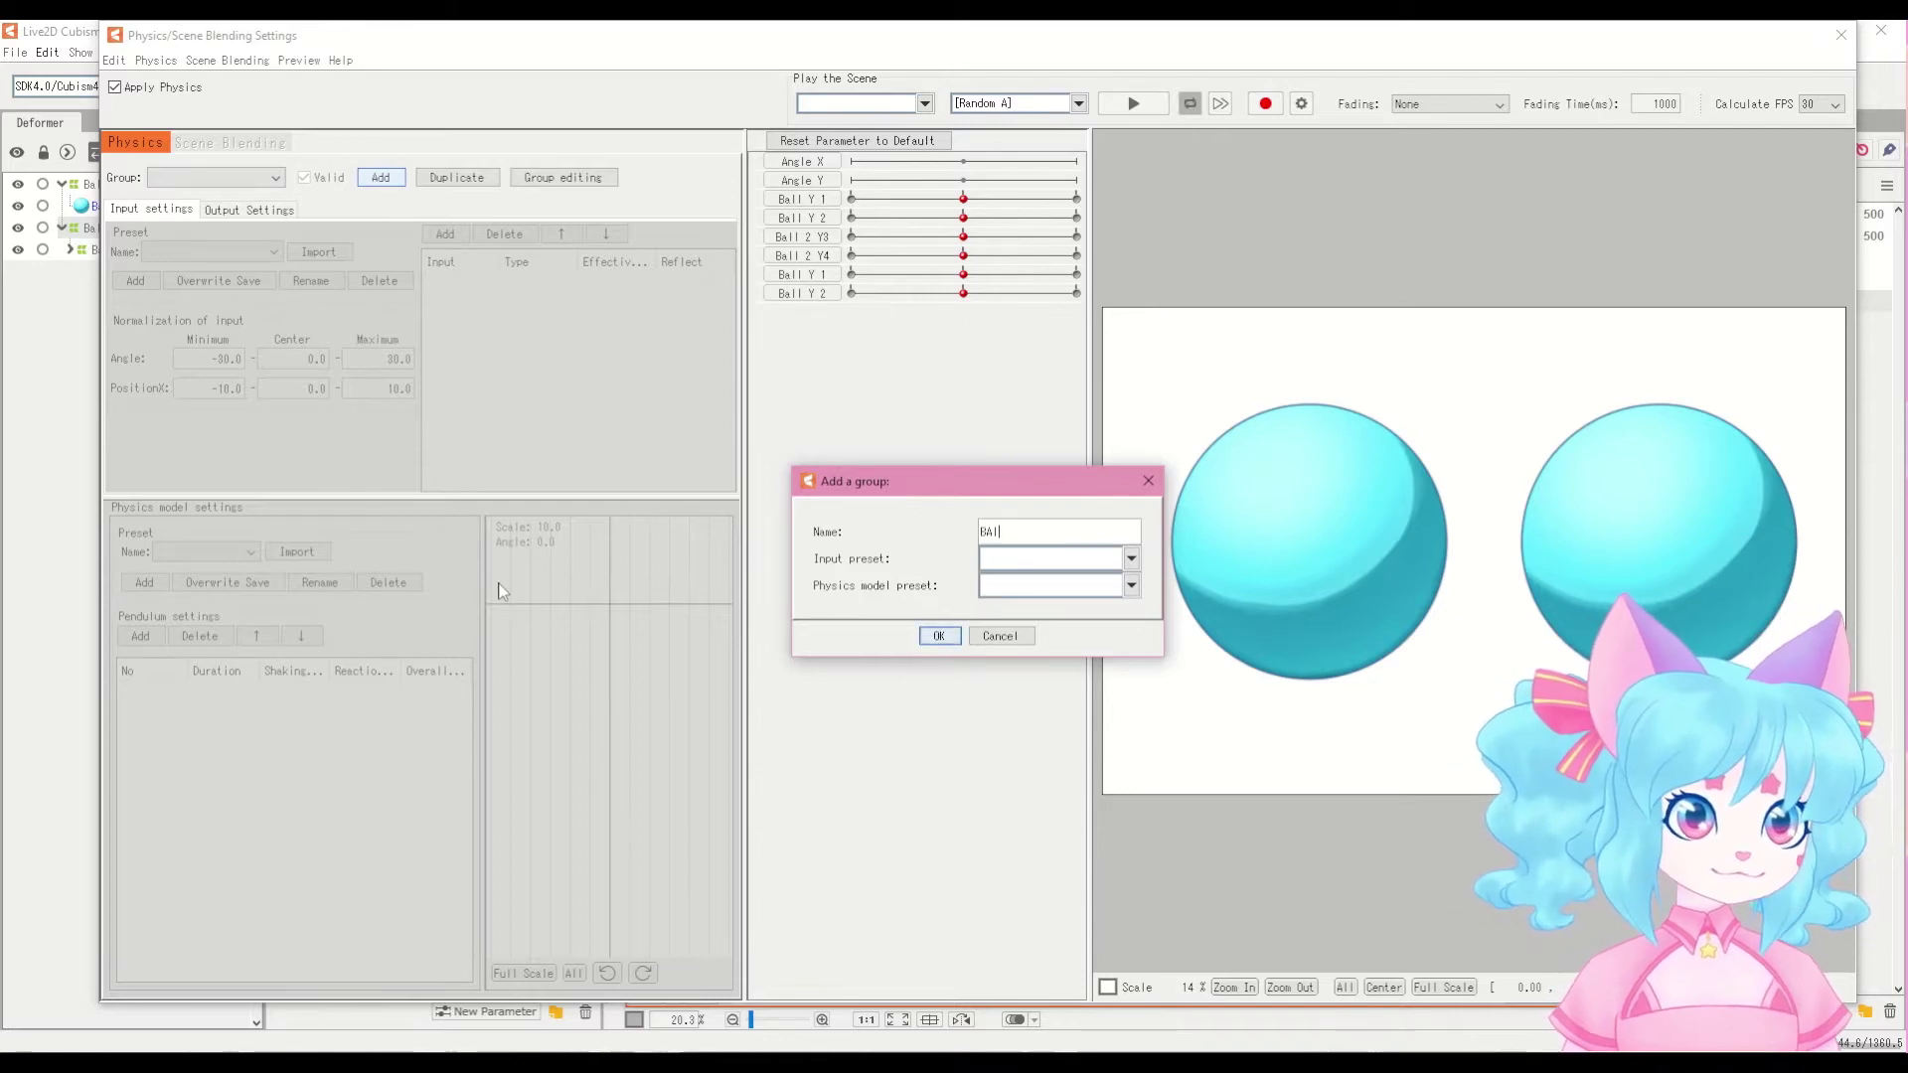
left_click(939, 636)
Step: Add Angle Y as the input parameter of the BAll 2 physics group and test its slider
left_click(442, 234)
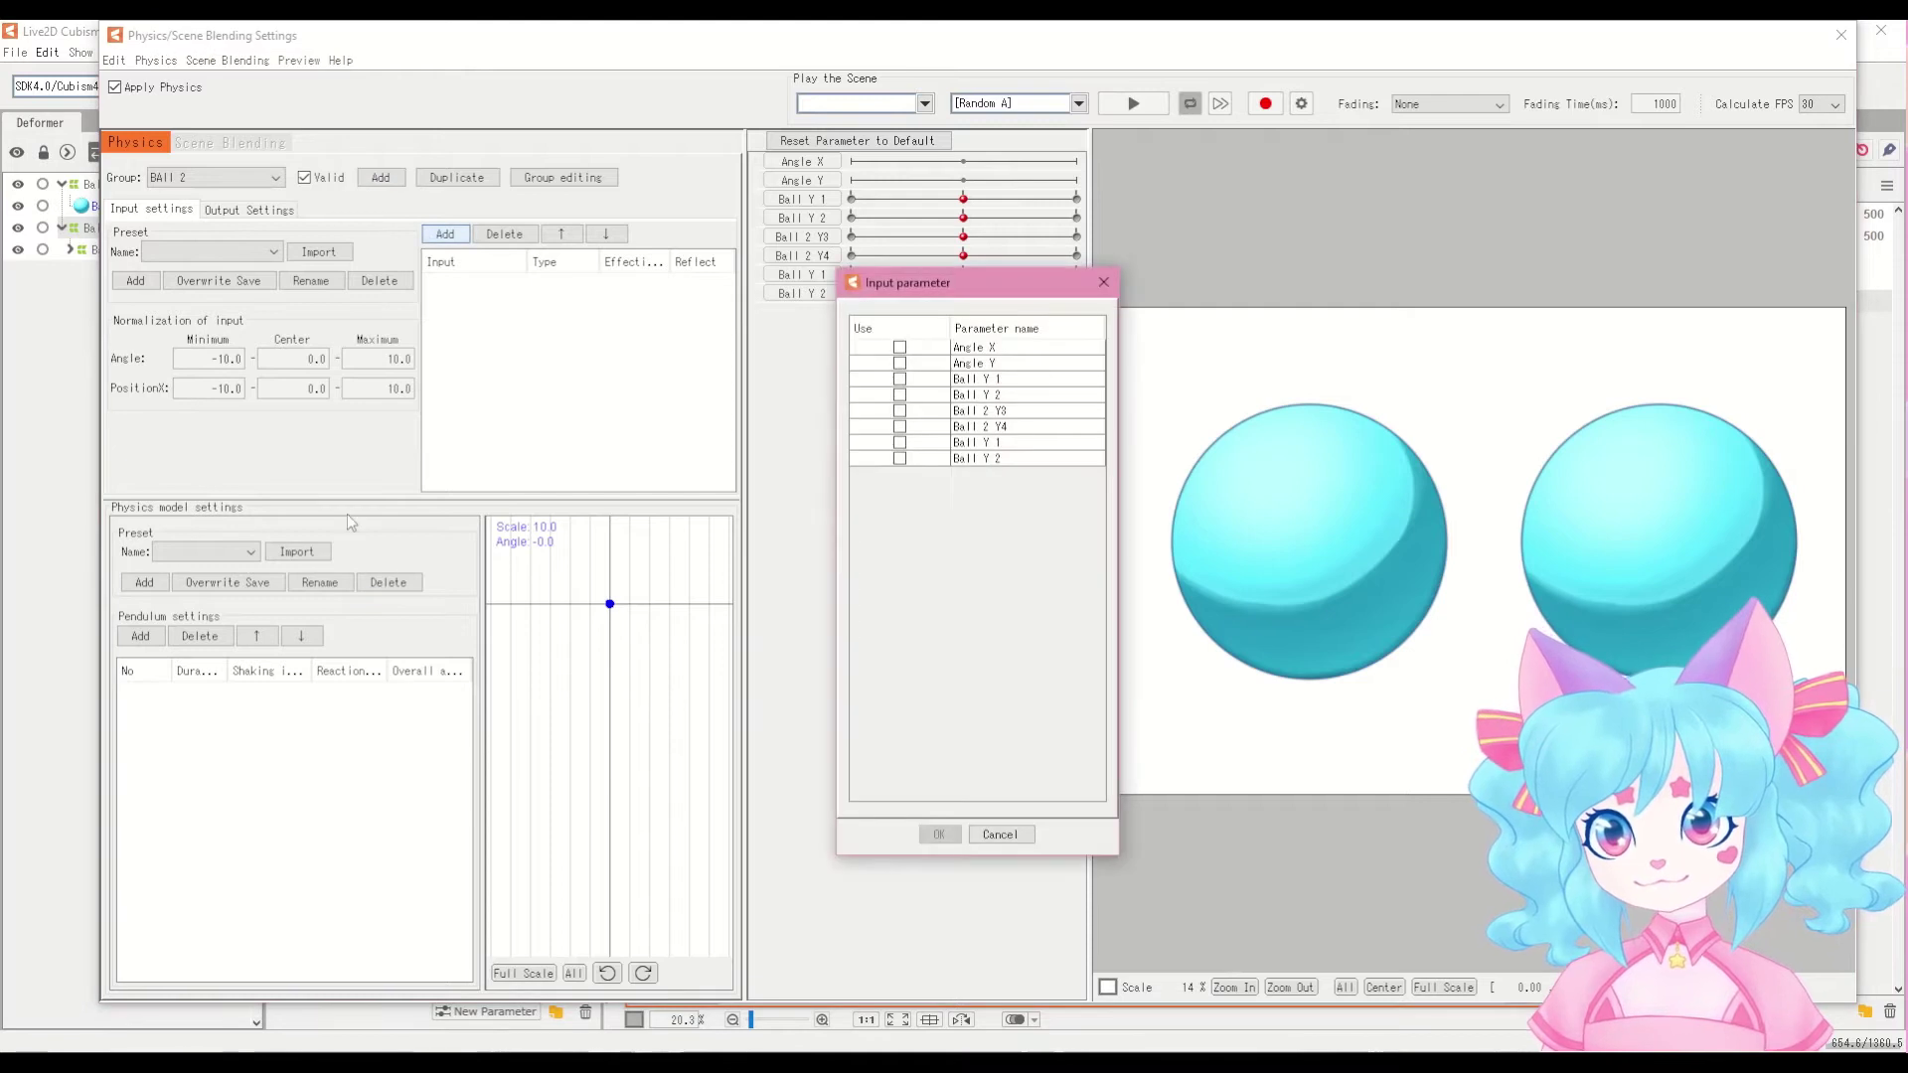
left_click(899, 363)
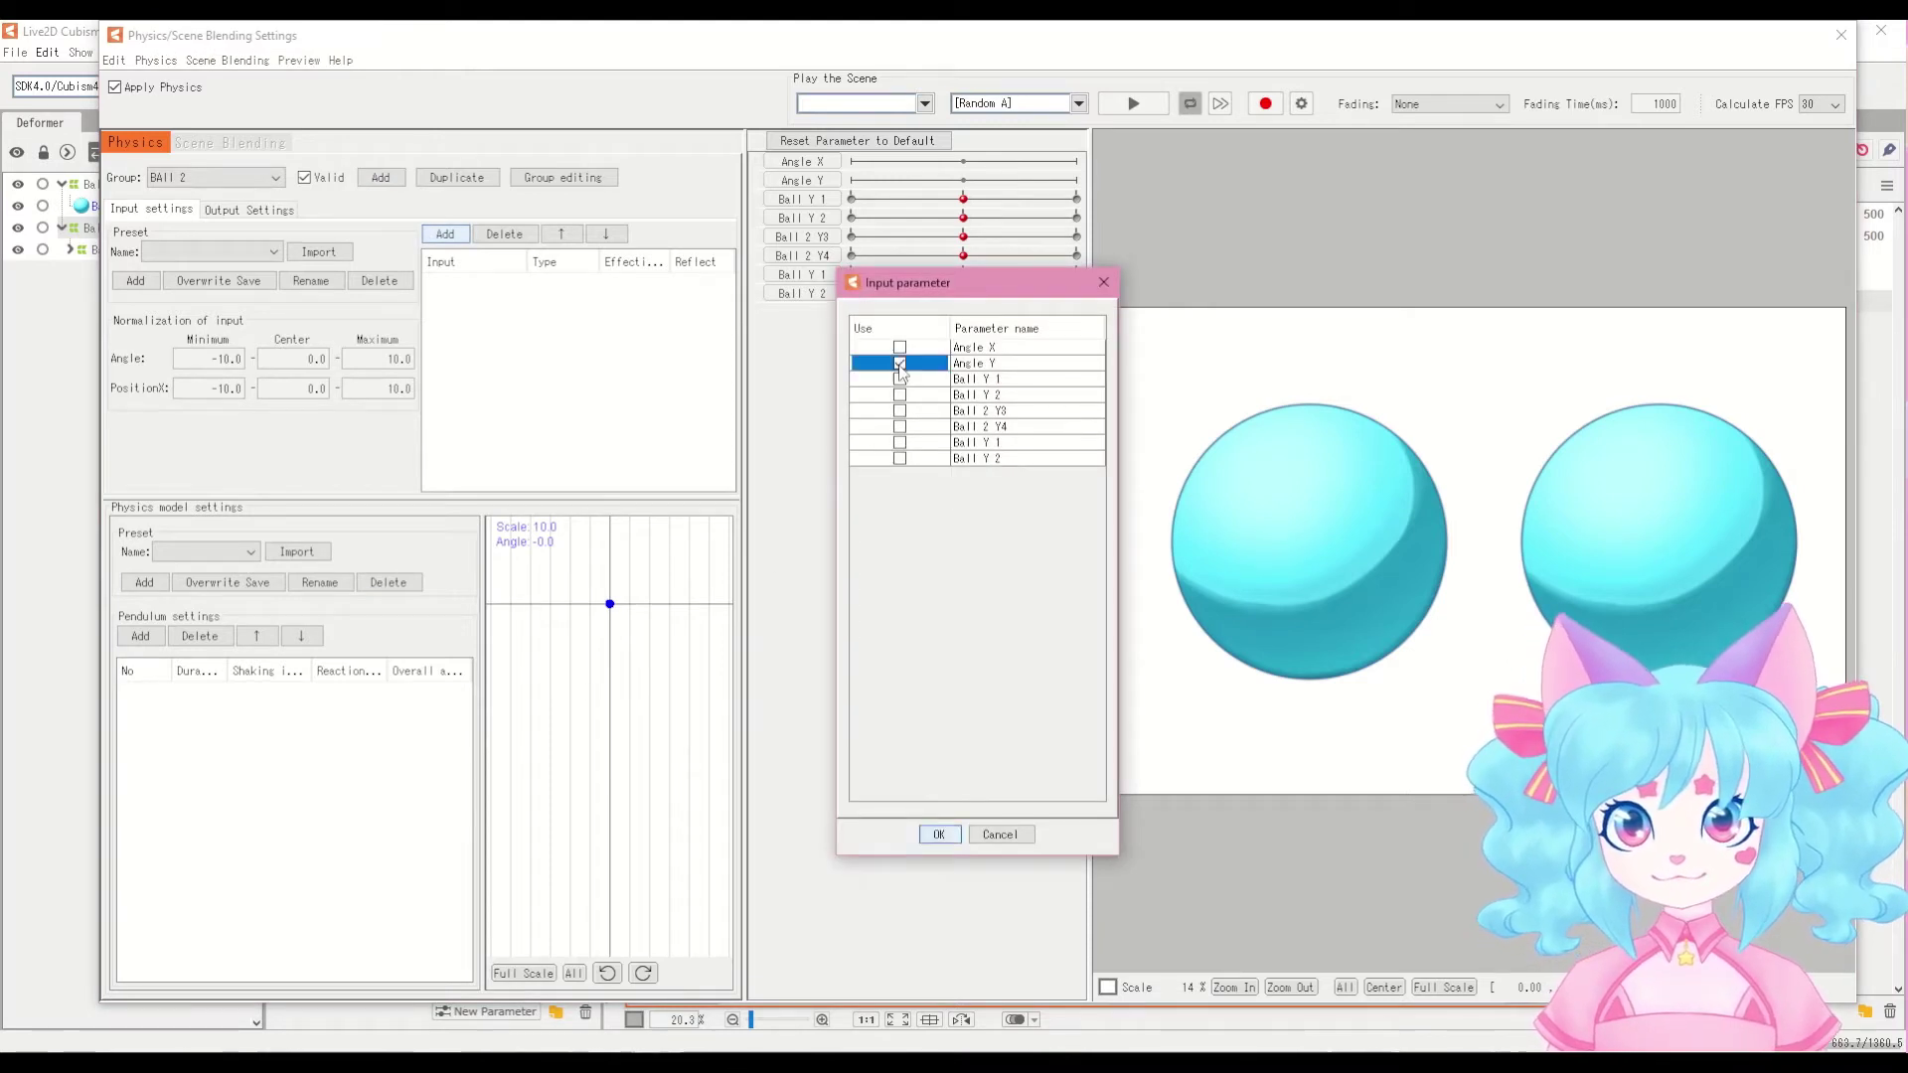
left_click(938, 833)
mouse_move(960, 188)
left_mouse_down()
mouse_move(1151, 213)
mouse_move(868, 189)
mouse_move(968, 199)
left_mouse_up()
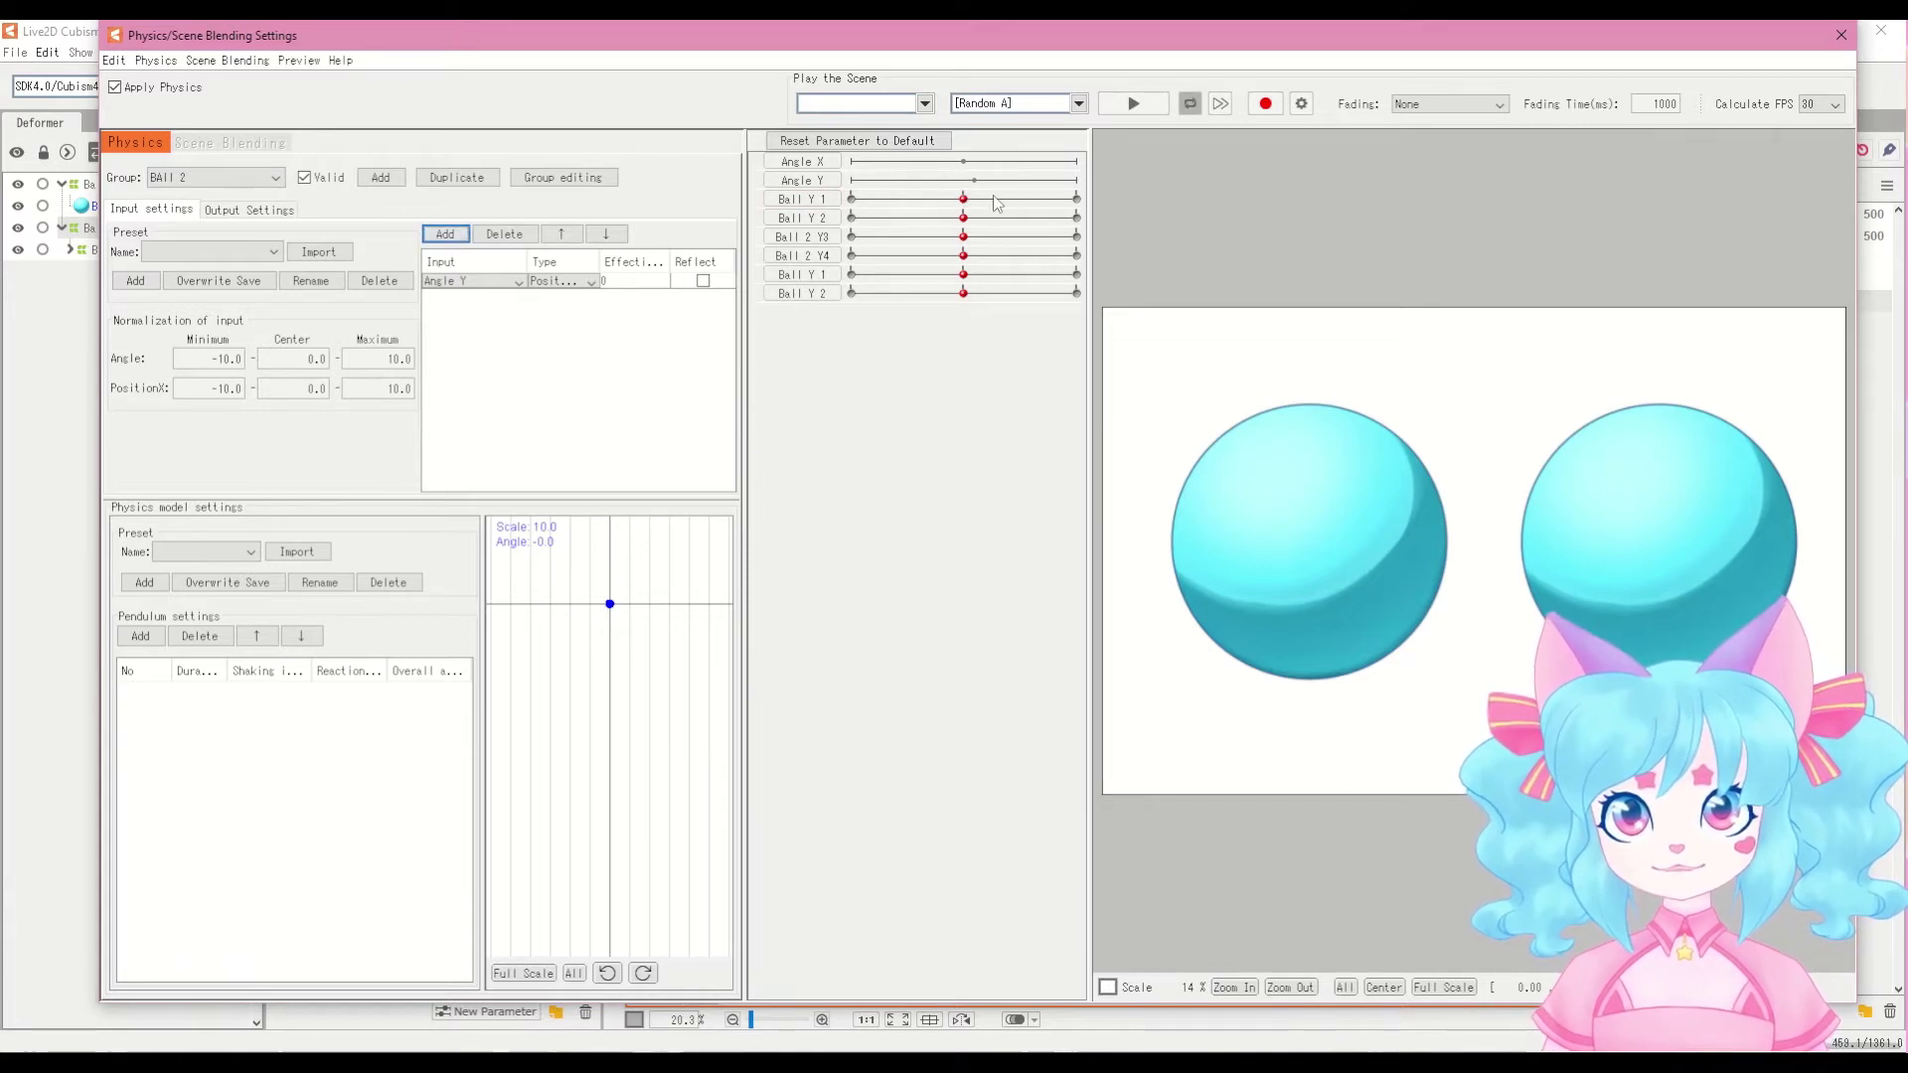
Step: Add four pendulums to the BAll 2 group and set the Angle Y input's effectiveness to 100
left_click(139, 637)
left_click(139, 637)
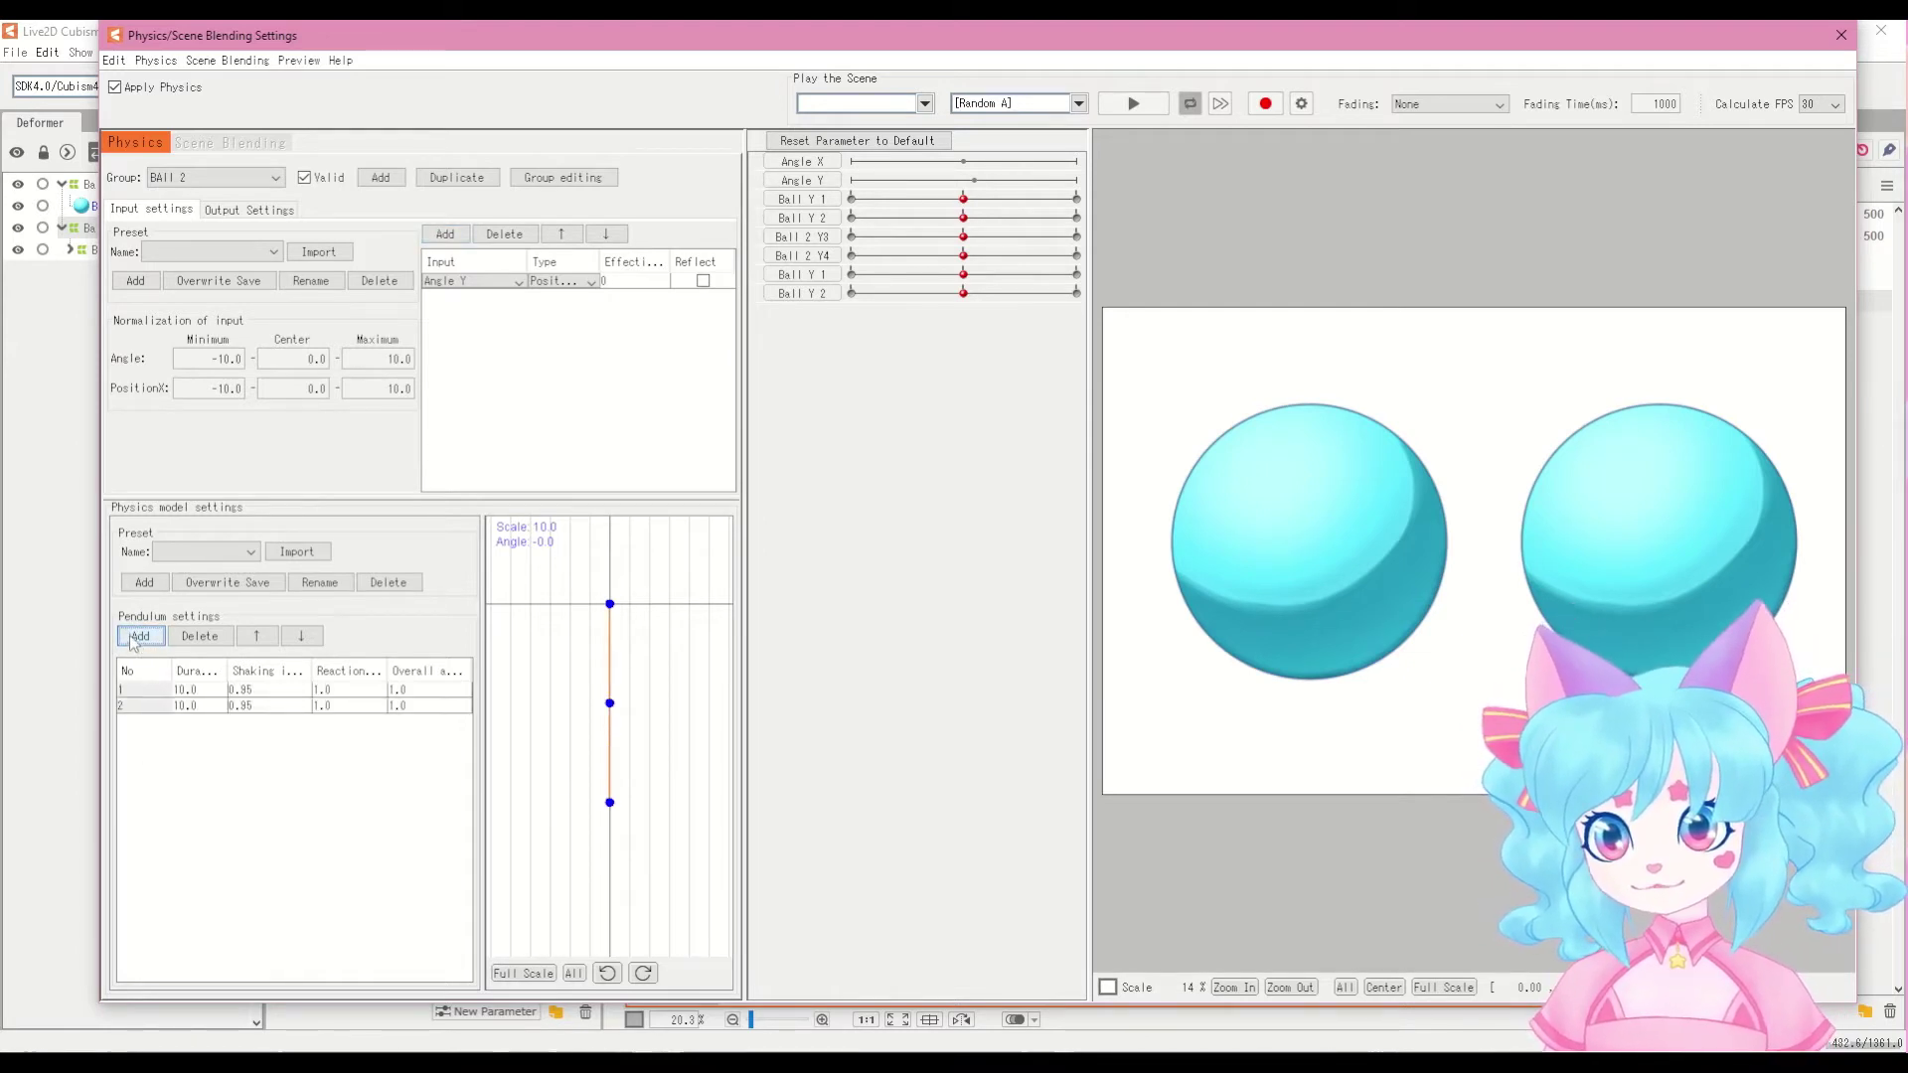
left_click(139, 637)
left_click(136, 636)
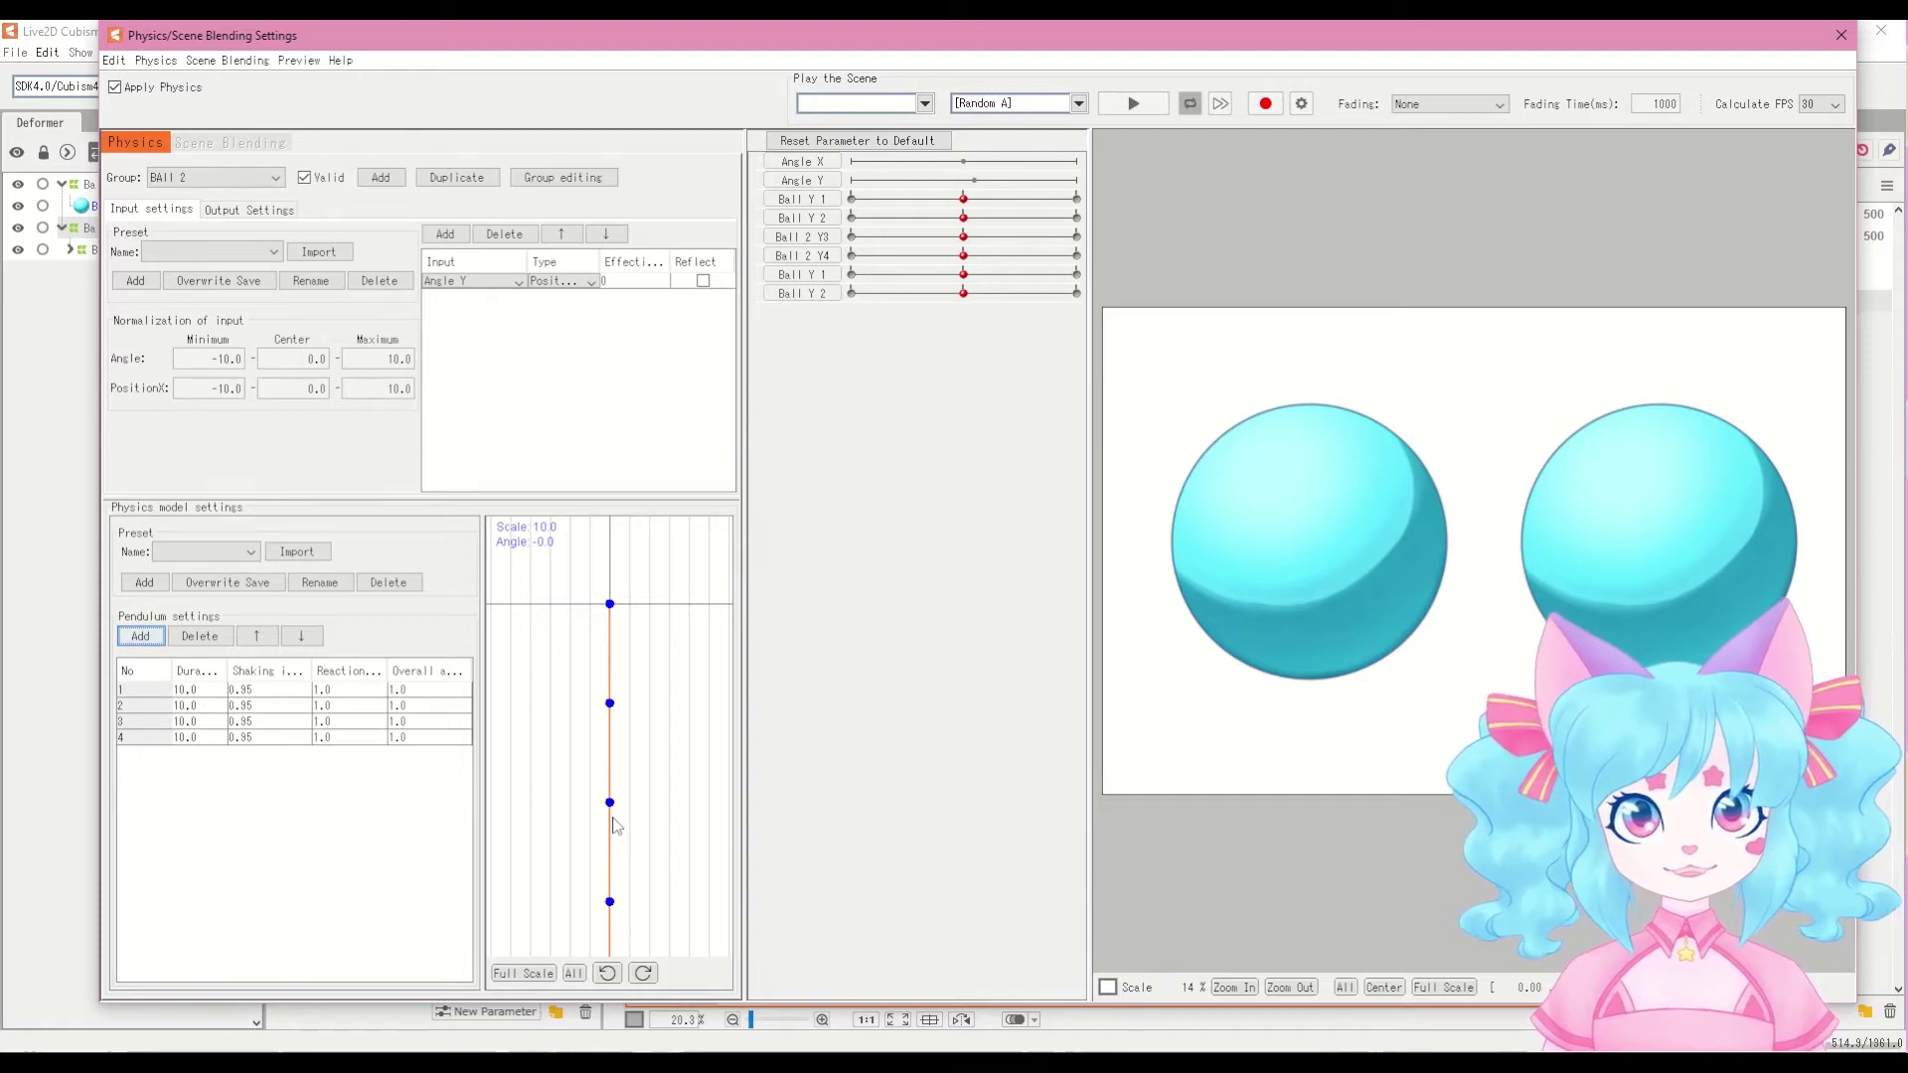
left_click(609, 281)
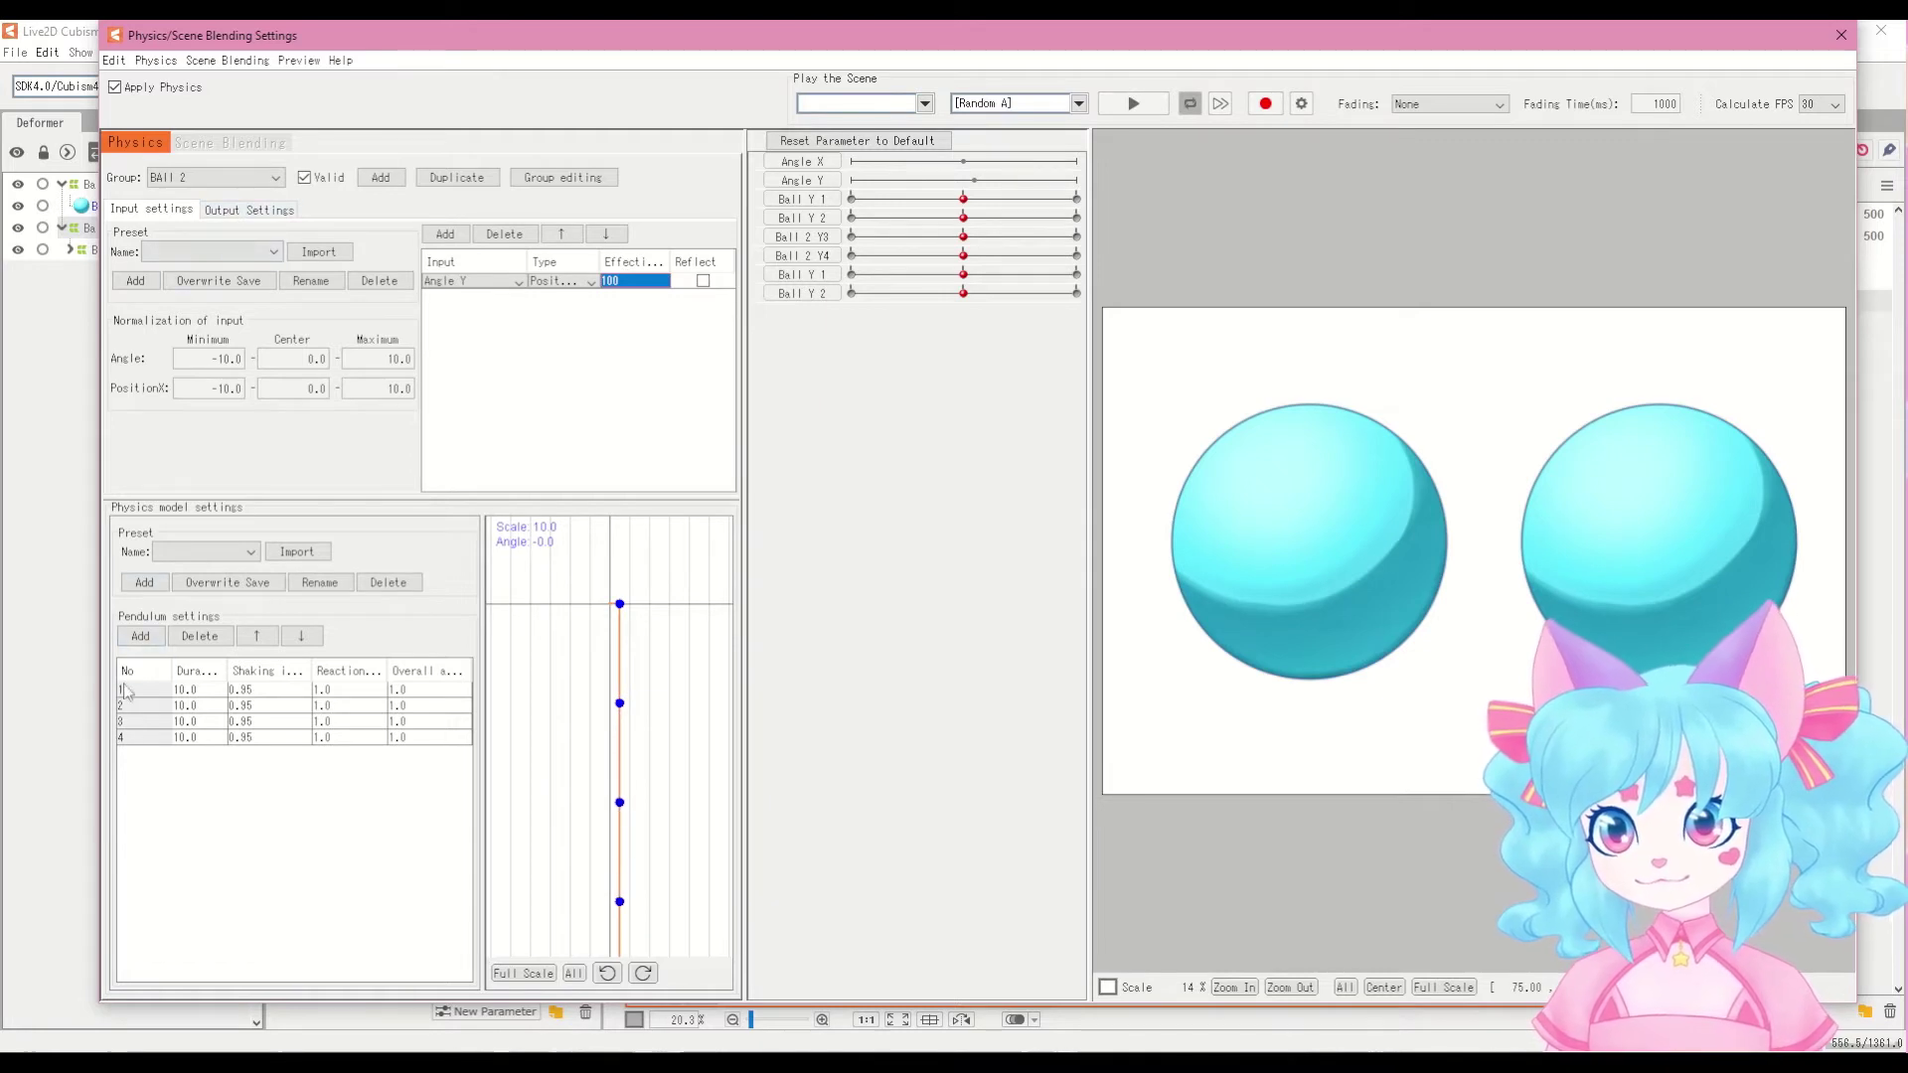
Step: Add Ball 2 Y3, Ball 2 Y4 and Ball 2's linked Ball Y 1 and Ball Y 2 as the group's output parameters
left_click(249, 209)
left_click(129, 233)
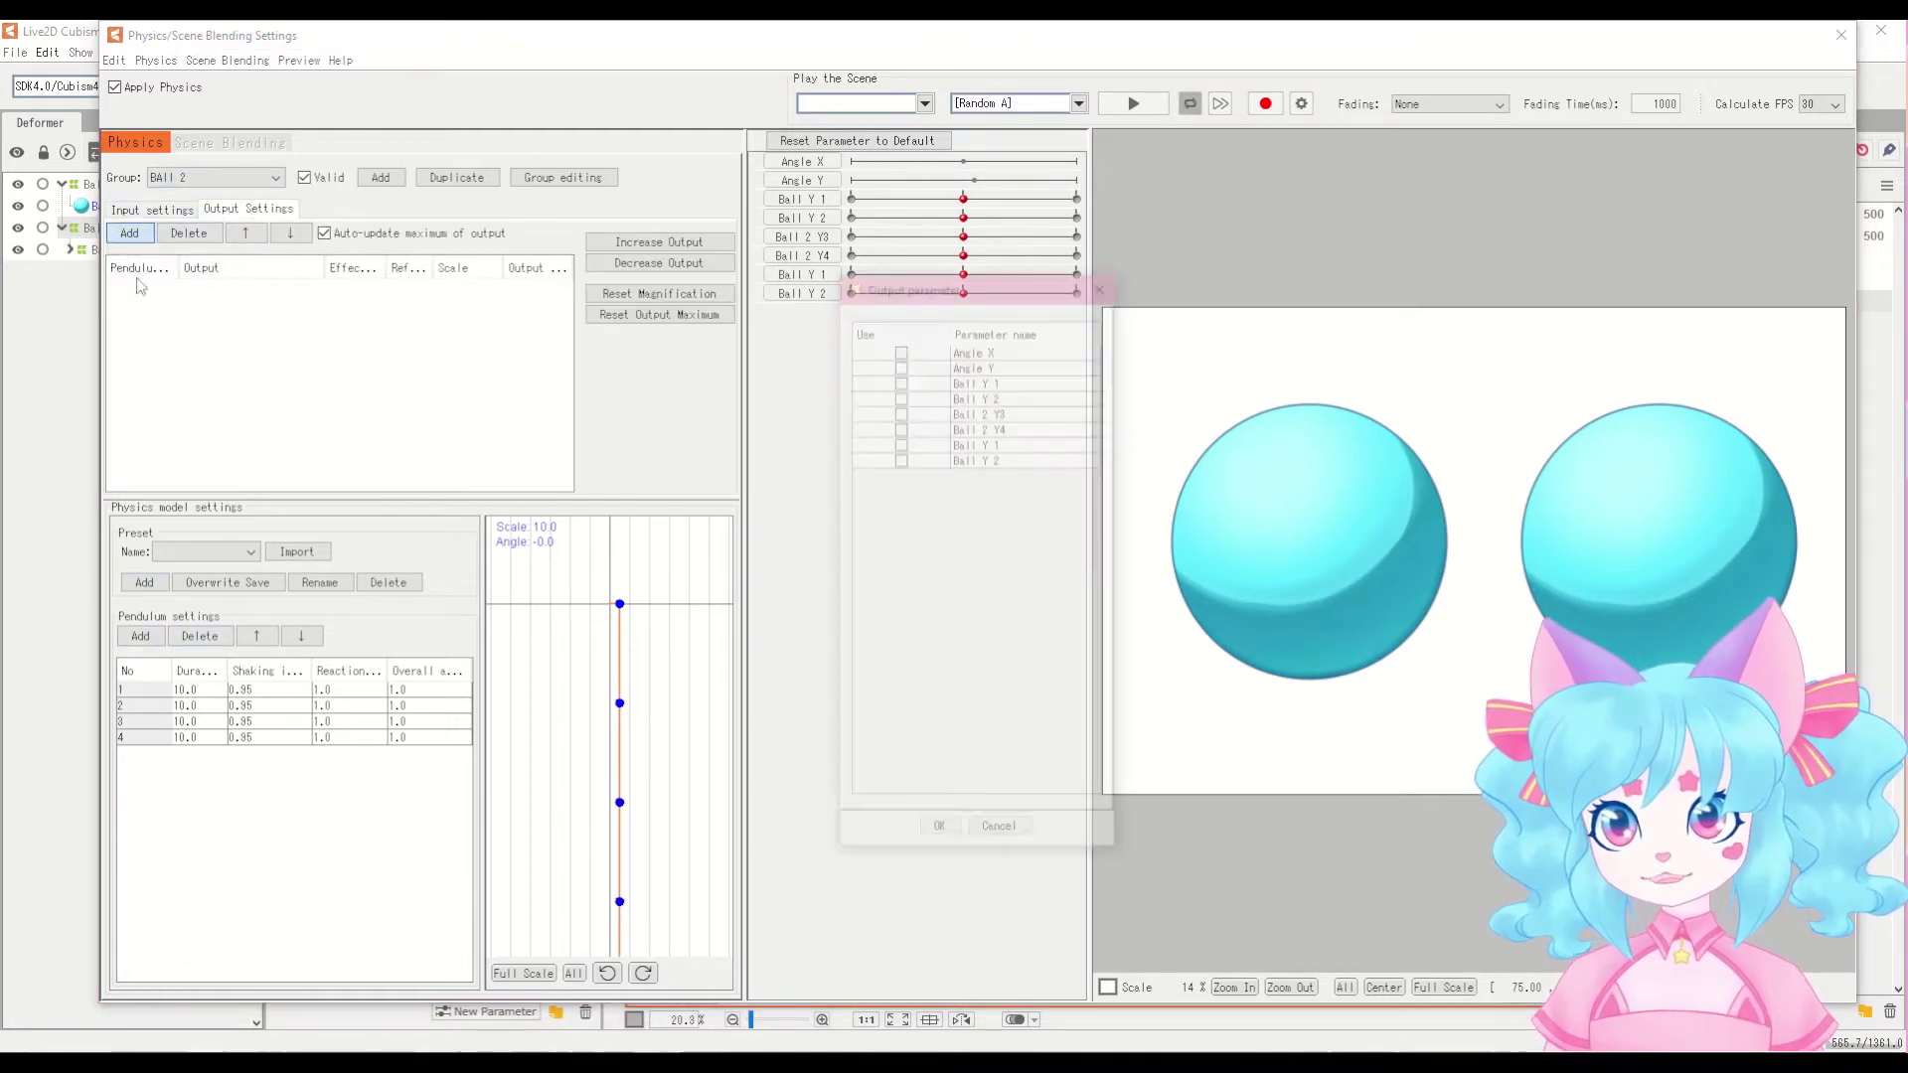
left_click_drag(899, 414, 900, 460)
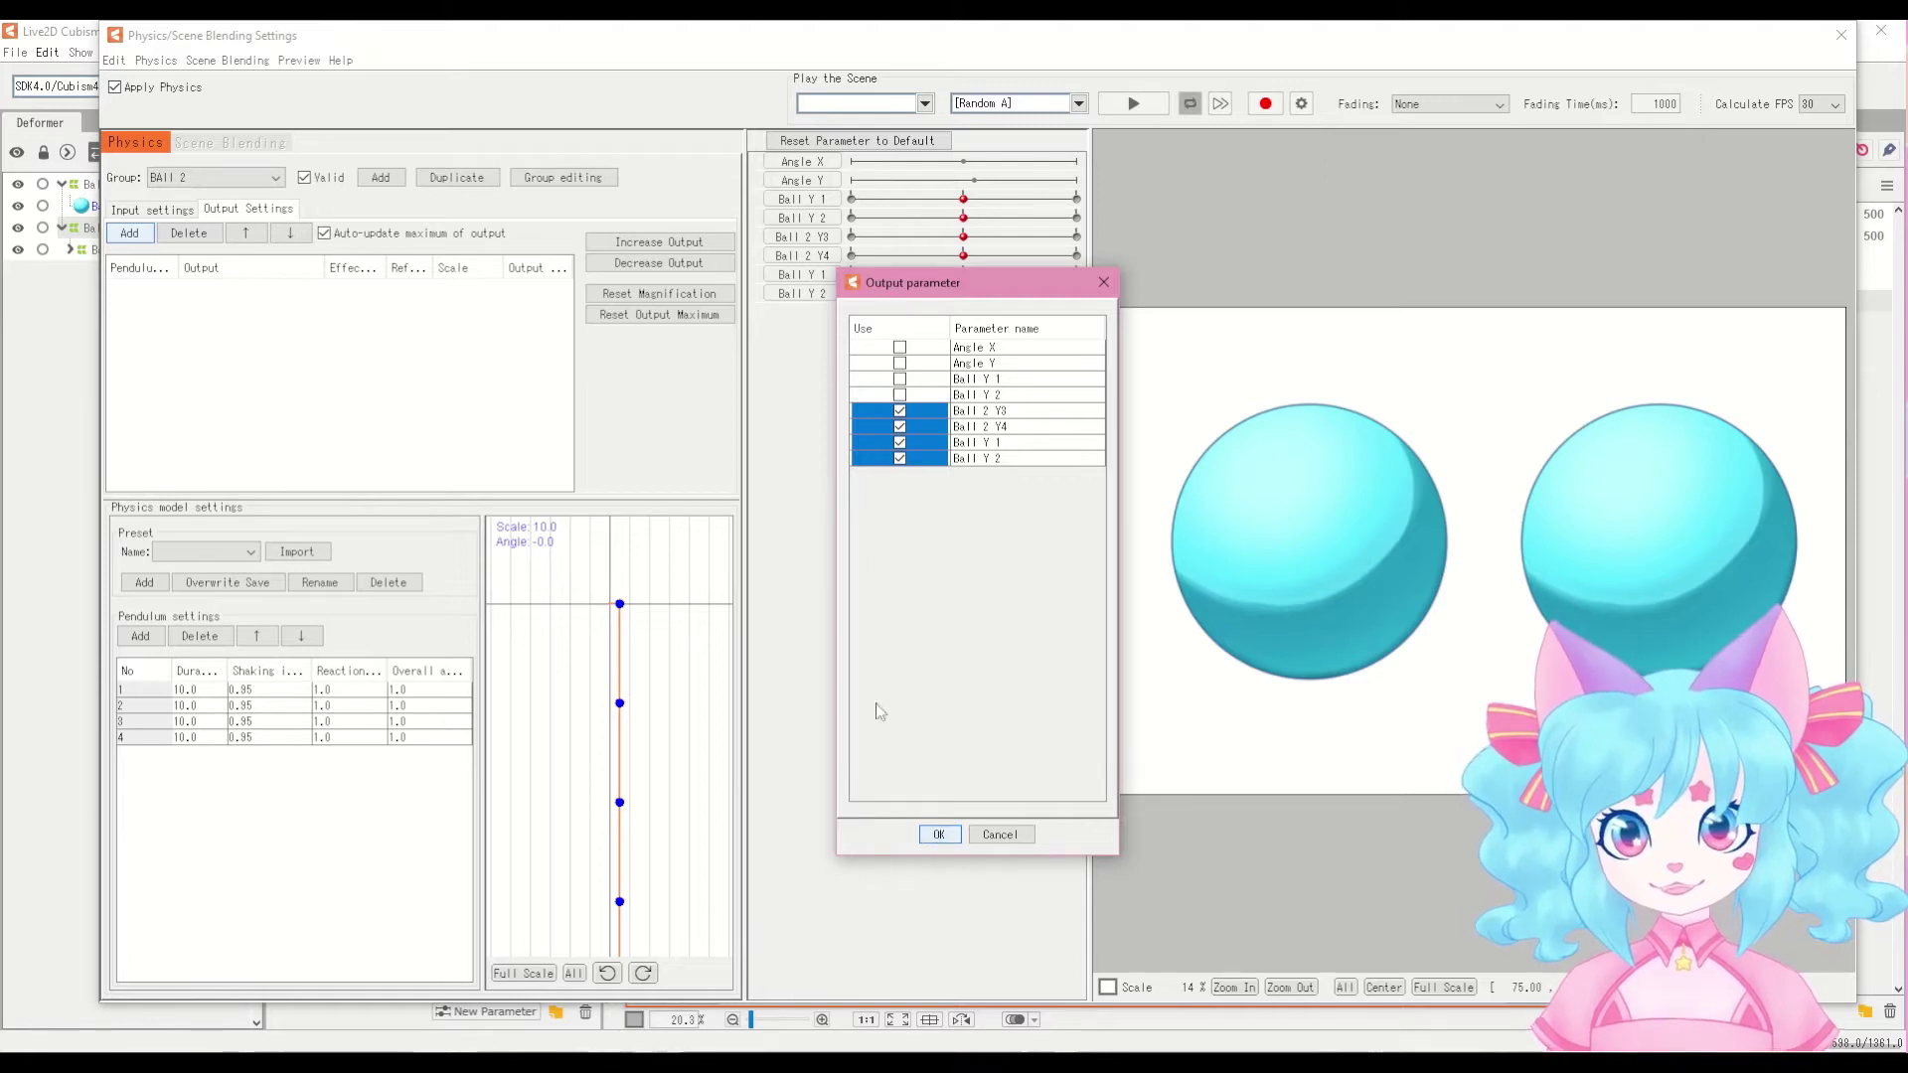
left_click(938, 834)
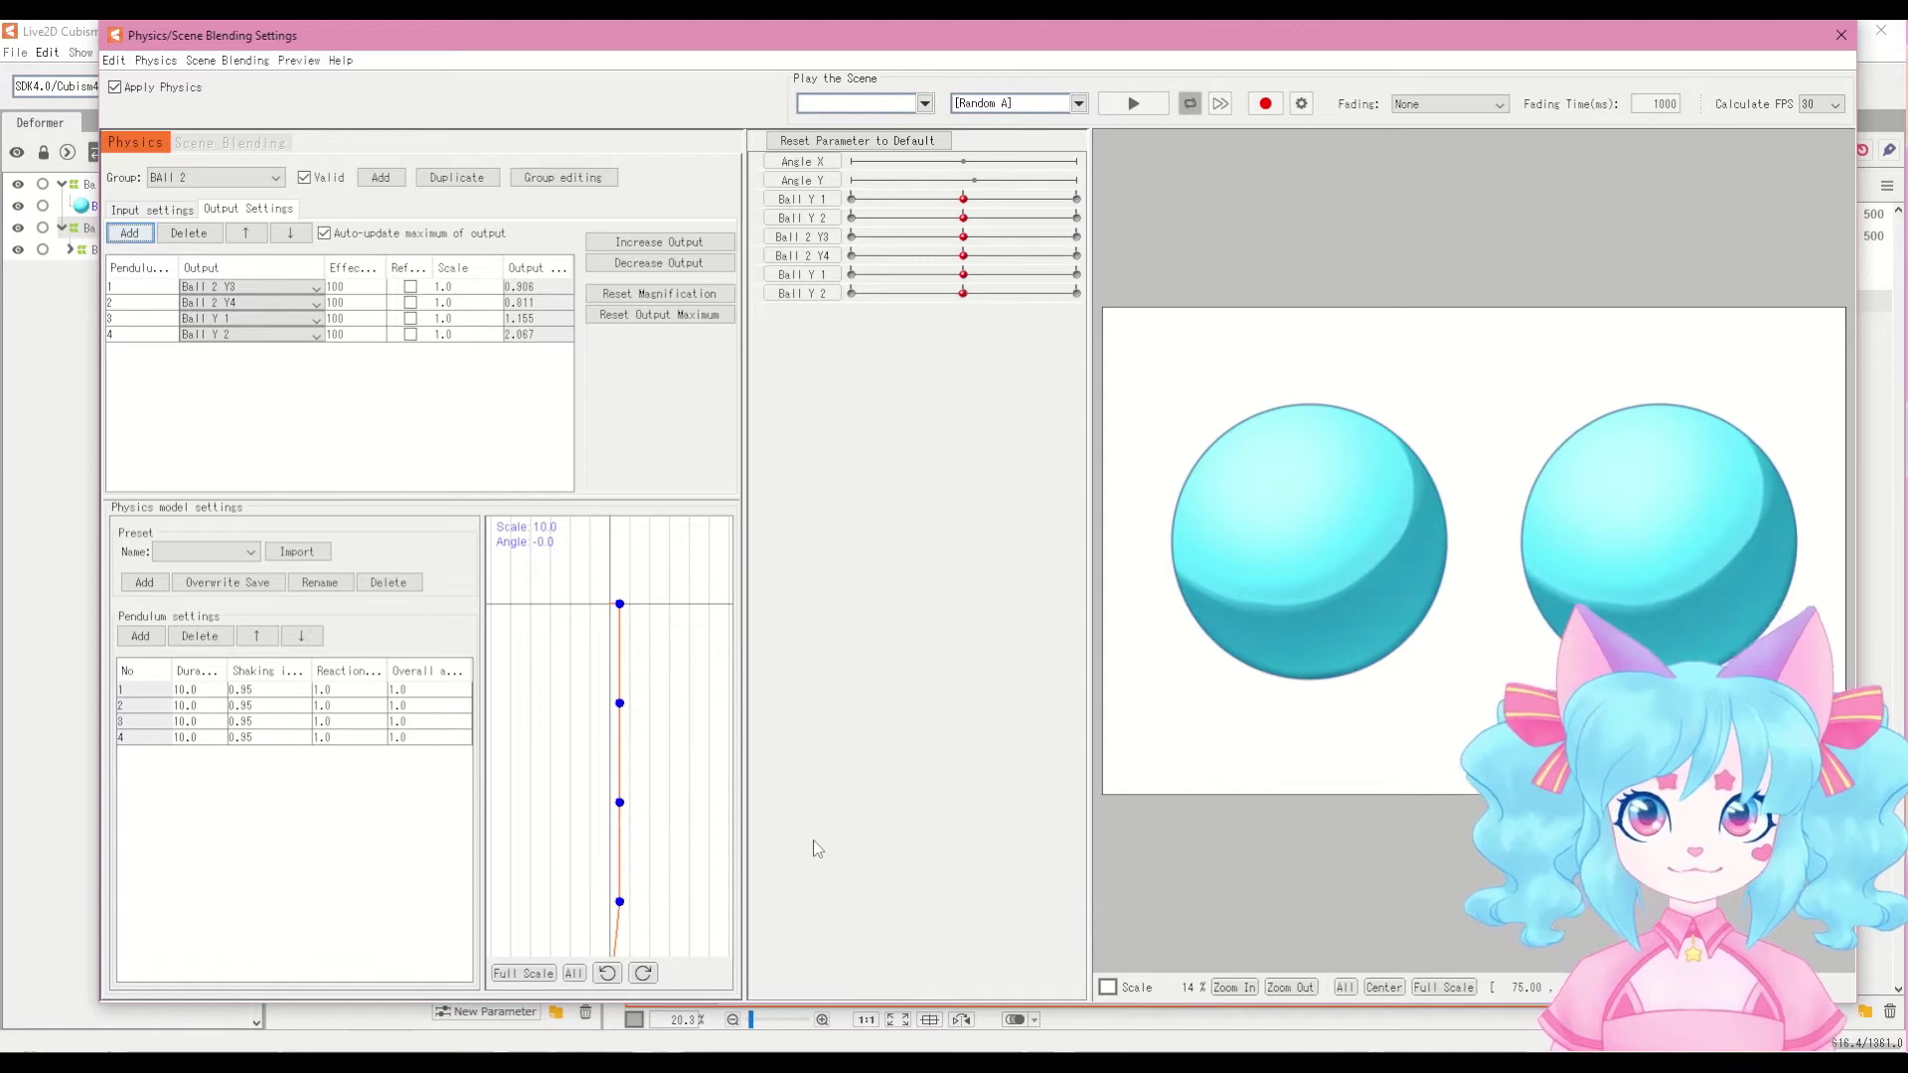
Step: Preview how the output parameters and Ball 2 respond to Angle Y movement, and close the physics settings
left_click_drag(975, 180, 870, 186)
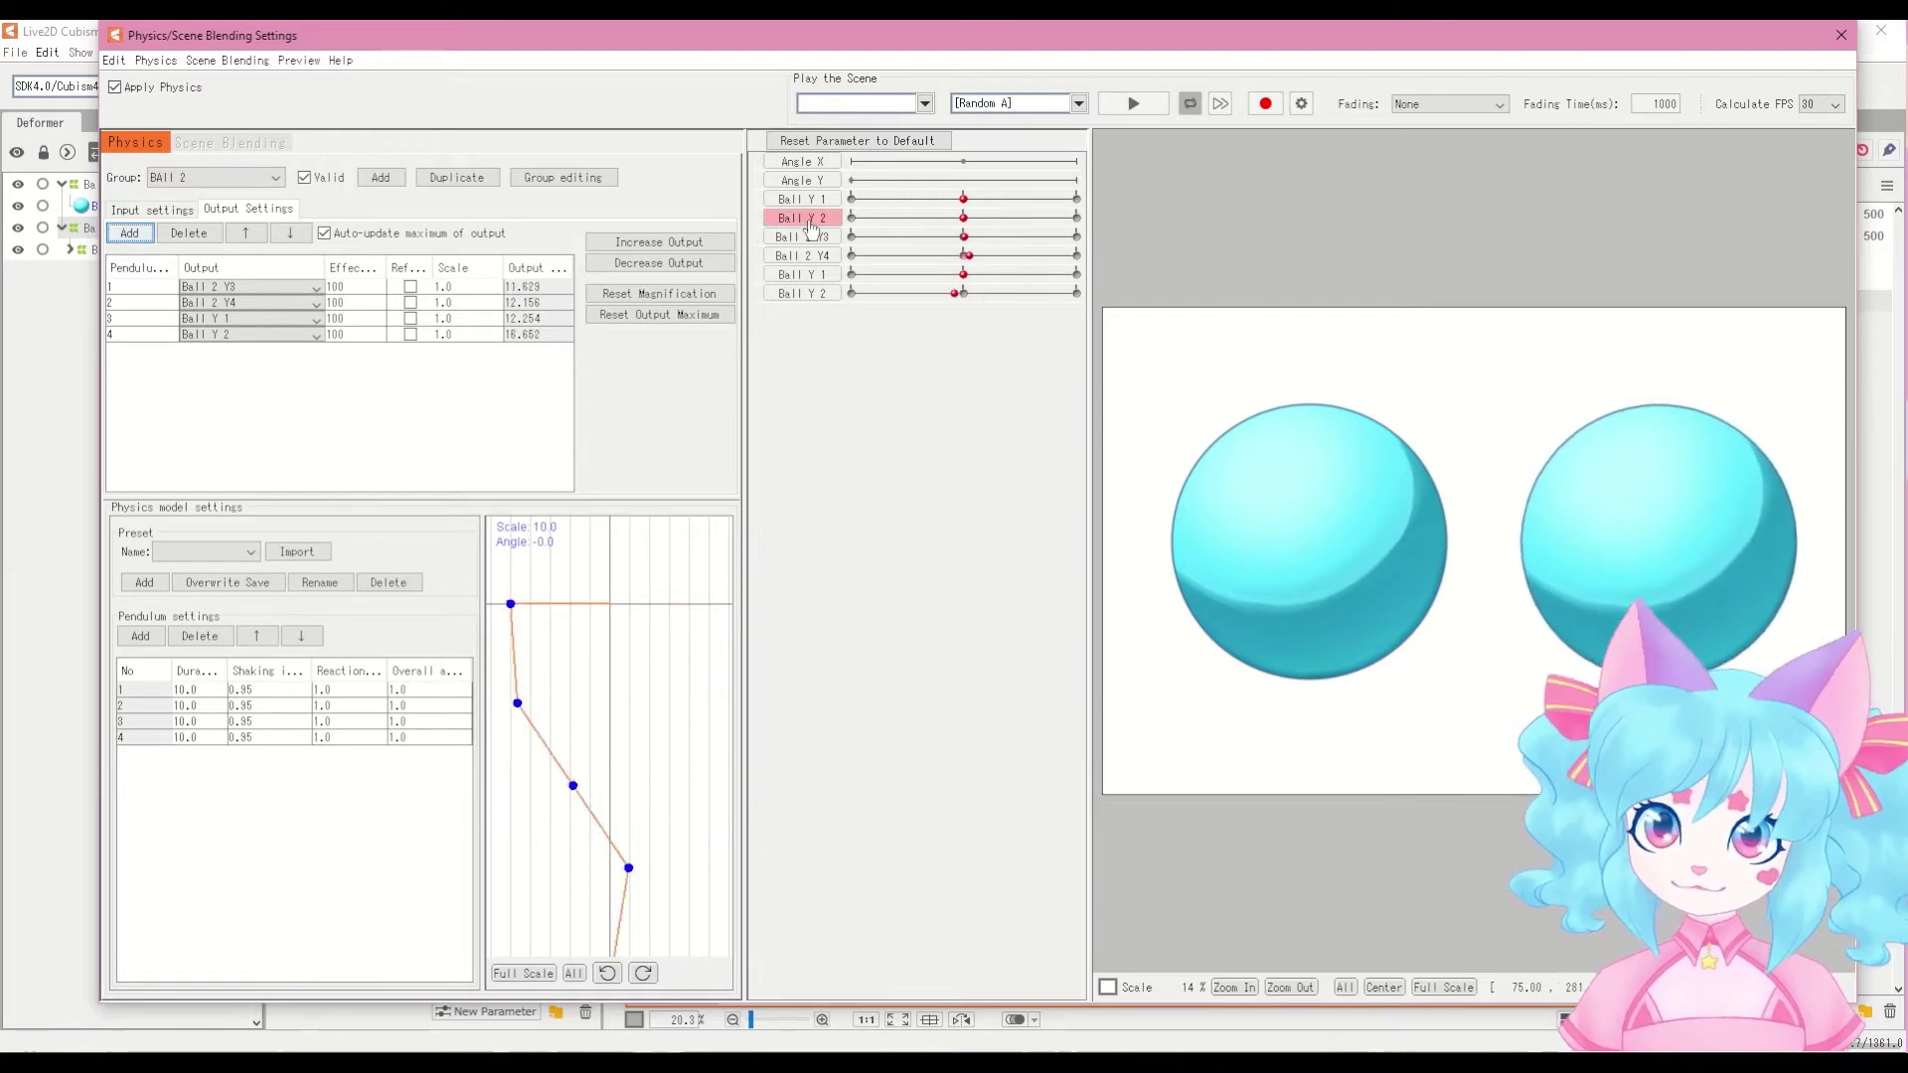
left_click_drag(687, 39, 419, 49)
left_click(535, 194)
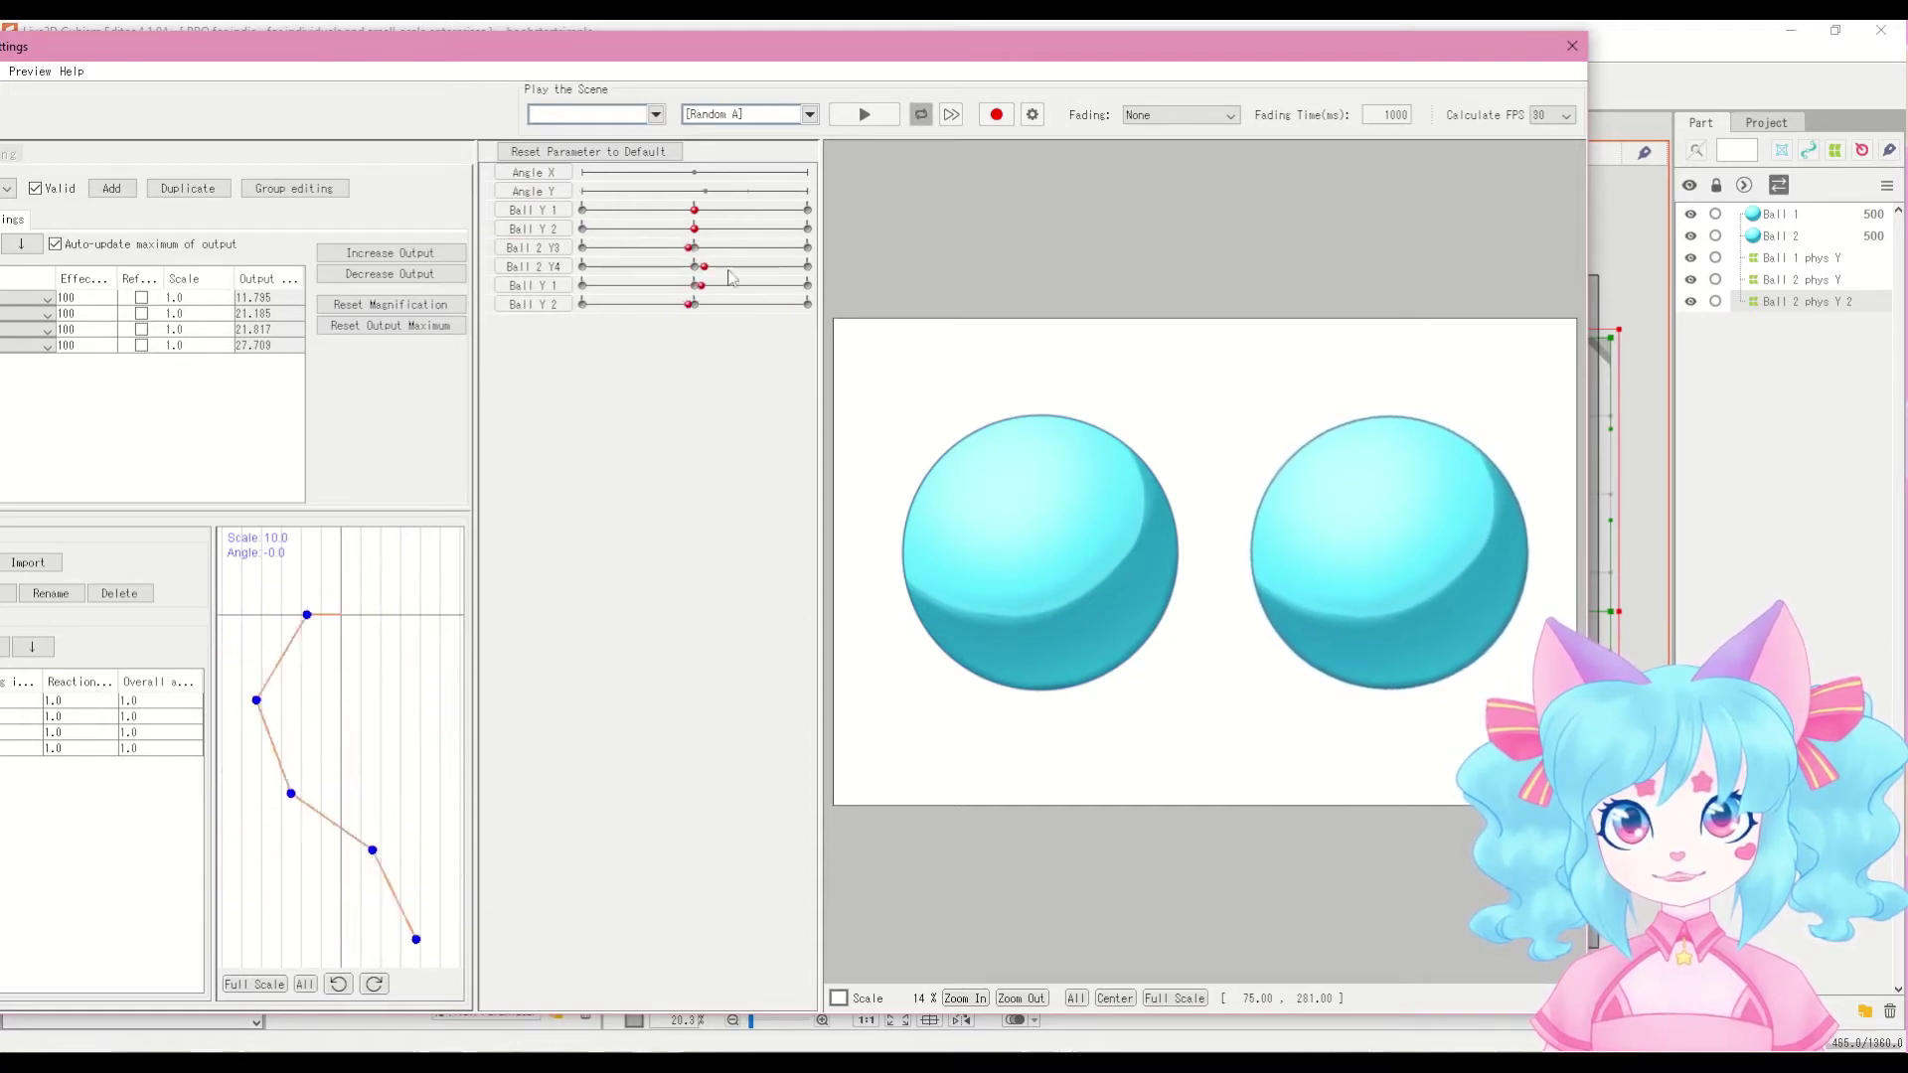
left_click_drag(367, 46, 446, 52)
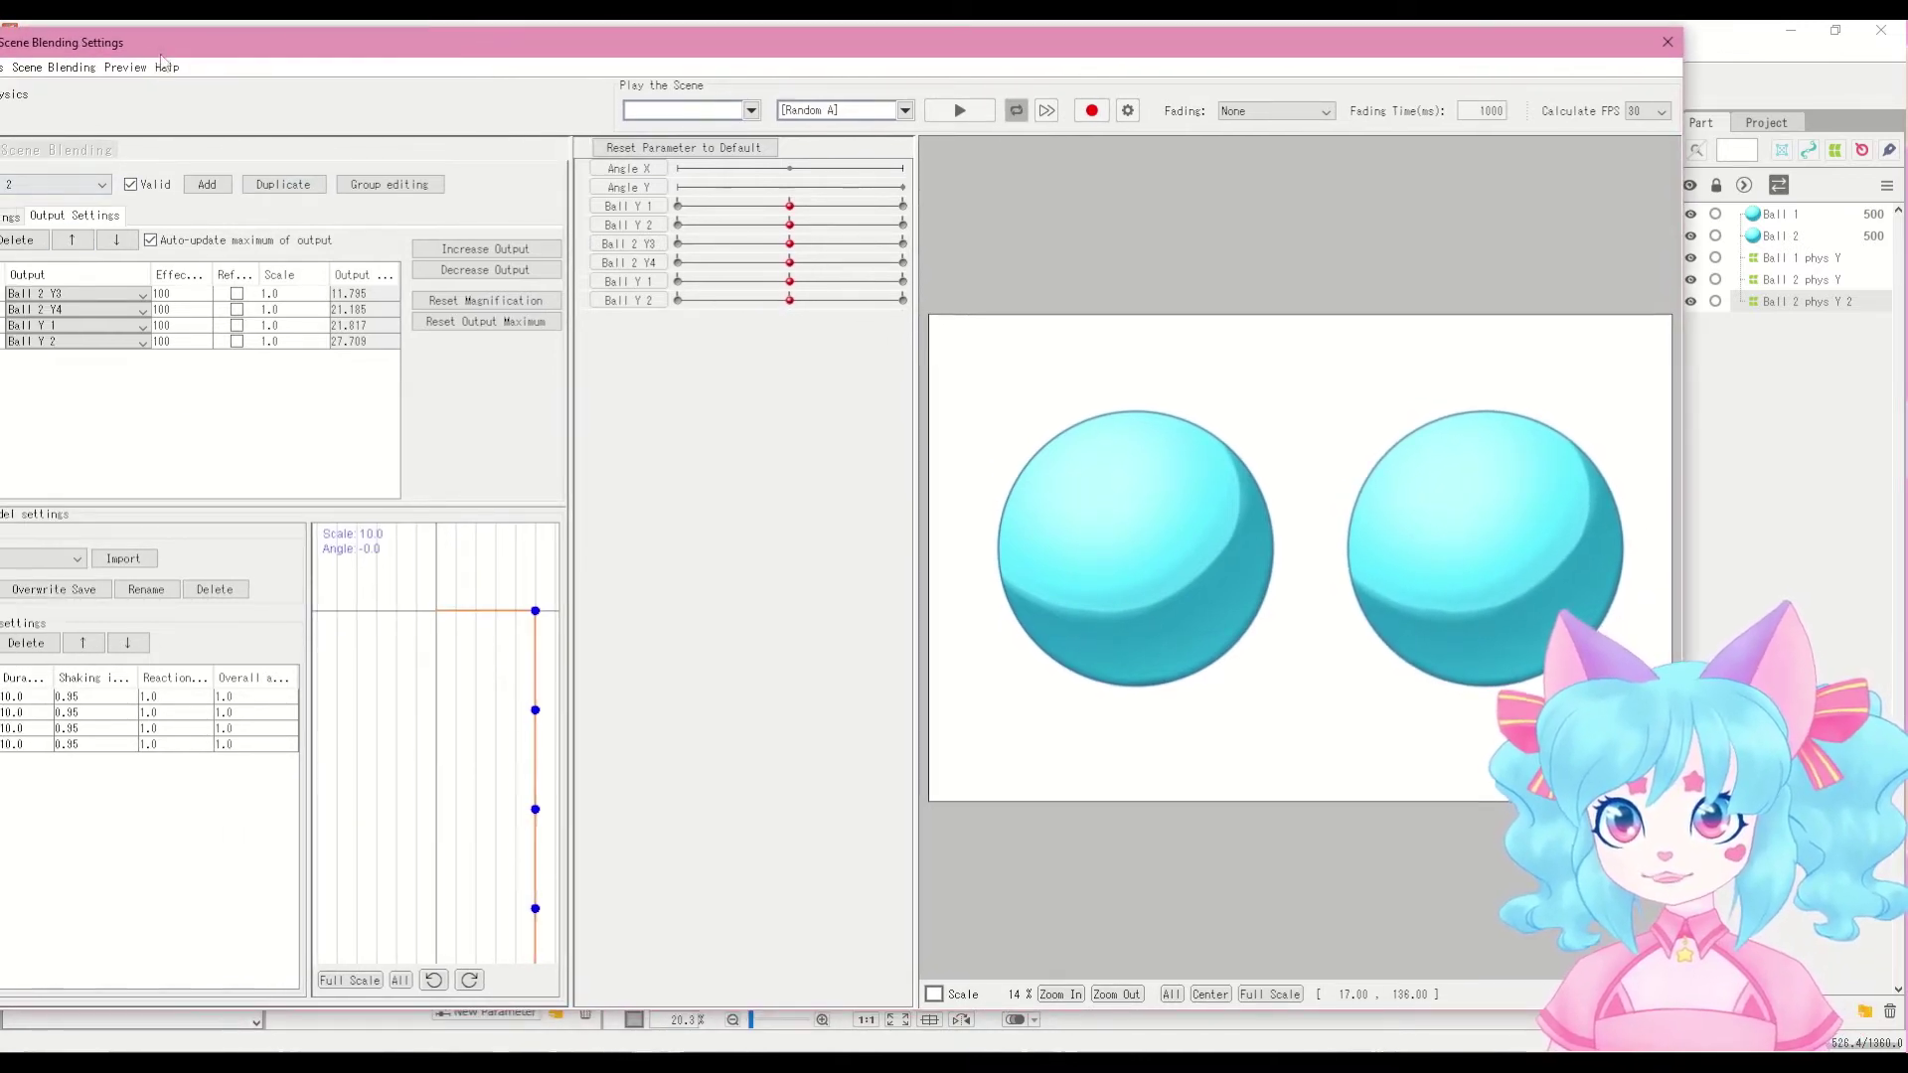
left_click_drag(255, 51, 312, 48)
left_click_drag(195, 37, 207, 36)
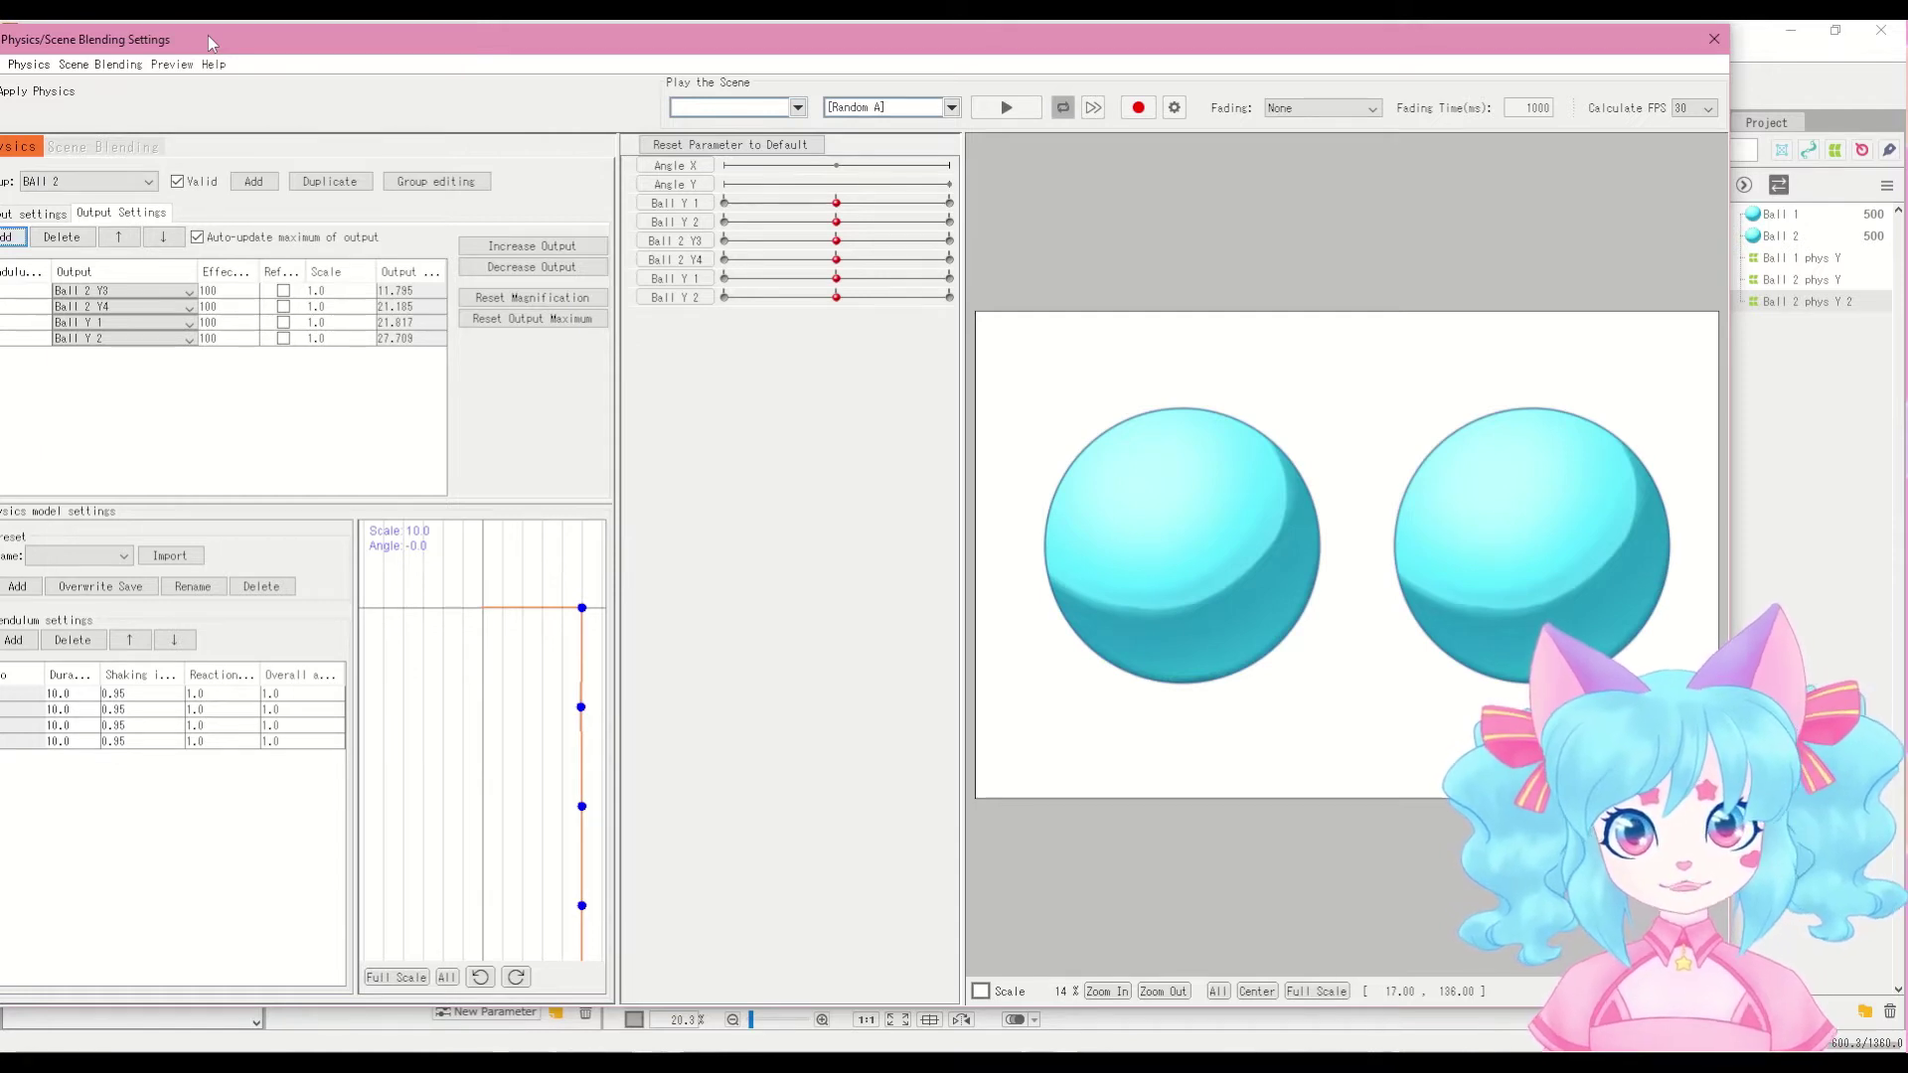
left_click(1713, 37)
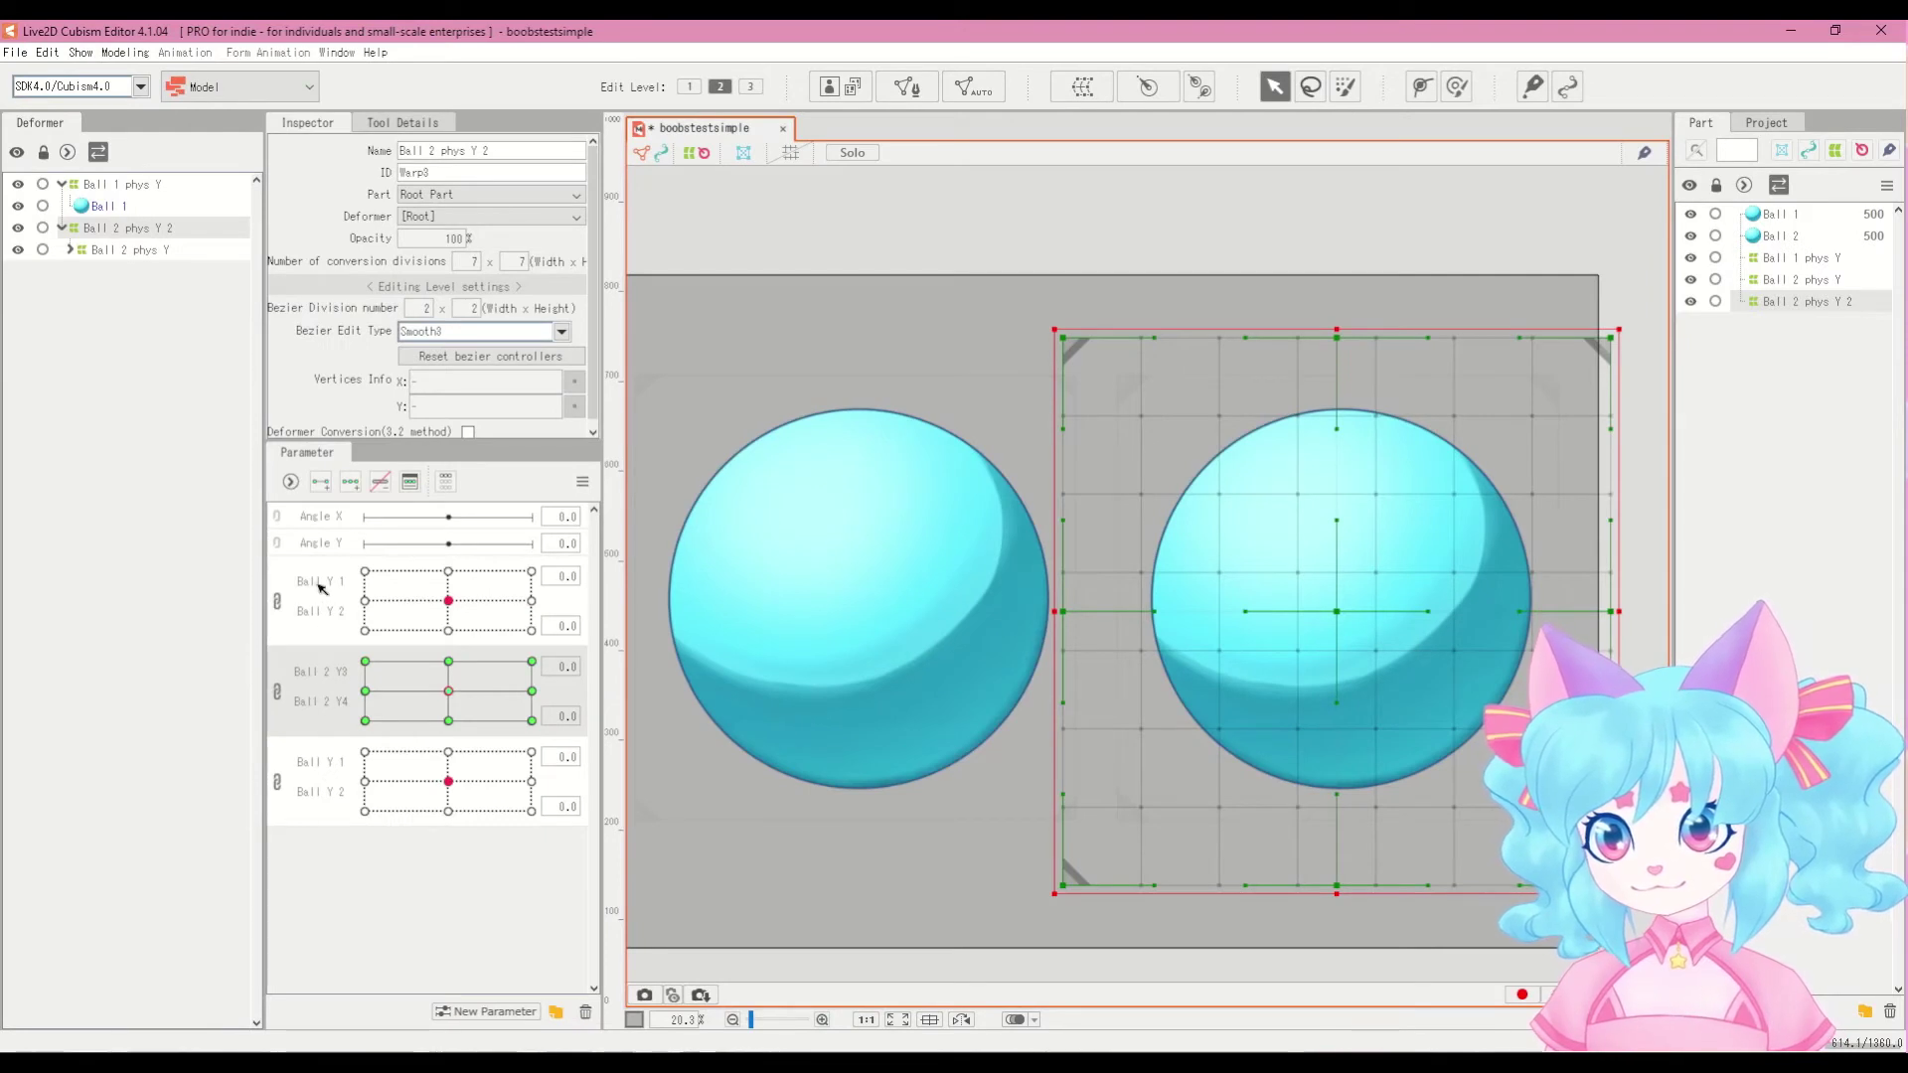
right_click(316, 546)
left_click(326, 554)
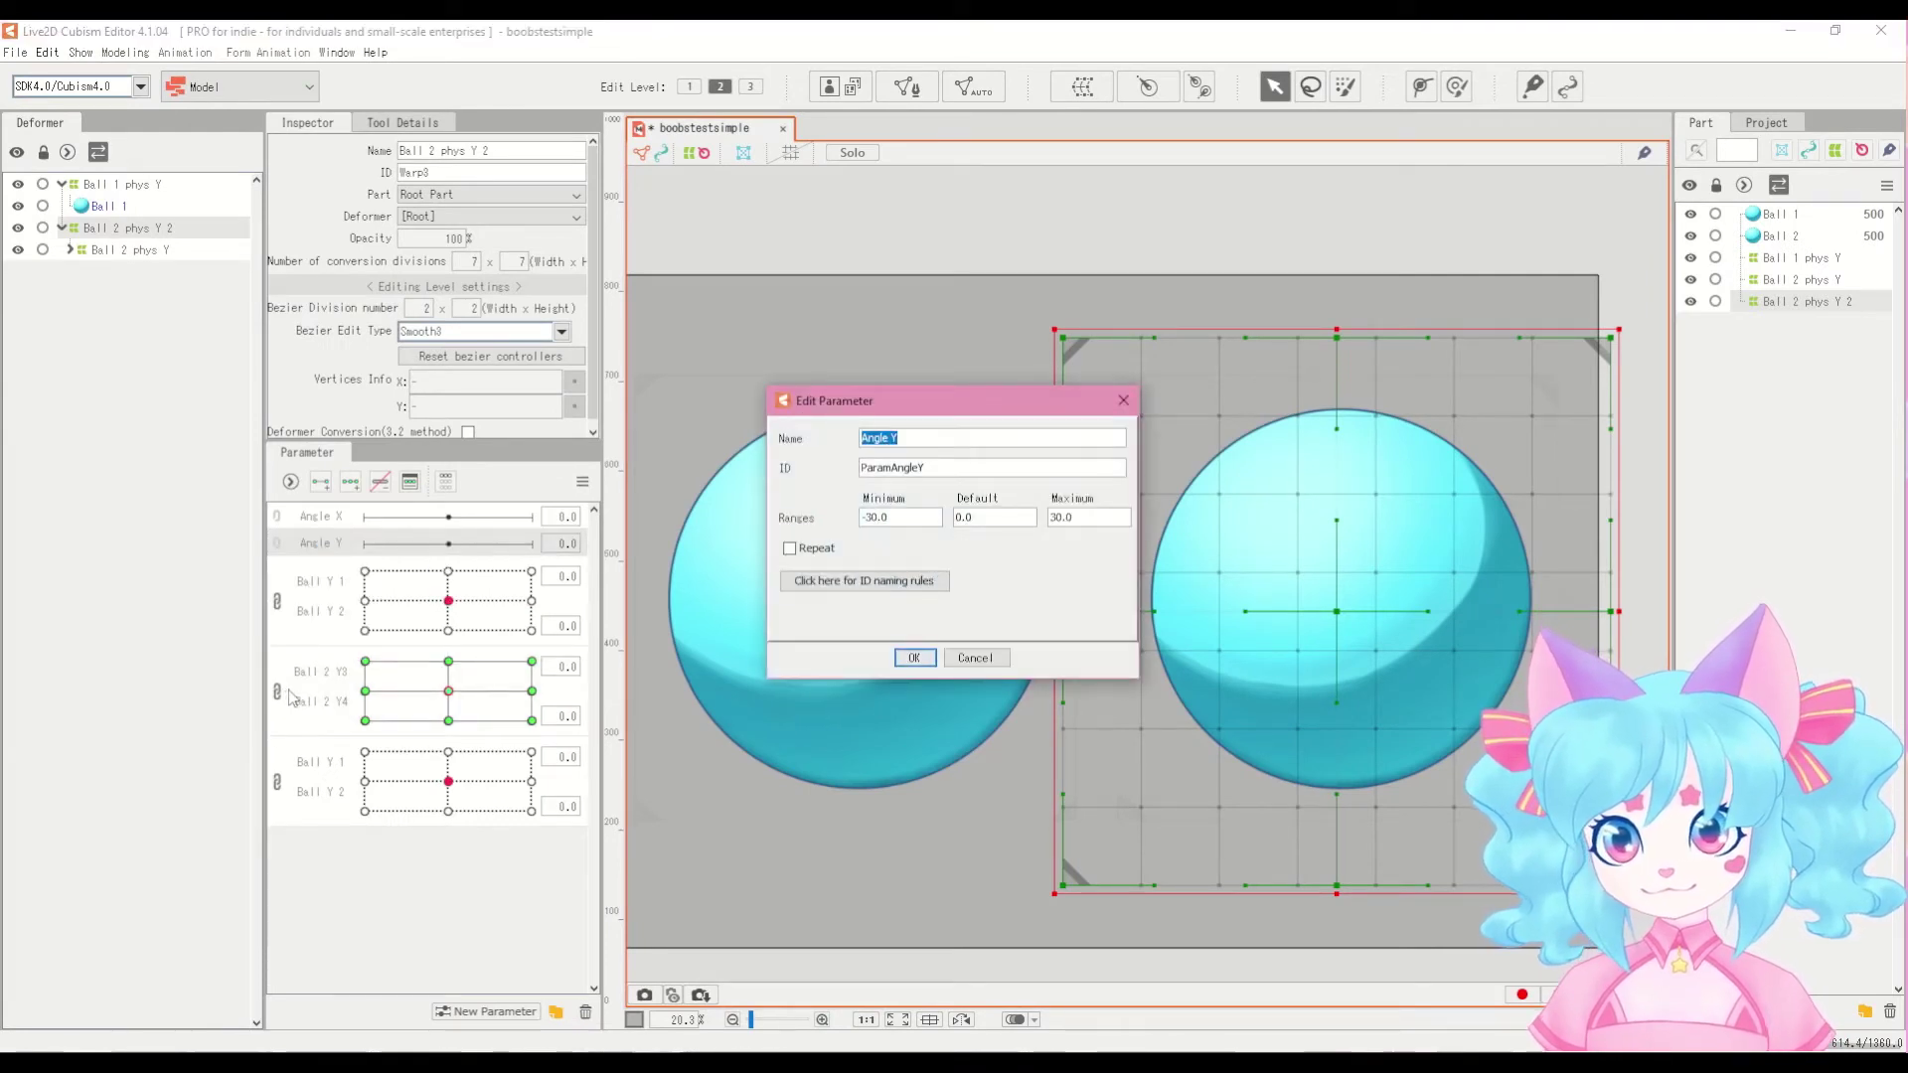
left_click(1122, 400)
Step: Reopen the physics settings and preview how the BAll 2 group responds to Angle Y movement
left_click(125, 55)
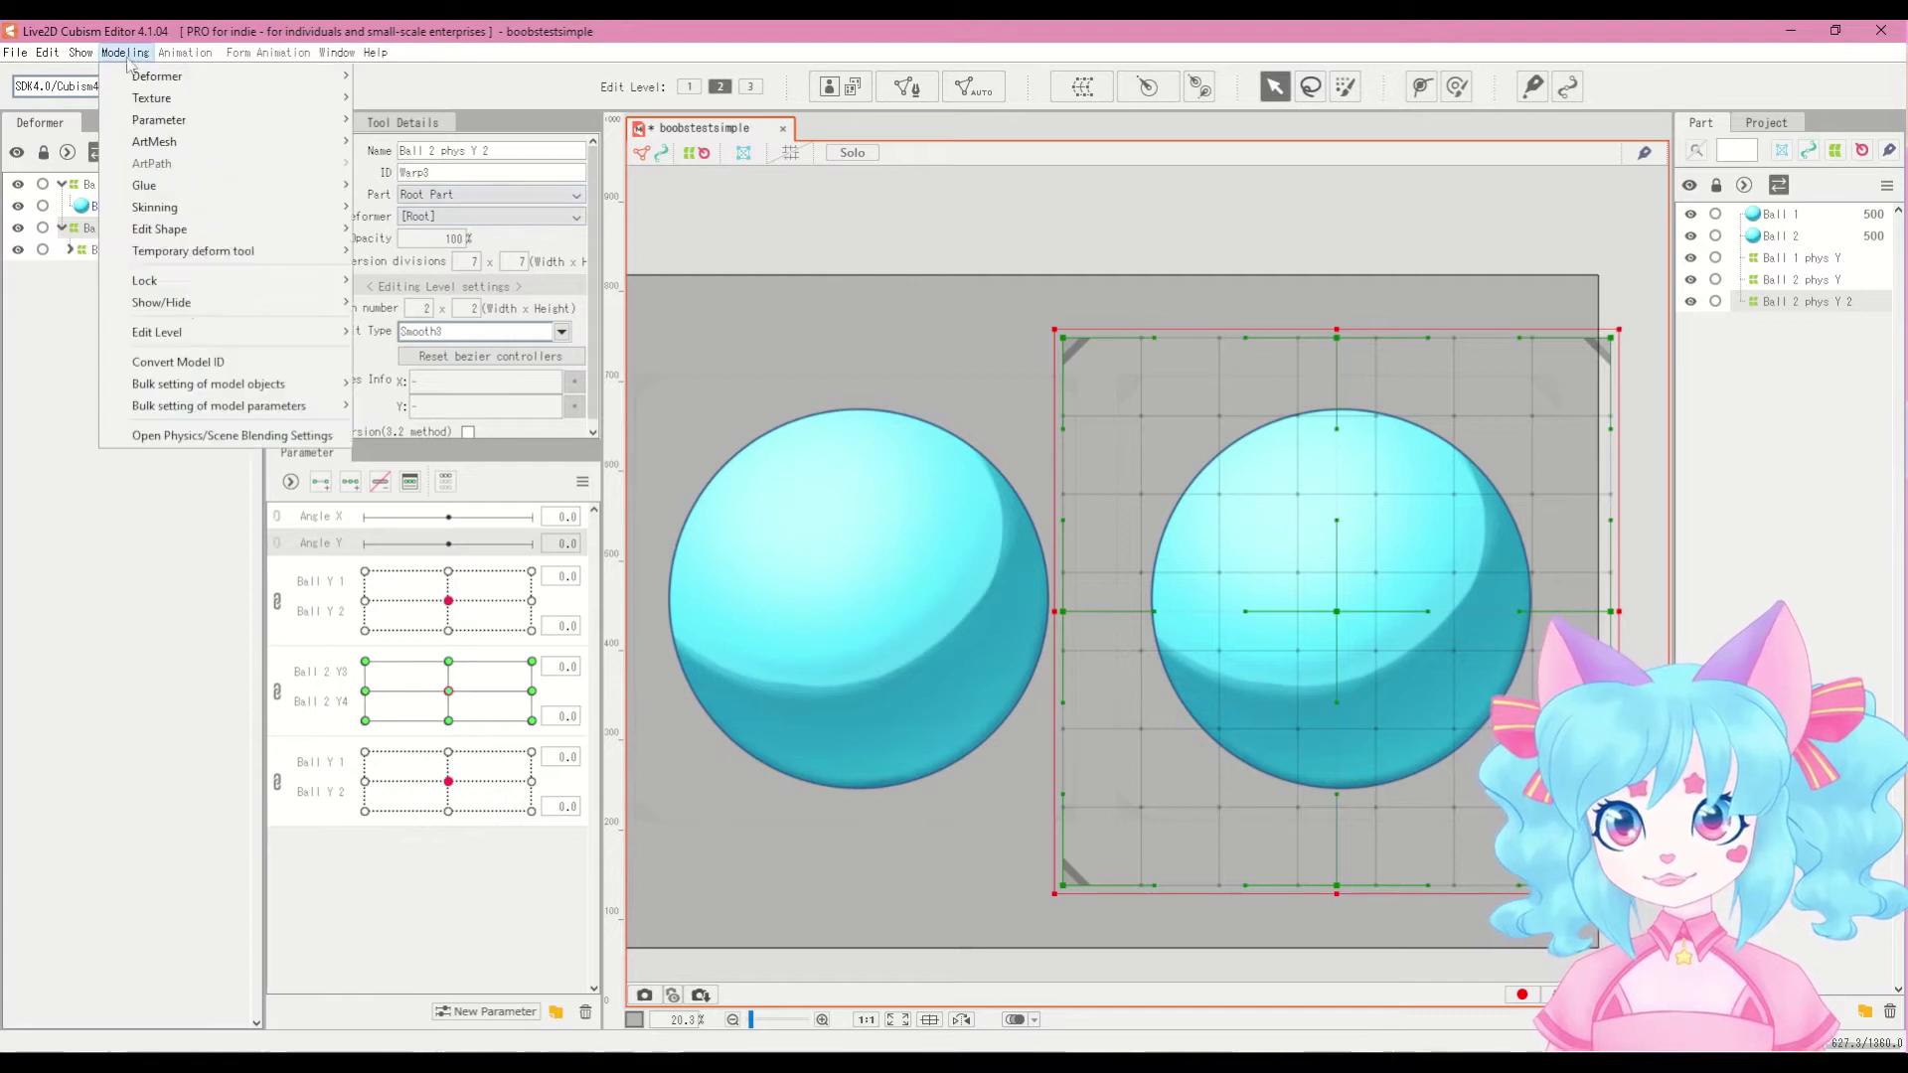
left_click(231, 435)
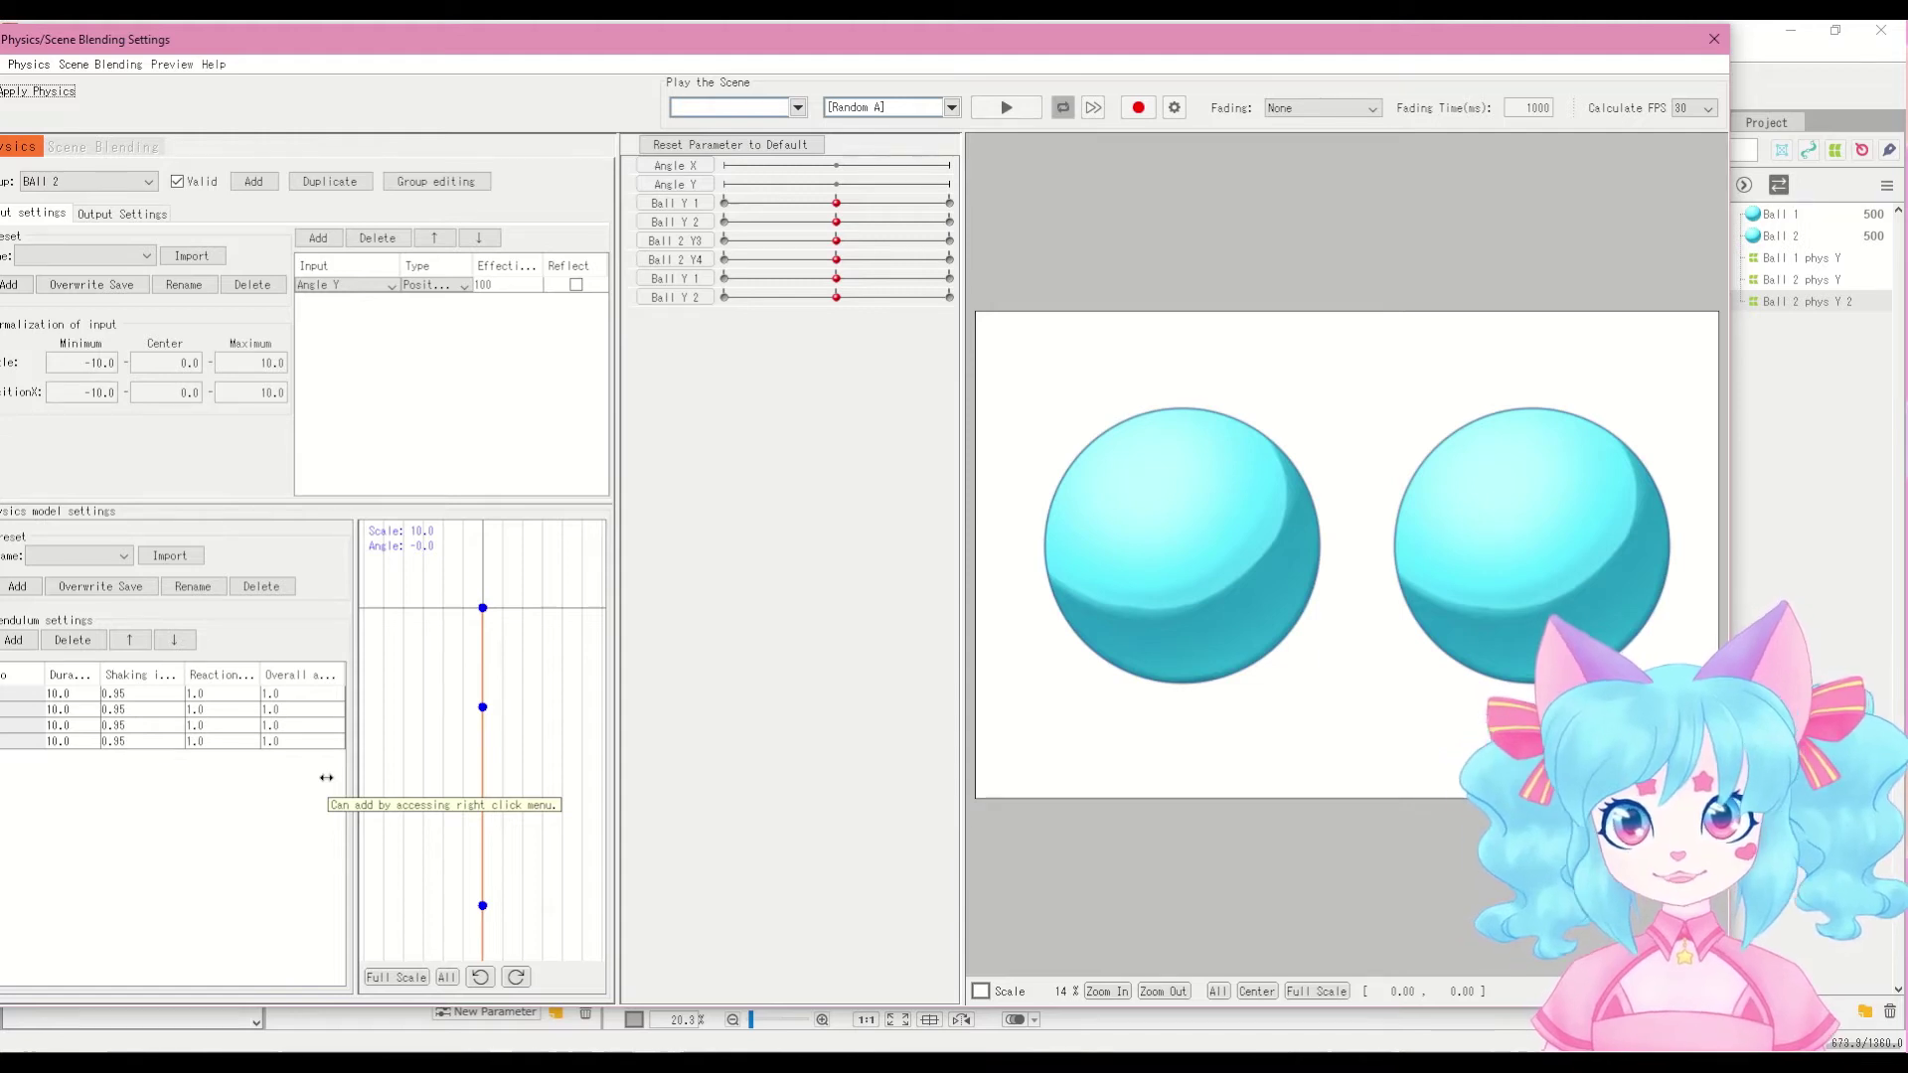
left_click_drag(472, 47, 585, 50)
left_click_drag(938, 192, 1139, 261)
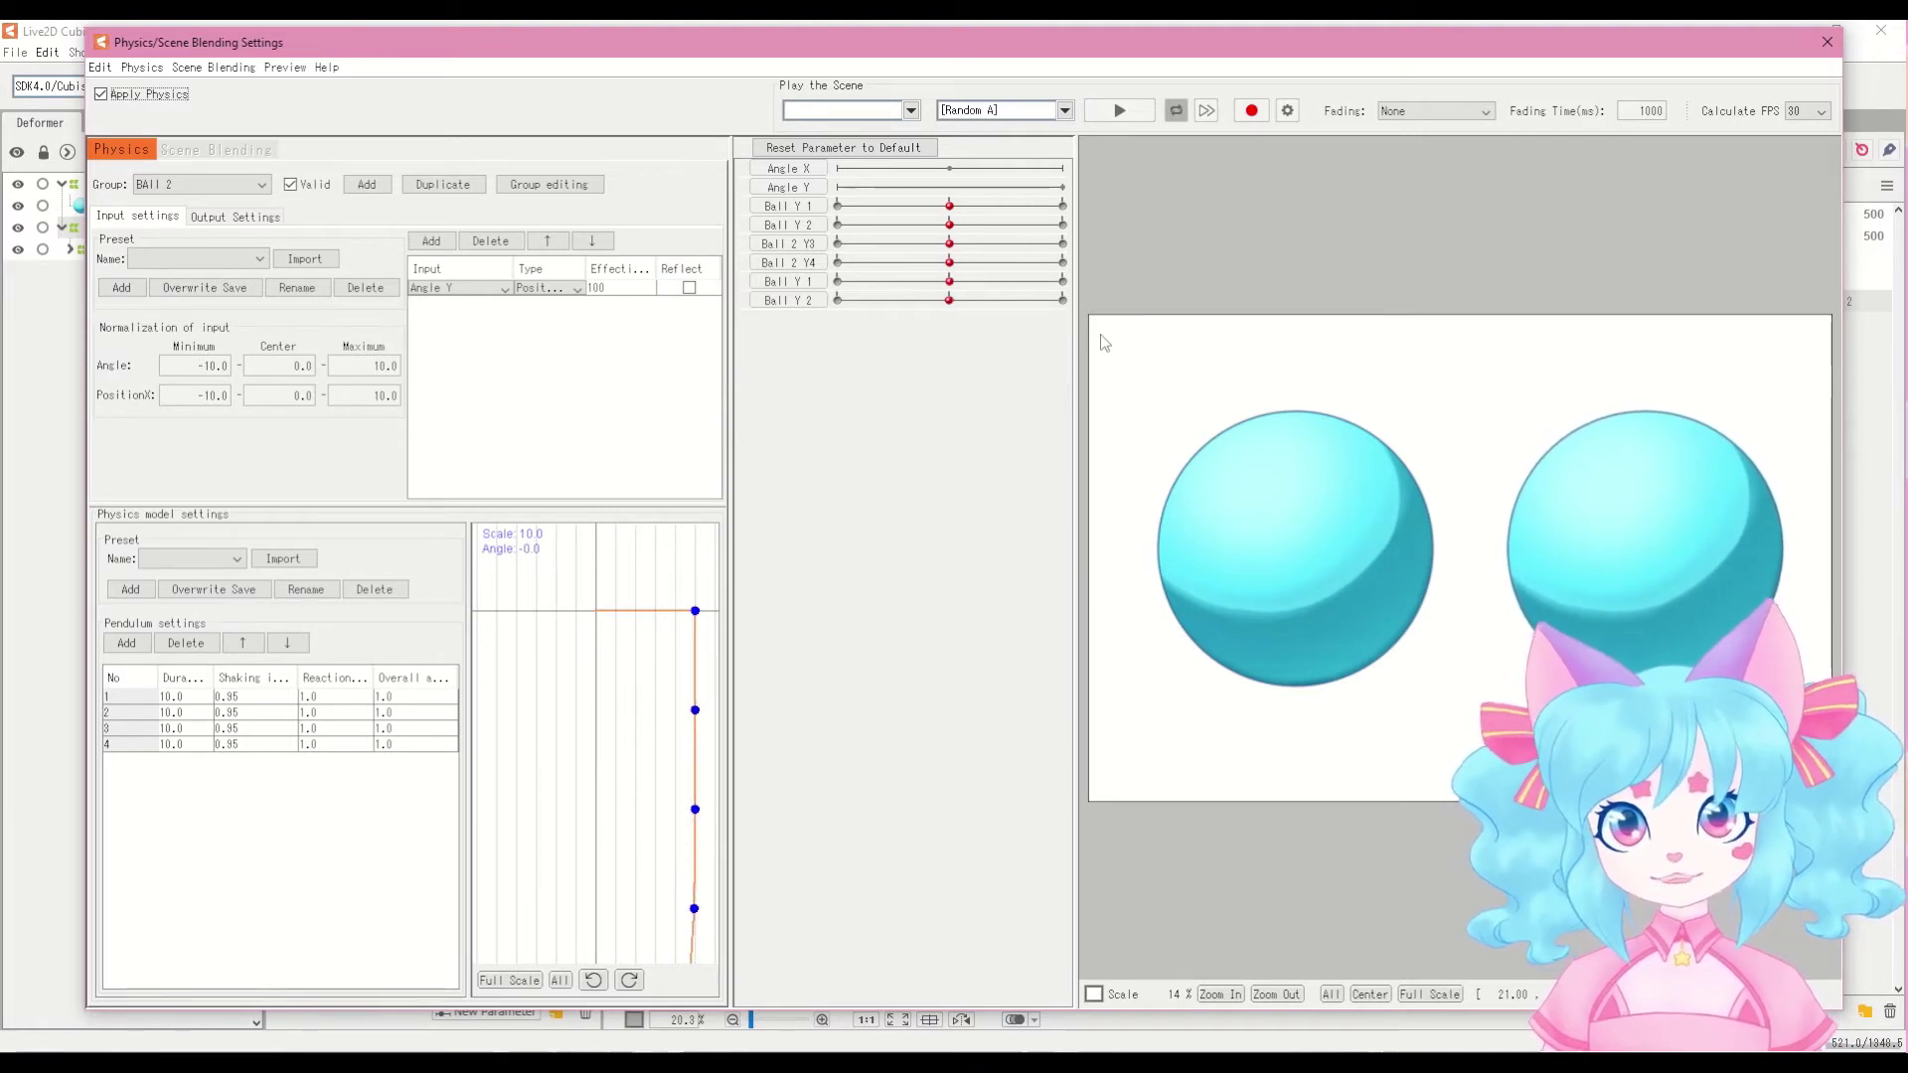
Step: Set the scale of all four BAll 2 output parameters to 2
left_click(255, 217)
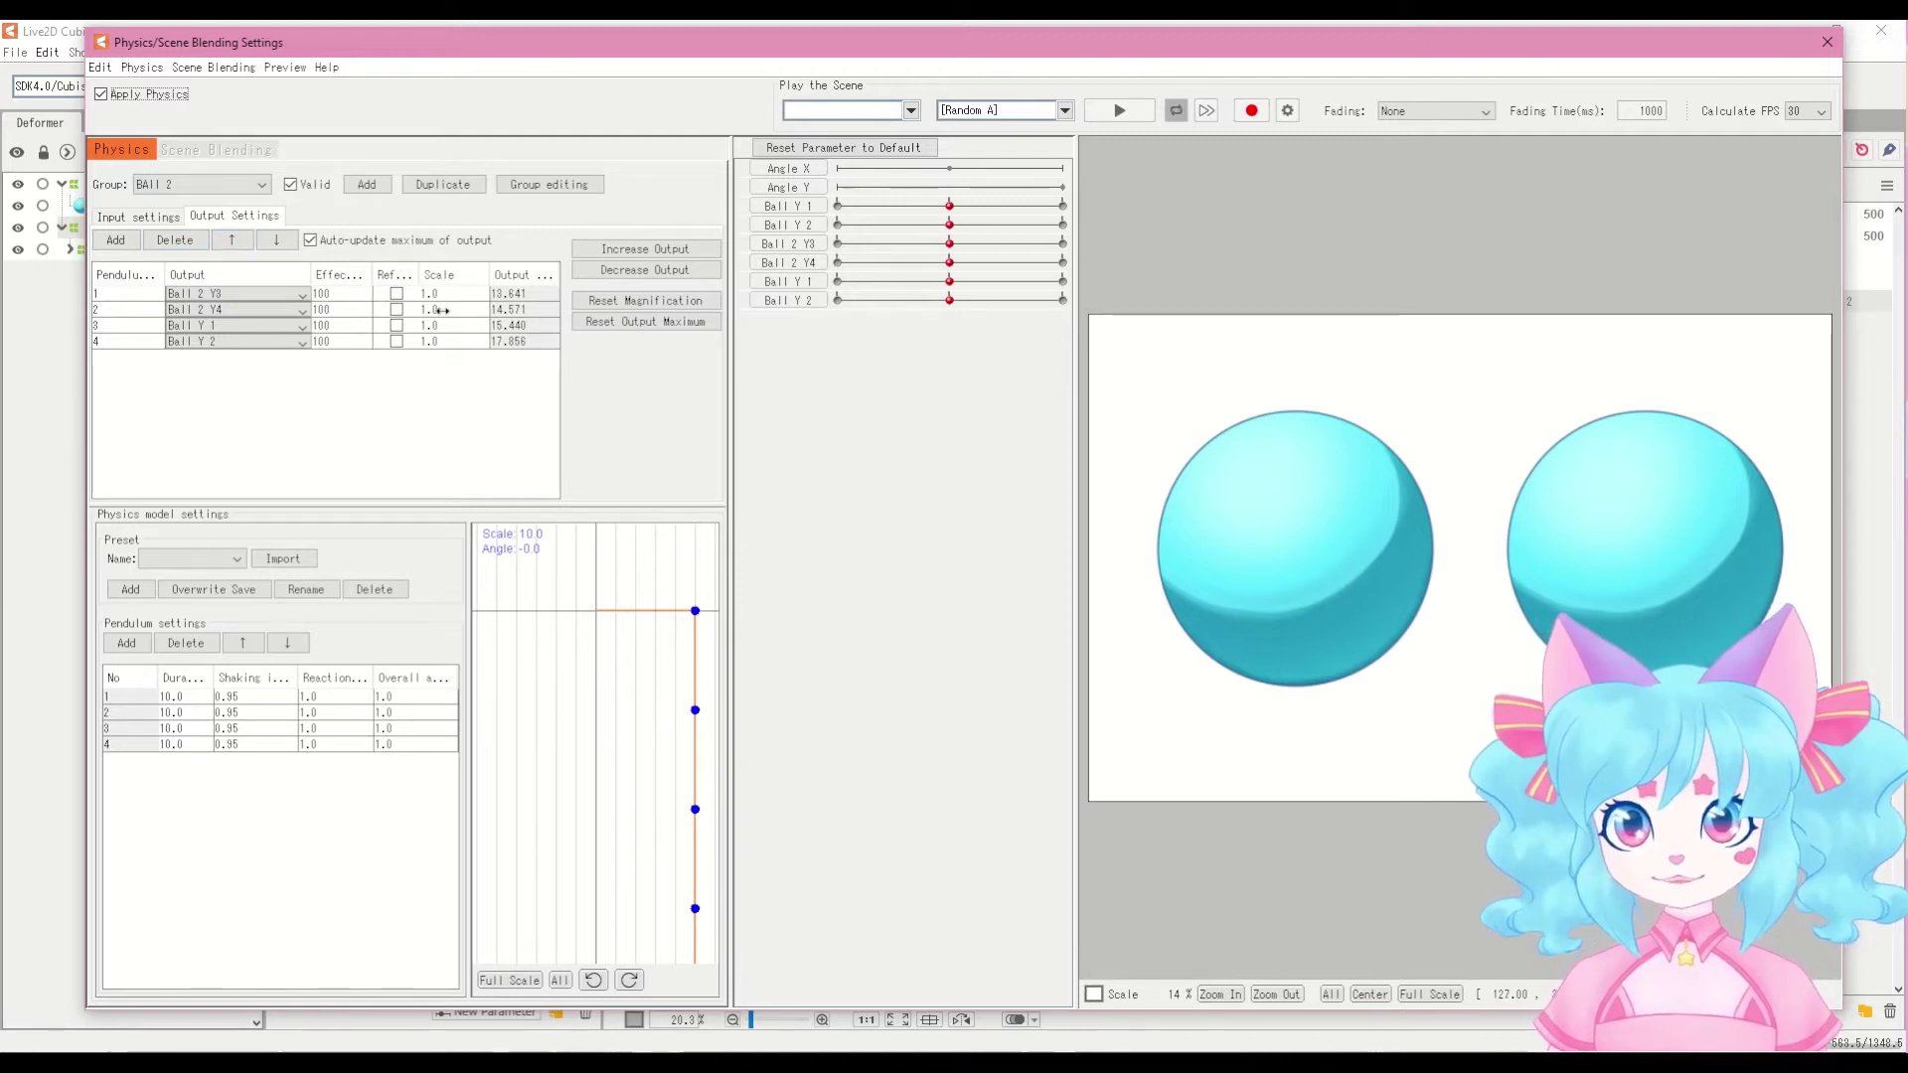
right_click(443, 272)
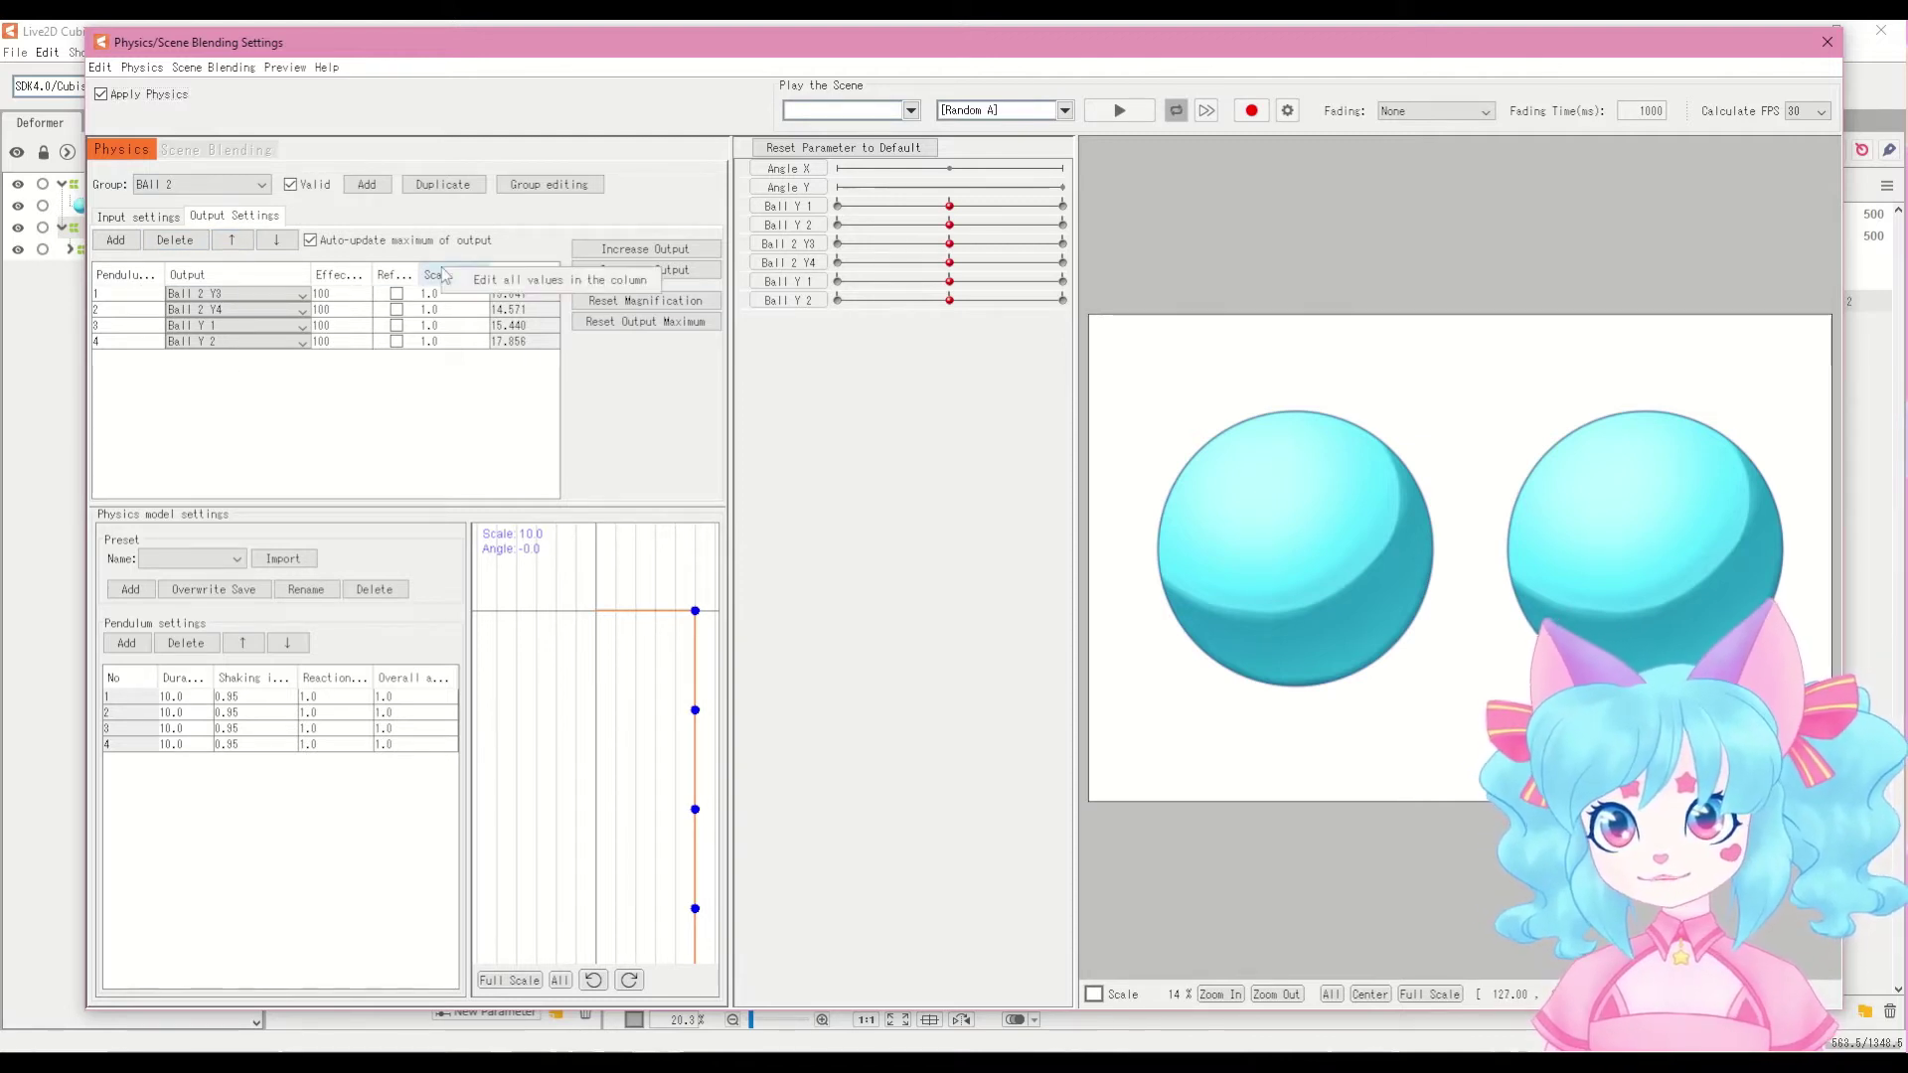
left_click(508, 280)
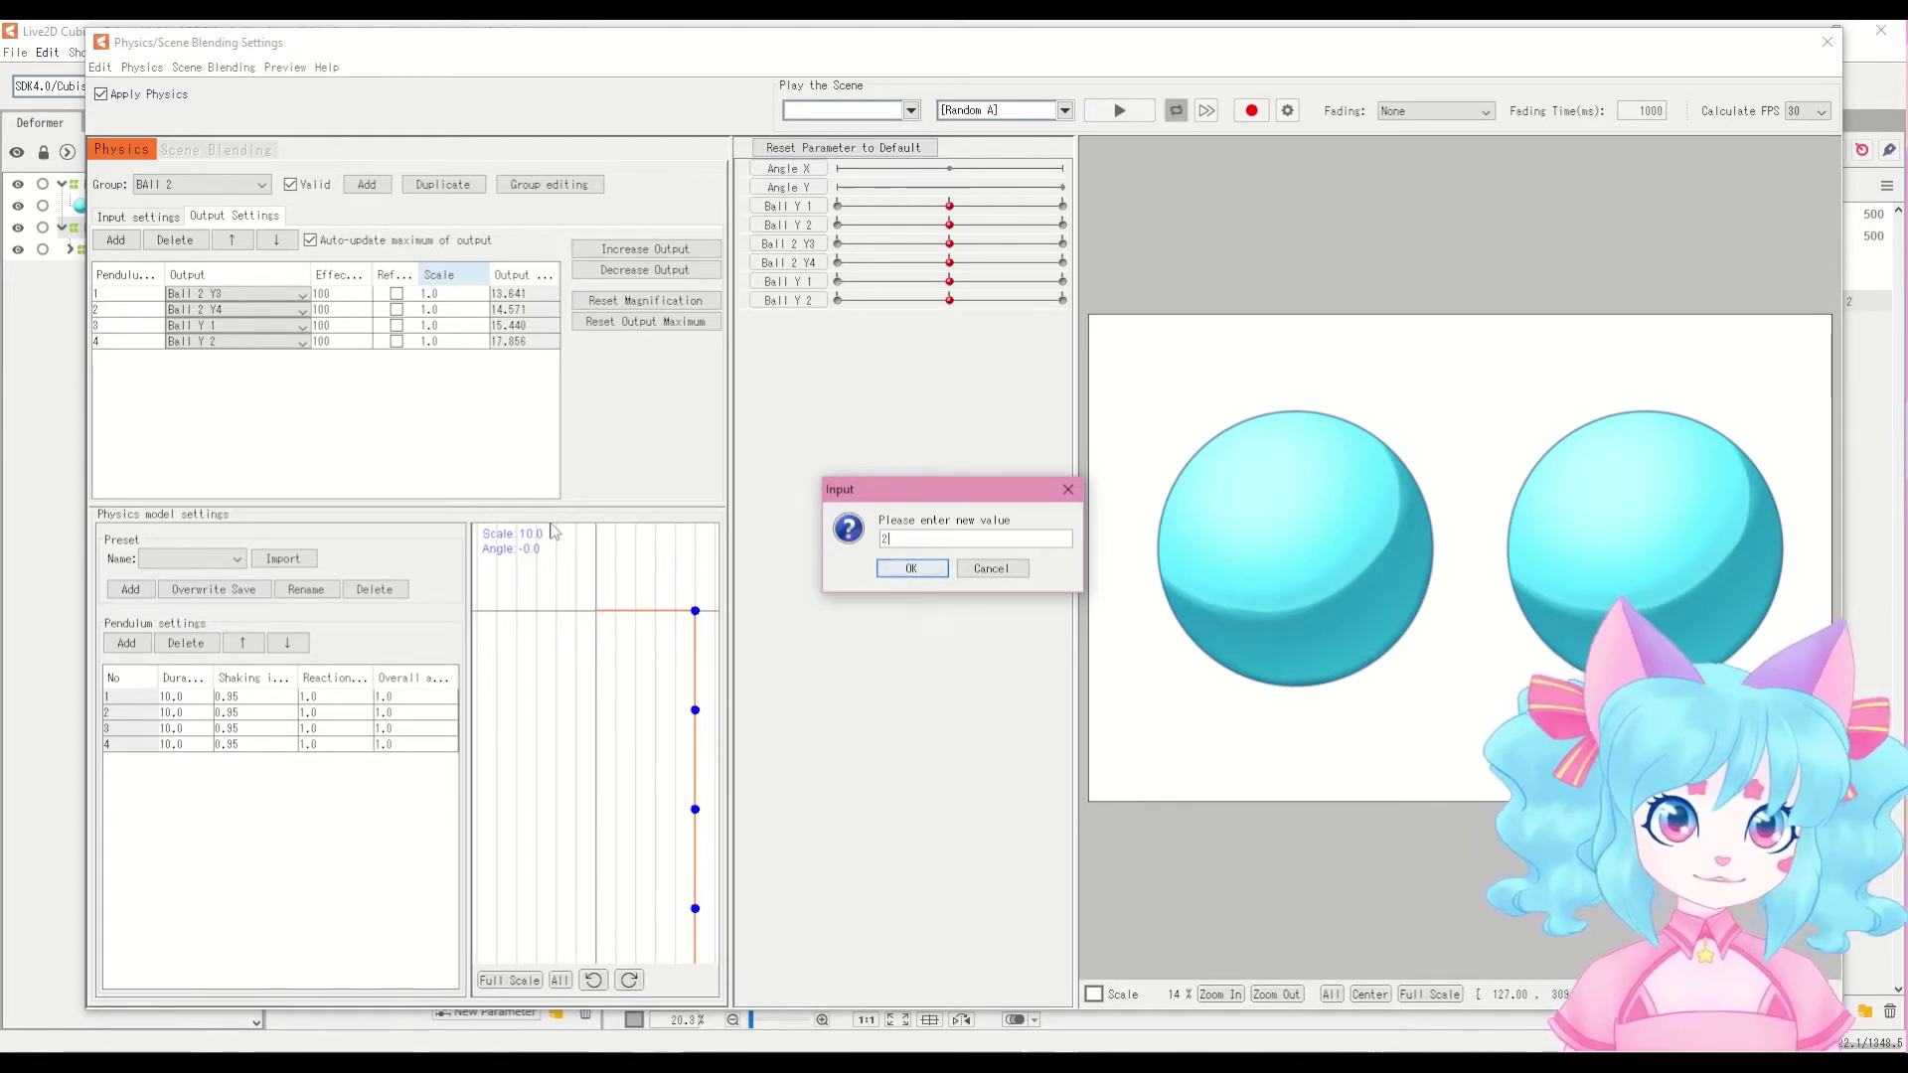
key("Return")
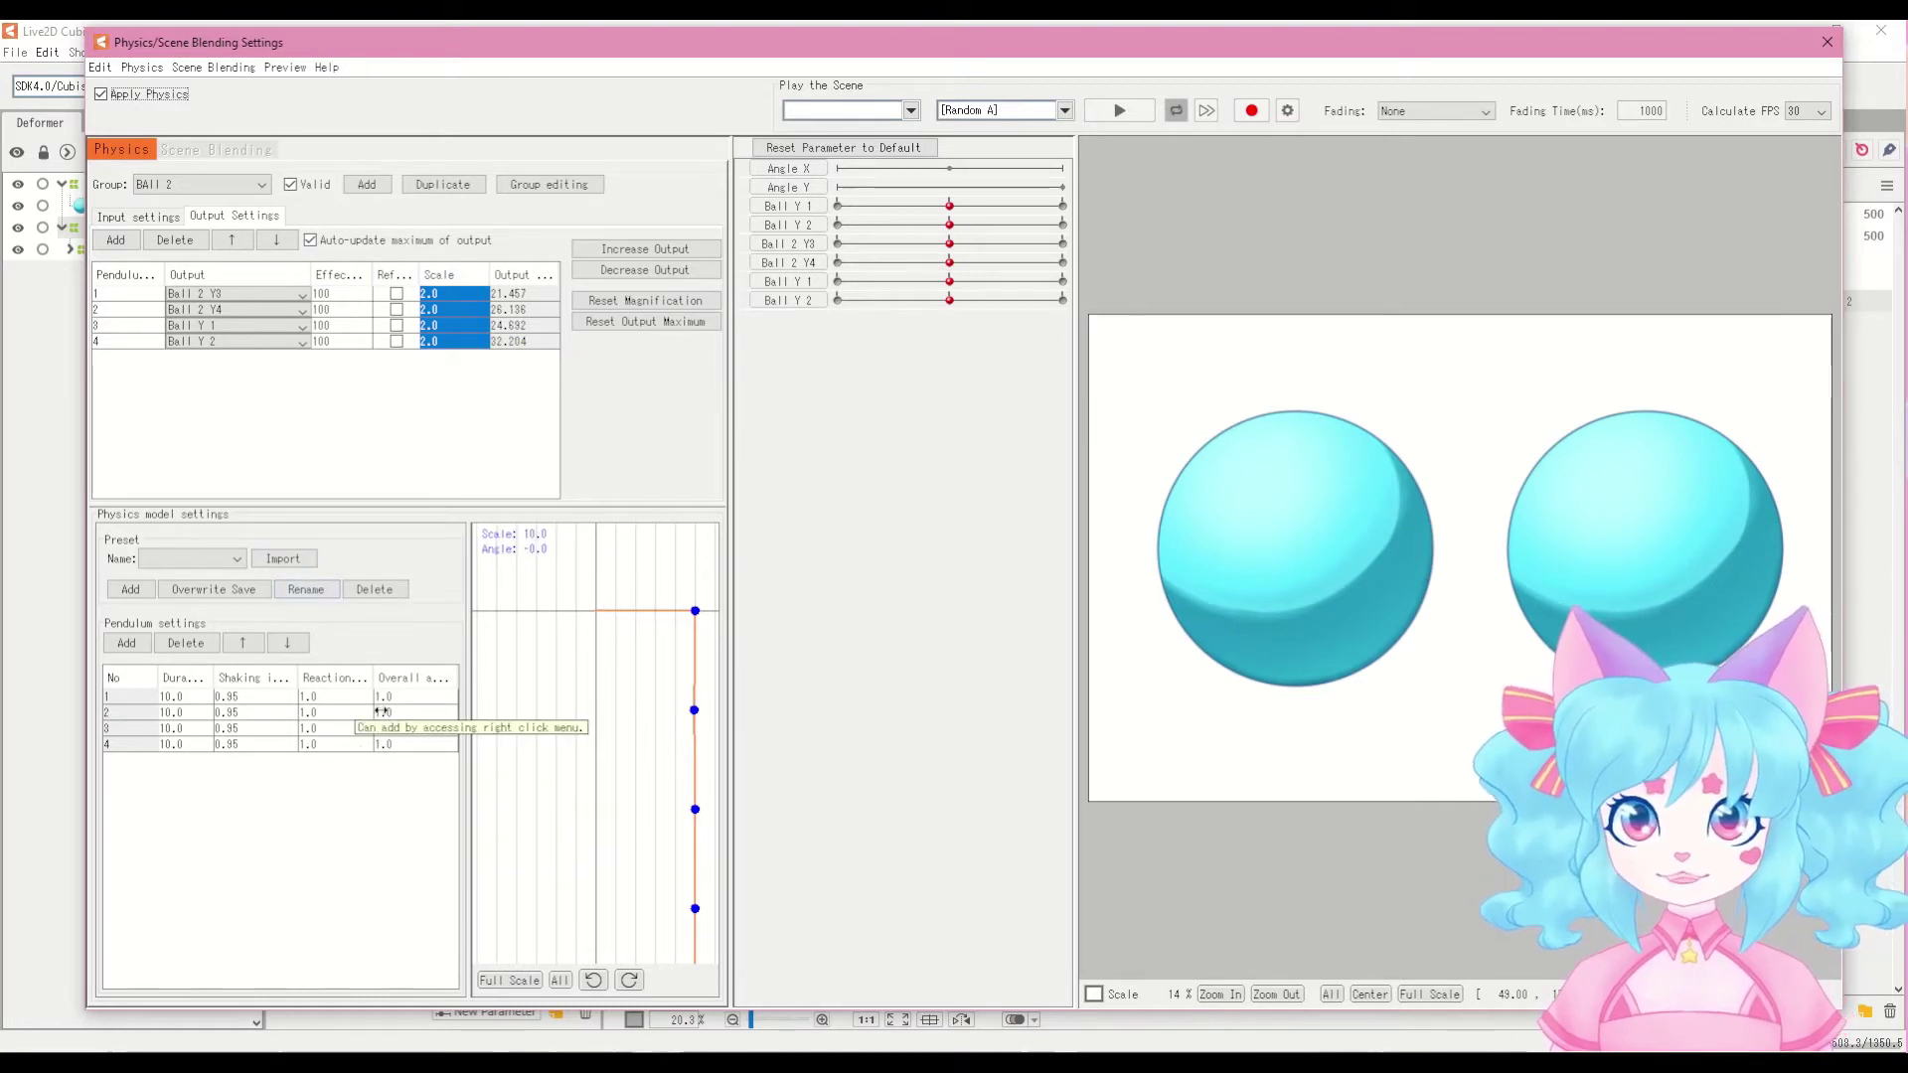
Step: Raise the scale of all BAll 2 outputs to 20 and test Ball 2's deformation with Angle Y
right_click(442, 274)
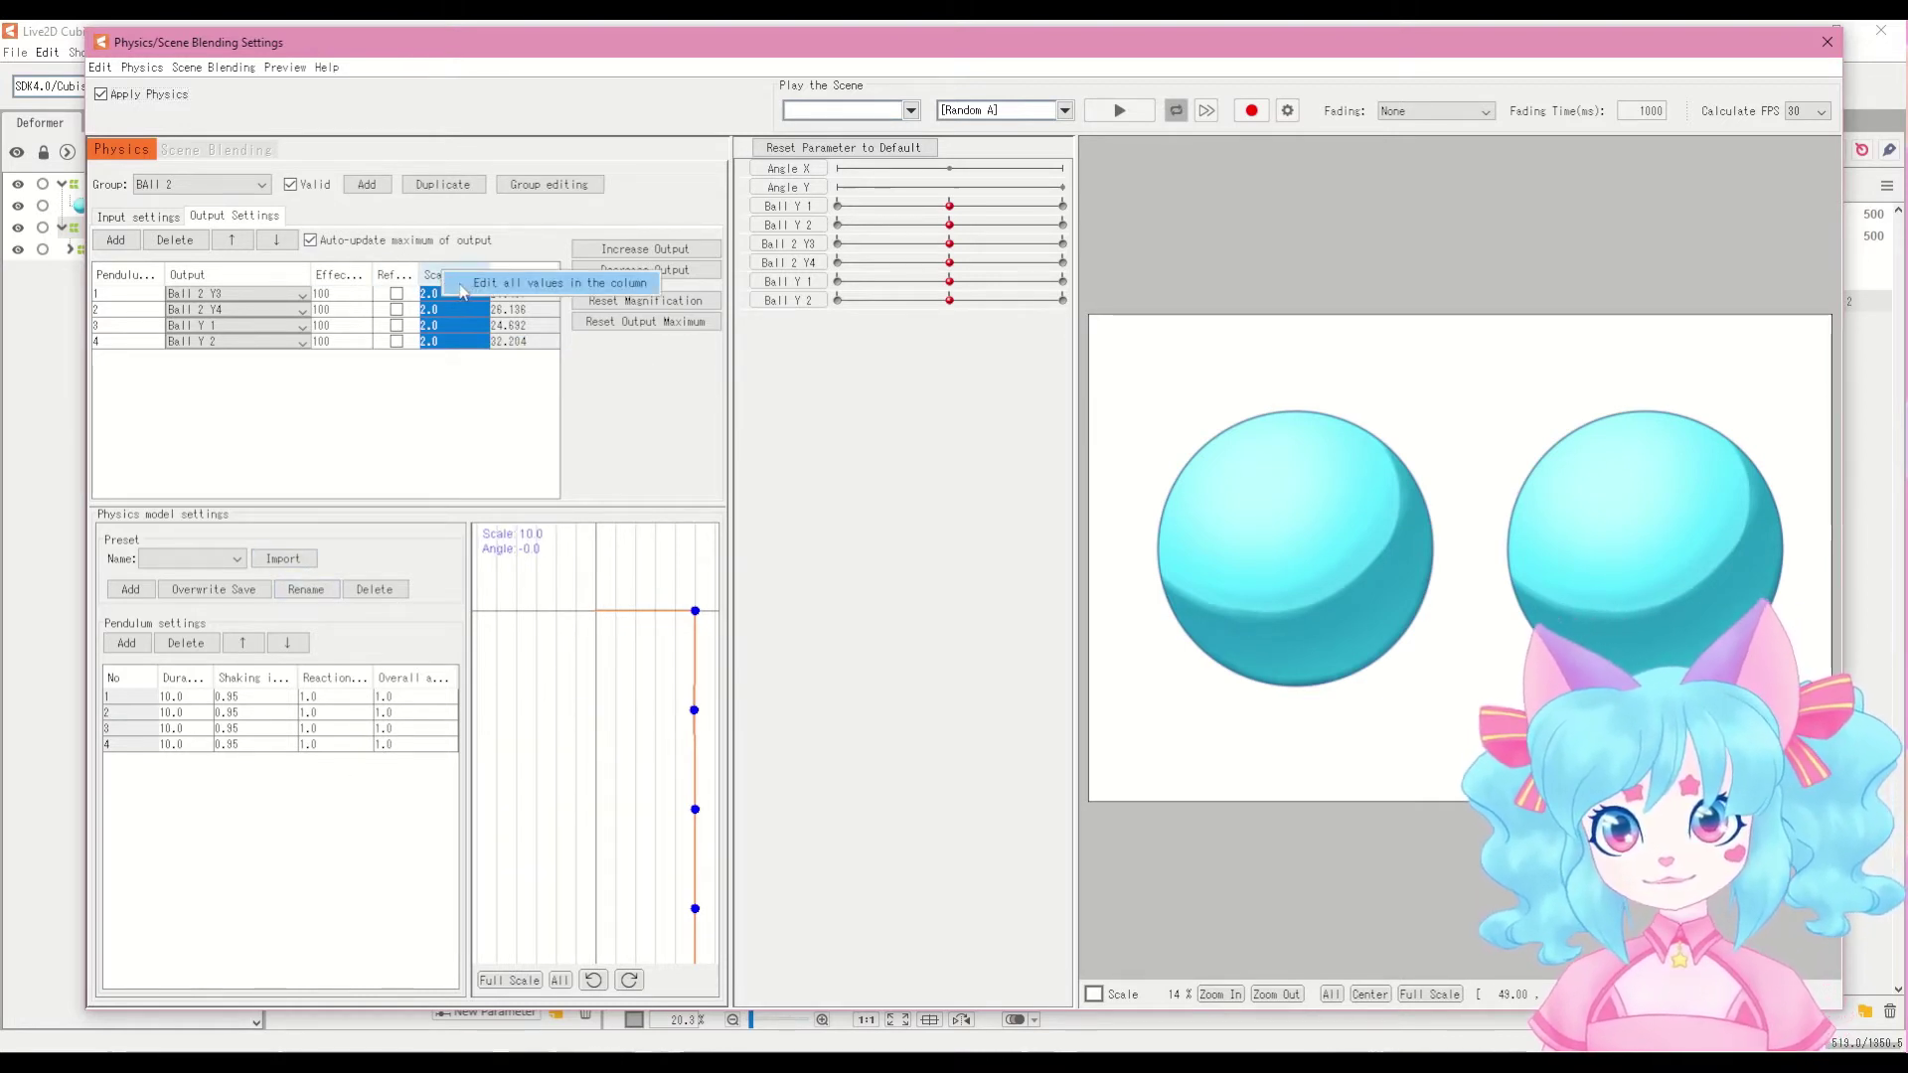
left_click(497, 281)
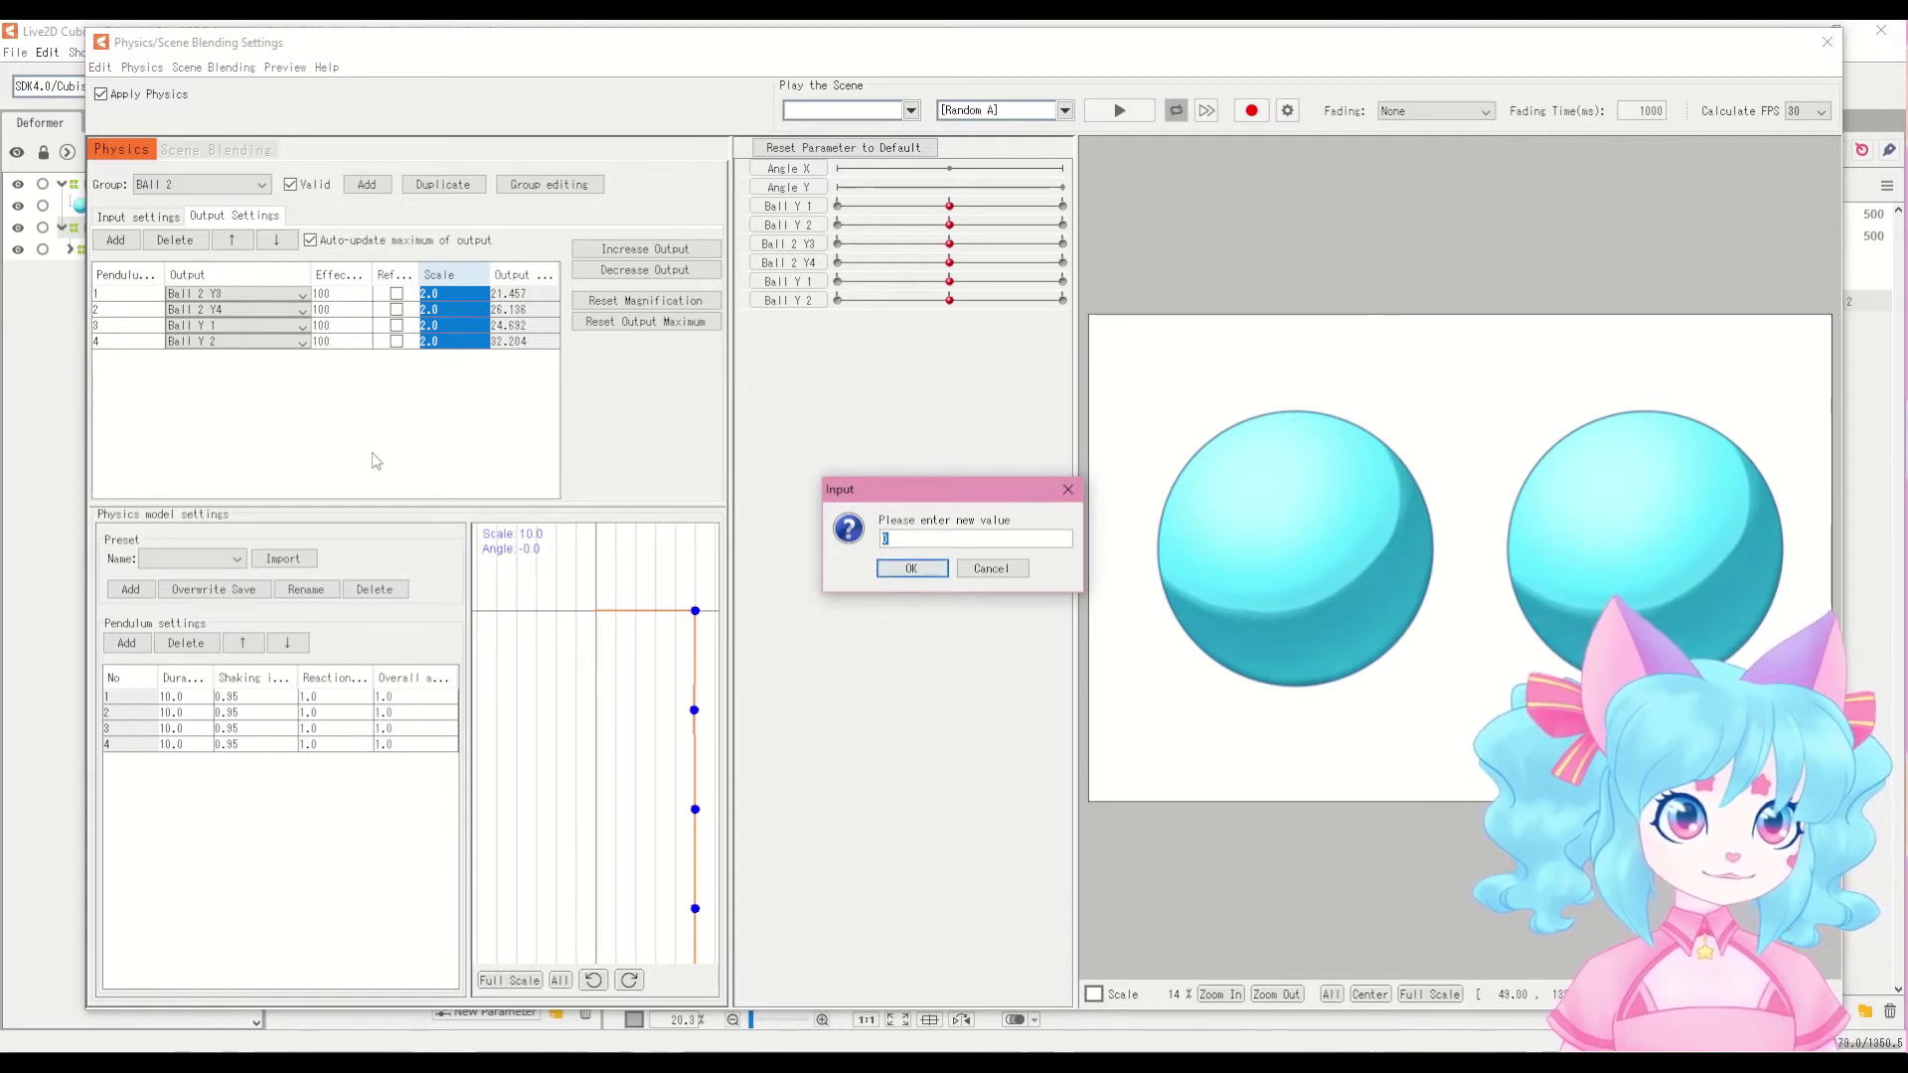
left_click(906, 571)
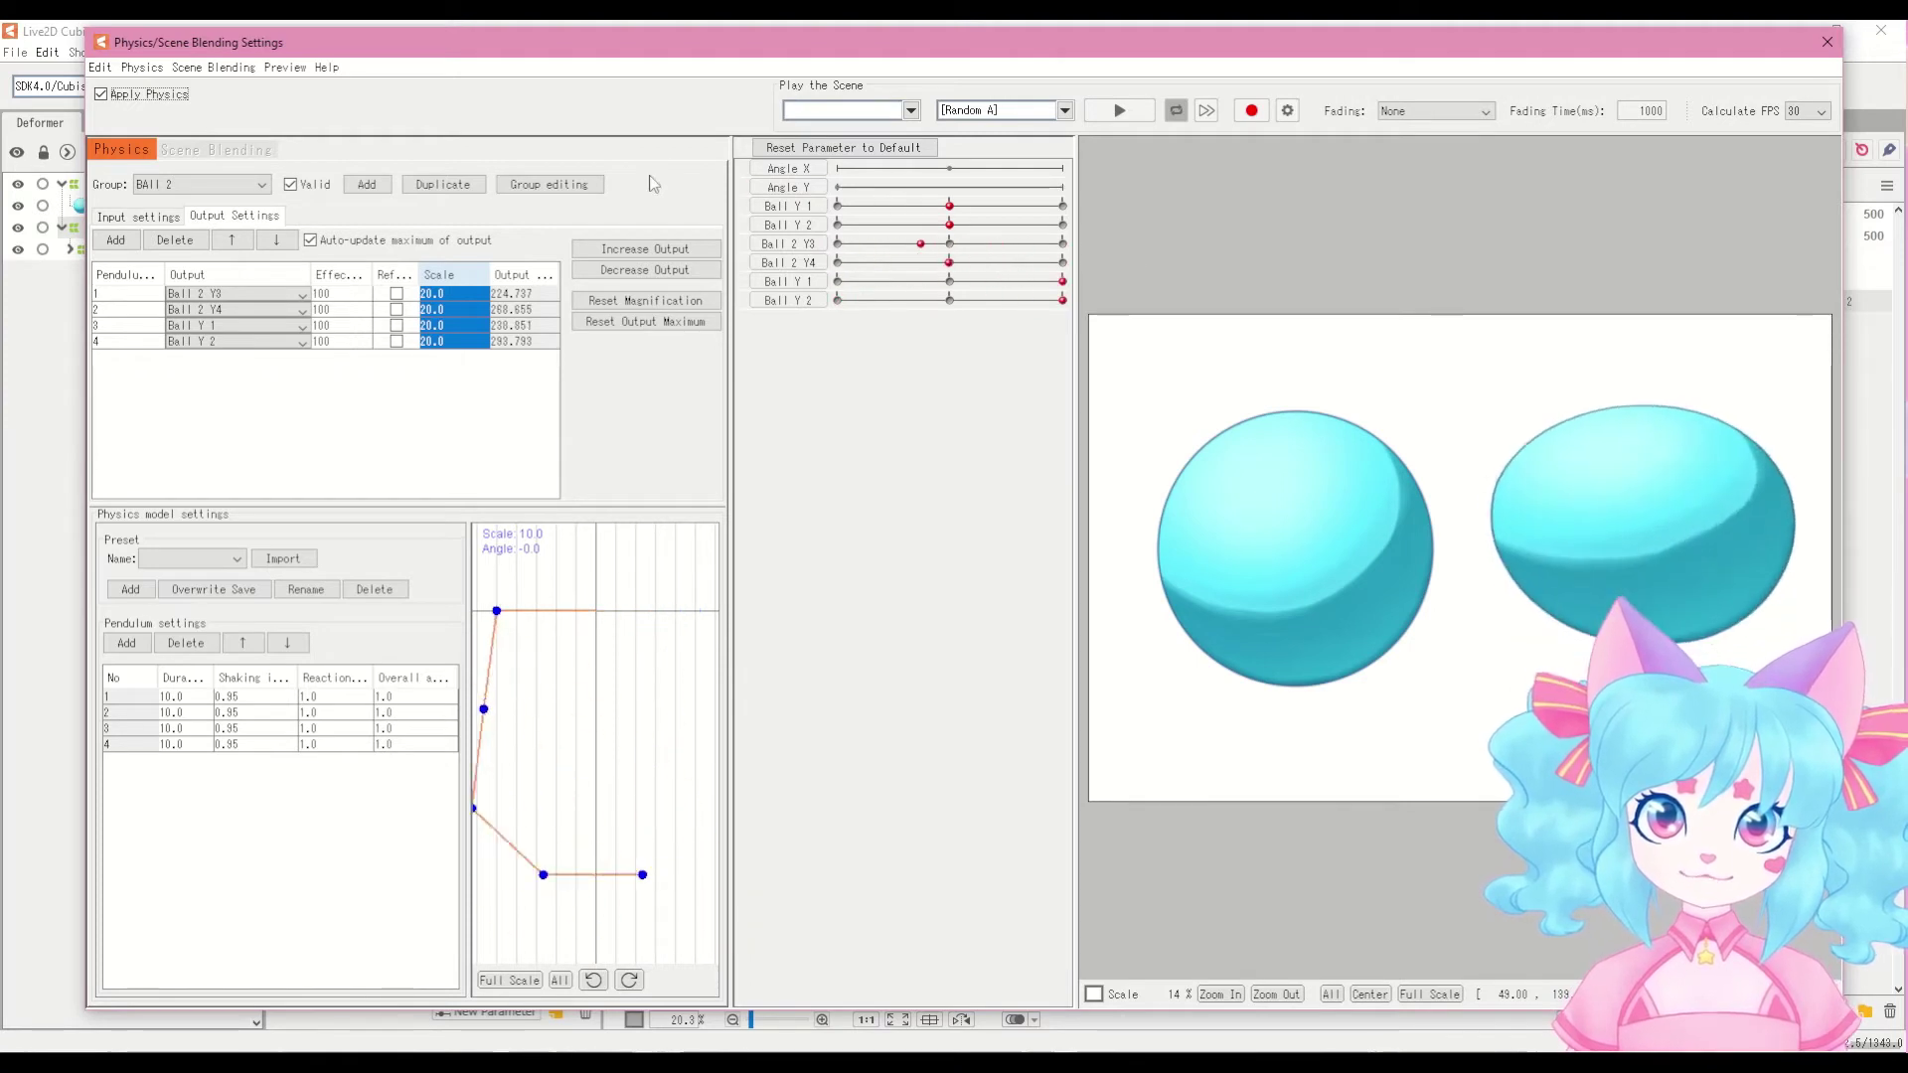
left_click_drag(671, 49, 373, 56)
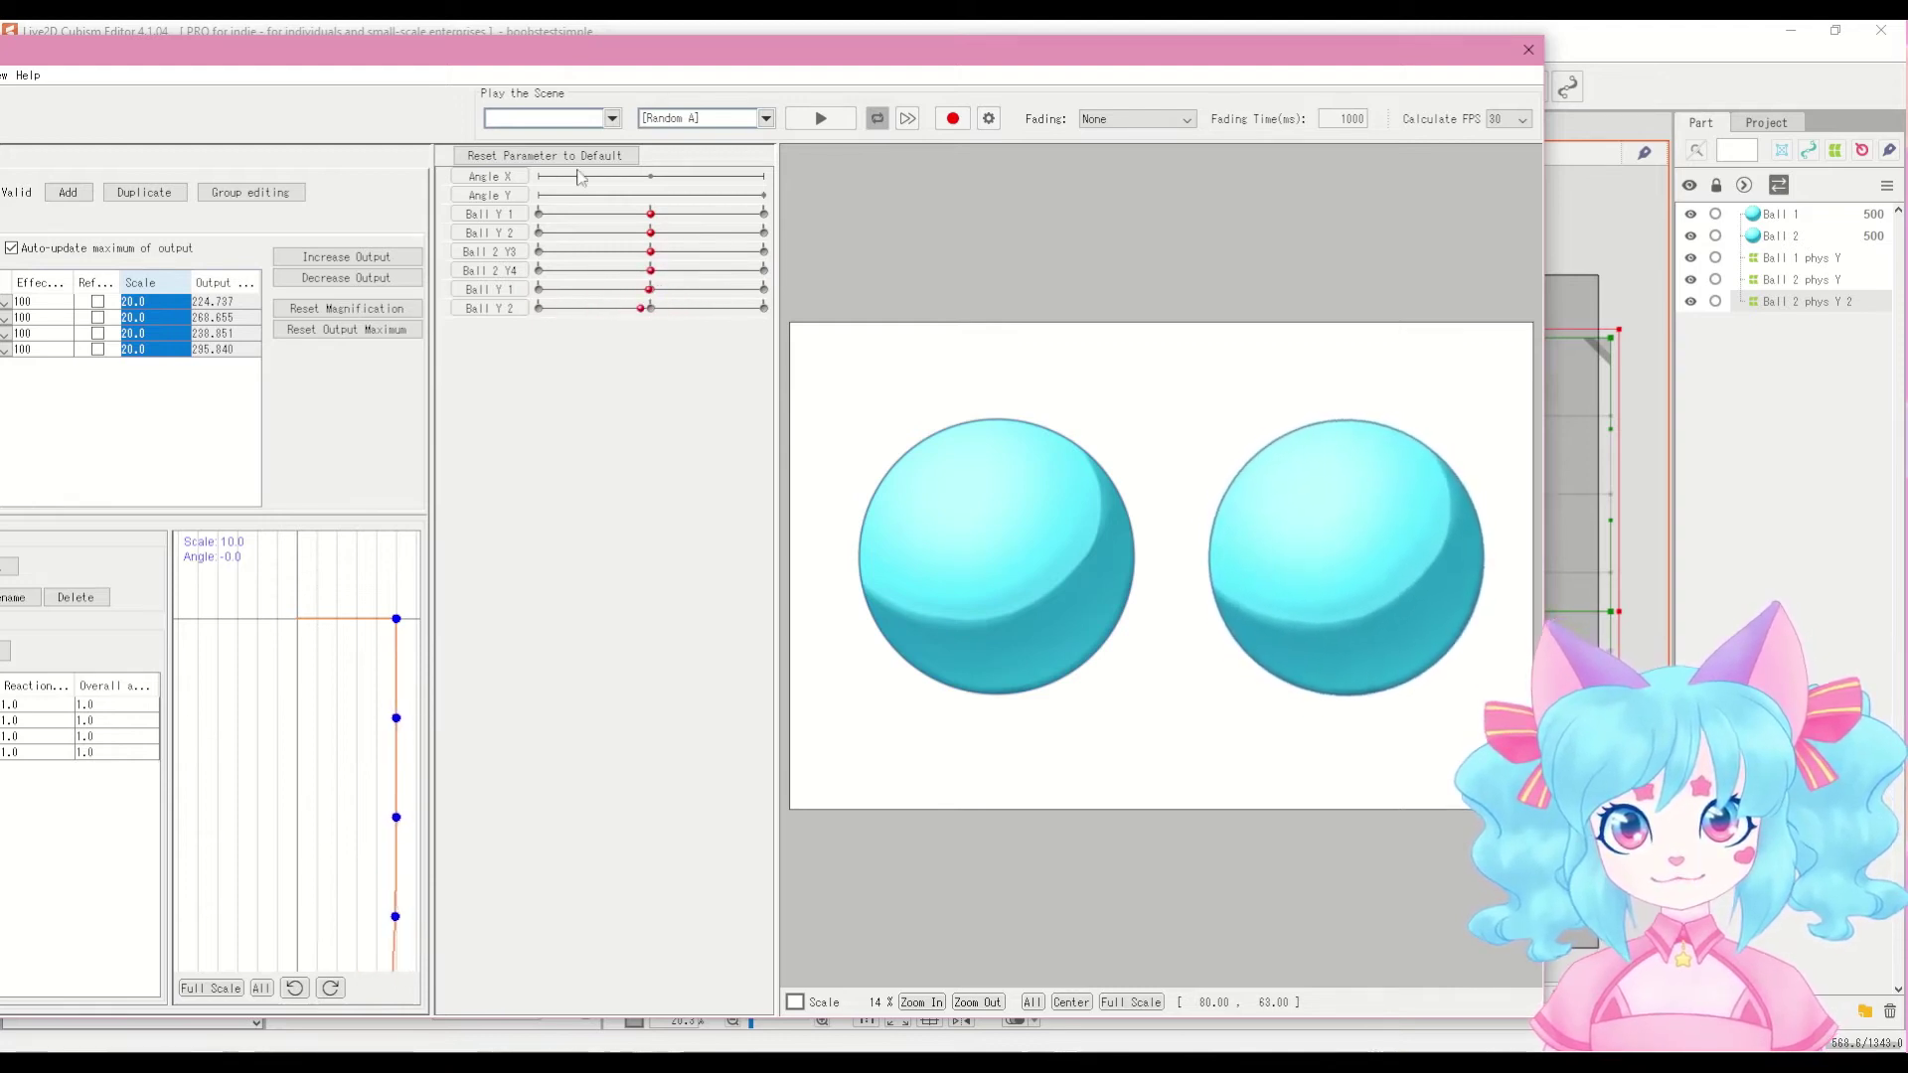
left_click_drag(755, 198, 815, 230)
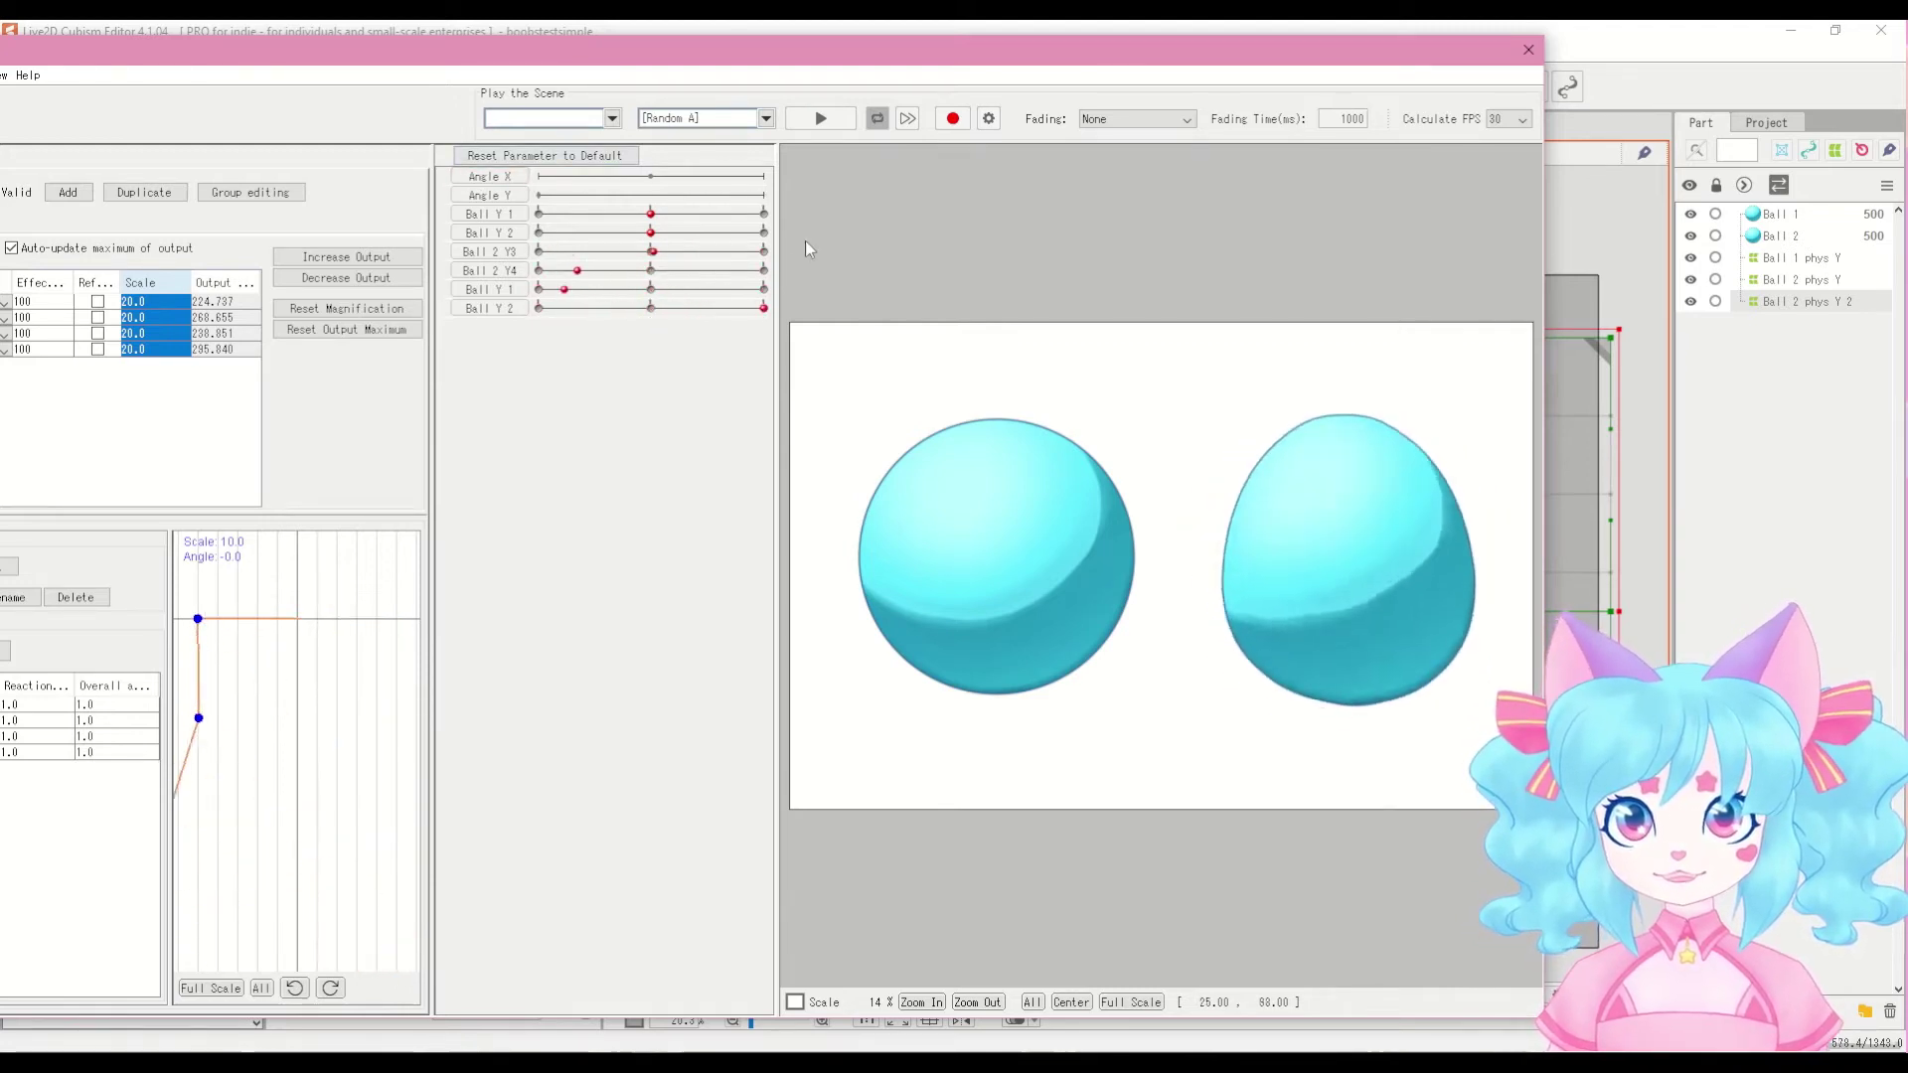
Step: Set the scale of all four BAll 2 output parameters to 3
left_click_drag(432, 46, 585, 53)
right_click(303, 295)
left_click(306, 297)
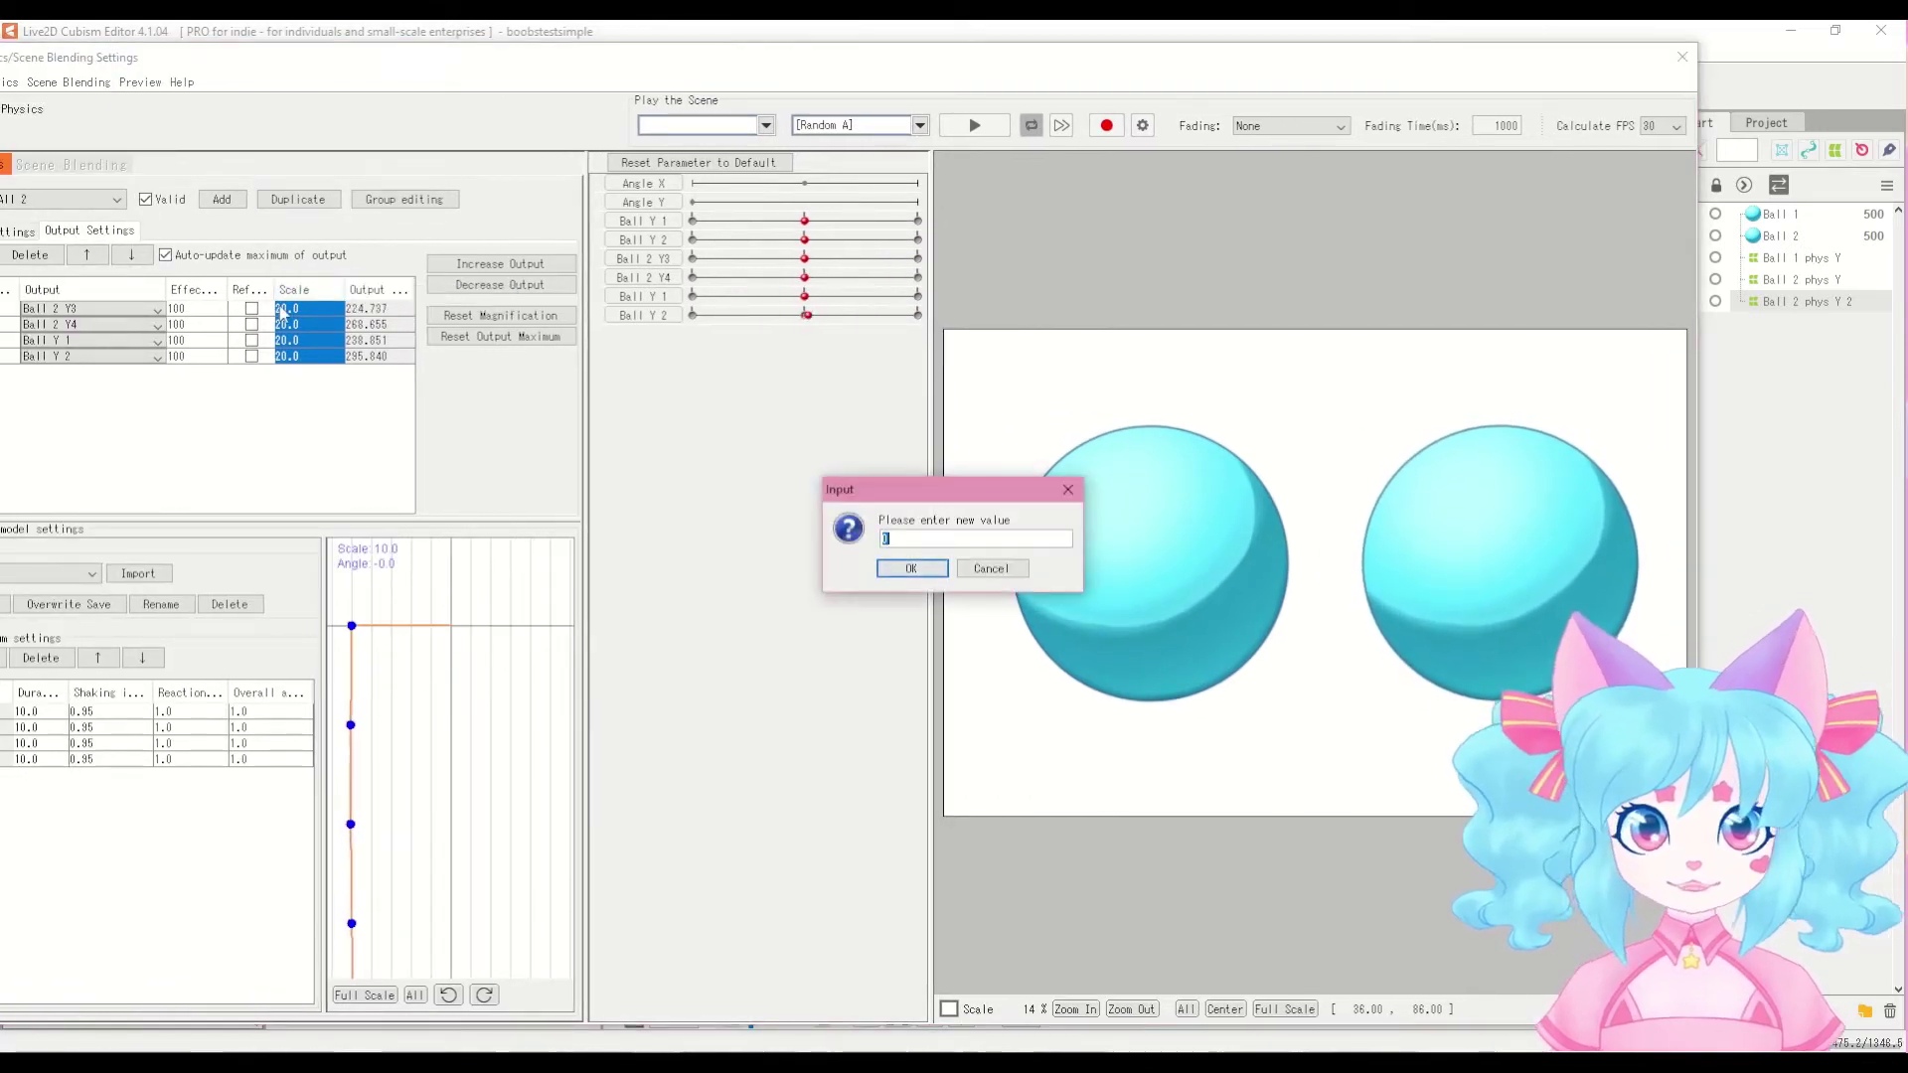
type("2")
type("3")
left_click(910, 570)
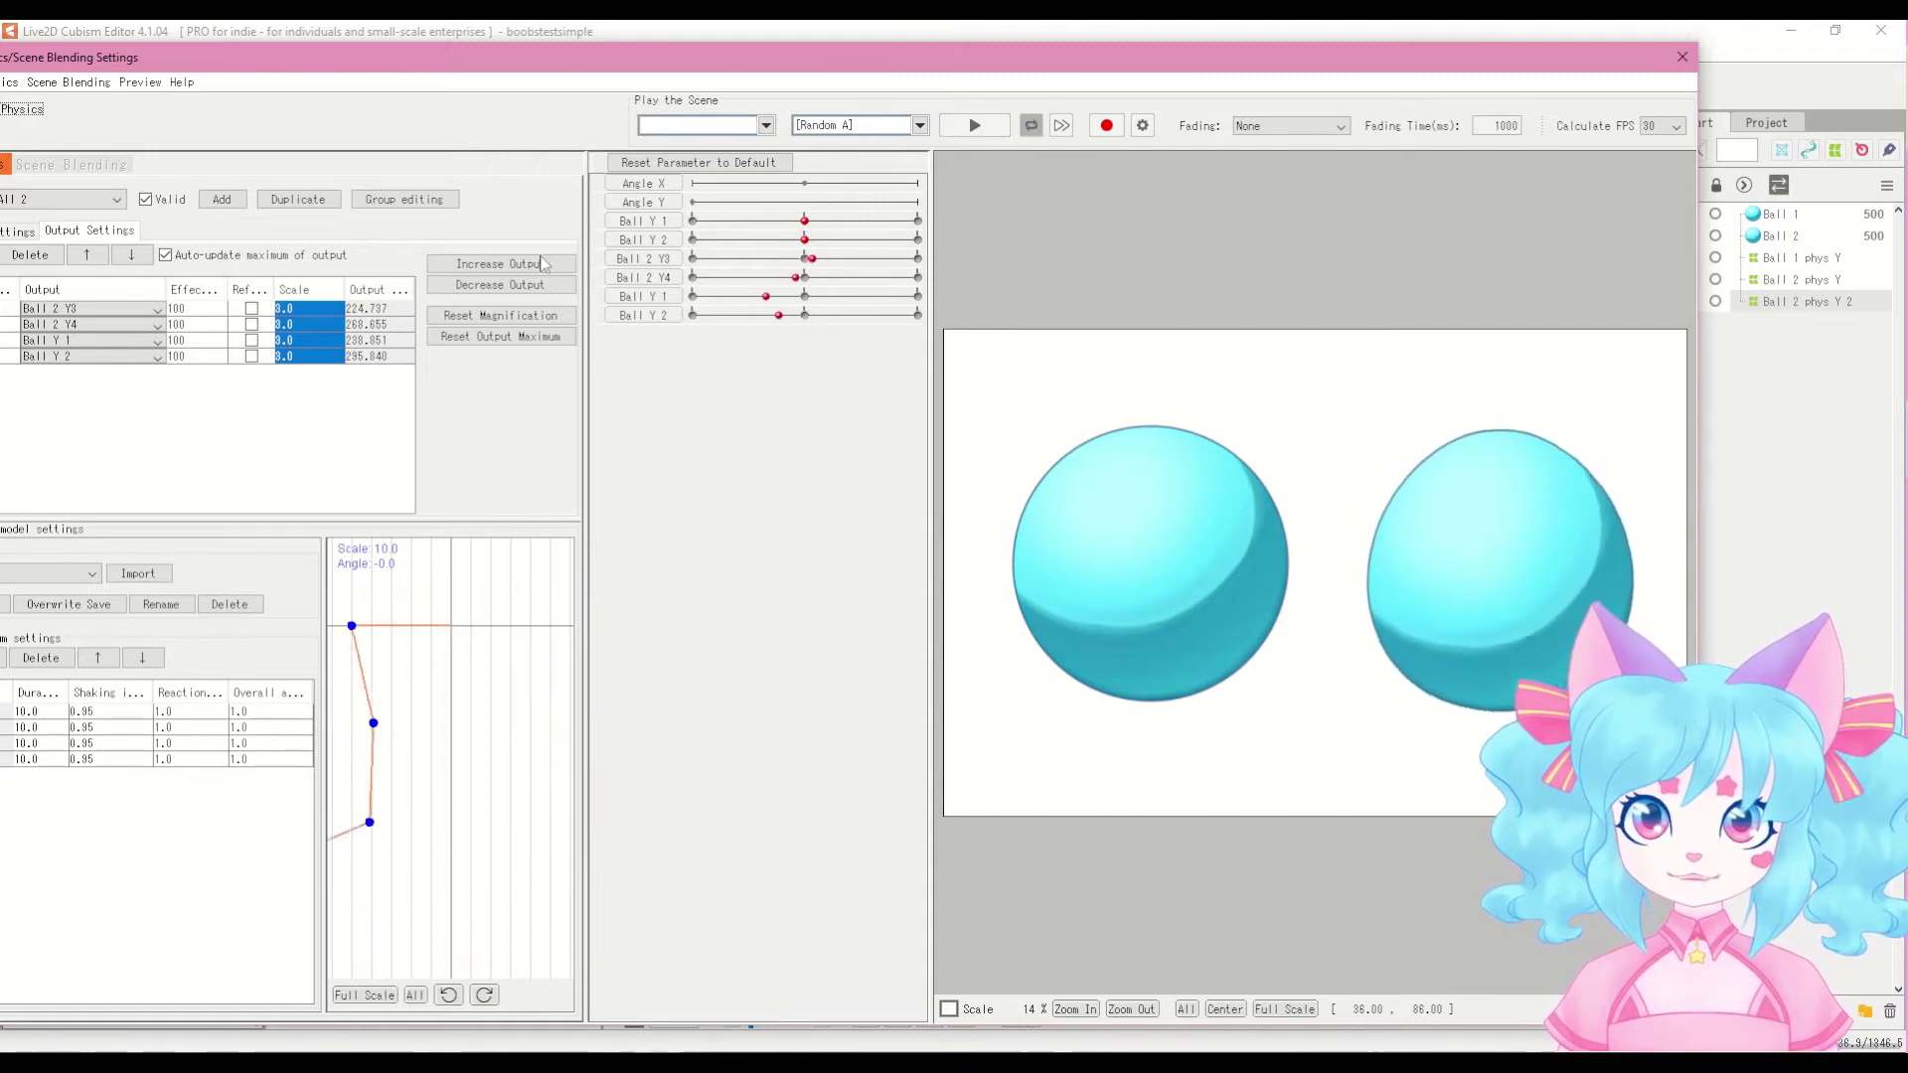
left_click_drag(675, 59, 778, 37)
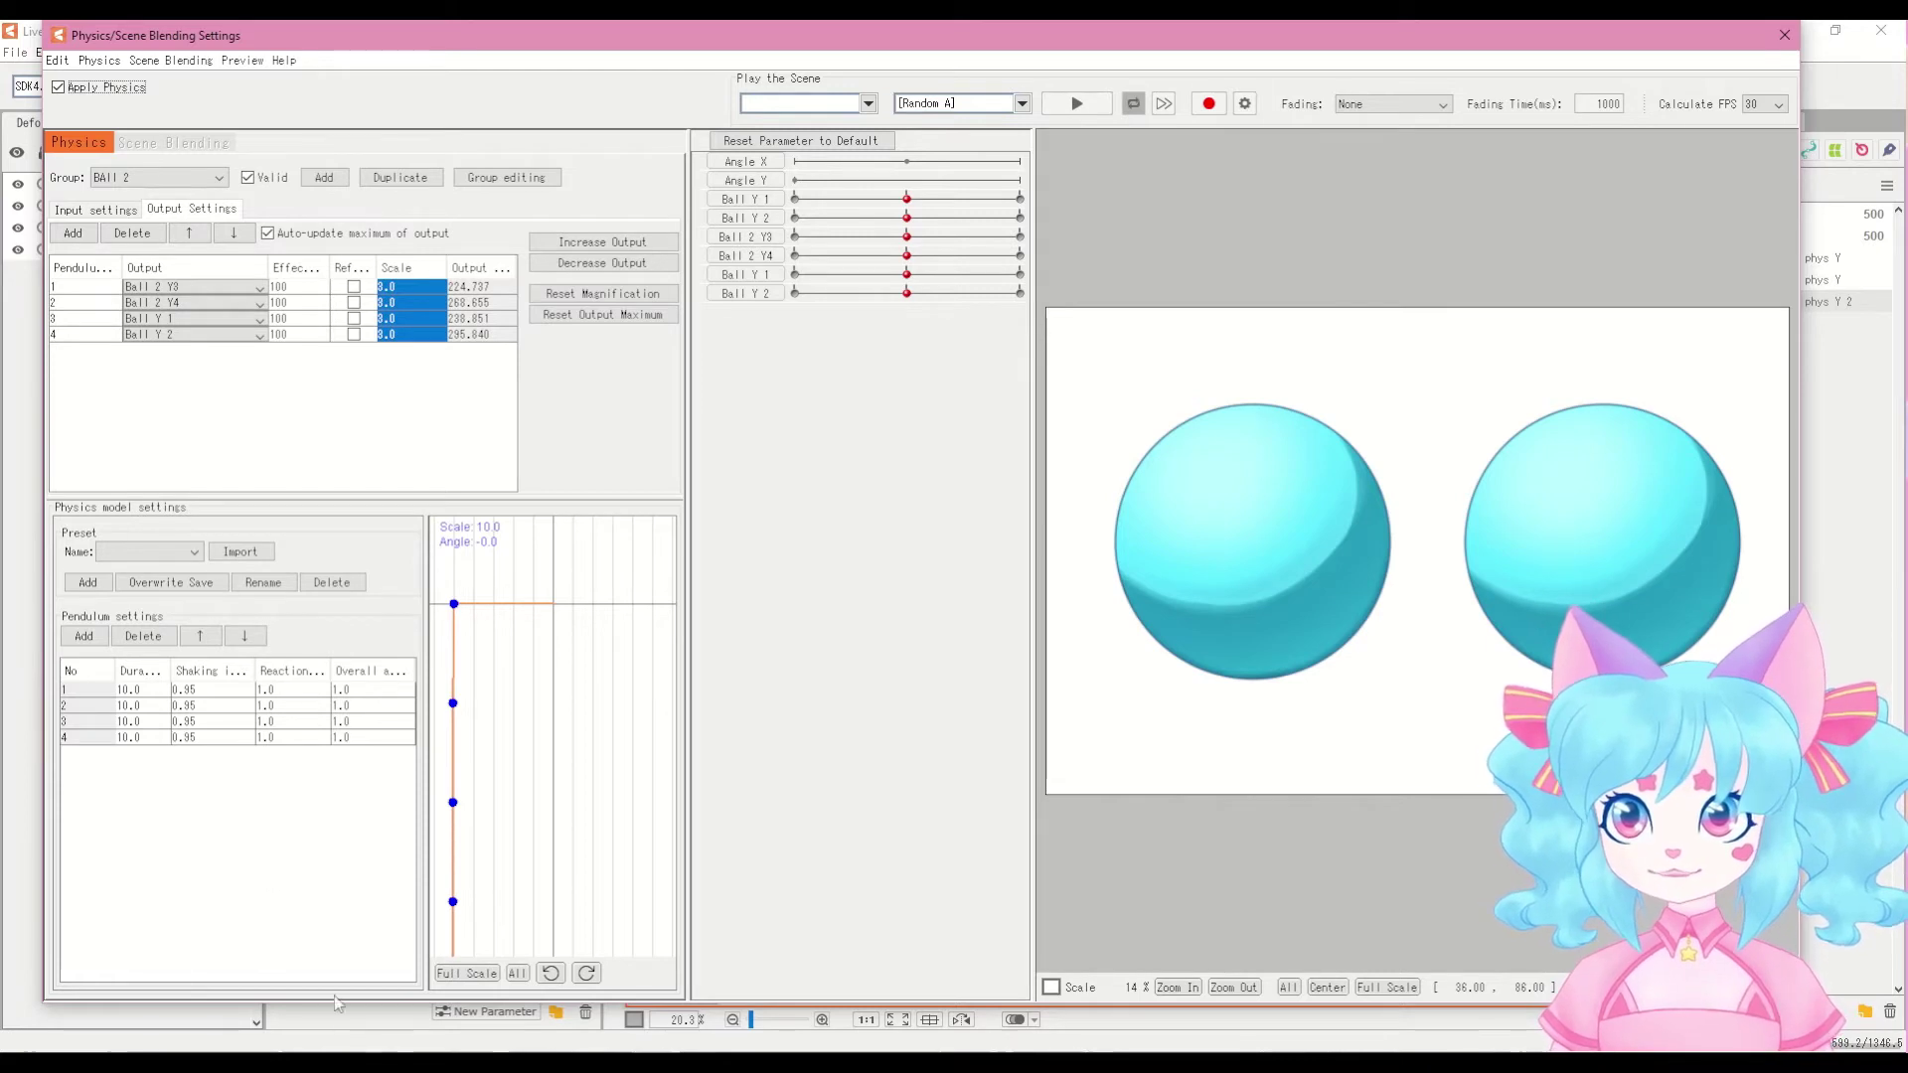
Step: Try a shaking influence of 0.5 on all four pendulums, and change it to 0.8 after testing with Angle Y
left_click(210, 672)
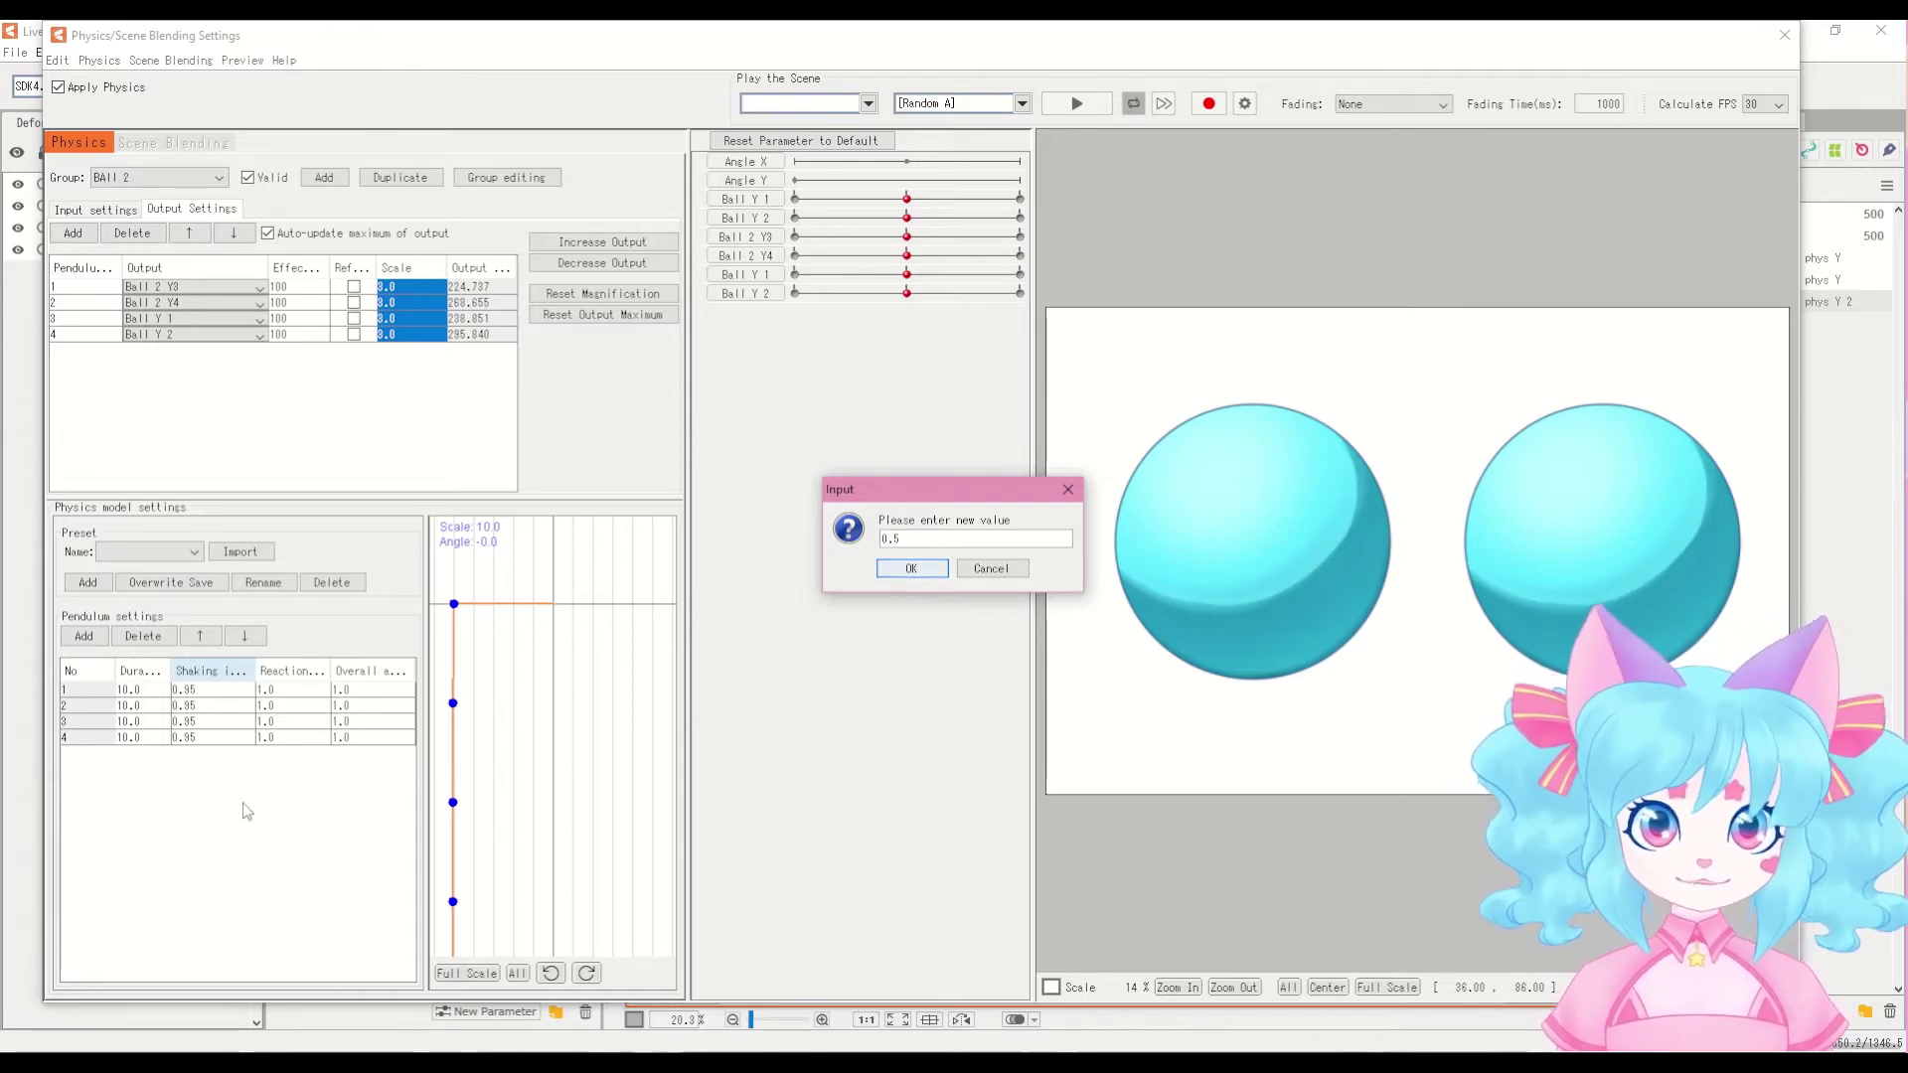
key("Return")
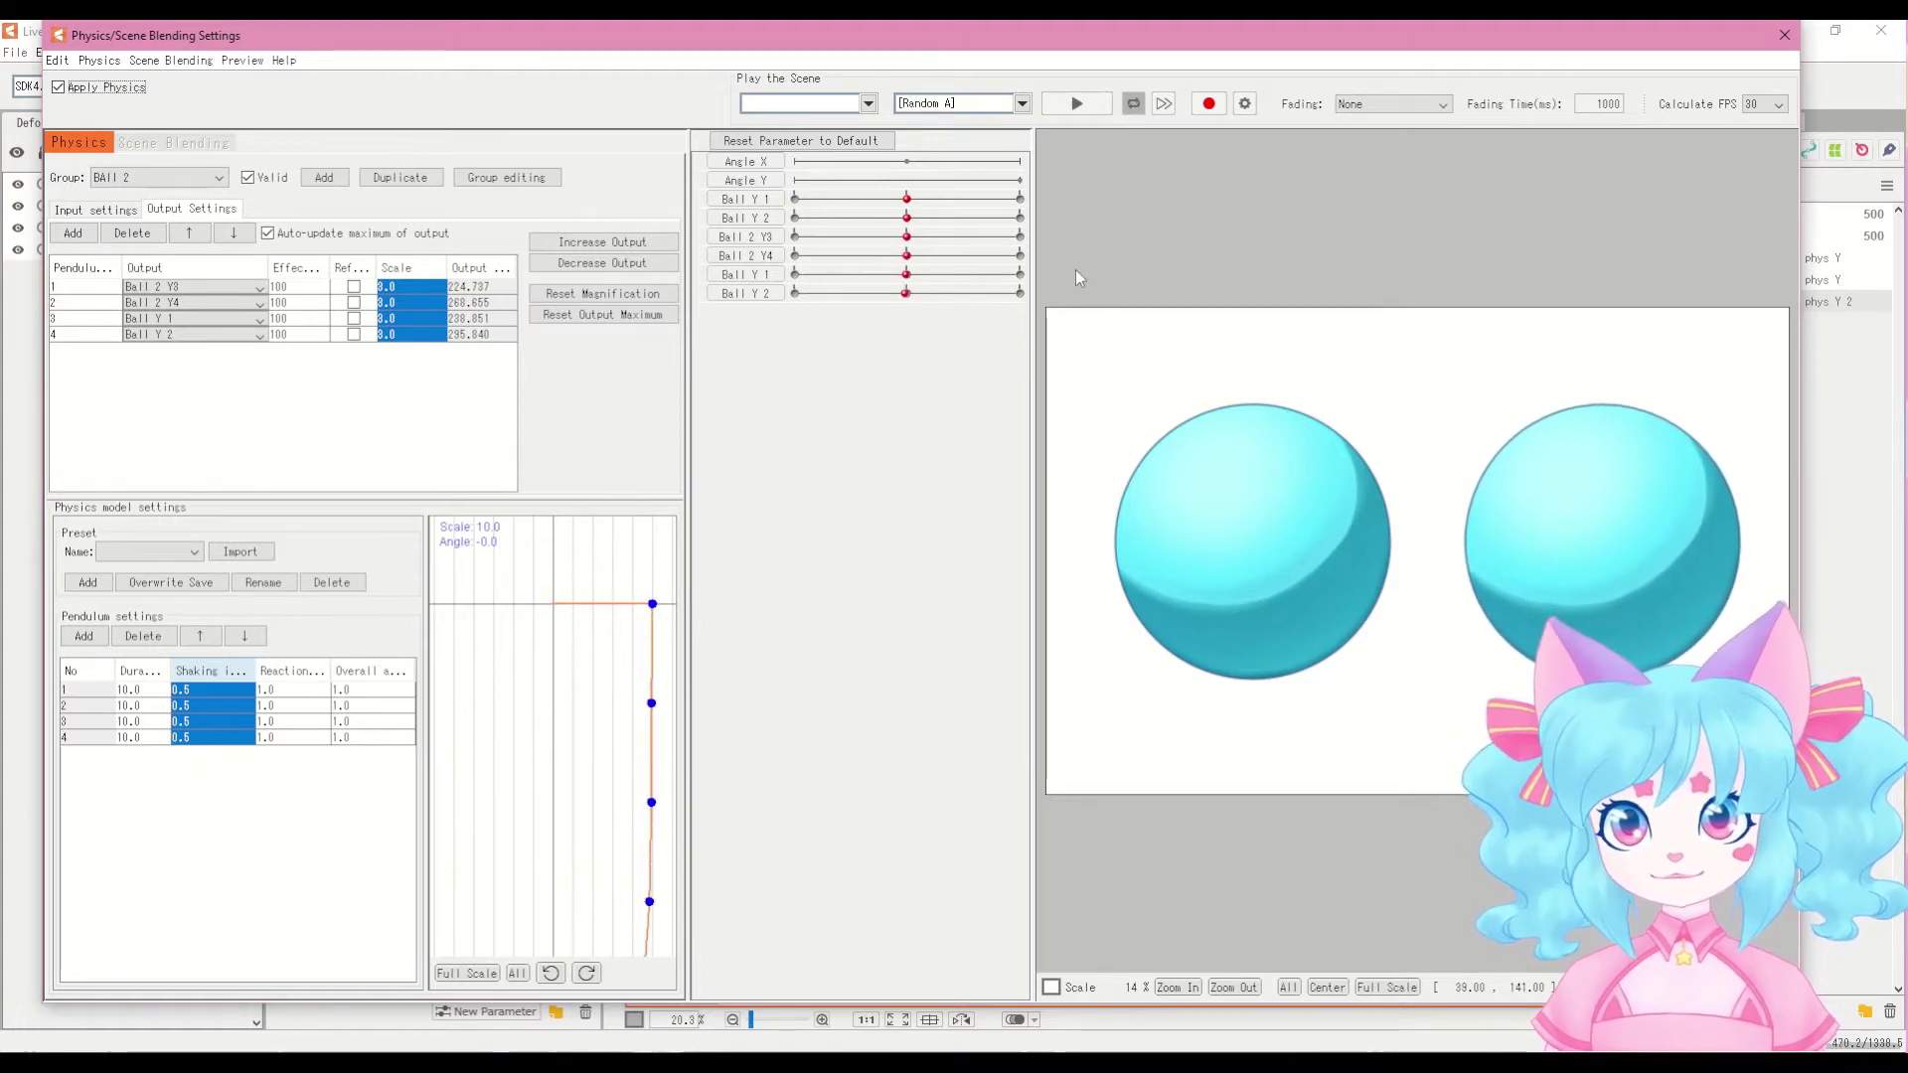
left_click(191, 673)
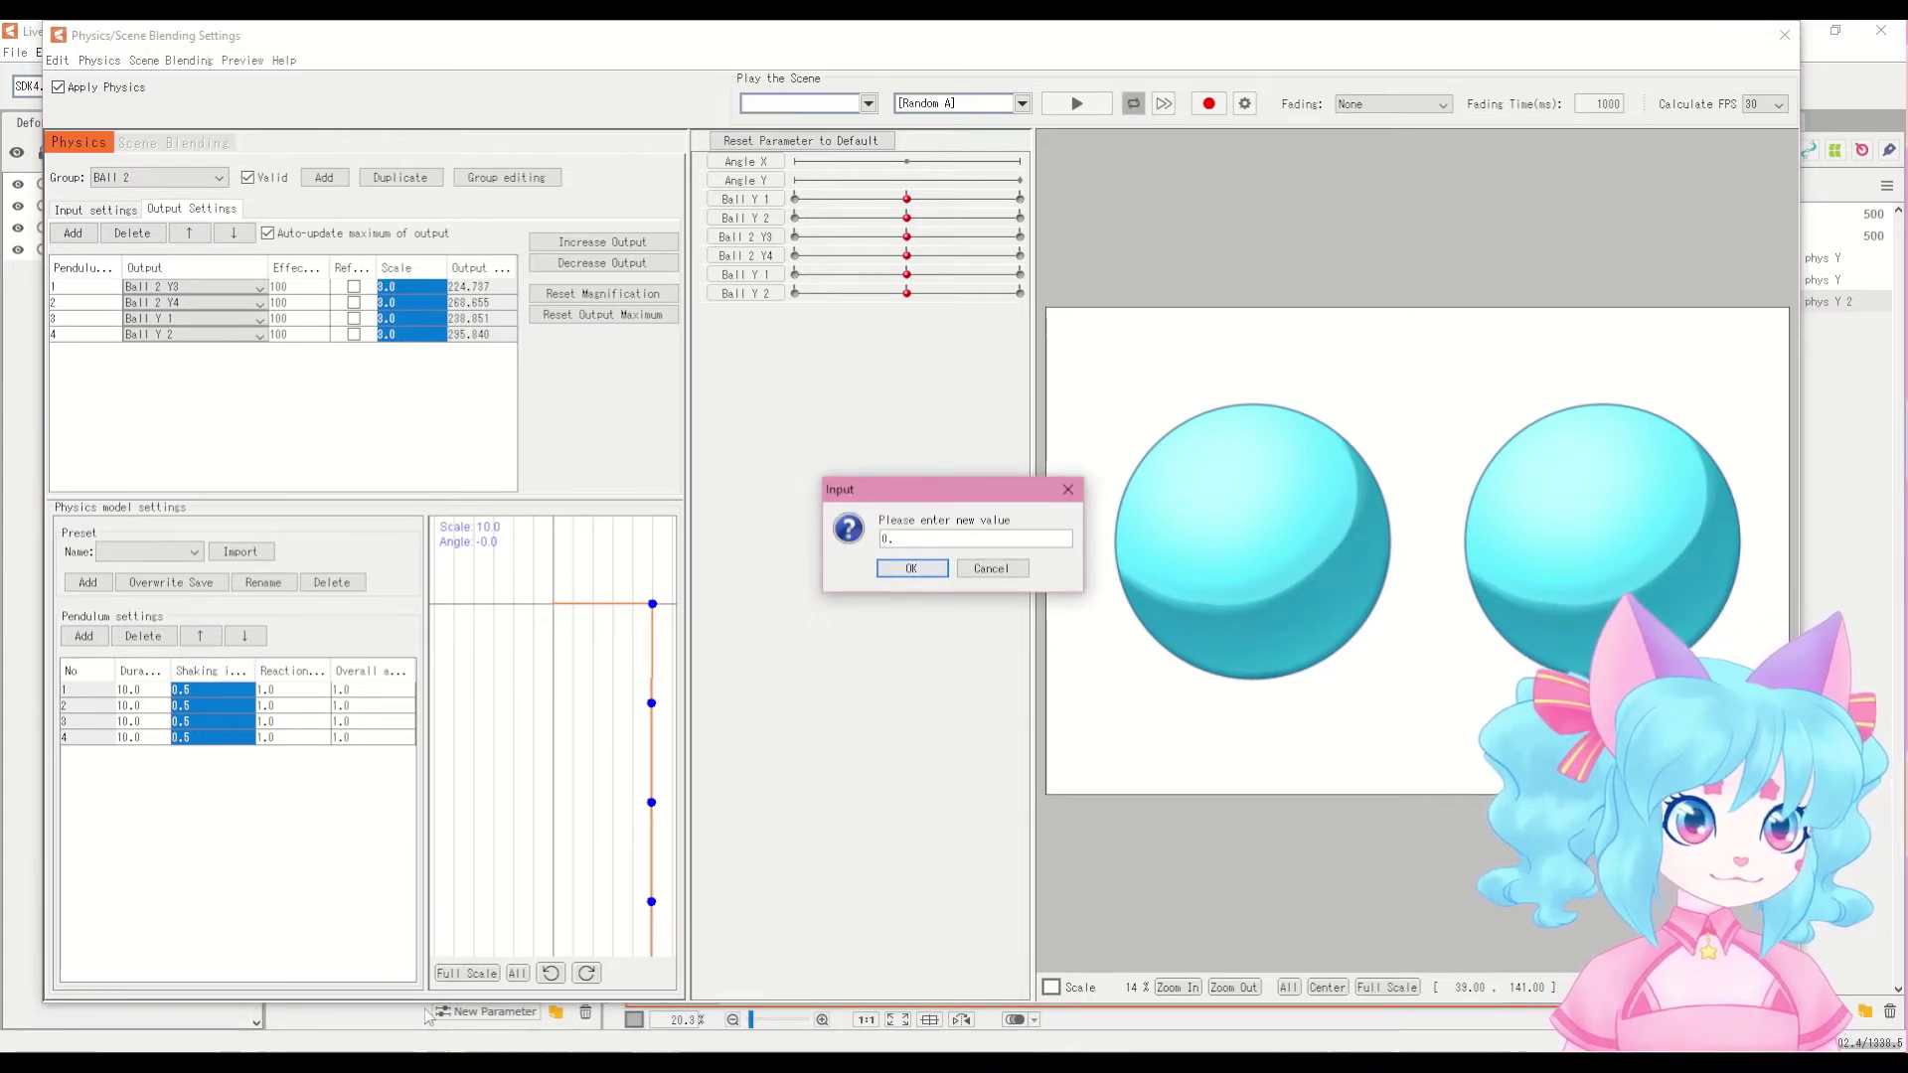
key("Return")
left_click_drag(1020, 181, 1067, 196)
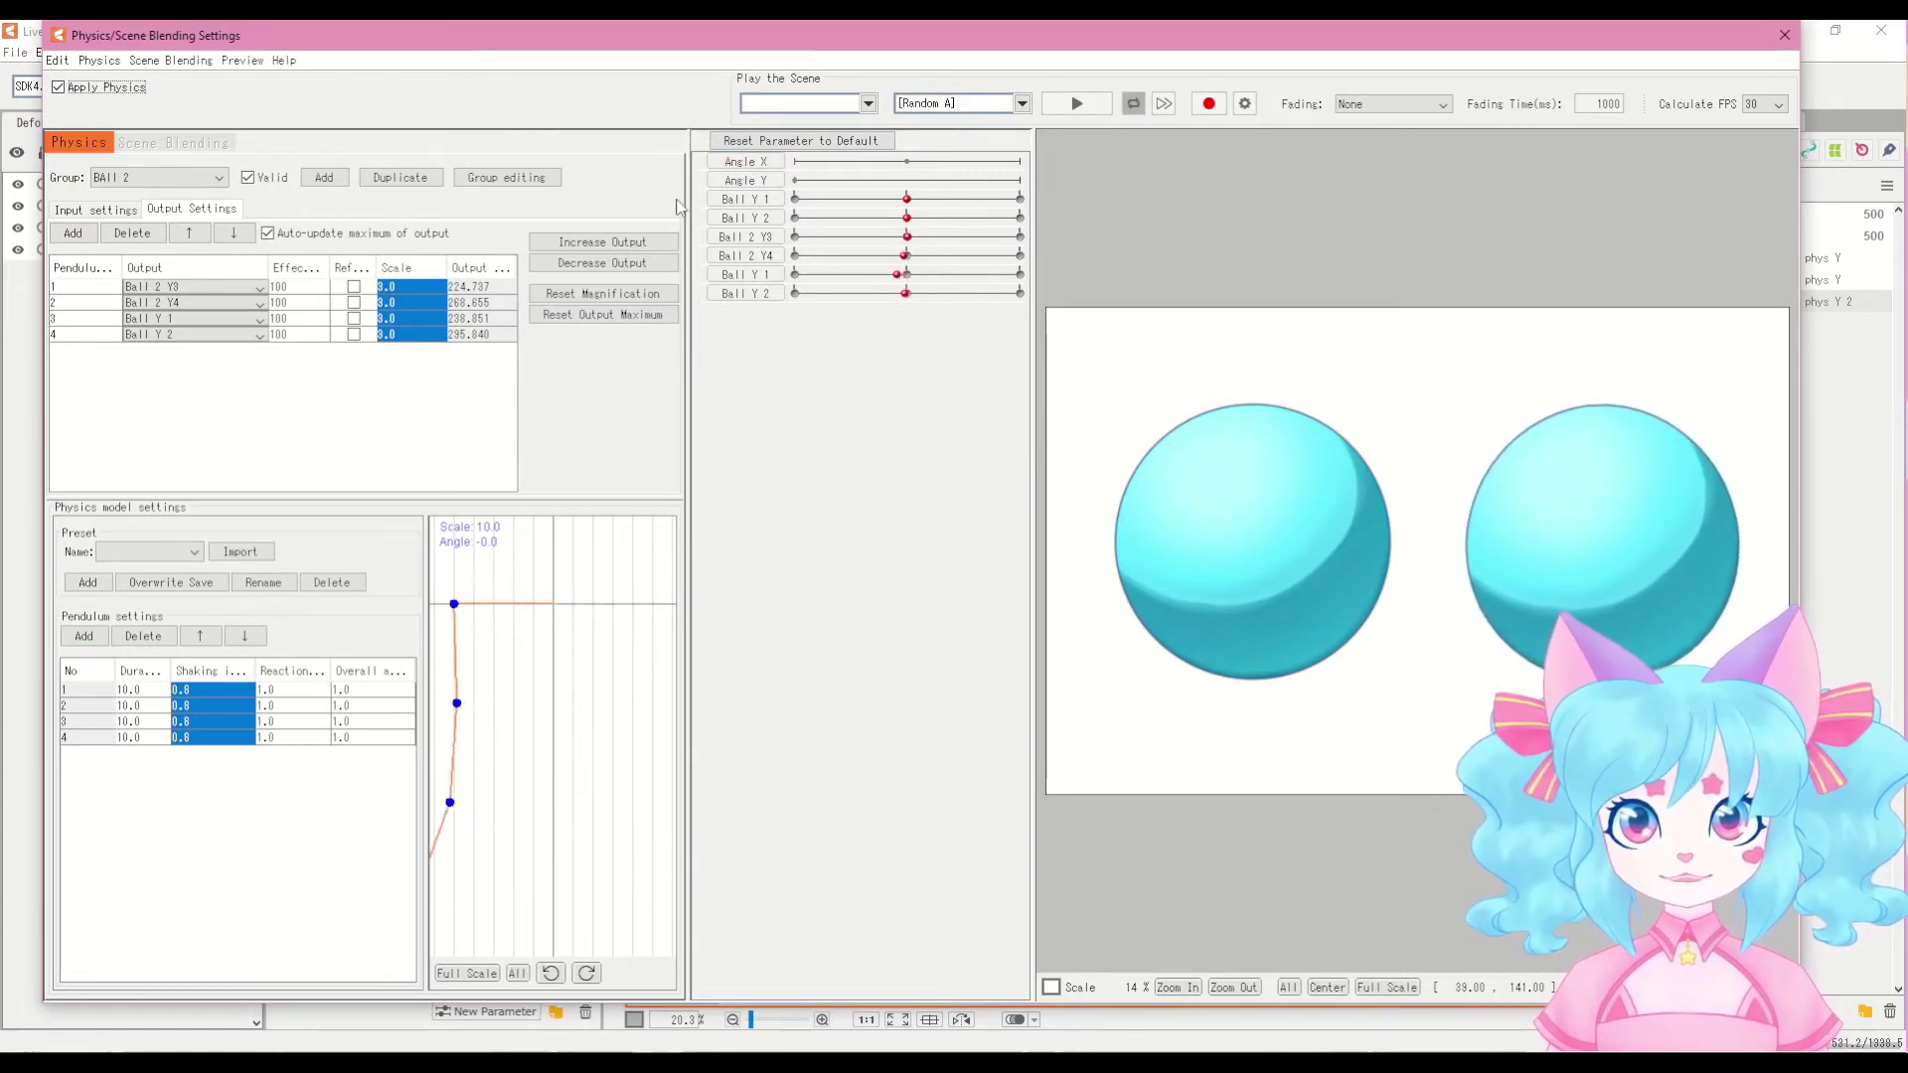
Step: Set the duration of all four pendulums to 5 and test the motion by moving Angle Y
double_click(137, 675)
type("5")
key("Return")
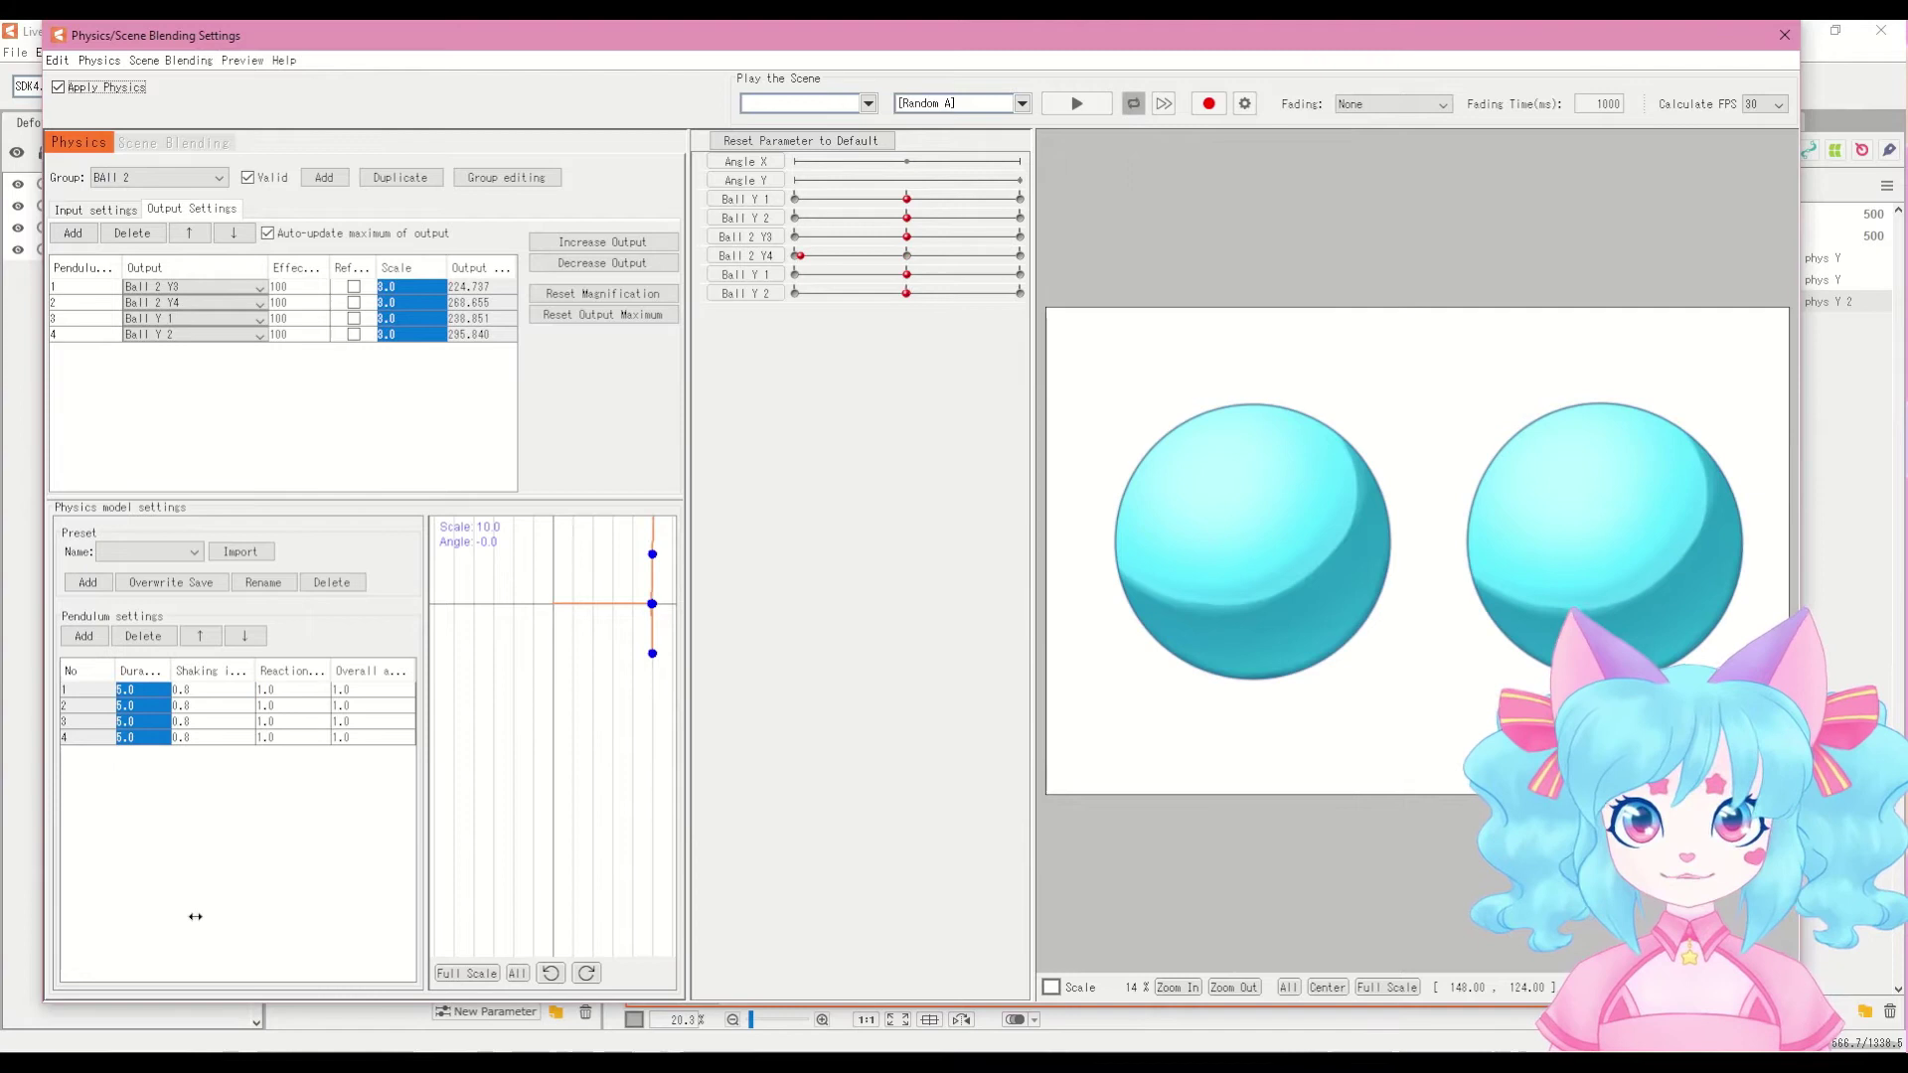
left_click(792, 140)
mouse_move(1129, 227)
left_mouse_down()
mouse_move(752, 167)
mouse_move(1107, 216)
mouse_move(1121, 244)
mouse_move(755, 209)
mouse_move(1167, 278)
mouse_move(1101, 252)
left_mouse_up()
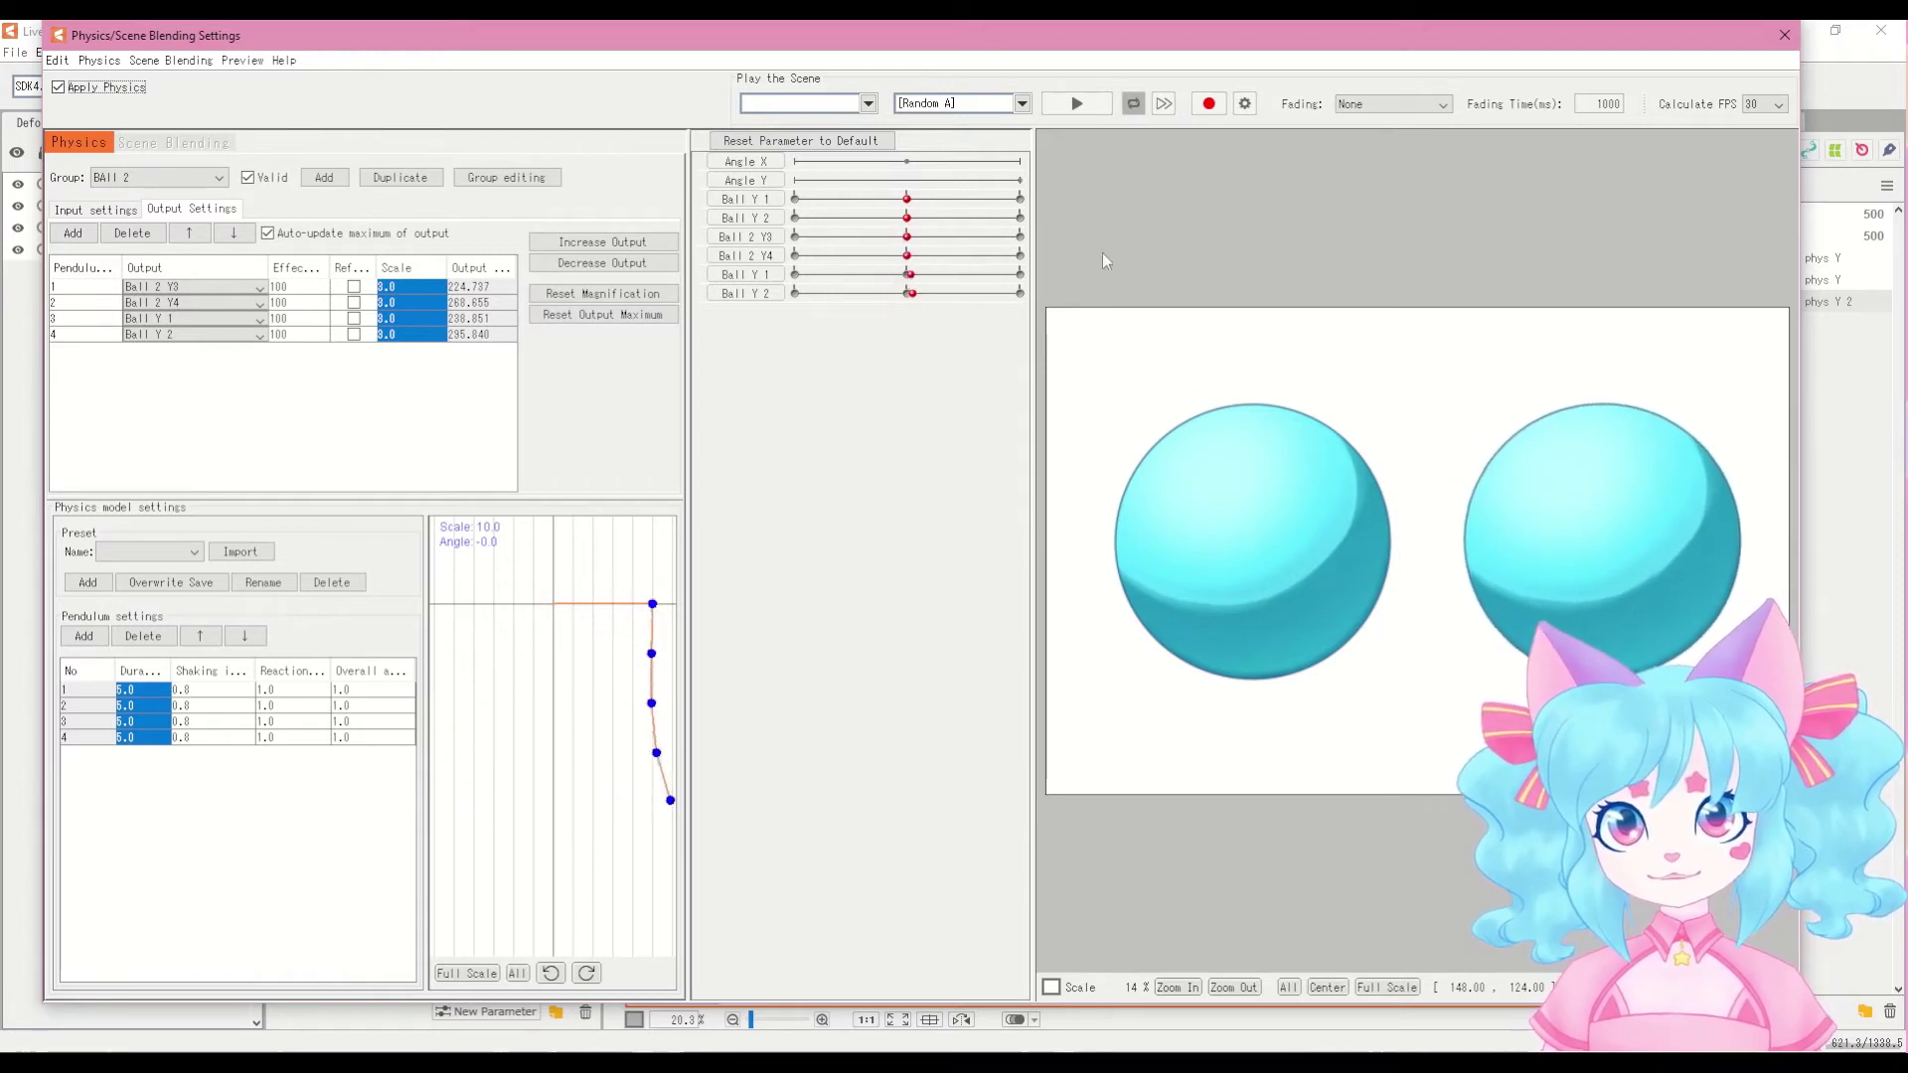
Step: Set the duration of all four pendulums to 9
left_click(138, 673)
type("9")
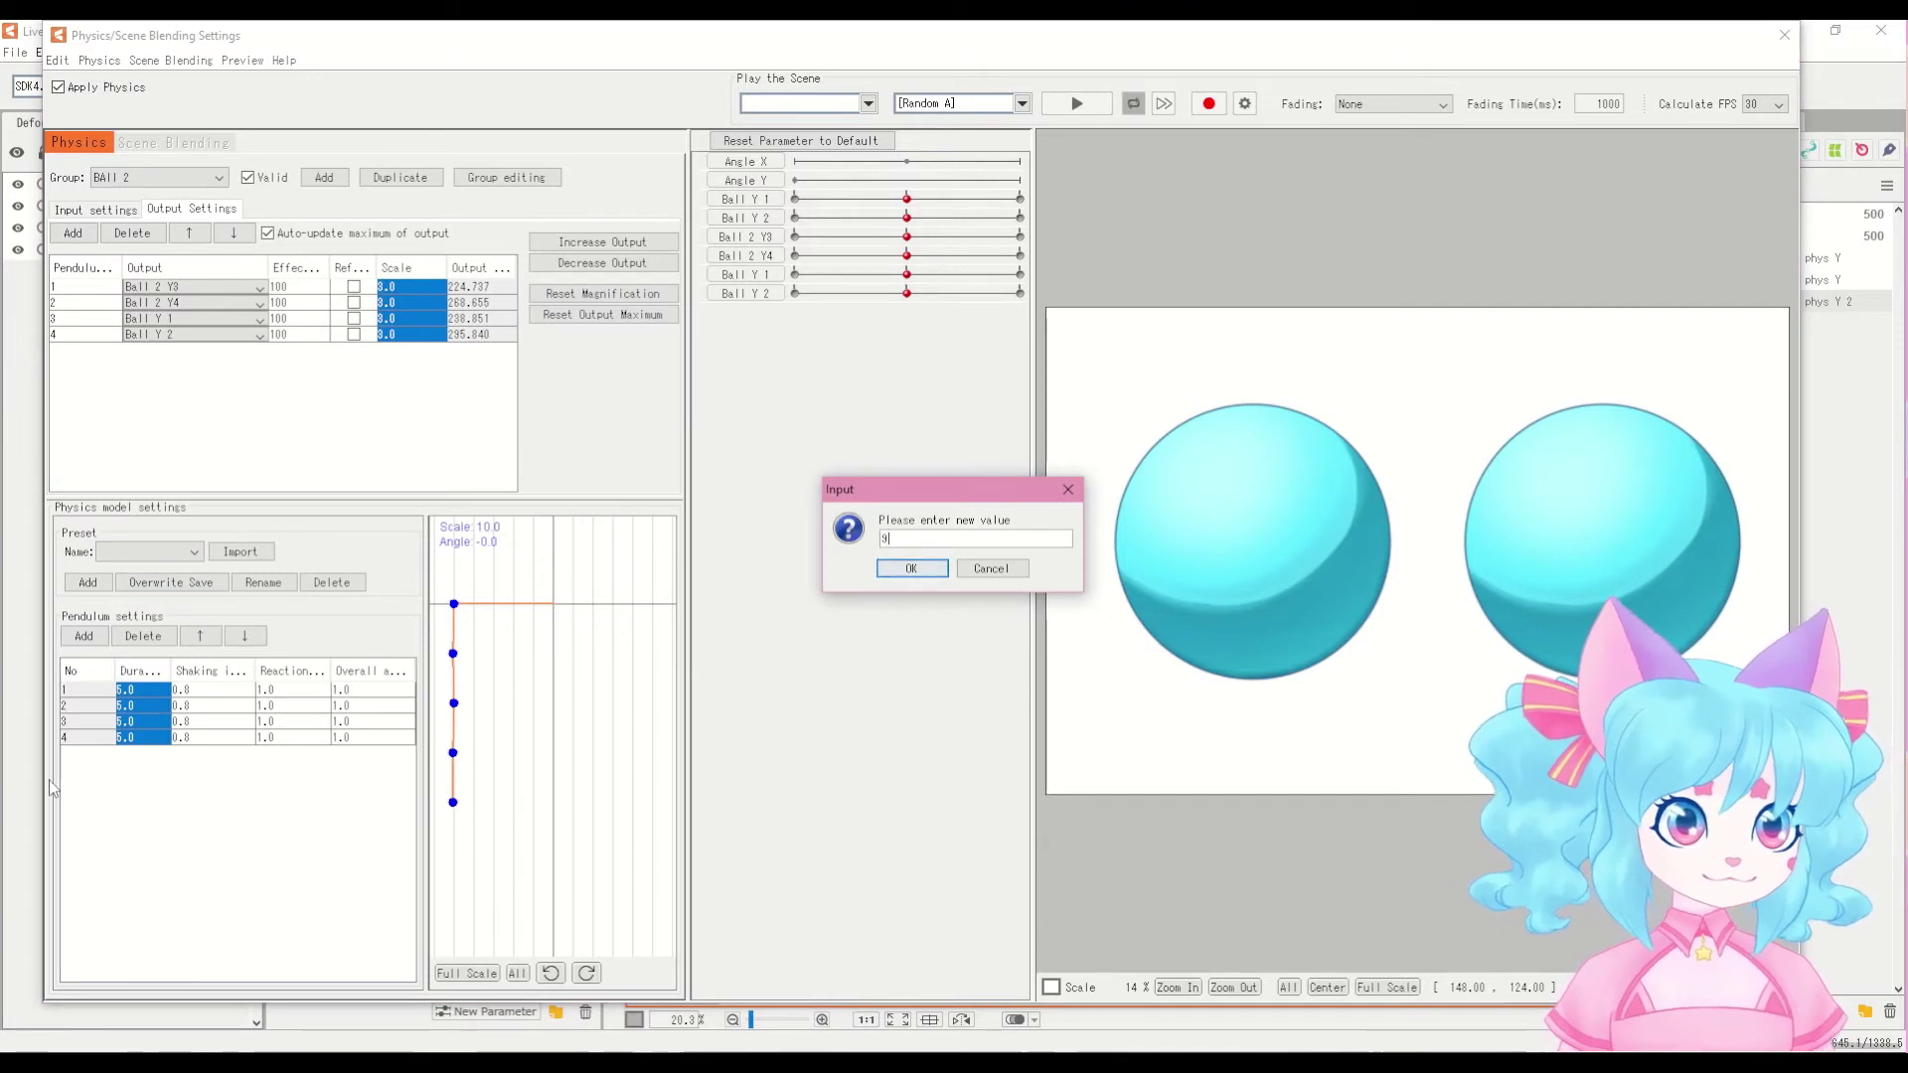
key("Return")
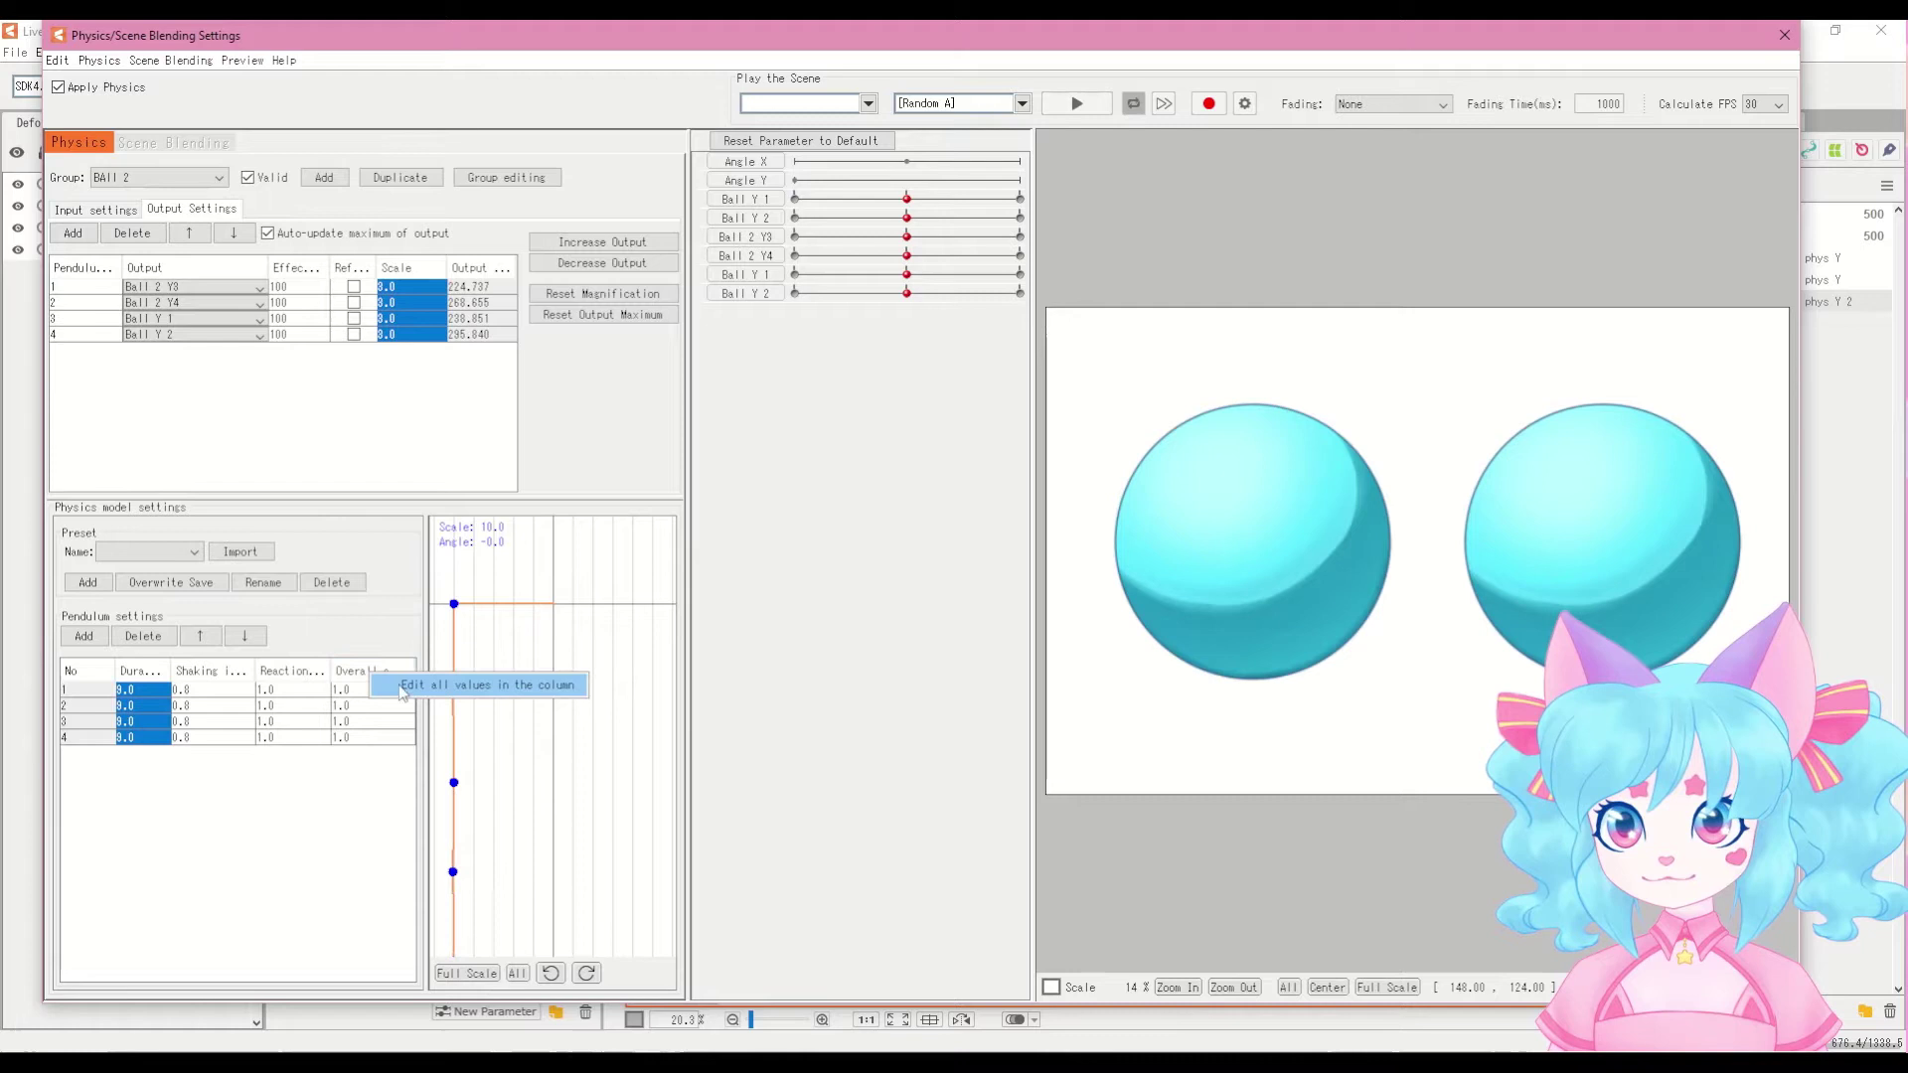
Step: Set the overall acceleration of all four pendulums to 10 and test the response to Angle Y
left_click(311, 670)
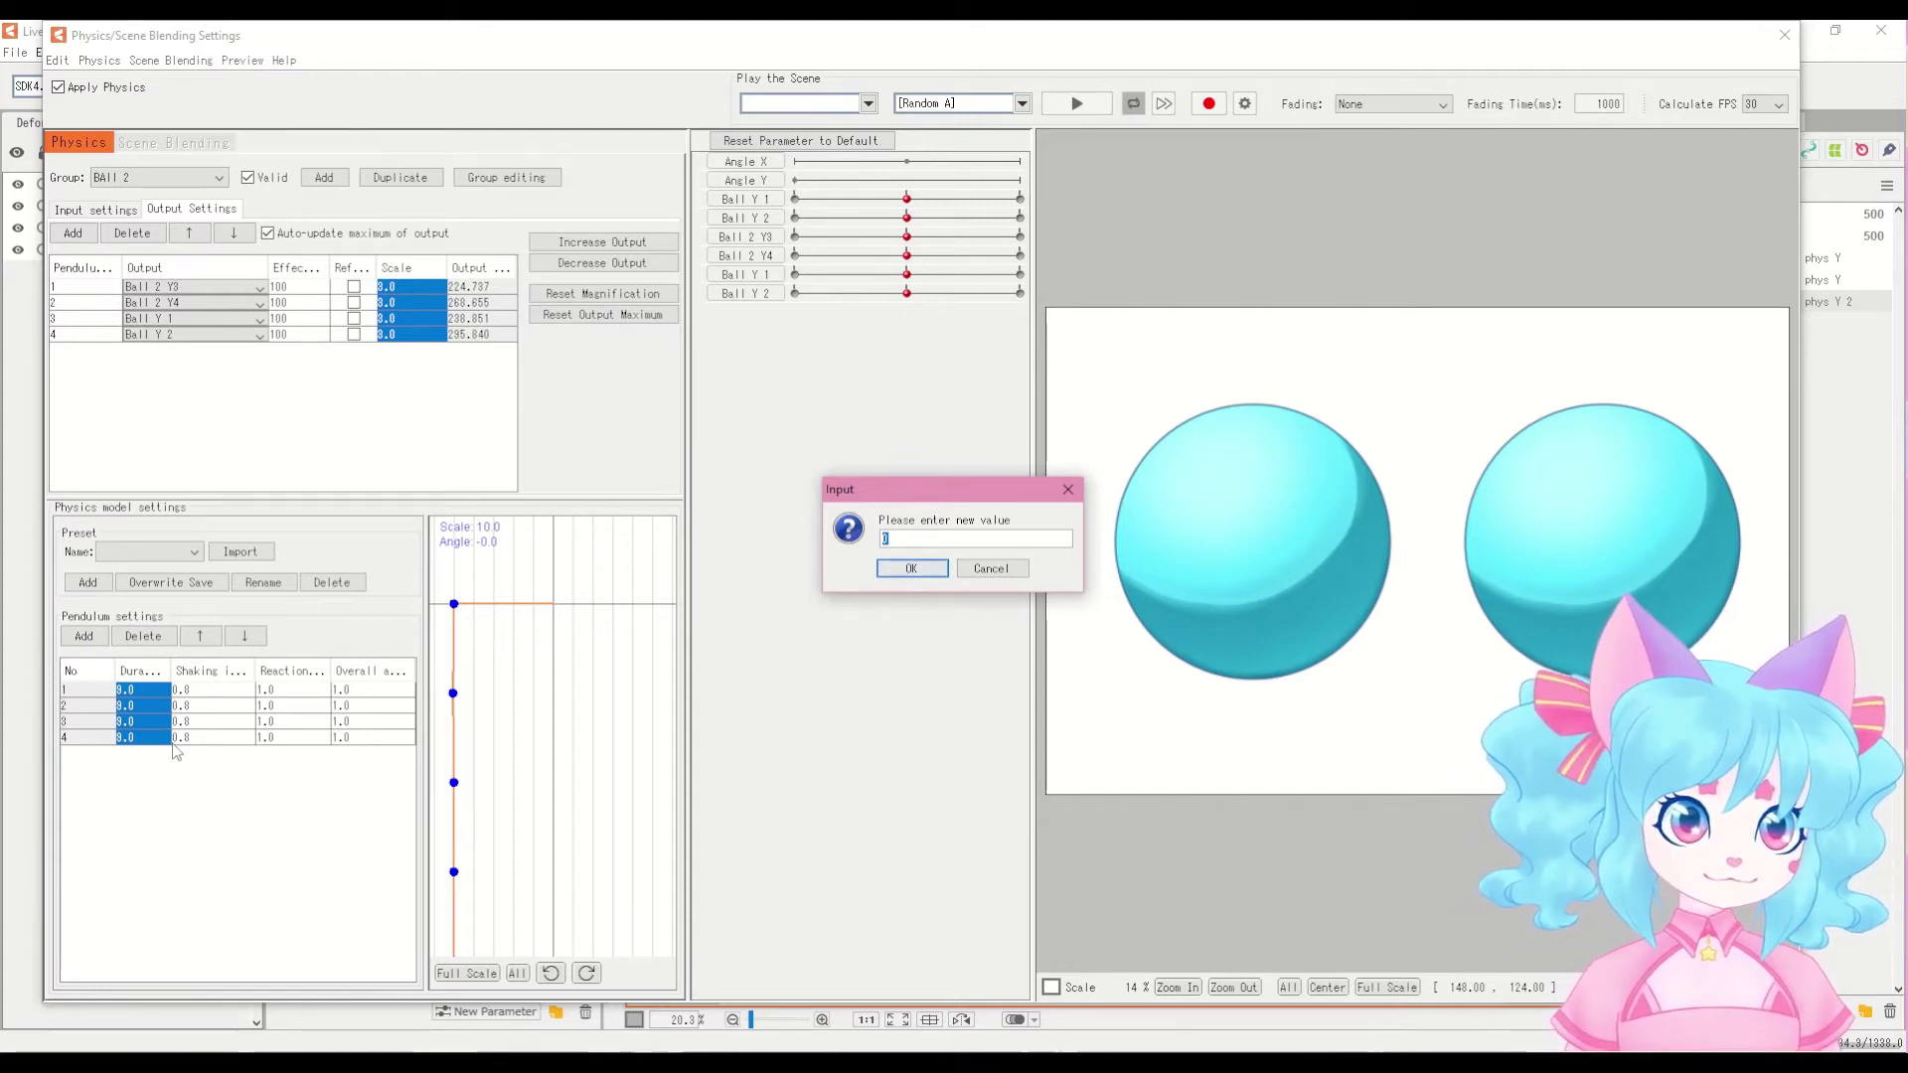
left_click(899, 571)
left_click(745, 180)
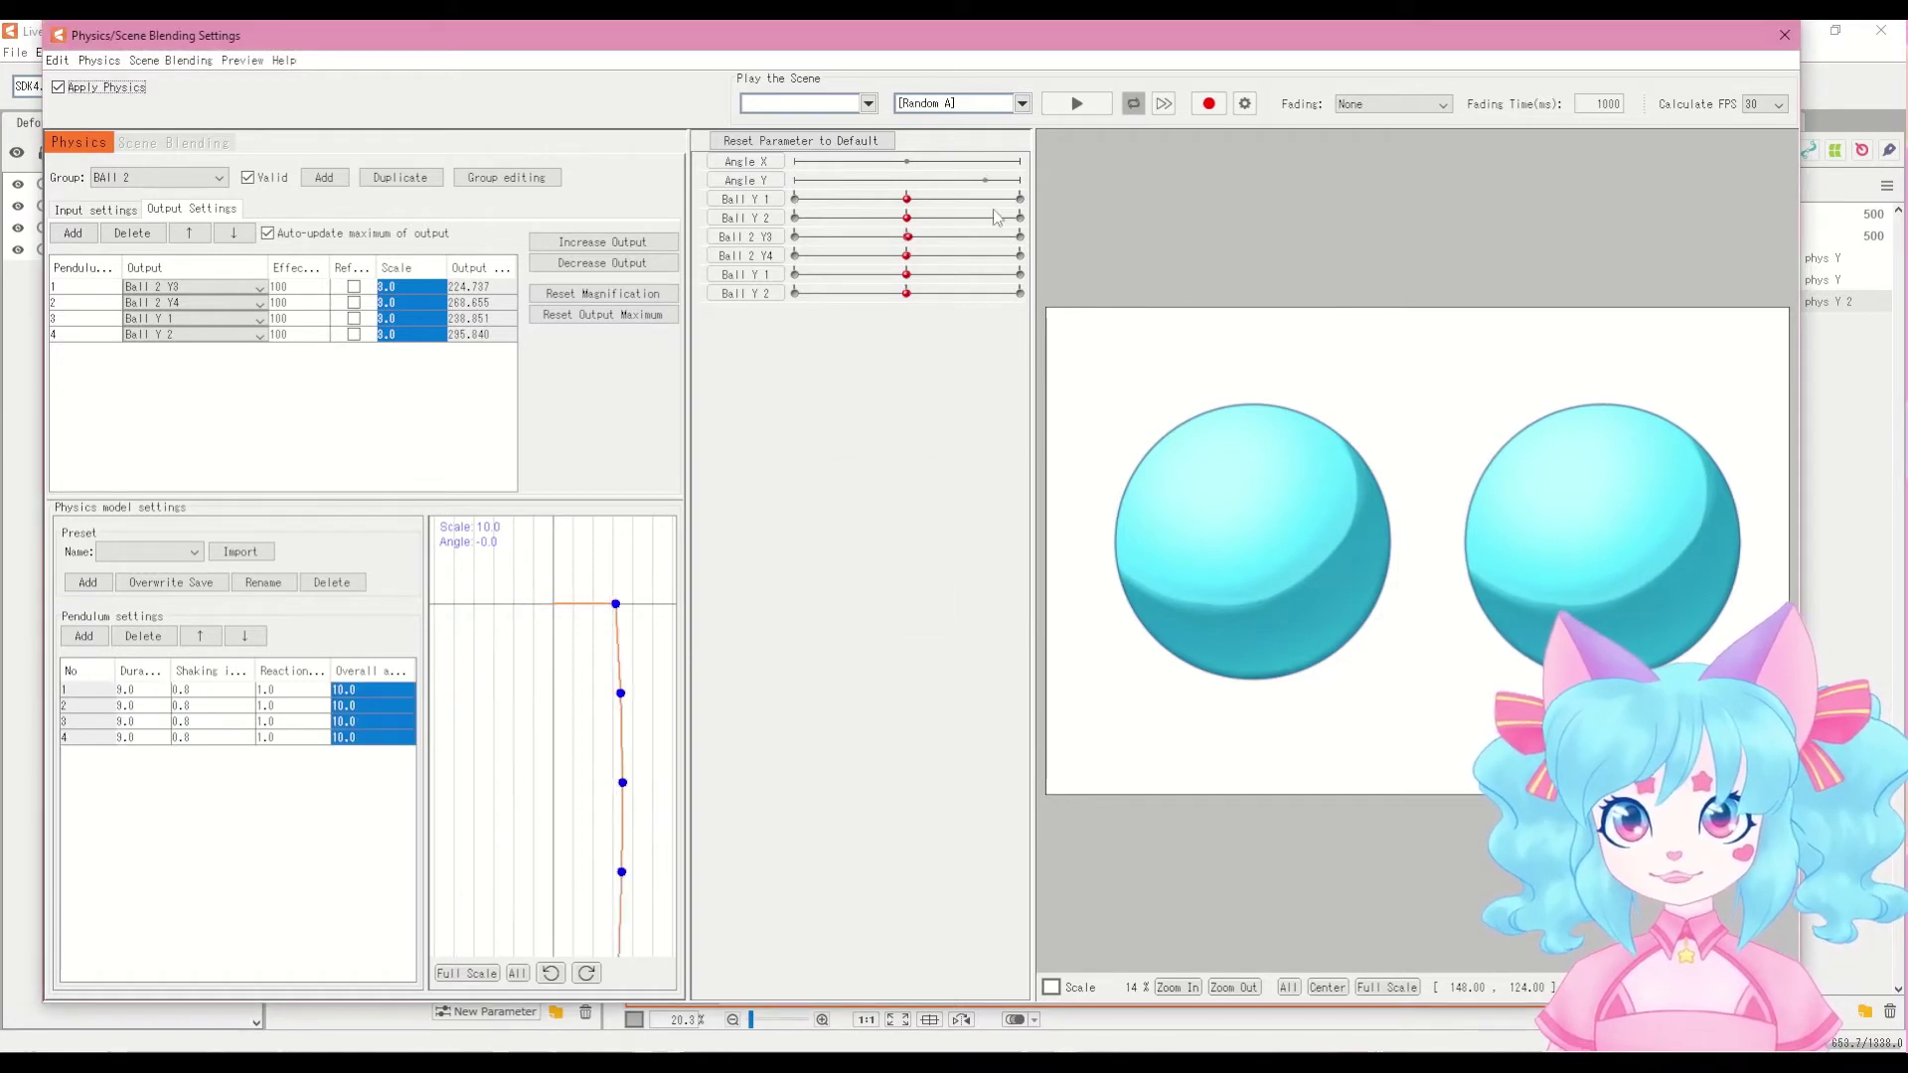
left_click_drag(747, 180, 699, 217)
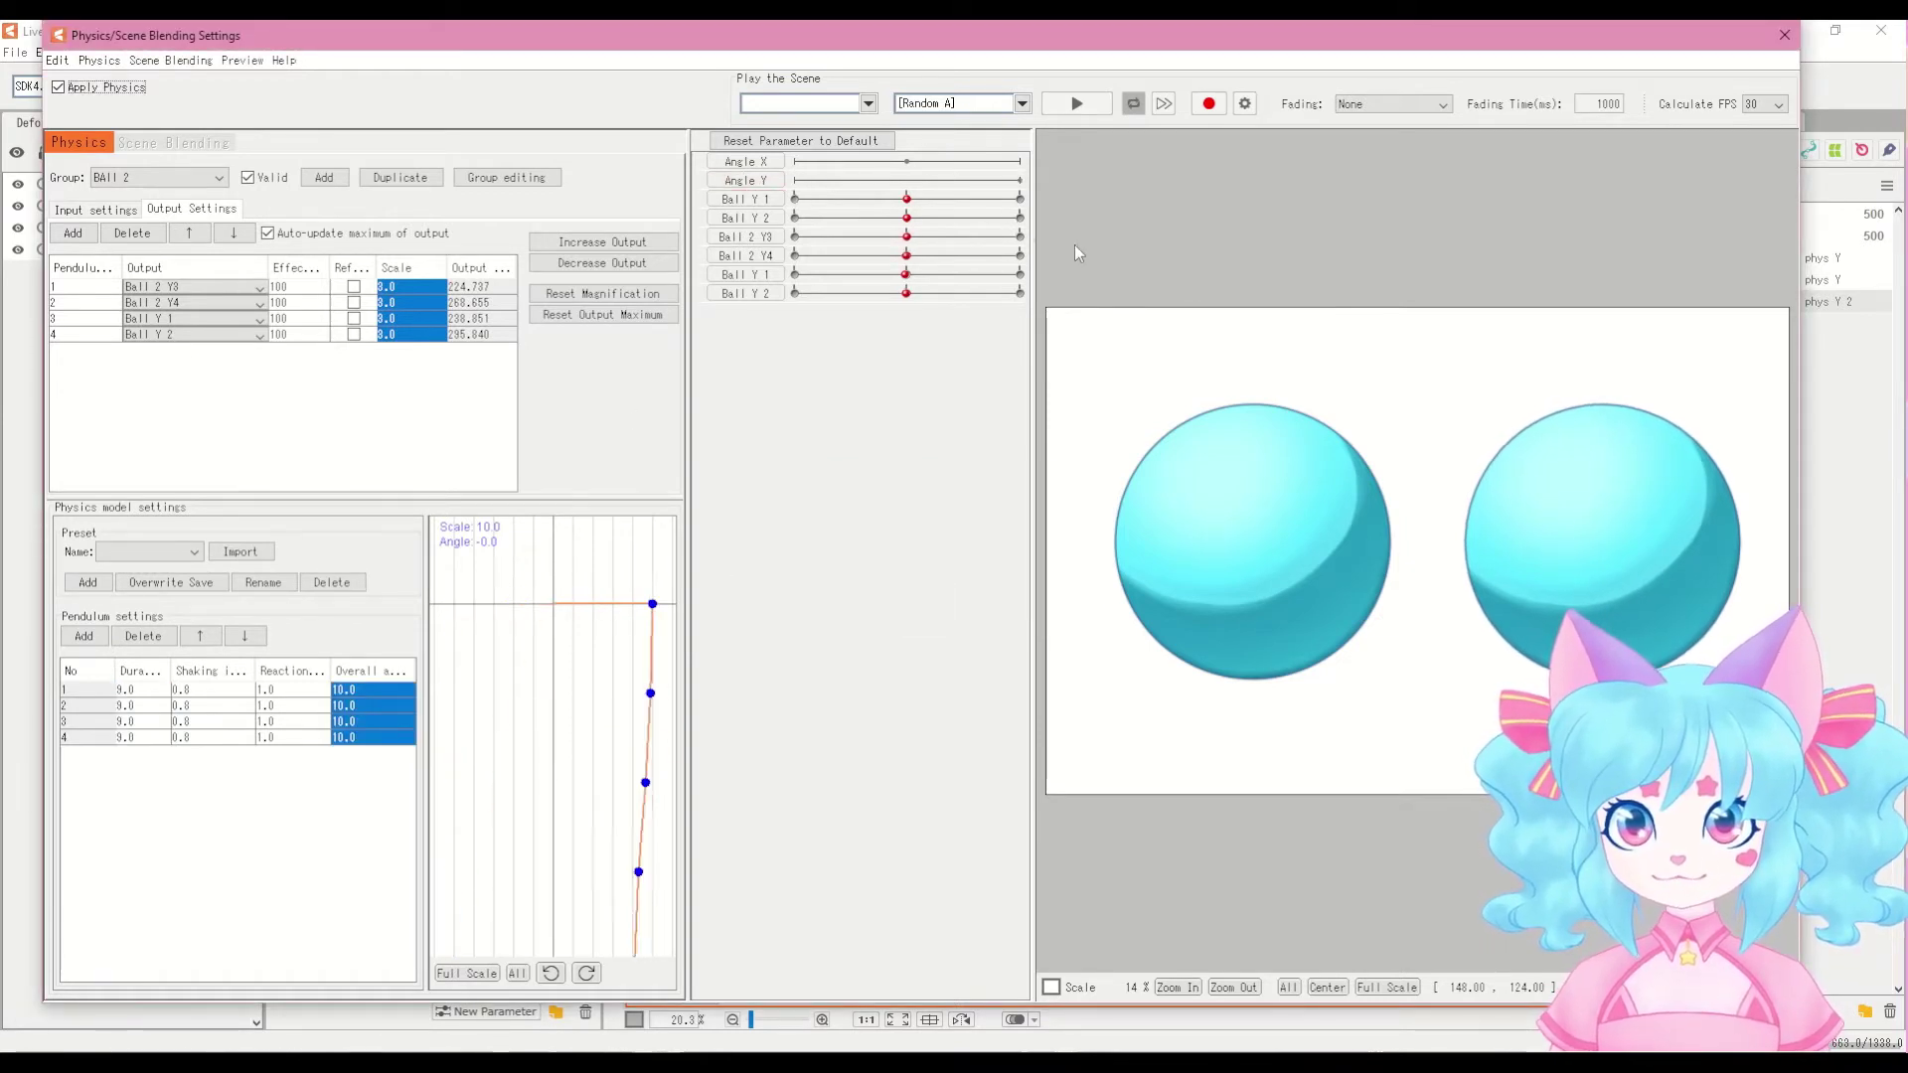
left_click_drag(745, 180, 667, 220)
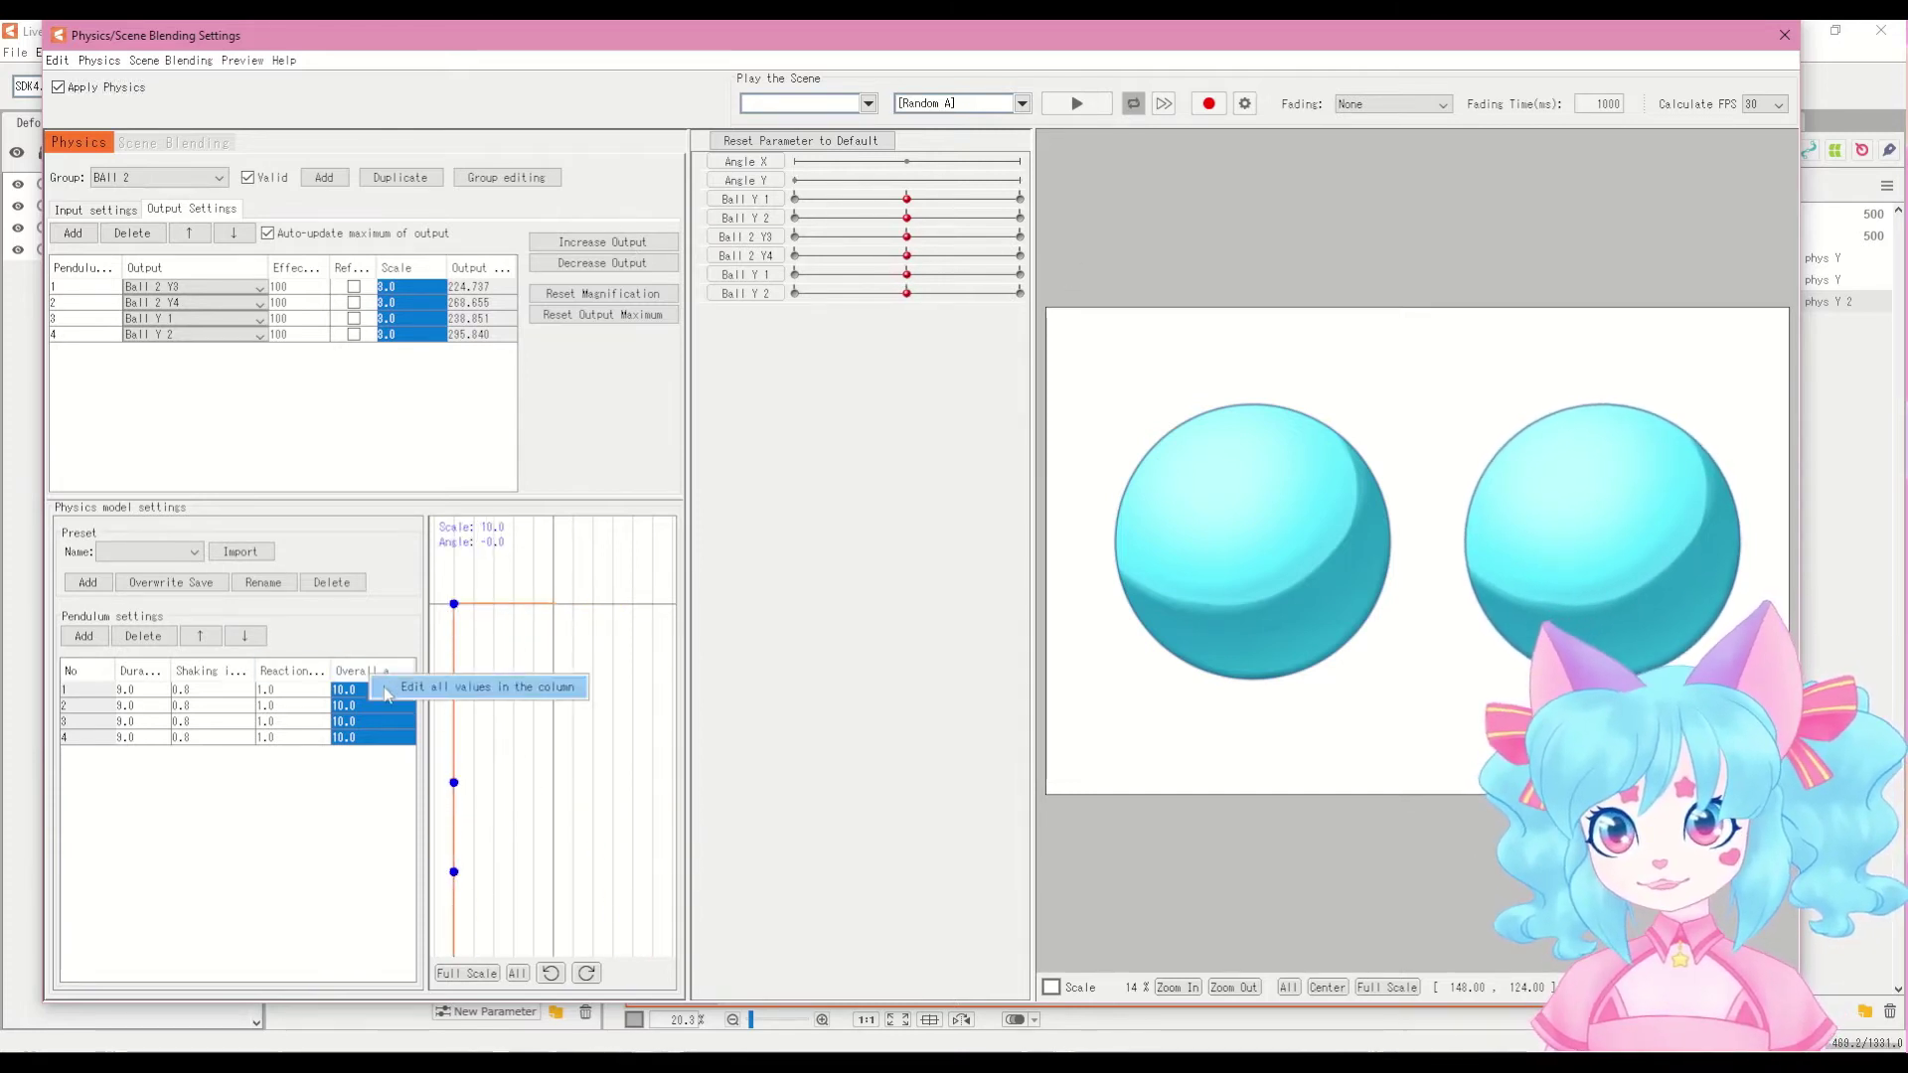
Step: Set the overall acceleration of all four pendulums to 0.5 and test Ball 2's motion with Angle Y
double_click(192, 726)
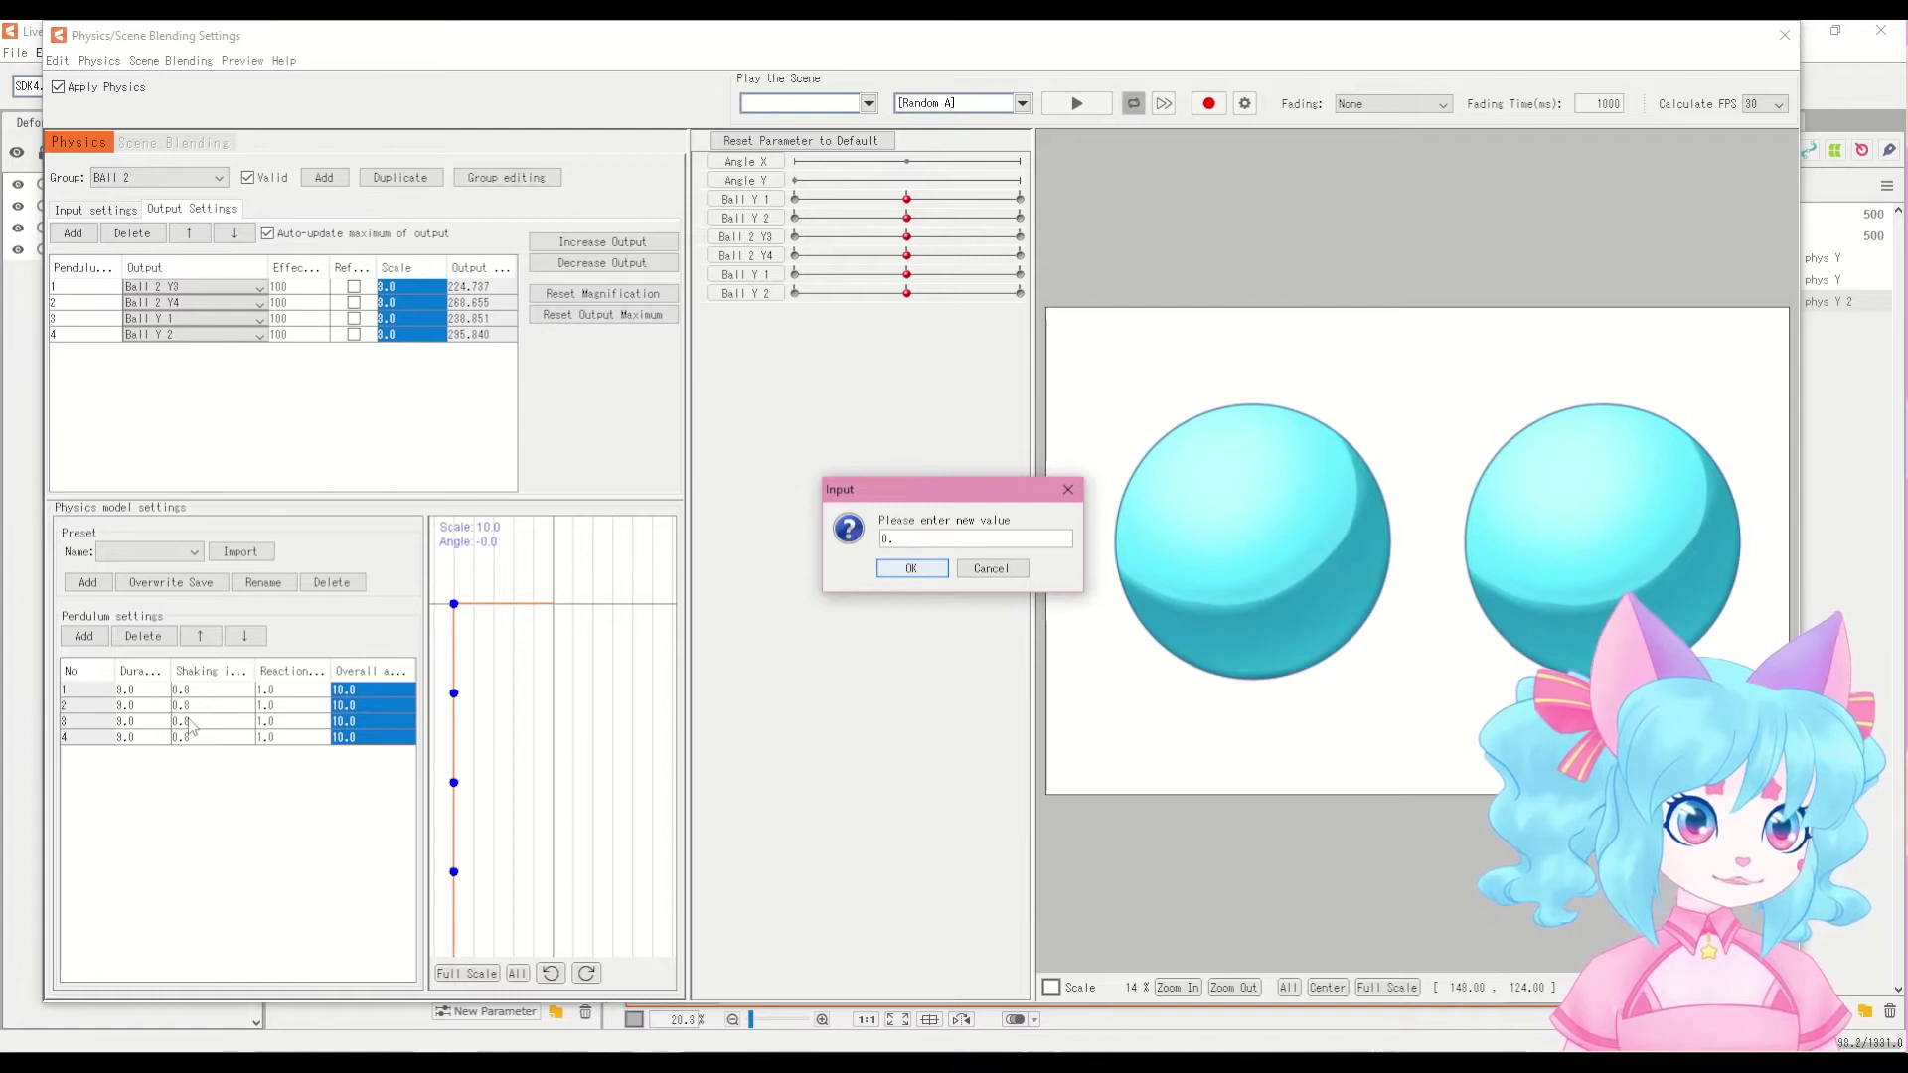
key("Return")
left_click_drag(803, 182, 1058, 194)
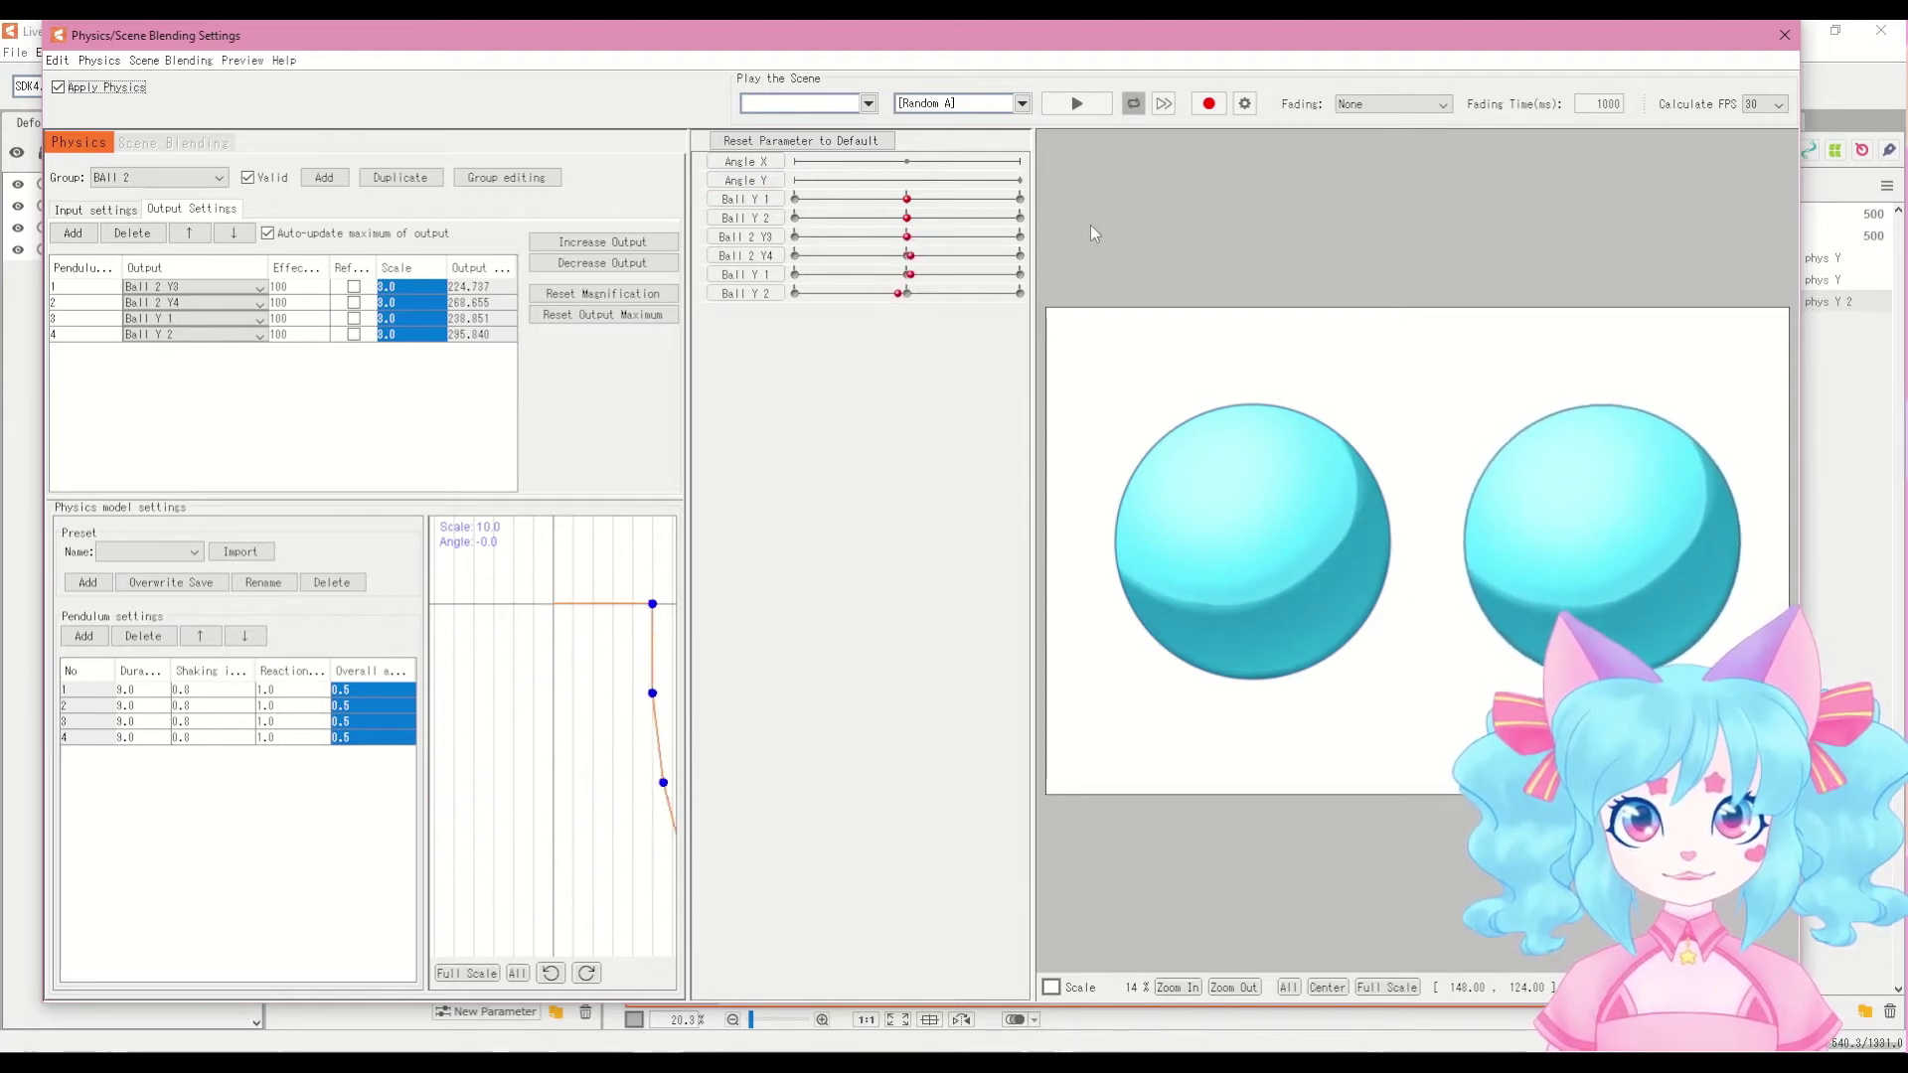
left_click(853, 179)
left_click_drag(883, 208, 1093, 207)
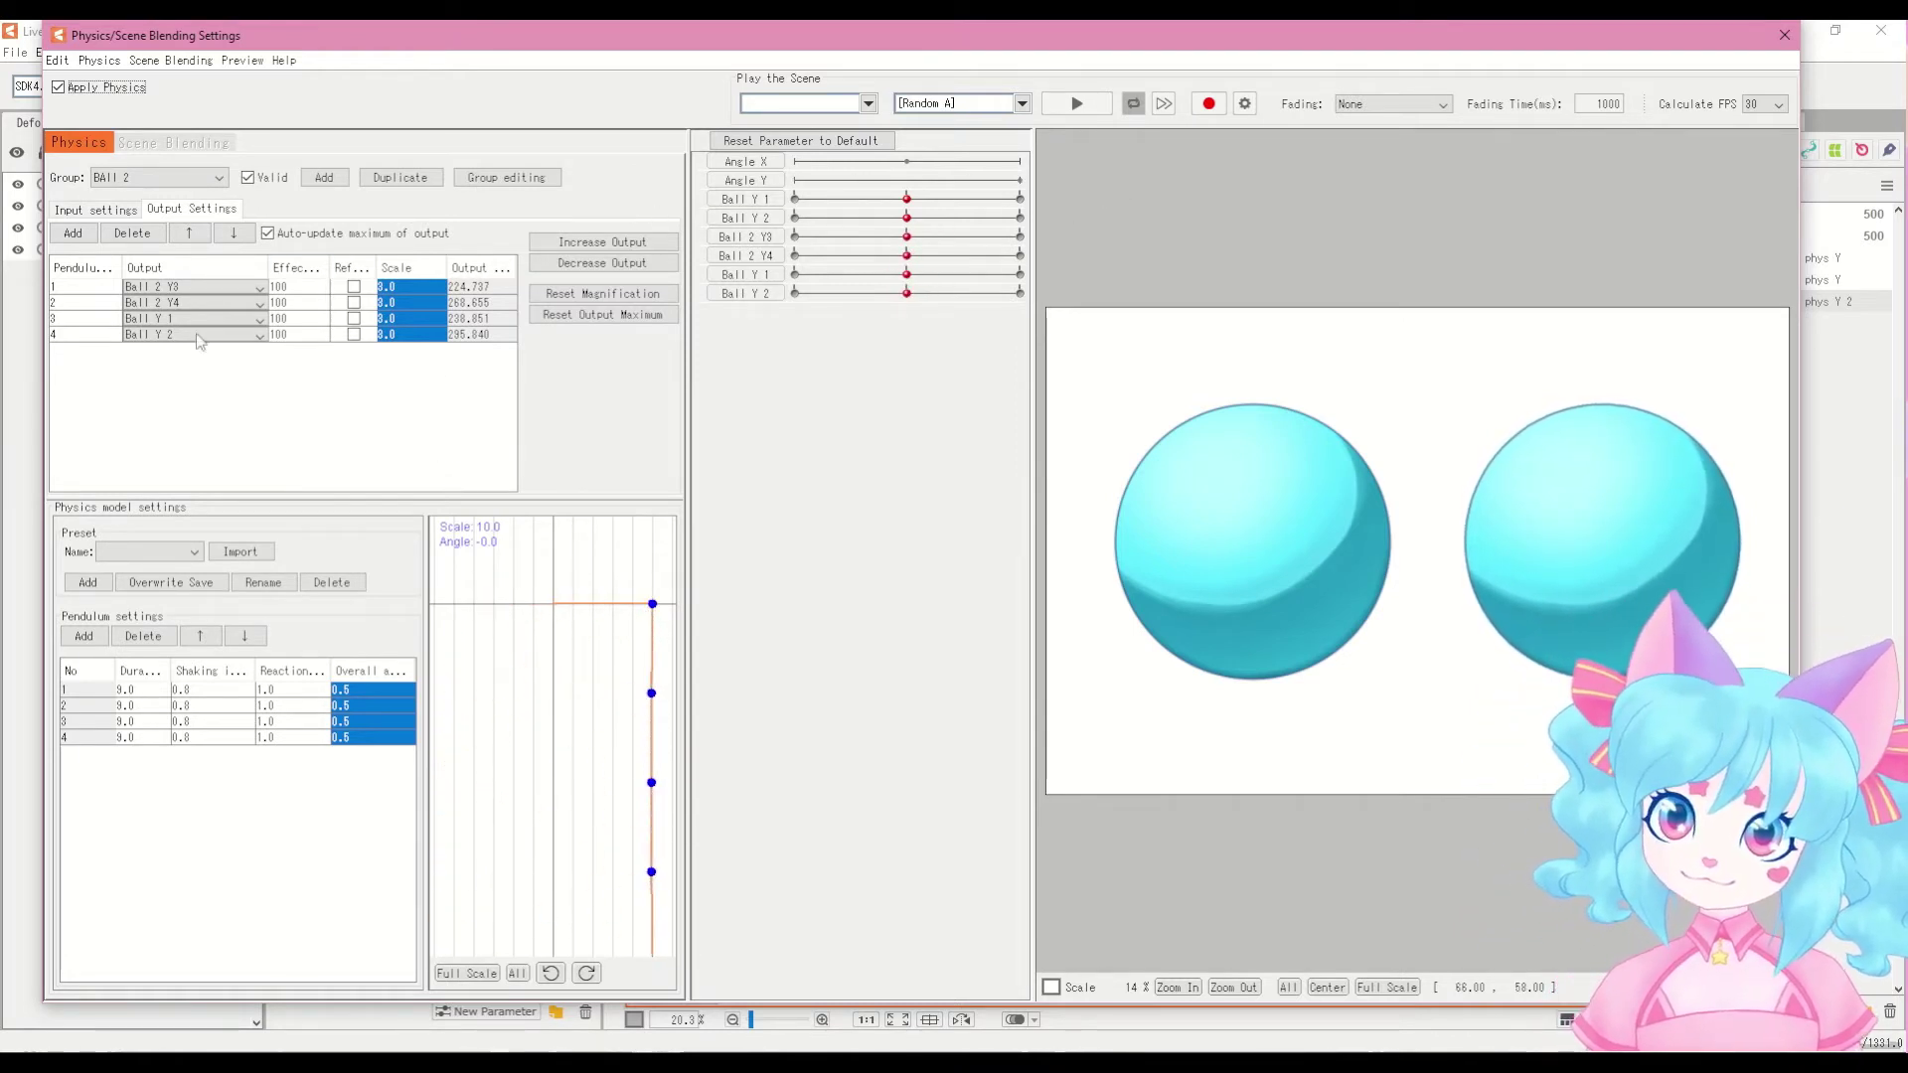
Step: Center the preview on Ball 2 and set the reaction speed of all four pendulums to 0.5
left_click_drag(487, 42, 412, 44)
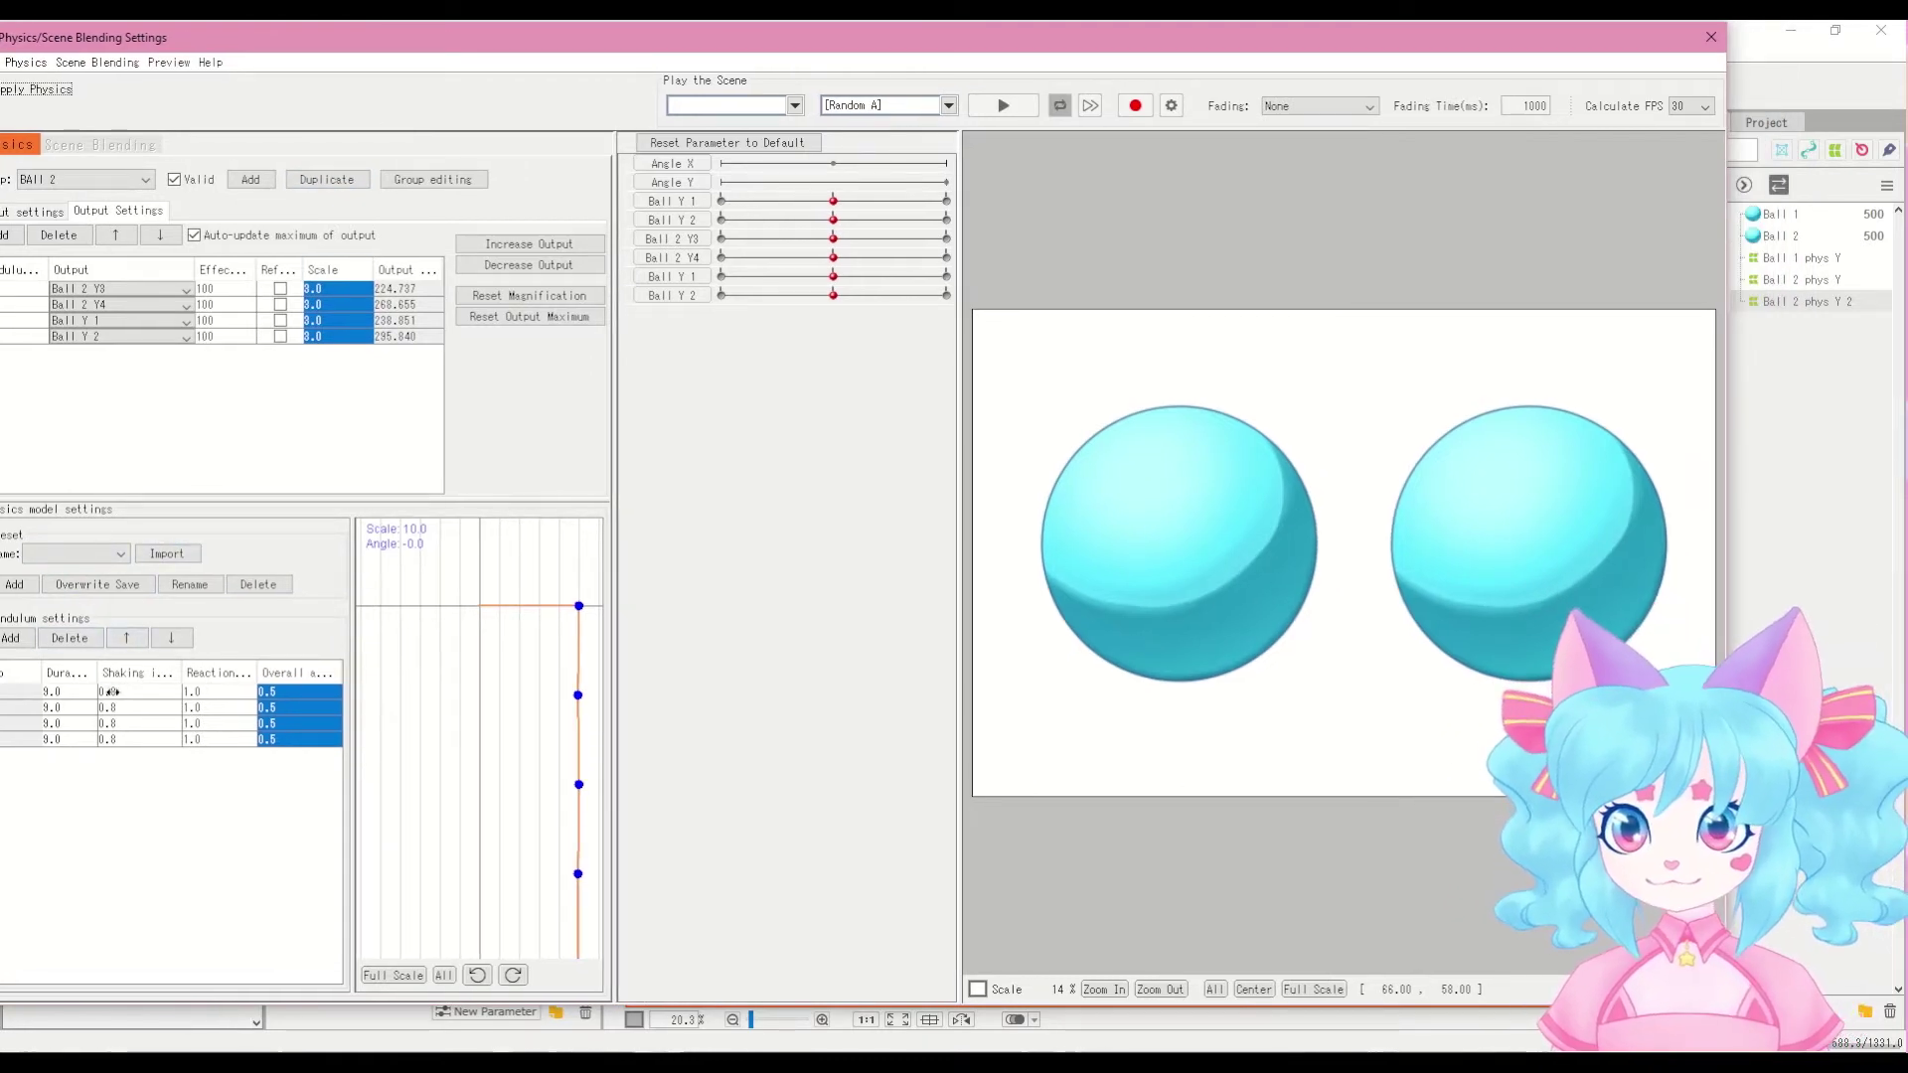
left_click_drag(1175, 755, 952, 758)
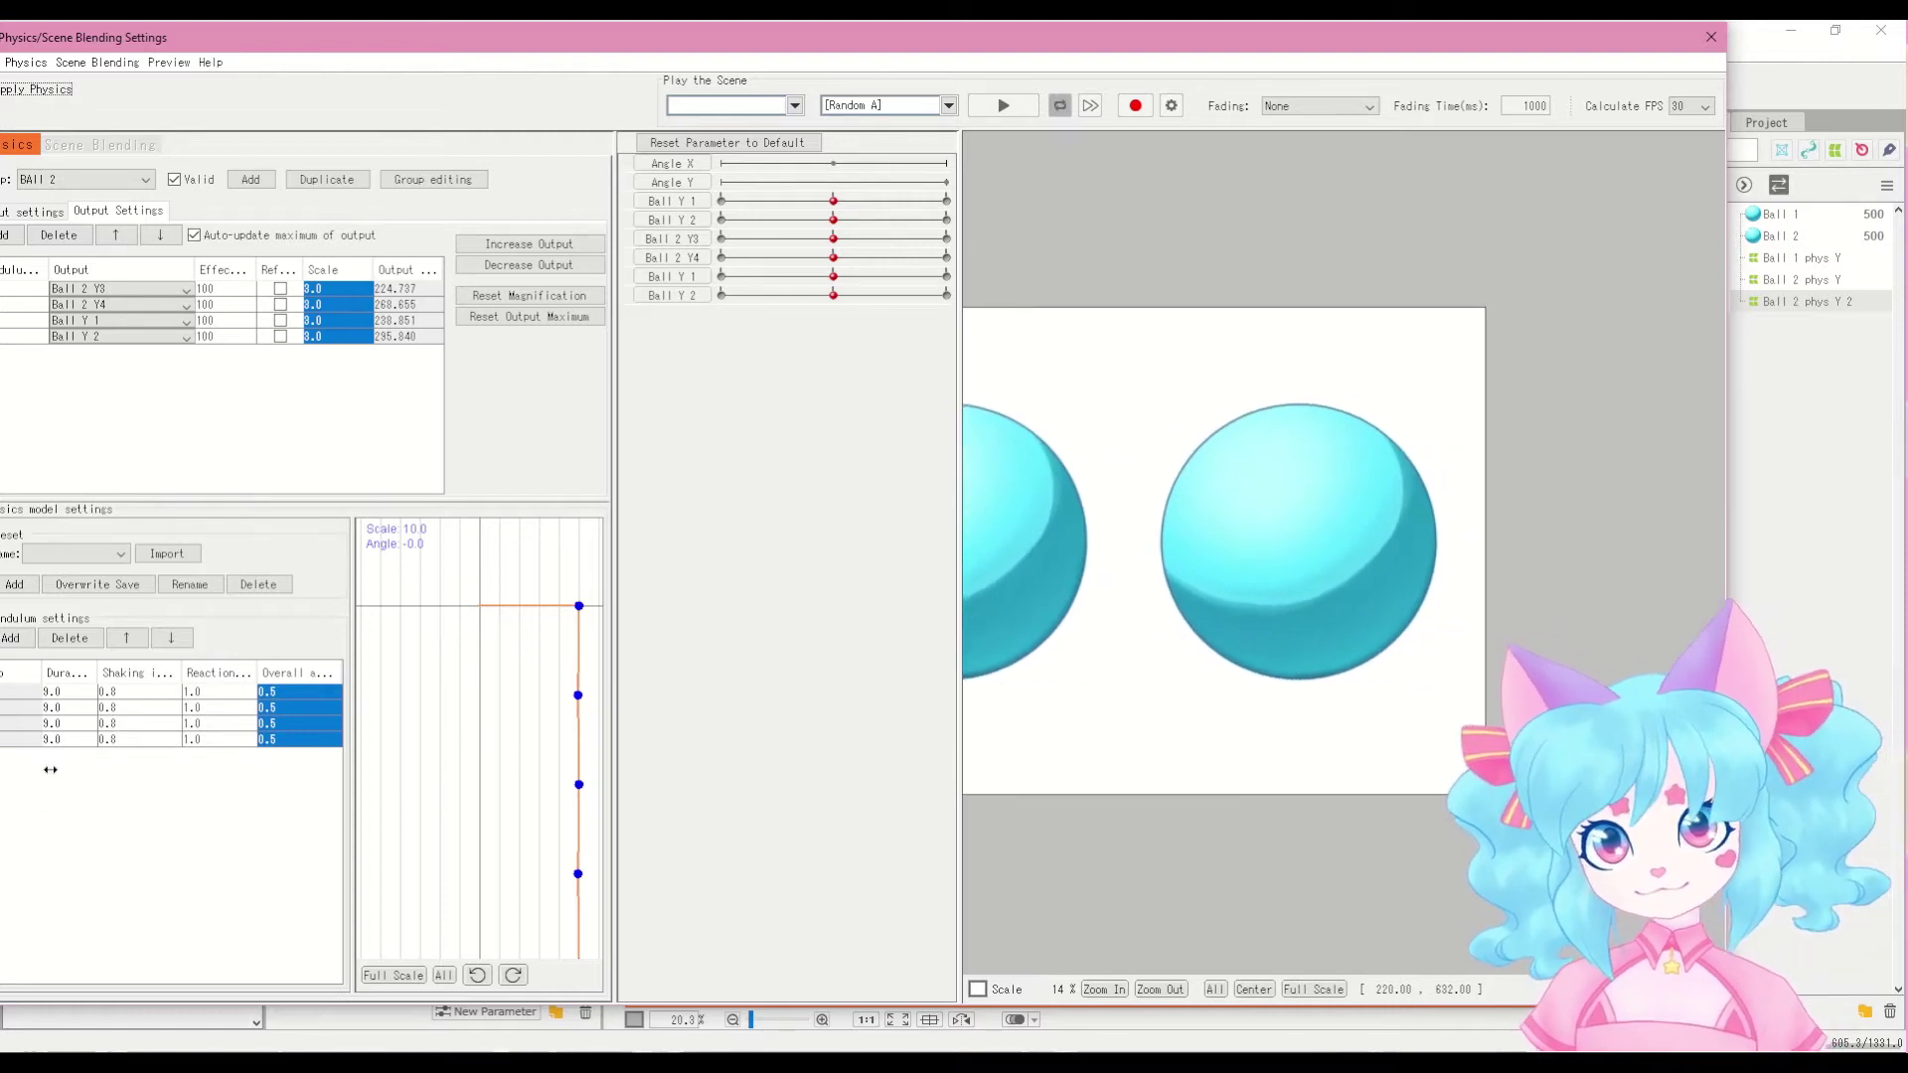
left_click_drag(270, 44, 369, 41)
right_click(298, 685)
left_click(357, 679)
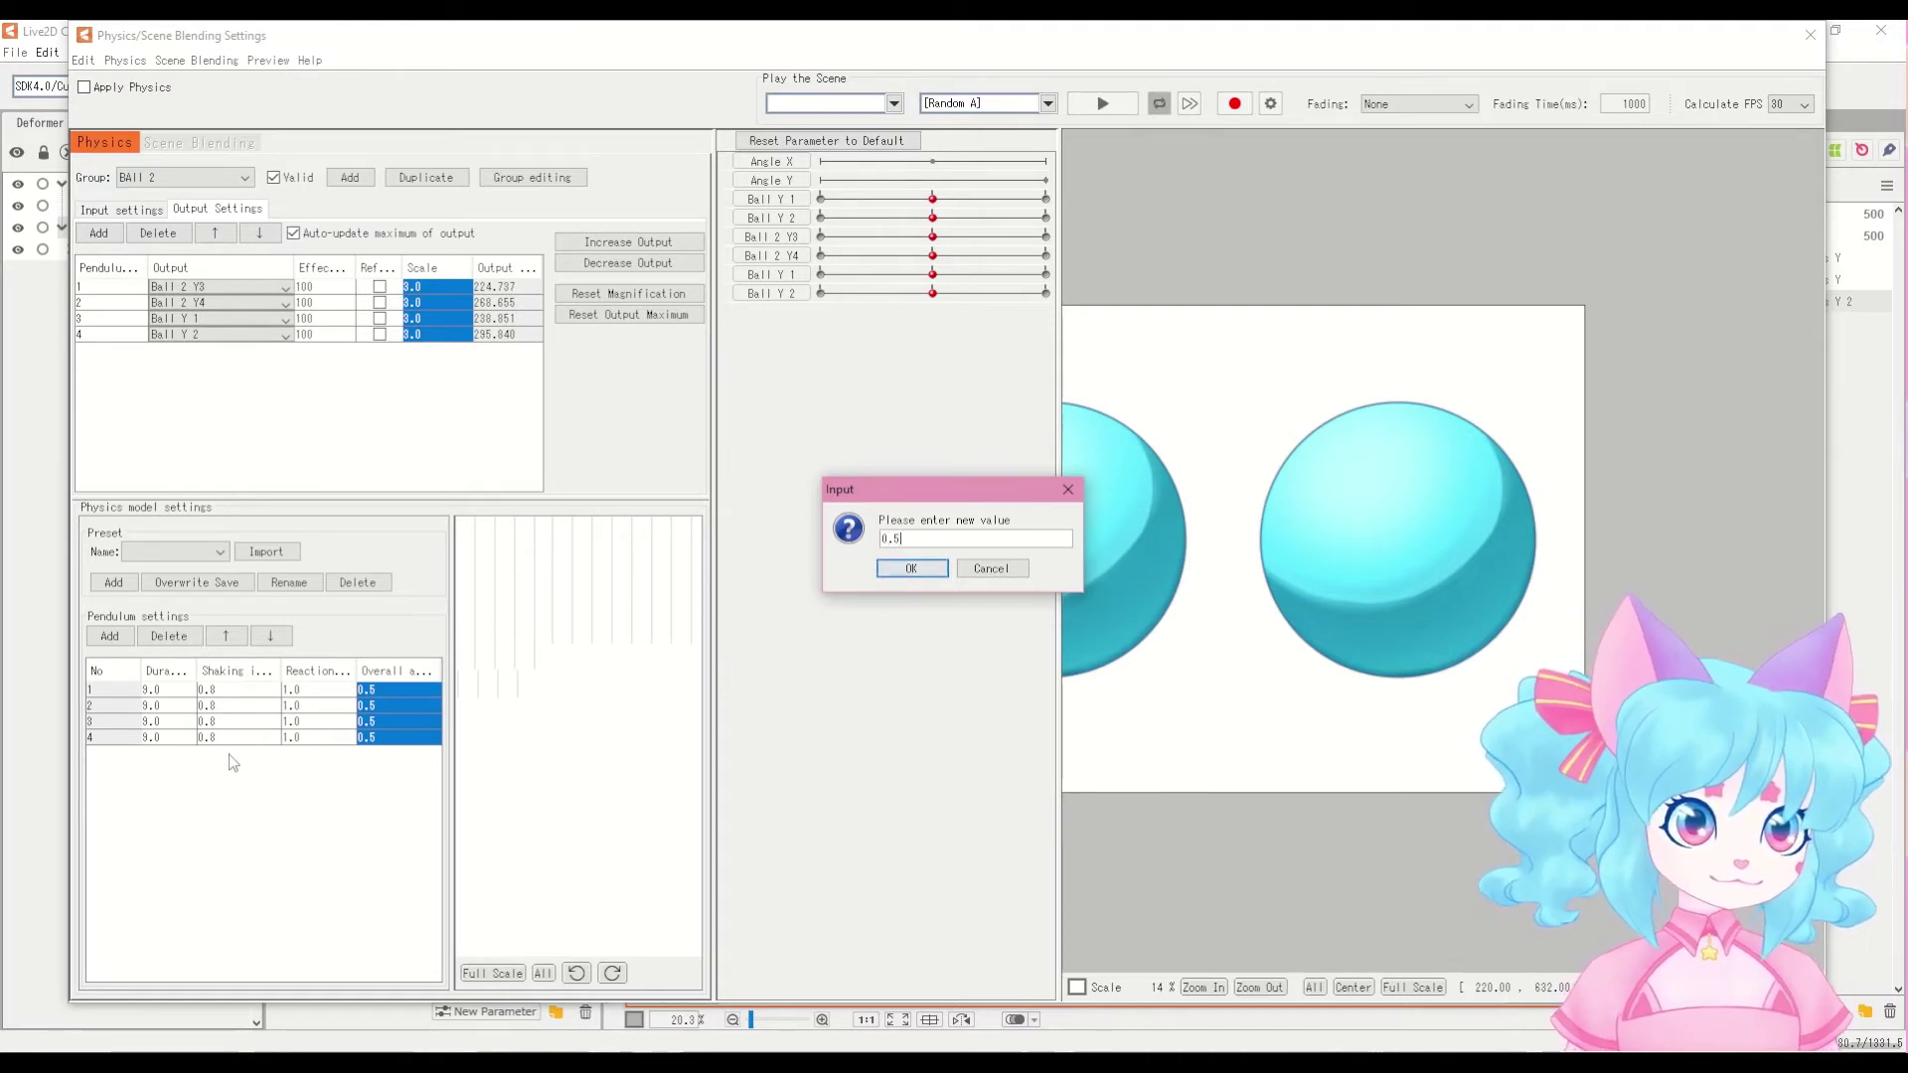
key("Return")
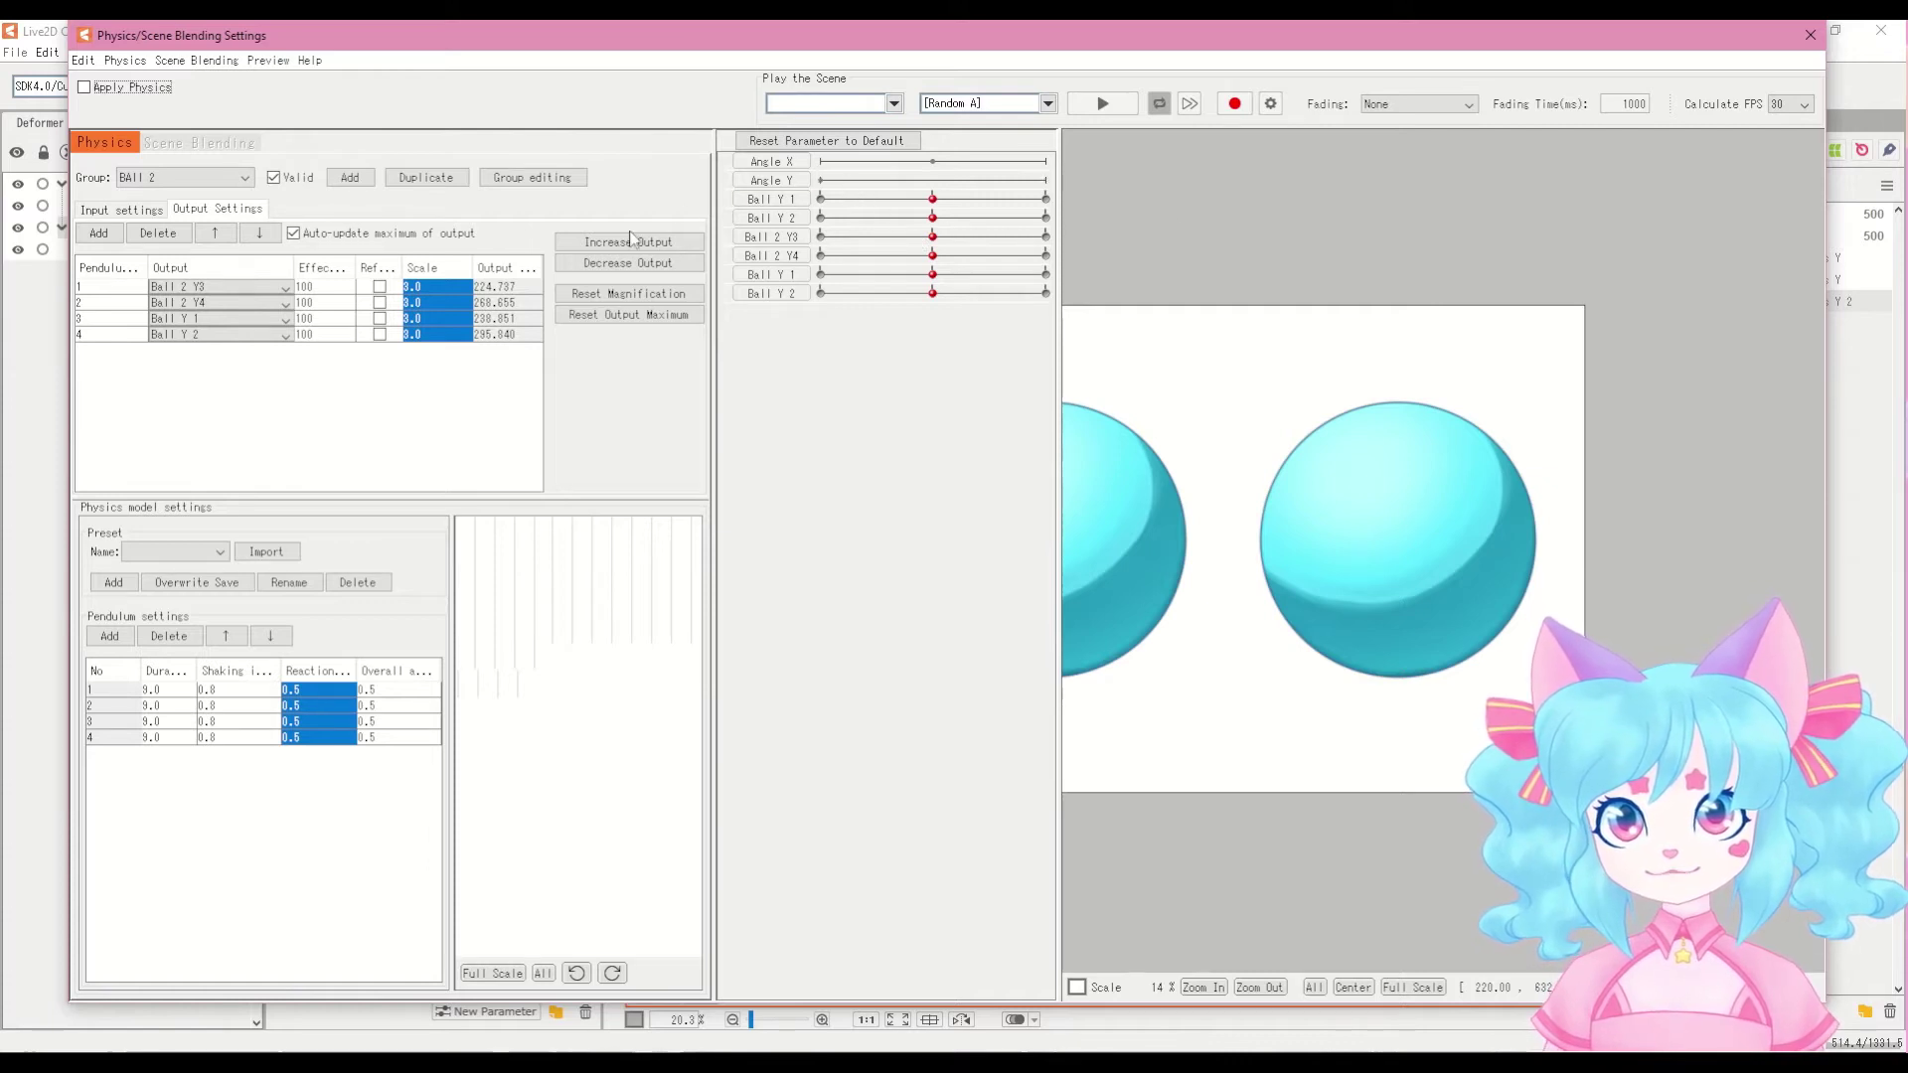
Step: Reopen the physics settings with physics applied and test Ball 2's motion with Angle Y
left_click(1808, 37)
left_click(109, 54)
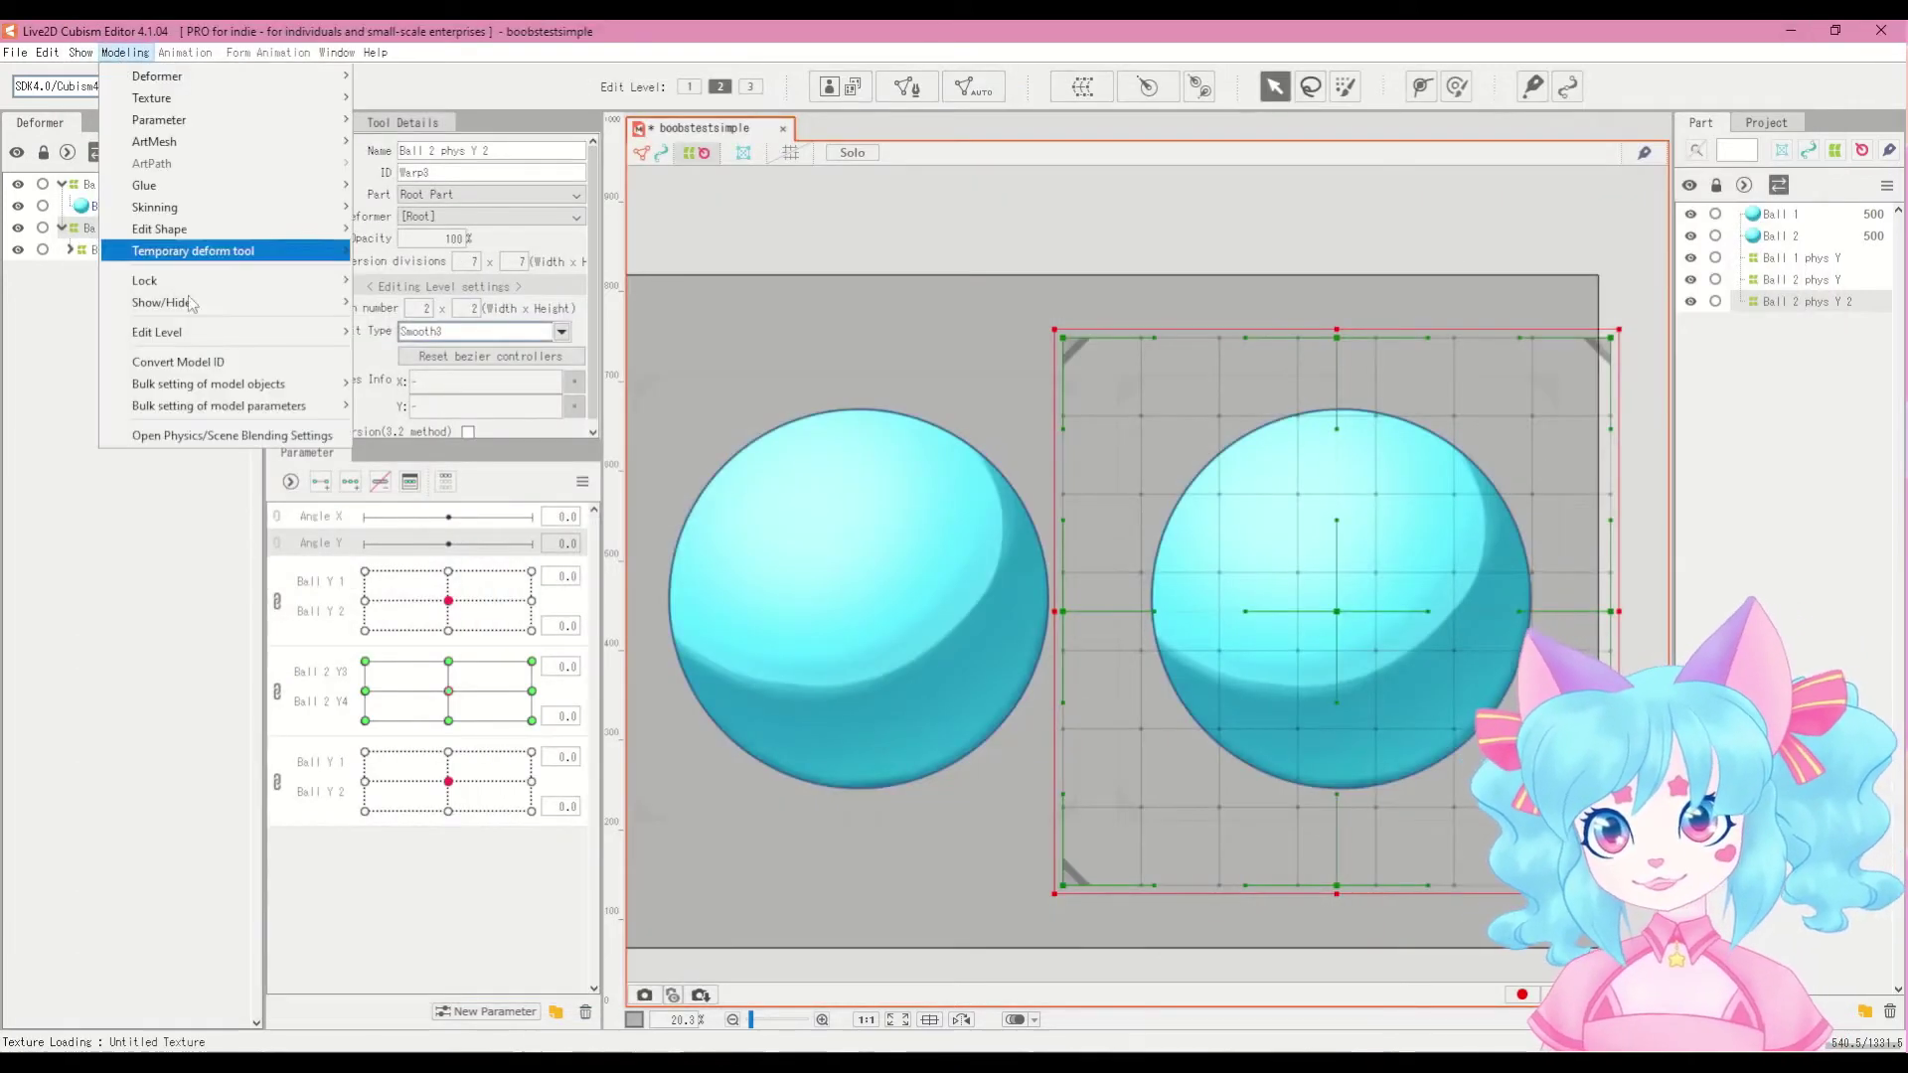
left_click(234, 435)
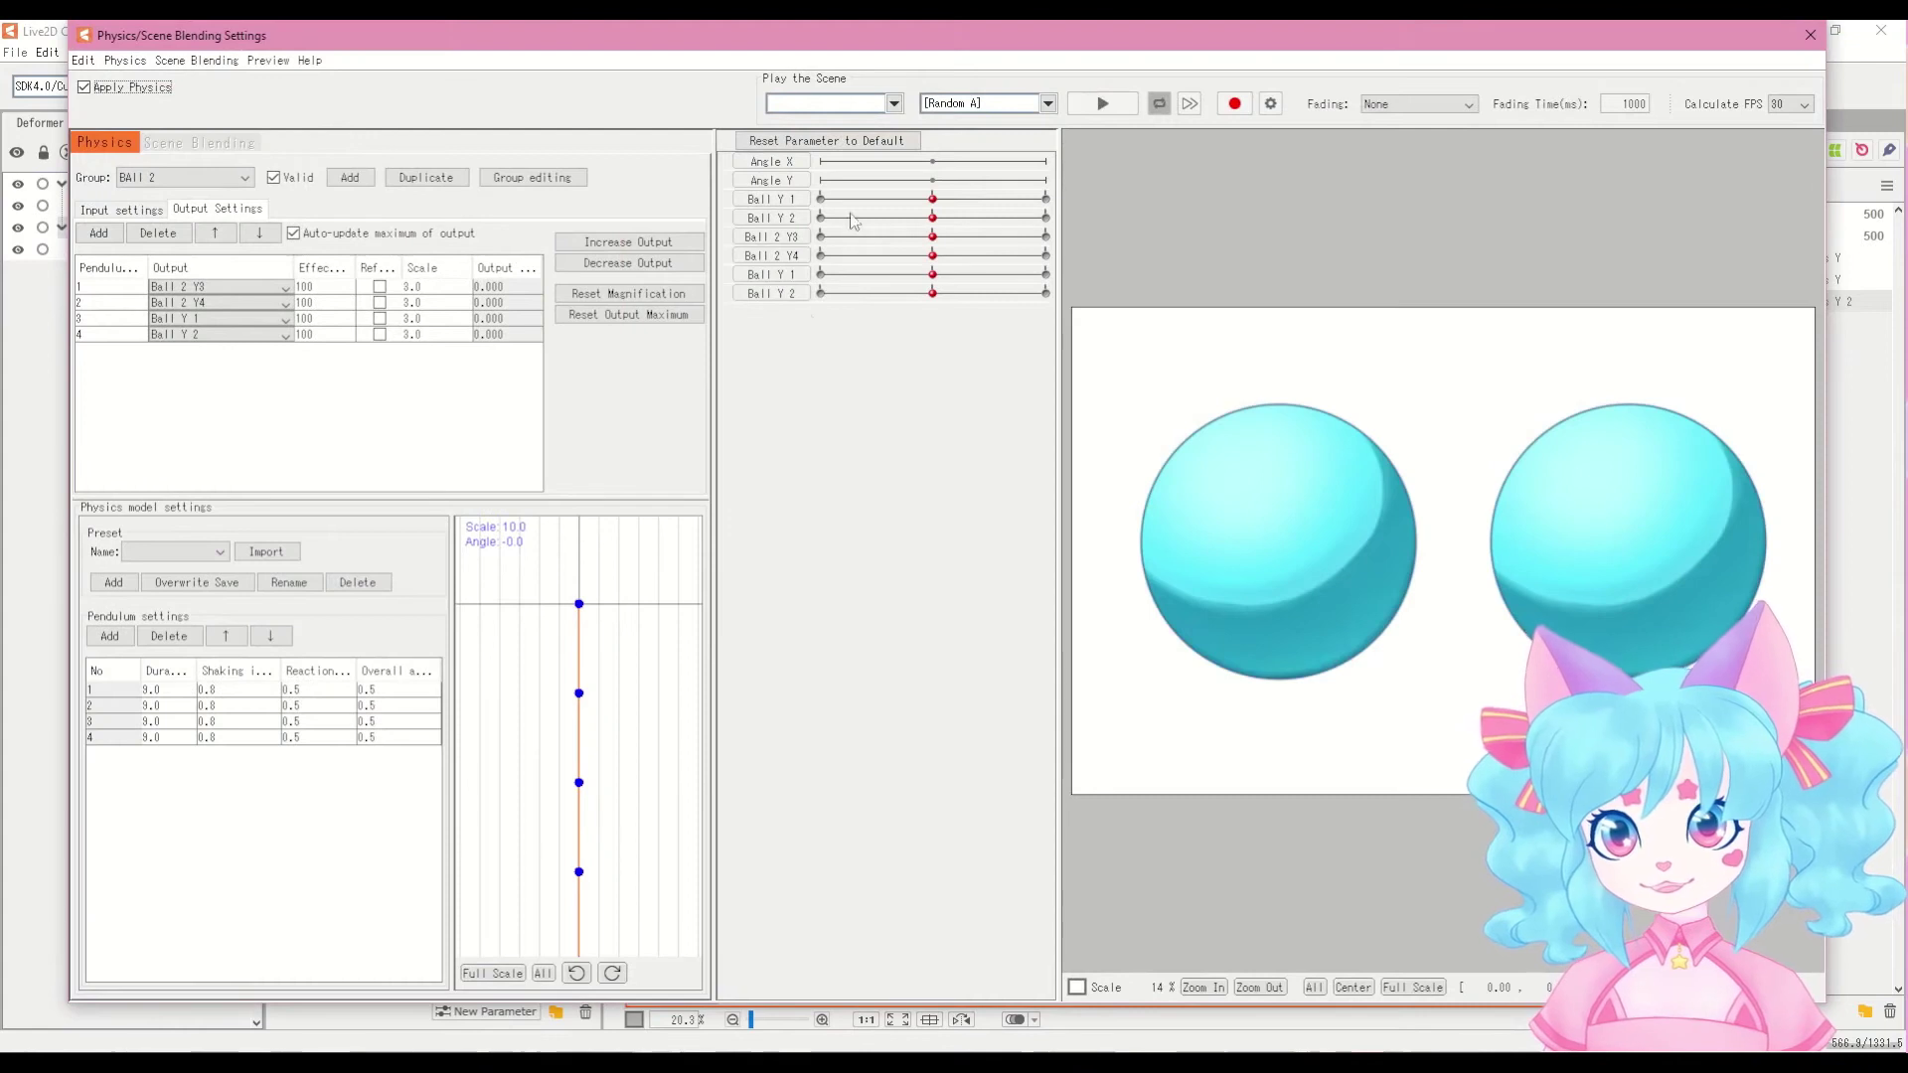
left_click_drag(929, 186, 1123, 183)
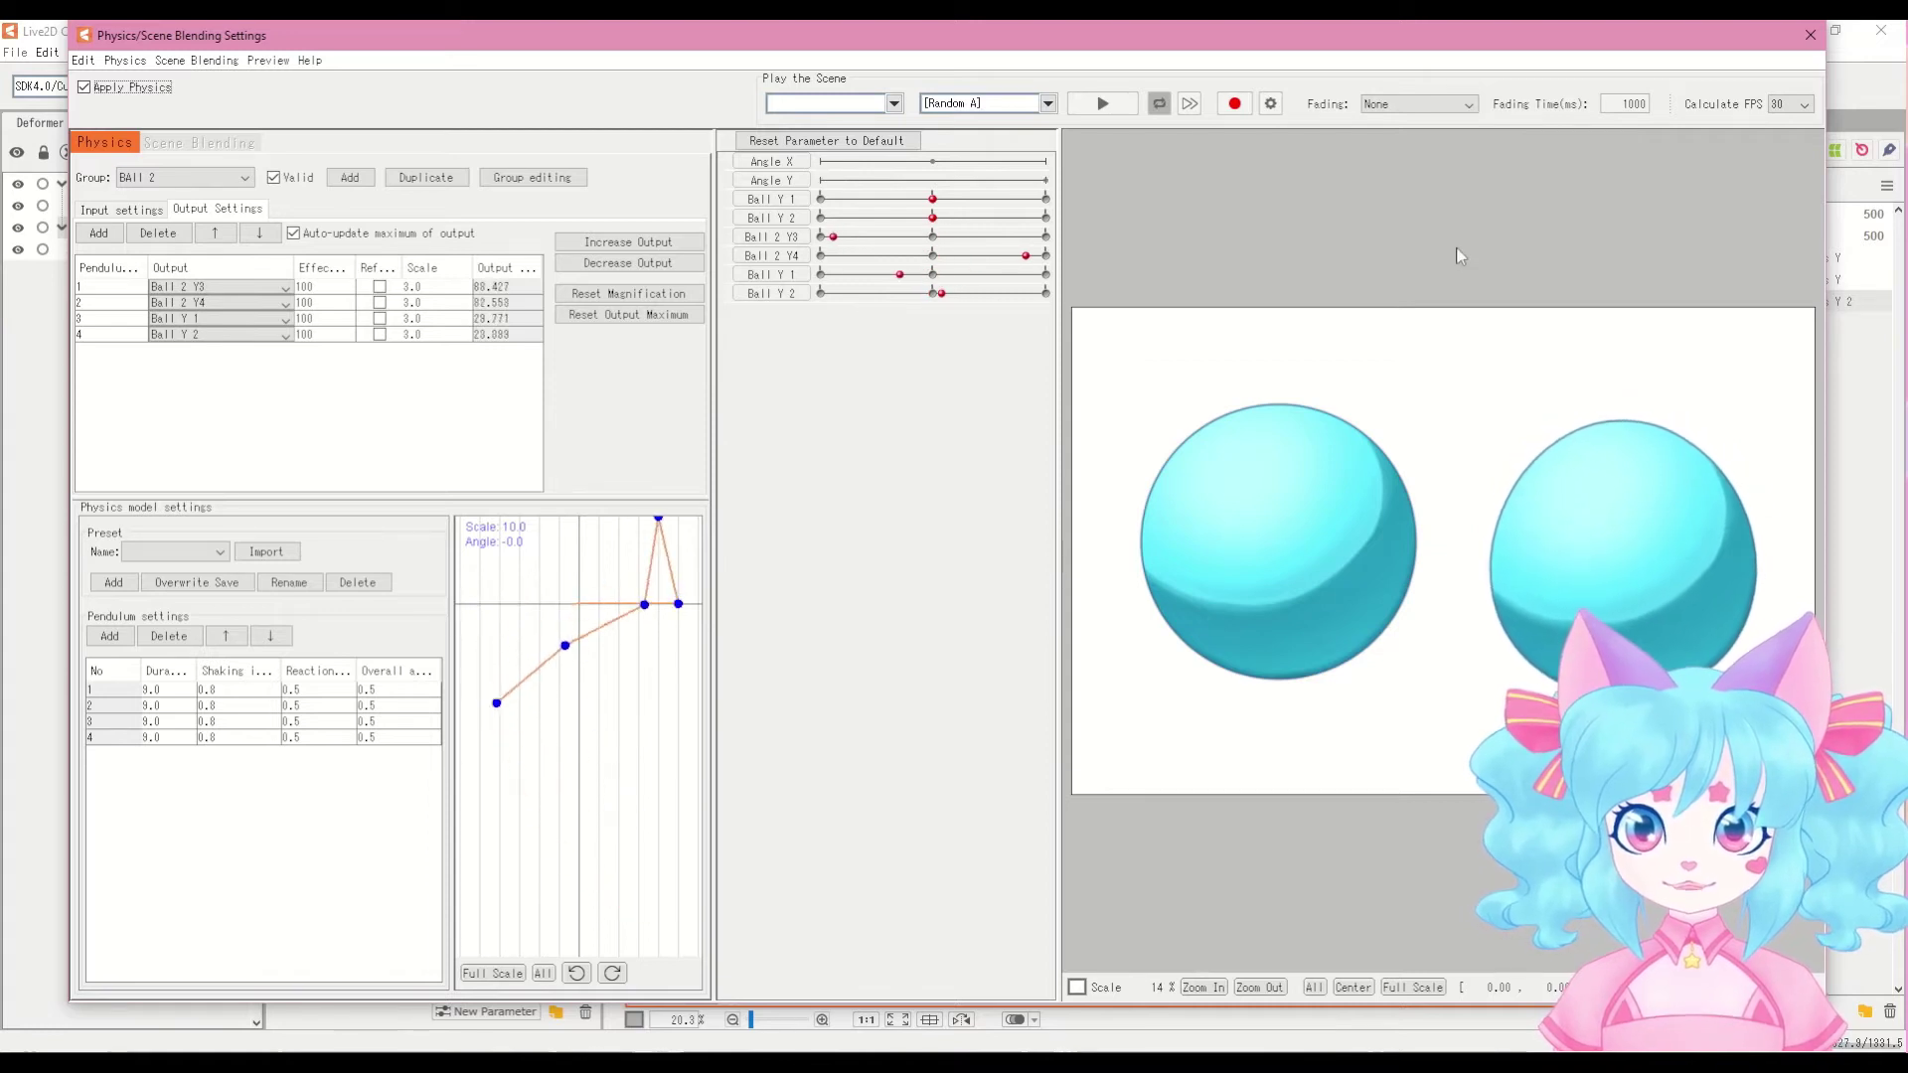
Step: Set the overall acceleration of all four Ball 2 pendulums to 10
right_click(425, 678)
left_click(502, 685)
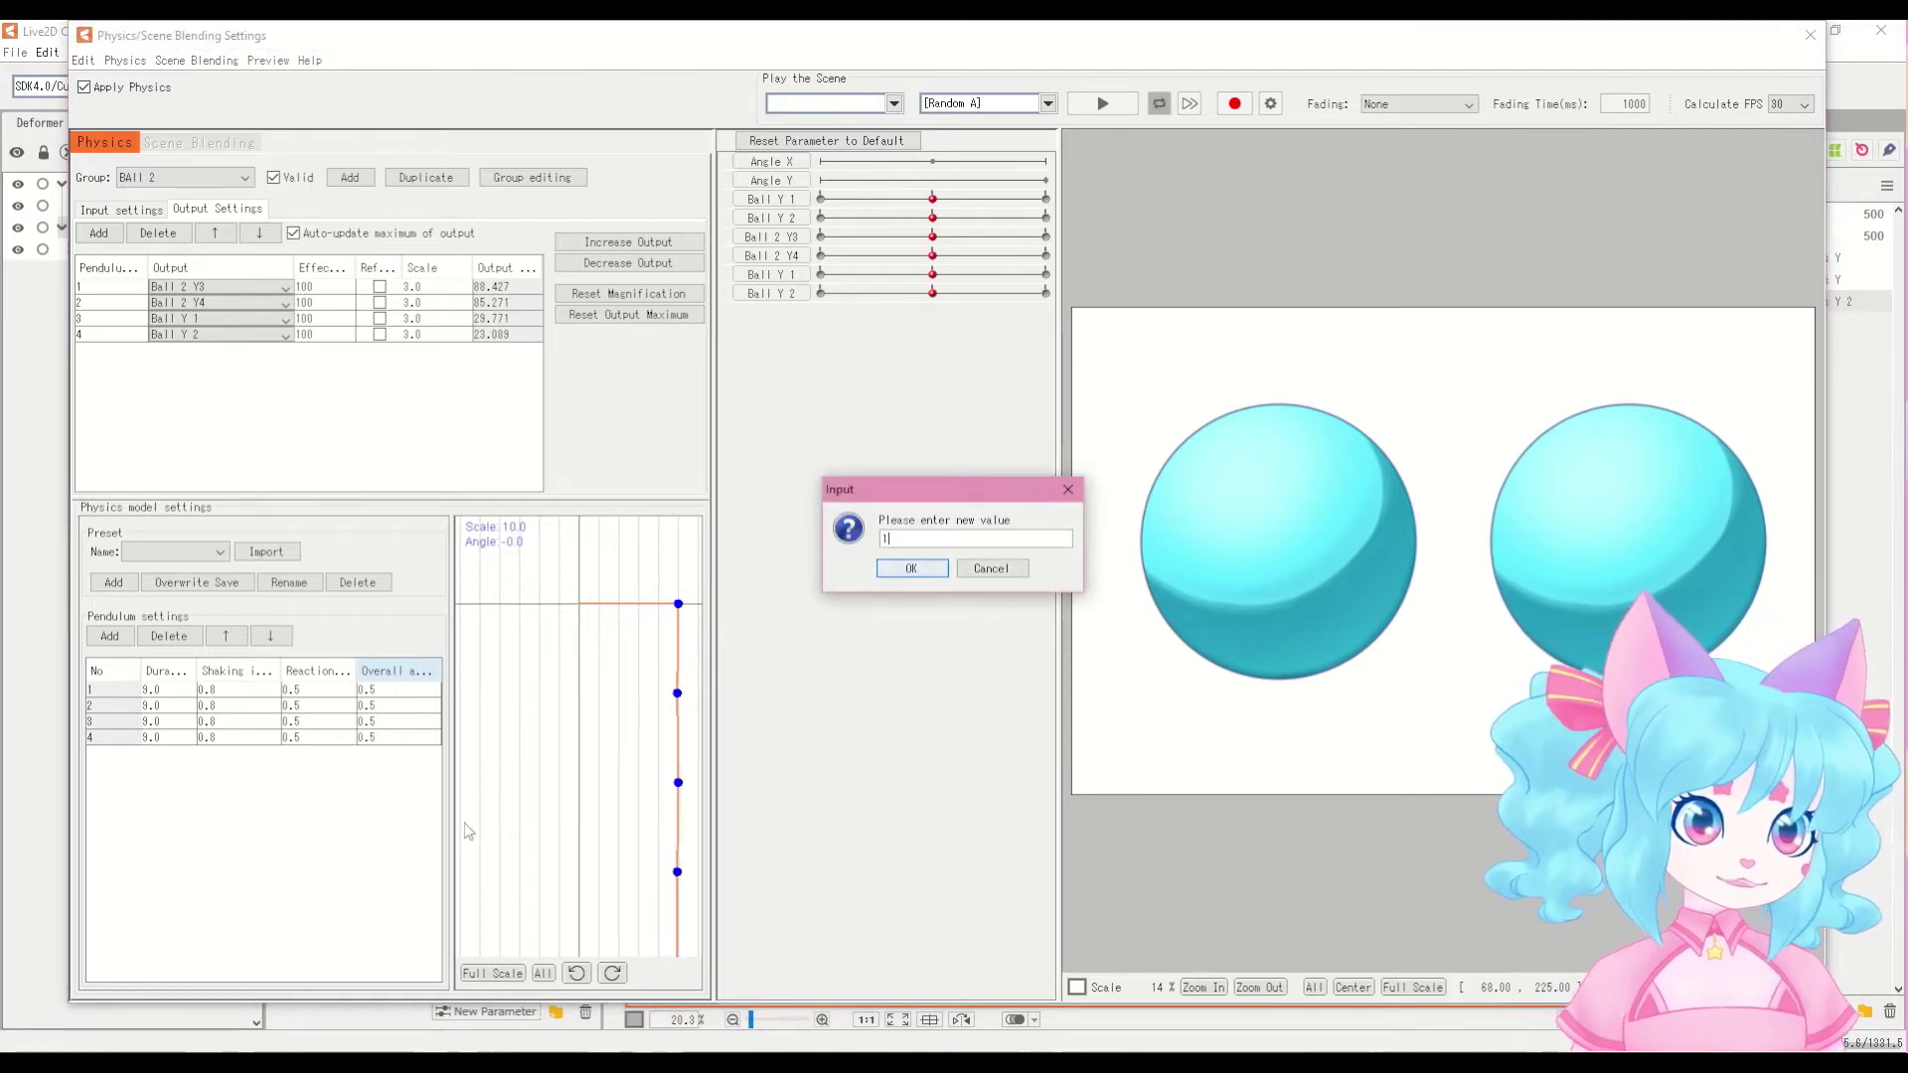
key("Return")
Step: Set the overall acceleration of all four Ball 2 pendulums to 1 and try it with Angle Y
right_click(376, 688)
left_click(412, 688)
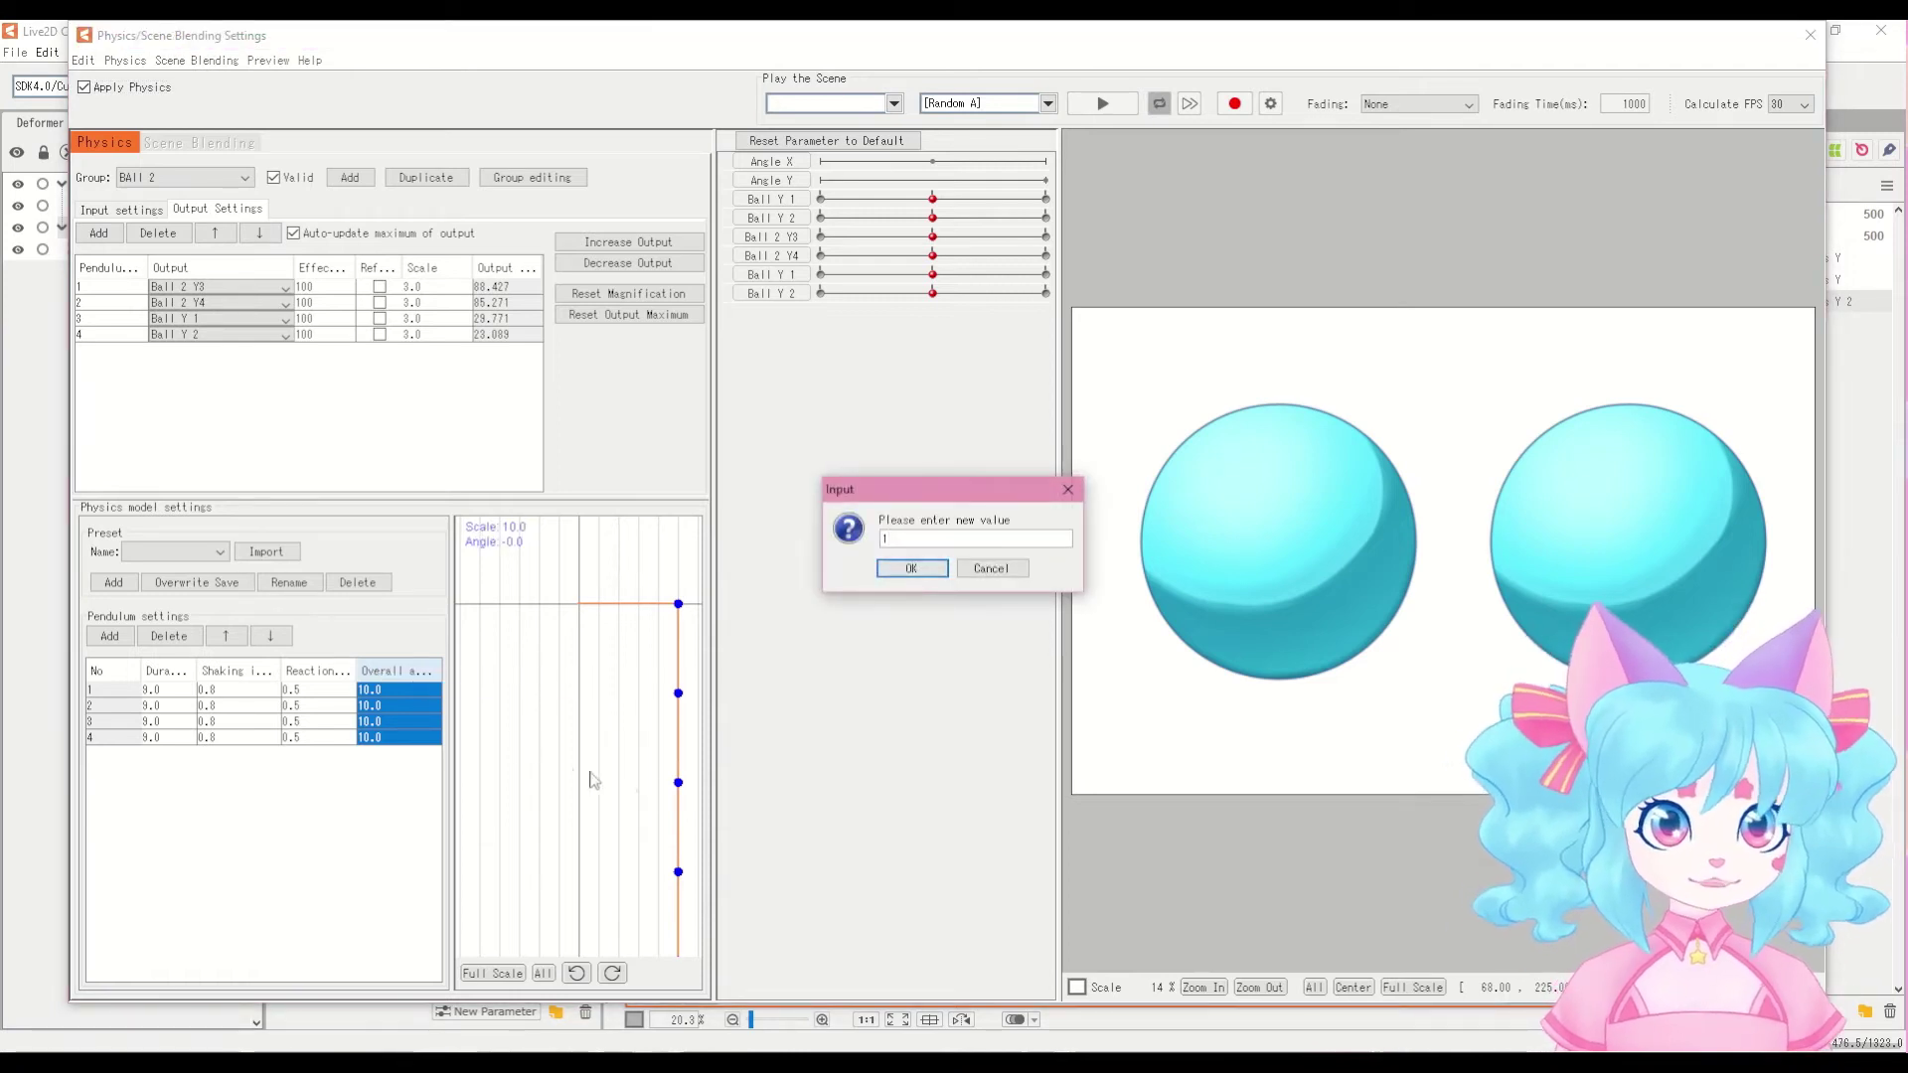
key("Return")
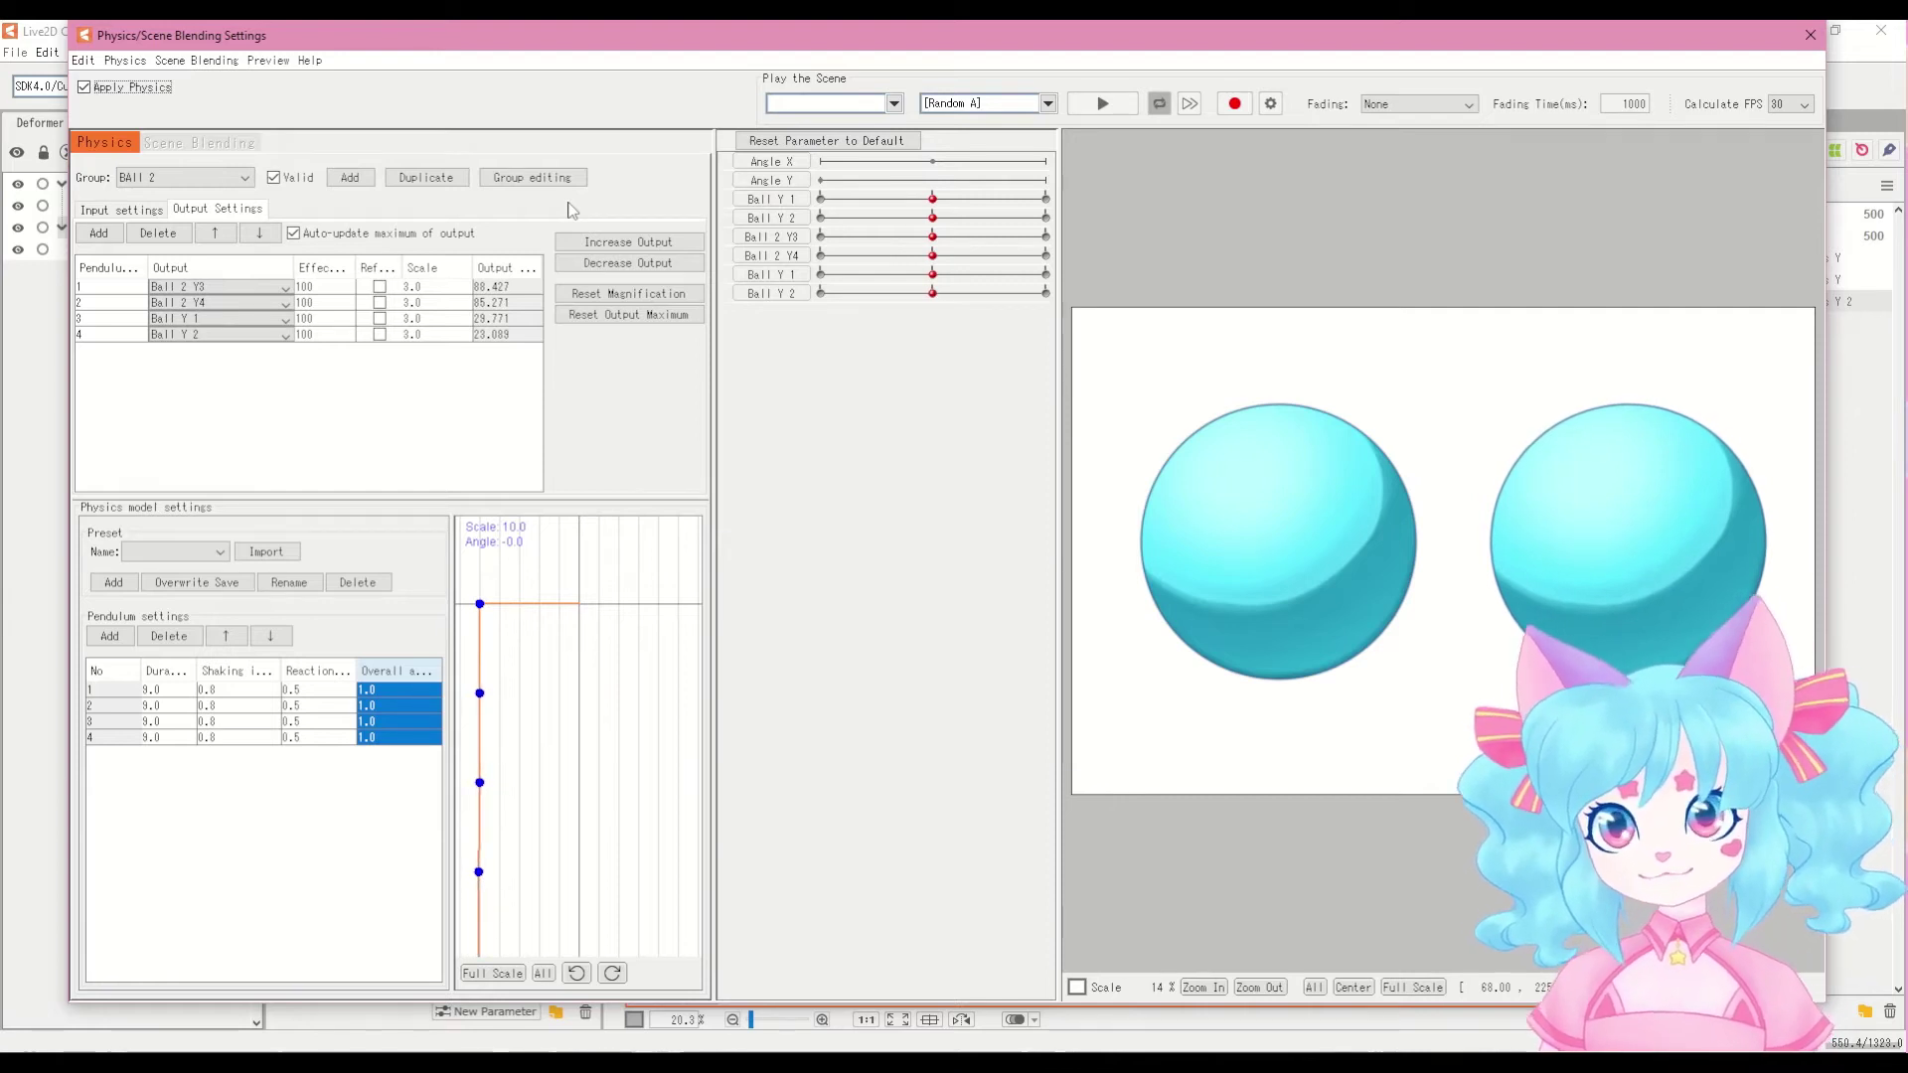
Step: Set the reaction speed of all four Ball 2 pendulums to 10 and try it with Angle Y
double_click(314, 674)
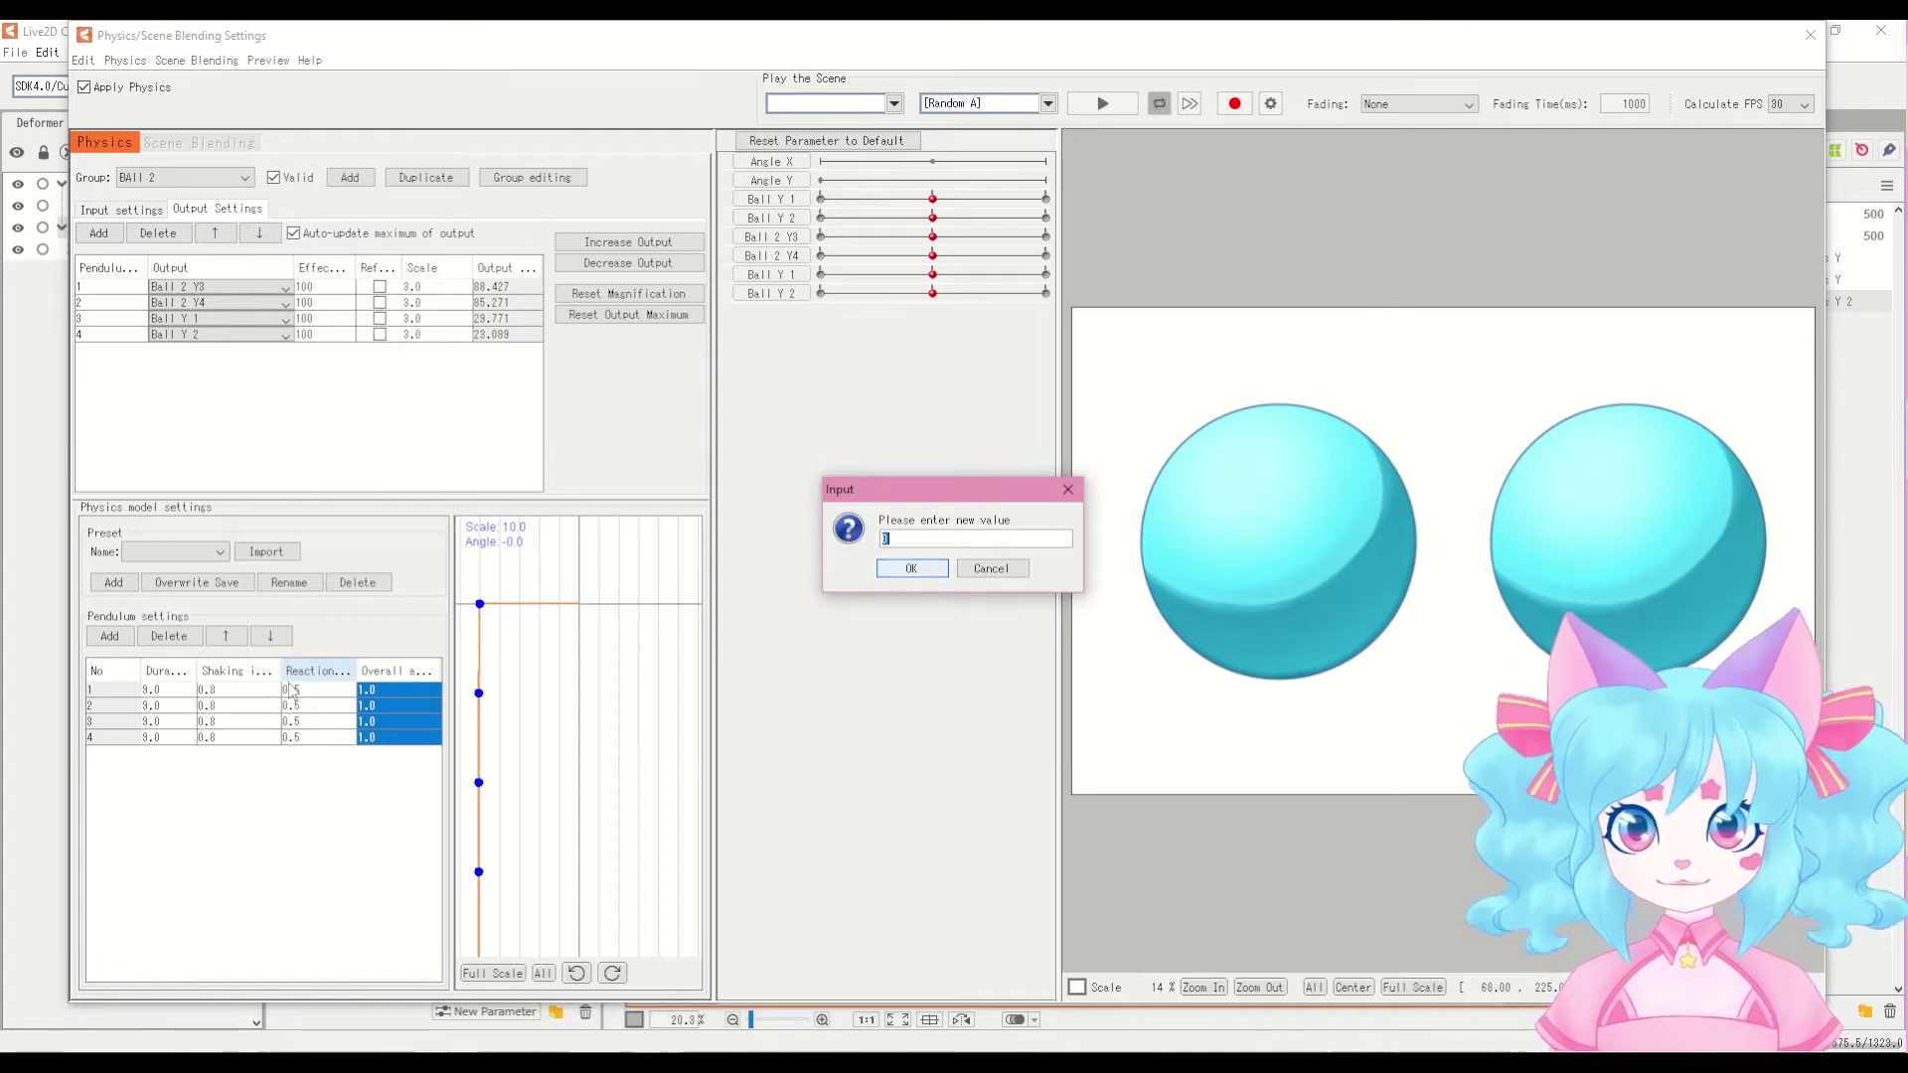
left_click(993, 571)
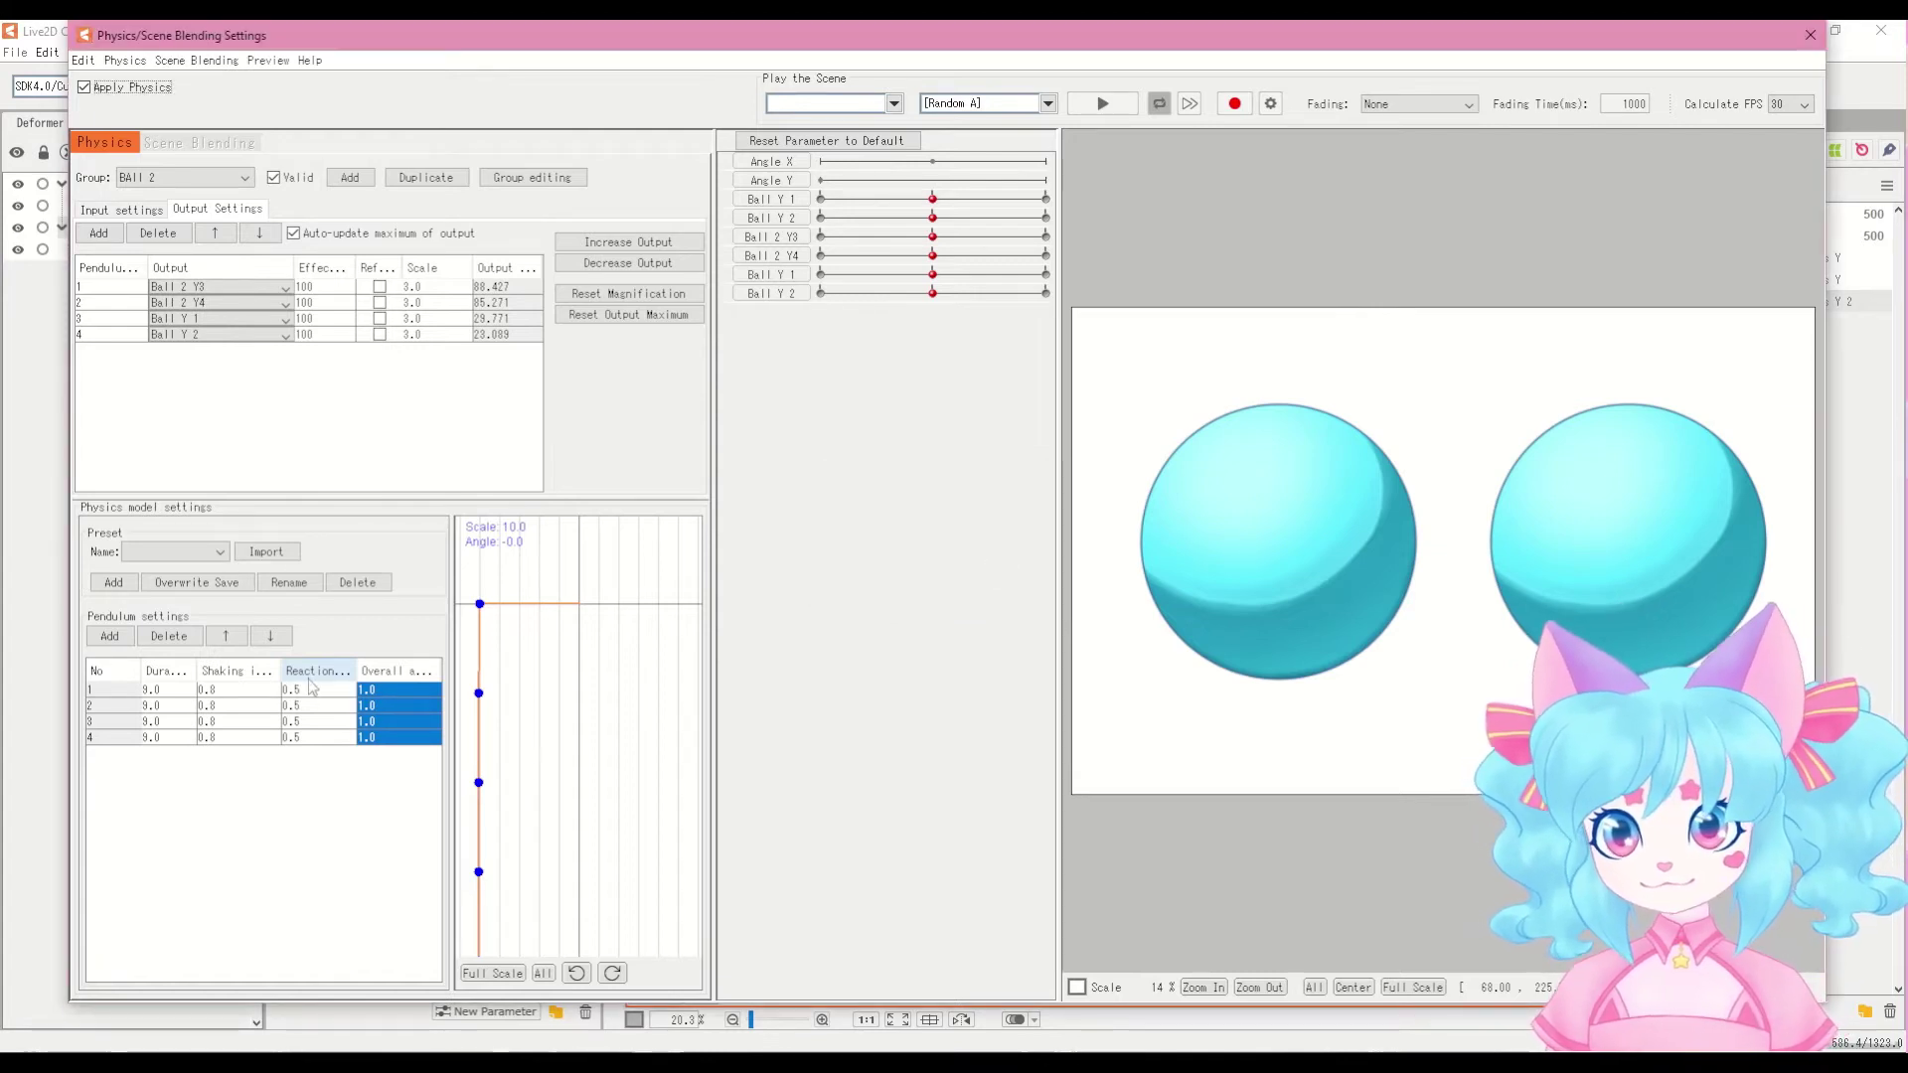
double_click(365, 677)
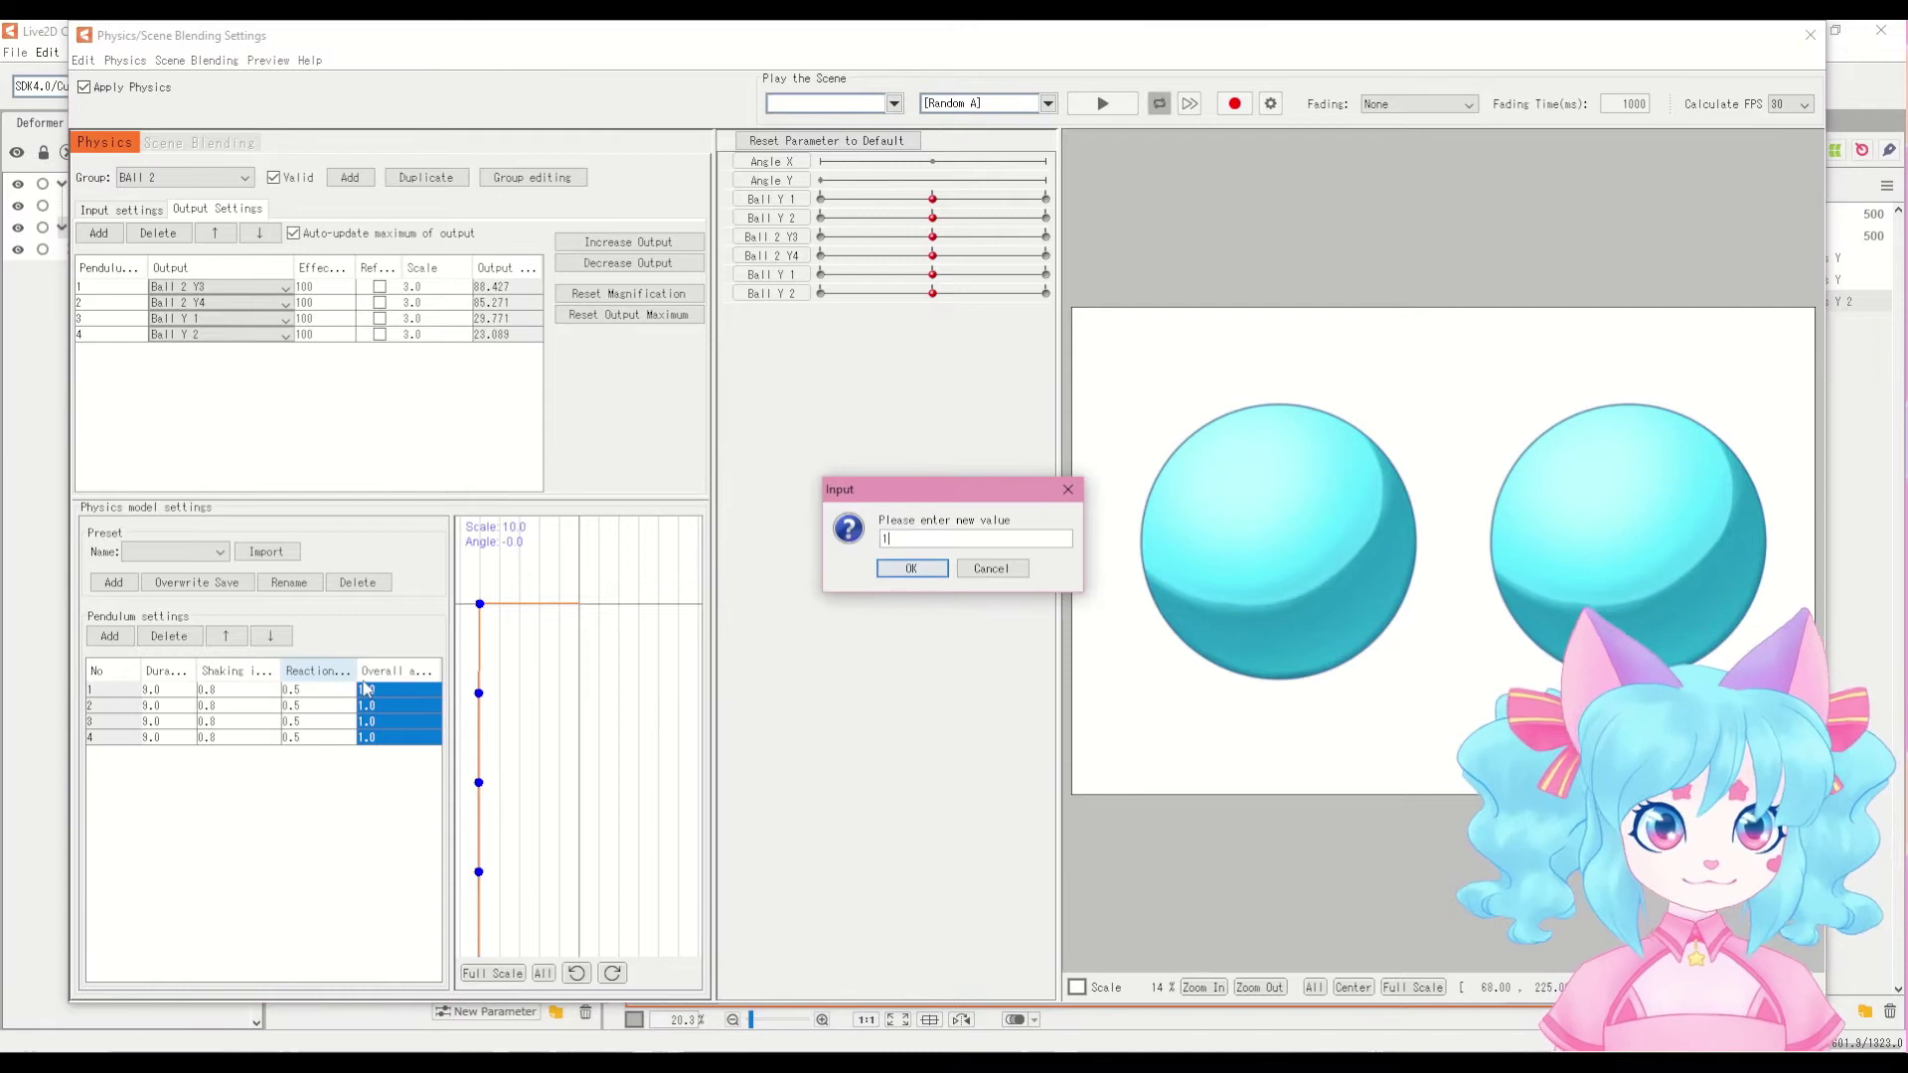
type("10")
key("Return")
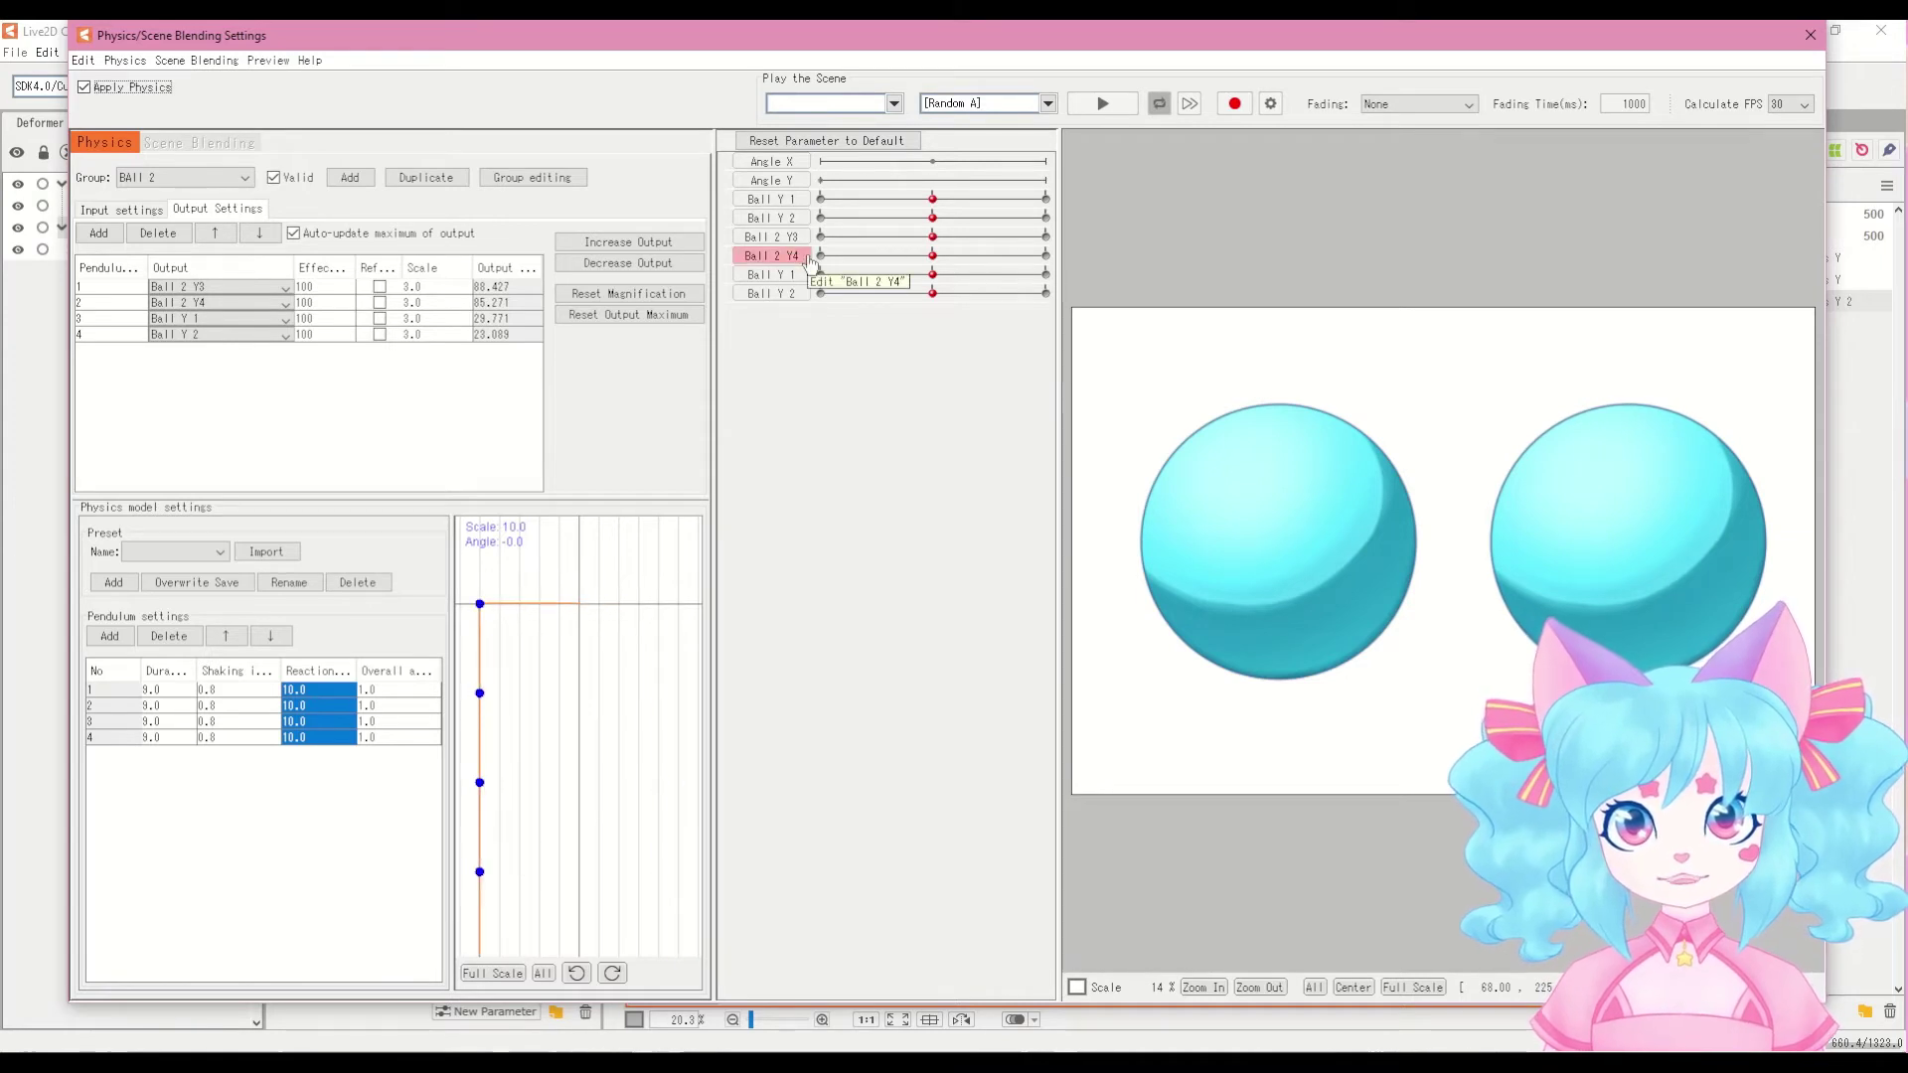
Step: Set the reaction speed of all four Ball 2 pendulums to 1.2
right_click(305, 678)
left_click(328, 686)
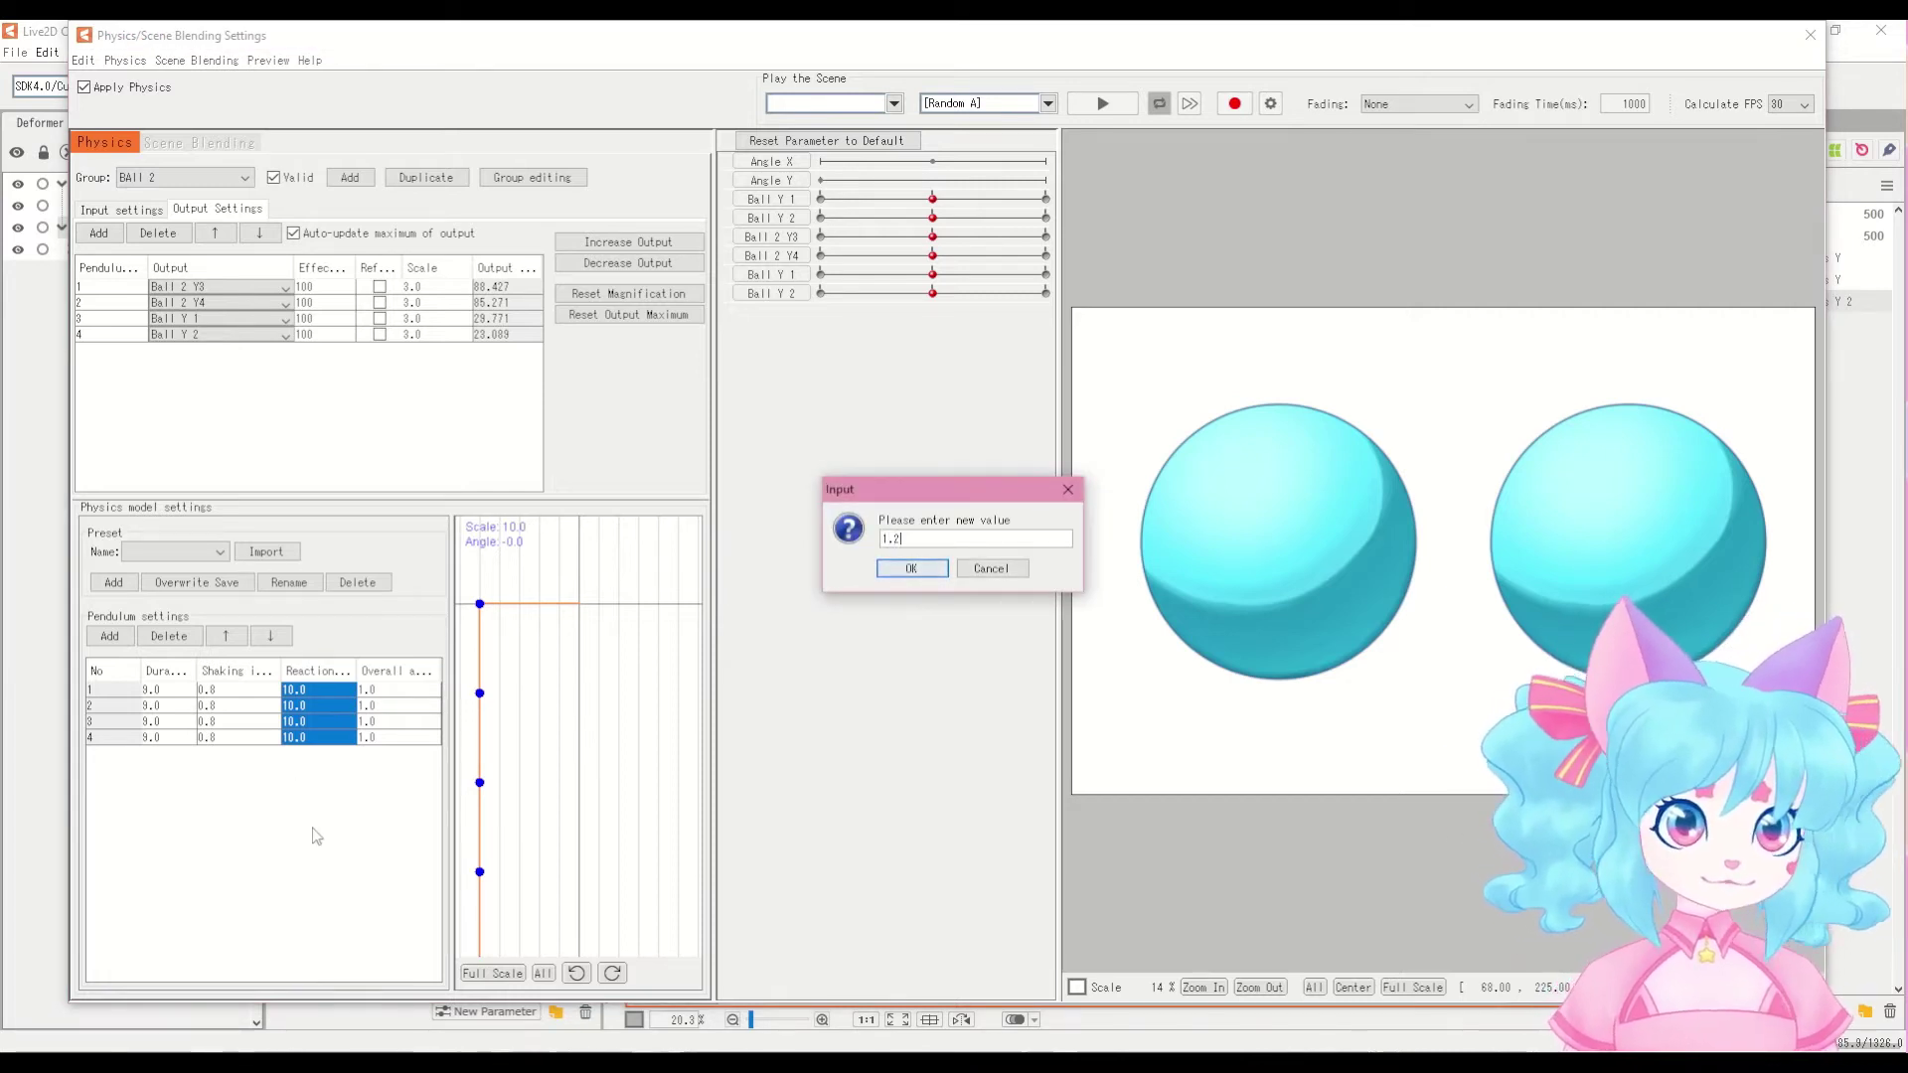
type("1.2")
key("Return")
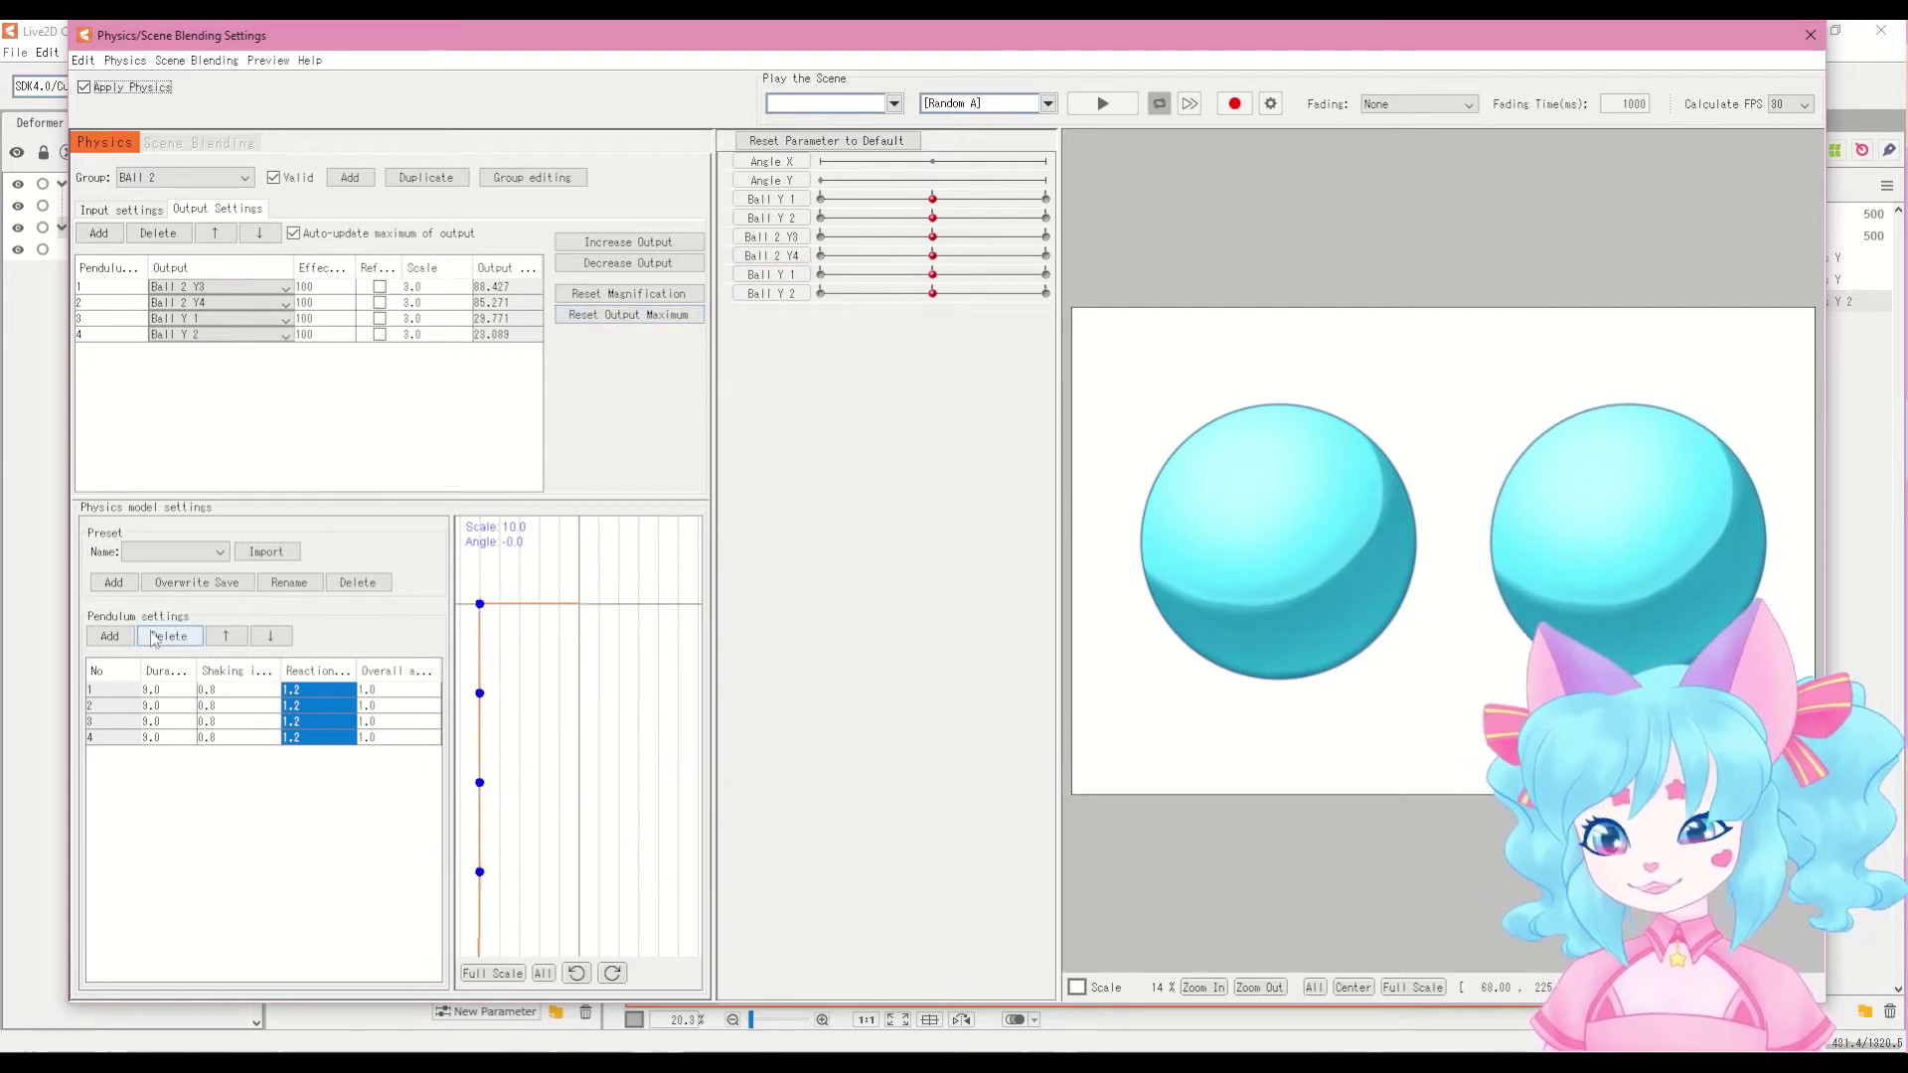
Step: Set the reaction speed of all four Ball 2 pendulums to 0.95 and test the motion with Angle Y
right_click(296, 666)
left_click(397, 681)
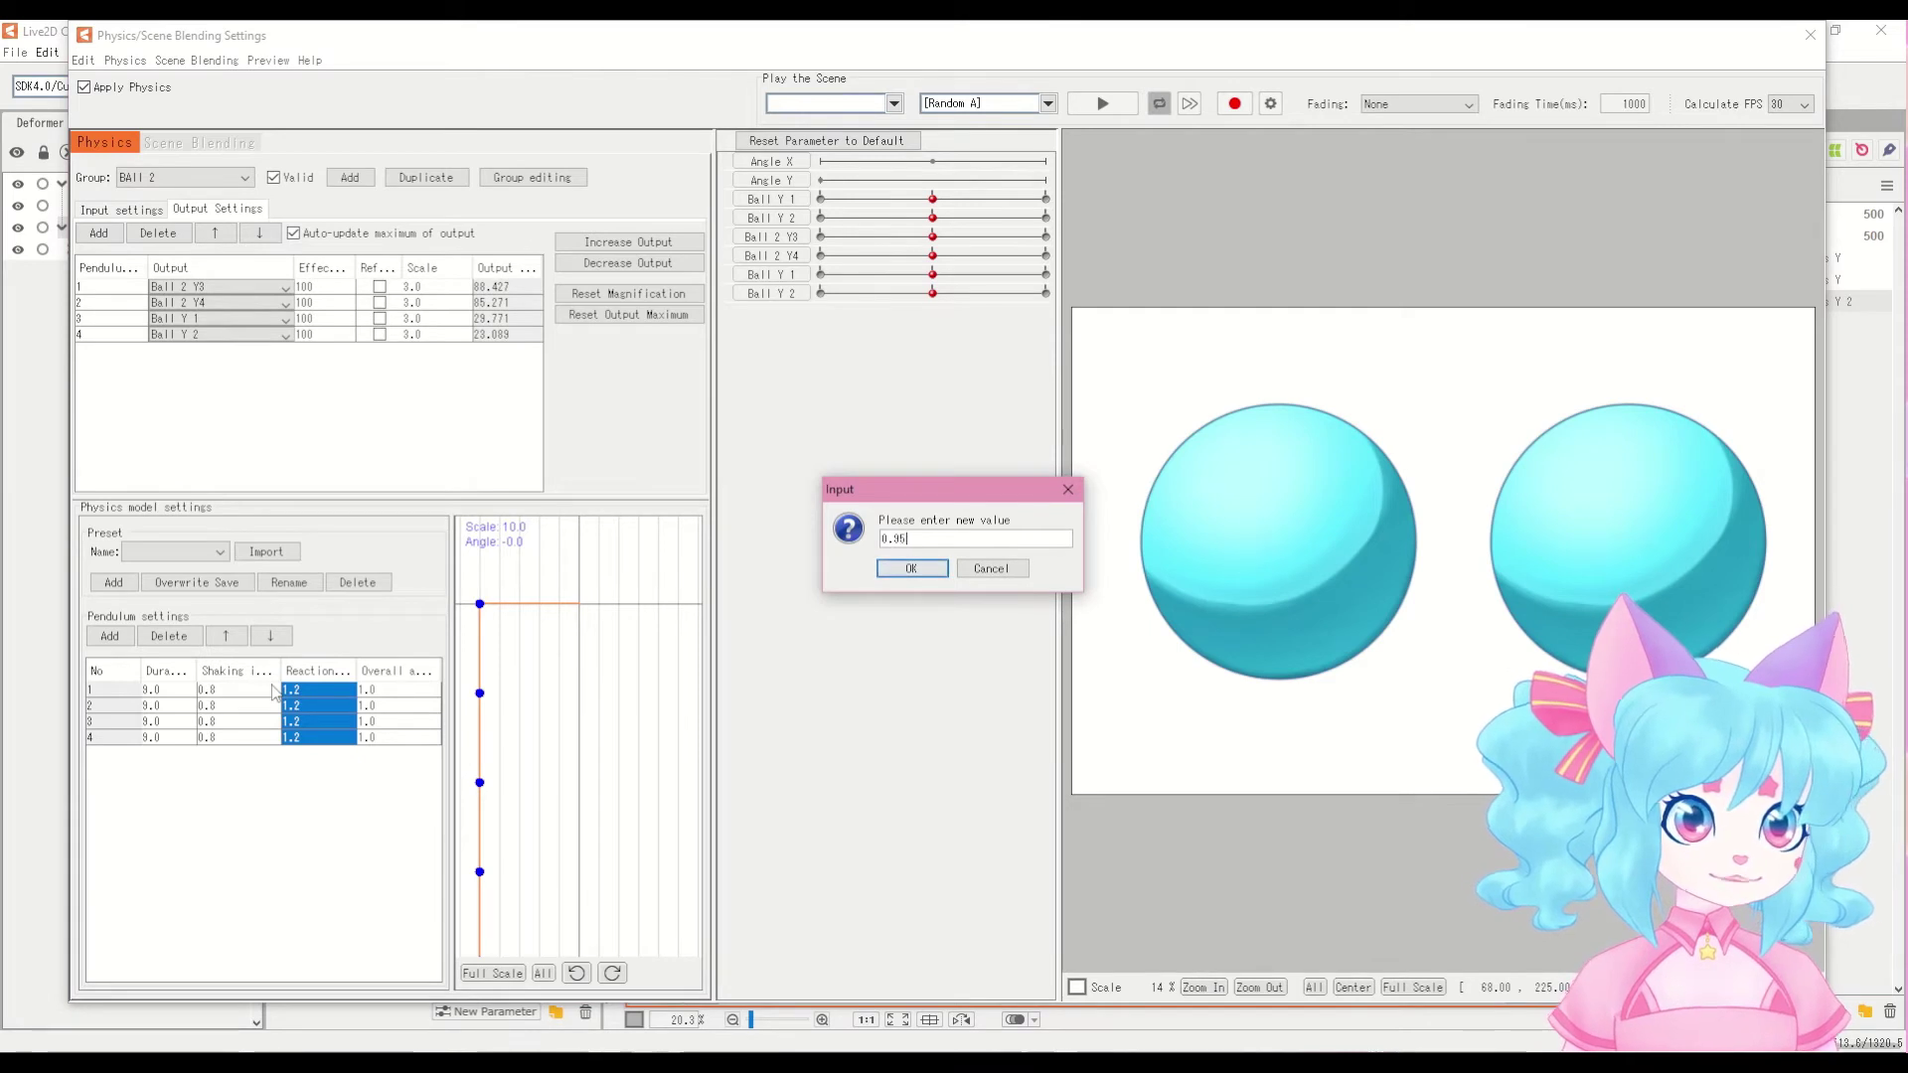
key("Return")
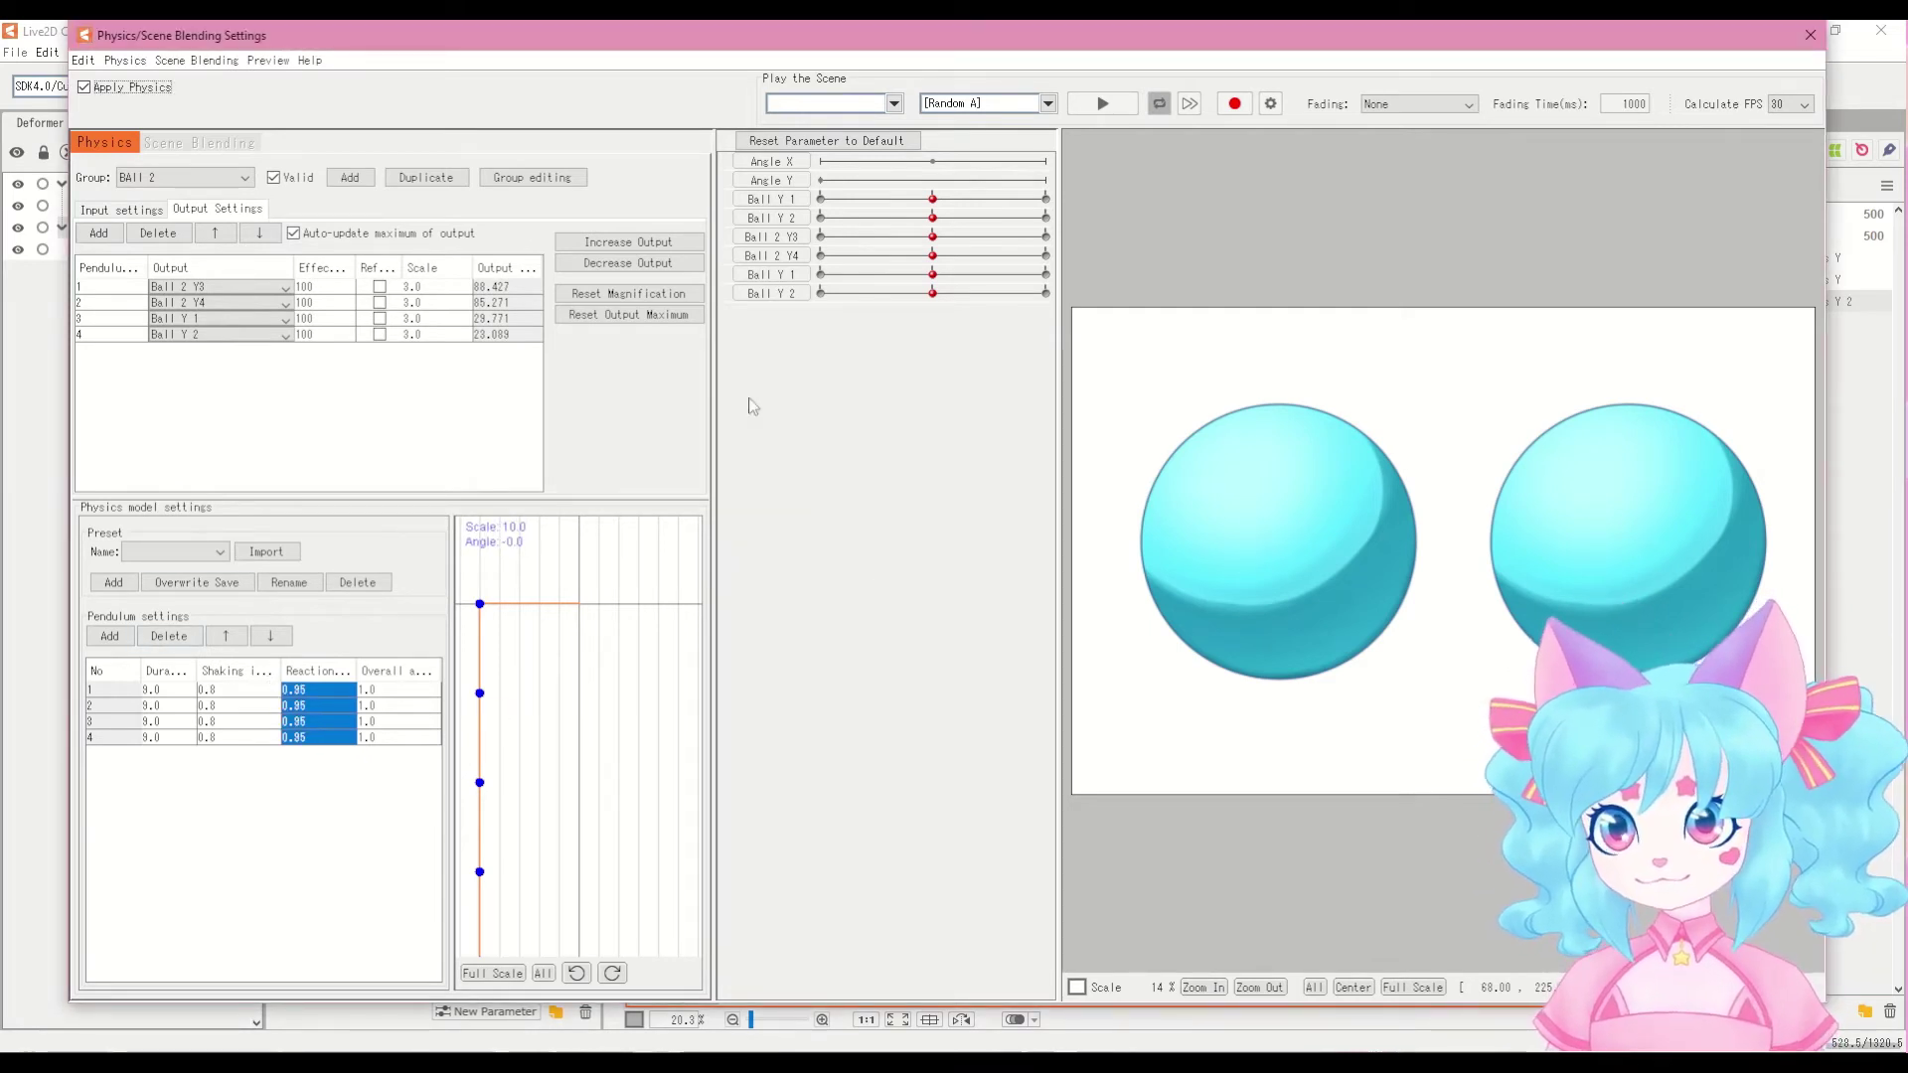
left_click_drag(821, 180, 1141, 345)
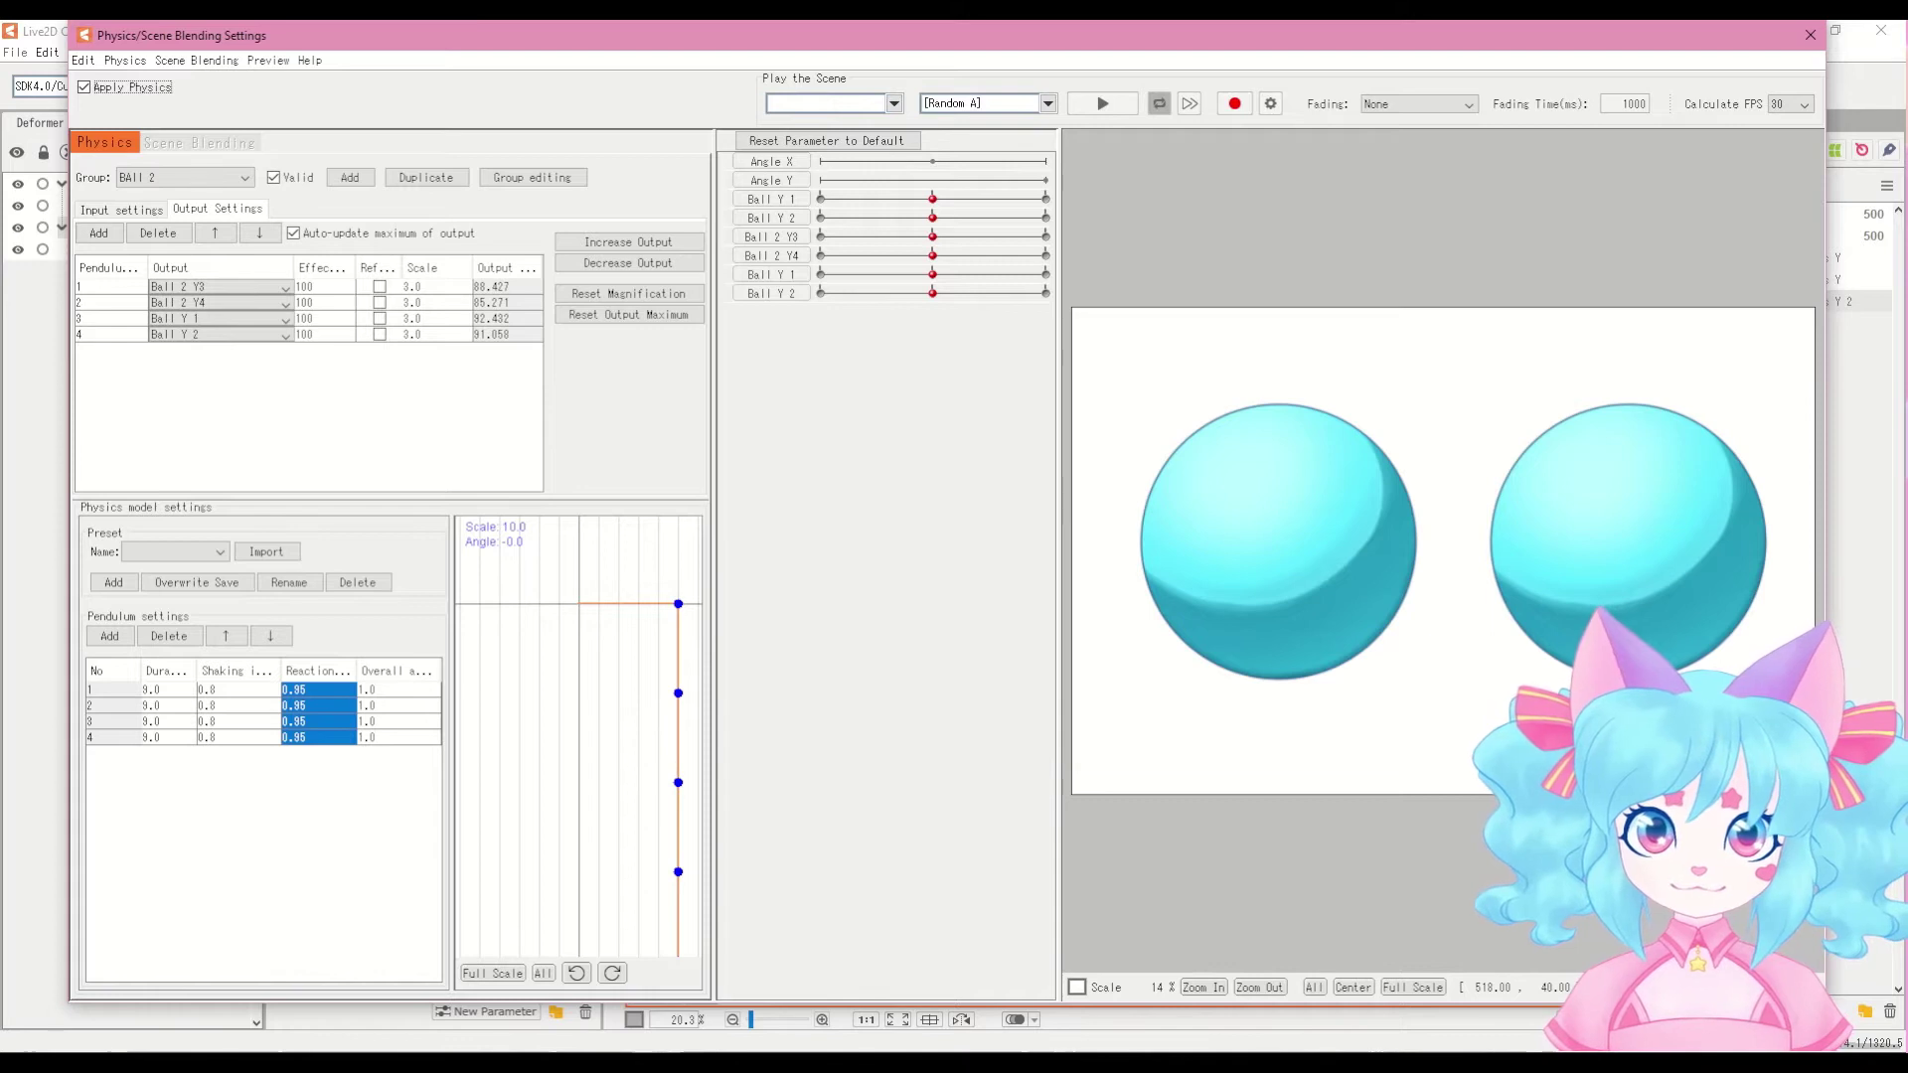
Step: Return to the model and raise the center and lower edge of the Ball 2 phys Y deformer at Ball Y 2 = 10
left_click(1810, 38)
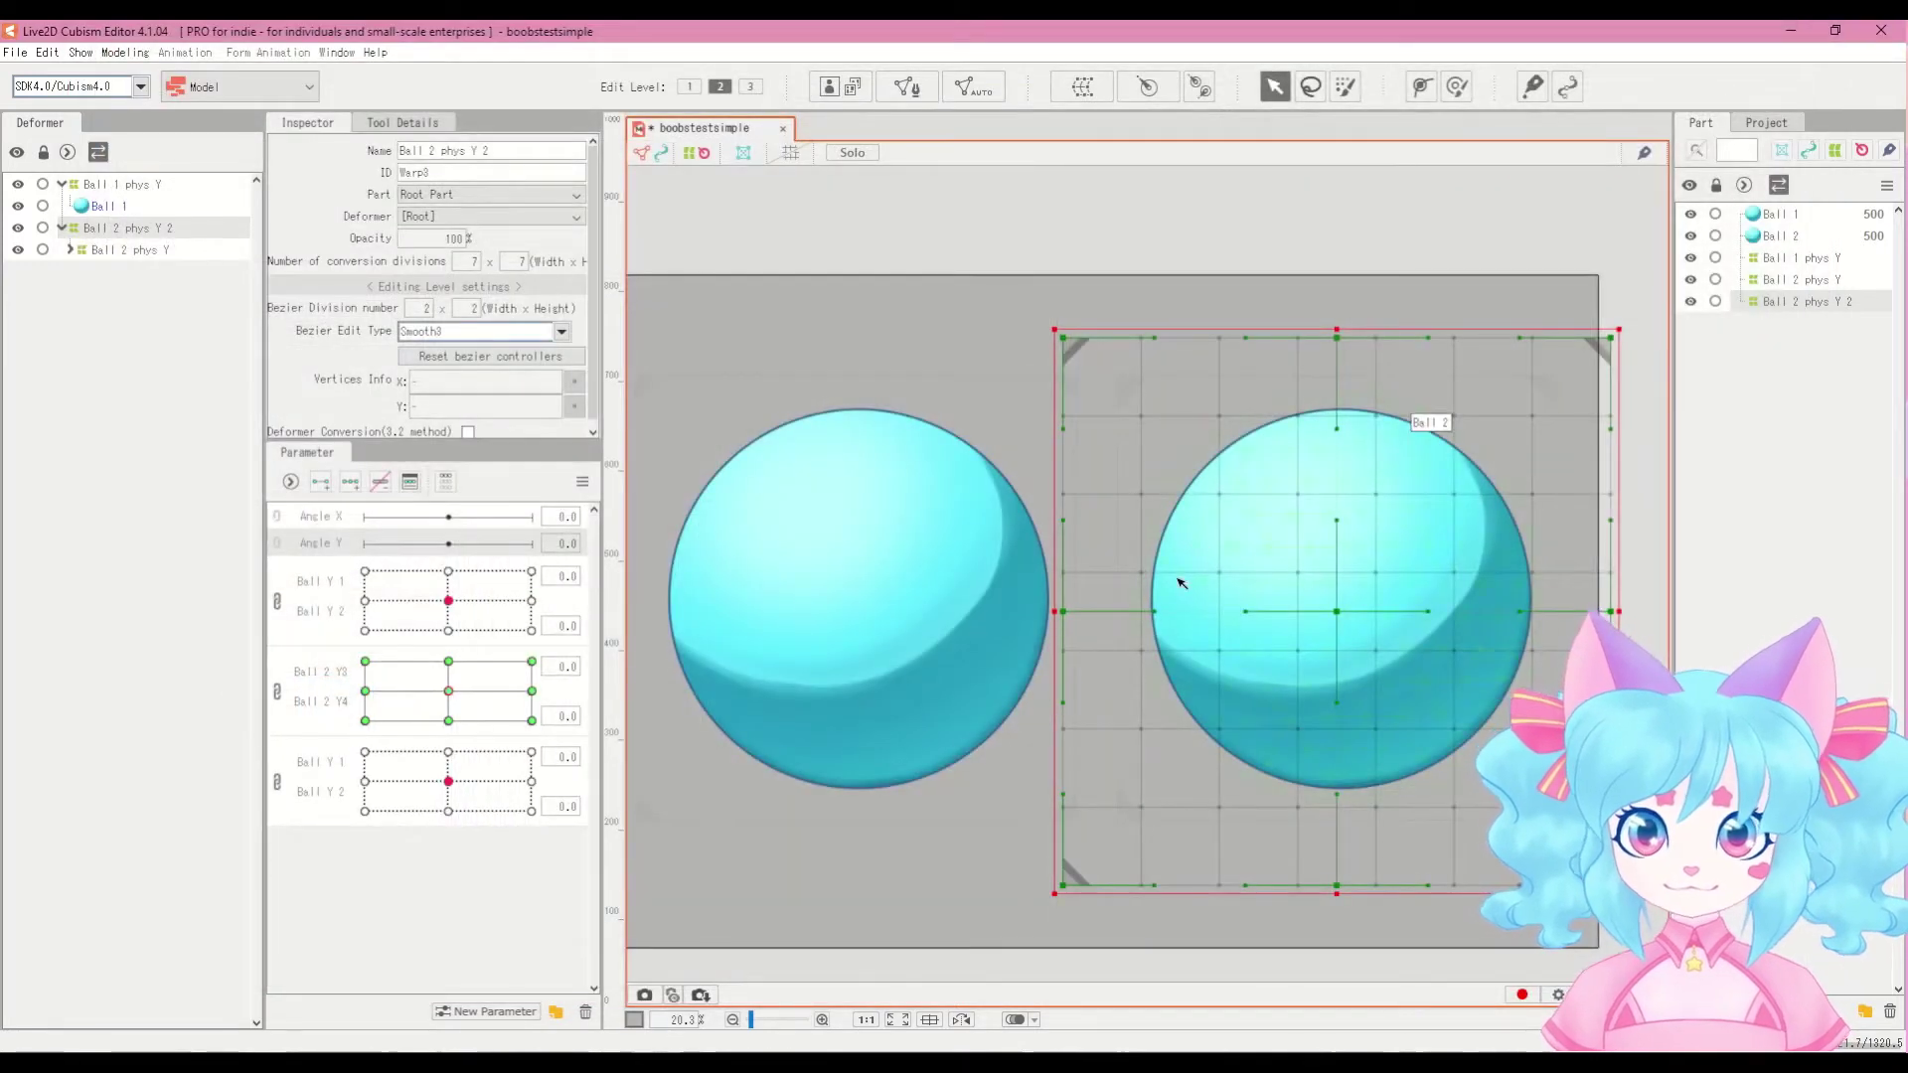
mouse_move(421, 687)
left_mouse_down()
mouse_move(383, 707)
mouse_move(427, 716)
mouse_move(467, 683)
mouse_move(433, 692)
left_mouse_up()
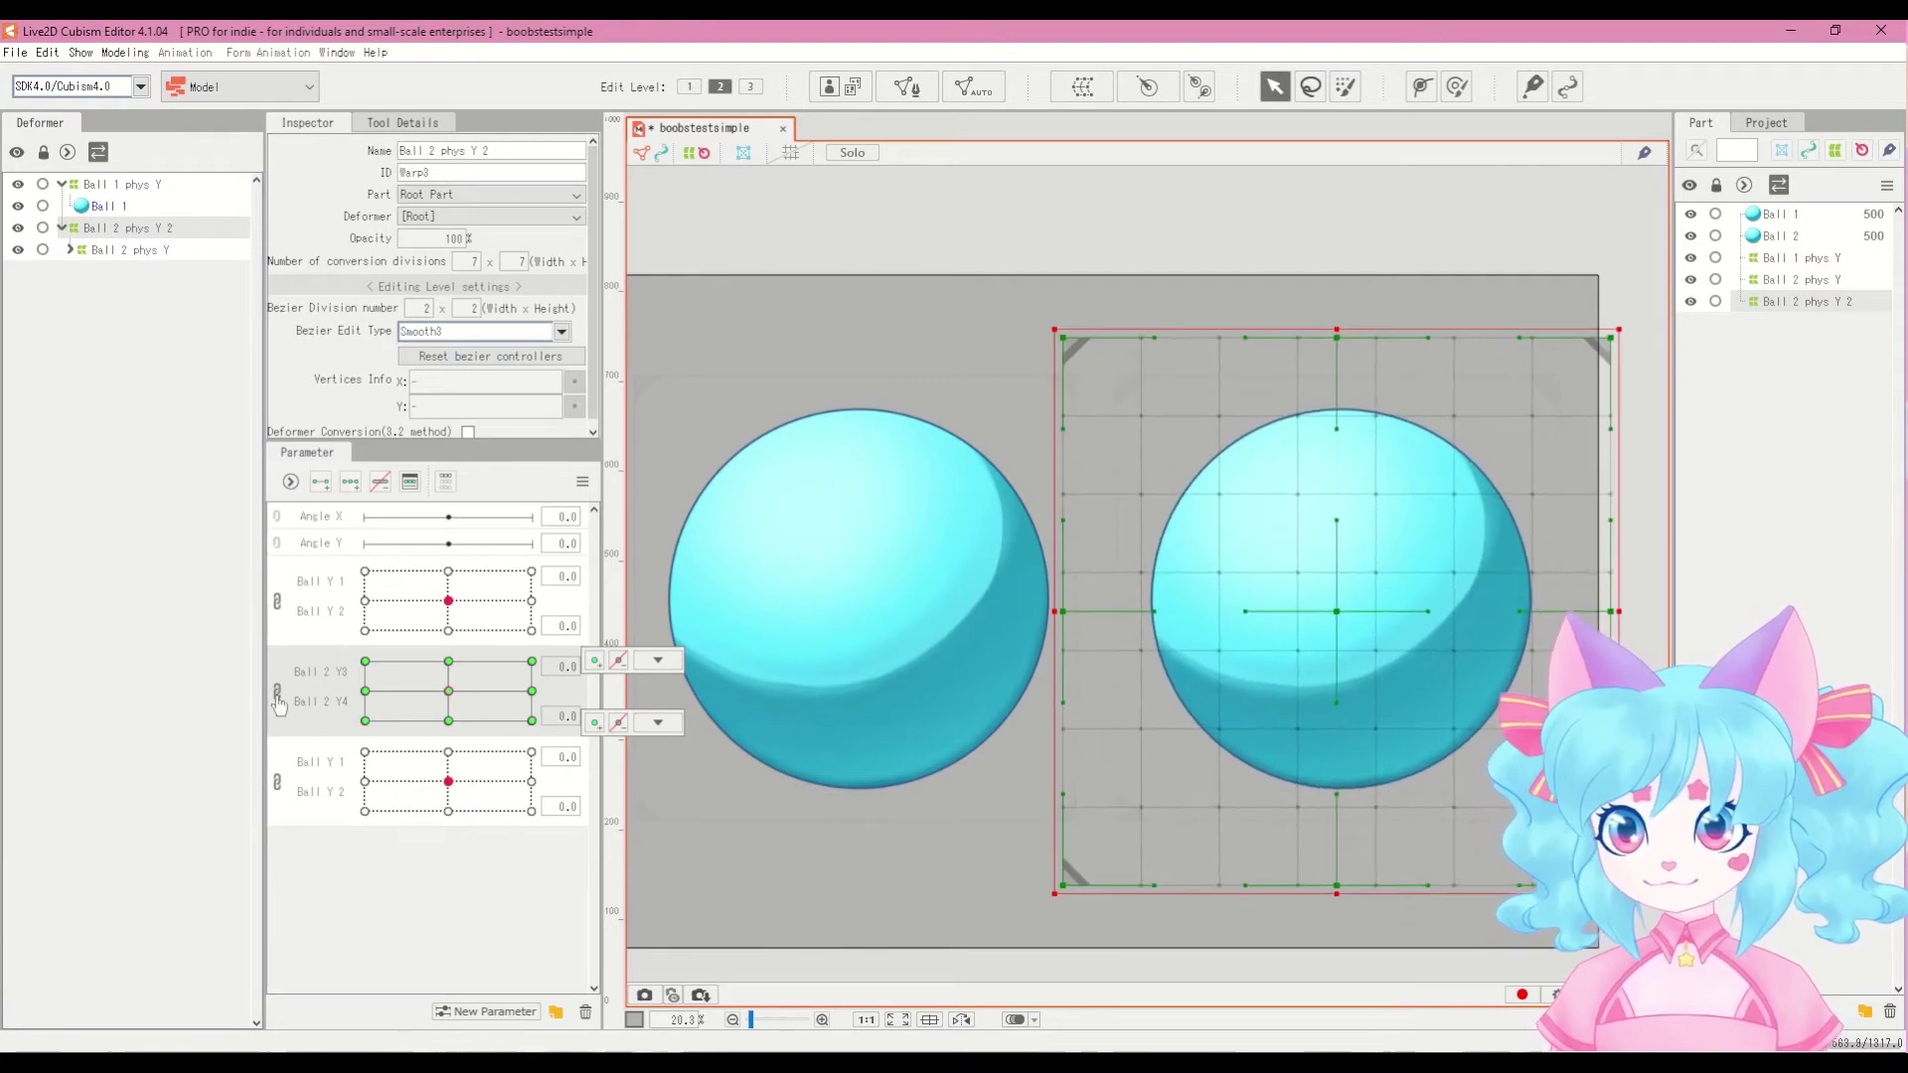
left_click(109, 249)
mouse_move(448, 781)
left_mouse_down()
mouse_move(385, 785)
mouse_move(415, 758)
mouse_move(427, 794)
mouse_move(467, 785)
mouse_move(448, 751)
left_mouse_up()
left_click_drag(1341, 524, 1351, 488)
left_click_drag(1343, 824, 1349, 813)
Step: Pull the center of the Ball 2 phys Y deformer further down at Ball Y 2 = -10, then reset the parameter to 0
left_click_drag(449, 752, 452, 817)
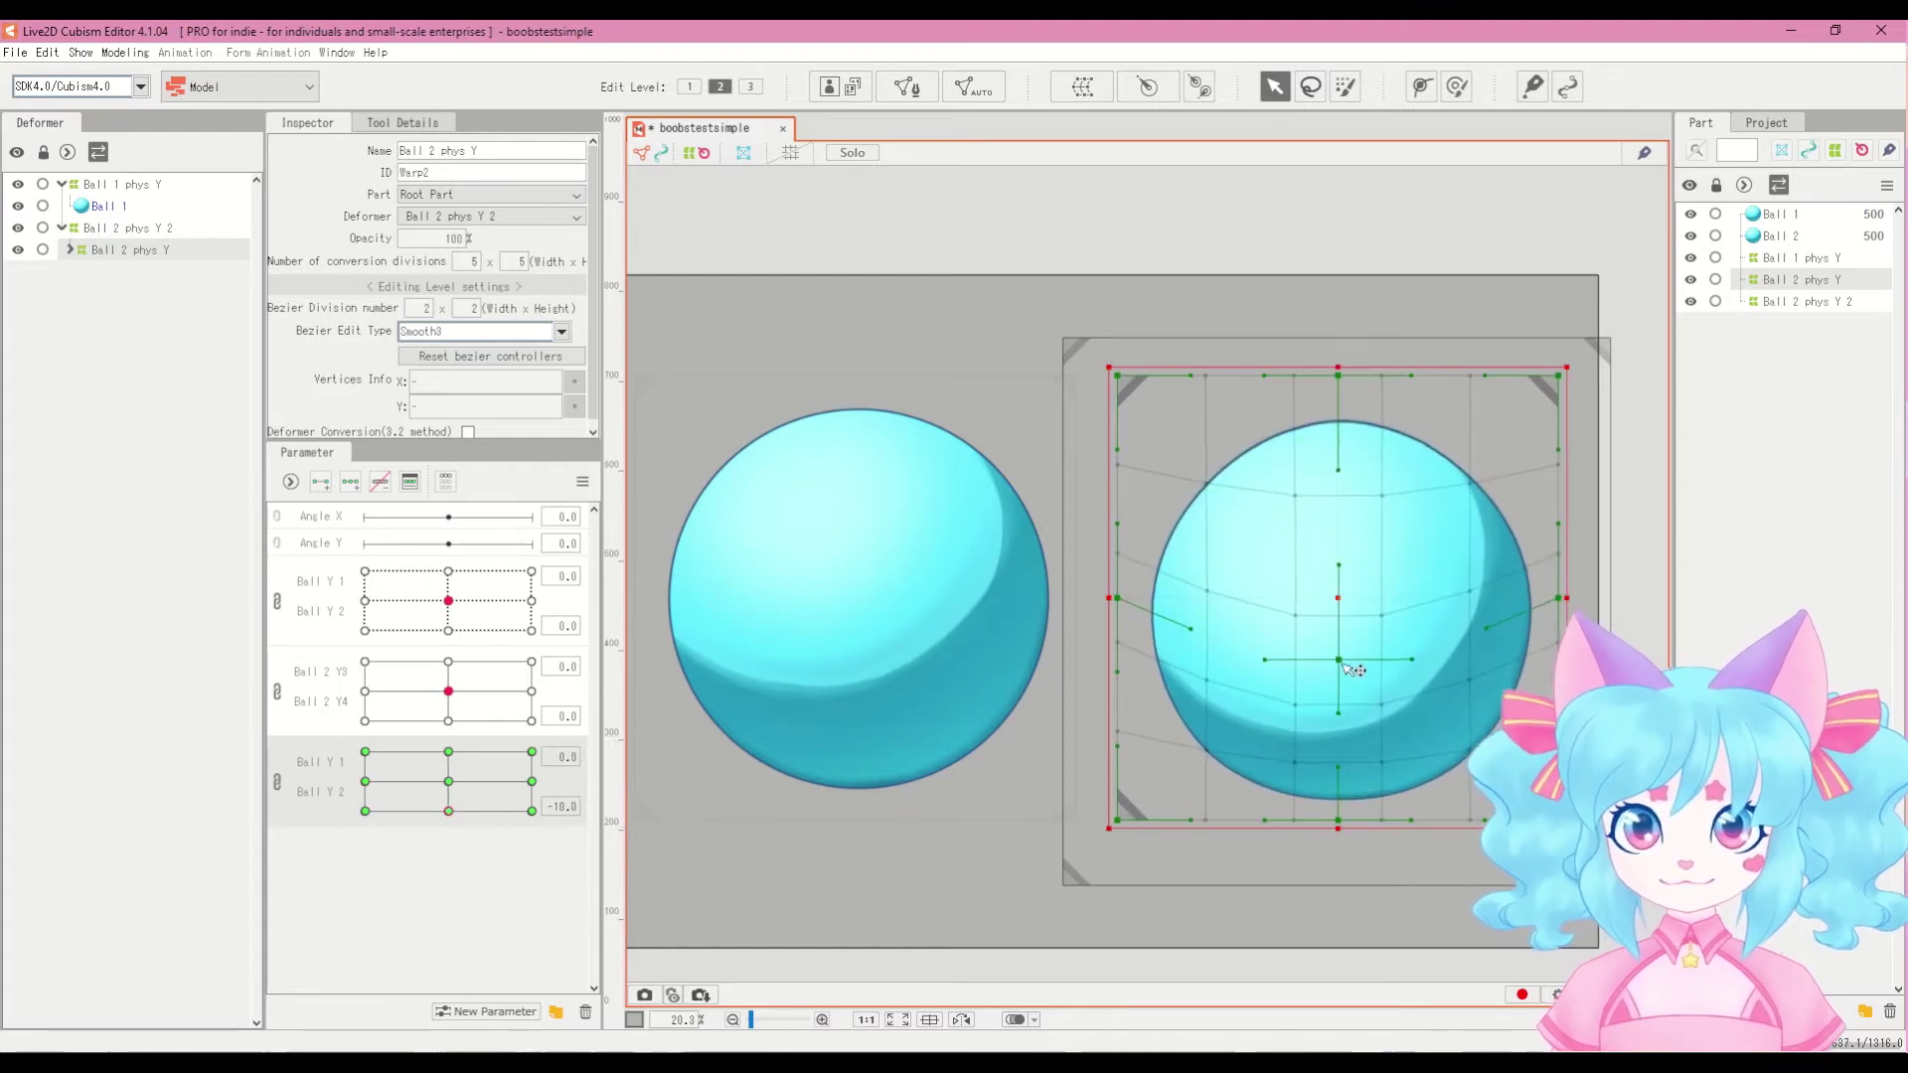
left_click_drag(1339, 662, 1340, 698)
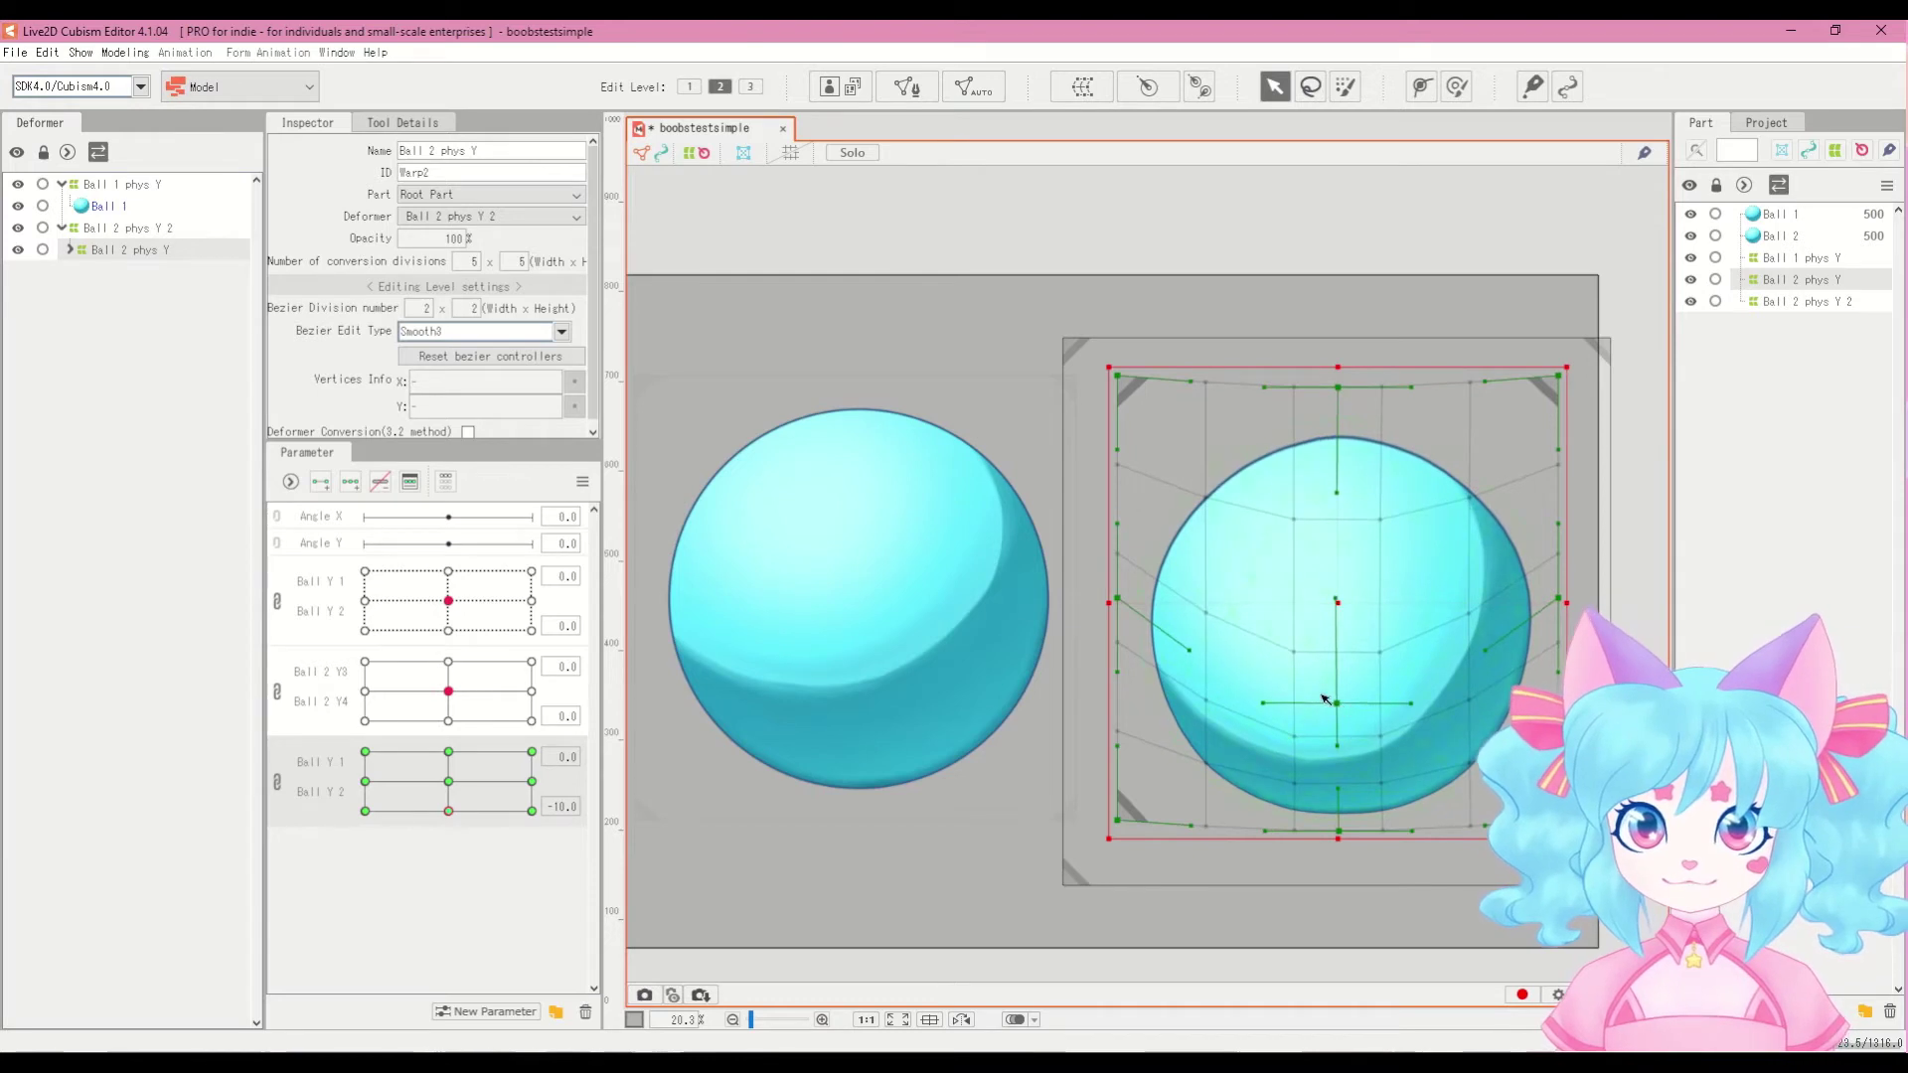
left_click_drag(450, 807, 448, 781)
Step: Synthesize the corner shapes of the Ball 2 phys Y deformer for Ball Y 1 and Ball Y 2
left_click(582, 483)
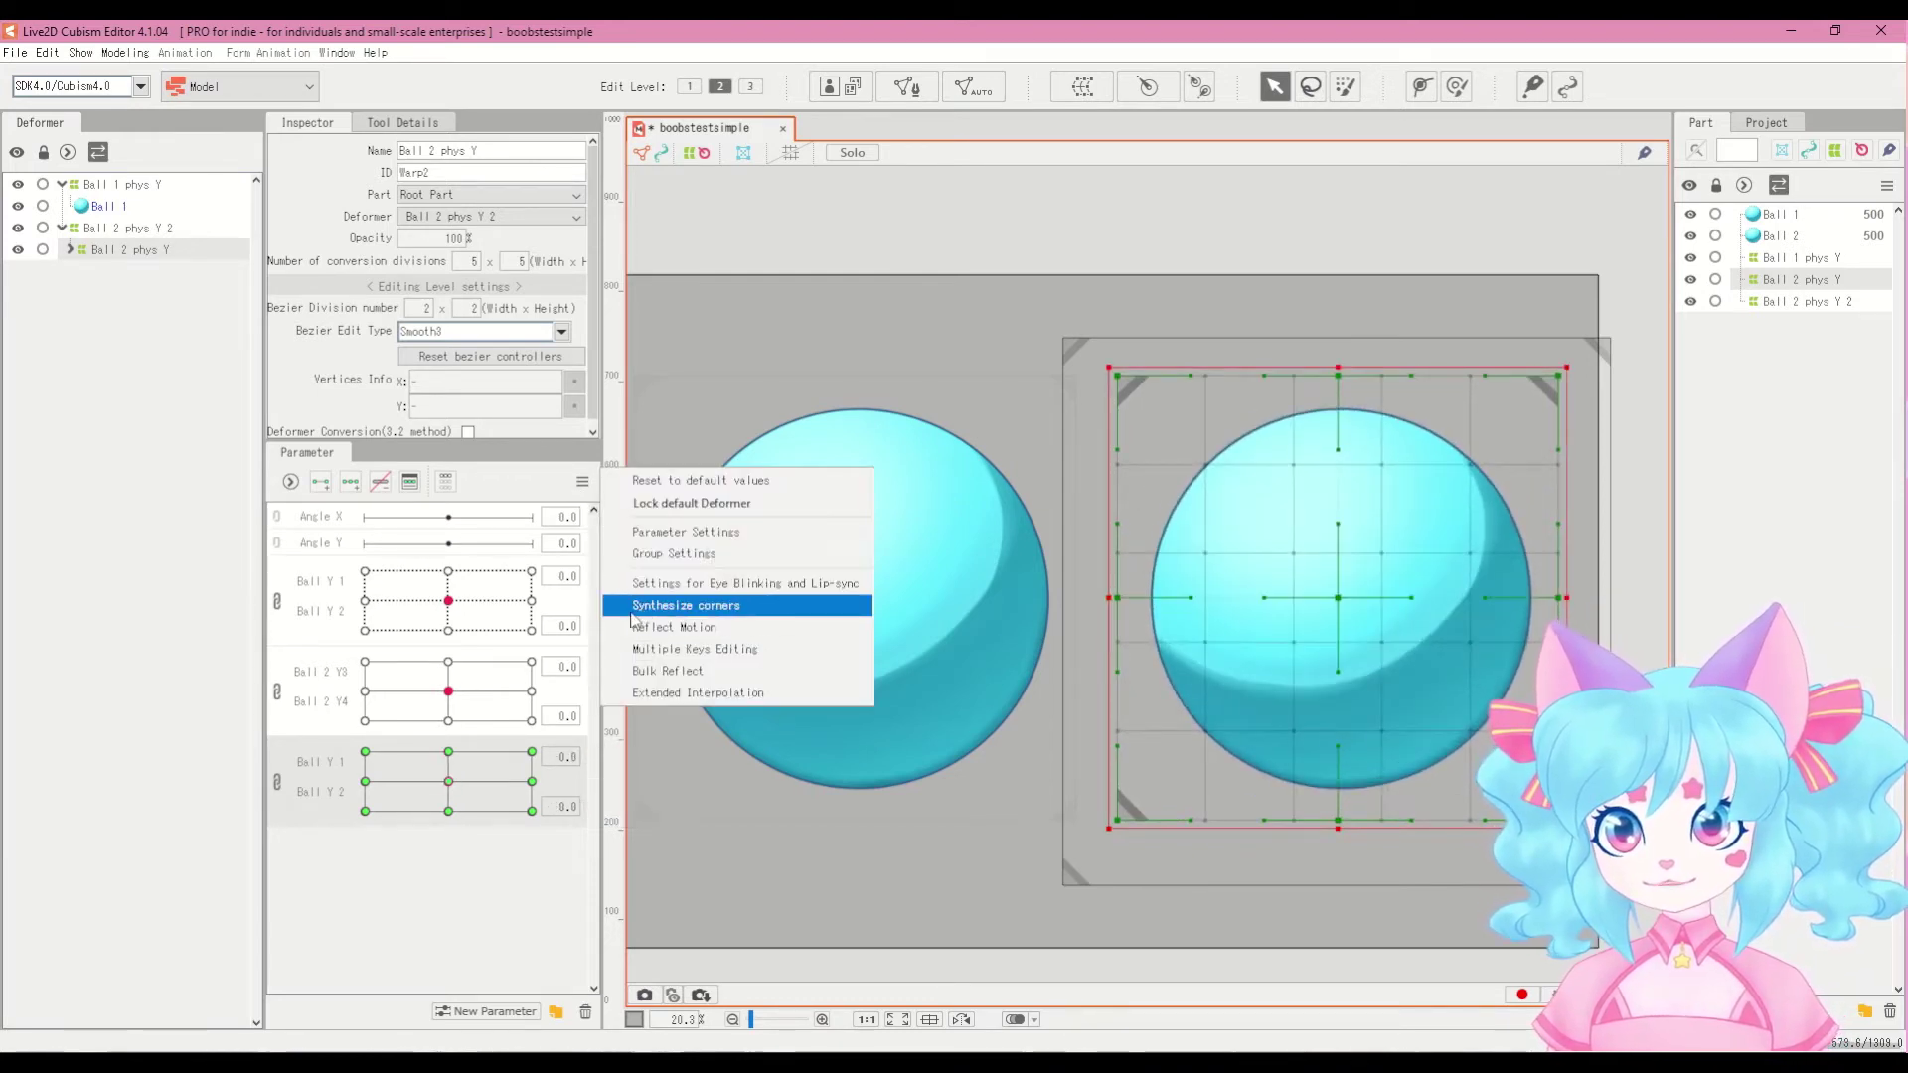
left_click(676, 626)
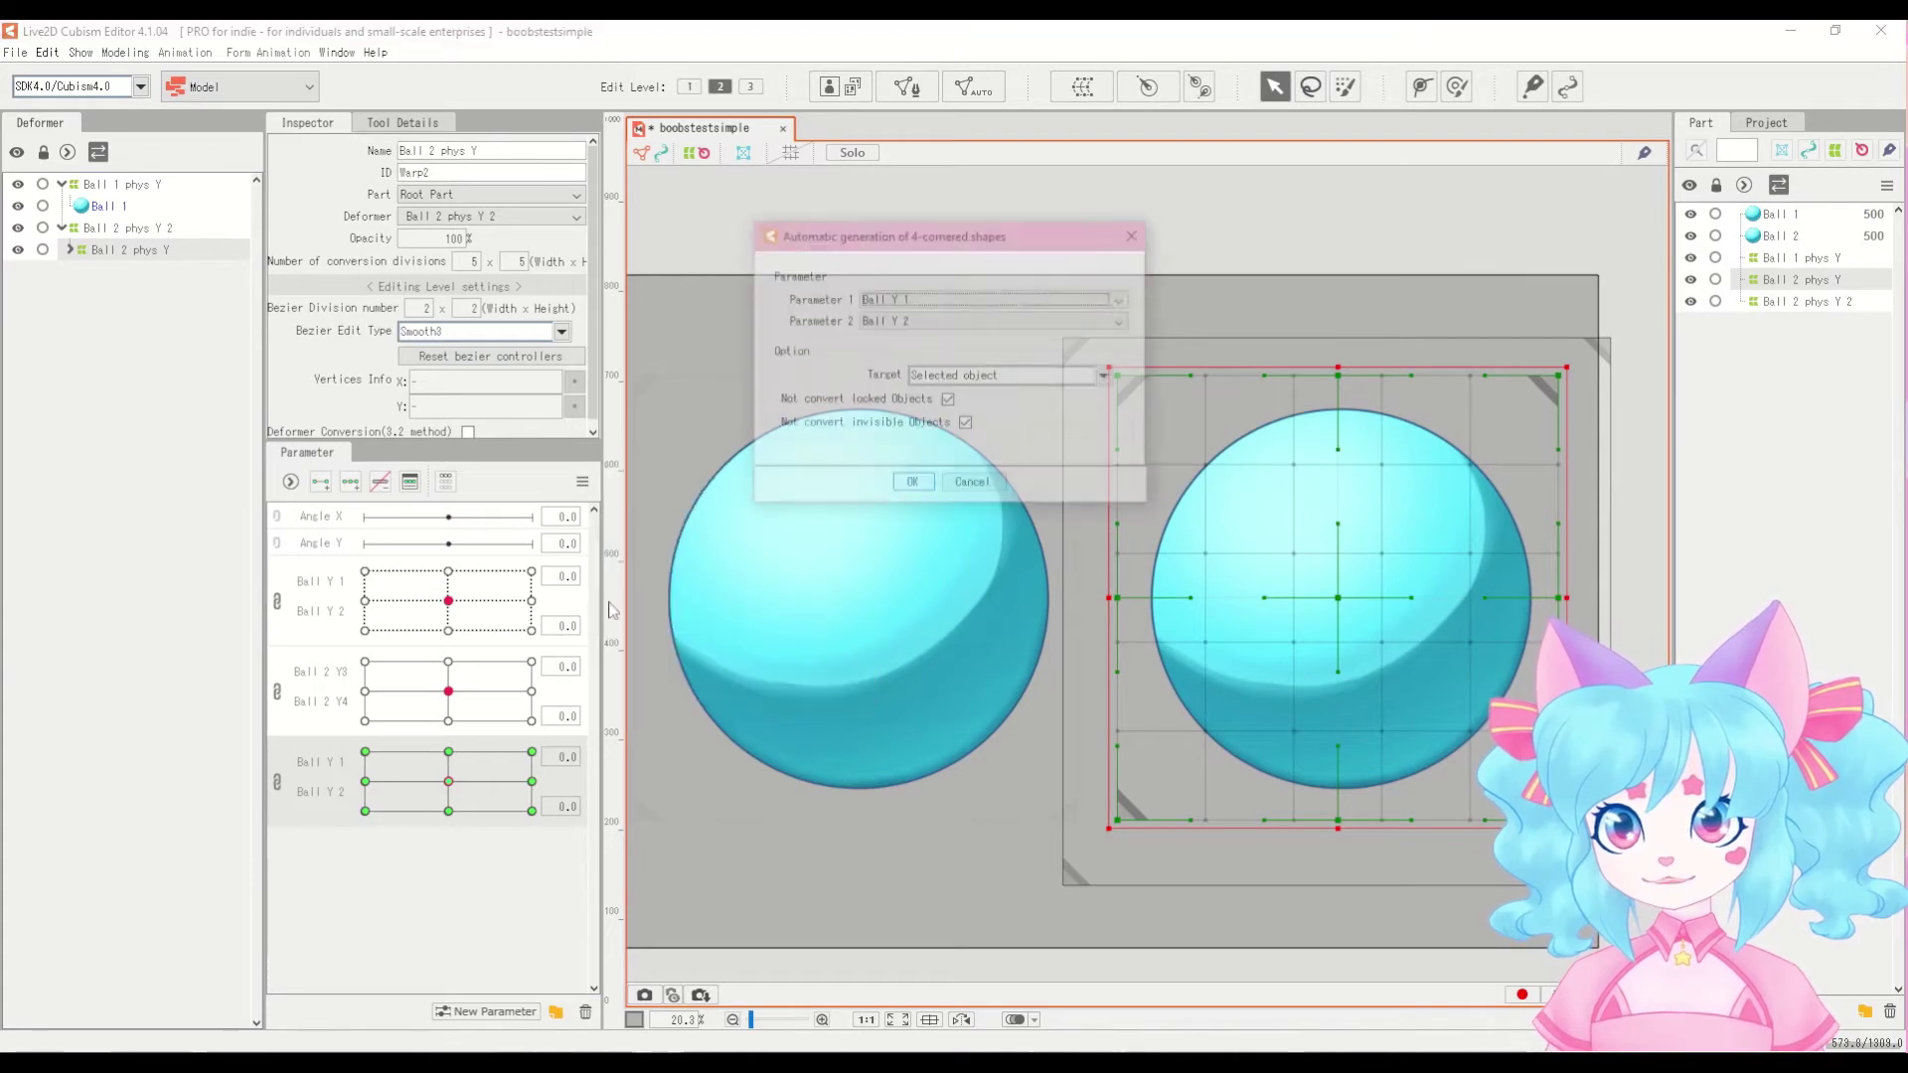
key("Return")
Step: Check Ball 2's deformation across the combined Ball Y 1 and Ball Y 2 range, then return the parameters to 0
left_click(463, 808)
left_click_drag(471, 810, 419, 796)
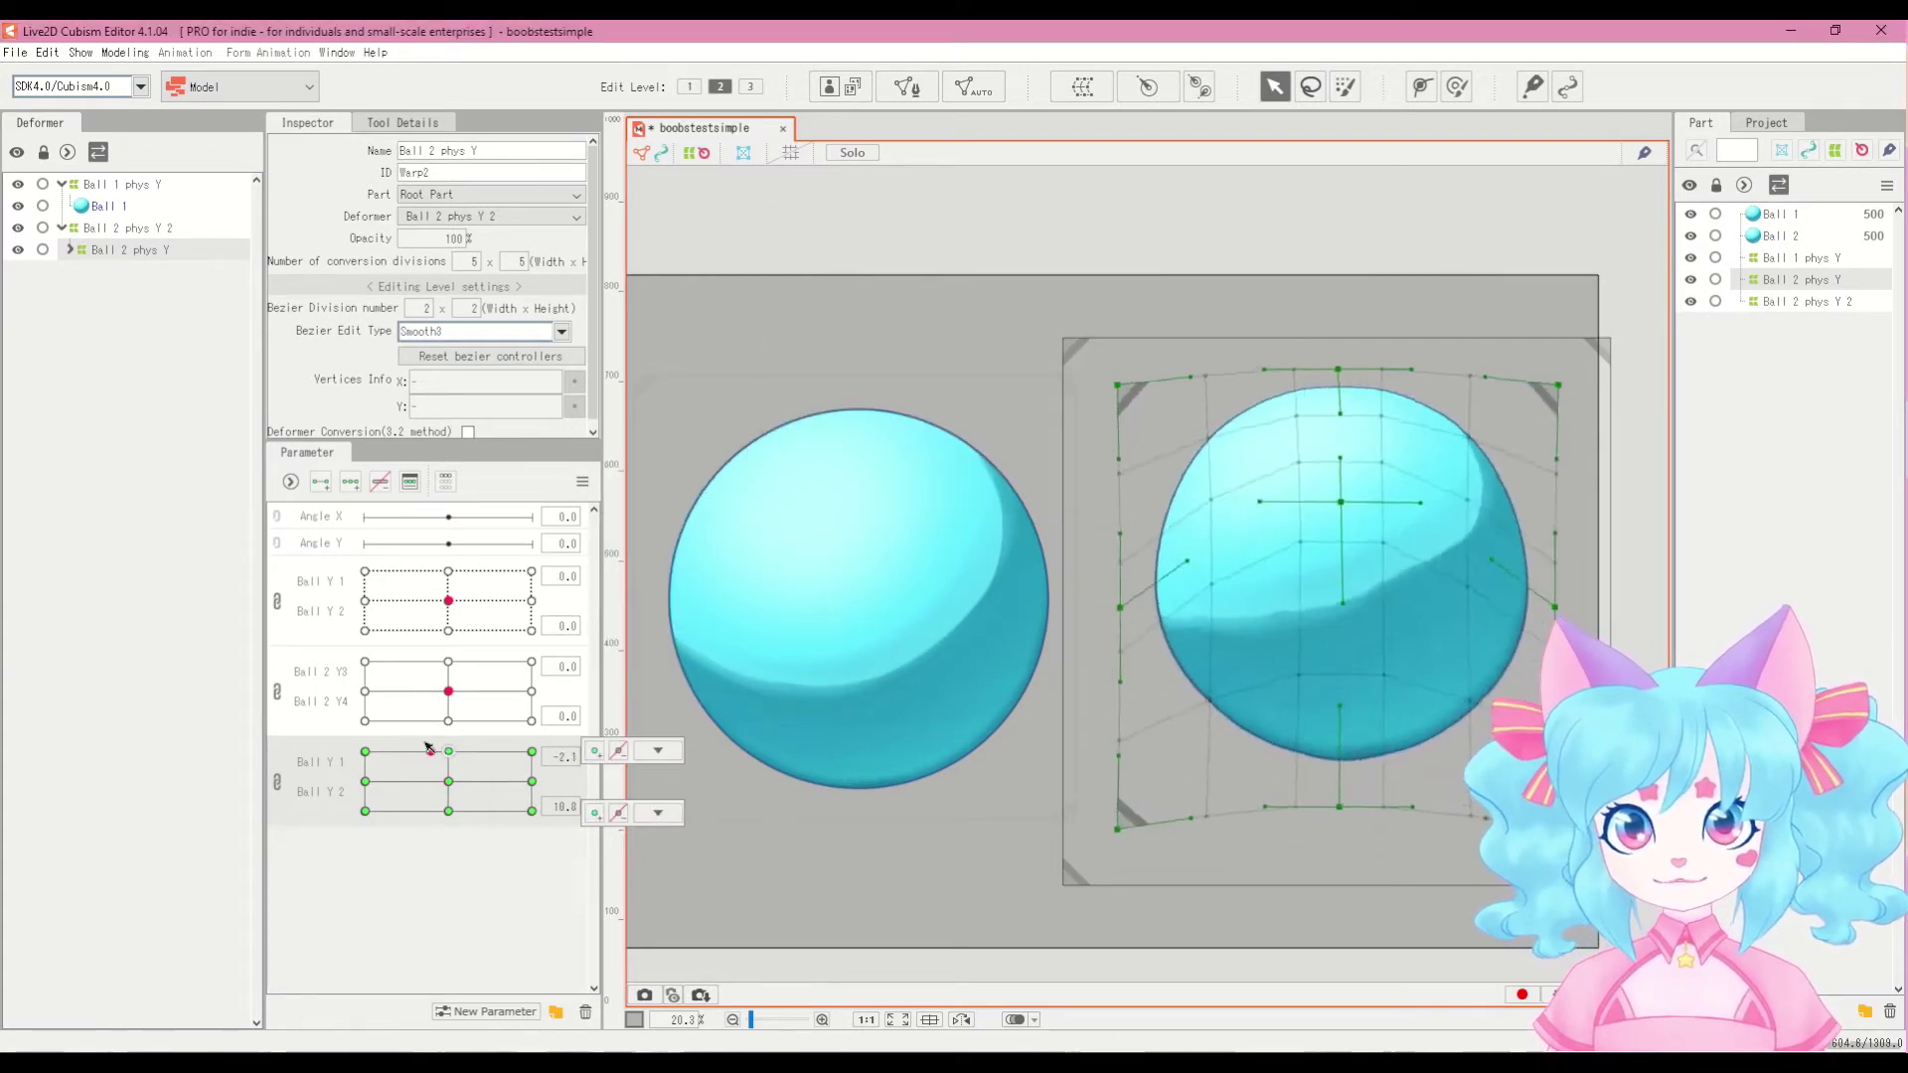
left_click_drag(441, 733, 504, 791)
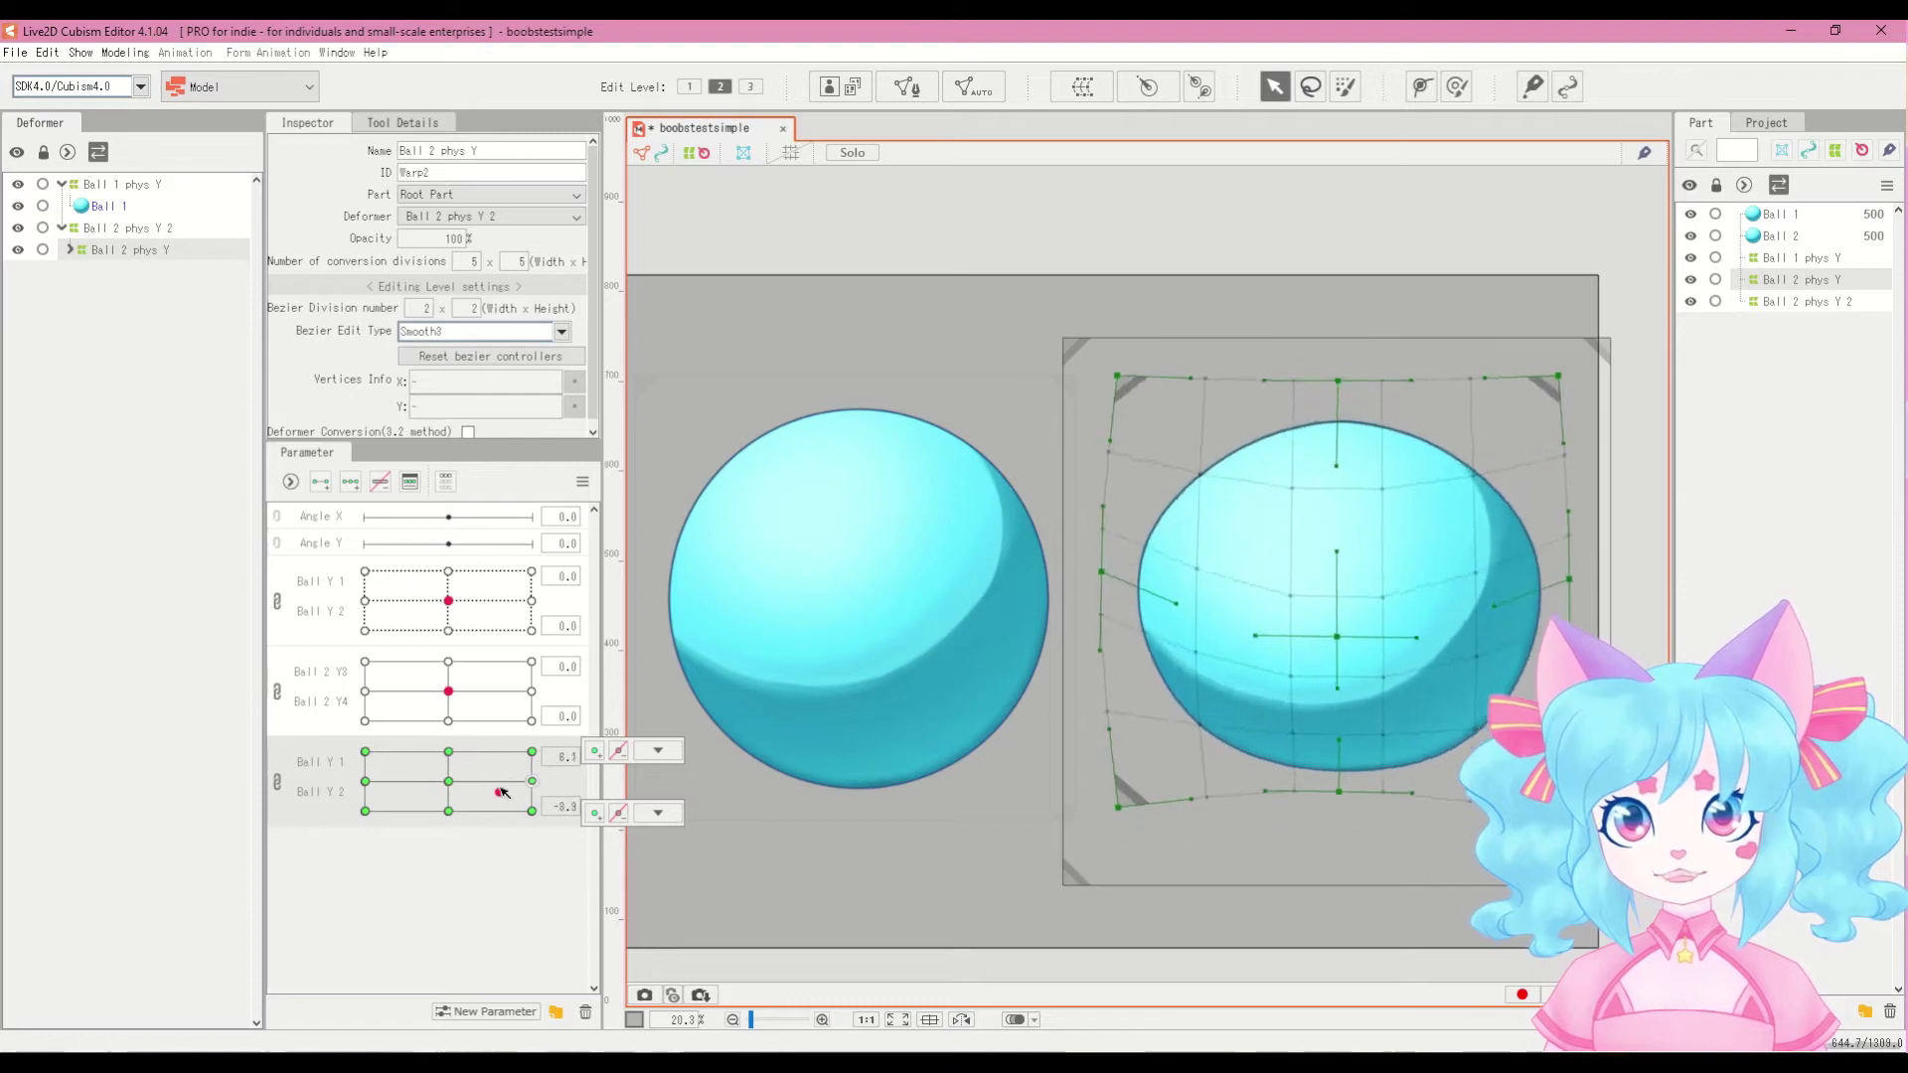
left_click_drag(432, 741, 448, 781)
mouse_move(444, 597)
left_mouse_down()
mouse_move(447, 575)
mouse_move(445, 628)
mouse_move(467, 590)
mouse_move(403, 603)
mouse_move(471, 586)
mouse_move(457, 632)
mouse_move(422, 627)
mouse_move(425, 584)
mouse_move(497, 605)
mouse_move(414, 630)
mouse_move(410, 594)
mouse_move(476, 602)
mouse_move(408, 616)
mouse_move(452, 588)
mouse_move(479, 600)
mouse_move(421, 610)
mouse_move(467, 594)
mouse_move(448, 600)
left_mouse_up()
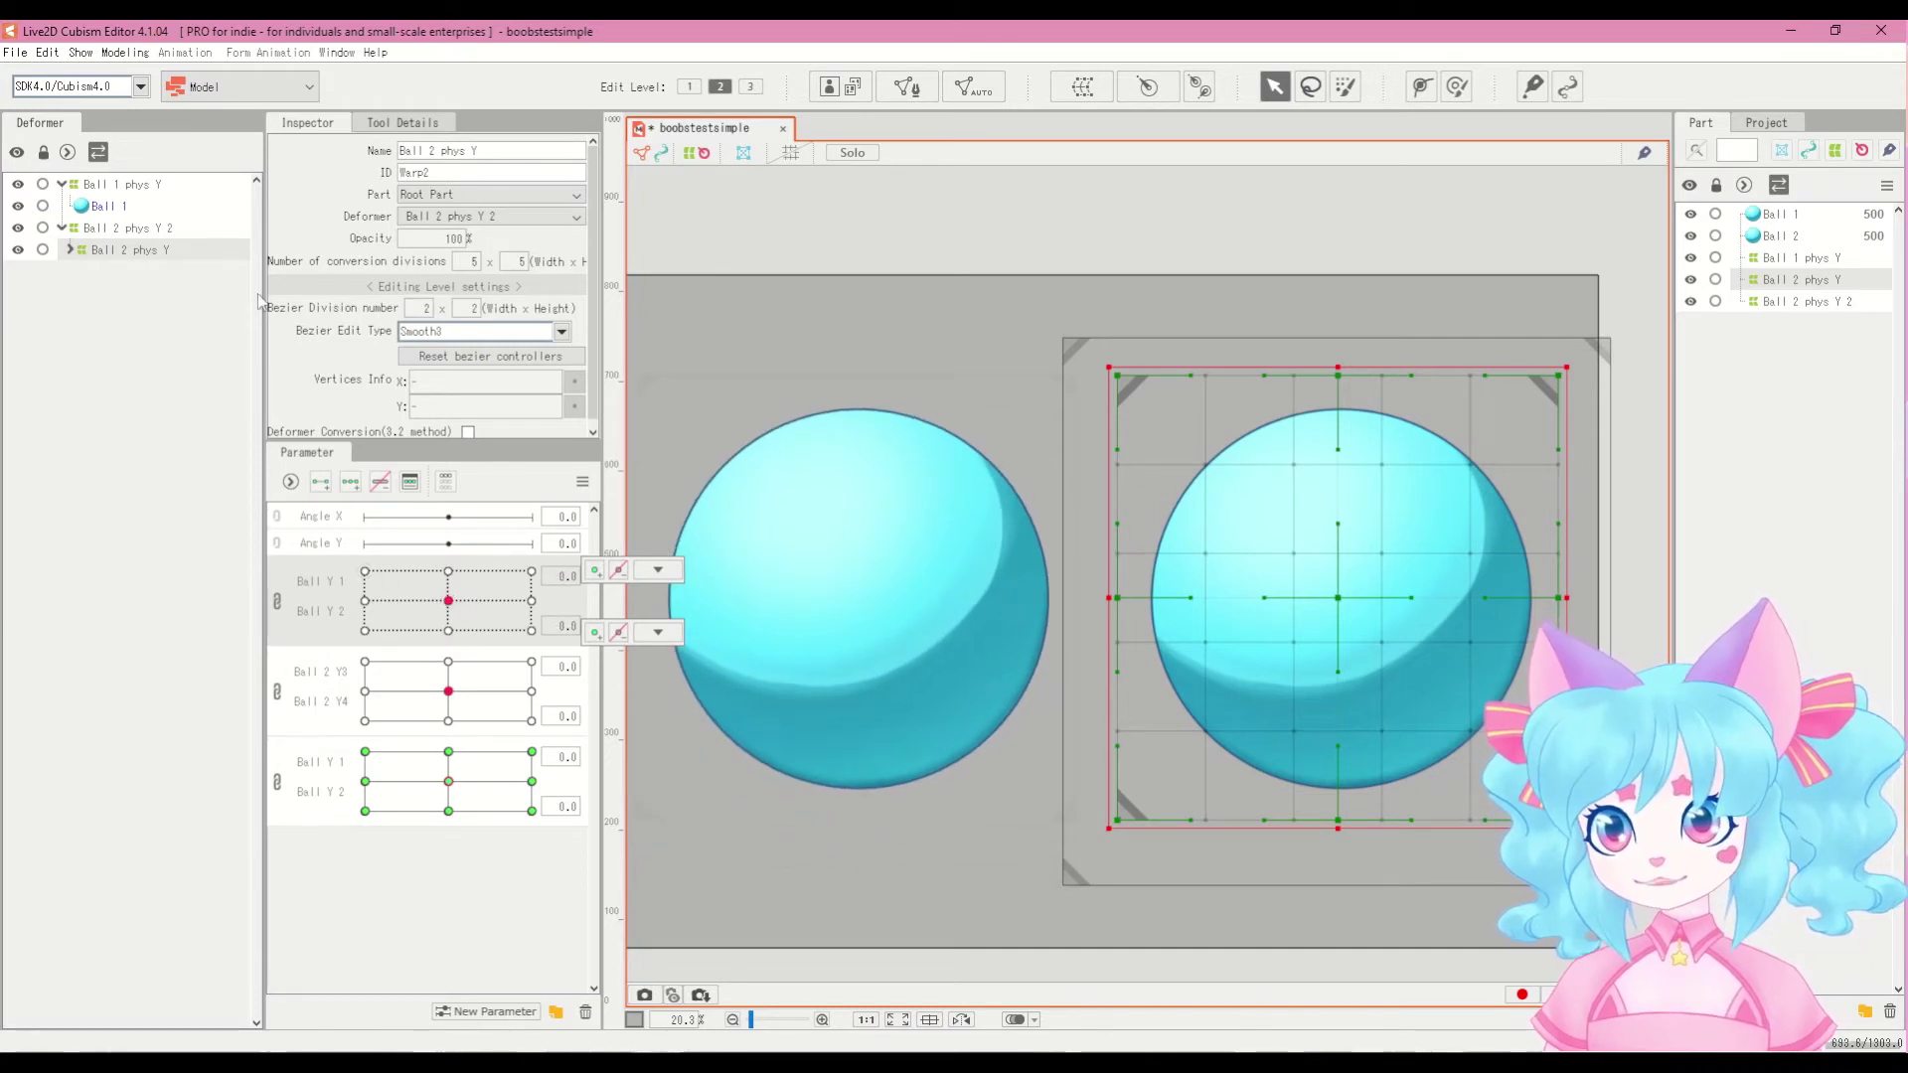
Step: Create a warp deformer named "Ball one phys Y 1" as parent of Ball 1, keeping 2 × 2 Bezier and 6 × 7 conversion divisions
left_click(111, 209)
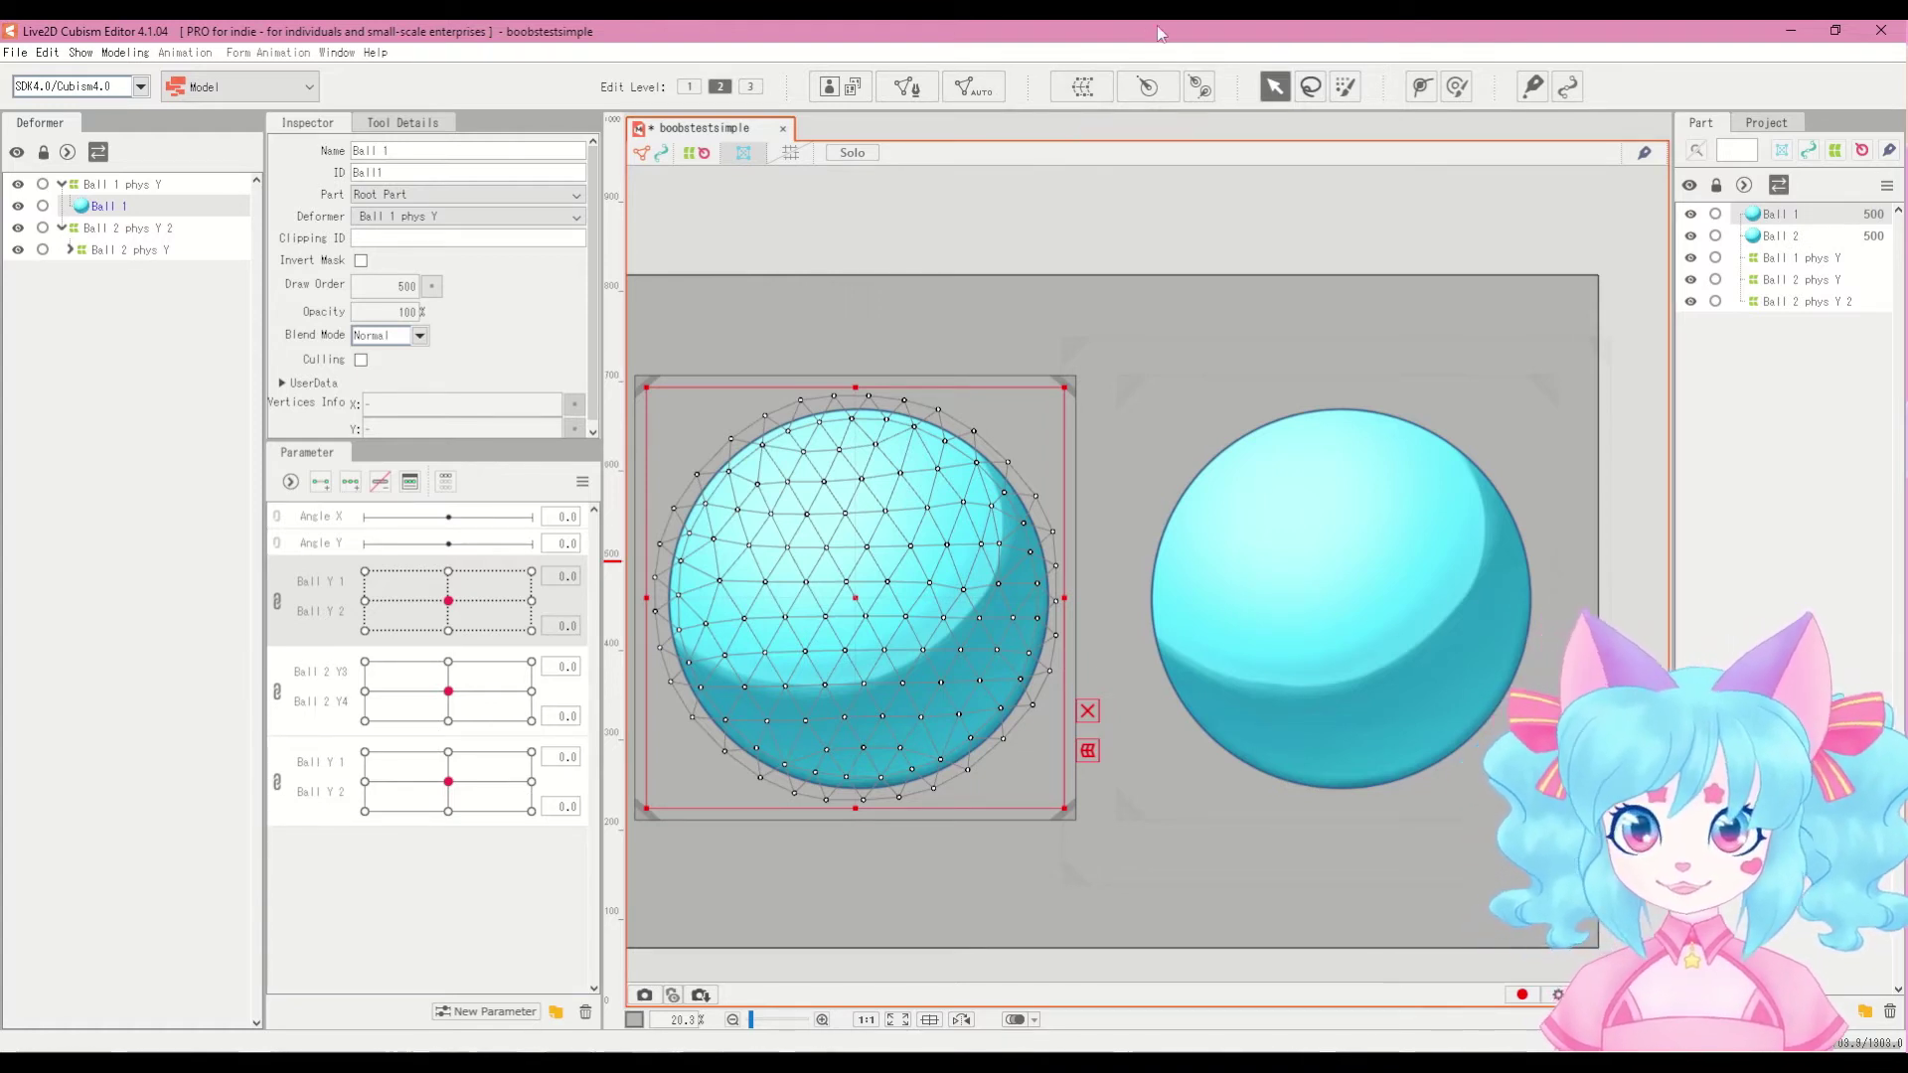
left_click(1082, 88)
left_click_drag(1207, 634, 974, 626)
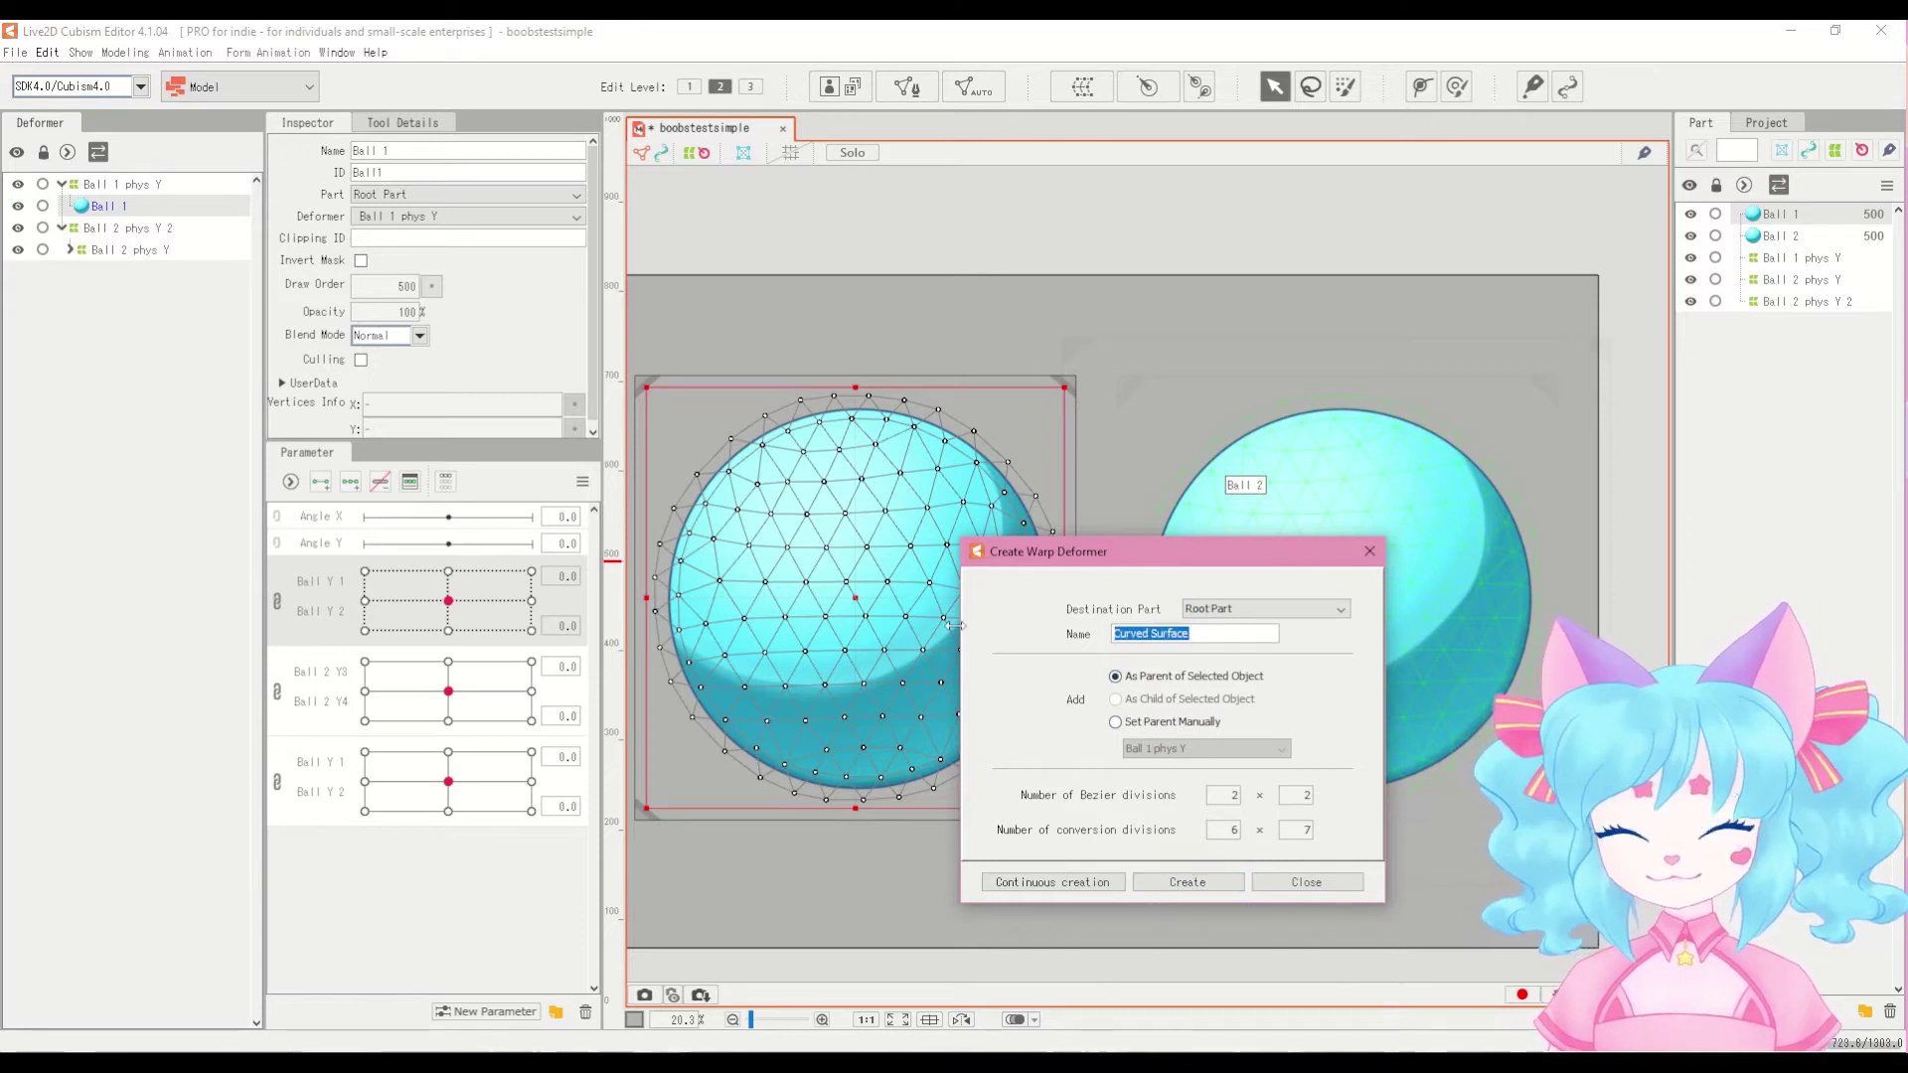
type("Ball one phys Y 1")
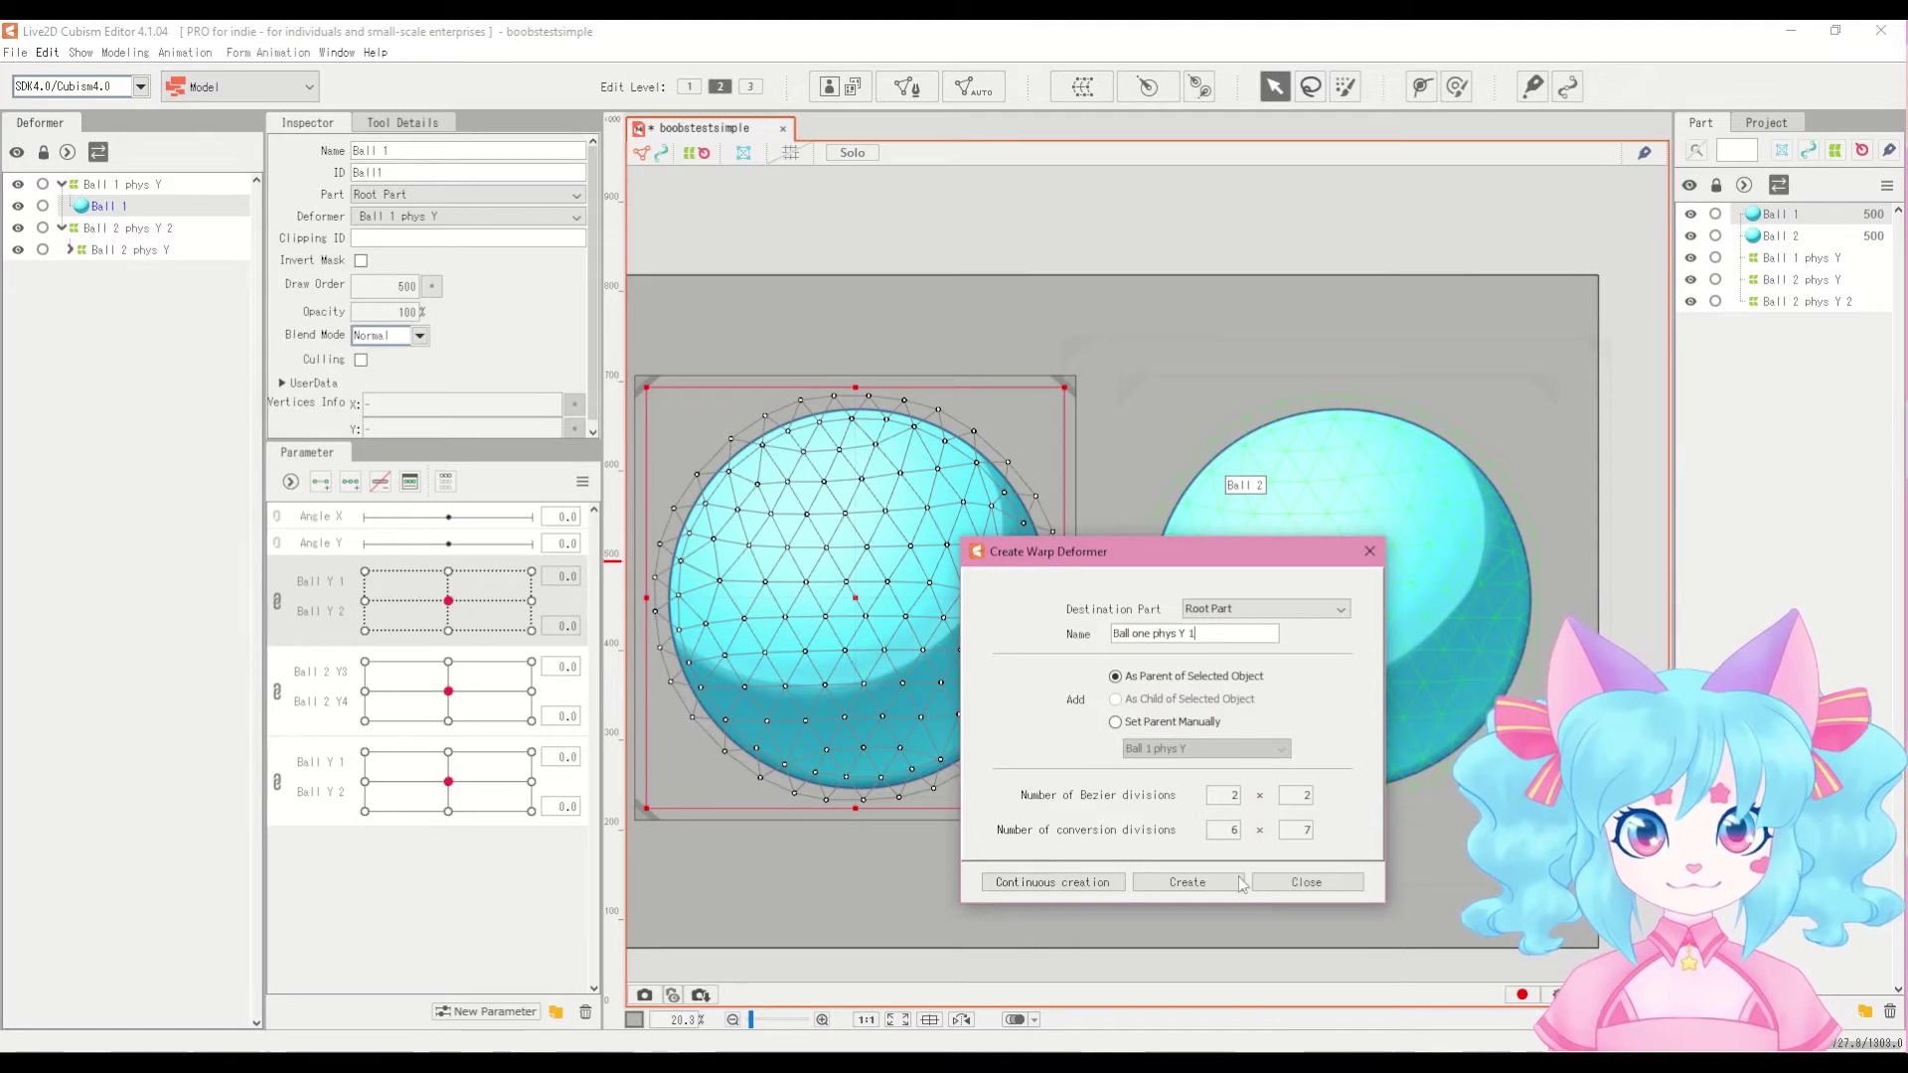
left_click(1186, 882)
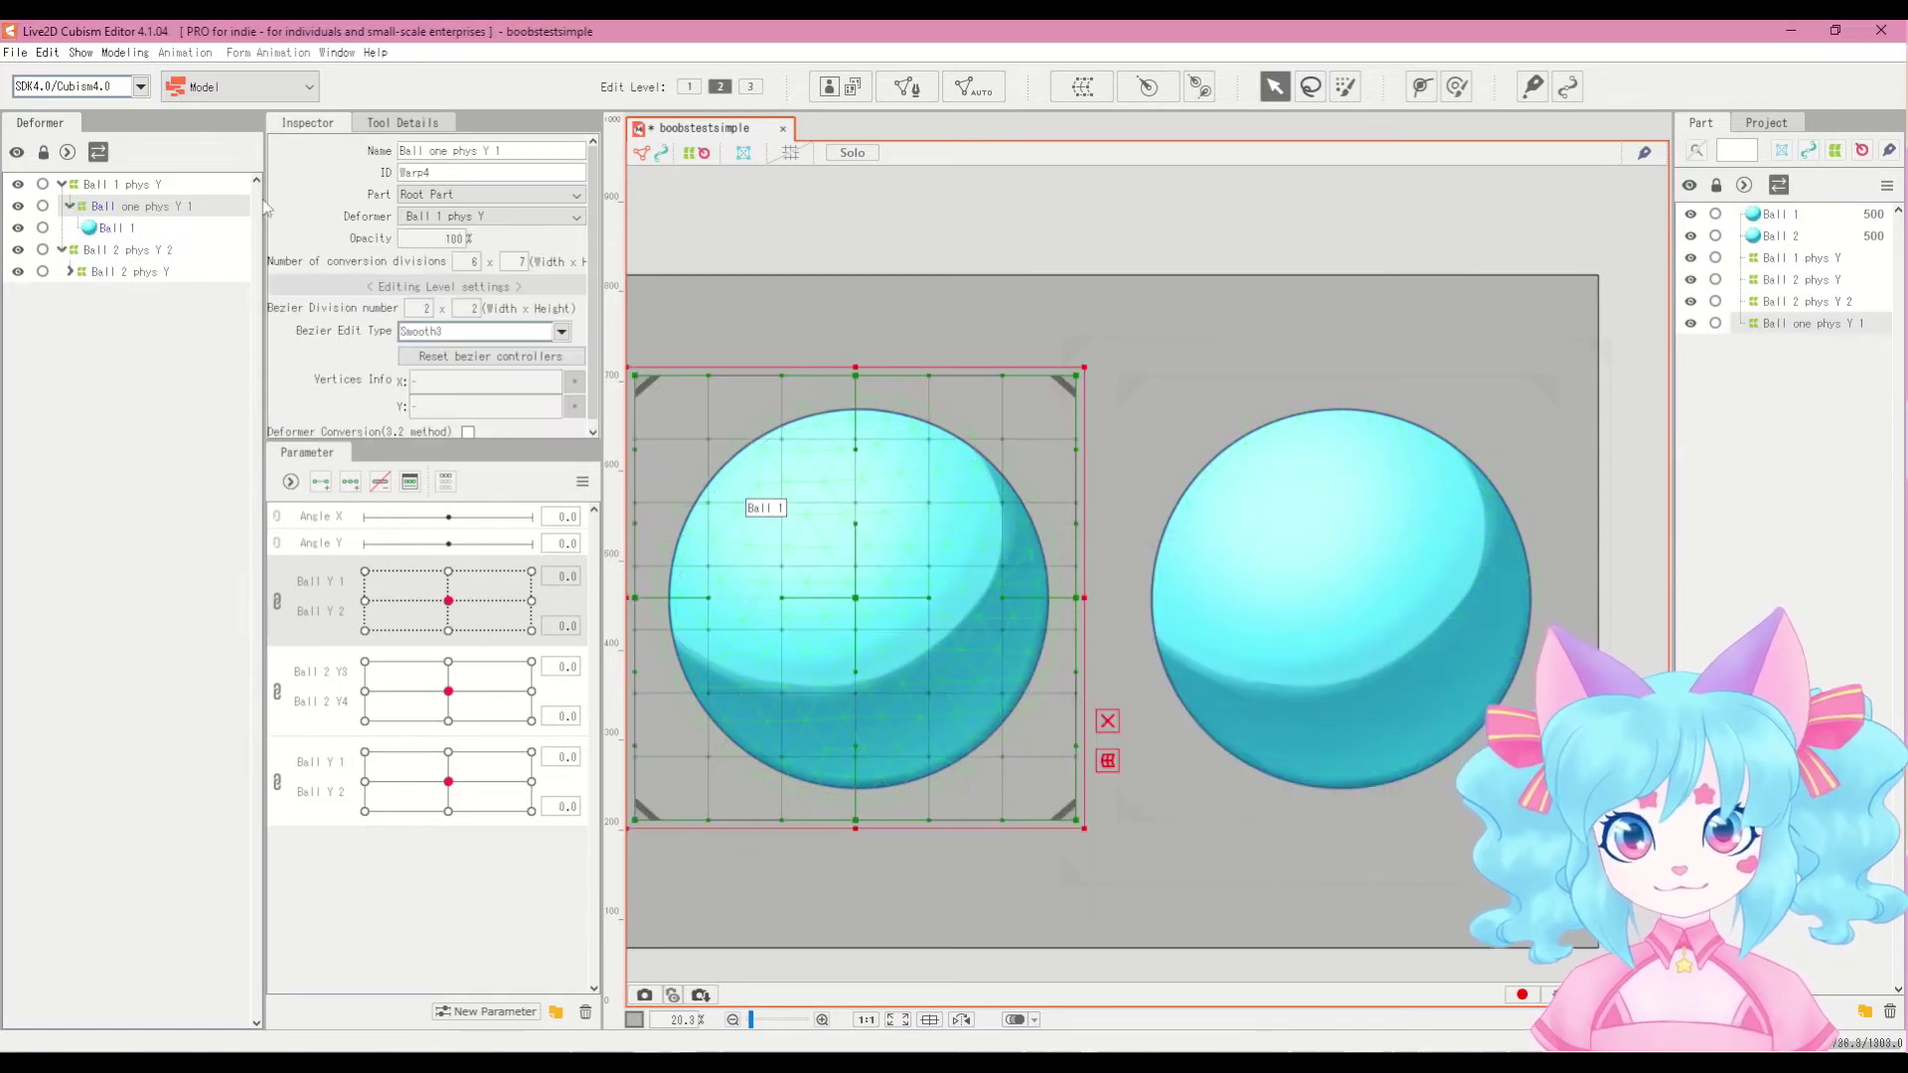
Step: Replicate the first linked Ball Y 1 and Ball Y 2 parameters and leave the copies unlinked
right_click(346, 615)
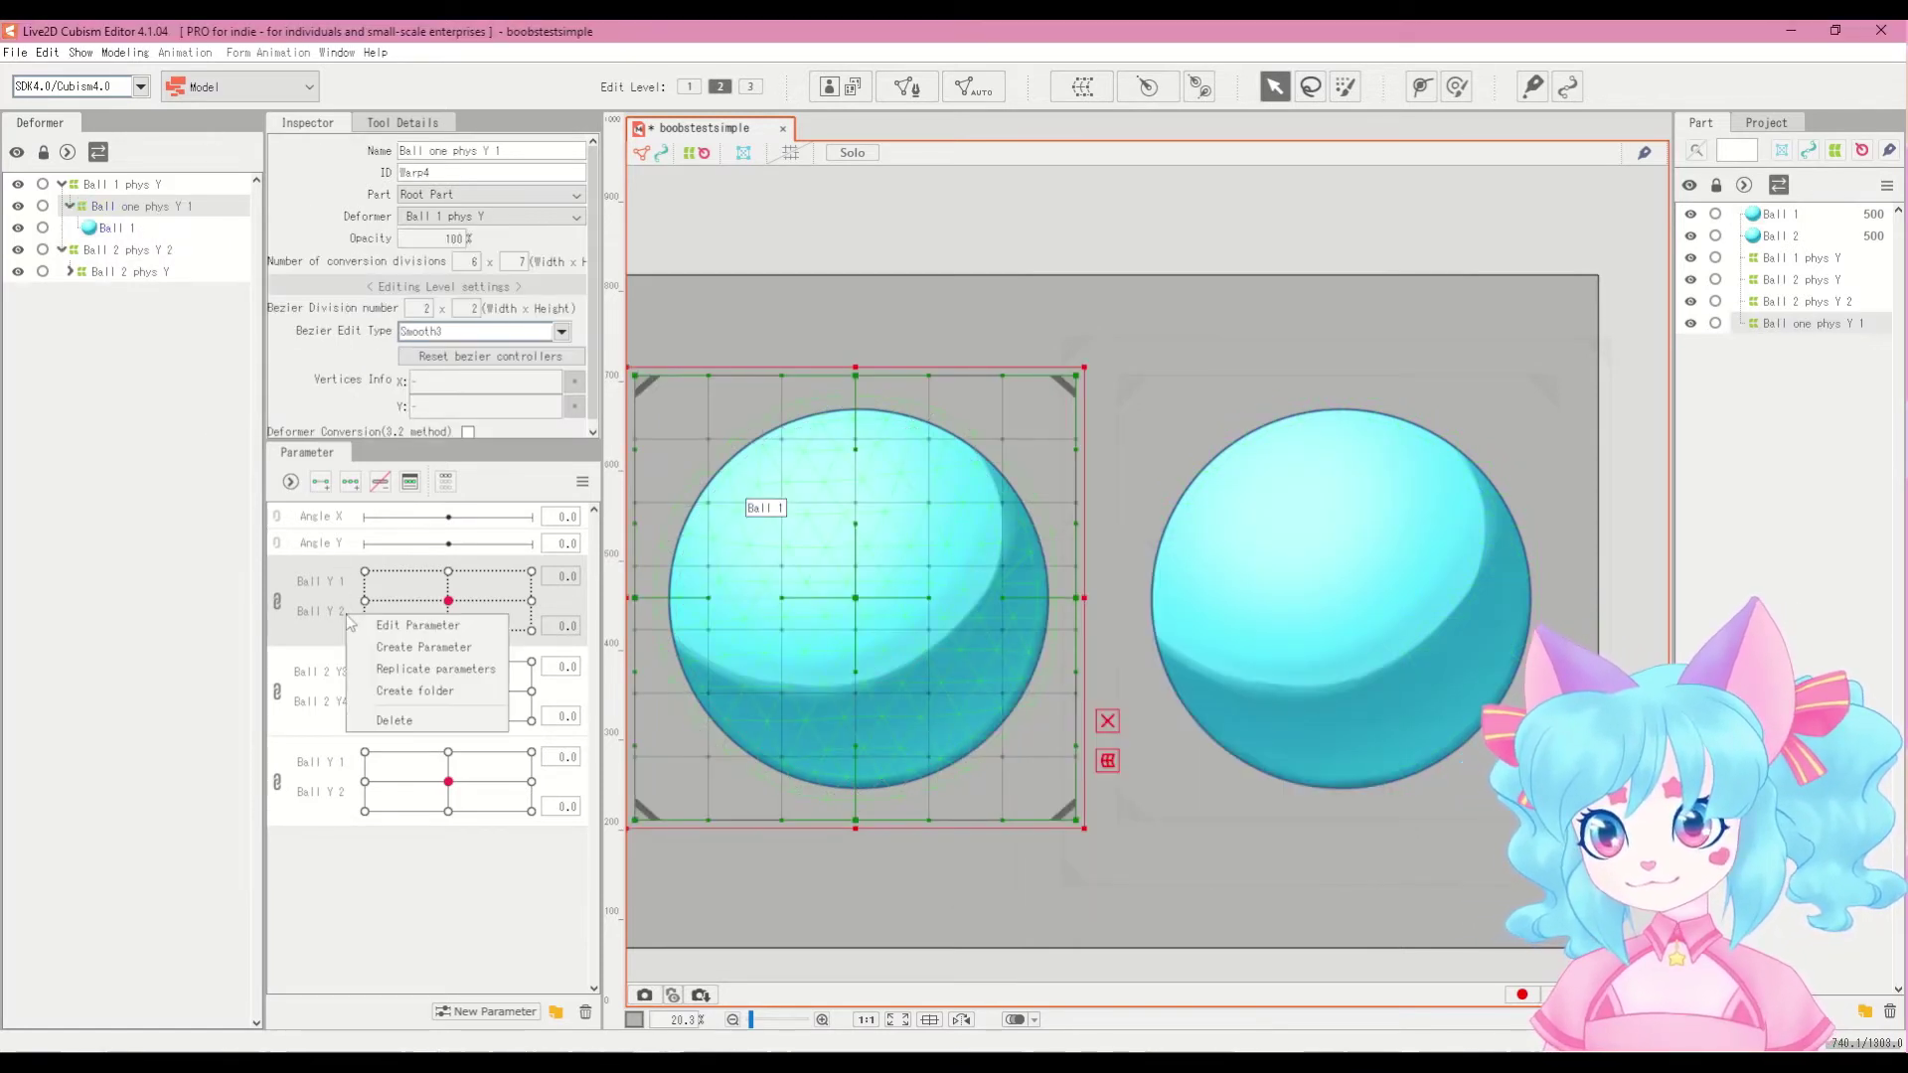
left_click(441, 671)
left_click(332, 679)
left_click(280, 692)
Step: Shrink the Ball one phys Y 1 deformer slightly to fit inside its parent deformer without altering Ball 1
scroll(1232, 562, "down", 2)
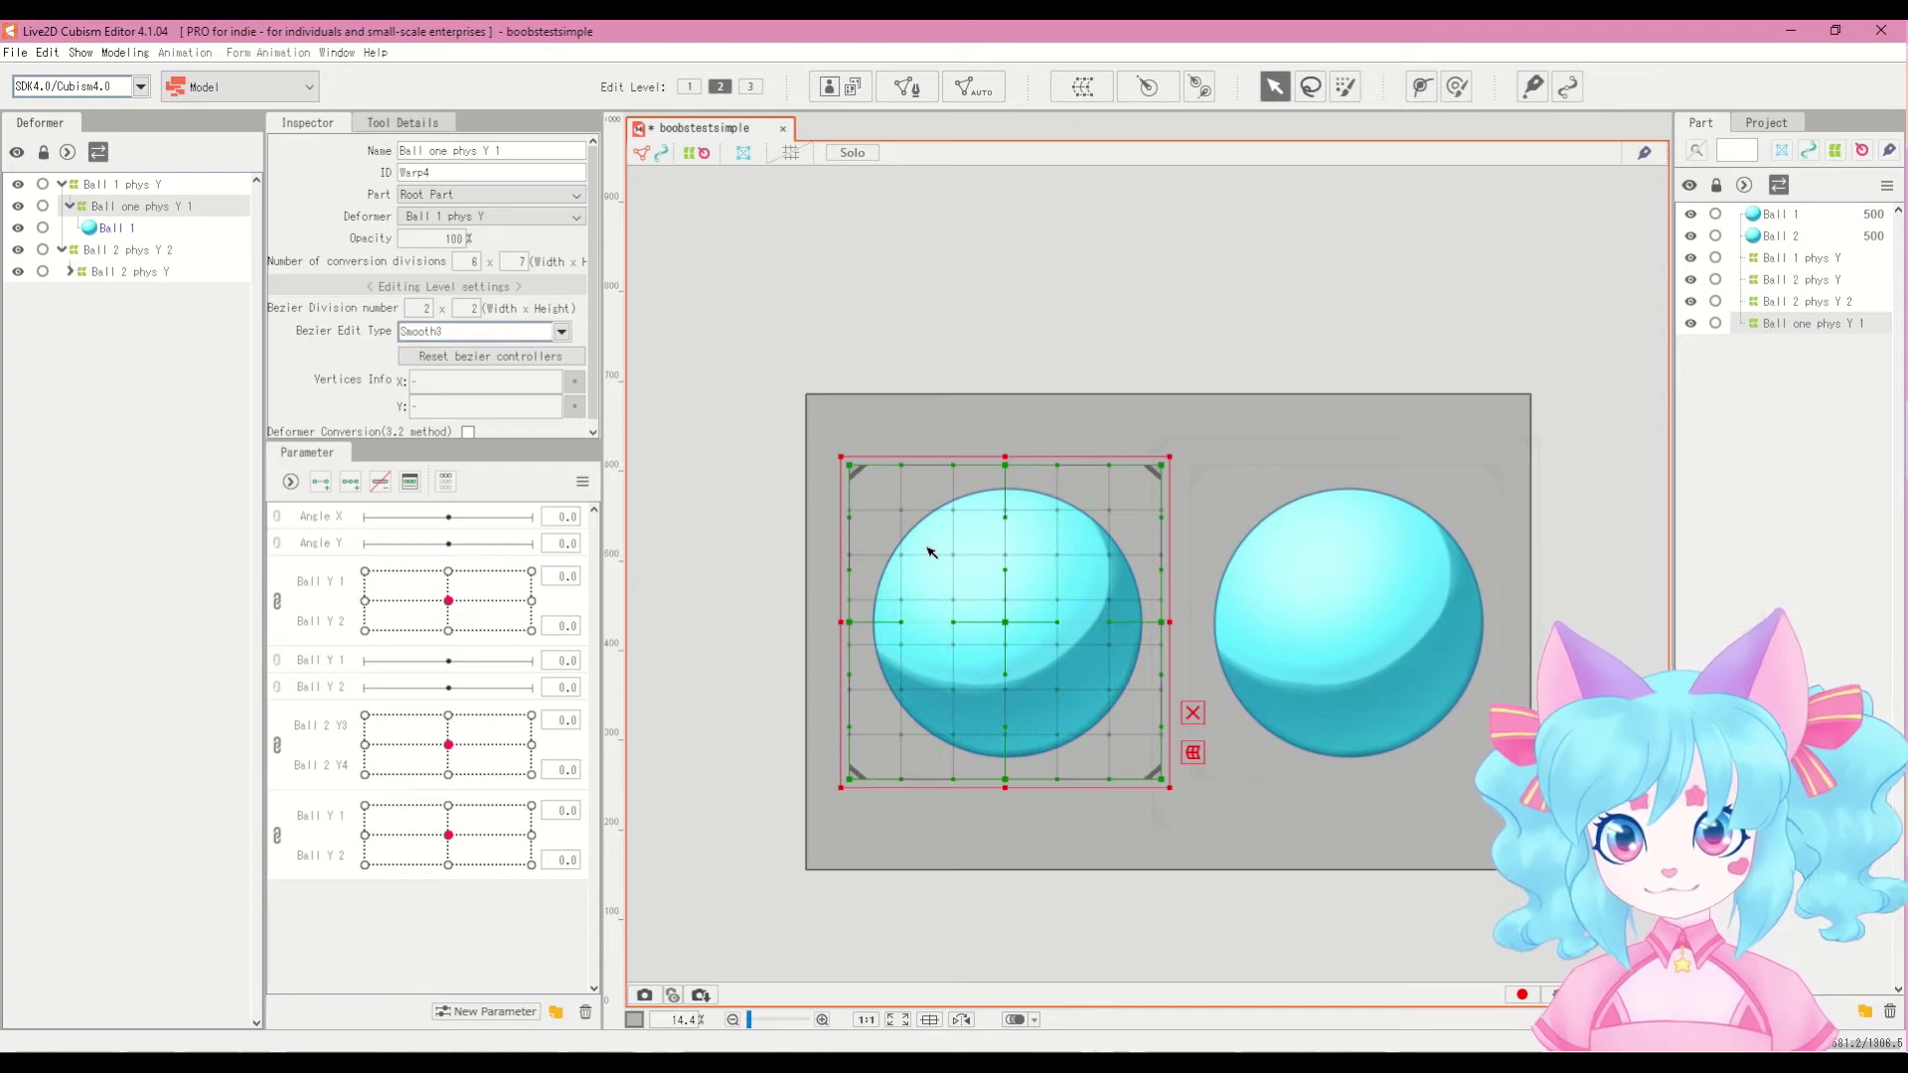
mouse_move(829, 460)
left_mouse_down()
mouse_move(847, 478)
mouse_move(852, 455)
left_mouse_up()
left_click_drag(1164, 782, 1165, 777)
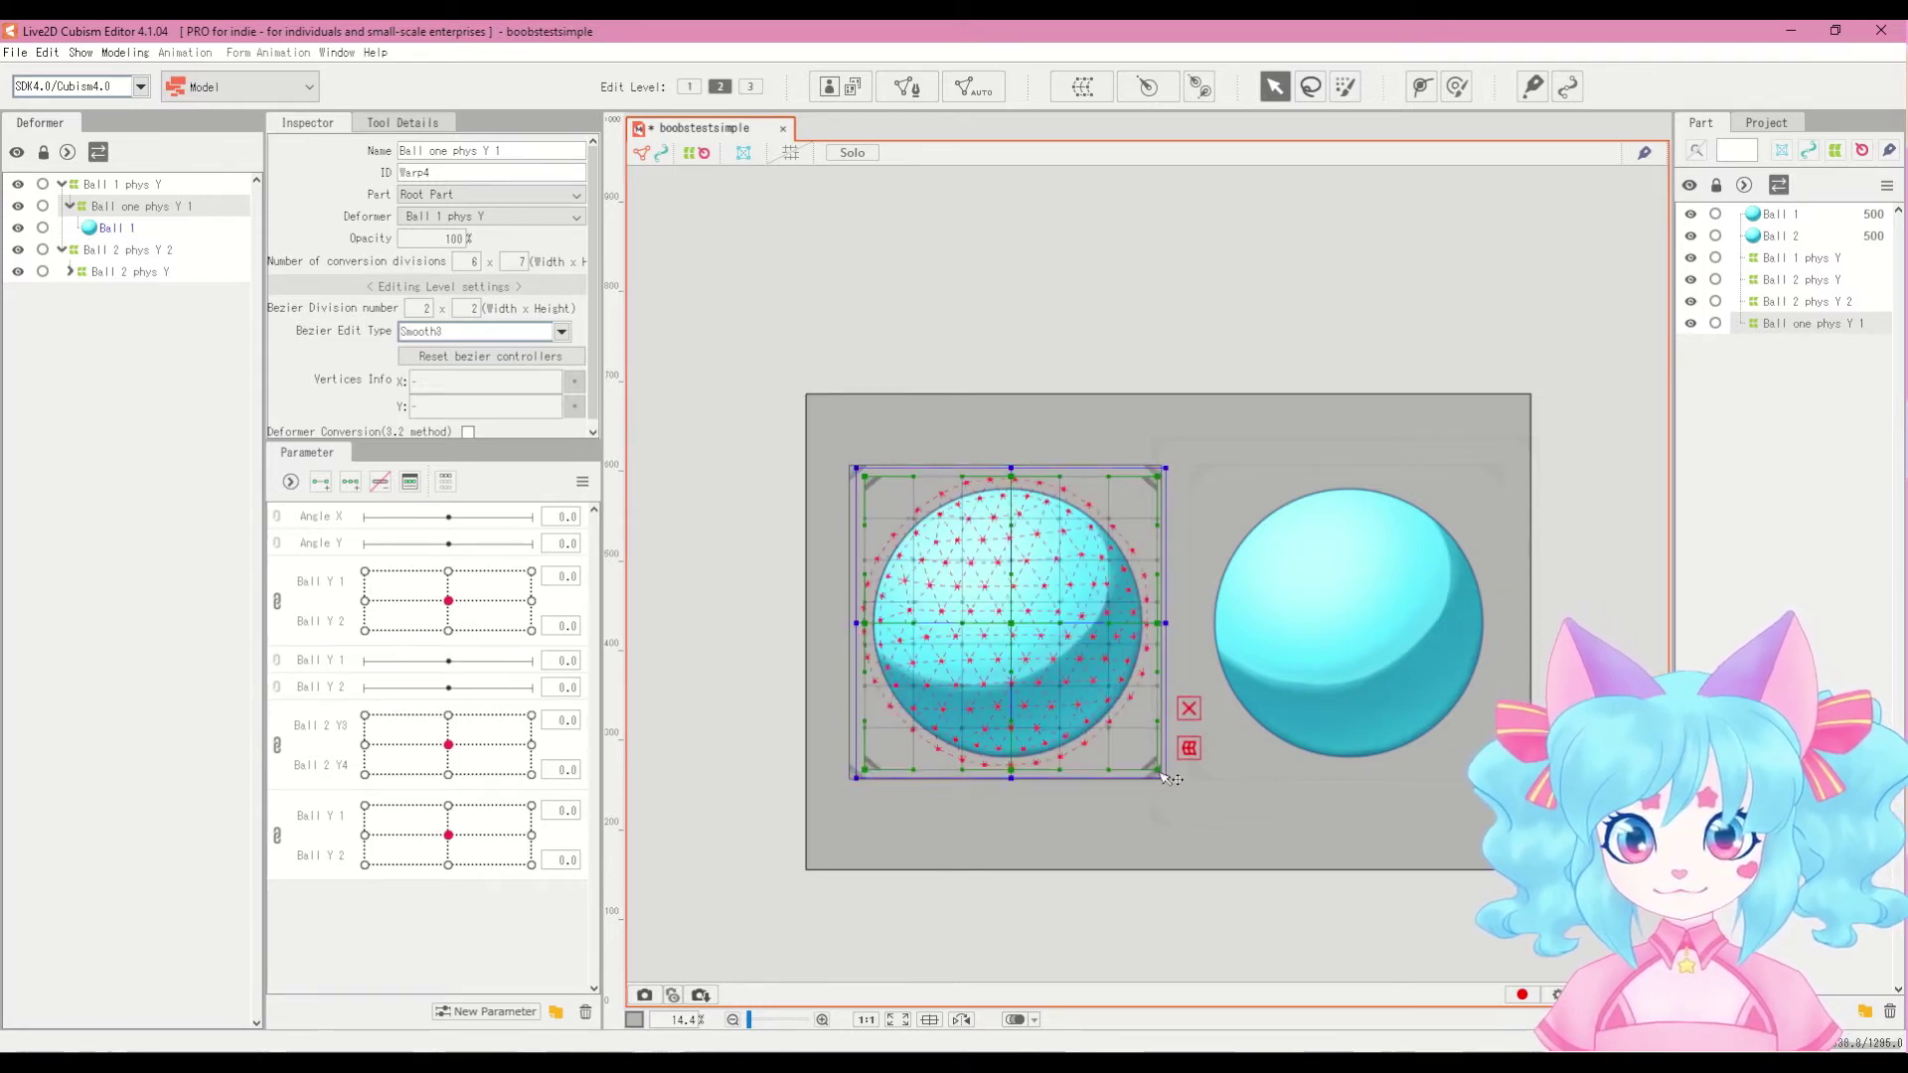
left_click(1150, 773)
left_click_drag(1165, 779, 1159, 774)
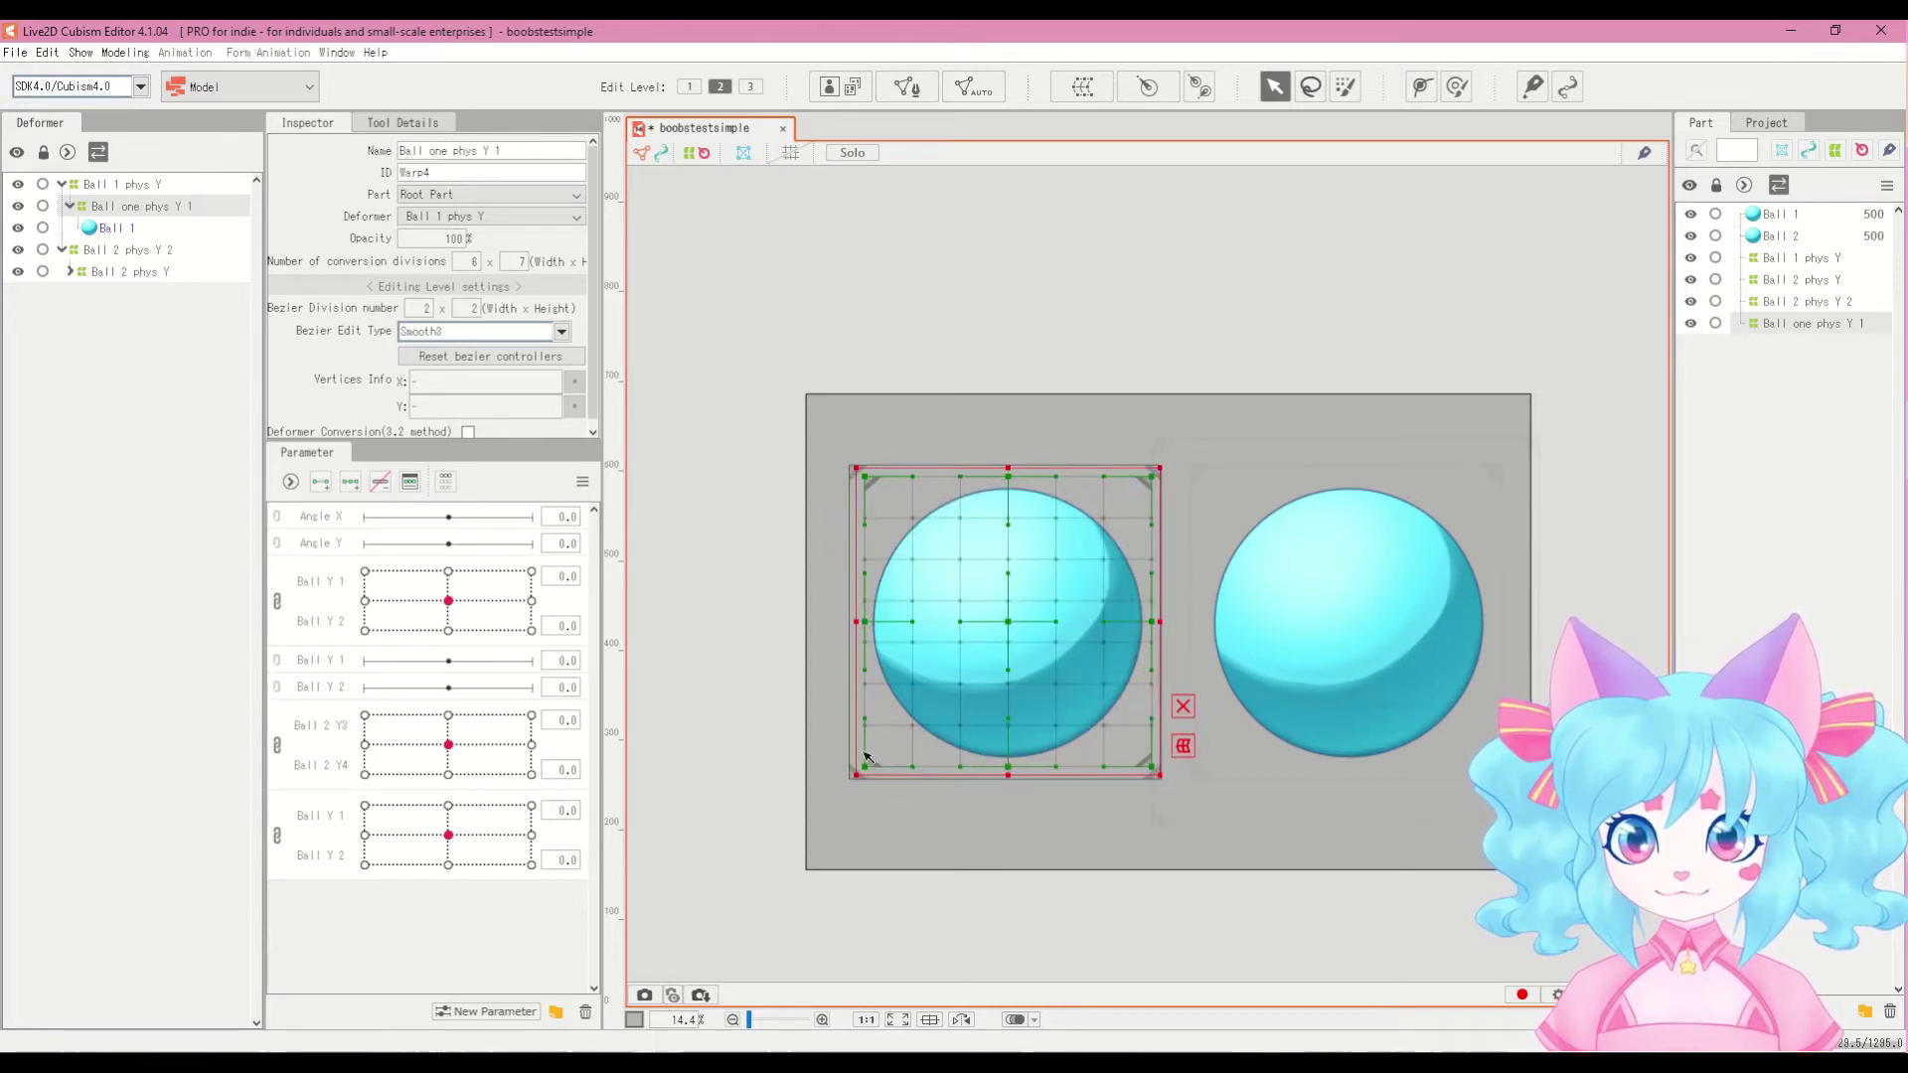
left_click_drag(852, 776, 850, 777)
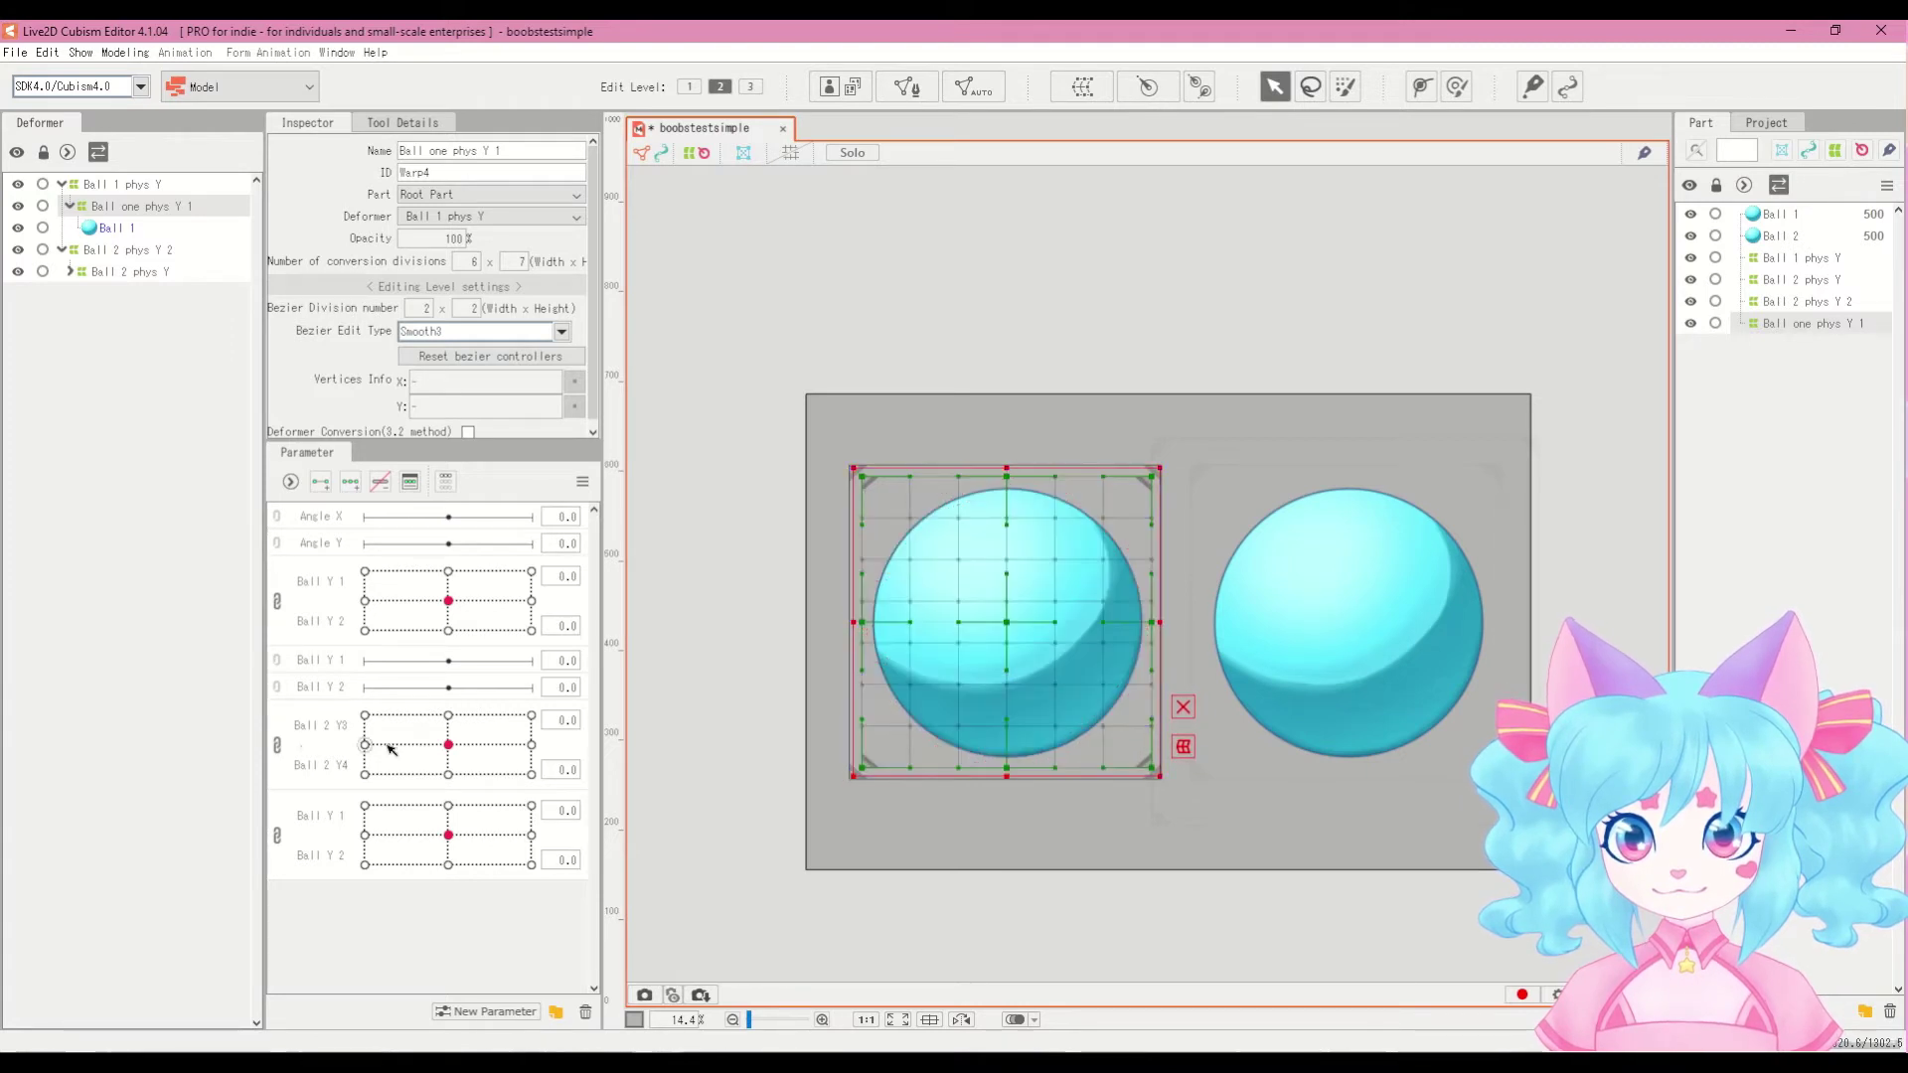
Step: Add three keys to each of the unlinked Ball Y 1 and Ball Y 2 parameters for the Ball one phys Y 1 deformer
left_click(310, 666)
left_click(322, 688)
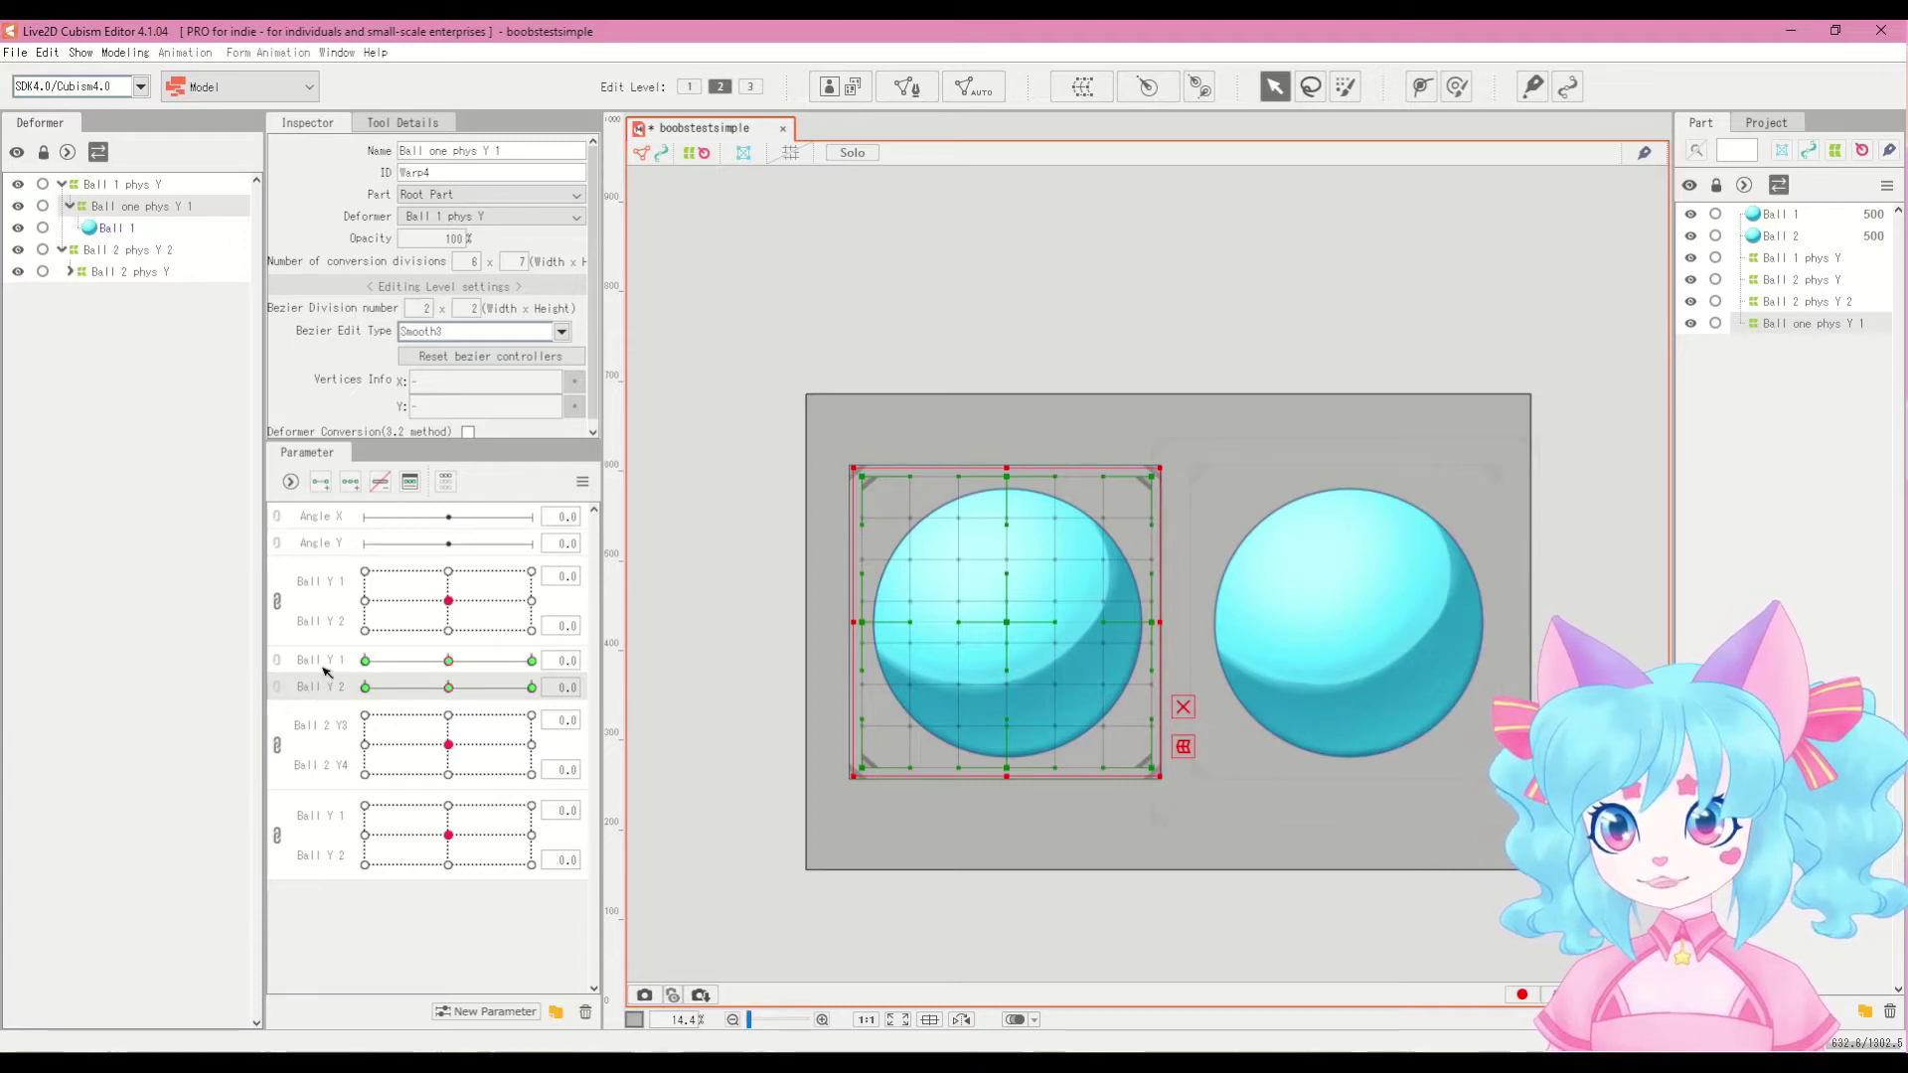
scroll(1060, 682, "up", 3)
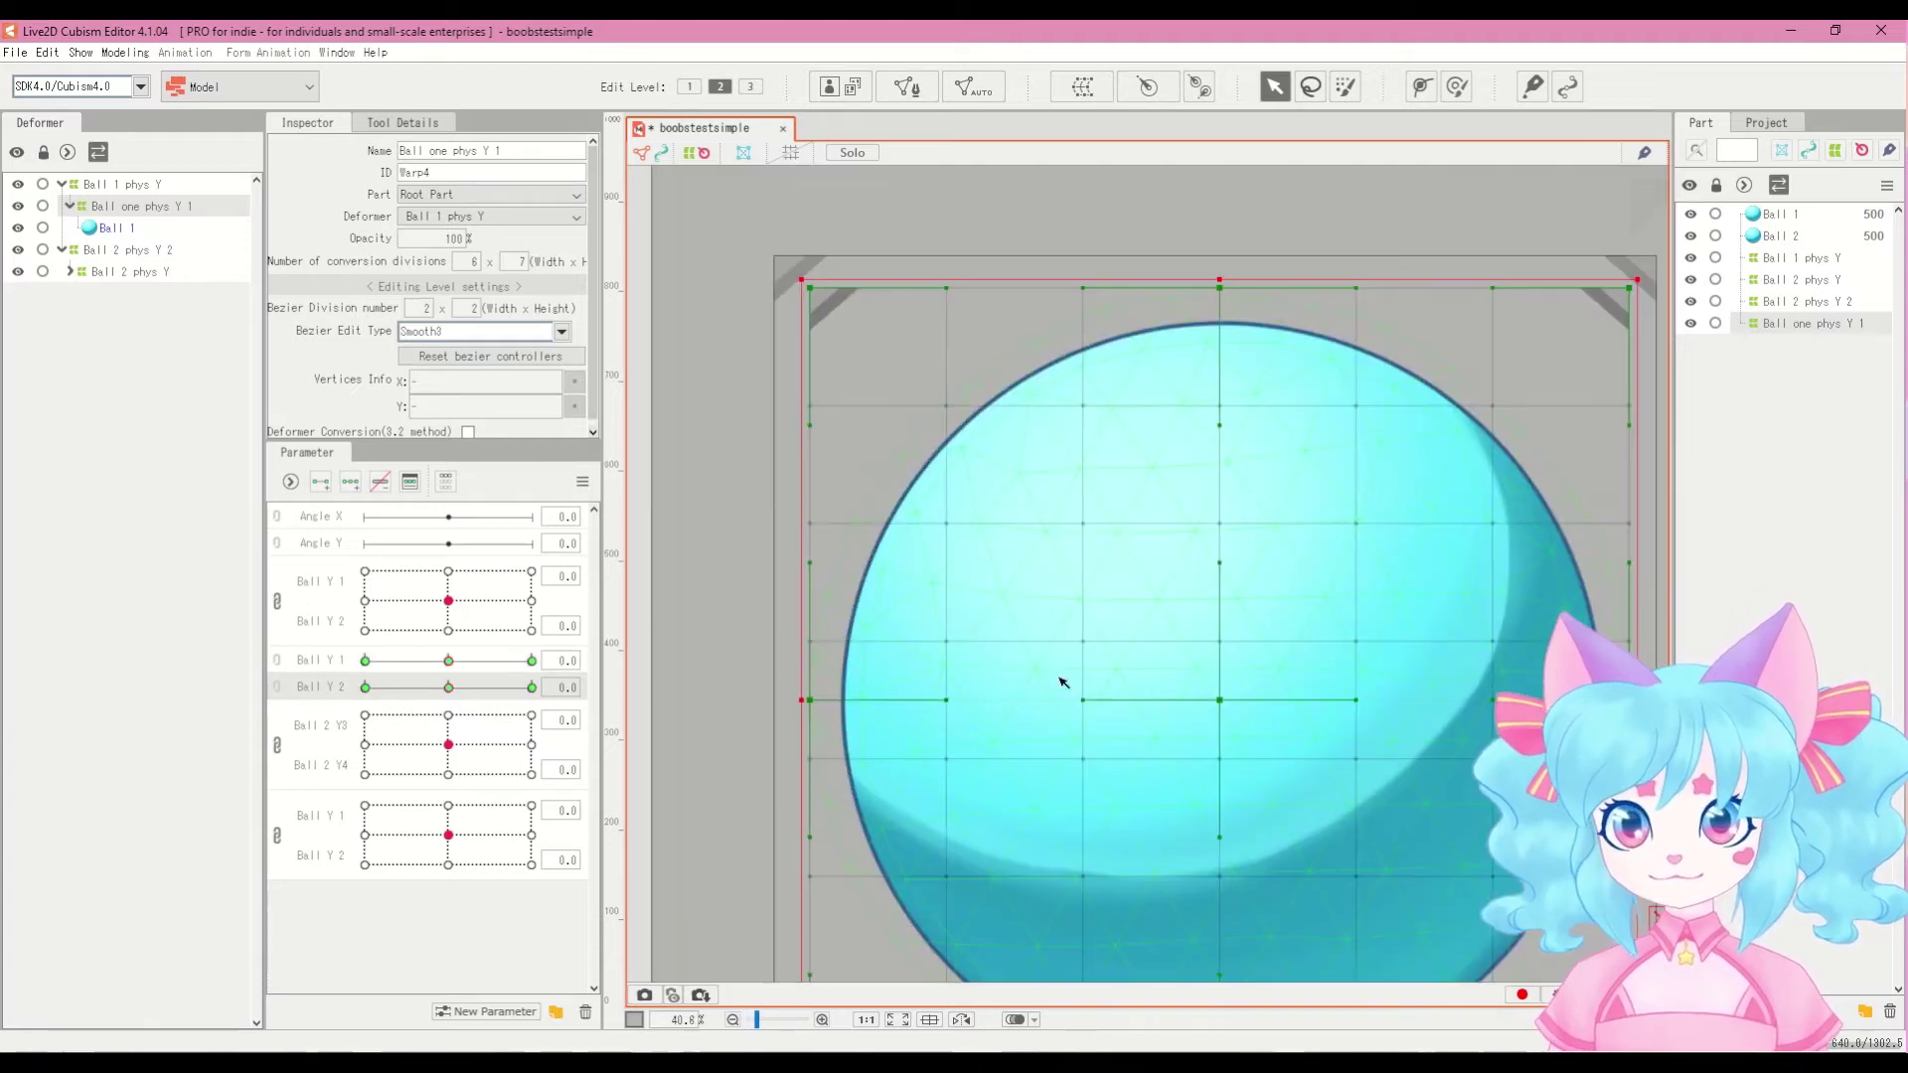
Step: Set the unlinked Ball Y 1 to 10 and raise the centre control point of the Ball one phys Y 1 deformer
scroll(947, 494, "down", 1)
mouse_move(448, 602)
left_mouse_down()
mouse_move(490, 576)
mouse_move(447, 563)
mouse_move(467, 584)
mouse_move(448, 600)
mouse_move(368, 616)
mouse_move(448, 601)
left_mouse_up()
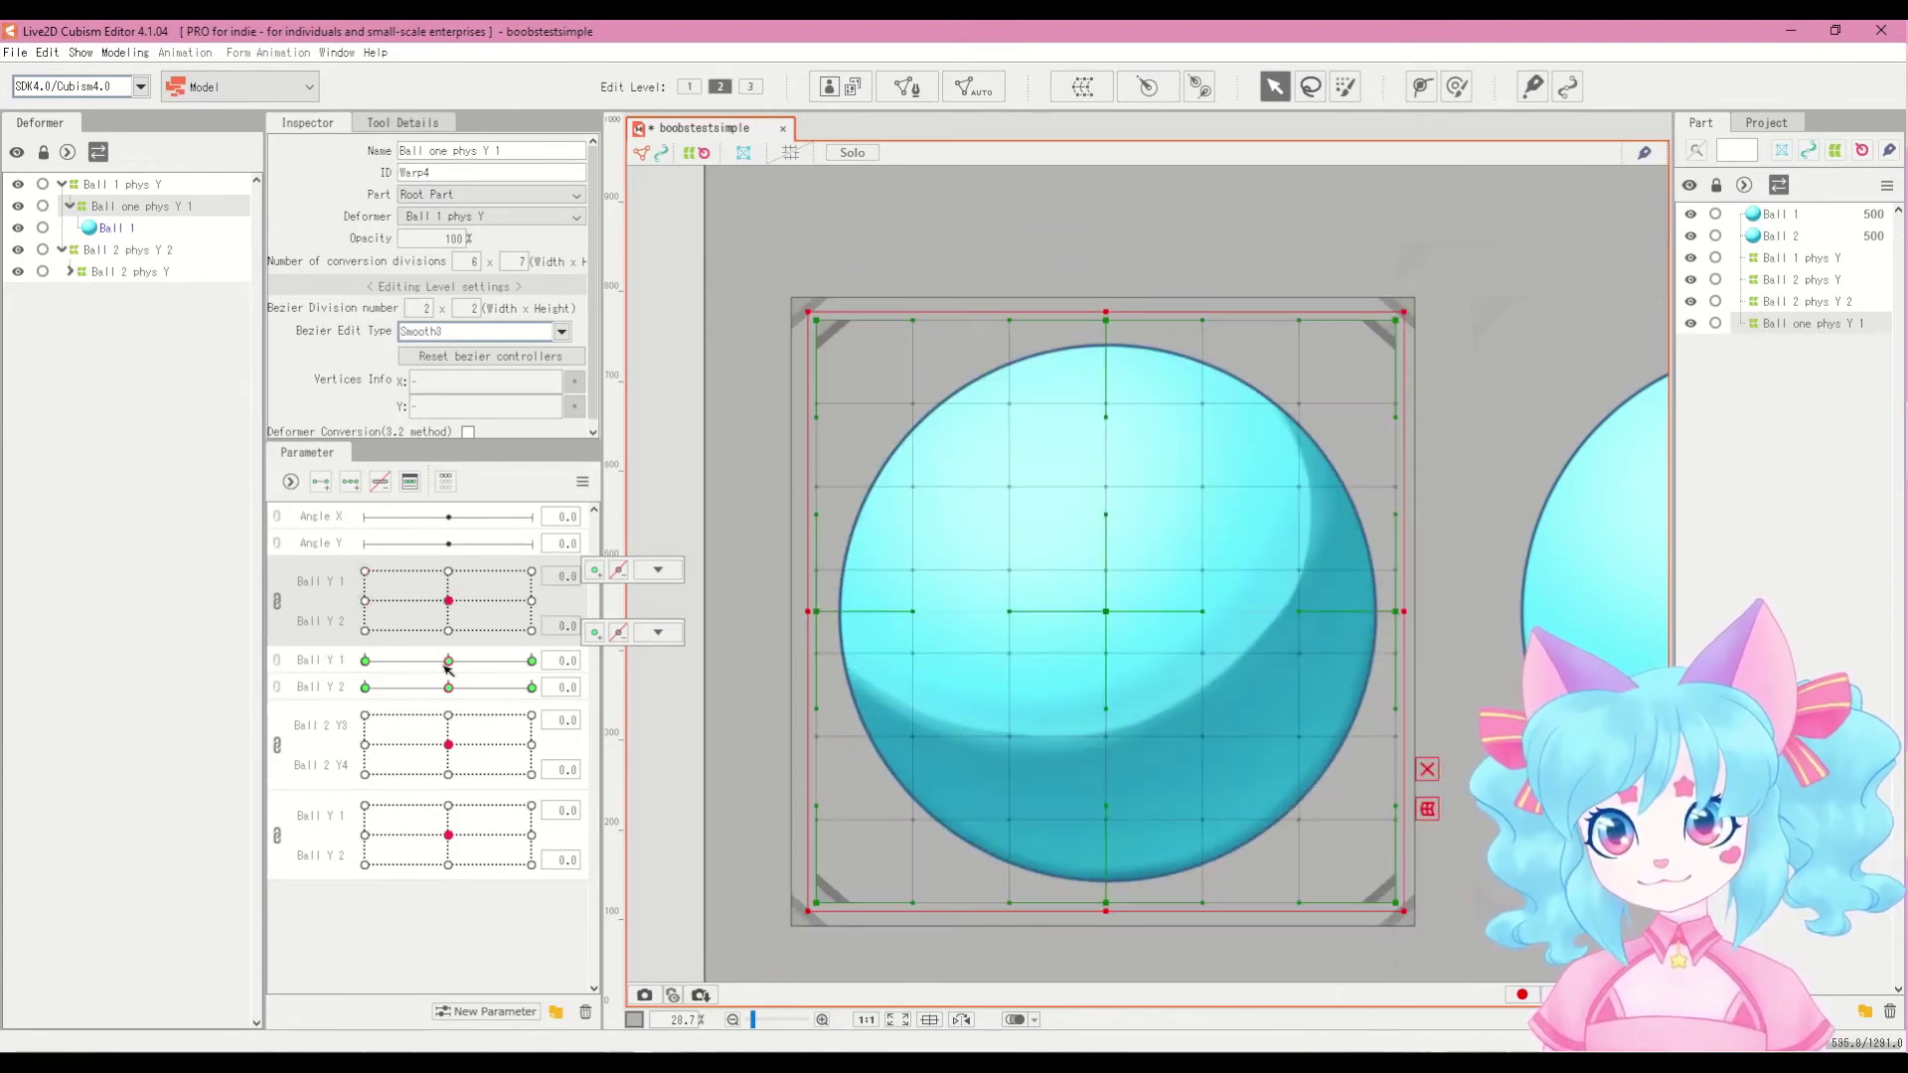
left_click(657, 658)
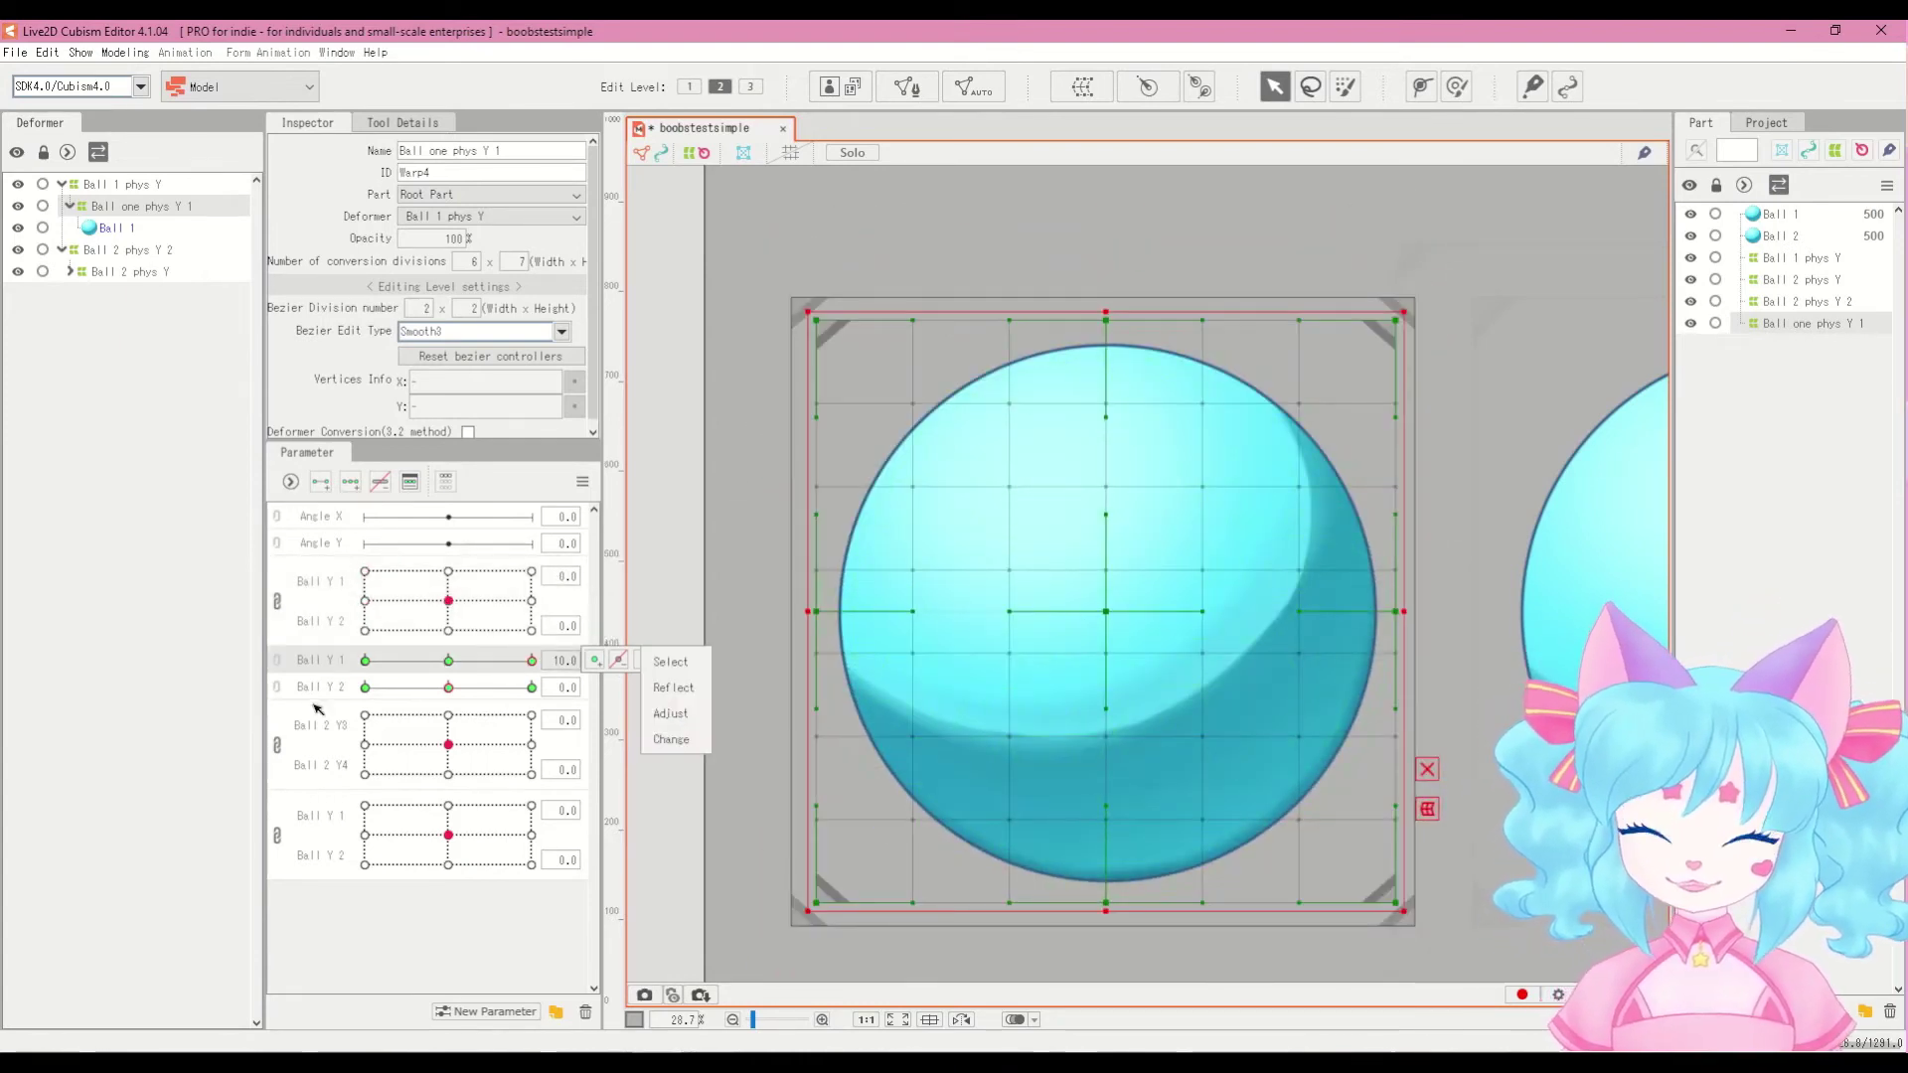
mouse_move(448, 600)
left_mouse_down()
mouse_move(431, 579)
mouse_move(438, 620)
mouse_move(448, 600)
left_mouse_up()
left_click(658, 658)
left_click_drag(725, 512, 855, 839)
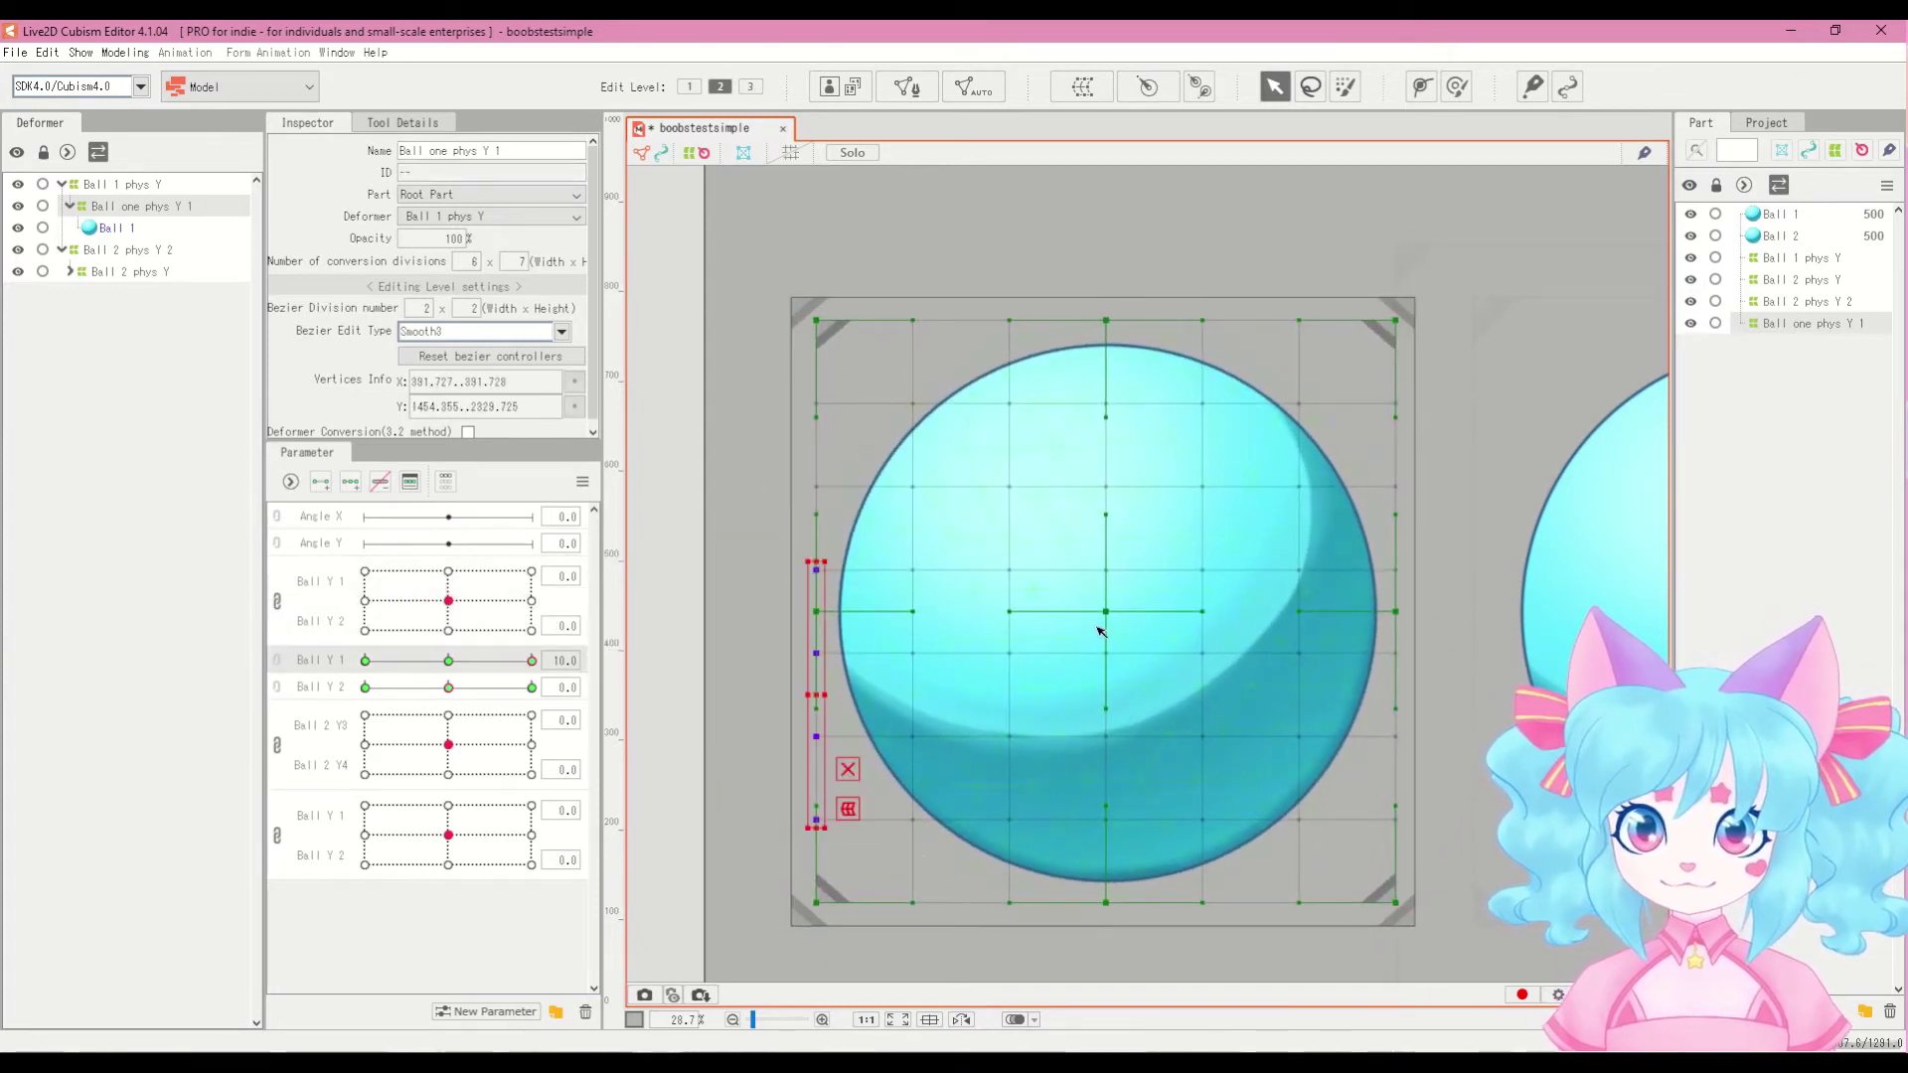
left_click_drag(1107, 597, 1105, 587)
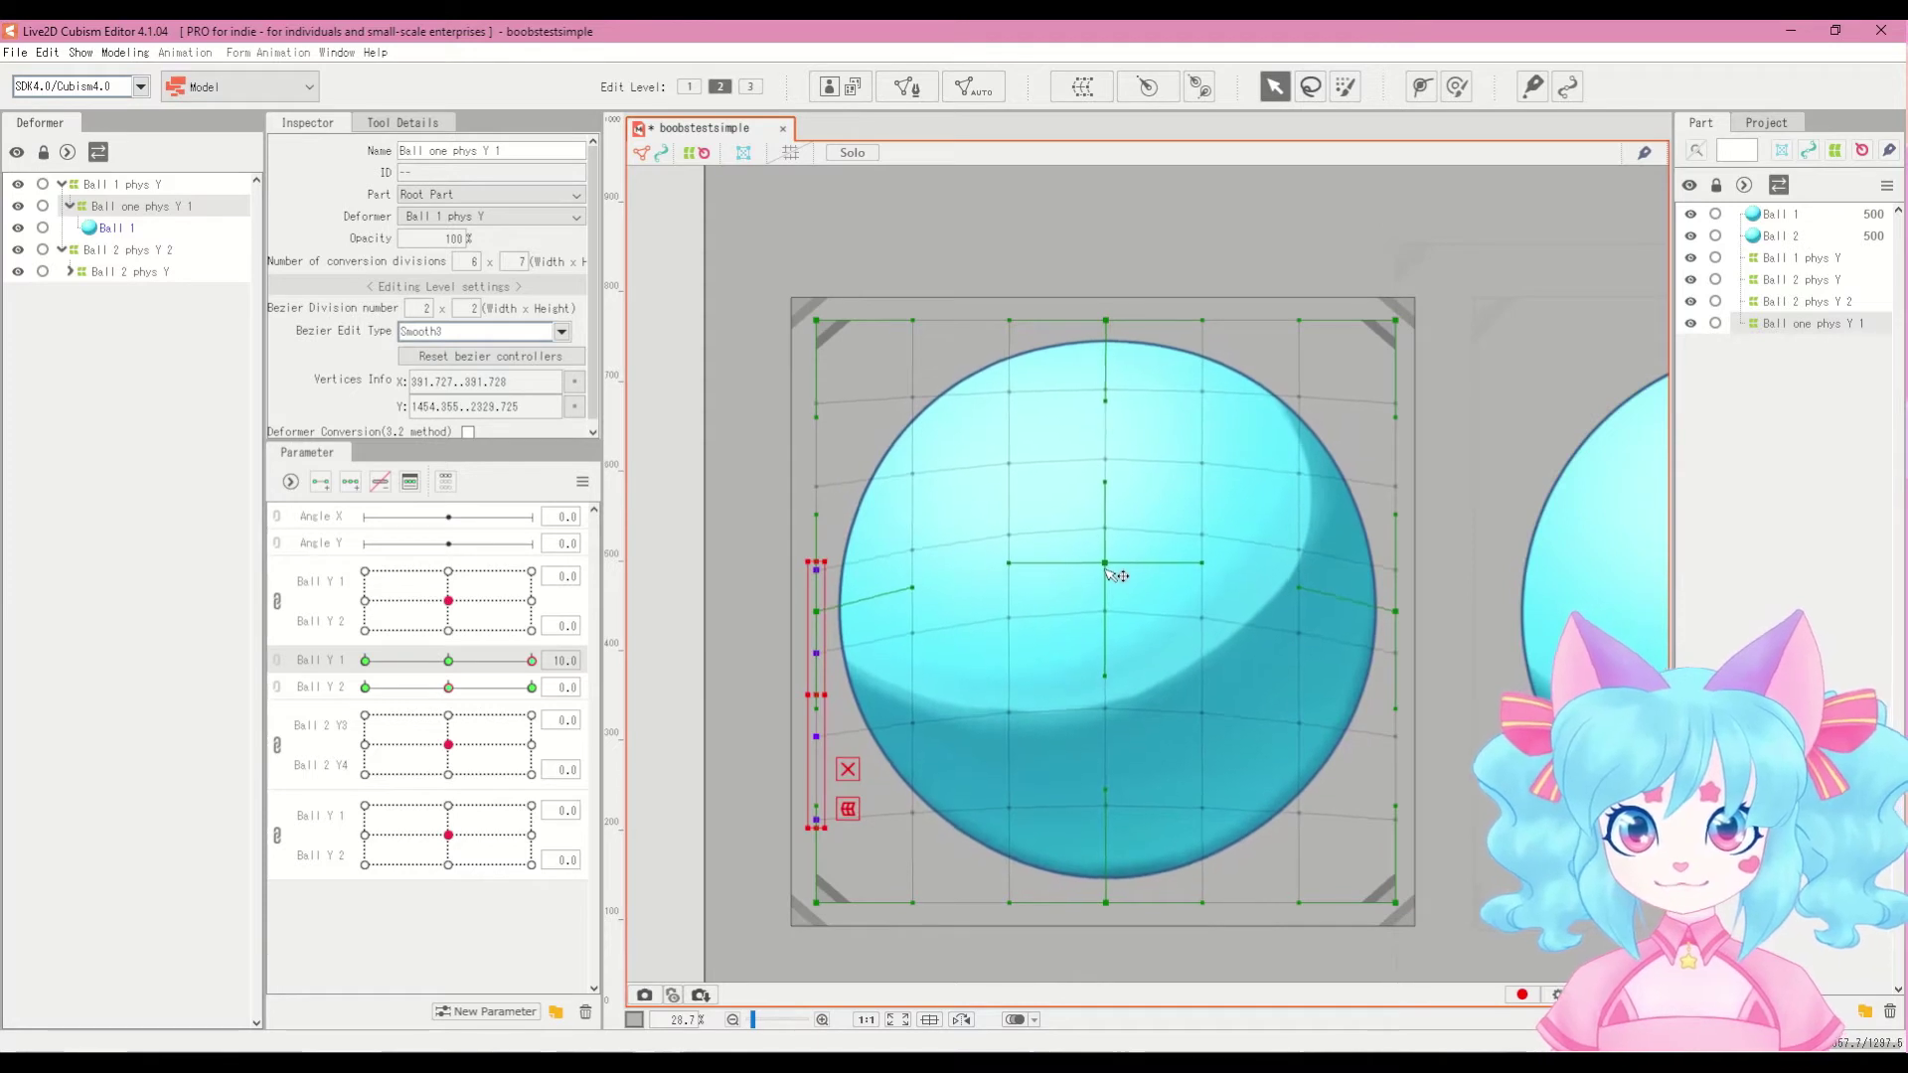
Step: Set Ball Y 1 to -10, lower the deformer's centre control point, and return the parameter to its middle key
left_click(365, 661)
left_click(658, 658)
left_click_drag(1106, 558, 1118, 689)
mouse_move(366, 661)
left_mouse_down()
mouse_move(531, 661)
mouse_move(320, 663)
mouse_move(450, 662)
mouse_move(452, 689)
mouse_move(572, 693)
left_mouse_up()
left_click(448, 660)
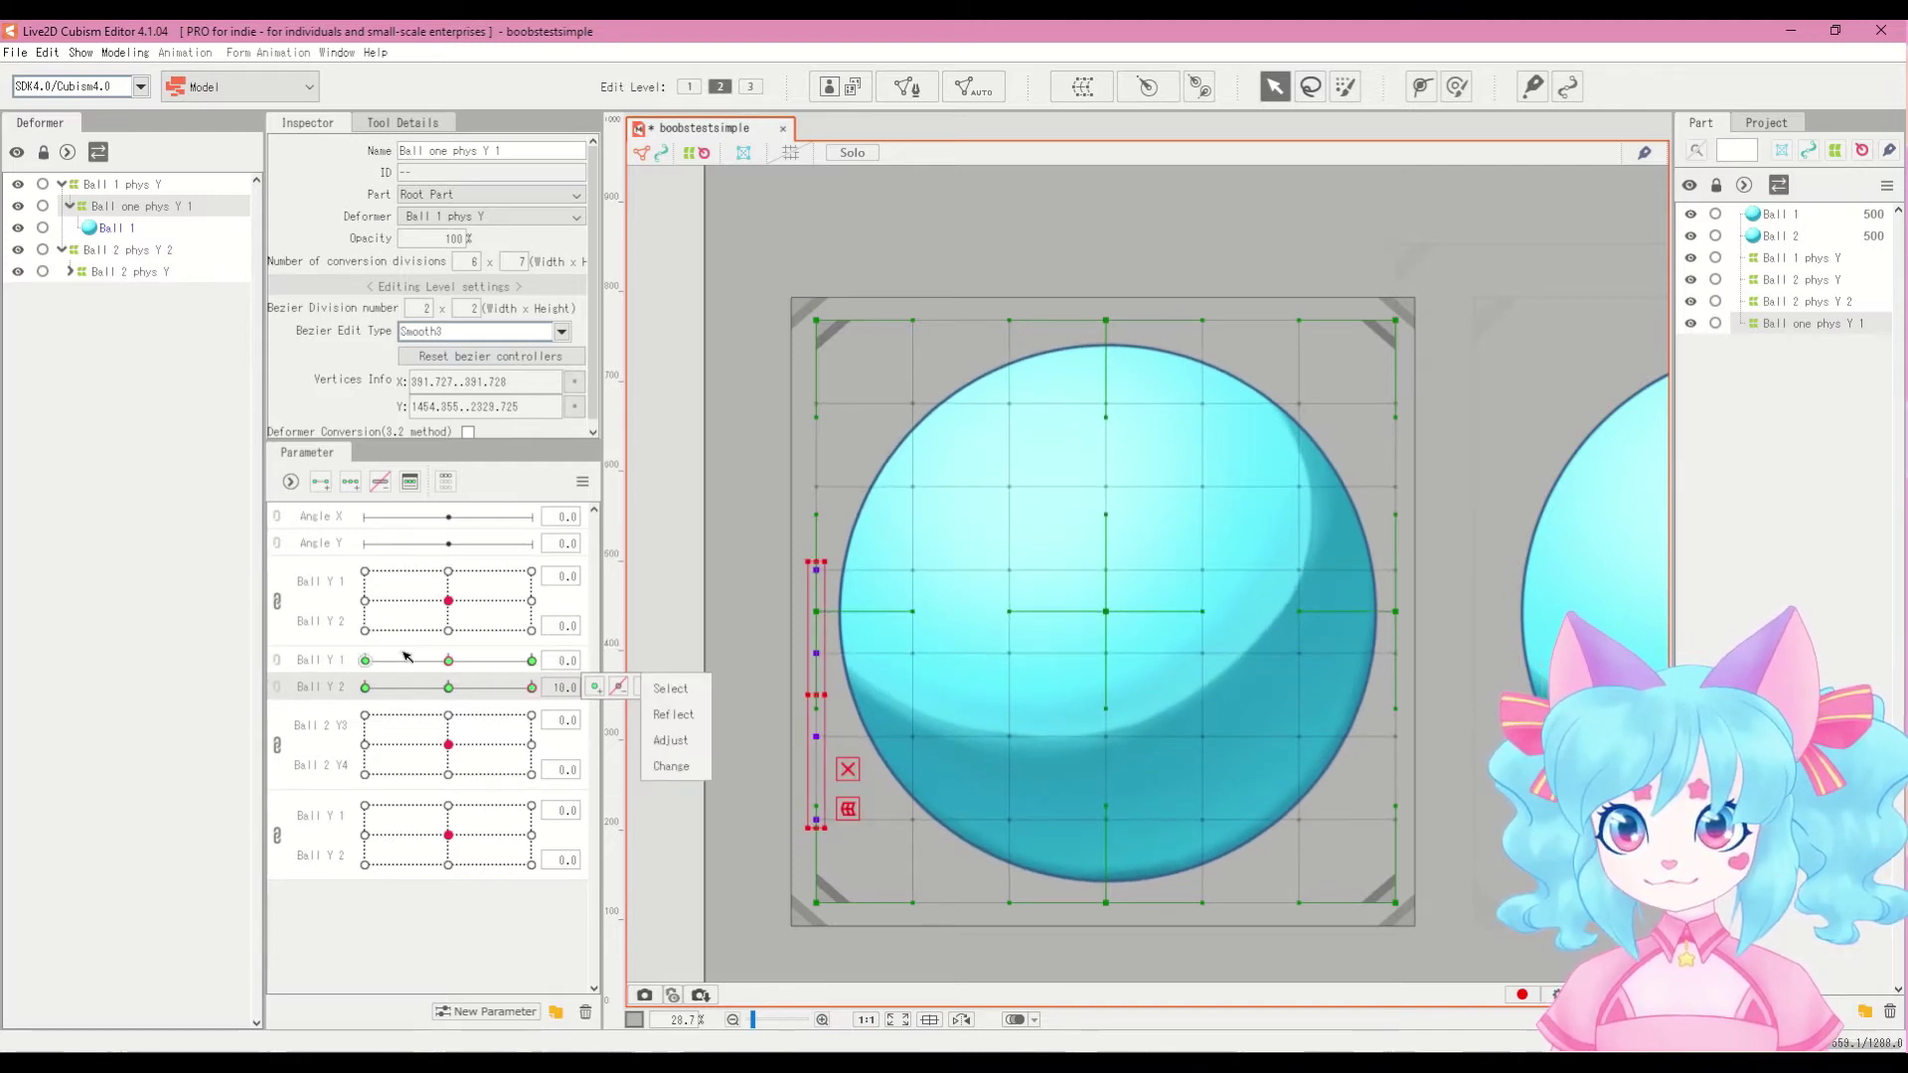
left_click(449, 689)
left_click(449, 664)
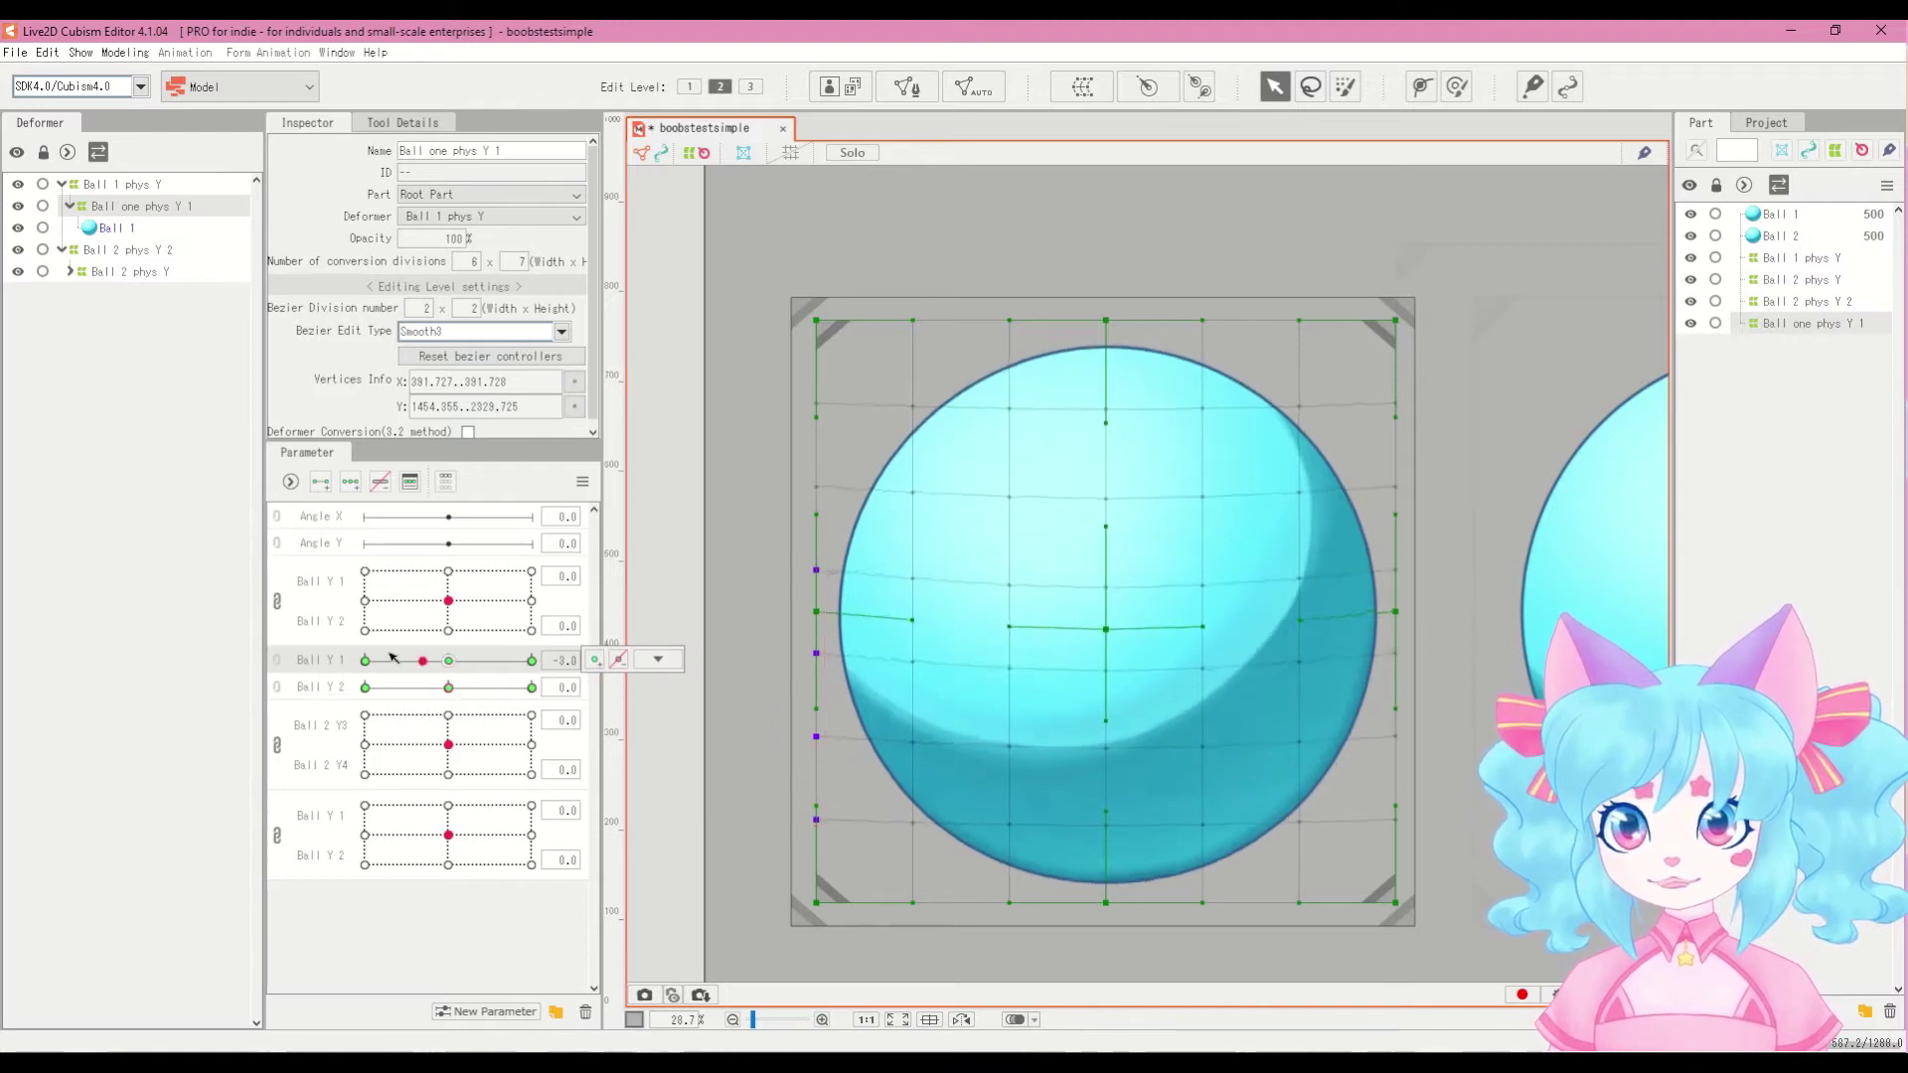
Step: Try squeezing Ball 1 sideways for Ball Y 2 at 10 by moving the deformer's middle side points inward
left_click(452, 687)
left_click_drag(823, 618, 860, 611)
left_click_drag(1395, 611, 1272, 613)
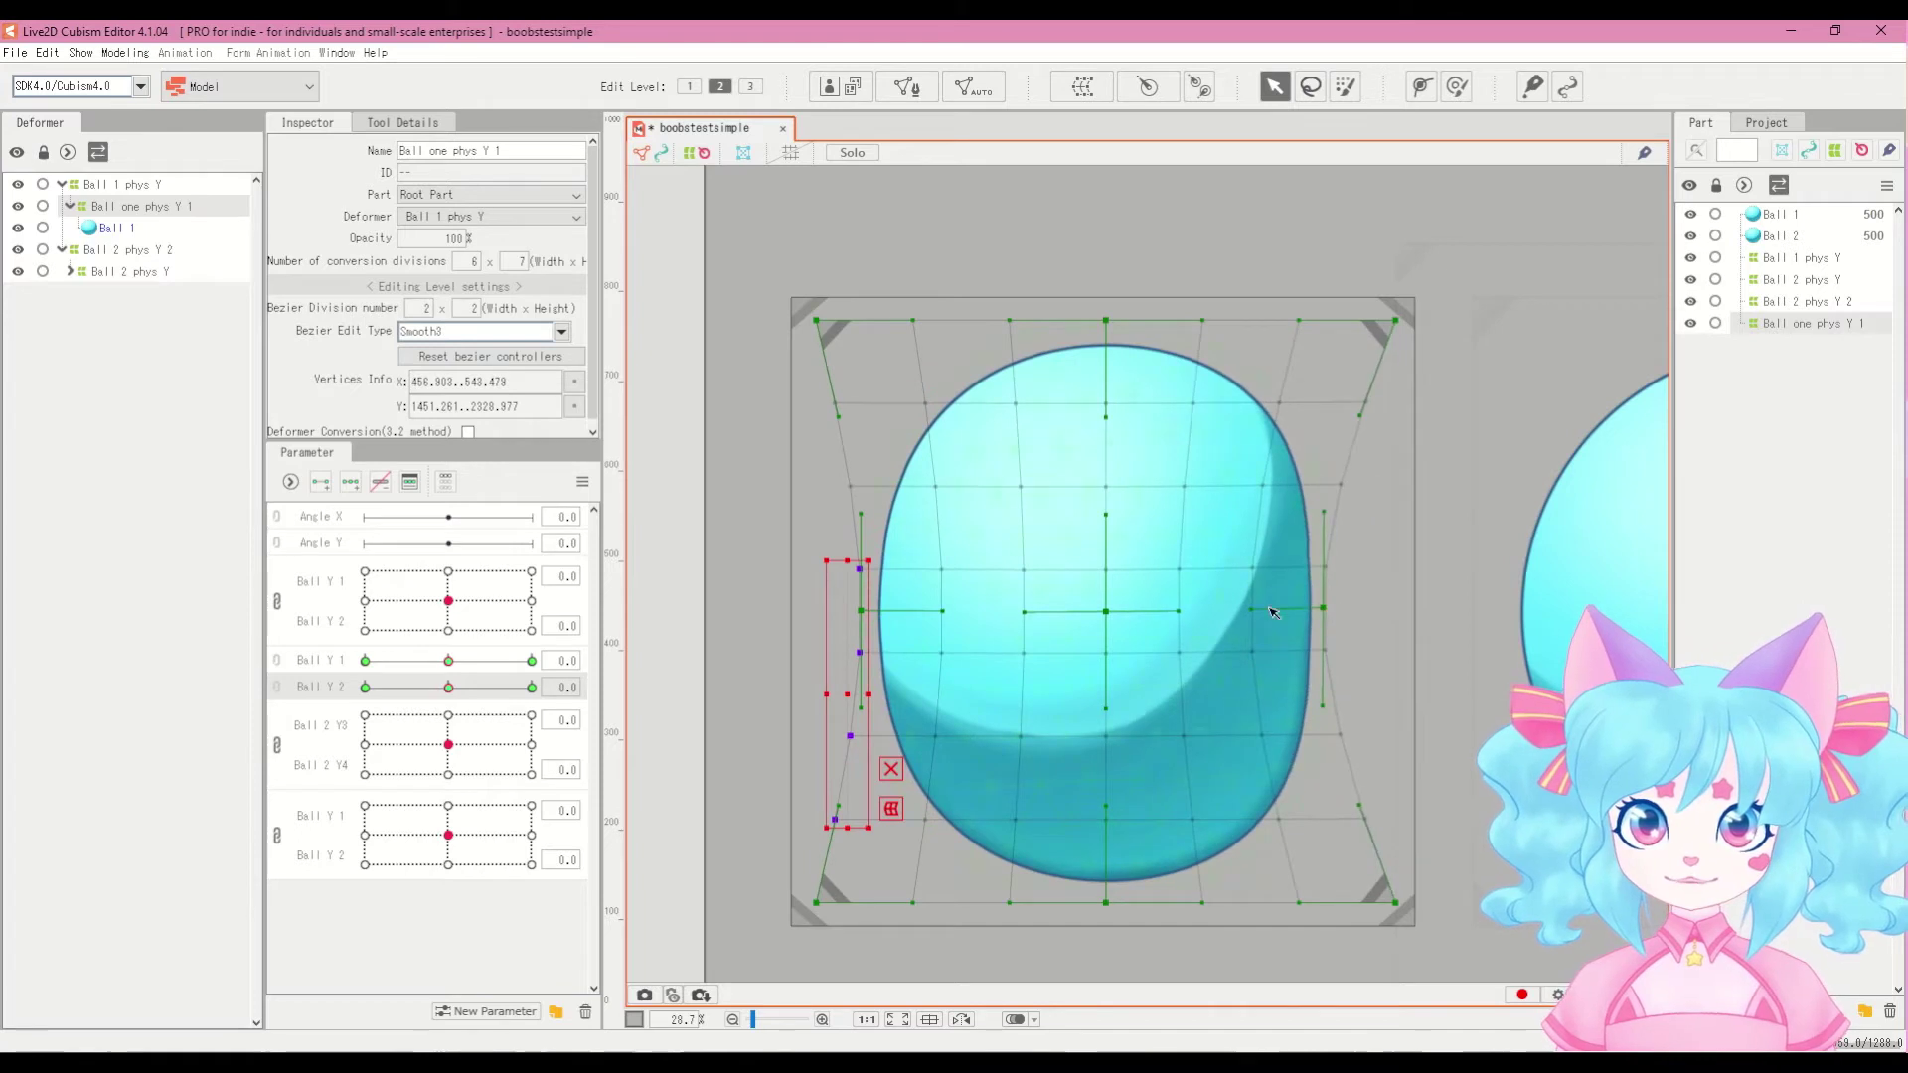
key("ctrl+z")
key("ctrl+z")
left_click(531, 687)
key("ctrl+y")
key("ctrl+y")
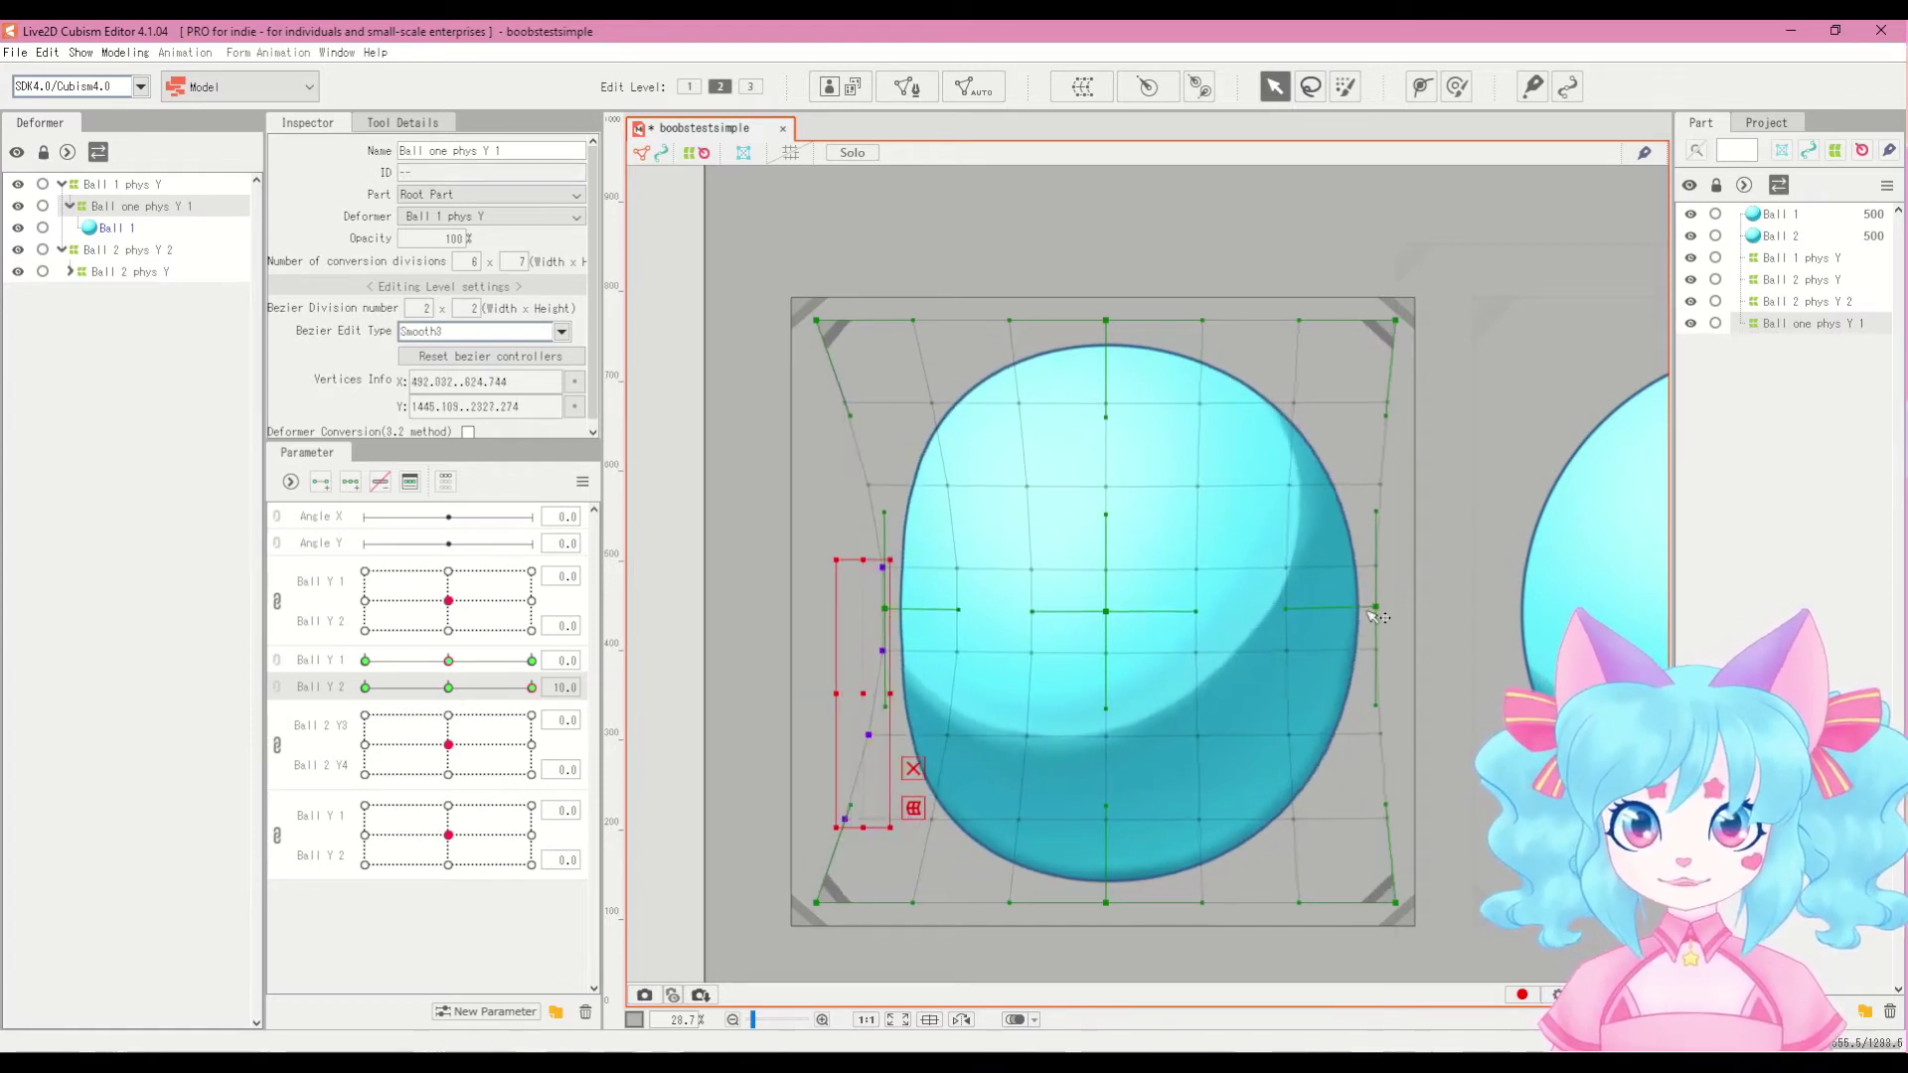
Step: Try stretching the deformer outward for Ball Y 2 at -10, vertically and sideways, and undo the vertical stretch
left_click(530, 688)
left_click_drag(529, 688, 366, 687)
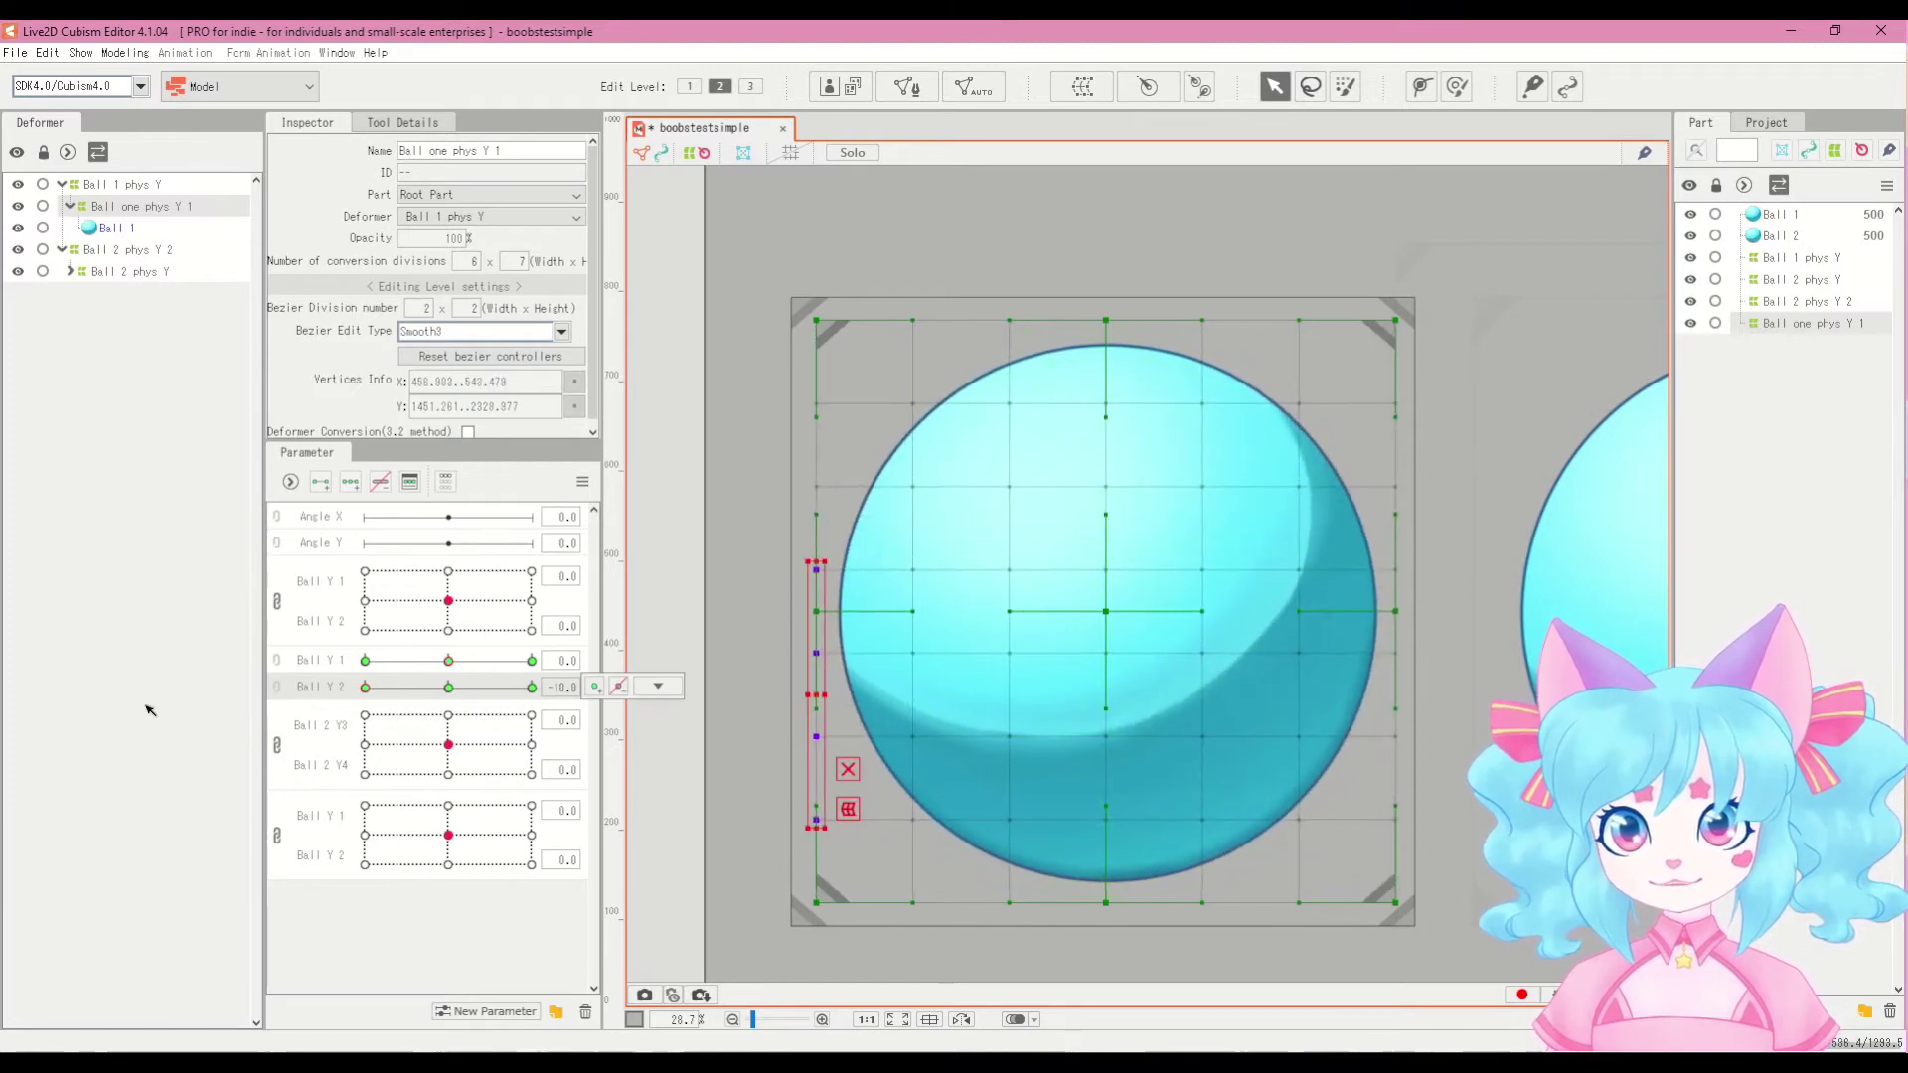
left_click_drag(1106, 320, 1106, 264)
left_click_drag(1105, 903, 1109, 960)
key("ctrl+z")
key("ctrl+z")
key("ctrl+z")
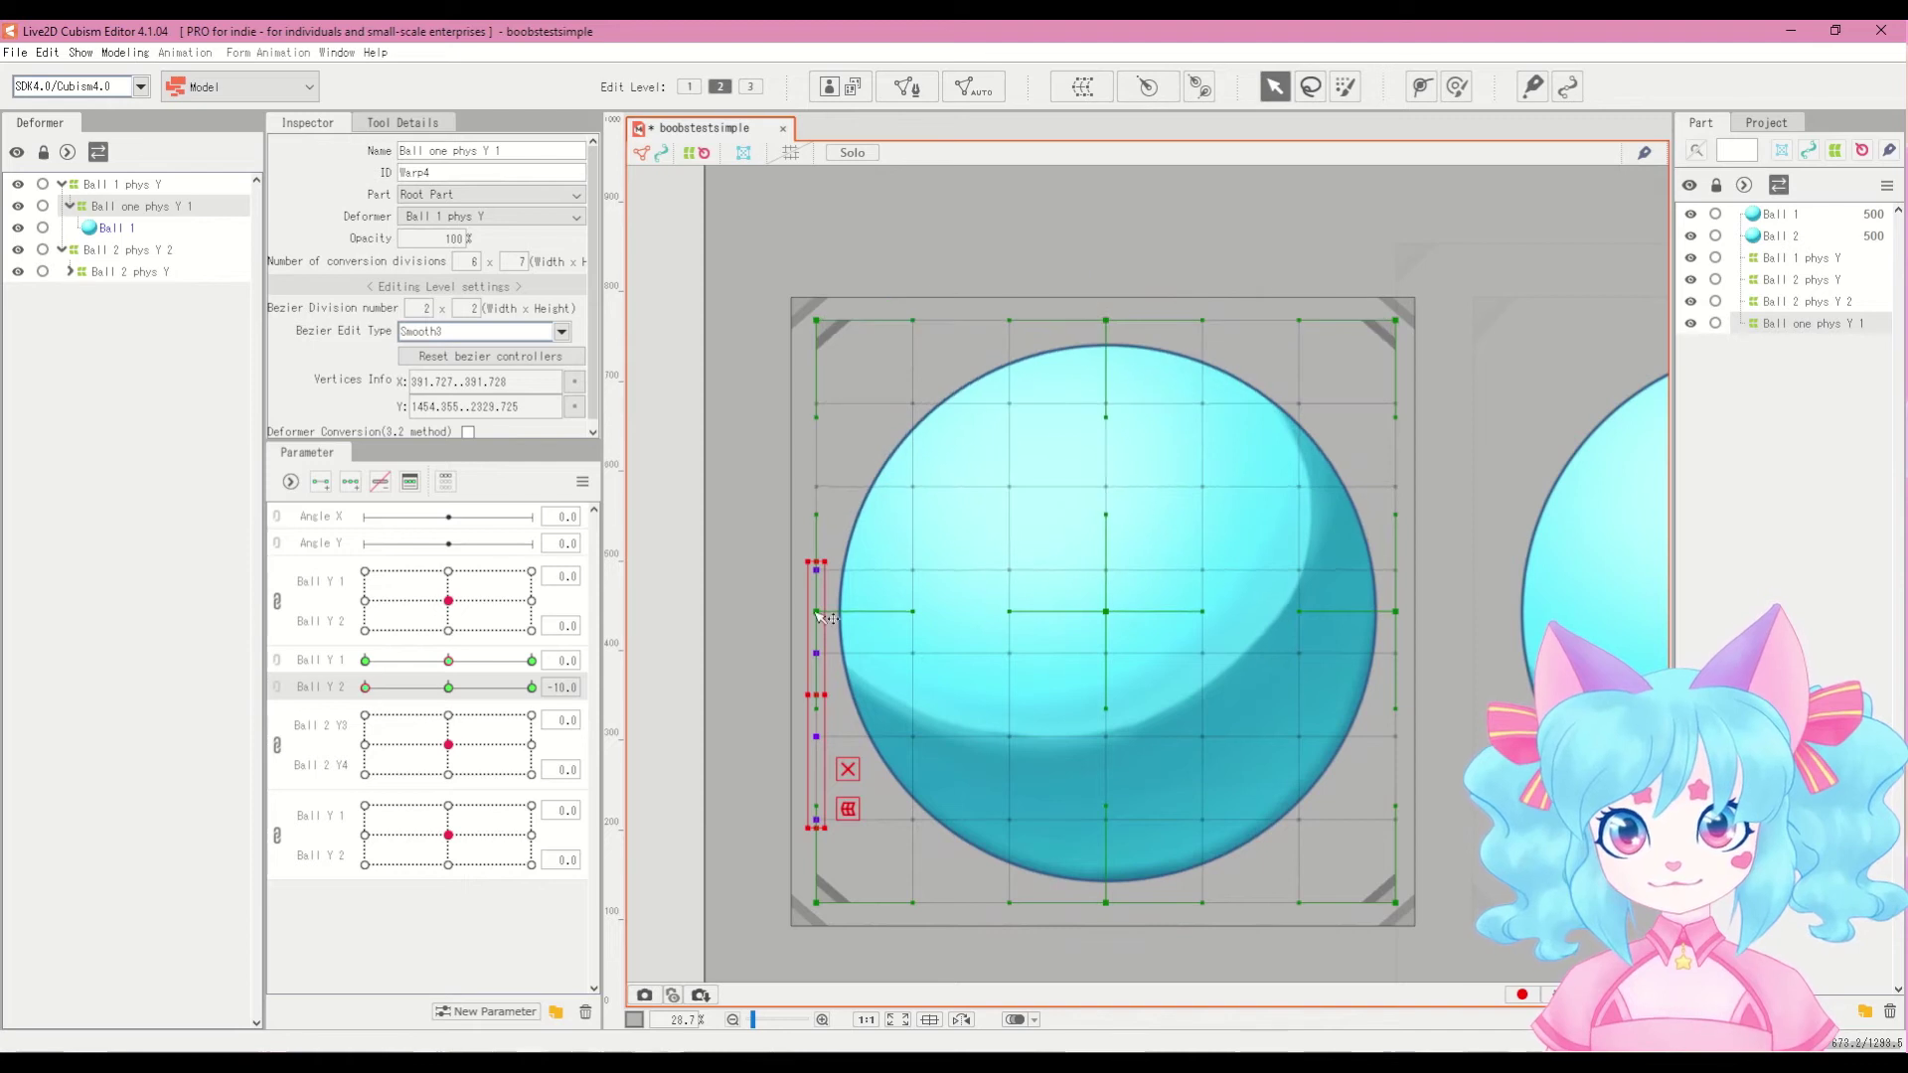
left_click_drag(1395, 611, 1453, 613)
left_click_drag(366, 688, 328, 714)
left_click_drag(448, 710, 378, 695)
left_click(275, 695)
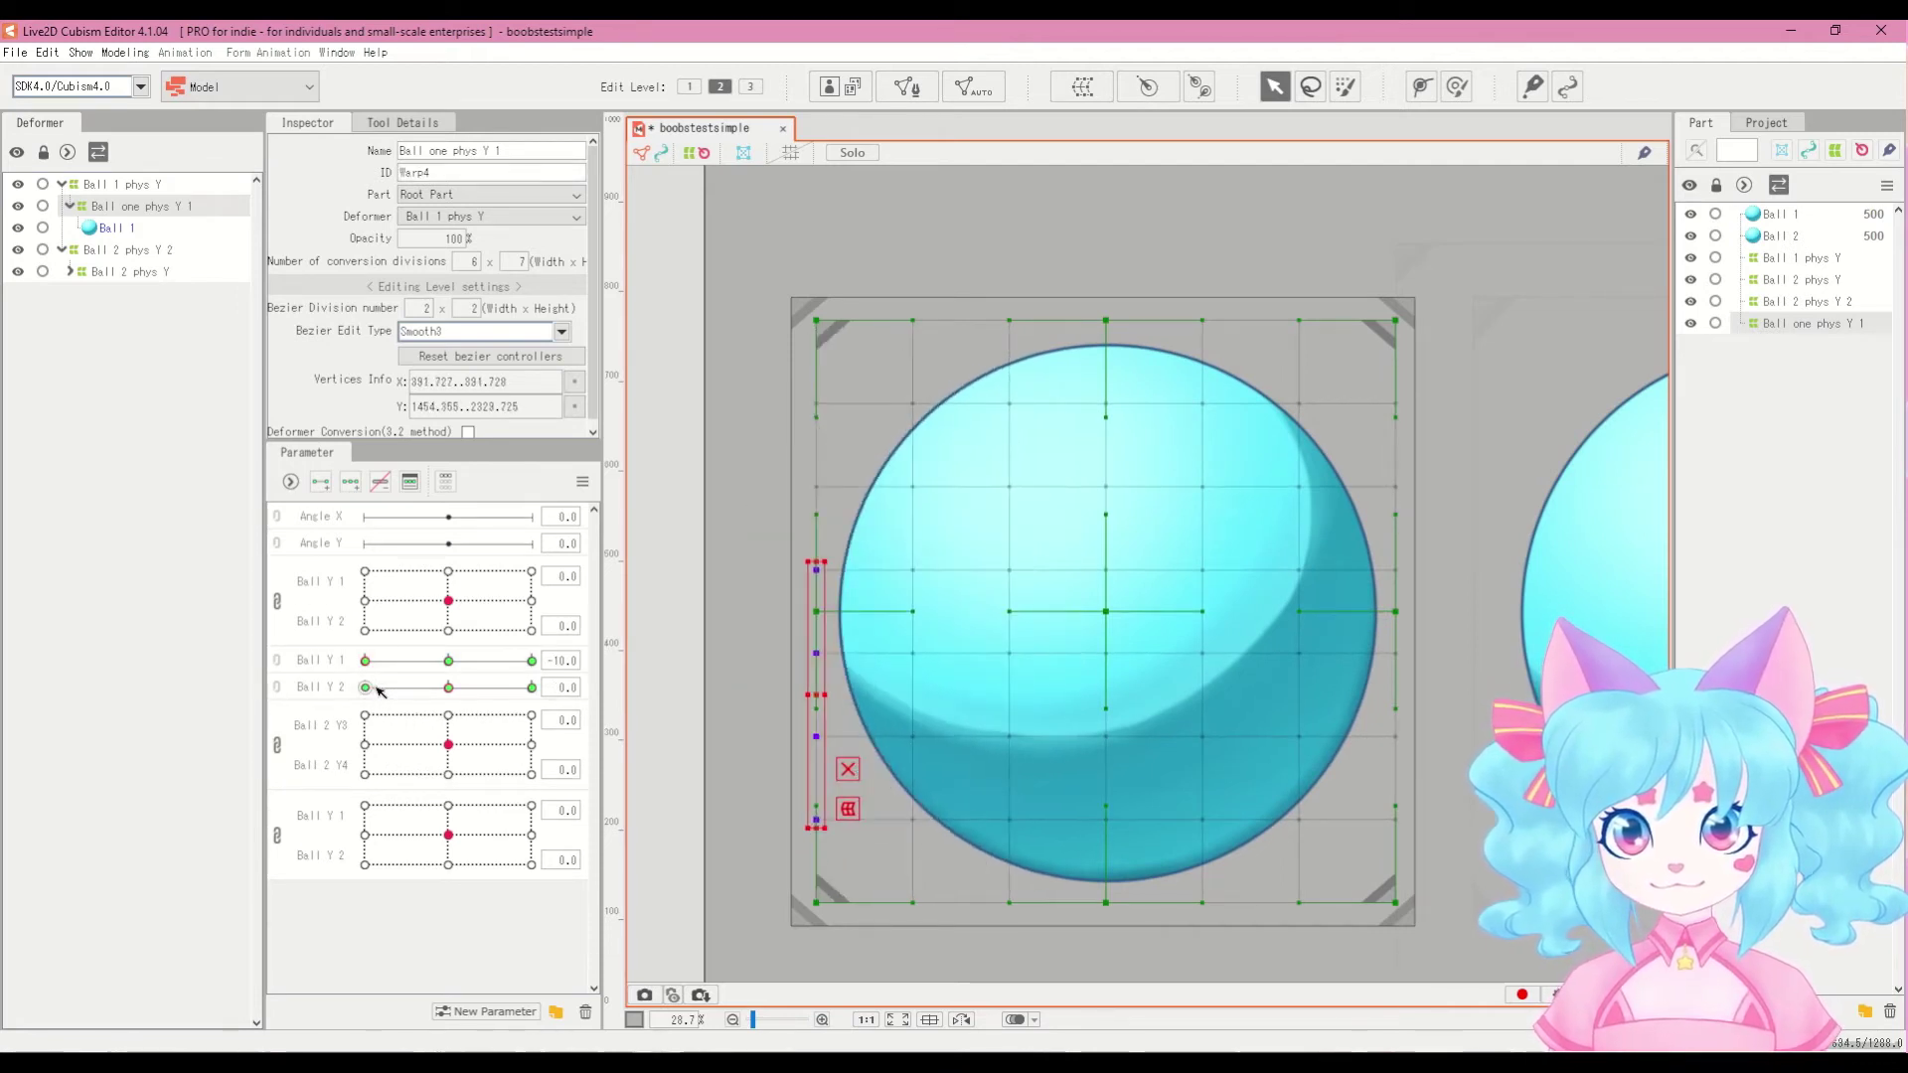
left_click(378, 691)
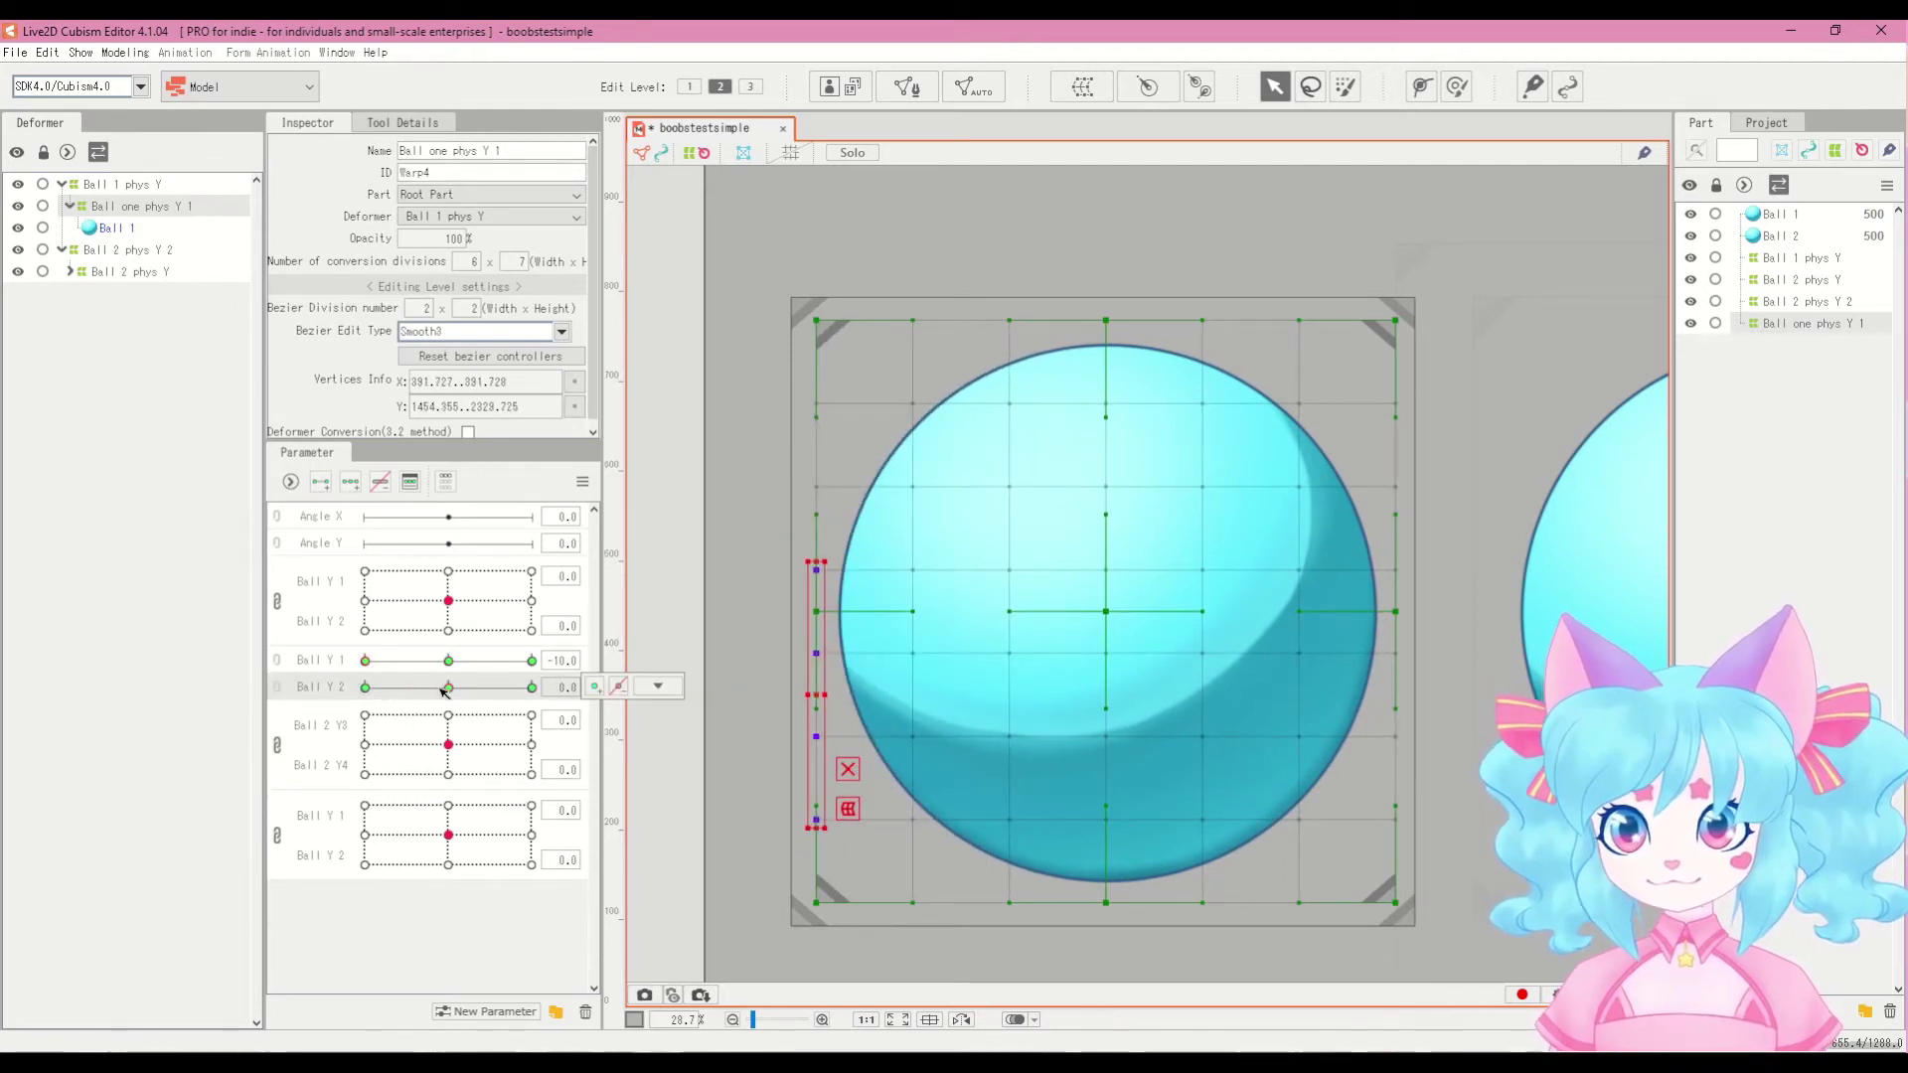
left_click(405, 662)
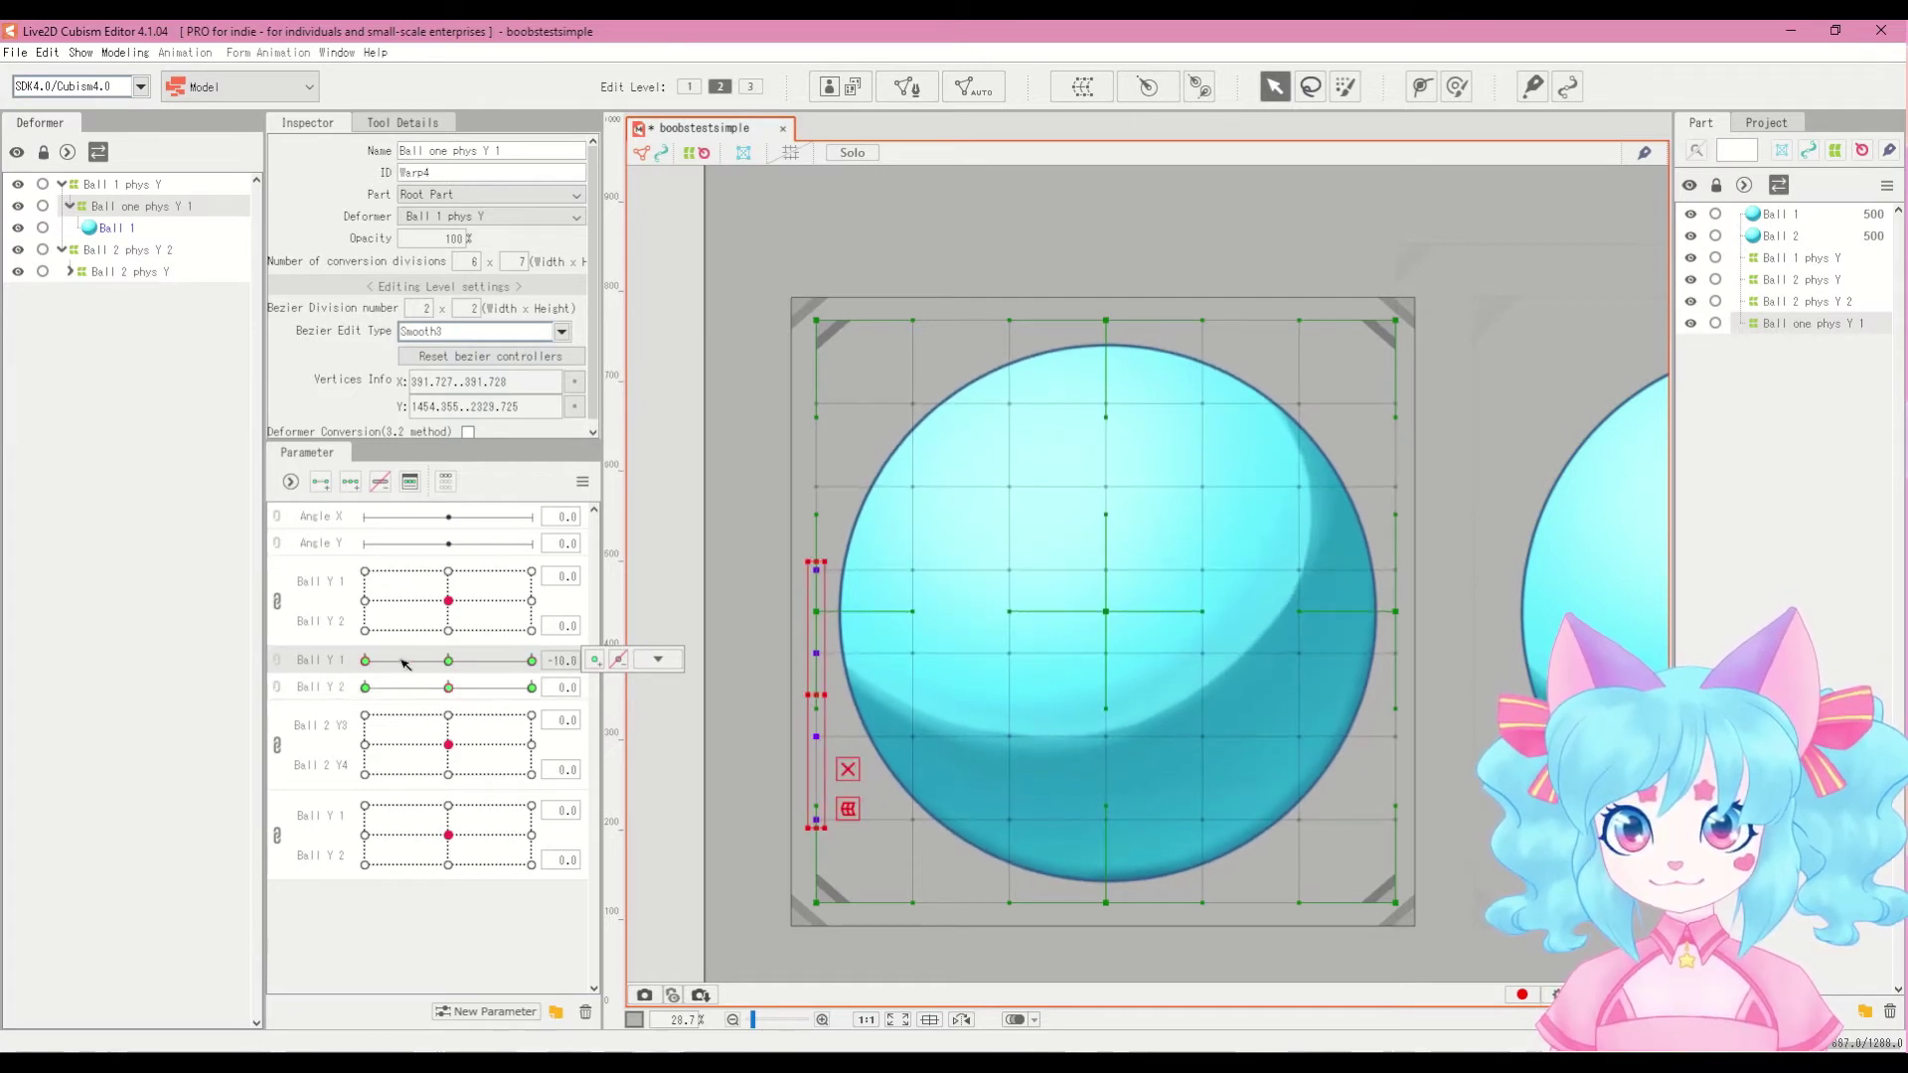
Step: Set Ball Y 2 to -10 with Ball Y 1 at 0 and raise the deformer's two middle side points
left_click_drag(450, 683, 366, 687)
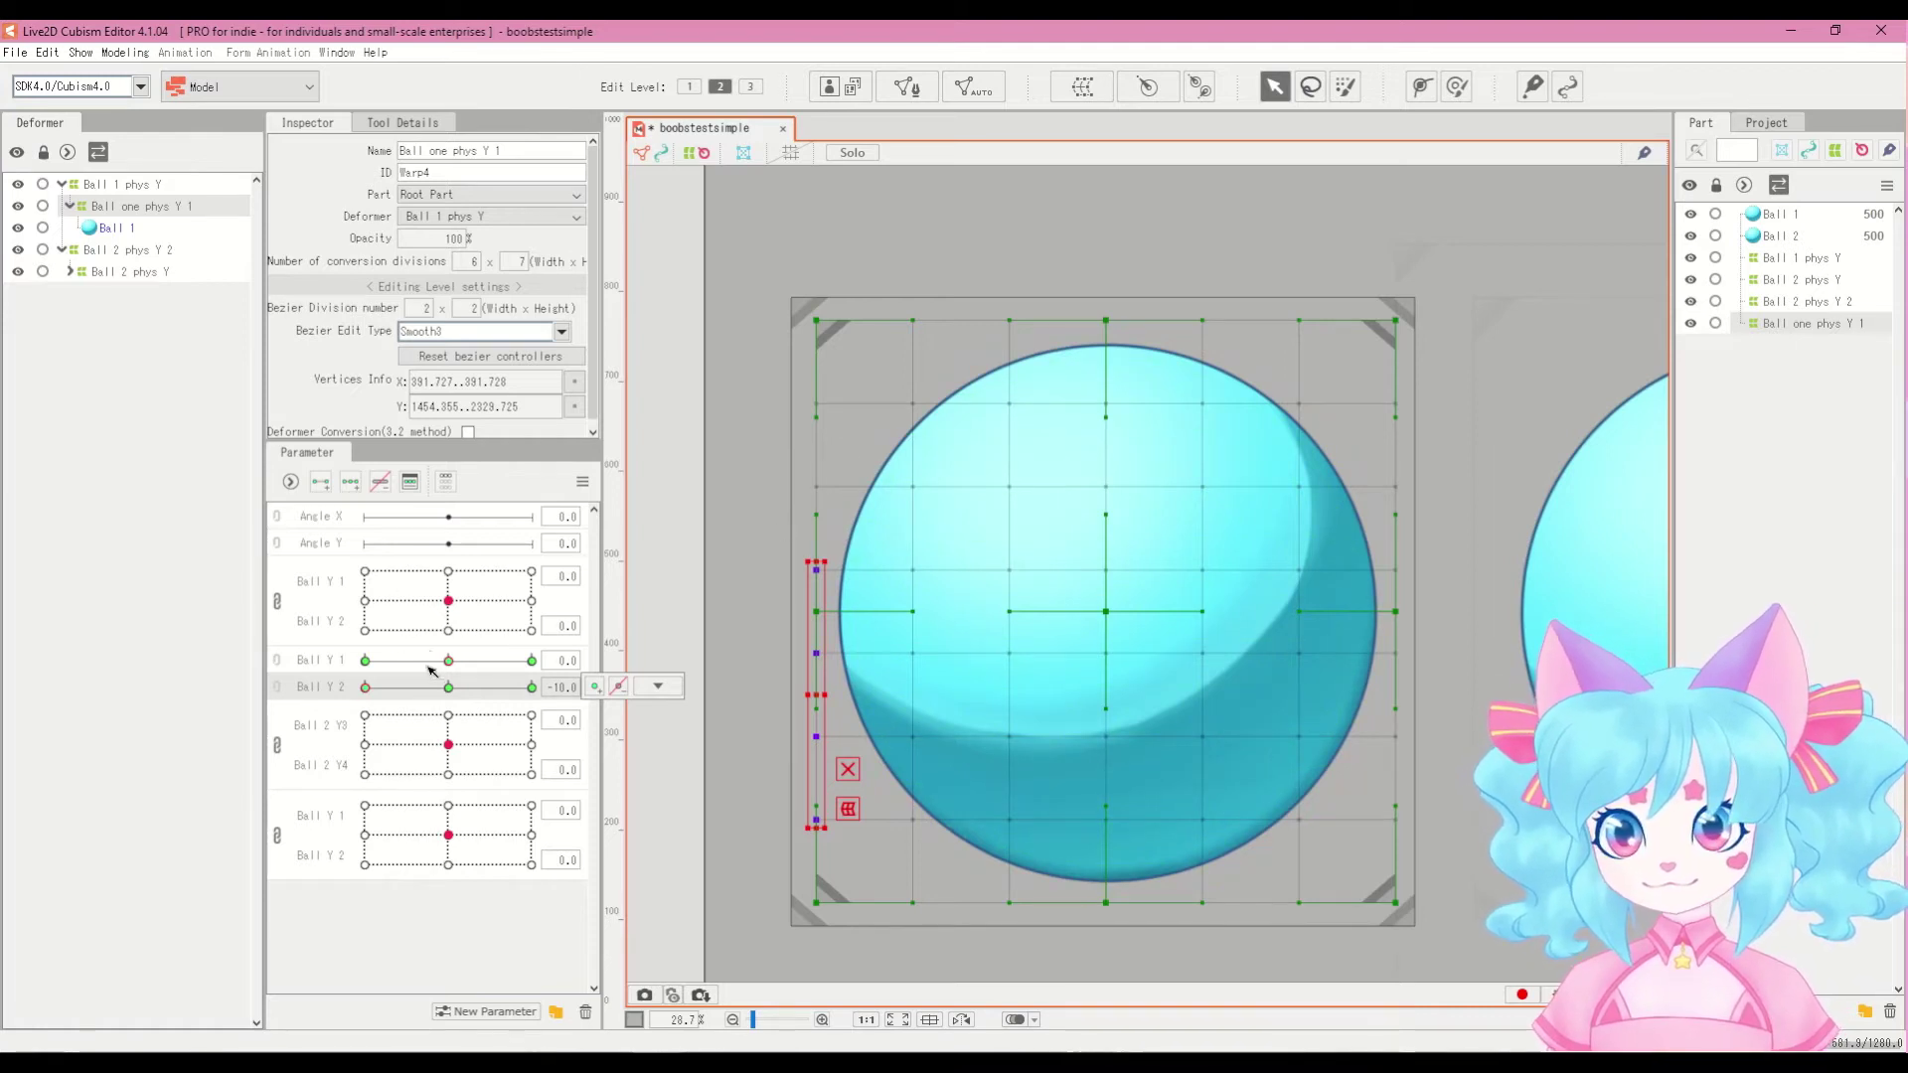
left_click(657, 685)
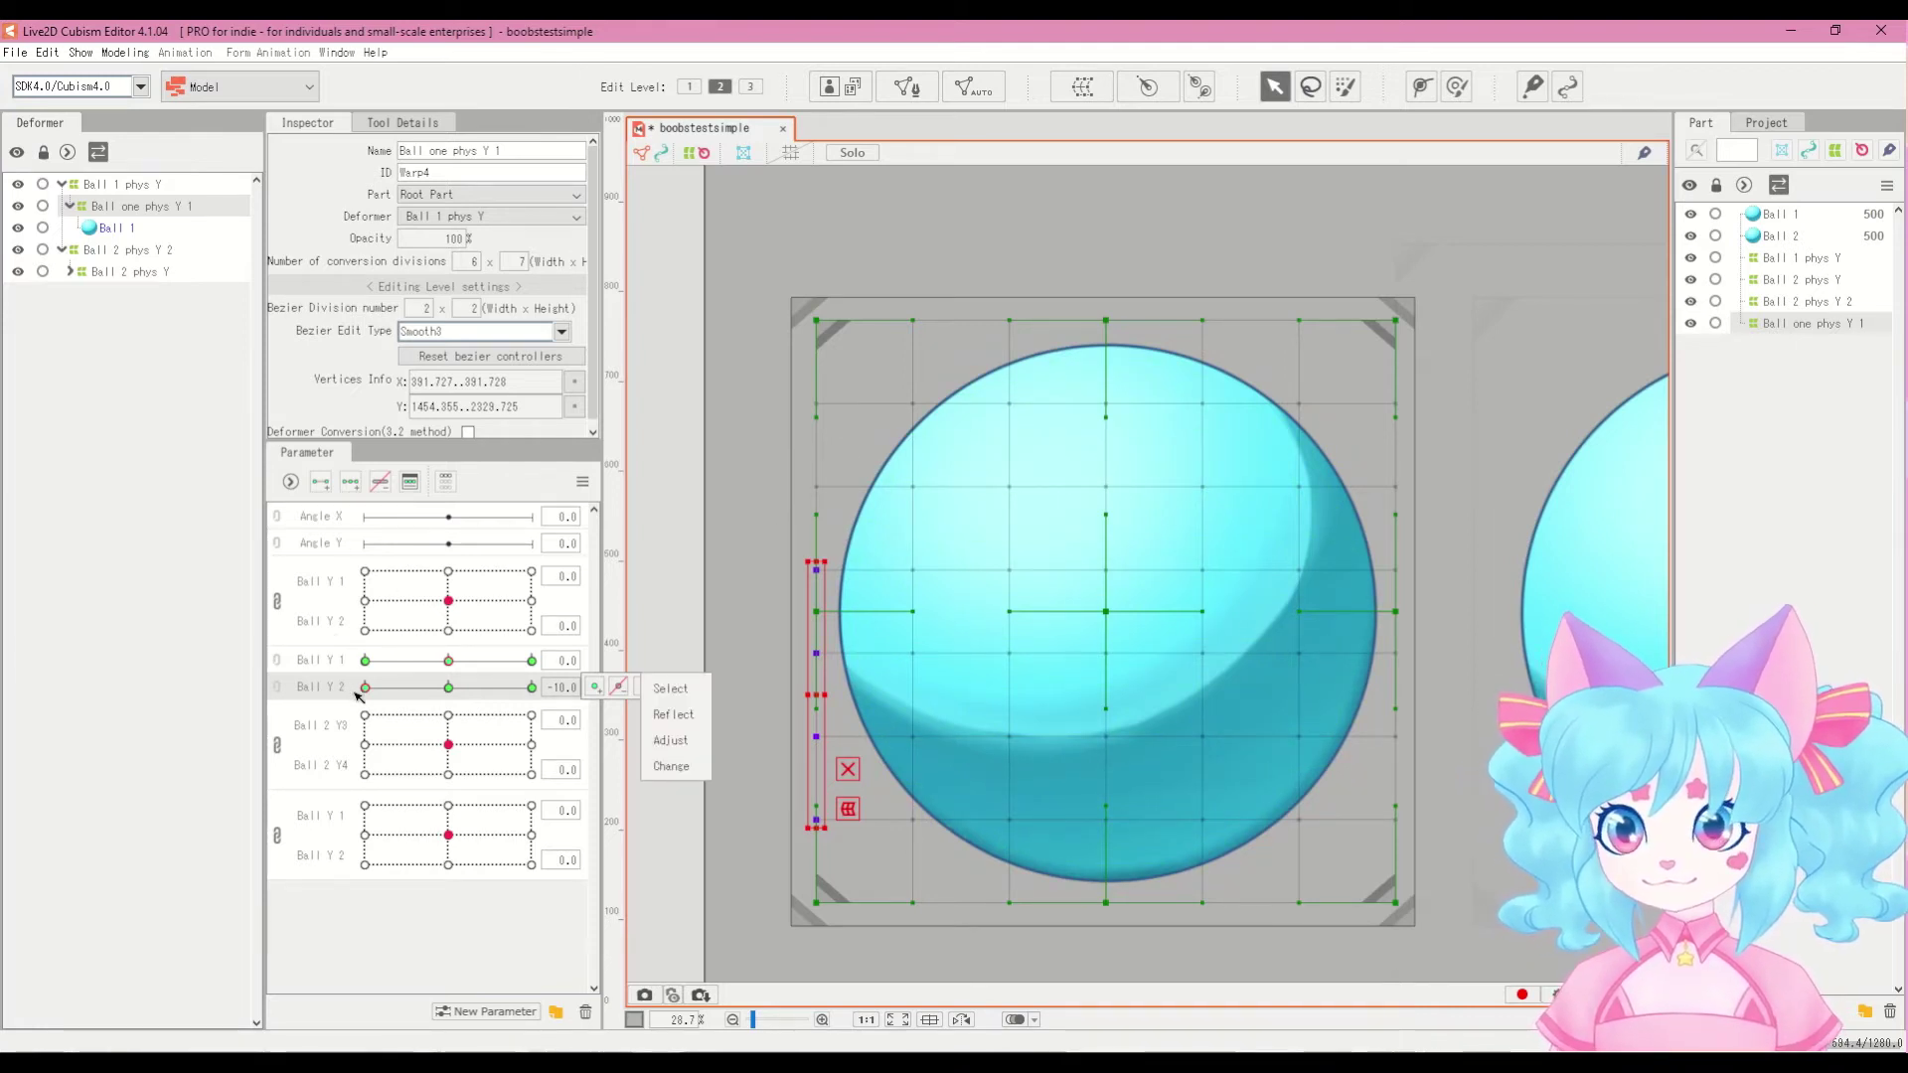
left_click_drag(820, 620, 823, 589)
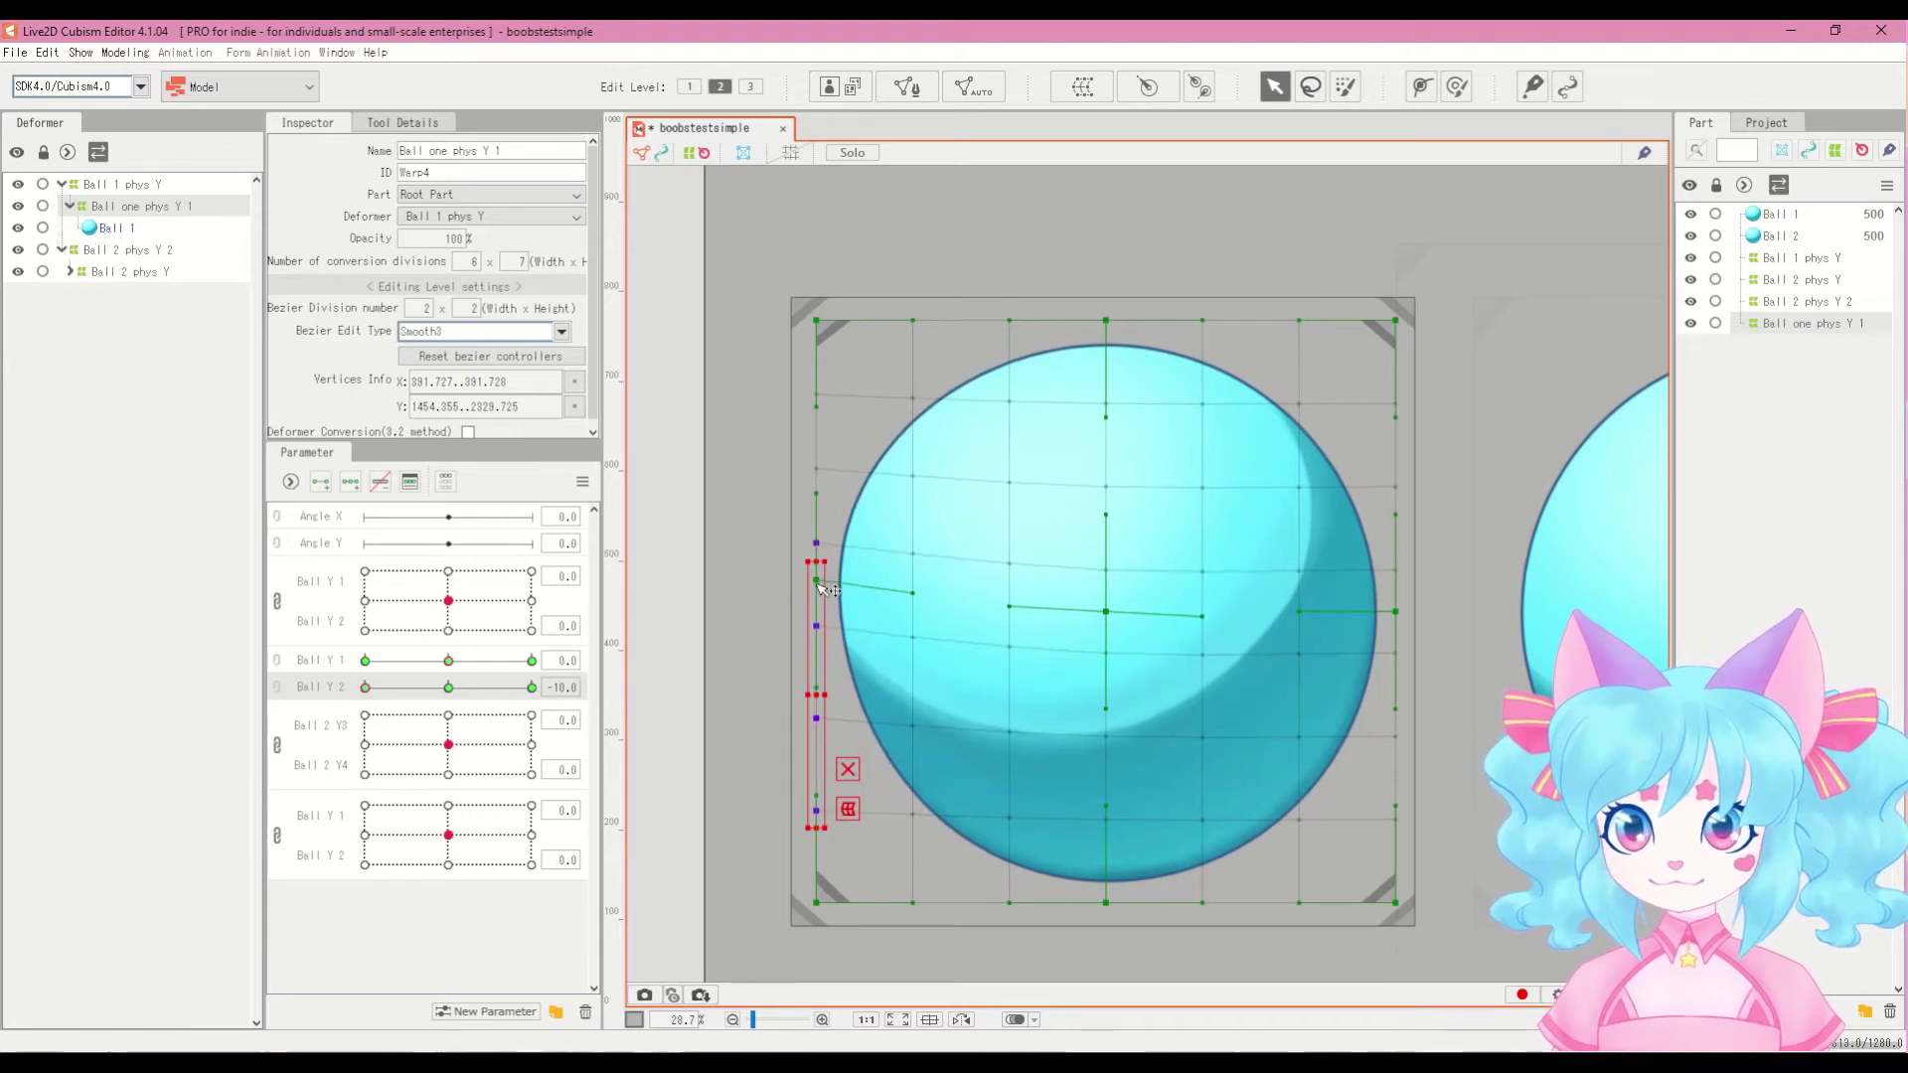
left_click_drag(1399, 617, 1399, 565)
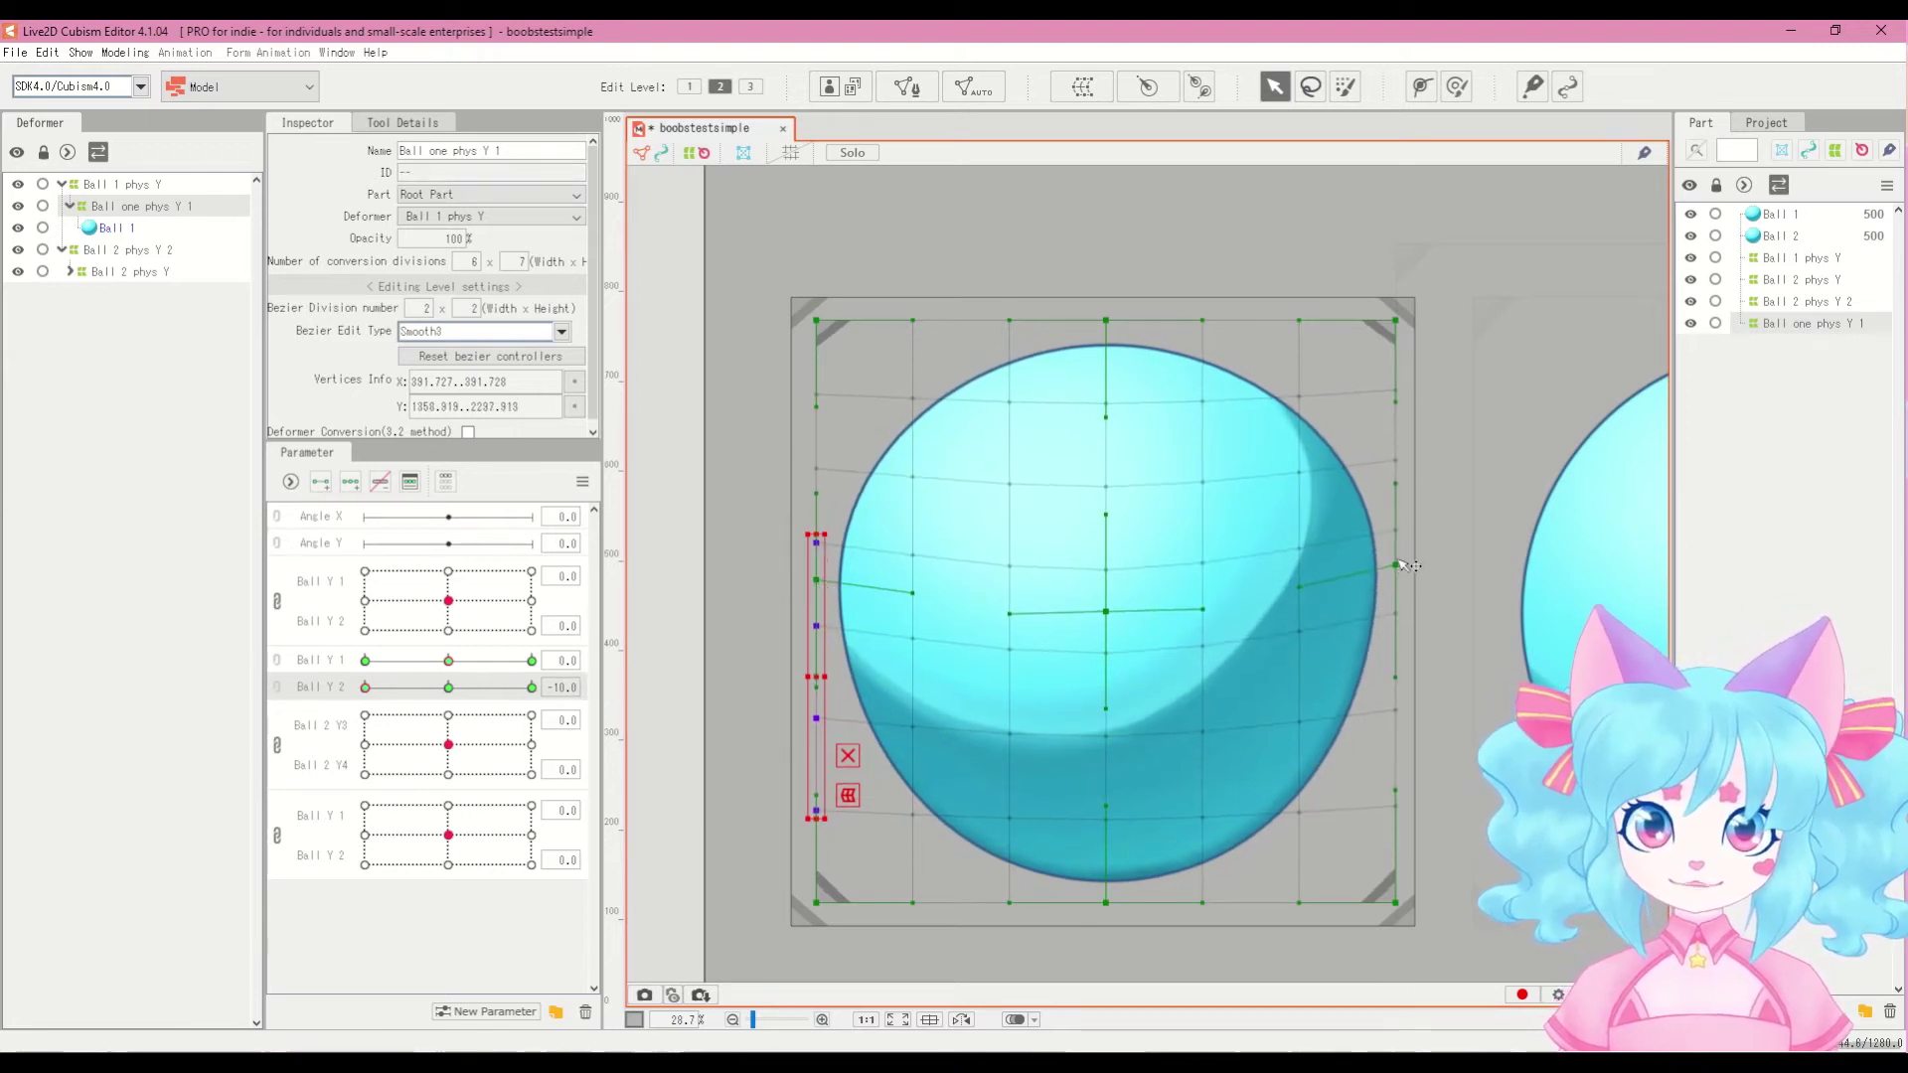
Step: Set Ball Y 2 to 10, lower the deformer's two middle side points, and return the parameter to its middle key
left_click(531, 687)
left_click_drag(820, 622, 821, 666)
left_click_drag(1399, 613, 1400, 659)
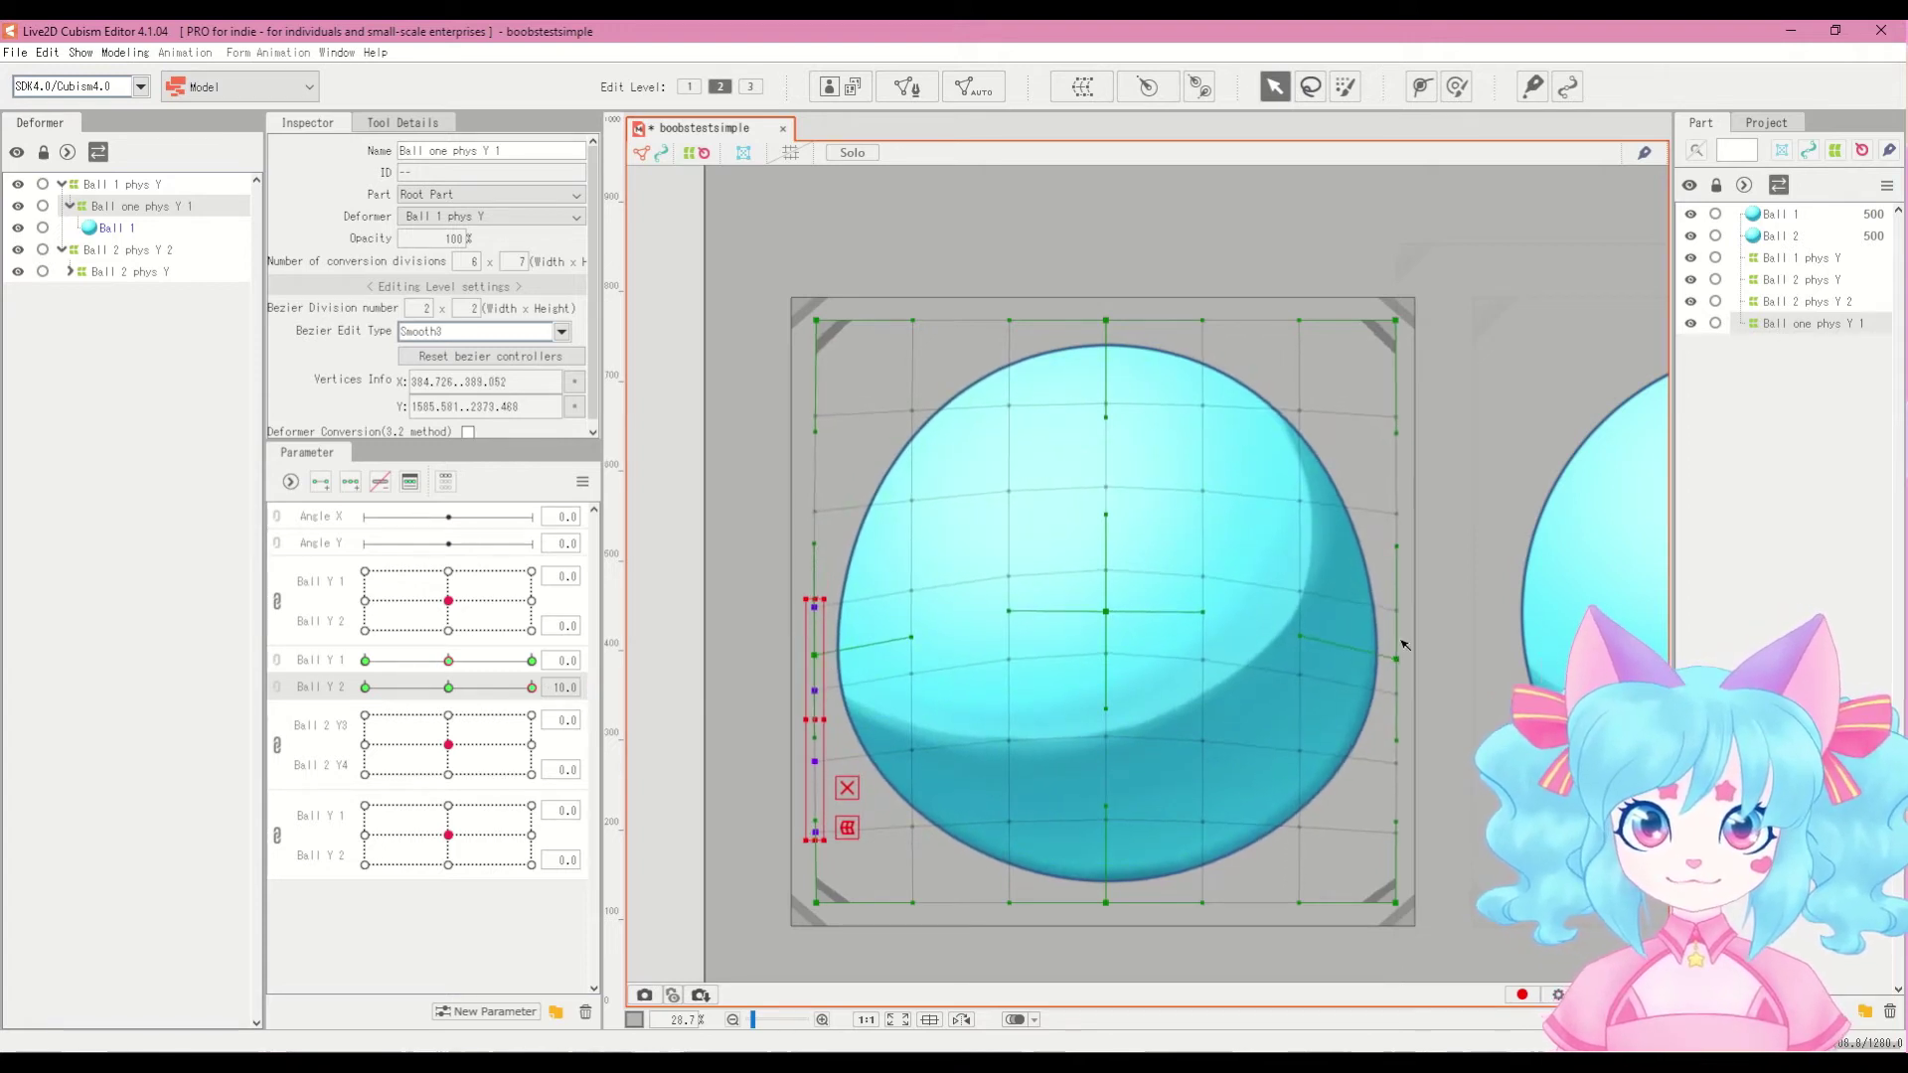
mouse_move(448, 689)
left_mouse_down()
mouse_move(370, 686)
mouse_move(486, 685)
mouse_move(346, 687)
mouse_move(448, 686)
left_mouse_up()
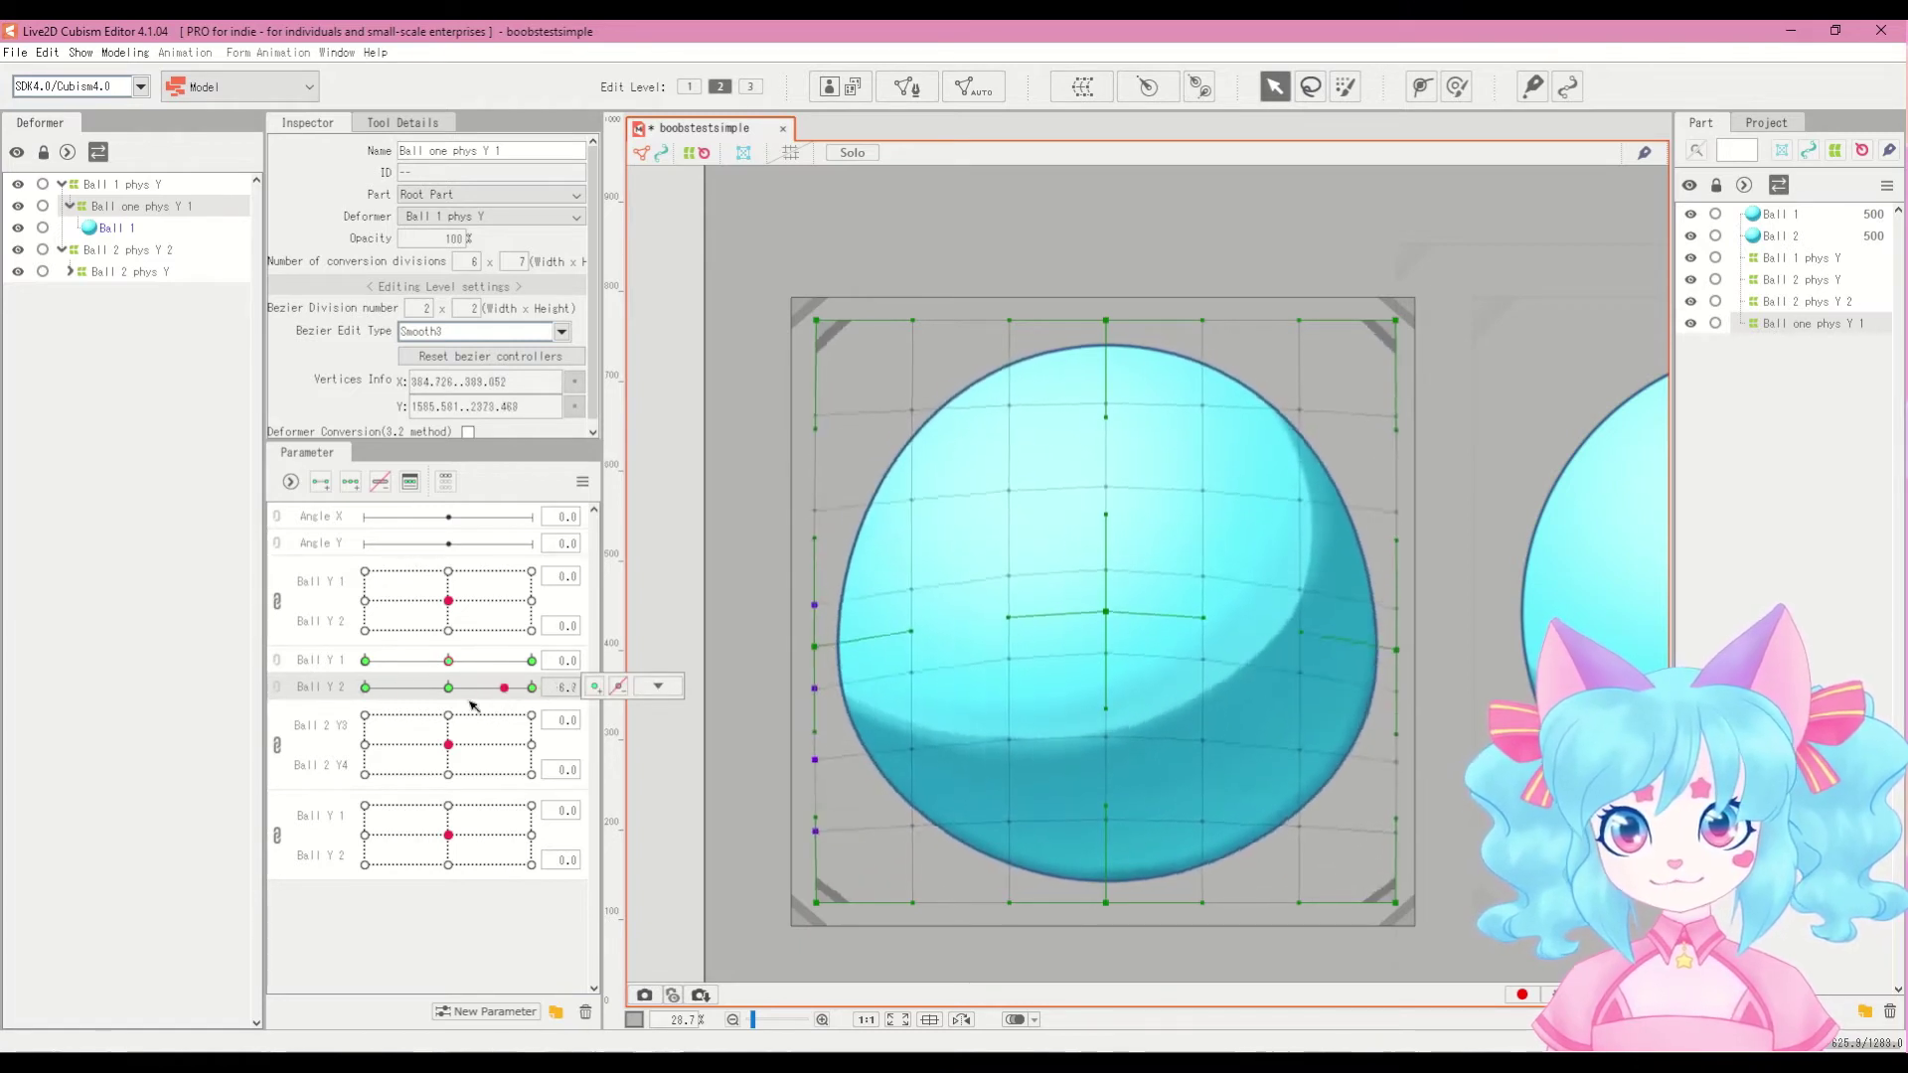
Step: Link the keyed Ball Y 1 and Ball Y 2 copies into a combined parameter and preview the blended deformation
left_click(283, 664)
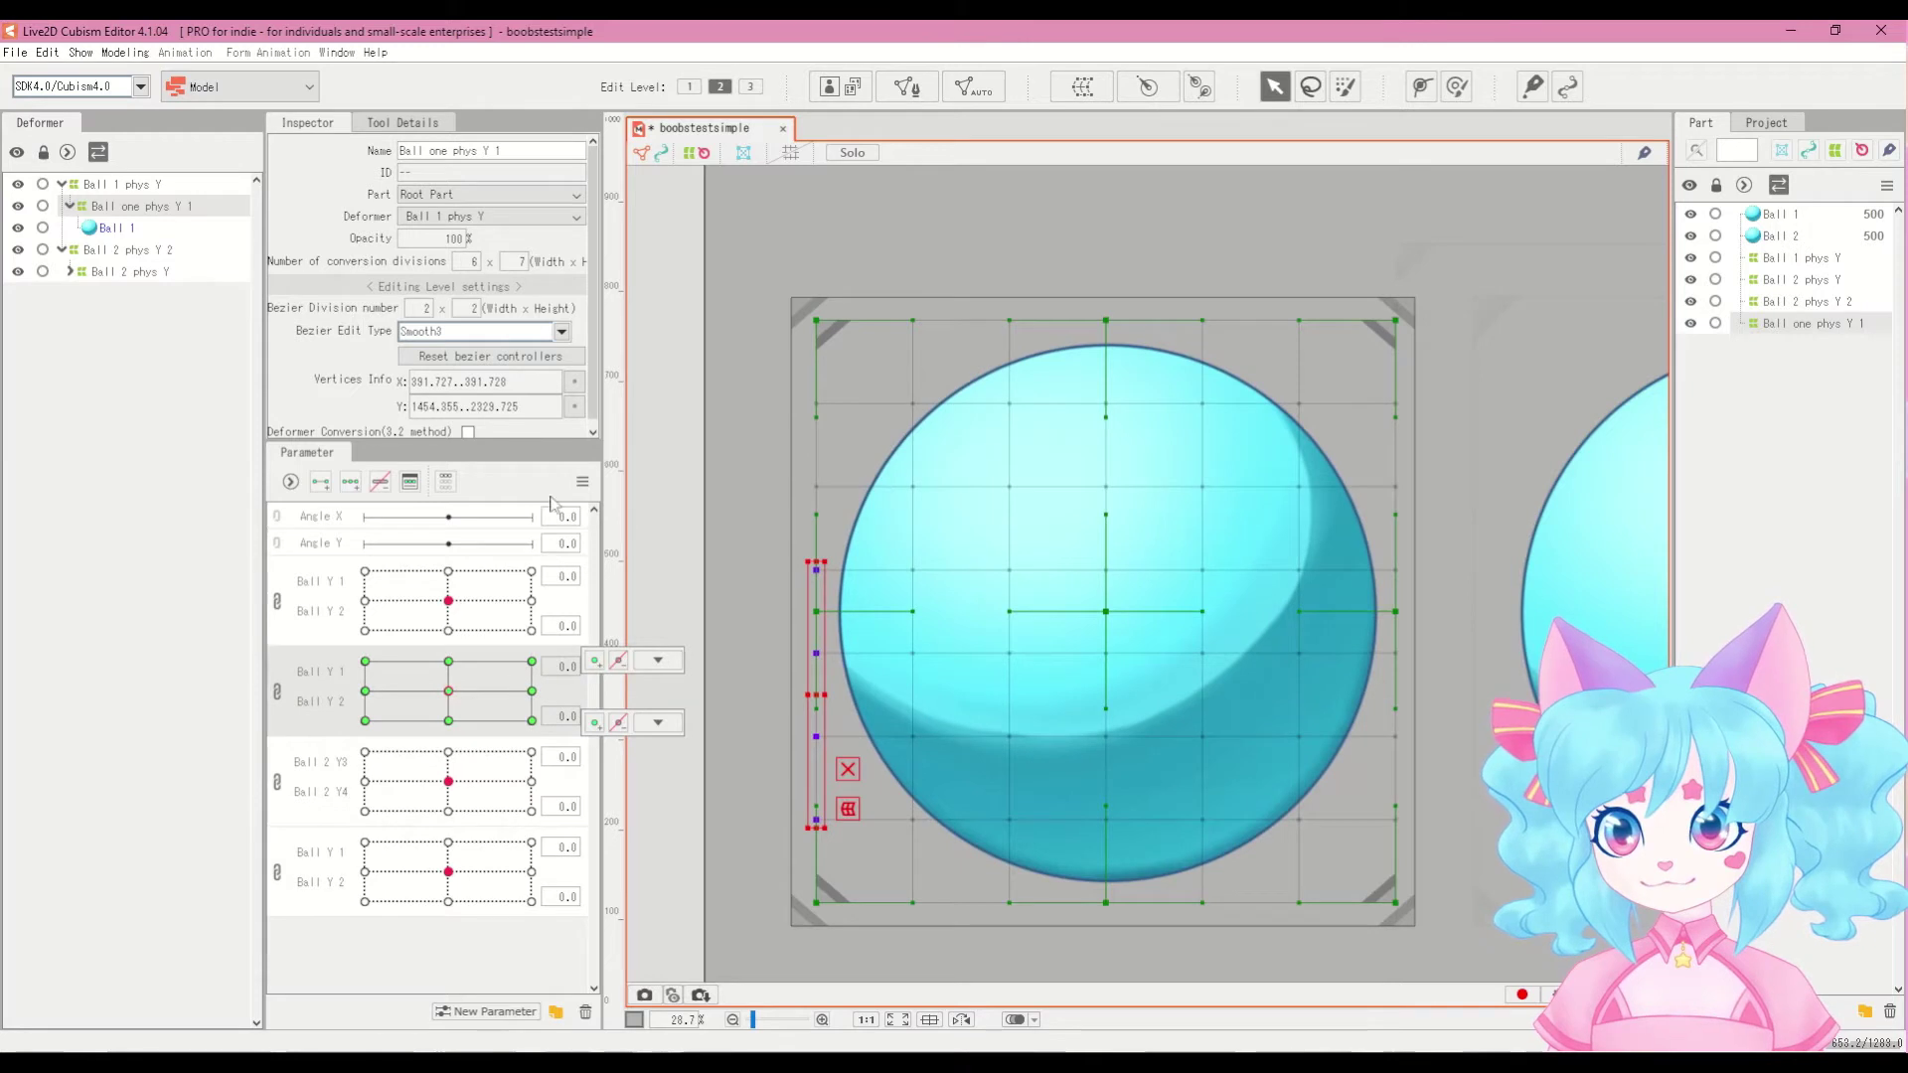
right_click(596, 695)
left_click(628, 608)
left_click_drag(448, 663, 467, 628)
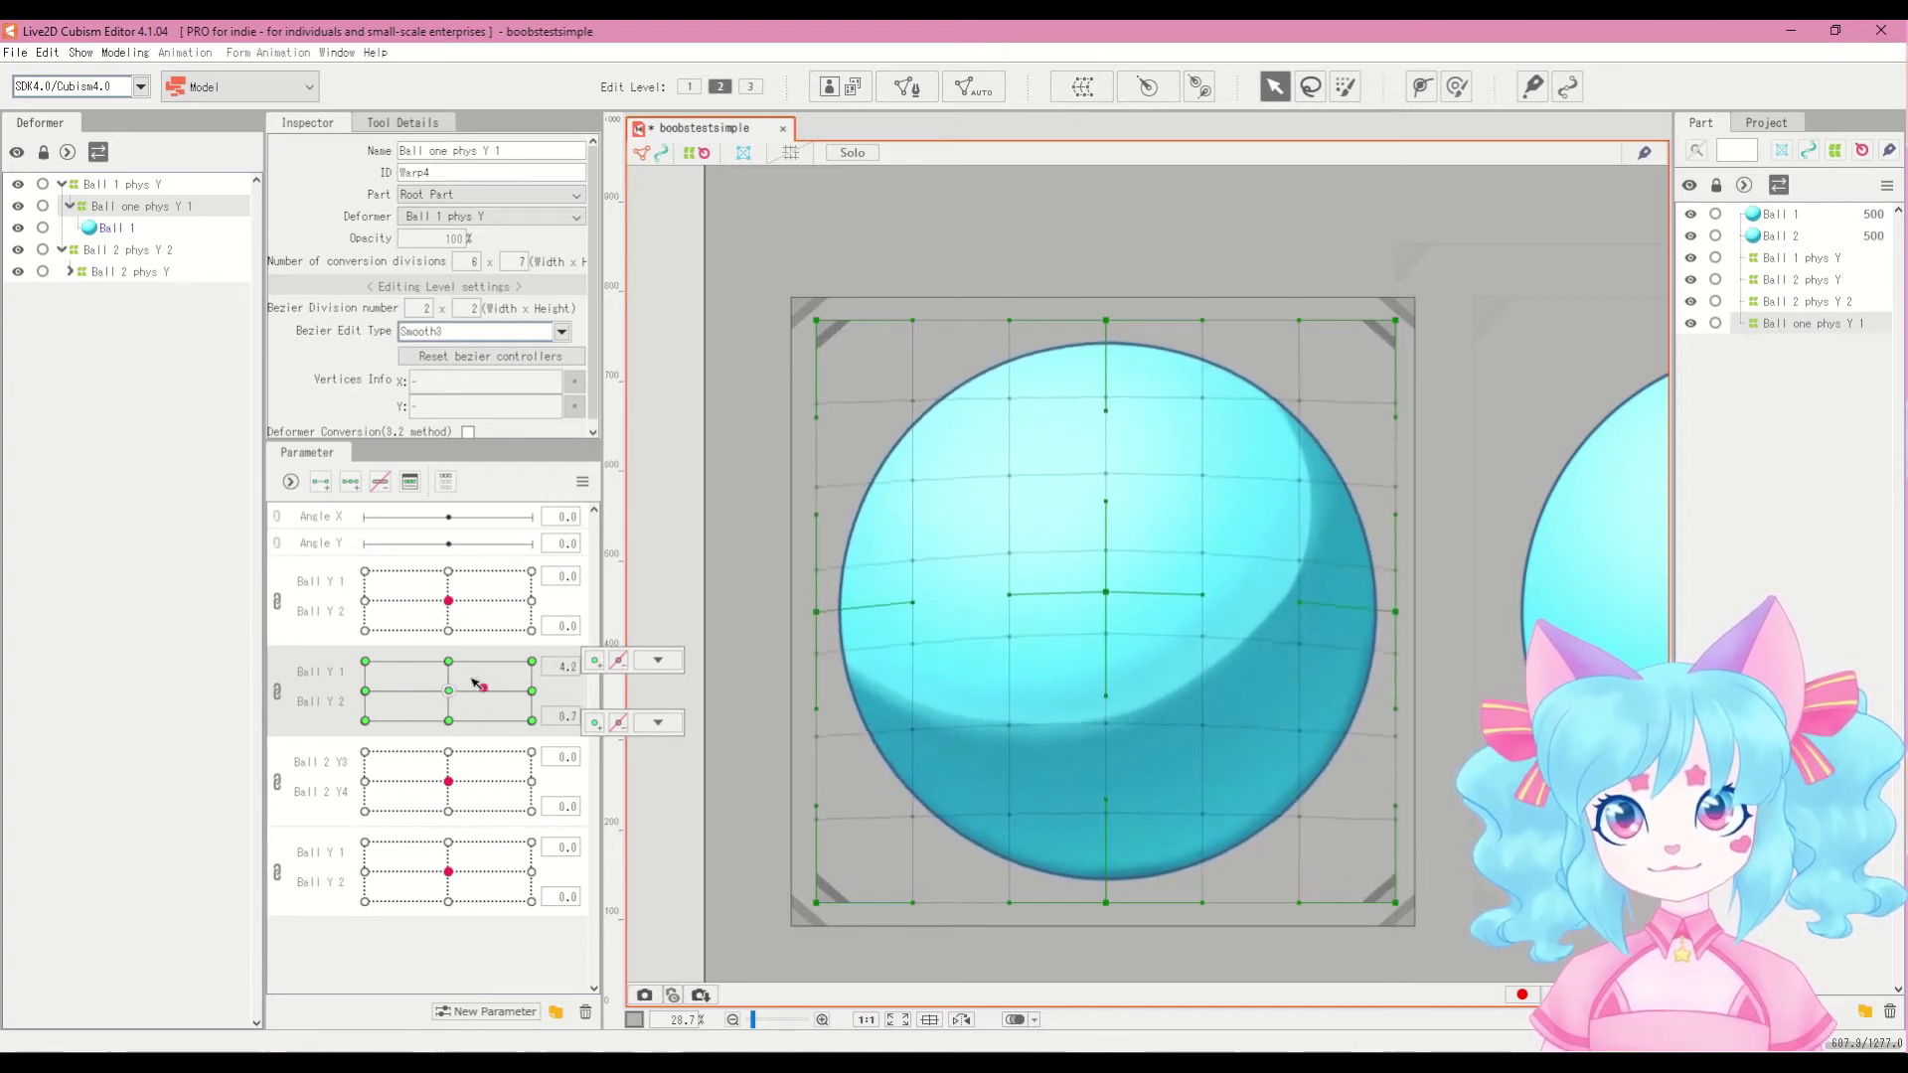
left_click_drag(463, 707, 480, 716)
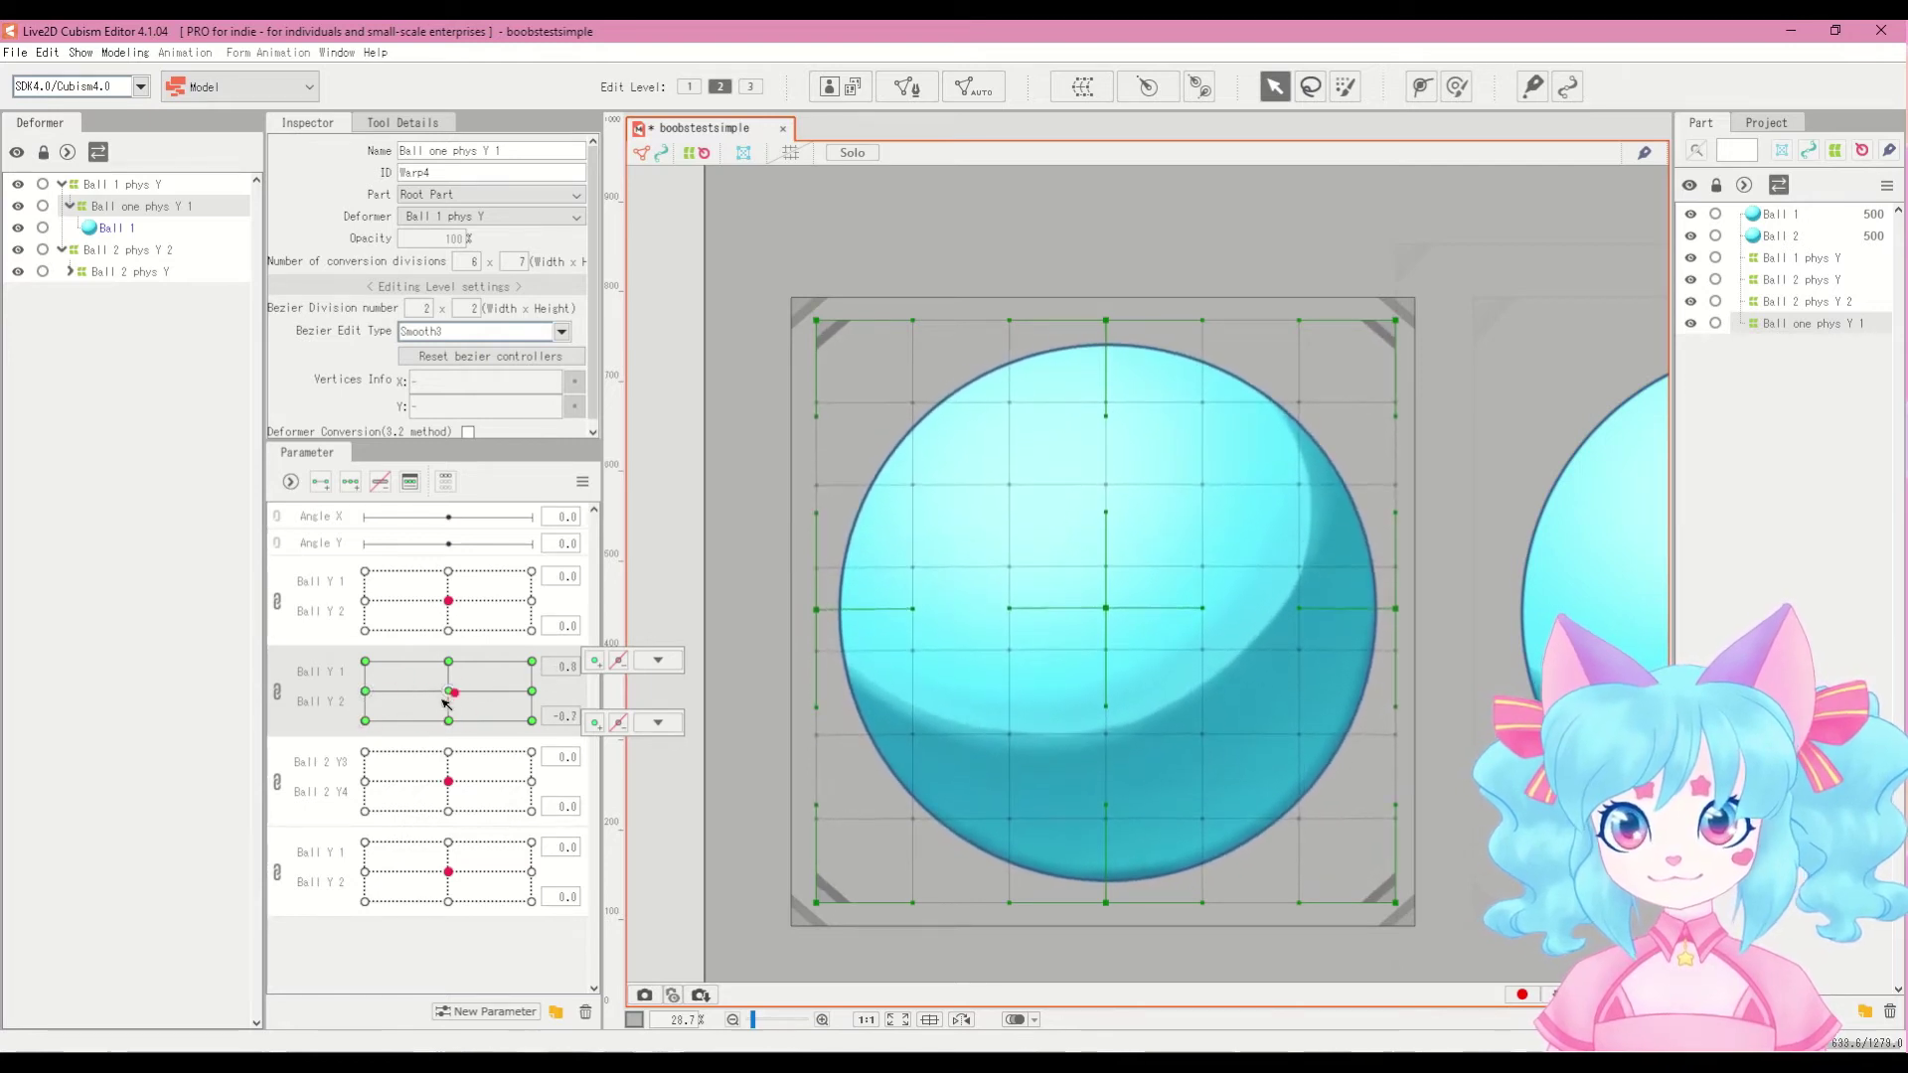
Step: Open the physics settings and add a physics group named "Ball 1" without presets
left_click(118, 52)
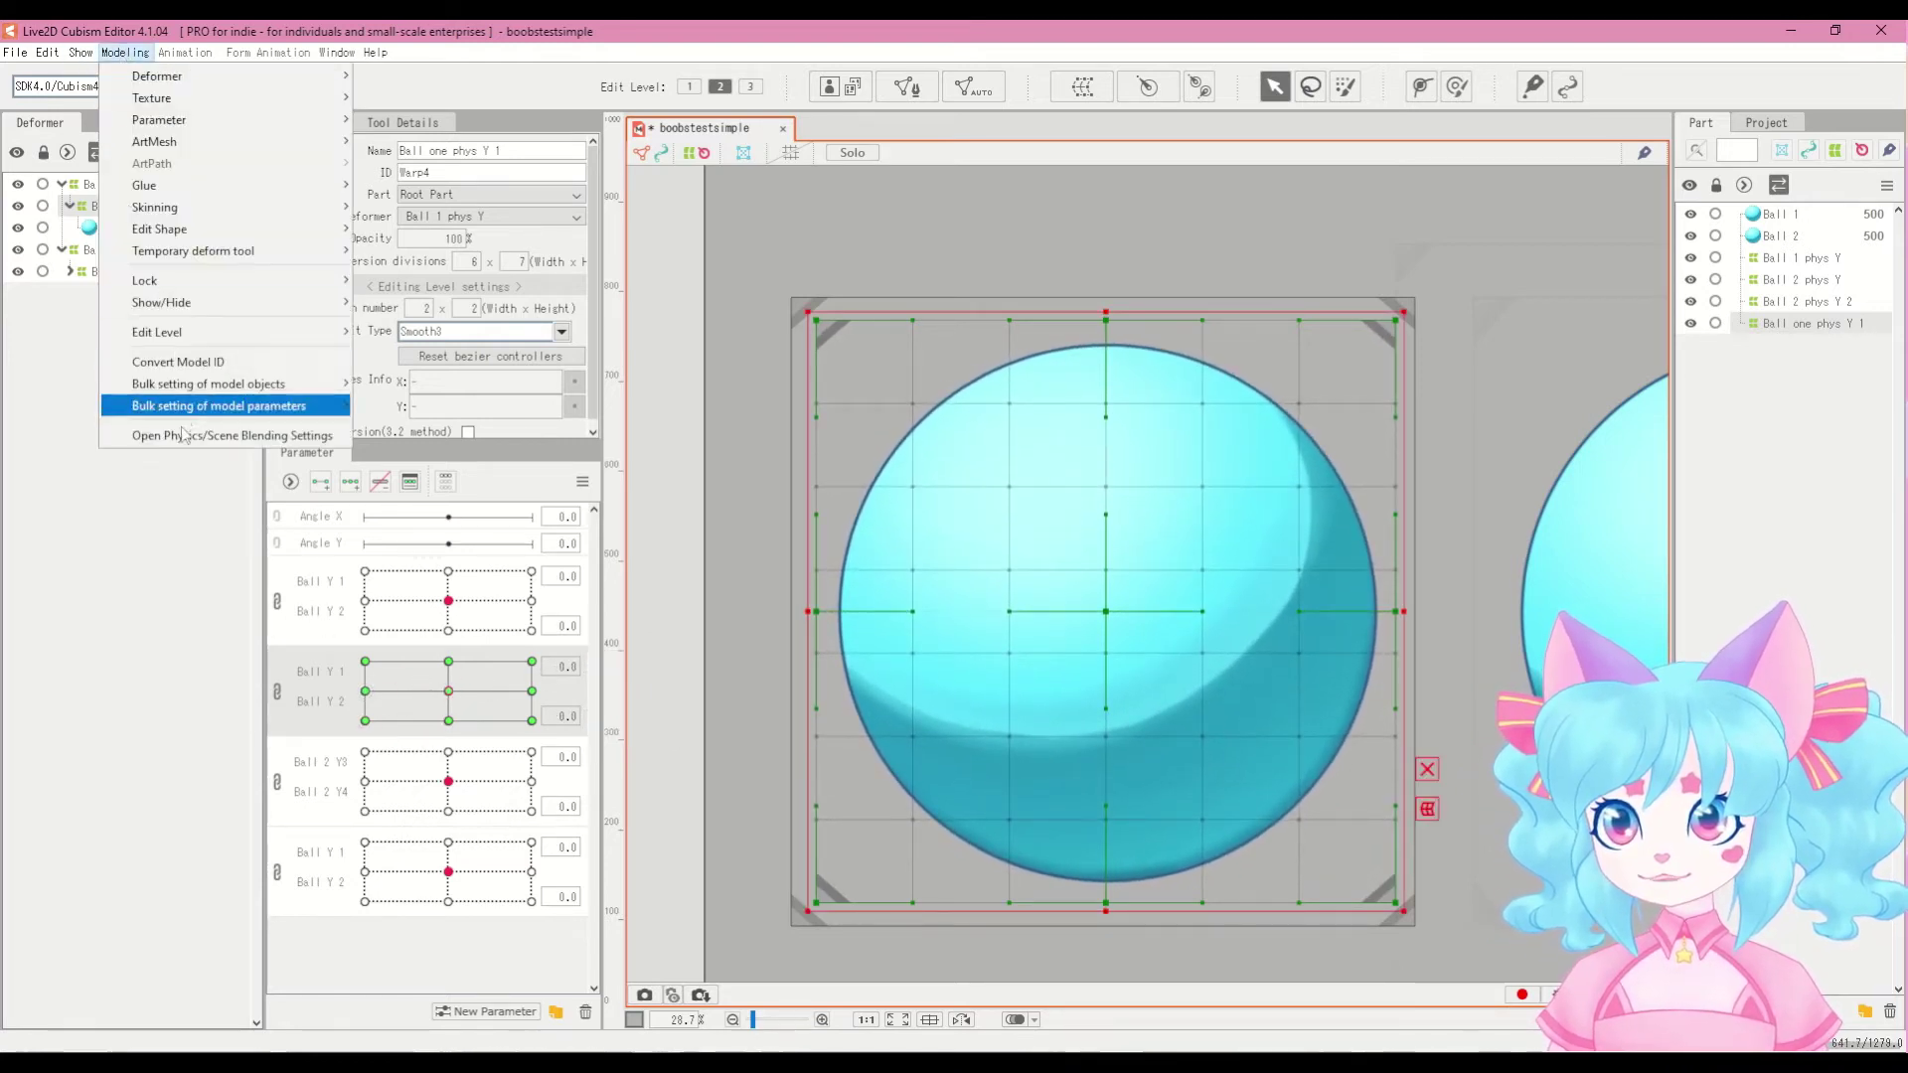
left_click(198, 436)
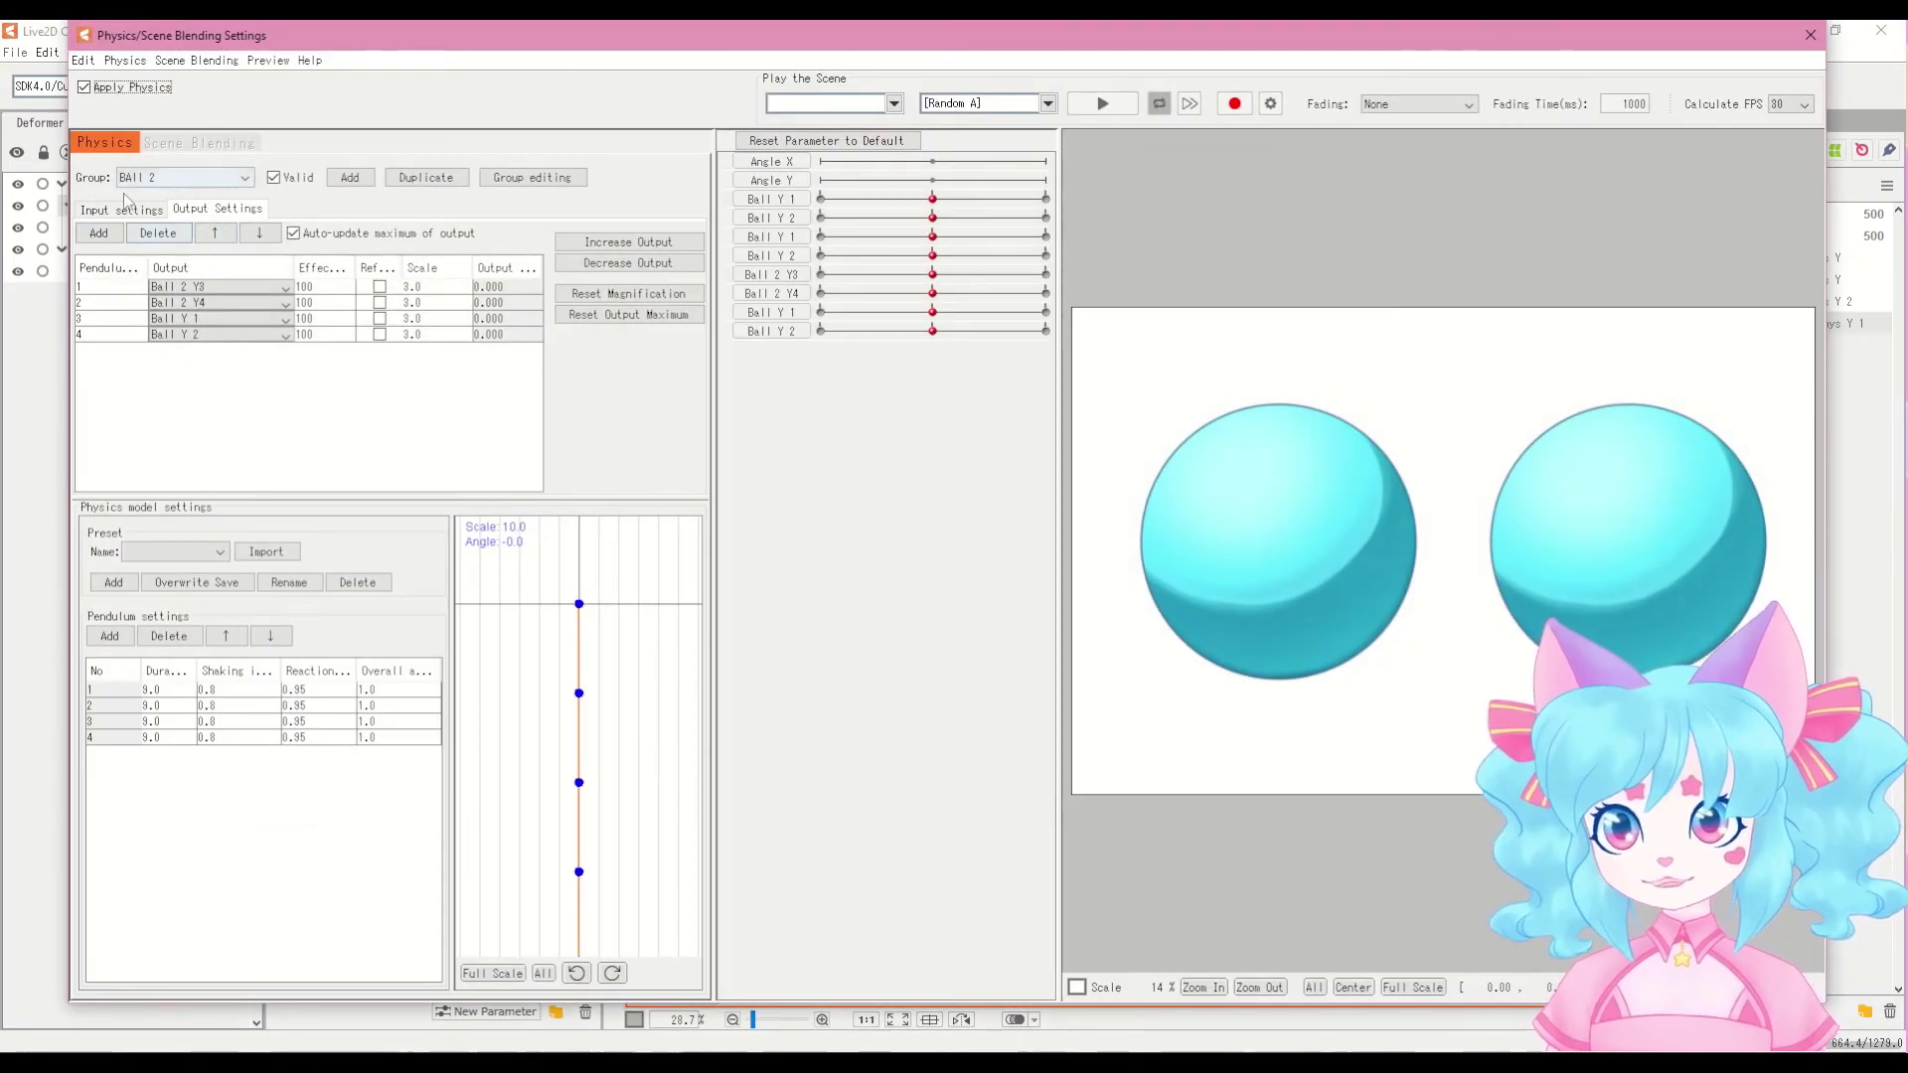
left_click(123, 208)
left_click(349, 176)
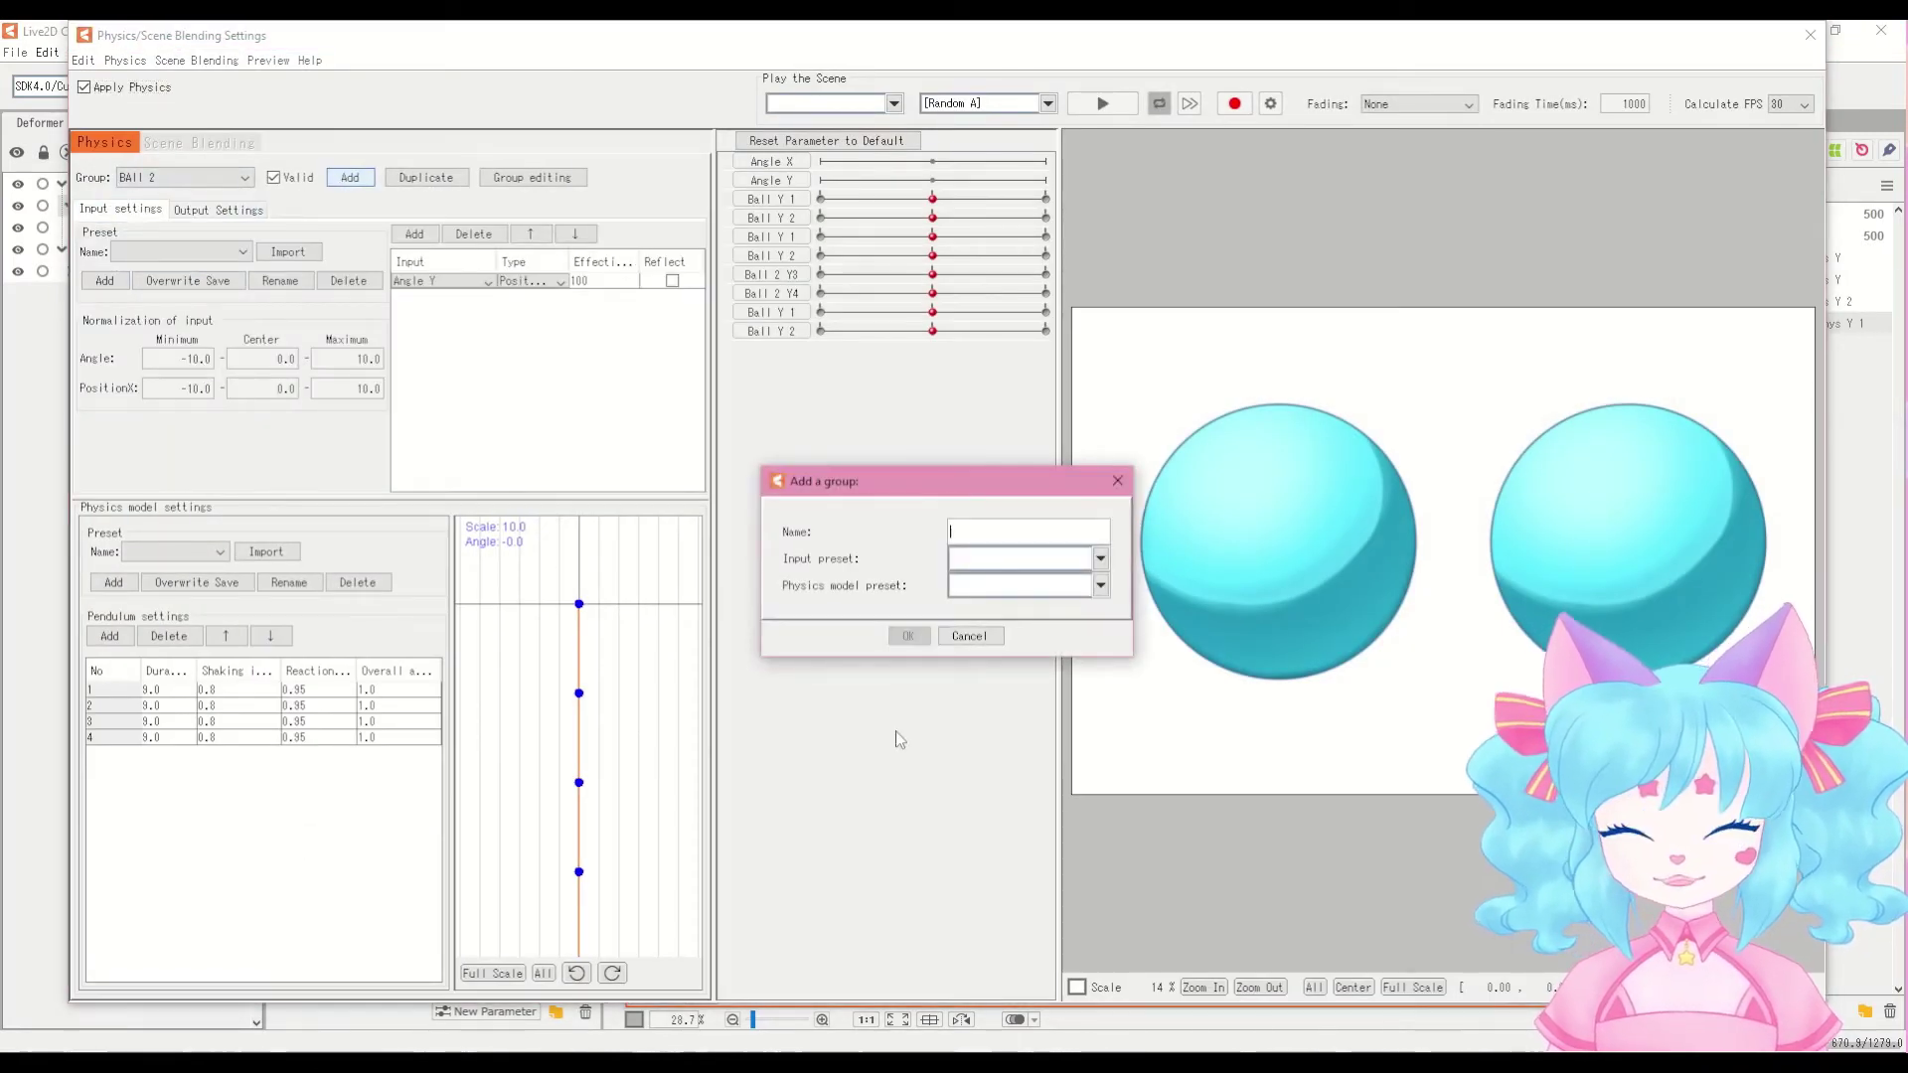
type("Ball 1")
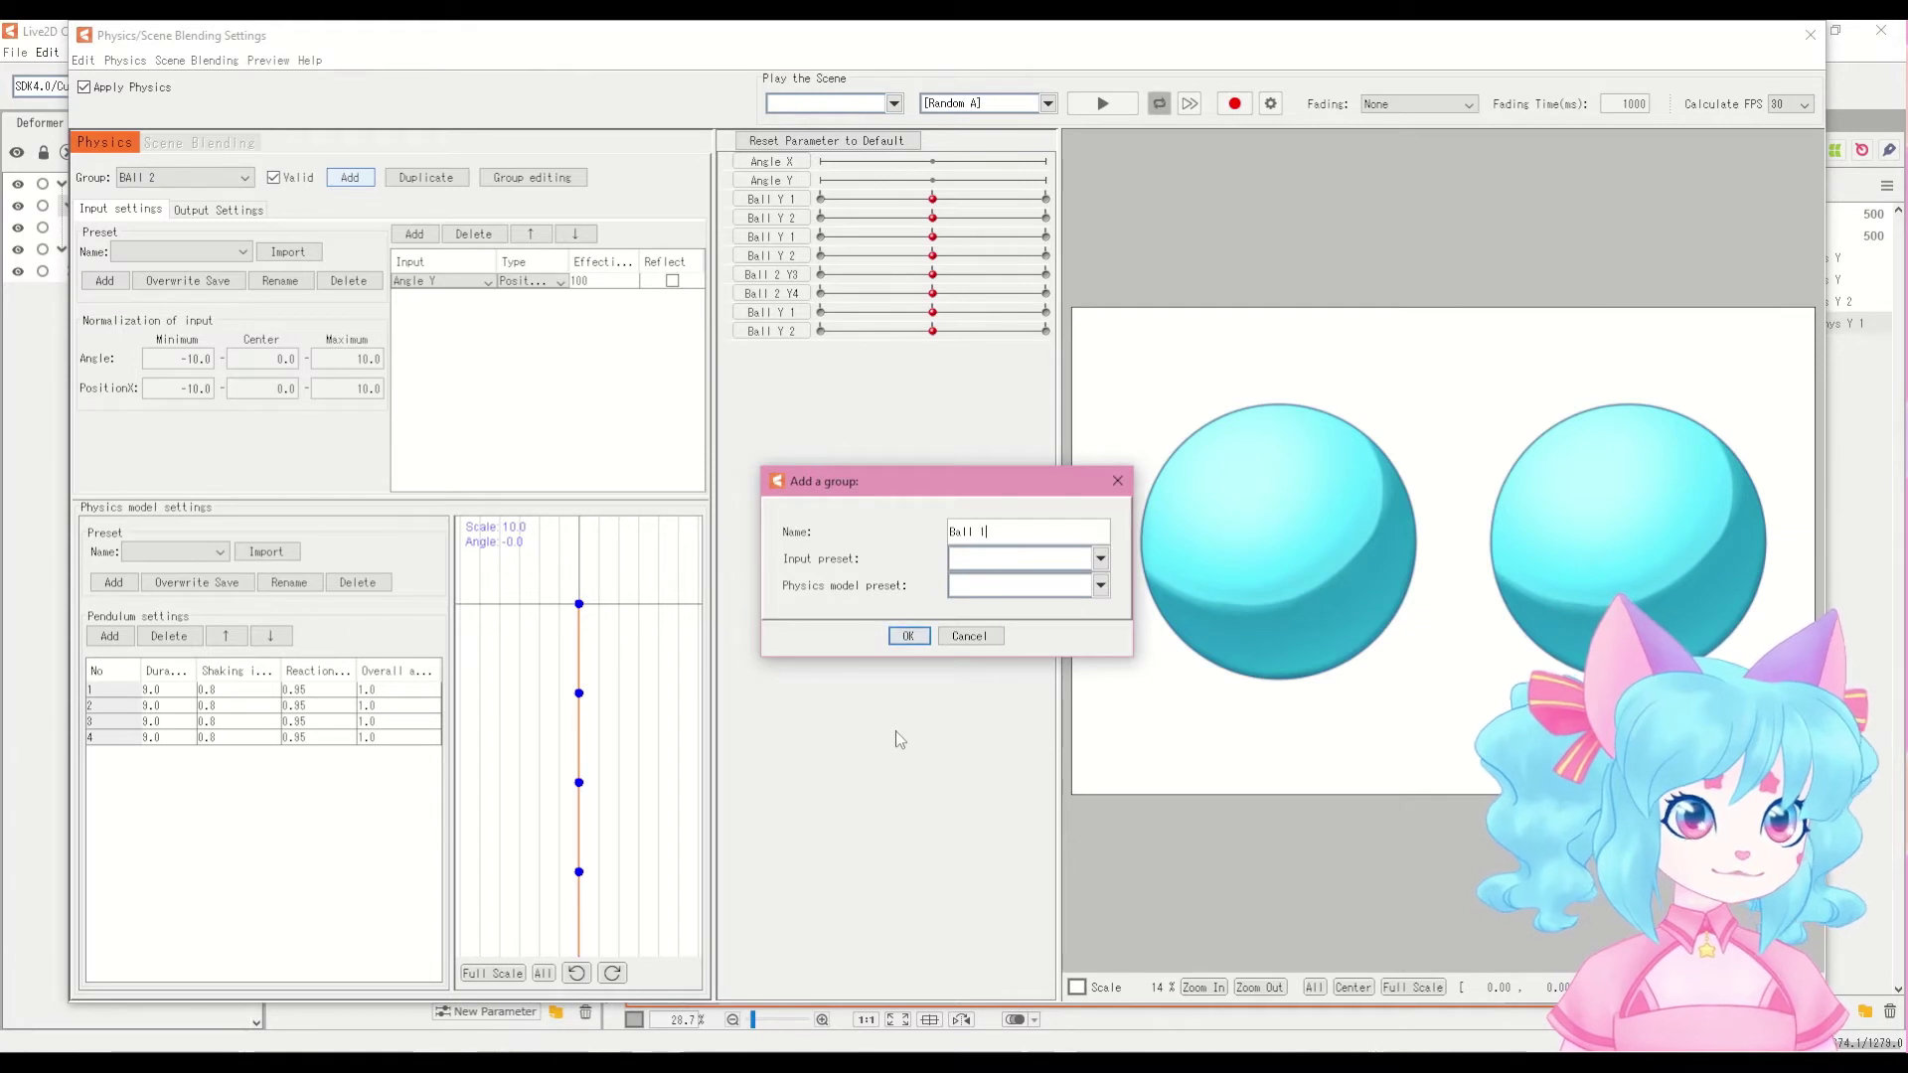
left_click(900, 637)
Step: Add Angle Y as a position input with effectiveness 100 to the Ball 1 group and create four pendulums
left_click(414, 233)
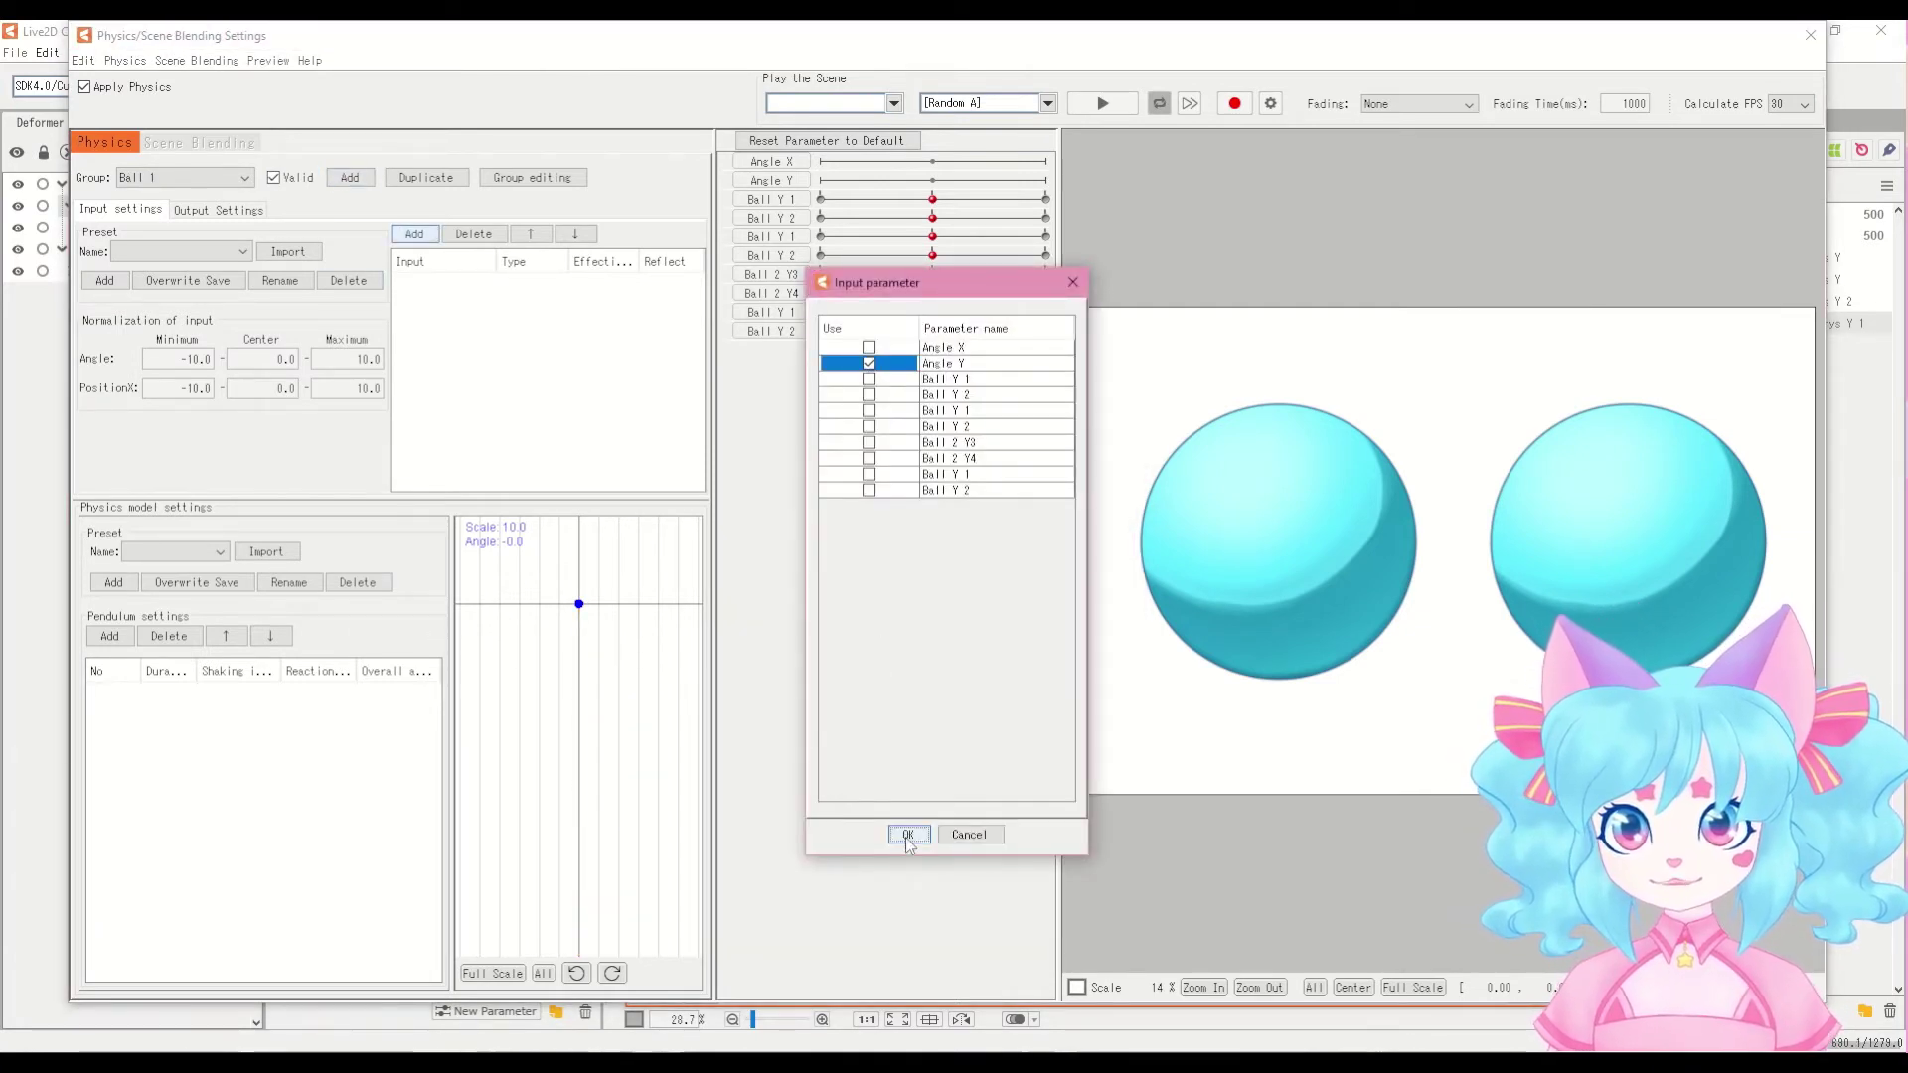
left_click(907, 834)
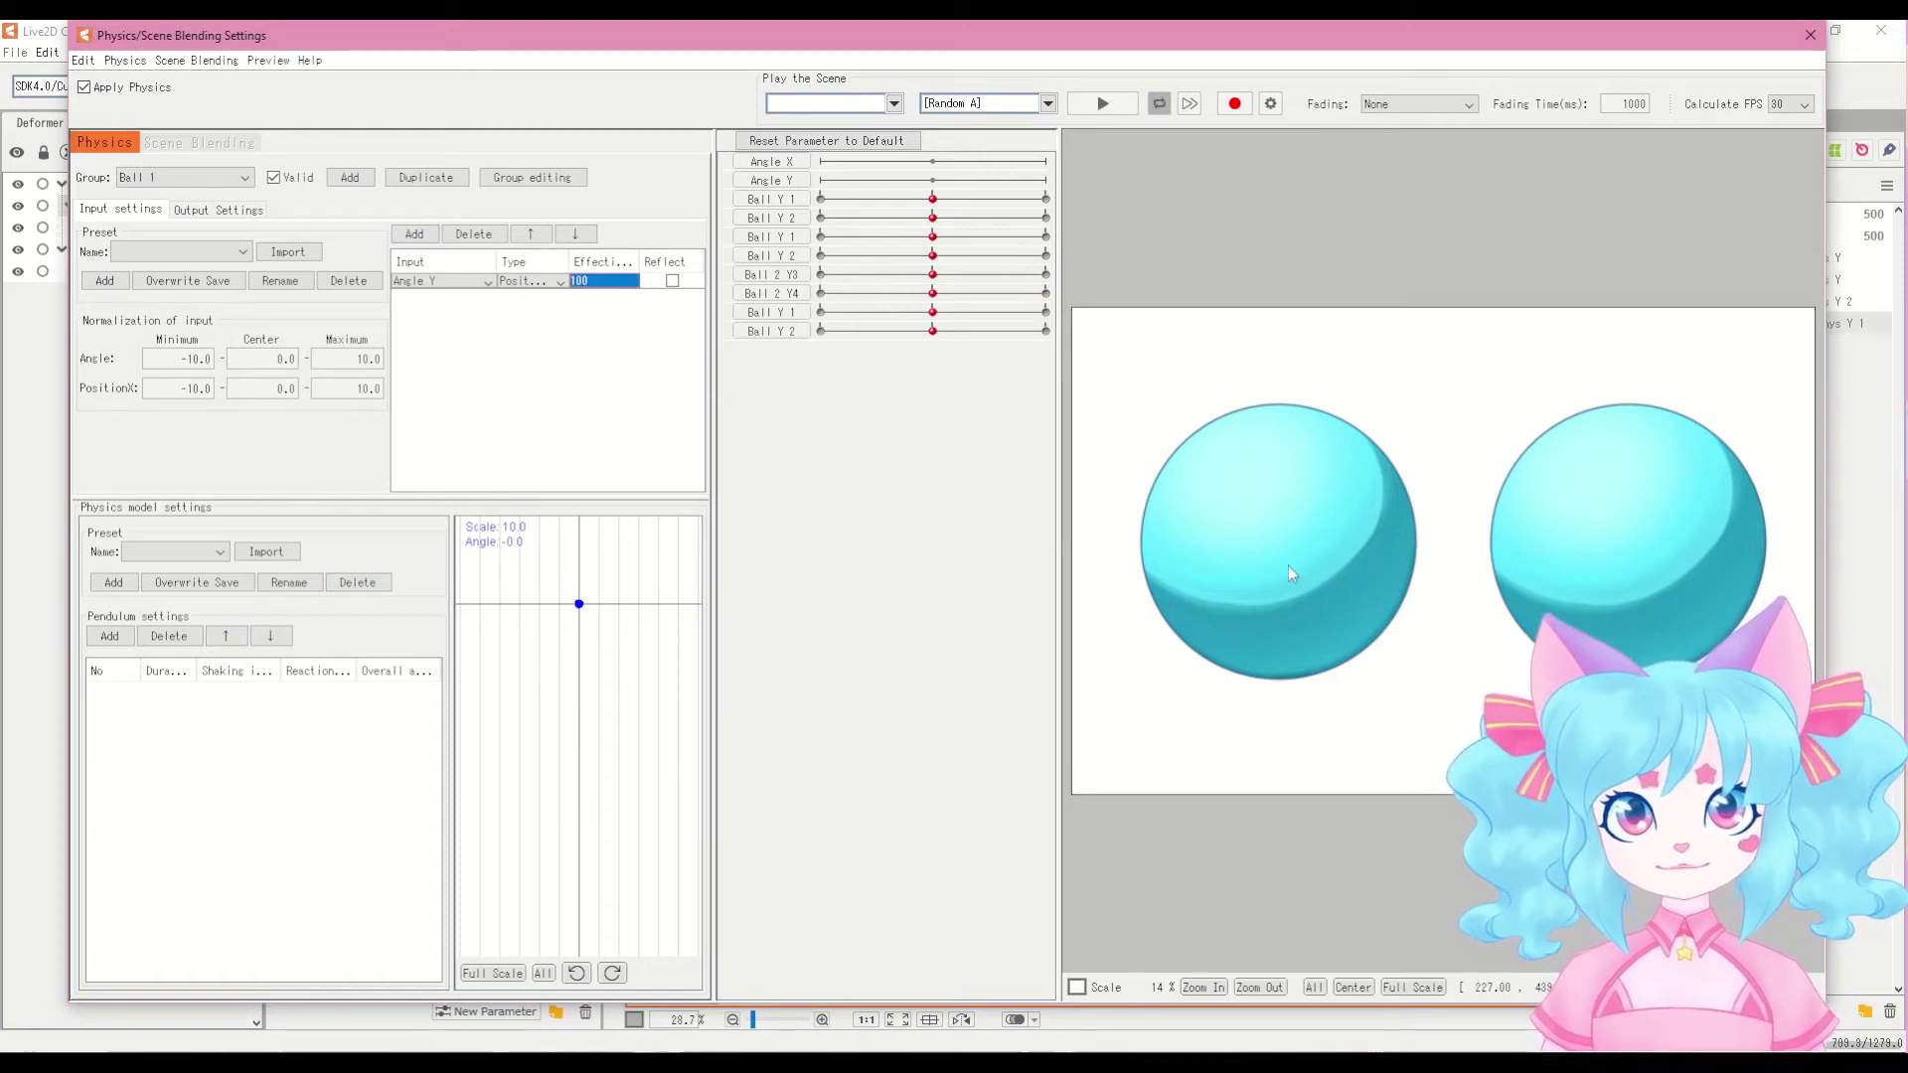
left_click(107, 636)
left_click(107, 636)
left_click(107, 636)
left_click(110, 637)
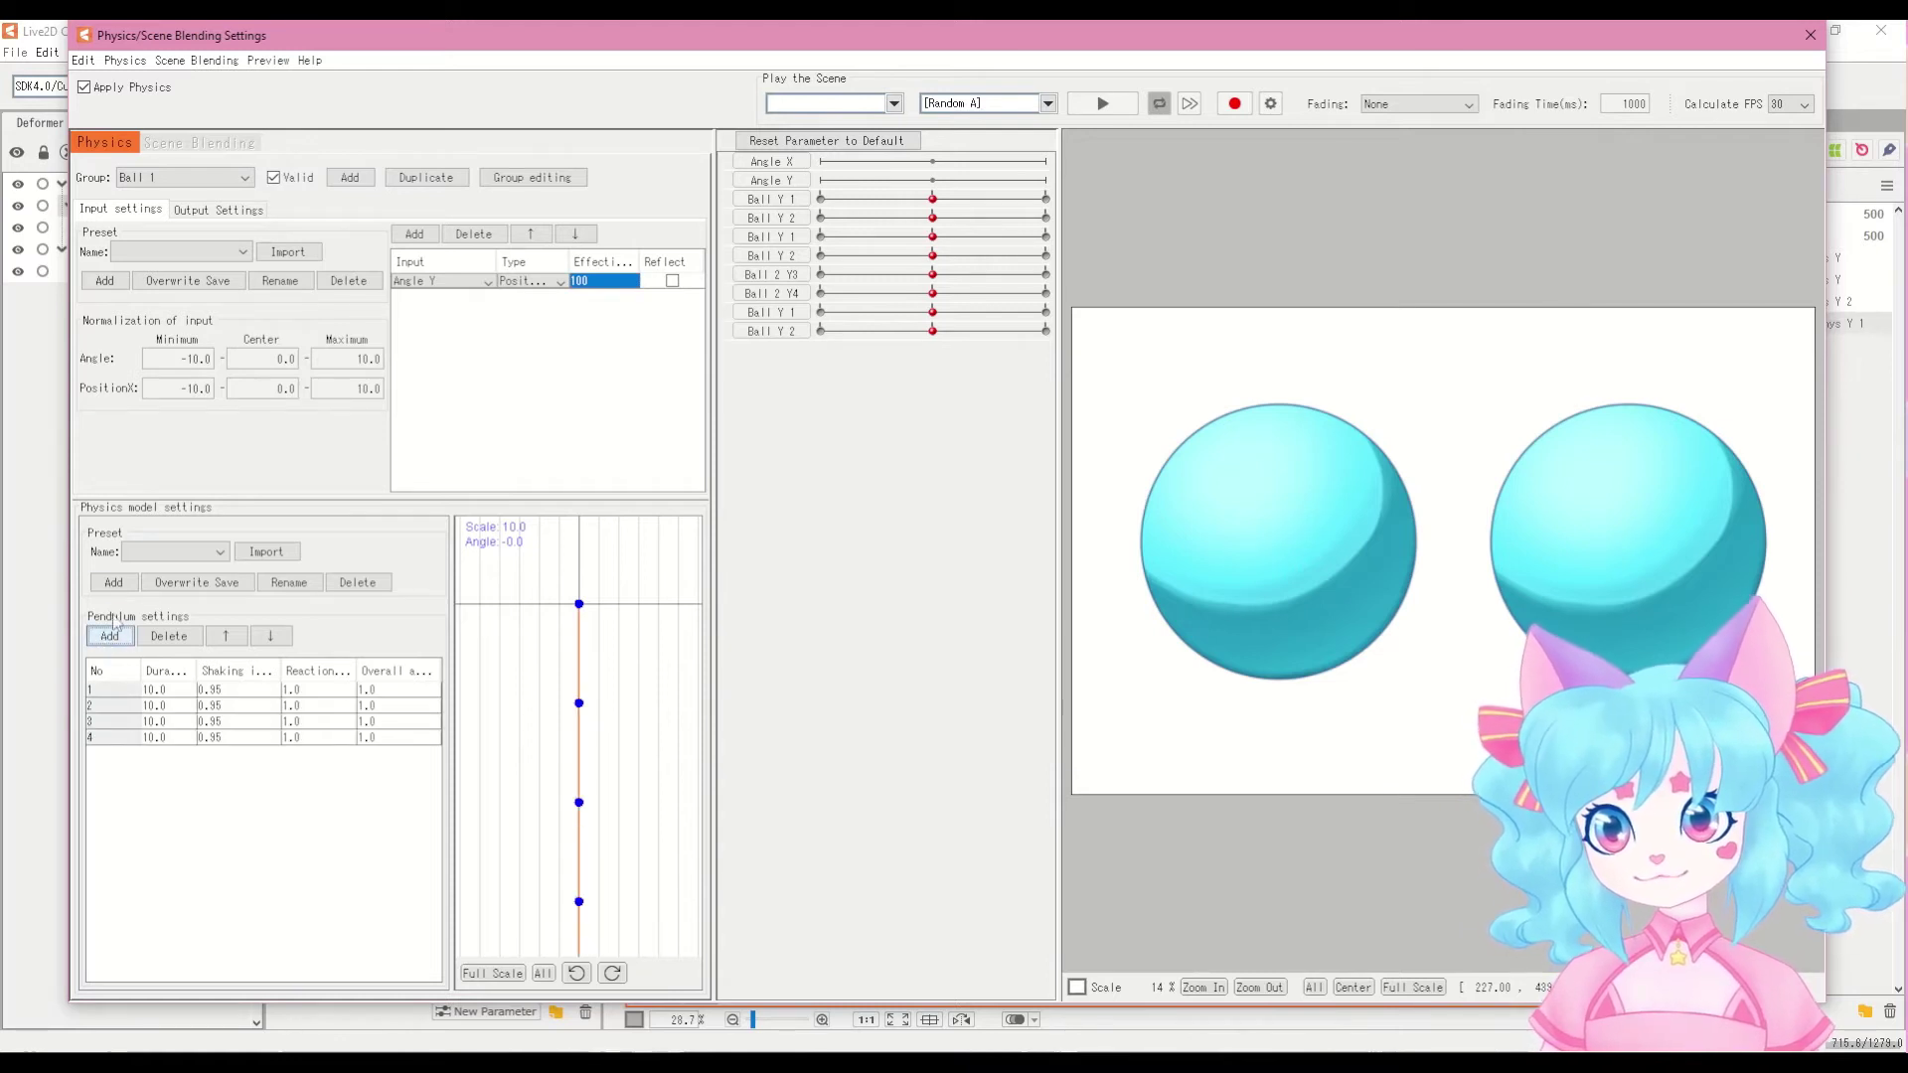
Step: Choose the linked Ball Y 1 and Ball Y 2 parameters as outputs for the Ball 1 group
left_click(211, 209)
left_click(96, 237)
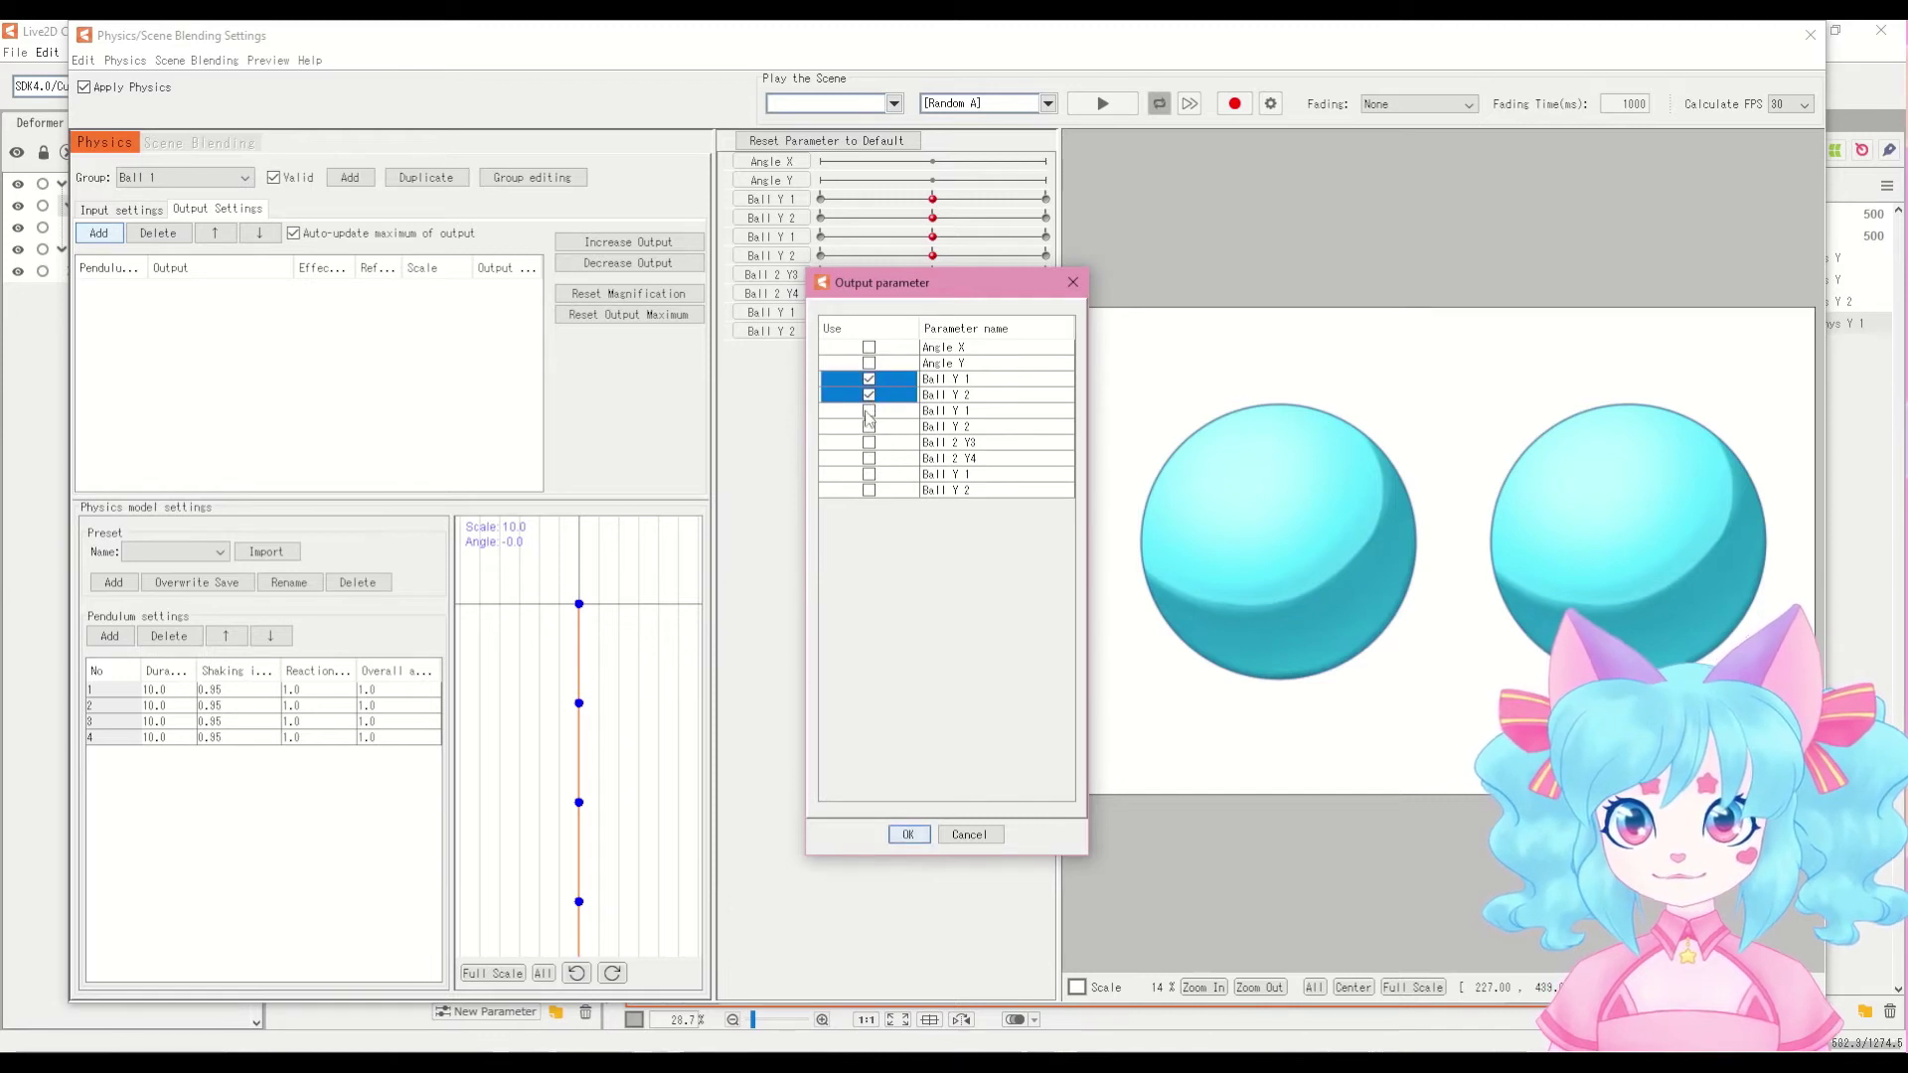
Step: Add both pairs of Ball Y 1 and Ball Y 2 parameters as outputs of the Ball 1 group and test the movement
left_click_drag(867, 412, 848, 427)
left_click(907, 835)
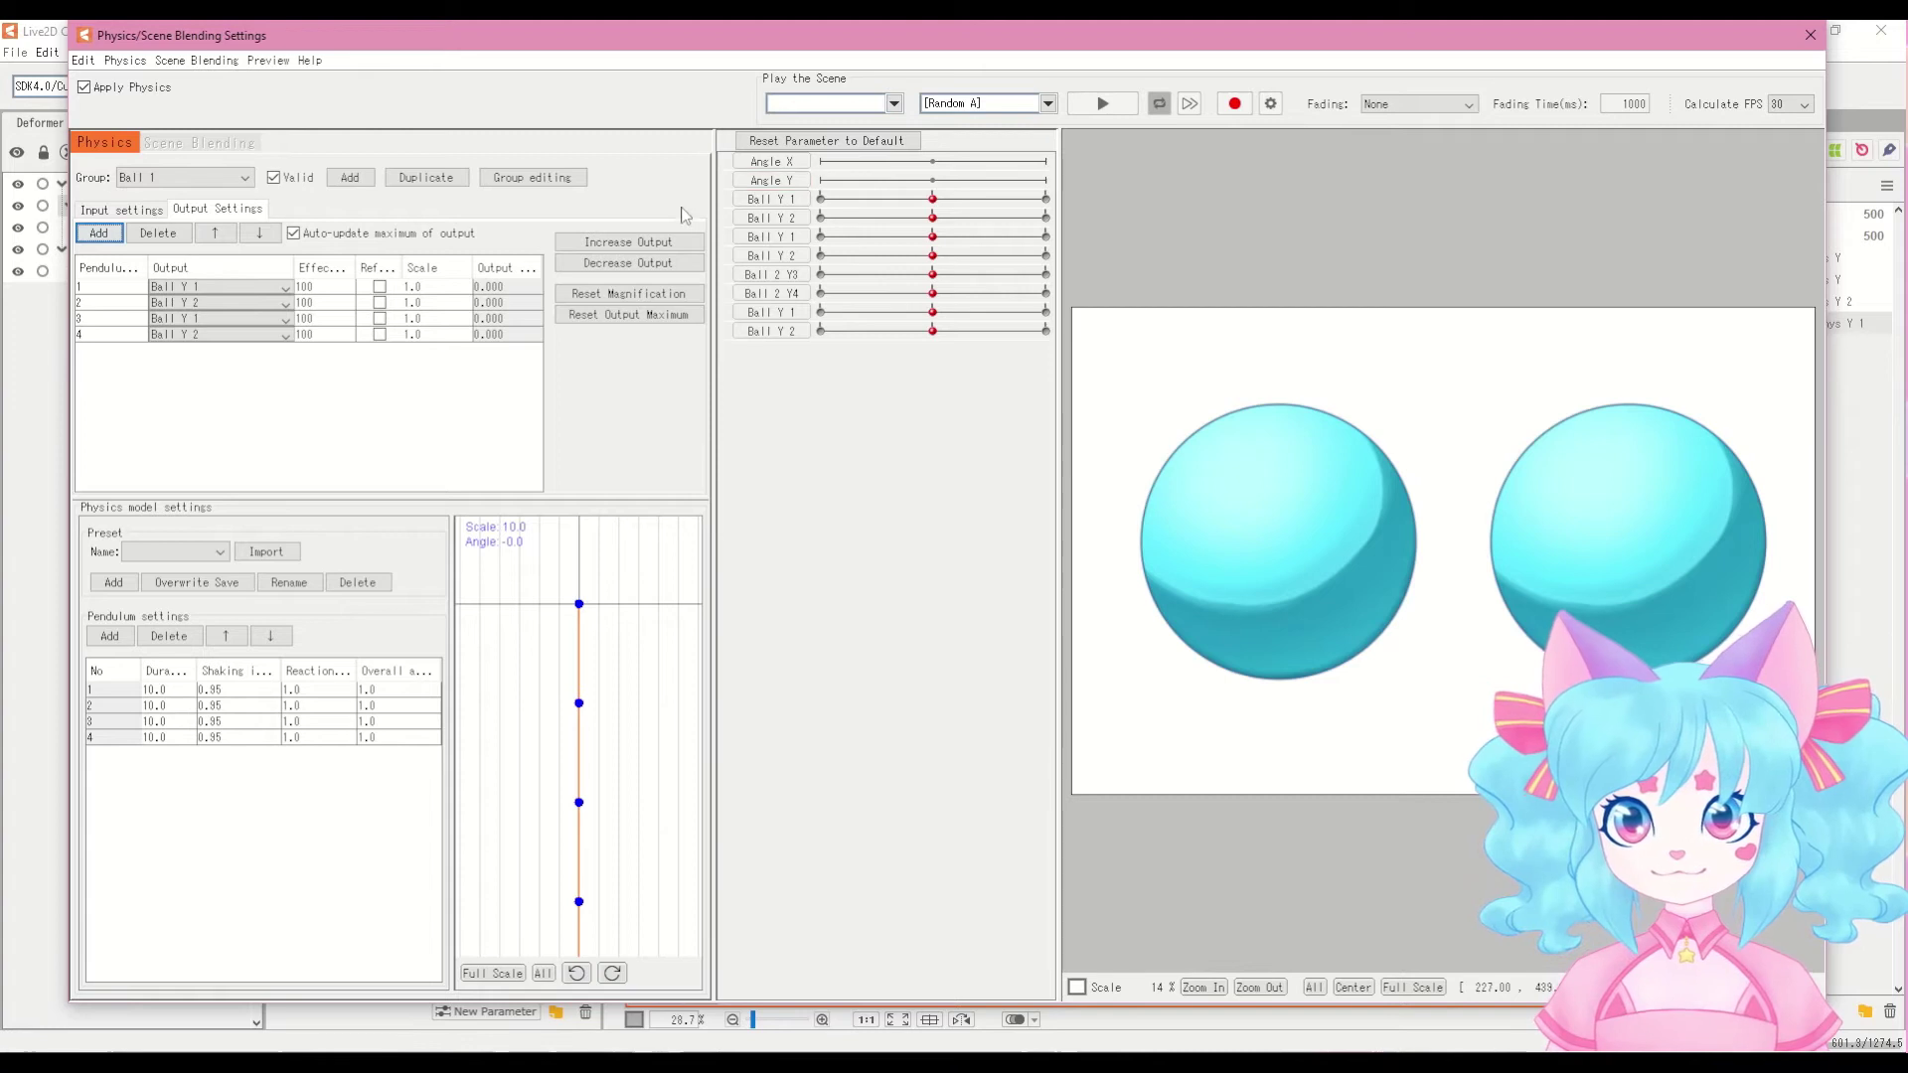
left_click_drag(907, 189, 1059, 211)
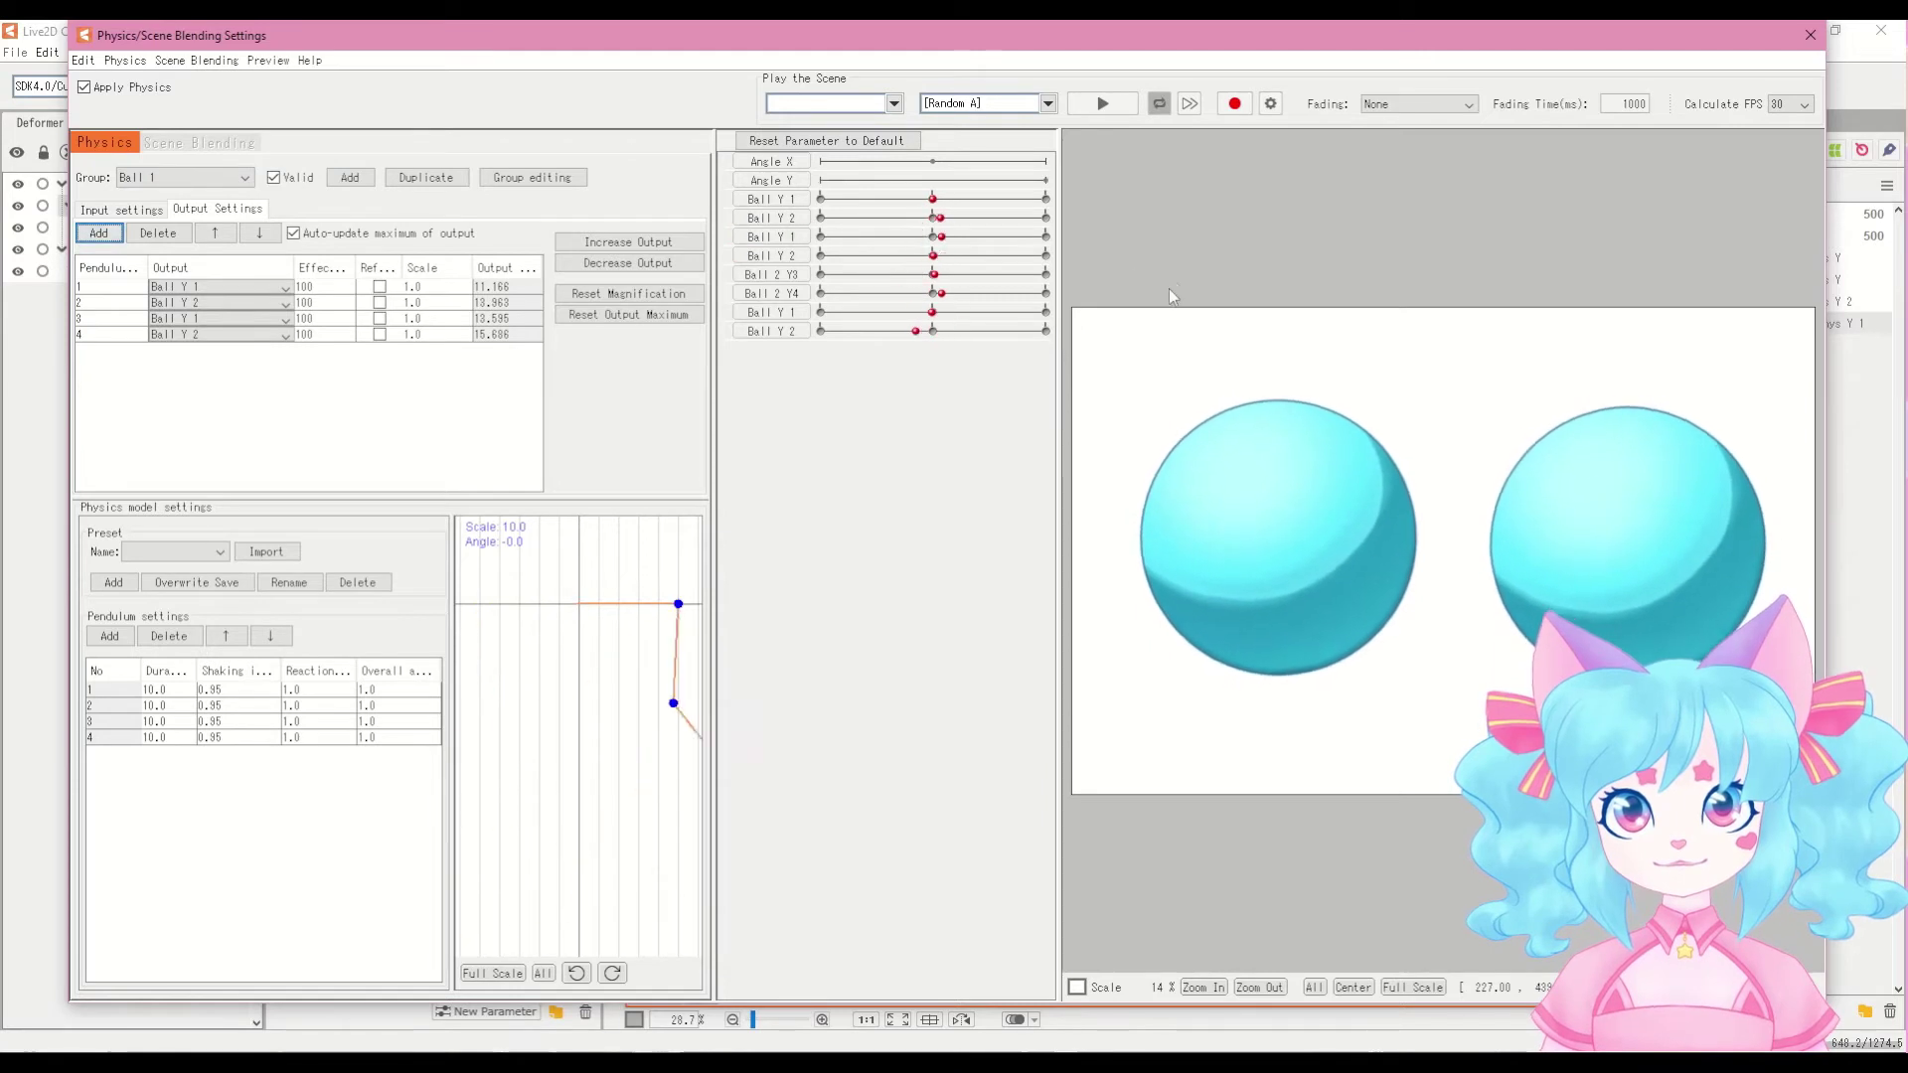
Step: Set the scale of all outputs in the Ball 1 group to 4
right_click(419, 262)
left_click(467, 274)
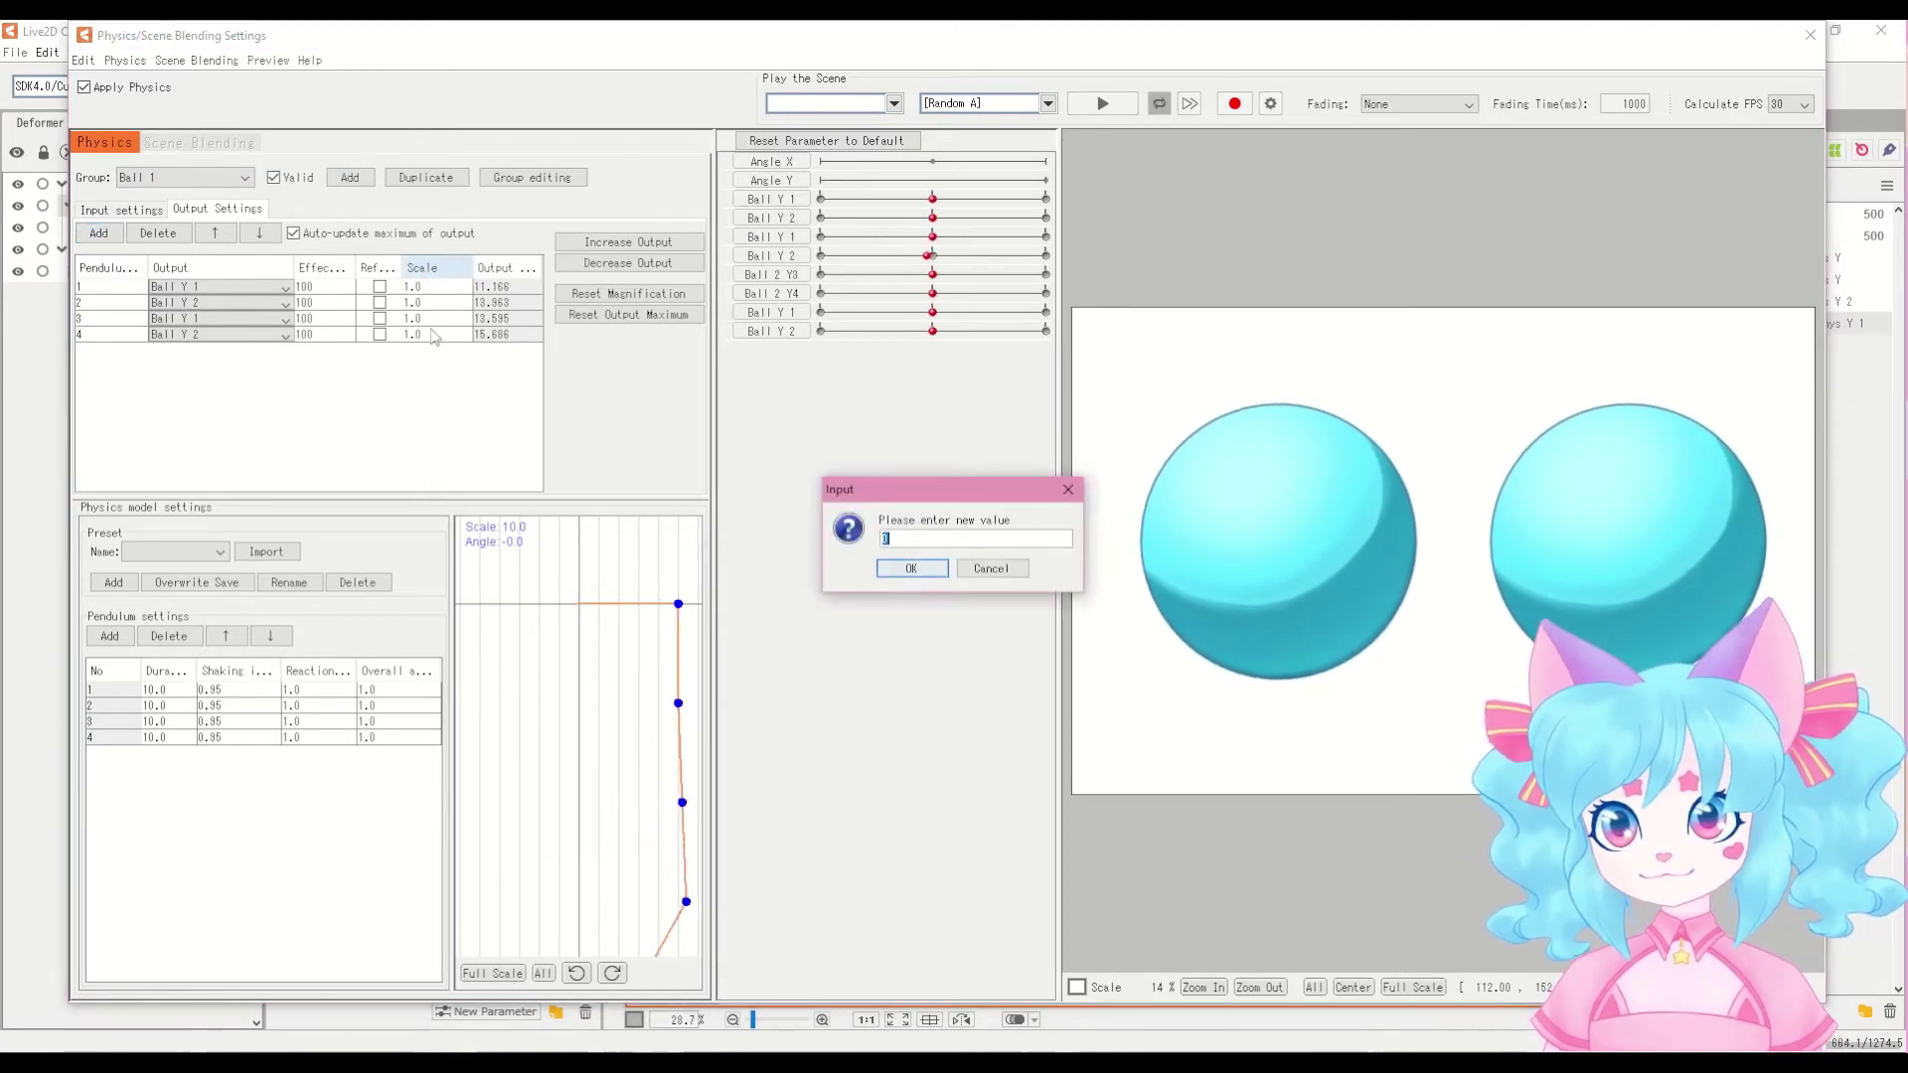
type("4")
key("Return")
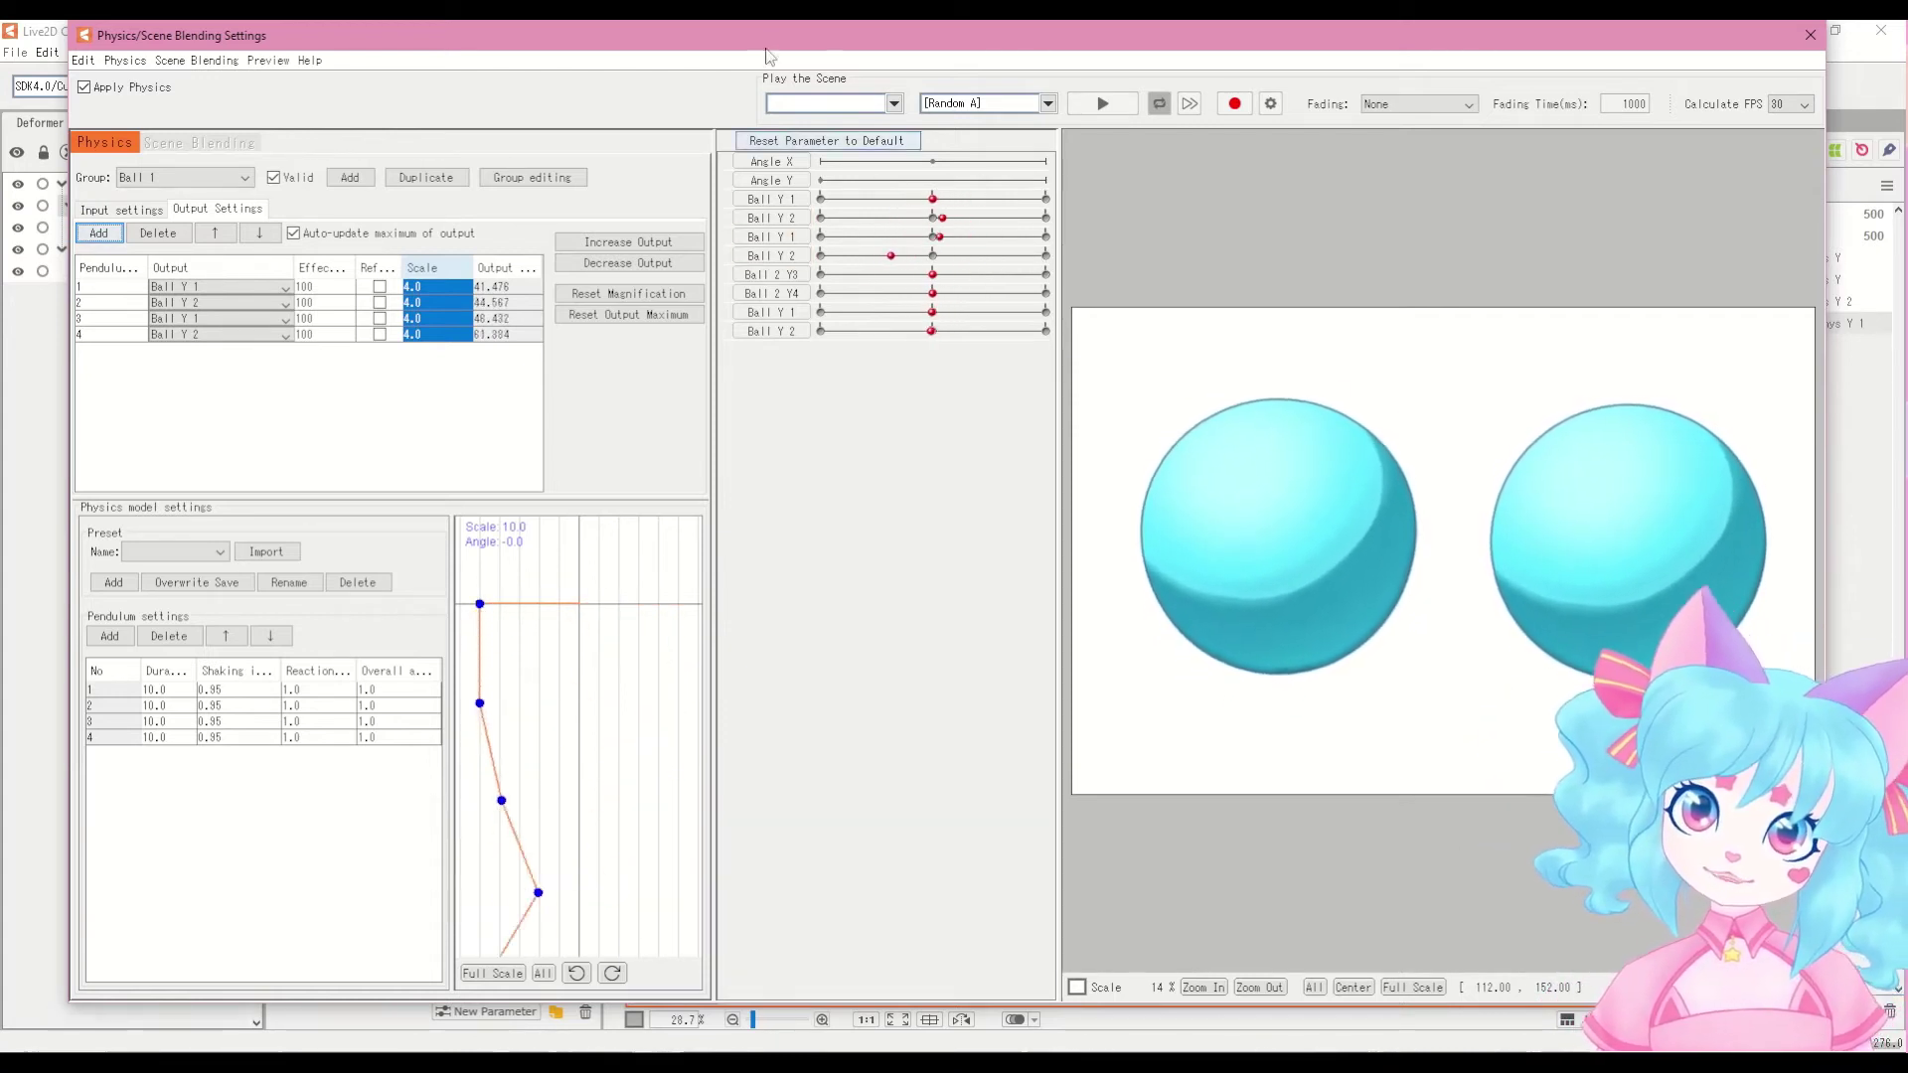
Step: Switch to the BAll 2 group and set the scale of all its outputs to 4
left_click(184, 177)
left_click(136, 200)
right_click(417, 266)
left_click(437, 275)
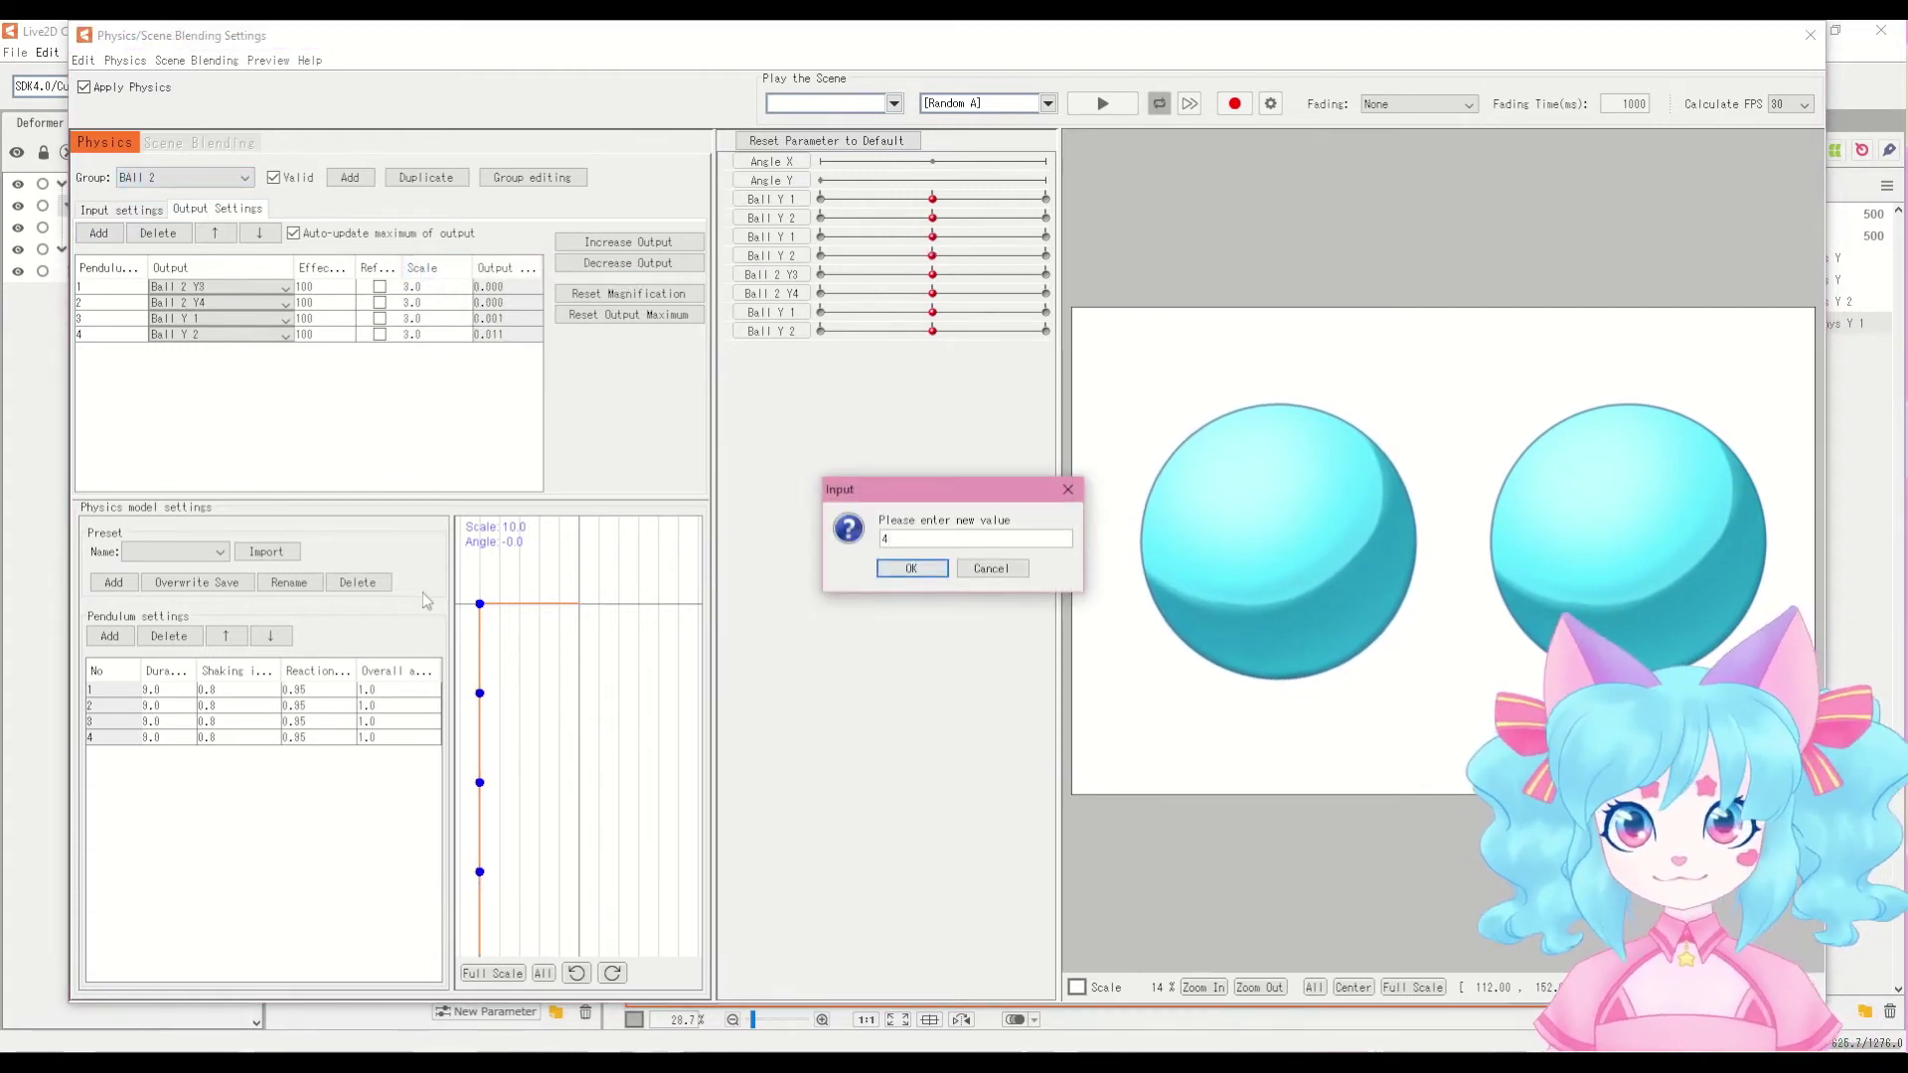
key("Return")
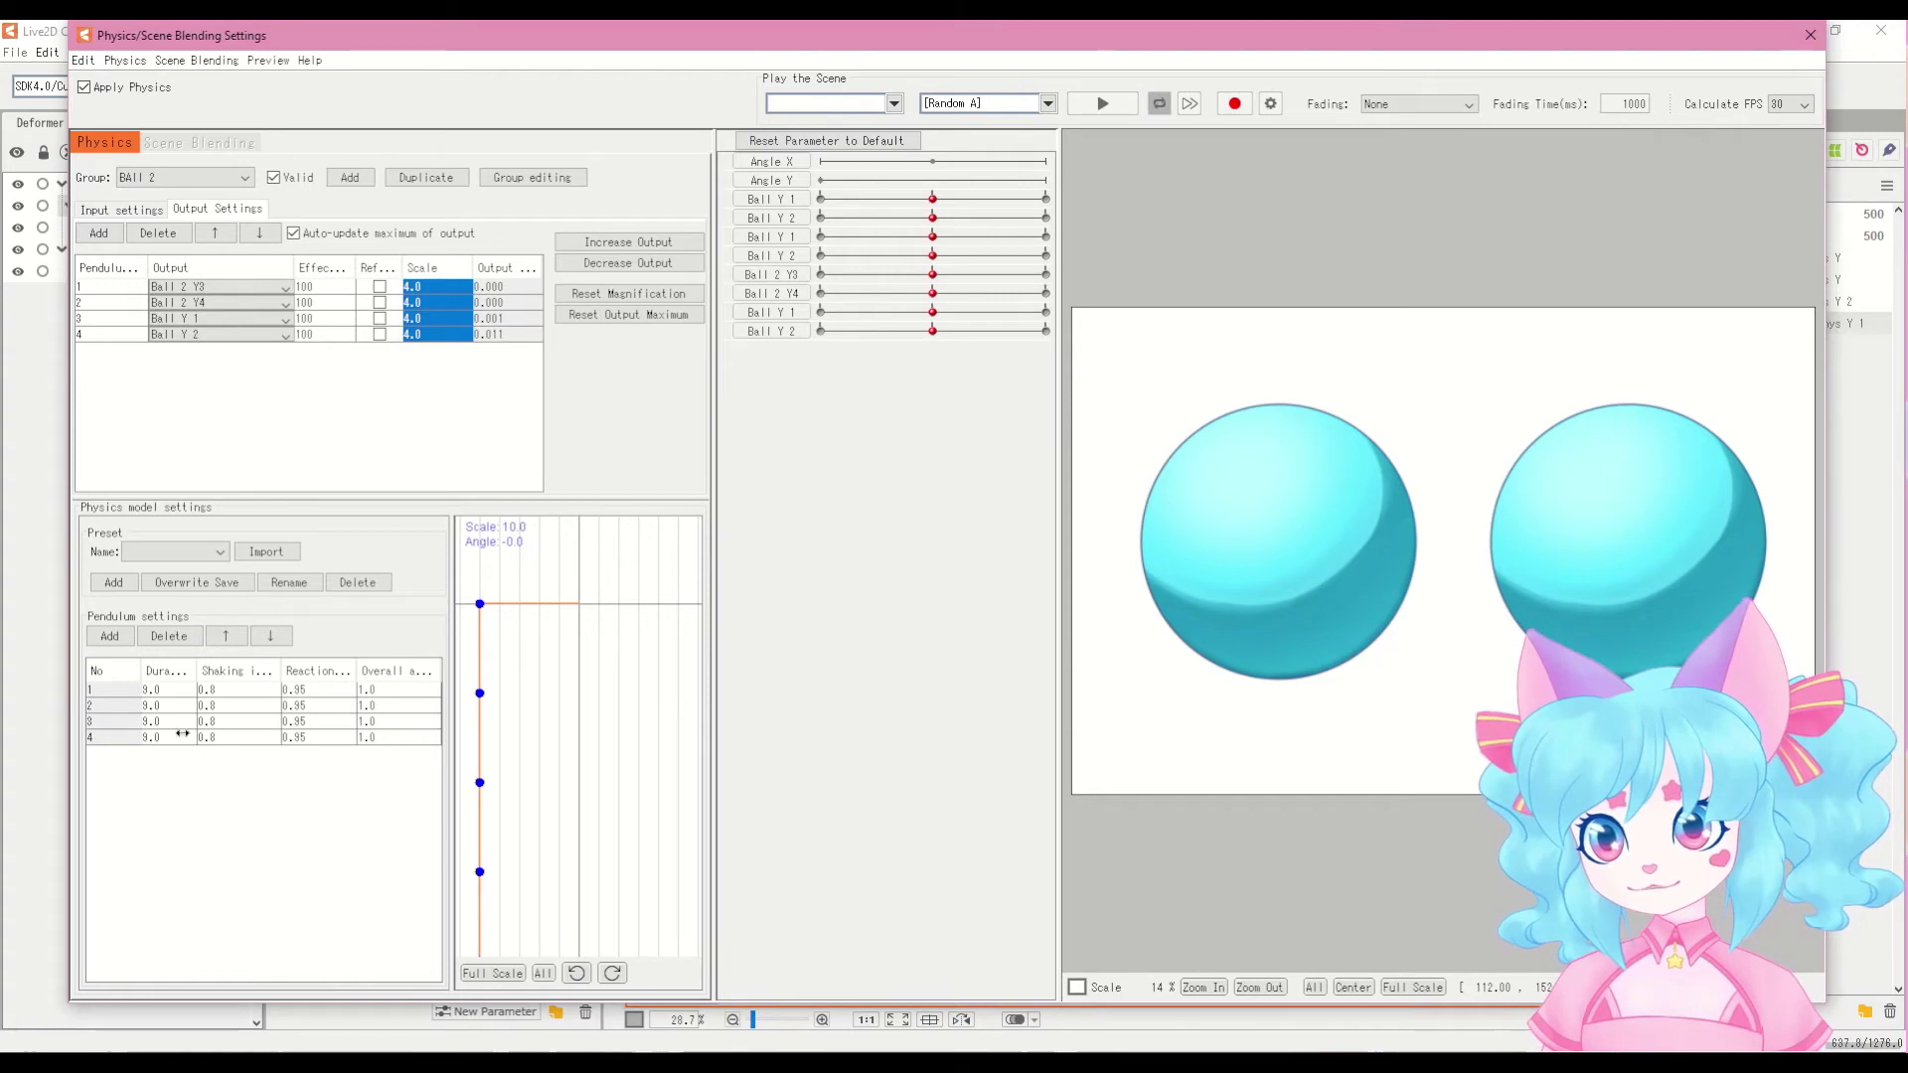
Step: Set the duration to 10 and the shaking influence to 0.95 for all pendulums of the BAll 2 group
right_click(162, 668)
left_click(207, 689)
type("10")
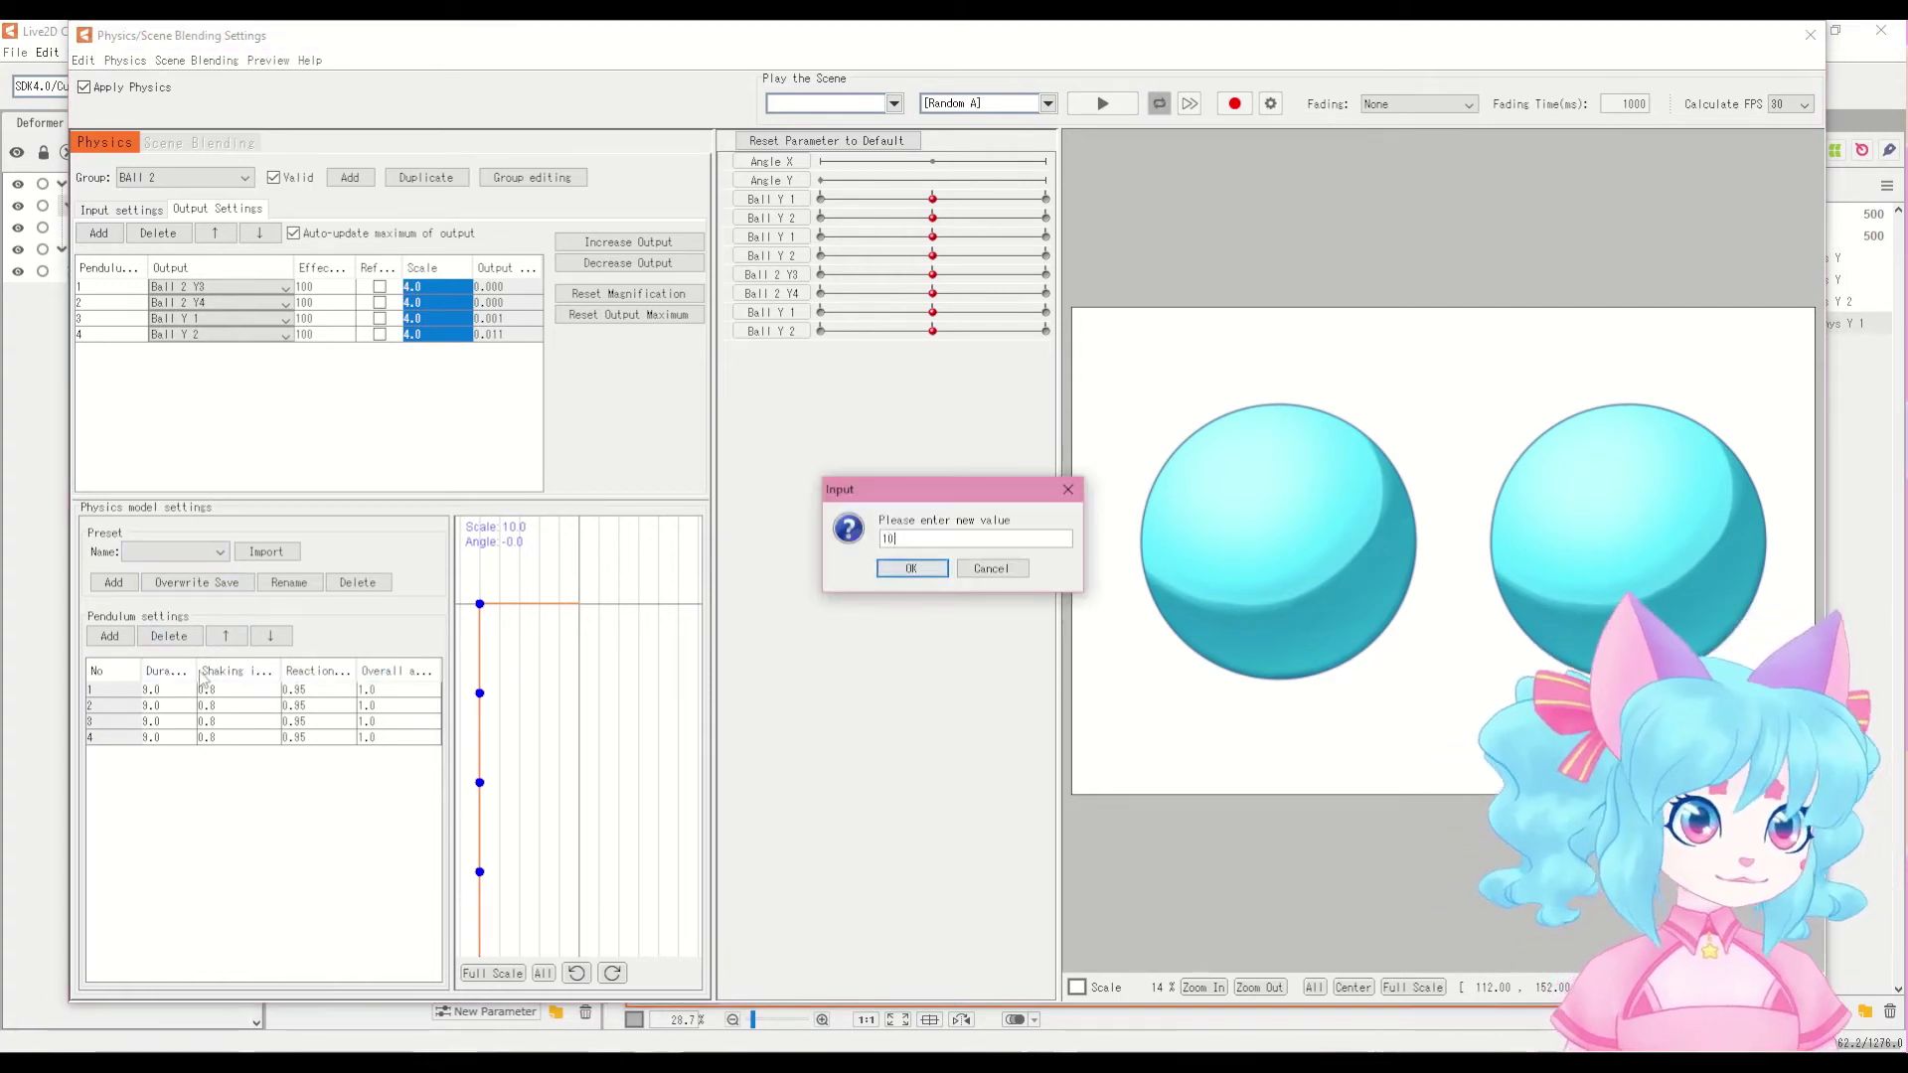
key("Return")
right_click(233, 671)
left_click(241, 680)
type("1")
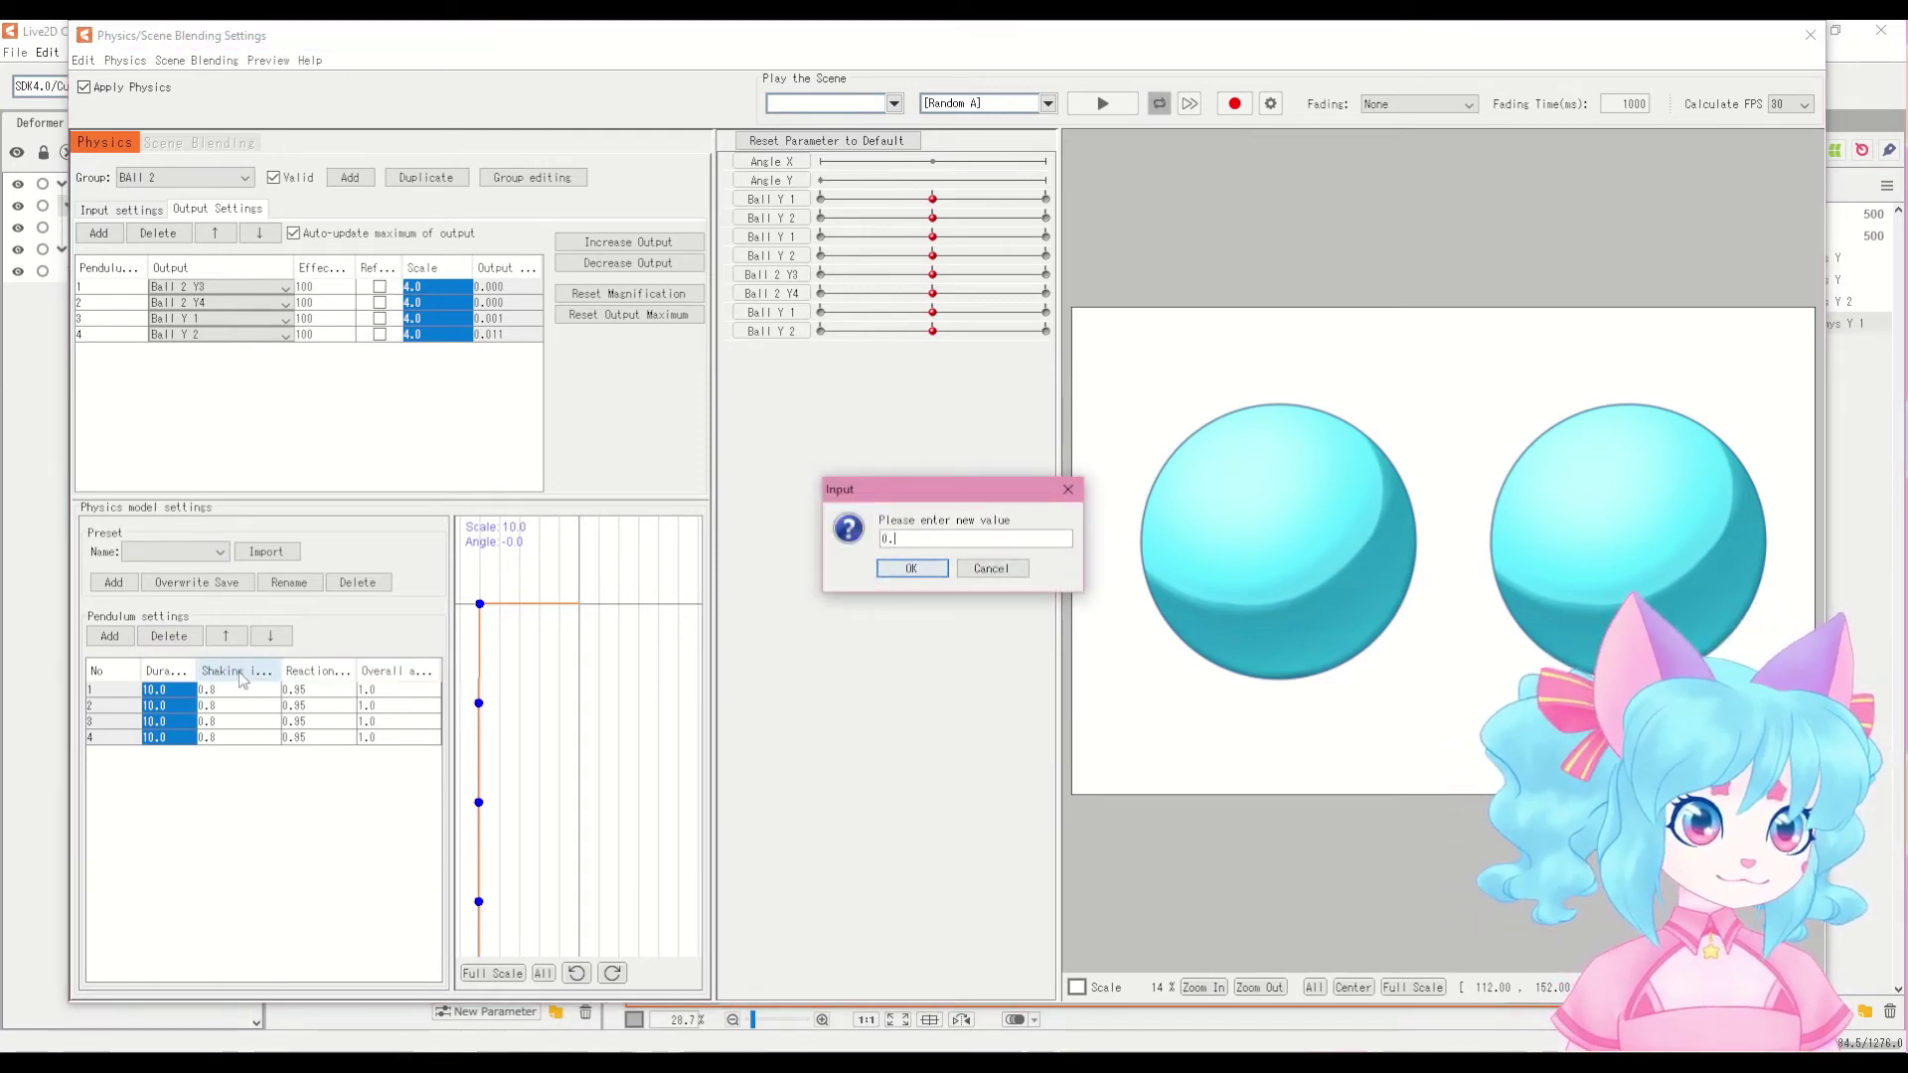
key("Return")
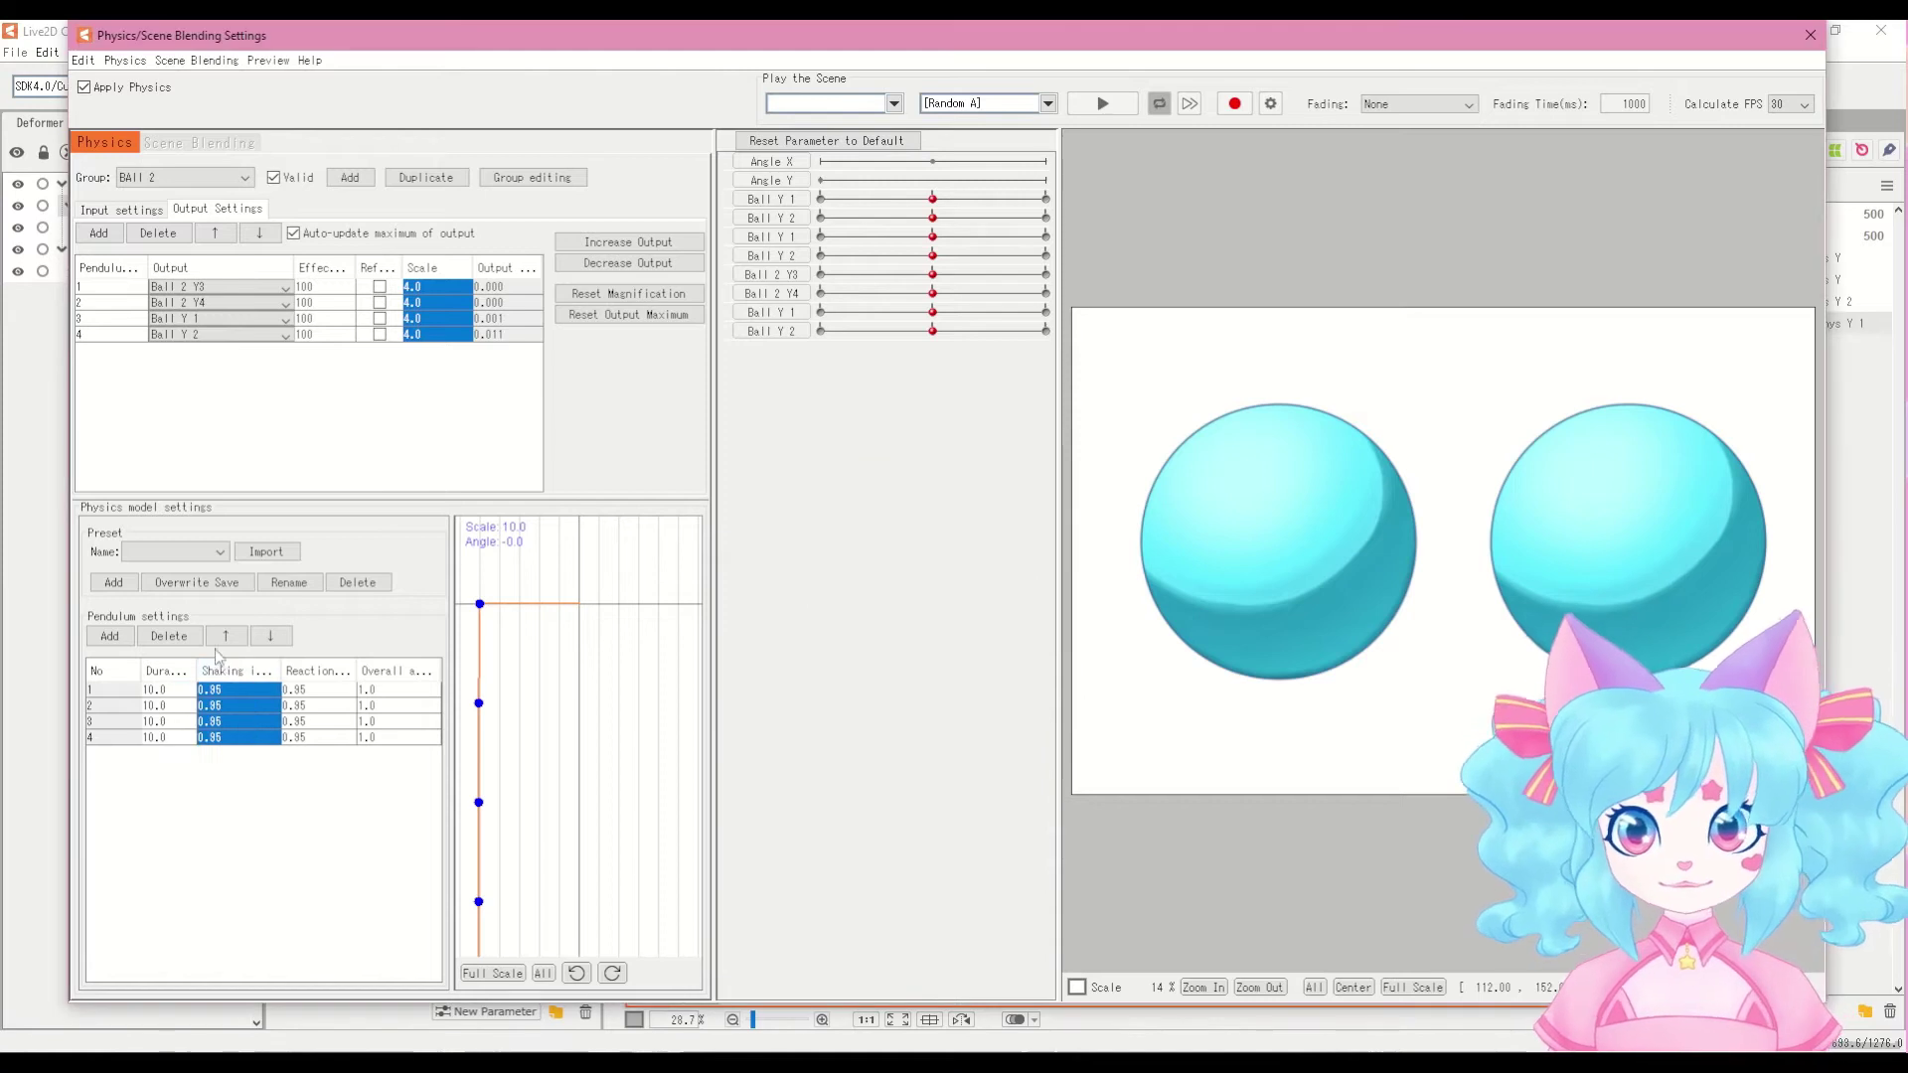
Step: Compare the pendulum values with the Ball 1 group and set all reaction values of the BAll 2 group to 1
left_click(149, 178)
left_click(135, 210)
left_click(146, 179)
left_click(144, 196)
right_click(294, 676)
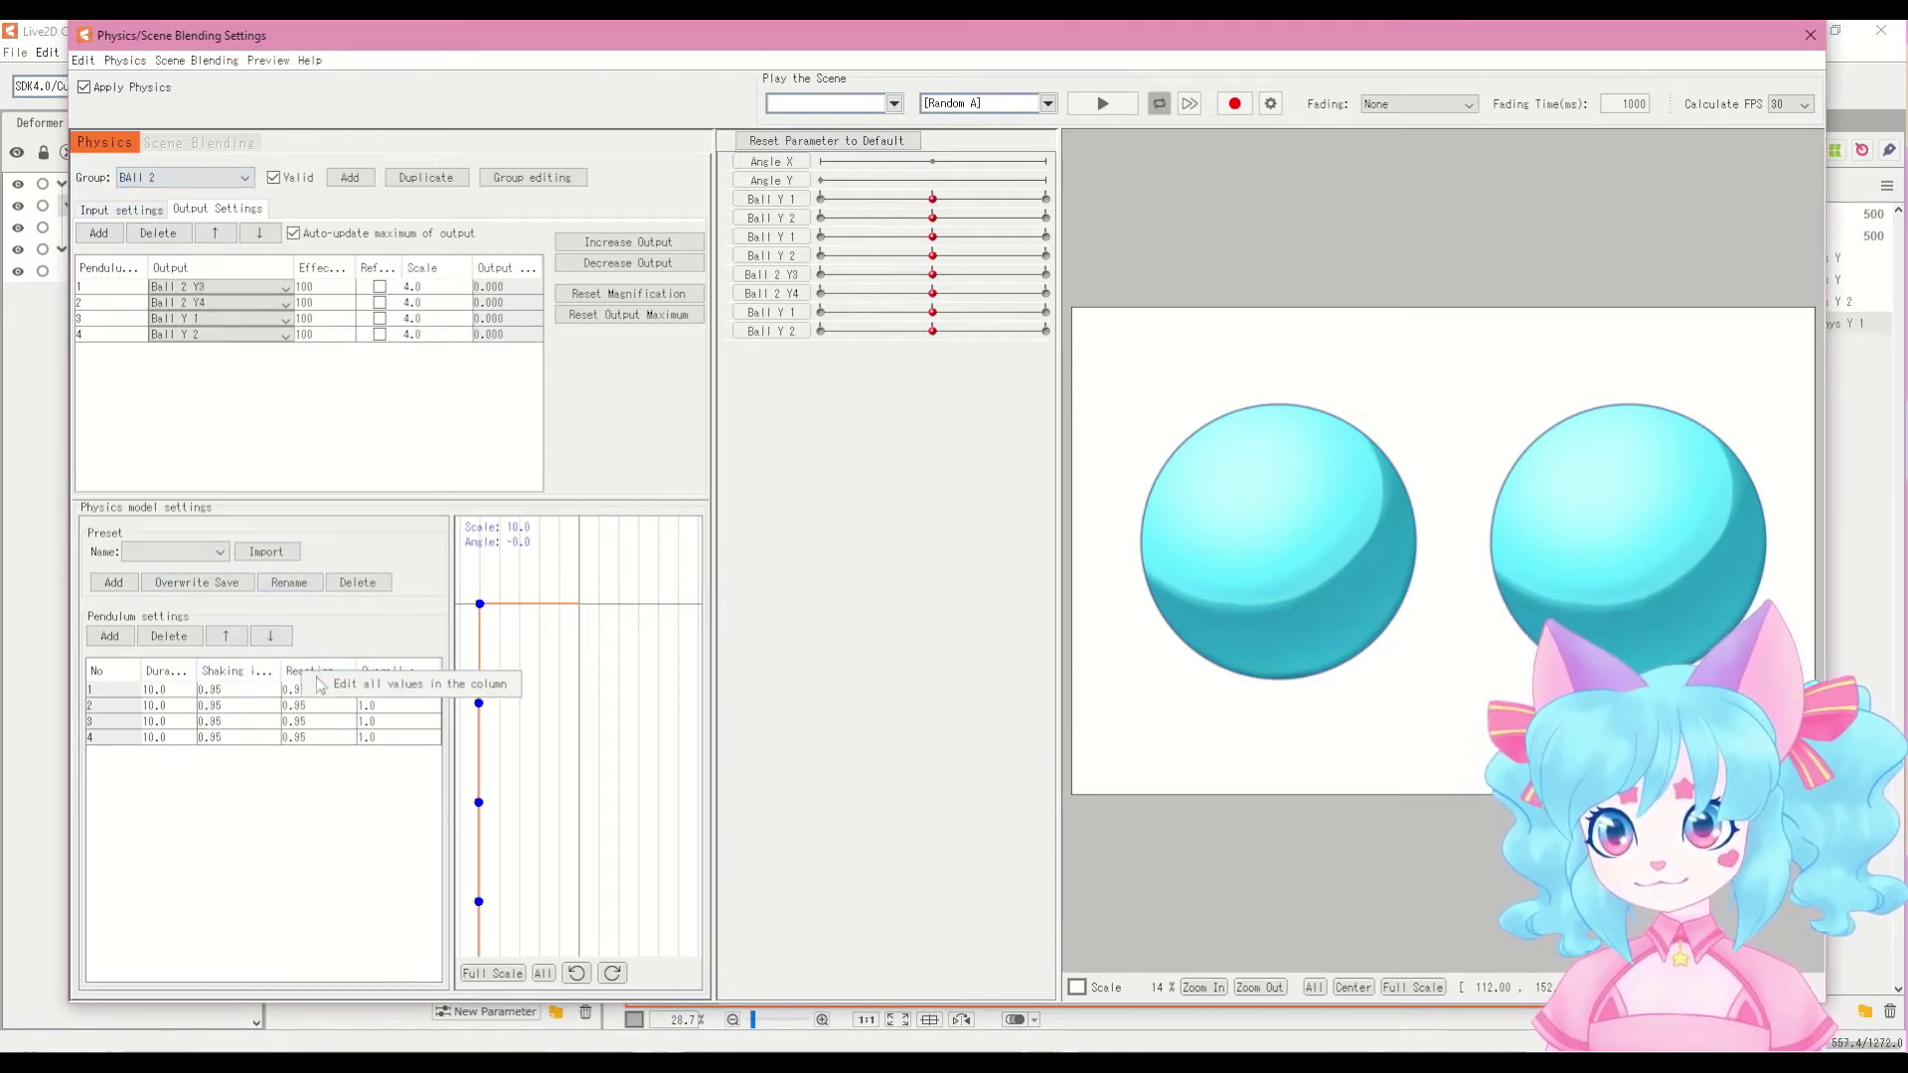
left_click(308, 683)
type("1")
key("Return")
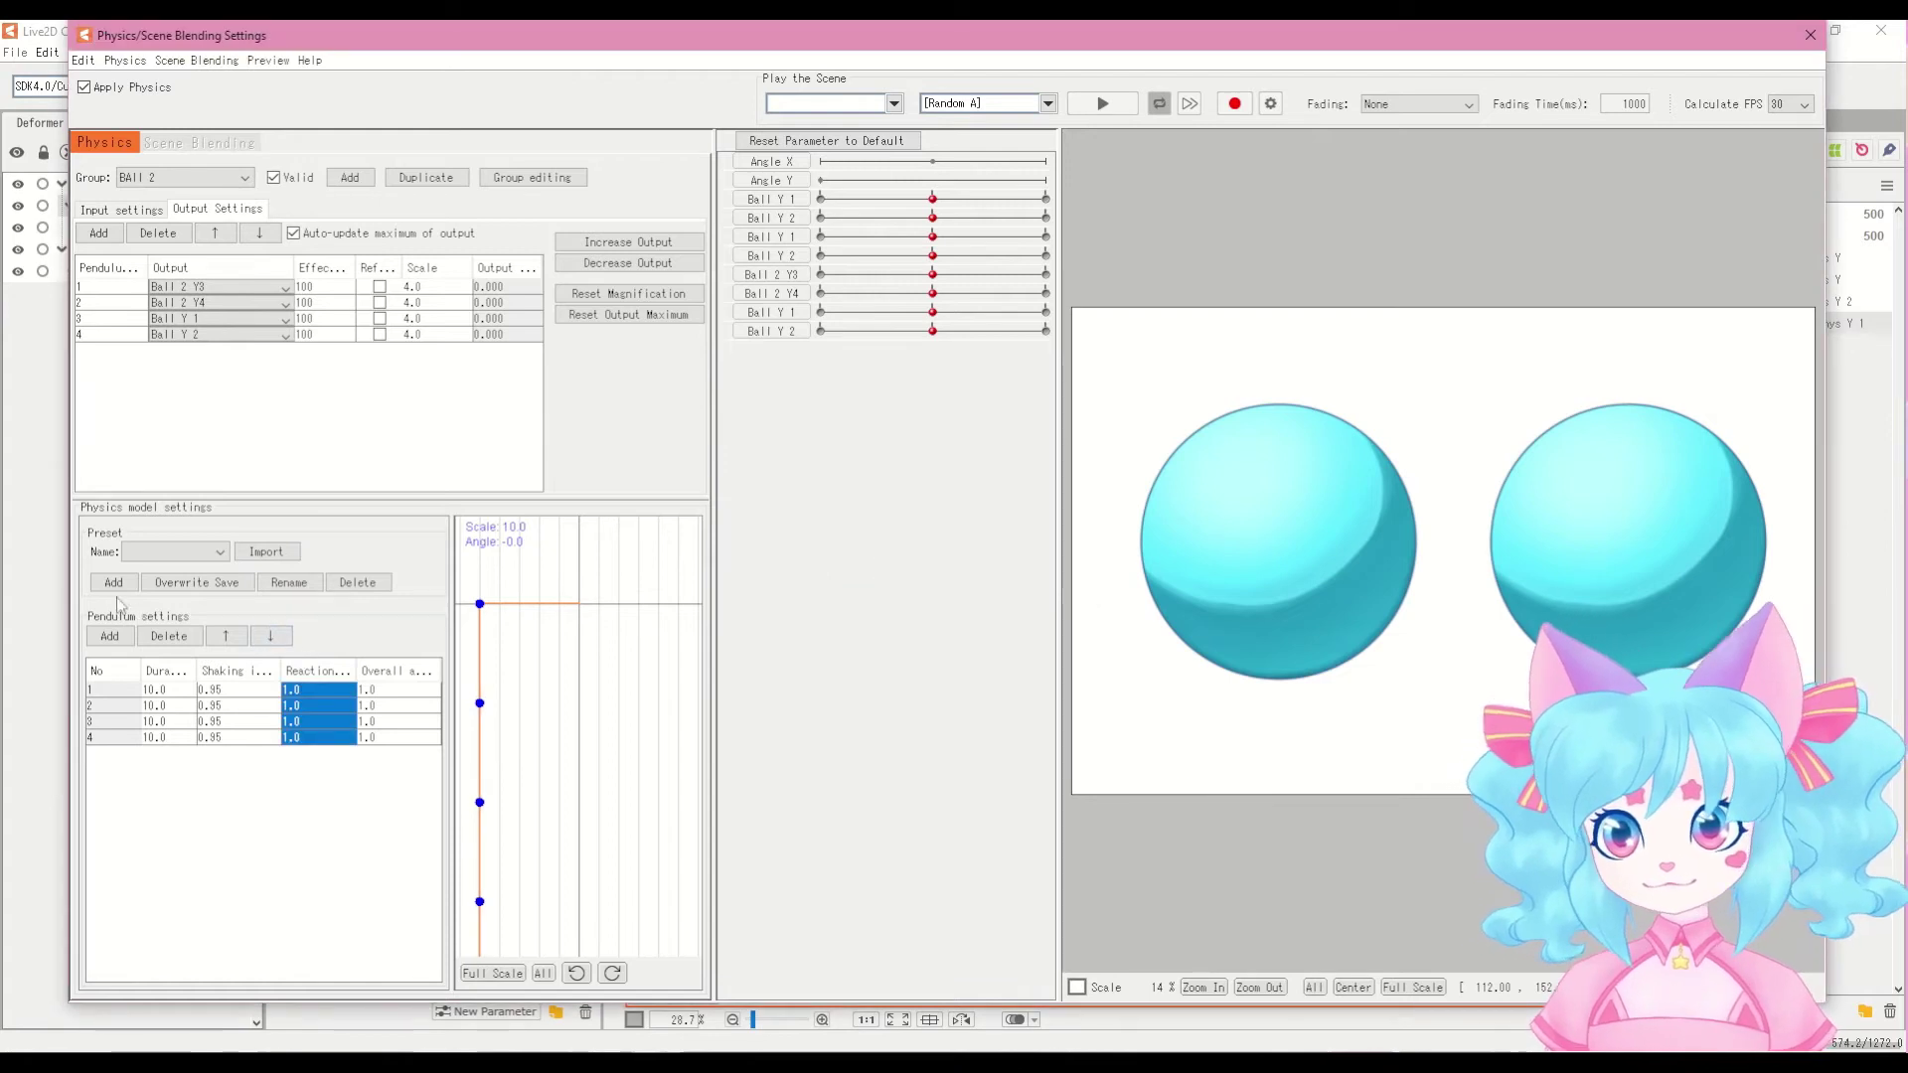
Step: Return to the Ball 1 group and test the physics of both balls by swinging the angle parameters back and forth
left_click(199, 177)
left_click(139, 191)
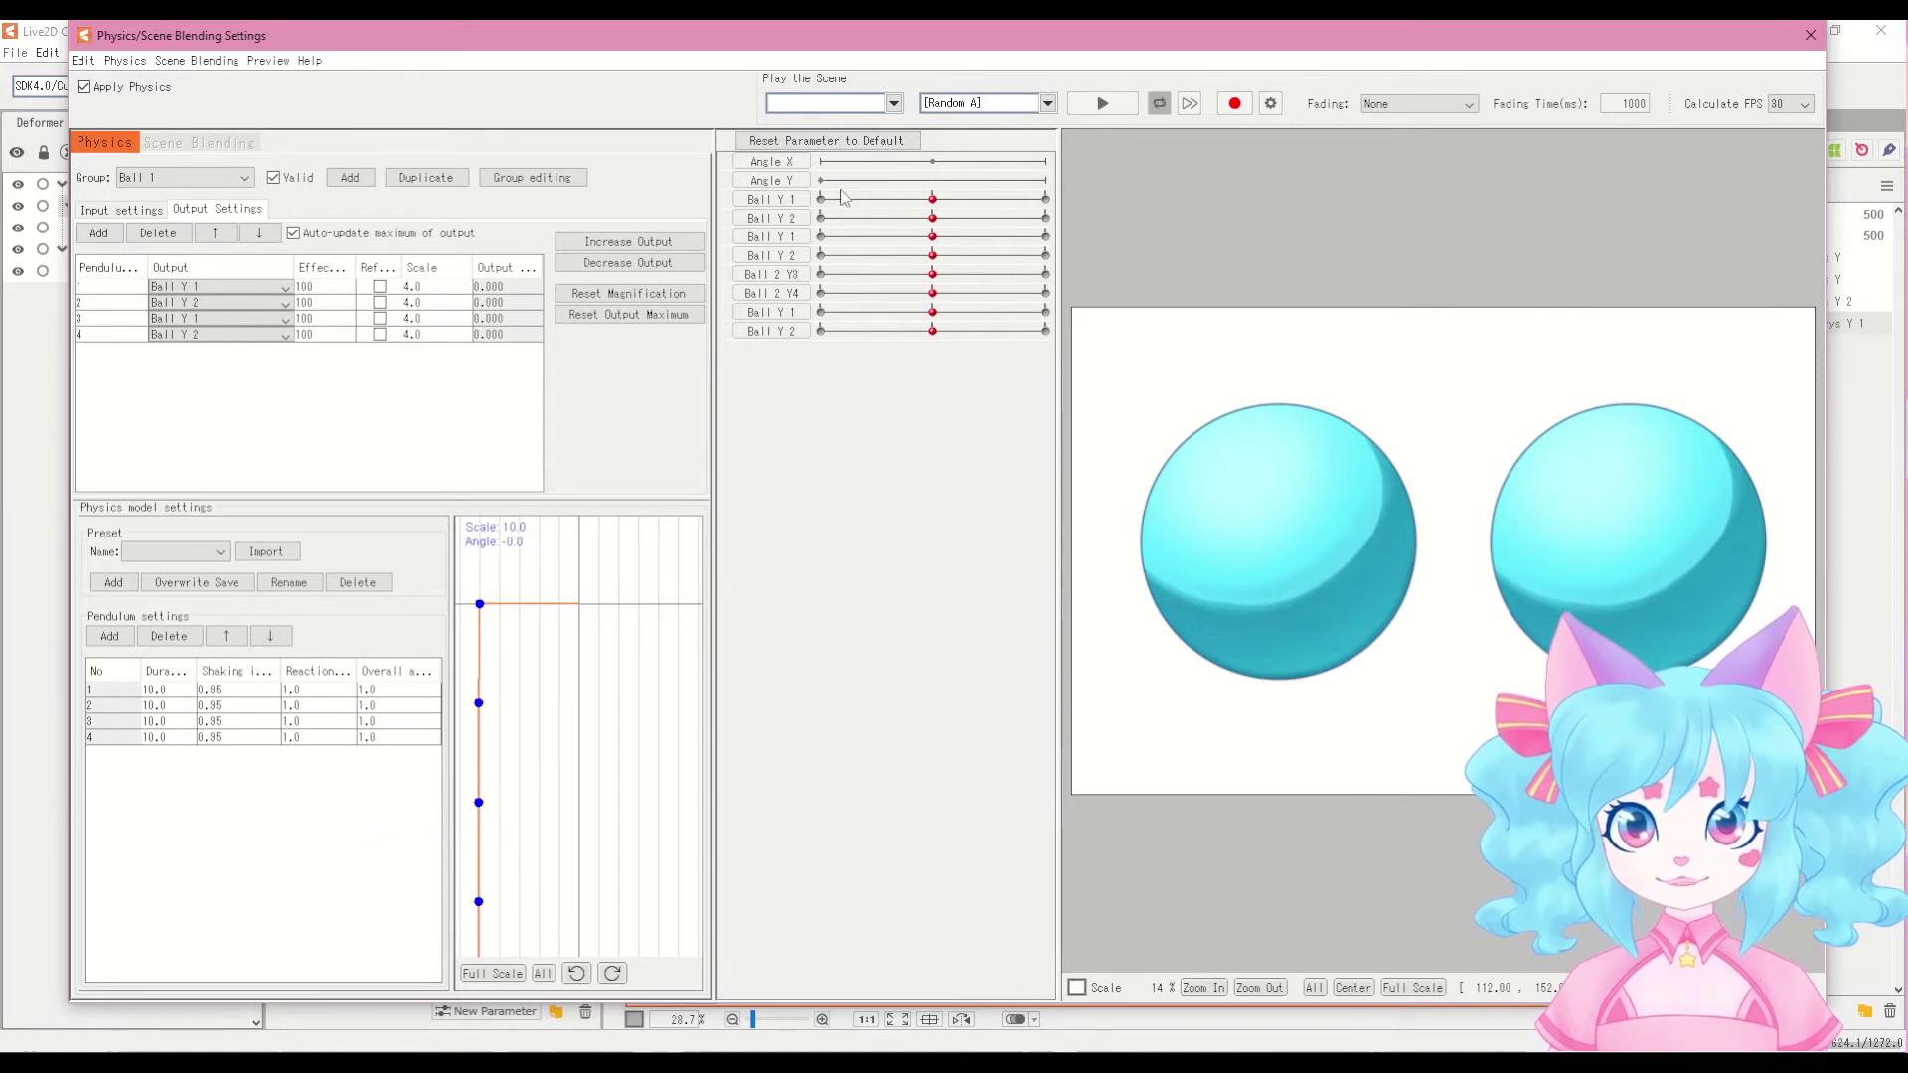
left_click_drag(863, 44, 471, 62)
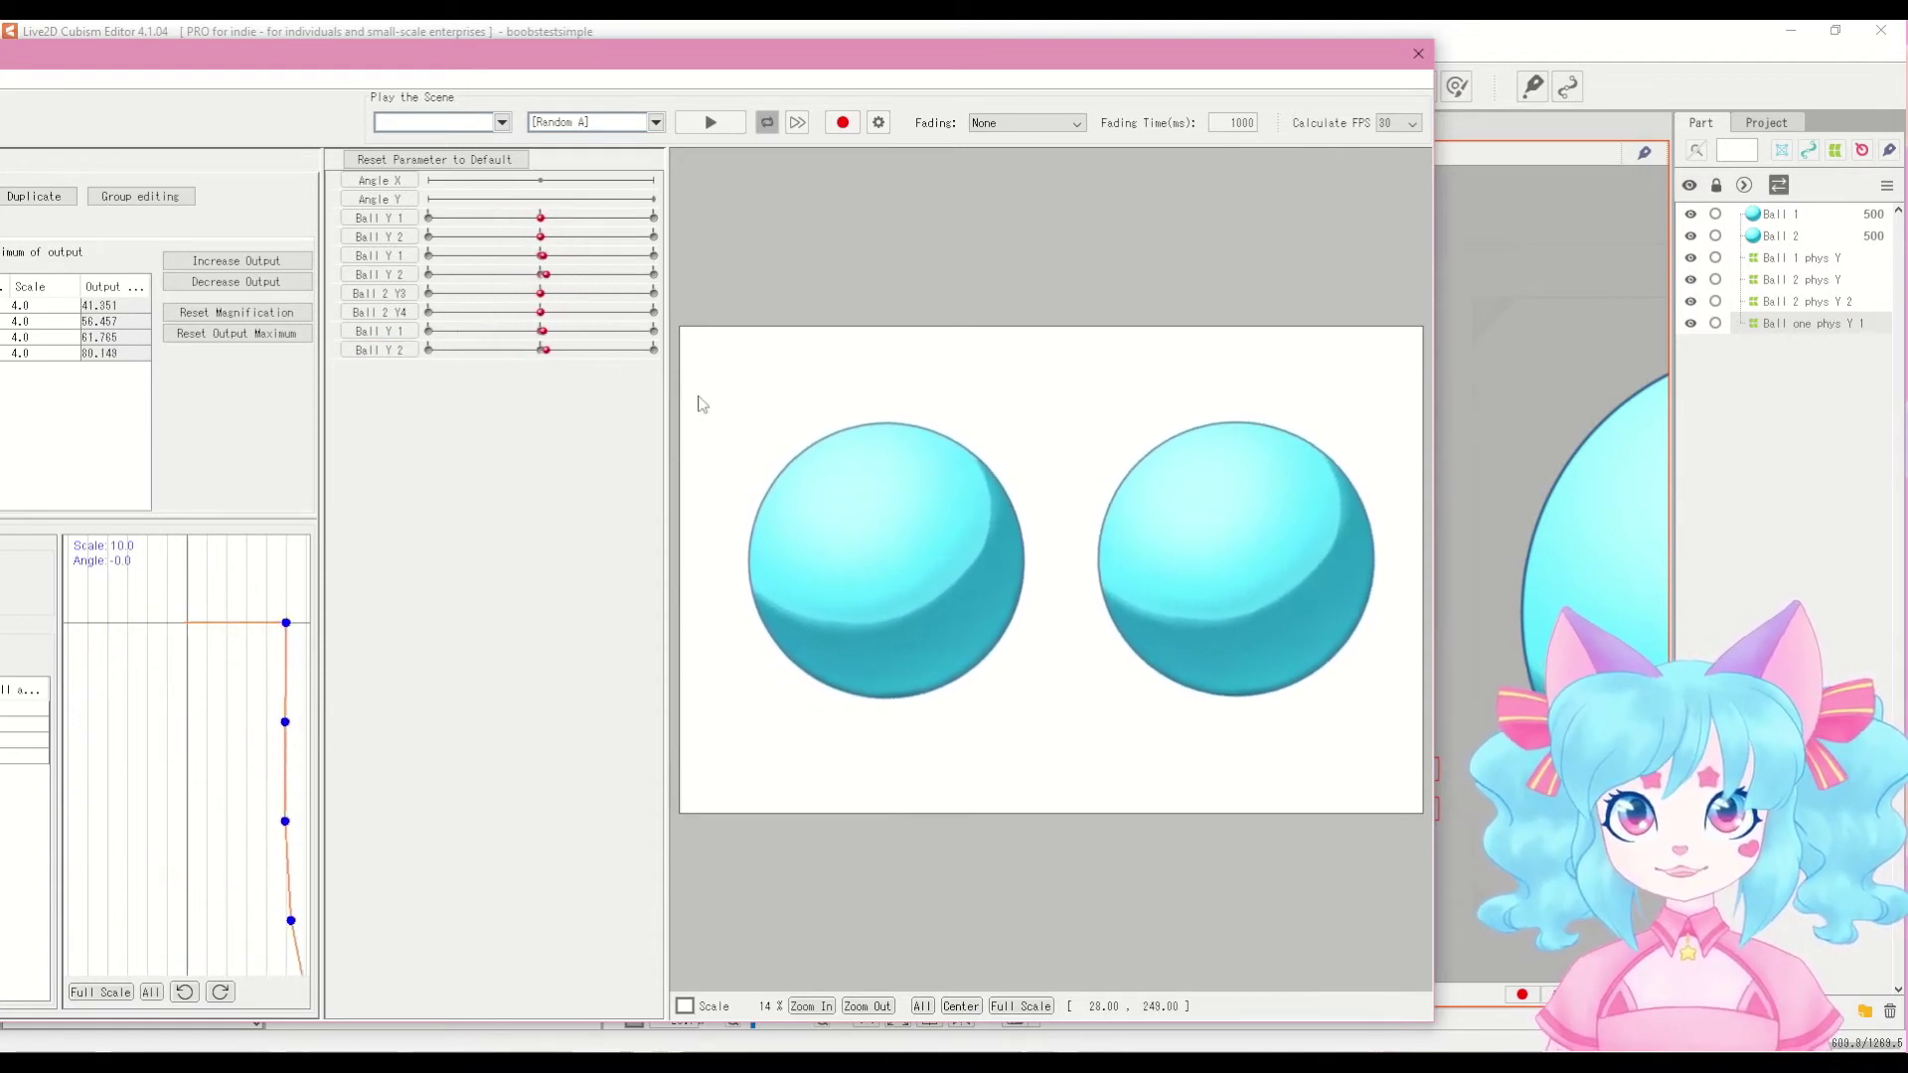
left_click_drag(653, 211, 551, 223)
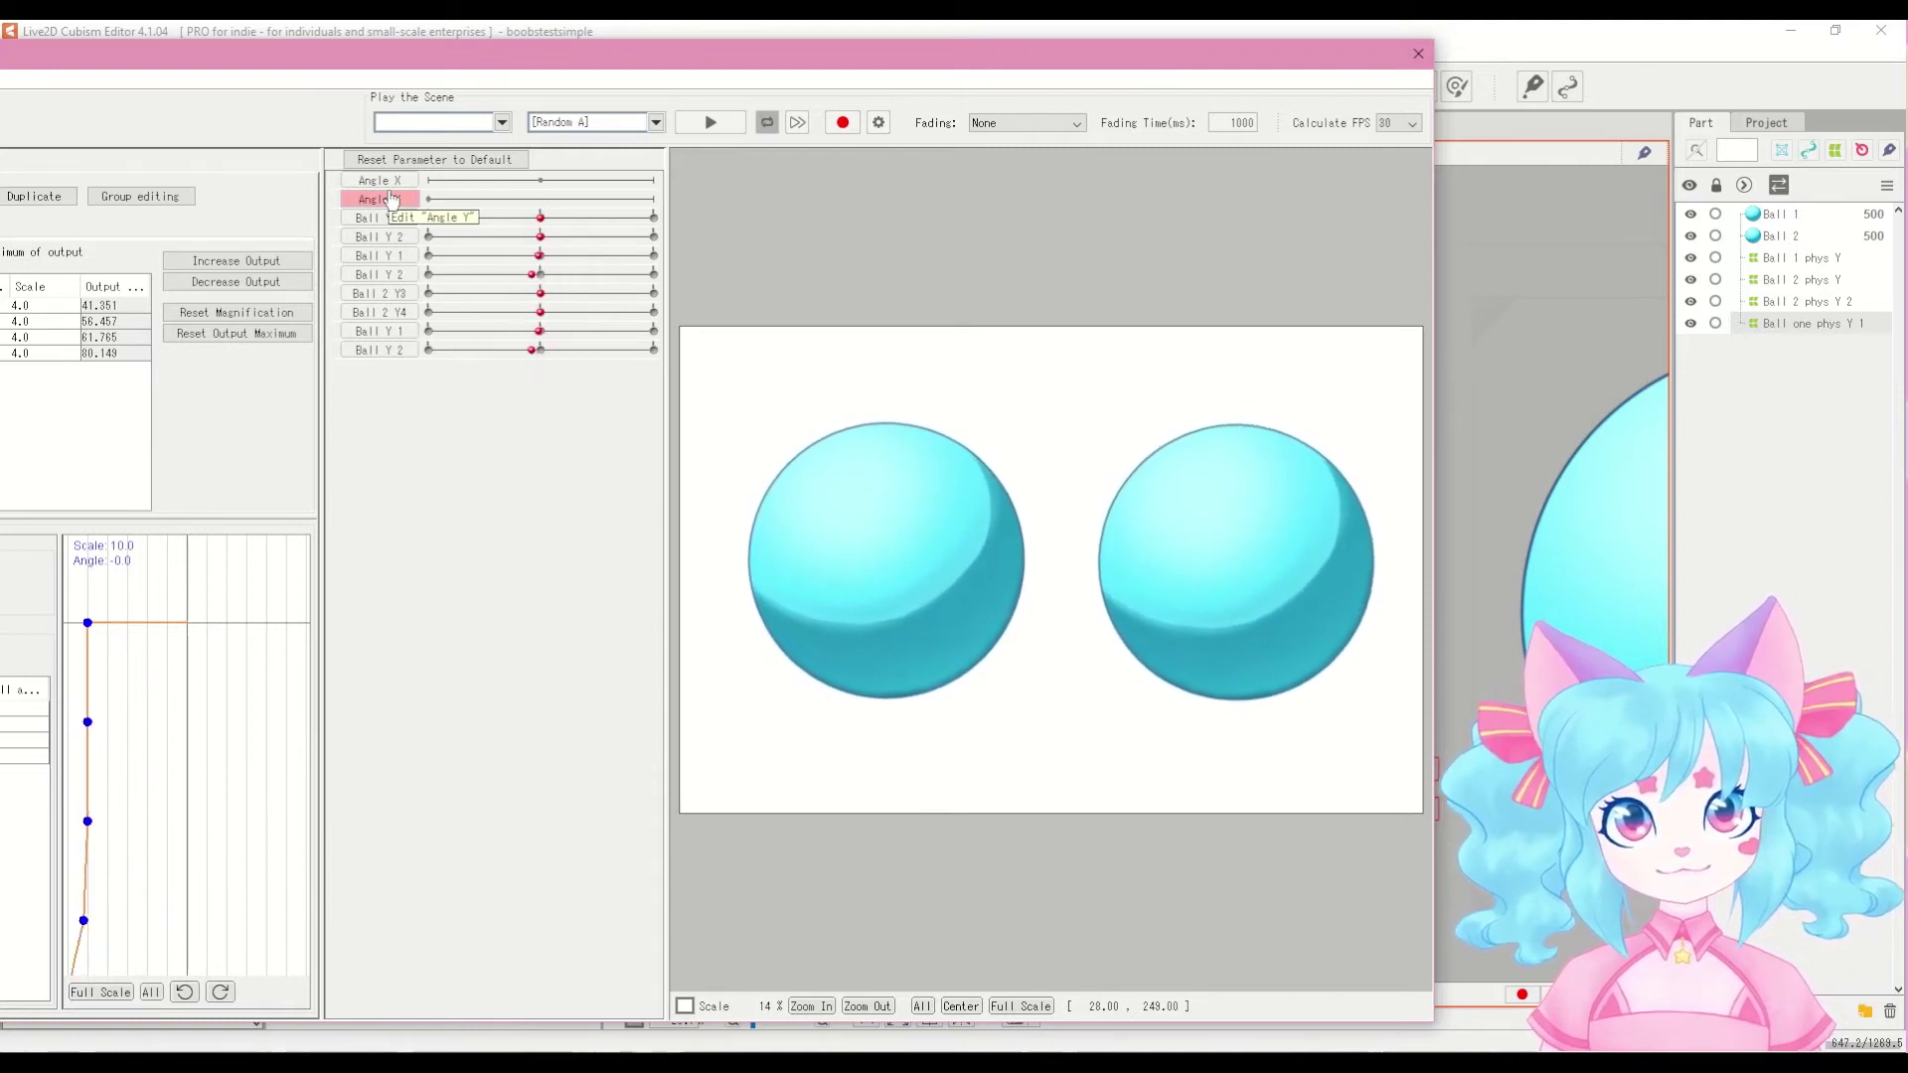
left_click_drag(429, 198, 648, 245)
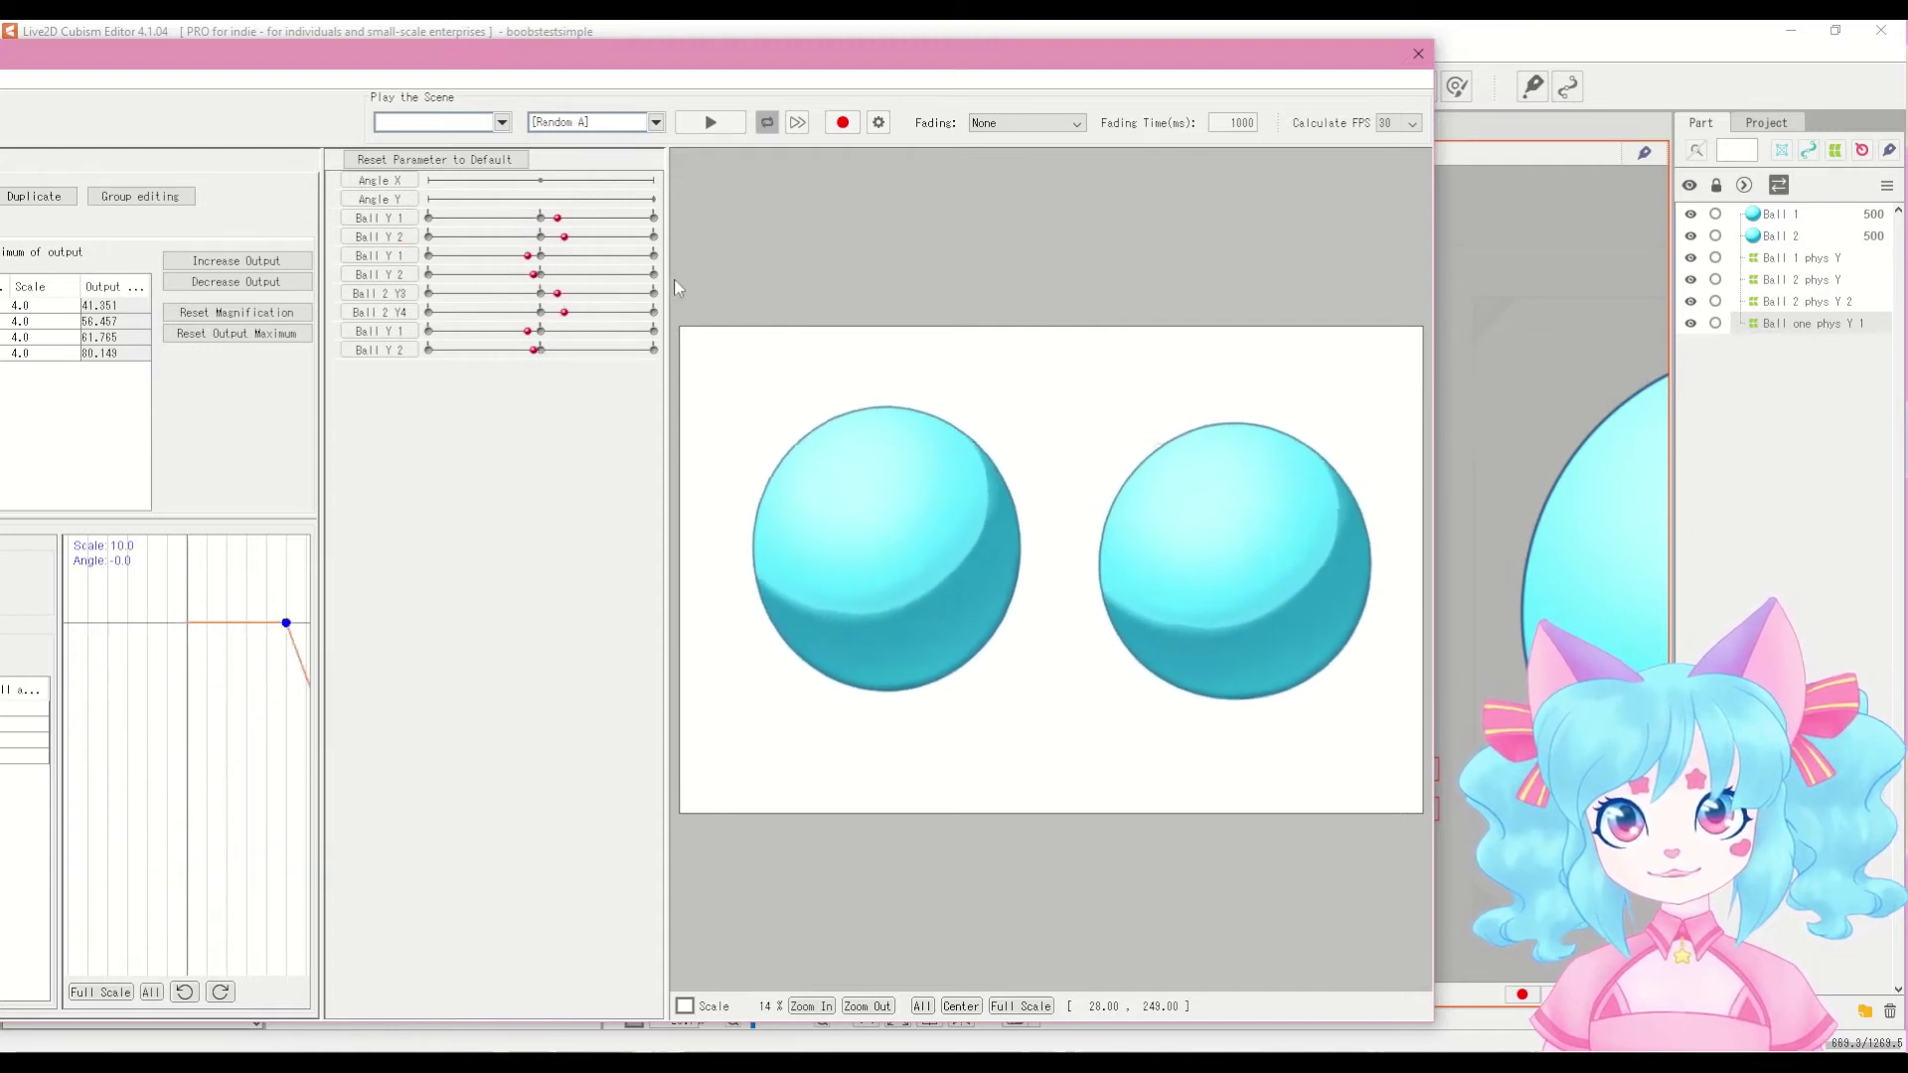
left_click_drag(653, 199, 601, 198)
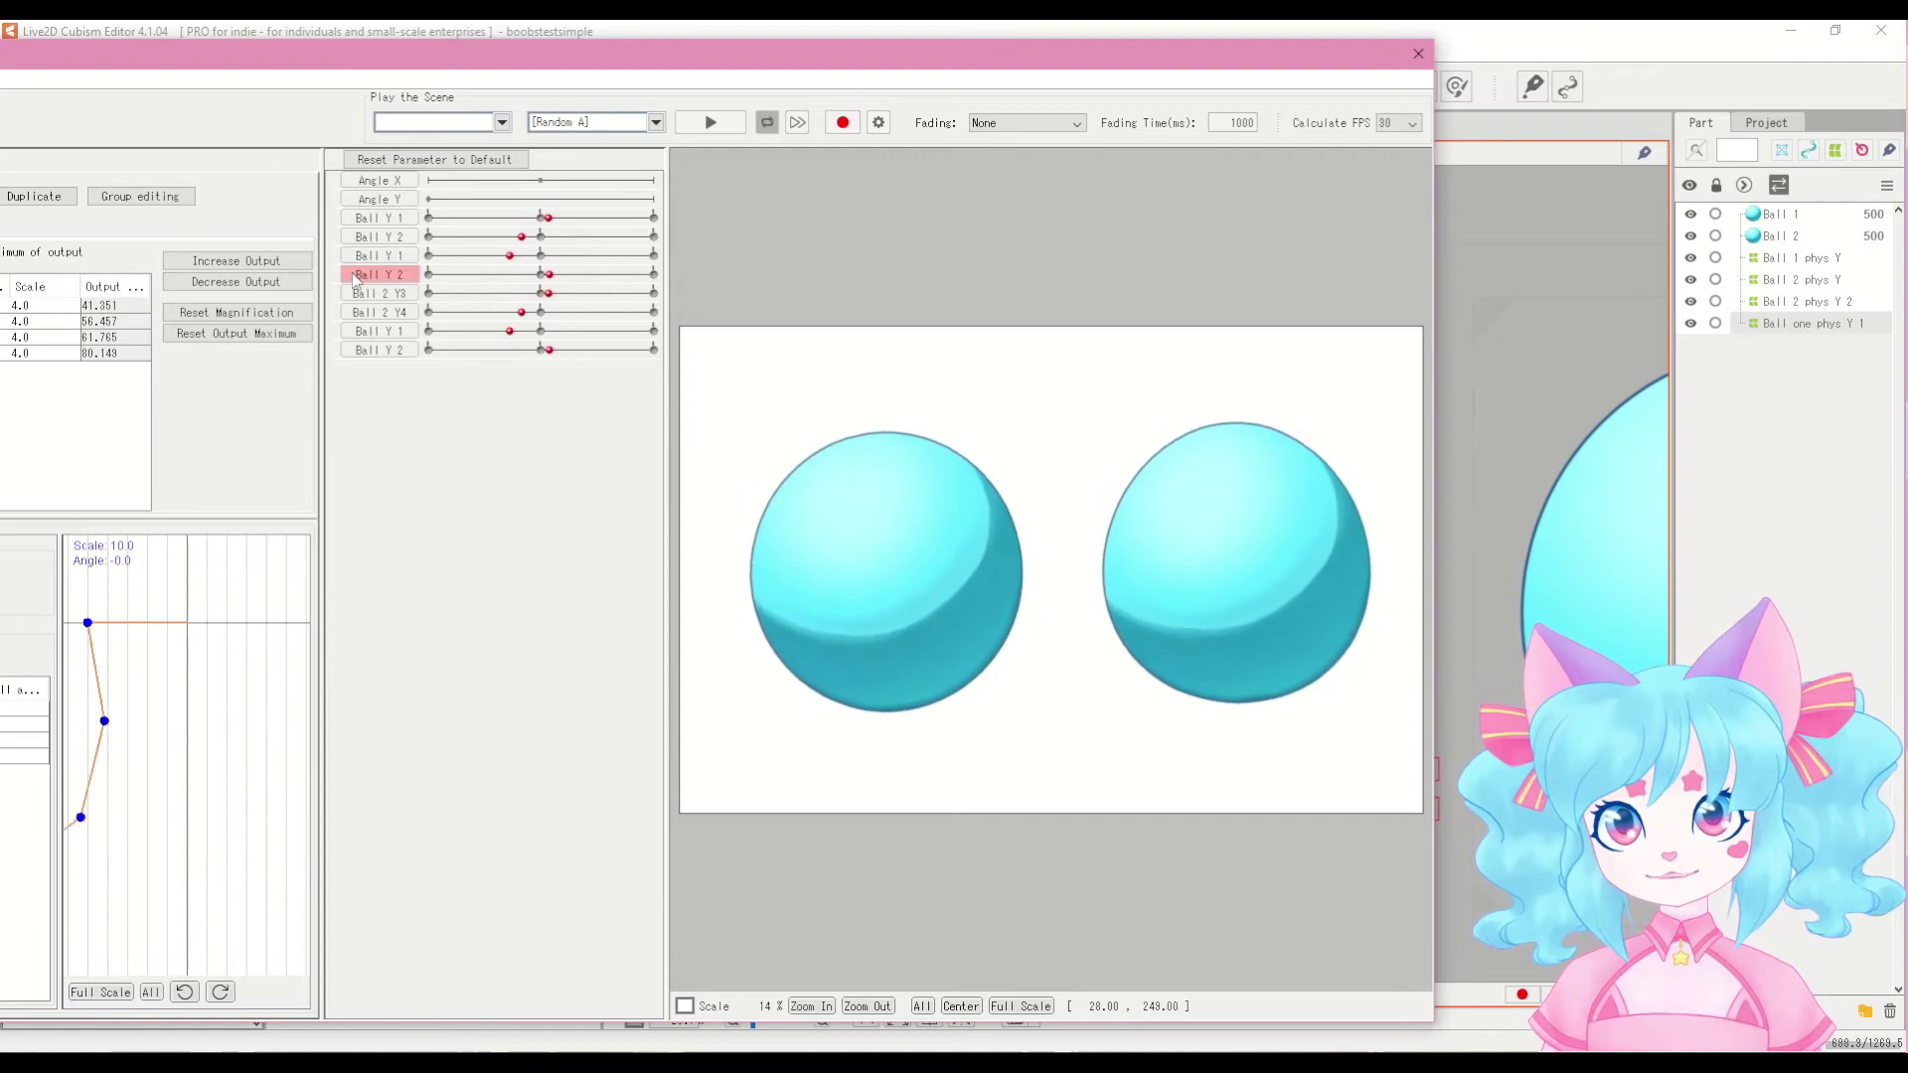
left_click_drag(665, 271, 677, 308)
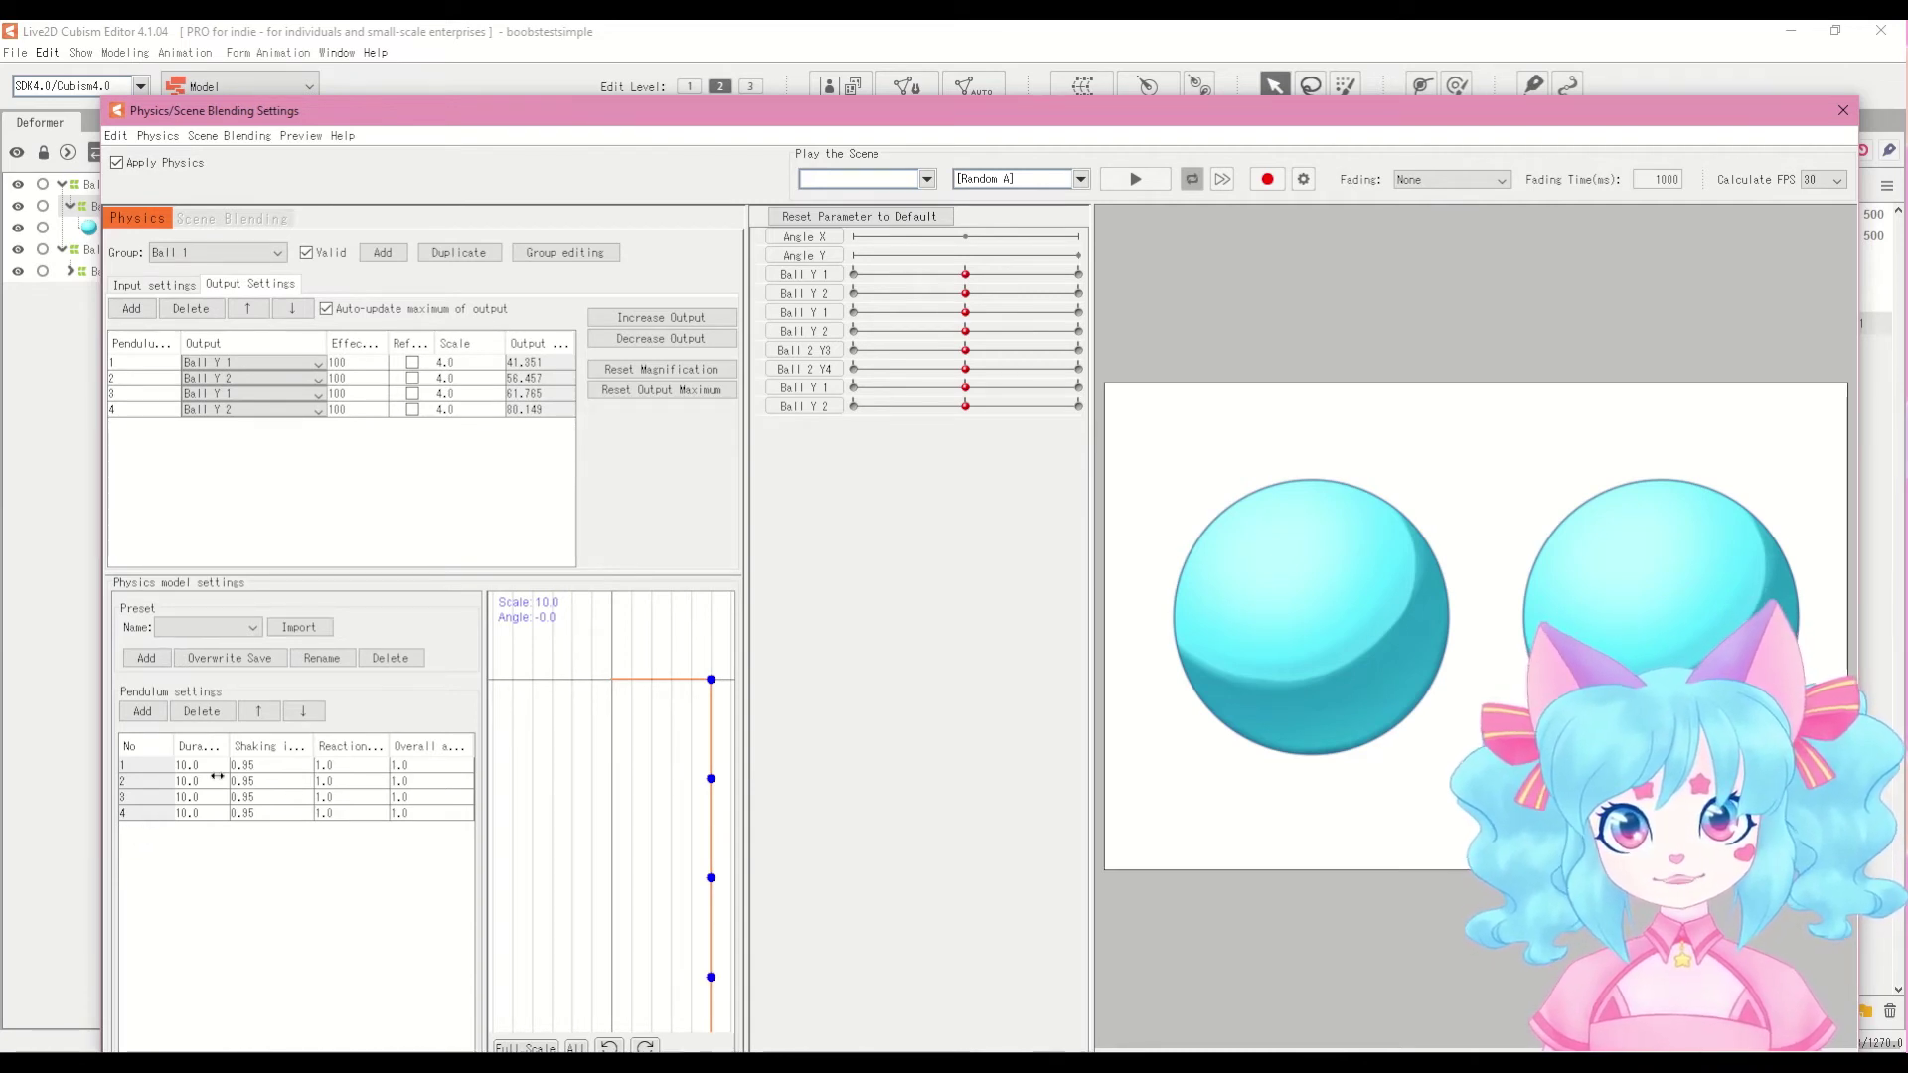
mouse_move(1026, 261)
left_mouse_down()
mouse_move(994, 259)
mouse_move(1038, 259)
mouse_move(1016, 260)
left_mouse_up()
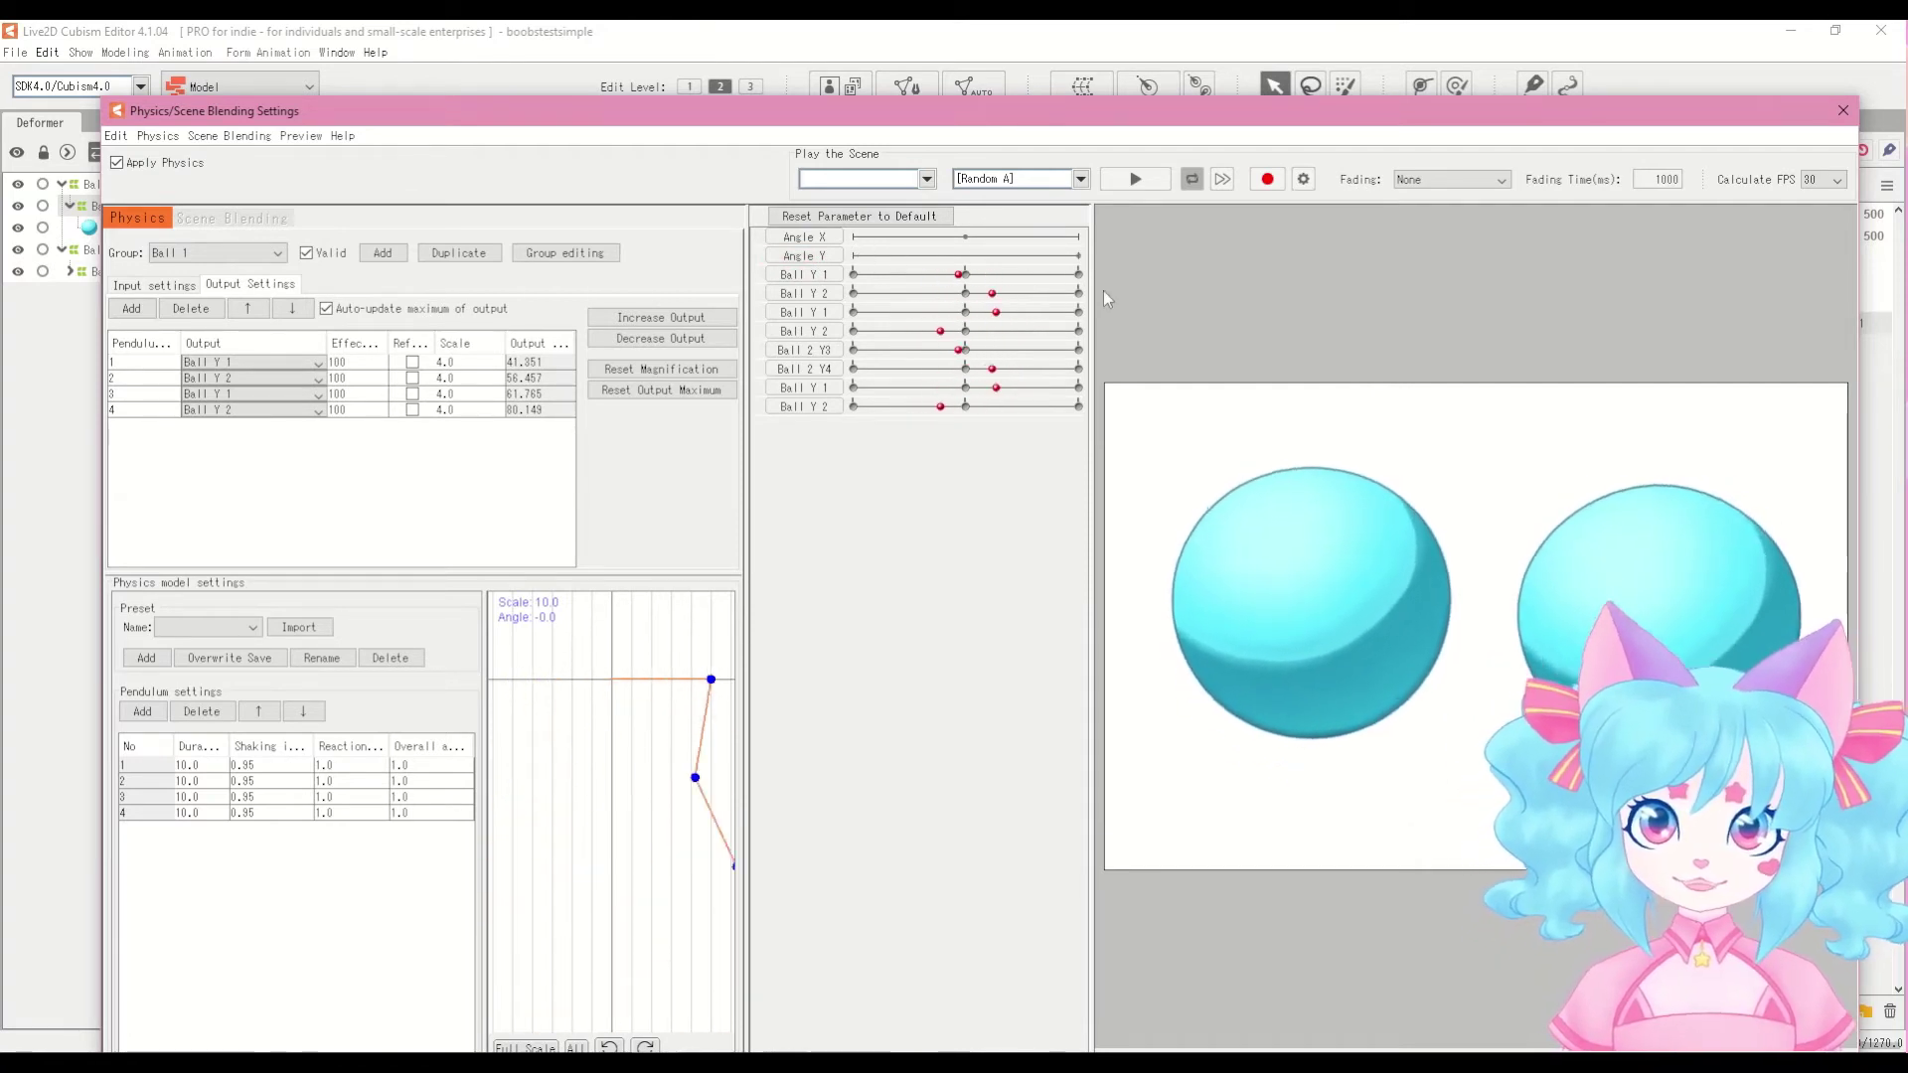
left_click_drag(965, 255, 924, 256)
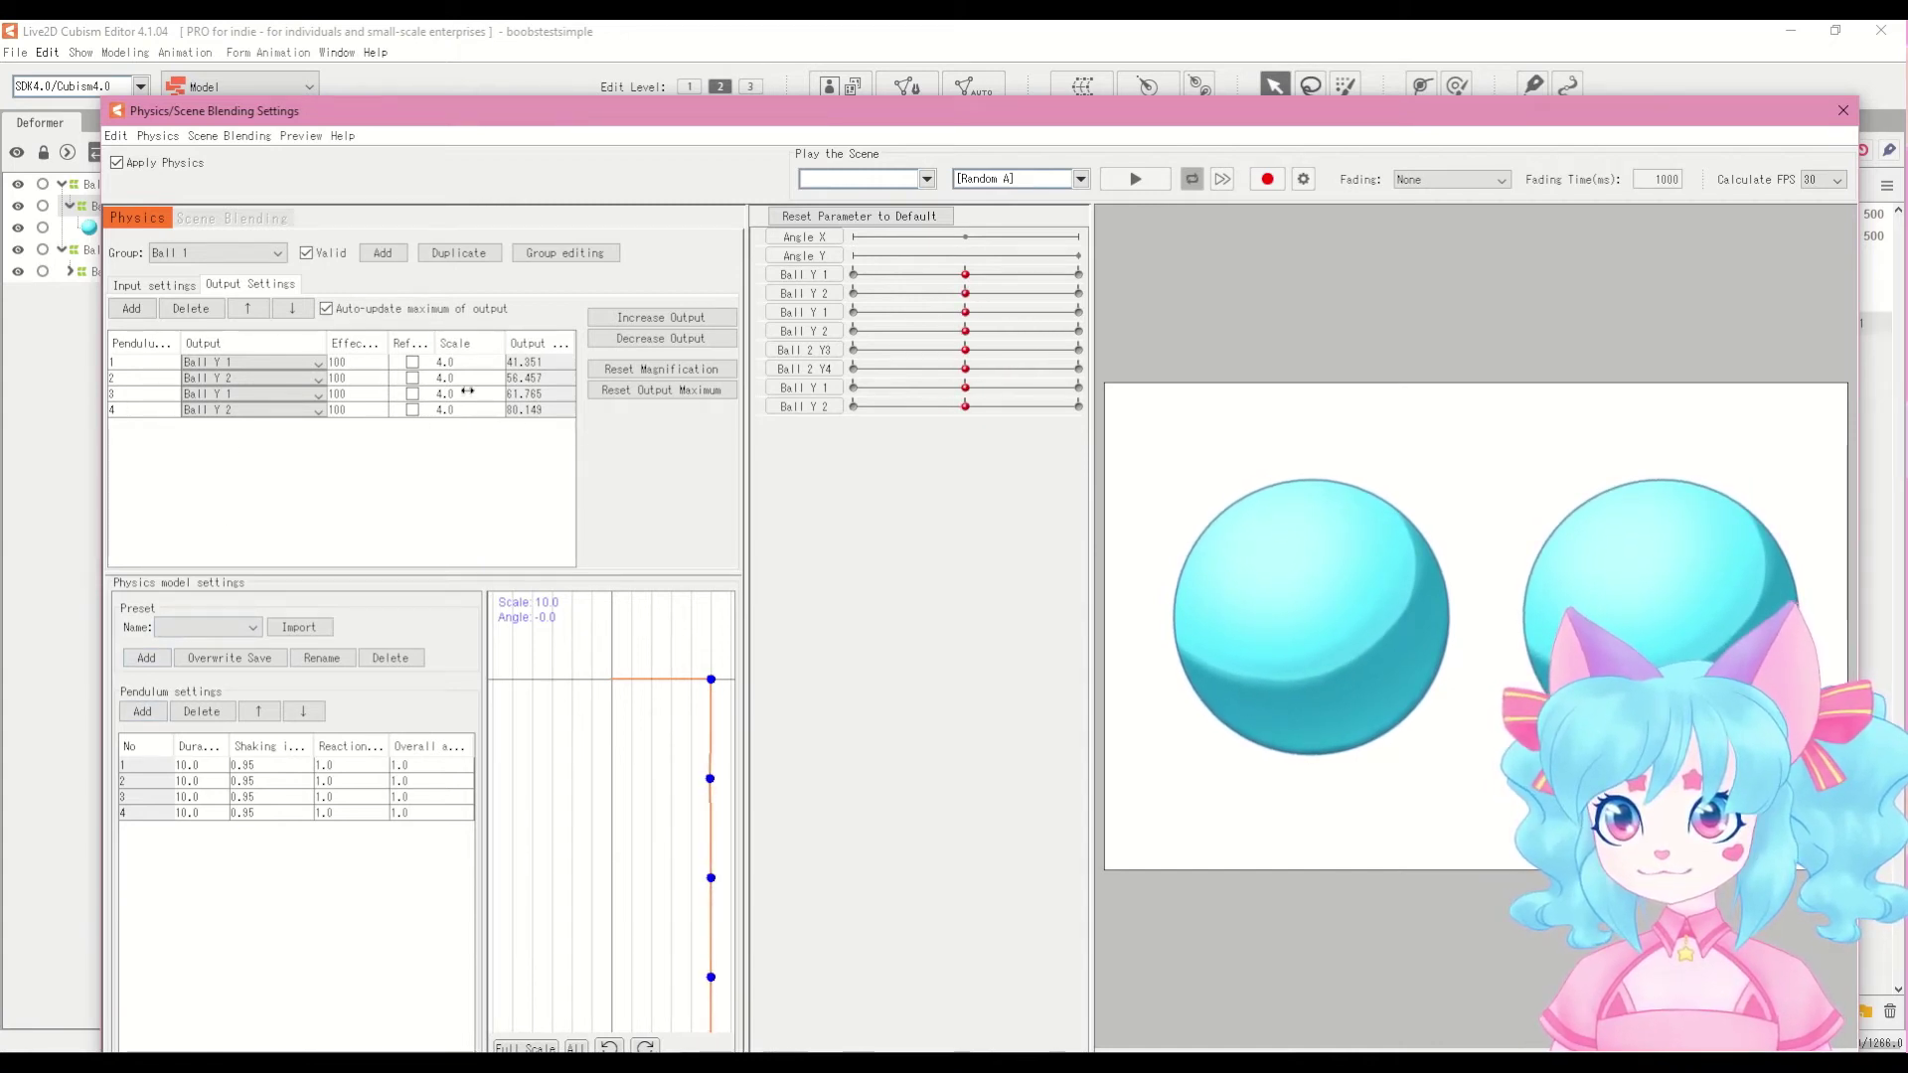
Step: Switch to the BAll 2 group and set the scale of its third and fourth outputs, Ball Y 1 and Ball Y 2, to 0
left_click(250, 257)
left_click(242, 281)
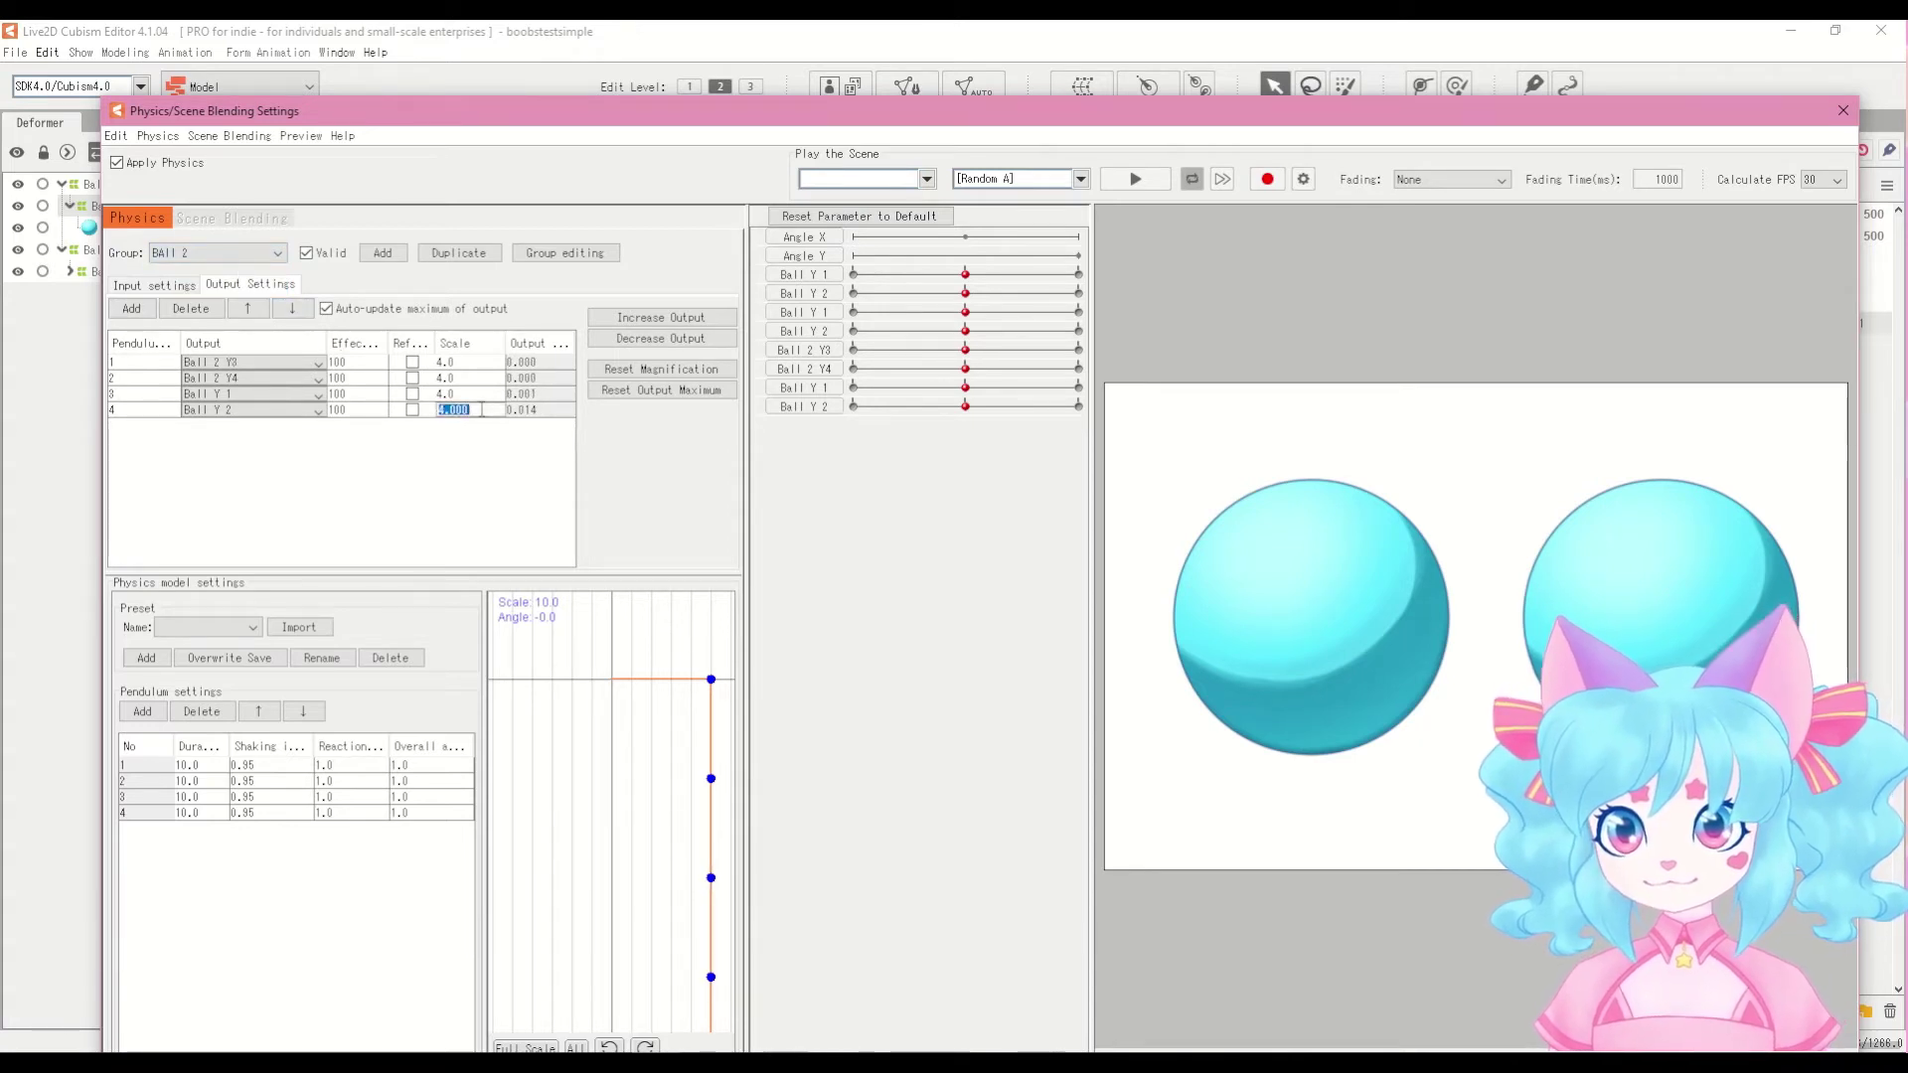
double_click(469, 393)
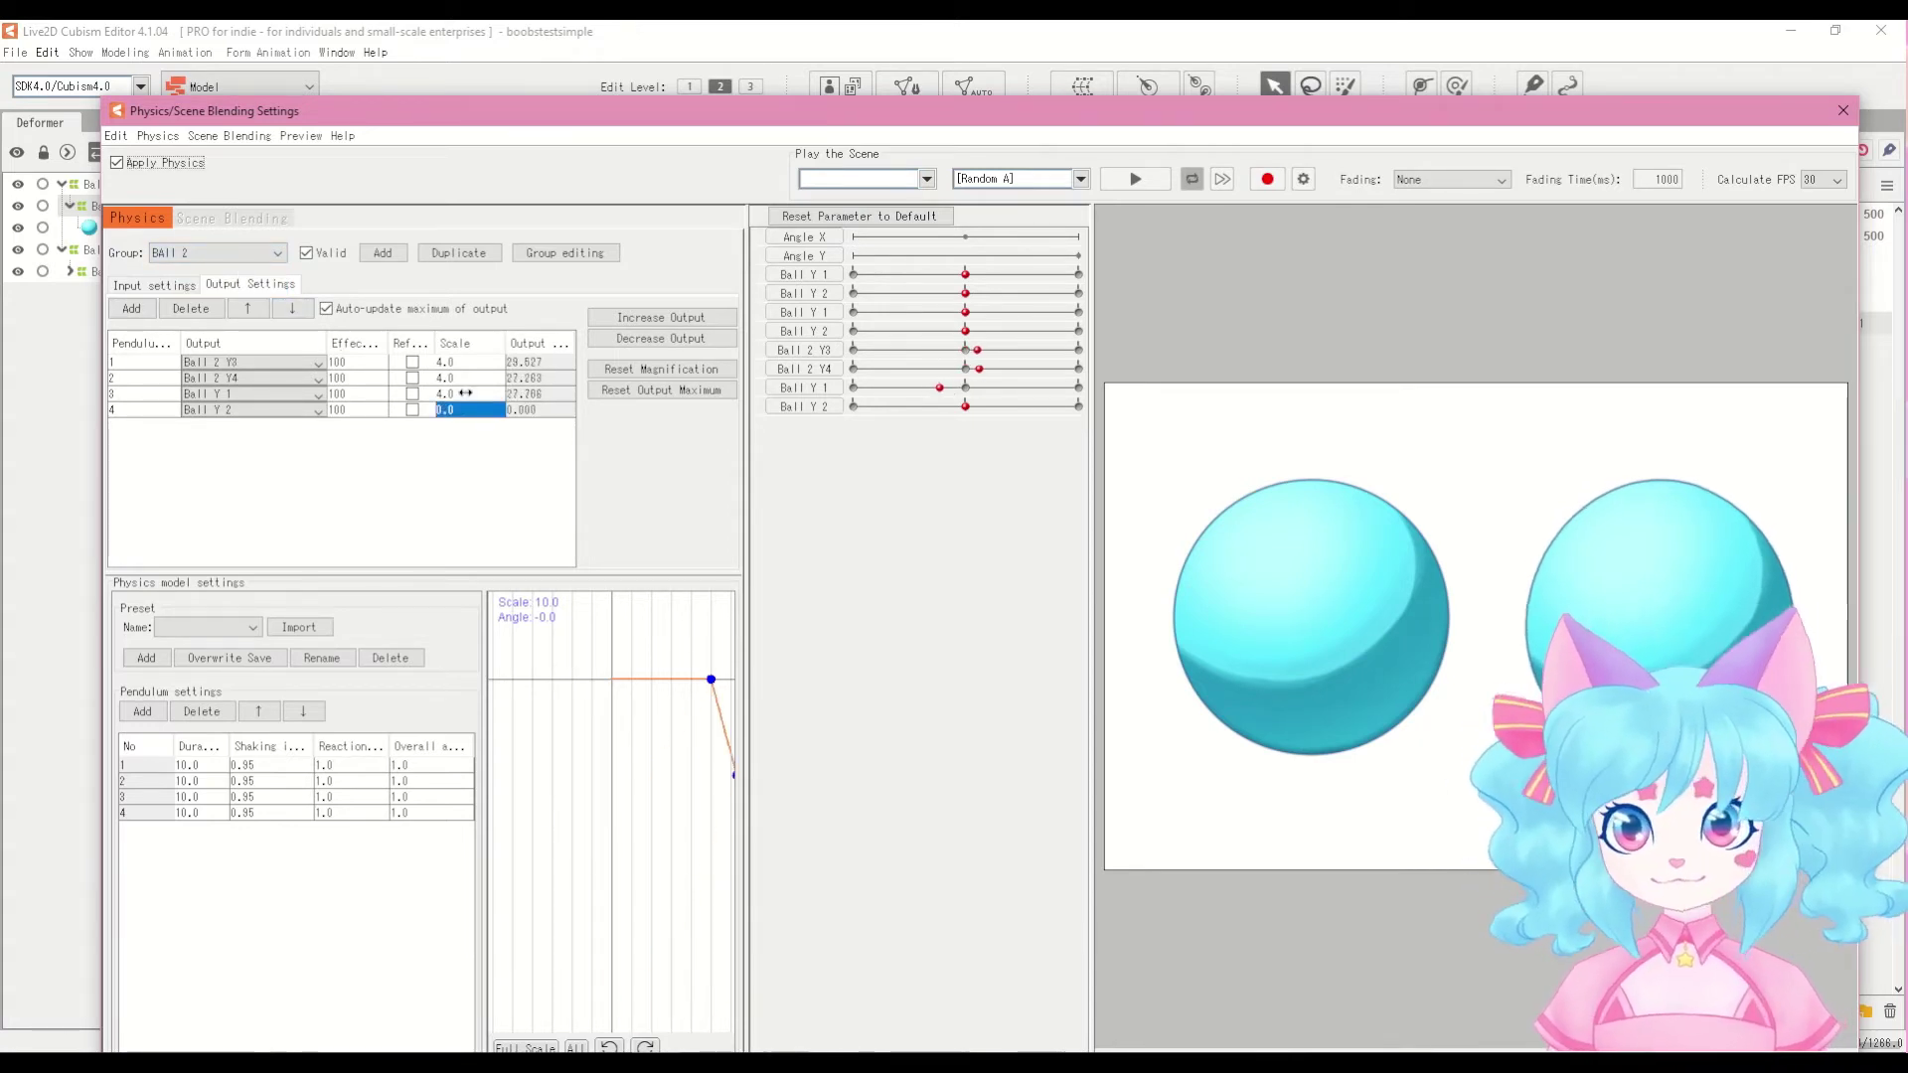
type("0")
key("Return")
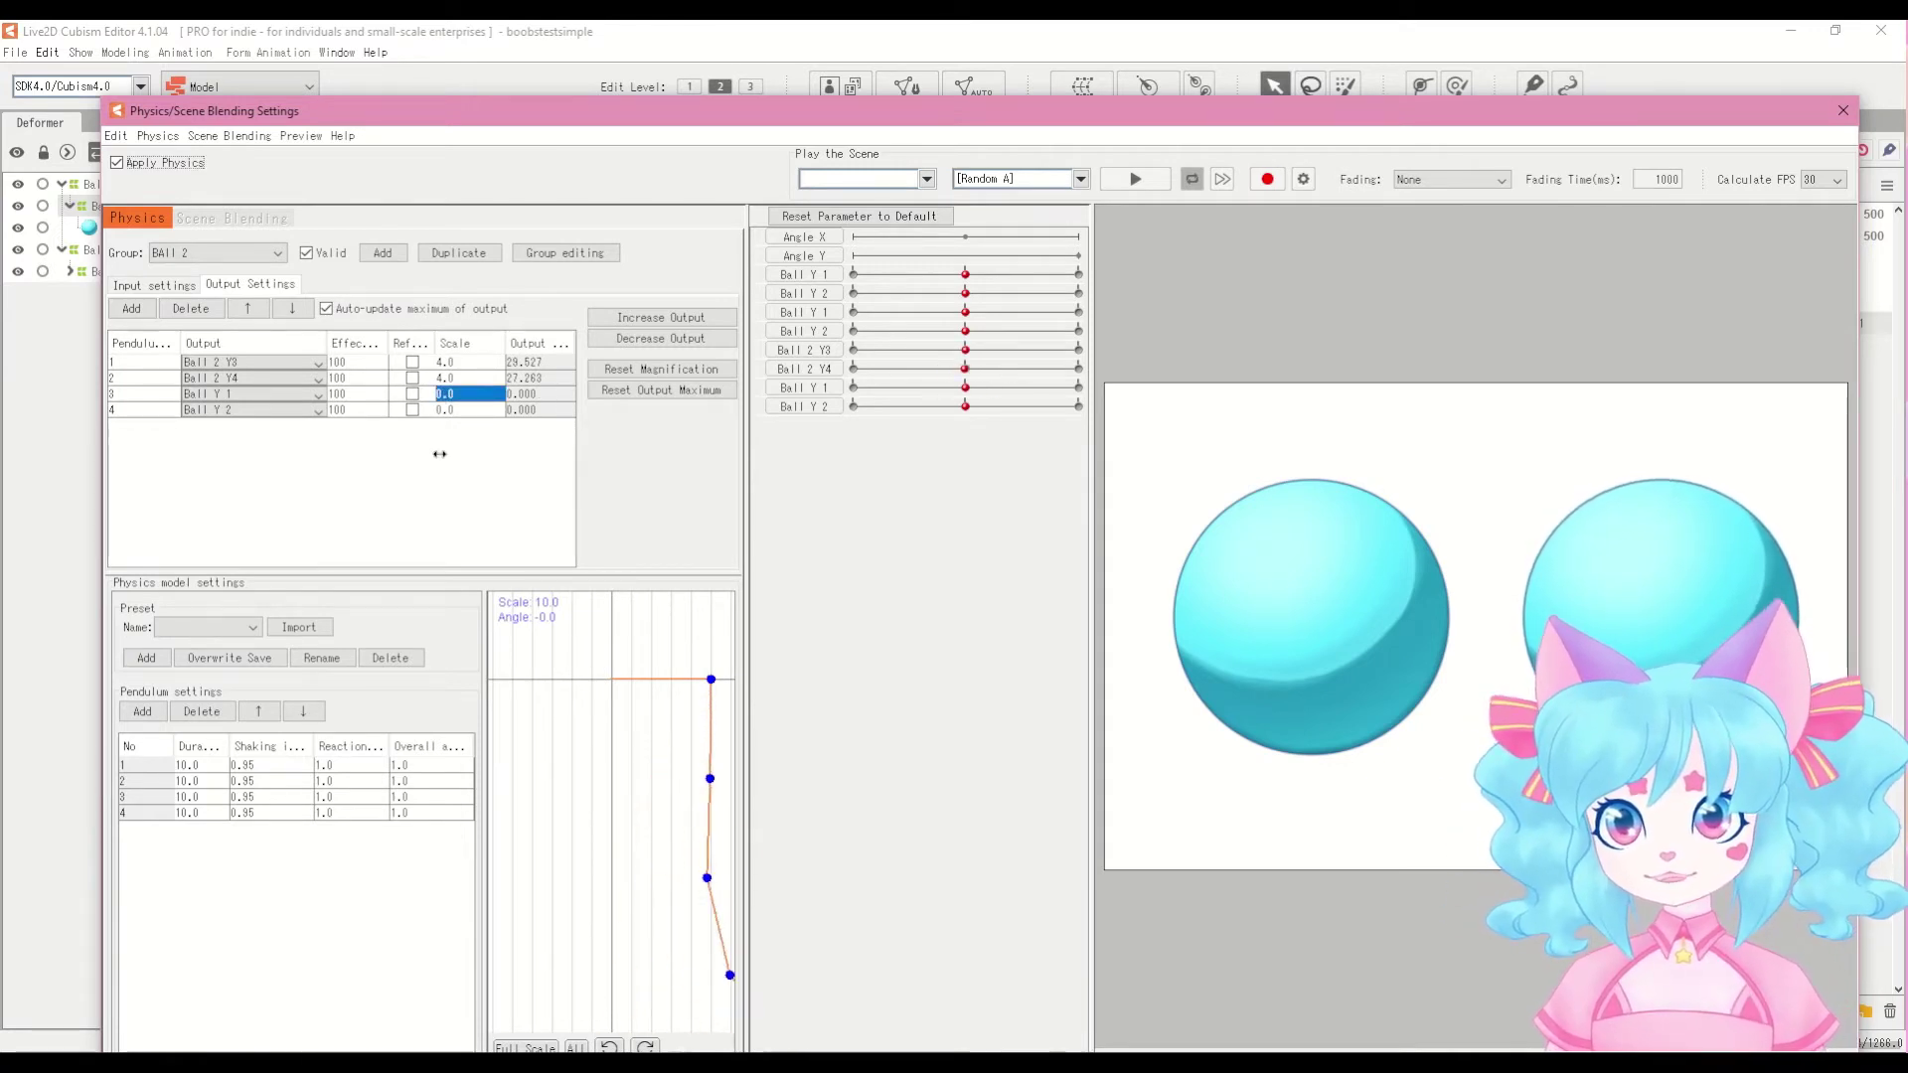
Step: Swing the angle parameters and compare how the two balls move in the preview
left_click_drag(795, 238, 797, 249)
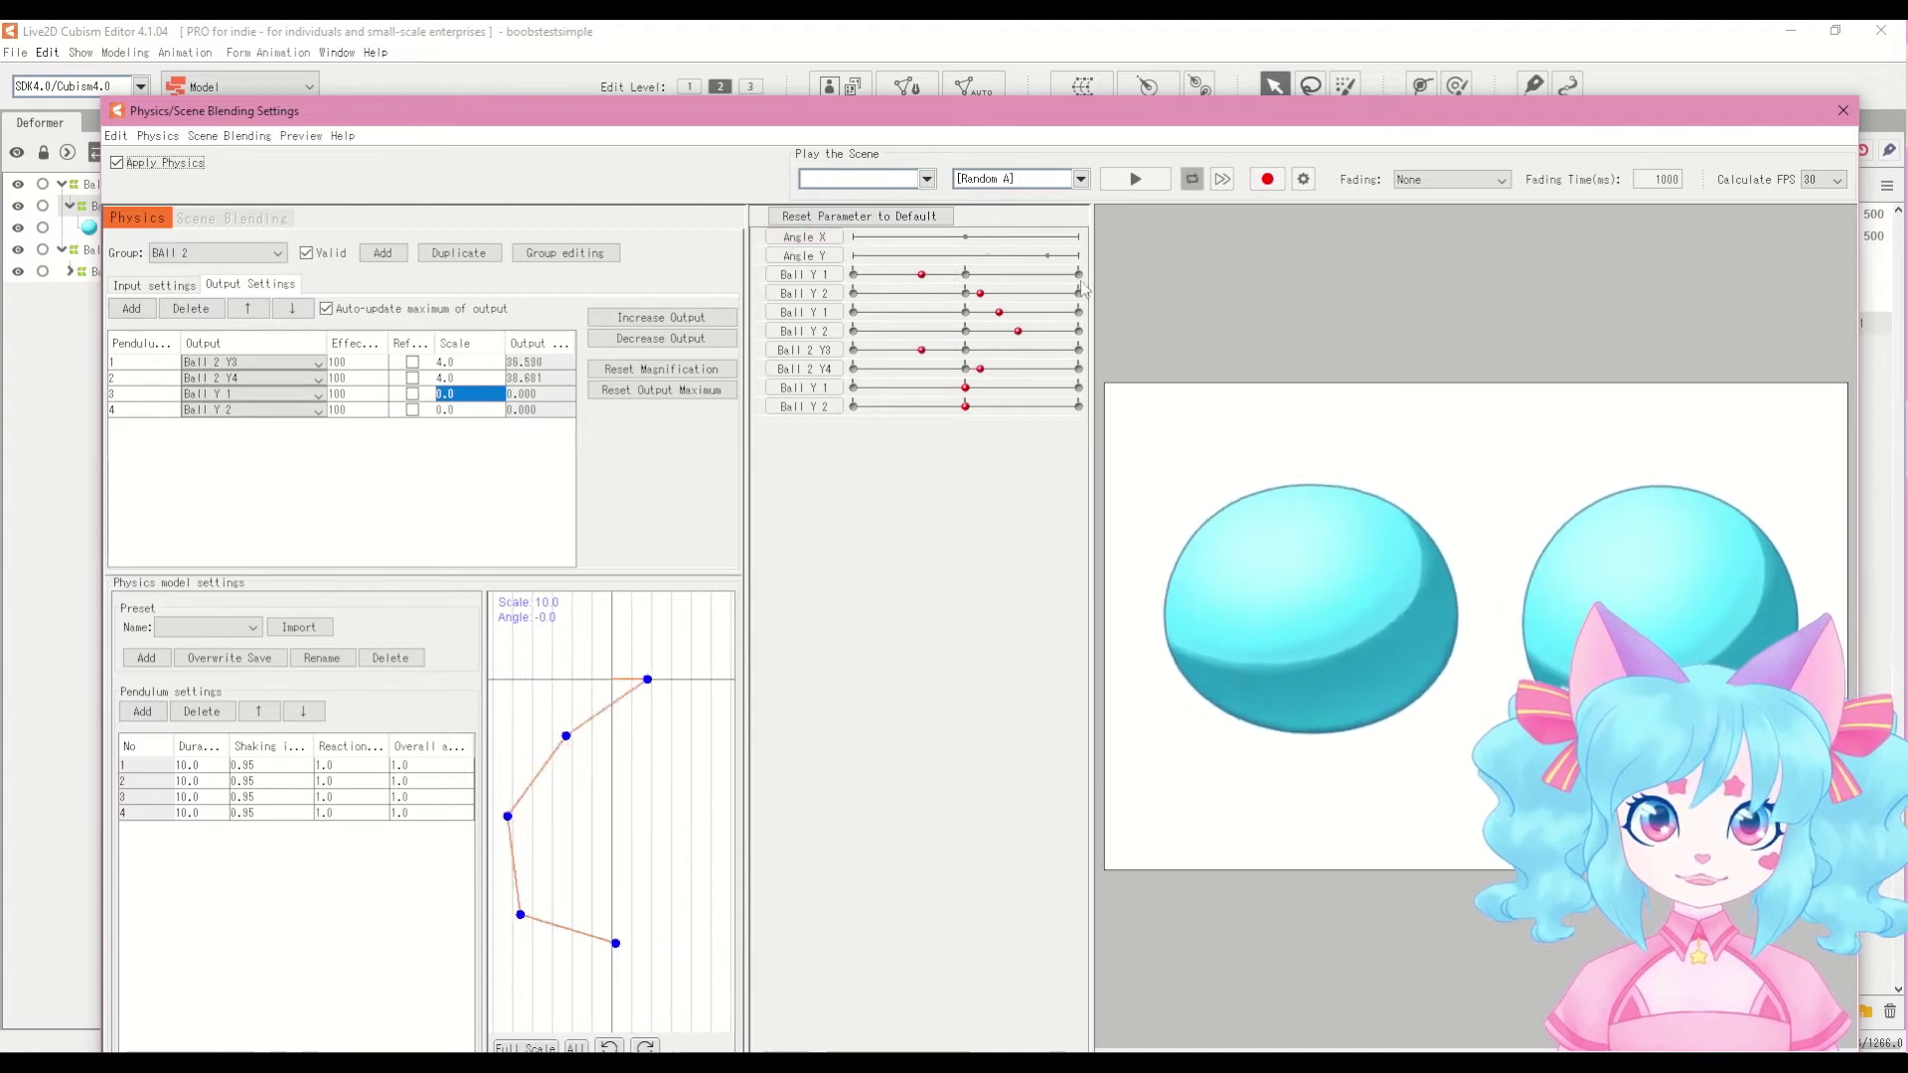
left_click_drag(914, 126, 354, 128)
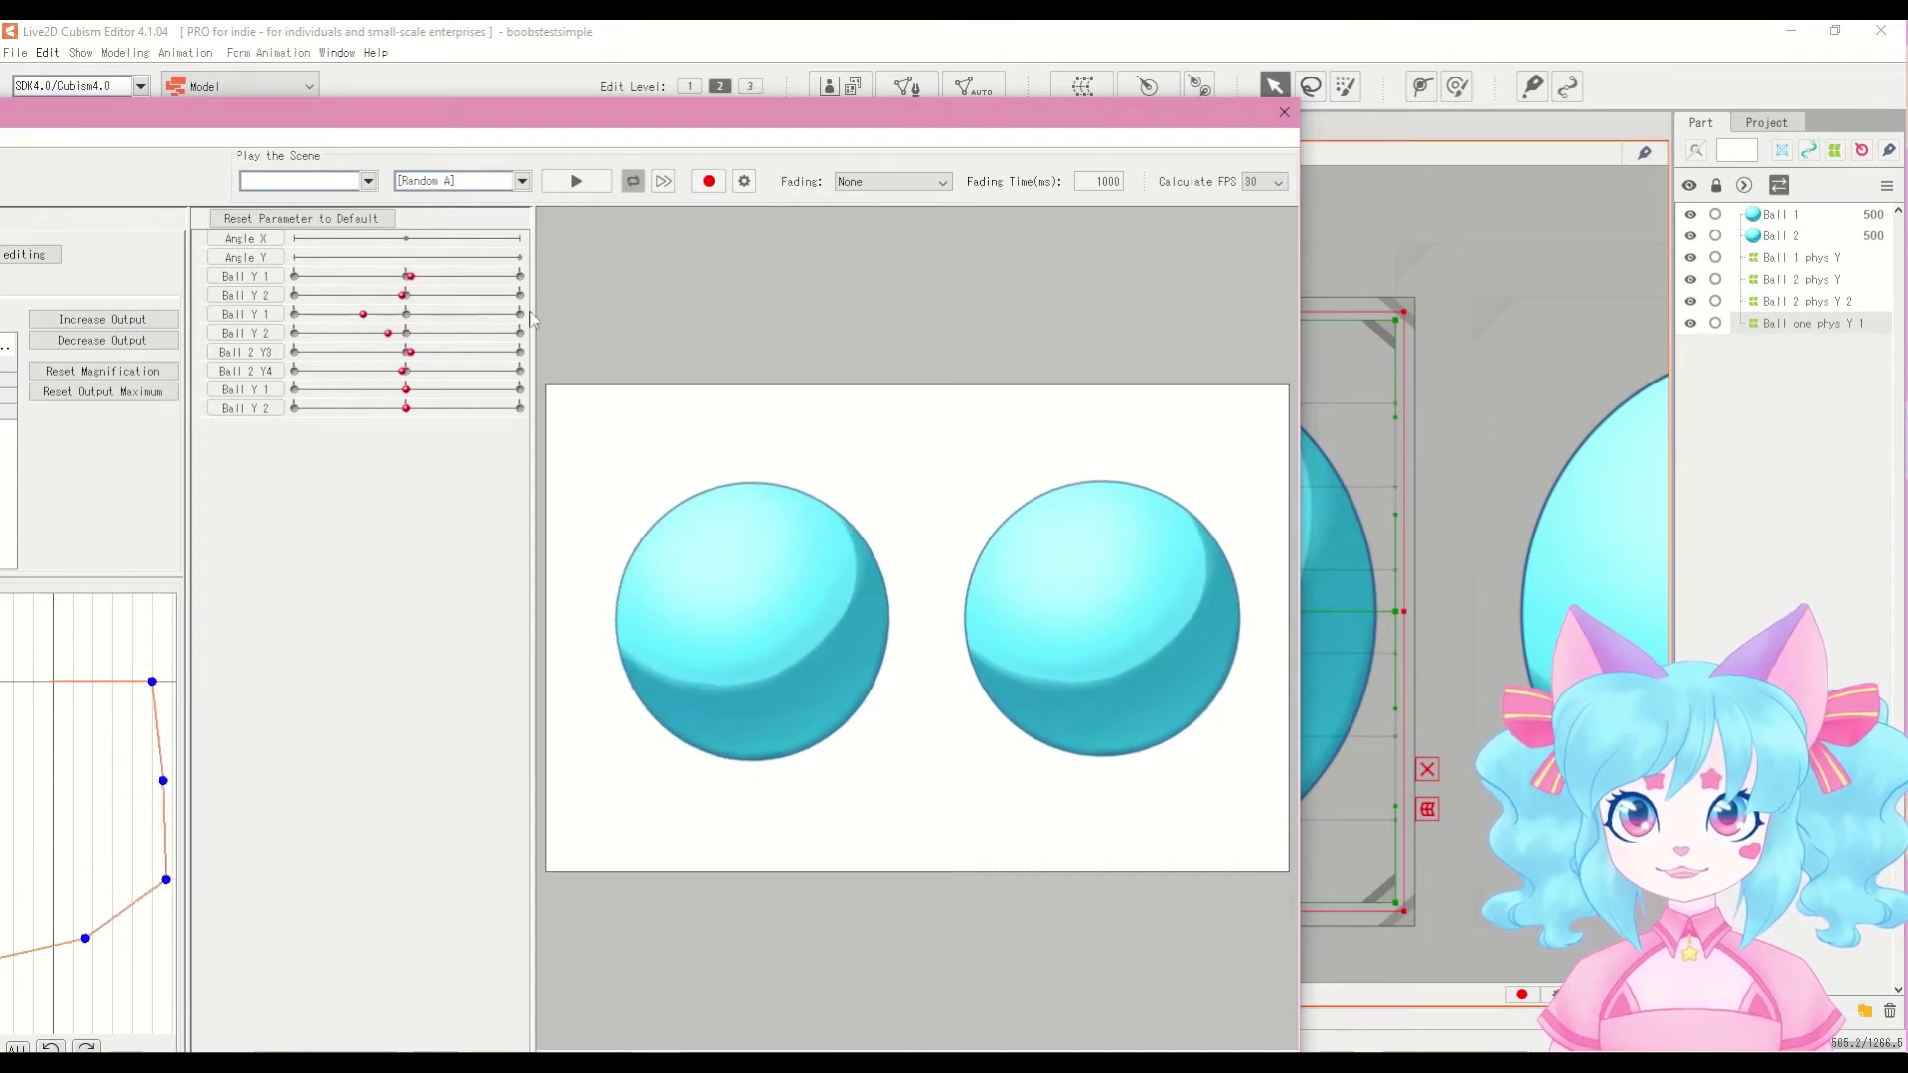
left_click_drag(298, 111, 768, 145)
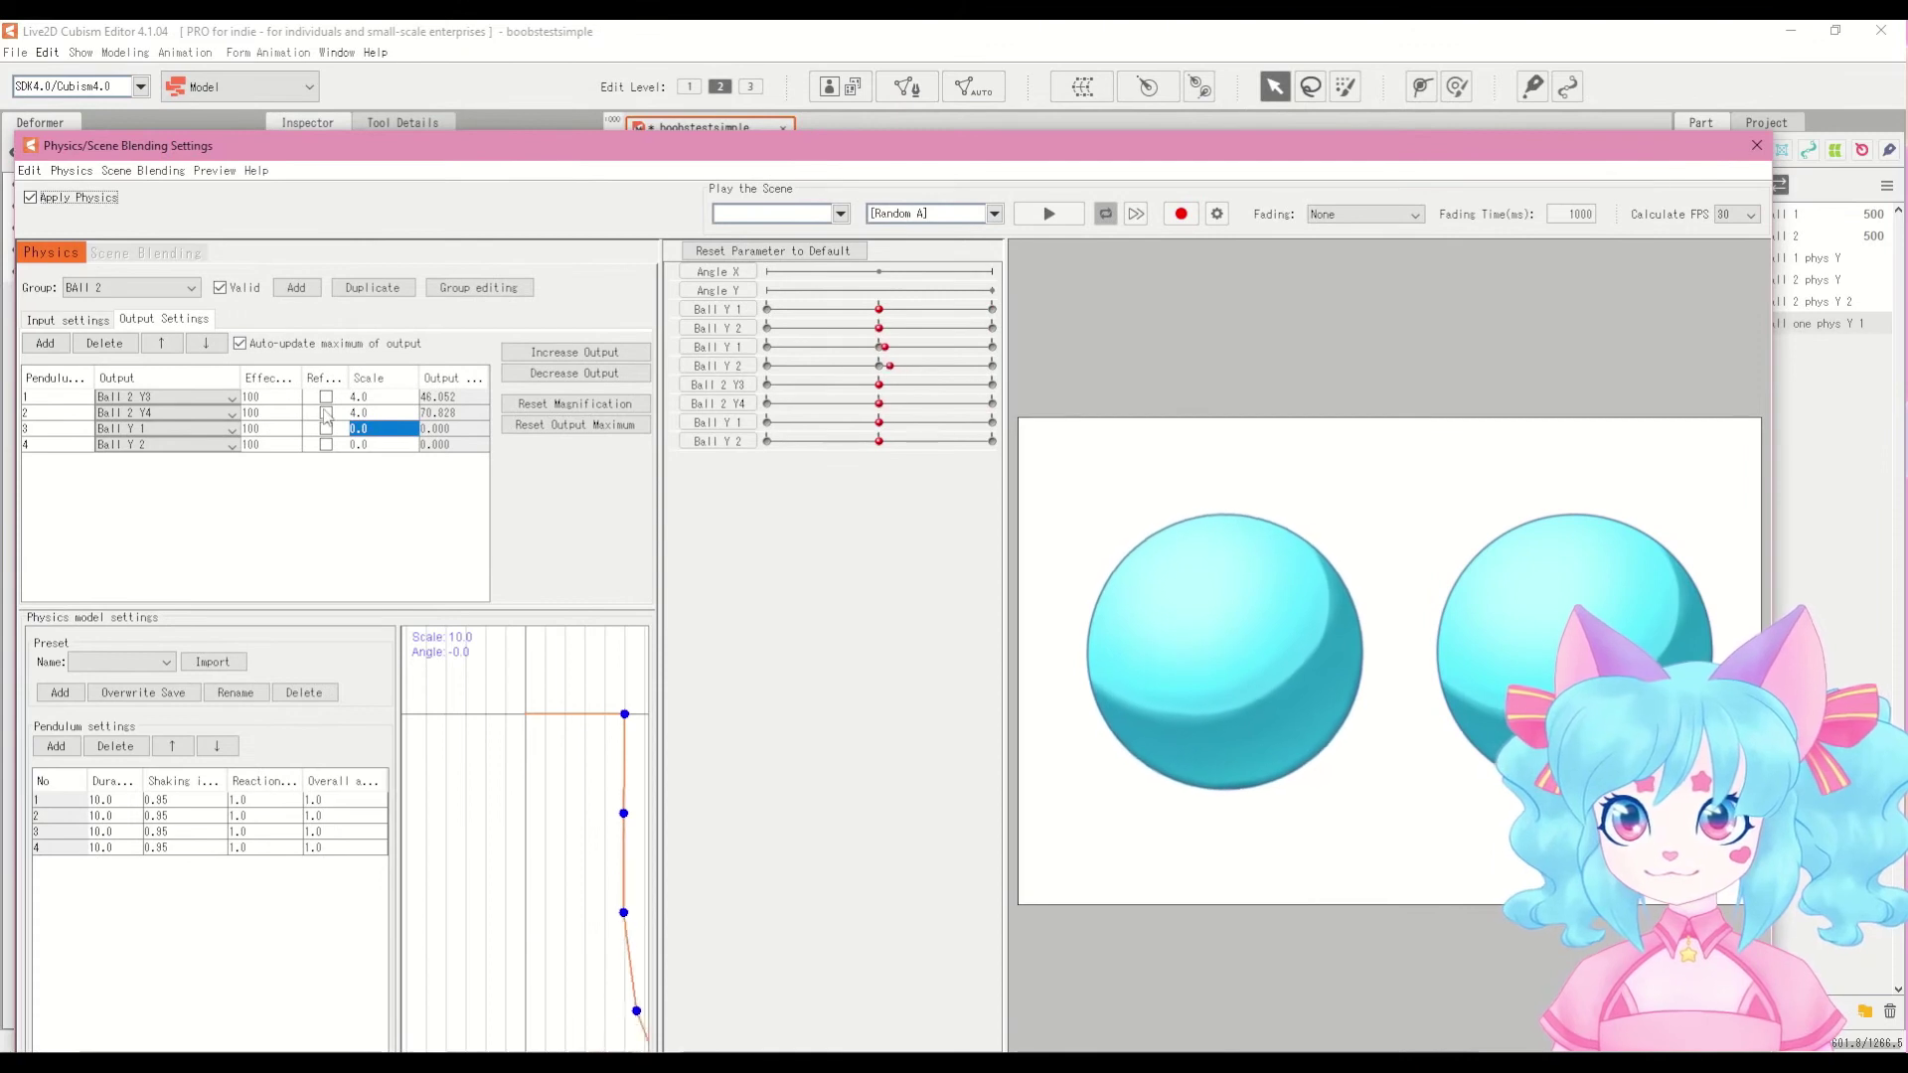
Step: Set the scale of the third and fourth outputs of the BAll 2 group back to 4
type("4")
key("Return")
type("4")
key("Return")
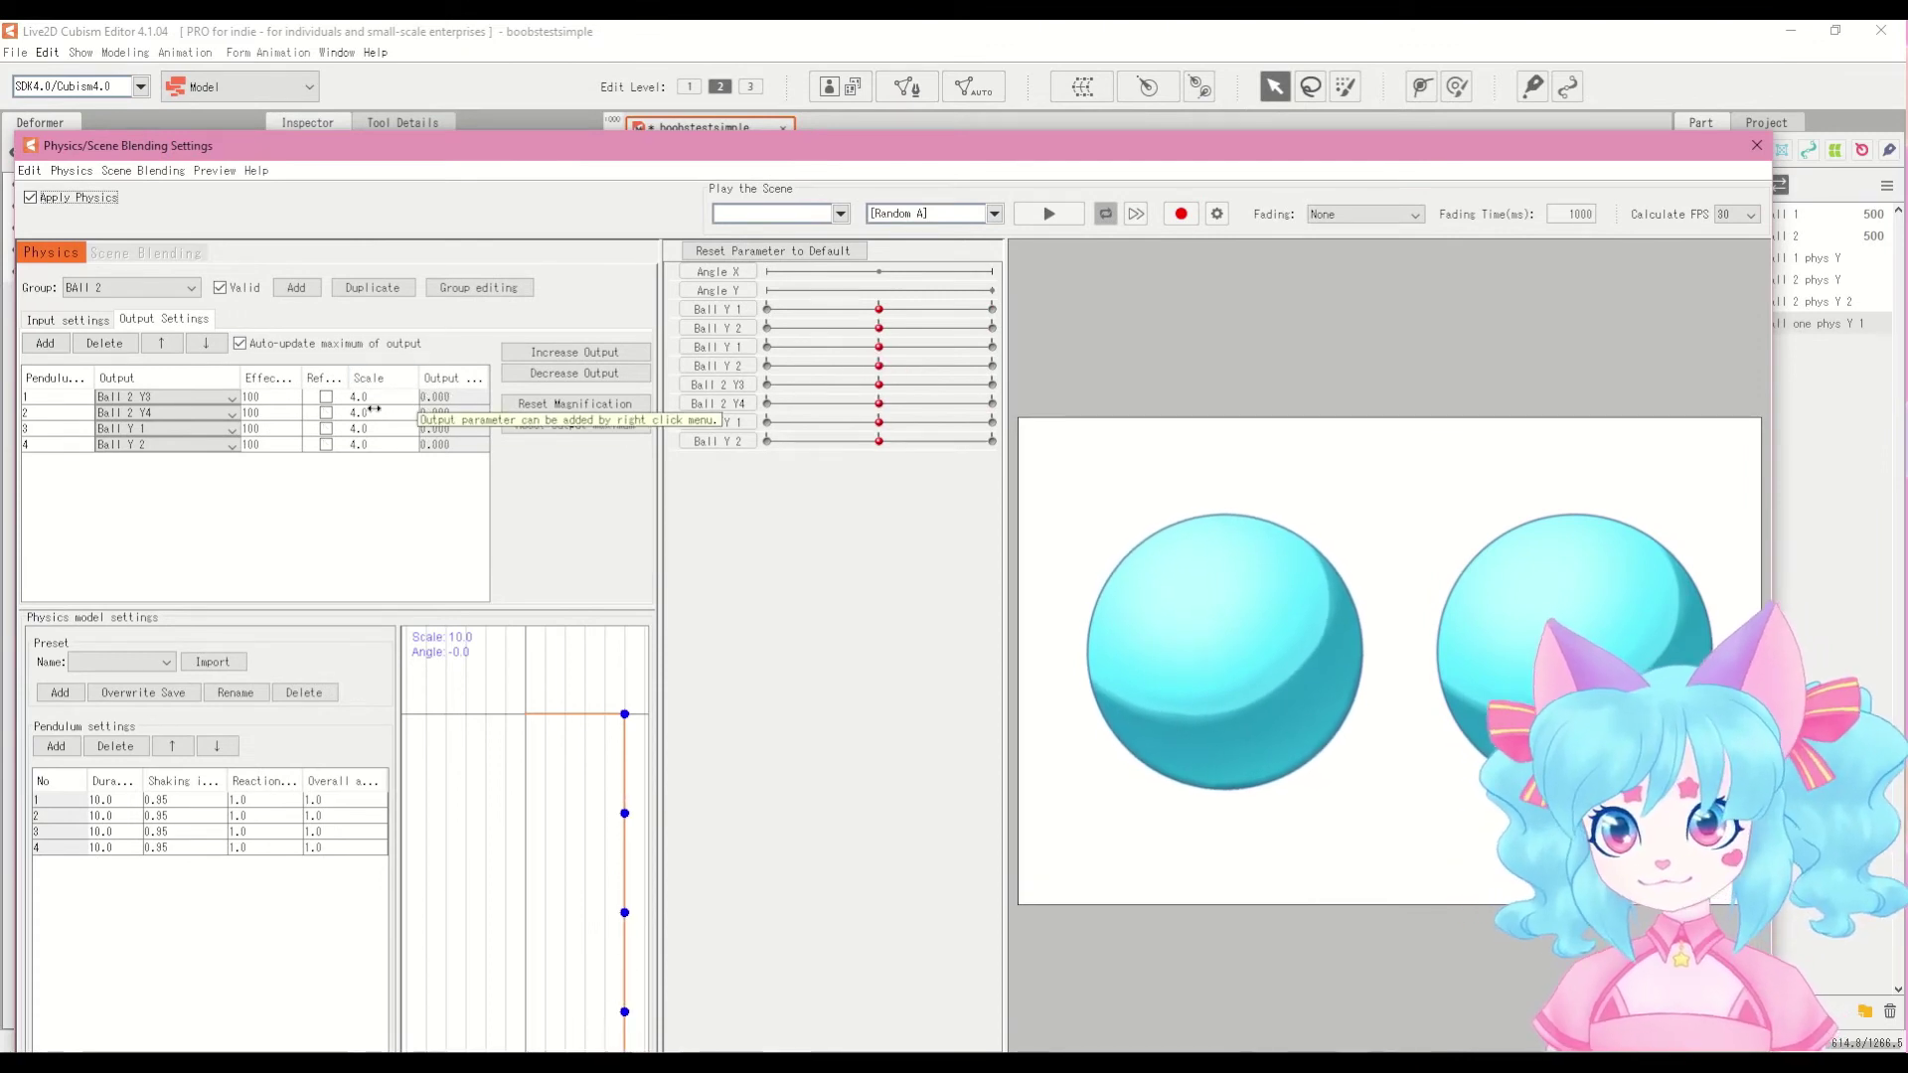
Step: Set the scale of the Ball 2 Y3 and Ball 2 Y4 outputs to 0 and preview the second ball's motion
right_click(370, 399)
key("Escape")
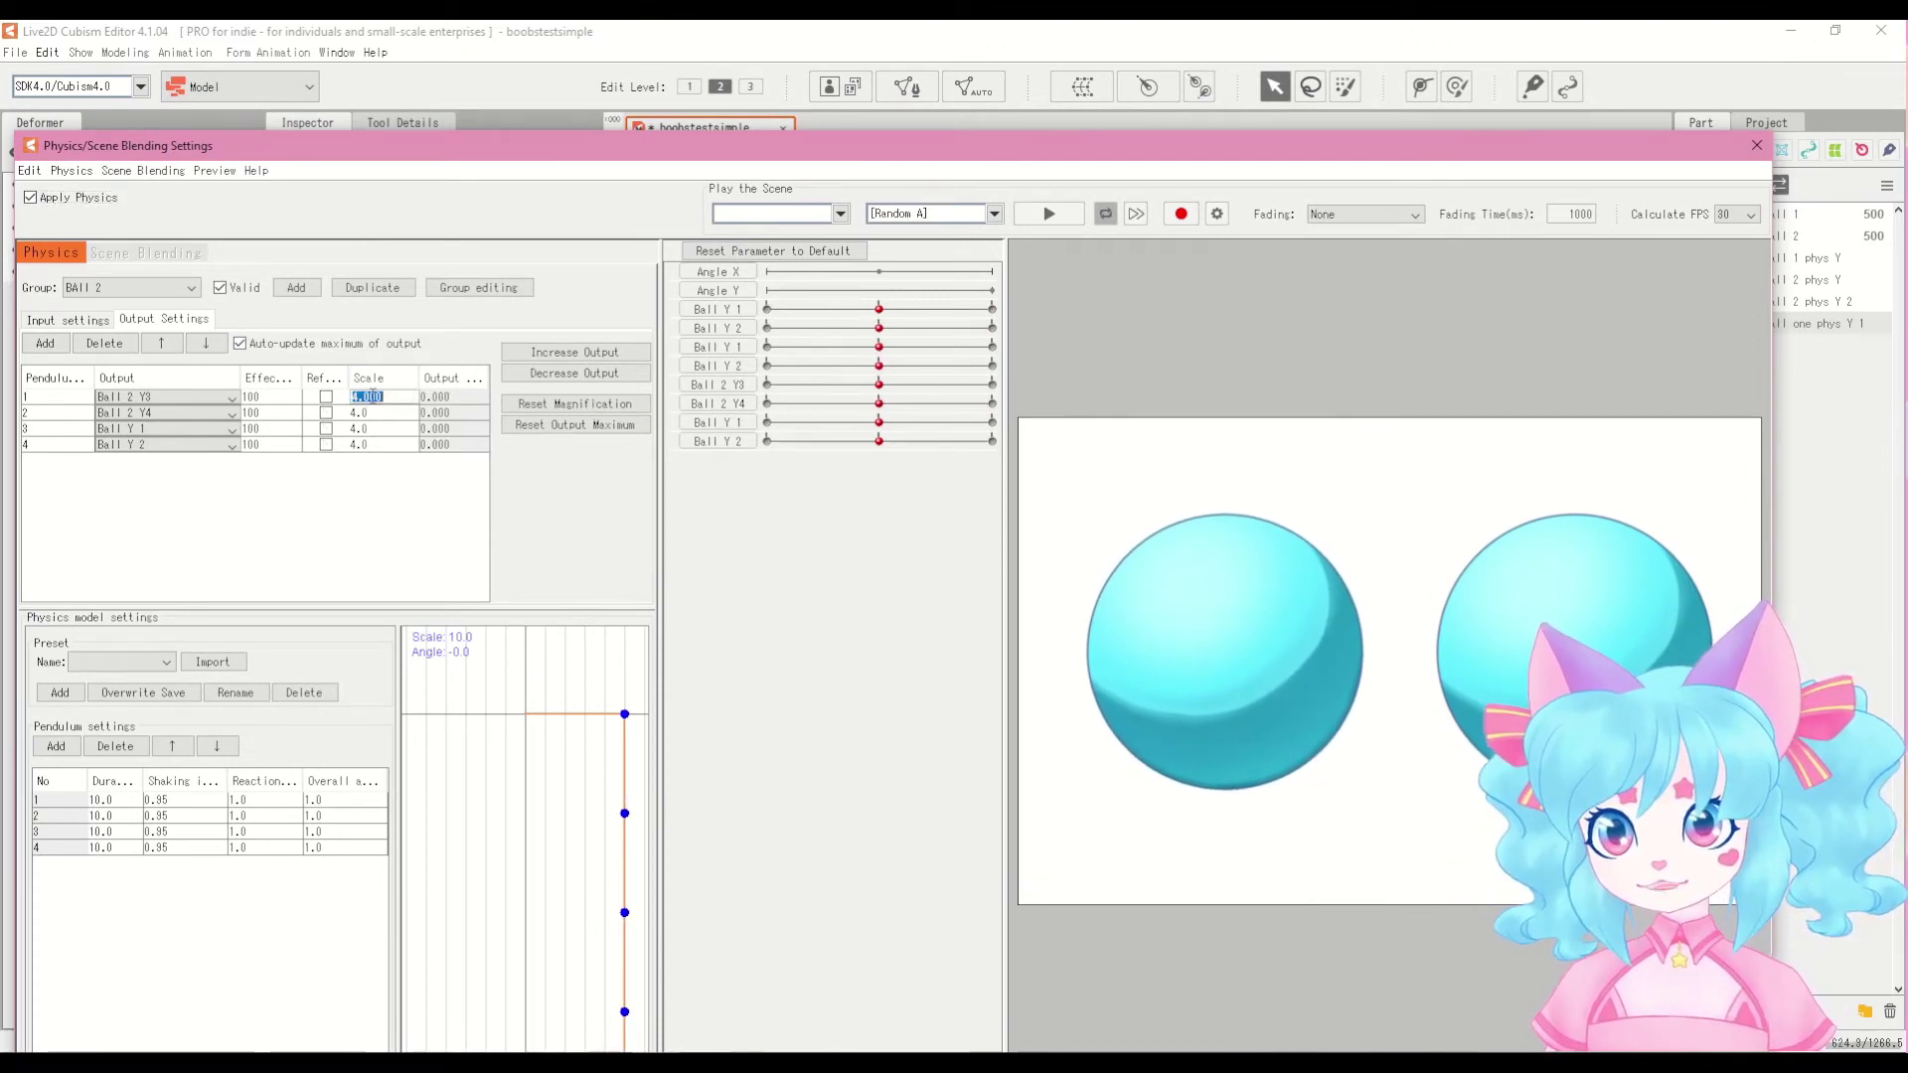
key("Return")
type("0")
key("Return")
left_click(368, 411)
left_click_drag(698, 145, 281, 123)
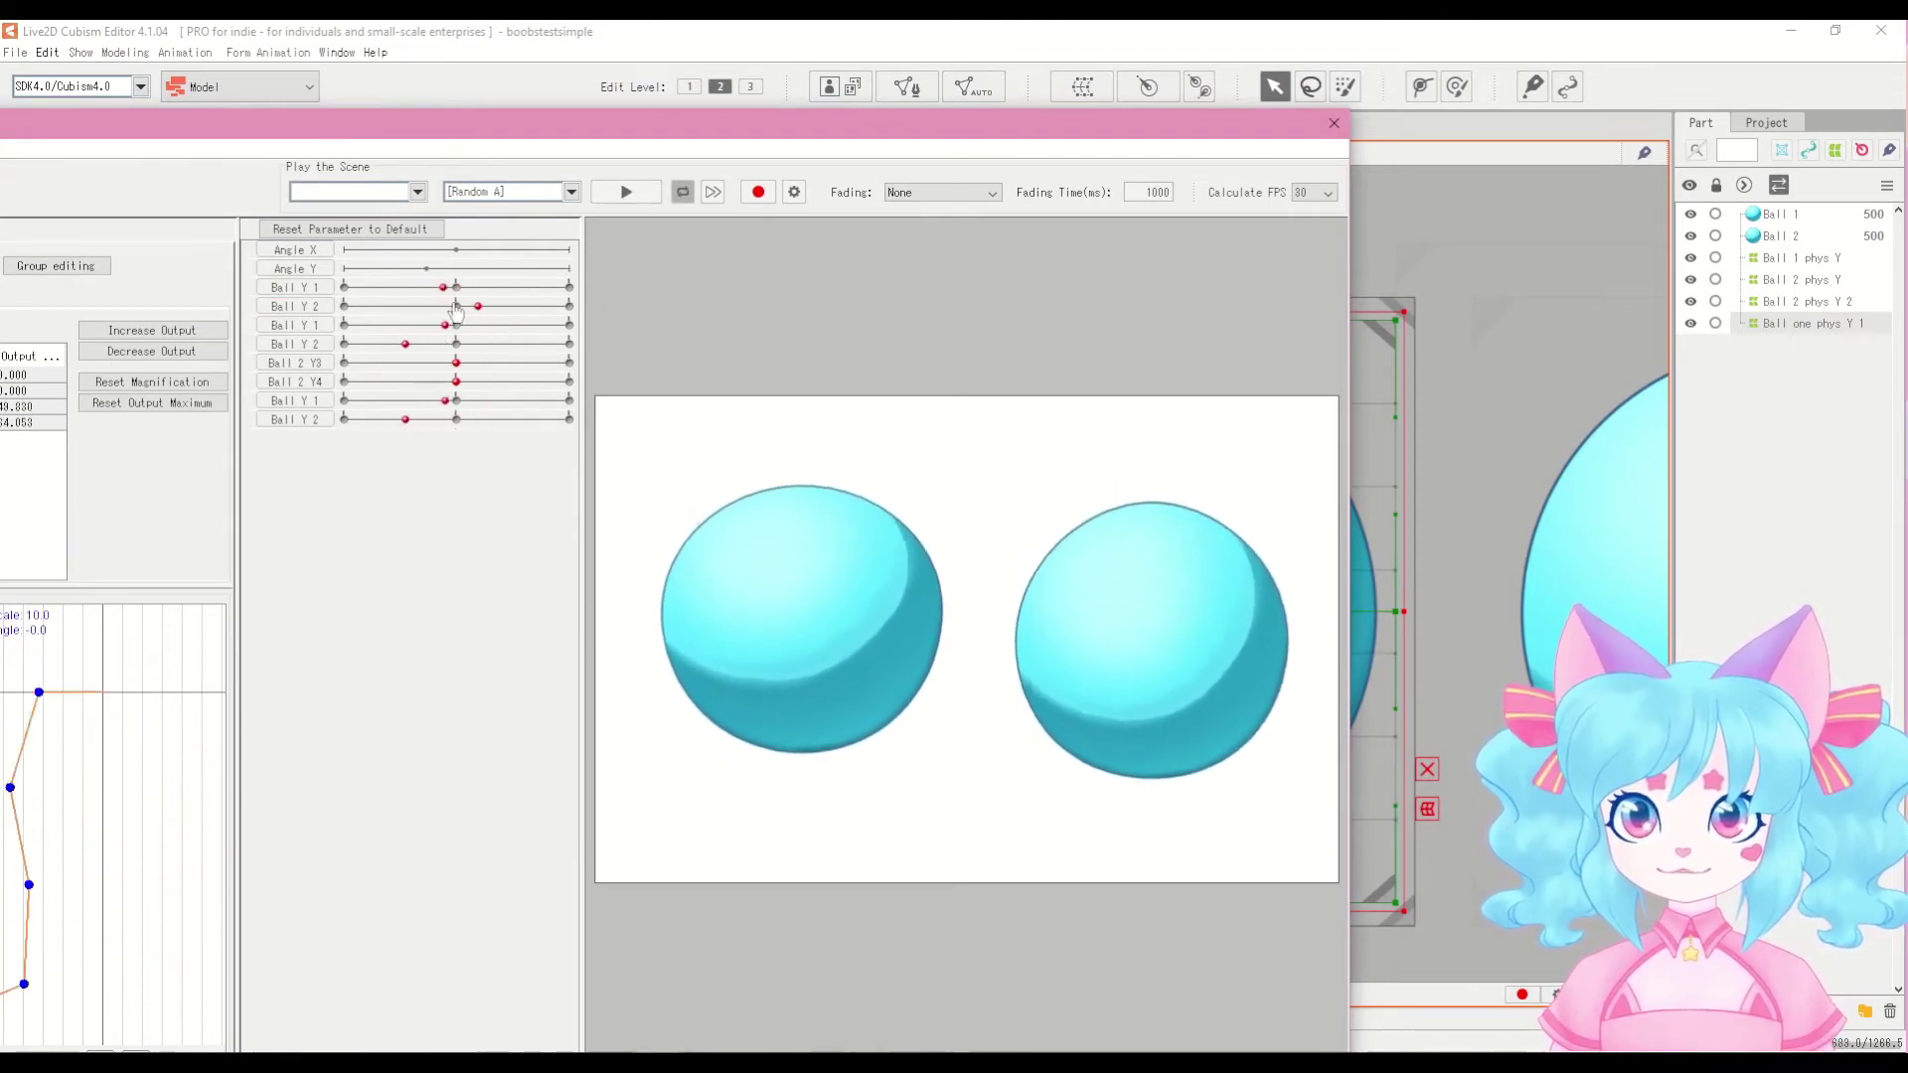
Step: Switch to the Ball 1 group and set the scale of its third and fourth outputs to 0
left_click_drag(2, 134, 519, 95)
left_click(226, 226)
left_click(209, 241)
left_click_drag(240, 89, 141, 49)
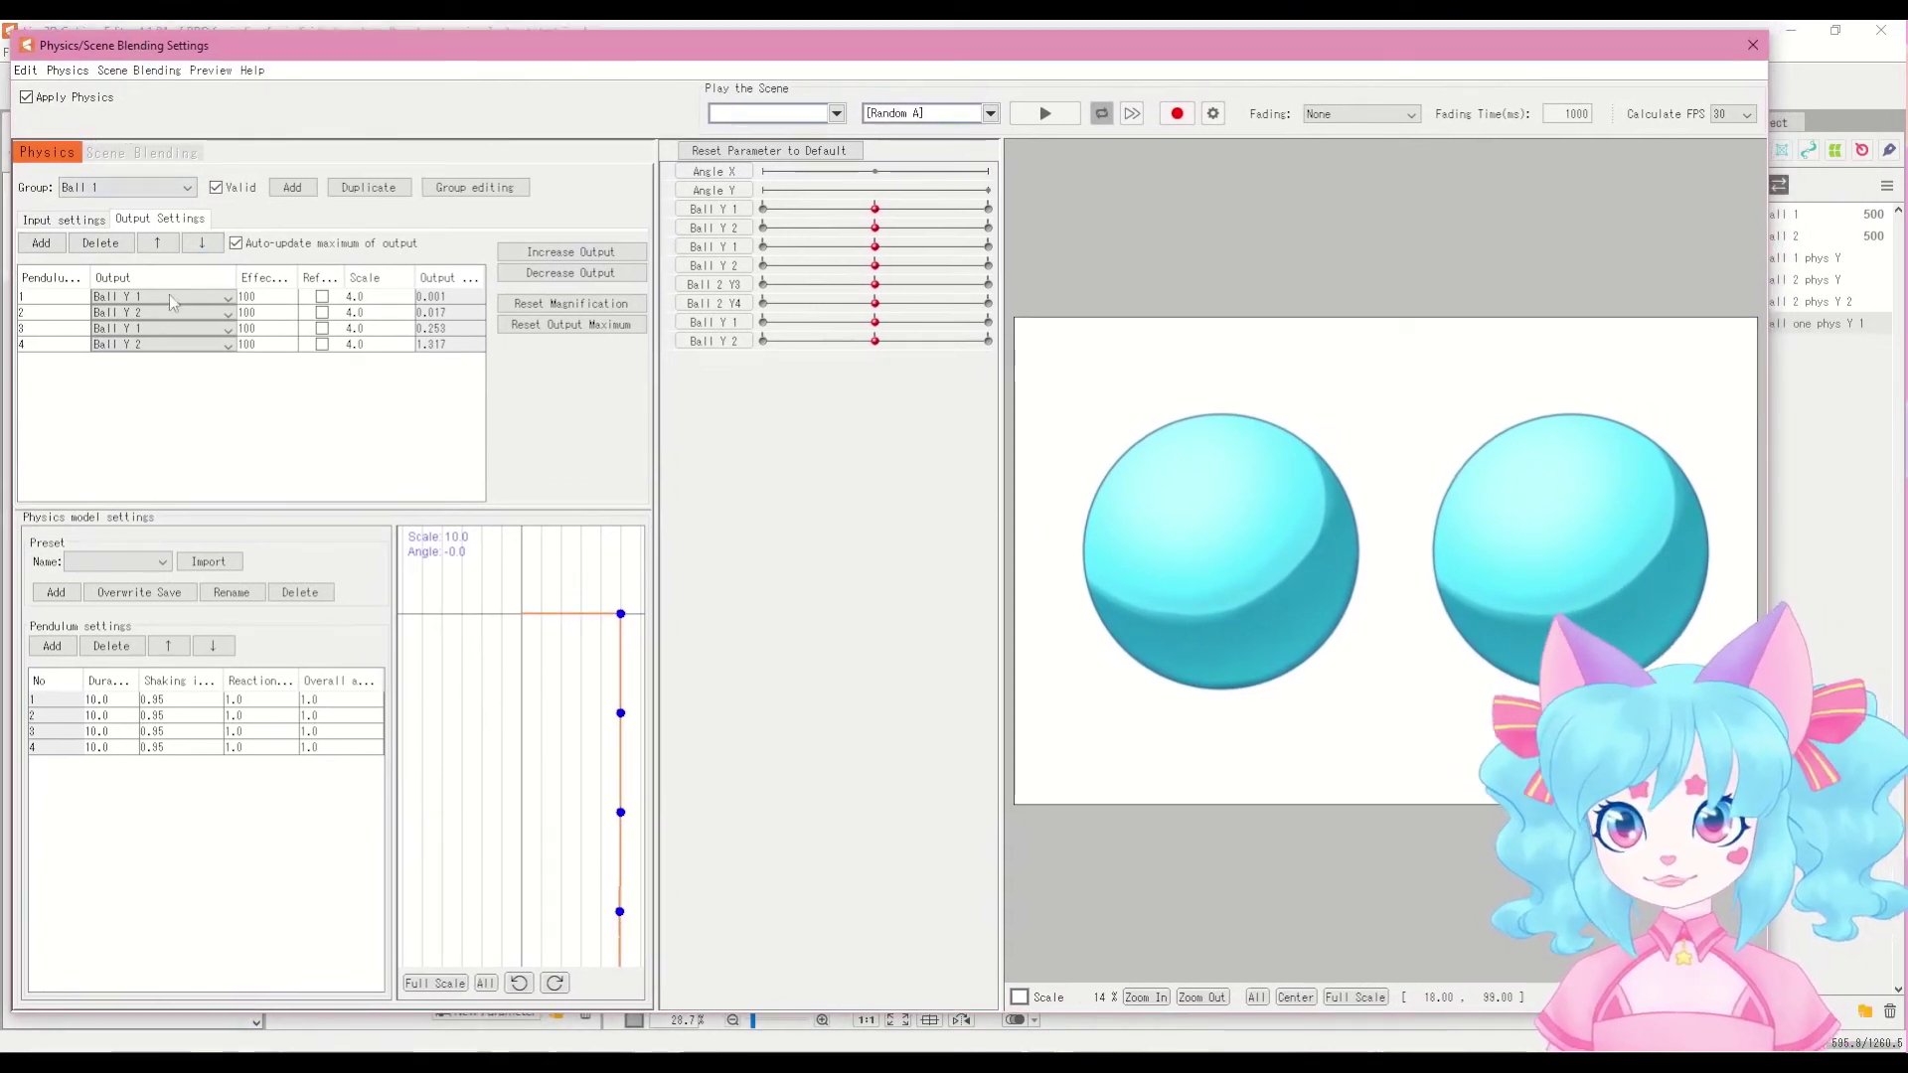
right_click(379, 335)
double_click(365, 328)
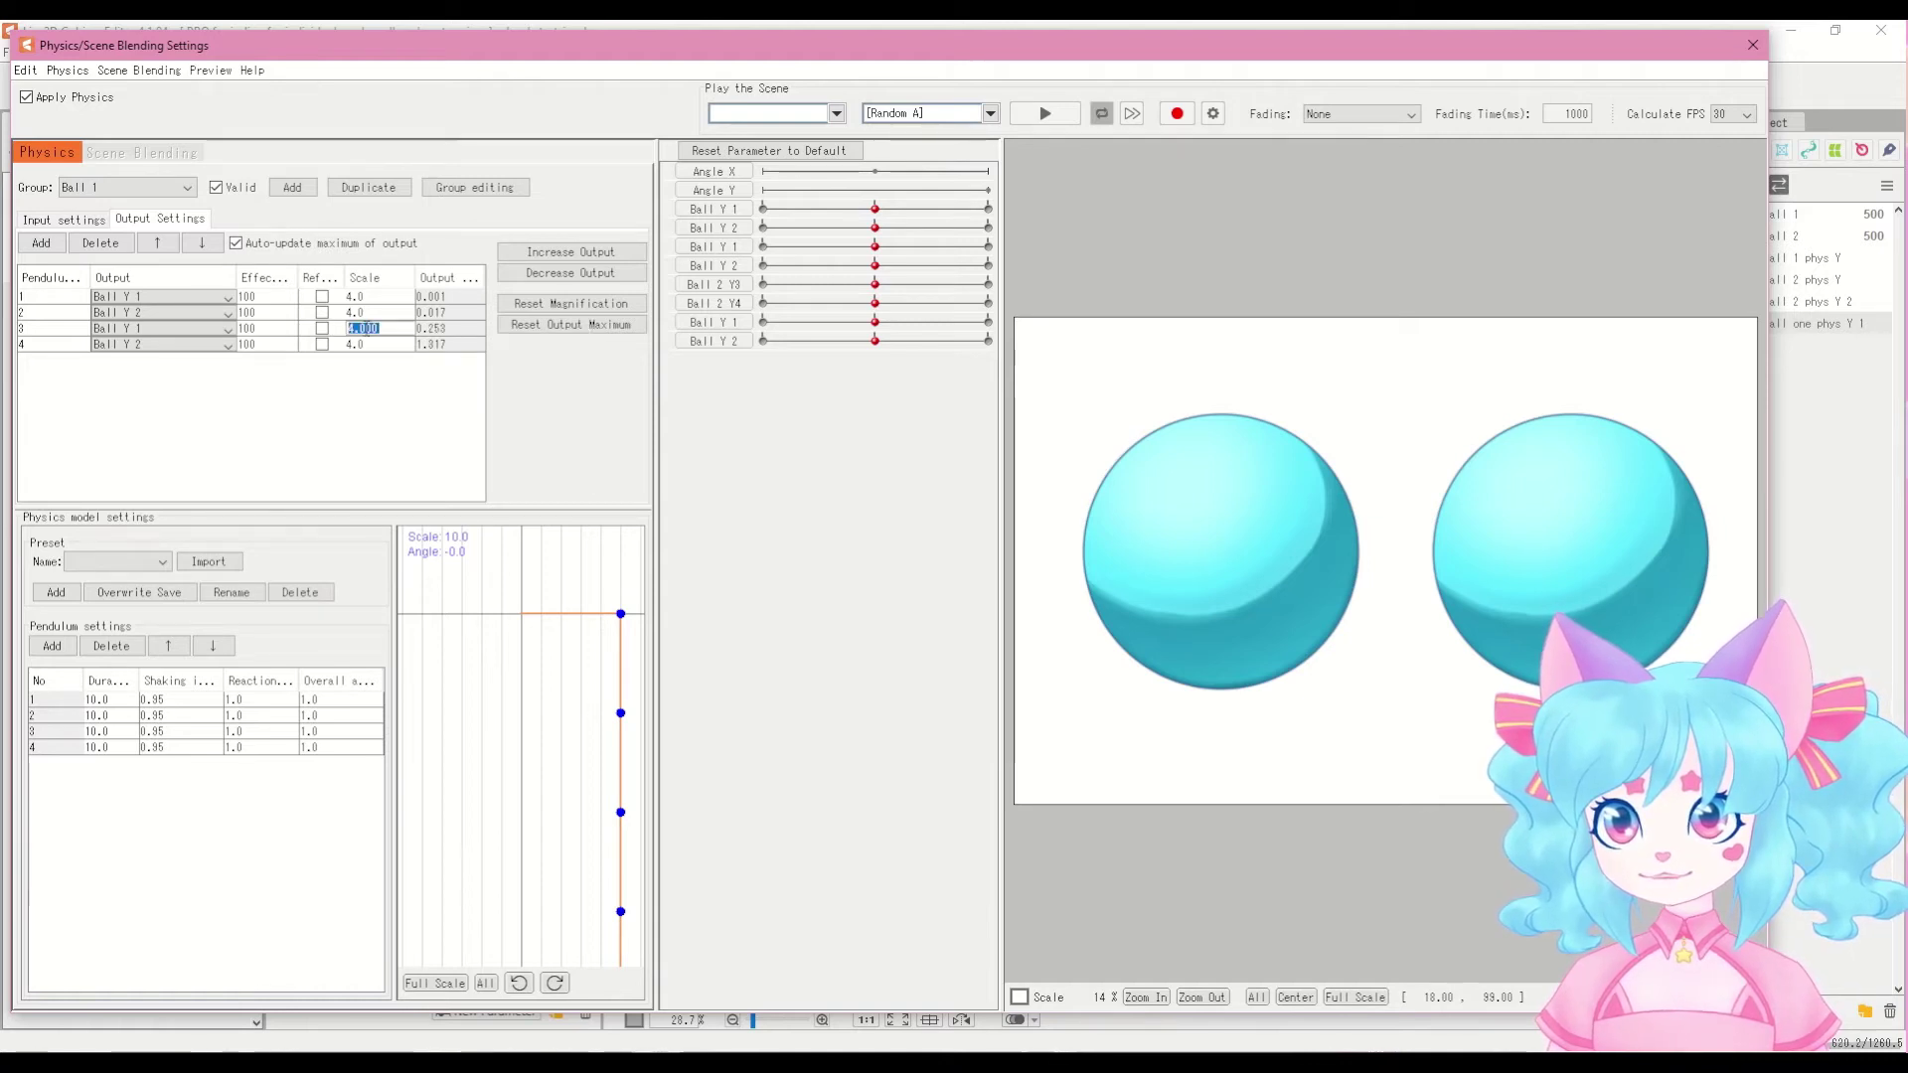
type("0")
left_click(376, 342)
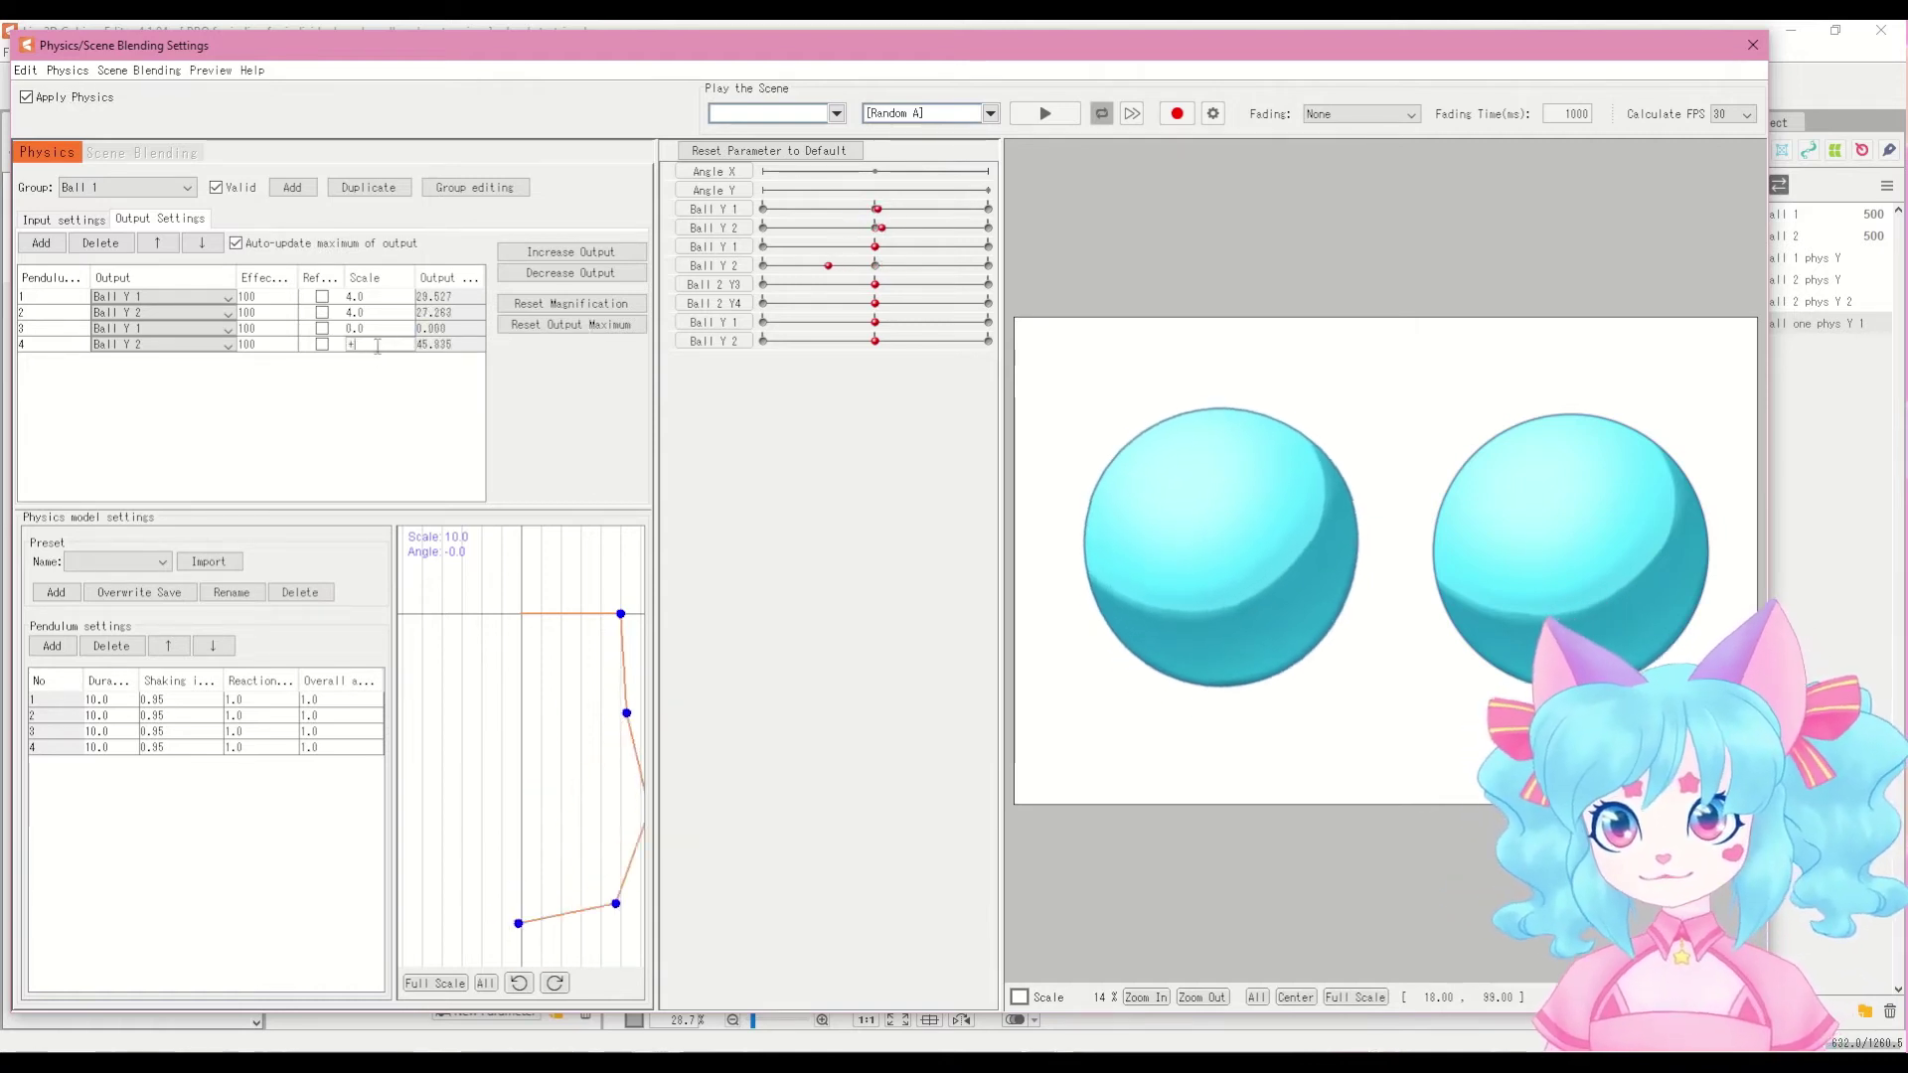
double_click(376, 344)
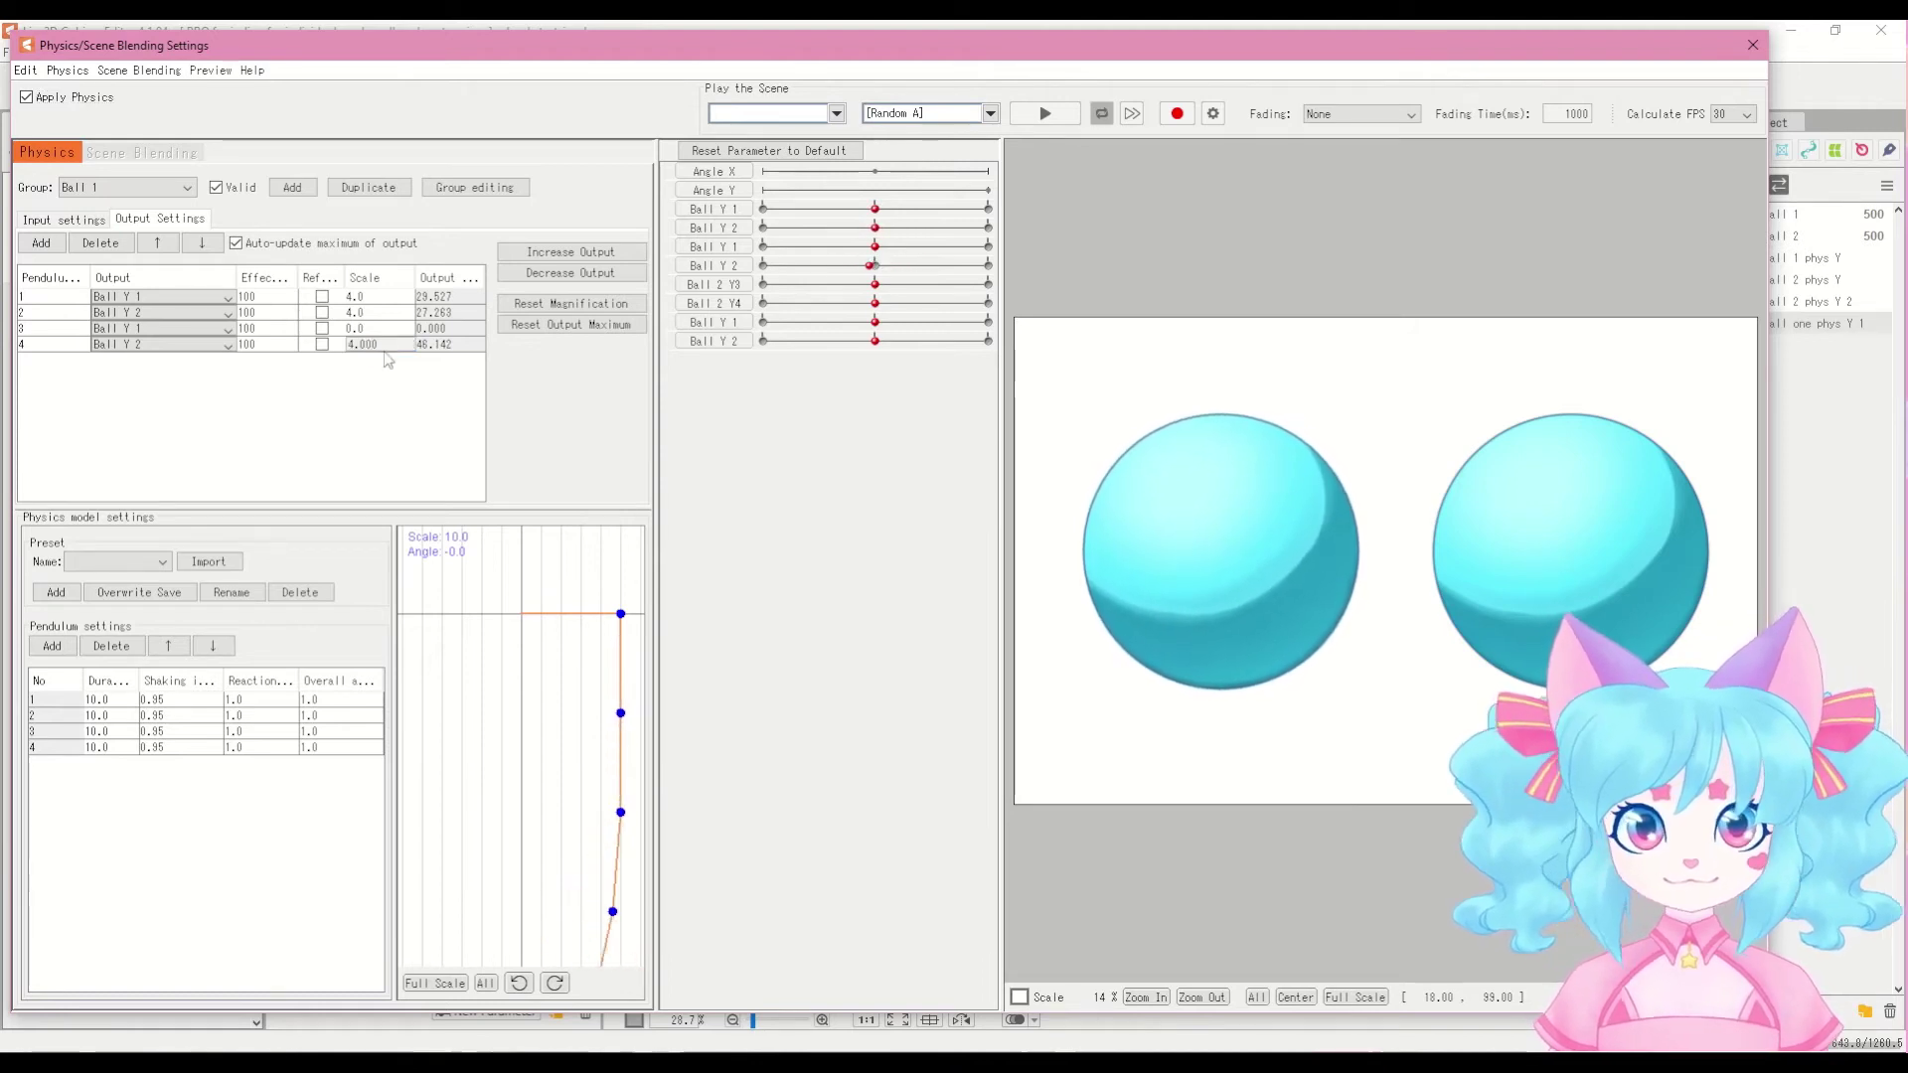
key("Return")
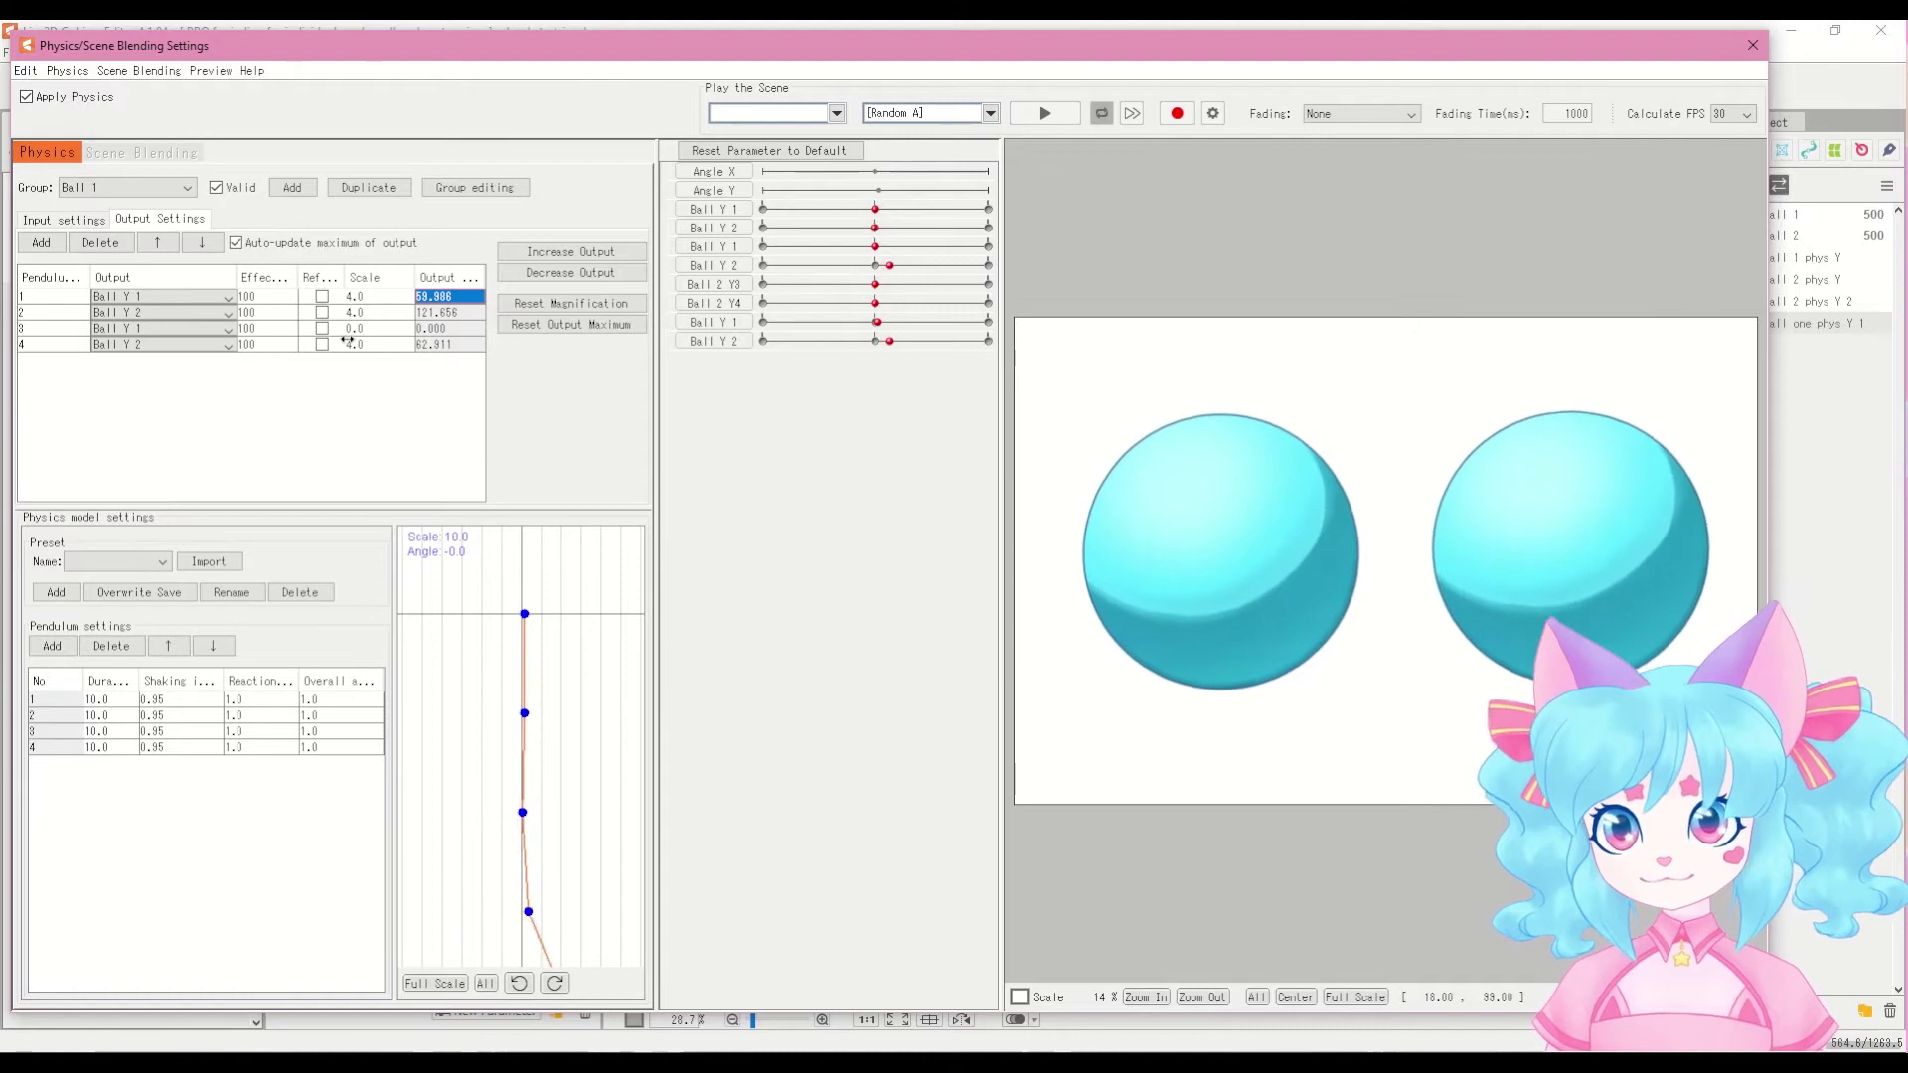
left_click(348, 343)
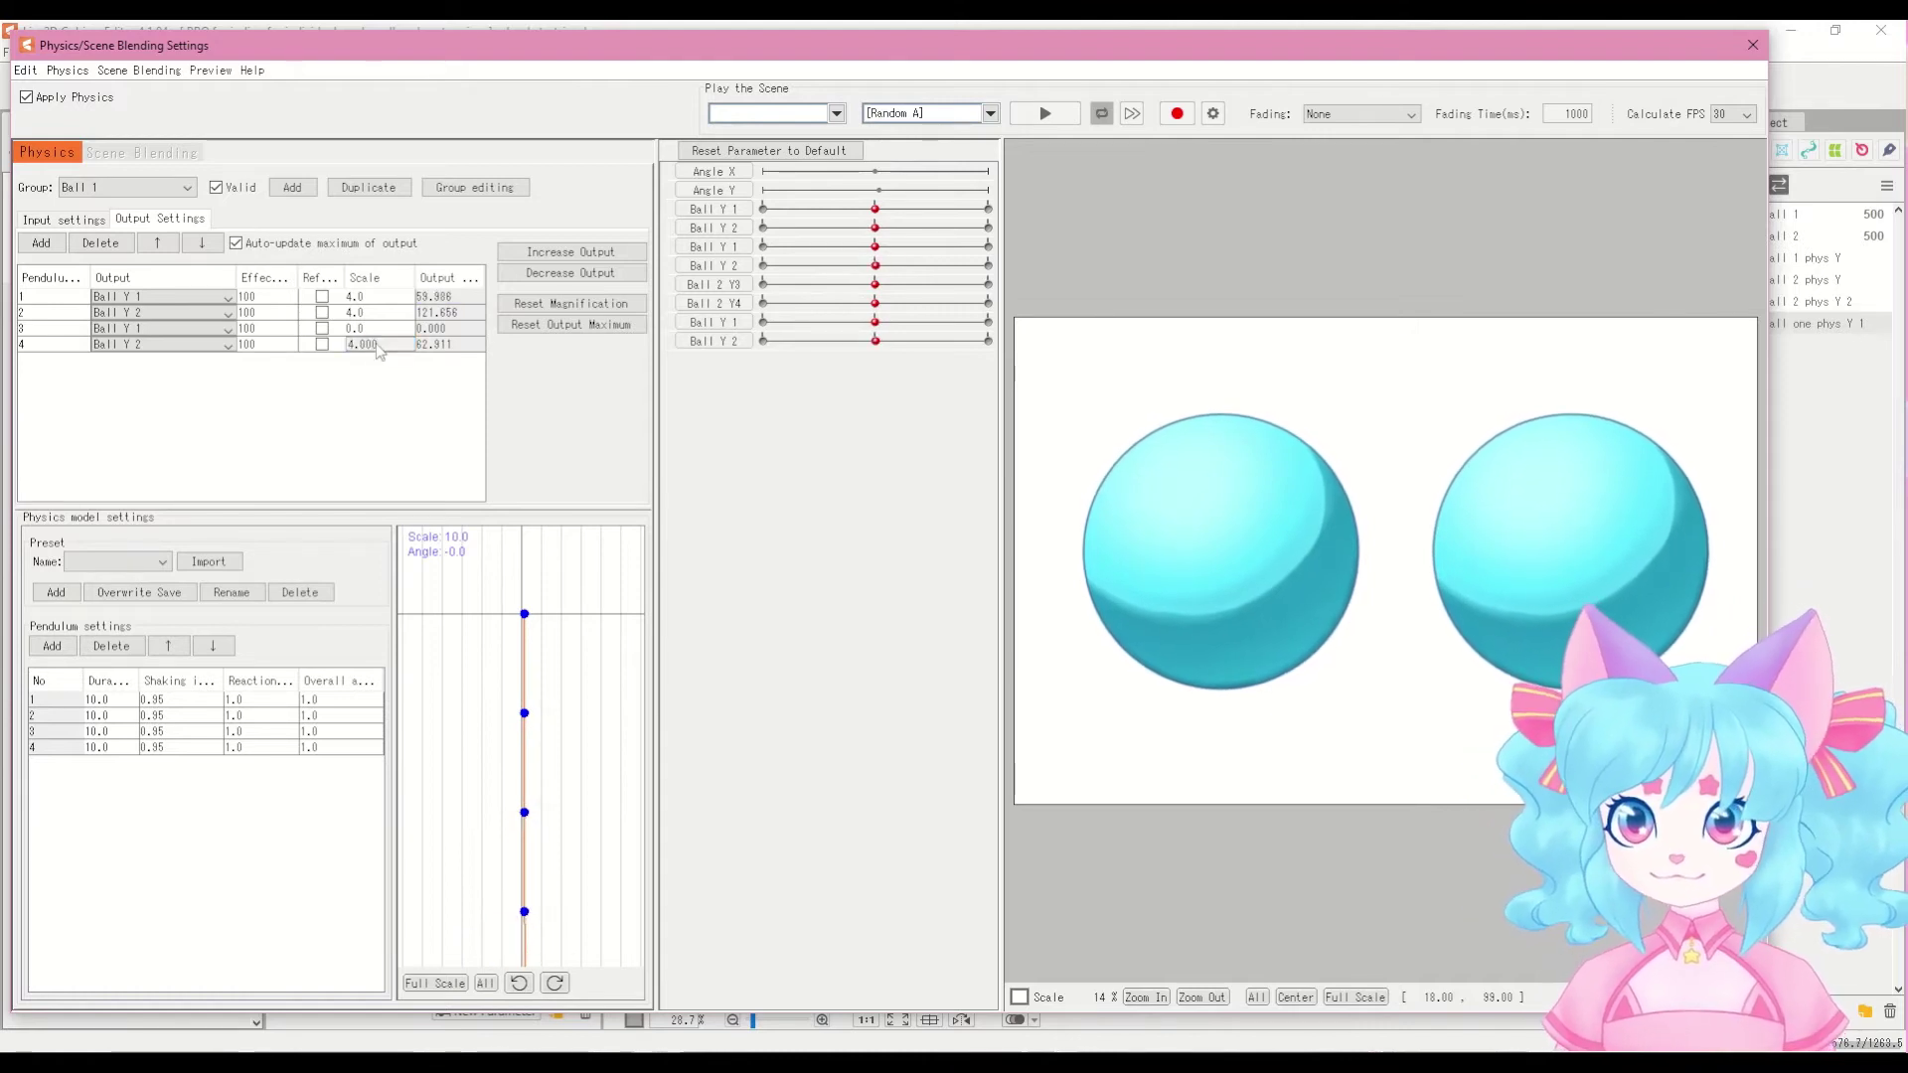
key("Return")
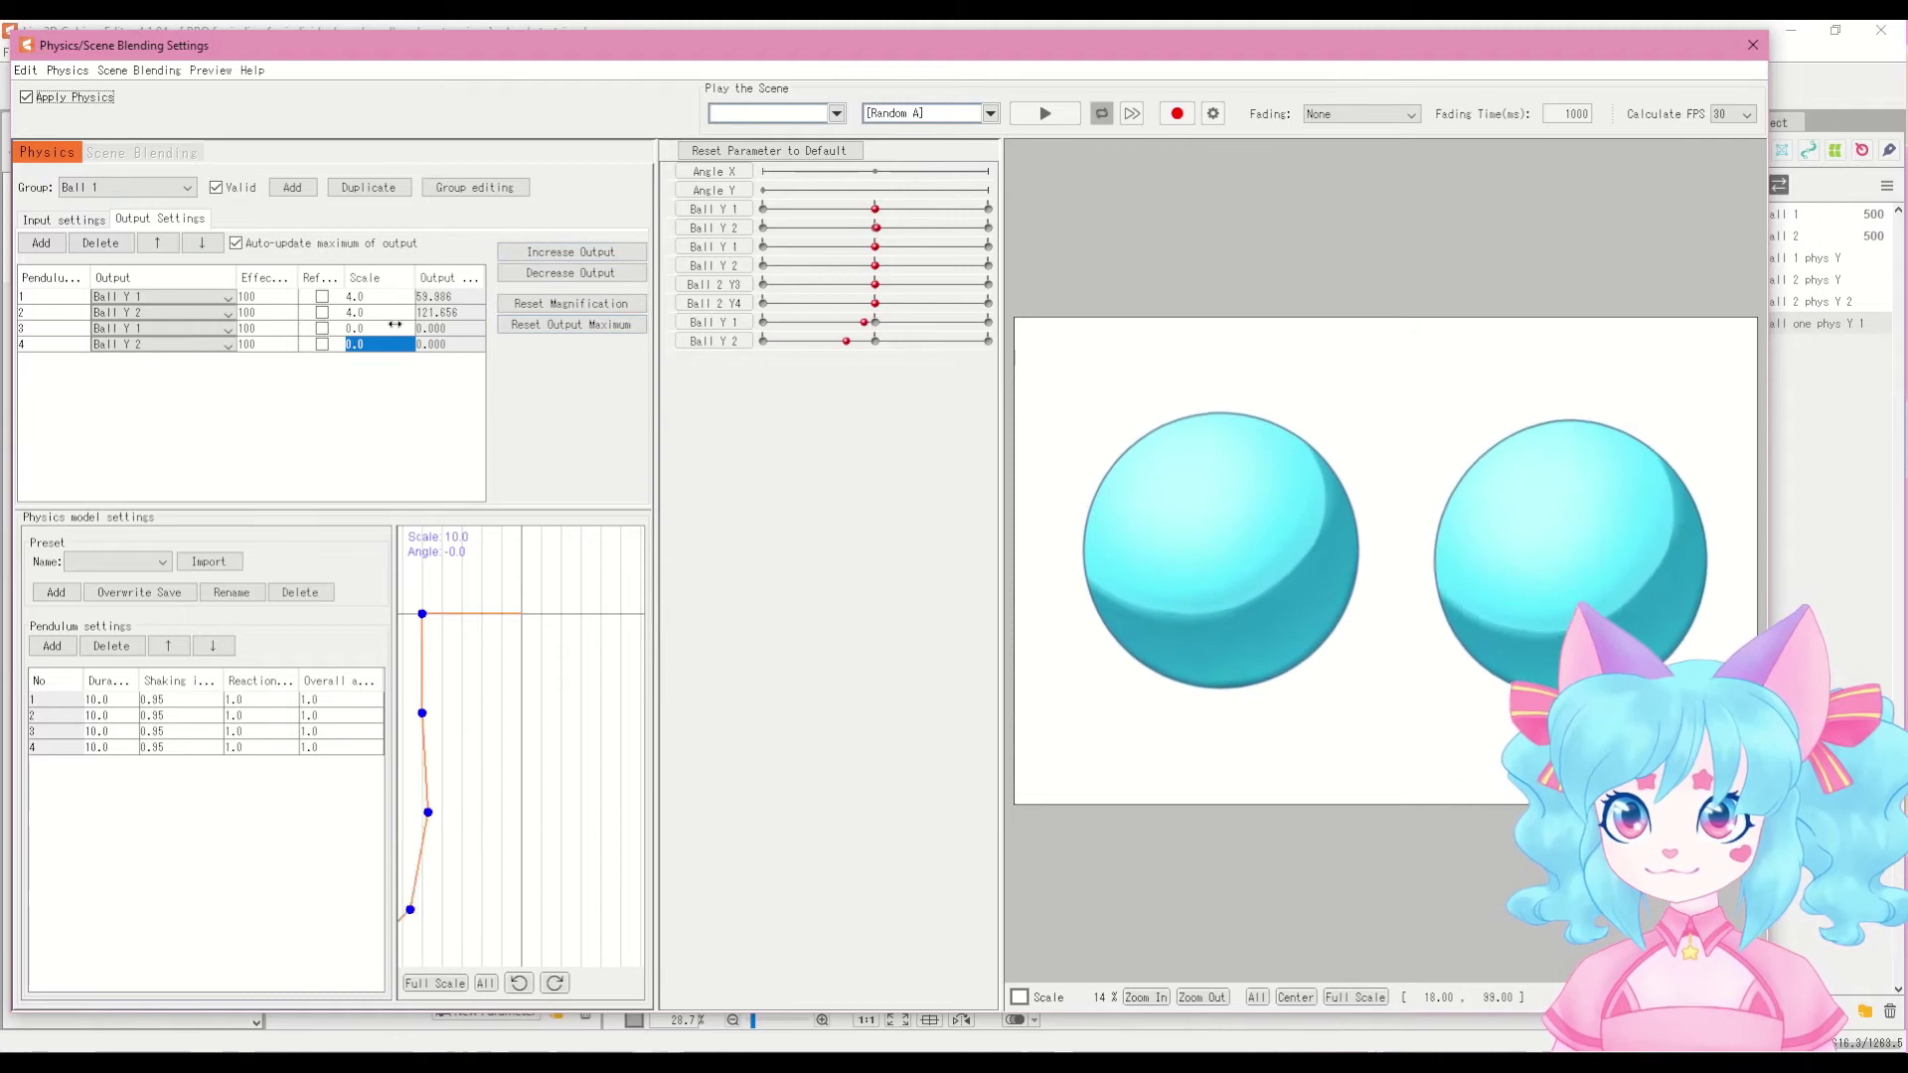
Step: Set the scale of the Ball 1 group's third and fourth outputs back to 4 and close the physics settings
type("4")
key("Return")
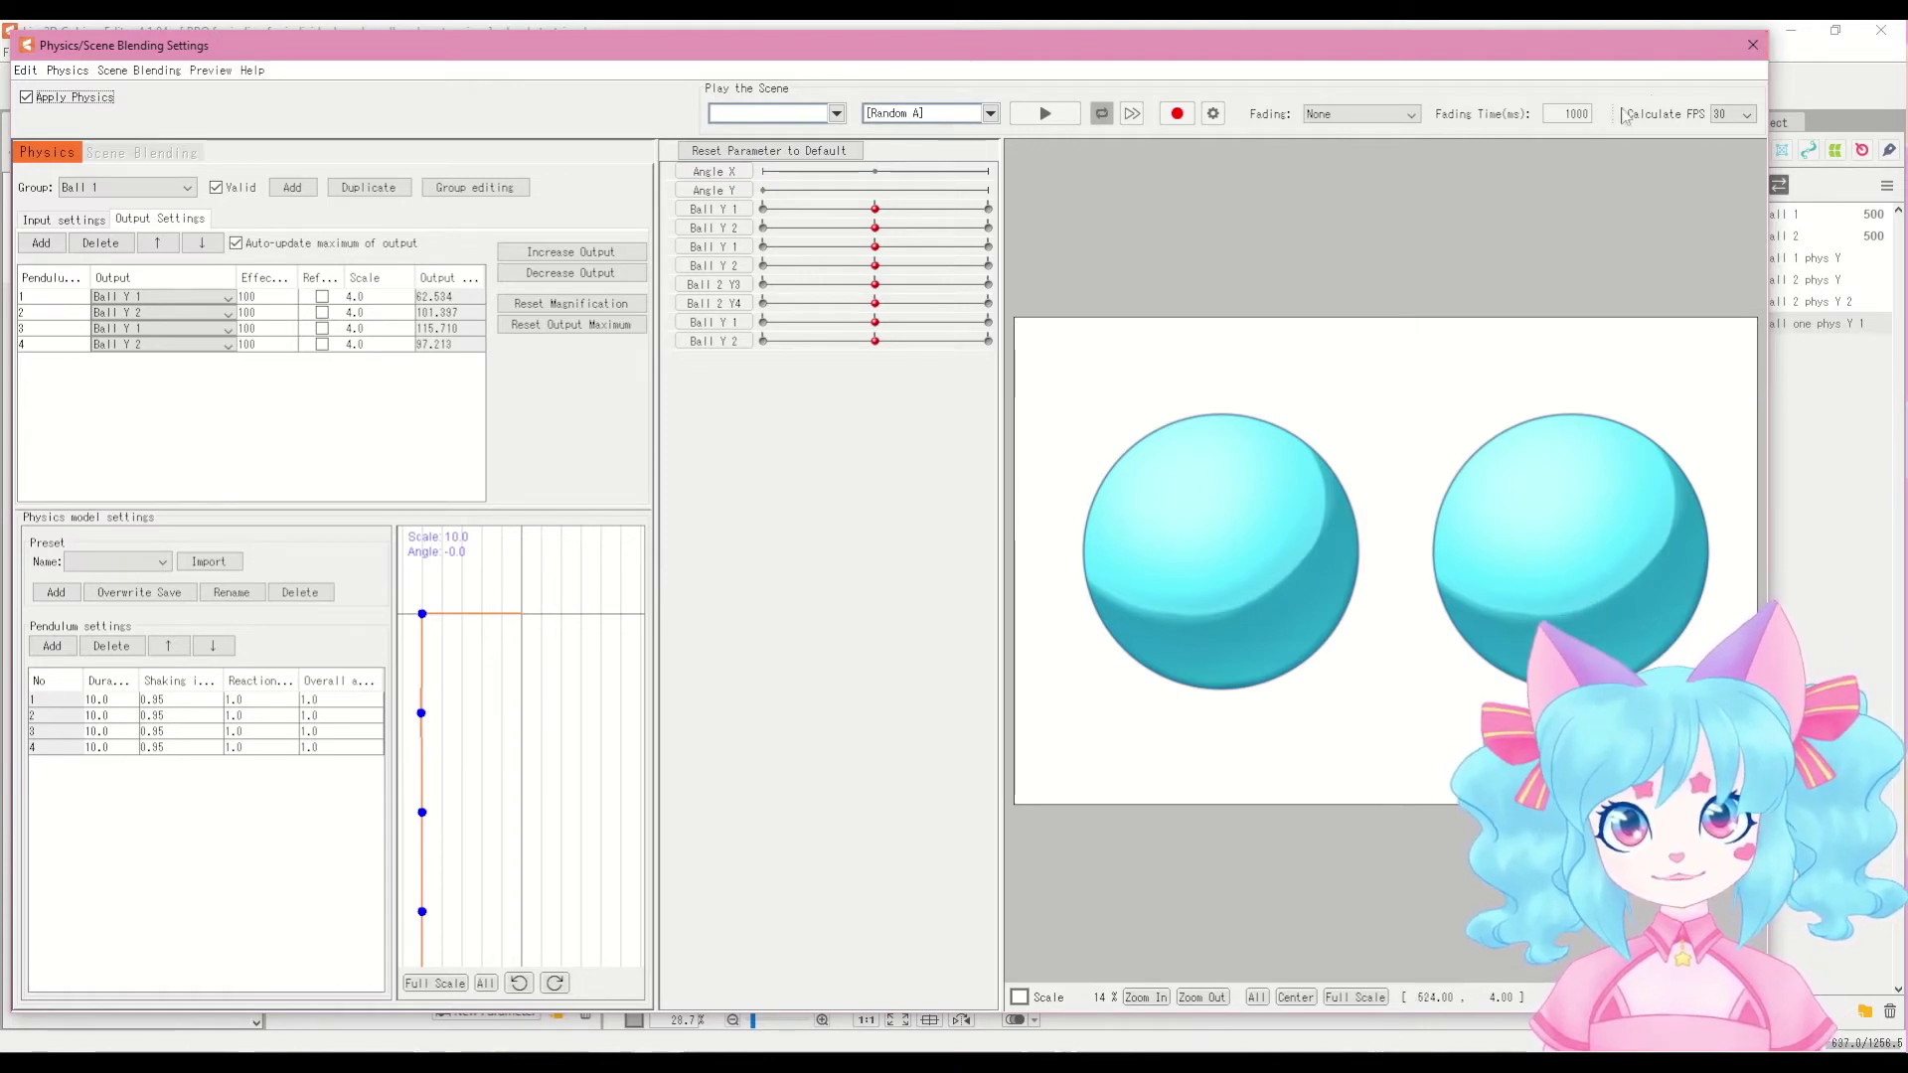
left_click(1752, 45)
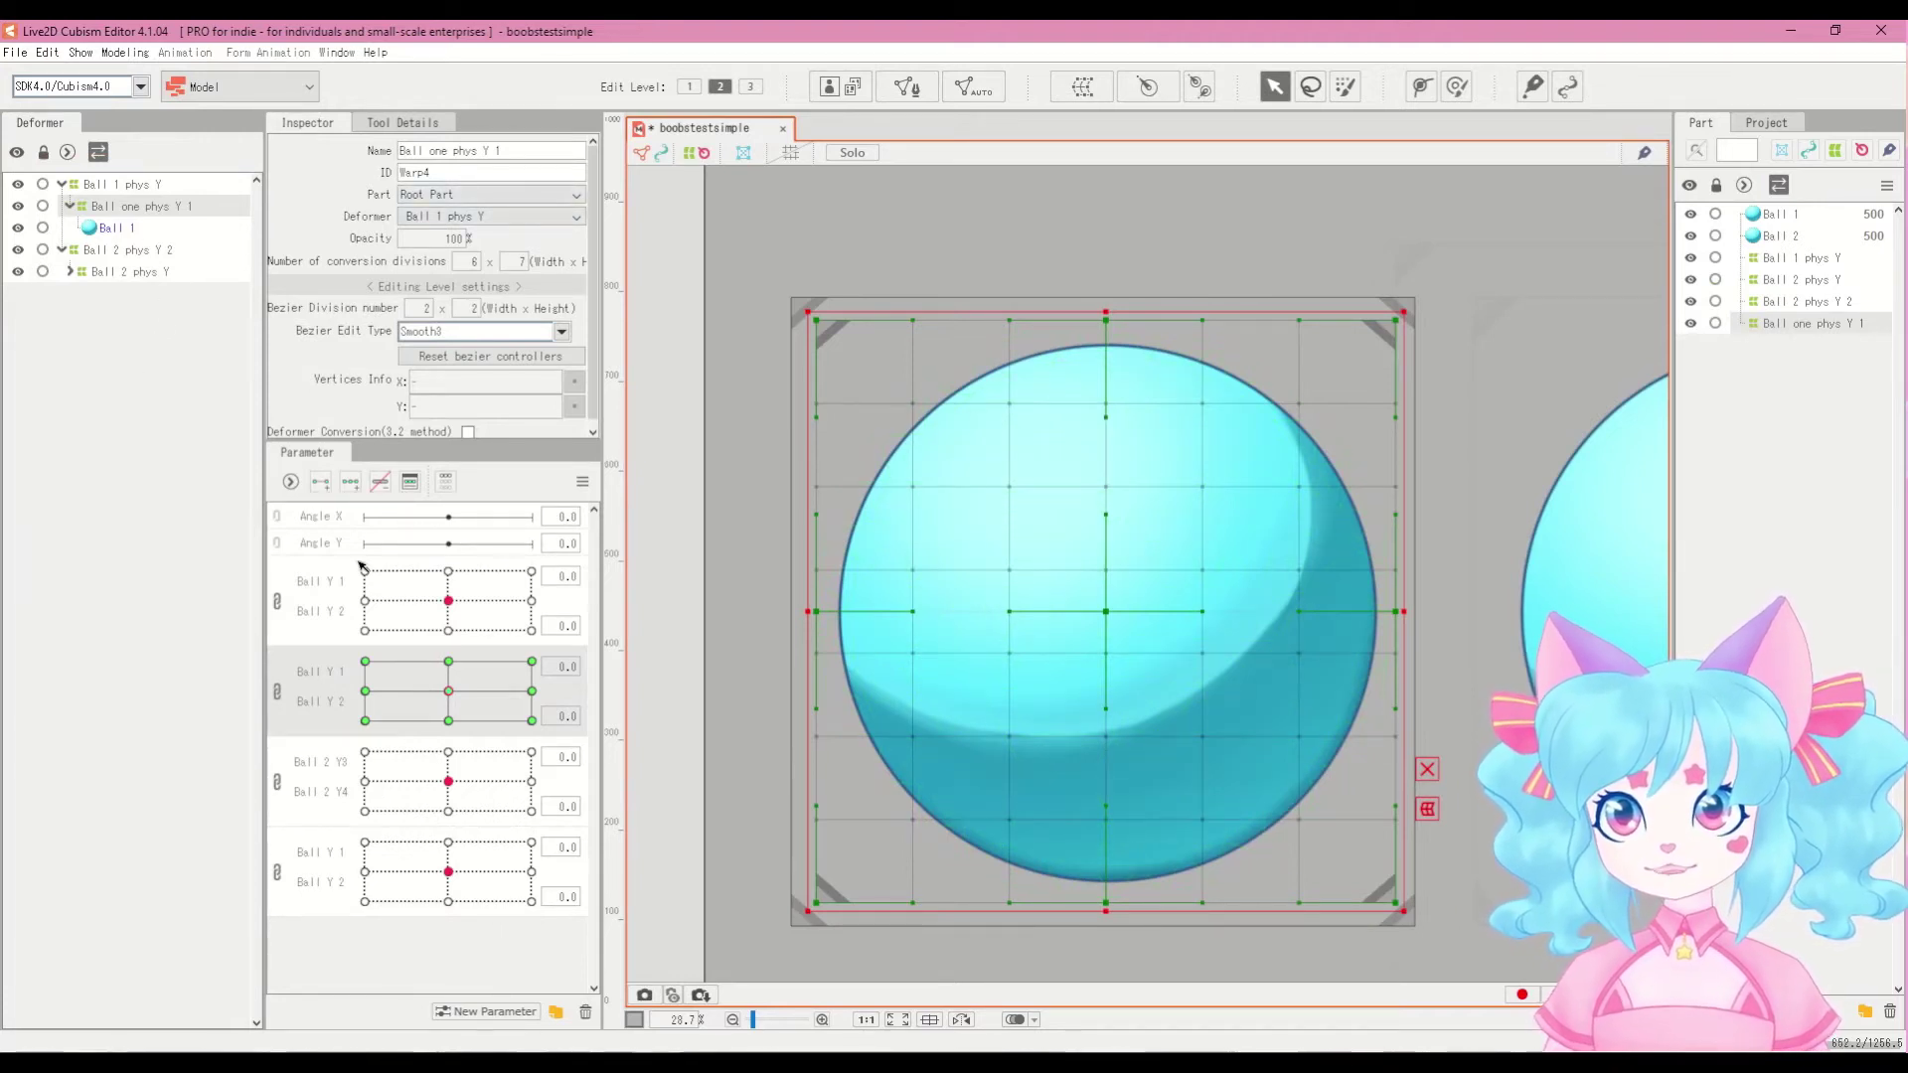
Step: Test how the second Ball Y 1 and Ball Y 2 parameter pair deforms the first ball, then return it to default
left_click_drag(460, 695, 427, 721)
scroll(685, 481, "down", 3)
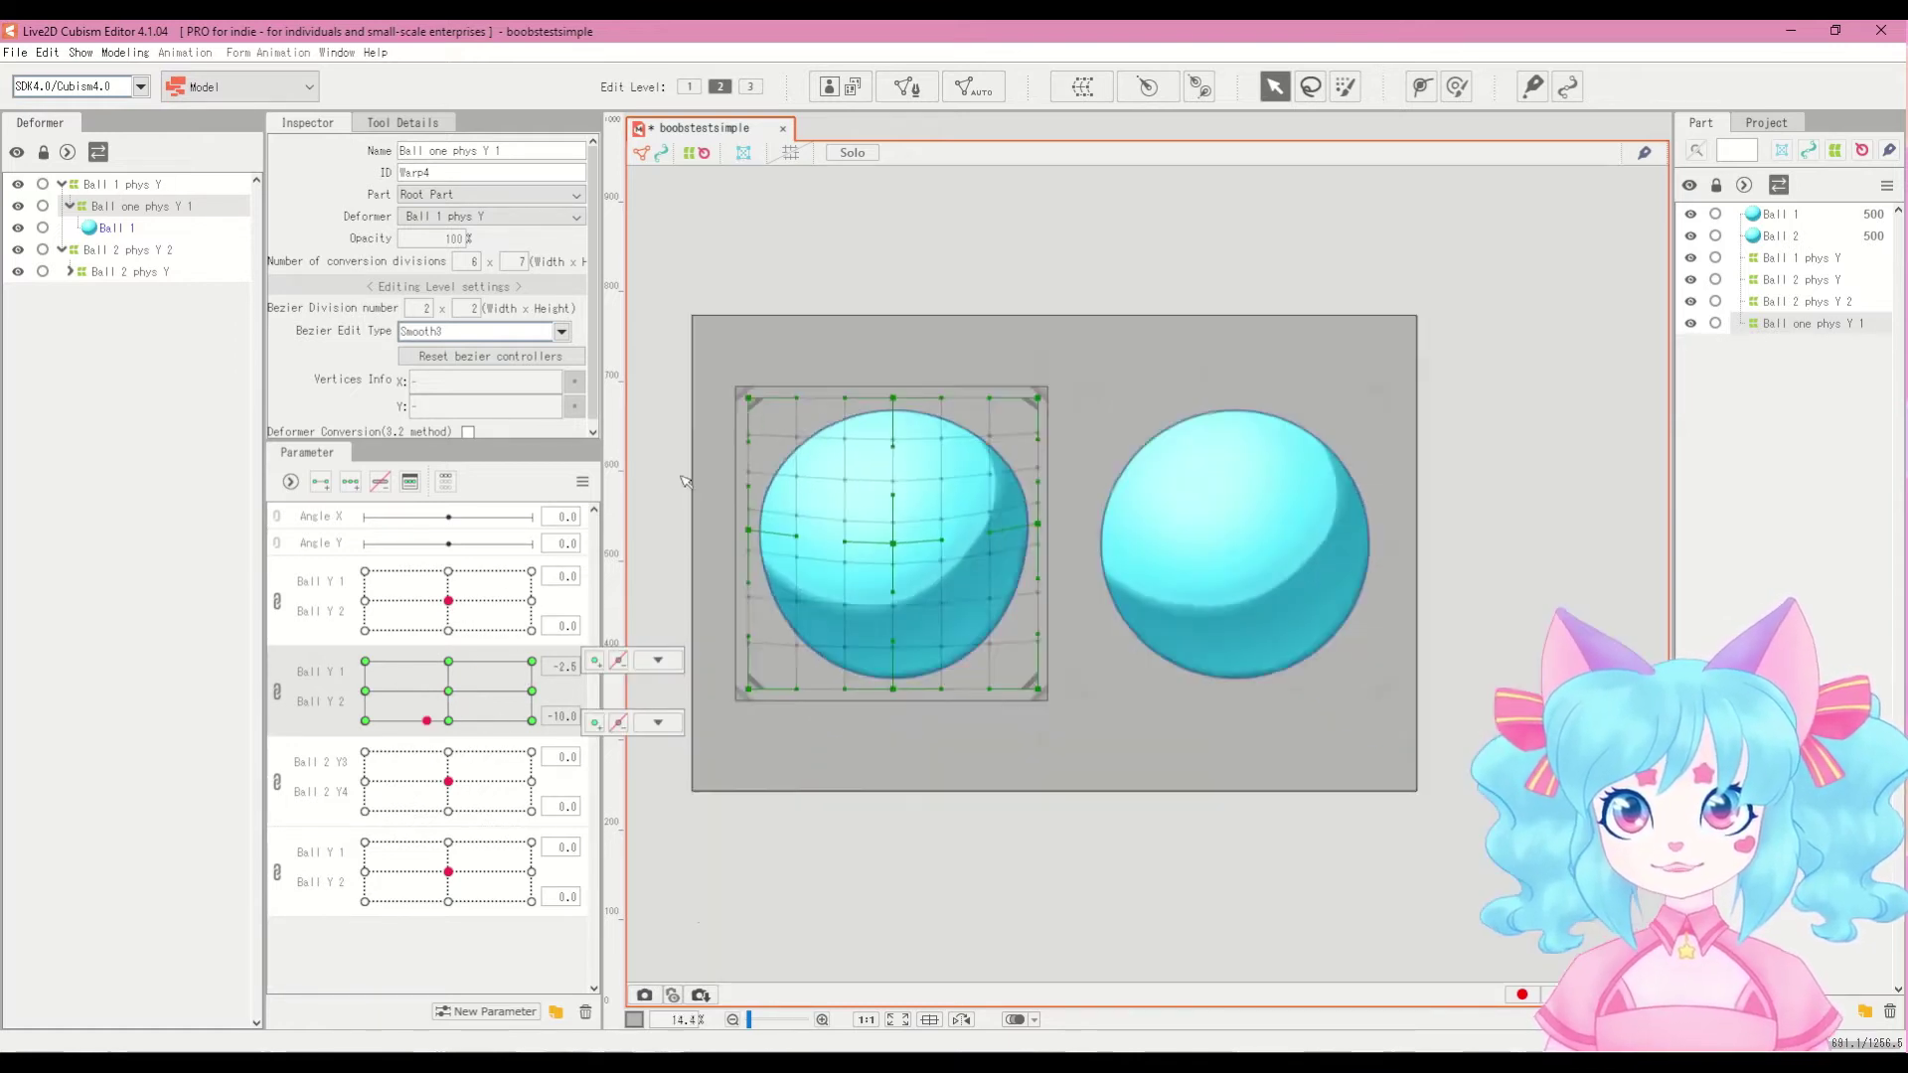
scroll(685, 481, "up", 3)
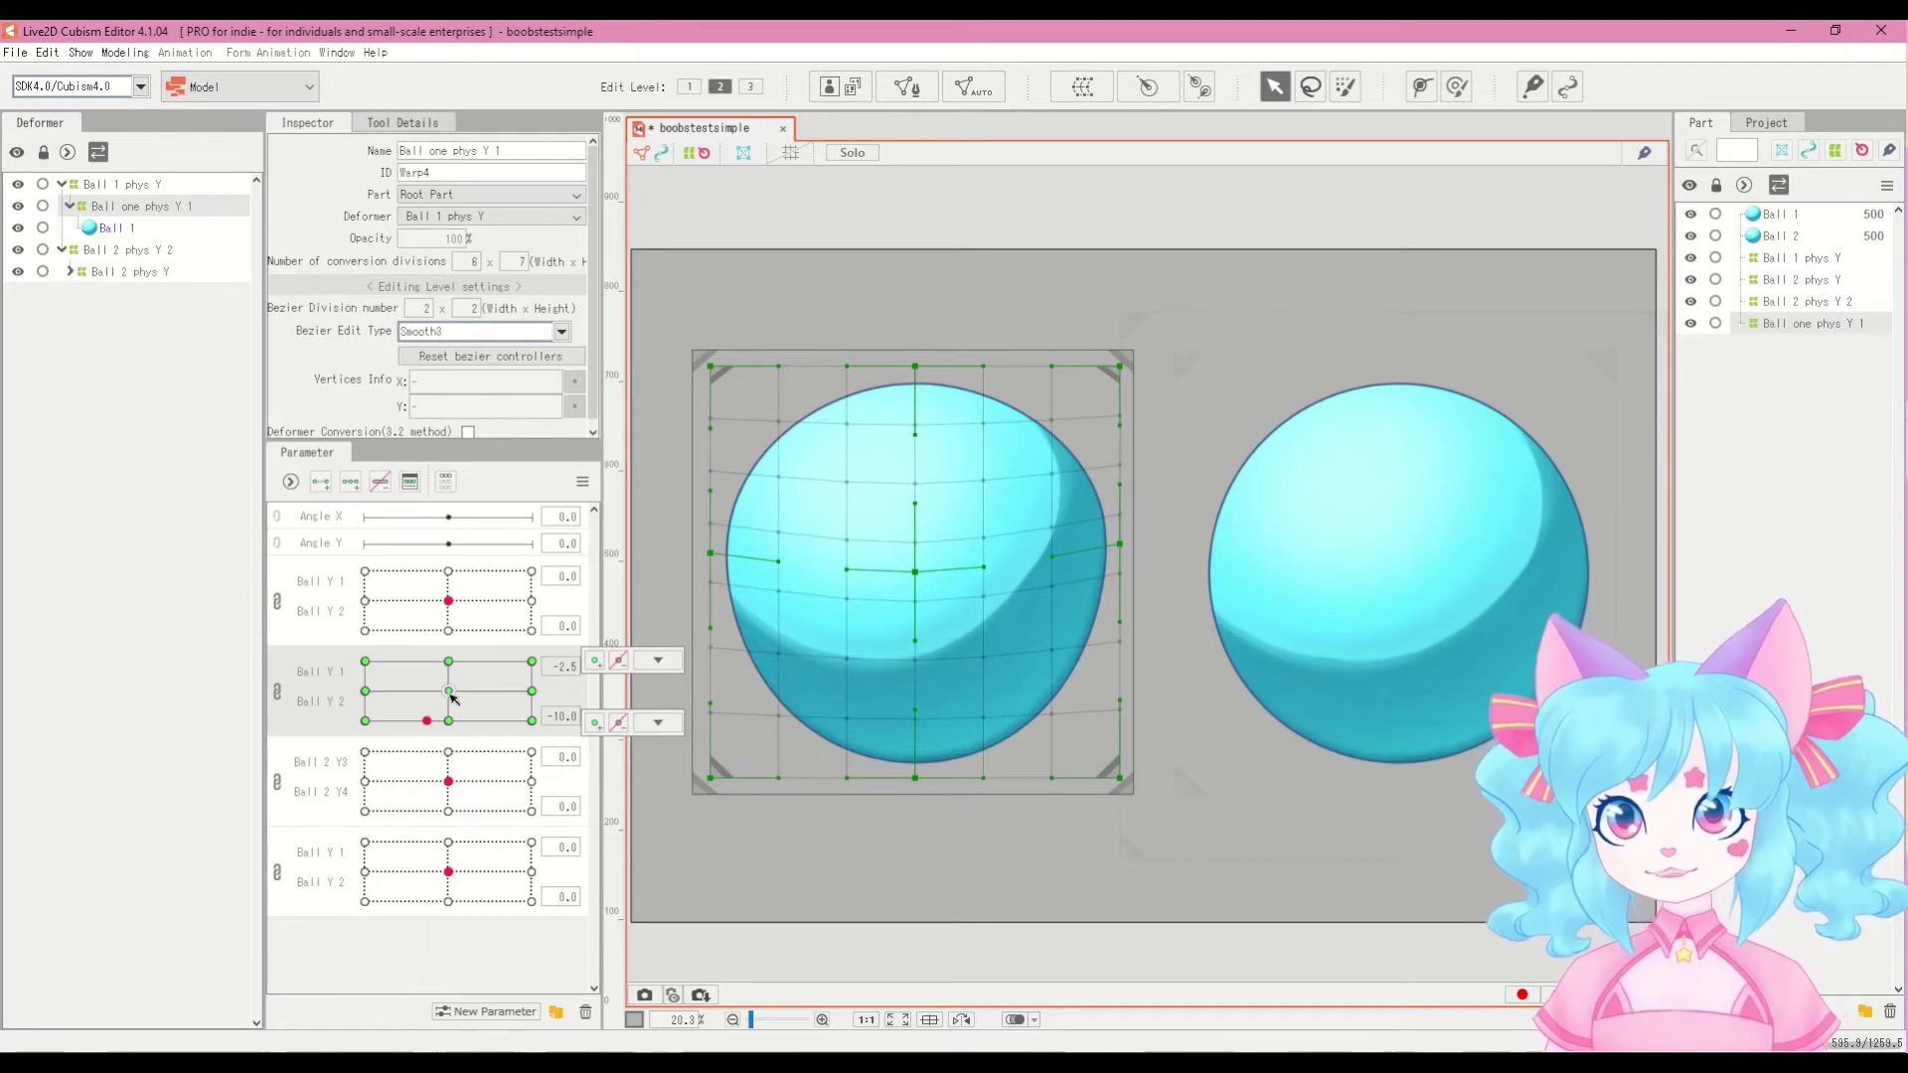
left_click(449, 693)
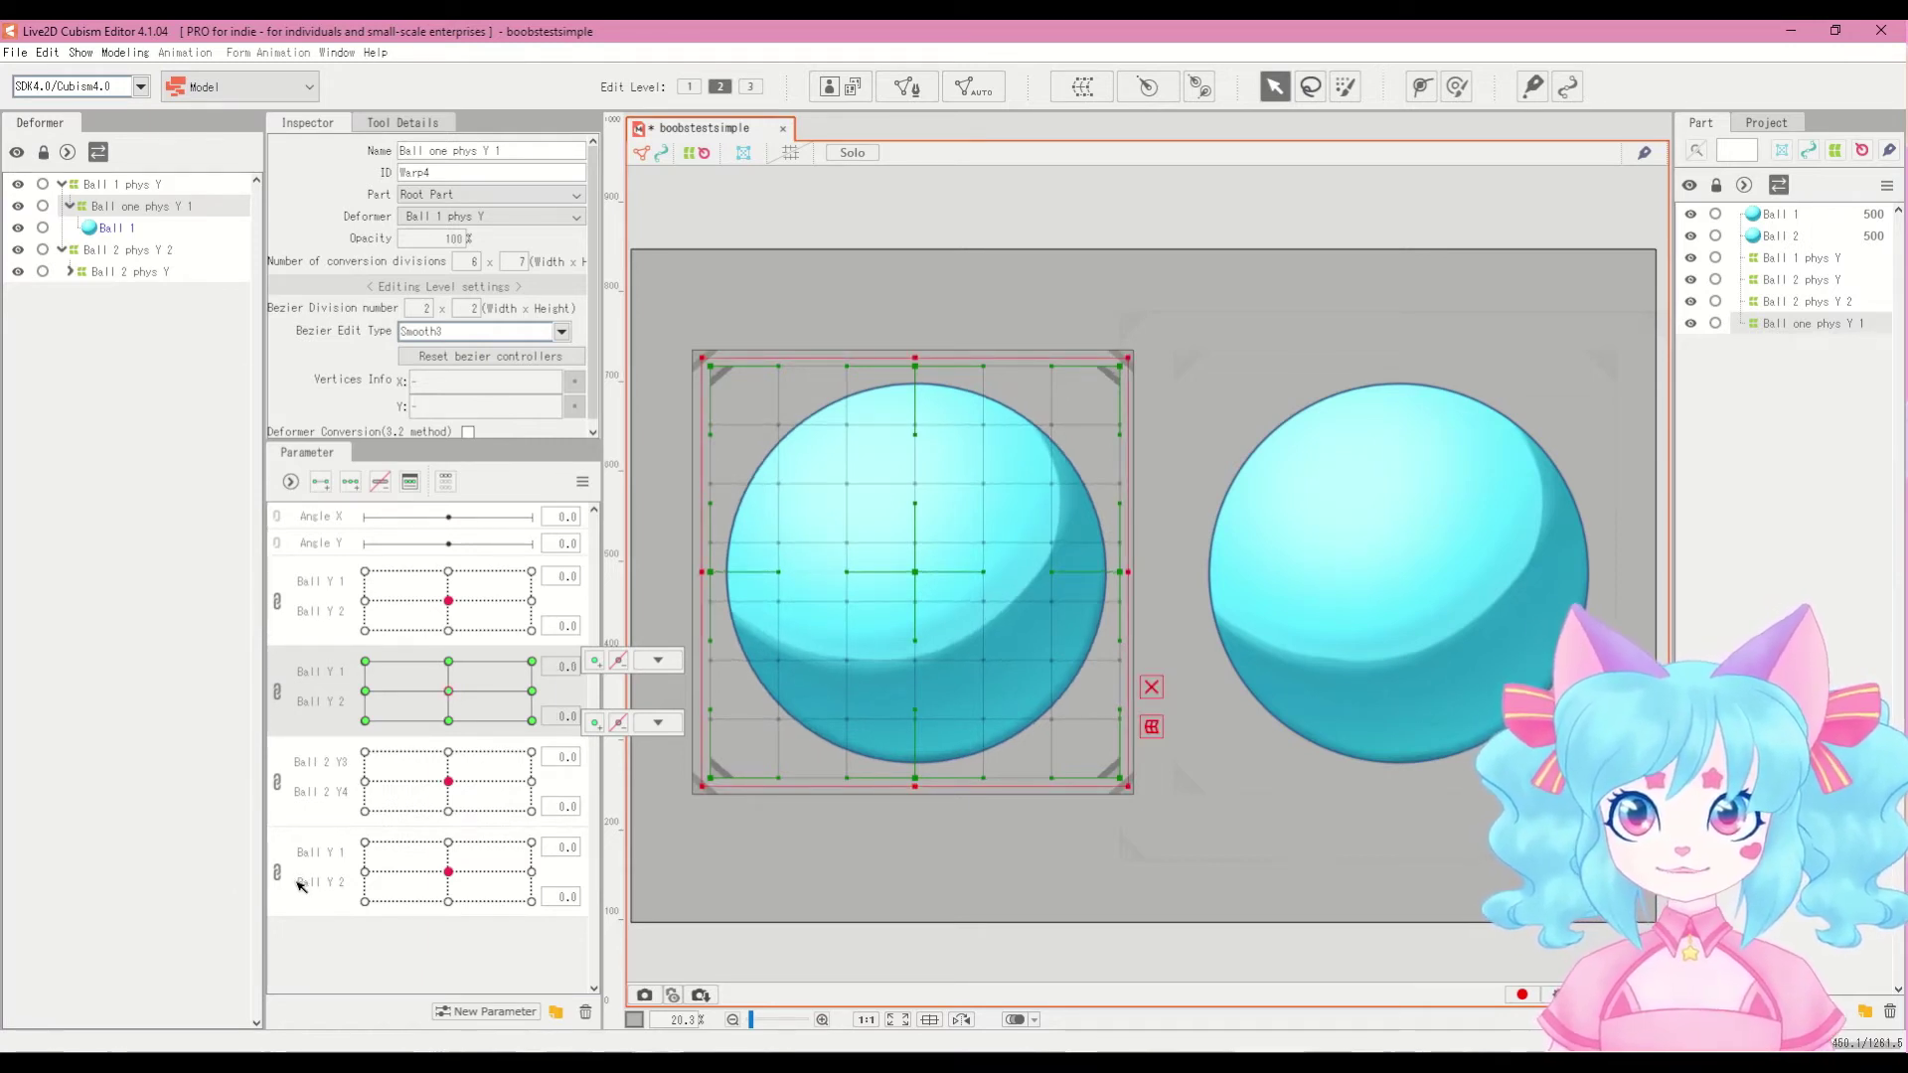
mouse_move(429, 689)
left_mouse_down()
mouse_move(490, 659)
mouse_move(410, 697)
mouse_move(467, 666)
mouse_move(493, 712)
mouse_move(421, 689)
mouse_move(479, 671)
mouse_move(493, 694)
mouse_move(426, 681)
mouse_move(498, 668)
mouse_move(512, 704)
mouse_move(435, 712)
mouse_move(447, 664)
mouse_move(494, 701)
mouse_move(415, 733)
mouse_move(393, 670)
mouse_move(496, 681)
mouse_move(427, 679)
mouse_move(438, 721)
mouse_move(503, 703)
mouse_move(448, 668)
mouse_move(387, 687)
mouse_move(449, 693)
left_mouse_up()
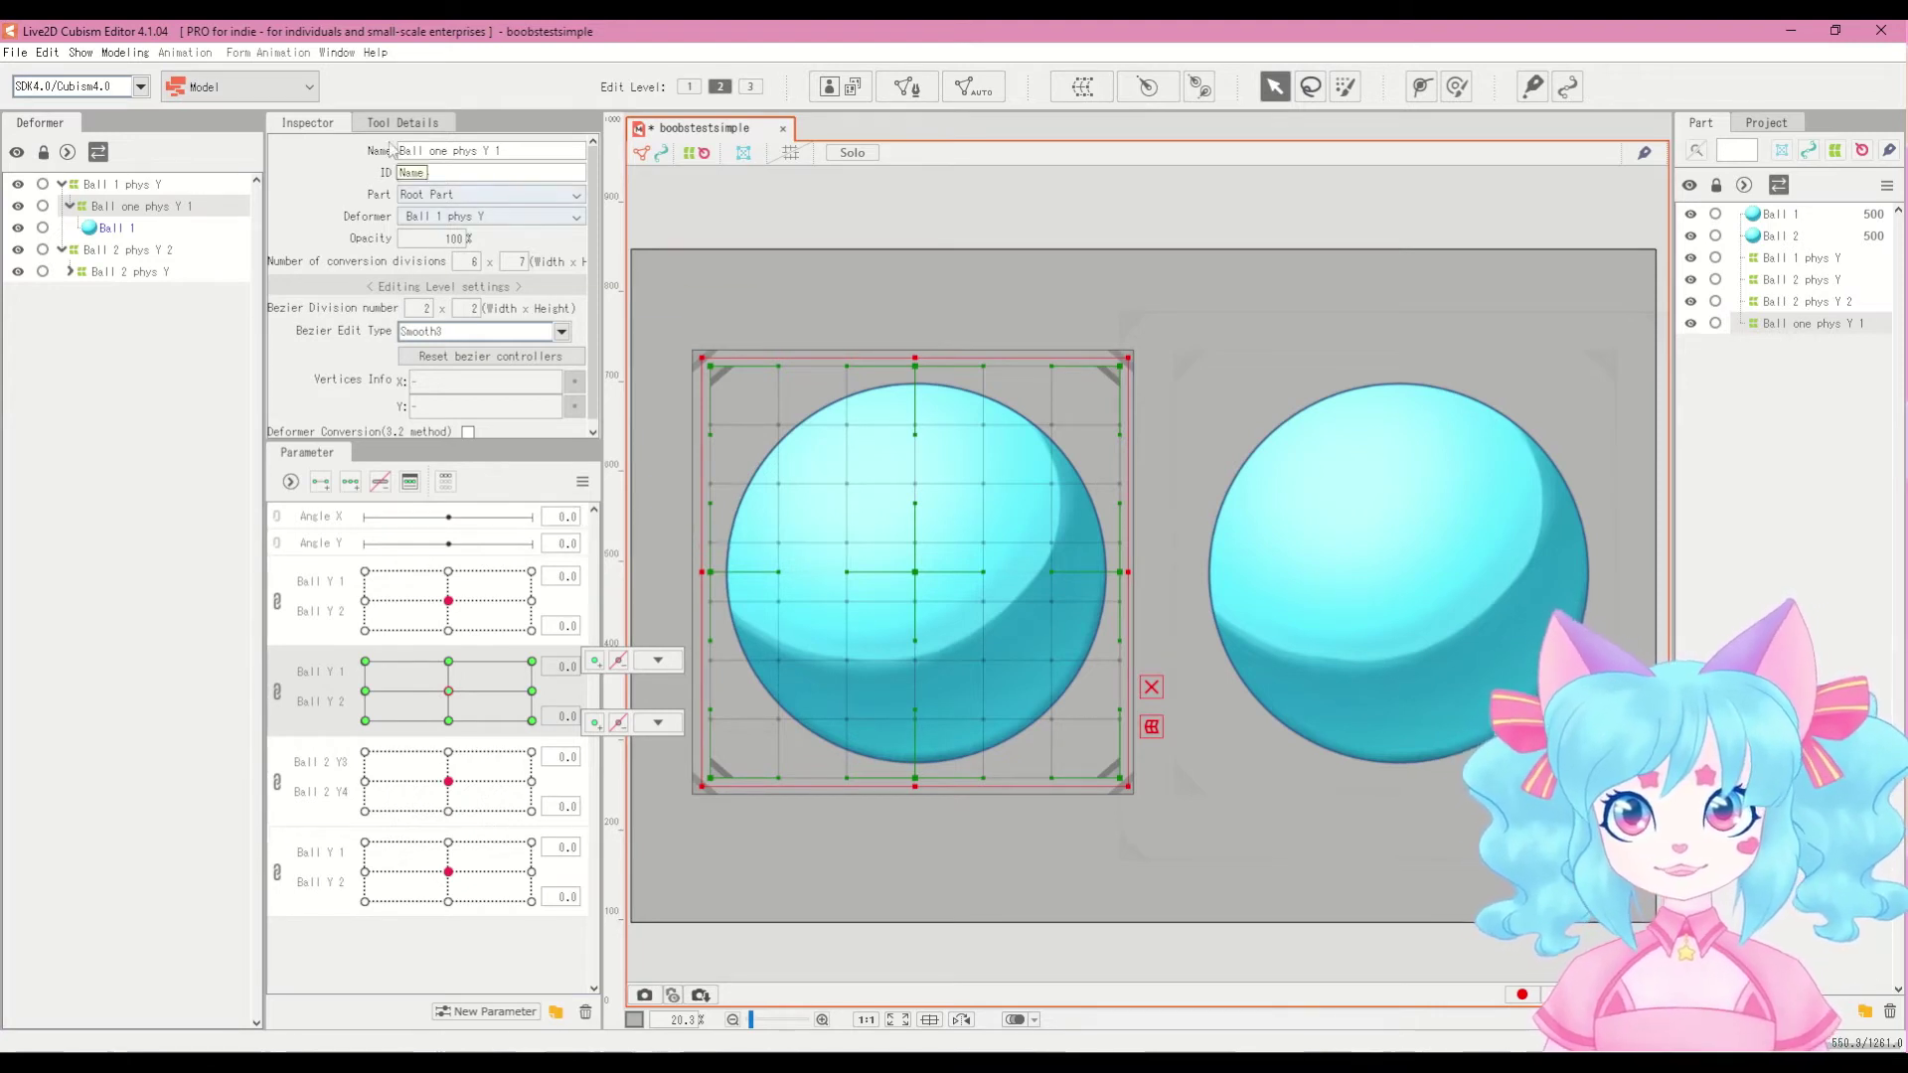
Step: Reopen the physics settings, swing Angle Y to compare both balls' bounce in the preview, and close the settings
left_click(127, 55)
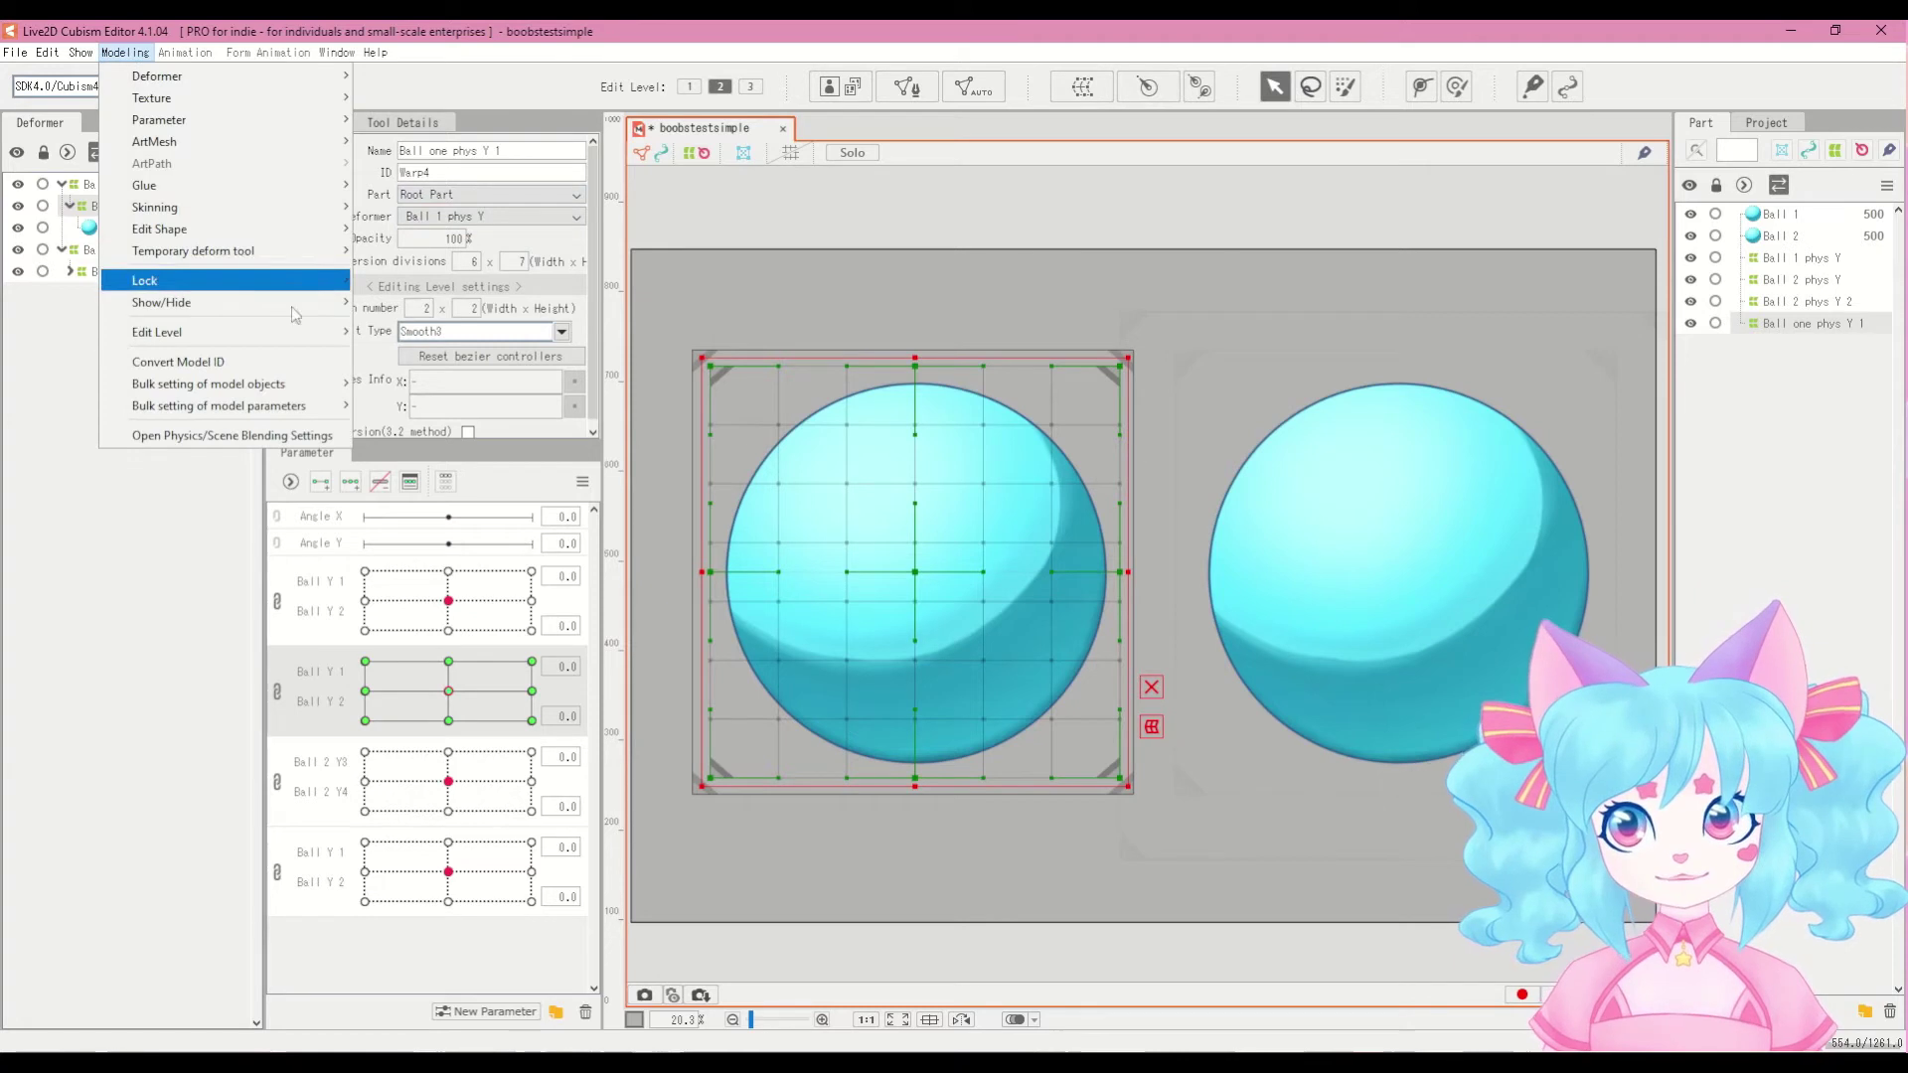
left_click(288, 443)
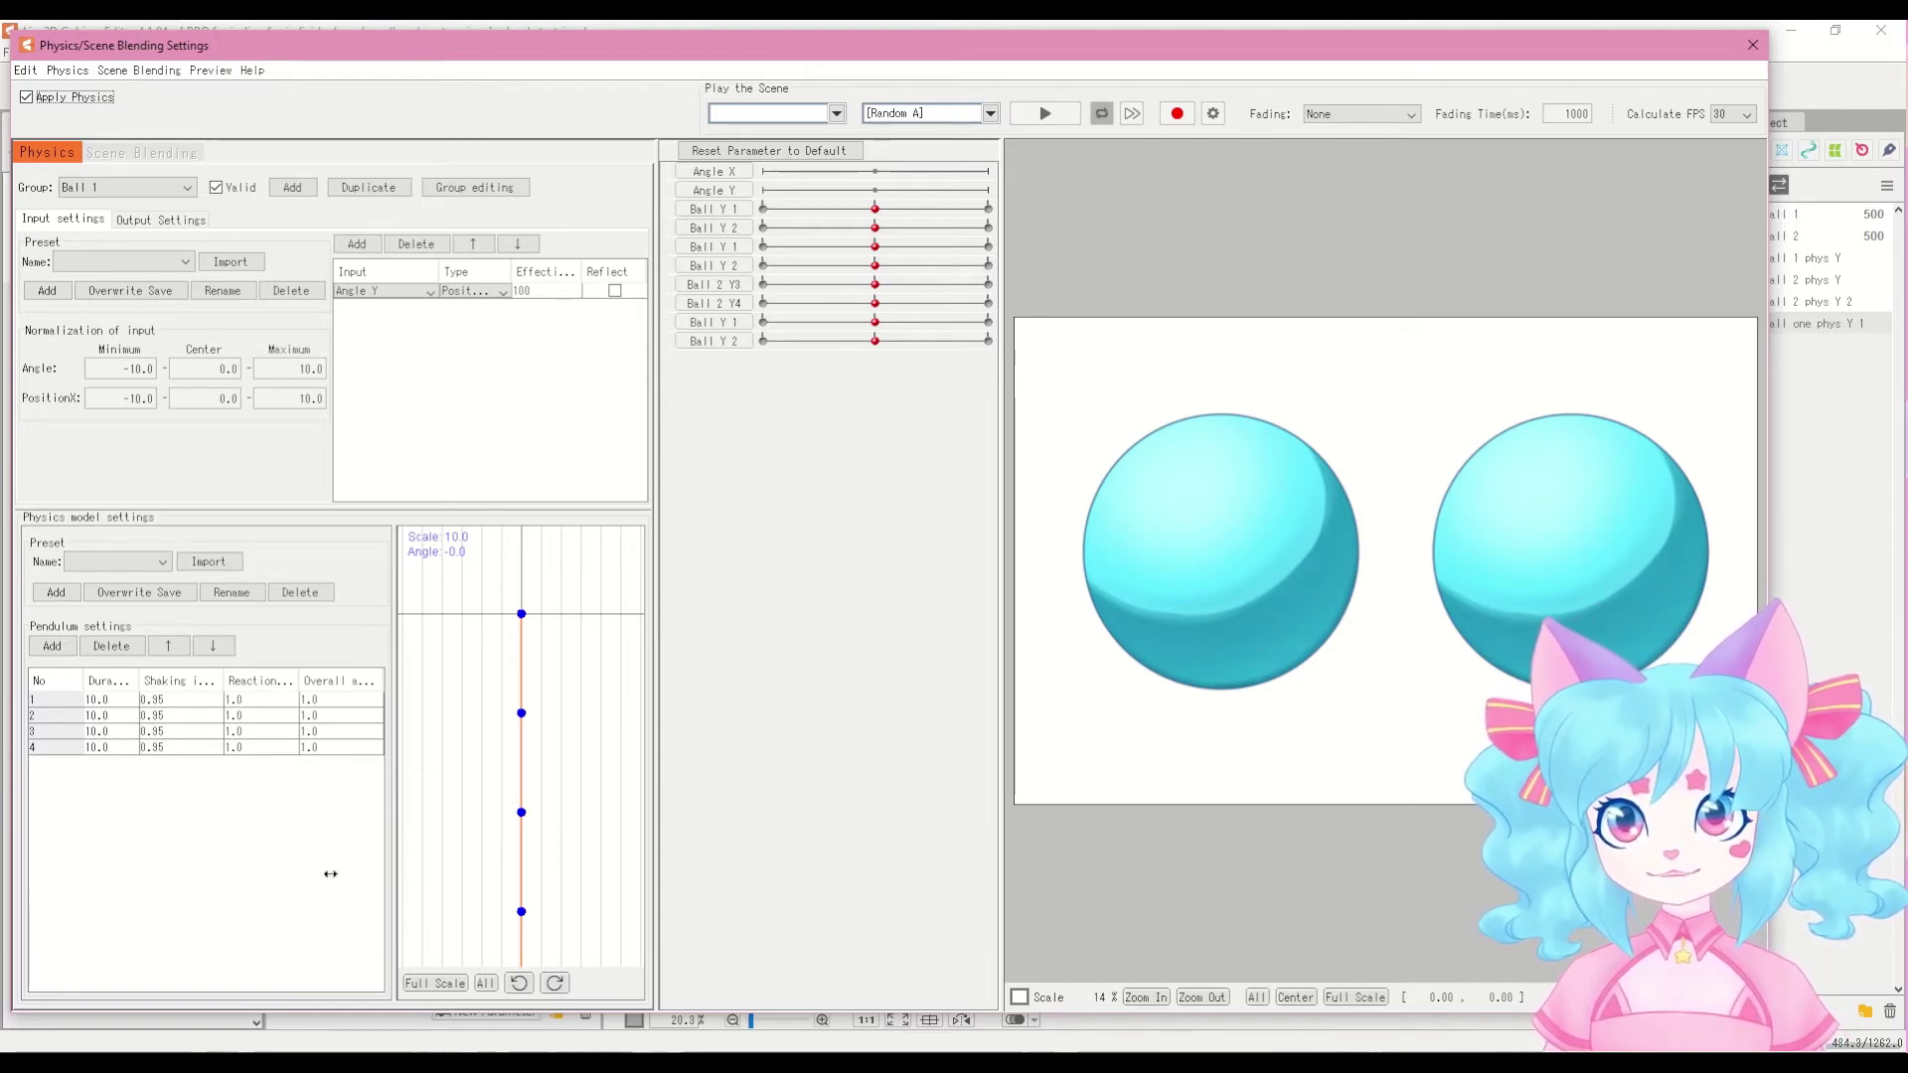
left_click_drag(860, 191, 607, 206)
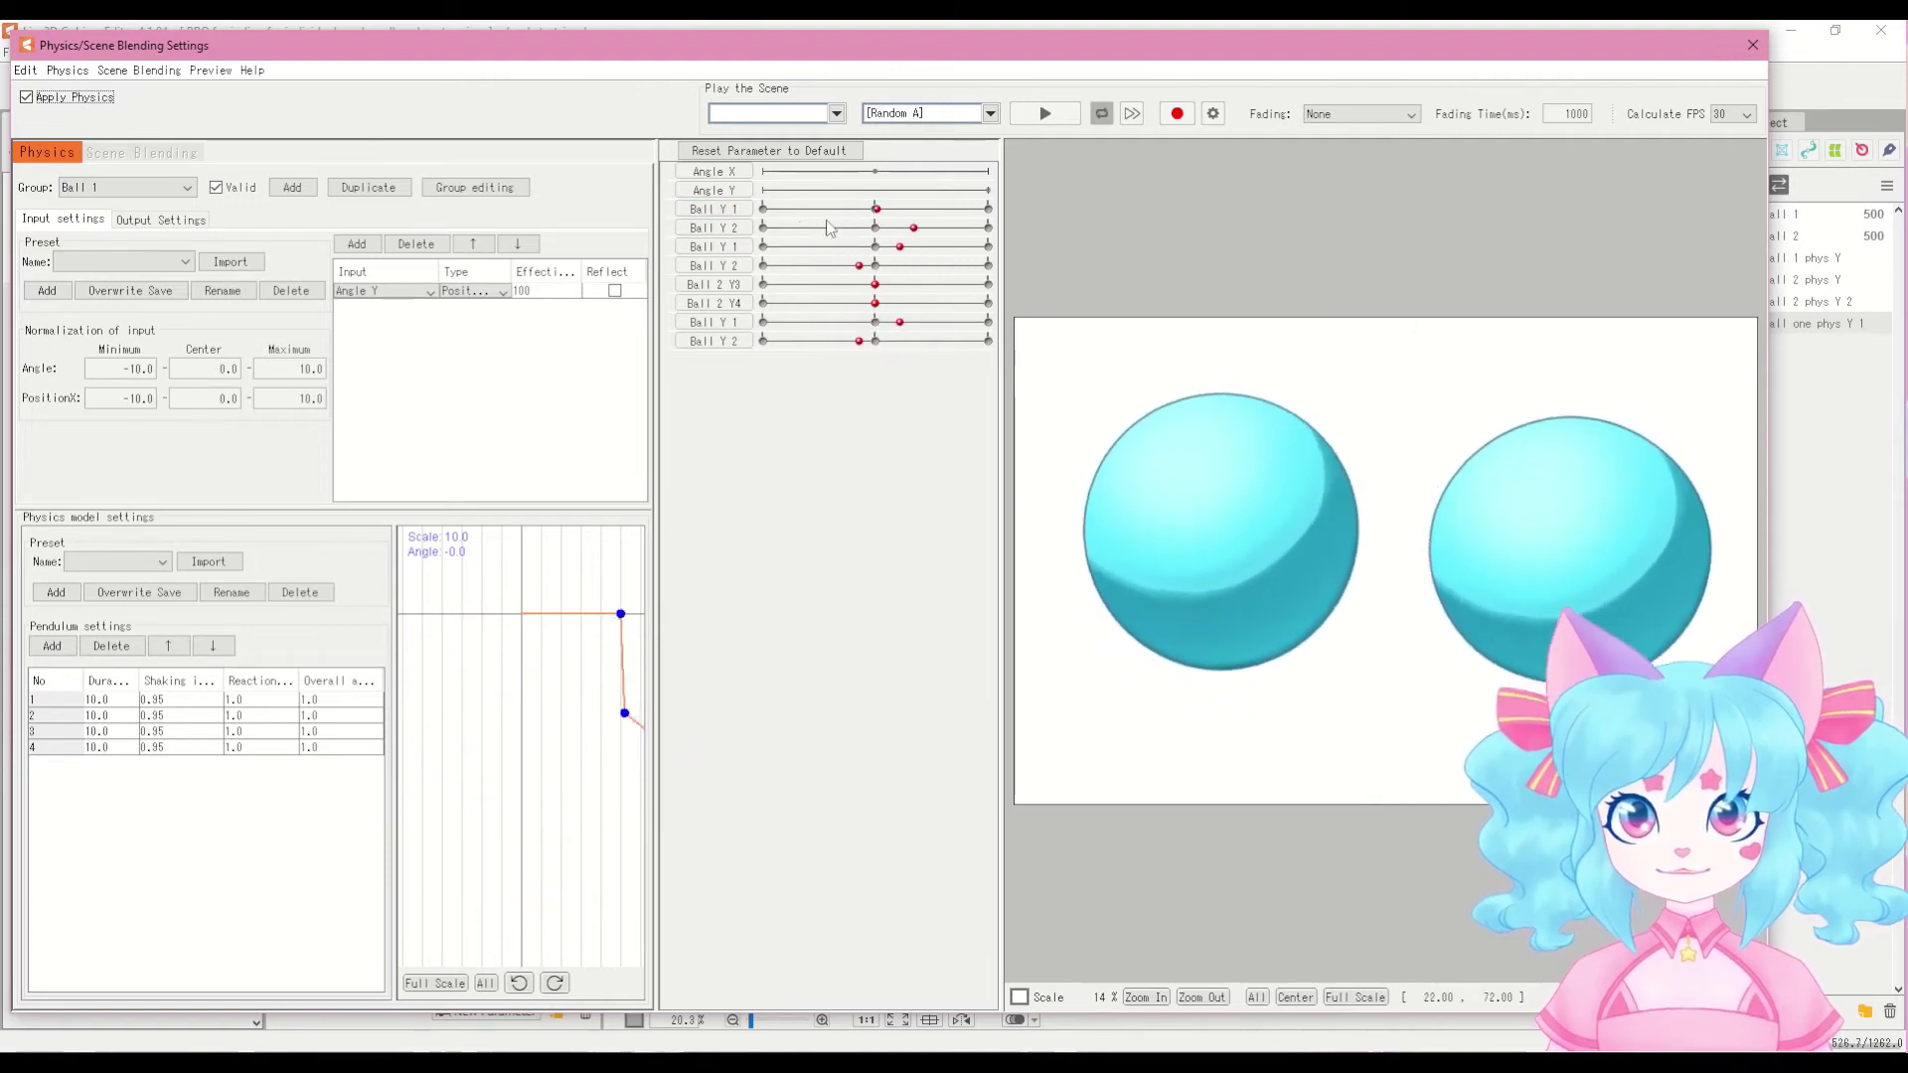
left_click_drag(907, 192, 832, 203)
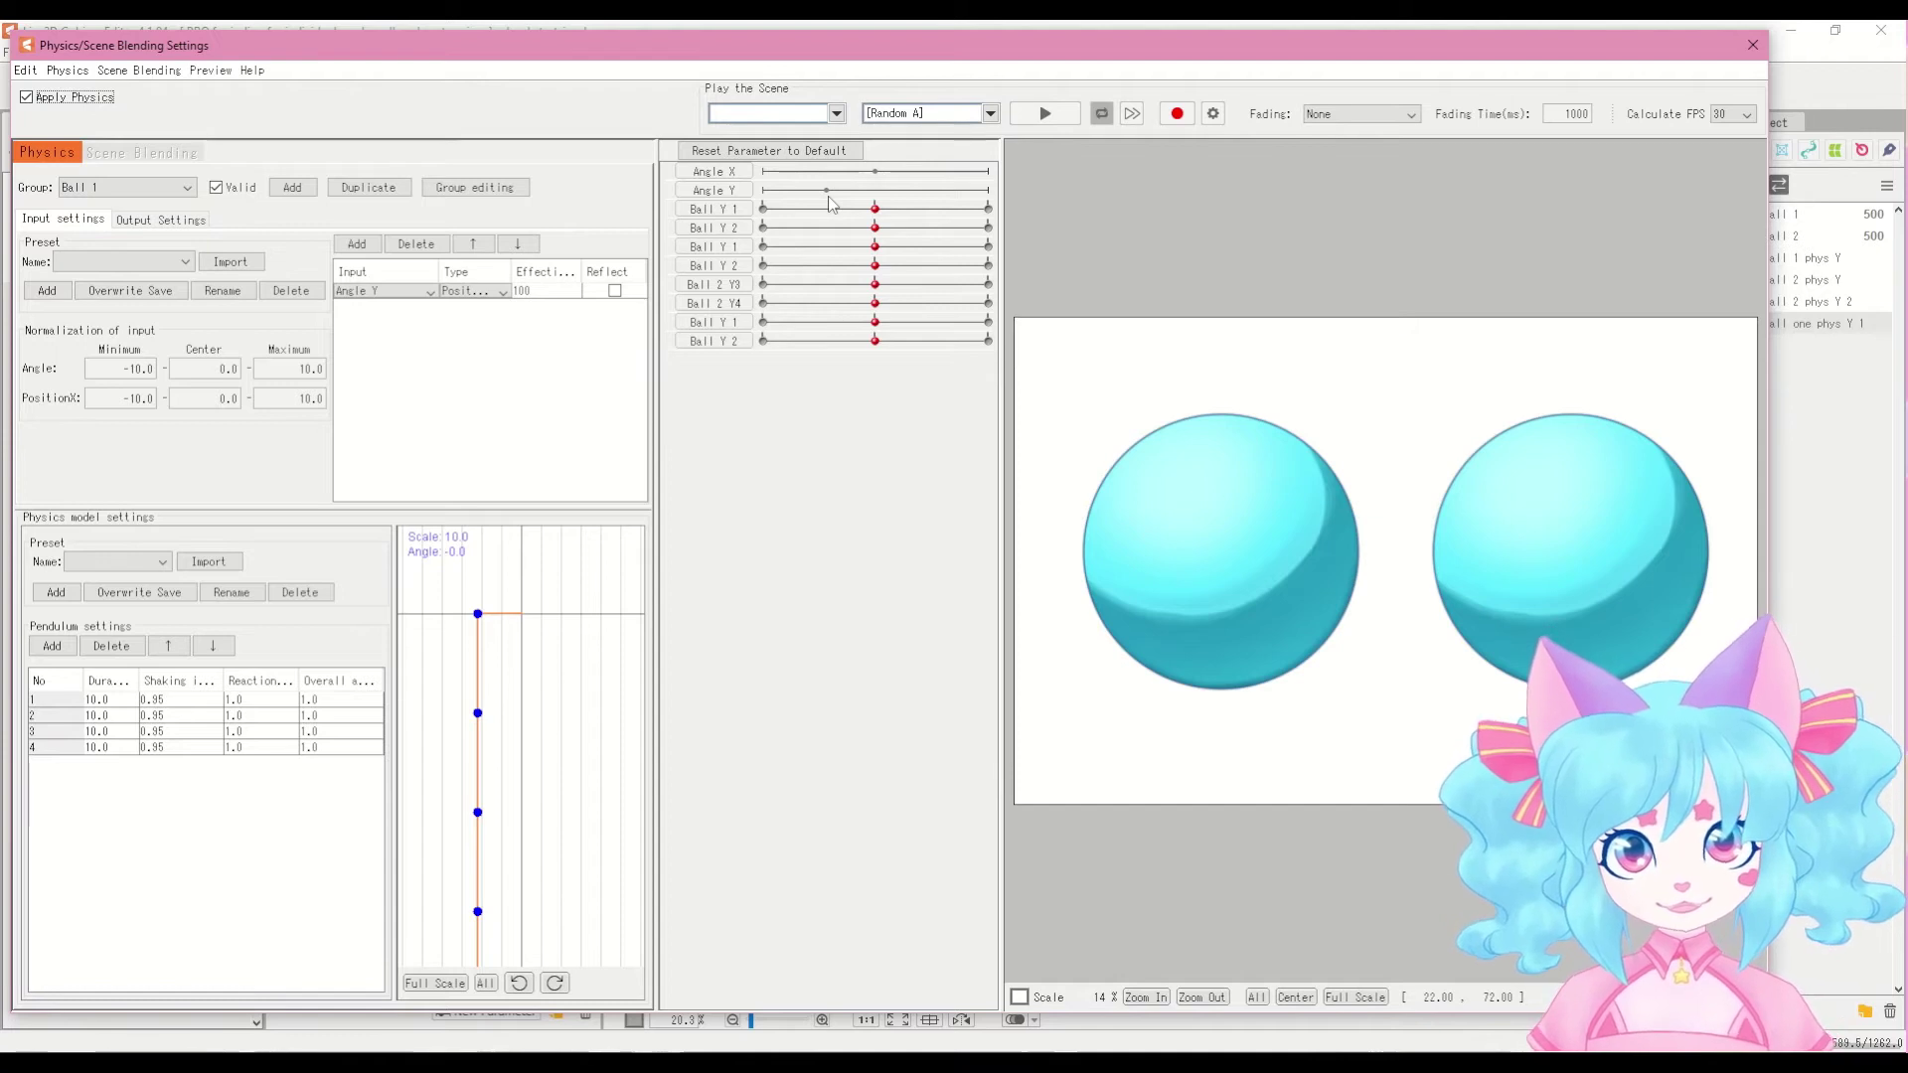
left_click_drag(831, 197, 962, 202)
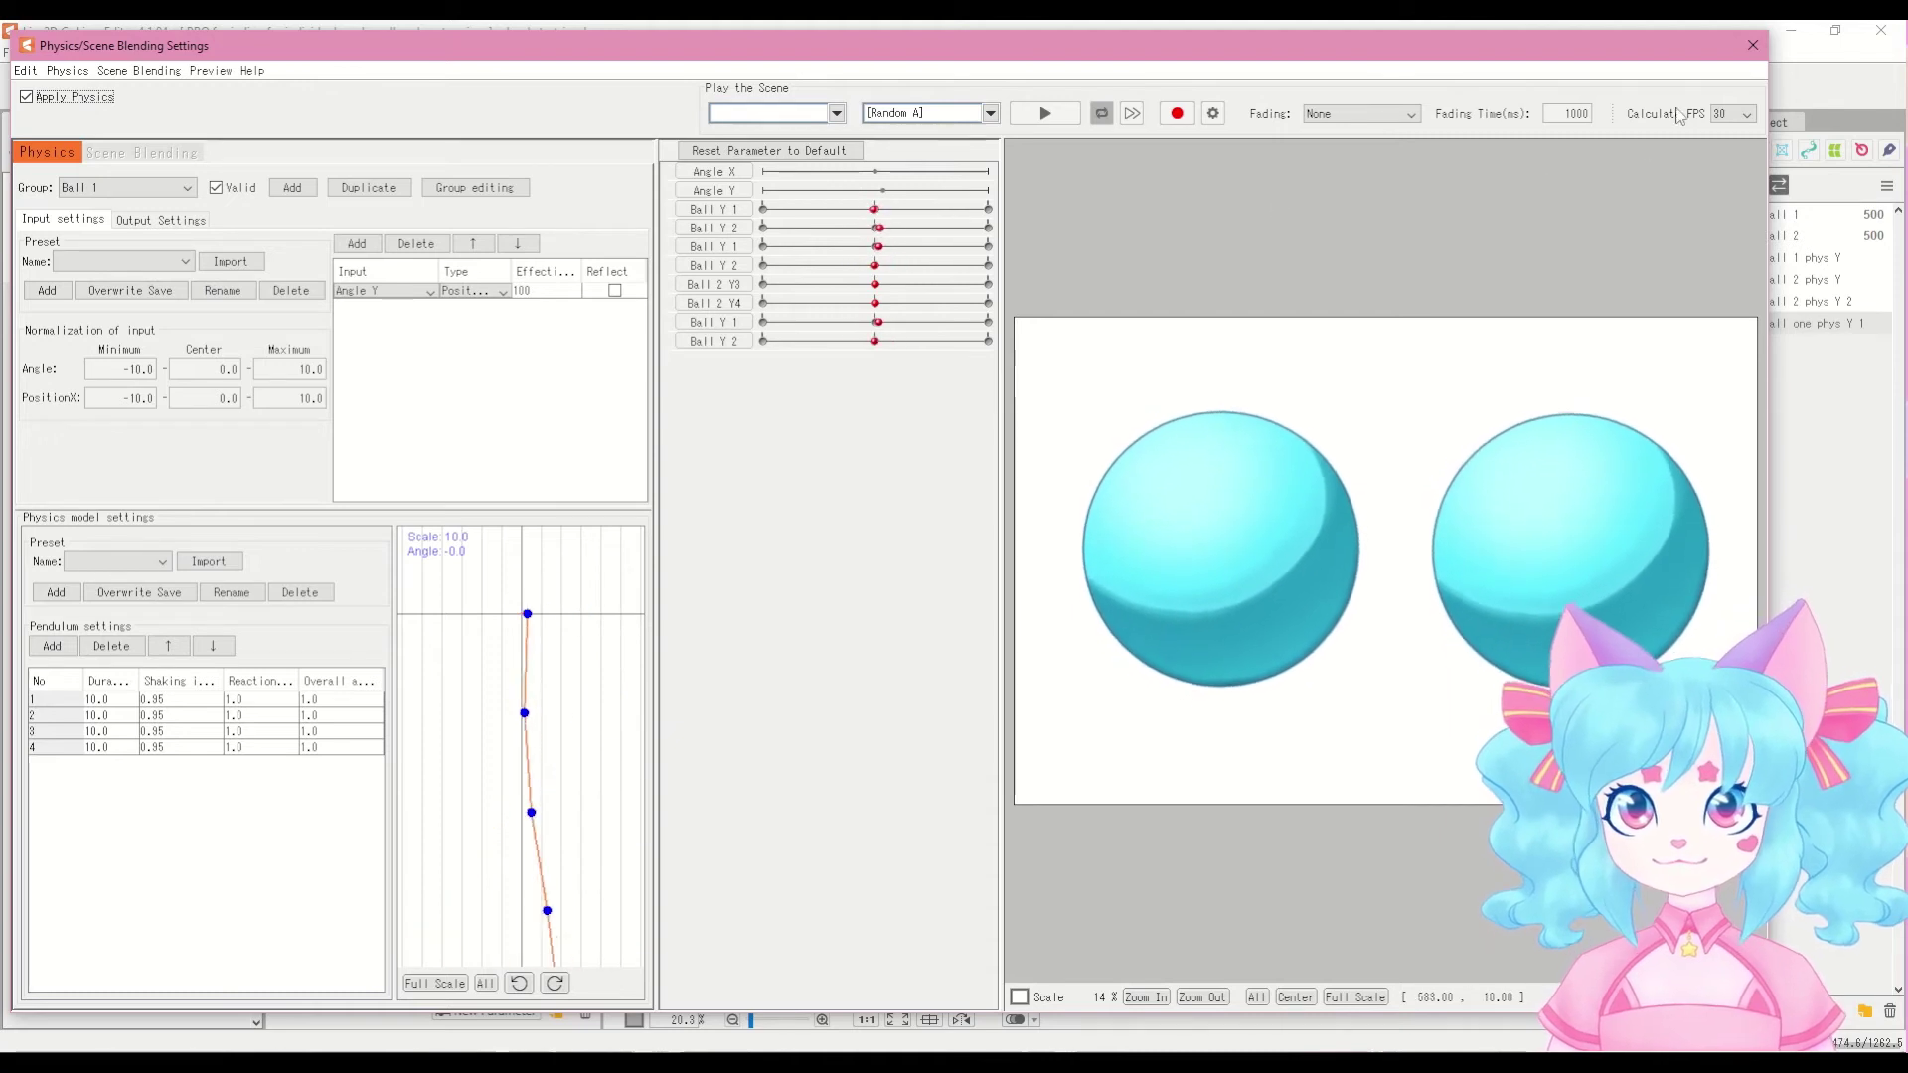
left_click(1753, 45)
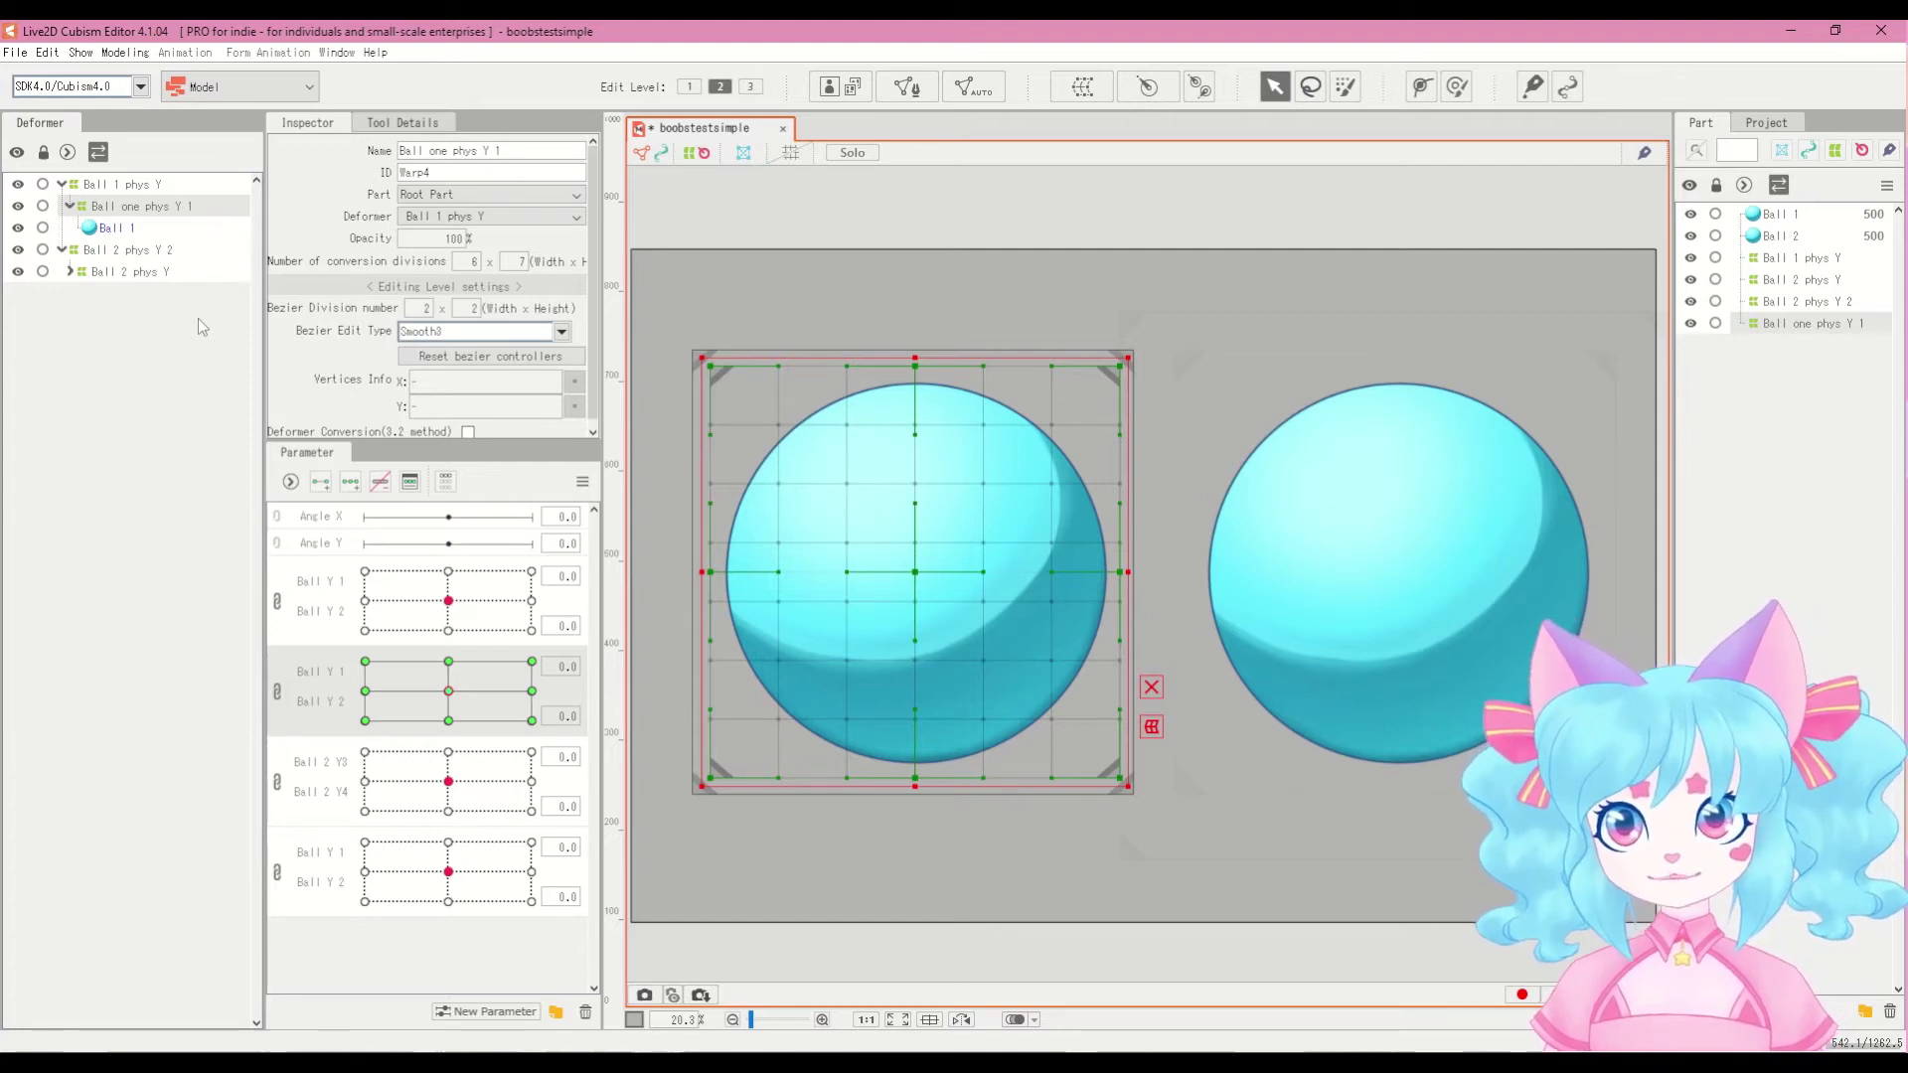
Step: Rename the first ball's outer warp deformer to Ball 1 phys Y 2 and check its shape at an extreme of the first parameter pair
left_click(127, 227)
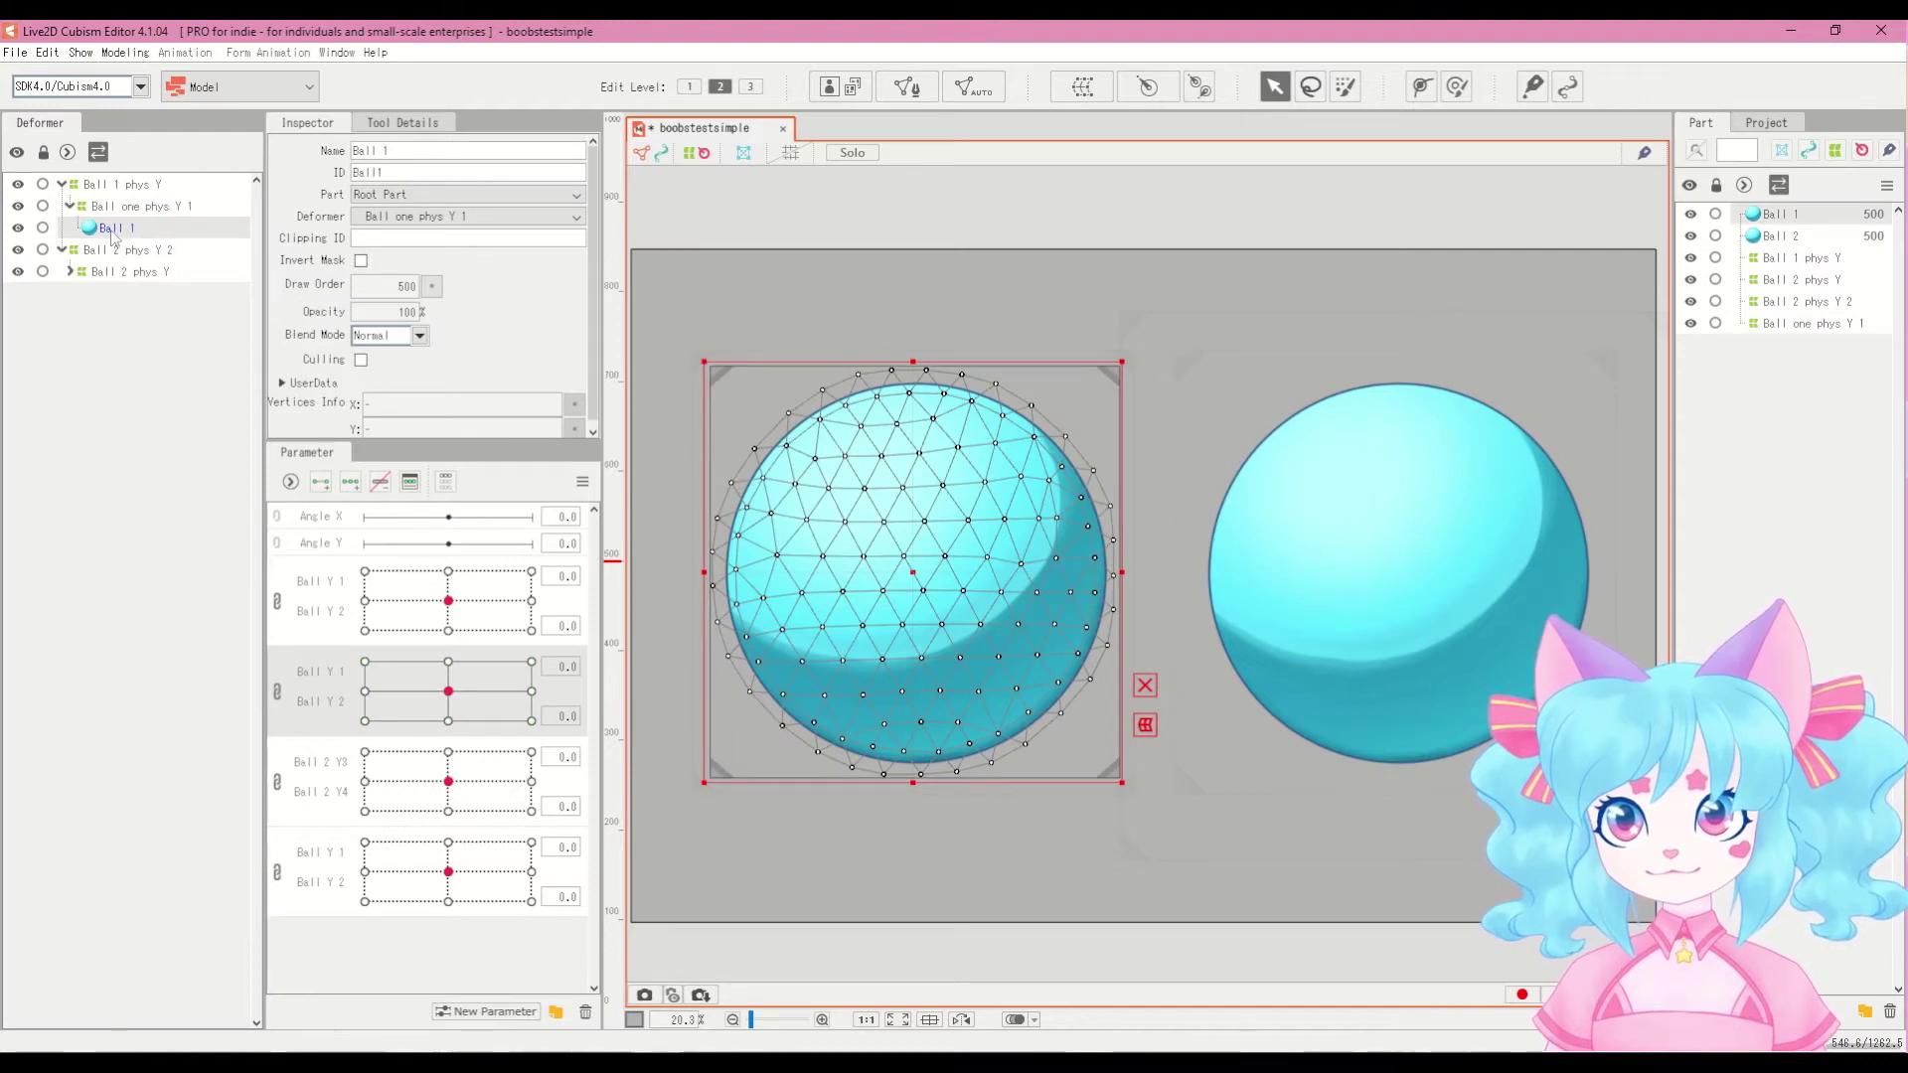
left_click(103, 207)
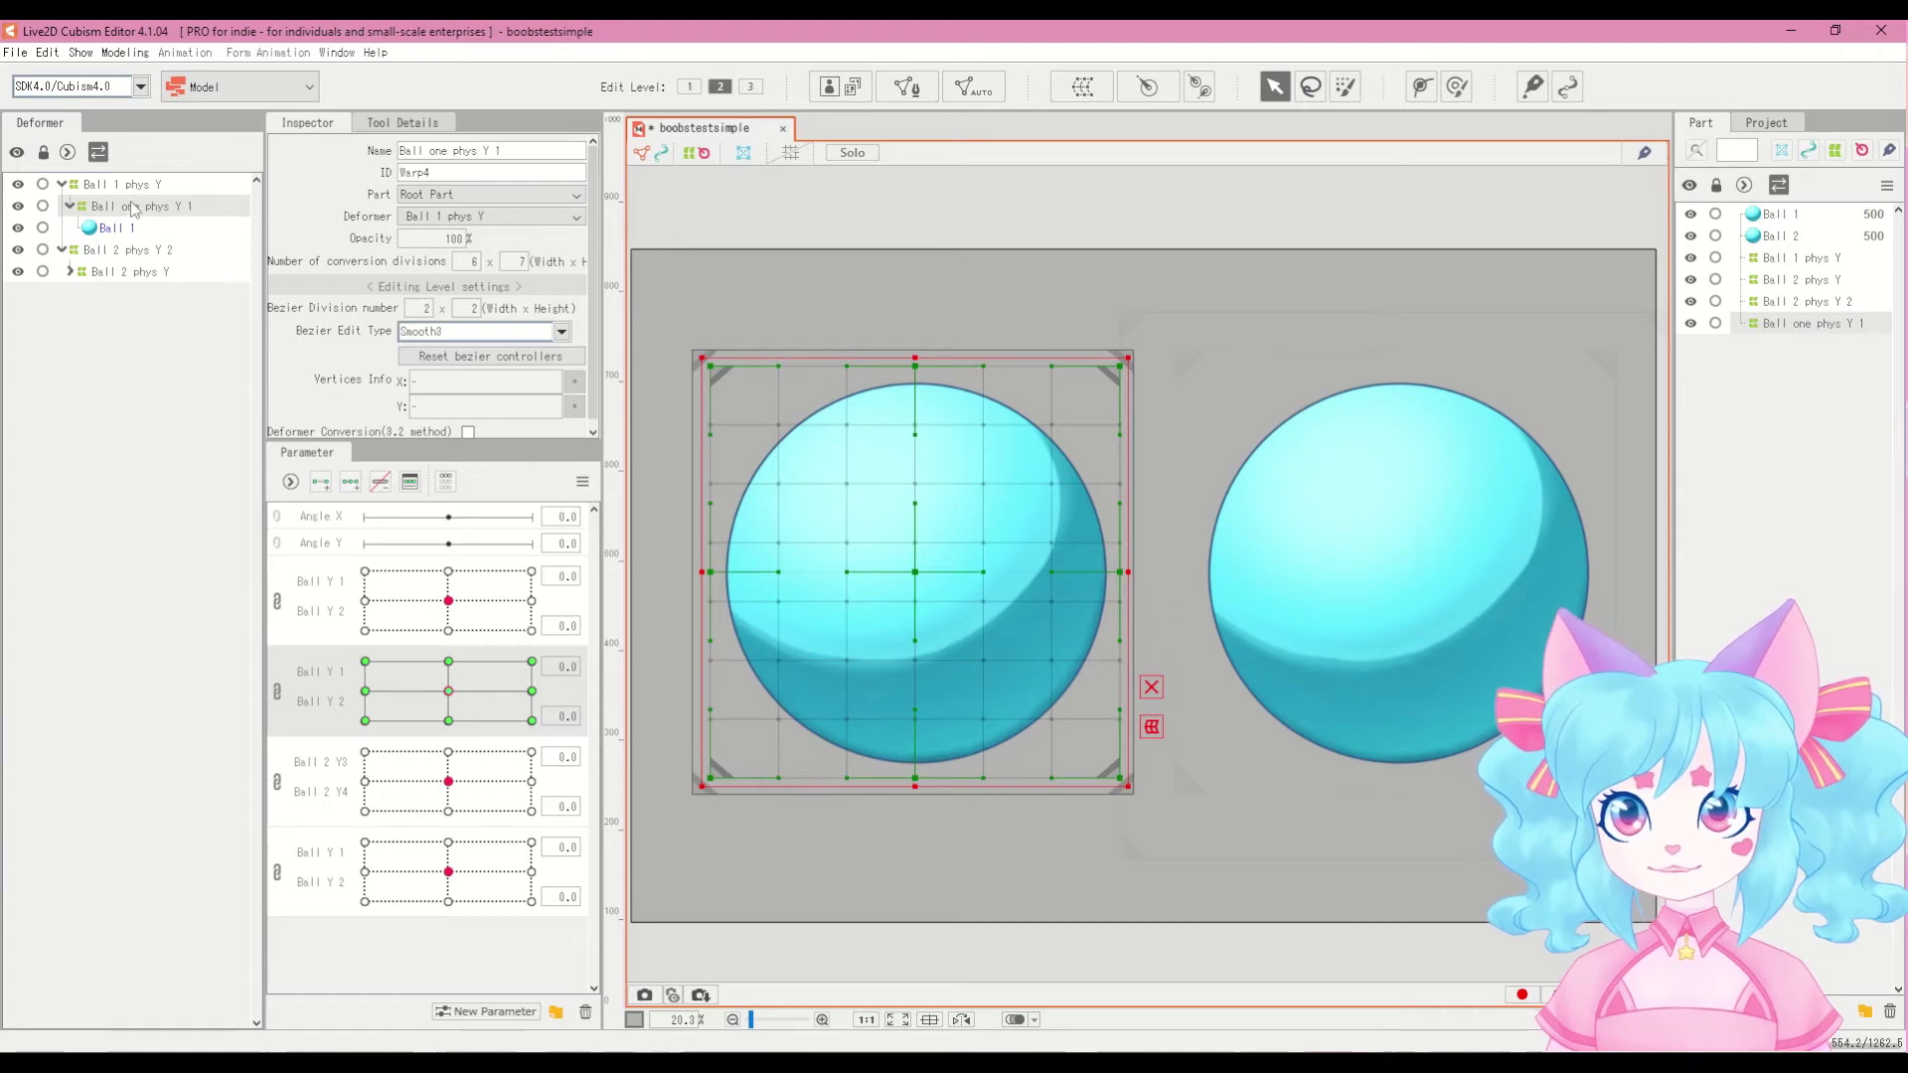
left_click(118, 185)
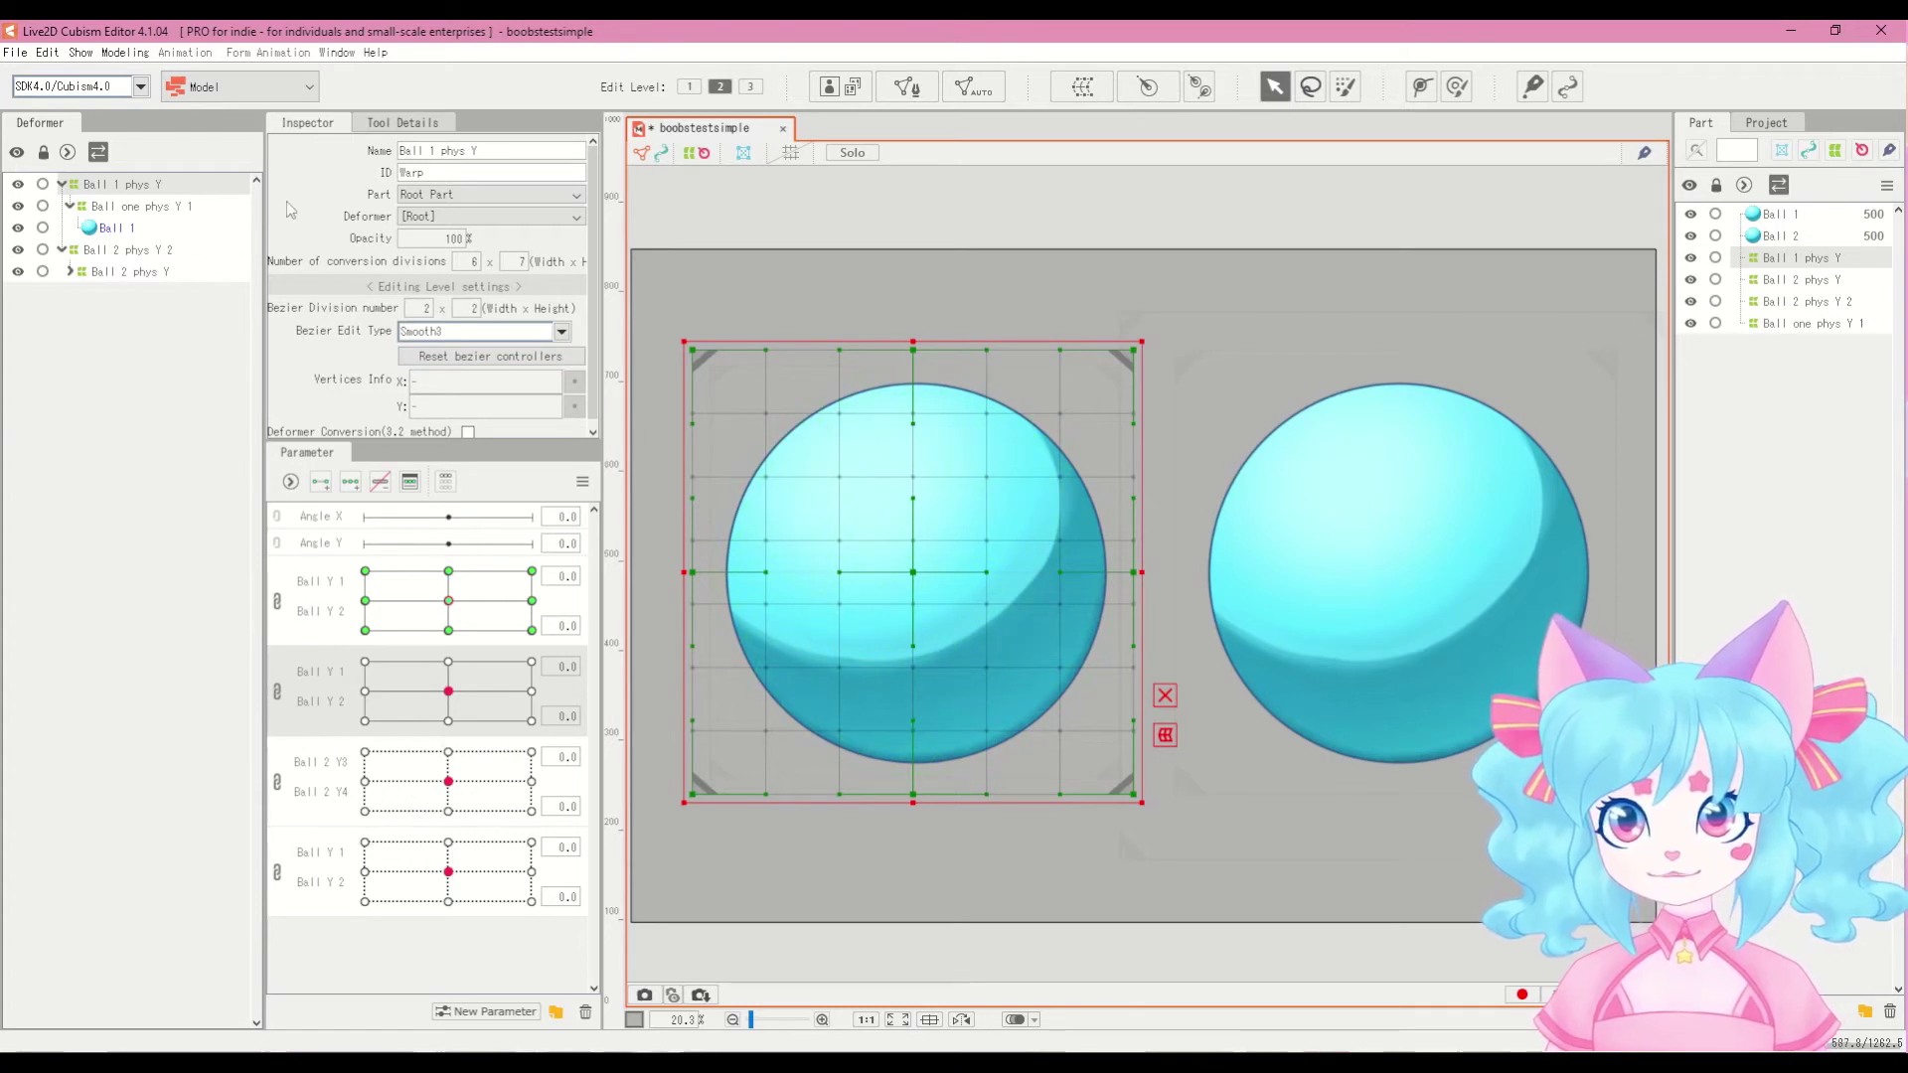
left_click(509, 146)
double_click(511, 146)
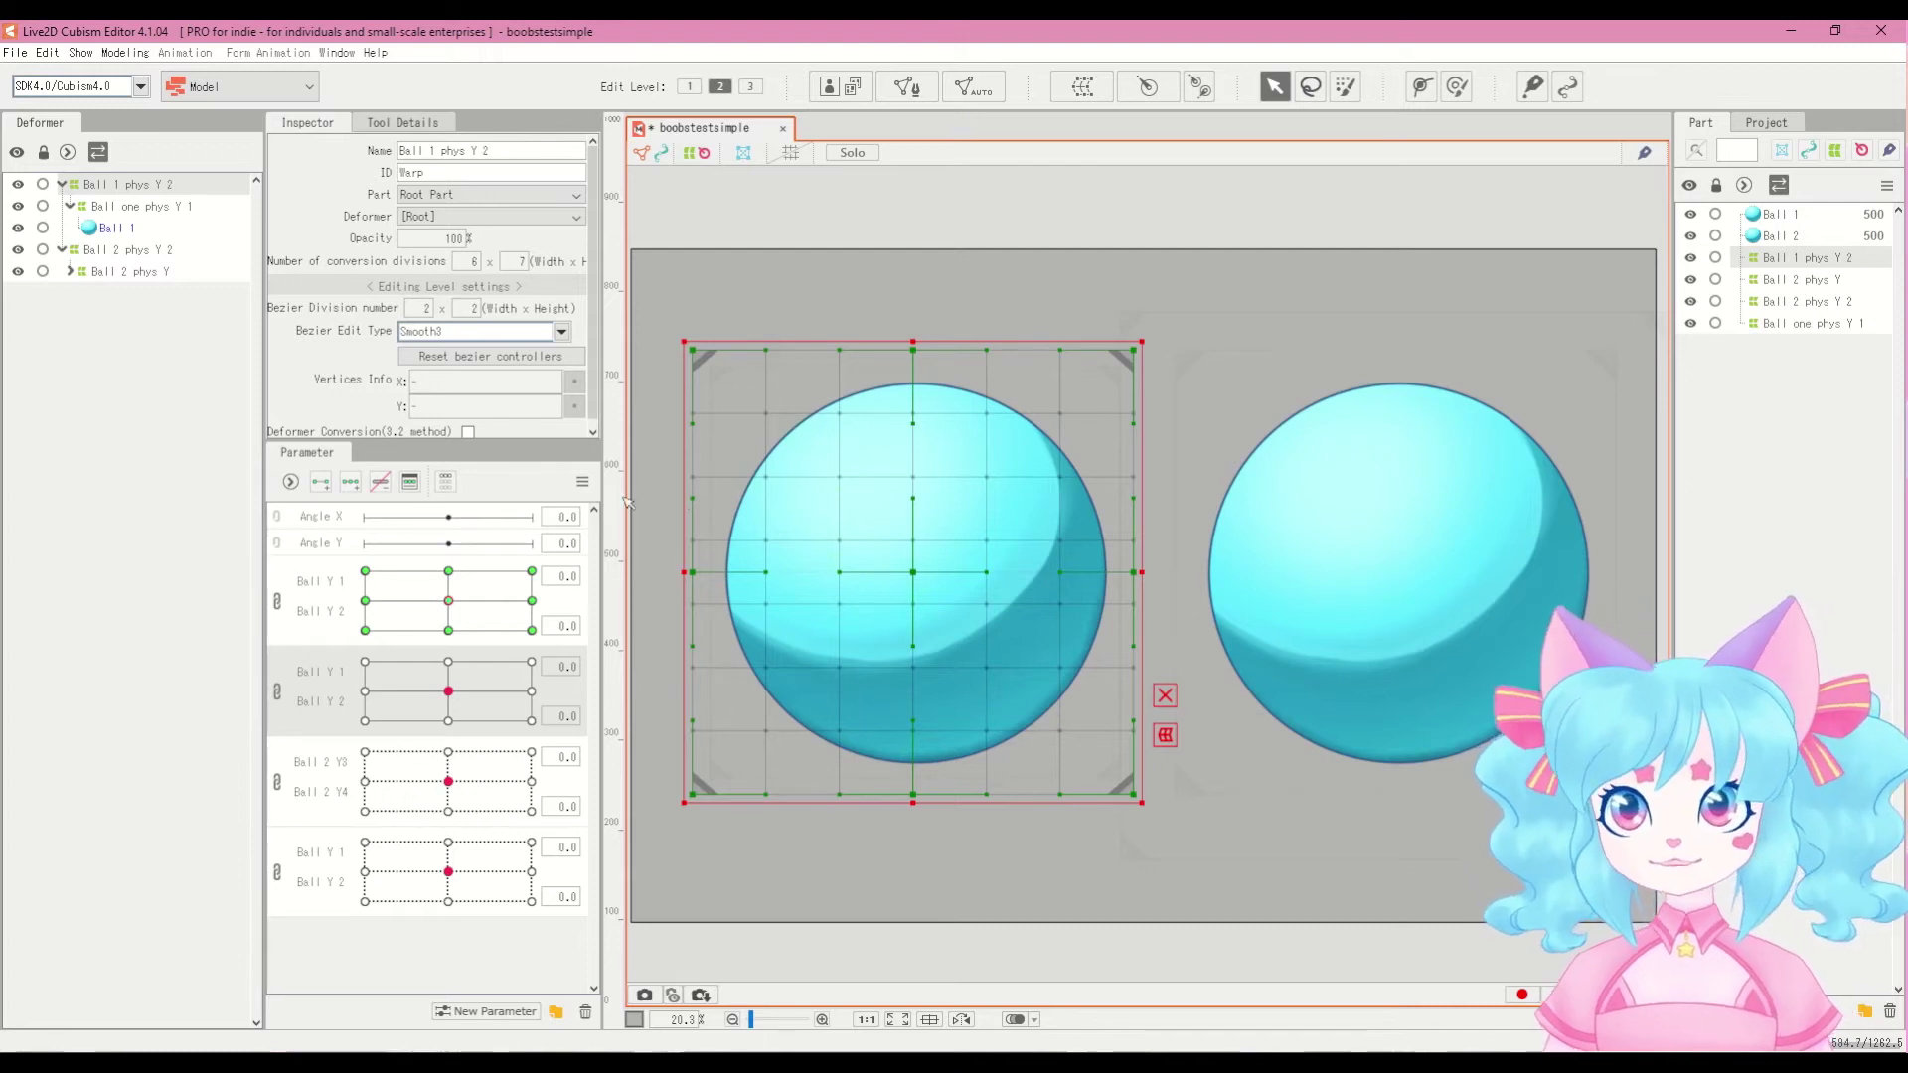
left_click_drag(448, 600, 136, 579)
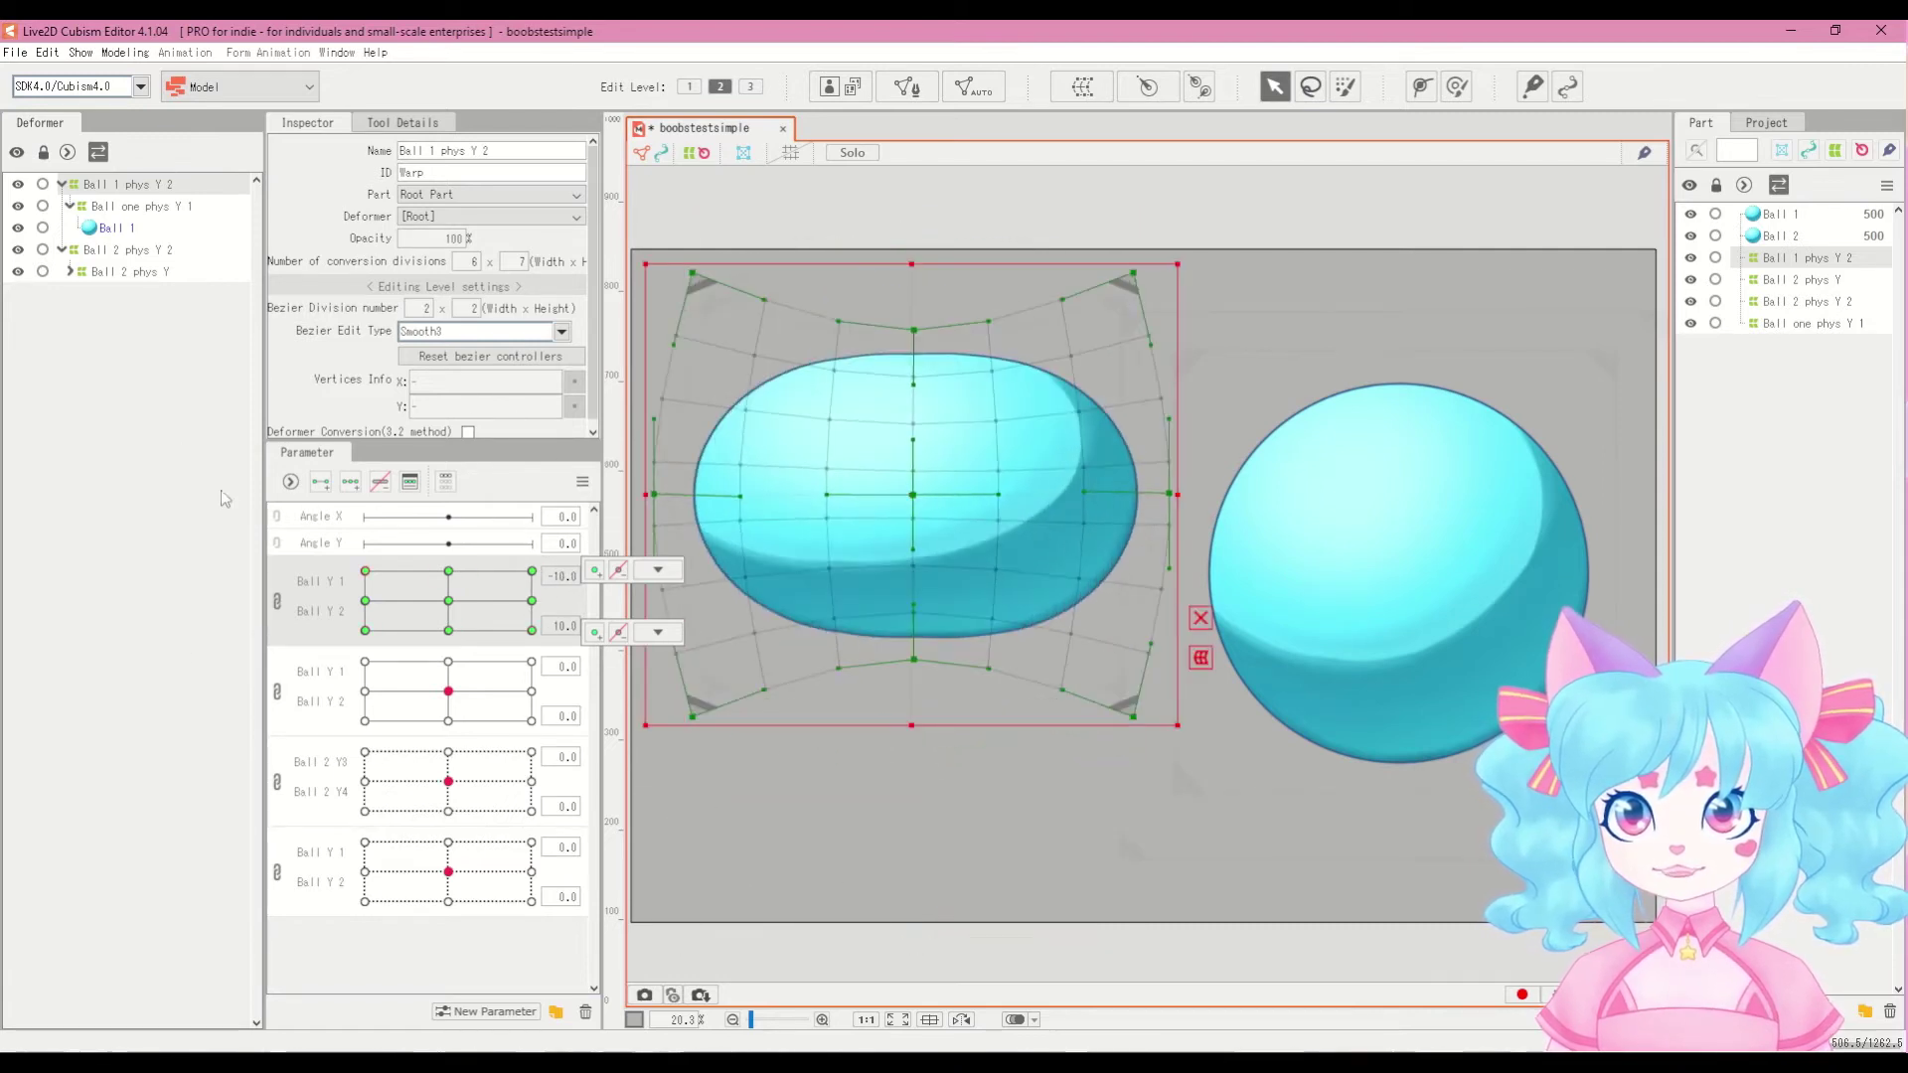
left_click(448, 600)
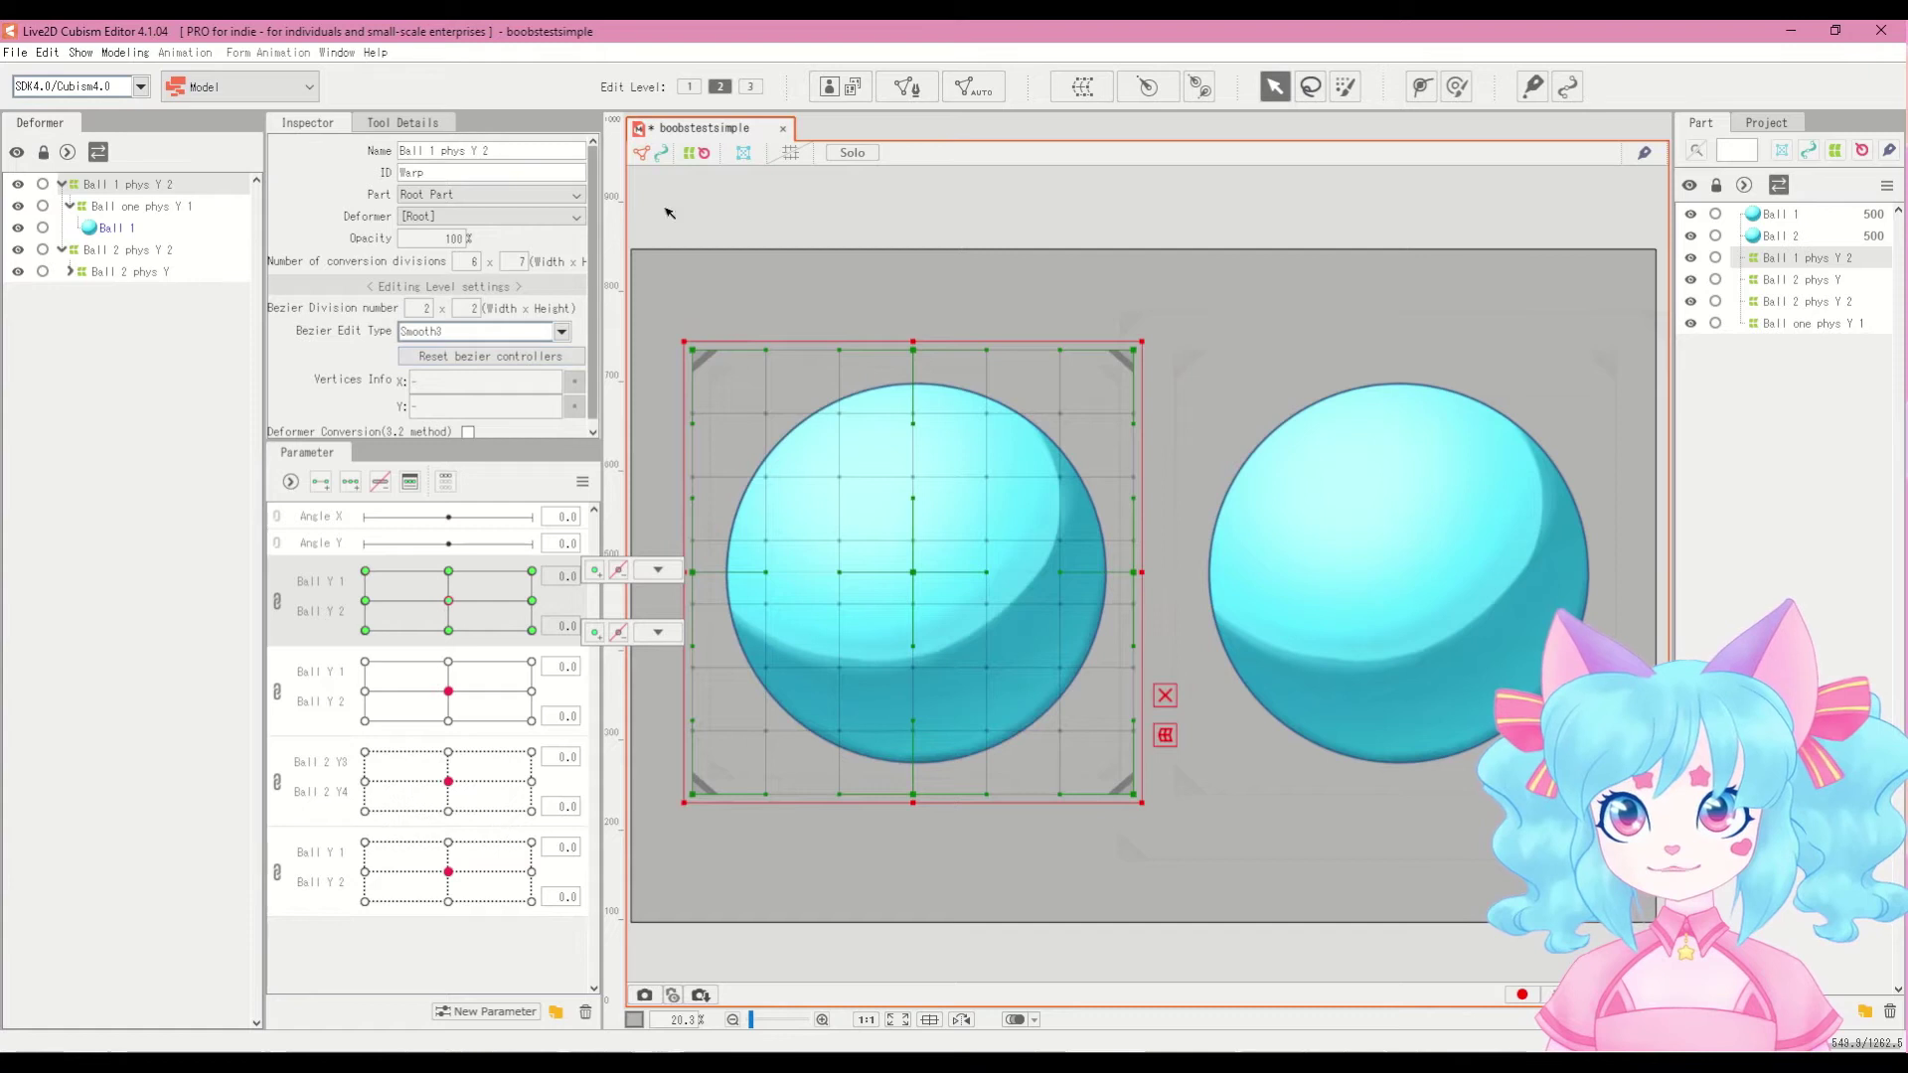
Step: Create a warp deformer named Ball 1 phys X 1 as the parent of Ball 1 phys Y 2
left_click(1079, 96)
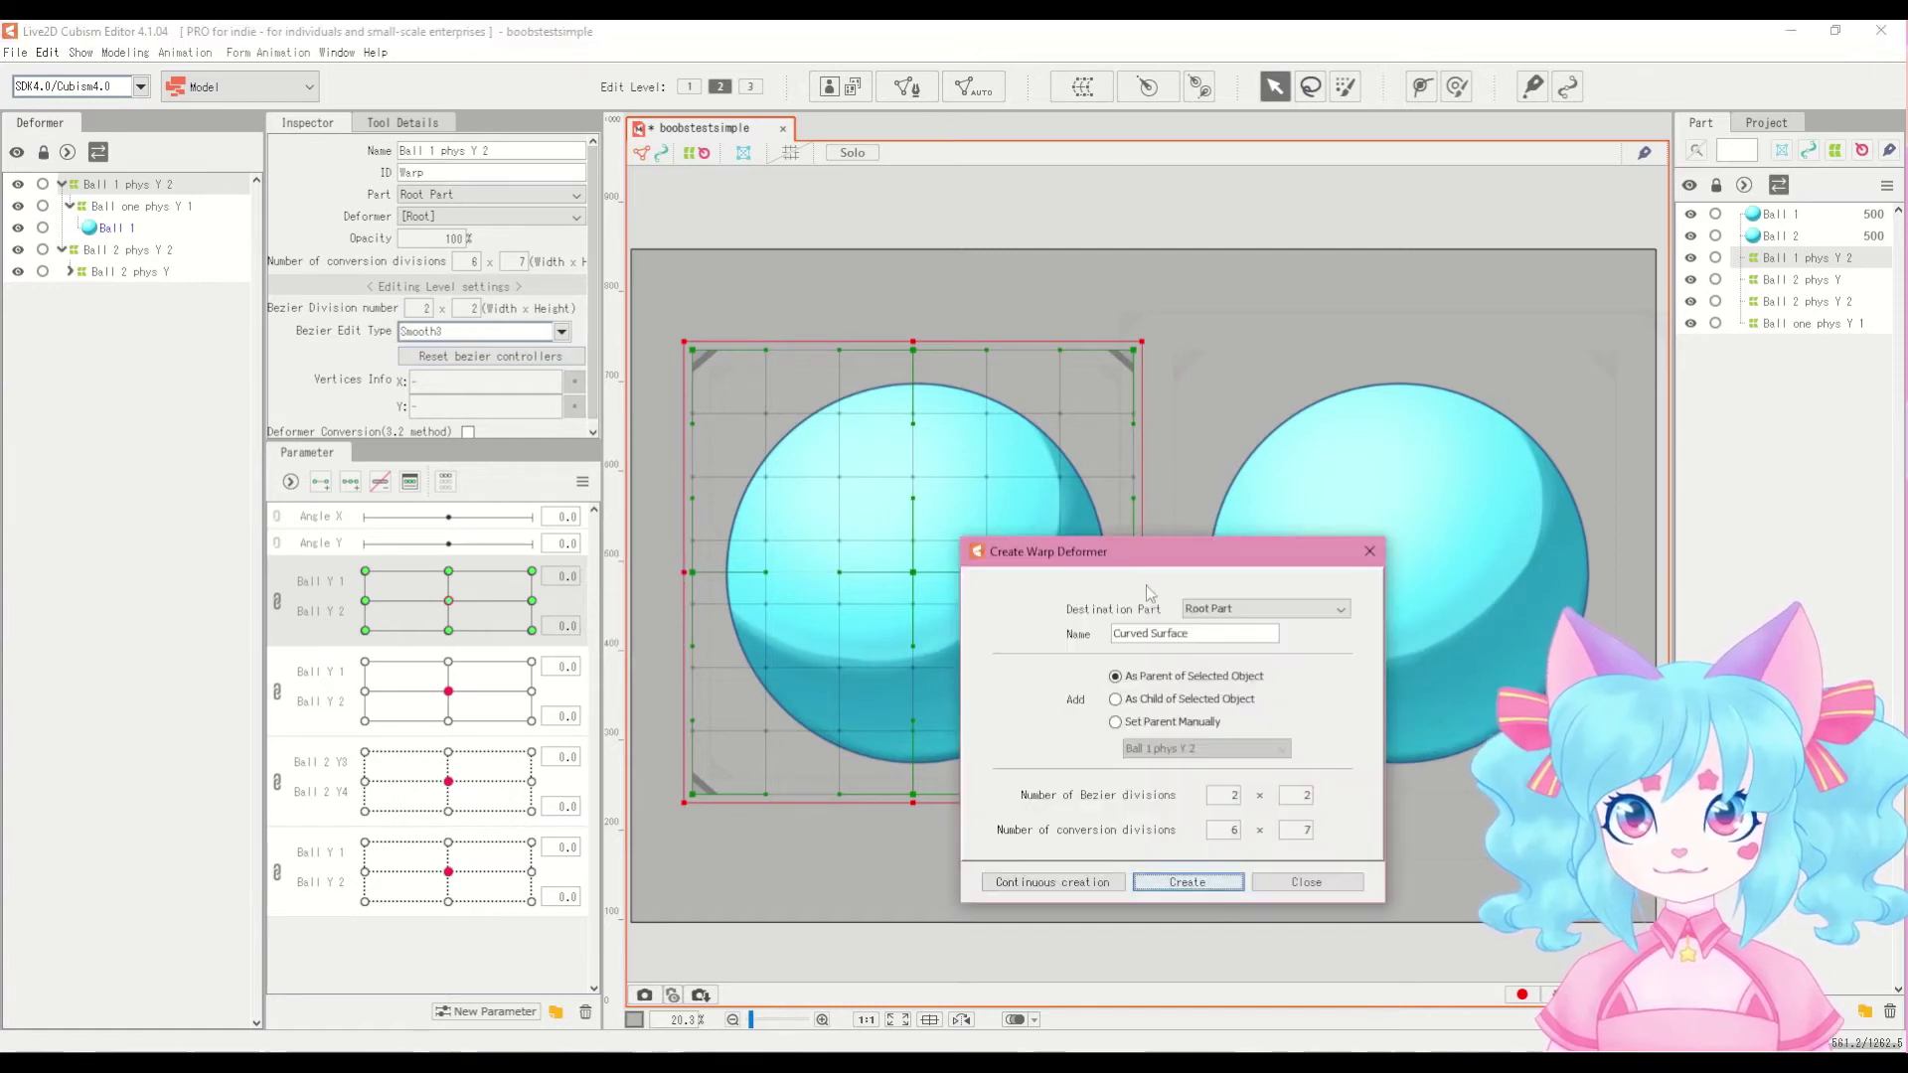
left_click(1223, 636)
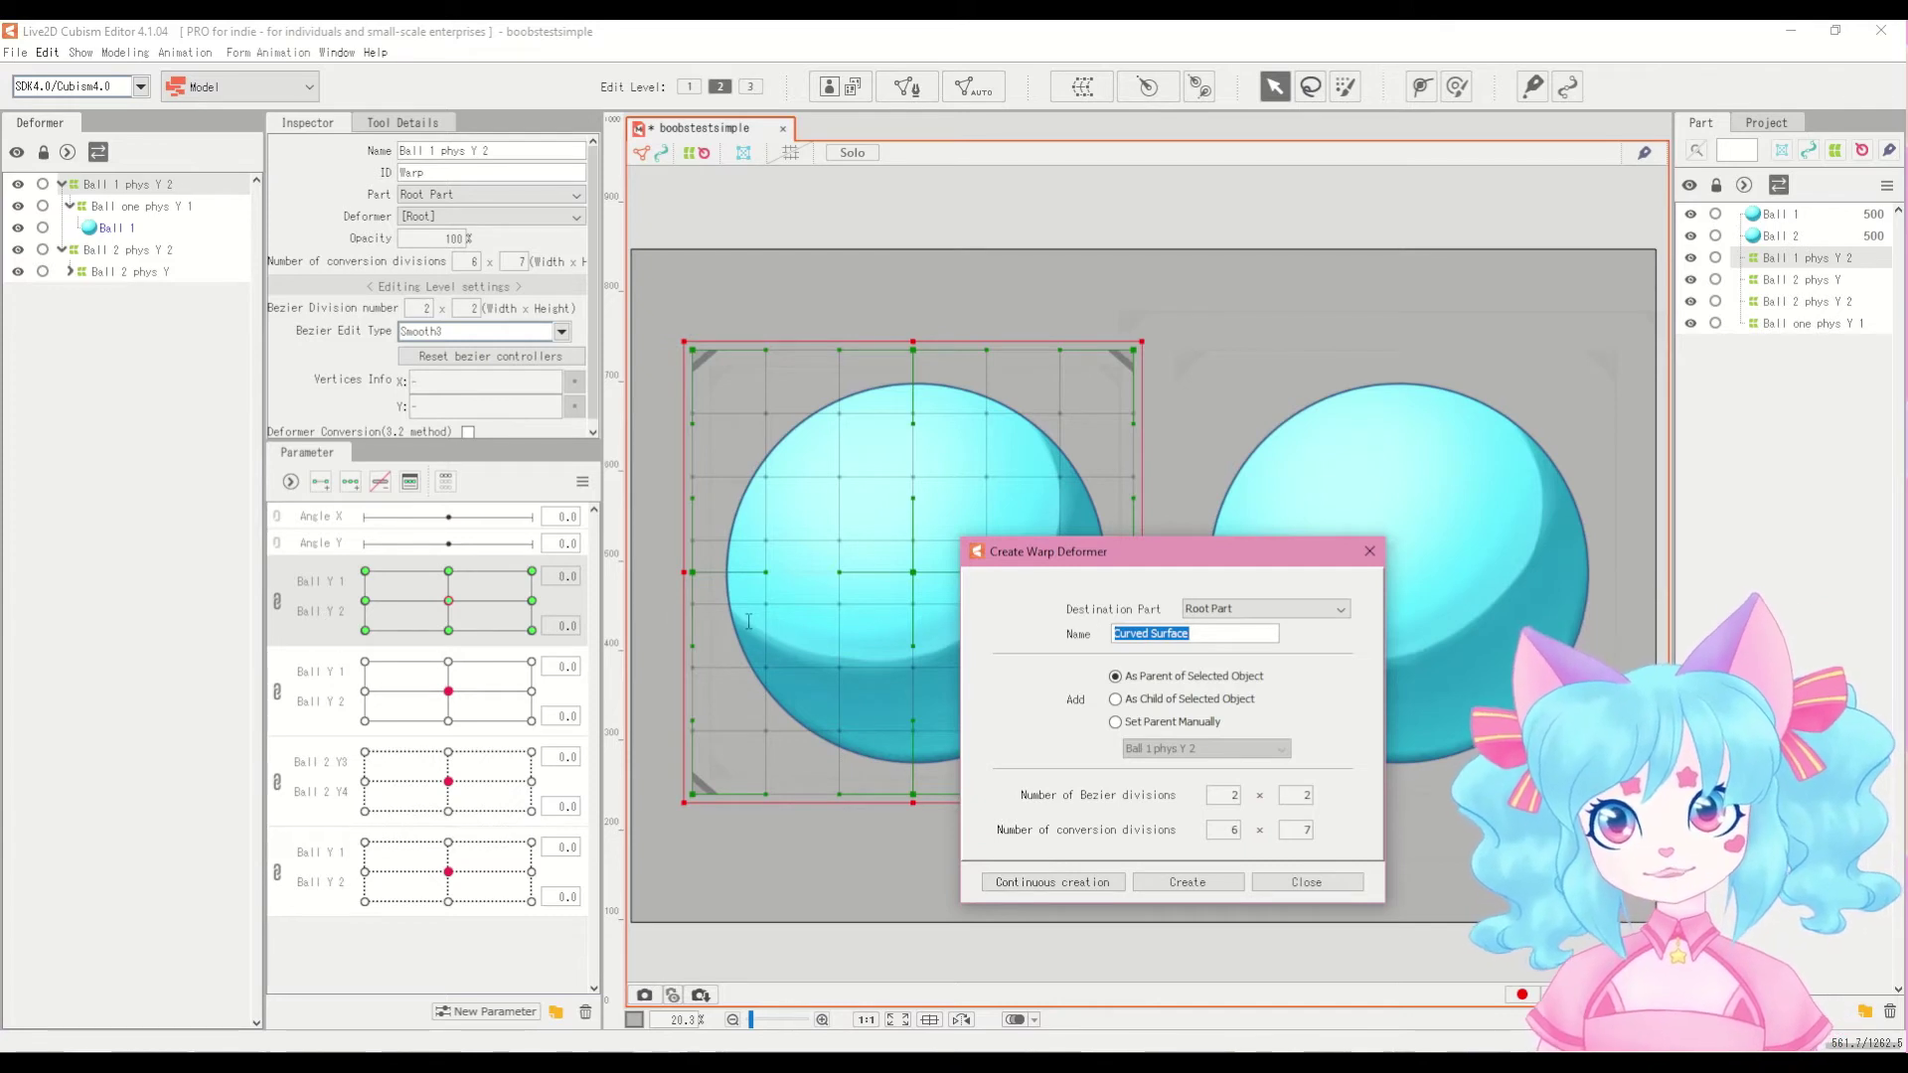
type("Ball")
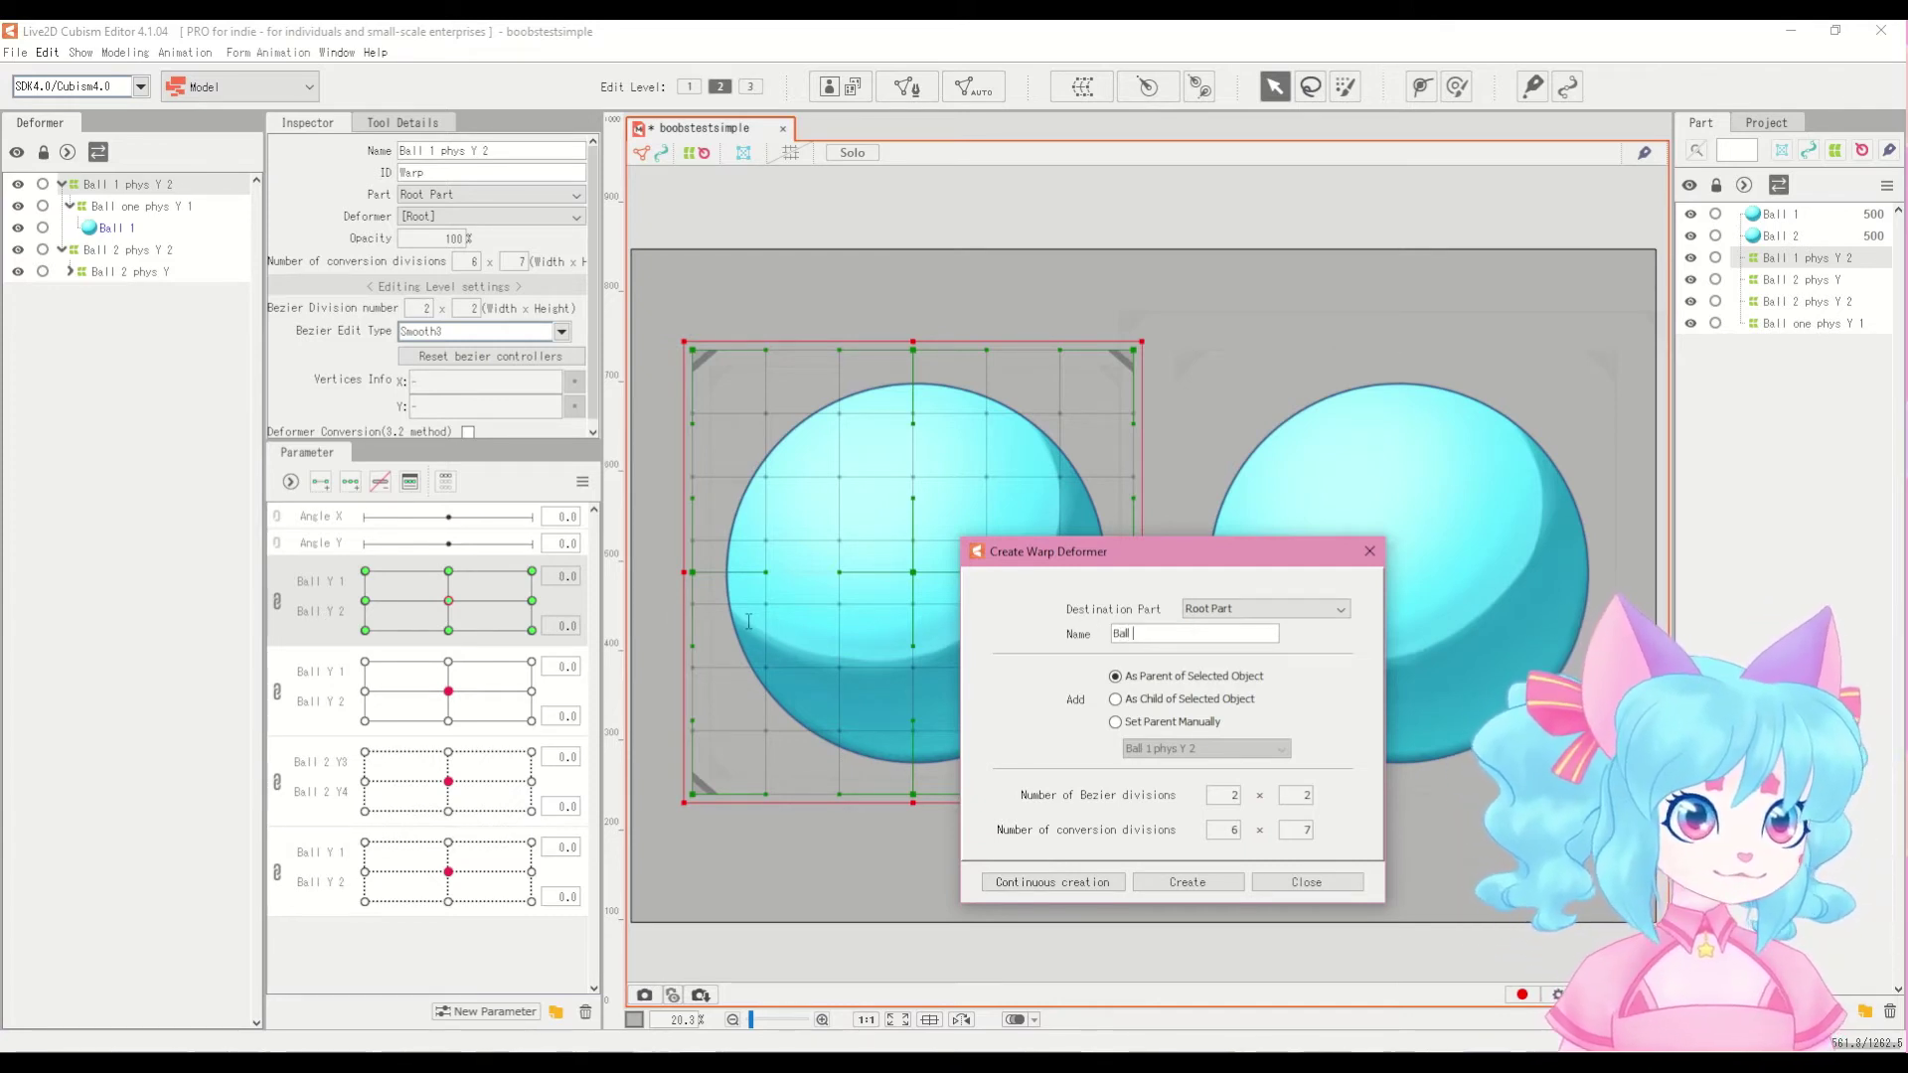
type(" 1 phys")
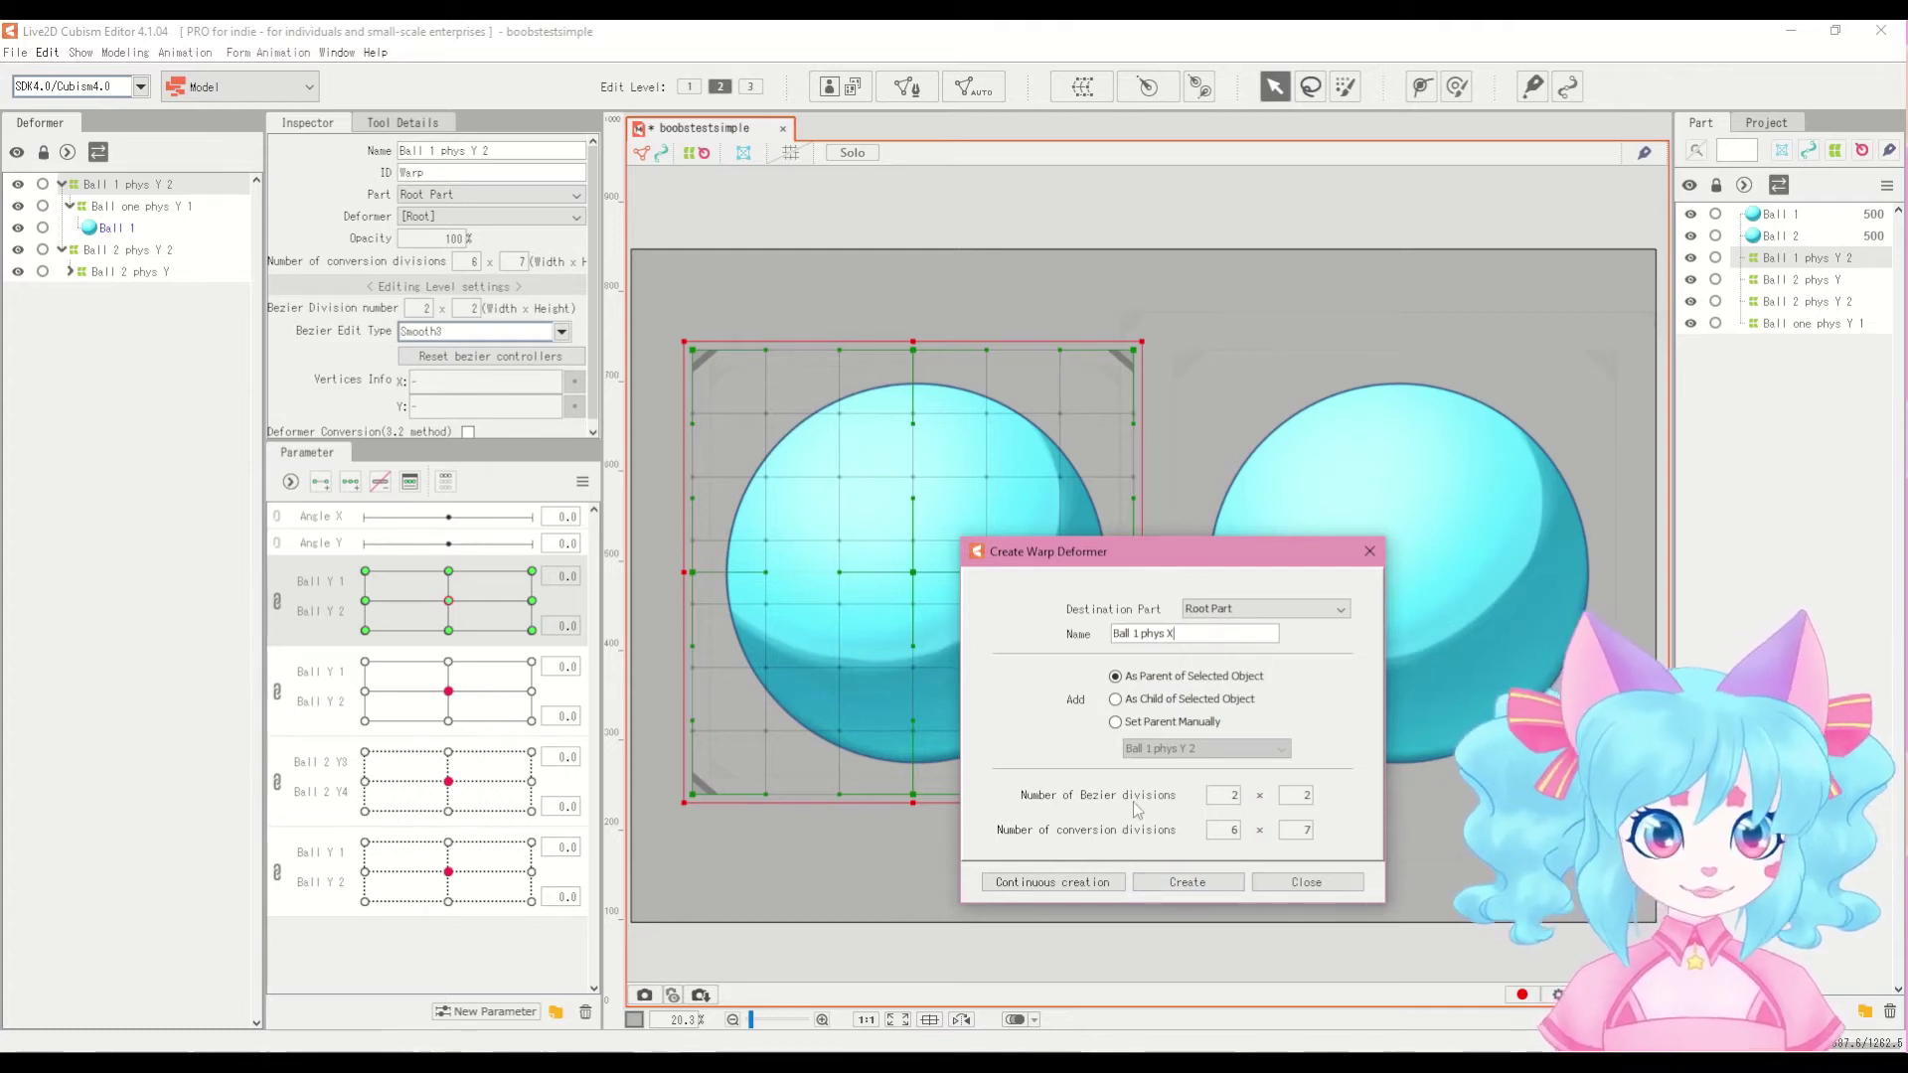
type("X 1")
left_click(1184, 882)
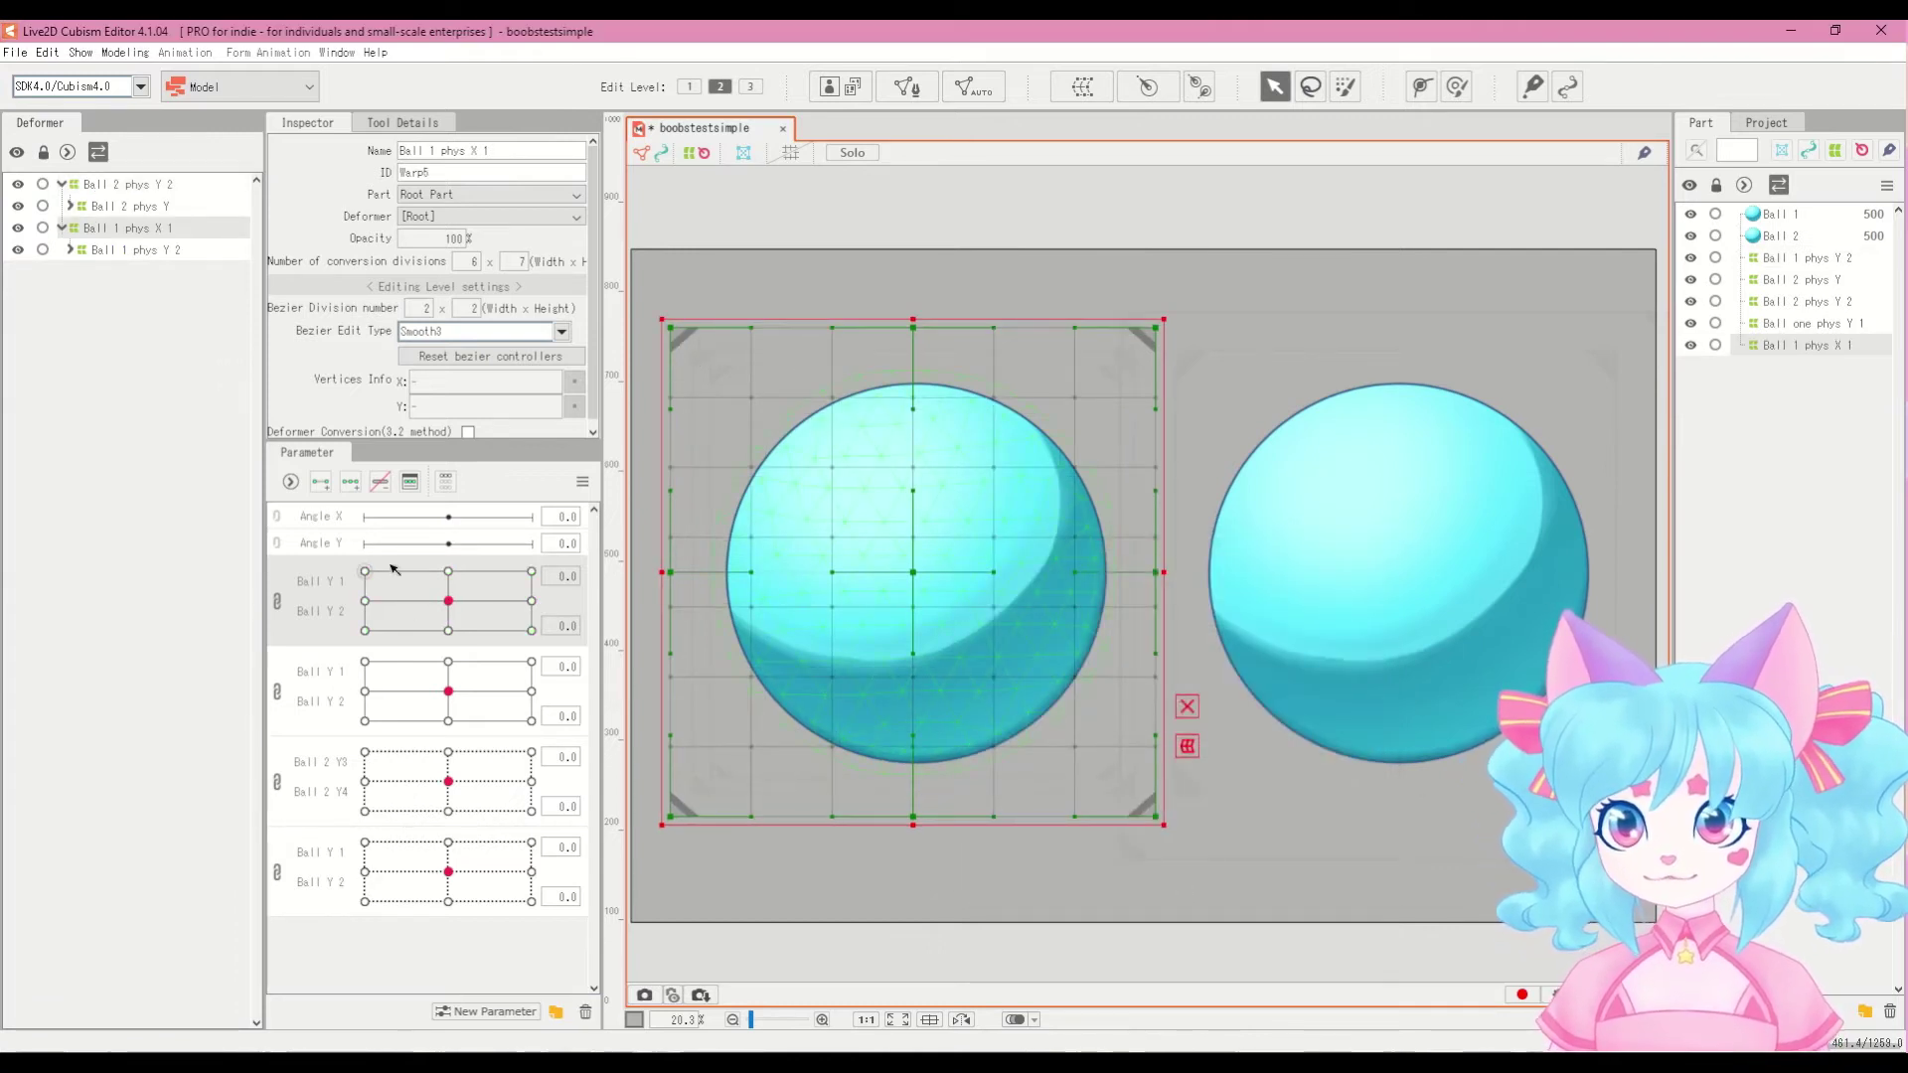
Step: Try extending the Ball 1 phys X 1 deformer above and below the first ball, checking it against the ball's Y movement
left_click(109, 250)
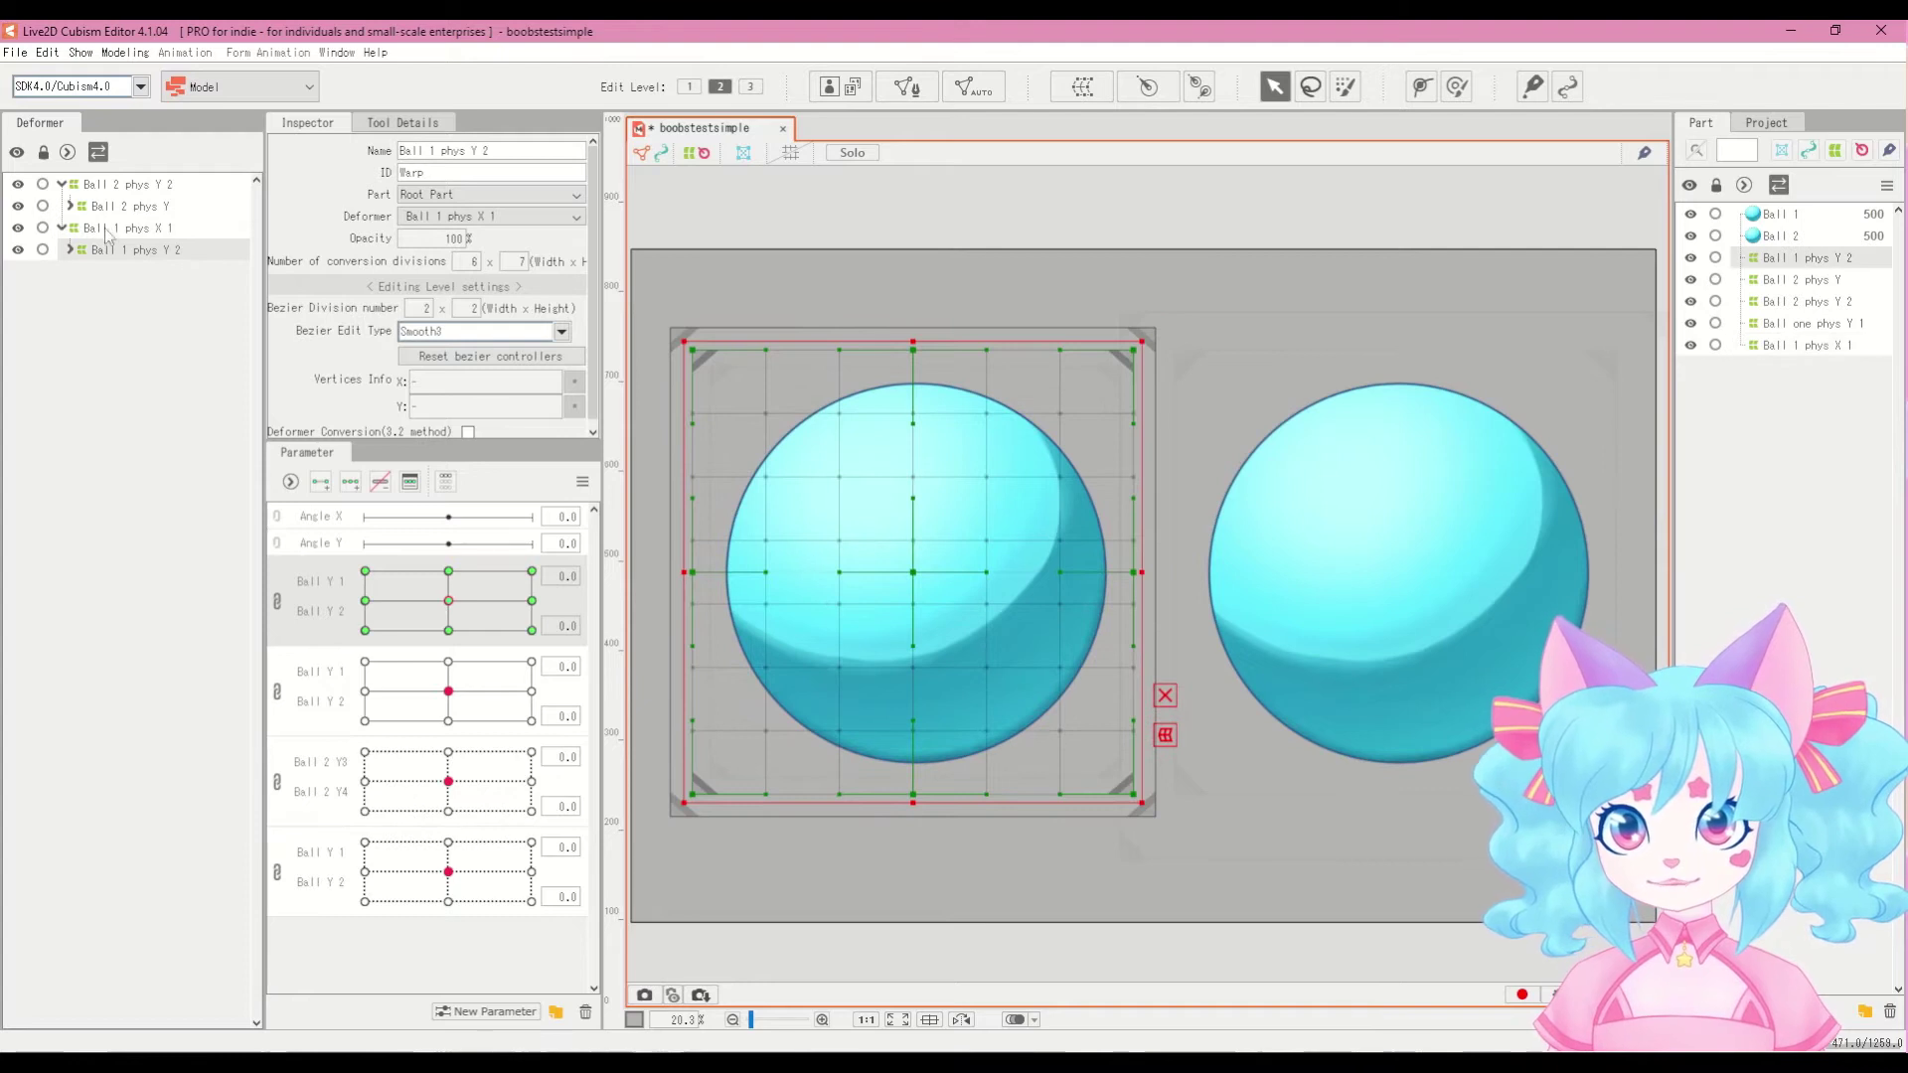
left_click_drag(402, 615, 448, 600)
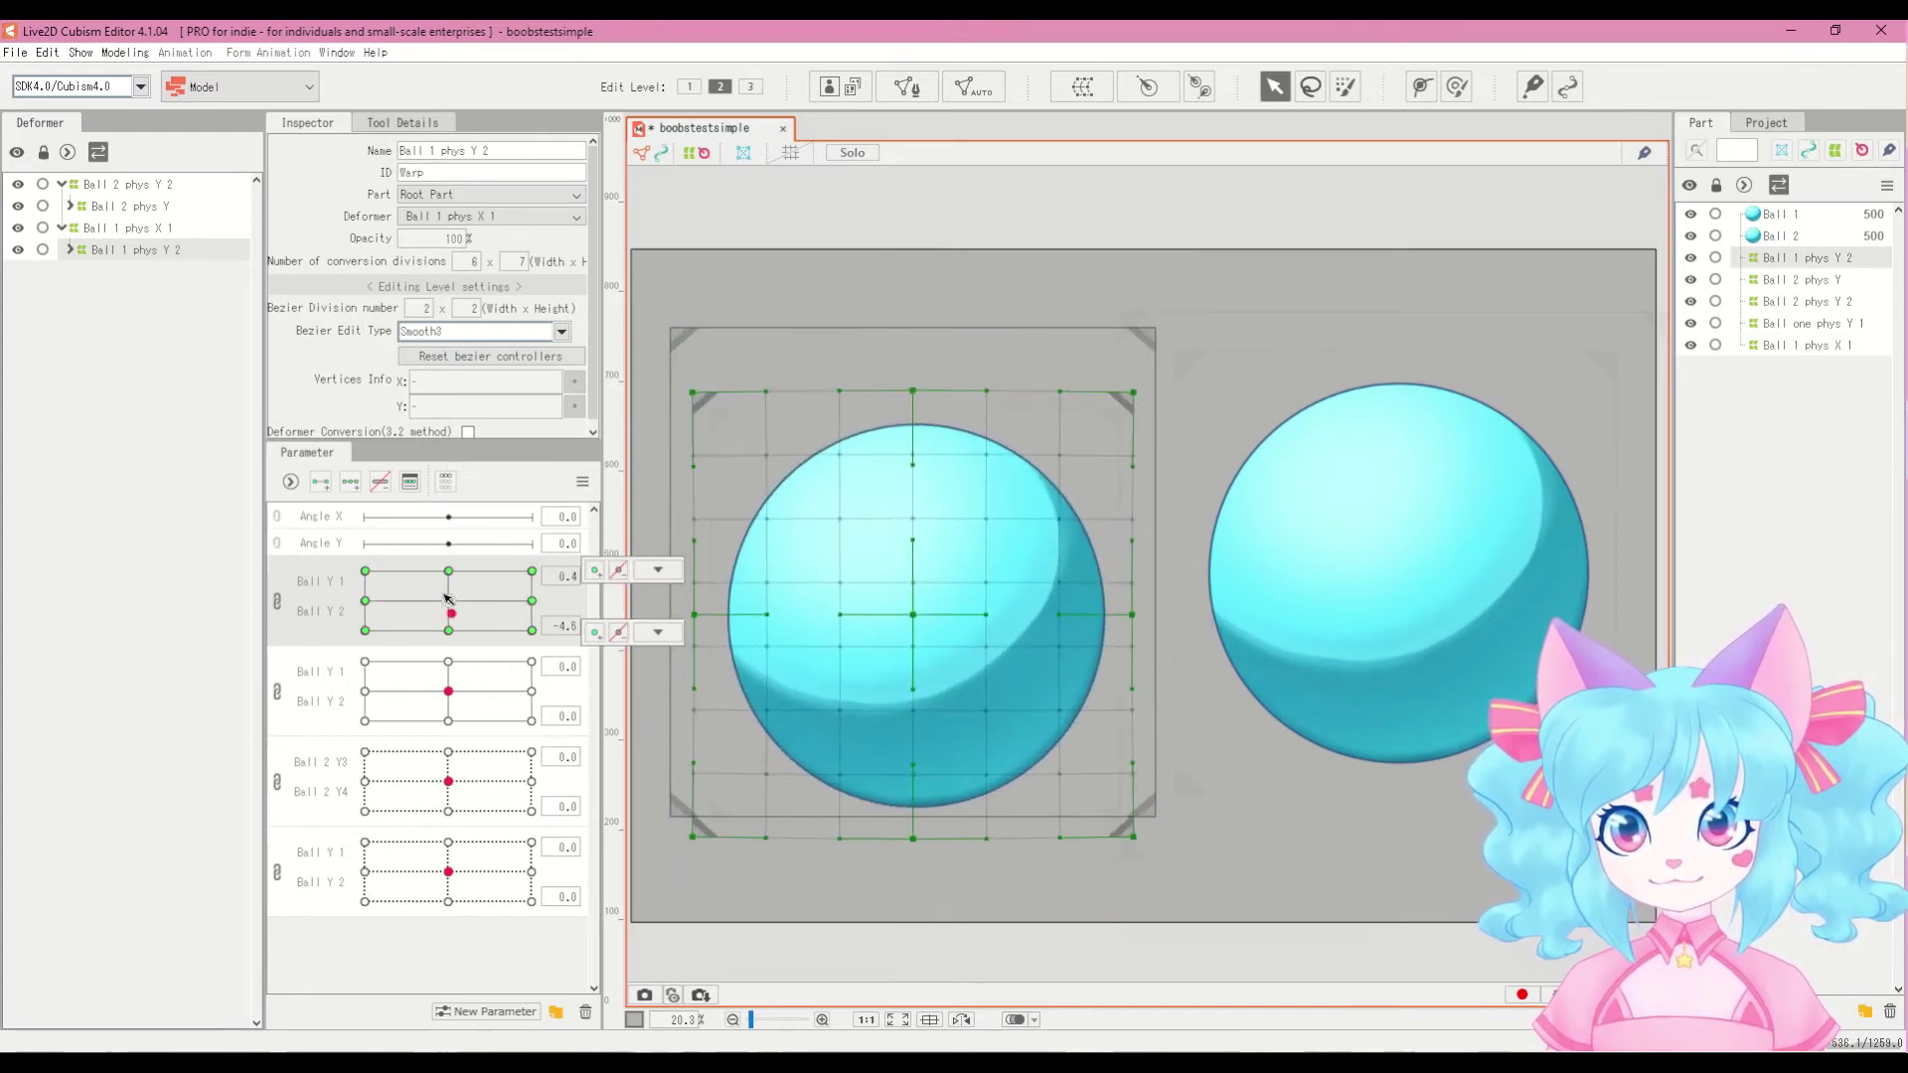
left_click(109, 228)
left_click_drag(897, 827, 901, 899)
left_click_drag(912, 320, 912, 267)
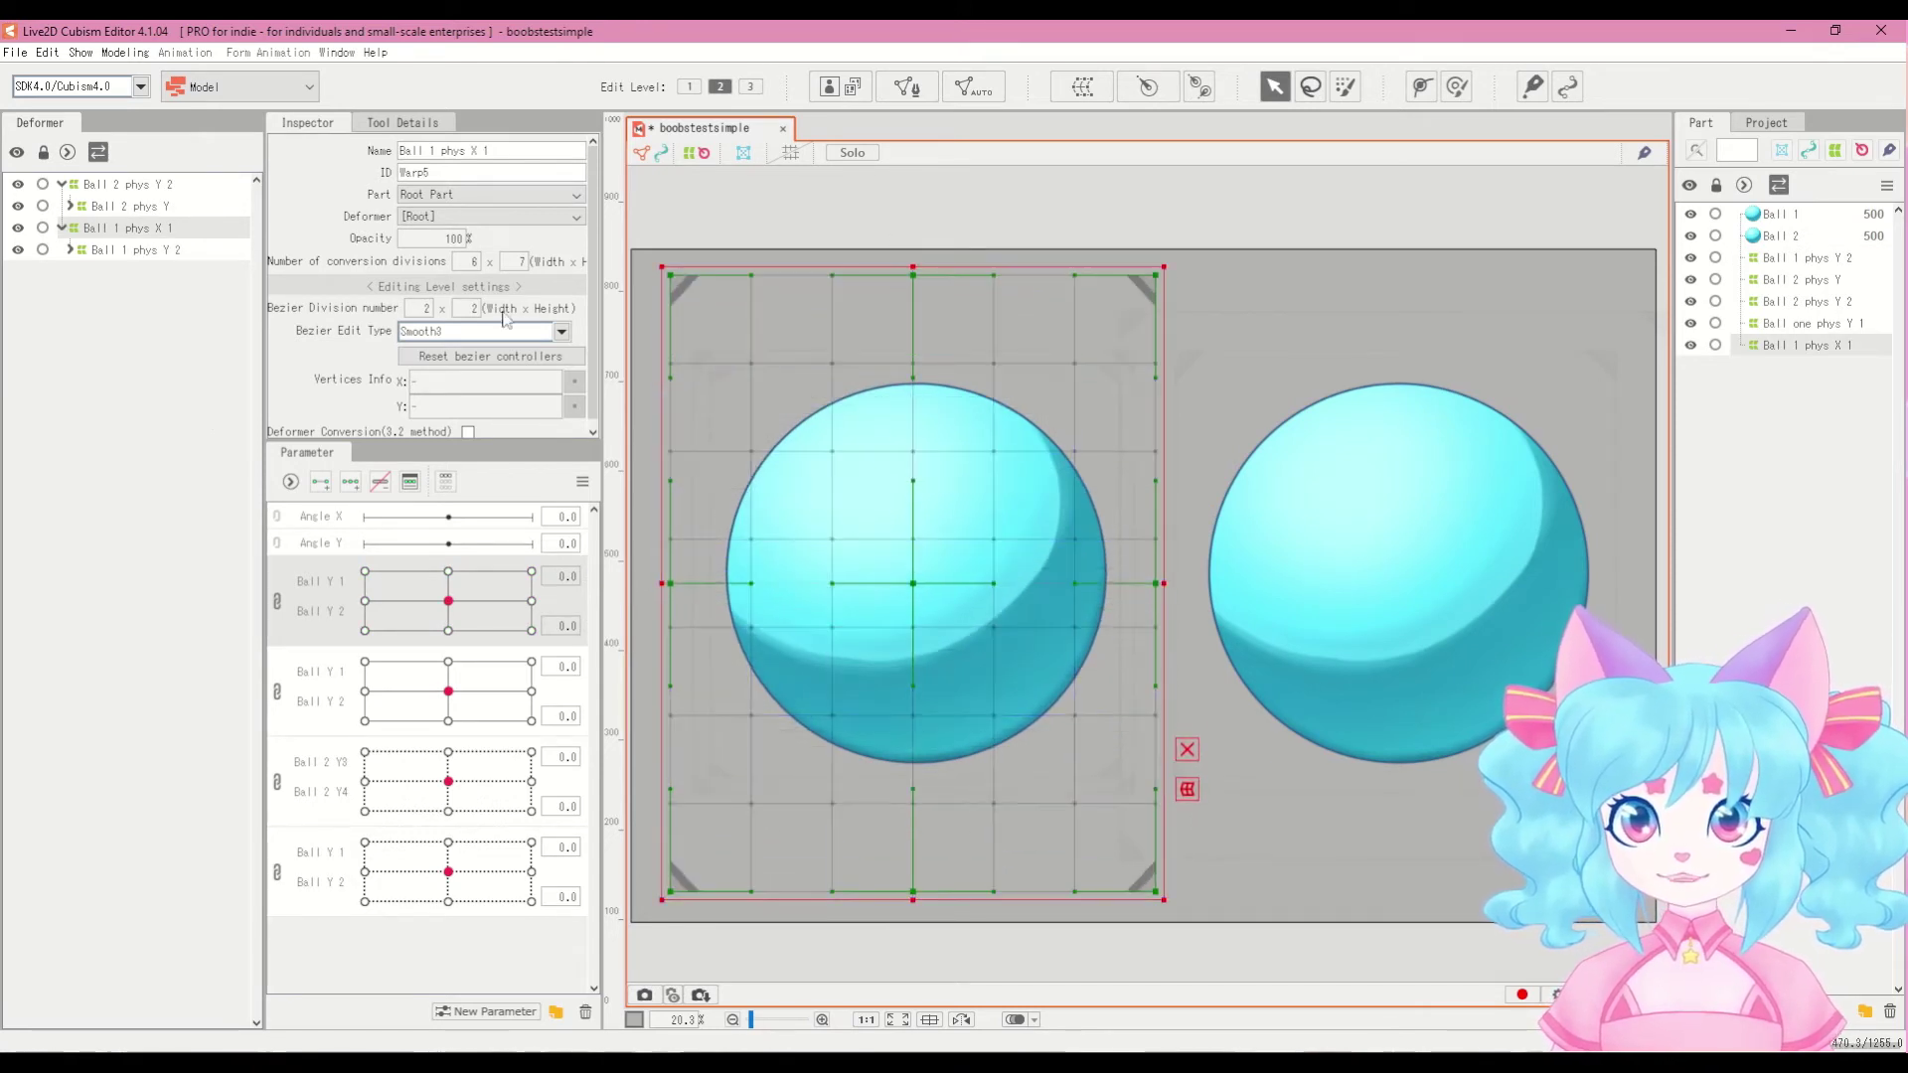
left_click(110, 249)
mouse_move(449, 600)
left_mouse_down()
mouse_move(523, 604)
mouse_move(375, 606)
mouse_move(467, 563)
mouse_move(448, 616)
mouse_move(378, 628)
mouse_move(417, 562)
mouse_move(473, 562)
mouse_move(427, 635)
mouse_move(442, 568)
mouse_move(404, 687)
mouse_move(376, 600)
mouse_move(477, 630)
mouse_move(478, 608)
mouse_move(442, 624)
mouse_move(408, 596)
mouse_move(448, 602)
left_mouse_up()
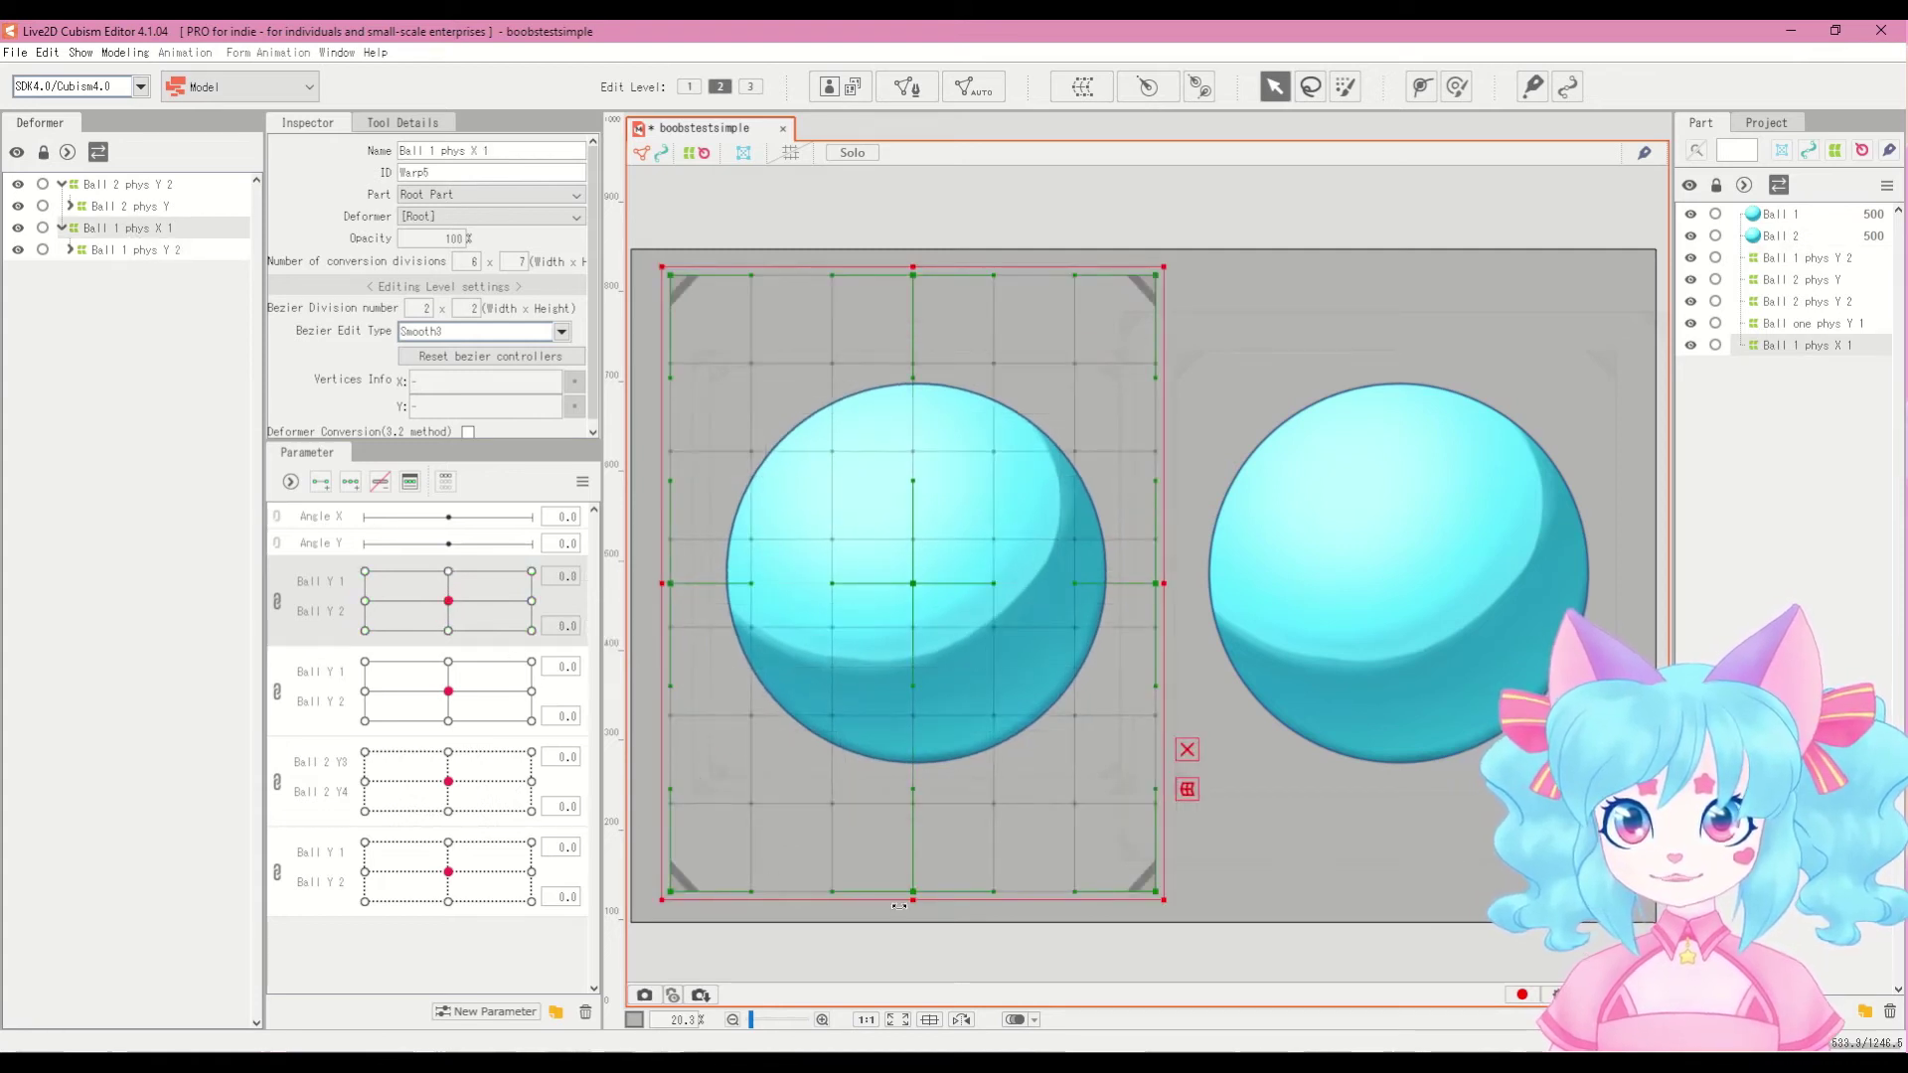
Step: Shrink the Ball 1 phys X 1 deformer on all four sides so it fits closely around the first ball
left_click_drag(898, 905, 900, 806)
left_click_drag(911, 262, 911, 346)
left_click_drag(898, 815, 898, 794)
left_click_drag(670, 568, 689, 567)
left_click_drag(1160, 566, 1136, 567)
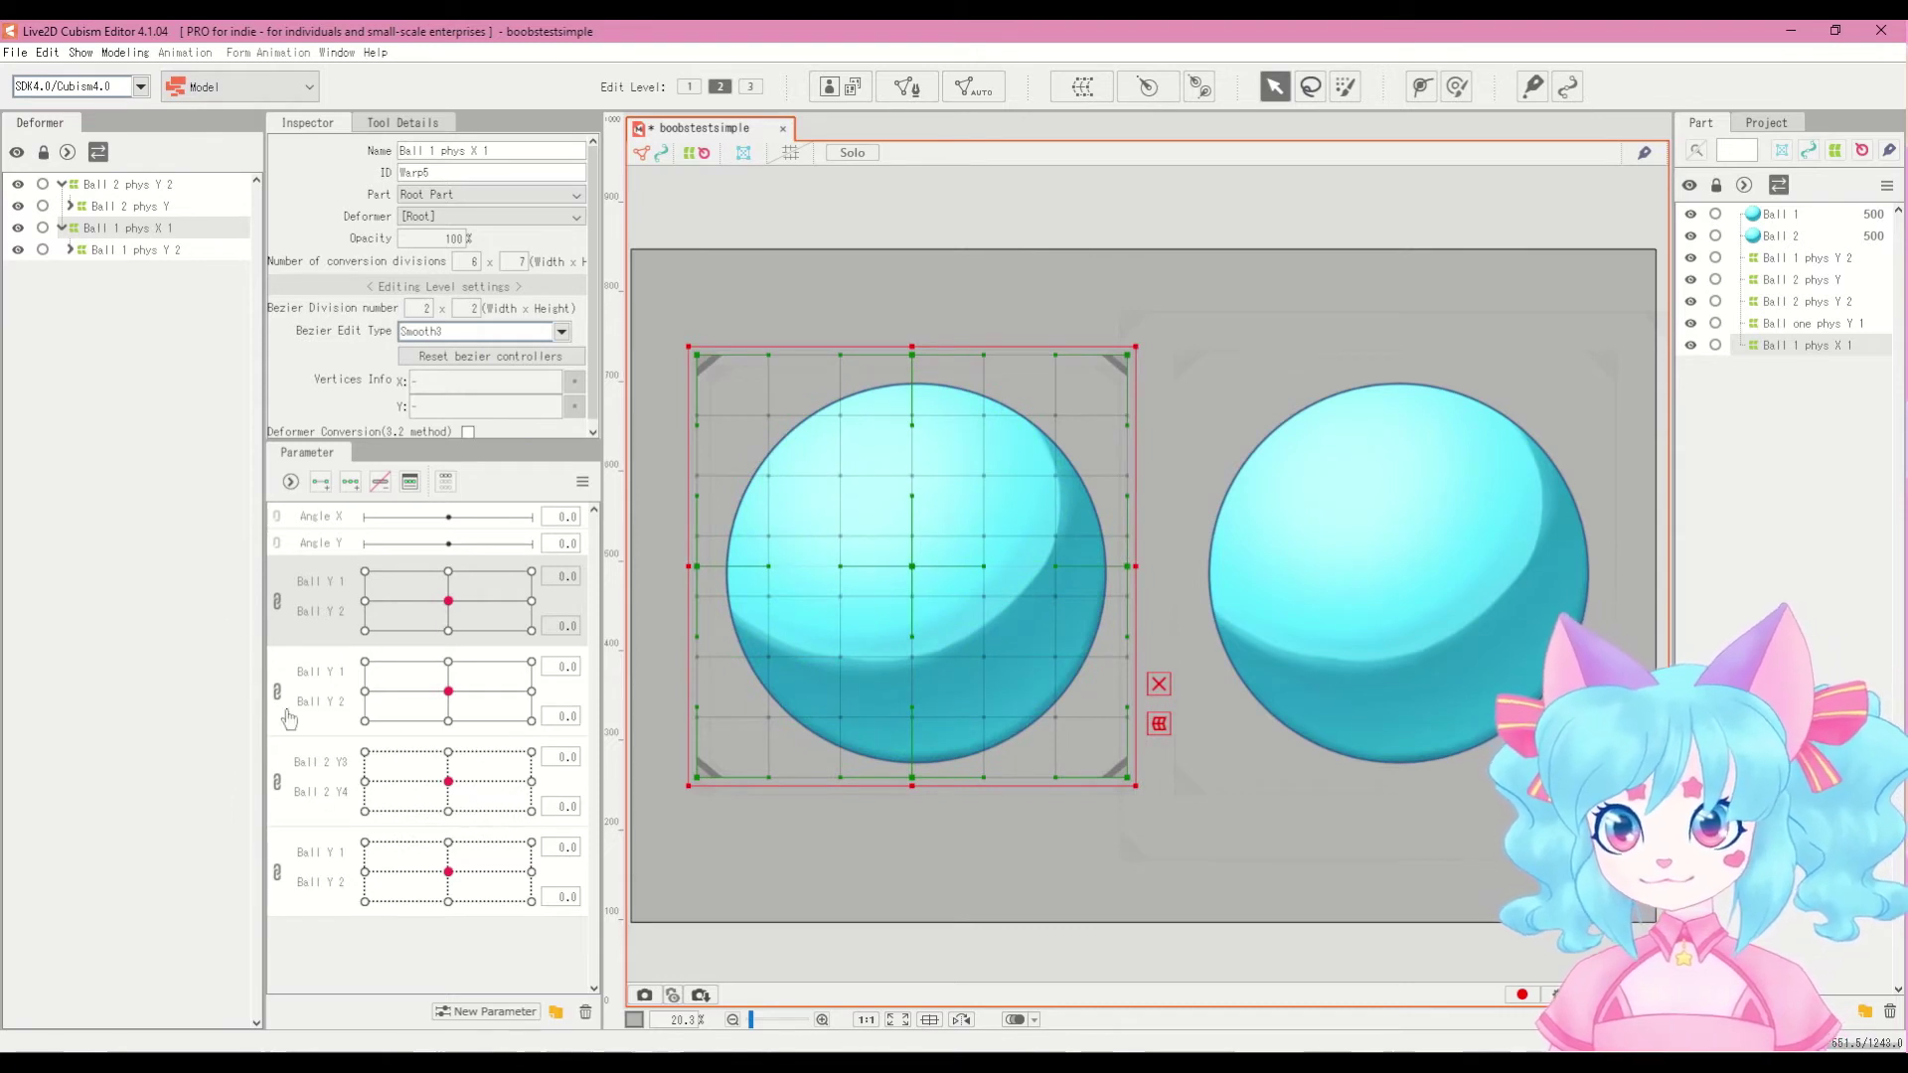
Step: Start a new parameter with a minimum of -10 and a maximum of 10
left_click(485, 1011)
left_click(872, 535)
key("BackSpace")
type("10")
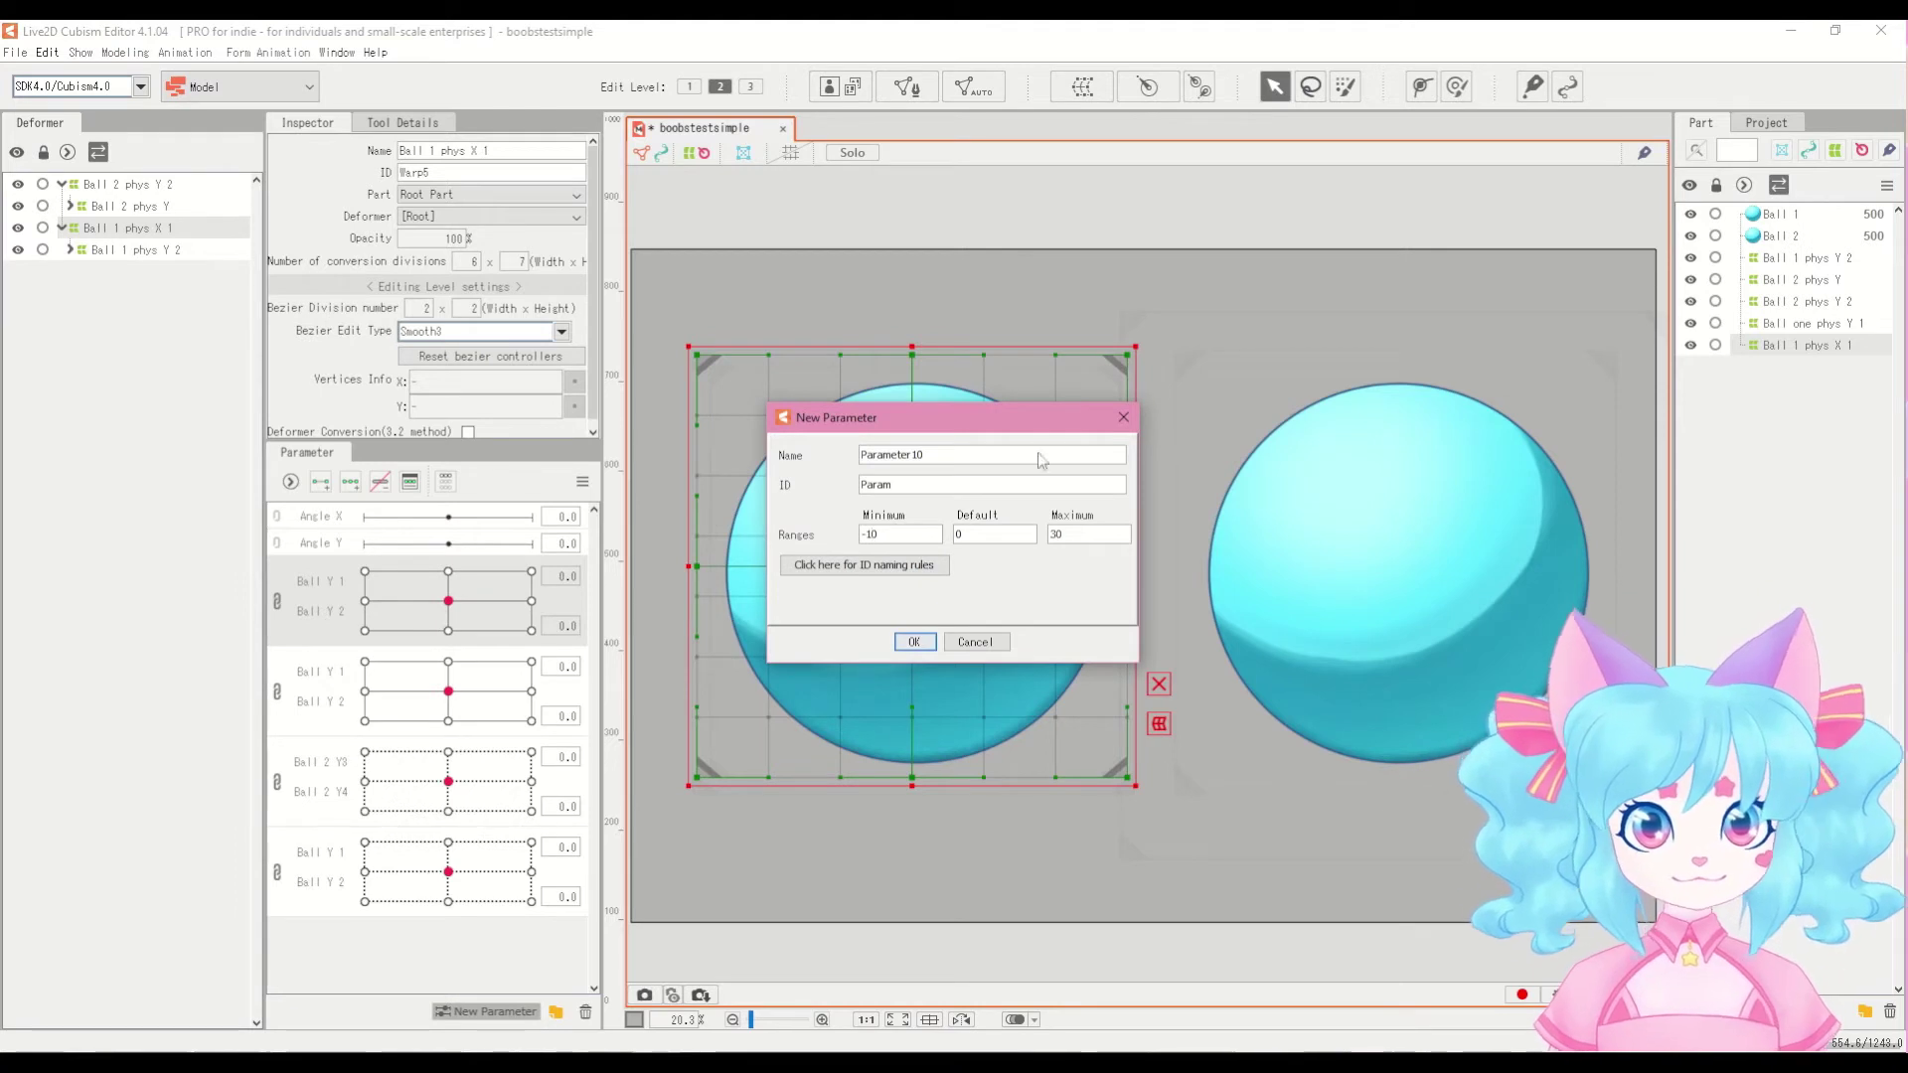
left_click(1095, 537)
key("BackSpace")
key("BackSpace")
type("10")
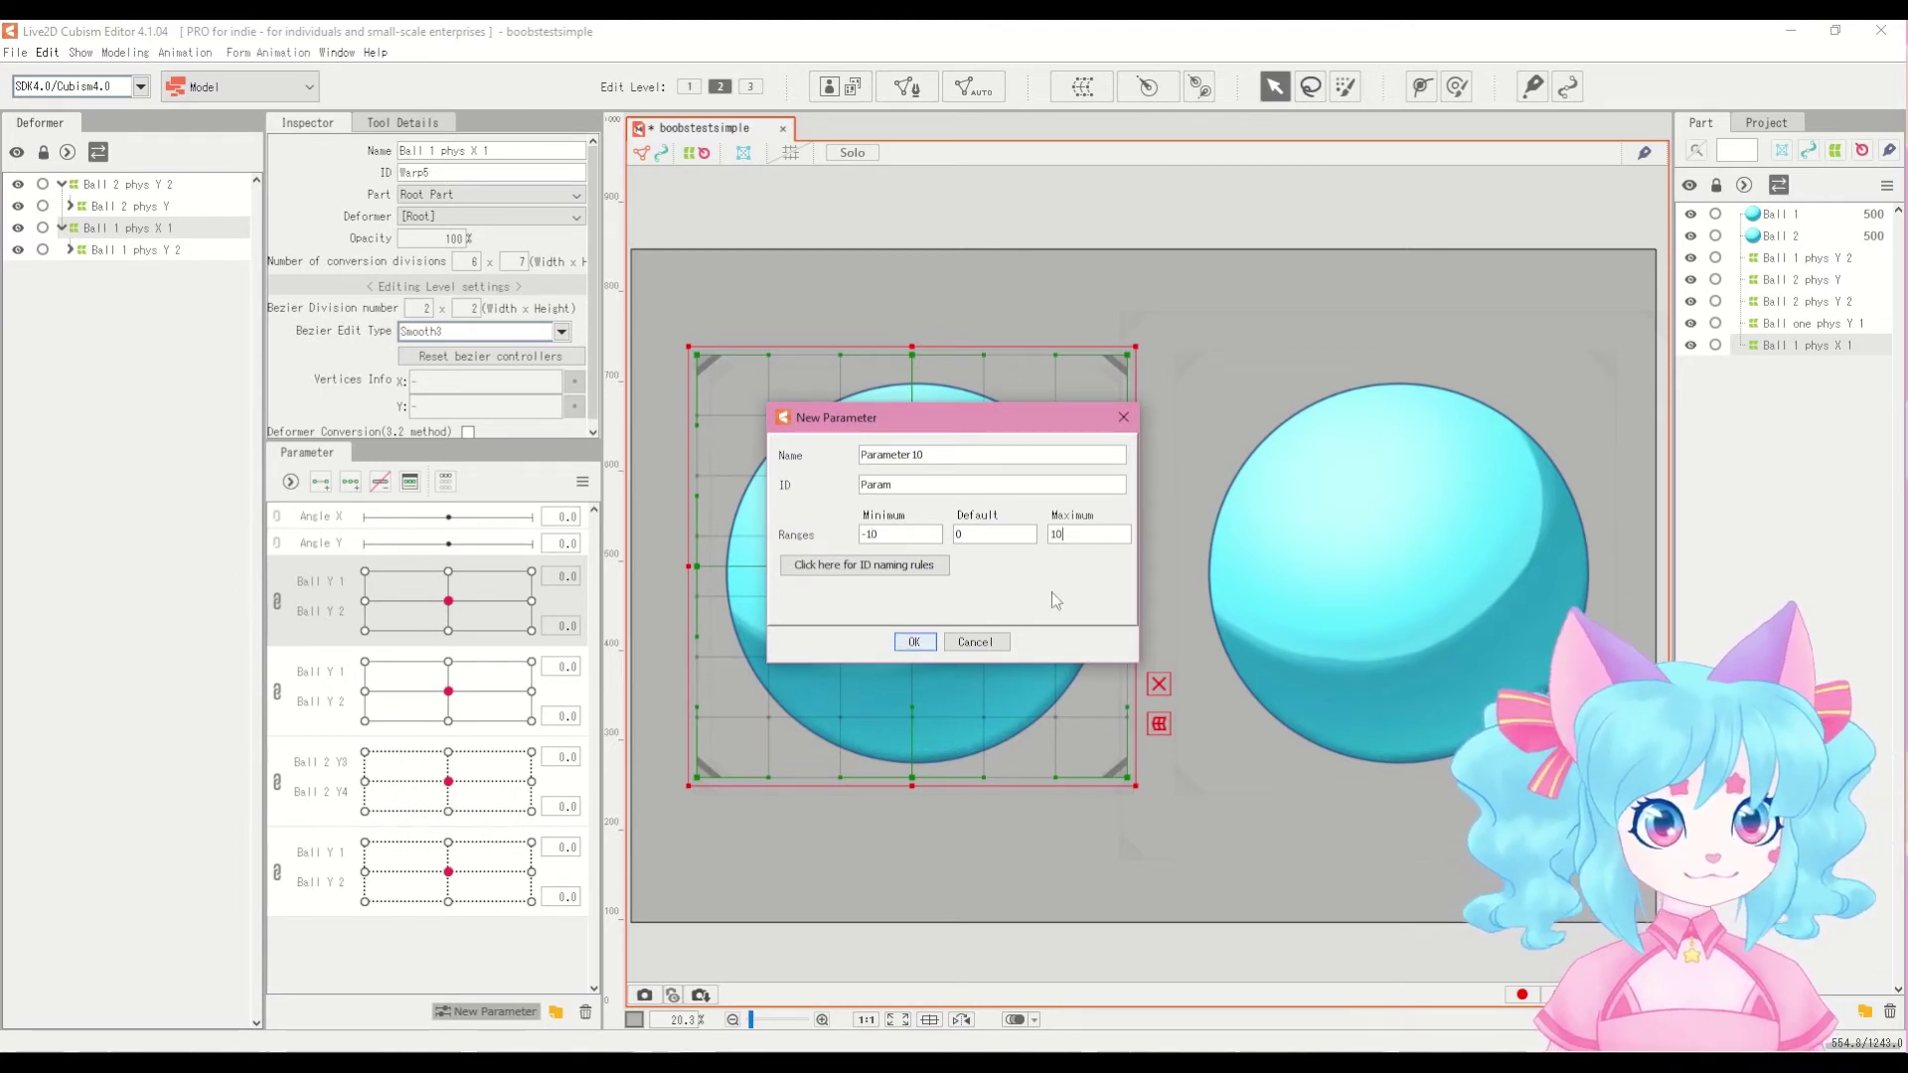
Step: Name the new parameter BAll X, give it the ID ParamBAllX, and create it
left_click_drag(936, 459, 763, 463)
type("B")
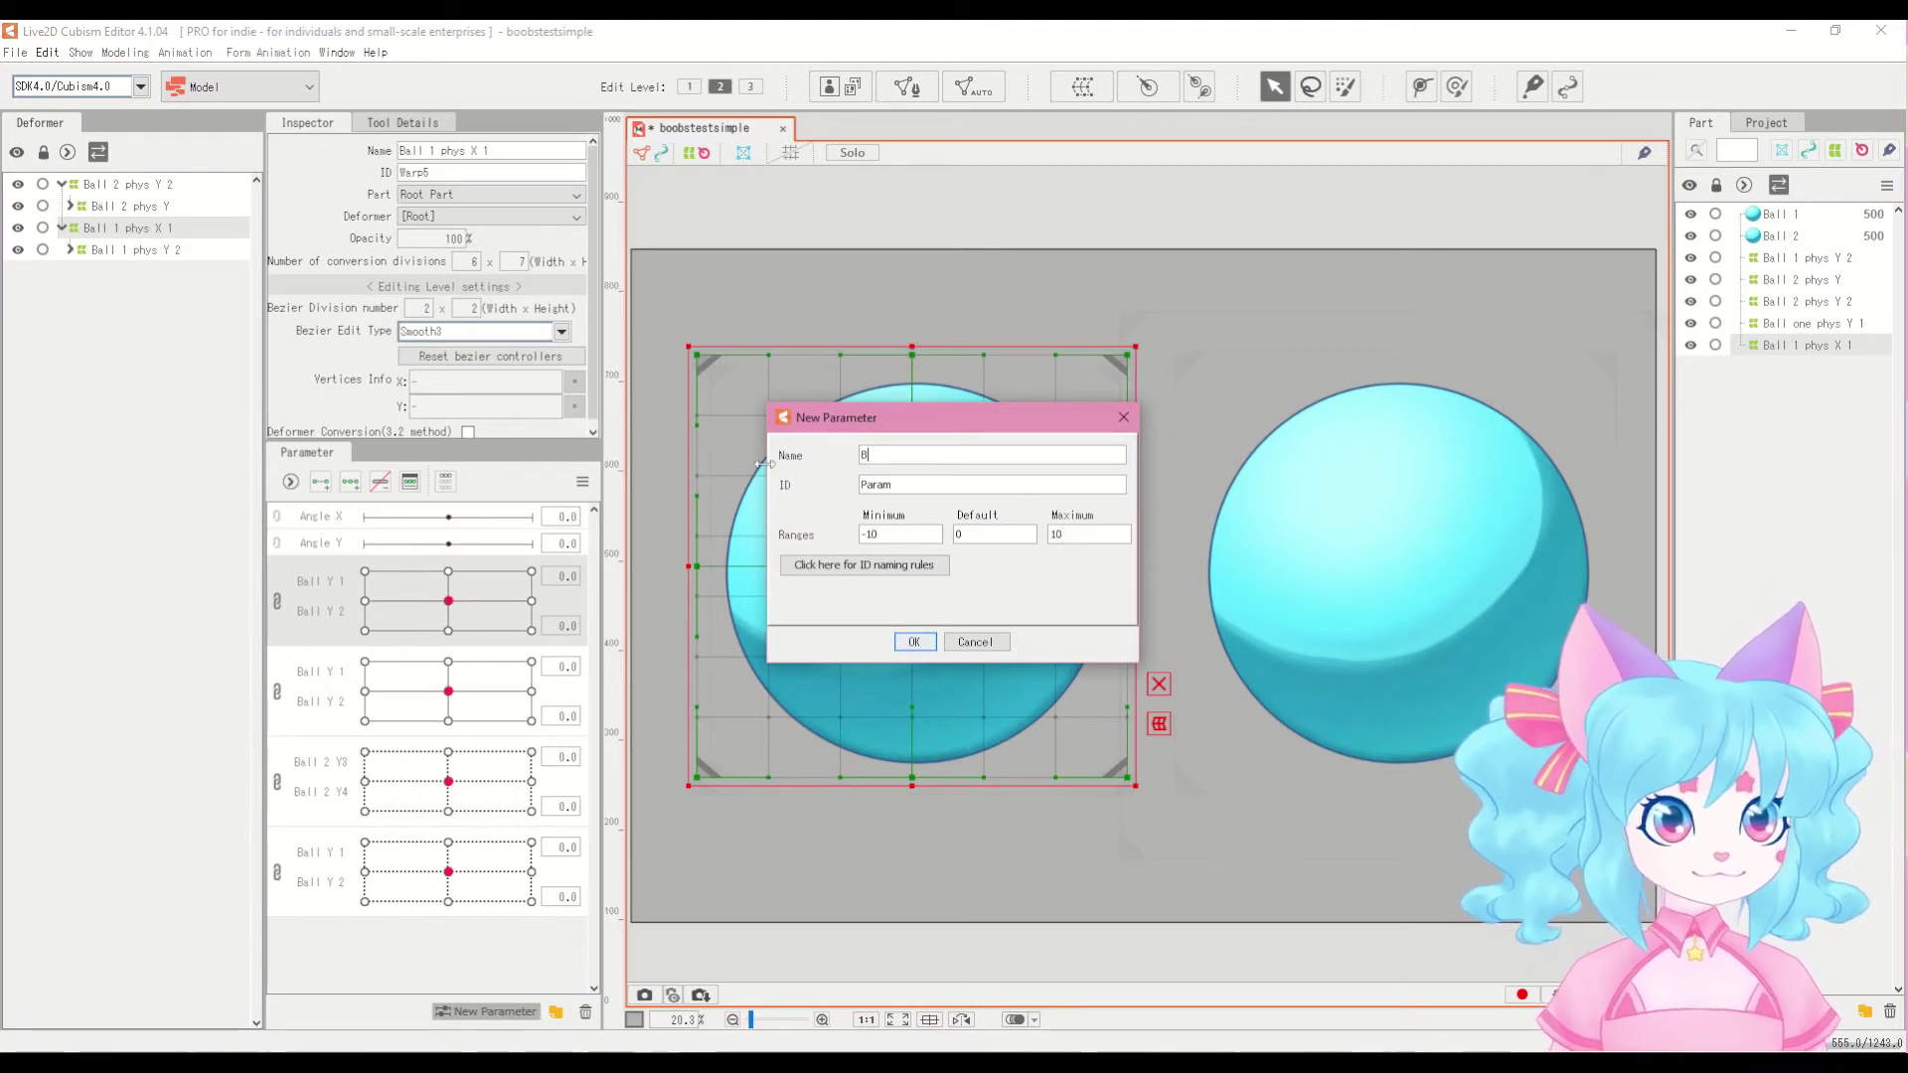
type("all Y")
key("BackSpace")
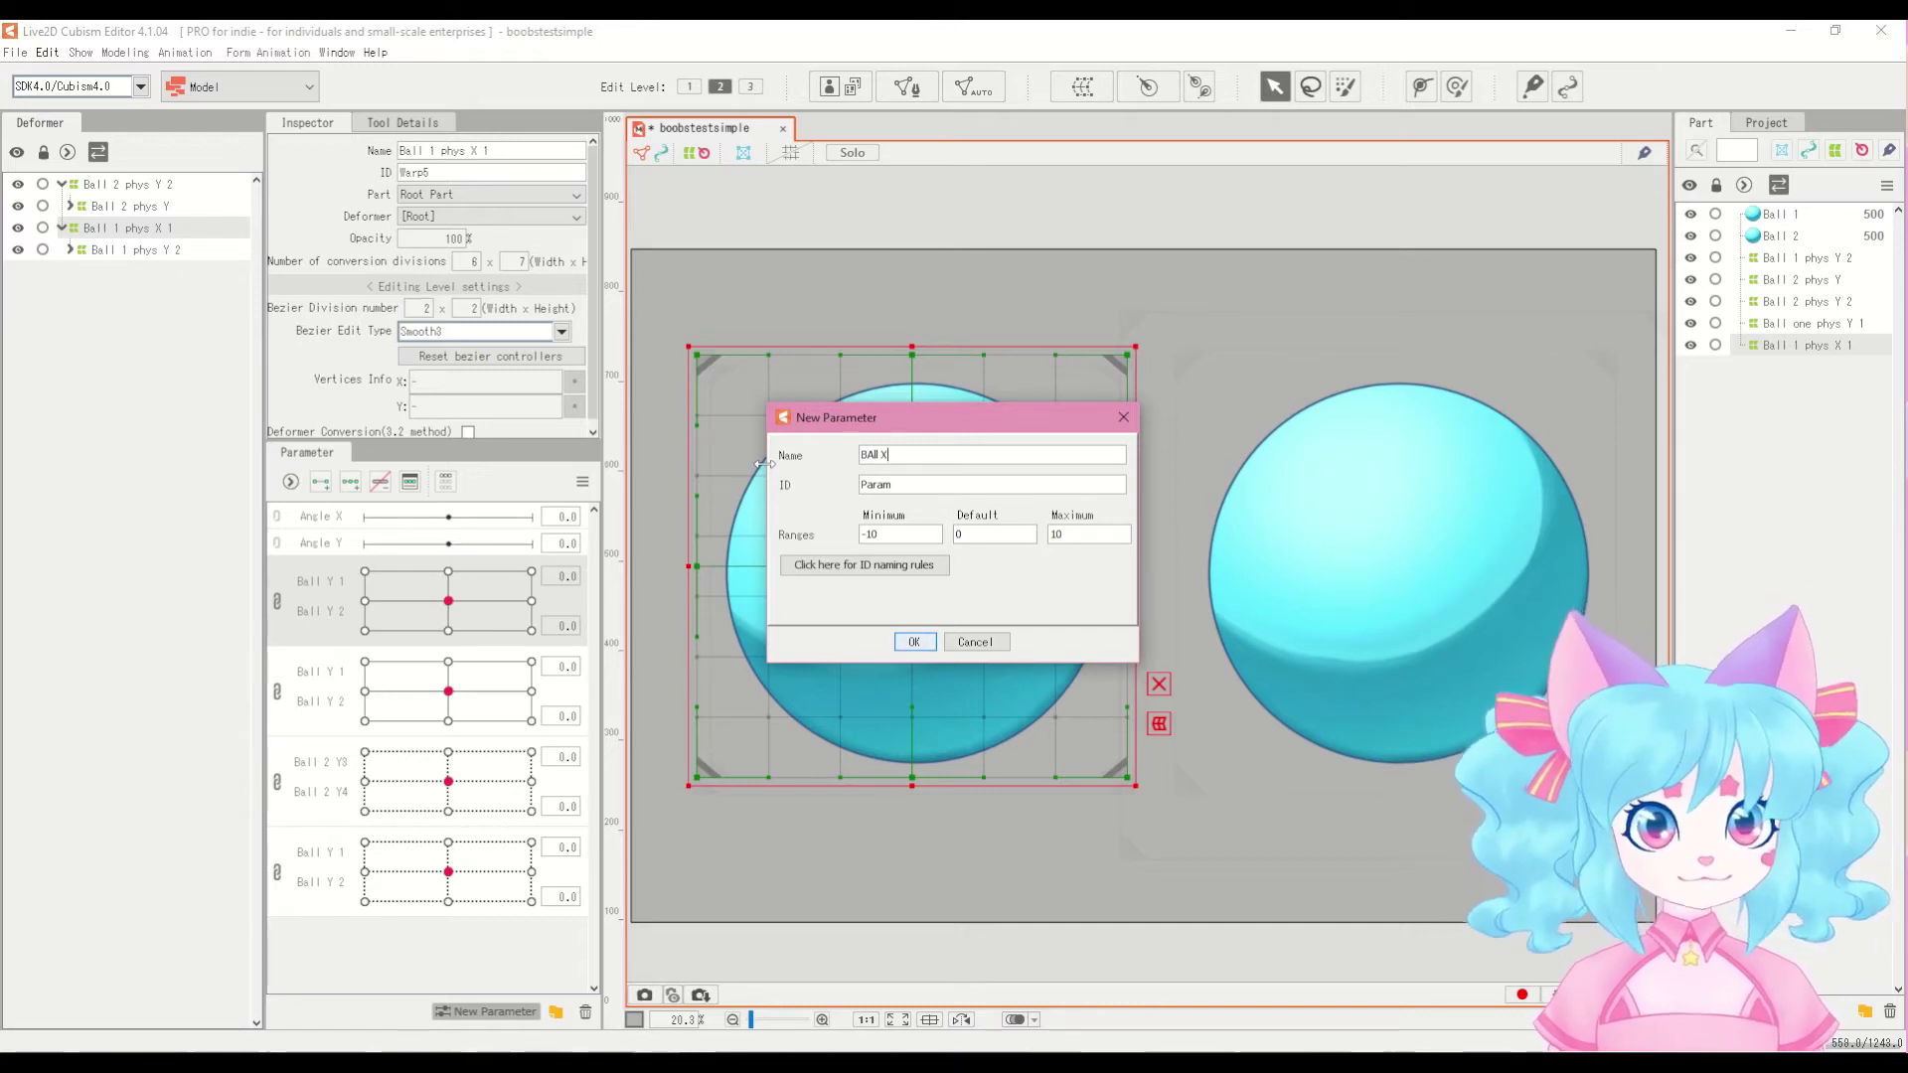
type("Ball X")
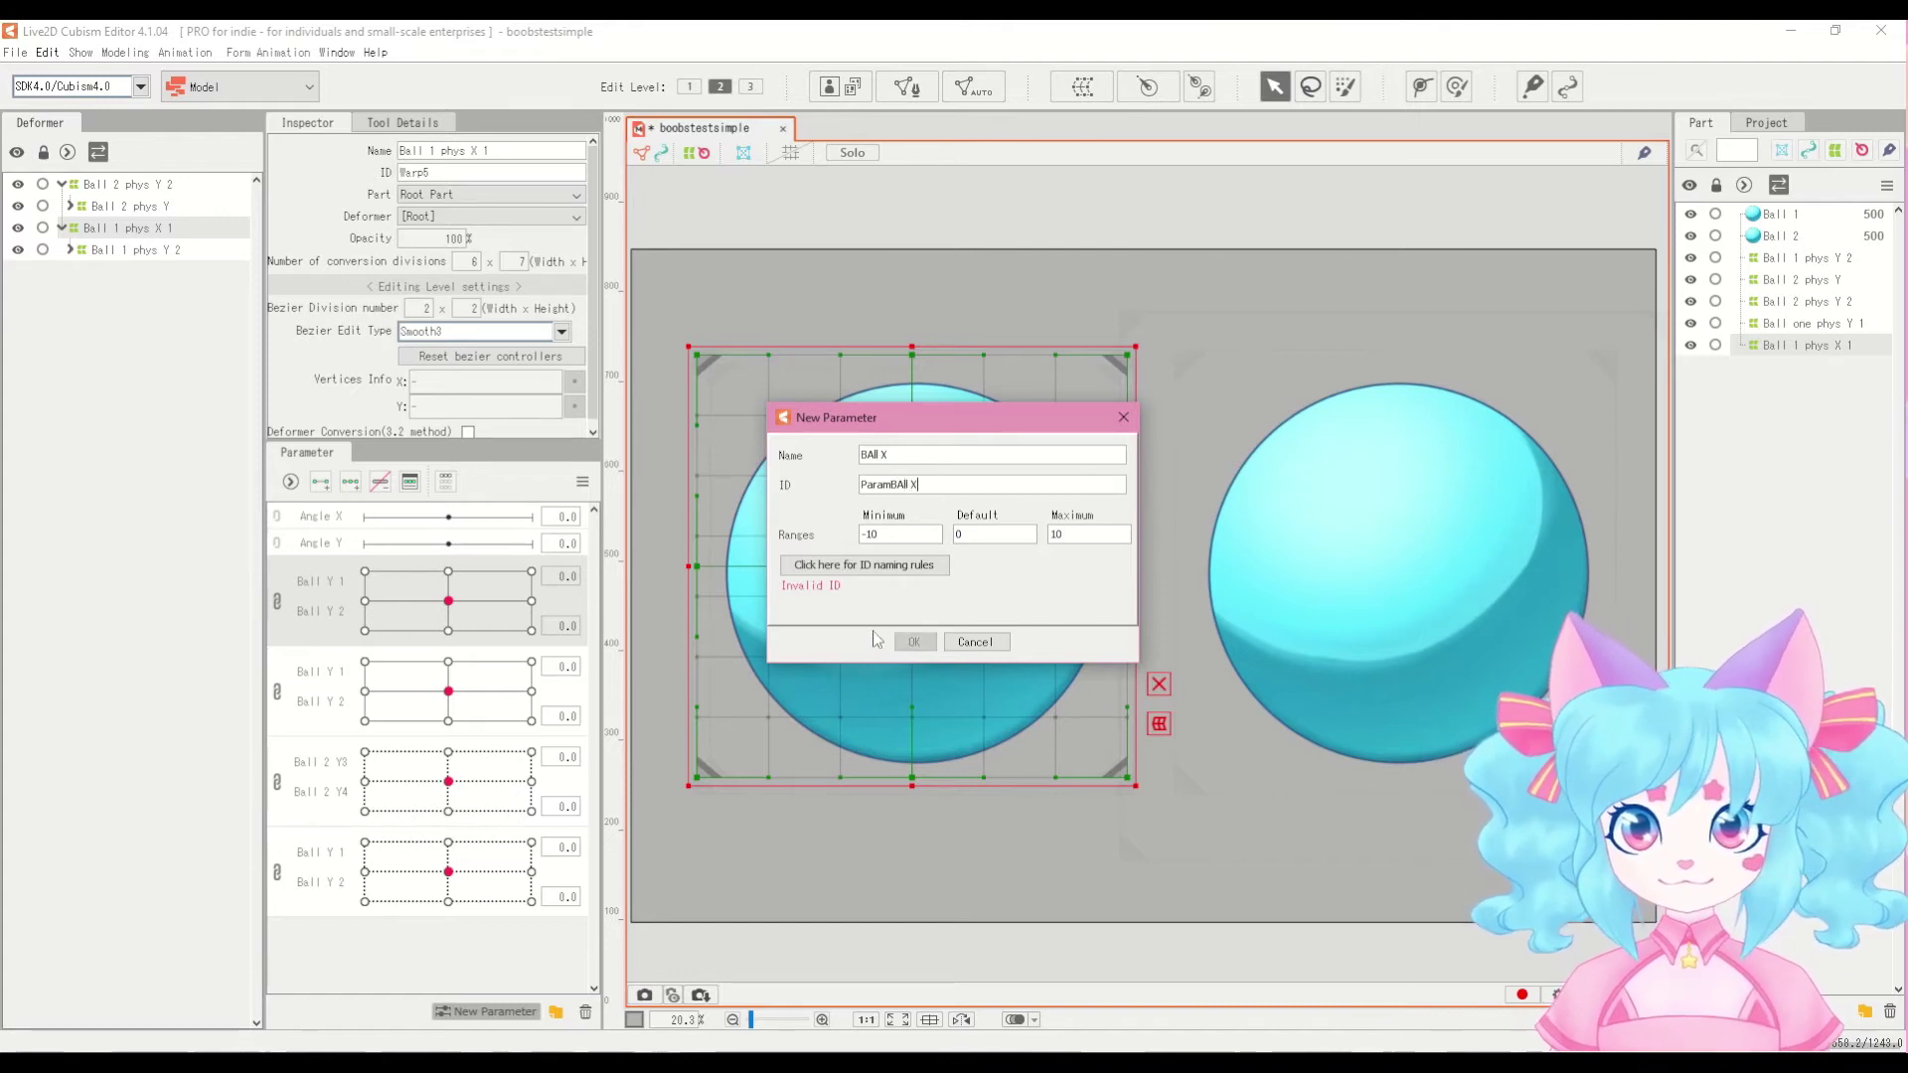
key("BackSpace")
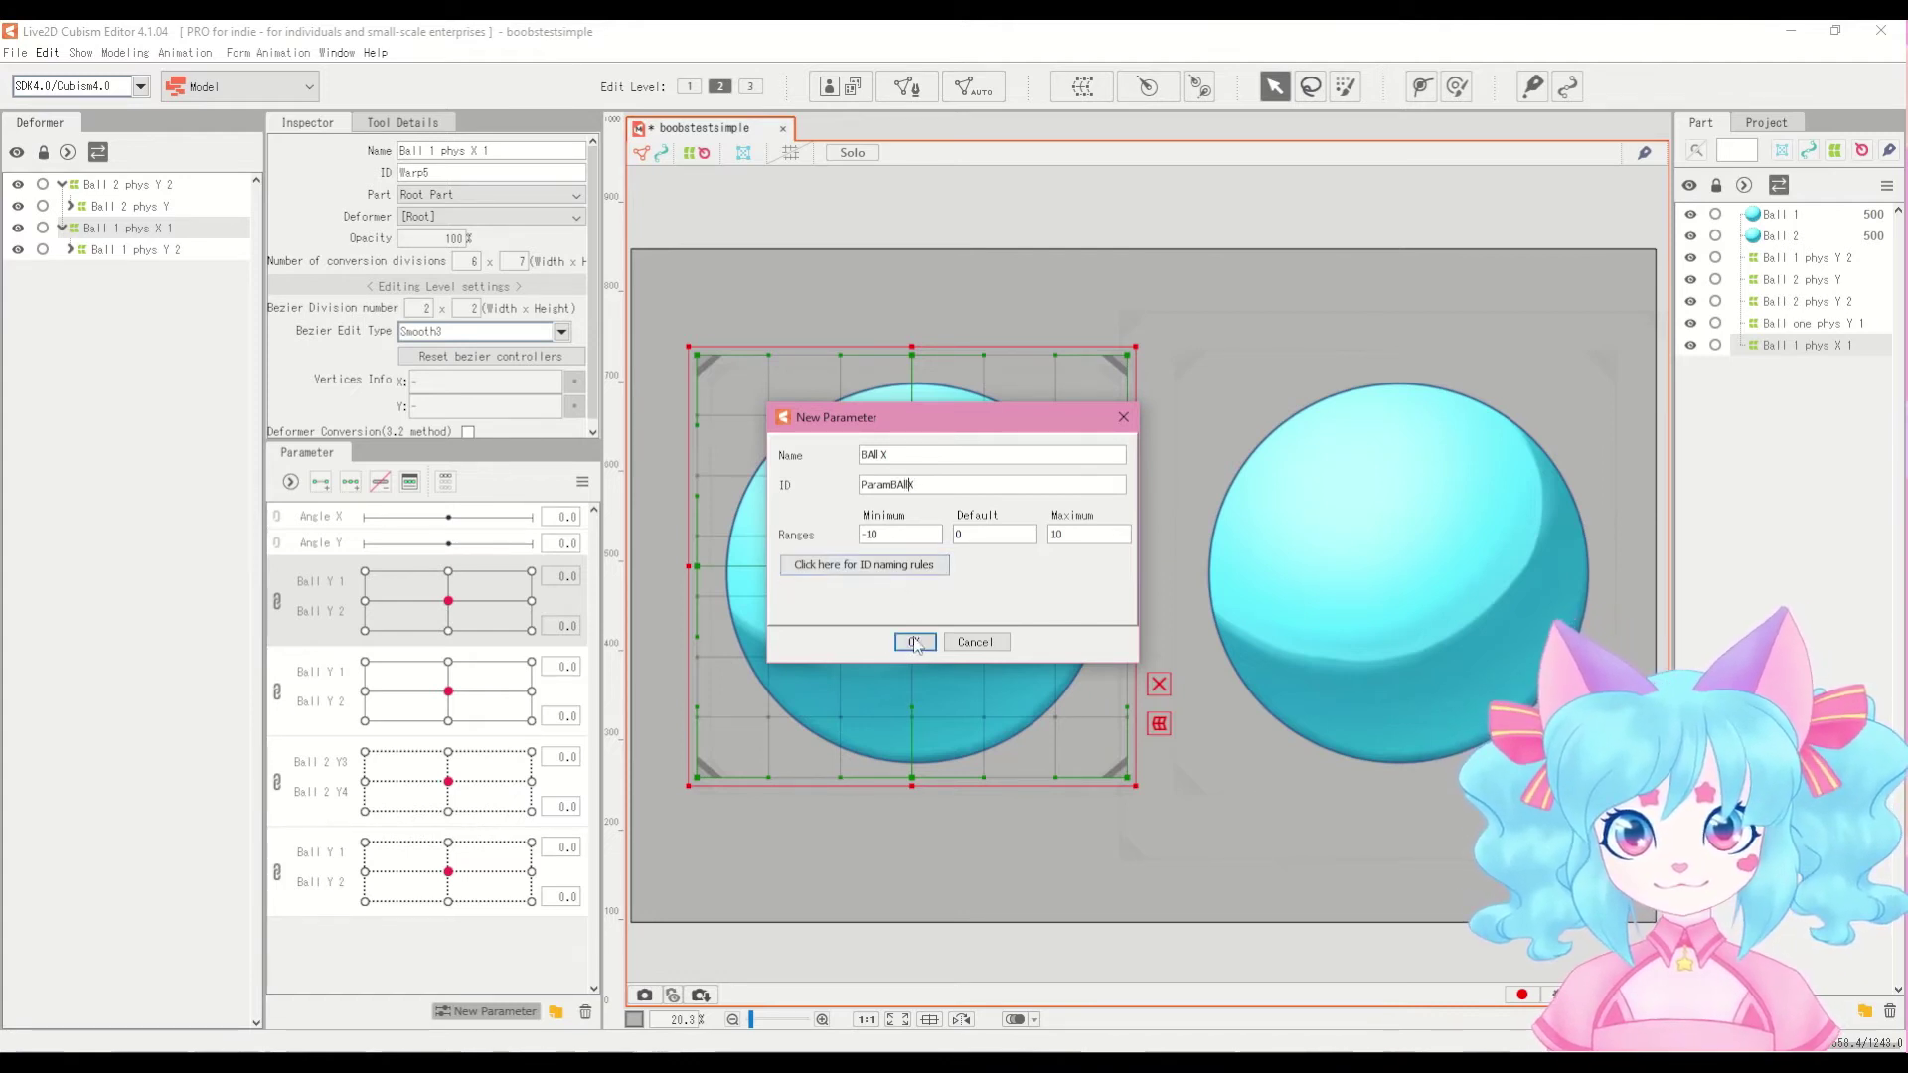
key("Return")
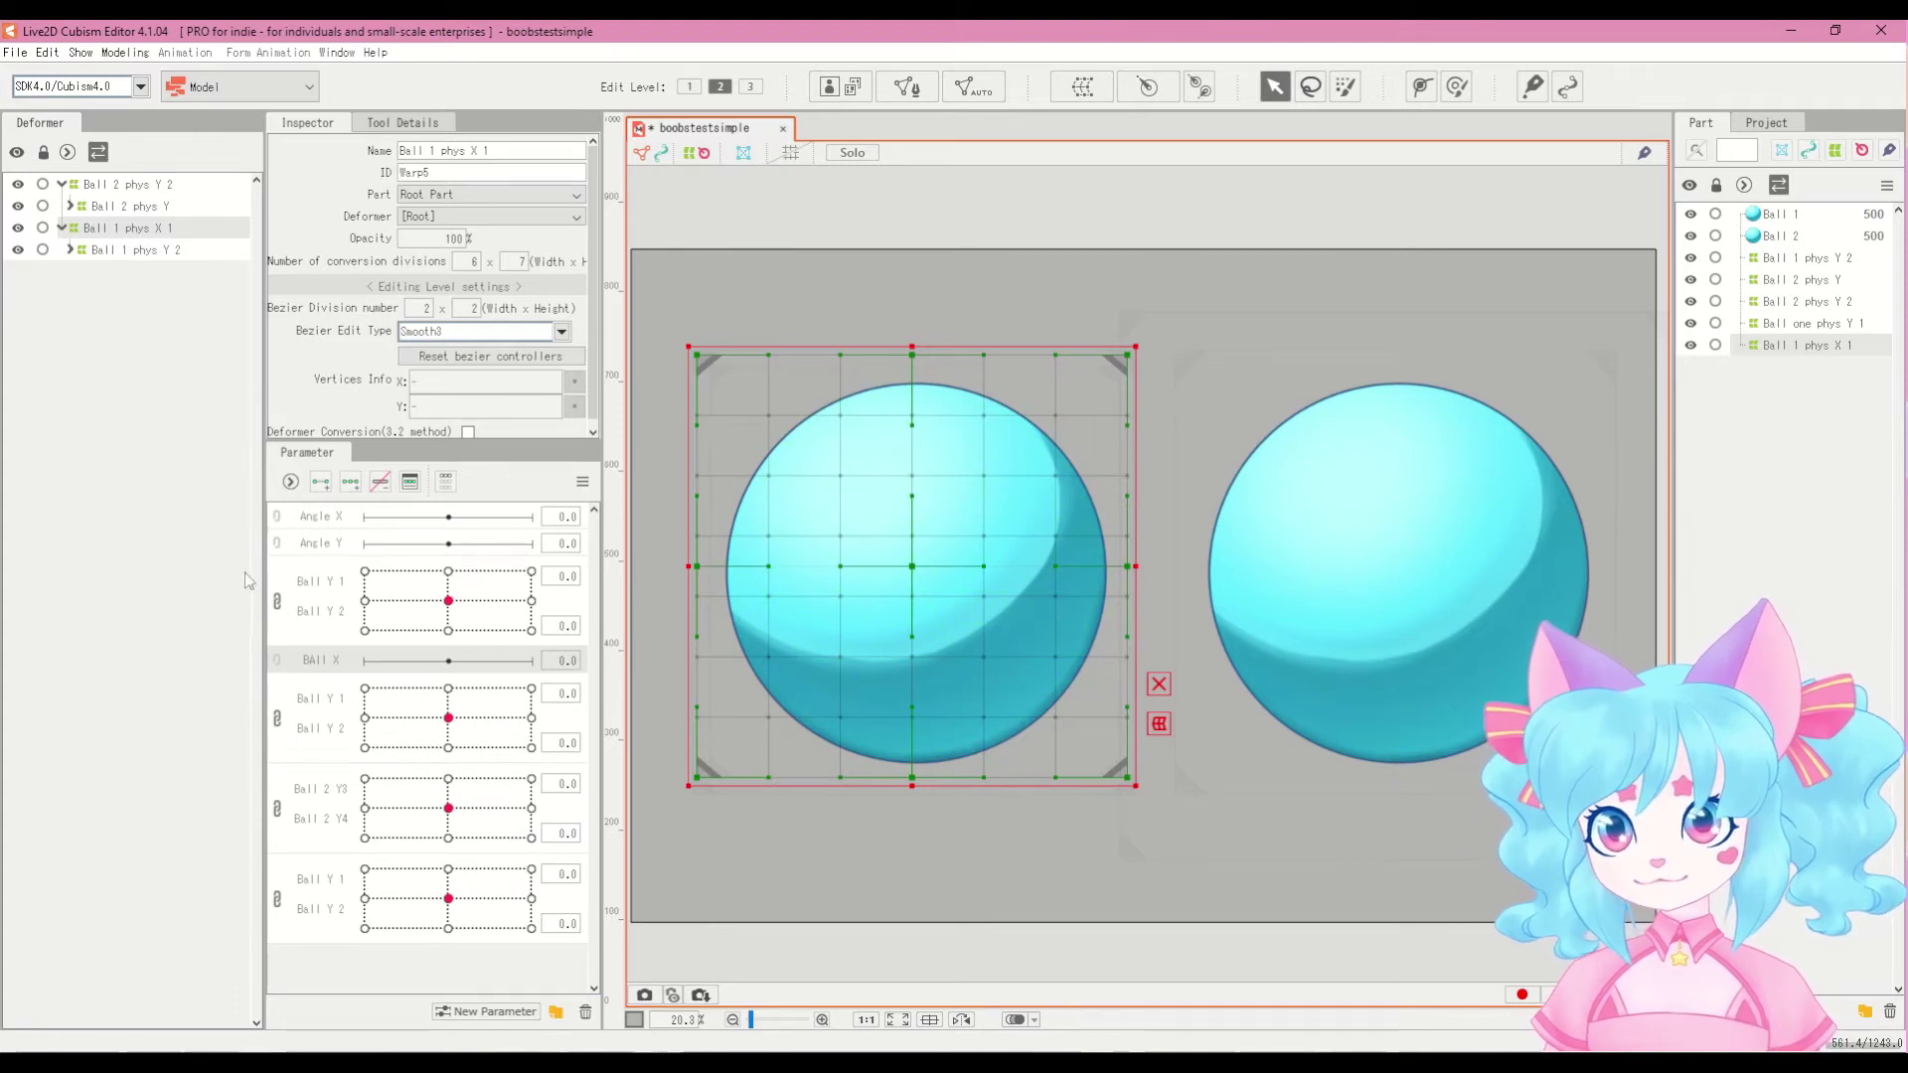
Step: Add three keys to BAll X for the Ball 1 phys X 1 deformer and try shifting its center sideways at value 10
left_click(349, 481)
left_click_drag(460, 664, 532, 660)
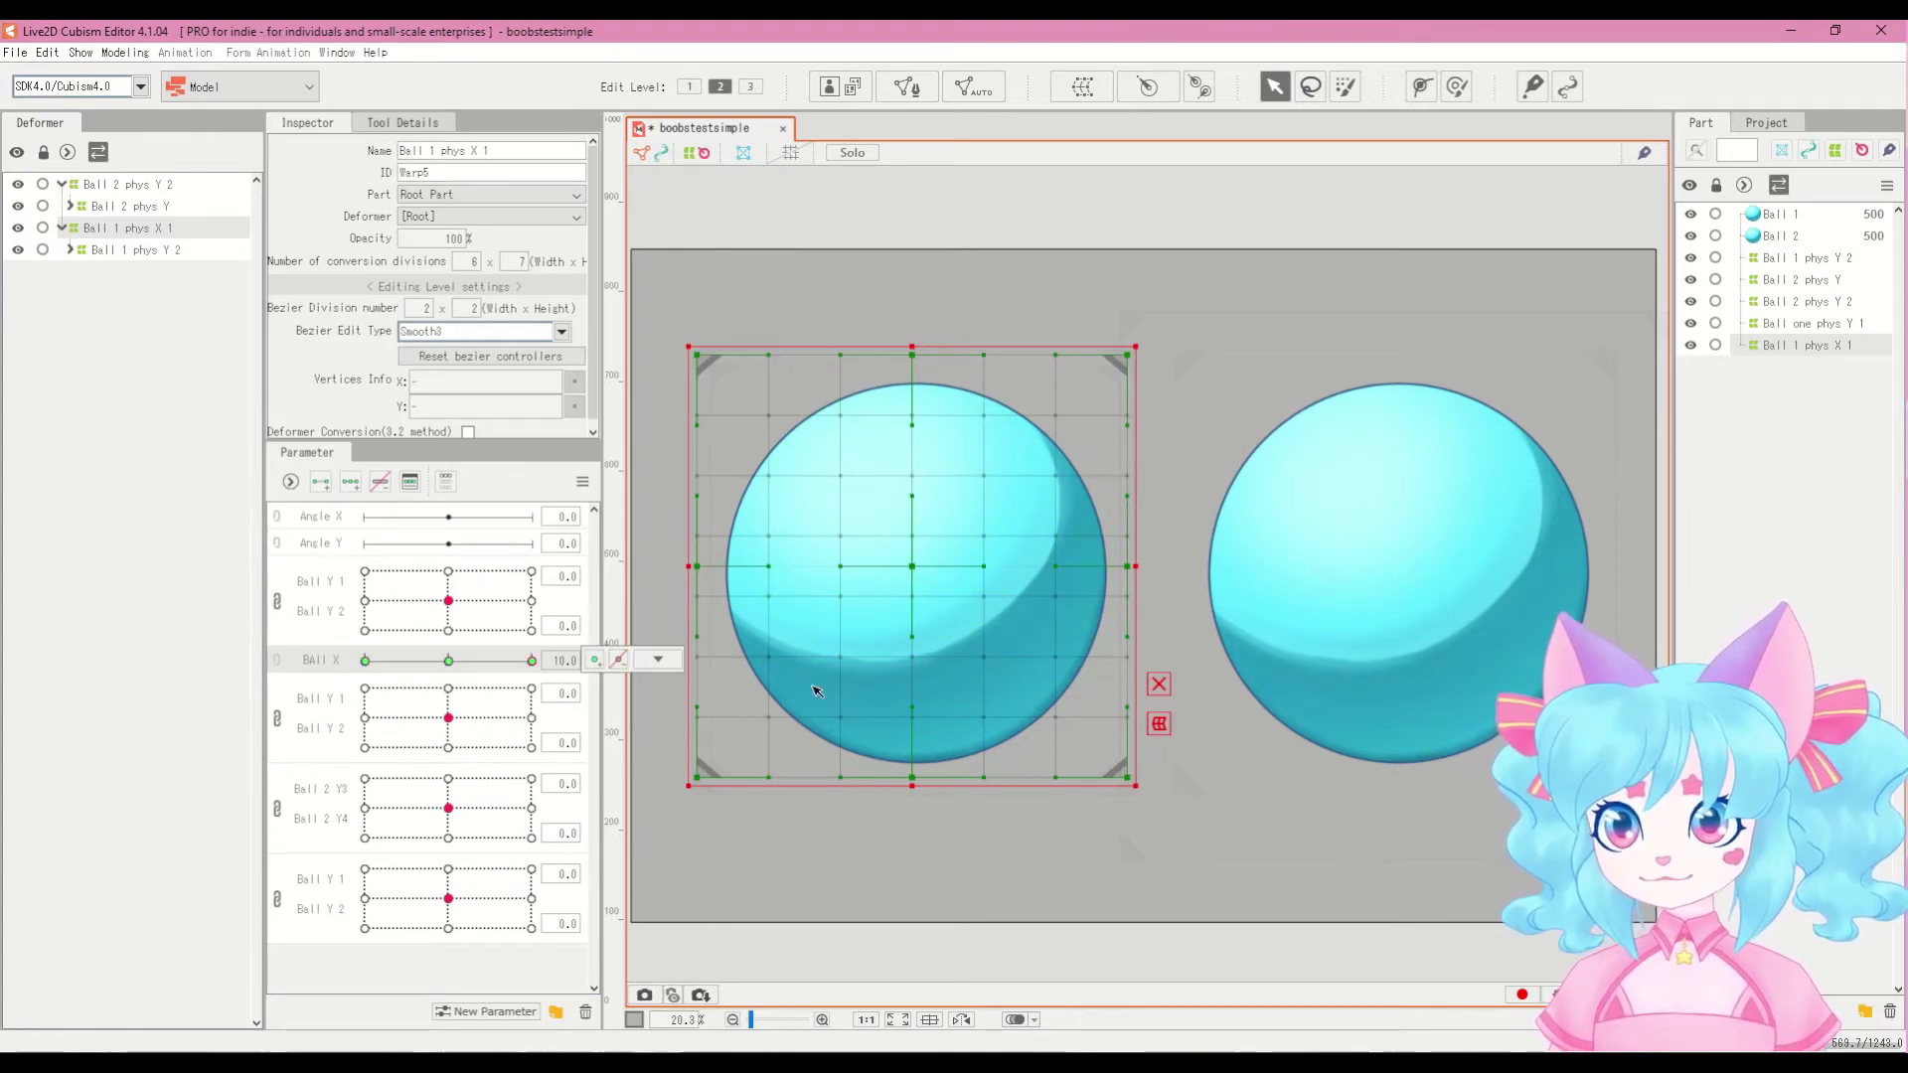
left_click_drag(910, 565, 1106, 562)
left_click_drag(532, 661, 442, 544)
mouse_move(448, 661)
left_mouse_down()
mouse_move(502, 662)
mouse_move(467, 679)
mouse_move(417, 672)
mouse_move(492, 661)
mouse_move(411, 663)
left_mouse_up()
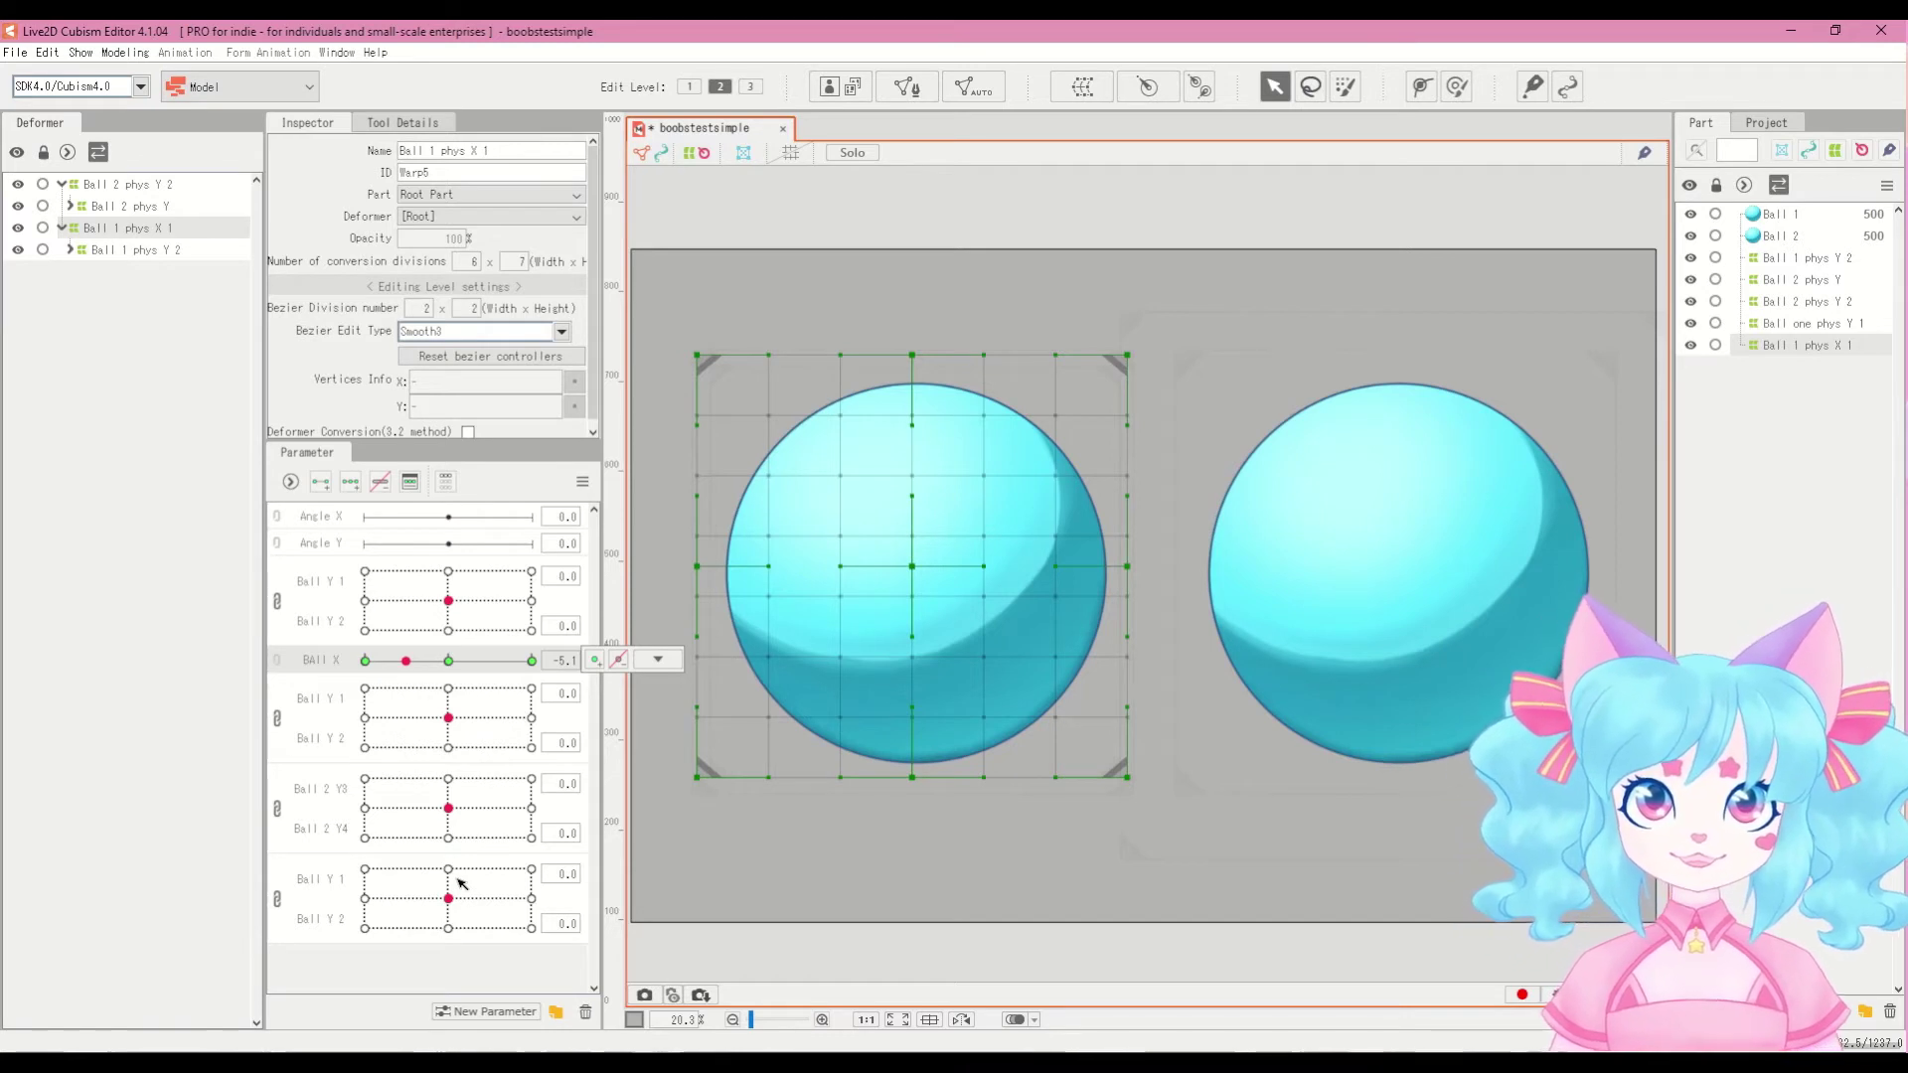
mouse_move(405, 659)
left_mouse_down()
mouse_move(370, 660)
mouse_move(469, 688)
mouse_move(421, 660)
mouse_move(427, 640)
left_mouse_up()
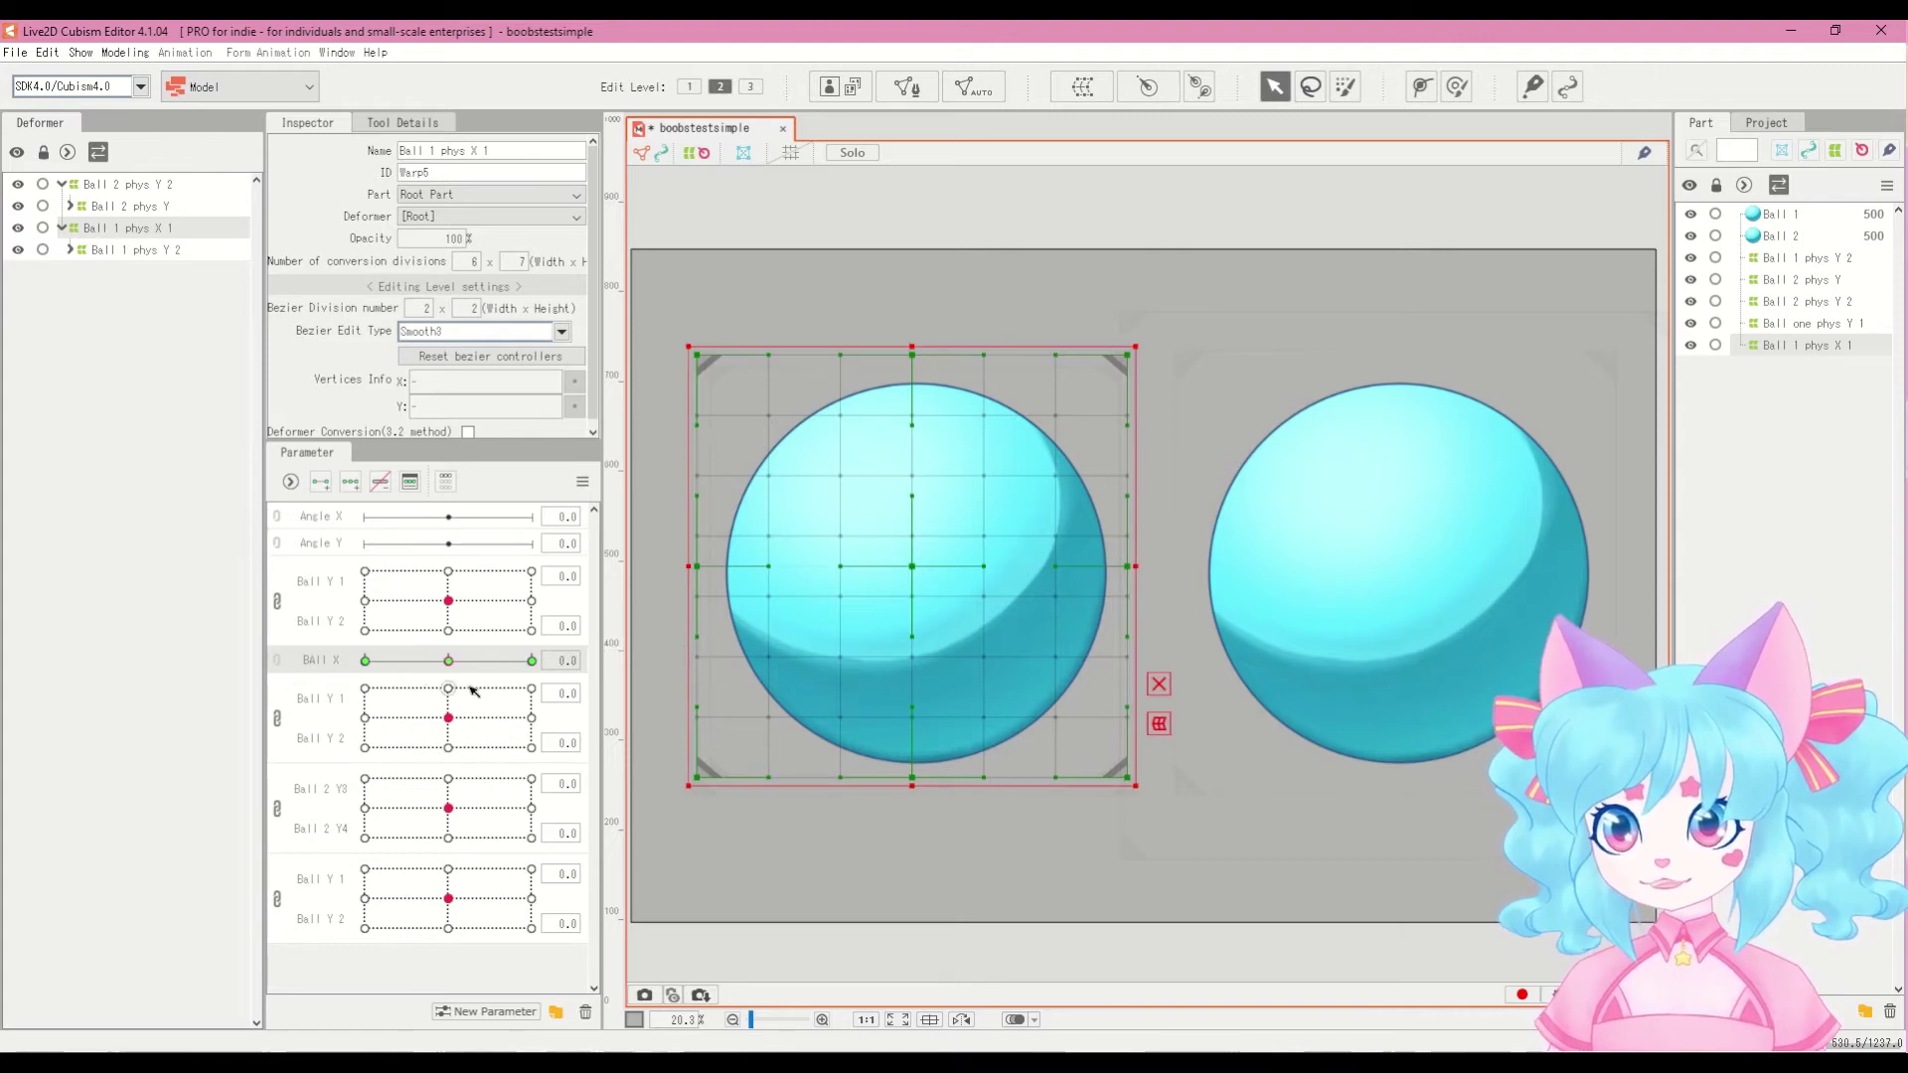
Step: Undo back through the recent parameter and deformer edits, and redo them up to the keyed BAll X parameter
key("ctrl+z")
key("ctrl+z")
key("ctrl+z")
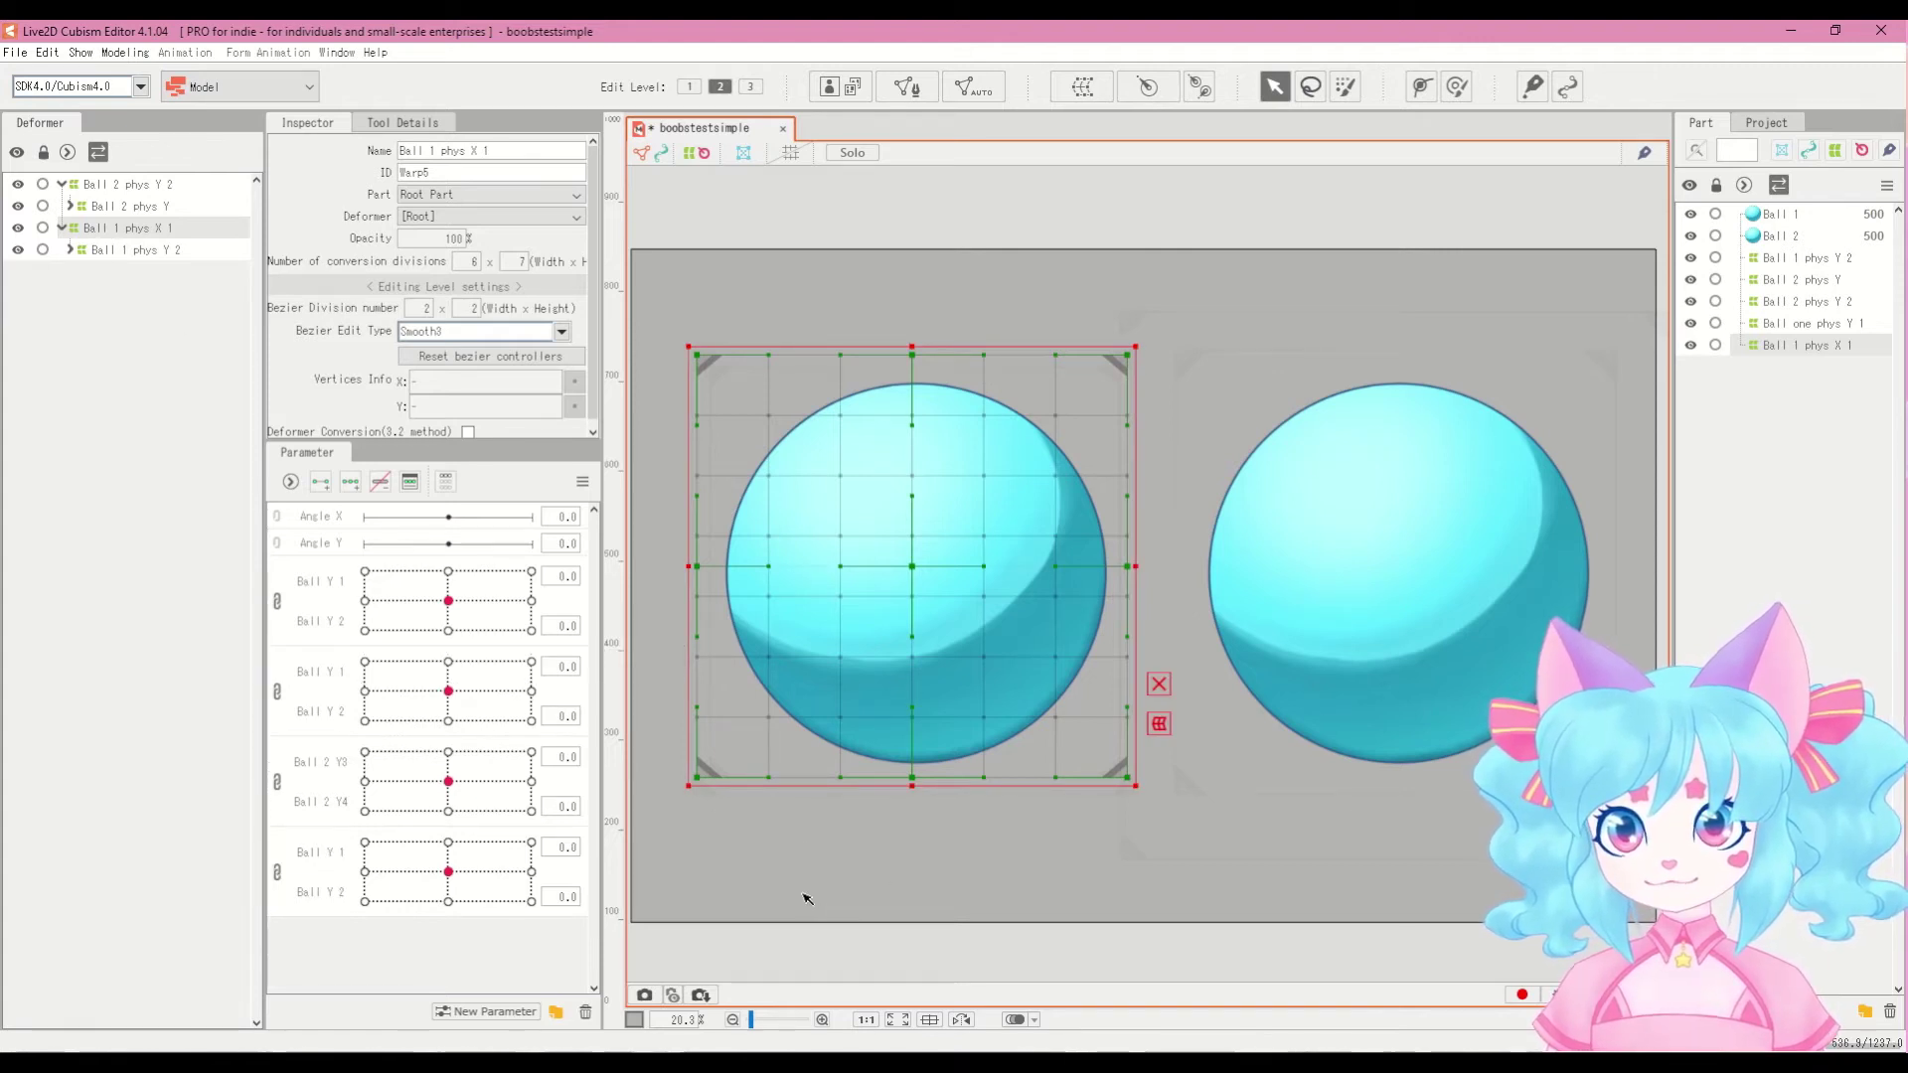
key("ctrl+z")
key("ctrl+z")
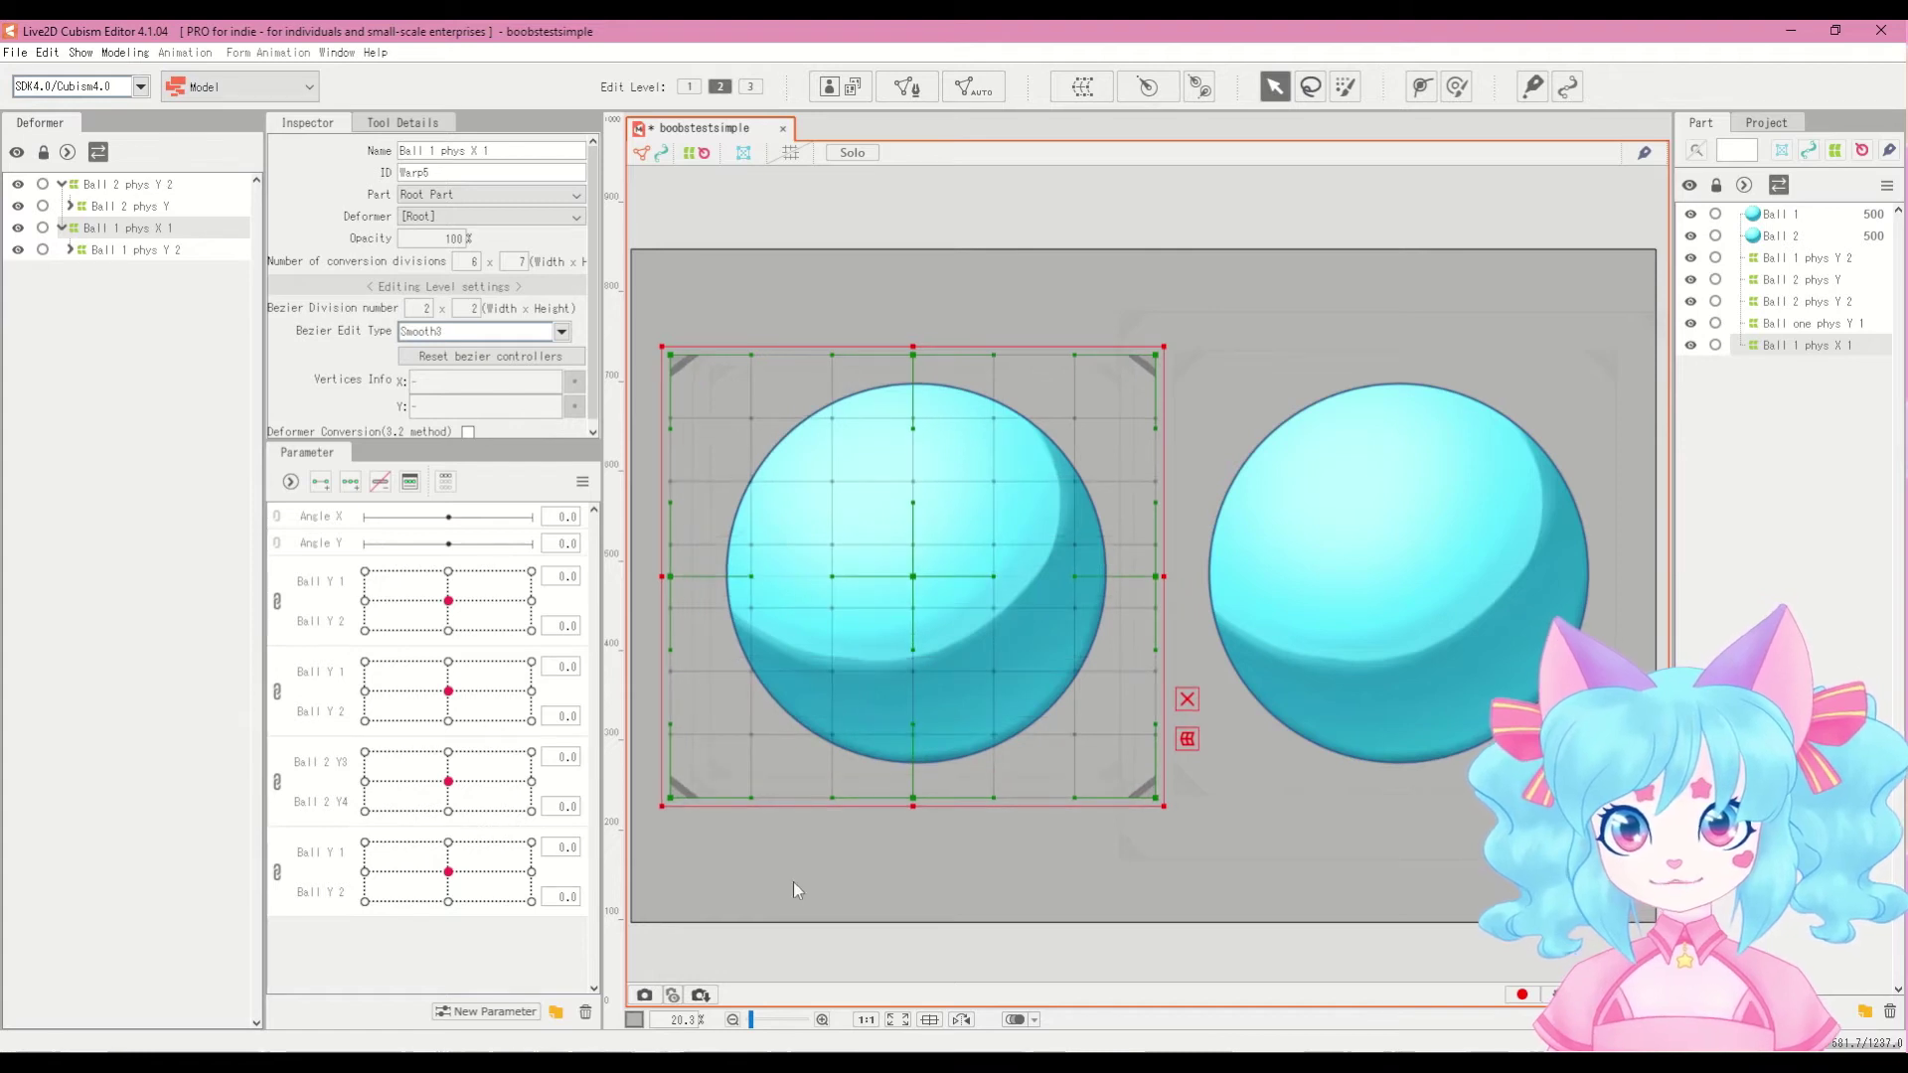
key("ctrl+z")
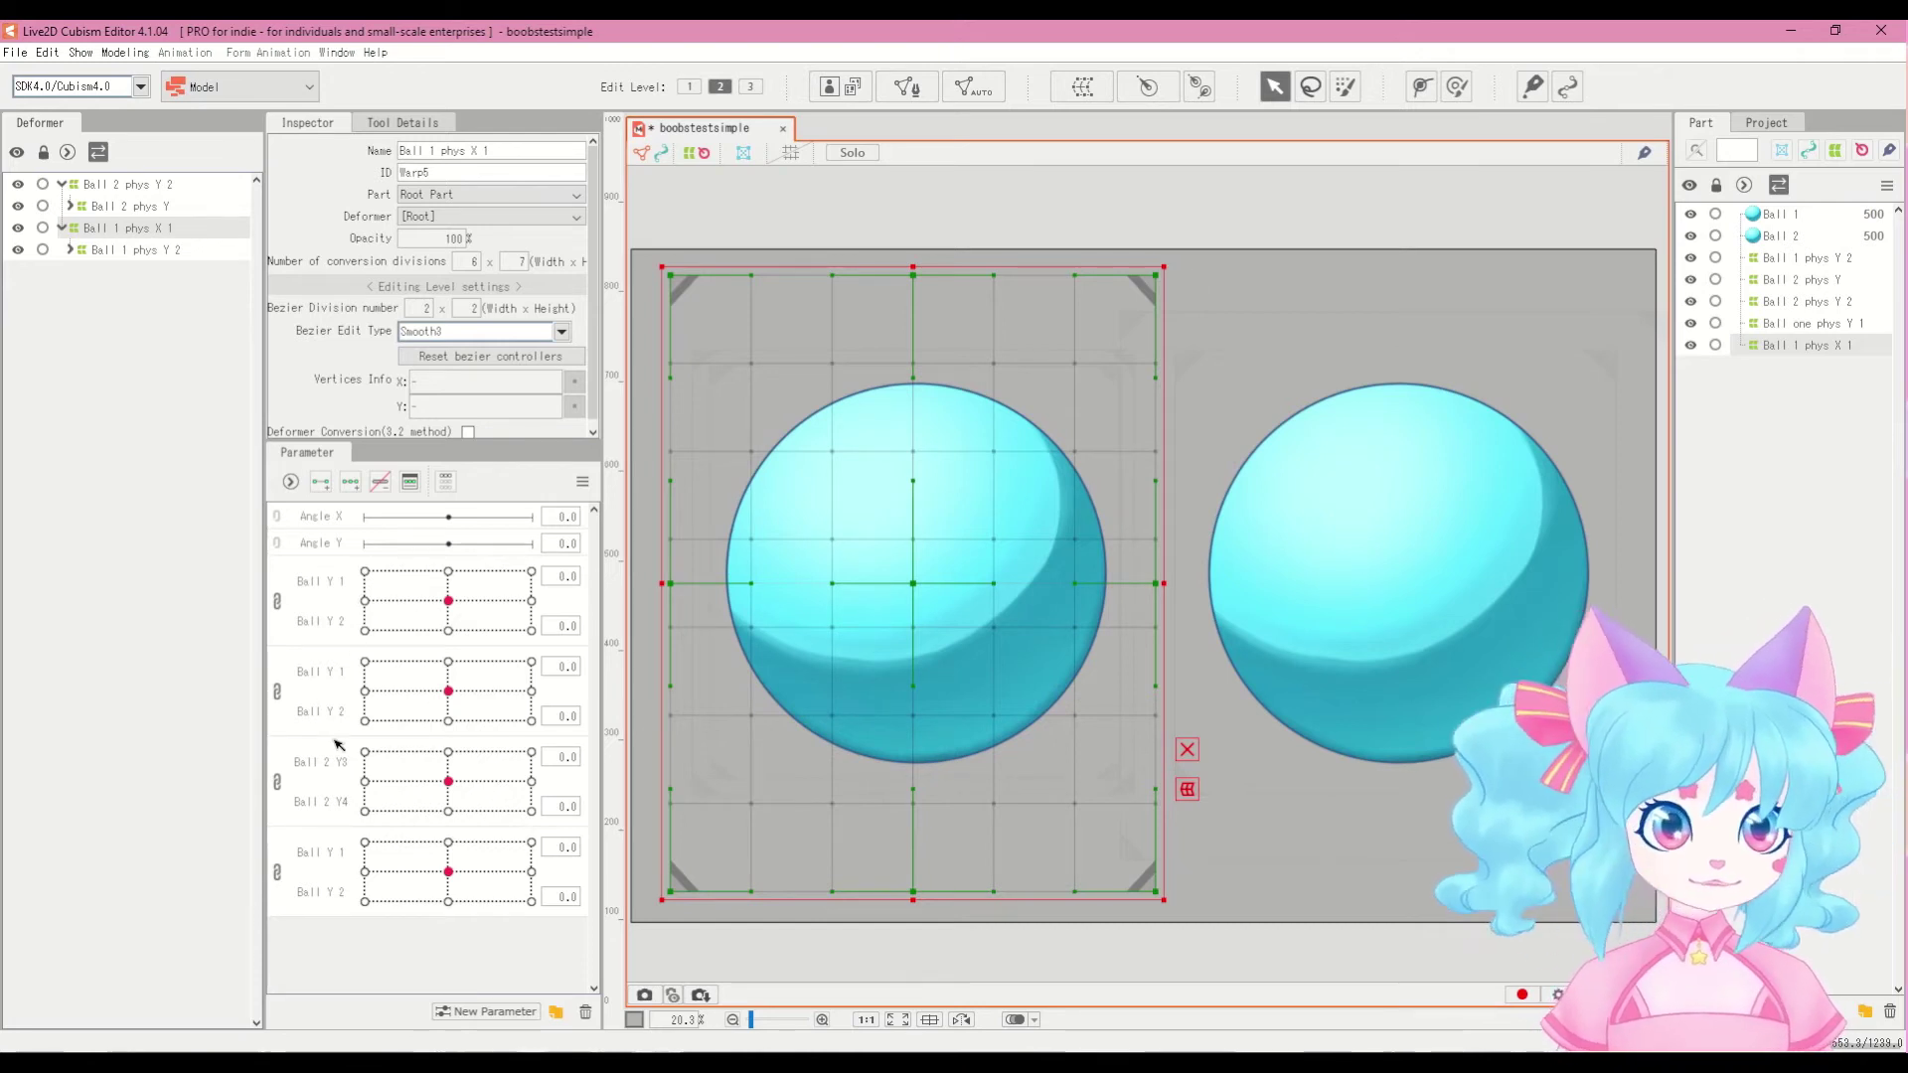
key("ctrl+z")
key("ctrl+z")
key("ctrl+z")
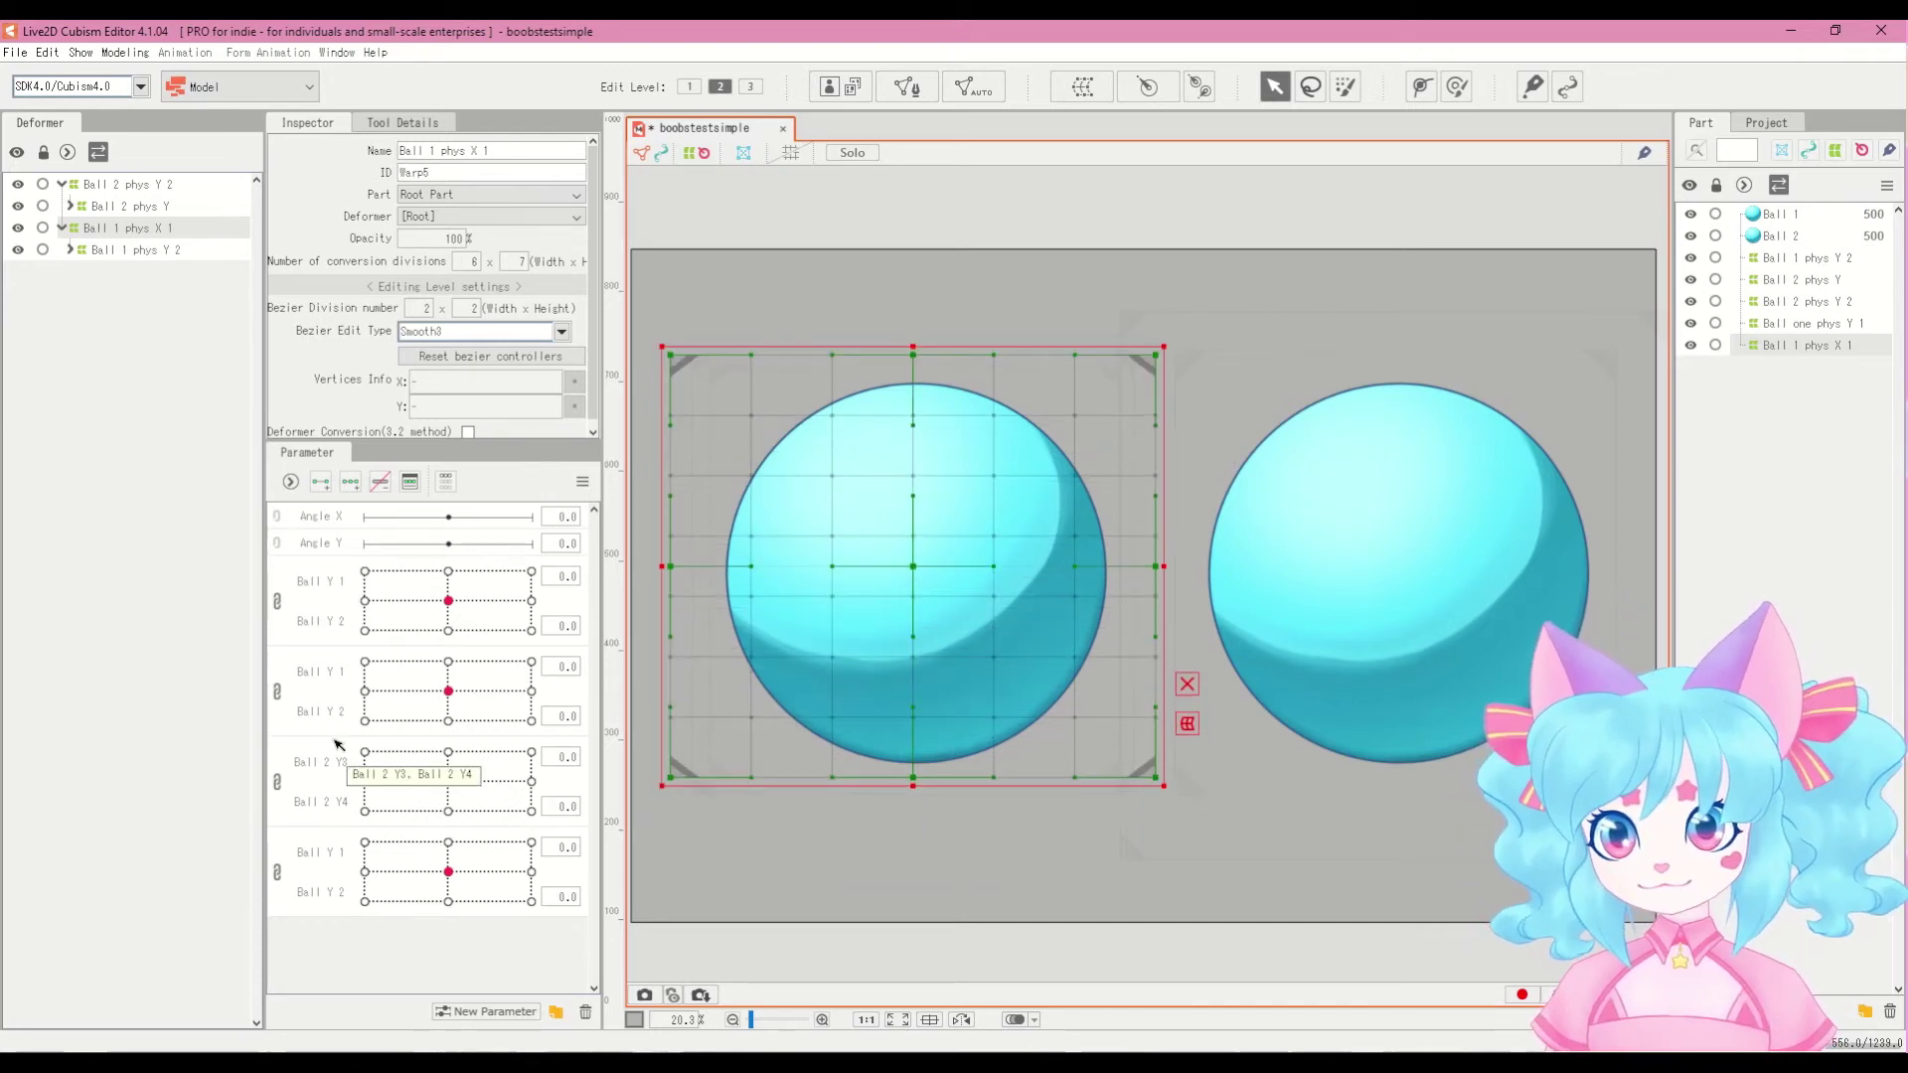
key("ctrl+y")
key("ctrl+y")
key("ctrl+y")
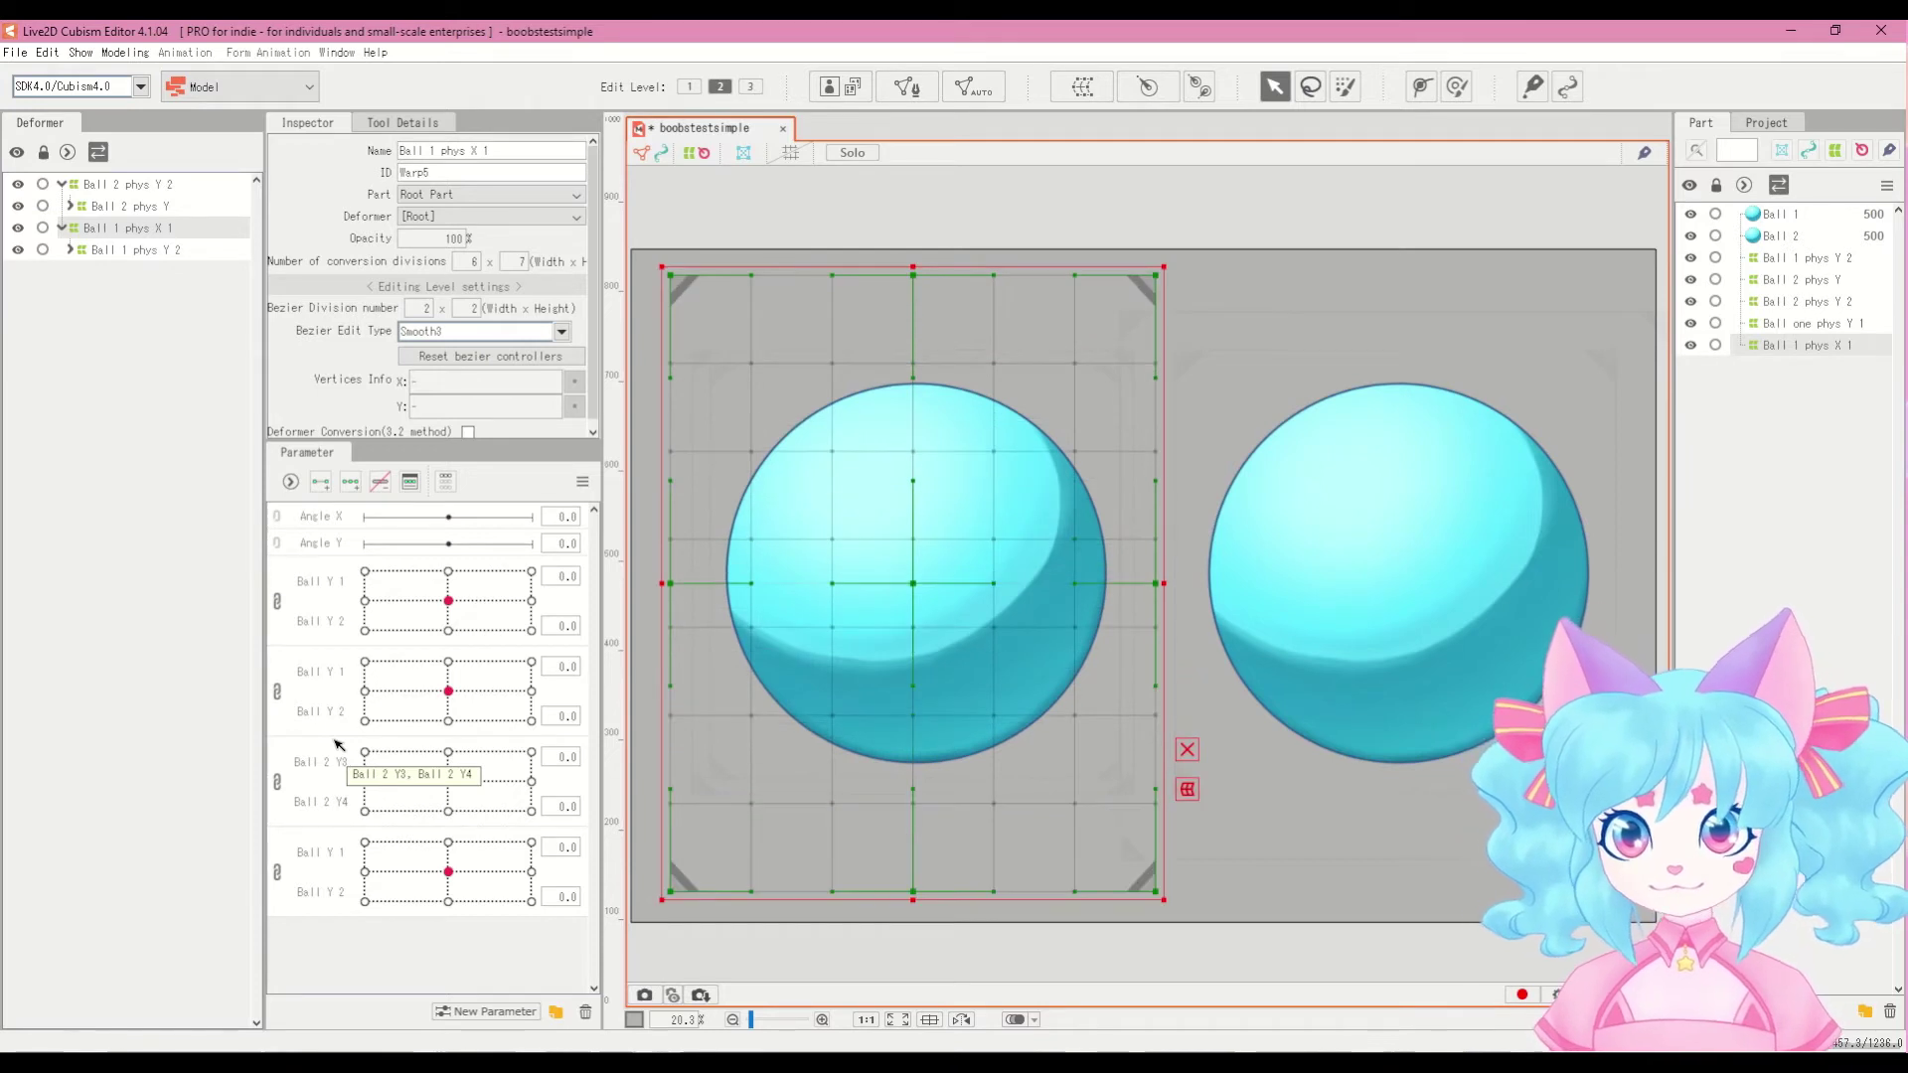
key("ctrl+z")
key("ctrl+z")
key("ctrl+z")
key("ctrl+z")
key("ctrl+z")
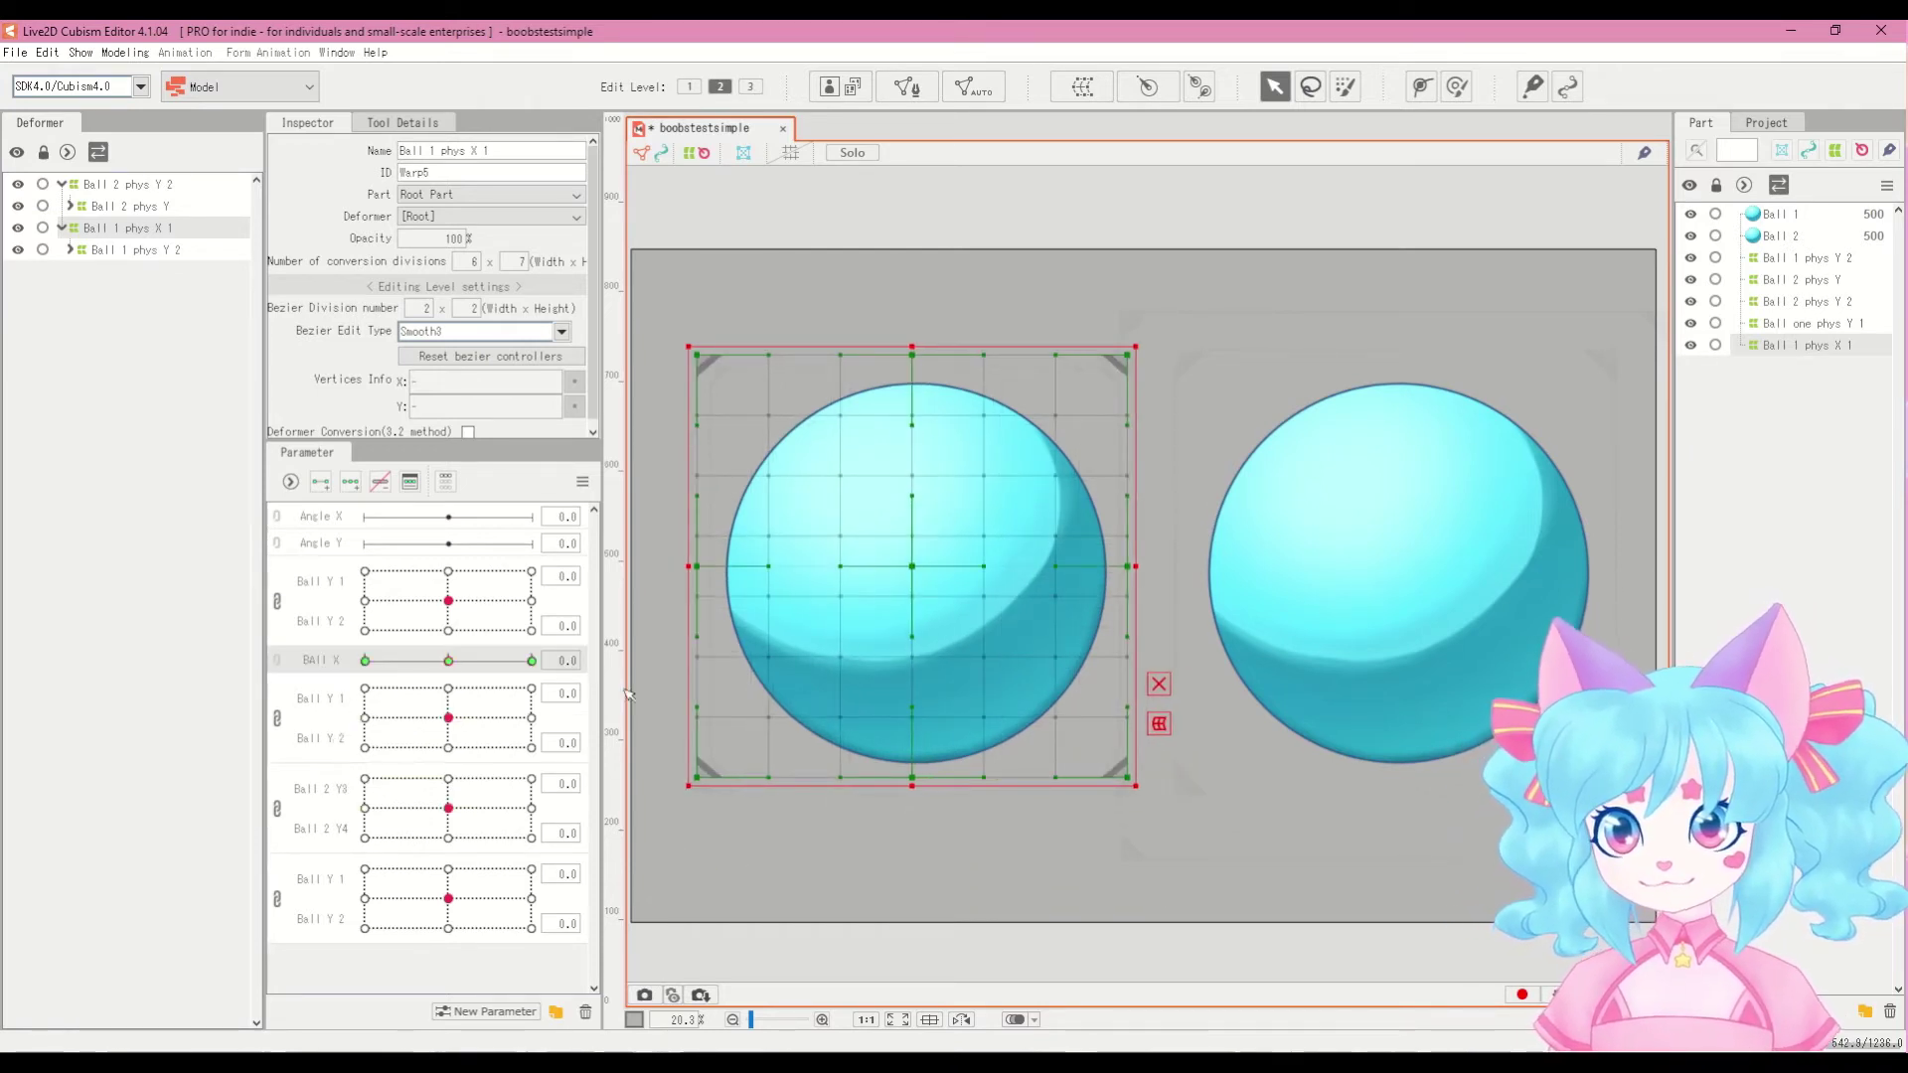
Step: Enlarge the Ball 1 phys X 1 deformer above, below and to the left of the first ball at BAll X 0
left_click_drag(914, 786, 917, 845)
left_click_drag(909, 346, 907, 325)
left_click_drag(688, 584, 670, 584)
left_click_drag(1135, 585, 1169, 585)
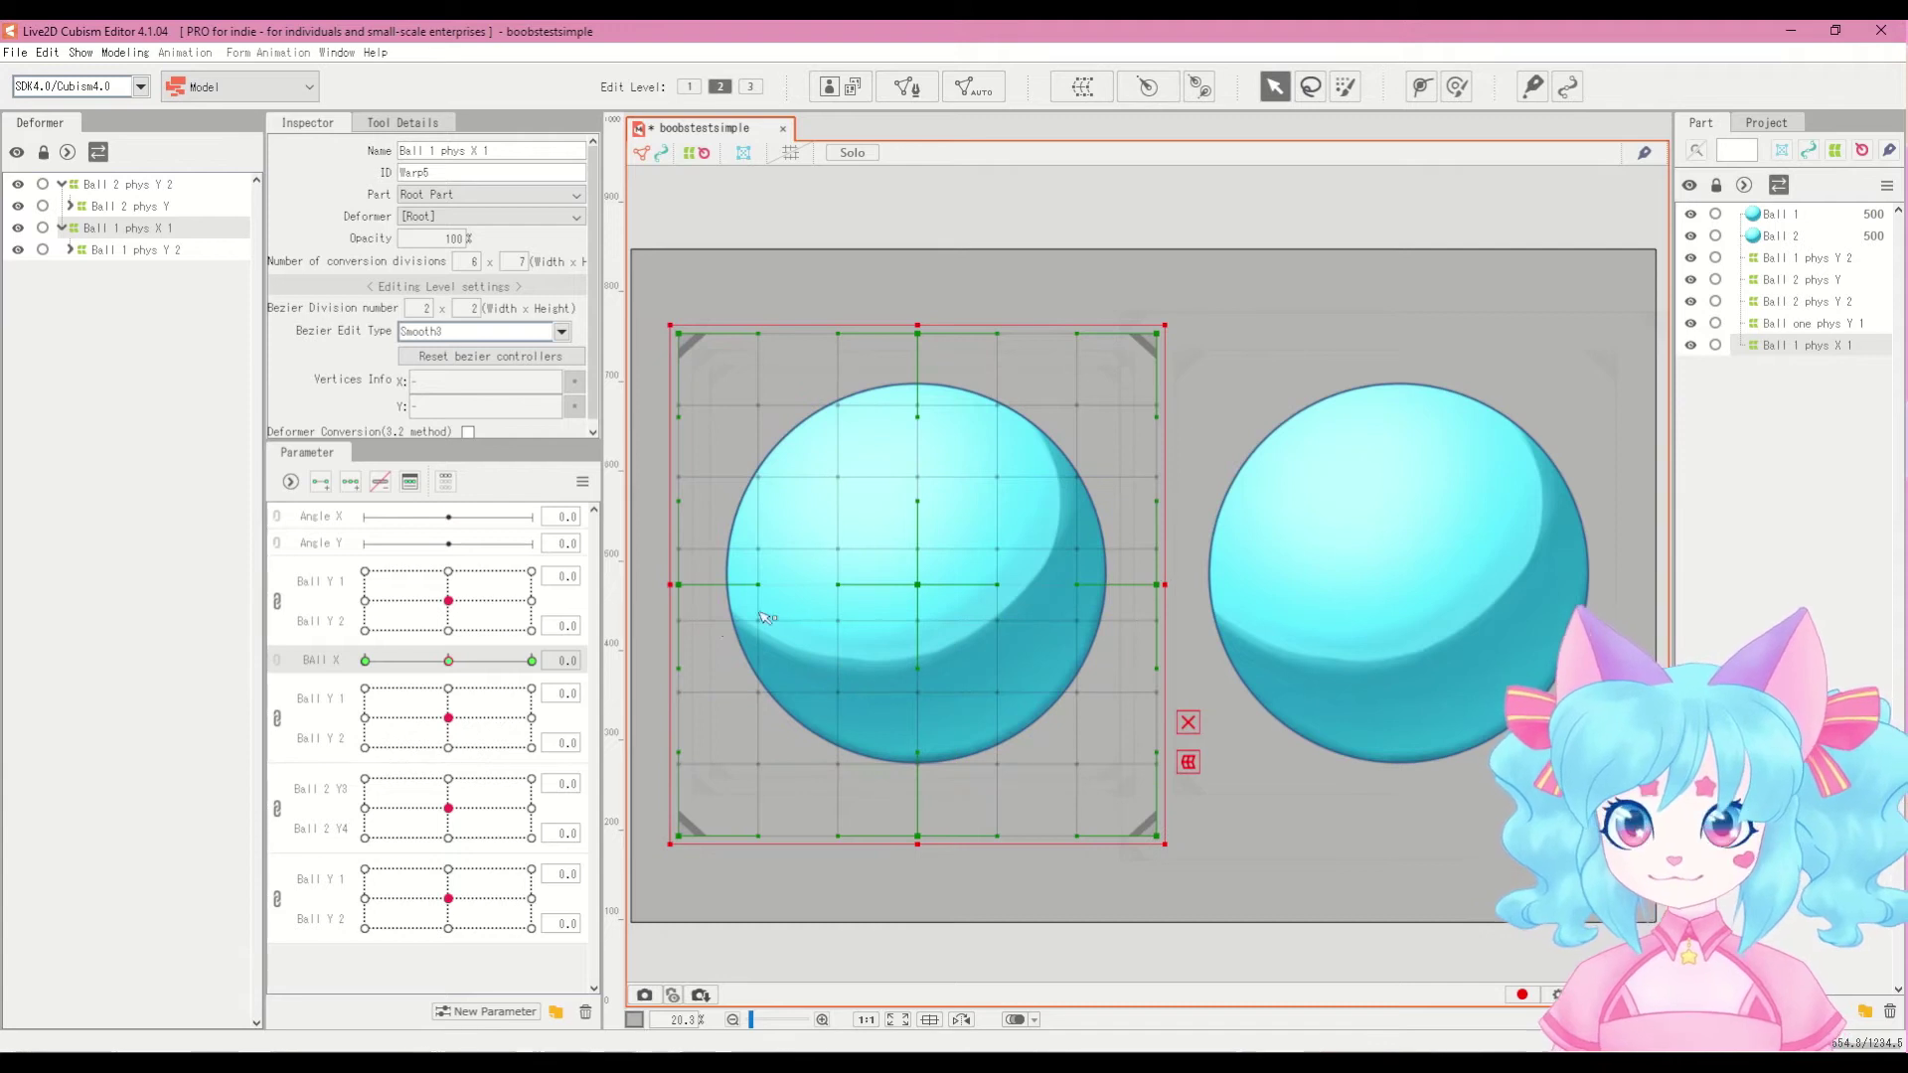
left_click_drag(679, 584, 746, 586)
mouse_move(448, 600)
left_mouse_down()
mouse_move(475, 645)
mouse_move(494, 573)
mouse_move(468, 609)
mouse_move(456, 557)
mouse_move(438, 630)
mouse_move(442, 570)
mouse_move(437, 634)
mouse_move(424, 574)
mouse_move(421, 634)
mouse_move(420, 570)
mouse_move(413, 636)
mouse_move(407, 578)
mouse_move(386, 621)
mouse_move(375, 572)
mouse_move(374, 628)
mouse_move(367, 575)
mouse_move(448, 600)
left_mouse_up()
left_click_drag(389, 661, 505, 660)
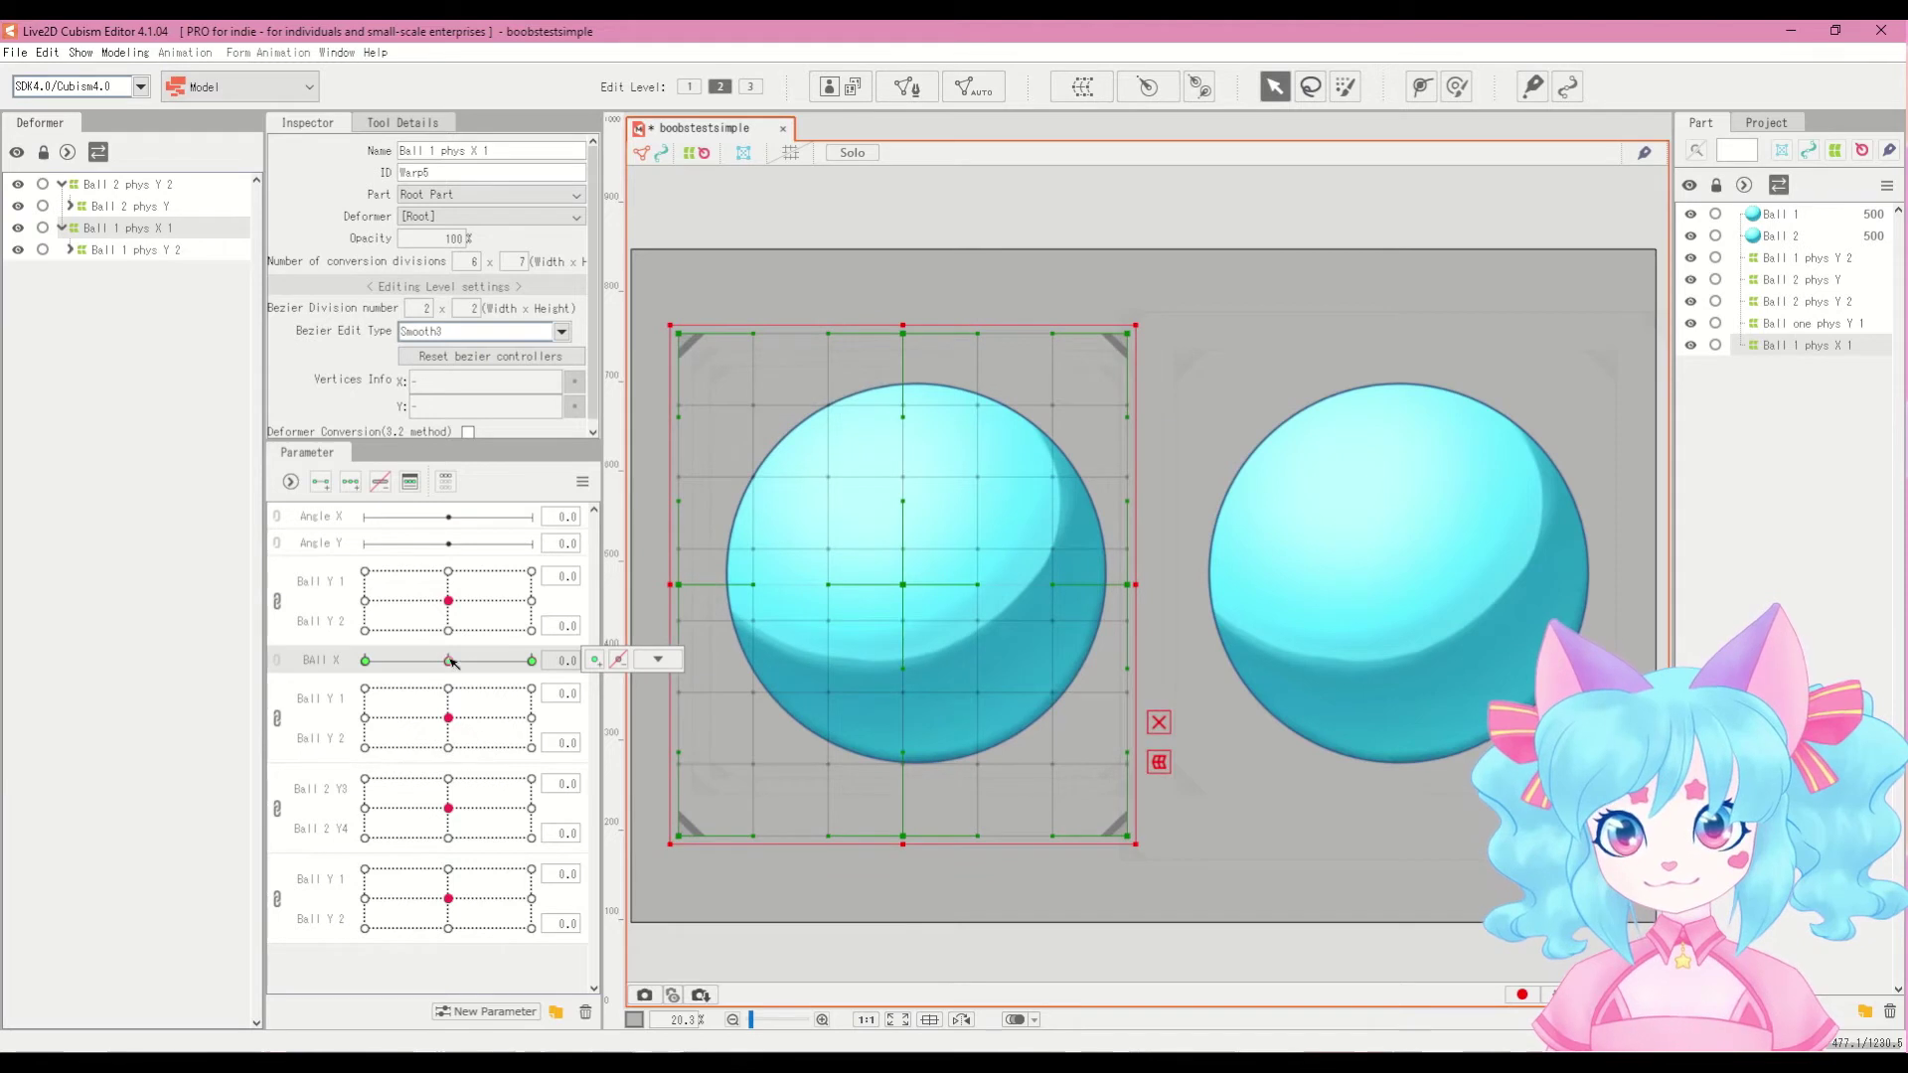
Step: At BAll X 10, shift the center and both side midpoints of the Ball 1 phys X 1 deformer to the right
left_click_drag(450, 668, 639, 660)
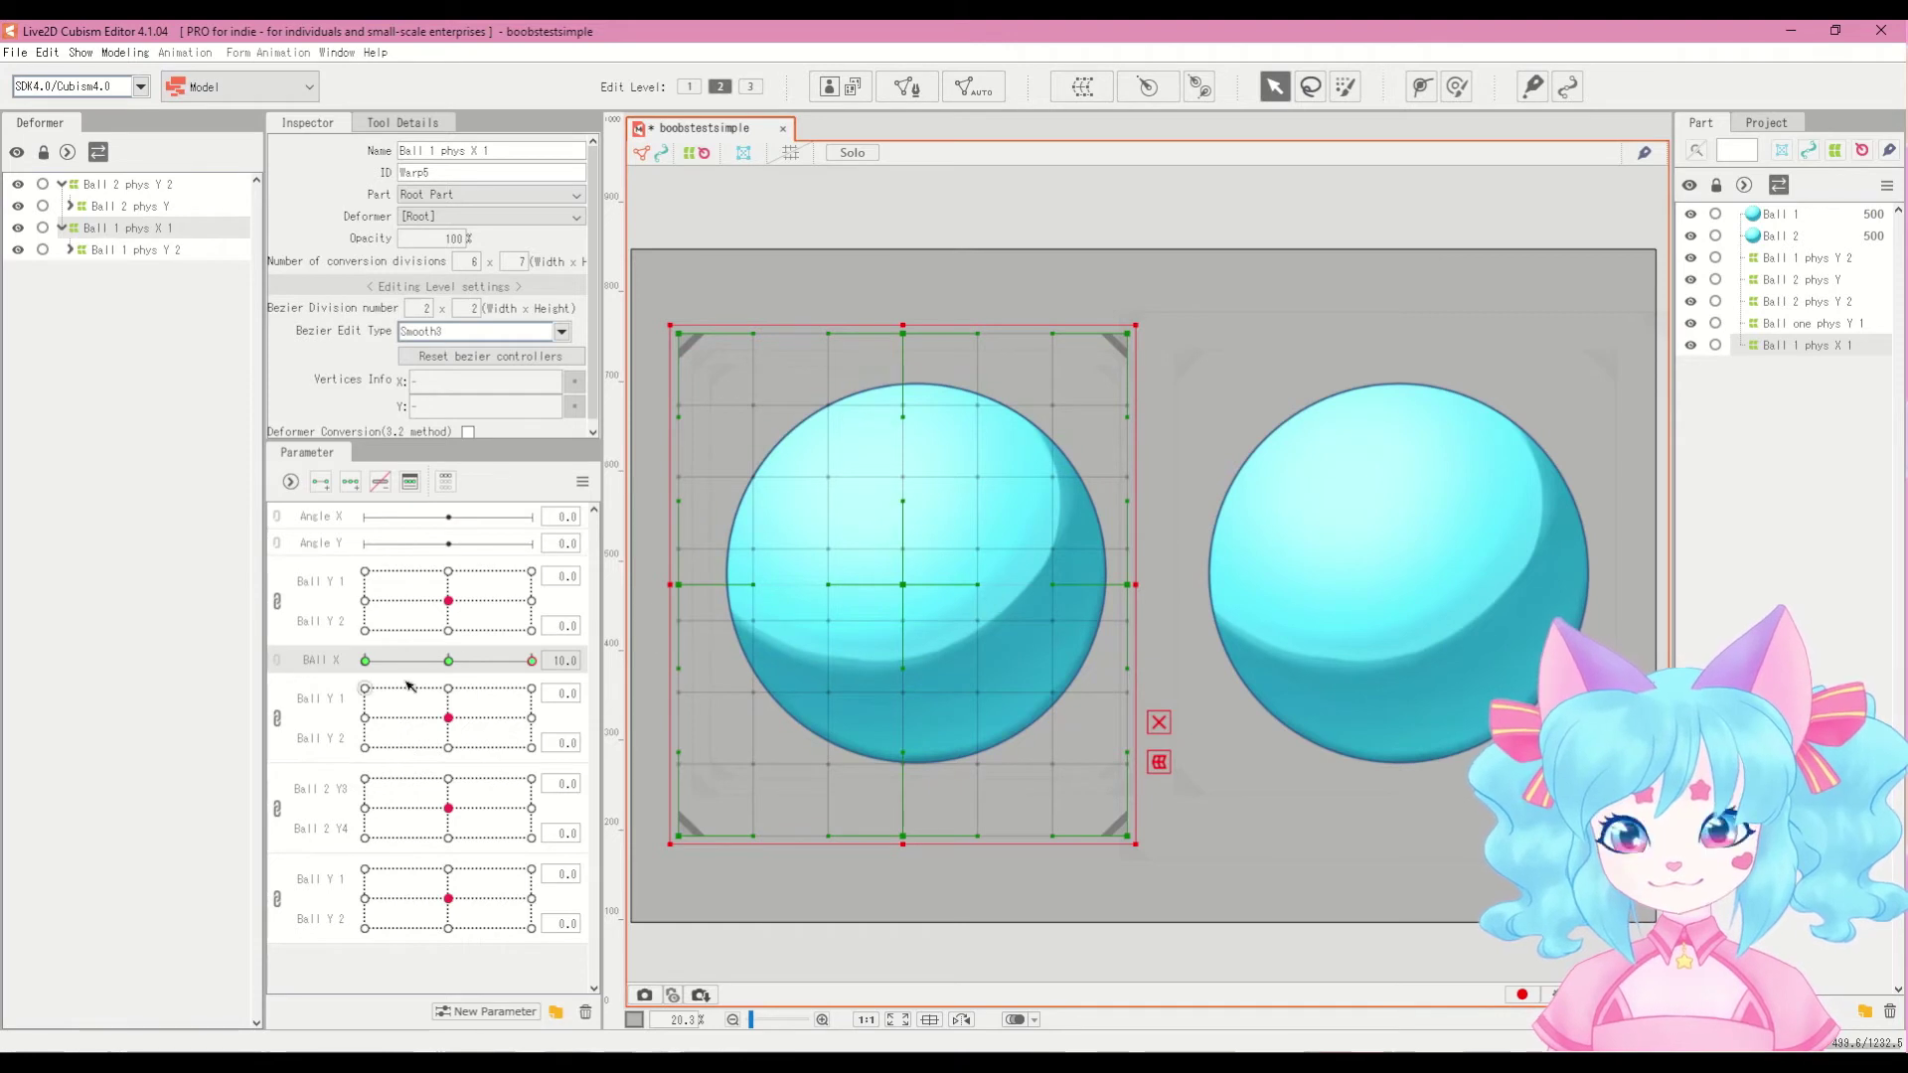
mouse_move(516, 659)
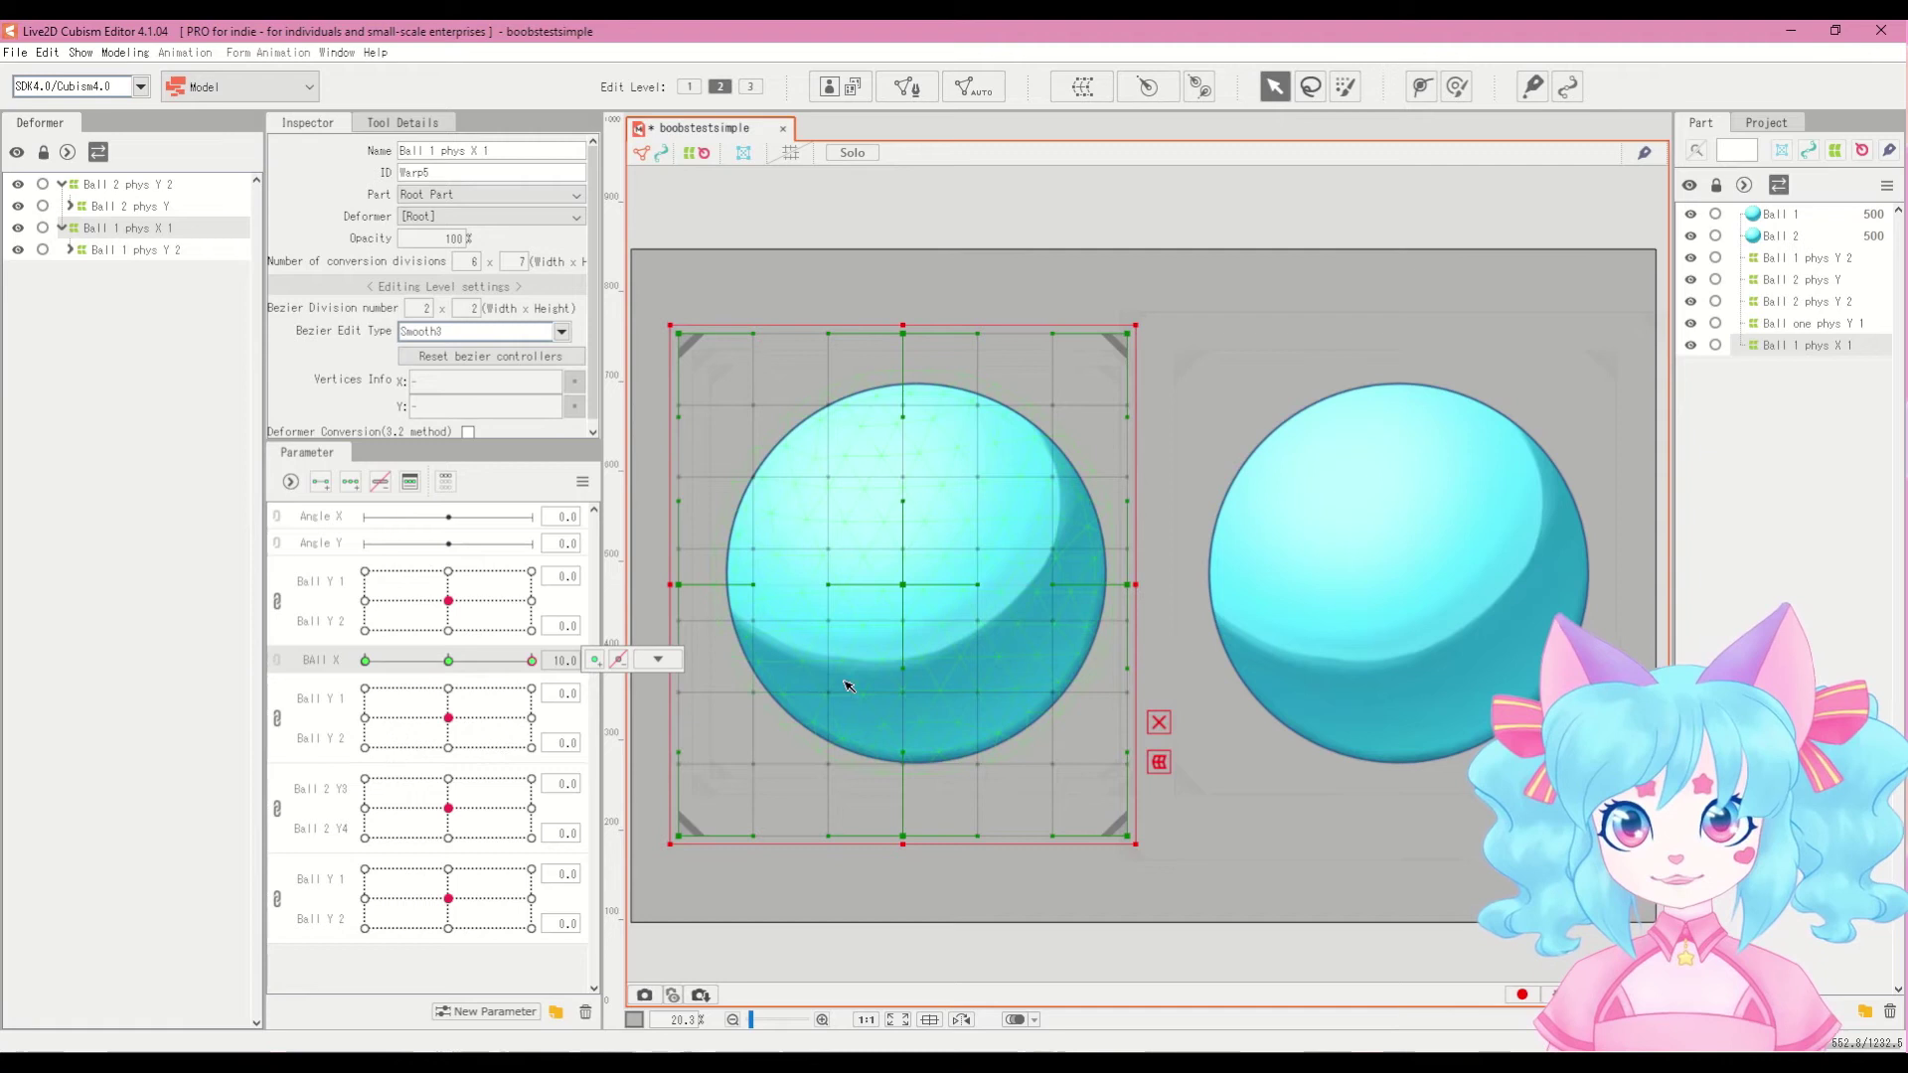
left_click_drag(902, 836, 890, 838)
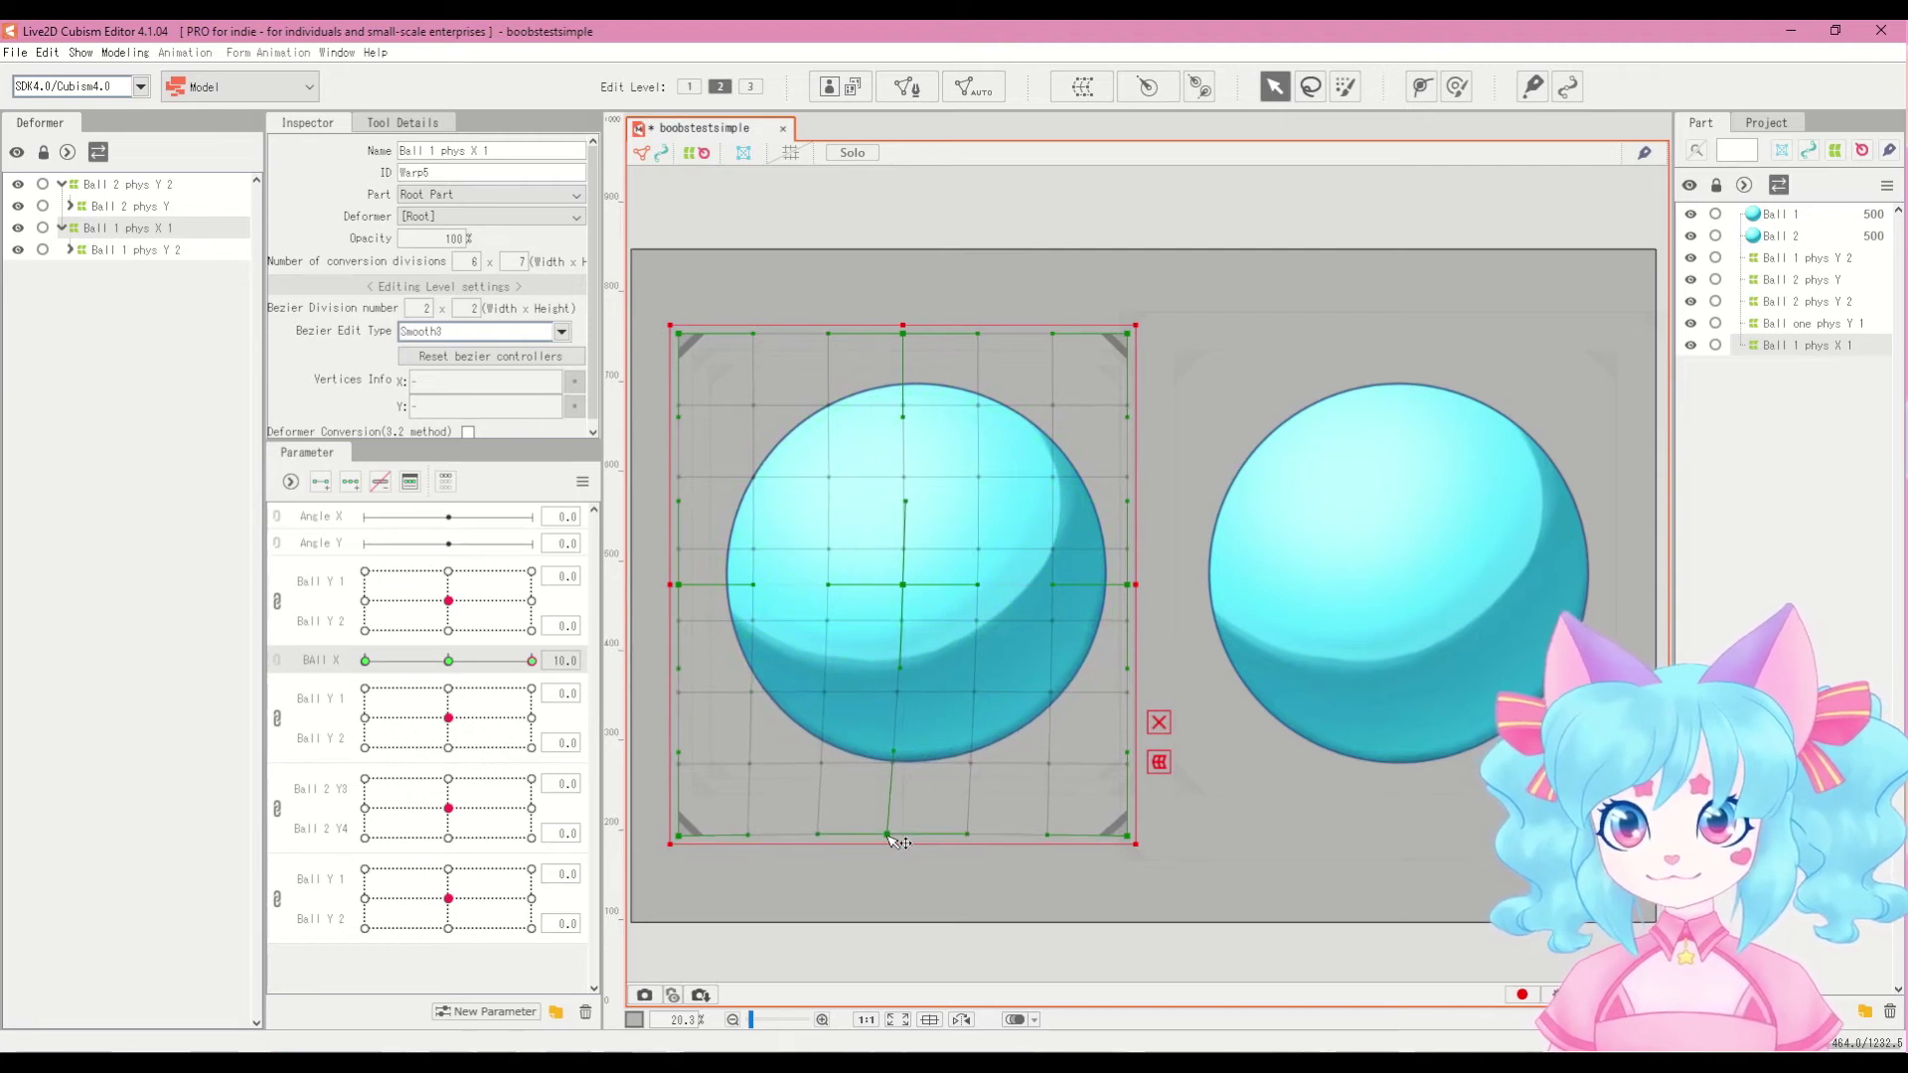
key("ctrl+z")
left_click_drag(662, 615, 781, 844)
left_click_drag(903, 586, 957, 586)
left_click_drag(1126, 586, 1145, 586)
left_click_drag(689, 595, 692, 586)
left_click(519, 661)
left_click_drag(503, 663, 559, 684)
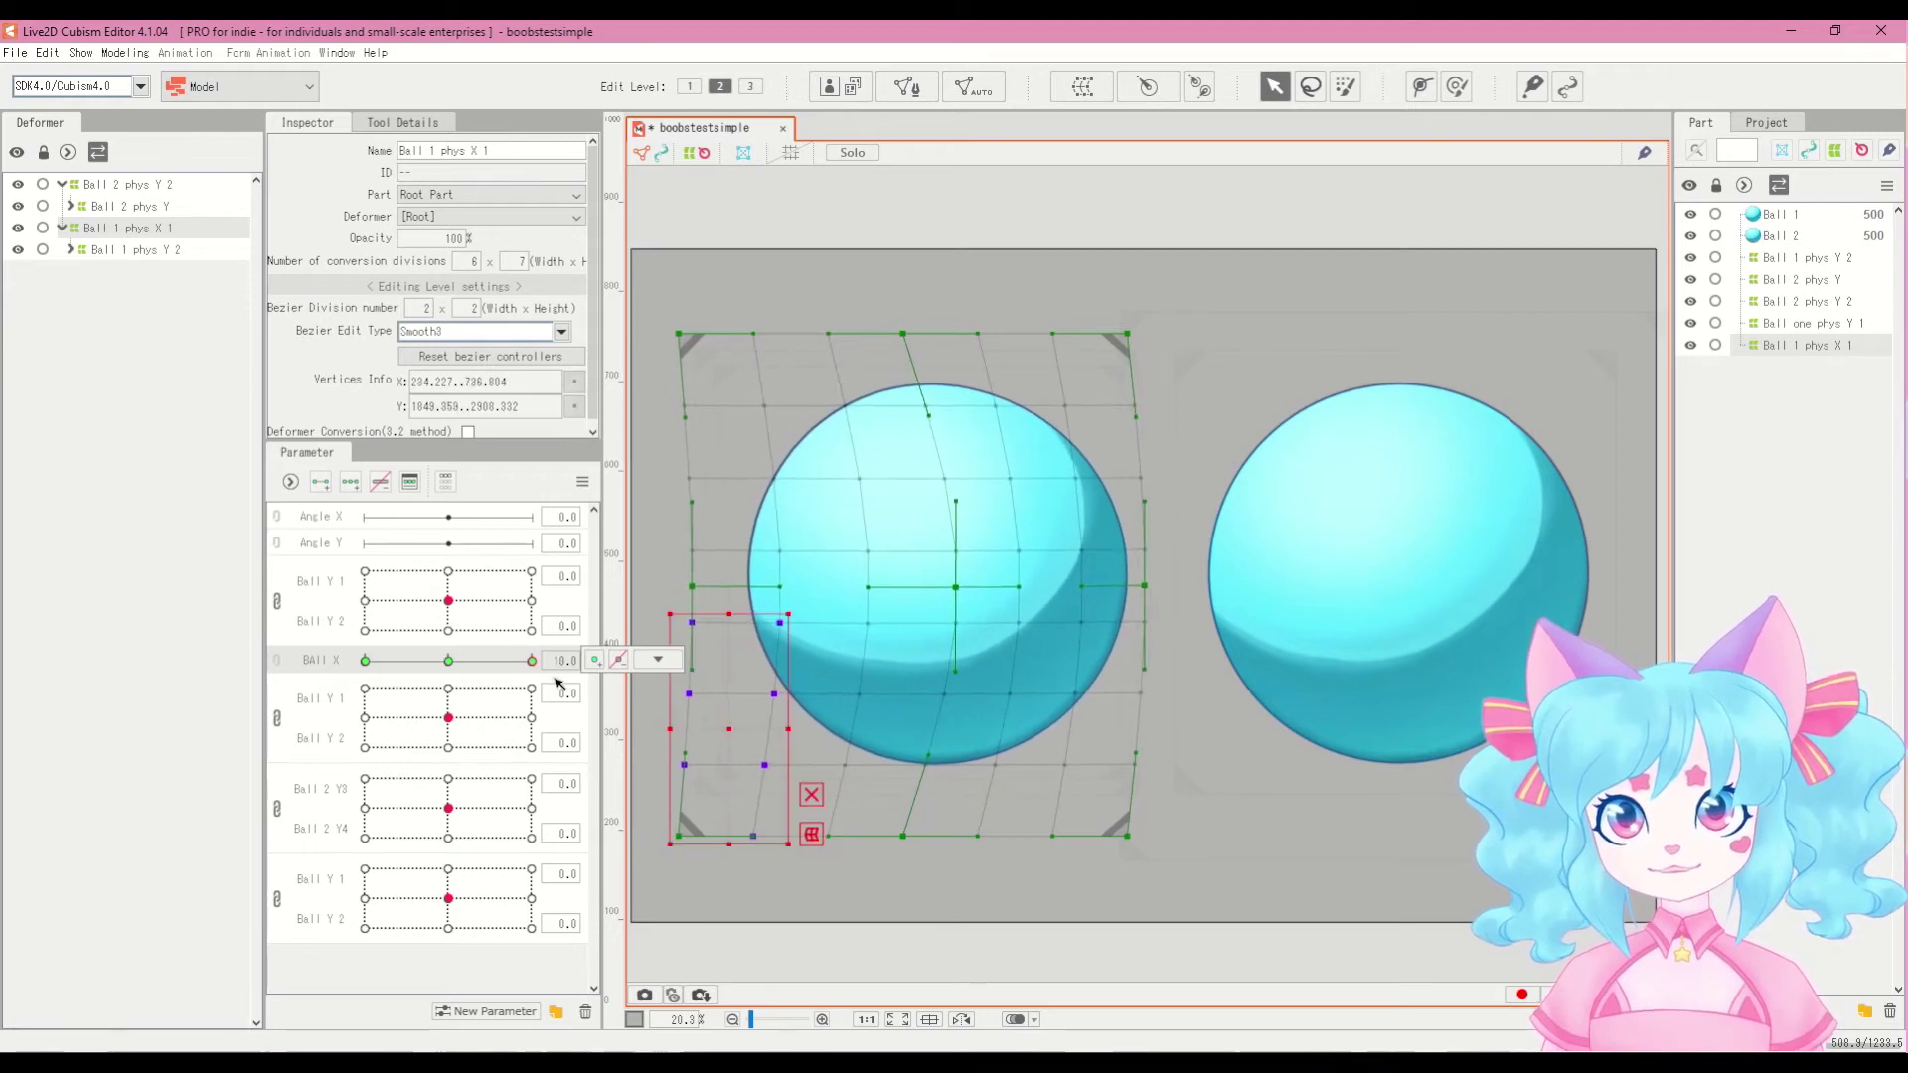
Step: At BAll X 10, shift the deformer's bottom center and bottom-right points to the right and fine-tune its side midpoints
left_click_drag(912, 842, 935, 843)
left_click_drag(1131, 841, 1142, 843)
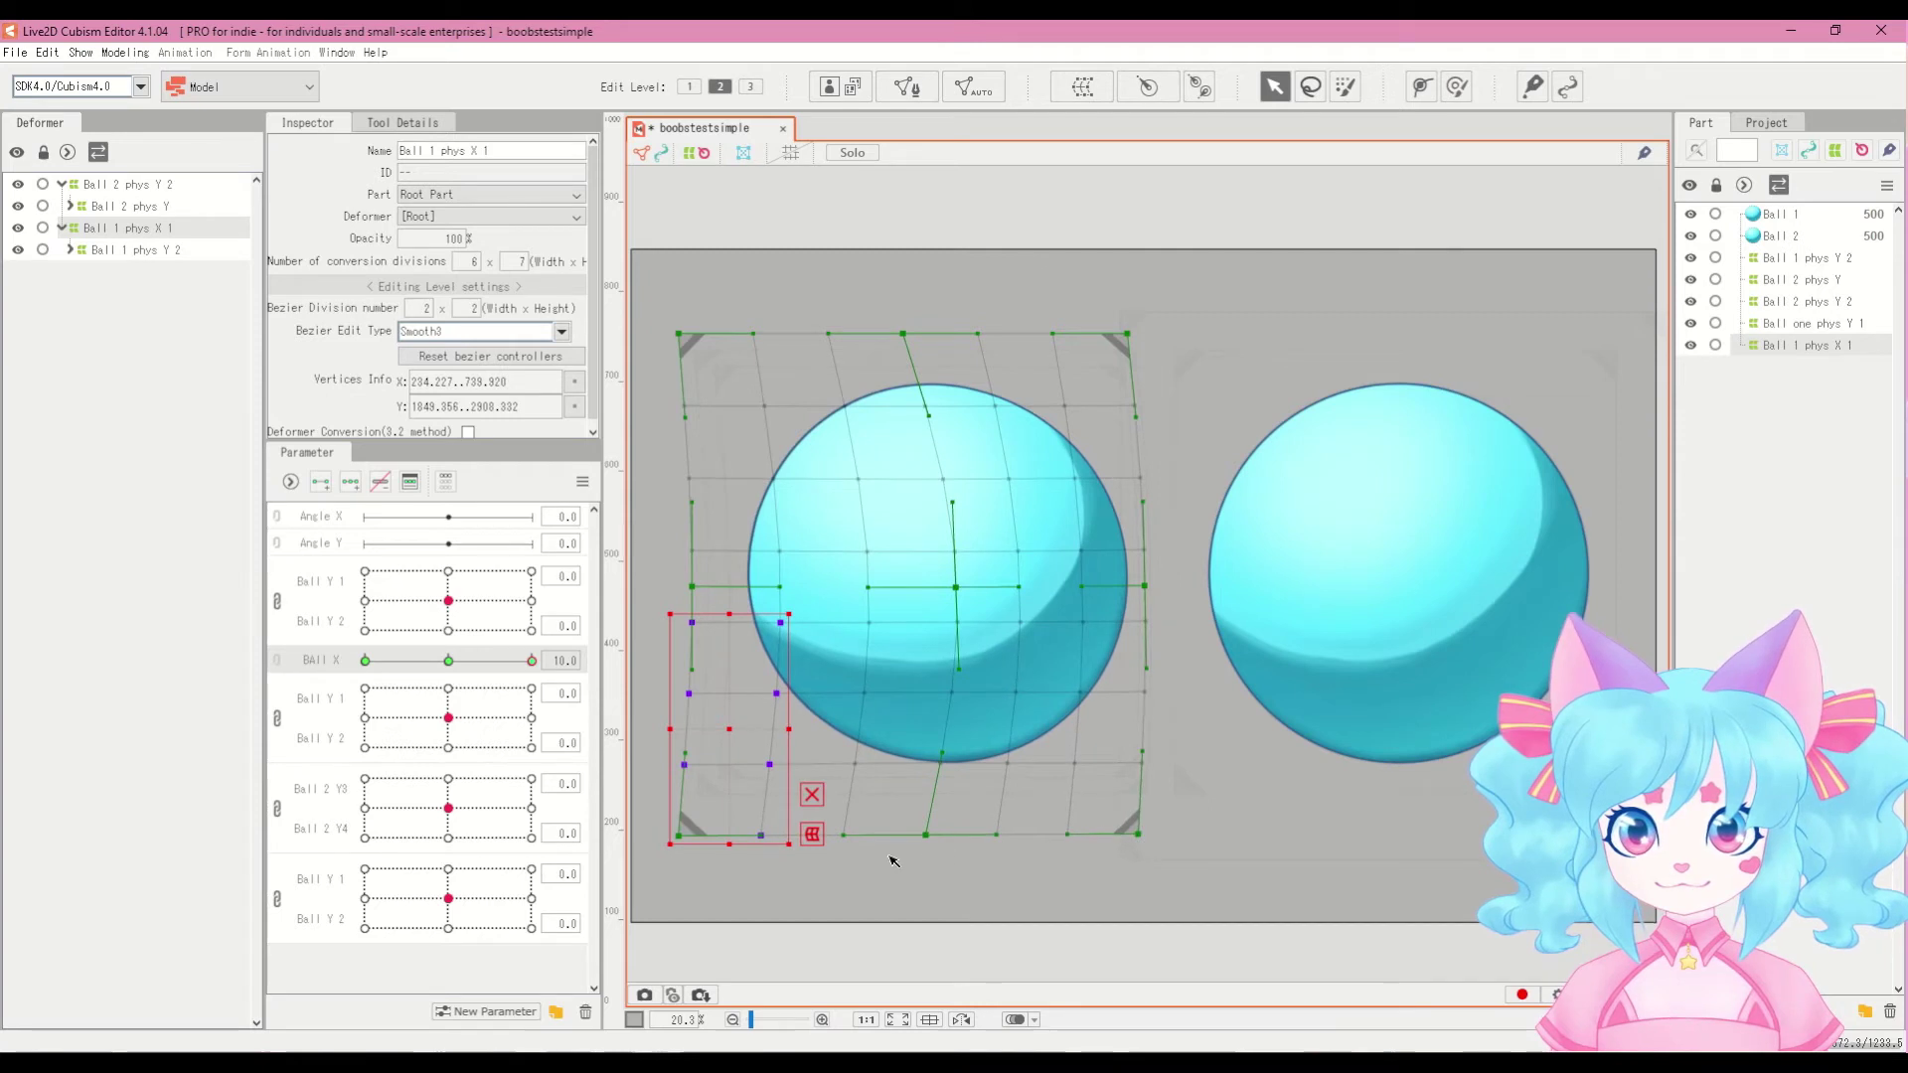
mouse_move(531, 660)
left_mouse_down()
mouse_move(546, 669)
mouse_move(498, 660)
mouse_move(567, 669)
left_mouse_up()
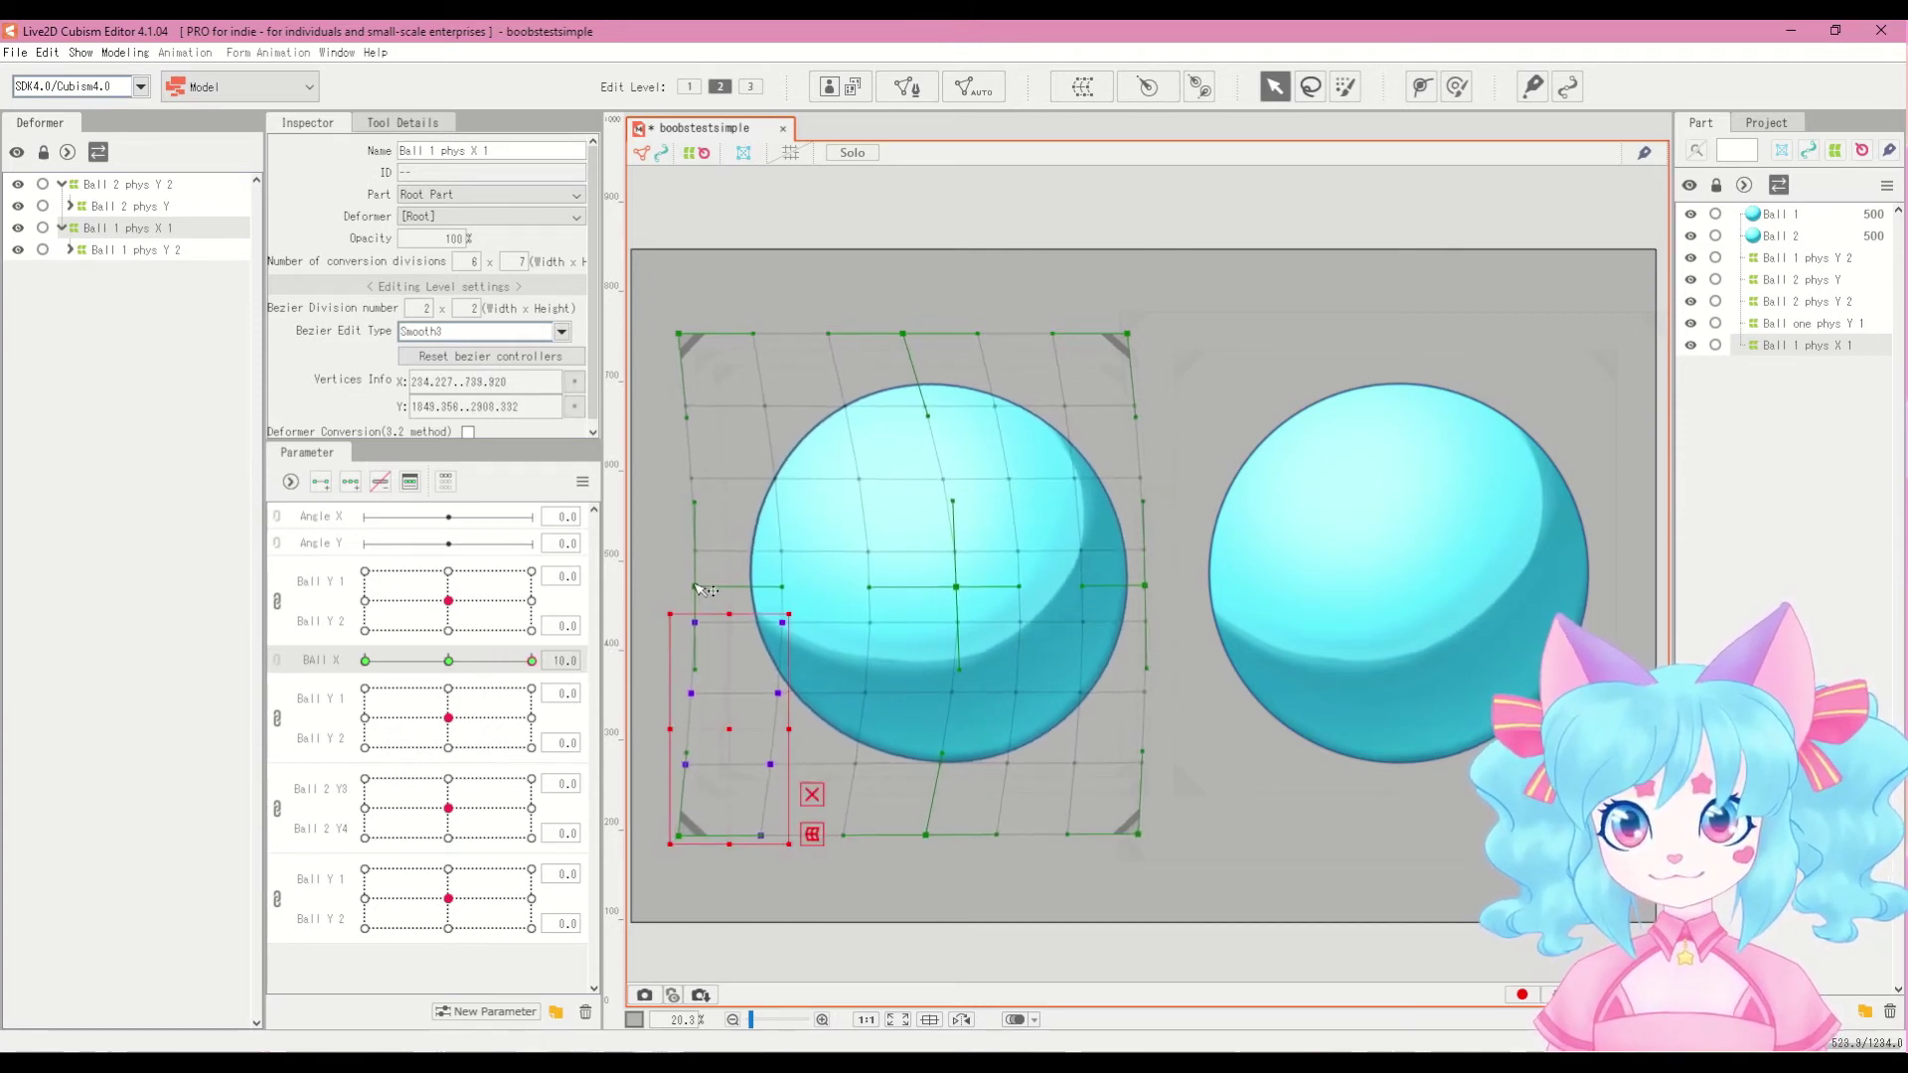
left_click_drag(701, 592, 699, 591)
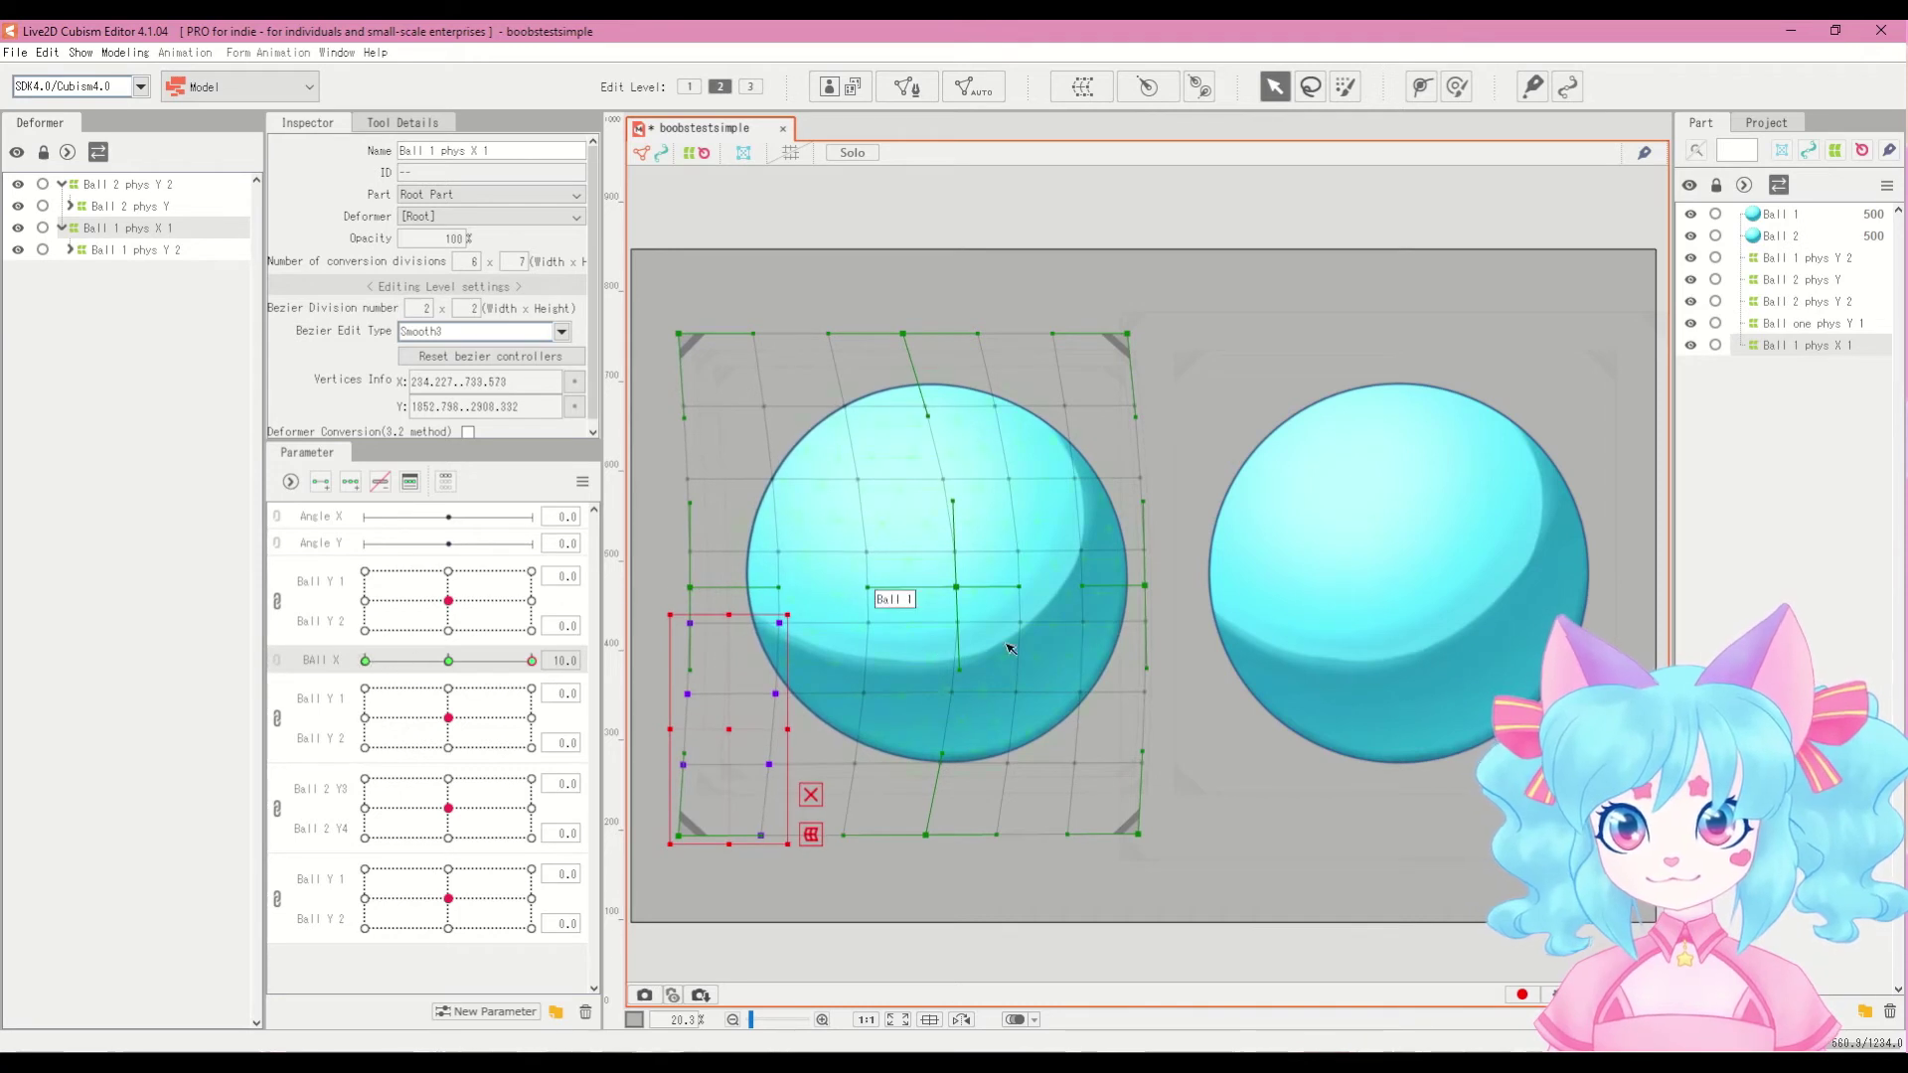
mouse_move(532, 660)
left_mouse_down()
mouse_move(460, 681)
mouse_move(537, 664)
mouse_move(566, 682)
mouse_move(541, 664)
mouse_move(560, 660)
left_mouse_up()
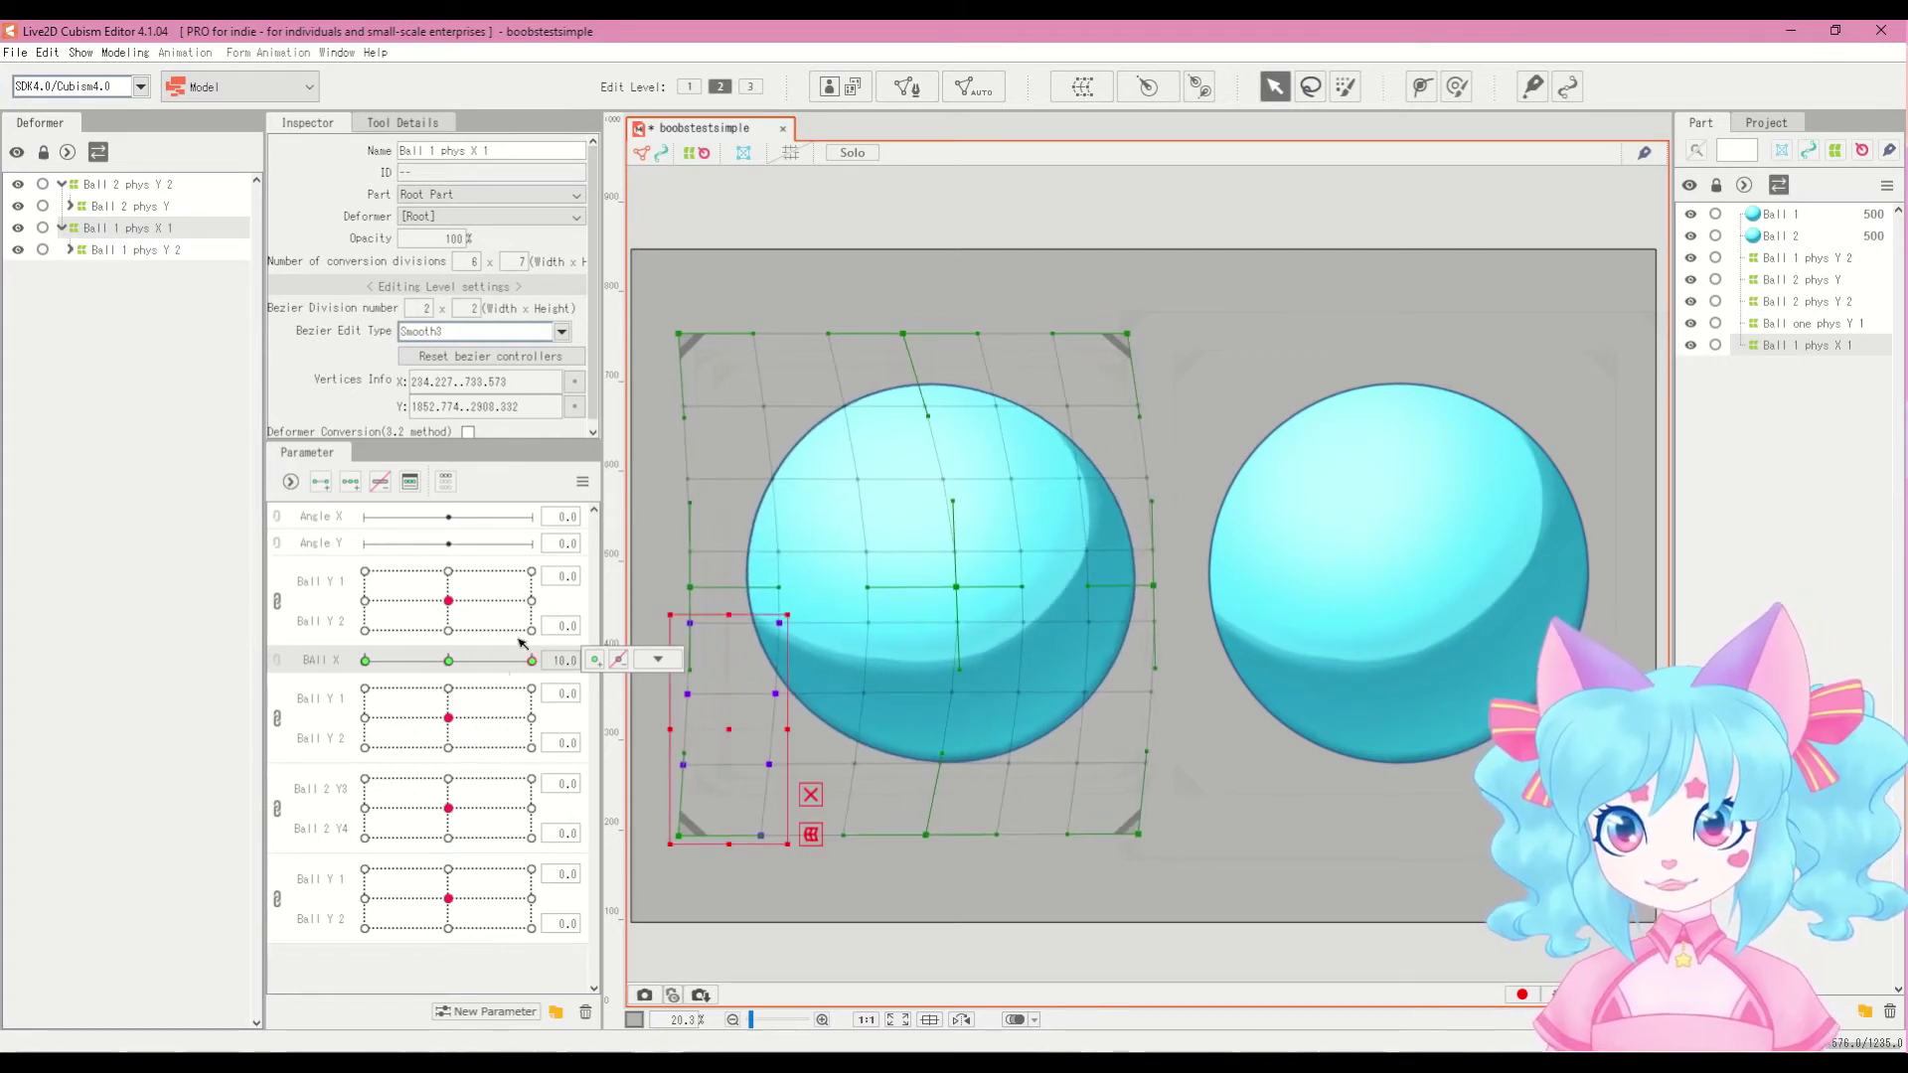
Step: Reflect the Ball 1 phys X 1 deformer's BAll X 10 shape horizontally onto the opposite key
left_click(134, 228)
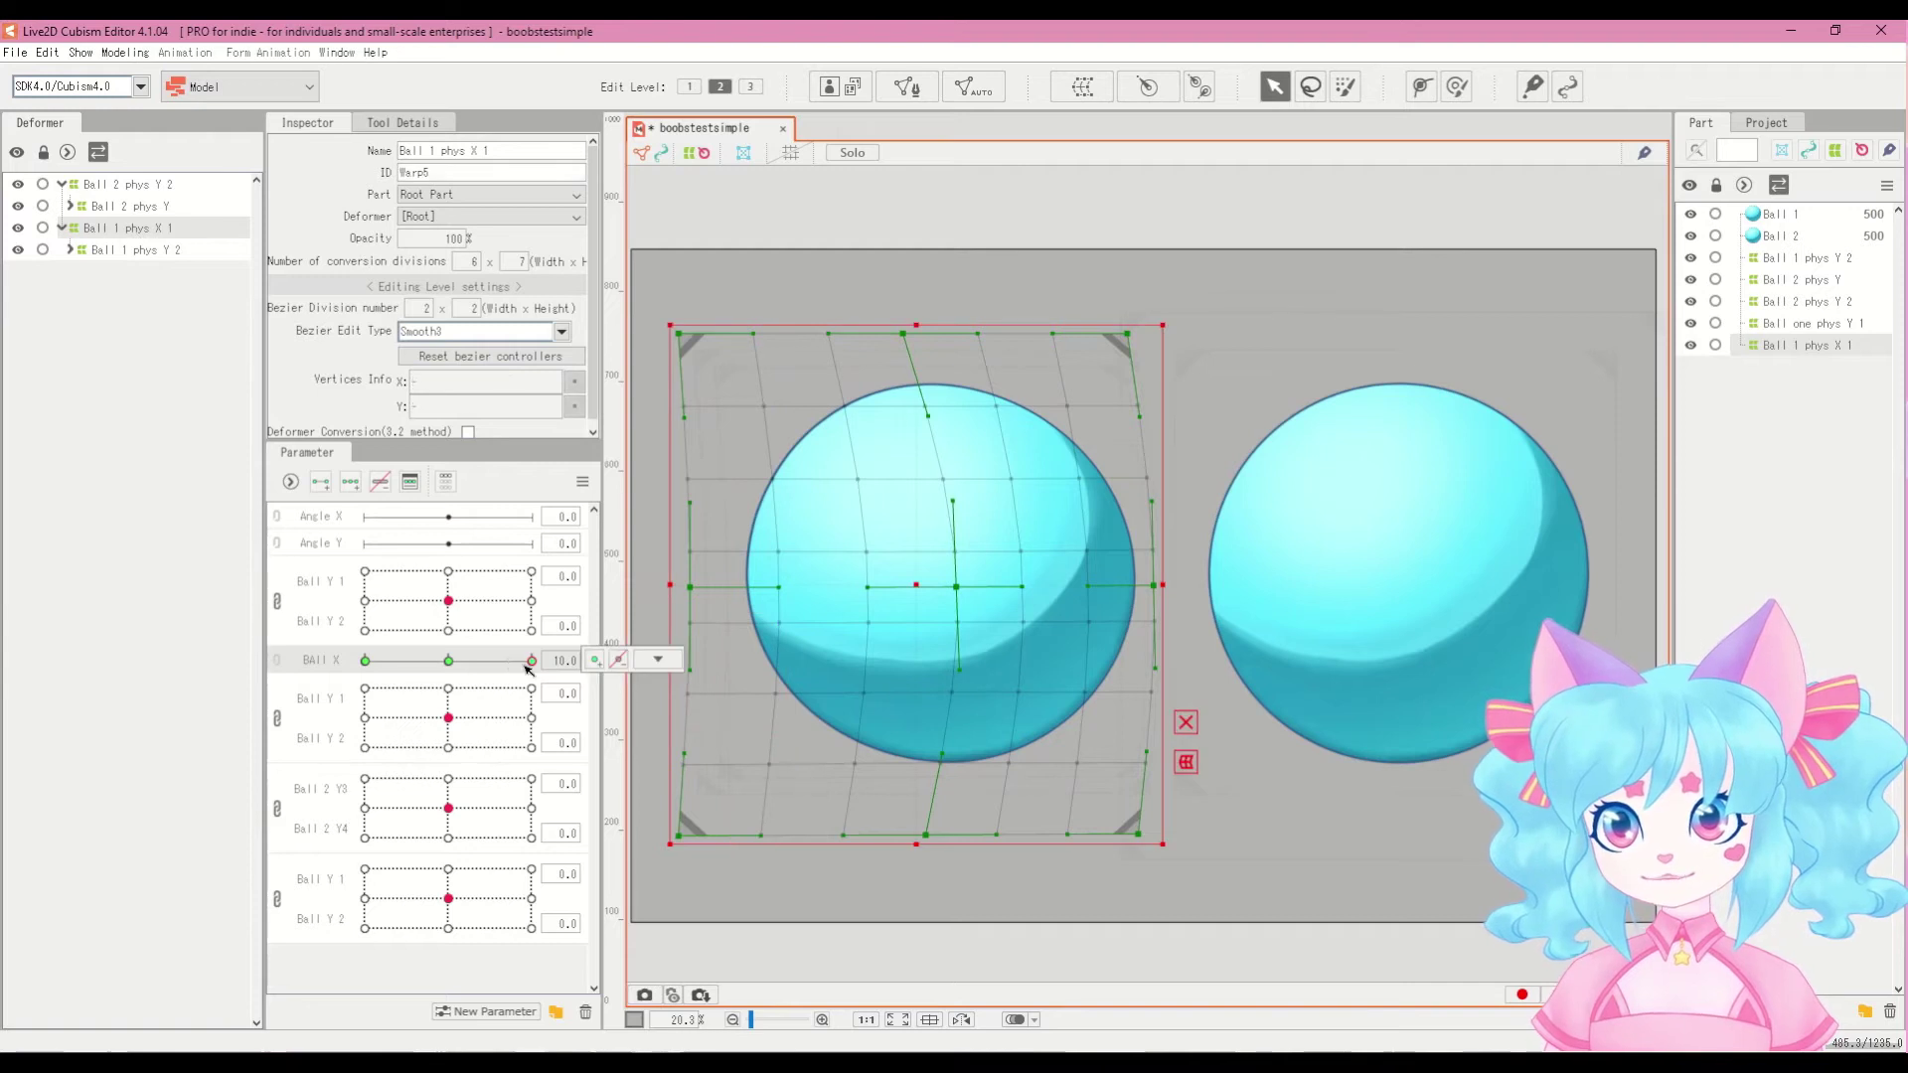
left_click(582, 481)
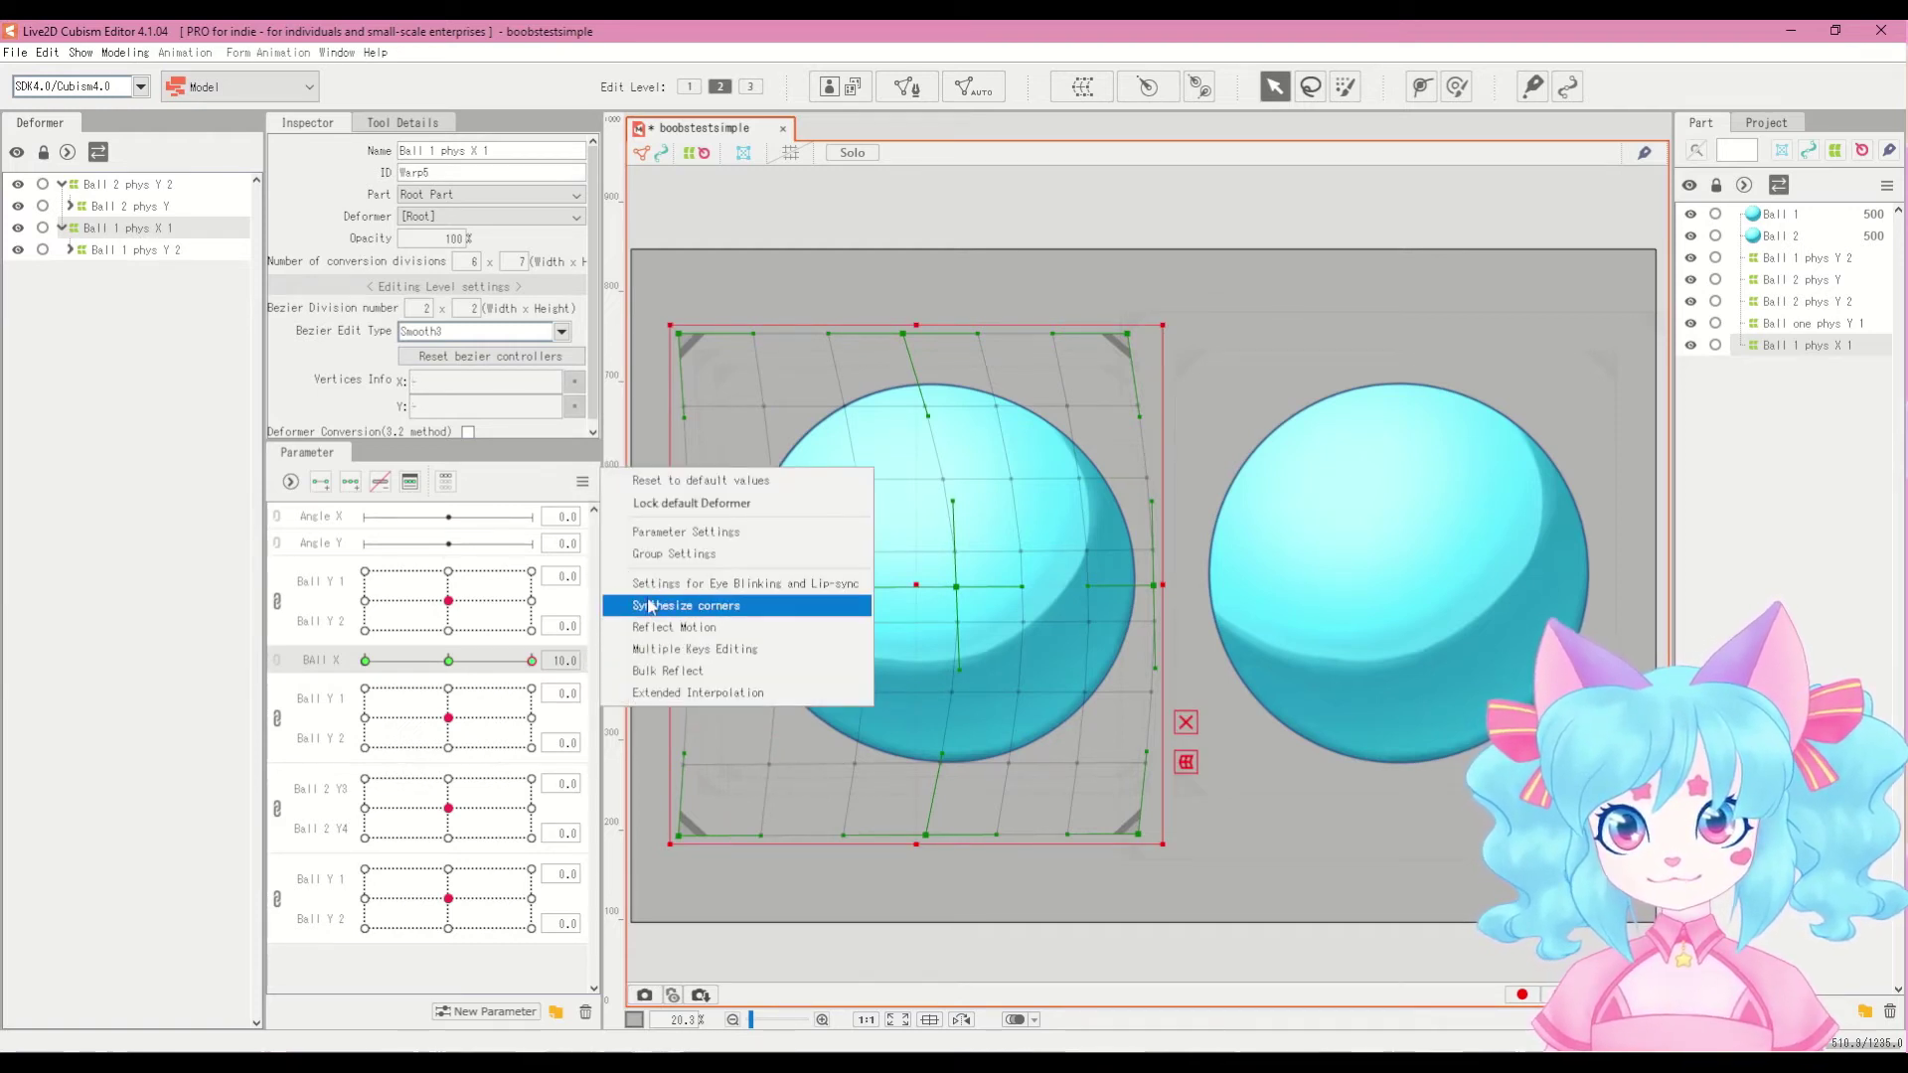
left_click(668, 627)
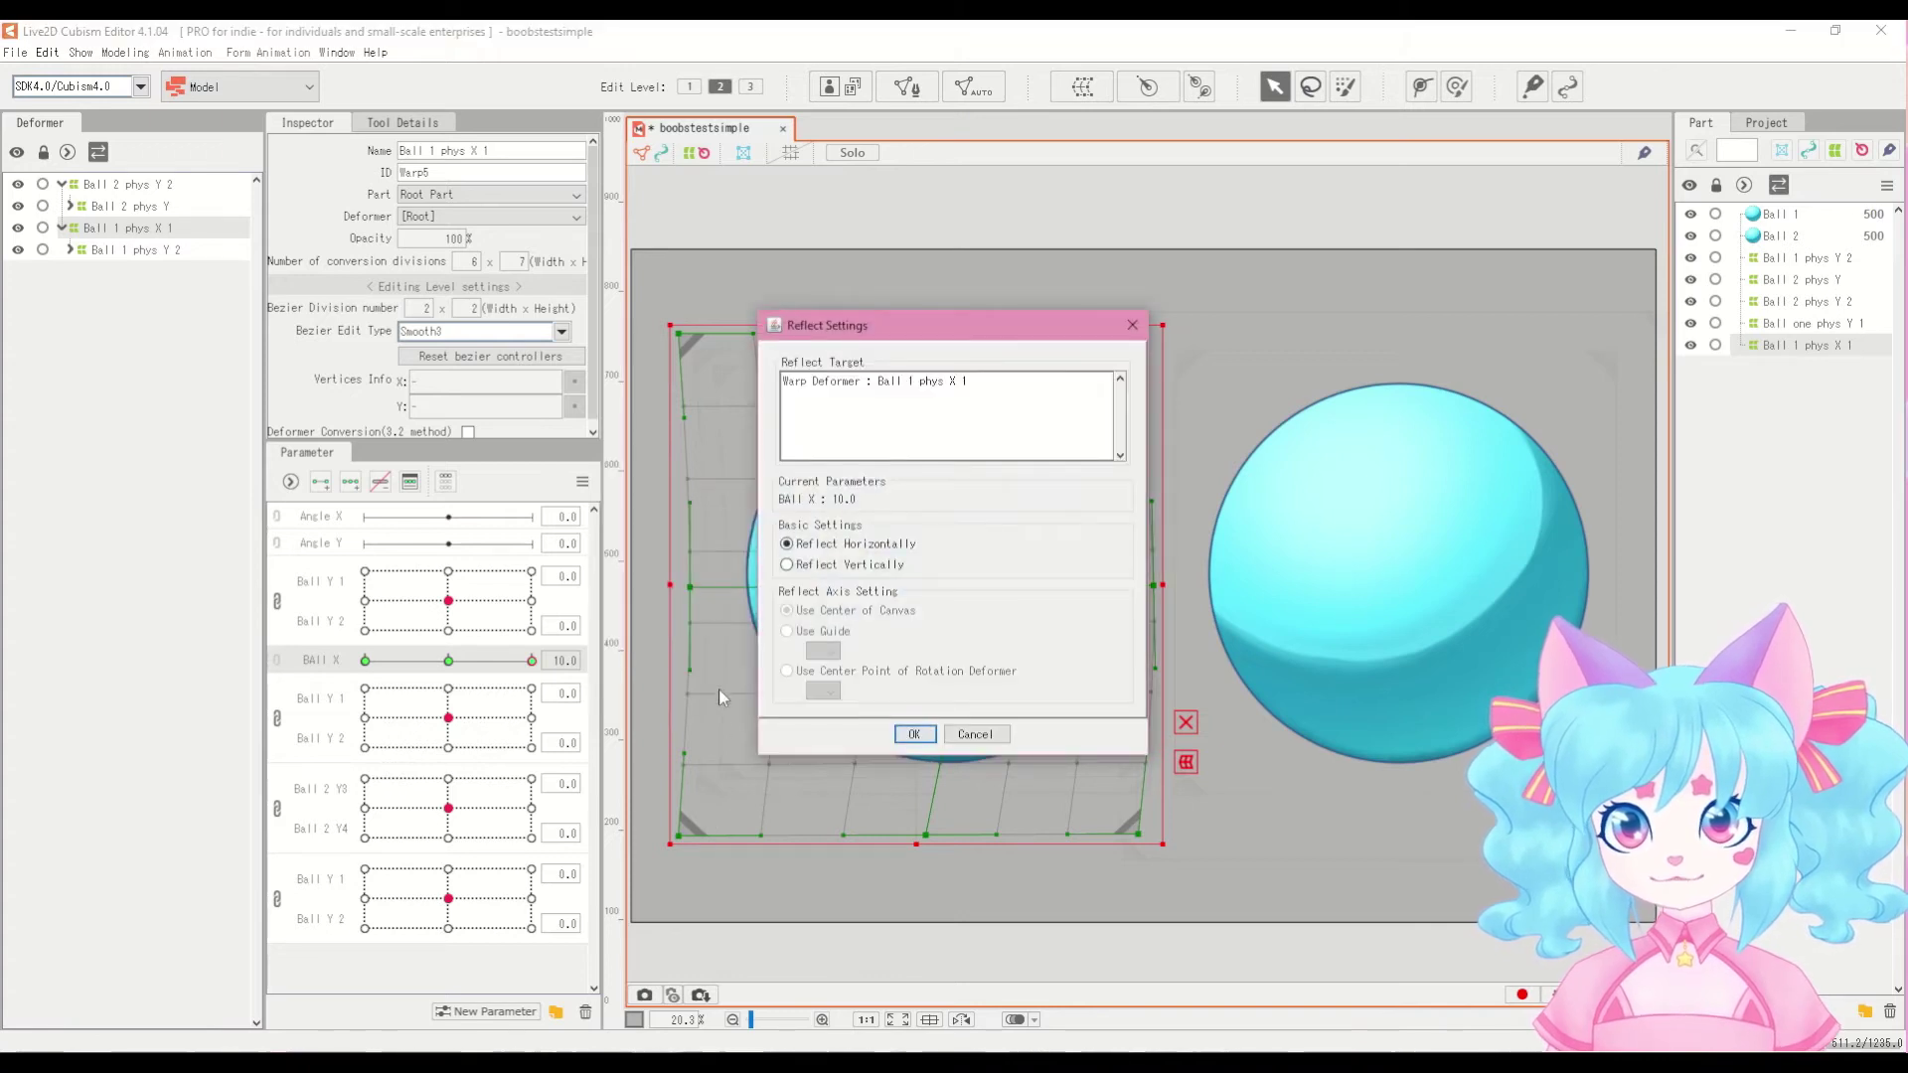
left_click(915, 734)
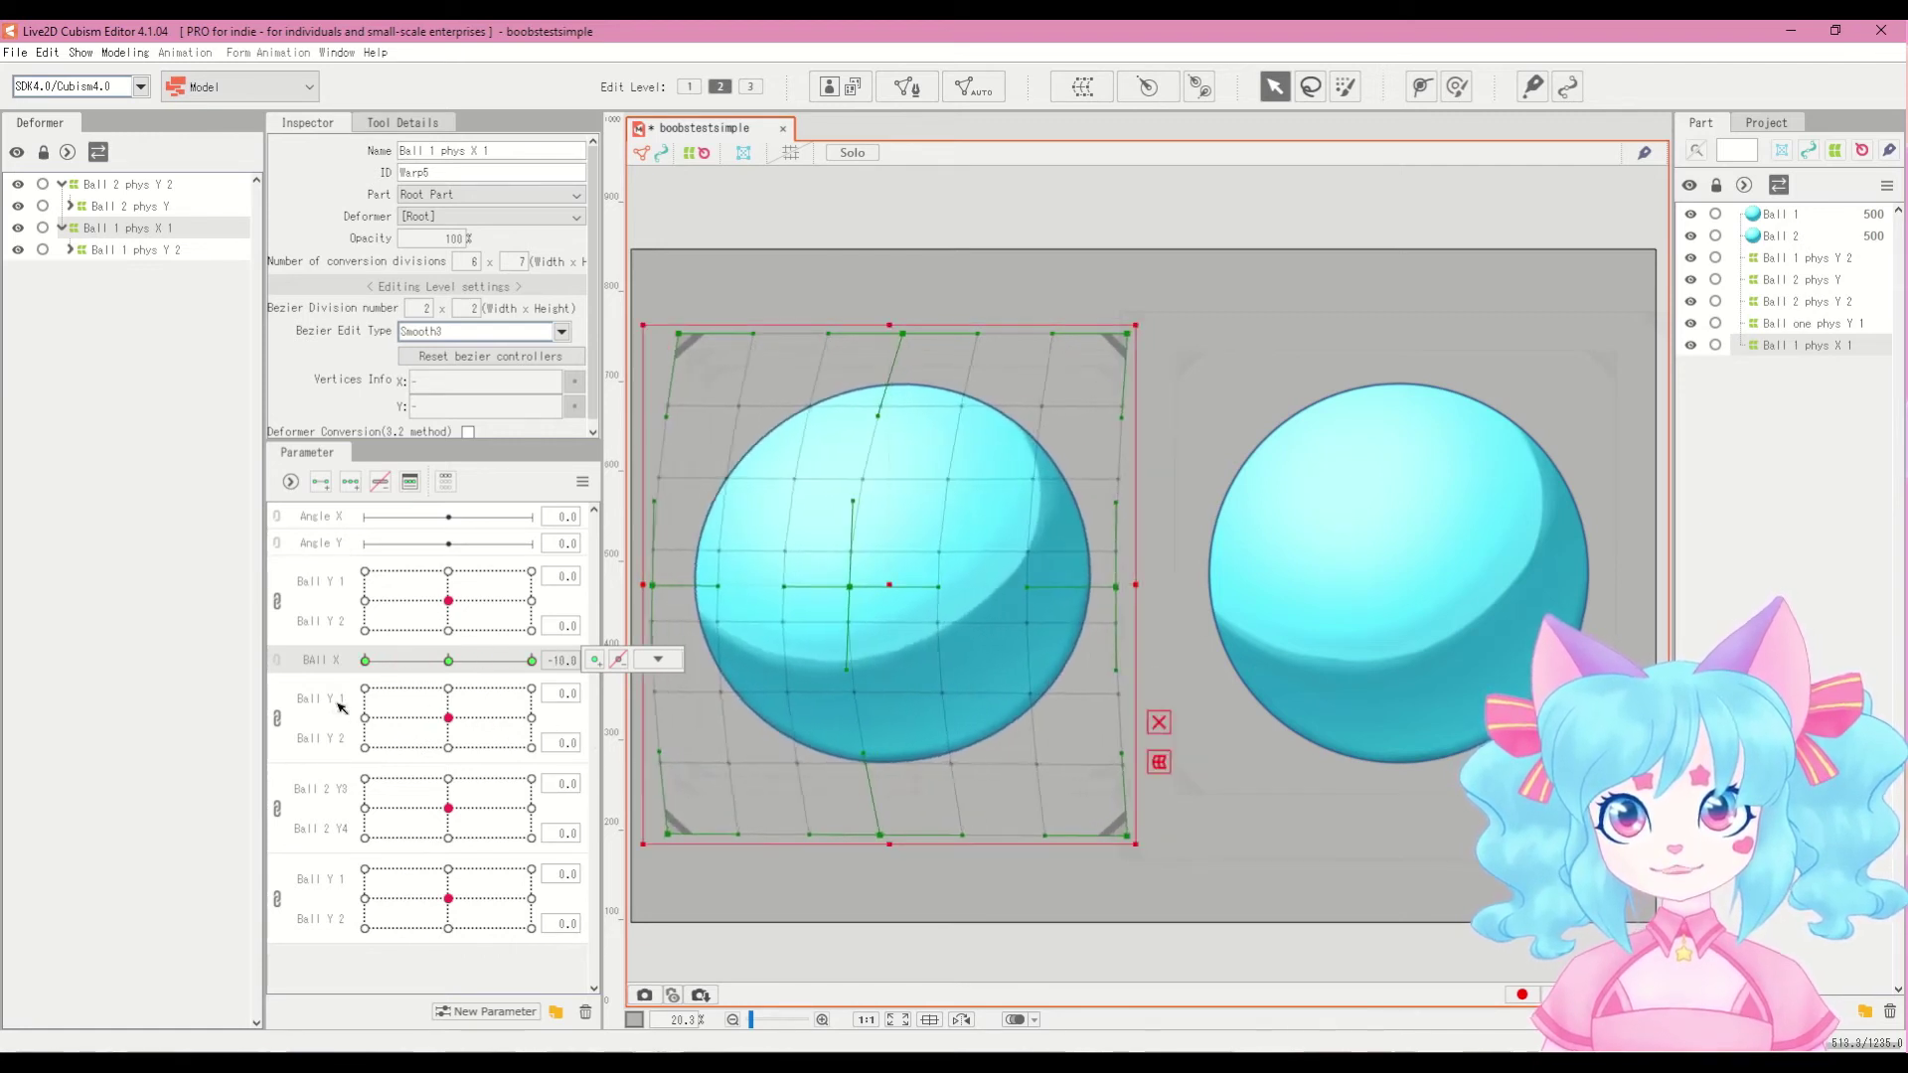
Step: Replicate the BAll X parameter and rename the copy BAll X2, keeping the ID ParamBAllX2
right_click(319, 669)
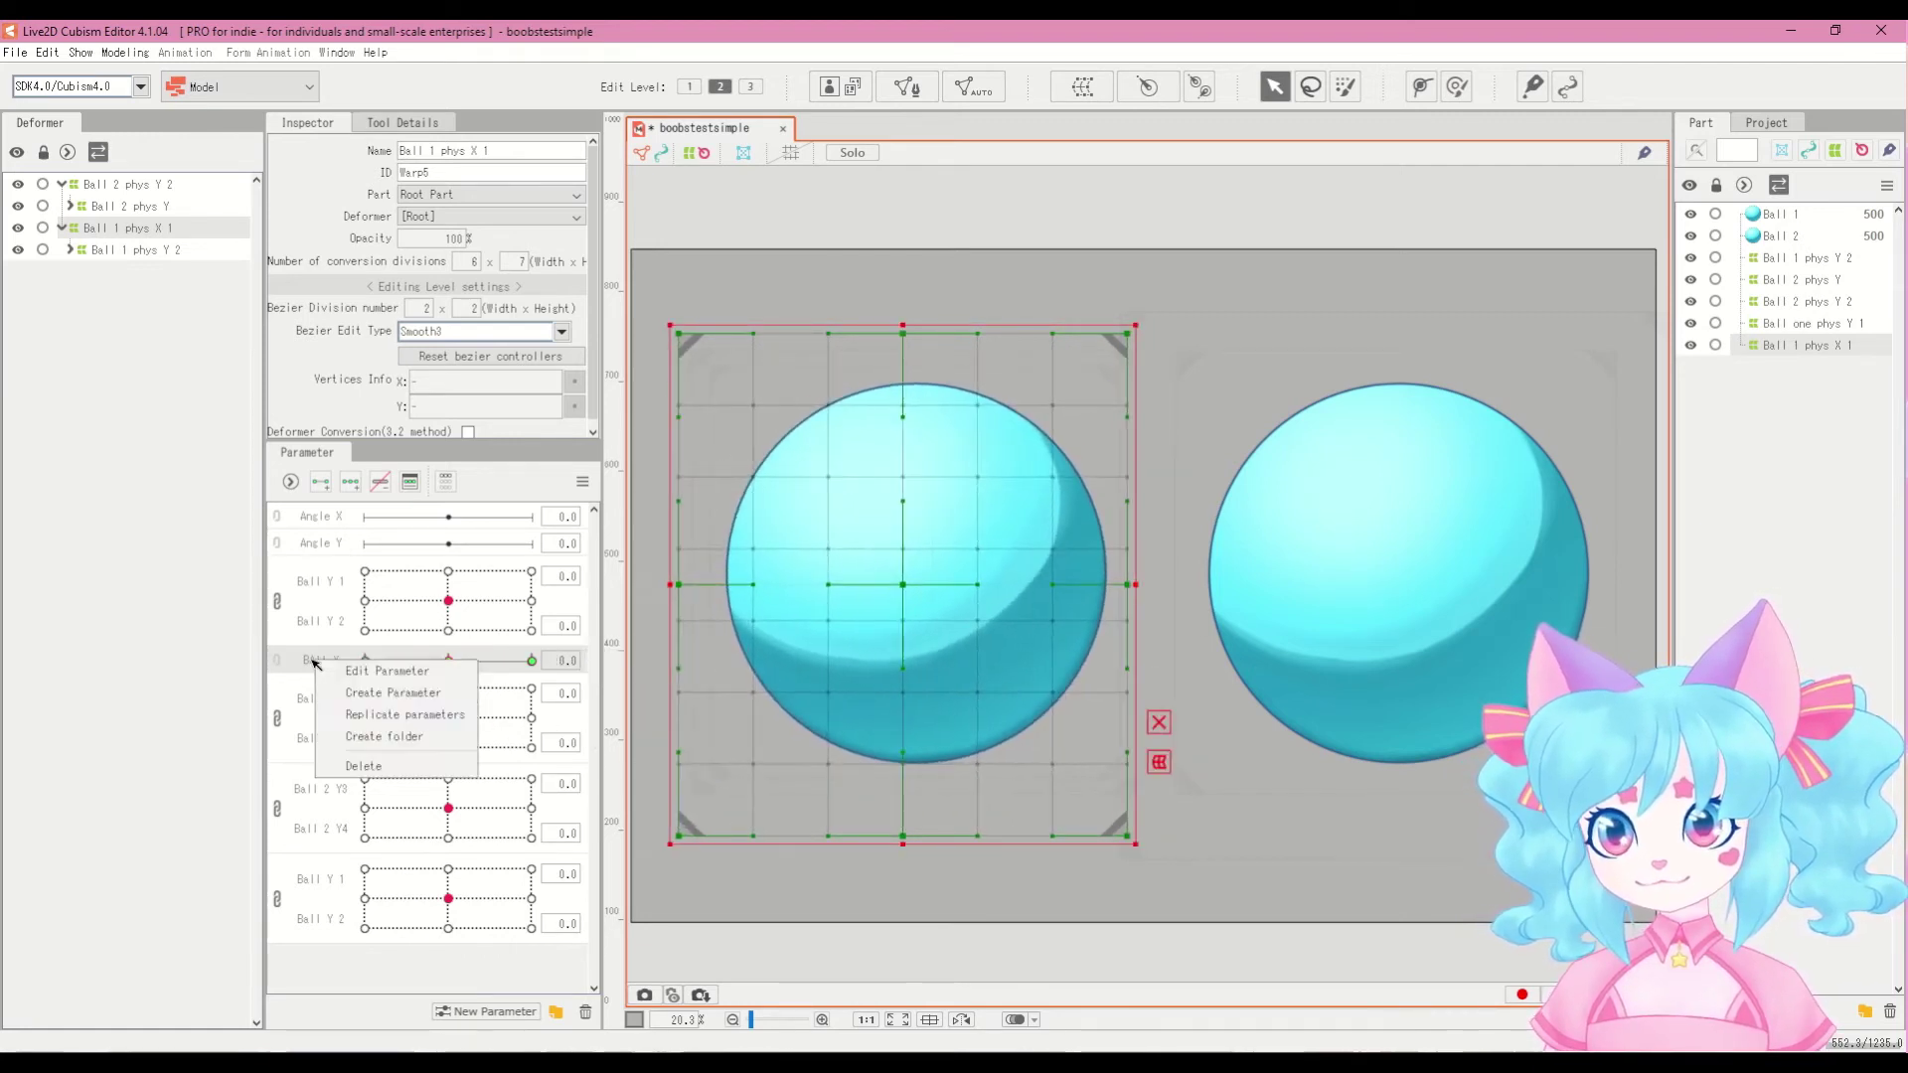
left_click(344, 722)
right_click(321, 698)
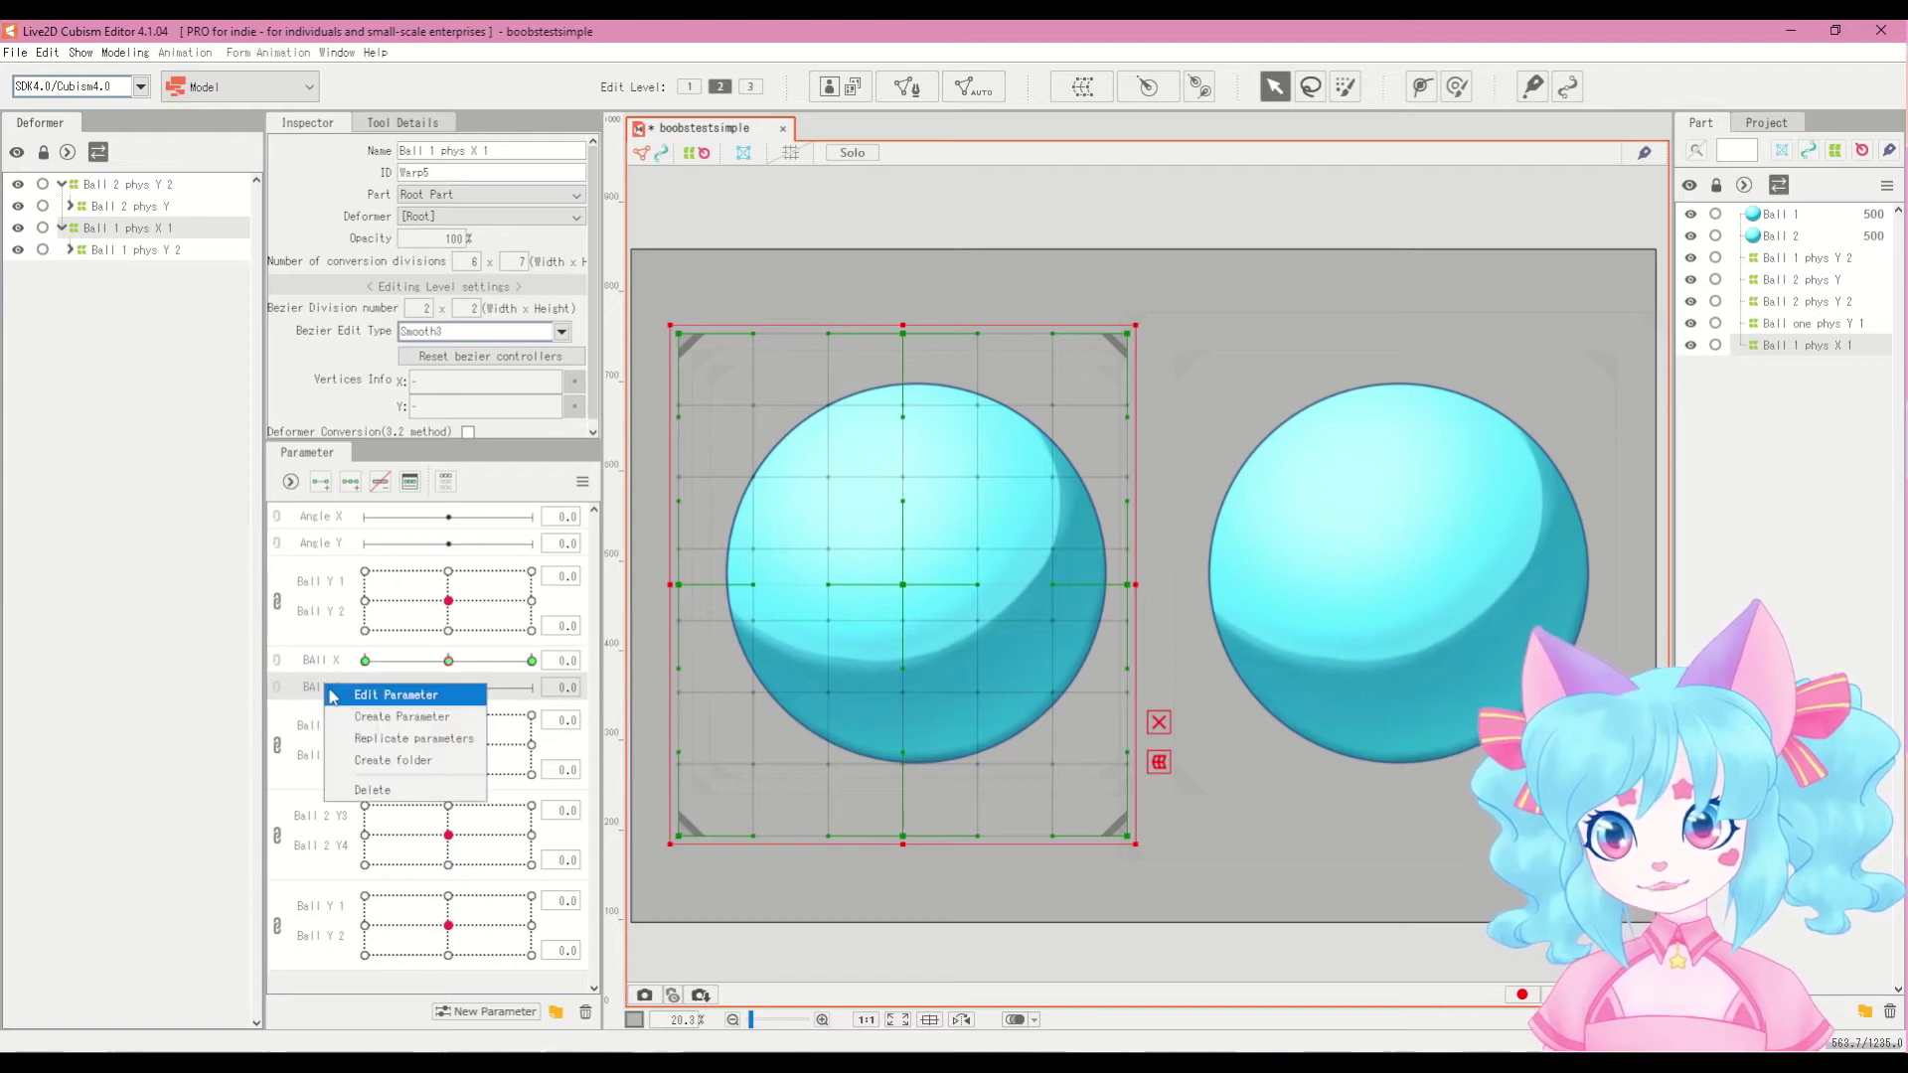
left_click(366, 702)
key("End")
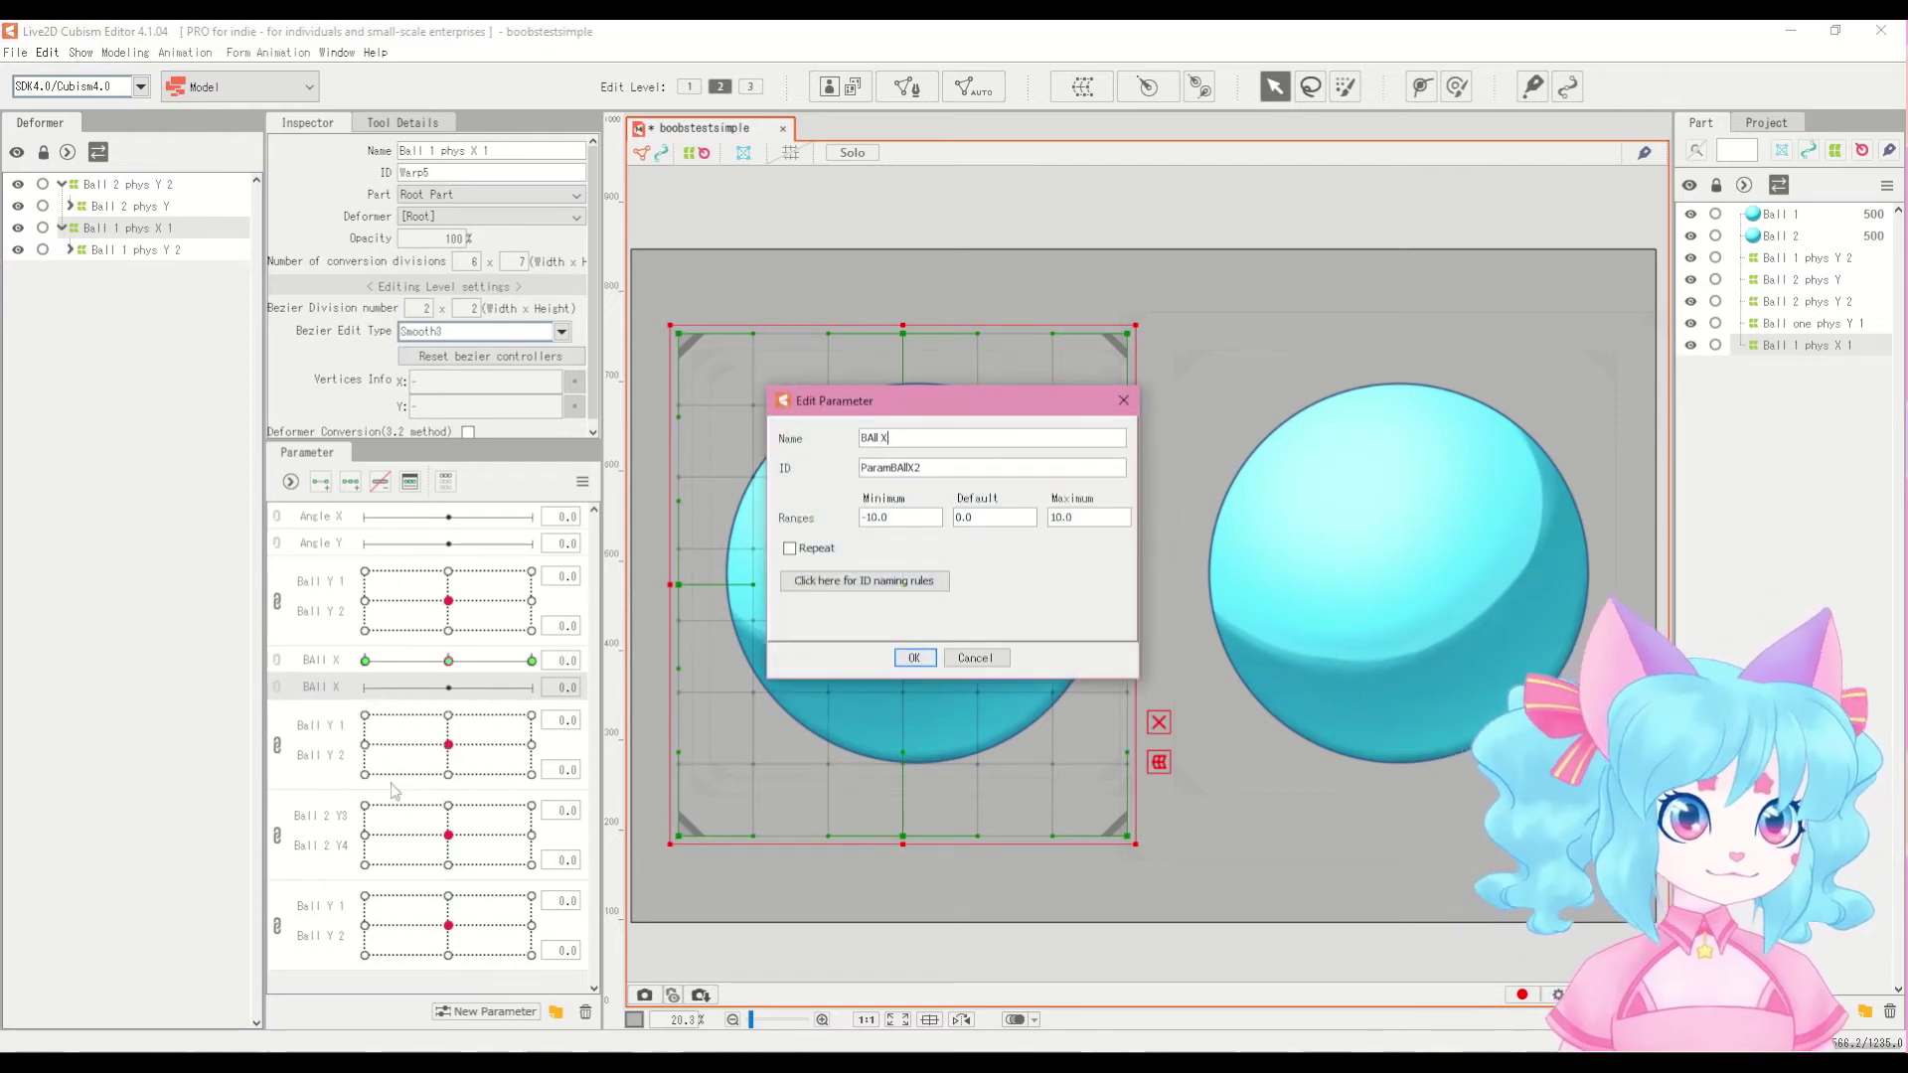
key("Return")
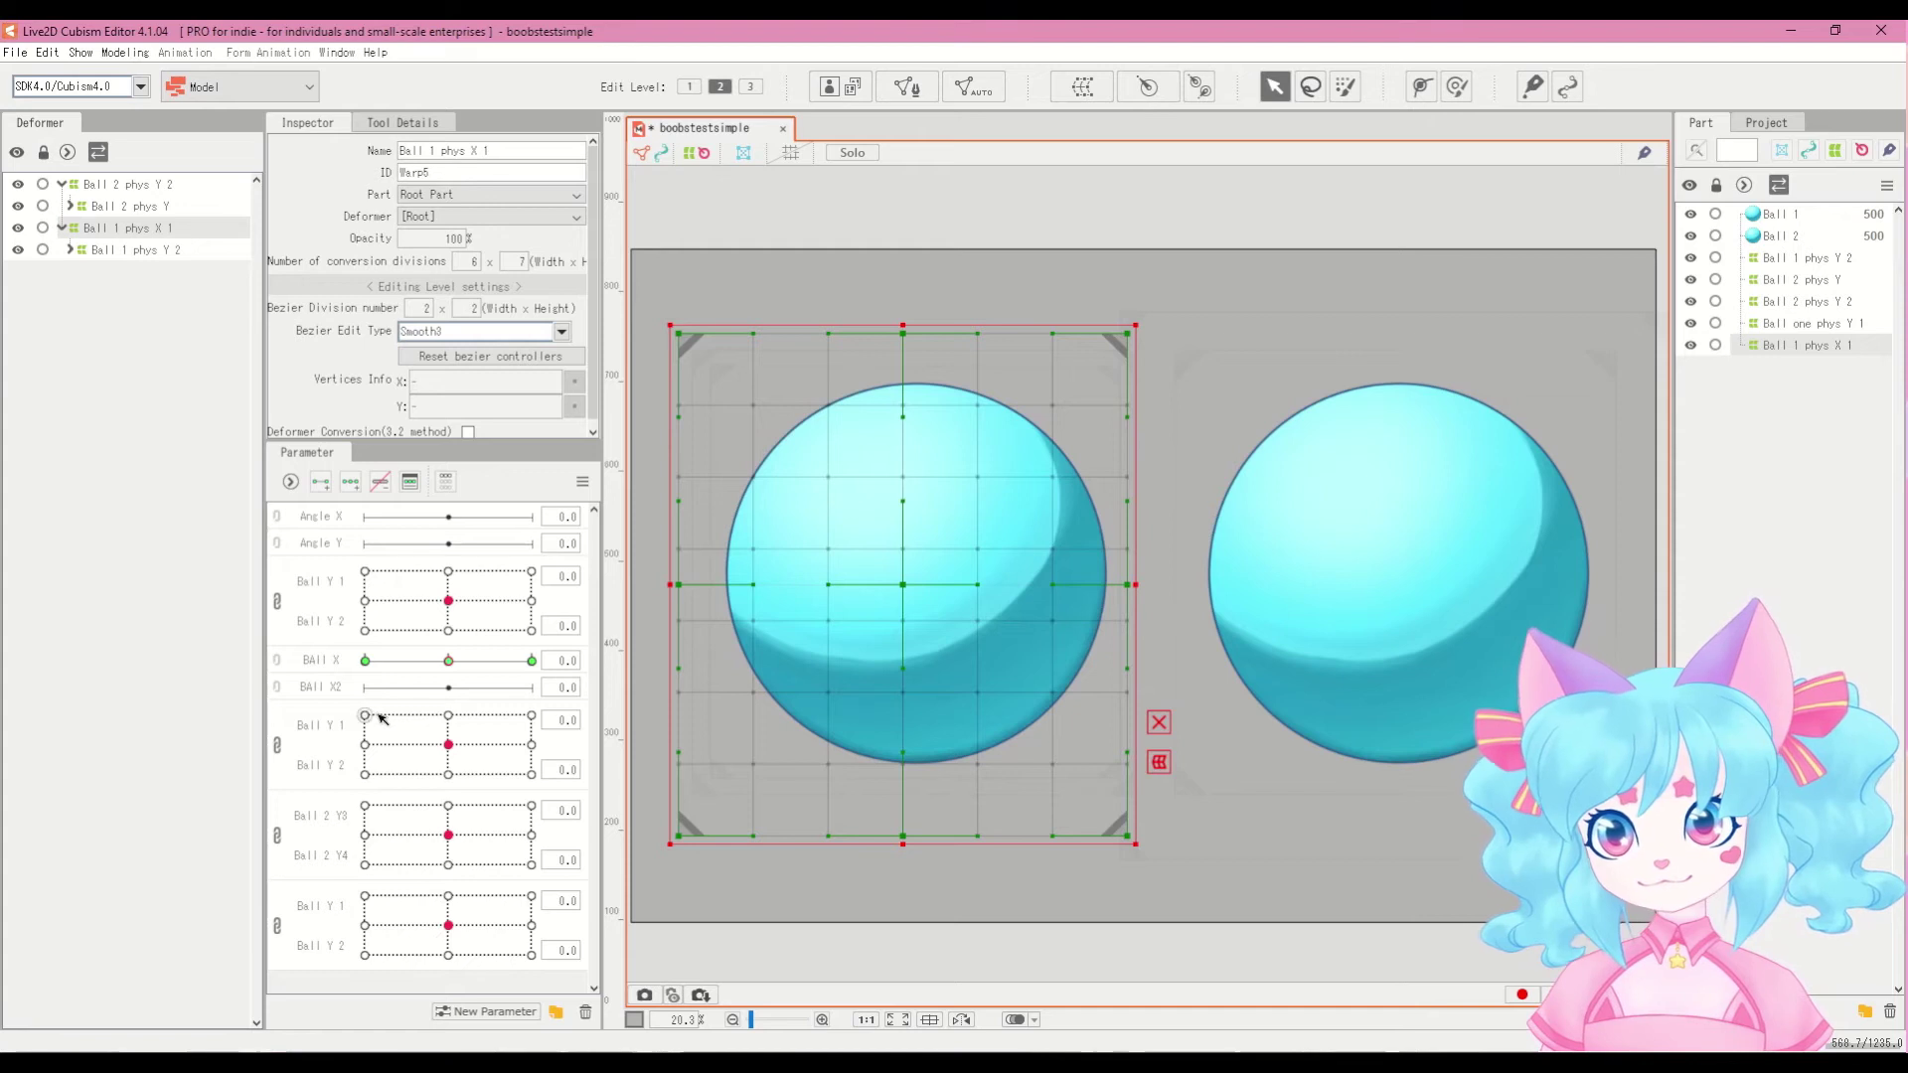
Step: Add three keys to BAll X2 for the Ball 1 phys X 1 deformer and preview the ball's sideways movement with BAll X
left_click(450, 688)
left_click(351, 481)
left_click(366, 659)
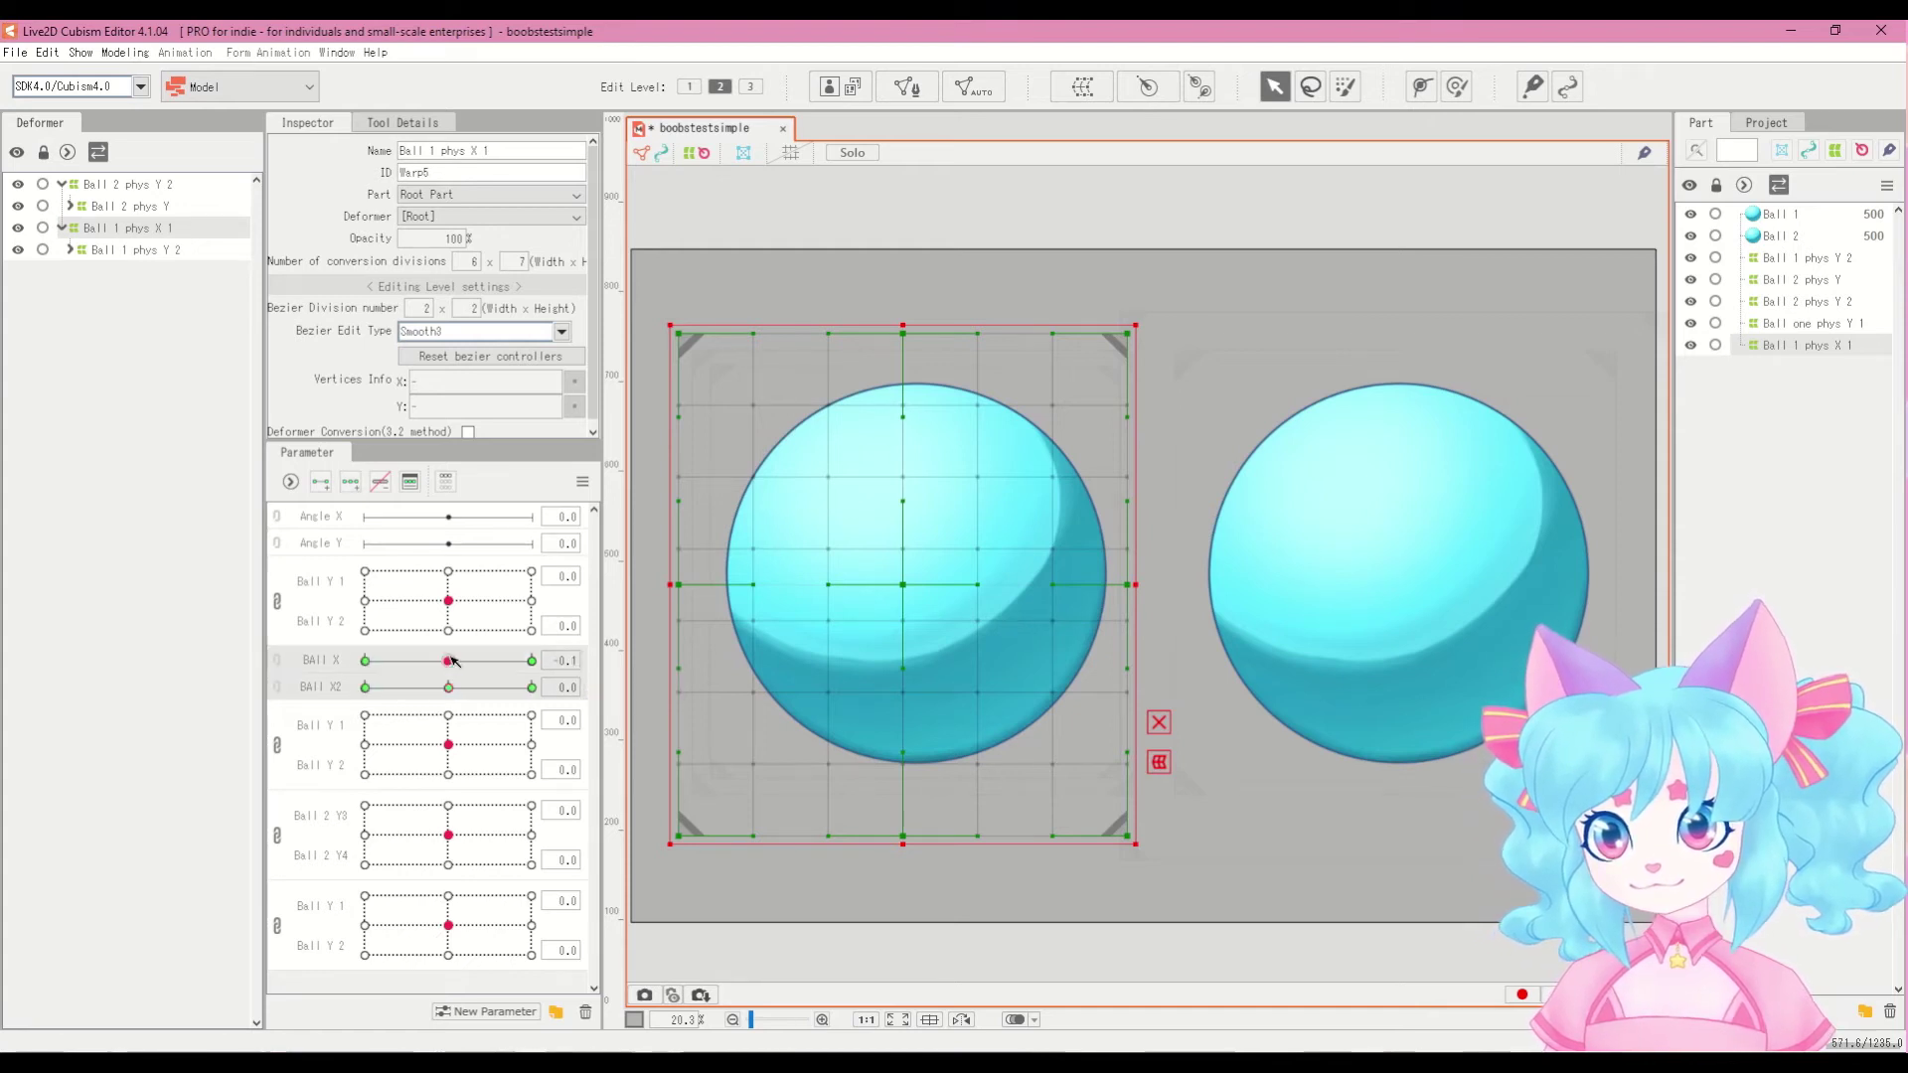
left_click_drag(366, 659, 534, 725)
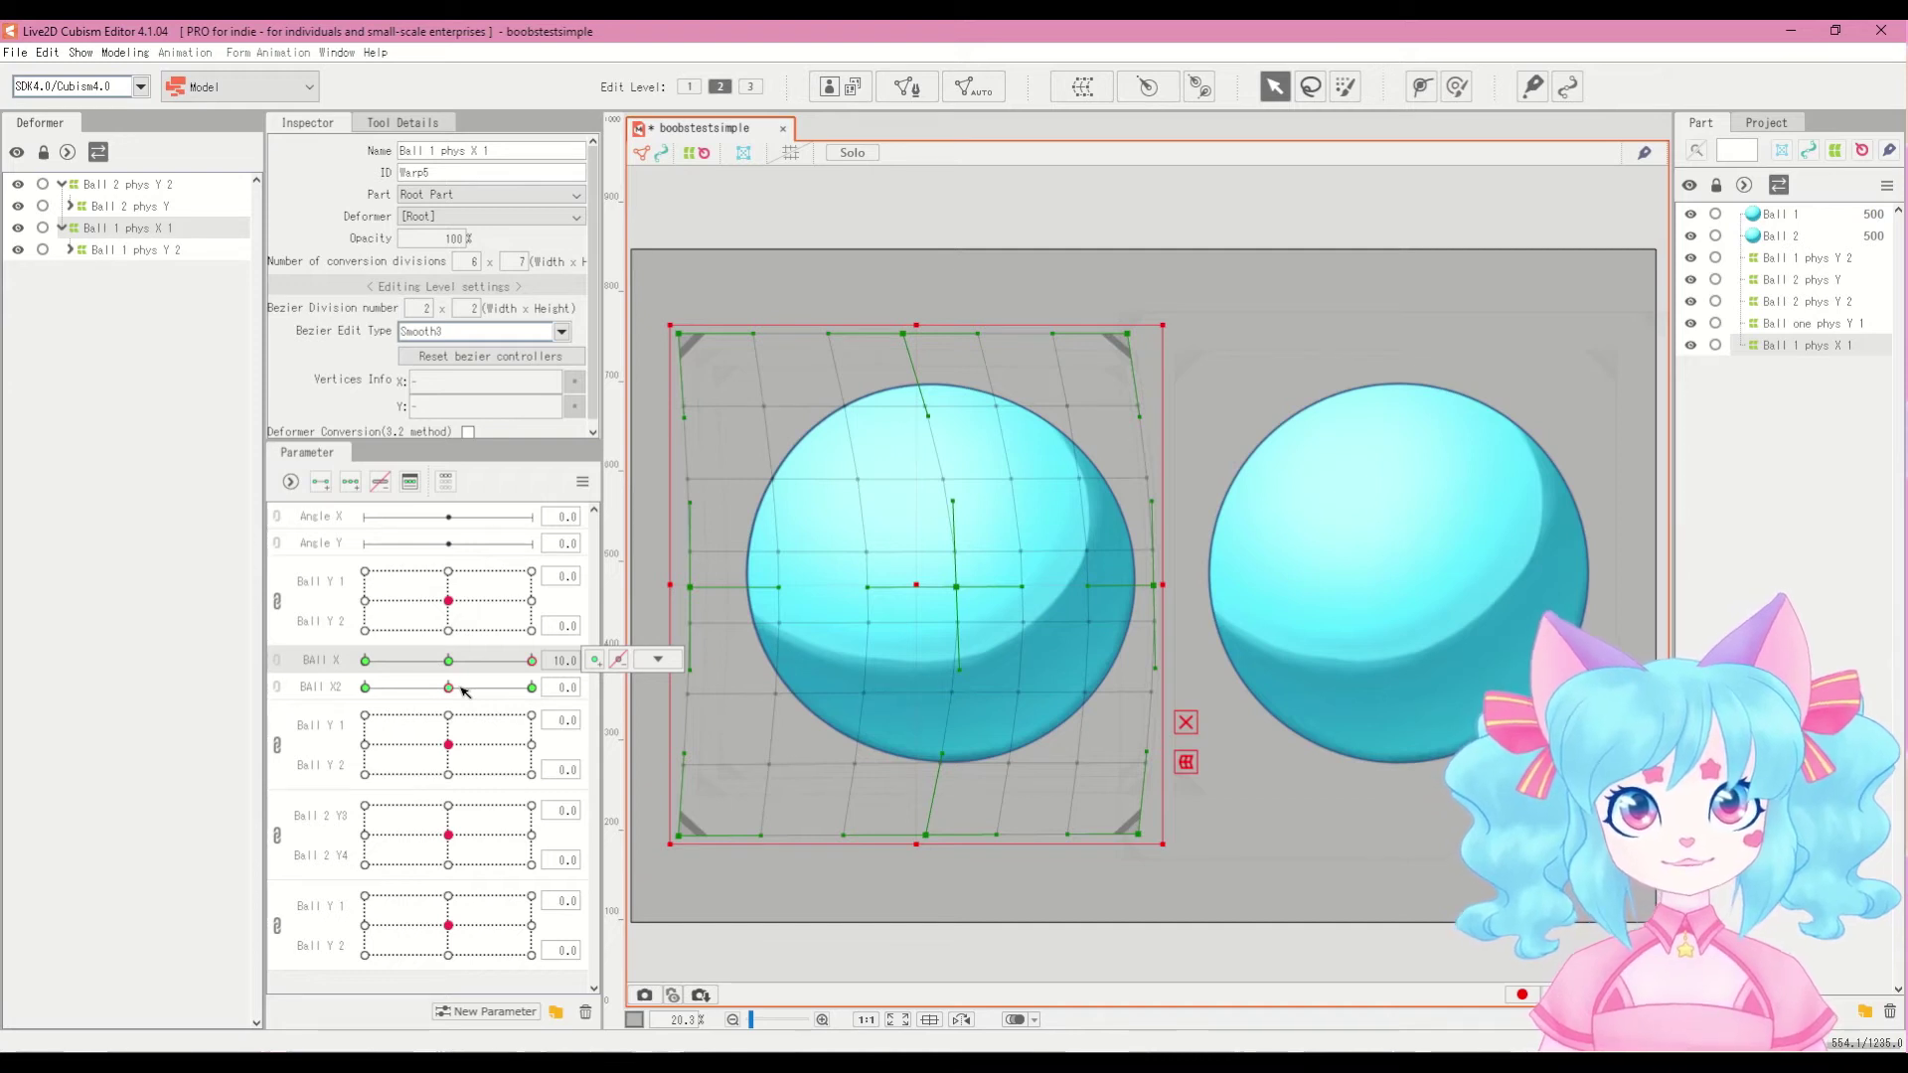
left_click_drag(527, 660, 411, 683)
left_click(448, 660)
Step: Examine how the first ball deforms at the extremes of BAll X and BAll X2, returning BAll X2 to 0
left_click(532, 687)
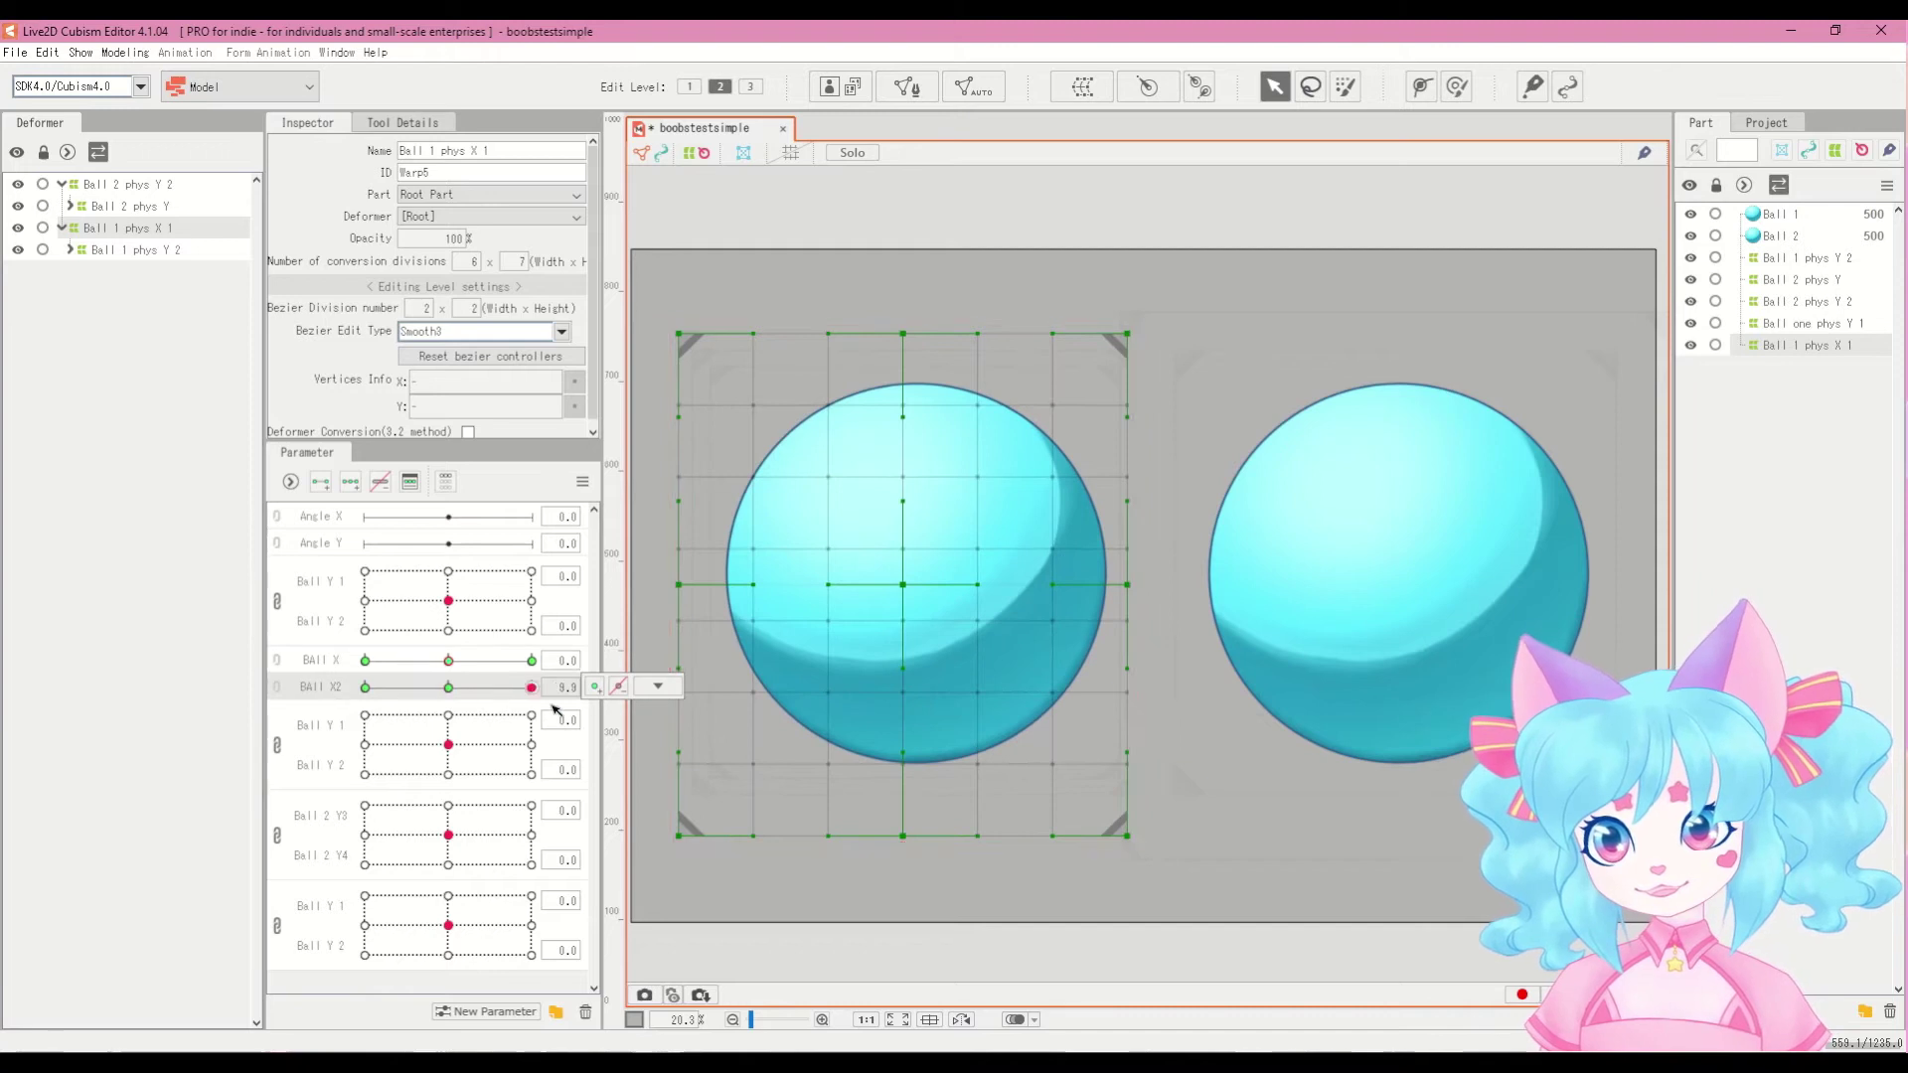
left_click(450, 666)
left_click(452, 691)
left_click(517, 660)
left_click(532, 661)
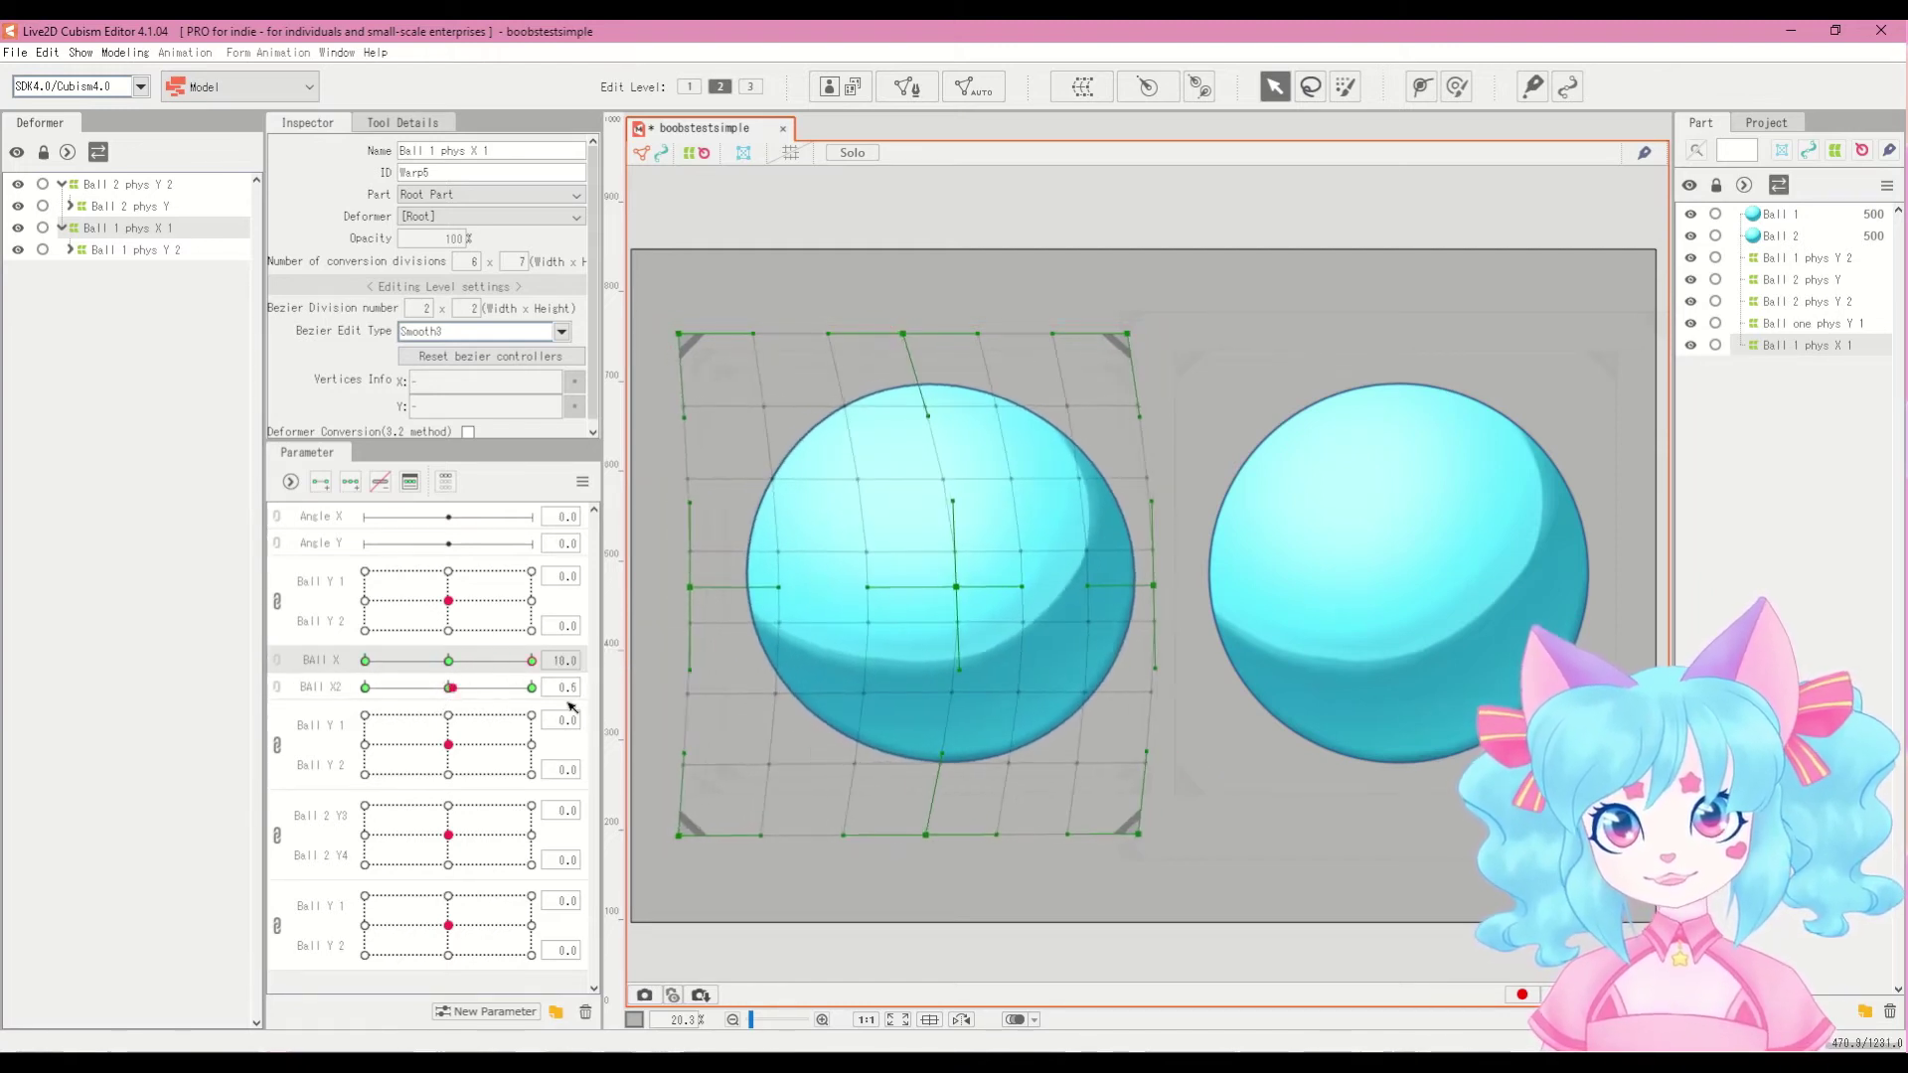
left_click(452, 687)
right_click(479, 692)
left_click_drag(387, 656, 349, 704)
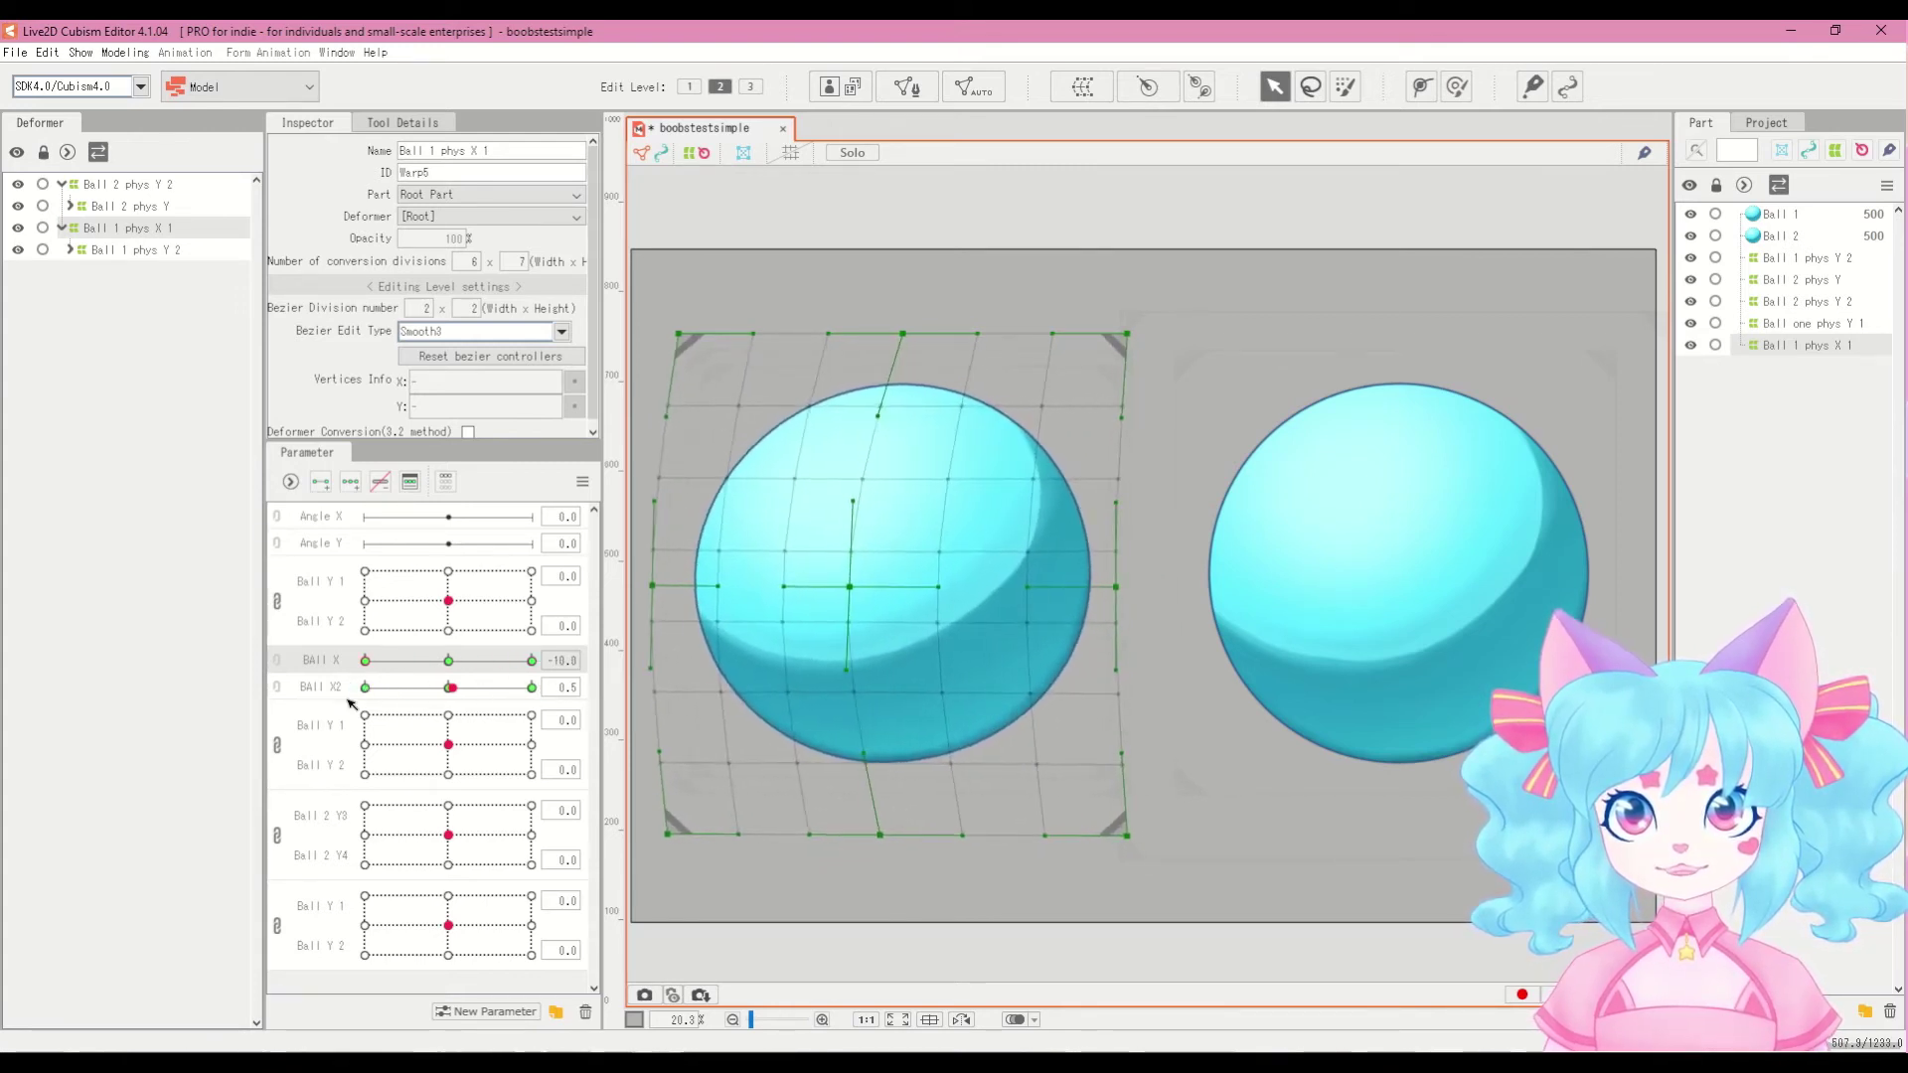
left_click_drag(543, 706, 358, 707)
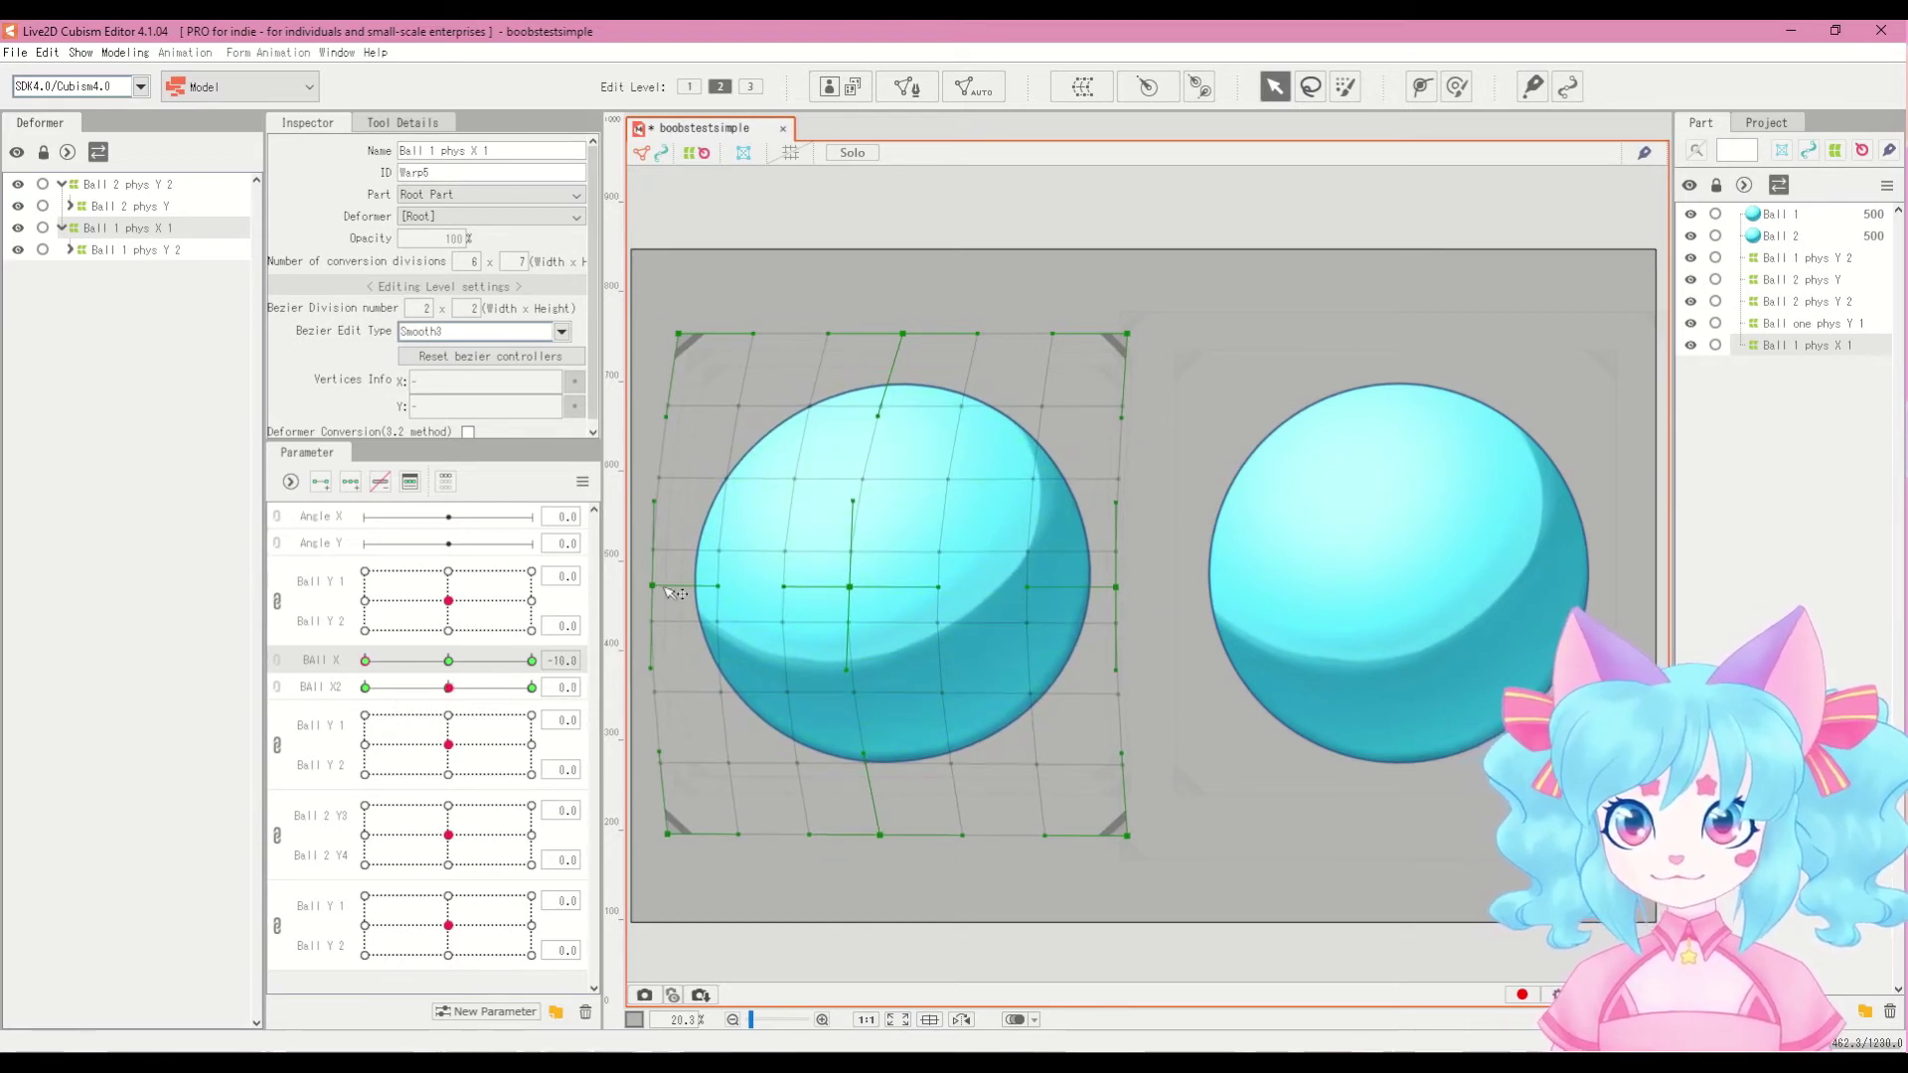
Step: At BAll X 10, nudge the deformer's right midpoint slightly inward, and set BAll X to 0 and BAll X2 to 10
left_click(664, 596)
left_click(532, 660)
left_click(658, 659)
left_click(671, 695)
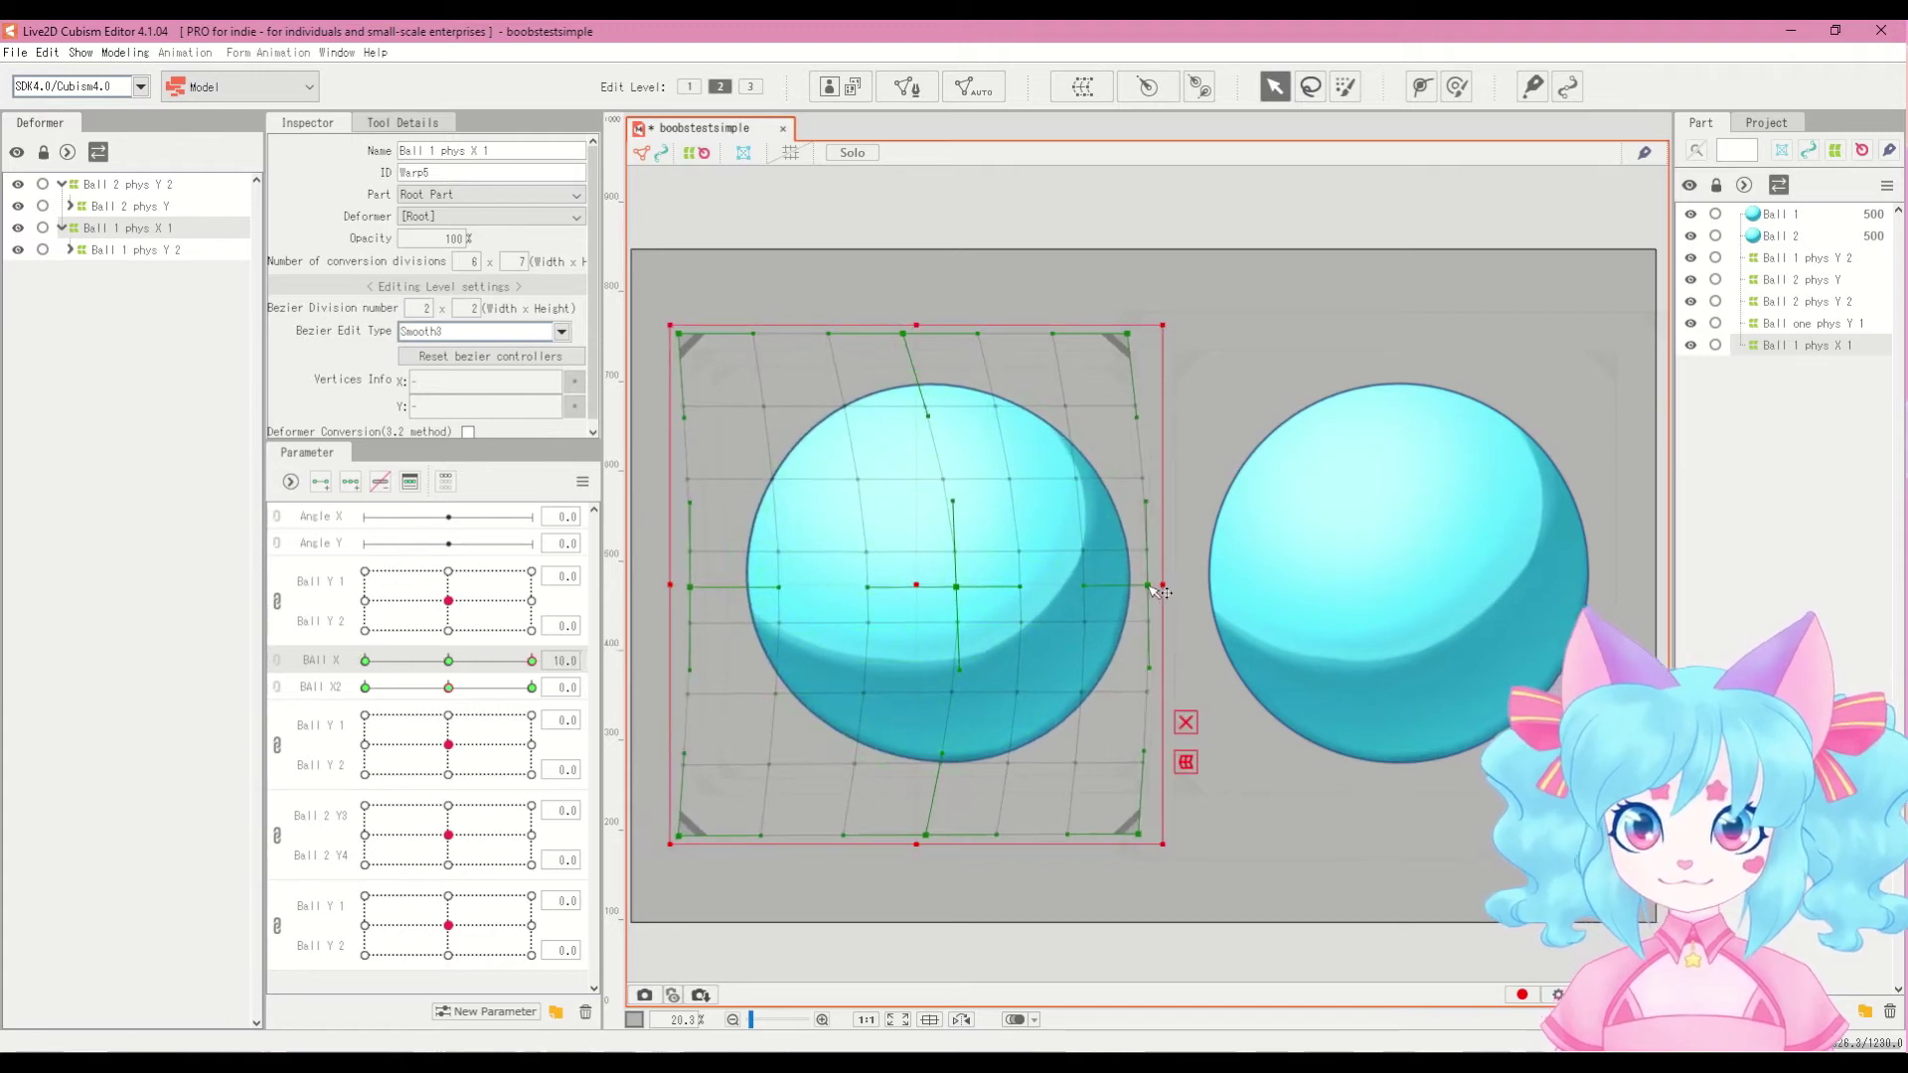
mouse_move(519, 663)
left_mouse_down()
mouse_move(305, 696)
mouse_move(377, 662)
mouse_move(517, 661)
mouse_move(377, 661)
mouse_move(531, 686)
left_mouse_up()
left_click(449, 659)
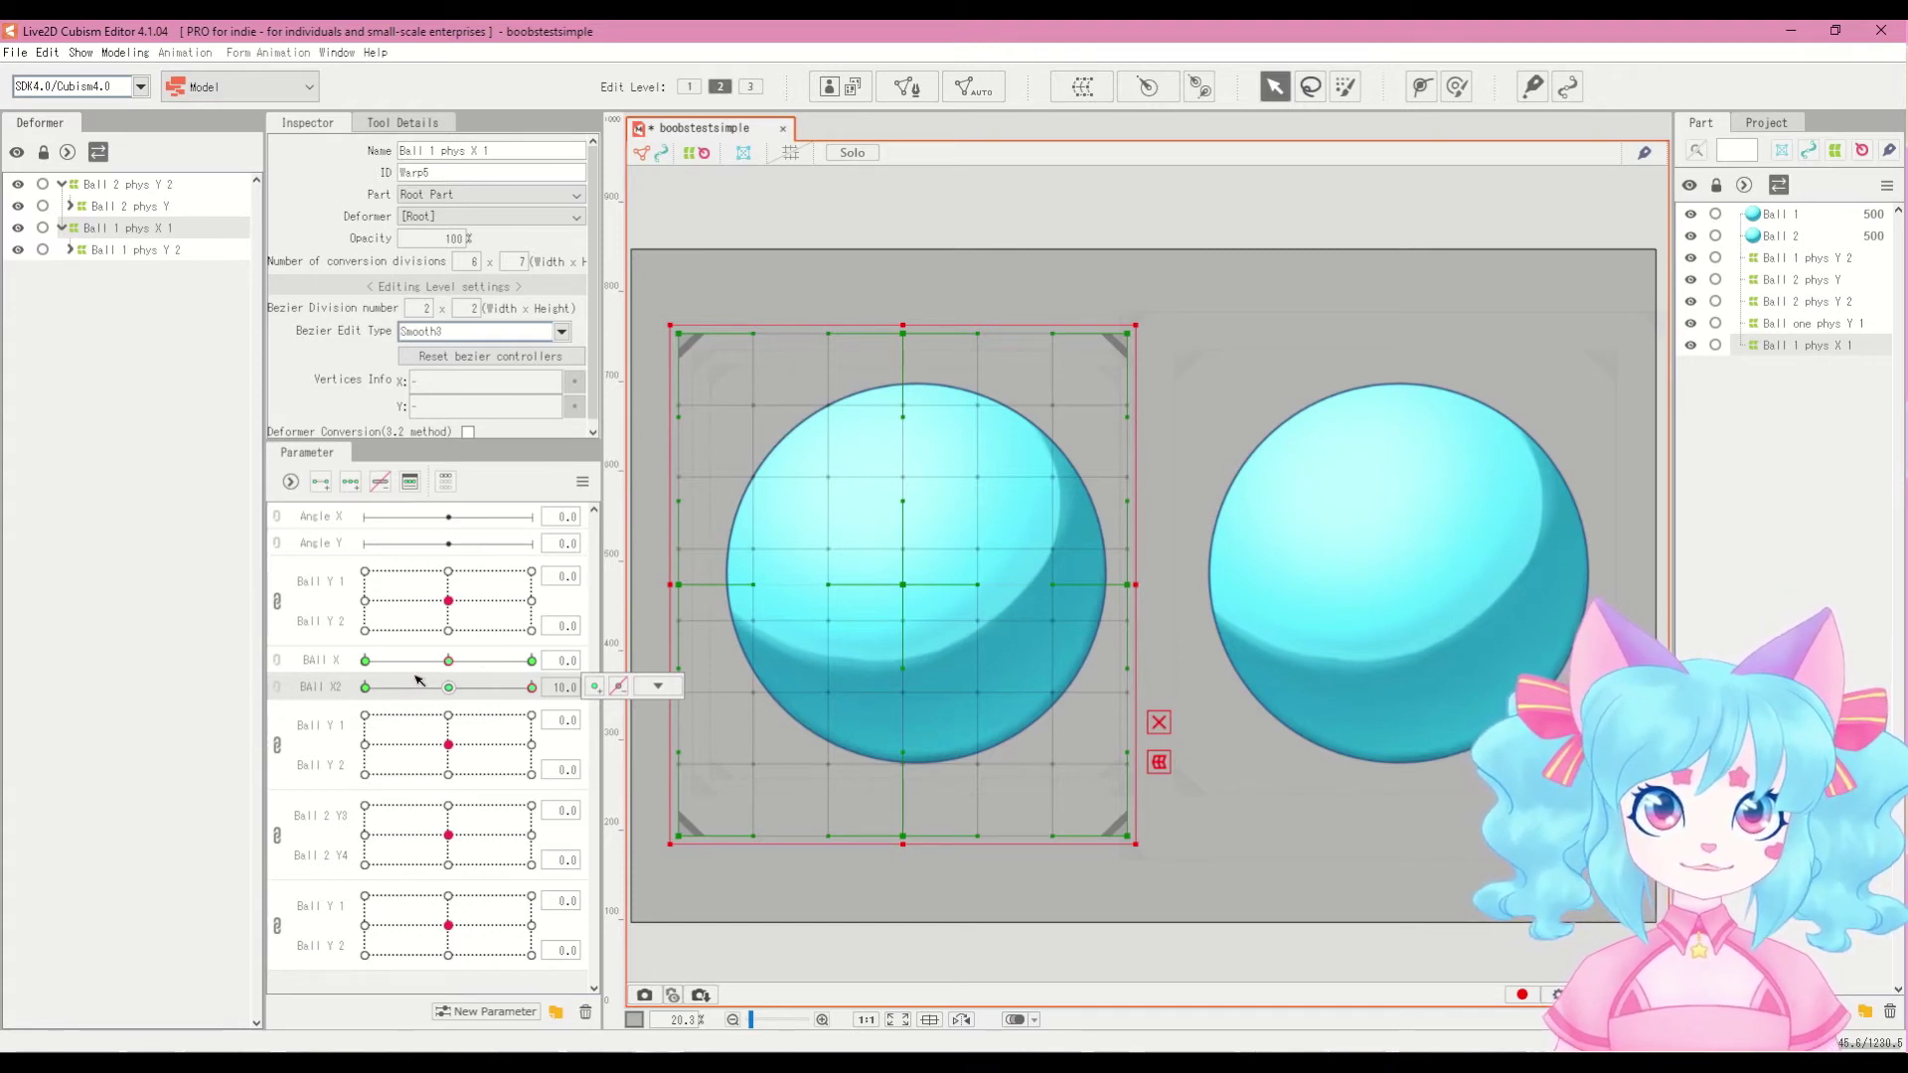
Step: Shift the centre of the Ball 1 phys X 1 deformer right at BAll X2 10 and left at -10, and return BAll X2 to 0
left_click_drag(651, 298, 1238, 425)
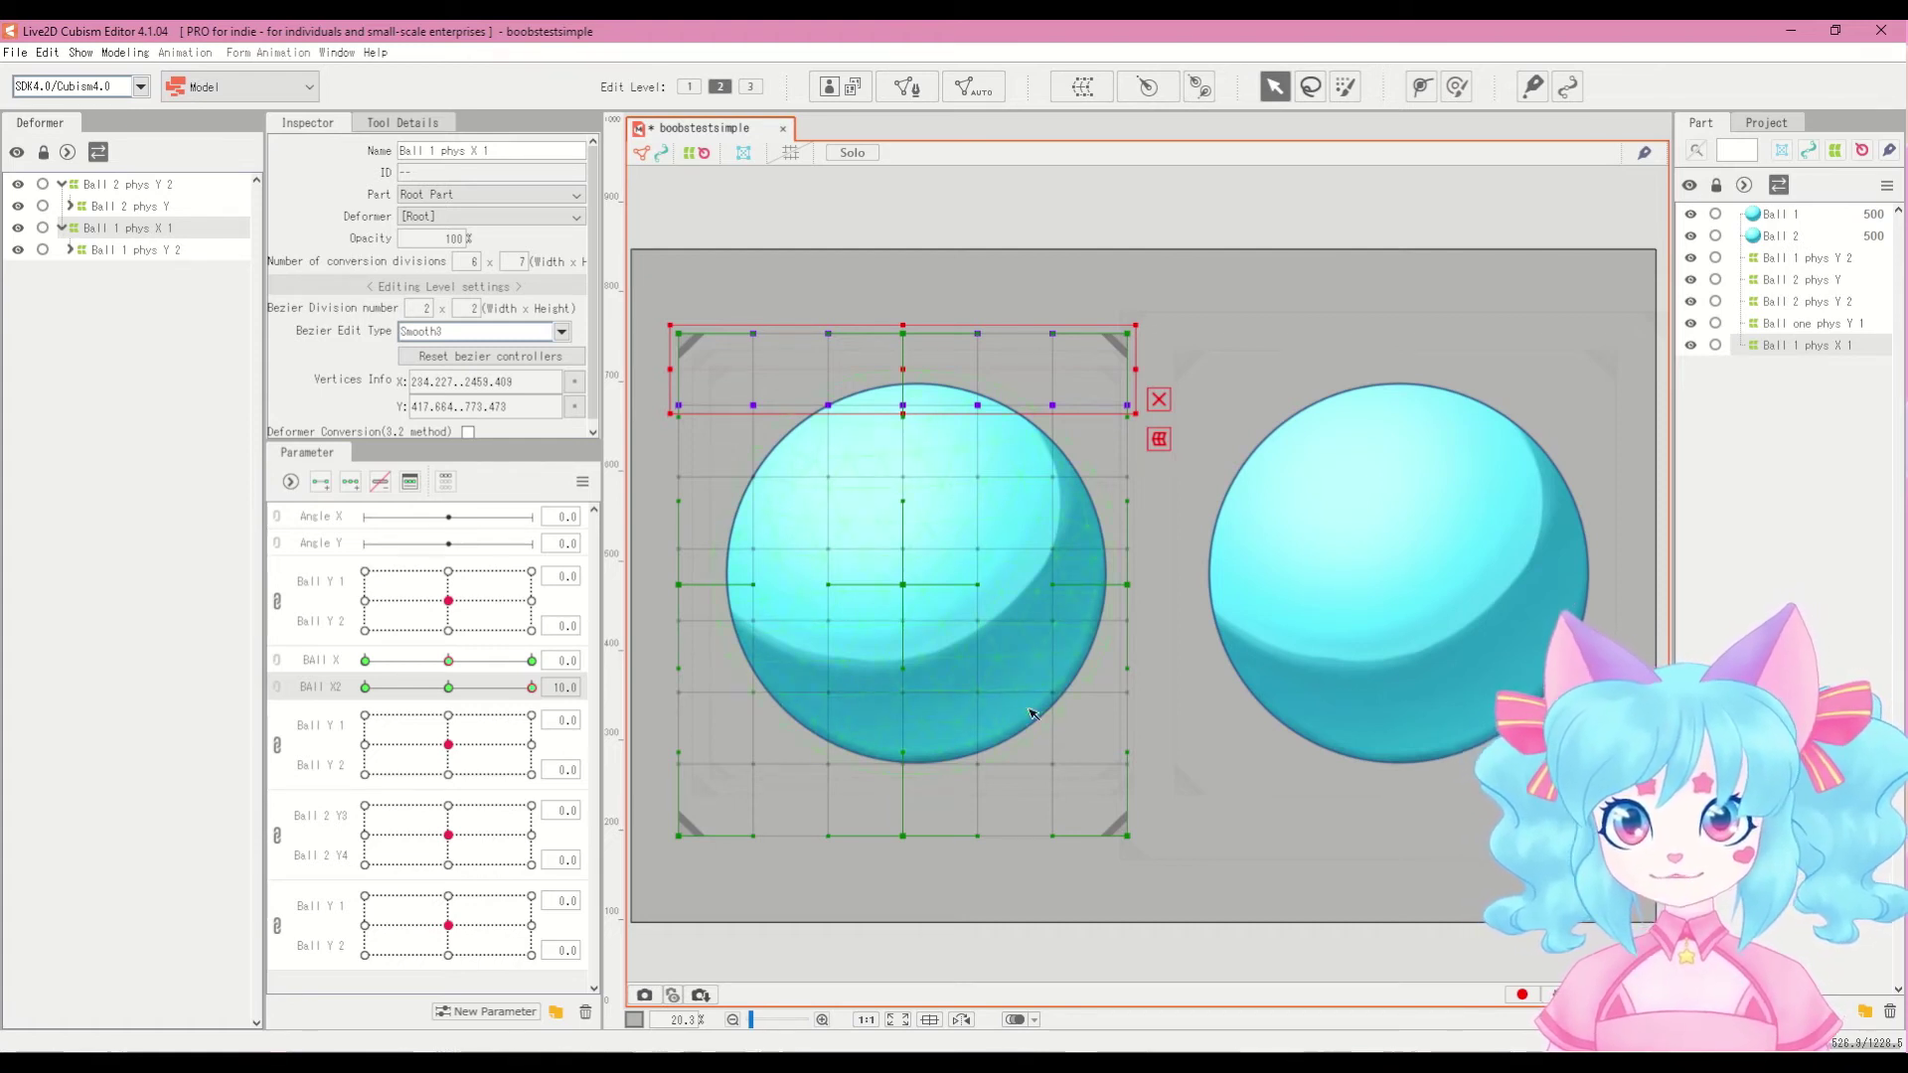
left_click_drag(903, 584, 968, 576)
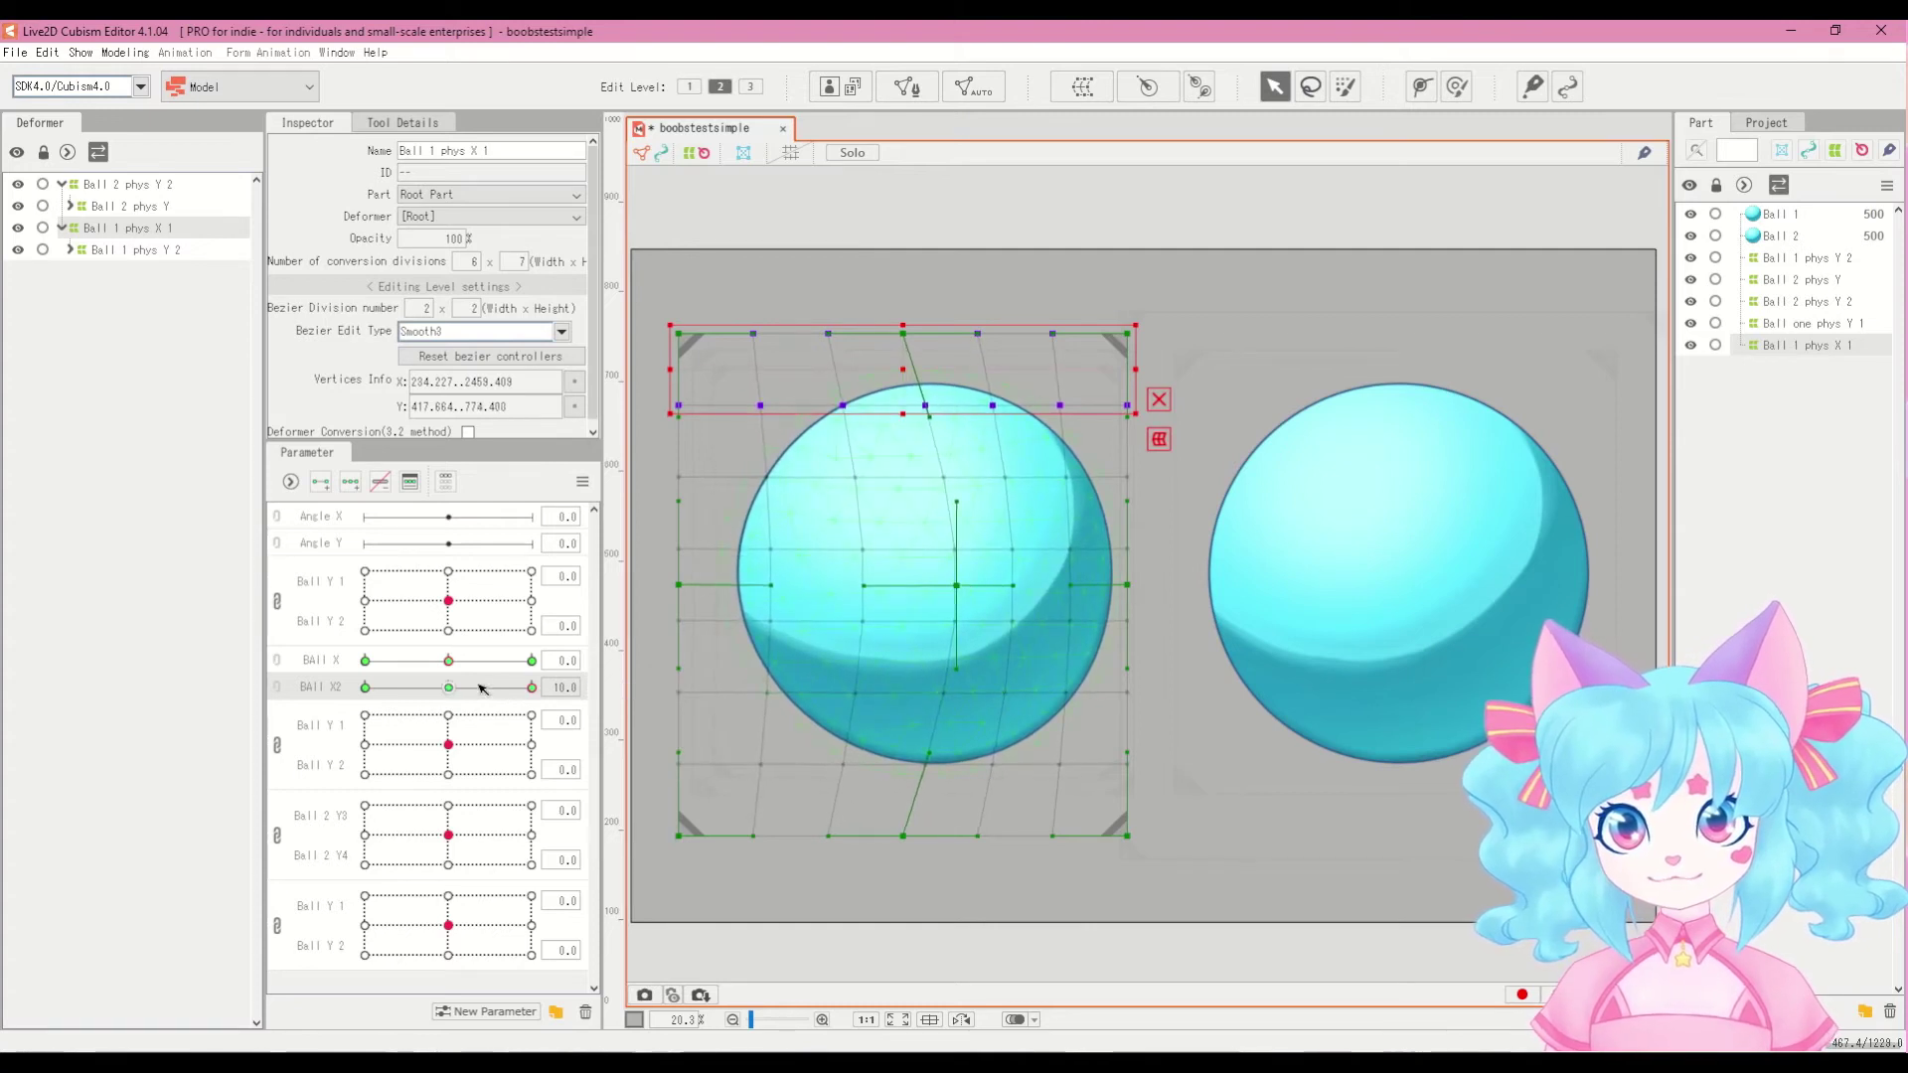
left_click_drag(481, 687, 241, 709)
left_click_drag(365, 686, 504, 733)
left_click(448, 687)
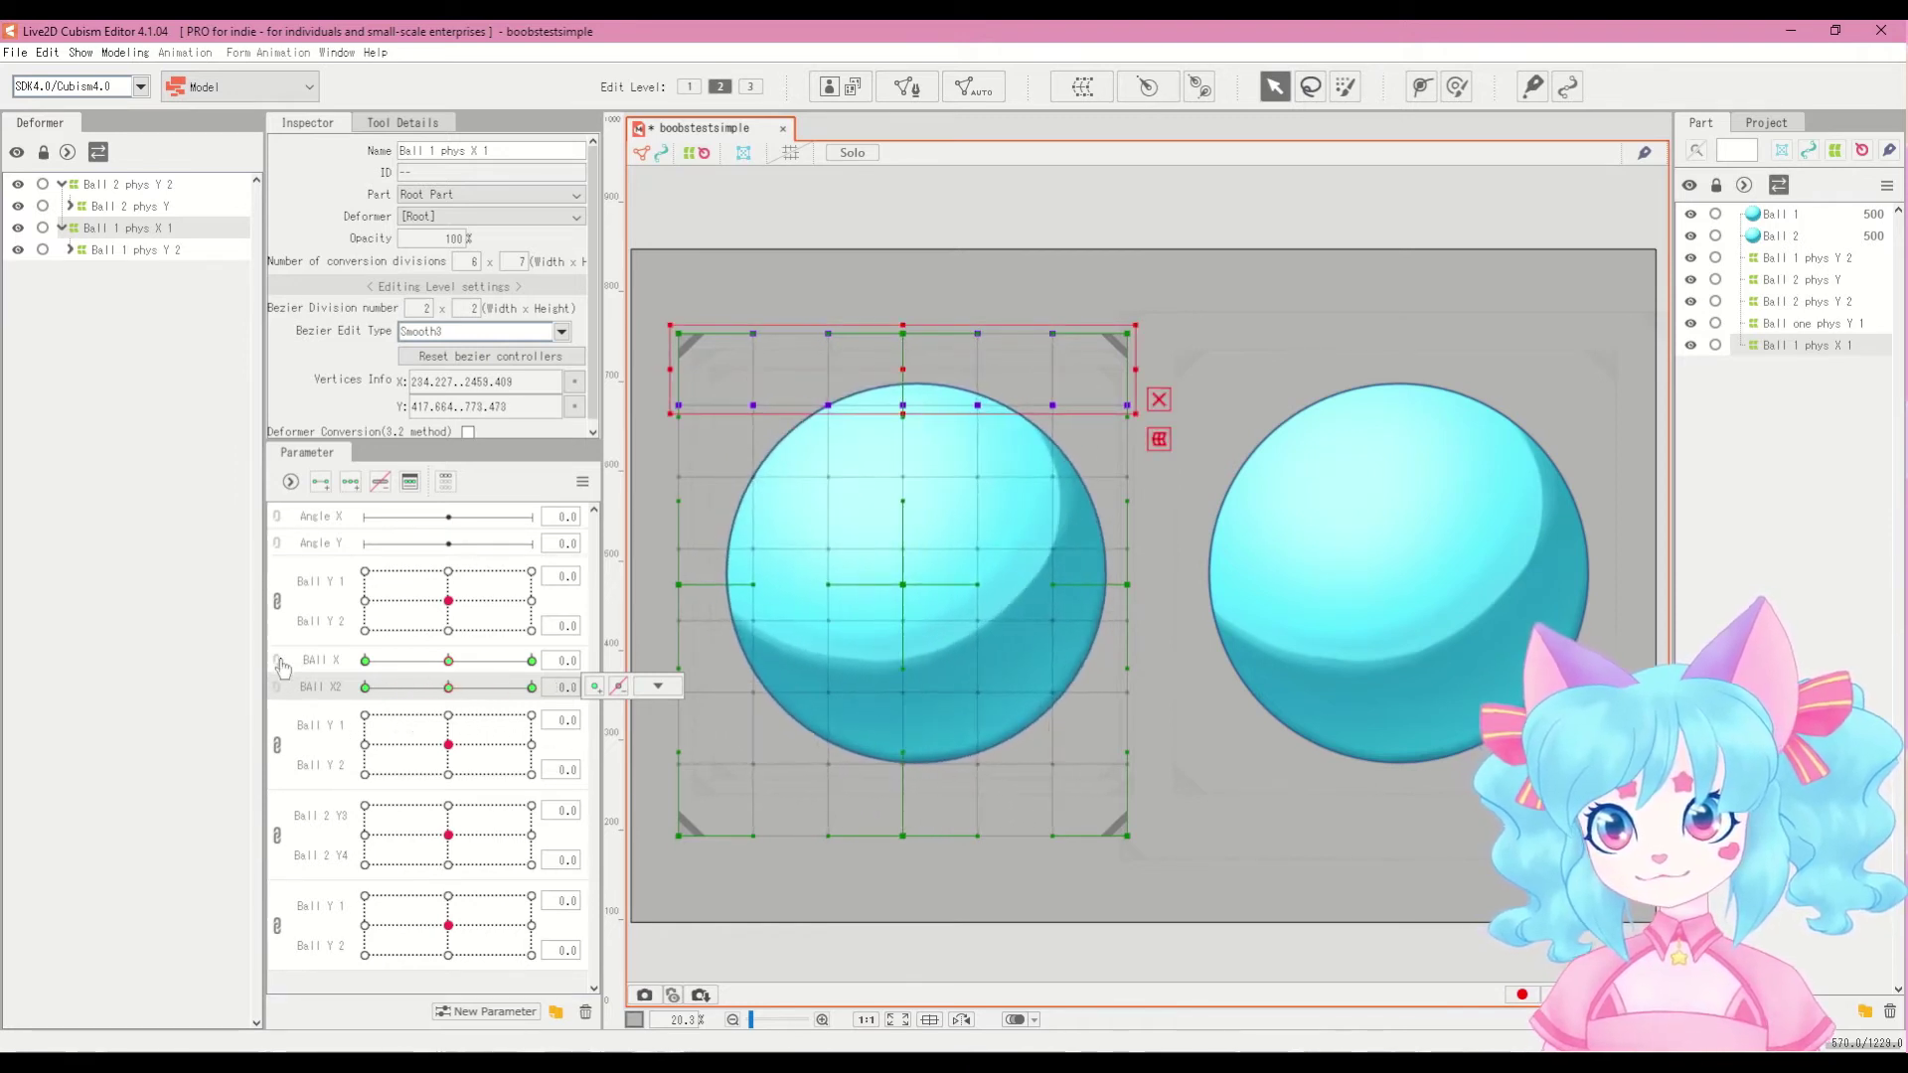
Step: Link BAll X with BAll X2 and synthesize the corners of the combined parameter
left_click(278, 673)
left_click(449, 692)
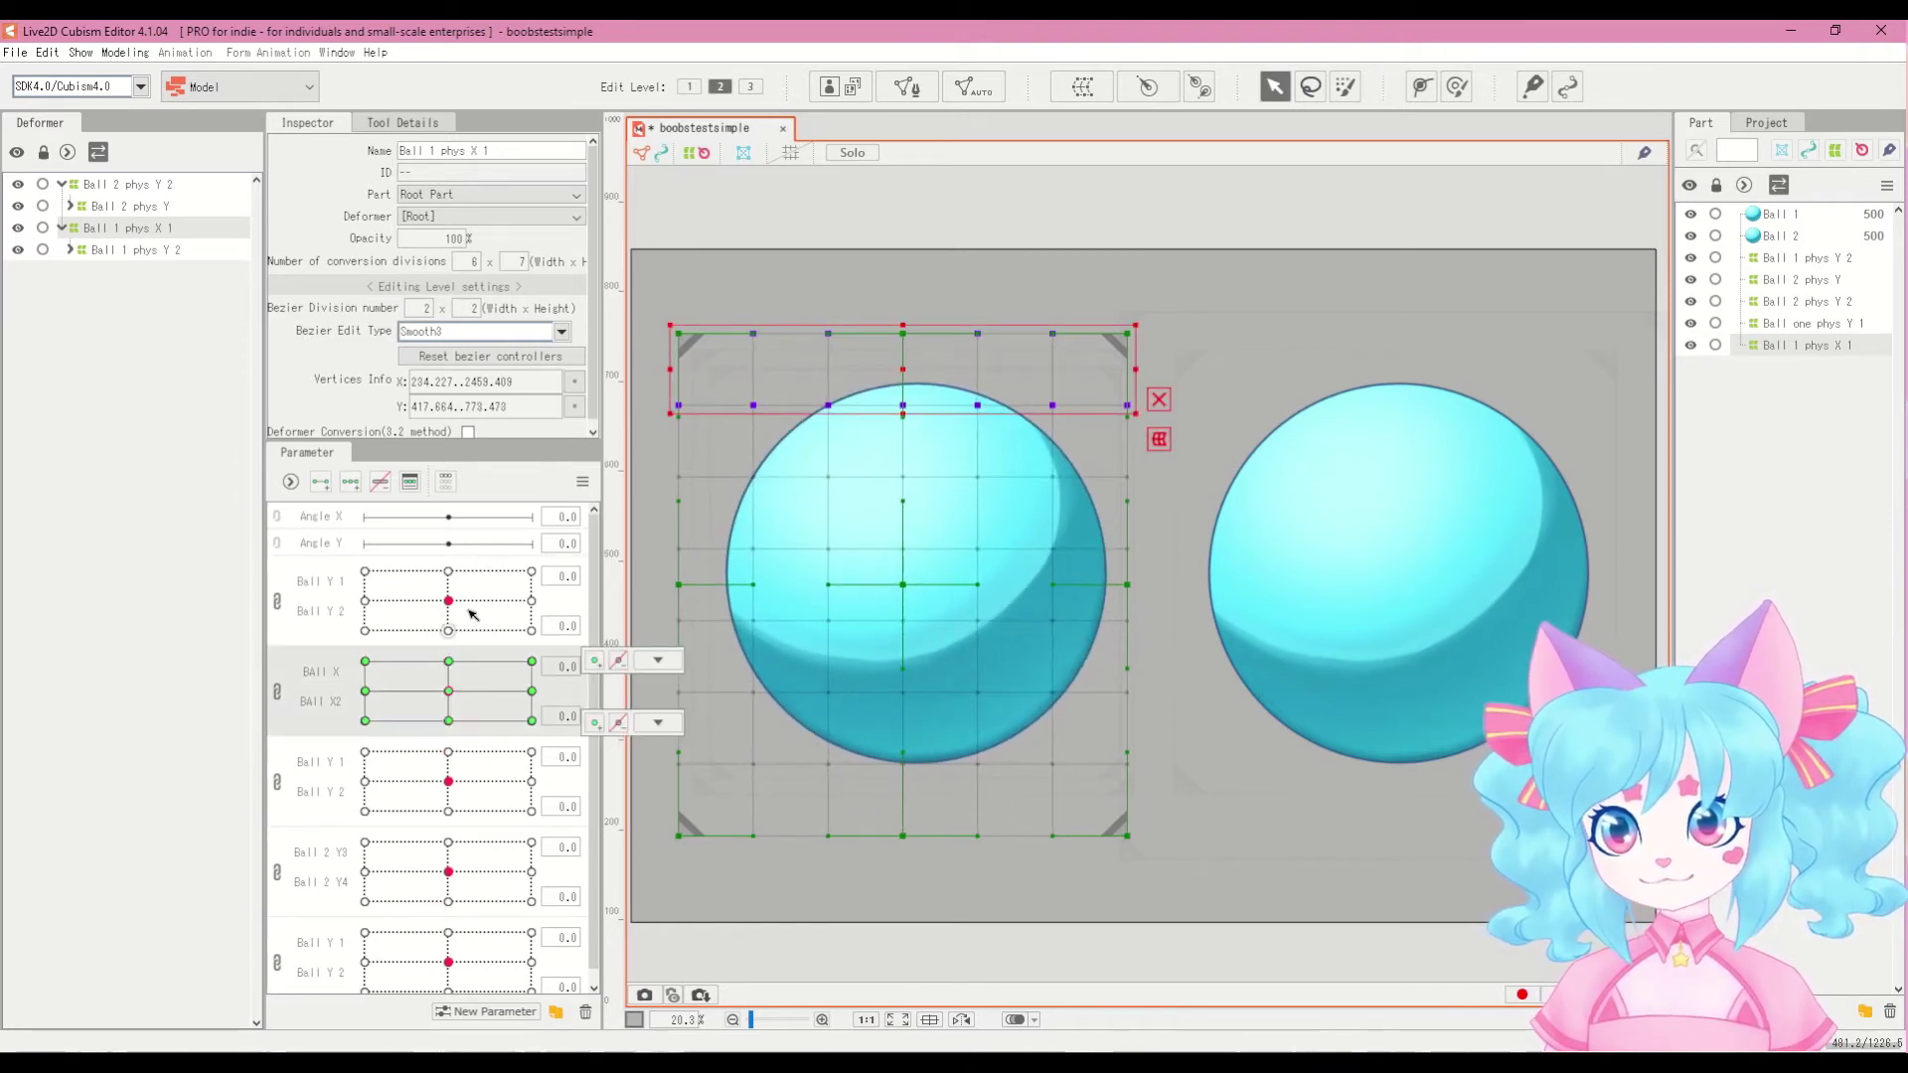
left_click(583, 481)
left_click(686, 605)
left_click(1078, 429)
Step: Preview the first ball with the combined BAll X and BAll X2, unlink the two parameters, and return BAll X to 0
mouse_move(449, 691)
left_mouse_down()
mouse_move(492, 712)
mouse_move(388, 672)
mouse_move(443, 713)
mouse_move(541, 688)
mouse_move(384, 673)
mouse_move(529, 667)
mouse_move(398, 687)
mouse_move(515, 655)
mouse_move(376, 678)
mouse_move(534, 654)
mouse_move(373, 676)
mouse_move(534, 699)
mouse_move(485, 651)
mouse_move(364, 682)
mouse_move(541, 682)
mouse_move(383, 681)
mouse_move(507, 685)
mouse_move(440, 661)
left_mouse_up()
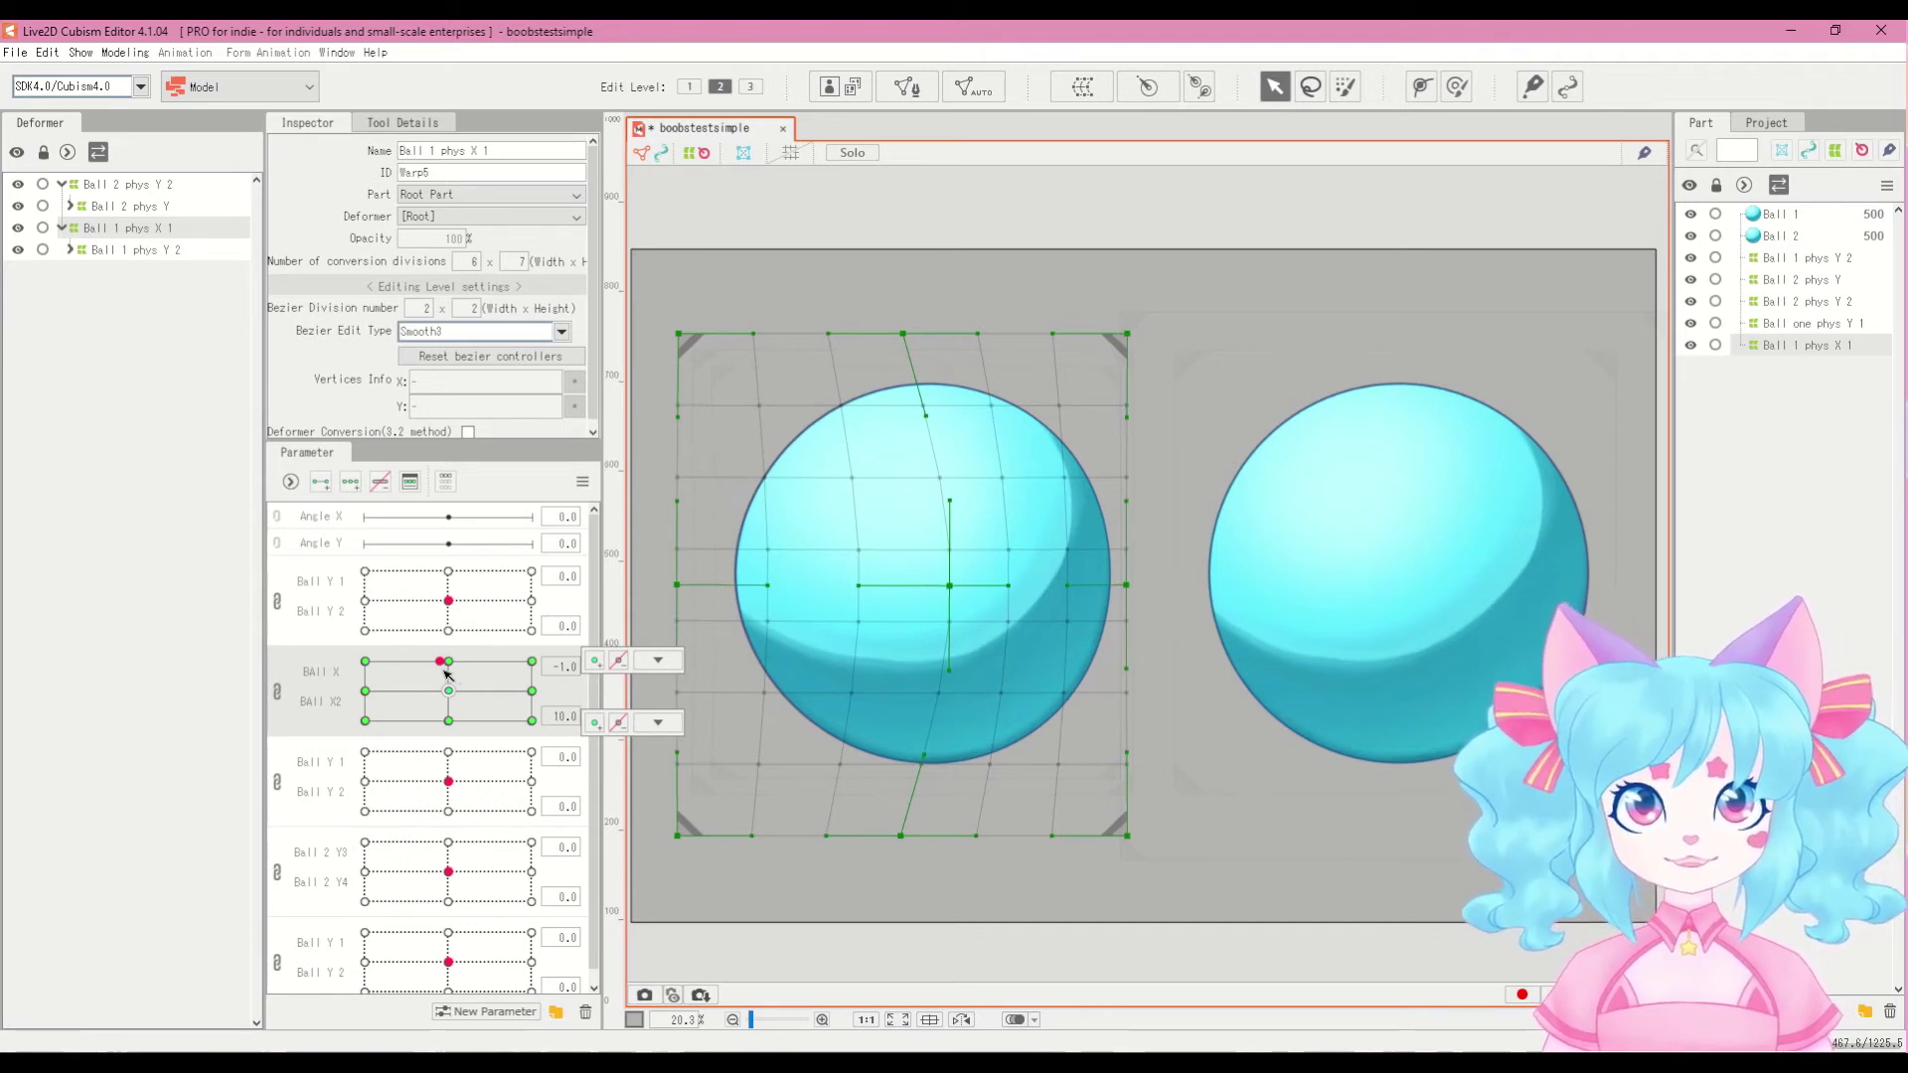
mouse_move(430, 686)
left_mouse_down()
mouse_move(502, 694)
mouse_move(392, 700)
mouse_move(407, 675)
mouse_move(526, 700)
mouse_move(362, 703)
mouse_move(456, 665)
mouse_move(481, 715)
mouse_move(371, 675)
mouse_move(540, 702)
mouse_move(378, 668)
mouse_move(468, 724)
mouse_move(503, 684)
mouse_move(437, 707)
mouse_move(462, 667)
mouse_move(402, 710)
mouse_move(553, 703)
mouse_move(437, 685)
mouse_move(447, 710)
mouse_move(432, 668)
mouse_move(521, 713)
mouse_move(408, 700)
mouse_move(457, 671)
mouse_move(449, 693)
left_mouse_up()
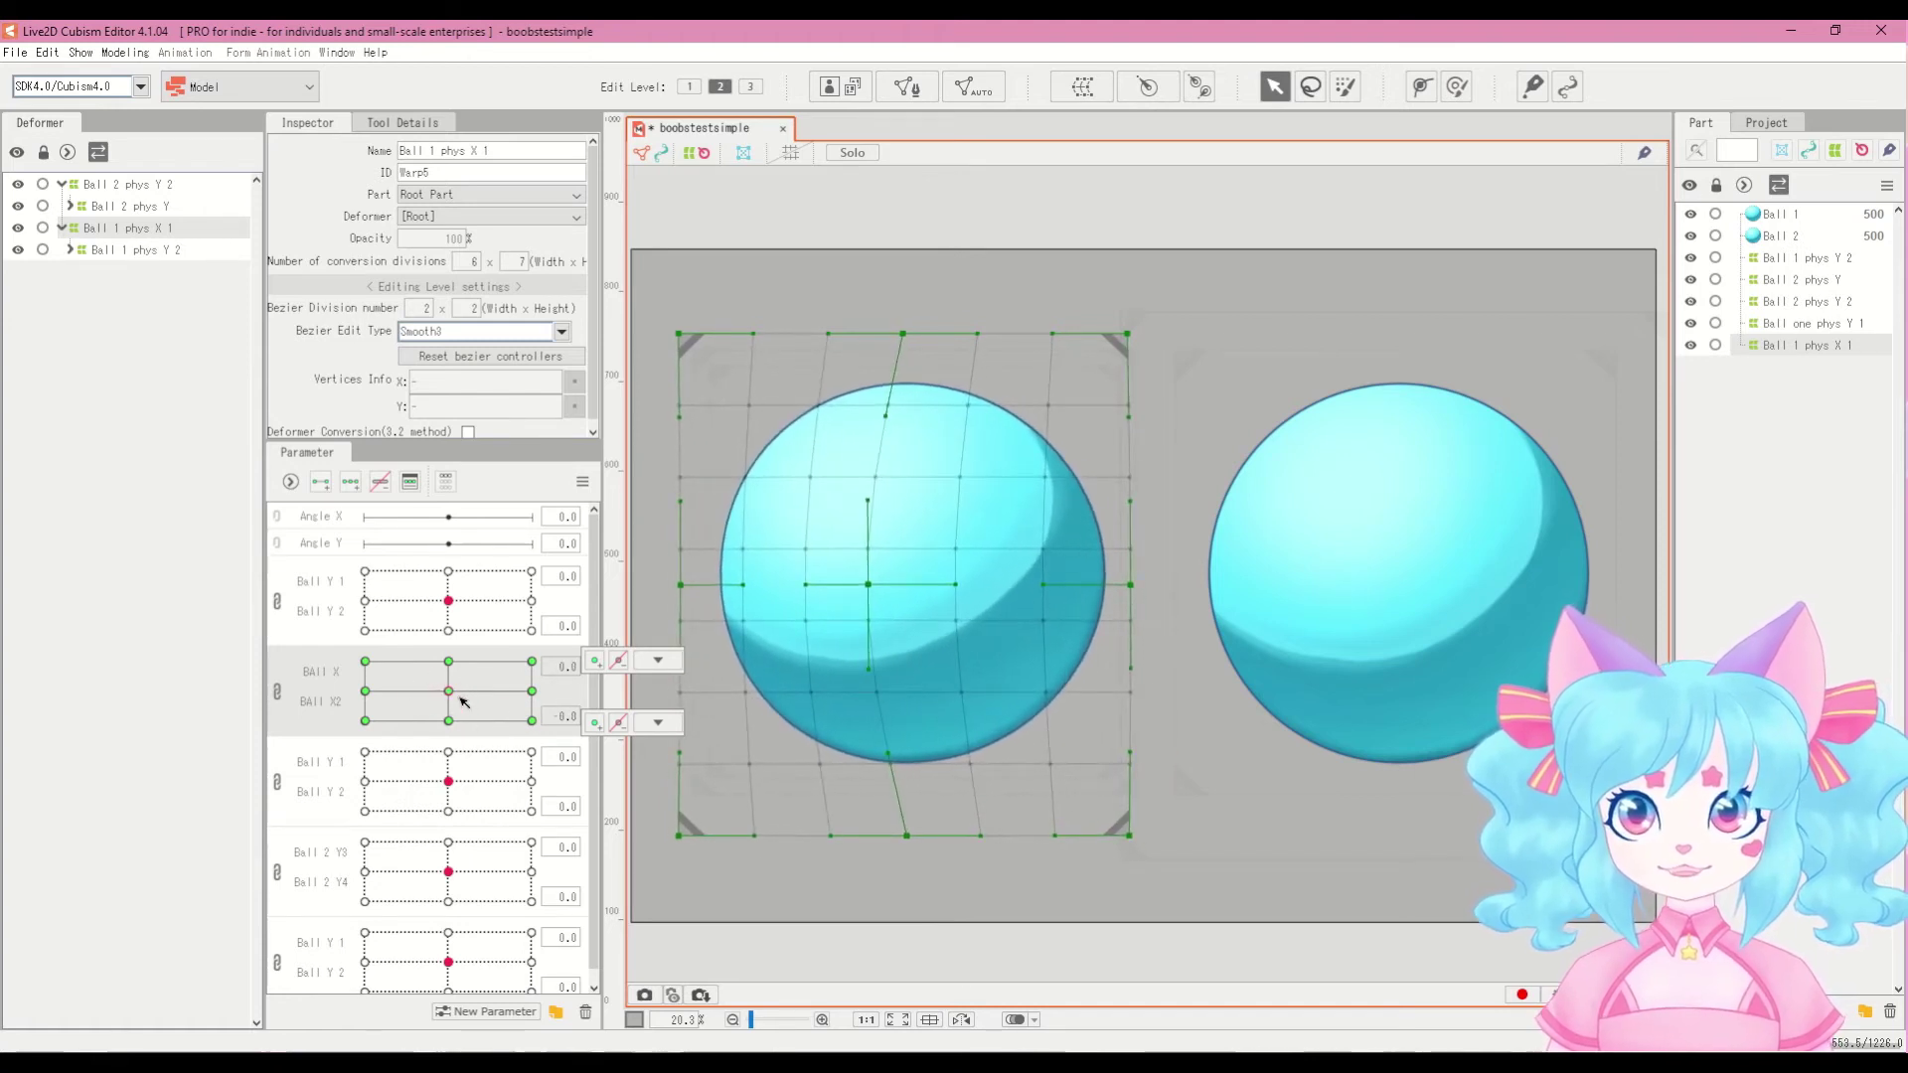
left_click(276, 690)
left_click(512, 660)
mouse_move(459, 663)
left_mouse_down()
mouse_move(528, 660)
mouse_move(369, 662)
mouse_move(449, 668)
left_mouse_up()
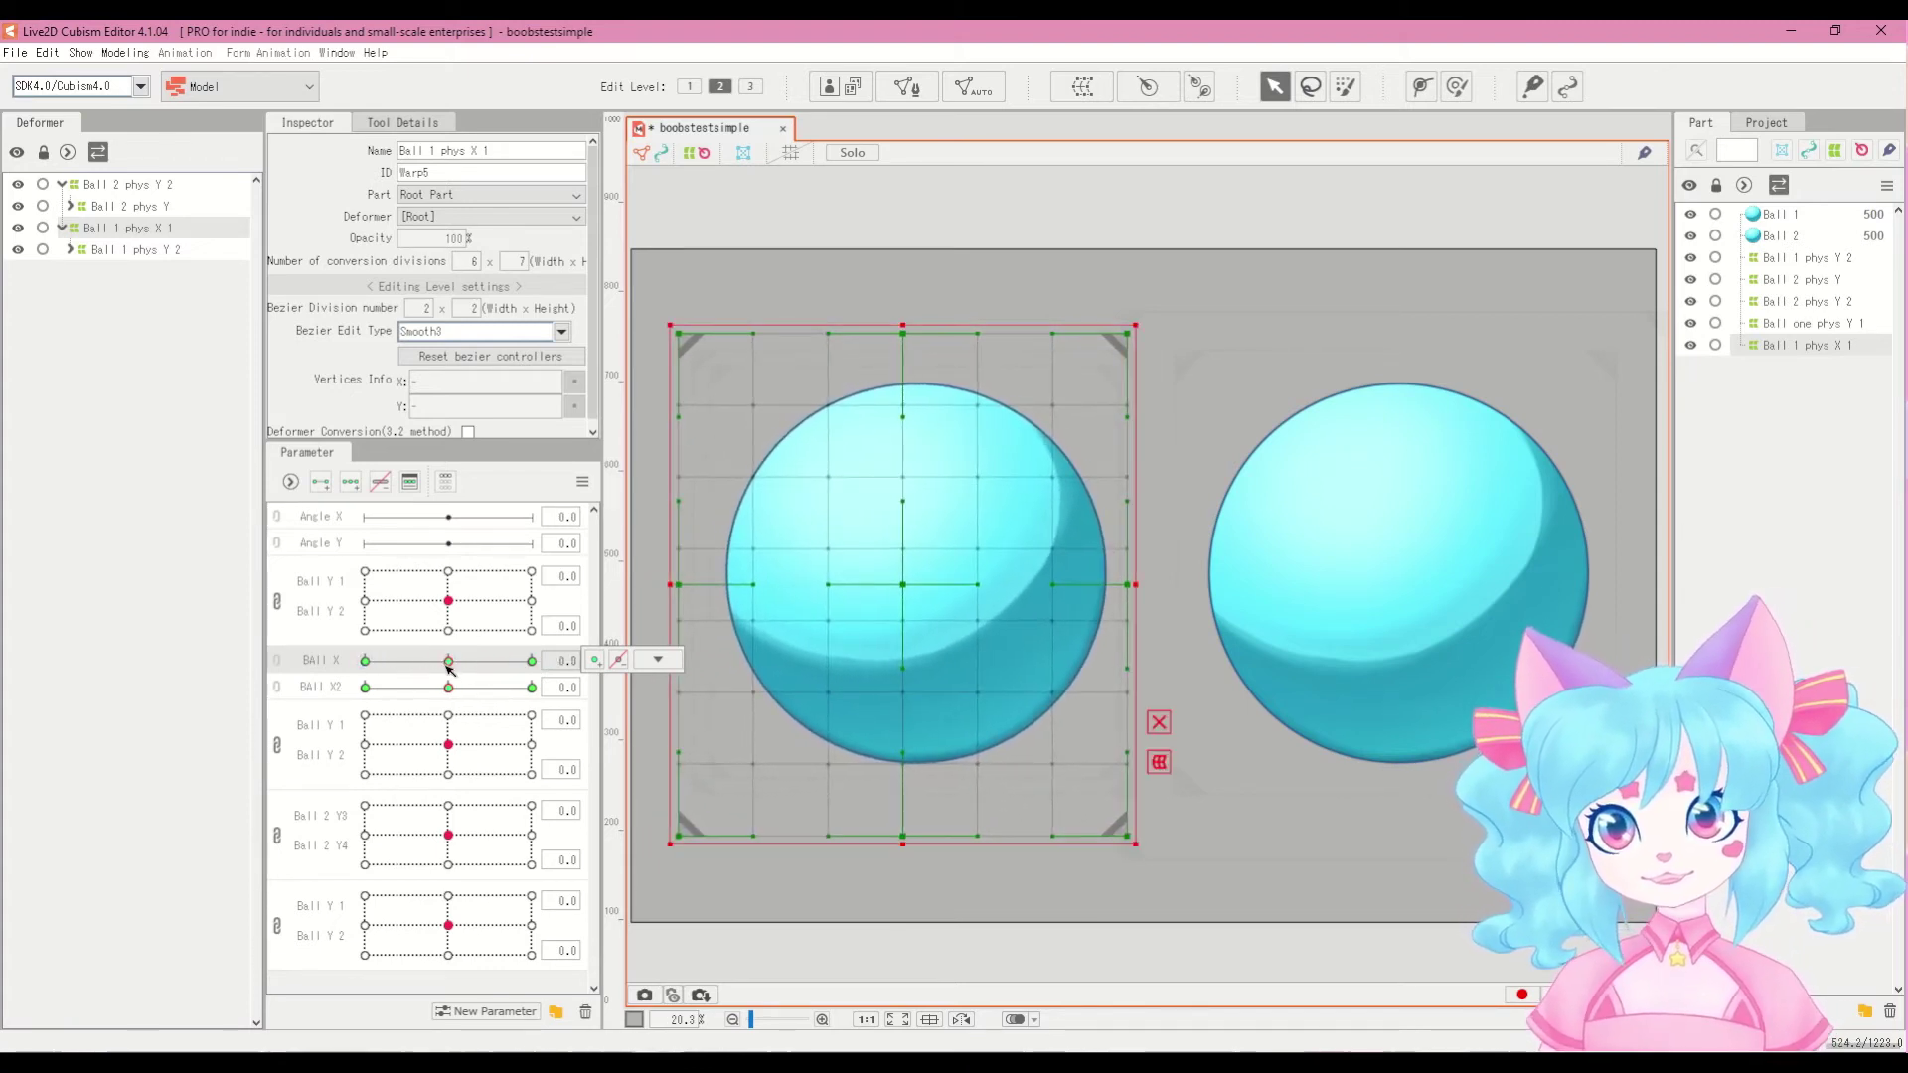
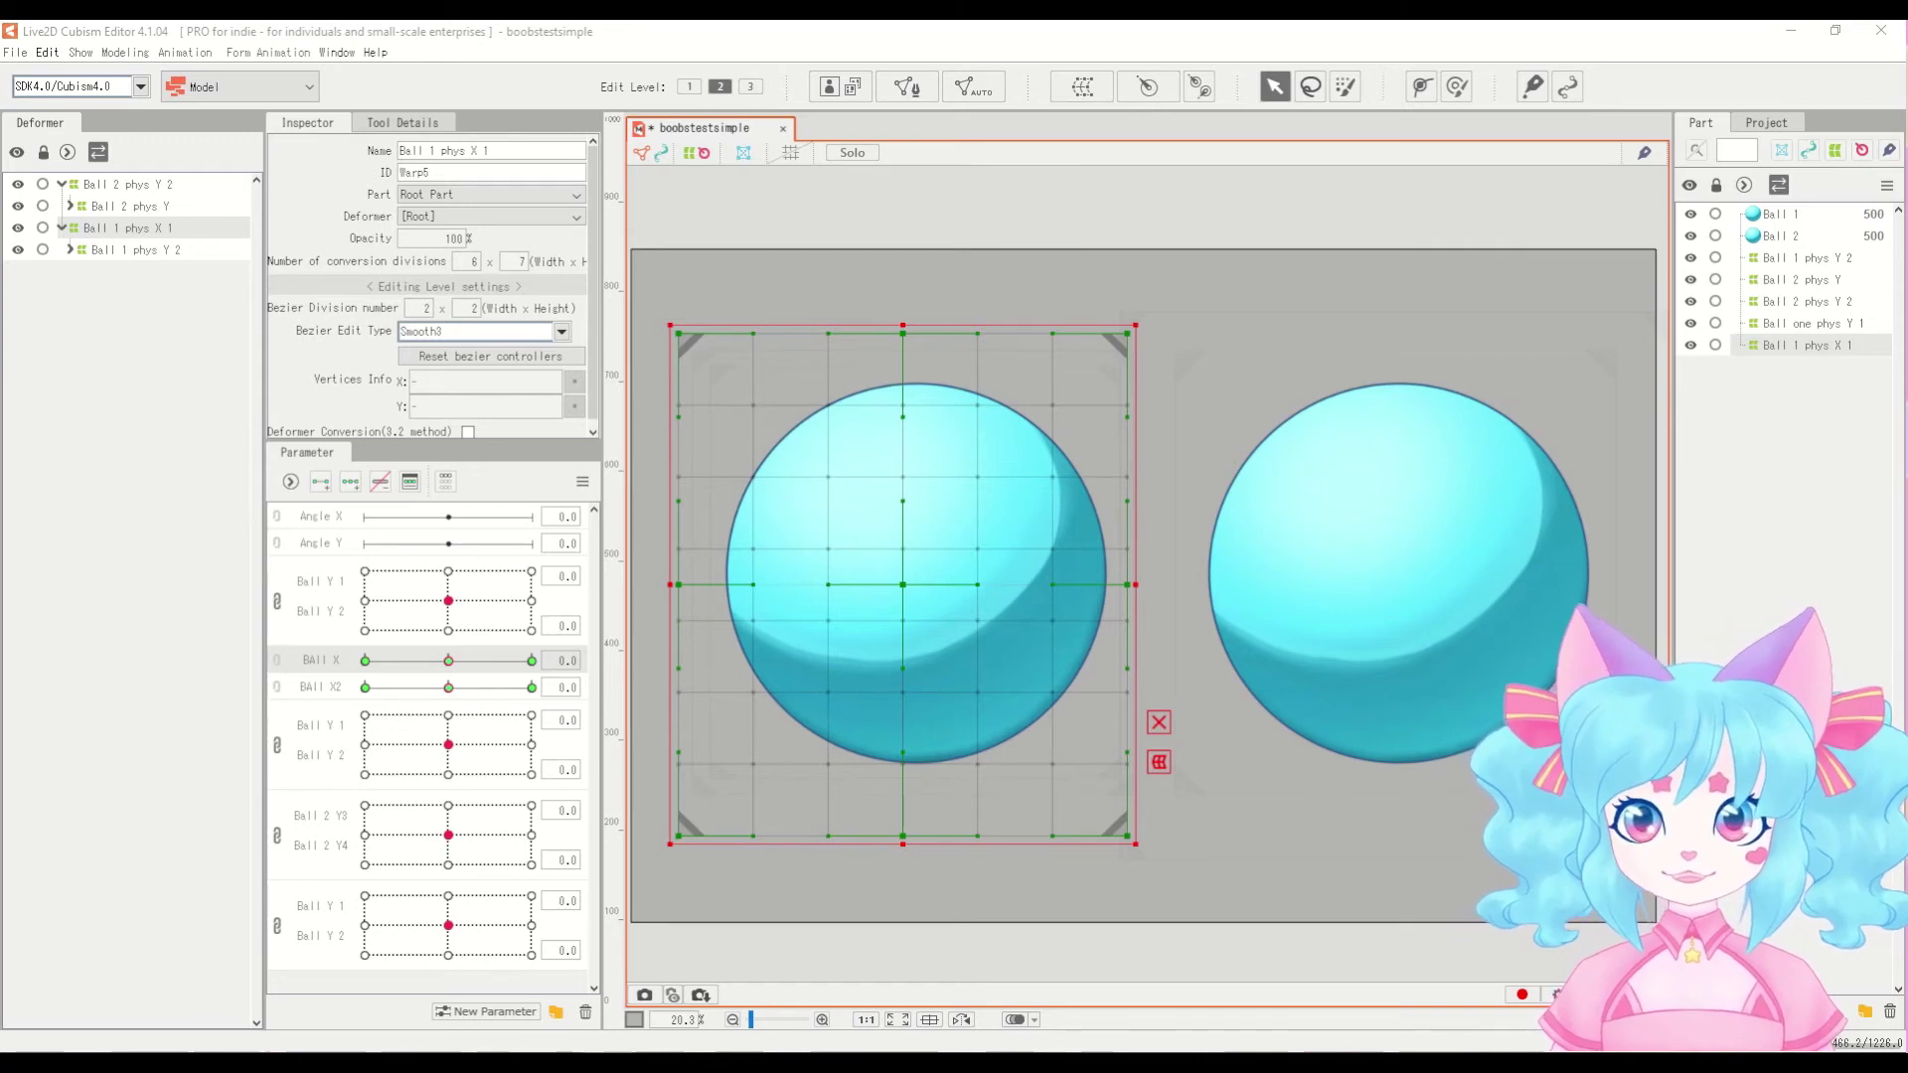
Step: At BAll X2 10, pull the deformer's right midpoint inward and push its left side and corners slightly outward
left_click_drag(438, 687, 590, 730)
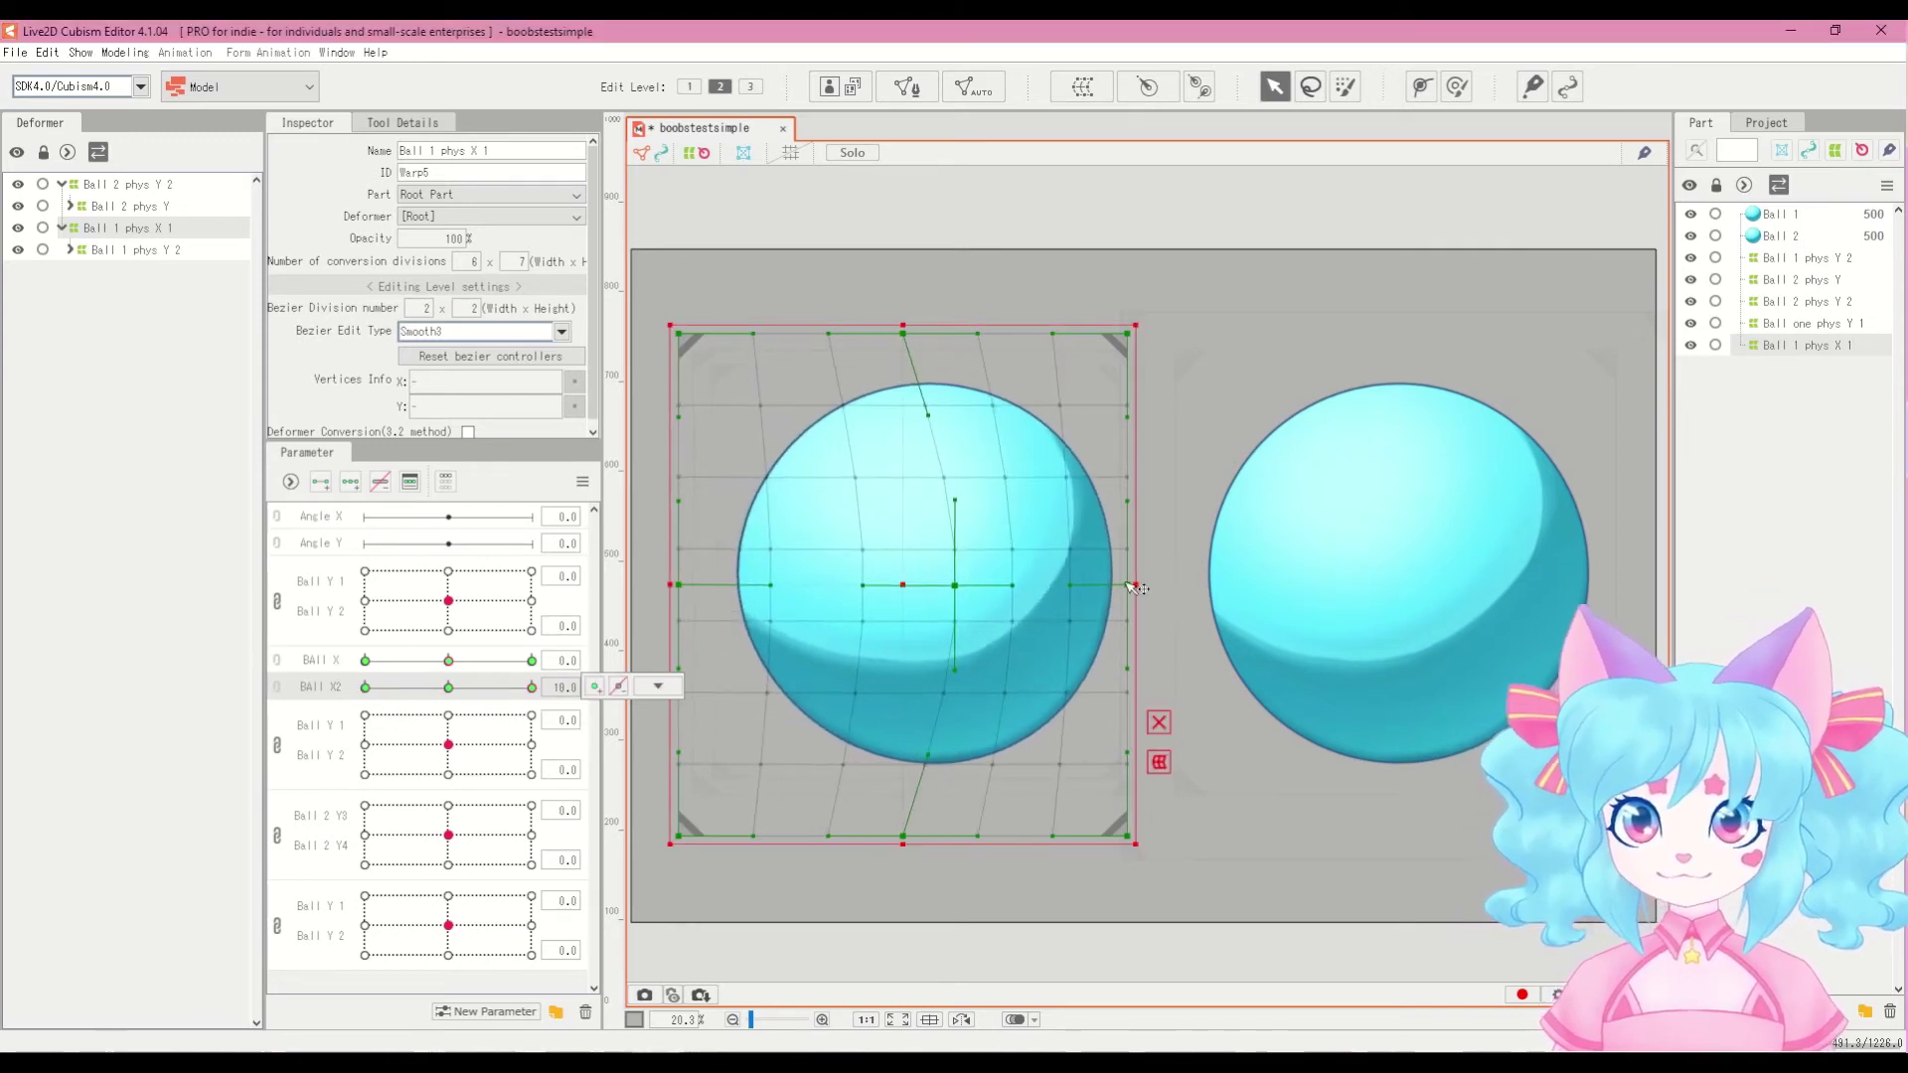
left_click_drag(1127, 585, 1114, 588)
mouse_move(531, 687)
left_mouse_down()
mouse_move(496, 688)
mouse_move(531, 686)
left_mouse_up()
left_click(689, 510)
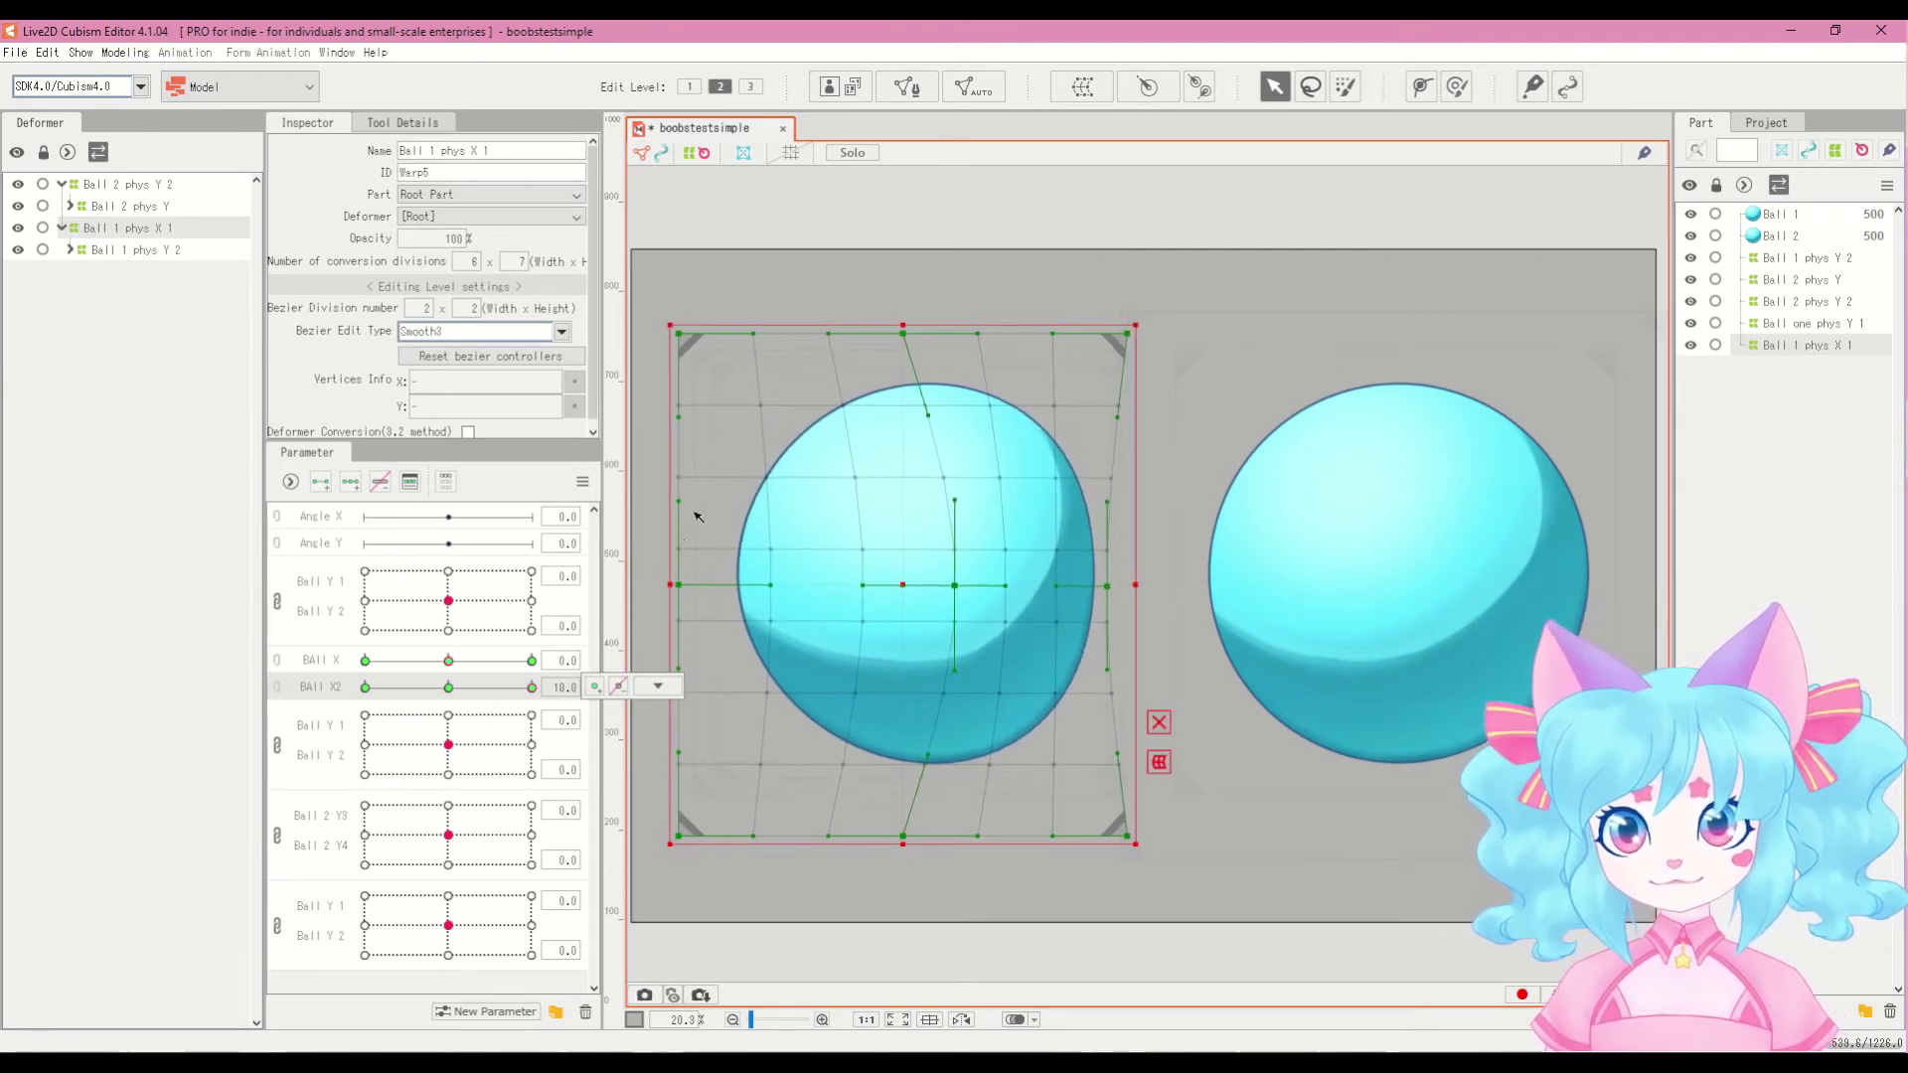
left_click_drag(669, 325, 656, 325)
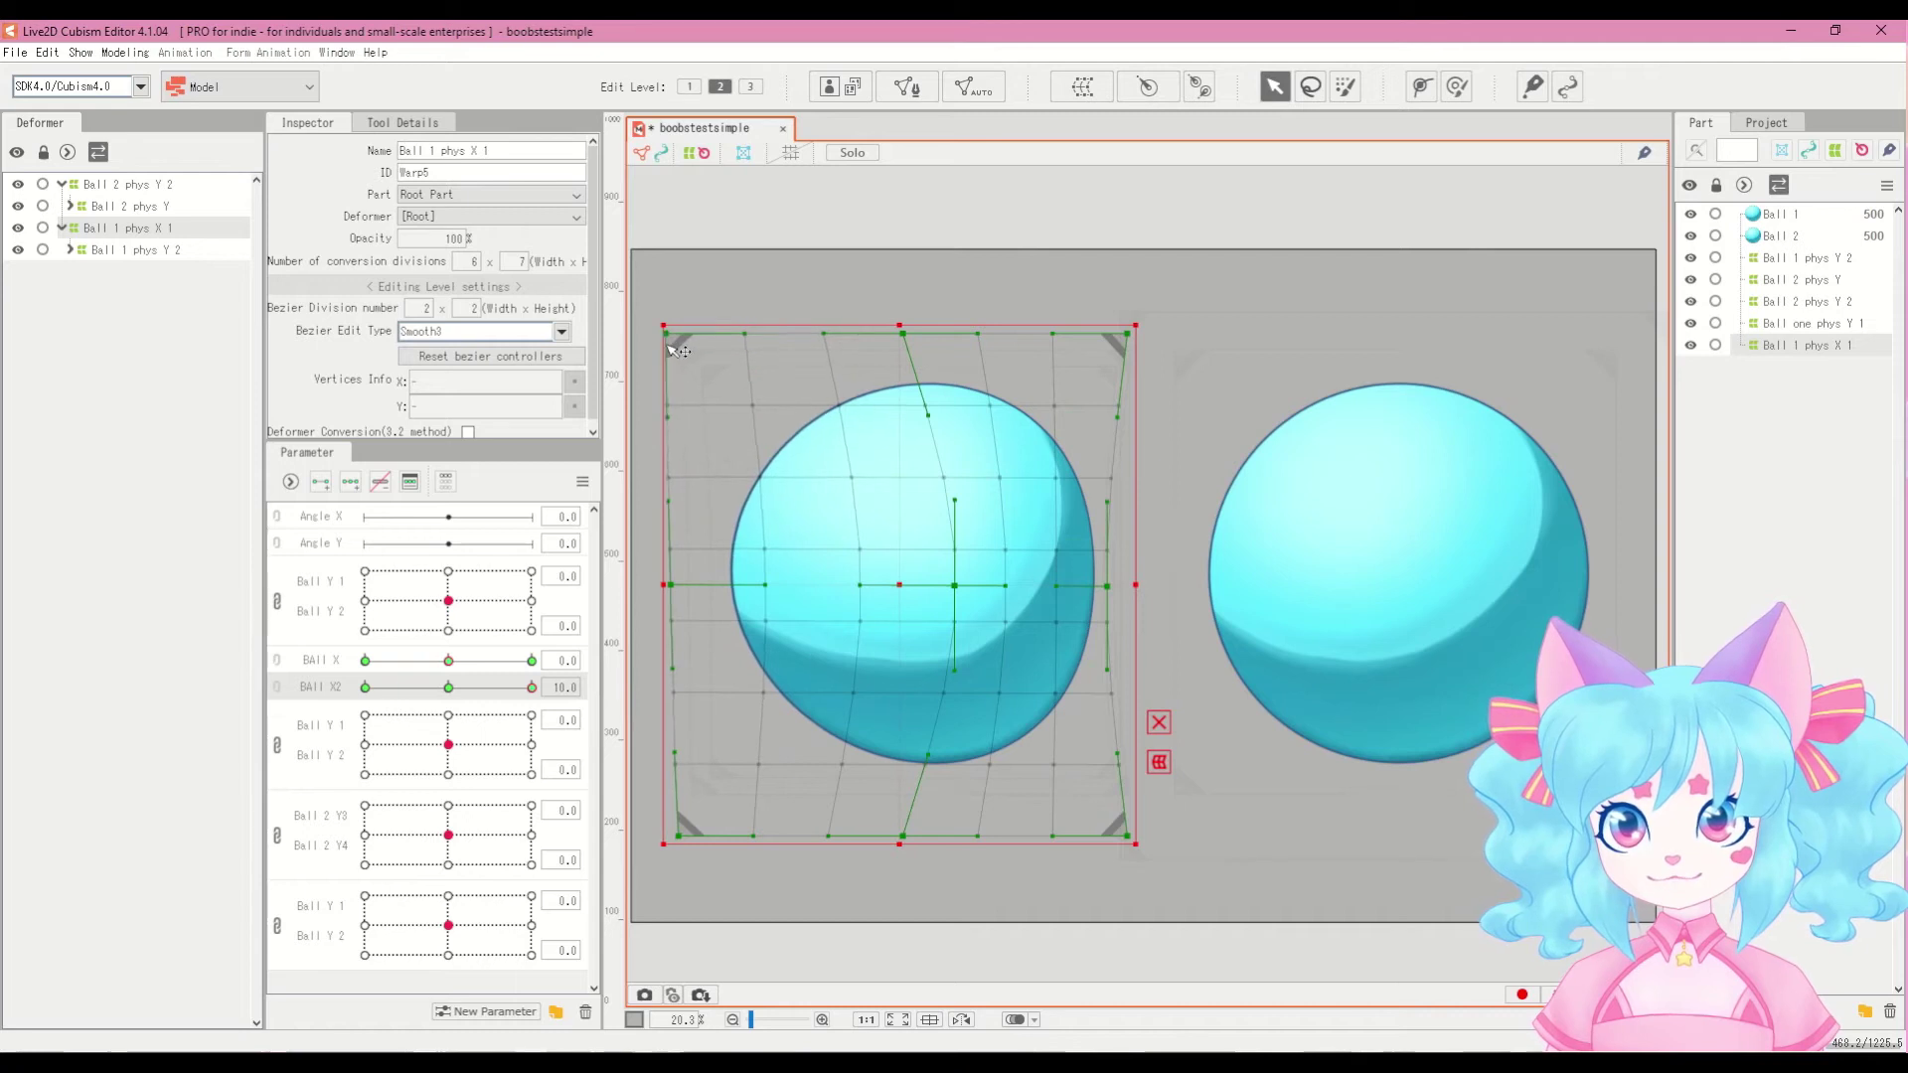
left_click_drag(675, 845, 670, 833)
mouse_move(532, 686)
left_mouse_down()
mouse_move(494, 692)
mouse_move(532, 687)
left_mouse_up()
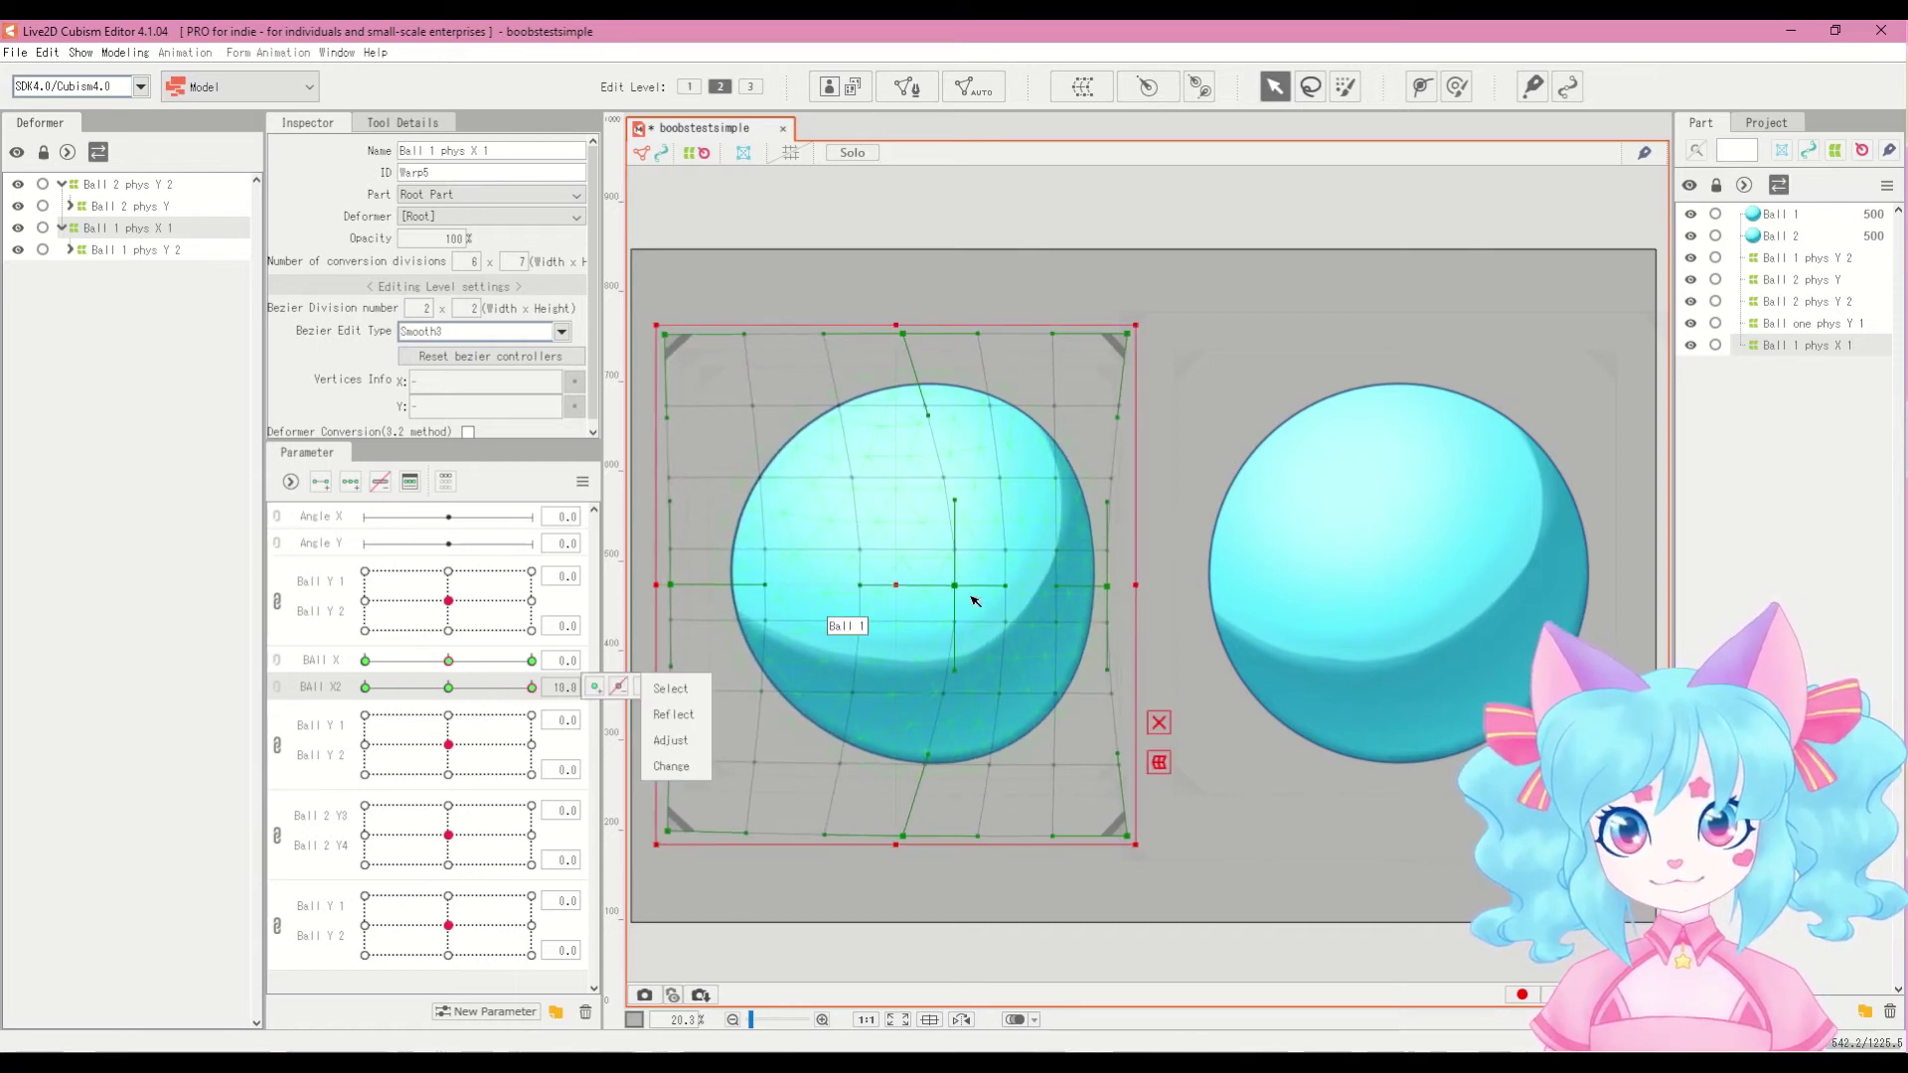
Step: Shift the whole deformer slightly right at BAll X2 10 and apply Reflect Motion to the parameter
left_click_drag(1026, 589, 1005, 586)
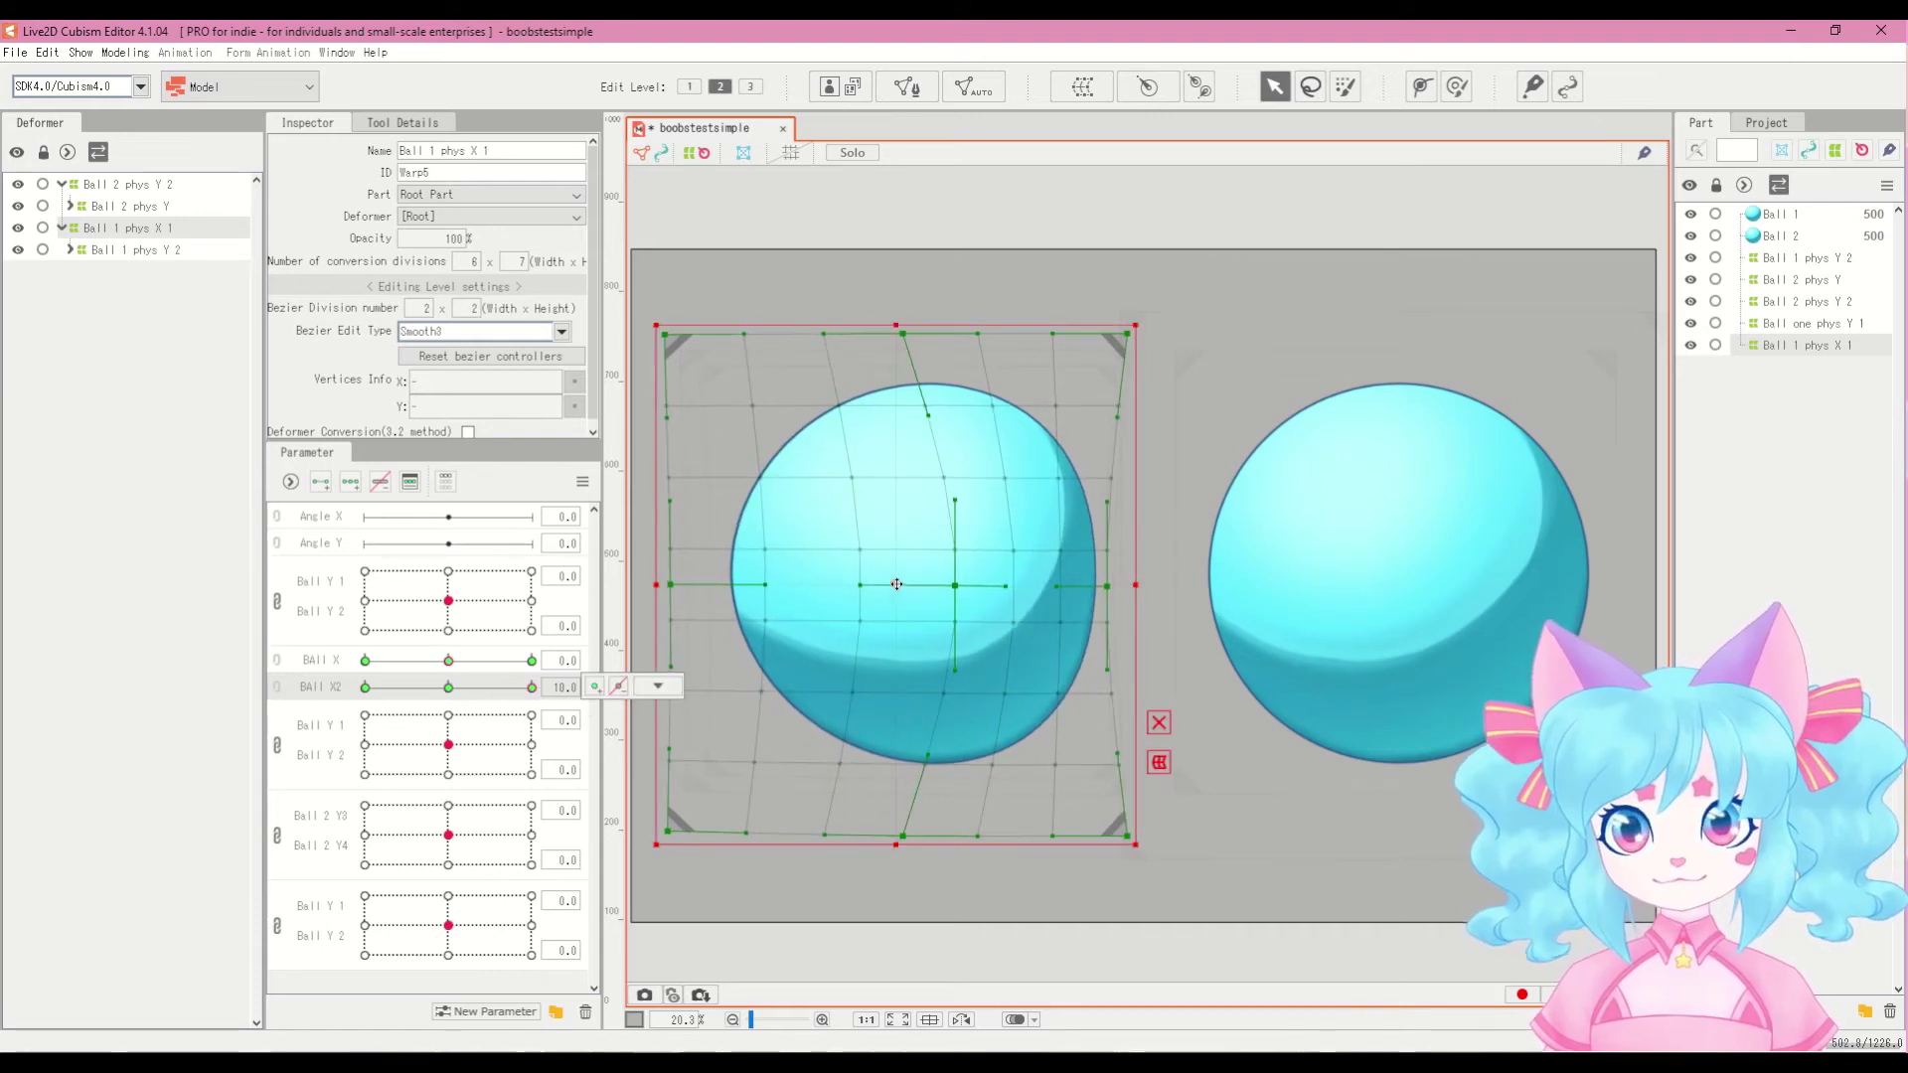
left_click_drag(896, 585, 917, 584)
left_click_drag(531, 692, 608, 723)
left_click(583, 480)
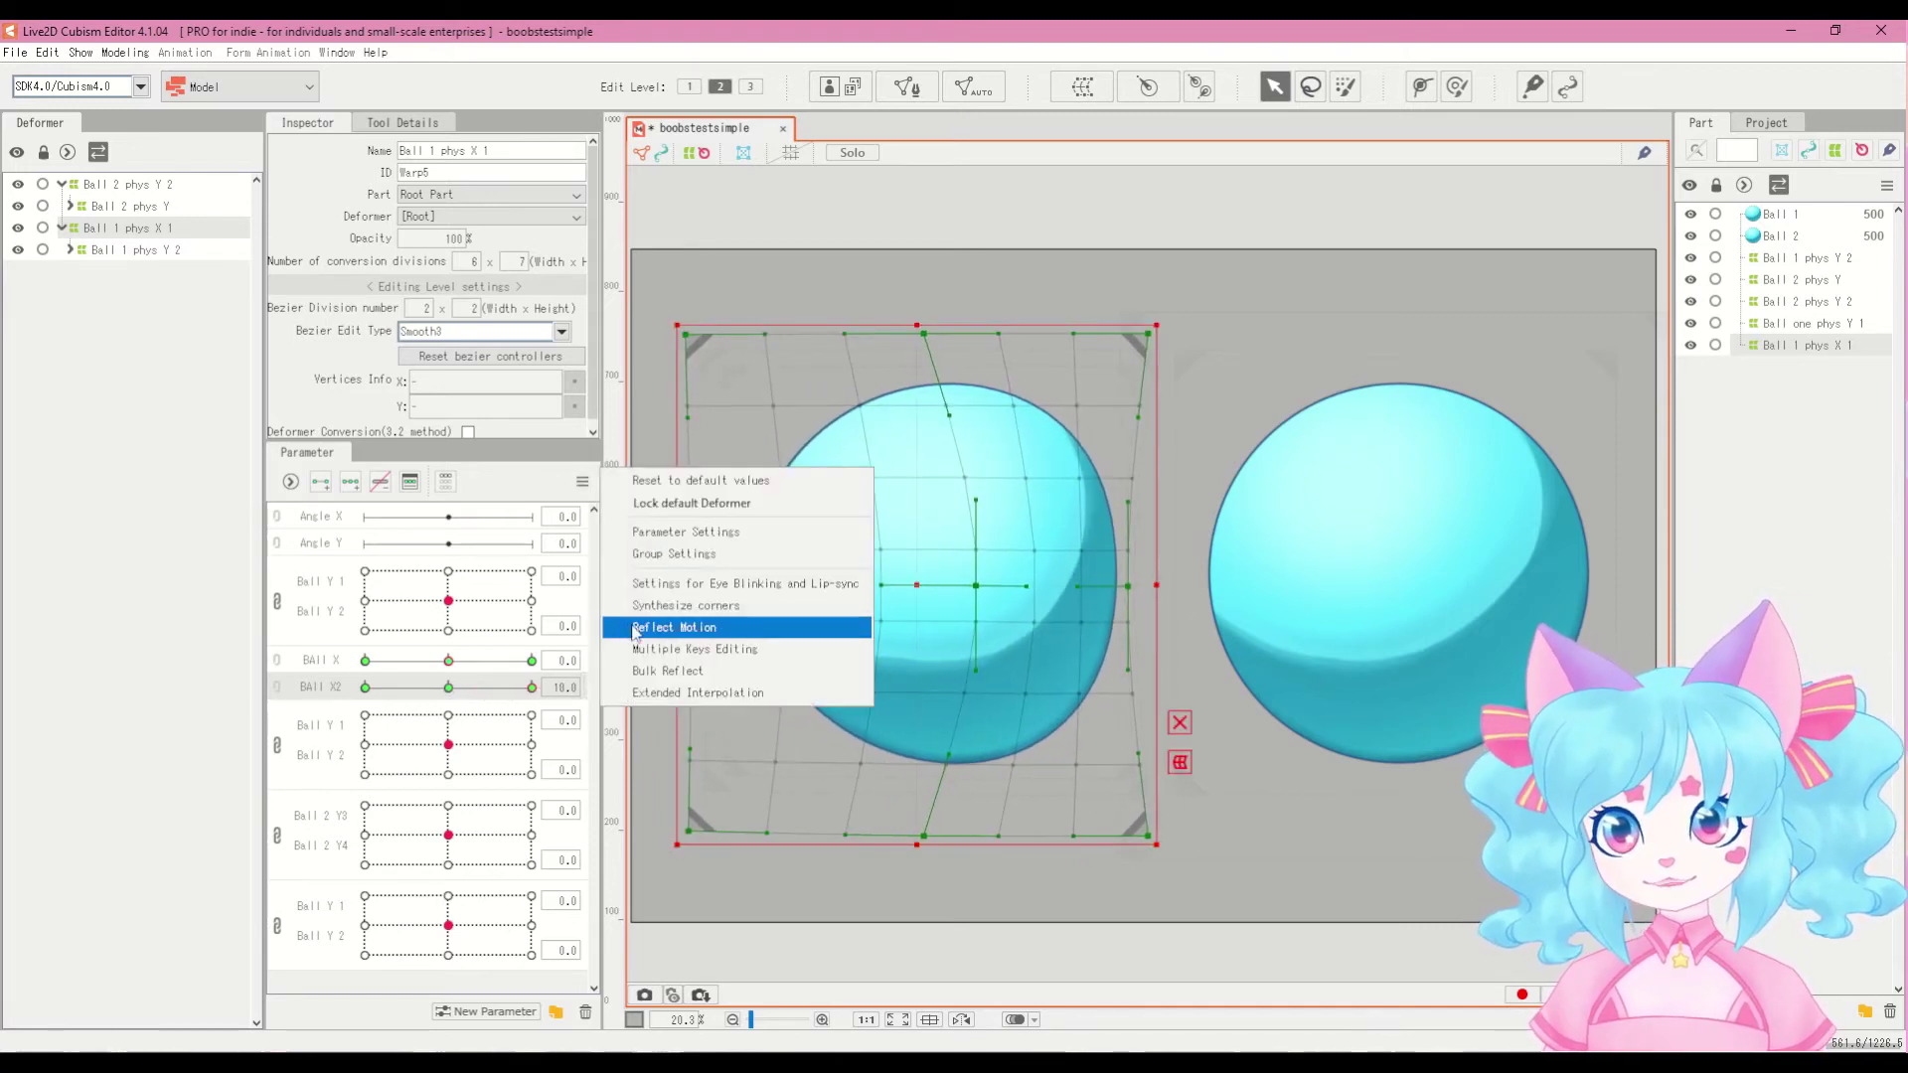
left_click(656, 627)
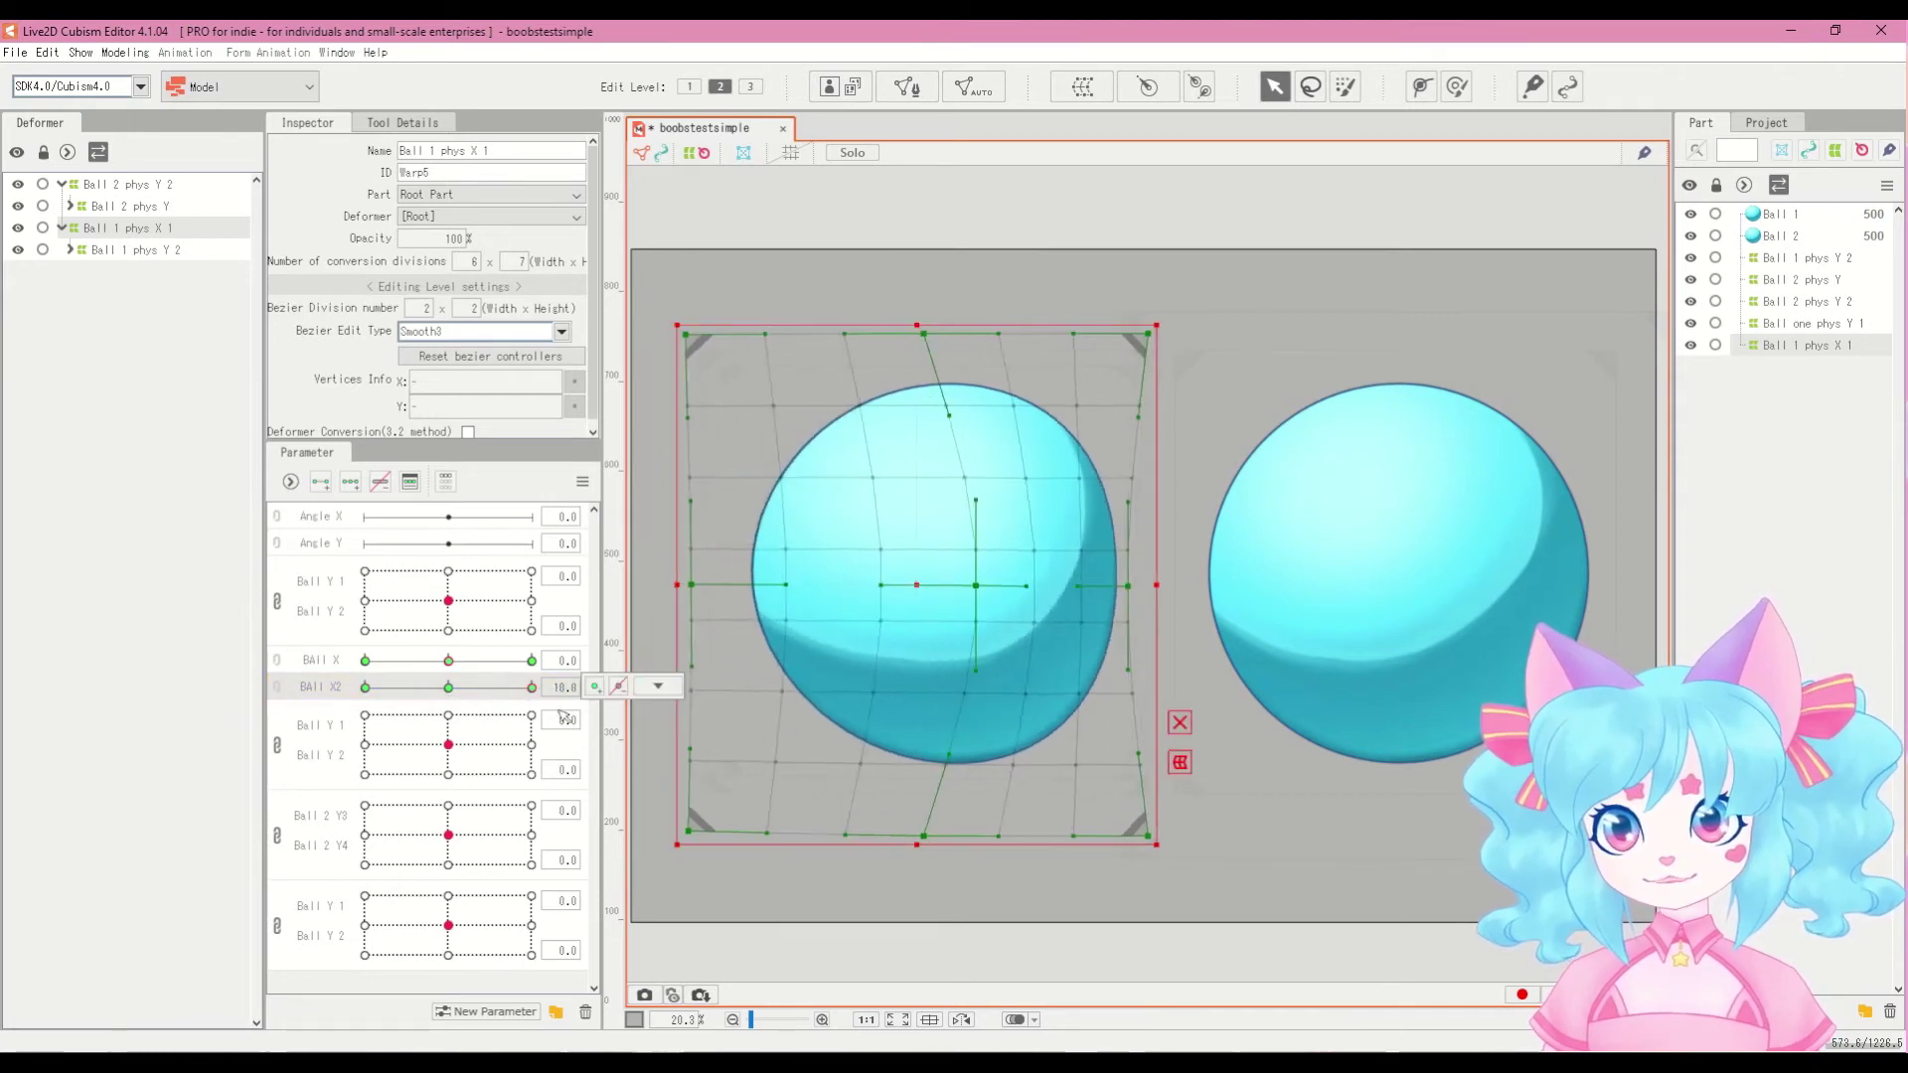
Step: Link BAll X and BAll X2 again and synthesize the combined parameter's corners for the selected object
left_click(276, 685)
left_click(276, 685)
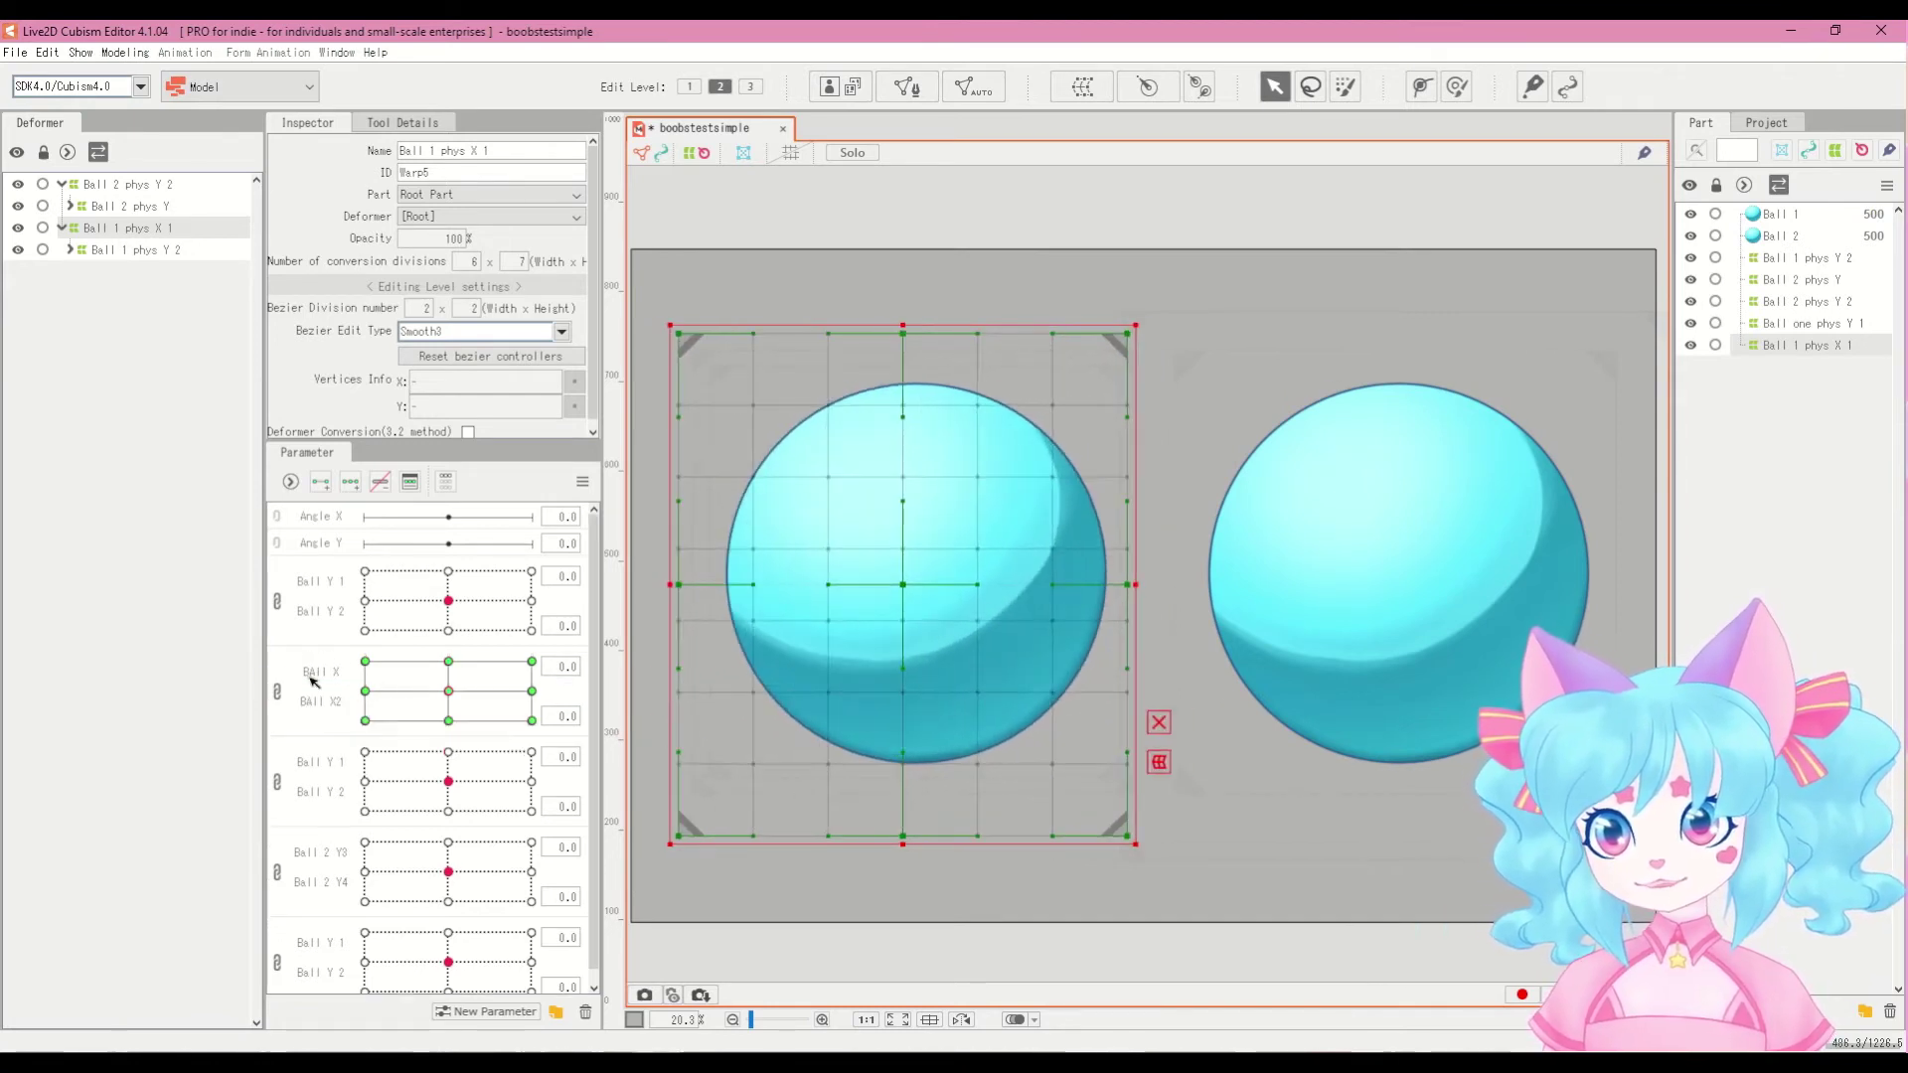
left_click(582, 481)
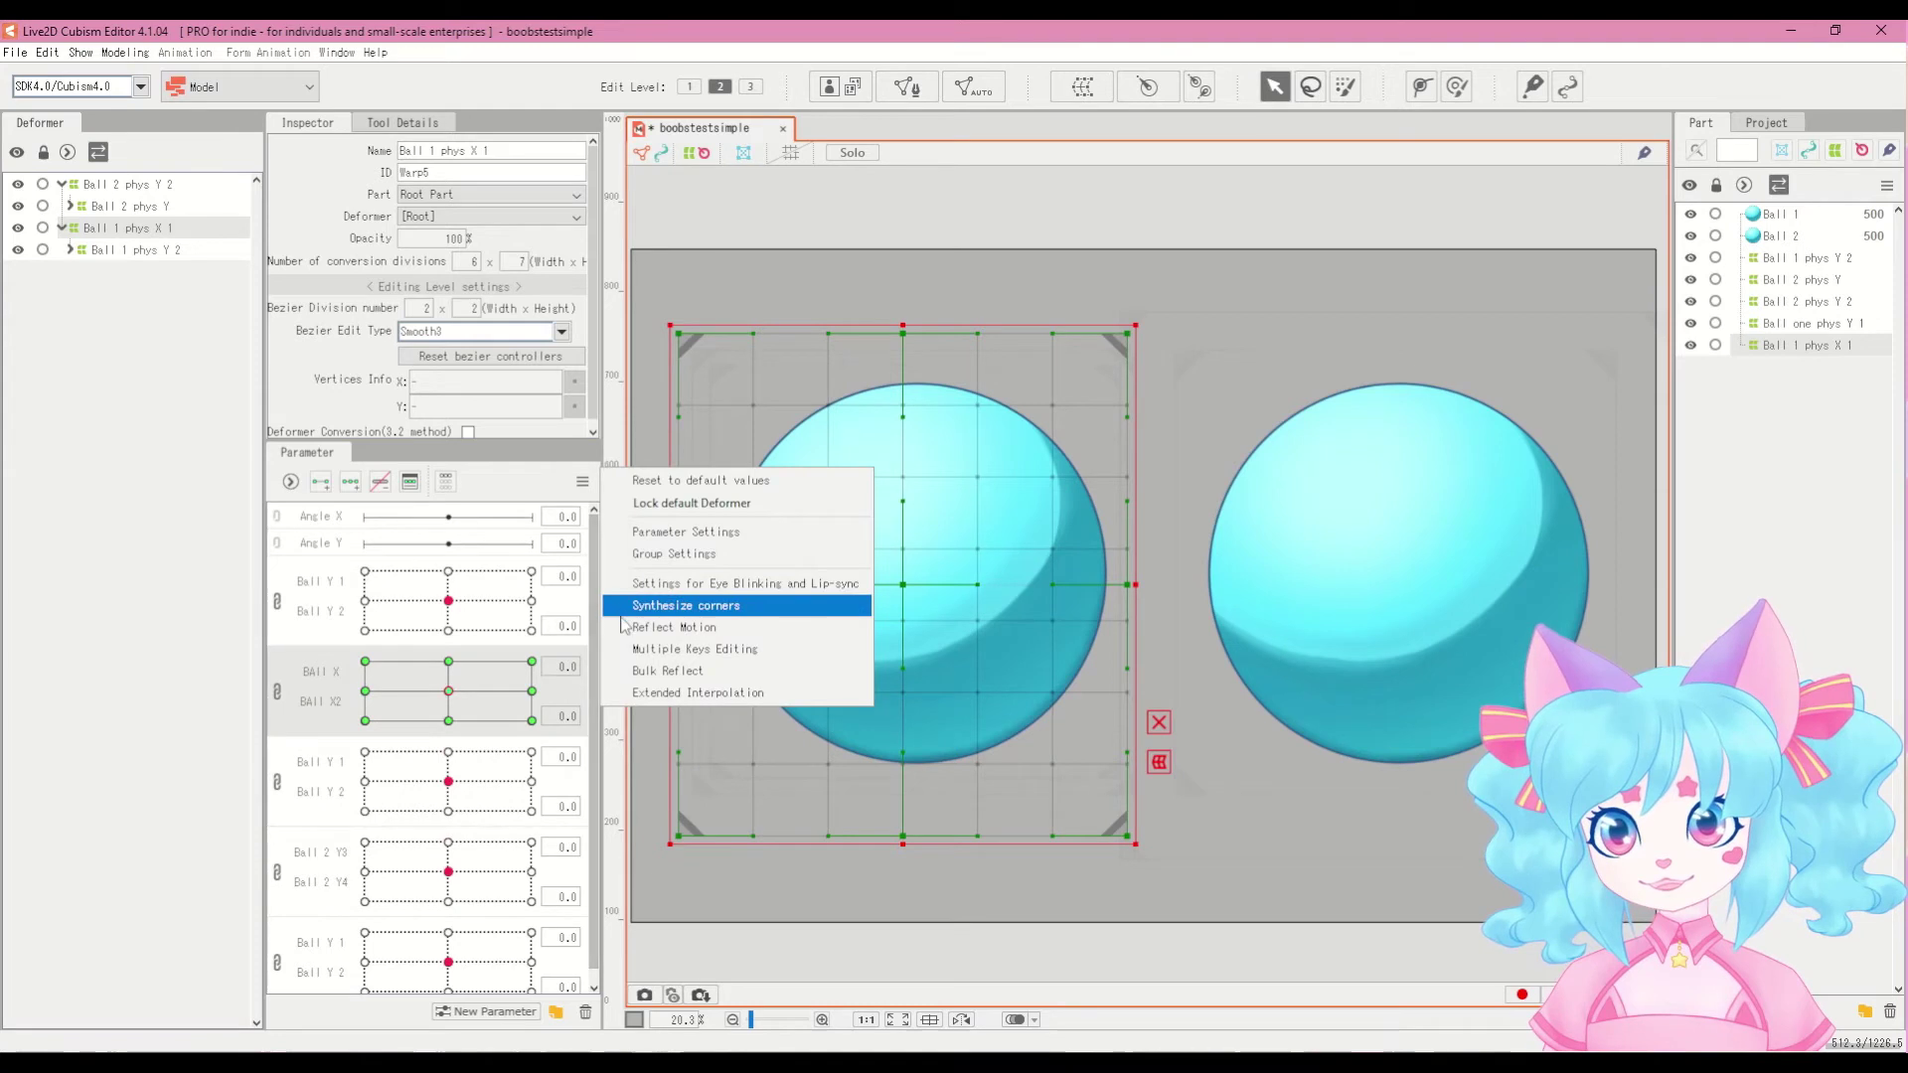
left_click(656, 605)
key("Return")
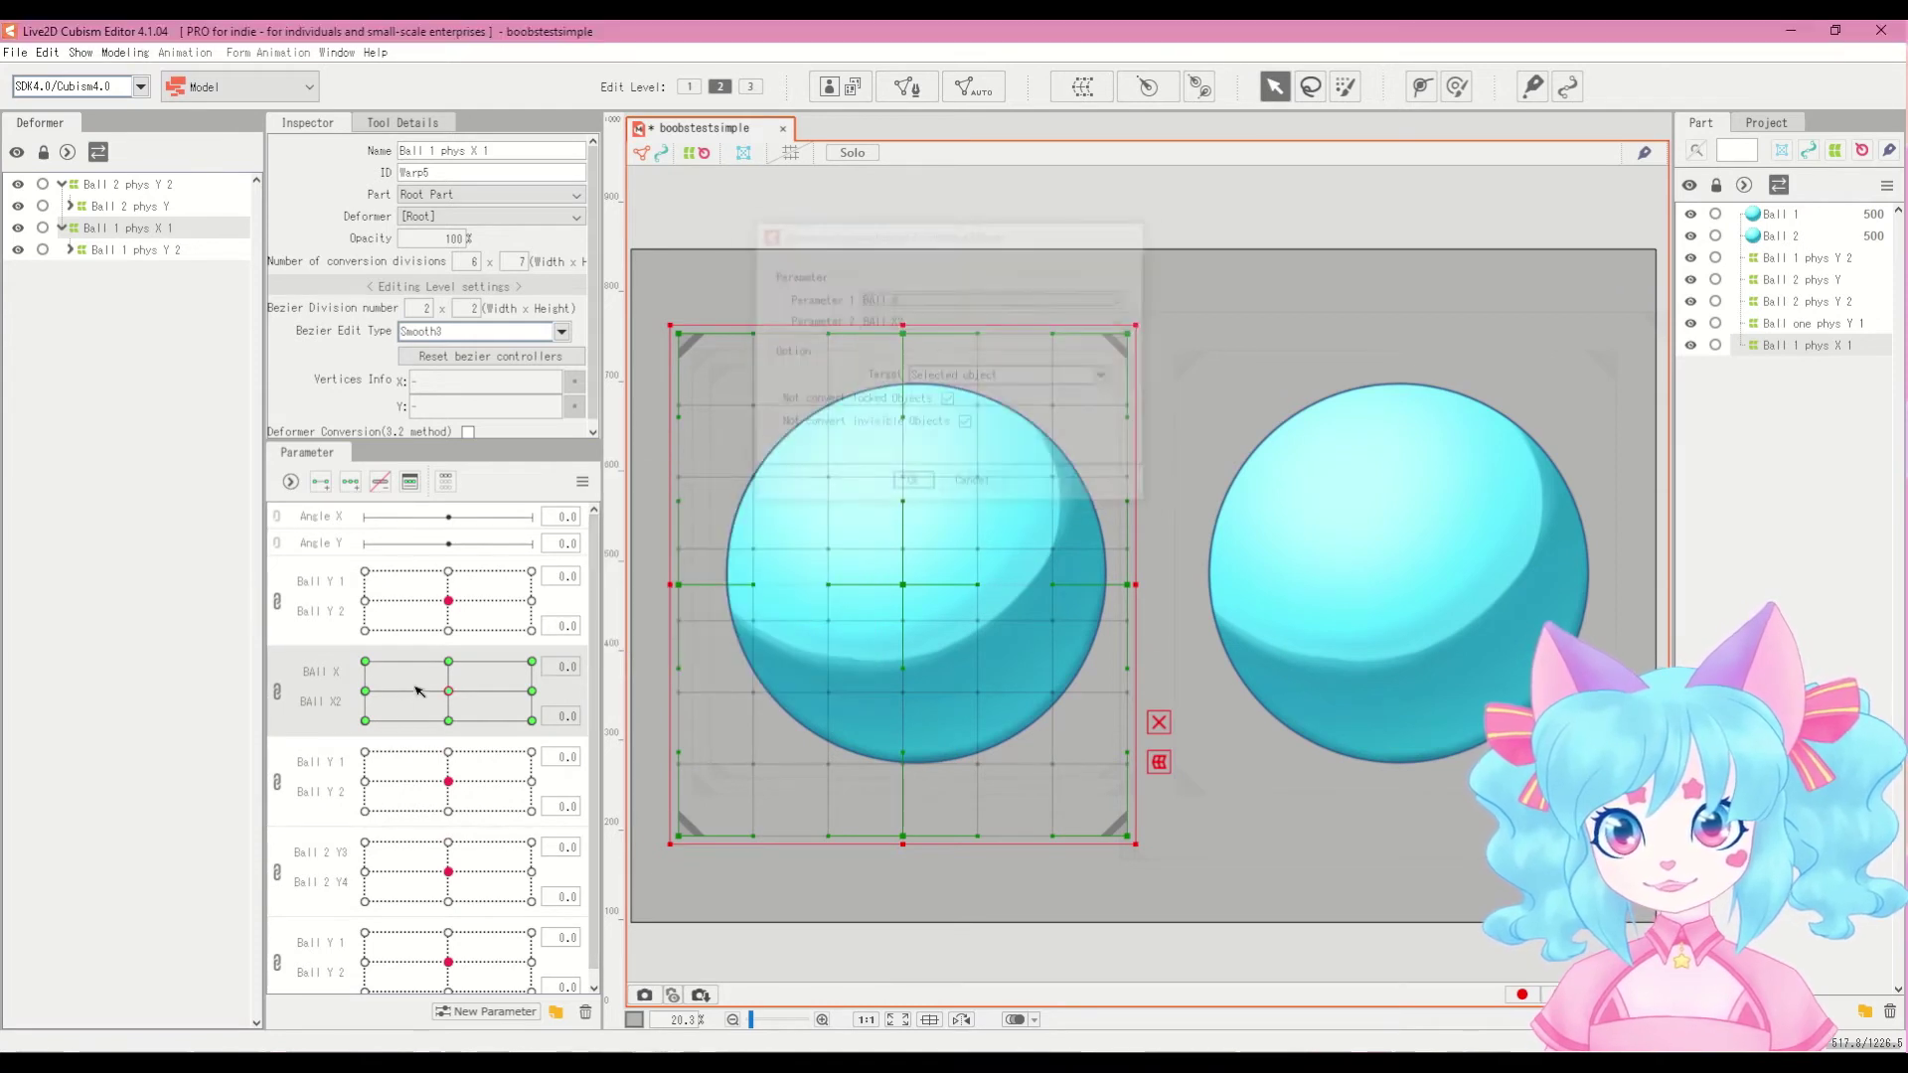
Step: Deselect the deformer, preview the combined sideways movement, return both parameters to 0, and unlink them
left_click(400, 666)
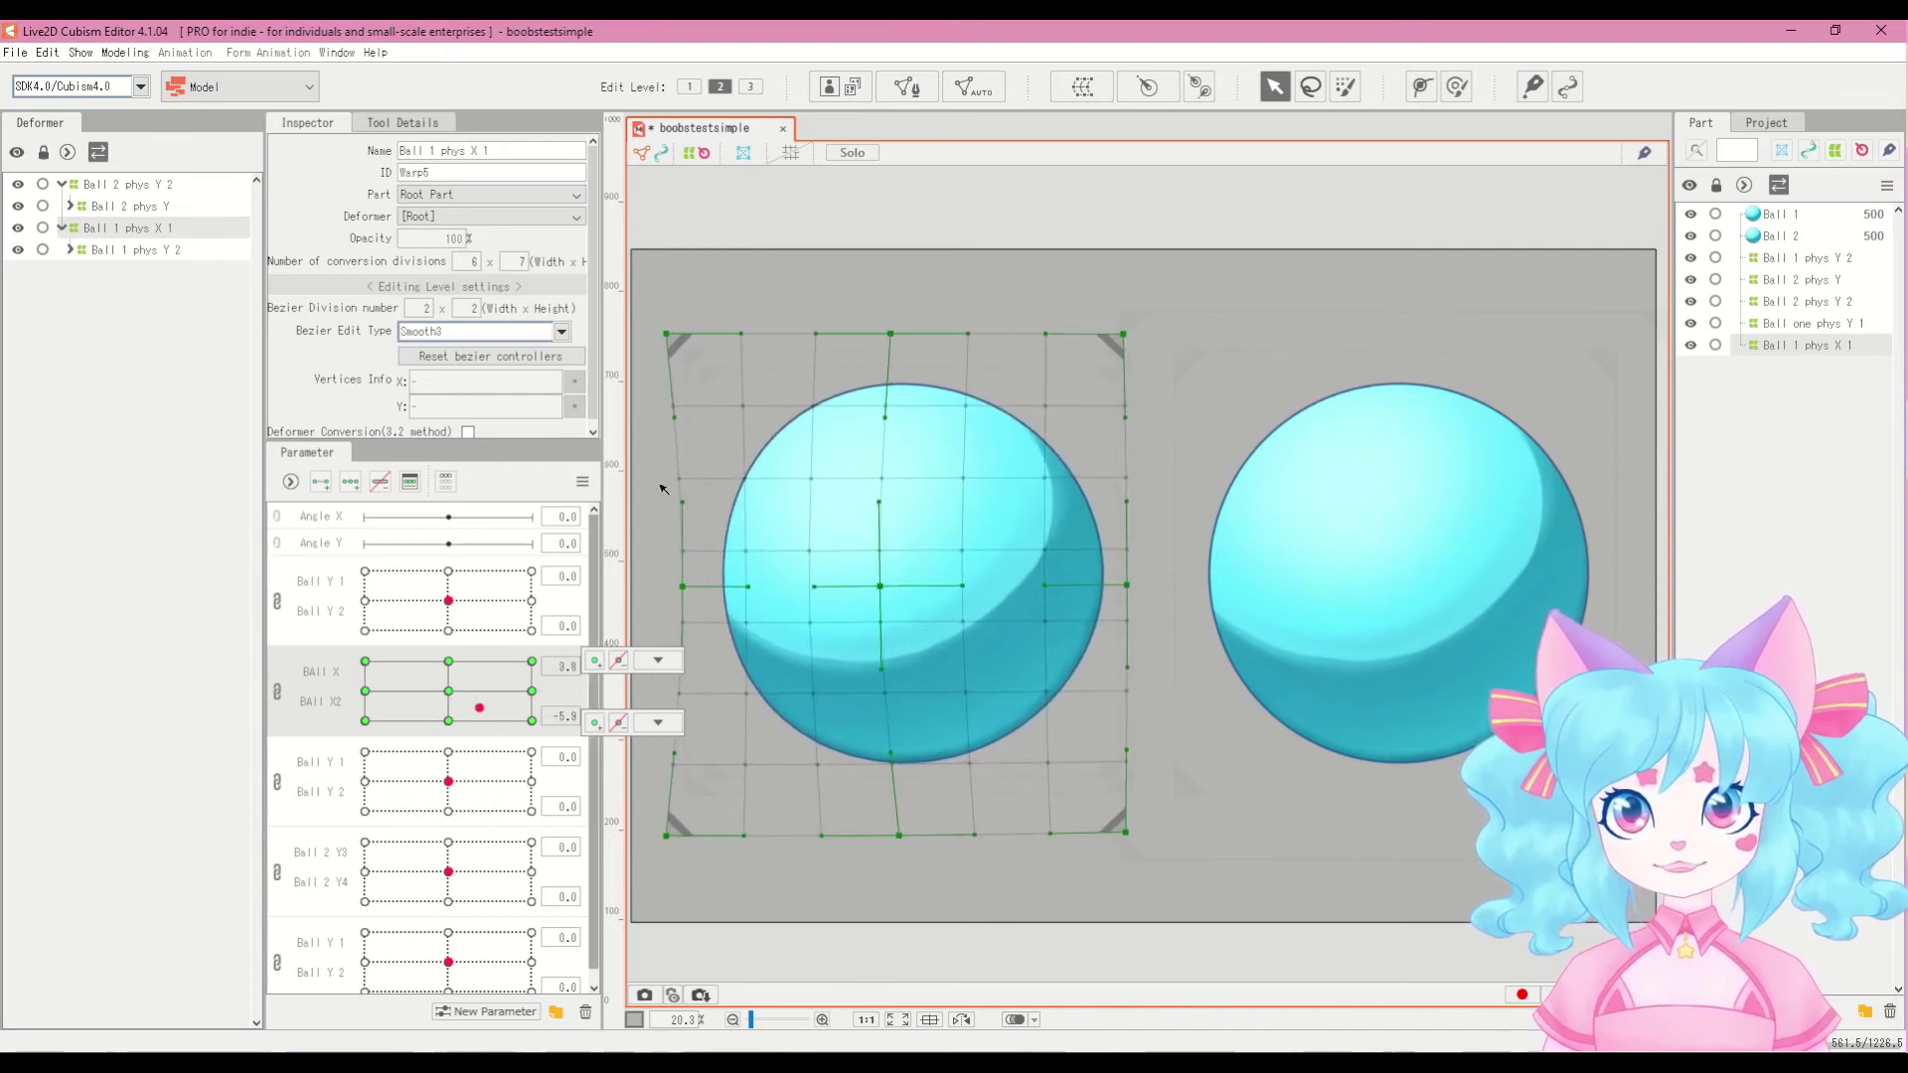
left_click(725, 200)
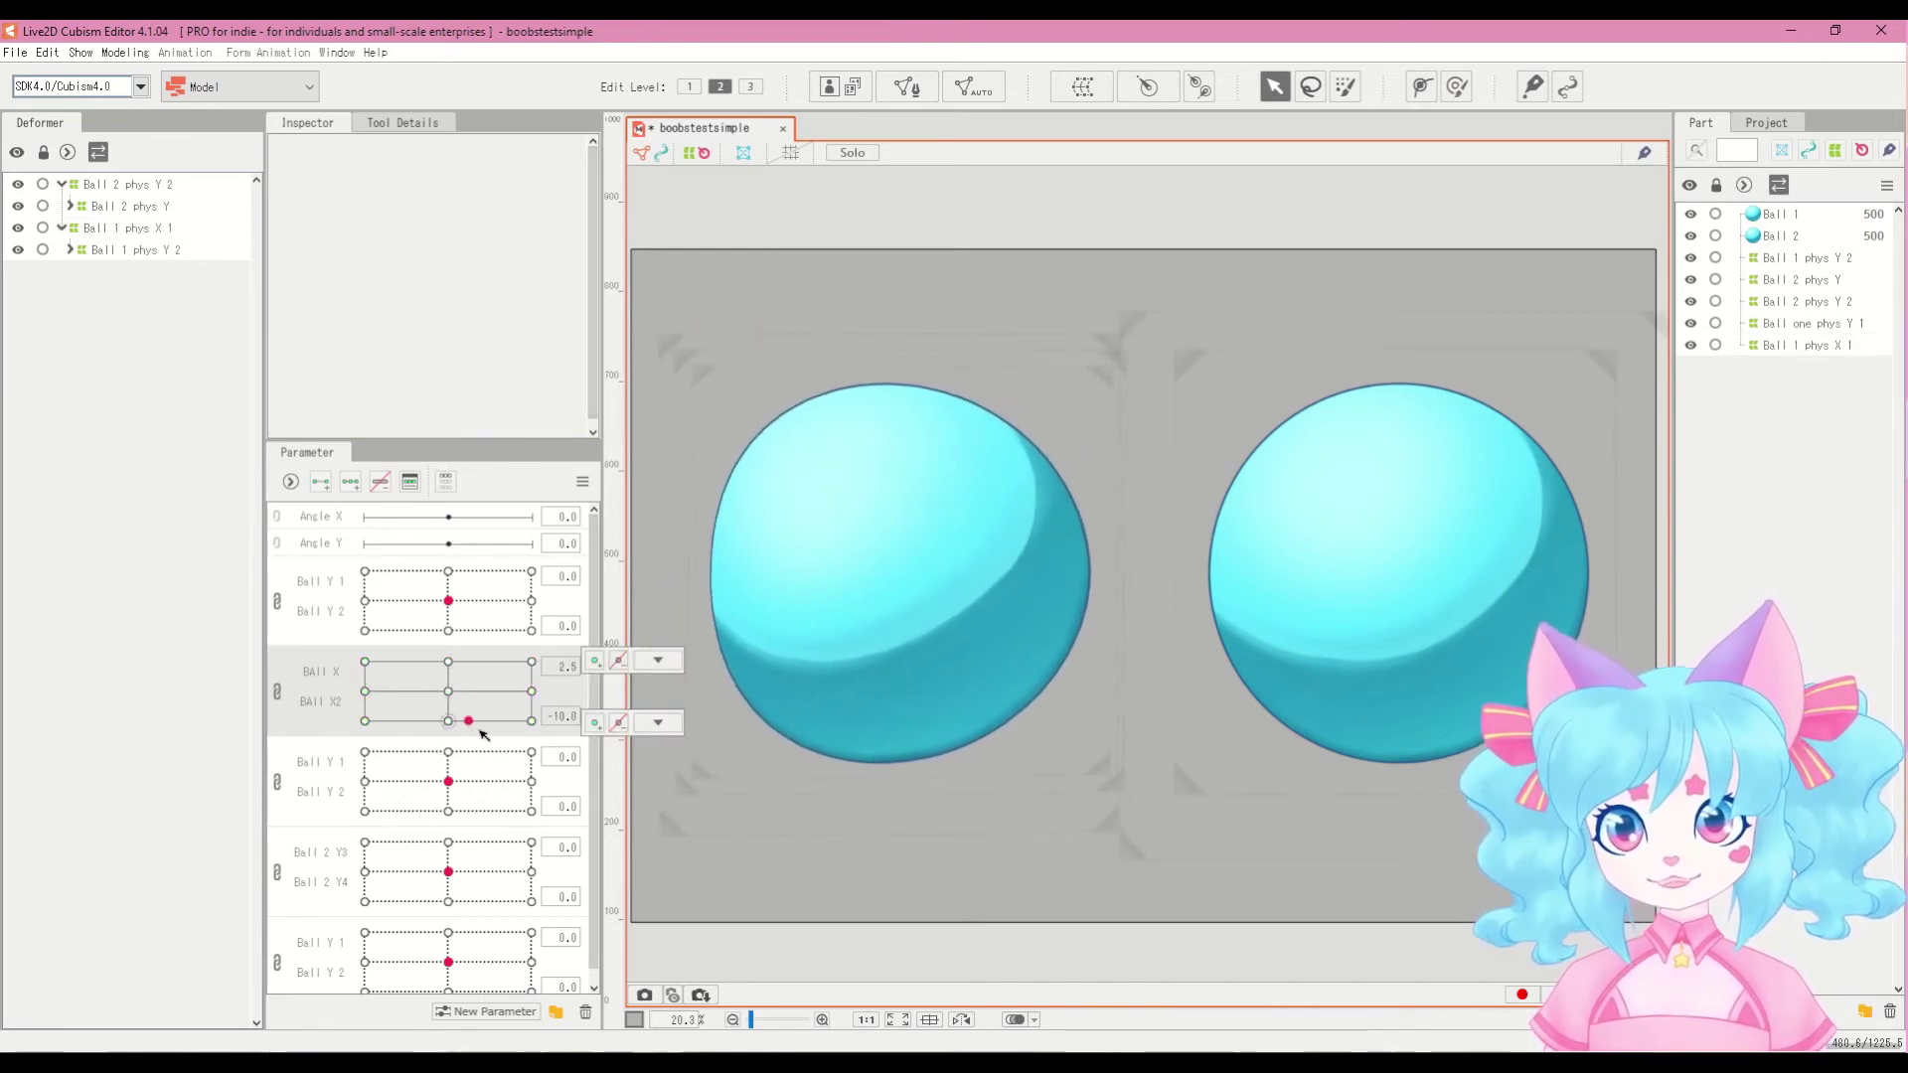
left_click_drag(484, 647, 448, 690)
left_click(276, 690)
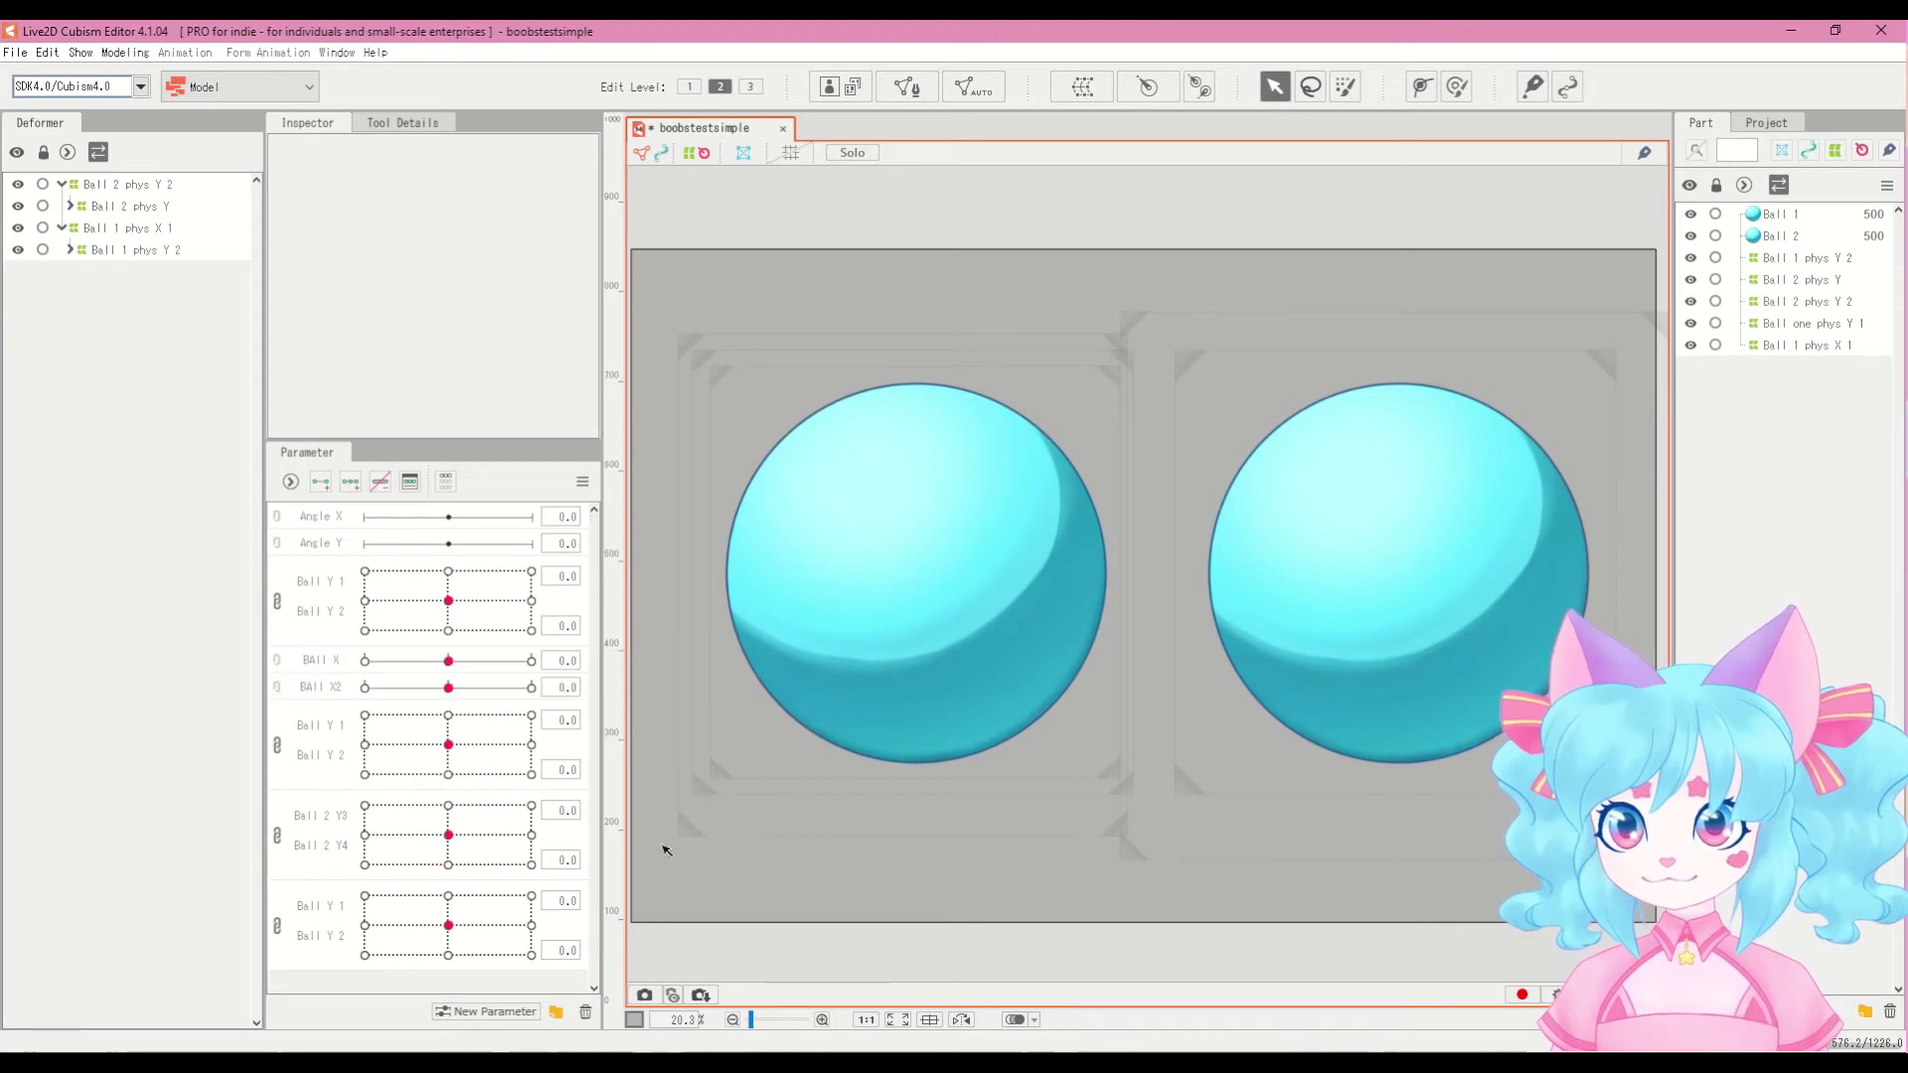
Step: Check the Ball 1 phys X 1 deformer at BAll X2 10 and undo its recent reshaping
left_click(666, 850)
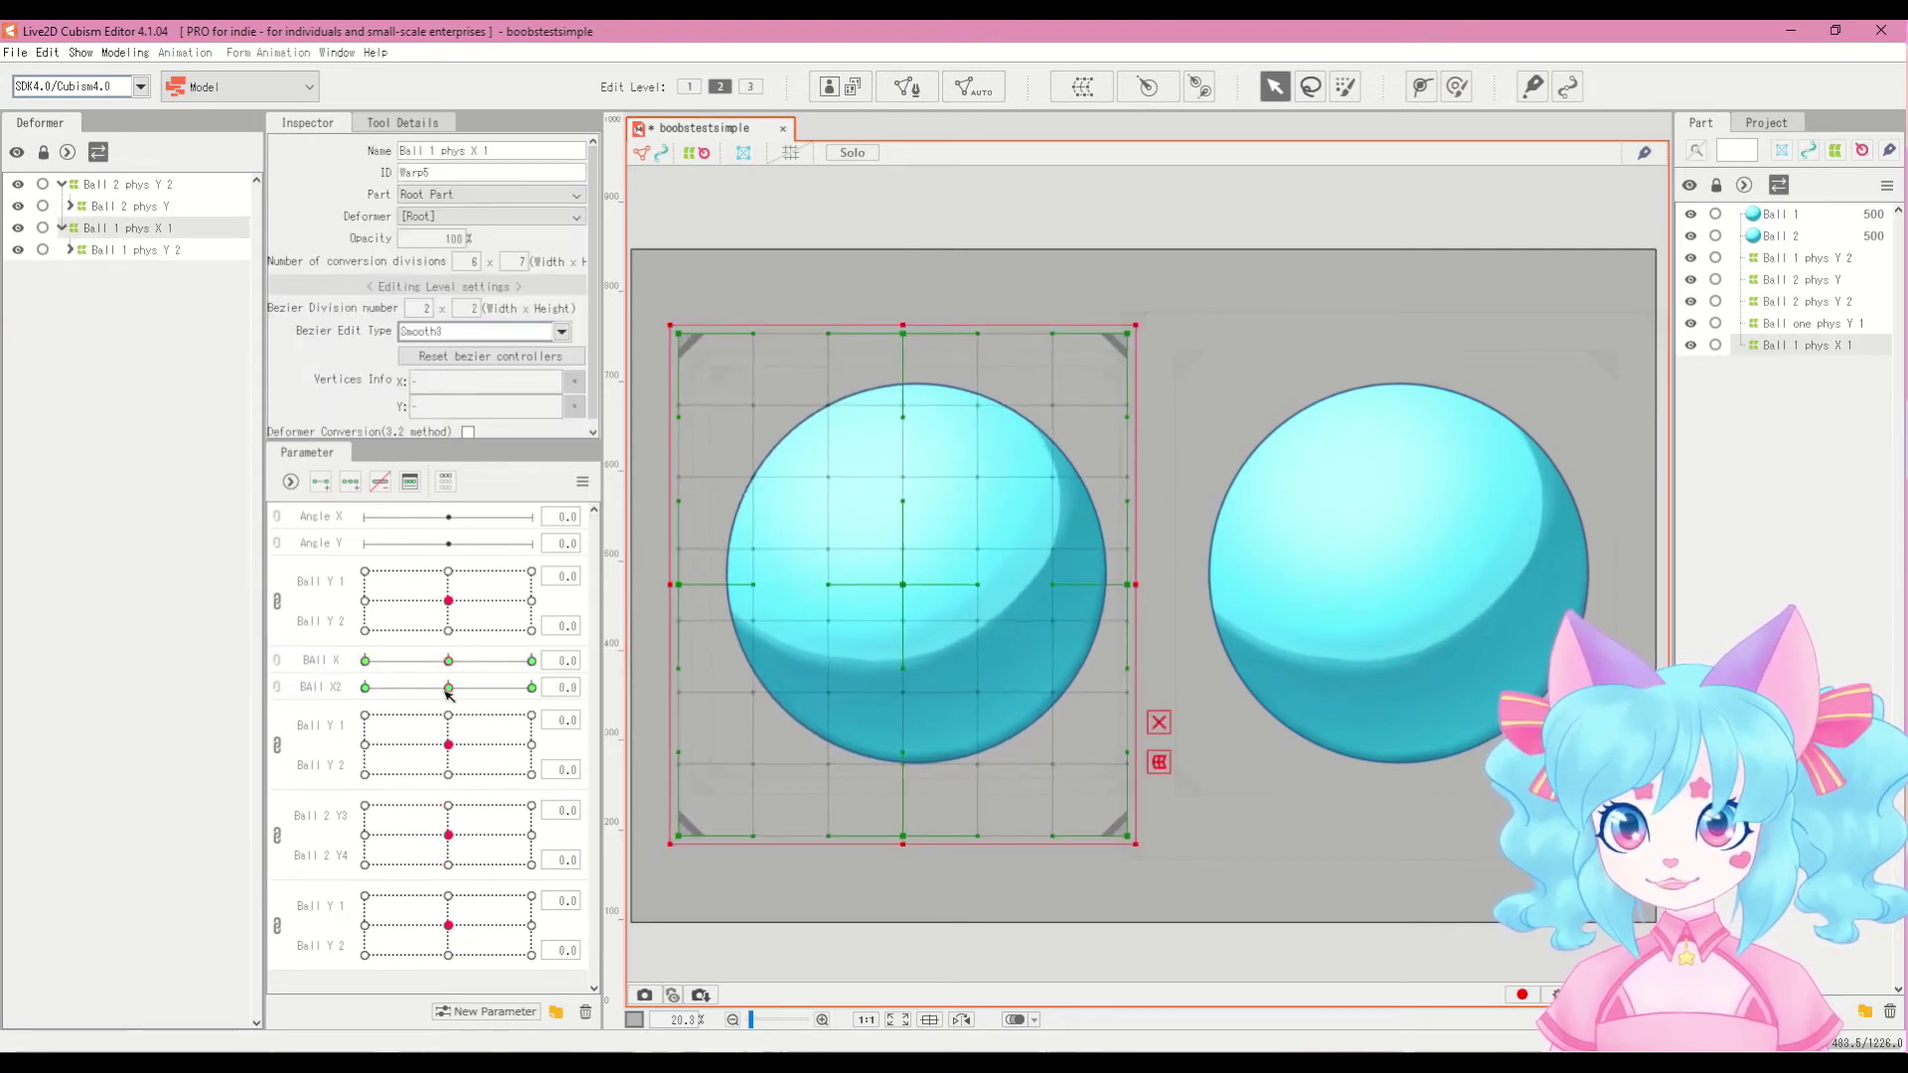
left_click_drag(449, 692, 574, 703)
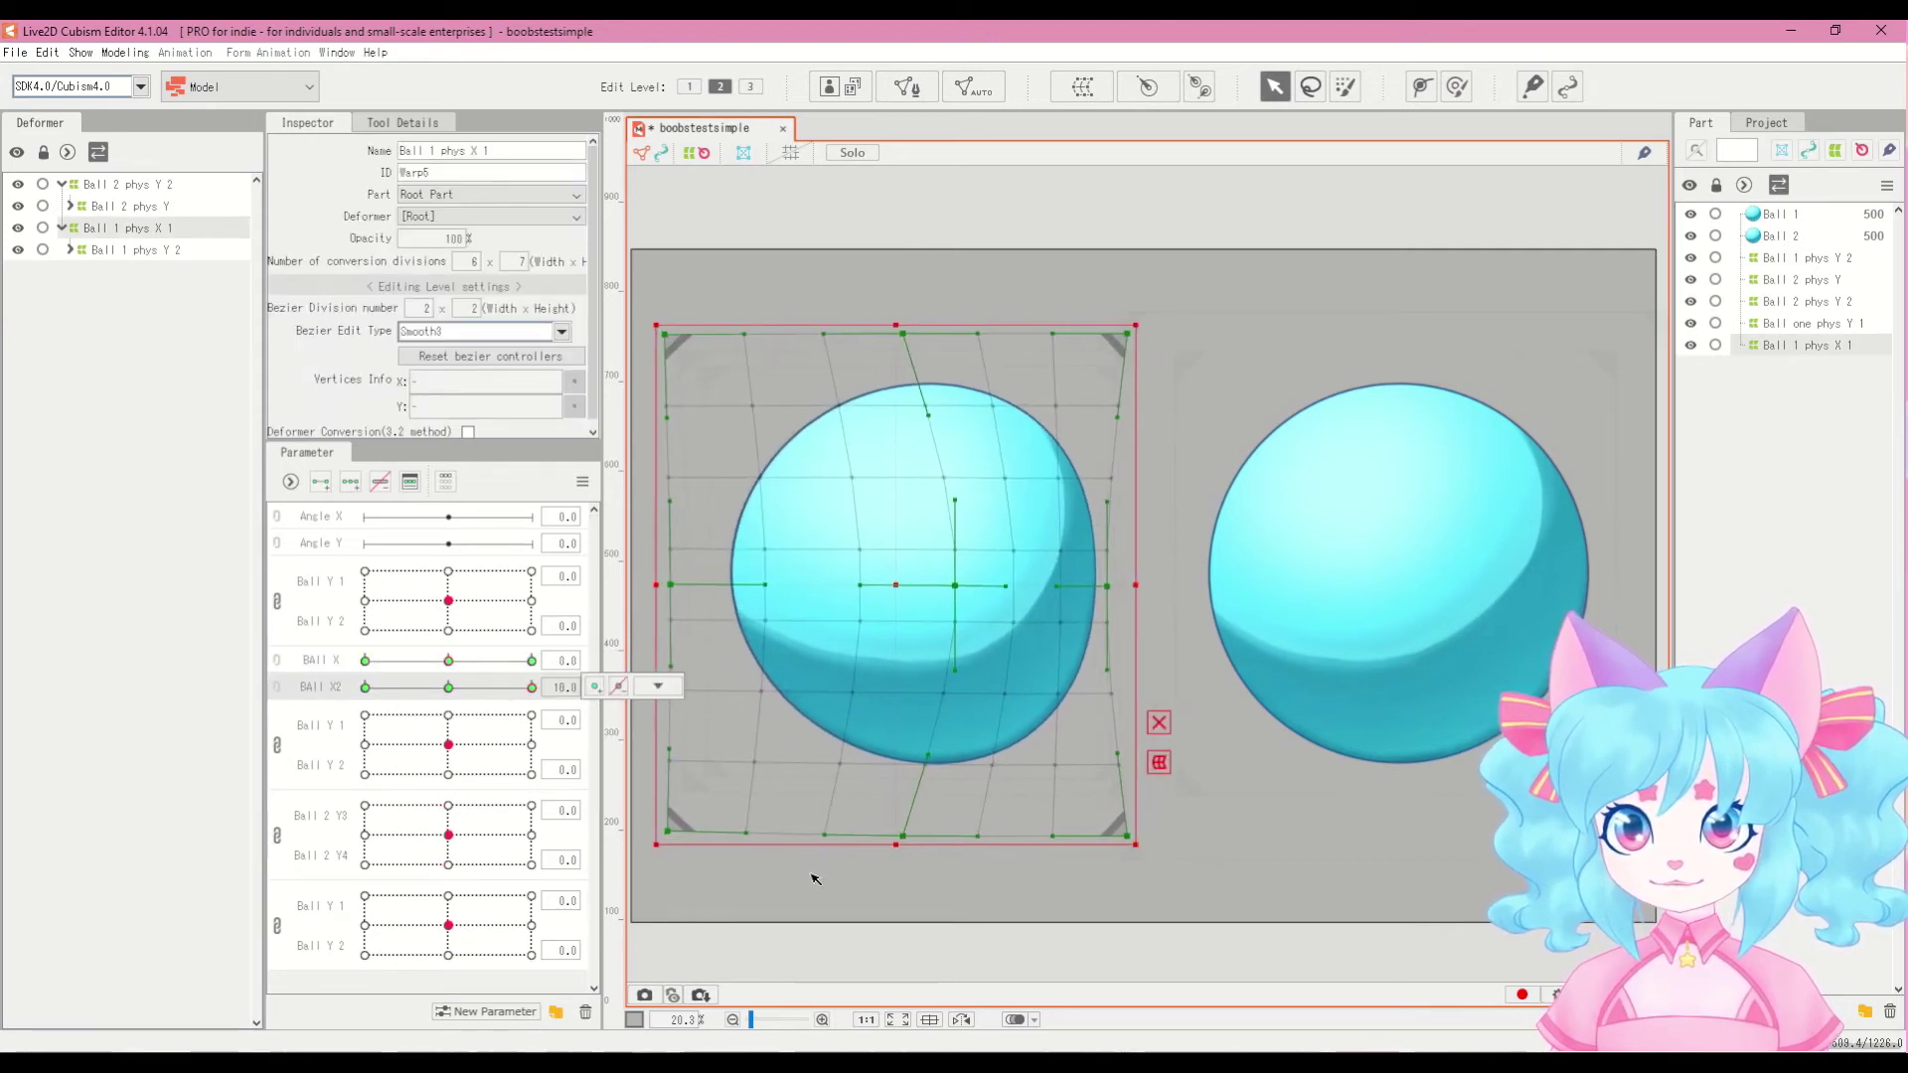
key("ctrl+z")
key("ctrl+z")
key("ctrl+z")
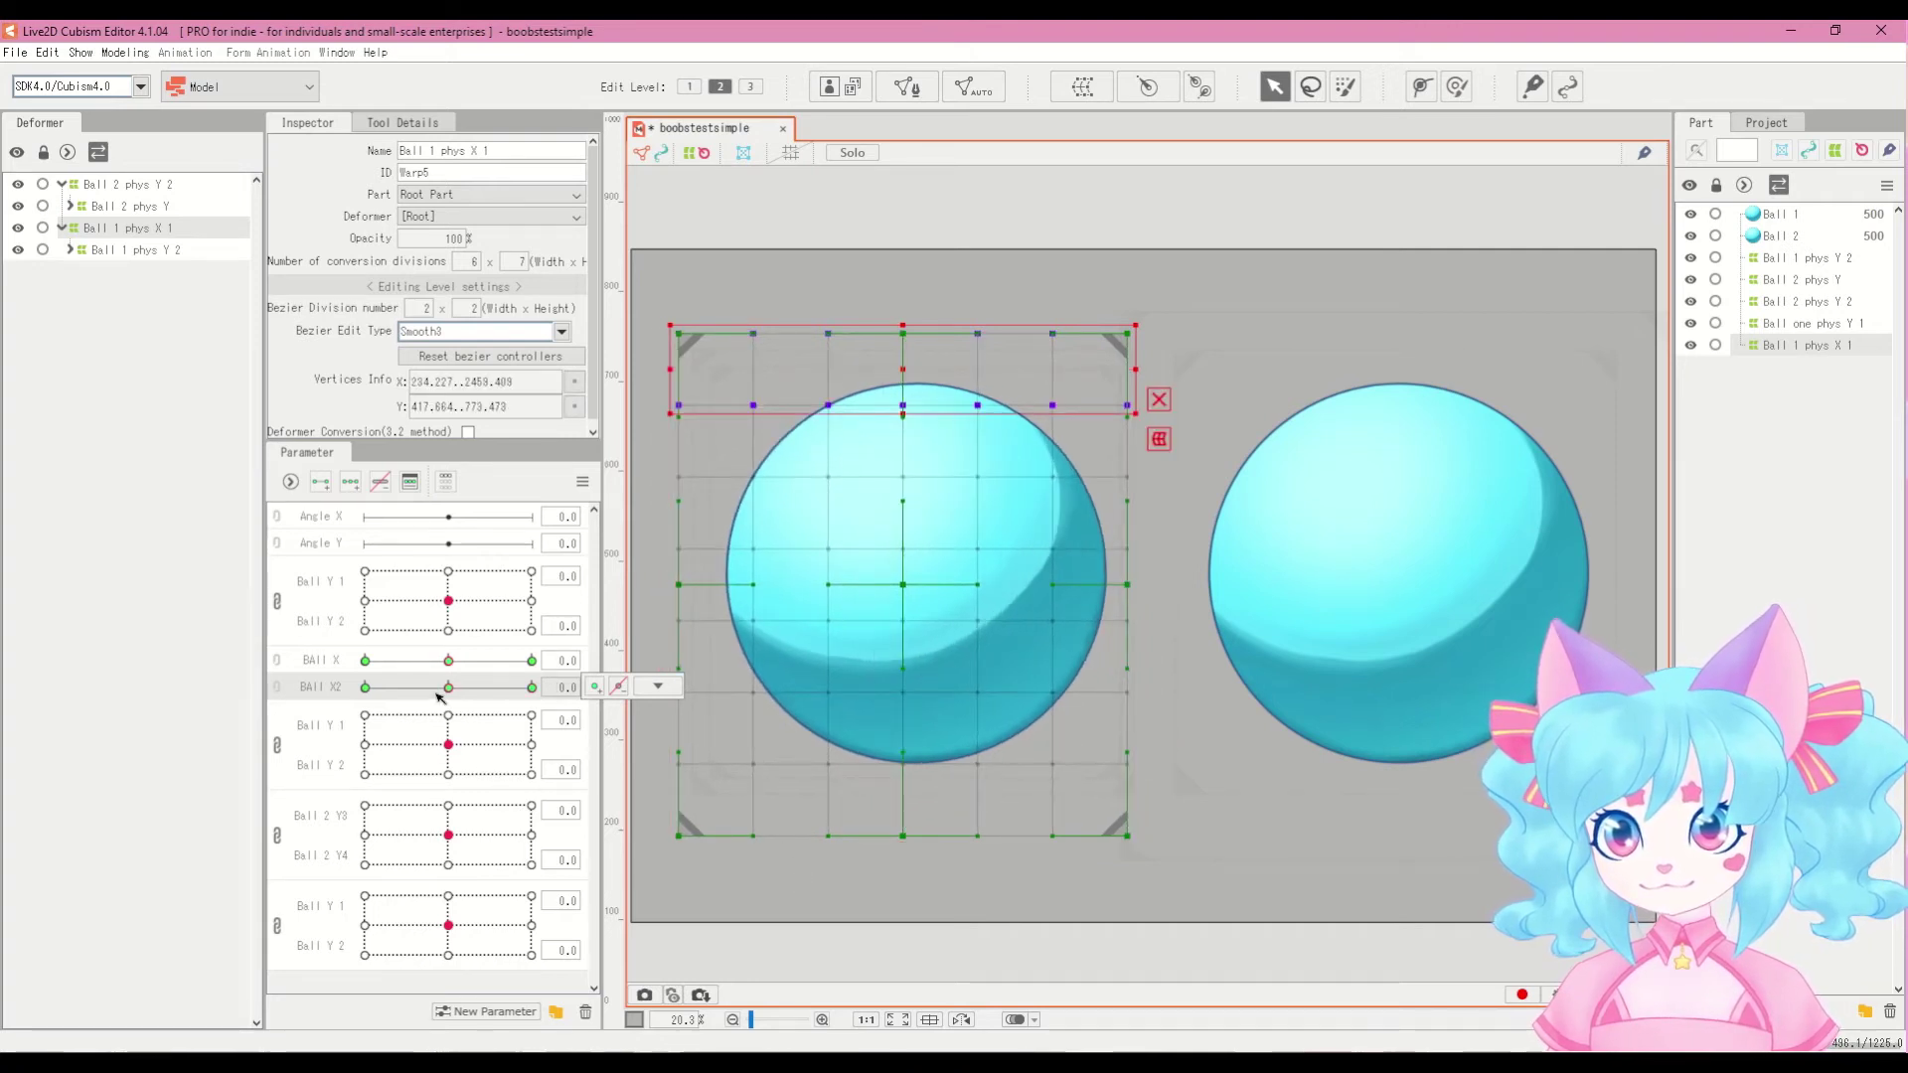
Step: At BAll X2 10, spread the deformer's right corners apart vertically and draw its left corners closer together
left_click_drag(440, 698, 644, 735)
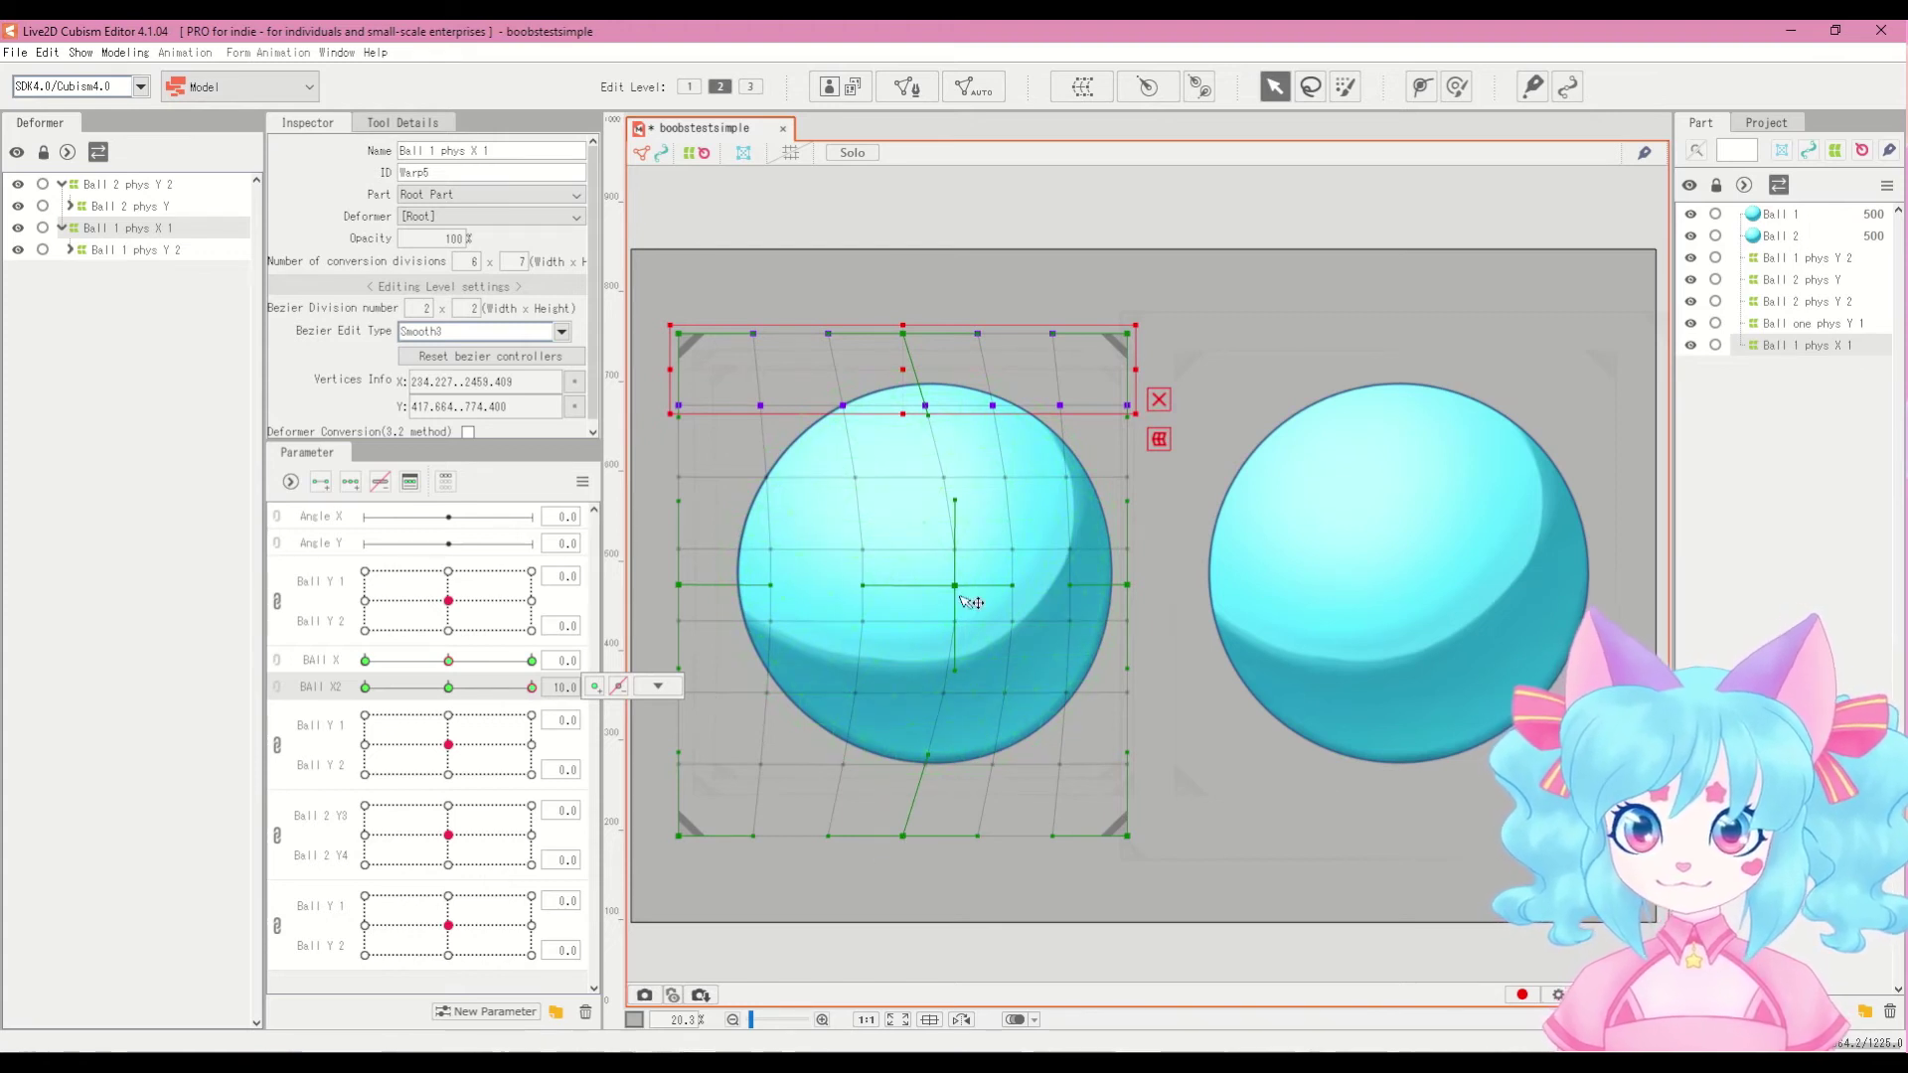
left_click_drag(1129, 839, 1130, 881)
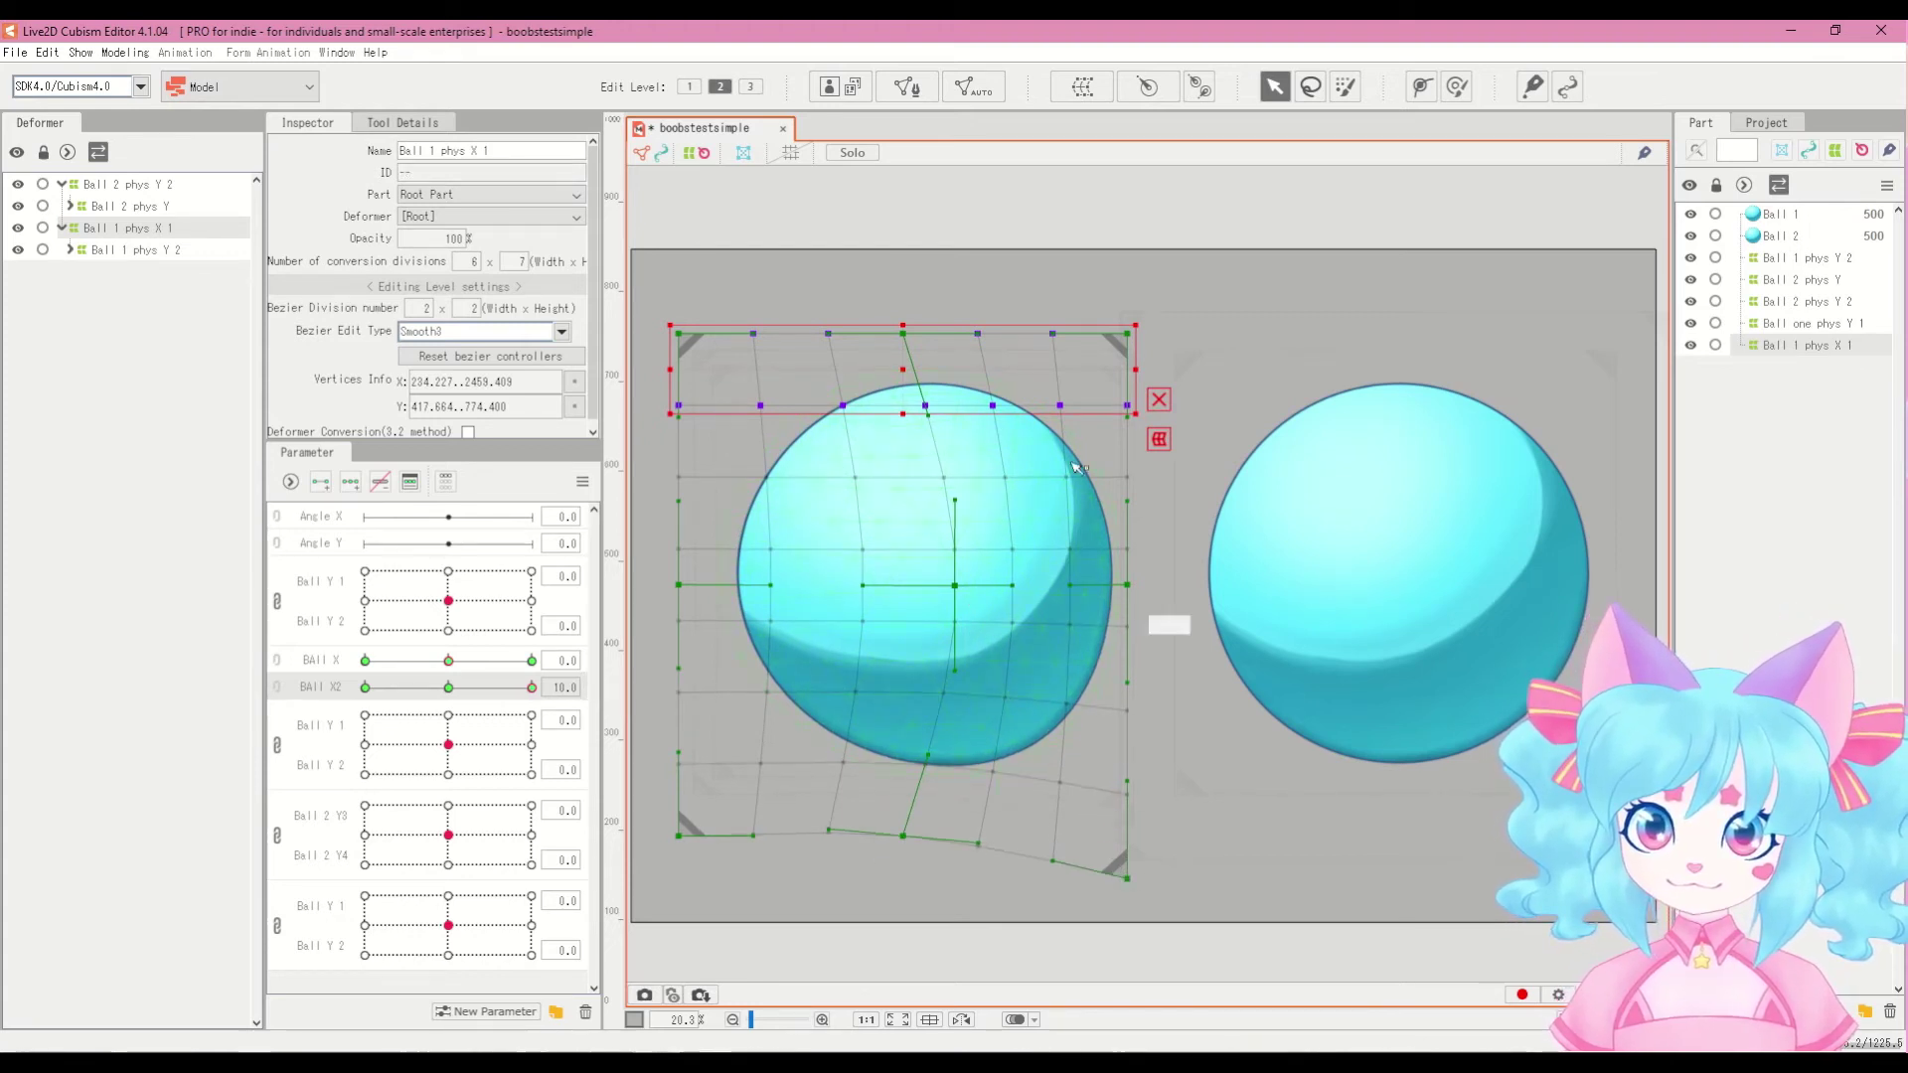
left_click_drag(1132, 336, 1140, 314)
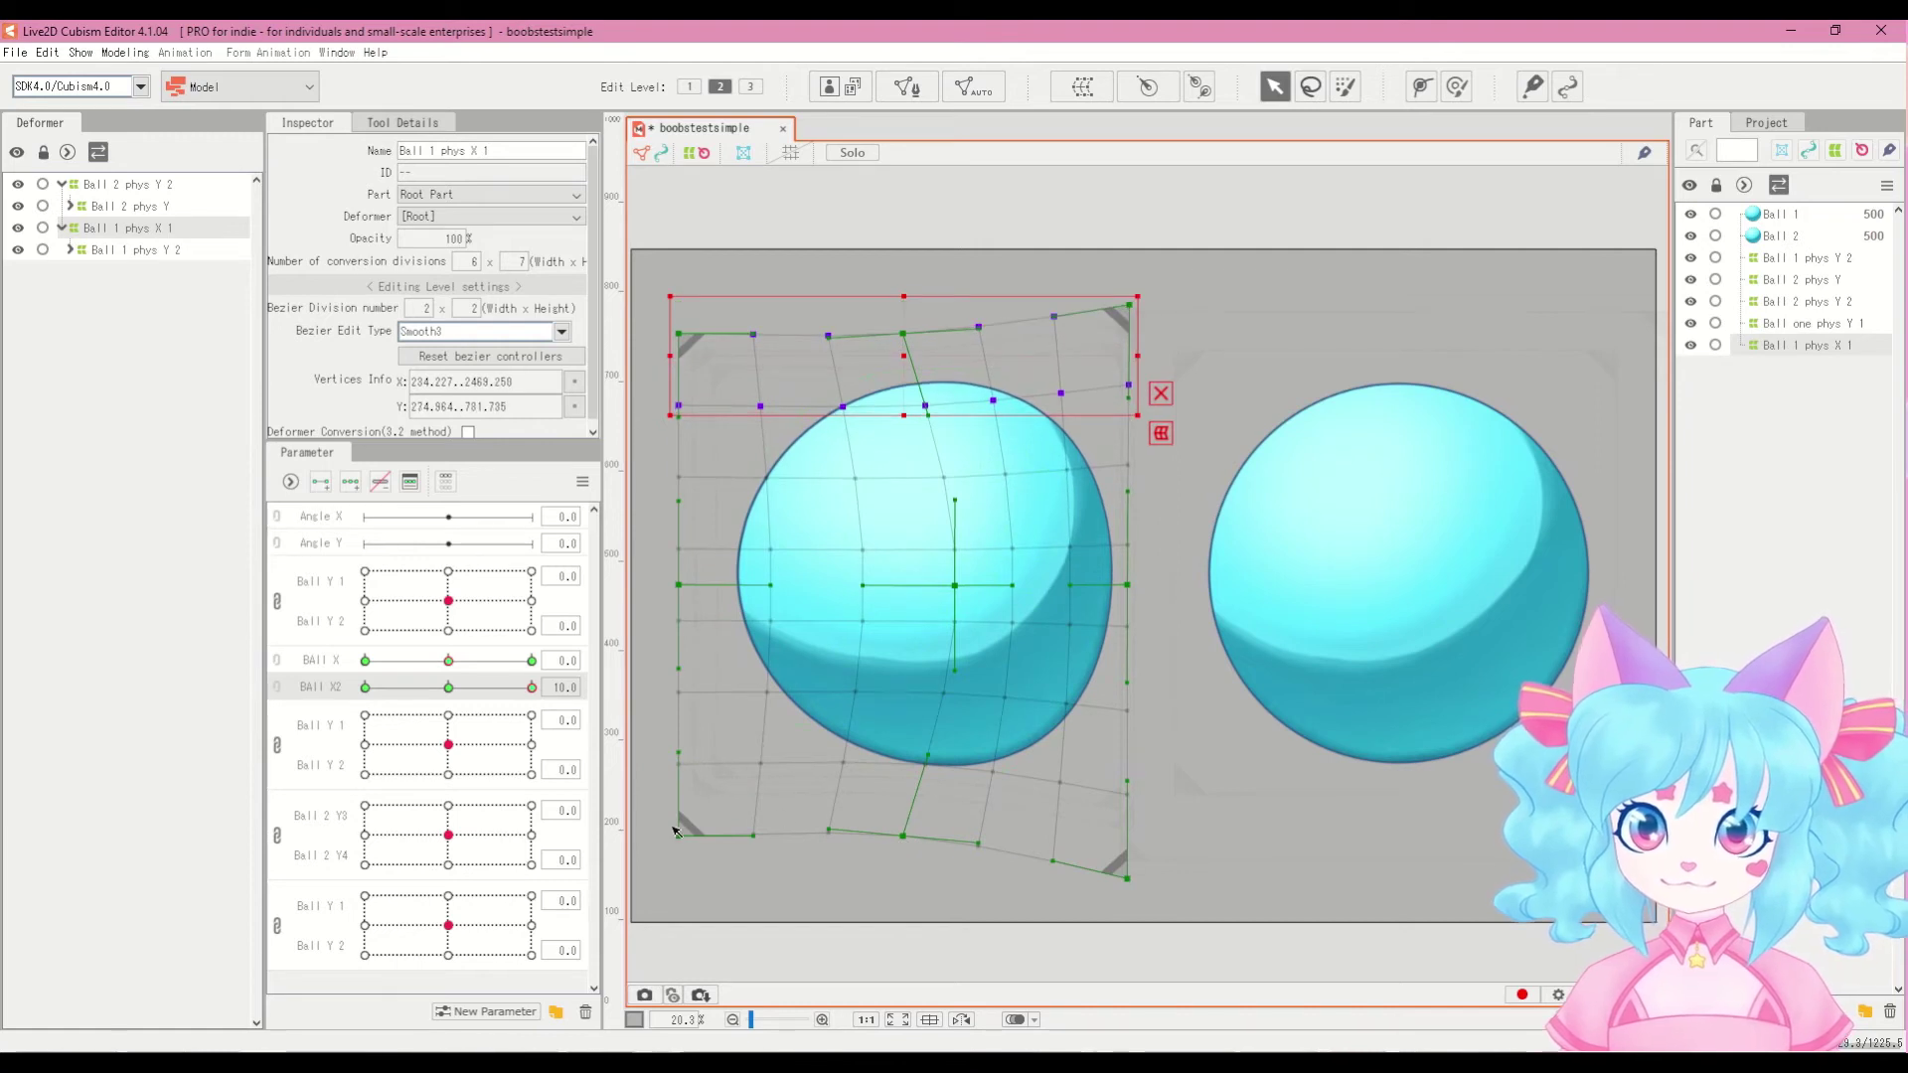
left_click_drag(686, 838, 686, 798)
left_click_drag(682, 336, 690, 366)
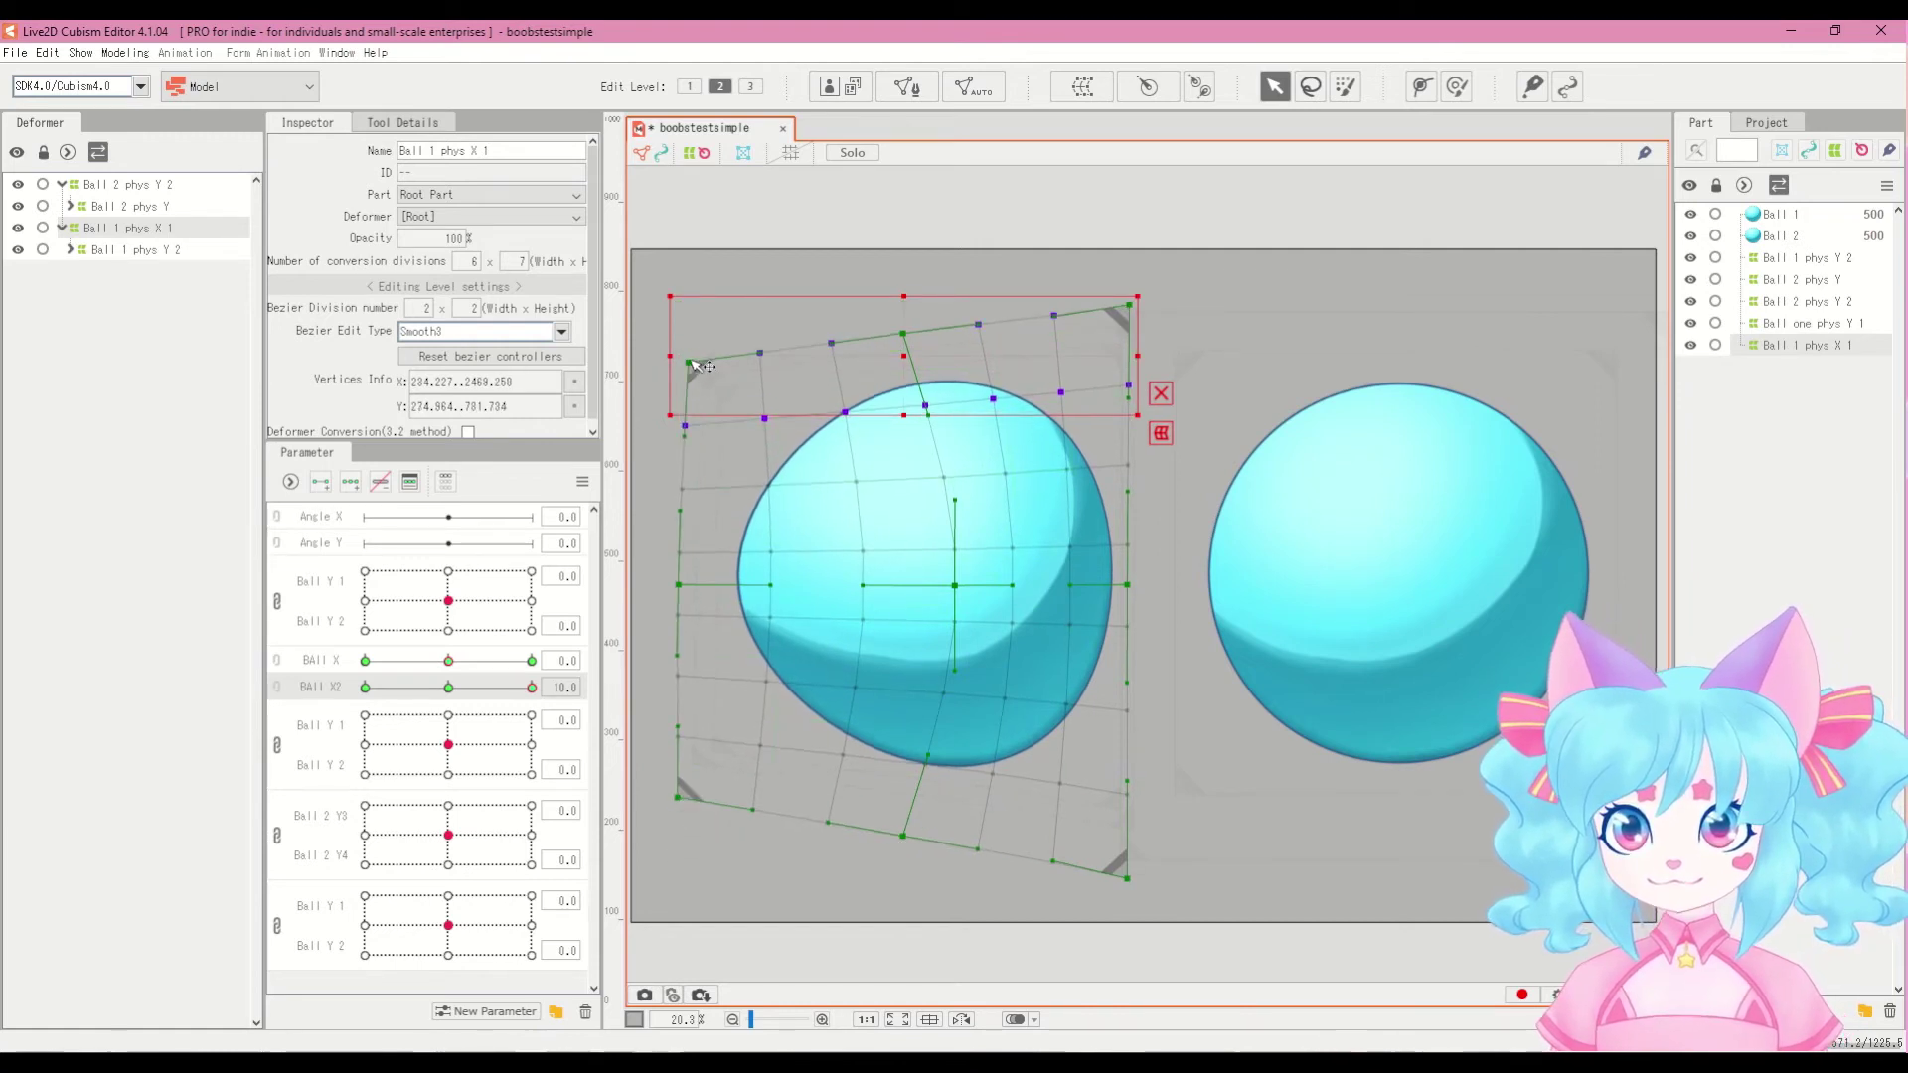
Step: At BAll X2 -10, draw the deformer's right corners together and spread its left corners apart, returning BAll X2 to 0
left_click_drag(523, 708, 465, 696)
left_click_drag(1126, 836, 1123, 792)
left_click_drag(1127, 334, 1130, 359)
left_click_drag(677, 836, 678, 861)
left_click_drag(678, 335, 686, 311)
mouse_move(368, 688)
left_mouse_down()
mouse_move(452, 707)
mouse_move(358, 718)
left_mouse_up()
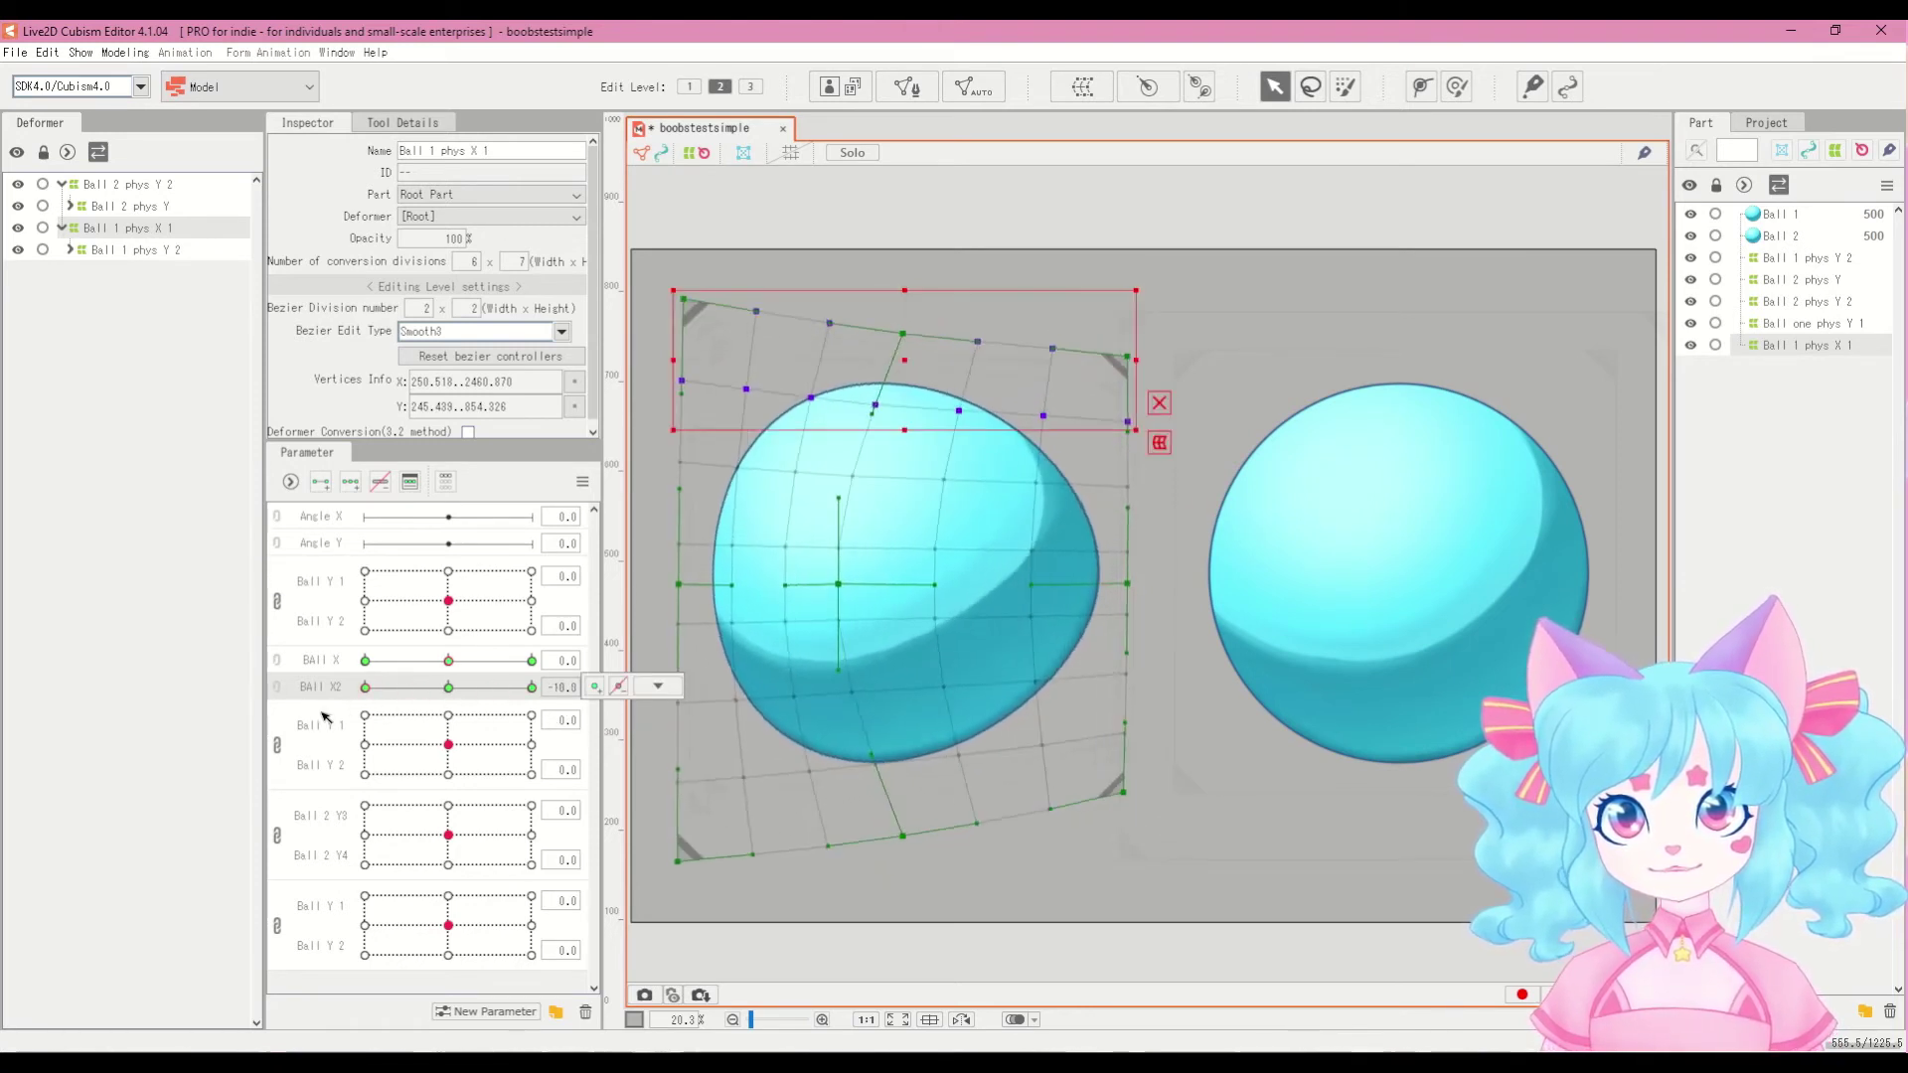
left_click(448, 687)
Step: Select all deformer points and shift them further right at BAll X 10 and further left at BAll X -10
left_click(532, 660)
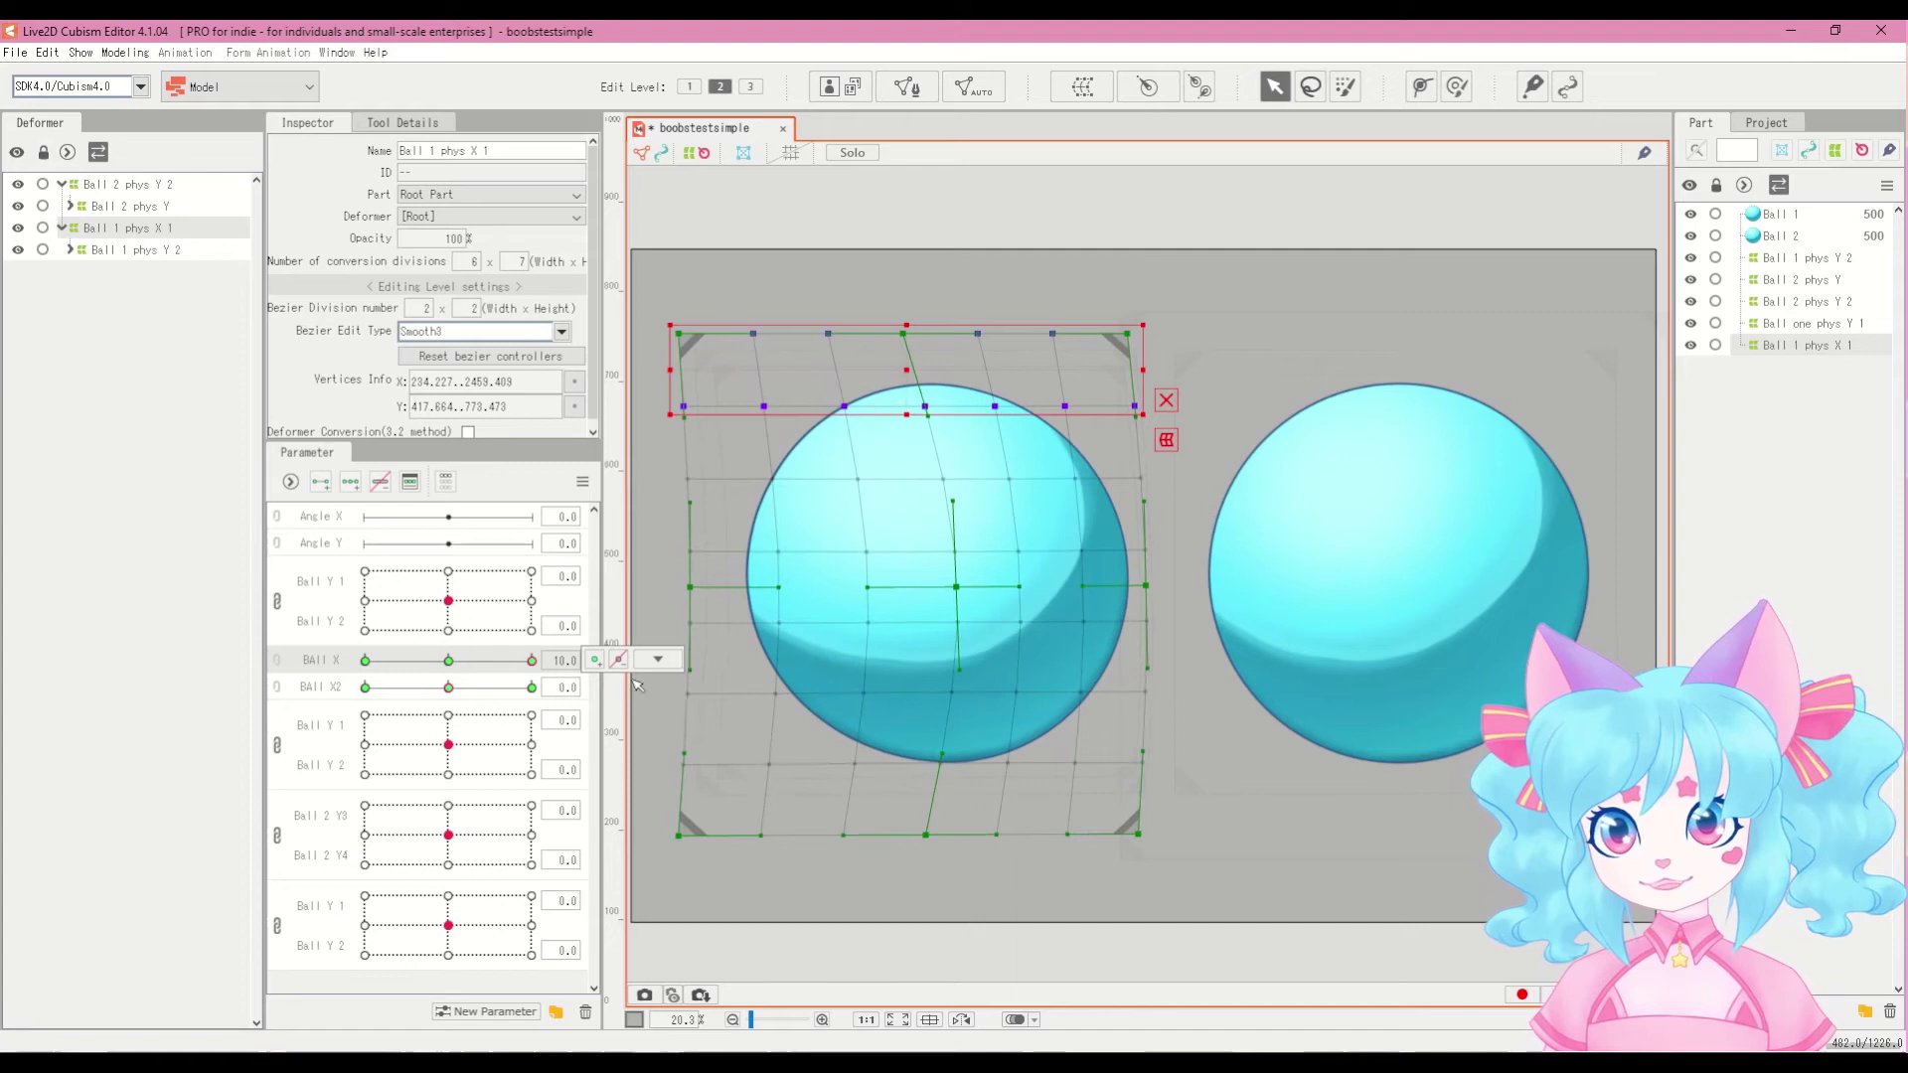
left_click_drag(631, 295, 1427, 983)
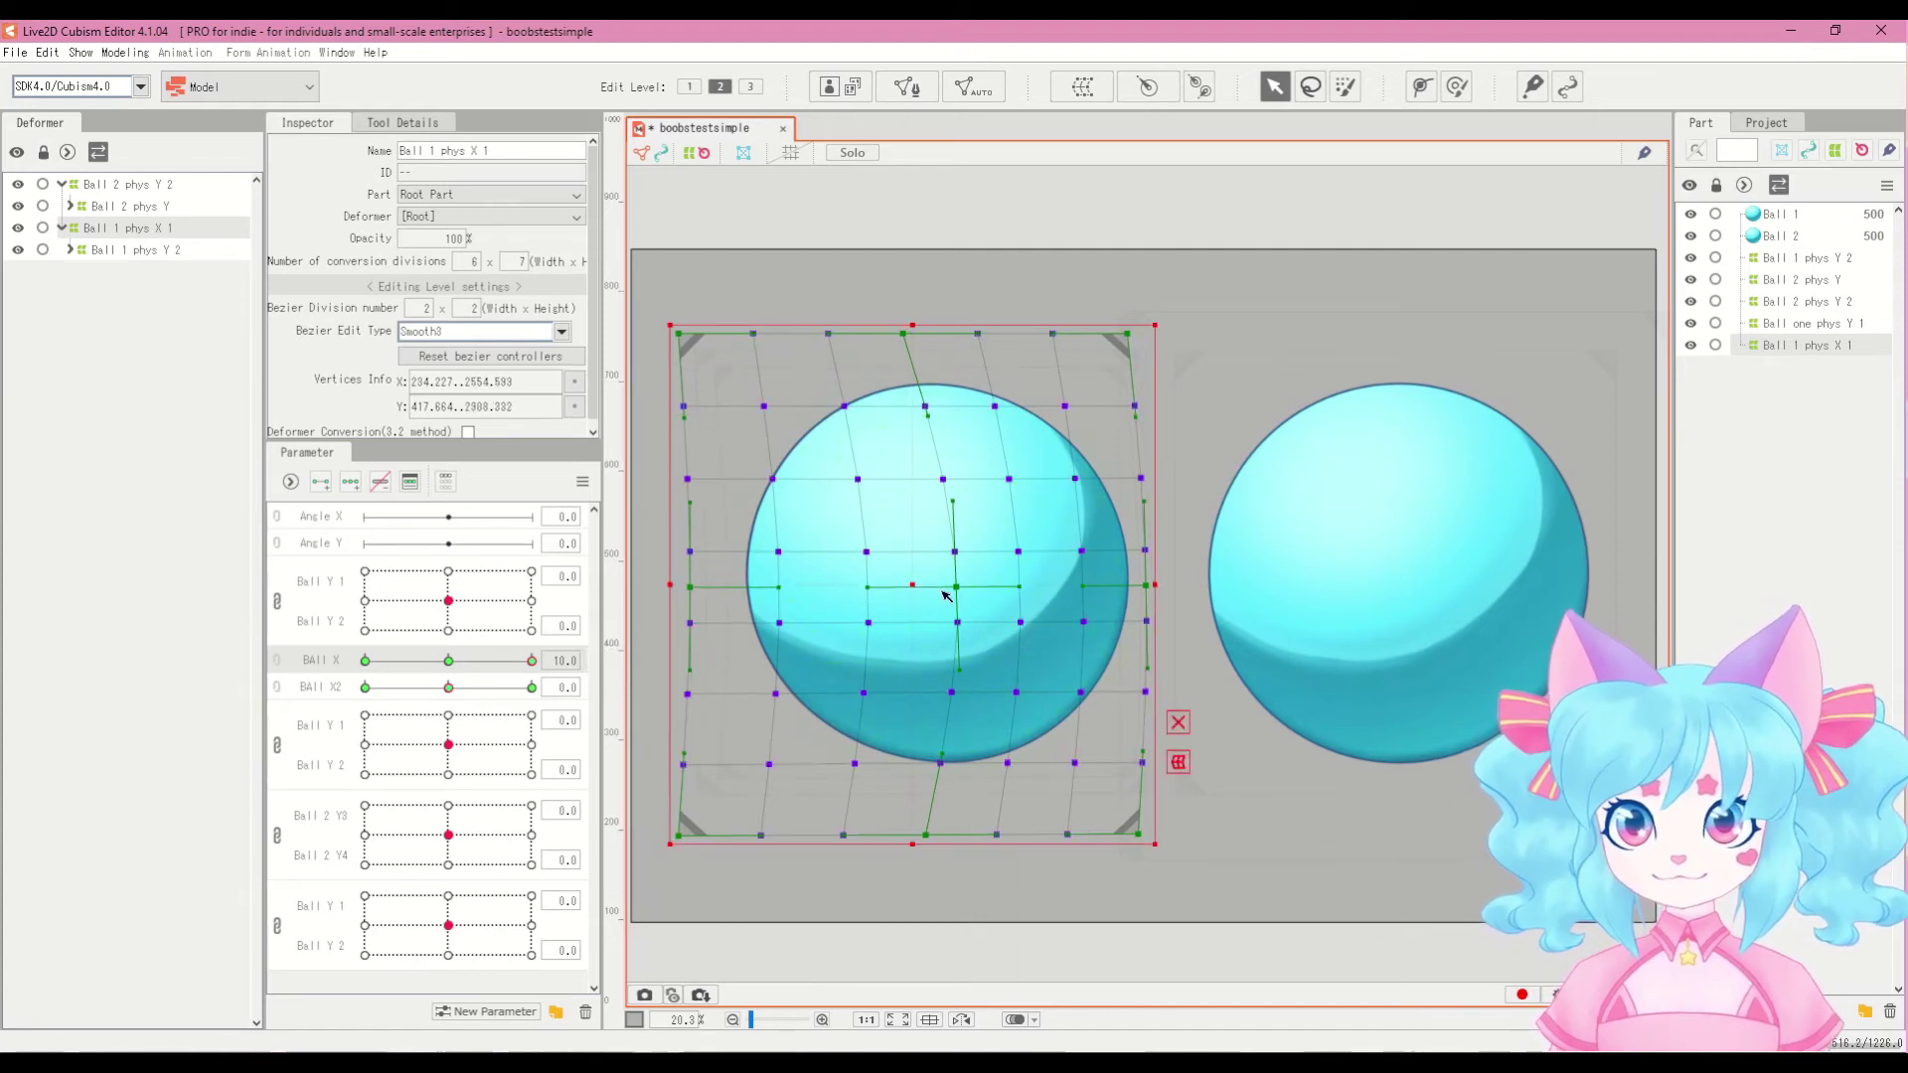
left_click_drag(925, 584, 835, 586)
left_click(365, 659)
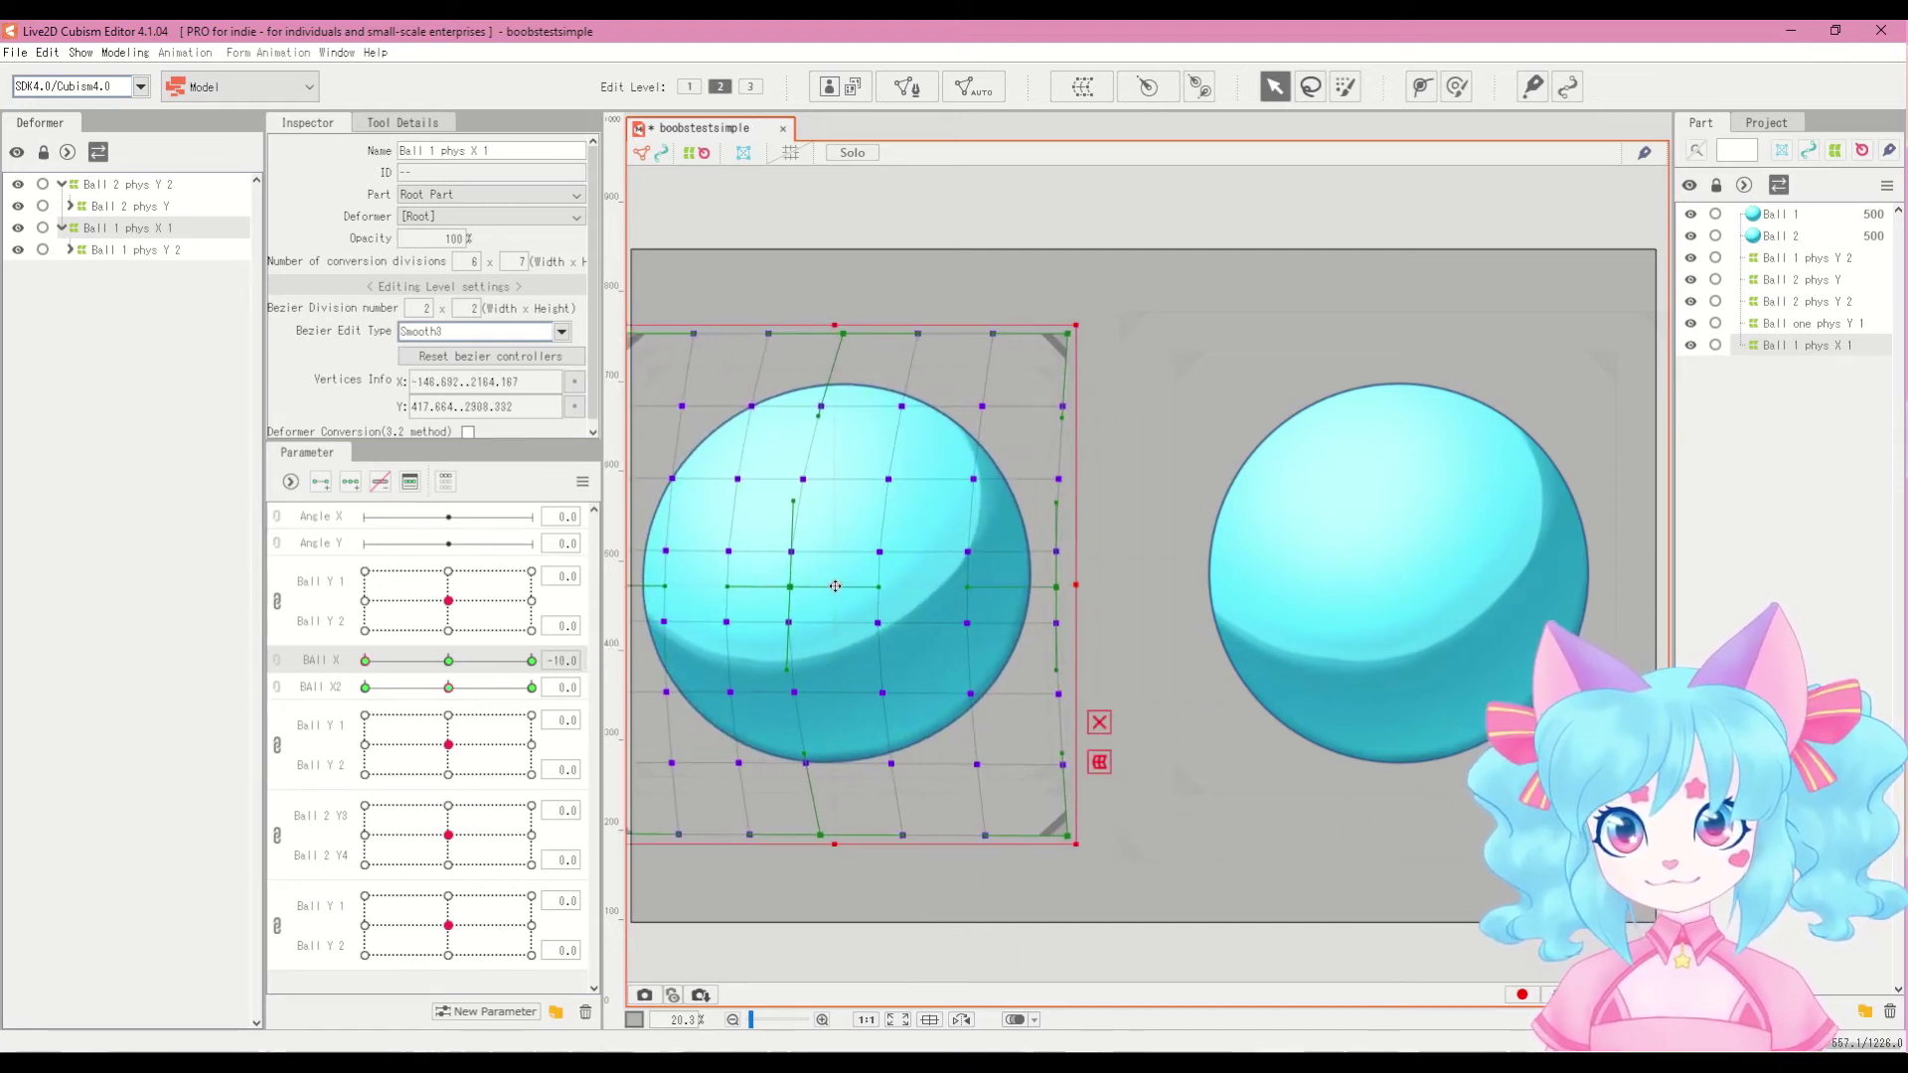
Step: Link BAll X and BAll X2 and regenerate the combined corner shapes with Synthesize corners
left_click(286, 665)
left_click(582, 481)
left_click(621, 607)
key("Return")
Step: Examine the first ball's sideways bounce across the combined BAll X and BAll X2 range, and unlink the parameters
left_click_drag(421, 681, 554, 700)
left_click_drag(438, 713, 462, 682)
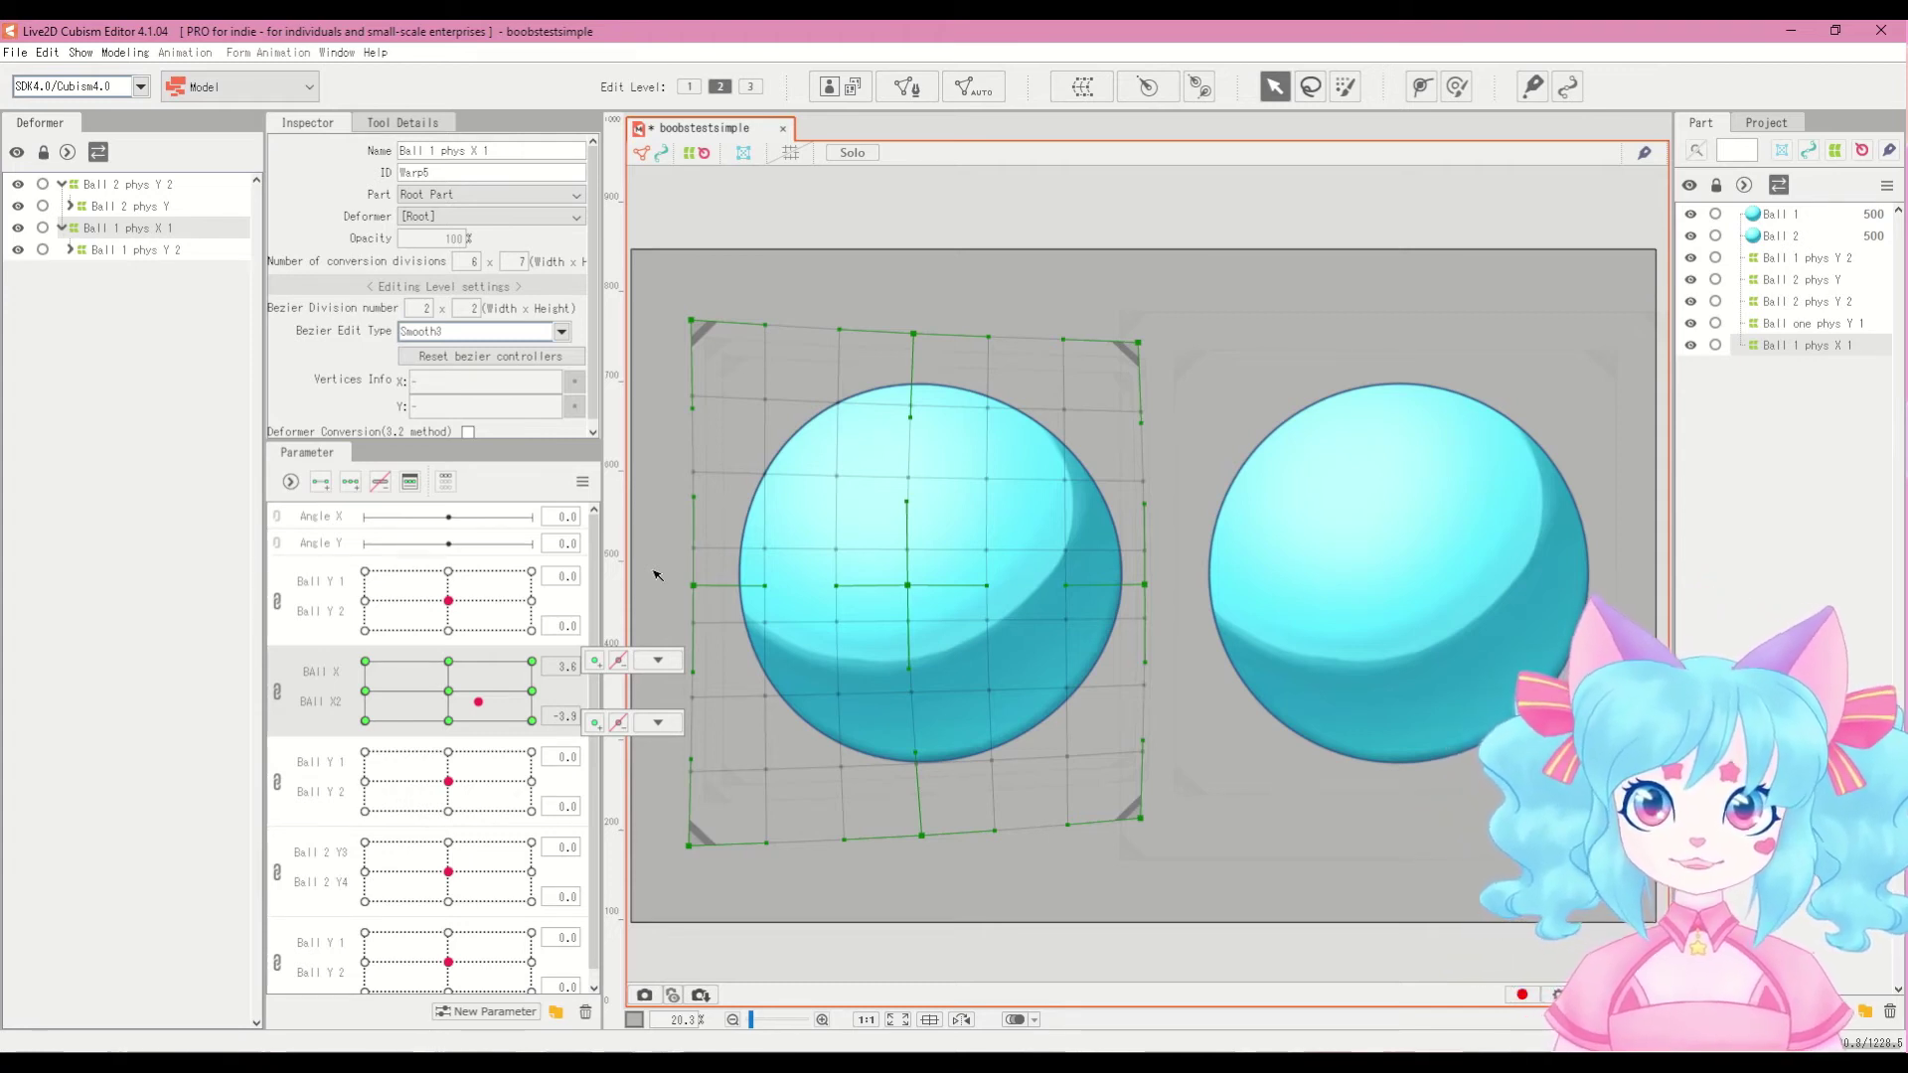
left_click_drag(467, 703, 505, 721)
left_click_drag(439, 659, 486, 665)
left_click_drag(383, 708, 414, 671)
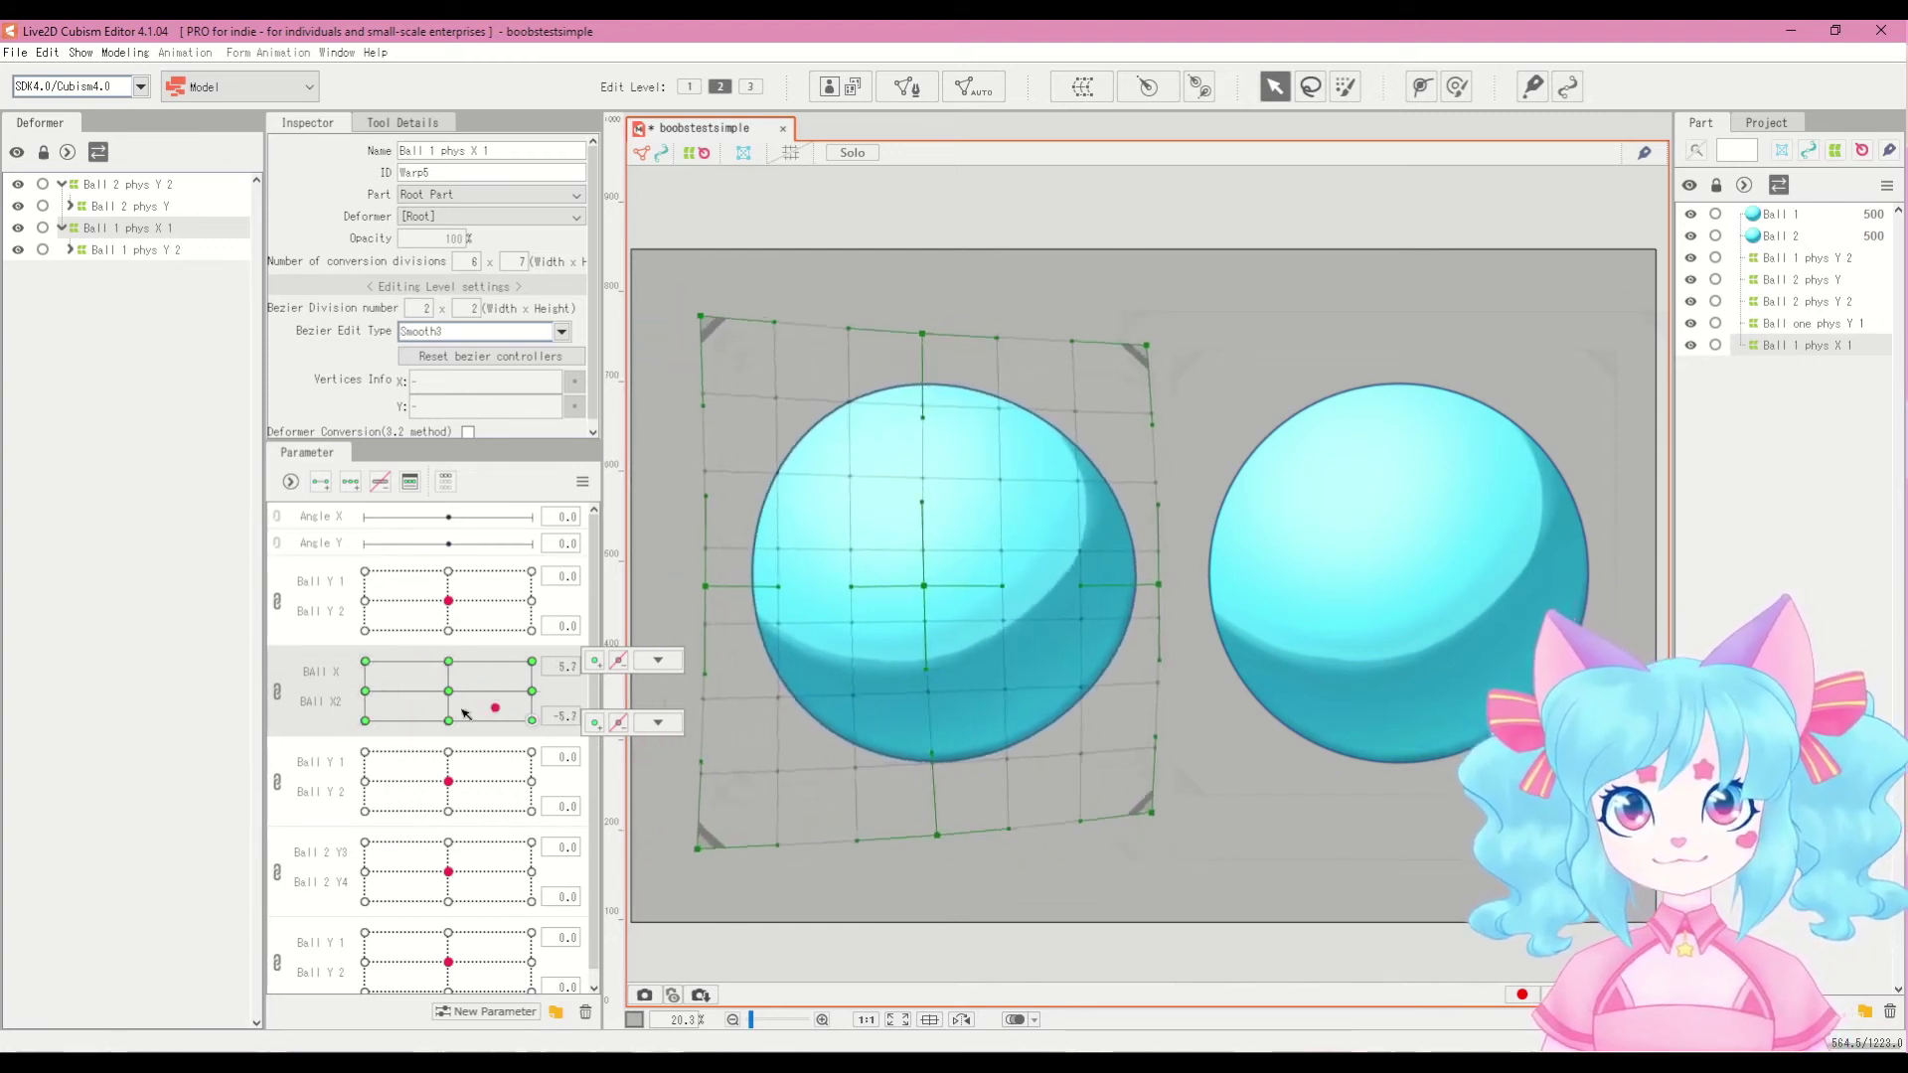
left_click(278, 692)
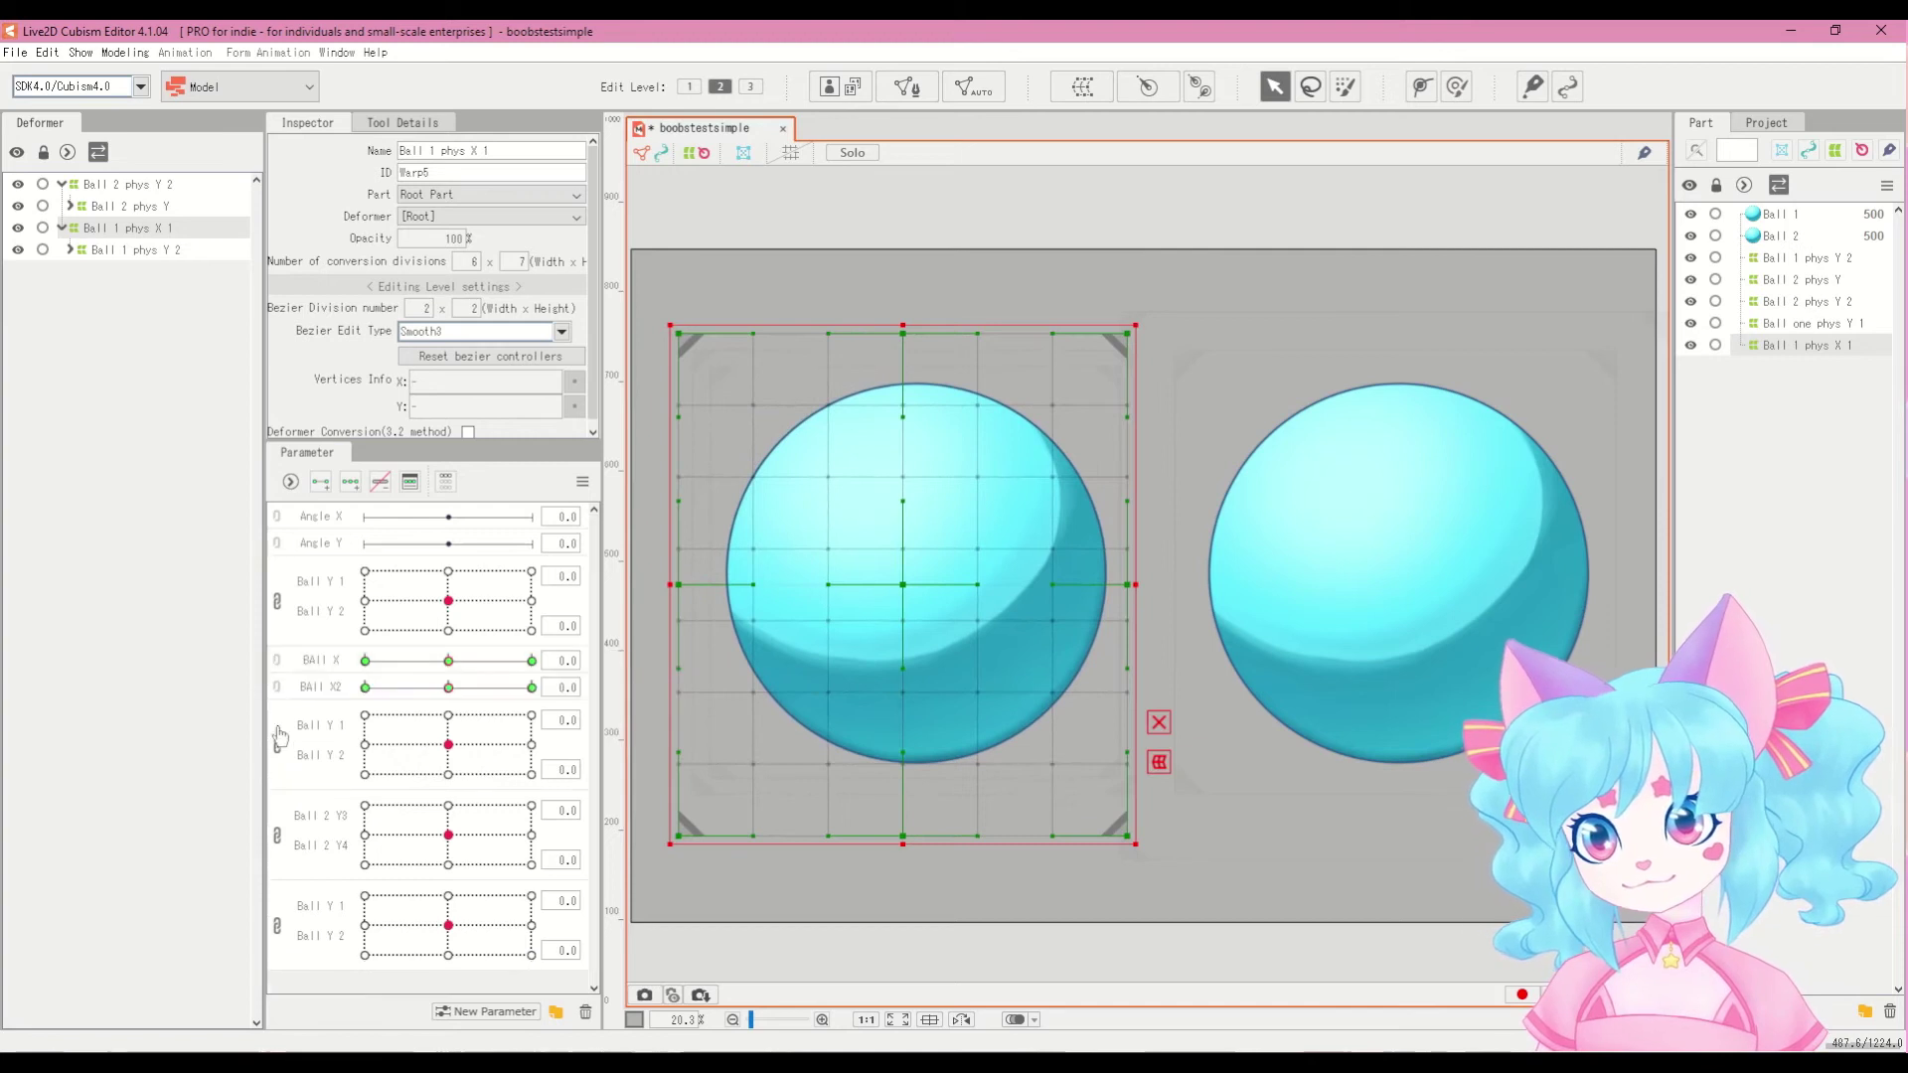
Step: Move BAll X below BAll X2, link the two parameters and examine the first ball's deformation across their combined range
left_click_drag(318, 660, 306, 692)
left_click(279, 685)
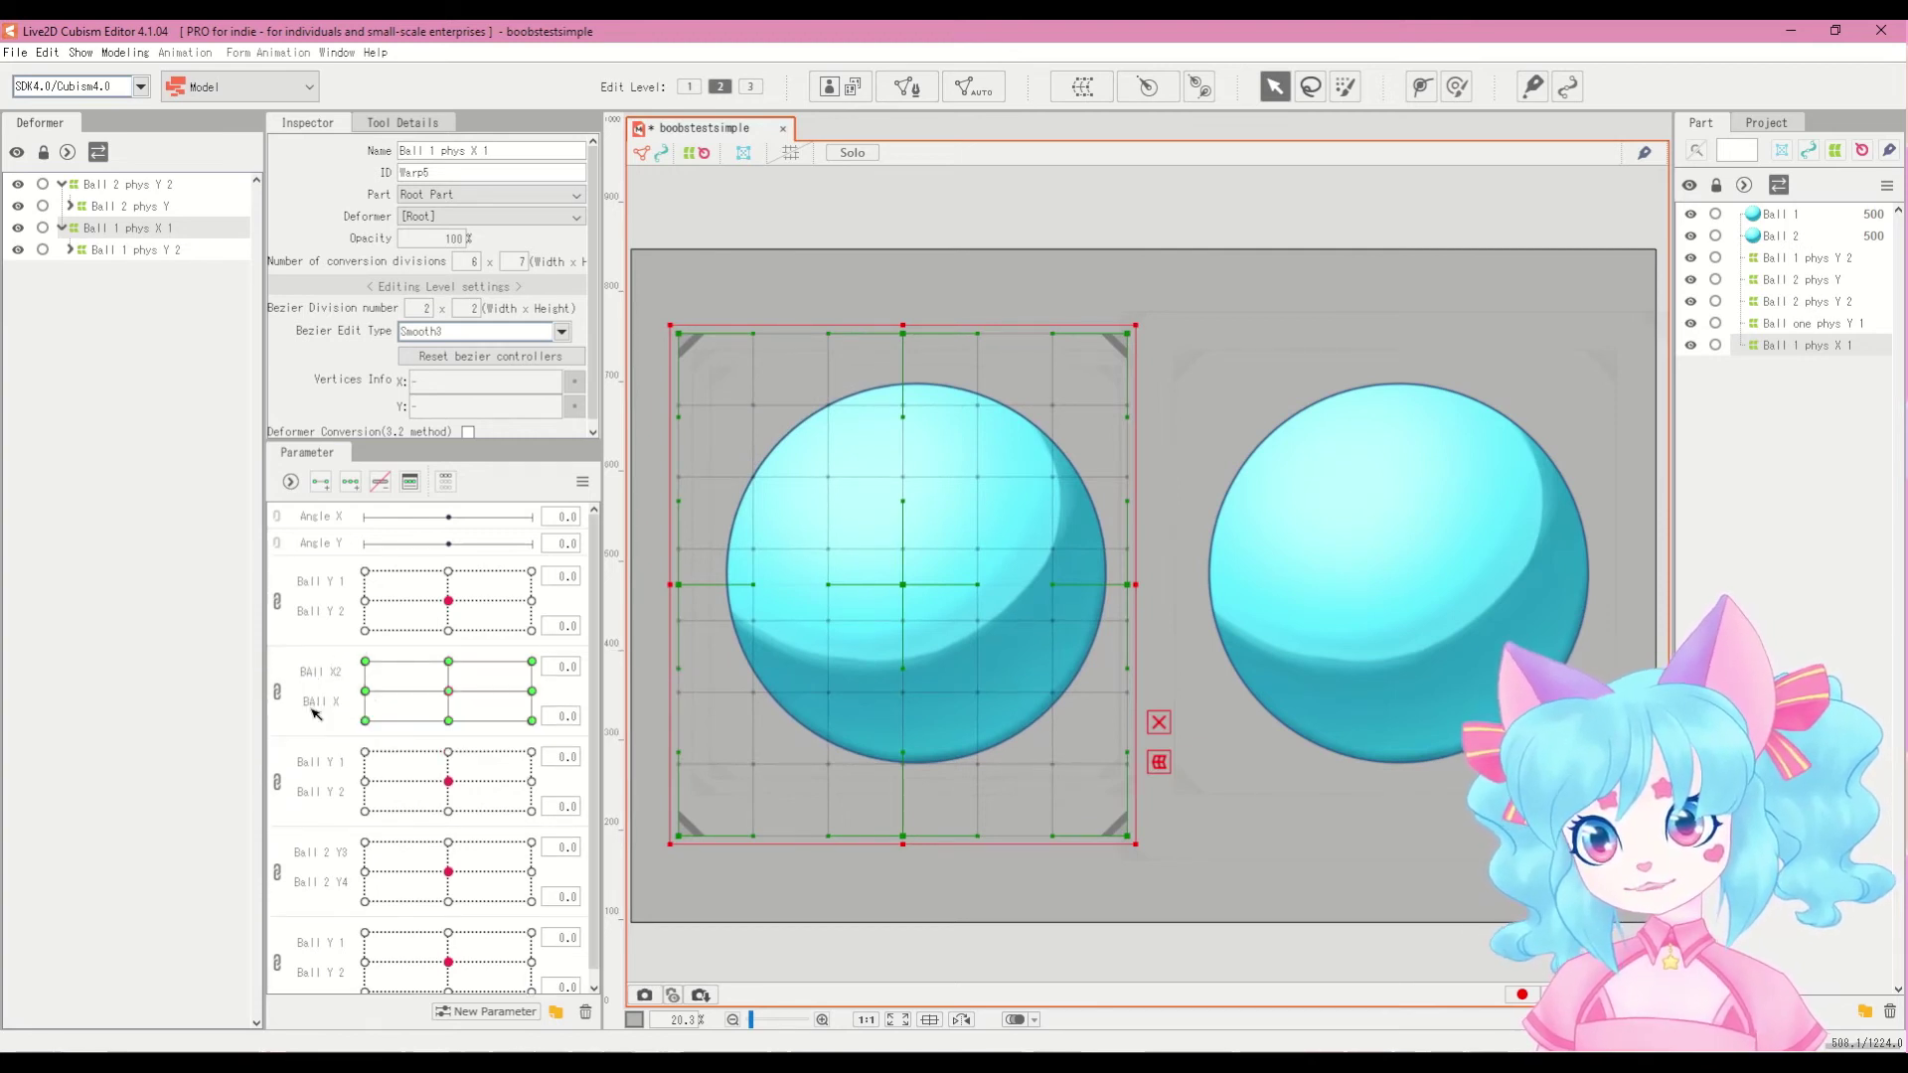
mouse_move(419, 708)
left_mouse_down()
mouse_move(392, 685)
mouse_move(425, 724)
left_mouse_up()
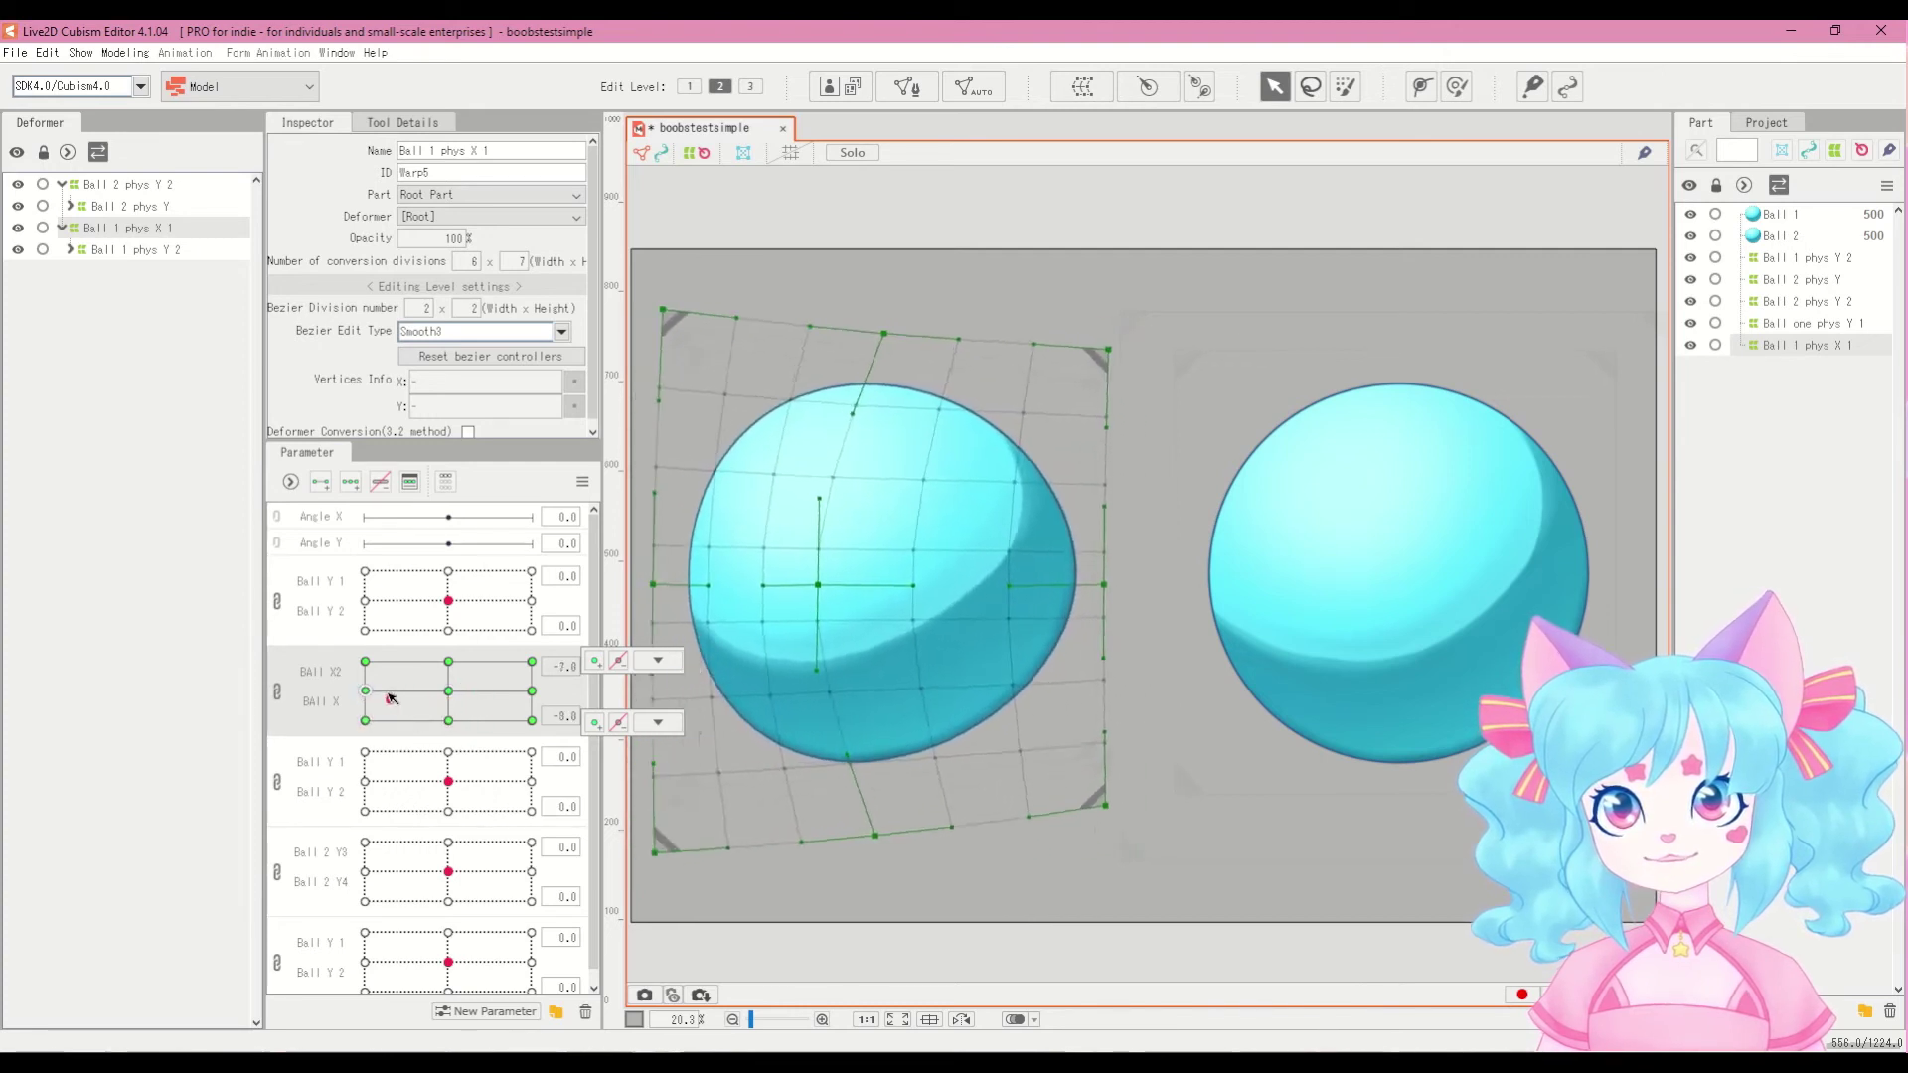
left_click_drag(417, 723, 371, 691)
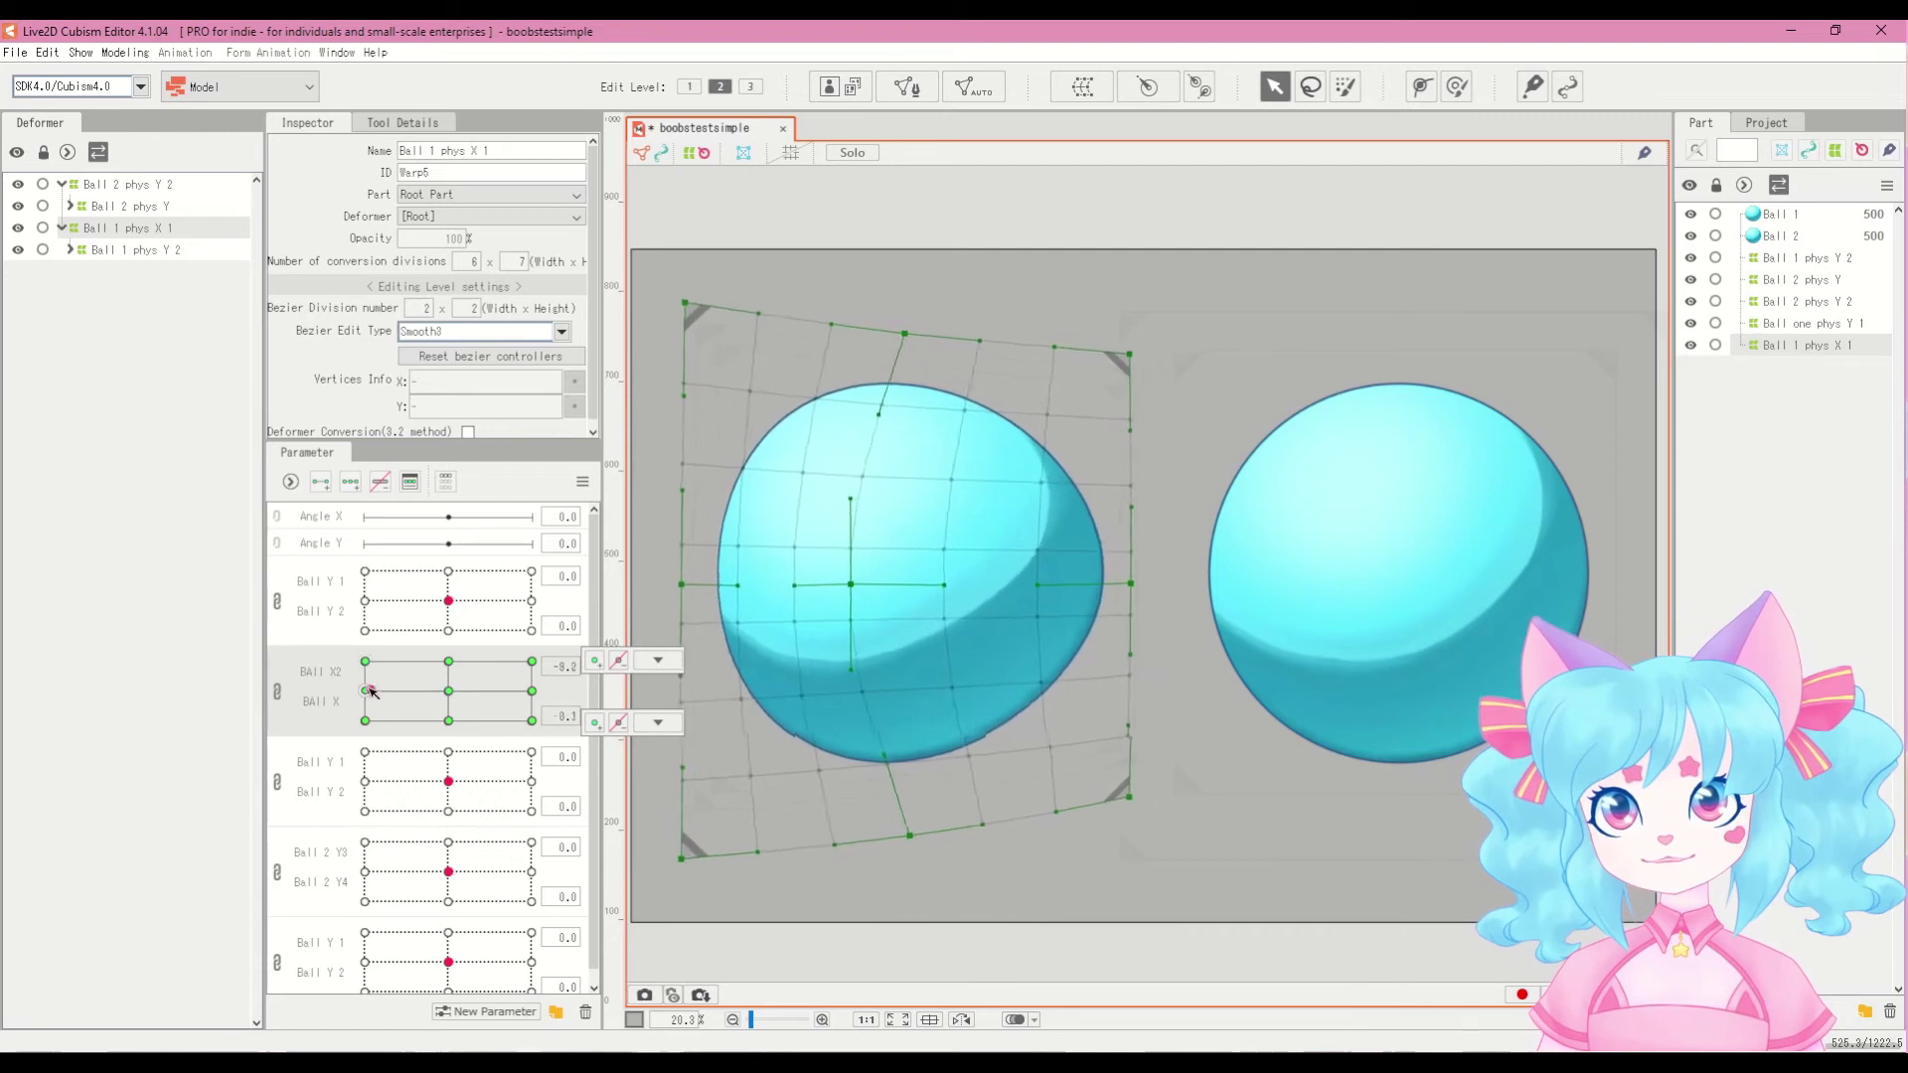
Step: Unlink BAll X2 and BAll X and check the first ball's shape with BAll X at 10 and back towards 0
left_click(278, 691)
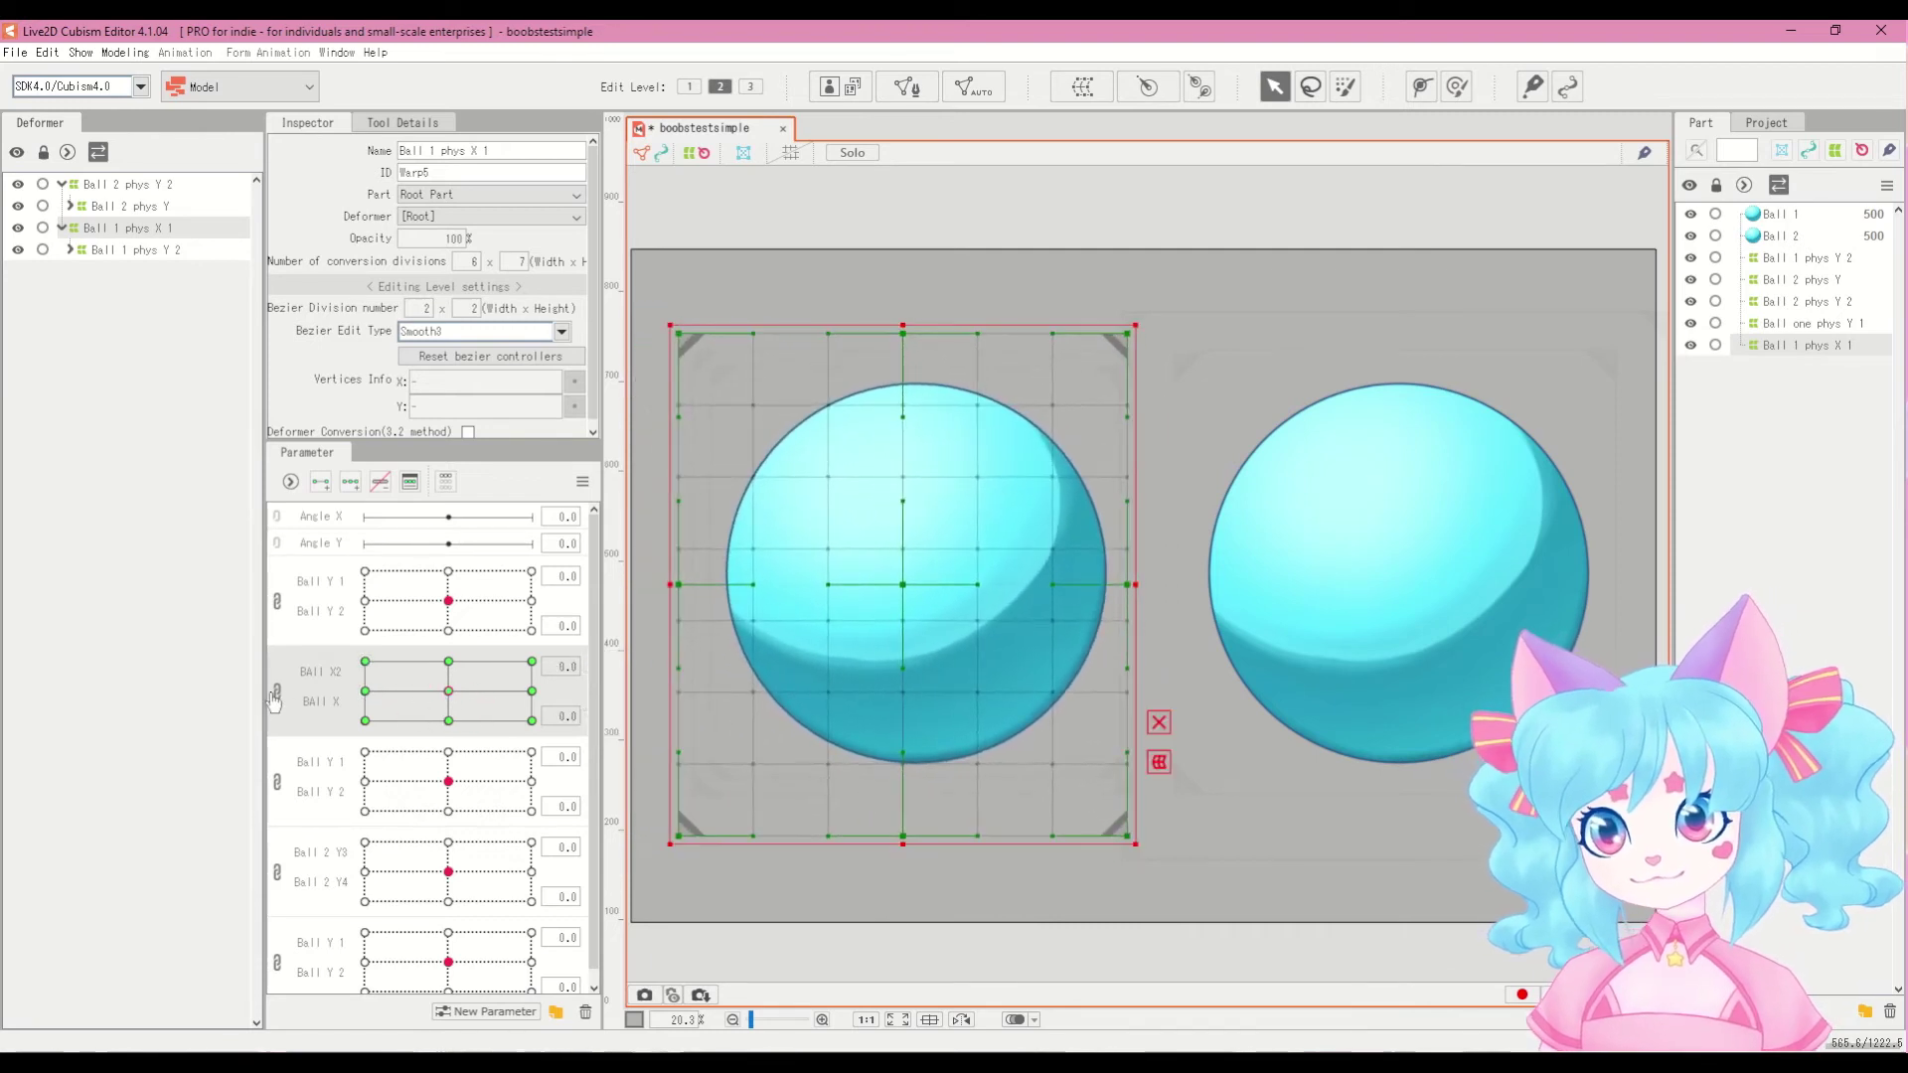
left_click_drag(448, 686, 556, 690)
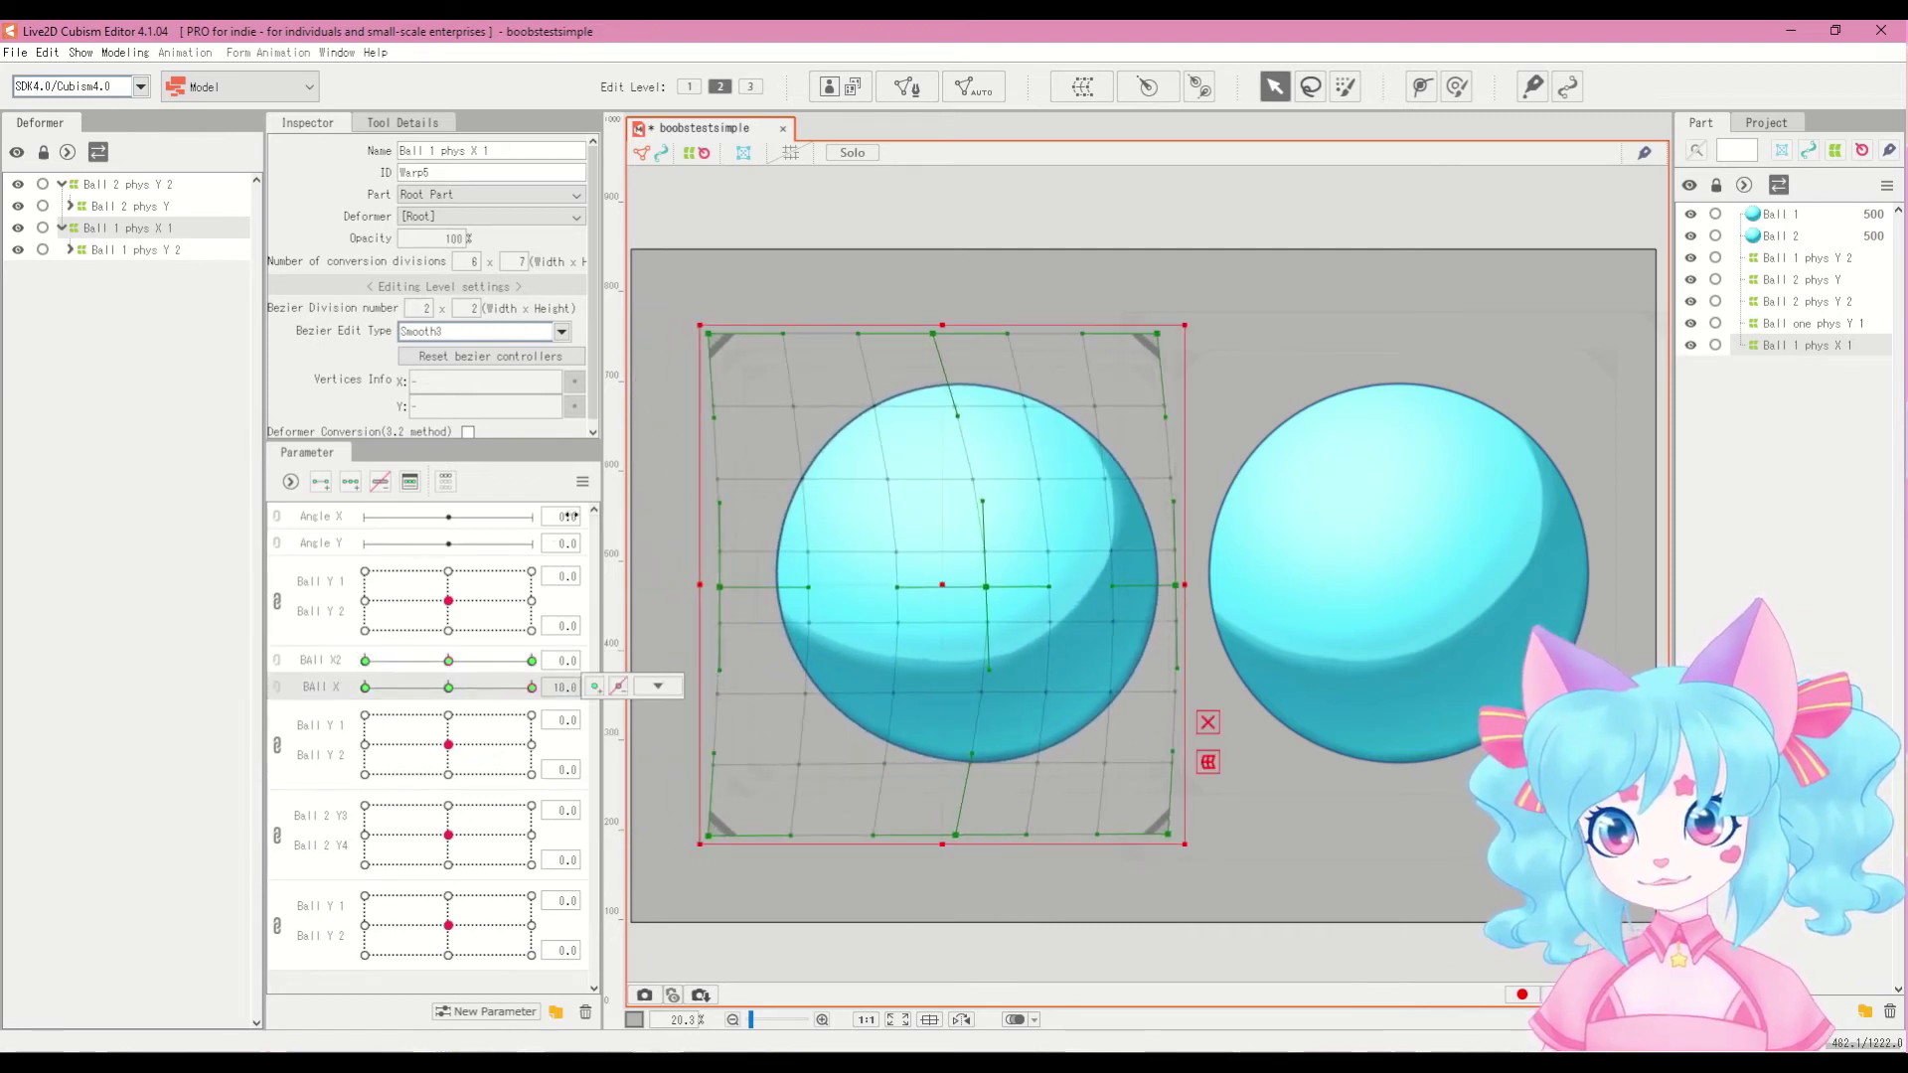
left_click(583, 480)
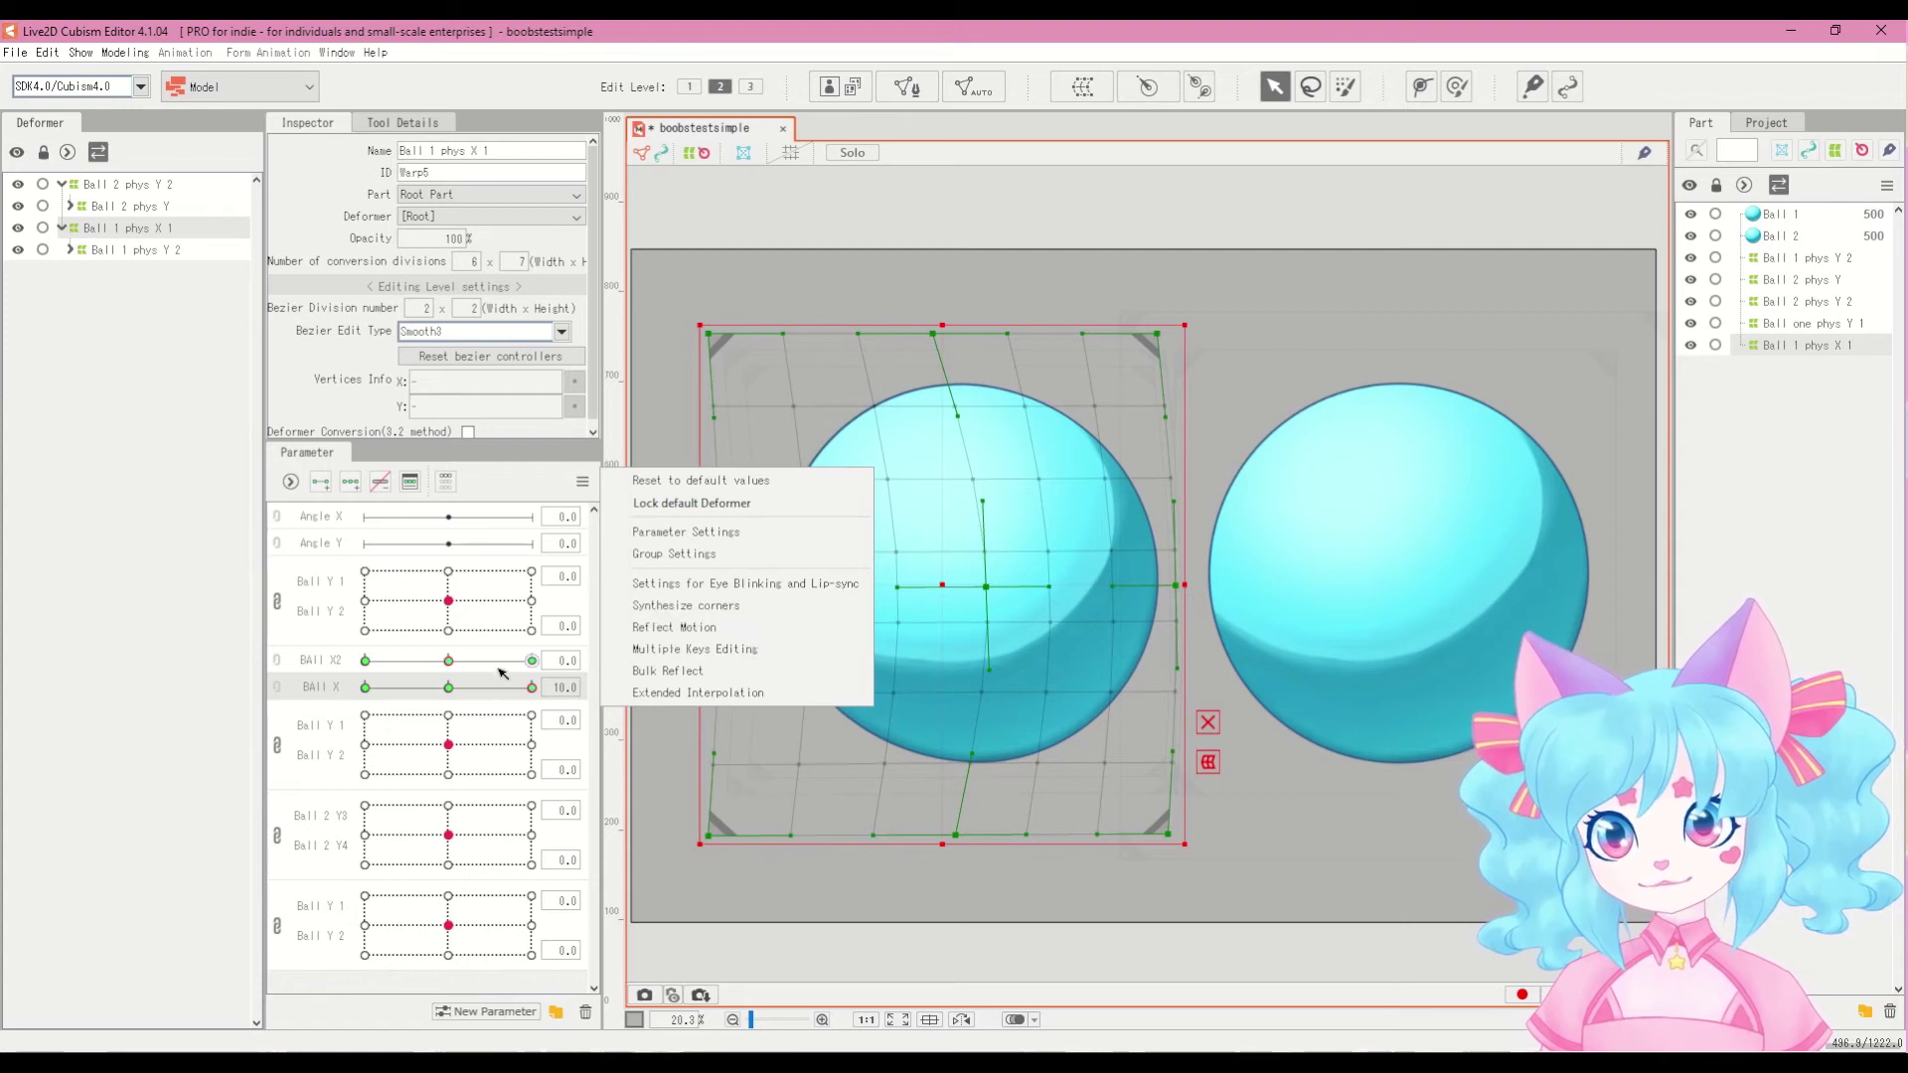
left_click(573, 706)
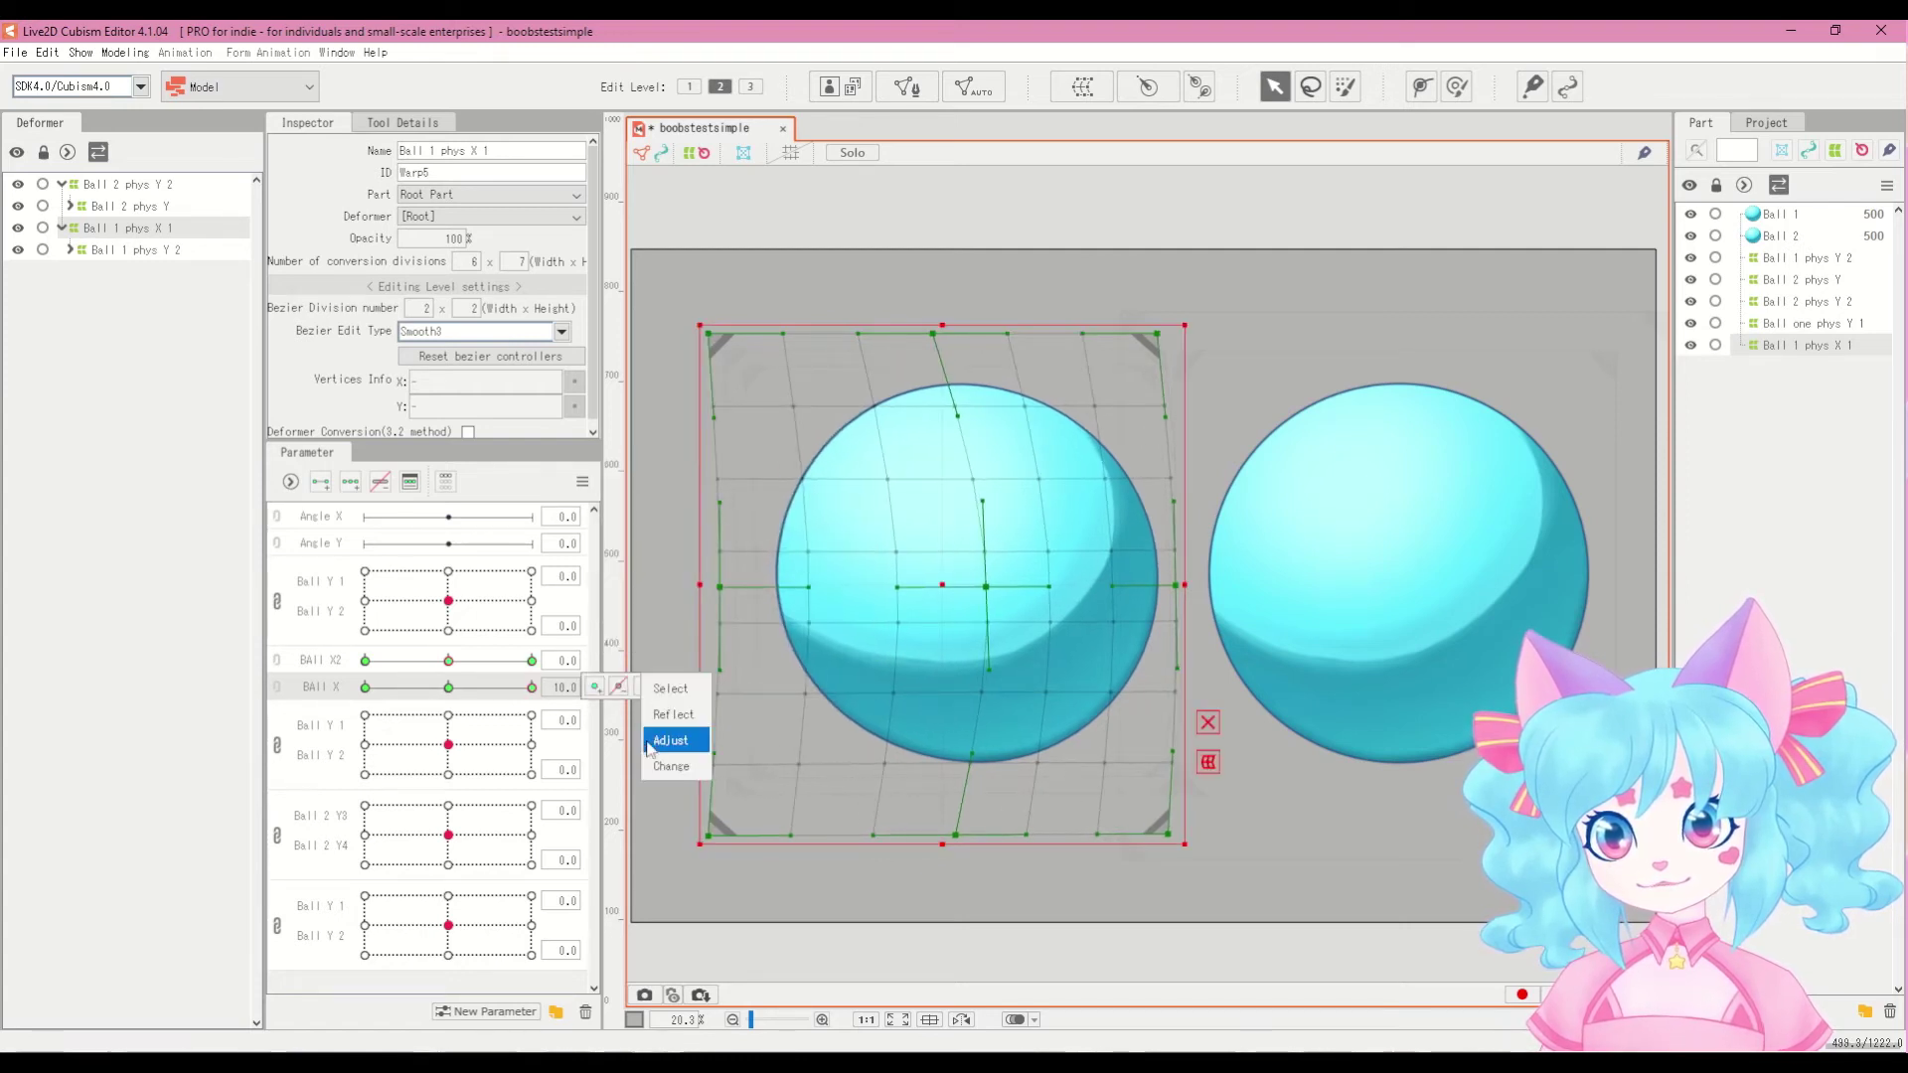
left_click_drag(529, 689, 448, 687)
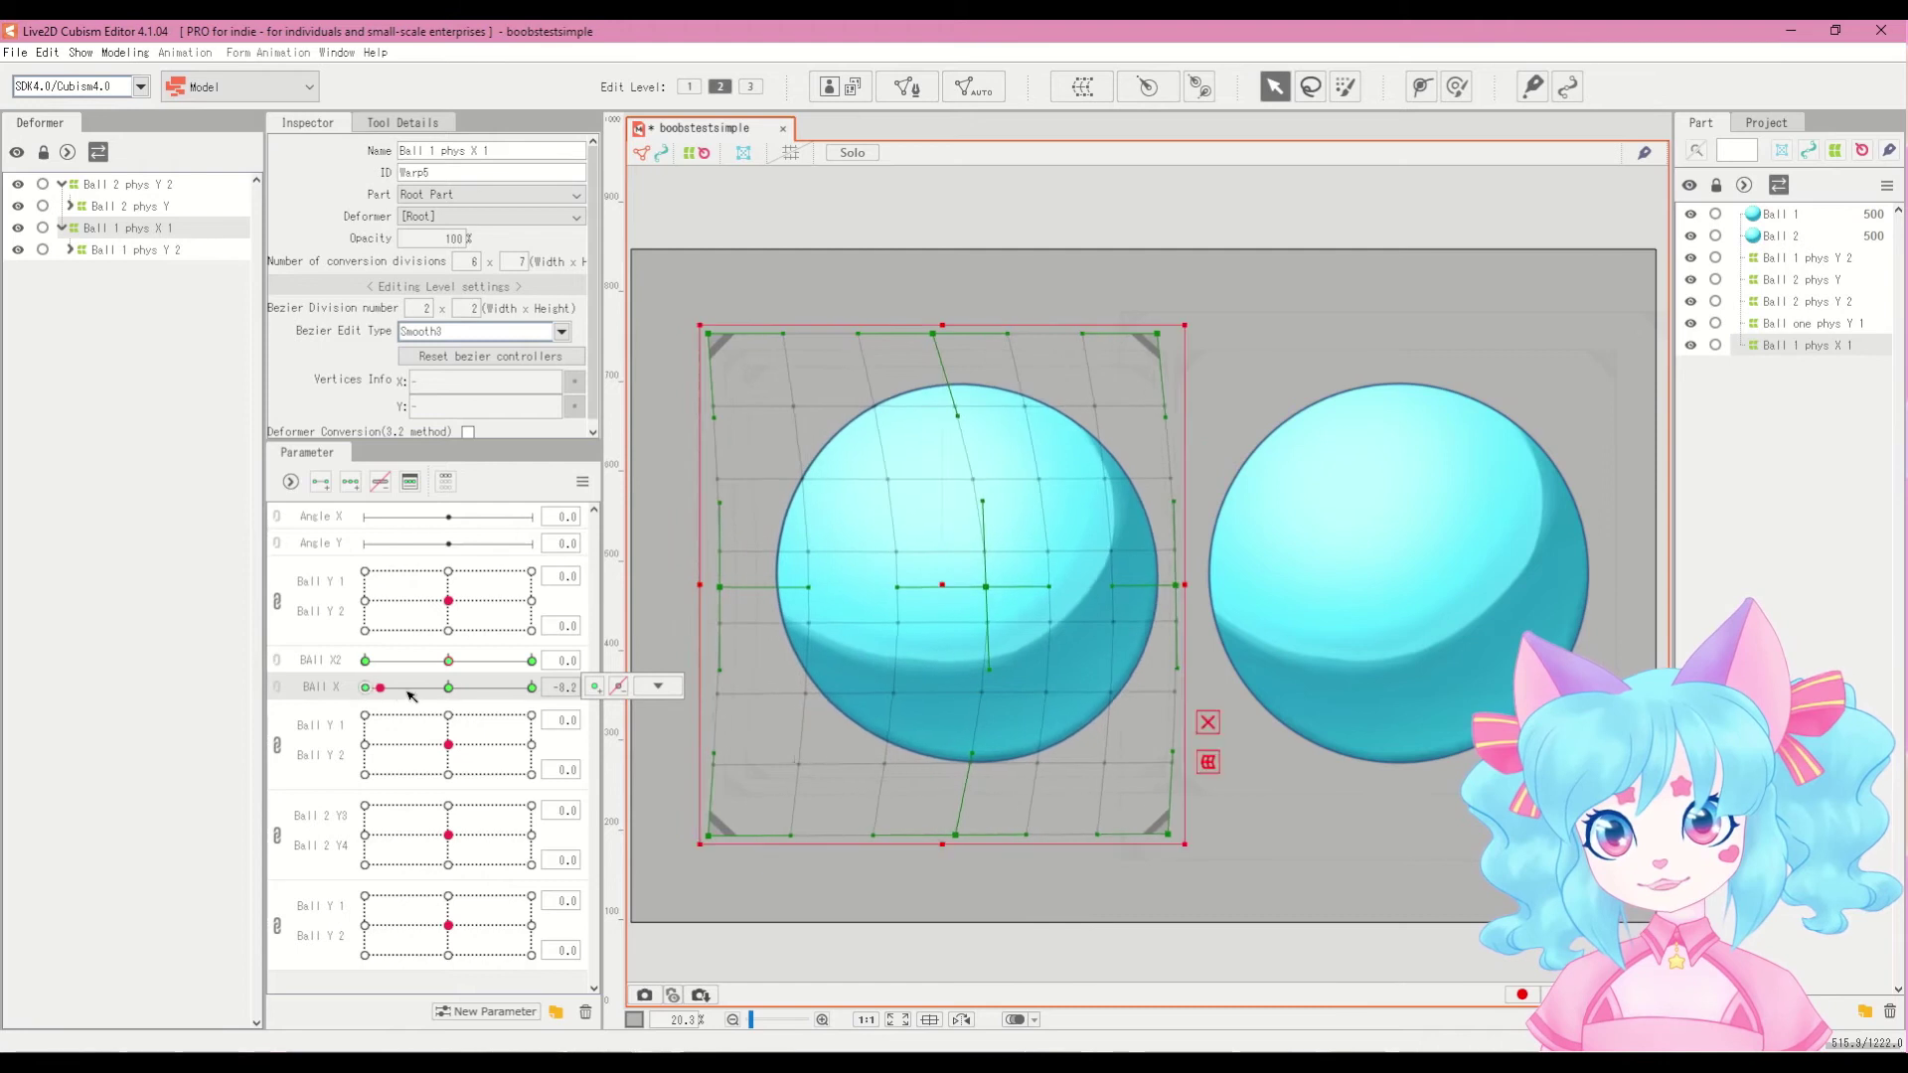
Step: Relink BAll X2 and BAll X, regenerate their corner shapes with Synthesize corners, and examine the combined movement, ending at 0
left_click(279, 674)
left_click(582, 481)
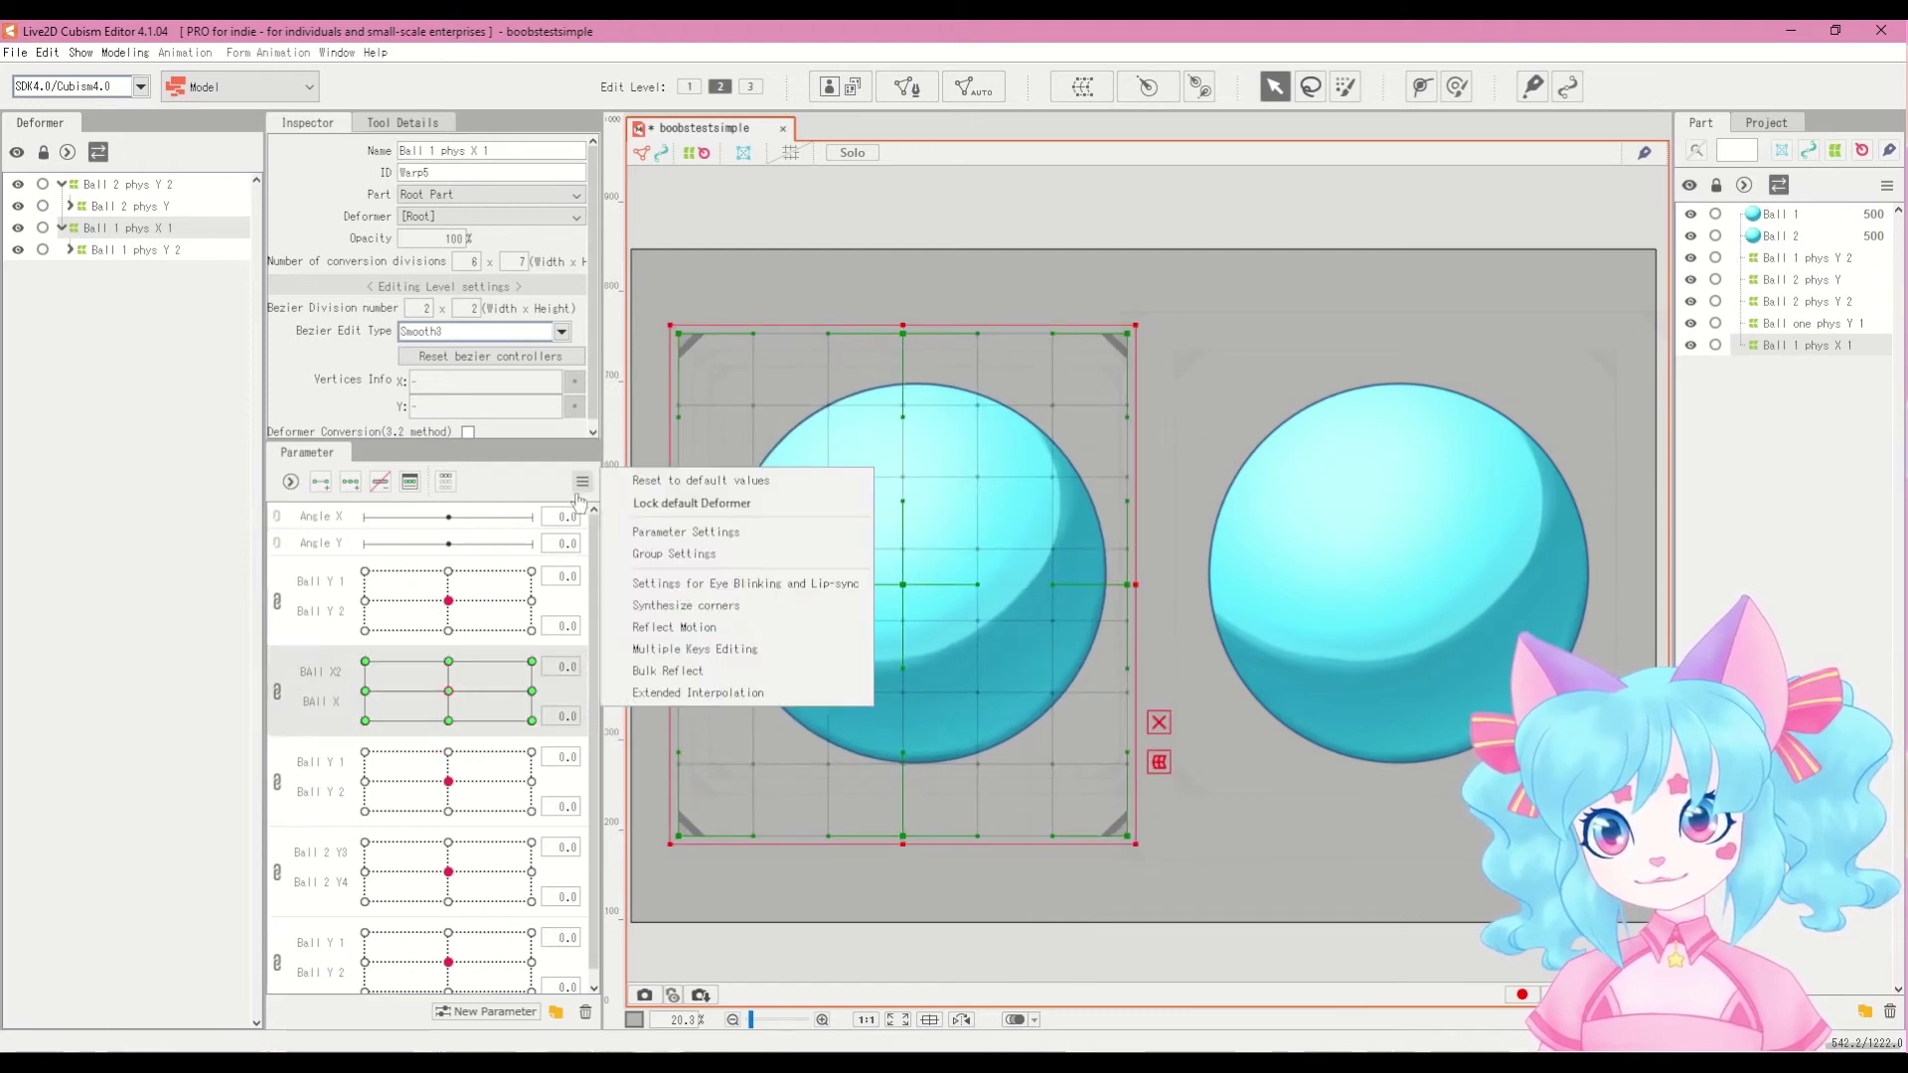
left_click(686, 602)
key("Return")
left_click(428, 711)
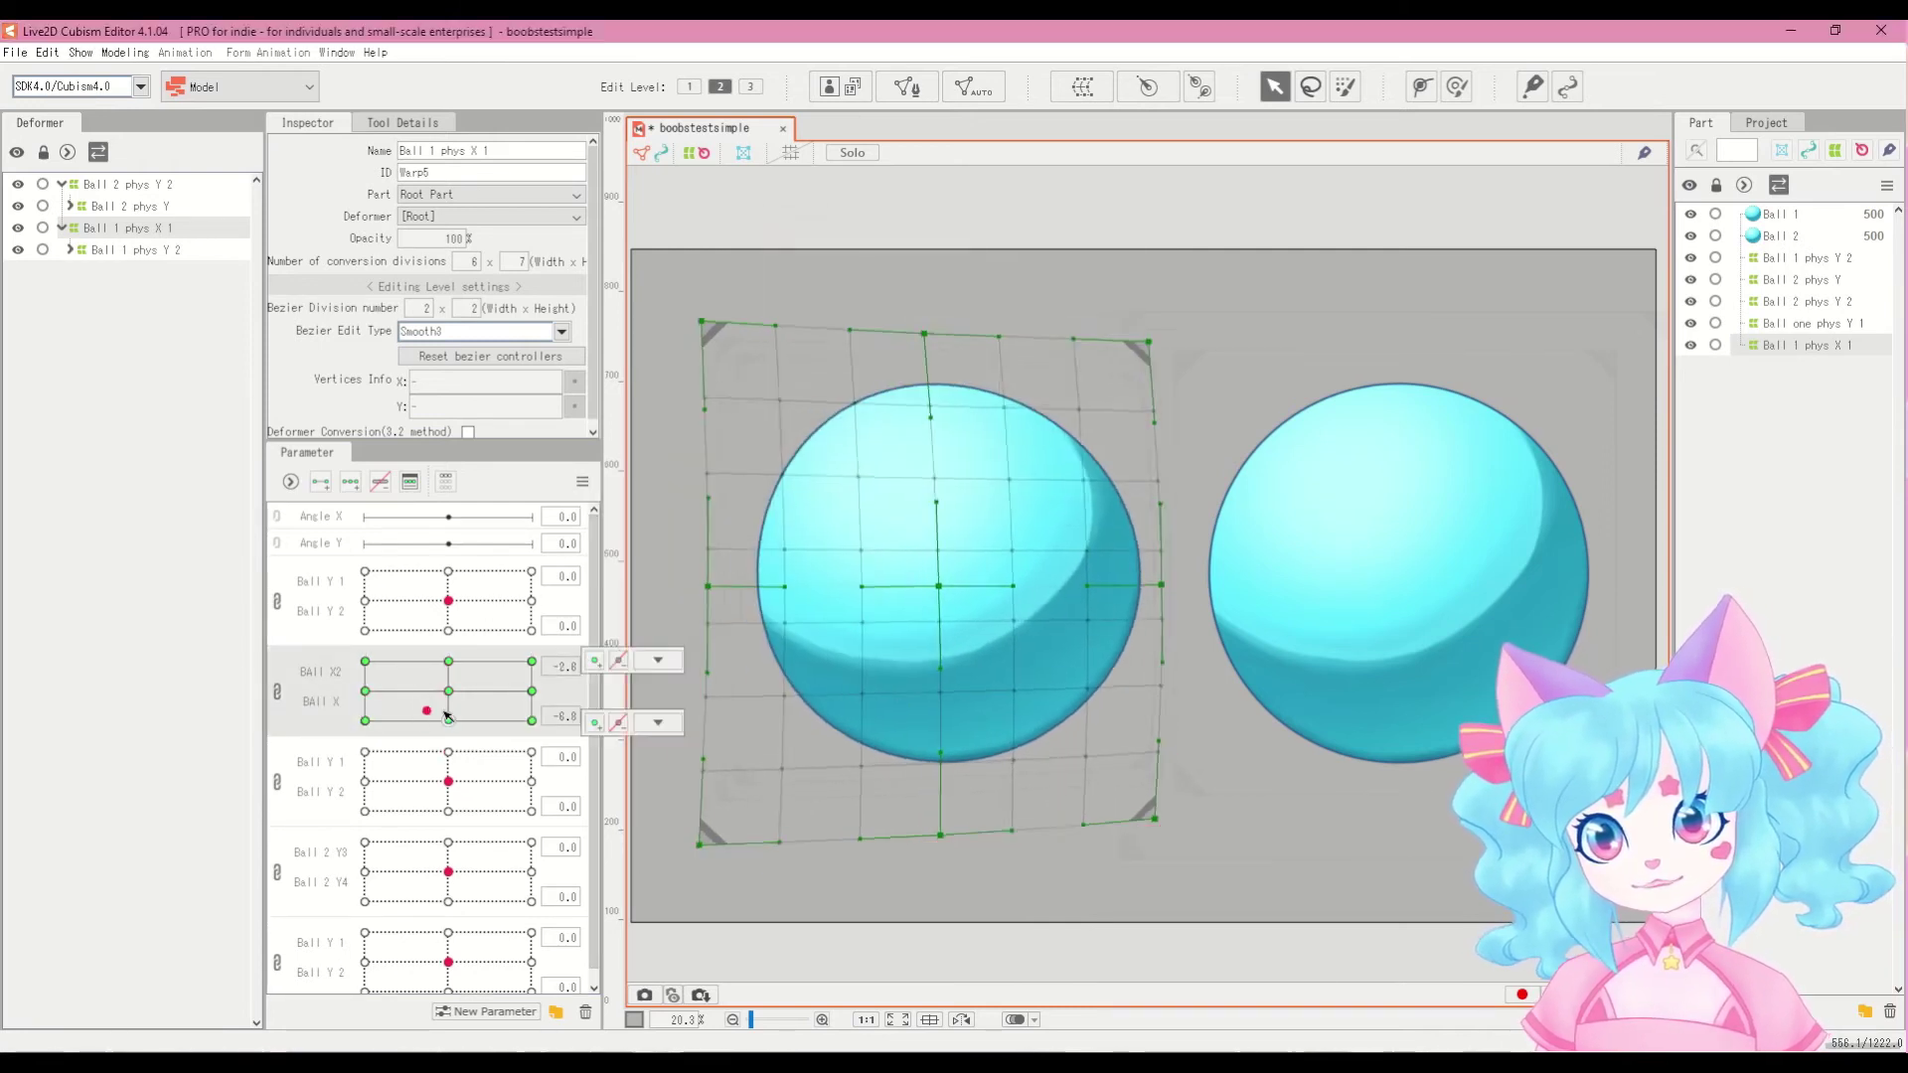
left_click_drag(408, 660, 461, 725)
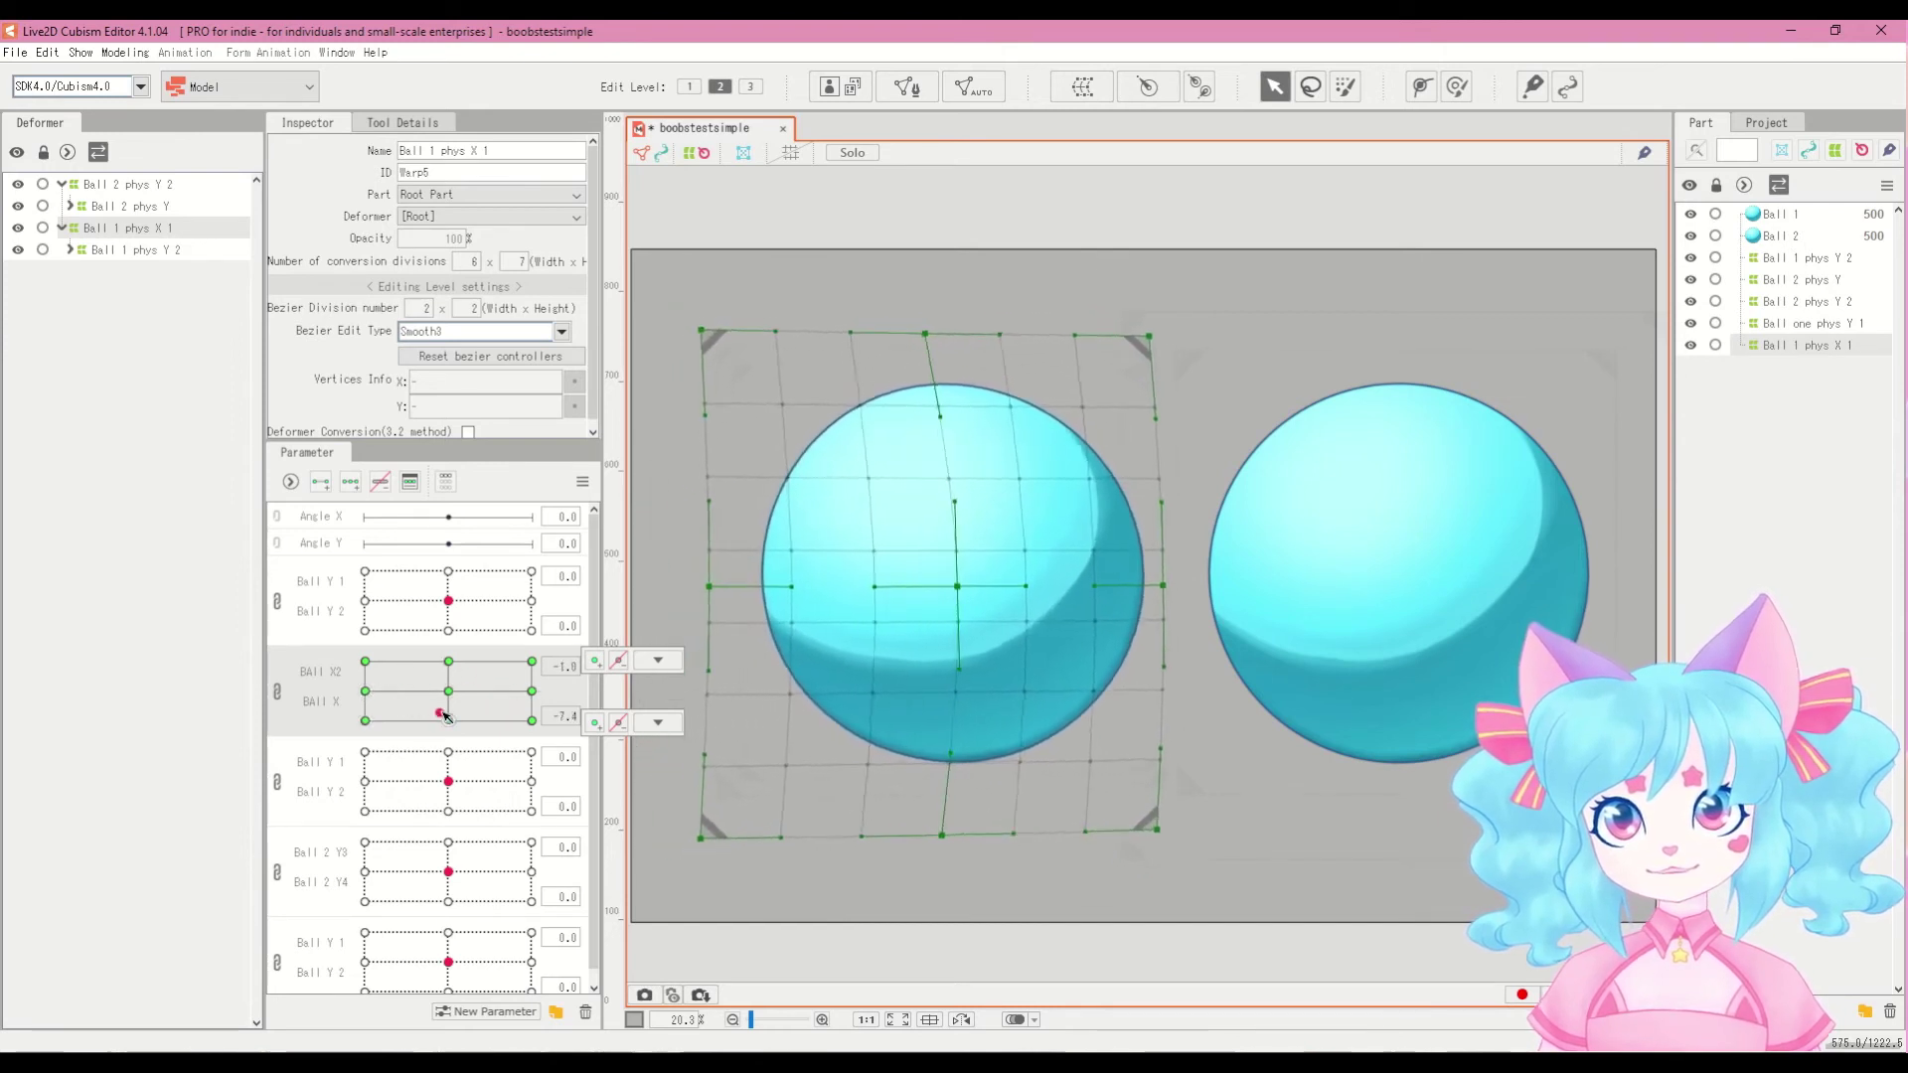
left_click_drag(507, 687, 426, 678)
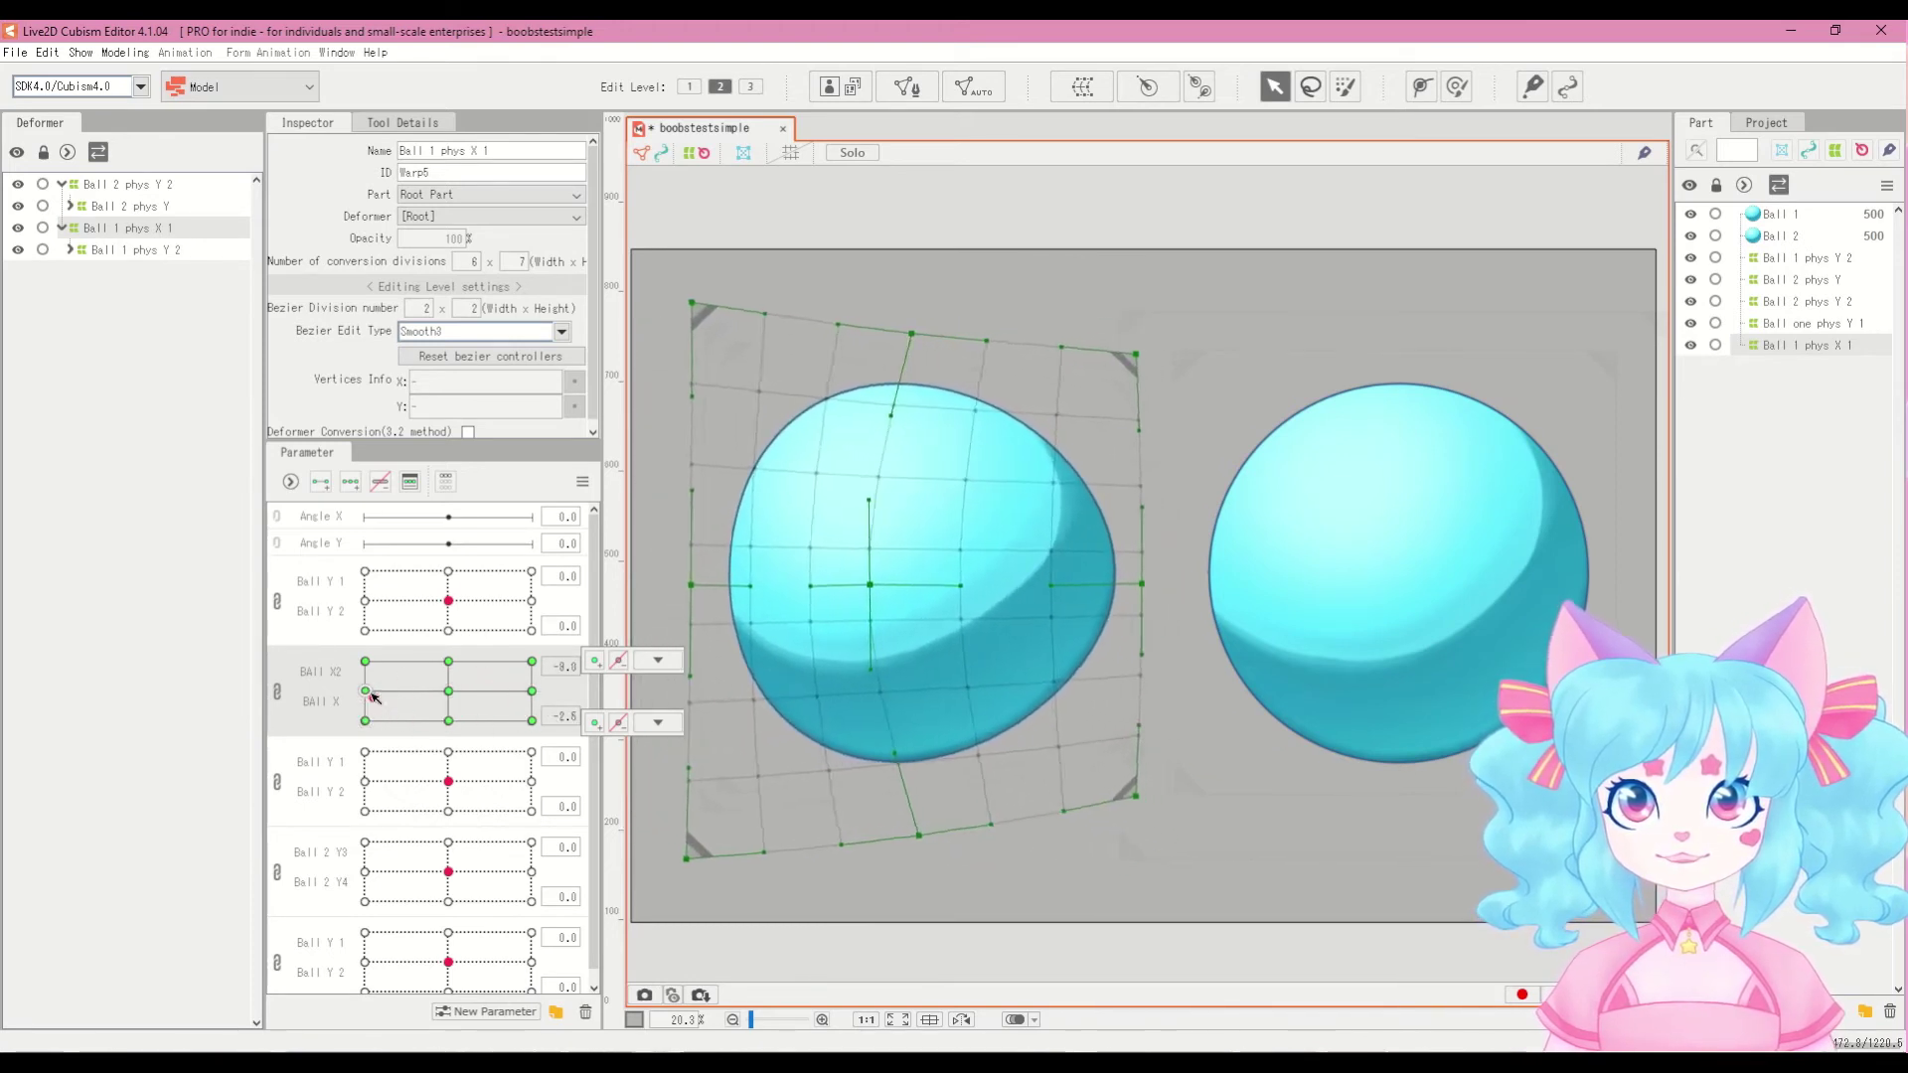
left_click_drag(497, 694, 462, 725)
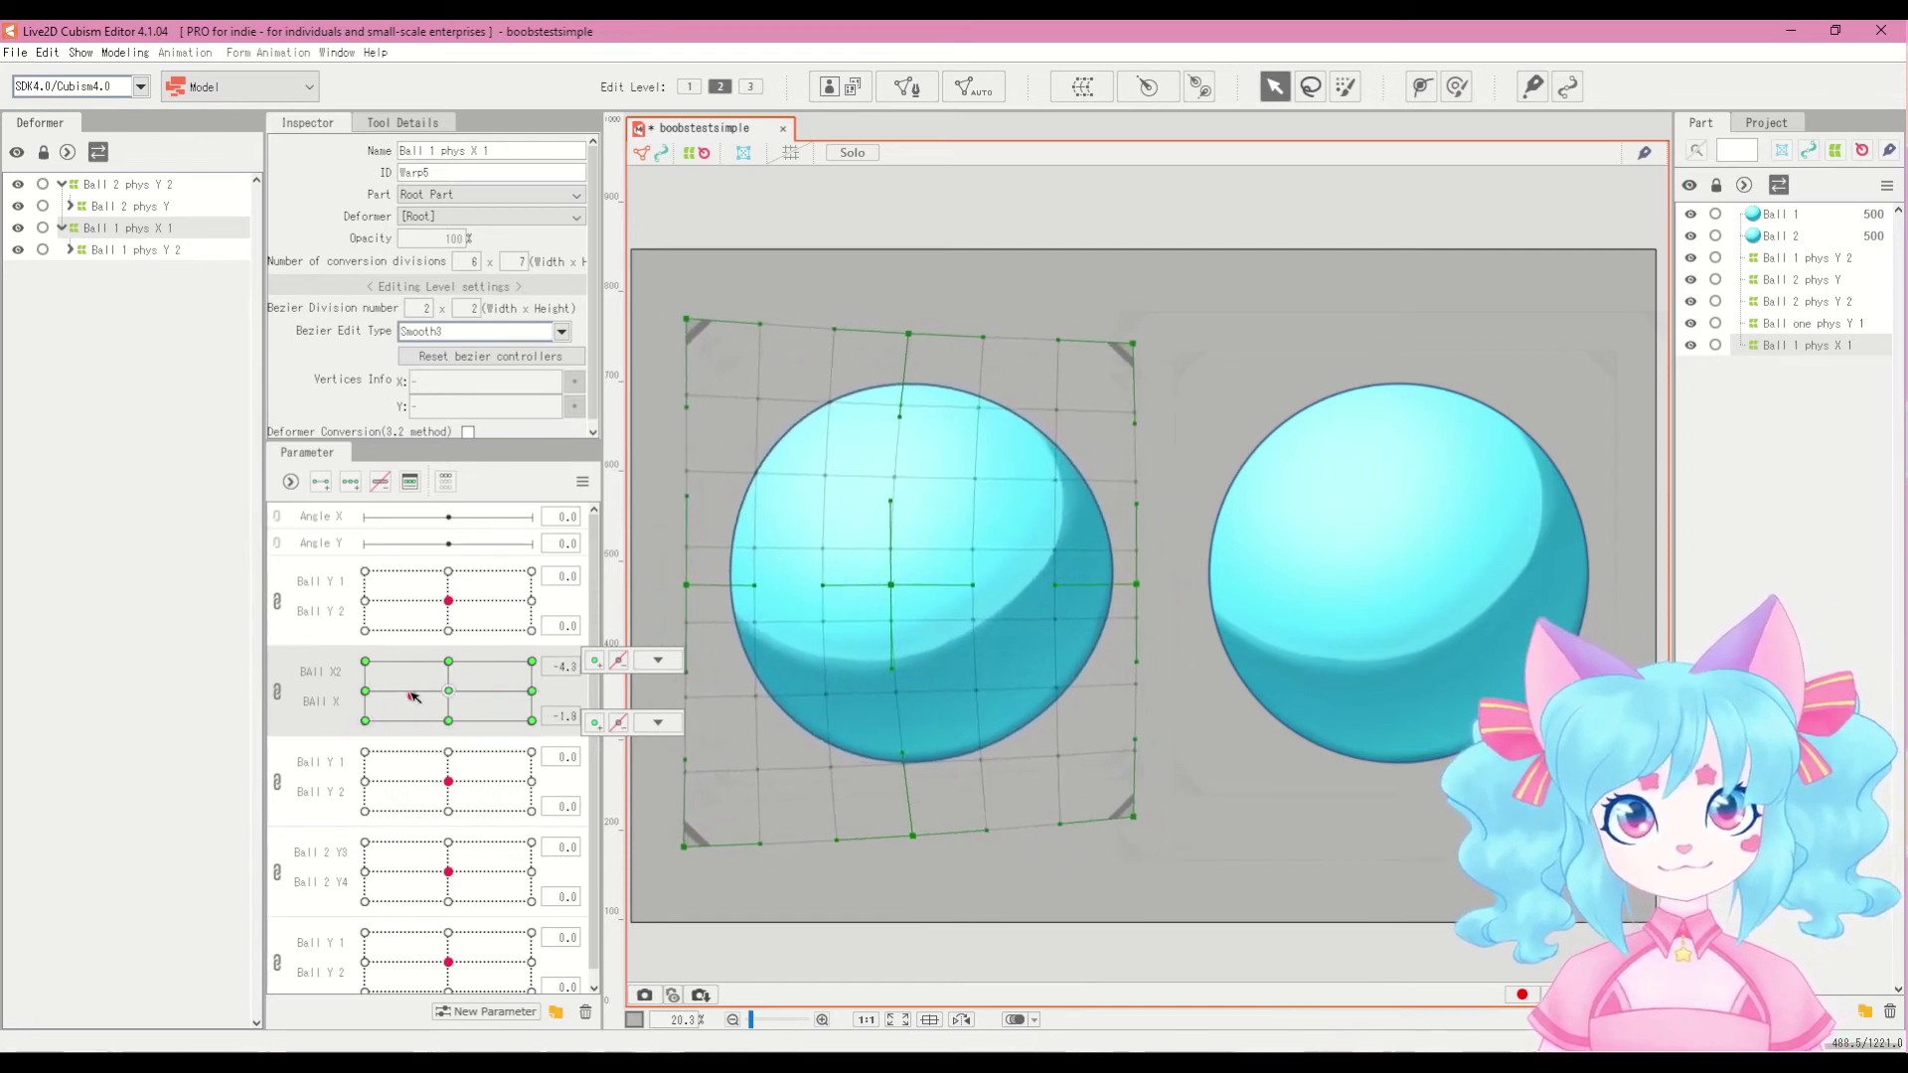
left_click_drag(370, 775, 448, 691)
Step: Open the Physics/Scene Blending Settings and add a physics group named "ball X"
left_click(124, 51)
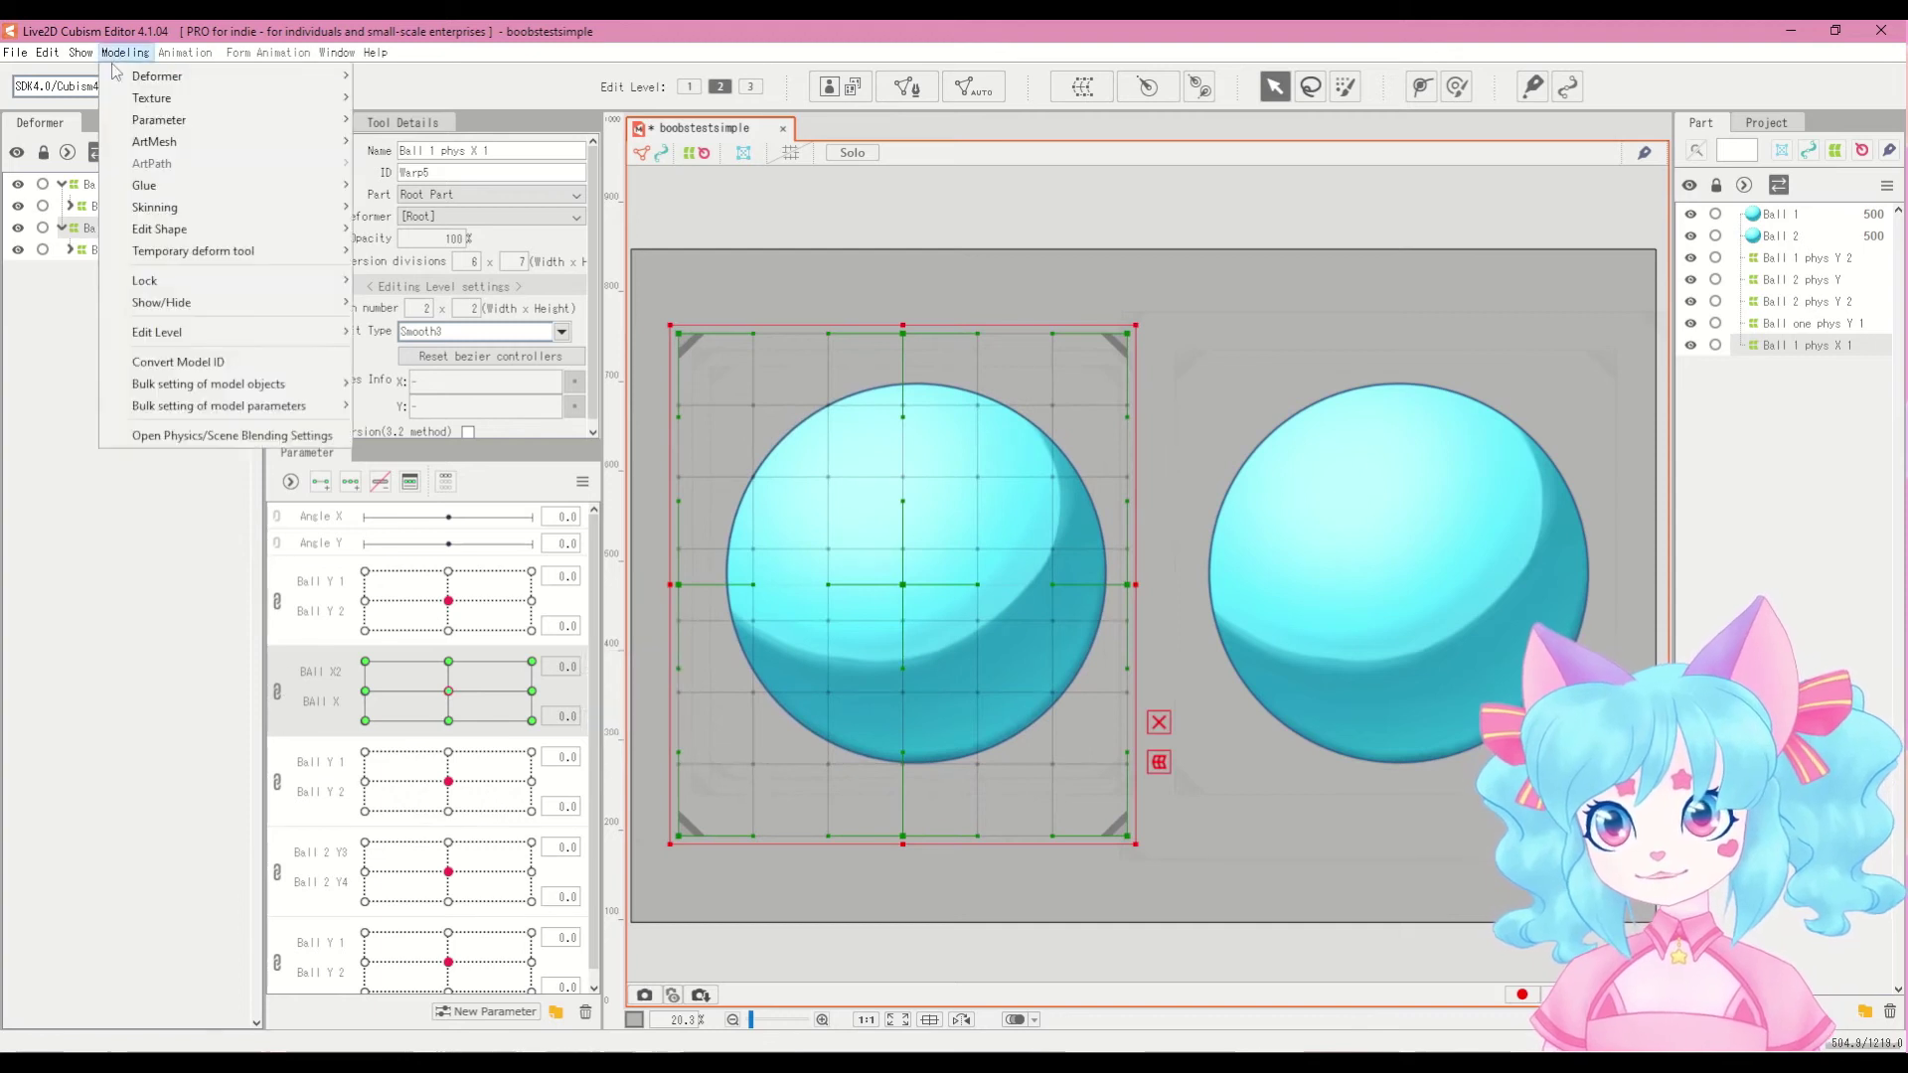
left_click(188, 442)
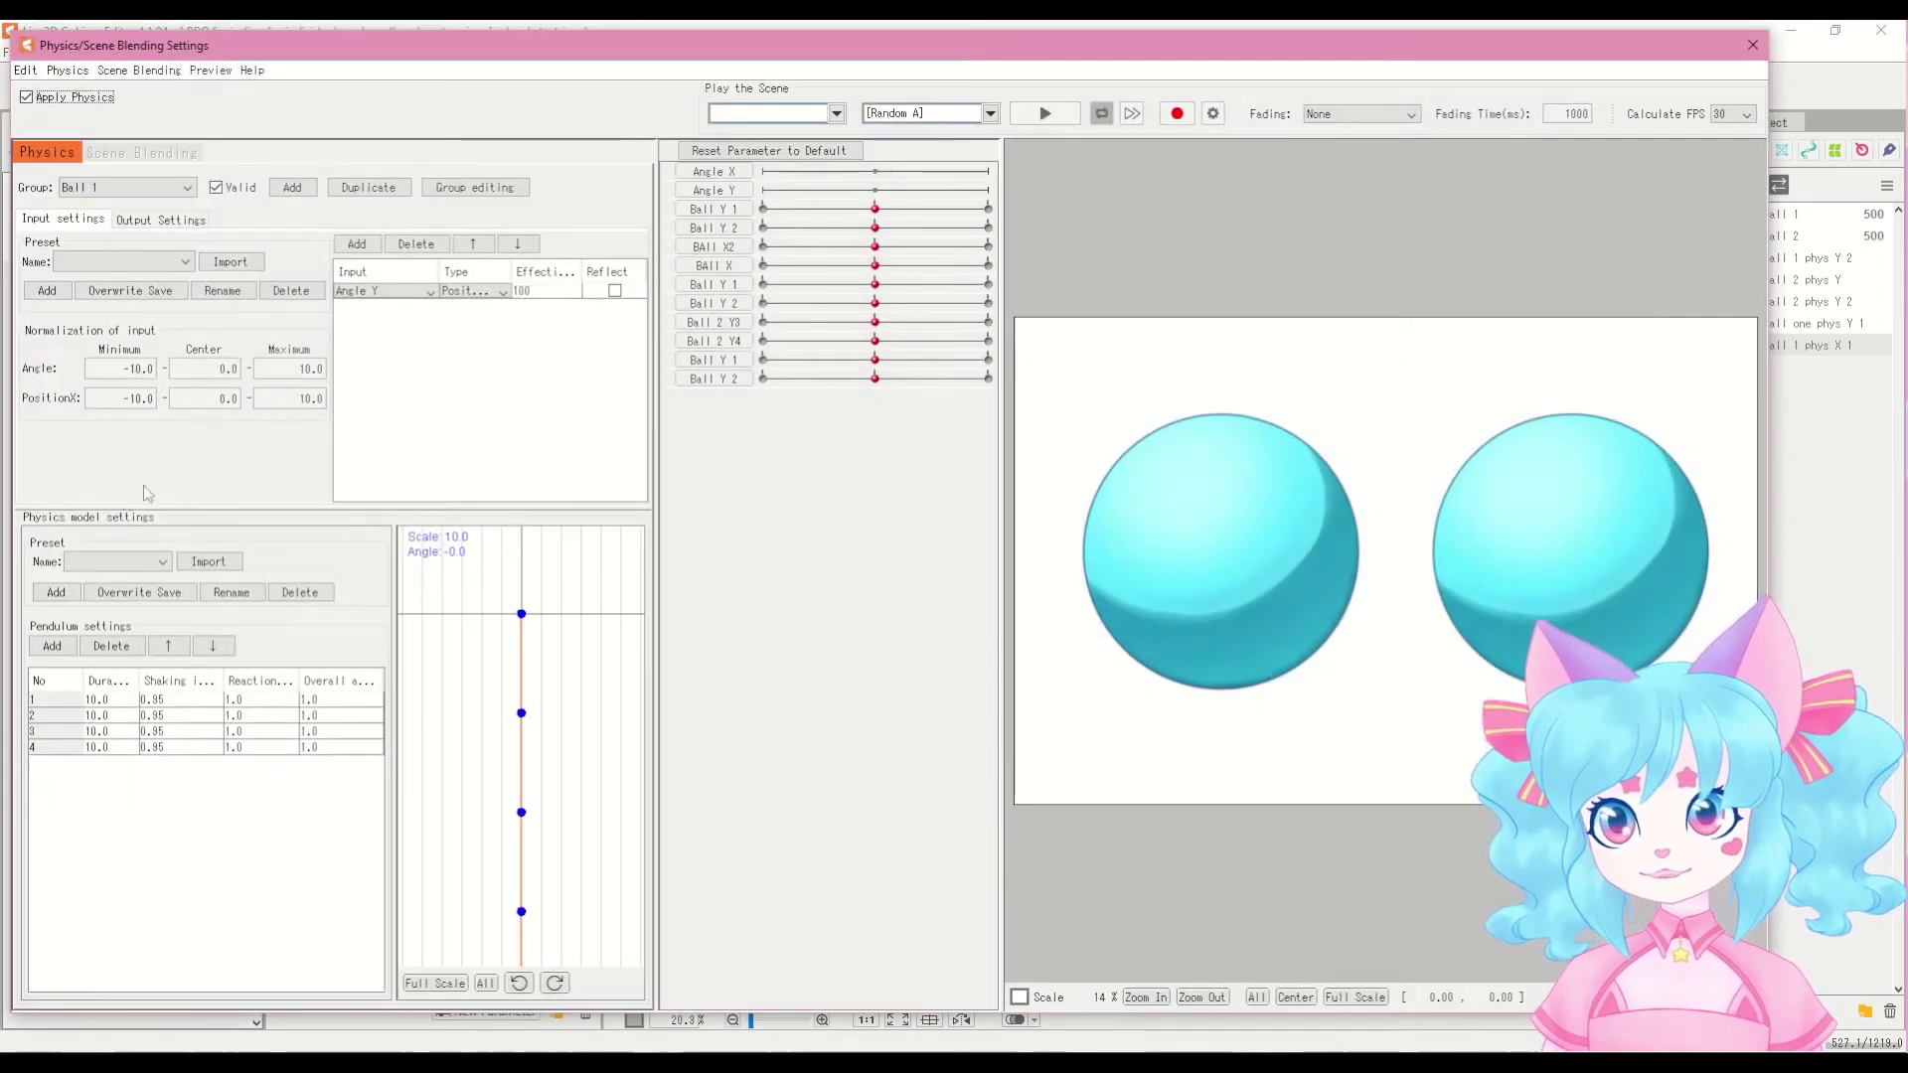
left_click(292, 186)
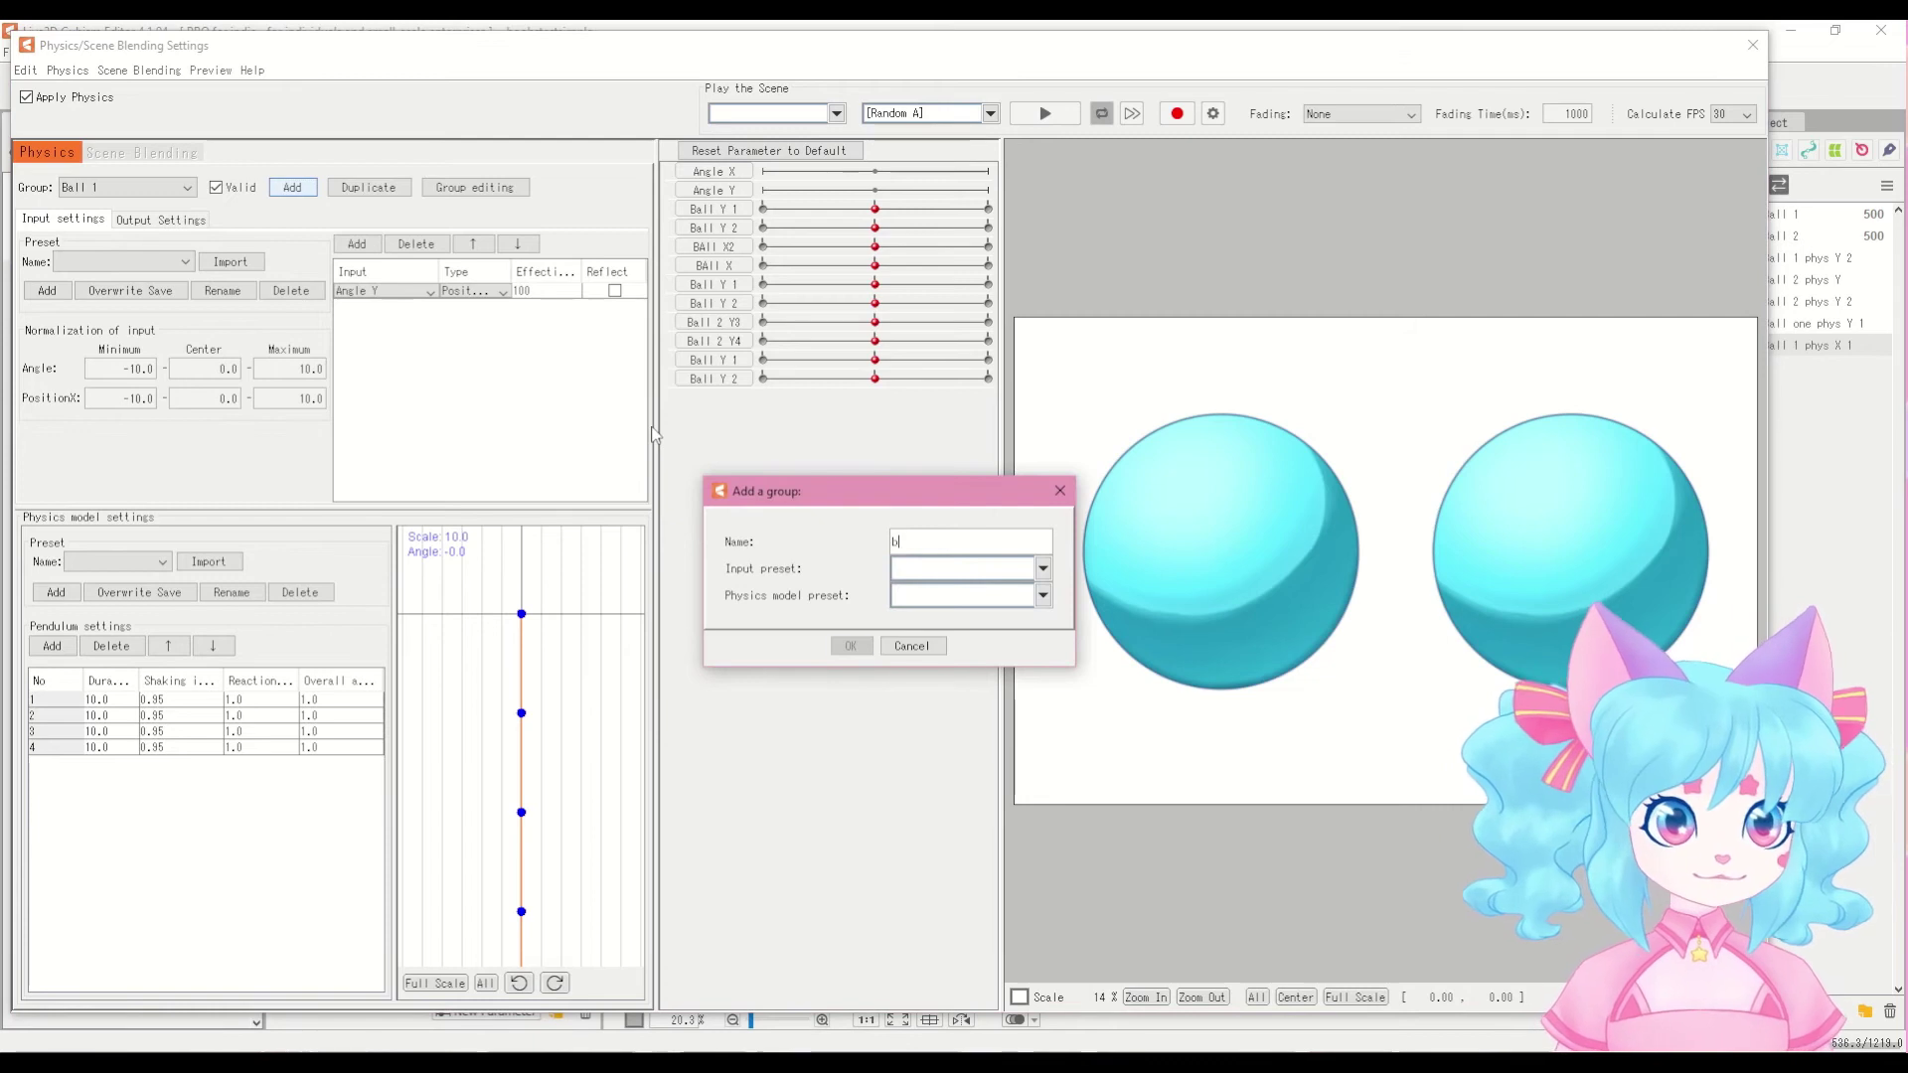
type("ball X")
key("Return")
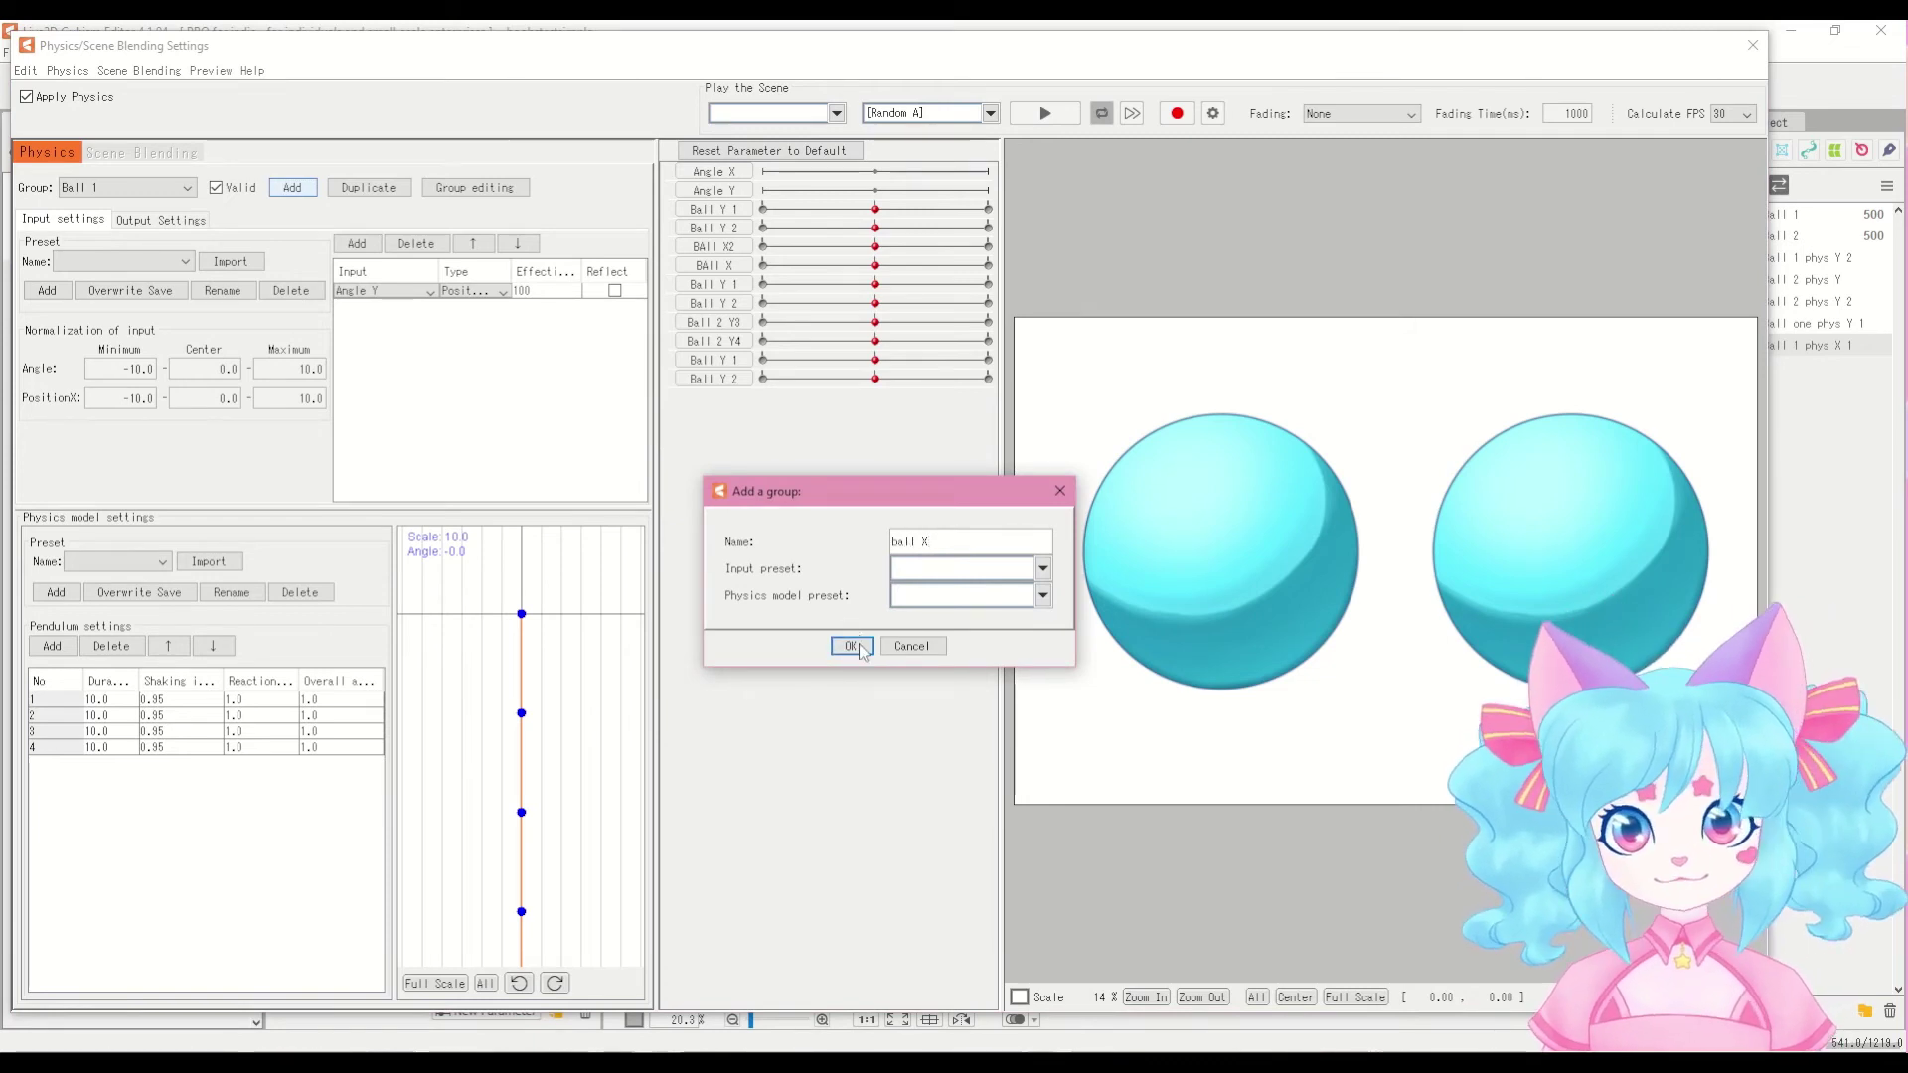
Step: Add Angle X as the ball X group's input parameter and give the group two pendulums
left_click(363, 243)
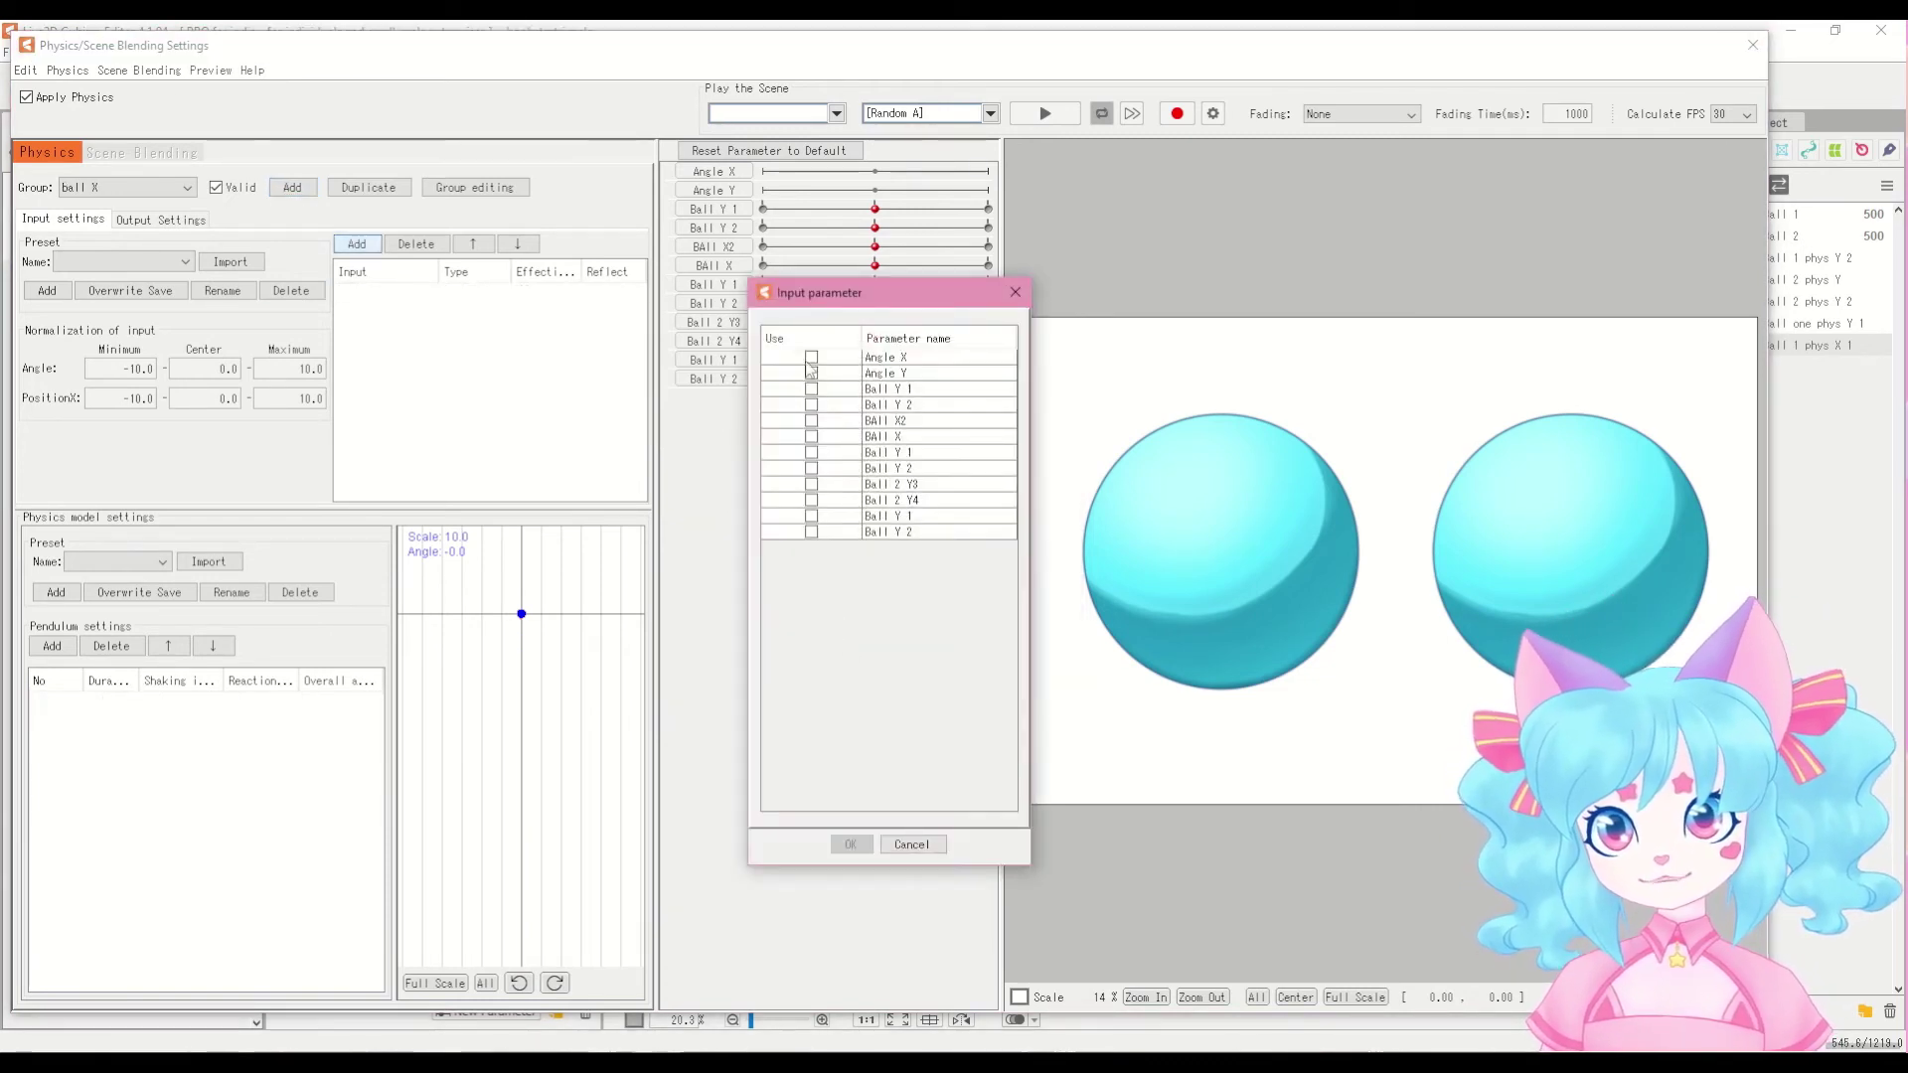
left_click(811, 357)
left_click(850, 843)
left_click(51, 646)
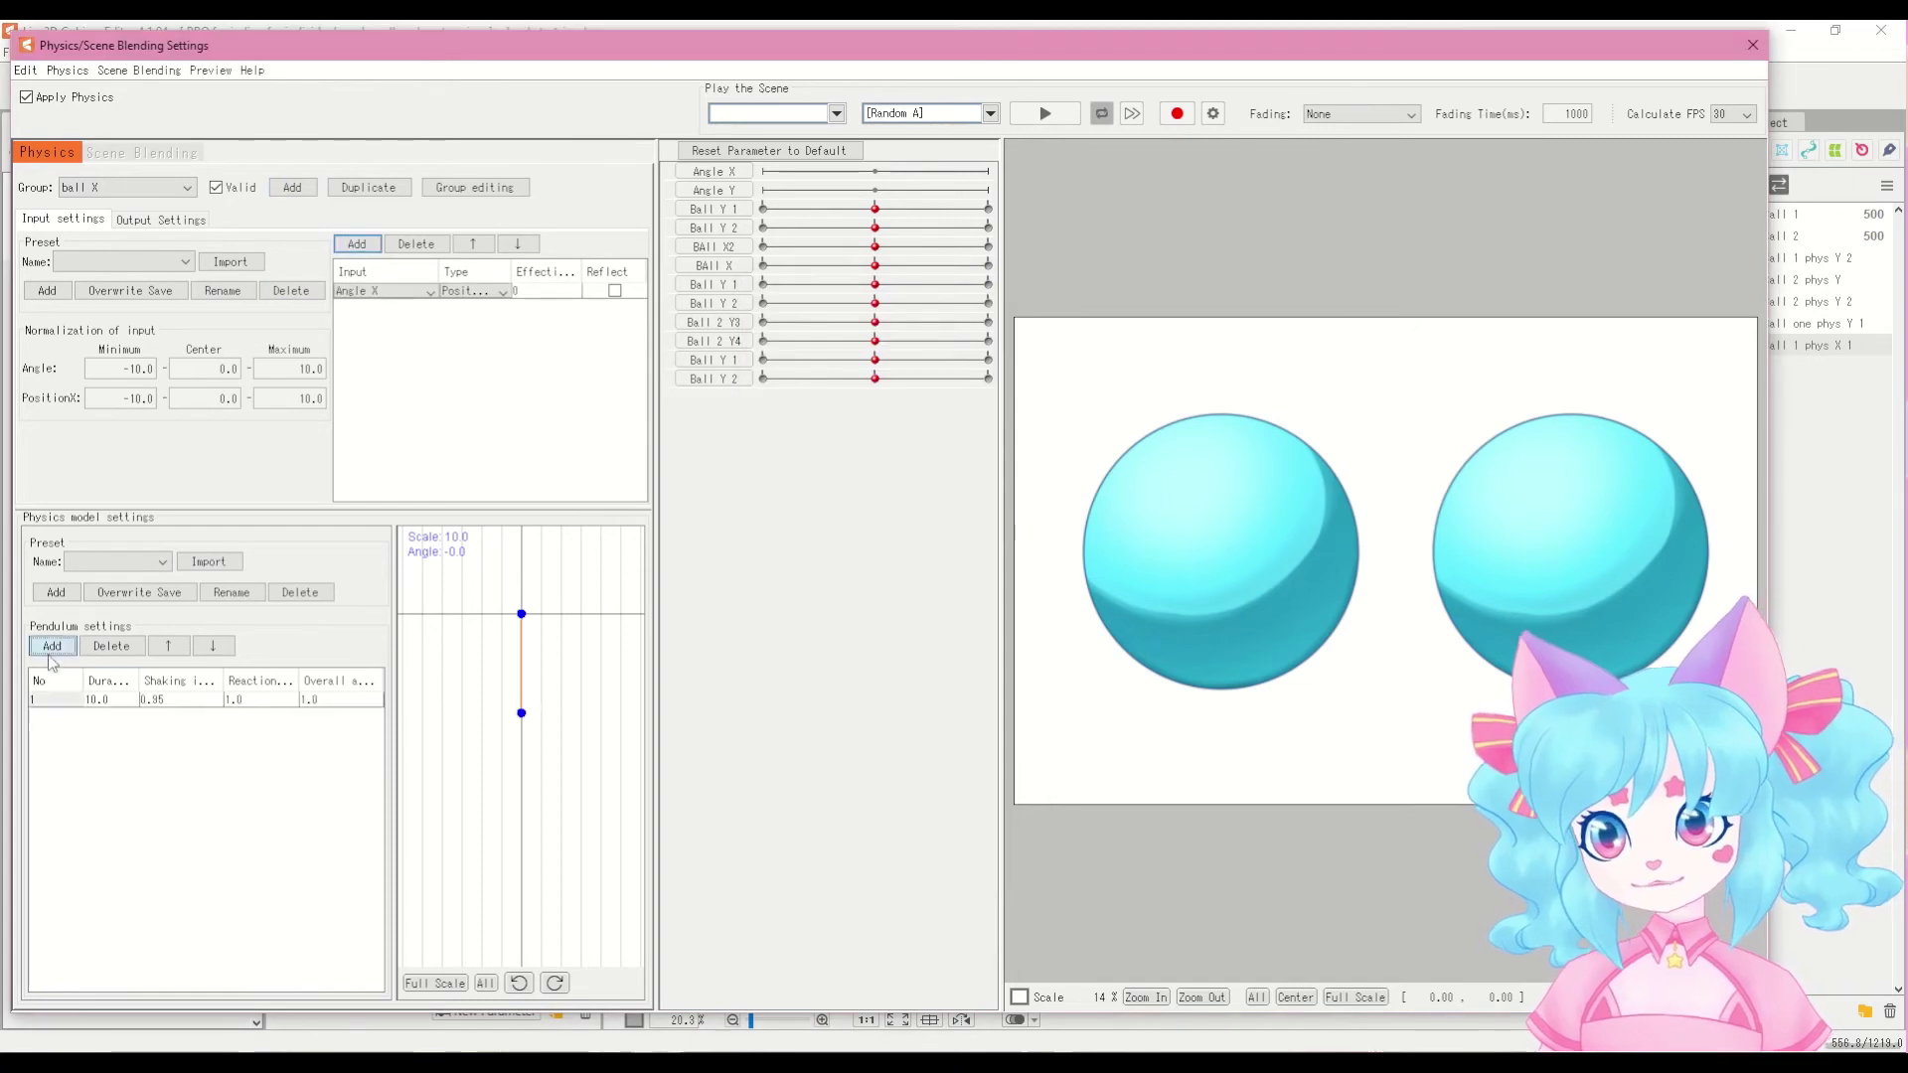
left_click(52, 646)
Step: Add BAll X2 and BAll X as the output parameters of the ball X group
left_click(160, 219)
left_click(40, 244)
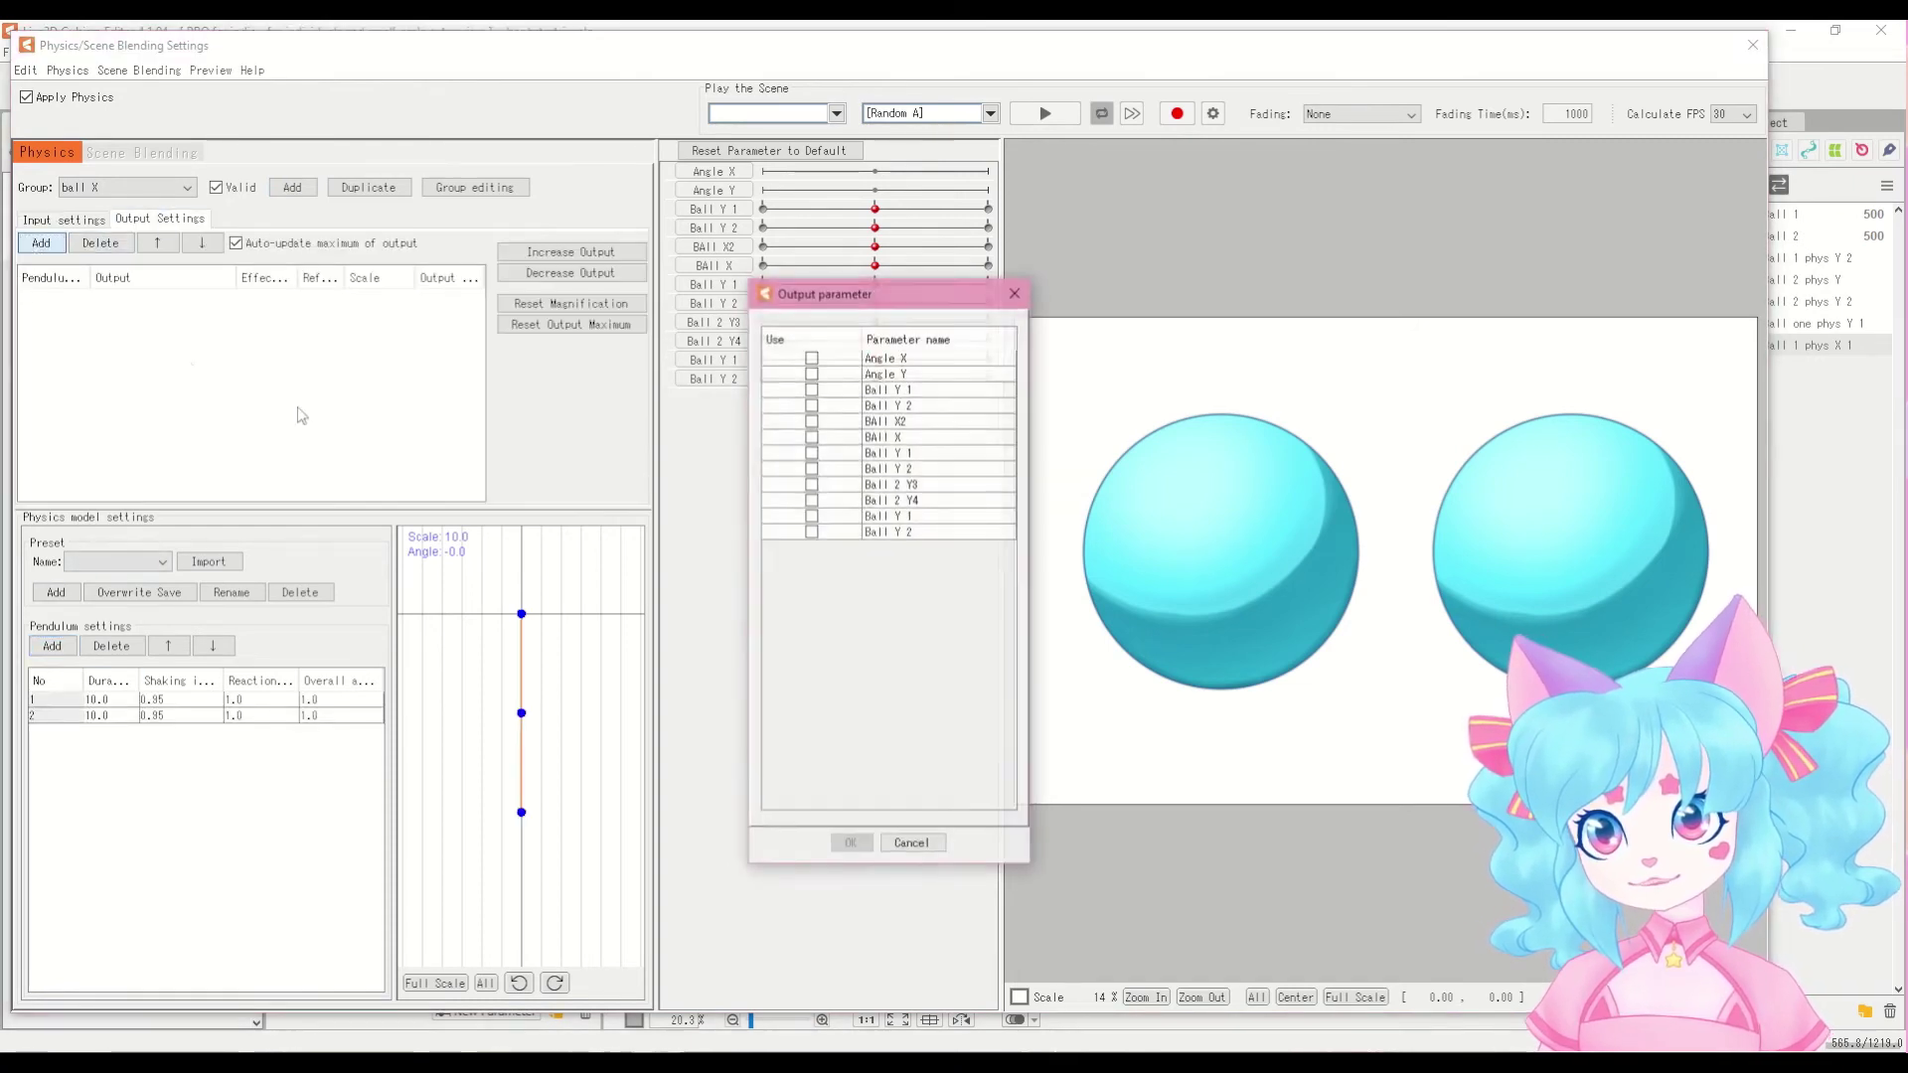
left_click(811, 420)
left_click(810, 436)
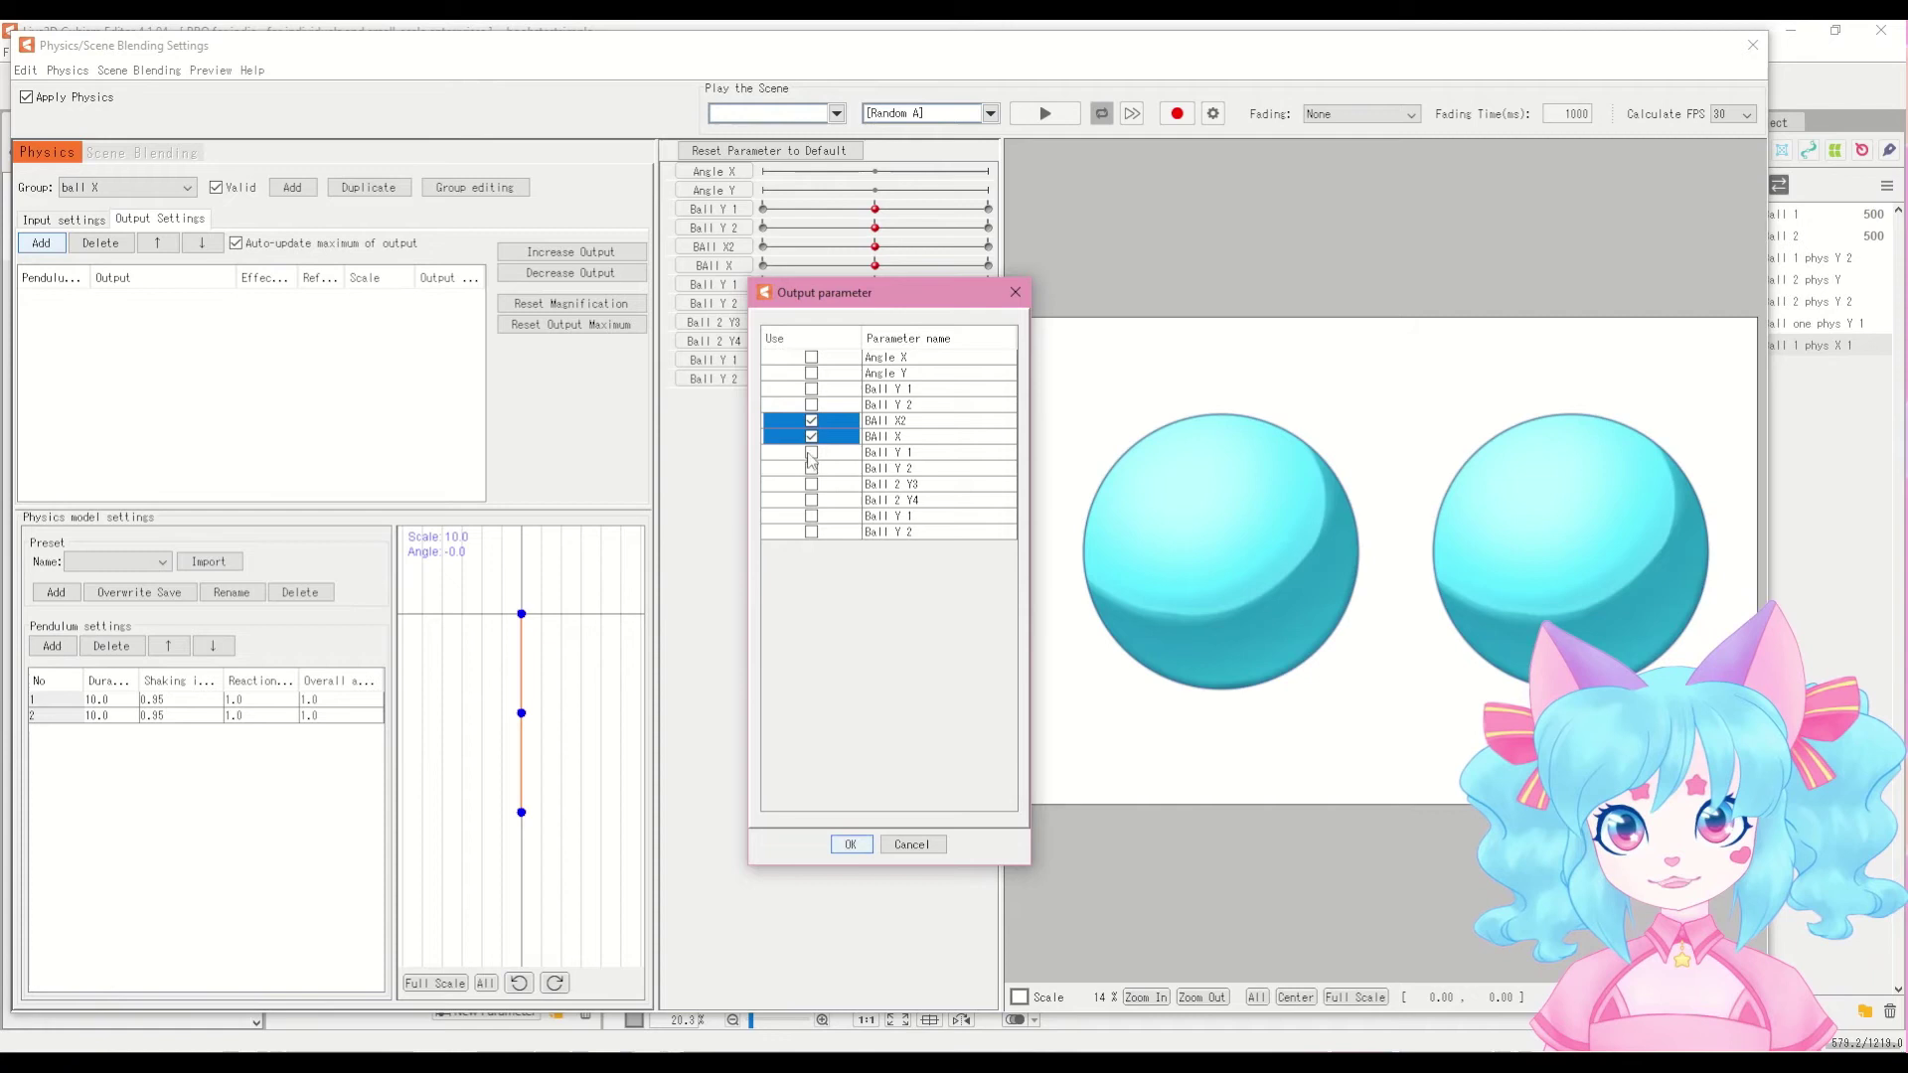
left_click(850, 844)
Step: Set the Angle X input's effectiveness to 100 and the scale of both ball X outputs to 4
left_click(65, 225)
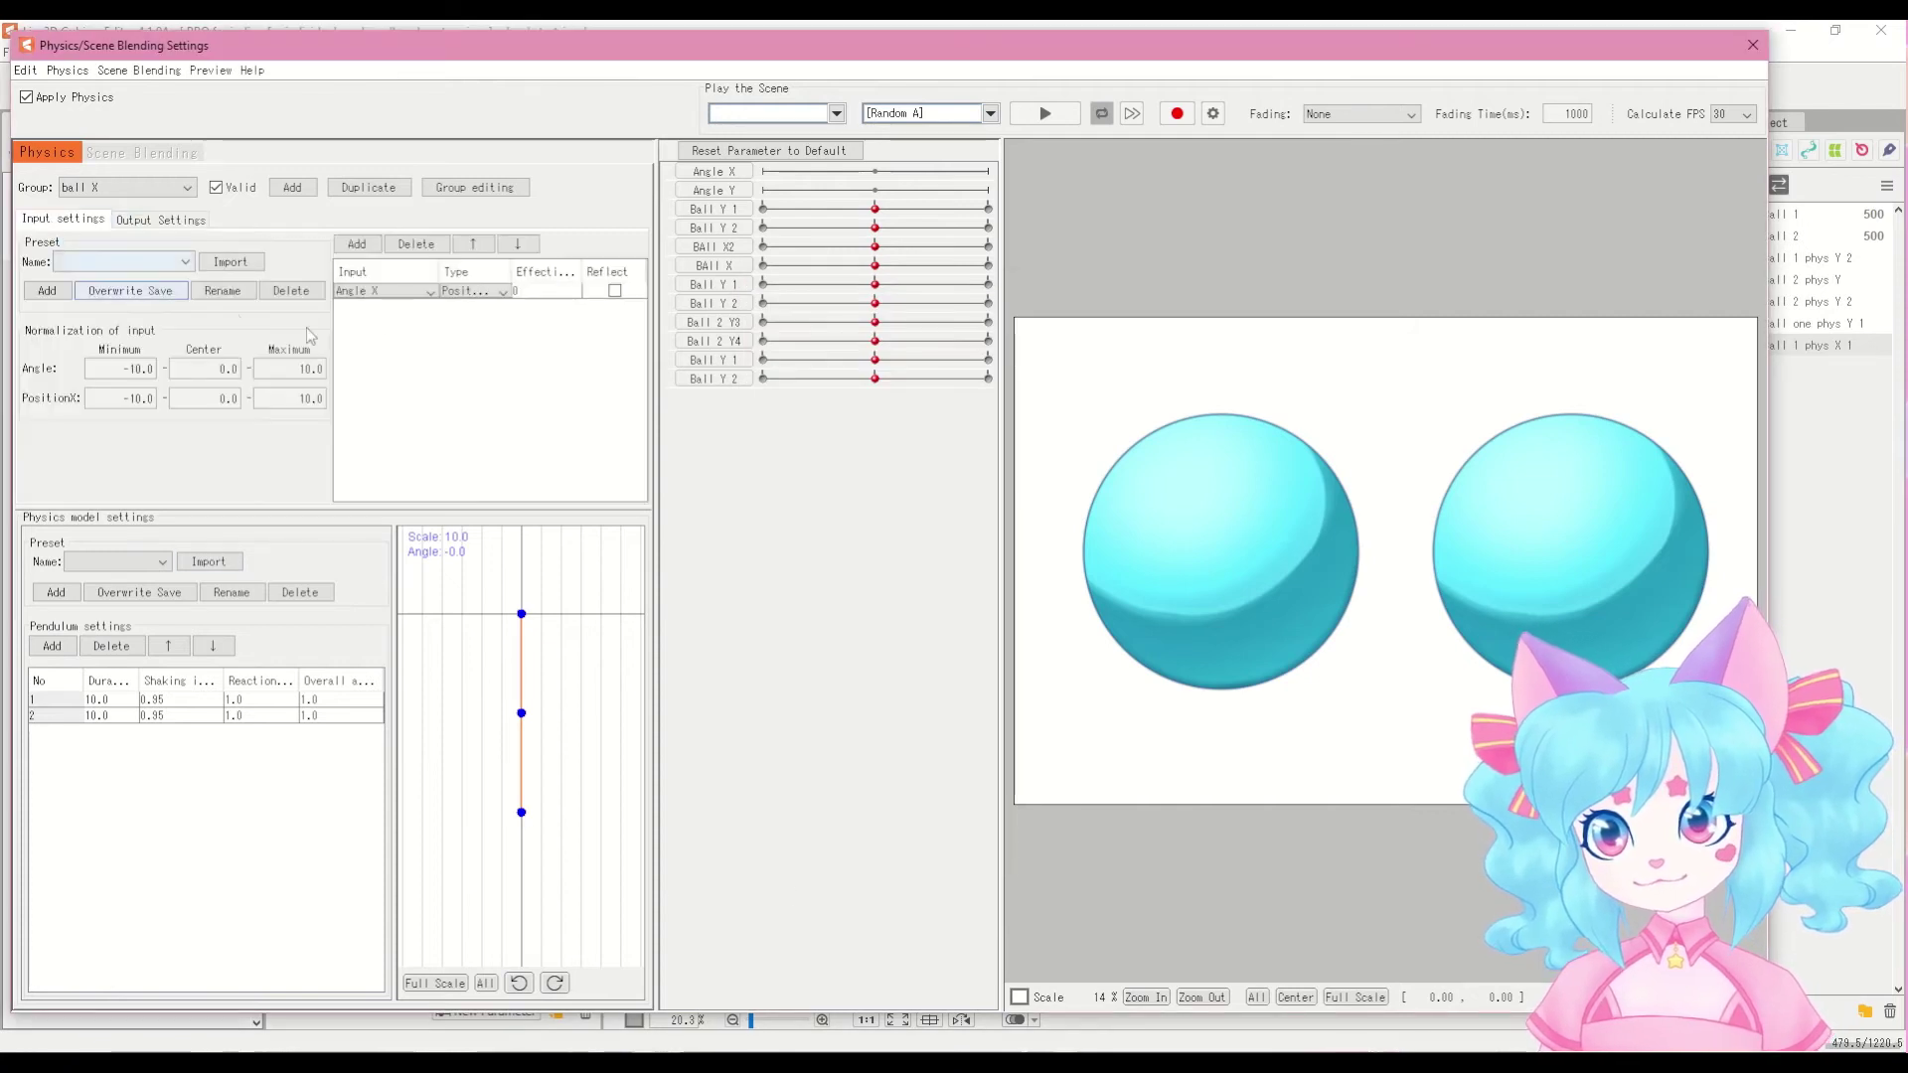
left_click_drag(874, 170, 803, 173)
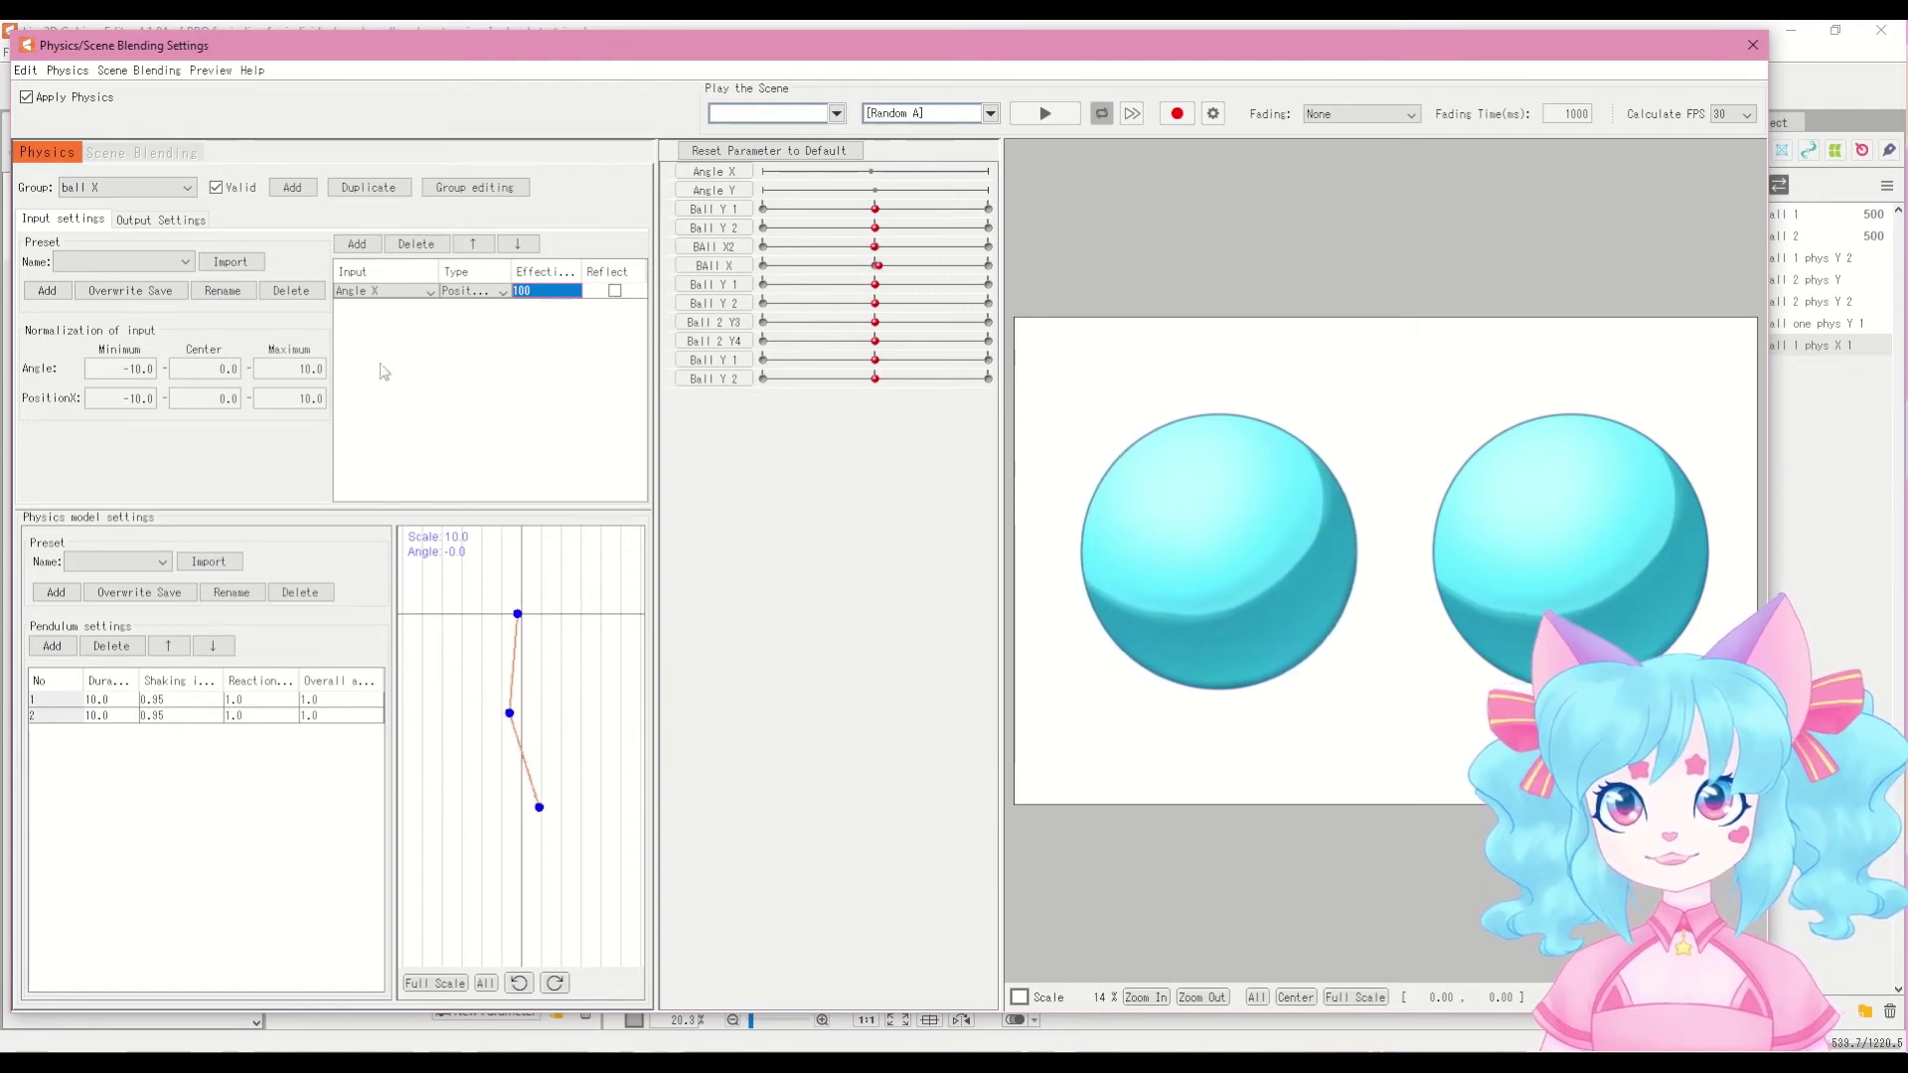
left_click(169, 220)
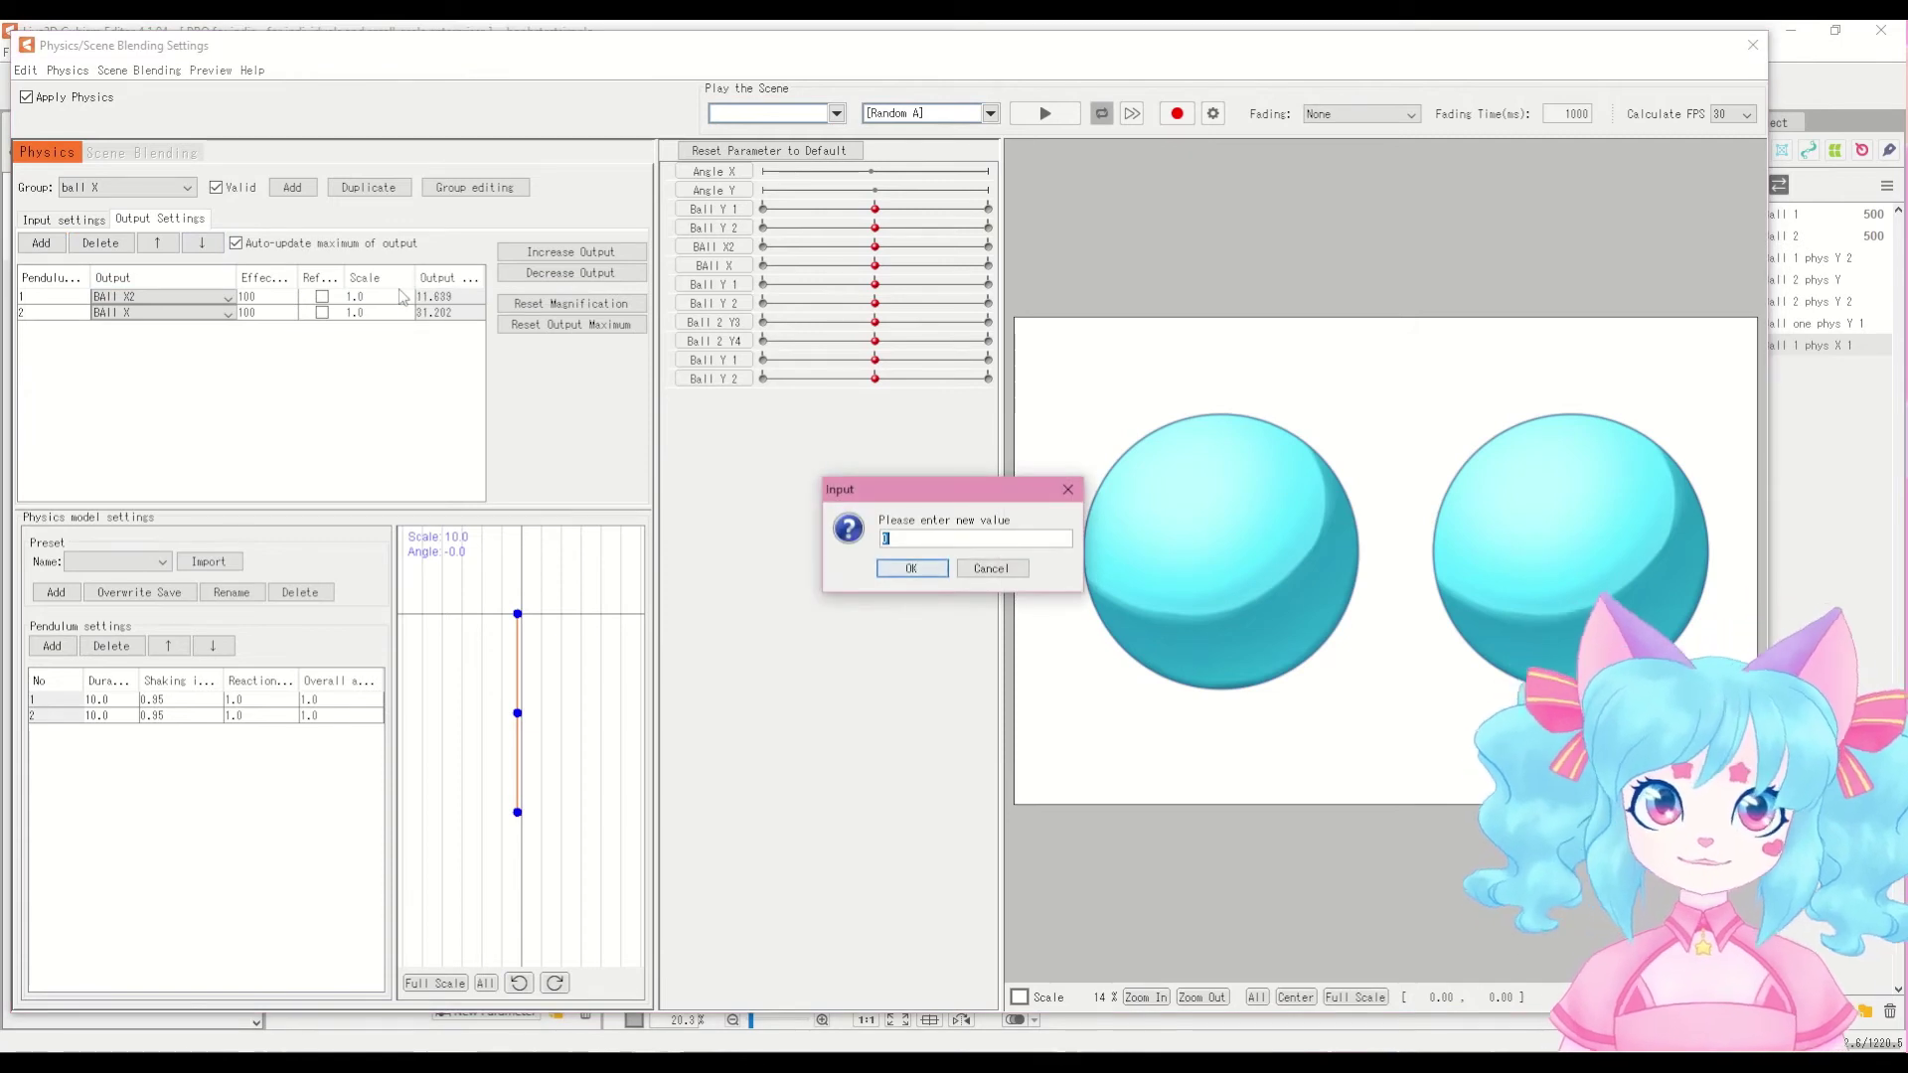
type("4")
key("Return")
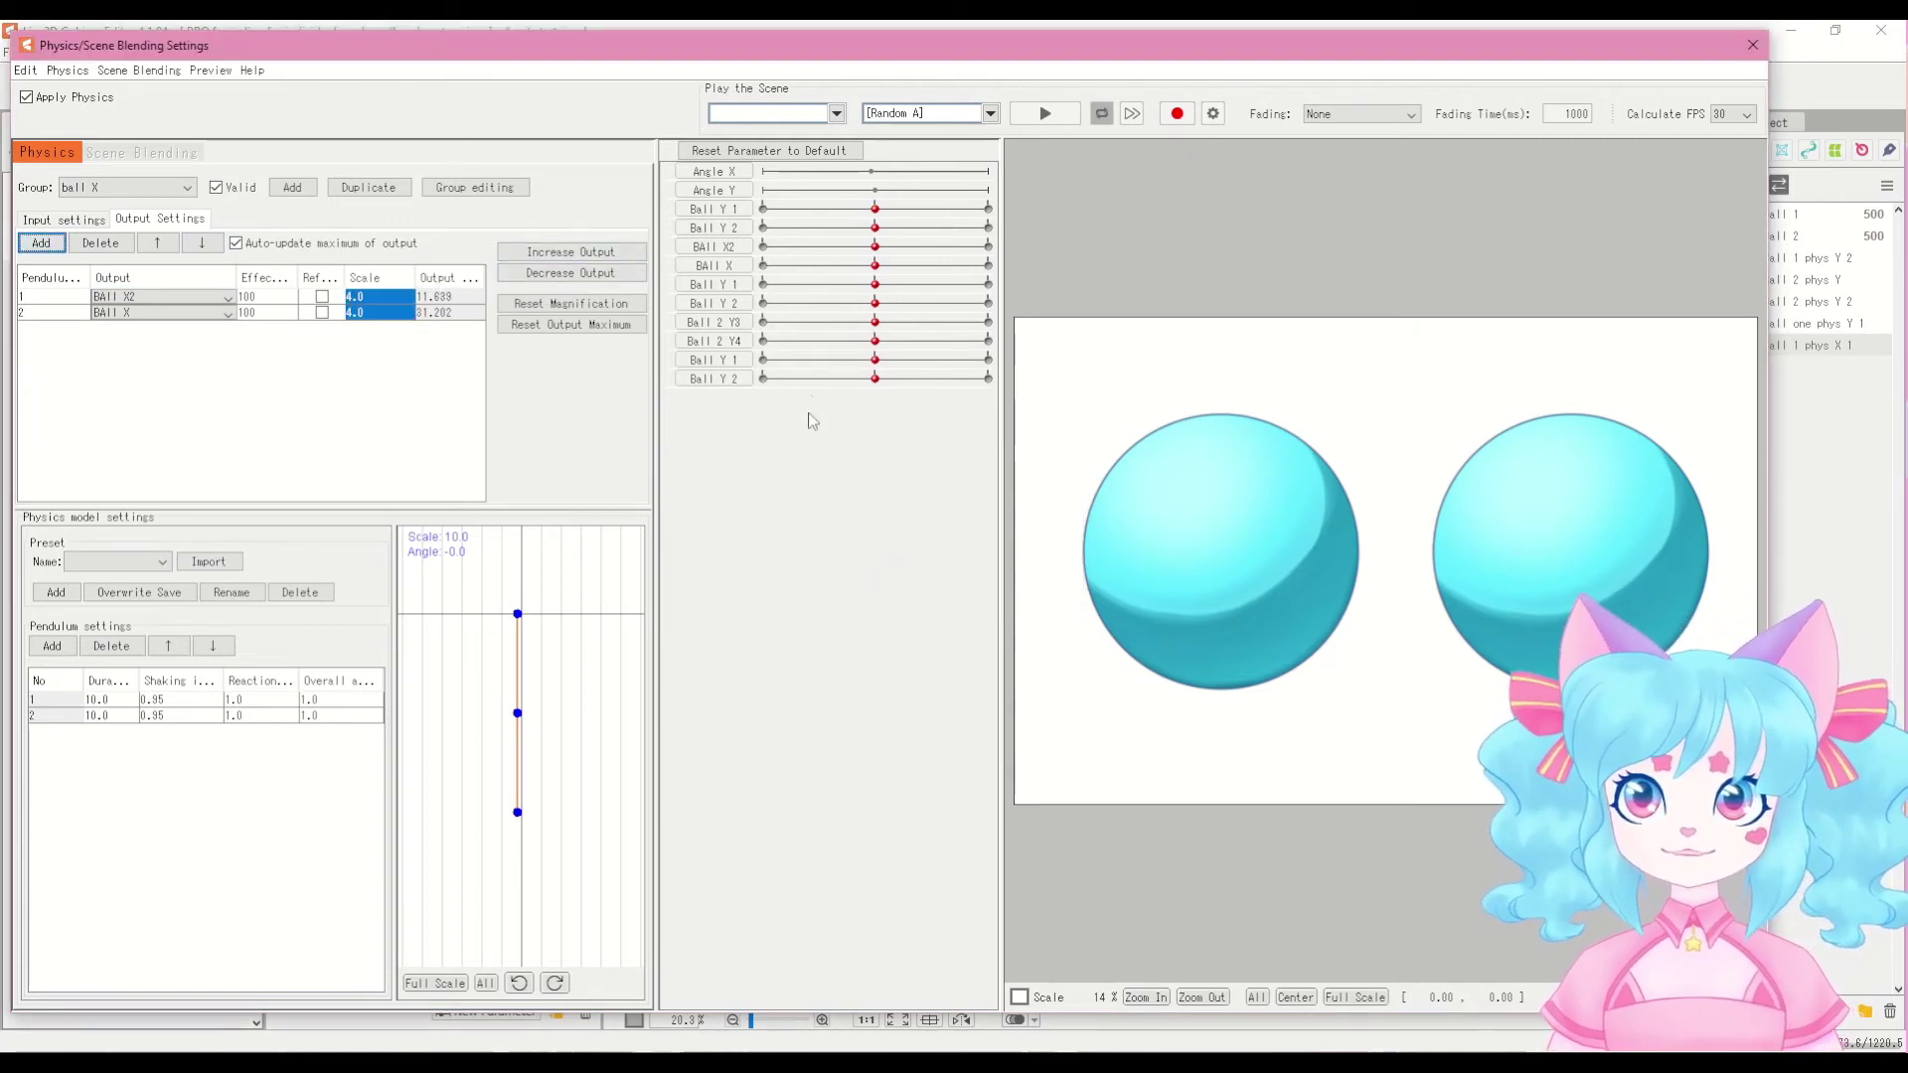
Step: Swing Angle X repeatedly across its range to examine the first ball's sideways physics in the preview
left_click_drag(1213, 772, 1100, 660)
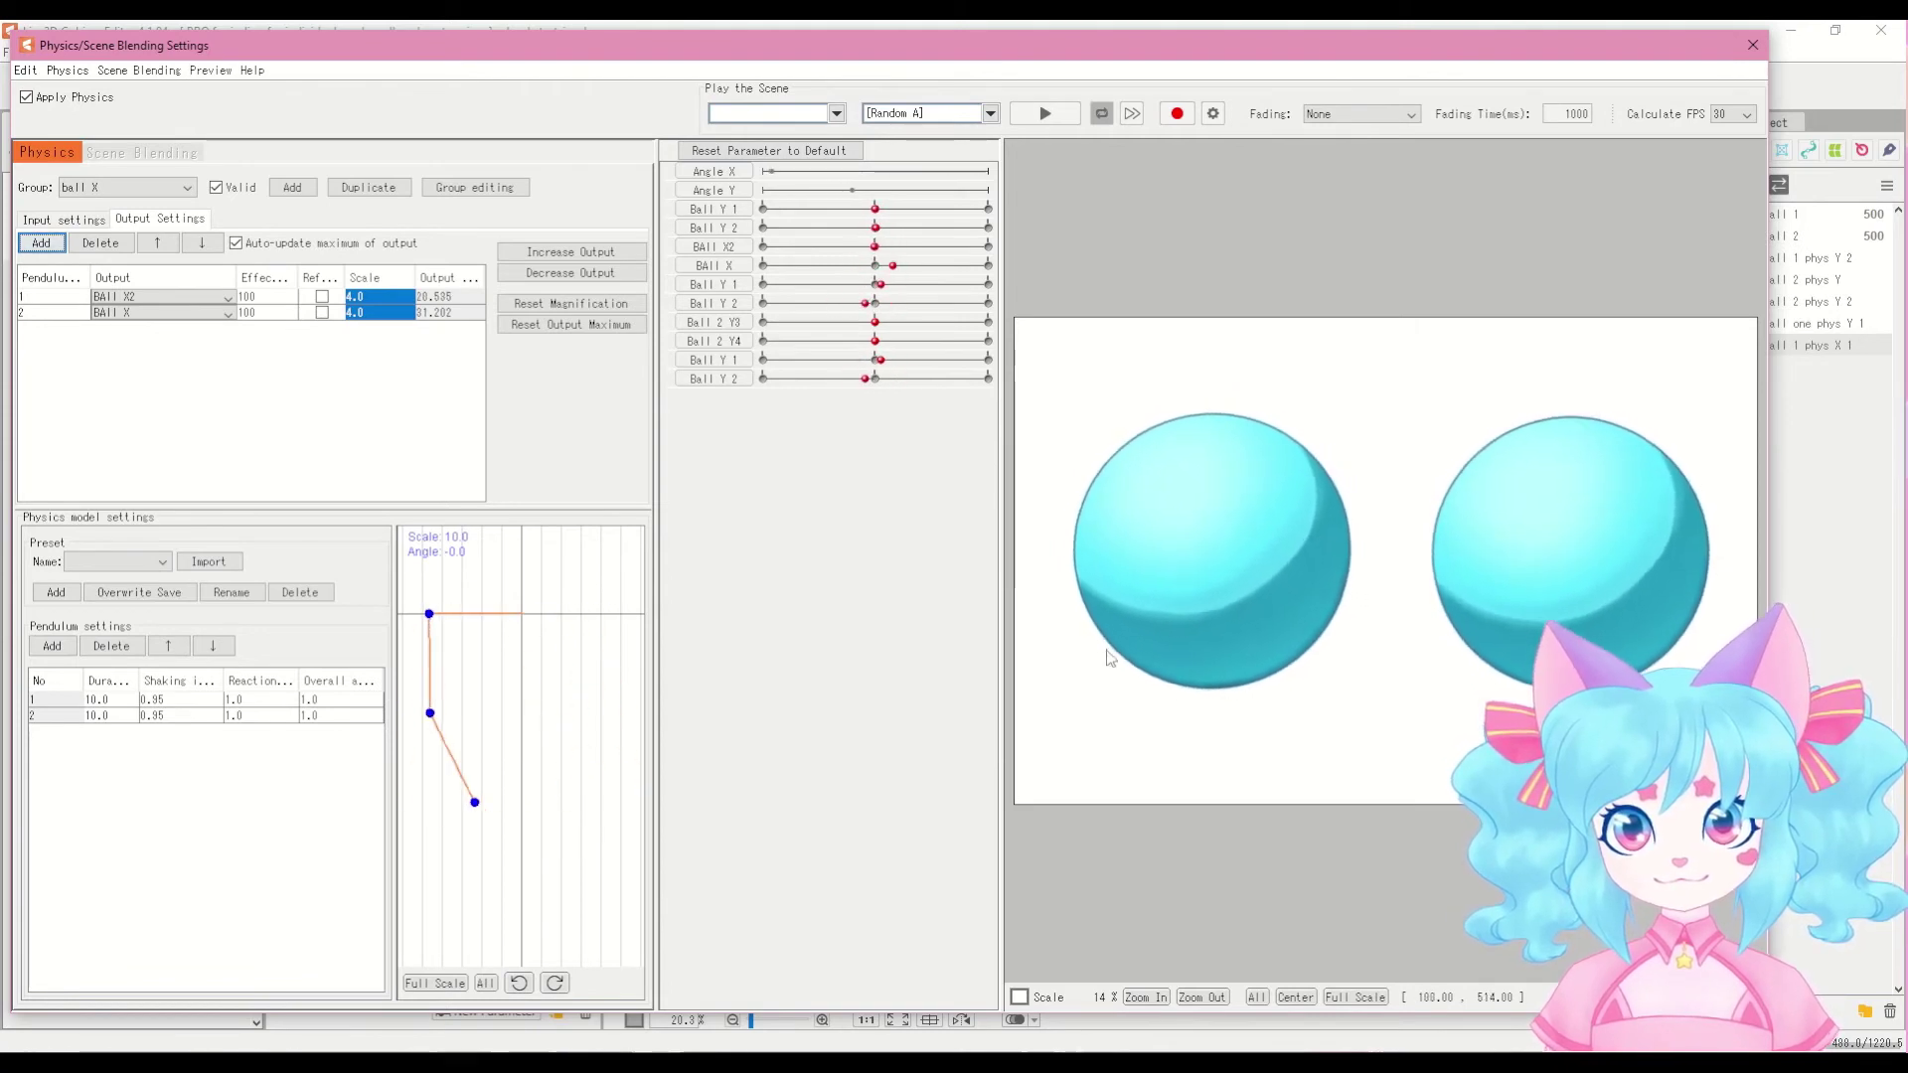
left_click_drag(873, 173, 1113, 558)
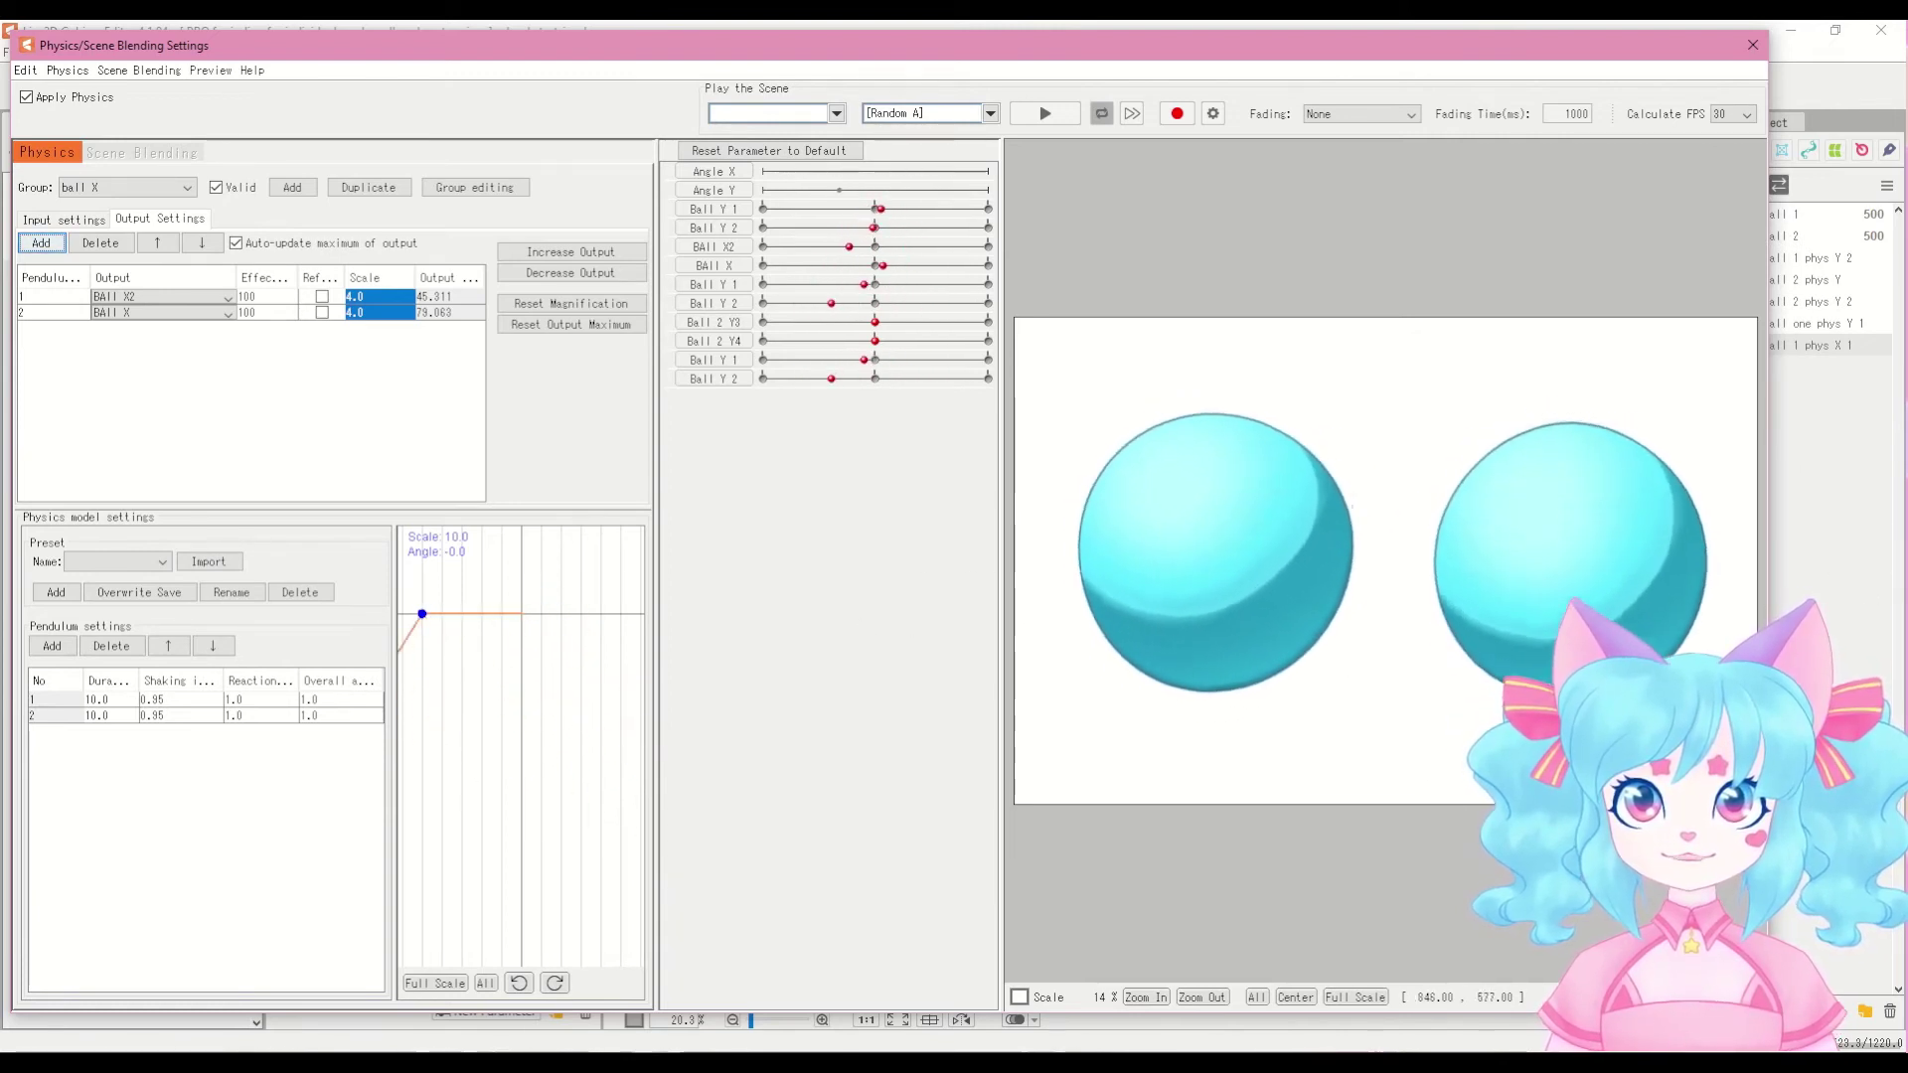
left_click_drag(1111, 676, 1271, 706)
left_click_drag(1168, 411, 827, 180)
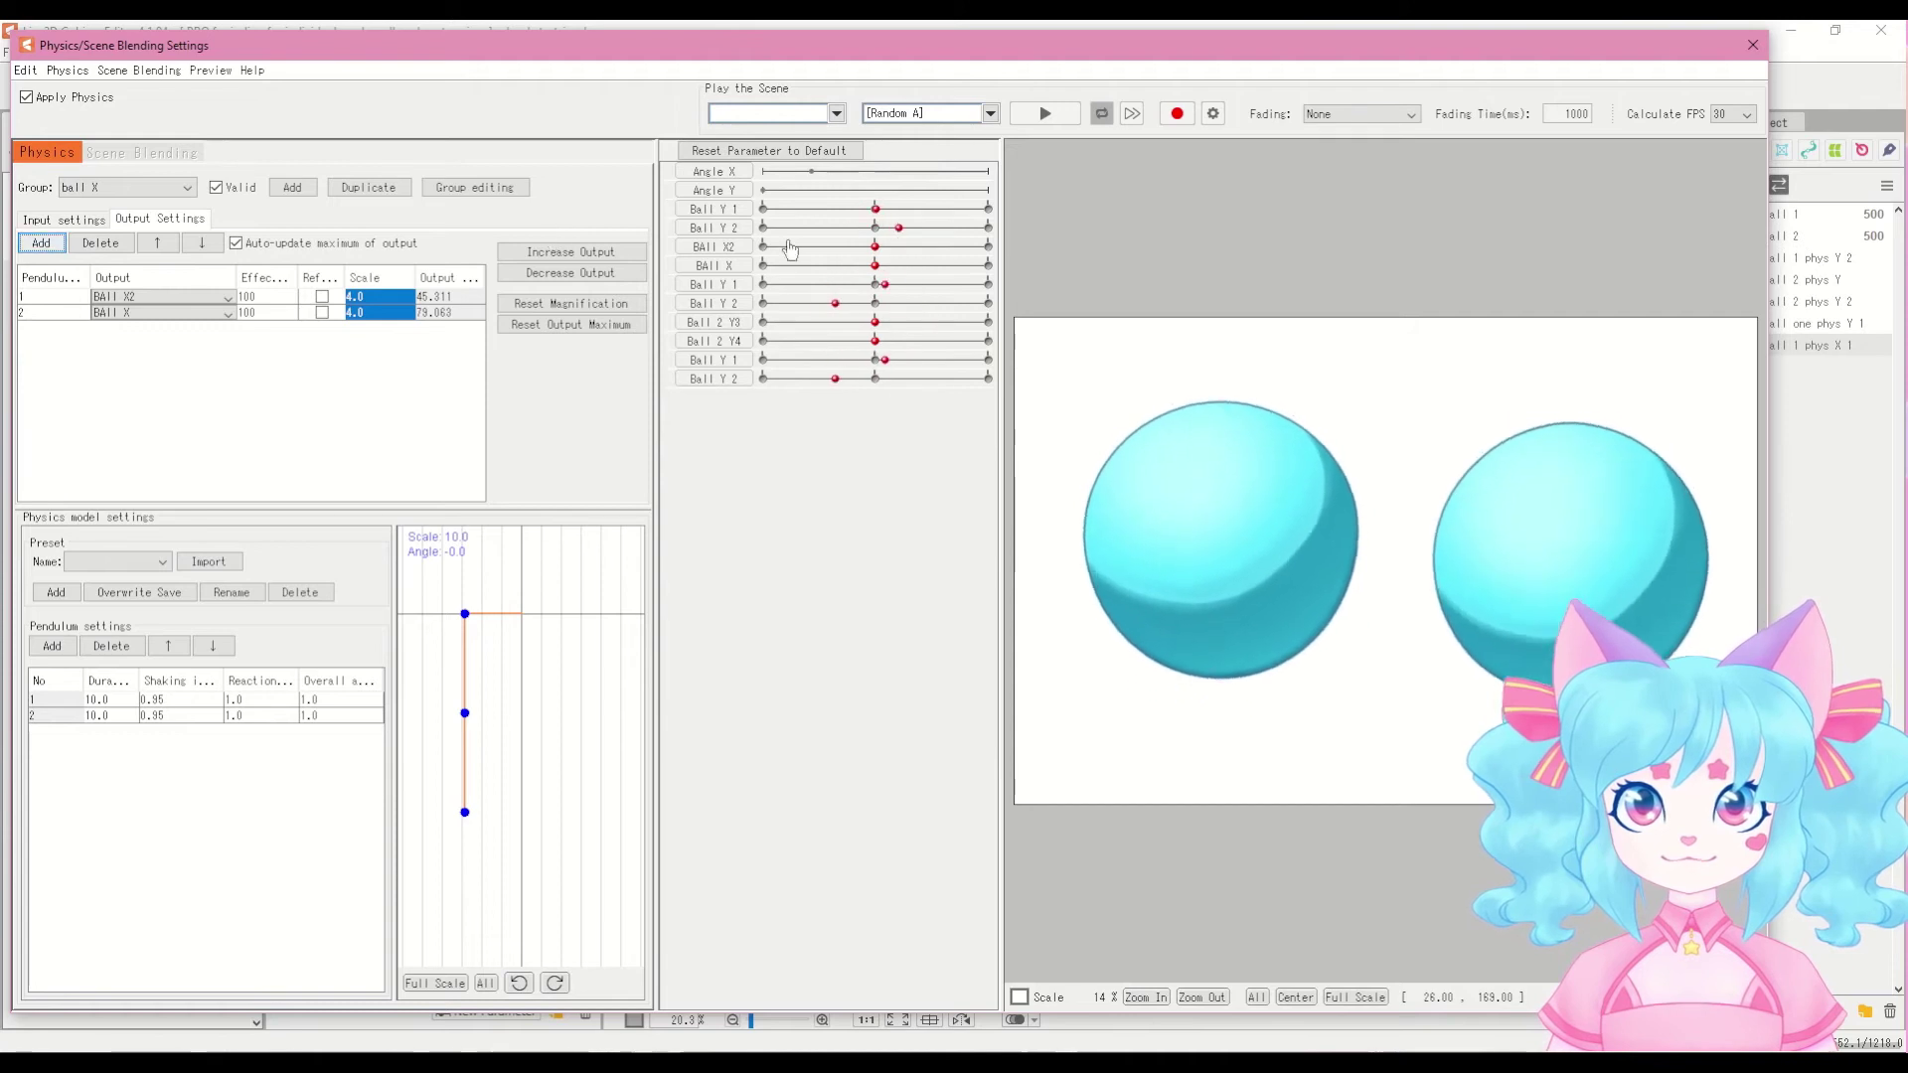
mouse_move(812, 171)
left_mouse_down()
mouse_move(779, 199)
mouse_move(910, 221)
mouse_move(815, 219)
mouse_move(806, 188)
left_mouse_up()
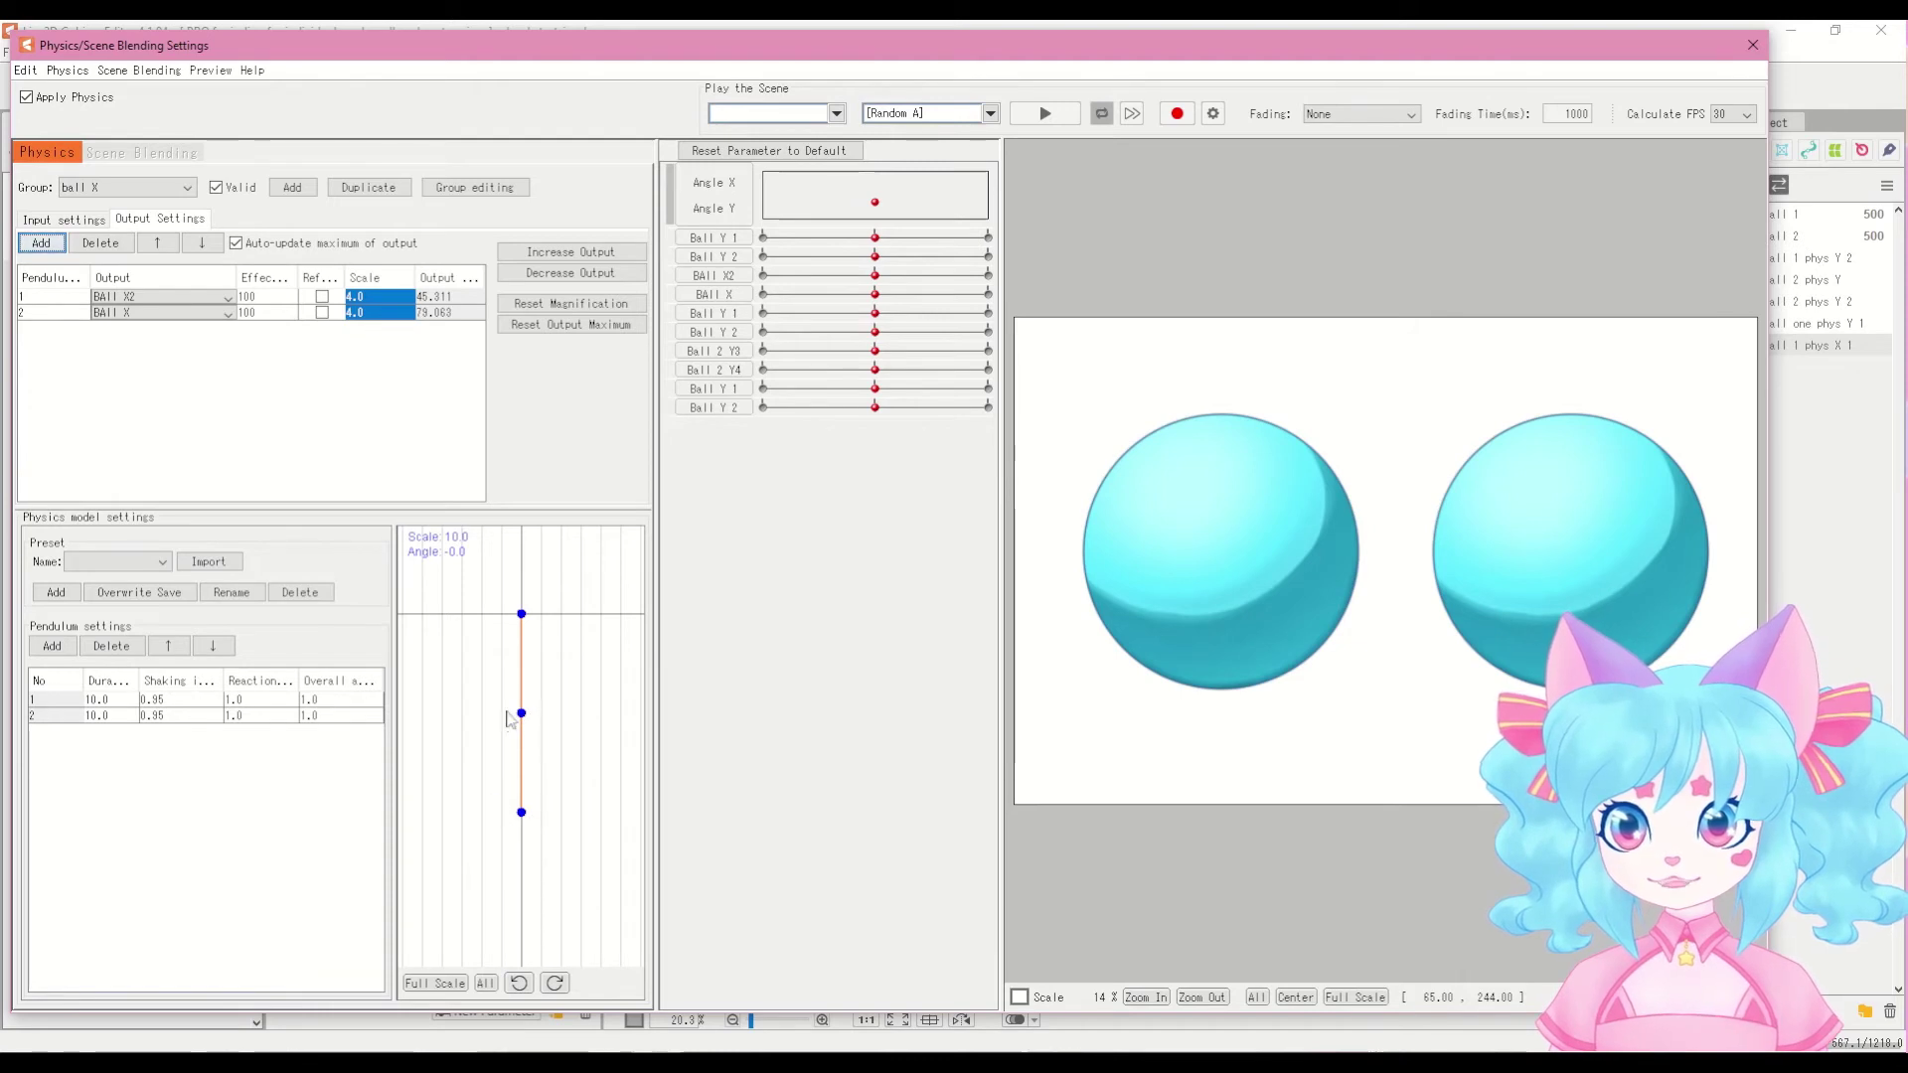
Step: Check the pendulum assignments of BAll X2 and BAll X, separate Angle X from Angle Y, and test the bounce with each
left_click(65, 297)
left_click(58, 312)
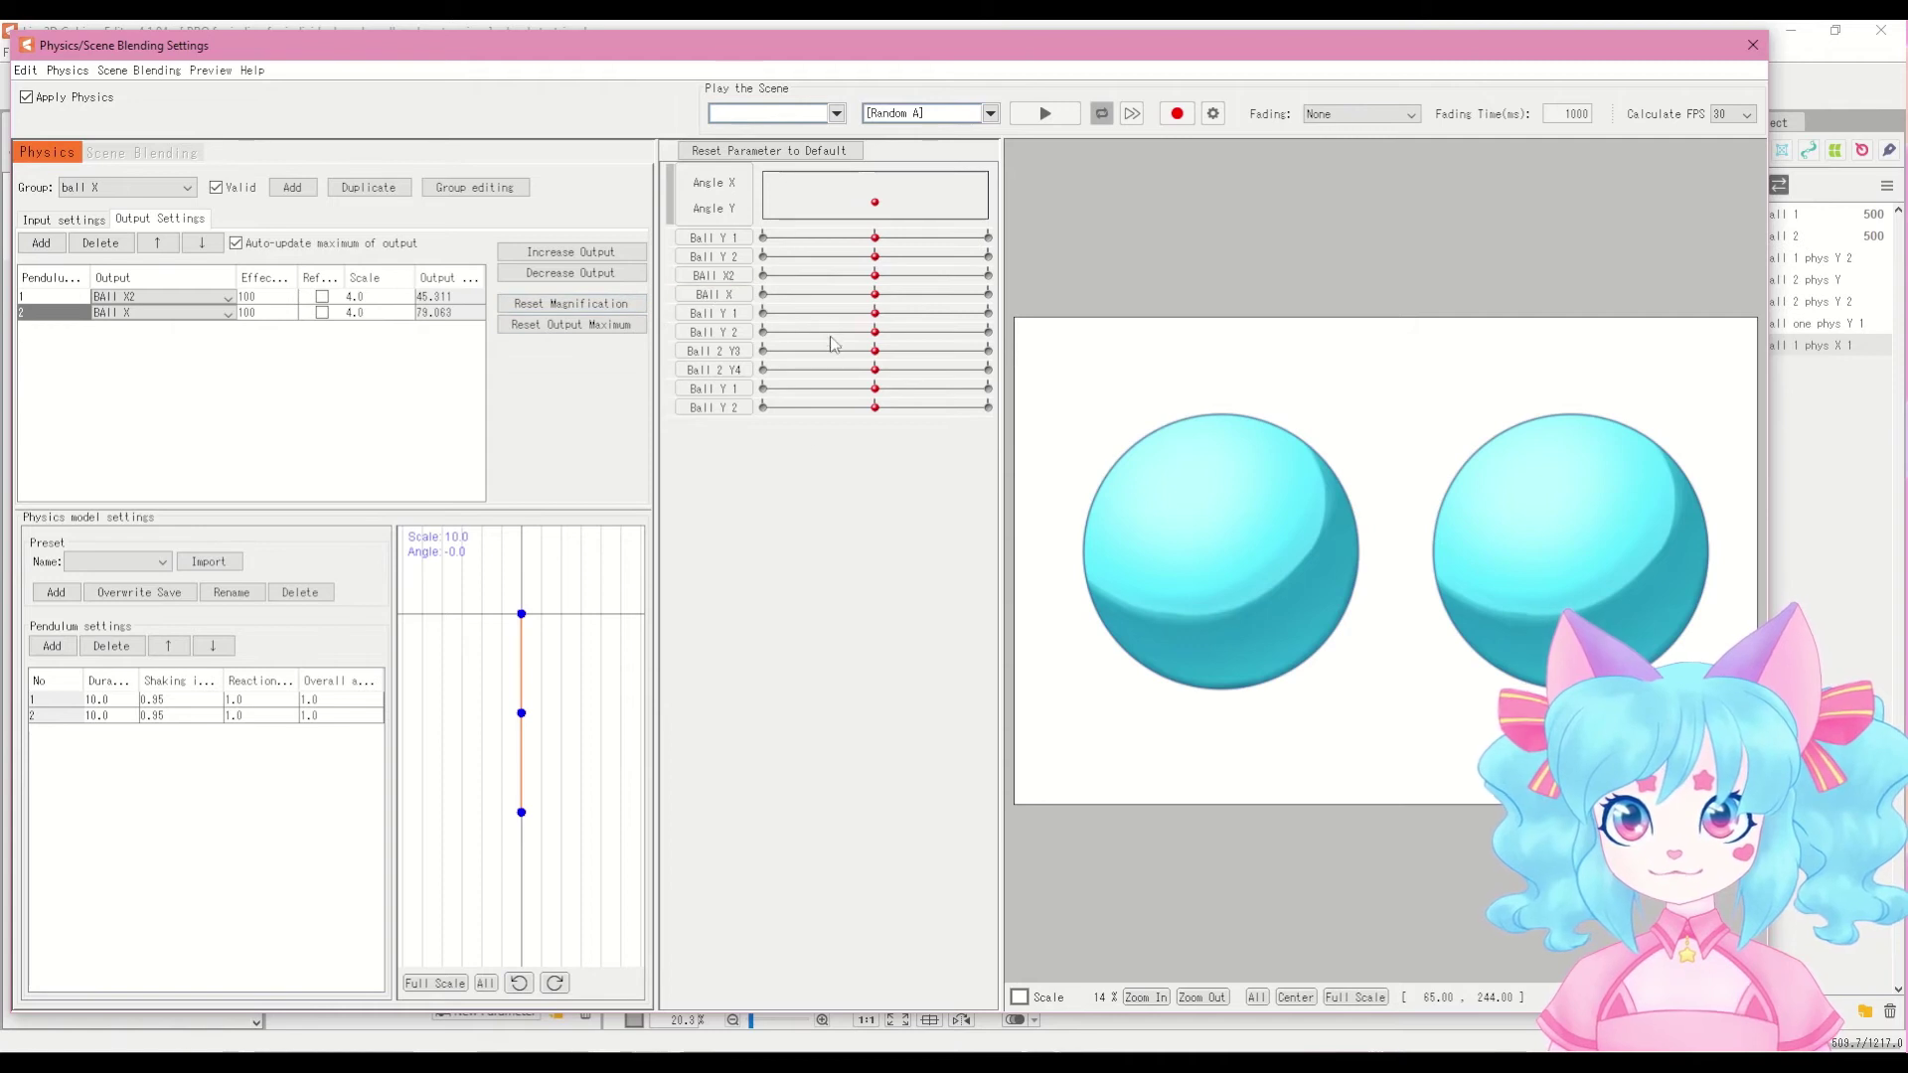
left_click_drag(875, 276, 1027, 290)
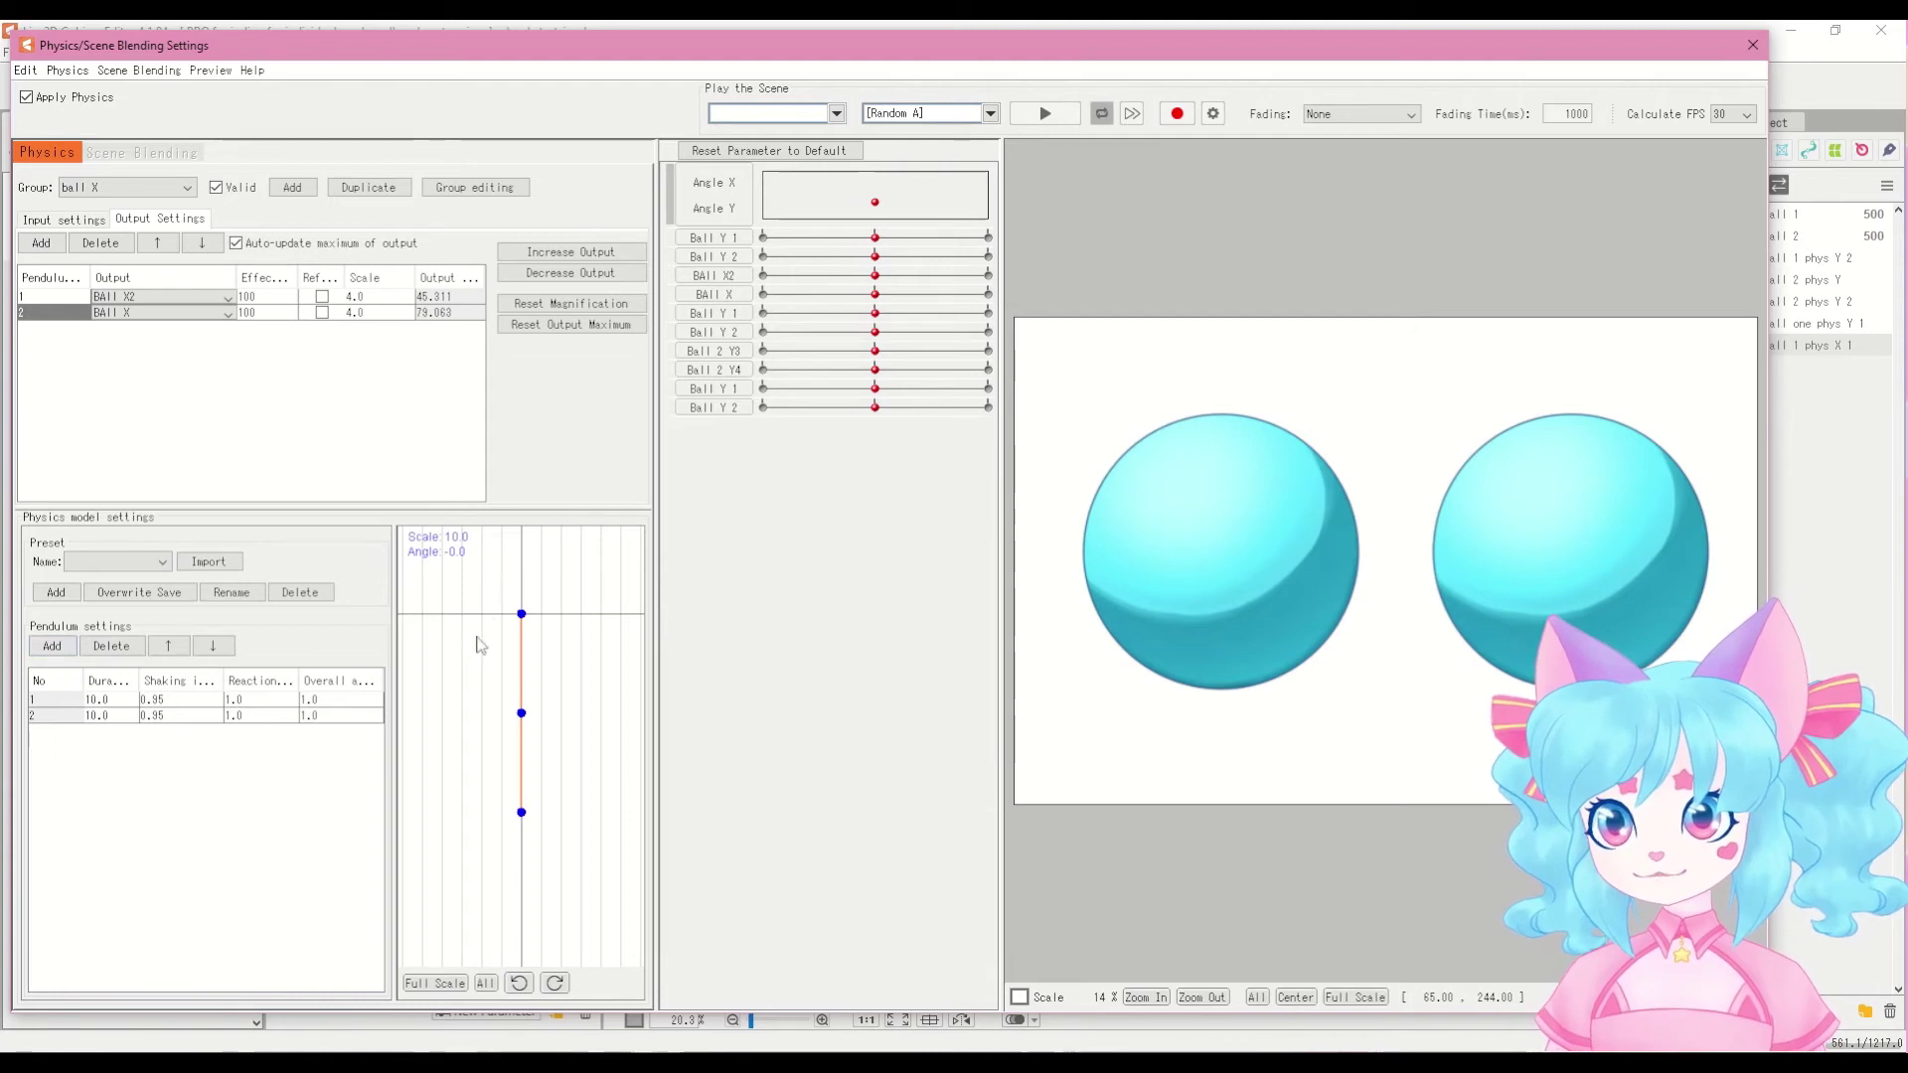
left_click_drag(852, 213, 873, 149)
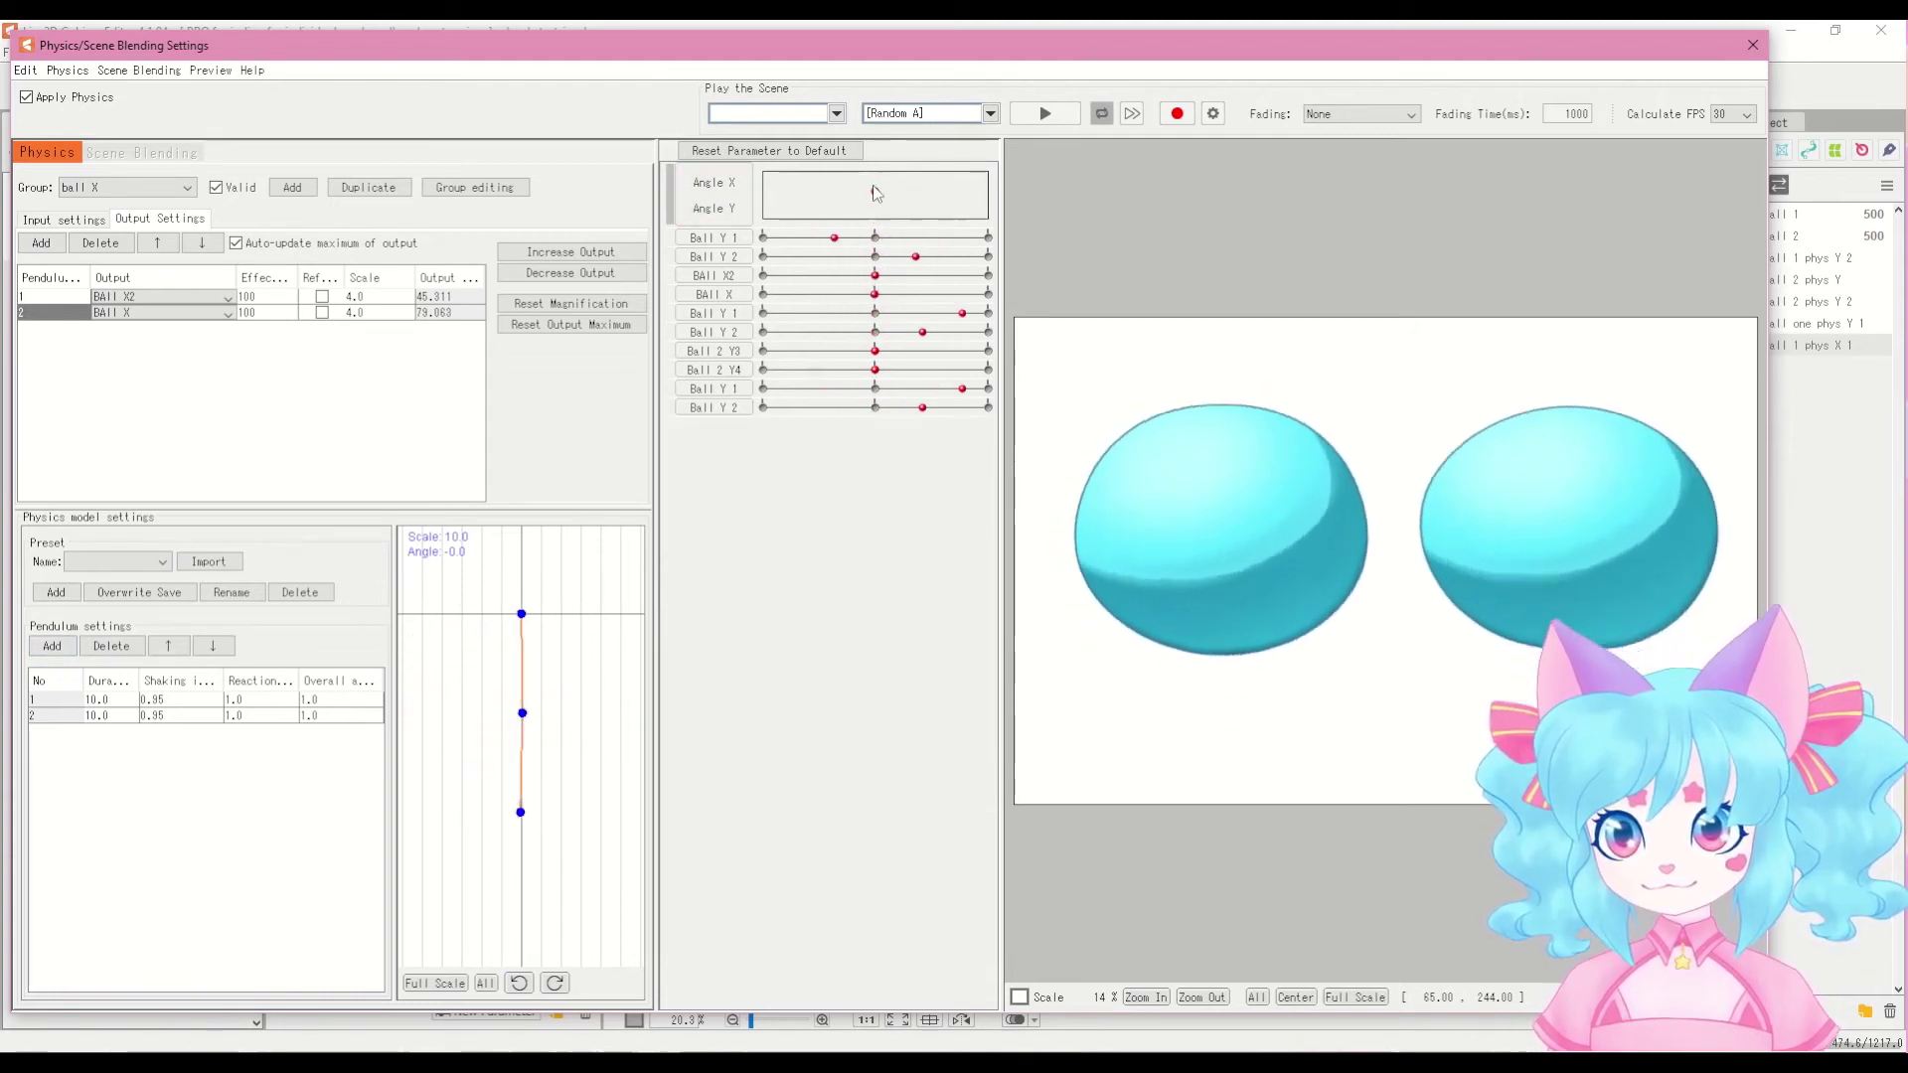
left_click(669, 192)
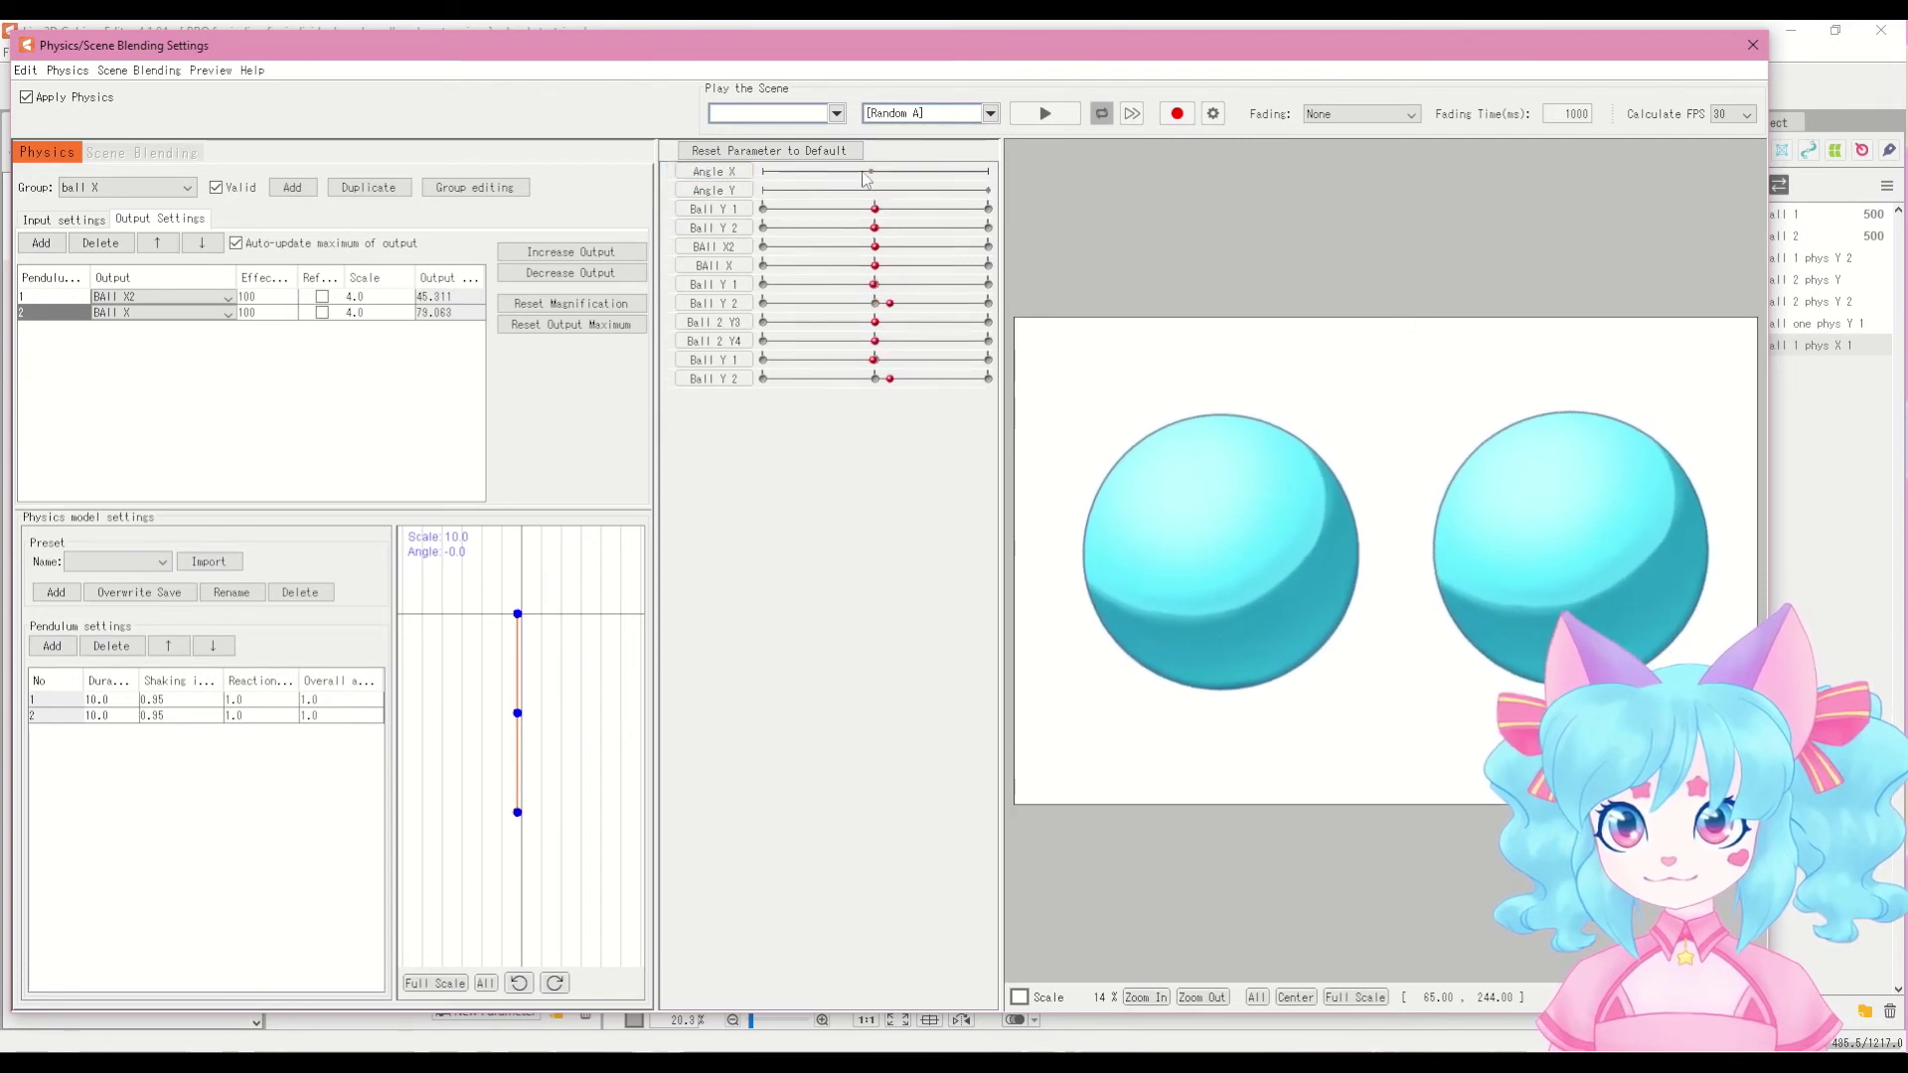
left_click_drag(848, 165, 989, 243)
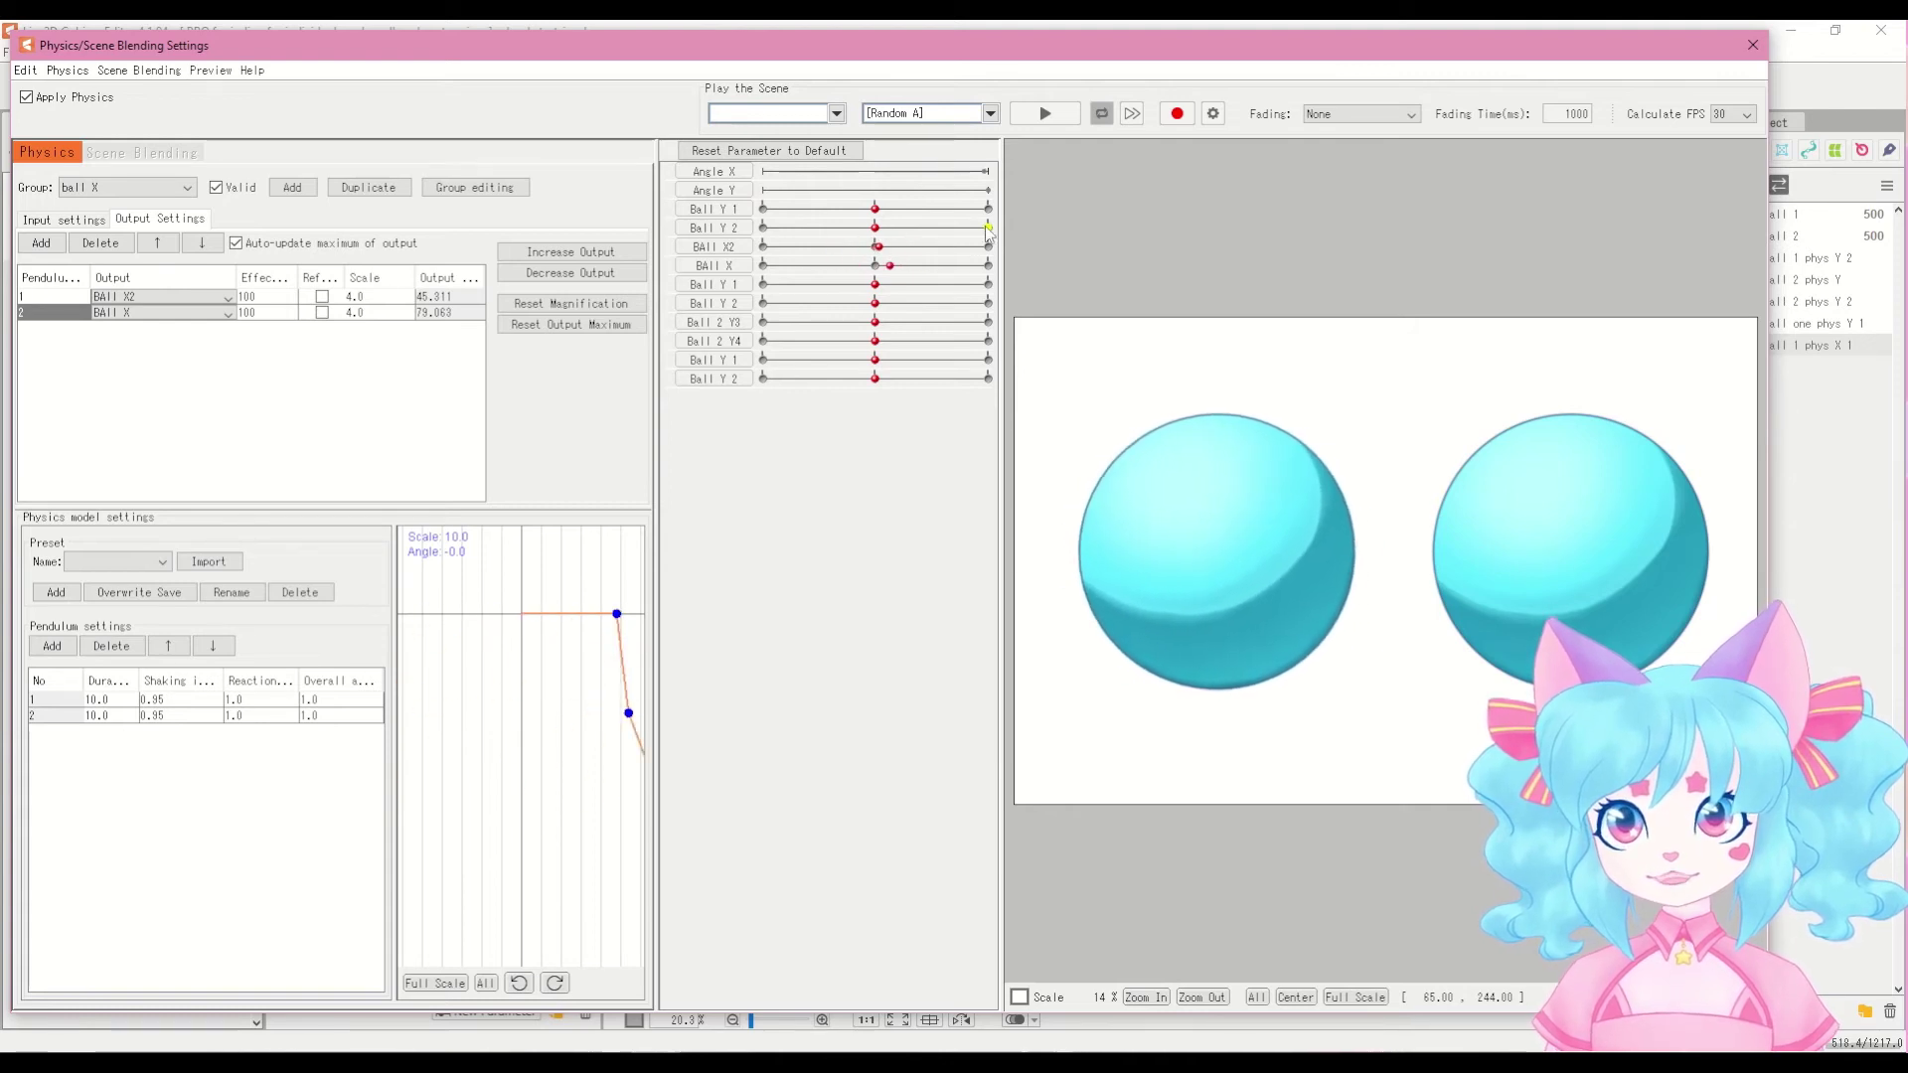
left_click(879, 171)
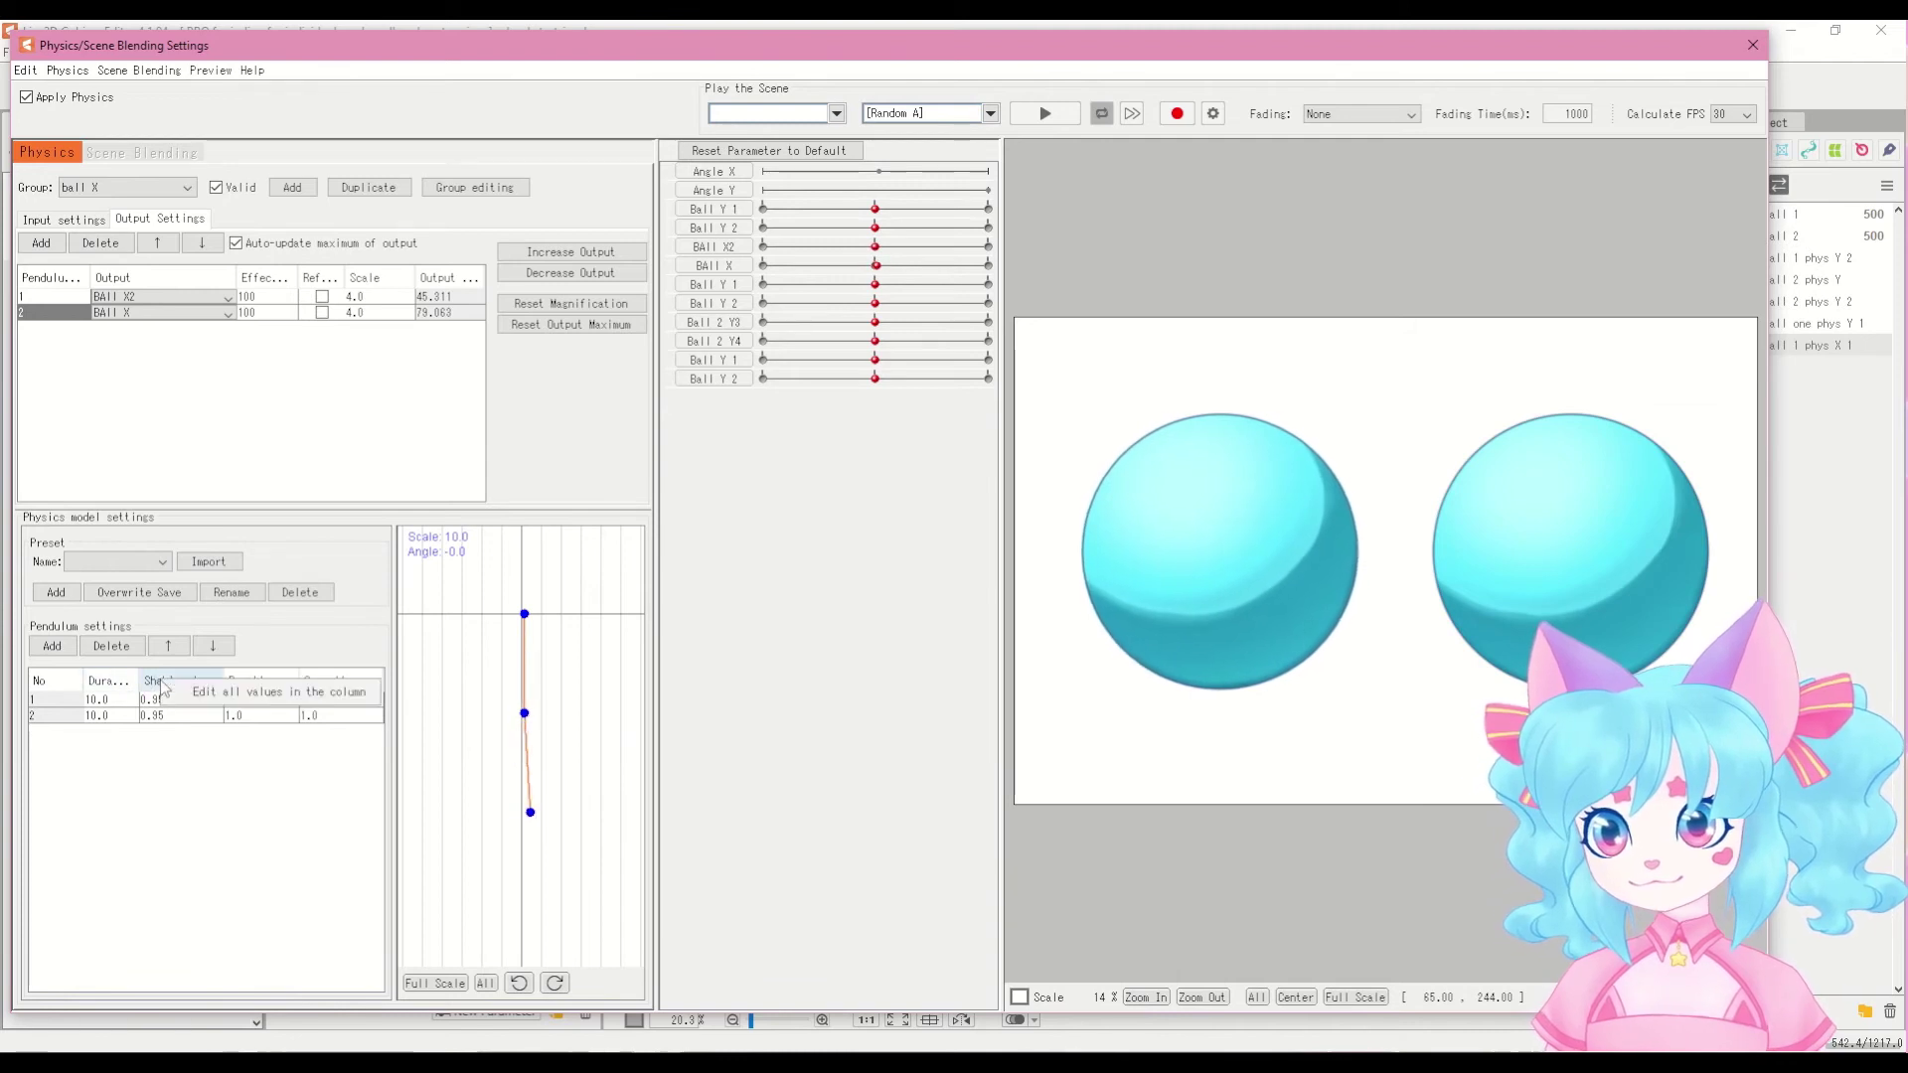
Step: Set the shaking influence of both ball X pendulums to 0.7 and their duration to 13
double_click(132, 777)
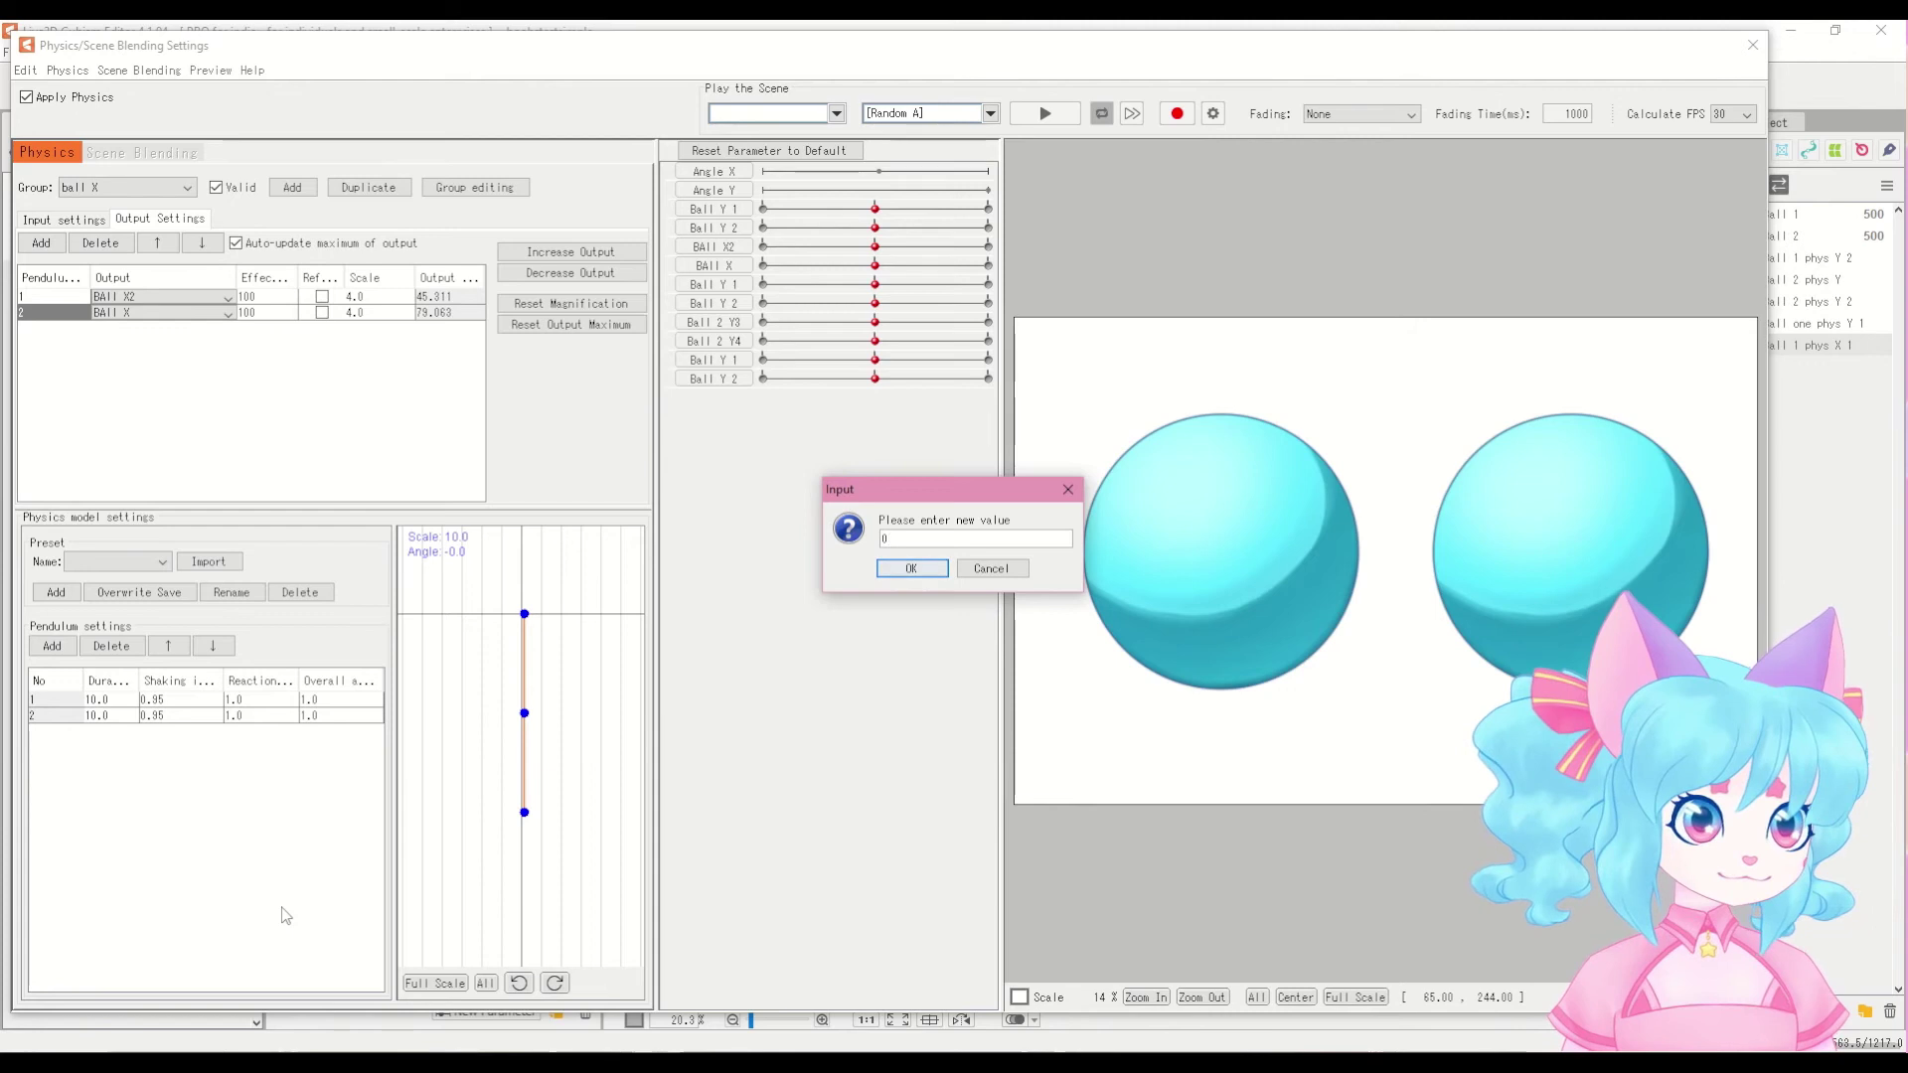
key("Return")
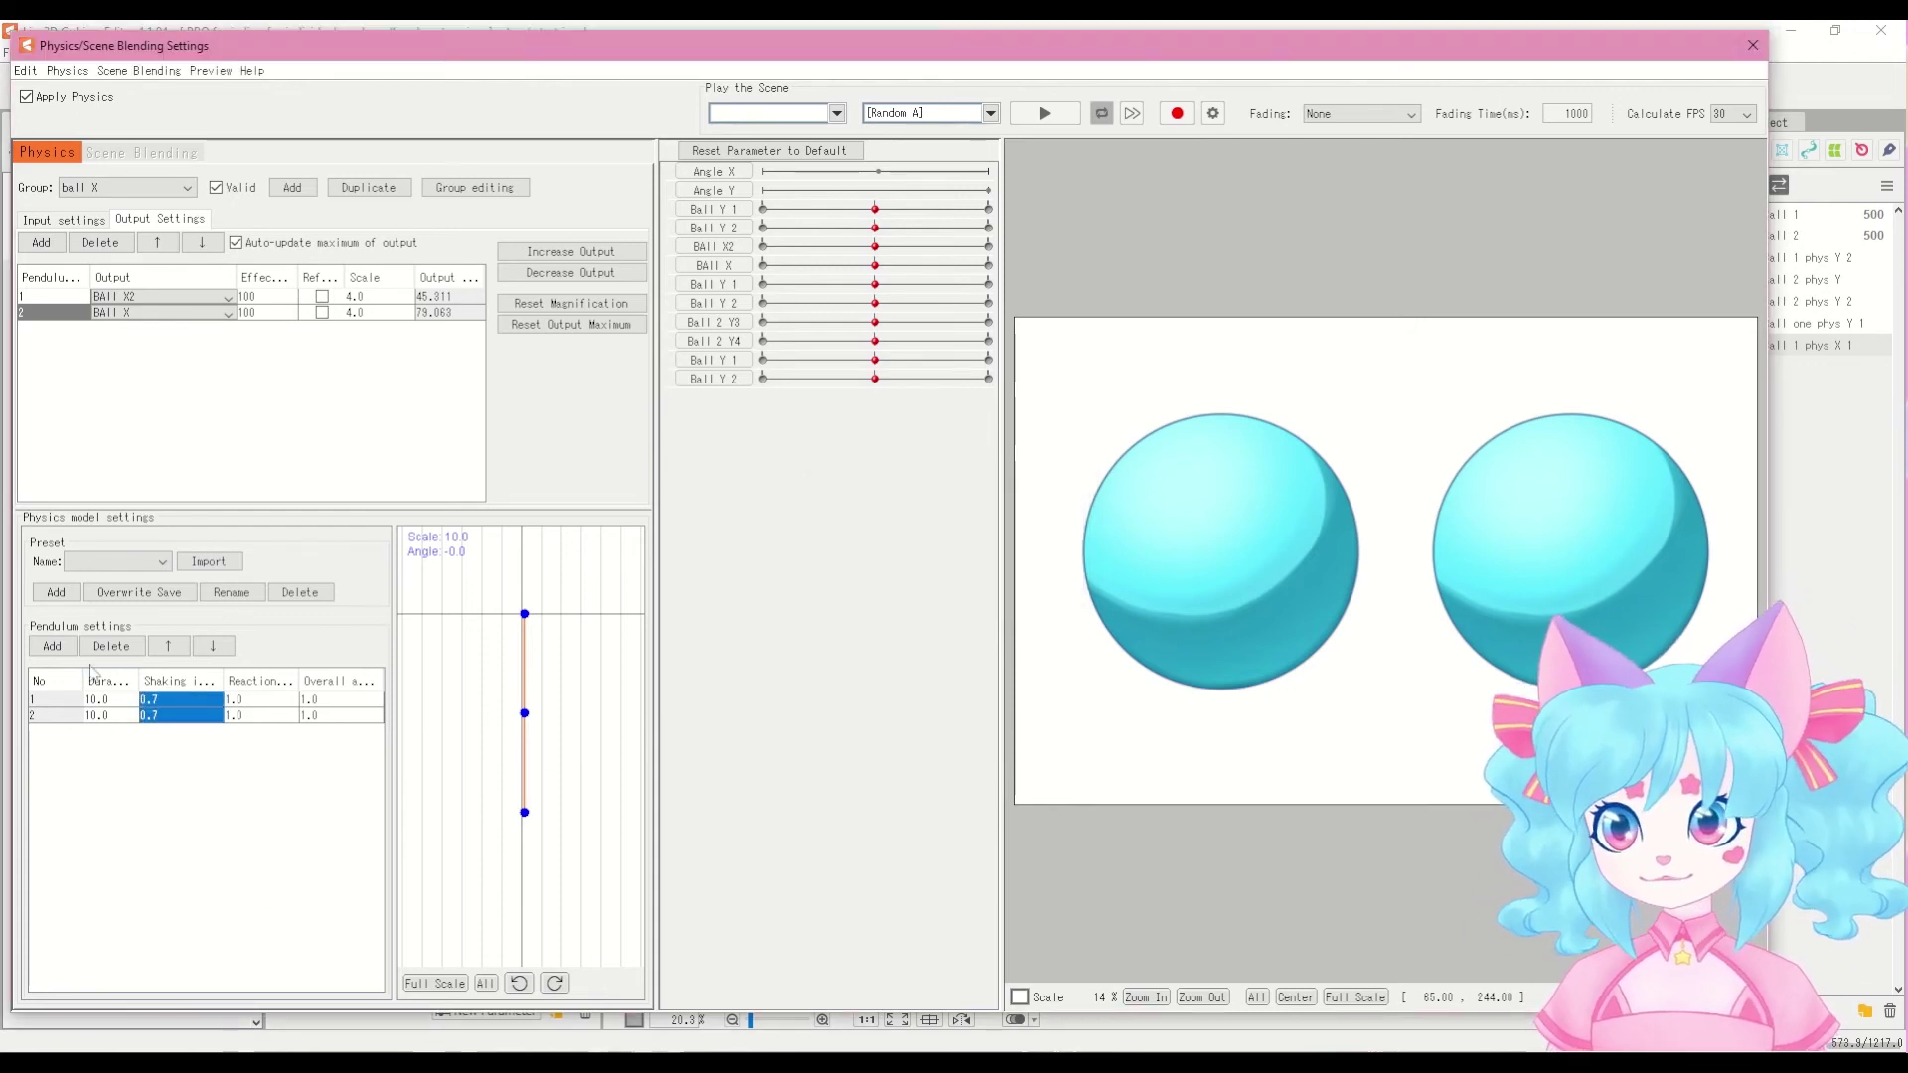
double_click(157, 715)
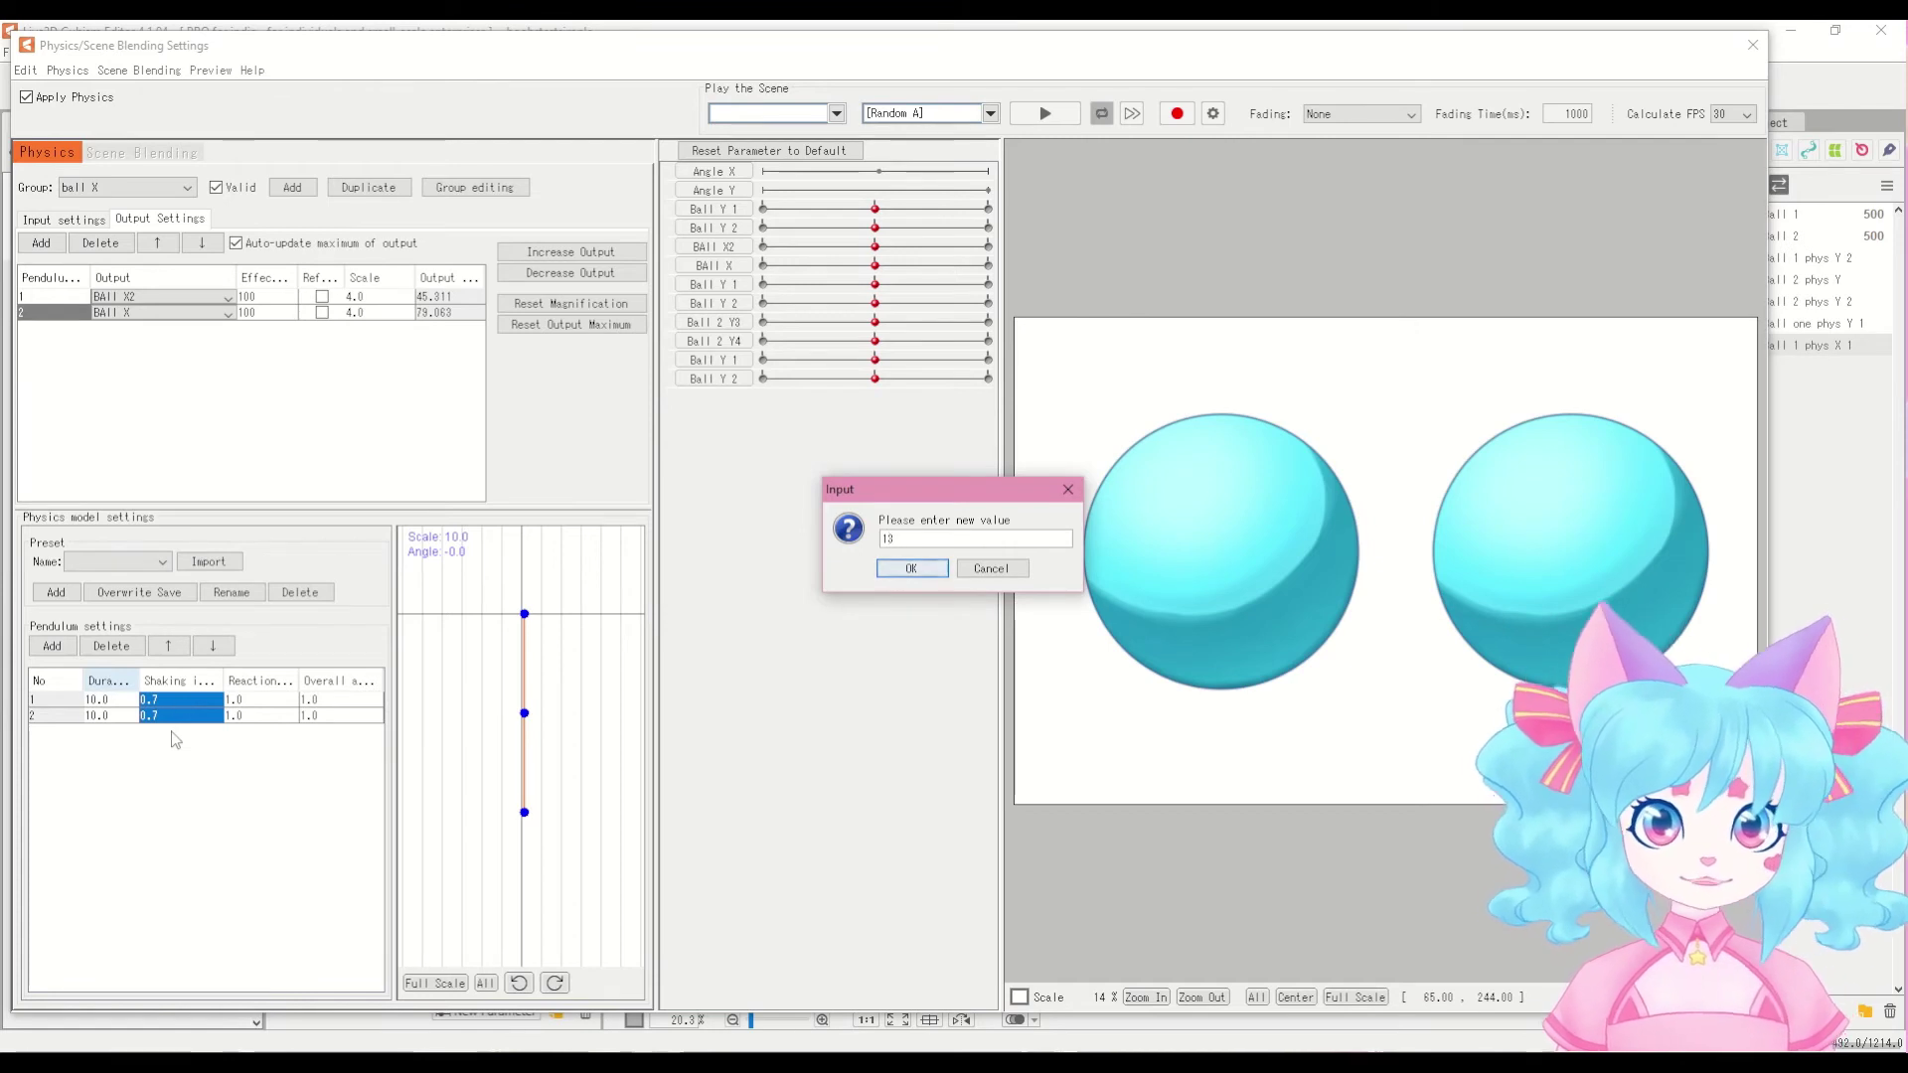
type("13")
key("Return")
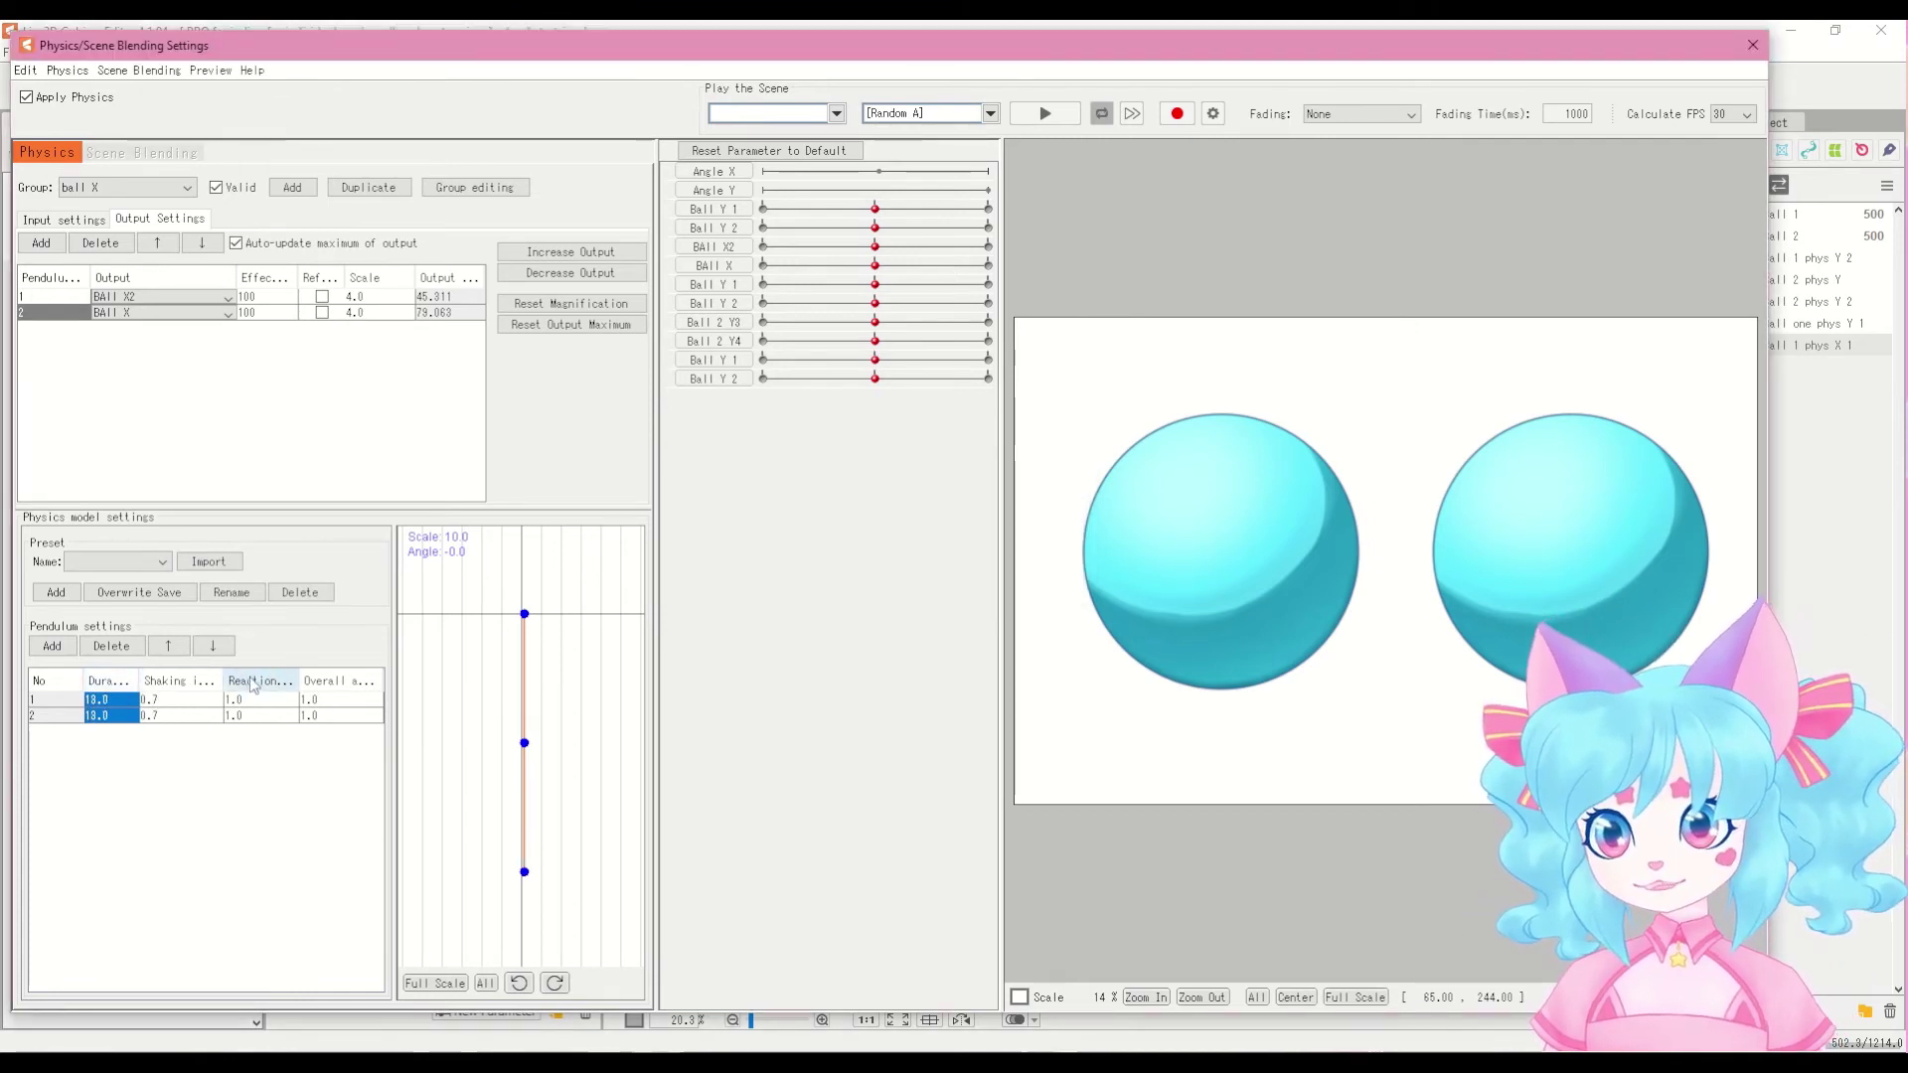
Step: Set the reaction and overall acceleration of both ball X pendulums to 0.9
double_click(111, 708)
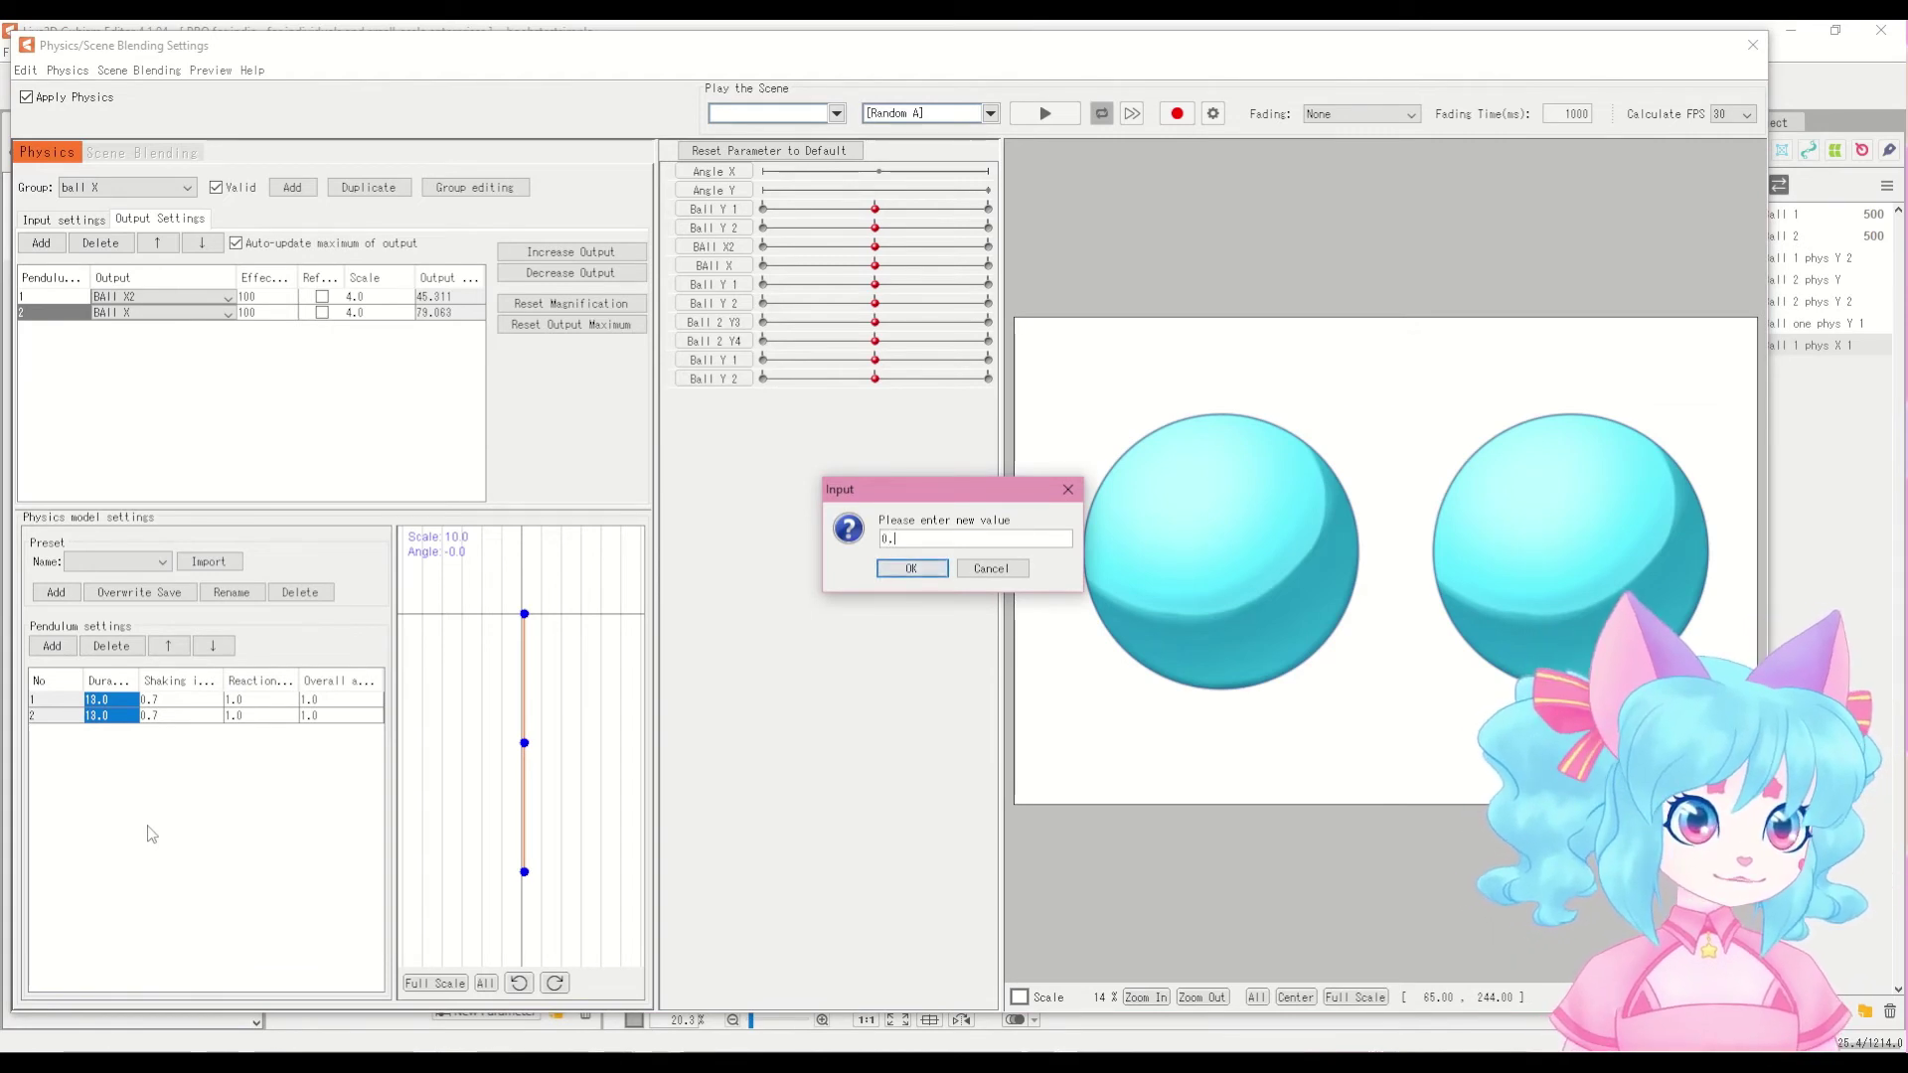
key("Return")
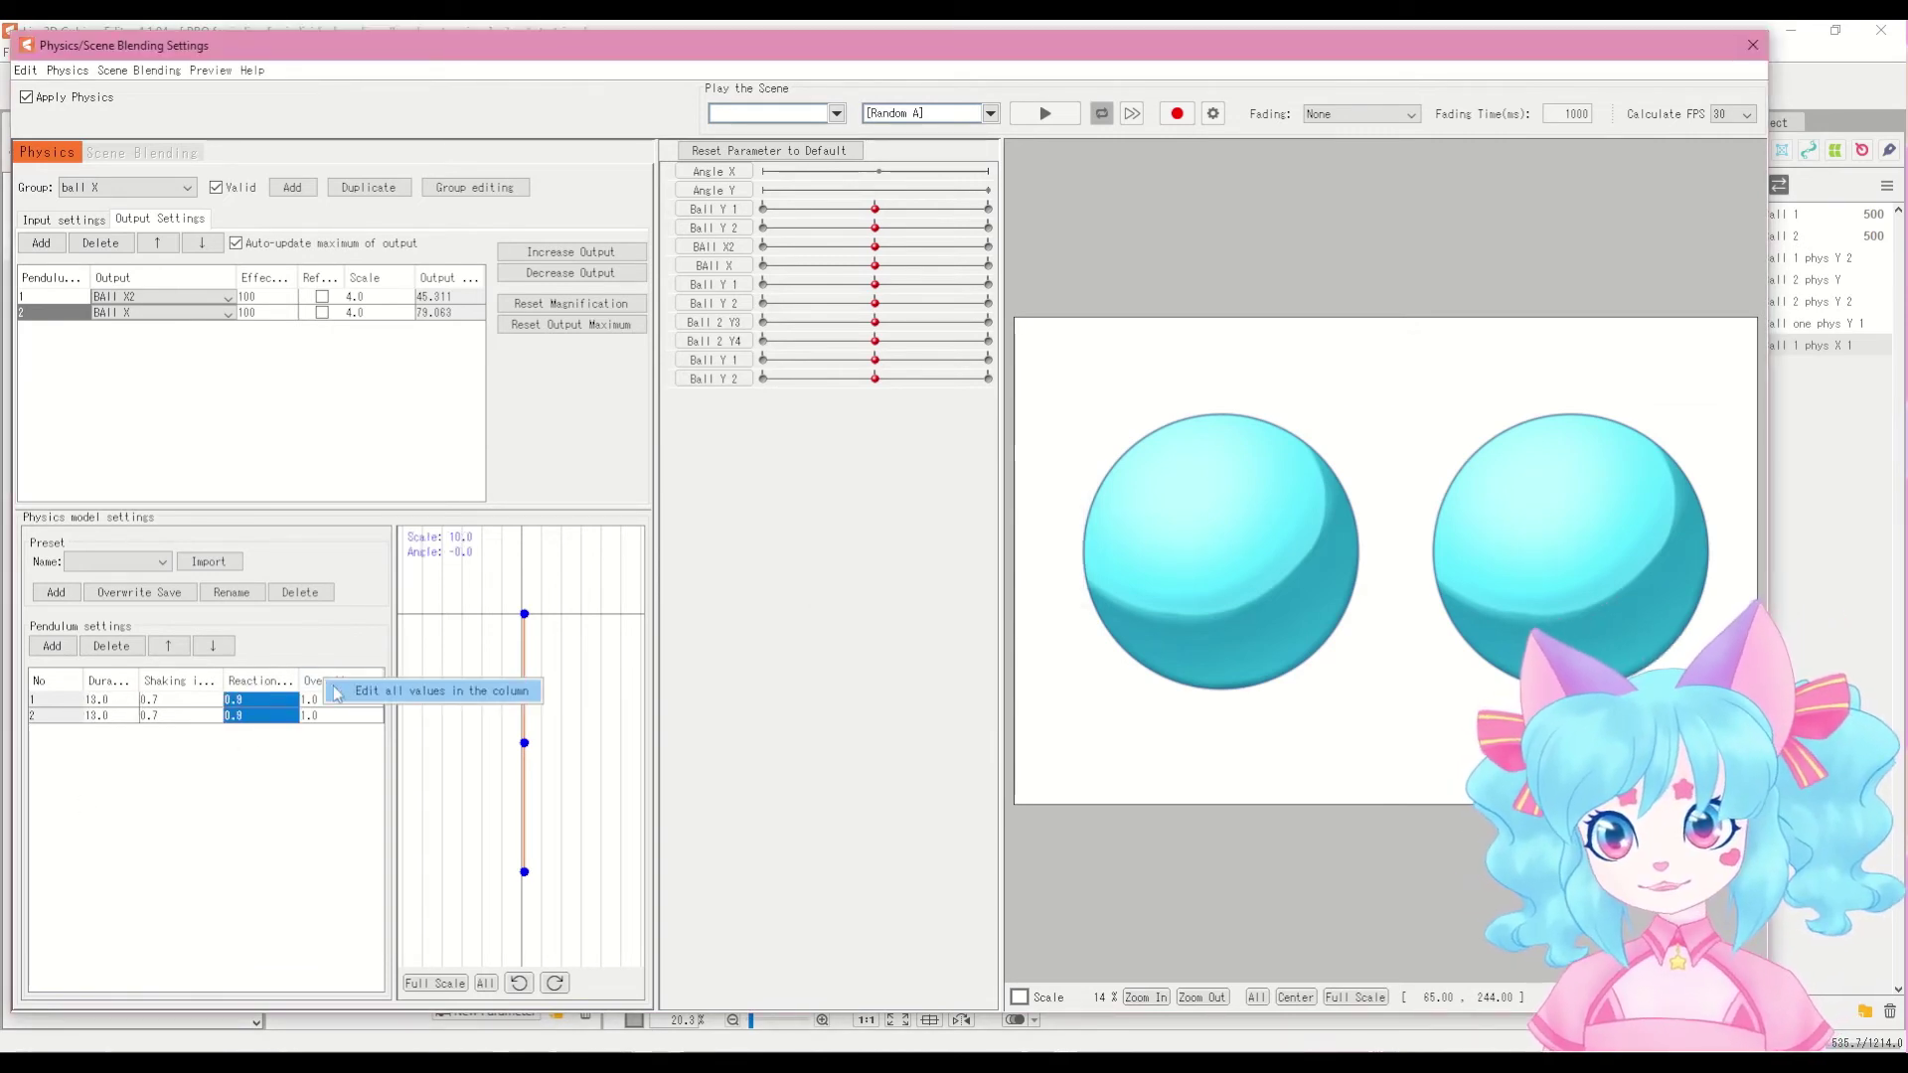
double_click(281, 859)
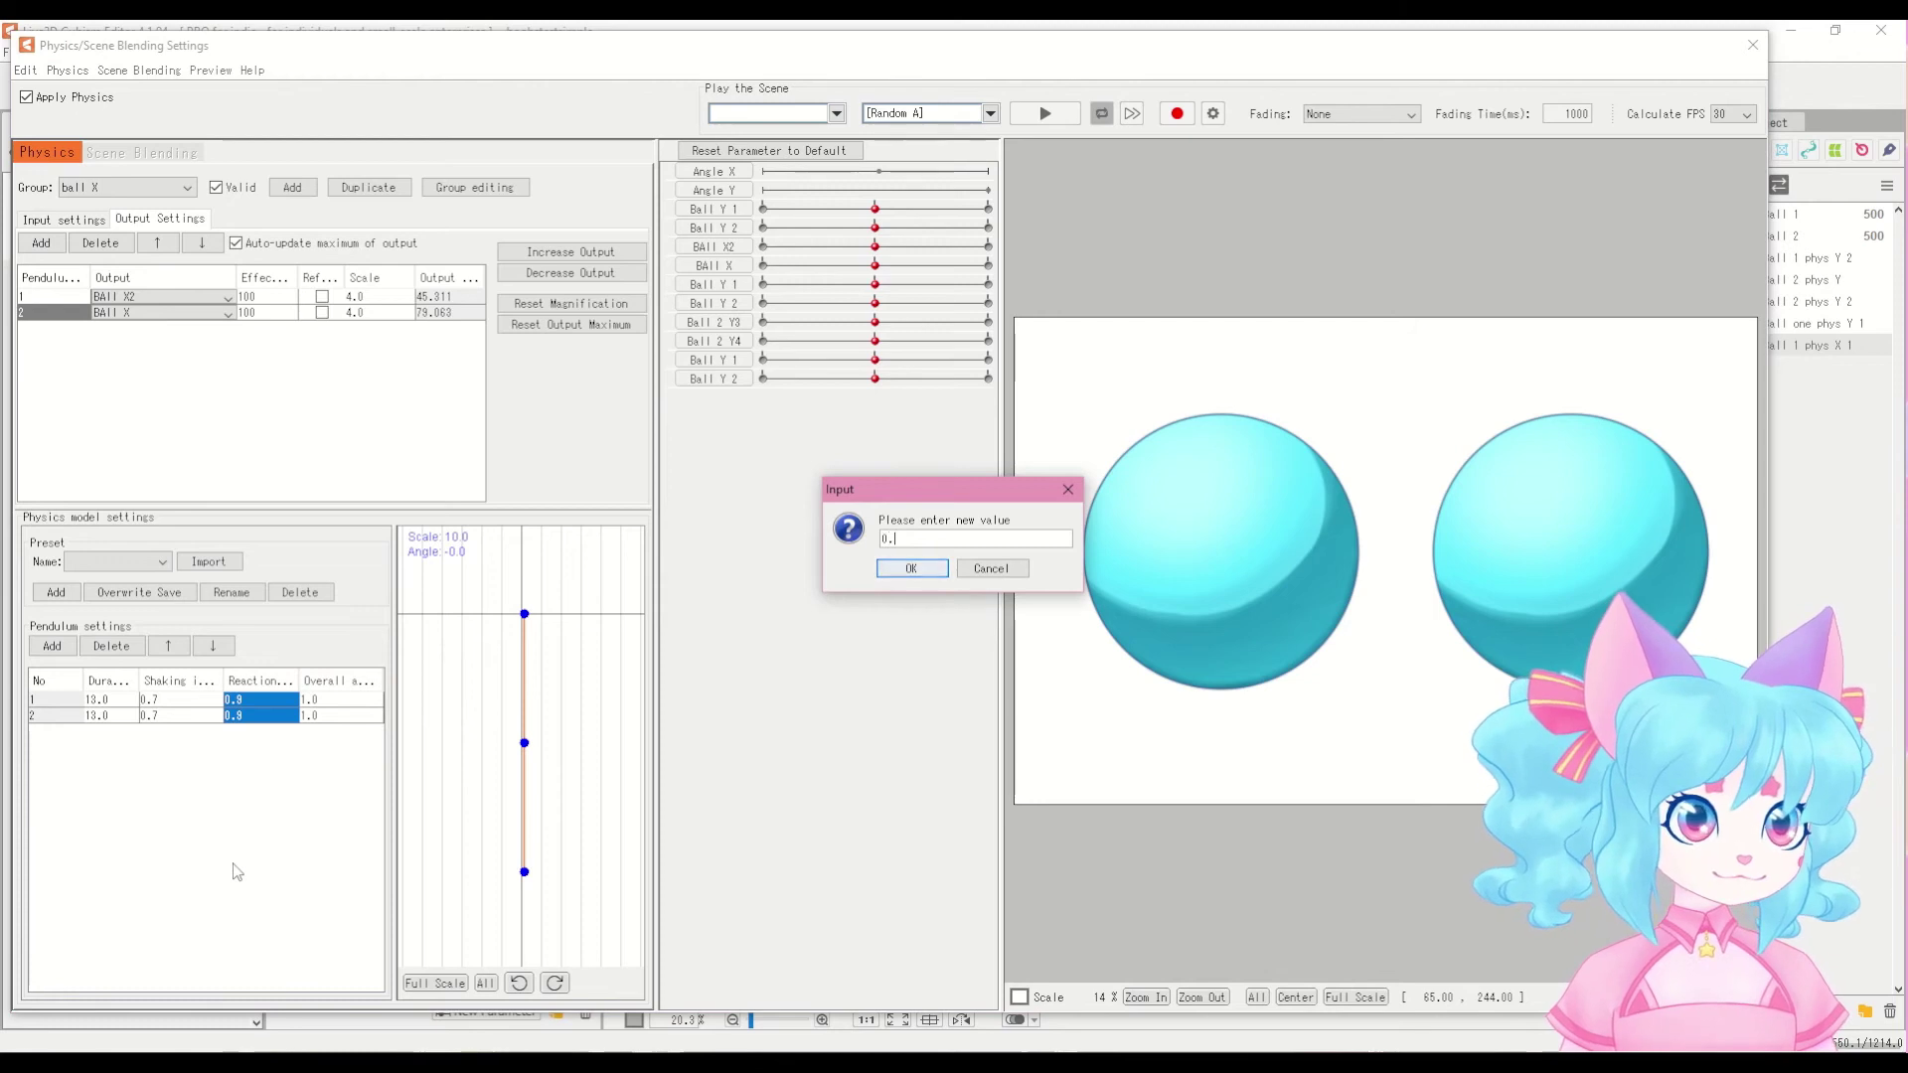
key("Return")
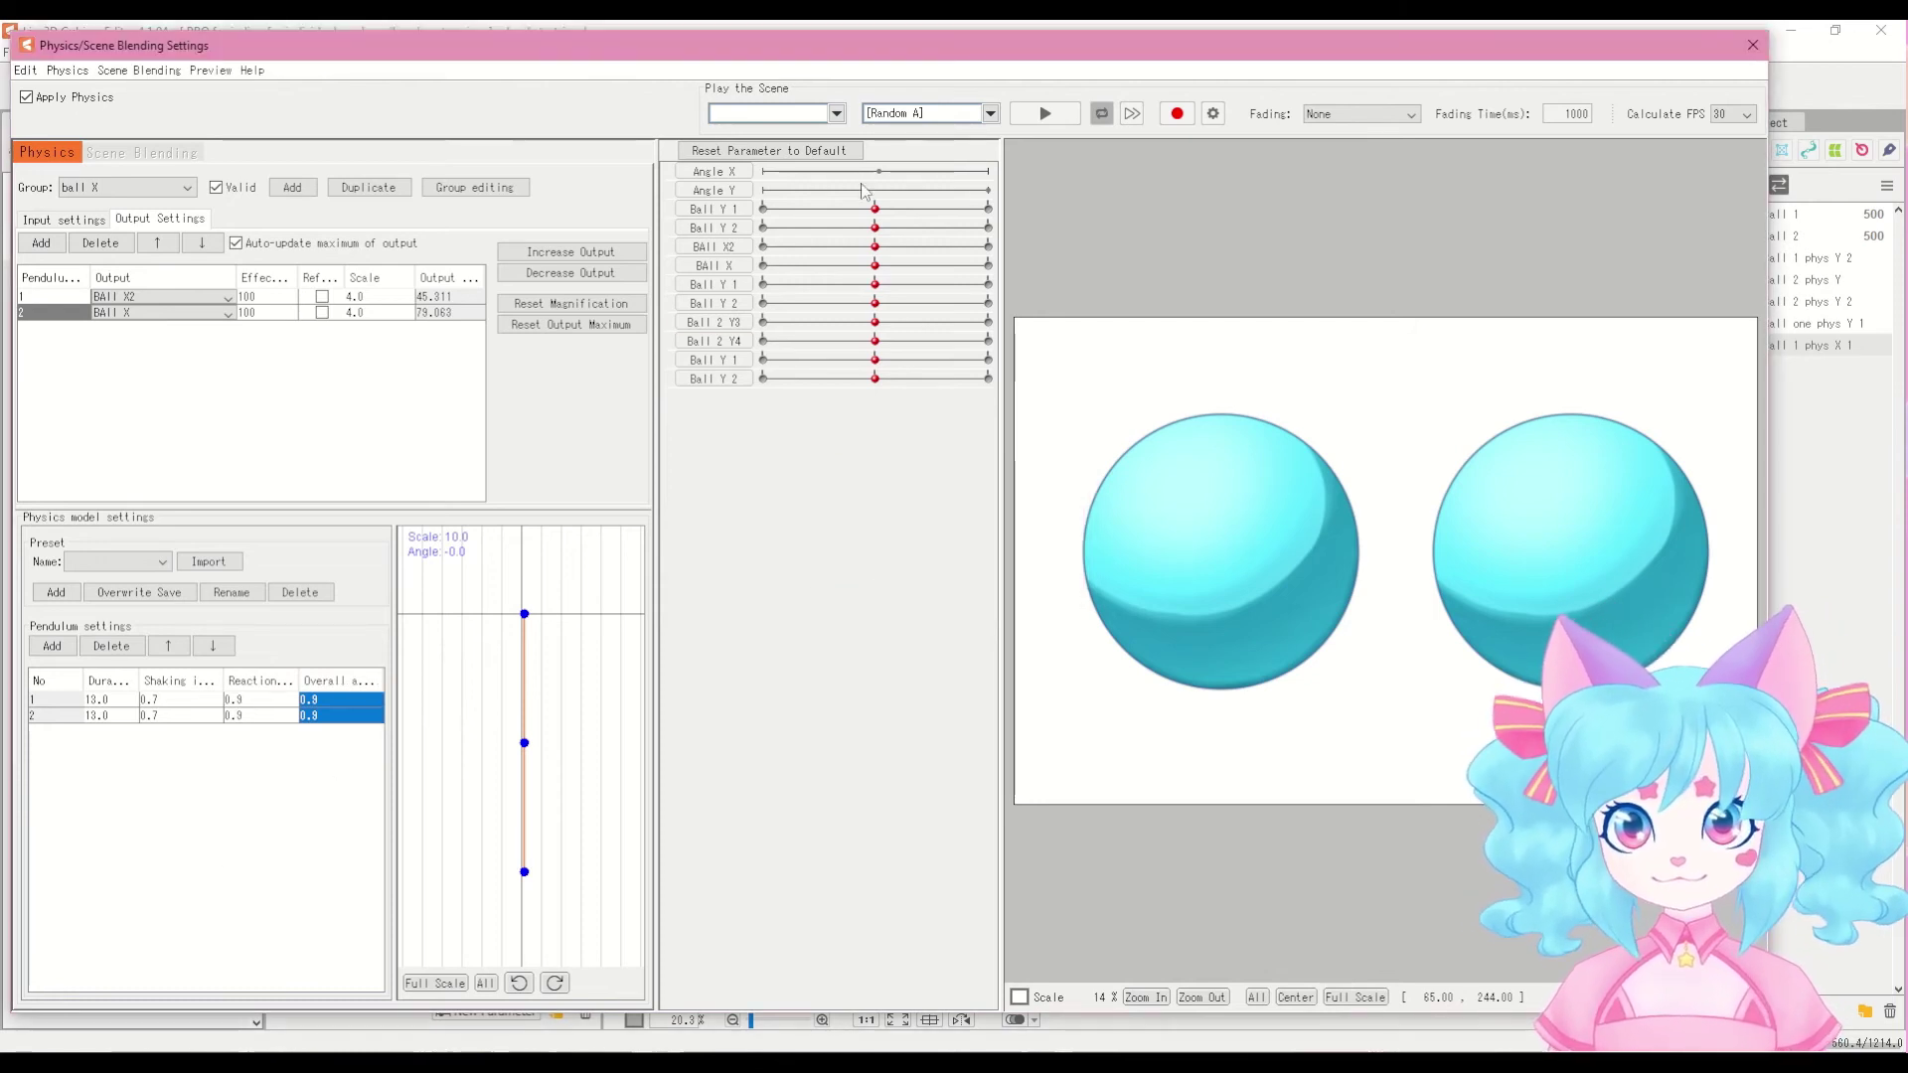
Step: Swing Angle X between its extremes to examine the ball X group's movement with the new pendulum values
left_click(768, 151)
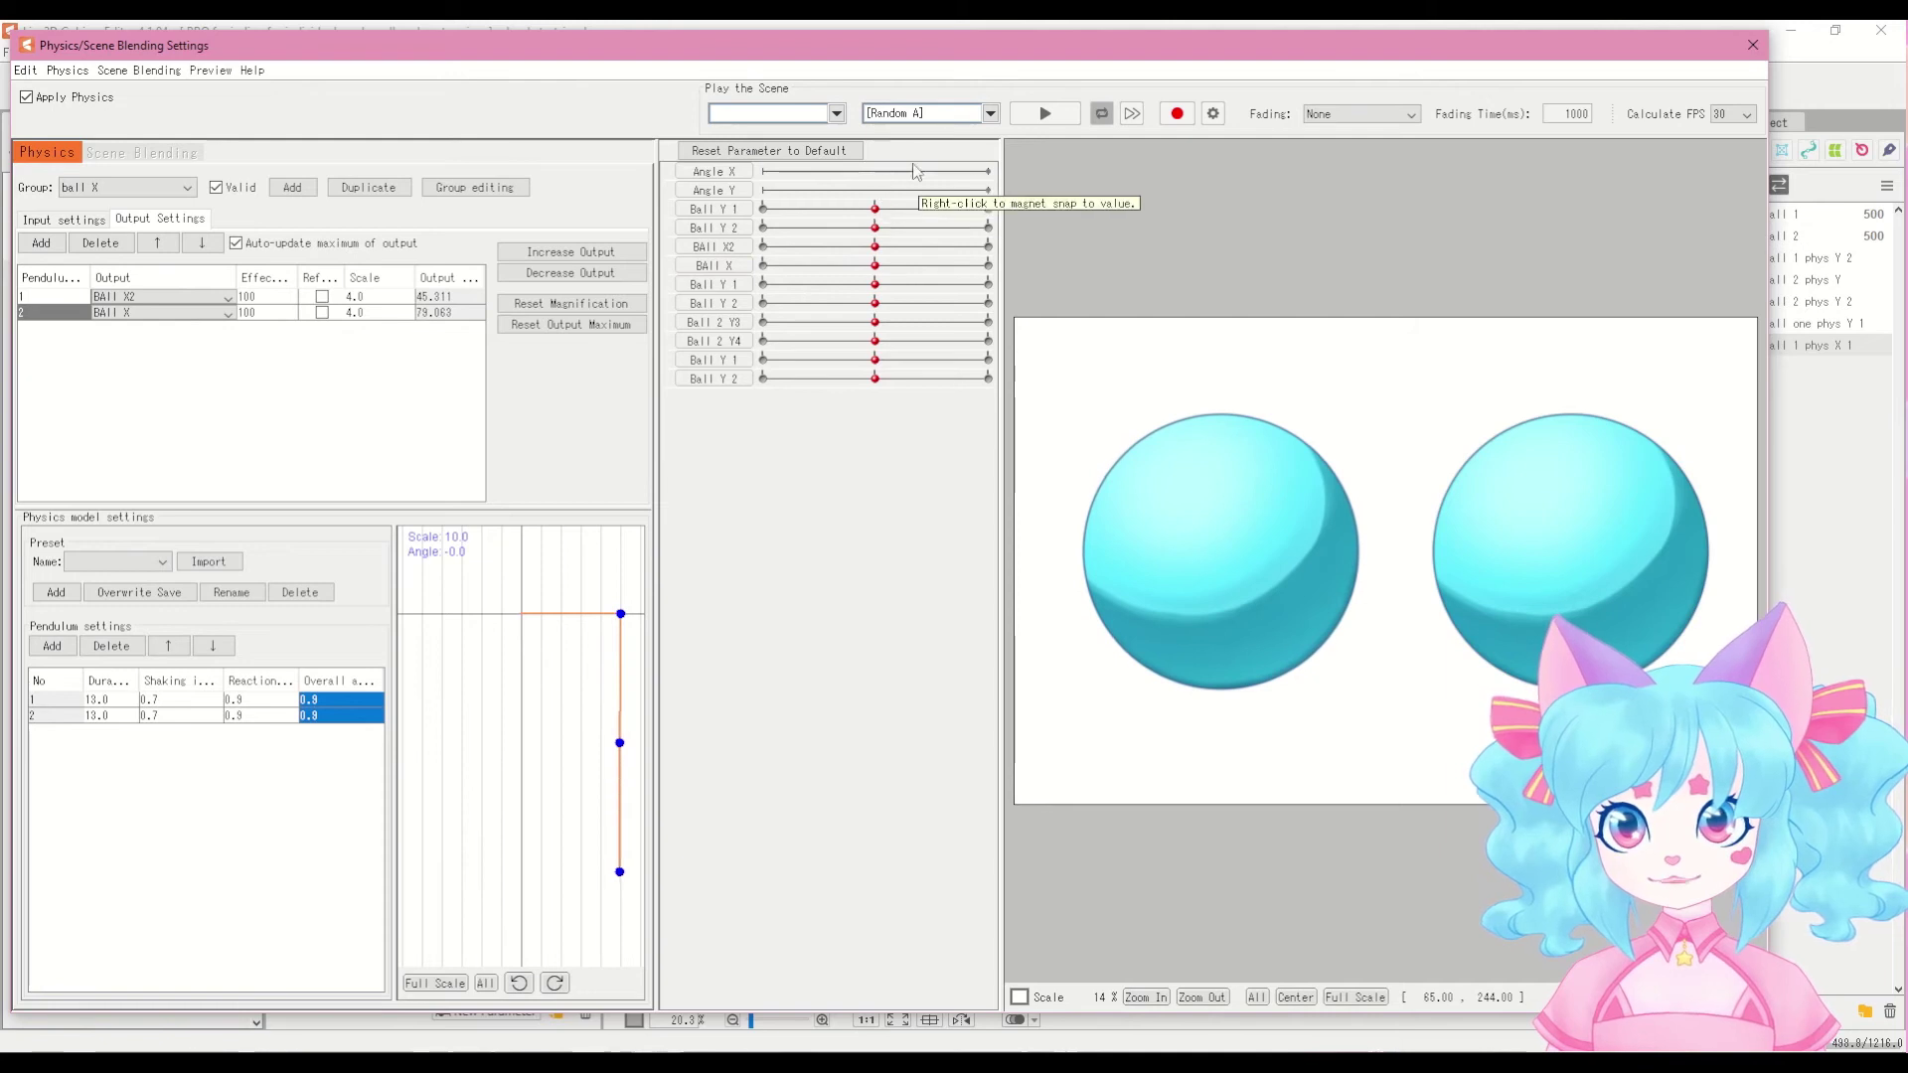
left_click_drag(988, 171, 944, 263)
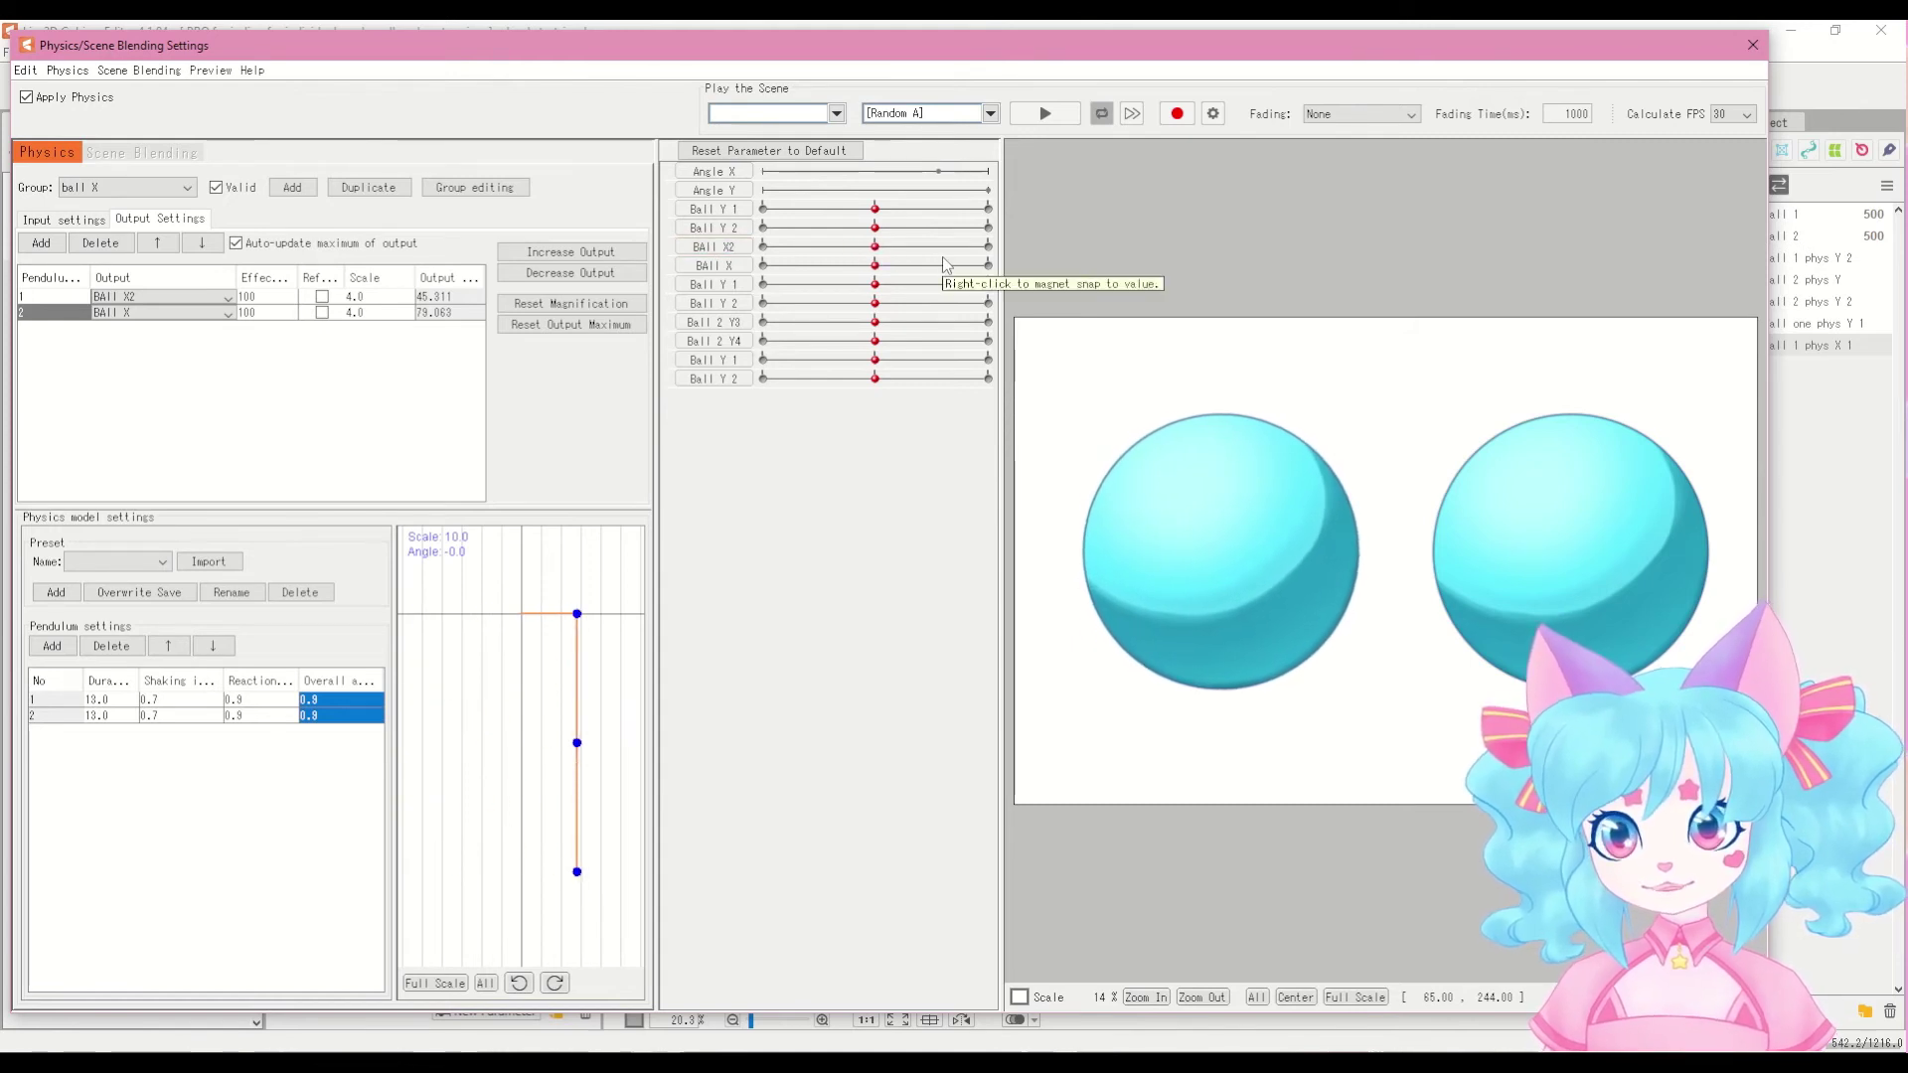
left_click_drag(944, 263, 1013, 219)
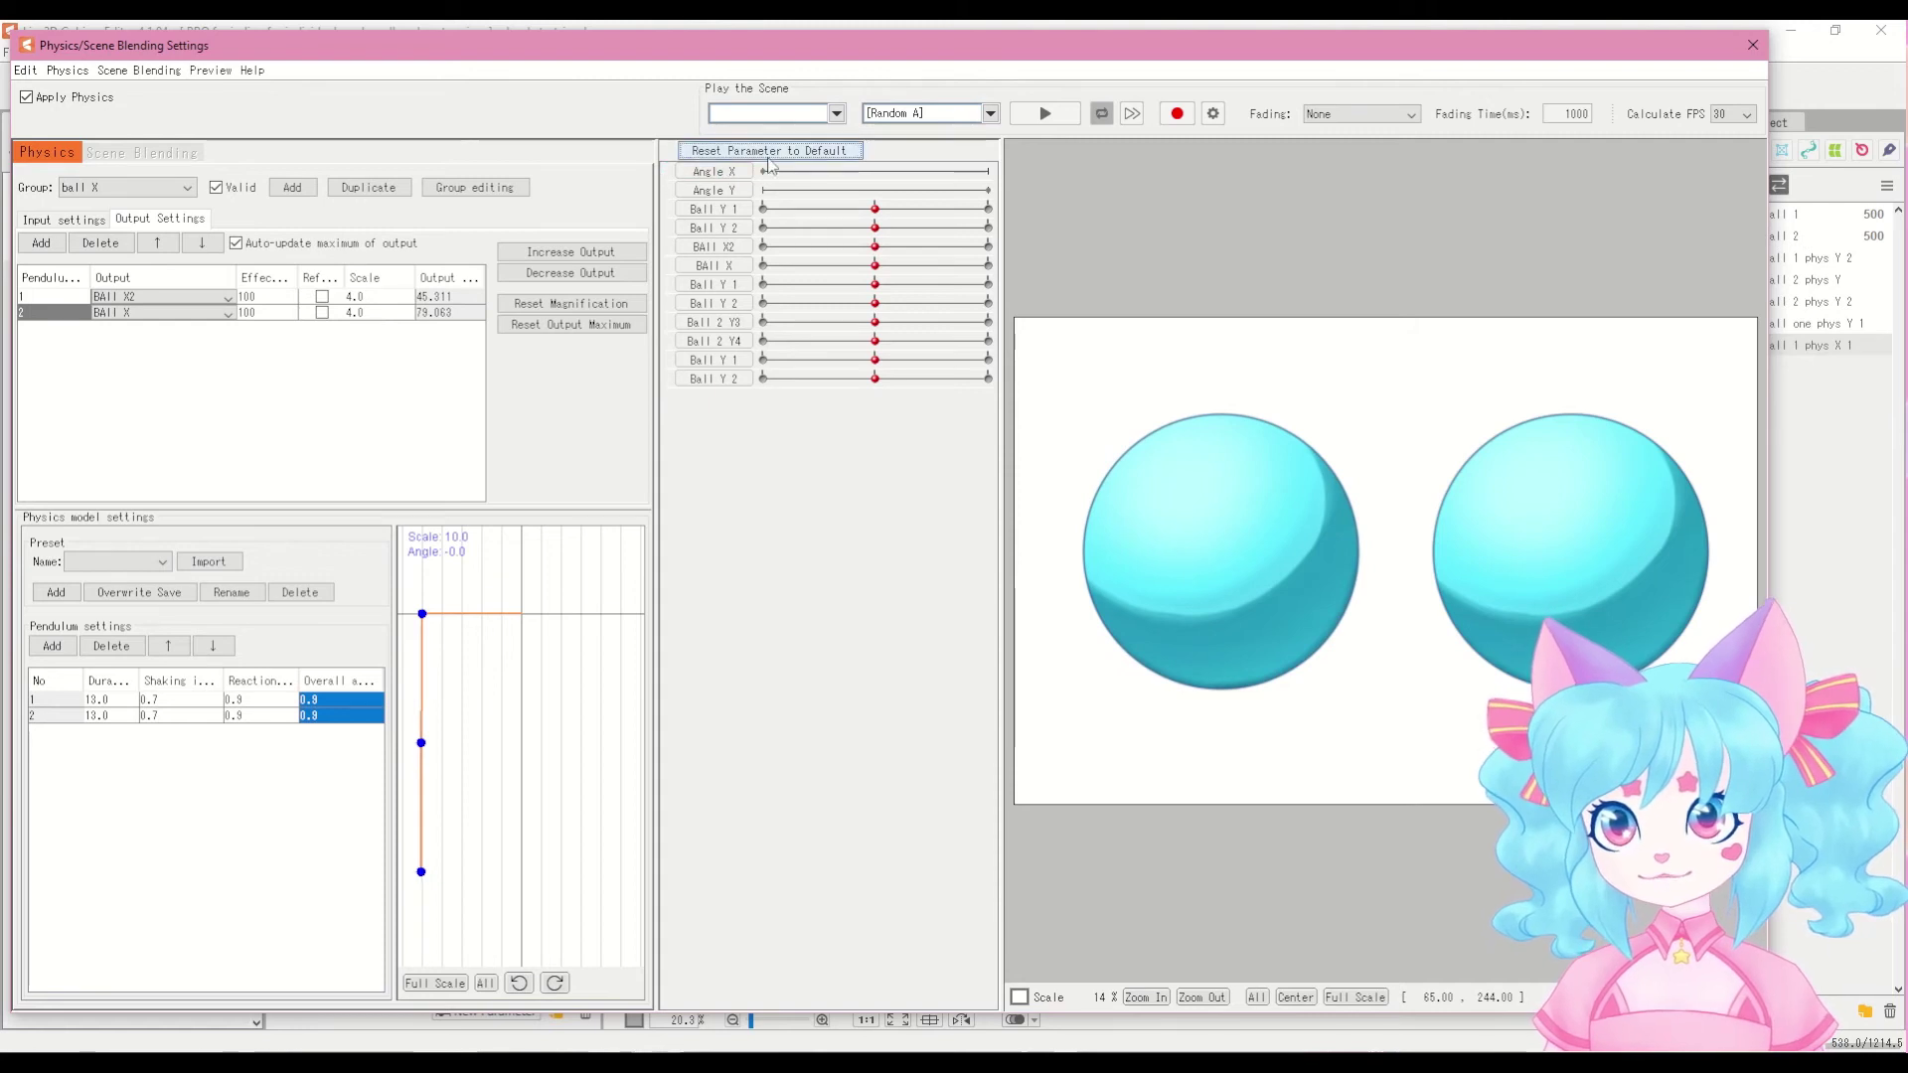
mouse_move(763, 171)
left_mouse_down()
mouse_move(978, 191)
mouse_move(770, 175)
left_mouse_up()
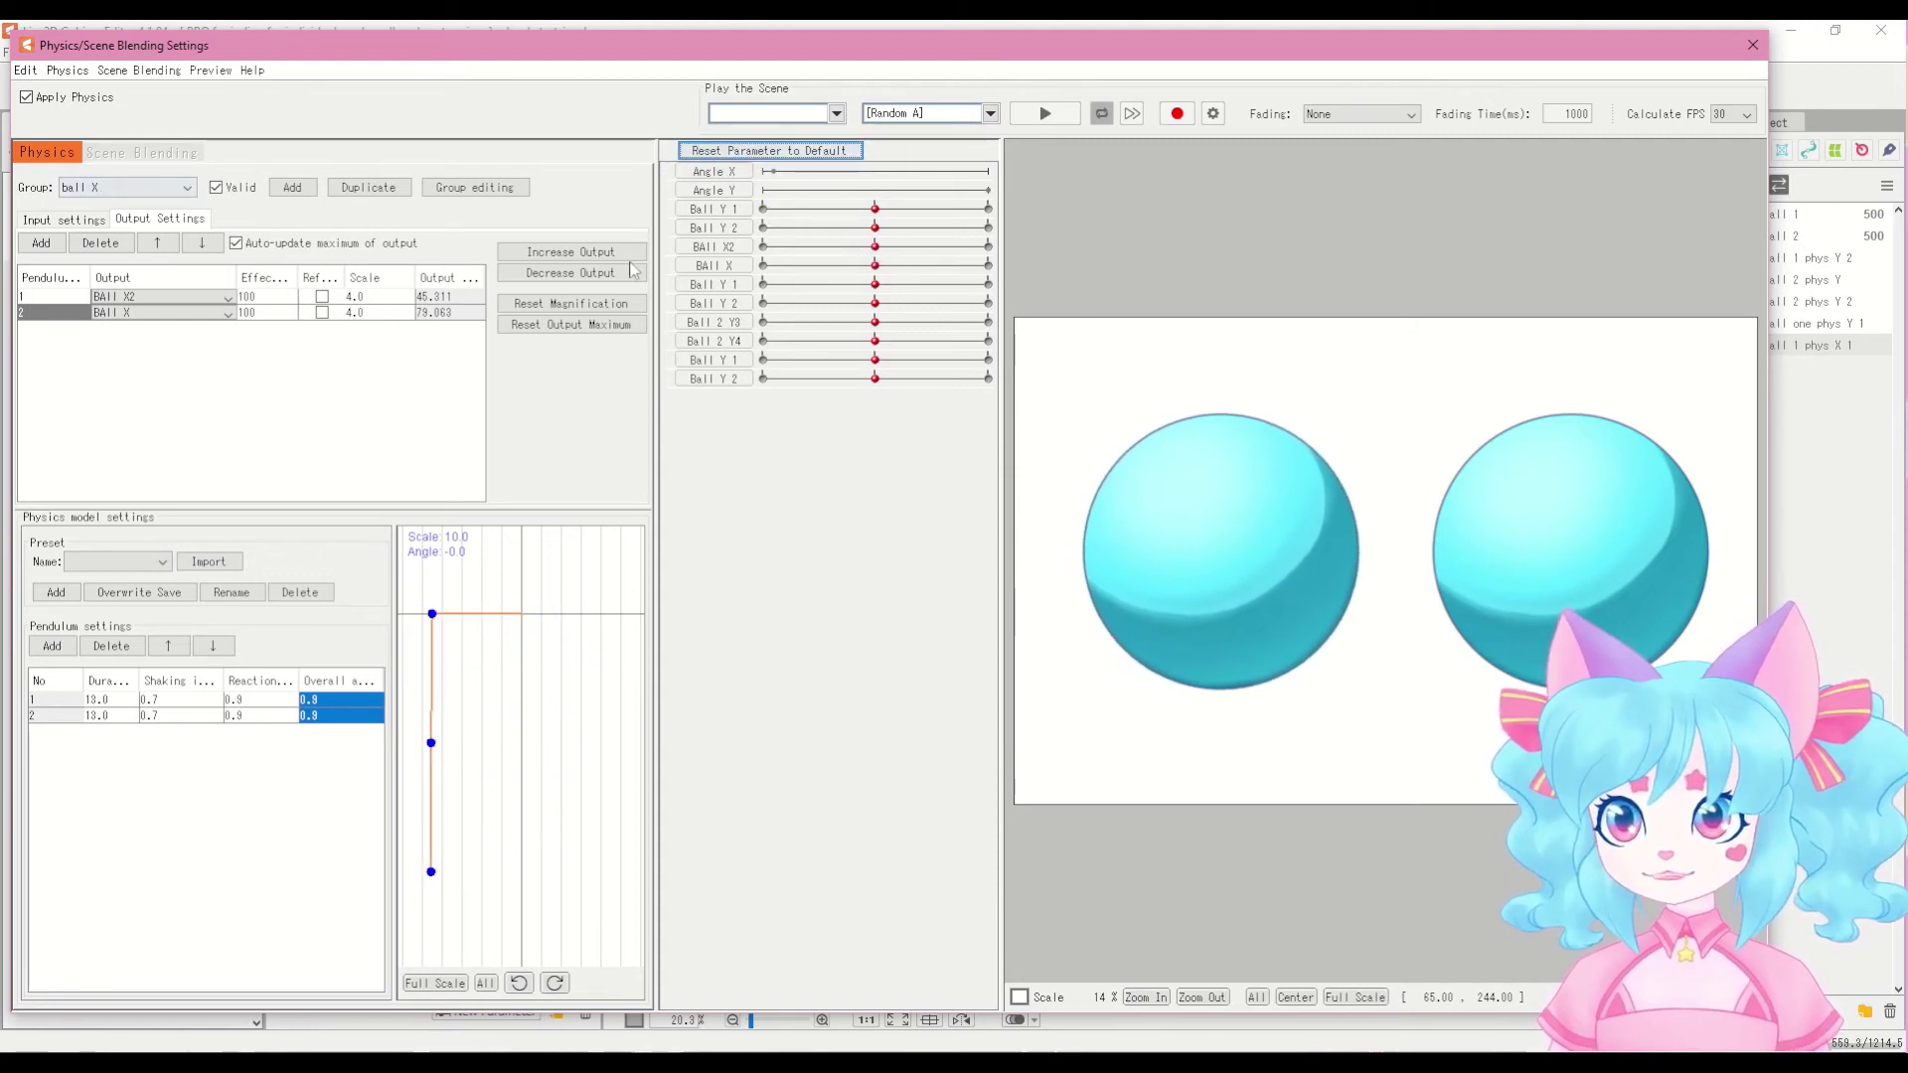
left_click_drag(763, 171, 934, 191)
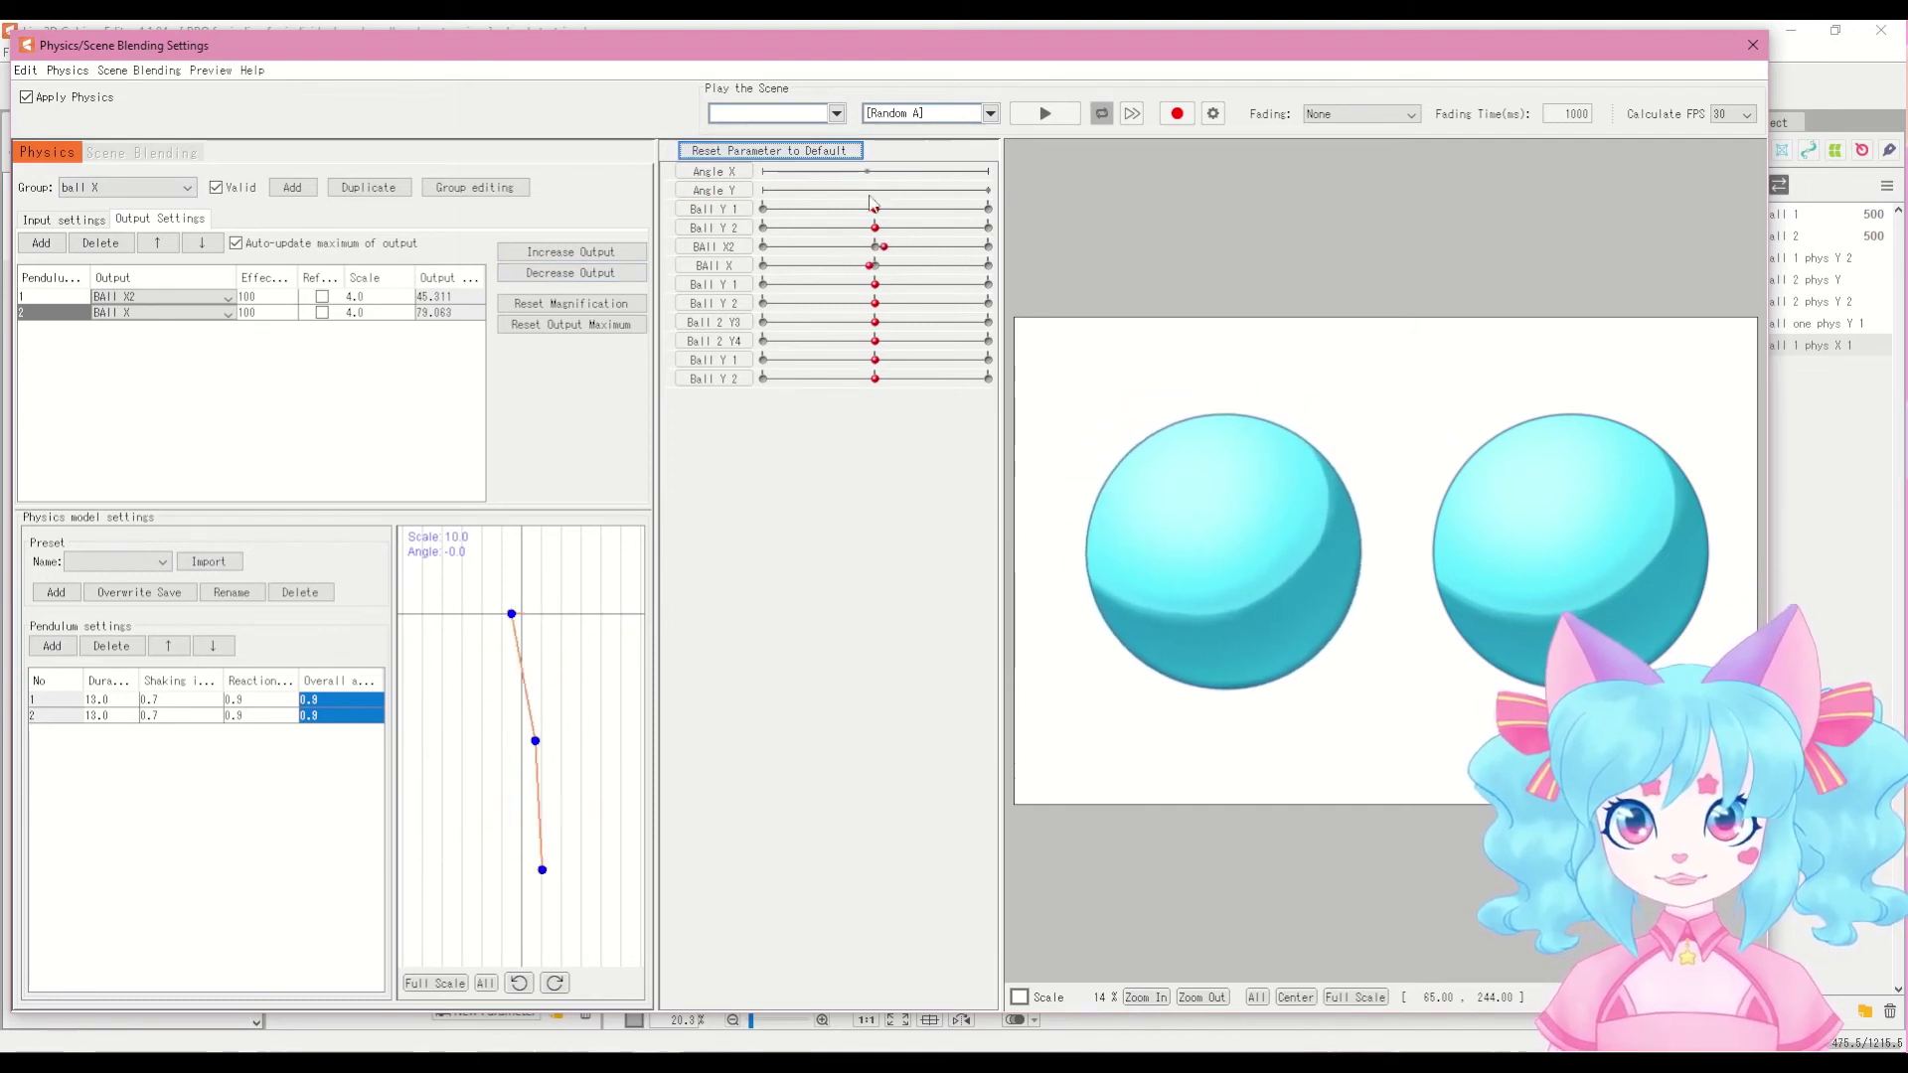
Step: Show the Ball 1 physics group and make the settings window taller to fit more of its pendulum chain
left_click(80, 187)
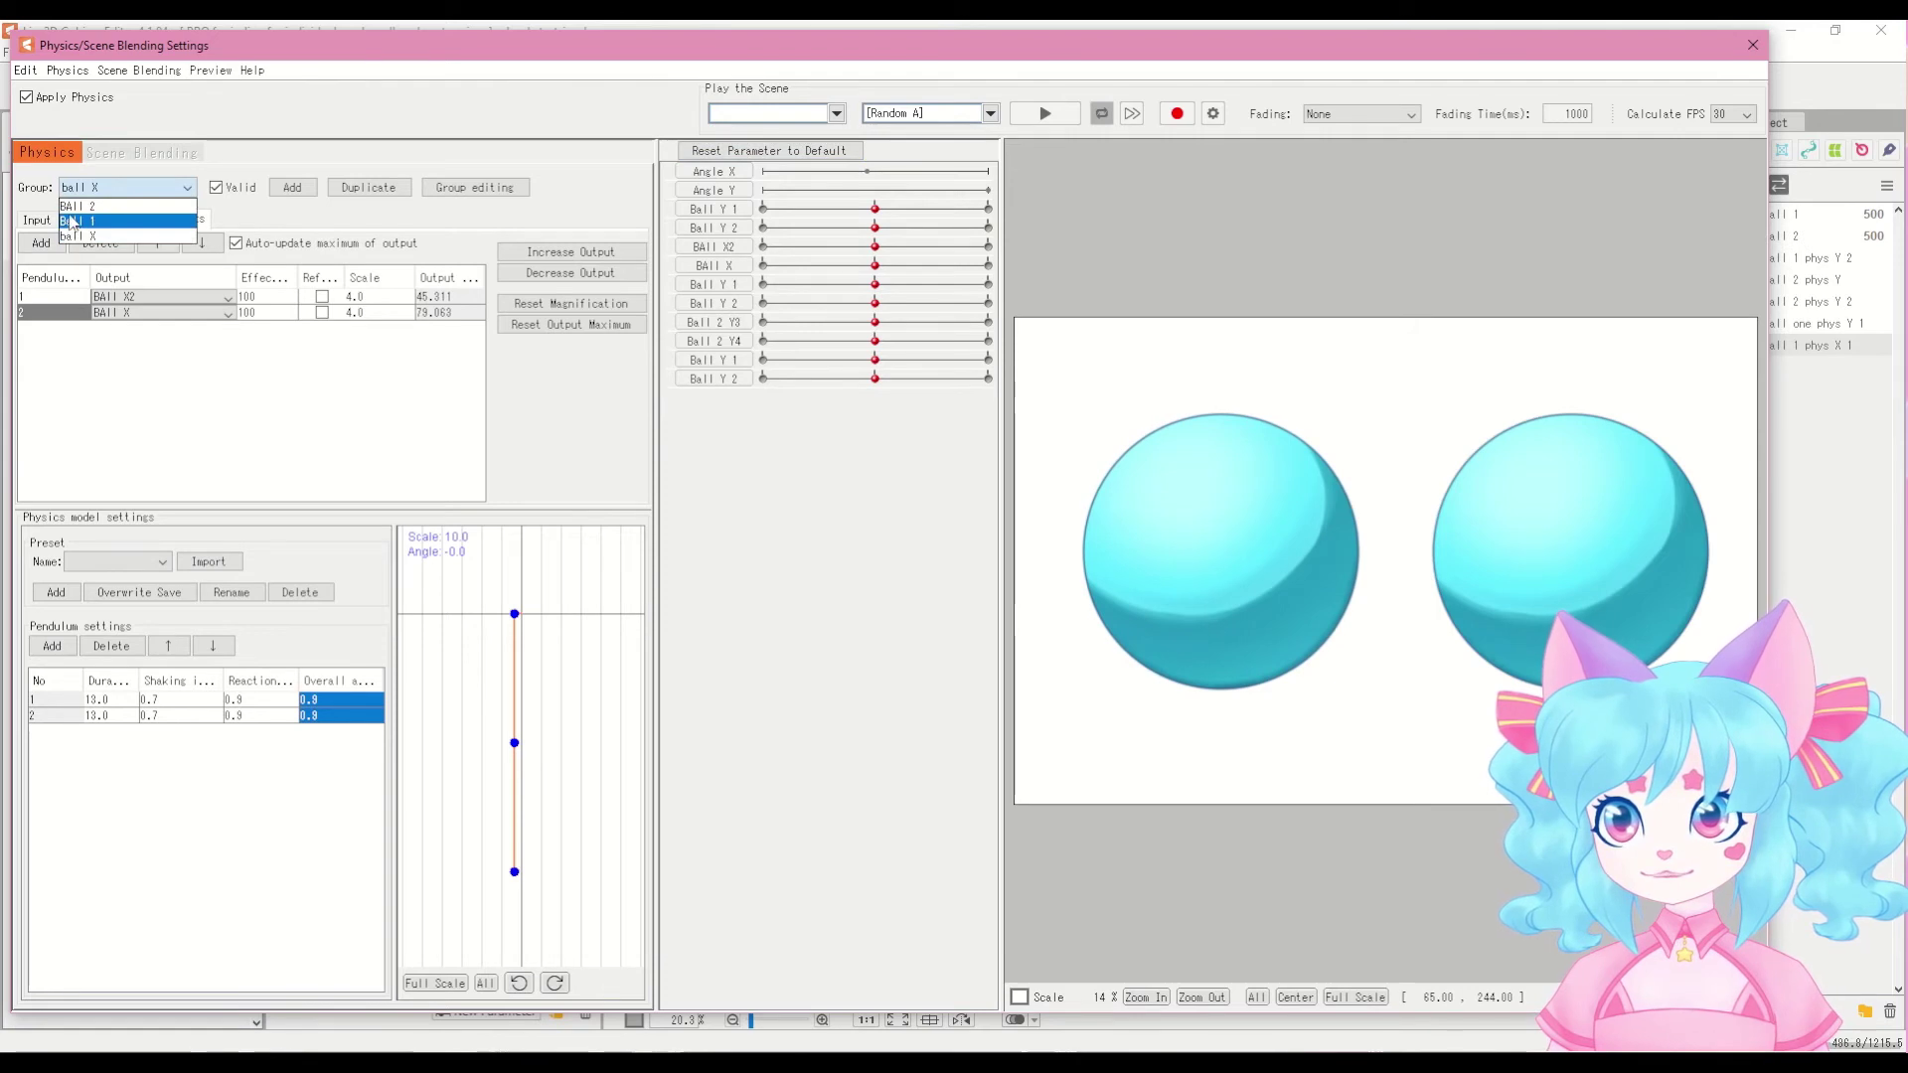
left_click(73, 207)
left_click(85, 186)
left_click(74, 223)
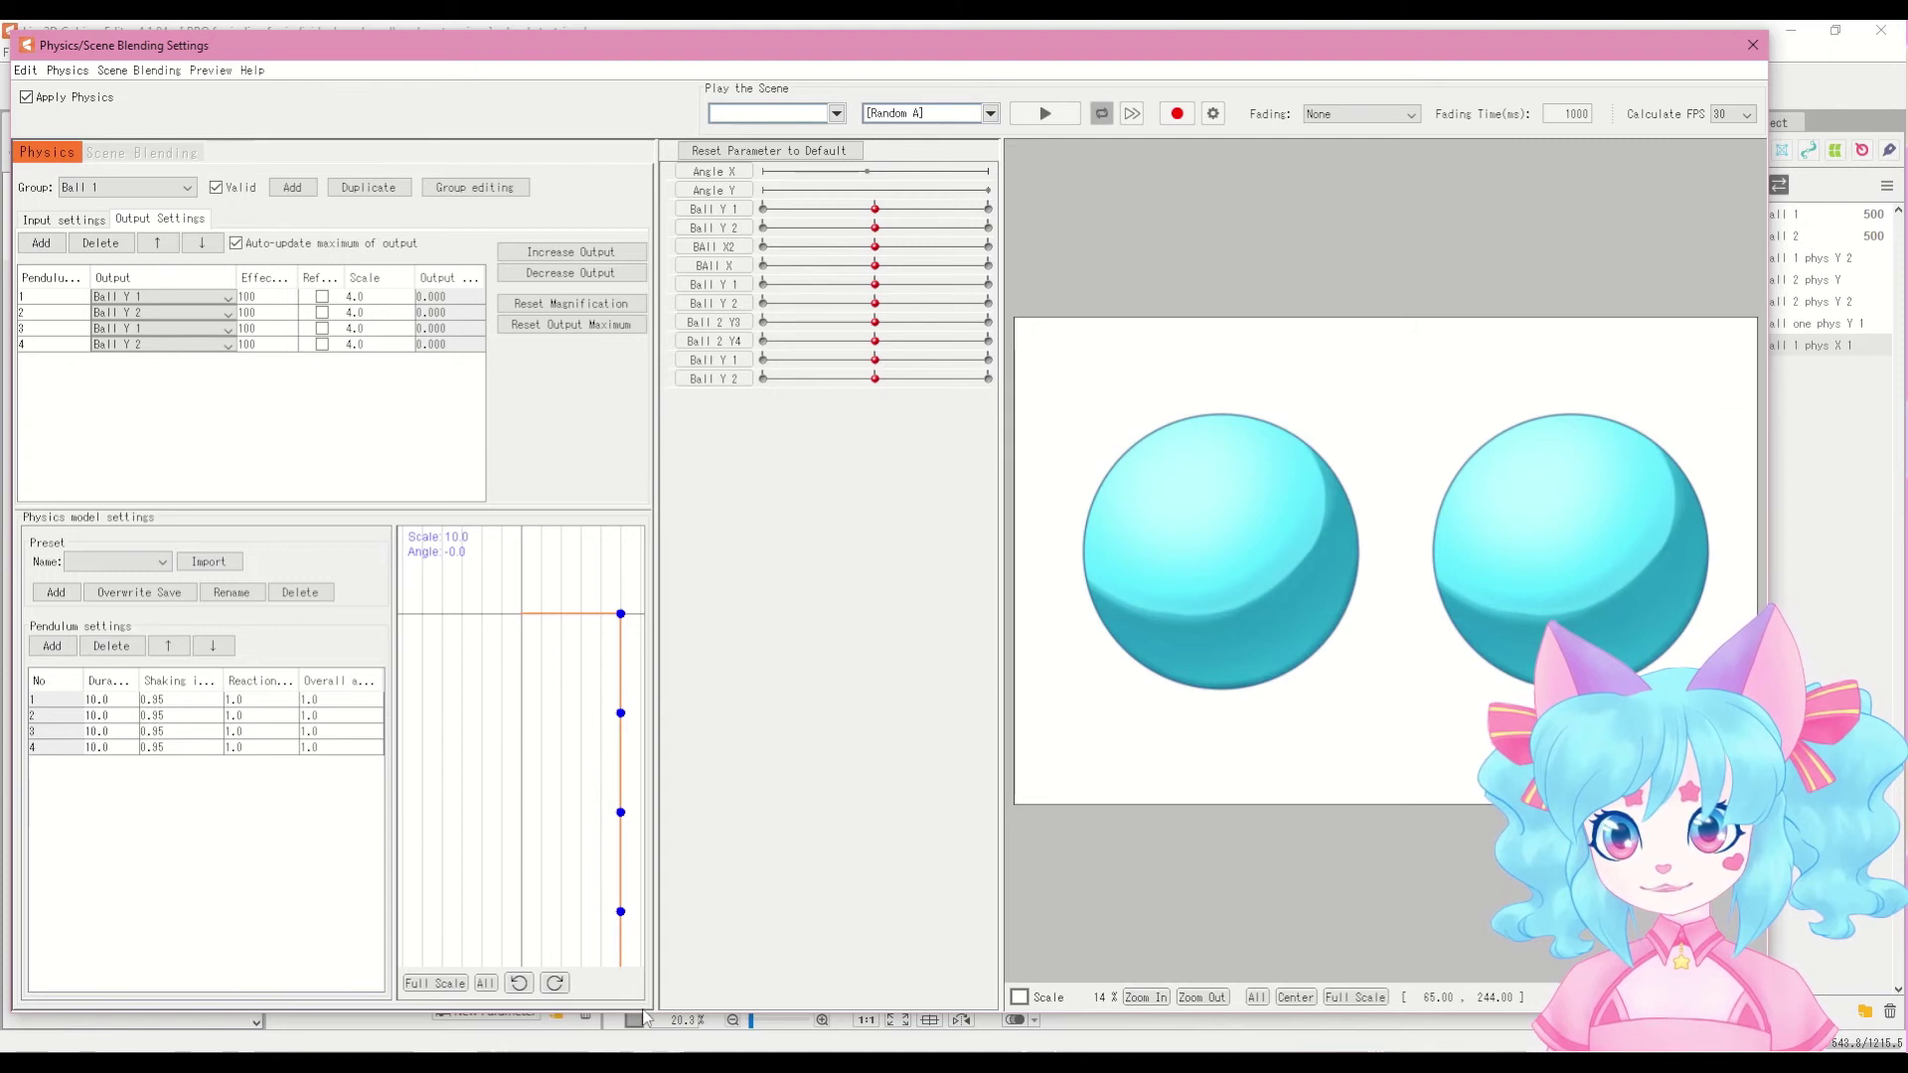
left_click_drag(642, 1009, 642, 1051)
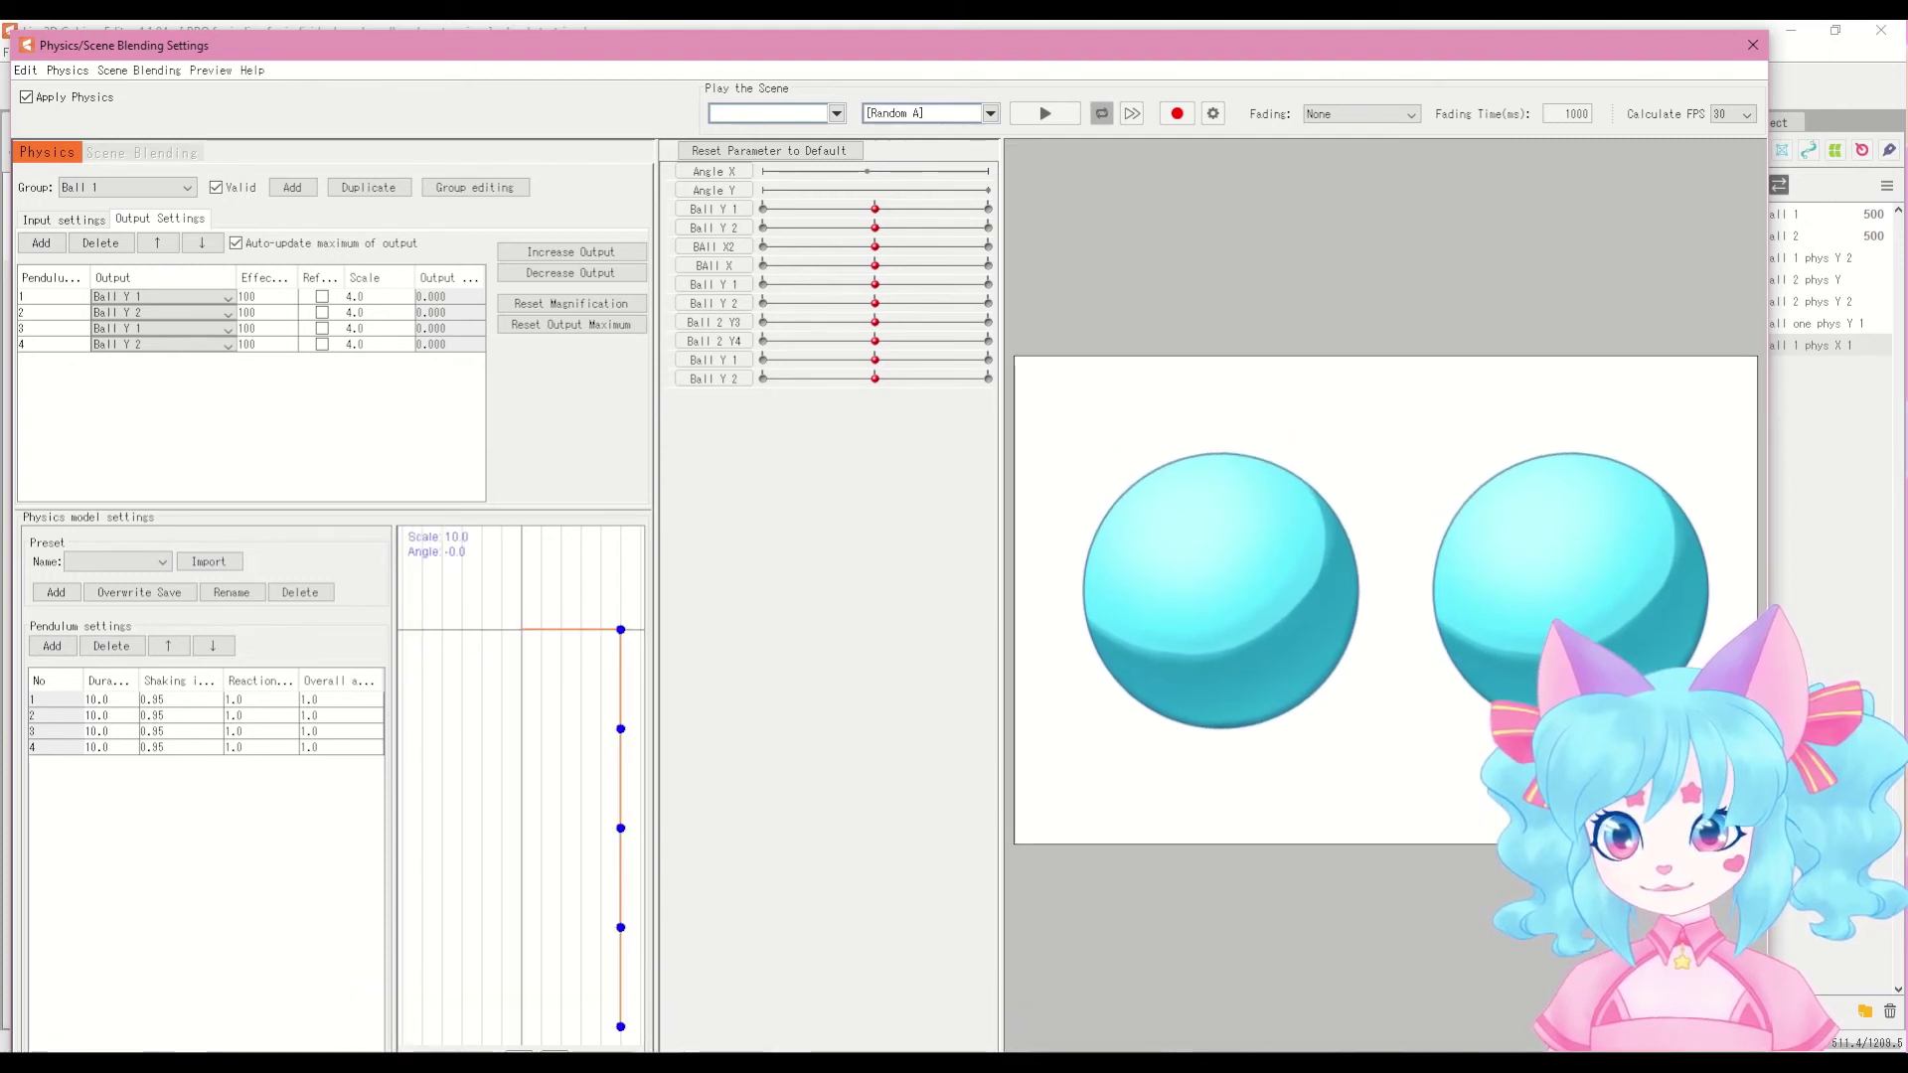
left_click_drag(641, 1051, 641, 1038)
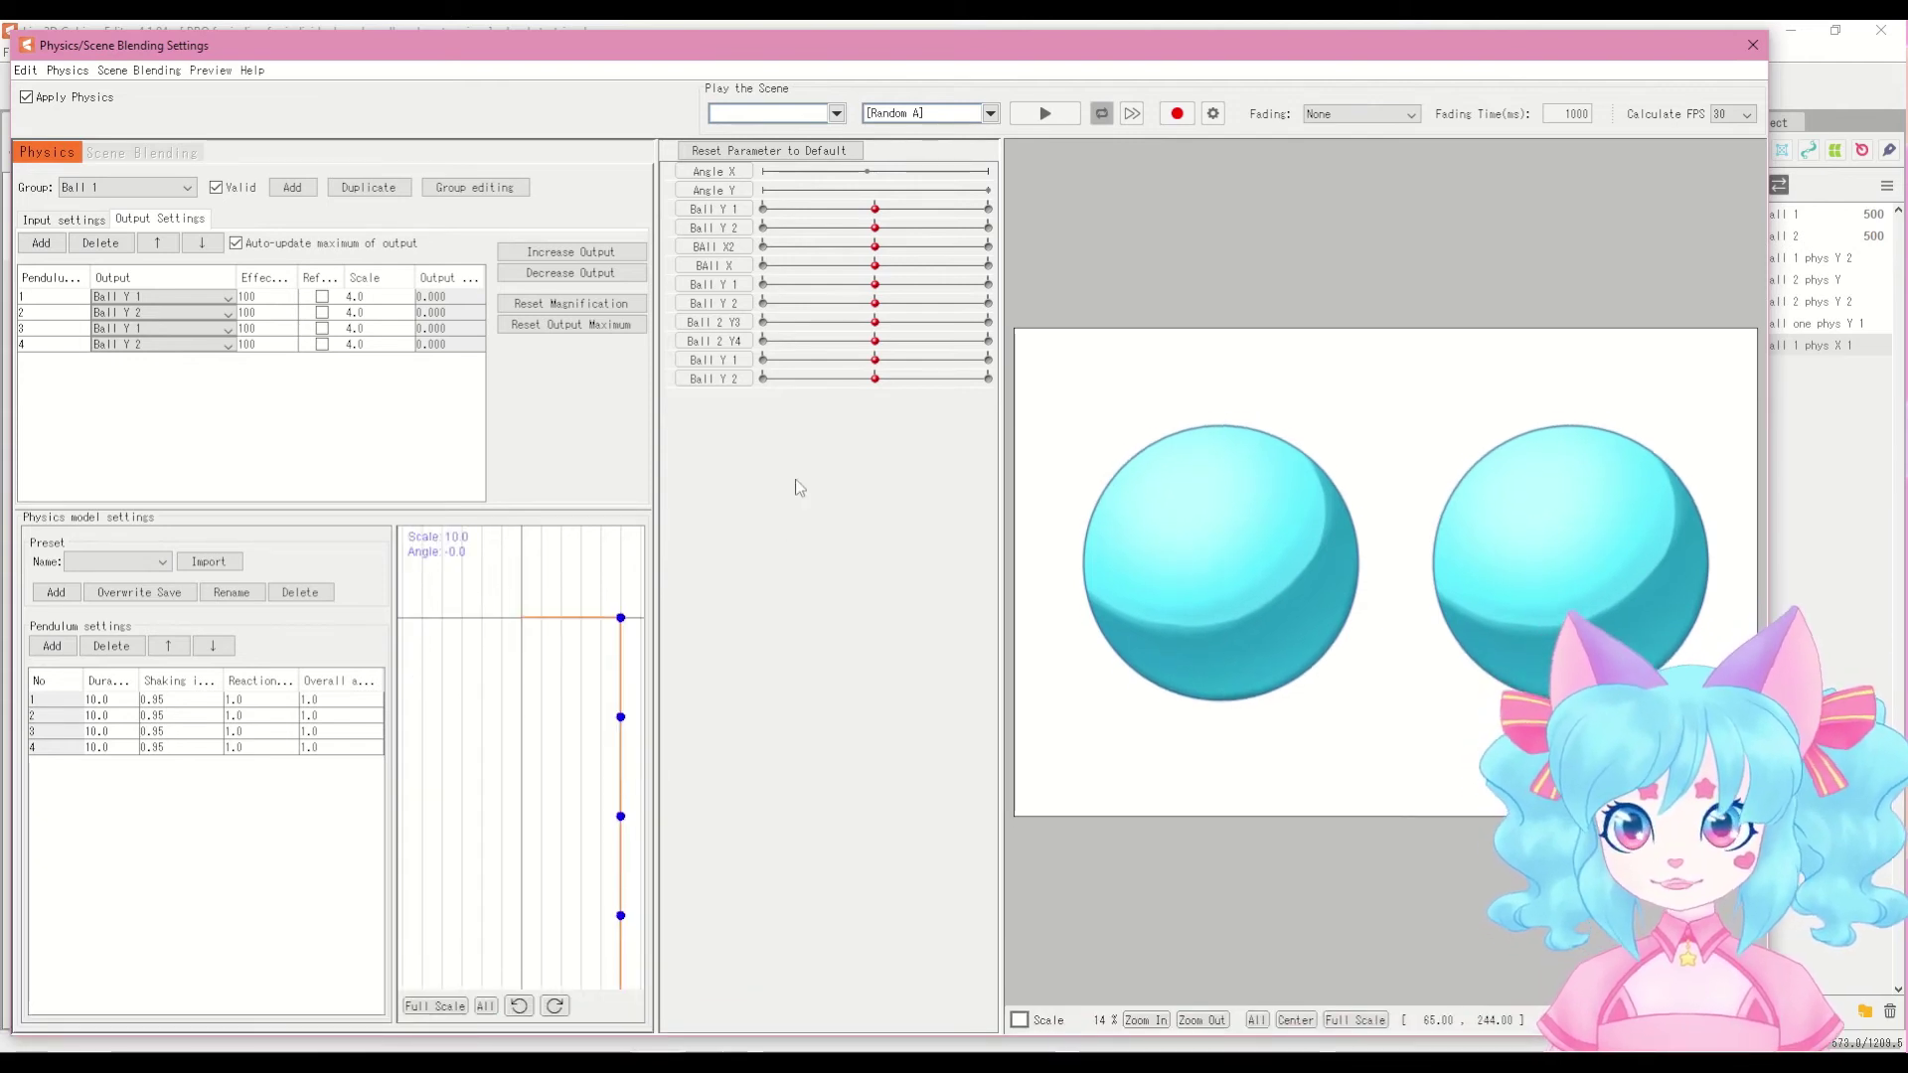
Step: Swing Angle Y back and forth to examine how the Ball 1 group's four pendulums follow
left_click_drag(863, 190, 797, 190)
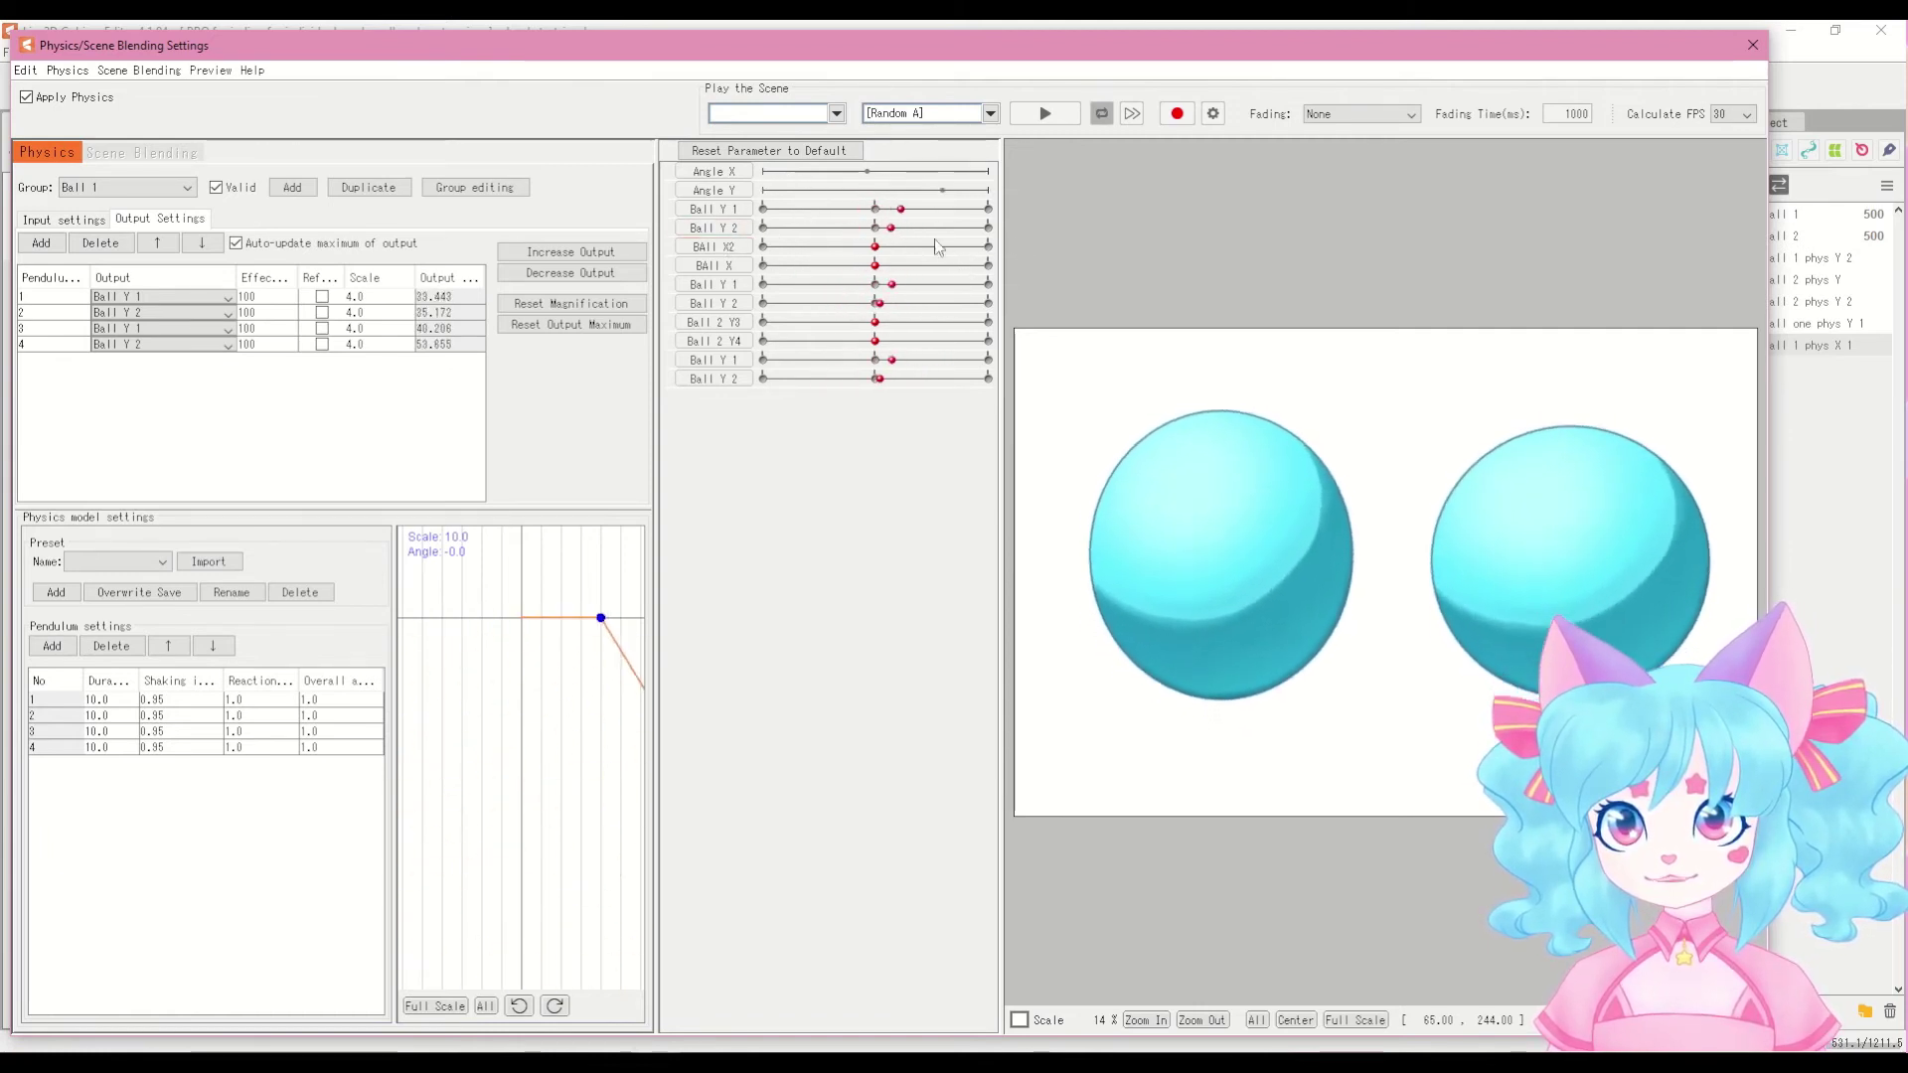
left_click_drag(803, 189, 932, 190)
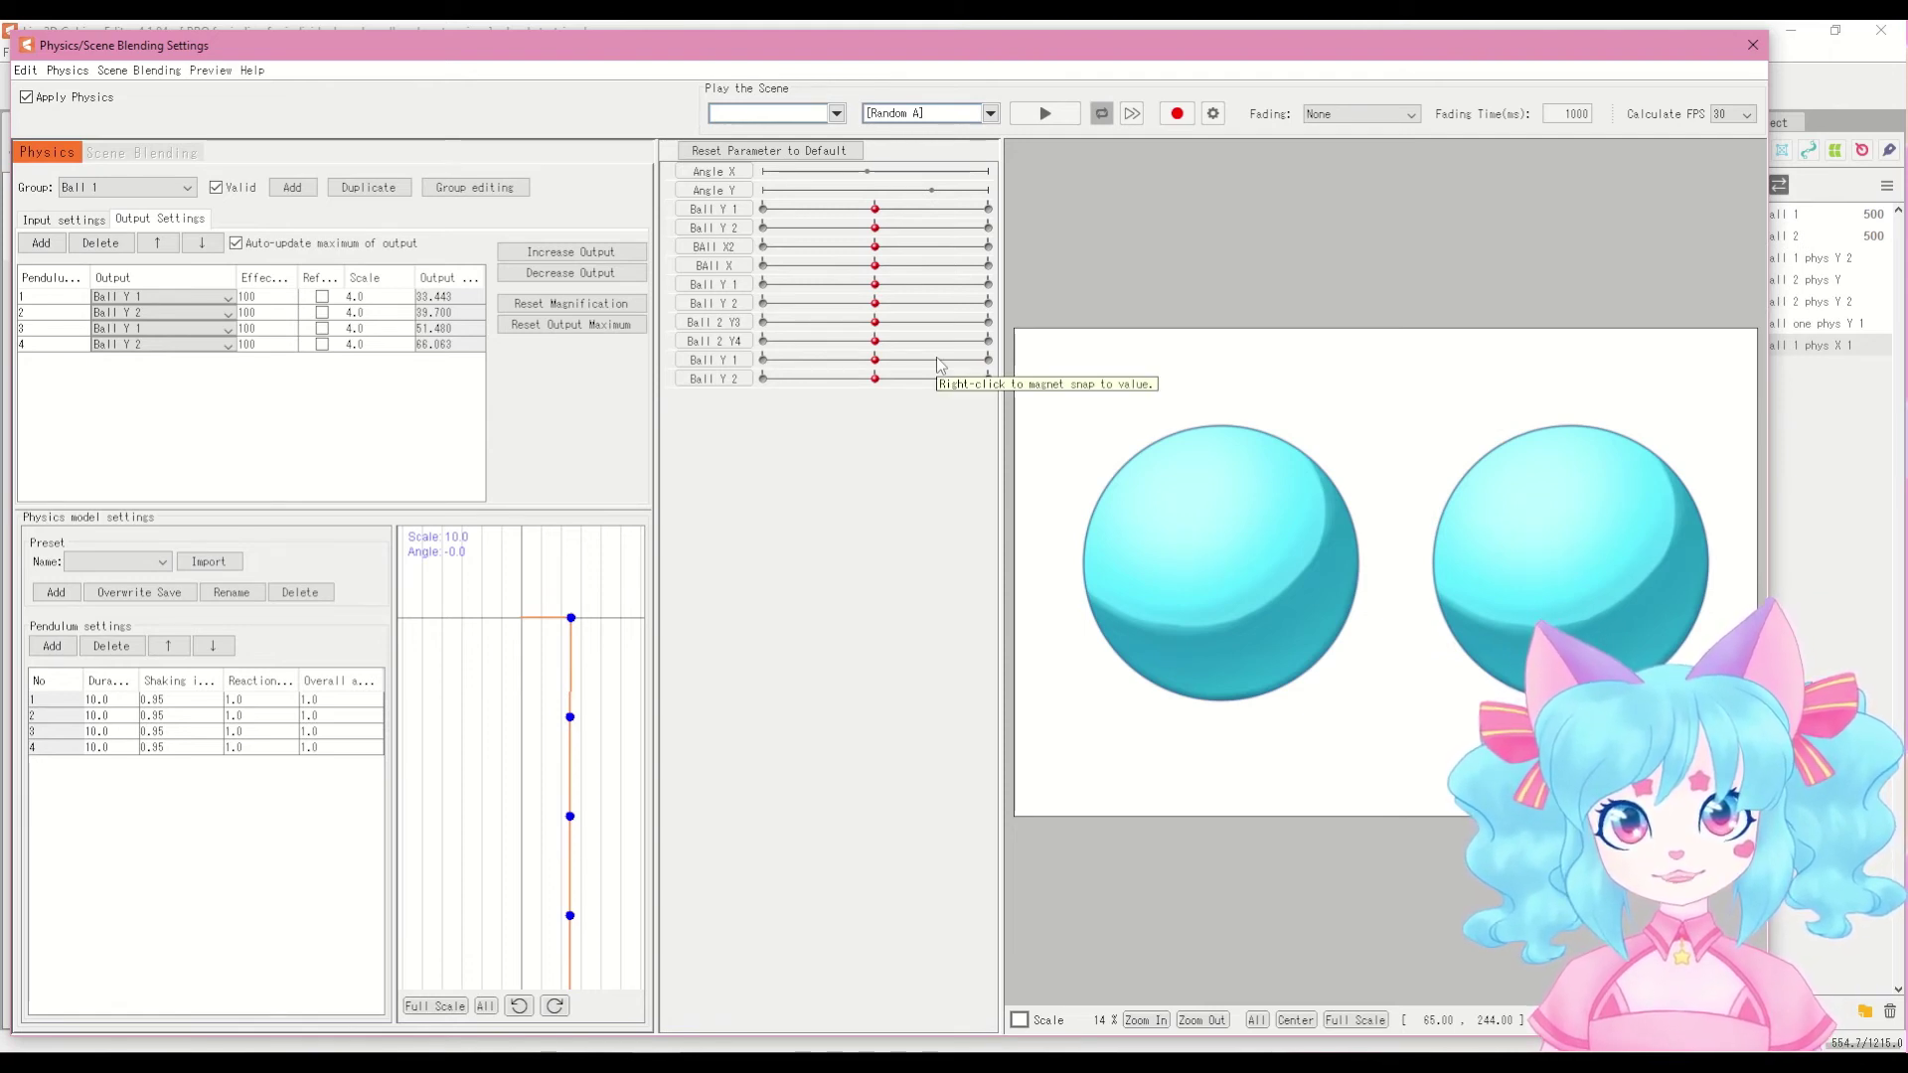
left_click_drag(931, 190, 787, 204)
left_click(838, 151)
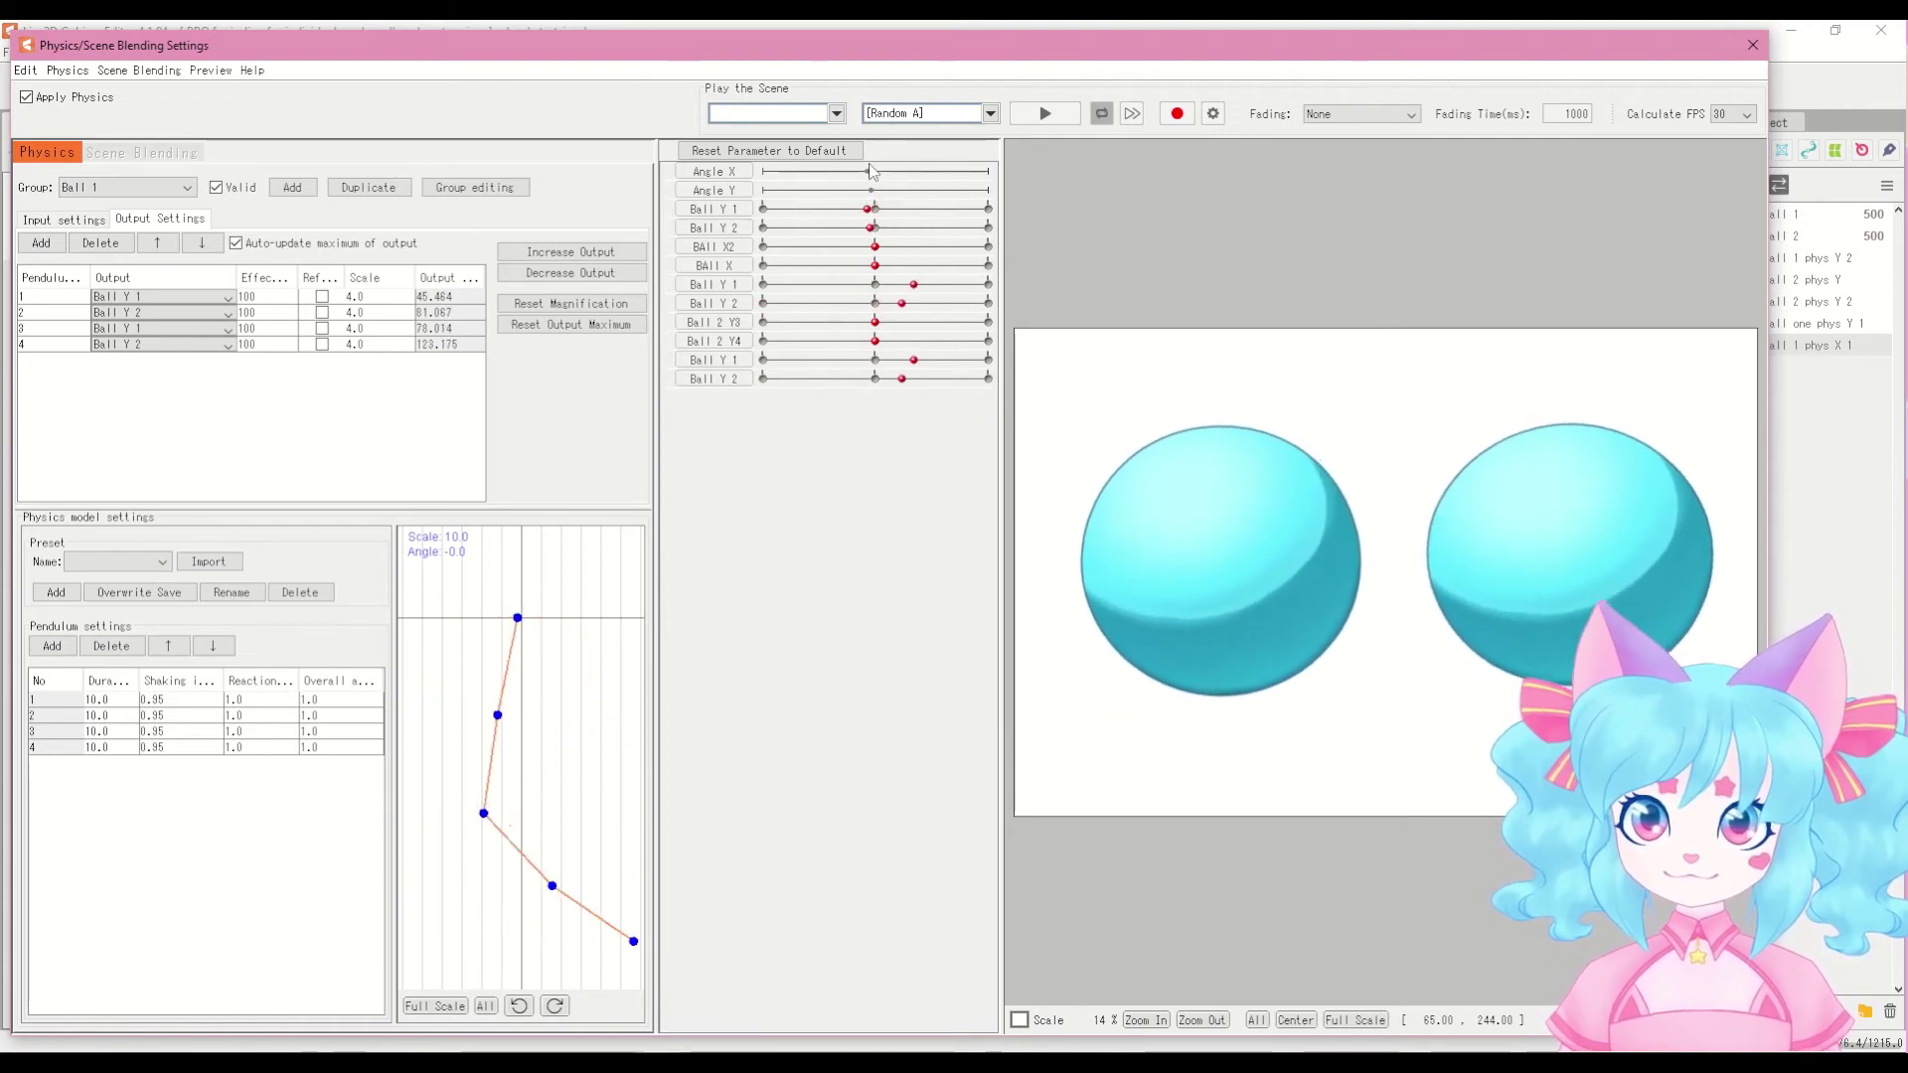
Step: Compare the input settings of the Ball 1 and ball X groups, and look through the parameters available as ball X inputs
left_click(61, 218)
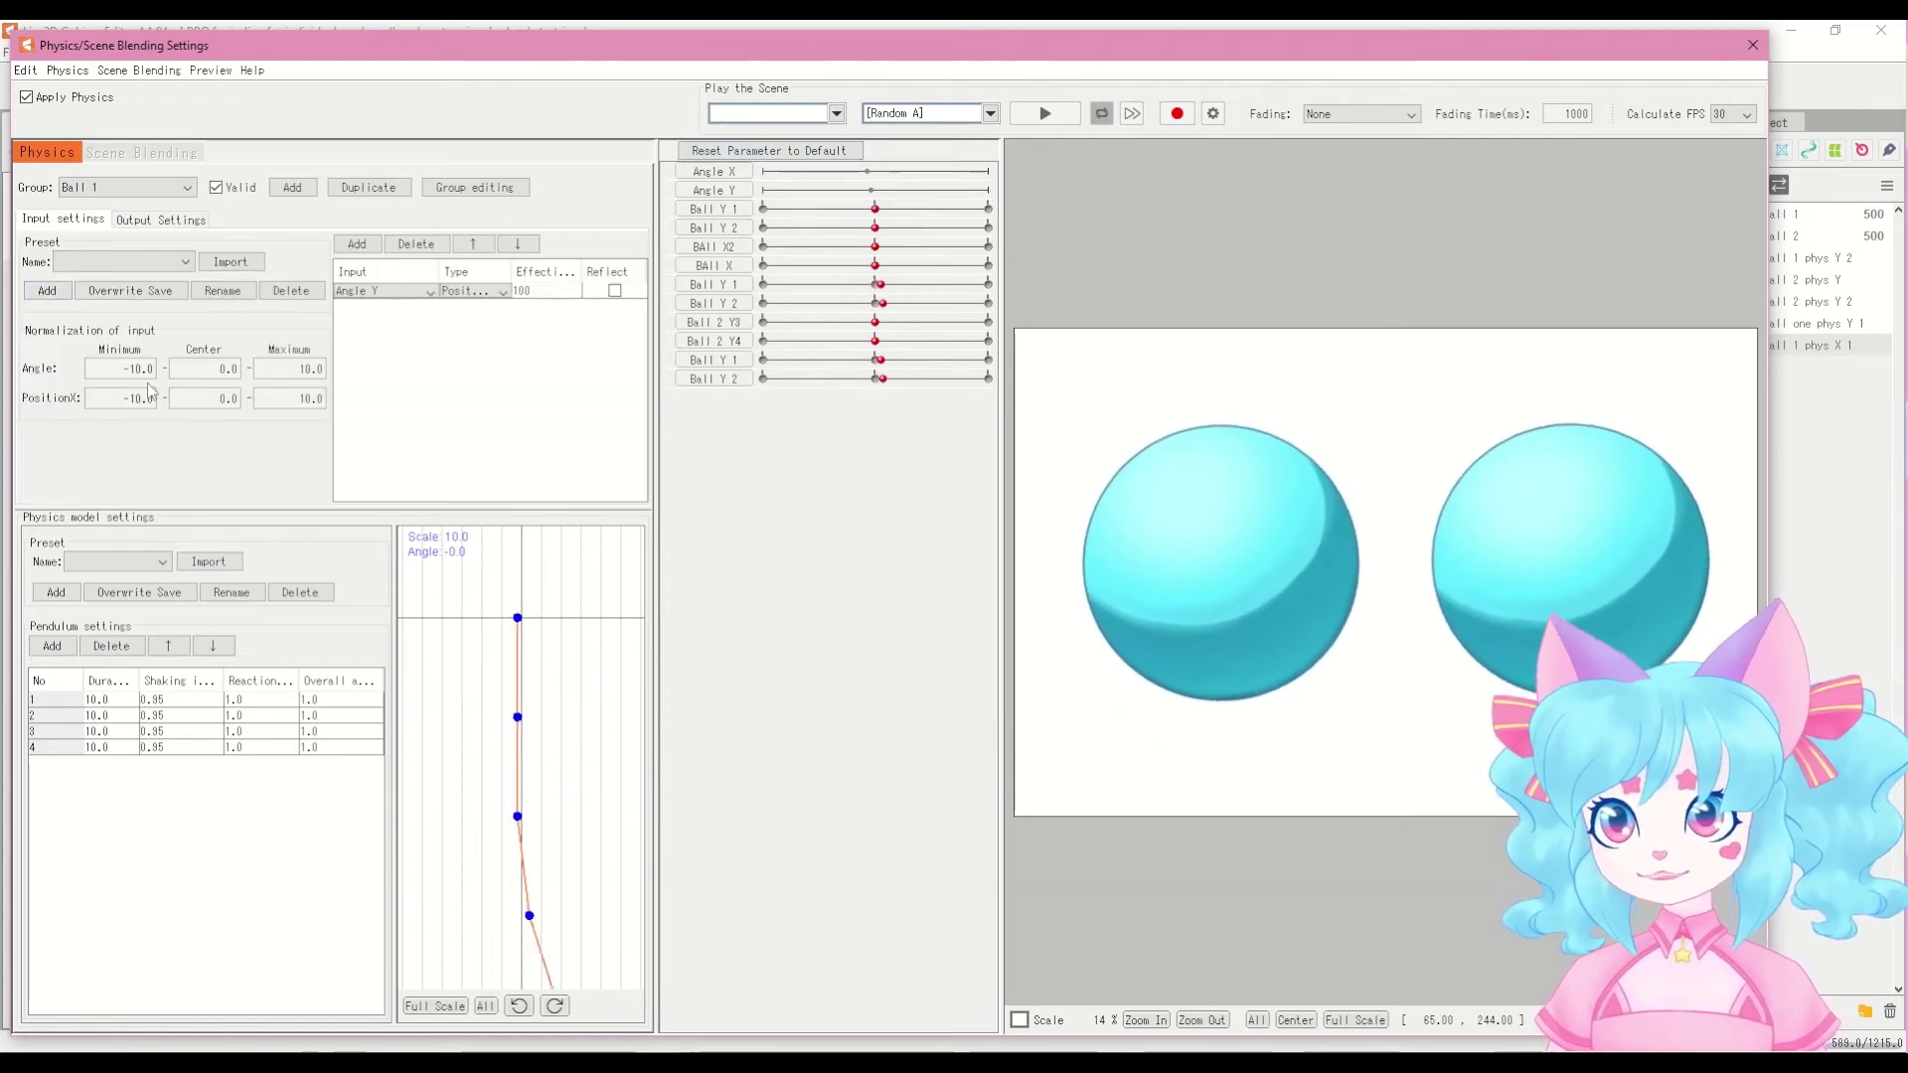
left_click(68, 188)
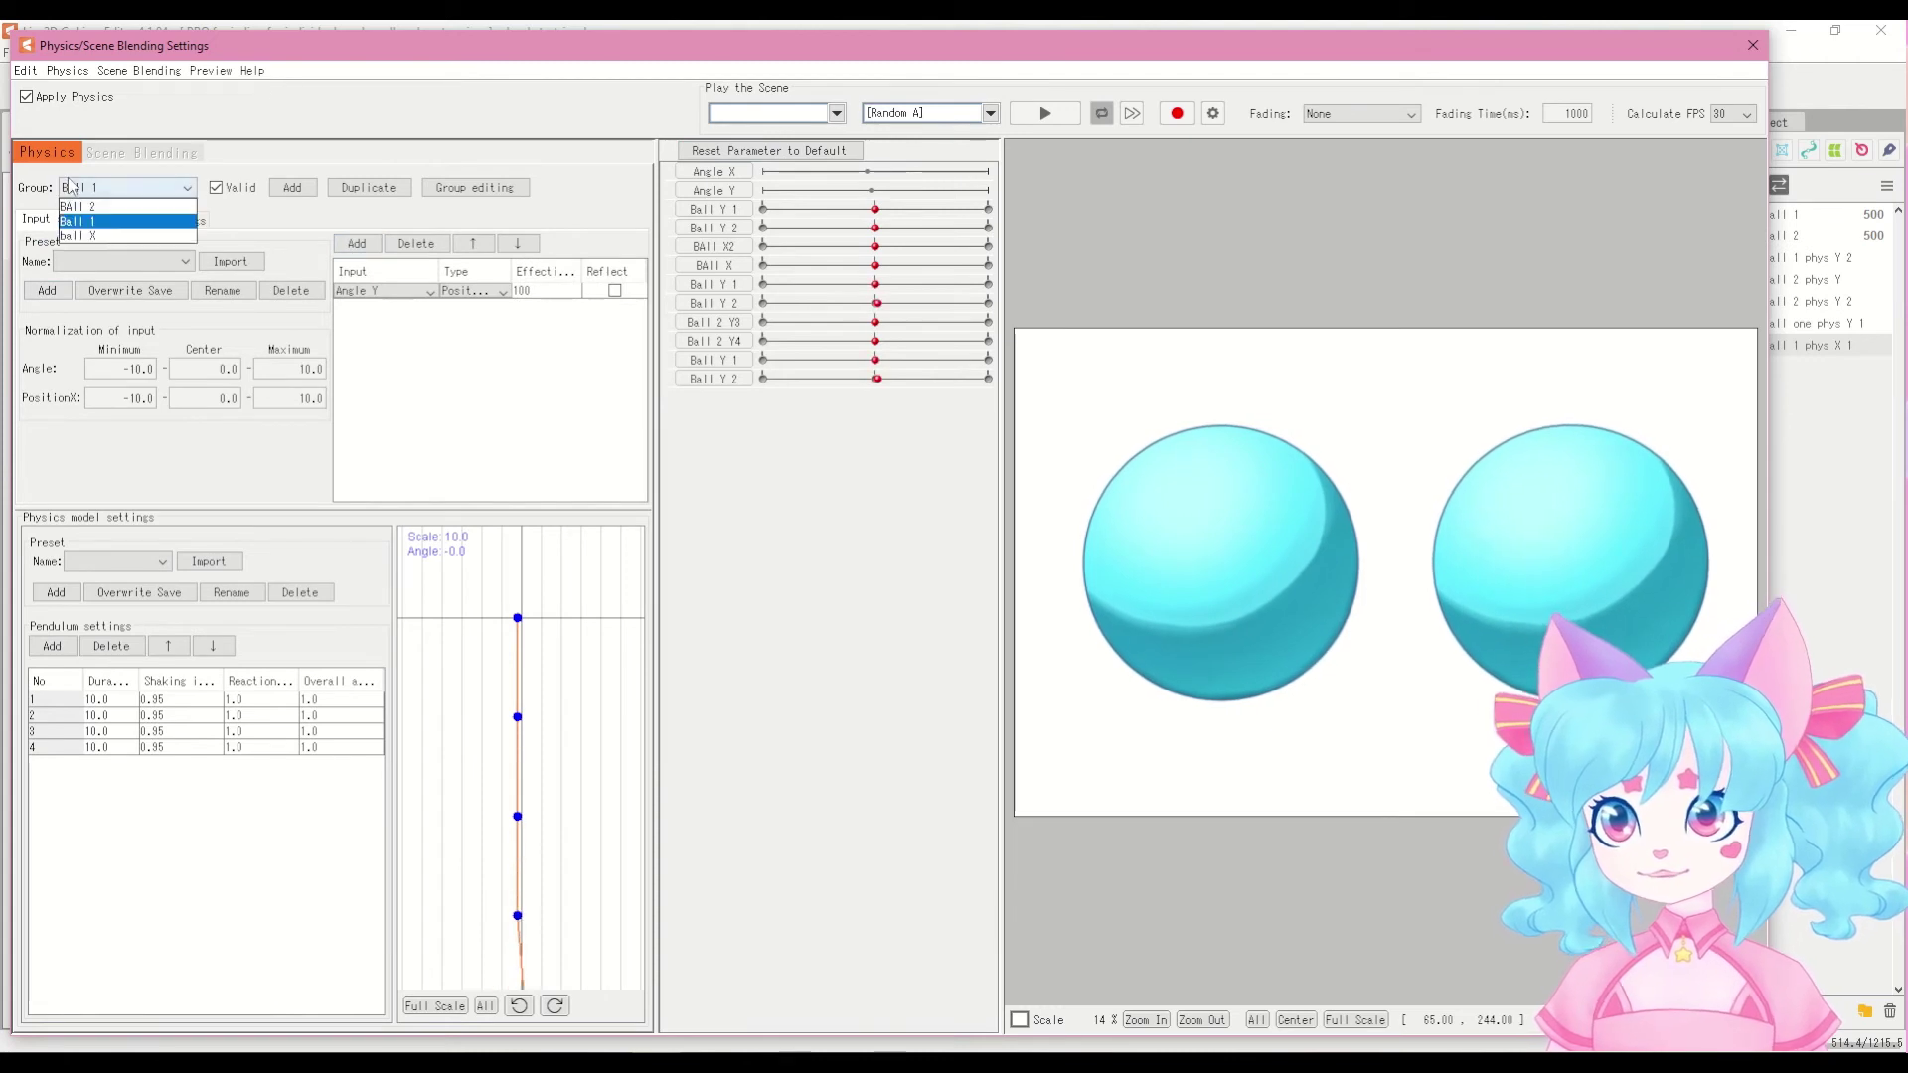
left_click(74, 236)
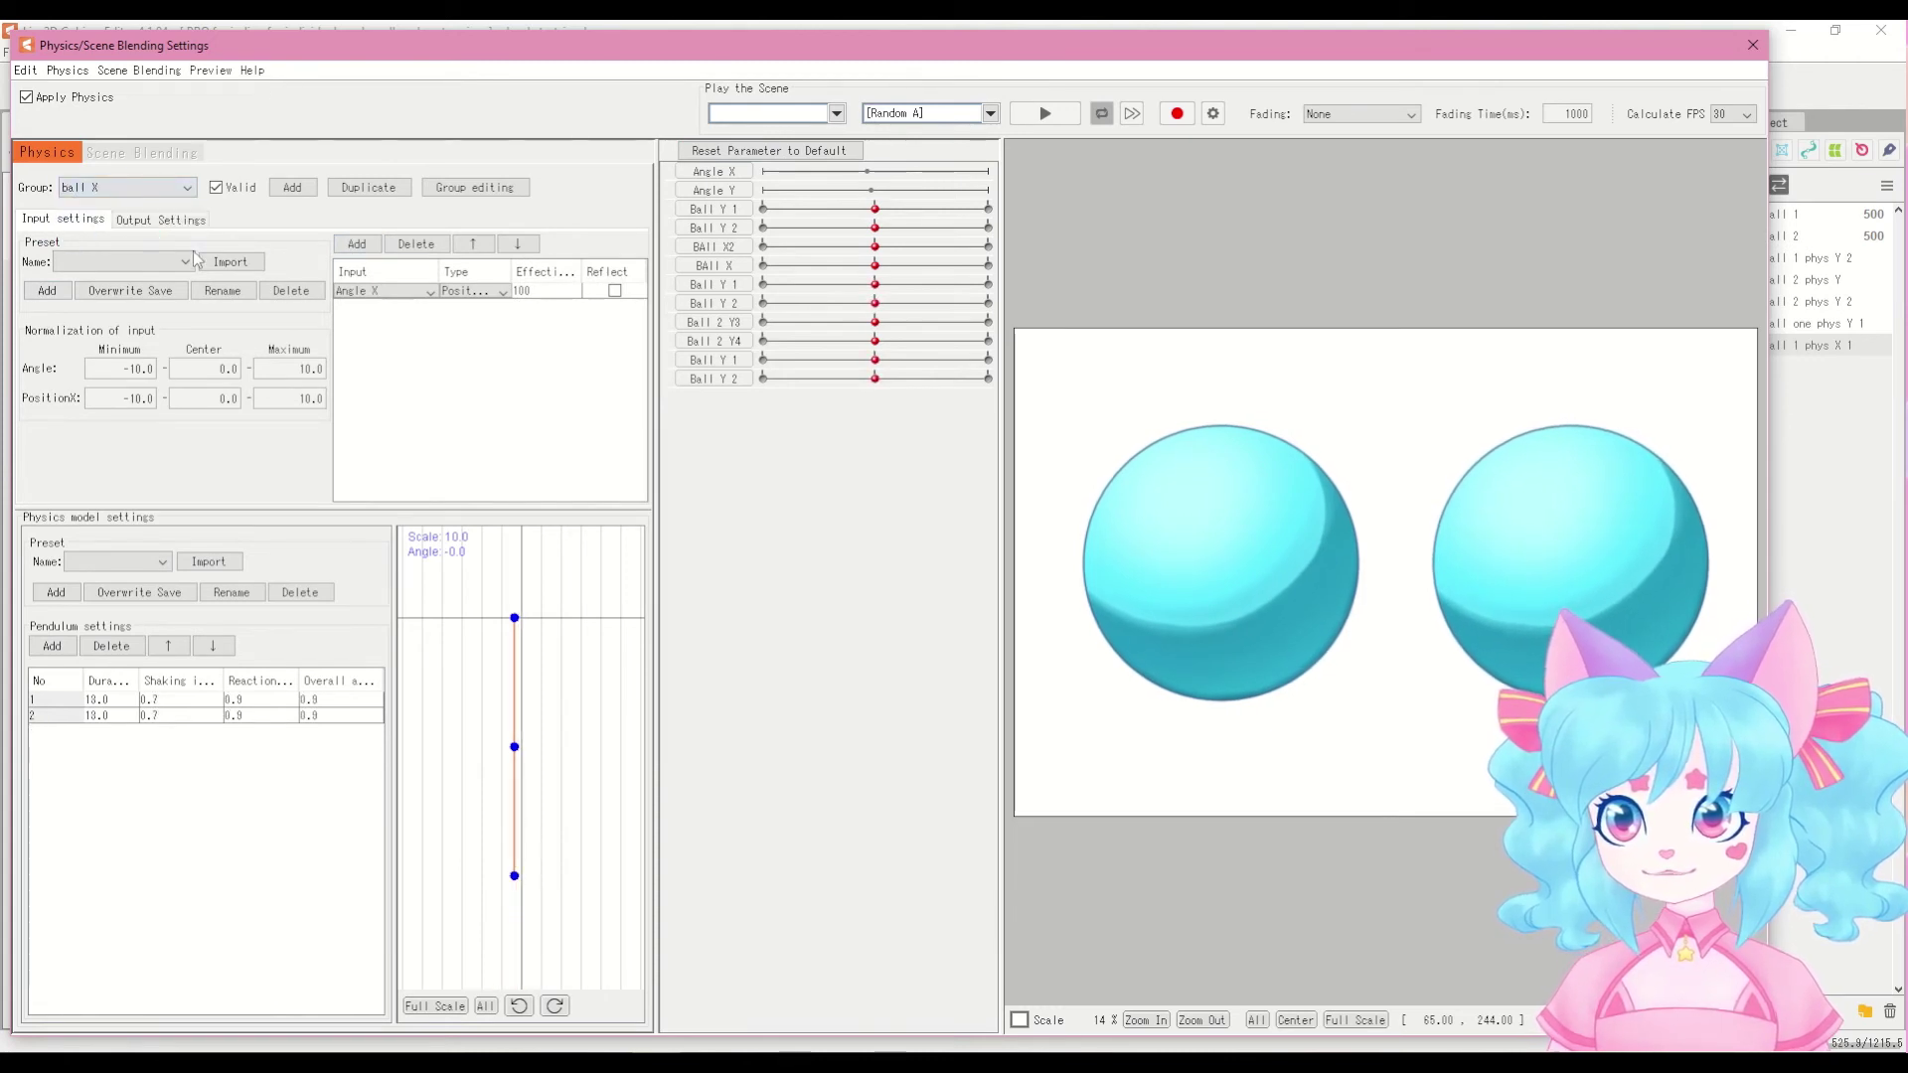
left_click(352, 245)
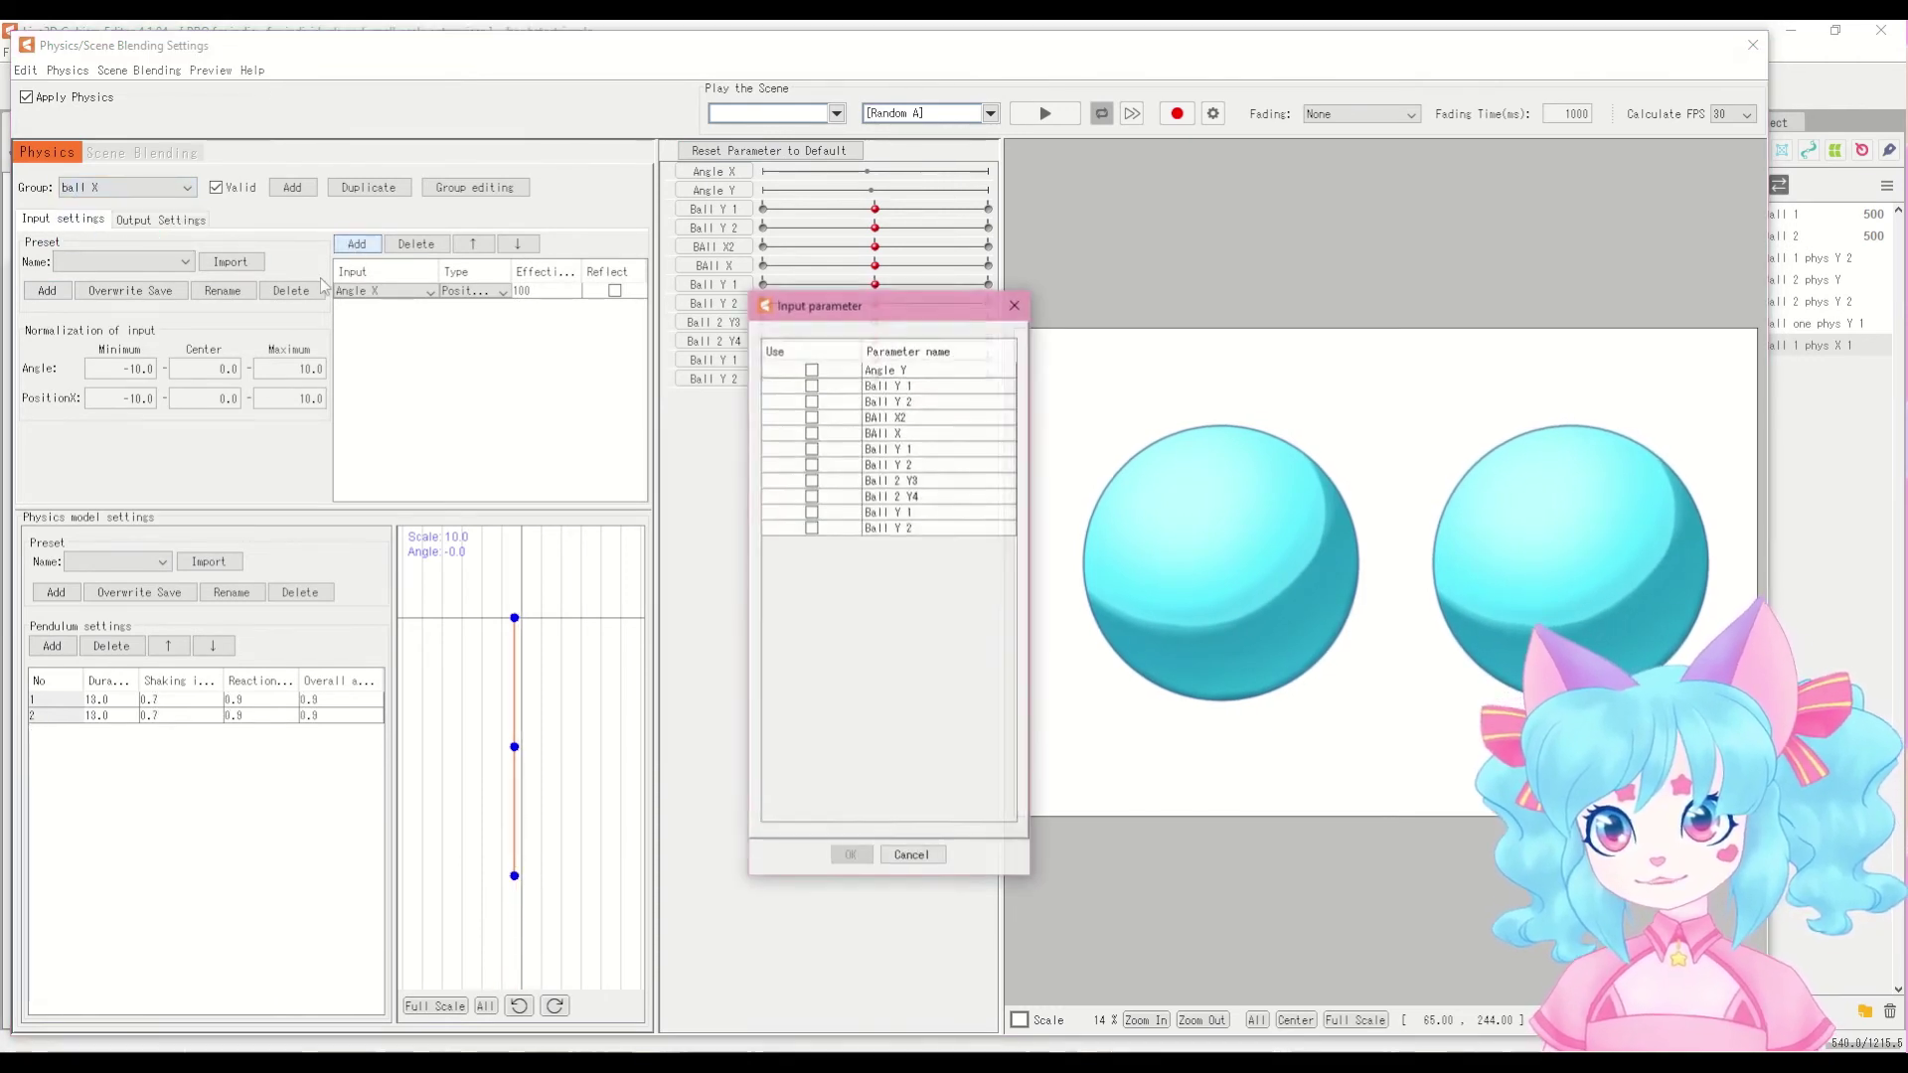
left_click(911, 857)
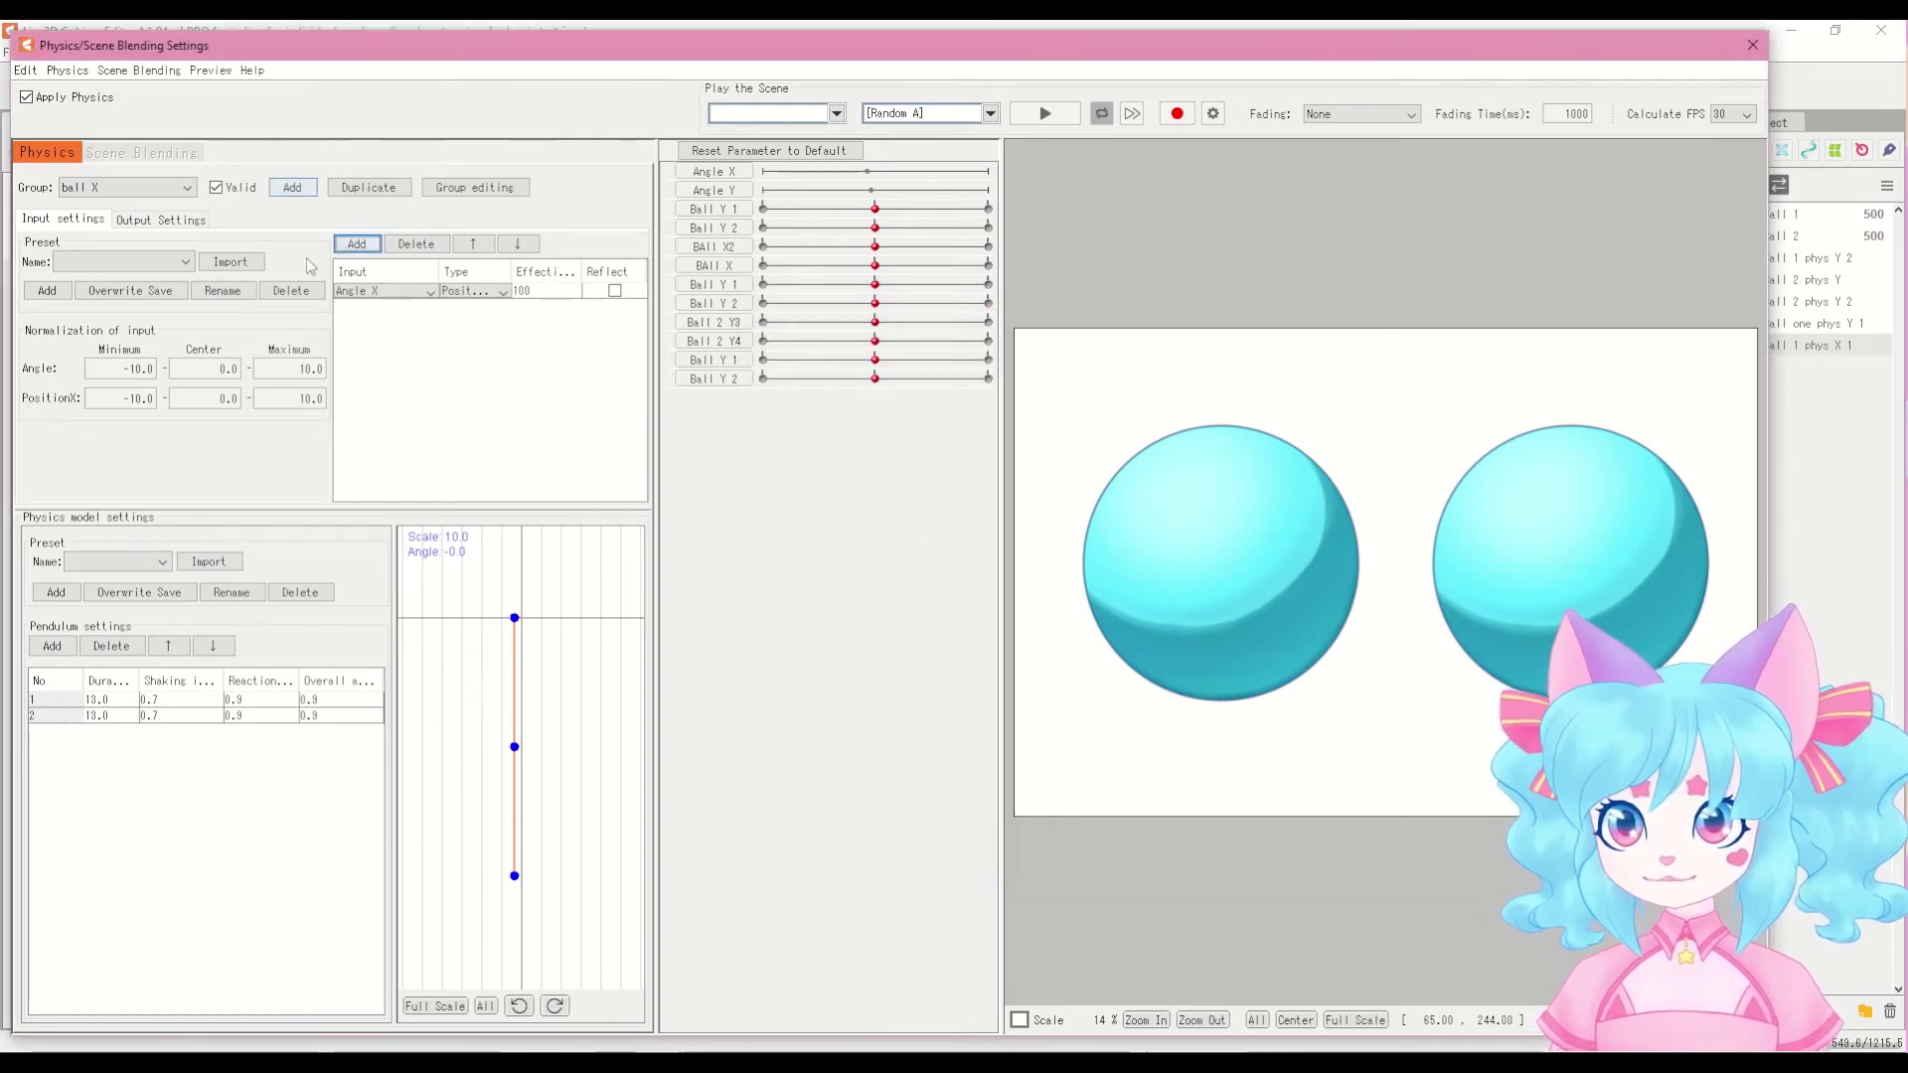
Step: Change the type of the ball X group's Angle X input to Angle
left_click(467, 291)
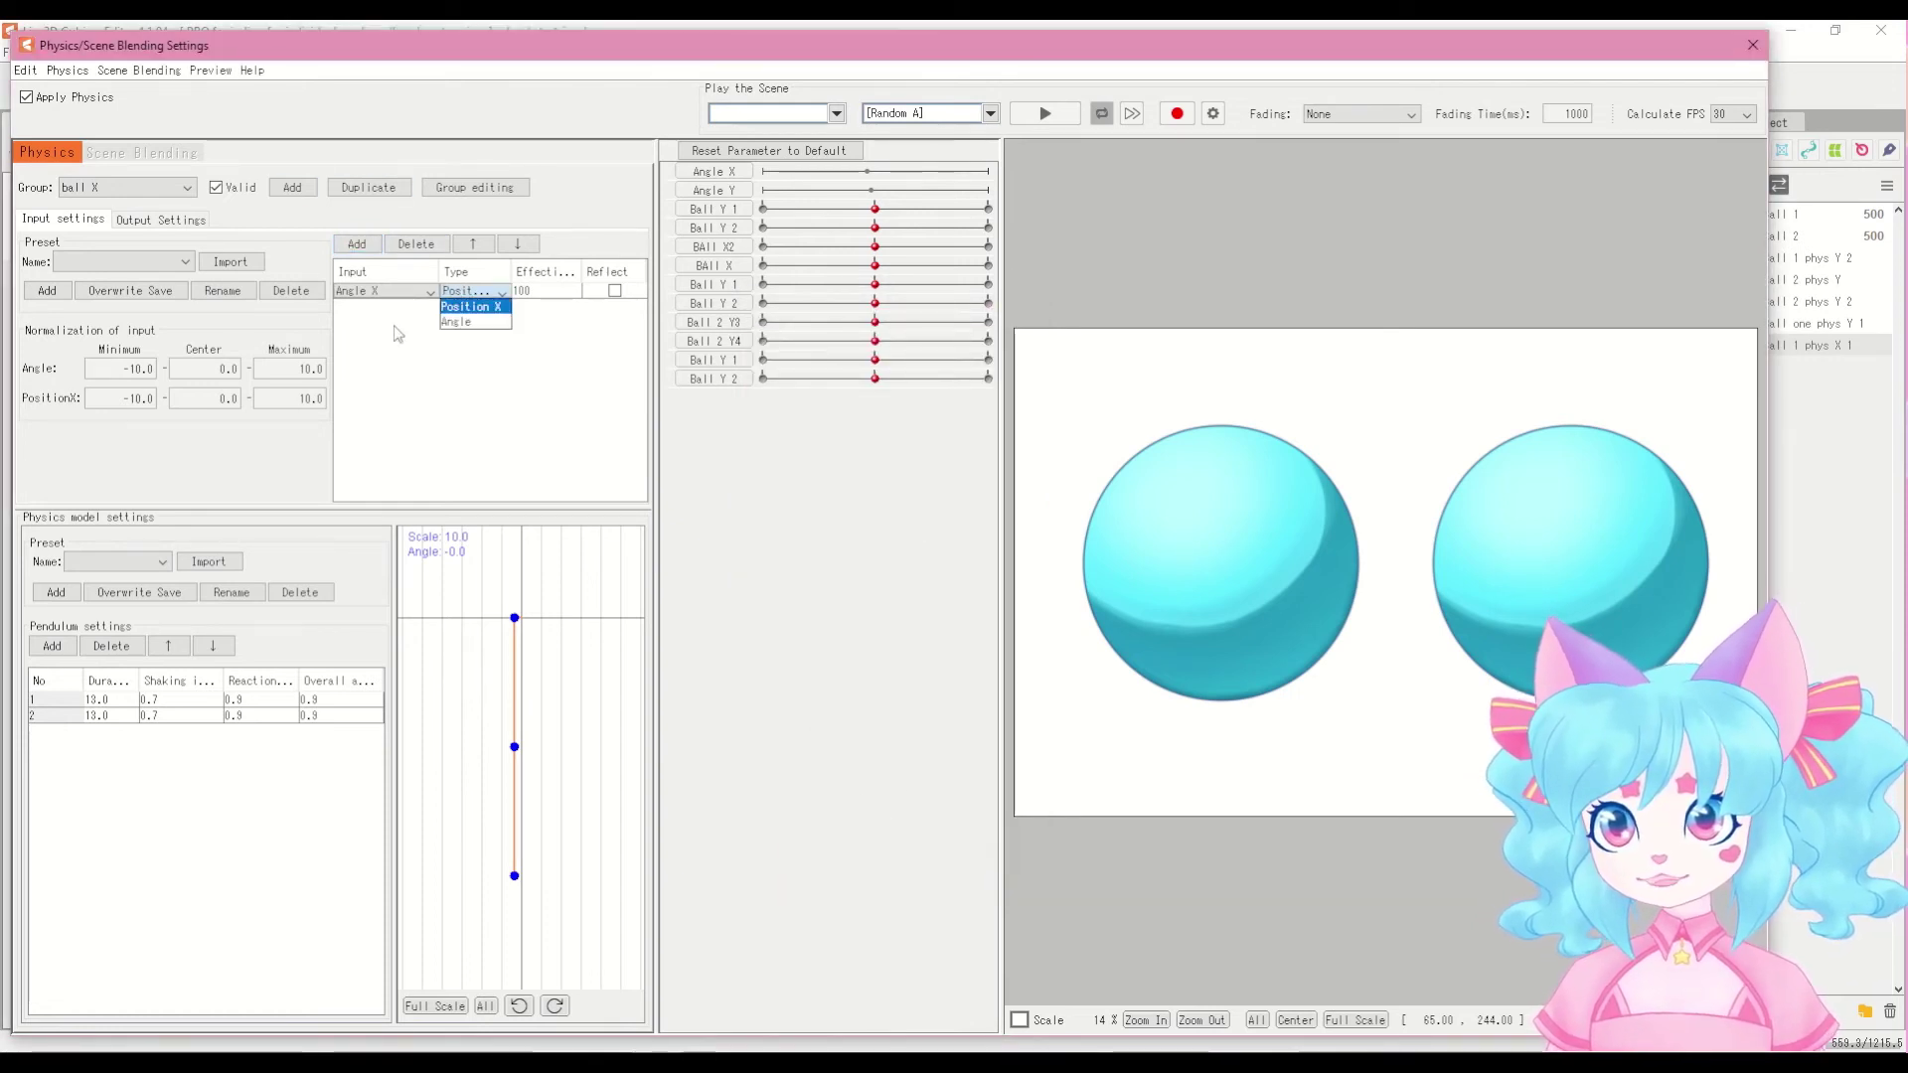
left_click(457, 322)
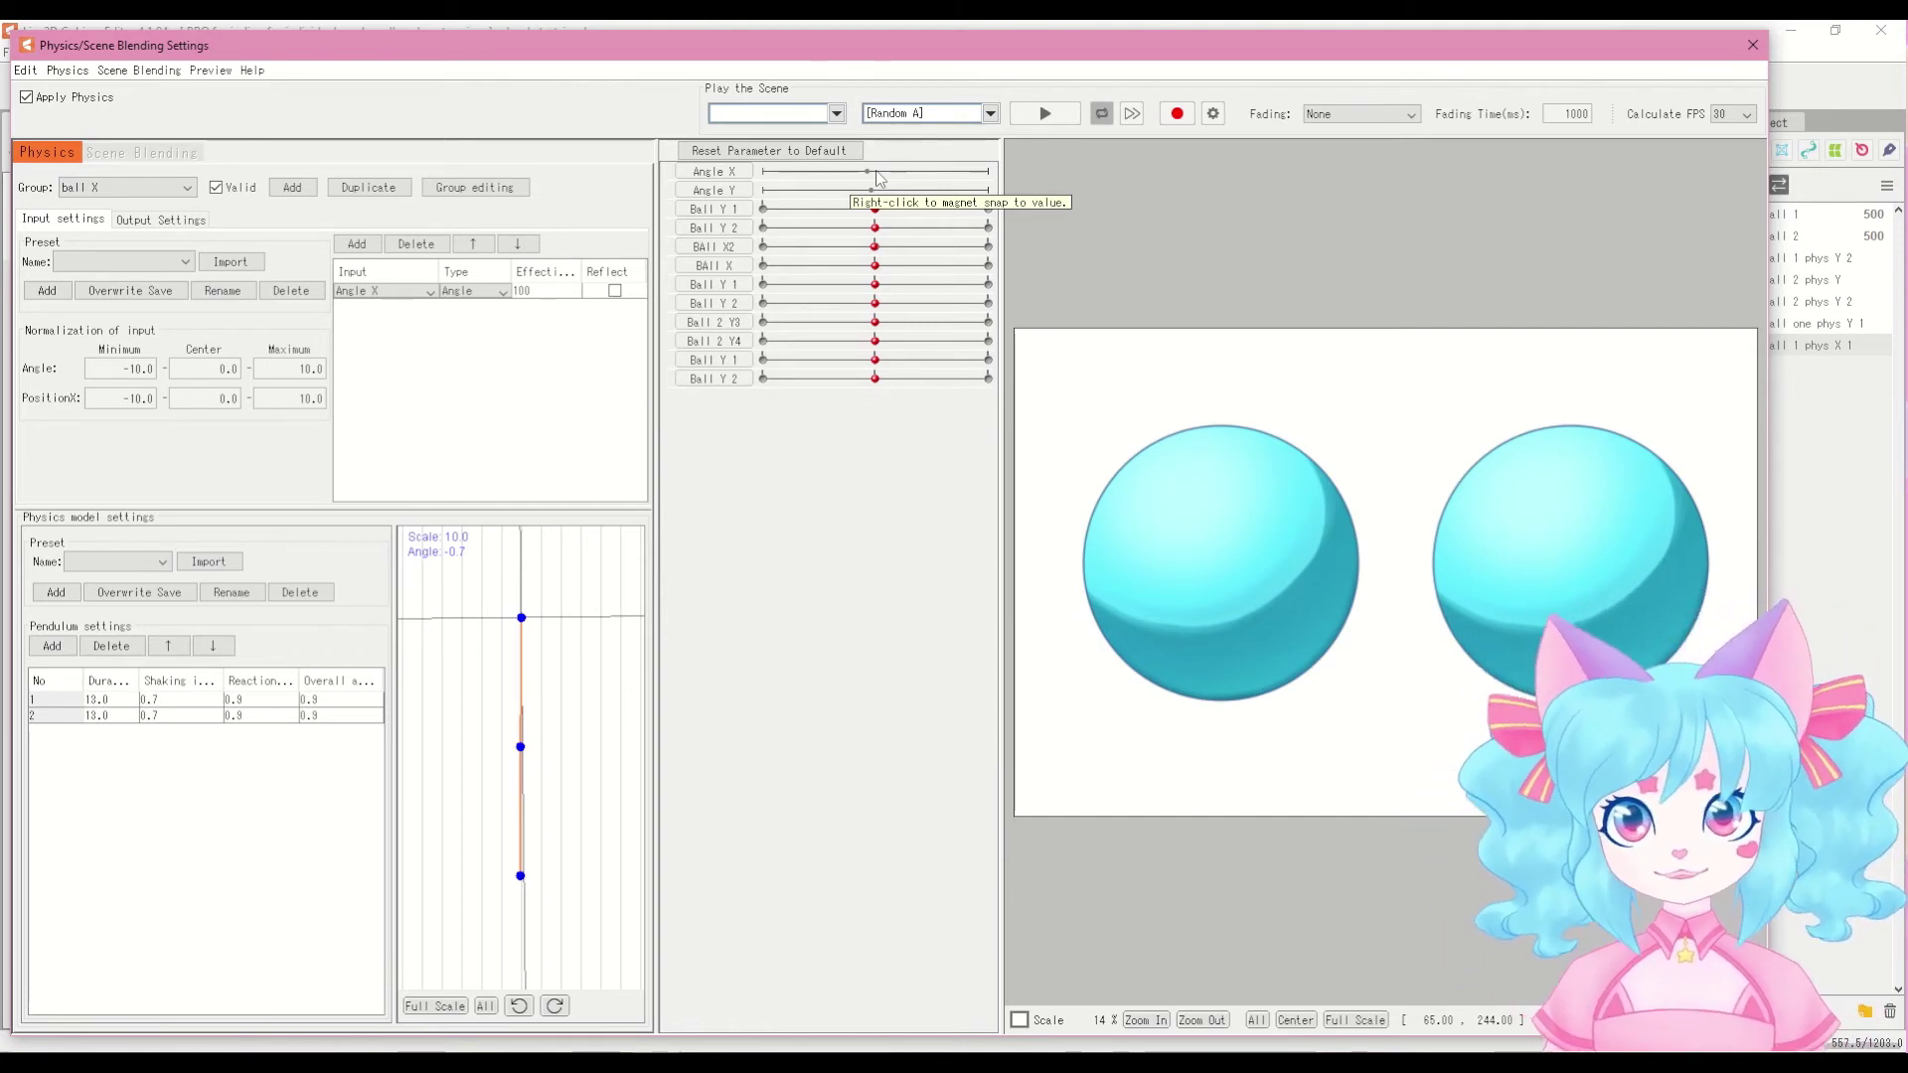
left_click(471, 290)
left_click(471, 290)
left_click(471, 290)
left_click(406, 292)
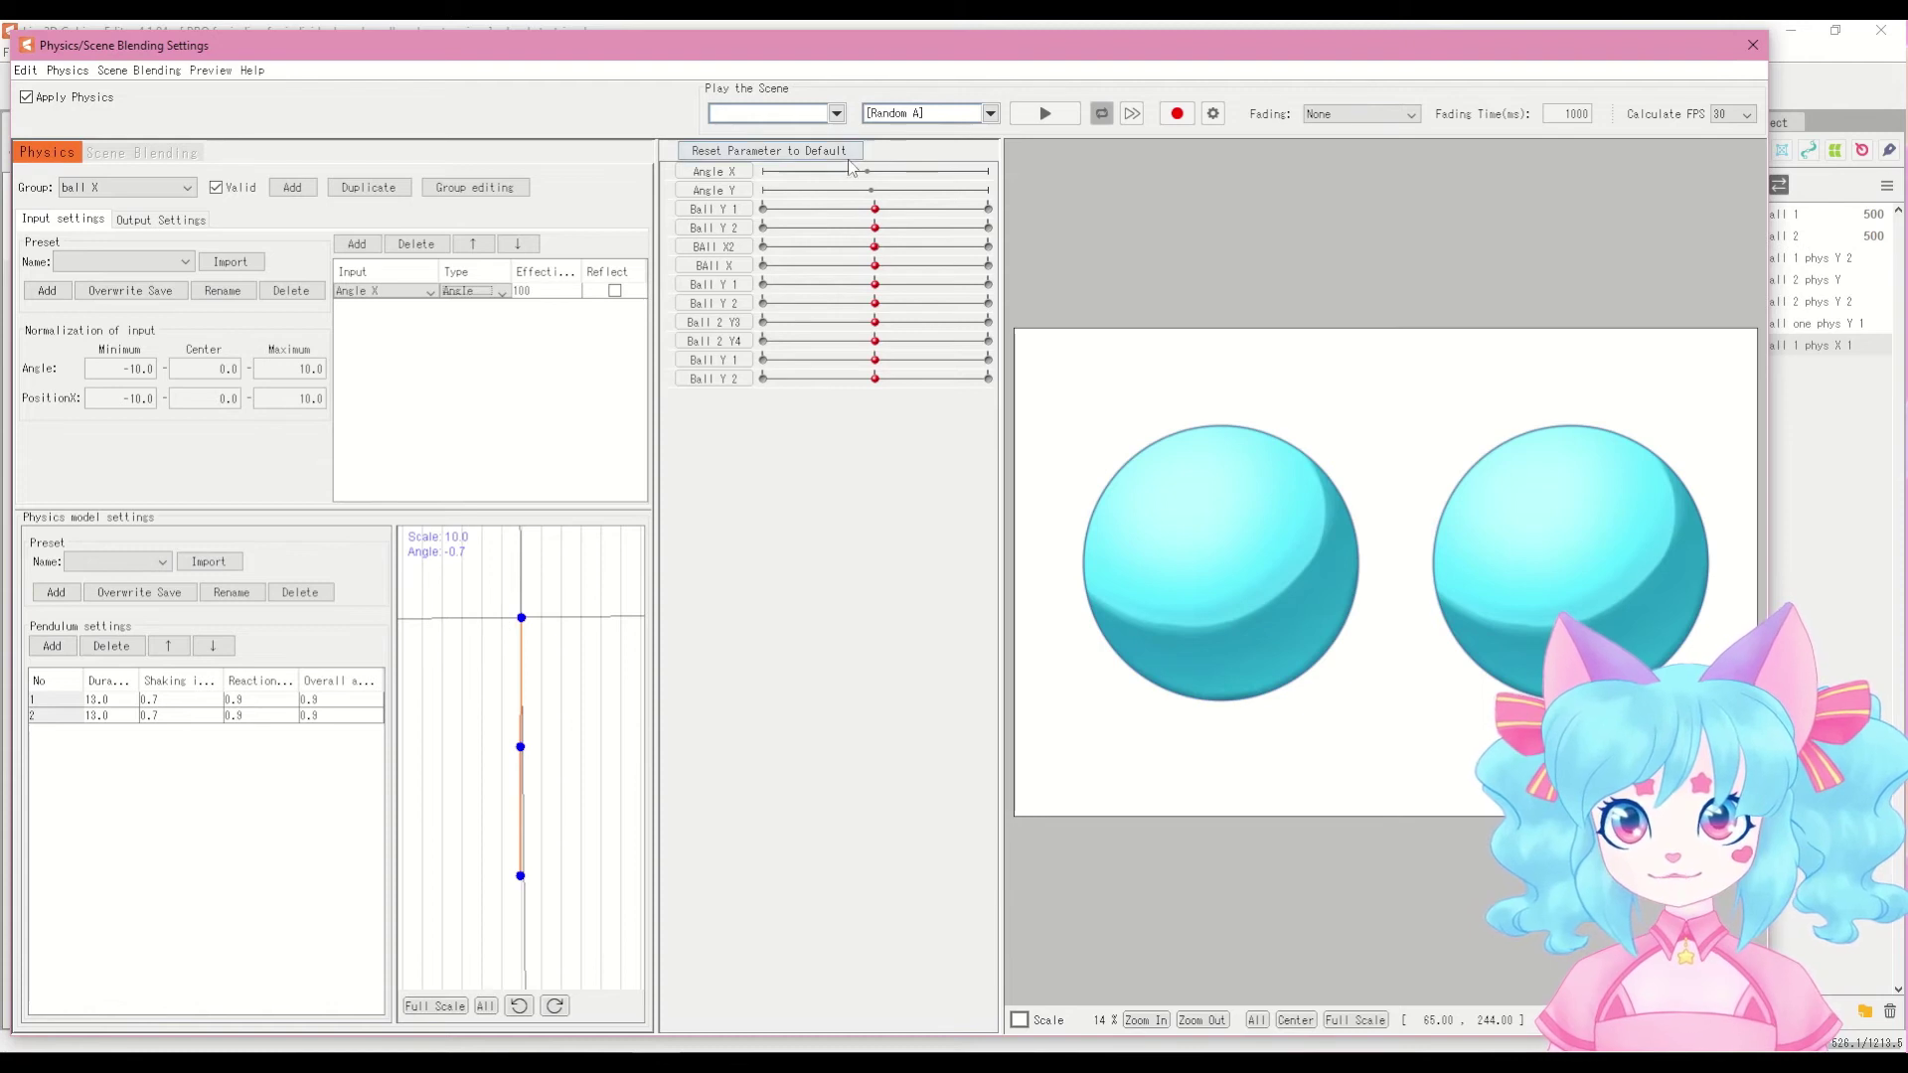
Step: Sweep Angle X across its full range to examine the ball X pendulums with the Angle input type
left_click_drag(864, 171, 629, 186)
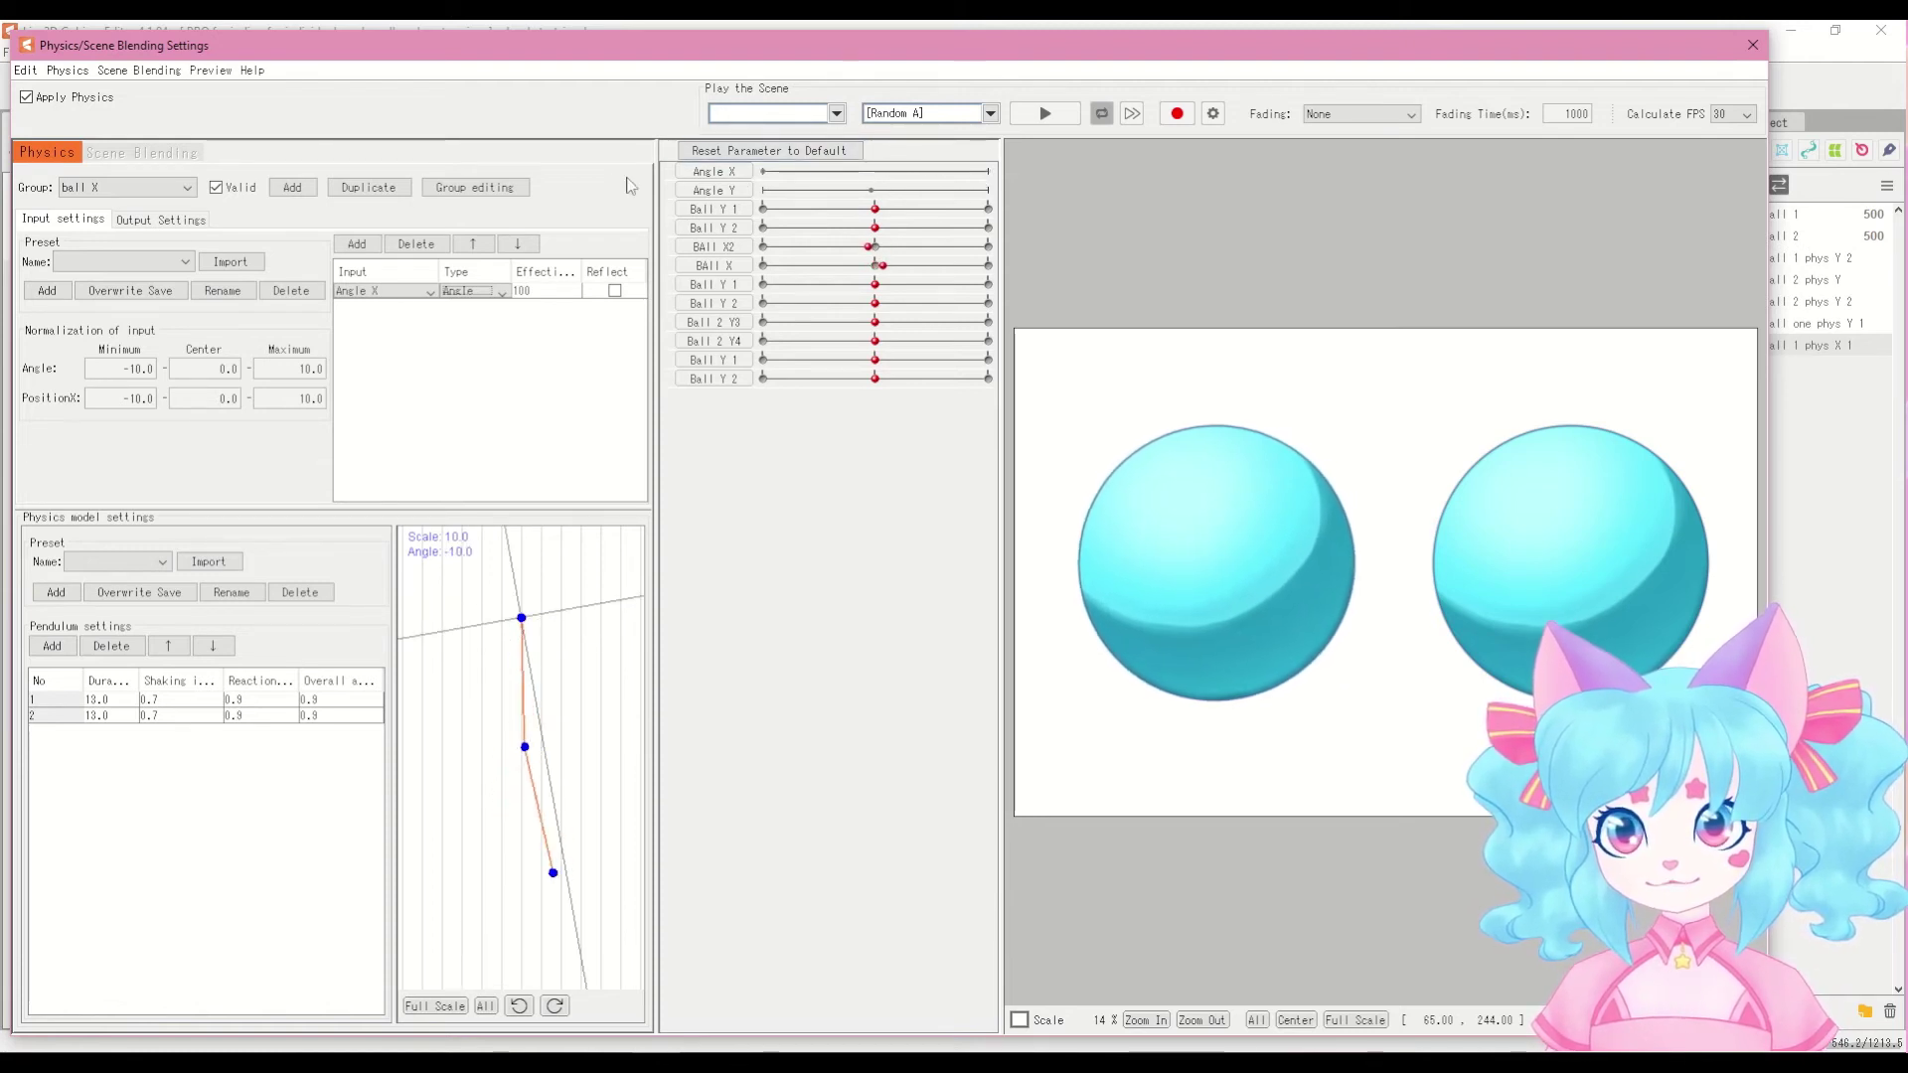
left_click_drag(629, 185, 1035, 282)
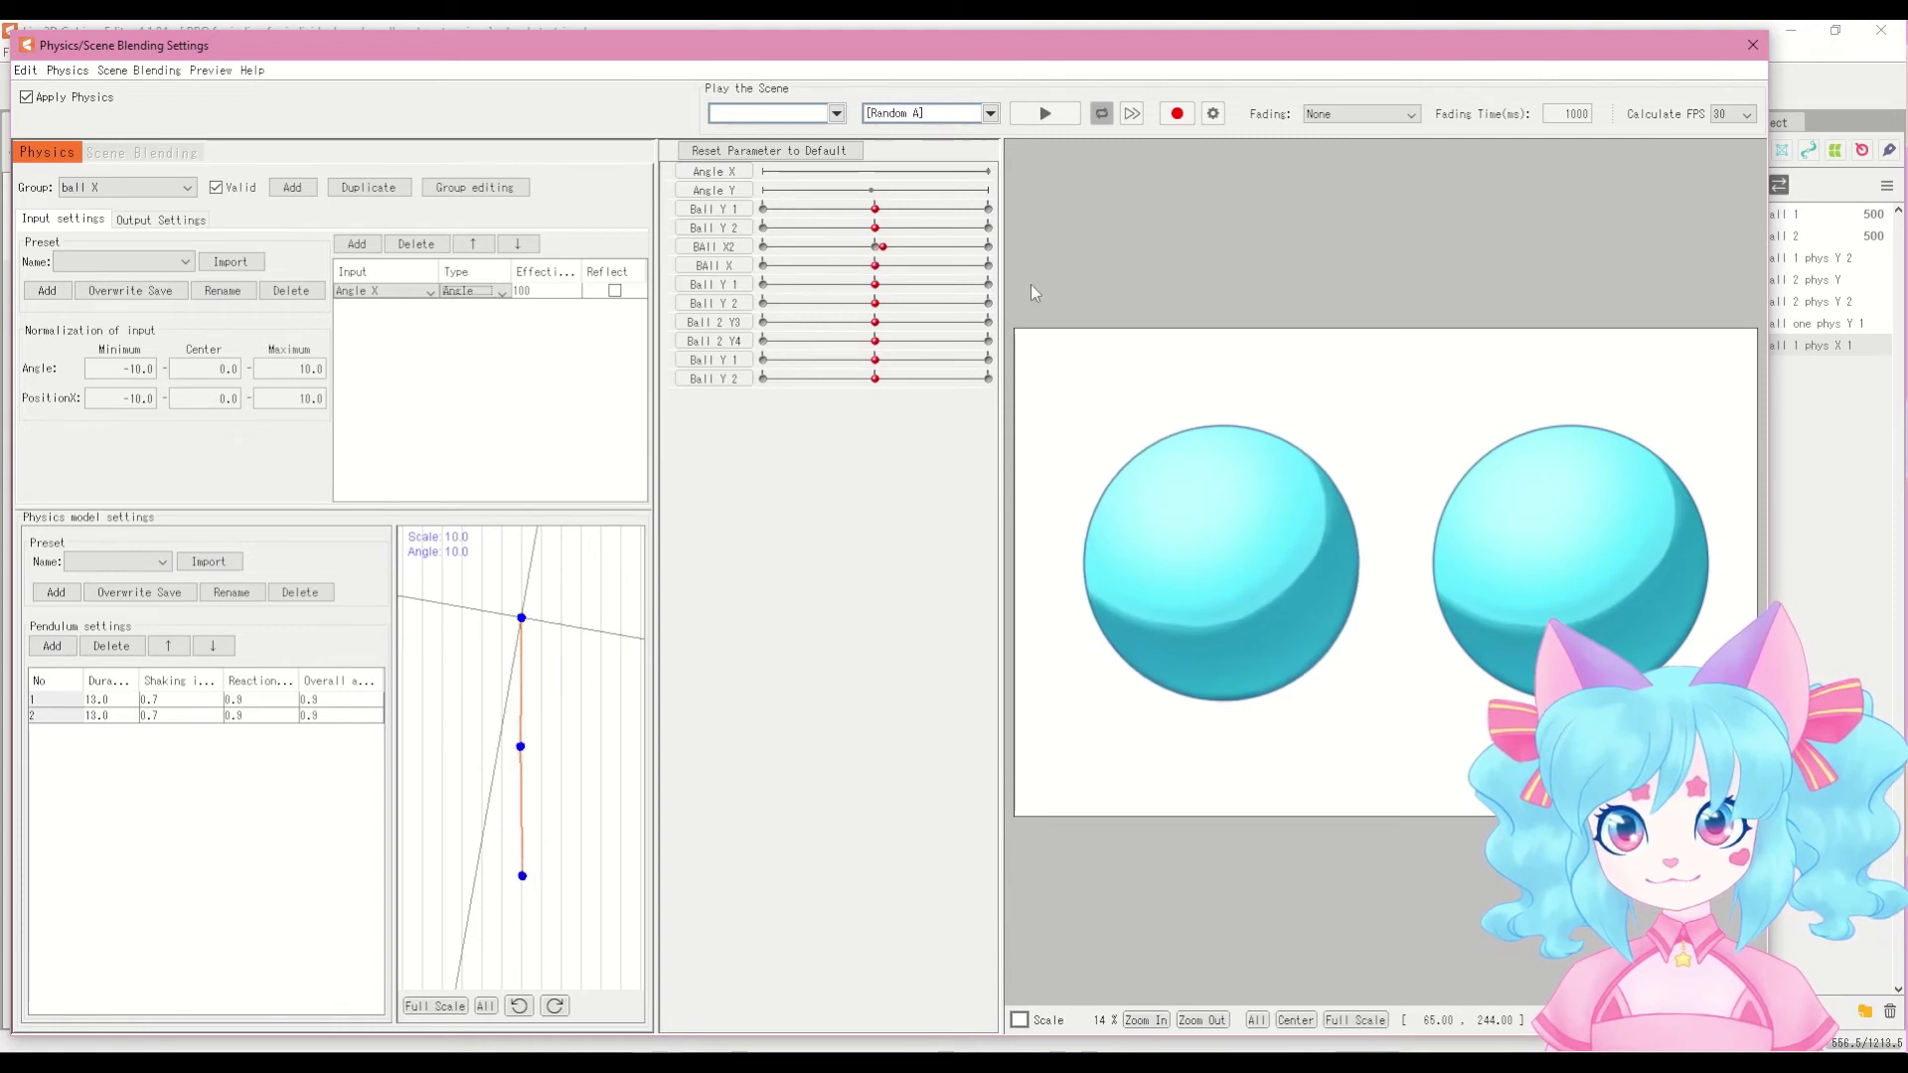
left_click_drag(1033, 266, 740, 429)
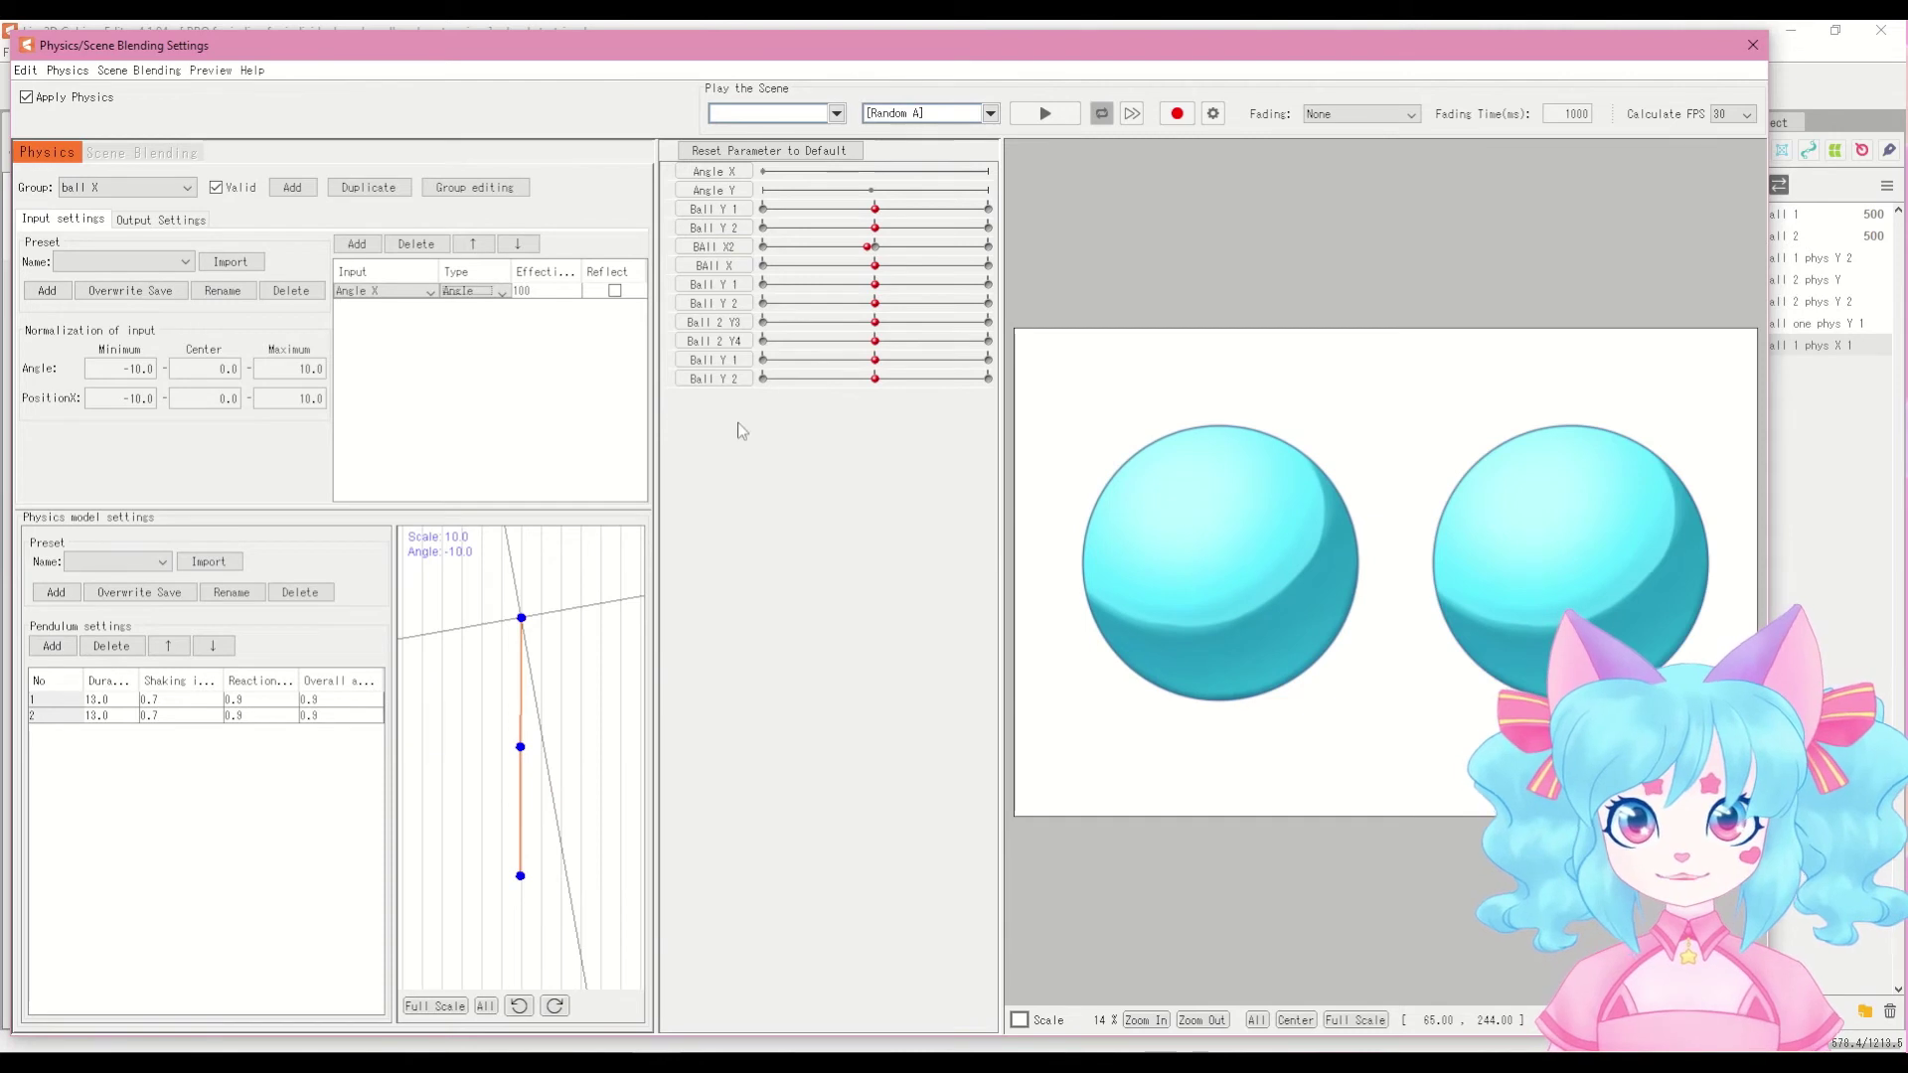
left_click_drag(675, 171, 1029, 191)
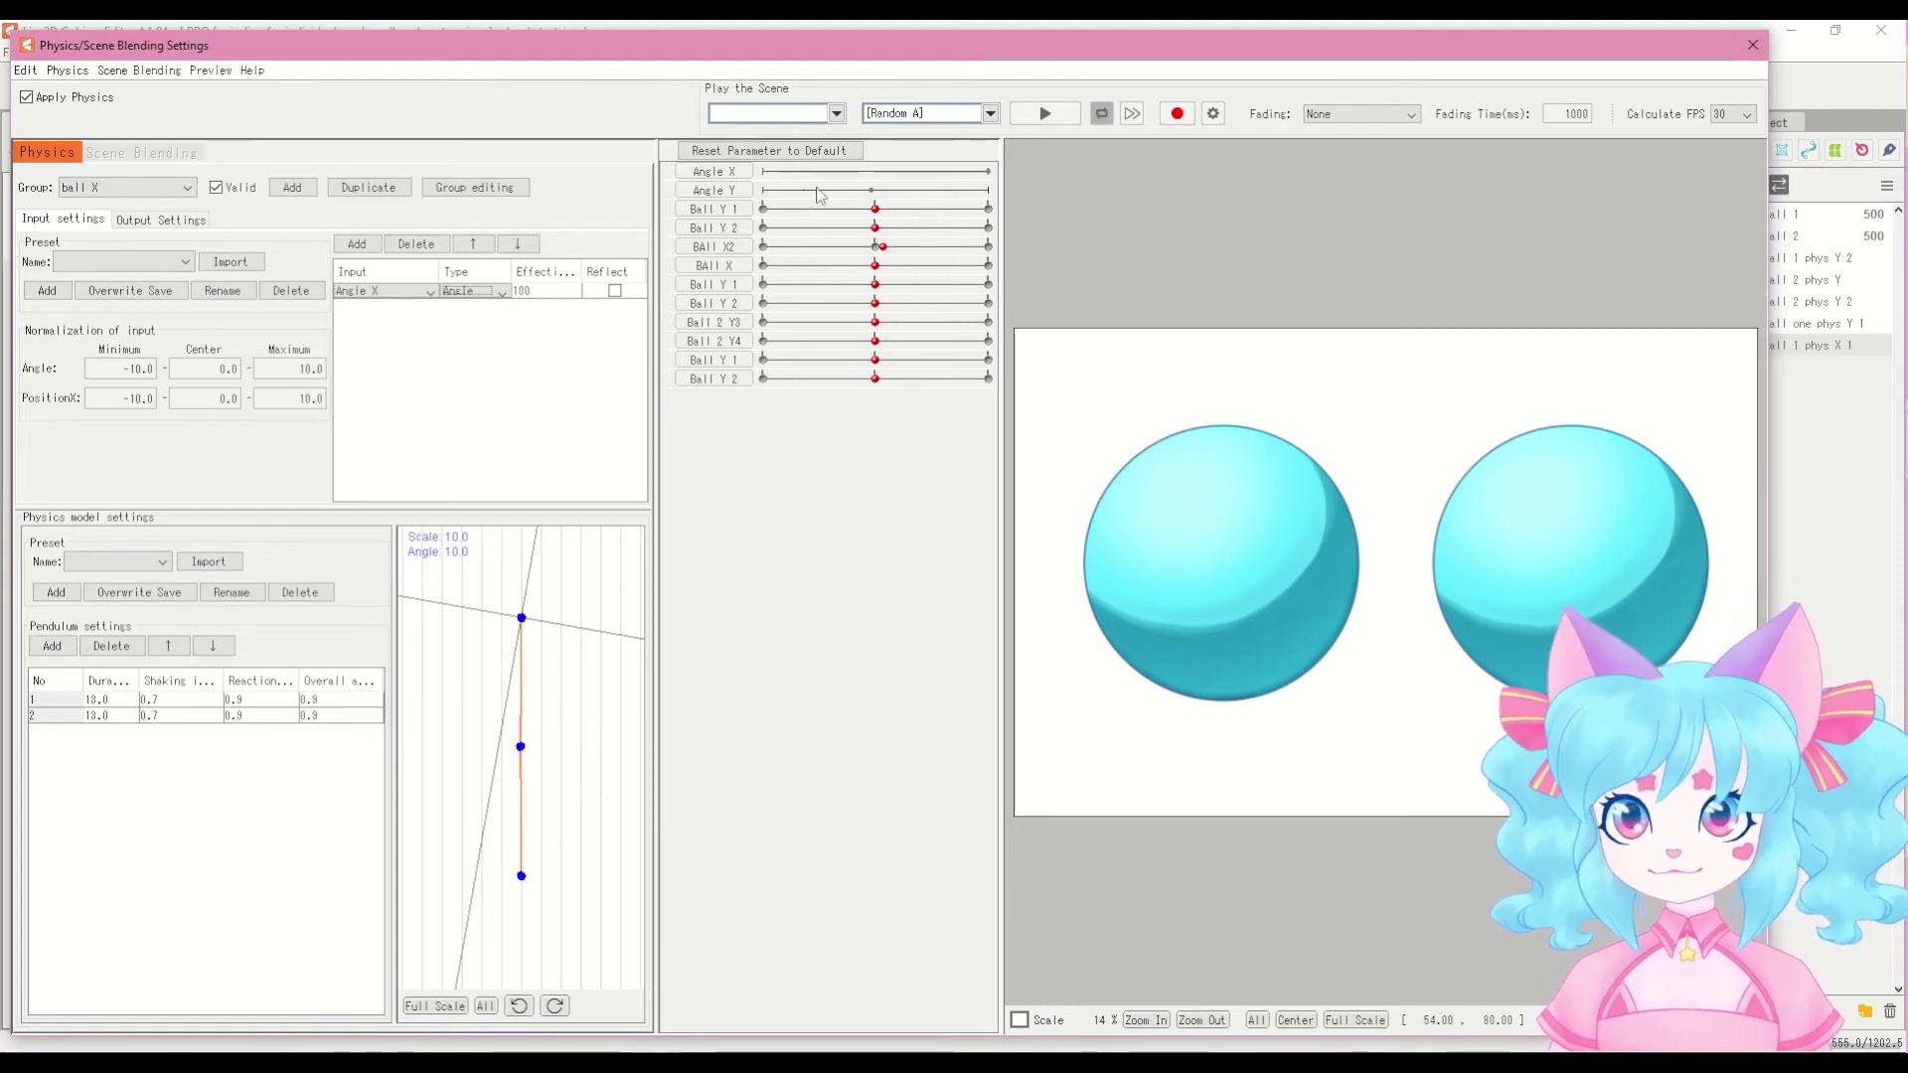
Step: Move the look target around the preview model to examine both balls' combined sideways and vertical physics
left_click_drag(1242, 557, 1086, 606)
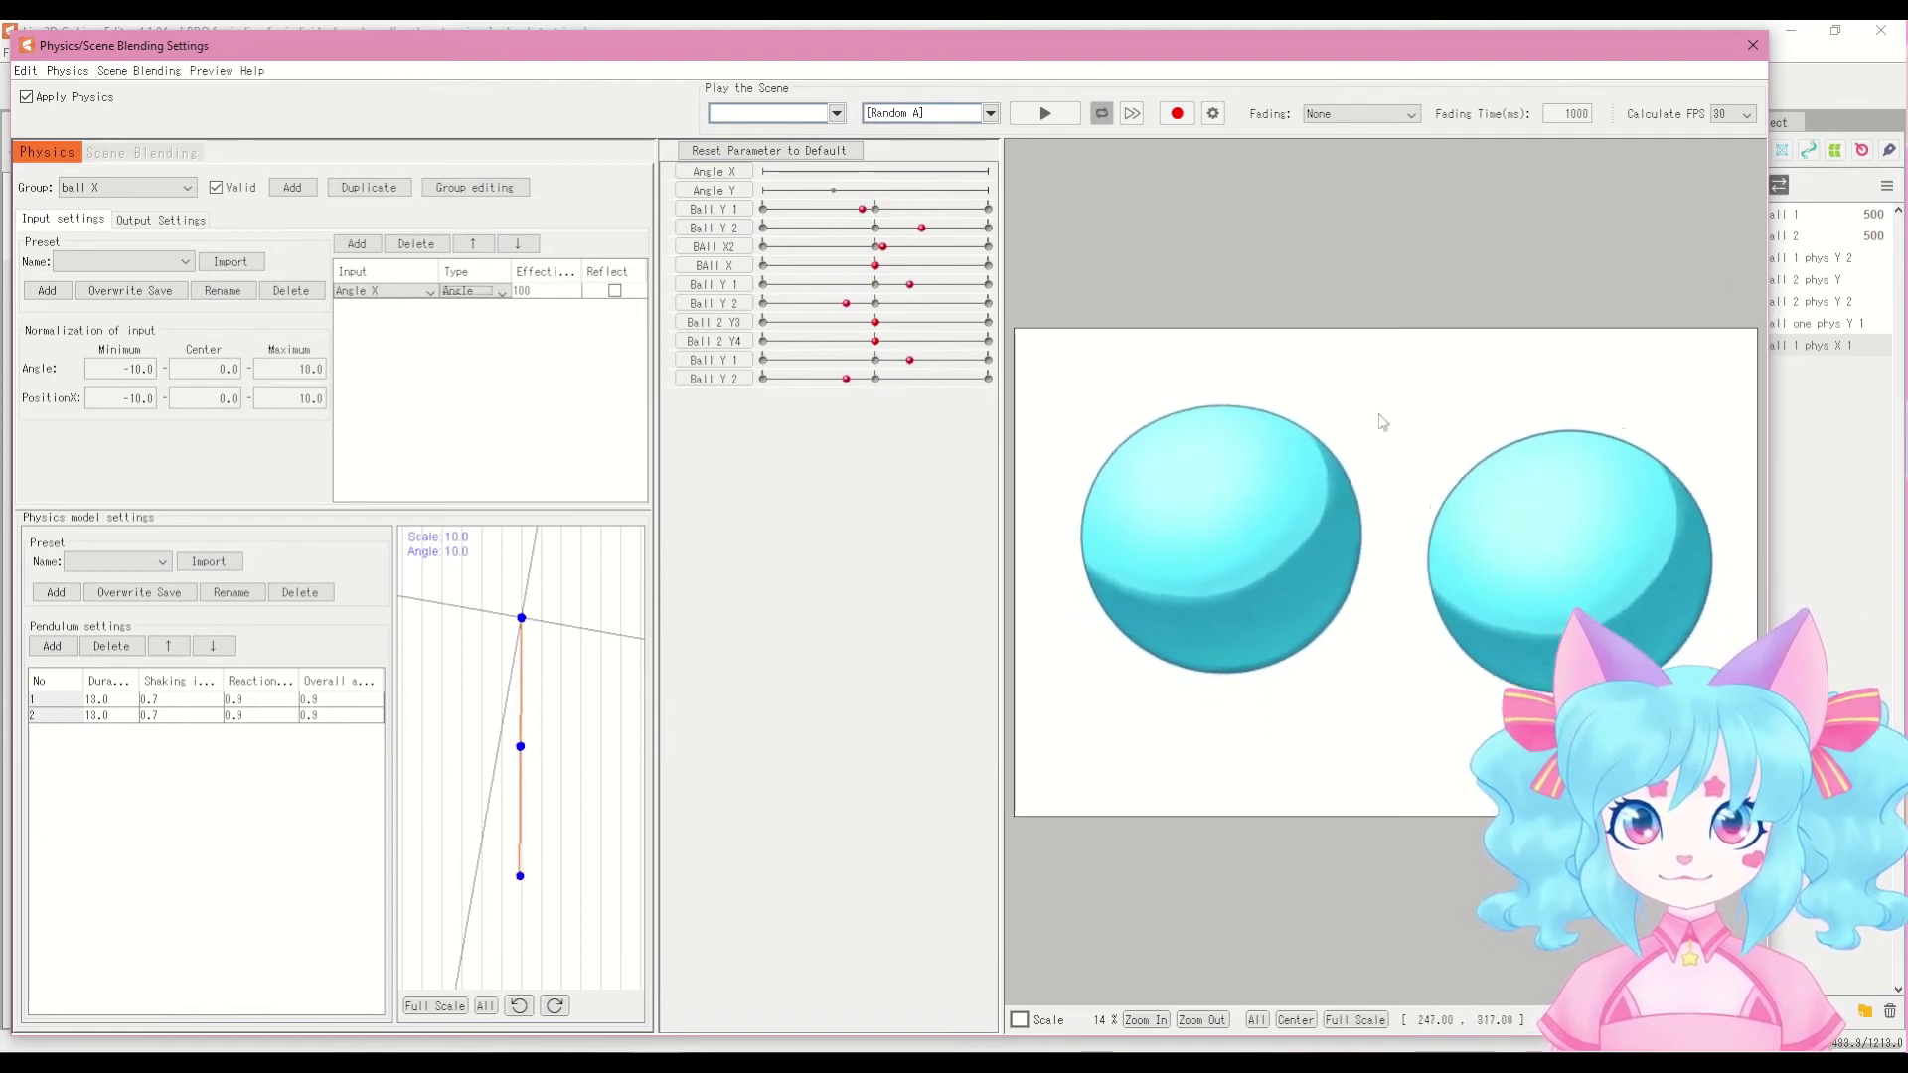
left_click_drag(1329, 723, 1062, 442)
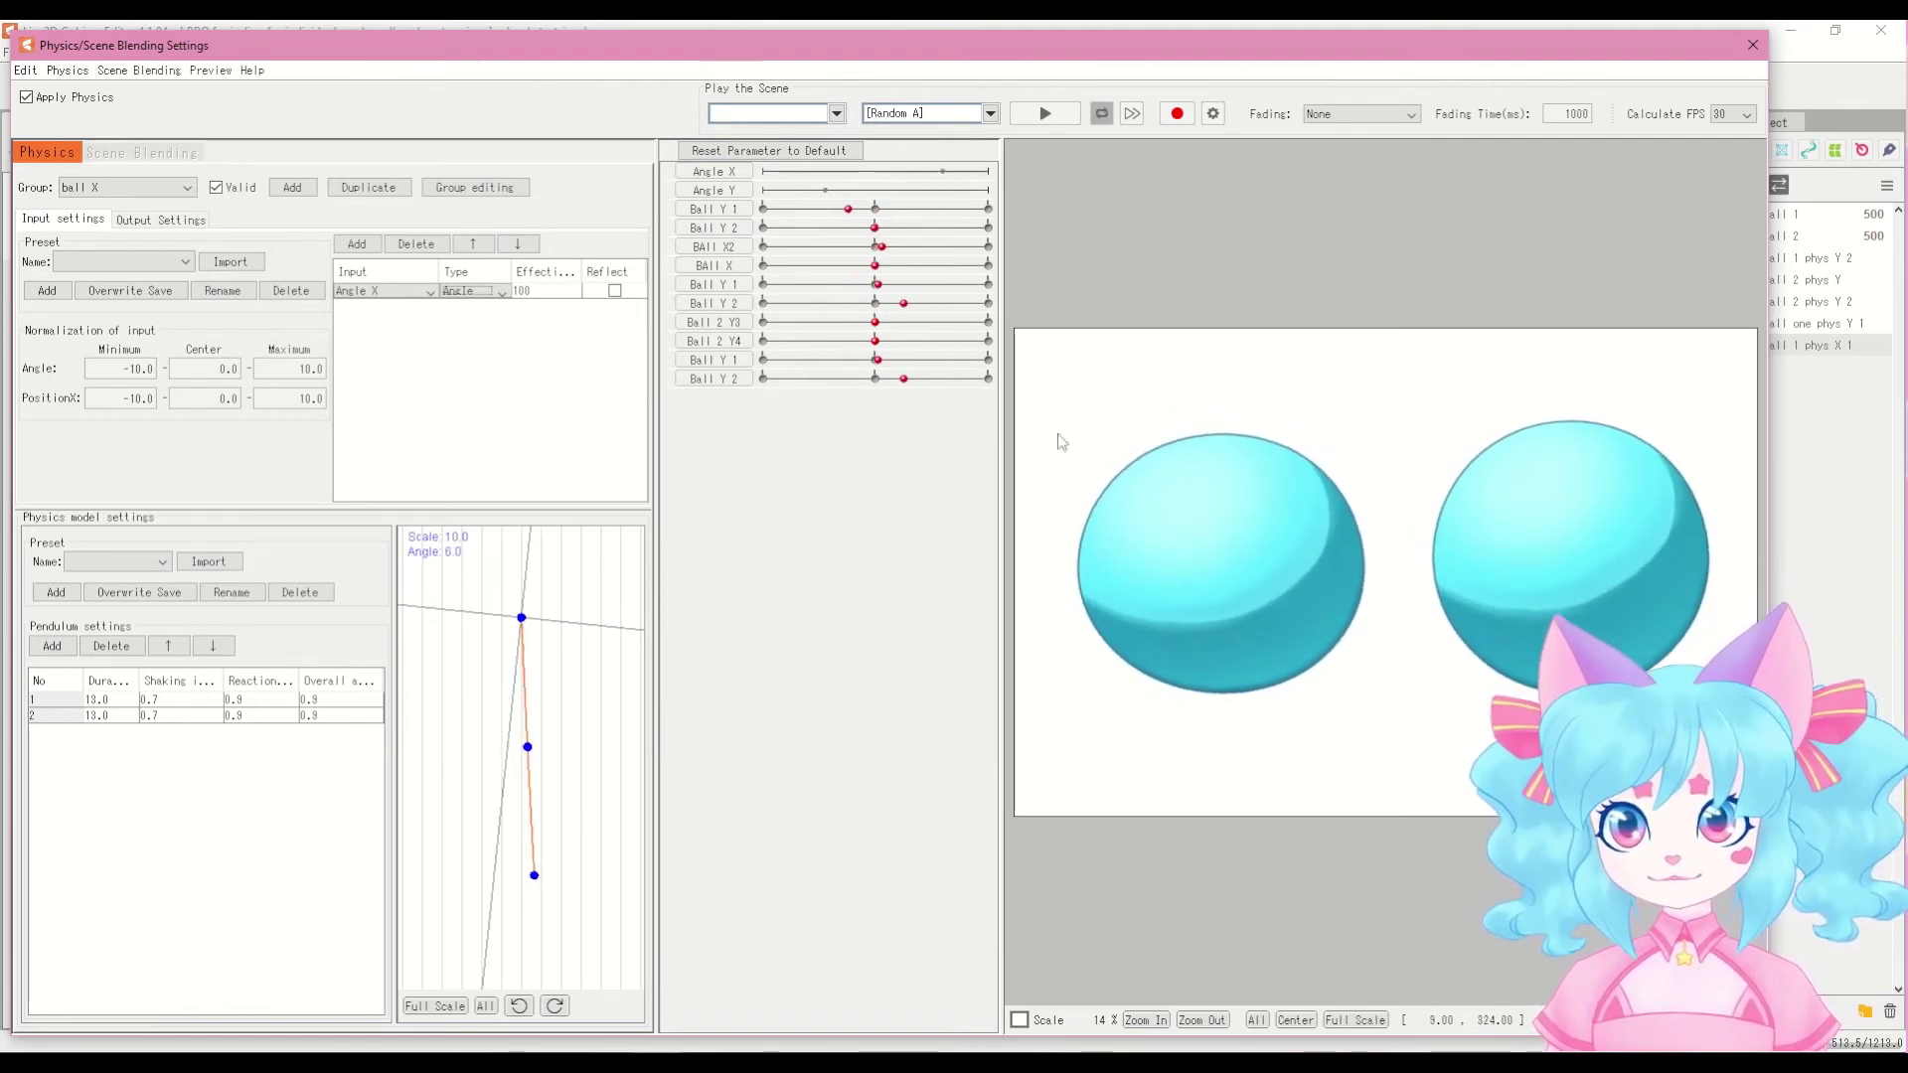
left_click_drag(1301, 550, 1788, 572)
Step: Set the ball X group's Angle X input type to Position X and move the look target to test the sideways sway
left_click(467, 290)
left_click(502, 292)
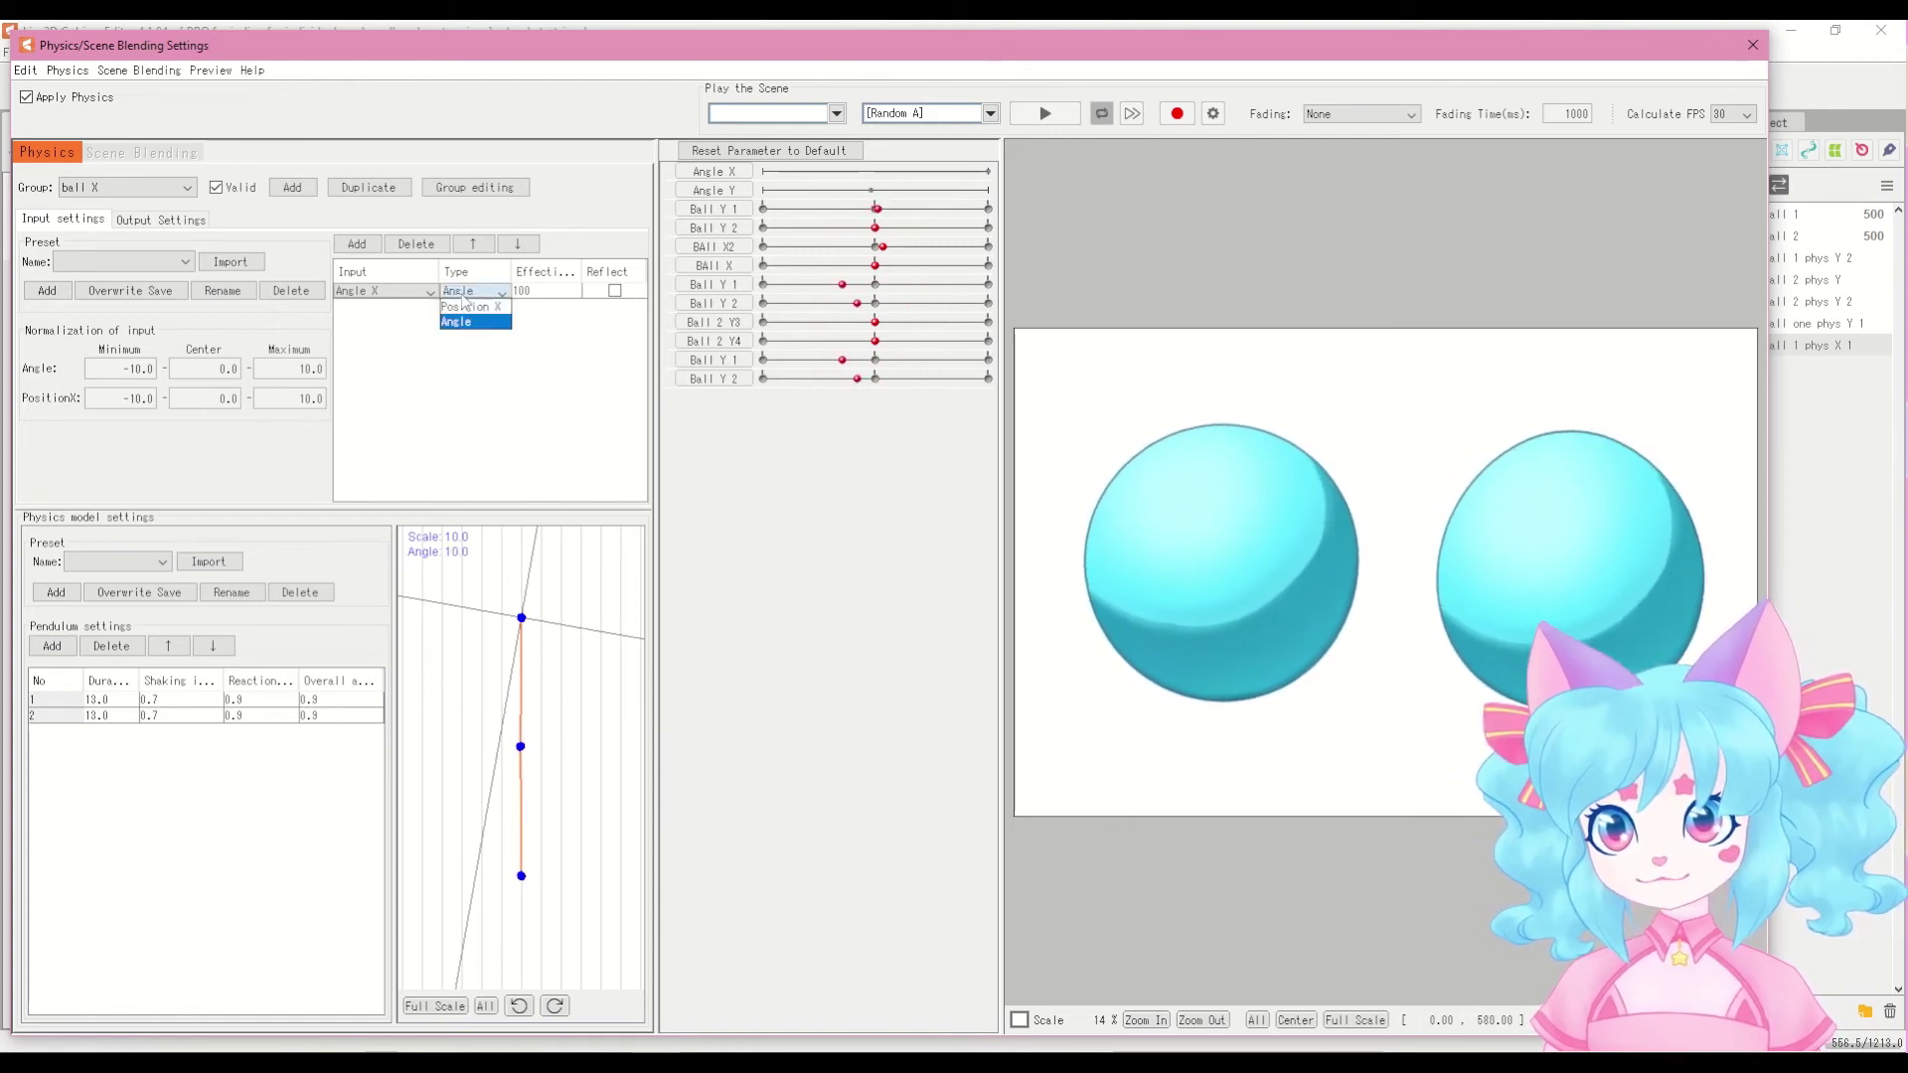
left_click(475, 311)
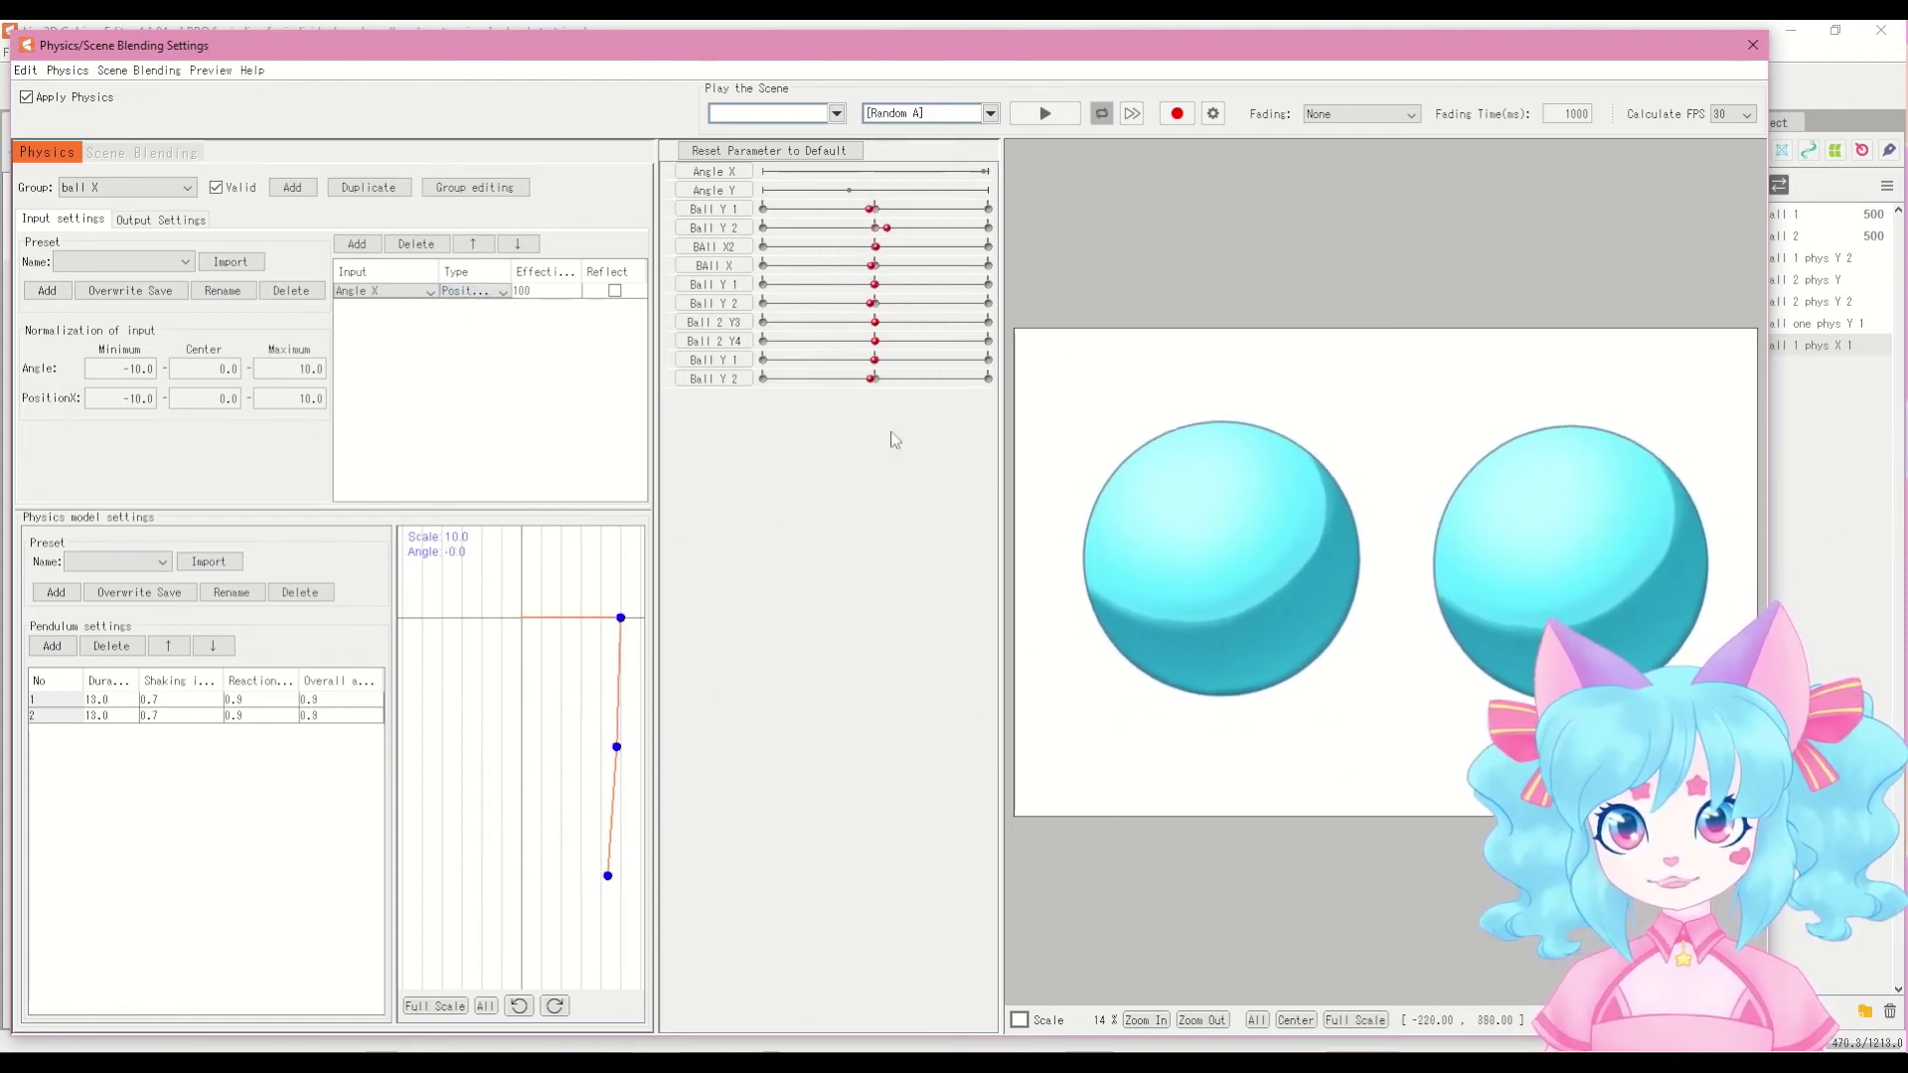
left_click_drag(1164, 812, 1578, 606)
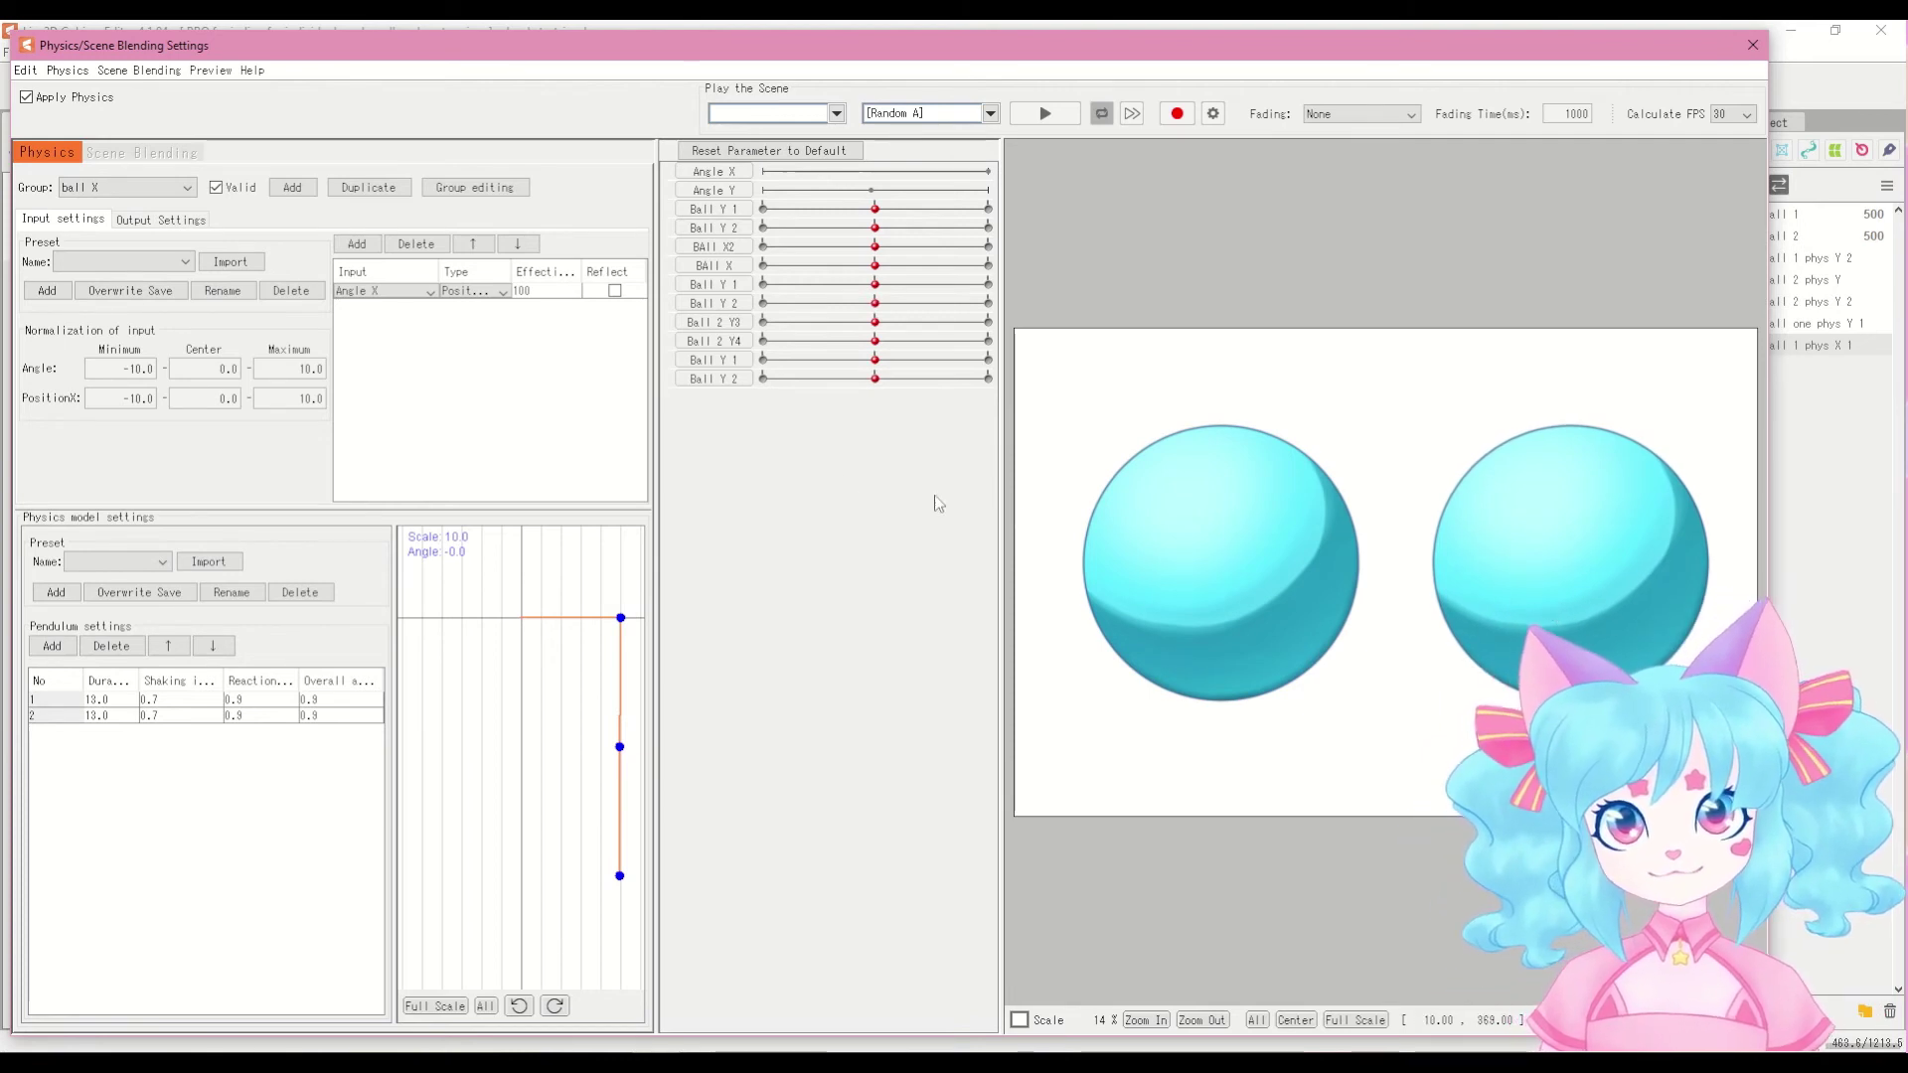
Step: Review the Angle X input type options, keep Position X, and swing the look target upward to examine the balls' vertical bounce
left_click(479, 291)
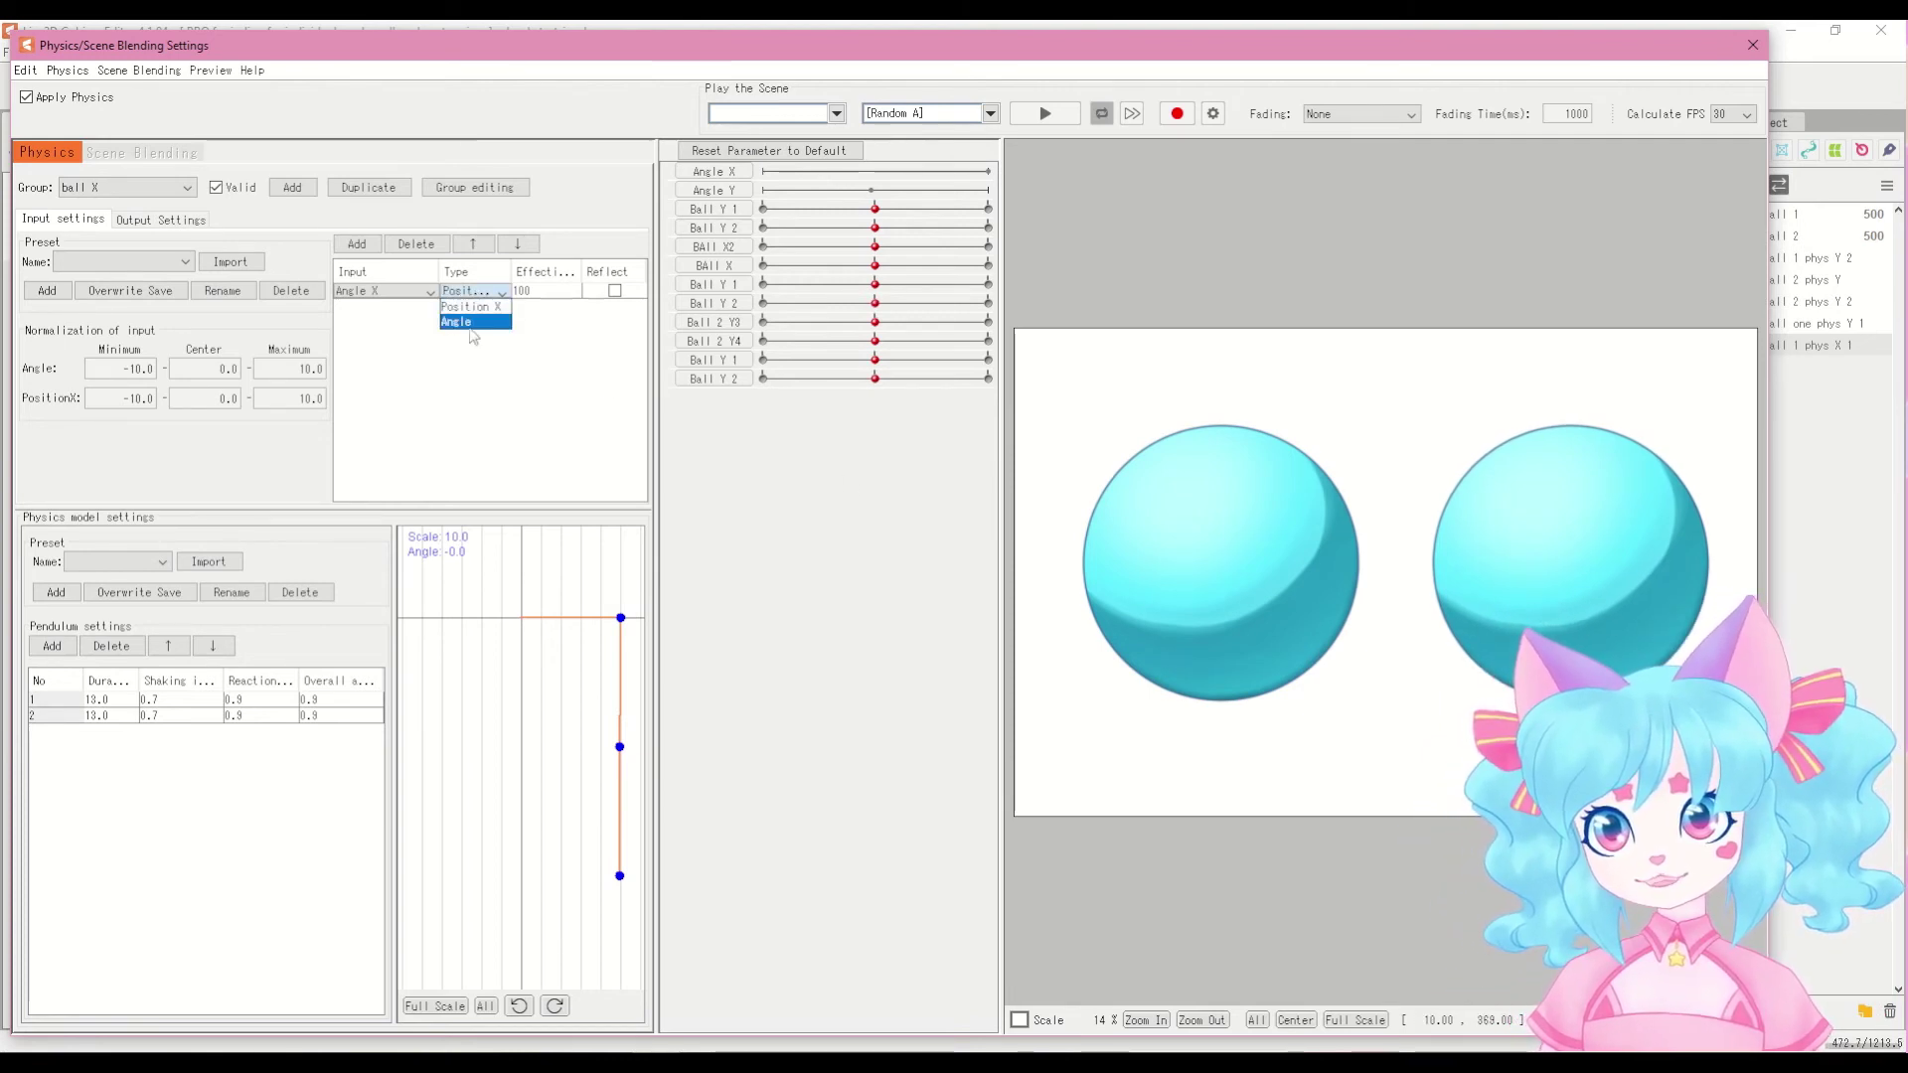
left_click(480, 307)
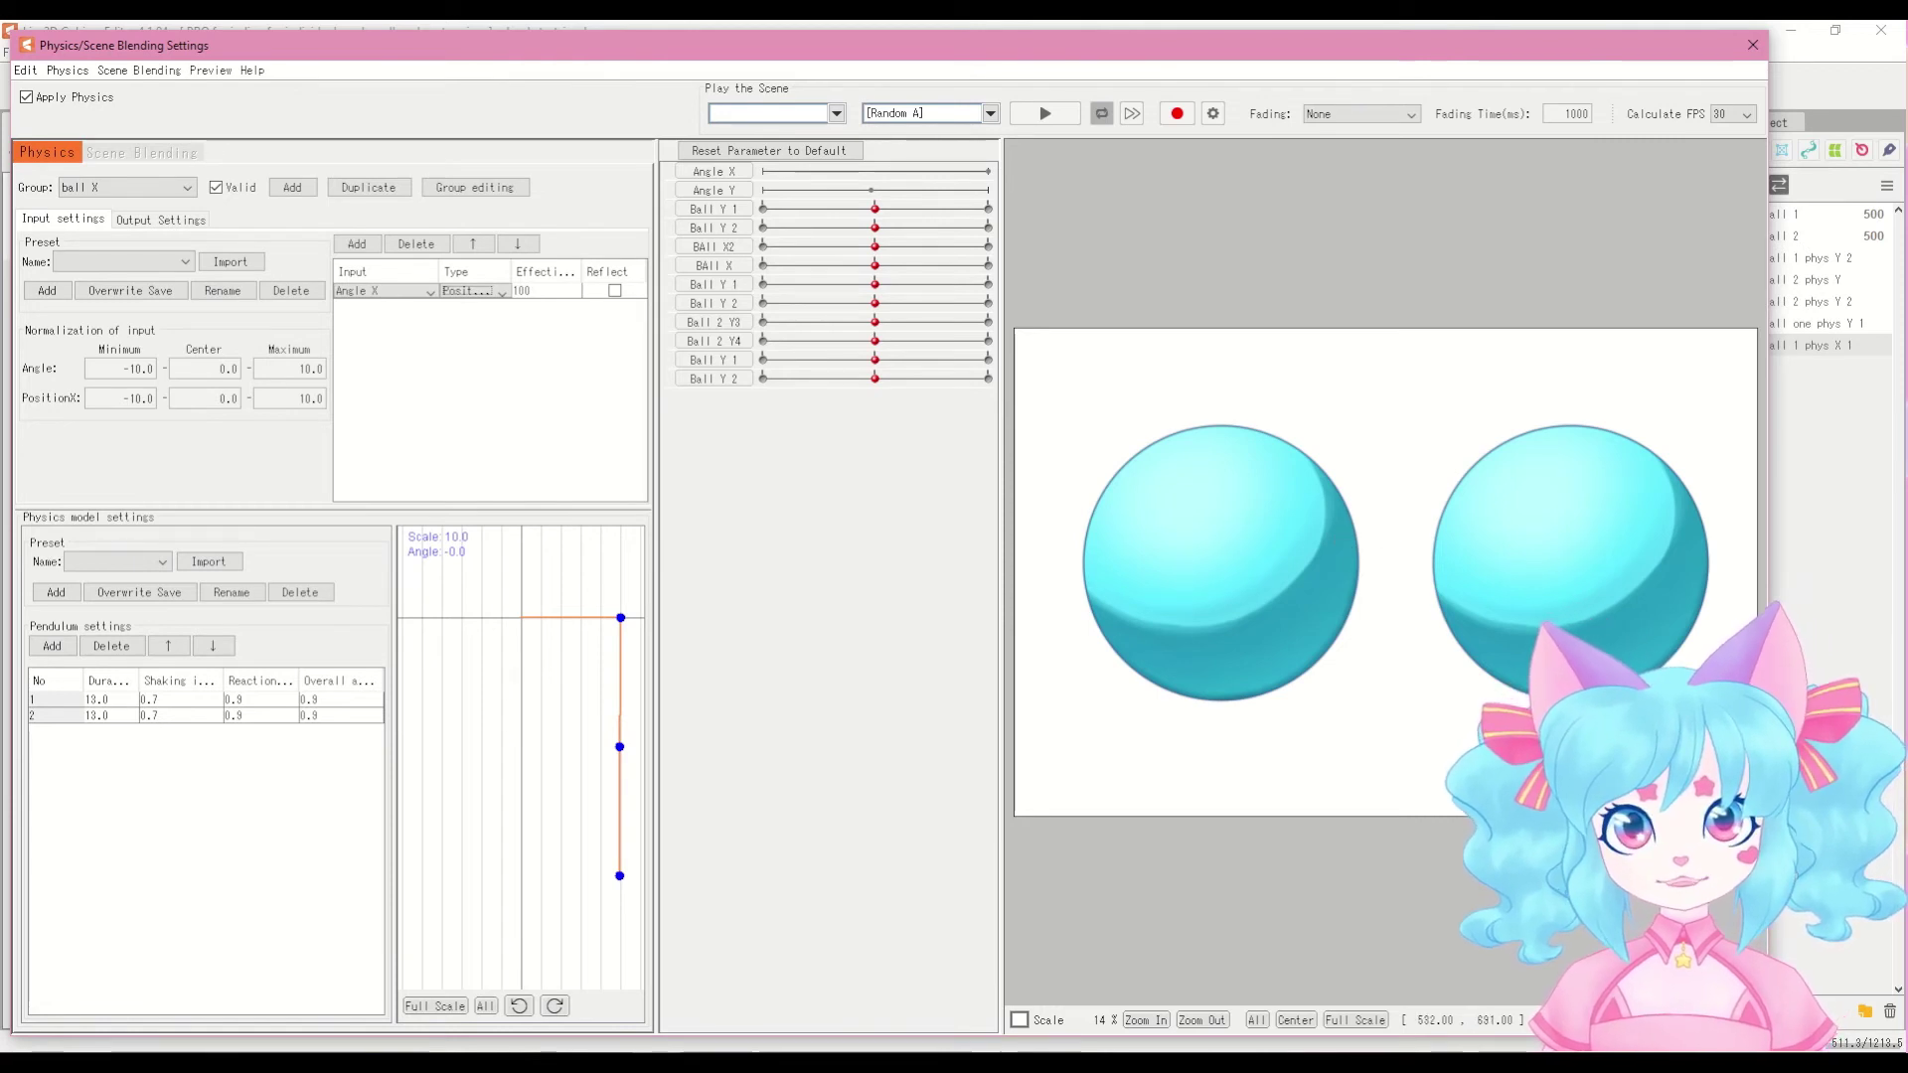
left_click_drag(1308, 582, 1474, 252)
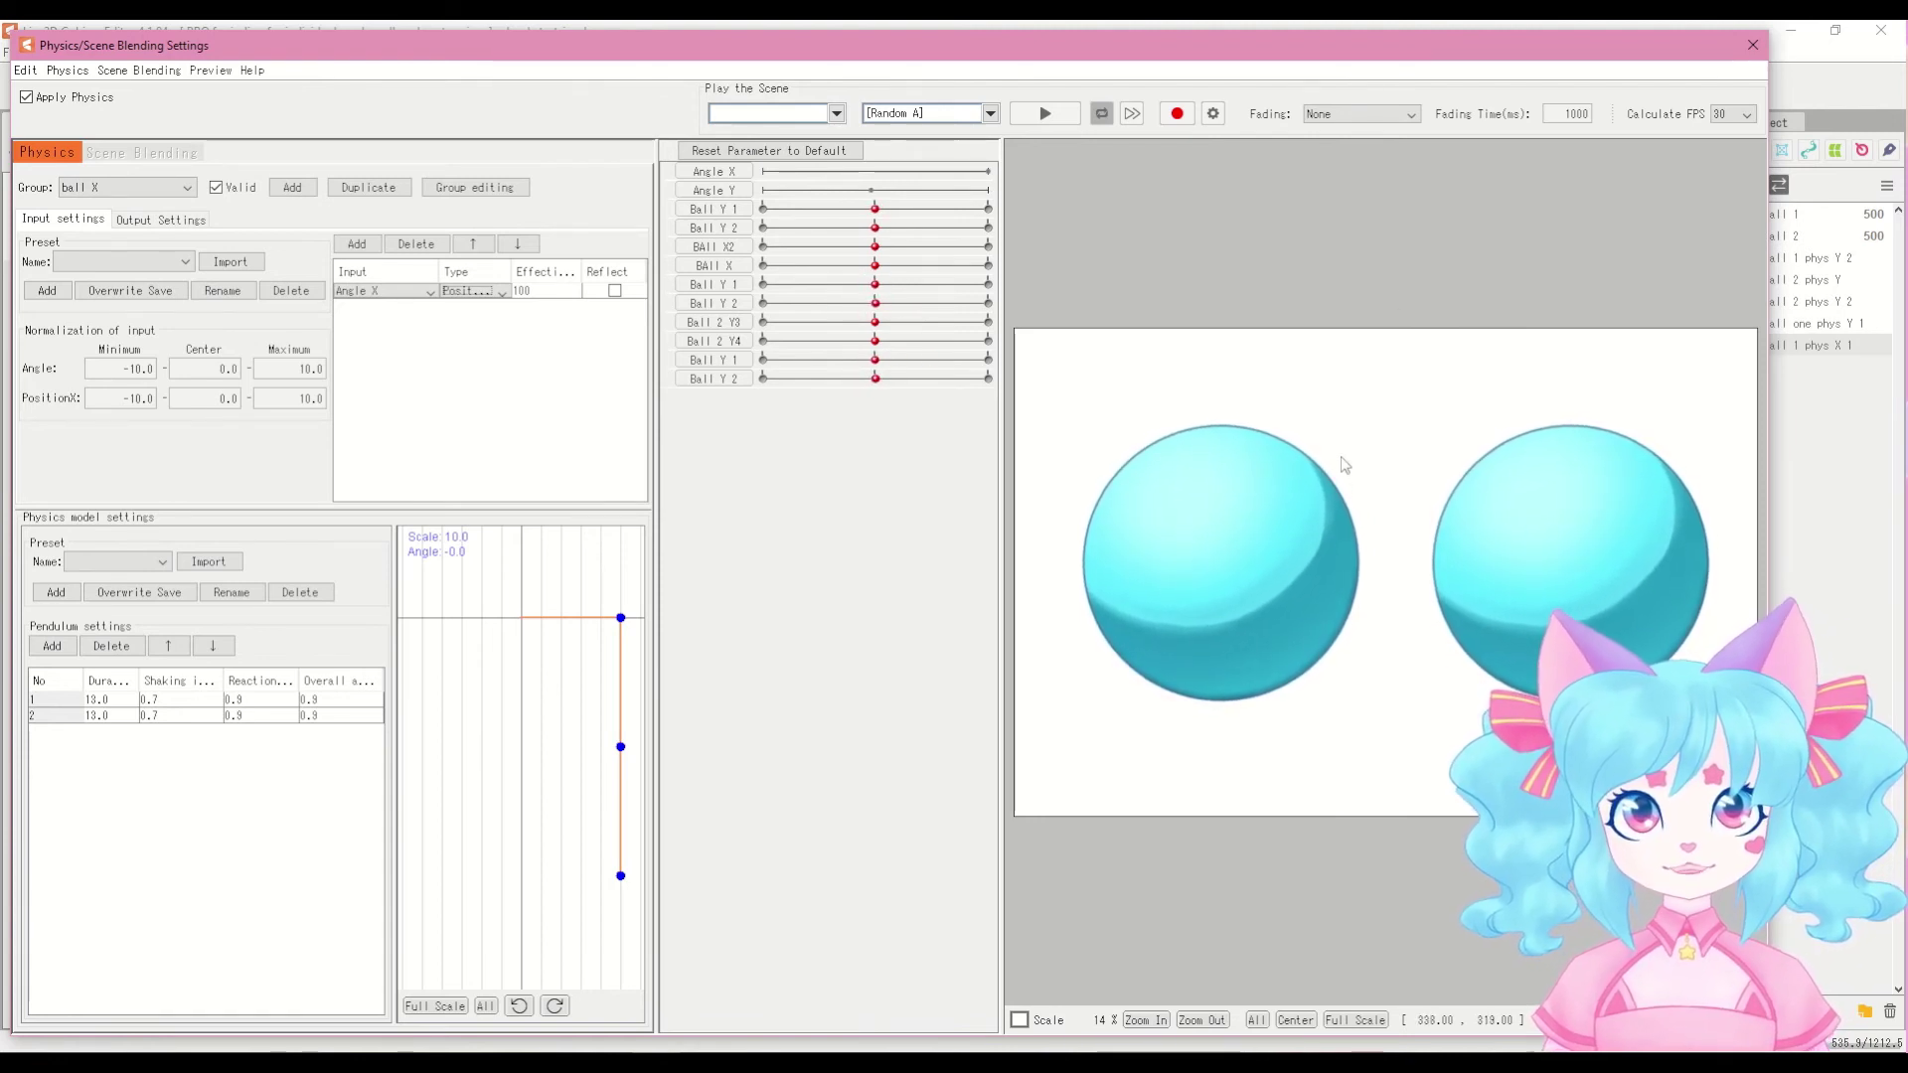
left_click_drag(1349, 482, 1369, 295)
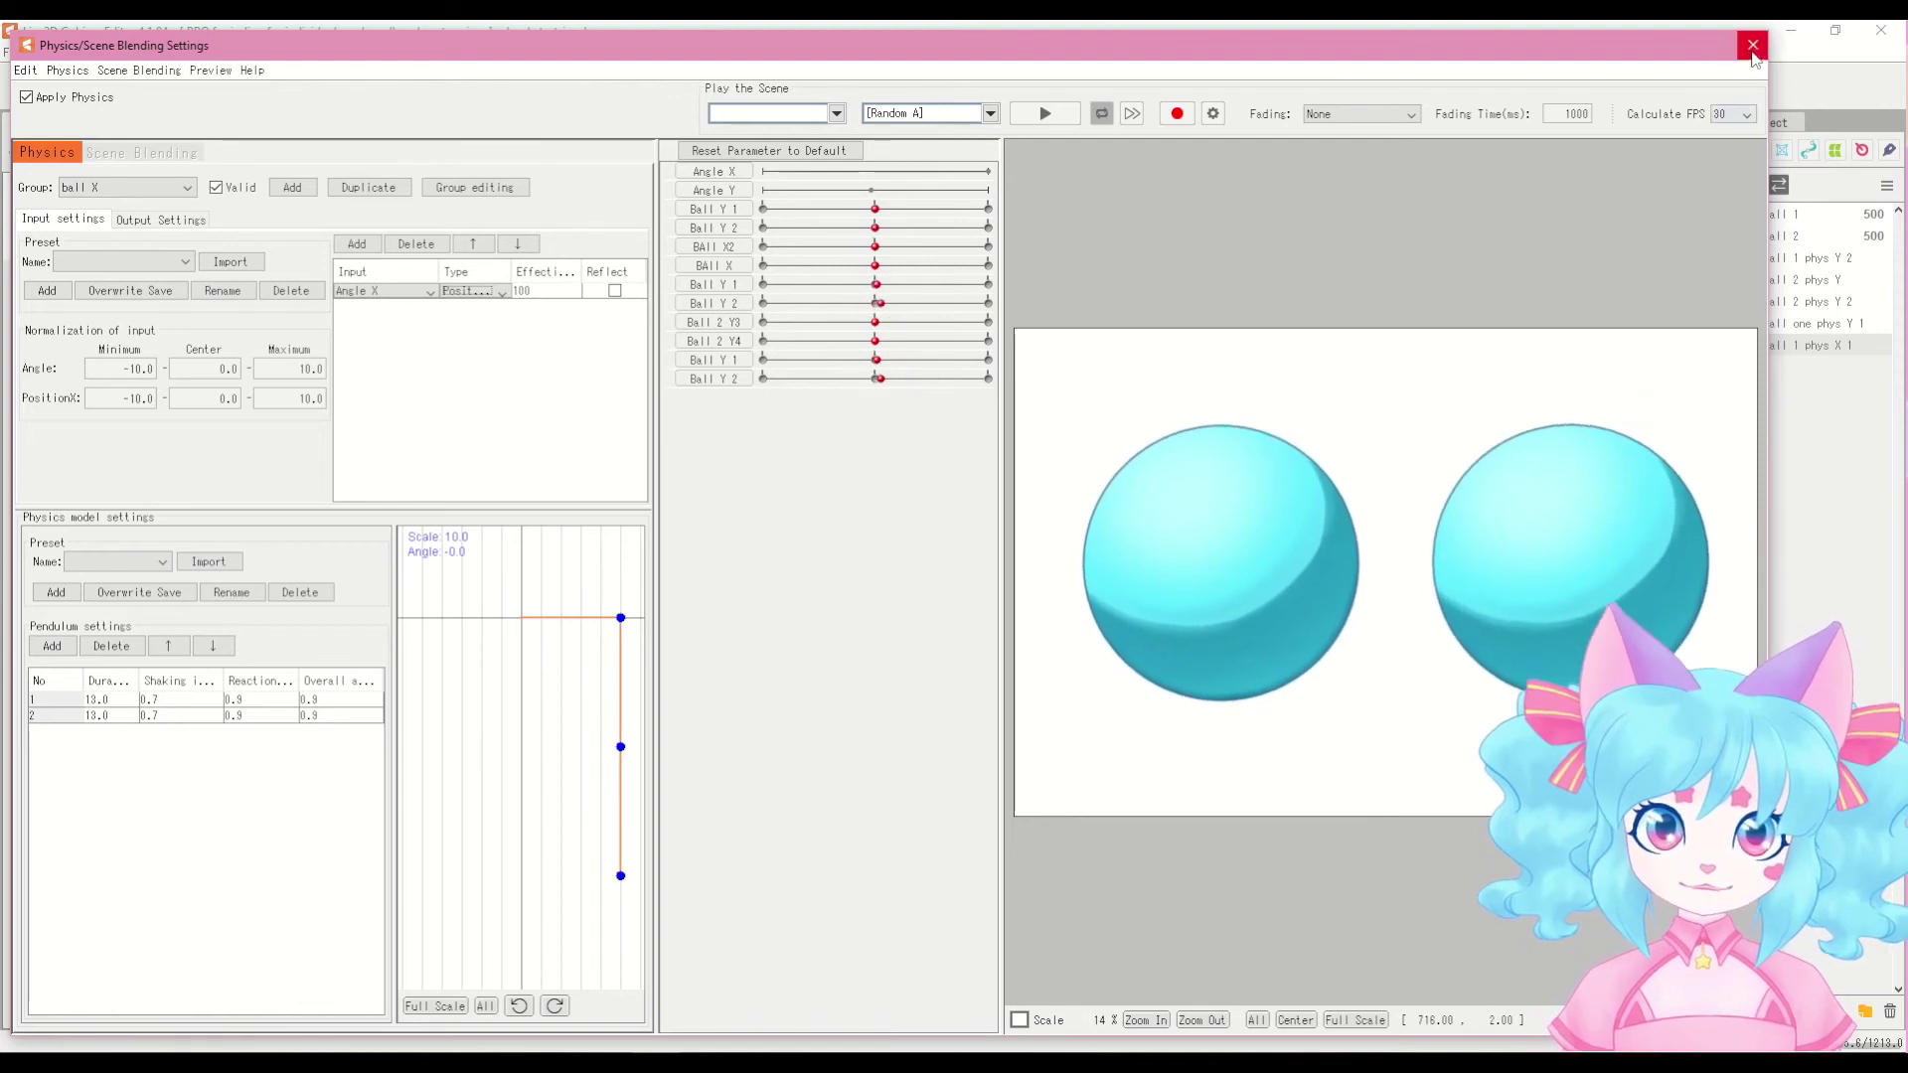
Step: Close the physics settings, expand the Ball 1 deformer hierarchy and select the Ball 1 art mesh nested inside it
left_click(1752, 45)
left_click(641, 467)
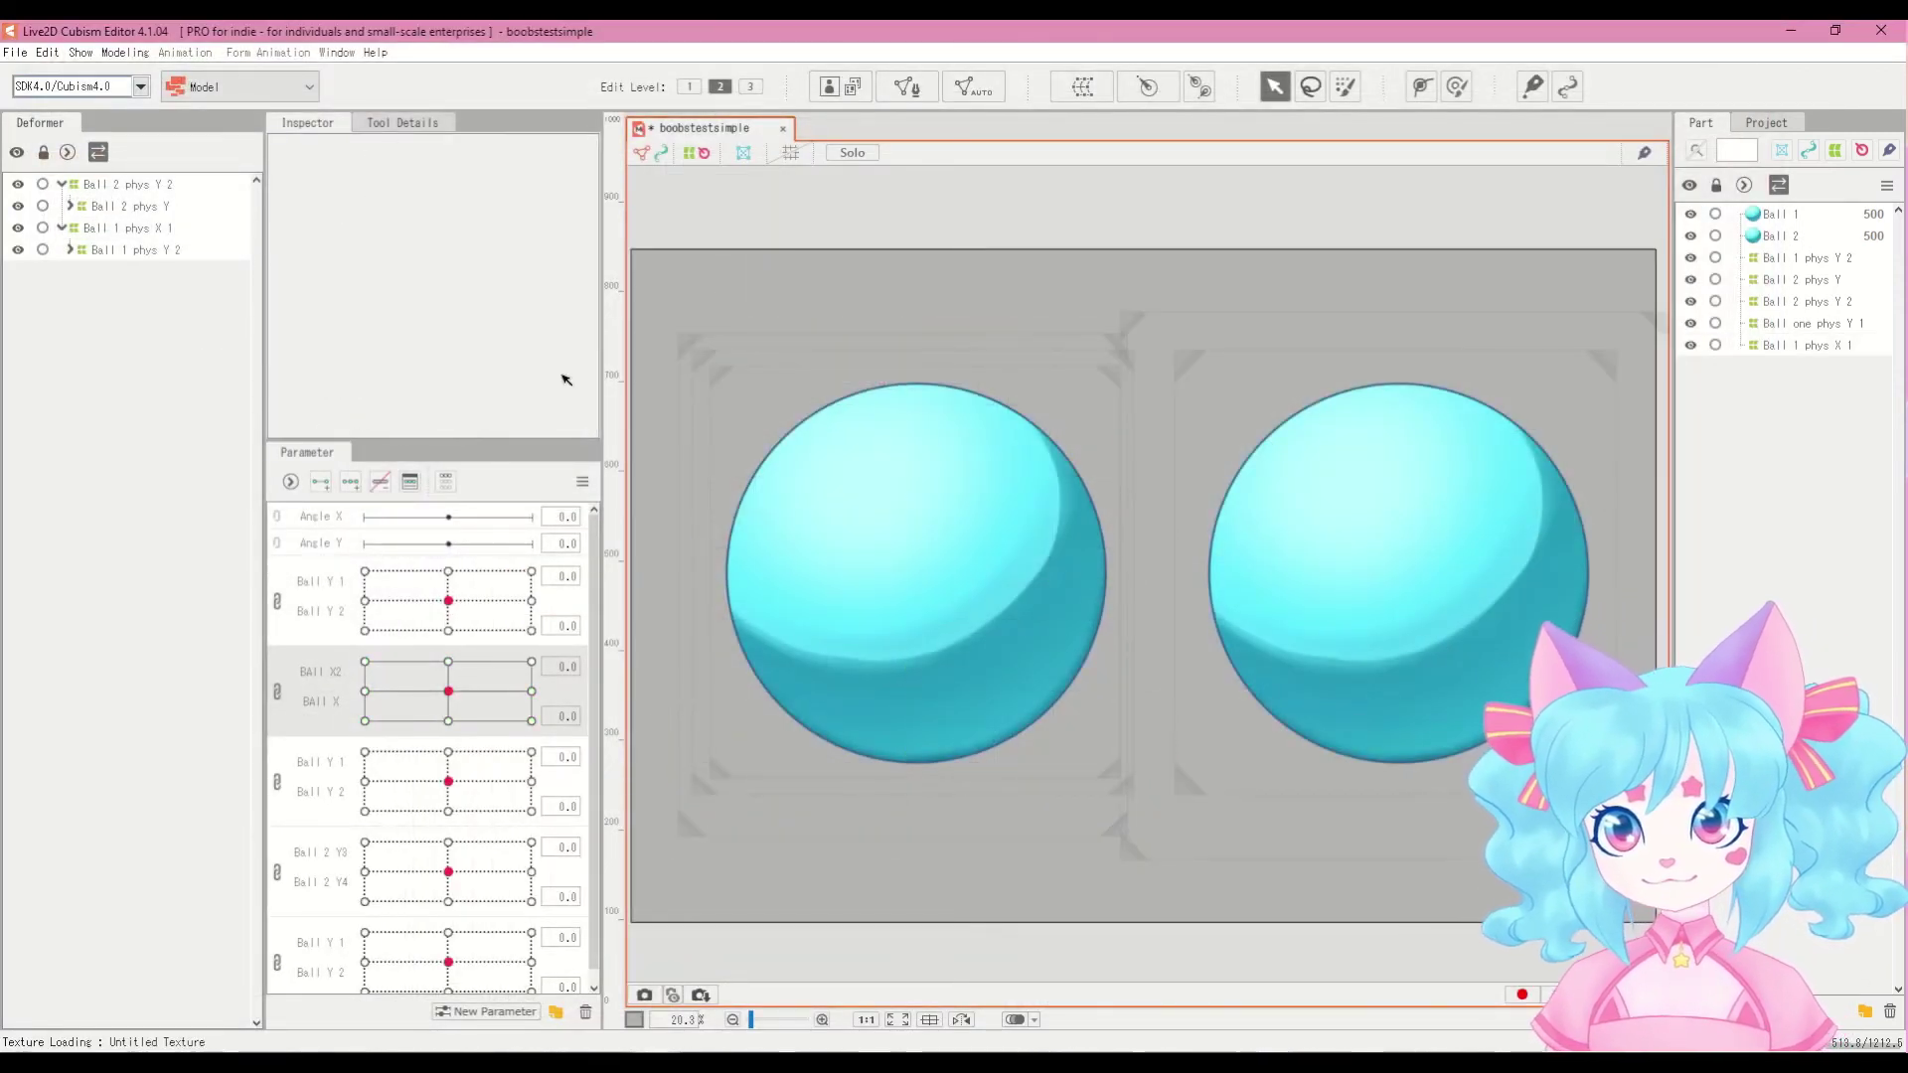
left_click(71, 249)
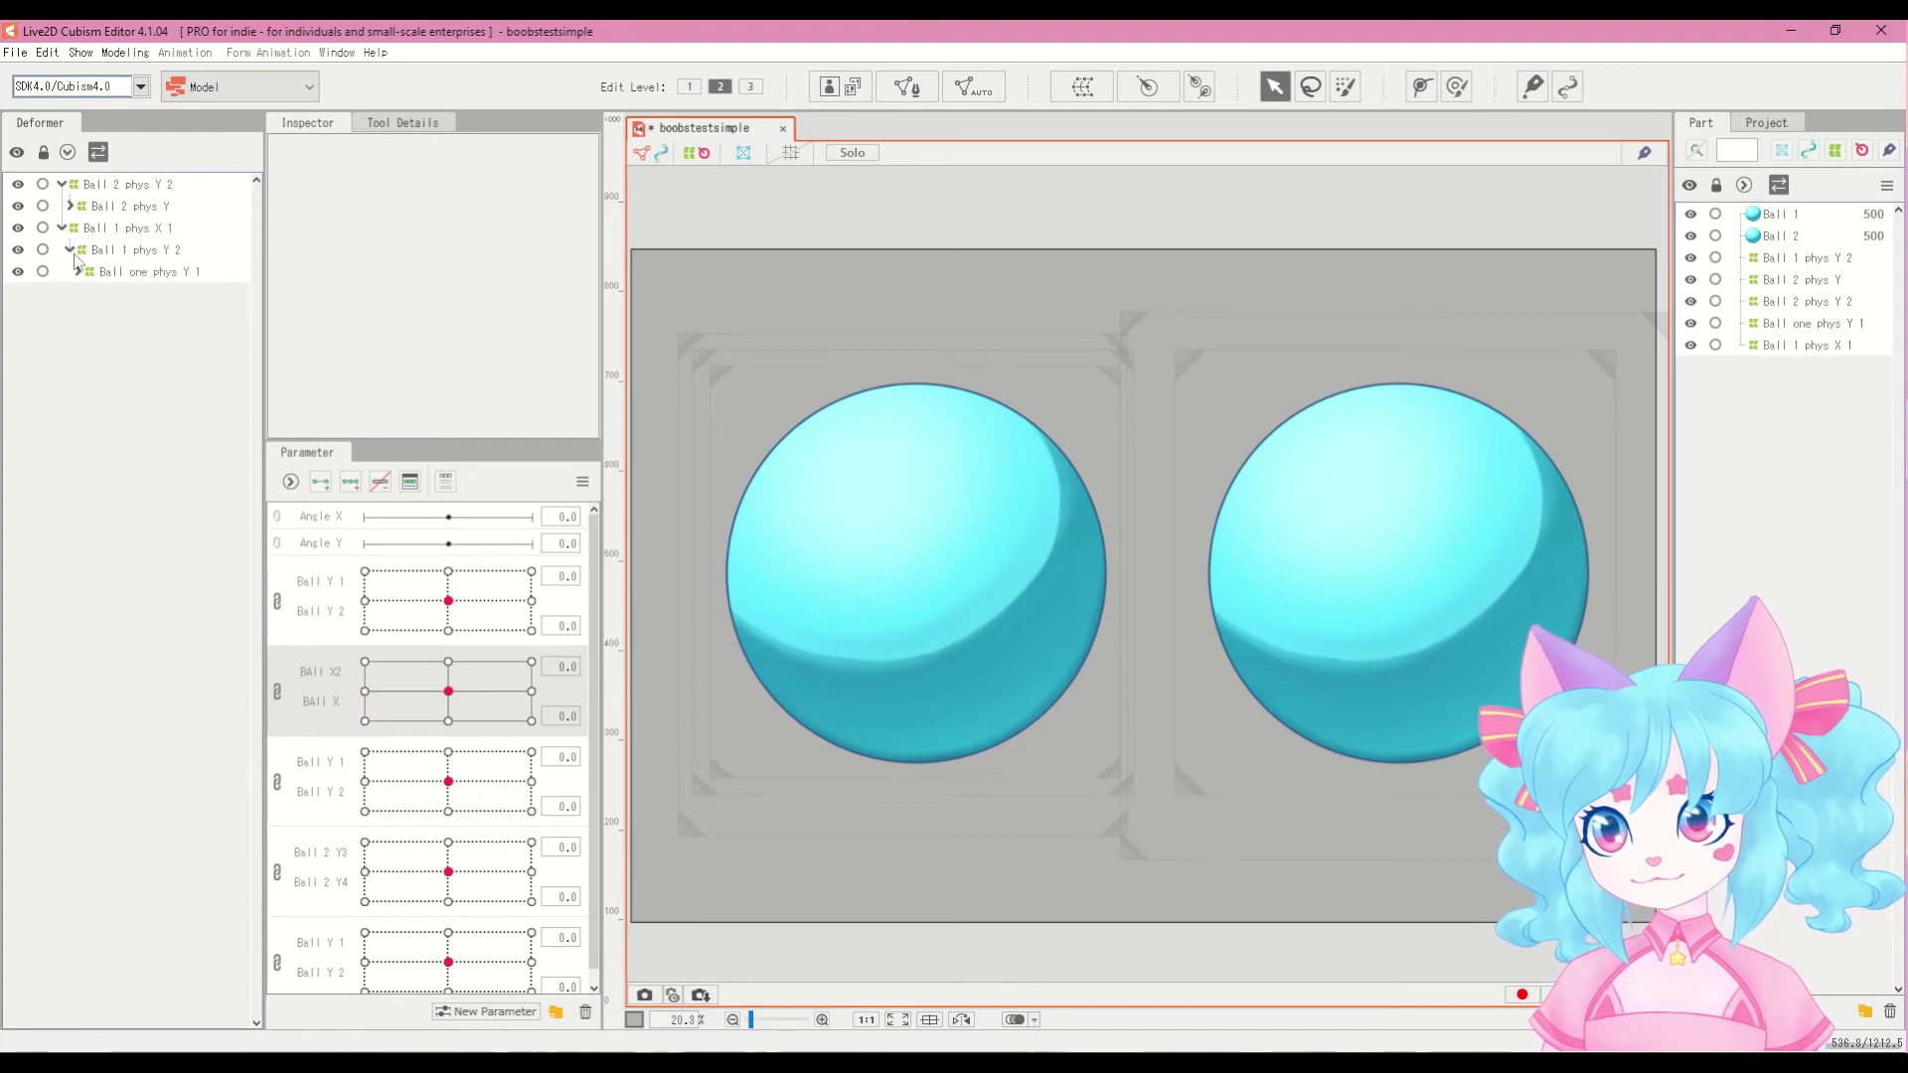
left_click(79, 250)
left_click(62, 228)
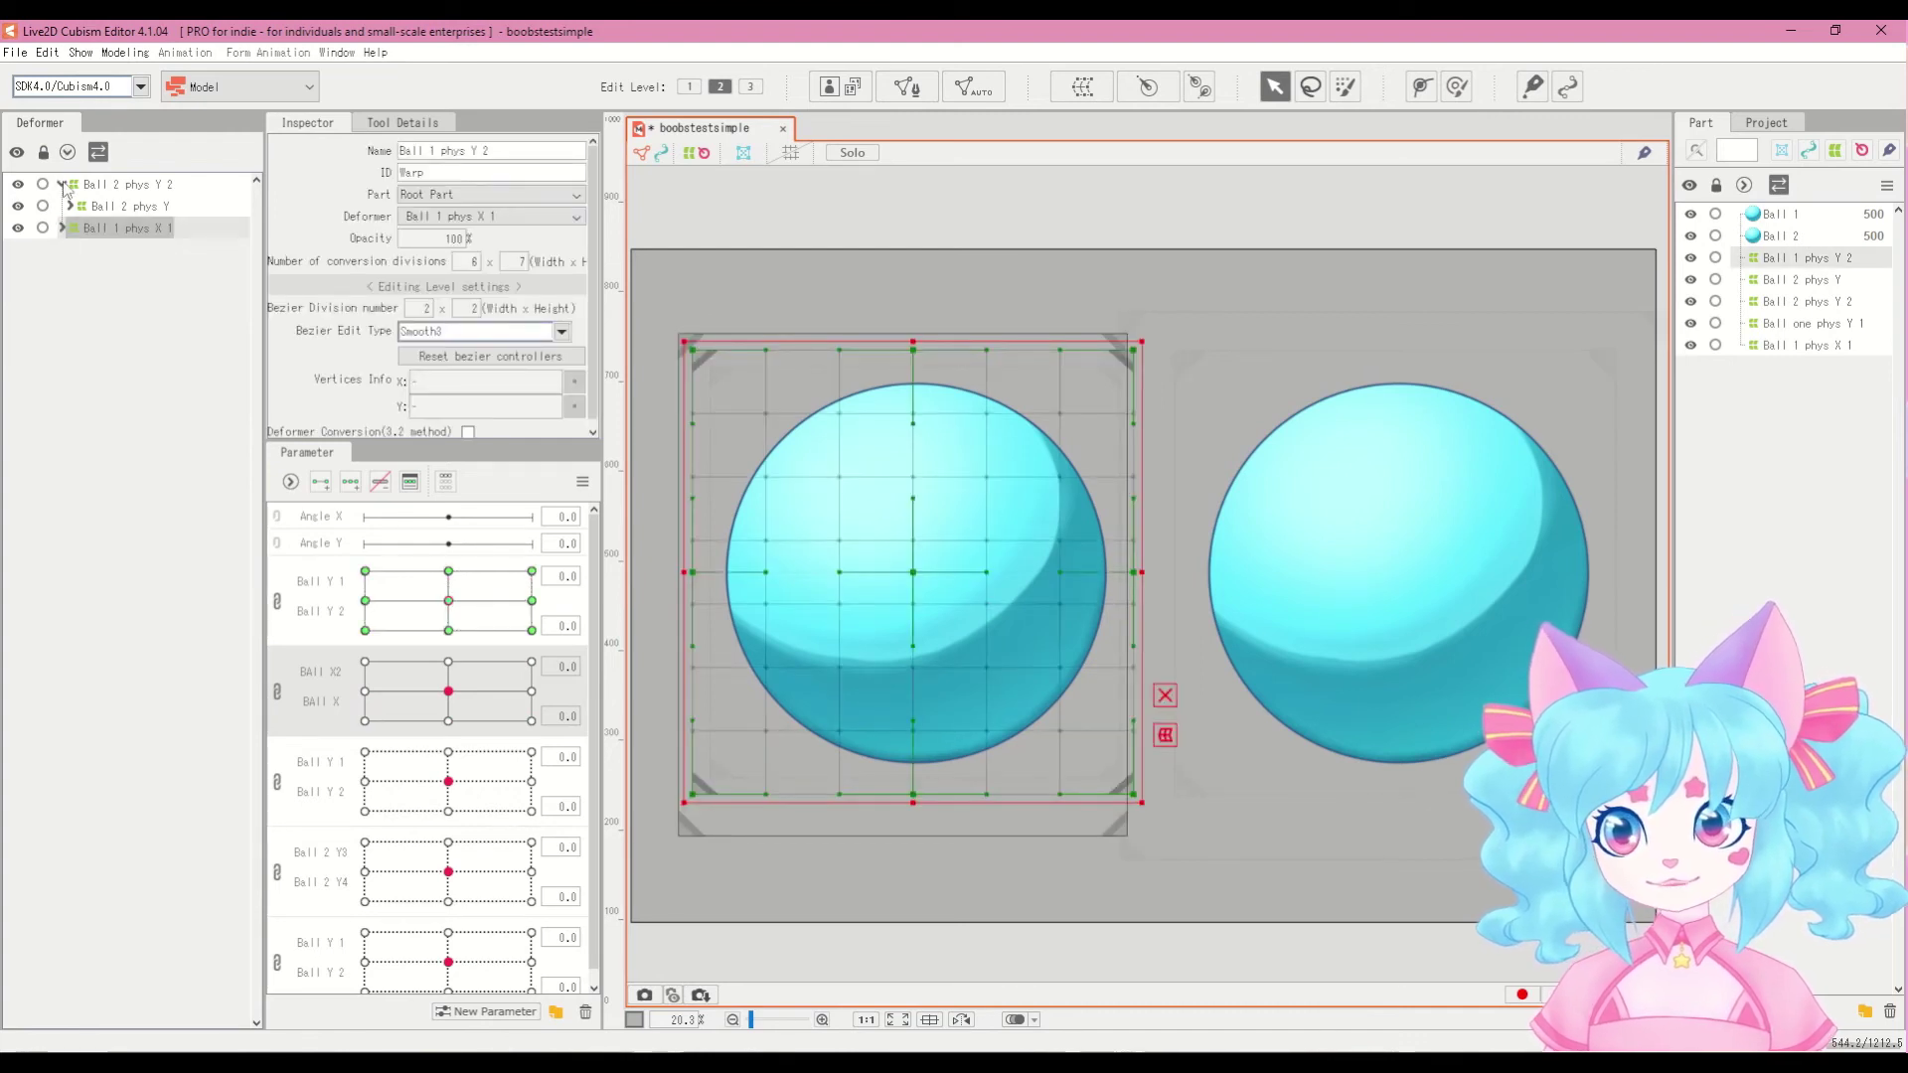
left_click(62, 185)
left_click(62, 206)
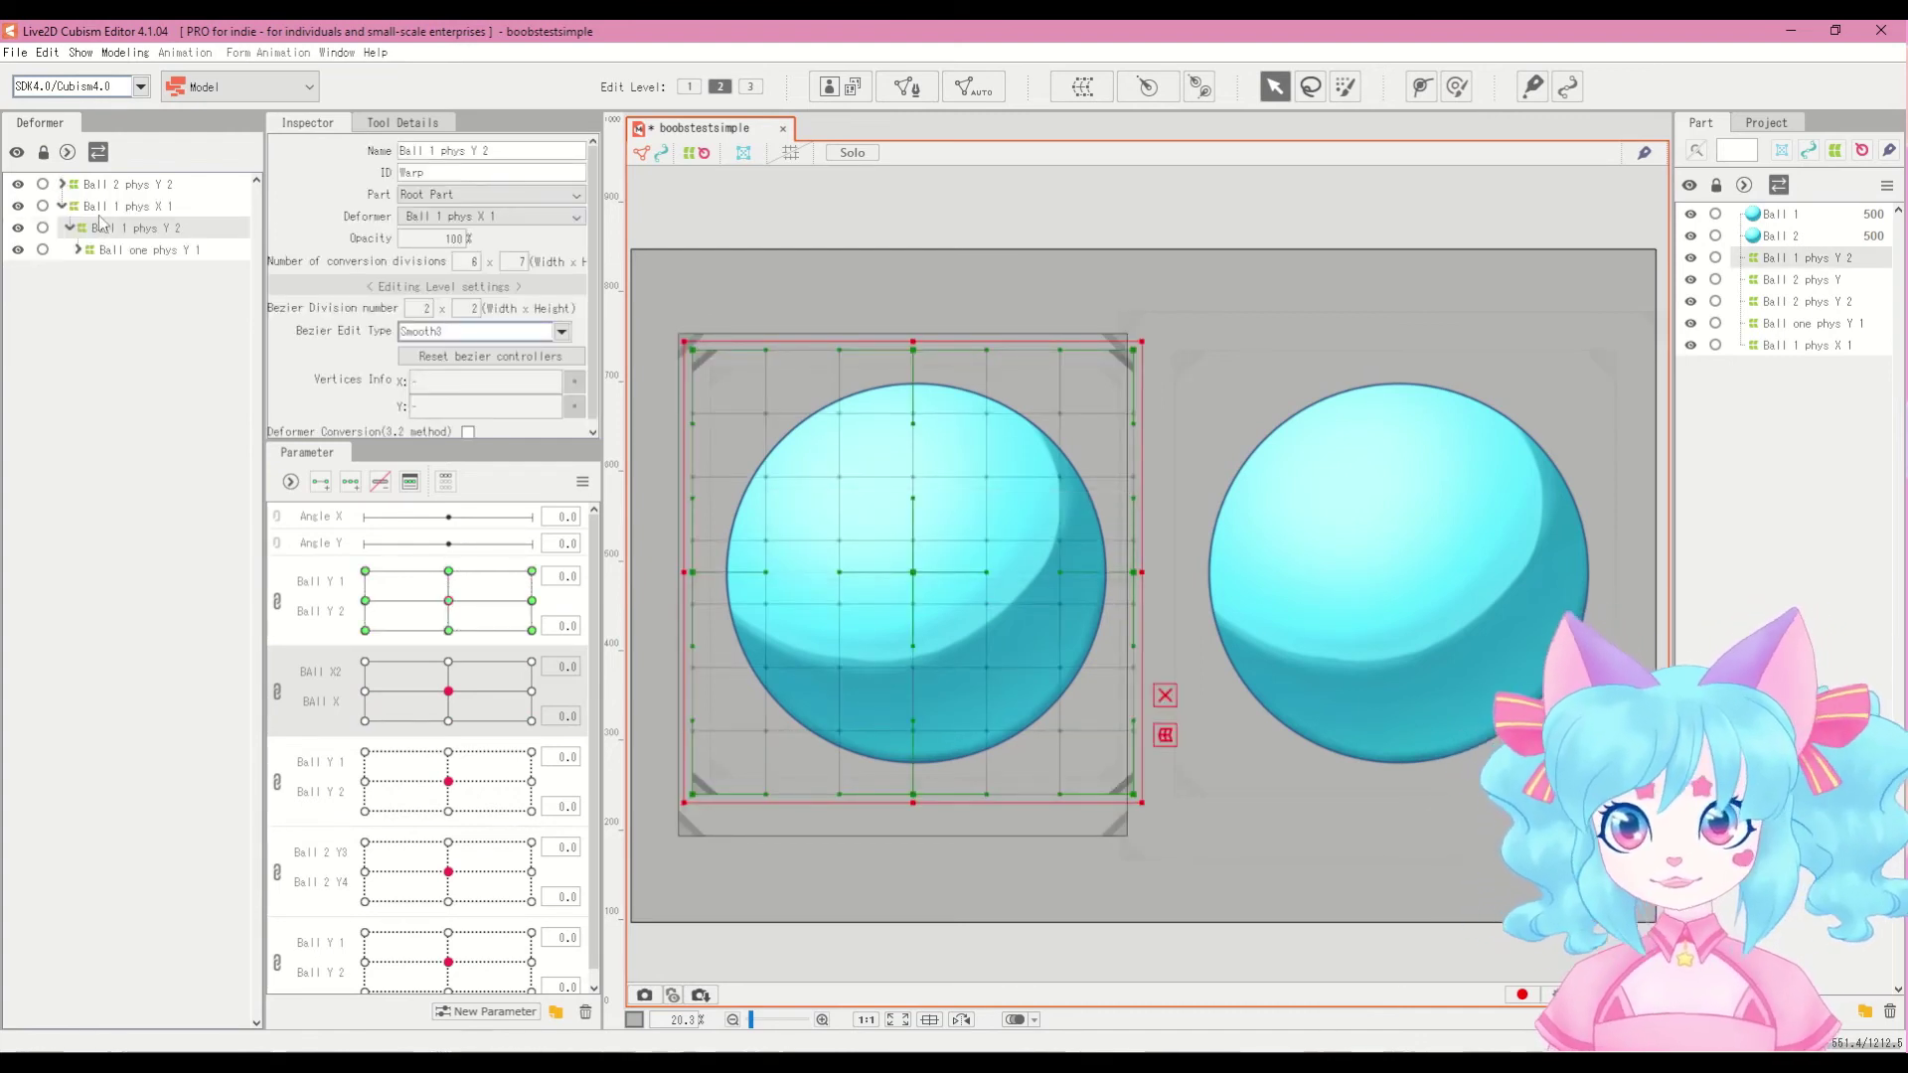
key("Up")
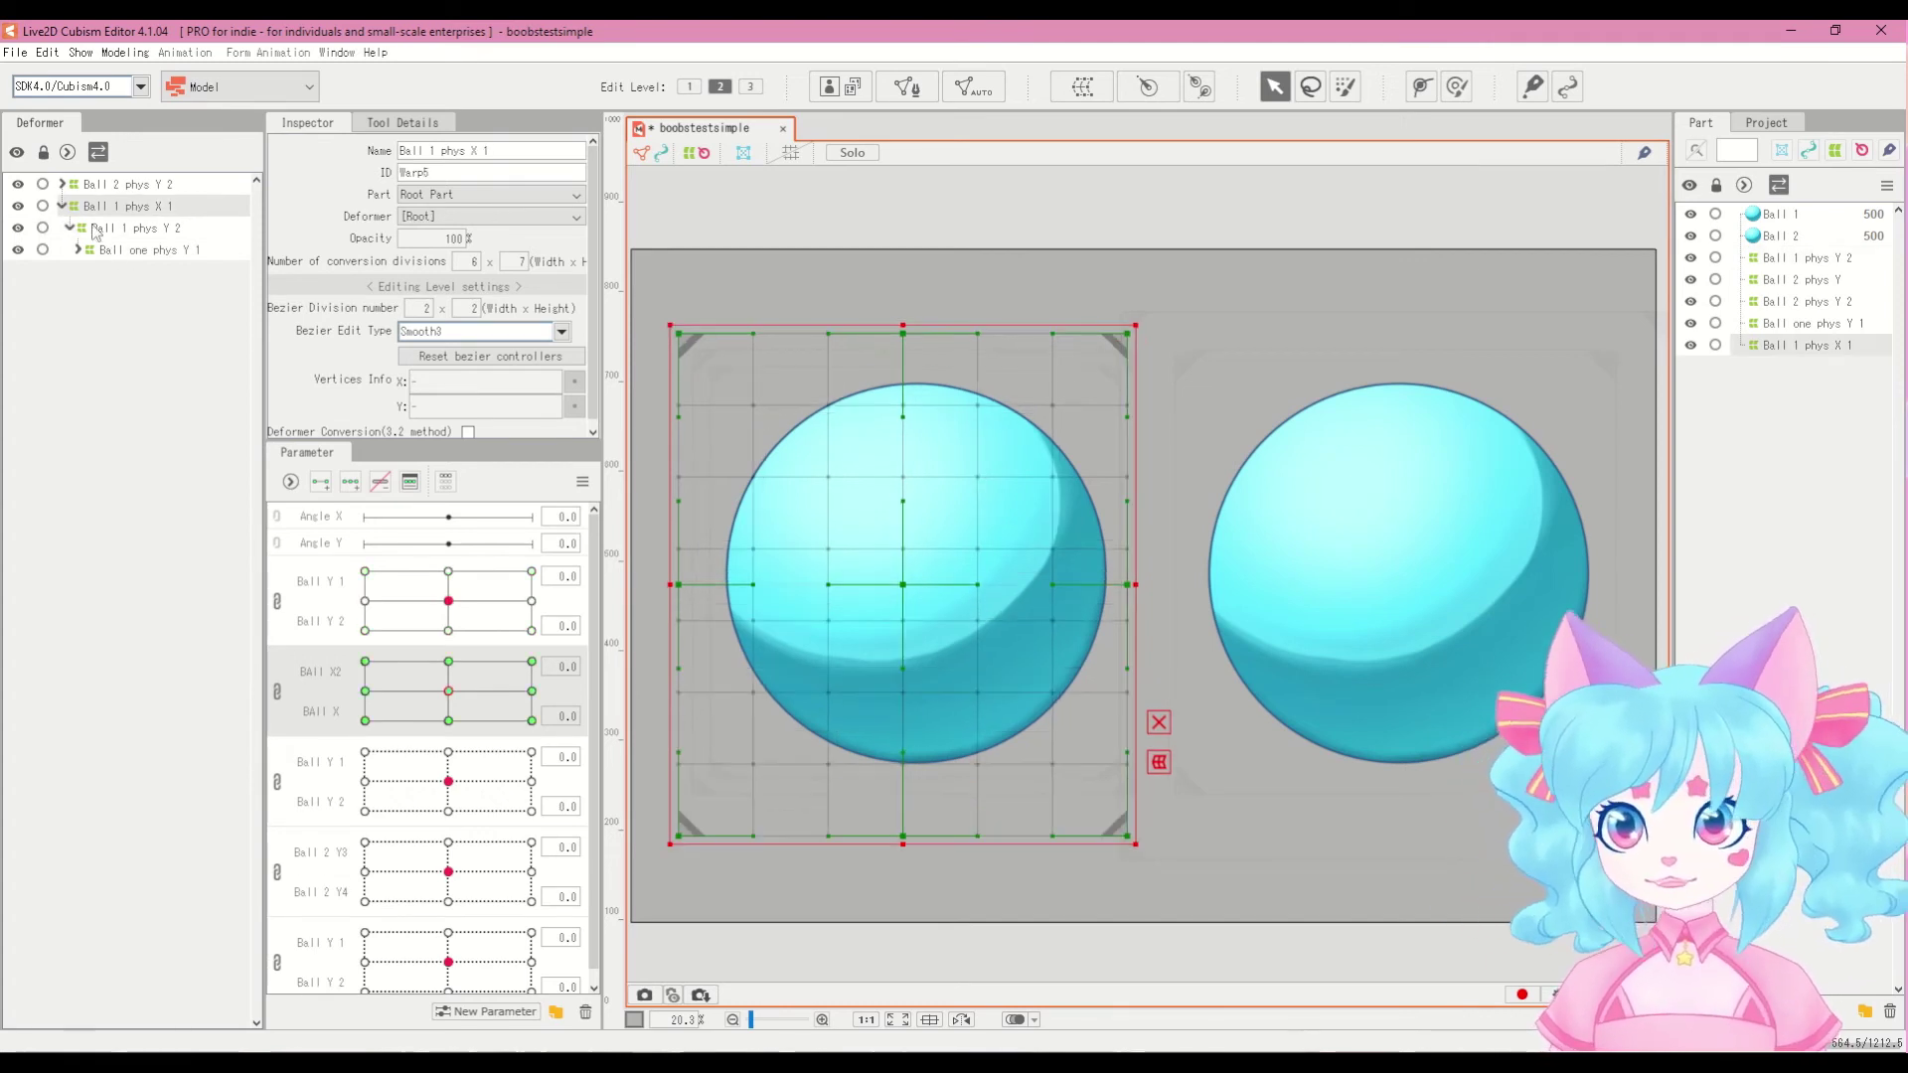
left_click(78, 249)
left_click(114, 272)
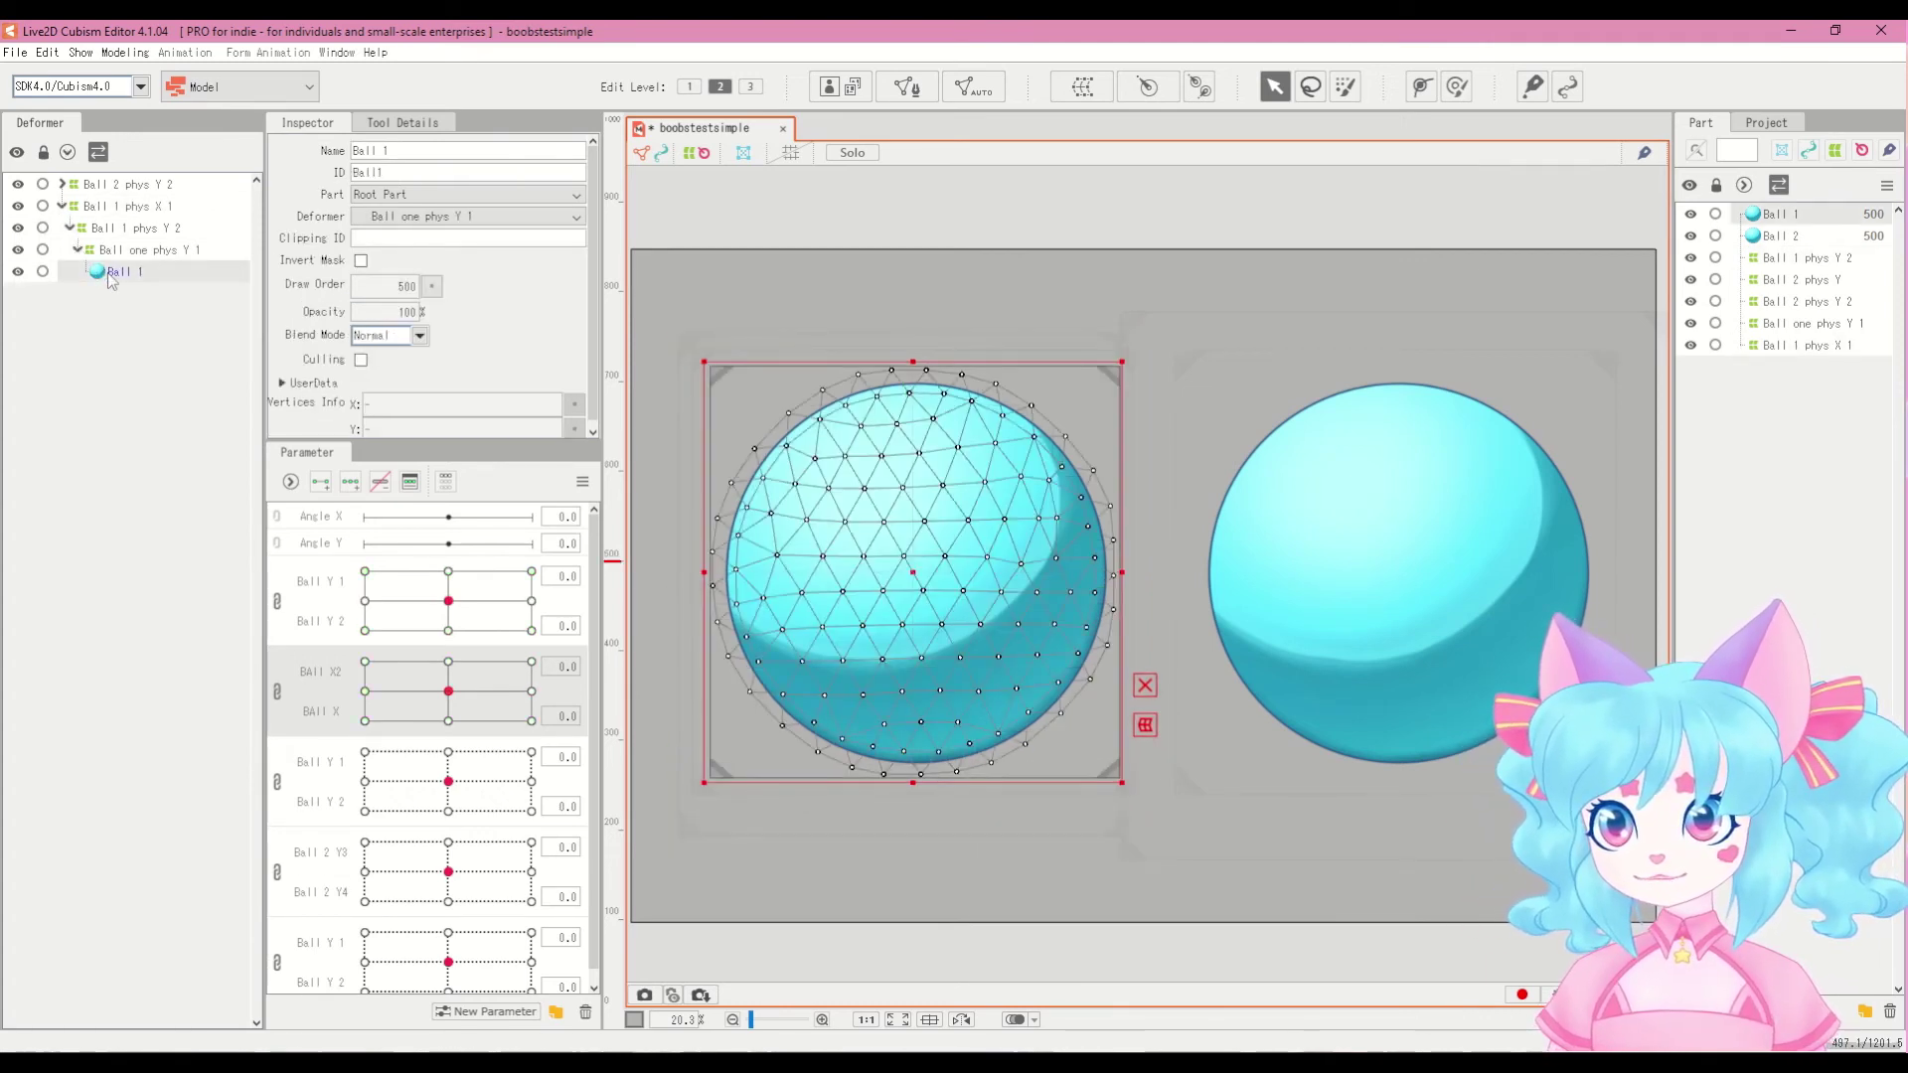
Step: Copy the Ball 1 art mesh out to the root level, shrink it and place it above and between the two large balls
key("ctrl+d")
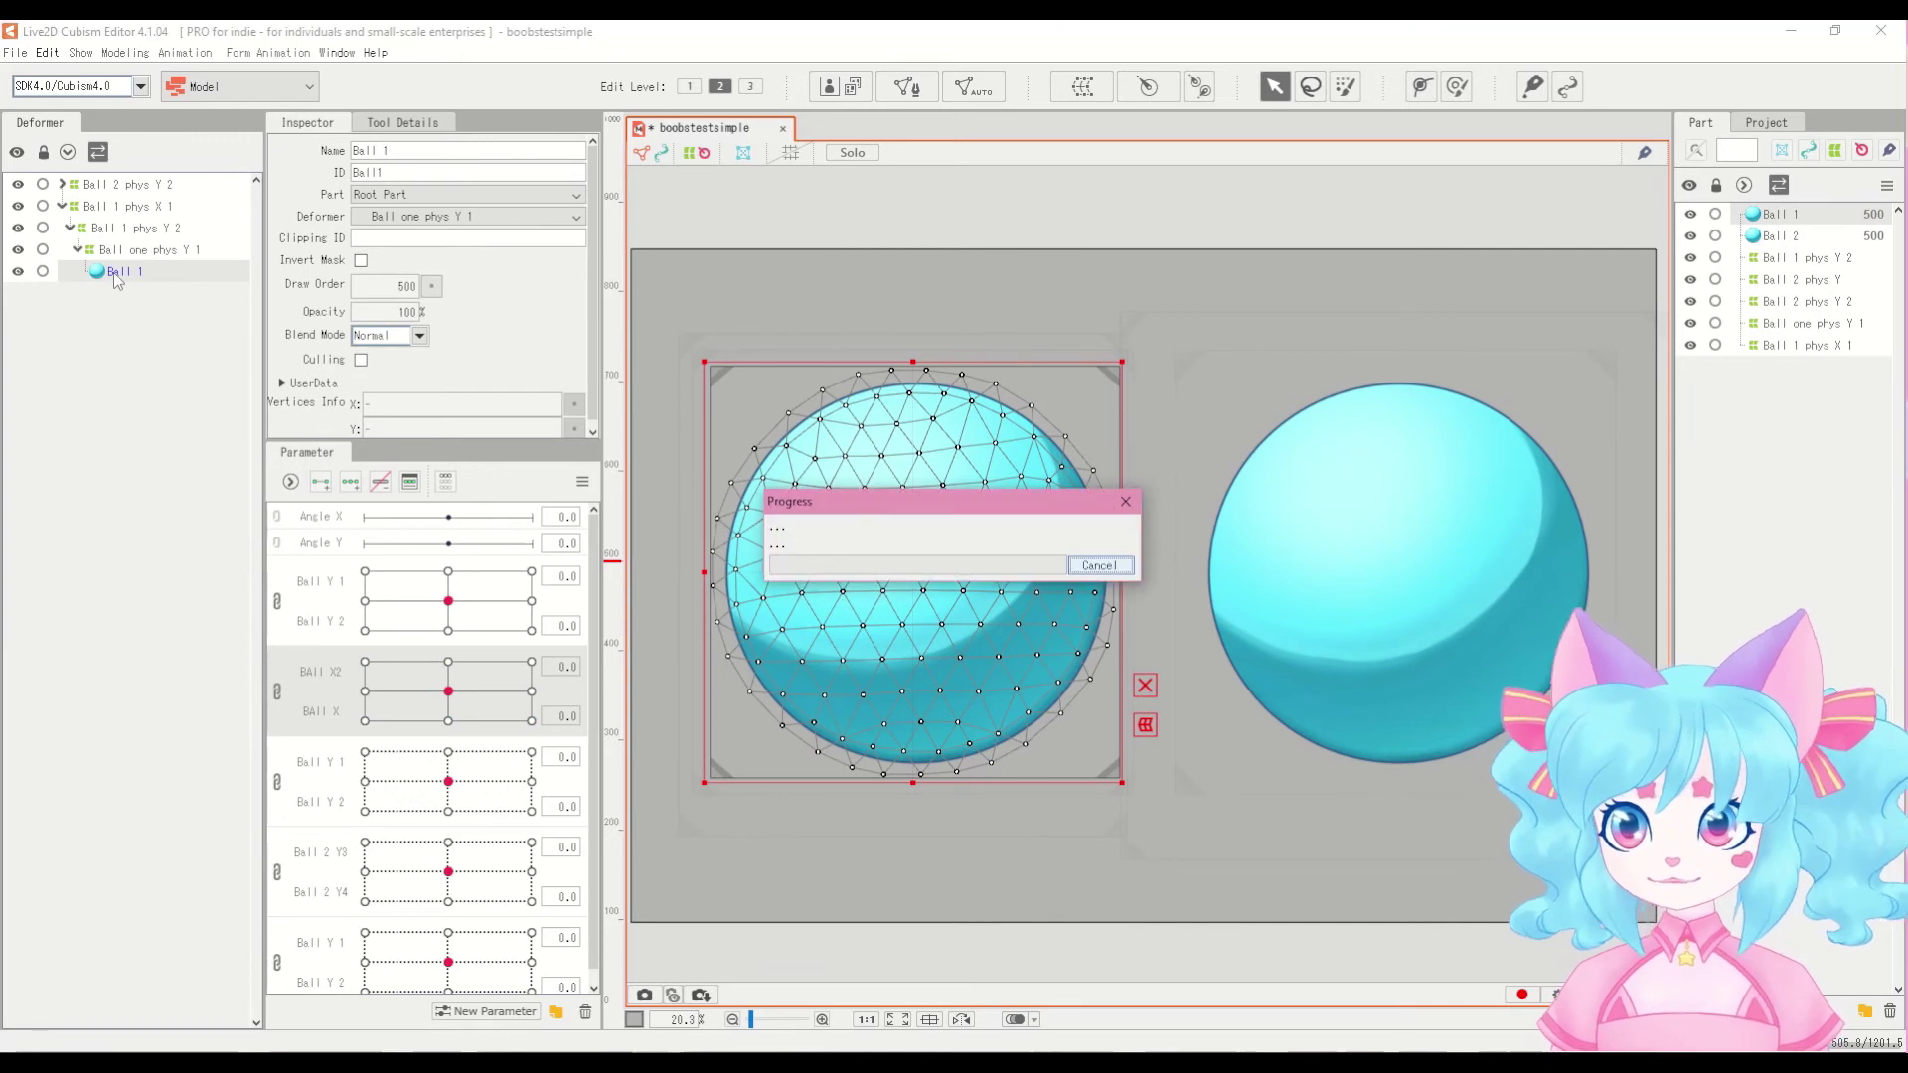
left_click_drag(144, 280, 72, 304)
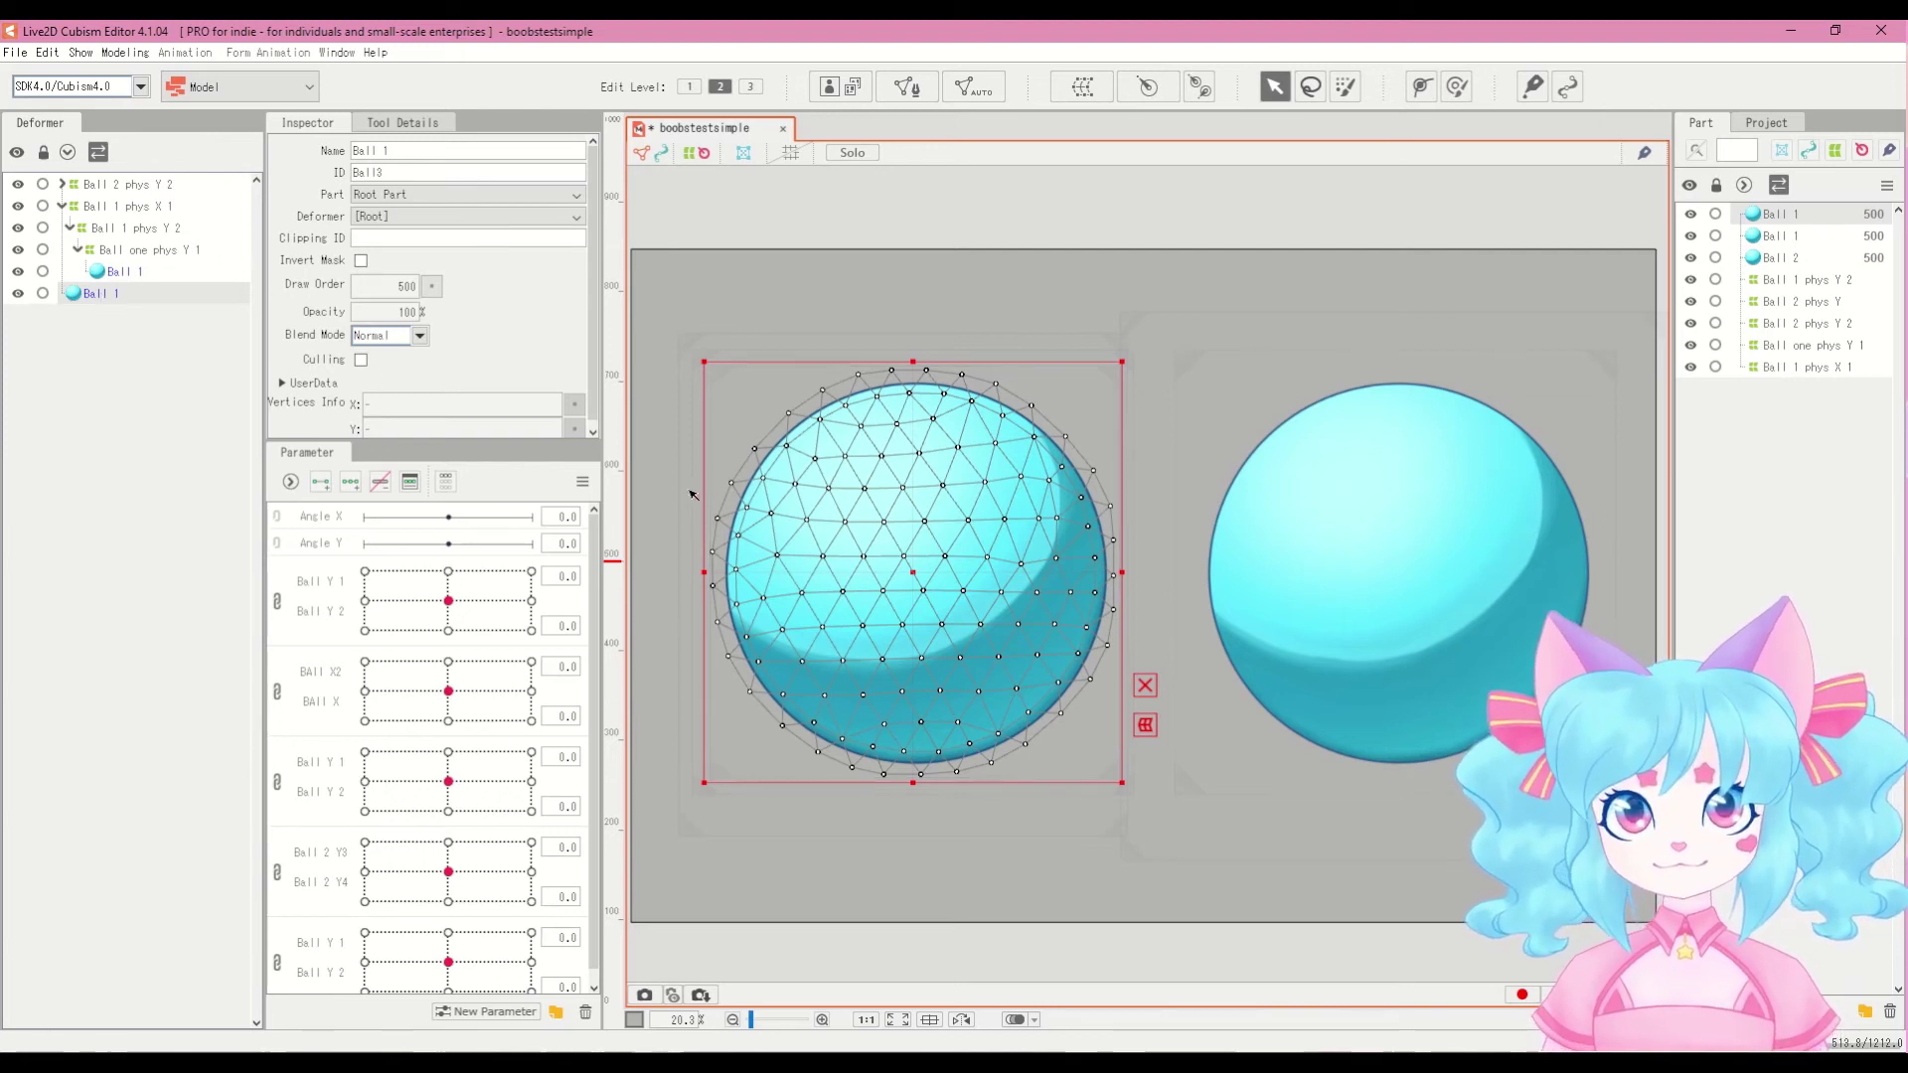
left_click_drag(704, 362, 991, 665)
left_click_drag(1045, 757, 1053, 700)
left_click_drag(992, 774, 1174, 275)
Step: Paste three more copies of the small root-level Ball 1
left_click(117, 297)
key("ctrl+v")
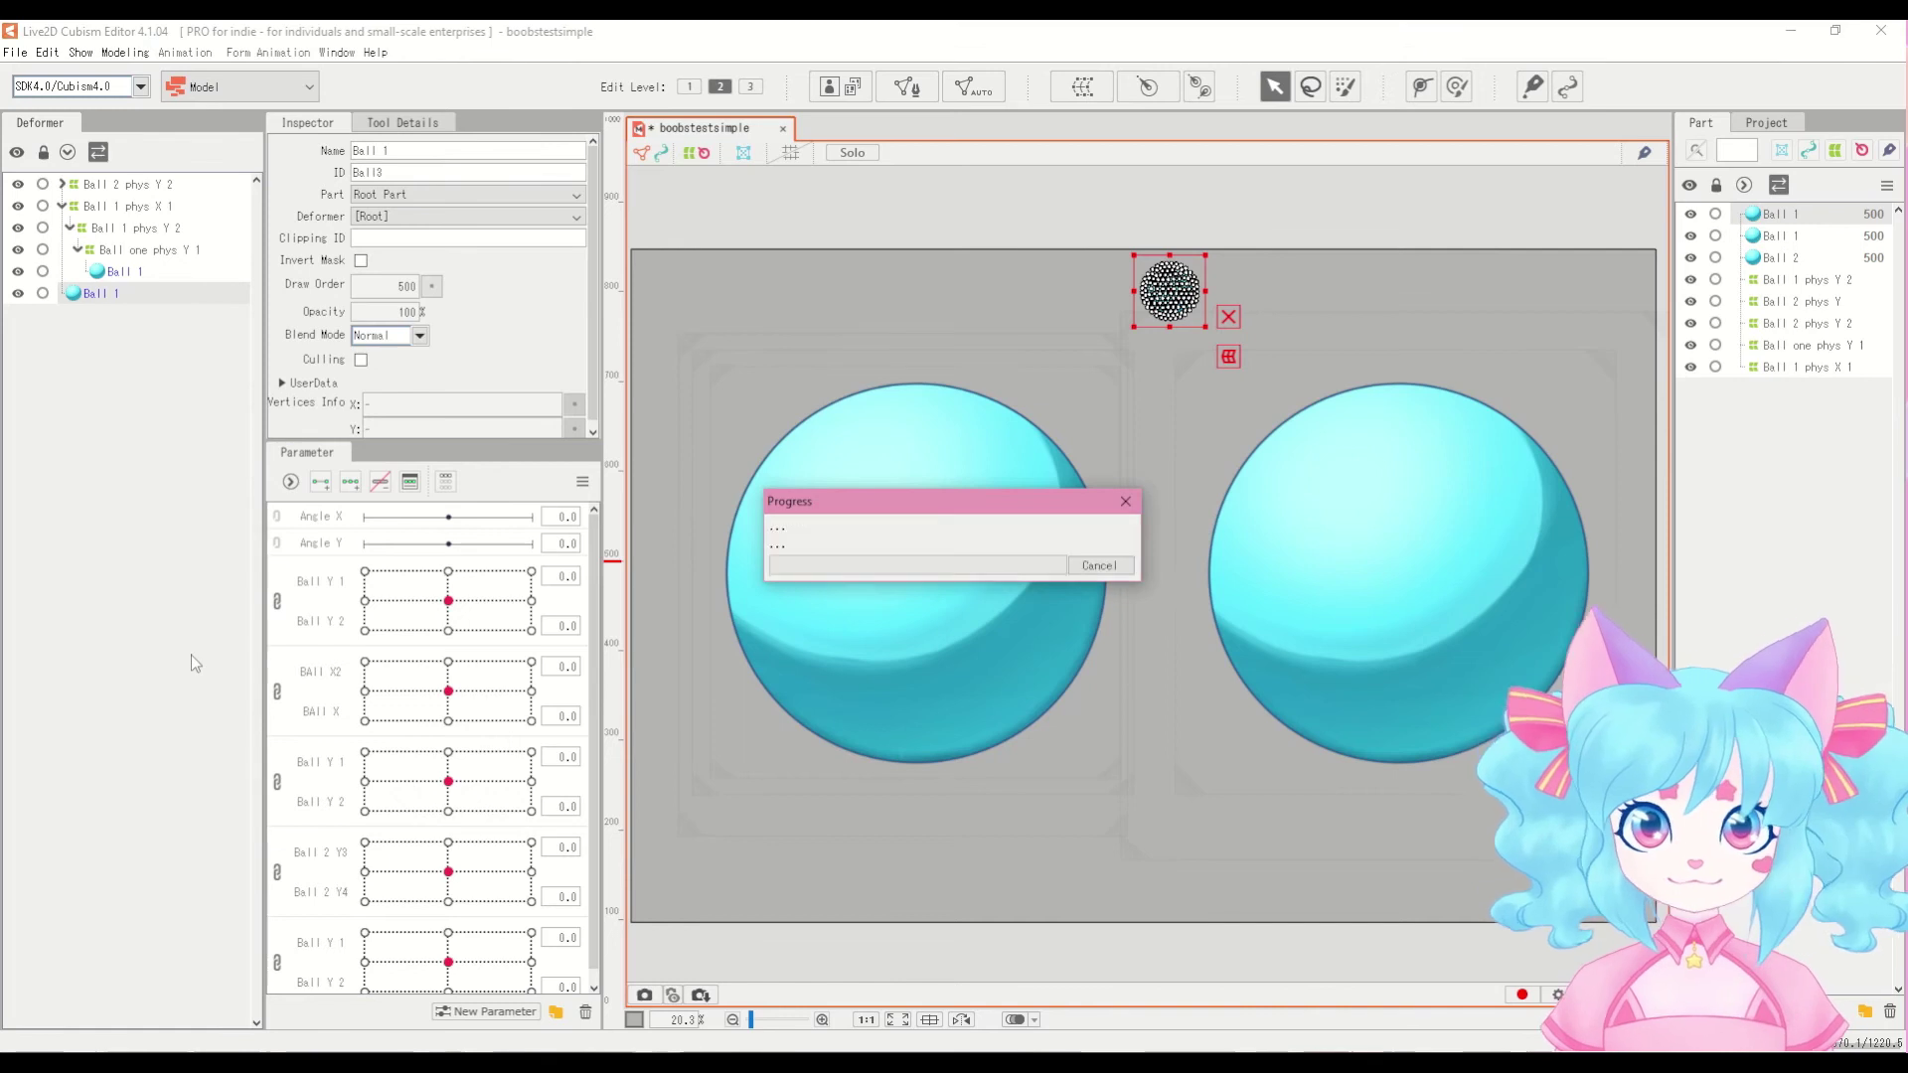
key("ctrl+v")
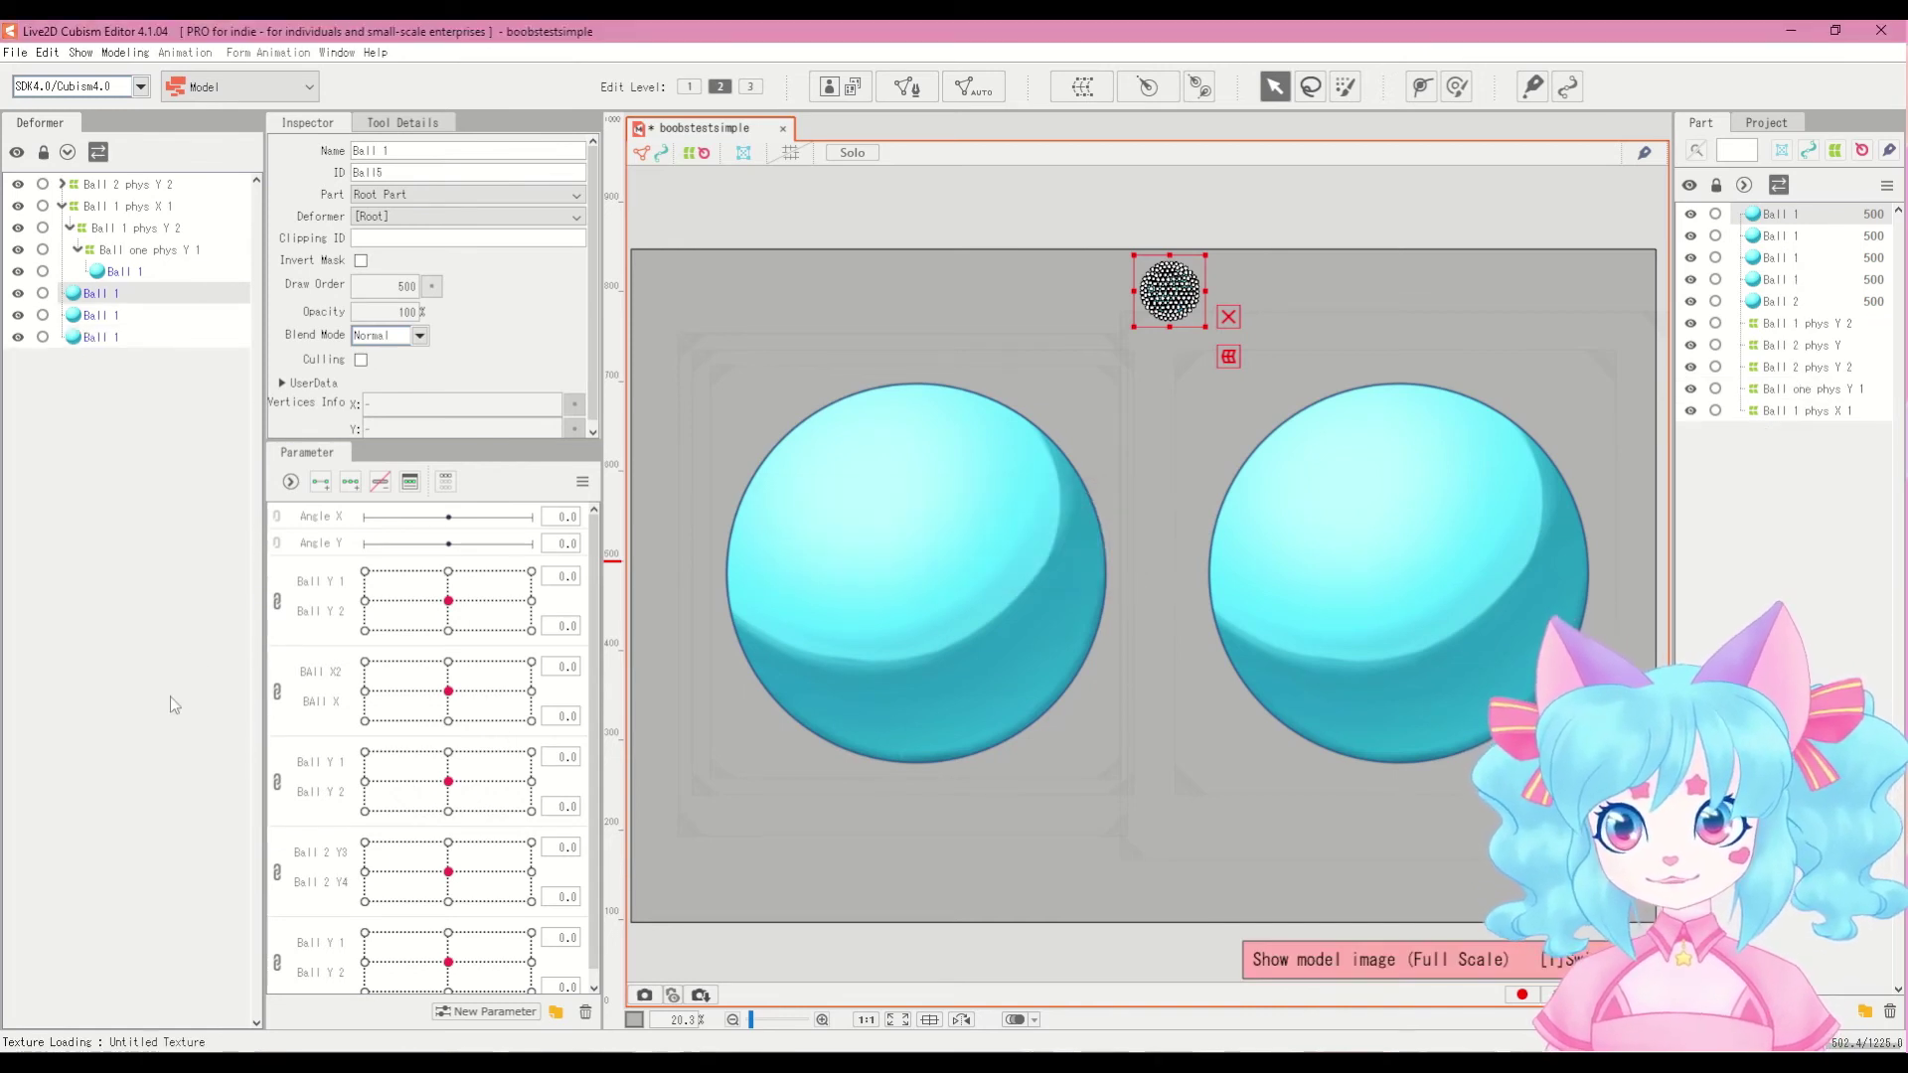
key("ctrl+v")
Step: Arrange the four small balls in a vertical column between the two large balls, slightly overlapping each other
left_click(169, 336)
left_click_drag(1167, 276, 1168, 390)
left_click(87, 315)
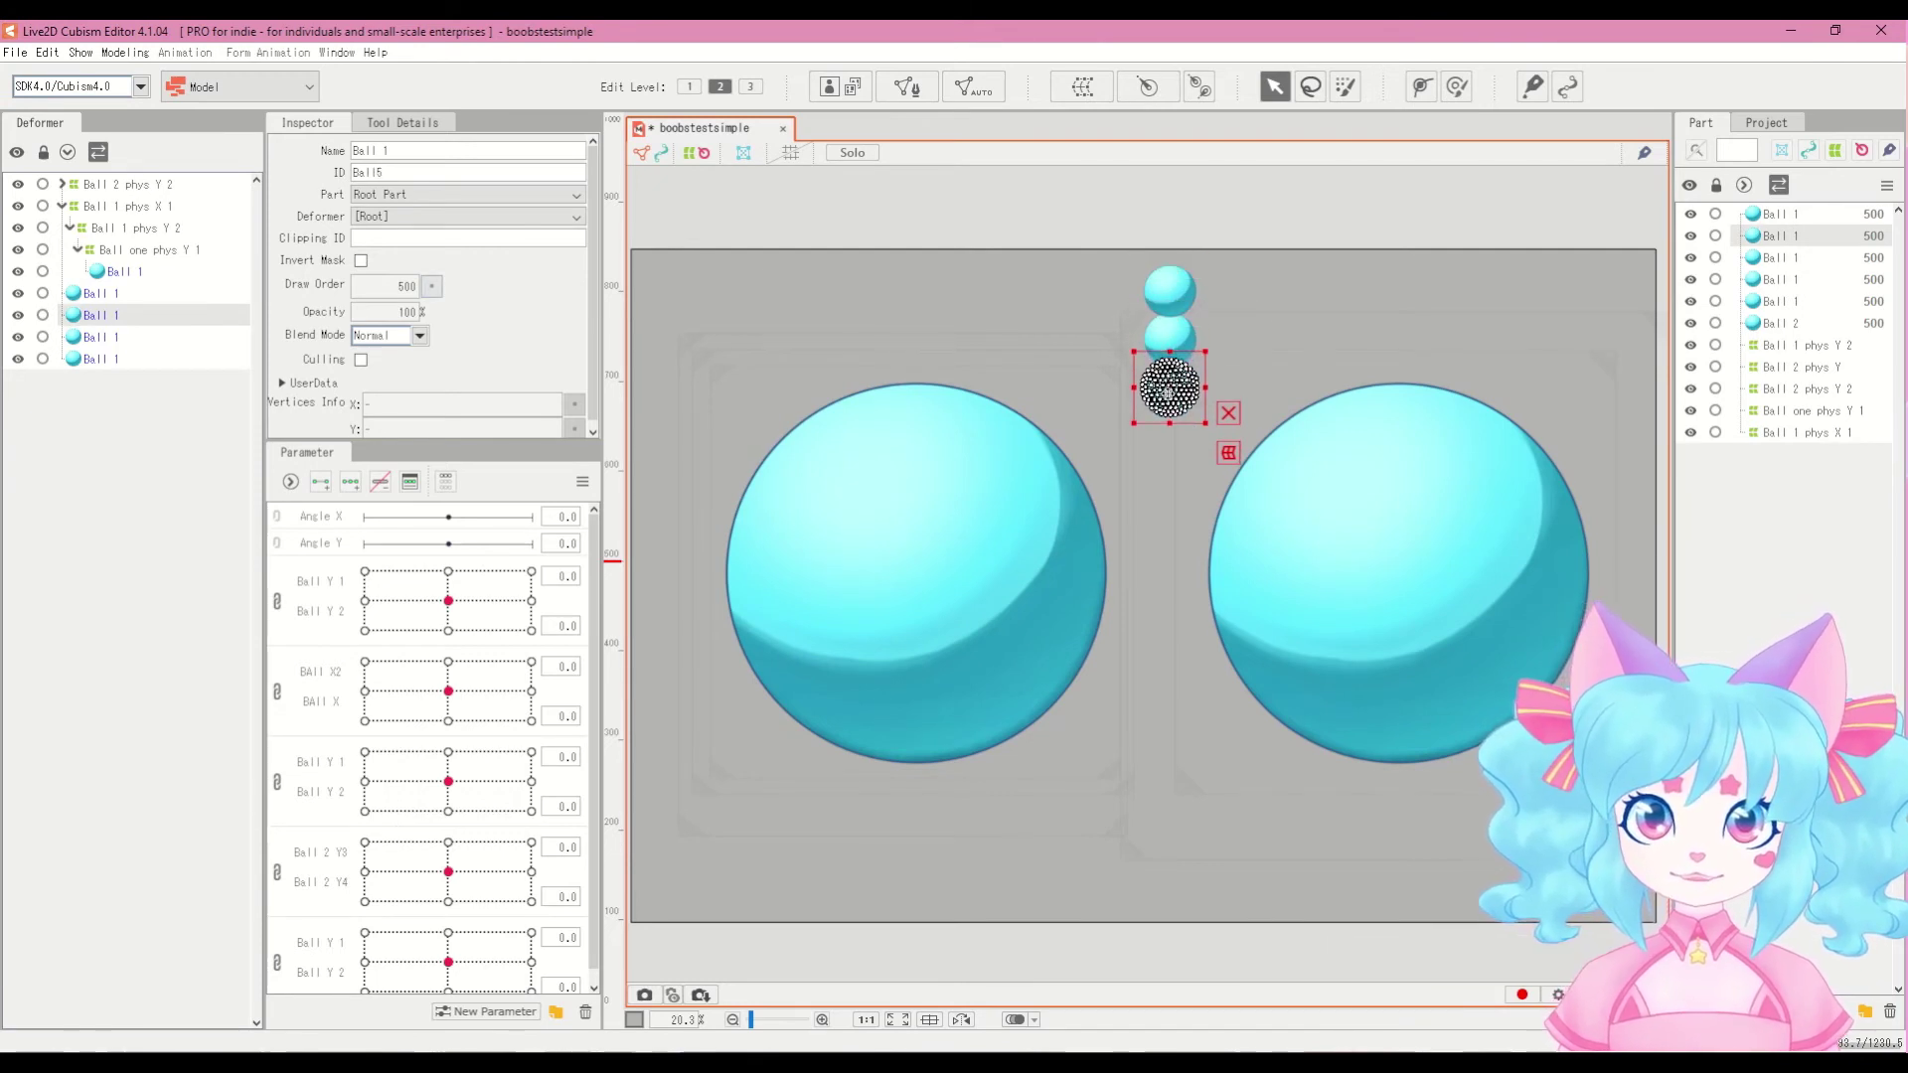
left_click(90, 293)
left_click_drag(1169, 290, 1168, 422)
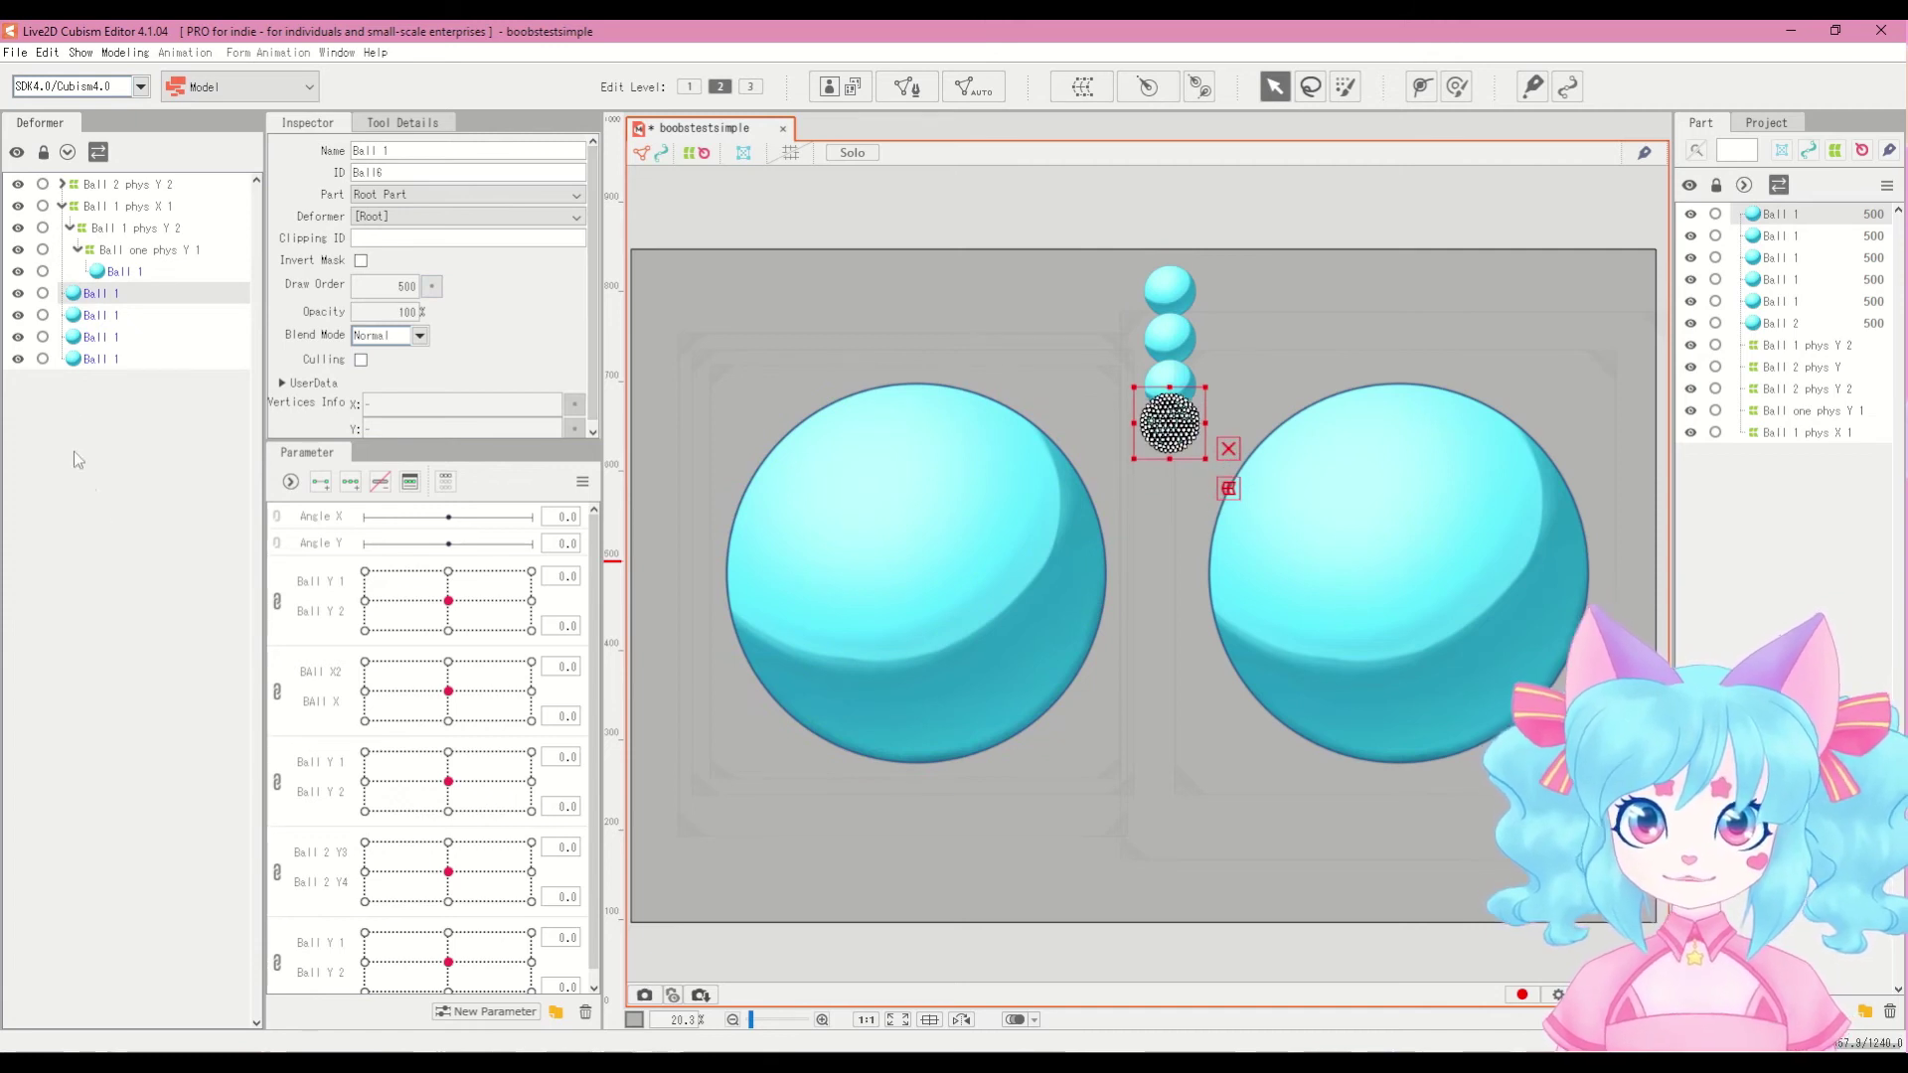
left_click(113, 353)
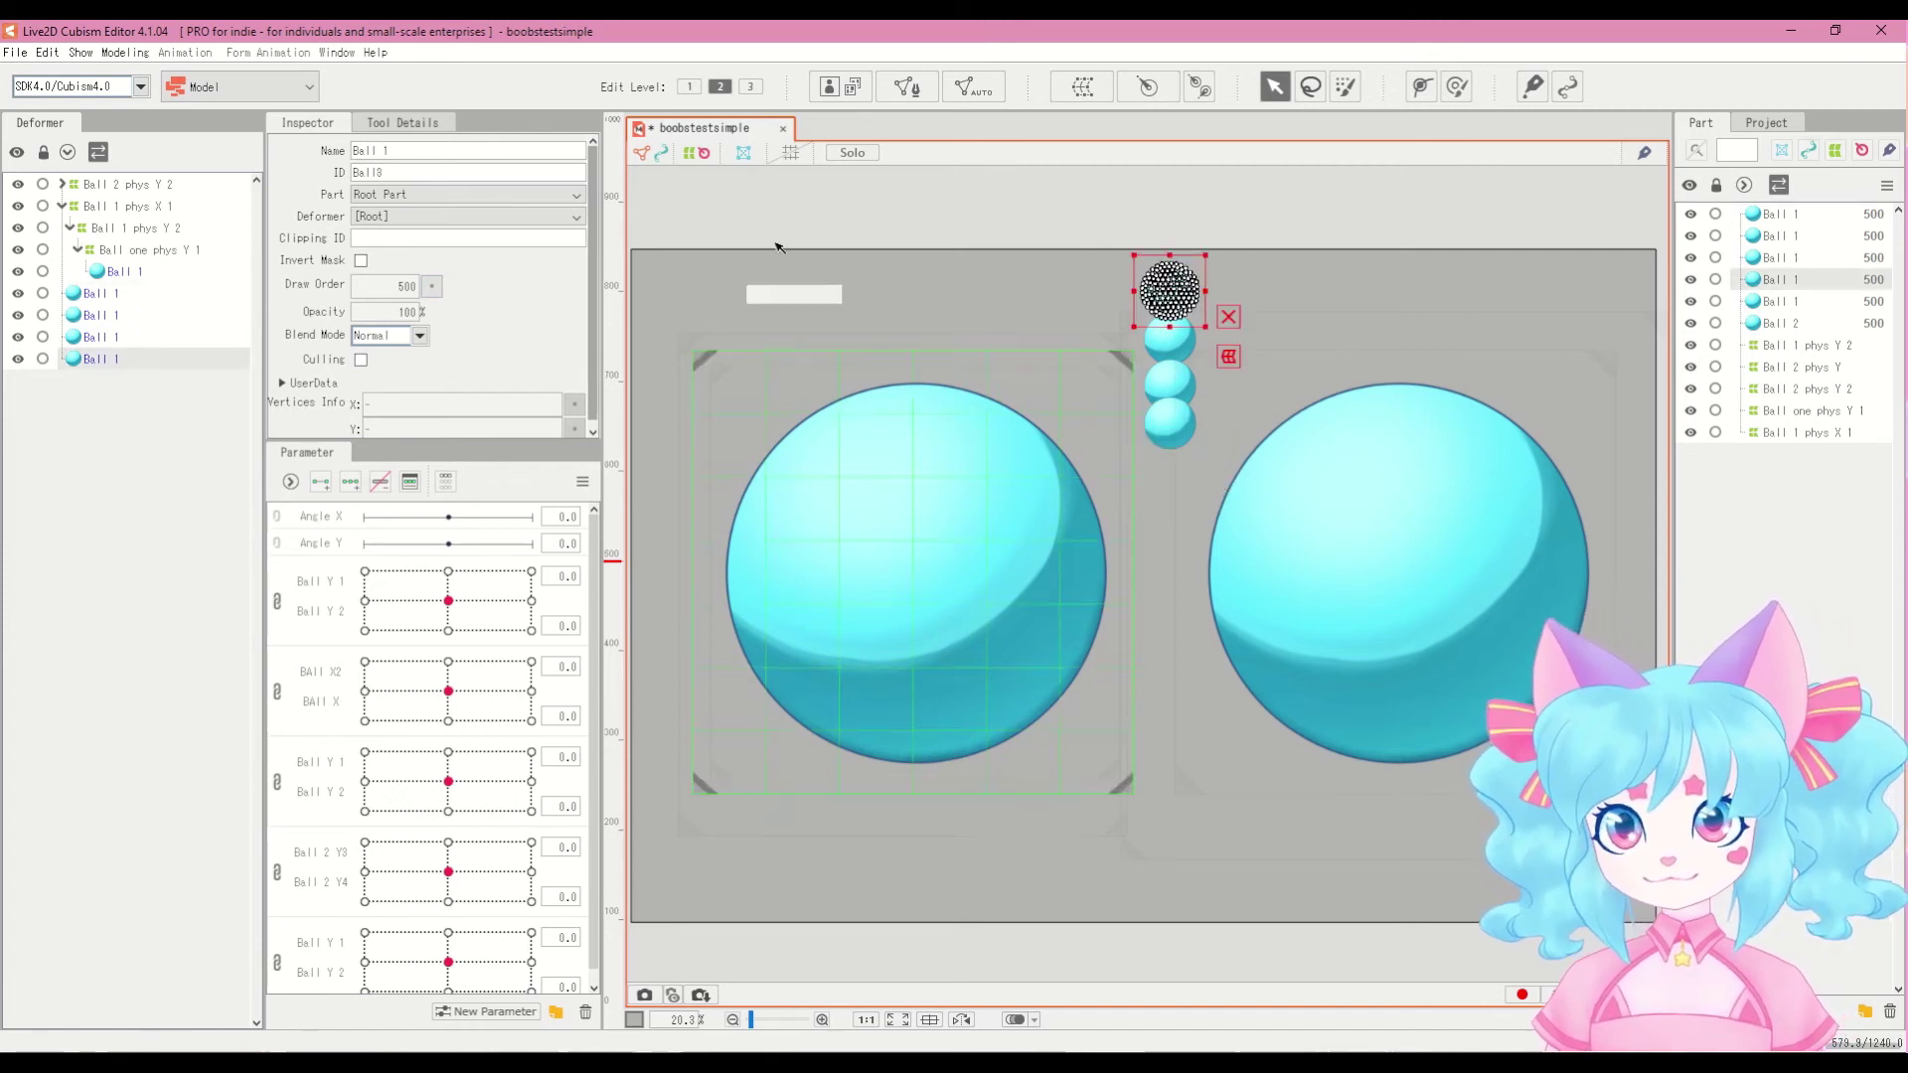
left_click(741, 294)
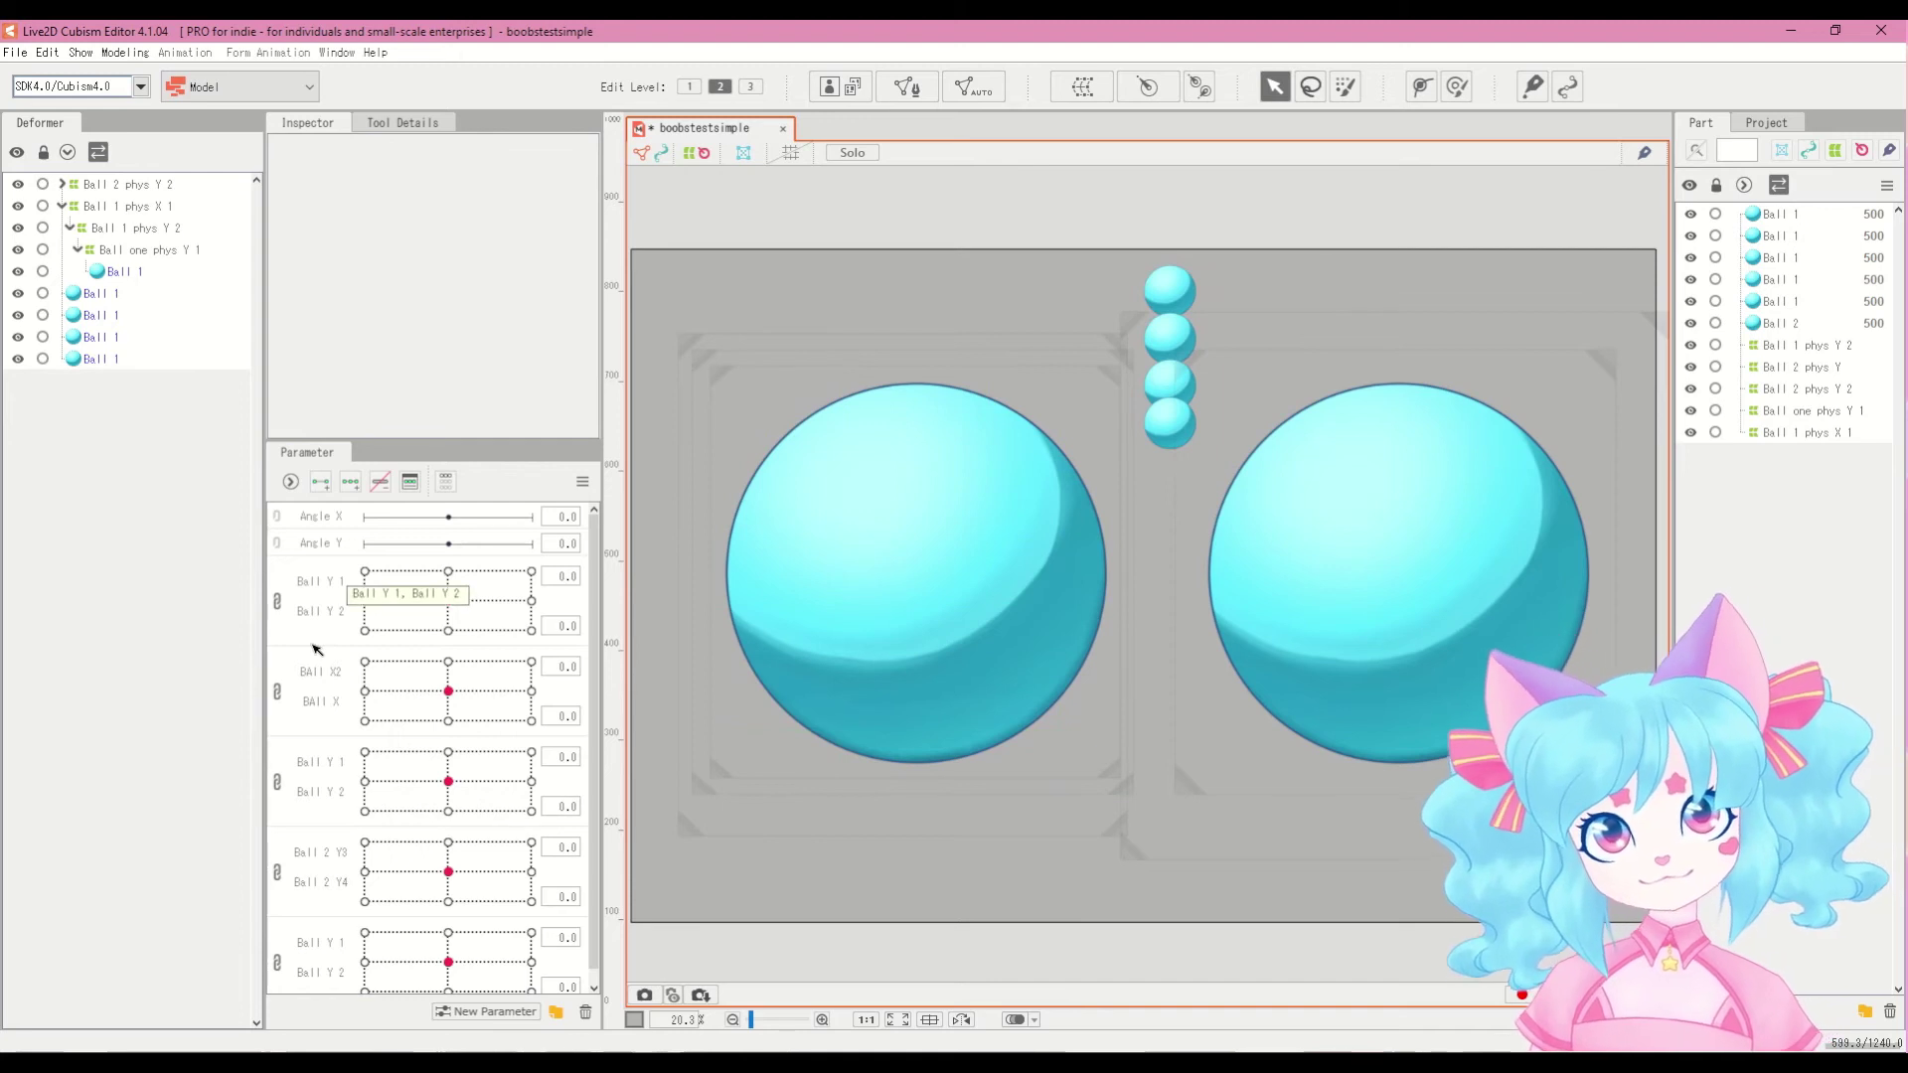
Step: Create a rotation deformer named Rotation as the parent of the lowest small ball
left_click(74, 294)
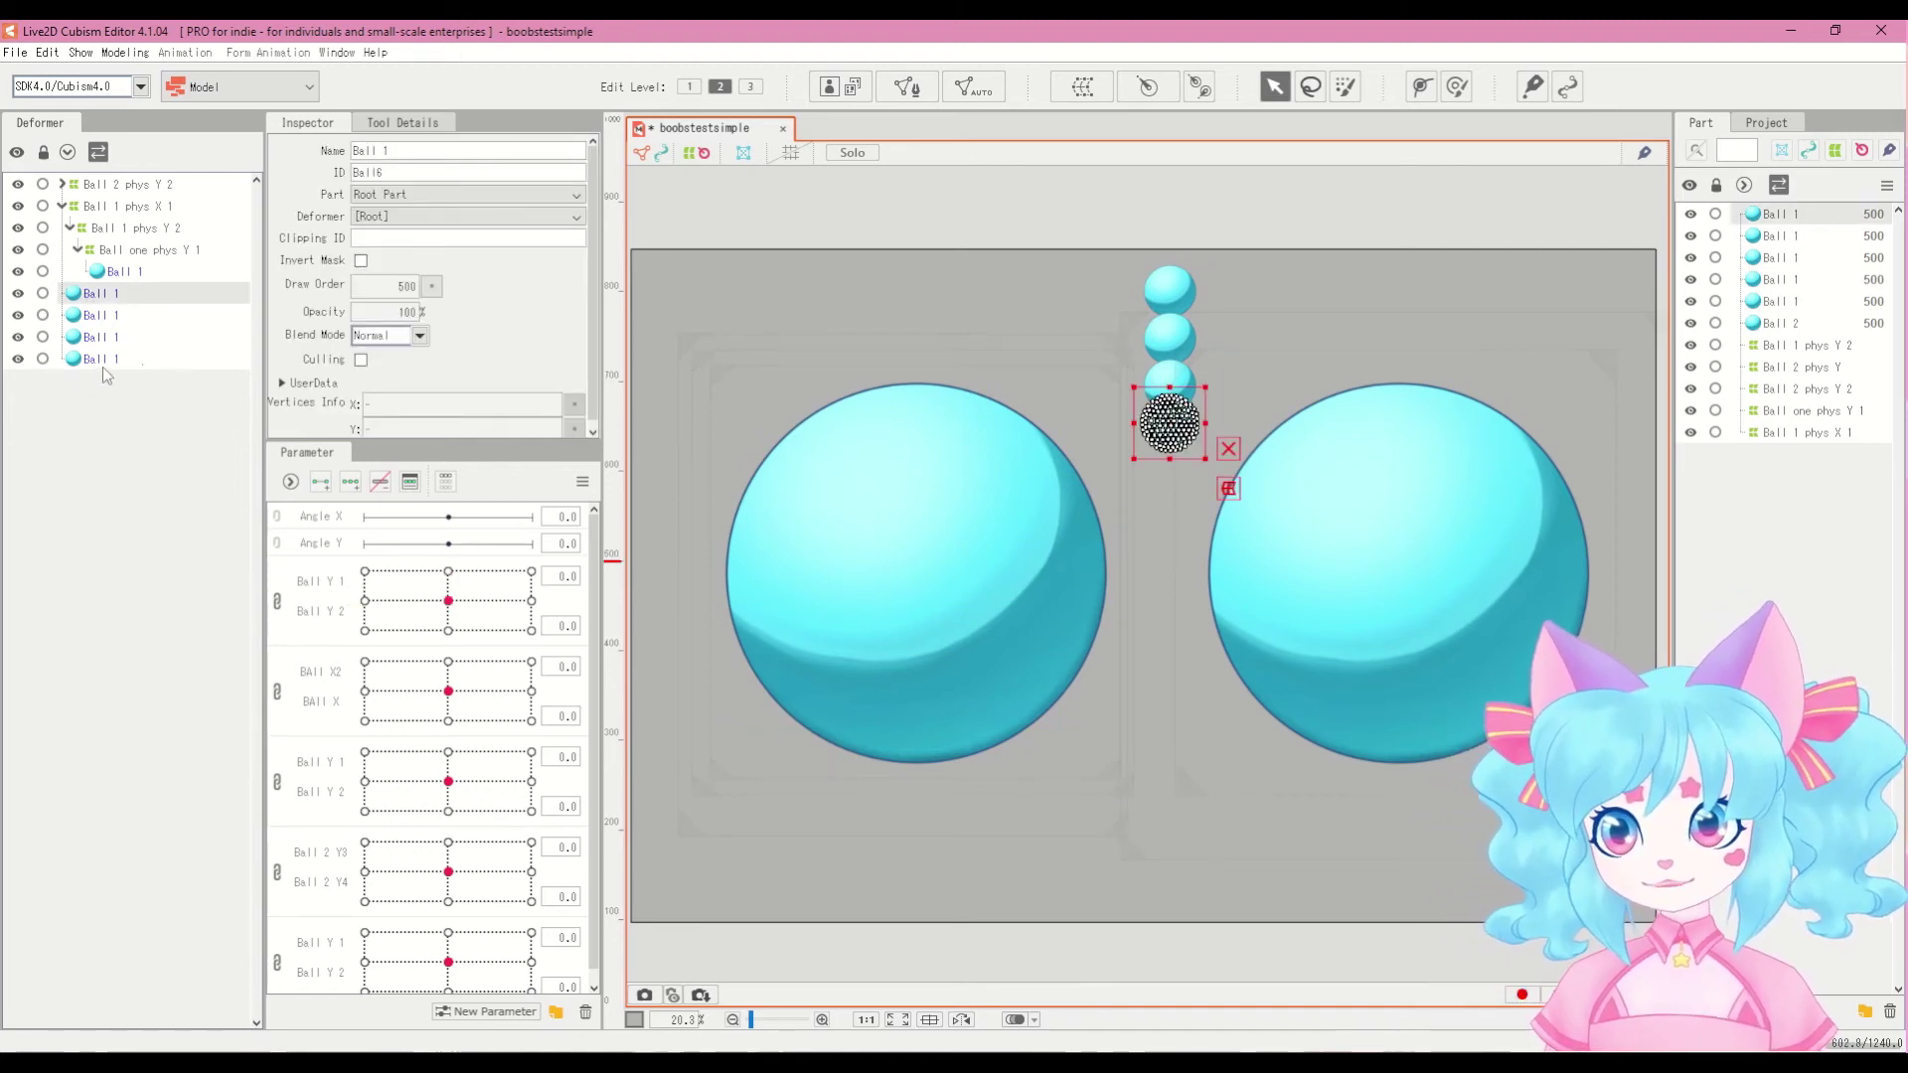
left_click(1148, 87)
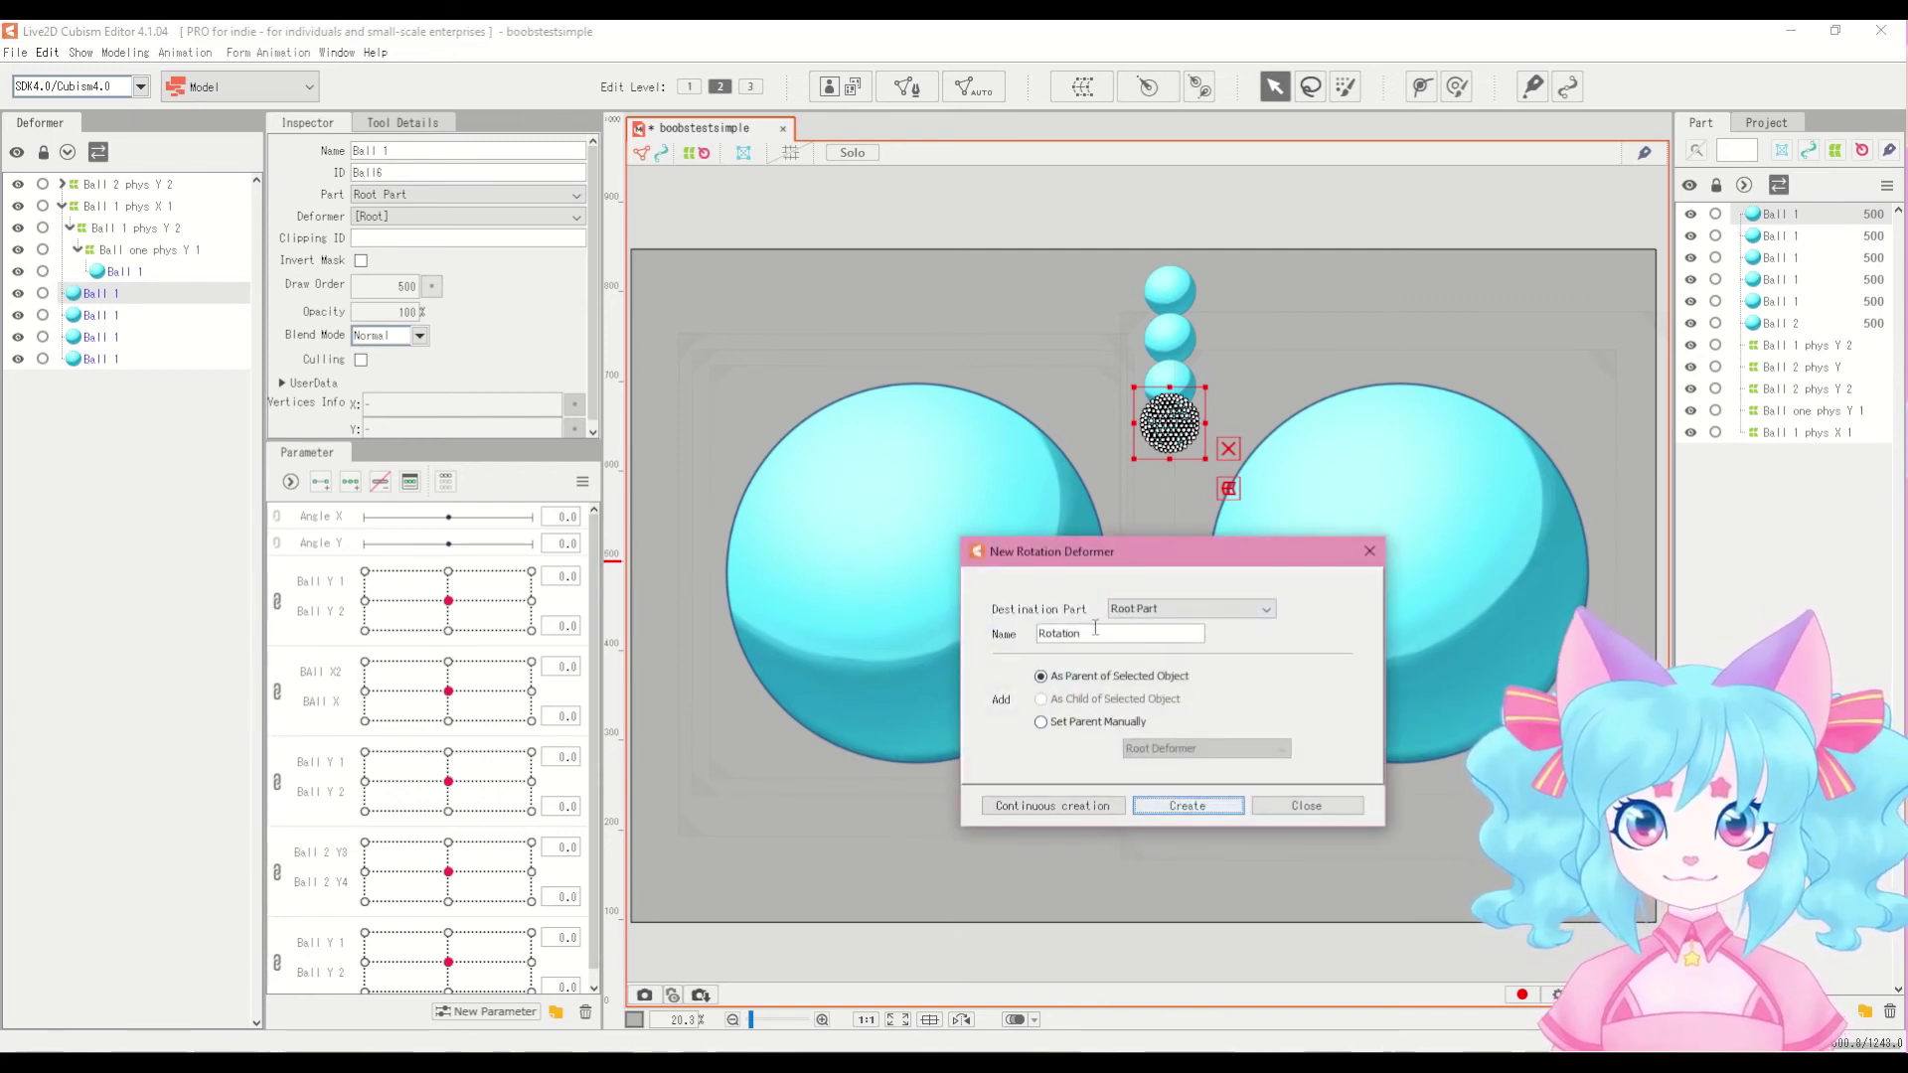
left_click_drag(1097, 631, 1028, 632)
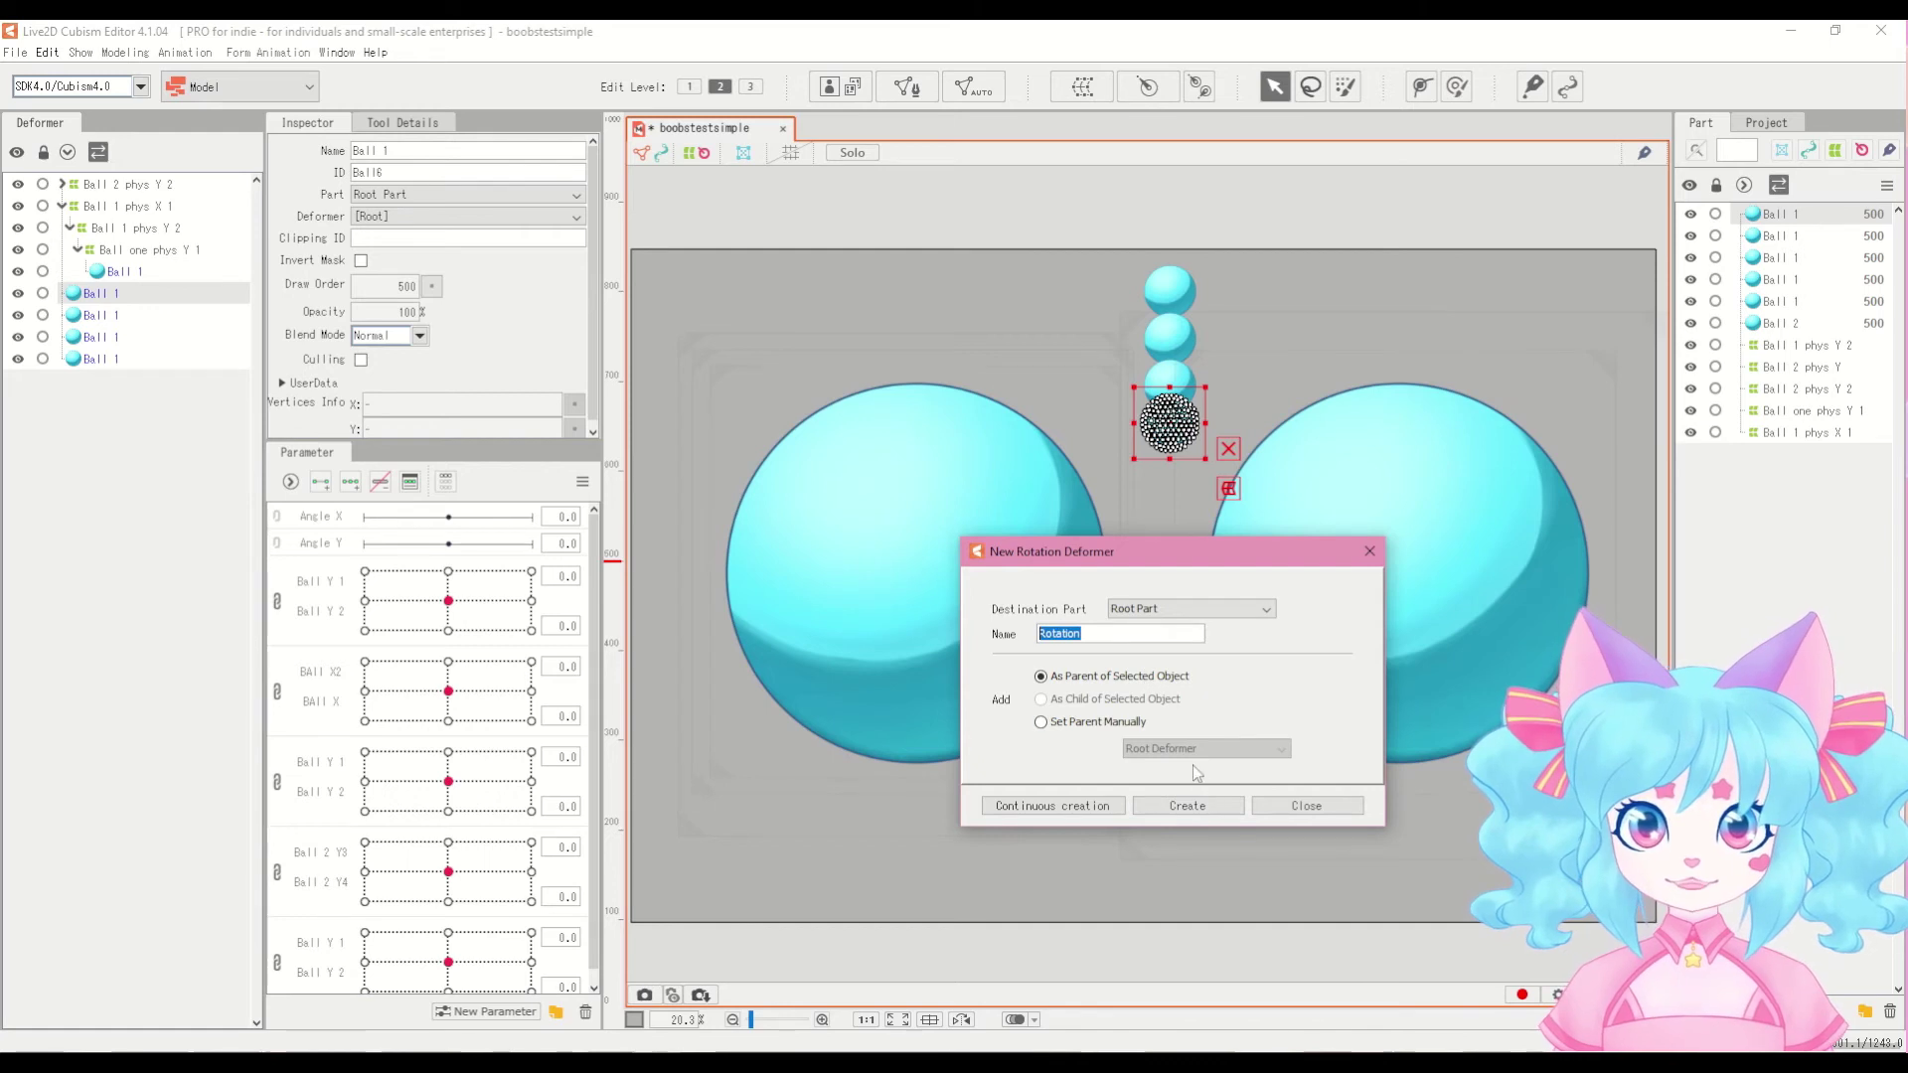
left_click(1187, 805)
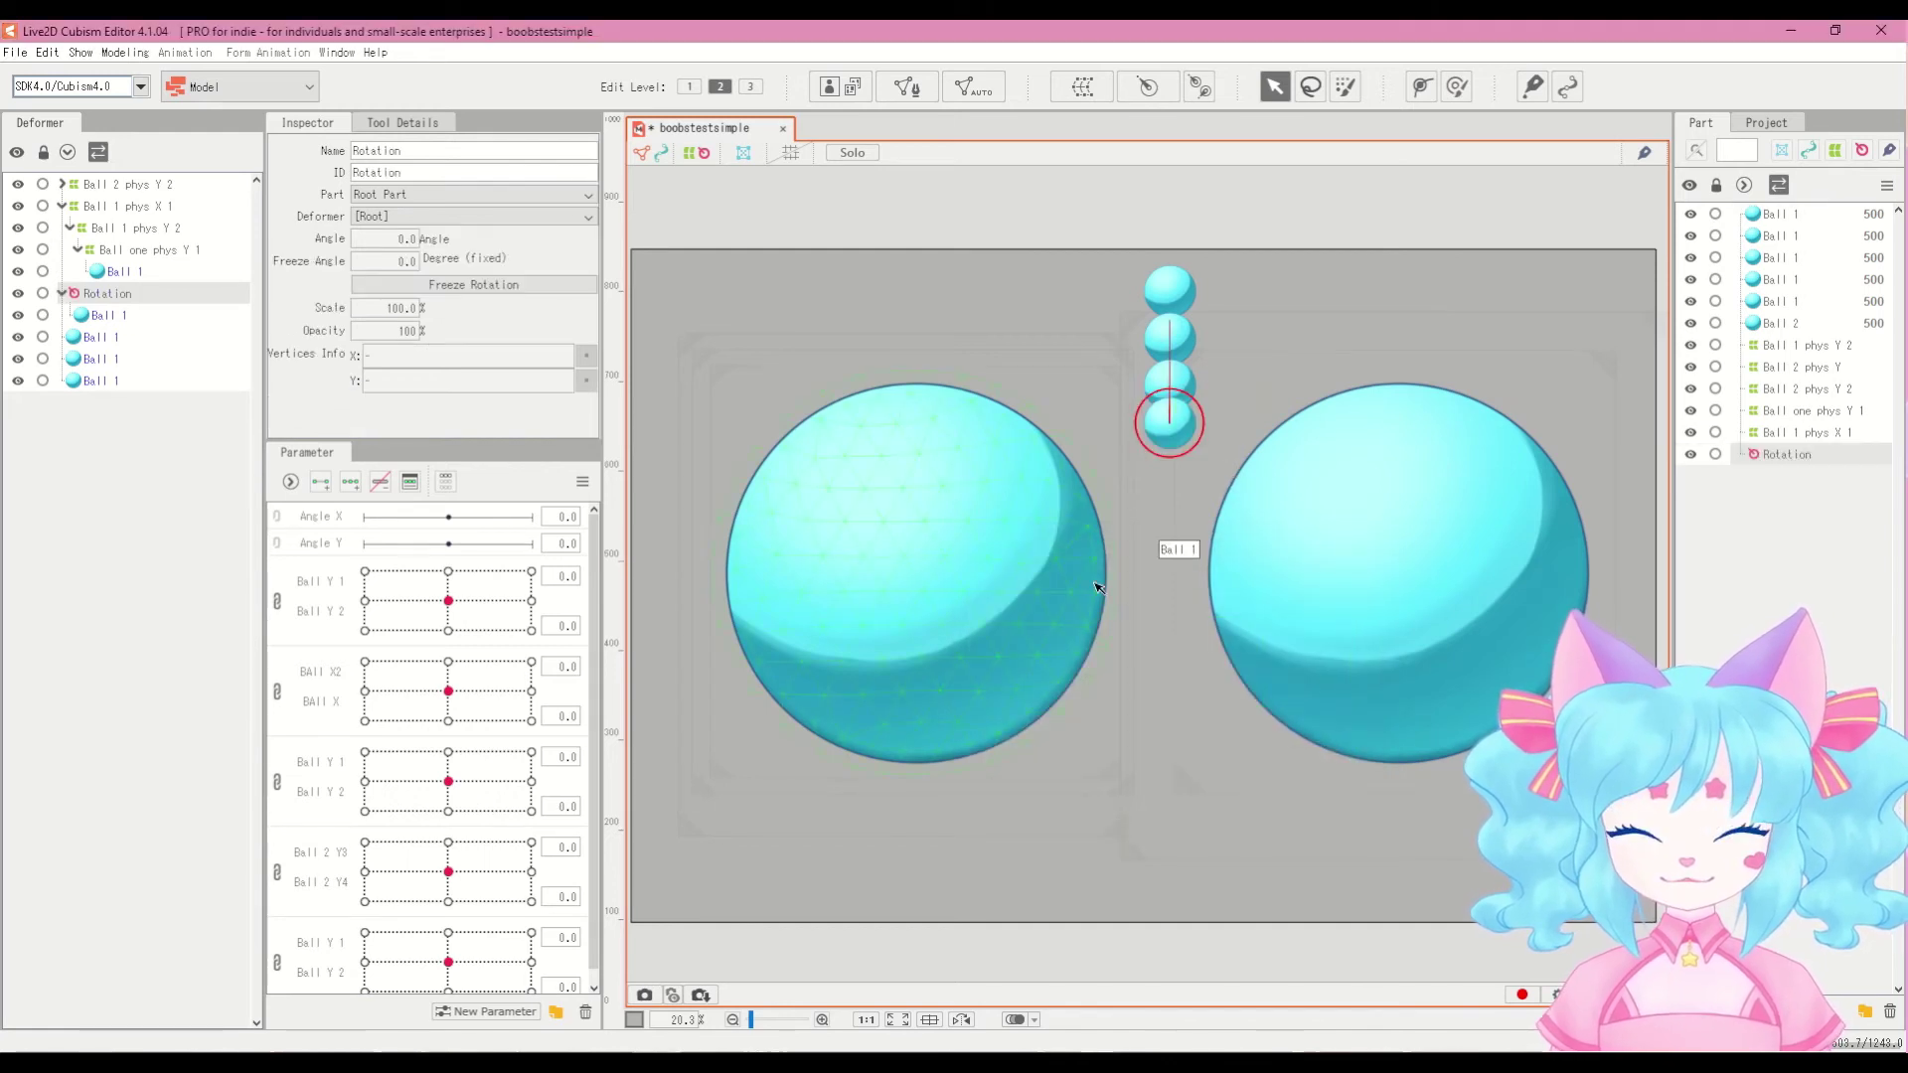
Step: Shift the Rotation deformer's pivot slightly upward, turn its handle downward, and undo the extra handle movement
left_click_drag(1176, 427, 1172, 408)
left_click_drag(1169, 300, 1134, 499)
left_click_drag(1140, 586, 1105, 856)
key("ctrl+z")
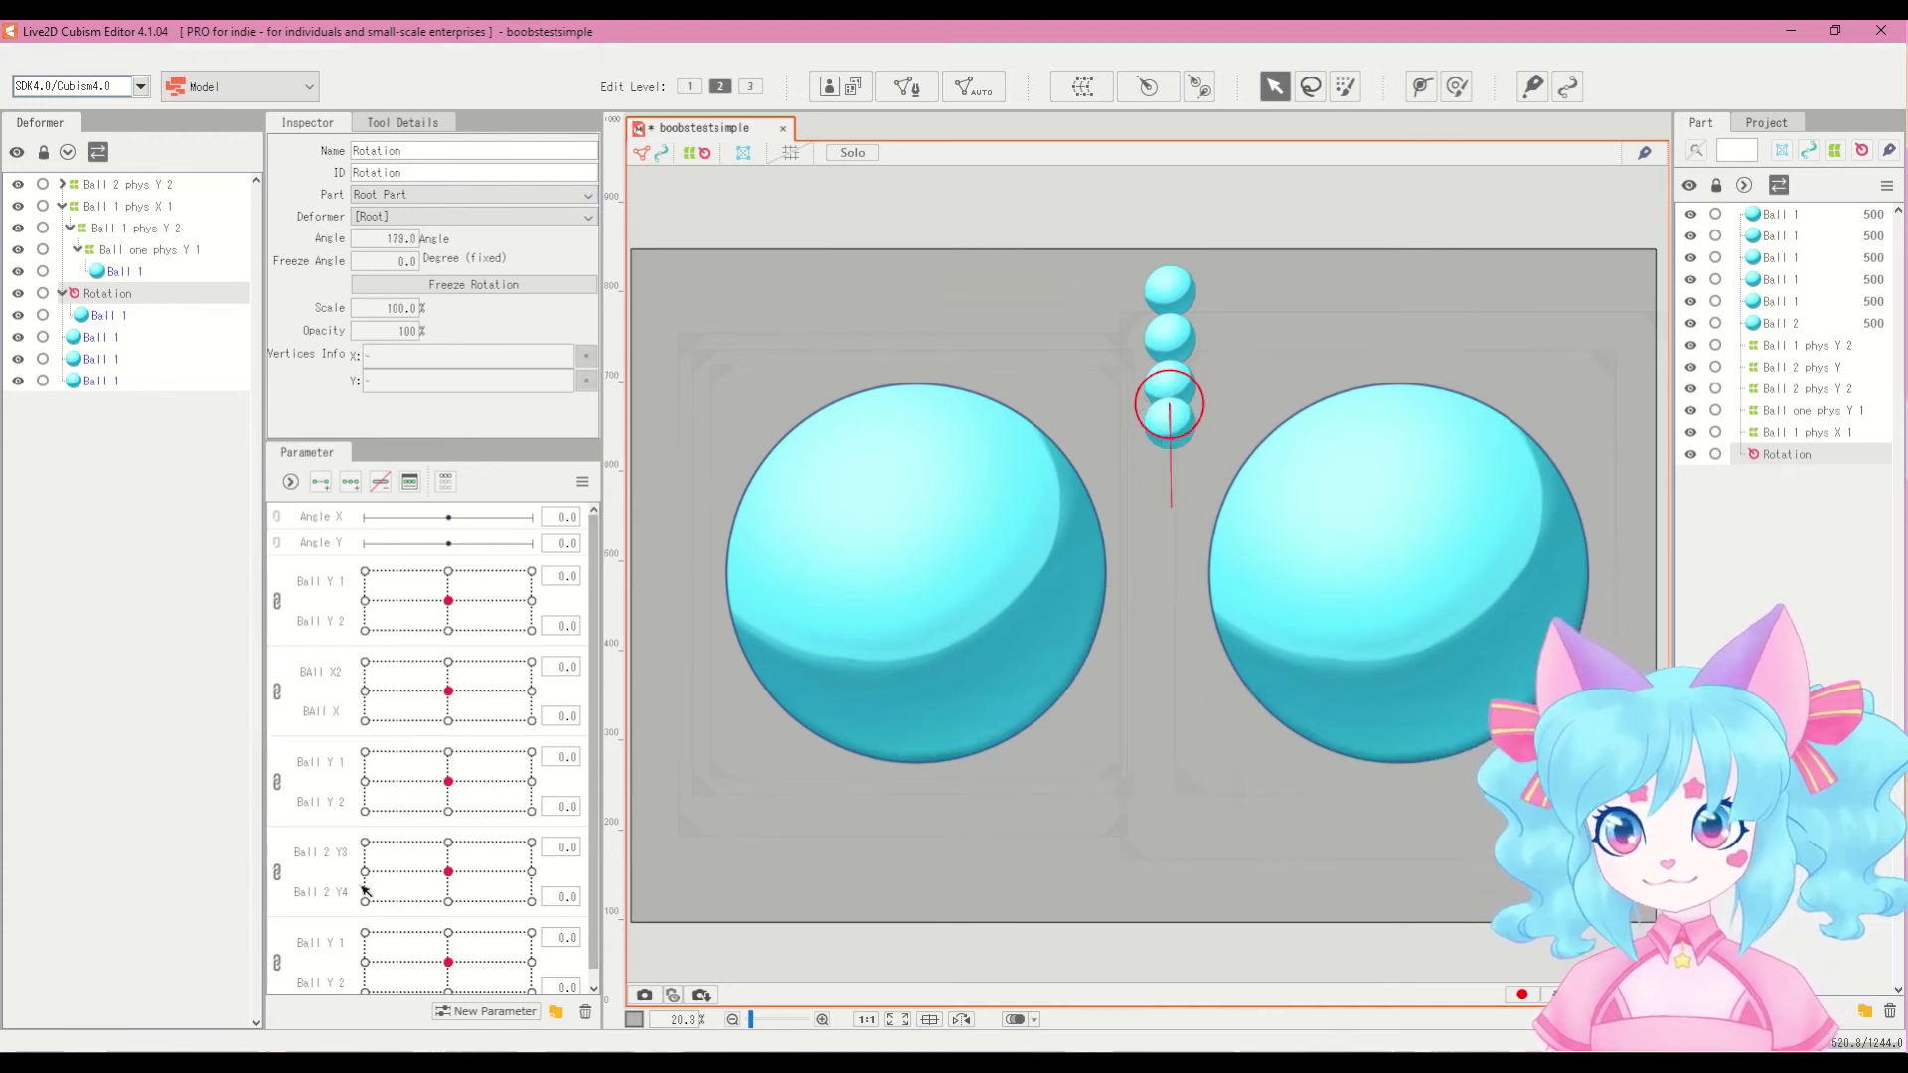
Step: Create a parameter named ball with a minimum of -1 and a default of 0
scroll(447, 795, "down", 1)
left_click(486, 1010)
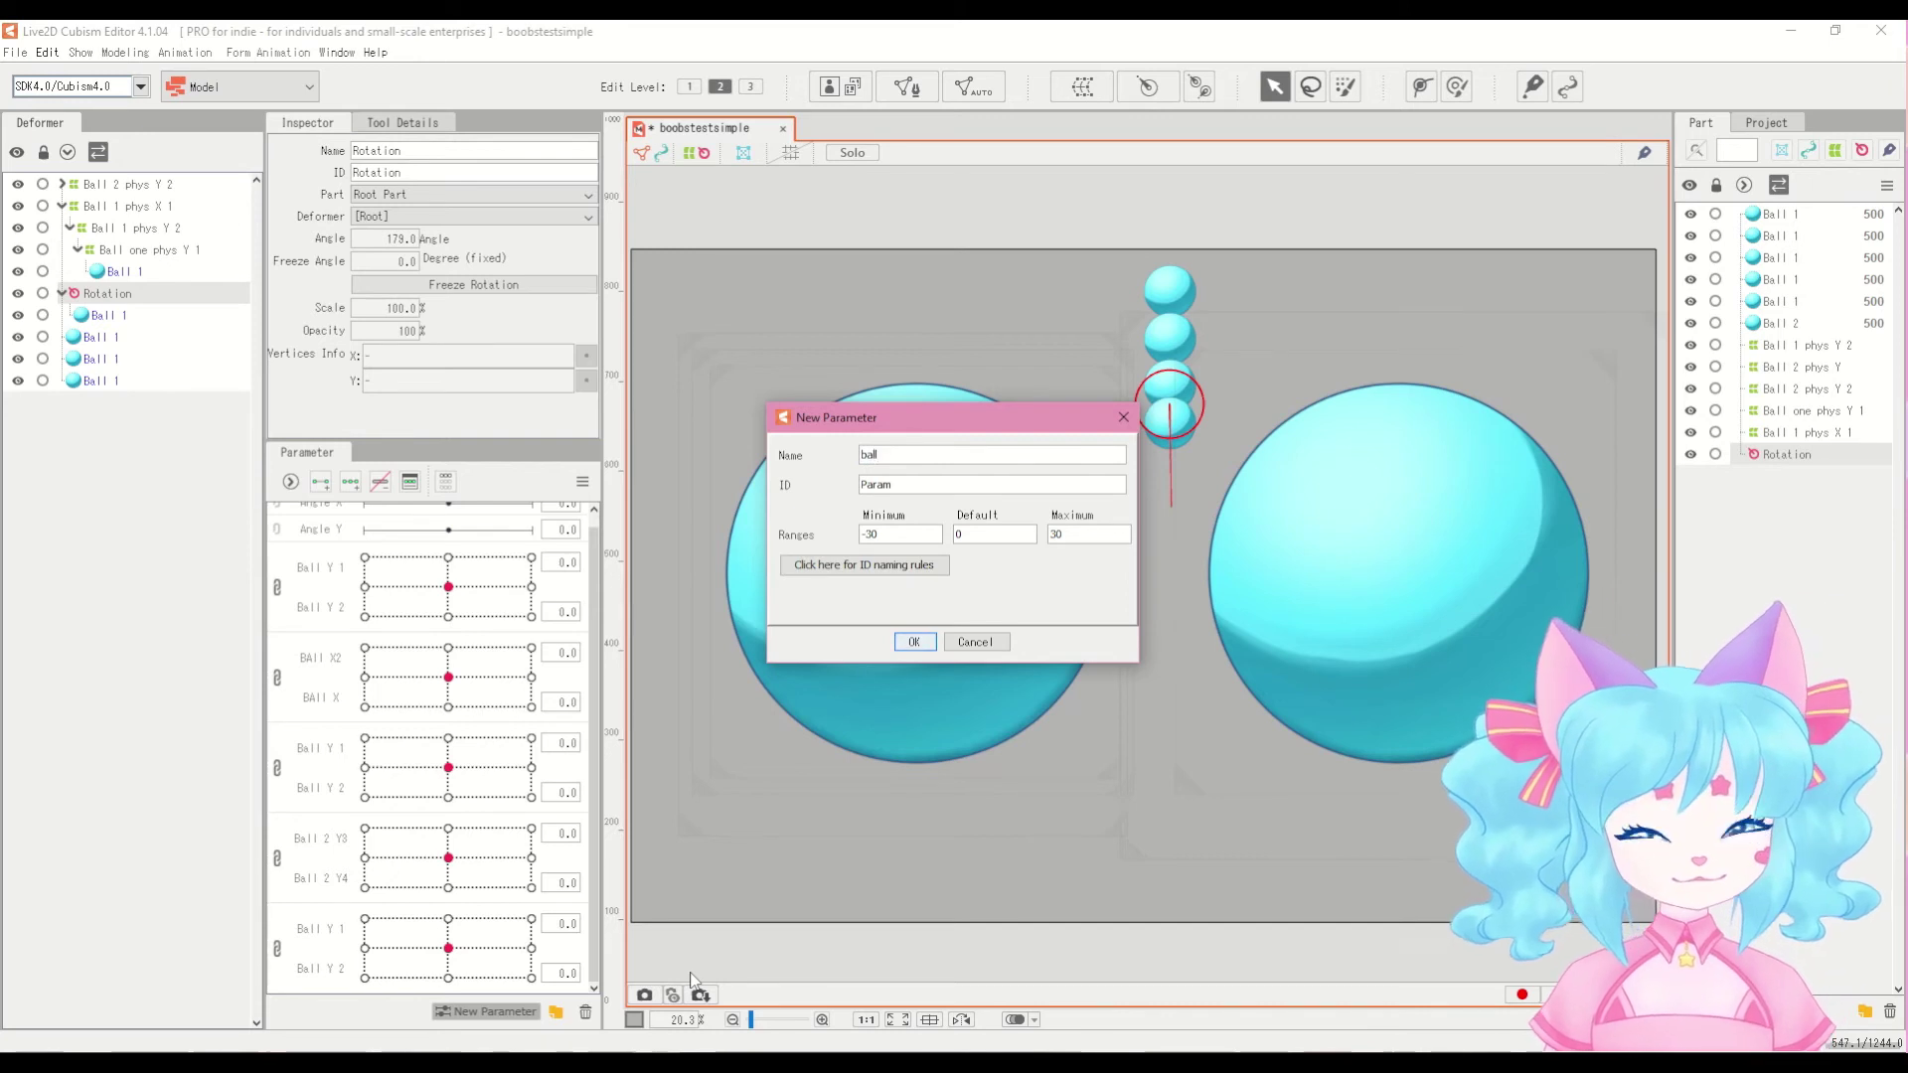
type("Ball")
key("BackSpace")
key("BackSpace")
type("1")
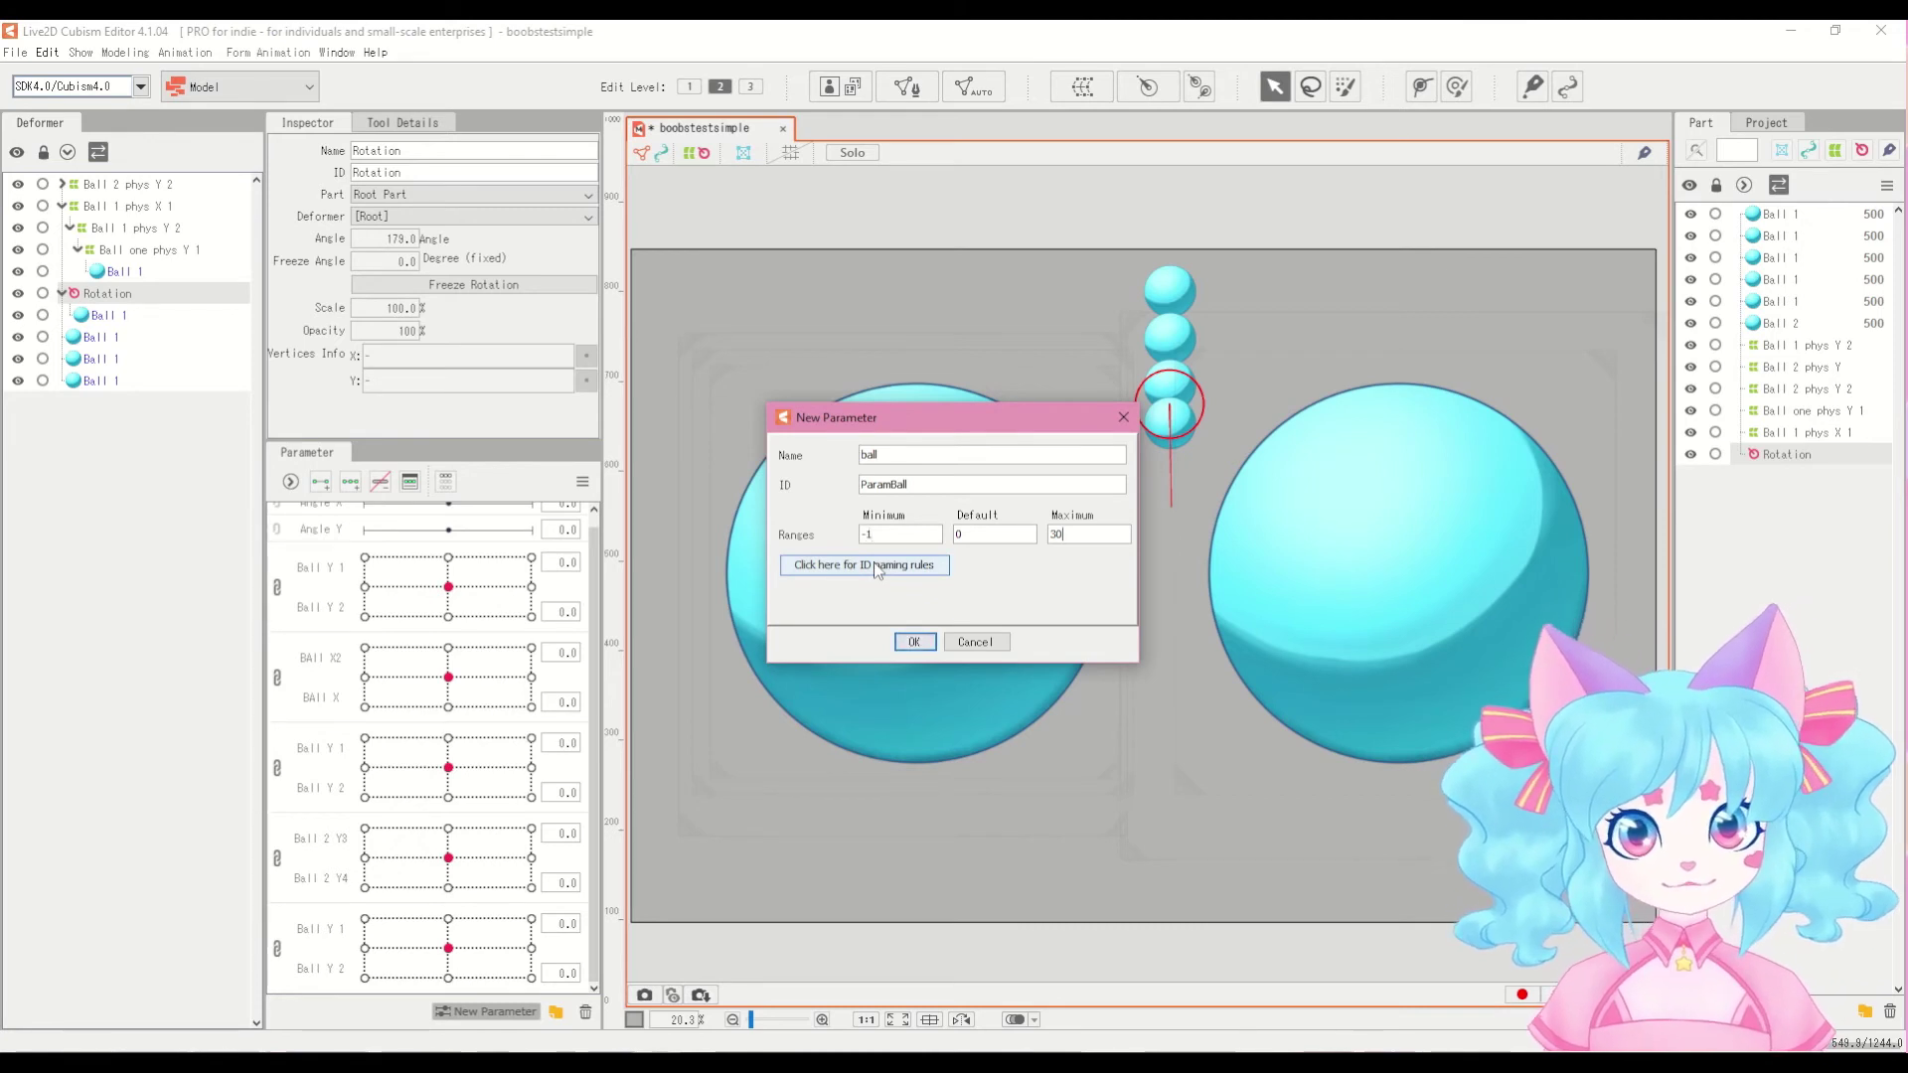
key("Return")
Step: Replicate the ball parameter three times to make four ball parameters
right_click(309, 983)
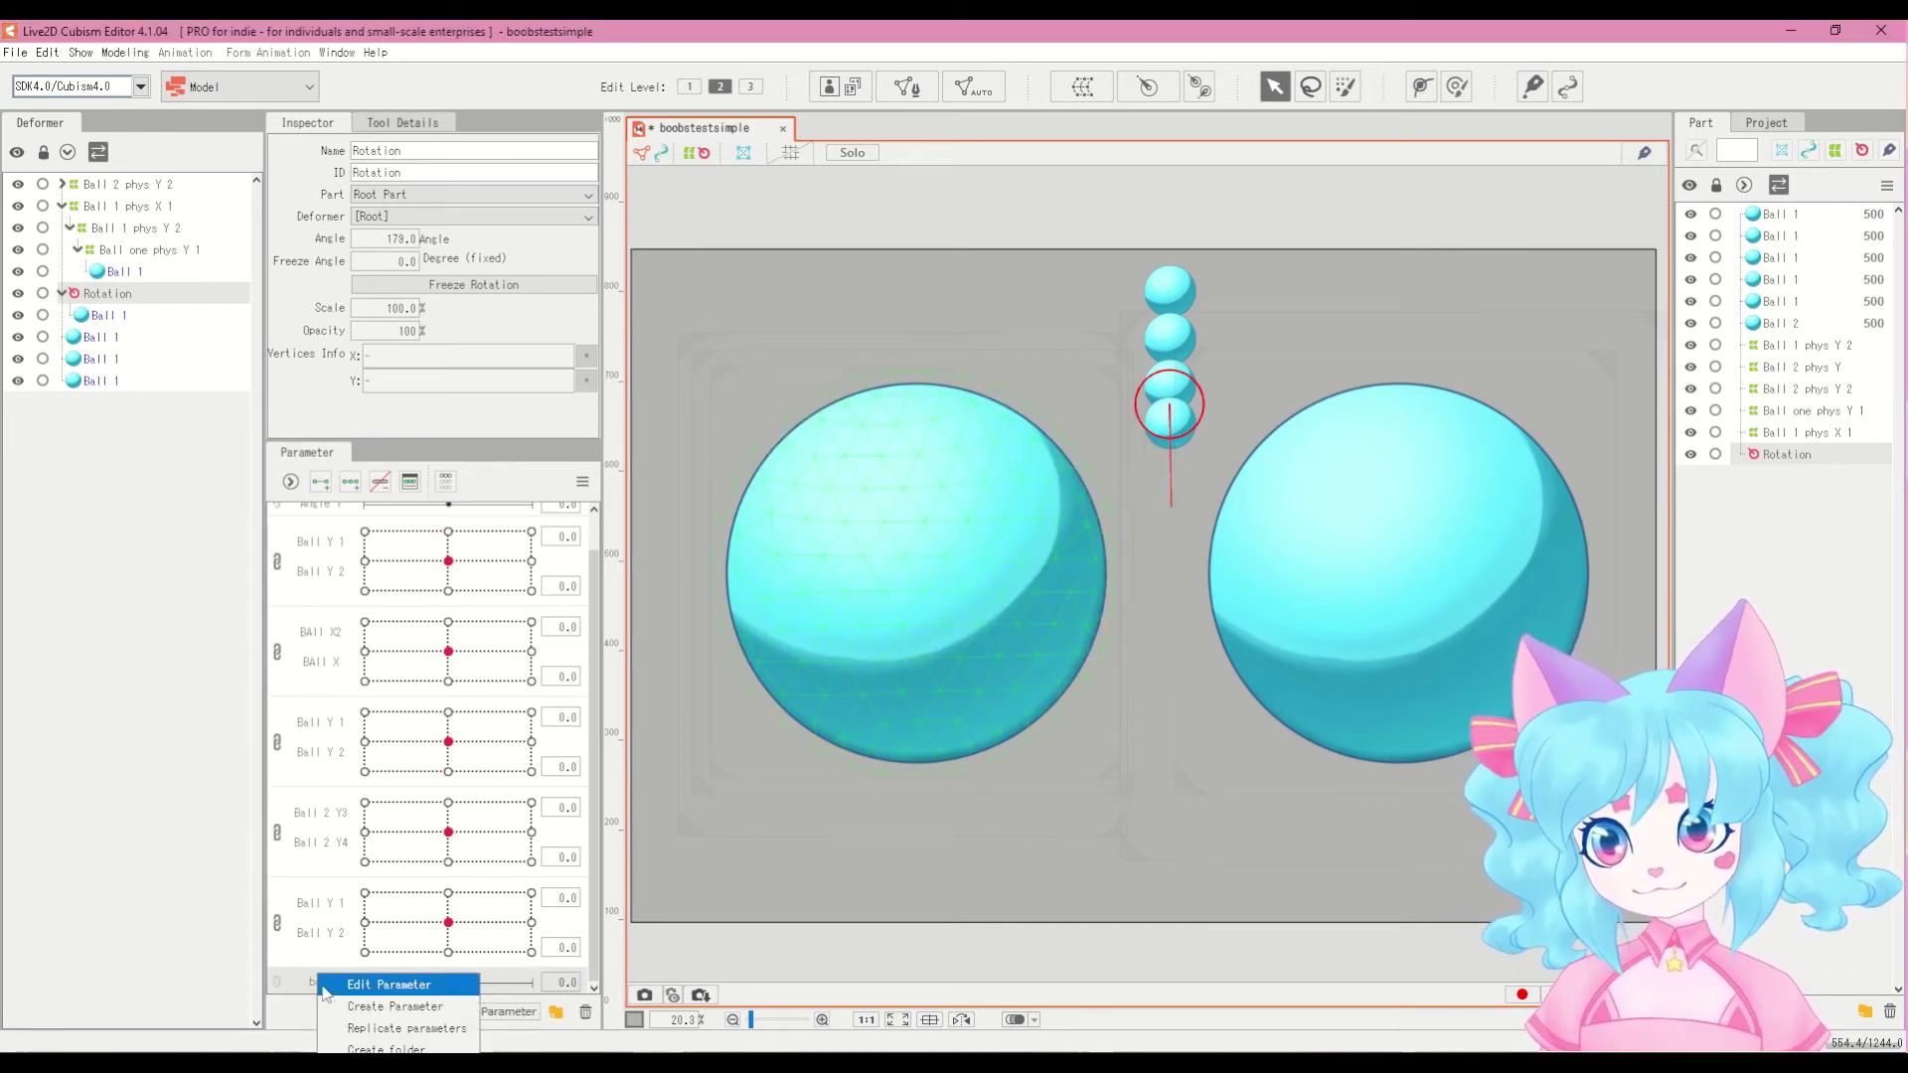
left_click(320, 987)
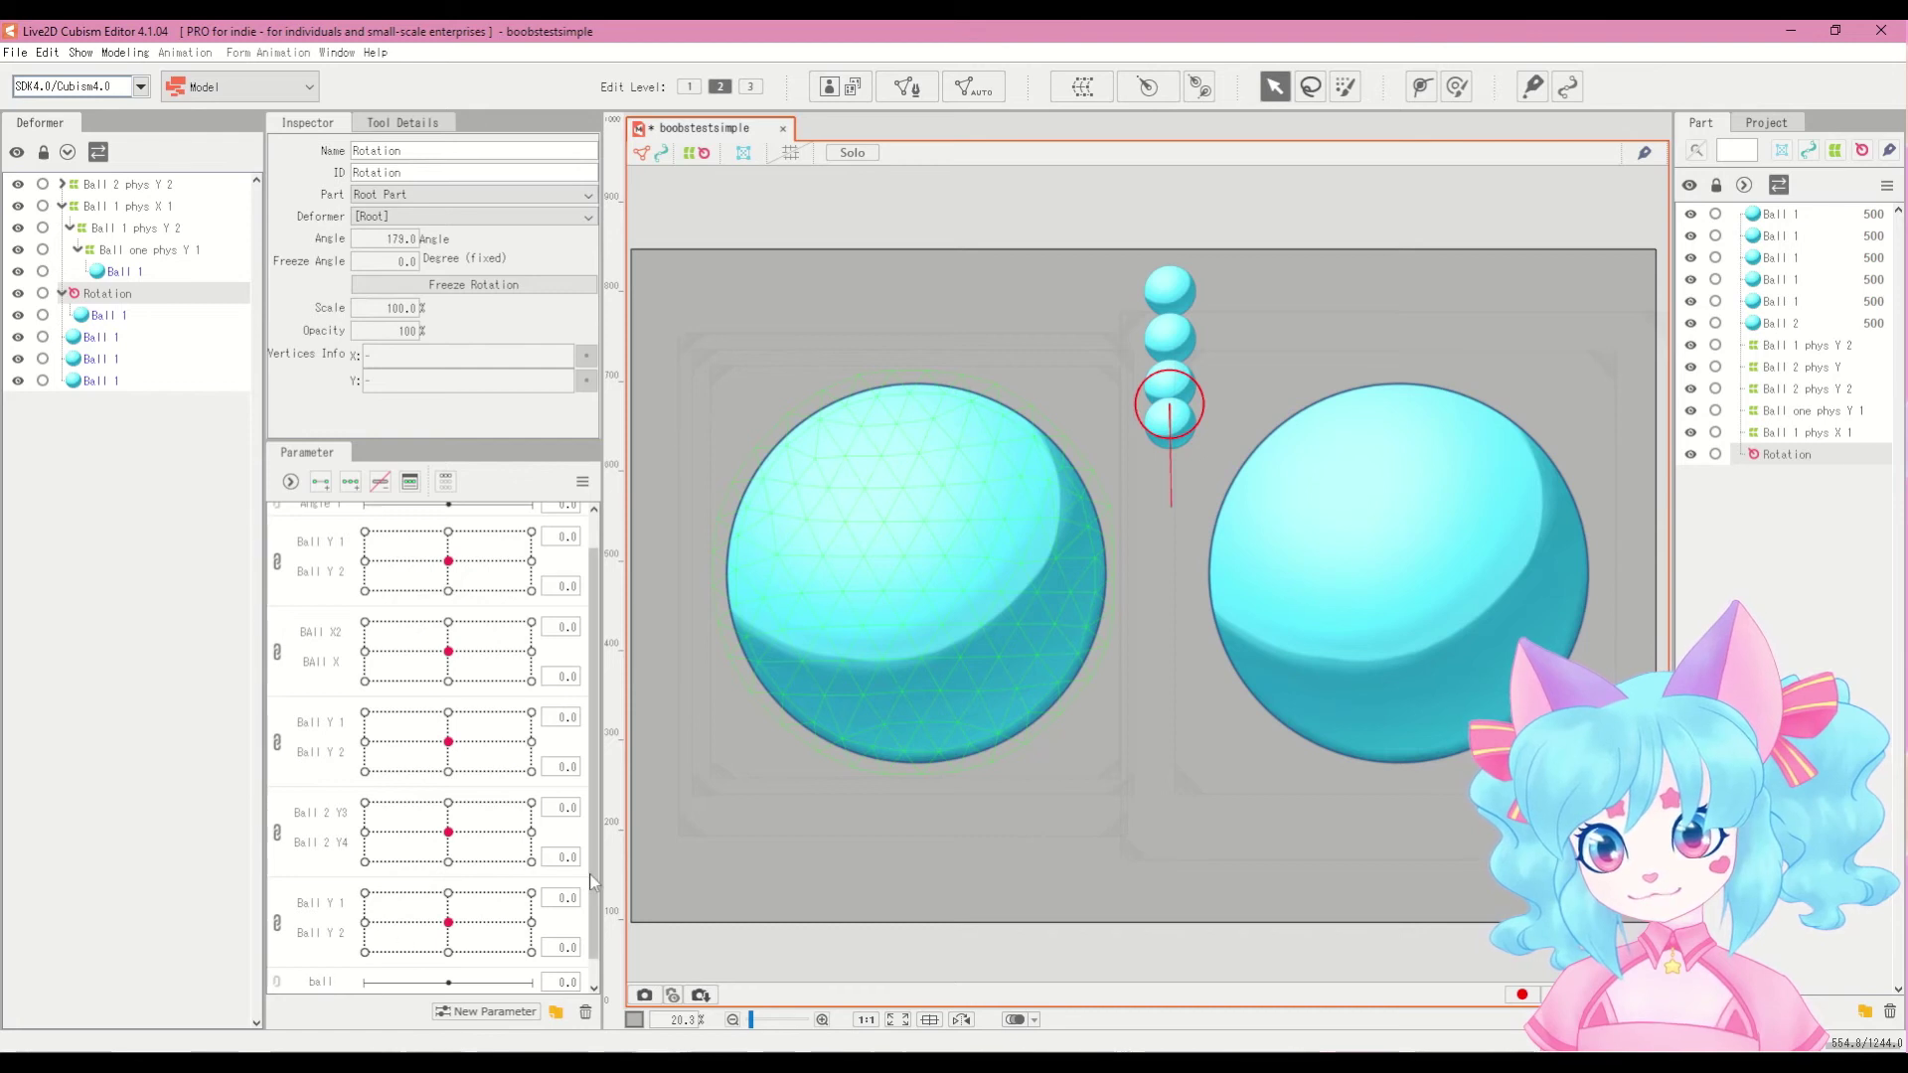
scroll(319, 986, "down", 1)
right_click(331, 976)
left_click(362, 1029)
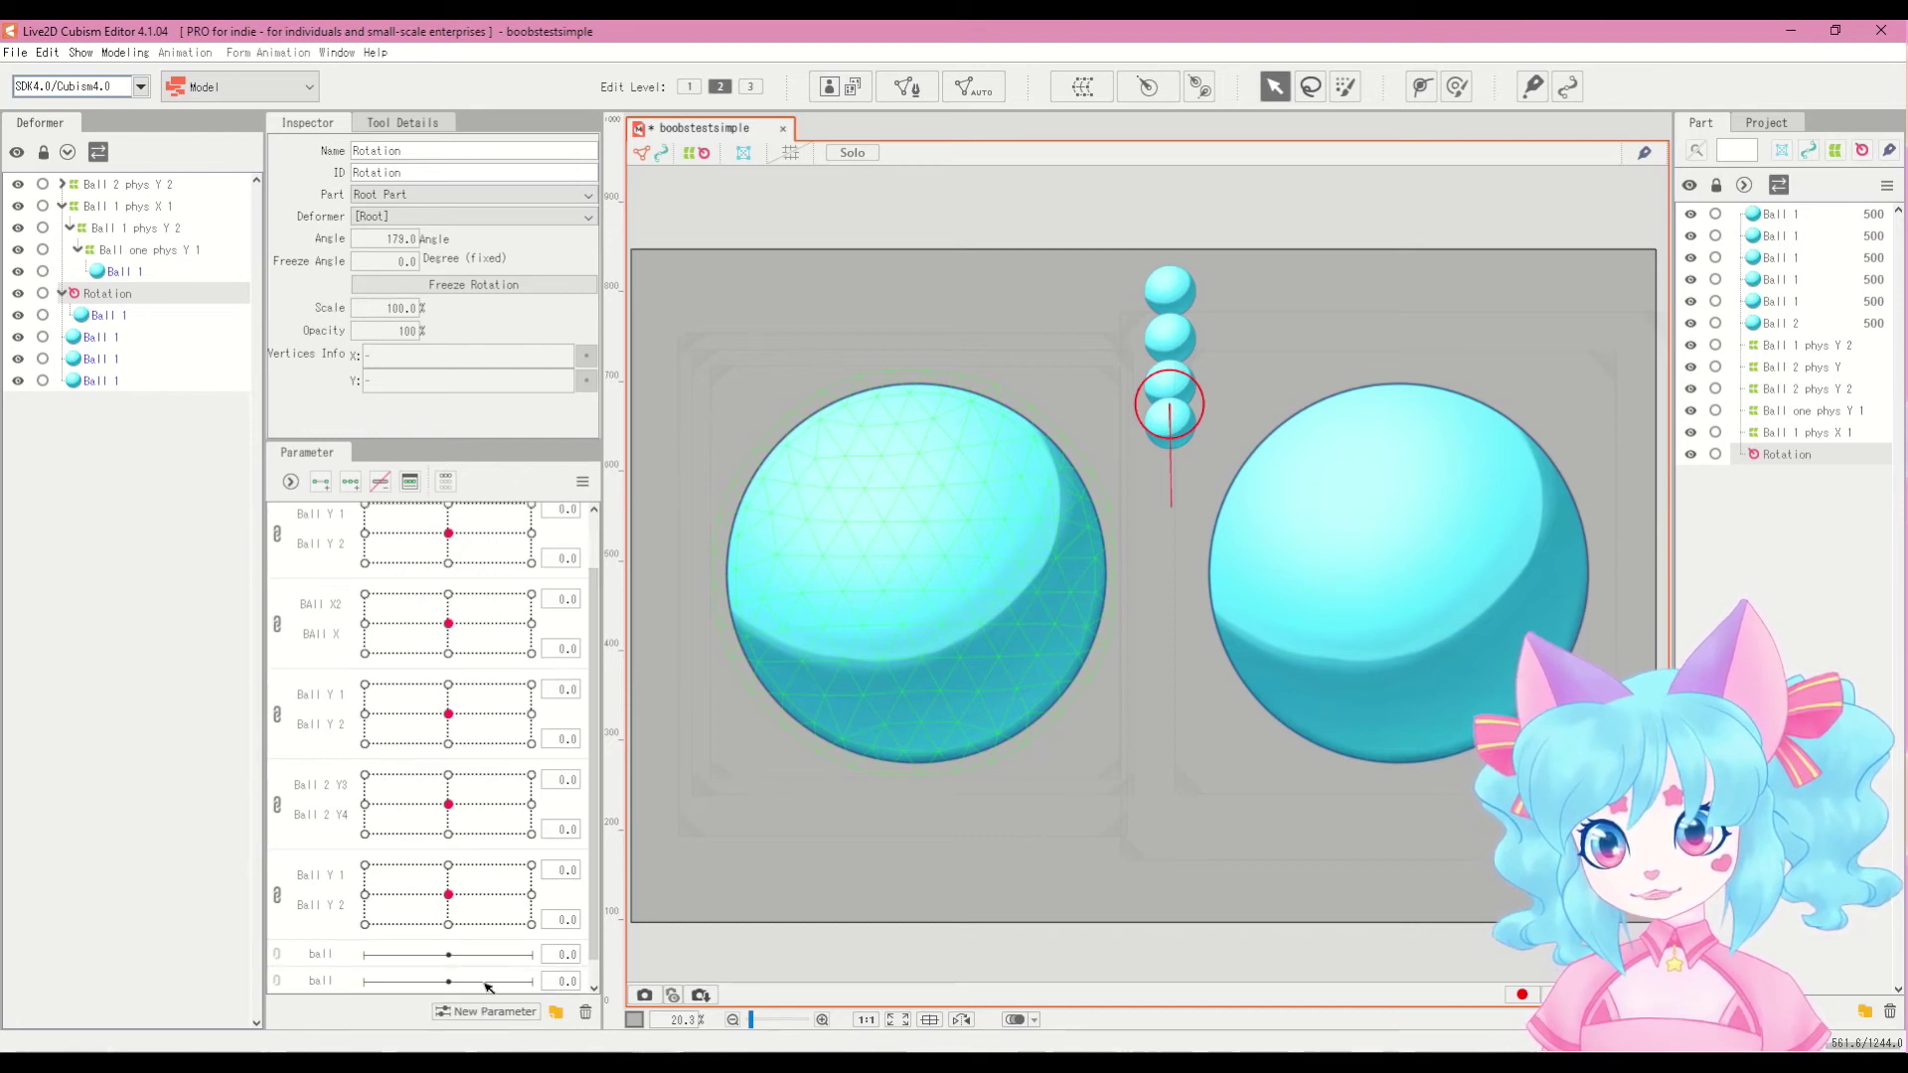
scroll(343, 984, "down", 1)
right_click(341, 977)
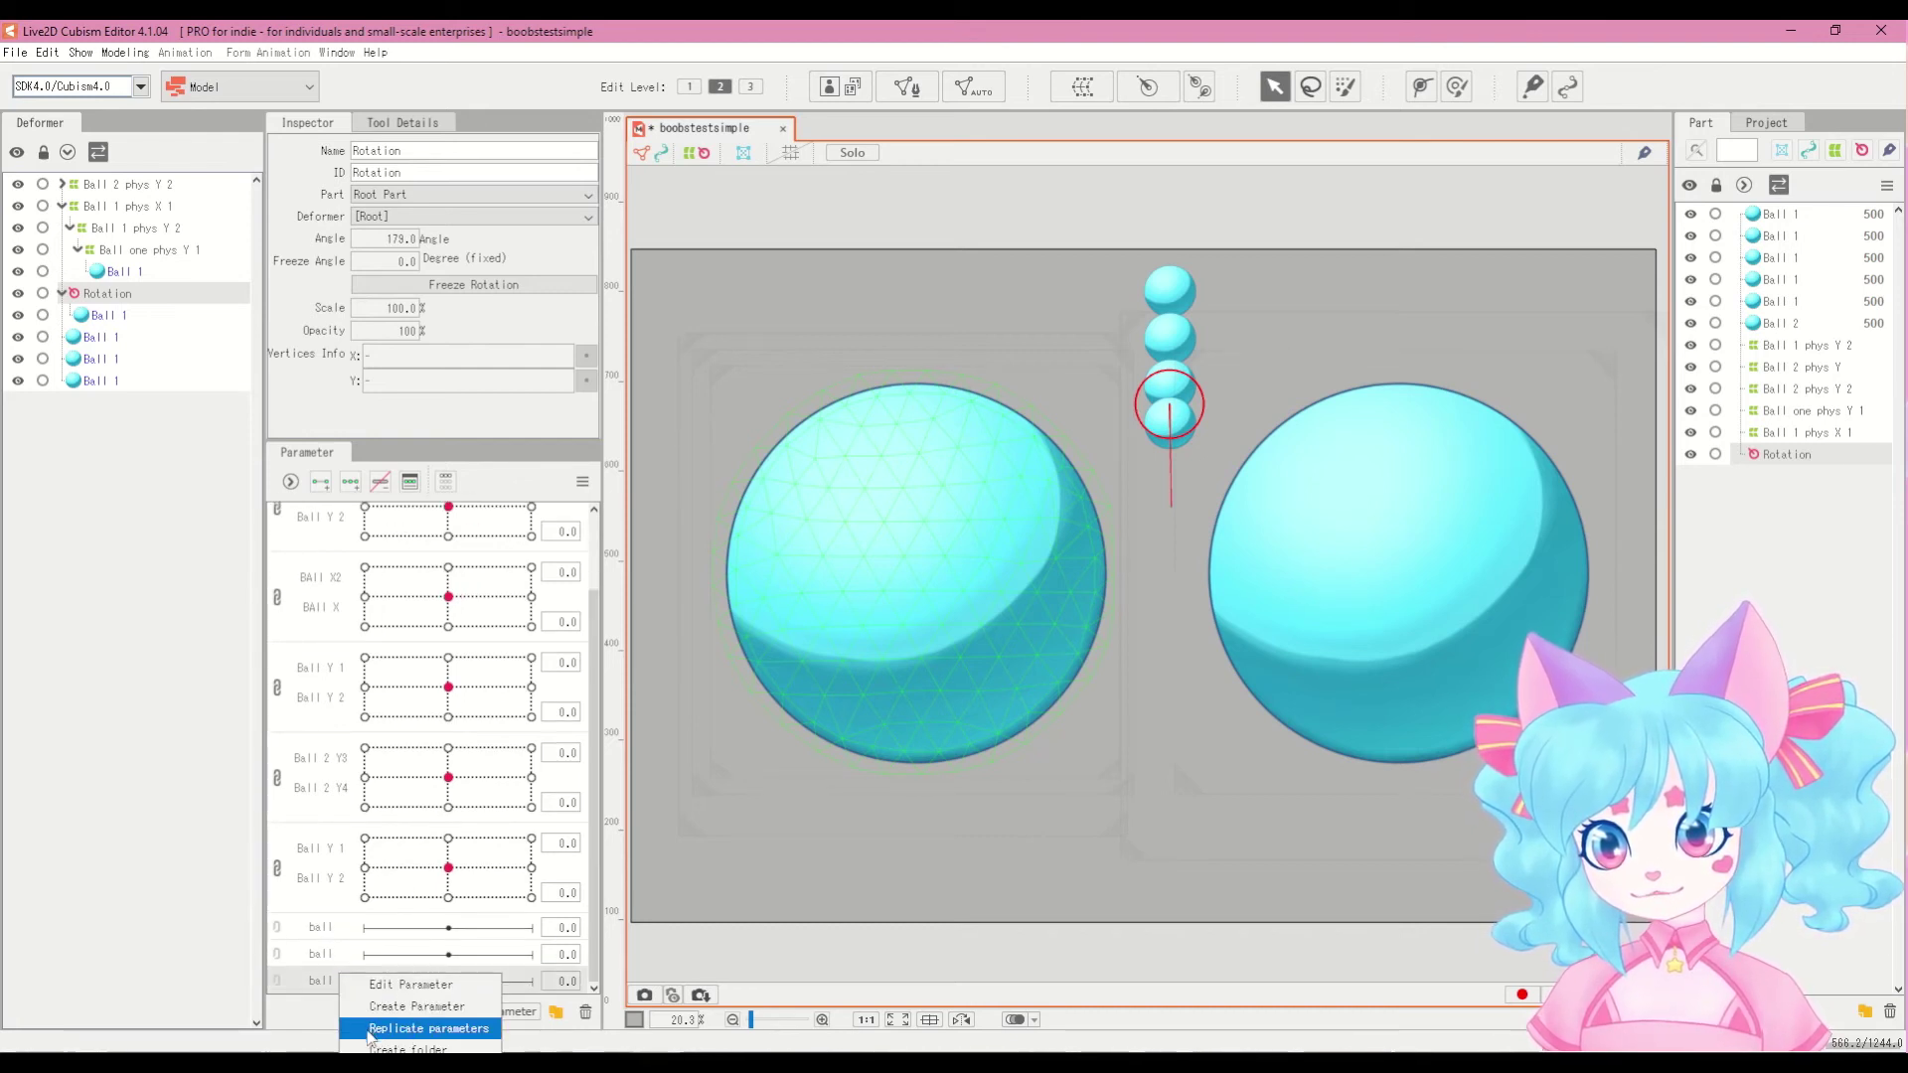
left_click(373, 1029)
scroll(345, 929, "down", 1)
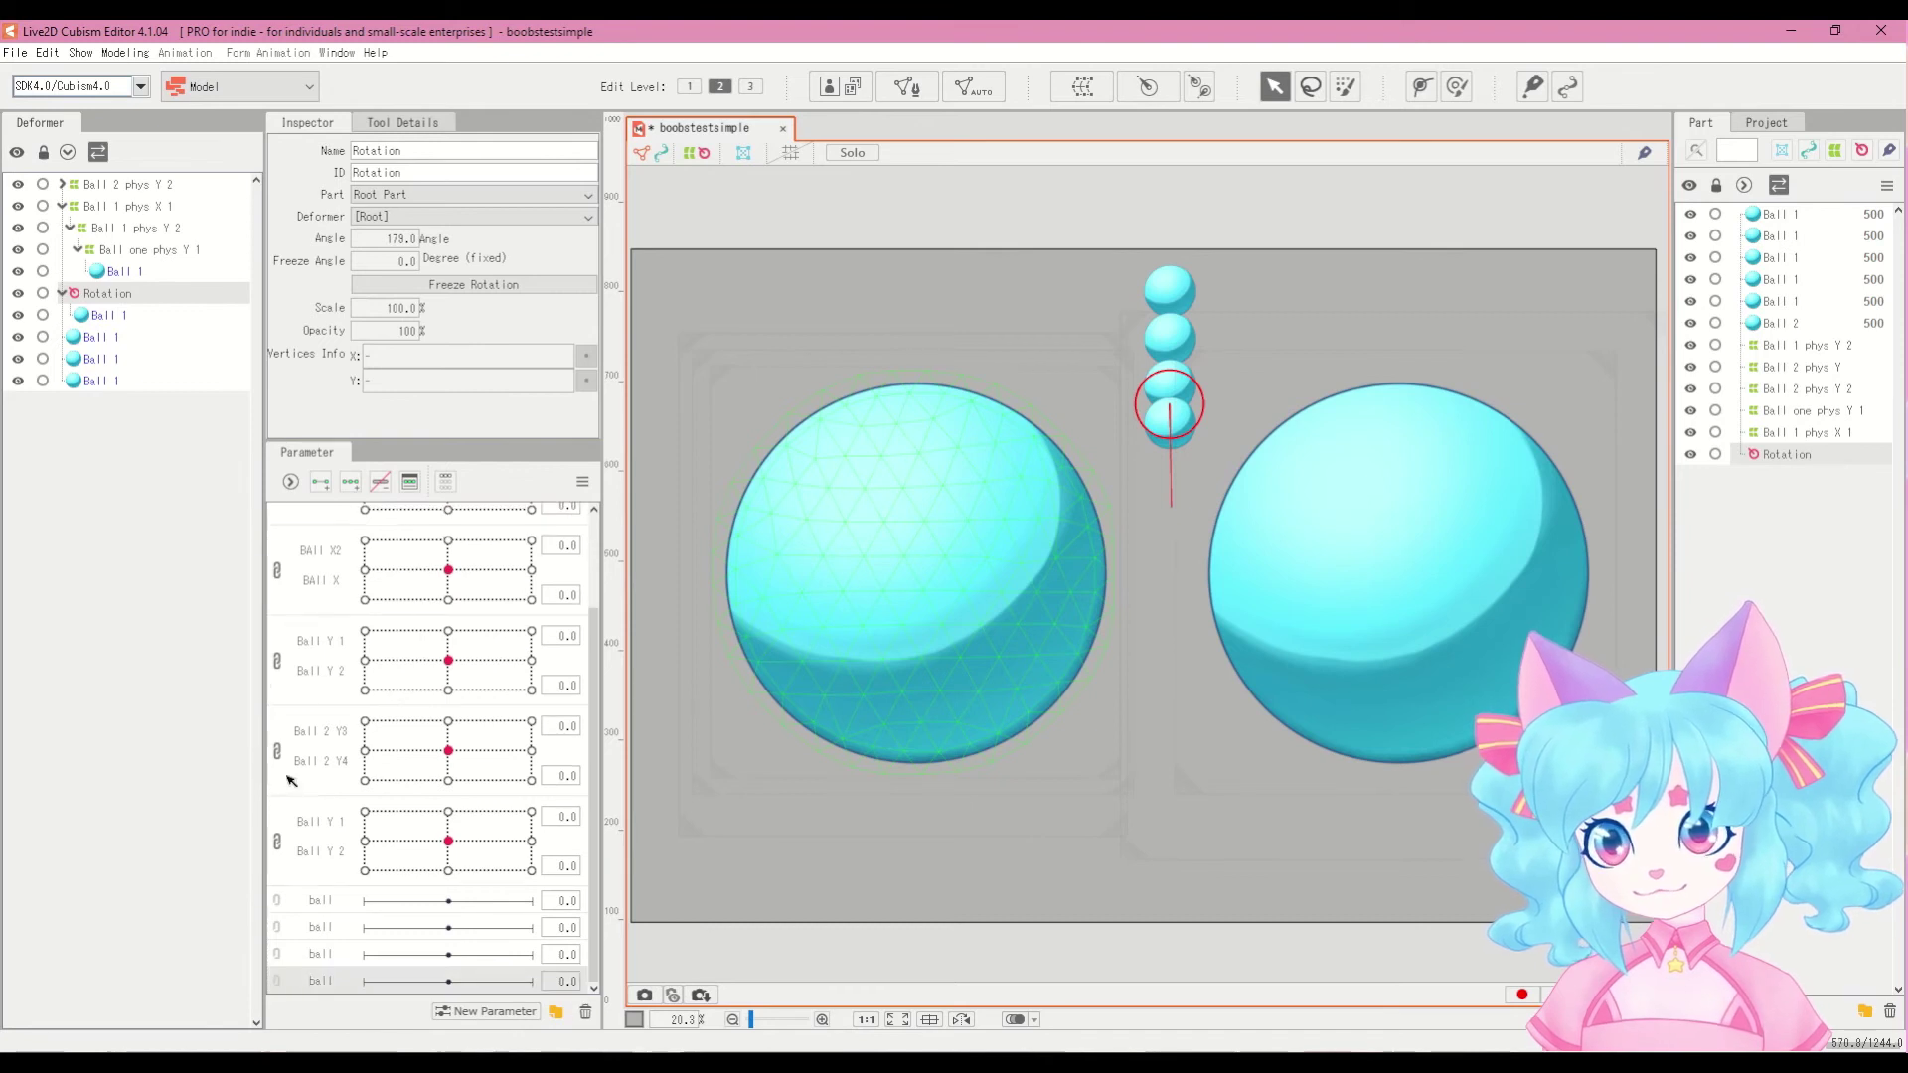
Step: Create a rotation deformer as parent of the Rotation deformer and the second ball from the bottom, with its handle pointing downward
left_click(92, 337, "ctrl")
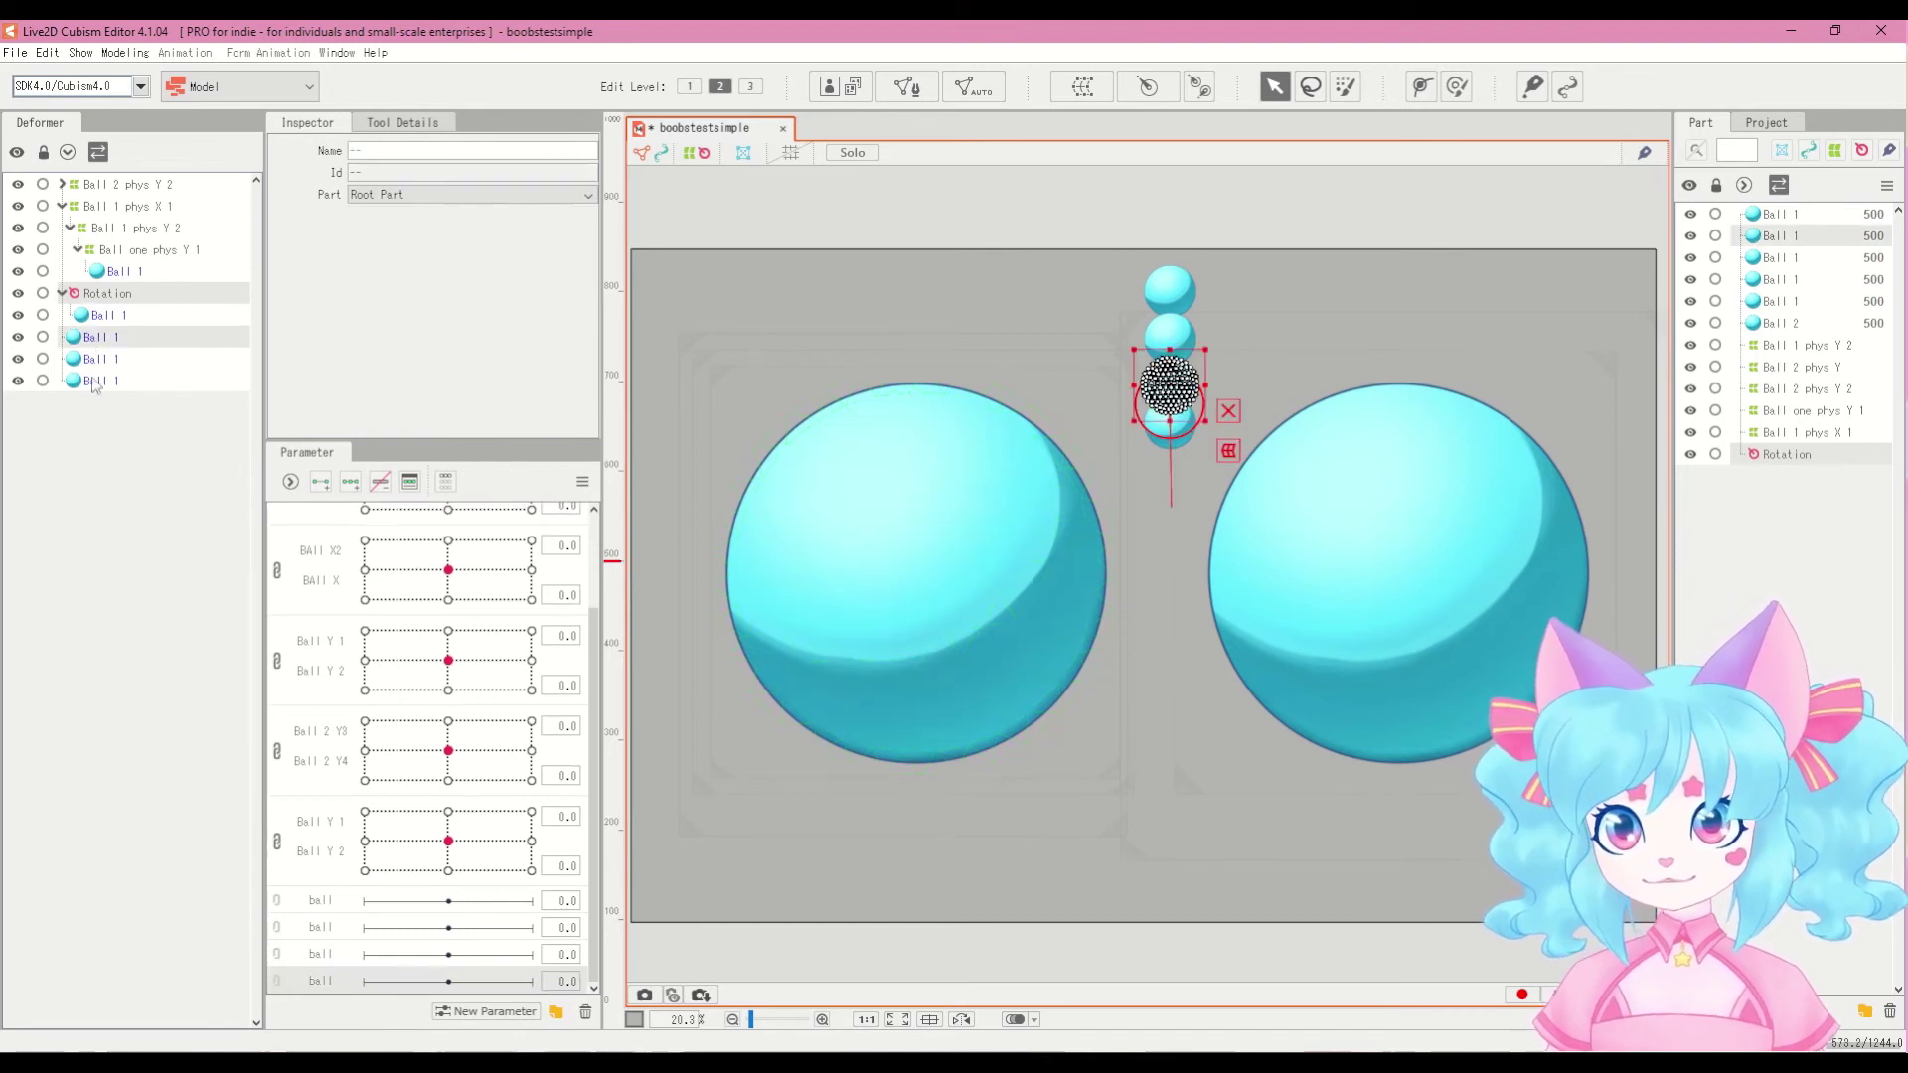
left_click(94, 297)
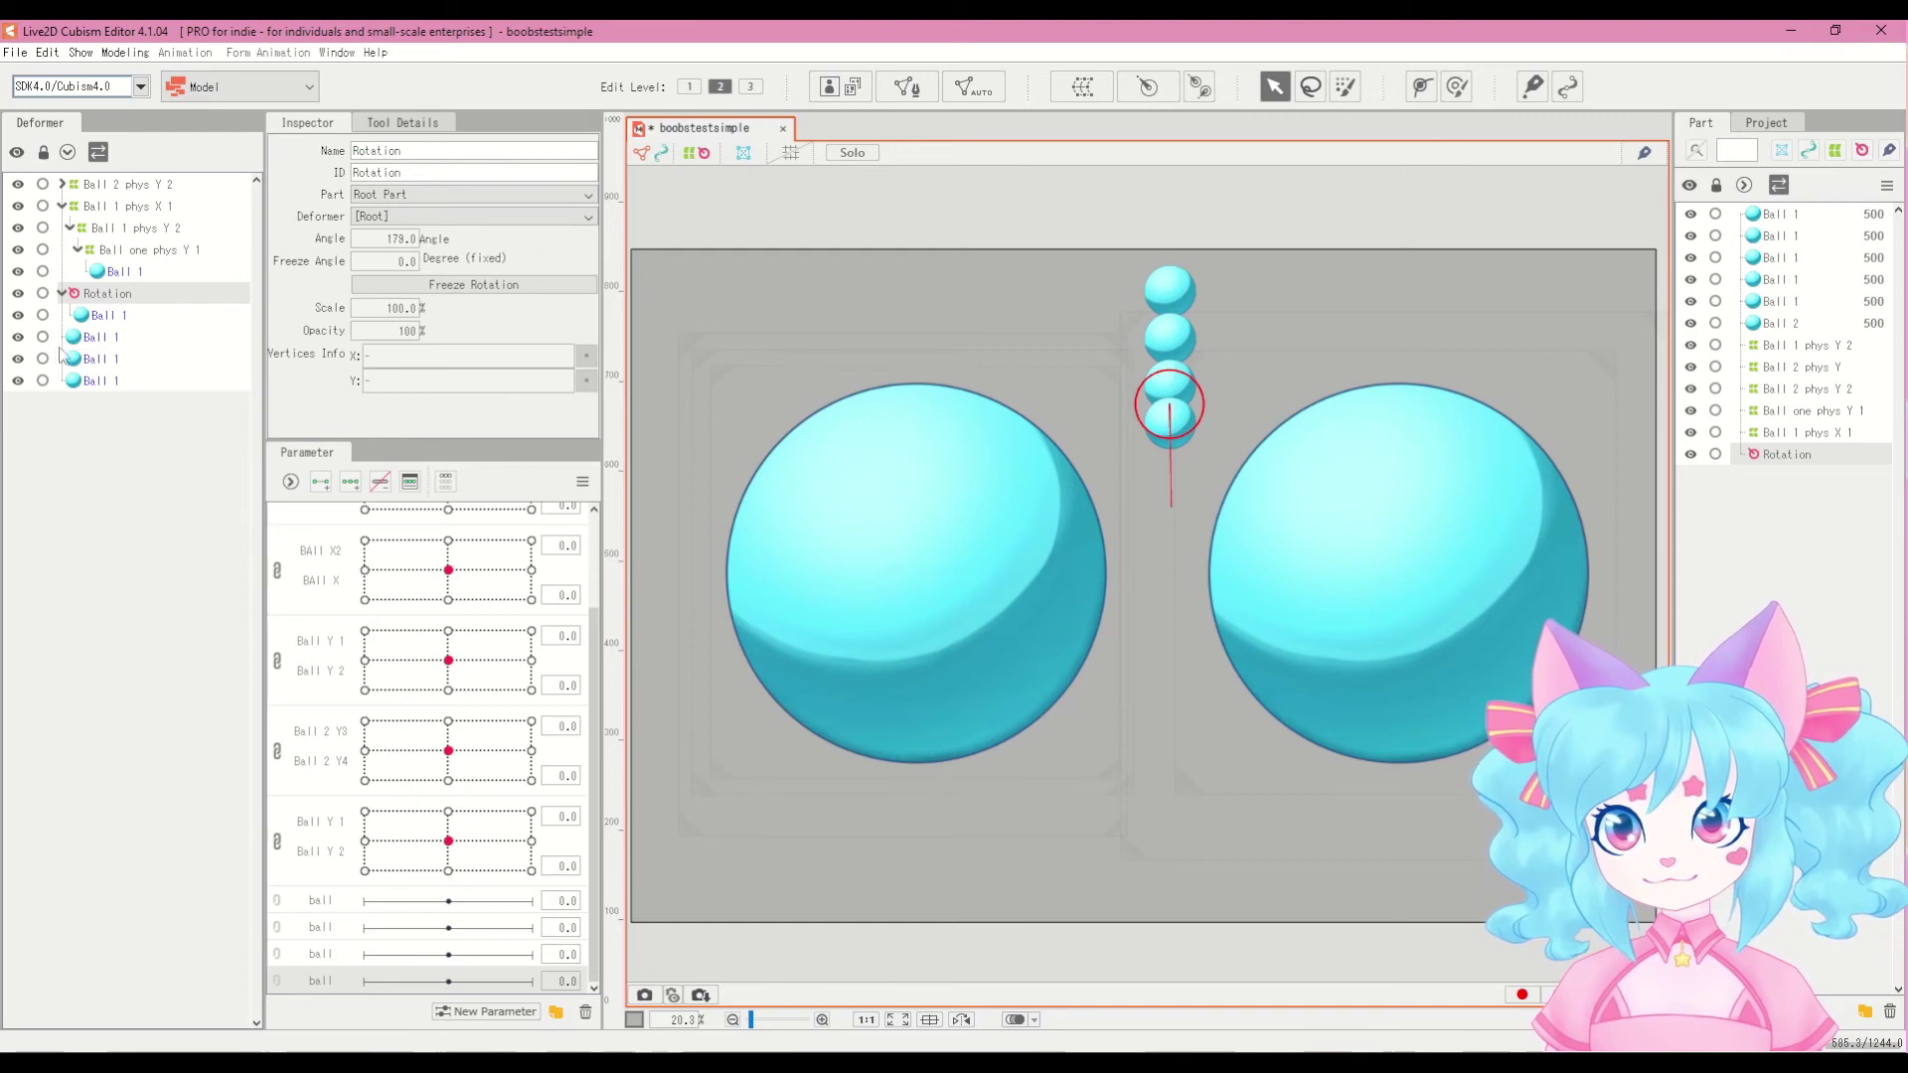
left_click(88, 338, "ctrl")
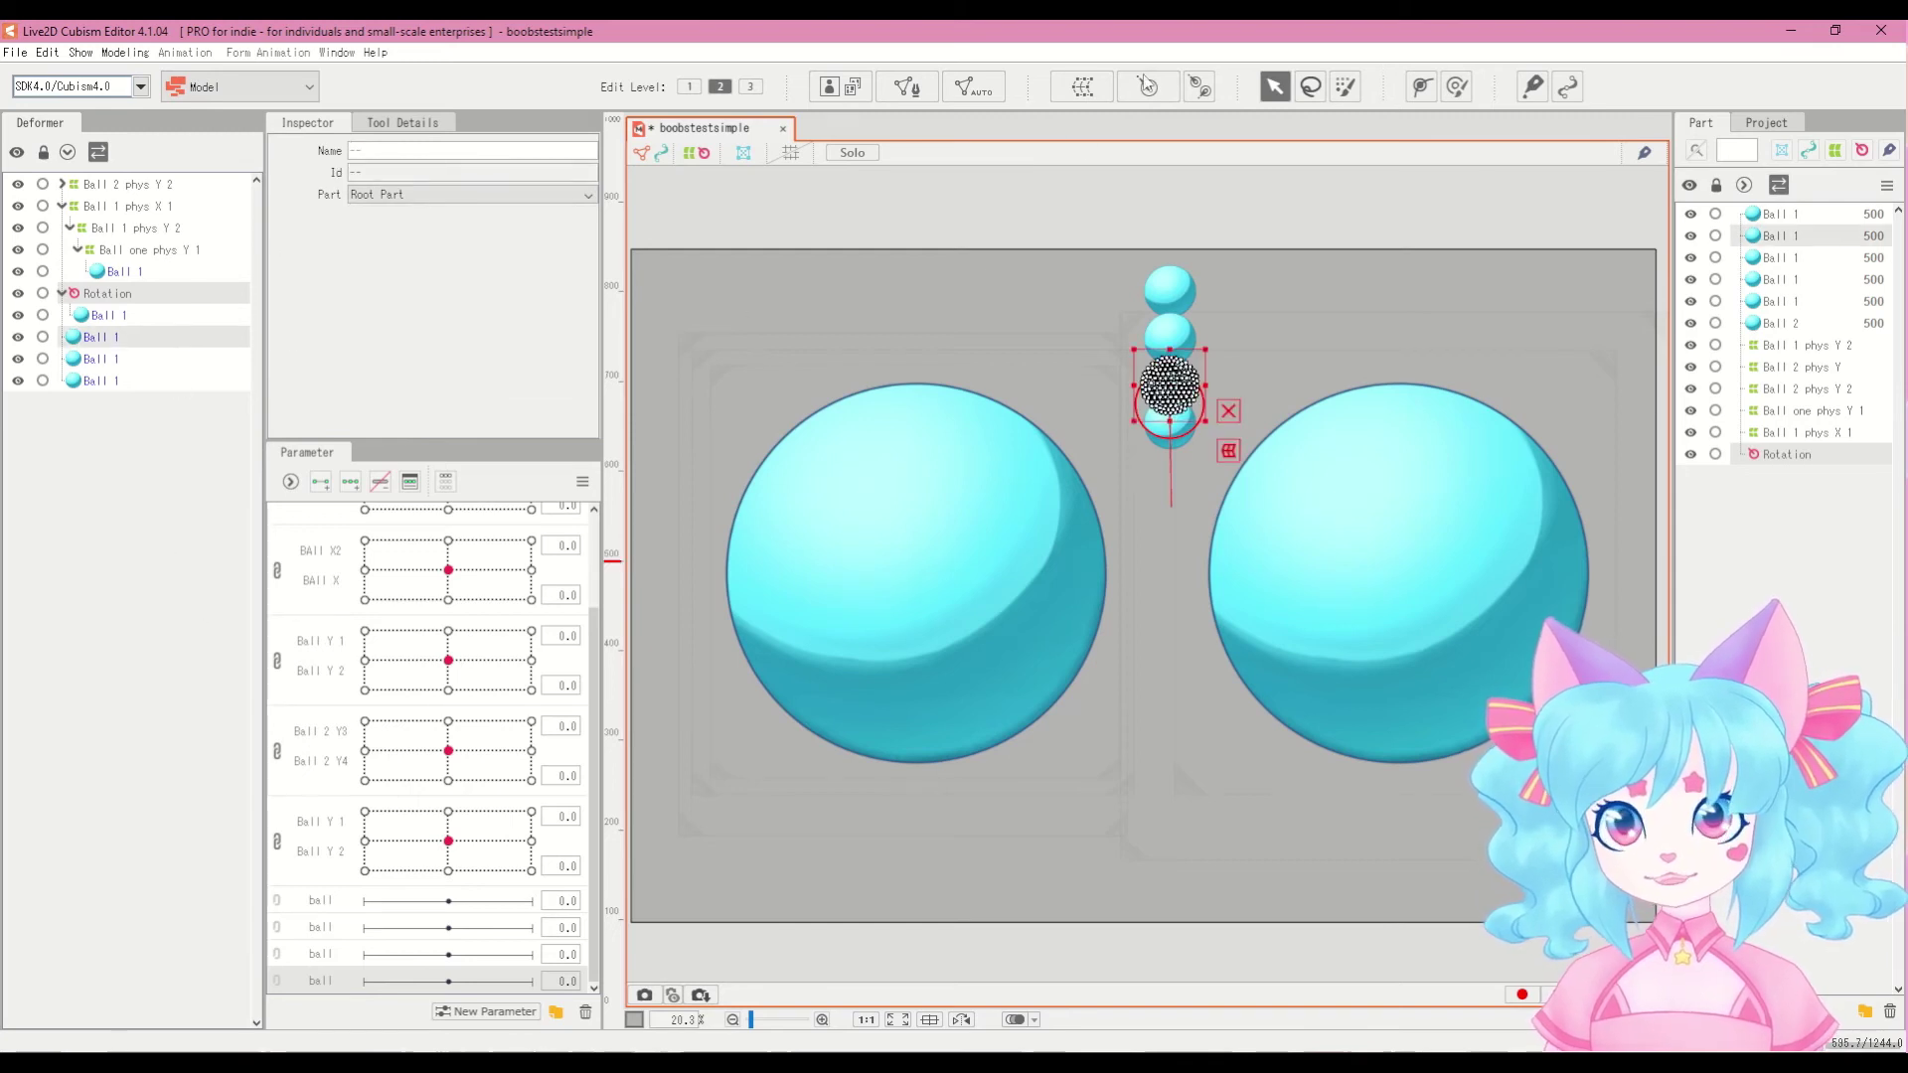
left_click(1148, 87)
left_click(1170, 807)
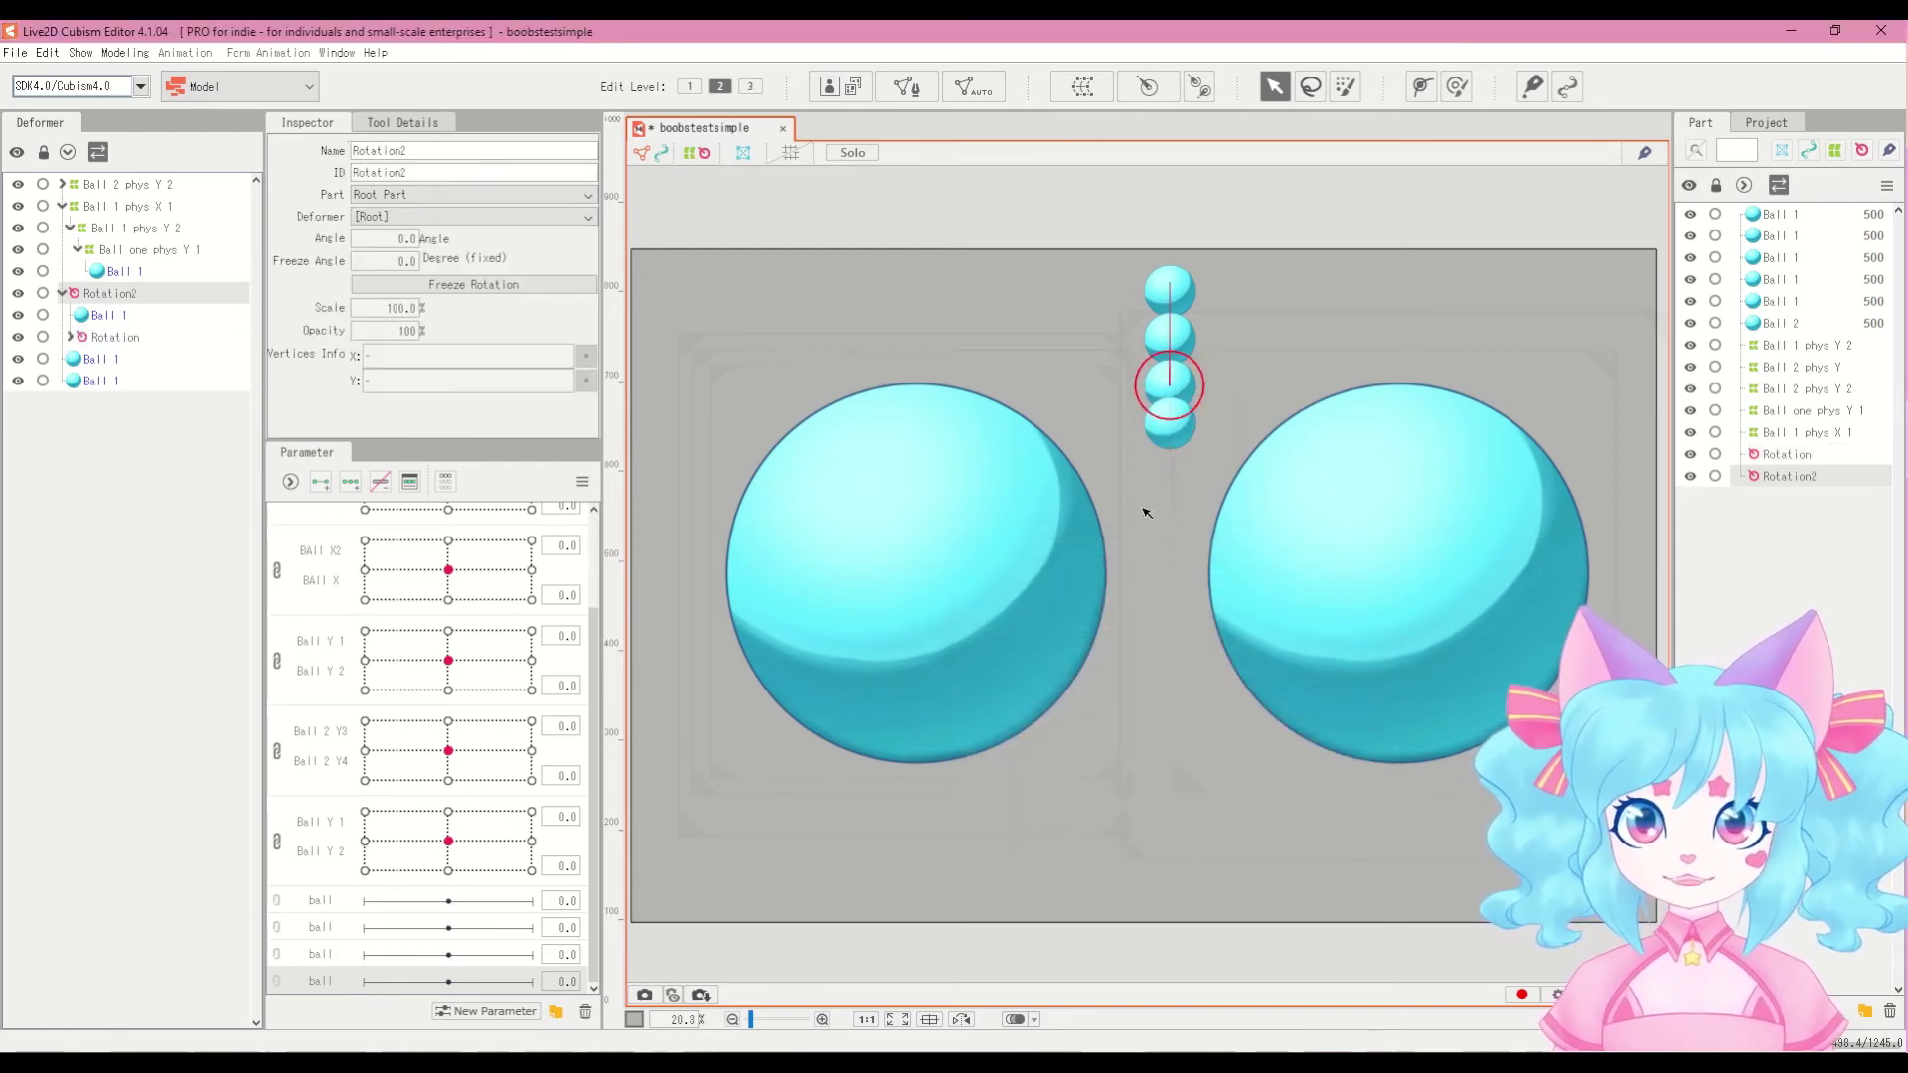
left_click_drag(1169, 268, 1216, 600)
key("ctrl+z")
Step: Create a rotation deformer around Rotation2 and the second ball from the top, shift its pivot slightly upward and turn its handle downward
left_click(73, 364)
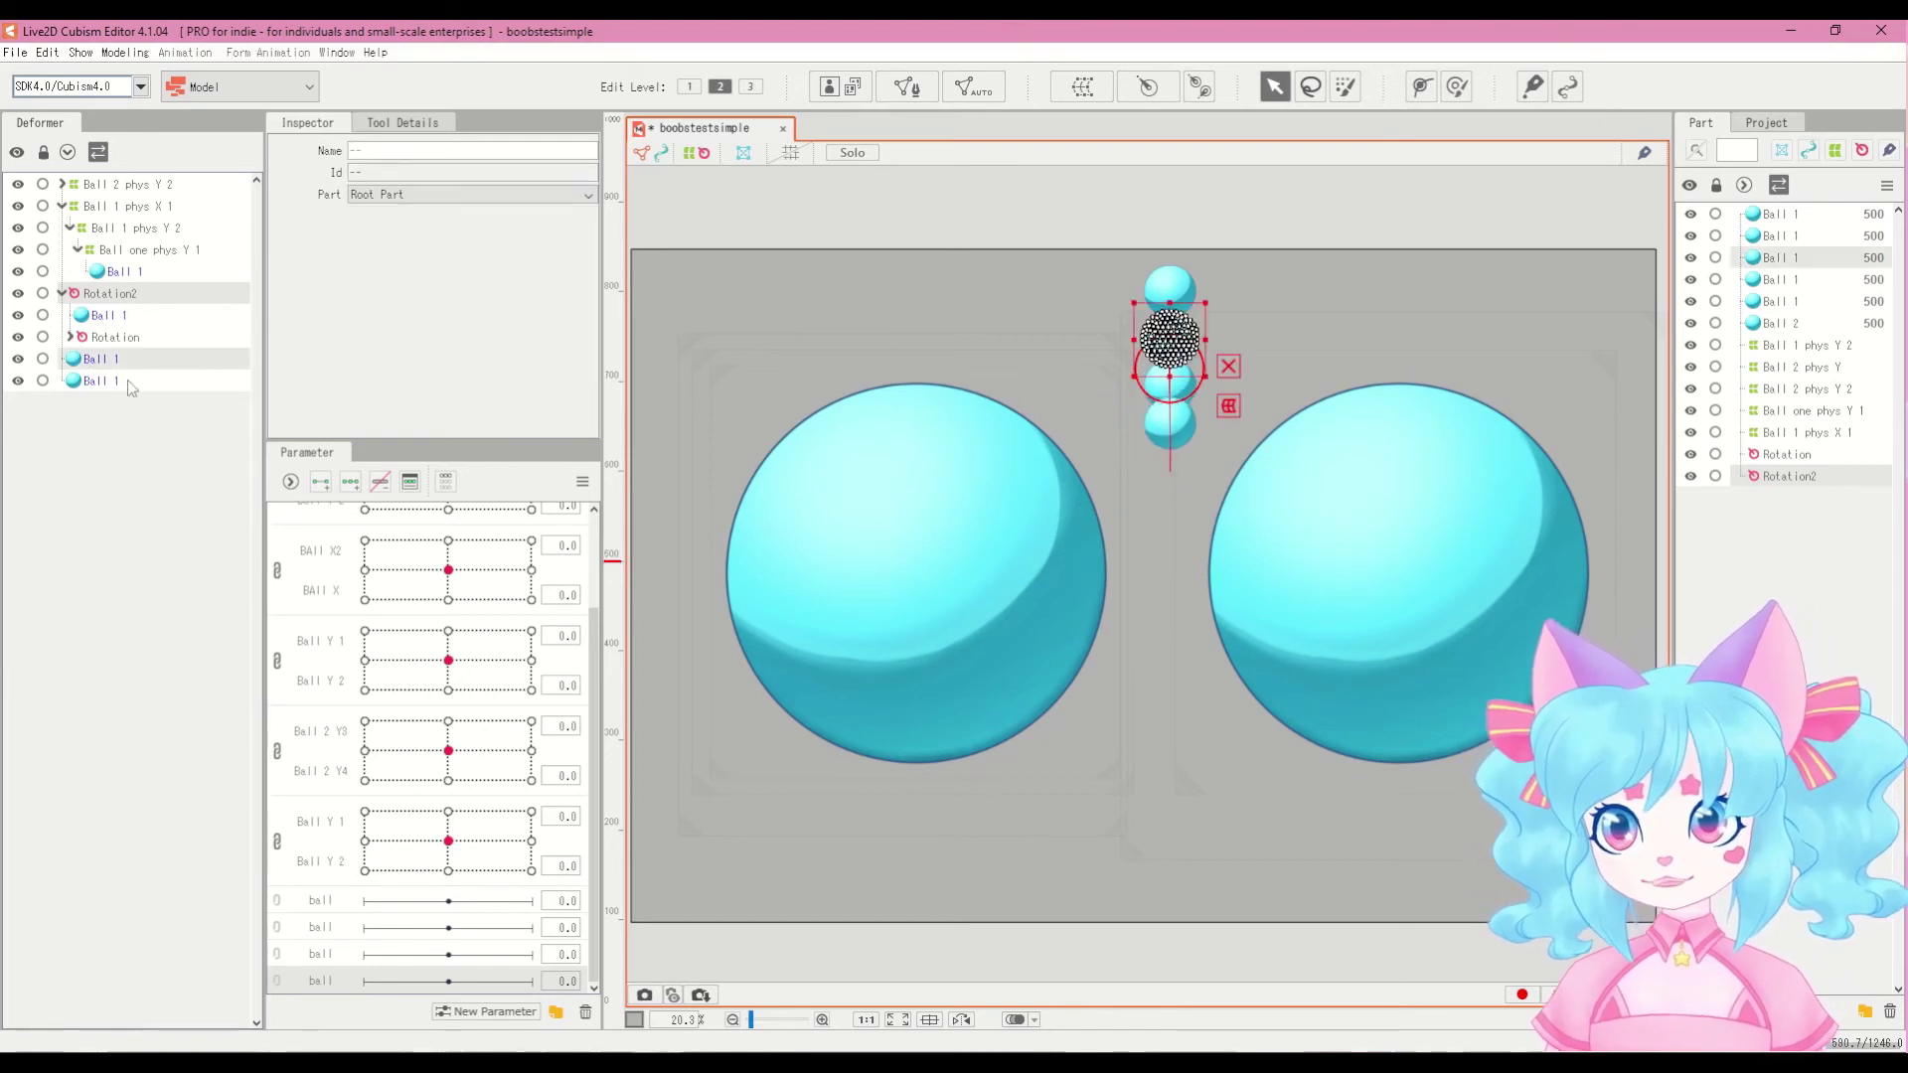
left_click(1147, 87)
left_click(1190, 806)
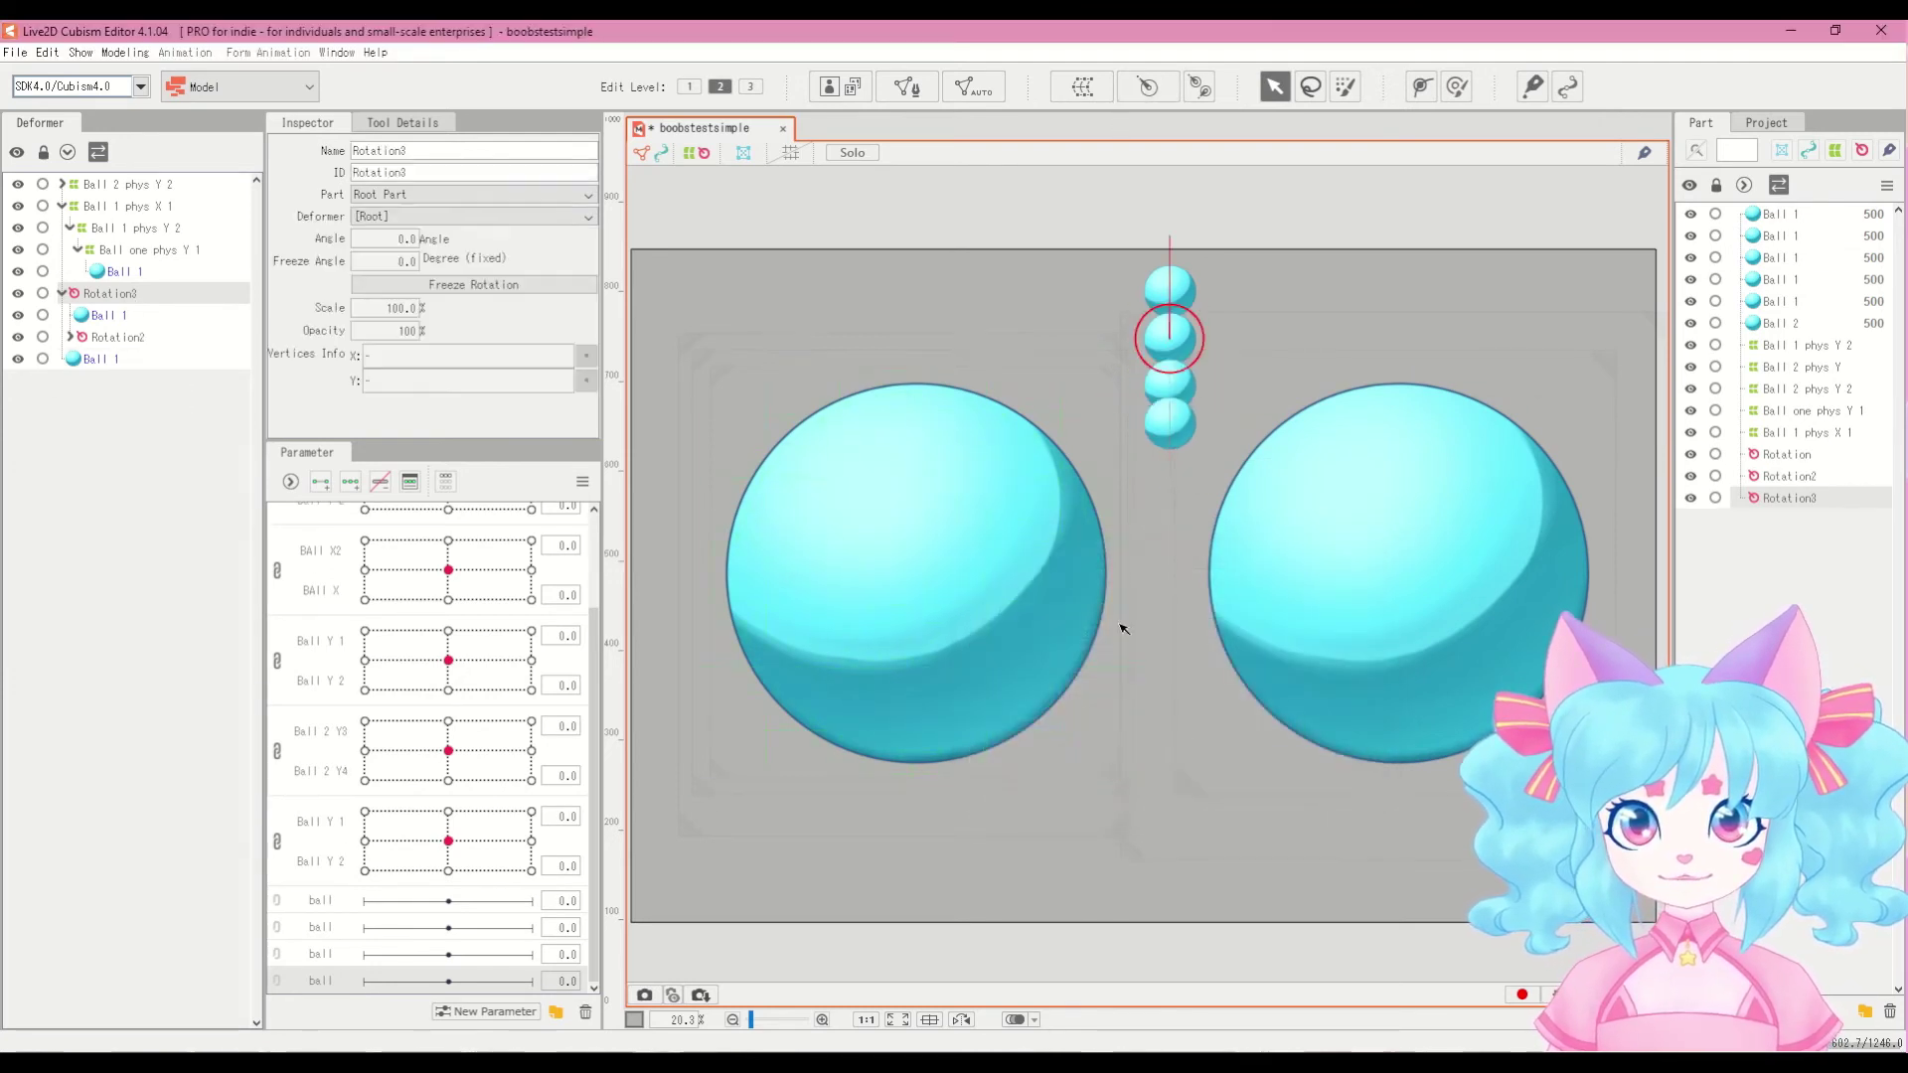
left_click_drag(1172, 345, 1170, 318)
left_click_drag(1169, 224, 1135, 460)
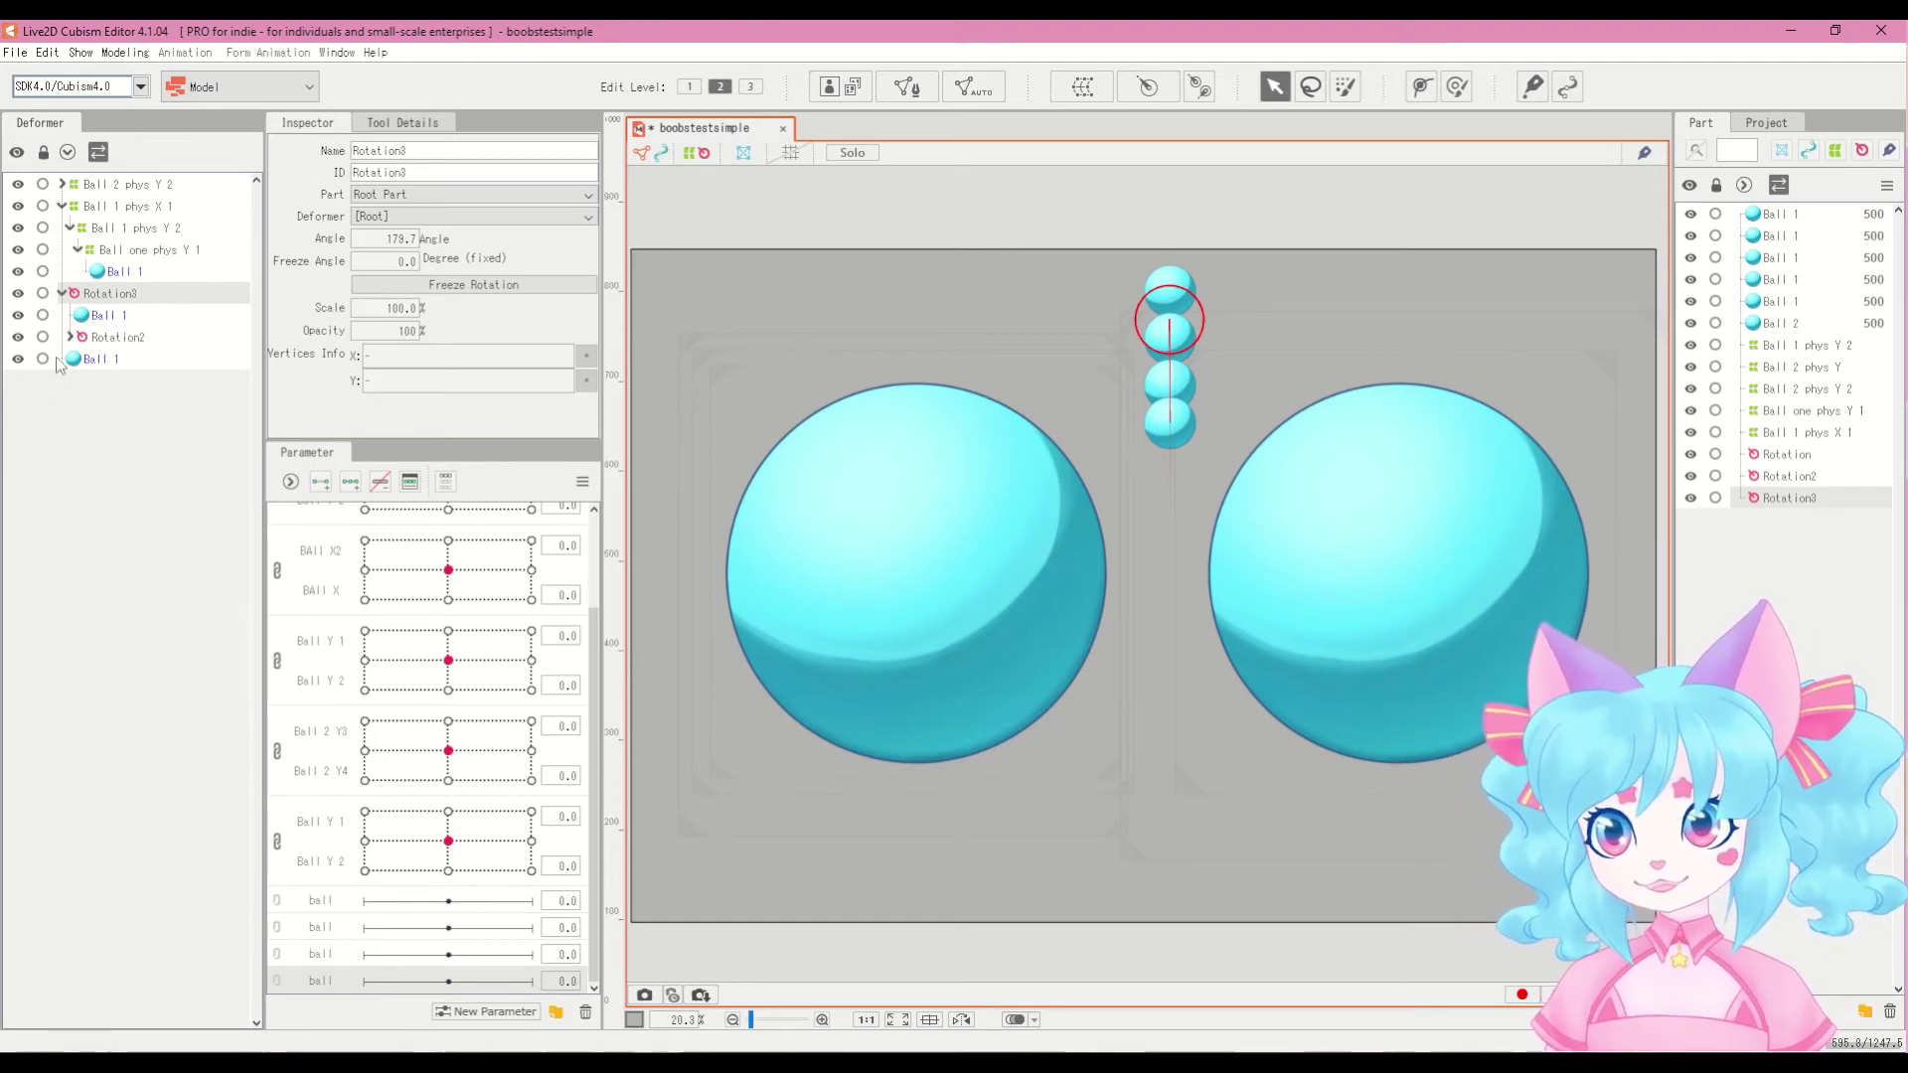
Step: Create a rotation deformer around Rotation3 and the topmost small ball, raising its pivot to the ball's upper edge and turning its handle downward
left_click(104, 362)
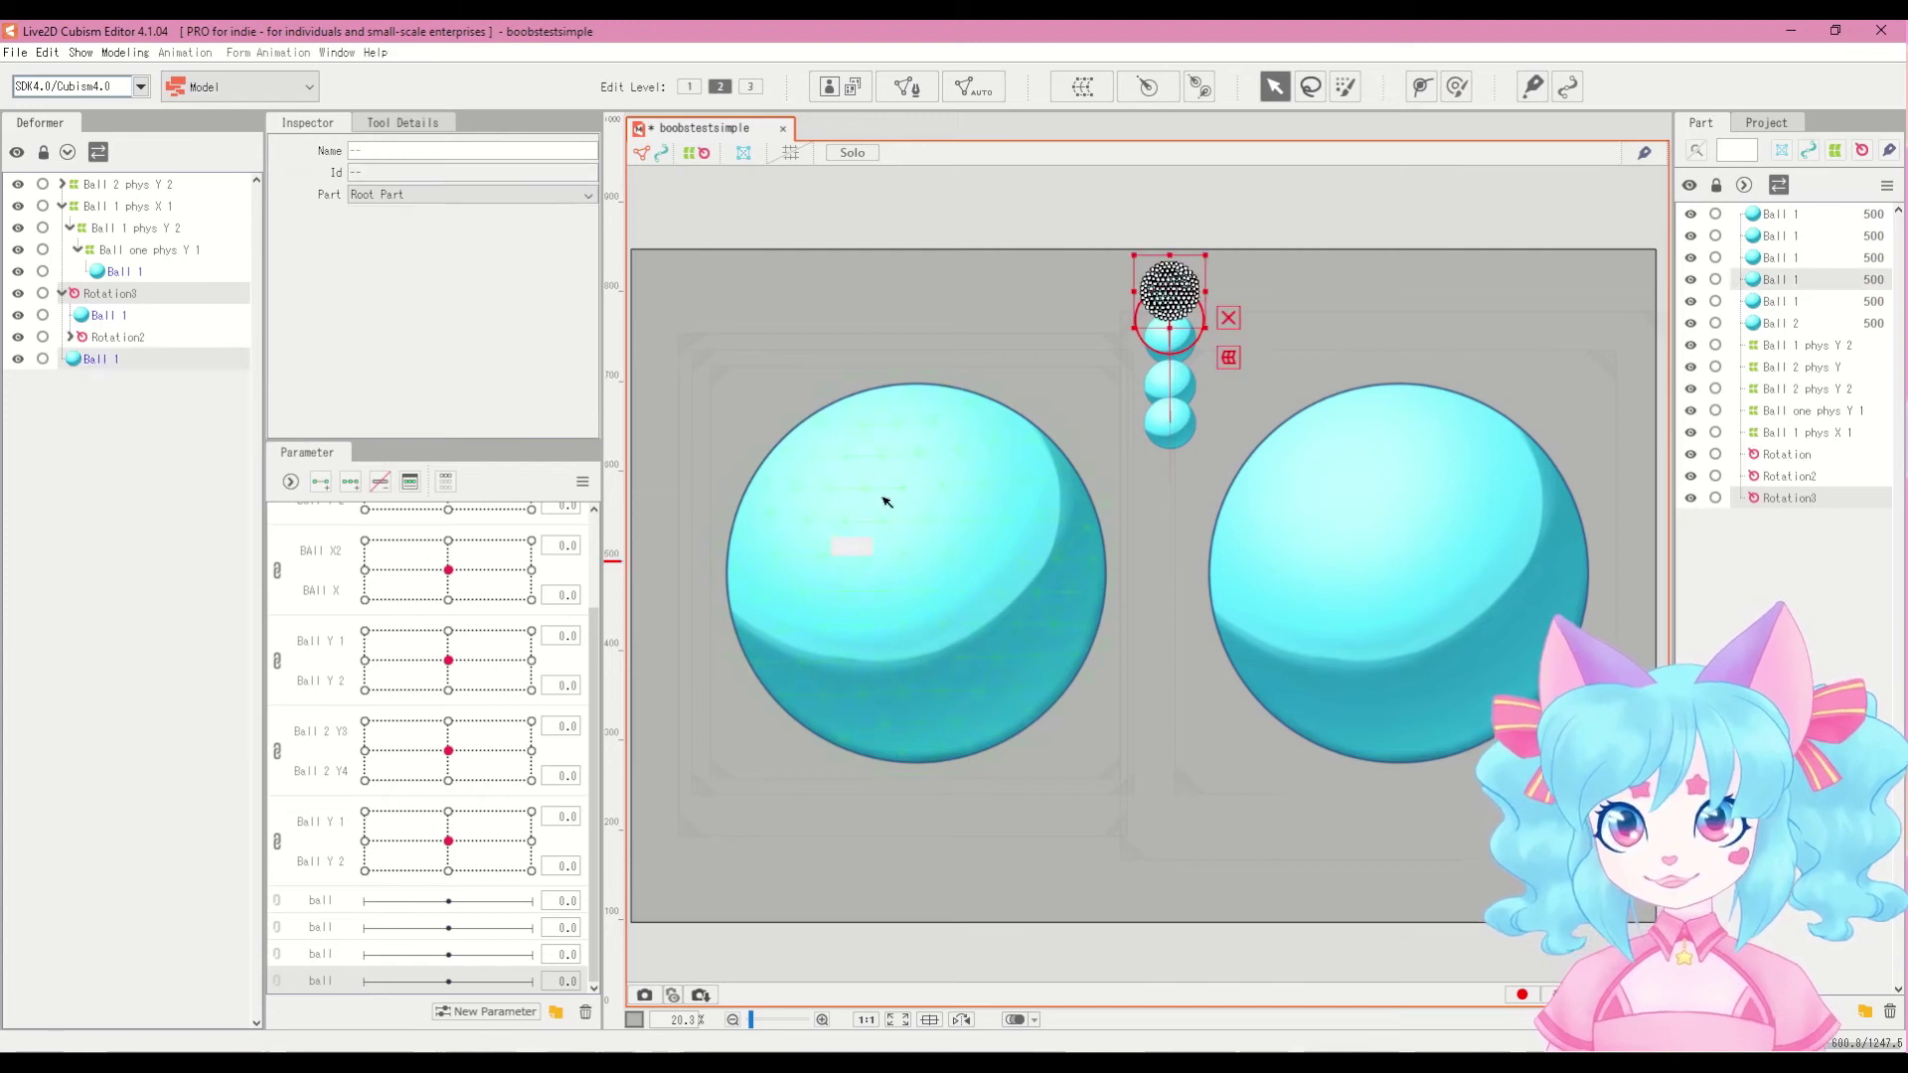
left_click(1151, 89)
left_click(1181, 808)
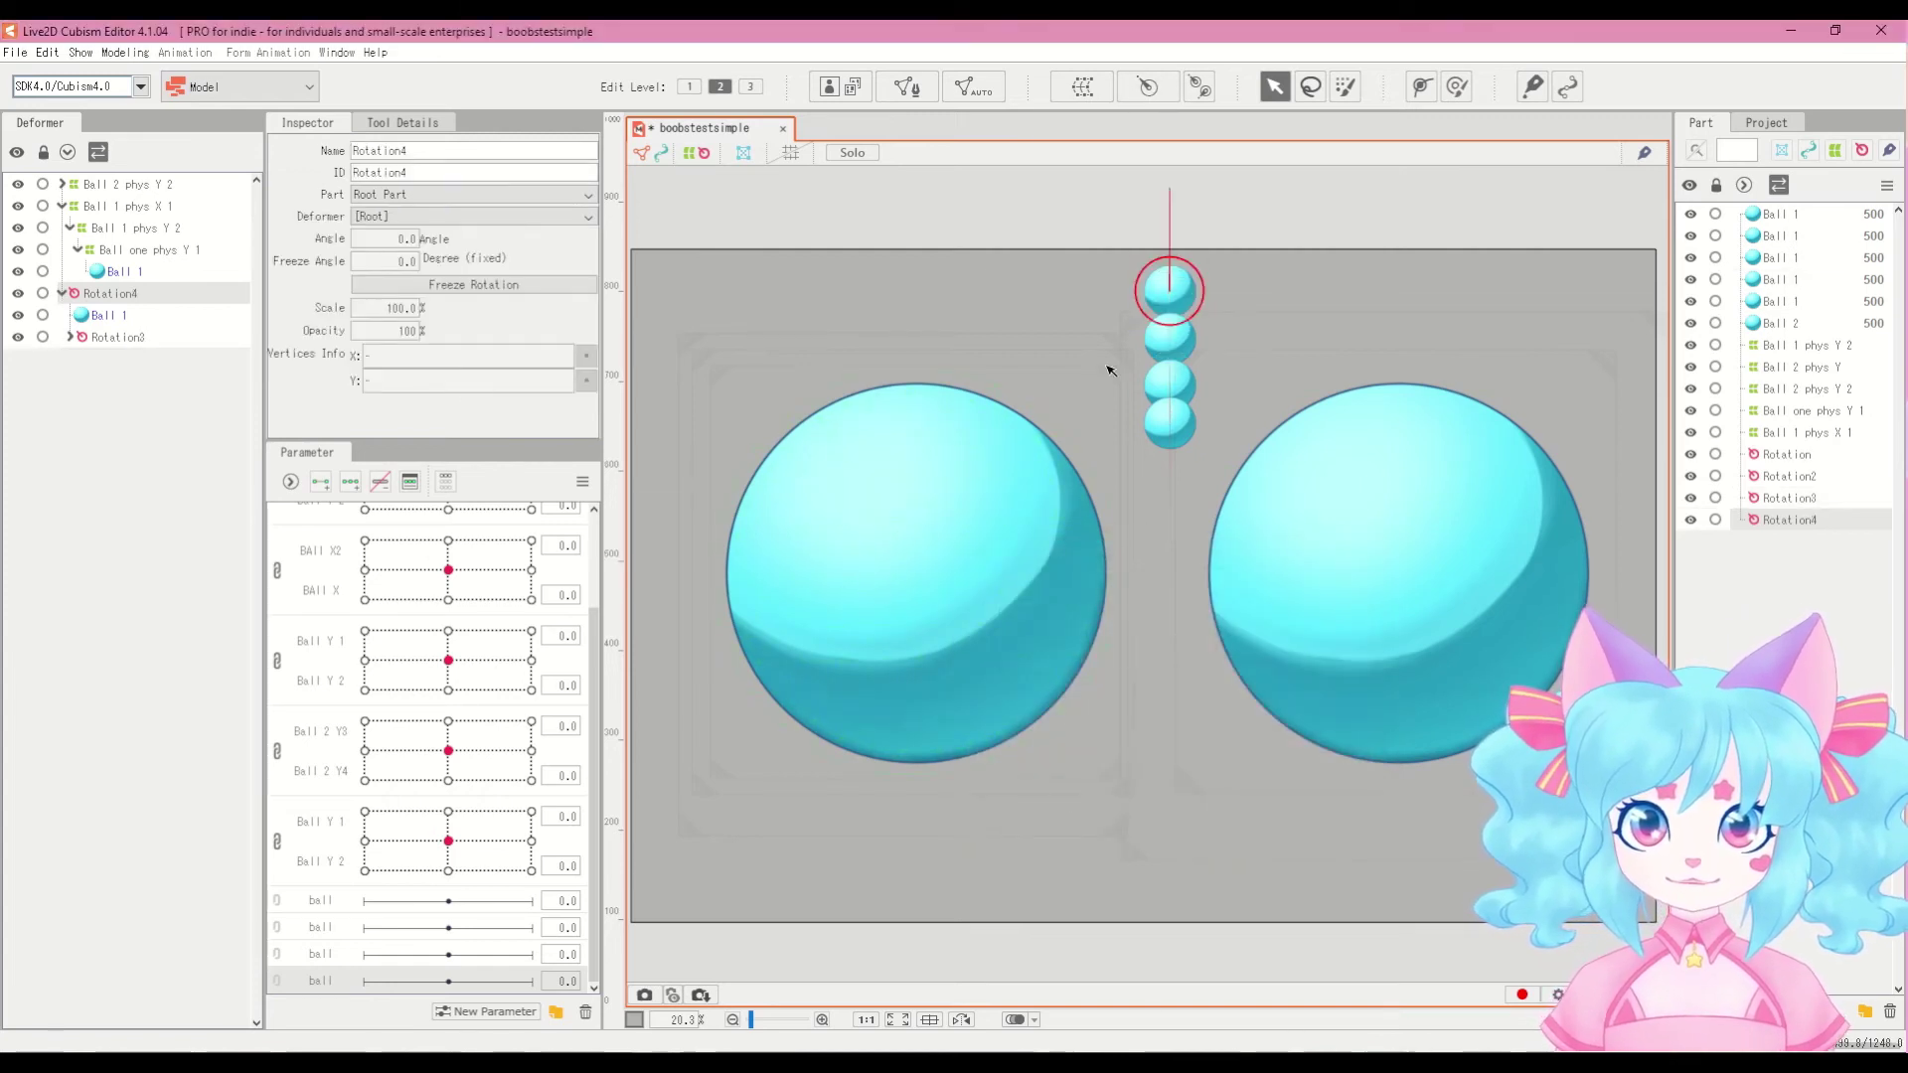
left_click_drag(1174, 295, 1178, 271)
left_click_drag(1169, 167, 1176, 504)
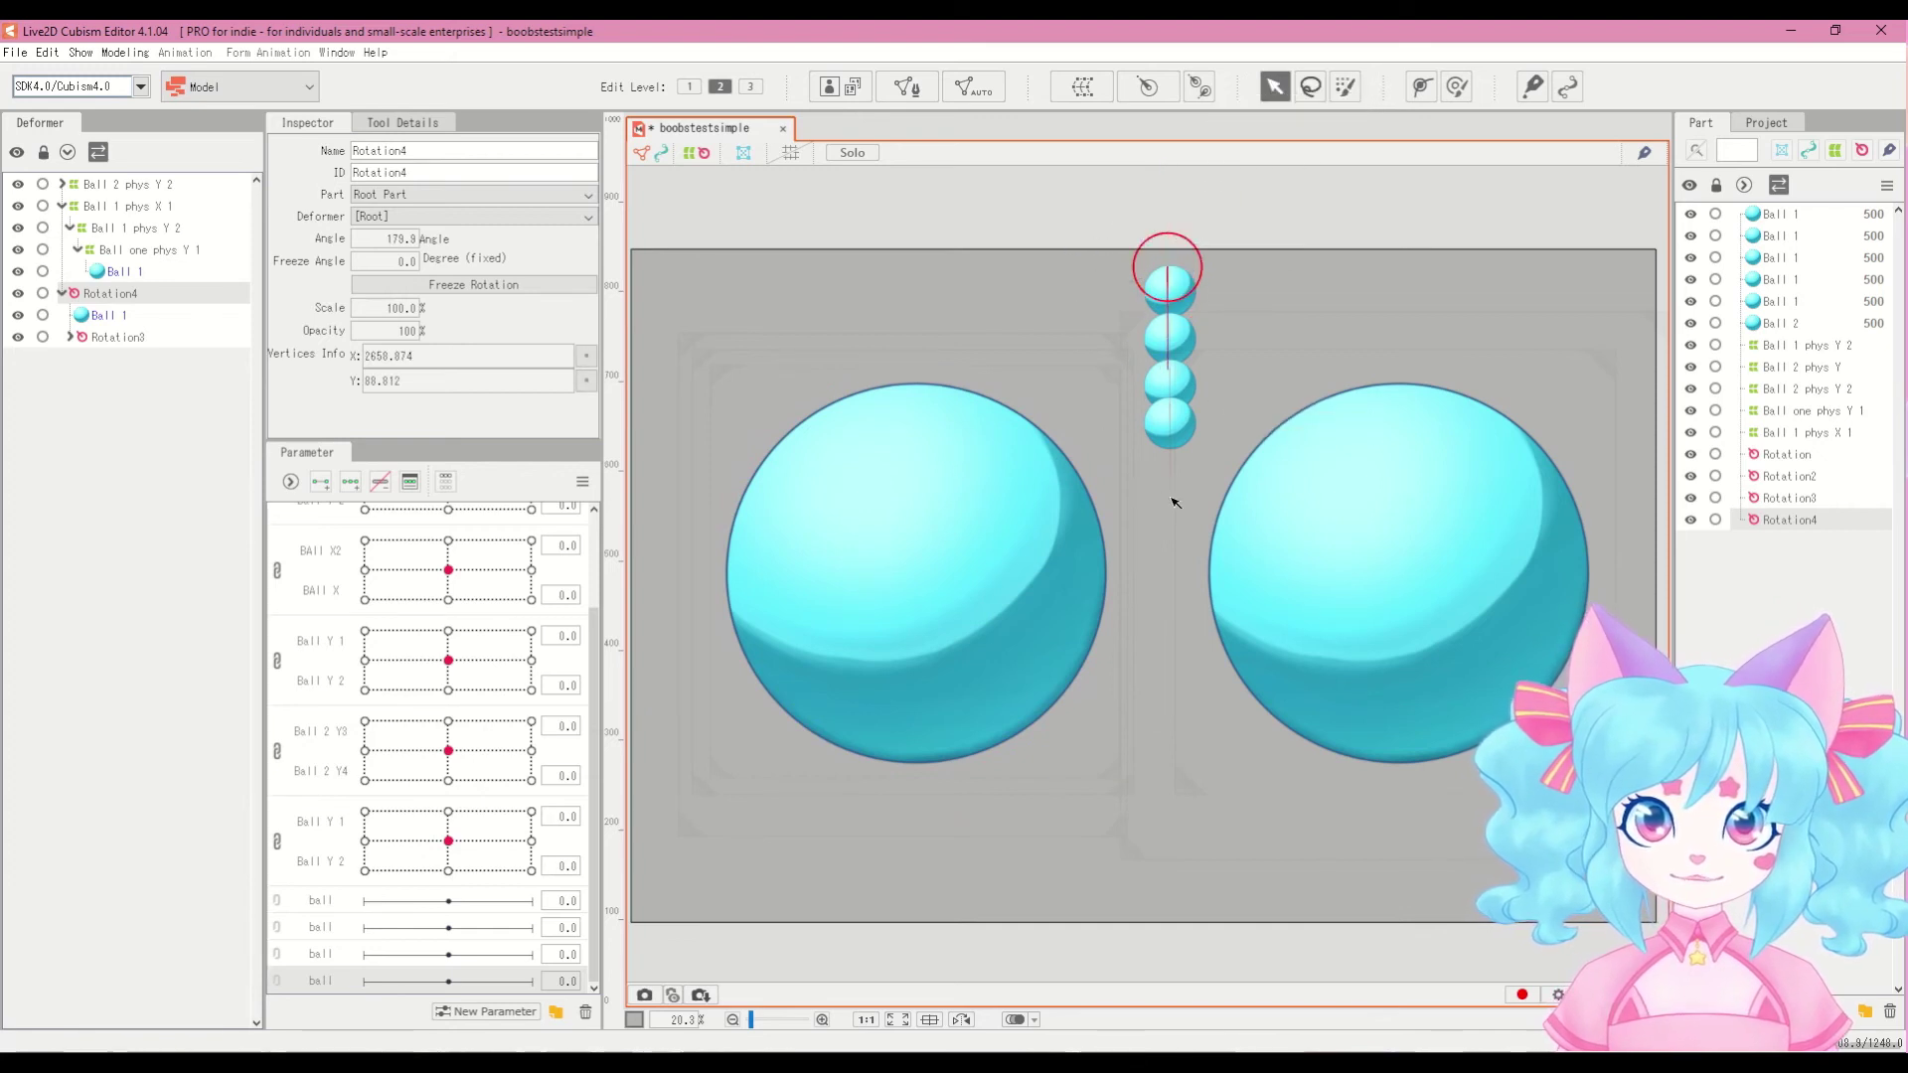
Step: Expand the nested rotation deformers under Rotation4 down to the lowest small ball
left_click(70, 336)
left_click(77, 381)
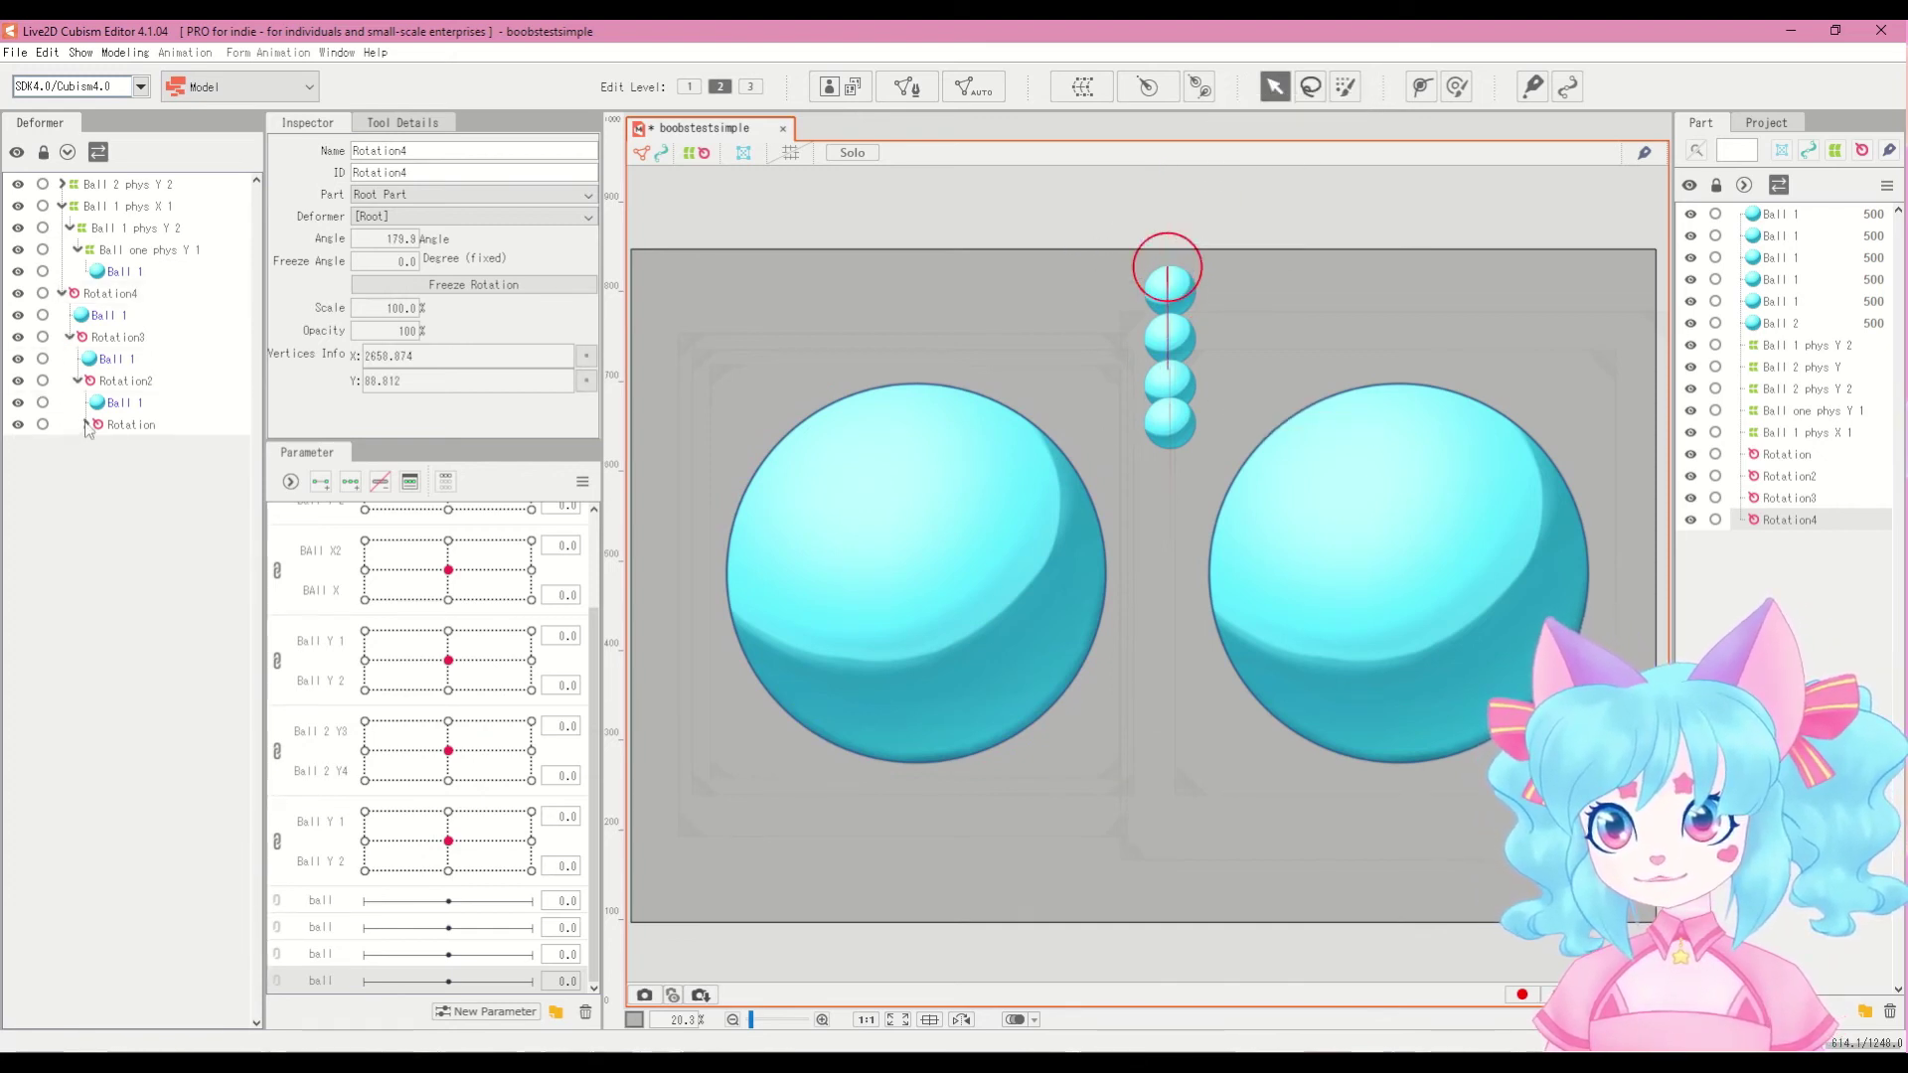
left_click(86, 425)
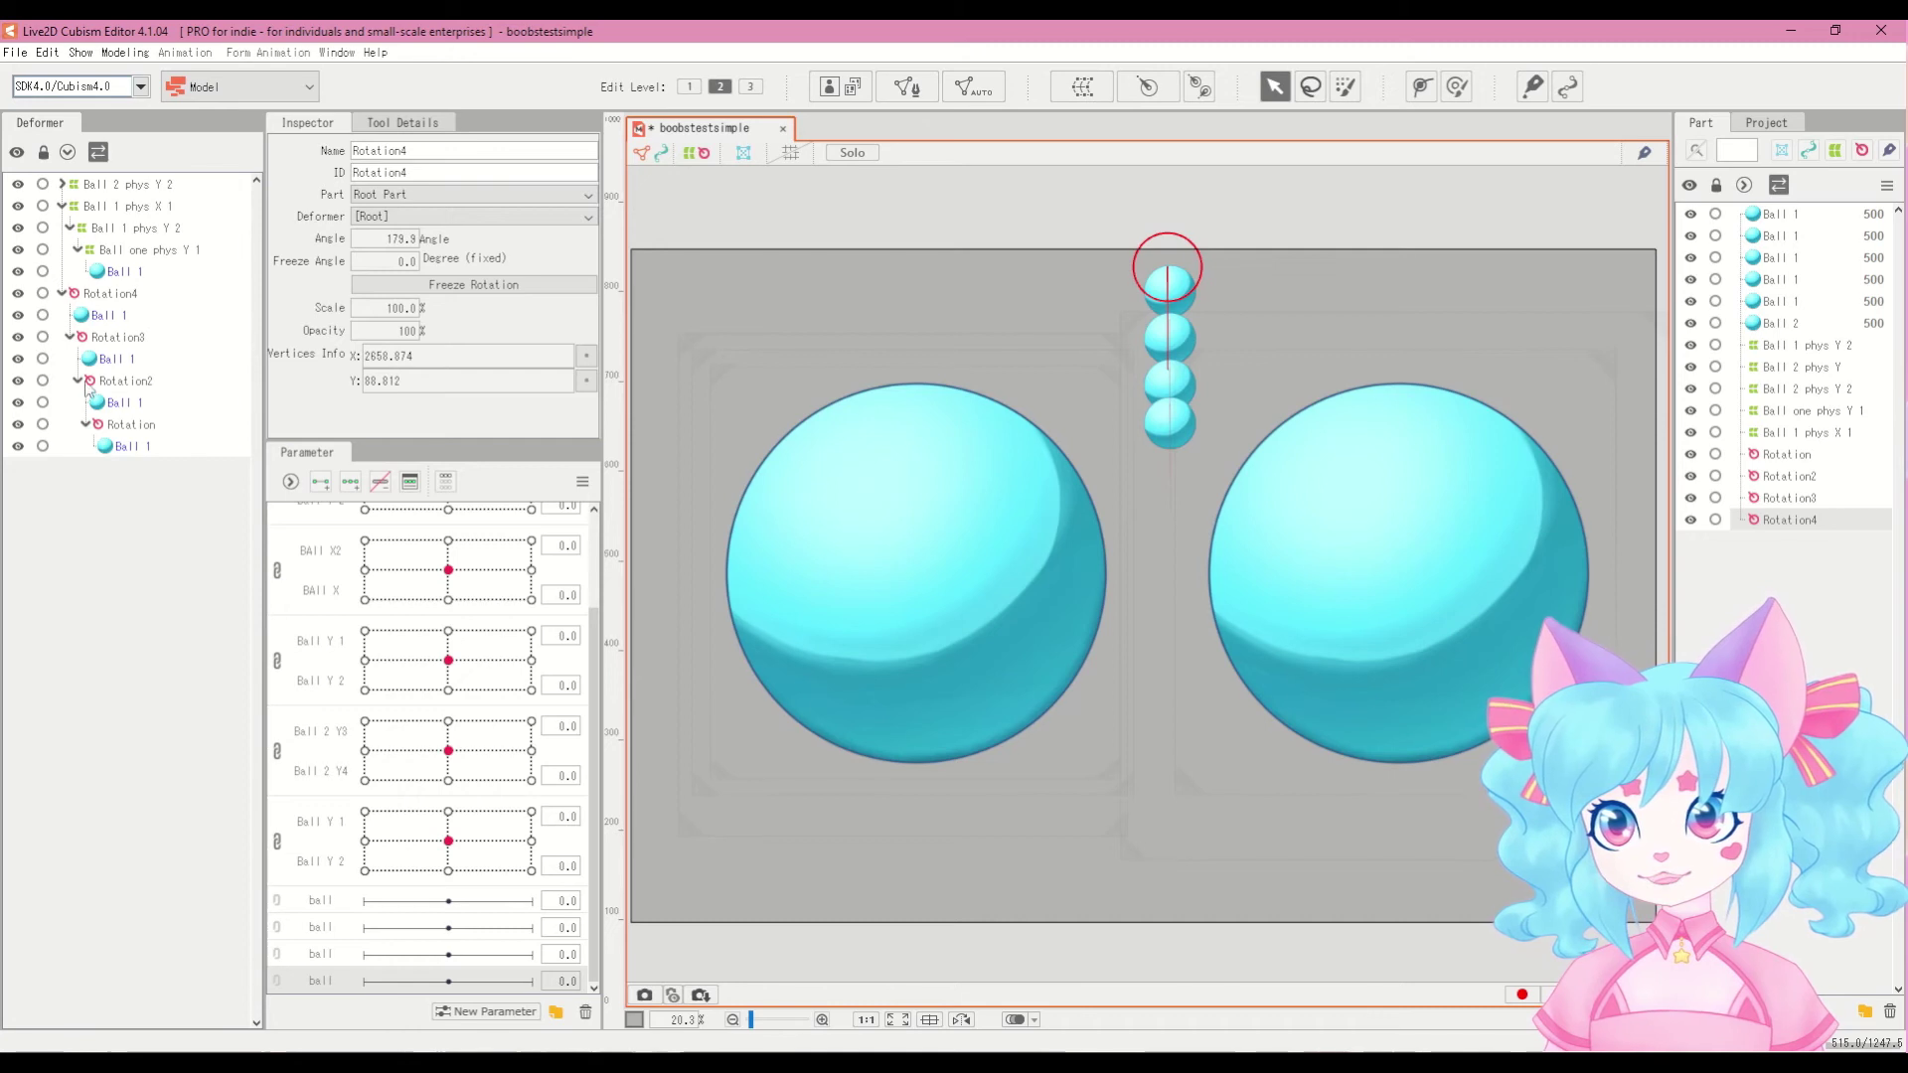
left_click(121, 424)
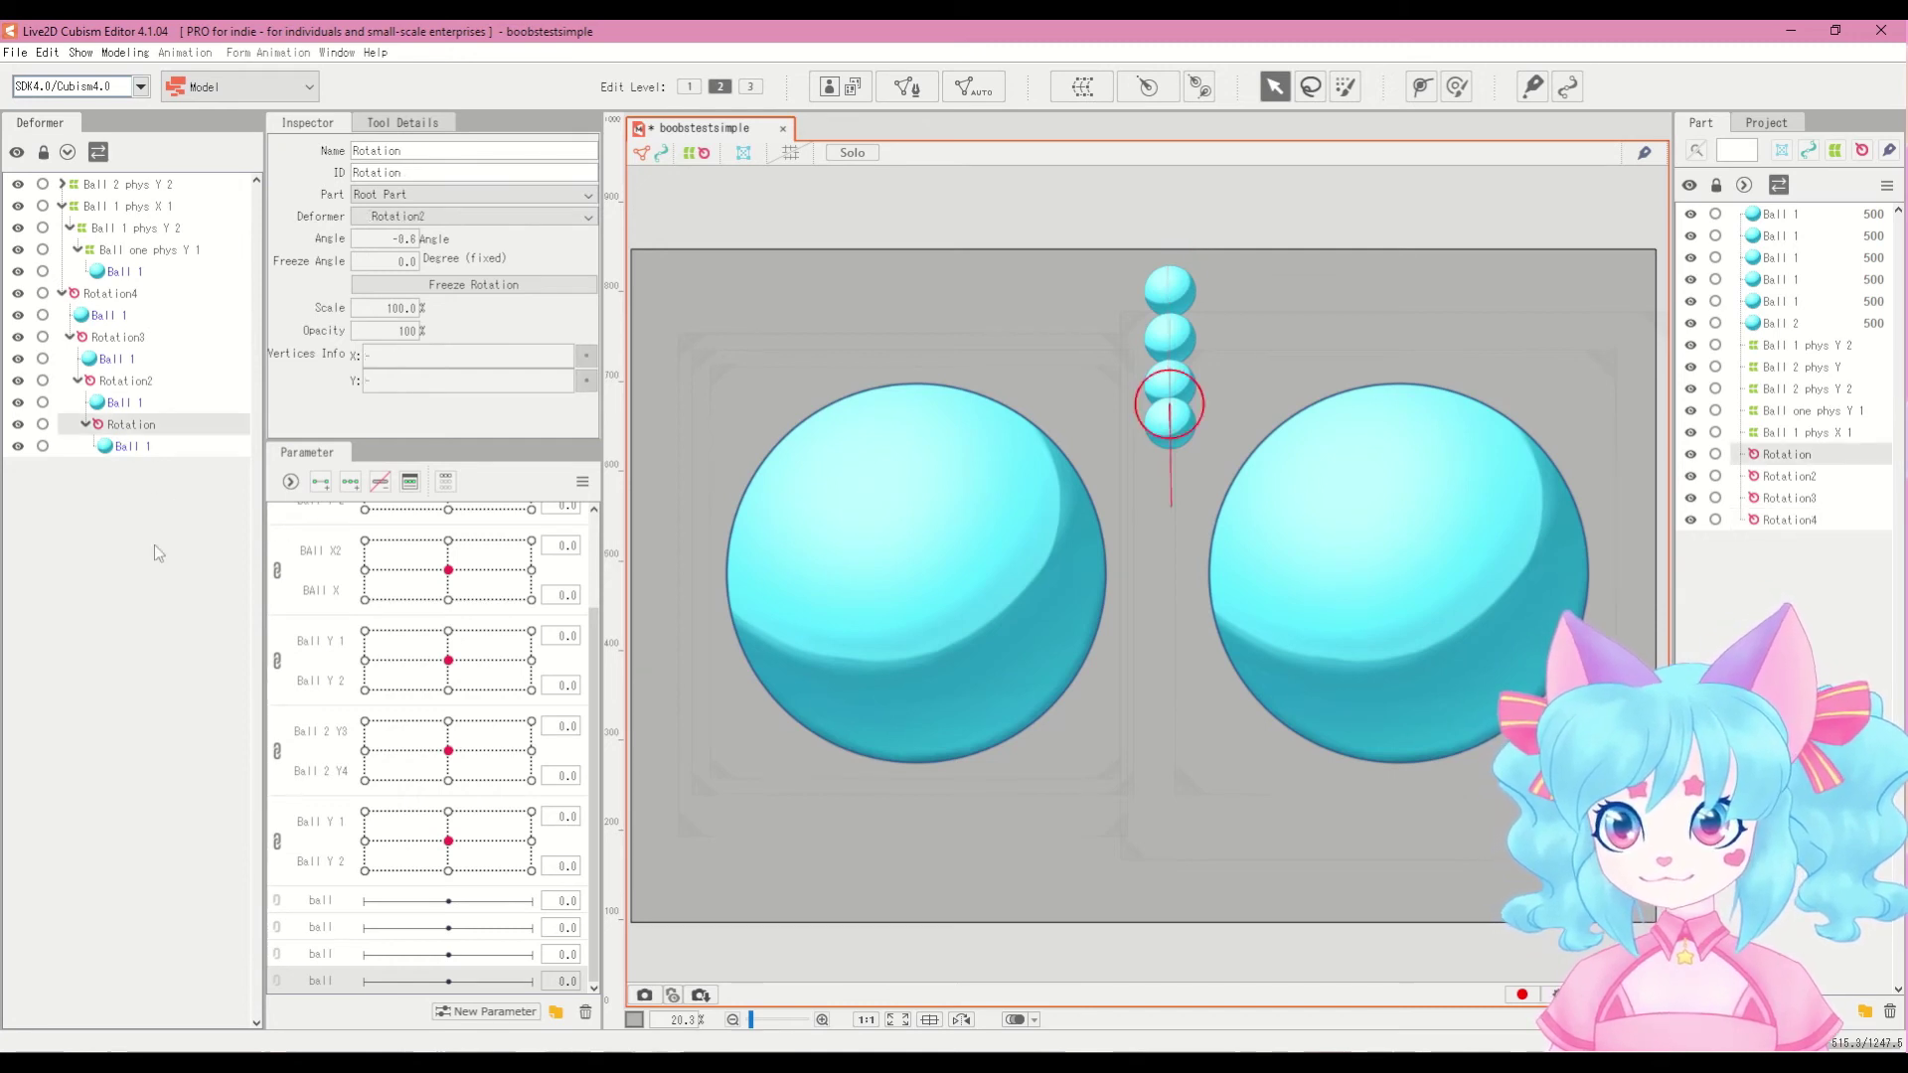
Step: Key Rotation4 on the first ball parameter, angled to about 144.2° at 1 and reflected horizontally at -1, and return the parameter to 0
left_click(107, 294)
left_click(304, 909)
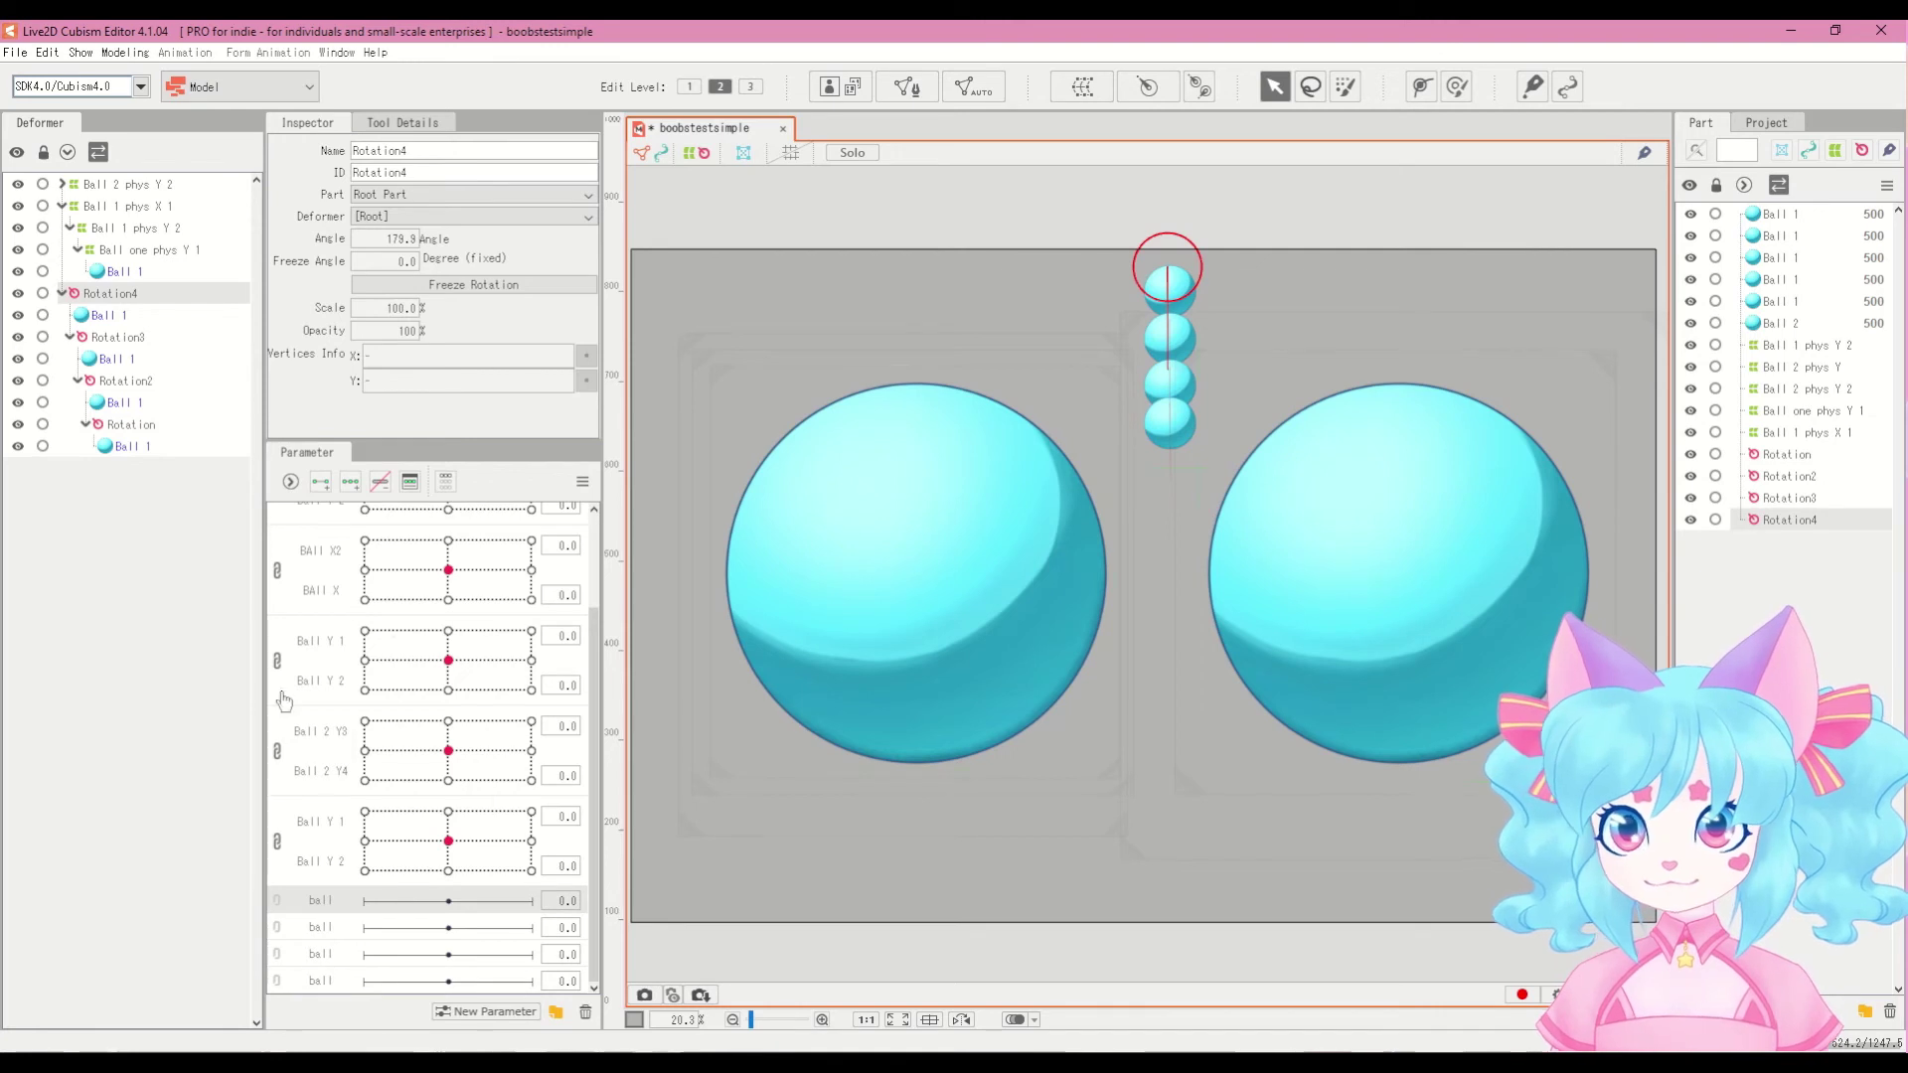
left_click(449, 901)
left_click_drag(1169, 368, 1236, 356)
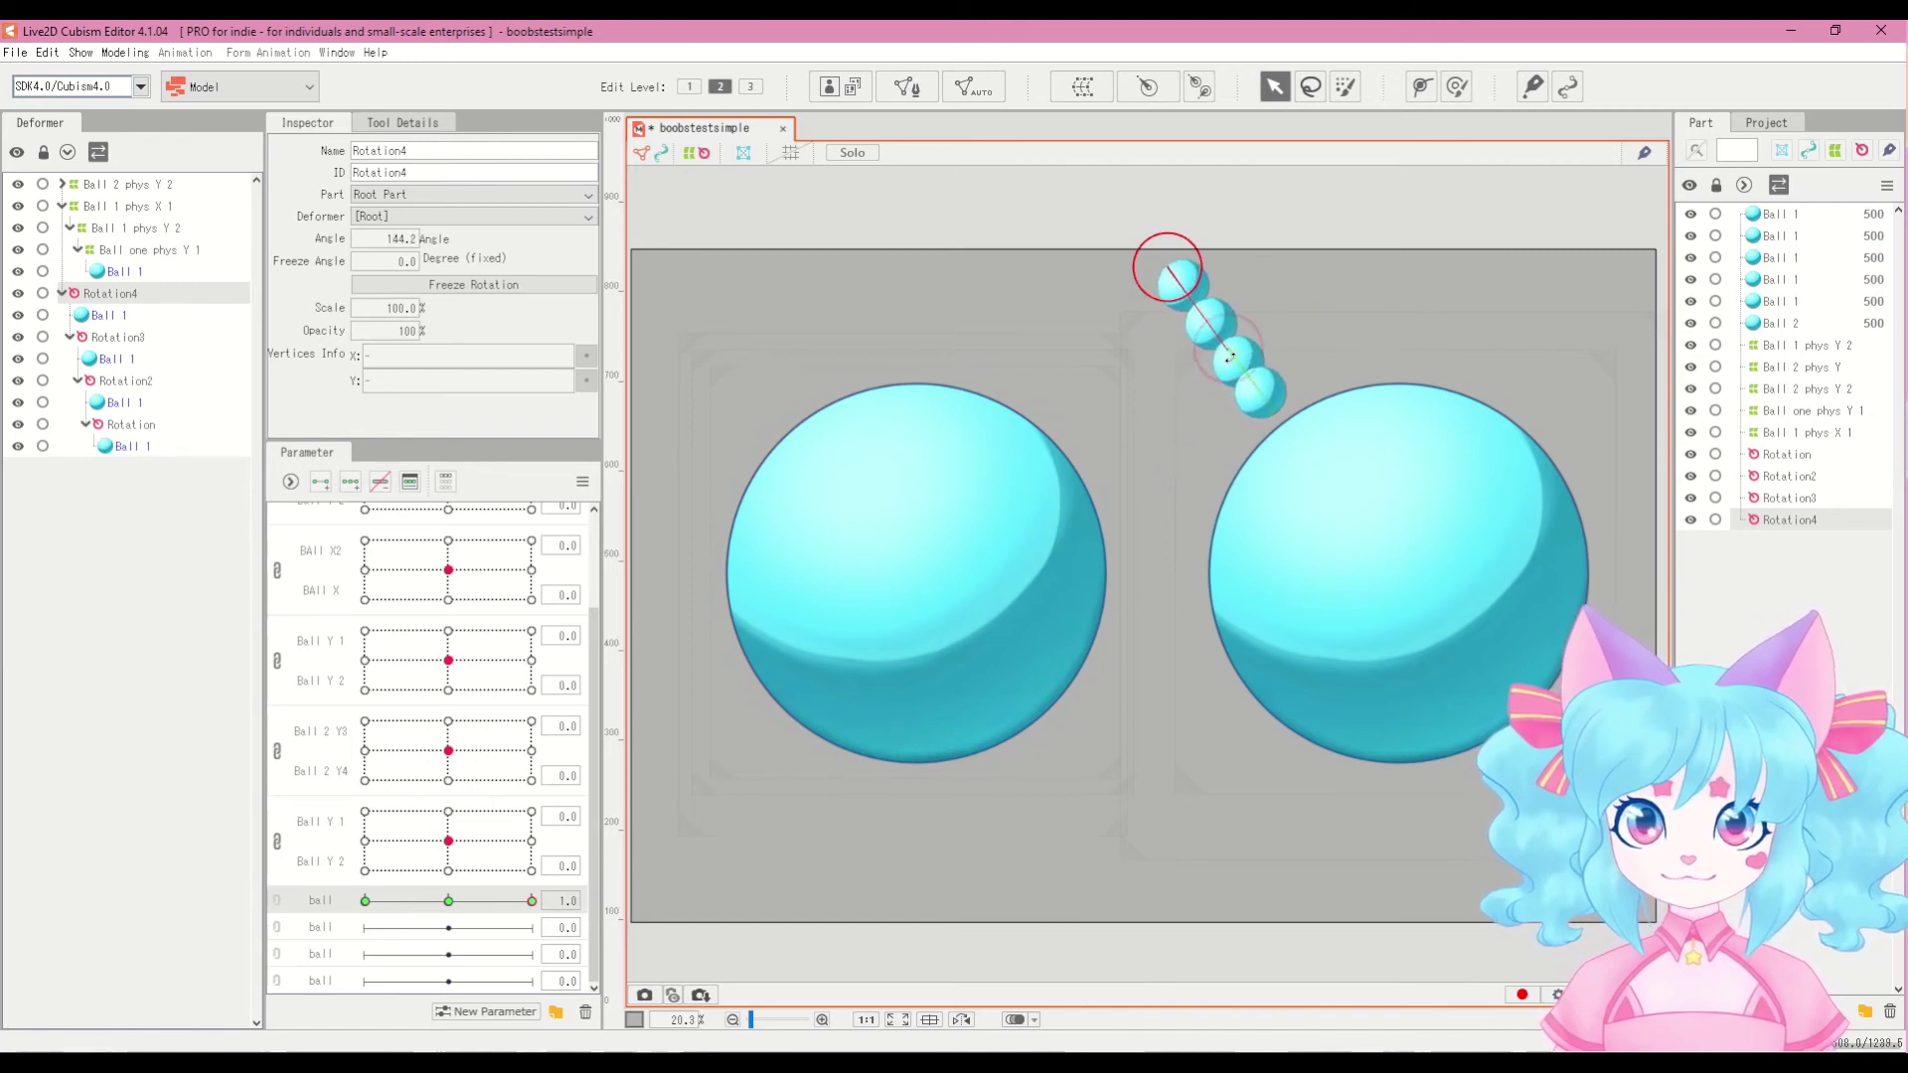
left_click(582, 481)
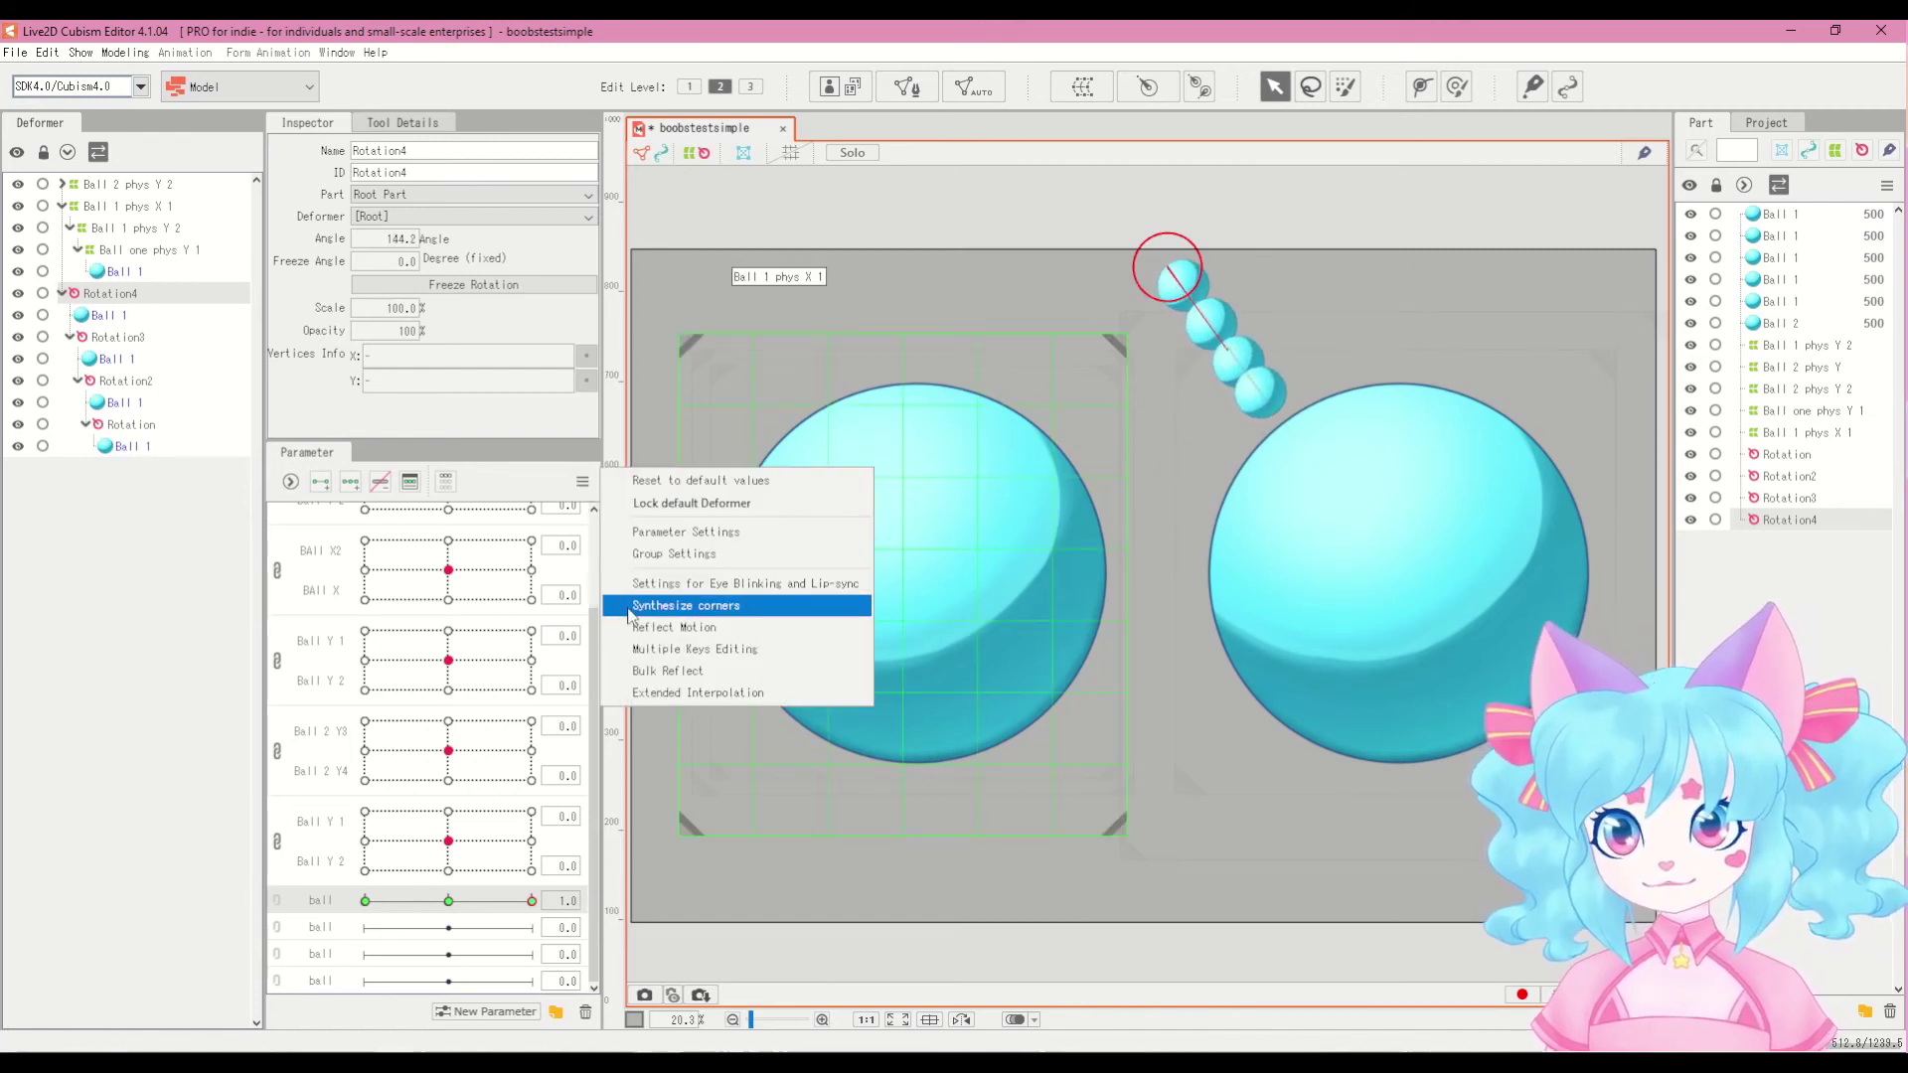
left_click(674, 626)
left_click(909, 729)
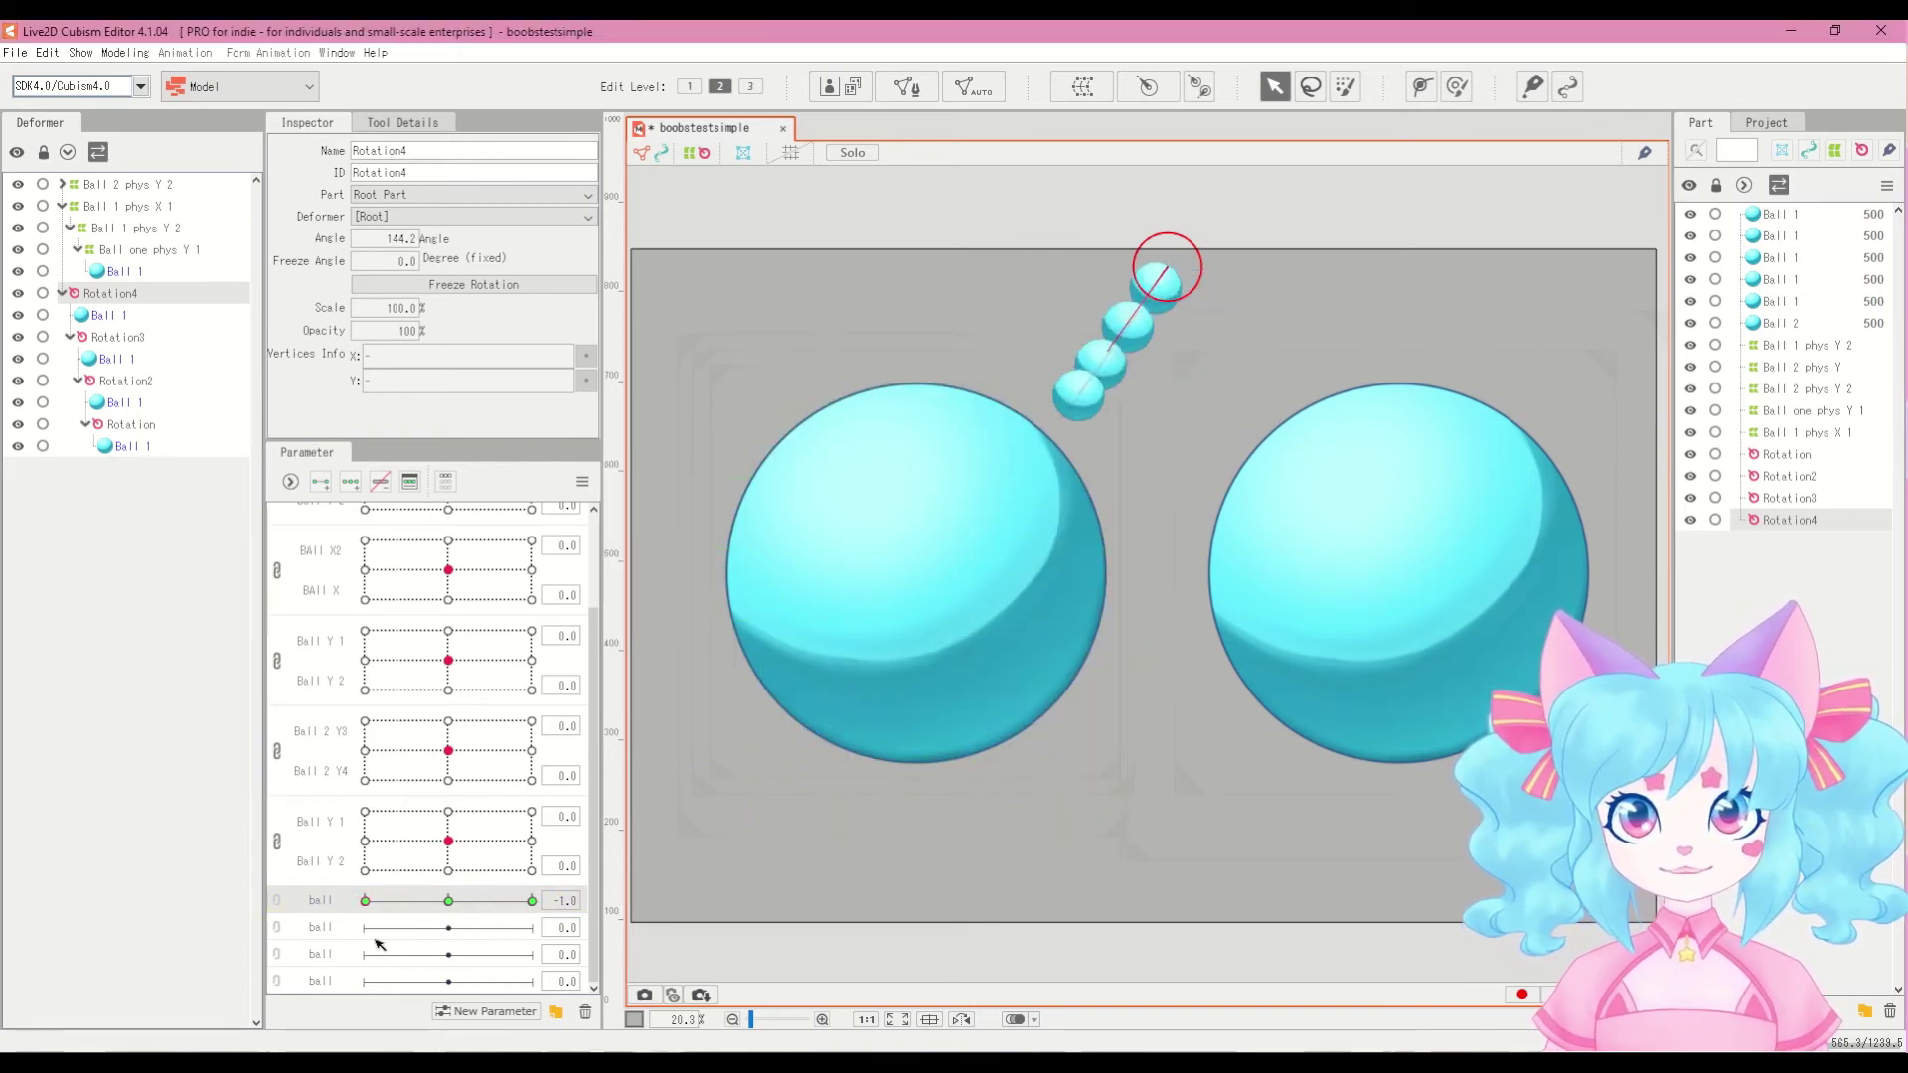
left_click(448, 901)
Step: Key Rotation3 on the second ball parameter, angled to about -48.2° at 1 and reflected at -1, and return the parameter to 0
left_click(119, 337)
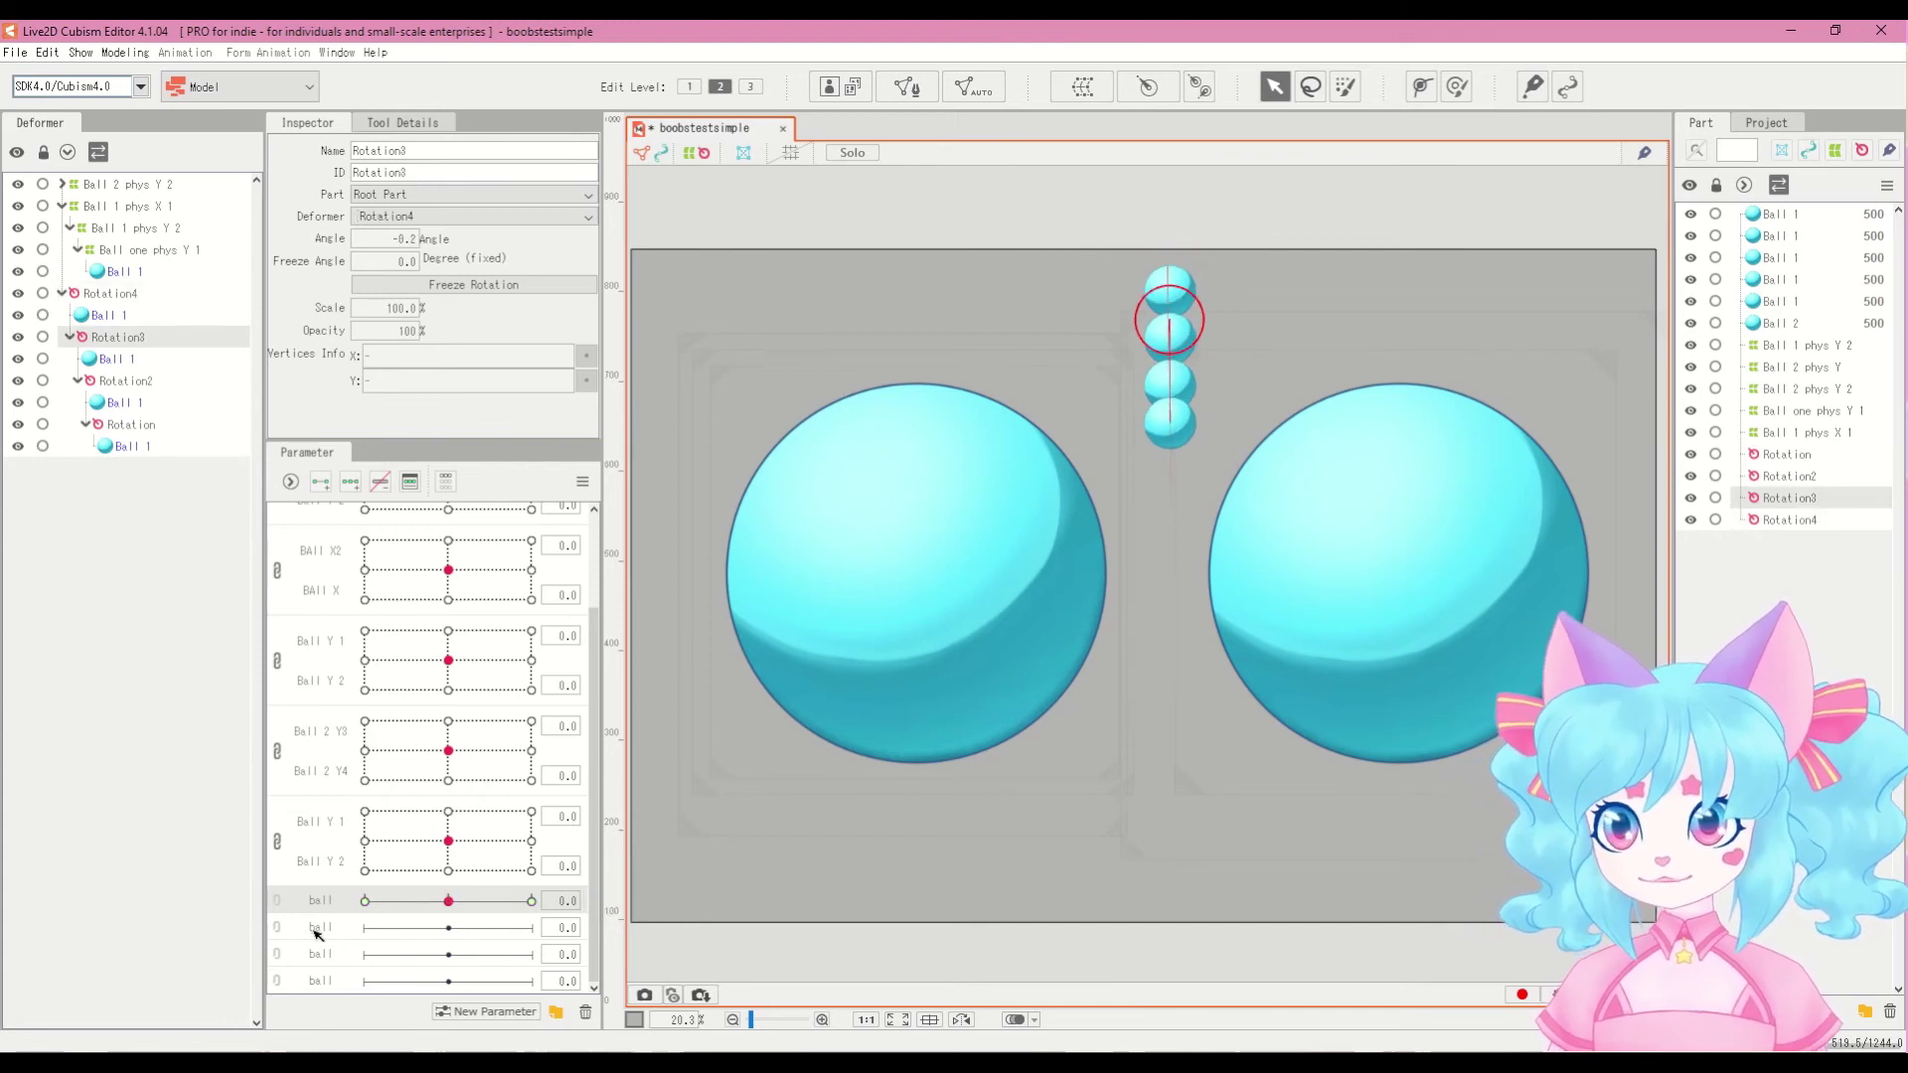
left_click(317, 932)
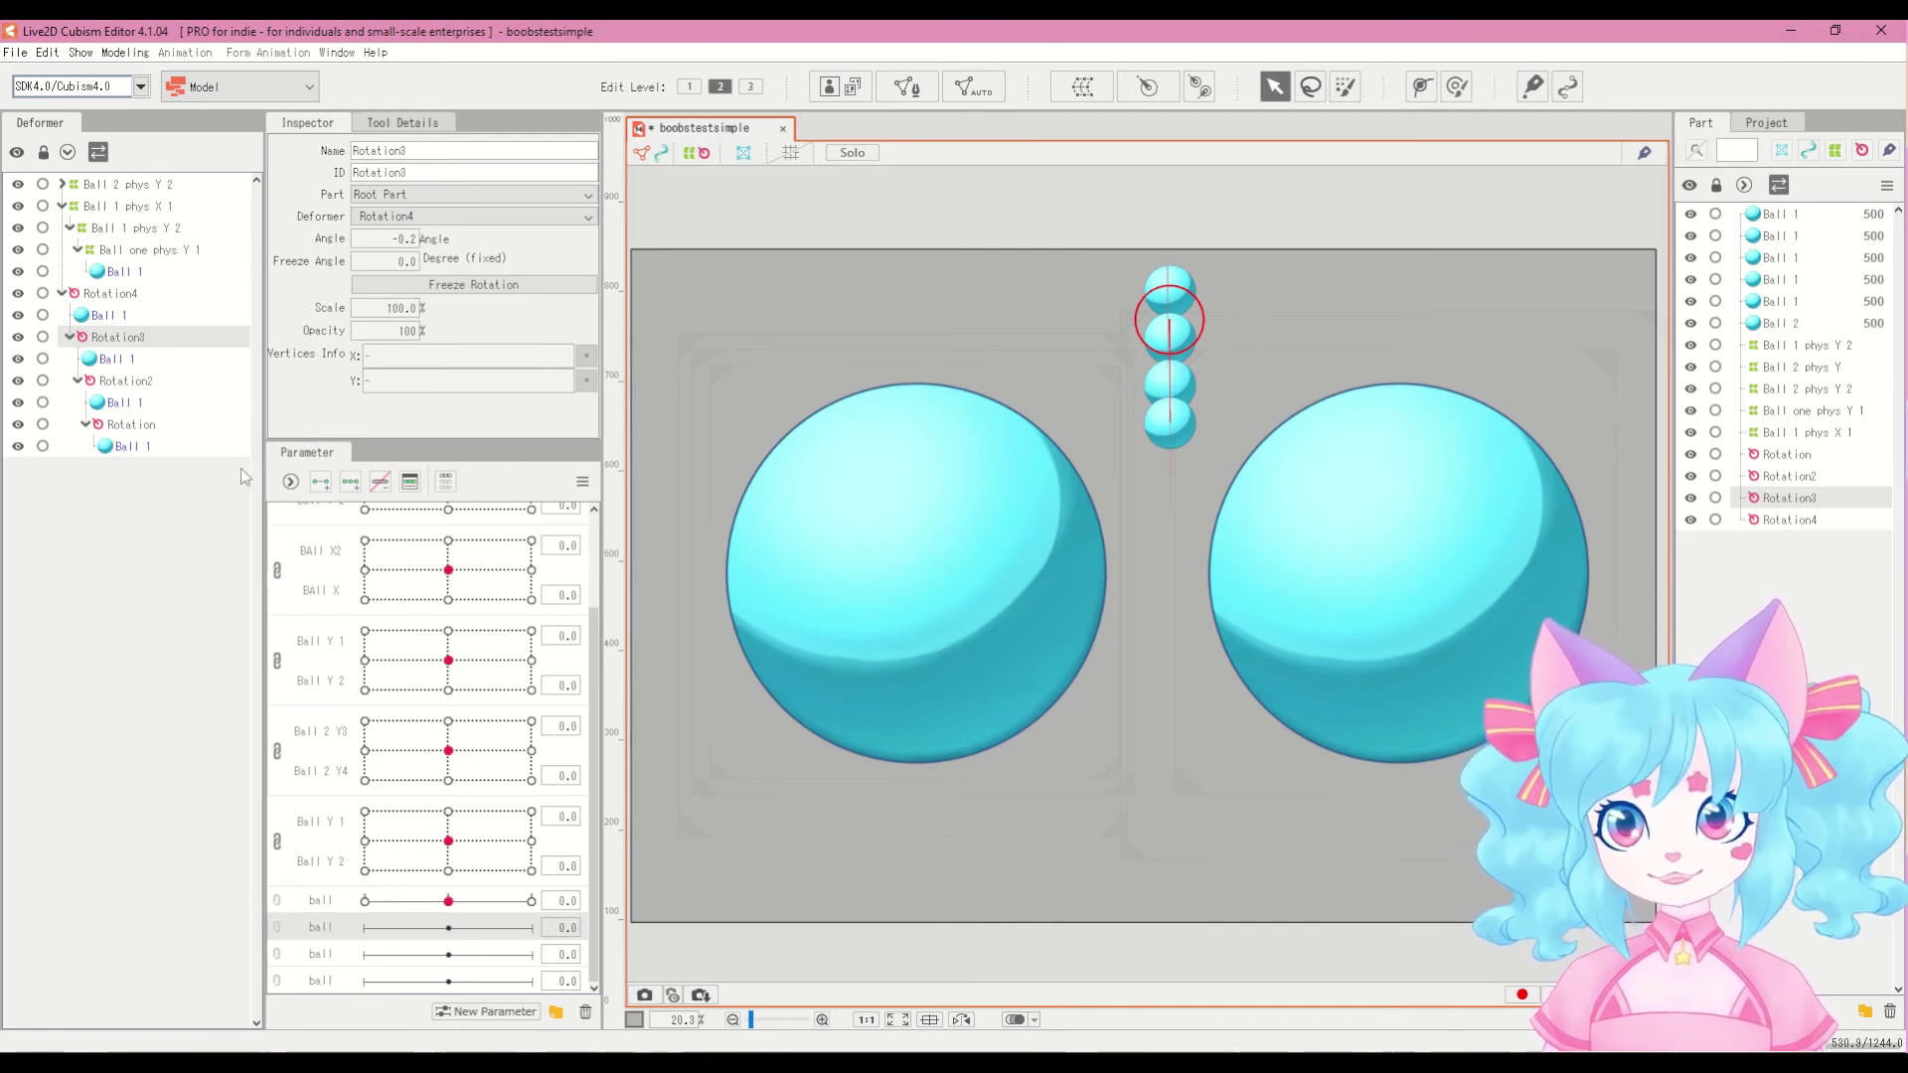
left_click(460, 931)
left_click_drag(1165, 421, 1229, 344)
left_click(582, 481)
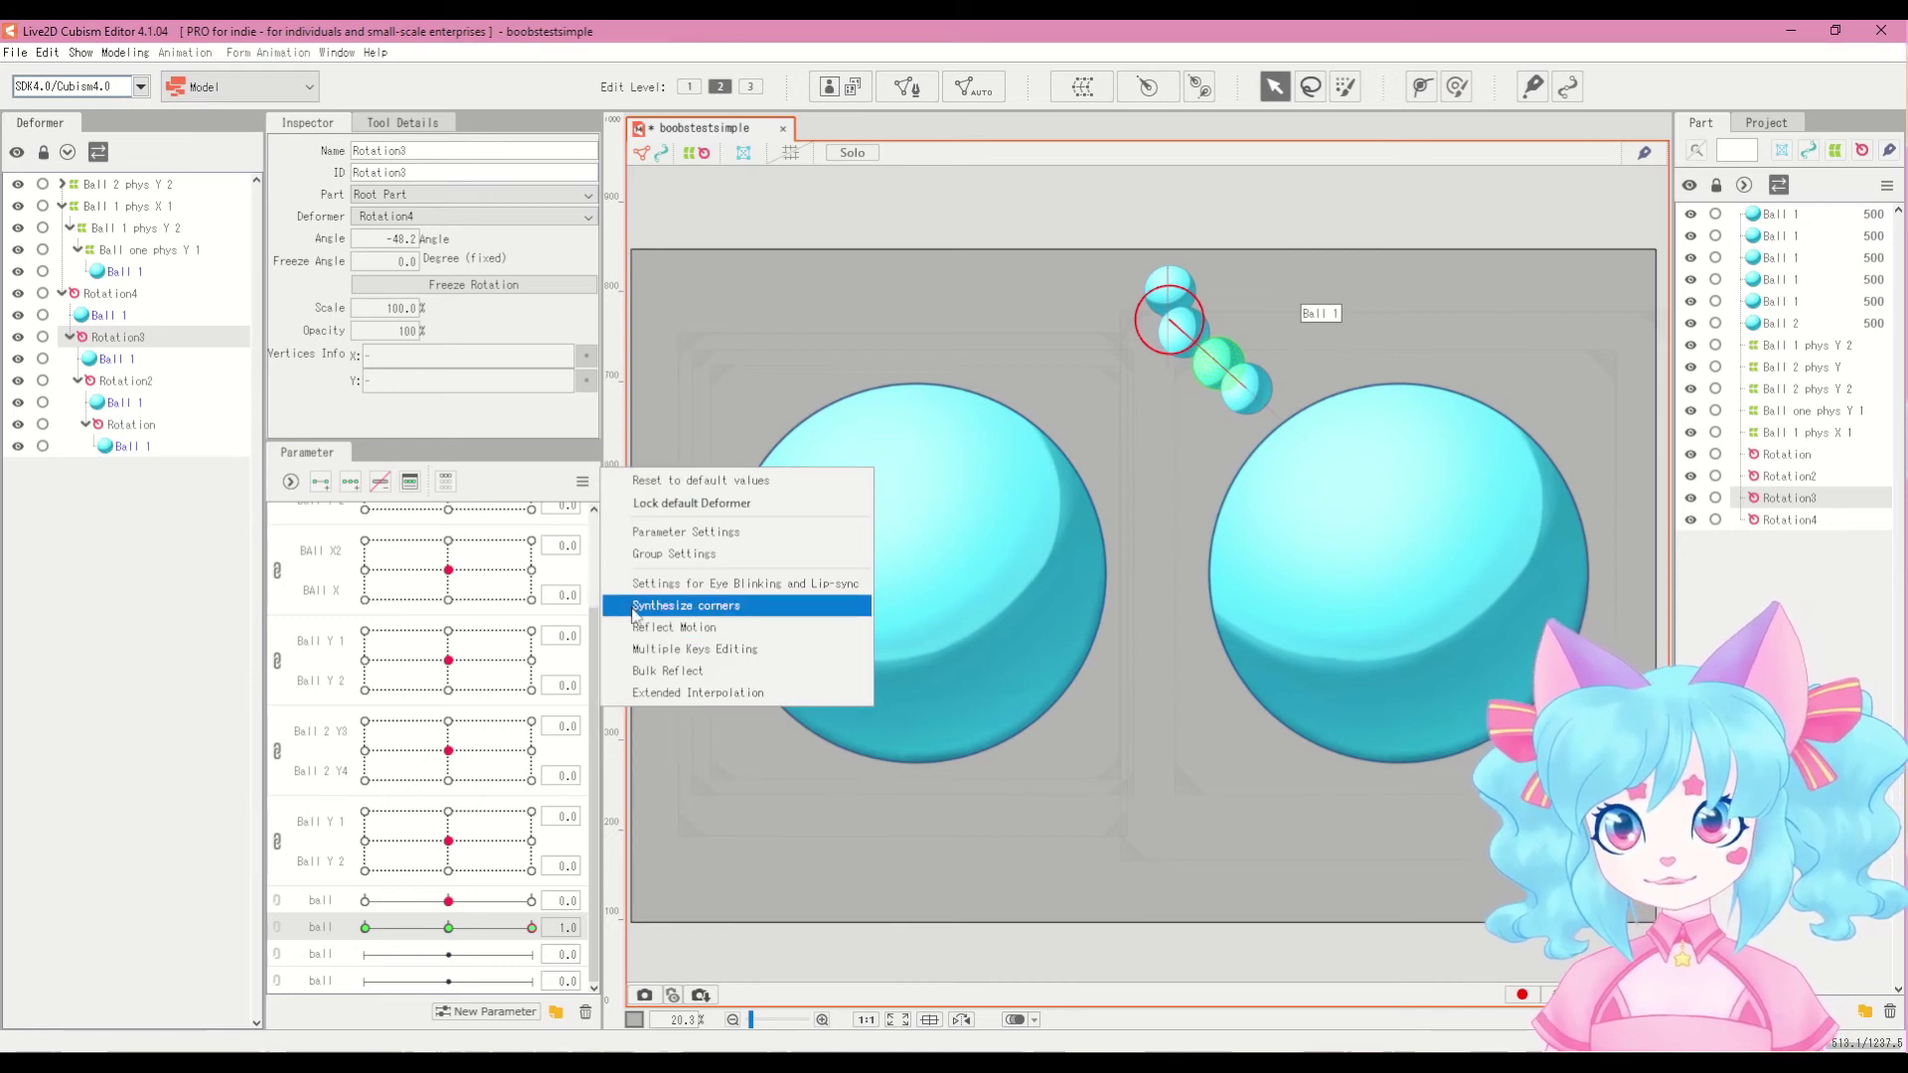
left_click(633, 633)
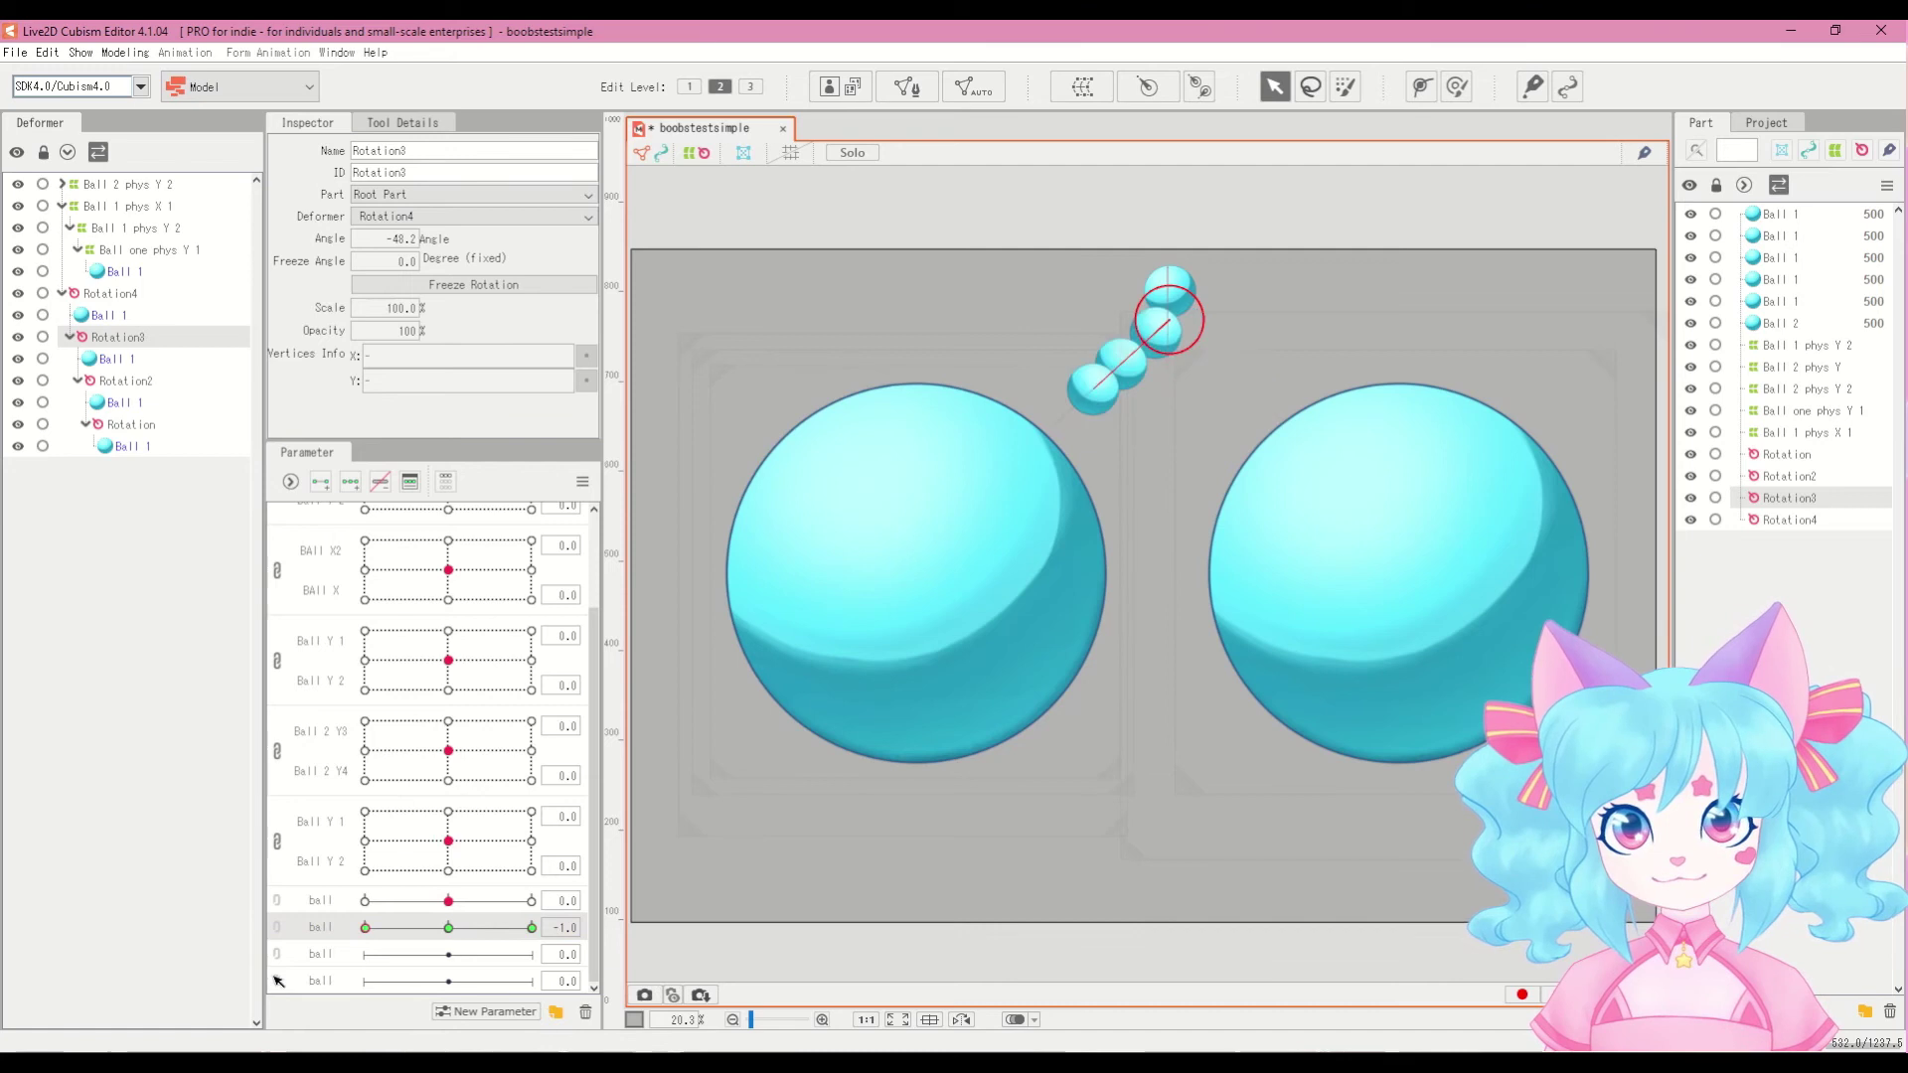
left_click(446, 927)
Step: Key Rotation2 on the third ball parameter and turn it to about -55.4° at value 1
left_click(92, 384)
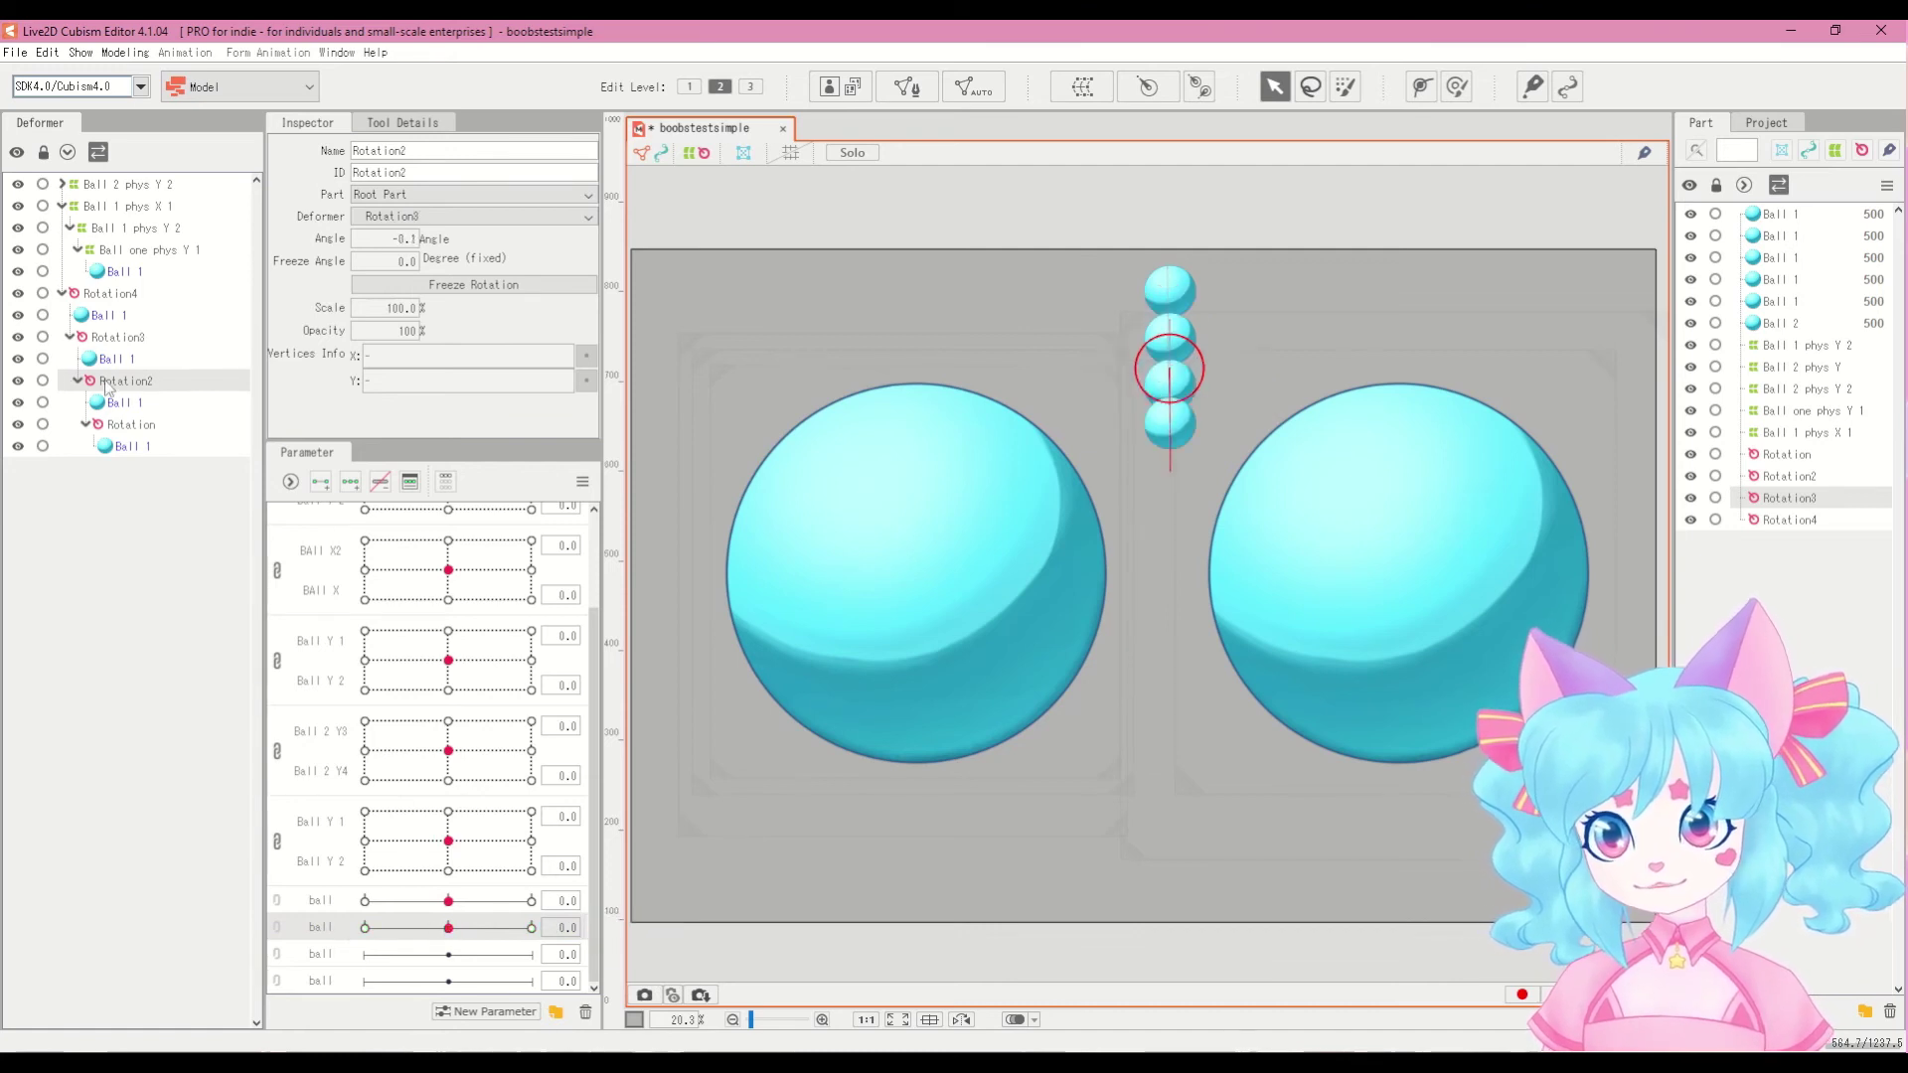
left_click(326, 957)
left_click(531, 954)
left_click_drag(1173, 464, 1244, 424)
left_click(582, 481)
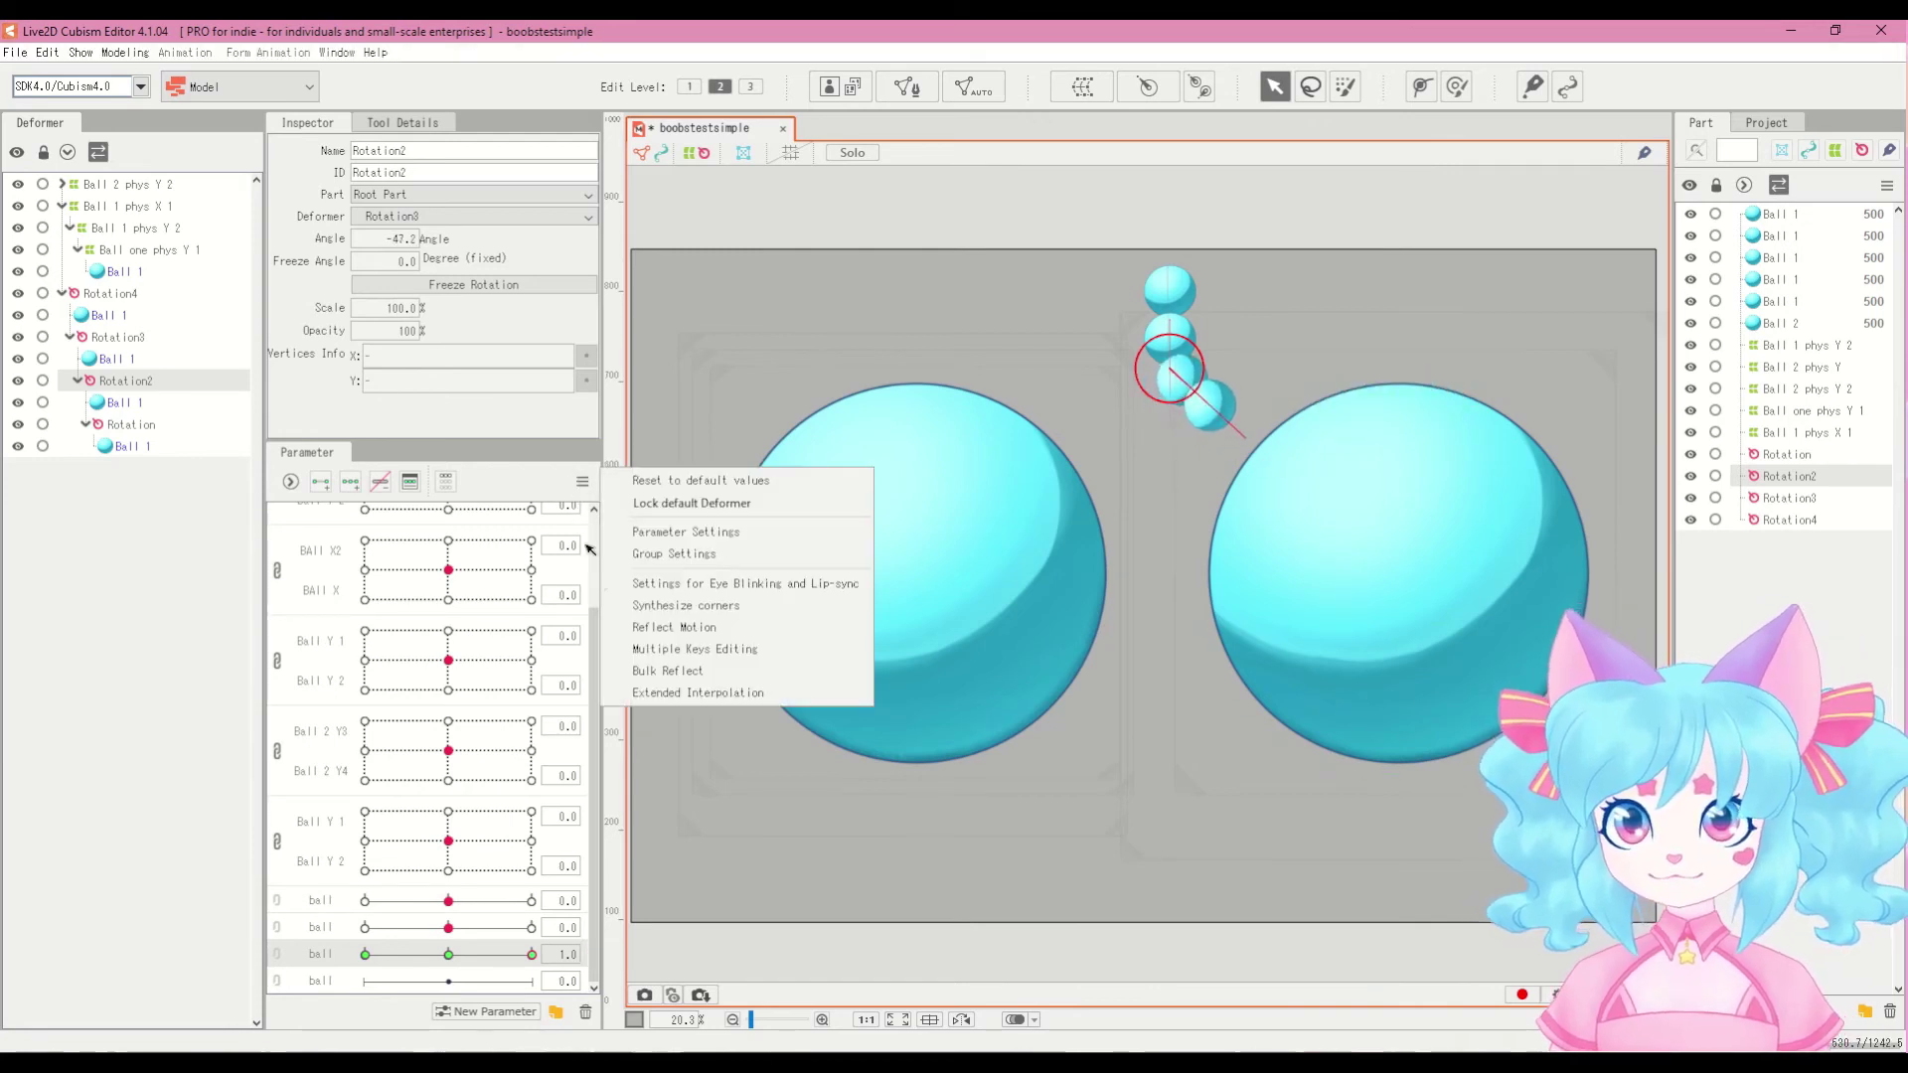
left_click(537, 488)
left_click_drag(1242, 436, 1255, 424)
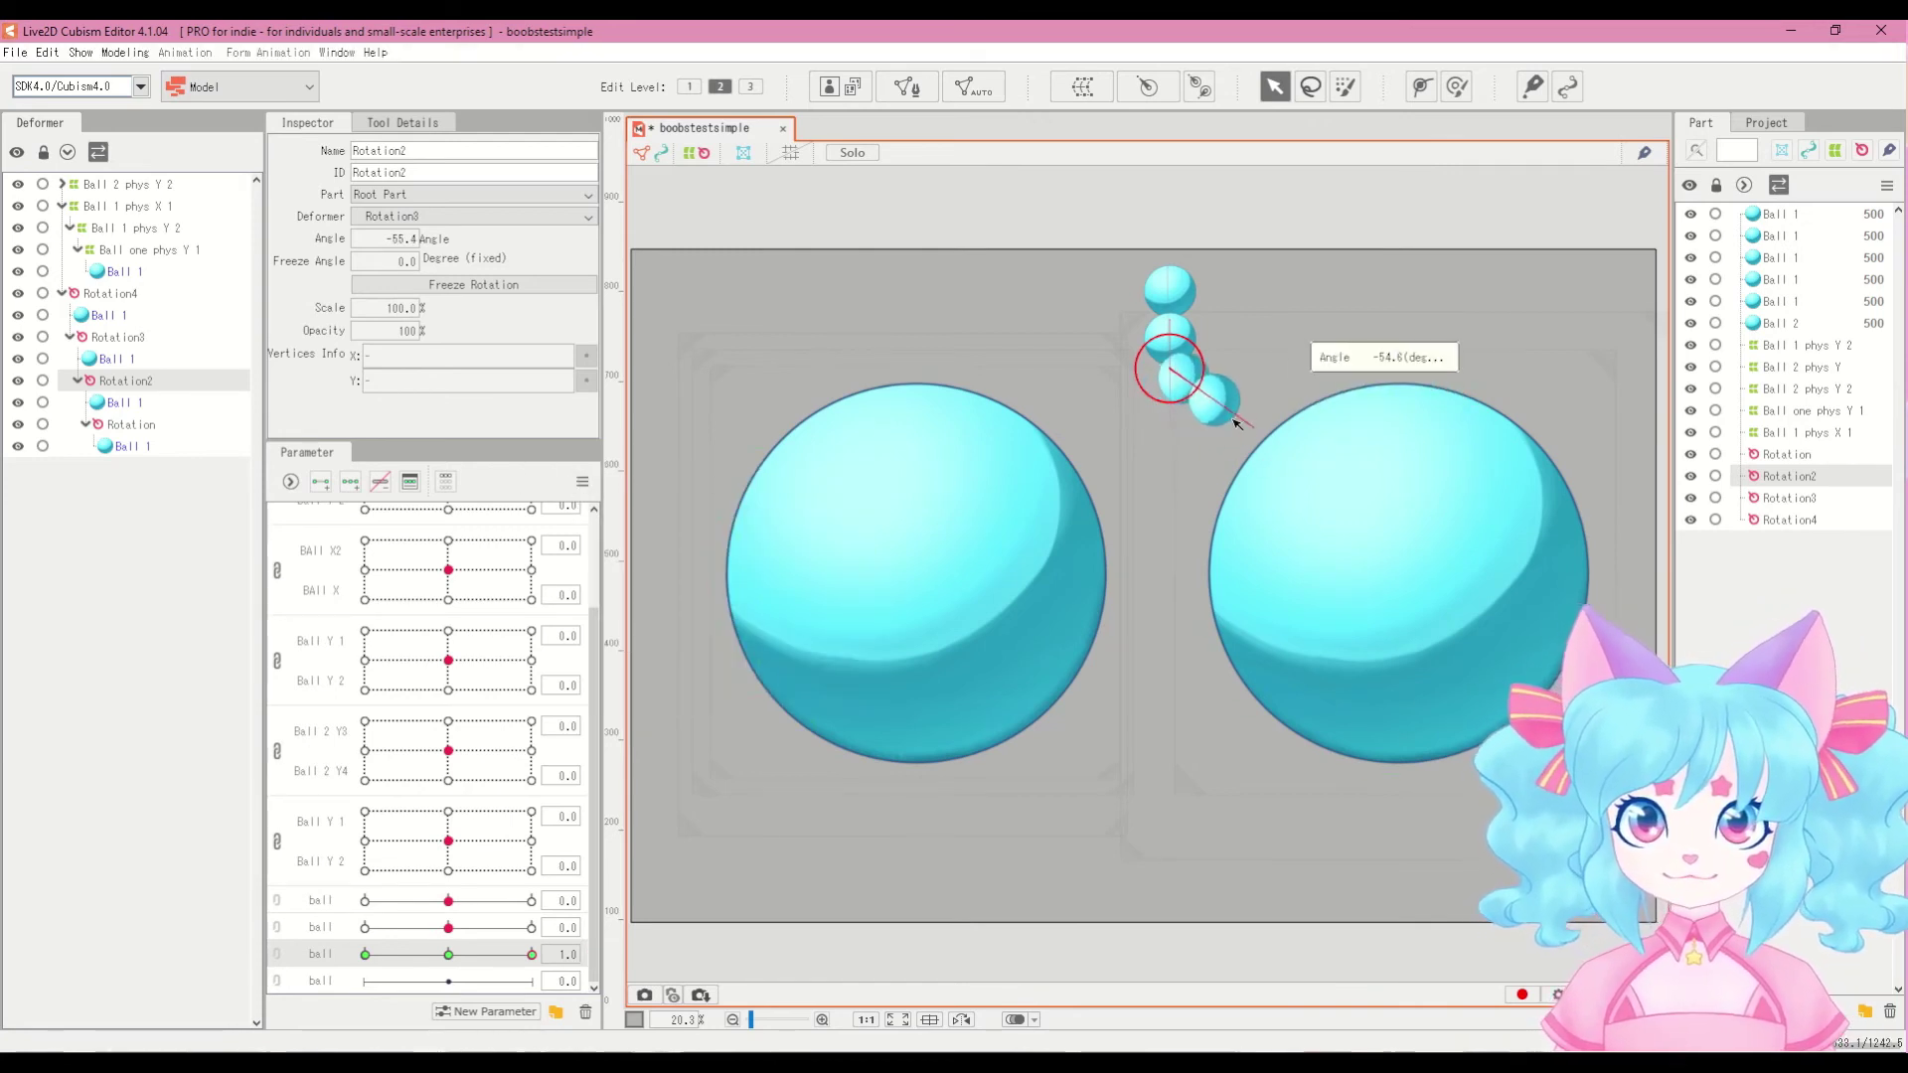
Step: Reflect Rotation2's pose horizontally onto the -1 key of the third ball parameter and return the parameter to 0
left_click(583, 482)
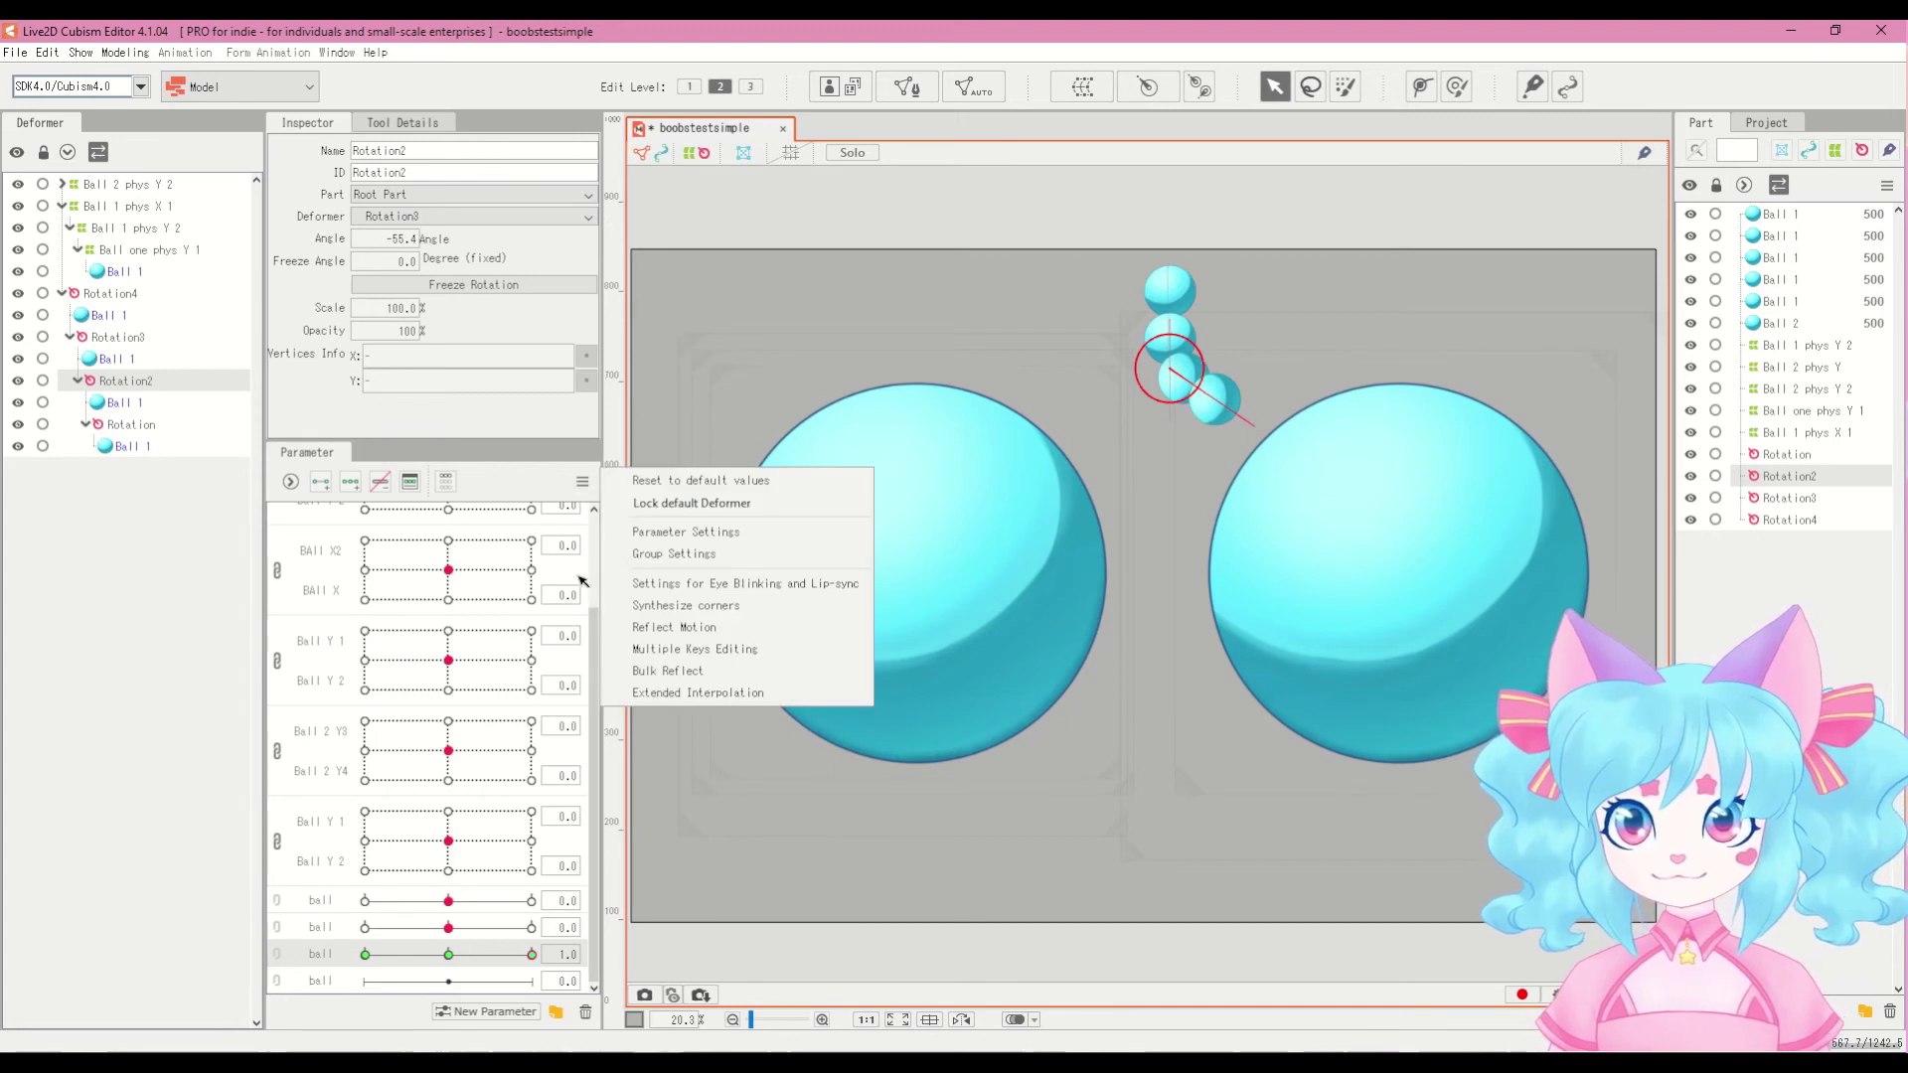
left_click(636, 628)
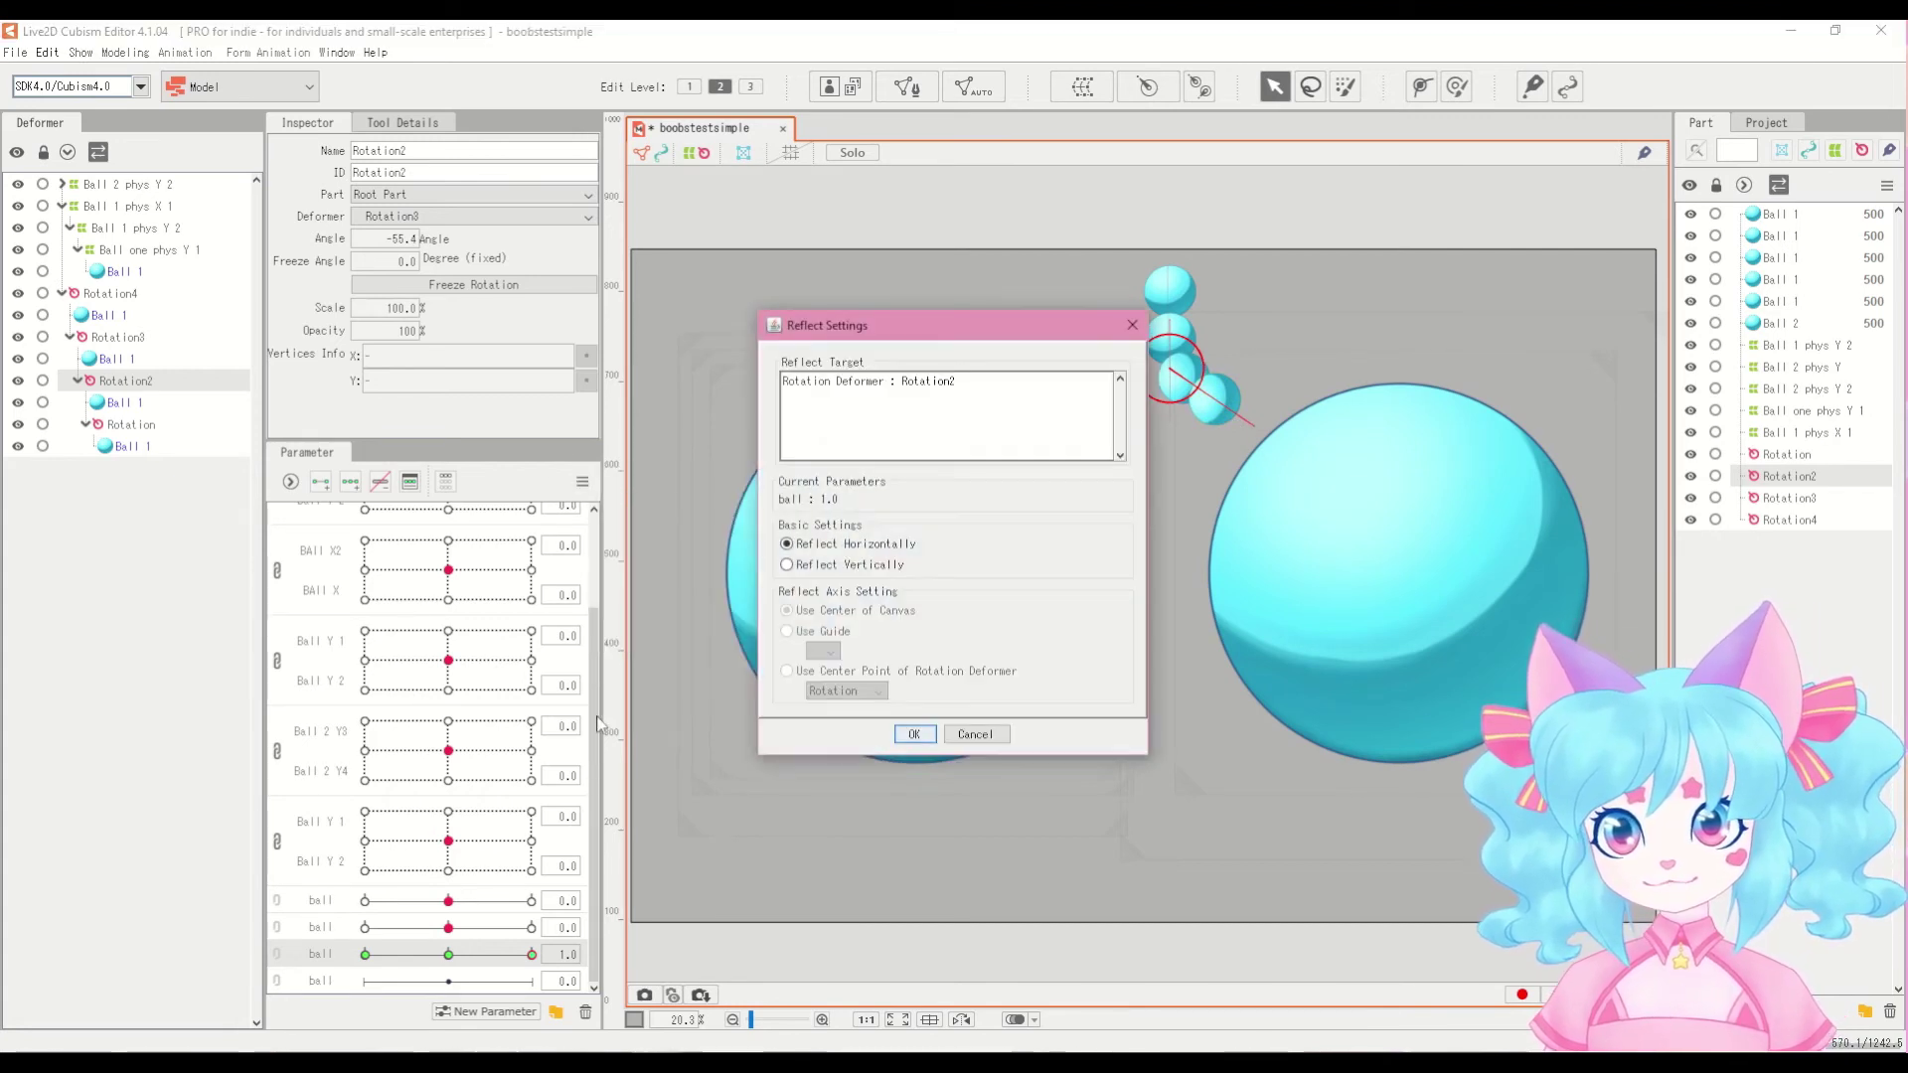
left_click(985, 736)
left_click(582, 482)
left_click(506, 831)
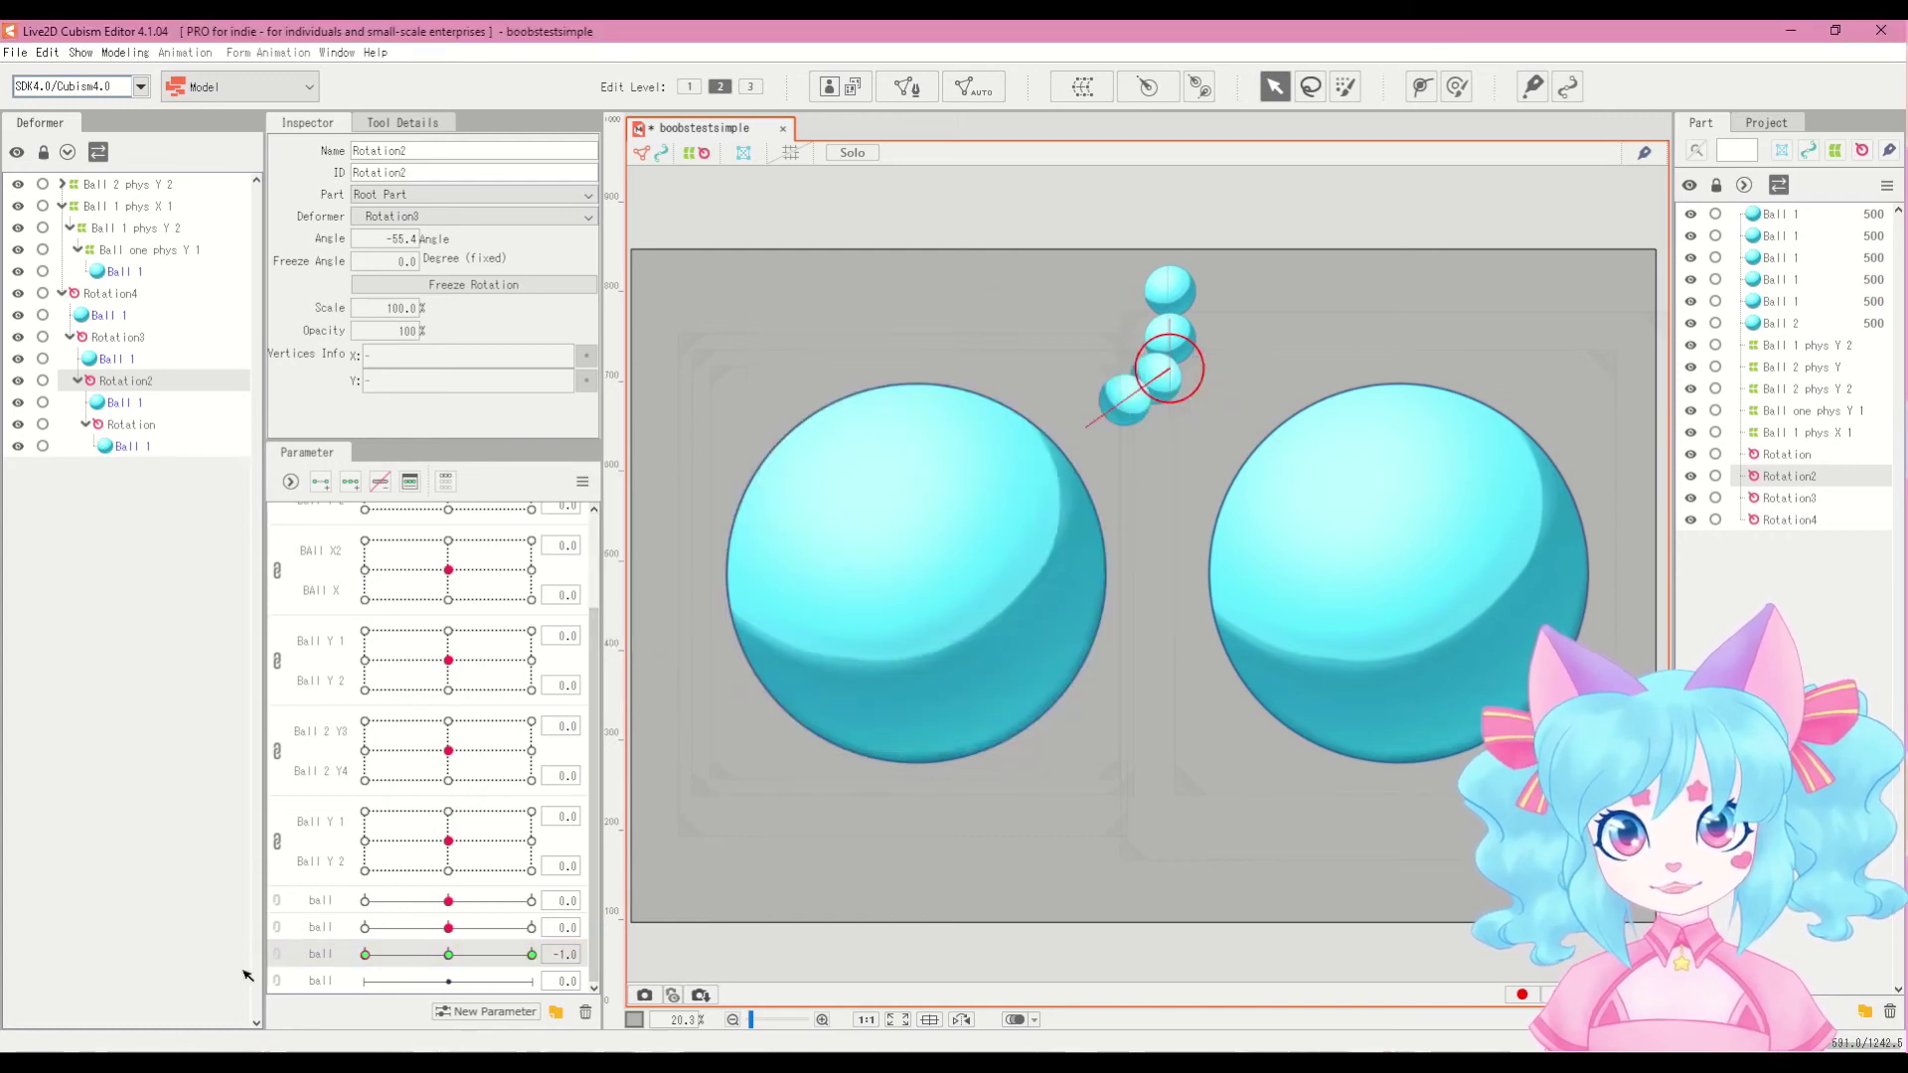
left_click(448, 953)
Step: Key the lowest Rotation deformer on the fourth ball parameter with poses at 1 and -1, and test the upper ball parameters
left_click(114, 425)
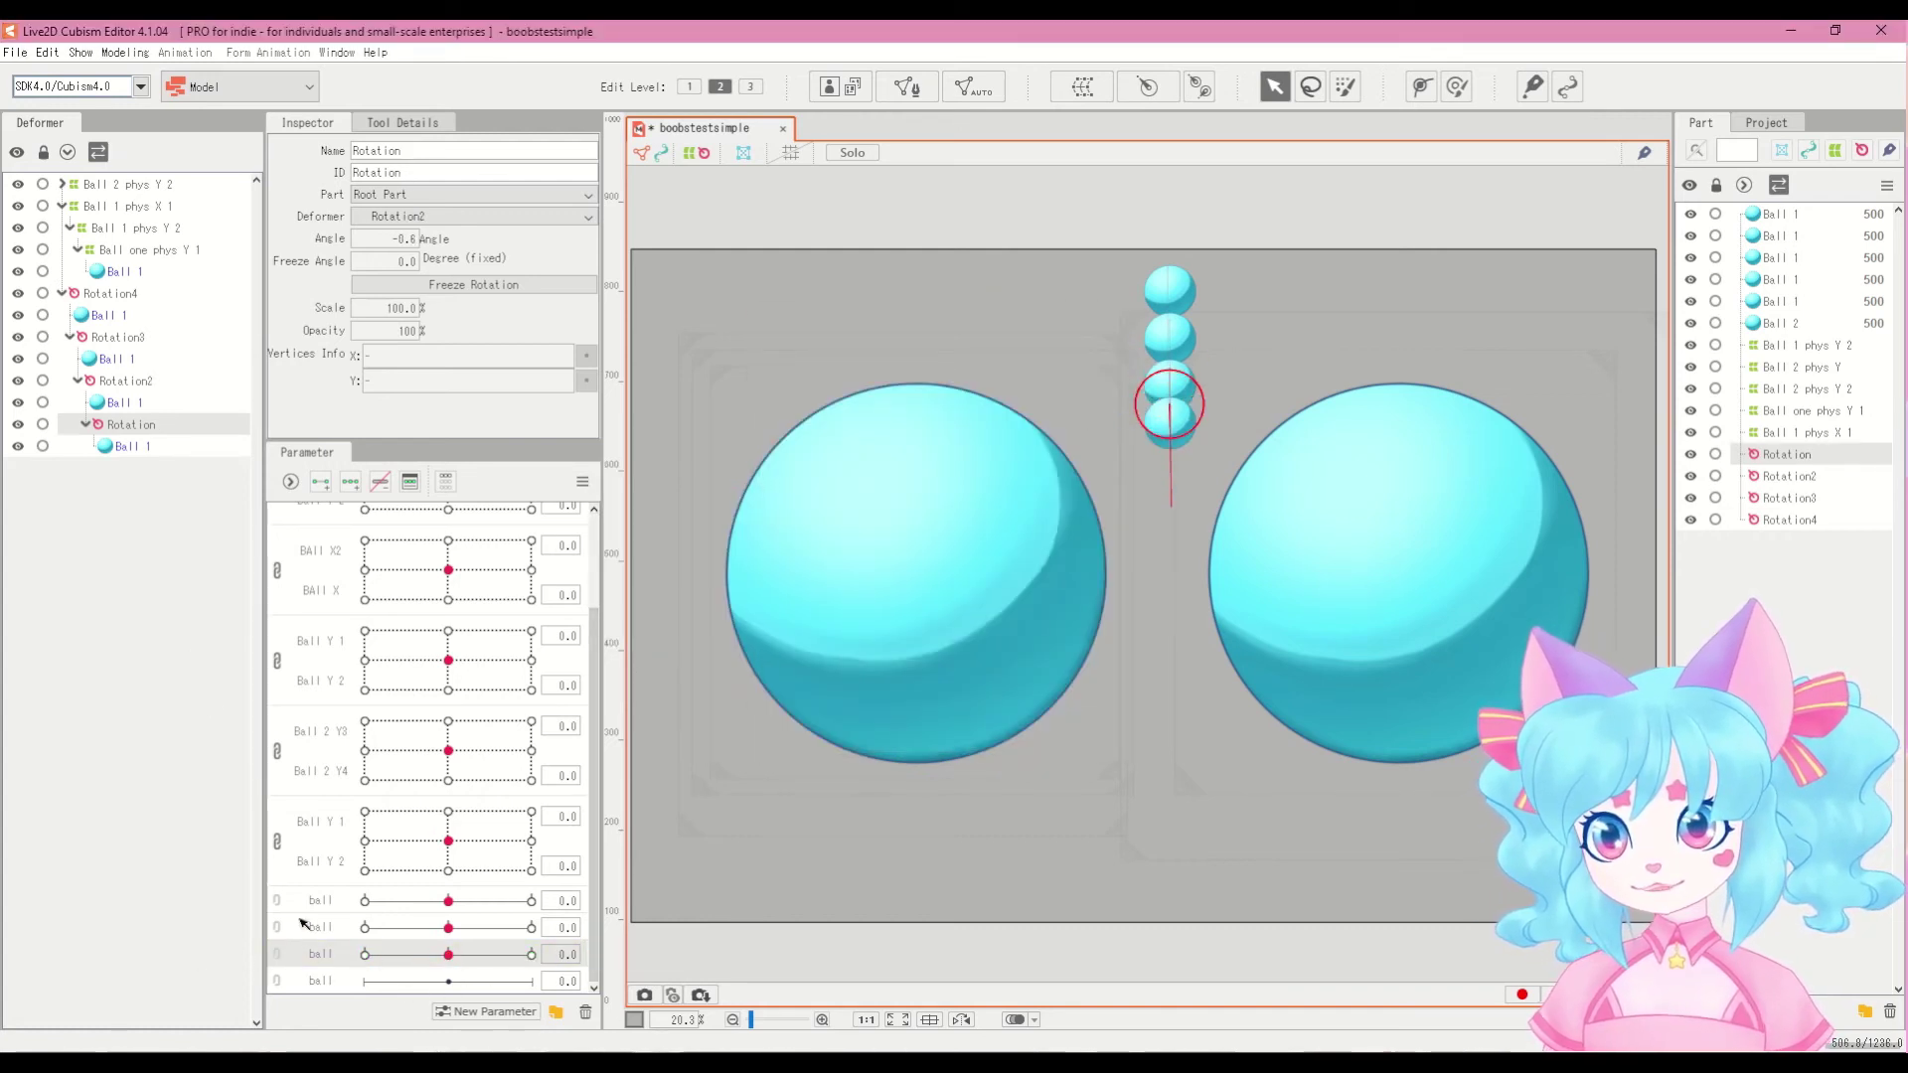
left_click_drag(452, 982, 728, 990)
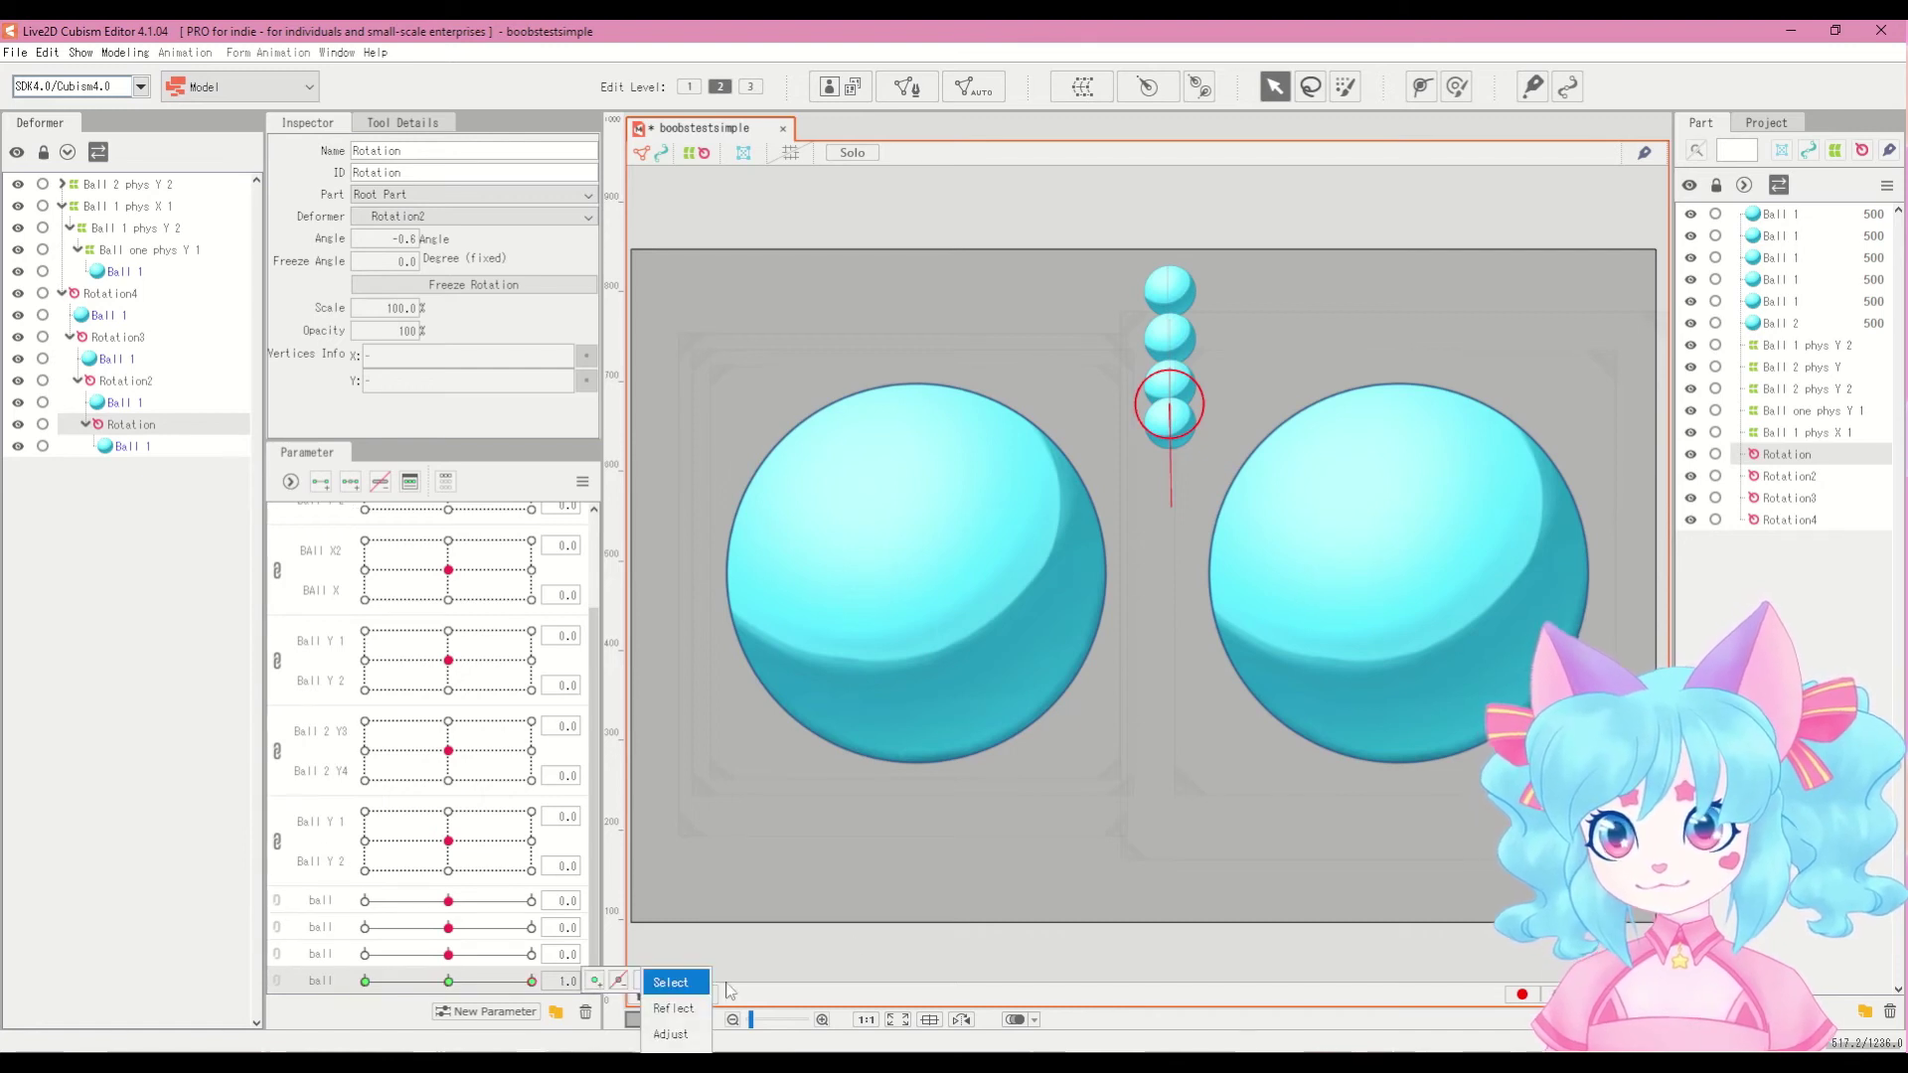
left_click_drag(1170, 507, 1342, 390)
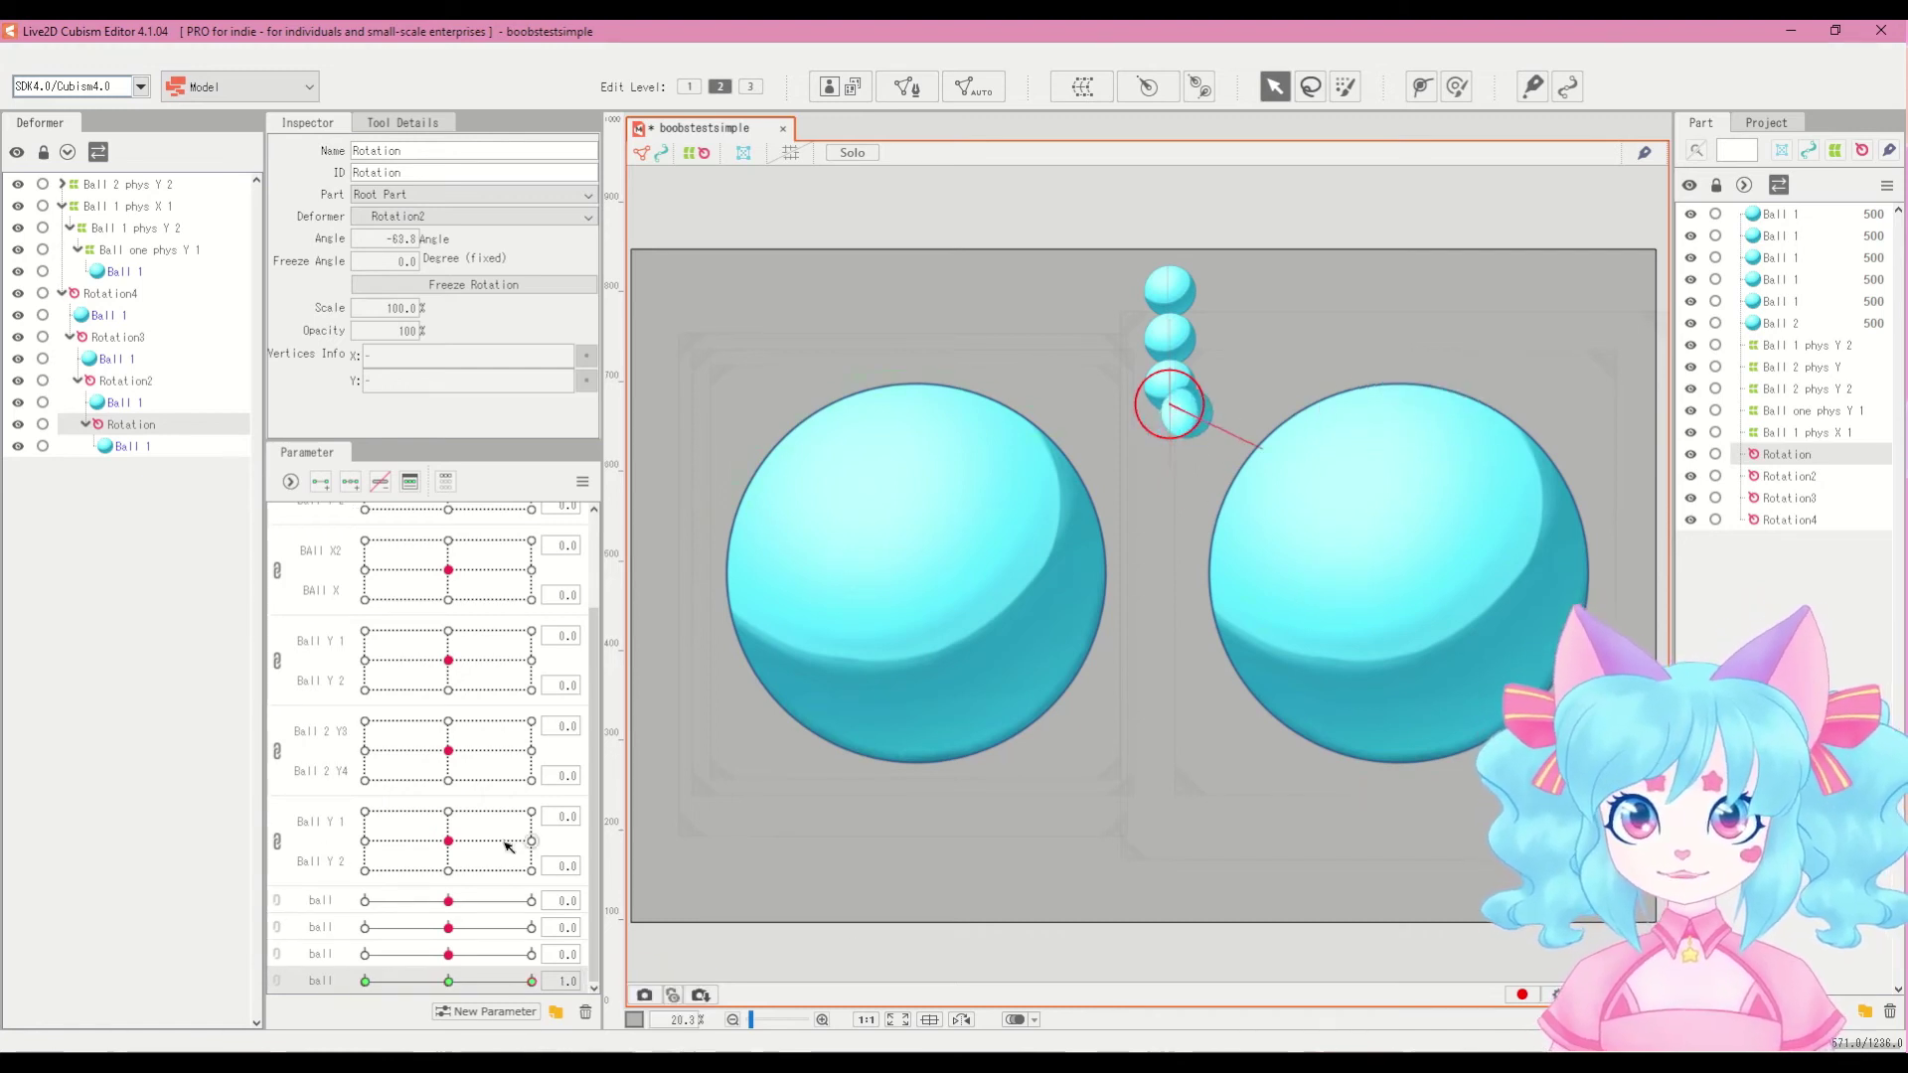
left_click_drag(478, 986, 361, 991)
left_click_drag(1158, 519, 1262, 447)
left_click_drag(364, 980, 448, 1005)
left_click_drag(512, 929, 305, 940)
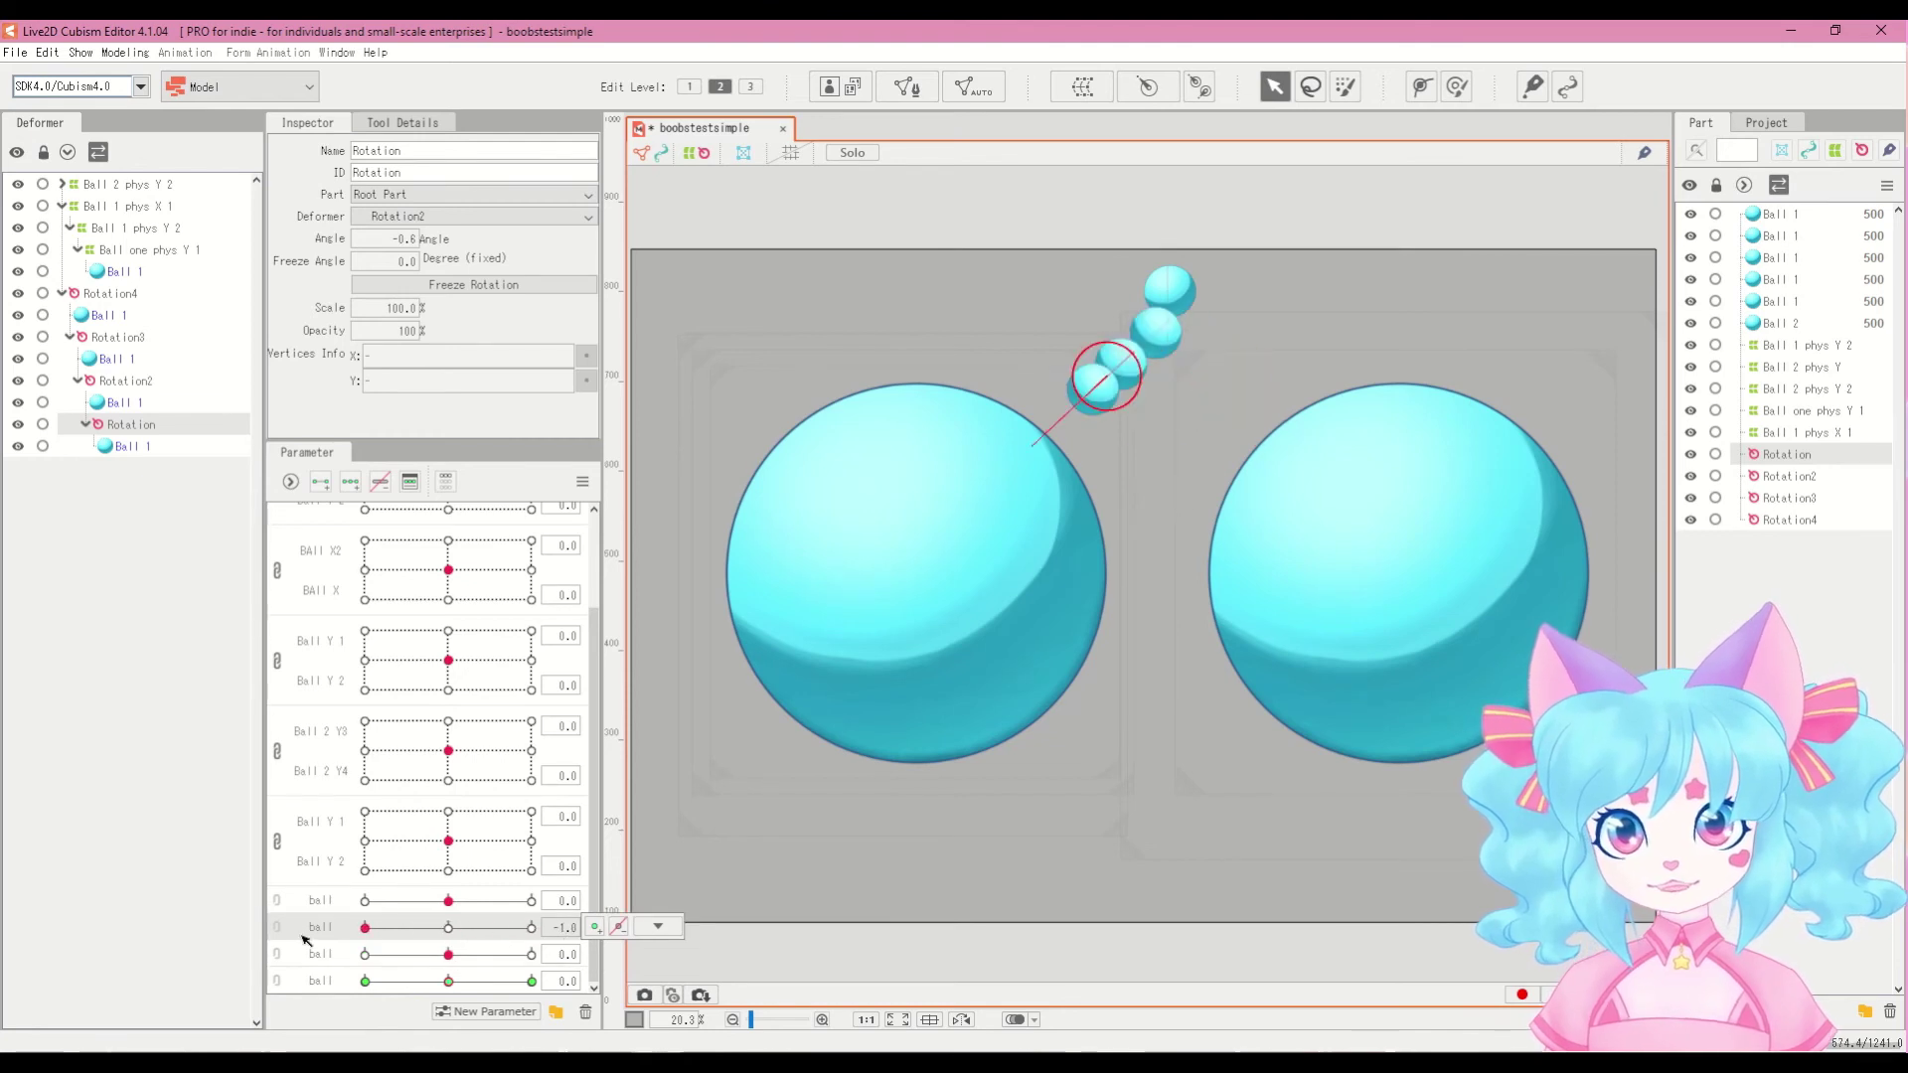
mouse_move(448, 900)
left_mouse_down()
mouse_move(482, 903)
mouse_move(319, 904)
mouse_move(449, 906)
left_mouse_up()
Step: Open the physics settings and add a new physics group named bracelet
left_click(125, 53)
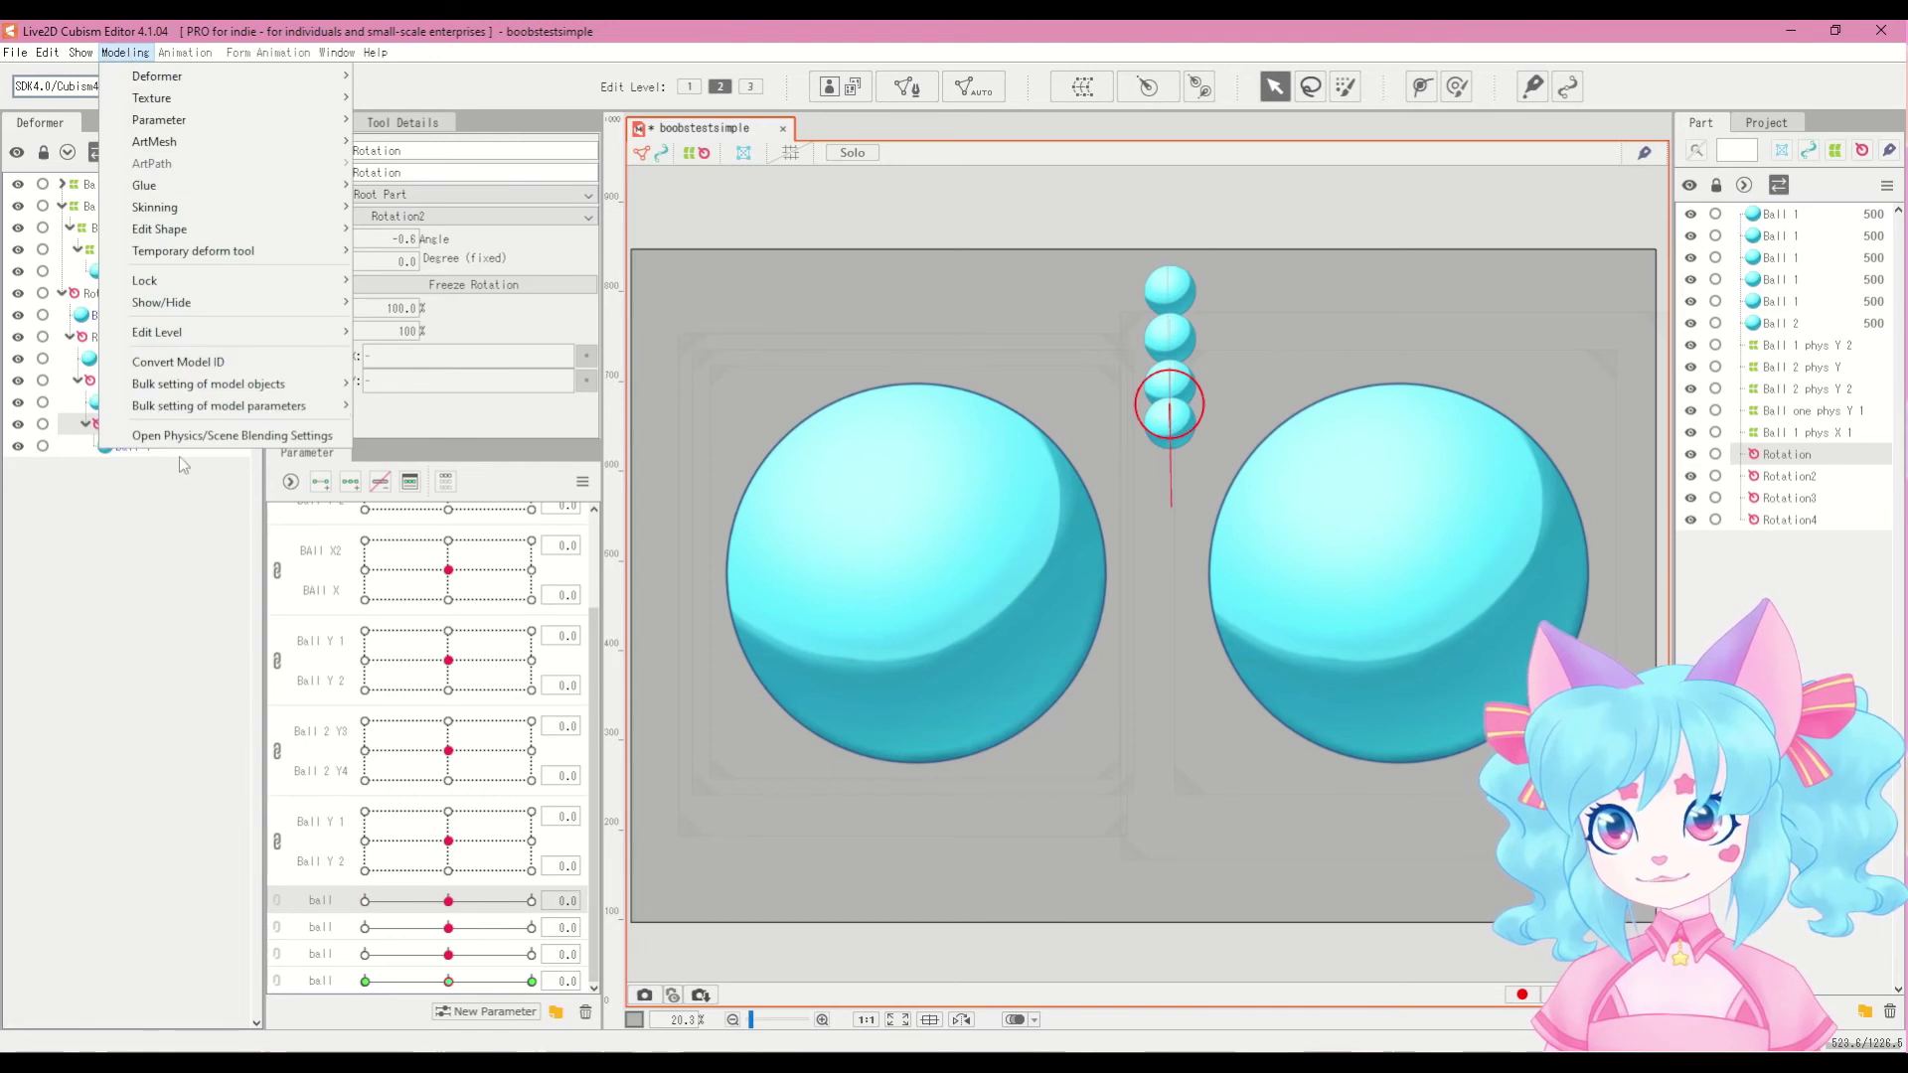
left_click(128, 425)
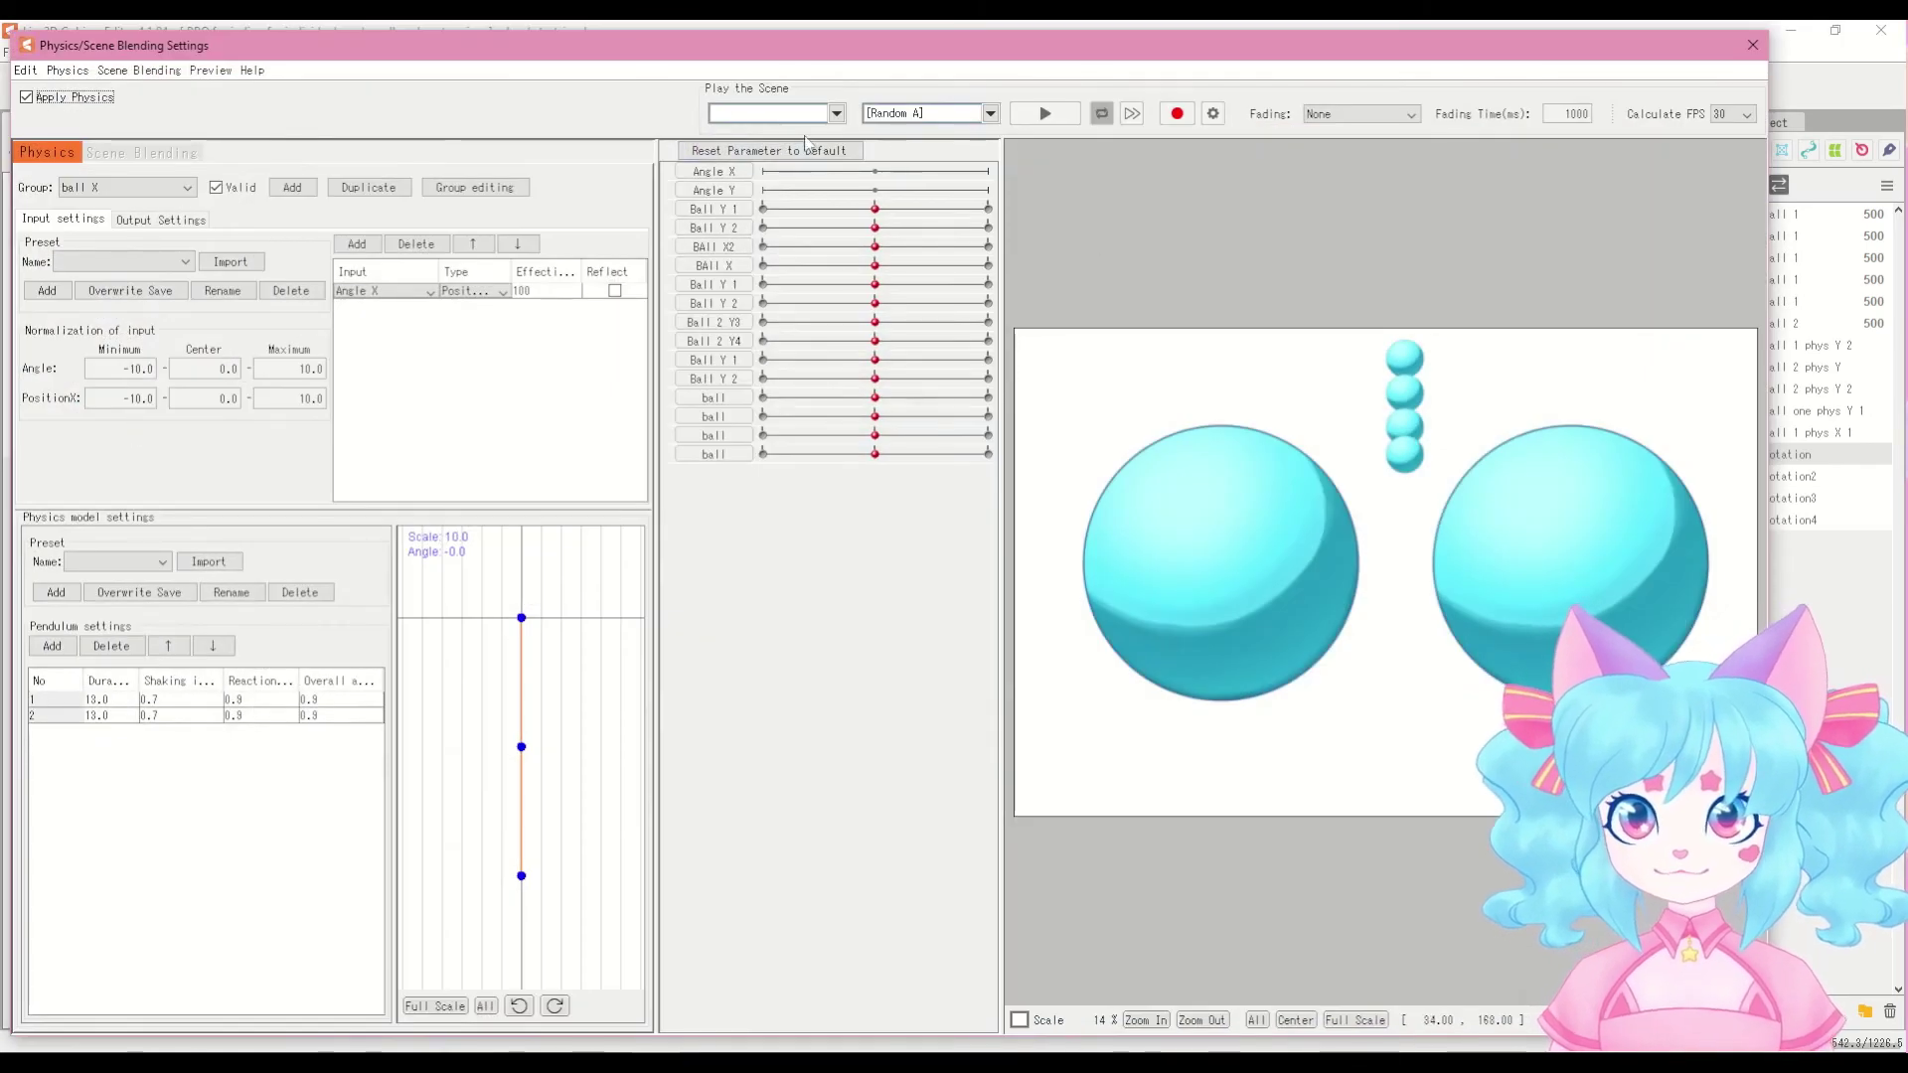
left_click(289, 188)
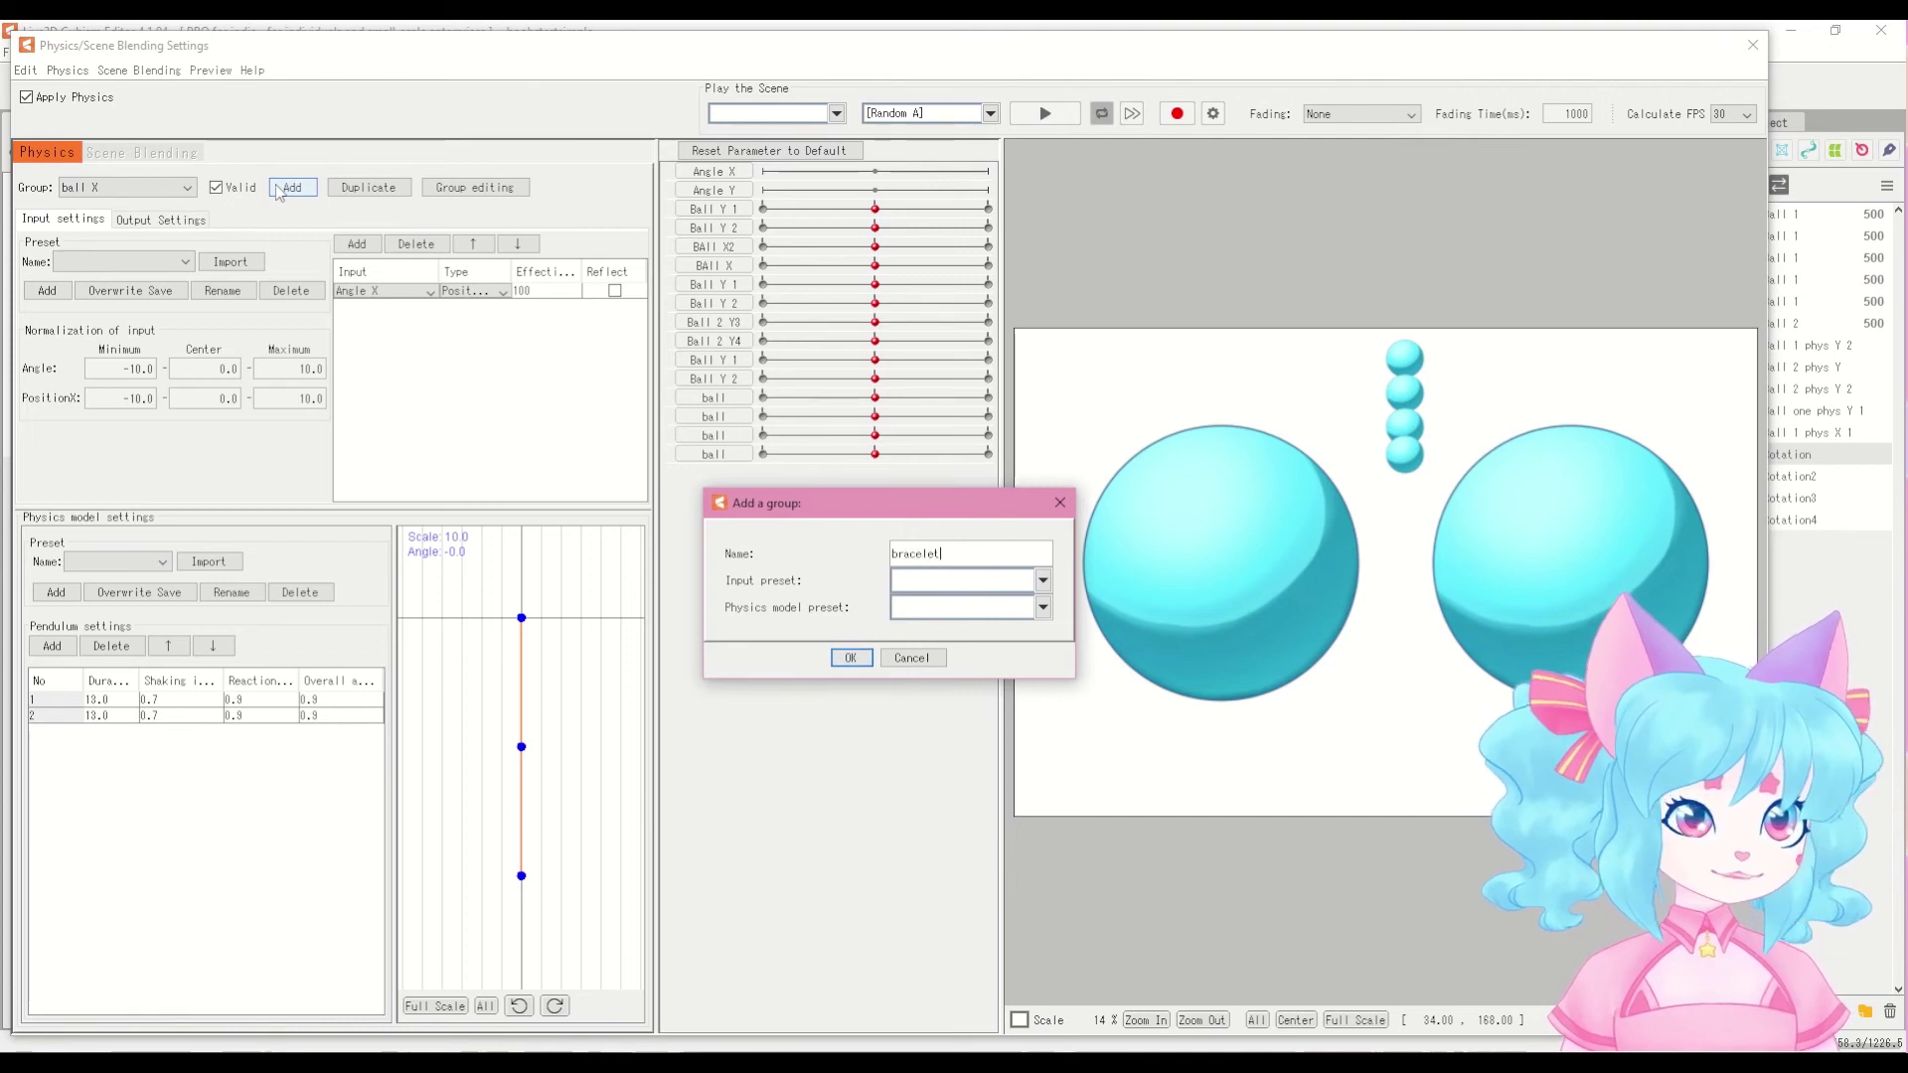
left_click(850, 658)
Step: Add Angle X as the bracelet group's input and give the group four pendulum points
left_click(357, 244)
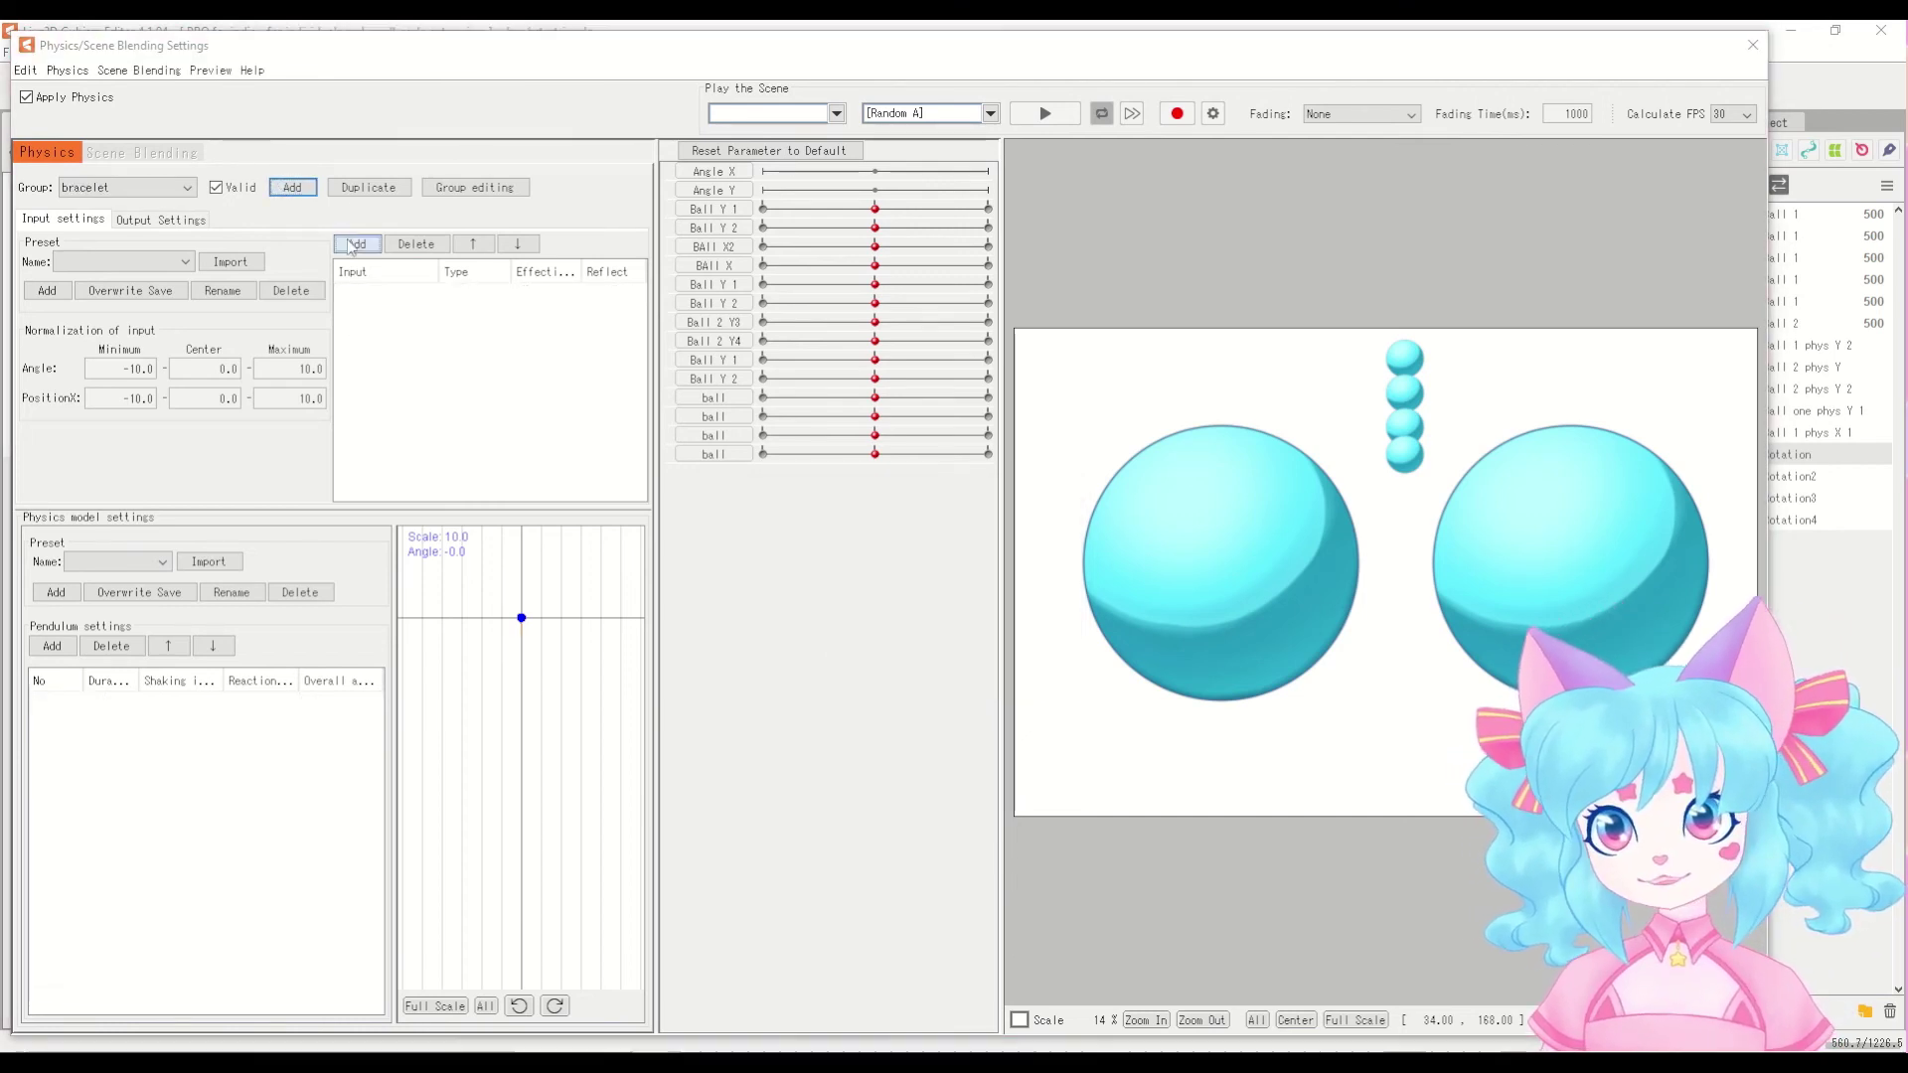
left_click(812, 368)
left_click(850, 857)
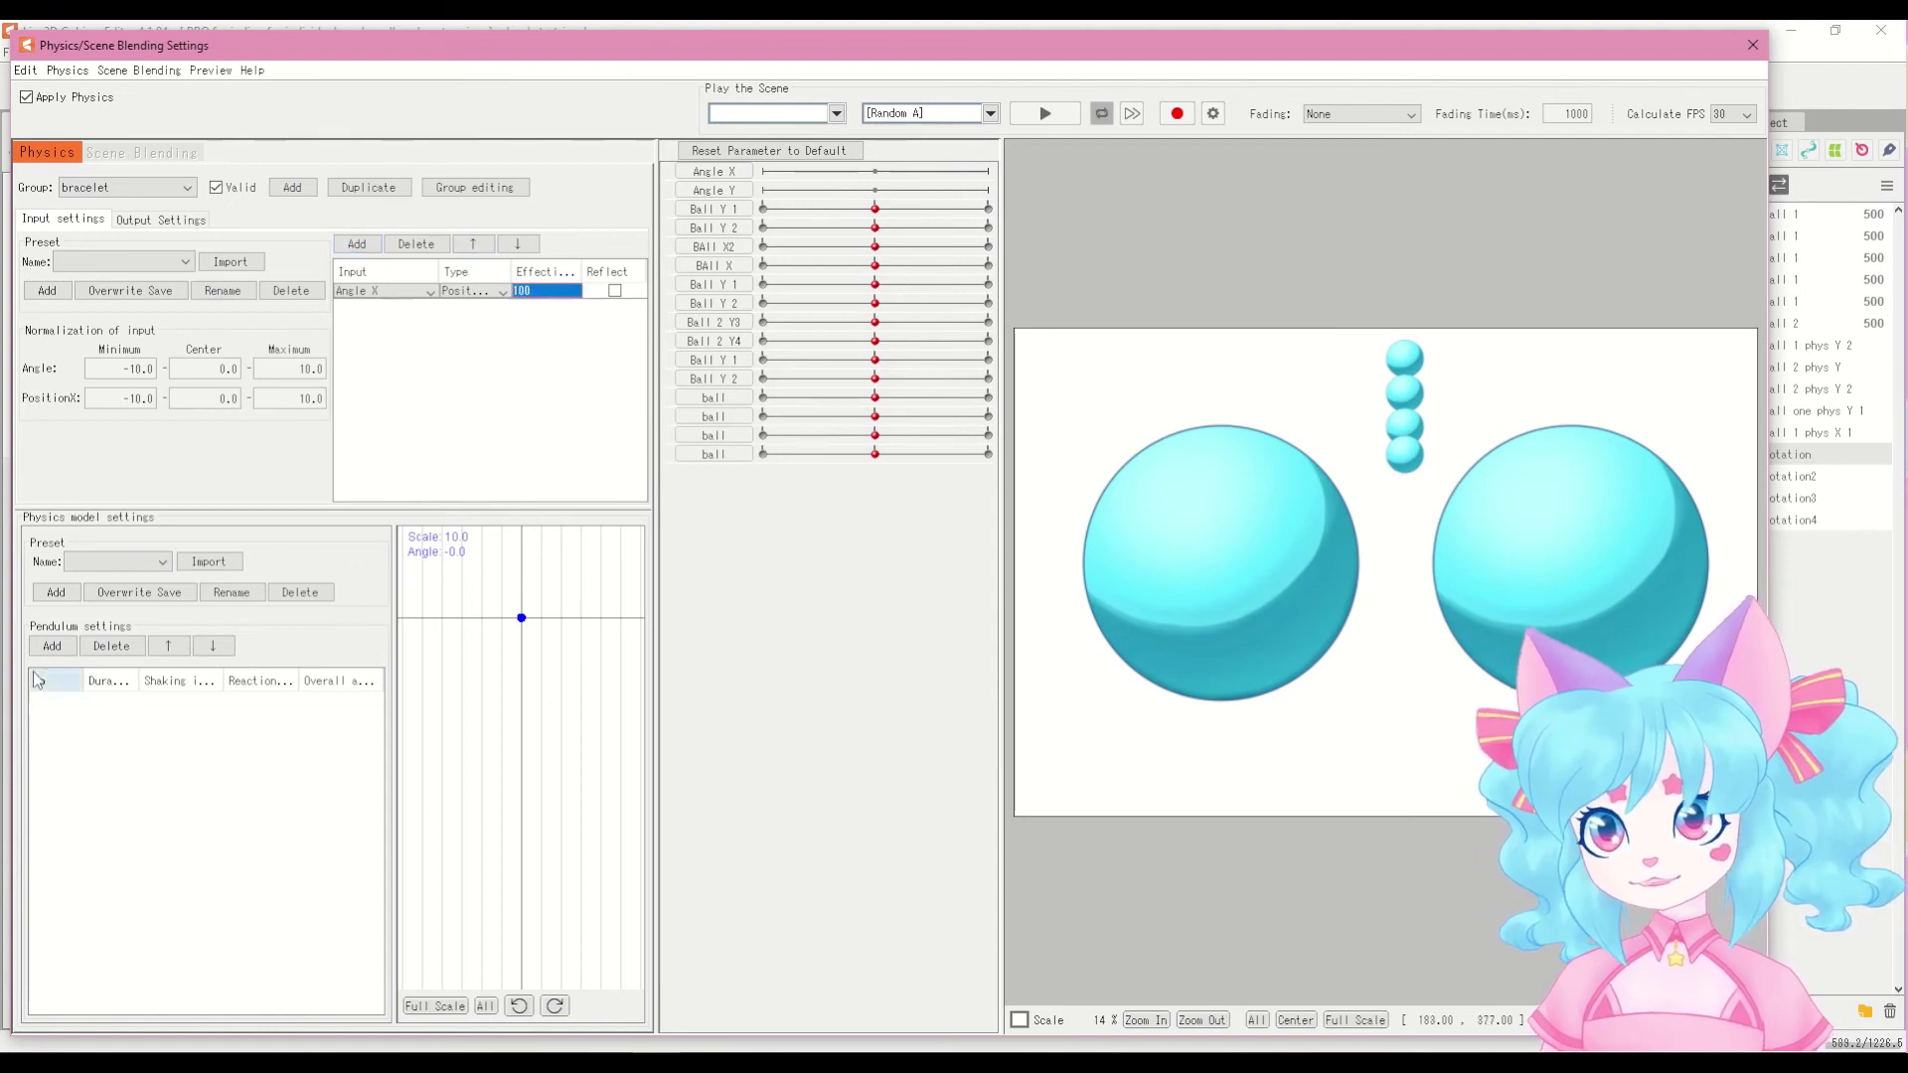
left_click(51, 646)
left_click(52, 646)
left_click(52, 646)
left_click(52, 646)
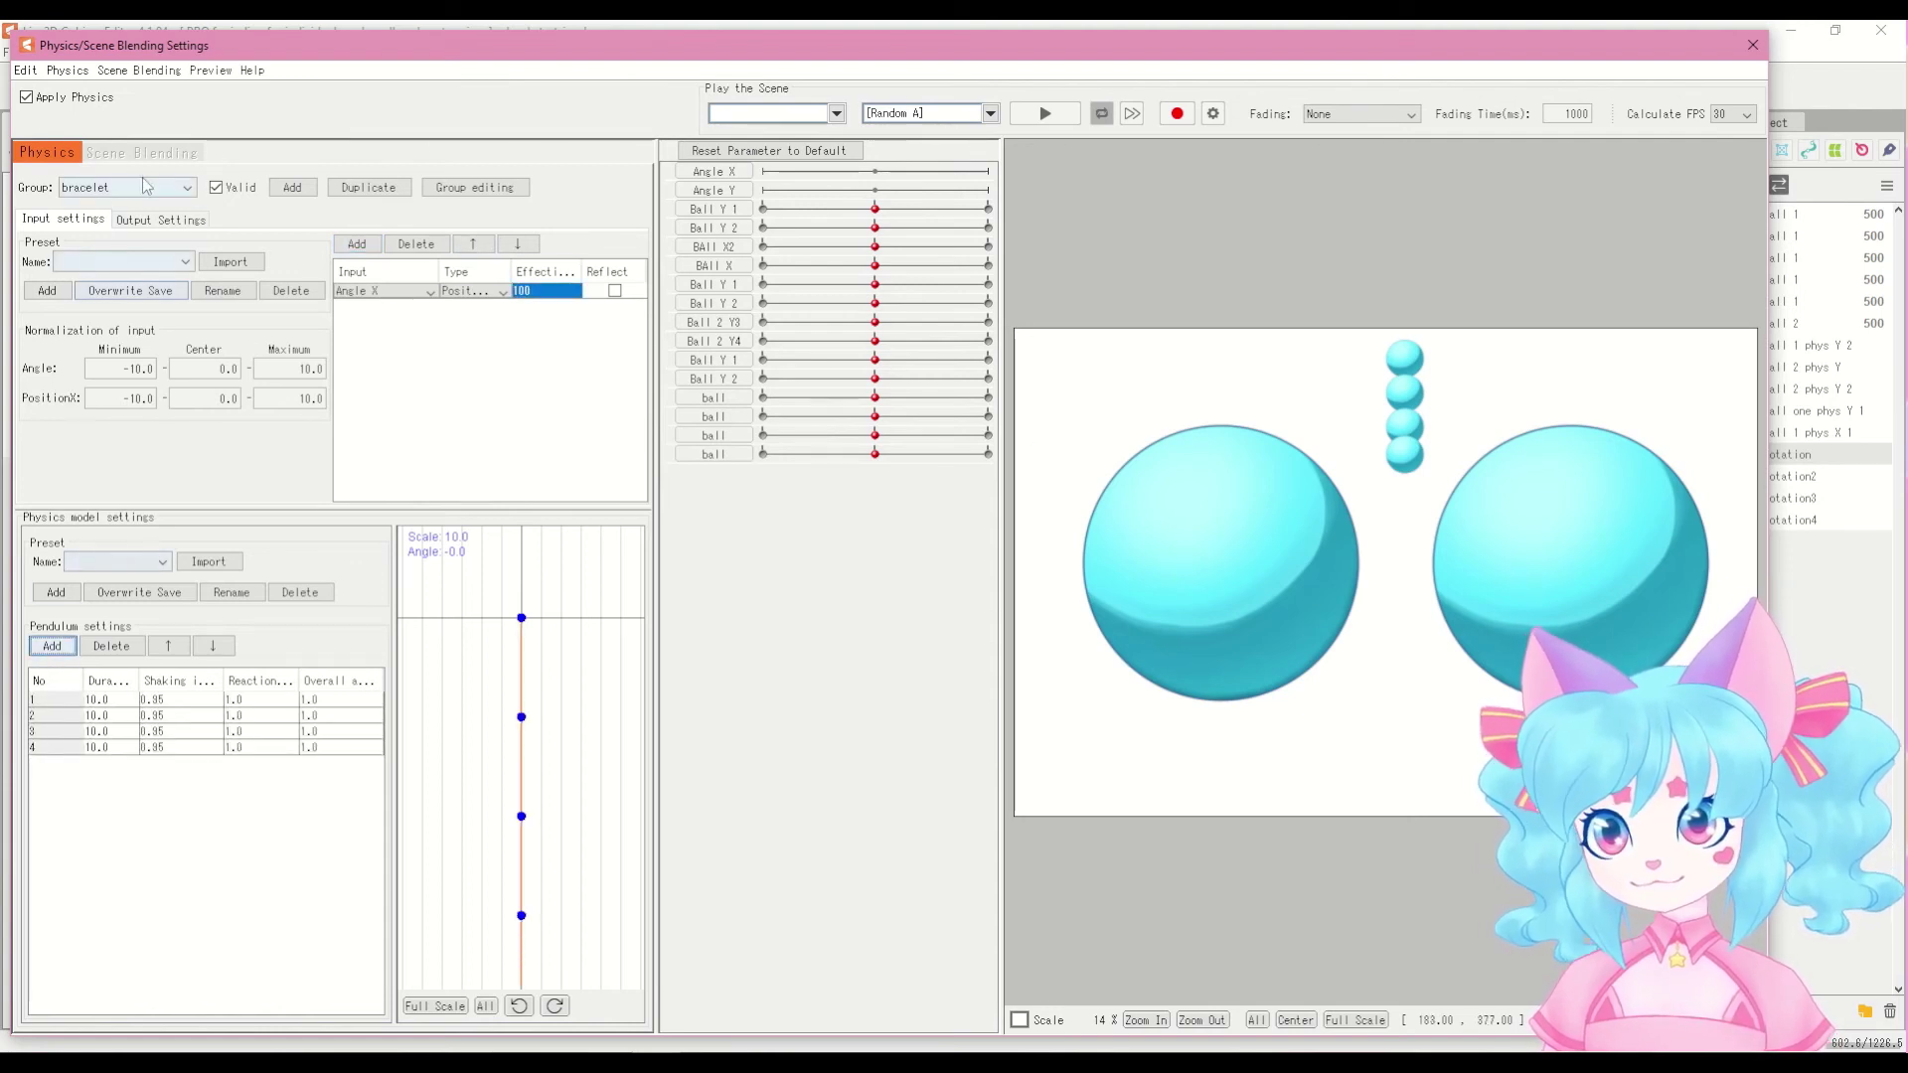
Step: Add the four ball parameters as outputs of the bracelet group and swing Angle X between its extremes to test the chain
left_click(114, 222)
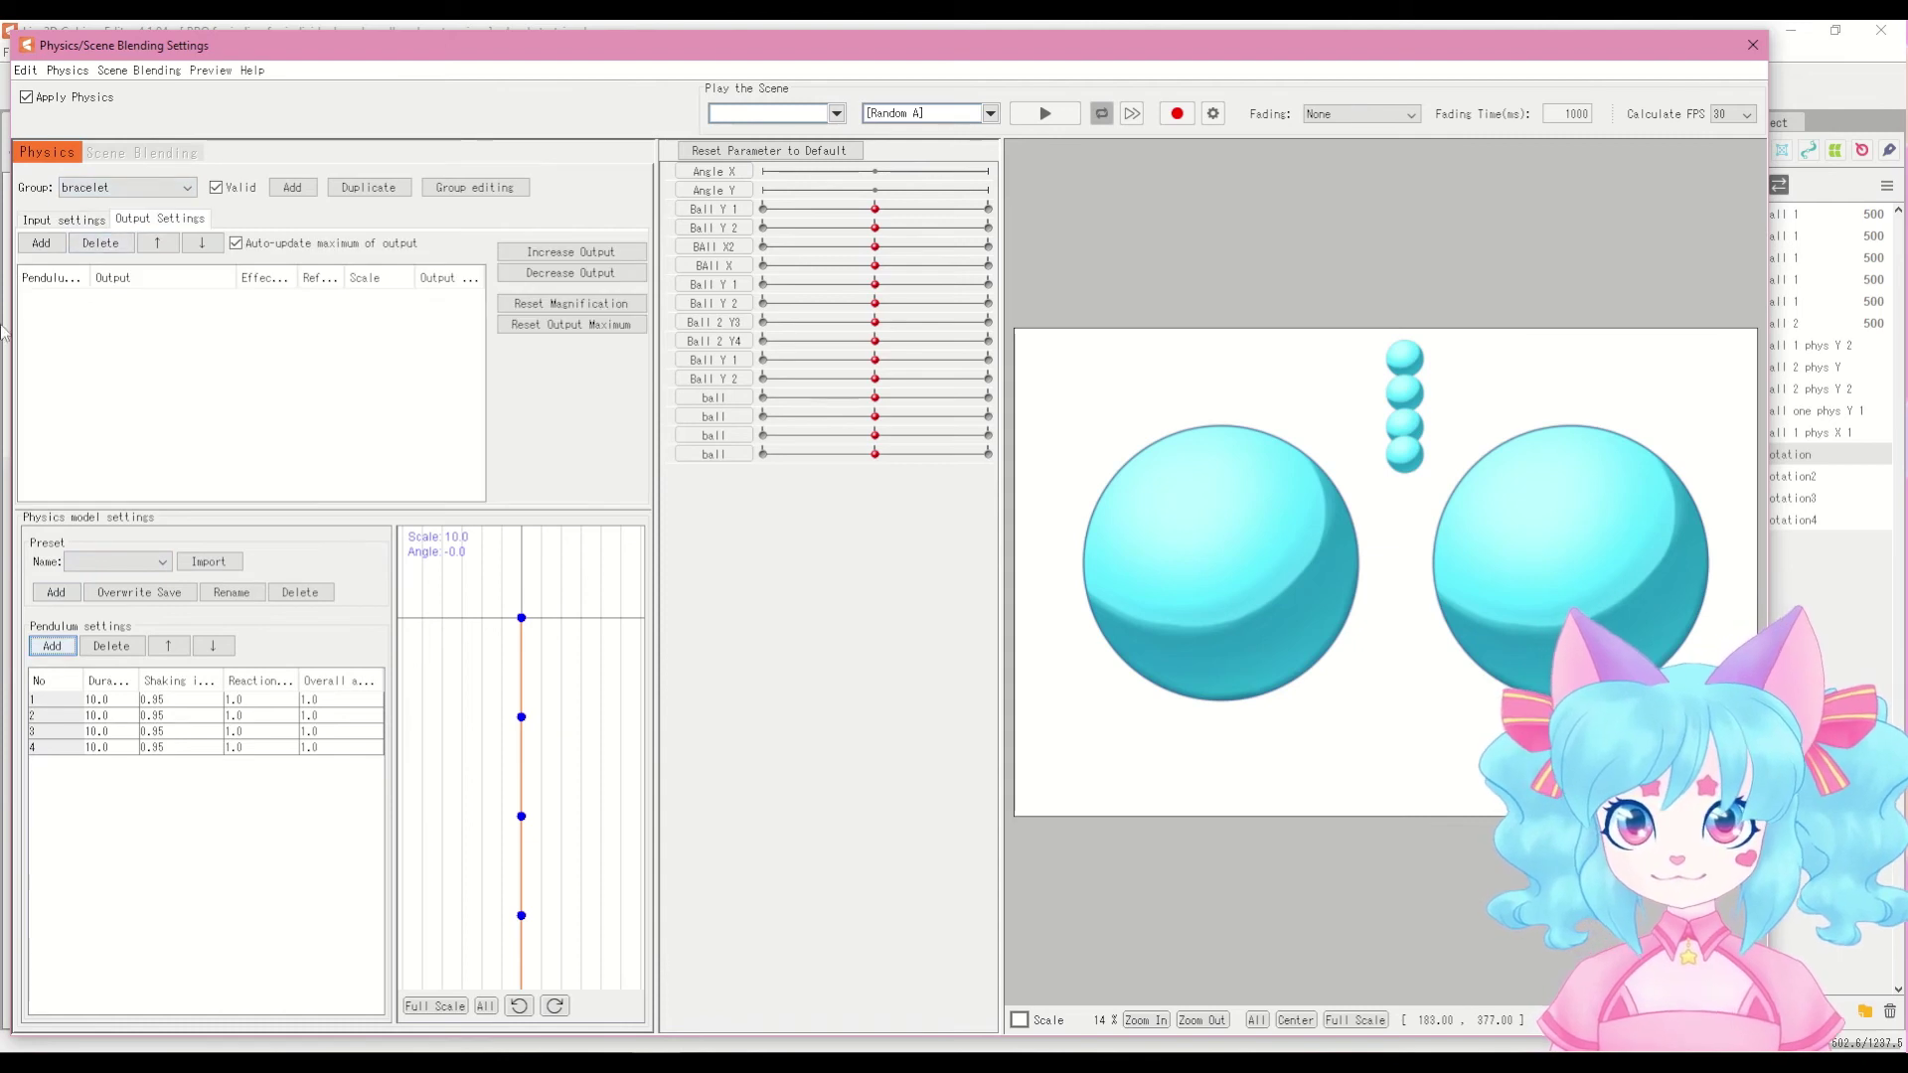
left_click(40, 245)
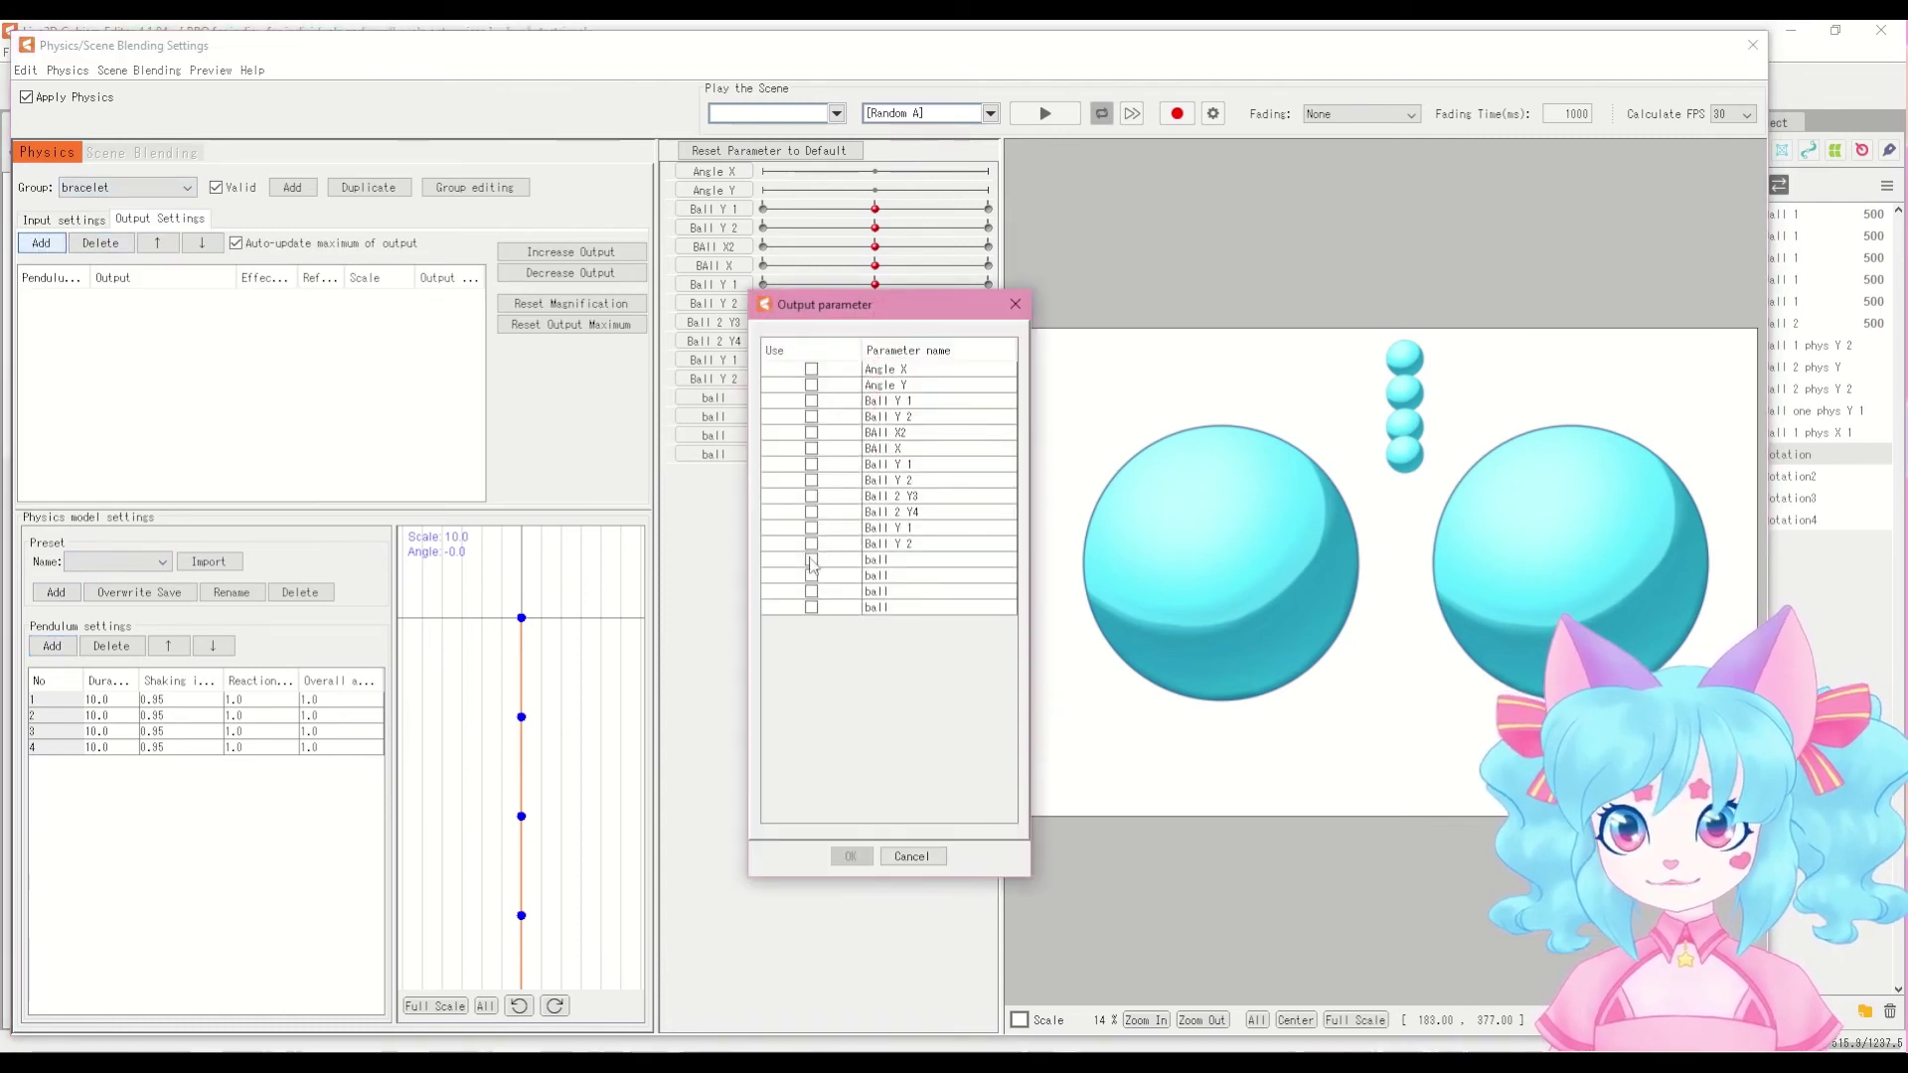
left_click_drag(810, 565, 823, 709)
left_click(850, 856)
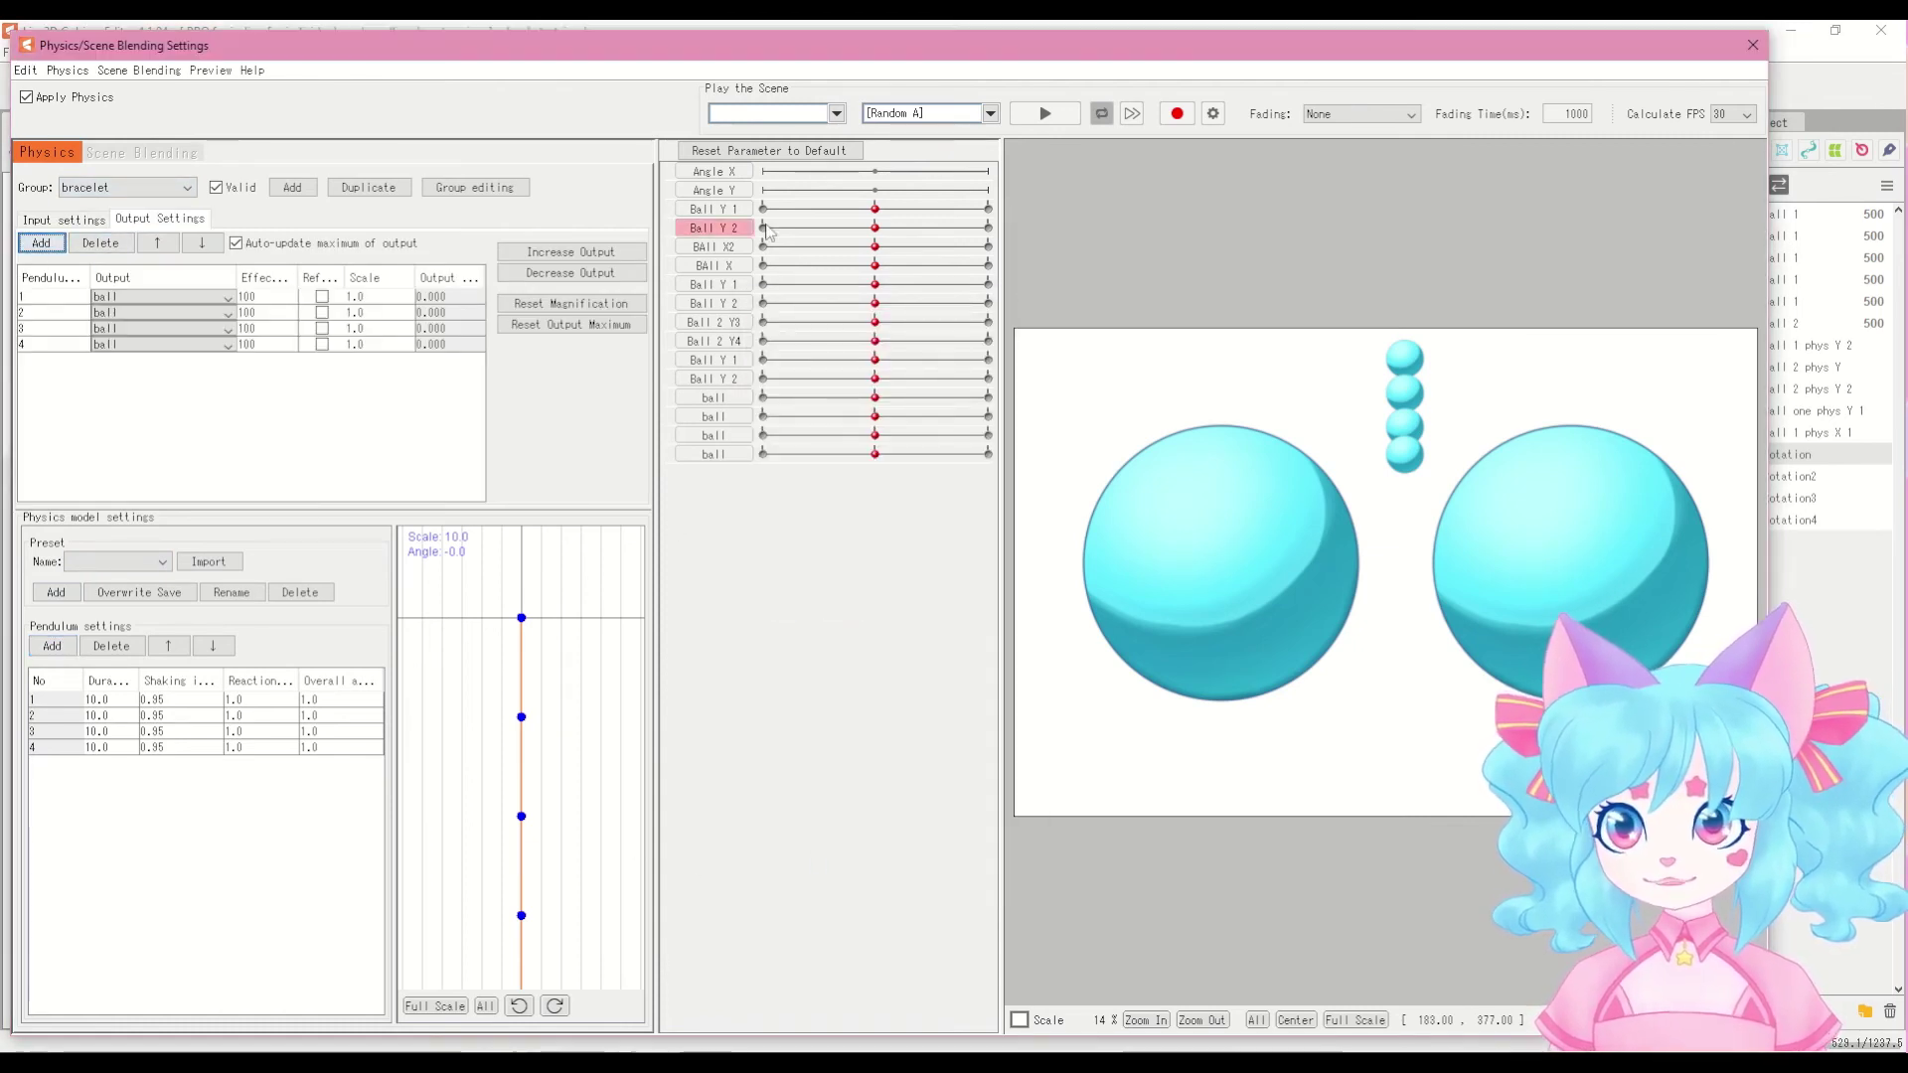
left_click_drag(875, 171, 1184, 330)
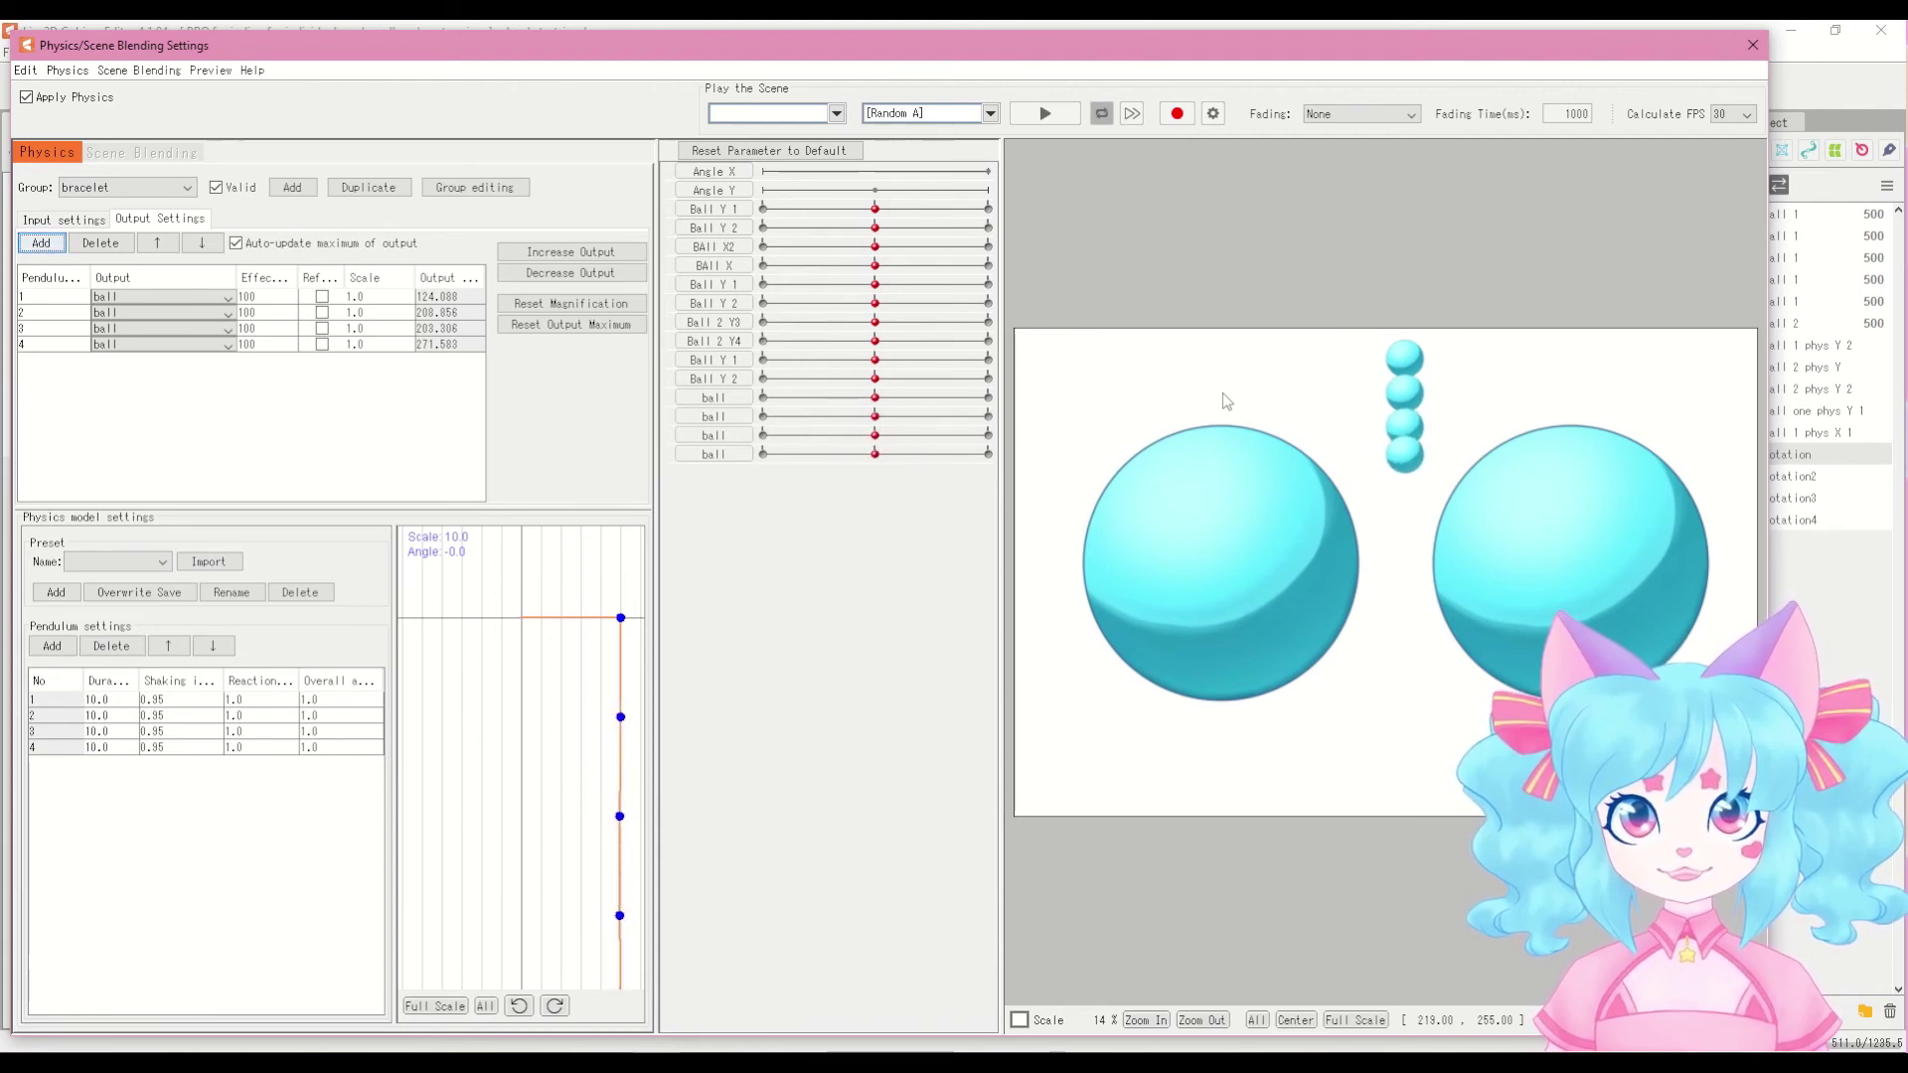
left_click_drag(1222, 392, 1034, 223)
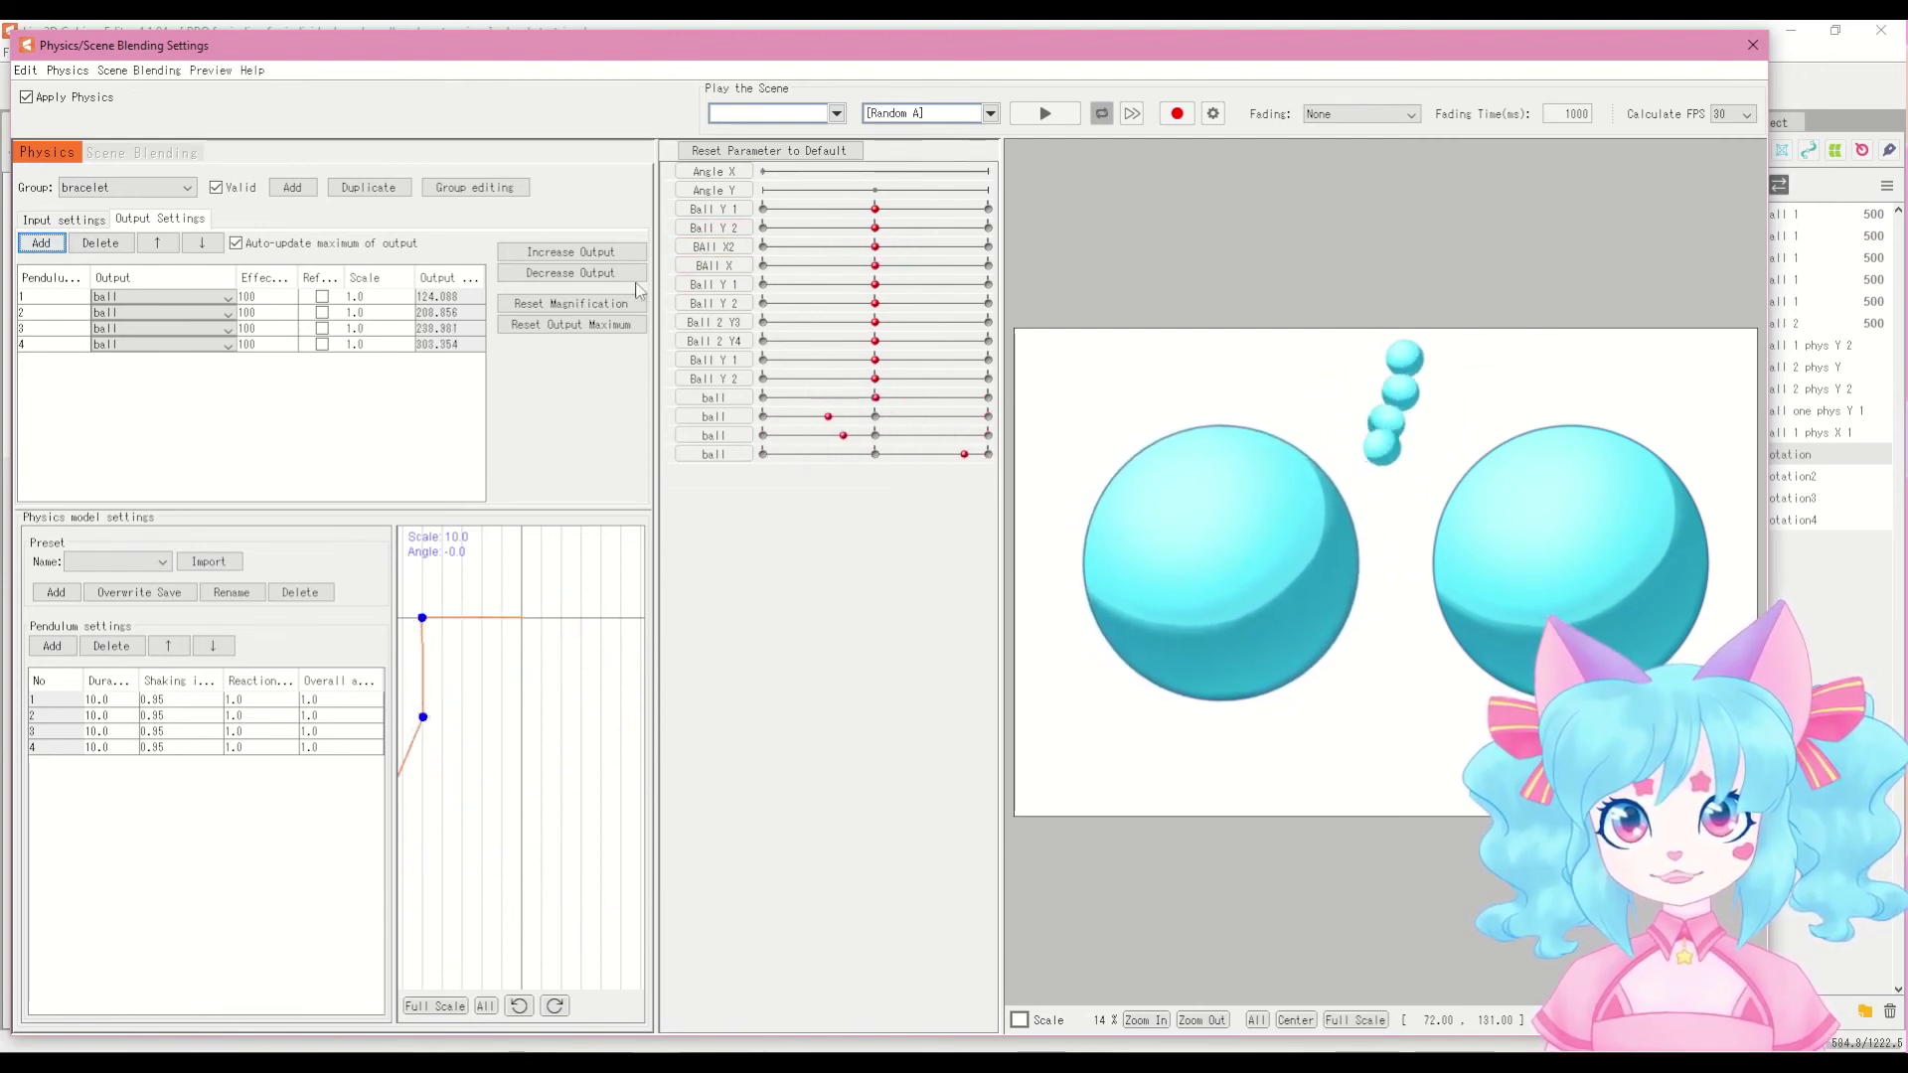
left_click_drag(763, 171, 1005, 218)
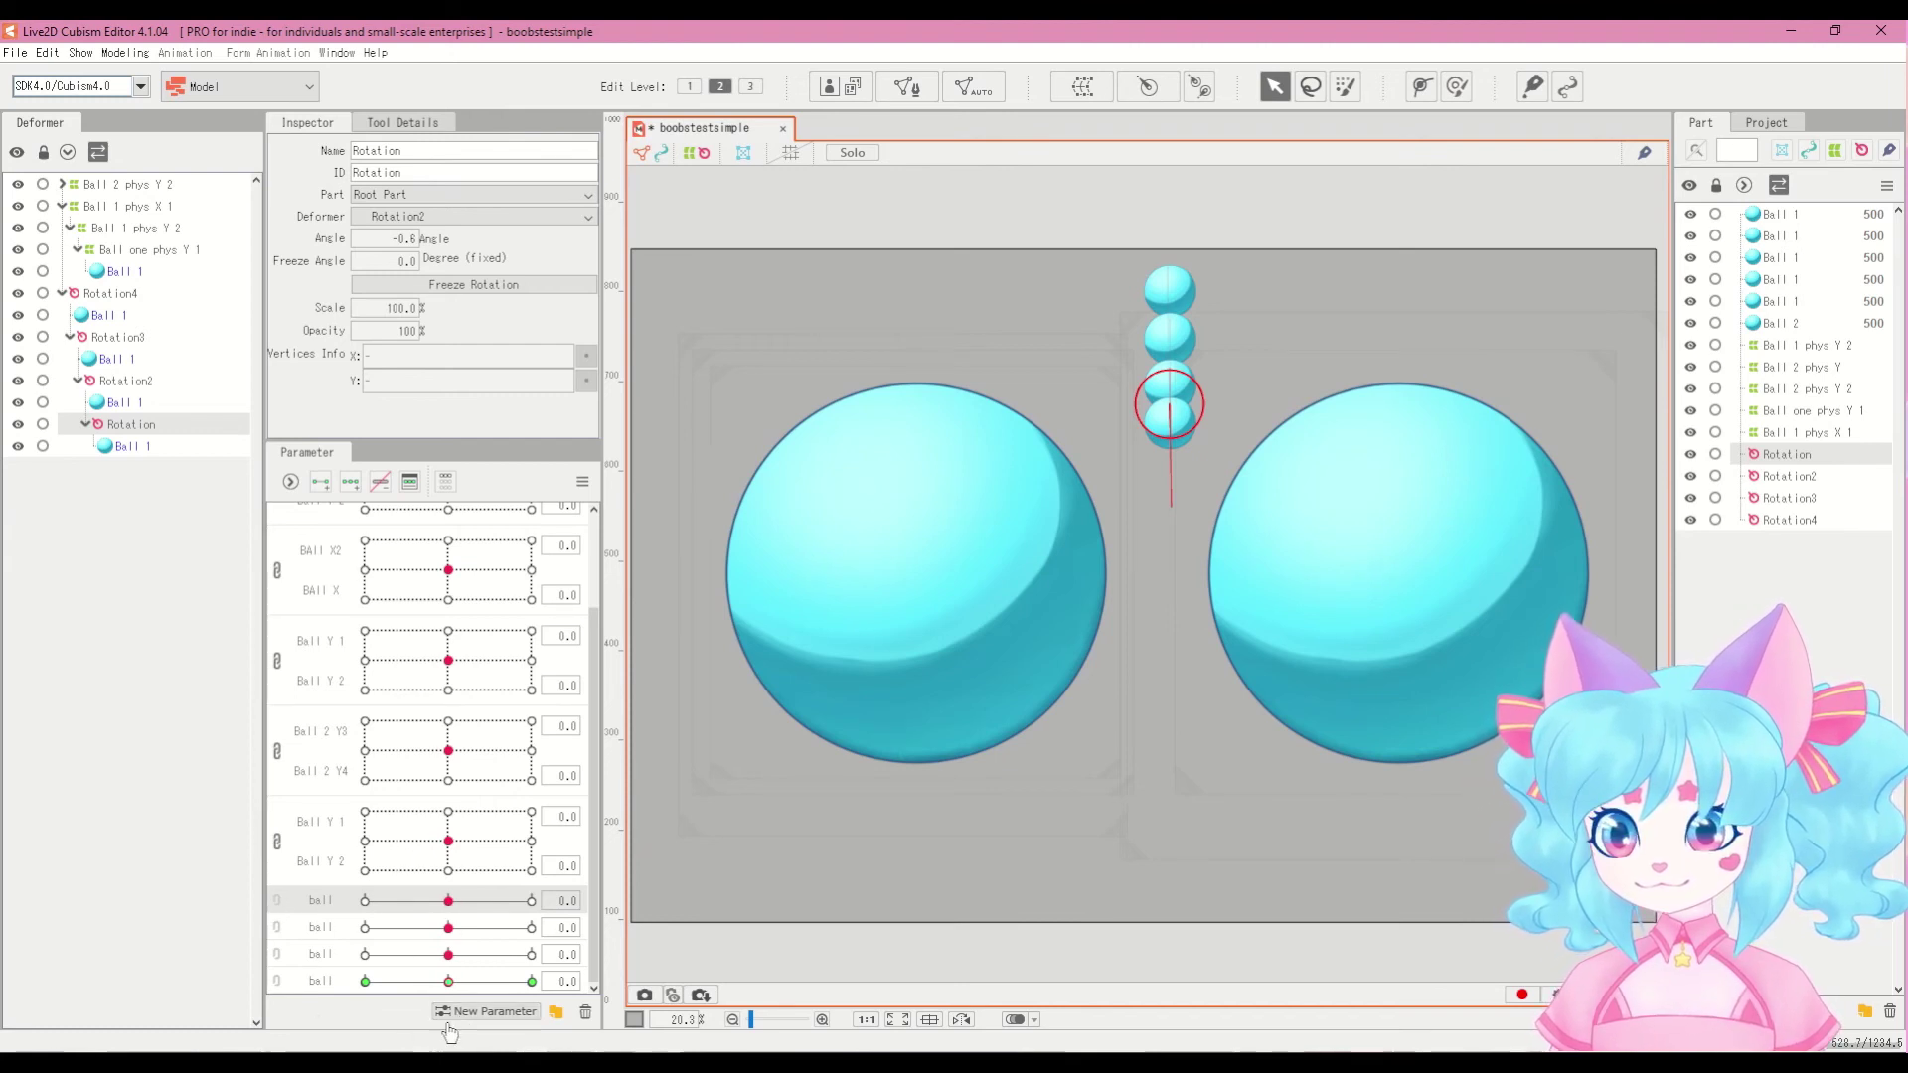
Step: Select all four ball parameters in the model editor and replicate them
left_click(316, 983, "ctrl")
right_click(316, 984)
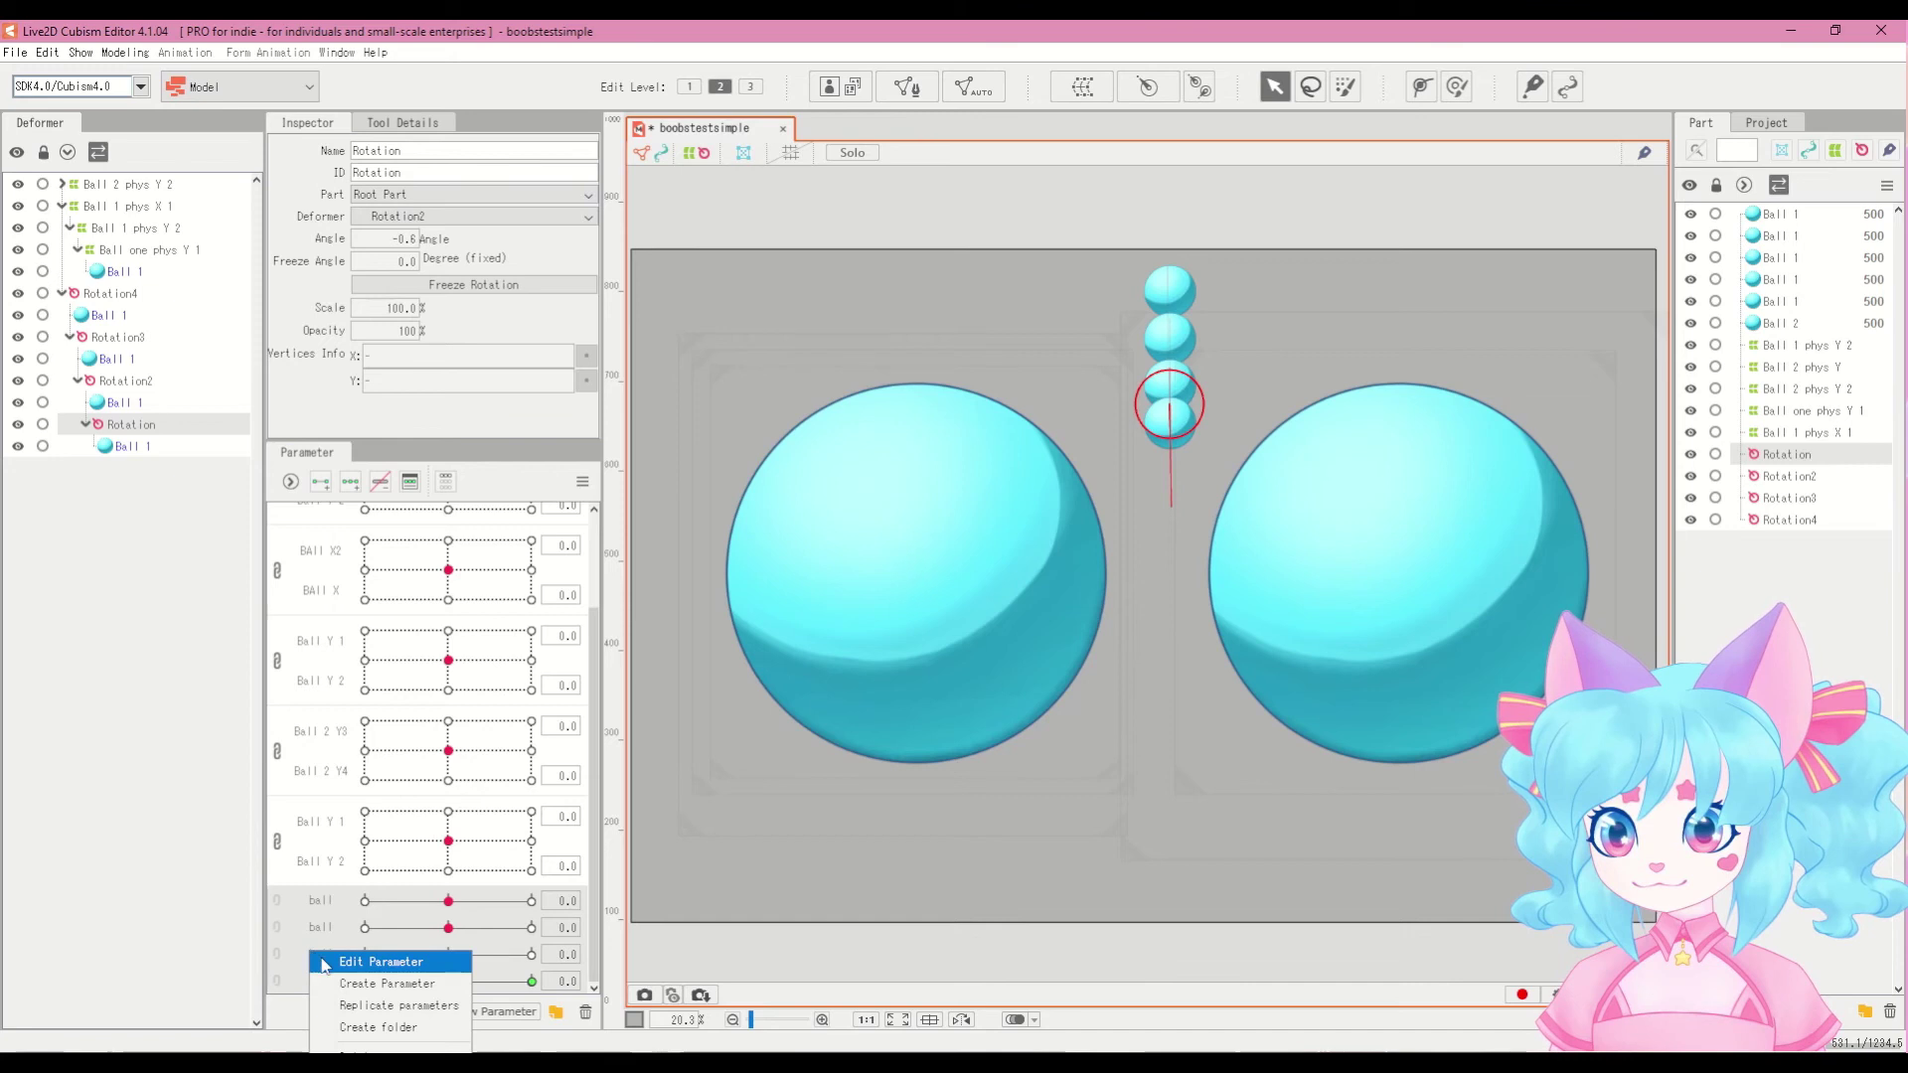
left_click(338, 1016)
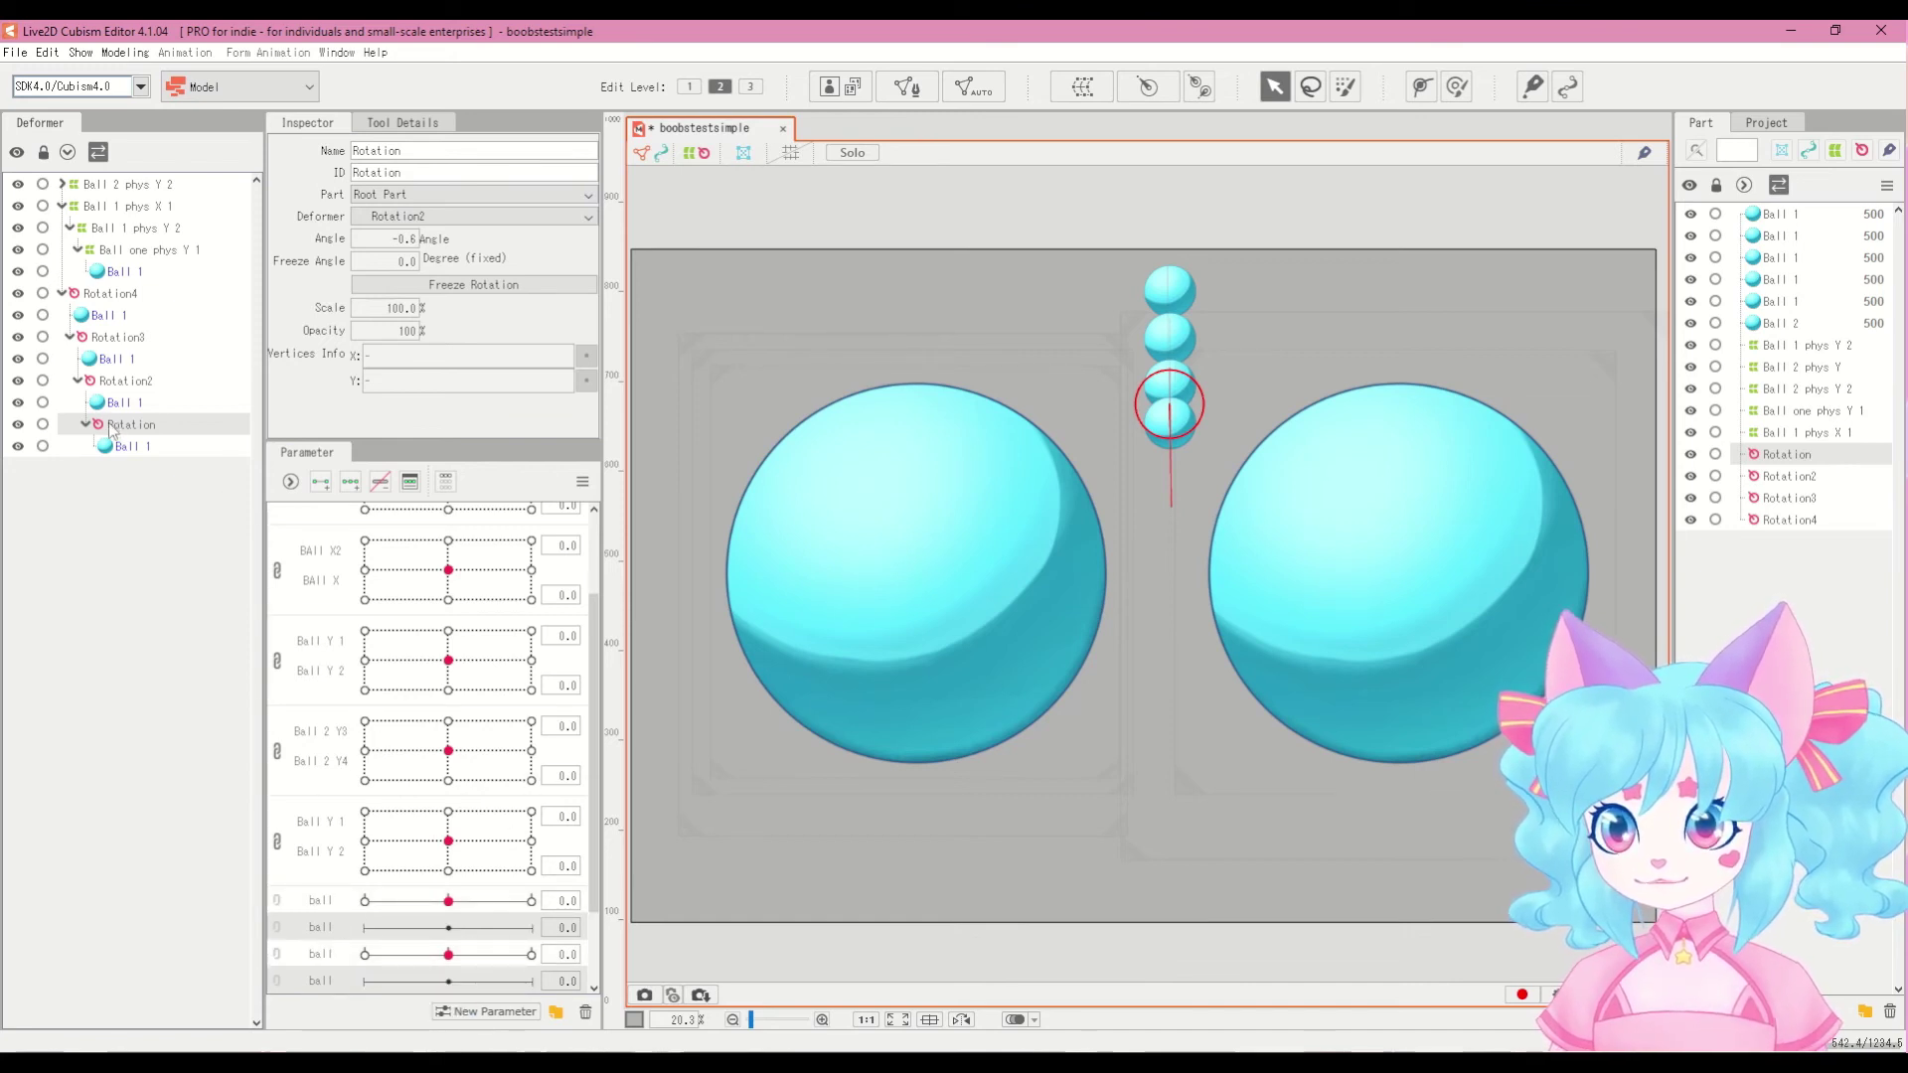
Step: Key Rotation4 on the copy of the first ball parameter, raised slightly at 1 and lowered to Y about 123 at -1
left_click(109, 294)
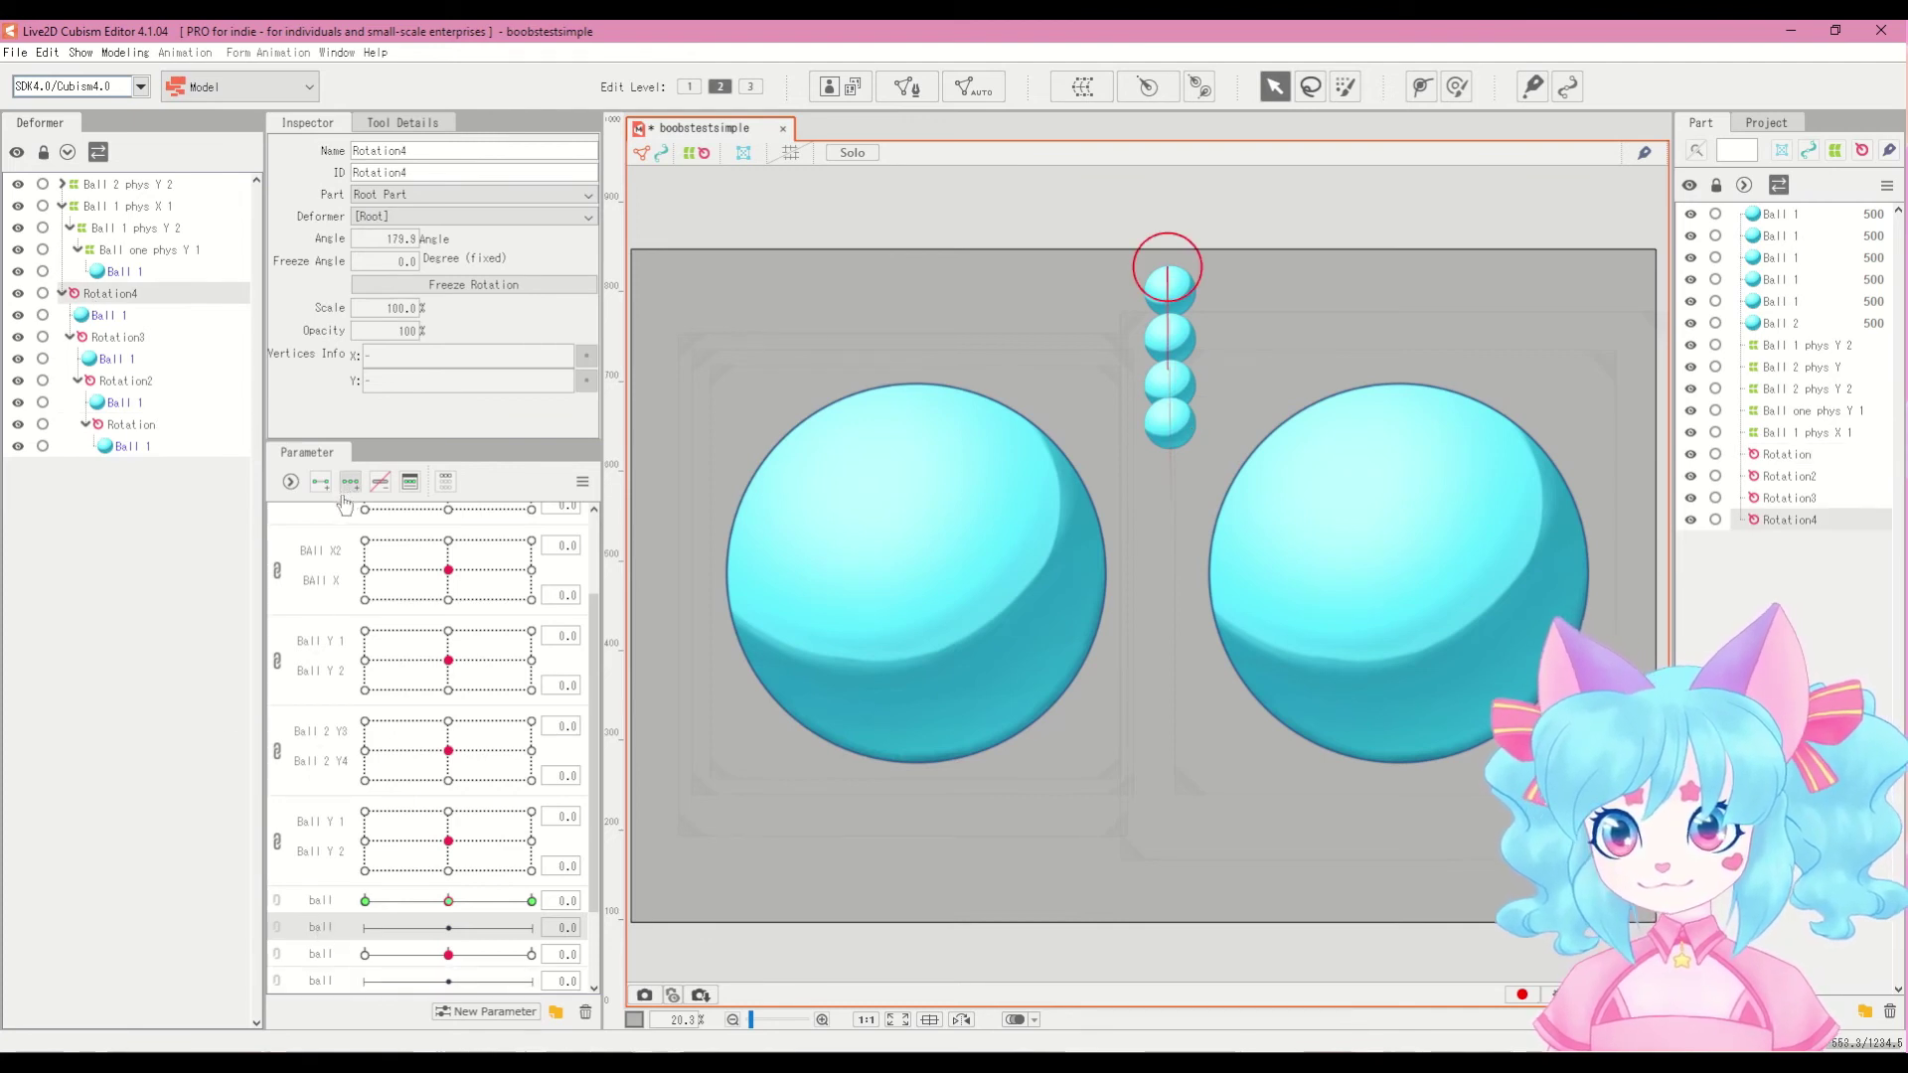
left_click_drag(447, 928, 451, 928)
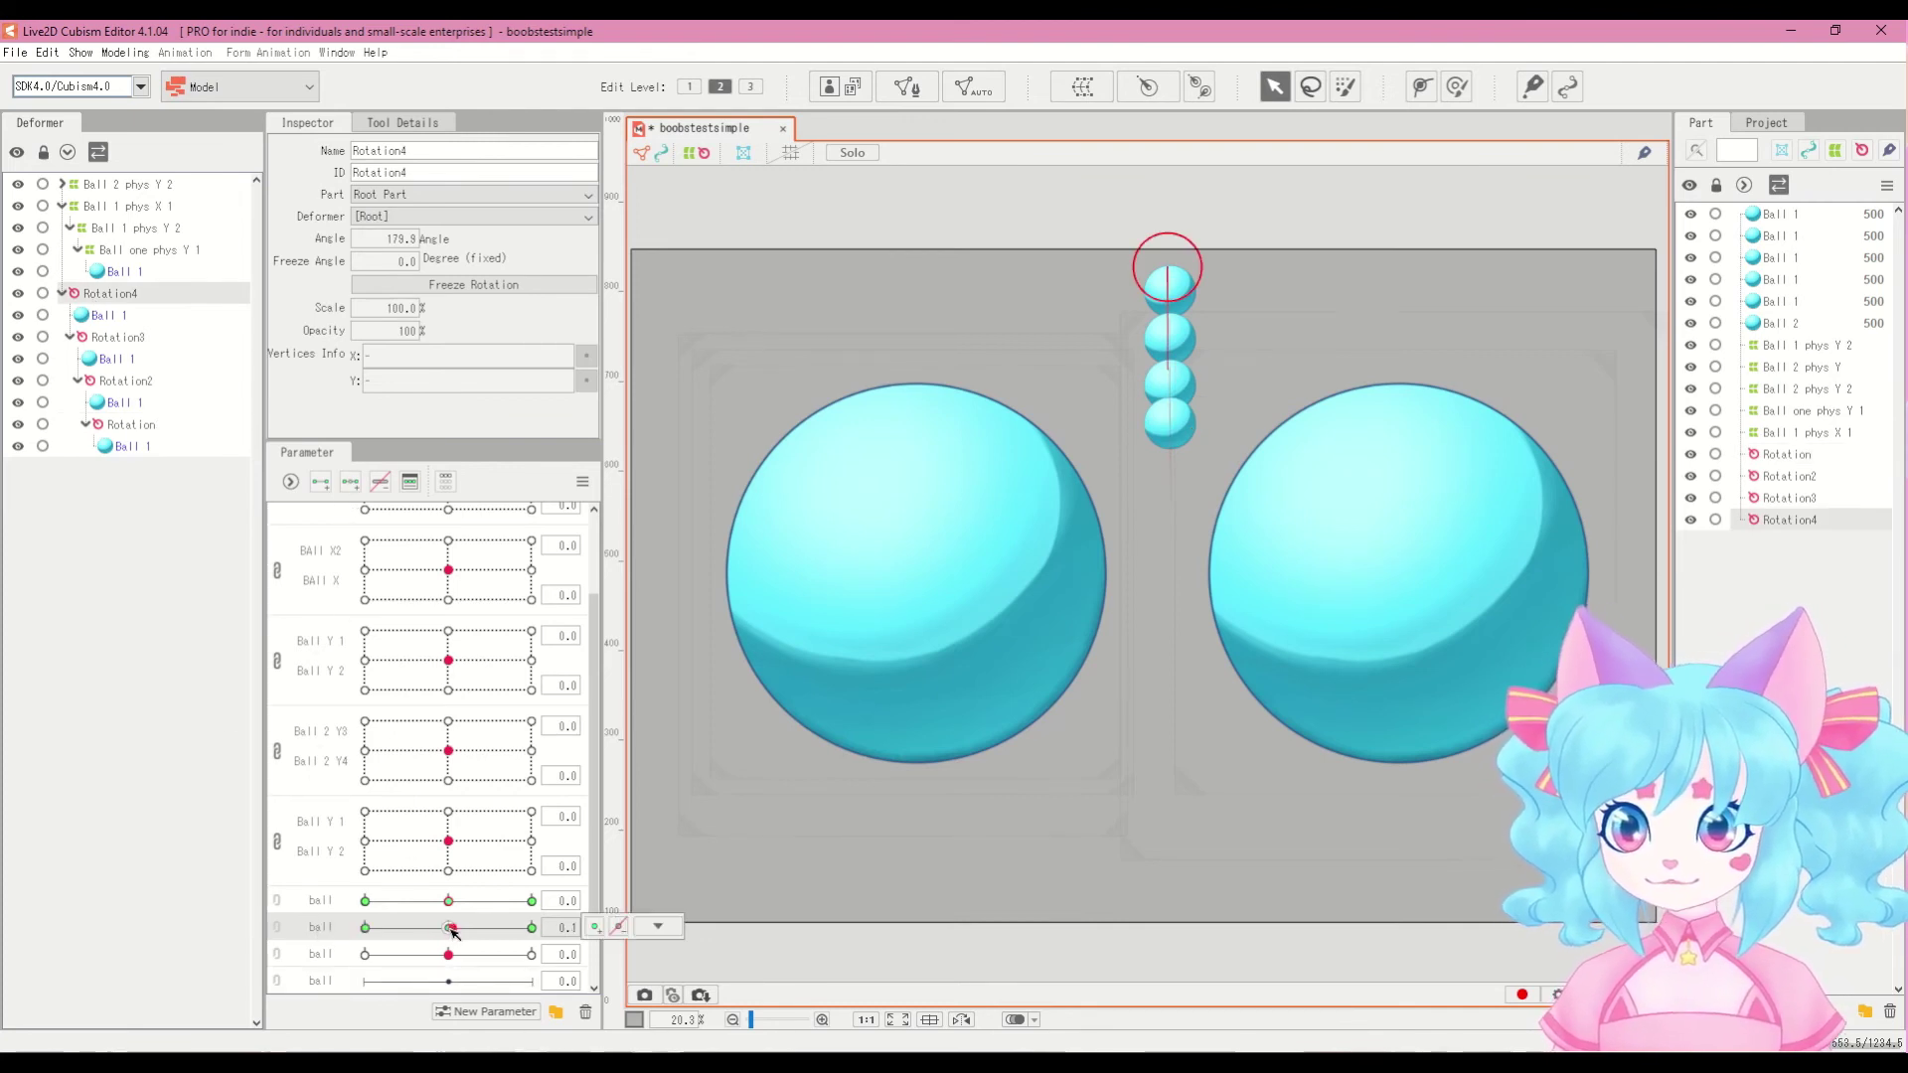
left_click_drag(1170, 275, 1175, 269)
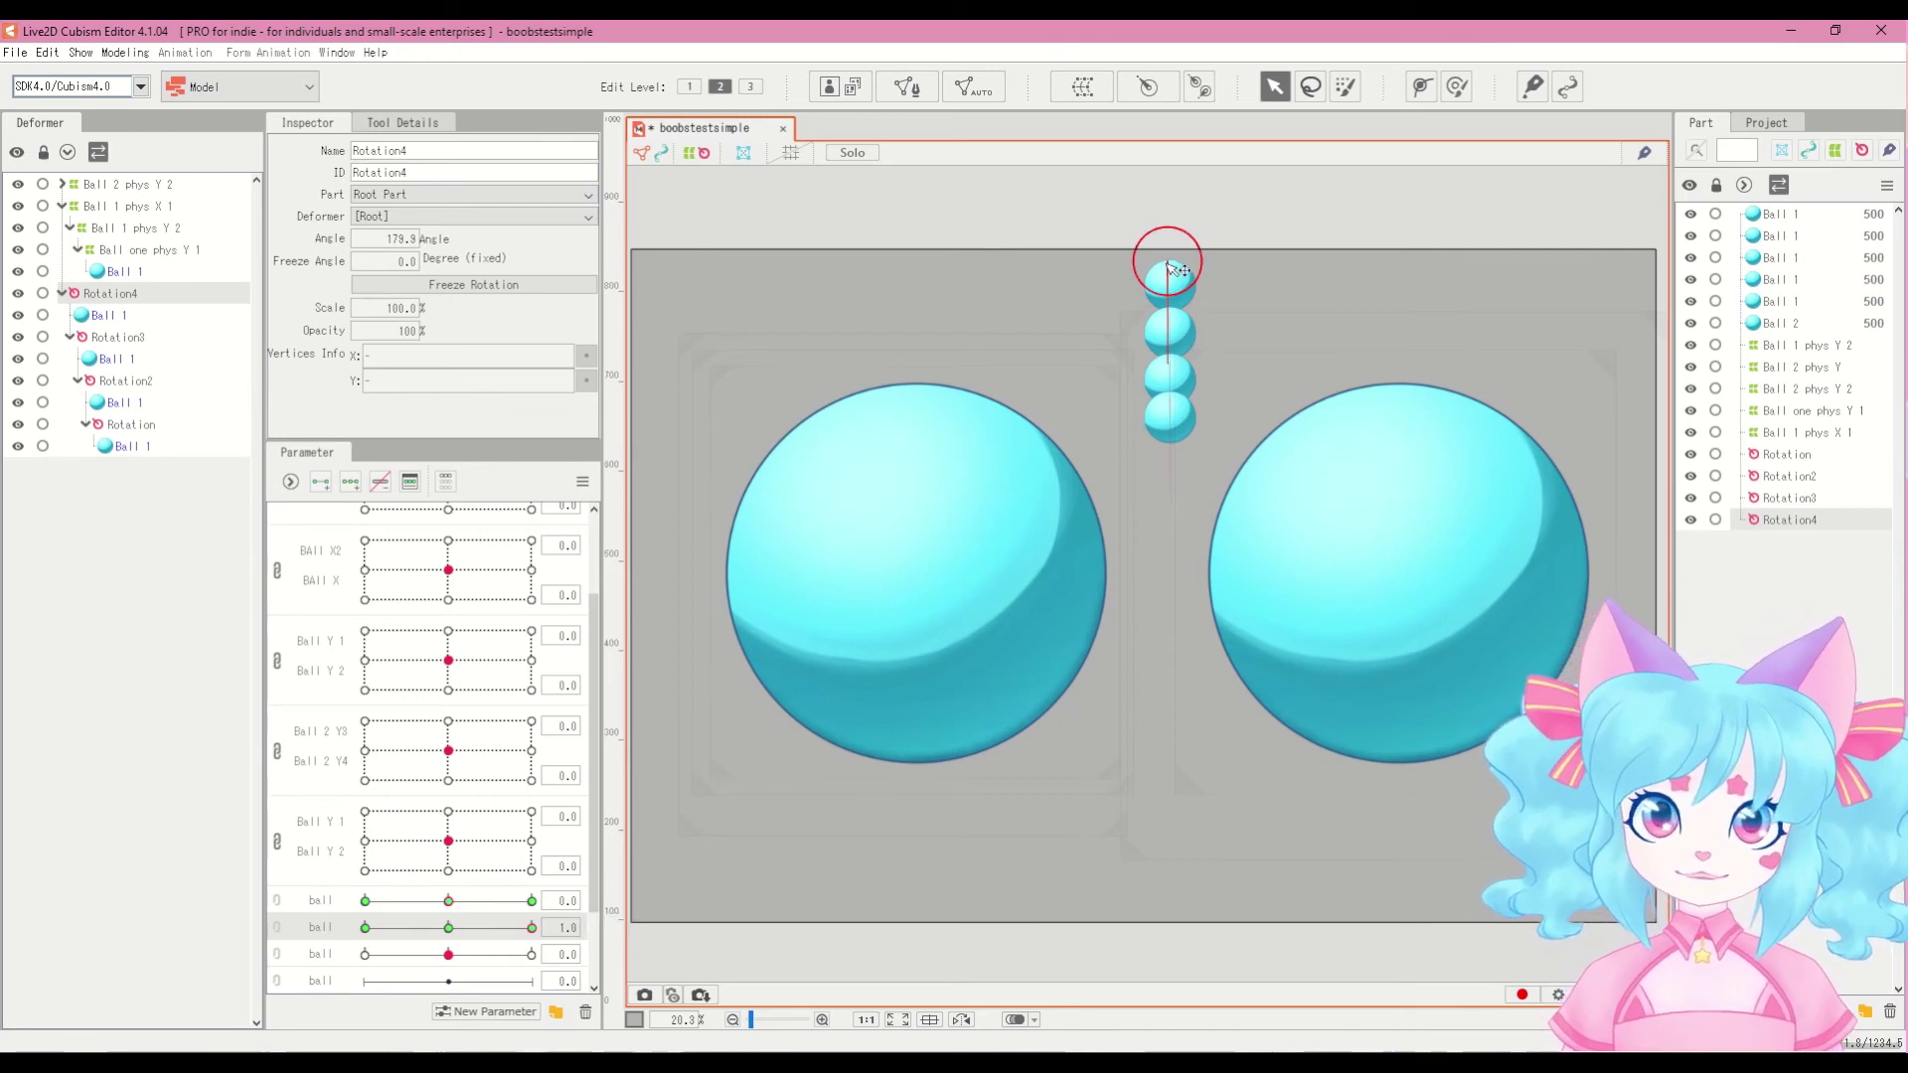
left_click_drag(517, 927, 263, 936)
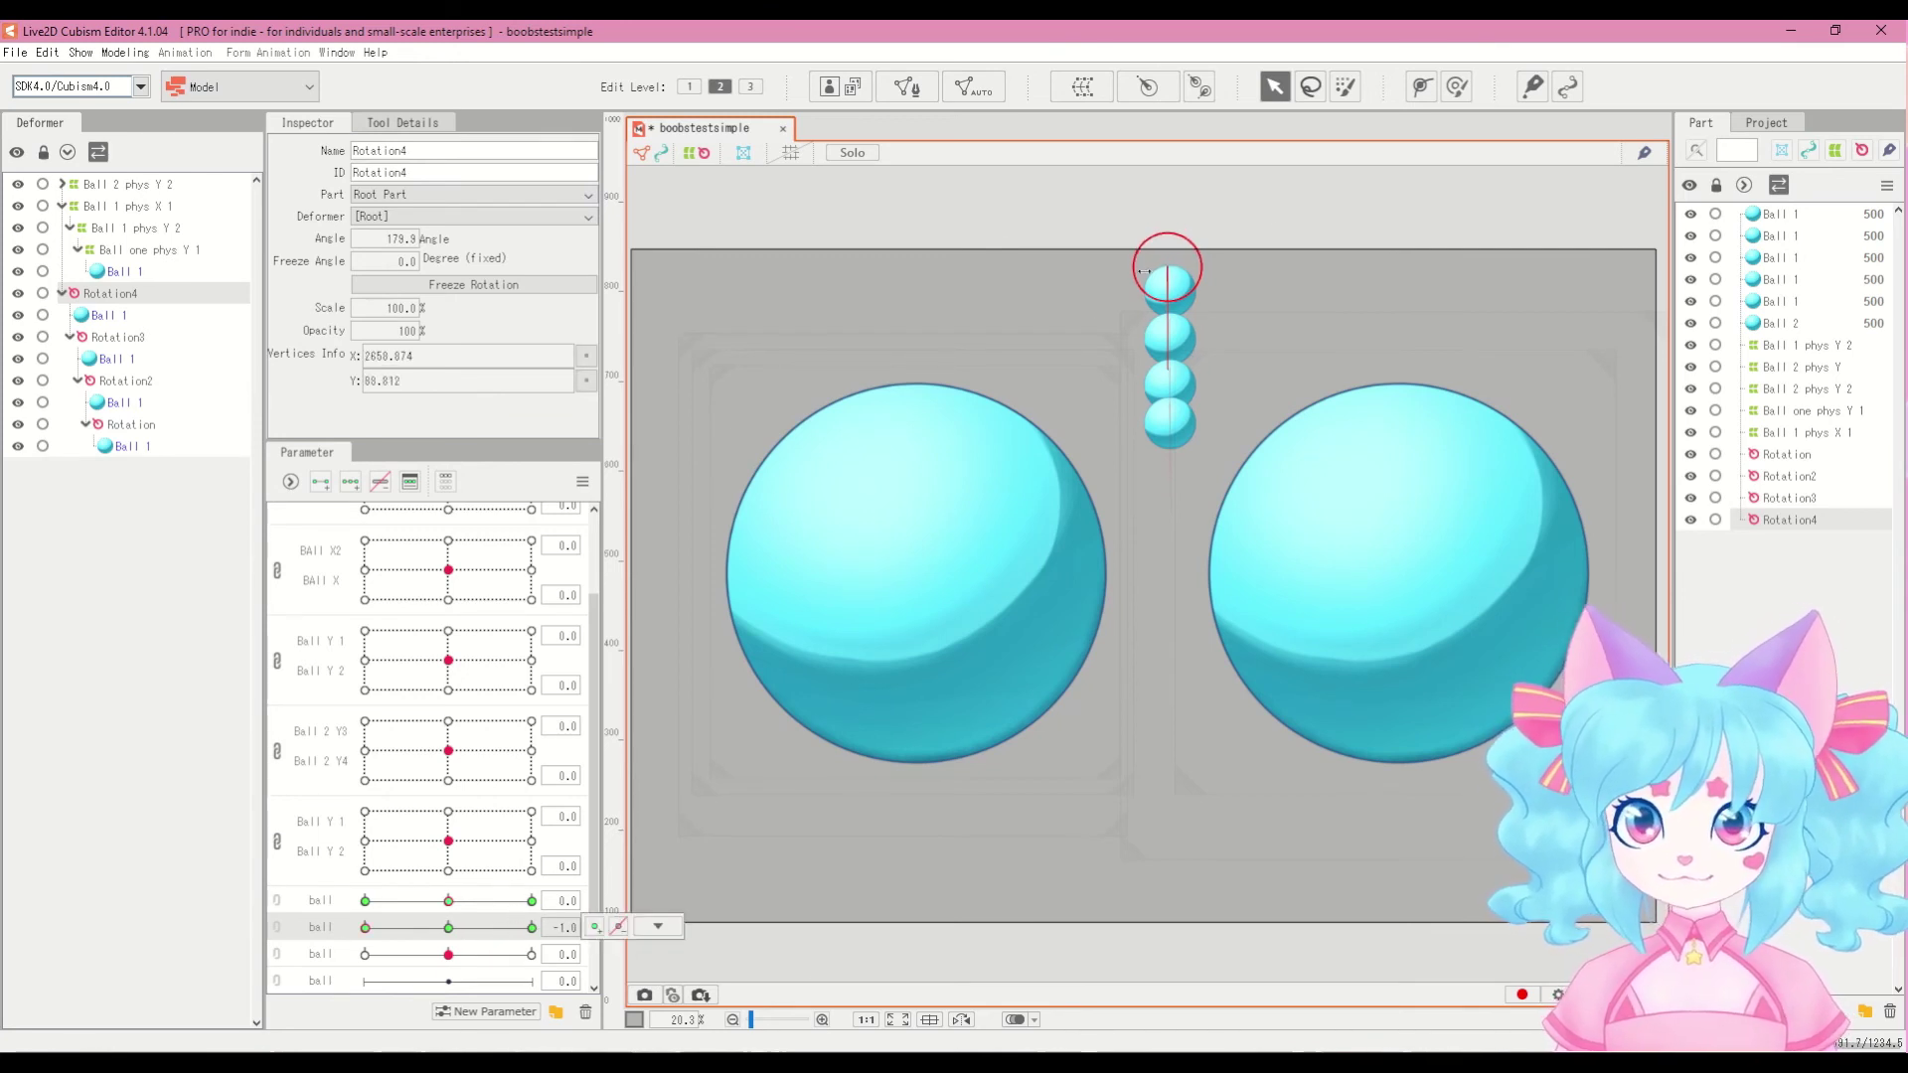
left_click_drag(1180, 279, 1180, 285)
left_click(365, 928)
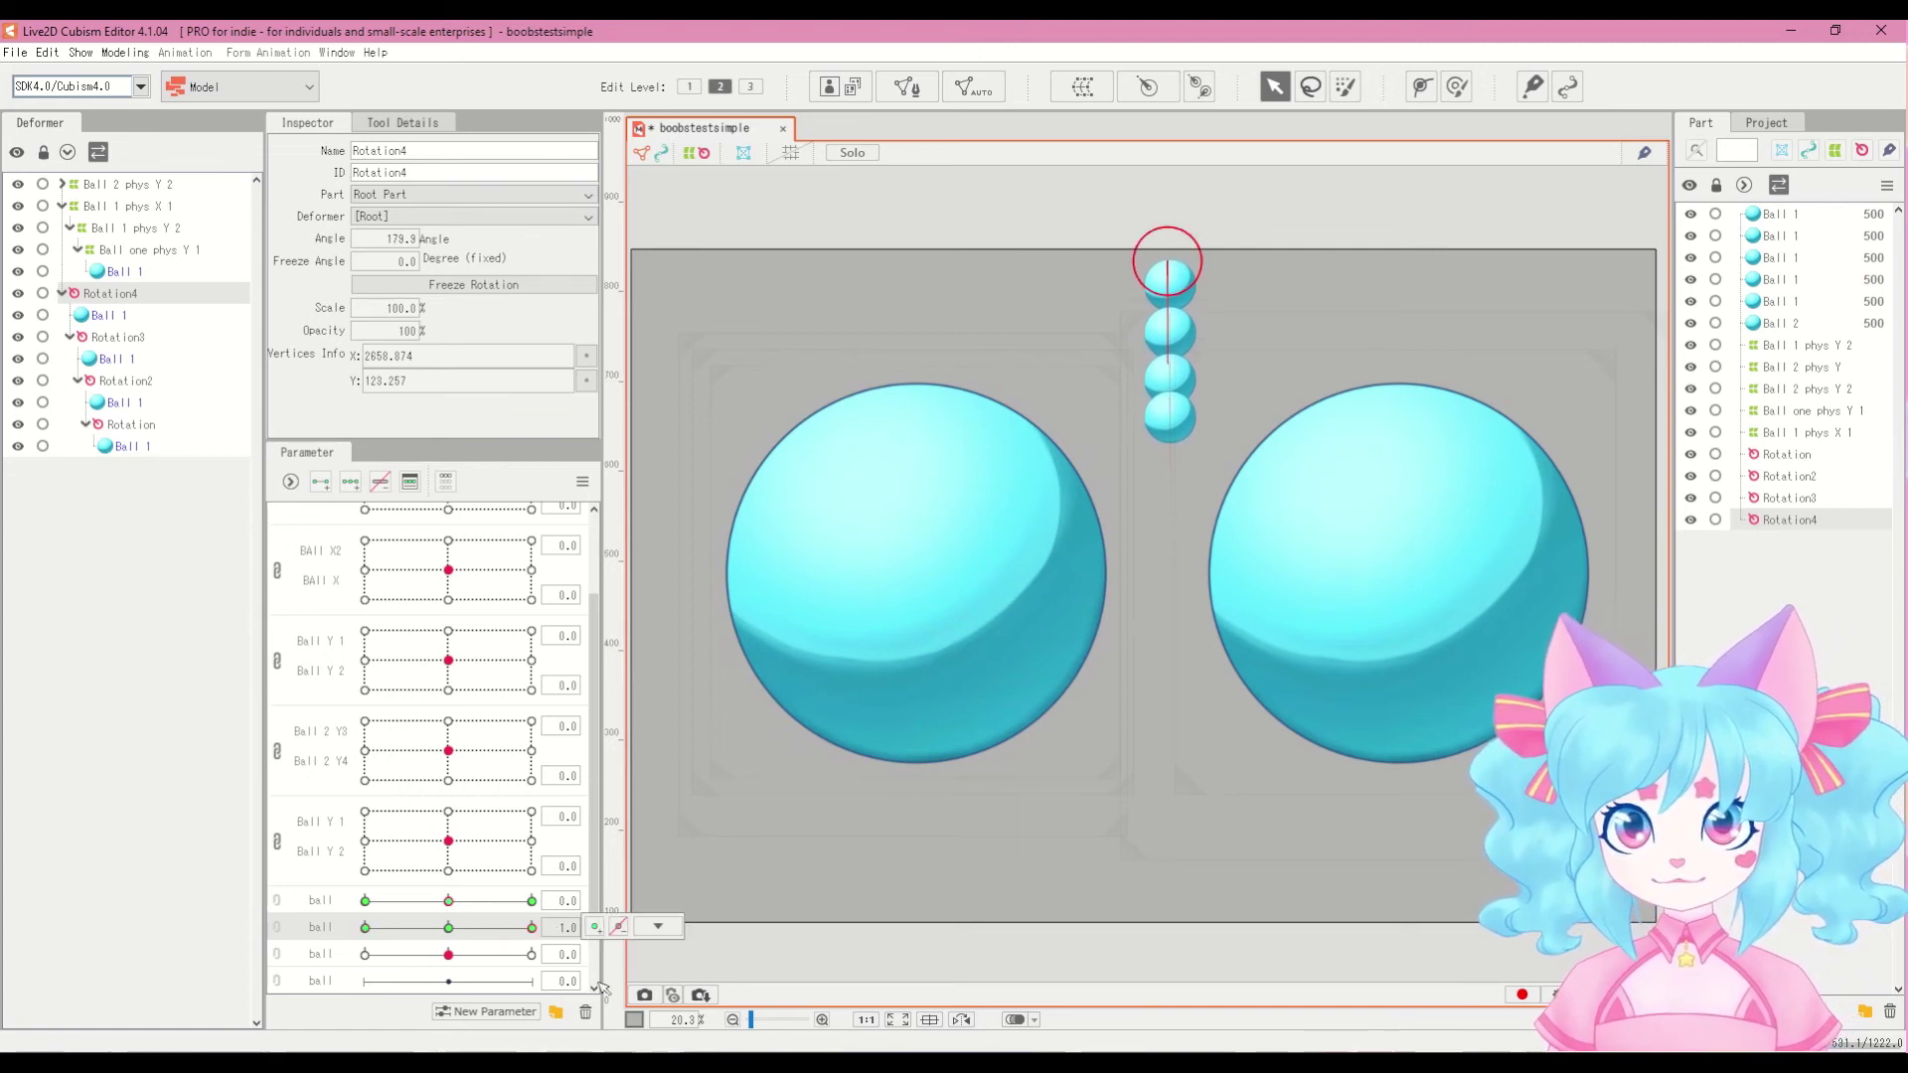
left_click(446, 928)
Step: Link the first ball parameter with its copy, synthesize Rotation4's corners, test the combined motion, and unlink the pair
left_click(279, 912)
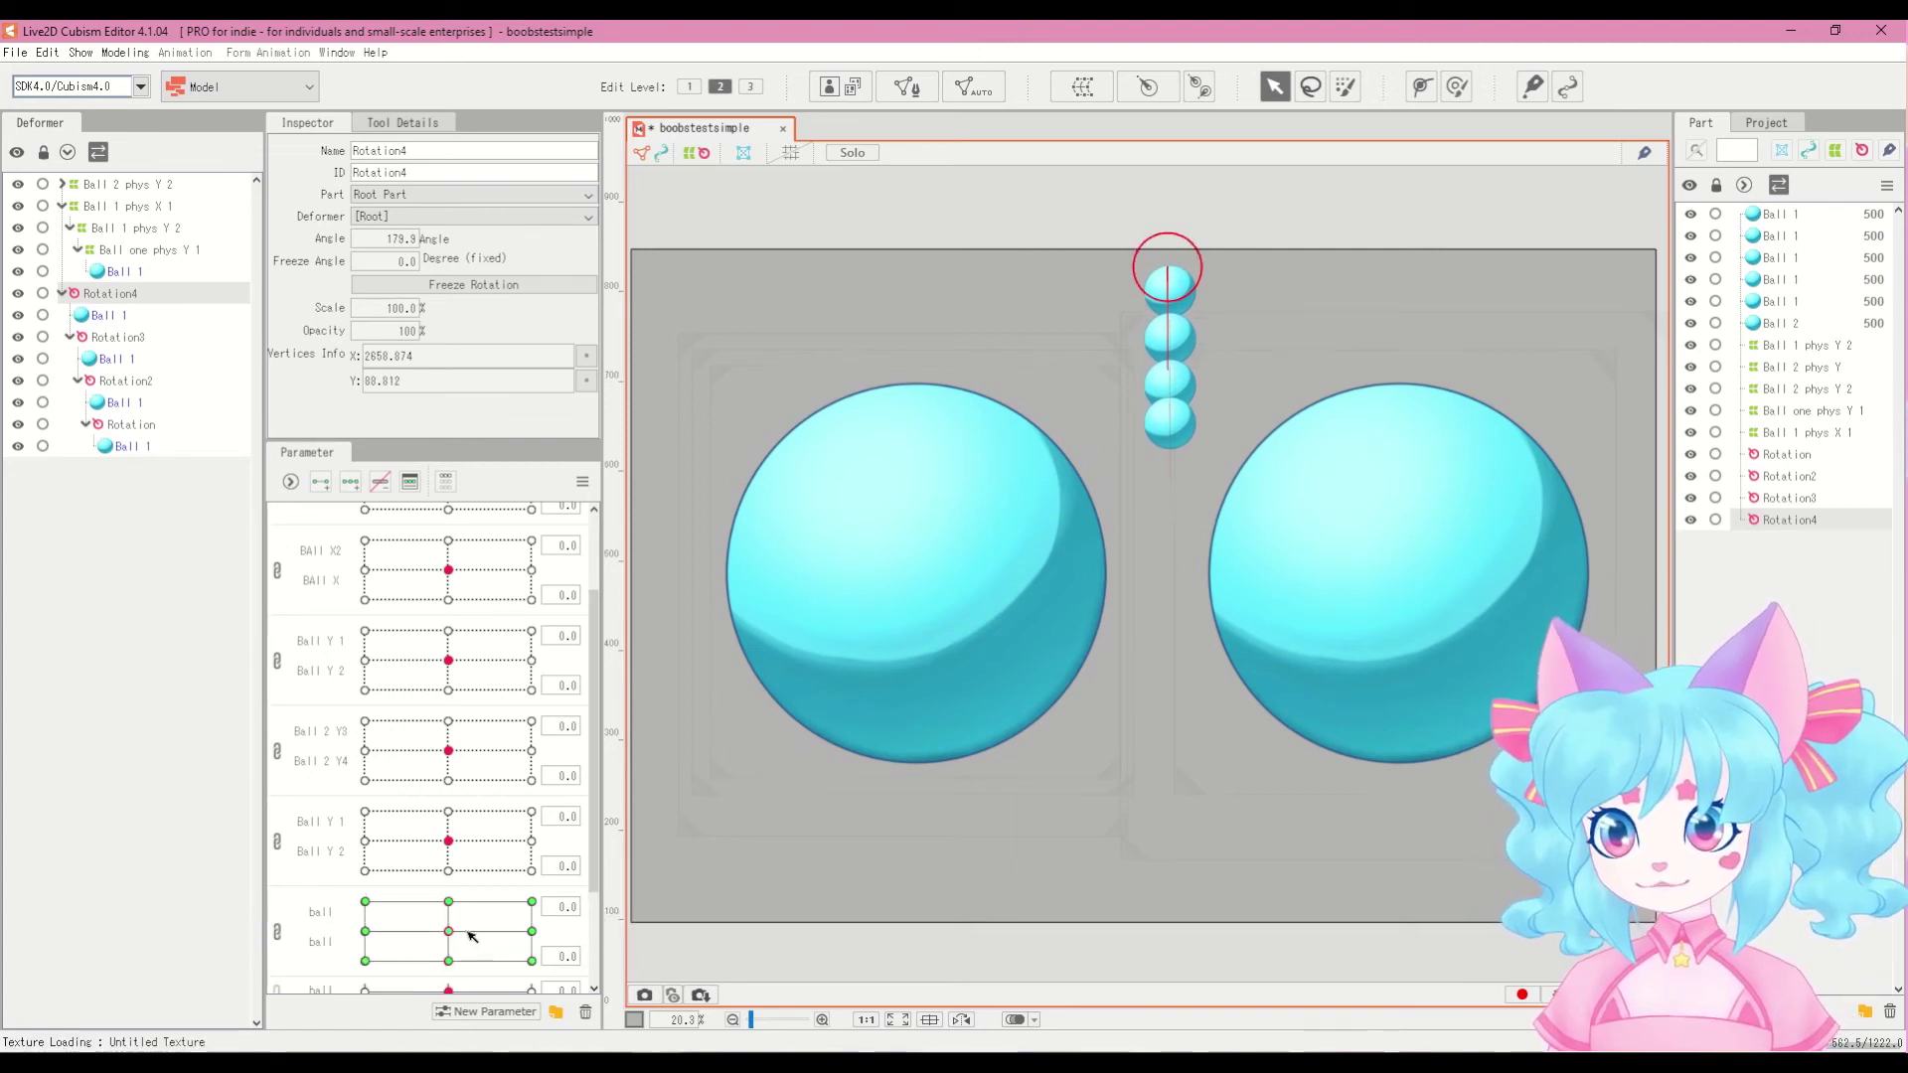
left_click(583, 482)
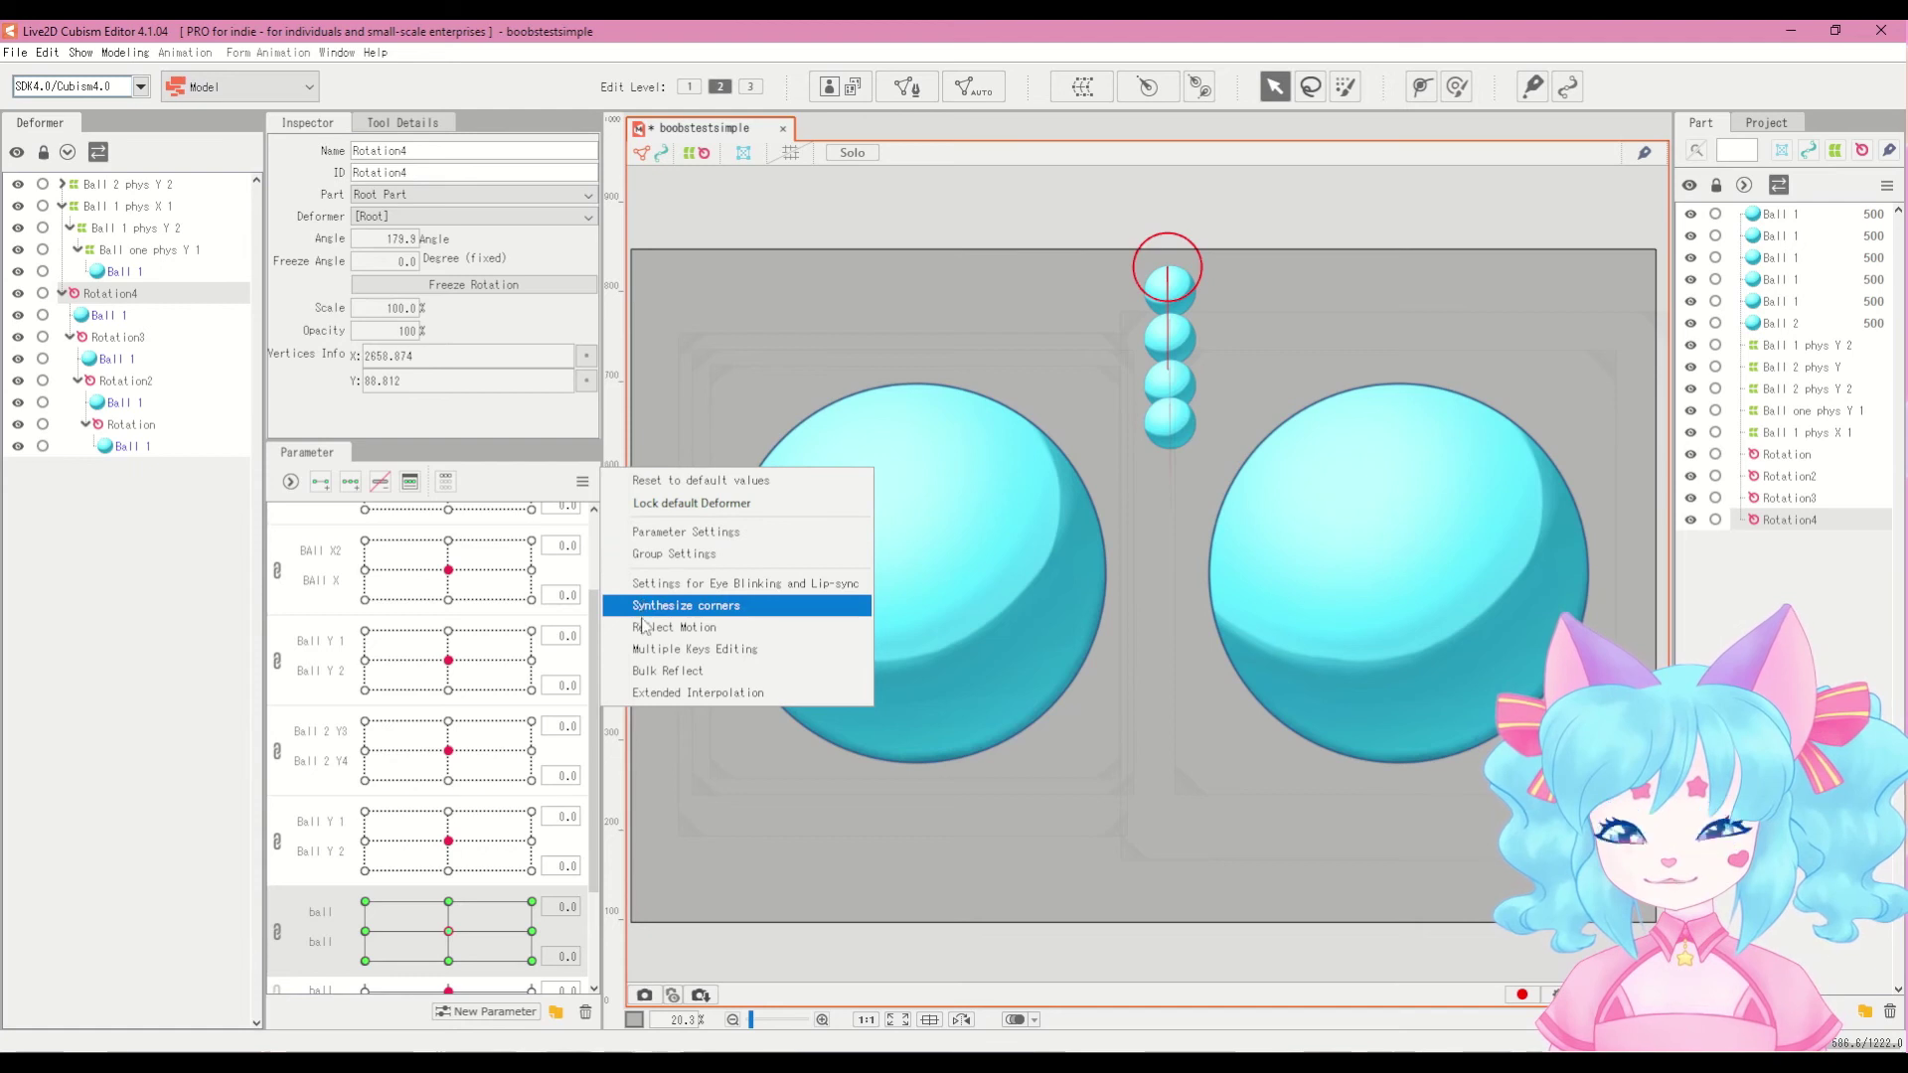
left_click(634, 605)
key("Return")
mouse_move(448, 931)
left_mouse_down()
mouse_move(449, 957)
mouse_move(448, 899)
mouse_move(535, 888)
mouse_move(456, 939)
mouse_move(382, 877)
mouse_move(367, 944)
mouse_move(476, 951)
mouse_move(448, 931)
left_mouse_up()
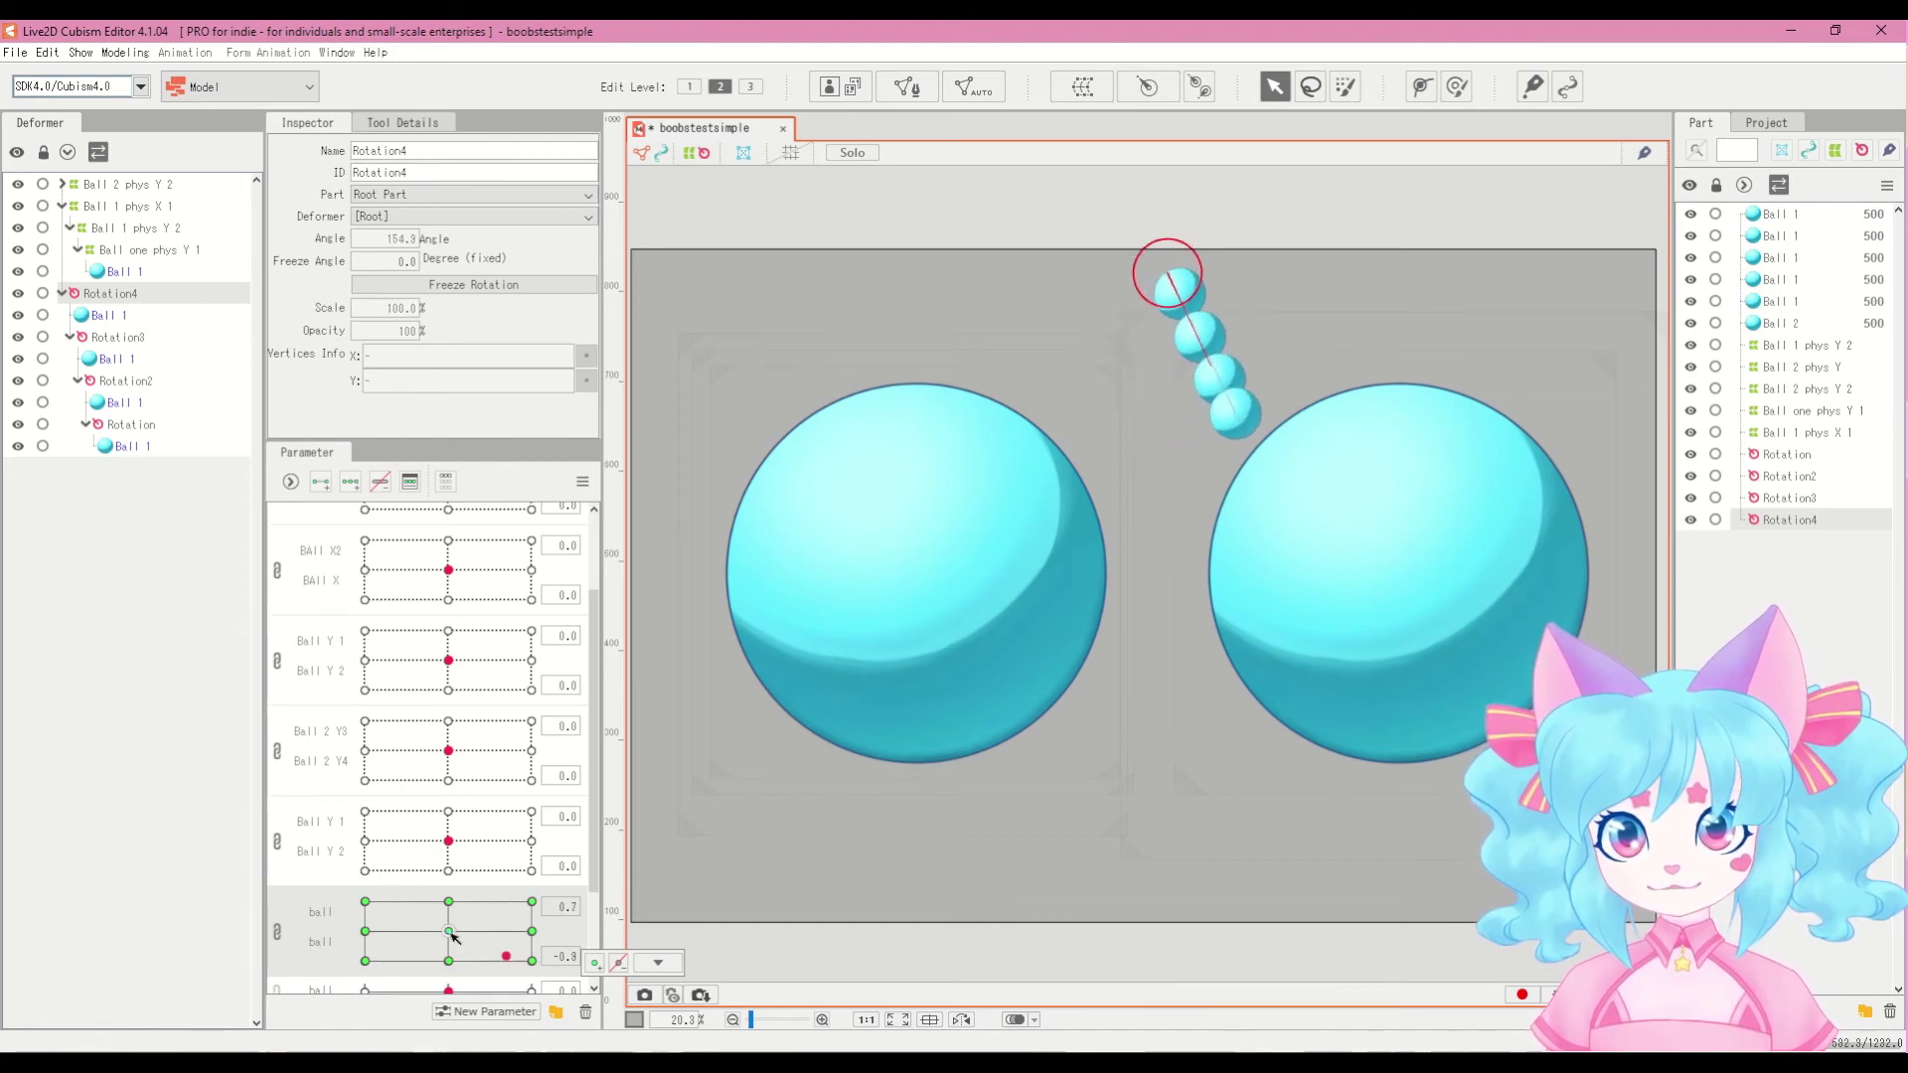
left_click(277, 934)
Step: Key Rotation3 on the copy of the second ball parameter, raised at 1 and lowered to Y about 359 at -1, and return the parameter to 0
left_click(114, 337)
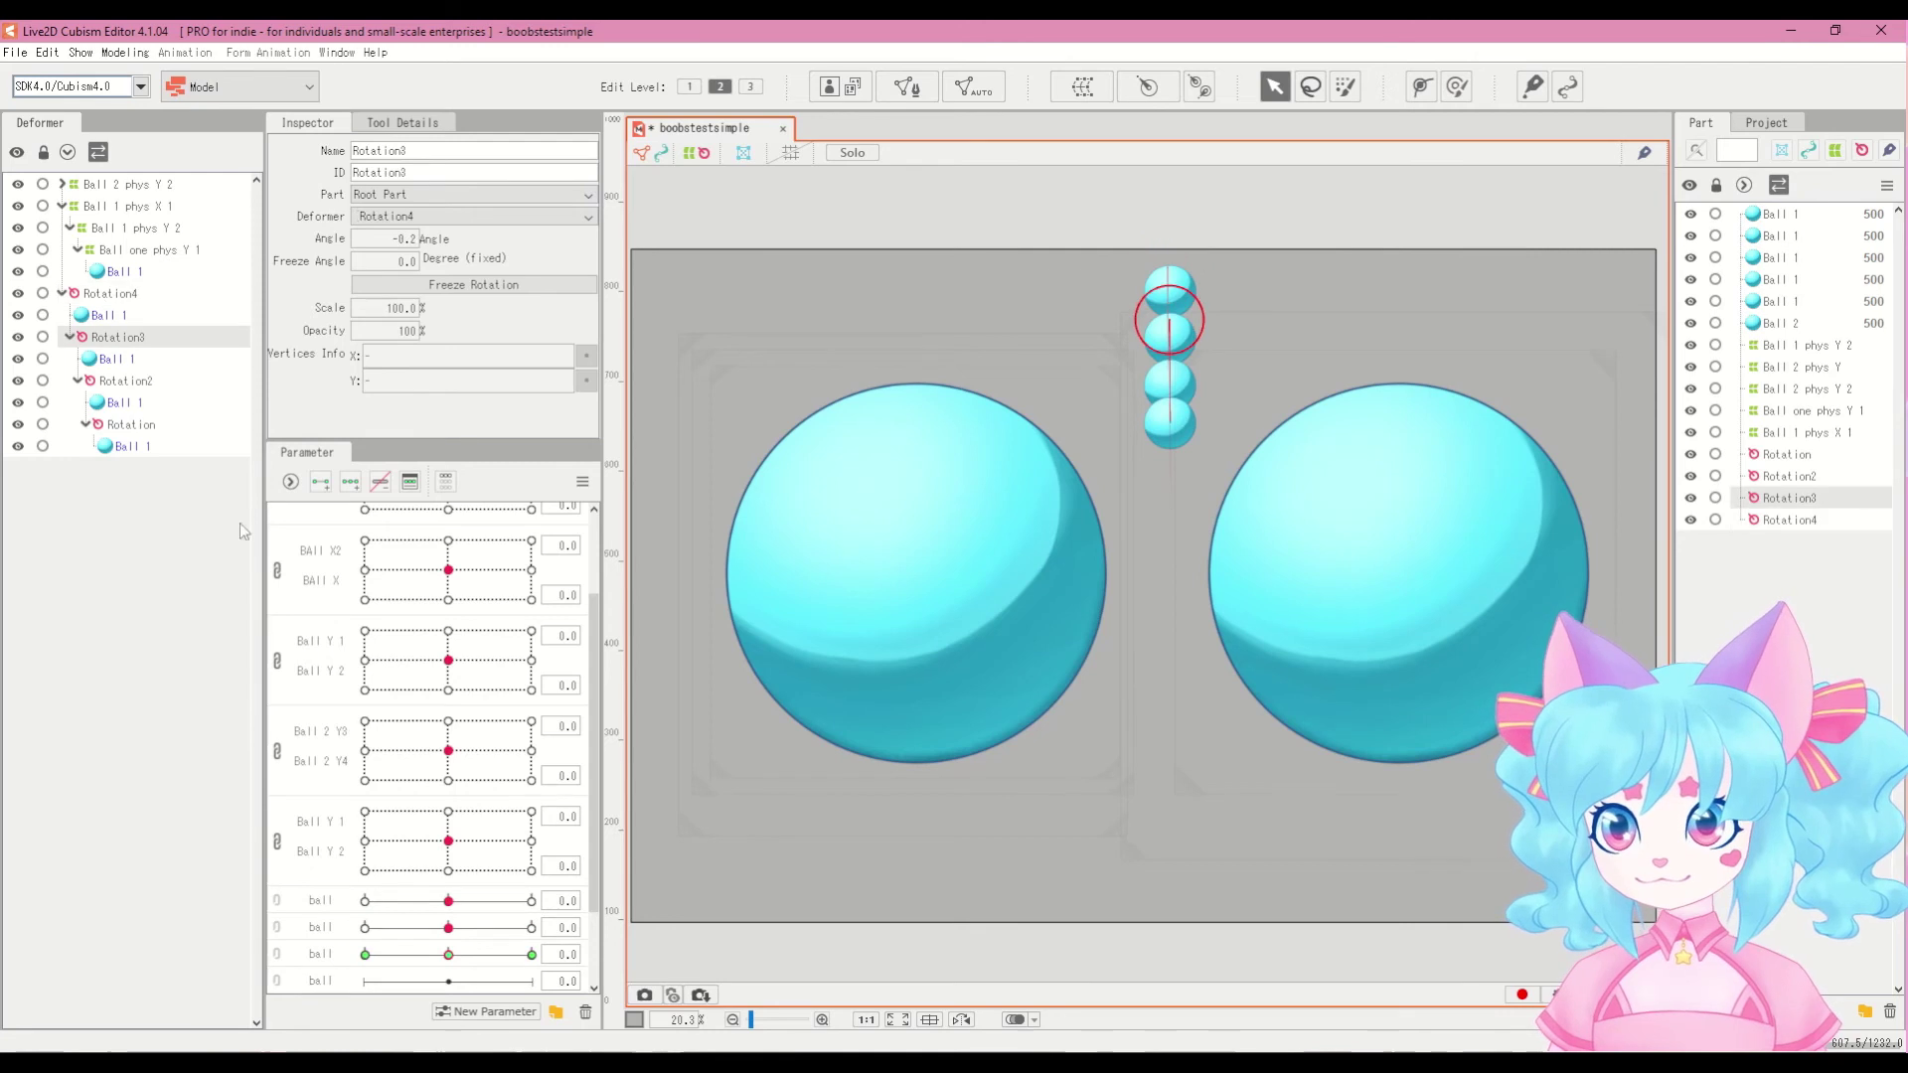
scroll(347, 927, "down", 2)
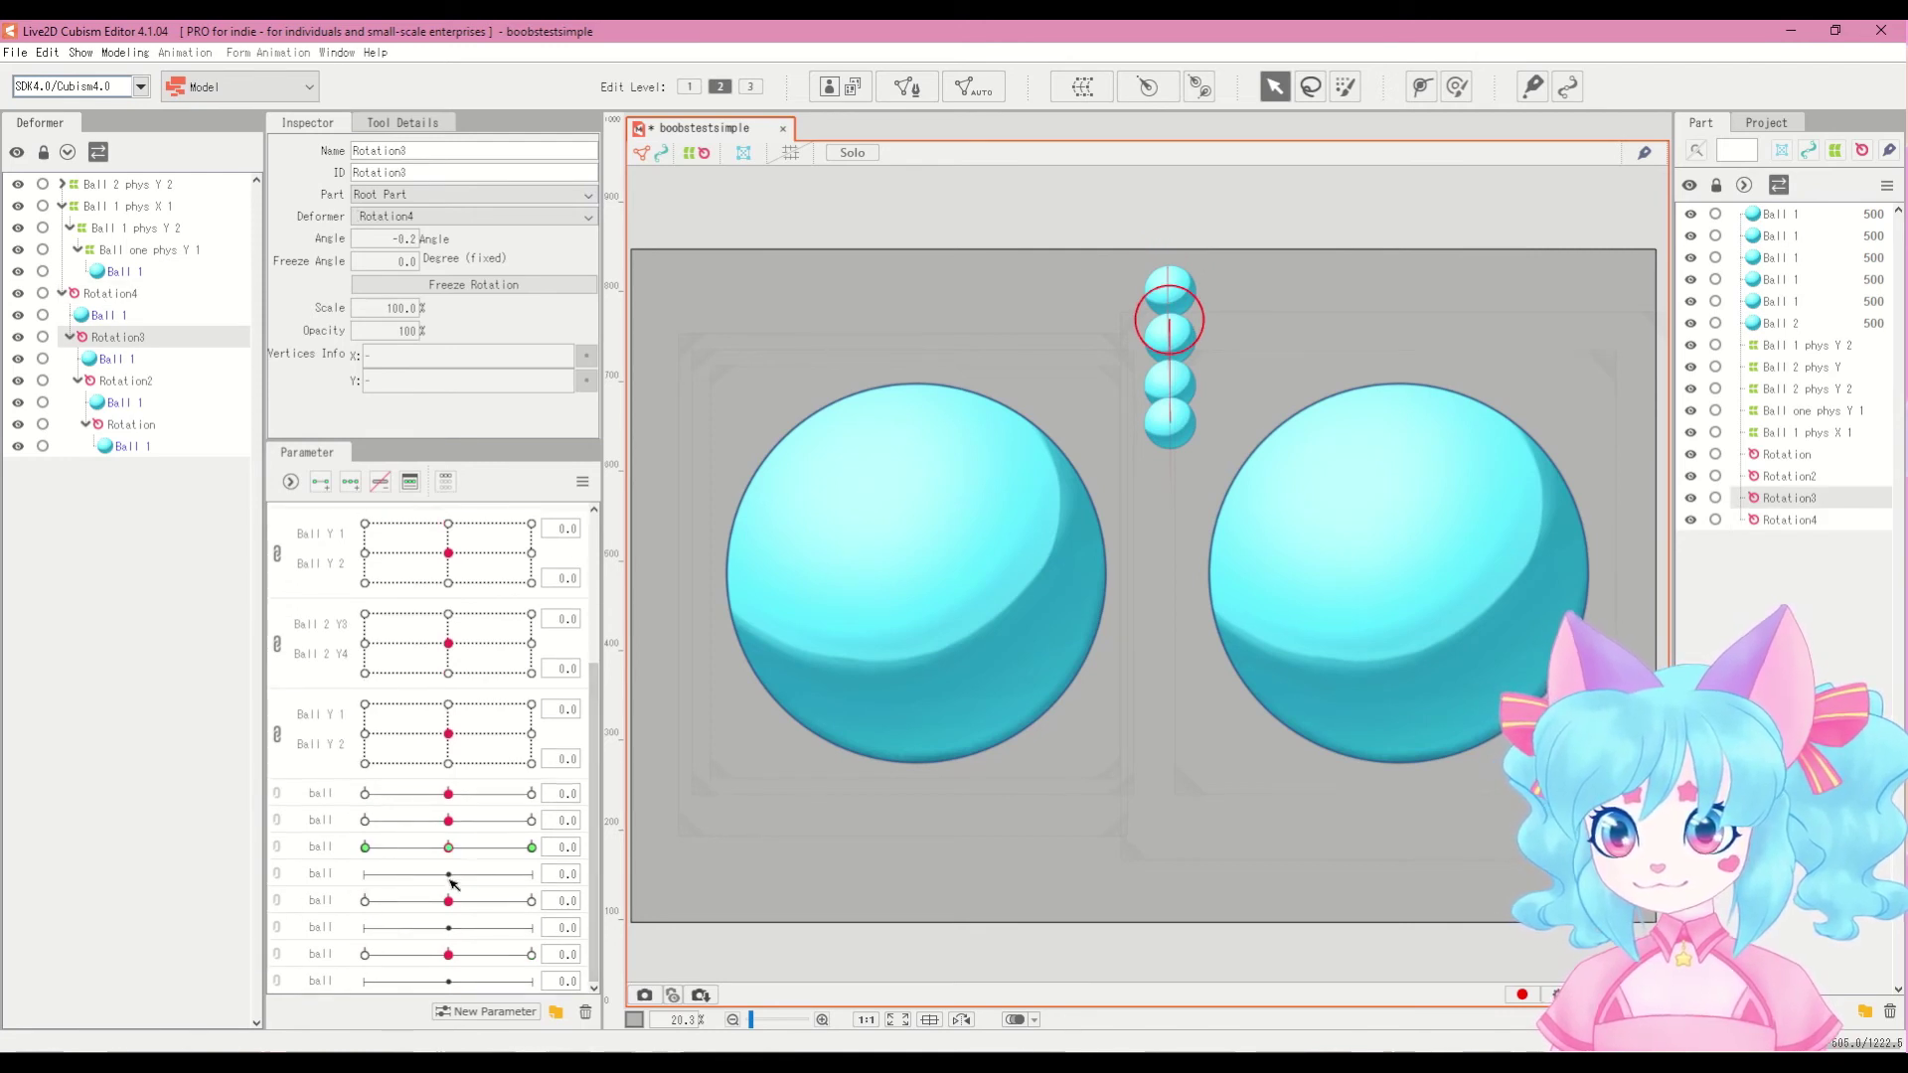
left_click(449, 874)
left_click(349, 482)
left_click_drag(448, 874, 648, 899)
left_click_drag(1170, 330, 1179, 315)
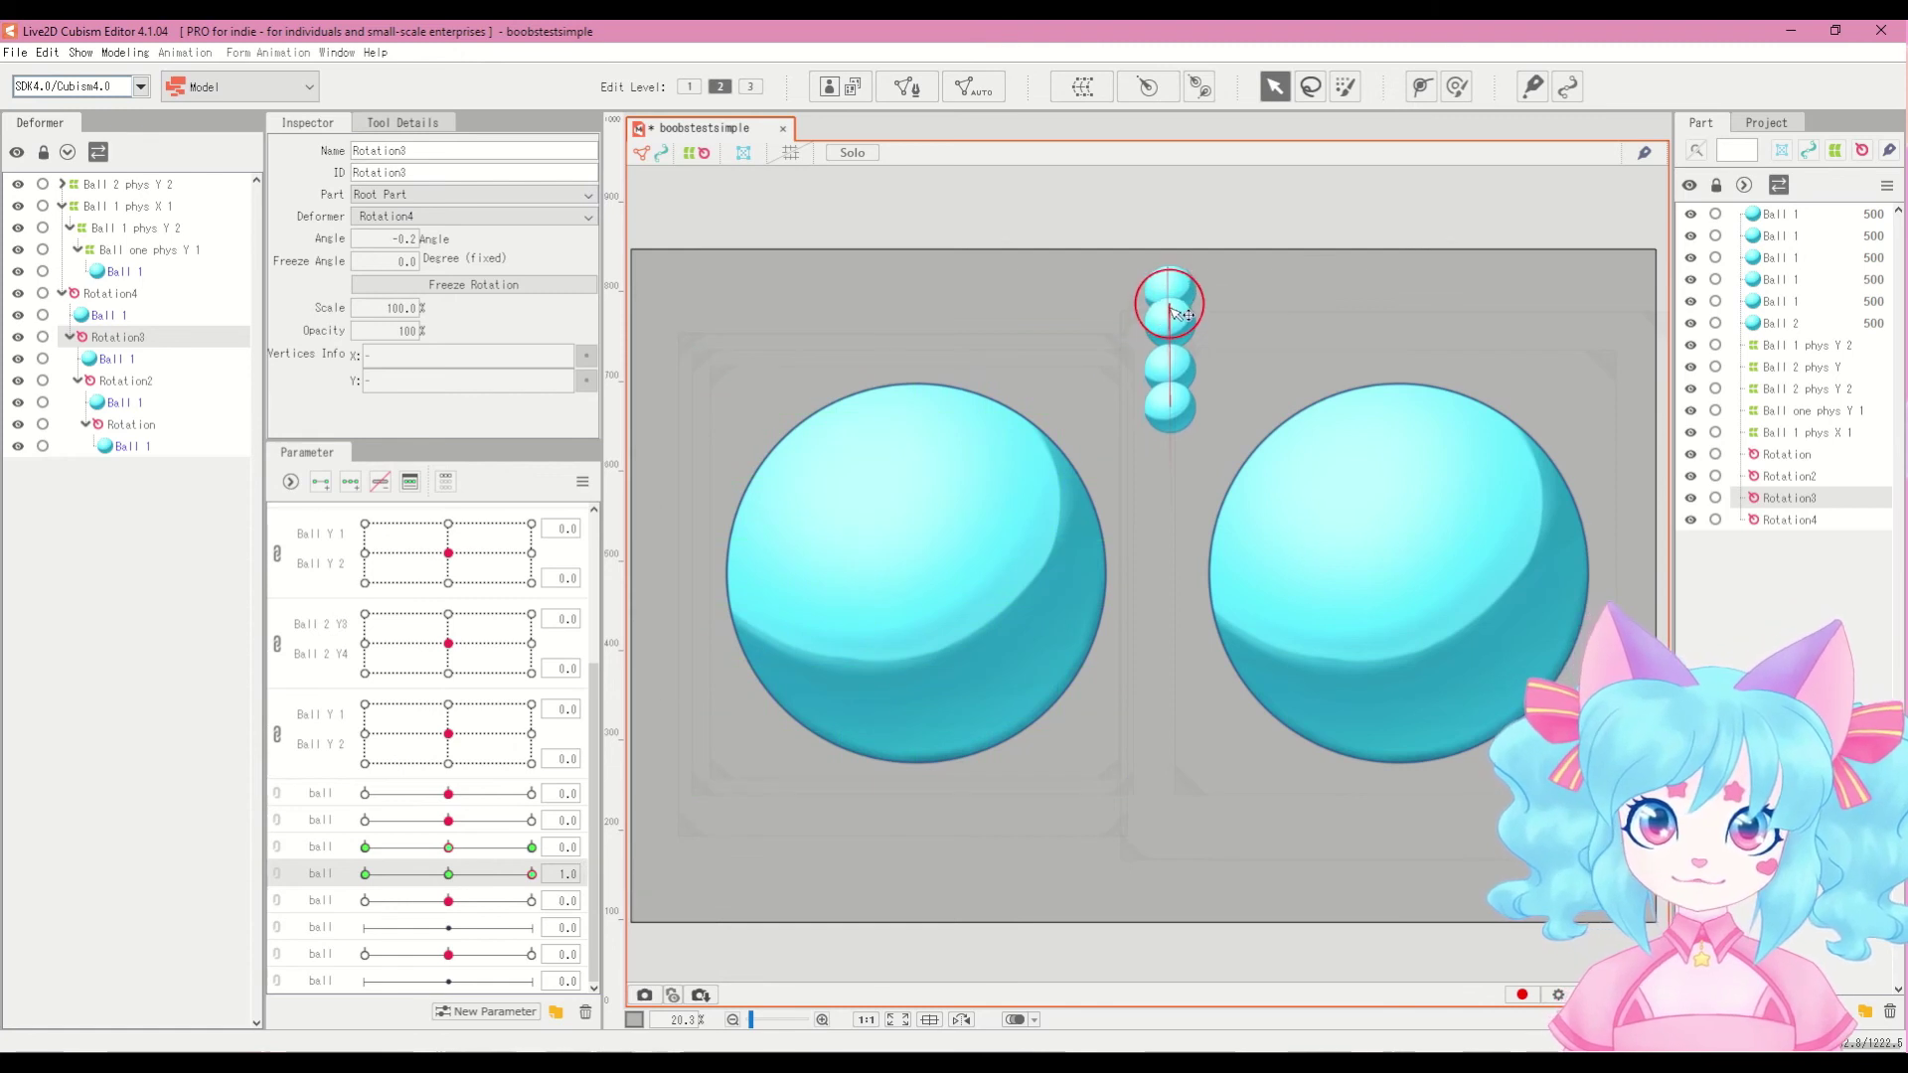
left_click(365, 873)
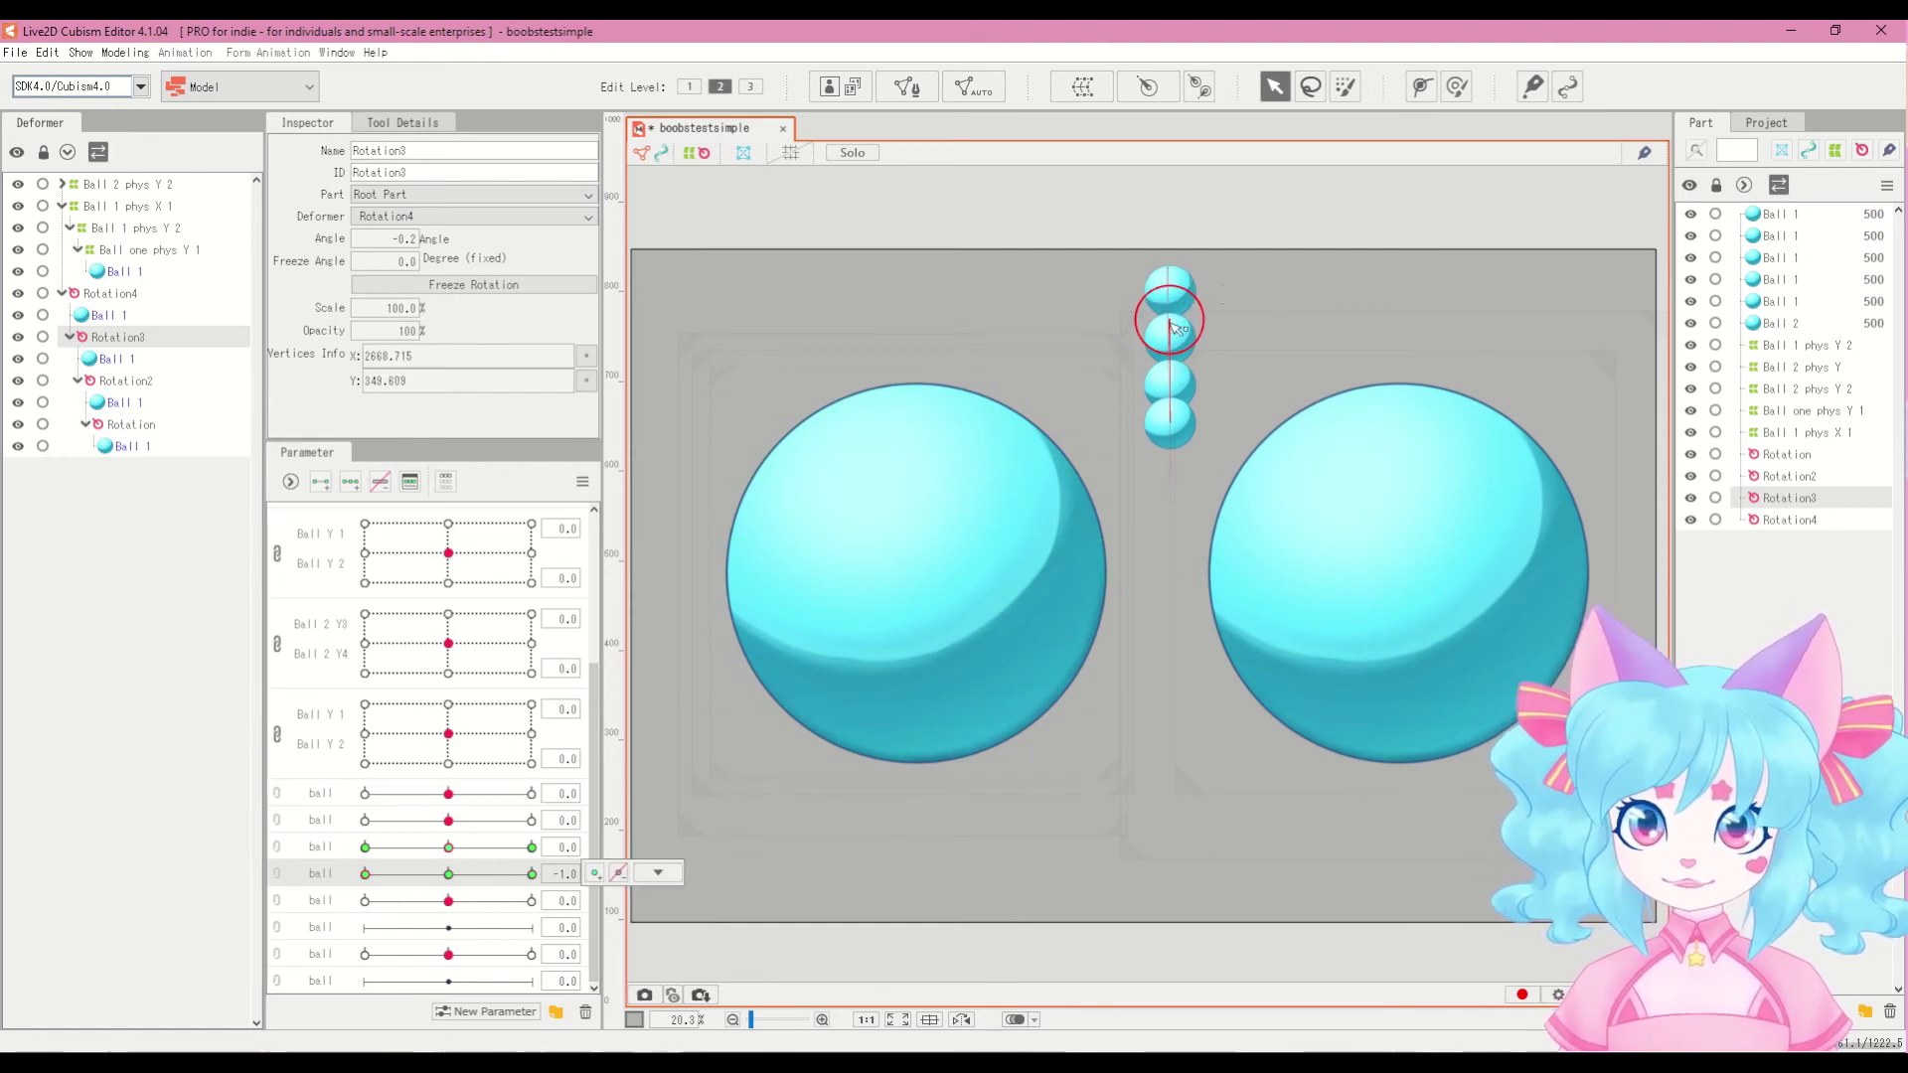
left_click(1170, 331)
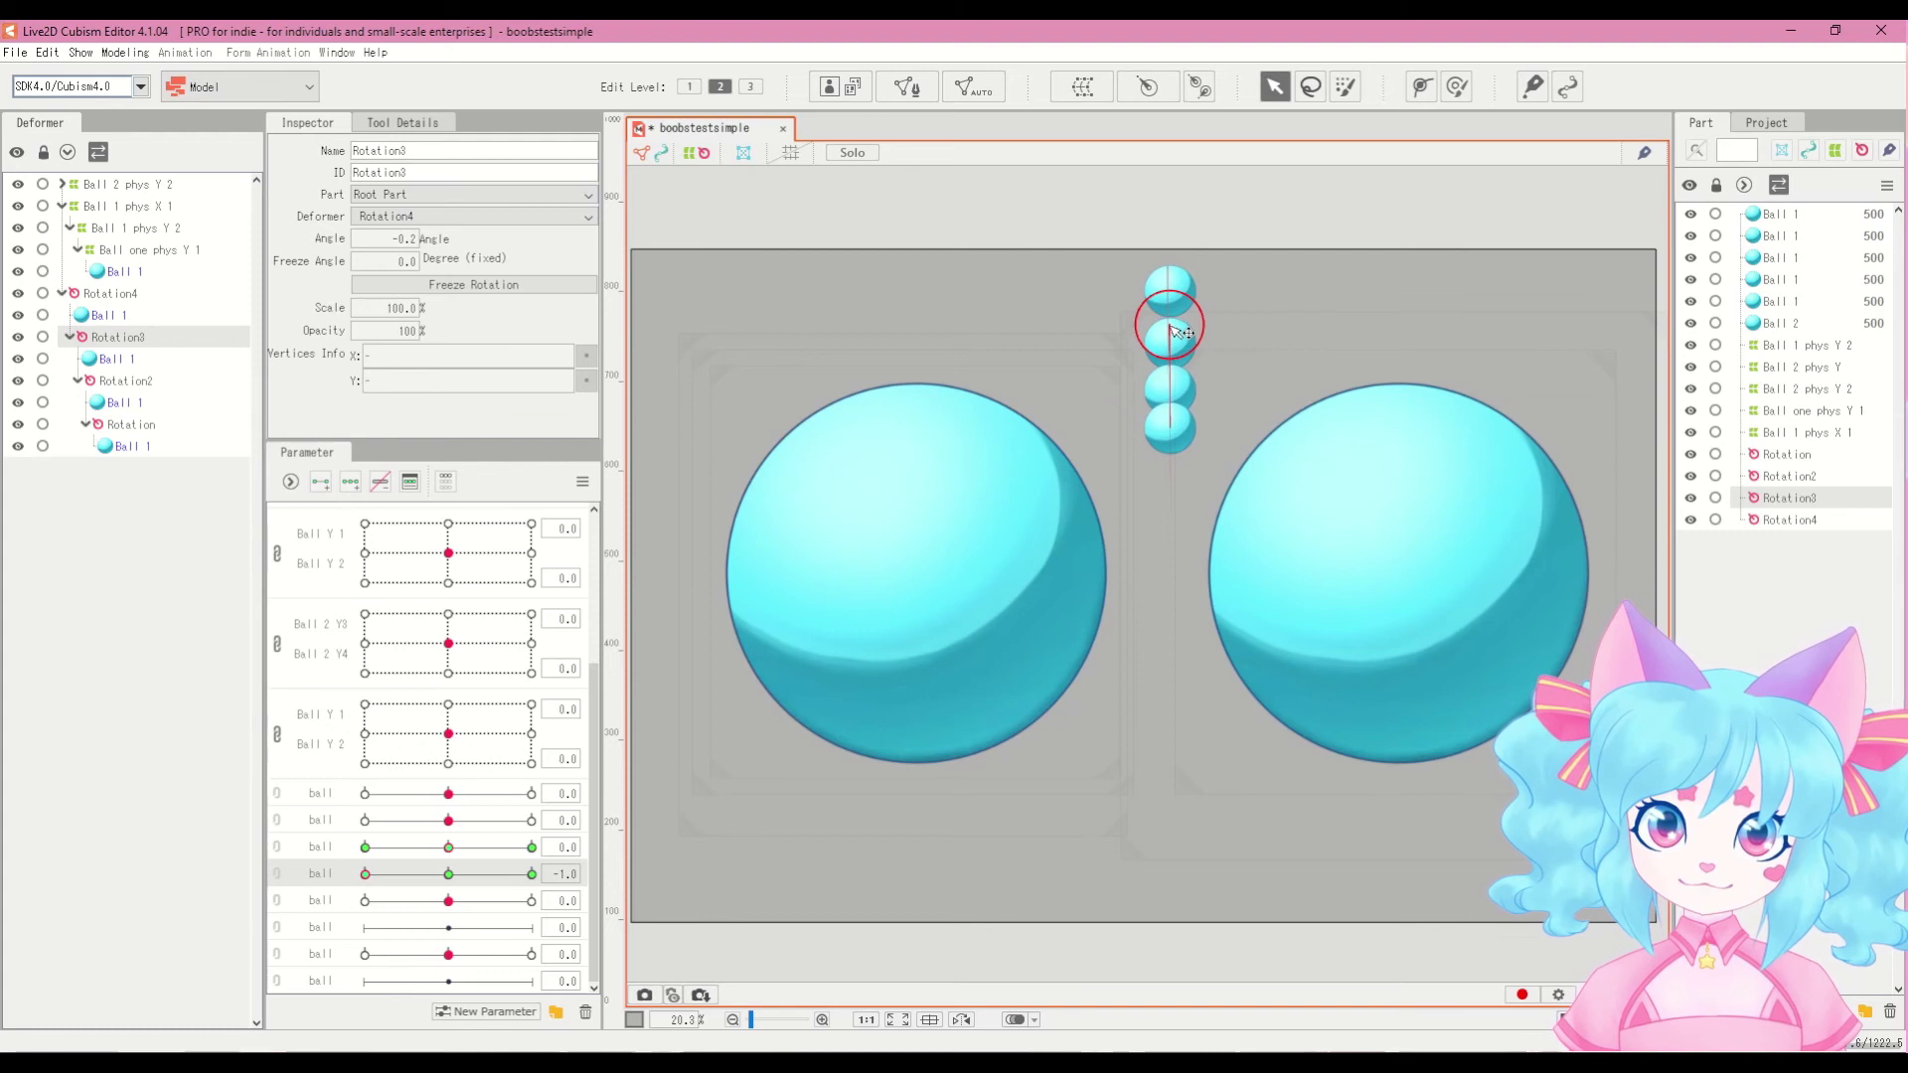
mouse_move(376, 880)
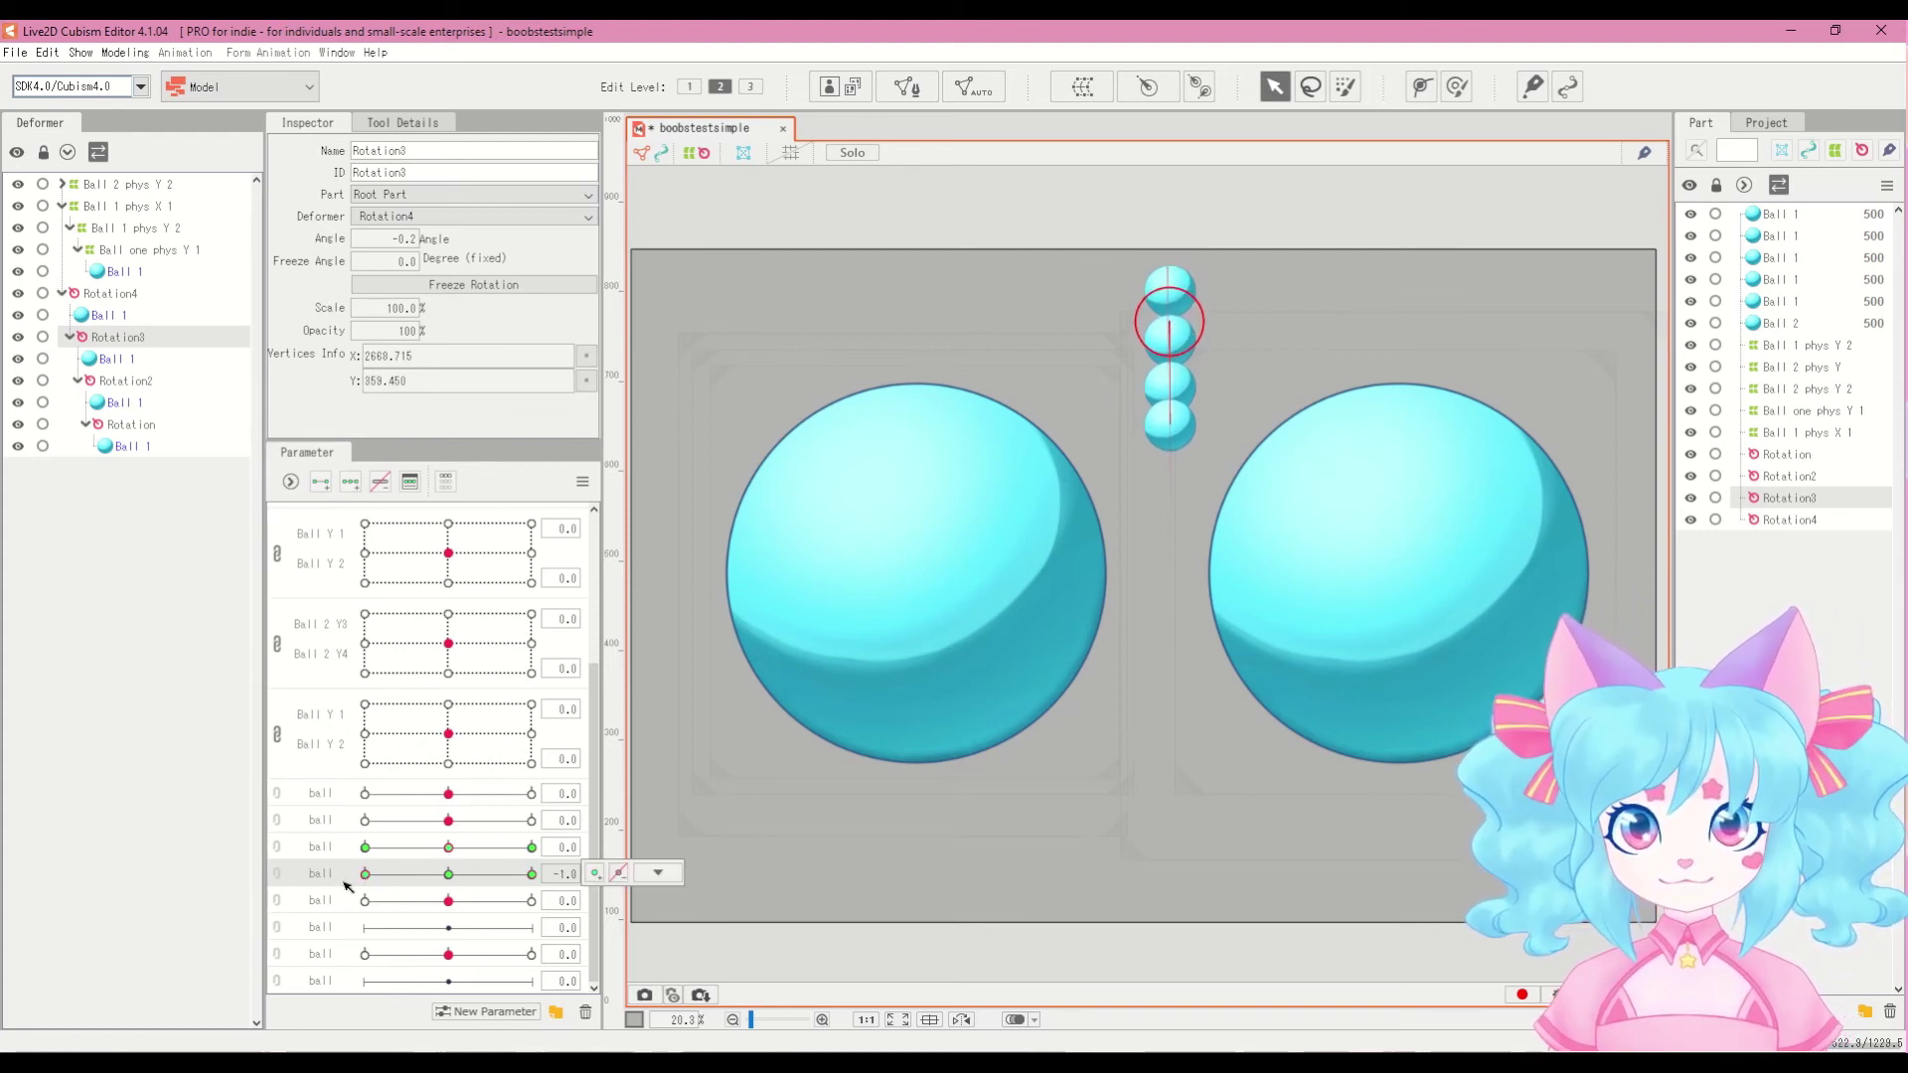
left_click(432, 870)
Step: Link the second ball parameter with its copy, synthesize Rotation3's corner poses, and unlink the pair
left_click(278, 857)
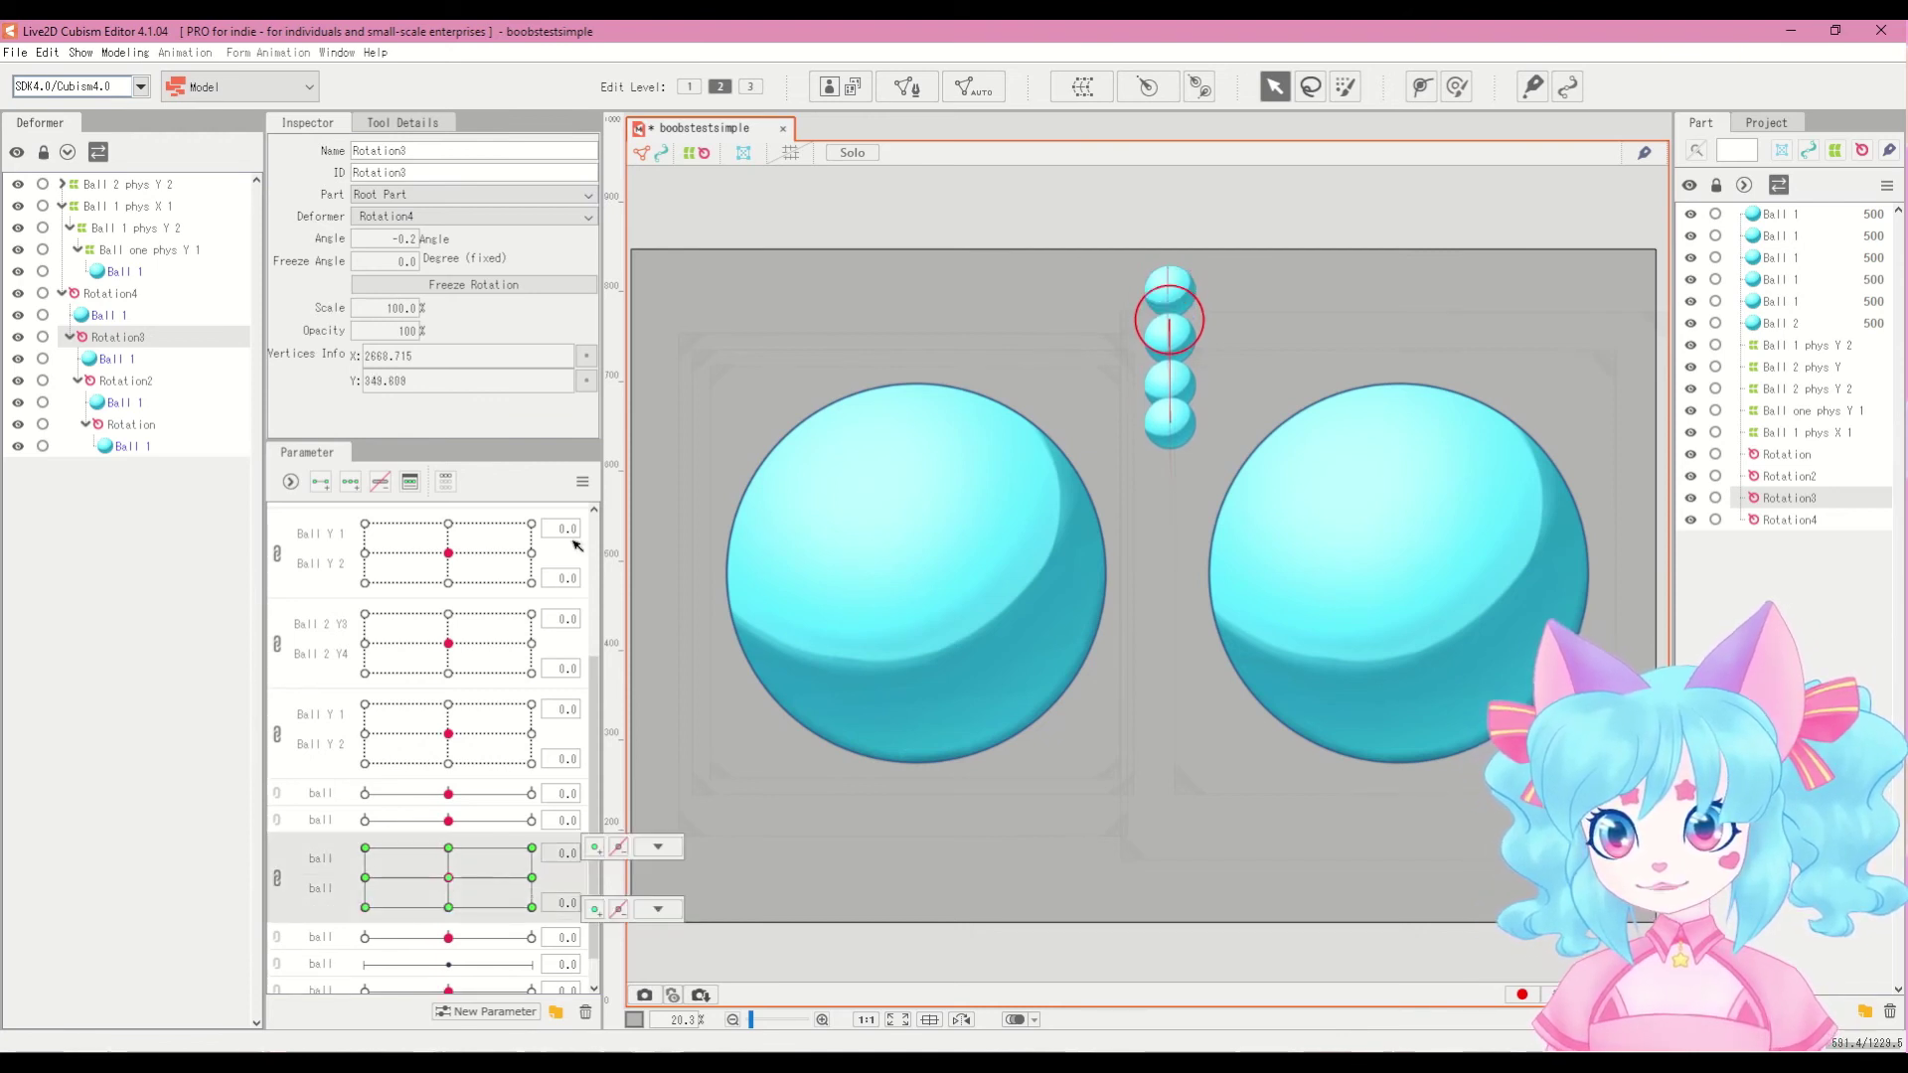
left_click(582, 481)
left_click(632, 608)
key("Return")
left_click(279, 879)
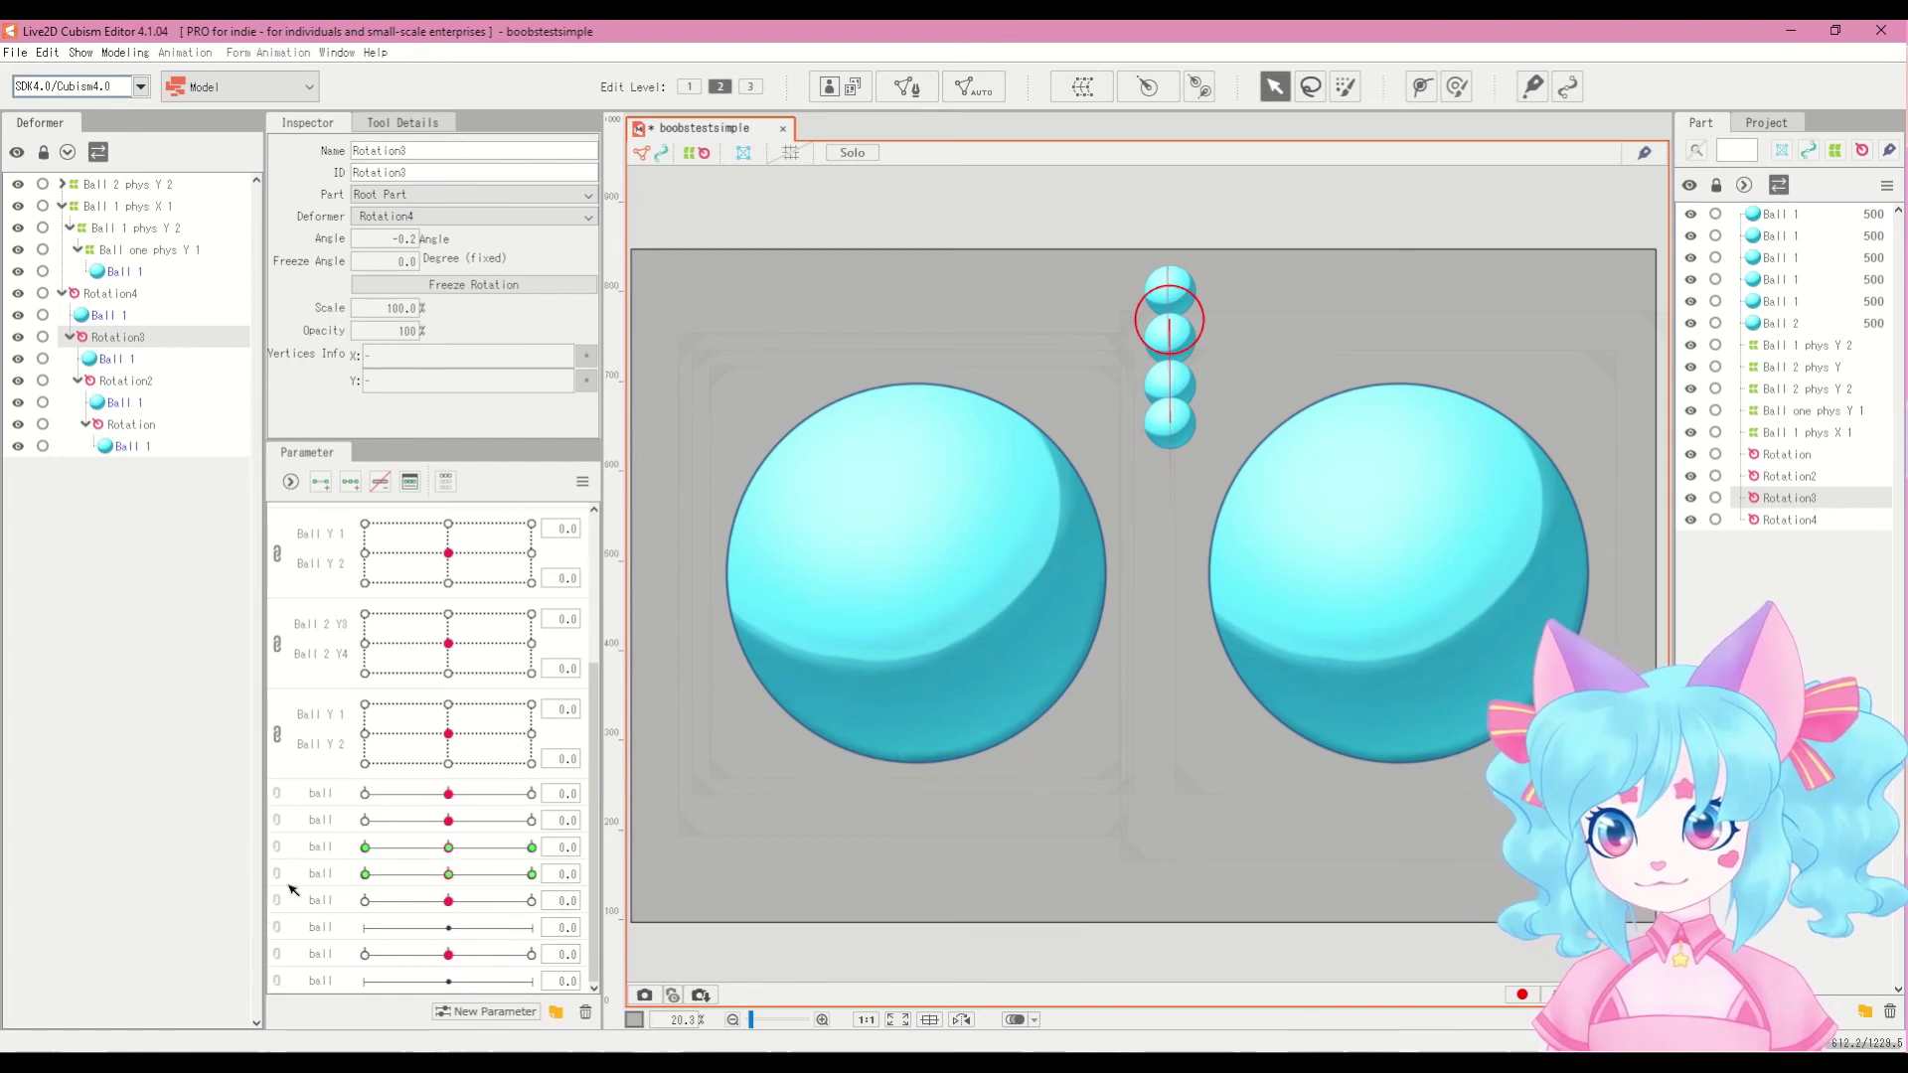
Step: Key Rotation2 on the copy of the third ball parameter, raised at 1 and lowered to Y about 615 at -1
left_click(110, 386)
left_click(452, 927)
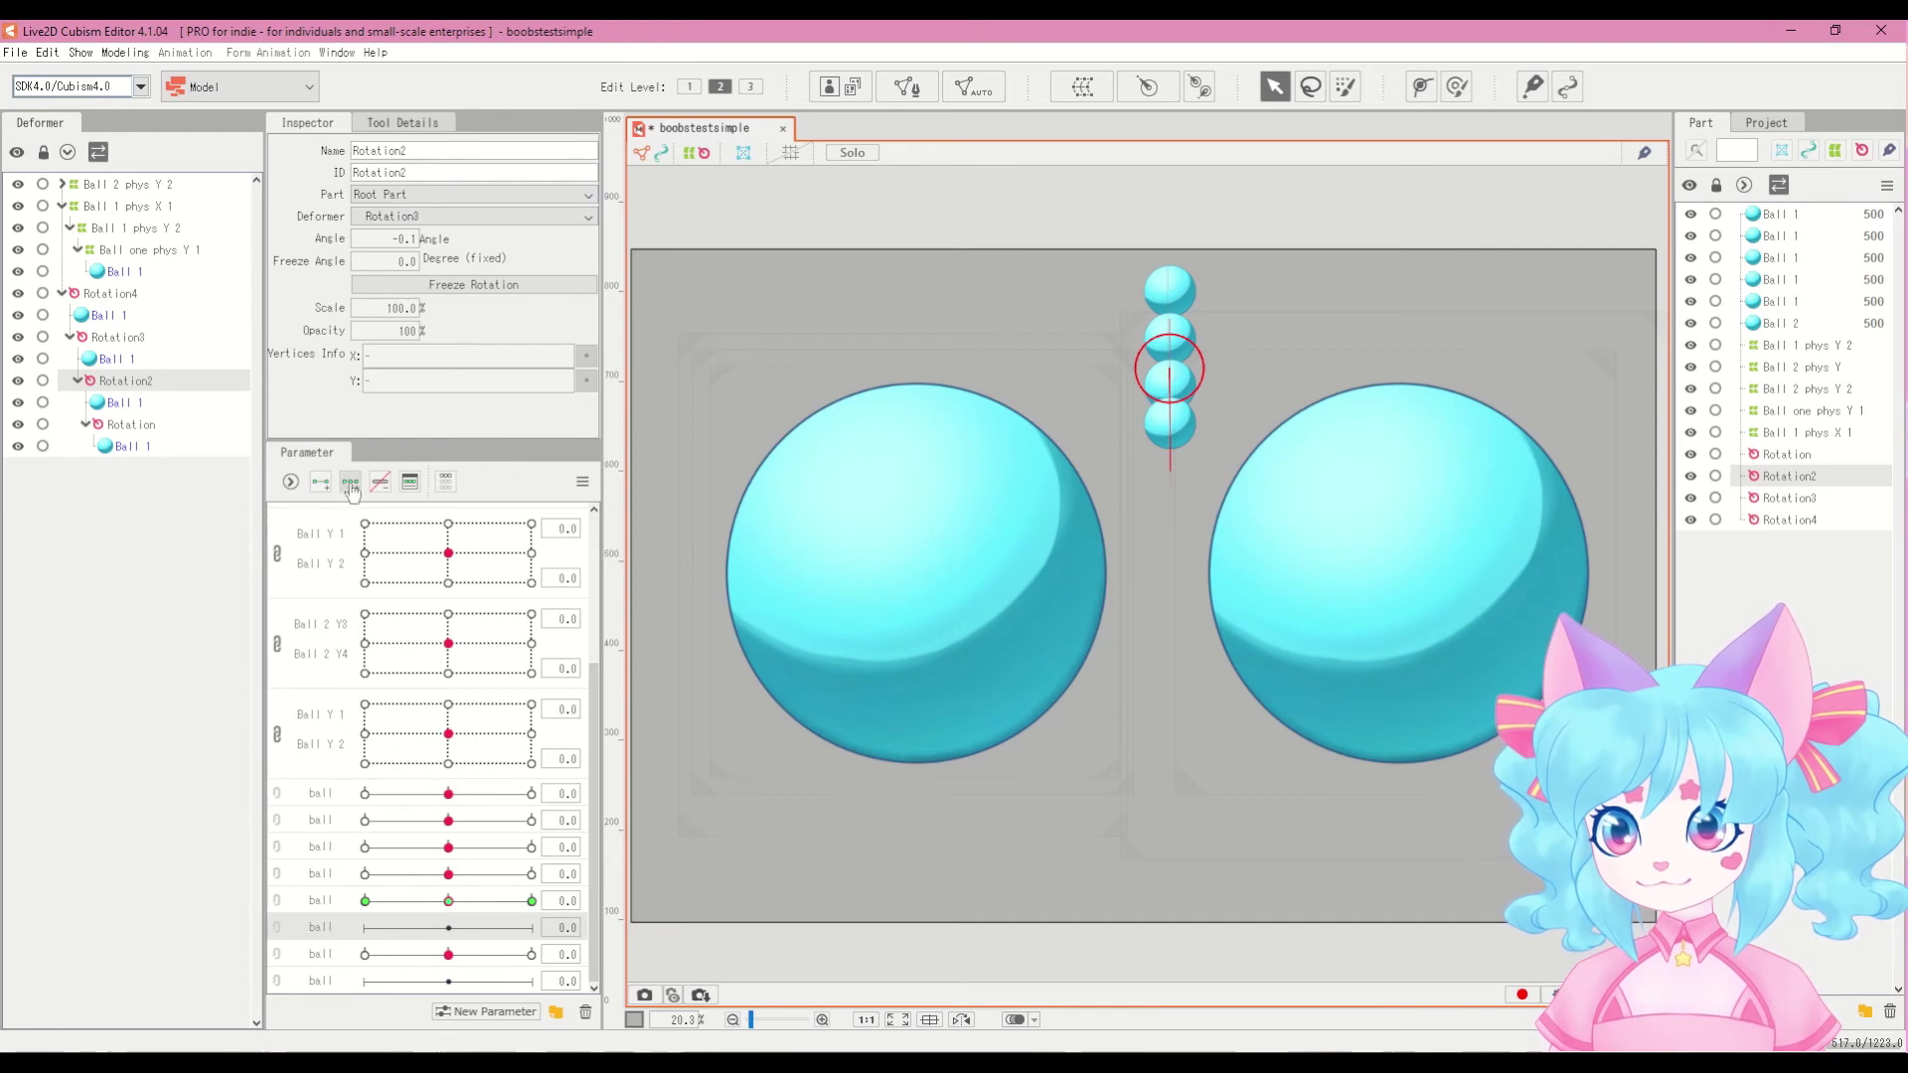
left_click_drag(456, 935, 865, 946)
left_click(1172, 375)
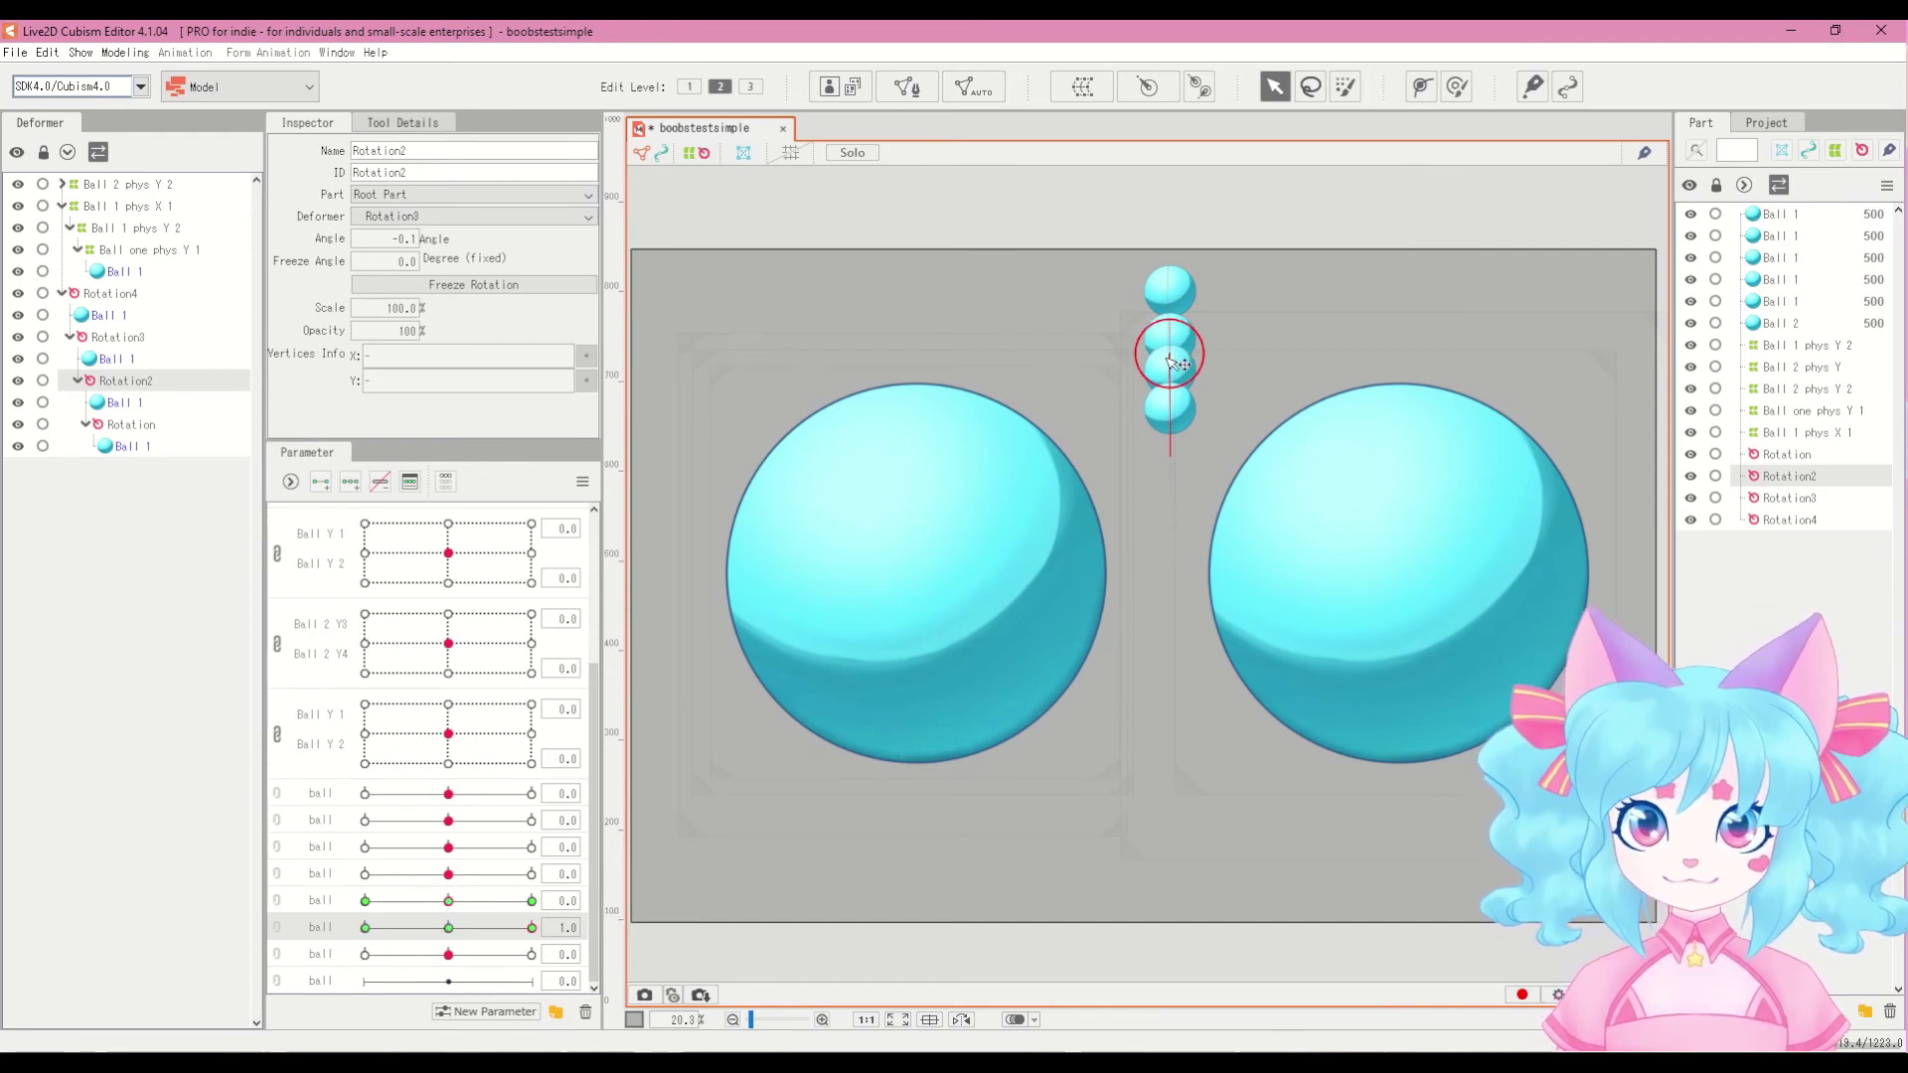
left_click_drag(531, 928, 365, 928)
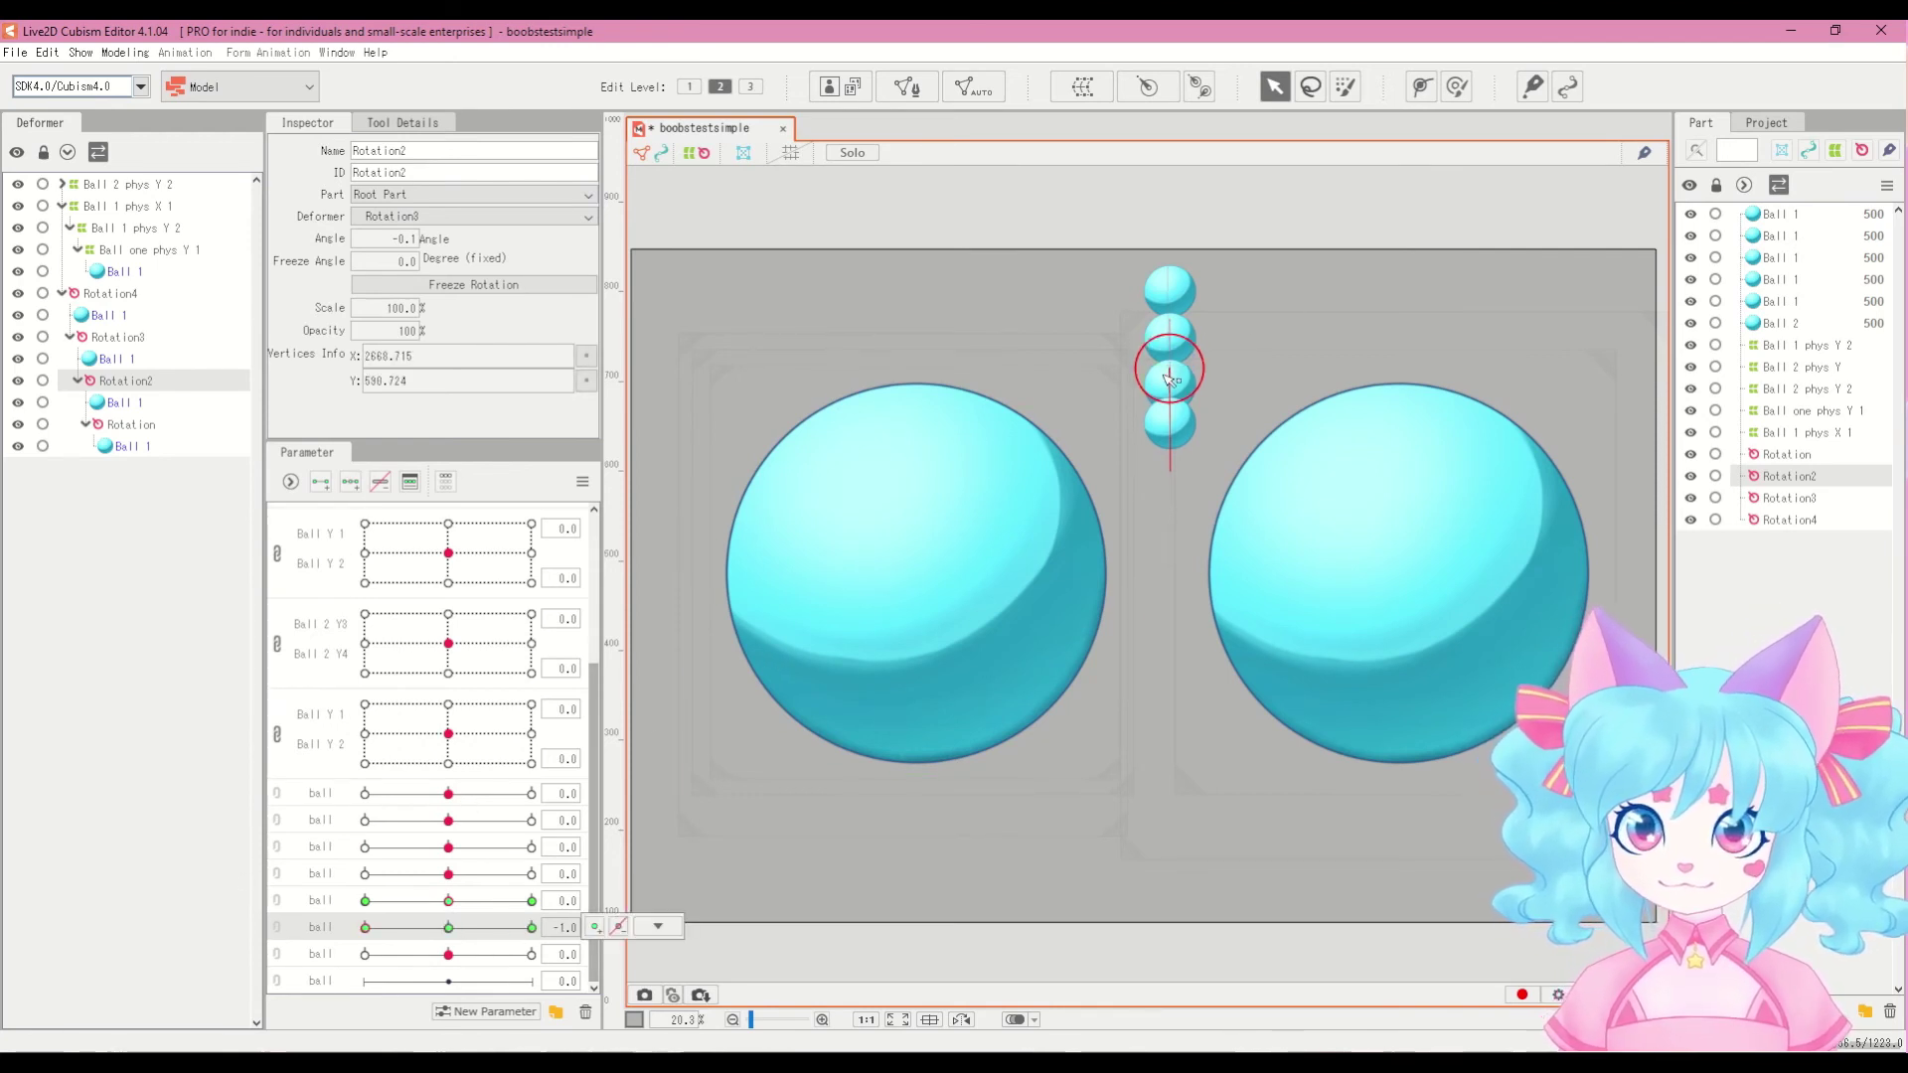
left_click_drag(1177, 376, 1178, 382)
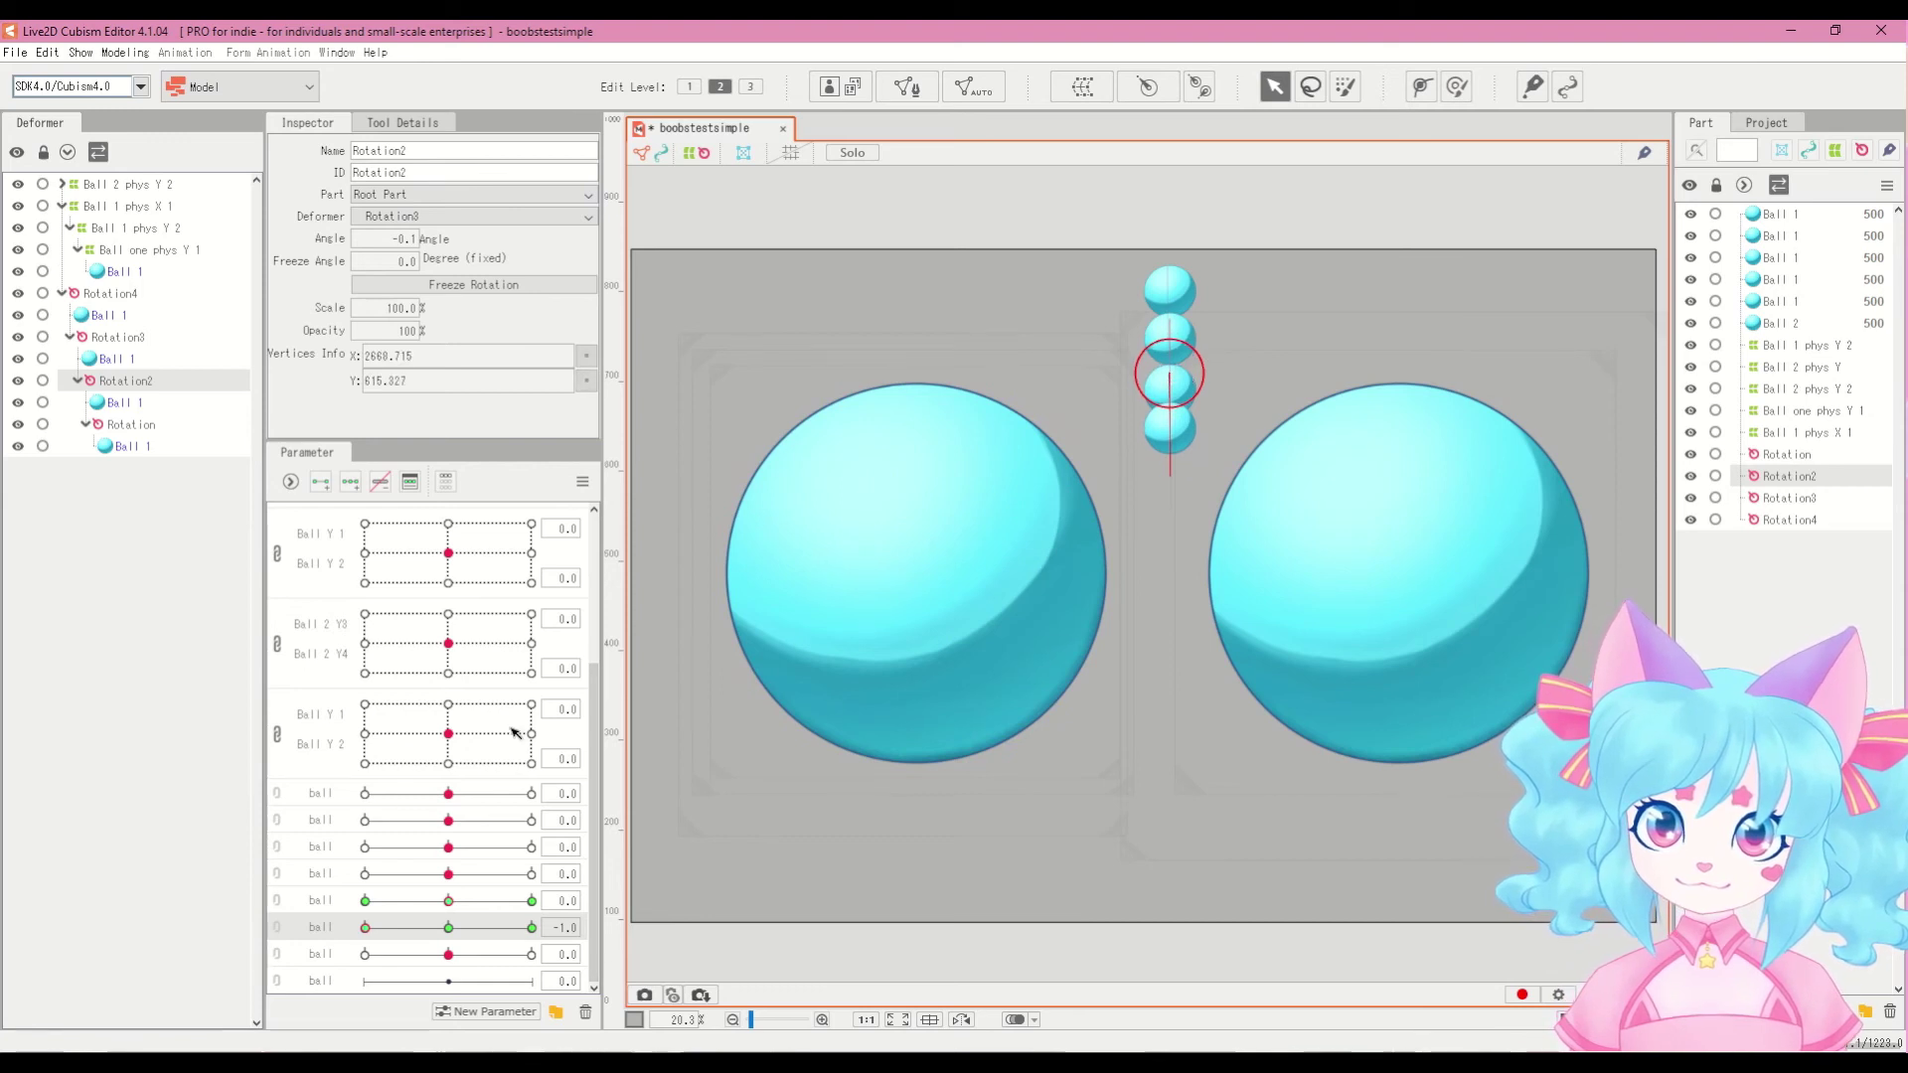
mouse_move(373, 929)
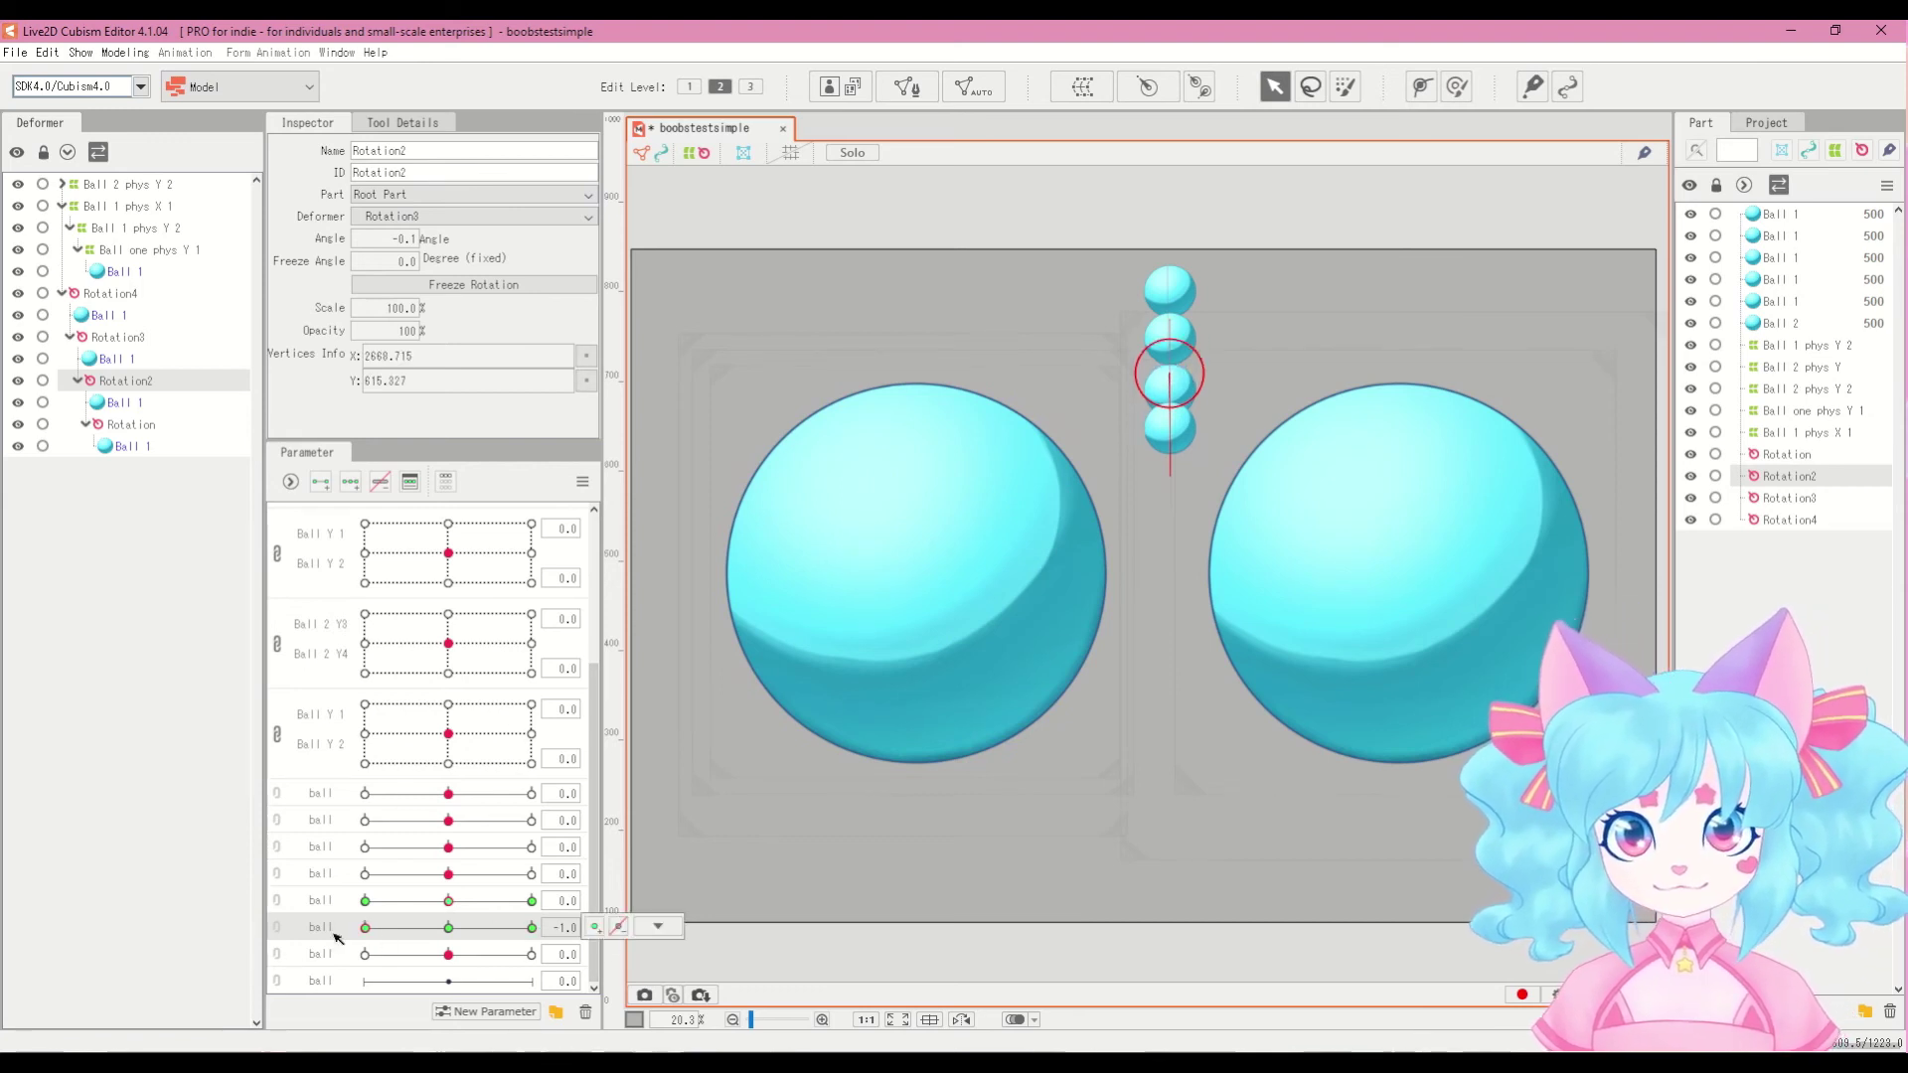
Step: Synthesize Rotation2's corner poses for the third ball parameter and its copy
left_click(116, 425)
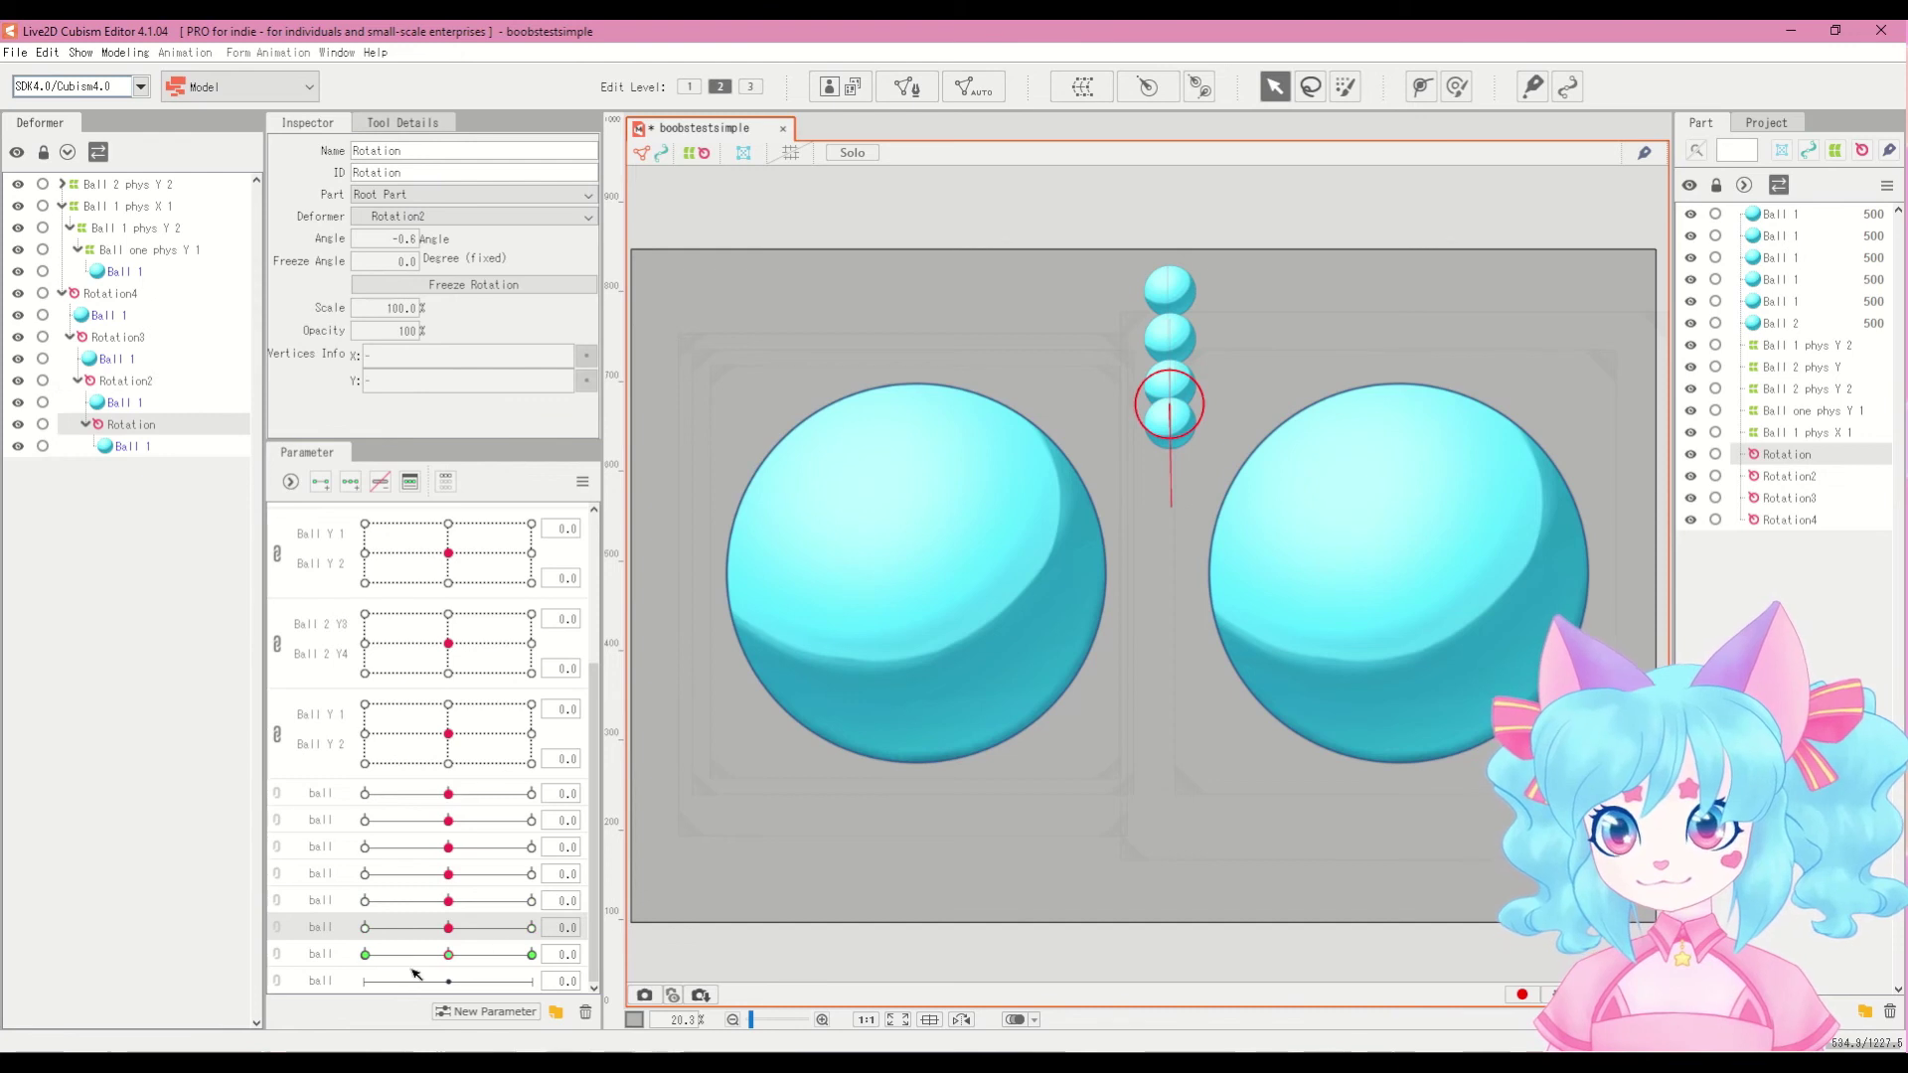
left_click(452, 983)
left_click(114, 382)
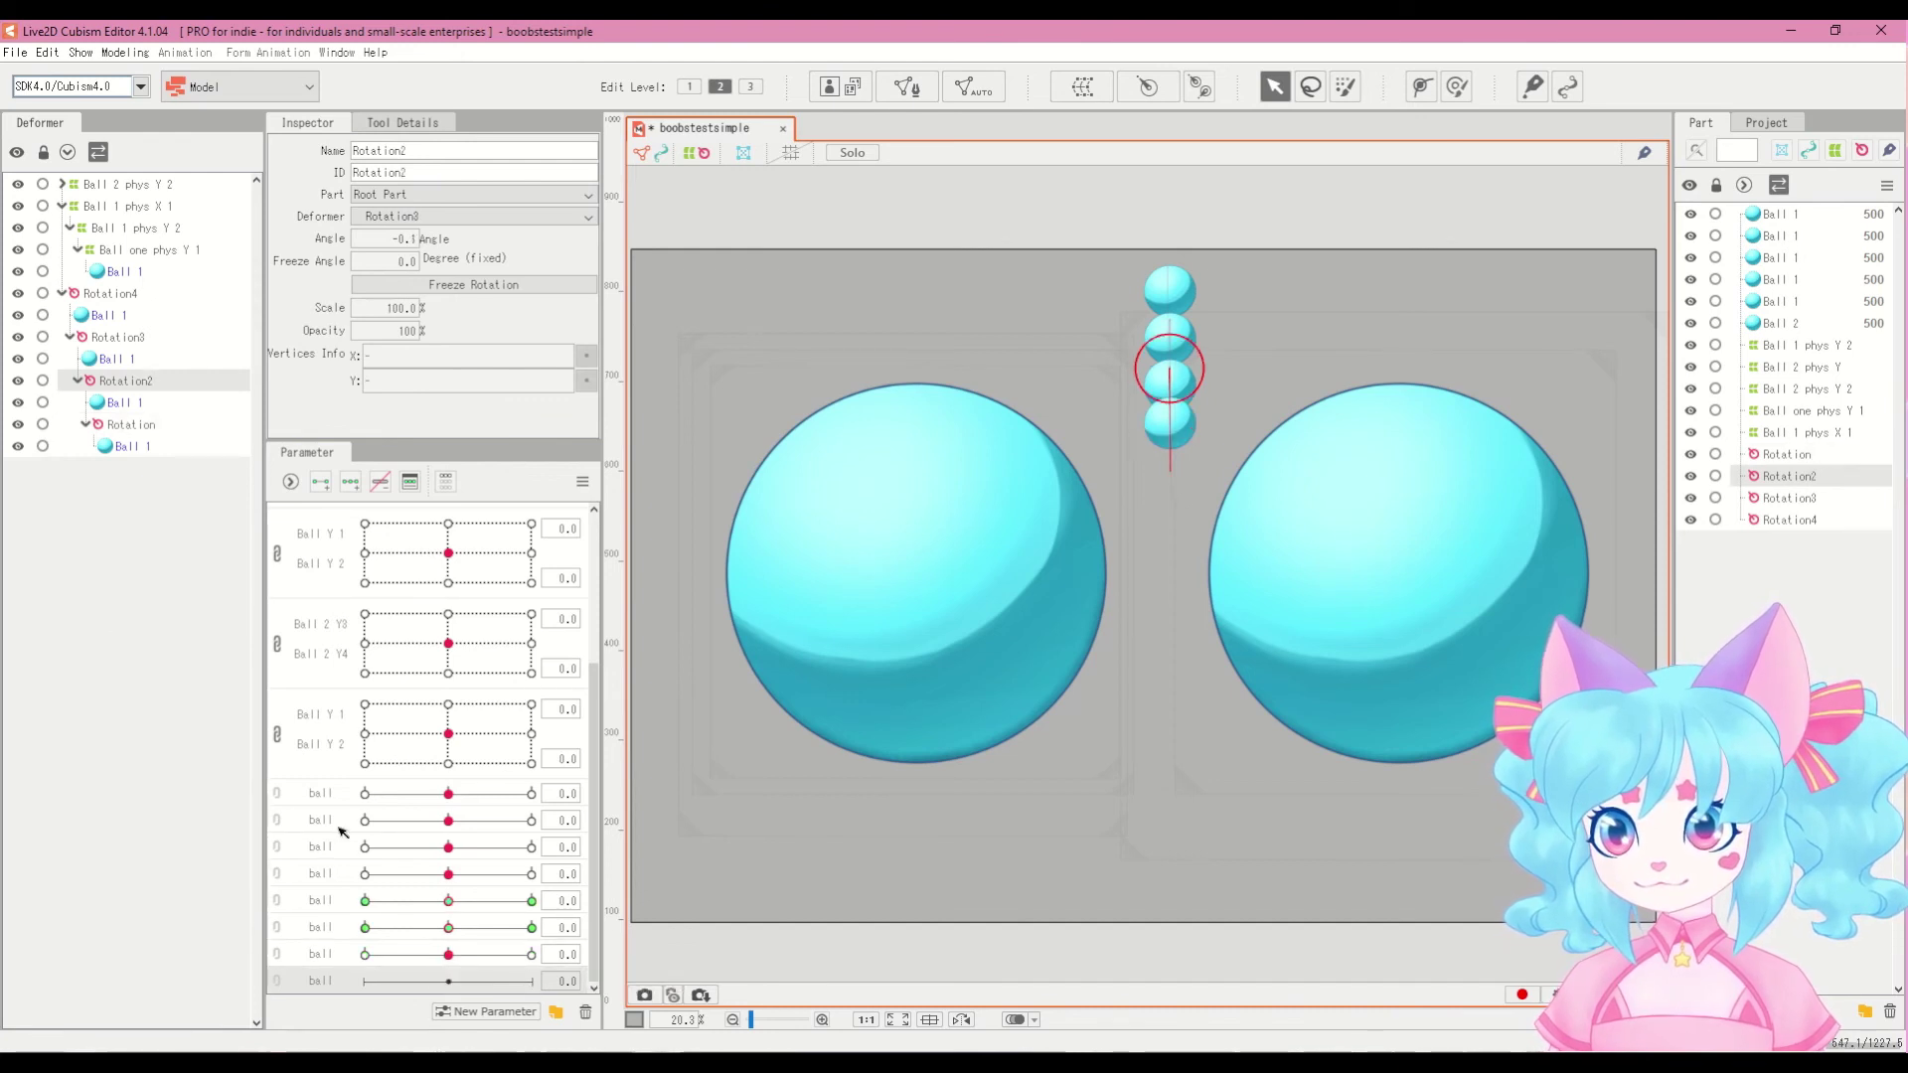
left_click(448, 910)
left_click(582, 482)
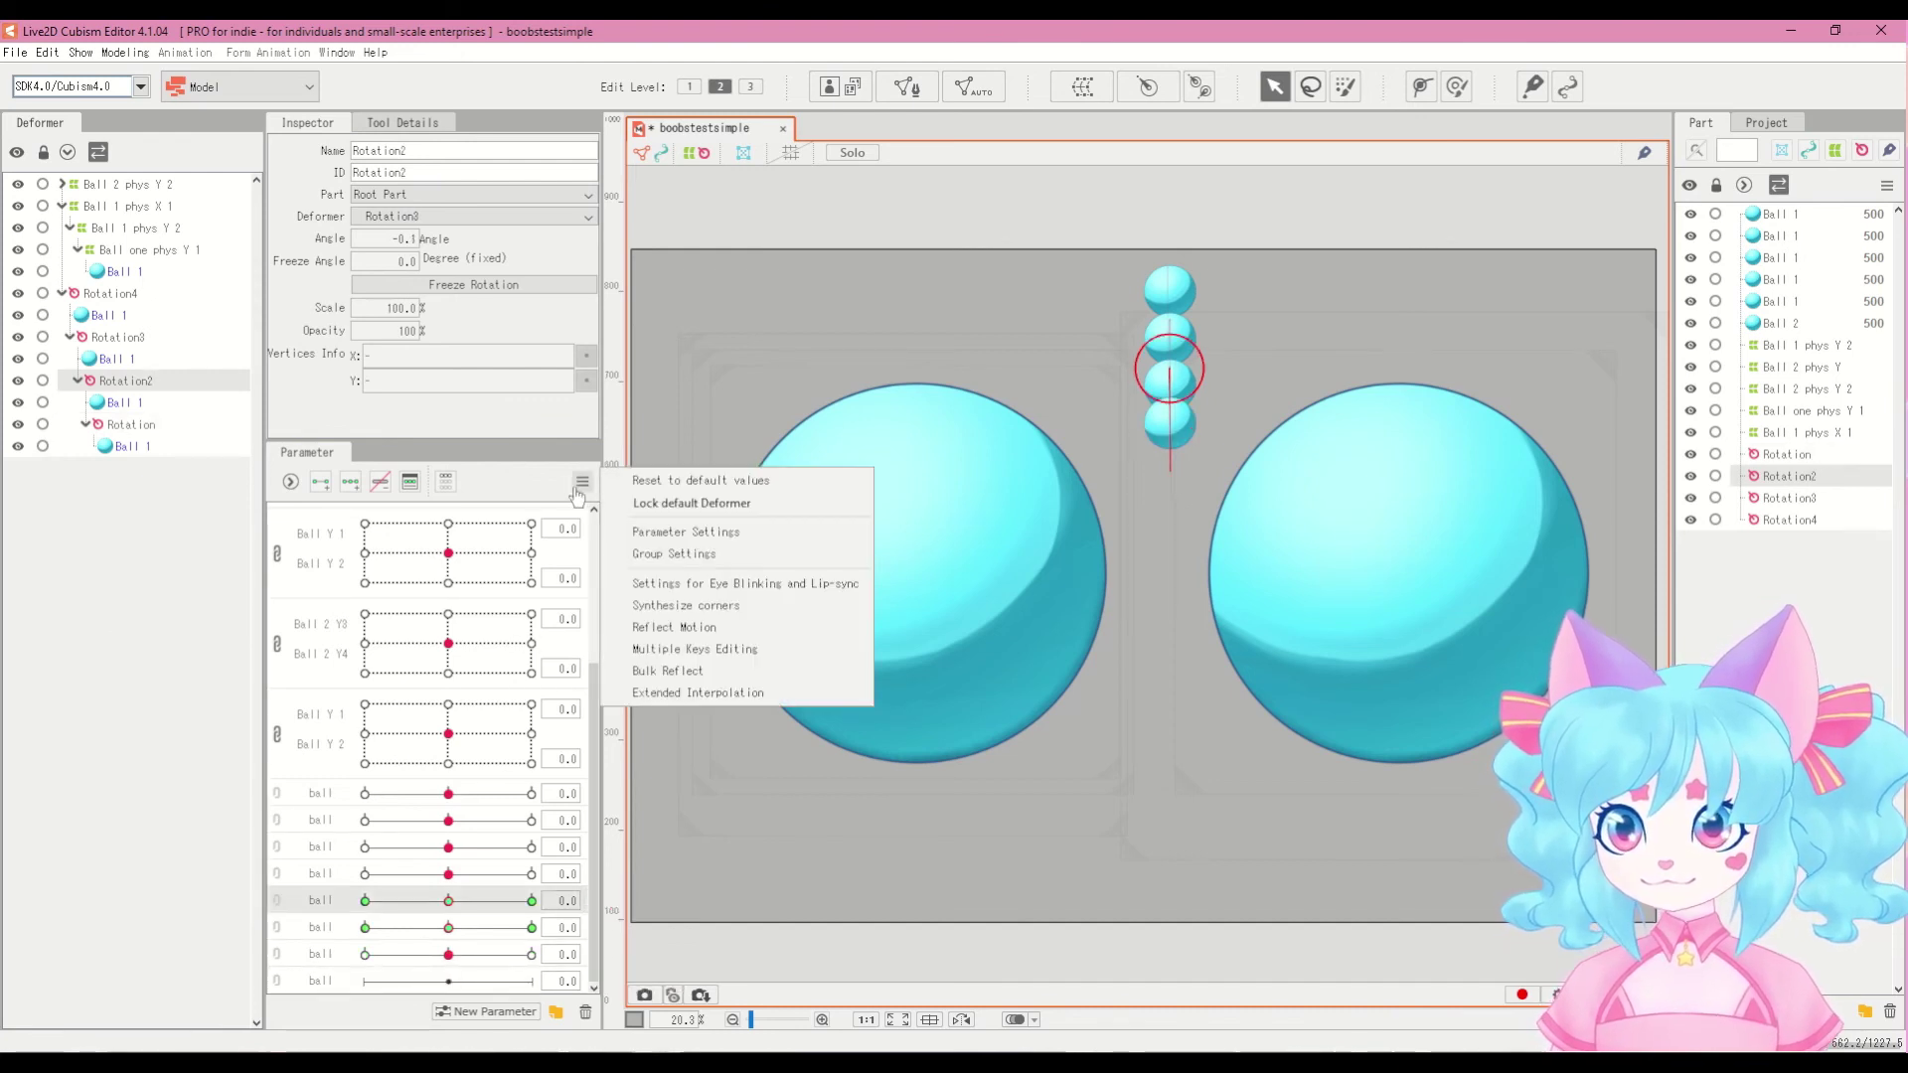
left_click(636, 602)
key("Escape")
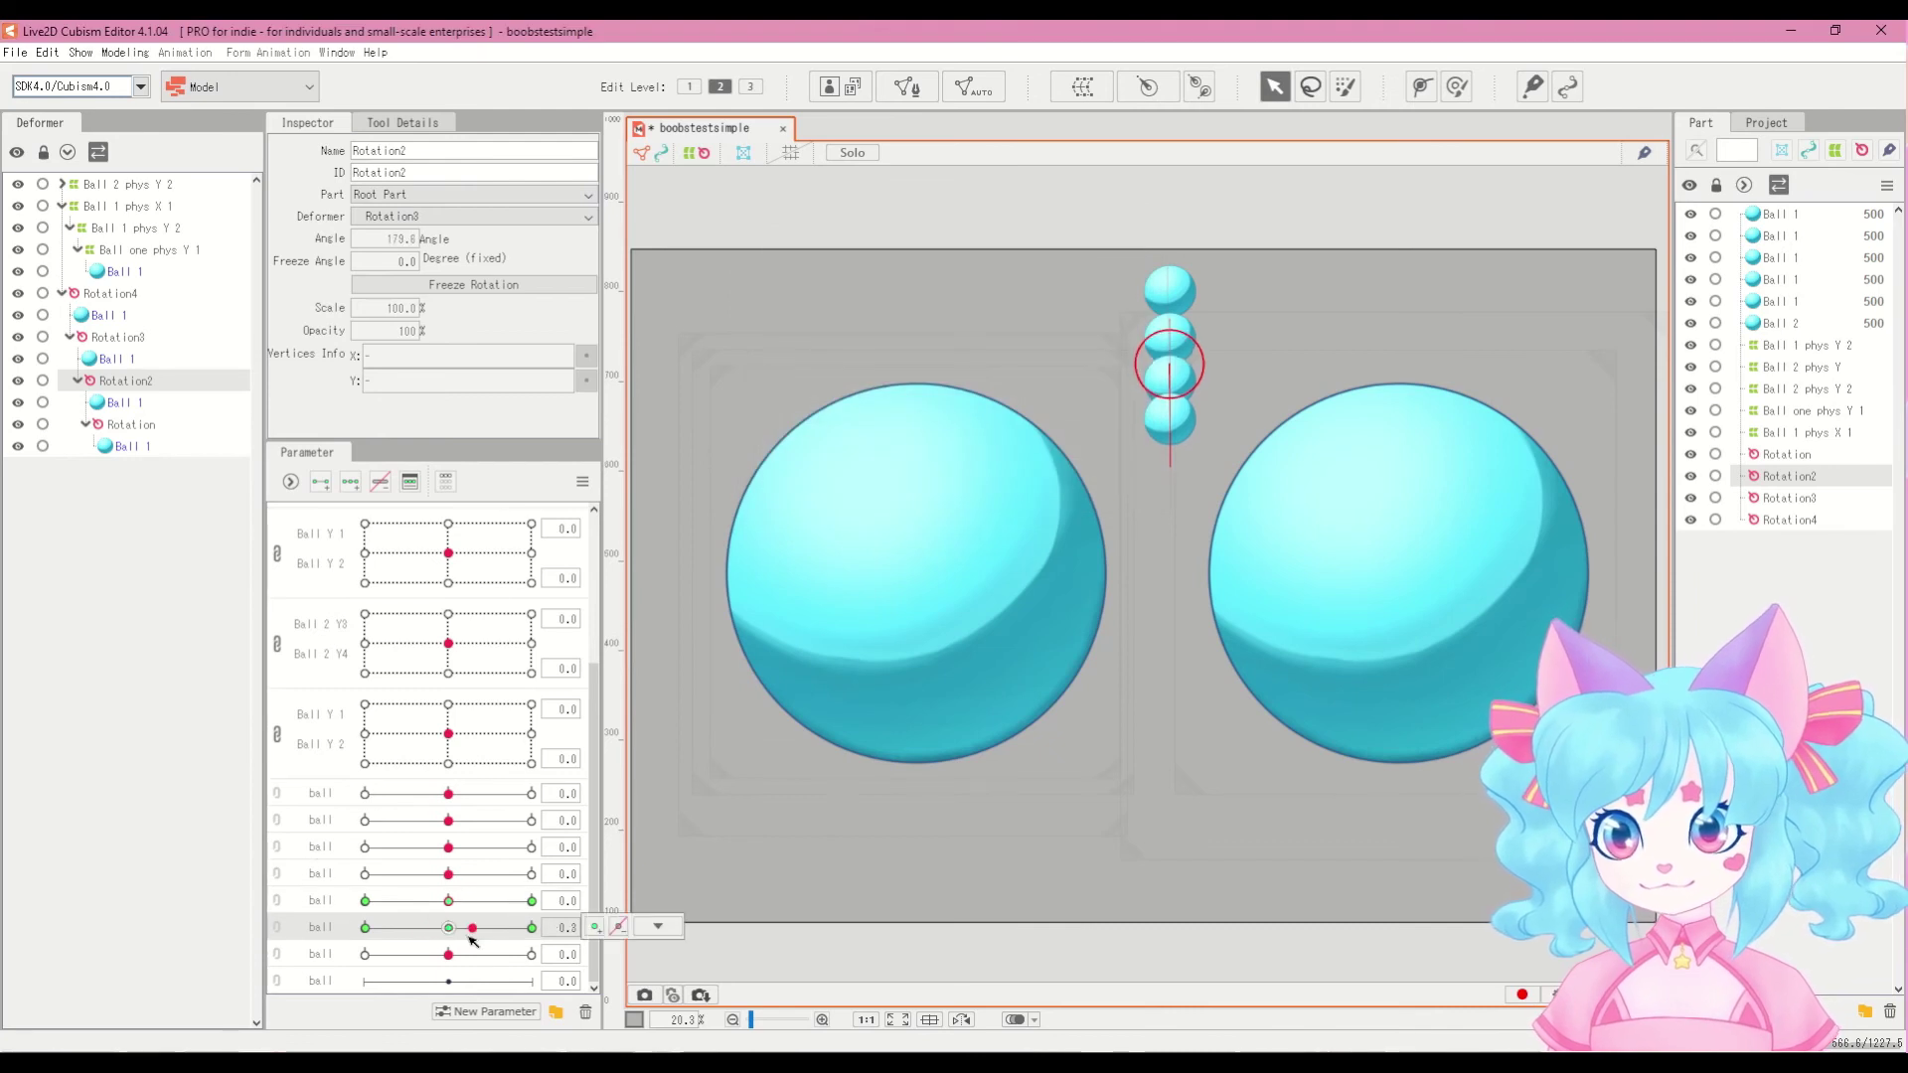
Step: Test Rotation2's combined swing and stretch with the third ball parameter pair, then link and unlink the pair
left_click_drag(449, 900, 500, 900)
left_click(448, 902)
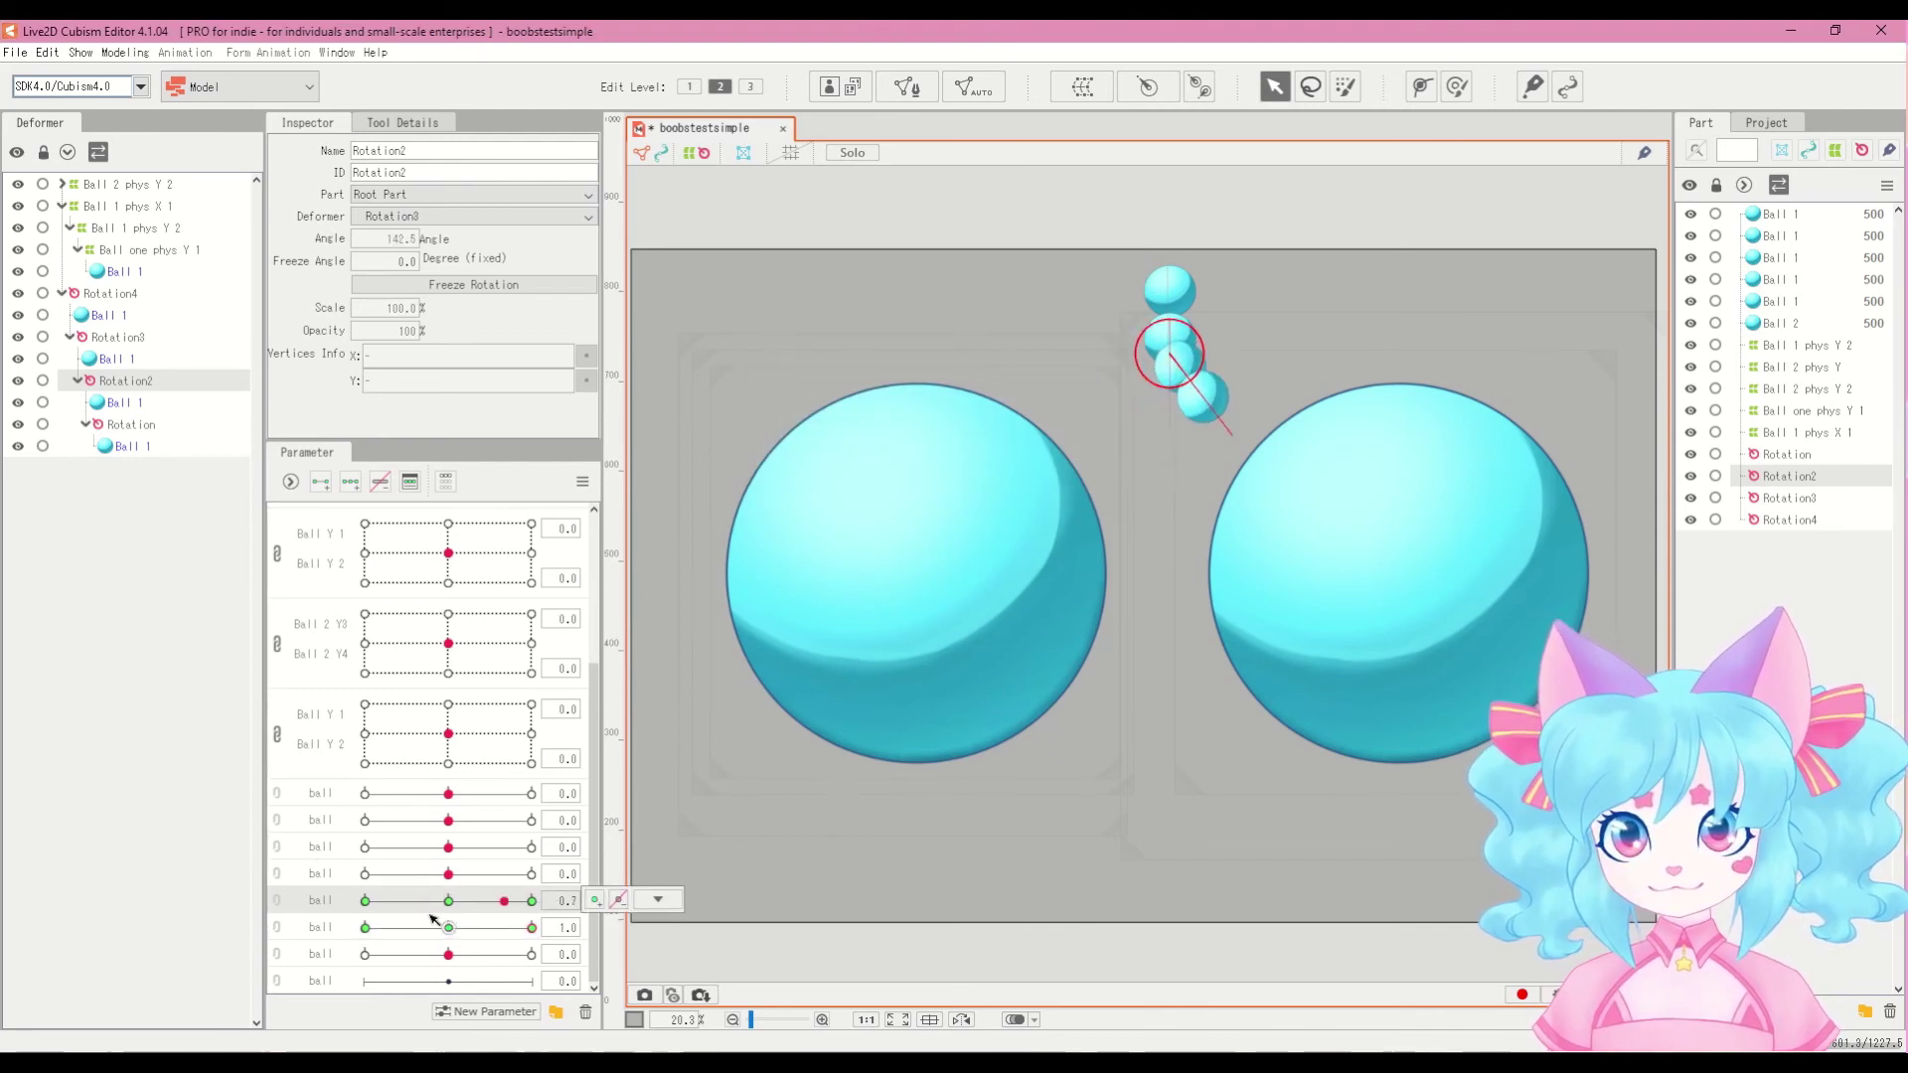
left_click(277, 914)
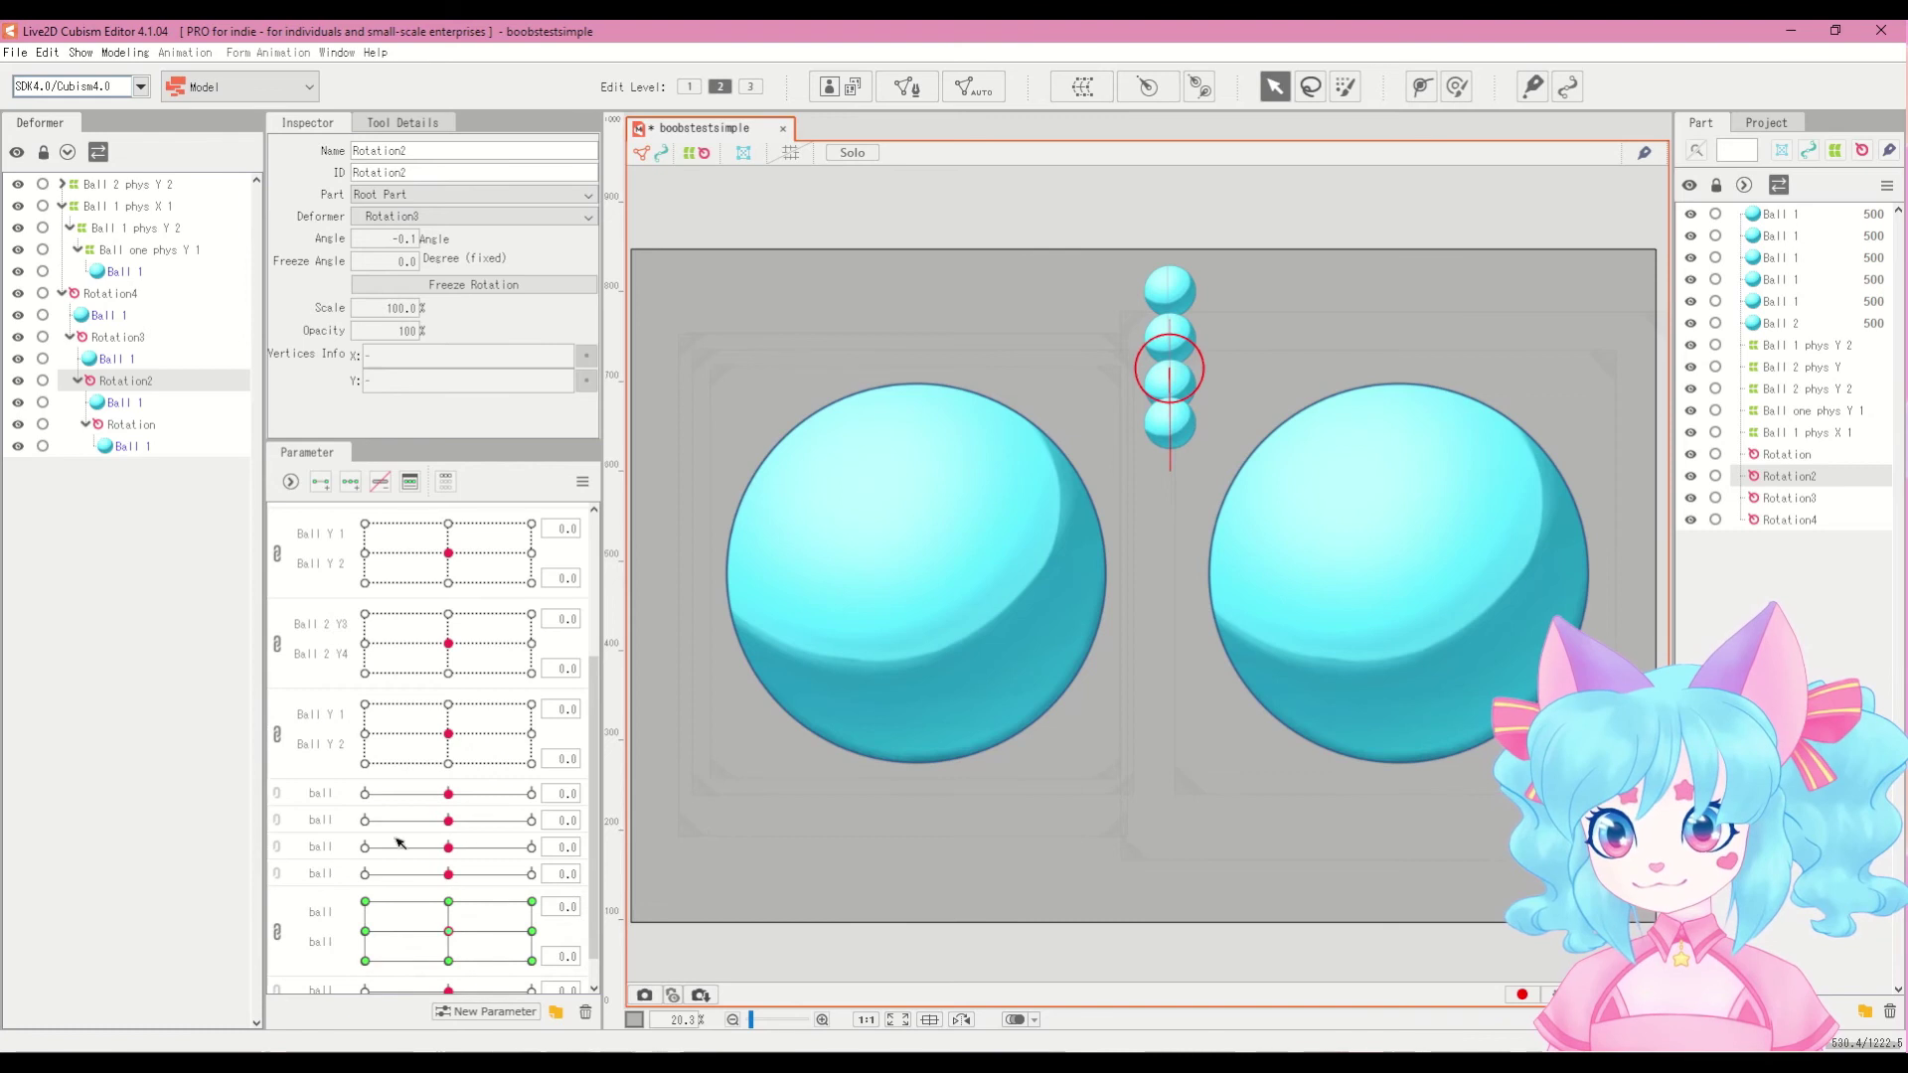
left_click(277, 938)
Step: Key Rotation on the copy of the fourth ball parameter, raised at 1 and lowered to Y about 837 at -1, and return the parameter to 0
left_click(115, 425)
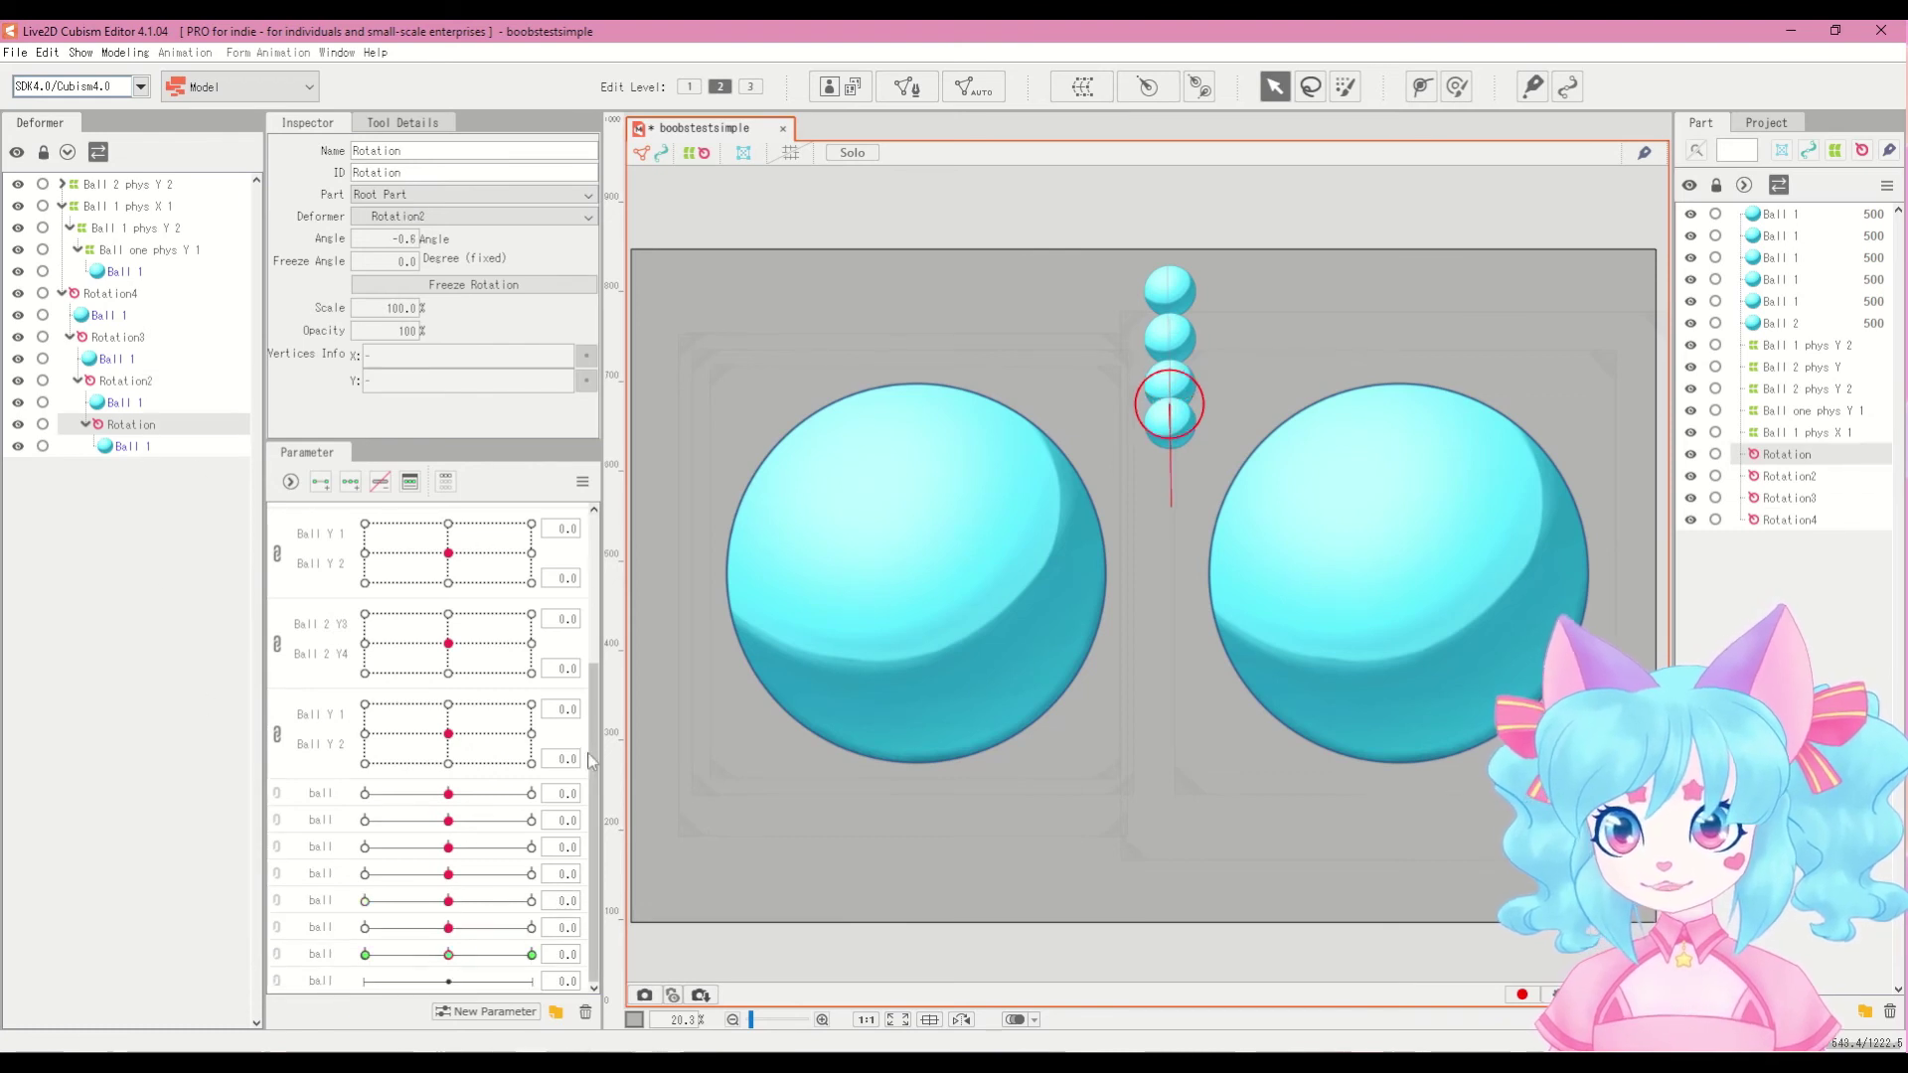
left_click(531, 980)
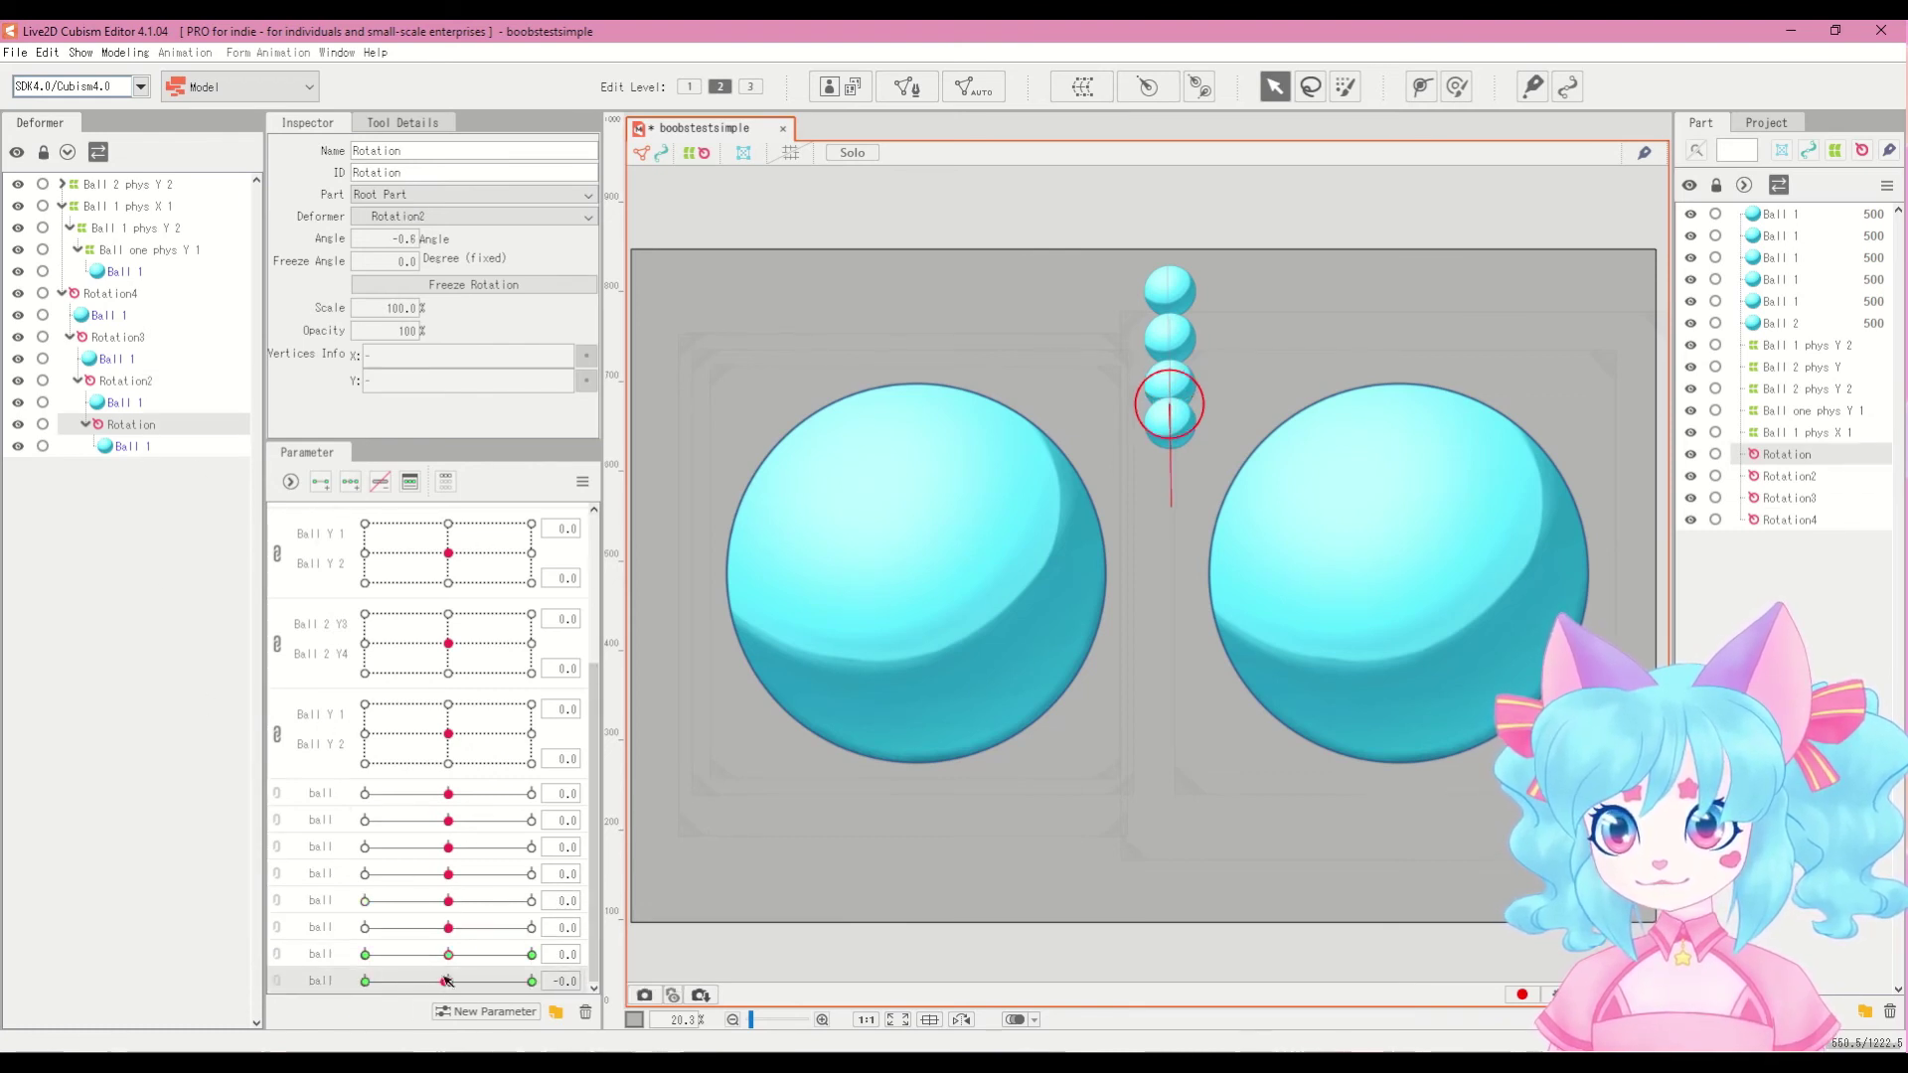
left_click_drag(1179, 415, 1179, 398)
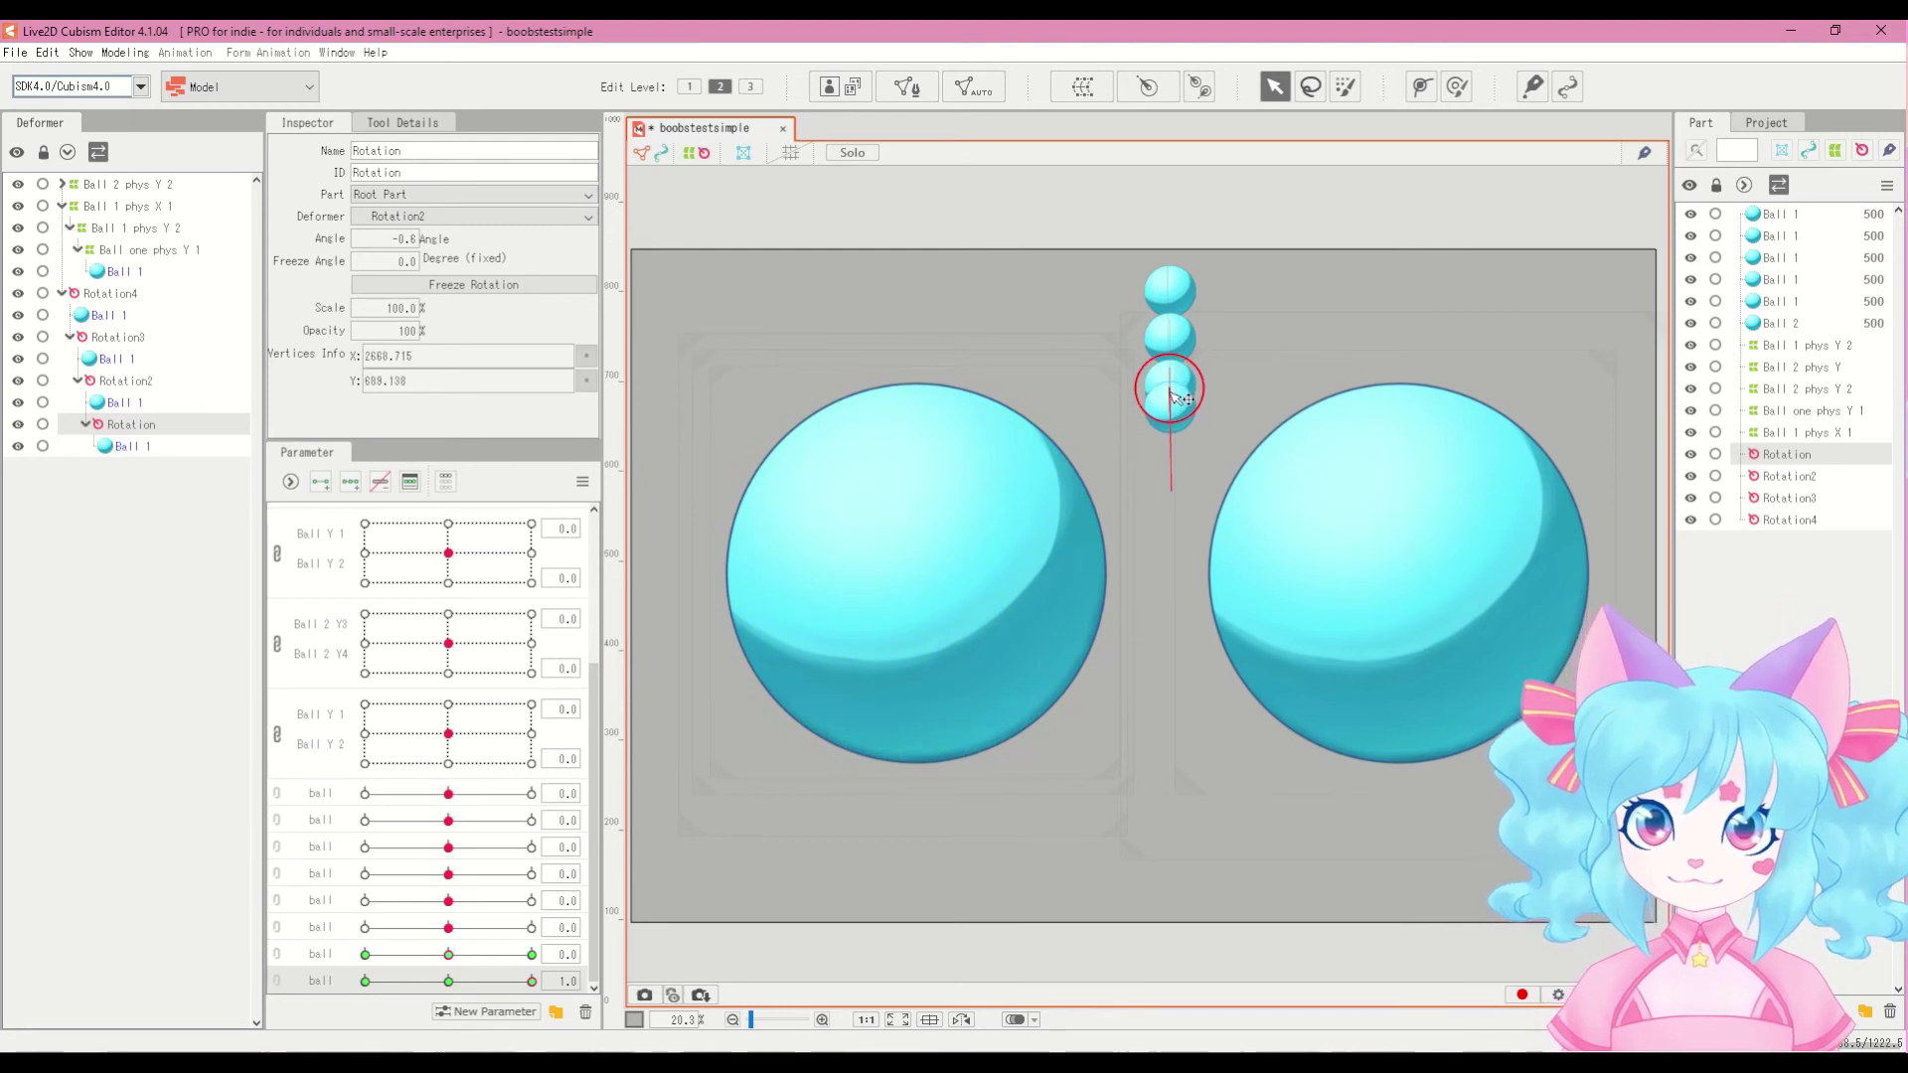
left_click(365, 981)
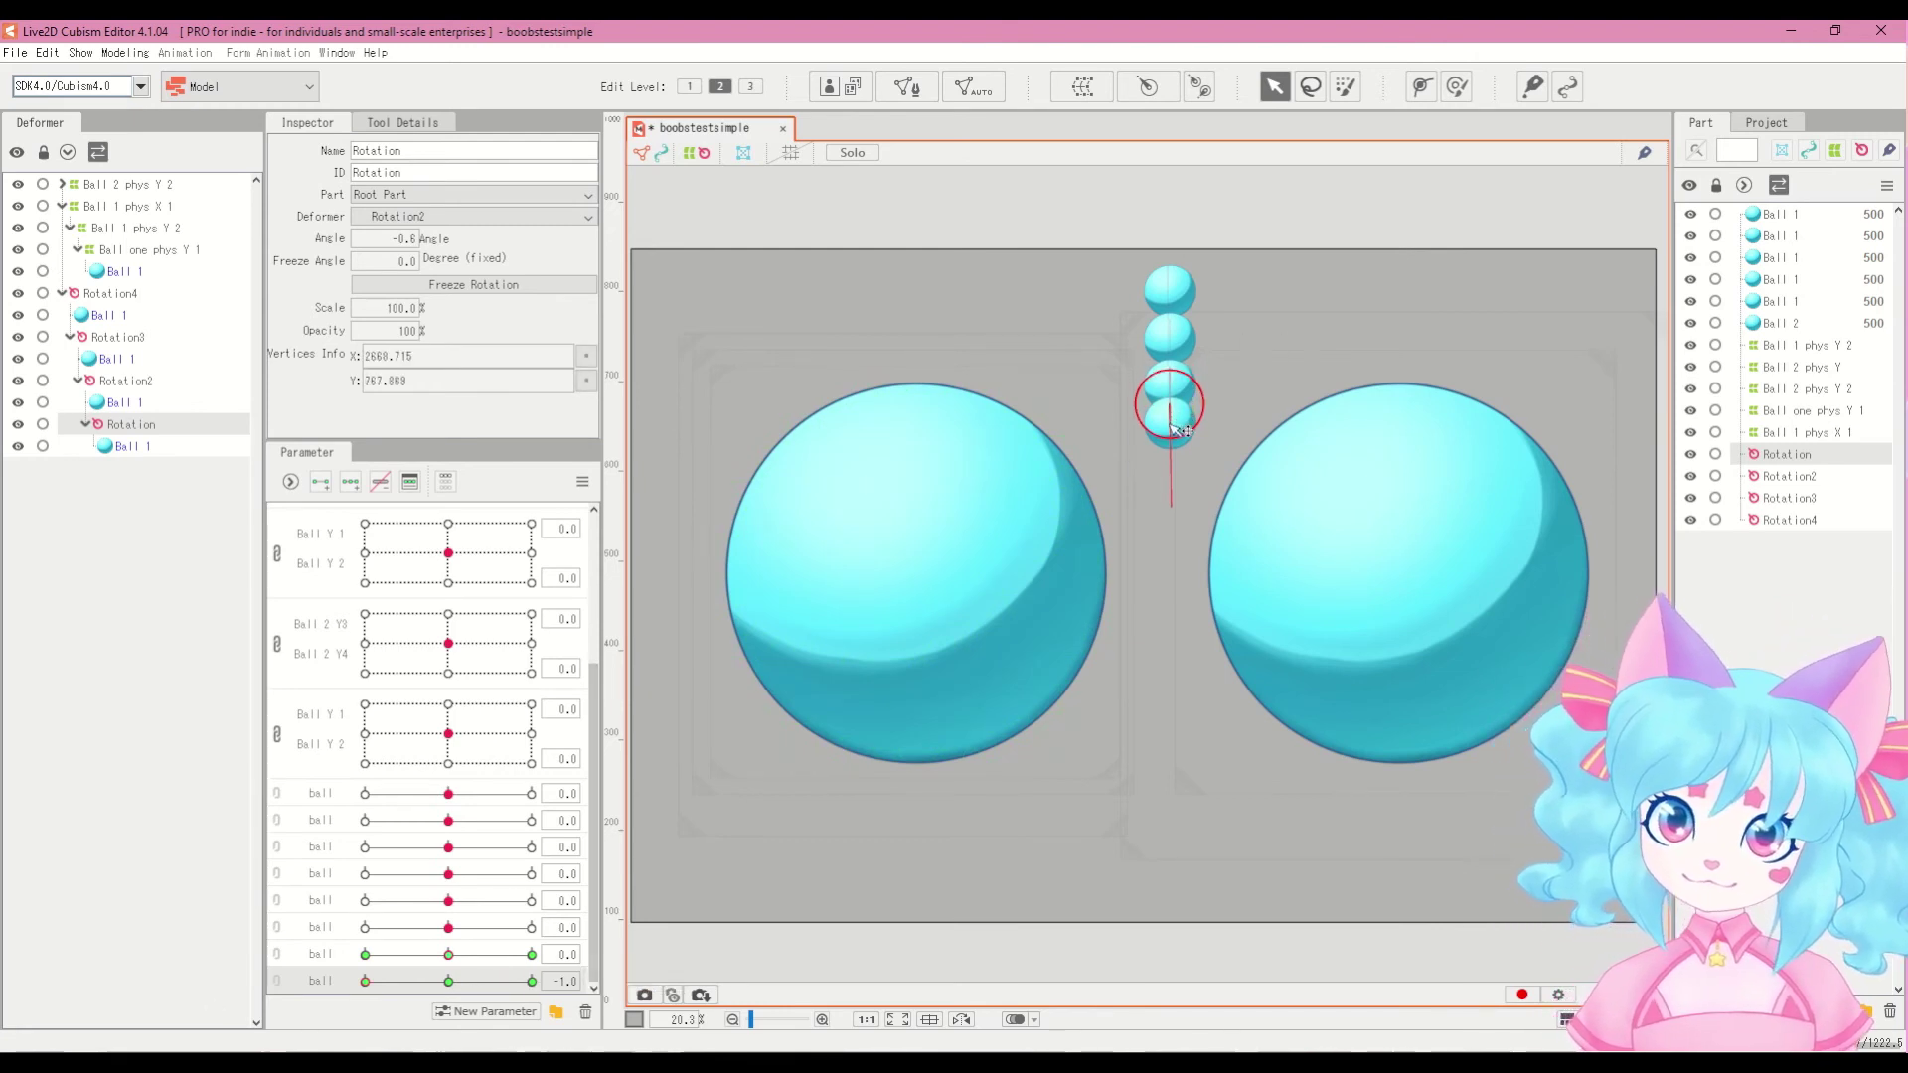
left_click_drag(1170, 406, 1170, 415)
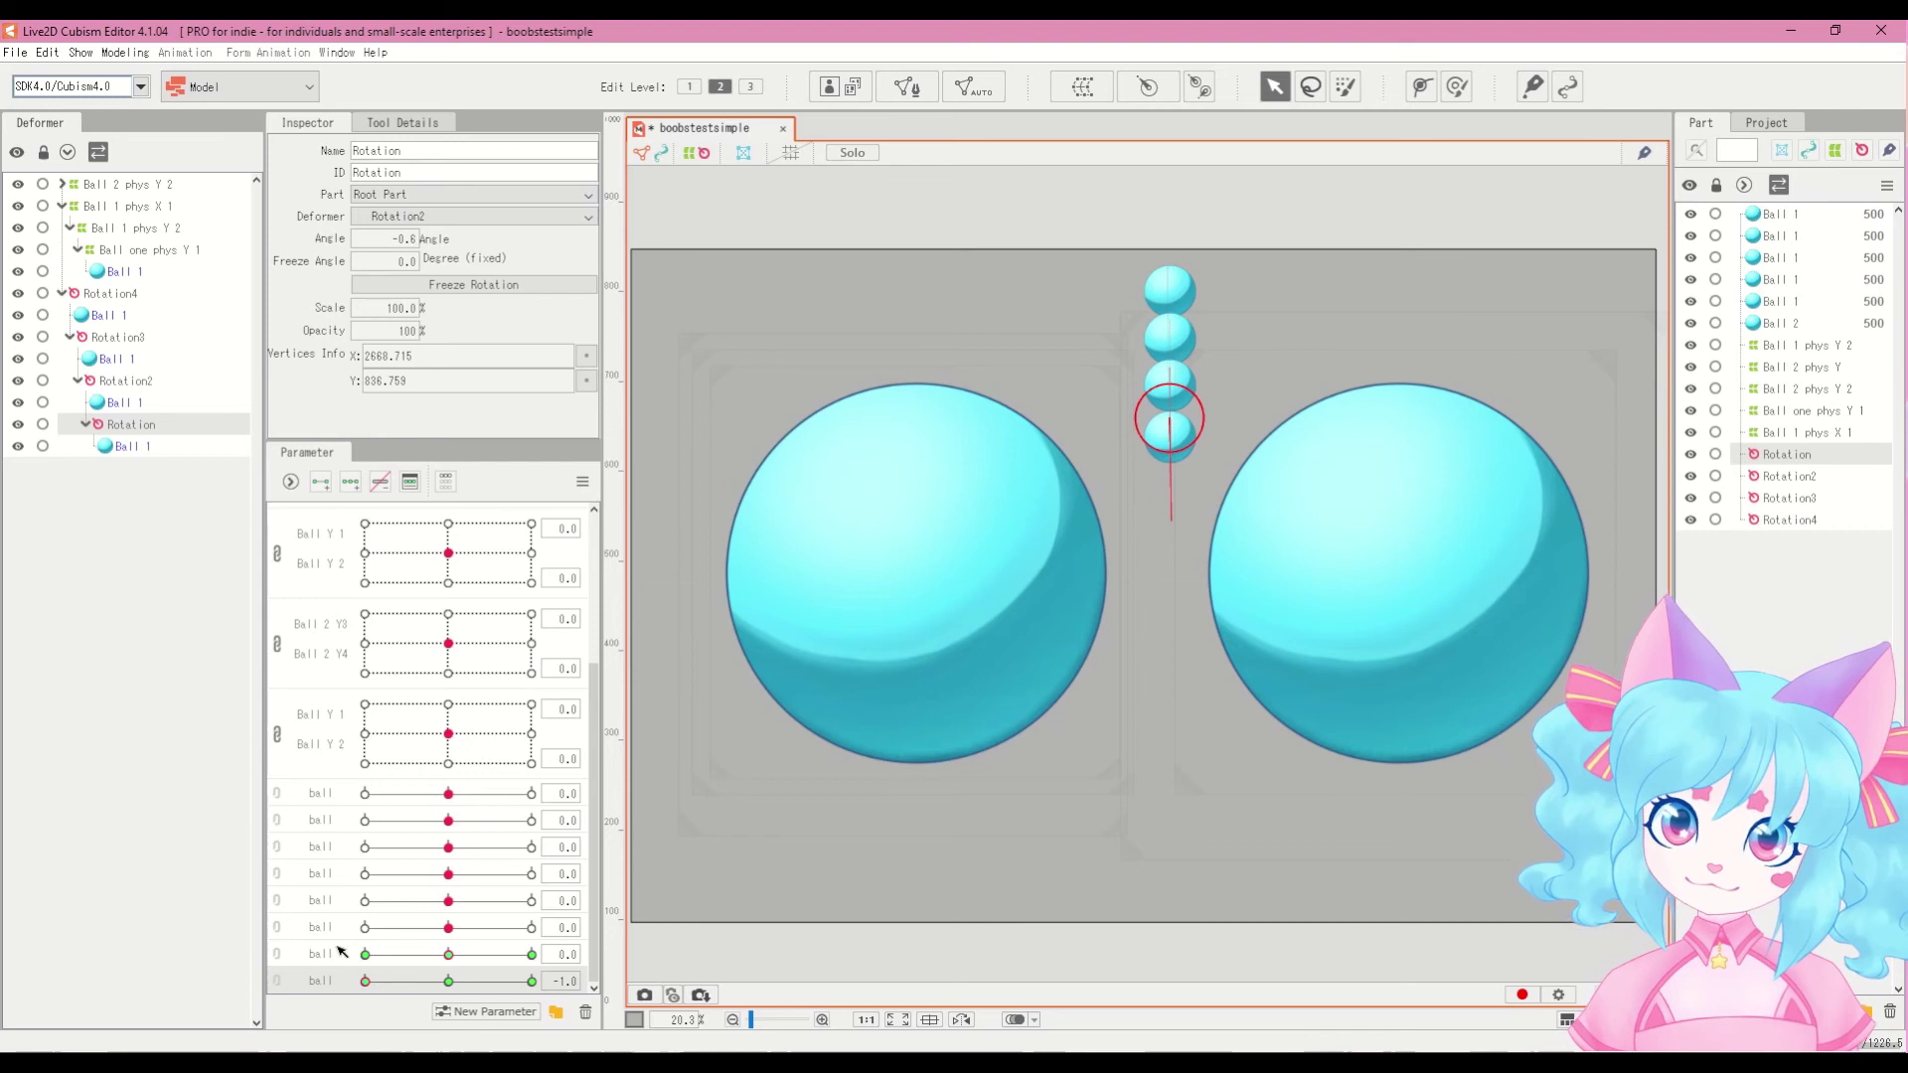
left_click(448, 980)
Step: Synthesize Rotation's corner poses, link the fourth ball parameter with its copy, and test the combined motion
left_click(582, 481)
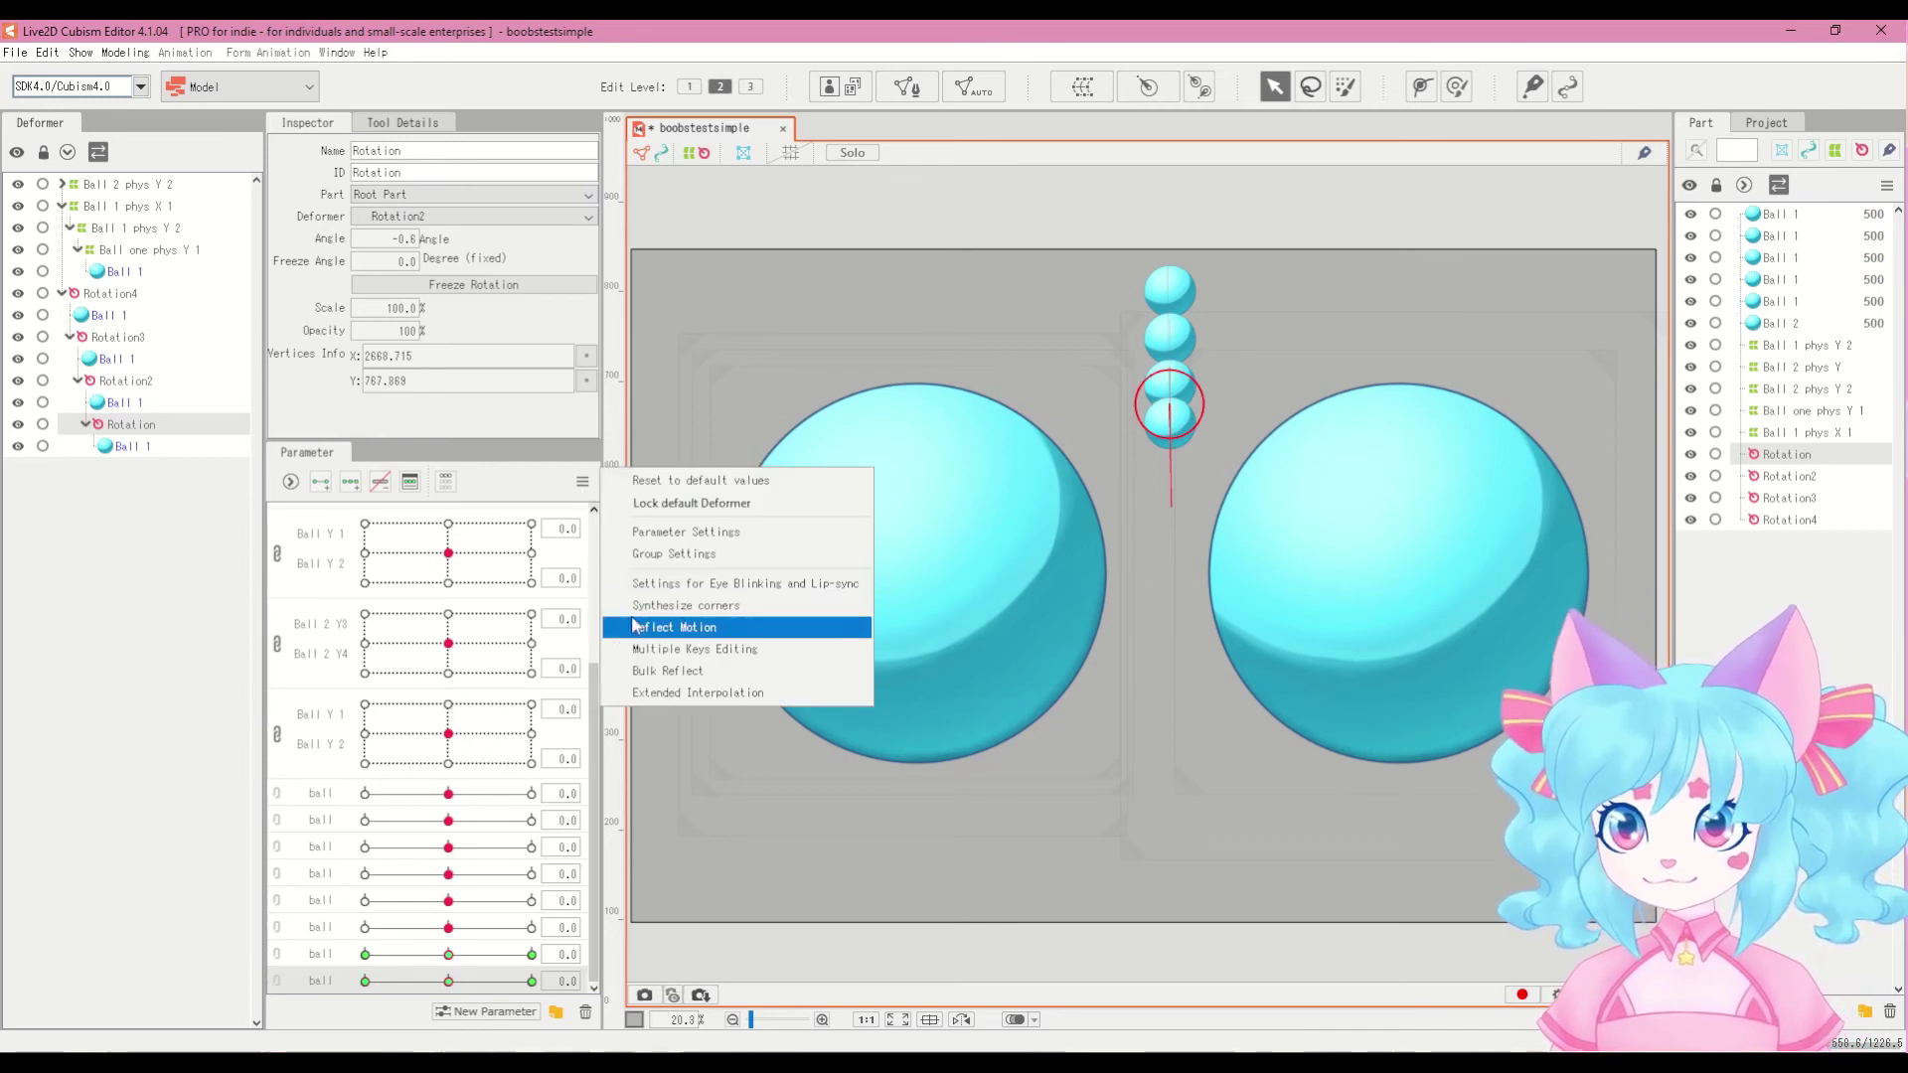
left_click(676, 627)
key("Return")
left_click(275, 967)
left_click_drag(448, 970, 458, 946)
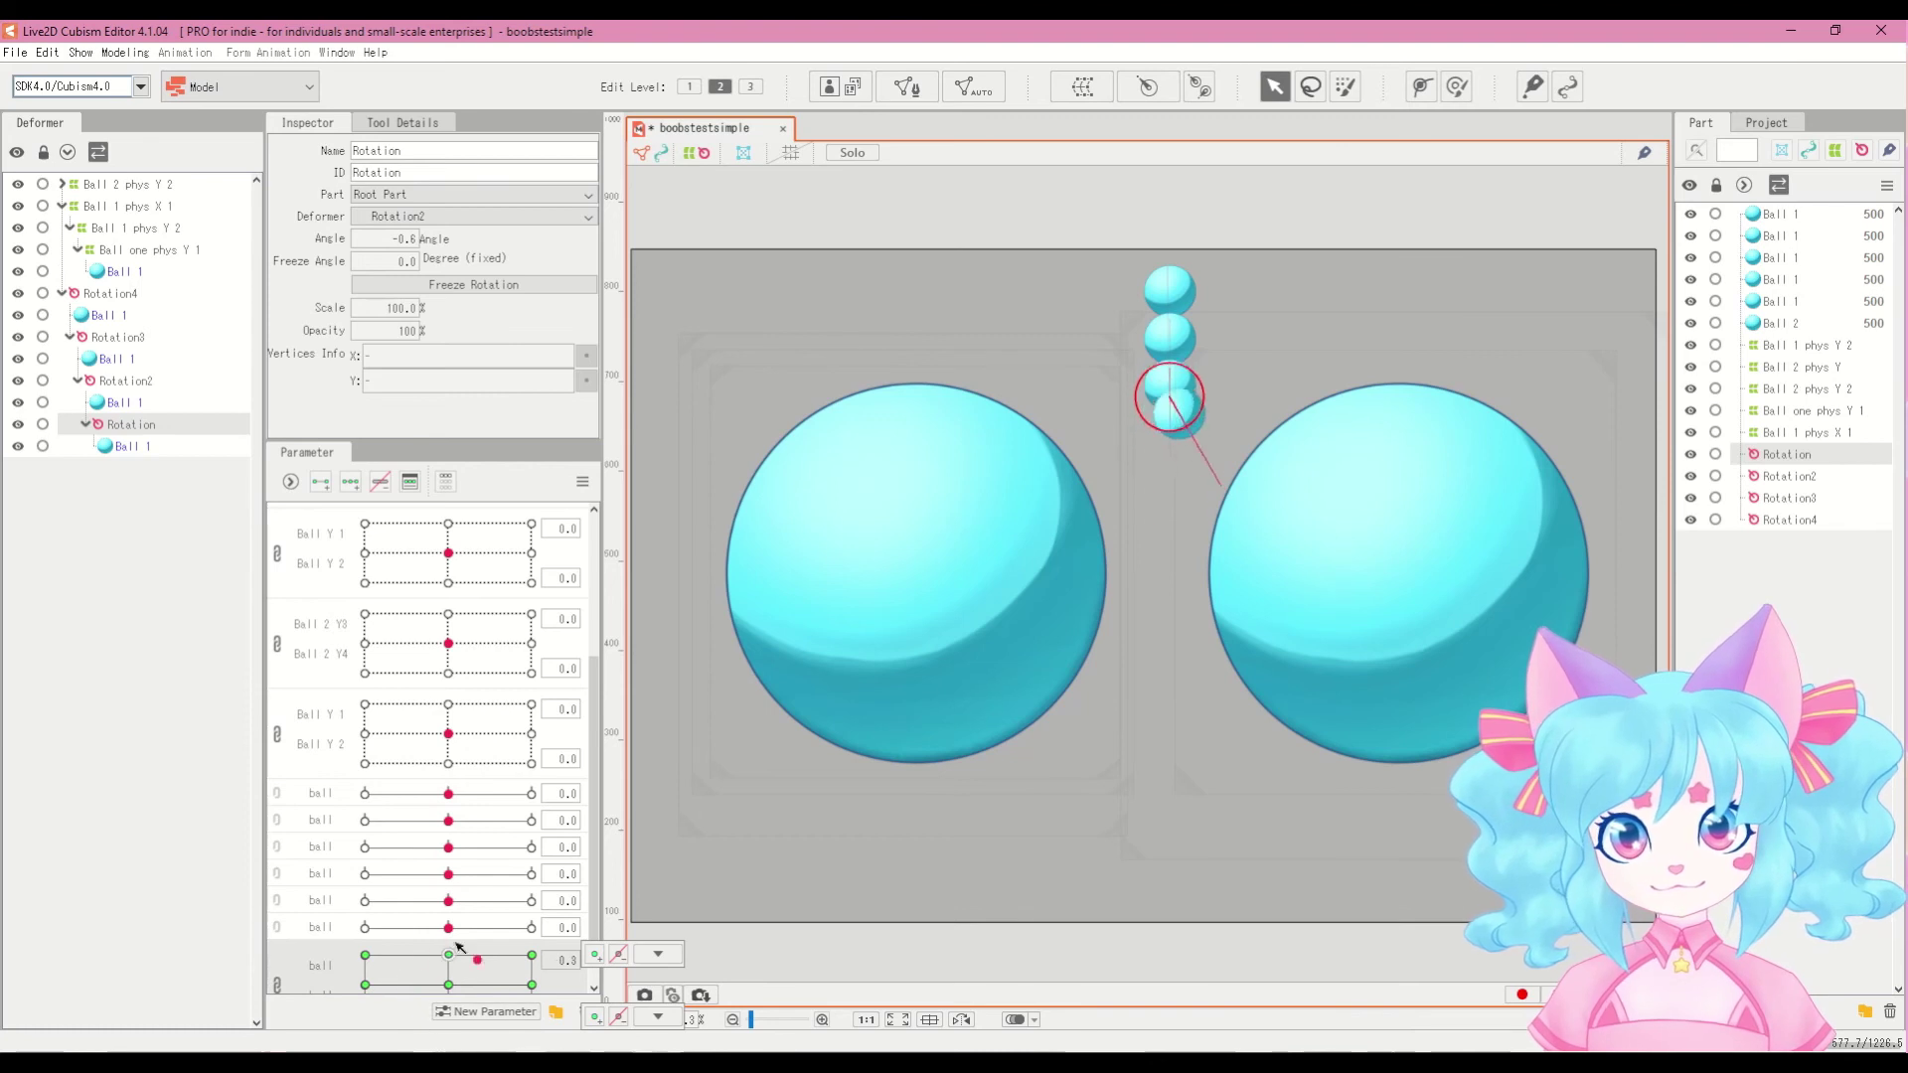
Step: Open the physics settings, duplicate the bracelet group, and set the duplicate's input parameter to Angle Y
left_click(125, 52)
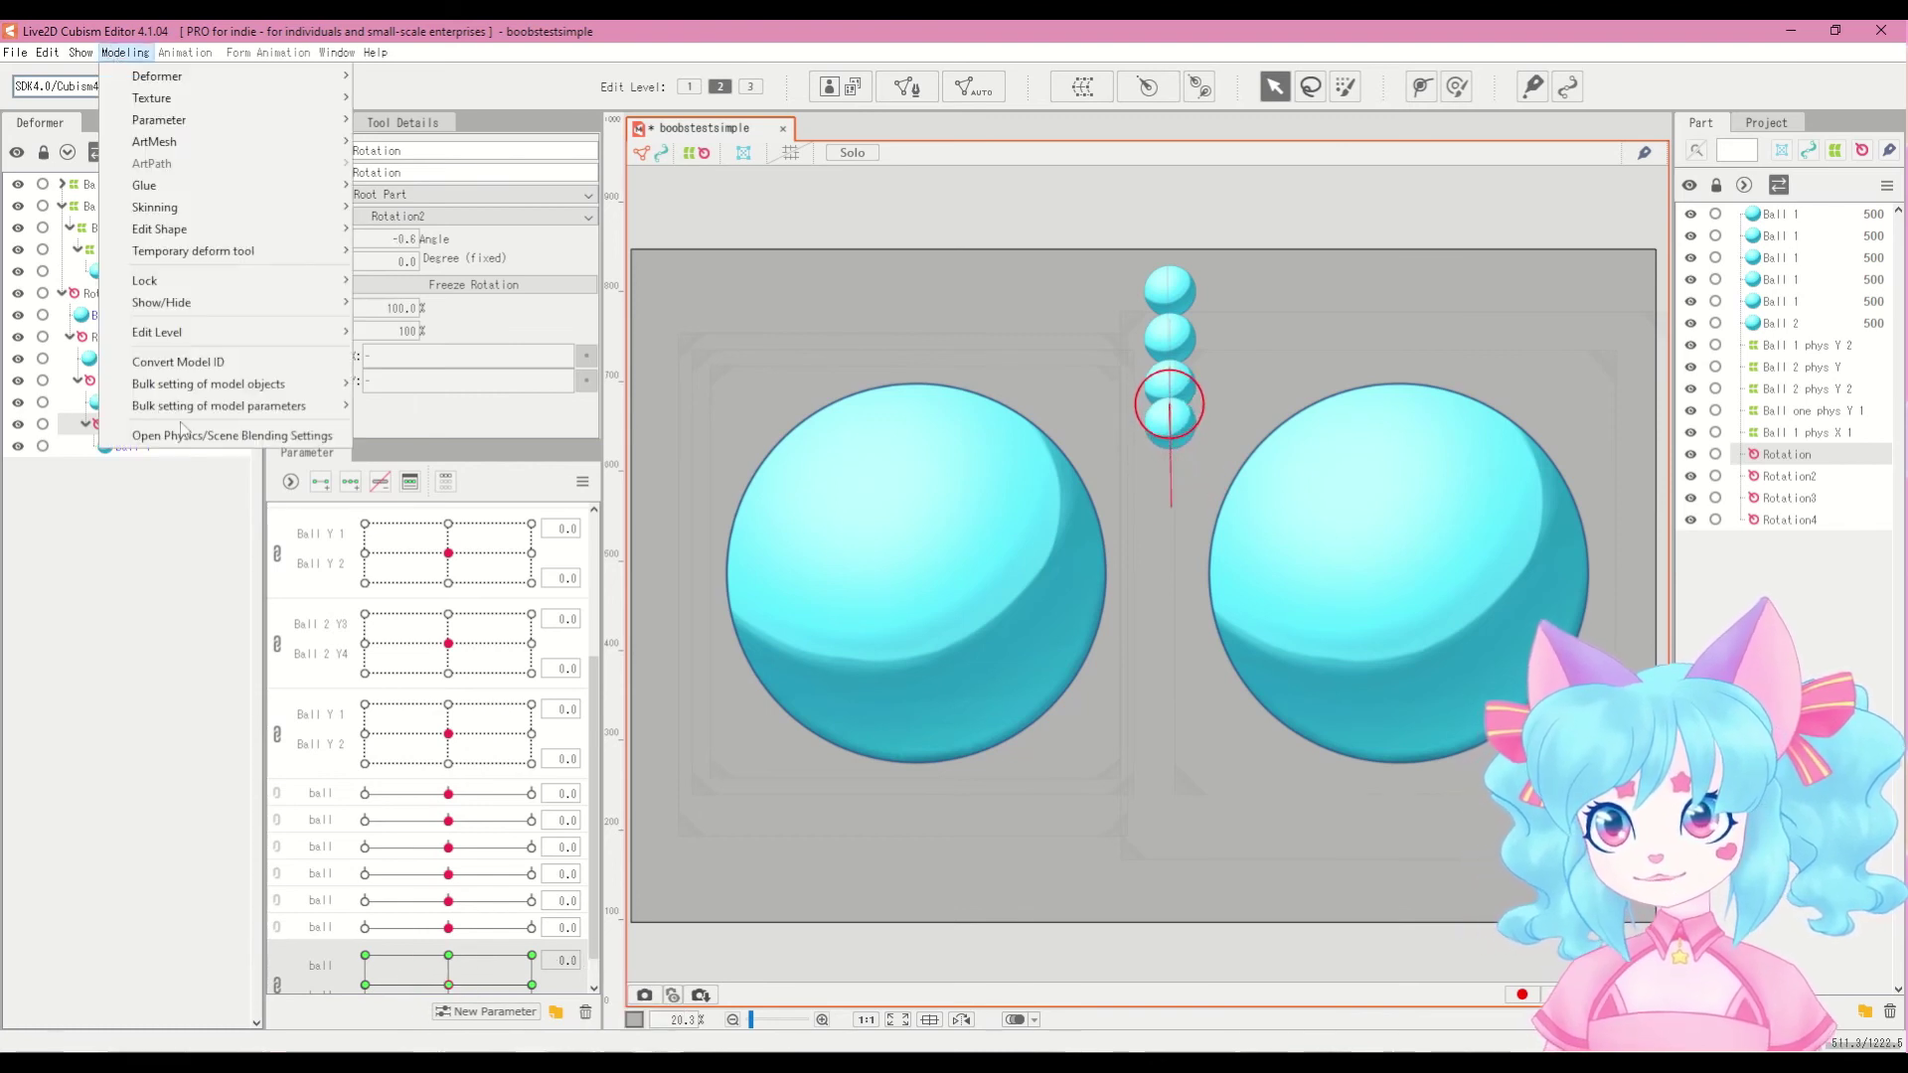
left_click(174, 437)
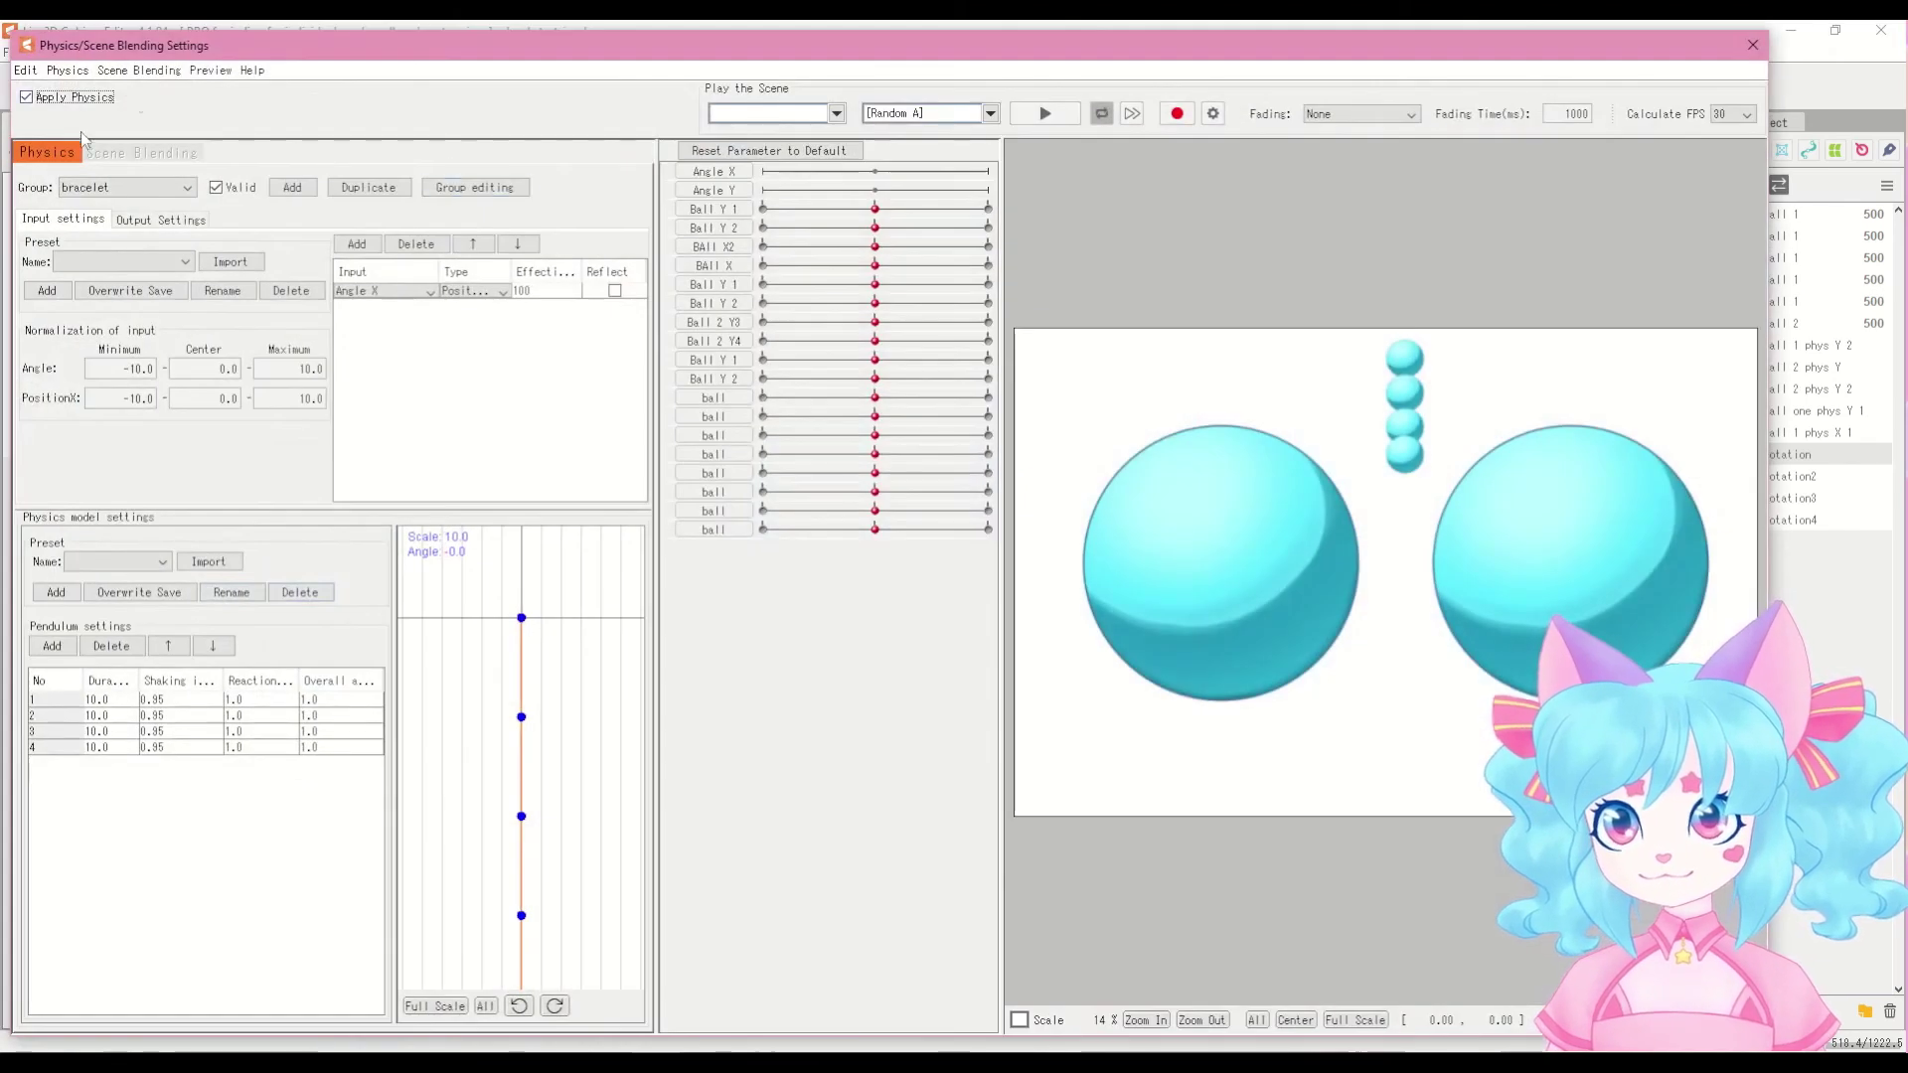
left_click(353, 191)
left_click(849, 622)
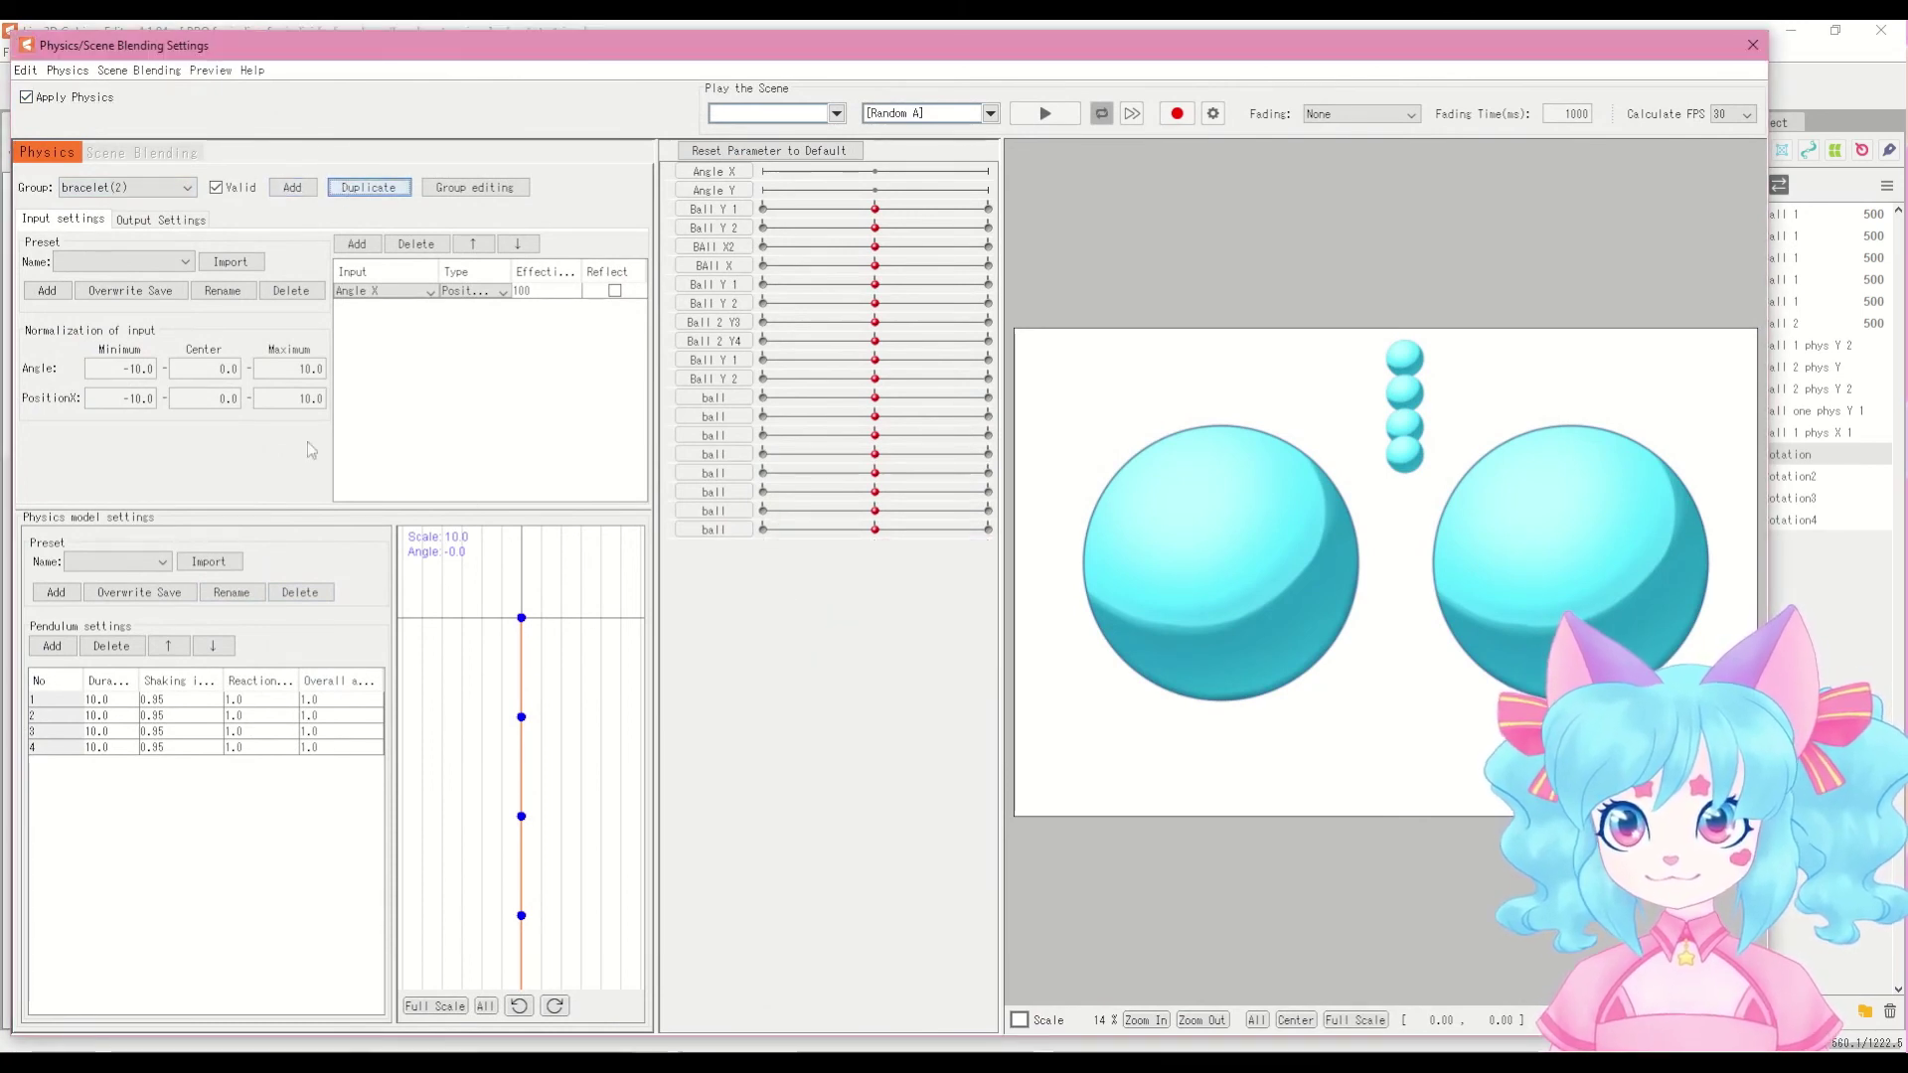
left_click(365, 296)
left_click(355, 320)
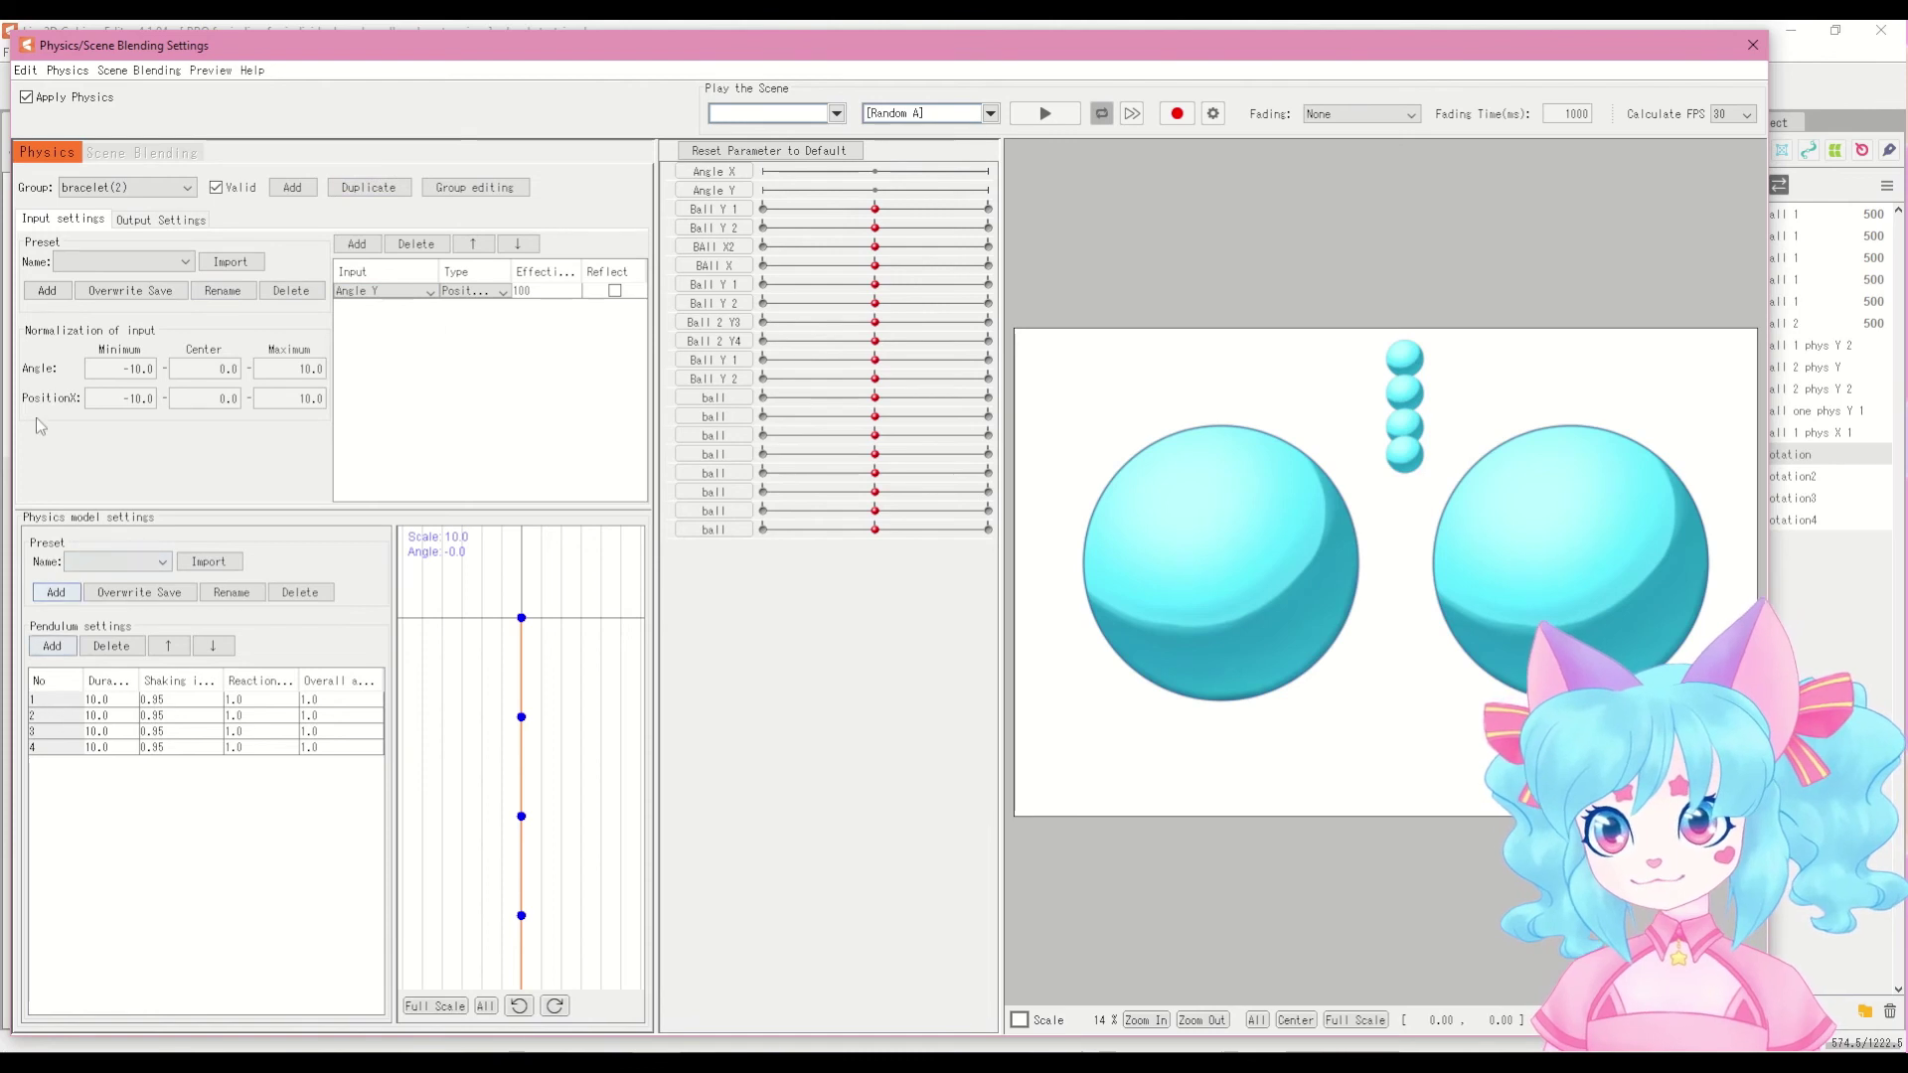
Step: Replace the bracelet(2) group's outputs with the four copied ball parameters, the second, fourth, sixth and eighth ball entries
left_click(160, 220)
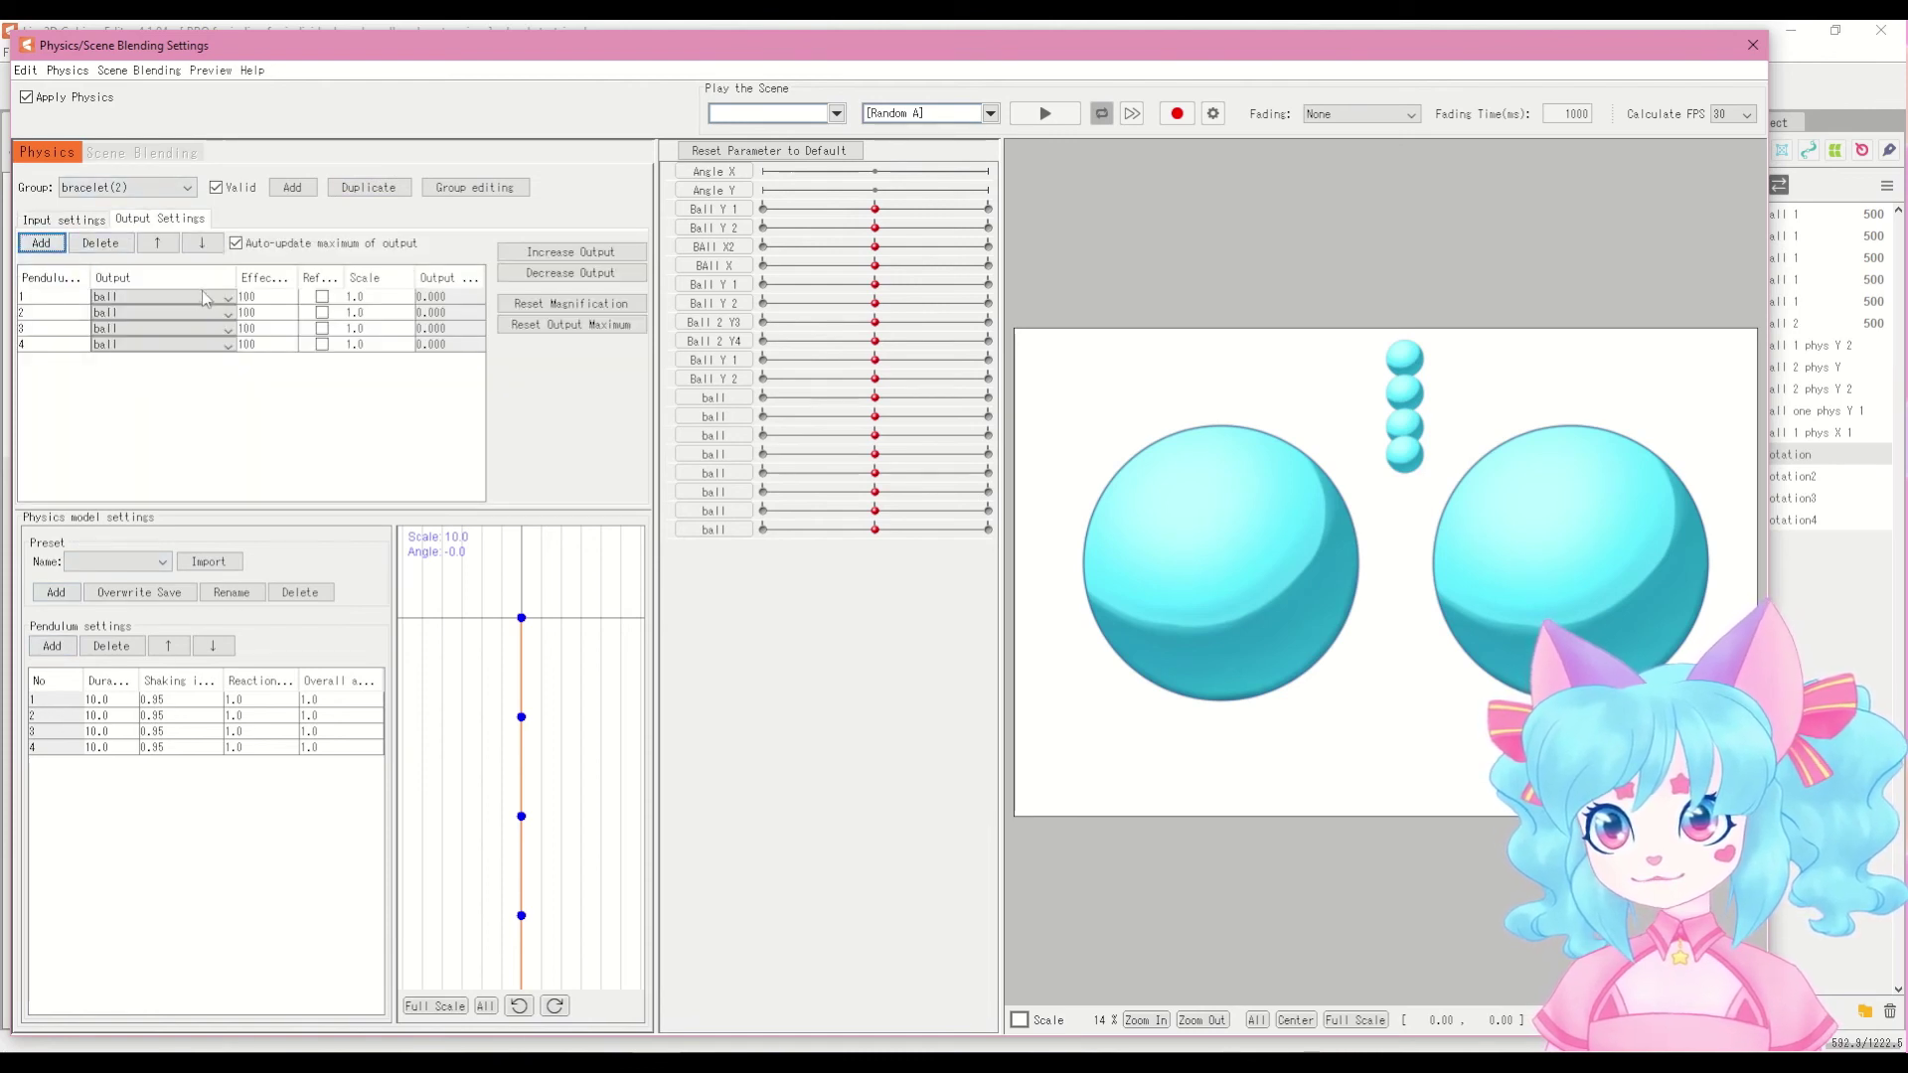
left_click(70, 298)
left_click(80, 344, "shift")
left_click(101, 243)
left_click(41, 243)
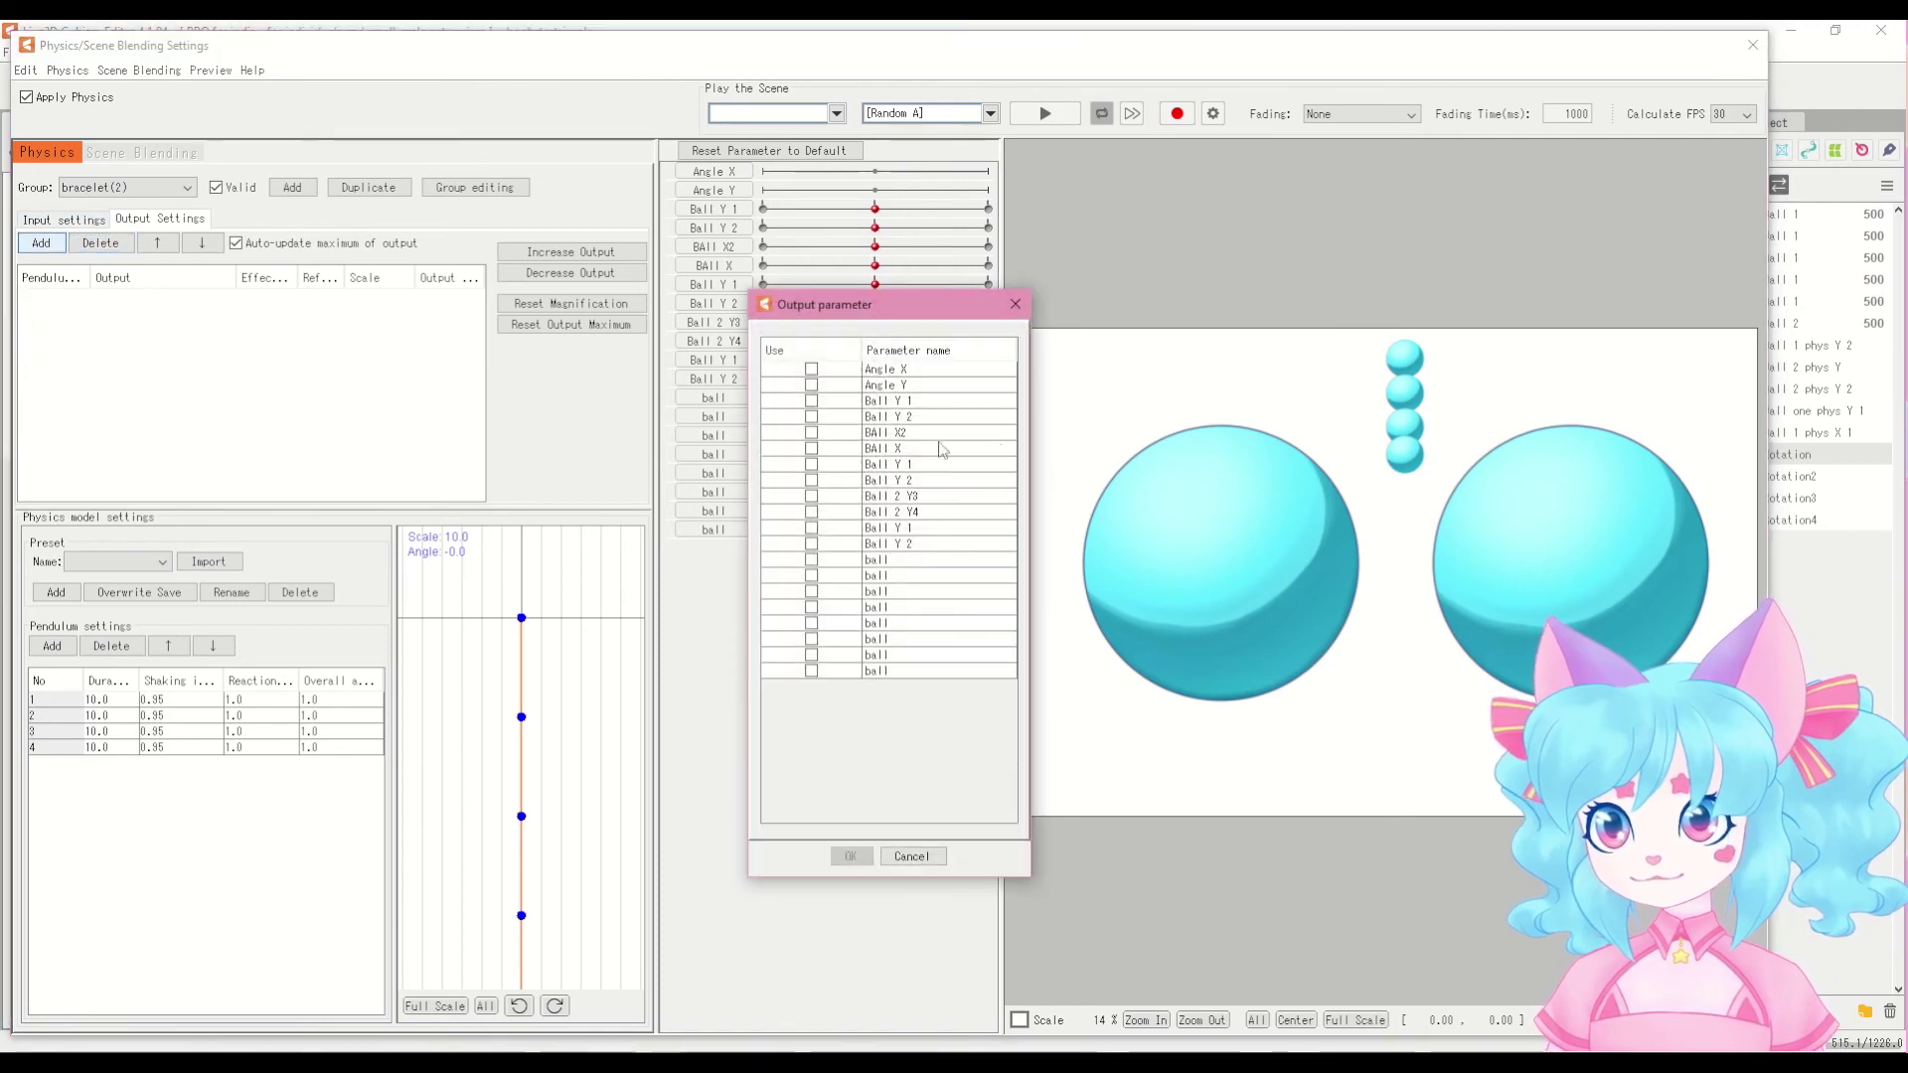
left_click(811, 577)
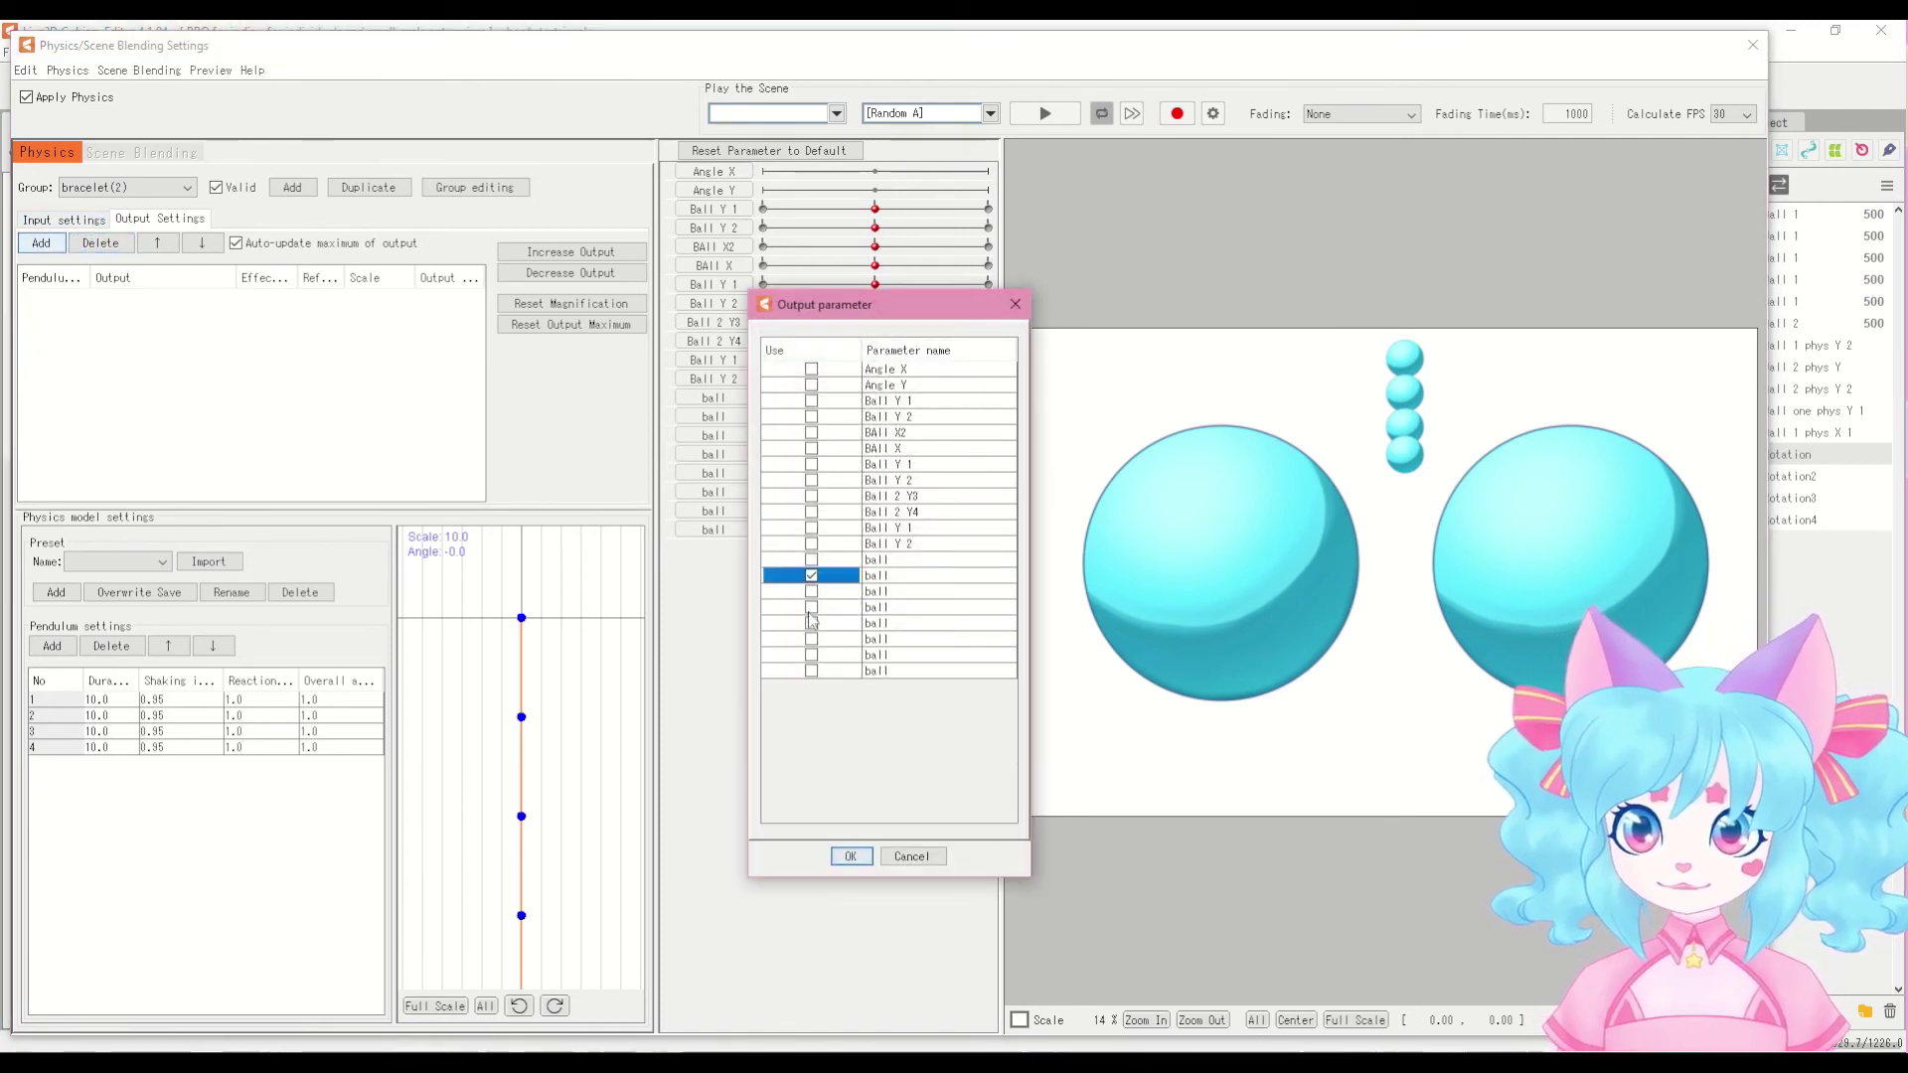
left_click(811, 607)
left_click(811, 639)
left_click(811, 671)
left_click(850, 856)
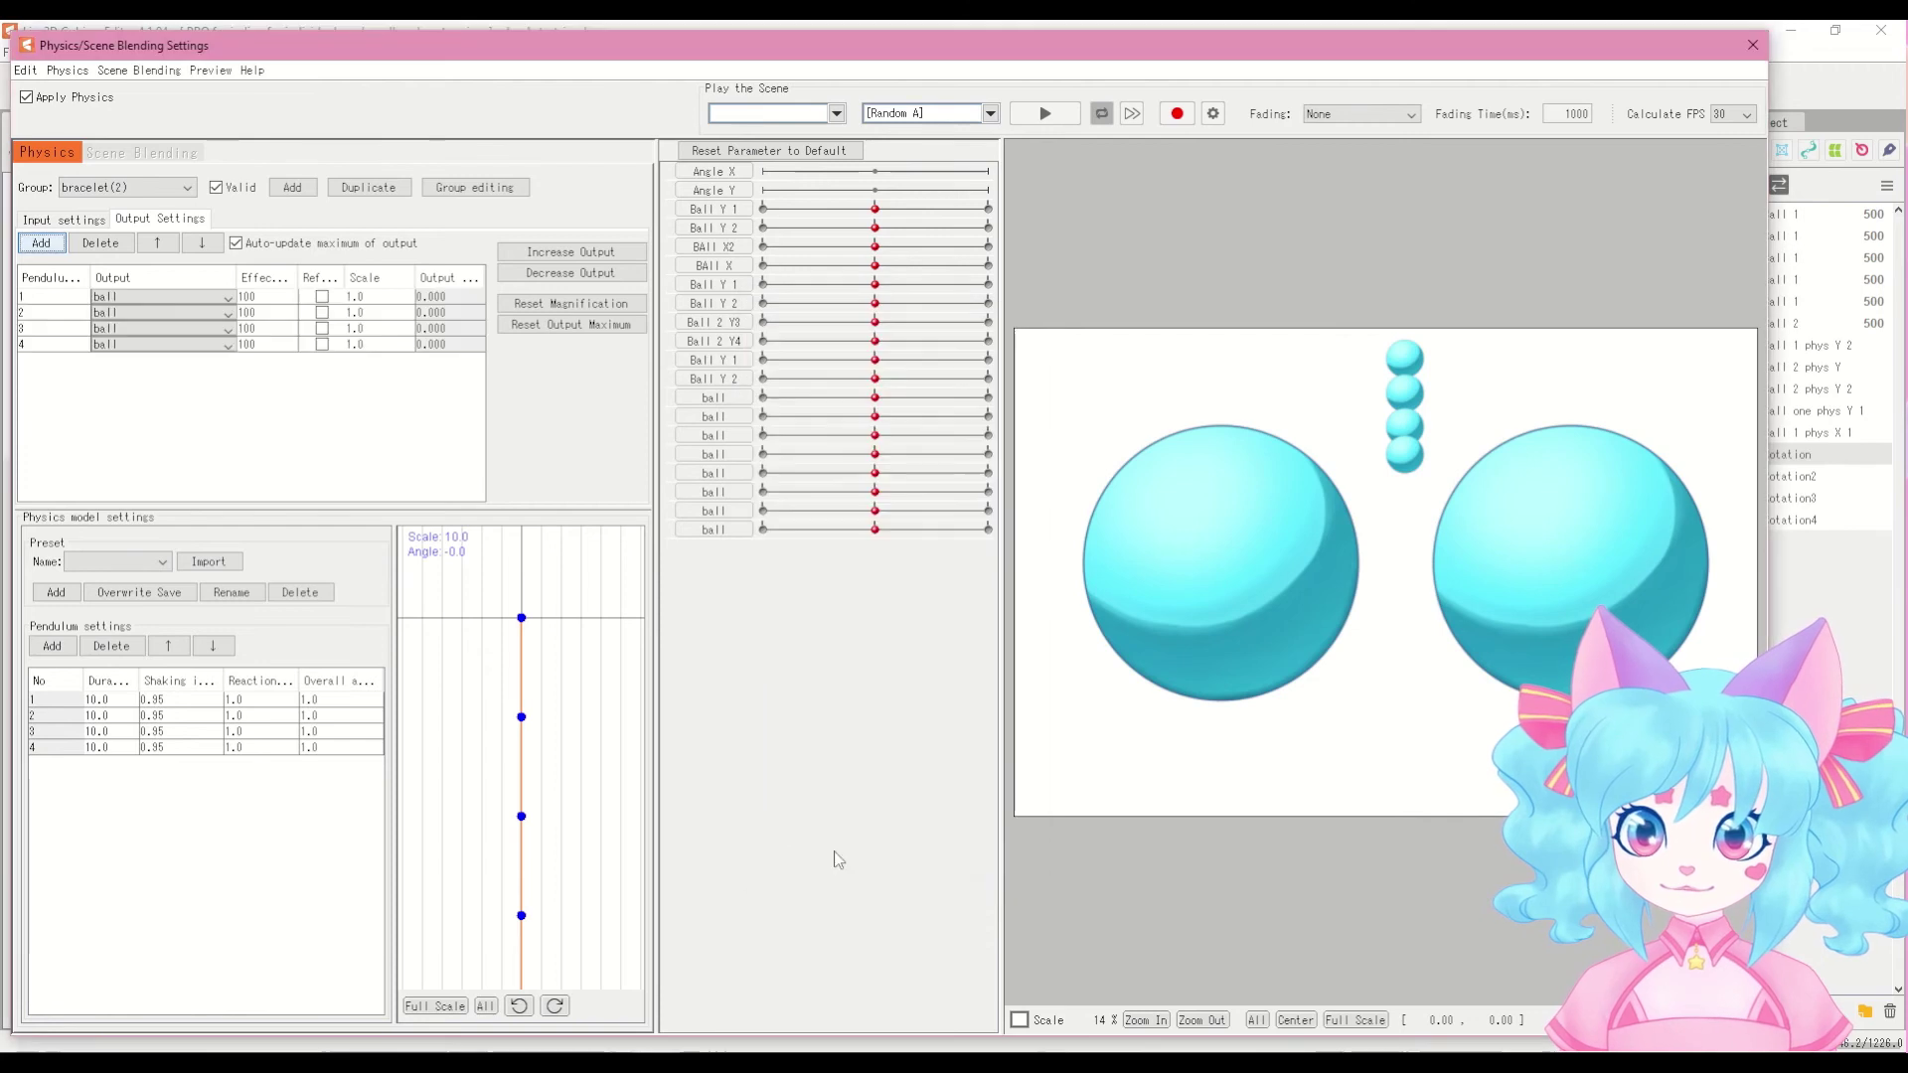
Step: Combine Angle X and Angle Y into one control and swing it in all directions to test the bracelet's physics
left_click_drag(883, 195, 945, 229)
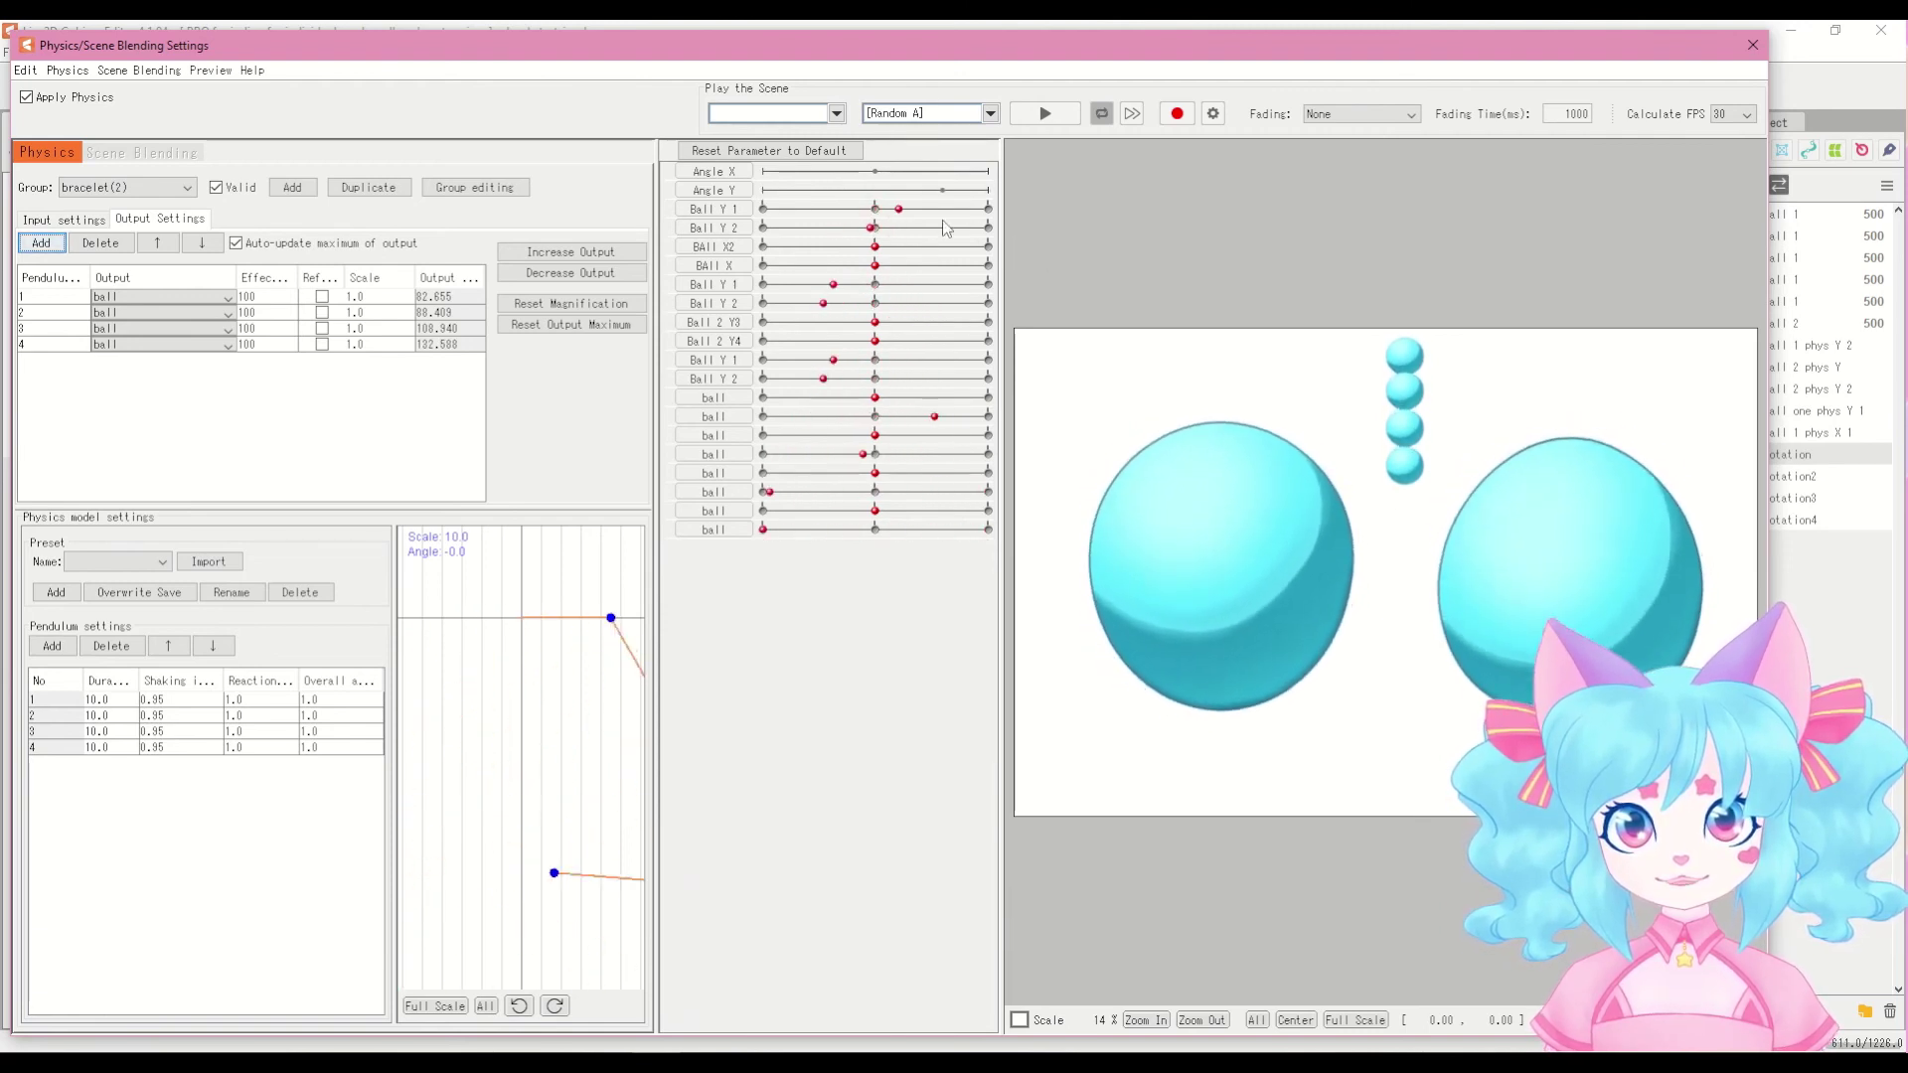
left_click_drag(713, 190, 713, 171)
left_click_drag(939, 201, 902, 240)
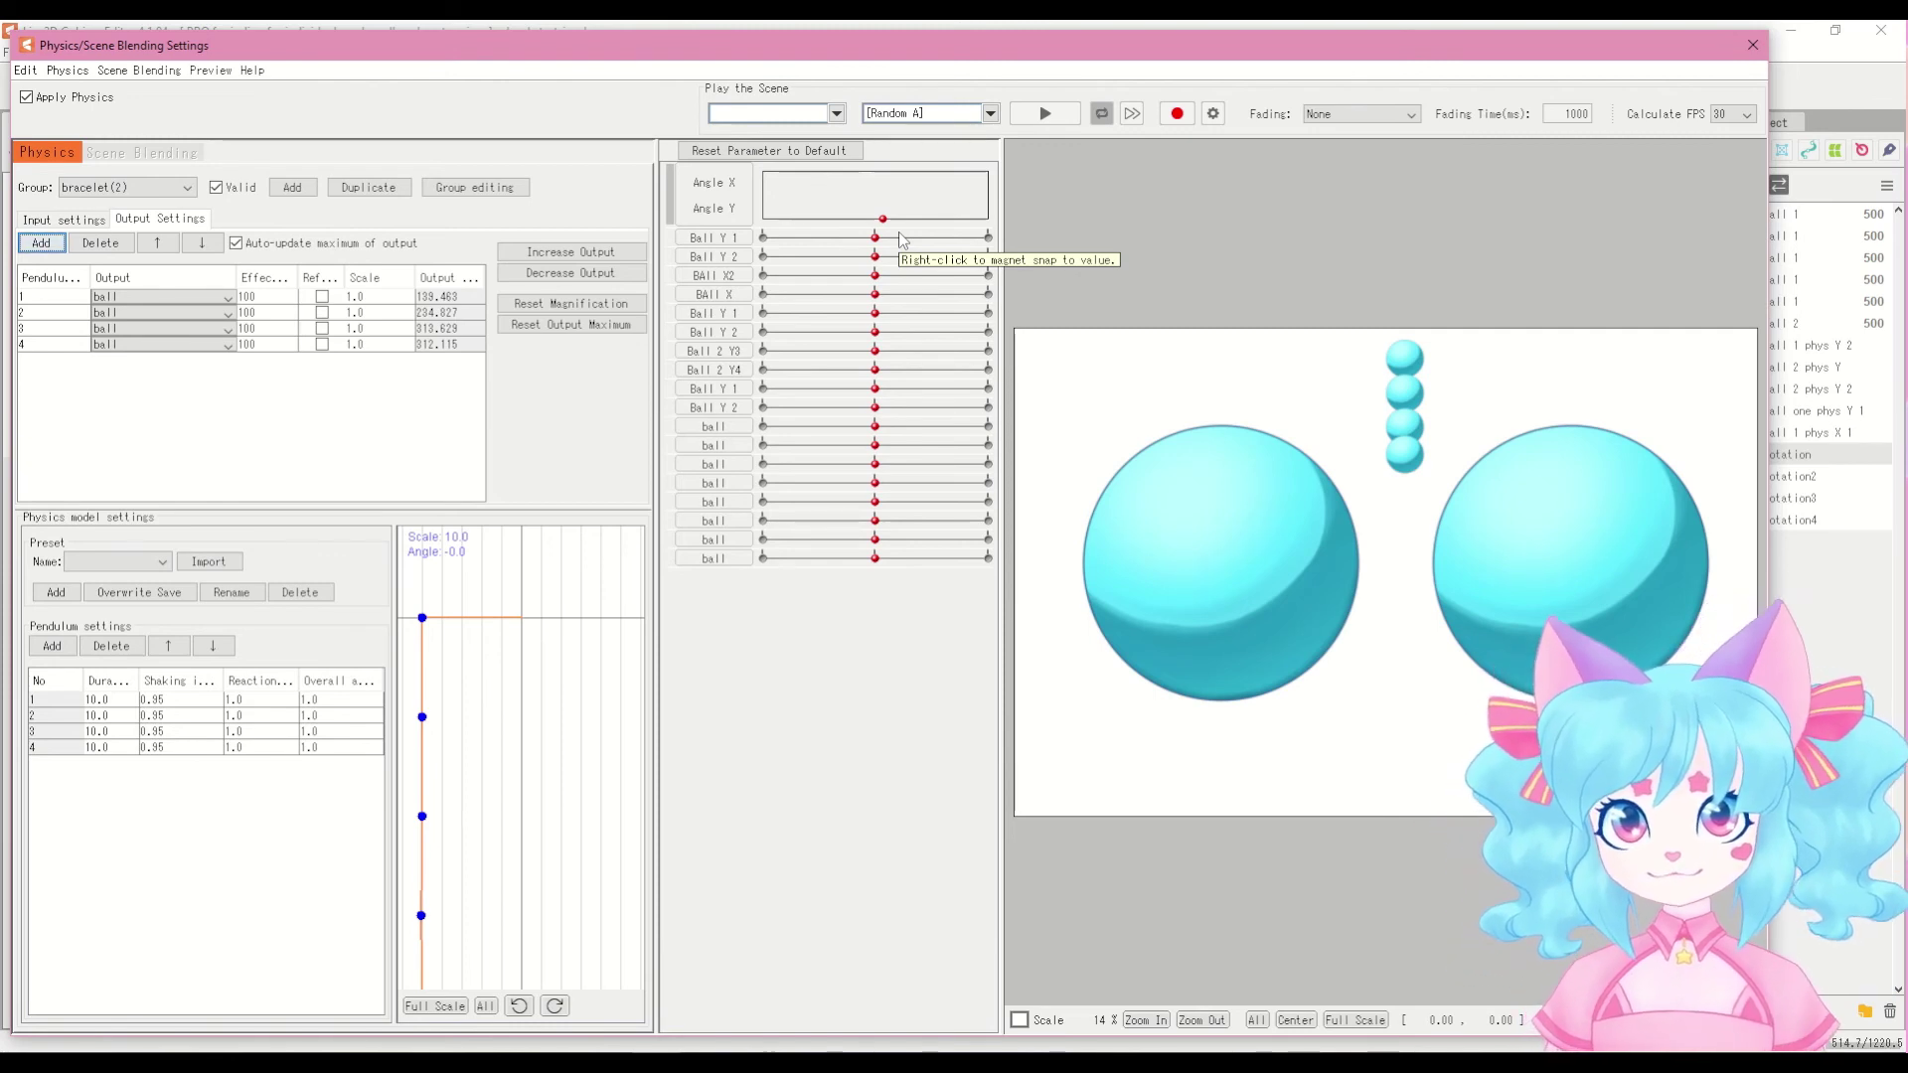
left_click_drag(860, 200, 891, 159)
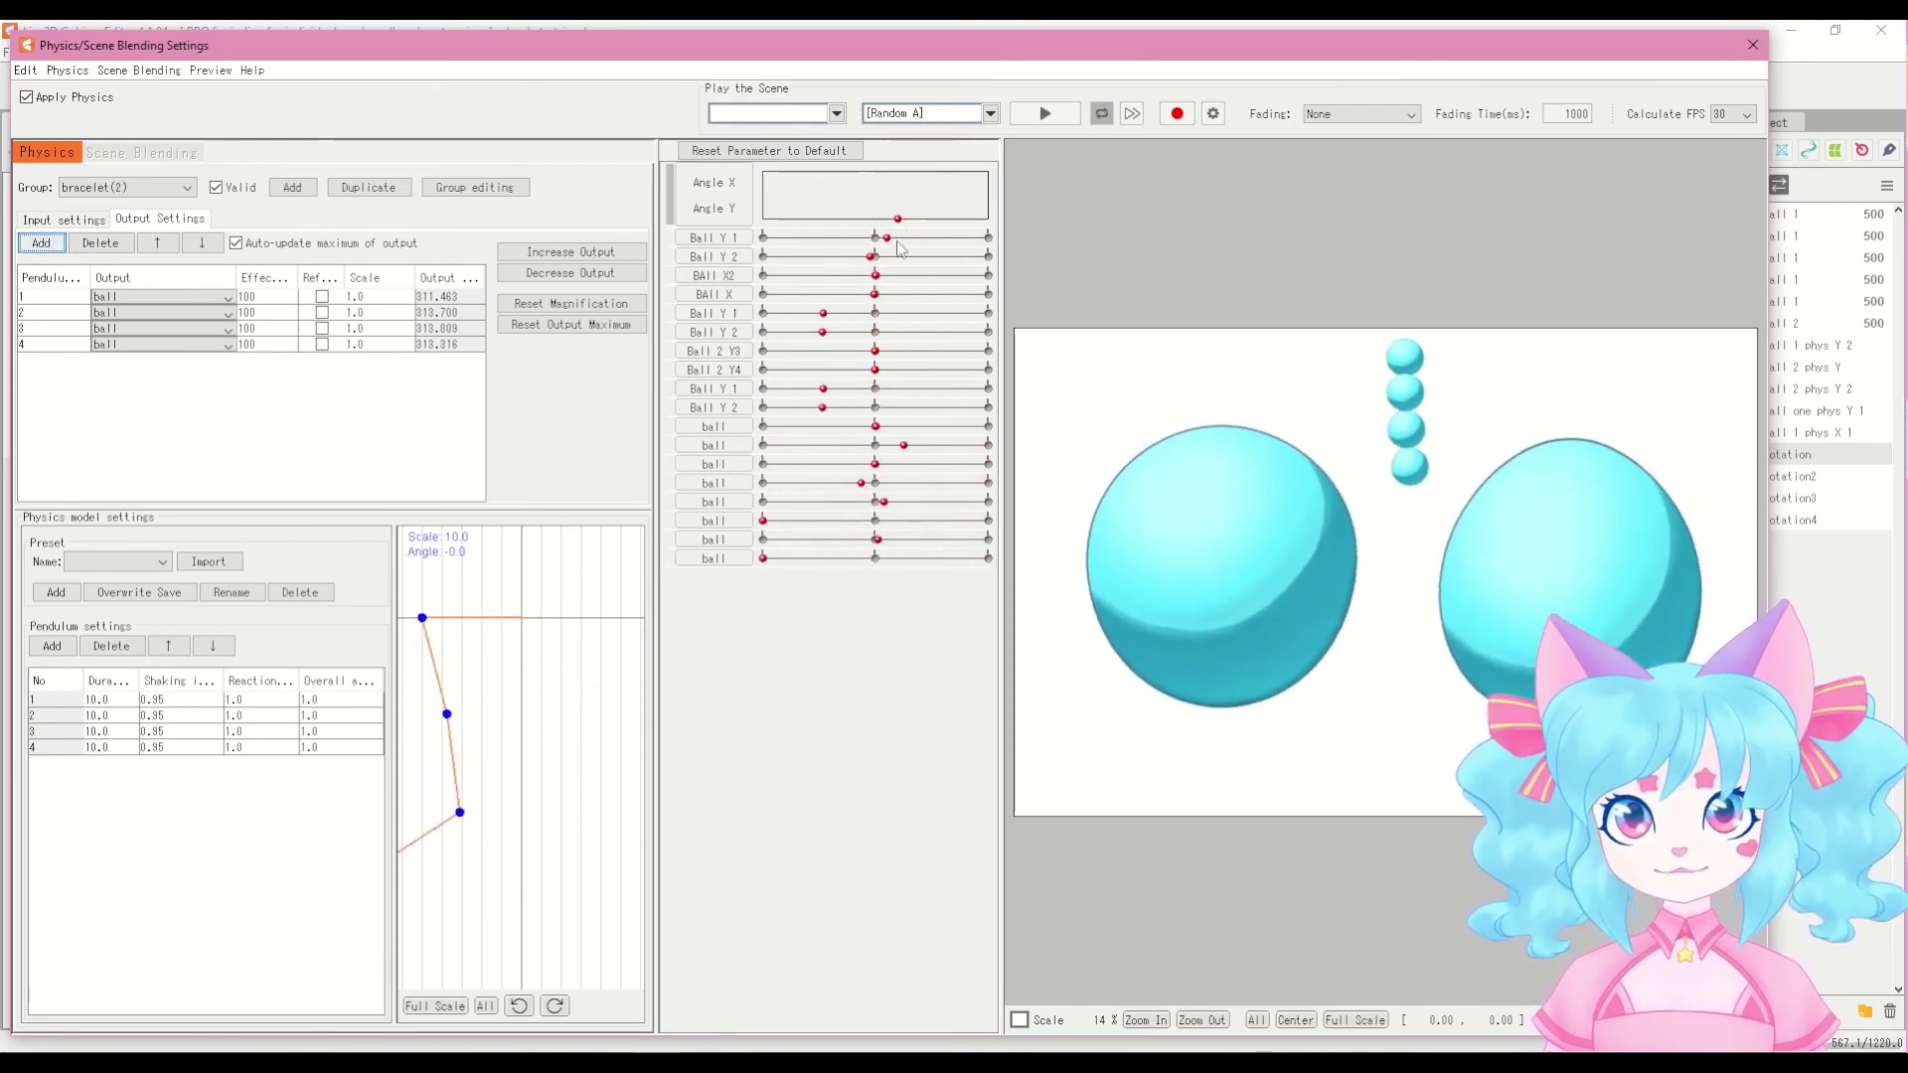
left_click_drag(781, 172, 858, 247)
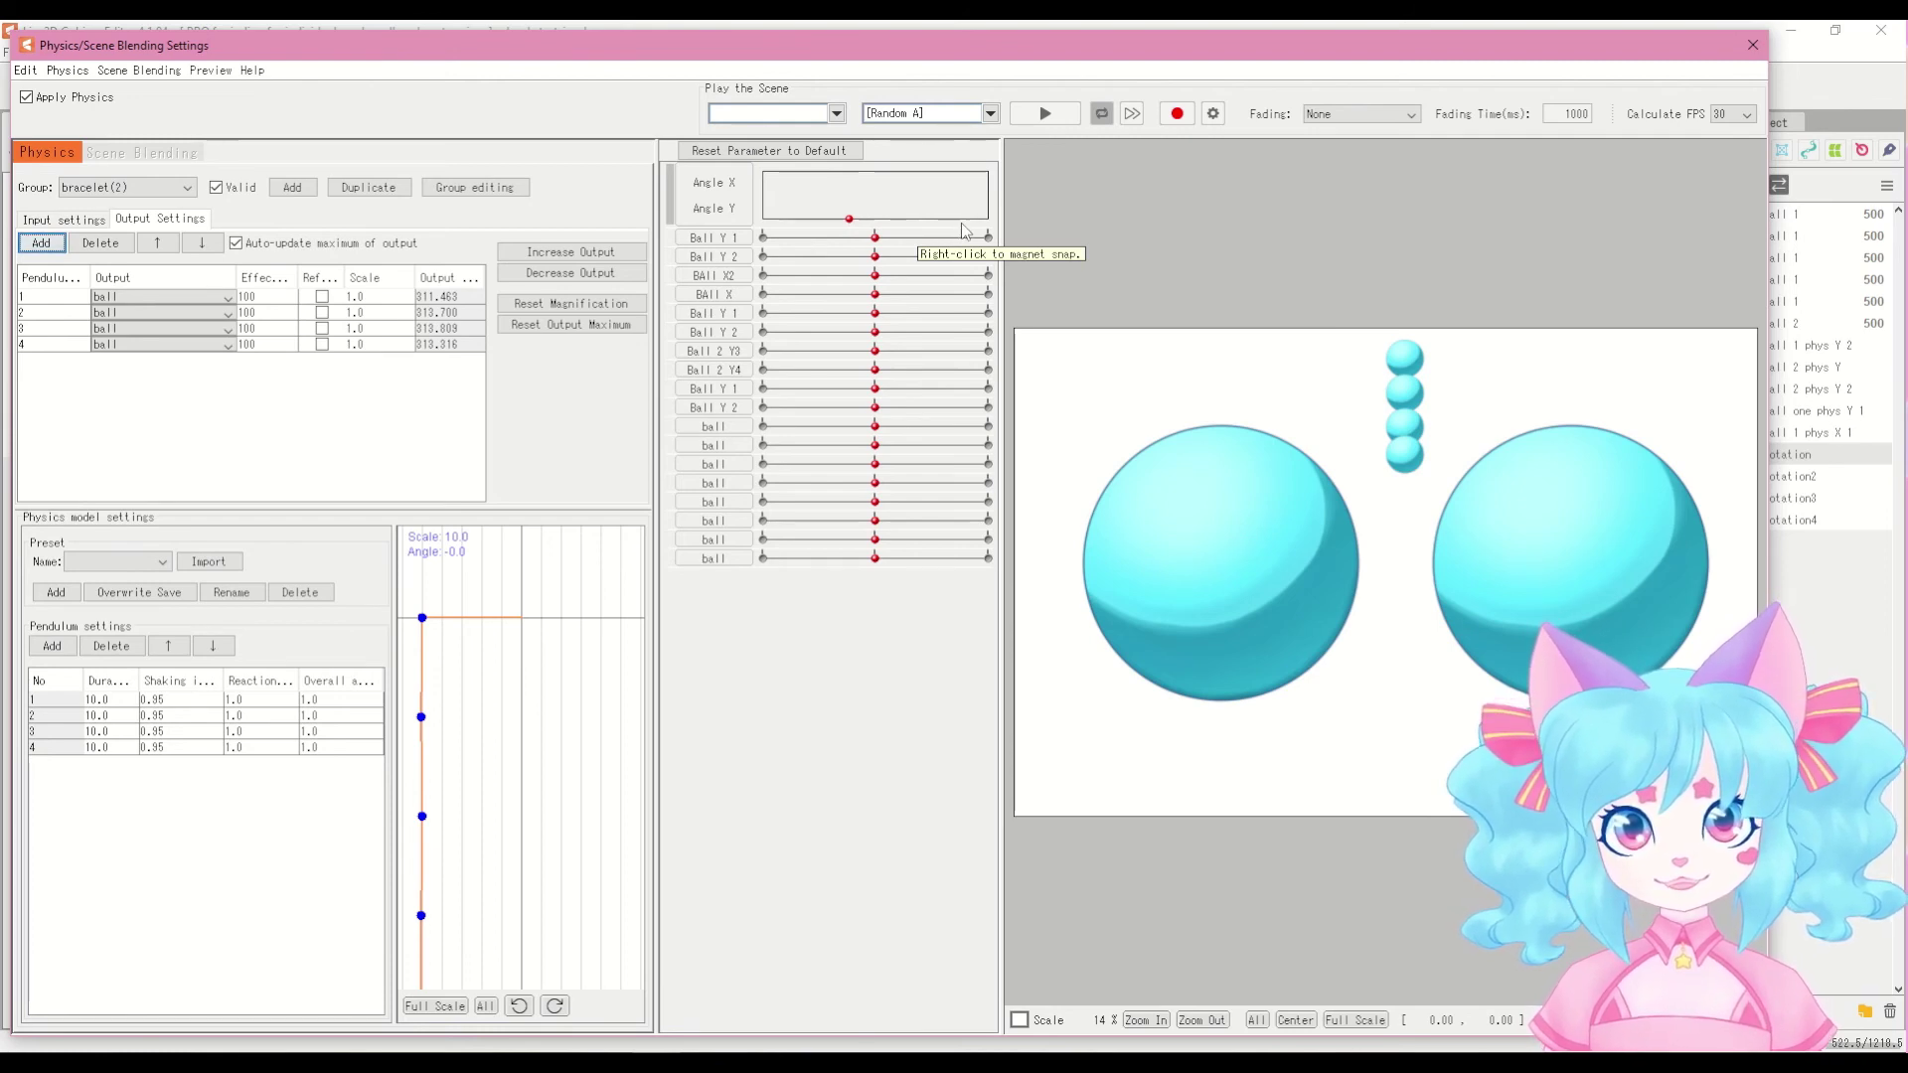
mouse_move(899, 216)
left_mouse_down()
mouse_move(912, 203)
mouse_move(773, 179)
mouse_move(874, 198)
mouse_move(914, 181)
mouse_move(912, 243)
mouse_move(874, 198)
mouse_move(796, 180)
mouse_move(900, 221)
mouse_move(809, 191)
mouse_move(929, 193)
left_mouse_up()
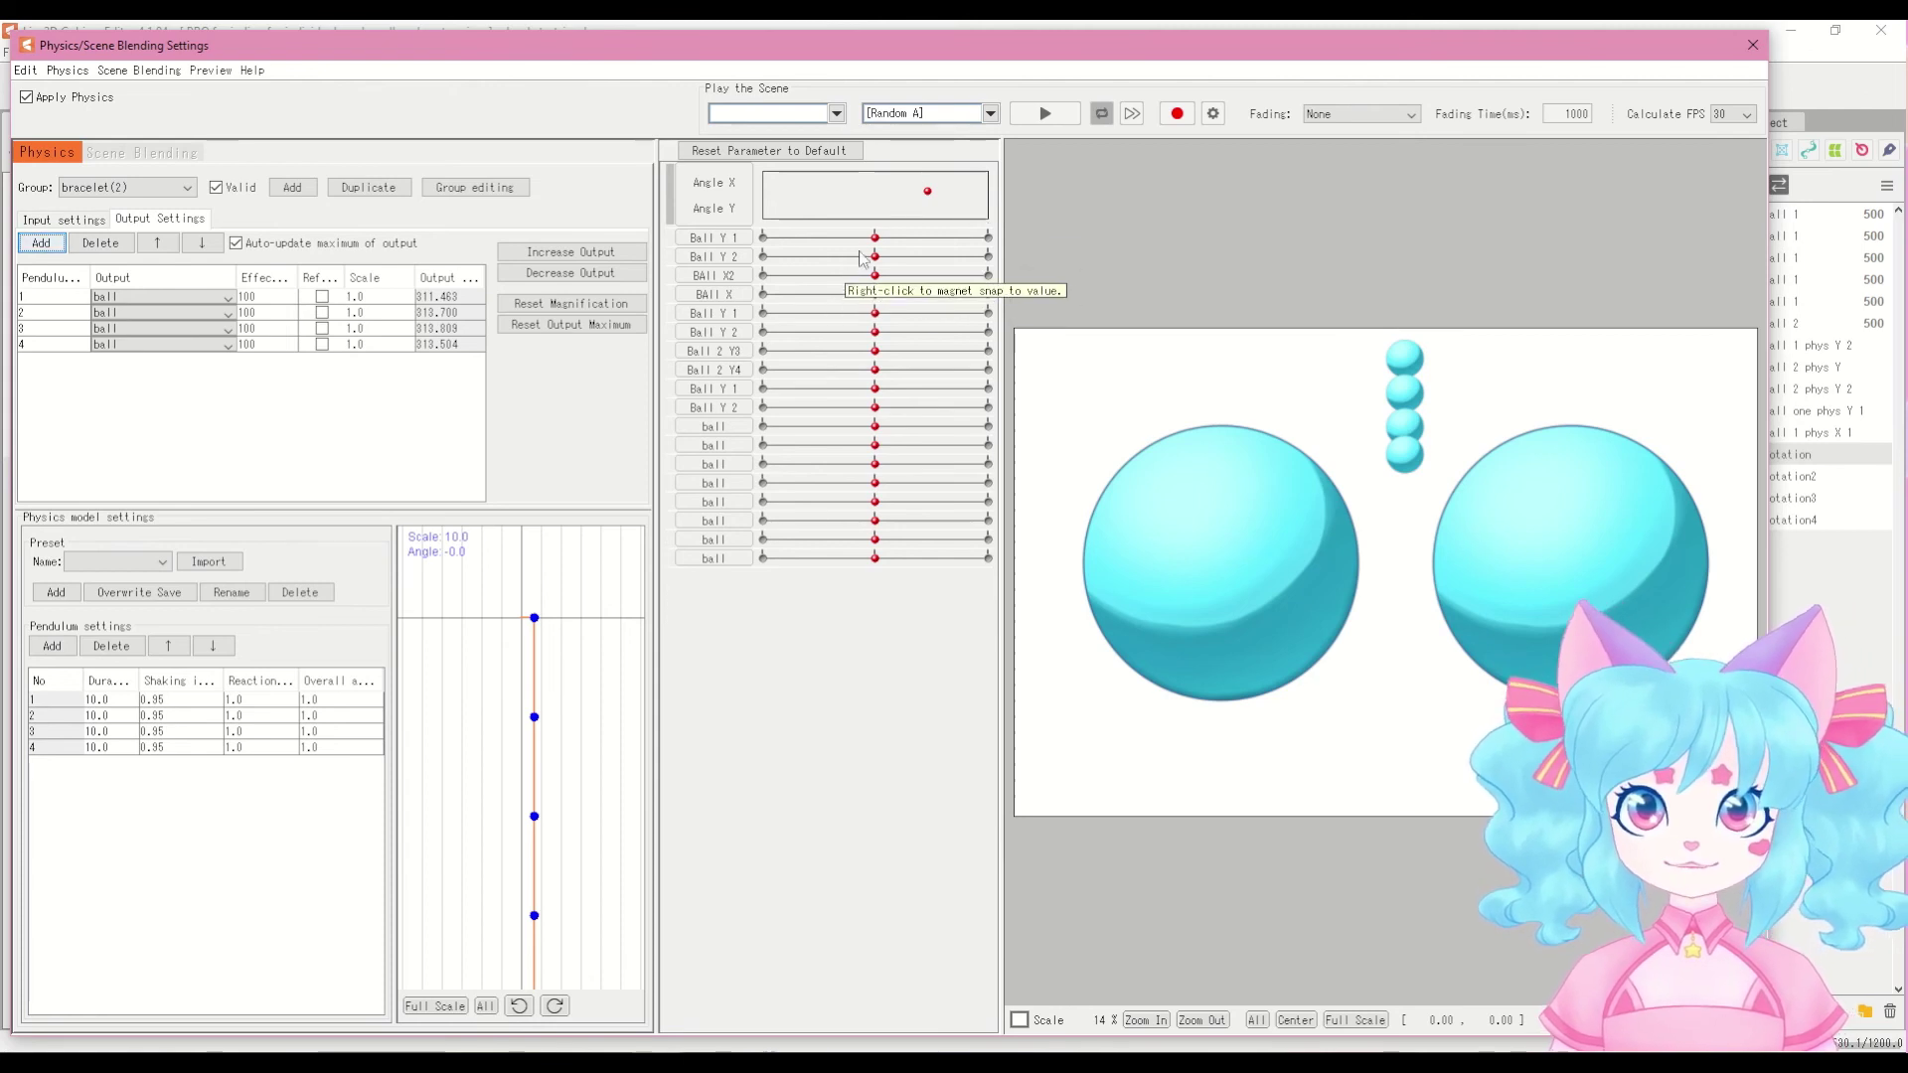
left_click_drag(927, 191, 849, 189)
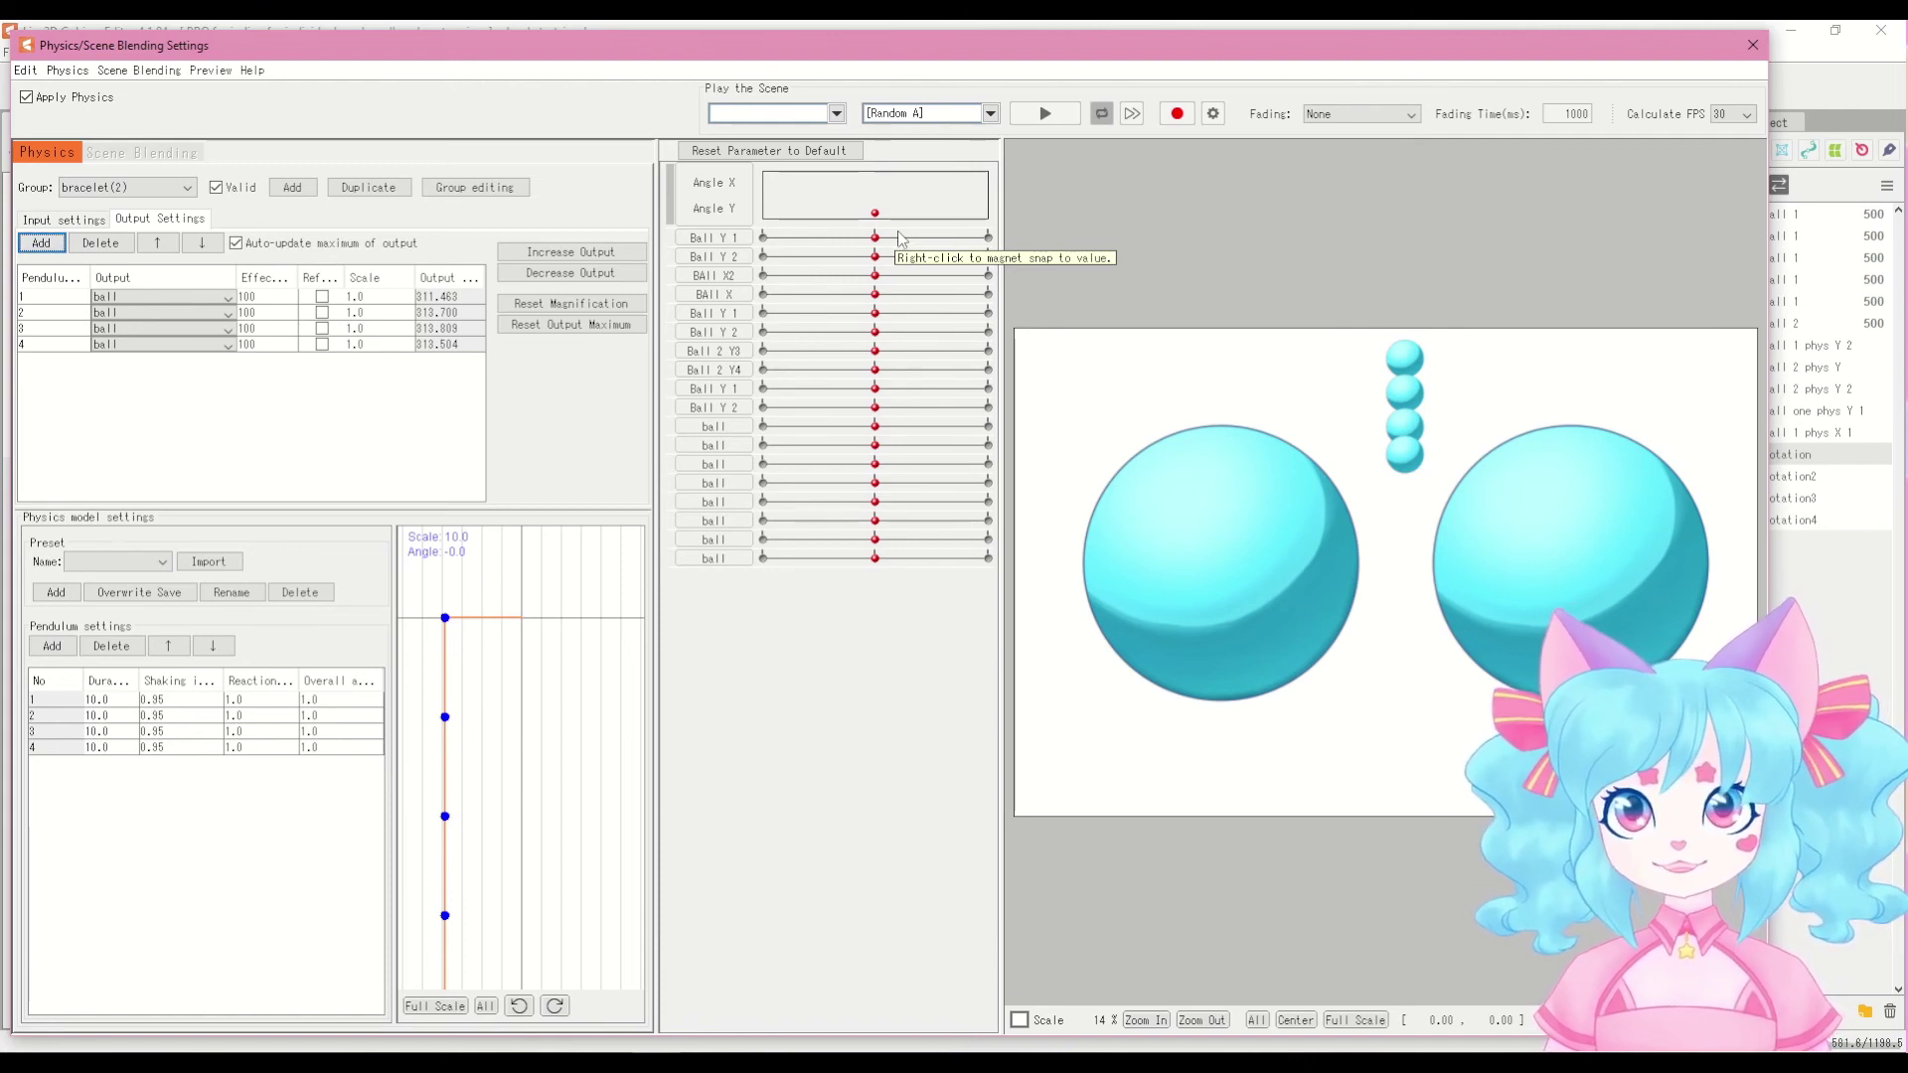
left_click_drag(874, 213, 818, 219)
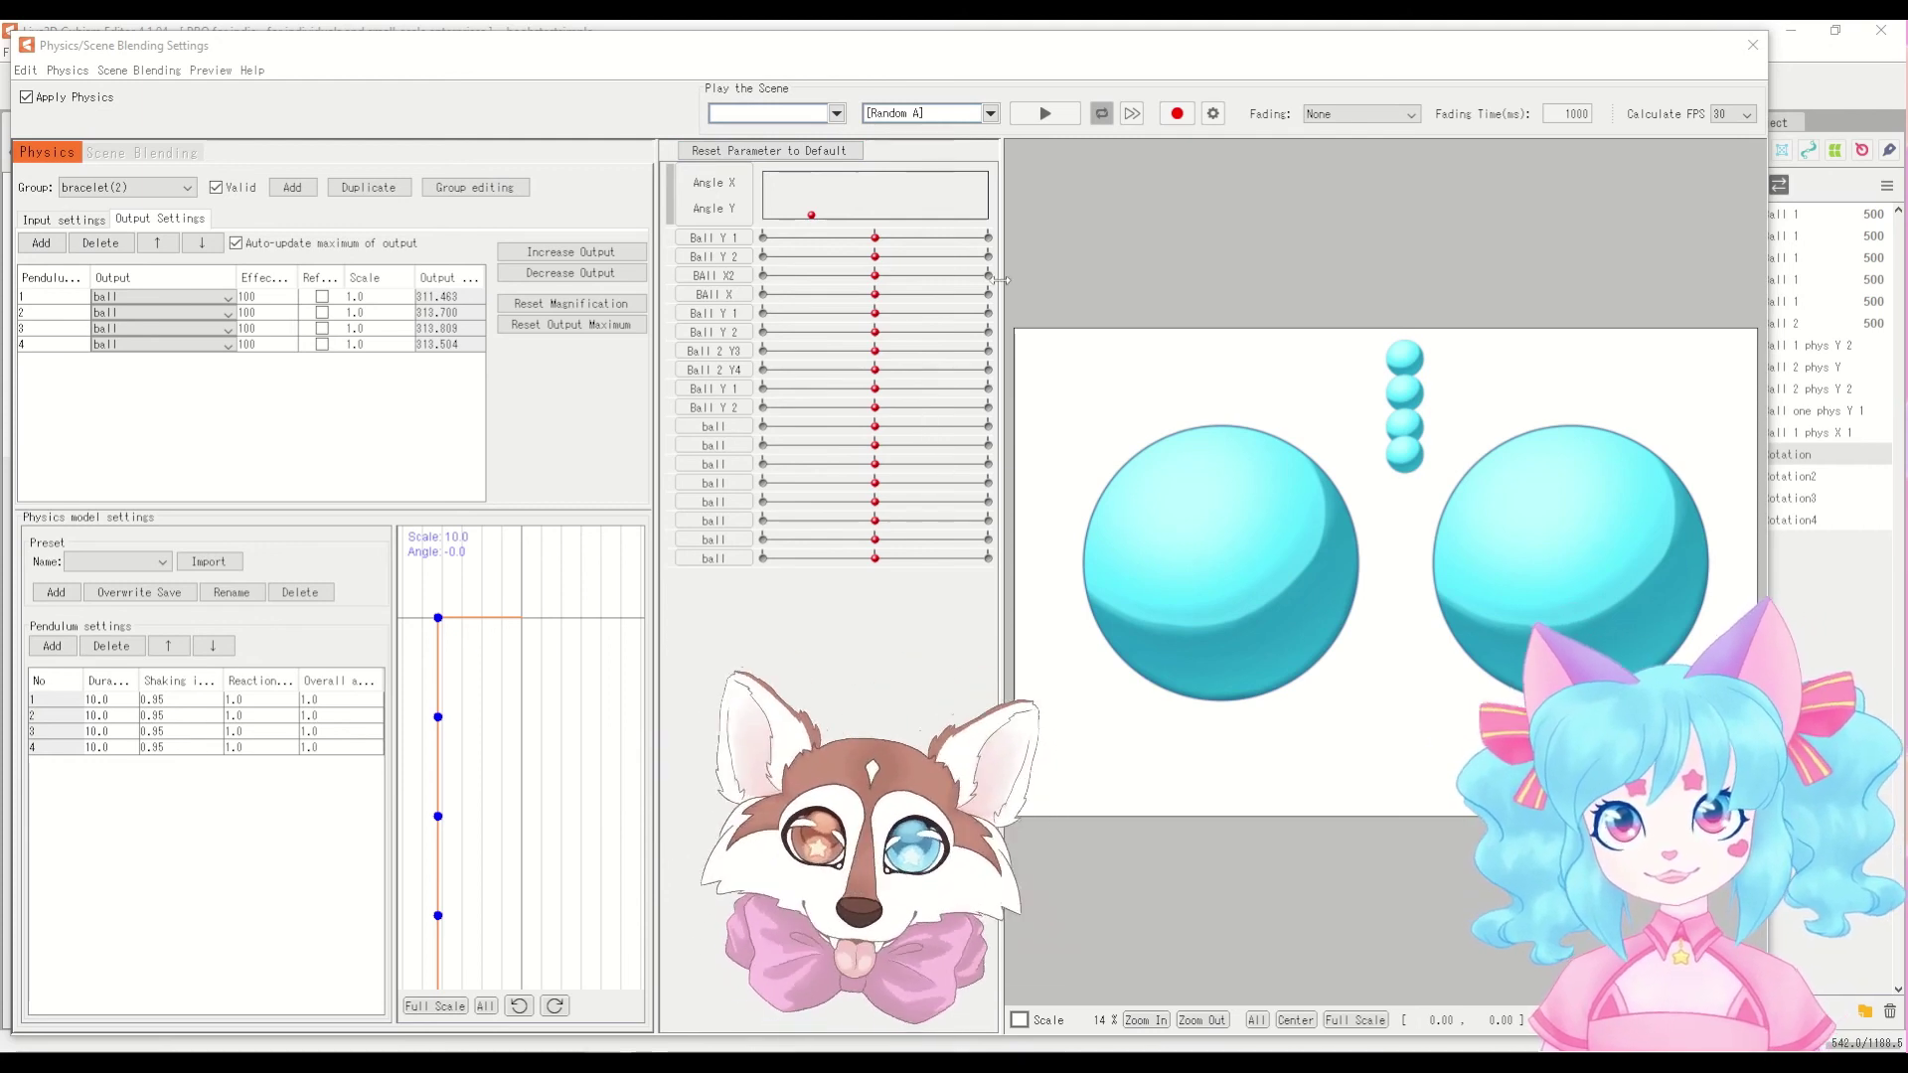
left_click_drag(844, 177, 1063, 271)
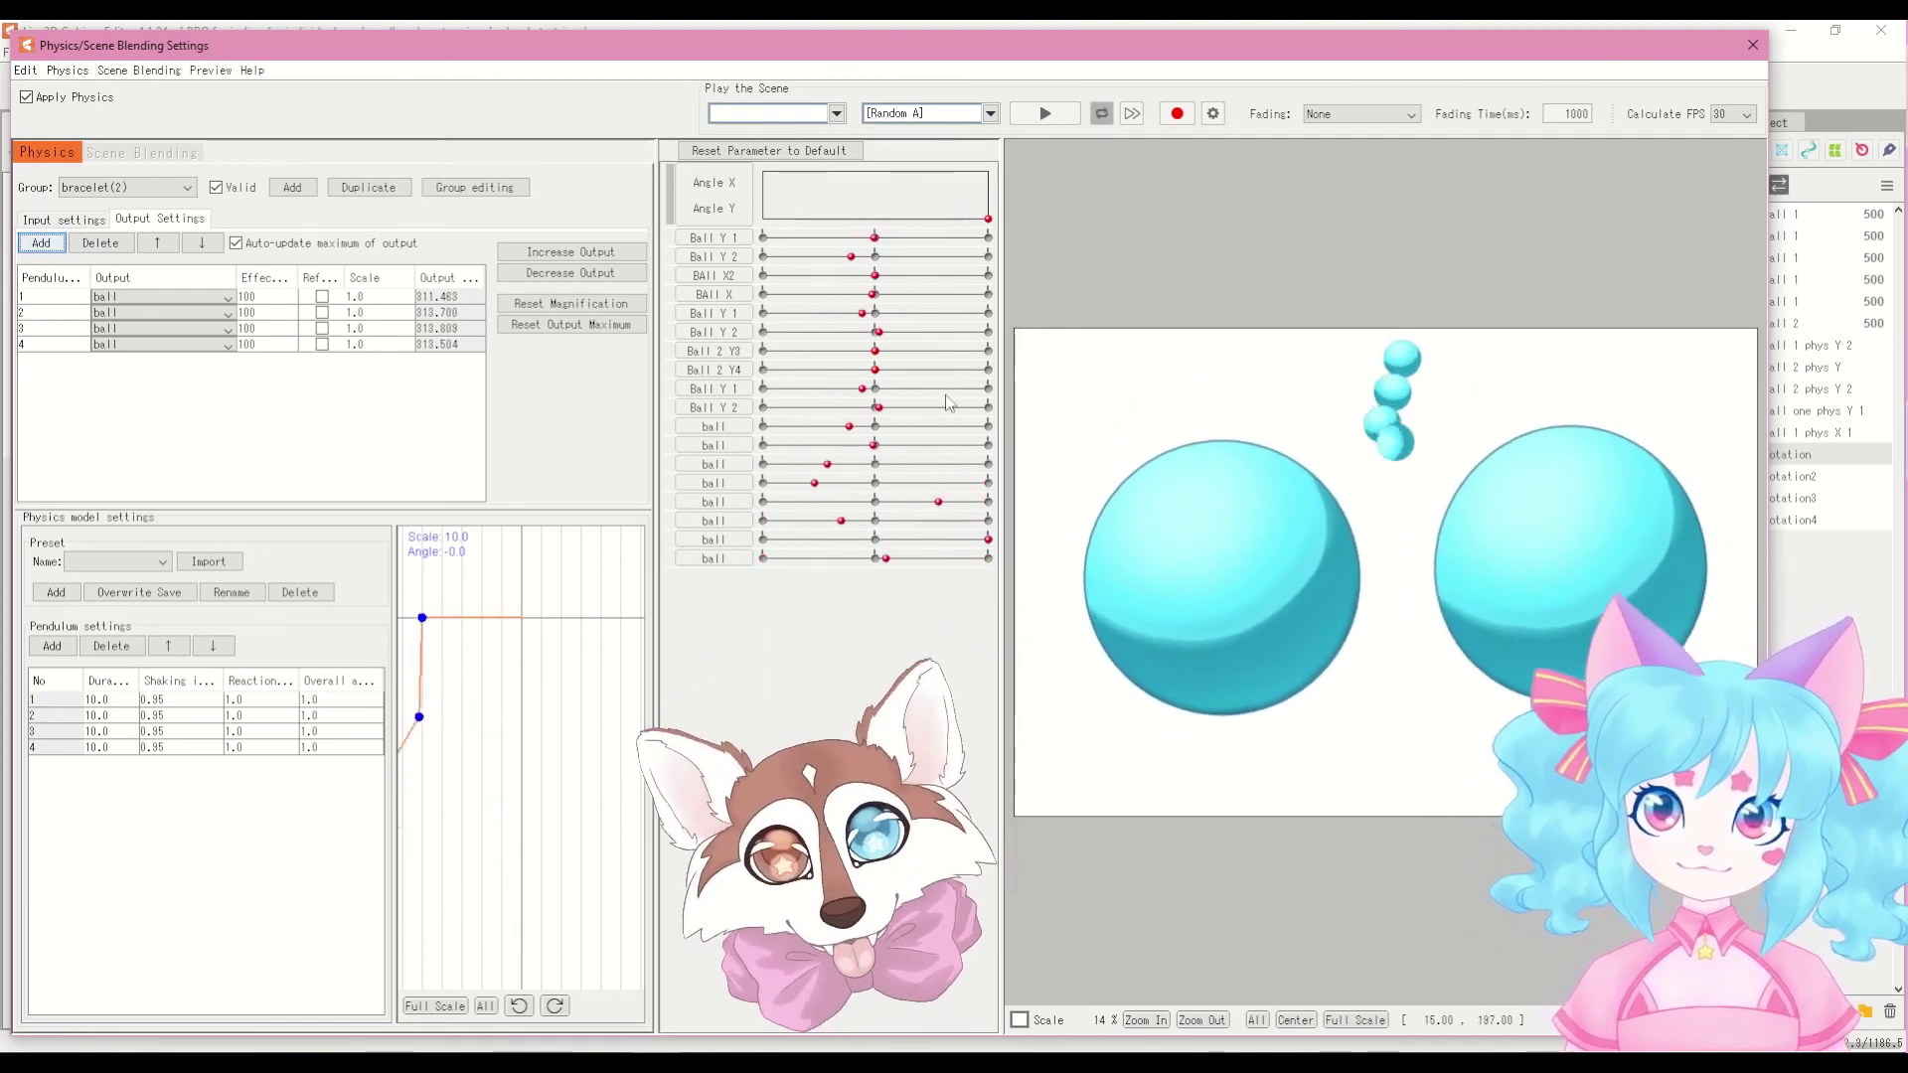